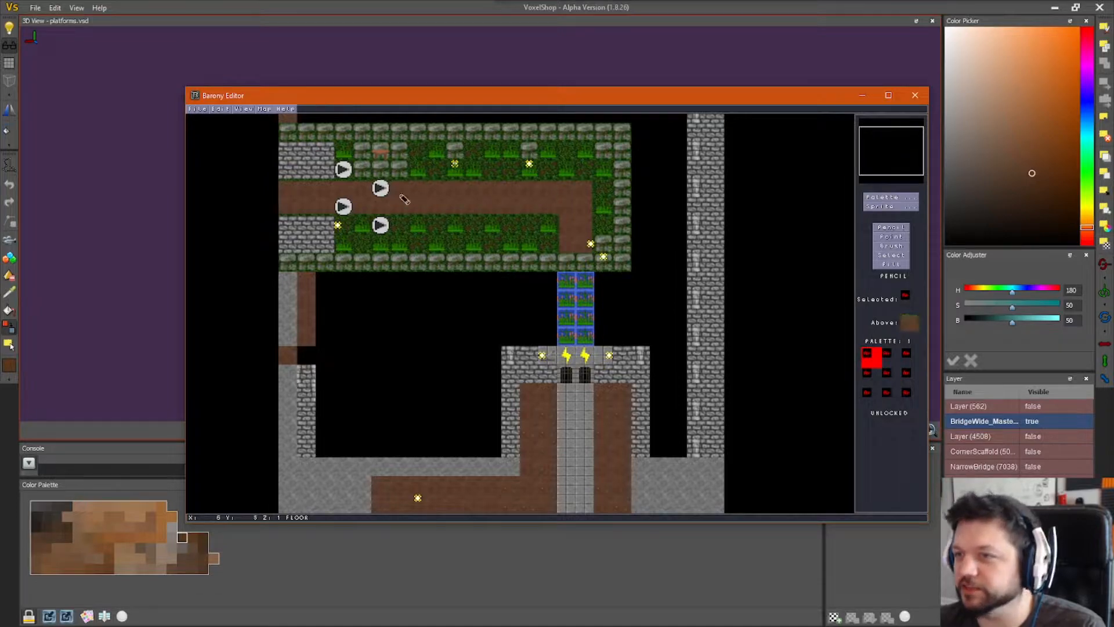
# - Switch from the Barony map editor to VoxelShop and view the wooden bridge platform model
pyautogui.click(899, 238)
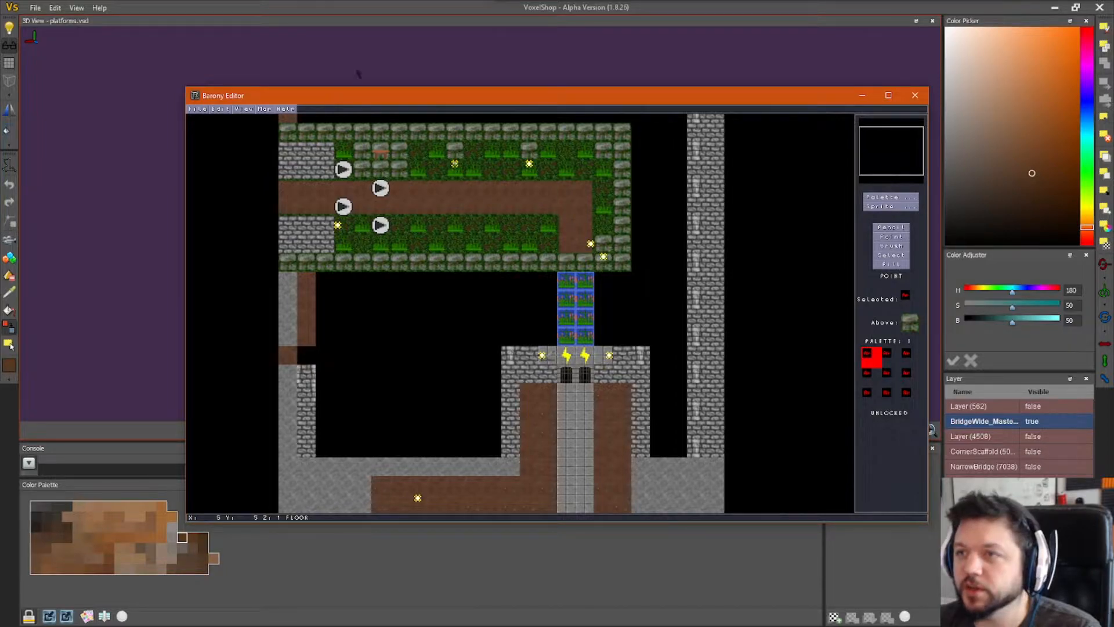
pyautogui.hotkey('alt', 'Tab')
pyautogui.click(332, 11)
pyautogui.moveTo(378, 175); pyautogui.dragTo(347, 207, button='middle')
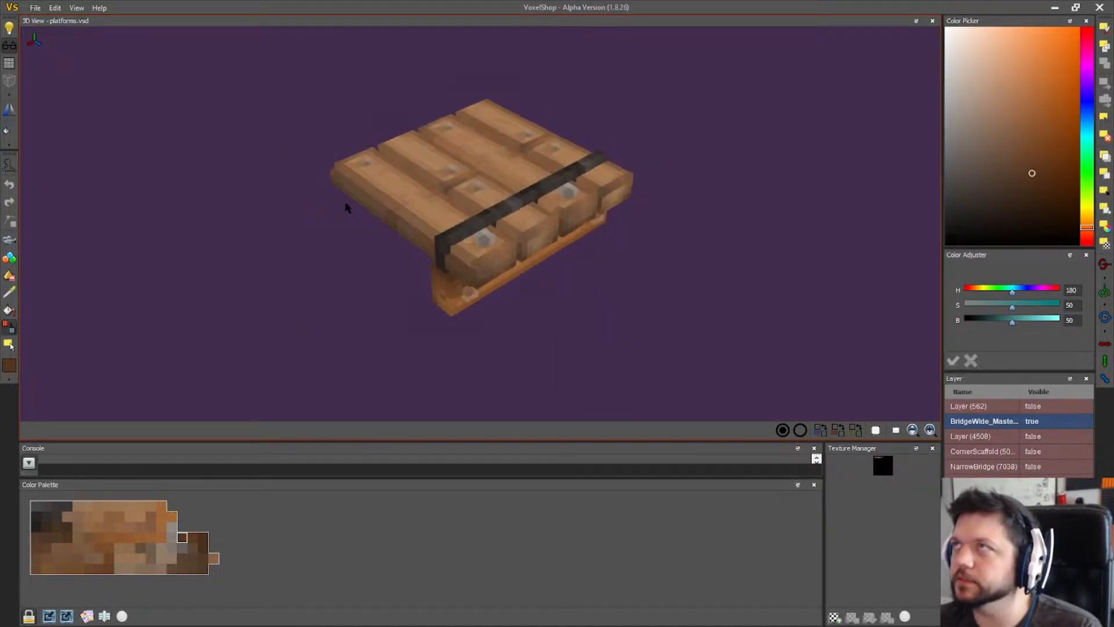
pyautogui.moveTo(327, 266); pyautogui.dragTo(607, 318, button='middle')
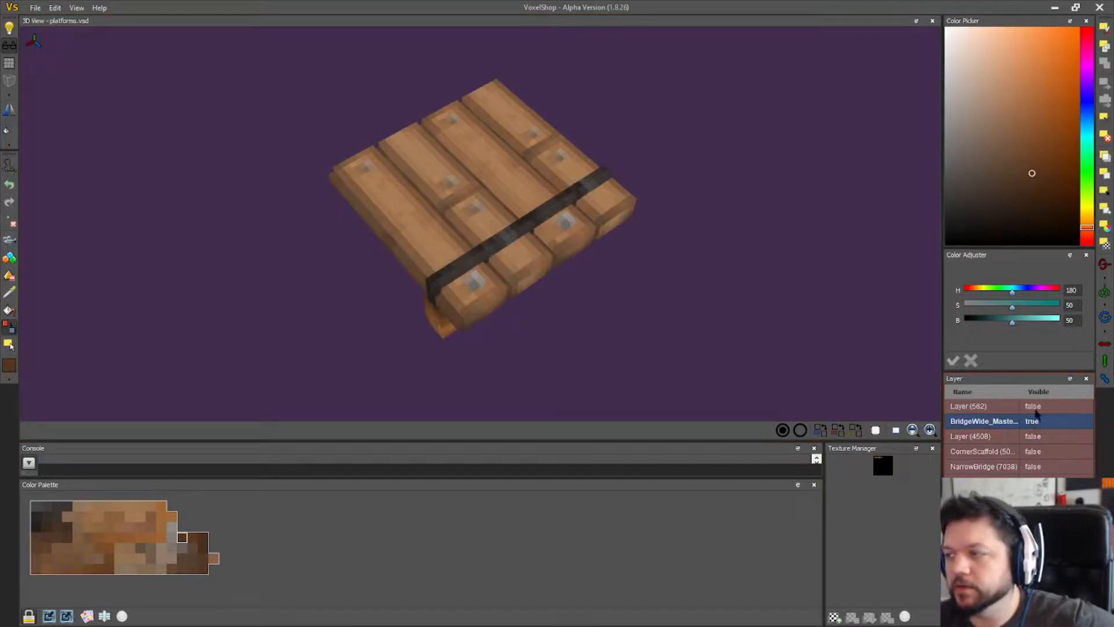
# - Check the contents of Layer (562) and examine the bridge platform's planks, strap and support beam from several sides
pyautogui.click(1039, 406)
pyautogui.click(1033, 406)
pyautogui.moveTo(773, 322); pyautogui.dragTo(818, 315, button='middle')
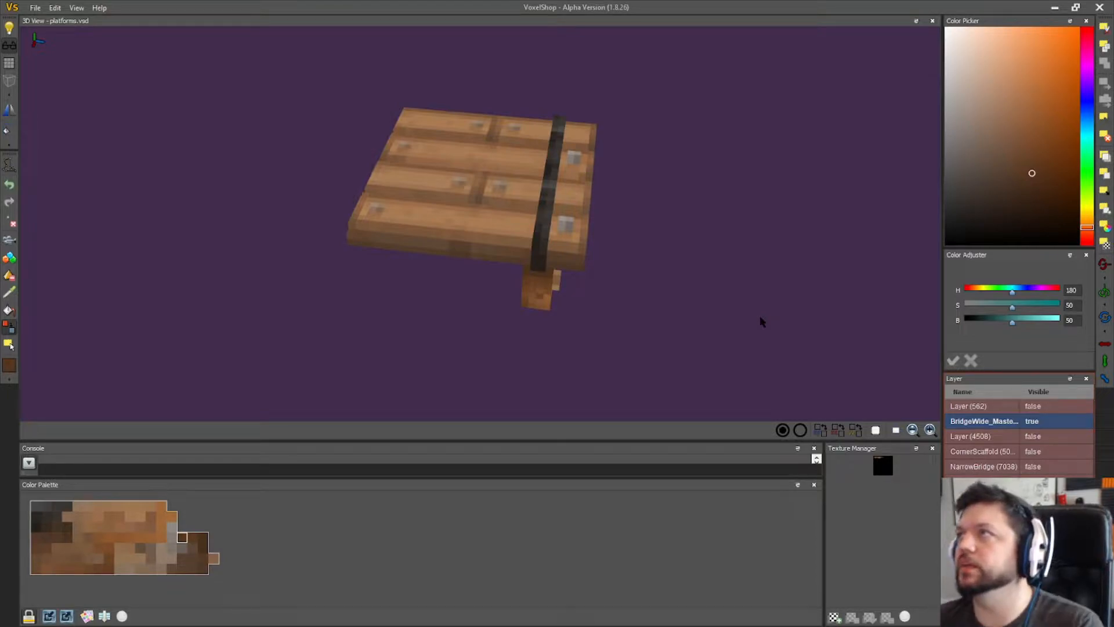
pyautogui.moveTo(692, 292); pyautogui.dragTo(499, 290, button='middle')
pyautogui.moveTo(454, 130); pyautogui.dragTo(416, 214, button='middle')
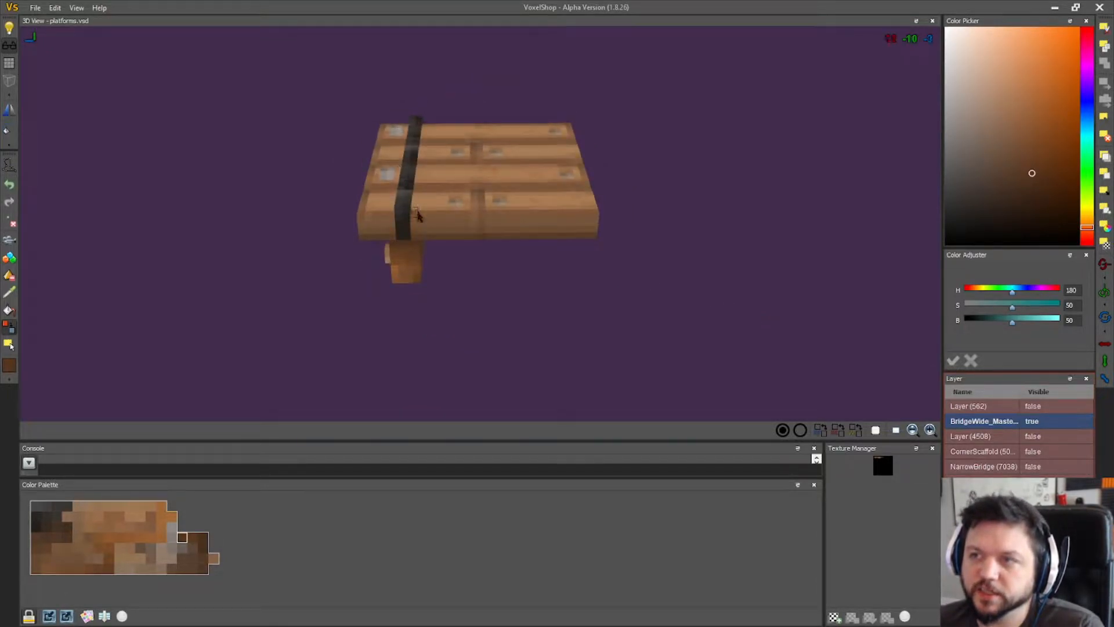
pyautogui.moveTo(224, 251); pyautogui.dragTo(576, 241, button='middle')
pyautogui.moveTo(491, 274); pyautogui.dragTo(505, 226, button='middle')
pyautogui.moveTo(269, 229); pyautogui.dragTo(333, 128, button='middle')
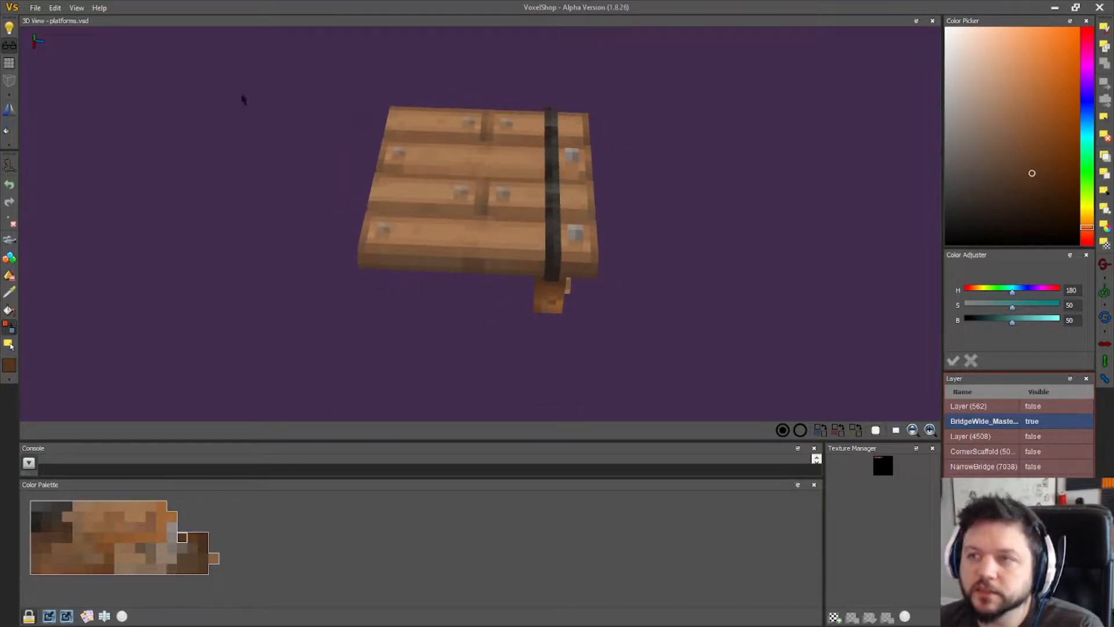
pyautogui.moveTo(271, 261); pyautogui.dragTo(336, 281, button='middle')
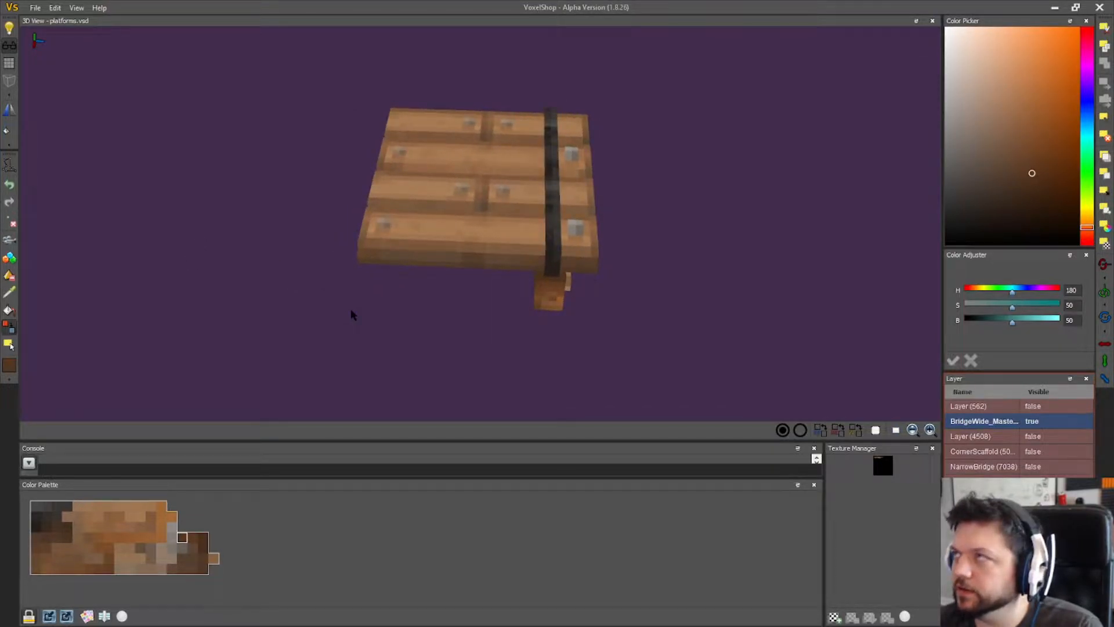
pyautogui.moveTo(350, 312); pyautogui.dragTo(587, 328, button='middle')
# - Compare the BridgeWide layer with the other bridge version by toggling layer visibility, leaving only the BridgeWide layer shown
pyautogui.click(1047, 422)
pyautogui.moveTo(580, 284); pyautogui.dragTo(669, 303, button='middle')
pyautogui.click(1033, 421)
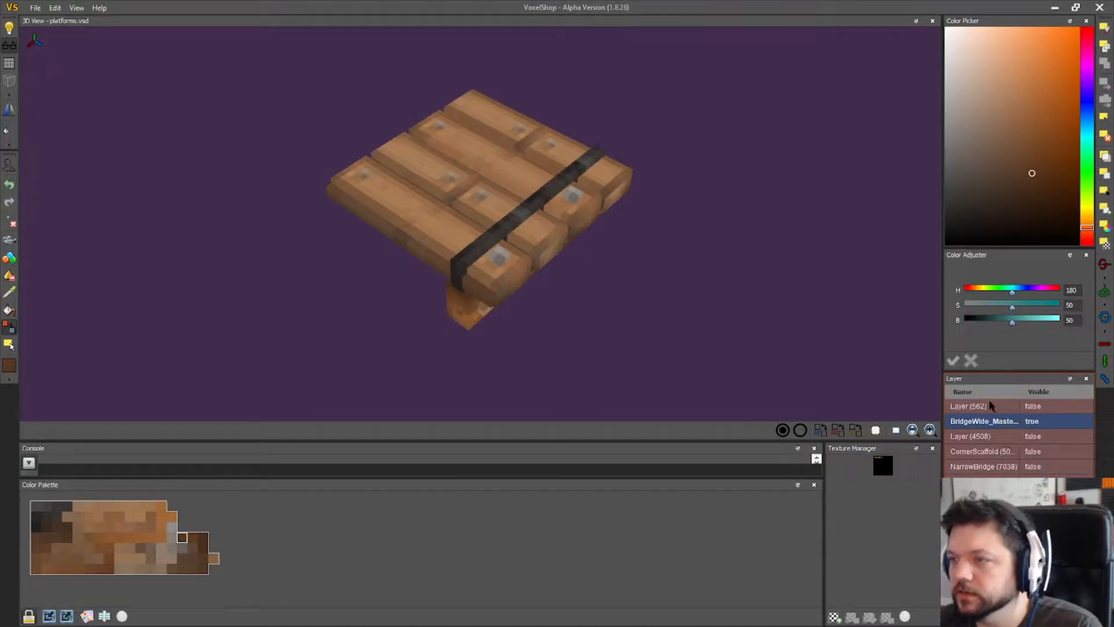
pyautogui.moveTo(648, 322); pyautogui.dragTo(670, 329, button='middle')
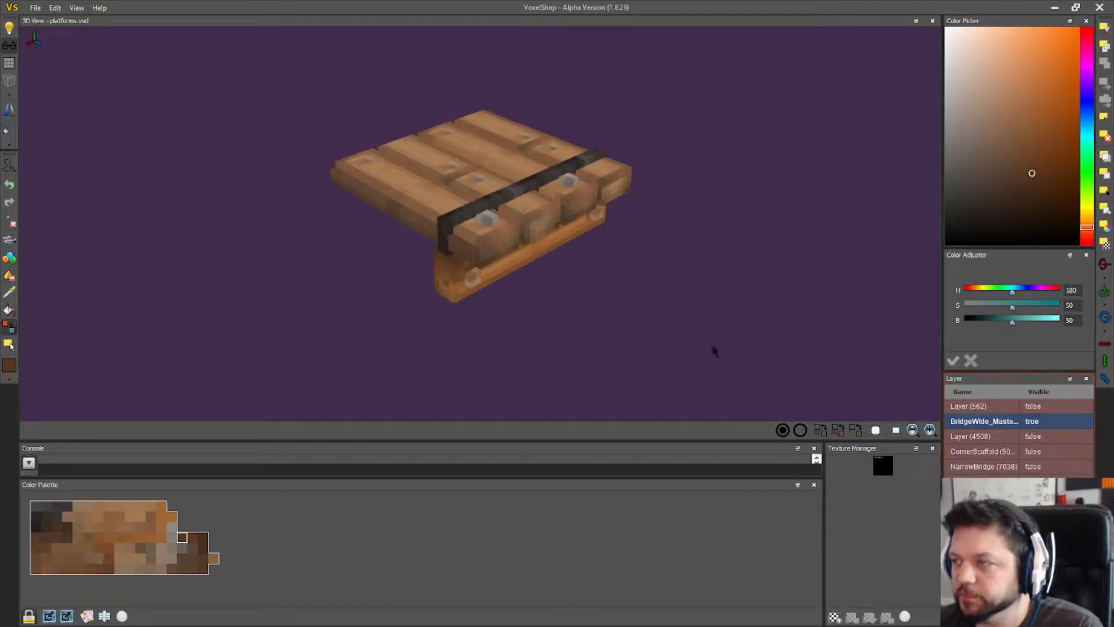
pyautogui.click(1035, 421)
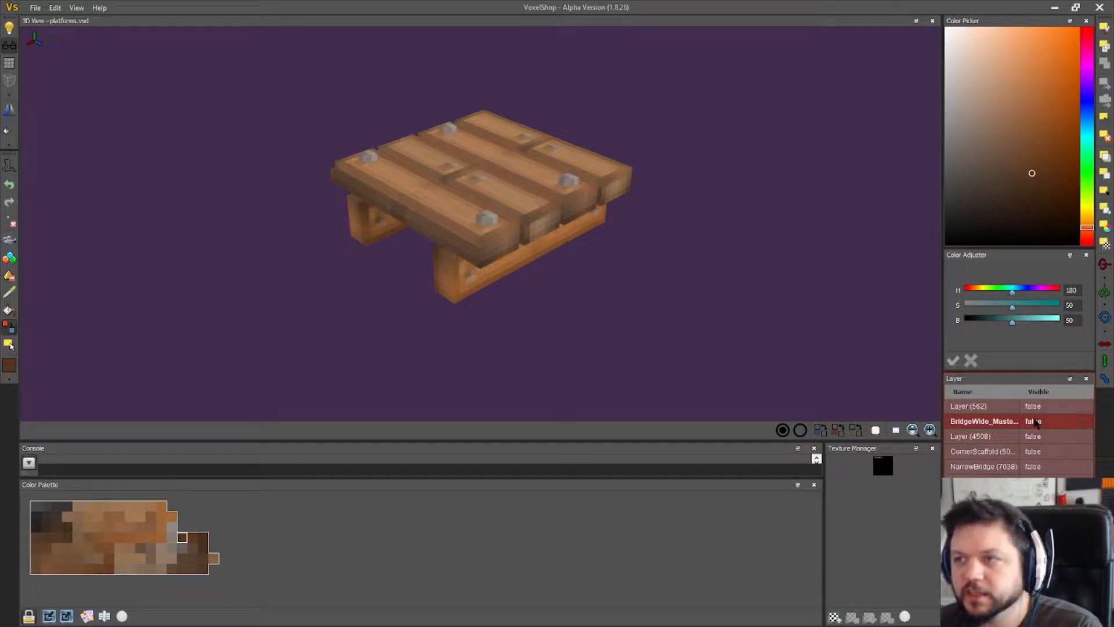
pyautogui.click(1035, 421)
pyautogui.click(1034, 421)
pyautogui.click(1035, 421)
pyautogui.click(1035, 421)
pyautogui.click(1035, 421)
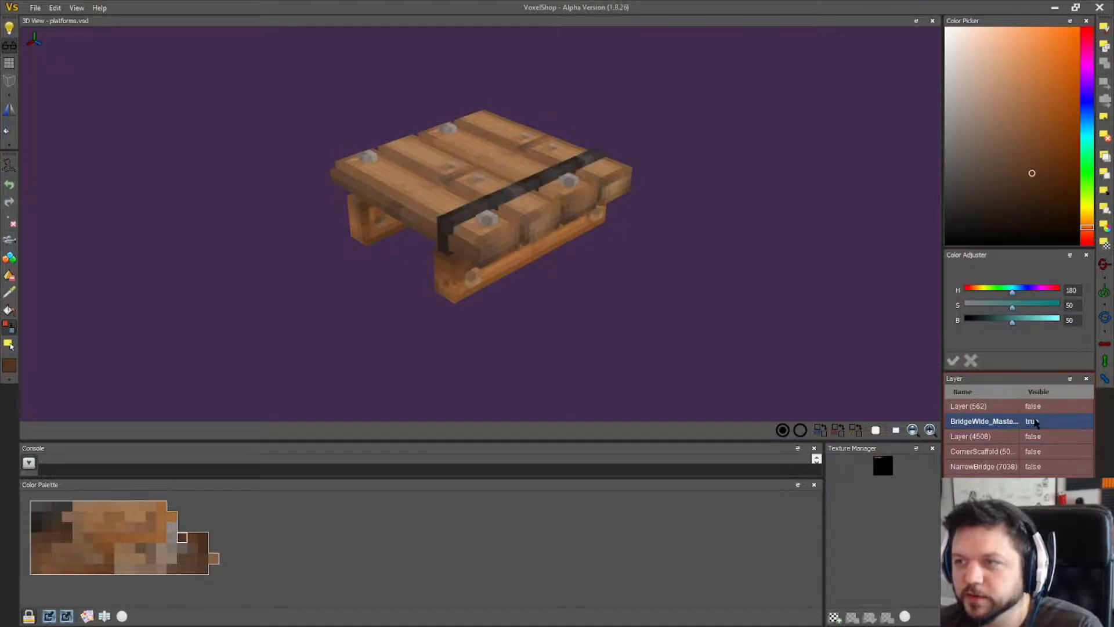
pyautogui.click(1034, 422)
pyautogui.click(1035, 421)
pyautogui.click(1035, 421)
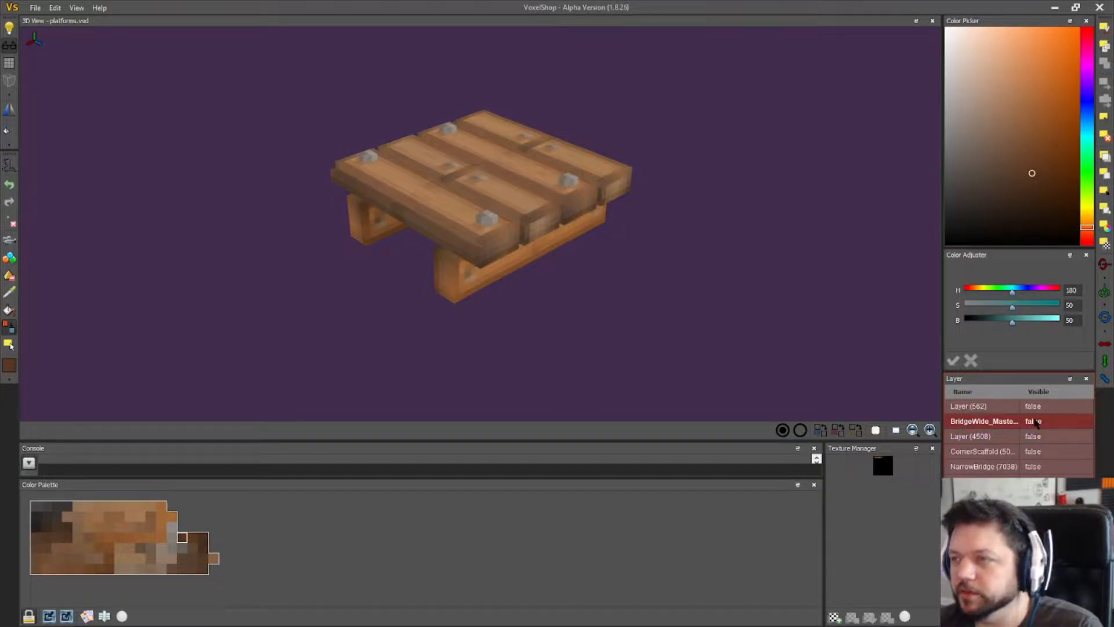
pyautogui.click(1037, 483)
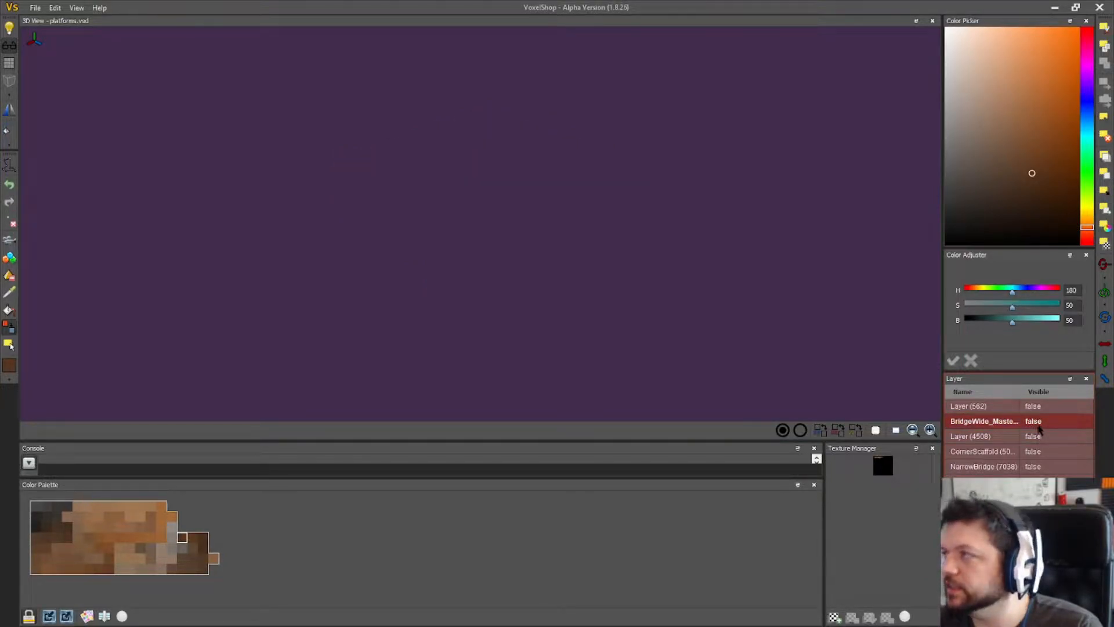
pyautogui.click(1035, 422)
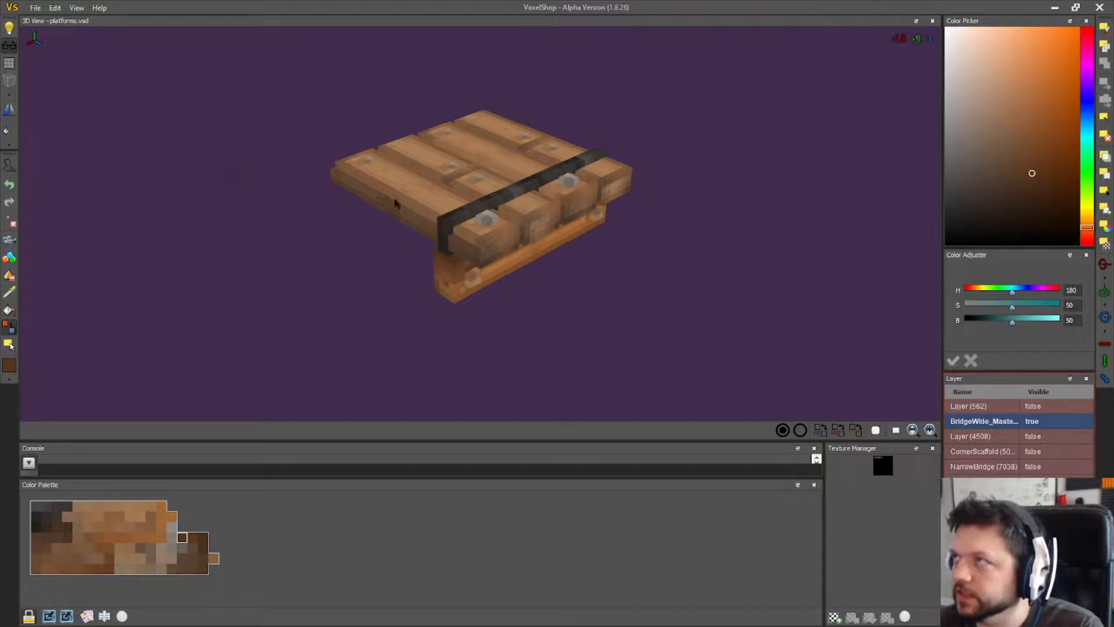
# - Try a brown sampled from the front plank's edge on the second plank from the back, near its nail
pyautogui.scroll(-3, 701, 218)
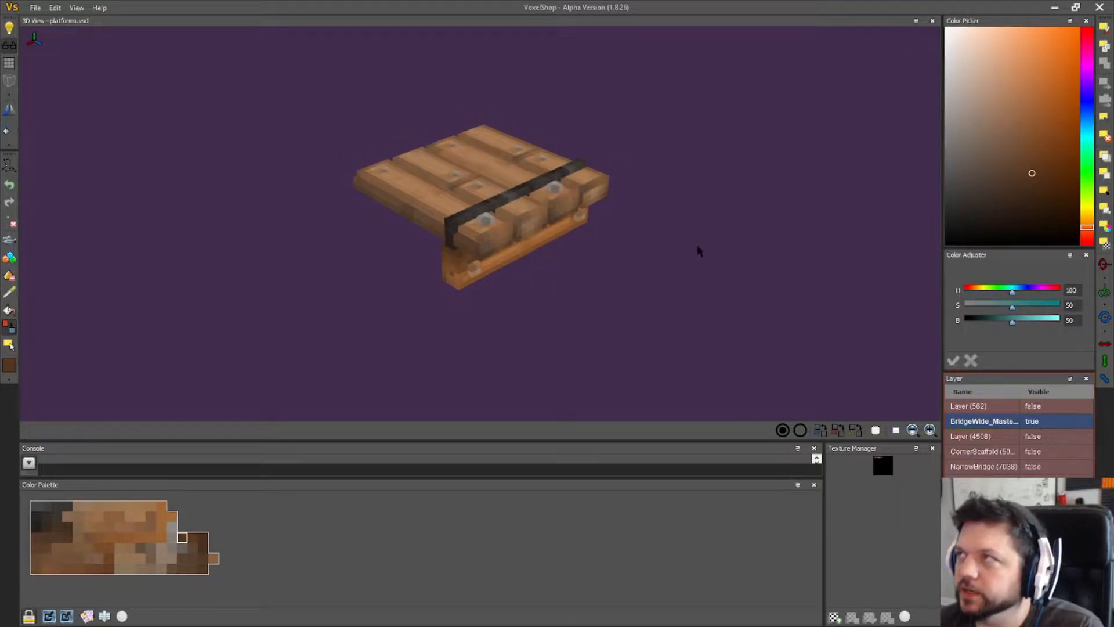
pyautogui.moveTo(599, 266); pyautogui.dragTo(598, 280, button='right')
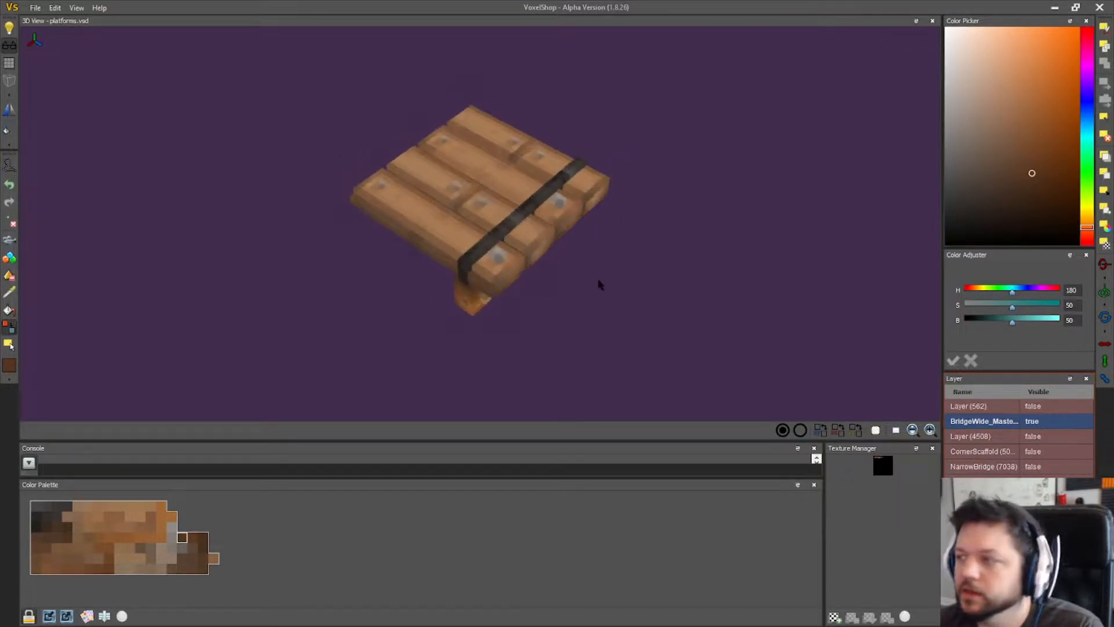
pyautogui.moveTo(600, 360)
pyautogui.mouseDown(button='right')
pyautogui.moveTo(607, 348)
pyautogui.moveTo(649, 363)
pyautogui.moveTo(616, 353)
pyautogui.mouseUp(button='right')
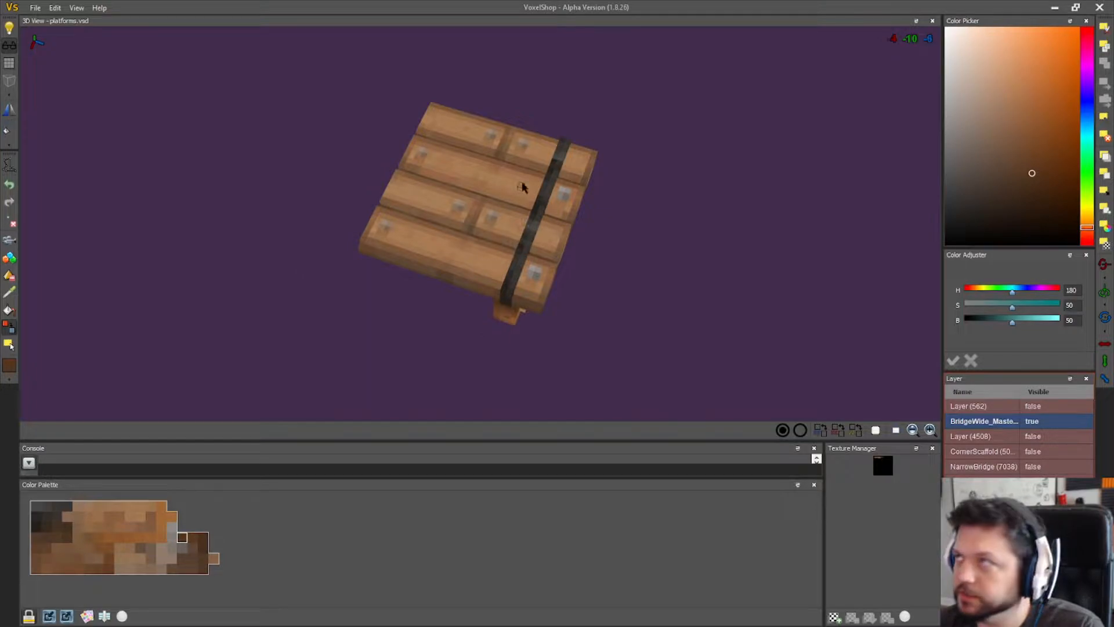
pyautogui.moveTo(817, 259); pyautogui.dragTo(583, 329, button='right')
pyautogui.moveTo(644, 348); pyautogui.dragTo(638, 315, button='right')
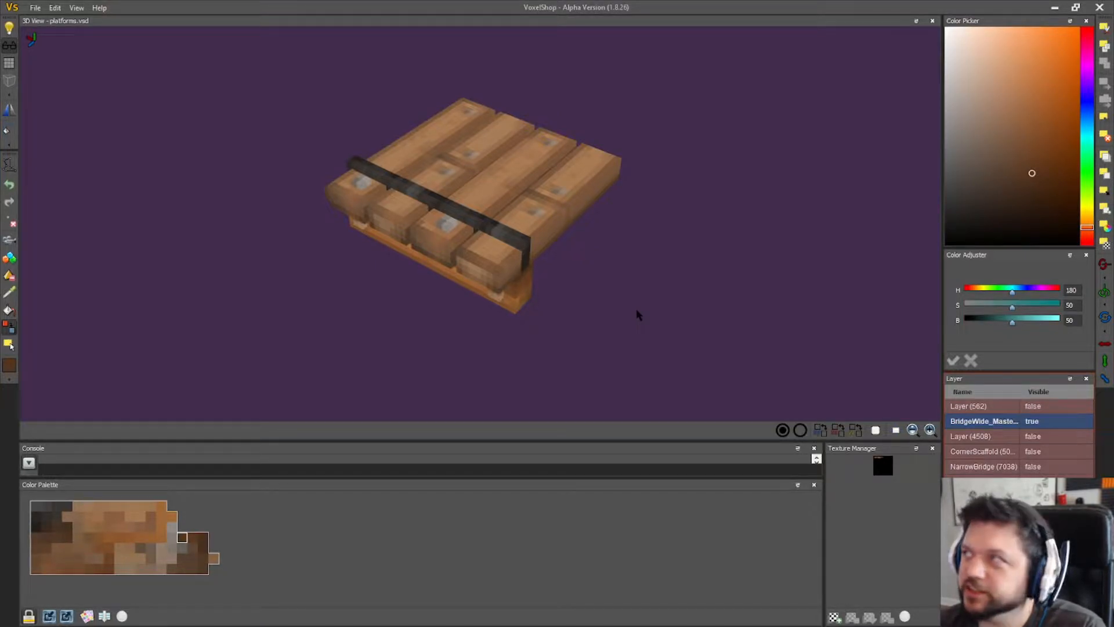
pyautogui.moveTo(529, 409); pyautogui.dragTo(653, 357, button='right')
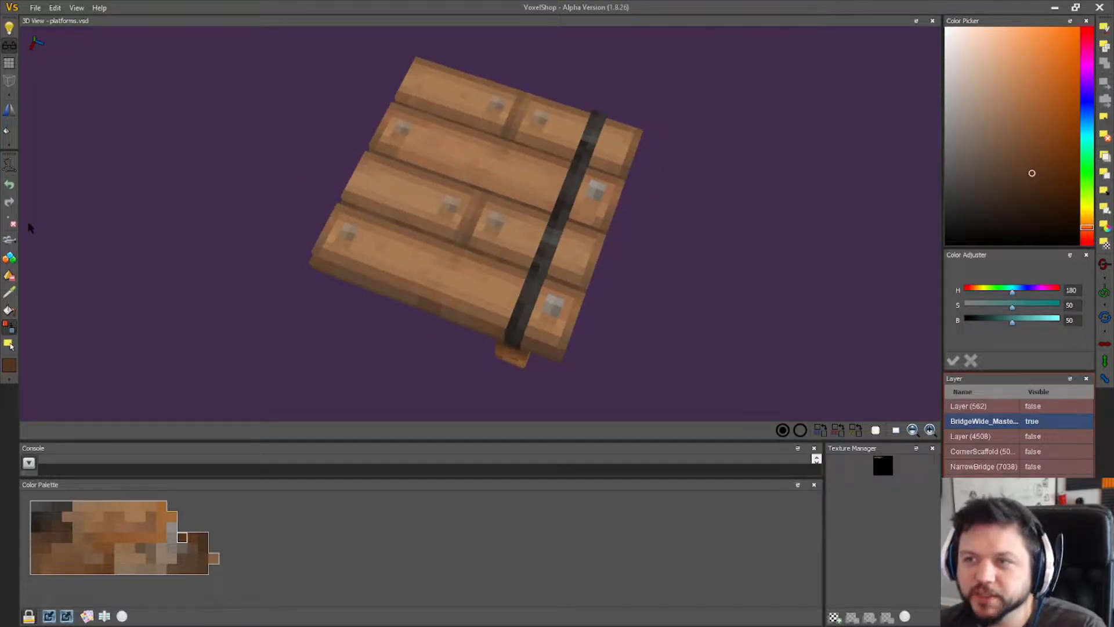
pyautogui.click(10, 288)
pyautogui.moveTo(191, 301); pyautogui.dragTo(210, 309, button='right')
pyautogui.click(455, 340)
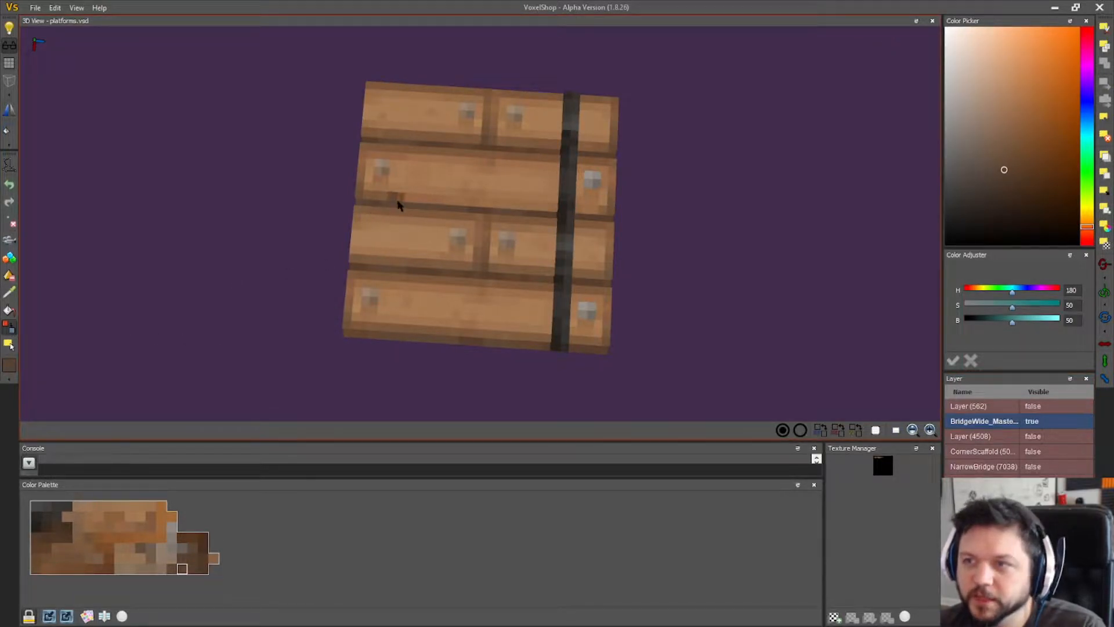
pyautogui.moveTo(371, 325); pyautogui.dragTo(411, 315, button='right')
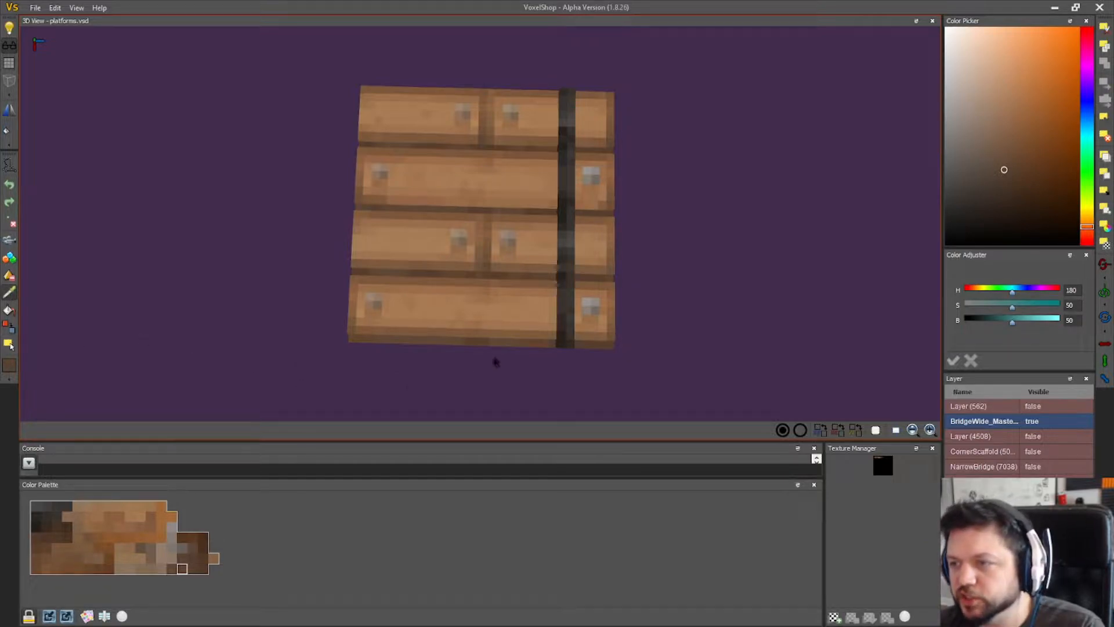
# - Try a darker brown sampled beside the black strap on the second plank from the back, and undo the test strokes
pyautogui.click(551, 346)
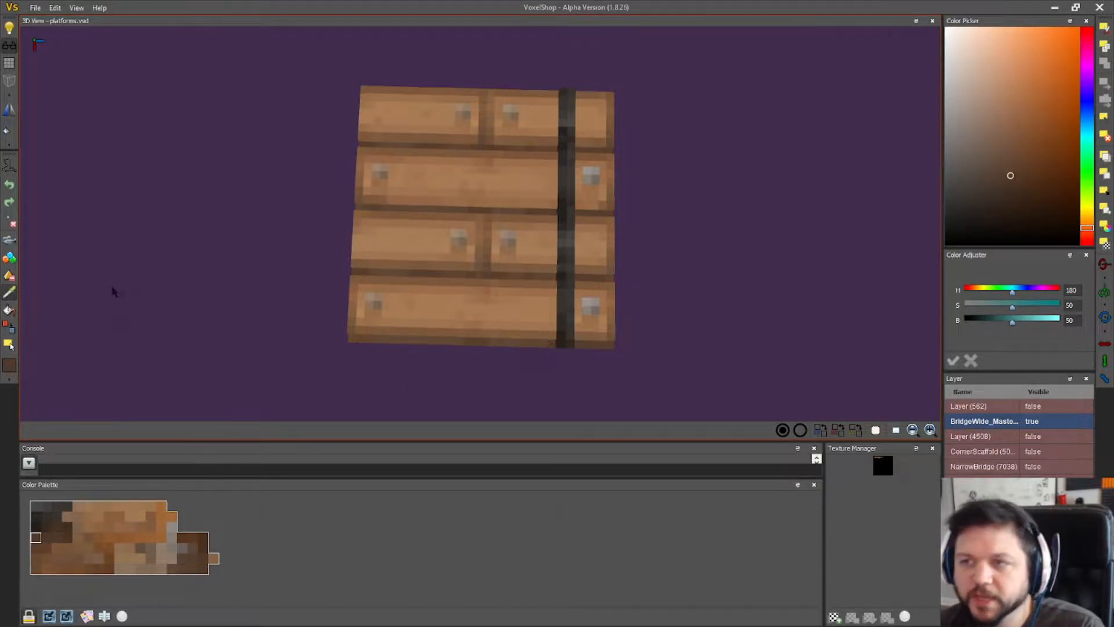
pyautogui.click(398, 200)
pyautogui.hotkey('ctrl', 'z')
pyautogui.hotkey('ctrl', 'z')
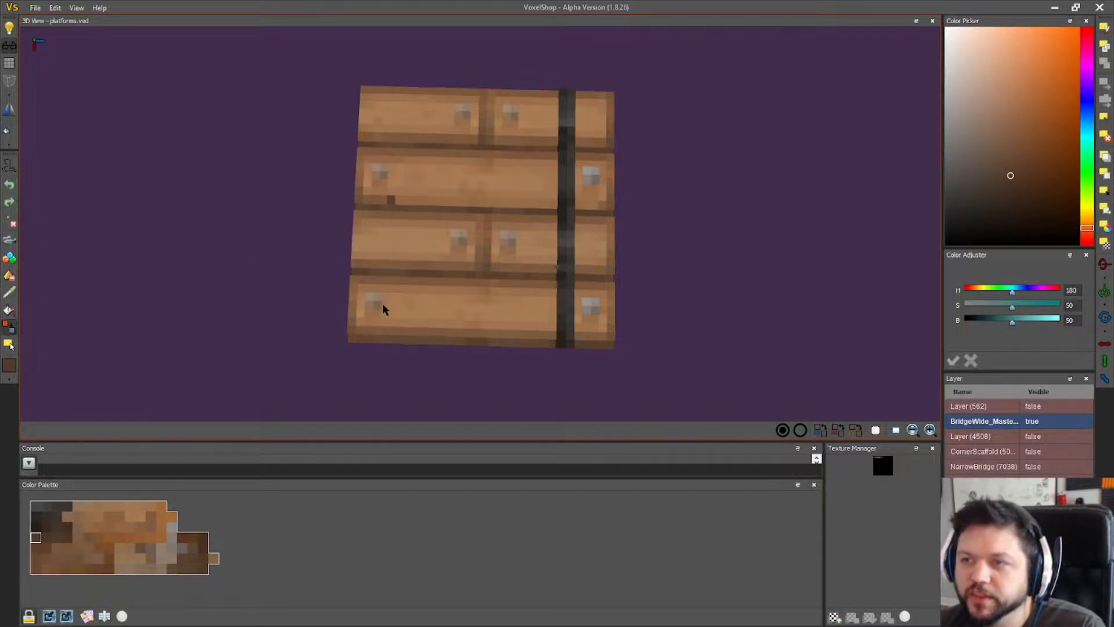
pyautogui.moveTo(308, 331)
pyautogui.mouseDown(button='right')
pyautogui.moveTo(261, 296)
pyautogui.moveTo(302, 326)
pyautogui.mouseUp(button='right')
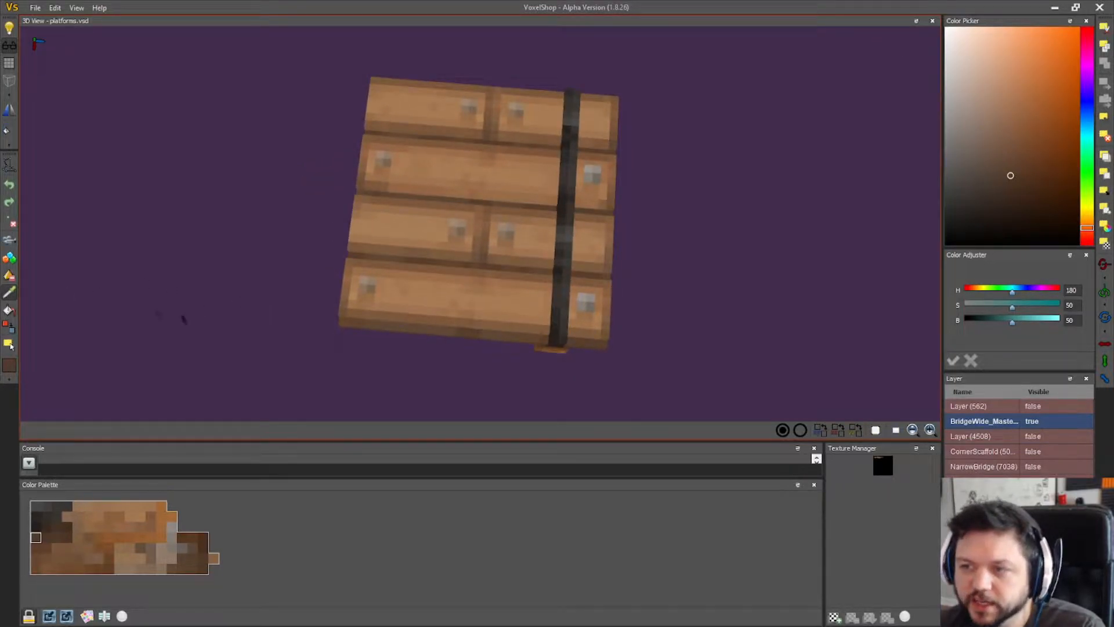
pyautogui.click(392, 185)
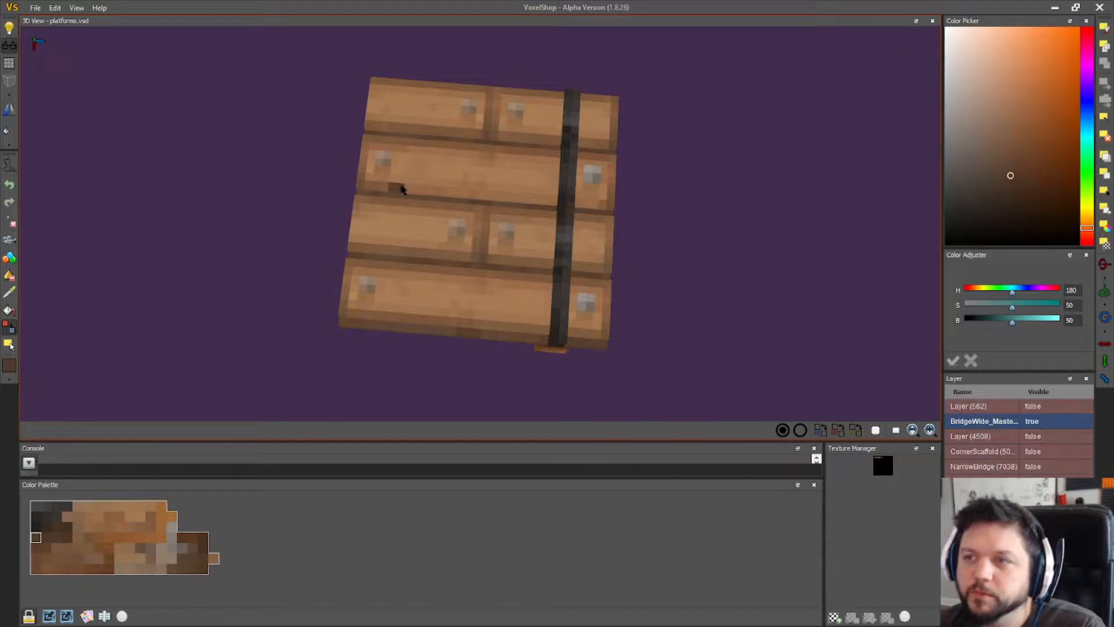
pyautogui.hotkey('ctrl', 'z')
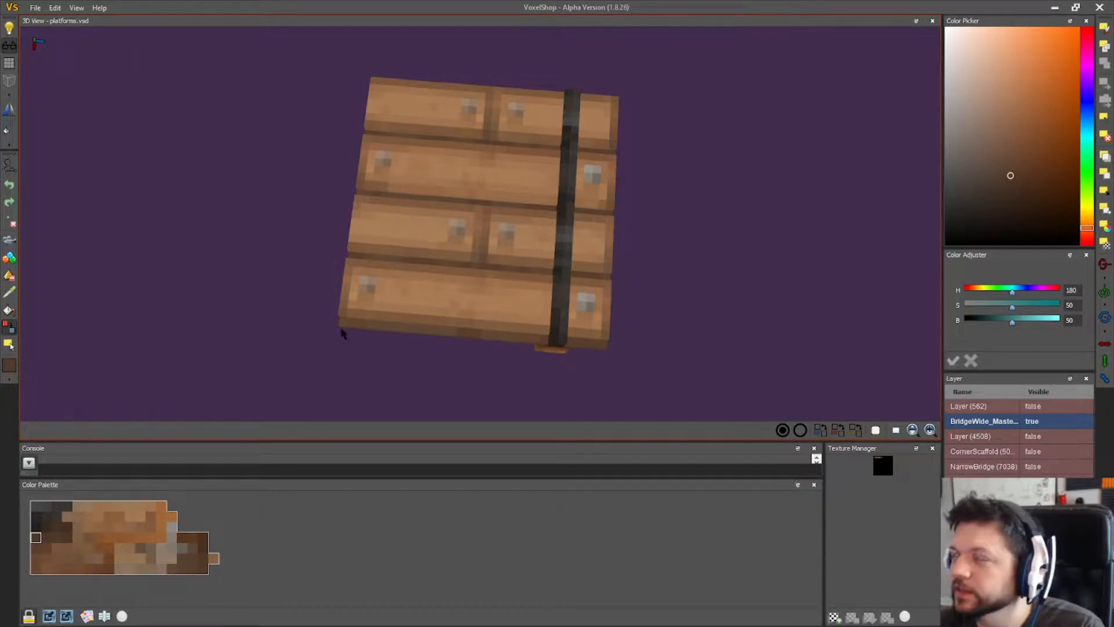
# - Examine the shading on the platform's end faces, support beam and underside
pyautogui.moveTo(634, 315); pyautogui.dragTo(511, 300, button='right')
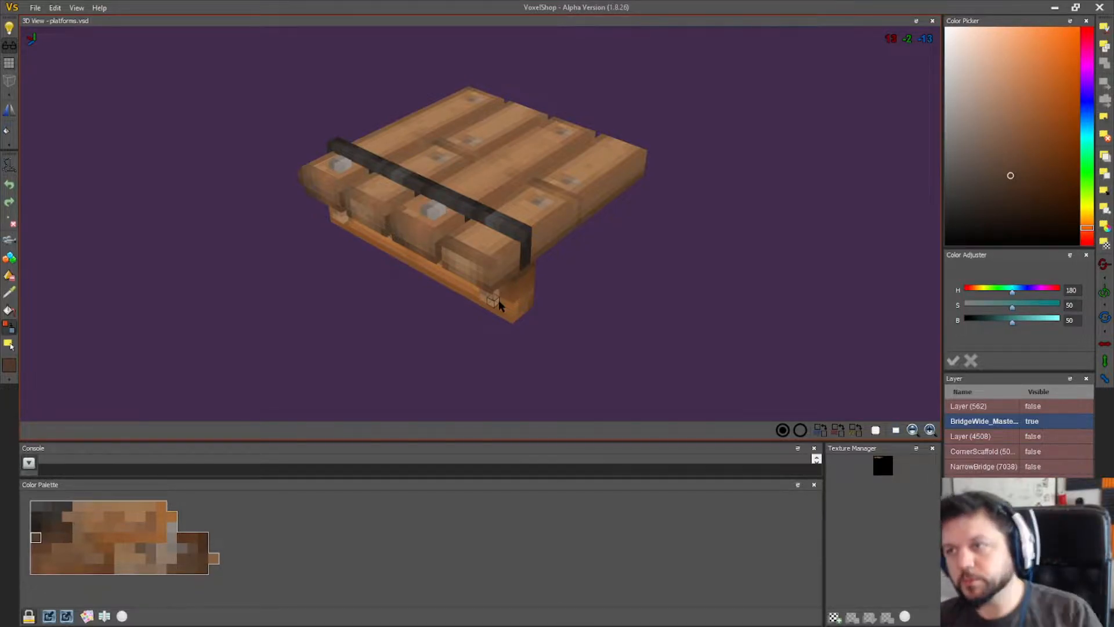
pyautogui.moveTo(311, 278); pyautogui.dragTo(397, 264, button='right')
pyautogui.moveTo(220, 308); pyautogui.dragTo(465, 117, button='right')
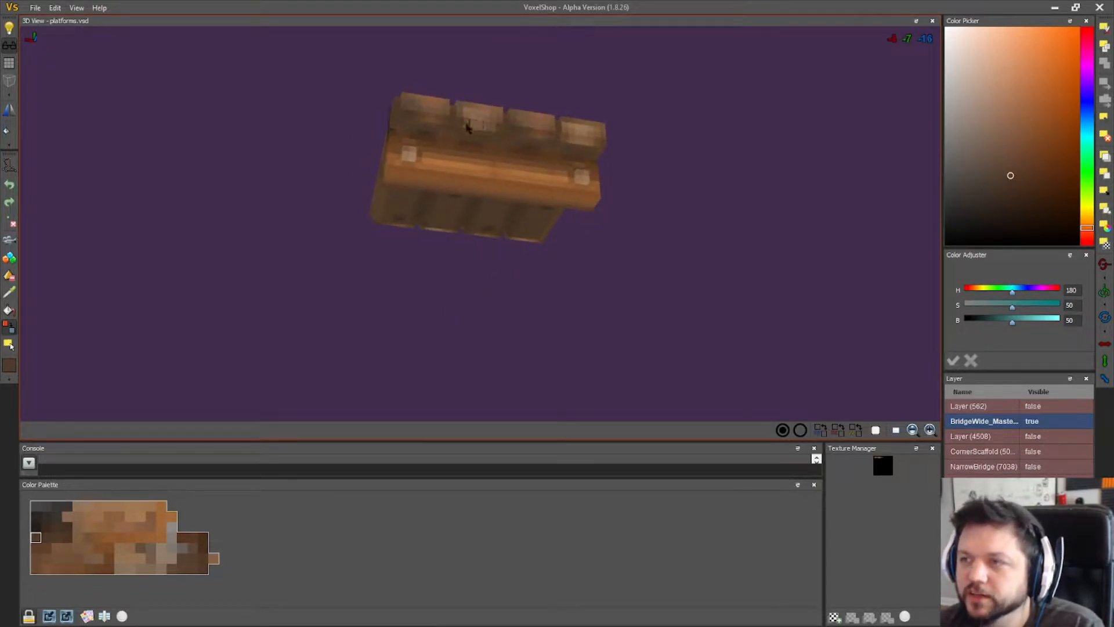
pyautogui.moveTo(644, 218); pyautogui.dragTo(430, 194, button='right')
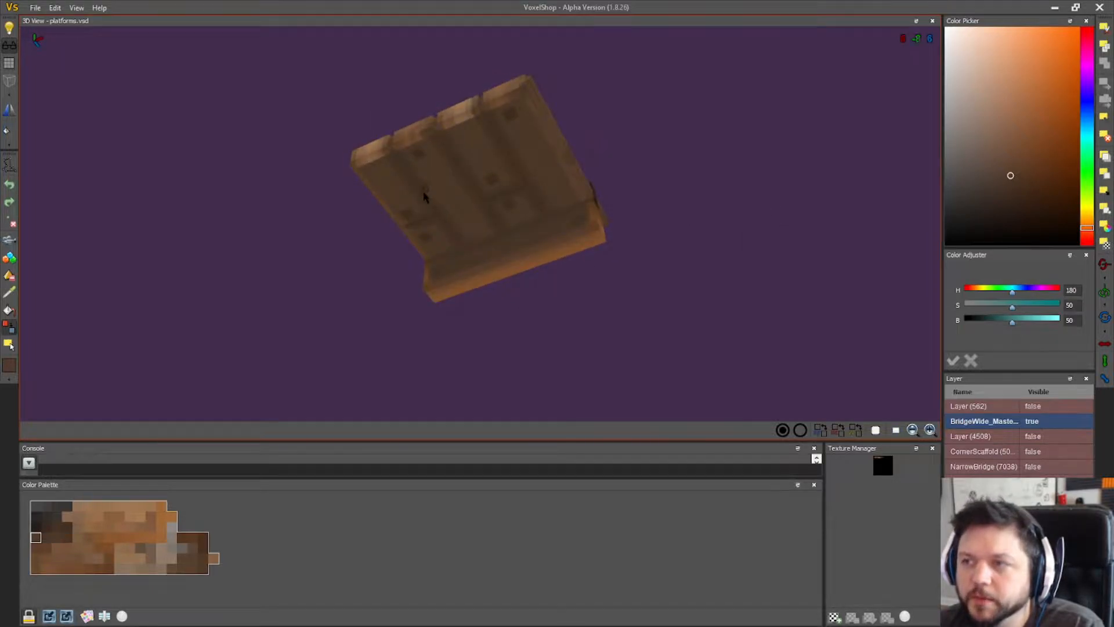
pyautogui.moveTo(619, 210); pyautogui.dragTo(404, 157, button='right')
pyautogui.moveTo(653, 184); pyautogui.dragTo(437, 215, button='right')
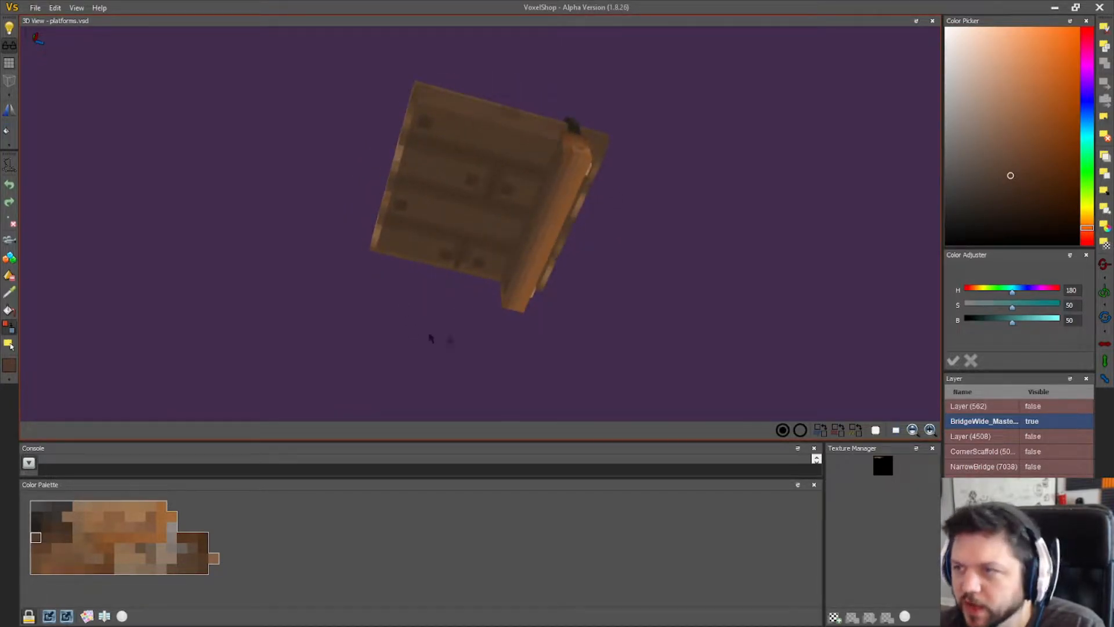
pyautogui.moveTo(292, 271)
pyautogui.mouseDown(button='right')
pyautogui.moveTo(276, 271)
pyautogui.moveTo(284, 275)
pyautogui.mouseUp(button='right')
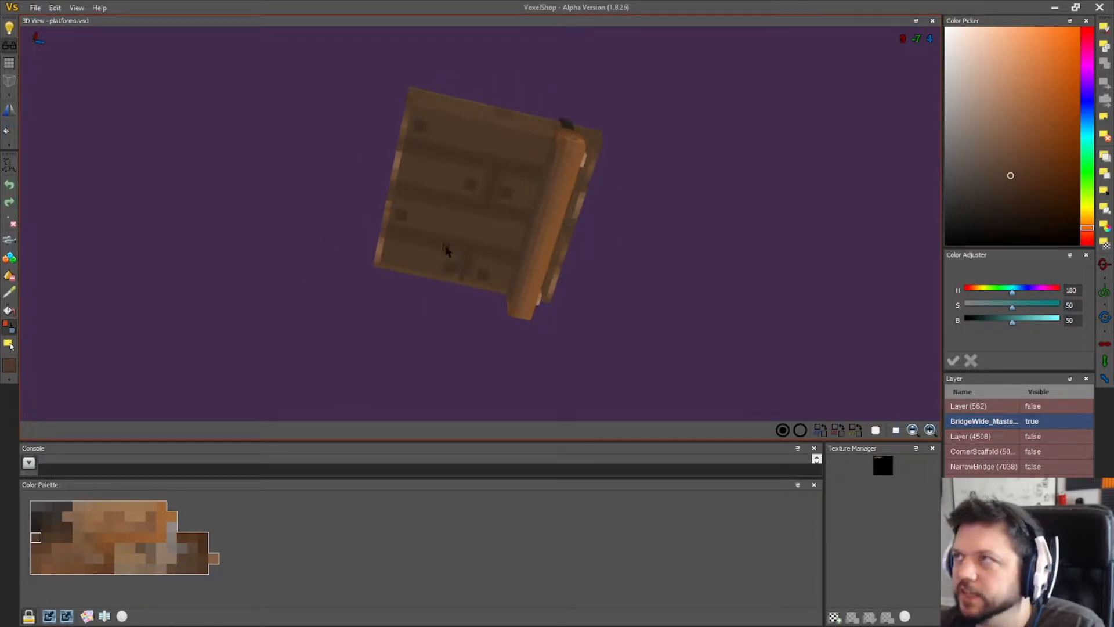
pyautogui.moveTo(298, 253); pyautogui.dragTo(251, 290, button='right')
pyautogui.moveTo(97, 300); pyautogui.dragTo(443, 290, button='right')
pyautogui.moveTo(378, 190); pyautogui.dragTo(492, 180, button='right')
# - Sample darker browns from the front plank's side and recolour the voxels beneath the black strap at the support beam's end
pyautogui.click(491, 173)
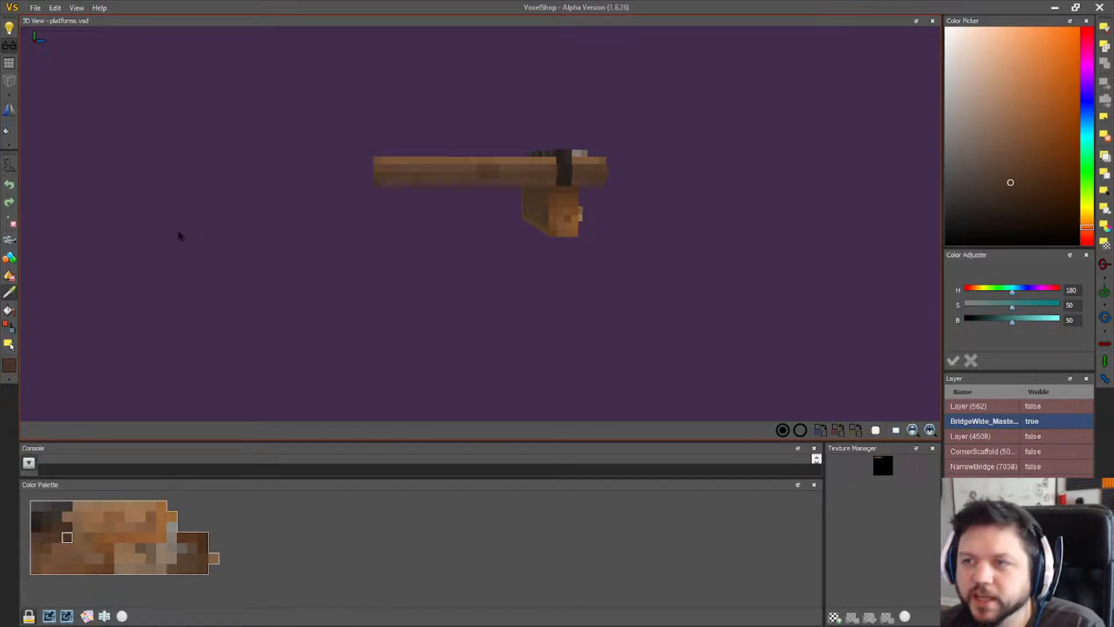
pyautogui.click(10, 326)
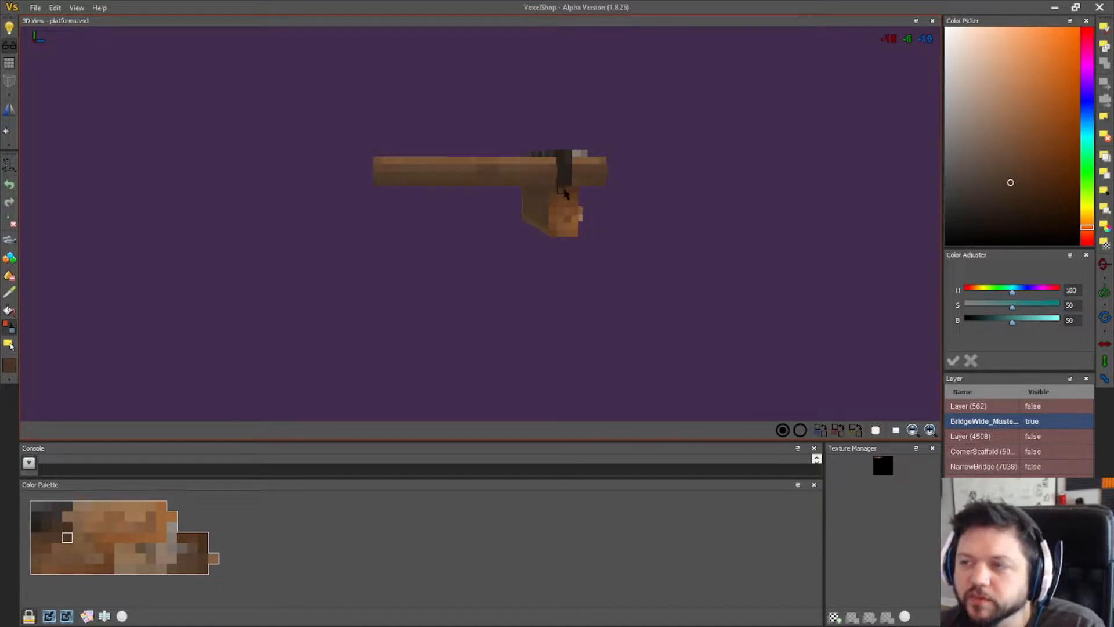
pyautogui.moveTo(564, 193); pyautogui.dragTo(560, 196, button='right')
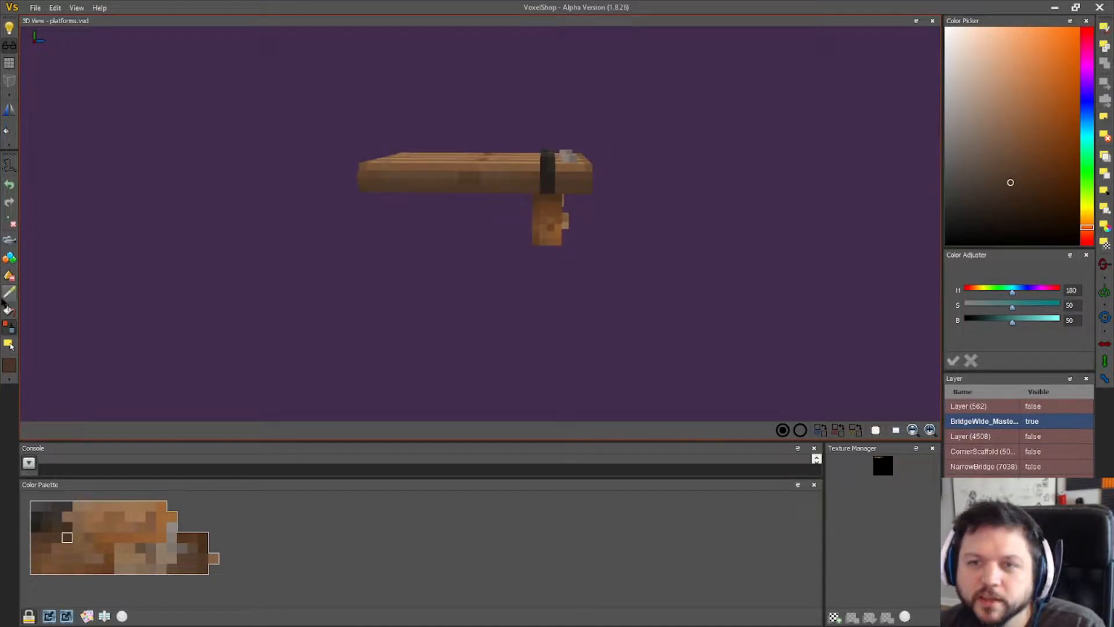
pyautogui.click(462, 181)
pyautogui.click(10, 327)
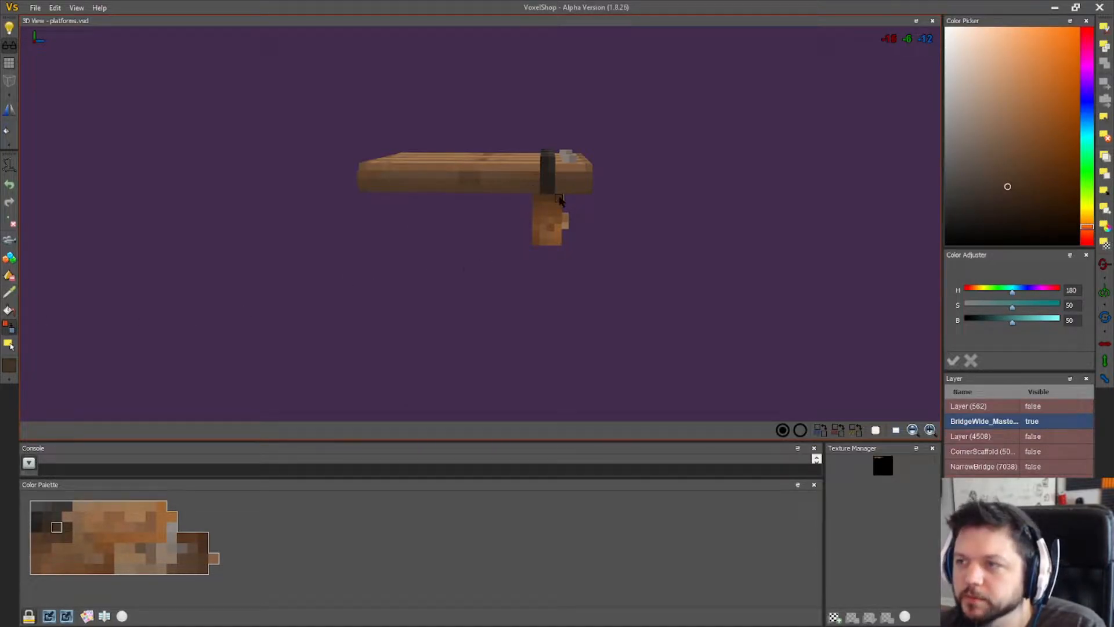
pyautogui.moveTo(561, 197); pyautogui.dragTo(430, 129, button='right')
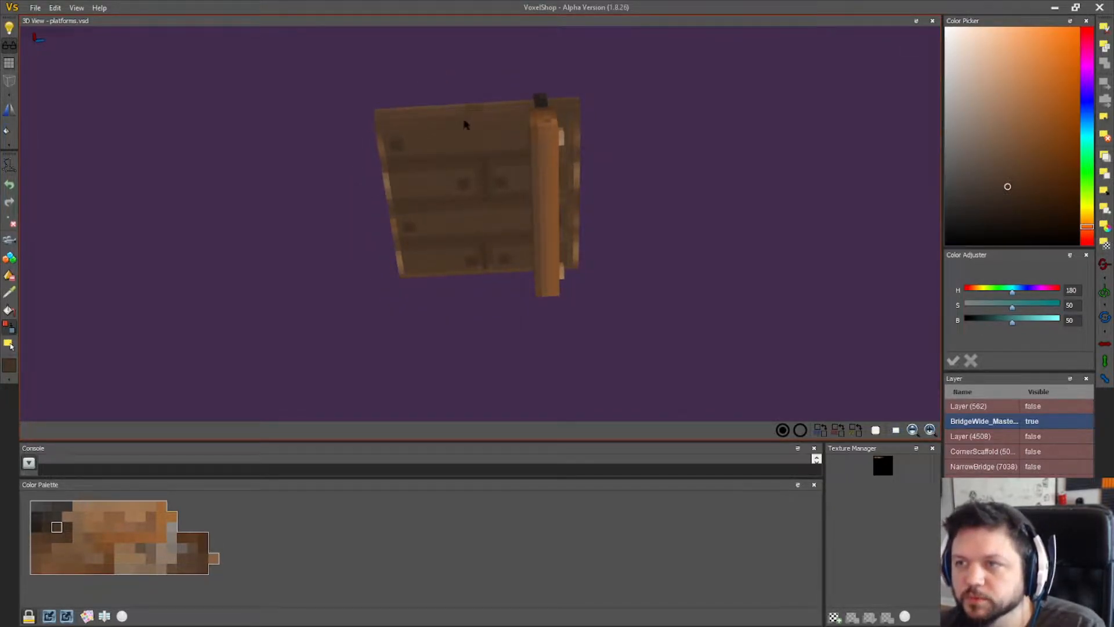
# - Examine the platform's shading from above, along the long side and at the end faces above the support beam
pyautogui.moveTo(499, 122); pyautogui.dragTo(614, 326, button='right')
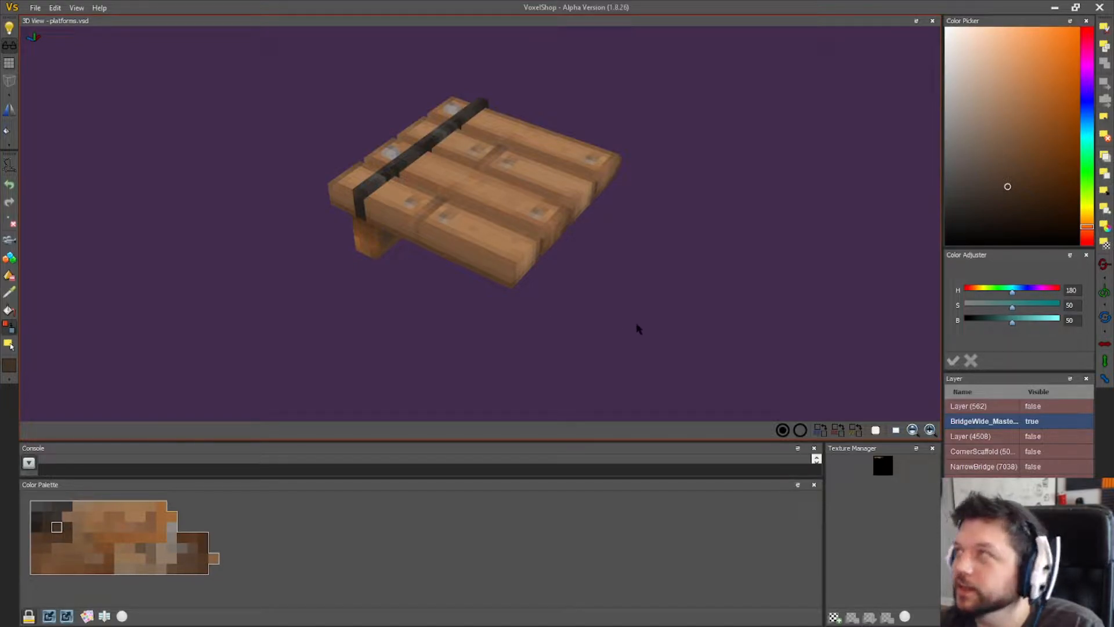
pyautogui.moveTo(636, 325); pyautogui.dragTo(623, 320, button='right')
pyautogui.moveTo(496, 329); pyautogui.dragTo(444, 305, button='right')
pyautogui.moveTo(549, 252); pyautogui.dragTo(606, 237, button='right')
pyautogui.moveTo(477, 213); pyautogui.dragTo(507, 233, button='right')
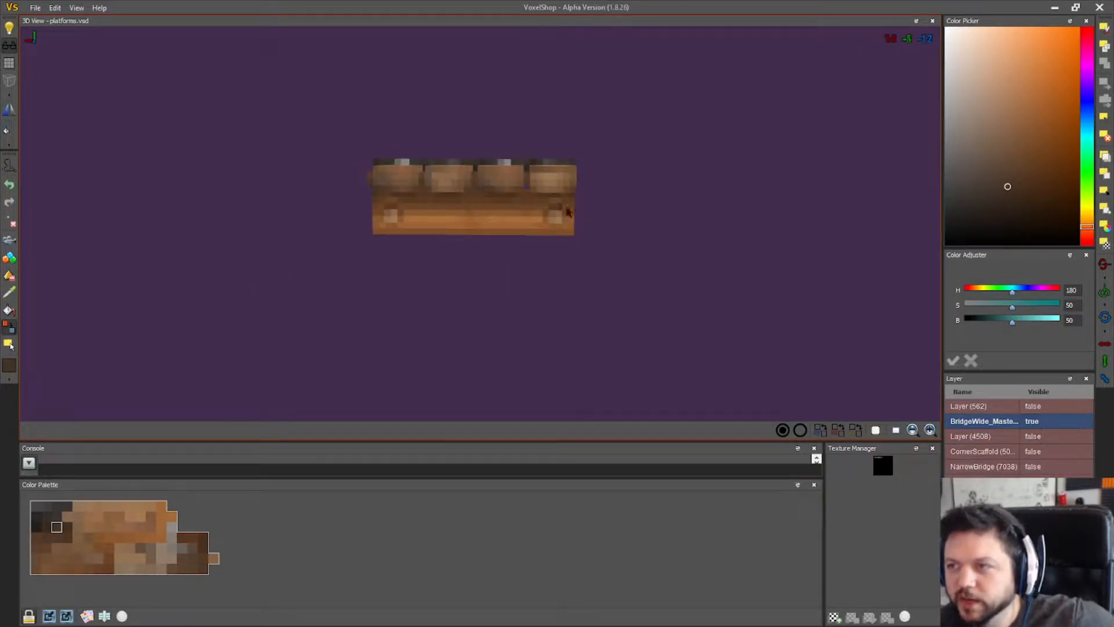
pyautogui.moveTo(567, 213); pyautogui.dragTo(534, 353, button='right')
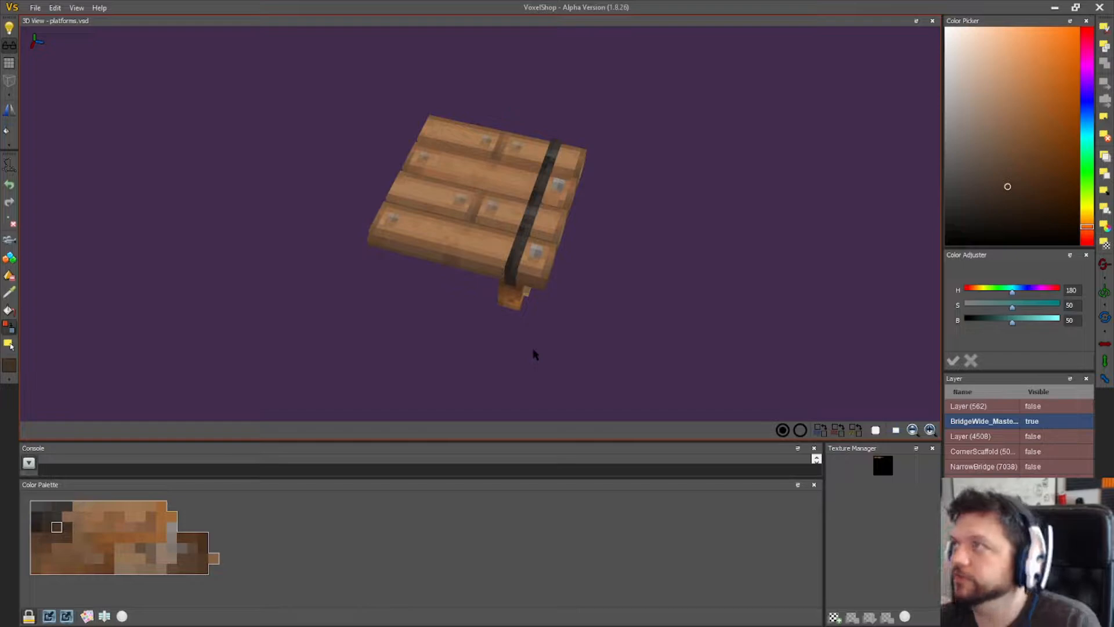
pyautogui.moveTo(597, 331); pyautogui.dragTo(614, 308, button='right')
# - Hide the BridgeWide layer, show the unnamed layer below it, and rename that layer BridgeEnd_R
pyautogui.click(1037, 421)
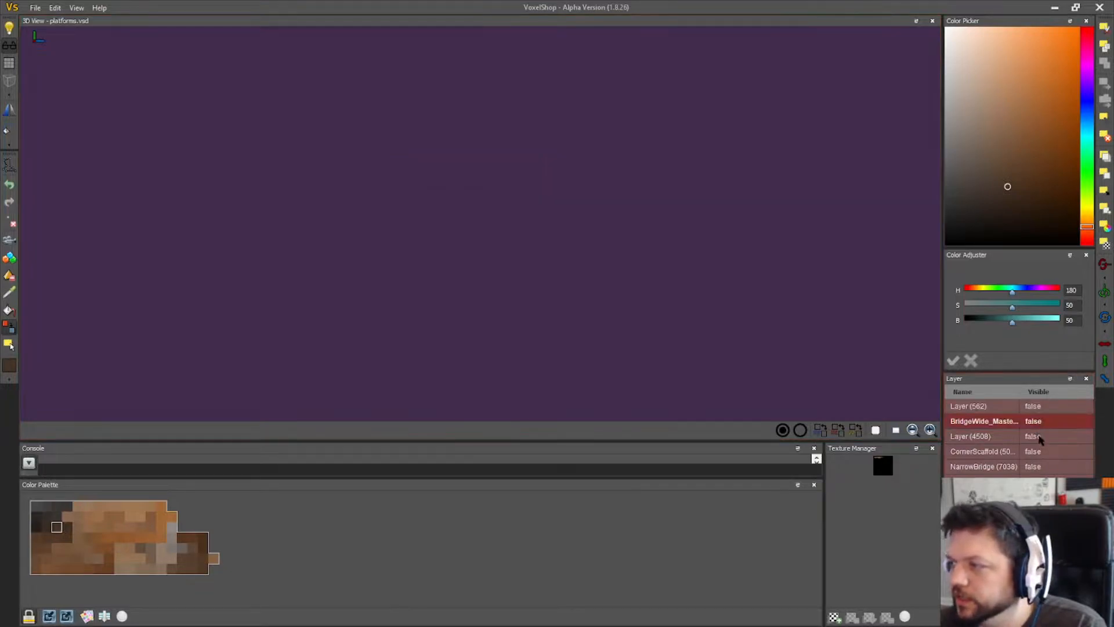
pyautogui.click(1039, 436)
pyautogui.moveTo(659, 329); pyautogui.dragTo(724, 353, button='right')
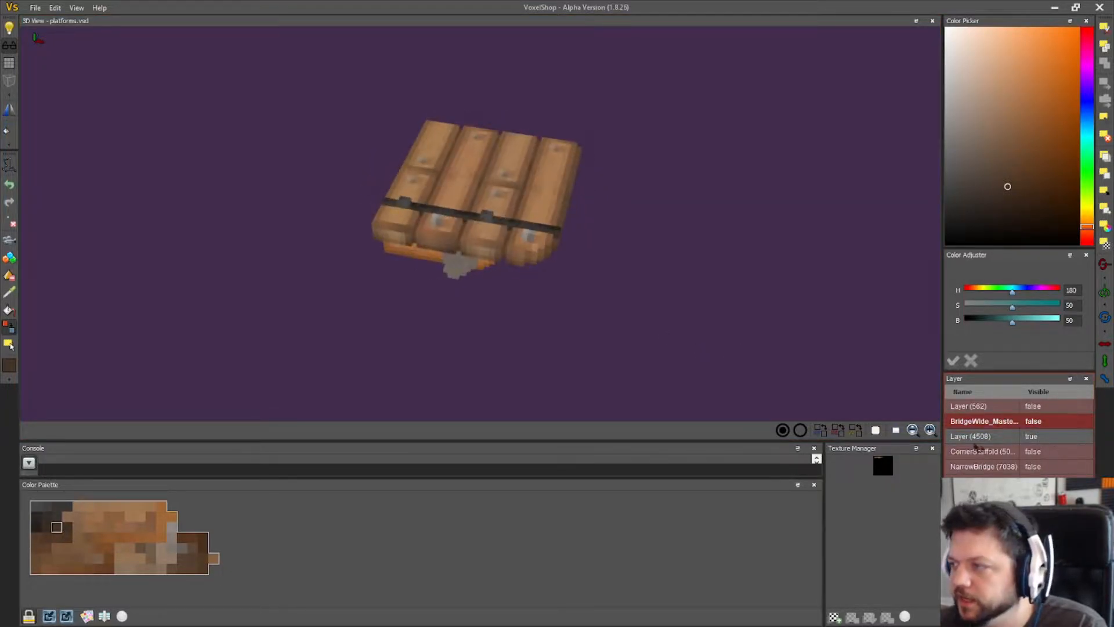
pyautogui.doubleClick(960, 436)
pyautogui.write('B')
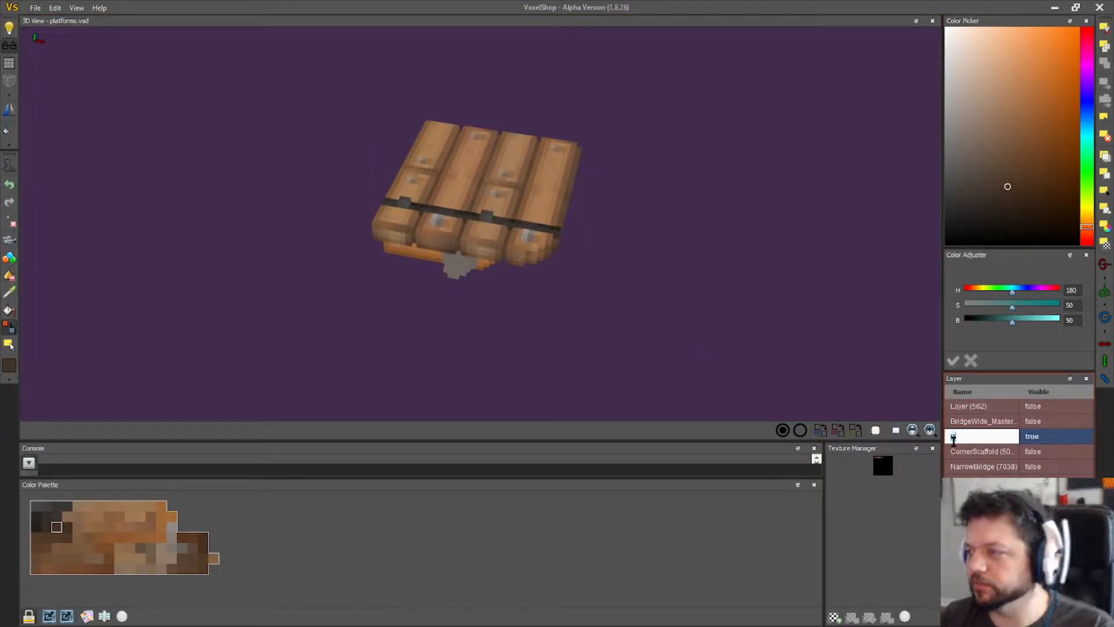
pyautogui.write('ridgeEnd')
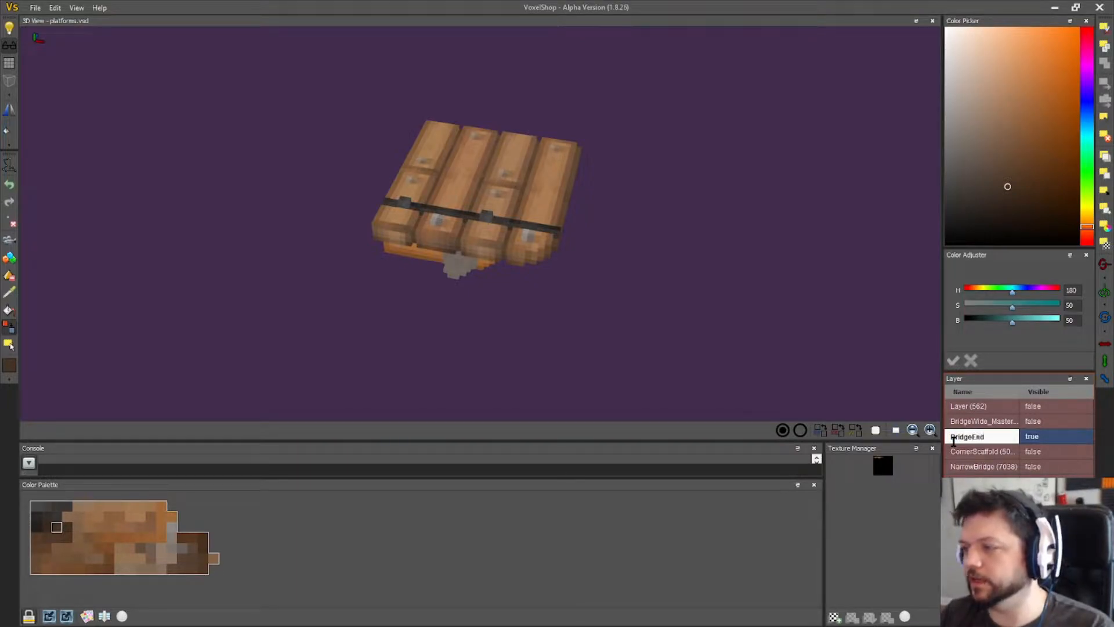
pyautogui.write('_R')
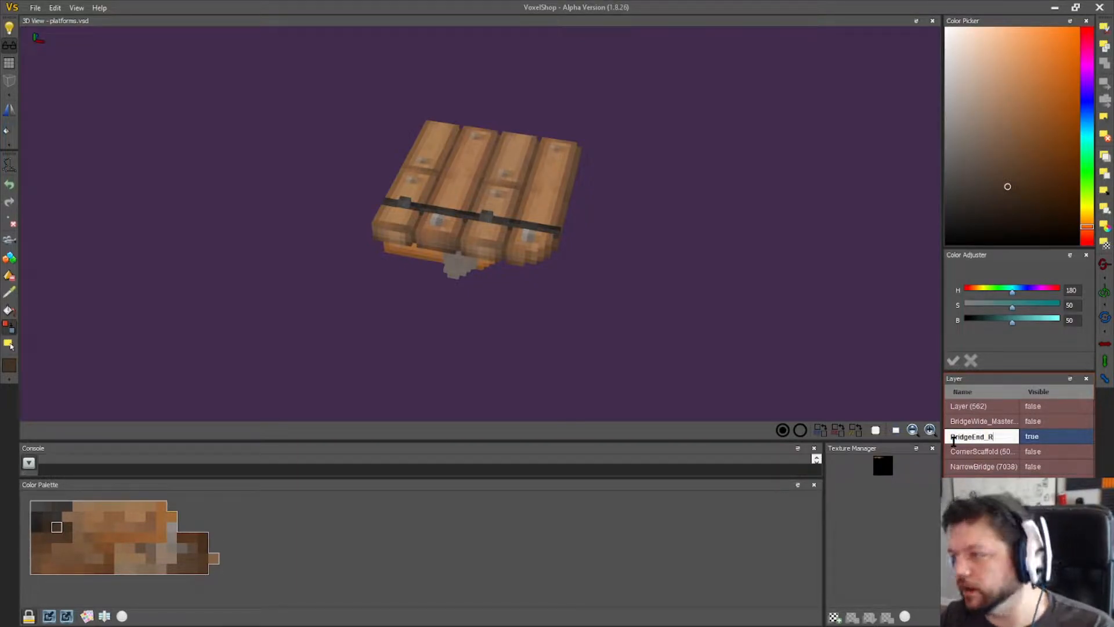
pyautogui.press('Return')
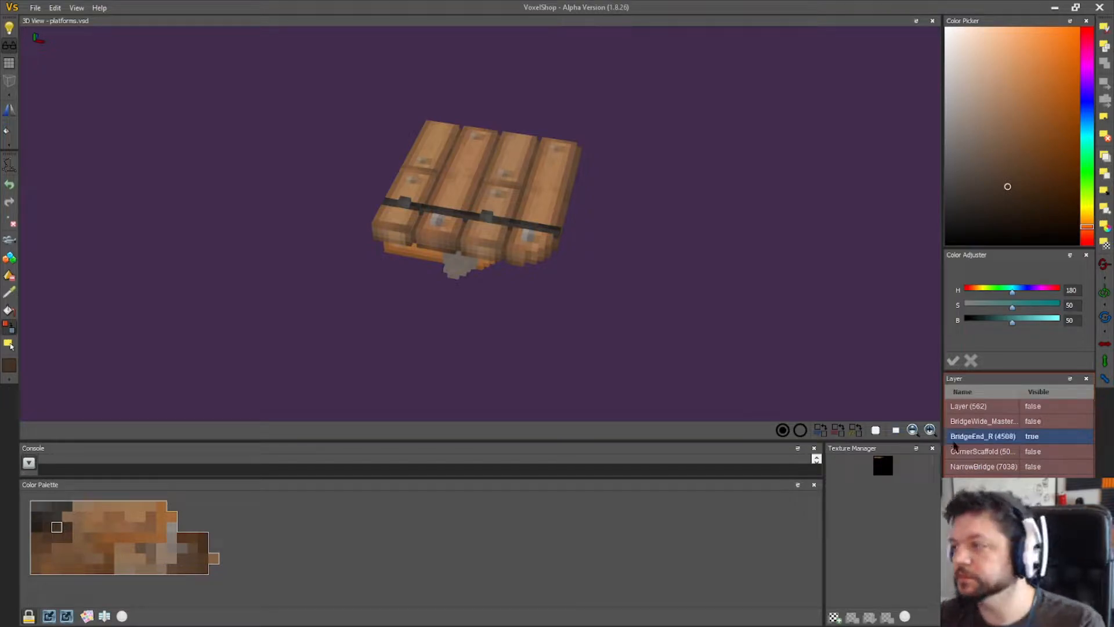
# - Hide the BridgeEnd_R layer and view the CornerScaffold and NarrowBridge layers one at a time, hiding each after viewing
pyautogui.click(1032, 436)
pyautogui.click(1033, 451)
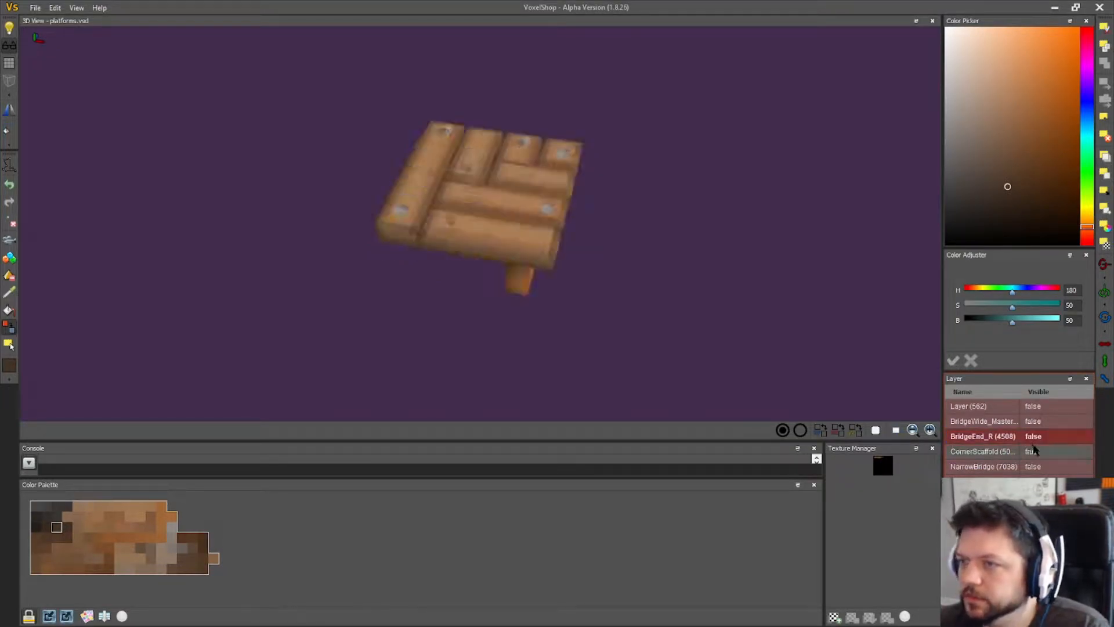
pyautogui.click(1032, 450)
pyautogui.click(1033, 466)
pyautogui.moveTo(789, 311); pyautogui.dragTo(742, 323, button='right')
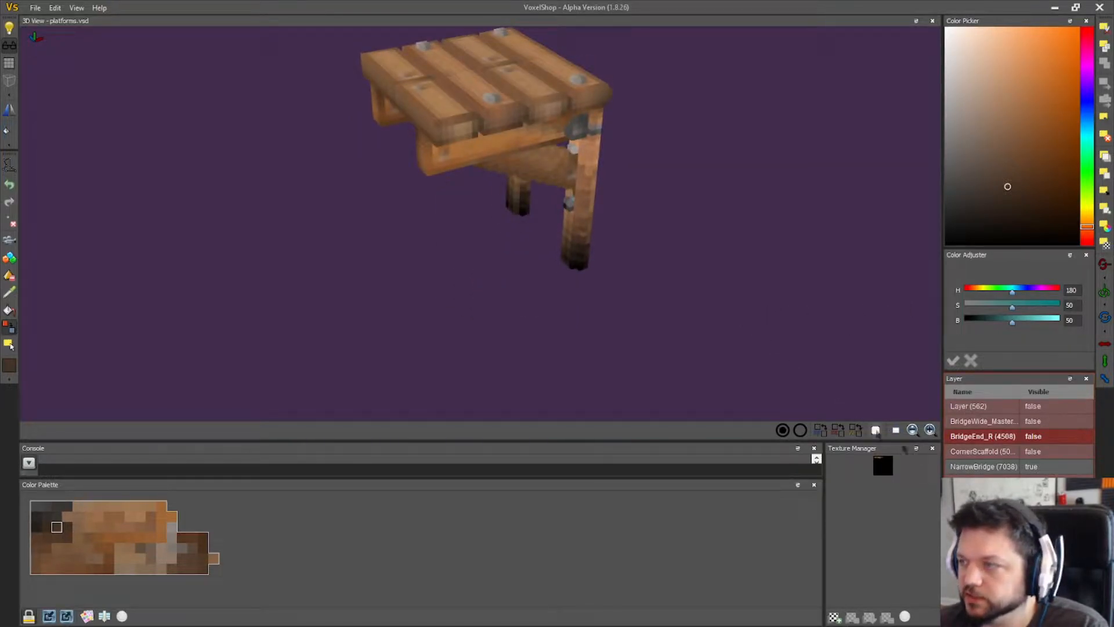
pyautogui.click(1031, 466)
# - Review the remaining scaffold and bridge layers further down the list one at a time, ending with all layers hidden
pyautogui.moveTo(689, 242); pyautogui.dragTo(859, 281, button='right')
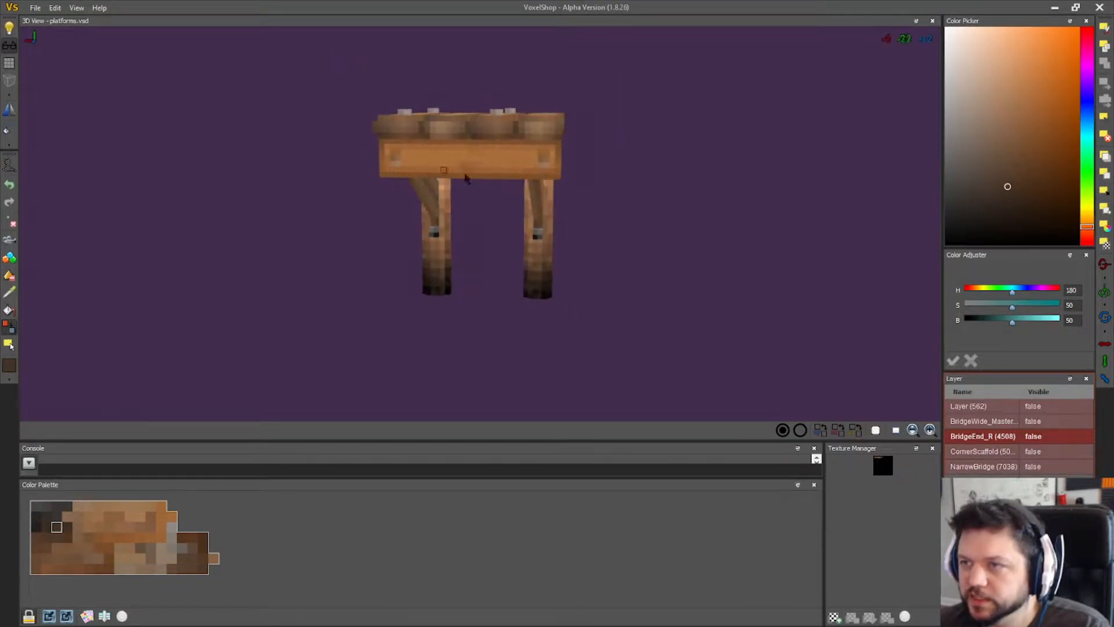
pyautogui.moveTo(466, 178); pyautogui.dragTo(673, 247, button='right')
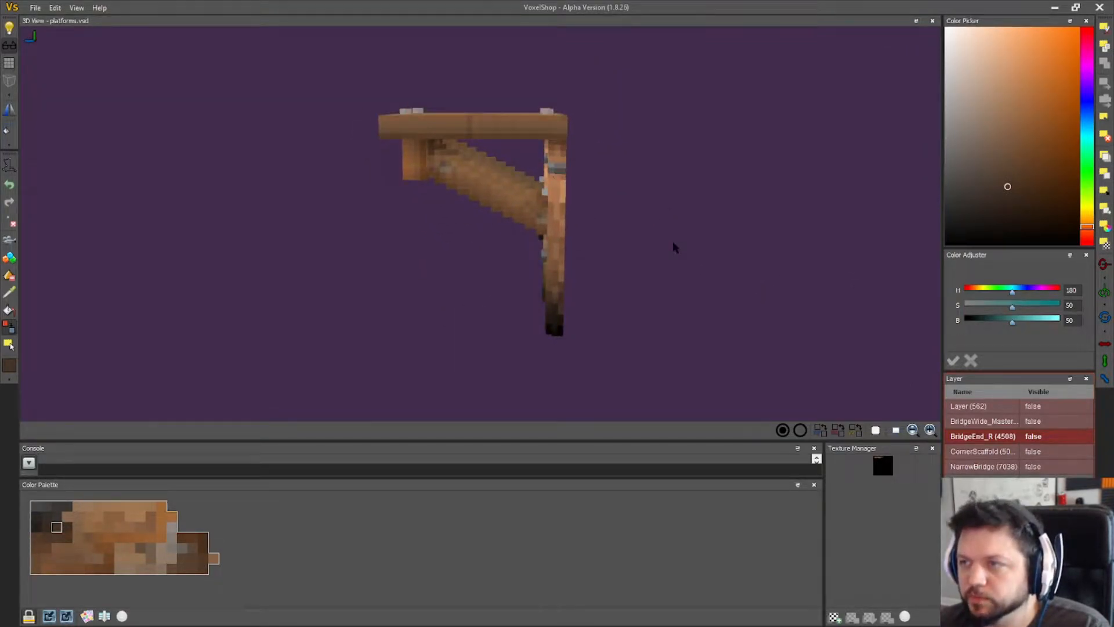
pyautogui.click(1036, 482)
pyautogui.click(1036, 496)
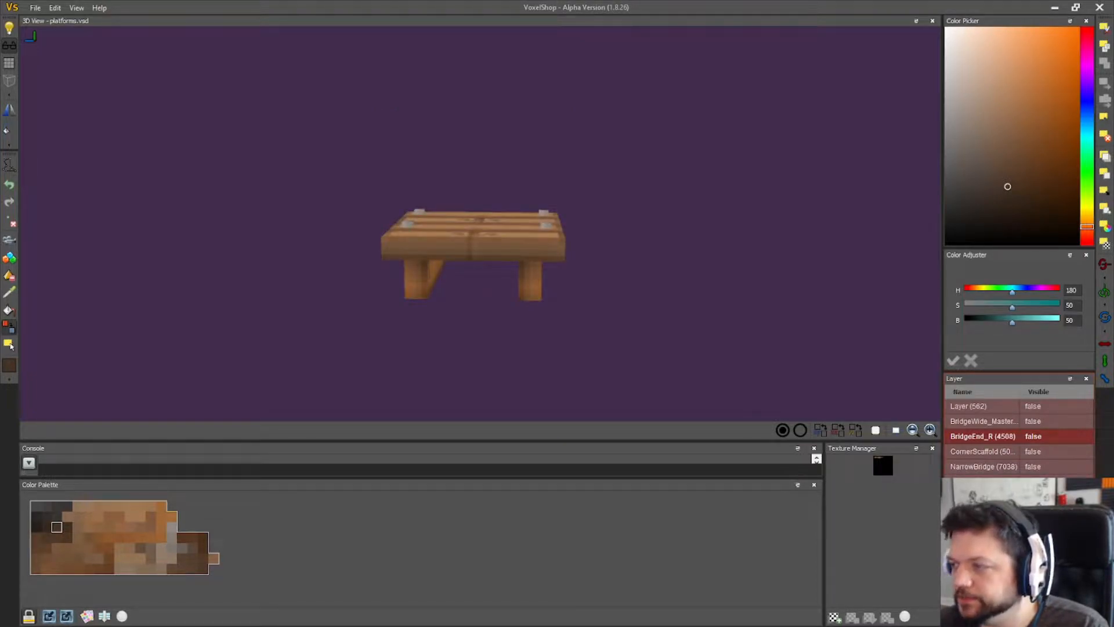
pyautogui.click(1036, 497)
pyautogui.click(1036, 512)
pyautogui.moveTo(781, 323); pyautogui.dragTo(733, 322, button='right')
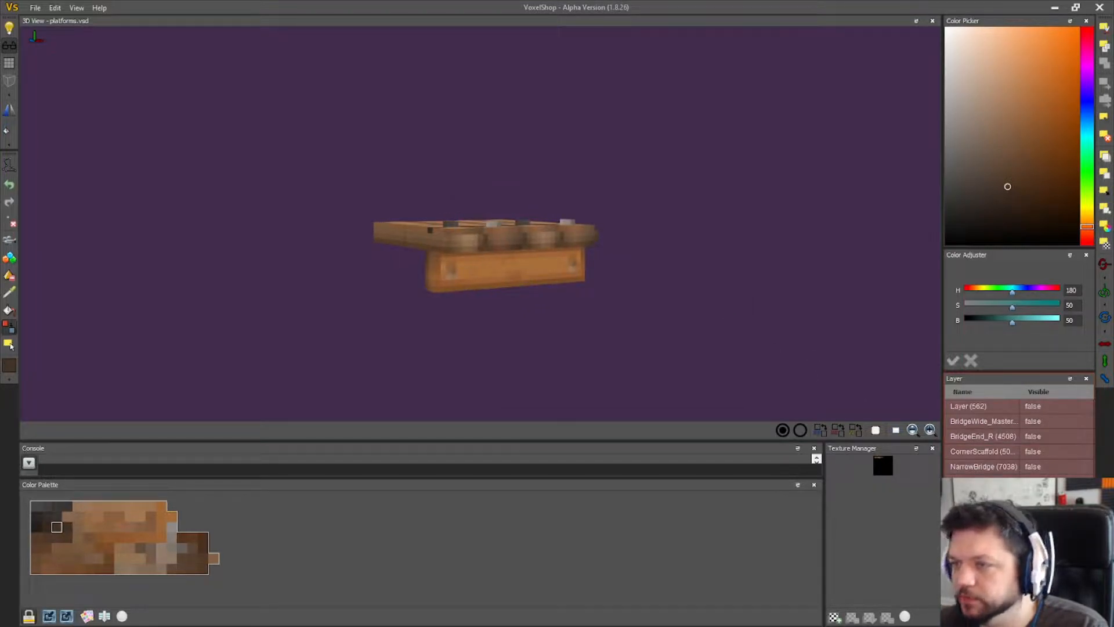
pyautogui.moveTo(690, 331); pyautogui.dragTo(573, 210, button='right')
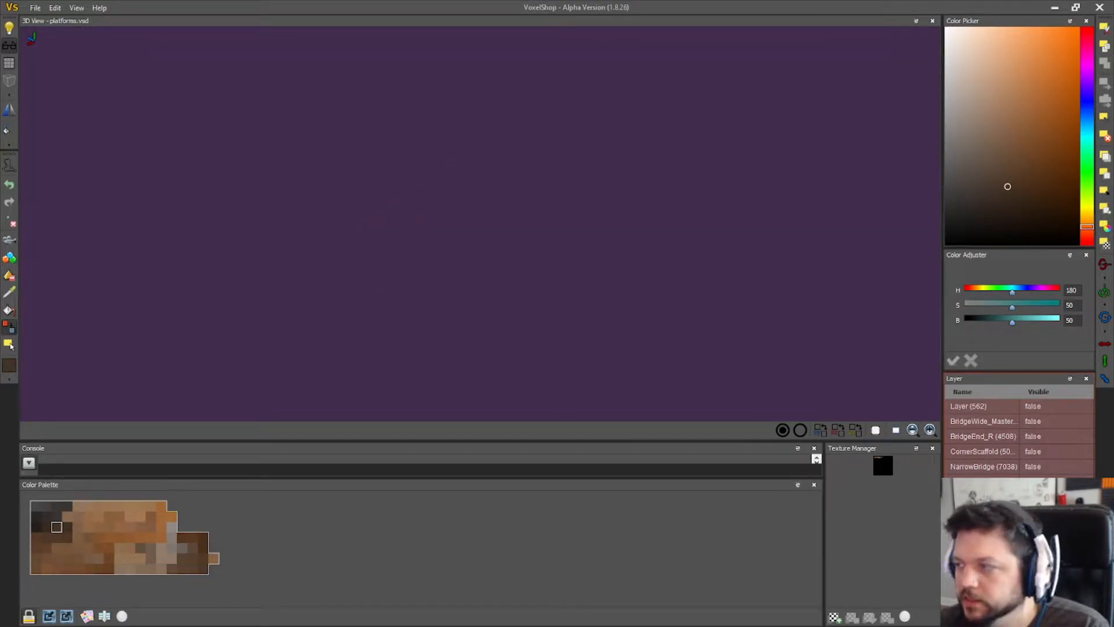
# - Show the unnamed first layer to inspect the strap piece, hide it, and rename the layer Brace
pyautogui.click(1001, 407)
pyautogui.click(1035, 408)
pyautogui.moveTo(732, 284); pyautogui.dragTo(572, 279, button='right')
pyautogui.moveTo(773, 344); pyautogui.dragTo(782, 342, button='right')
pyautogui.click(1025, 421)
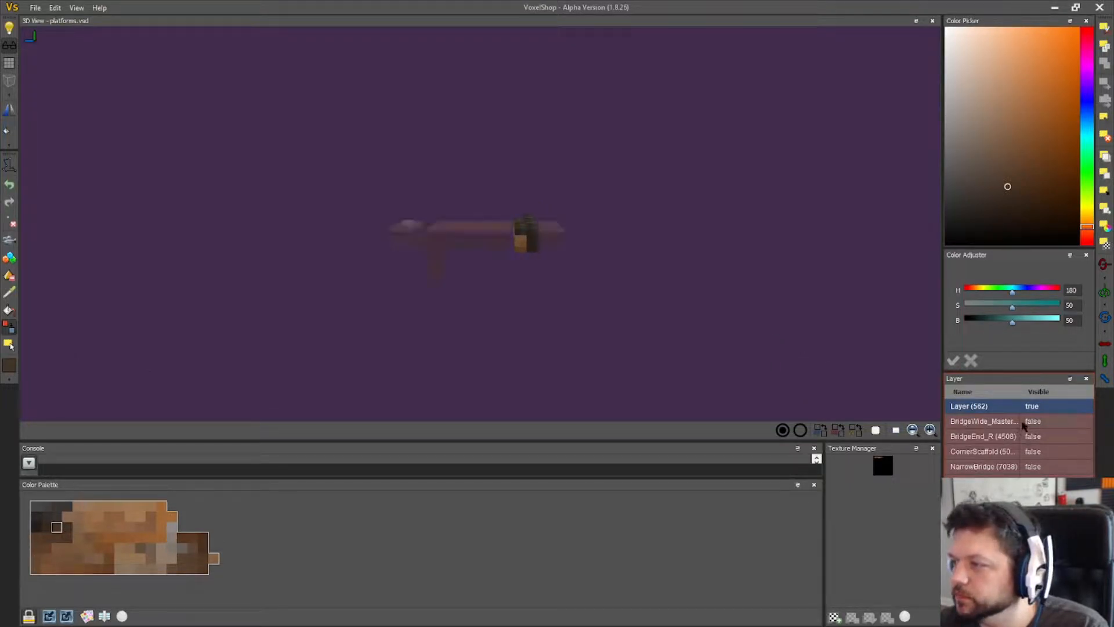
pyautogui.click(1032, 422)
pyautogui.click(1028, 411)
pyautogui.doubleClick(971, 406)
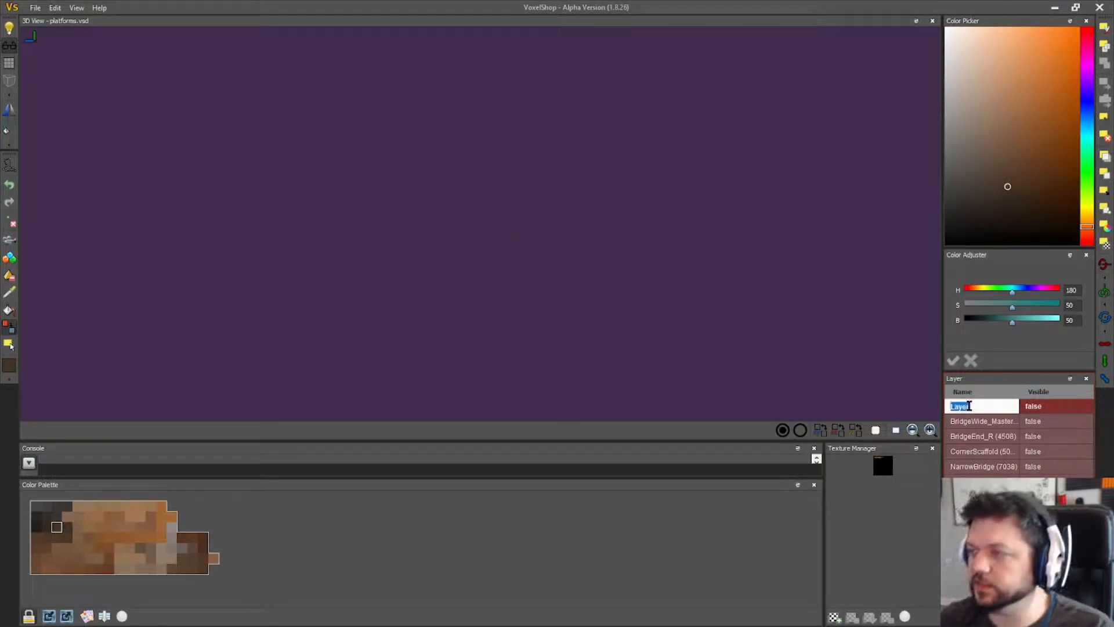
pyautogui.write('Brace')
pyautogui.press('Return')
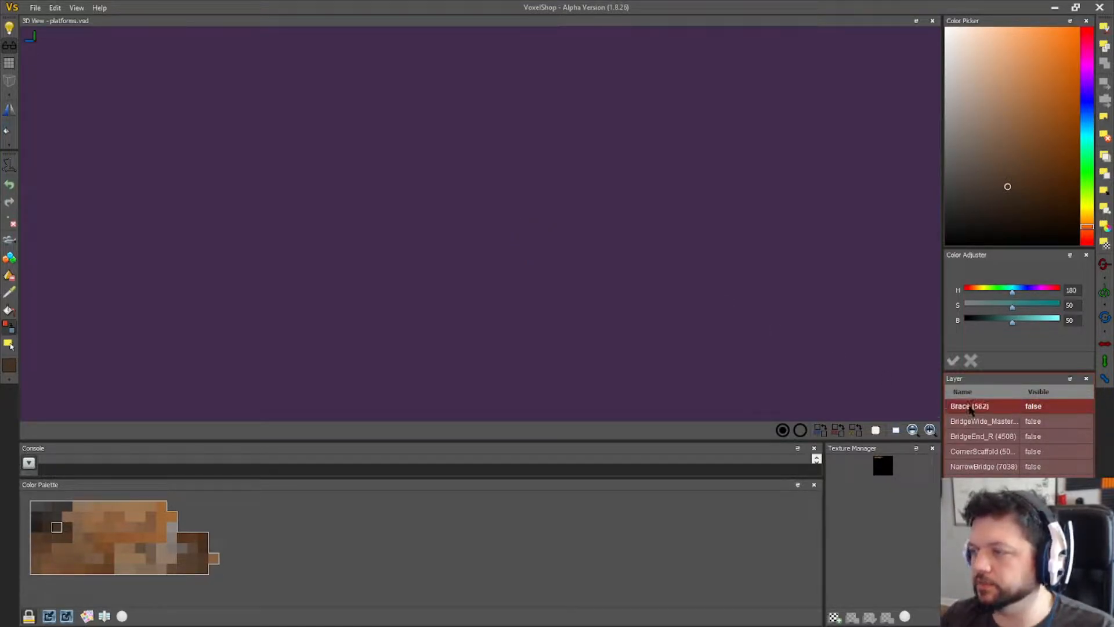
# - Compare the Brace layer alone and over the BridgeWide platform, leaving only the BridgeWide layer shown
pyautogui.click(1033, 406)
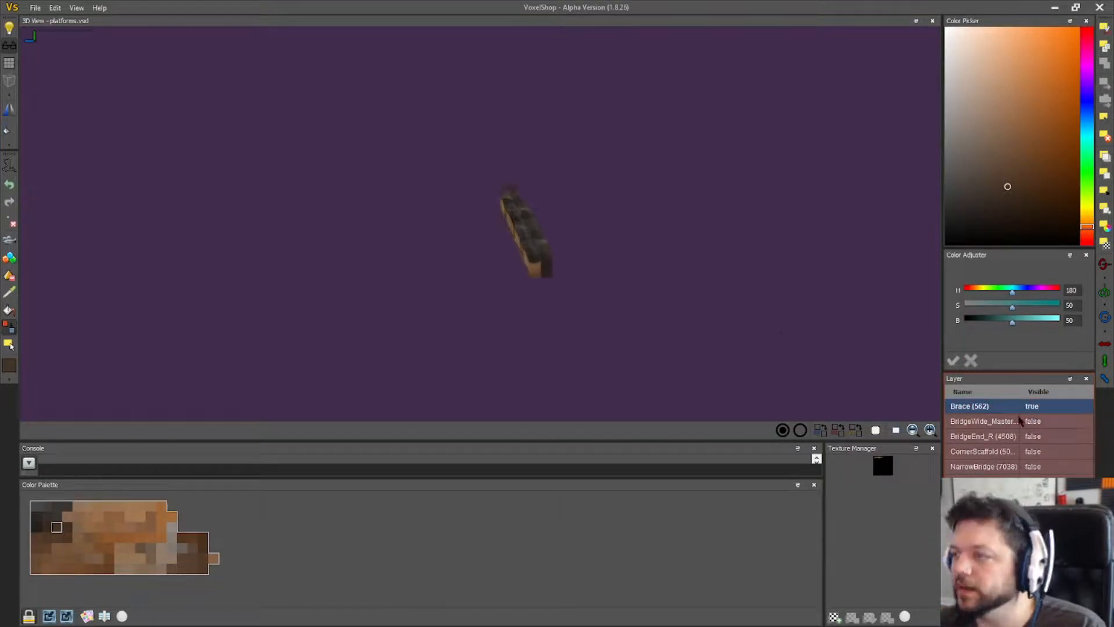
pyautogui.click(1032, 406)
pyautogui.click(1032, 421)
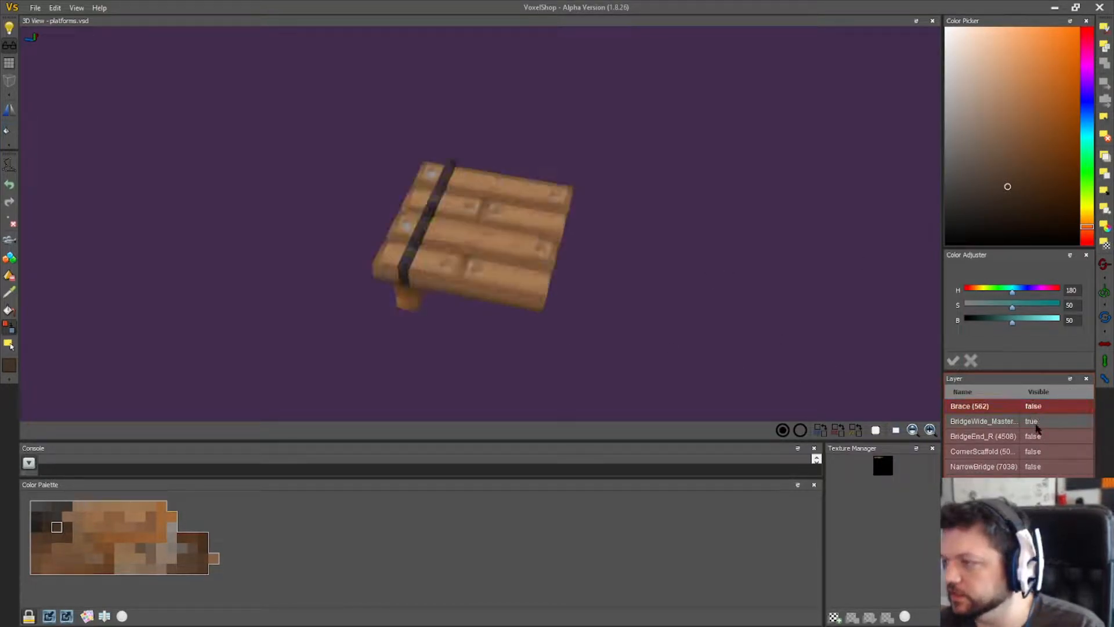
pyautogui.moveTo(744, 297); pyautogui.dragTo(759, 306)
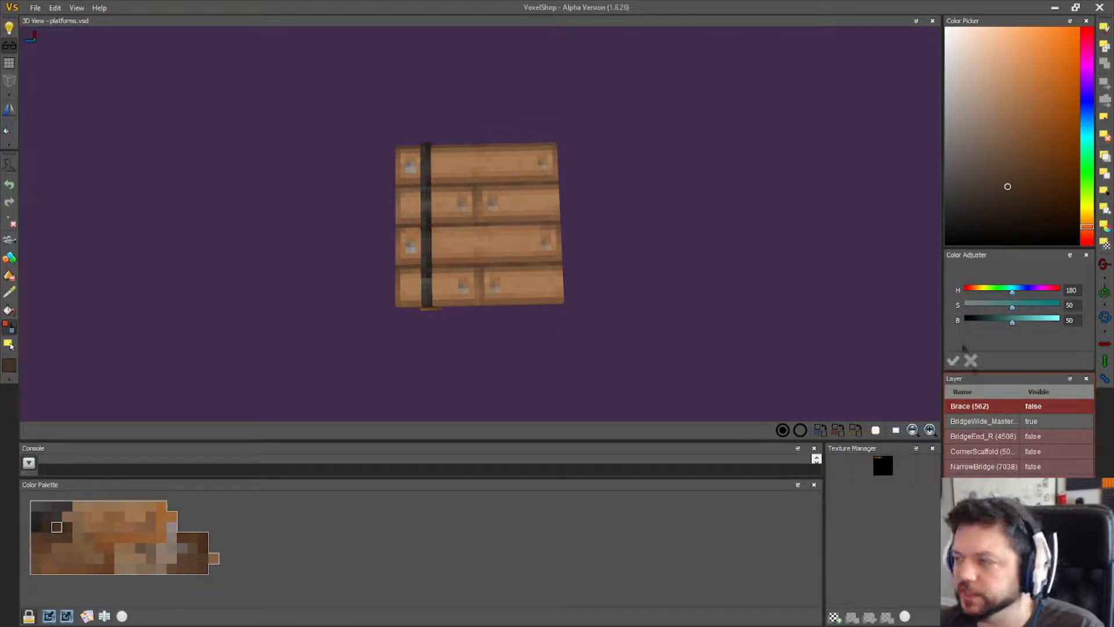
pyautogui.moveTo(729, 301); pyautogui.dragTo(732, 271, button='right')
pyautogui.click(1030, 406)
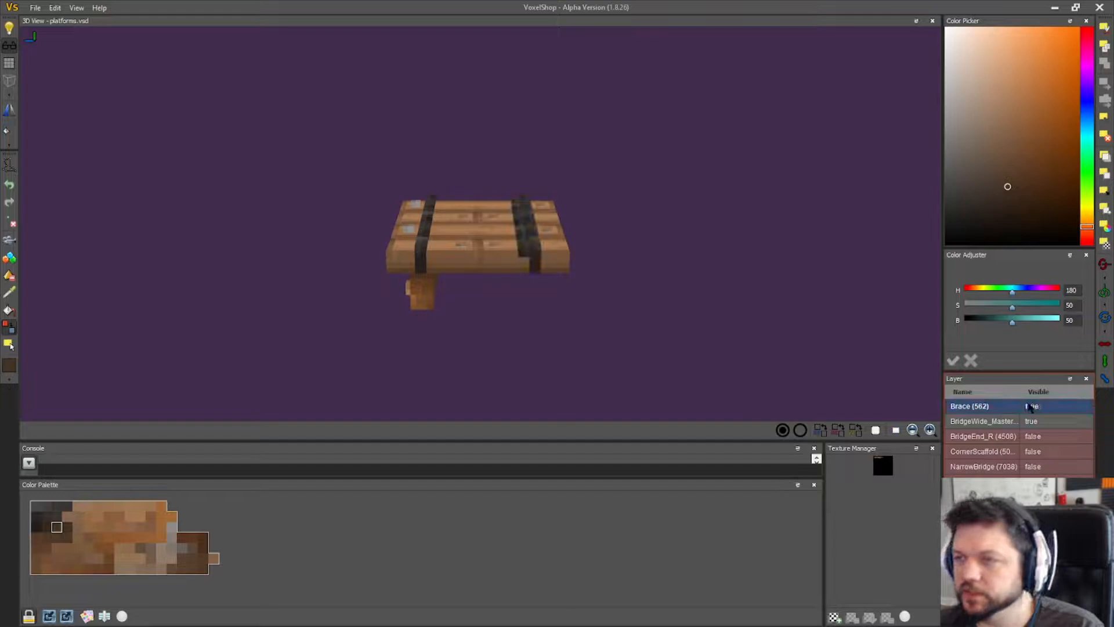
pyautogui.click(1029, 407)
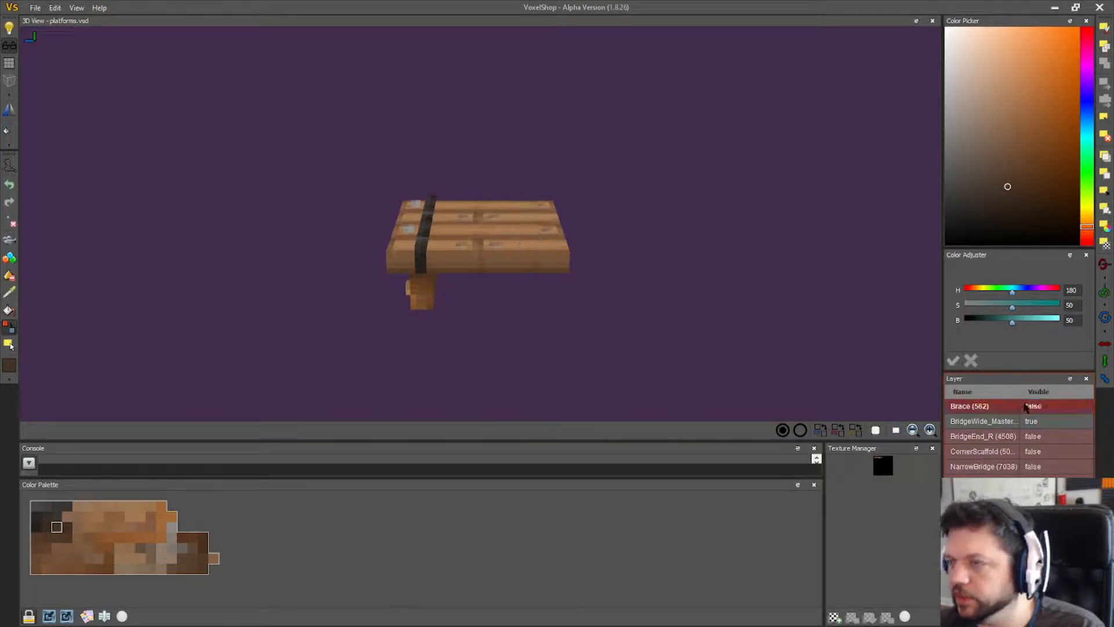
pyautogui.click(1032, 425)
pyautogui.click(1032, 426)
# - Display the bounding box grid around the BridgeWide platform and check the box dimensions and the model's fit inside it
pyautogui.moveTo(603, 286); pyautogui.dragTo(689, 280, button='right')
pyautogui.scroll(3, 649, 273)
pyautogui.click(9, 344)
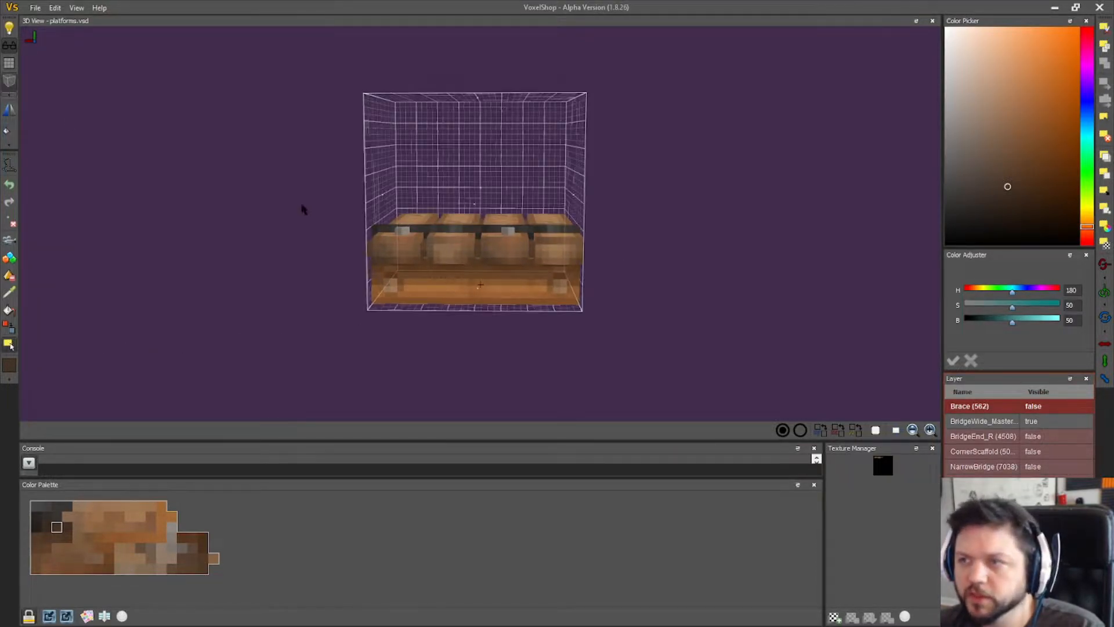
pyautogui.moveTo(302, 209); pyautogui.dragTo(306, 224, button='right')
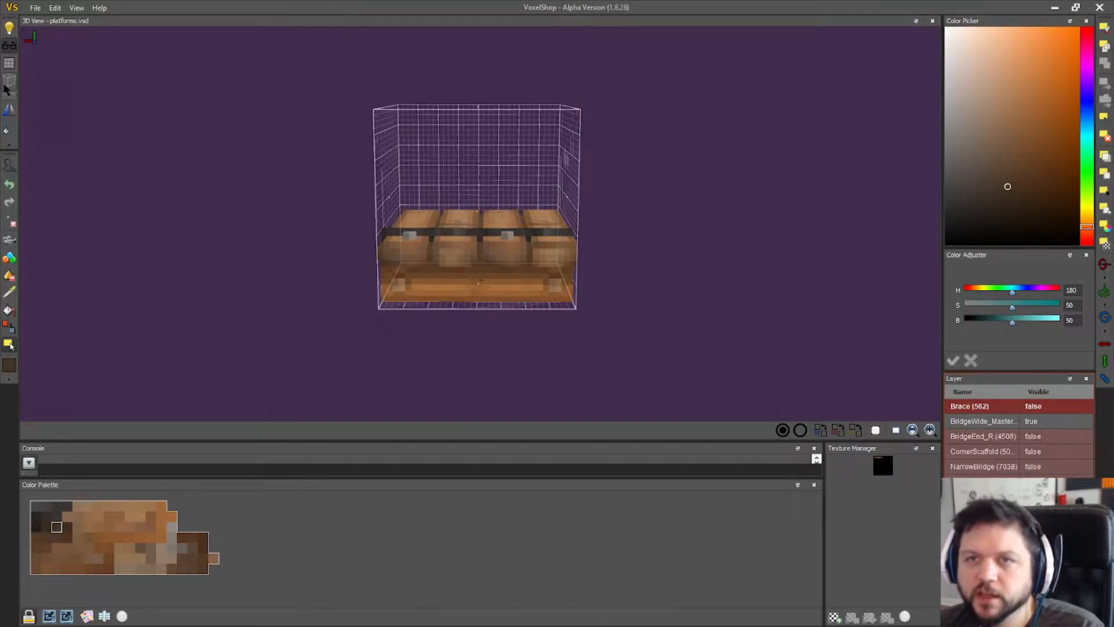
pyautogui.moveTo(13, 99)
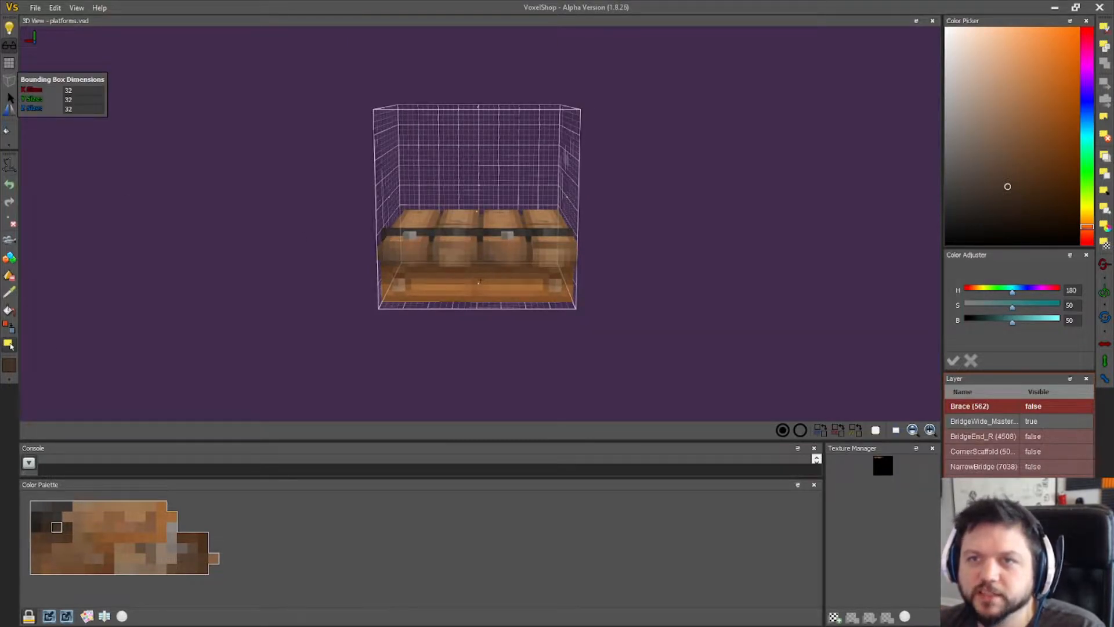
pyautogui.moveTo(266, 179); pyautogui.dragTo(251, 187, button='right')
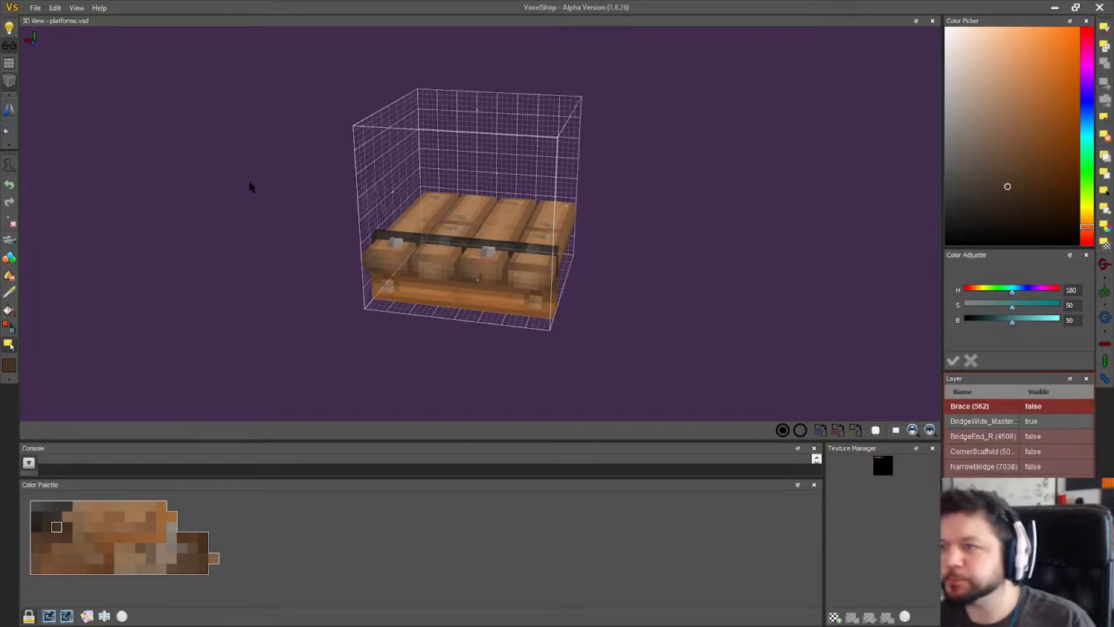
pyautogui.moveTo(271, 189); pyautogui.dragTo(272, 248, button='right')
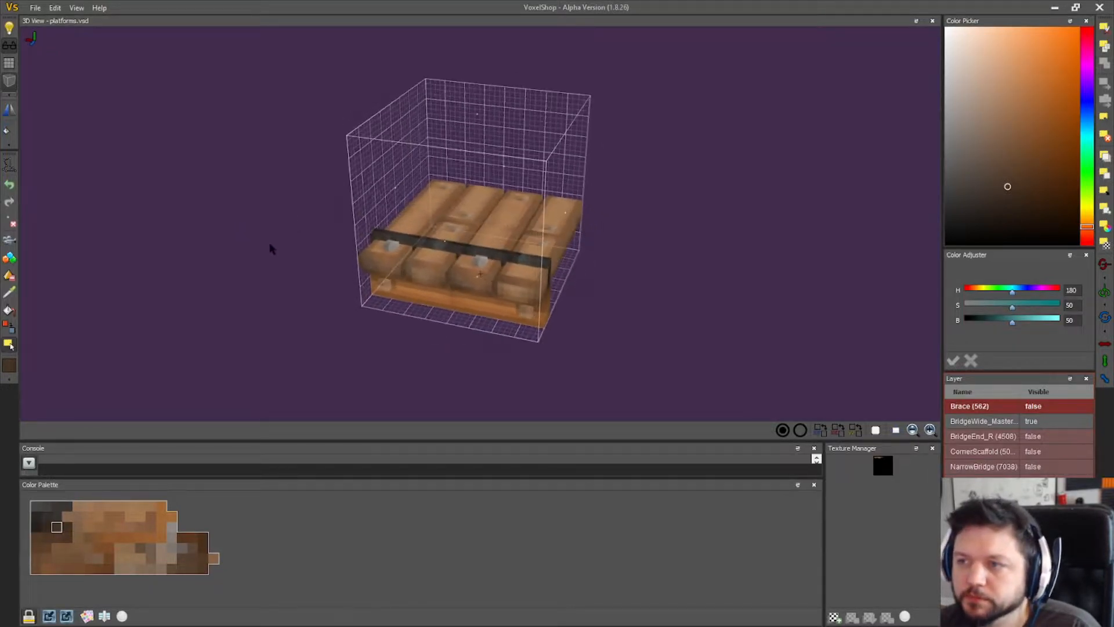
pyautogui.moveTo(48, 117); pyautogui.dragTo(248, 188, button='right')
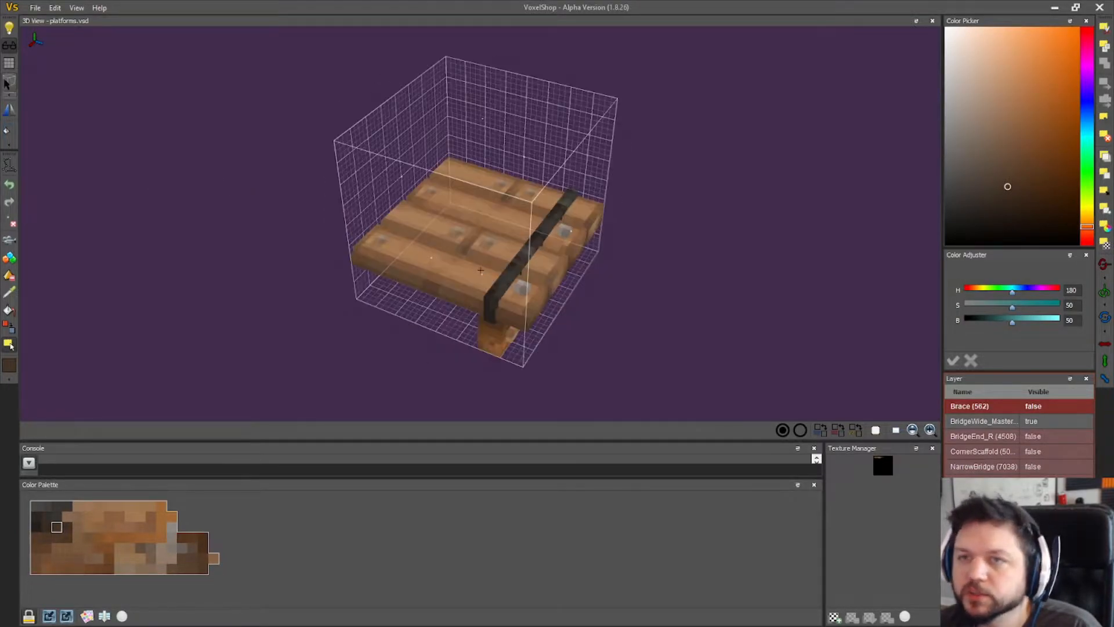
# - Examine the BridgeWide platform inside the bounding box from the strapped edge, a raised corner and the side
pyautogui.moveTo(199, 149); pyautogui.dragTo(148, 149, button='right')
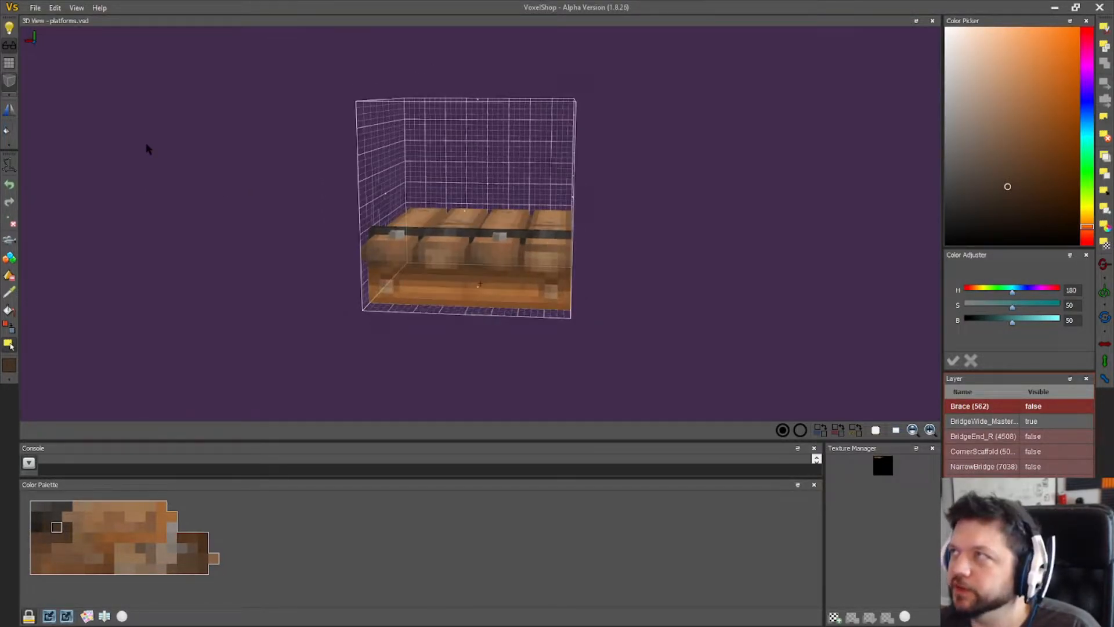
pyautogui.moveTo(237, 206); pyautogui.dragTo(273, 248, button='right')
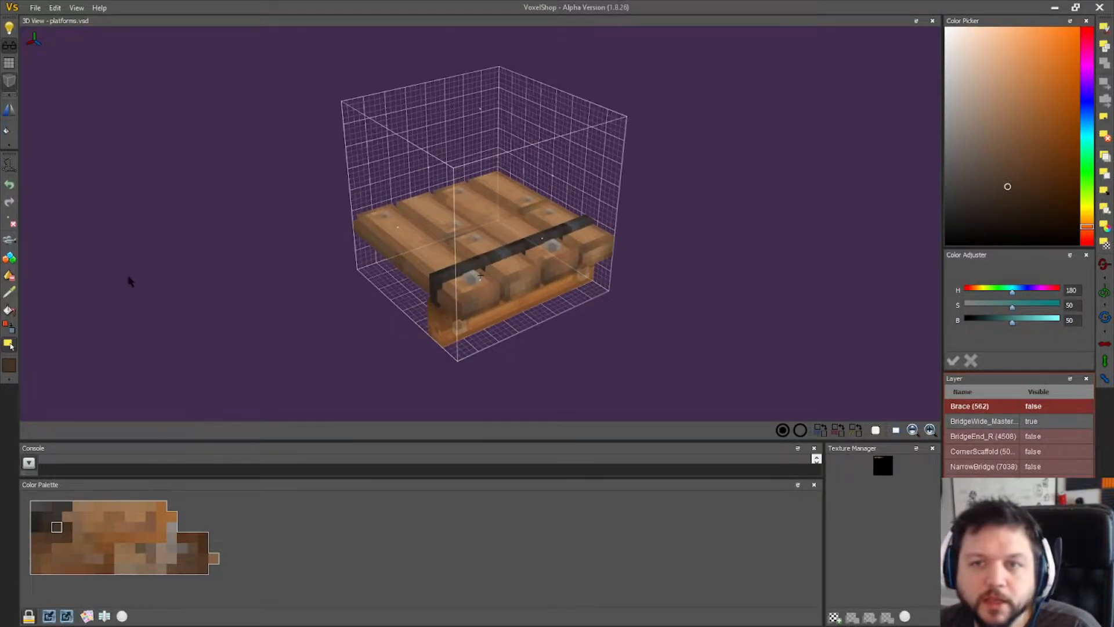
pyautogui.moveTo(231, 275); pyautogui.dragTo(290, 256, button='right')
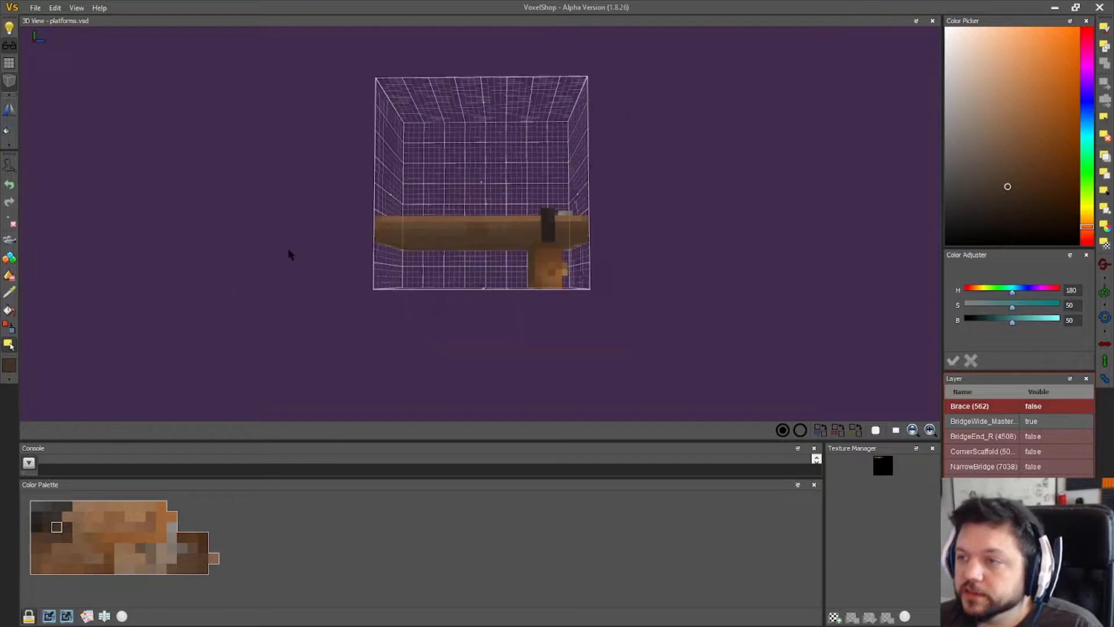
pyautogui.click(36, 8)
pyautogui.click(74, 75)
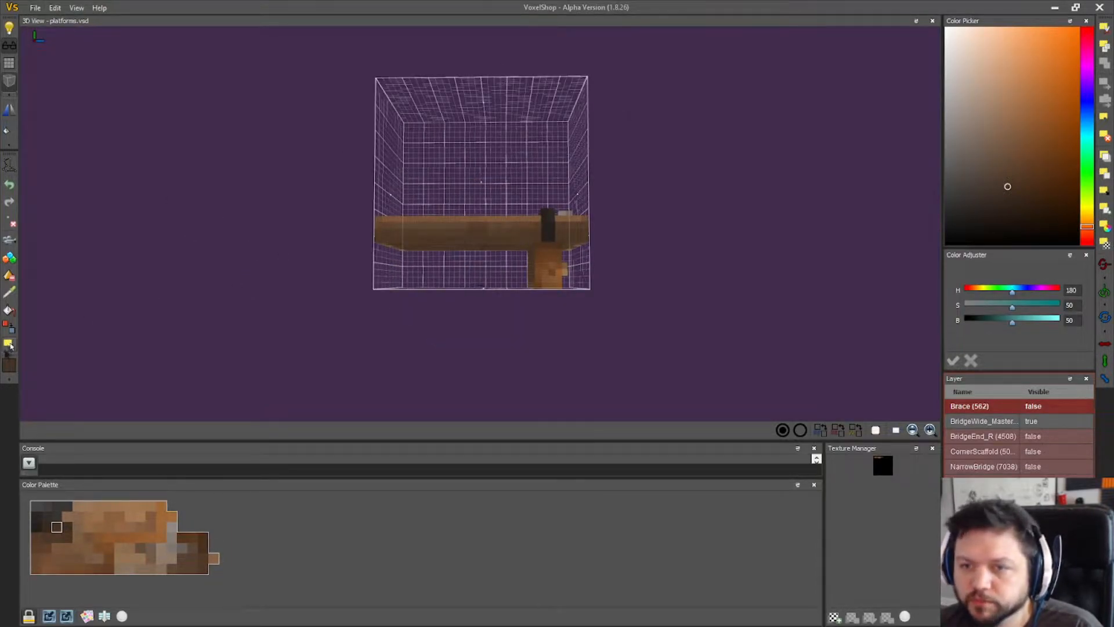
# - Select all of the platform's voxels and shift the selection one platform length outside the bounding box, against the plain plank ends
pyautogui.moveTo(662, 323); pyautogui.dragTo(291, 166)
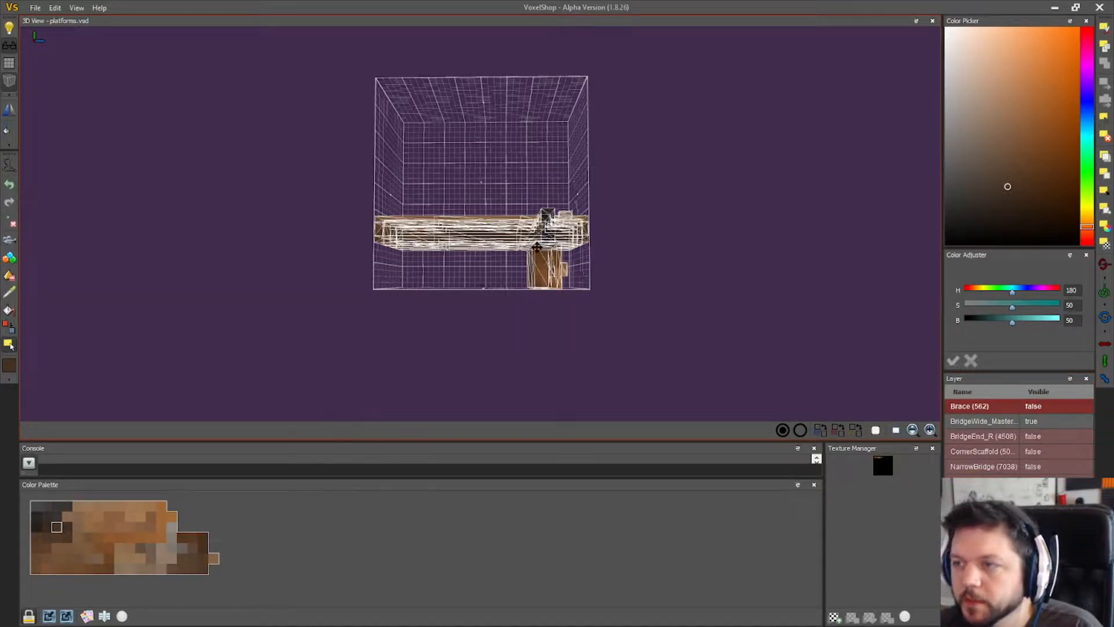
pyautogui.moveTo(536, 248); pyautogui.dragTo(344, 239)
pyautogui.moveTo(345, 238)
pyautogui.mouseDown(button='right')
pyautogui.moveTo(364, 247)
pyautogui.moveTo(356, 237)
pyautogui.mouseUp(button='right')
pyautogui.moveTo(359, 230); pyautogui.dragTo(363, 233)
pyautogui.moveTo(363, 233); pyautogui.dragTo(365, 234, button='right')
pyautogui.moveTo(474, 228); pyautogui.dragTo(627, 270, button='right')
pyautogui.moveTo(571, 265); pyautogui.dragTo(555, 266)
pyautogui.moveTo(601, 289); pyautogui.dragTo(864, 216, button='right')
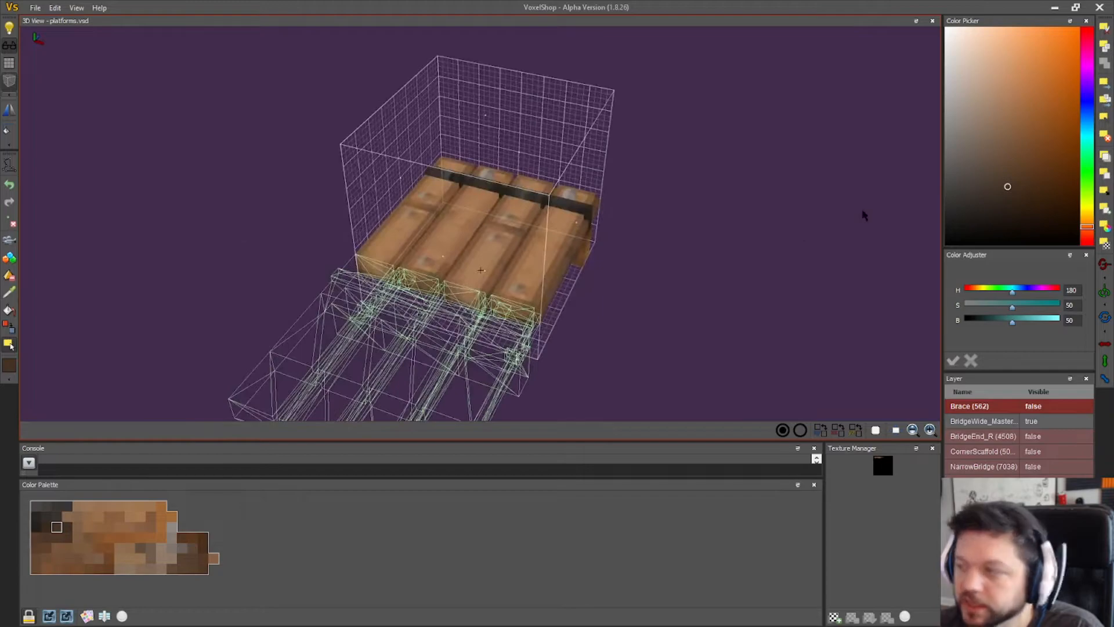
# - Make BridgeWide the active layer and place the selected platform voxels flush beside the box, against the platform's plain edge
pyautogui.click(972, 427)
pyautogui.moveTo(455, 307); pyautogui.dragTo(413, 302, button='right')
pyautogui.moveTo(429, 246); pyautogui.dragTo(234, 245)
pyautogui.moveTo(264, 273); pyautogui.dragTo(348, 269, button='right')
pyautogui.moveTo(446, 266); pyautogui.dragTo(424, 266)
pyautogui.moveTo(498, 306); pyautogui.dragTo(412, 307, button='right')
pyautogui.moveTo(288, 230); pyautogui.dragTo(292, 230)
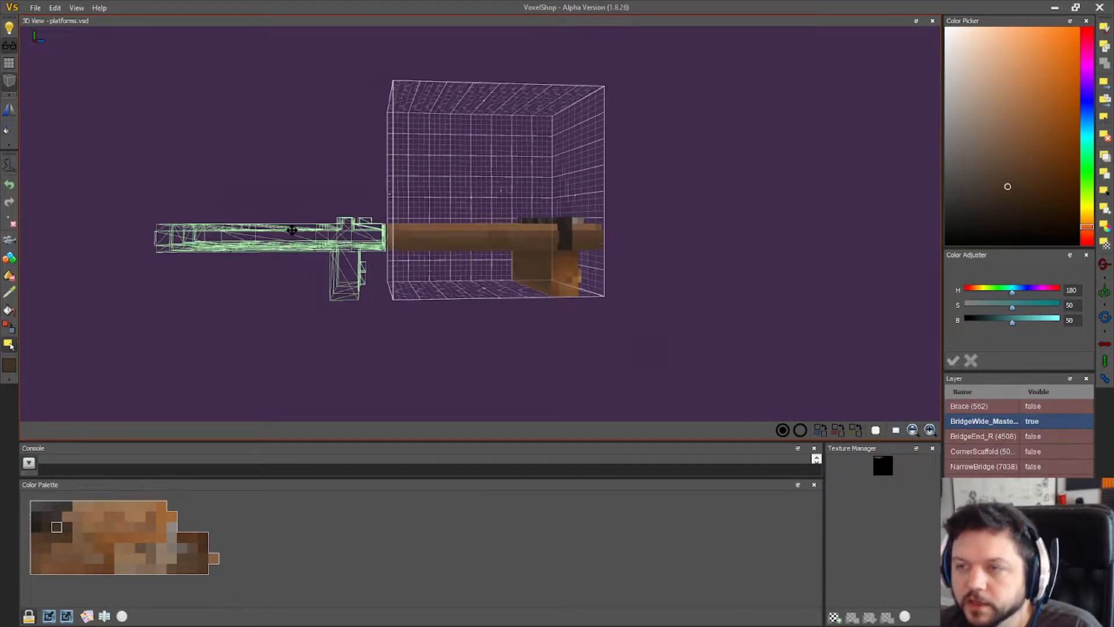
pyautogui.moveTo(298, 231); pyautogui.dragTo(481, 268, button='right')
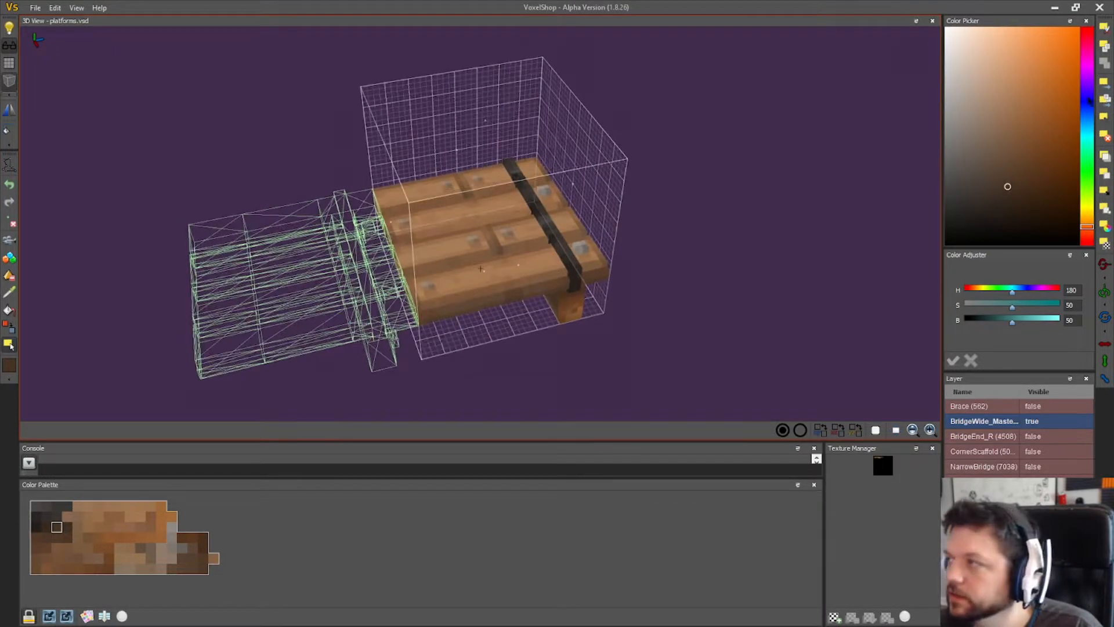
pyautogui.click(1106, 118)
pyautogui.click(1106, 119)
pyautogui.moveTo(664, 225); pyautogui.dragTo(726, 250, button='right')
# - Switch to Barony Editor and edit the height offset of both bridge decorations in the row nearest the garden
pyautogui.hotkey('alt', 'Tab')
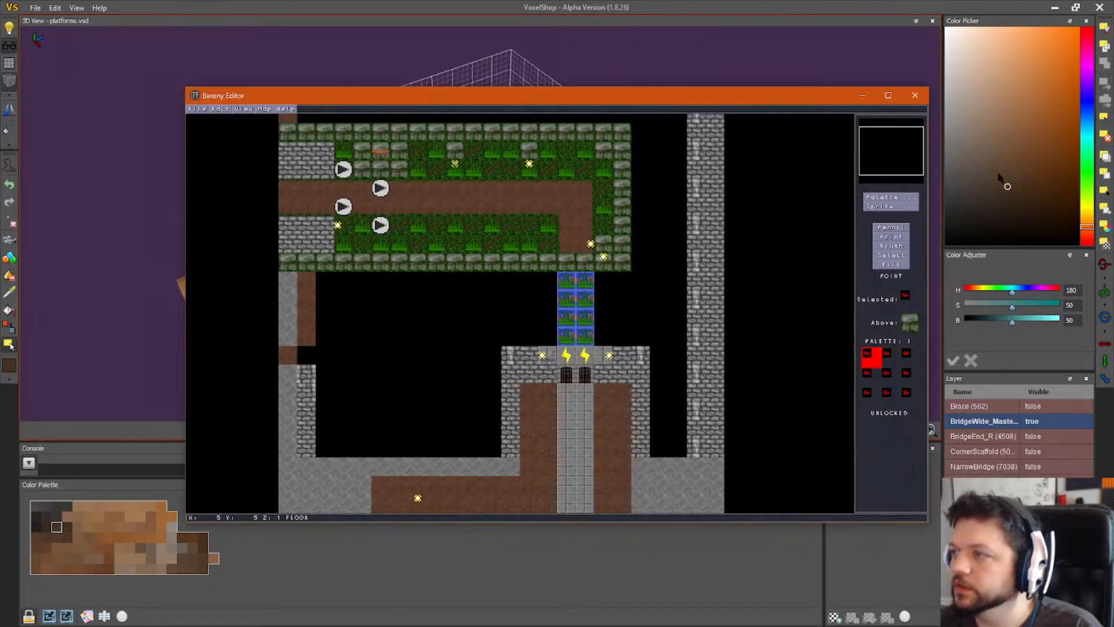
pyautogui.click(564, 286)
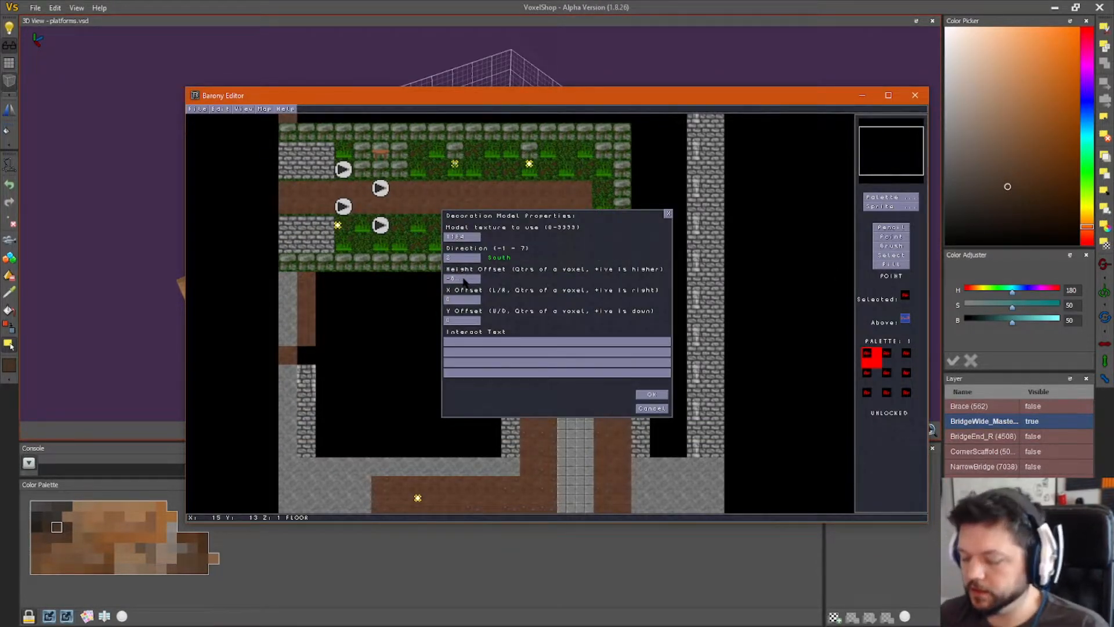
pyautogui.click(651, 394)
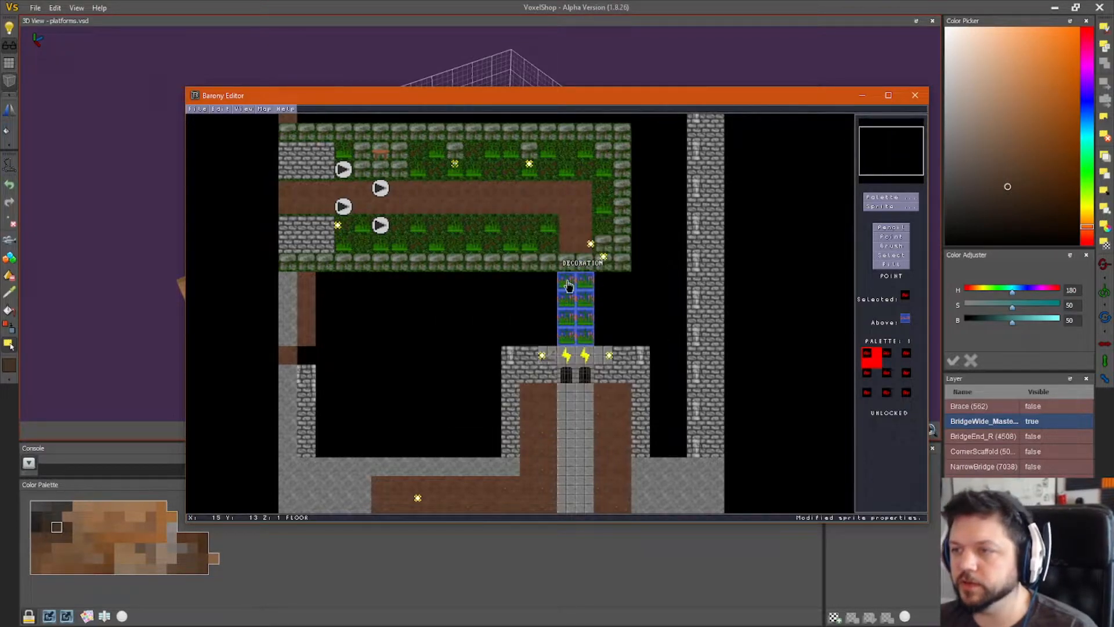
pyautogui.press('F2')
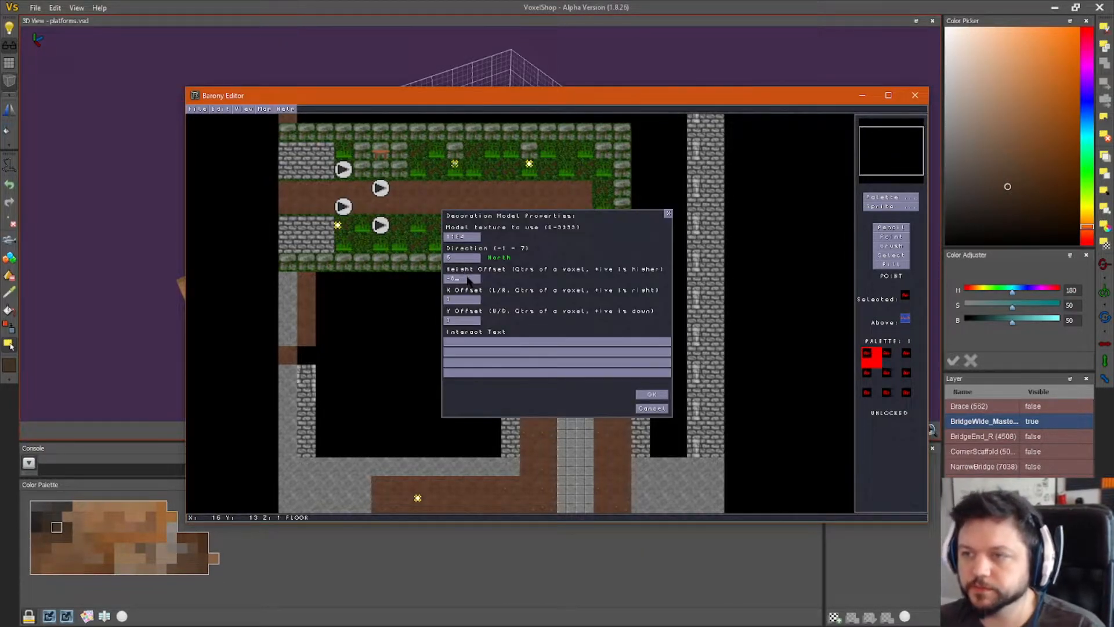
pyautogui.click(651, 395)
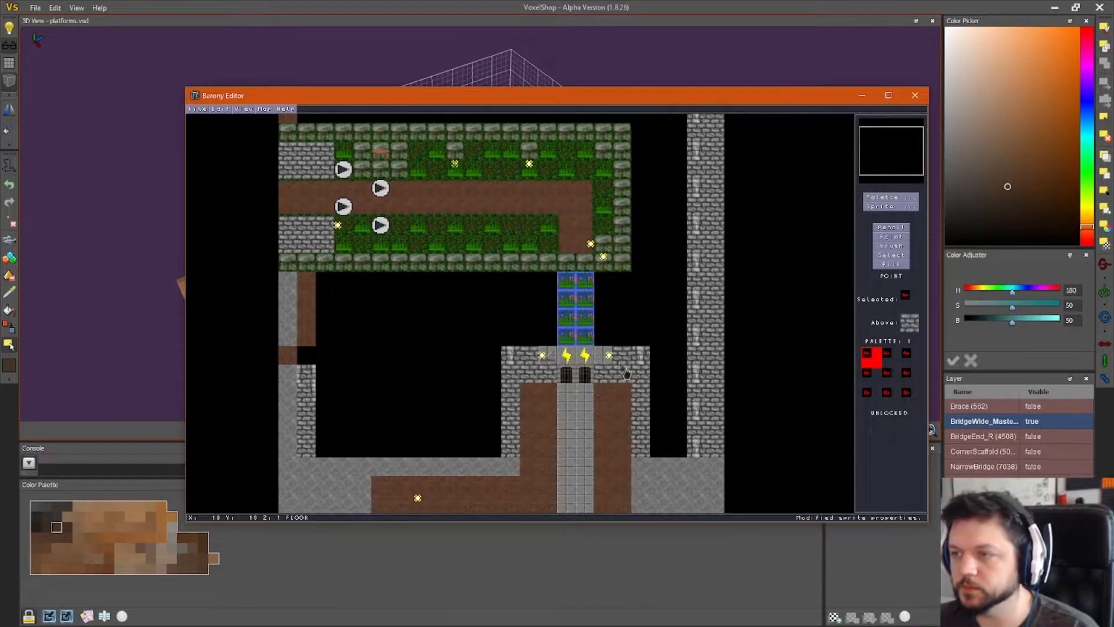
# - Set the height offset of the two bridge decorations in the second row from the garden to -12
pyautogui.press('F2')
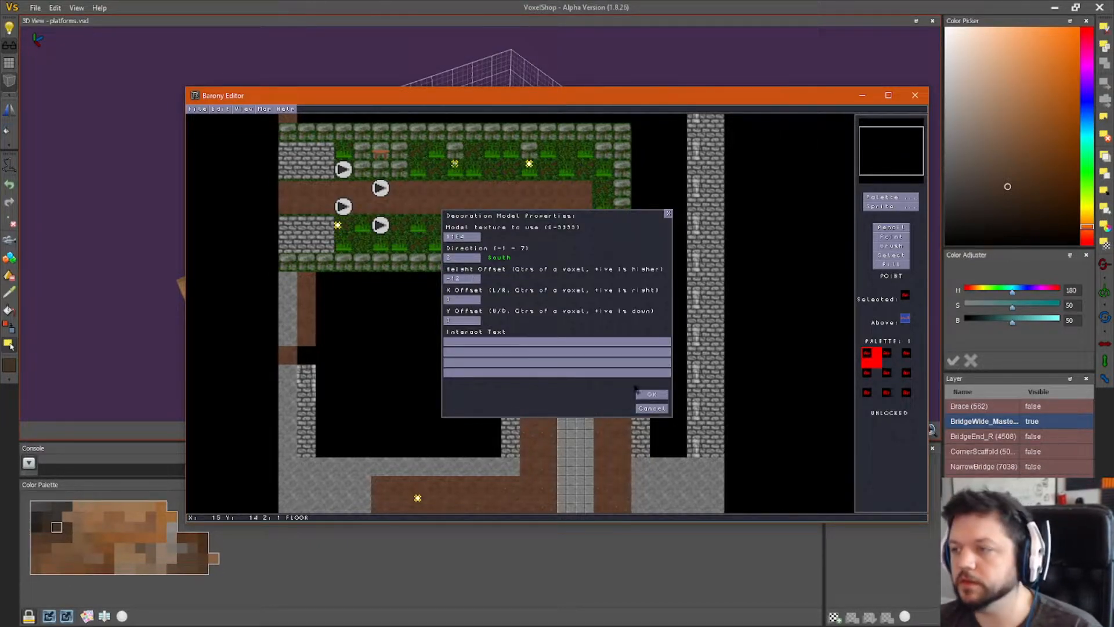
pyautogui.click(660, 394)
pyautogui.press('F2')
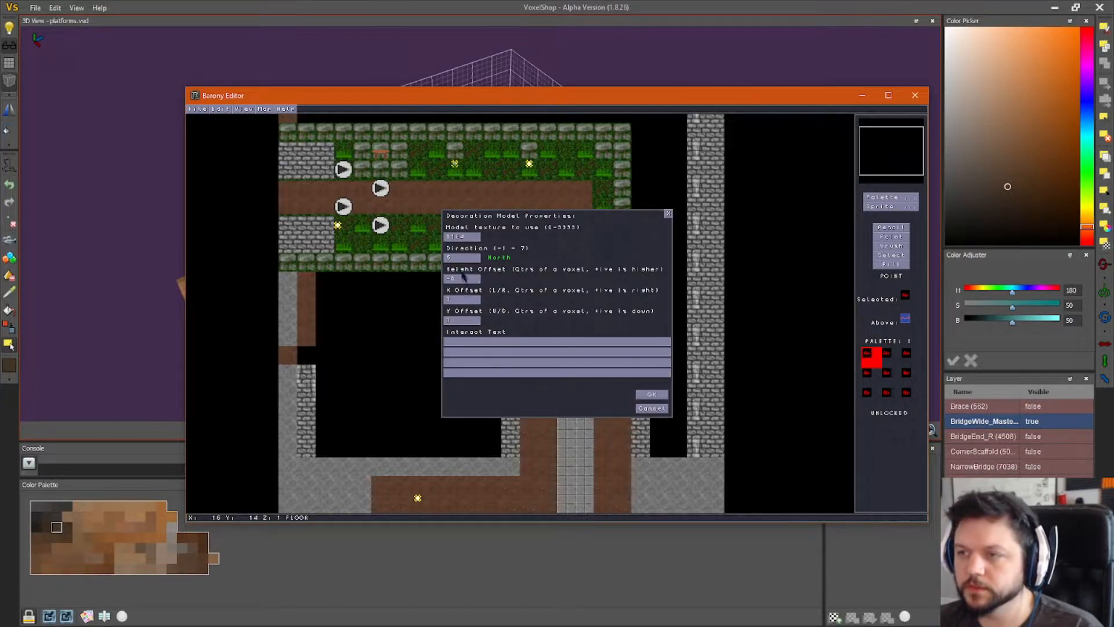
pyautogui.click(652, 395)
# - Set the height offset of both decorations in the bridge's third row to -12
pyautogui.press('F2')
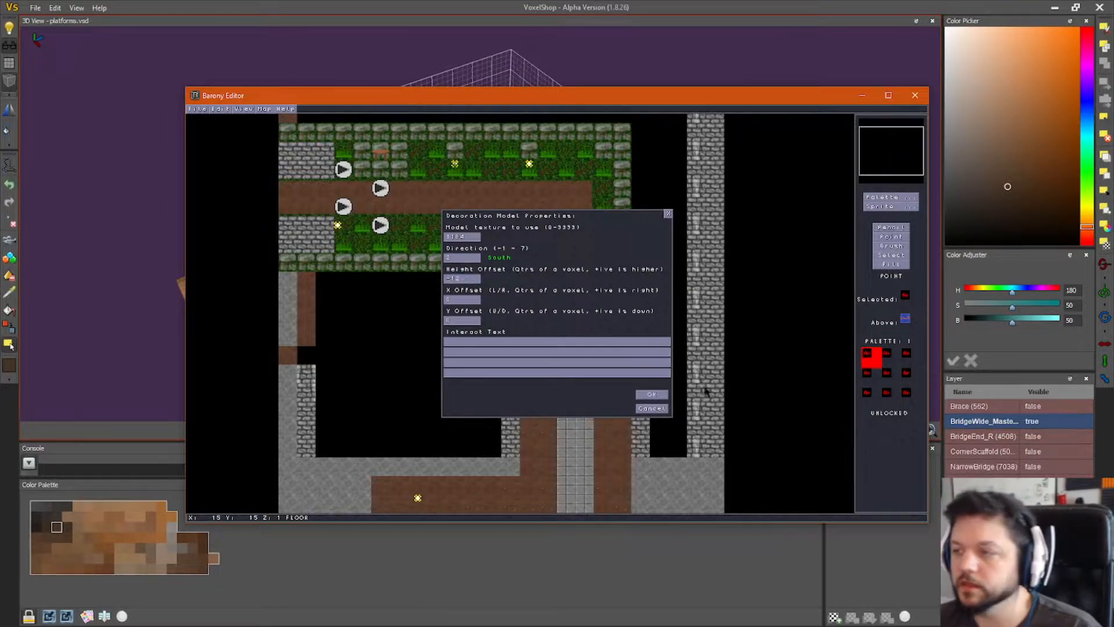
pyautogui.click(651, 395)
pyautogui.press('F2')
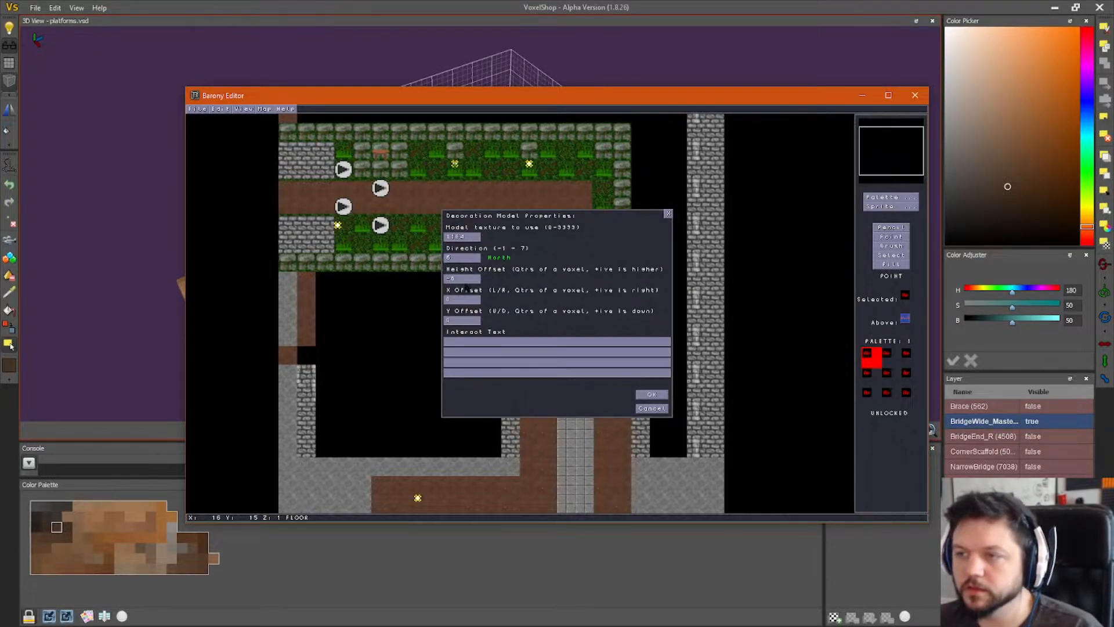
pyautogui.click(652, 395)
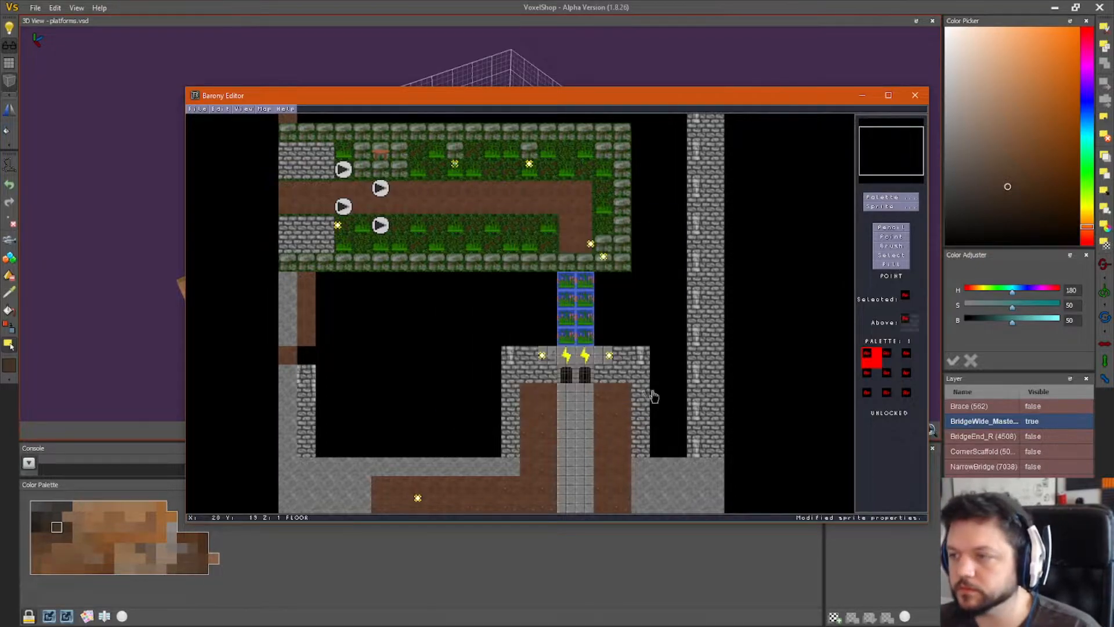
# - Edit the height offset of both bridge decorations in the row nearest the gate, and save the map
pyautogui.press('F2')
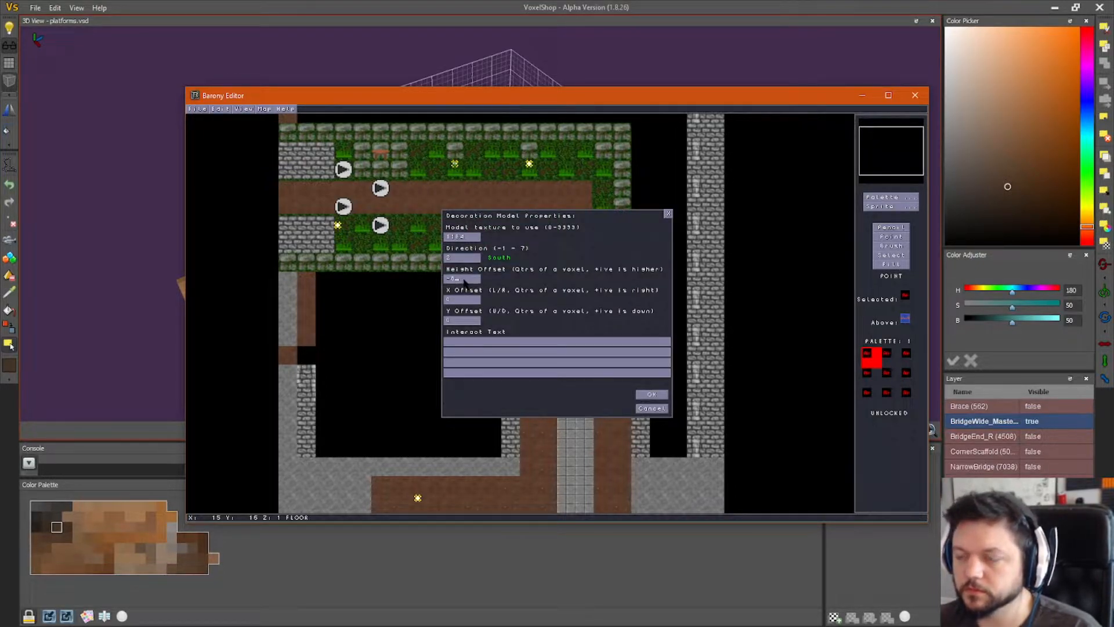
pyautogui.click(652, 395)
pyautogui.press('F2')
pyautogui.click(651, 408)
pyautogui.press('F2')
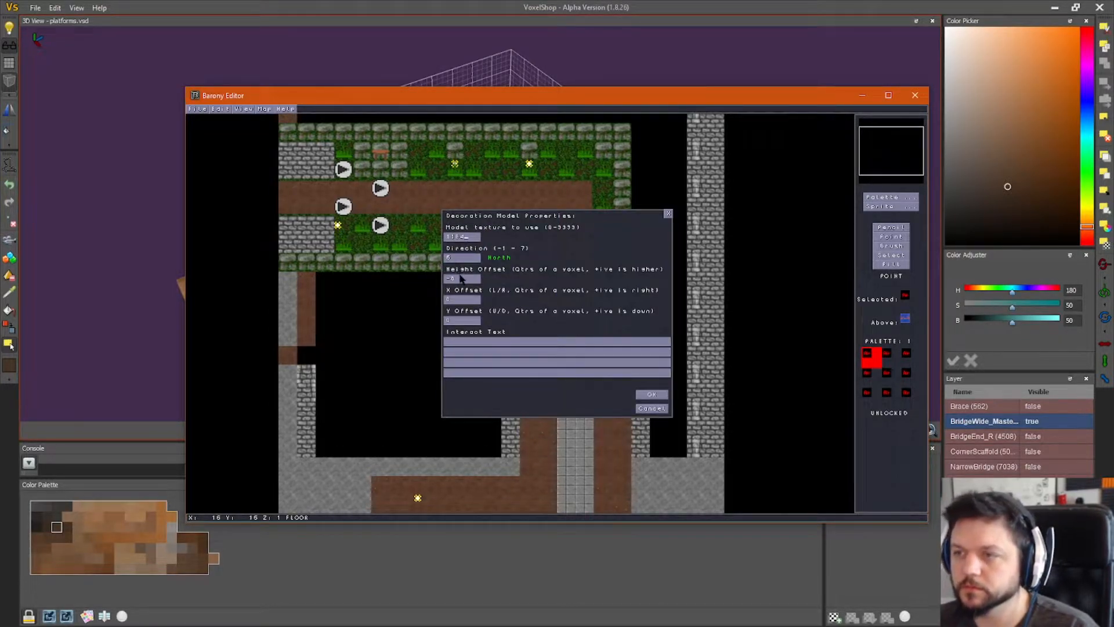
pyautogui.click(653, 395)
pyautogui.click(197, 109)
pyautogui.click(217, 152)
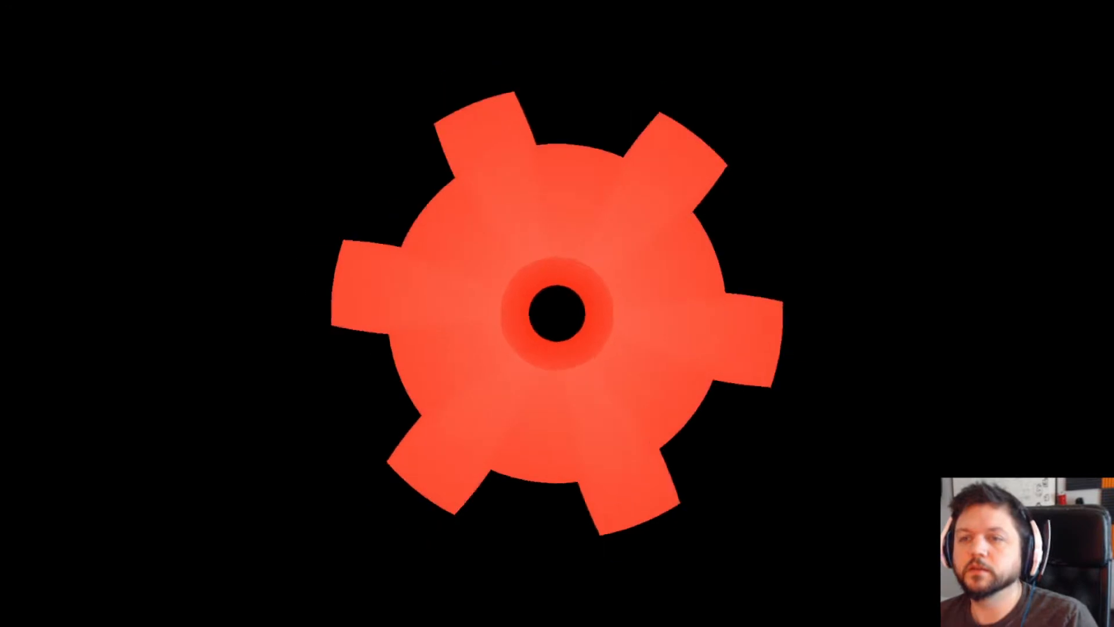
# - Switch to the Barony game, skip its intro and open a local adventure lobby
pyautogui.press('space')
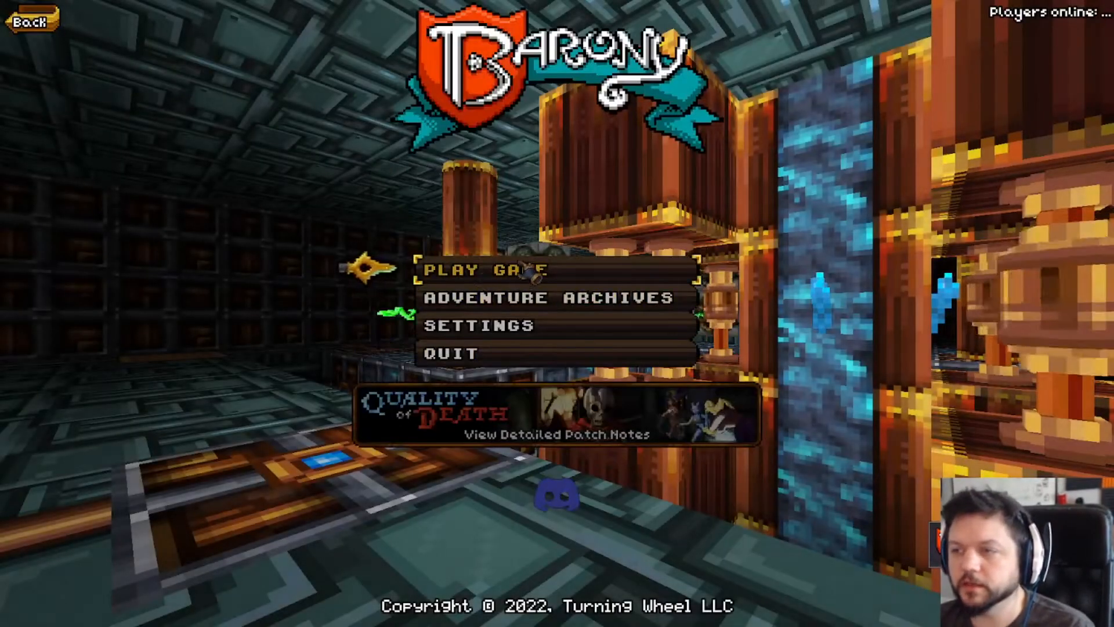
pyautogui.press('Return')
pyautogui.press('Right')
pyautogui.press('Return')
pyautogui.press('Return')
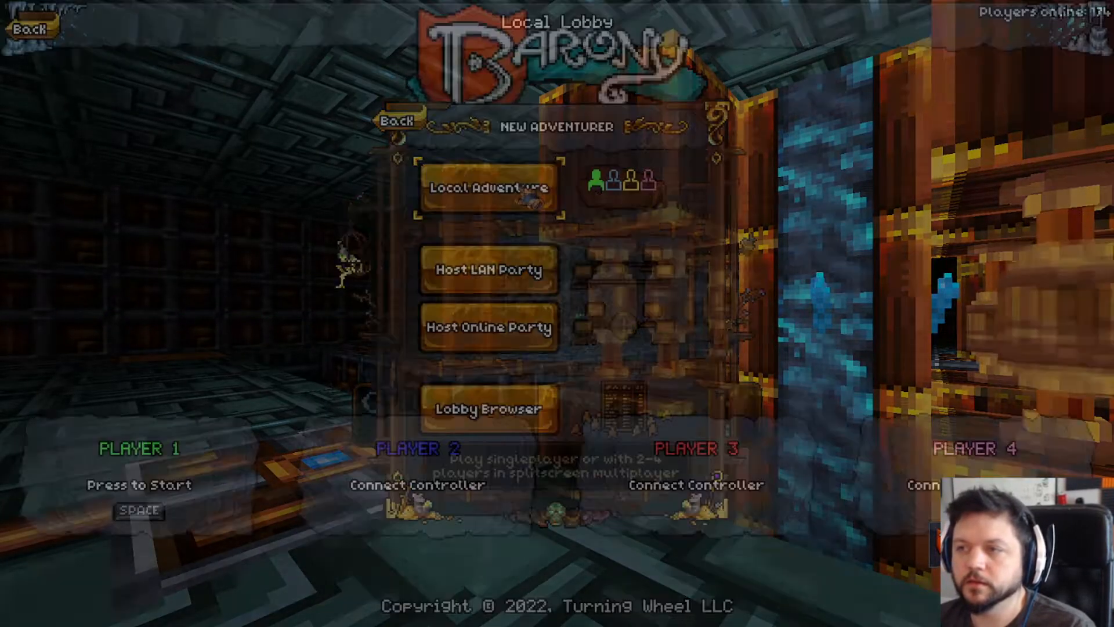
# - Join as player 1 with a randomized character, change the race to Skeleton, and ready up to start the game
pyautogui.click(137, 512)
pyautogui.click(228, 538)
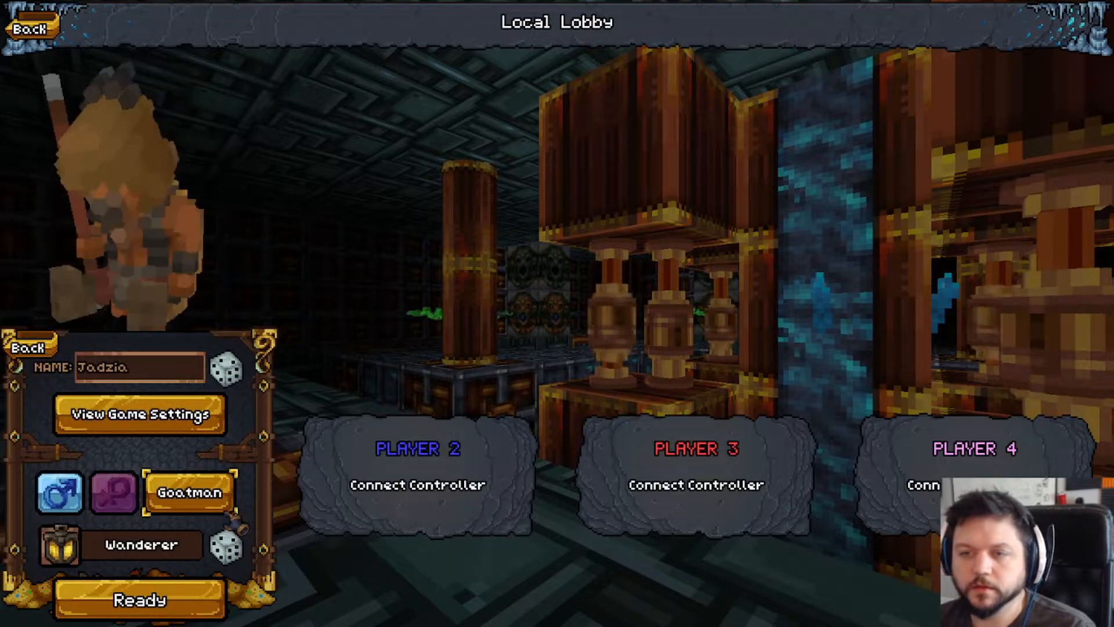
pyautogui.click(187, 501)
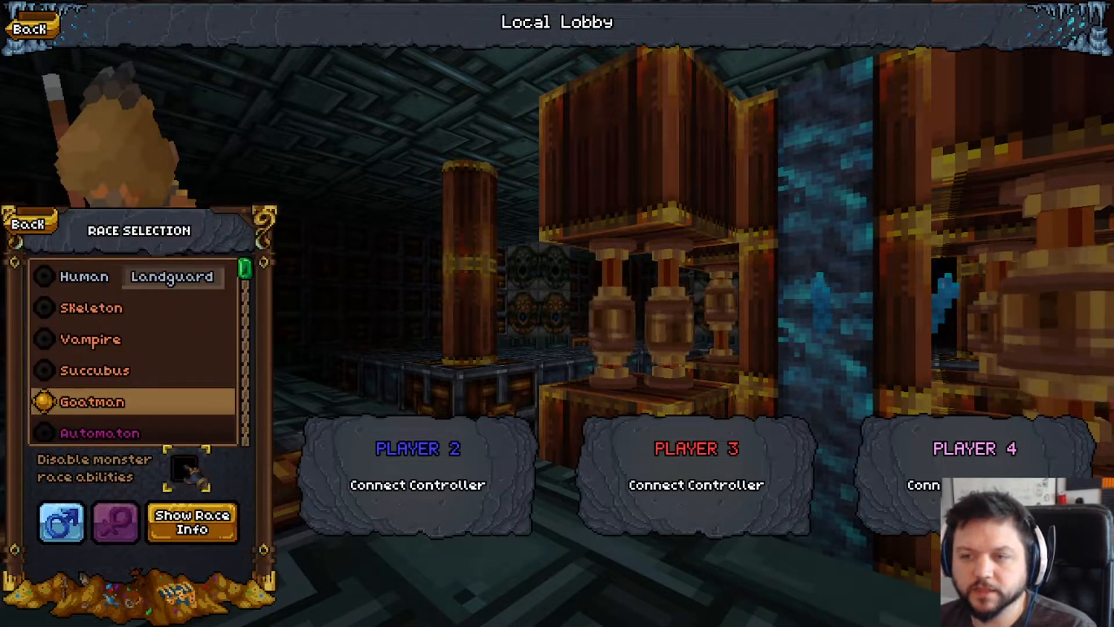
pyautogui.click(95, 311)
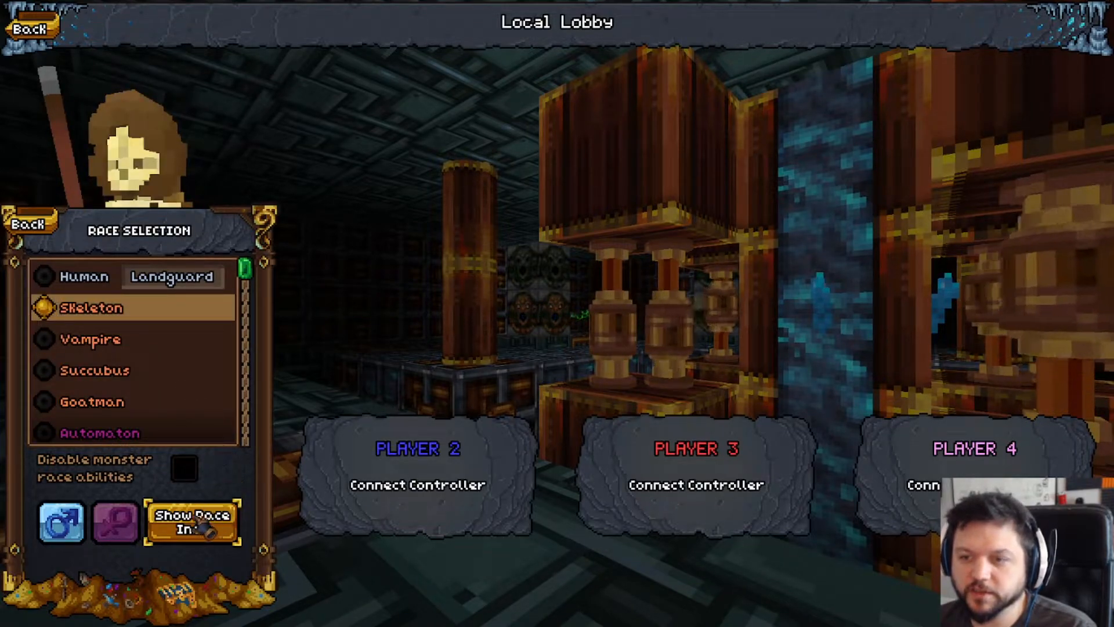
pyautogui.click(47, 228)
pyautogui.click(177, 586)
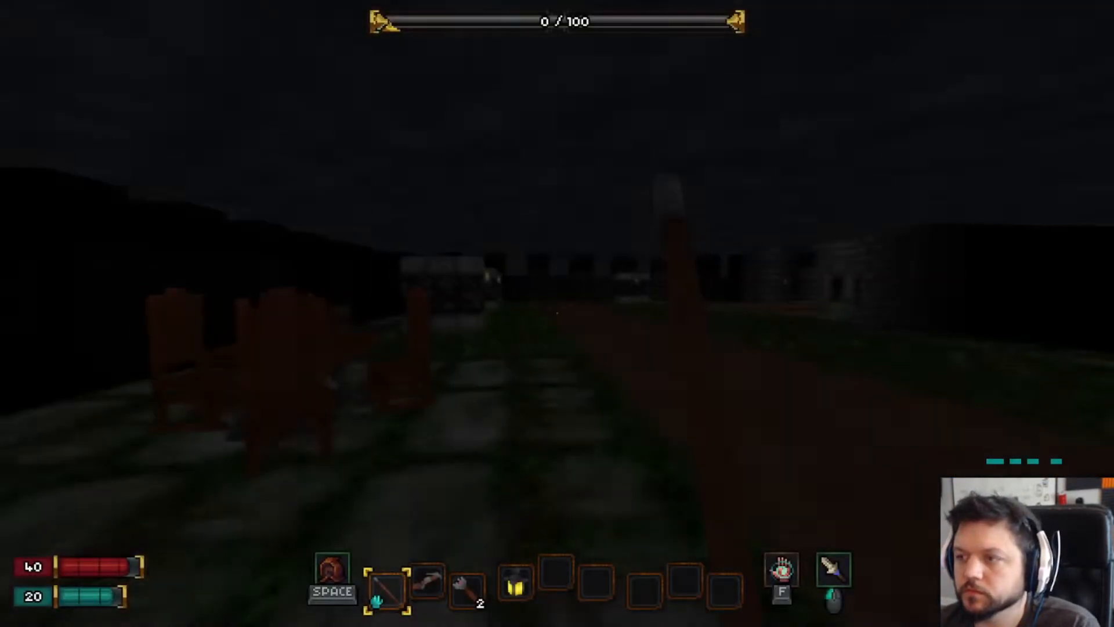
# - Walk through the garden to the wooden bridge and examine its side beam, plank ends and straps
pyautogui.press('w')
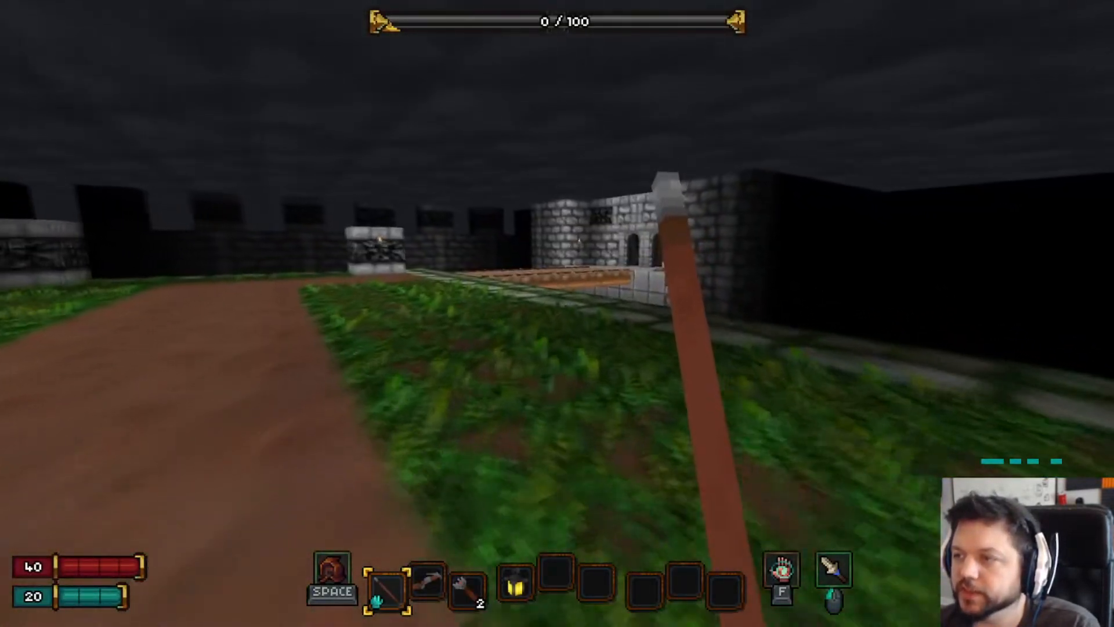
pyautogui.press('w')
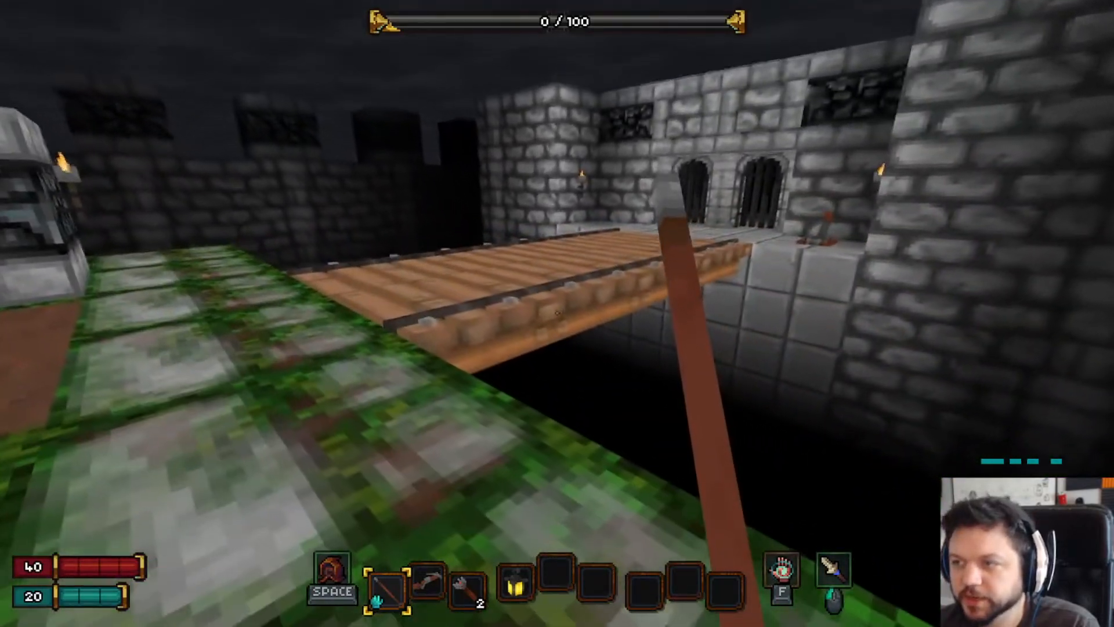
pyautogui.press('w')
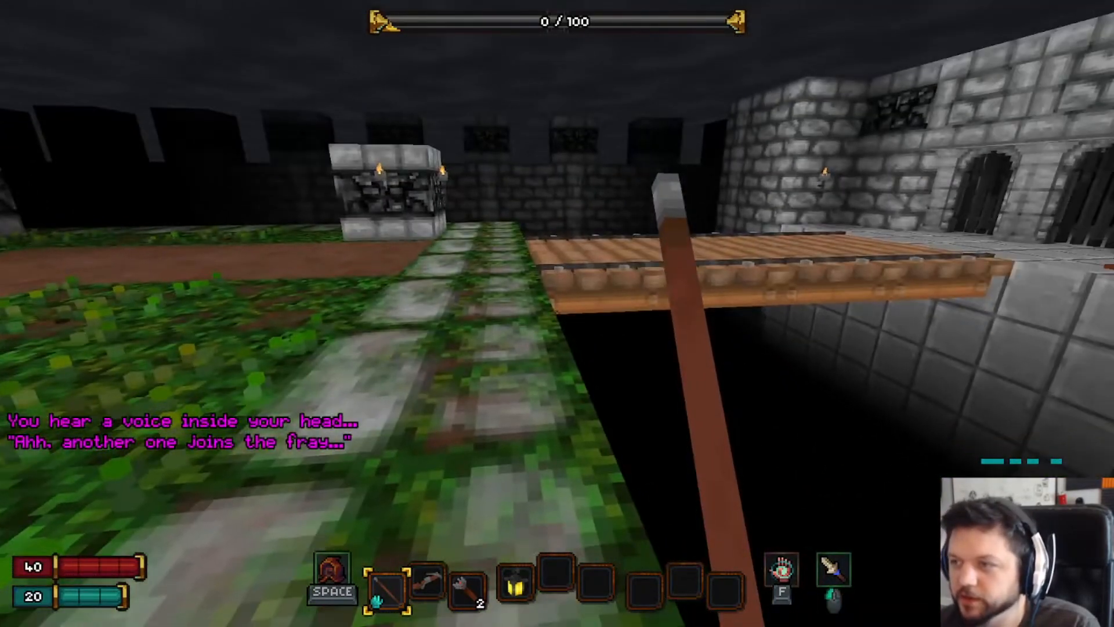
pyautogui.press('w')
pyautogui.press('a')
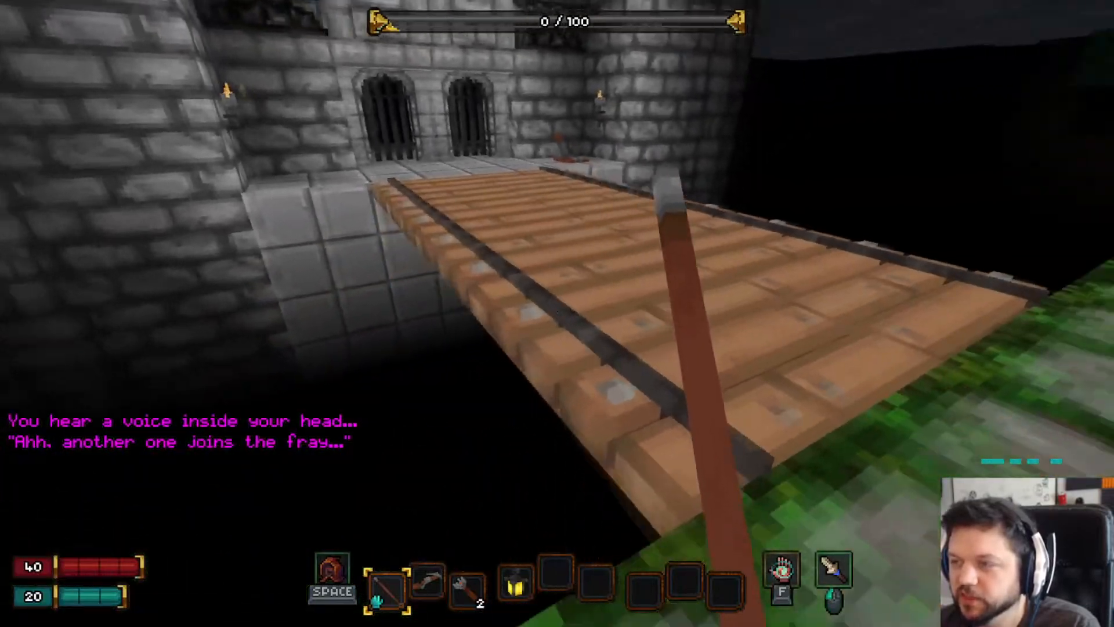
# - Circle the garden end of the bridge and inspect the deck's alignment with the ground and the castle gate
pyautogui.press('w')
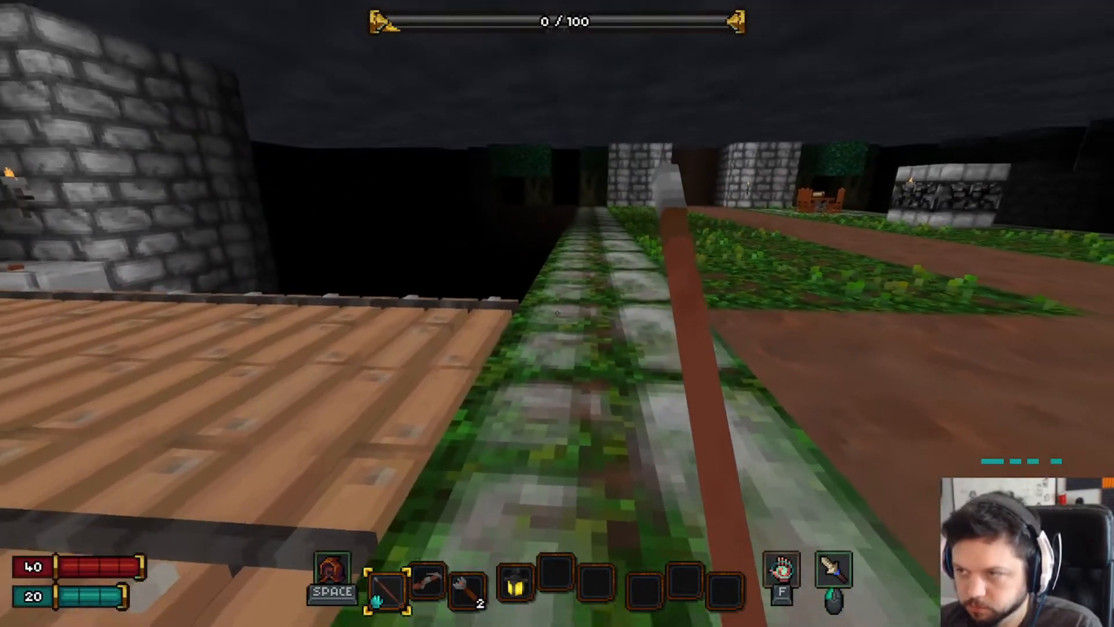
pyautogui.press('s')
pyautogui.press('s')
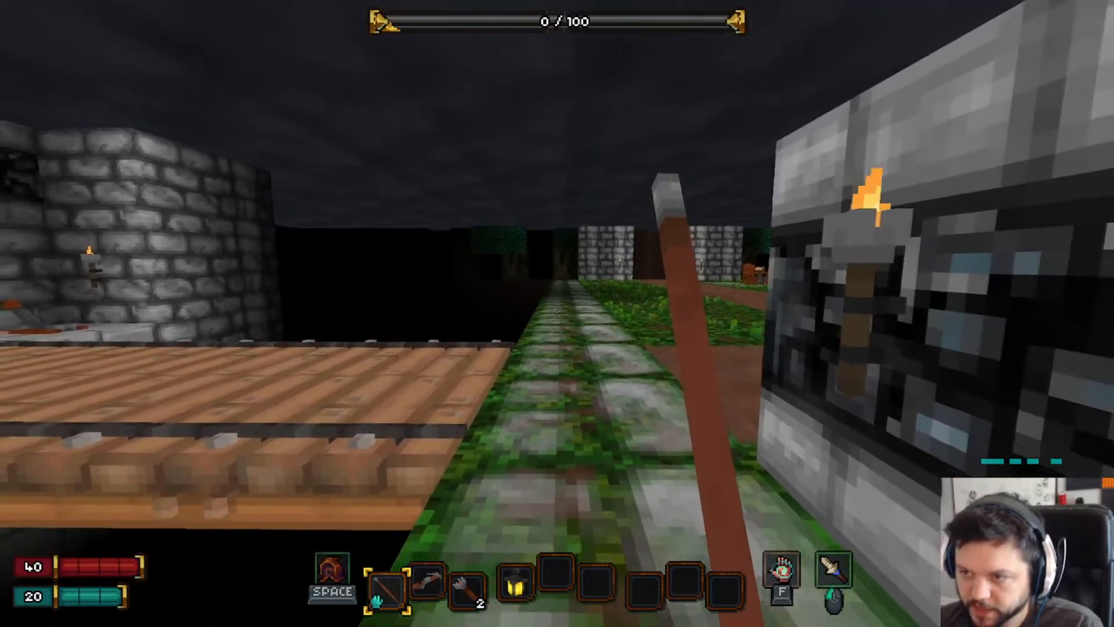
pyautogui.press('d')
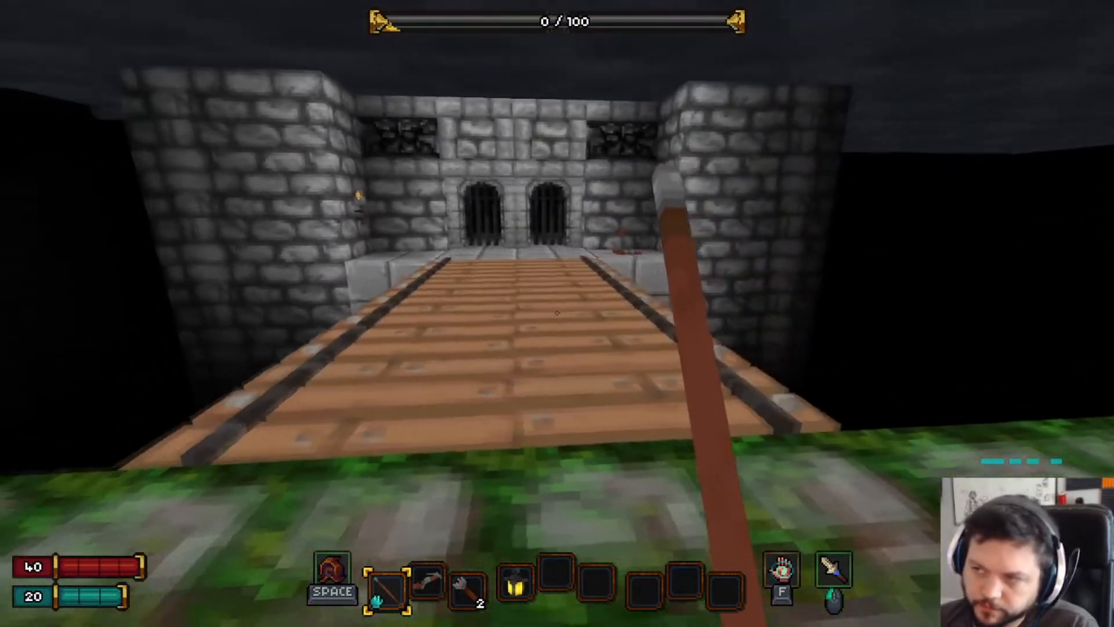
pyautogui.press('d')
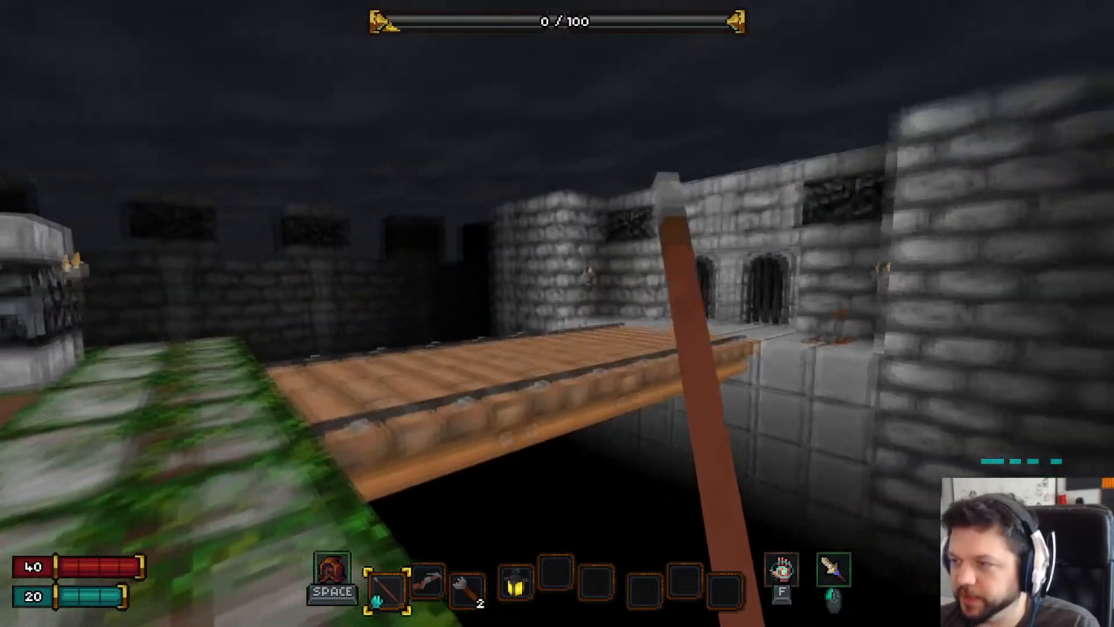
pyautogui.press('a')
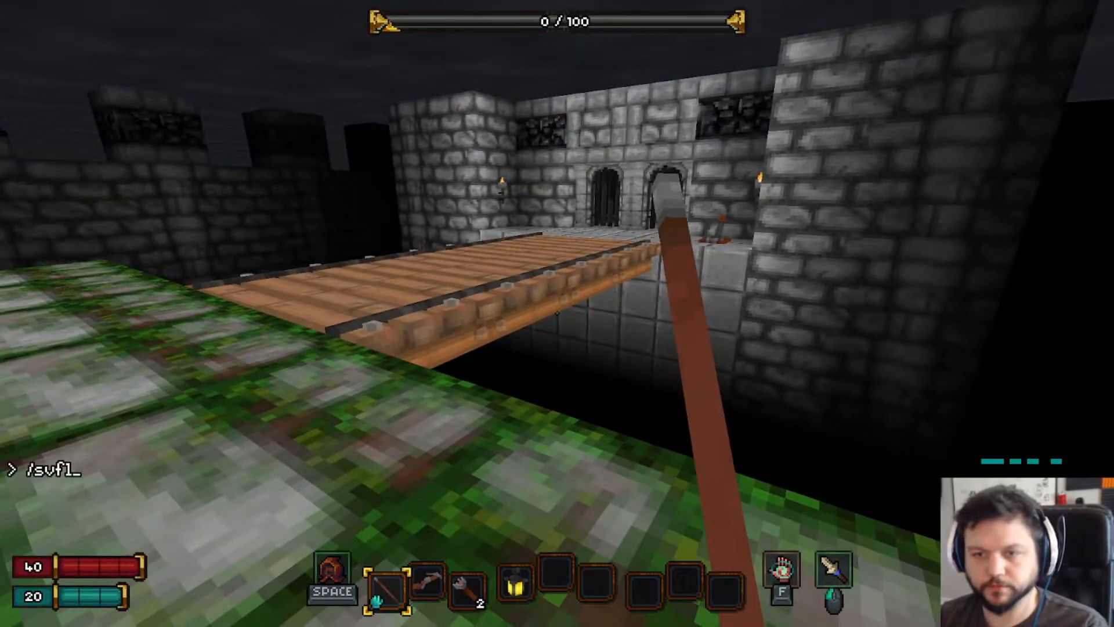
pyautogui.write('54687974598674598674589')
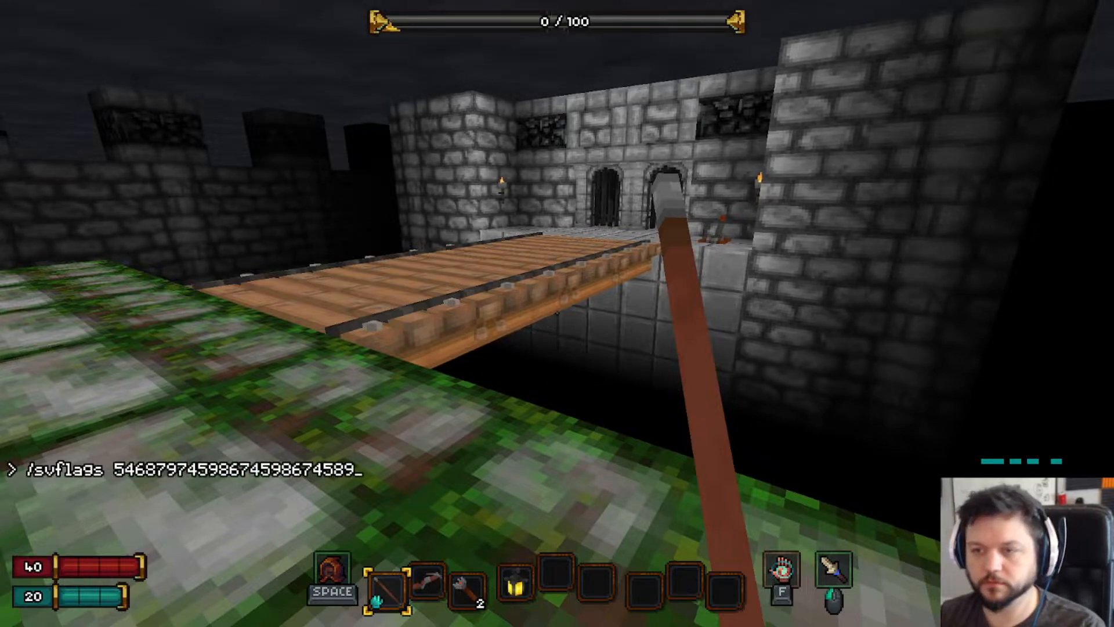
pyautogui.press('Return')
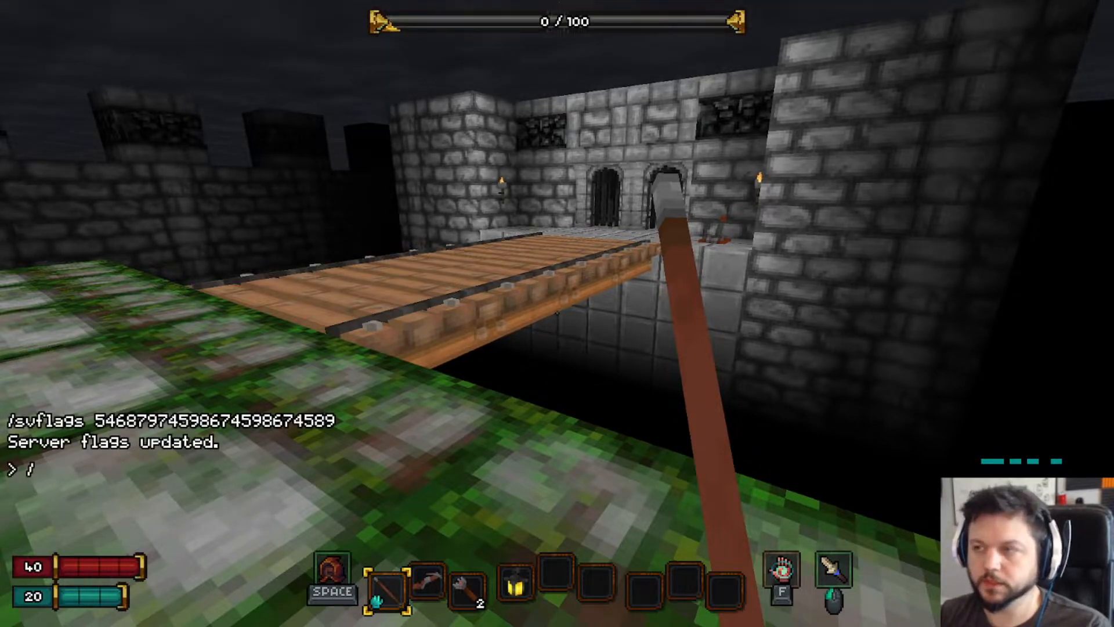
pyautogui.write('/thirdperson')
pyautogui.press('Return')
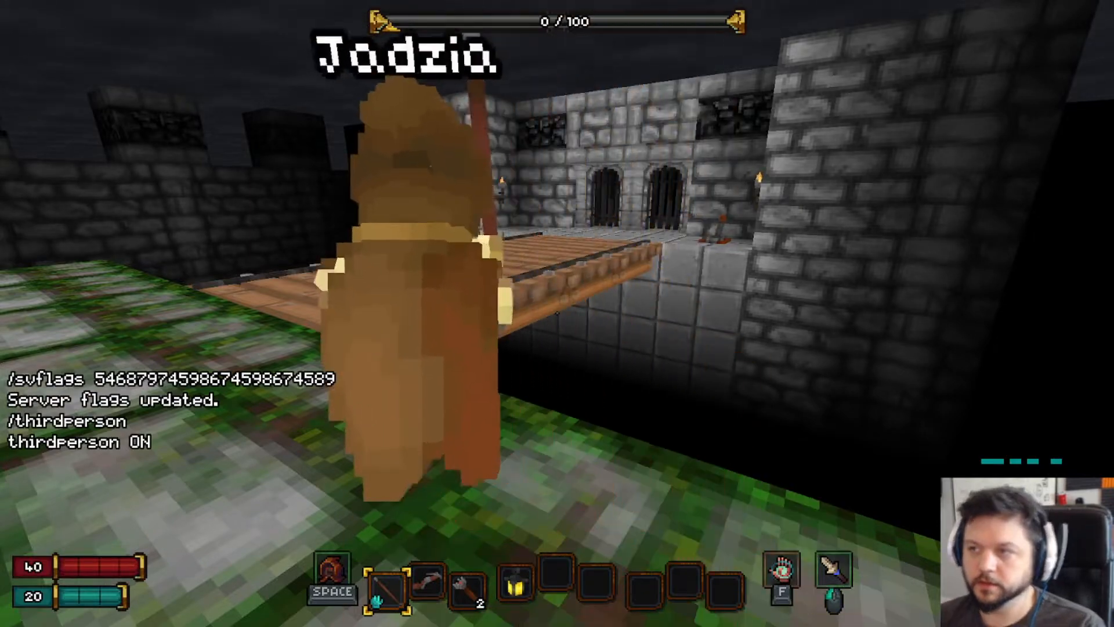
# - Walk the skeleton character around on the bridge deck and check how its feet sit on the planks
pyautogui.press('w')
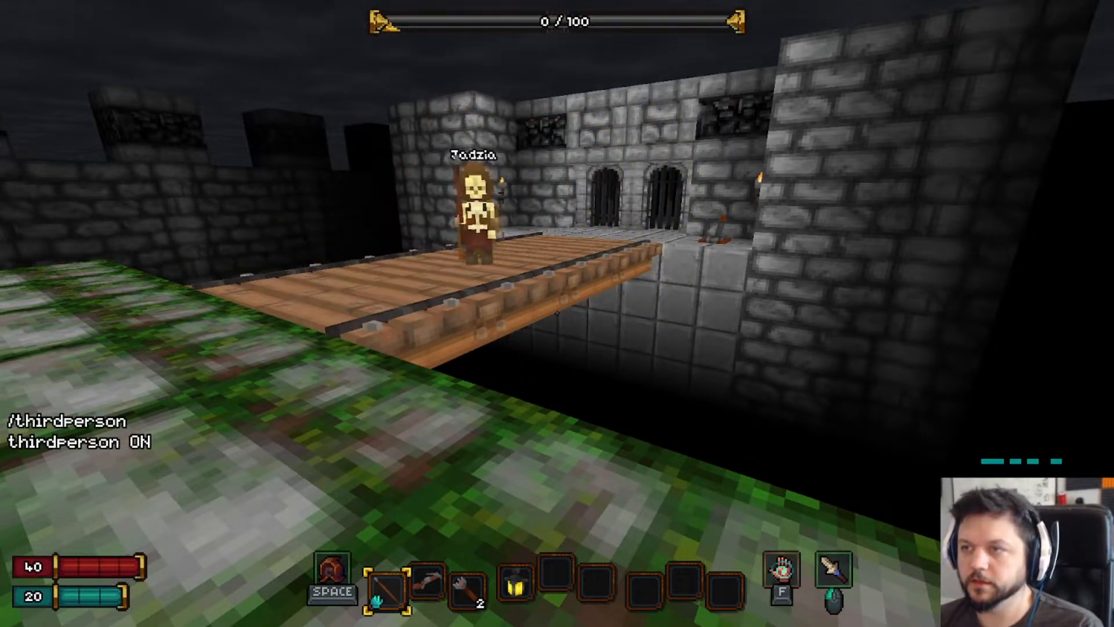
pyautogui.press('w')
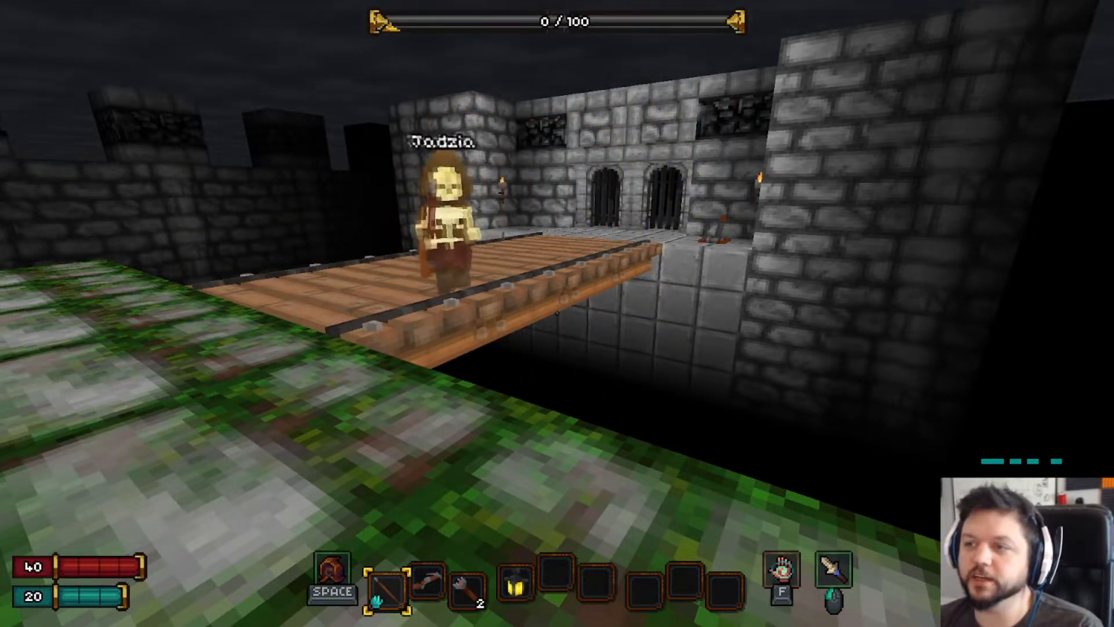
pyautogui.press('w')
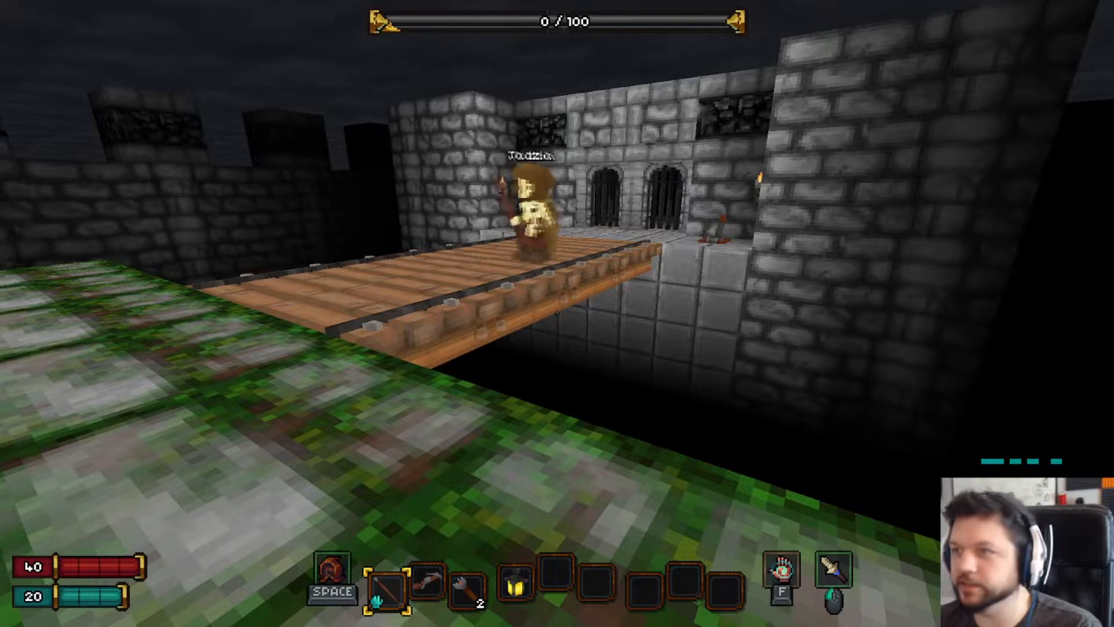
# - Pause the game and switch back to the platforms.vsd project in VoxelShop
pyautogui.press('Escape')
pyautogui.press('Down')
pyautogui.press('Down')
pyautogui.press('Down')
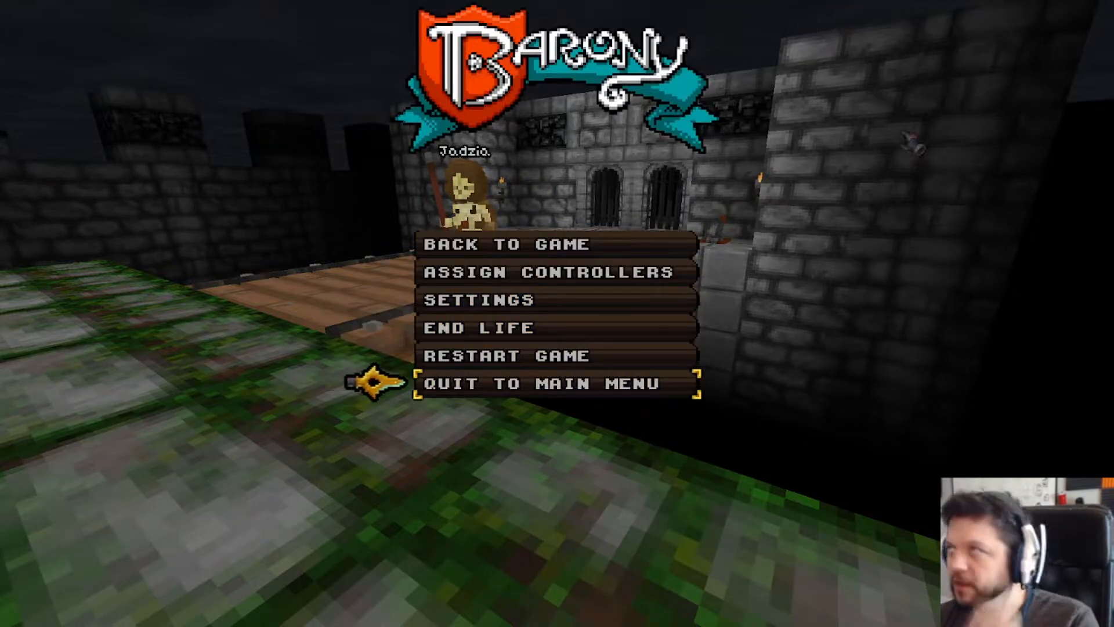
pyautogui.hotkey('alt', 'Tab')
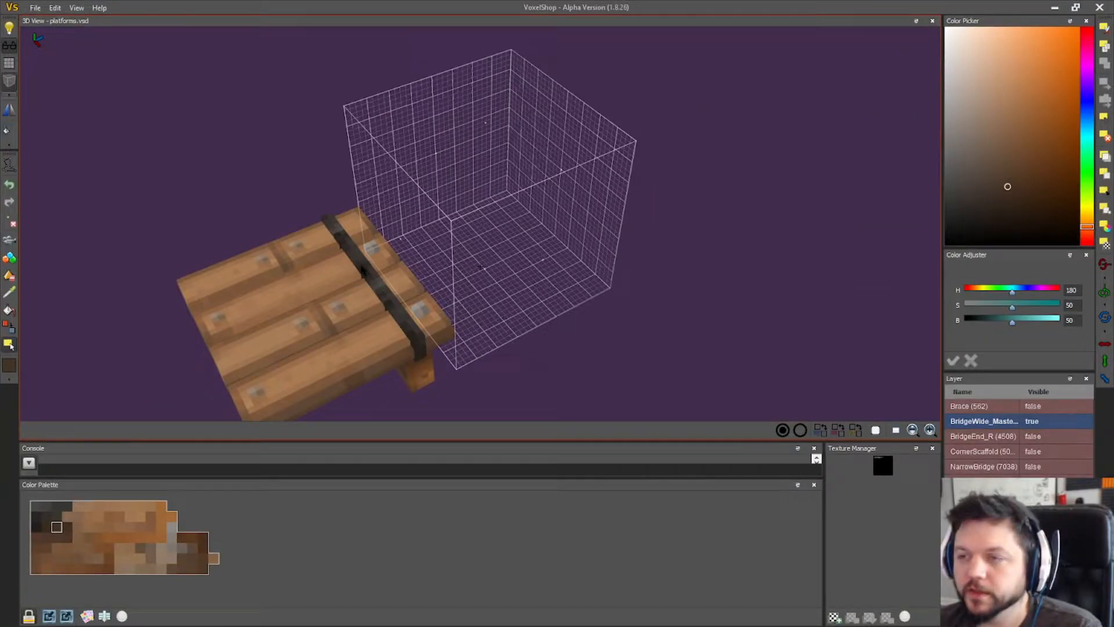
# - Select the plank deck of the wide bridge in side view, leaving out the beam underneath
pyautogui.moveTo(534, 243); pyautogui.dragTo(483, 235, button='right')
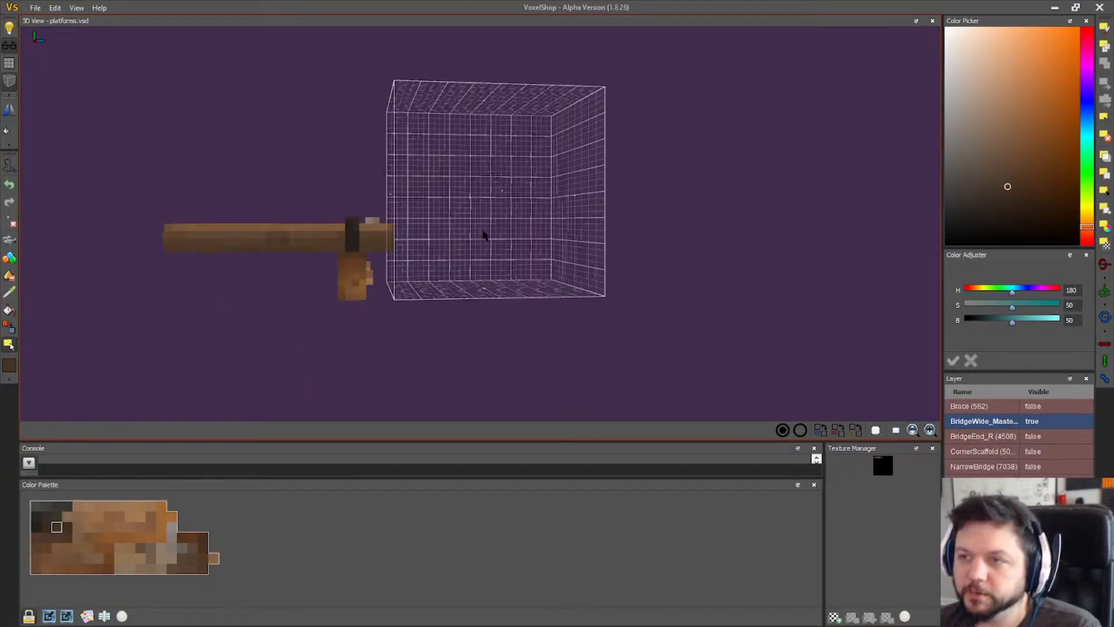
pyautogui.moveTo(541, 325); pyautogui.dragTo(526, 317, button='right')
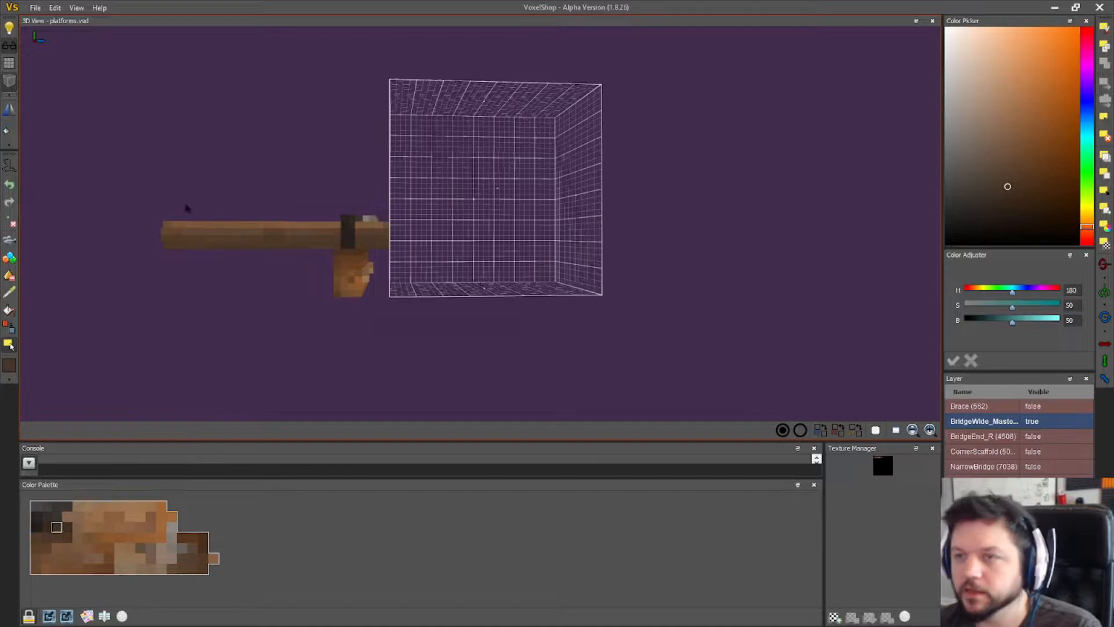
pyautogui.moveTo(114, 187); pyautogui.dragTo(449, 255)
pyautogui.moveTo(450, 255)
pyautogui.mouseDown(button='right')
pyautogui.moveTo(421, 267)
pyautogui.moveTo(440, 269)
pyautogui.mouseUp(button='right')
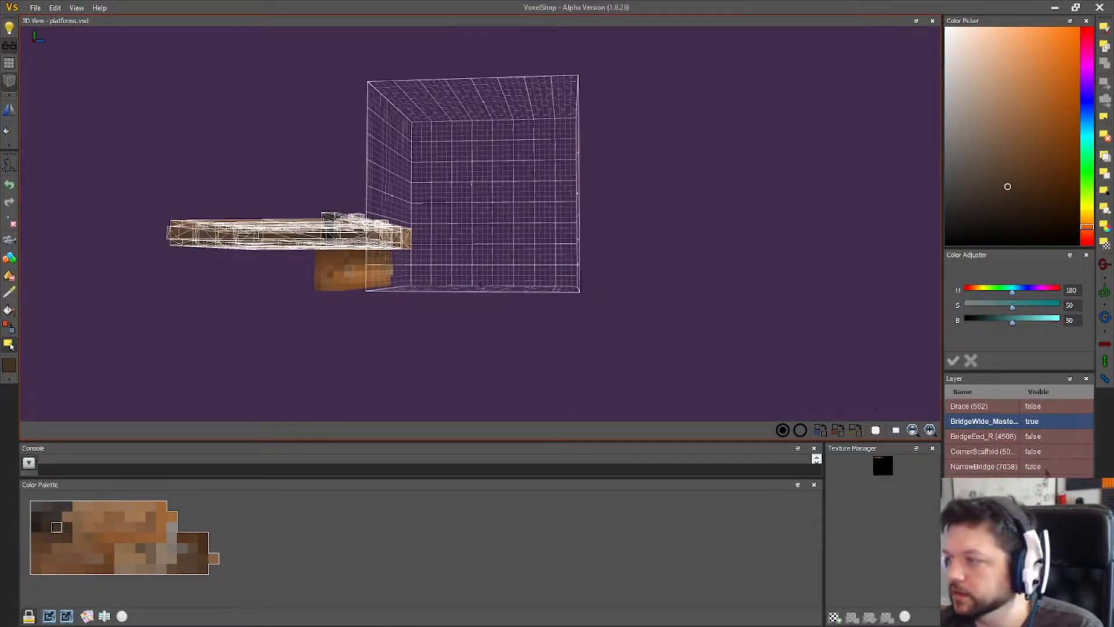
# - Add a new layer and name it Ref
pyautogui.click(953, 616)
pyautogui.doubleClick(971, 405)
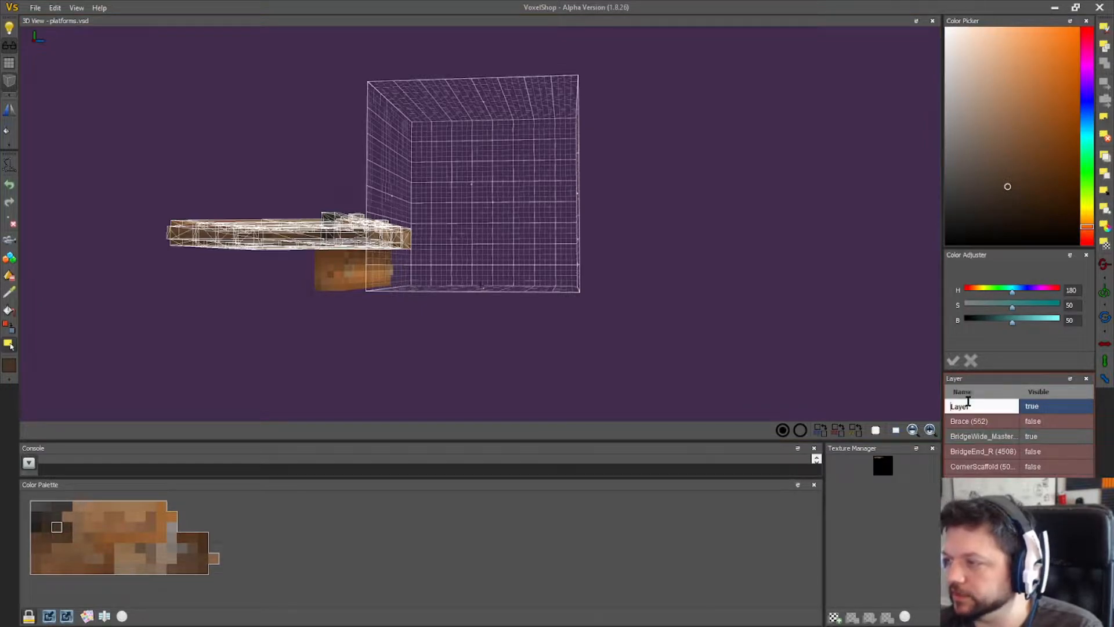
pyautogui.write('R')
pyautogui.doubleClick(971, 405)
pyautogui.press('Return')
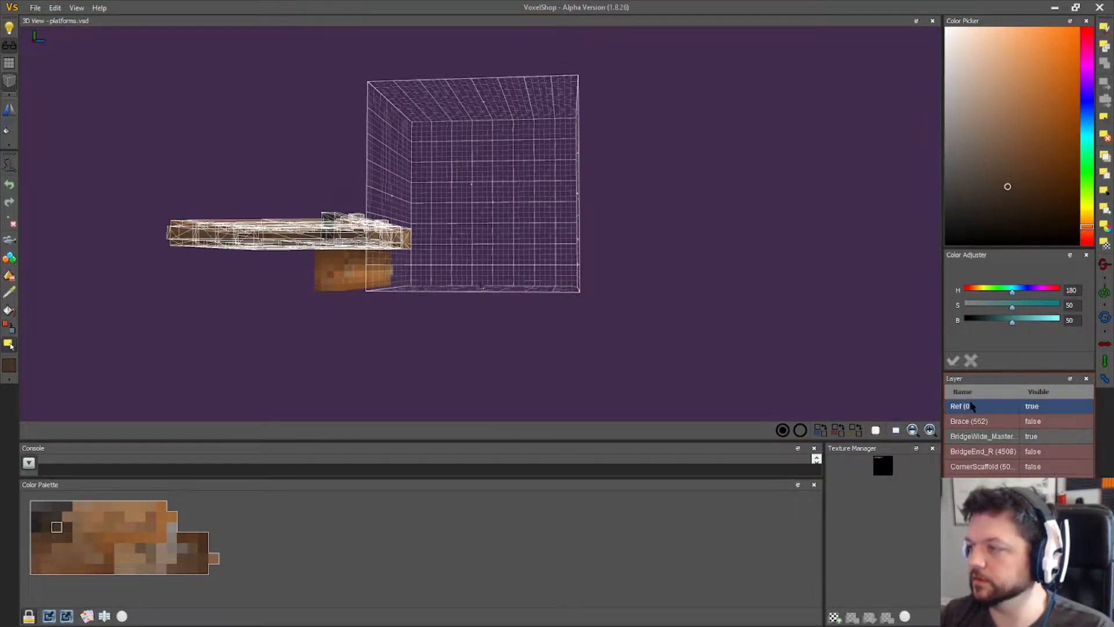
# - Copy the selected deck voxels into the Ref layer, placed just above the grid cube
pyautogui.moveTo(374, 244); pyautogui.dragTo(572, 60)
pyautogui.moveTo(597, 164); pyautogui.dragTo(607, 182, button='right')
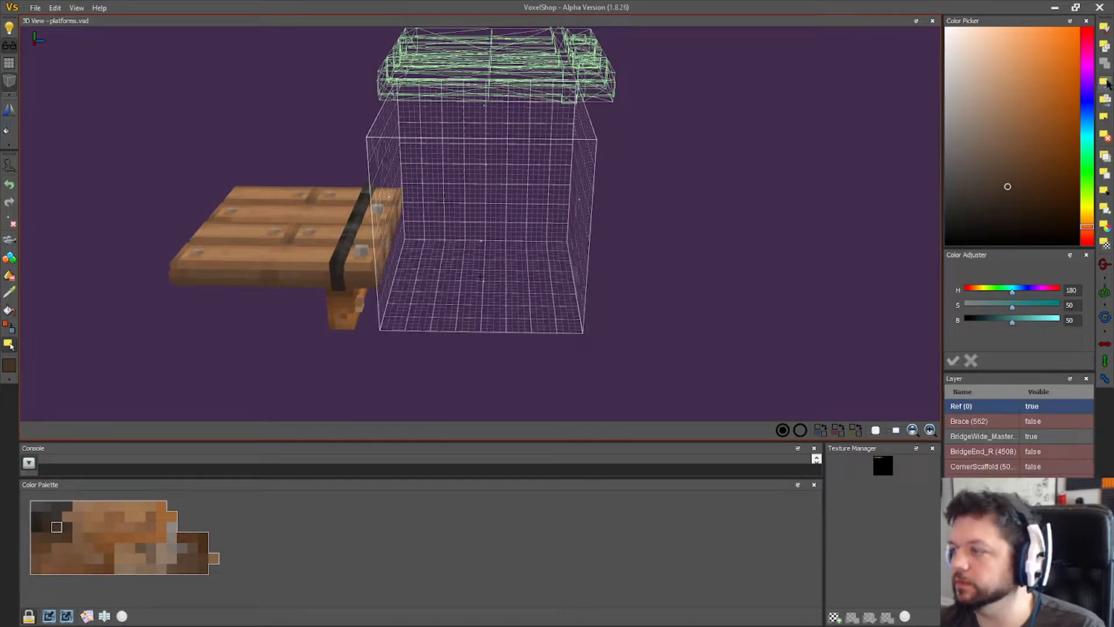
pyautogui.click(1105, 100)
pyautogui.moveTo(626, 187); pyautogui.dragTo(604, 181, button='right')
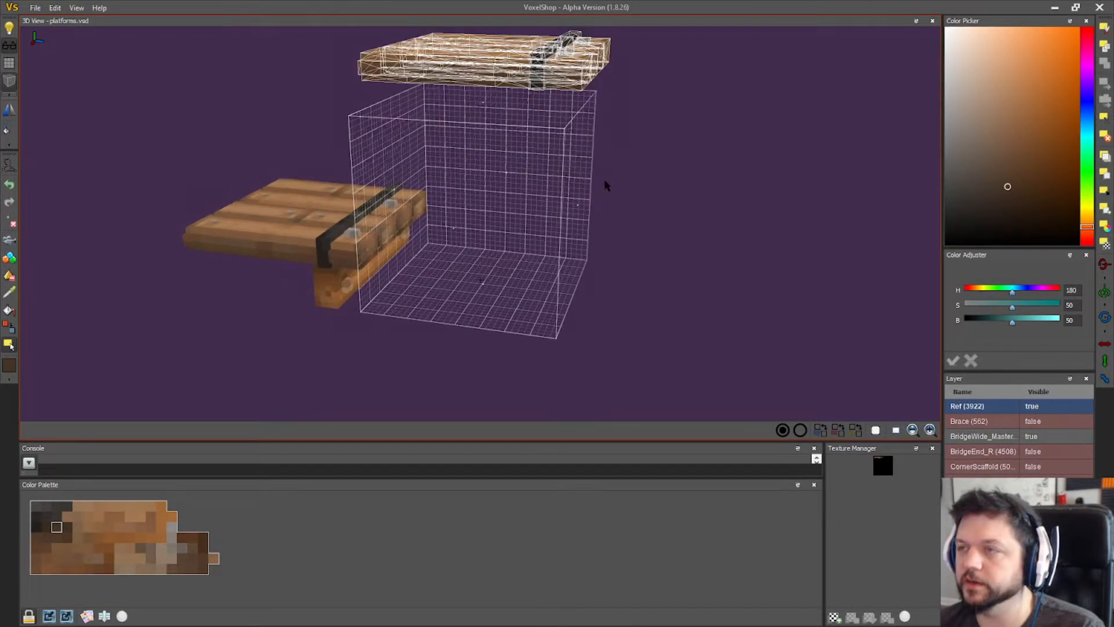
pyautogui.moveTo(99, 144); pyautogui.dragTo(366, 181, button='right')
pyautogui.click(9, 260)
pyautogui.moveTo(634, 147); pyautogui.dragTo(493, 430, button='middle')
pyautogui.scroll(3, 597, 306)
pyautogui.moveTo(597, 305); pyautogui.dragTo(641, 286, button='right')
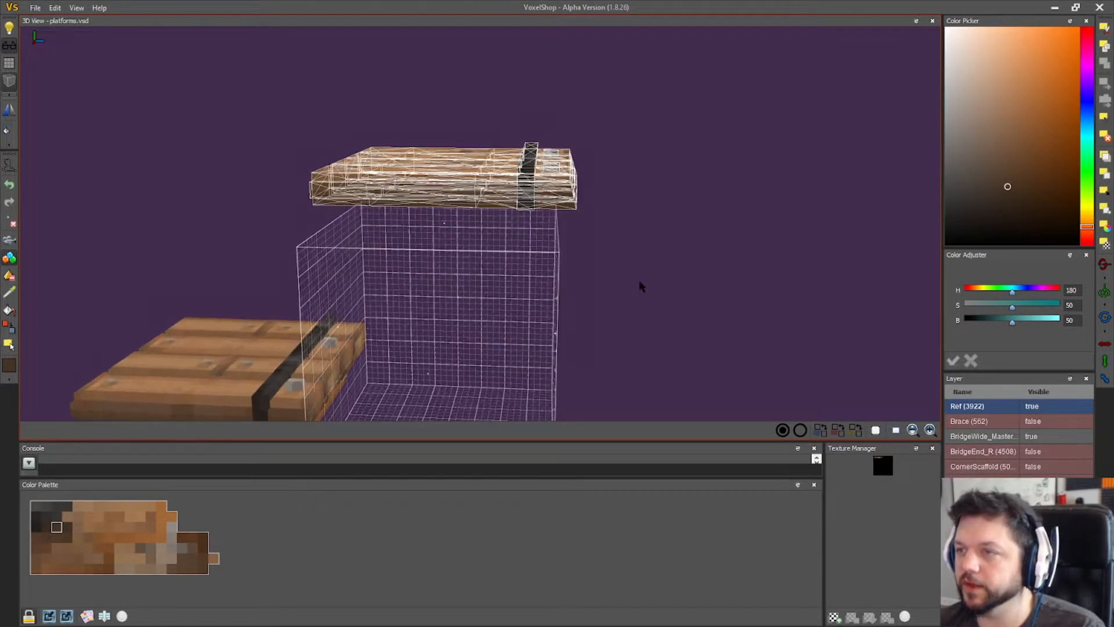
# - Clear the selection, then delete the raised top of the dark strap and stray strap voxels from the Ref deck
pyautogui.click(1103, 114)
pyautogui.moveTo(670, 223); pyautogui.dragTo(680, 212, button='right')
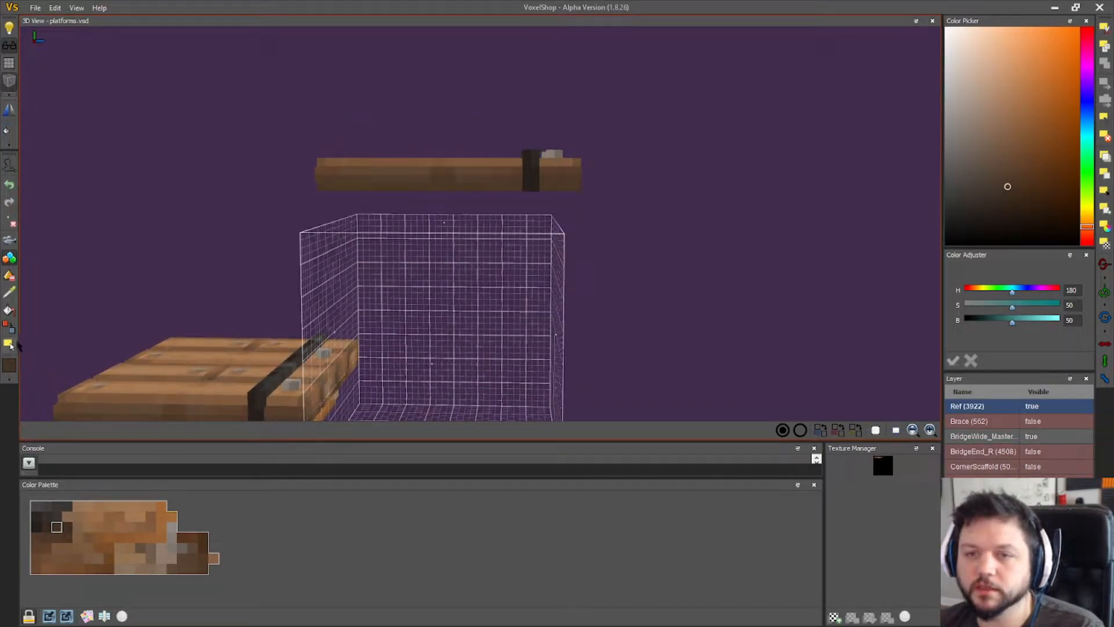
pyautogui.moveTo(438, 107); pyautogui.dragTo(548, 169)
pyautogui.click(1106, 136)
pyautogui.moveTo(663, 172); pyautogui.dragTo(580, 238, button='middle')
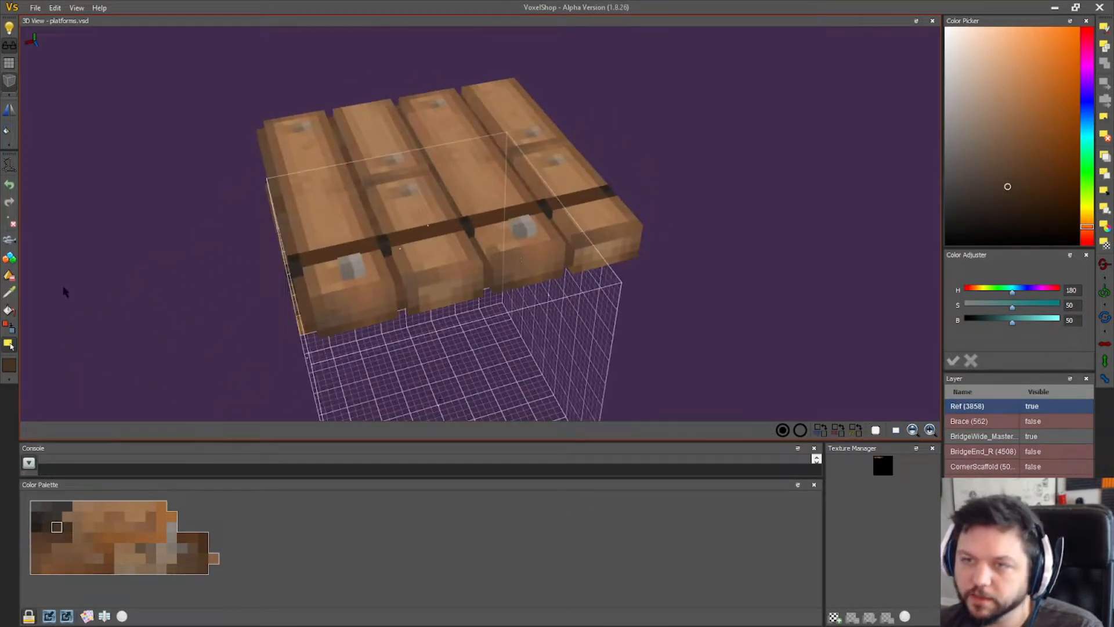
pyautogui.click(12, 258)
pyautogui.moveTo(261, 284); pyautogui.dragTo(329, 296, button='middle')
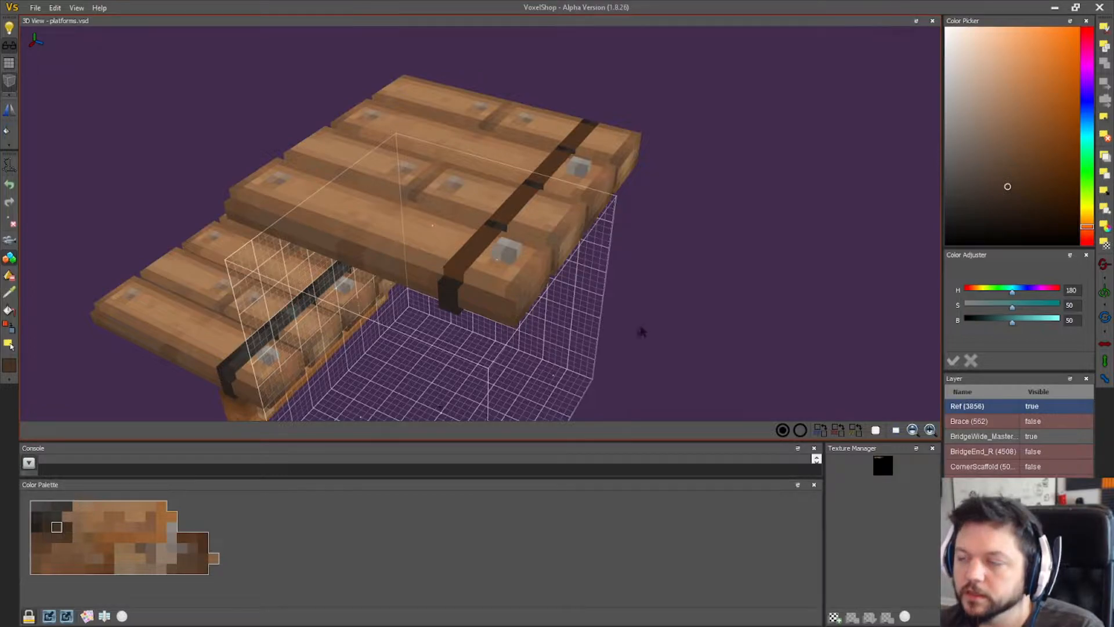
pyautogui.moveTo(644, 330); pyautogui.dragTo(442, 328, button='middle')
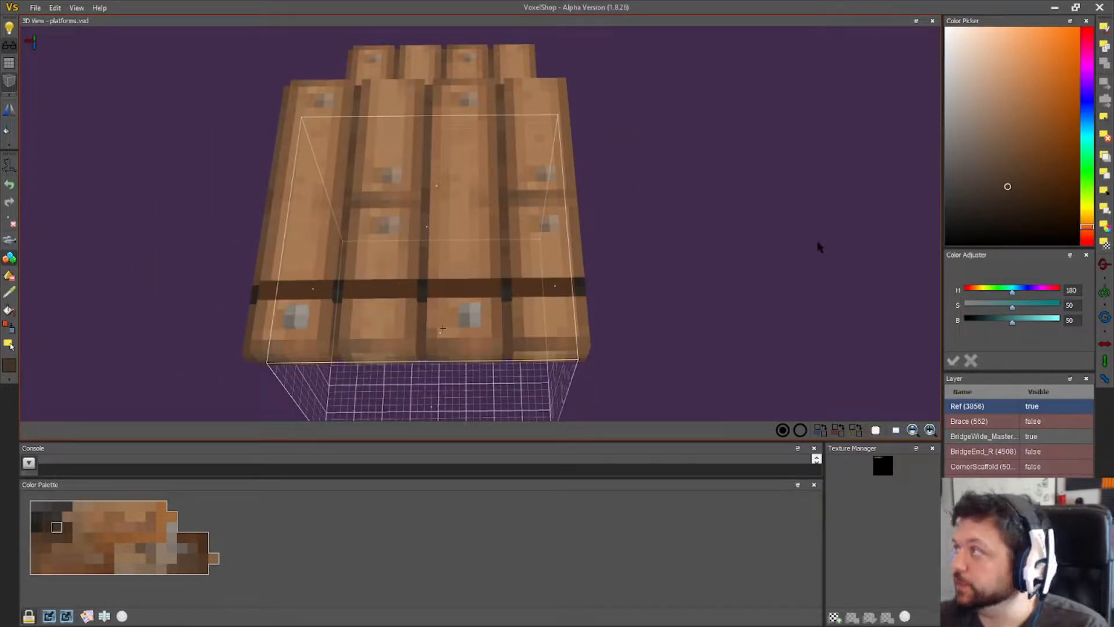
pyautogui.moveTo(818, 247); pyautogui.dragTo(720, 280, button='middle')
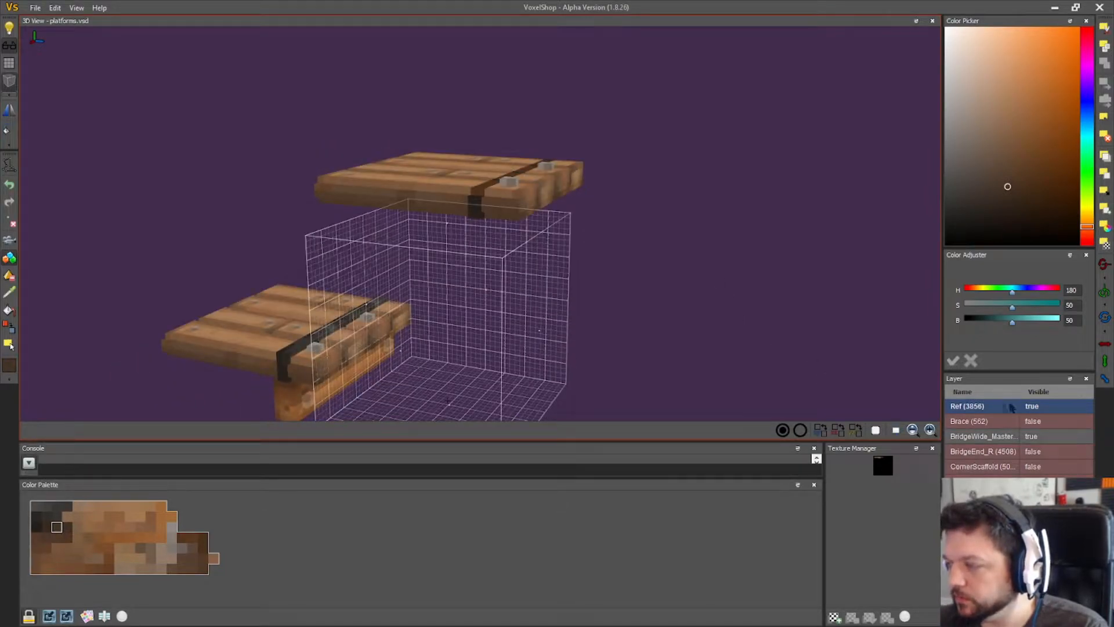
# - Show the other platform and scaffold layers one by one beside the Ref deck, leaving the short-legged platform visible
pyautogui.click(1035, 469)
pyautogui.moveTo(798, 366); pyautogui.dragTo(772, 377, button='middle')
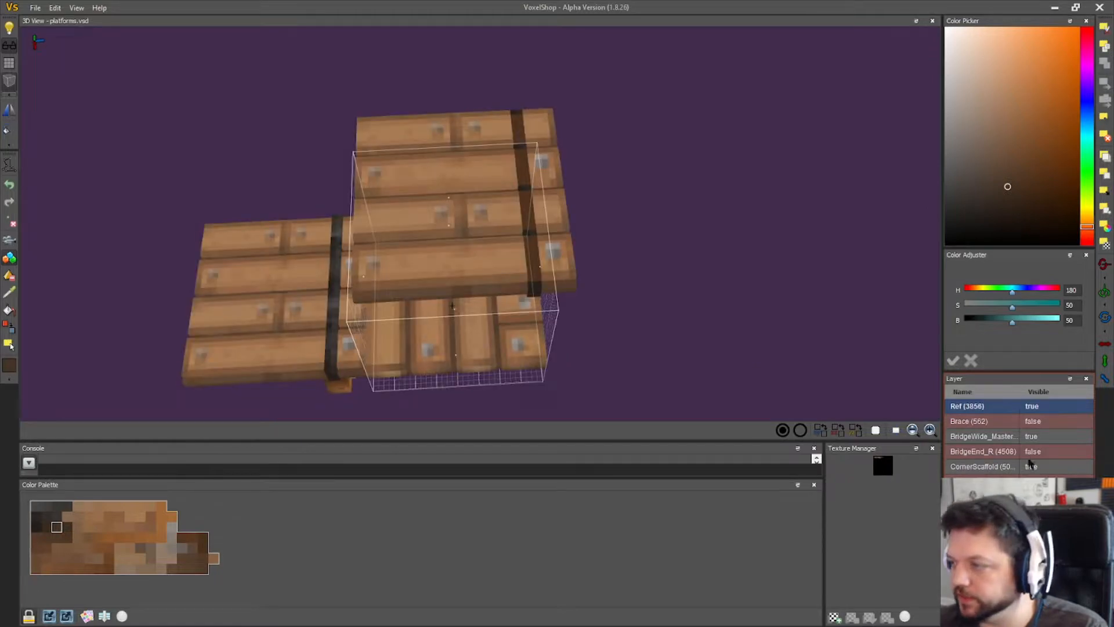
pyautogui.click(1032, 465)
pyautogui.click(1033, 481)
pyautogui.moveTo(804, 413); pyautogui.dragTo(748, 389, button='middle')
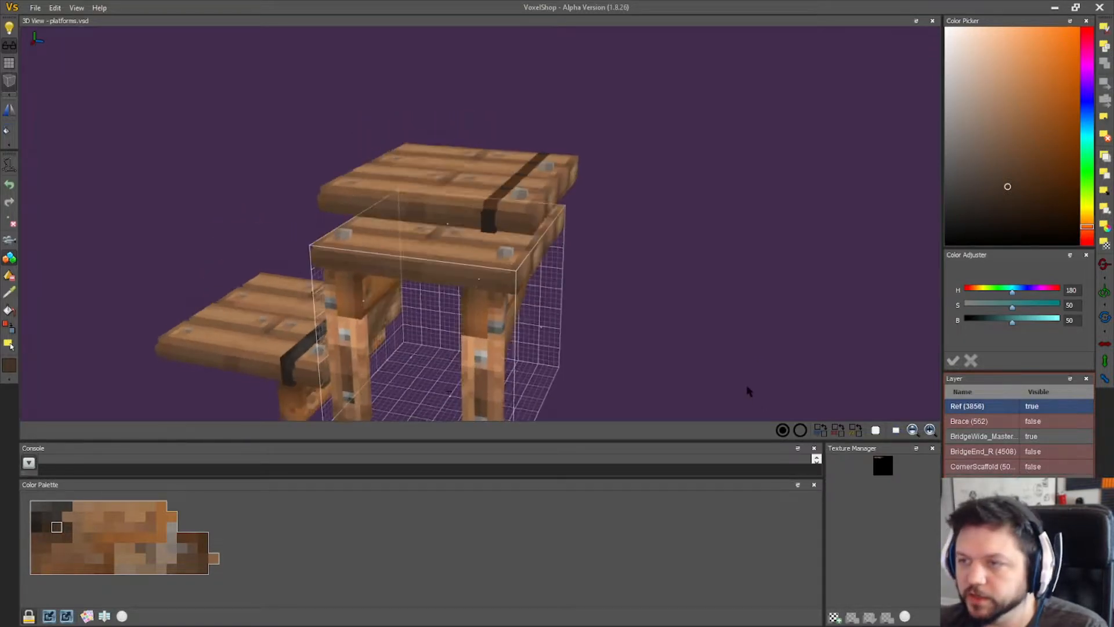
pyautogui.click(1033, 481)
pyautogui.click(1034, 496)
pyautogui.click(1034, 496)
pyautogui.click(1034, 511)
pyautogui.moveTo(812, 406); pyautogui.dragTo(873, 362, button='middle')
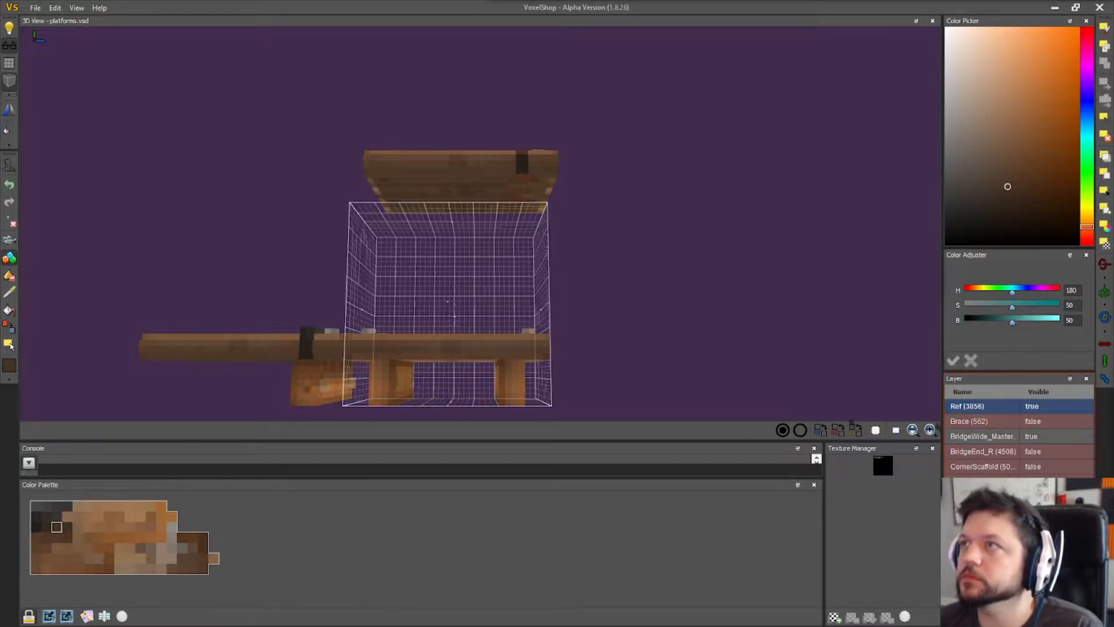
pyautogui.moveTo(654, 314); pyautogui.dragTo(617, 310, button='right')
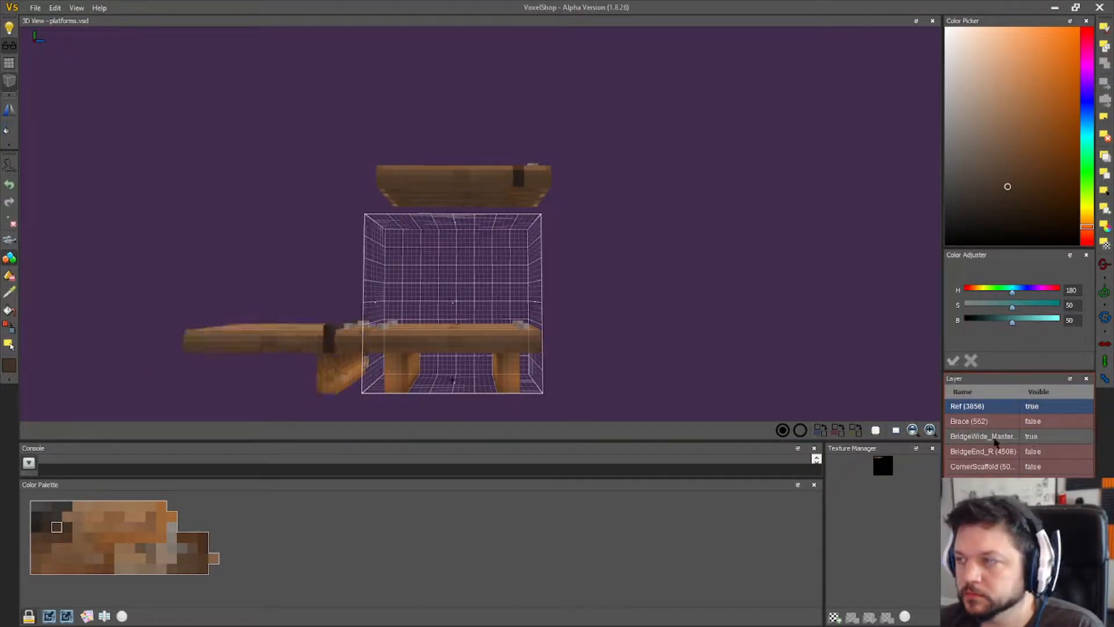
# - Copy the support beam from the BridgeWide_Master layer into the Ref layer, placed beside the raised deck
pyautogui.click(1031, 438)
pyautogui.moveTo(432, 333); pyautogui.dragTo(440, 338, button='right')
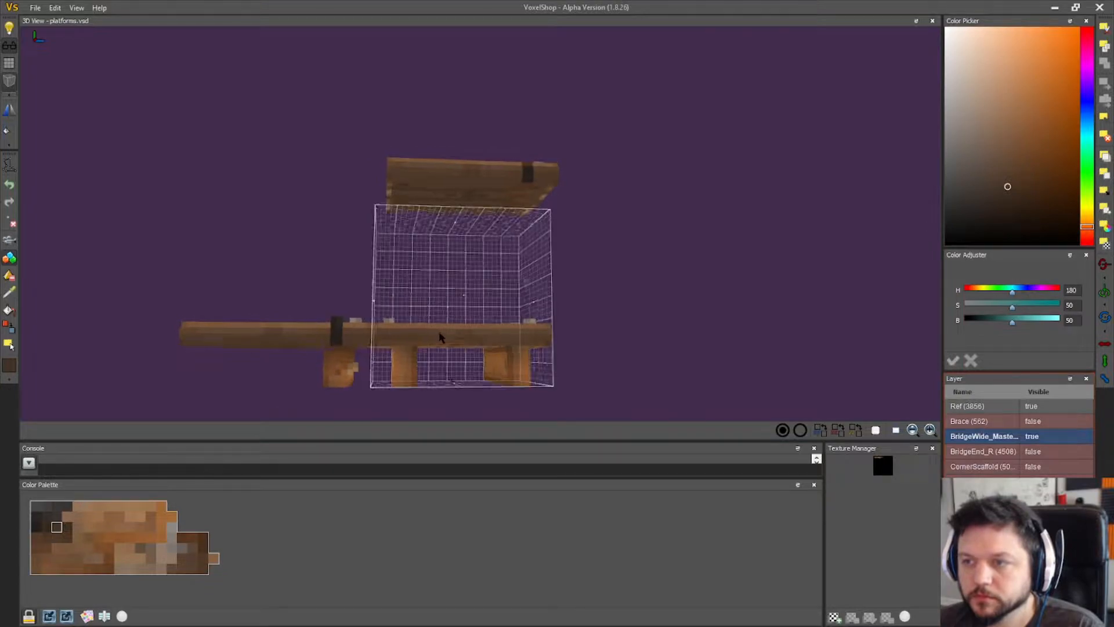
pyautogui.moveTo(373, 393); pyautogui.dragTo(281, 349)
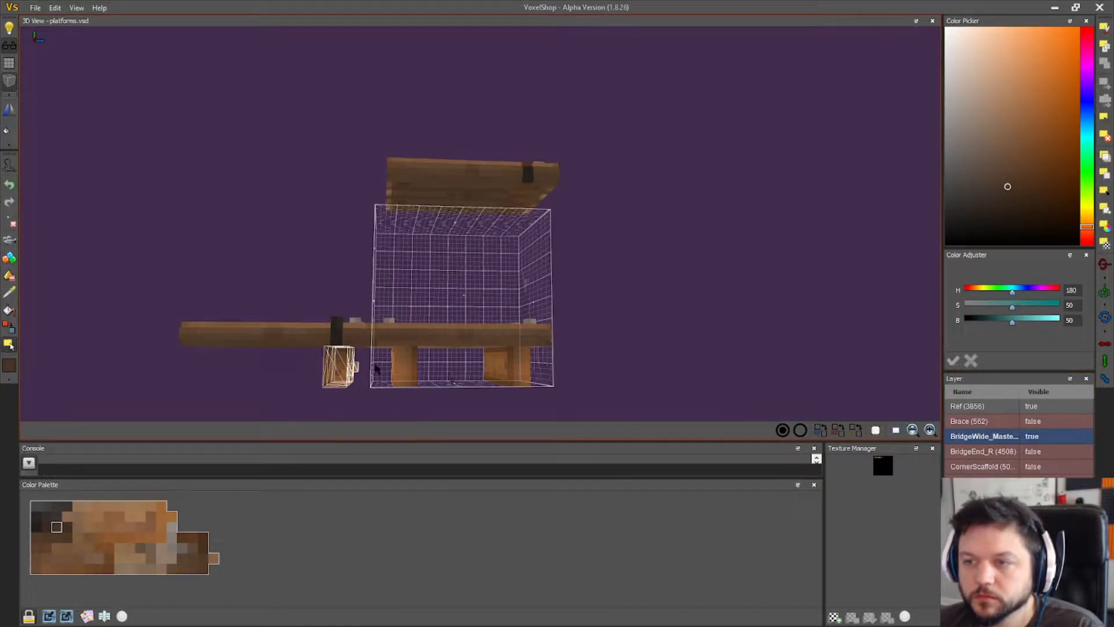
pyautogui.moveTo(353, 367); pyautogui.dragTo(600, 161)
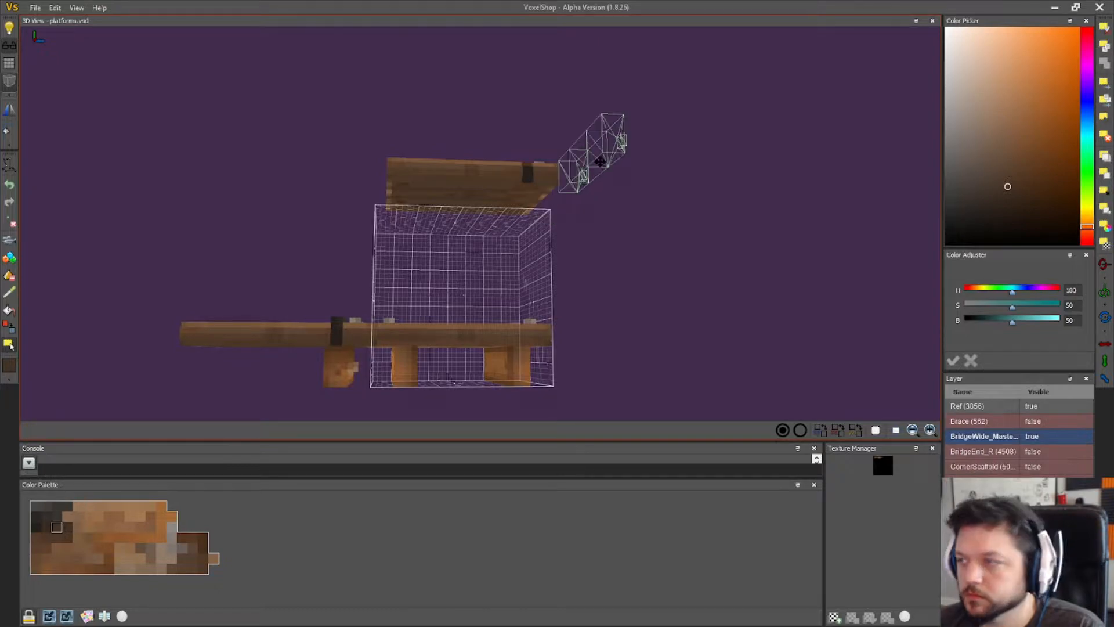
pyautogui.click(973, 408)
pyautogui.moveTo(329, 373); pyautogui.dragTo(621, 181)
pyautogui.moveTo(620, 181); pyautogui.dragTo(603, 249, button='right')
pyautogui.click(1100, 112)
pyautogui.moveTo(927, 199); pyautogui.dragTo(996, 445, button='right')
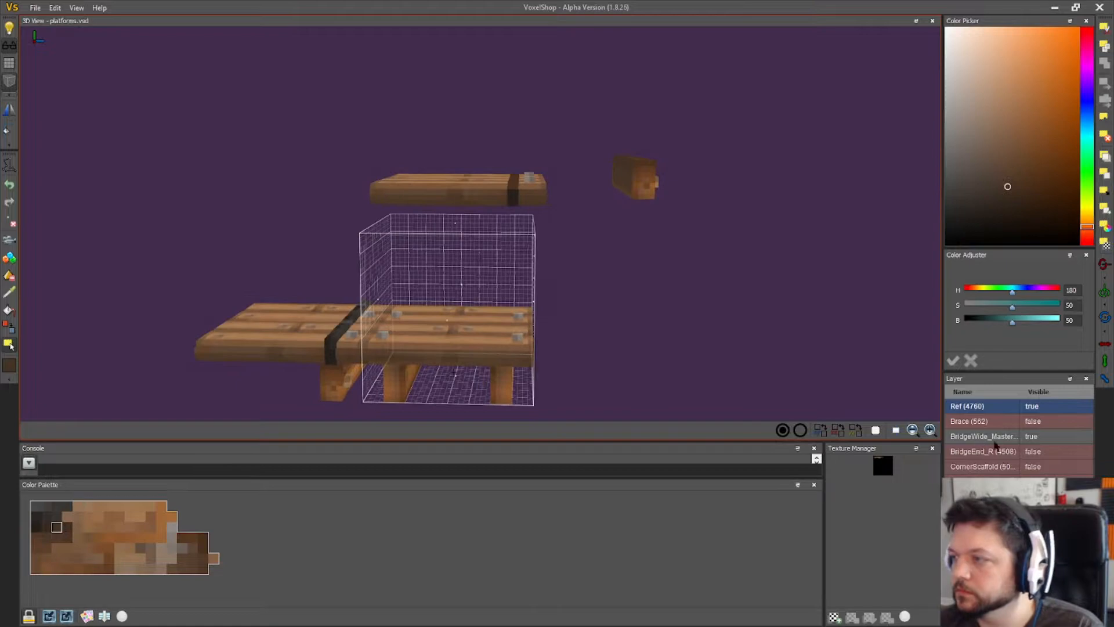
# - Hide the original wide bridge layer and turn on dark edge outlines for the voxels
pyautogui.click(1032, 438)
pyautogui.moveTo(704, 343); pyautogui.dragTo(627, 340, button='right')
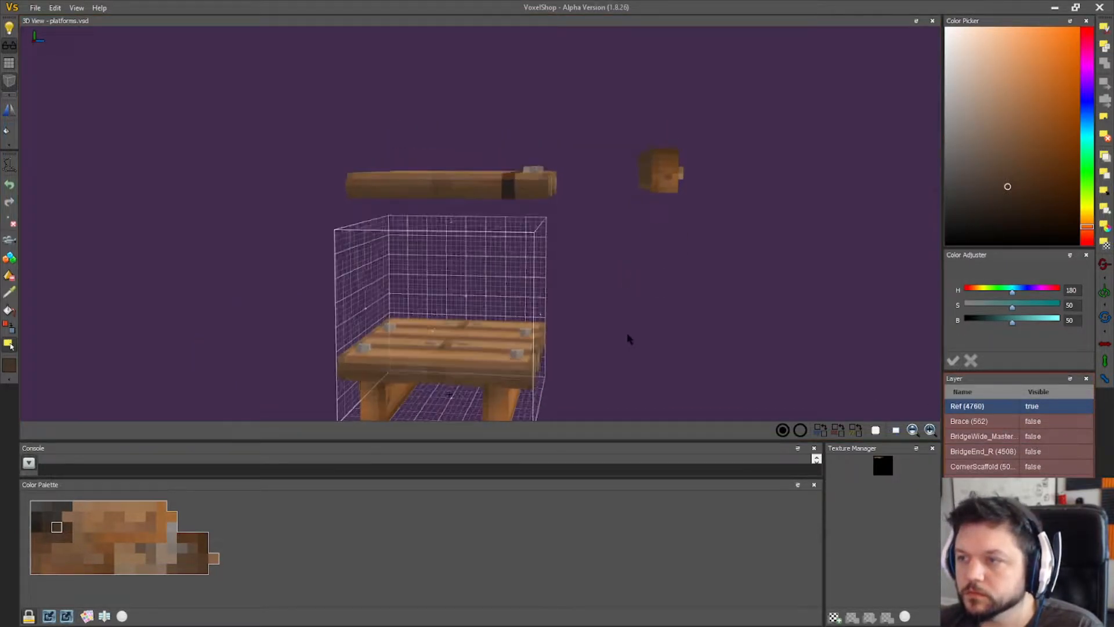
pyautogui.click(10, 68)
pyautogui.scroll(3, 609, 224)
pyautogui.moveTo(611, 224); pyautogui.dragTo(597, 219, button='right')
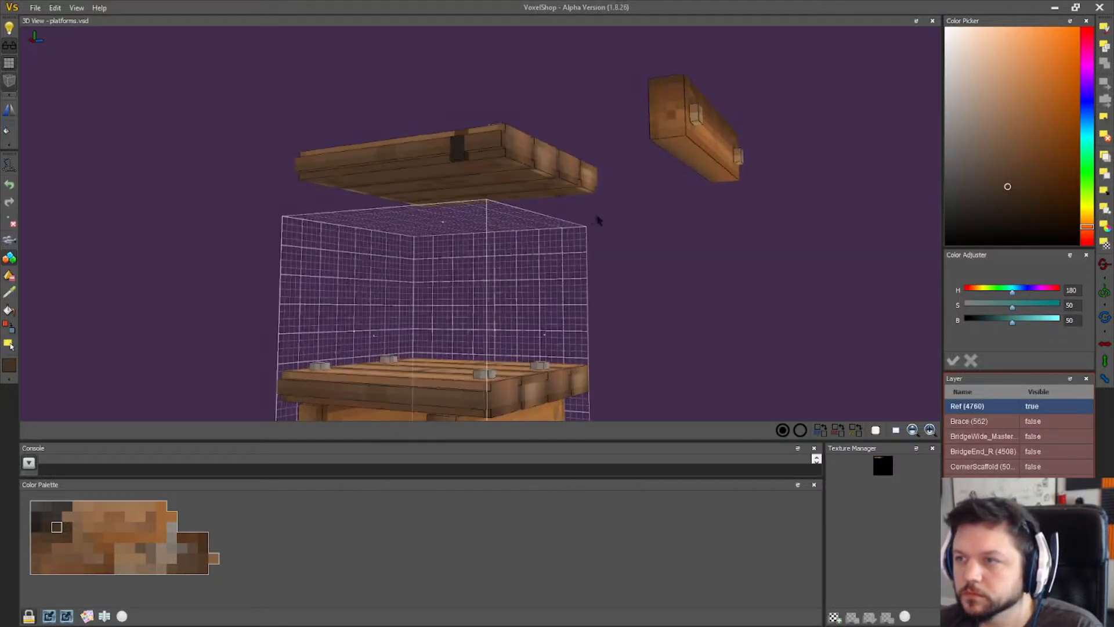
# - Erase the leftover dark strap voxels in the gaps between the Ref deck's planks
pyautogui.click(457, 157)
pyautogui.moveTo(611, 241); pyautogui.dragTo(471, 284, button='right')
pyautogui.click(477, 282)
pyautogui.click(478, 274)
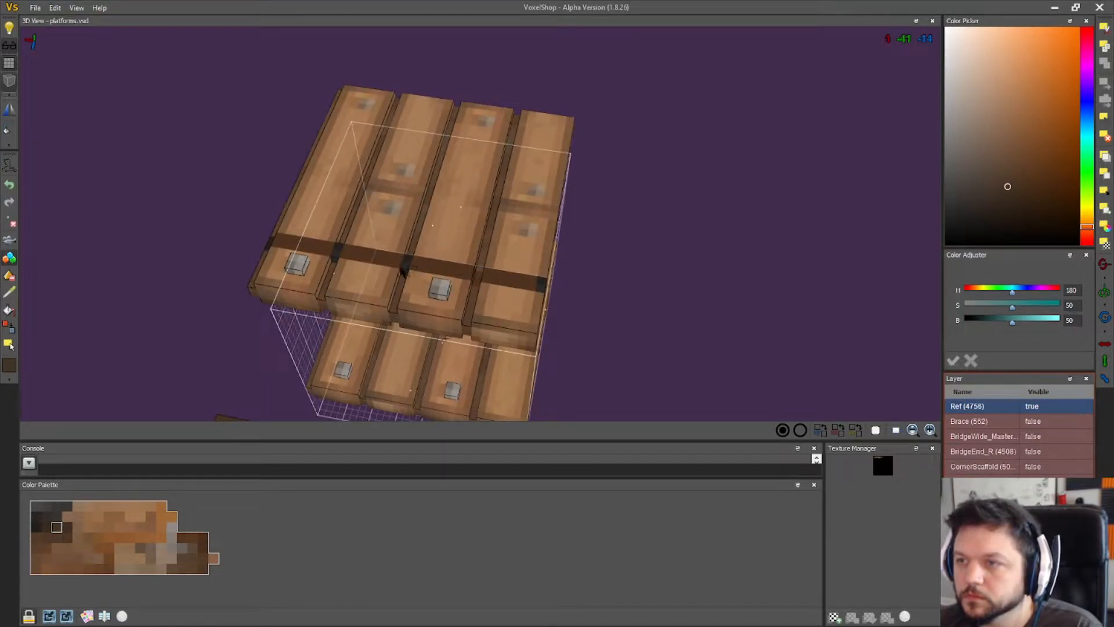
pyautogui.click(405, 263)
pyautogui.click(332, 253)
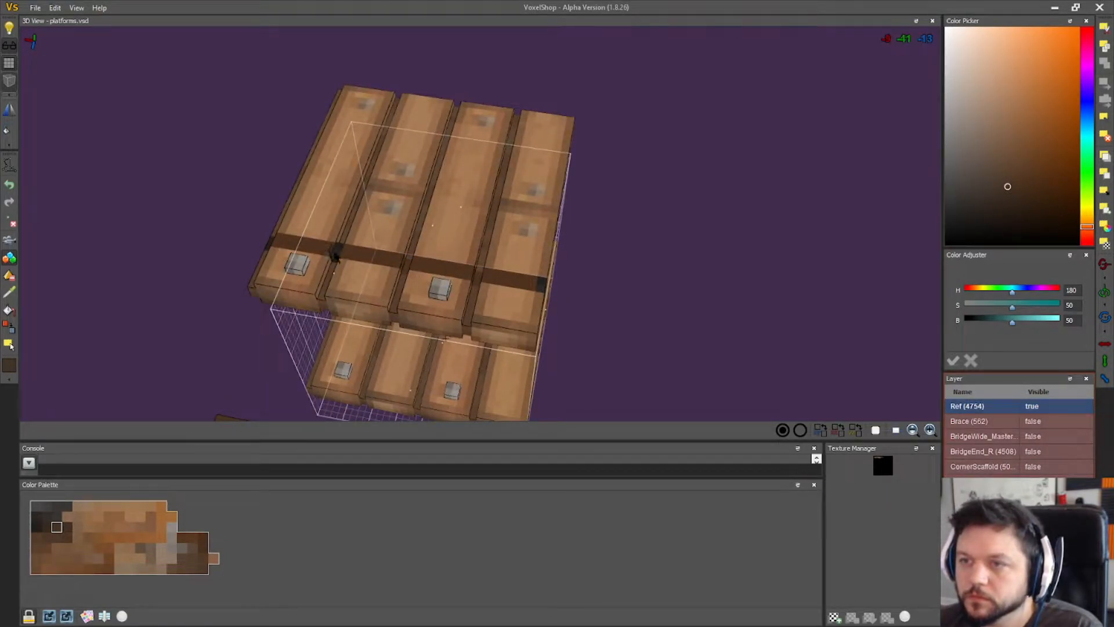
pyautogui.click(336, 245)
# - Erase the last stray strap voxels from the Ref deck's planks and sample a dark wood brown
pyautogui.moveTo(336, 249); pyautogui.dragTo(689, 200, button='right')
pyautogui.scroll(-2, 689, 201)
pyautogui.click(10, 293)
pyautogui.click(350, 310)
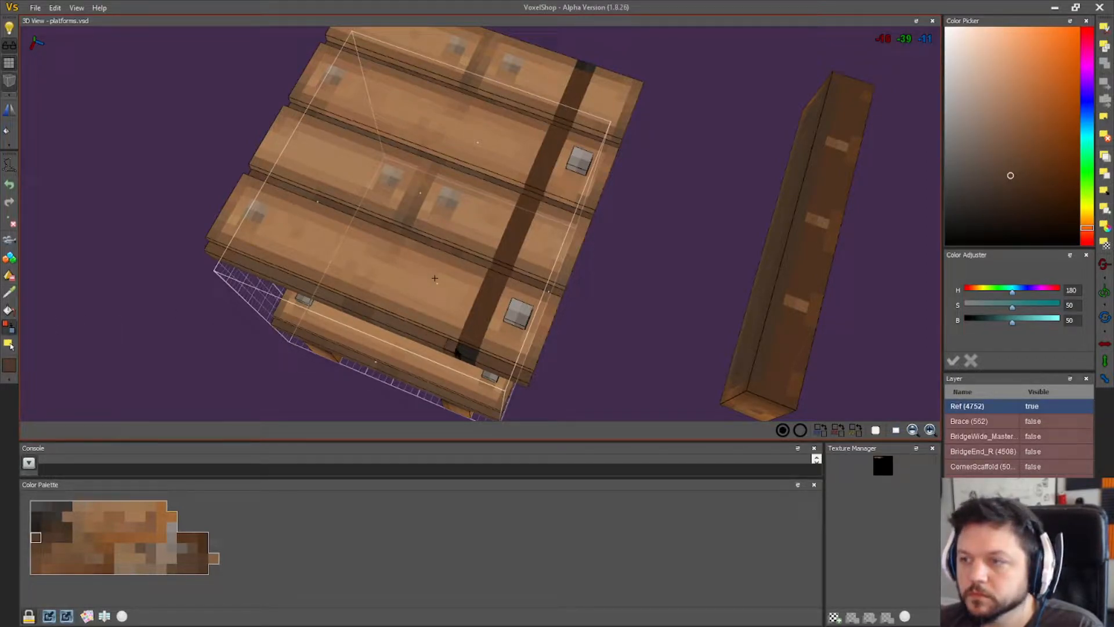
pyautogui.moveTo(506, 270); pyautogui.dragTo(346, 336, button='right')
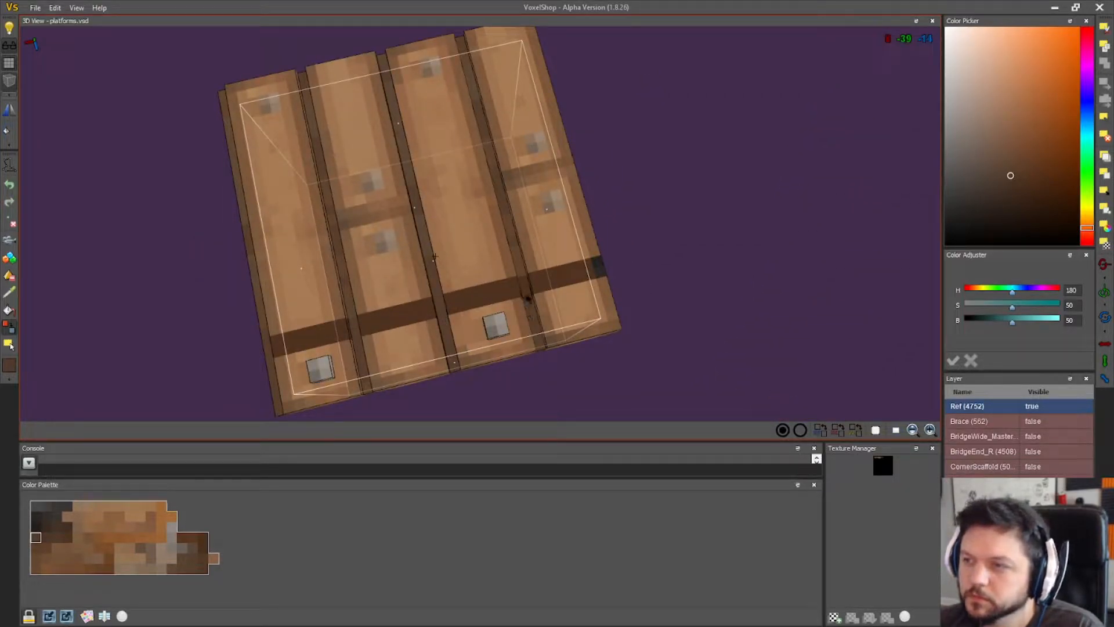
pyautogui.moveTo(606, 321); pyautogui.dragTo(510, 277, button='right')
pyautogui.moveTo(349, 310); pyautogui.dragTo(104, 266, button='right')
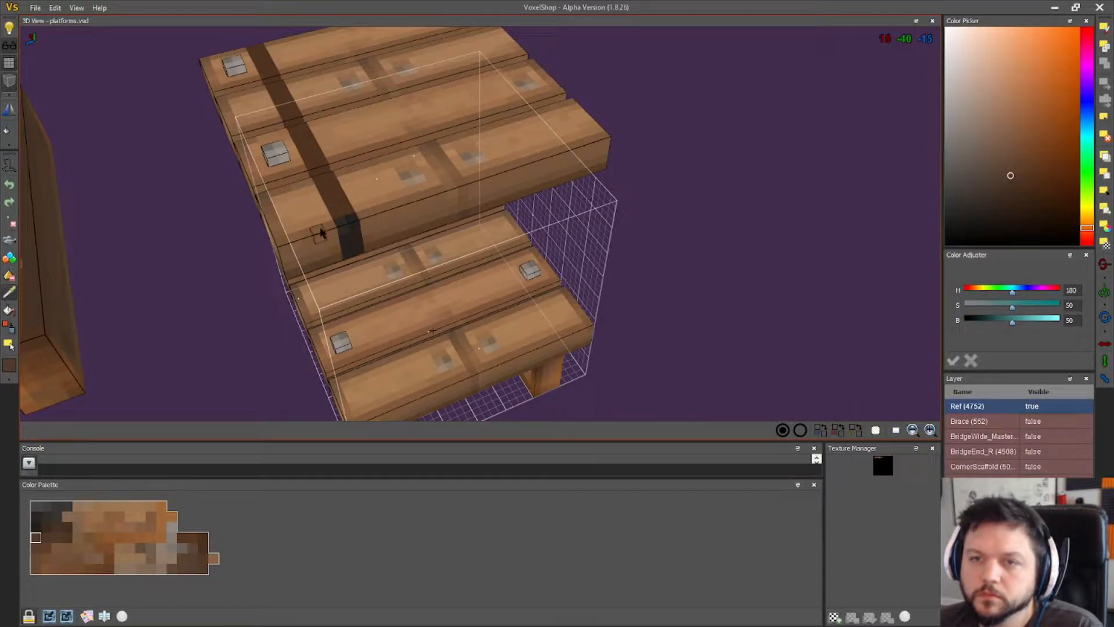
# - Paint over the upper rows of the black strap end on the outer plank's side with sampled wood browns
pyautogui.click(280, 233)
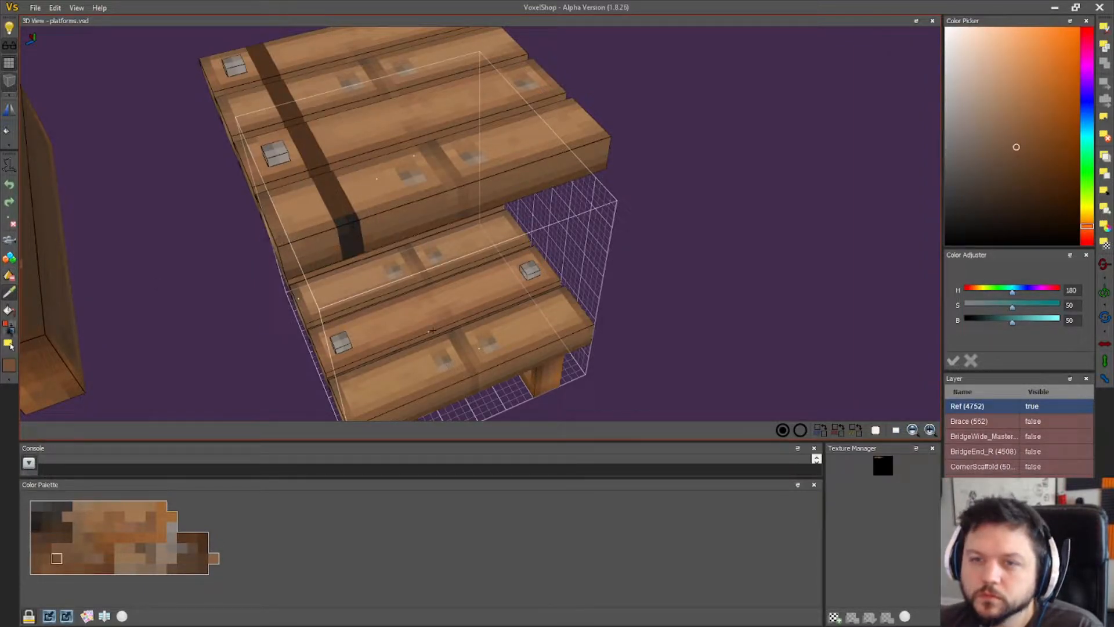
pyautogui.click(345, 223)
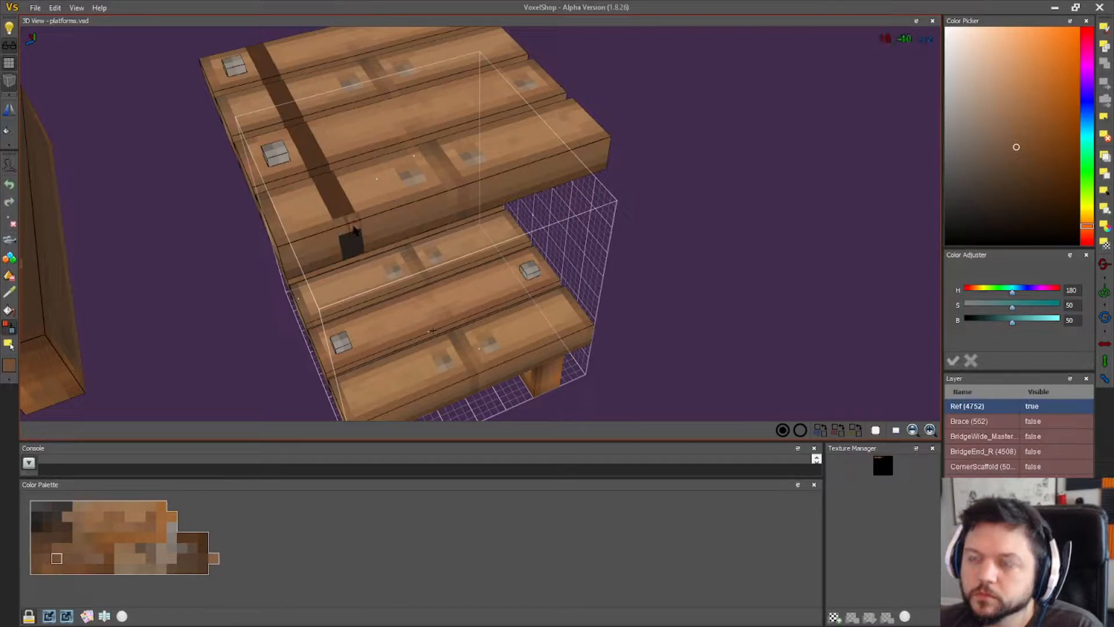
pyautogui.click(322, 248)
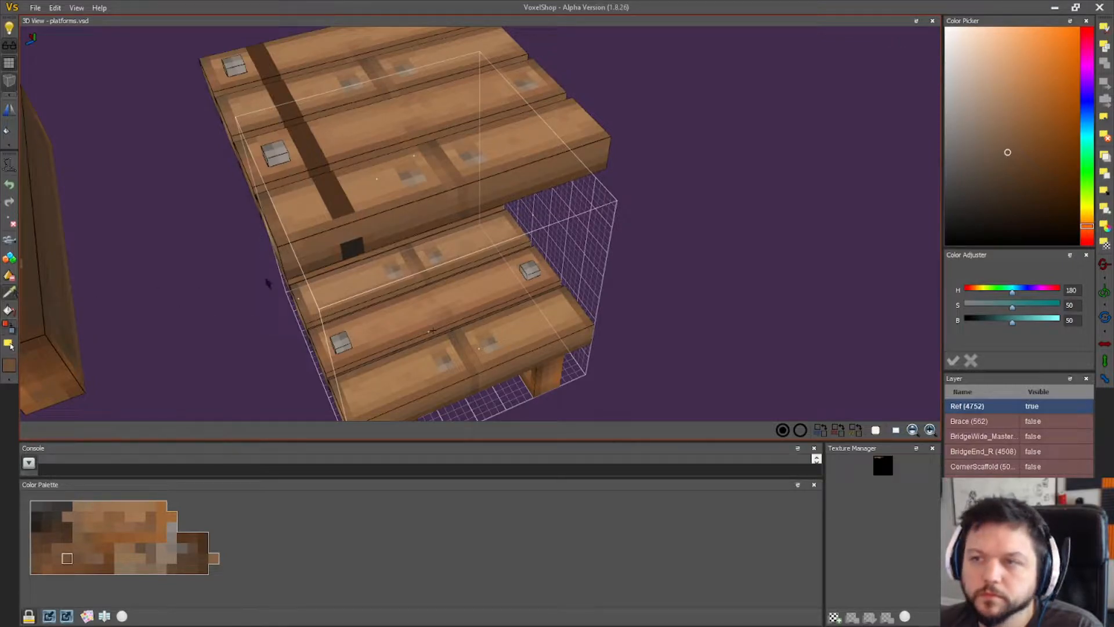
pyautogui.click(332, 261)
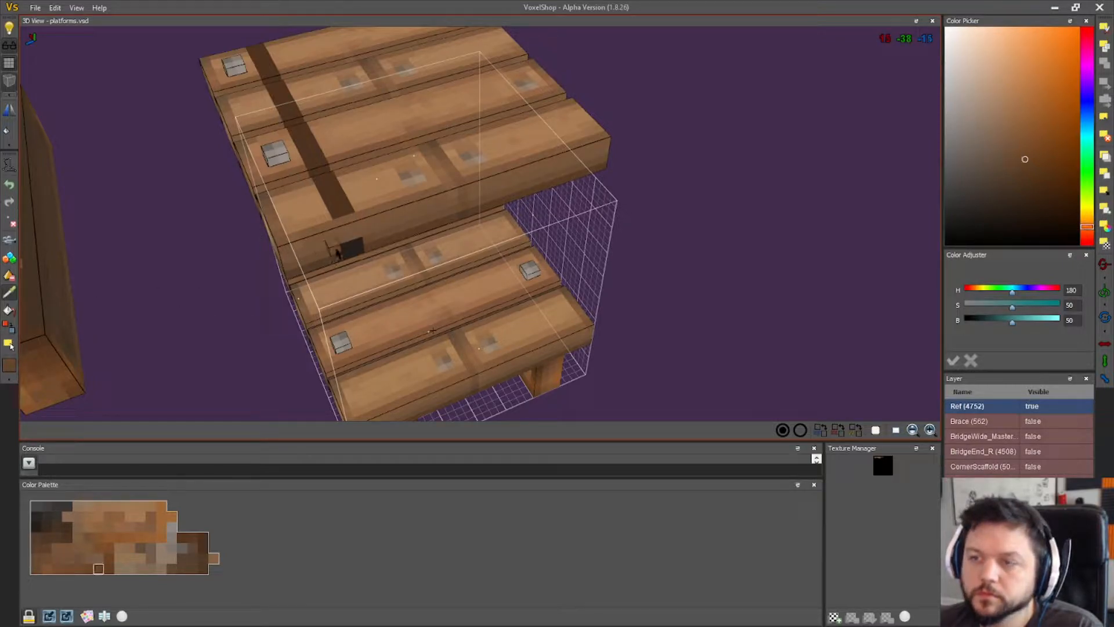
pyautogui.click(10, 328)
pyautogui.moveTo(346, 245); pyautogui.dragTo(354, 243)
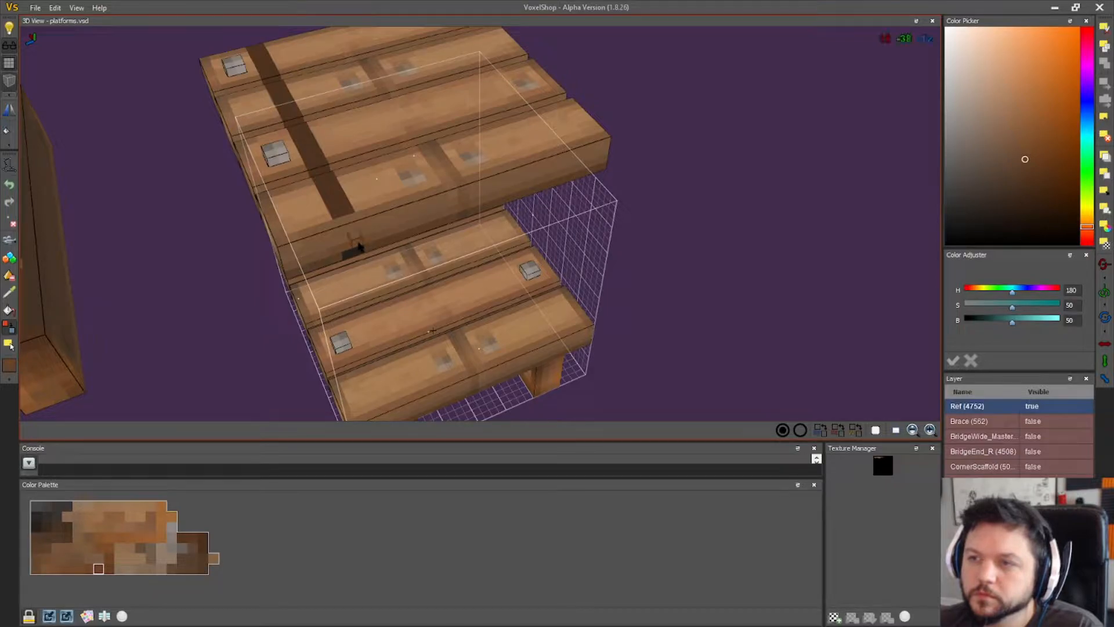
# - Paint over the black strap end's bottom row and the strap end on the deck's opposite side with sampled darker browns
pyautogui.click(9, 292)
pyautogui.click(462, 214)
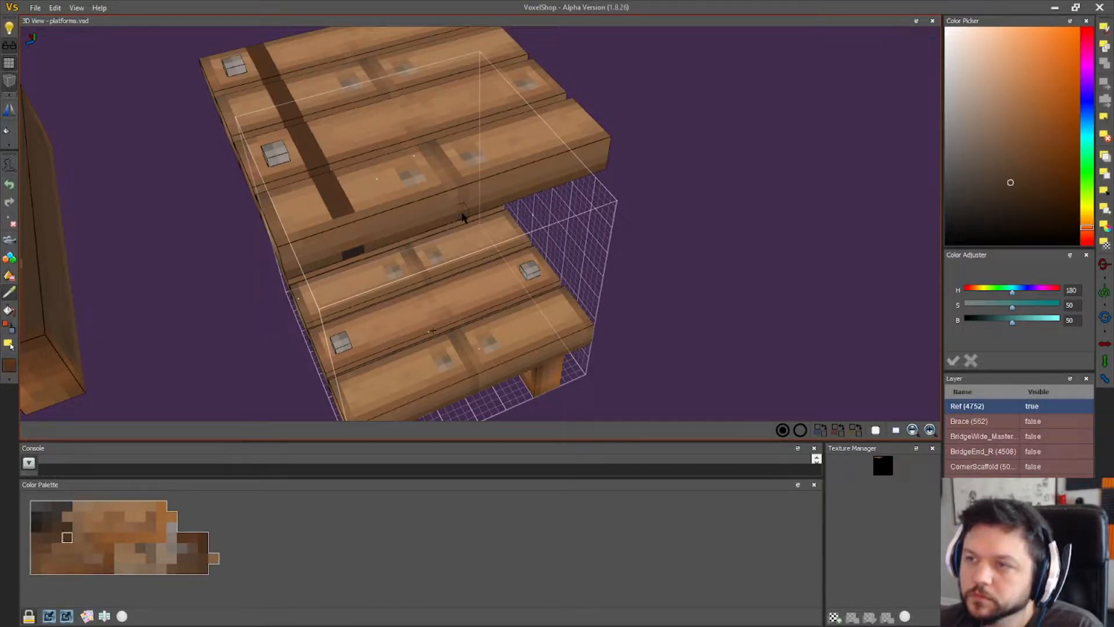
pyautogui.click(9, 327)
pyautogui.moveTo(348, 256); pyautogui.dragTo(360, 251)
pyautogui.moveTo(333, 287); pyautogui.dragTo(475, 270, button='middle')
pyautogui.moveTo(508, 102); pyautogui.dragTo(524, 107)
pyautogui.moveTo(548, 173); pyautogui.dragTo(546, 176, button='middle')
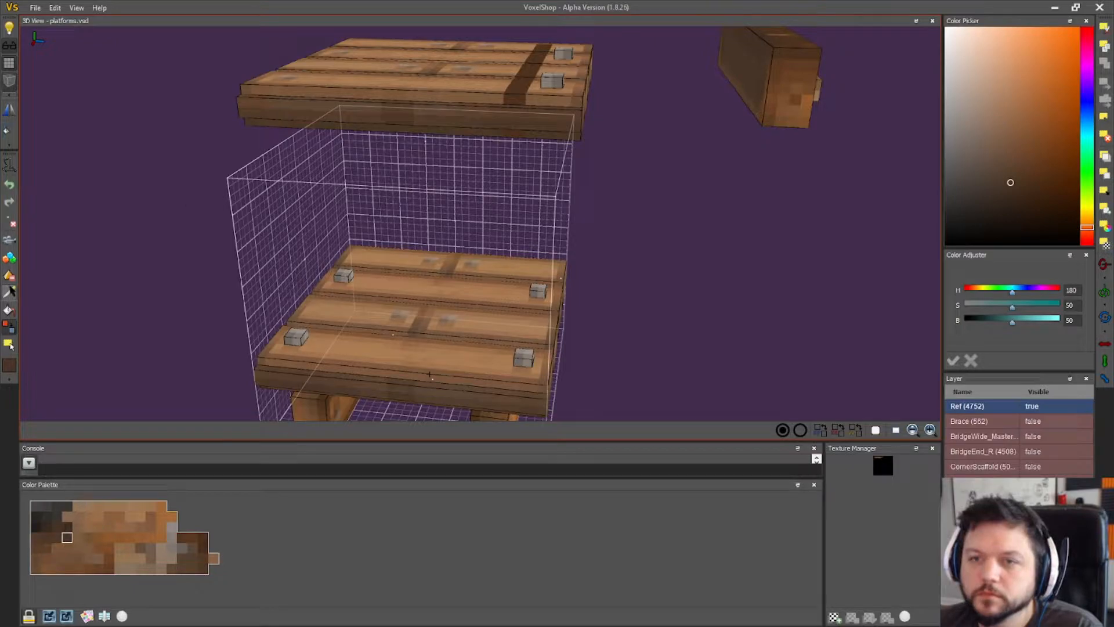
pyautogui.click(409, 123)
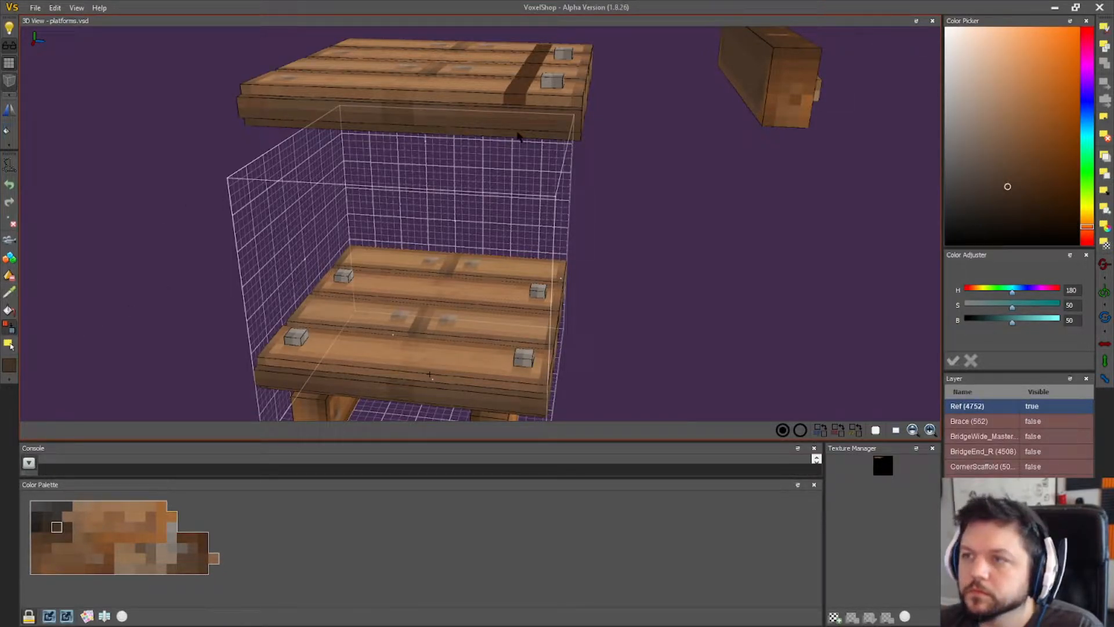
pyautogui.moveTo(443, 171); pyautogui.dragTo(433, 217, button='right')
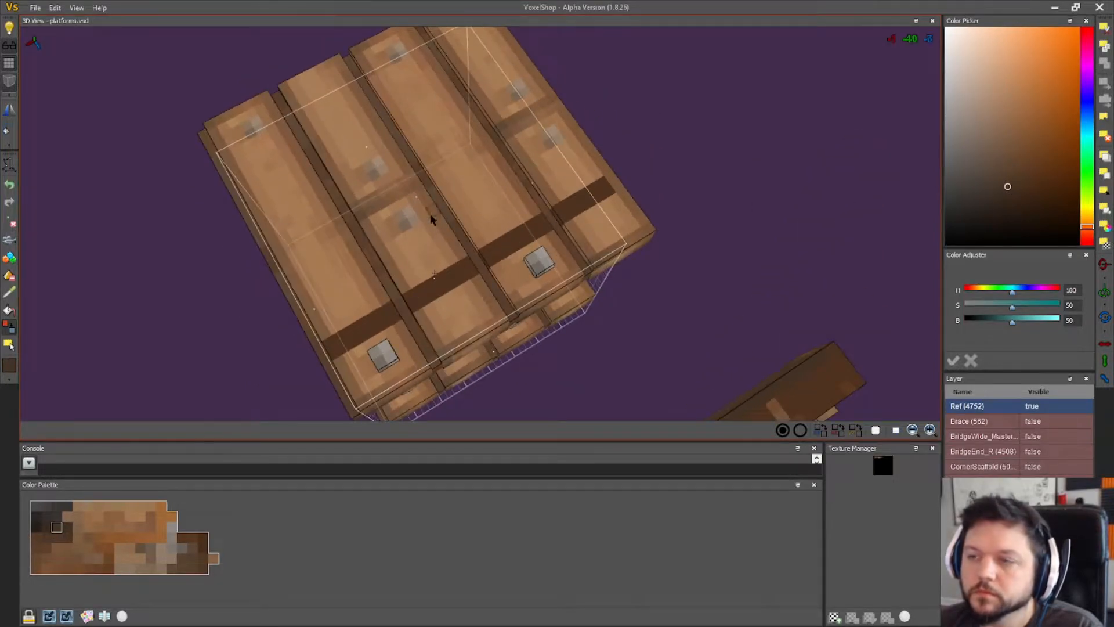
# - Sample the light plank brown and start painting over the dark strap on the first plank's top face
pyautogui.scroll(2, 434, 220)
pyautogui.moveTo(686, 258); pyautogui.dragTo(771, 132, button='middle')
pyautogui.scroll(2, 772, 132)
pyautogui.scroll(-4, 744, 184)
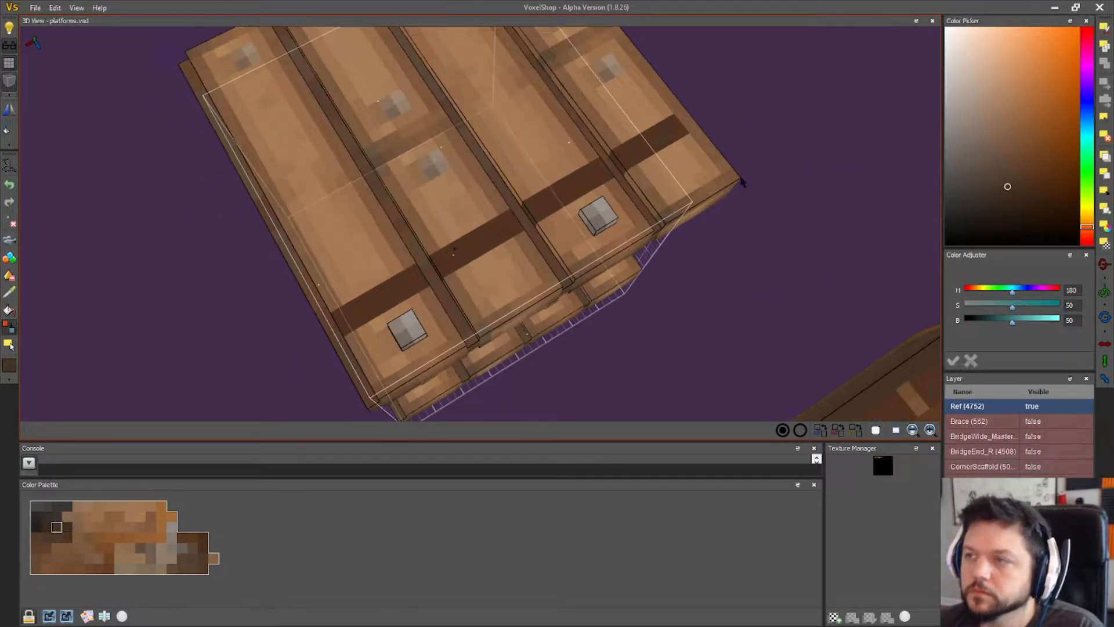
pyautogui.click(11, 293)
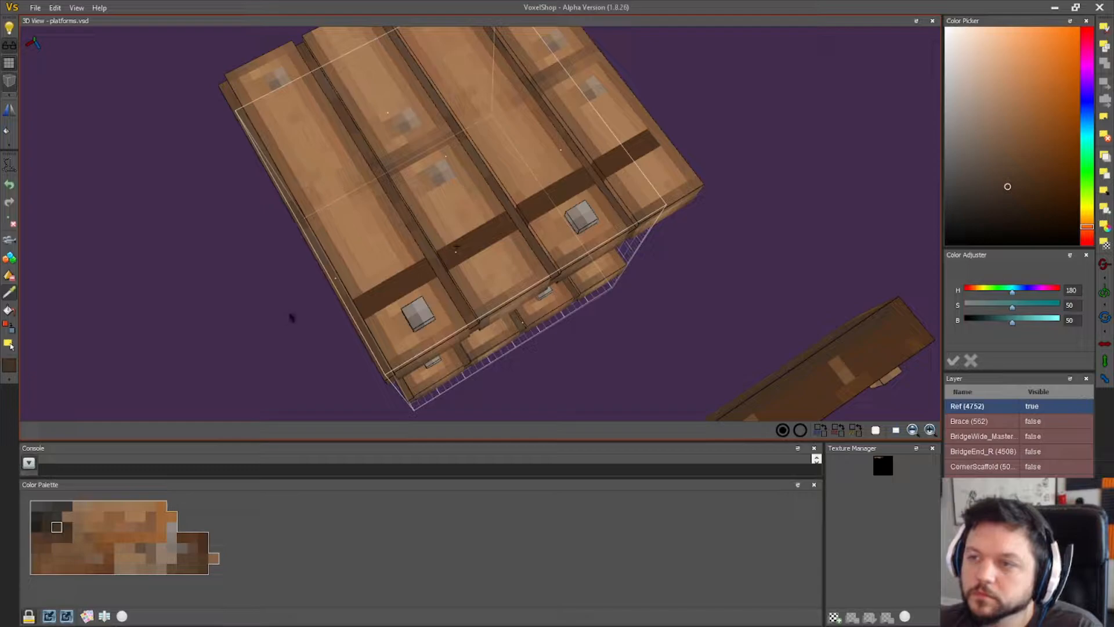
pyautogui.click(364, 278)
pyautogui.click(9, 326)
pyautogui.click(372, 300)
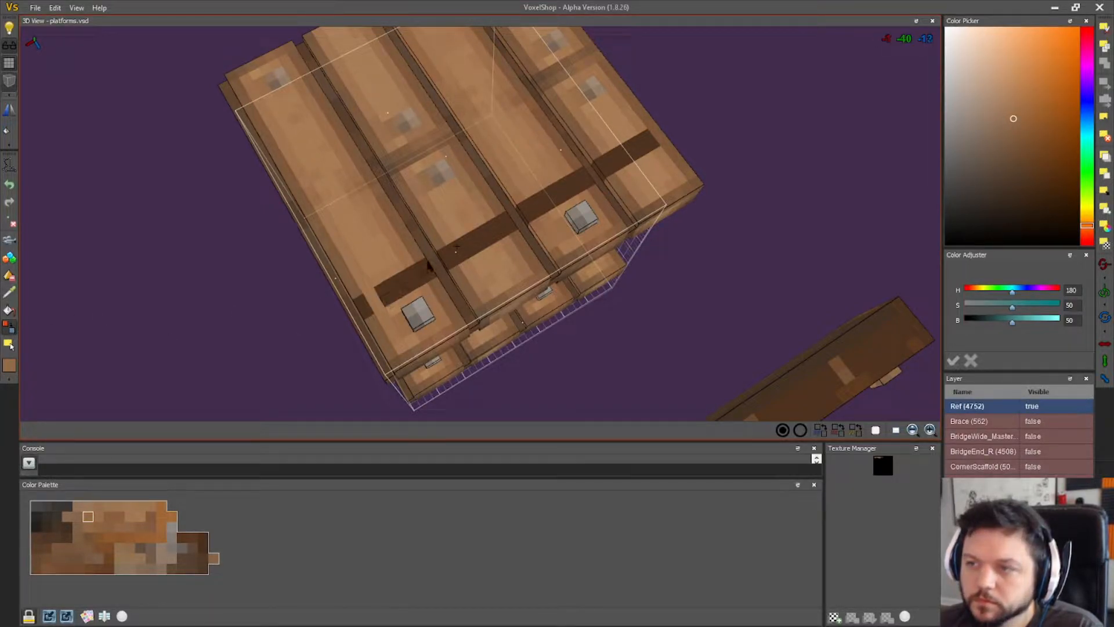
# - Recolour the strap's outer voxels on all four planks with edge browns sampled from the deck, leaving only the central patches
pyautogui.click(12, 294)
pyautogui.click(348, 281)
pyautogui.click(302, 194)
pyautogui.click(8, 292)
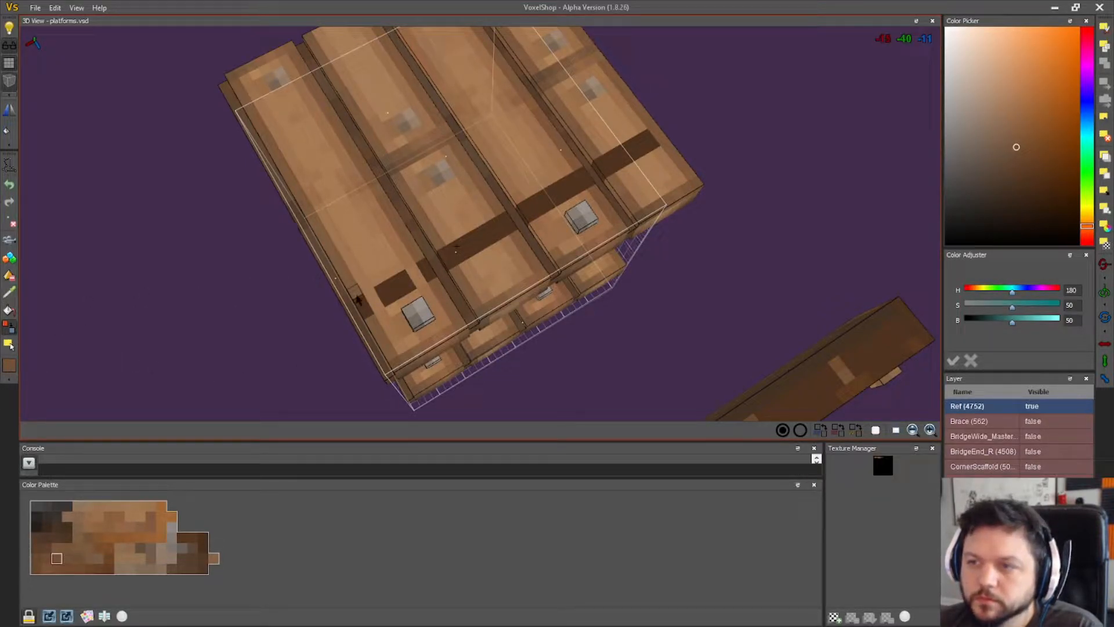
pyautogui.moveTo(489, 288)
pyautogui.mouseDown(button='right')
pyautogui.moveTo(496, 253)
pyautogui.moveTo(494, 288)
pyautogui.mouseUp(button='right')
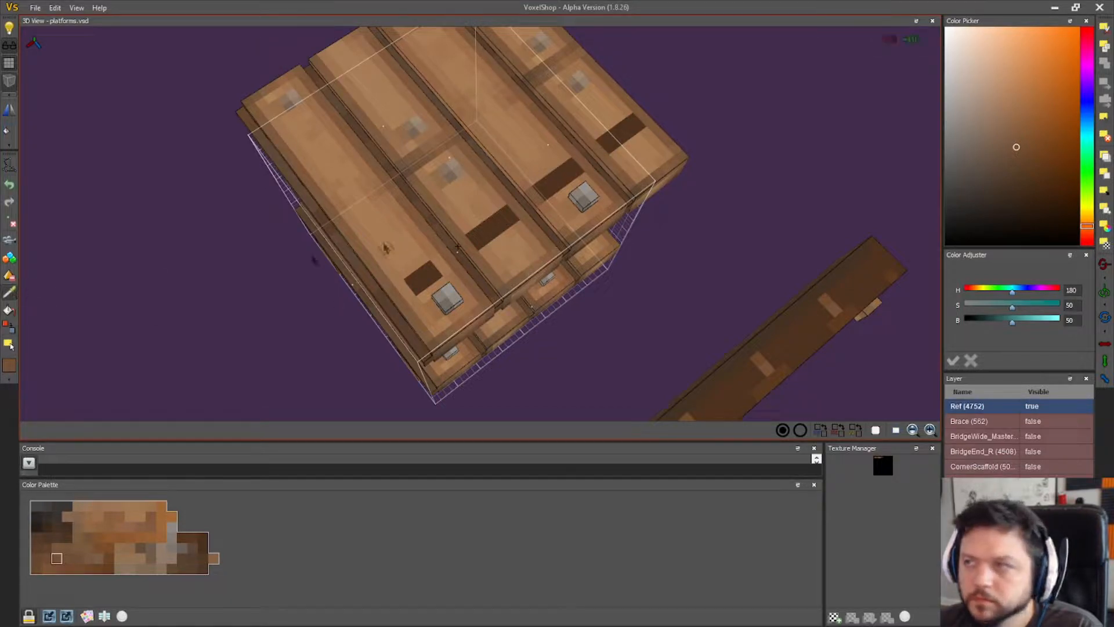
pyautogui.click(598, 137)
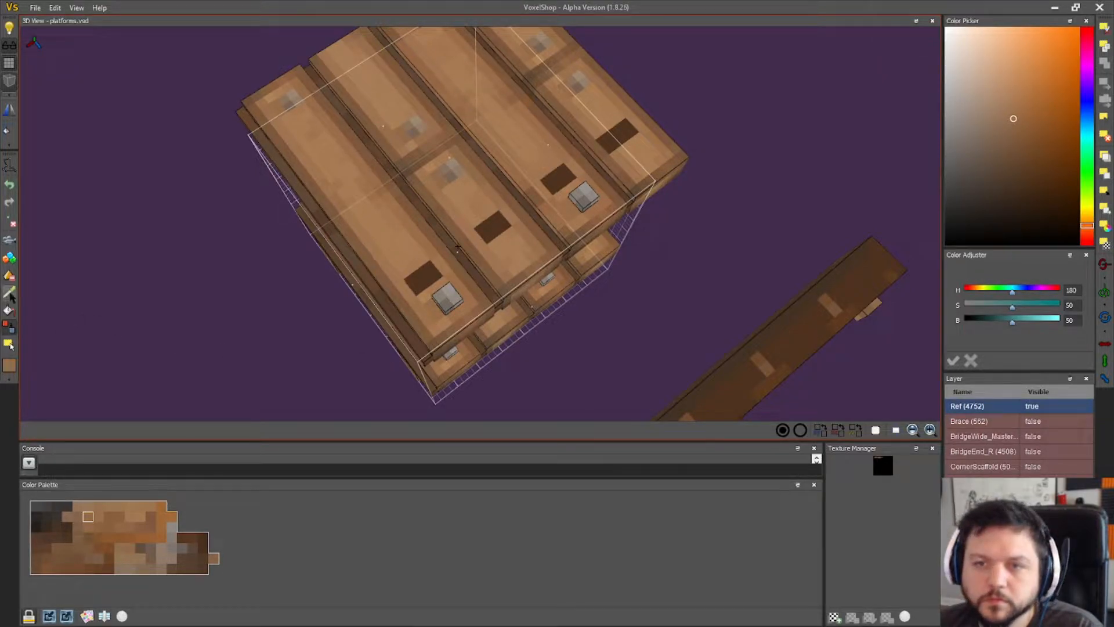
# - Cover the remaining dark strap patch in the middle of each plank with the light brown sampled from the first plank
pyautogui.click(389, 257)
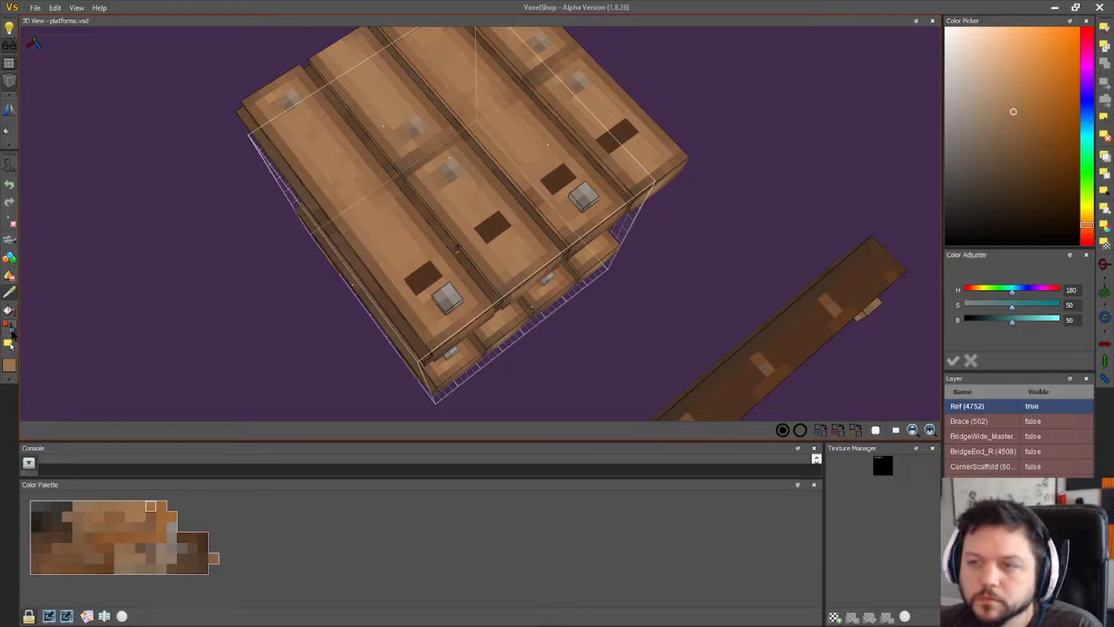
pyautogui.click(9, 327)
pyautogui.moveTo(409, 283)
pyautogui.mouseDown()
pyautogui.moveTo(433, 279)
pyautogui.moveTo(423, 273)
pyautogui.mouseUp()
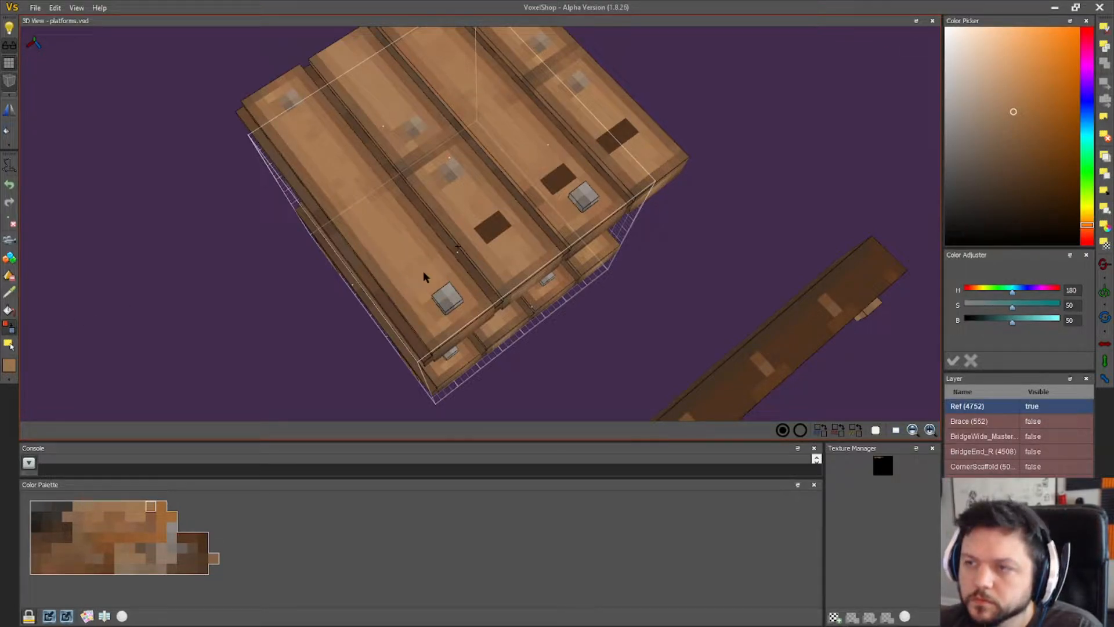
pyautogui.click(496, 230)
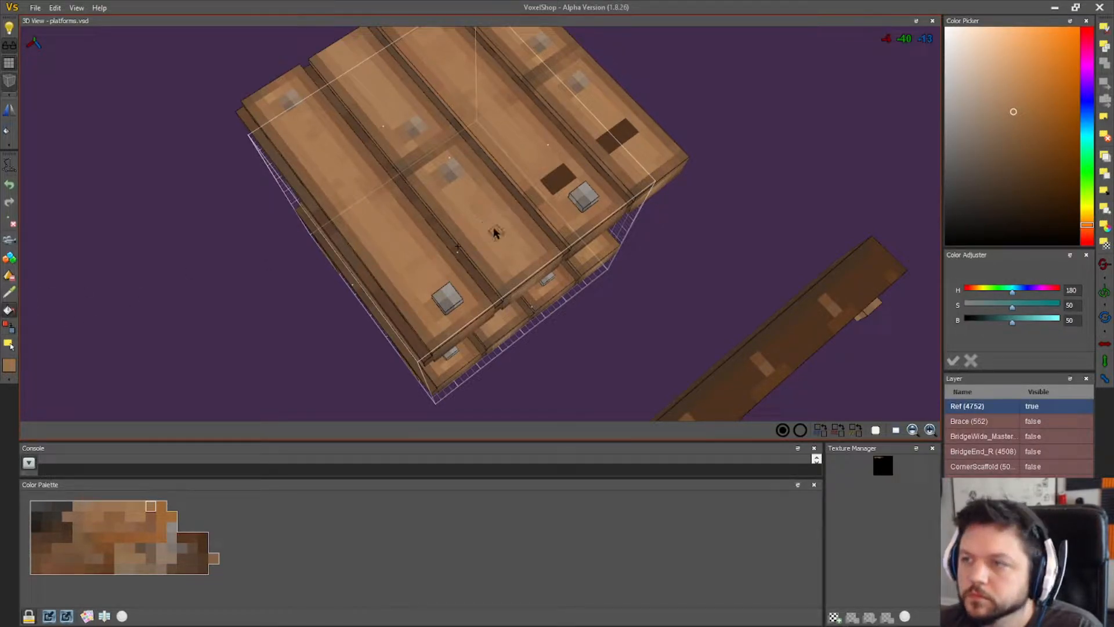
pyautogui.click(563, 176)
pyautogui.click(625, 133)
# - Touch up the repainted area of the third plank with a neighbouring wood shade to vary the grain
pyautogui.moveTo(564, 234); pyautogui.dragTo(465, 270, button='middle')
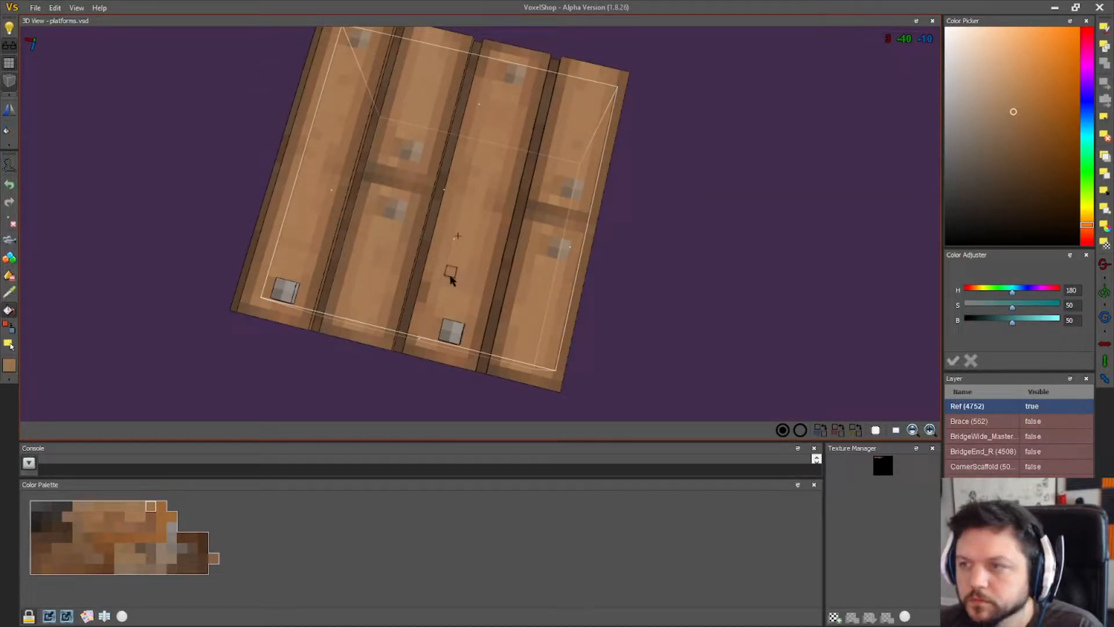
pyautogui.click(10, 327)
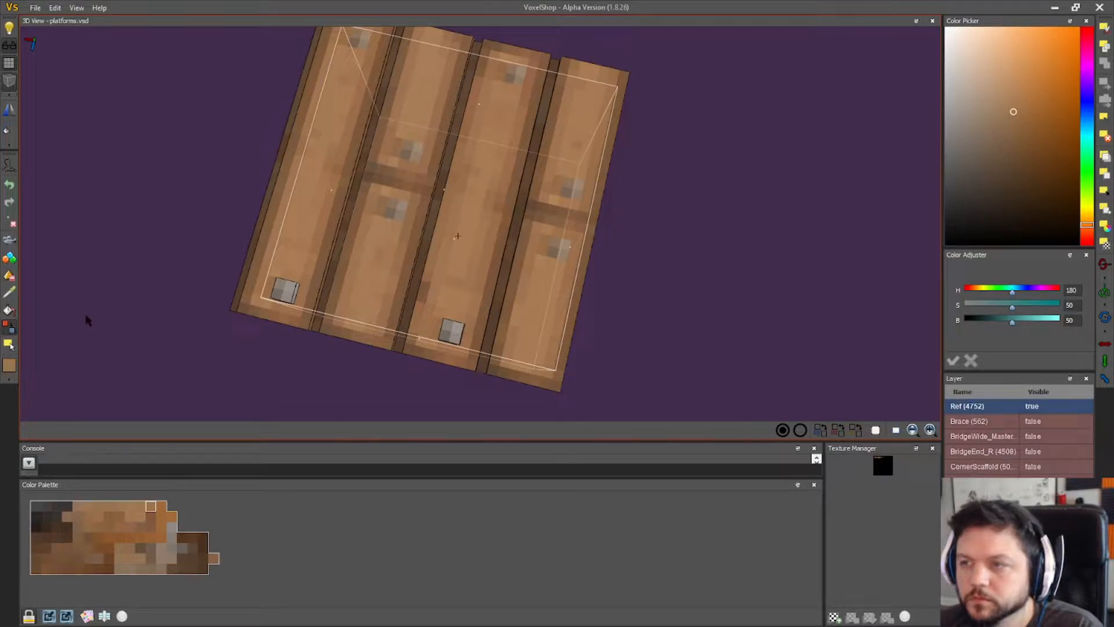
pyautogui.click(9, 293)
pyautogui.click(450, 269)
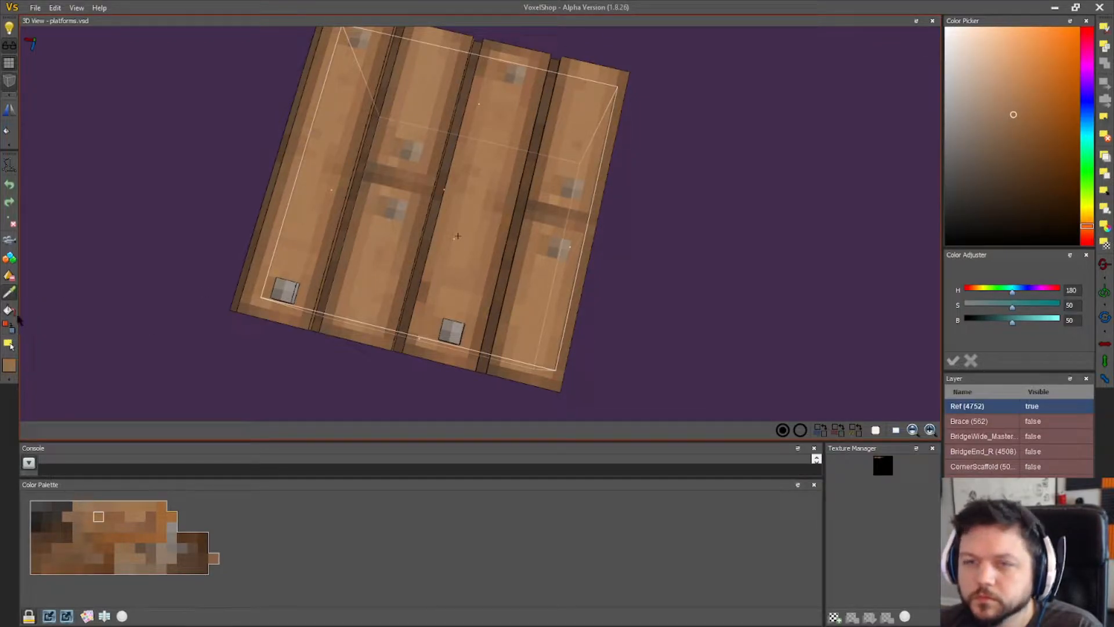
pyautogui.click(455, 282)
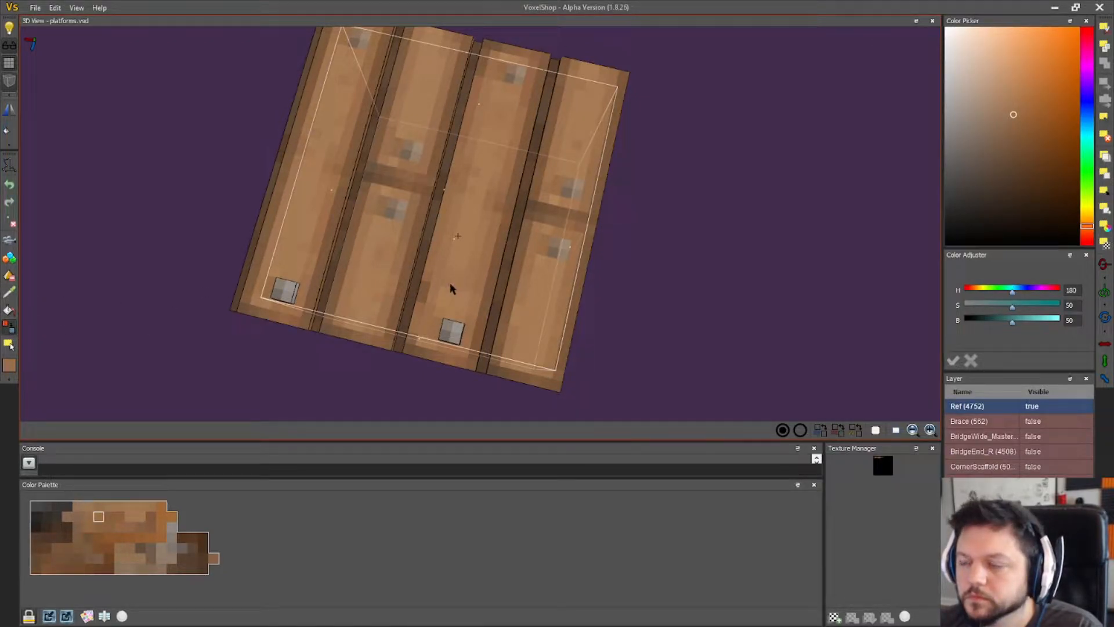
# - Hide the bounding grid box to expose the underside of the Ref deck
pyautogui.moveTo(417, 349); pyautogui.dragTo(534, 250, button='right')
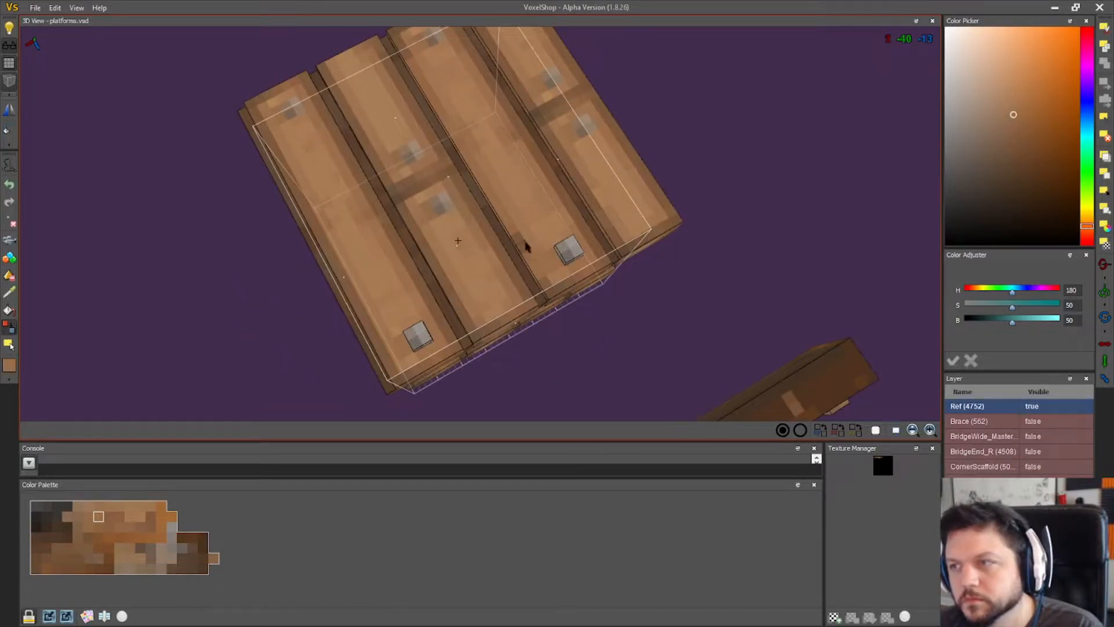
pyautogui.moveTo(371, 335); pyautogui.dragTo(198, 401, button='right')
pyautogui.click(12, 81)
pyautogui.scroll(4, 631, 288)
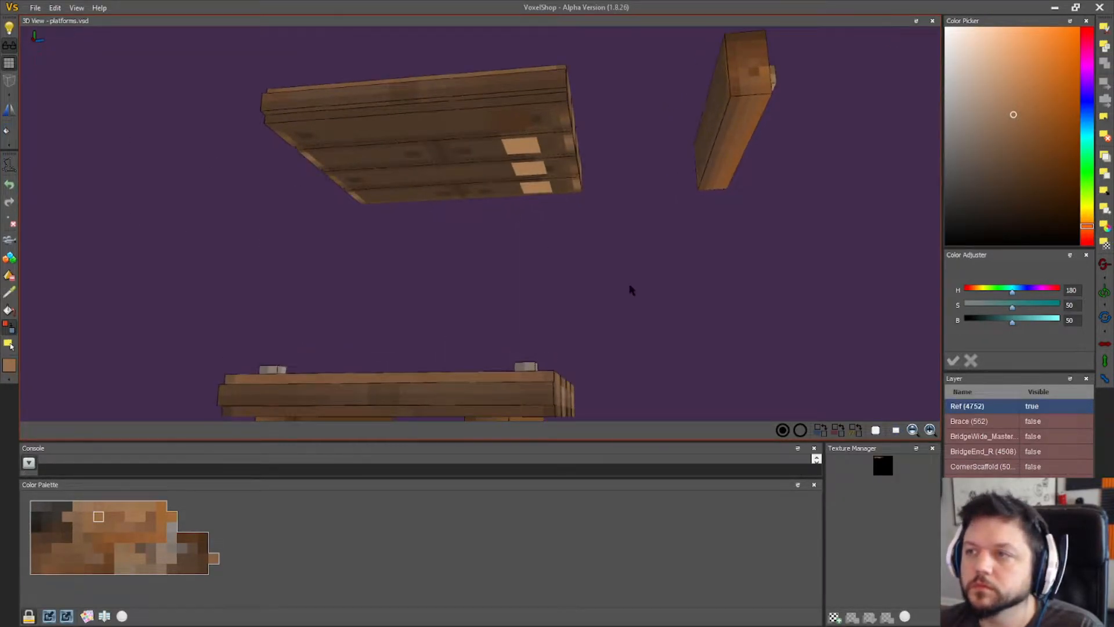
pyautogui.moveTo(635, 279); pyautogui.dragTo(635, 262, button='middle')
pyautogui.moveTo(636, 263); pyautogui.dragTo(641, 259, button='right')
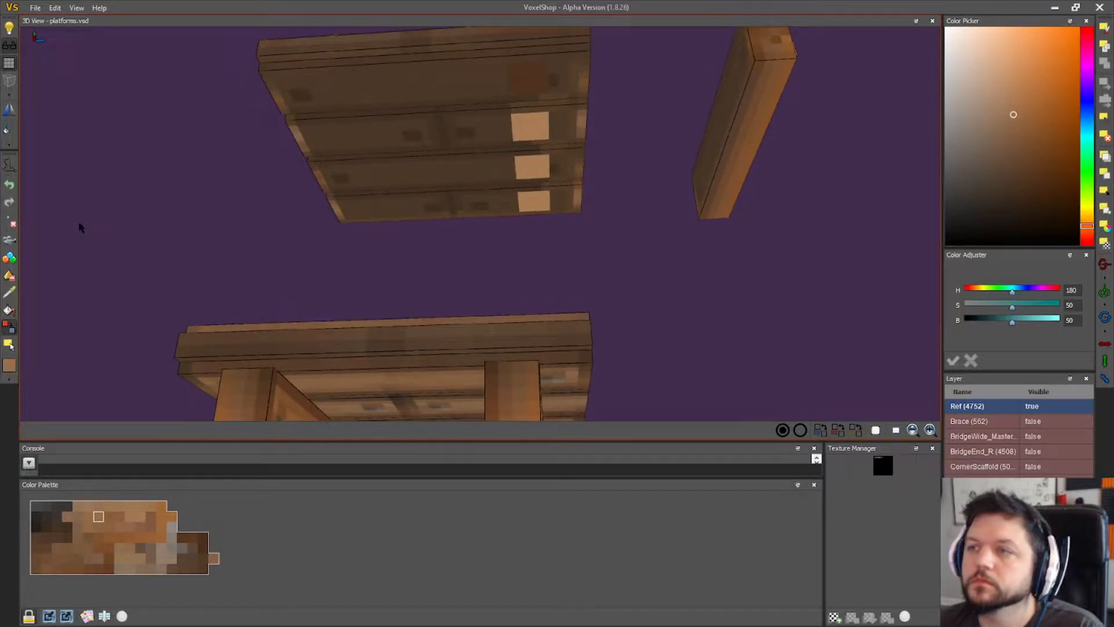
# - Sample the dark bolt-mark shade on the deck's underside and paint the missing bolt-mark voxel on the third plank
pyautogui.click(10, 291)
pyautogui.click(553, 85)
pyautogui.click(10, 329)
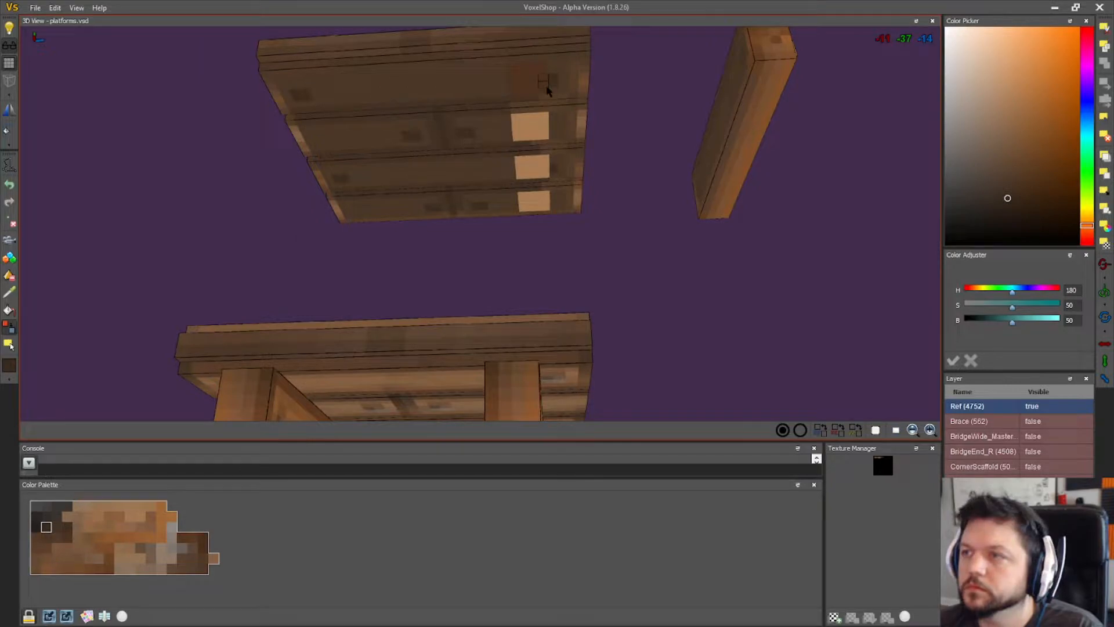
pyautogui.click(546, 173)
# - Fill the mismatched strap patches on the undersides of the planks with the dark brown sampled from the underside
pyautogui.click(9, 293)
pyautogui.click(435, 88)
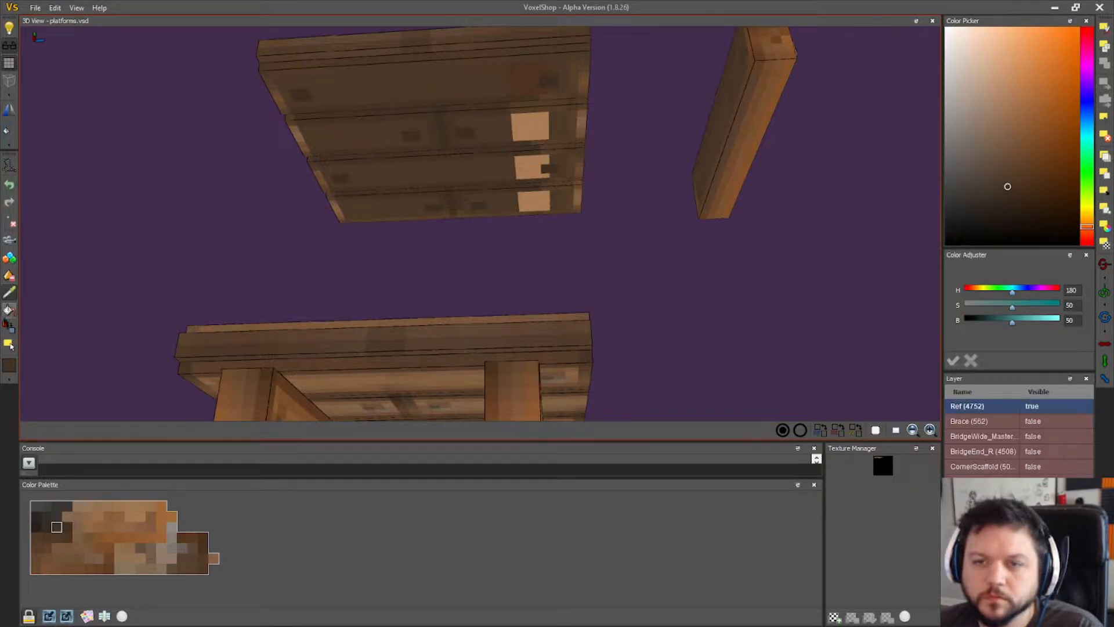
pyautogui.click(8, 310)
pyautogui.click(528, 126)
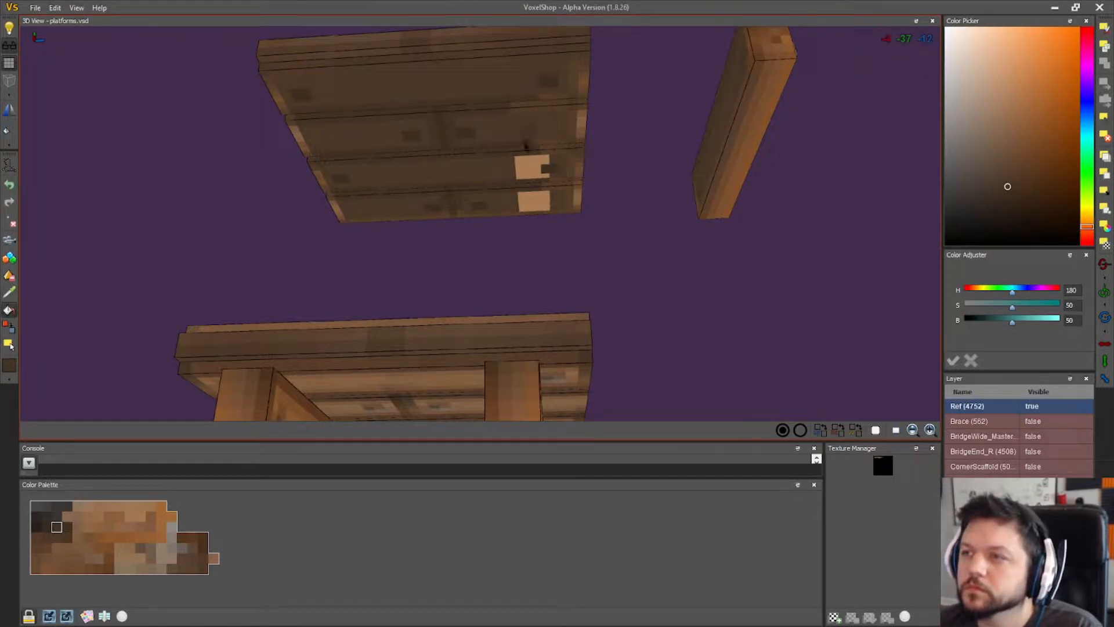
pyautogui.click(525, 168)
pyautogui.click(533, 200)
# - Sample the dark seam brown on the deck's underside and examine the planks' top faces for stray fill colour
pyautogui.moveTo(547, 227)
pyautogui.mouseDown(button='right')
pyautogui.moveTo(470, 239)
pyautogui.moveTo(430, 226)
pyautogui.moveTo(534, 224)
pyautogui.moveTo(500, 228)
pyautogui.mouseUp(button='right')
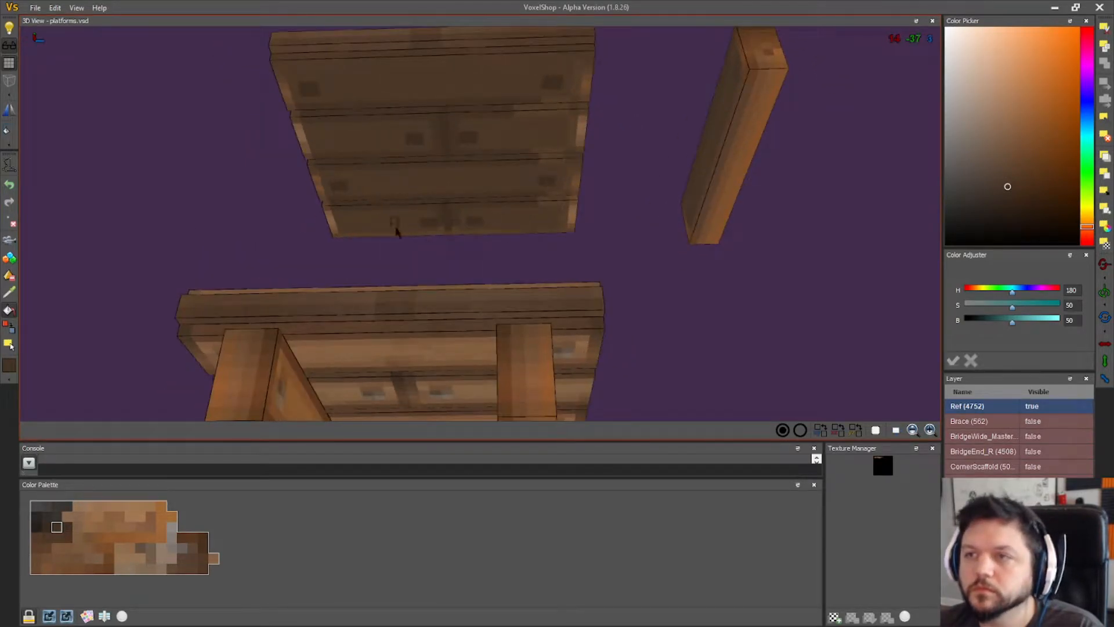
pyautogui.click(8, 293)
pyautogui.keyDown('alt'); pyautogui.click(452, 133); pyautogui.keyUp('alt')
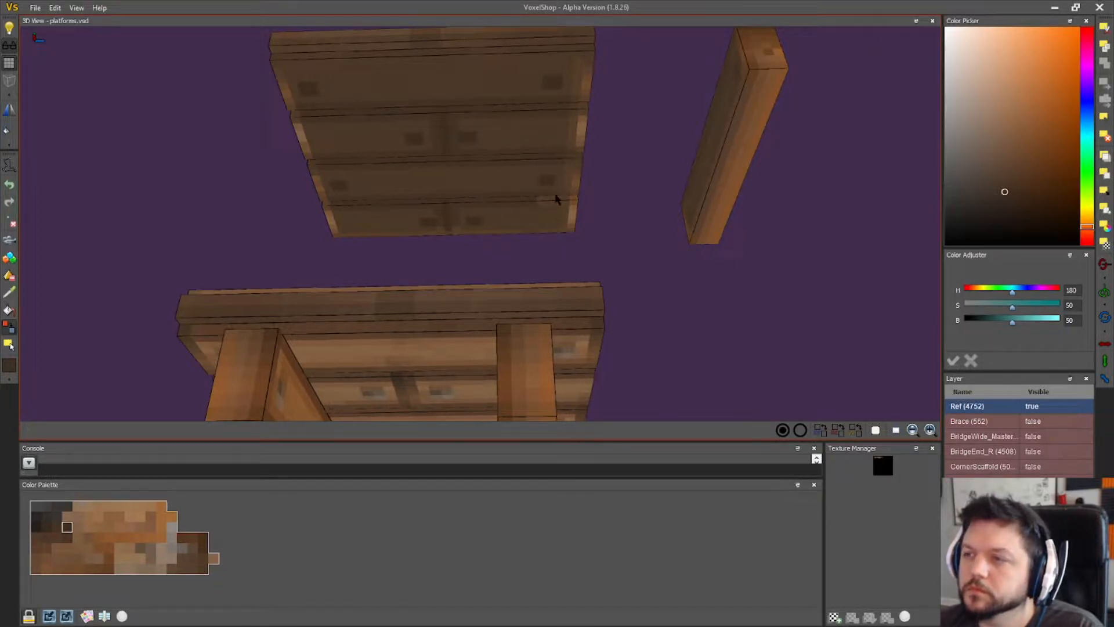
pyautogui.moveTo(556, 205); pyautogui.dragTo(601, 324, button='right')
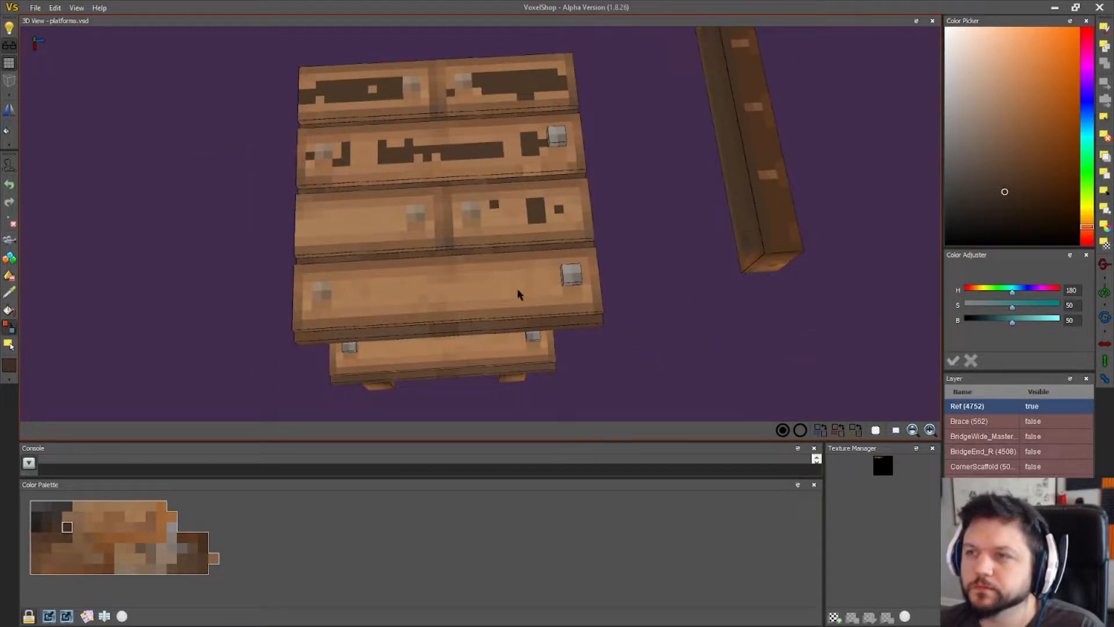
pyautogui.moveTo(652, 311); pyautogui.dragTo(621, 244, button='right')
pyautogui.moveTo(562, 185); pyautogui.dragTo(101, 299, button='right')
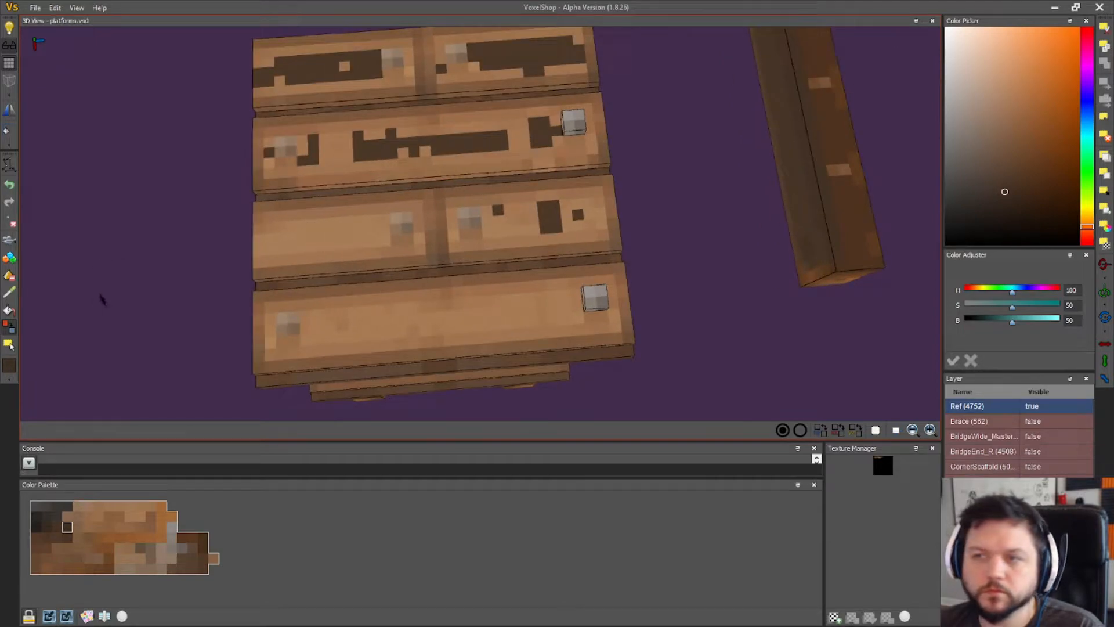
# - Sample the light tan from a plank's top face and paint over the stray dark patches on the second plank from the front
pyautogui.click(346, 237)
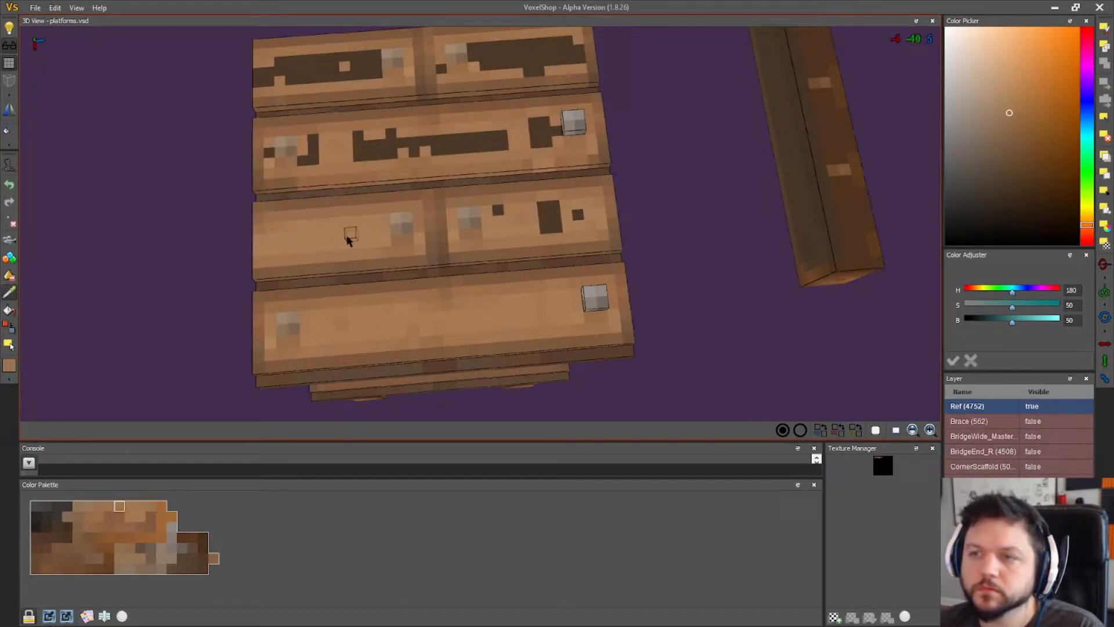
pyautogui.click(8, 329)
pyautogui.click(268, 154)
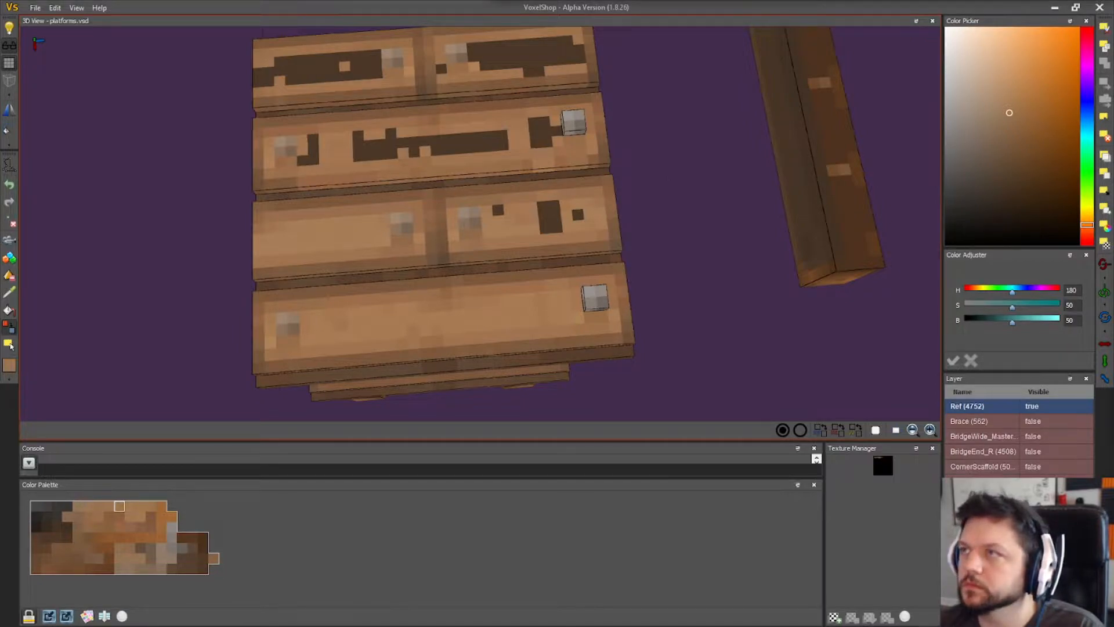
pyautogui.moveTo(692, 300); pyautogui.dragTo(676, 291, button='right')
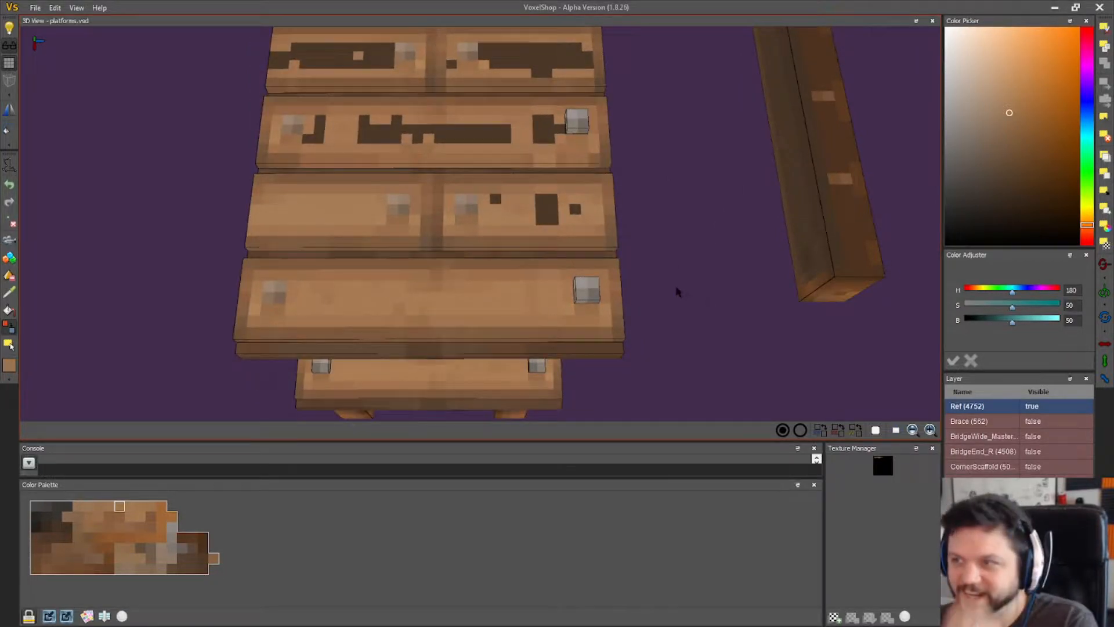
pyautogui.click(497, 203)
pyautogui.click(537, 216)
pyautogui.click(539, 214)
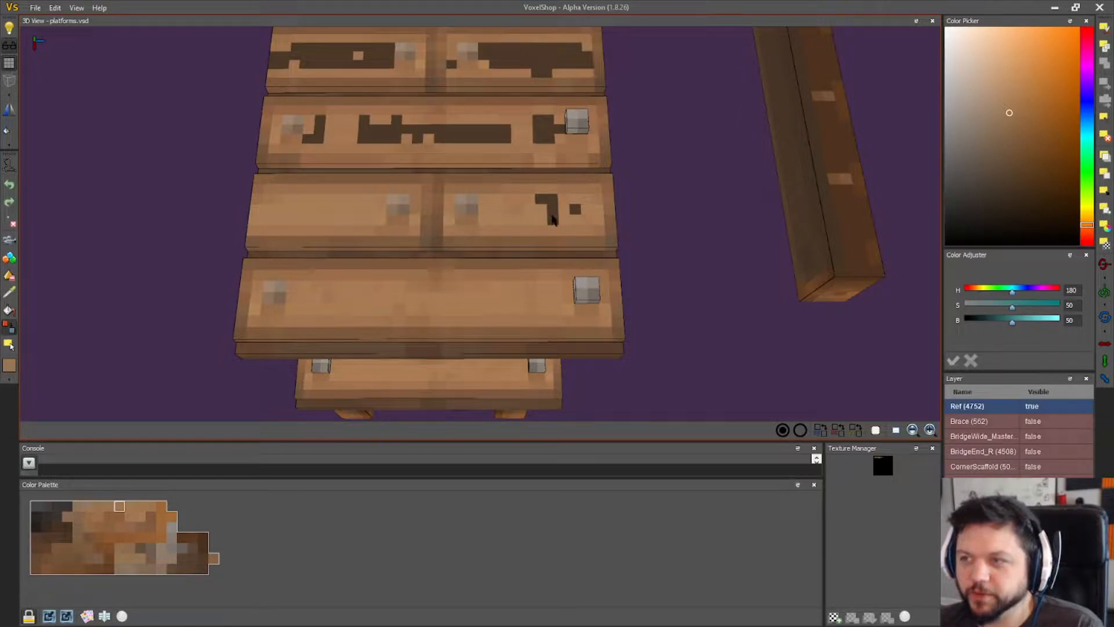
pyautogui.click(544, 203)
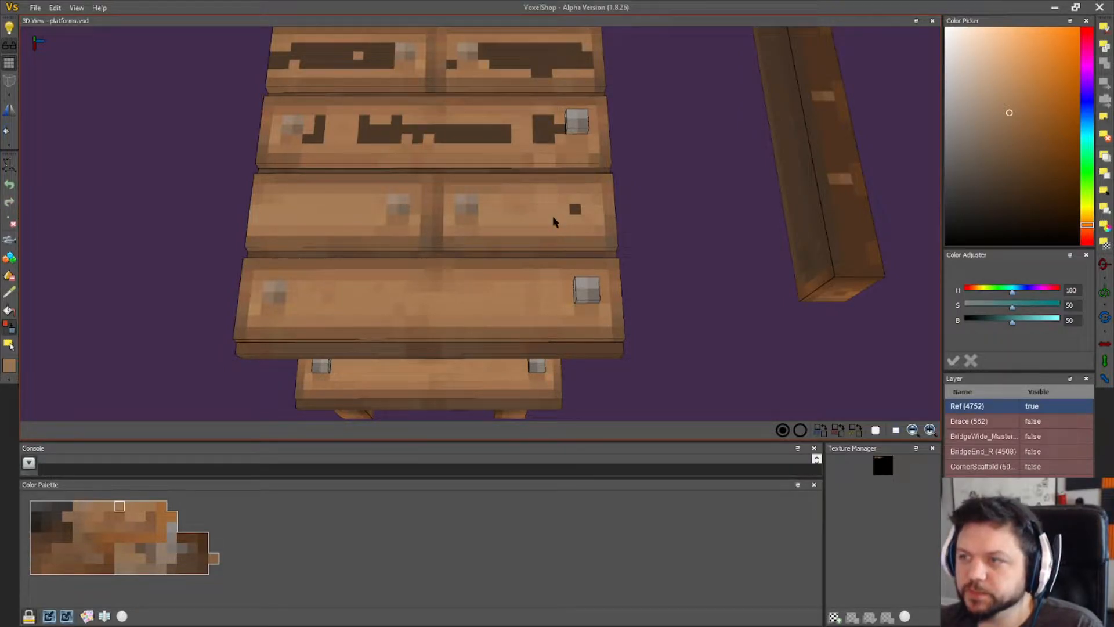
# - Paint all dark patches on the third plank's top face with the sampled light tan
pyautogui.click(562, 131)
pyautogui.click(545, 138)
pyautogui.click(543, 124)
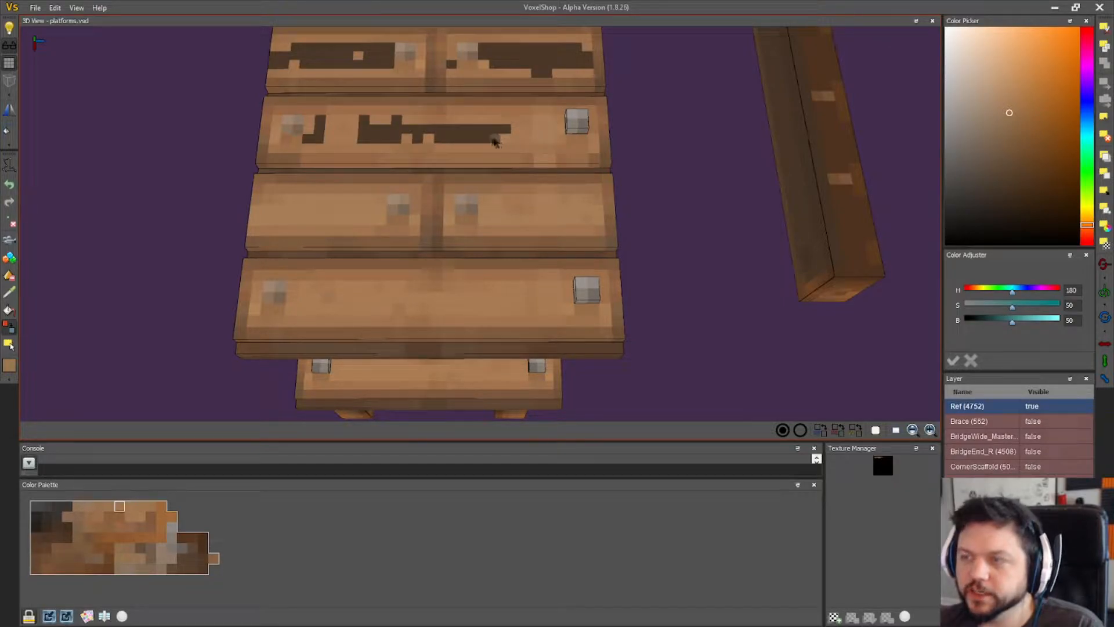
pyautogui.click(503, 133)
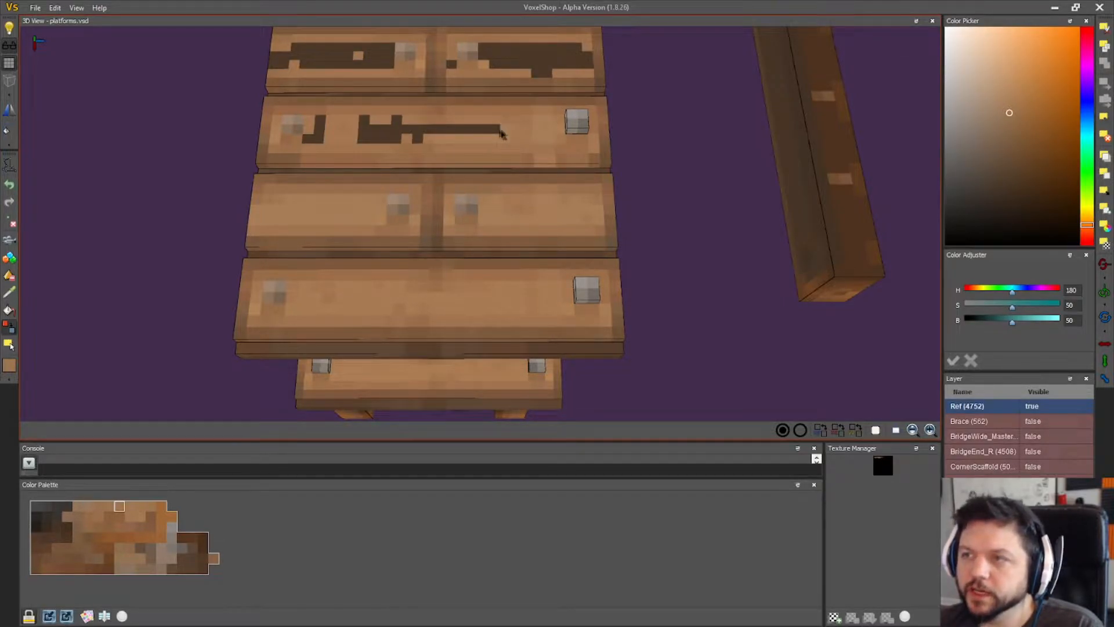
pyautogui.moveTo(495, 131)
pyautogui.mouseDown()
pyautogui.moveTo(361, 138)
pyautogui.moveTo(385, 130)
pyautogui.mouseUp()
pyautogui.click(397, 121)
pyautogui.click(415, 138)
pyautogui.moveTo(293, 149); pyautogui.dragTo(318, 132)
# - Cover the dark patch on the bolt-edged right half of the split end plank with the light tan, undoing misplaced strokes
pyautogui.moveTo(318, 127); pyautogui.dragTo(518, 265, button='right')
pyautogui.moveTo(518, 265); pyautogui.dragTo(481, 275)
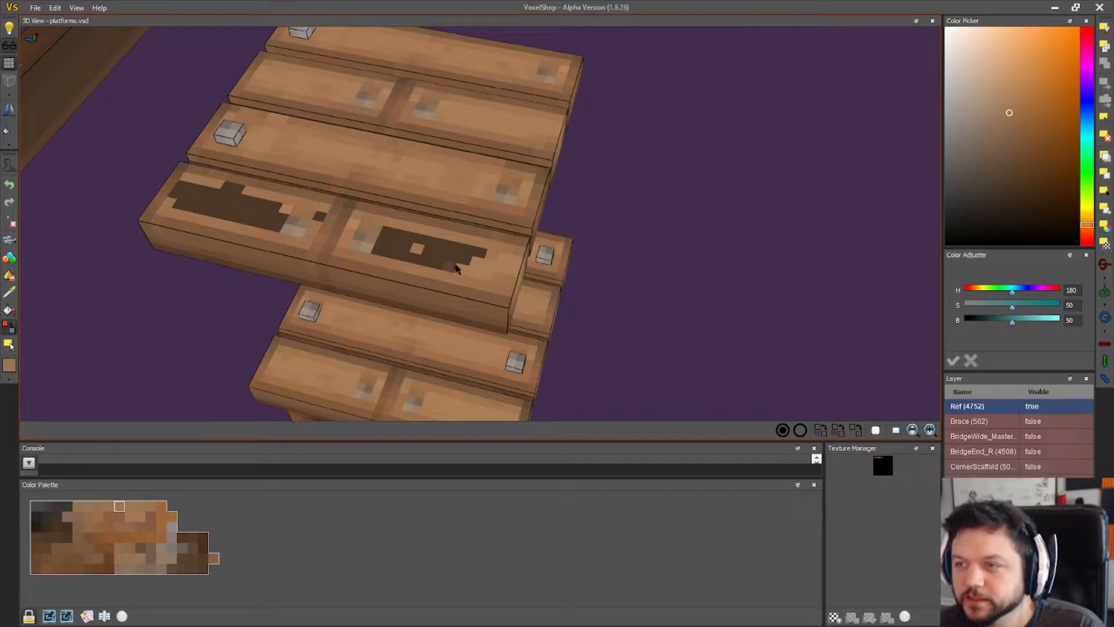
pyautogui.moveTo(417, 261)
pyautogui.mouseDown()
pyautogui.moveTo(389, 232)
pyautogui.moveTo(462, 257)
pyautogui.moveTo(448, 254)
pyautogui.mouseUp()
pyautogui.moveTo(437, 252); pyautogui.dragTo(482, 275, button='right')
pyautogui.hotkey('ctrl', 'z')
pyautogui.hotkey('ctrl', 'z')
pyautogui.hotkey('ctrl', 'z')
pyautogui.click(481, 297)
pyautogui.click(505, 295)
pyautogui.click(514, 292)
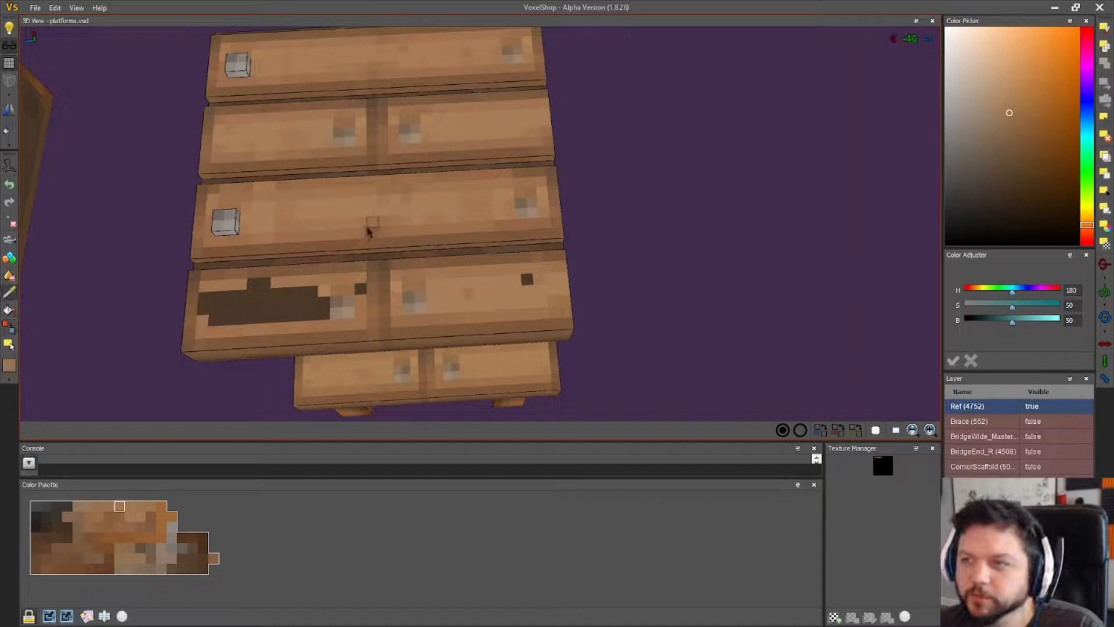
# - Sample a warmer tan from the neighbouring plank and recolour the two isolated dark voxels on the split end plank
pyautogui.click(388, 203)
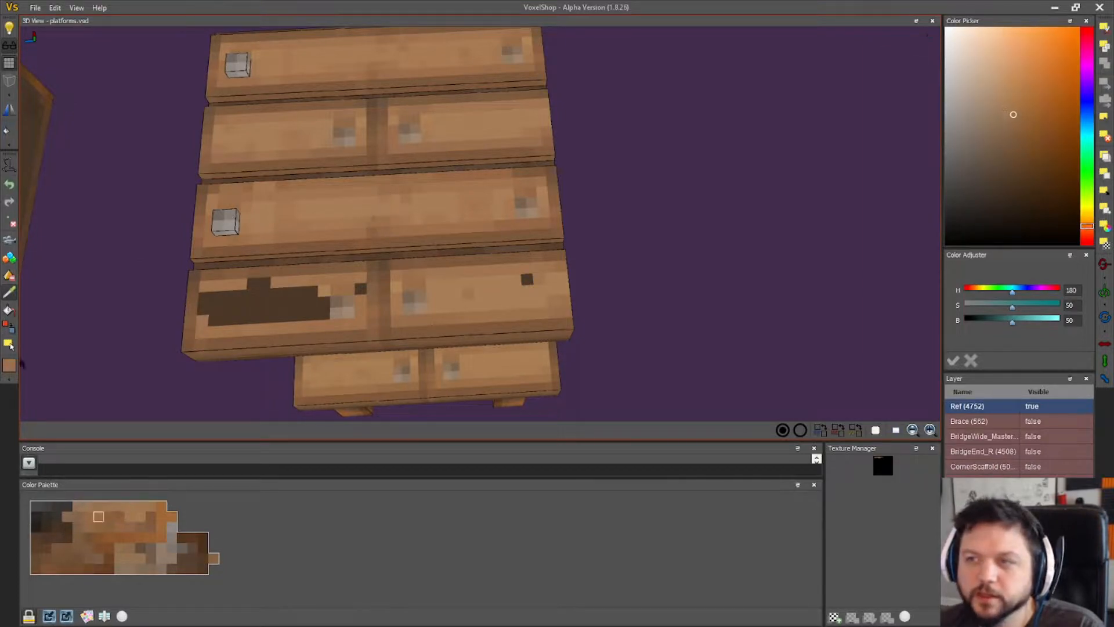
pyautogui.click(11, 325)
pyautogui.click(525, 281)
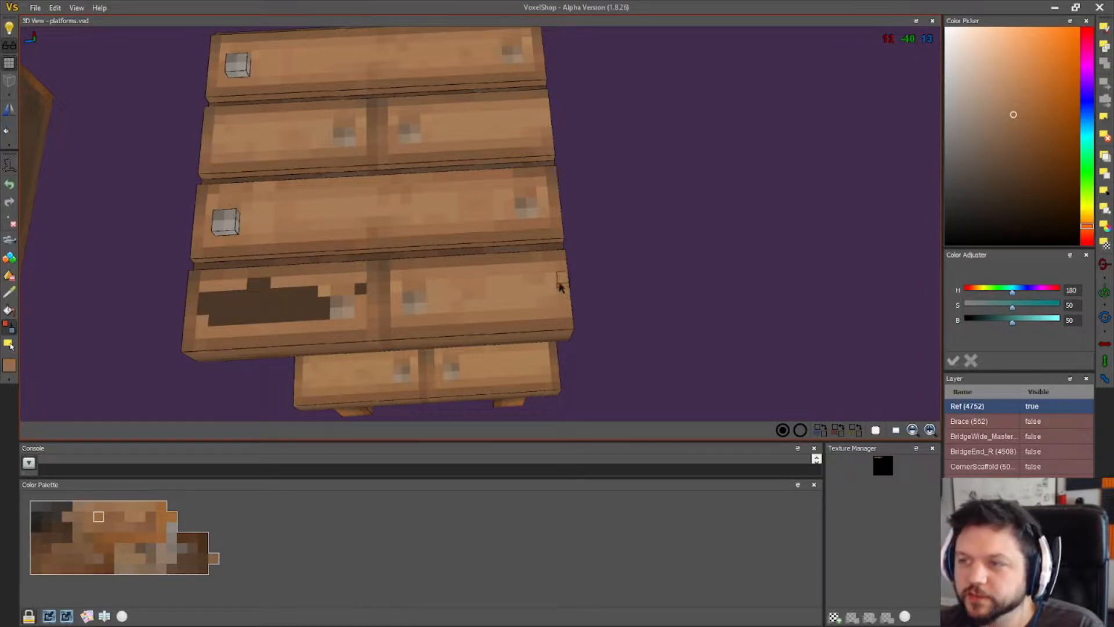
pyautogui.moveTo(435, 316); pyautogui.dragTo(426, 314, button='right')
pyautogui.click(357, 287)
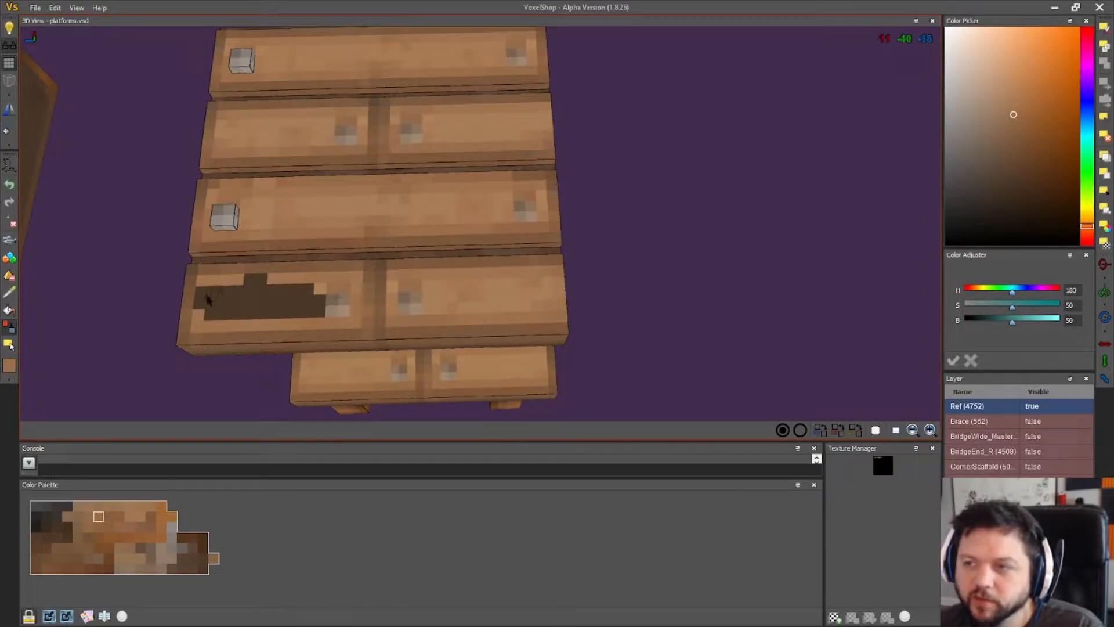
# - Paint warmer-tan voxels around the edges and inside the dark patch on the end plank's left half
pyautogui.moveTo(206, 298); pyautogui.dragTo(217, 295, button='right')
pyautogui.click(253, 287)
pyautogui.click(206, 309)
pyautogui.click(220, 324)
pyautogui.click(312, 306)
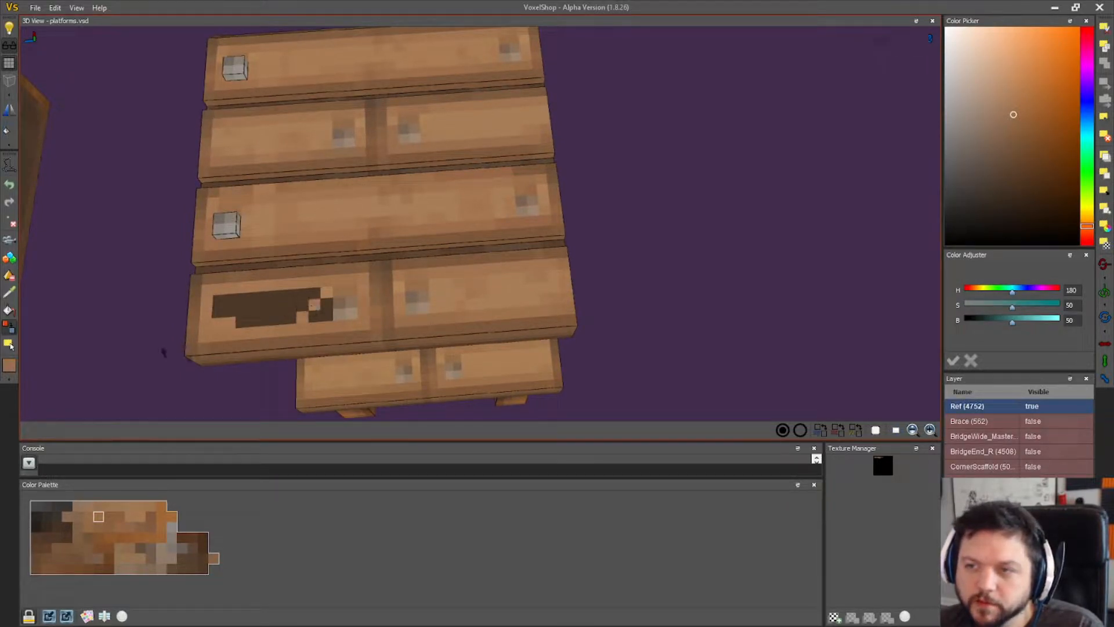
# - Sample the lighter tan from the neighbouring plank and fill the rest of the end plank's dark patch
pyautogui.click(364, 206)
pyautogui.click(8, 324)
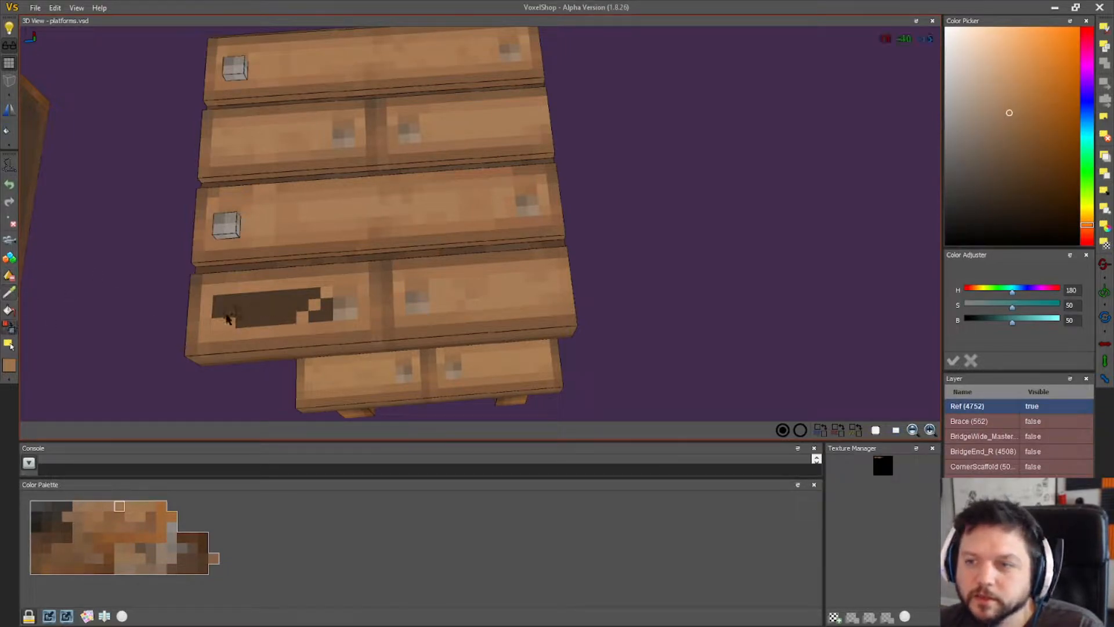
pyautogui.moveTo(215, 317)
pyautogui.mouseDown()
pyautogui.moveTo(290, 318)
pyautogui.moveTo(322, 299)
pyautogui.moveTo(237, 302)
pyautogui.moveTo(252, 317)
pyautogui.moveTo(324, 314)
pyautogui.mouseUp()
# - Sample the beam's dark brown and paint over the three light marks on the beam's top face
pyautogui.scroll(-3, 525, 338)
pyautogui.moveTo(659, 318); pyautogui.dragTo(355, 297, button='right')
pyautogui.click(10, 293)
pyautogui.click(311, 284)
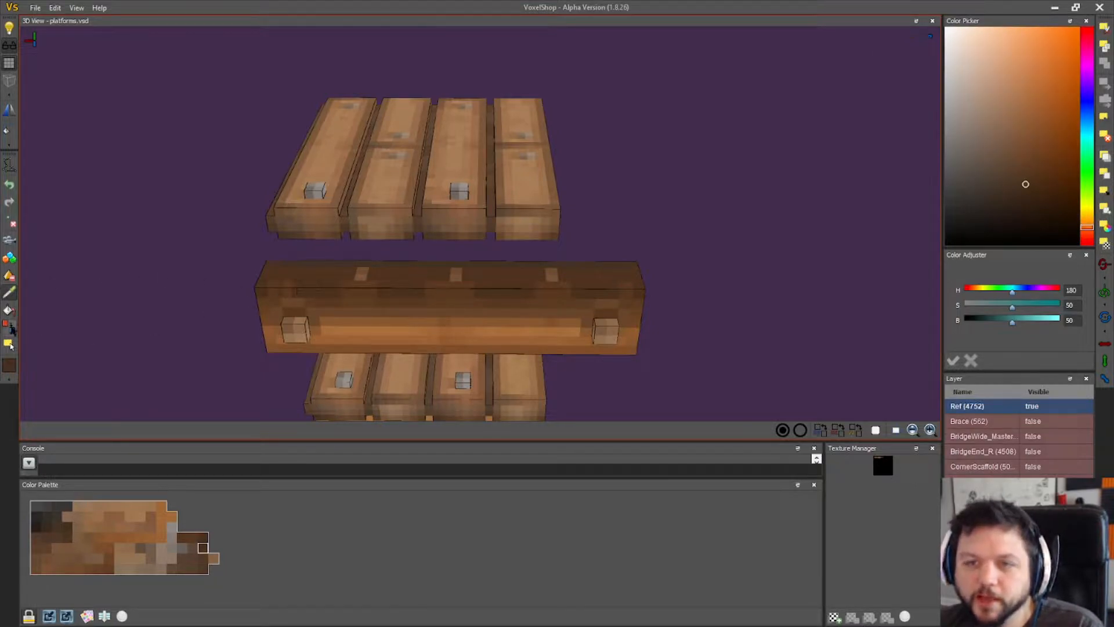
pyautogui.click(361, 274)
pyautogui.click(456, 275)
pyautogui.click(550, 275)
pyautogui.moveTo(554, 278); pyautogui.dragTo(588, 323, button='right')
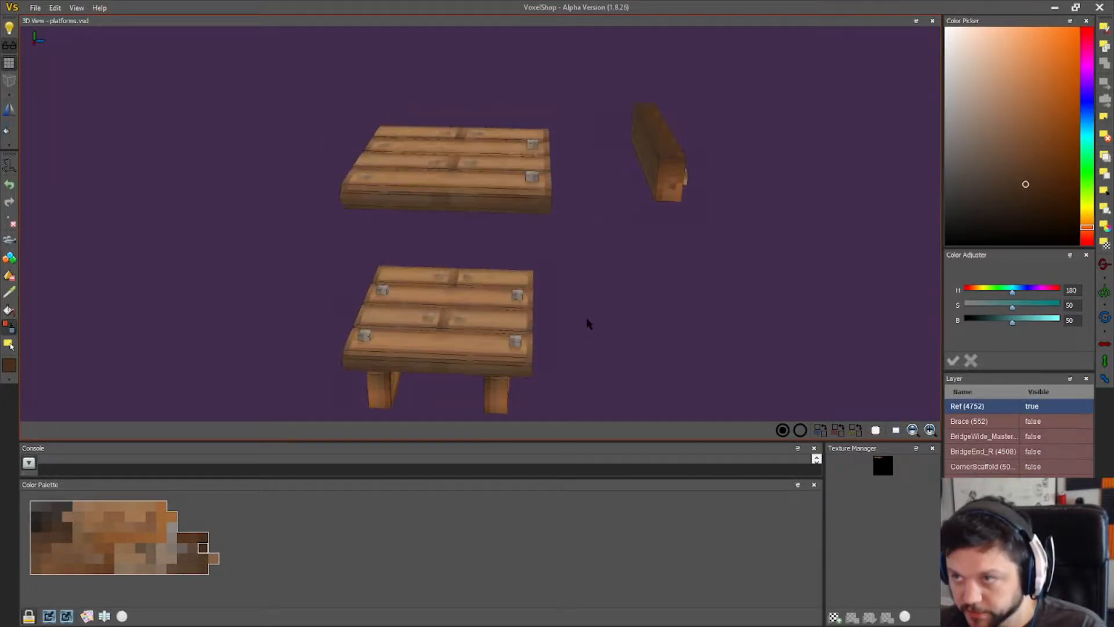
# - Save the platforms.vsd project
pyautogui.click(33, 9)
pyautogui.click(57, 80)
pyautogui.moveTo(142, 164)
pyautogui.mouseDown(button='right')
pyautogui.moveTo(156, 199)
pyautogui.moveTo(158, 155)
pyautogui.mouseUp(button='right')
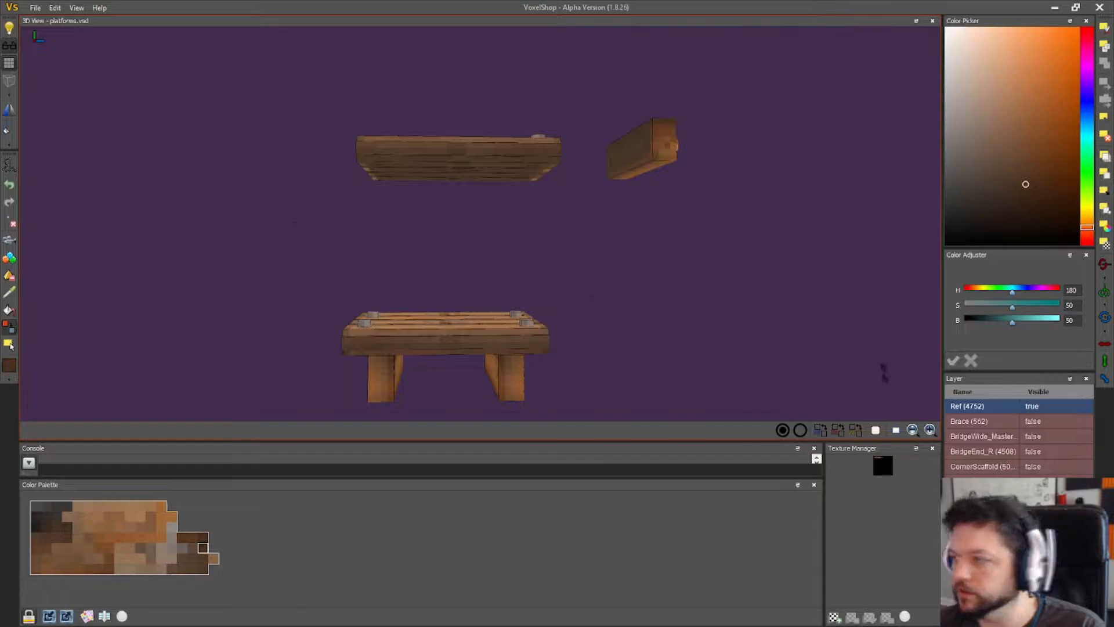
pyautogui.moveTo(374, 177); pyautogui.dragTo(369, 191, button='right')
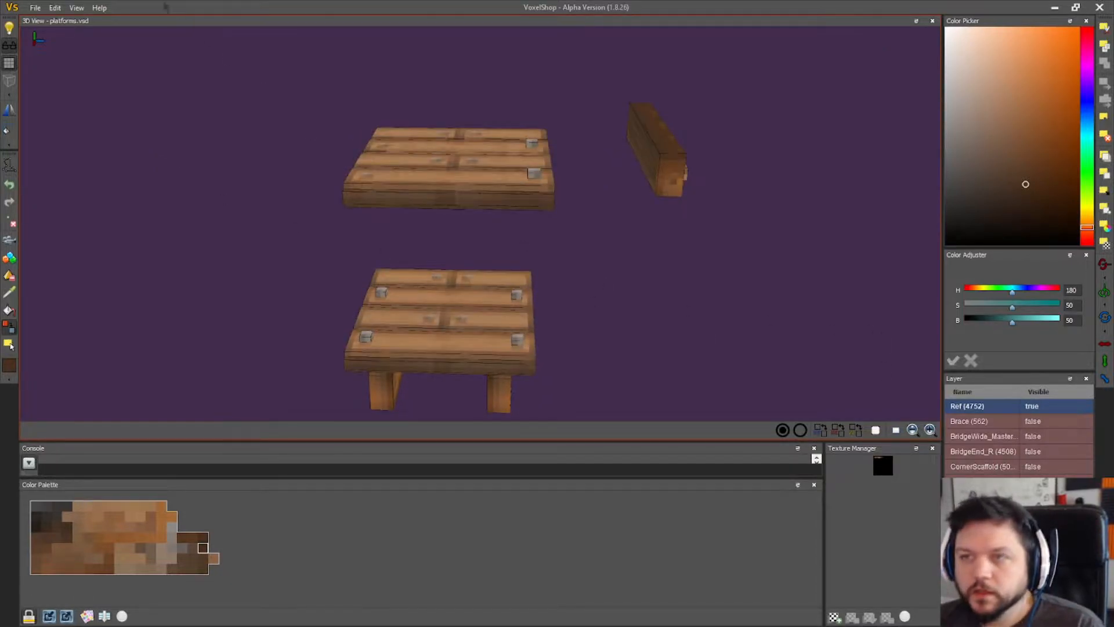
pyautogui.click(36, 7)
pyautogui.click(74, 75)
# - Select the entire plank deck of the lower platform, leaving out its legs, and delete it
pyautogui.moveTo(557, 239); pyautogui.dragTo(585, 193, button='right')
pyautogui.moveTo(619, 281)
pyautogui.mouseDown(button='right')
pyautogui.moveTo(644, 298)
pyautogui.moveTo(569, 296)
pyautogui.moveTo(613, 300)
pyautogui.mouseUp(button='right')
pyautogui.moveTo(574, 249); pyautogui.dragTo(571, 225, button='right')
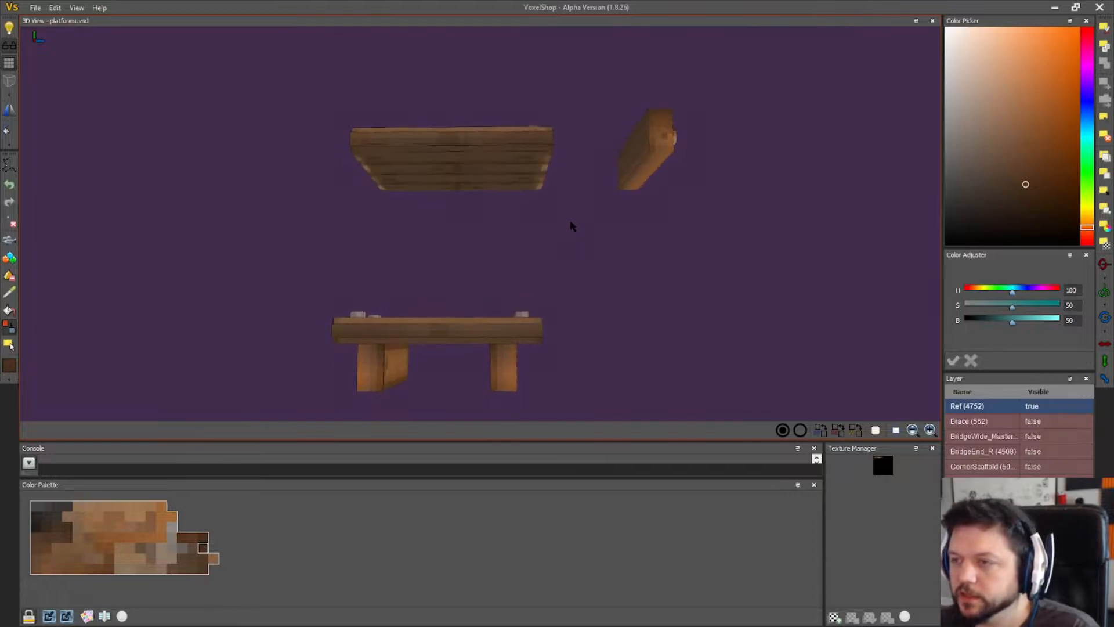
pyautogui.click(10, 345)
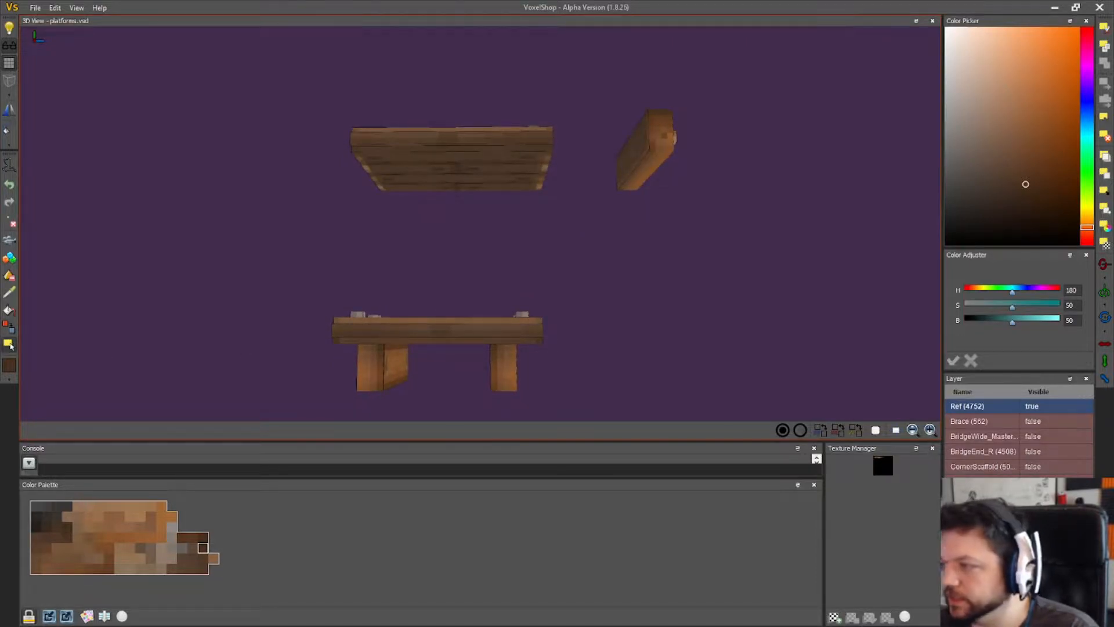
pyautogui.moveTo(253, 291); pyautogui.dragTo(557, 323)
pyautogui.moveTo(590, 280); pyautogui.dragTo(596, 285, button='right')
pyautogui.moveTo(312, 289); pyautogui.dragTo(561, 344)
pyautogui.moveTo(561, 344)
pyautogui.mouseDown(button='right')
pyautogui.moveTo(567, 335)
pyautogui.moveTo(556, 343)
pyautogui.mouseUp(button='right')
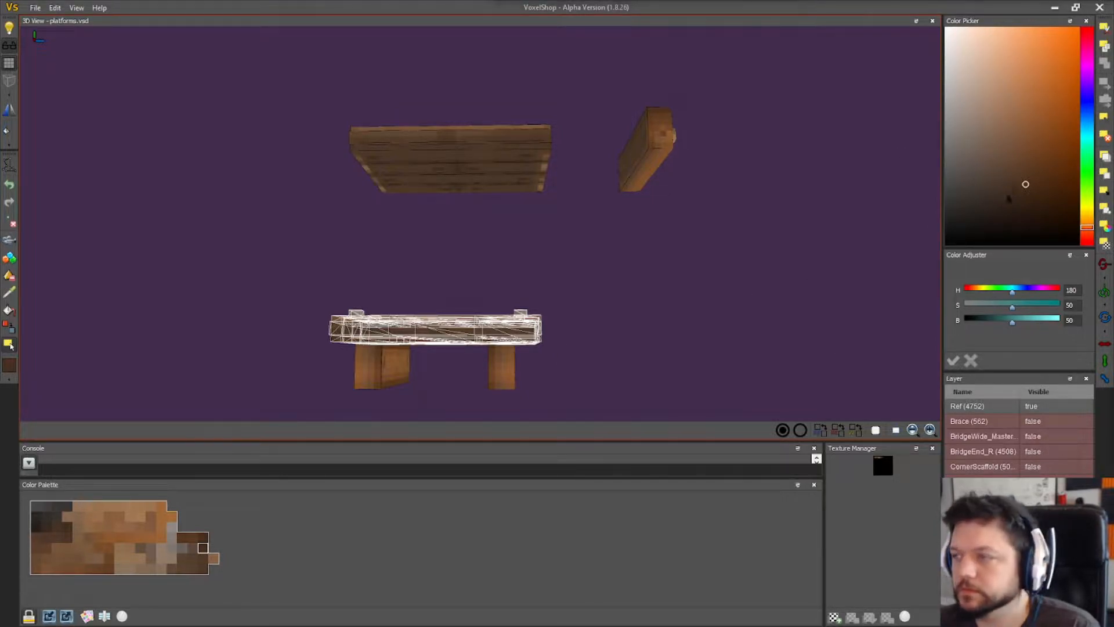
pyautogui.click(1105, 138)
# - Select the cleaned upper Ref deck and place a copy of it on the lower platform's legs
pyautogui.moveTo(518, 206); pyautogui.dragTo(517, 210, button='right')
pyautogui.moveTo(275, 103); pyautogui.dragTo(550, 196)
pyautogui.keyDown('ctrl'); pyautogui.moveTo(499, 153); pyautogui.dragTo(486, 322); pyautogui.keyUp('ctrl')
pyautogui.moveTo(519, 312); pyautogui.dragTo(605, 309, button='right')
pyautogui.moveTo(513, 329); pyautogui.dragTo(529, 328)
pyautogui.moveTo(529, 328); pyautogui.dragTo(439, 335, button='right')
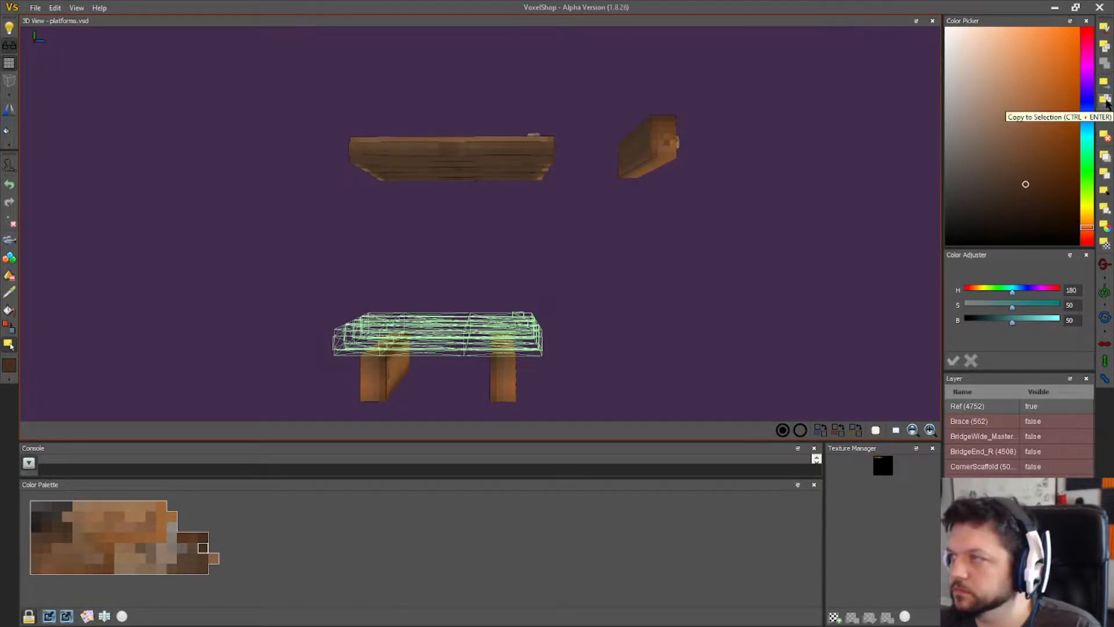
pyautogui.click(1105, 100)
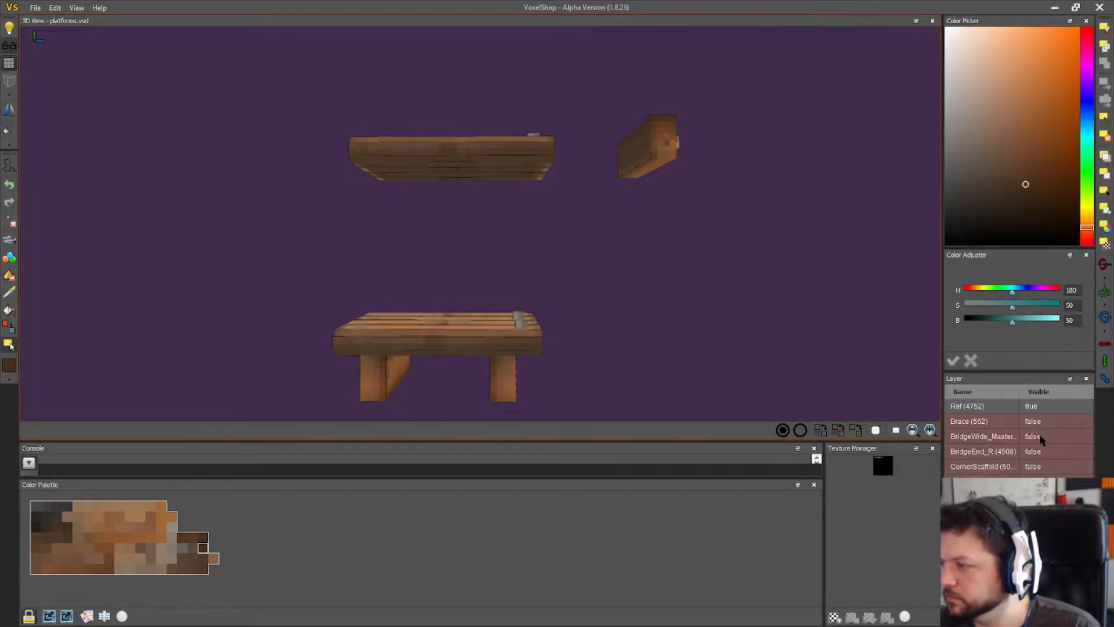
# - Toggle the BridgeEnd_R layer's visibility to compare it with the new lower deck, leaving the layer hidden
pyautogui.click(1033, 455)
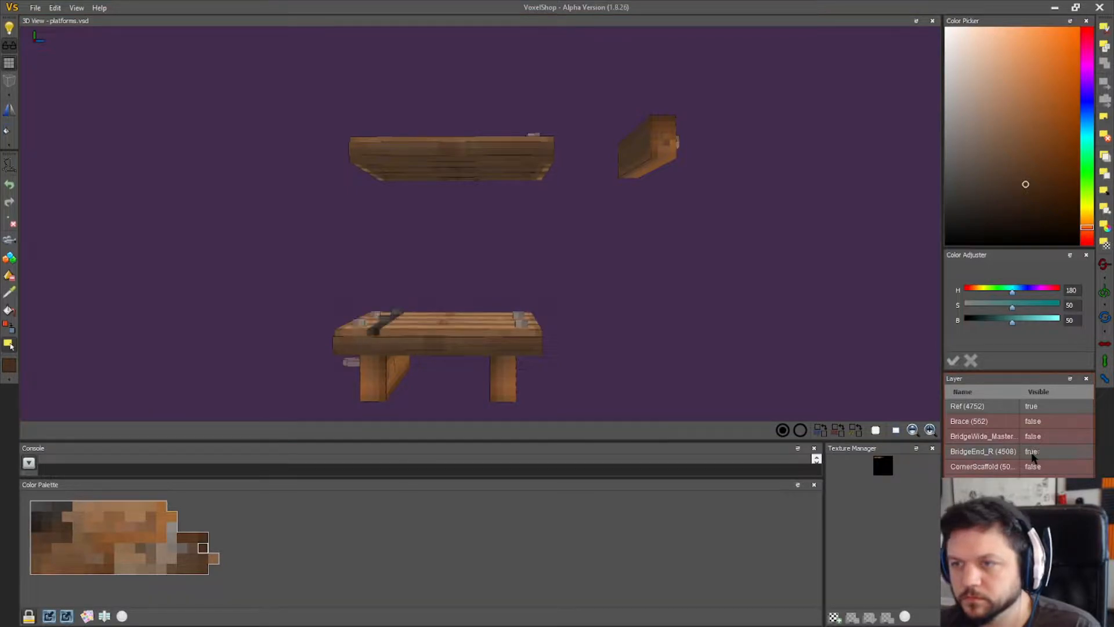
pyautogui.click(1033, 455)
pyautogui.click(1032, 455)
pyautogui.click(1032, 455)
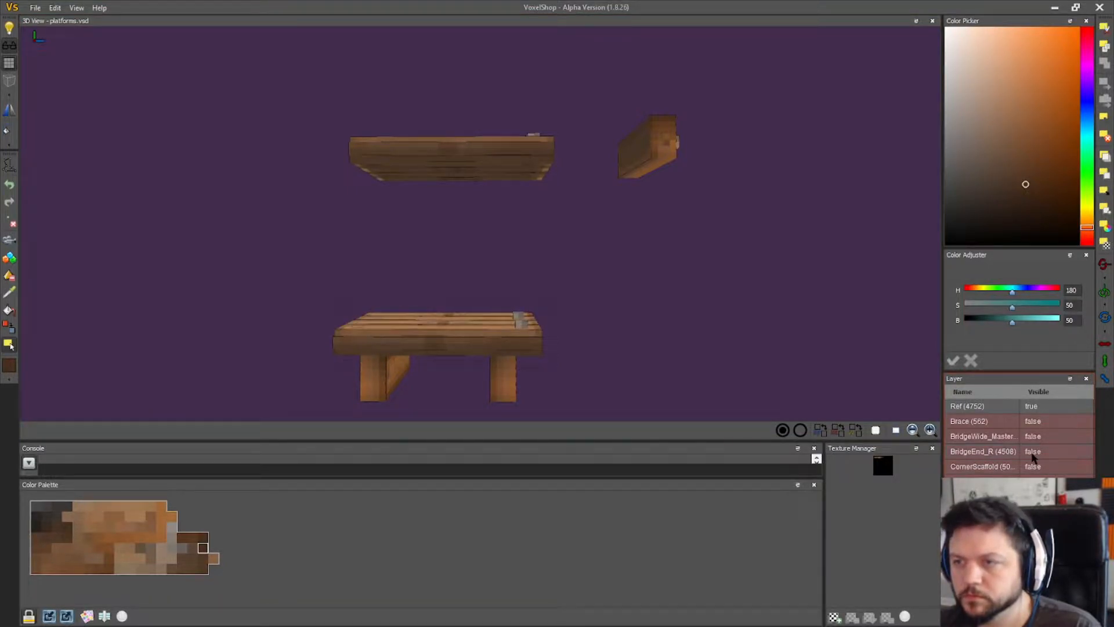
# - Copy the two bolts on the lower deck's right end to the matching planks at its left end
pyautogui.moveTo(810, 102); pyautogui.dragTo(657, 137, button='right')
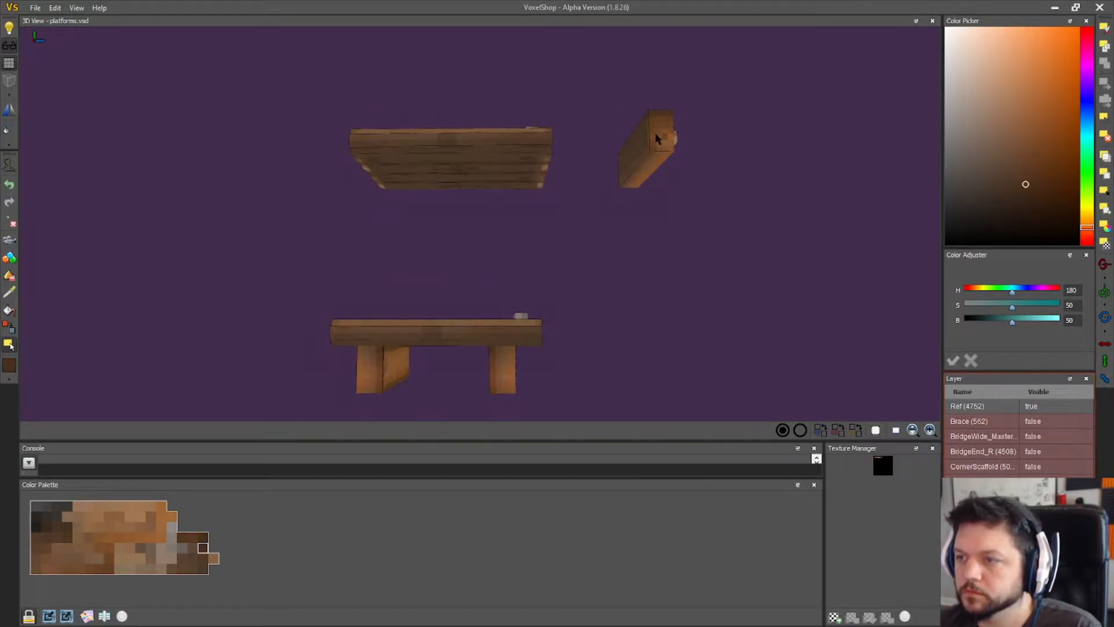
pyautogui.moveTo(482, 264); pyautogui.dragTo(368, 316)
pyautogui.moveTo(368, 316); pyautogui.dragTo(383, 352, button='right')
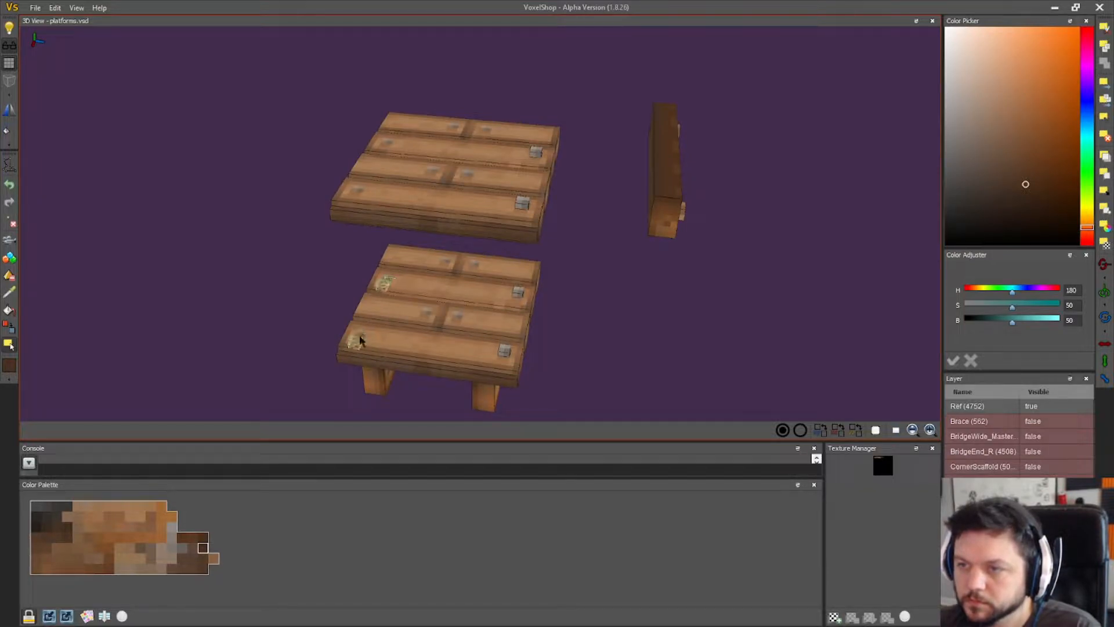
pyautogui.moveTo(360, 339)
pyautogui.mouseDown(button='right')
pyautogui.moveTo(488, 318)
pyautogui.moveTo(428, 320)
pyautogui.moveTo(423, 338)
pyautogui.moveTo(452, 332)
pyautogui.moveTo(429, 313)
pyautogui.moveTo(457, 323)
pyautogui.moveTo(402, 348)
pyautogui.moveTo(378, 333)
pyautogui.mouseUp(button='right')
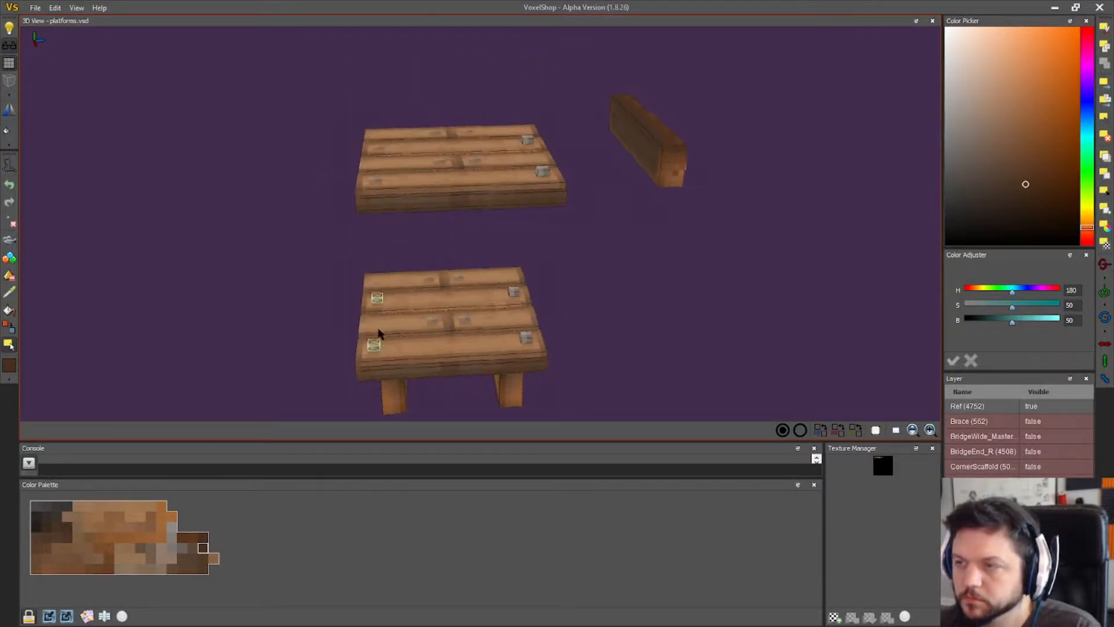
# - Position a copy of the separate beam beneath the lower deck's right end as its supporting leg, inset from the edge
pyautogui.moveTo(727, 254); pyautogui.dragTo(633, 312, button='right')
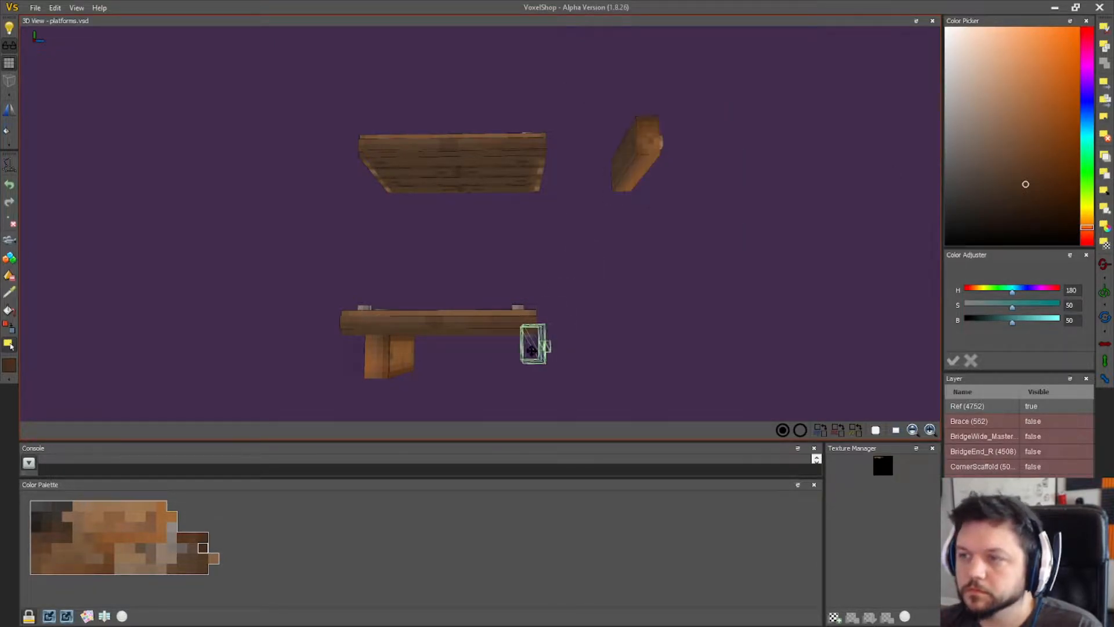
pyautogui.moveTo(556, 355); pyautogui.dragTo(349, 309)
pyautogui.moveTo(383, 312); pyautogui.dragTo(485, 319, button='right')
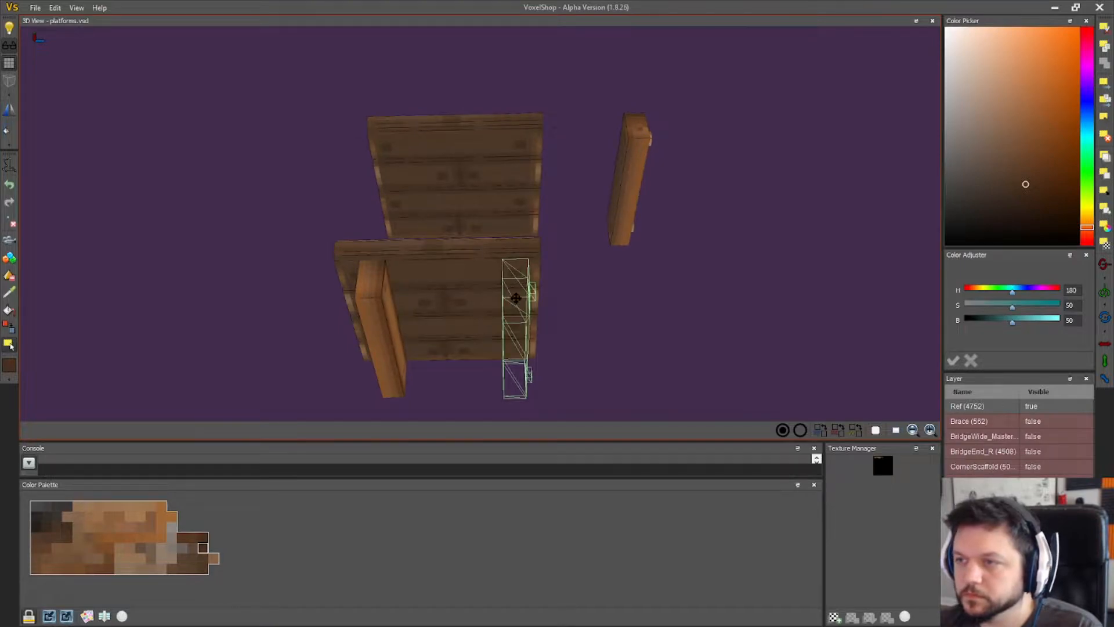
pyautogui.moveTo(516, 298); pyautogui.dragTo(505, 298)
pyautogui.moveTo(503, 298); pyautogui.dragTo(620, 354, button='right')
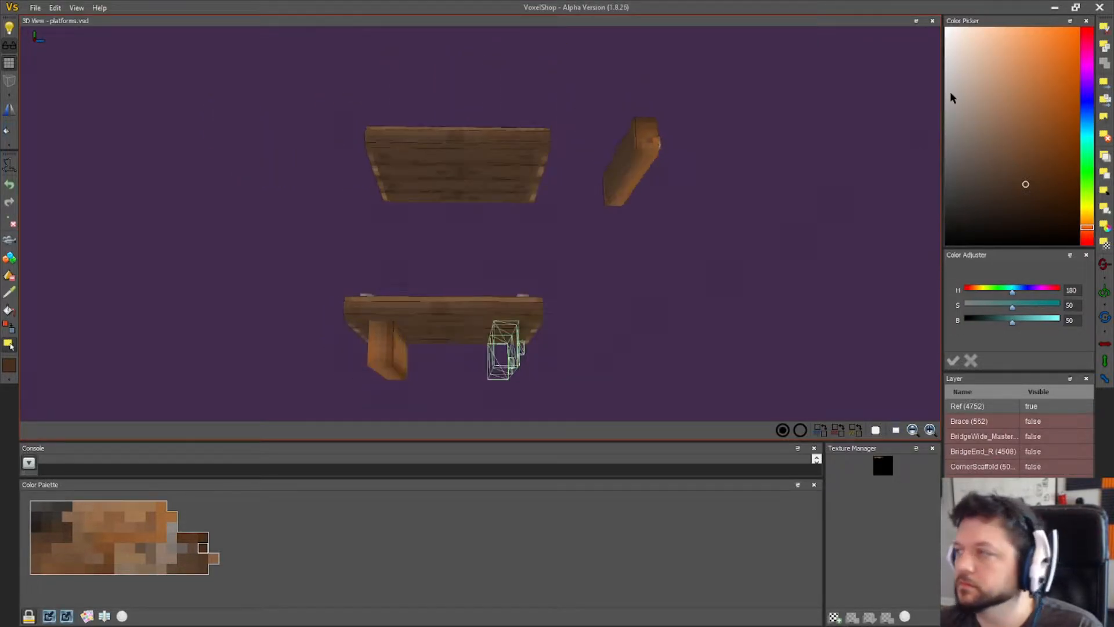
# - Place another copy of the beam beyond the lower deck's left end and flip it so its pegs face outward
pyautogui.moveTo(645, 265); pyautogui.dragTo(639, 283, button='right')
pyautogui.moveTo(519, 344); pyautogui.dragTo(252, 339)
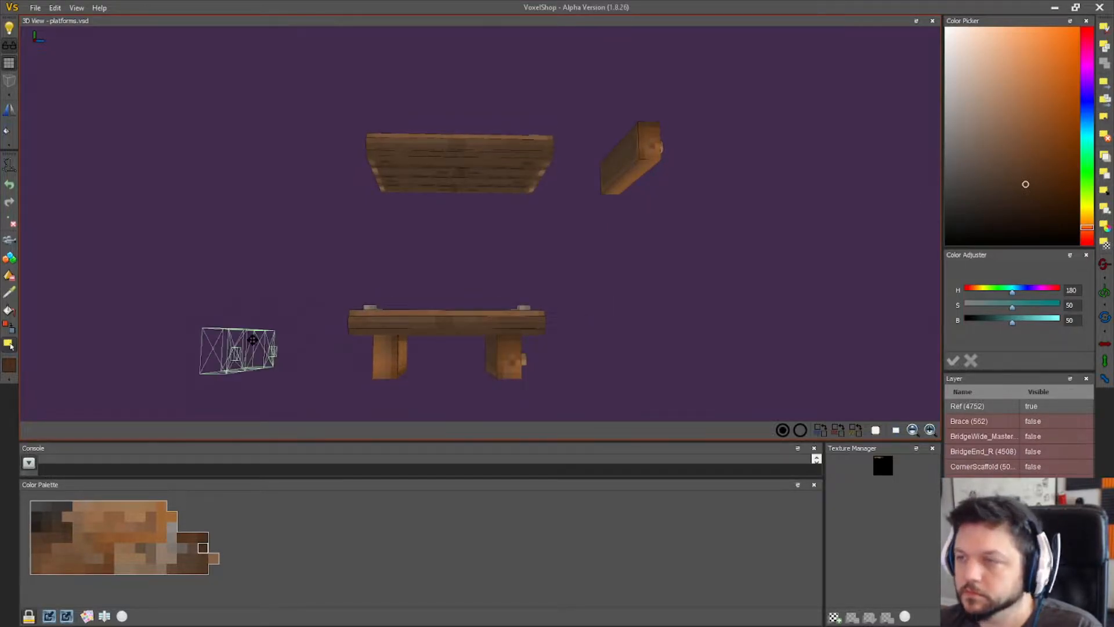
pyautogui.click(1103, 101)
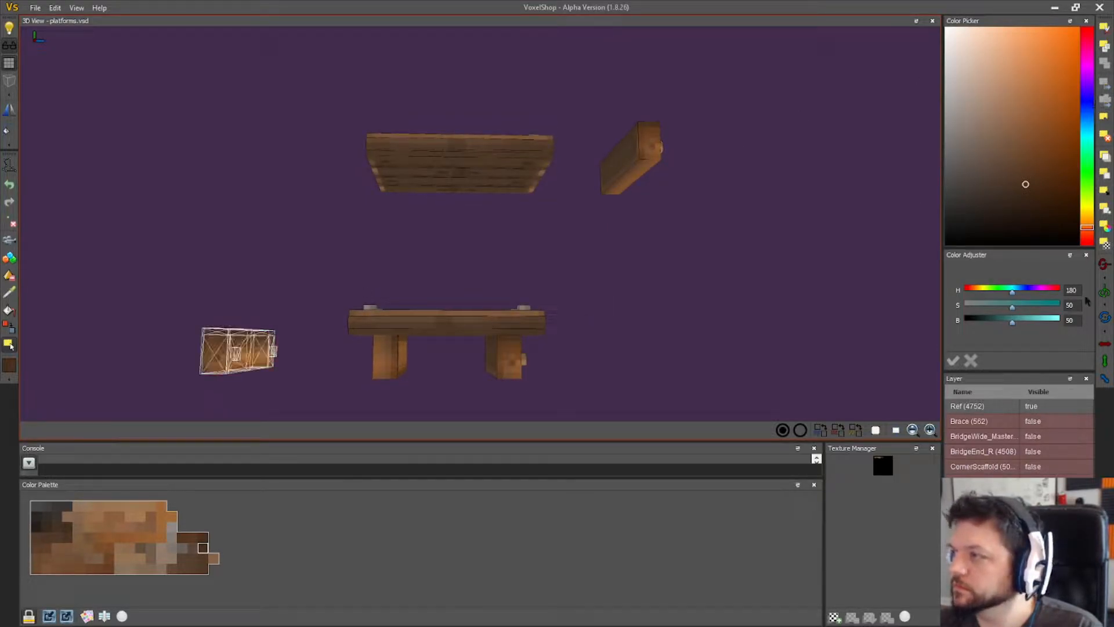
pyautogui.click(1104, 379)
# - Replace the lower deck's existing left leg with the flipped beam, keeping its pegs facing outward
pyautogui.moveTo(478, 376)
pyautogui.mouseDown(button='right')
pyautogui.moveTo(487, 366)
pyautogui.moveTo(479, 376)
pyautogui.mouseUp(button='right')
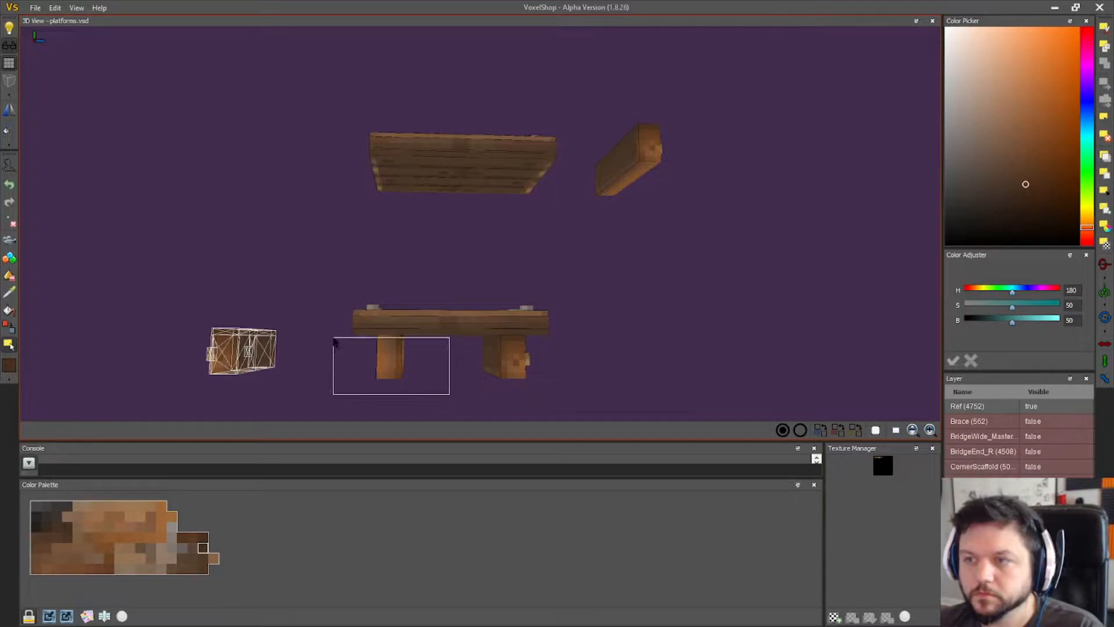
pyautogui.click(1103, 118)
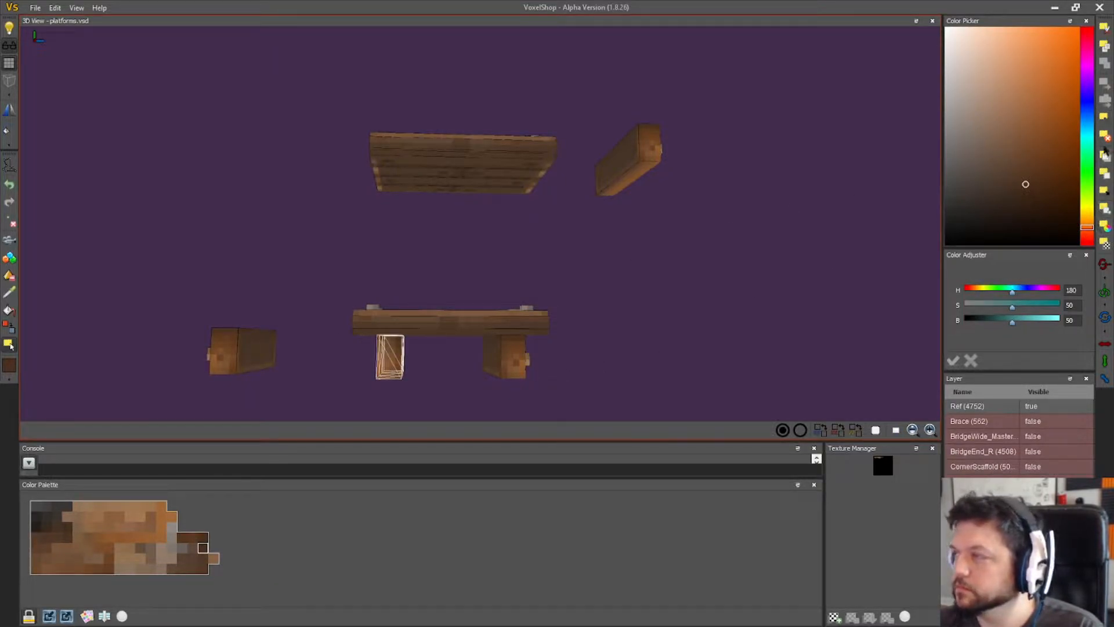
pyautogui.moveTo(174, 280); pyautogui.dragTo(176, 280)
pyautogui.click(393, 355)
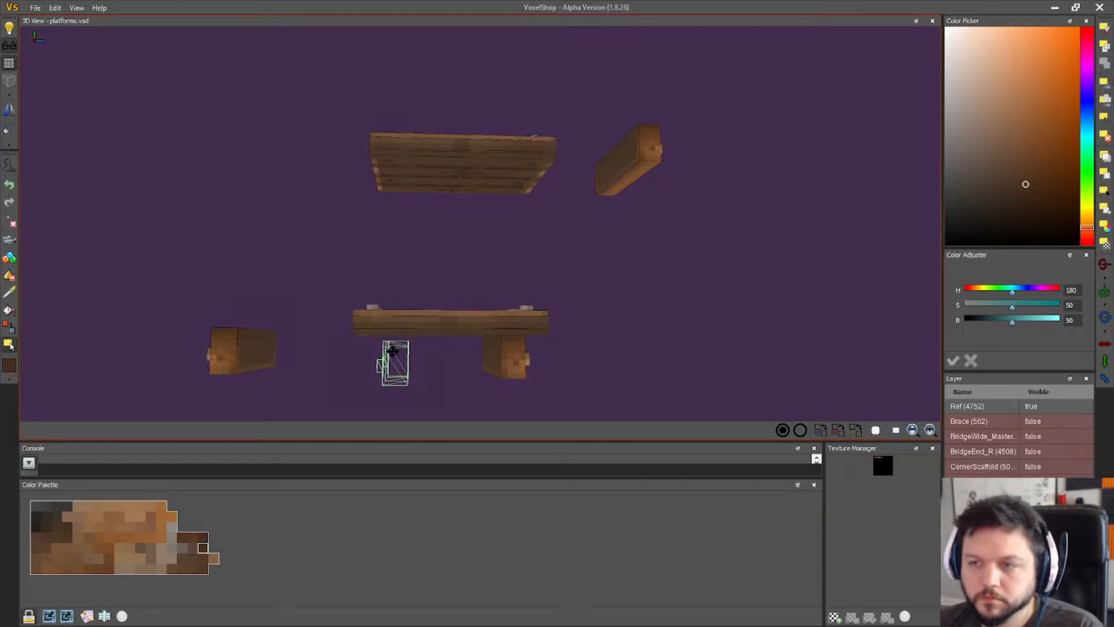
pyautogui.moveTo(384, 344); pyautogui.dragTo(600, 366, button='right')
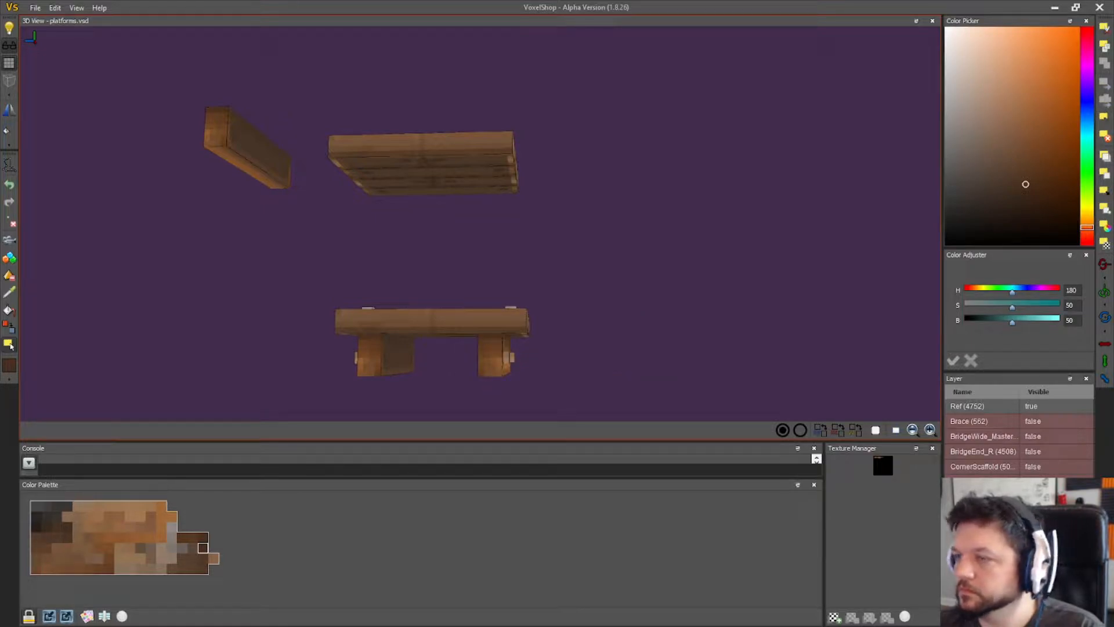
# - Check the rebuilt lower platform from several angles and save platforms.vsd
pyautogui.moveTo(541, 197); pyautogui.dragTo(740, 44, button='right')
pyautogui.moveTo(823, 209); pyautogui.dragTo(452, 251, button='right')
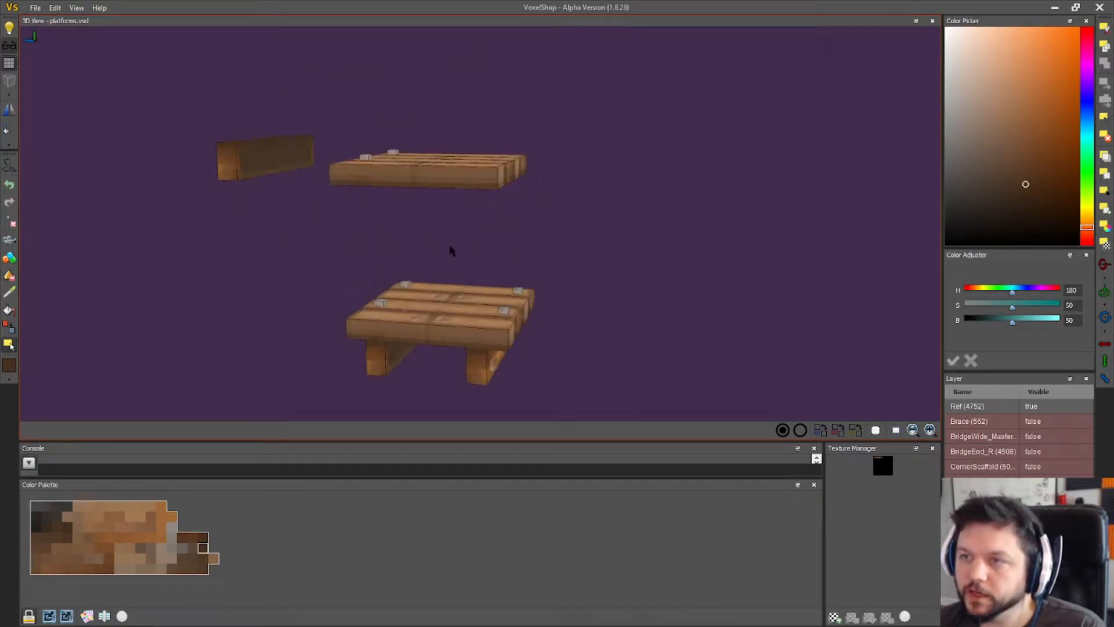
pyautogui.click(35, 8)
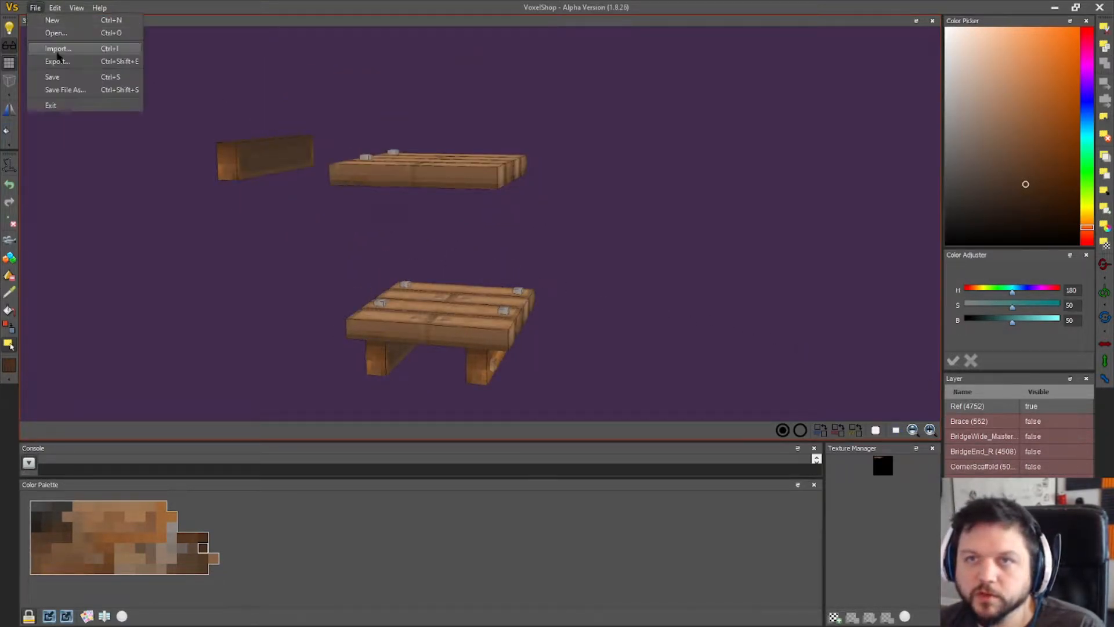
pyautogui.click(62, 76)
# - Move the Ref layer's separate deck and beam together to the right, clear of the rebuilt platform
pyautogui.moveTo(264, 279); pyautogui.dragTo(338, 273, button='right')
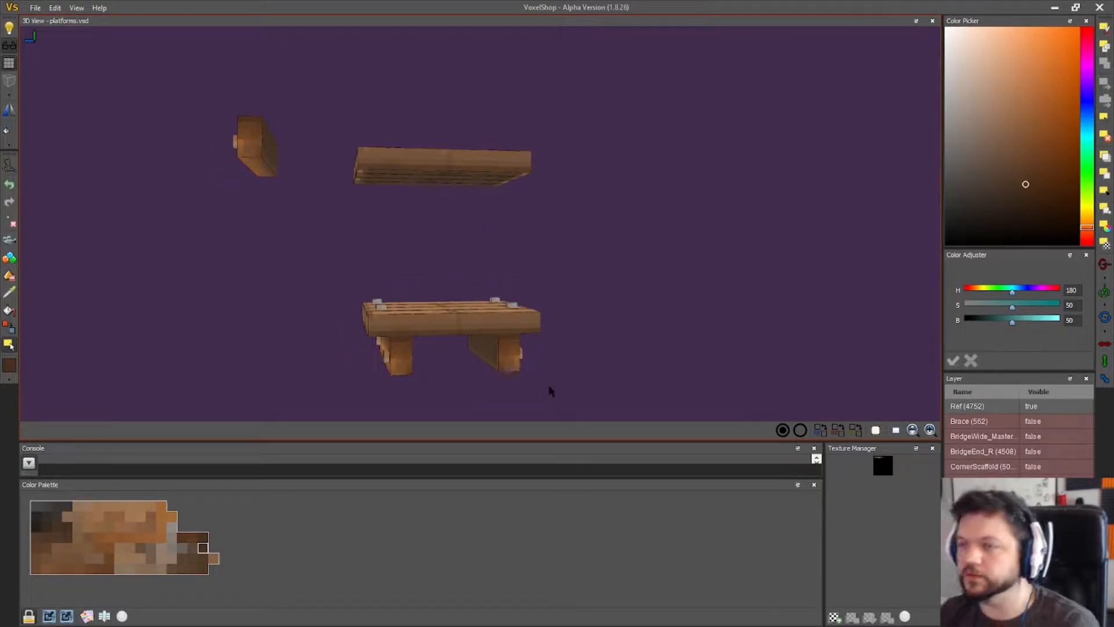
pyautogui.moveTo(564, 294); pyautogui.dragTo(538, 293, button='right')
pyautogui.moveTo(687, 310); pyautogui.dragTo(729, 333, button='right')
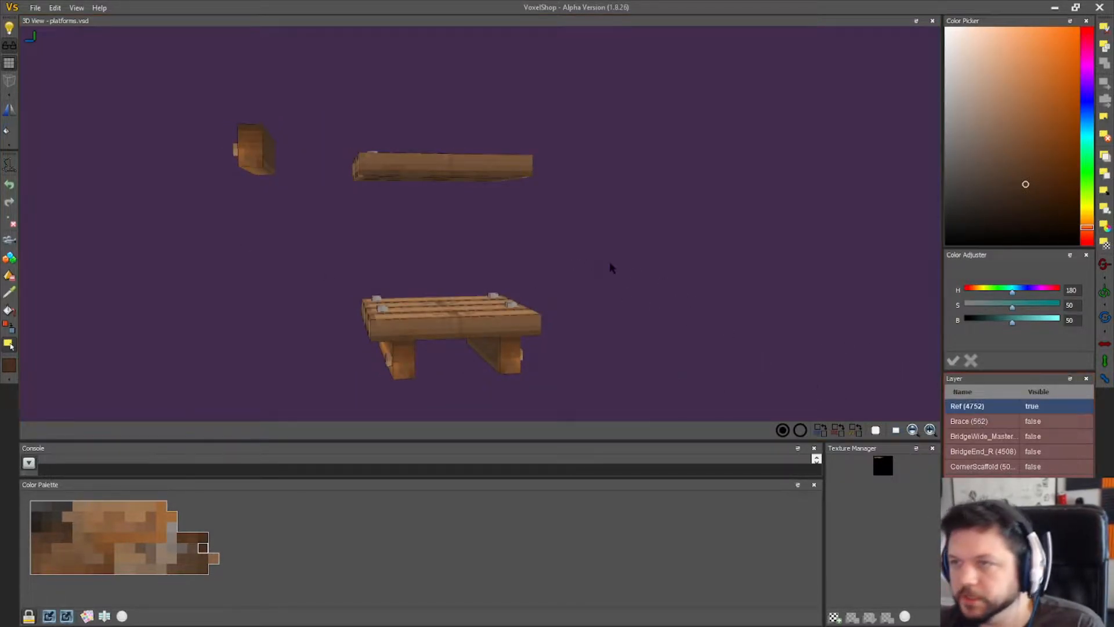
pyautogui.moveTo(610, 268); pyautogui.dragTo(171, 112)
pyautogui.moveTo(262, 141); pyautogui.dragTo(615, 151)
pyautogui.click(1106, 83)
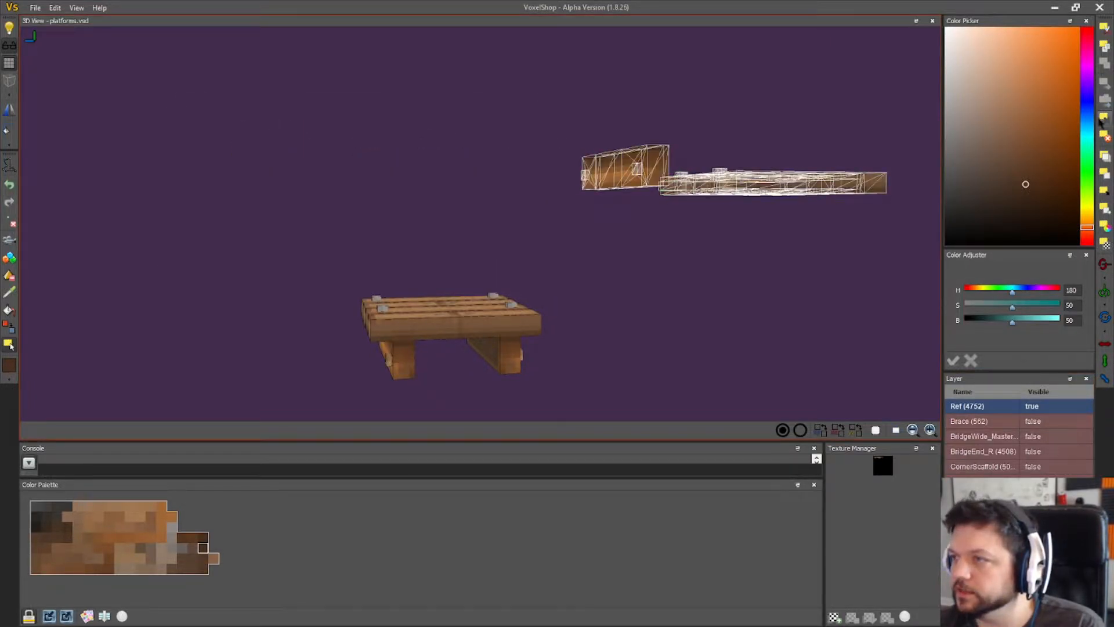
pyautogui.click(1102, 123)
# - Hide the rebuilt lower platform's layer and show the layer of the platform with two braced posts
pyautogui.moveTo(644, 204); pyautogui.dragTo(609, 212, button='right')
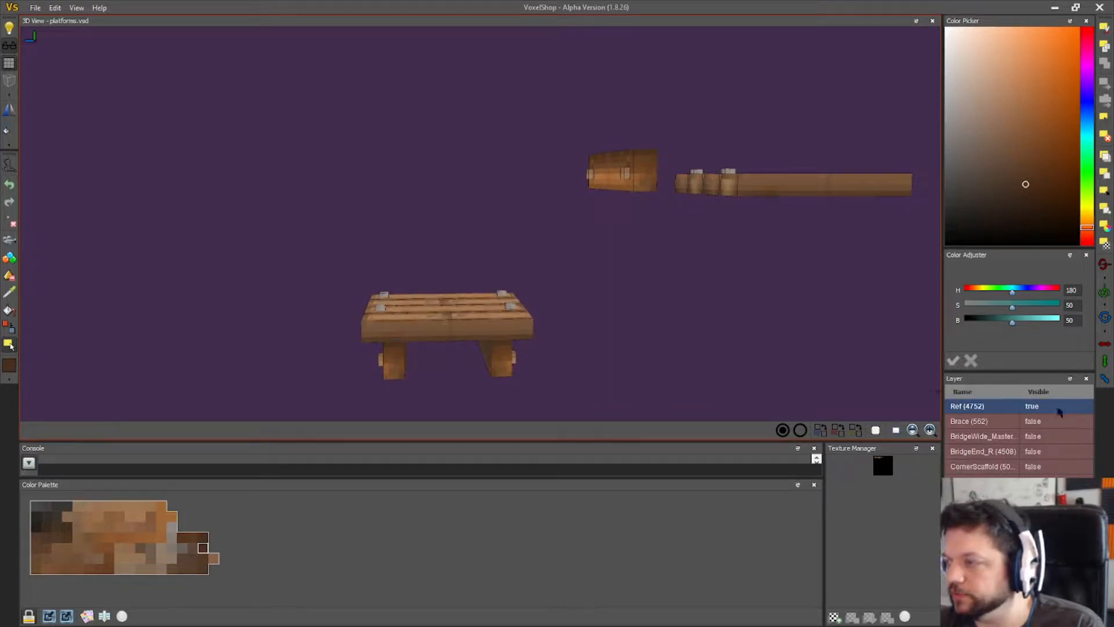
pyautogui.click(1033, 497)
pyautogui.click(1033, 512)
pyautogui.moveTo(732, 340); pyautogui.dragTo(497, 357, button='right')
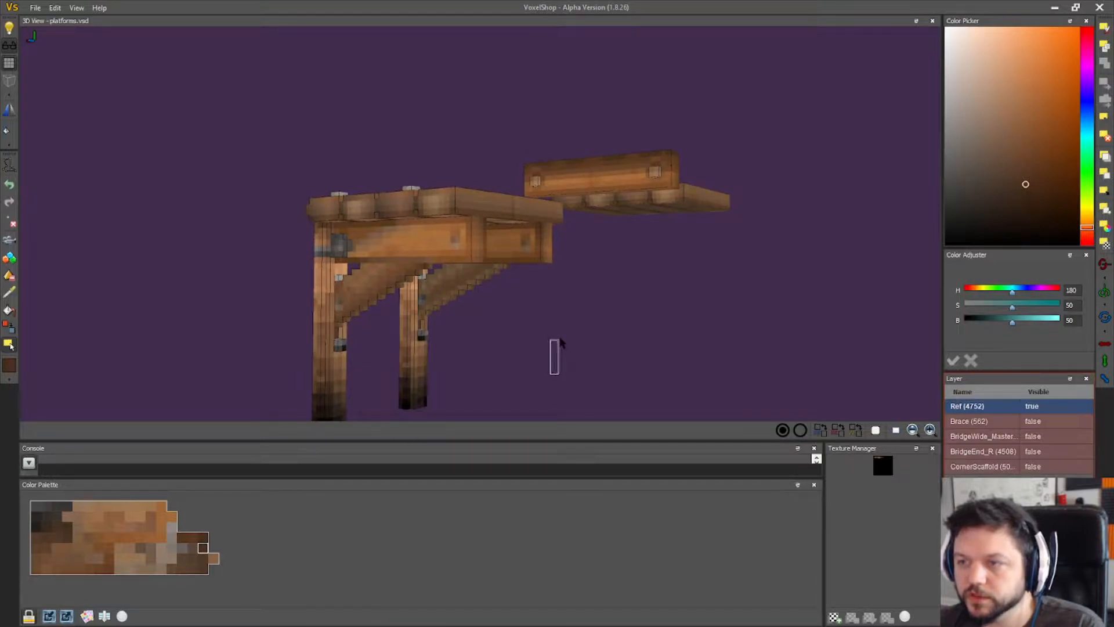
pyautogui.moveTo(10, 262); pyautogui.dragTo(239, 186, button='right')
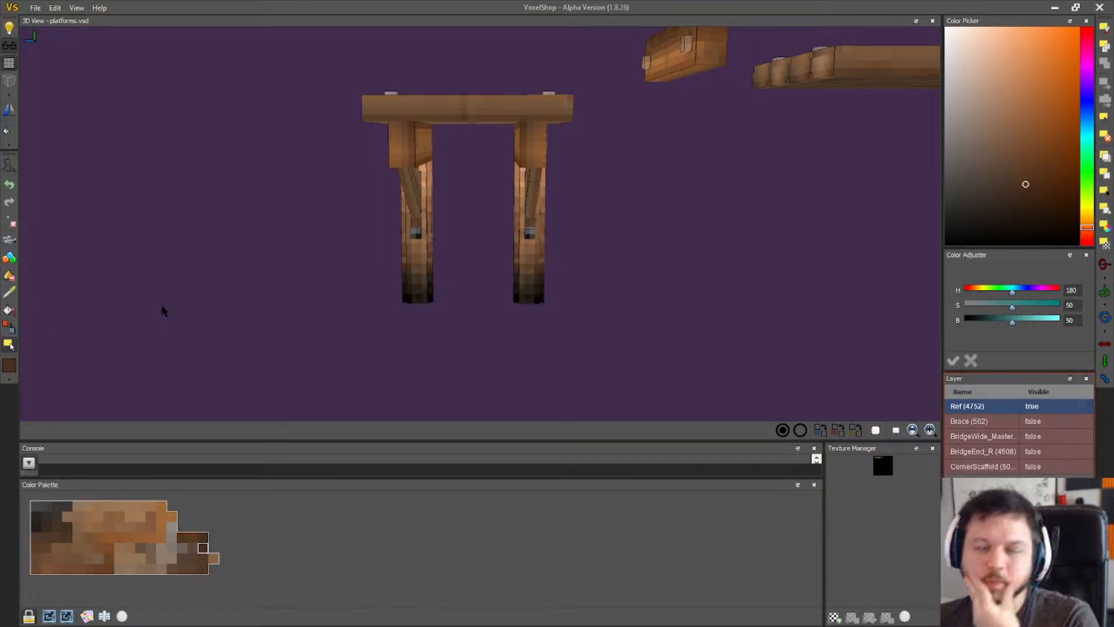
pyautogui.moveTo(321, 272); pyautogui.dragTo(496, 259, button='right')
# - Delete the old deck with its bolts from the two-post platform, keeping the beams, braces and posts
pyautogui.moveTo(456, 380); pyautogui.dragTo(445, 329, button='right')
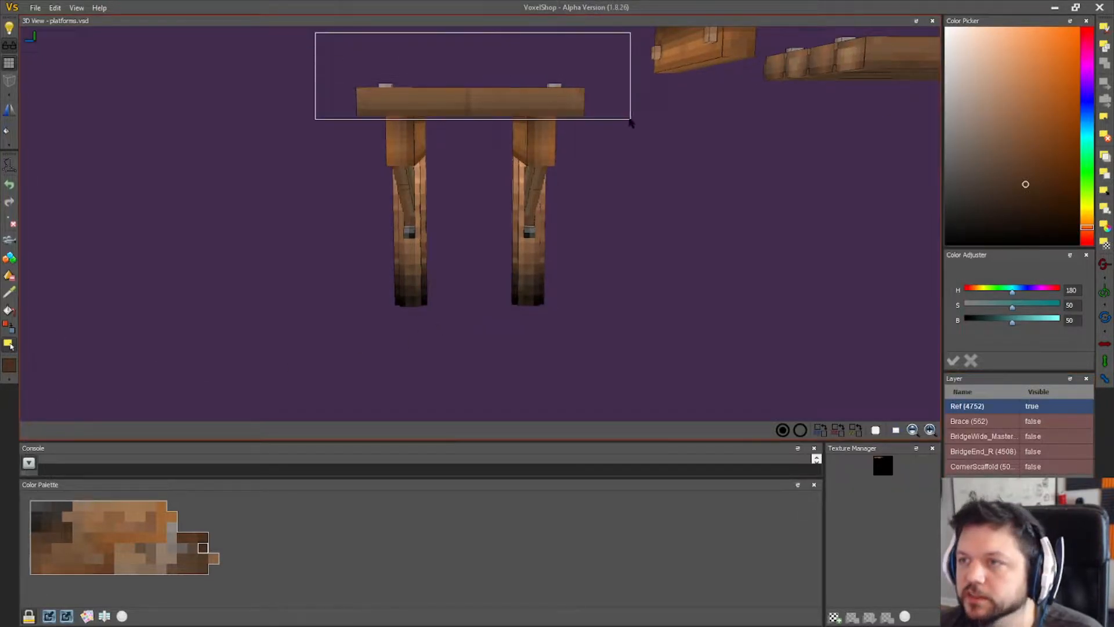
pyautogui.moveTo(616, 119); pyautogui.dragTo(617, 119)
pyautogui.moveTo(616, 119); pyautogui.dragTo(827, 248, button='right')
pyautogui.click(1102, 138)
# - Delete the old beam from the right post and reposition its metal bracket against the post
pyautogui.moveTo(692, 232); pyautogui.dragTo(878, 250, button='right')
pyautogui.moveTo(609, 246); pyautogui.dragTo(580, 236, button='right')
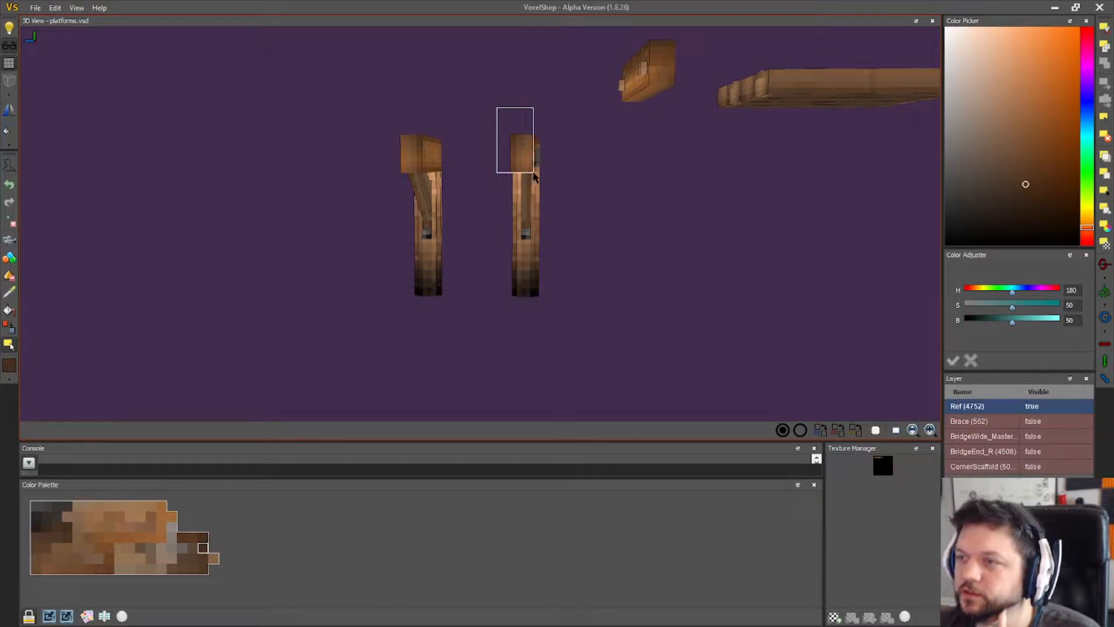
pyautogui.moveTo(533, 177); pyautogui.dragTo(836, 264, button='right')
pyautogui.moveTo(793, 265)
pyautogui.mouseDown(button='right')
pyautogui.moveTo(831, 266)
pyautogui.moveTo(814, 262)
pyautogui.mouseUp(button='right')
pyautogui.moveTo(667, 214); pyautogui.dragTo(588, 106, button='right')
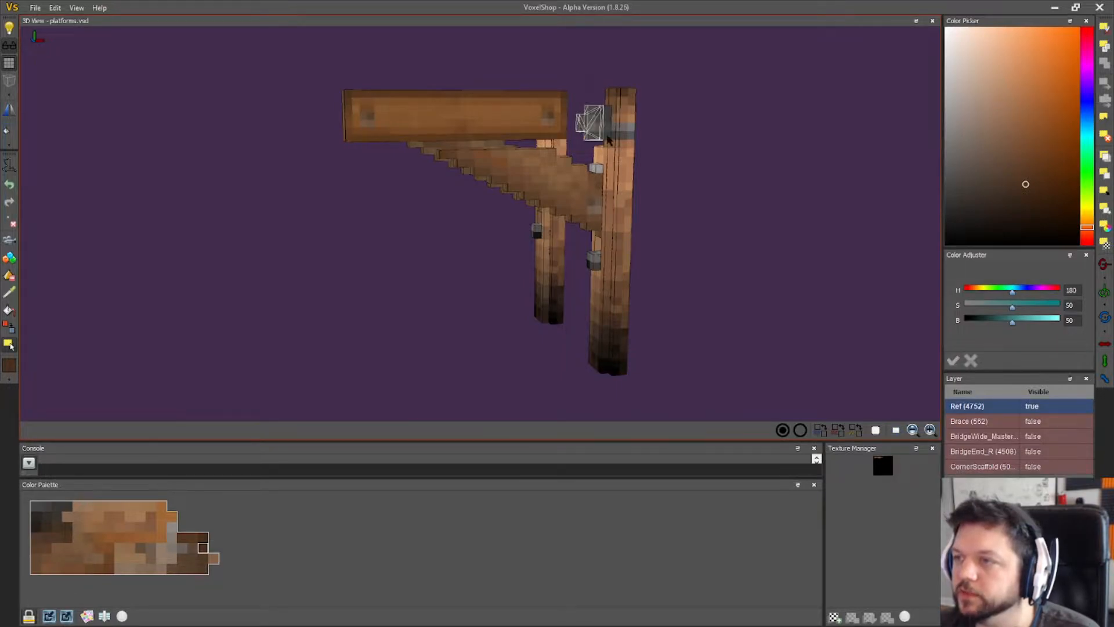
pyautogui.moveTo(625, 121); pyautogui.dragTo(696, 119, button='right')
pyautogui.moveTo(614, 154); pyautogui.dragTo(592, 177, button='right')
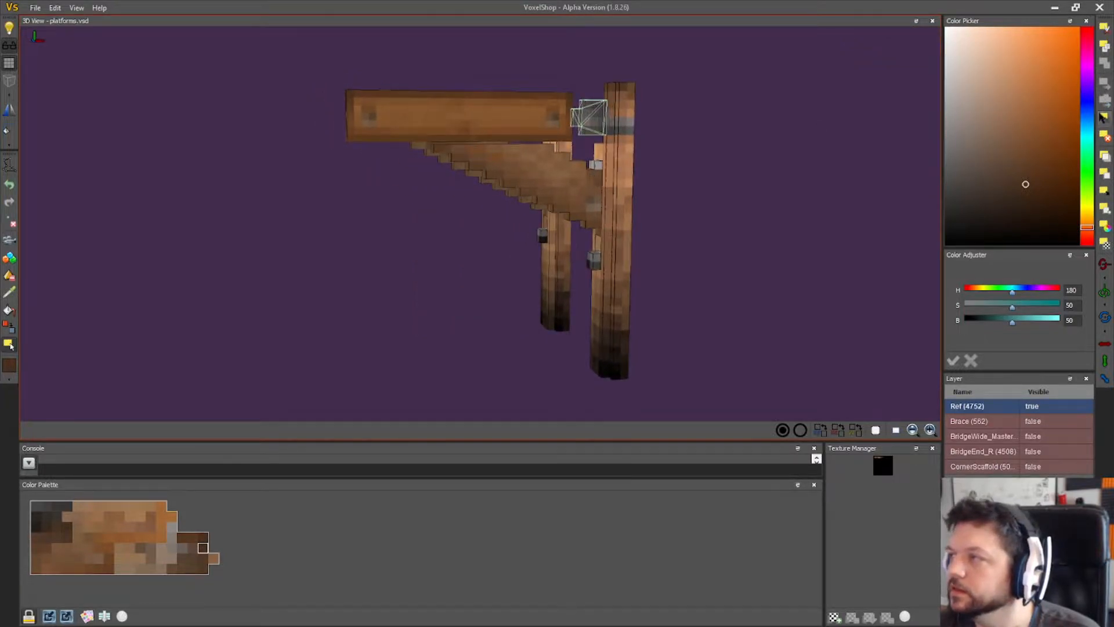
pyautogui.moveTo(644, 209); pyautogui.dragTo(682, 216, button='right')
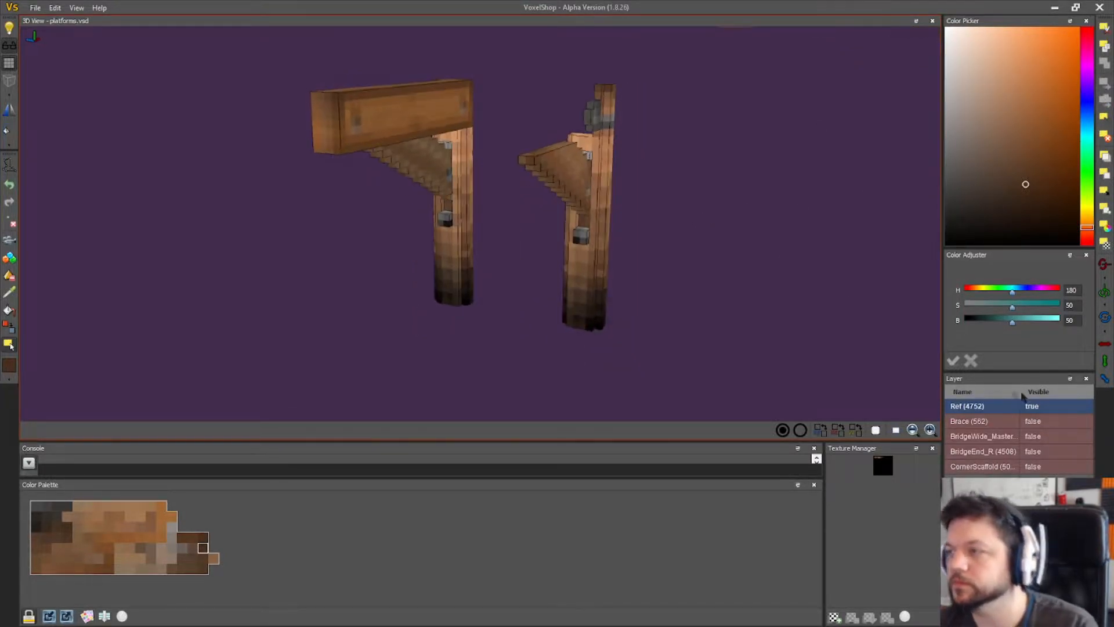
# - Delete the old beam resting on the left post's brace, leaving the post and brace in place
pyautogui.moveTo(771, 348); pyautogui.dragTo(498, 250, button='right')
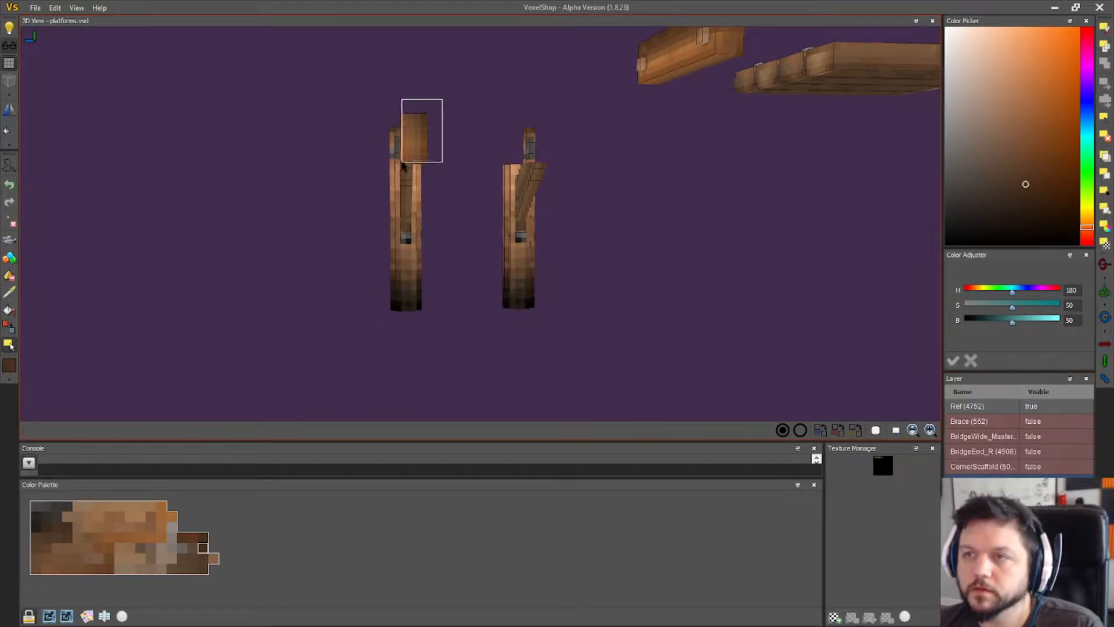
pyautogui.moveTo(438, 169)
pyautogui.mouseDown(button='right')
pyautogui.moveTo(638, 184)
pyautogui.moveTo(497, 206)
pyautogui.moveTo(436, 172)
pyautogui.moveTo(451, 178)
pyautogui.mouseUp(button='right')
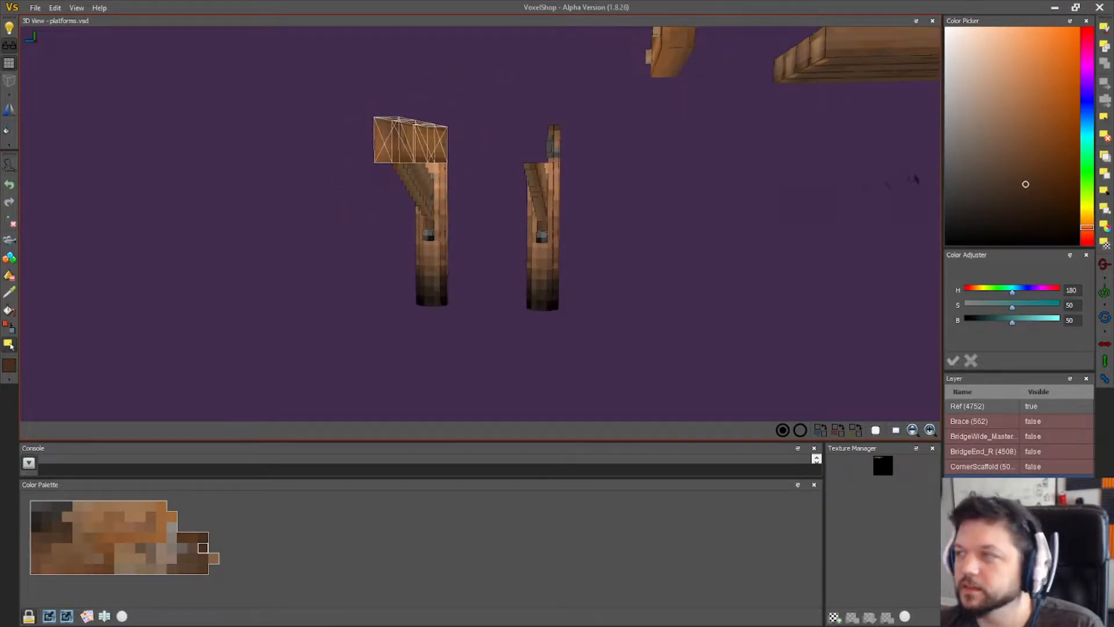
pyautogui.click(1102, 138)
# - Copy the separate Ref beam onto the left post's brace, butted against the post with its pegs facing outward
pyautogui.moveTo(594, 180); pyautogui.dragTo(632, 180, button='right')
pyautogui.moveTo(699, 134); pyautogui.dragTo(603, 35)
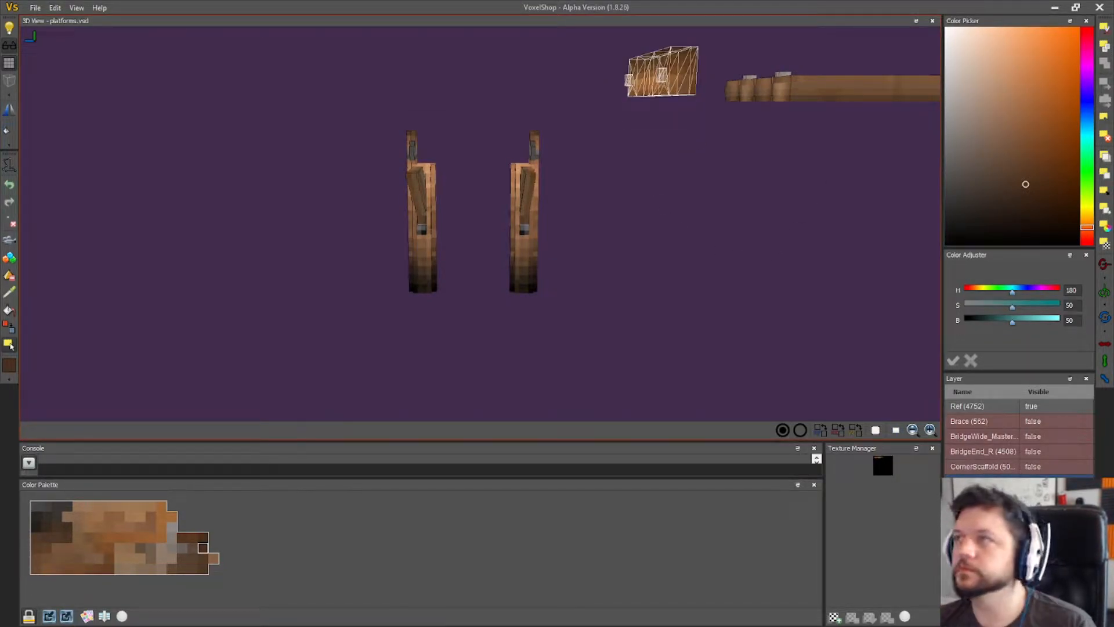
pyautogui.scroll(4, 706, 113)
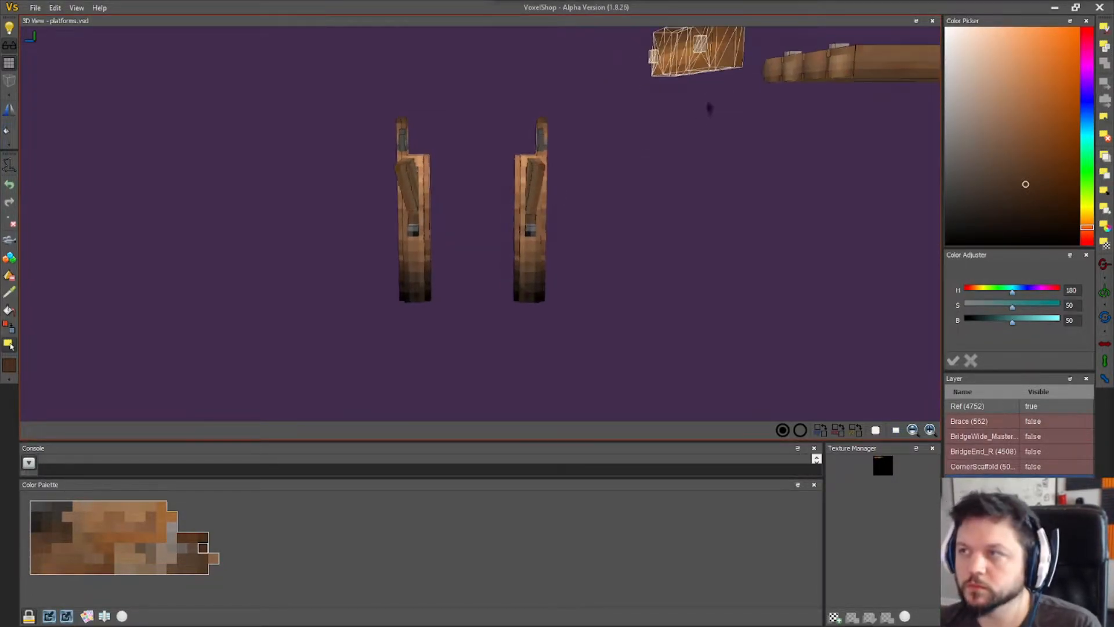
pyautogui.moveTo(692, 56); pyautogui.dragTo(444, 132)
pyautogui.moveTo(444, 133); pyautogui.dragTo(513, 148, button='middle')
pyautogui.moveTo(512, 133); pyautogui.dragTo(485, 139)
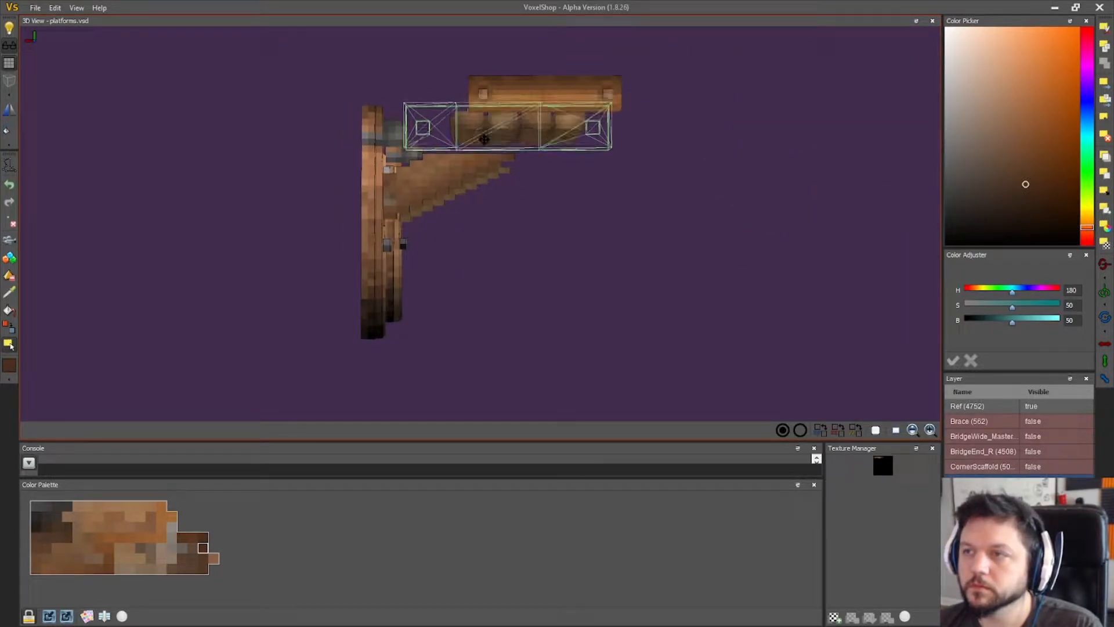
pyautogui.moveTo(484, 139); pyautogui.dragTo(525, 159, button='middle')
pyautogui.moveTo(525, 160); pyautogui.dragTo(493, 160)
pyautogui.moveTo(493, 160); pyautogui.dragTo(661, 180, button='middle')
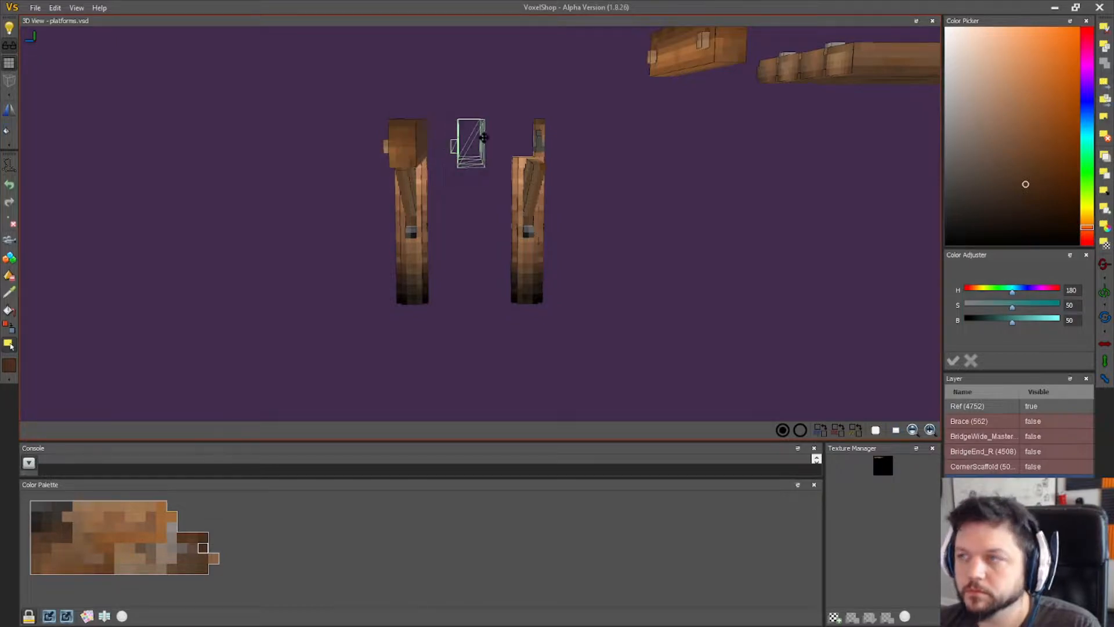
# - Place a flipped copy of the beam on the right post's brace with its pegs facing outward
pyautogui.click(1105, 102)
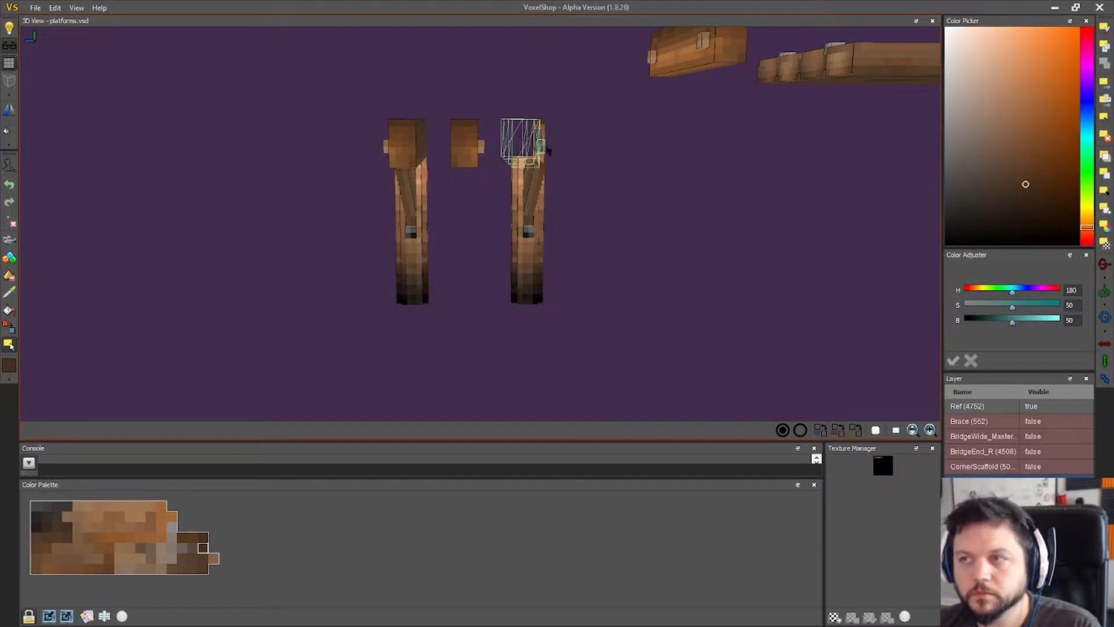
pyautogui.moveTo(539, 144); pyautogui.dragTo(543, 153, button='middle')
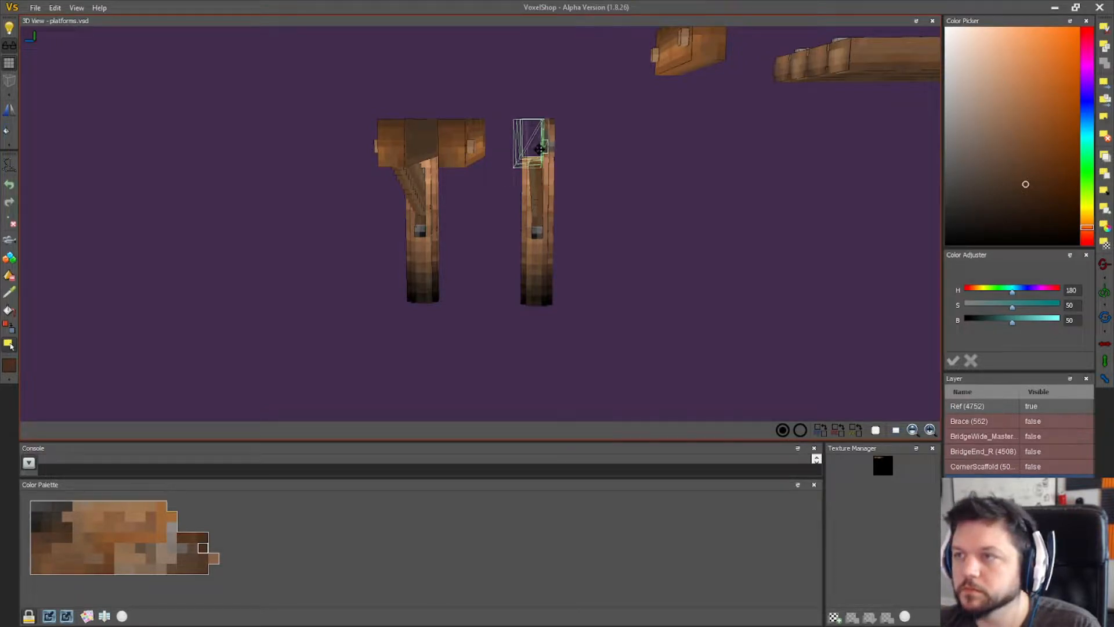
pyautogui.moveTo(630, 214); pyautogui.dragTo(604, 211, button='middle')
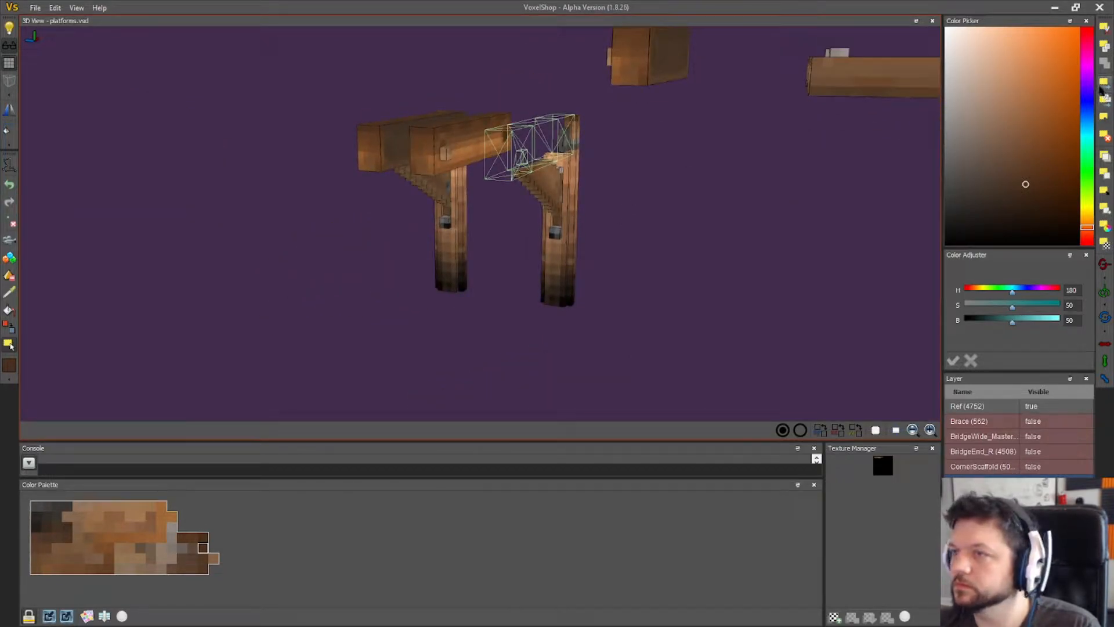
pyautogui.moveTo(600, 215); pyautogui.dragTo(637, 223, button='middle')
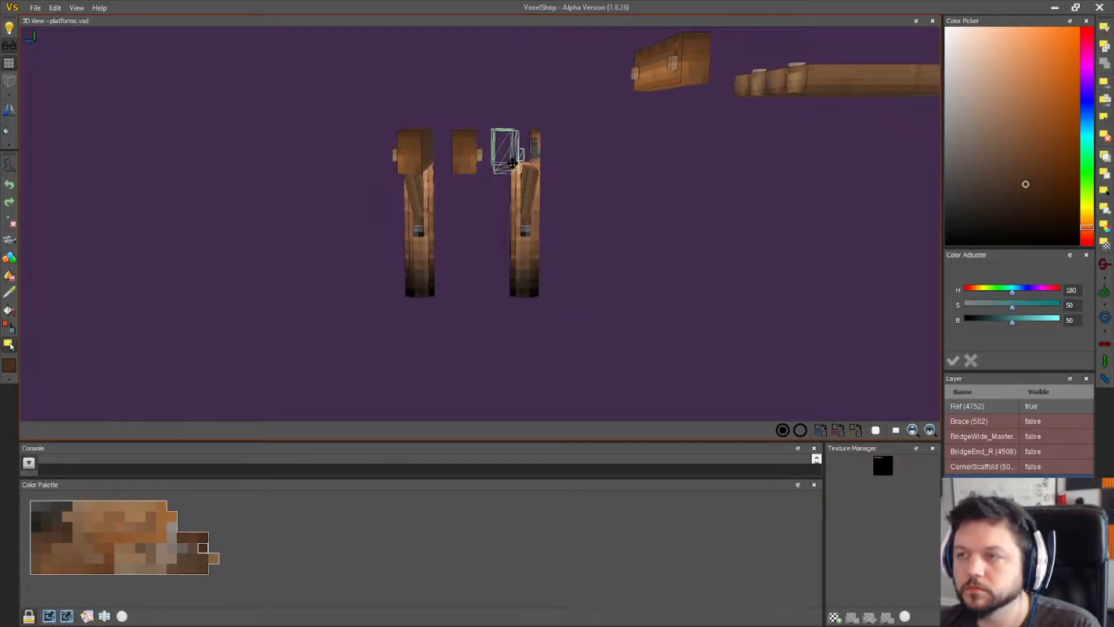
pyautogui.moveTo(531, 163); pyautogui.dragTo(557, 173, button='middle')
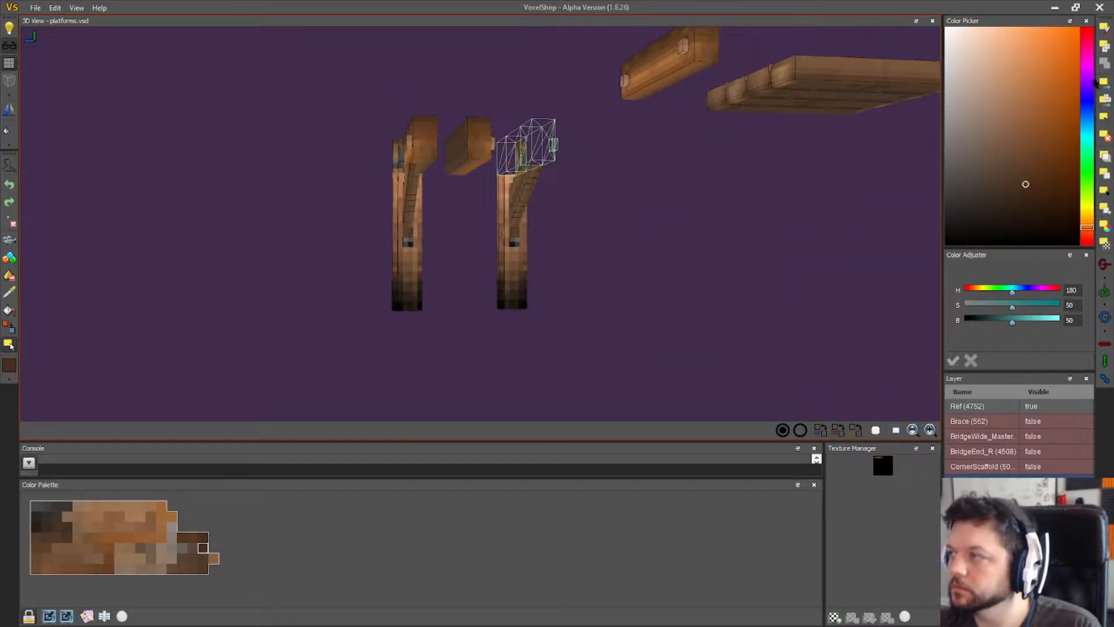
pyautogui.moveTo(811, 197); pyautogui.dragTo(765, 243, button='middle')
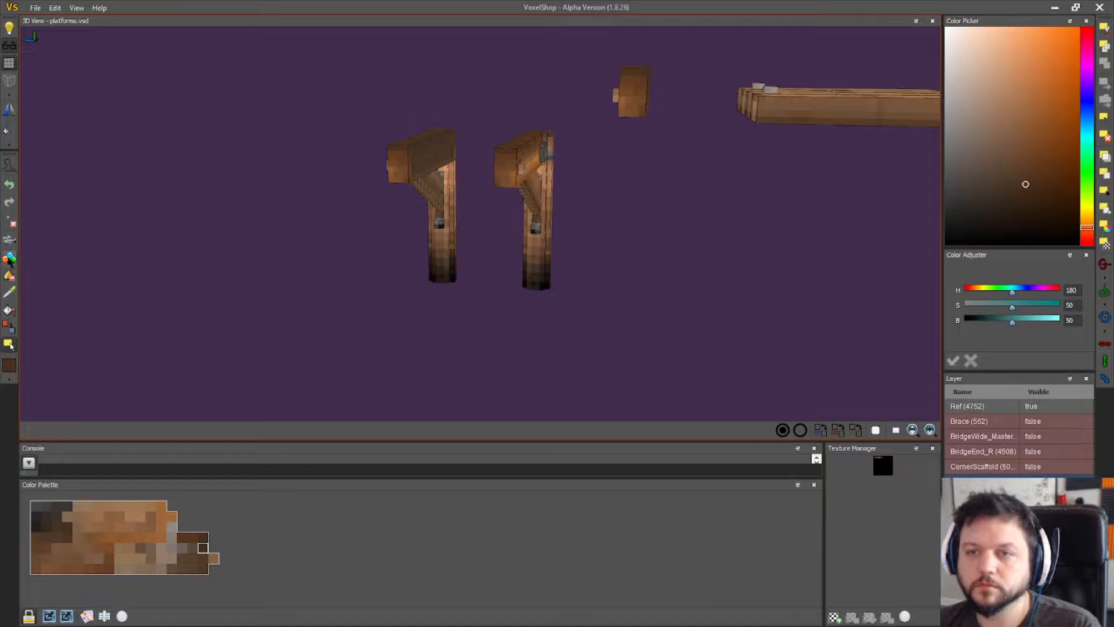
# - Select the two metal nail heads at one end of the Ref deck's first and third planks
pyautogui.moveTo(854, 301); pyautogui.dragTo(594, 314, button='middle')
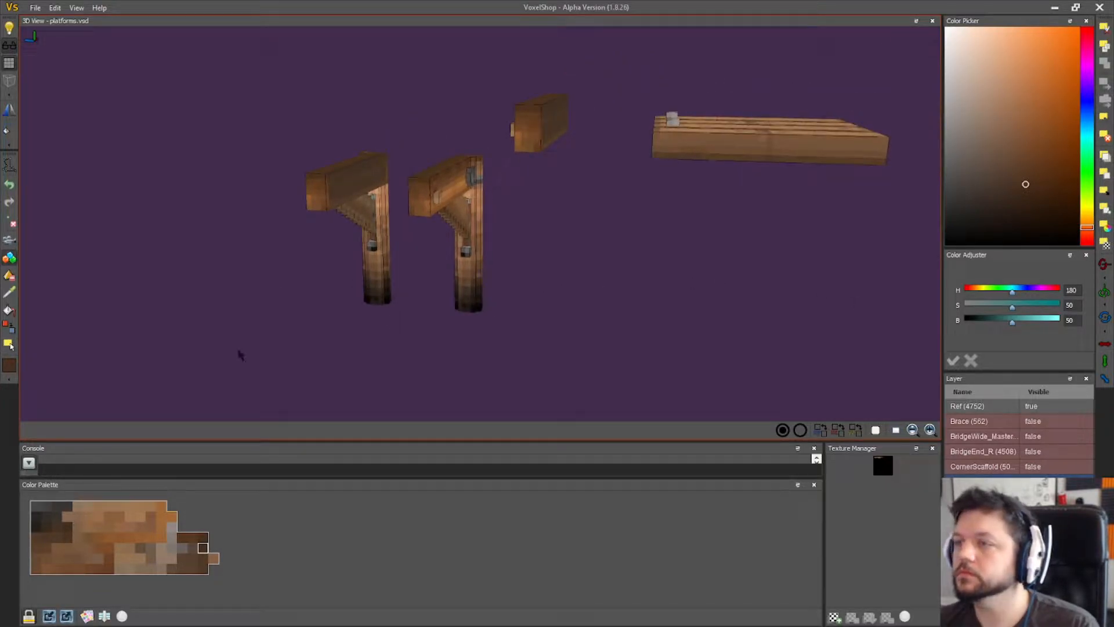
pyautogui.click(999, 410)
pyautogui.moveTo(708, 281); pyautogui.dragTo(711, 286, button='middle')
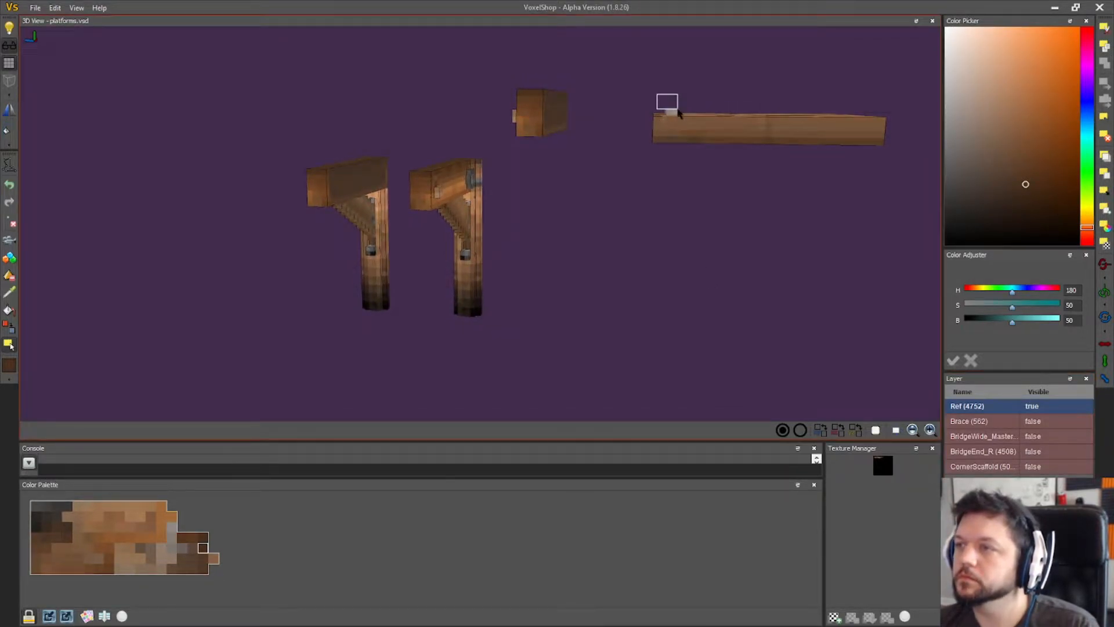
pyautogui.moveTo(688, 110); pyautogui.dragTo(796, 210, button='middle')
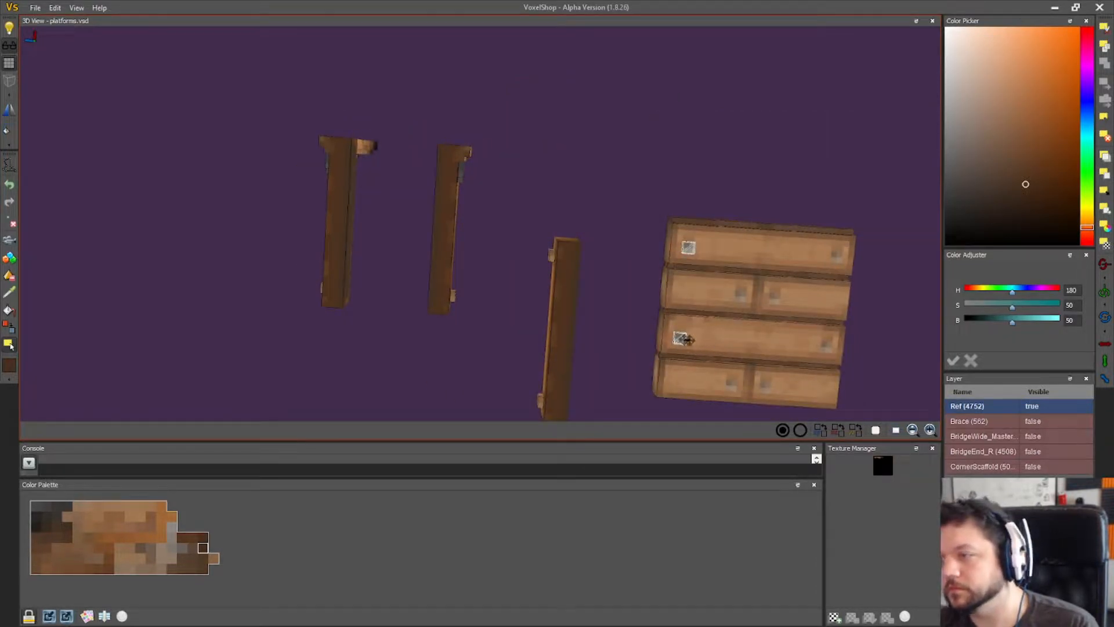
# - Place copies of the two nail heads at the opposite ends of the same planks, resting on the deck surface
pyautogui.moveTo(833, 388); pyautogui.dragTo(556, 131, button='middle')
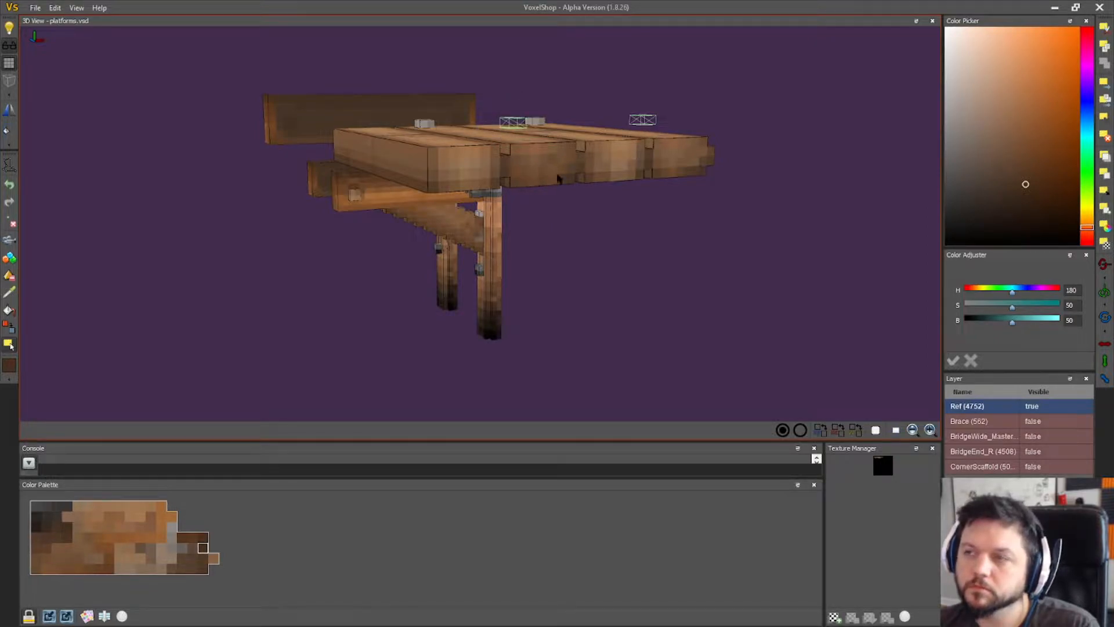
pyautogui.moveTo(551, 173); pyautogui.dragTo(589, 174, button='right')
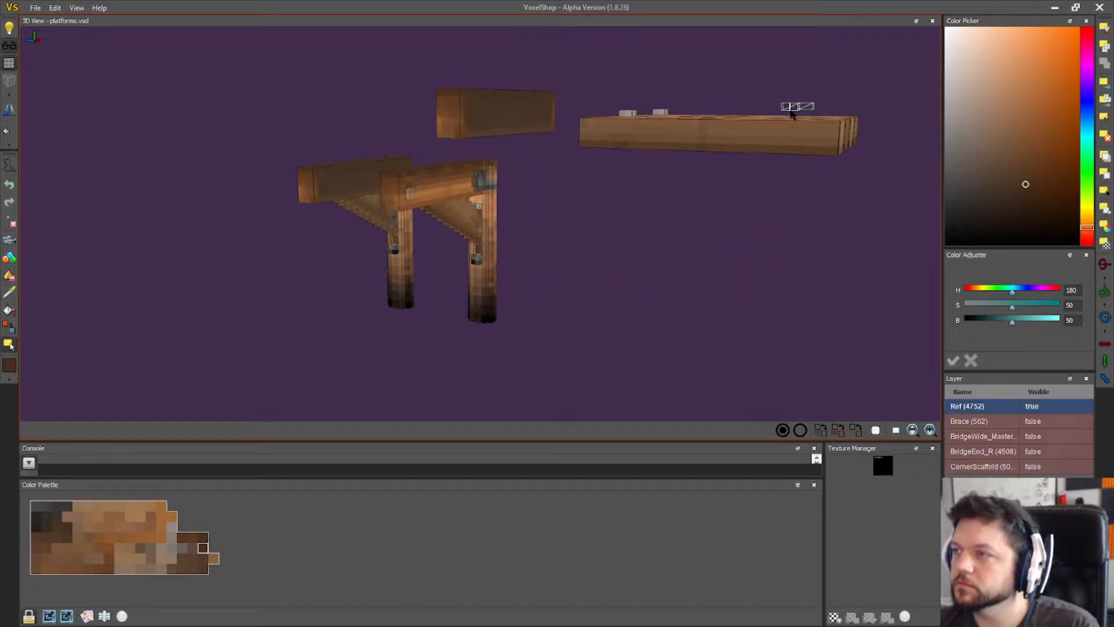
pyautogui.moveTo(796, 113); pyautogui.dragTo(709, 273, button='right')
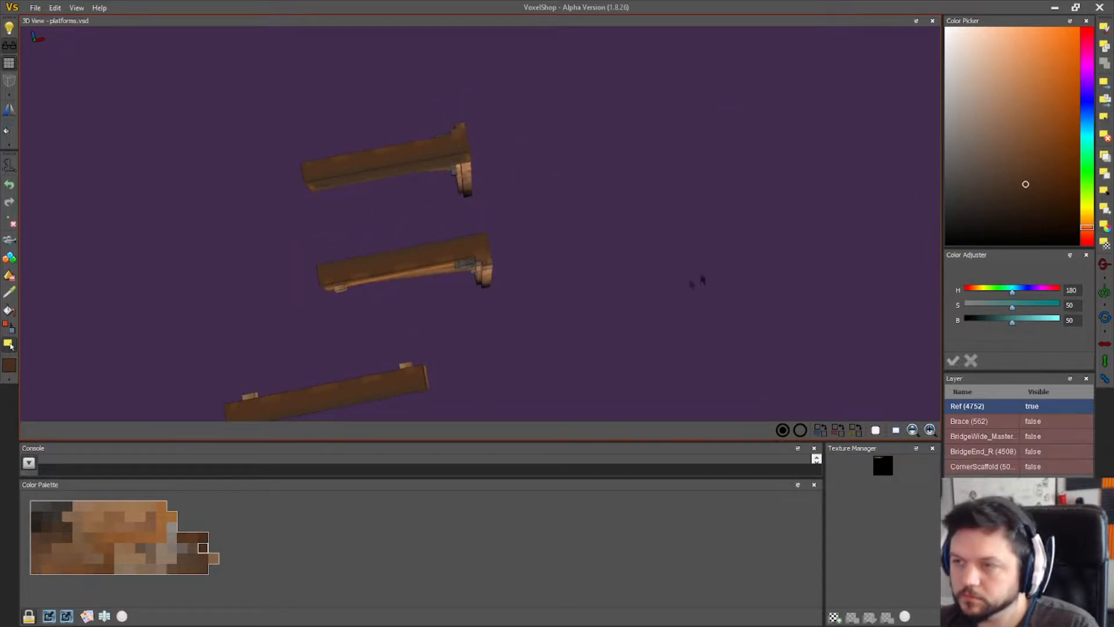
pyautogui.moveTo(66, 288); pyautogui.dragTo(199, 348, button='right')
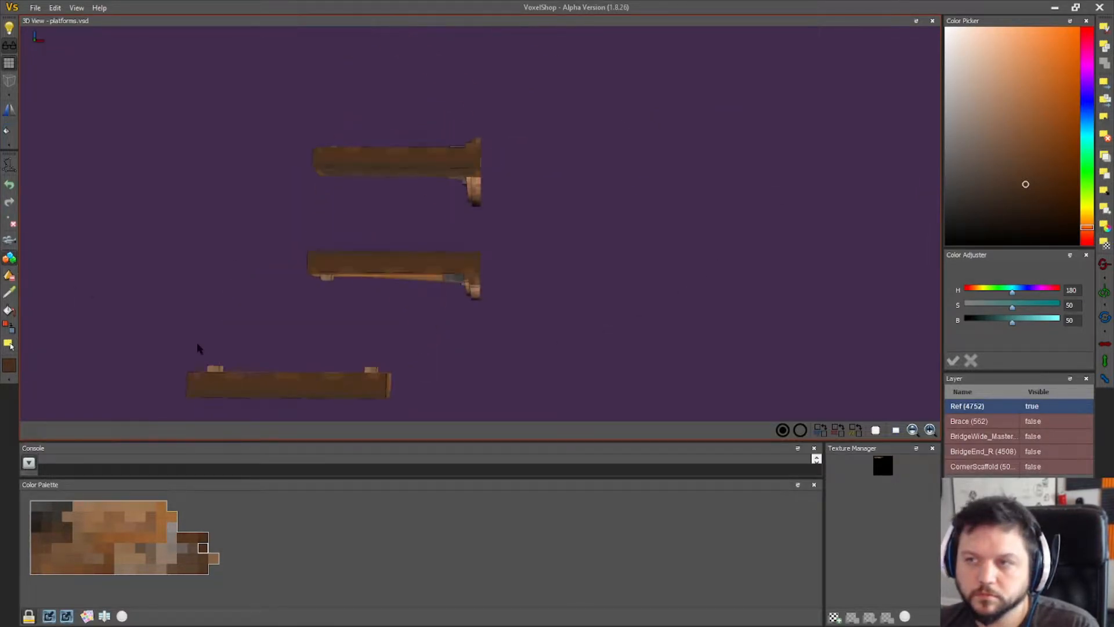
pyautogui.moveTo(219, 121); pyautogui.dragTo(438, 357, button='right')
pyautogui.moveTo(666, 314); pyautogui.dragTo(633, 317, button='right')
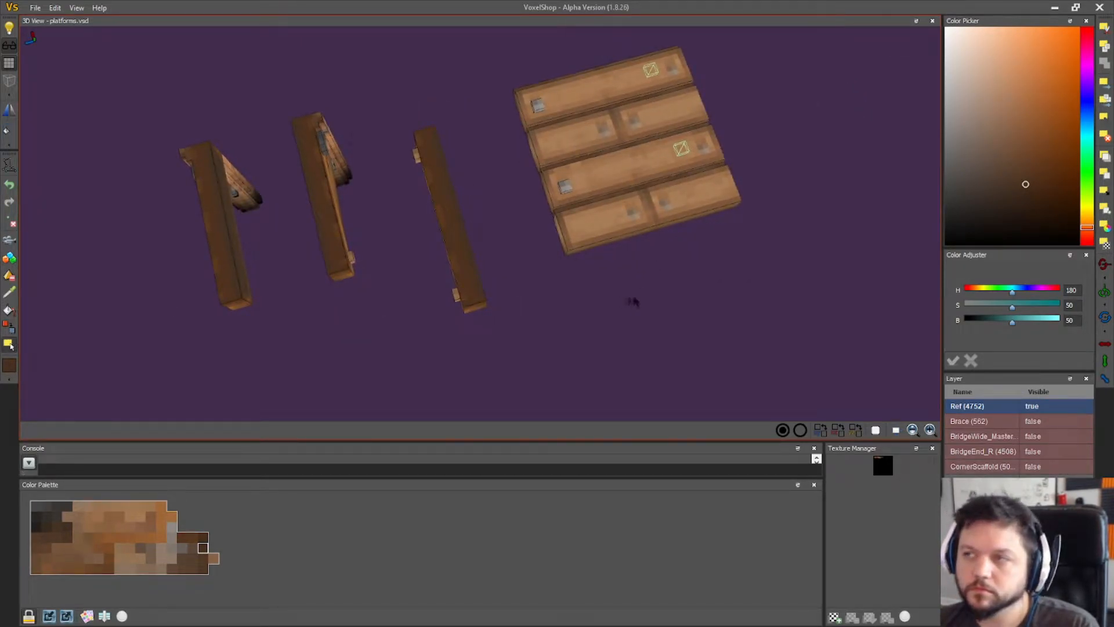
pyautogui.moveTo(646, 322); pyautogui.dragTo(684, 264, button='right')
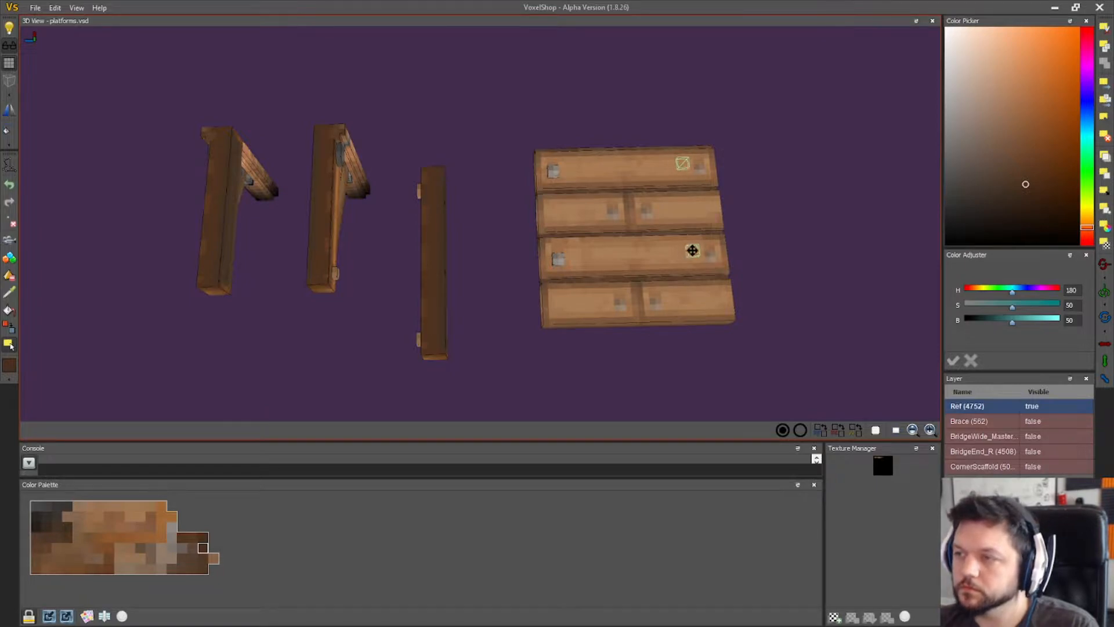
pyautogui.moveTo(739, 307); pyautogui.dragTo(796, 298, button='right')
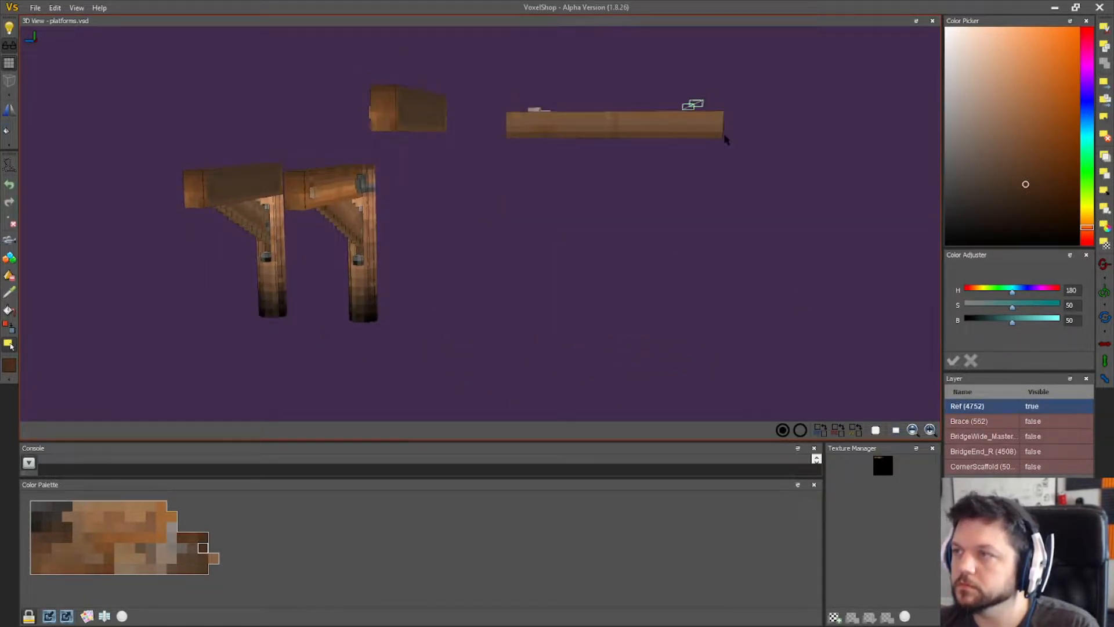
pyautogui.moveTo(694, 107); pyautogui.dragTo(758, 207, button='right')
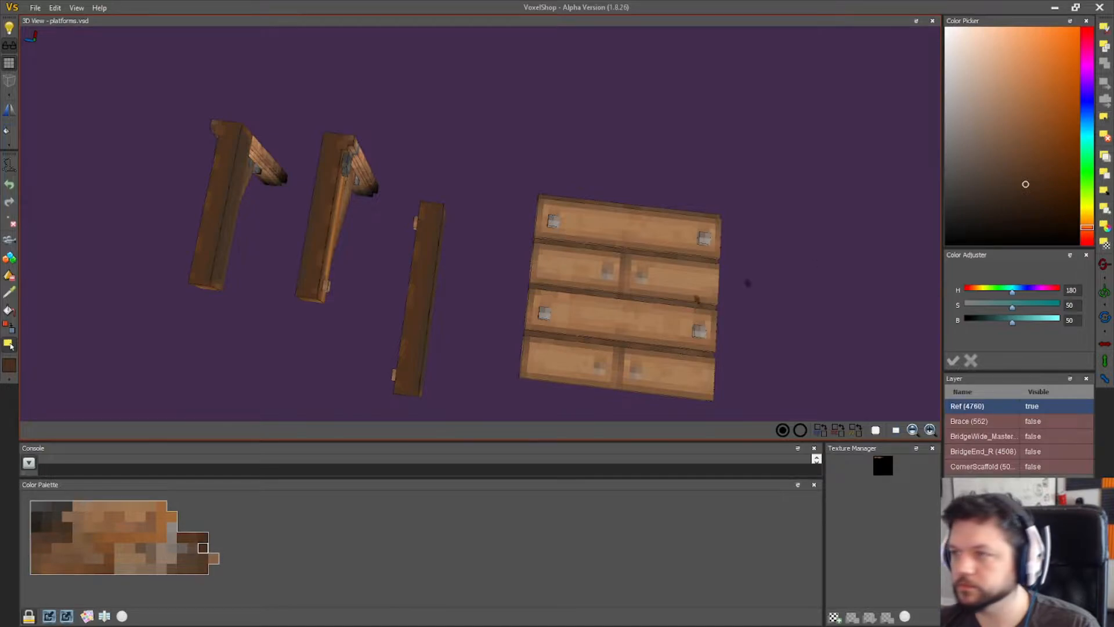
# - Copy the complete Ref deck with its nail heads and move the copy over the beams of the two-post platform
pyautogui.moveTo(703, 313); pyautogui.dragTo(726, 271, button='right')
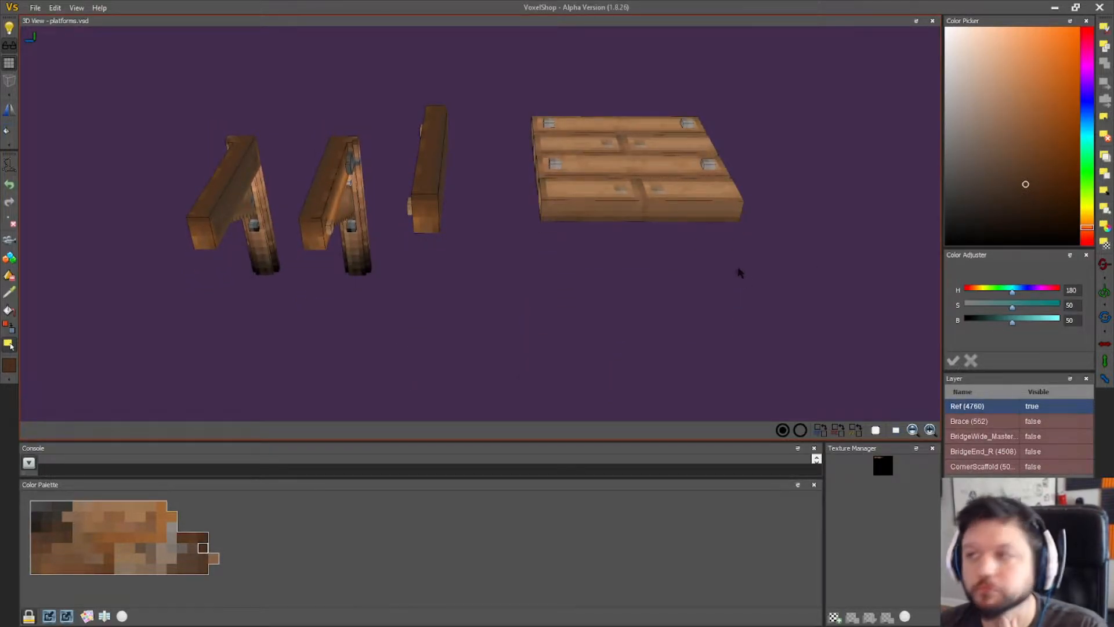
pyautogui.moveTo(776, 281); pyautogui.dragTo(519, 99)
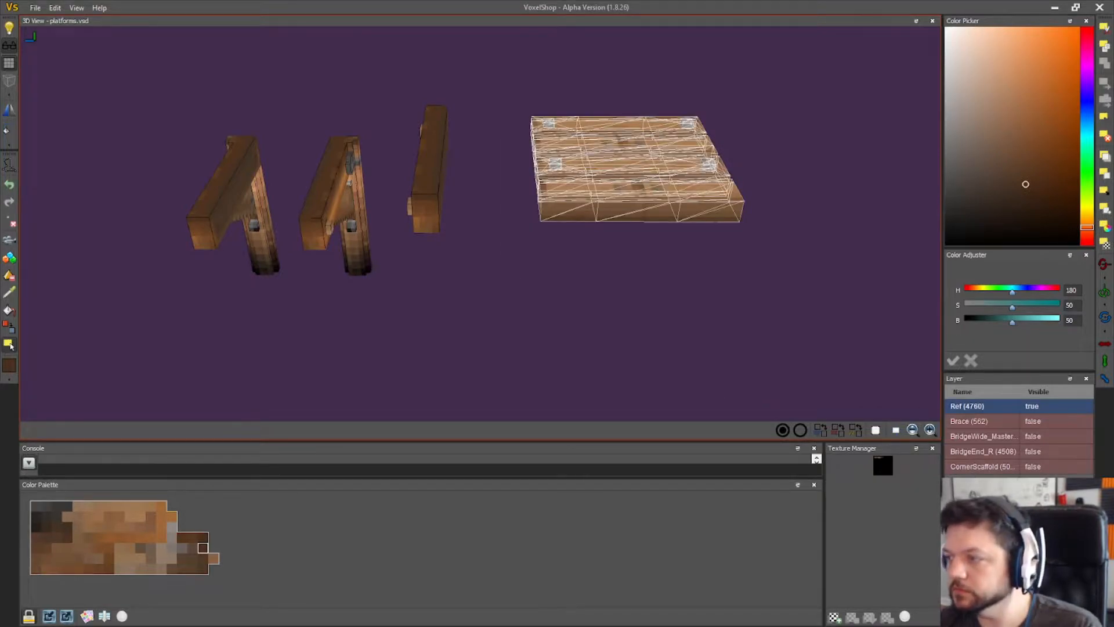
pyautogui.moveTo(642, 196); pyautogui.dragTo(315, 187)
pyautogui.moveTo(315, 188); pyautogui.dragTo(414, 256, button='right')
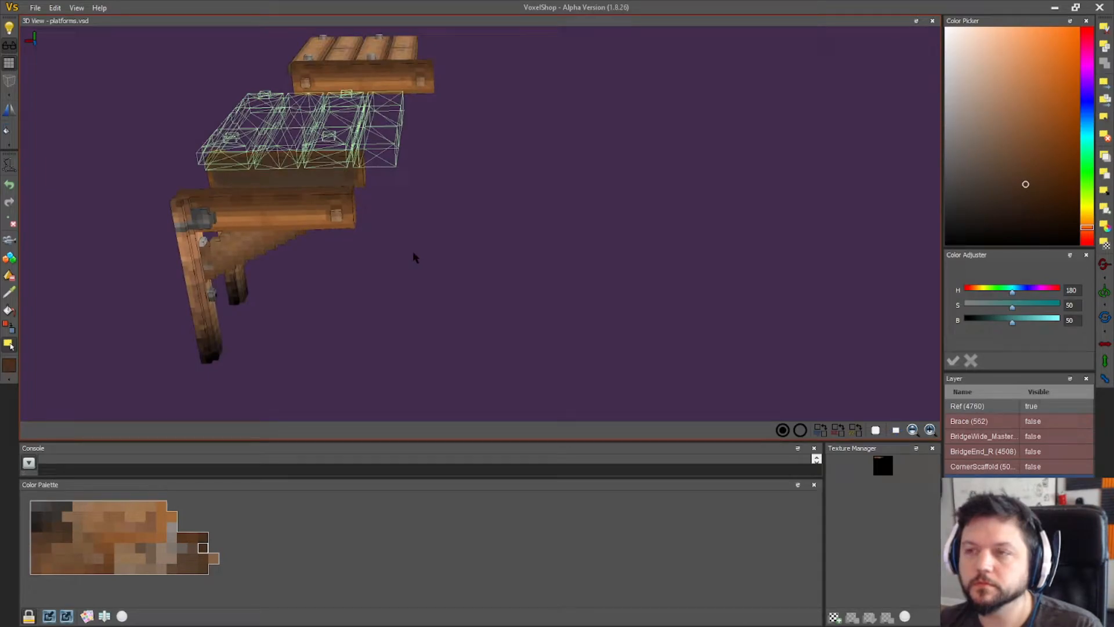
pyautogui.moveTo(308, 148); pyautogui.dragTo(270, 148)
# - Centre the deck copy across both beams, flush on top of them, and merge it into the model
pyautogui.moveTo(318, 187); pyautogui.dragTo(411, 169, button='right')
pyautogui.moveTo(322, 94); pyautogui.dragTo(287, 137)
pyautogui.moveTo(287, 137); pyautogui.dragTo(306, 218, button='right')
pyautogui.moveTo(217, 154)
pyautogui.mouseDown()
pyautogui.moveTo(201, 154)
pyautogui.moveTo(226, 163)
pyautogui.mouseUp()
pyautogui.moveTo(294, 196); pyautogui.dragTo(395, 201, button='right')
pyautogui.moveTo(272, 183); pyautogui.dragTo(267, 183)
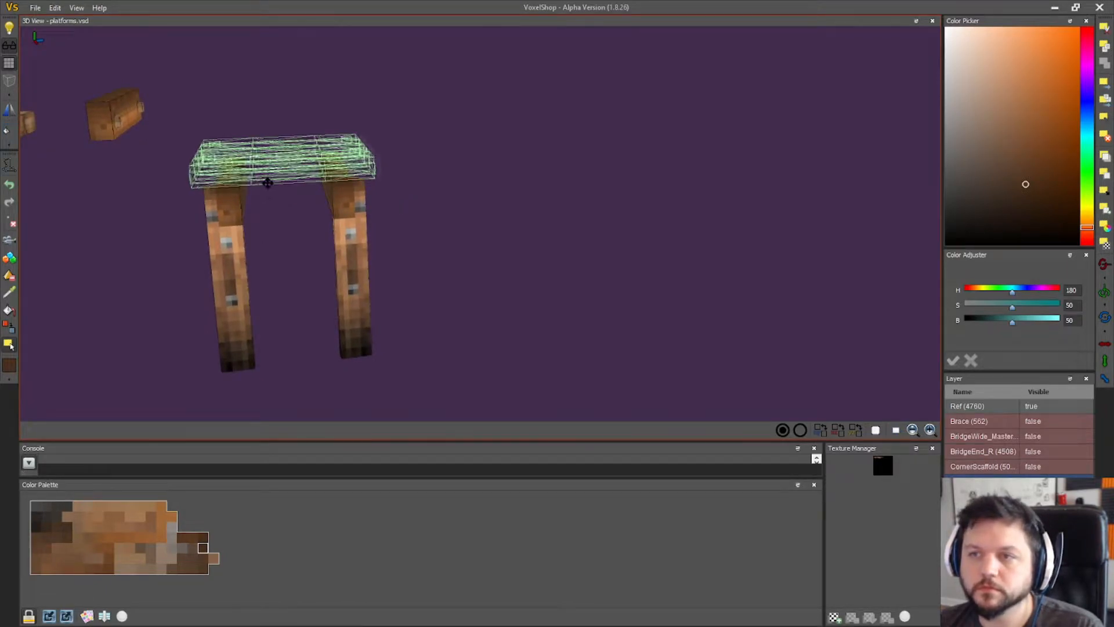
pyautogui.moveTo(353, 226); pyautogui.dragTo(338, 273, button='right')
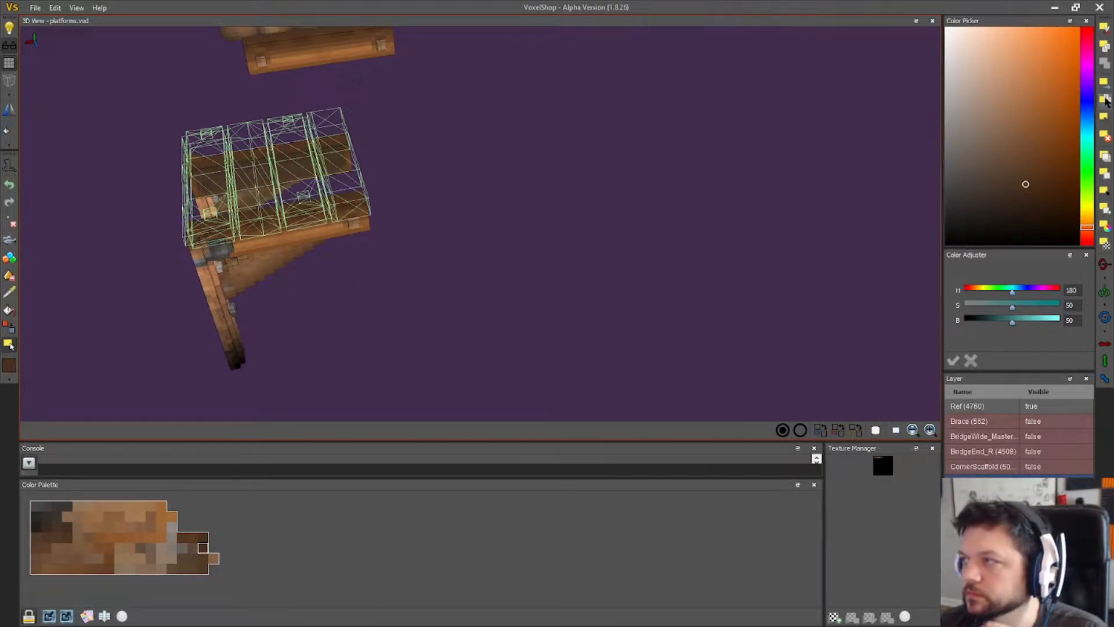
pyautogui.moveTo(748, 215); pyautogui.dragTo(591, 164, button='right')
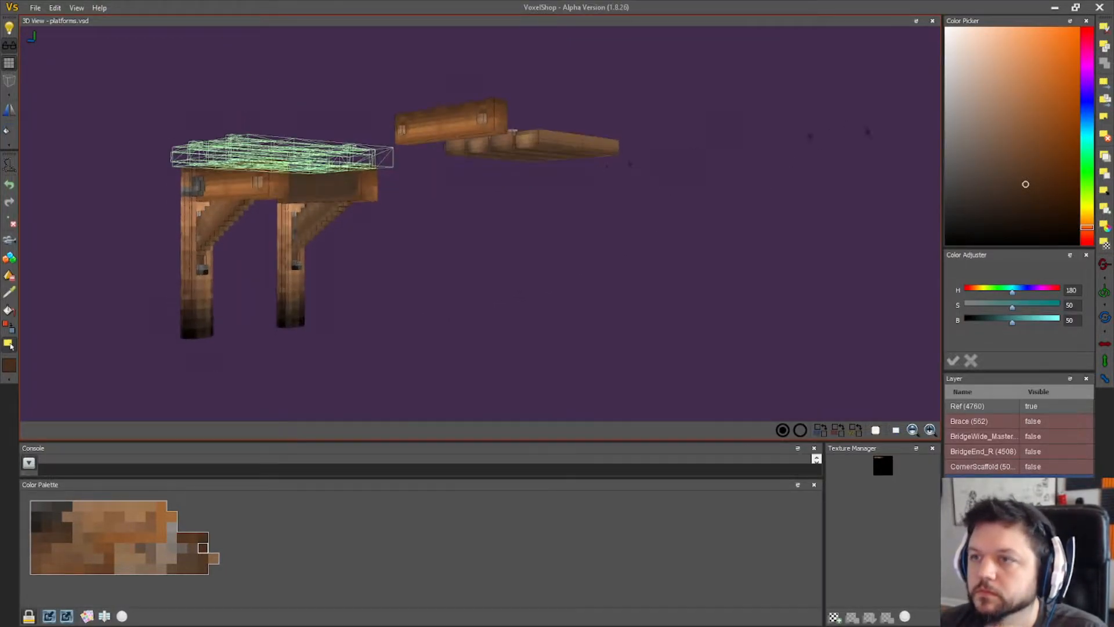
pyautogui.click(1104, 101)
pyautogui.click(1105, 119)
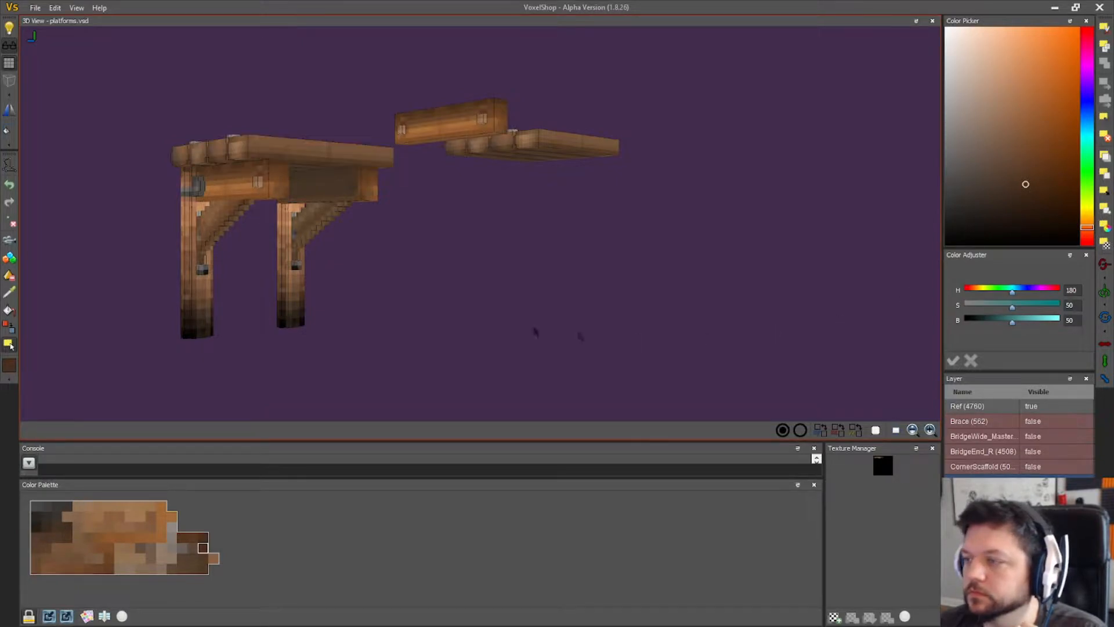
# - Hide the Ref layer and save the platforms project
pyautogui.moveTo(493, 321); pyautogui.dragTo(509, 297, button='right')
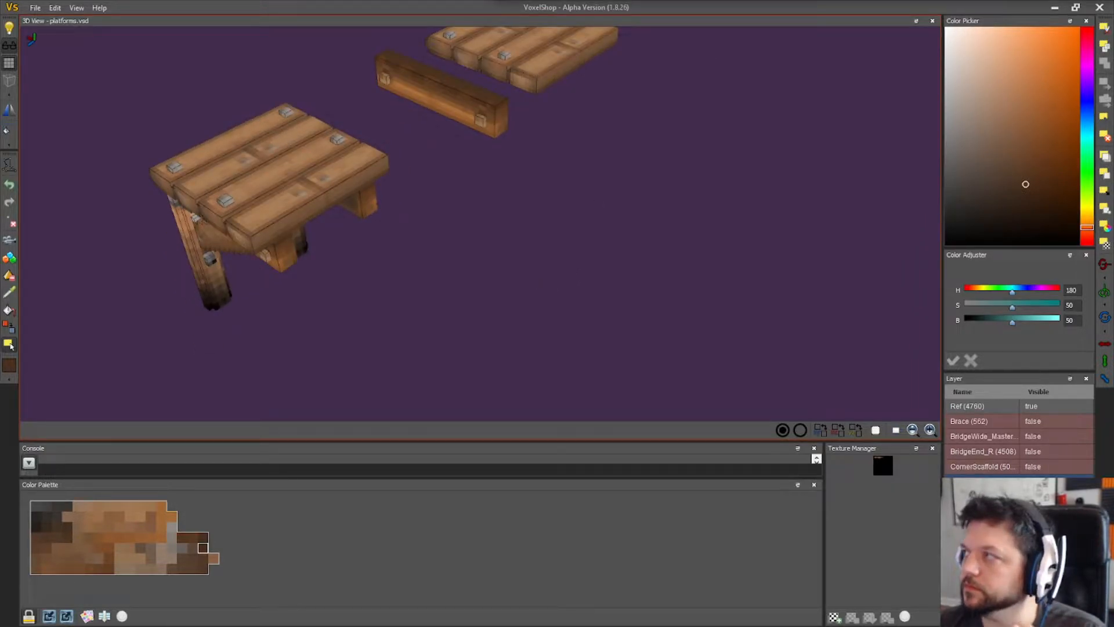
pyautogui.moveTo(591, 202); pyautogui.dragTo(376, 269, button='right')
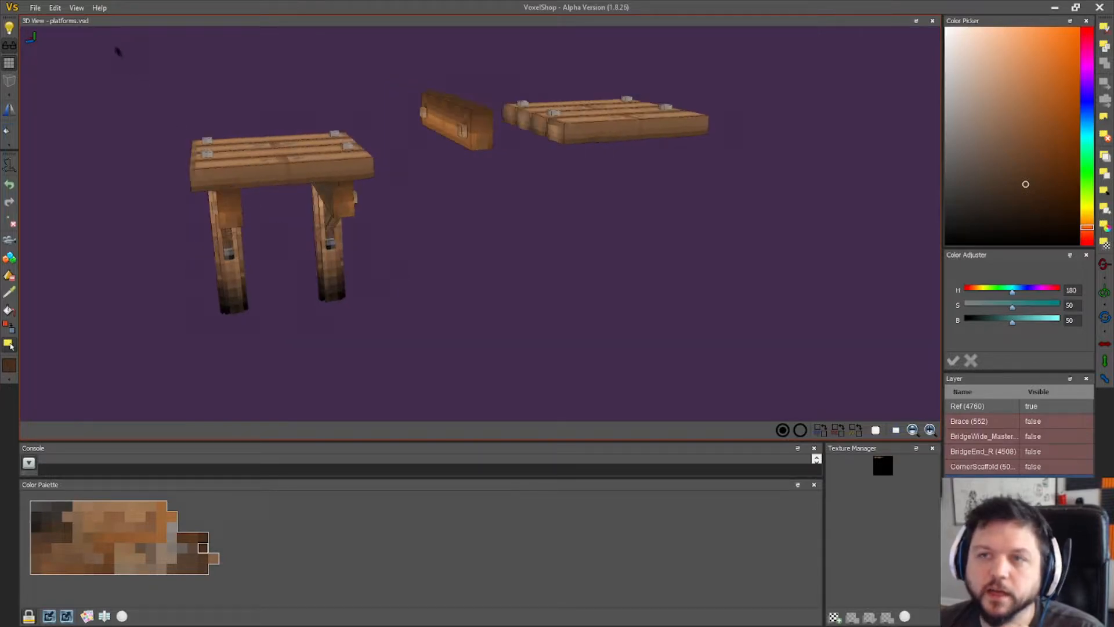
pyautogui.click(1029, 407)
pyautogui.click(33, 8)
pyautogui.click(57, 79)
# - Select the whole platform, reorder the colour palette with its colours included, and clear the selection
pyautogui.moveTo(68, 126); pyautogui.dragTo(106, 188, button='right')
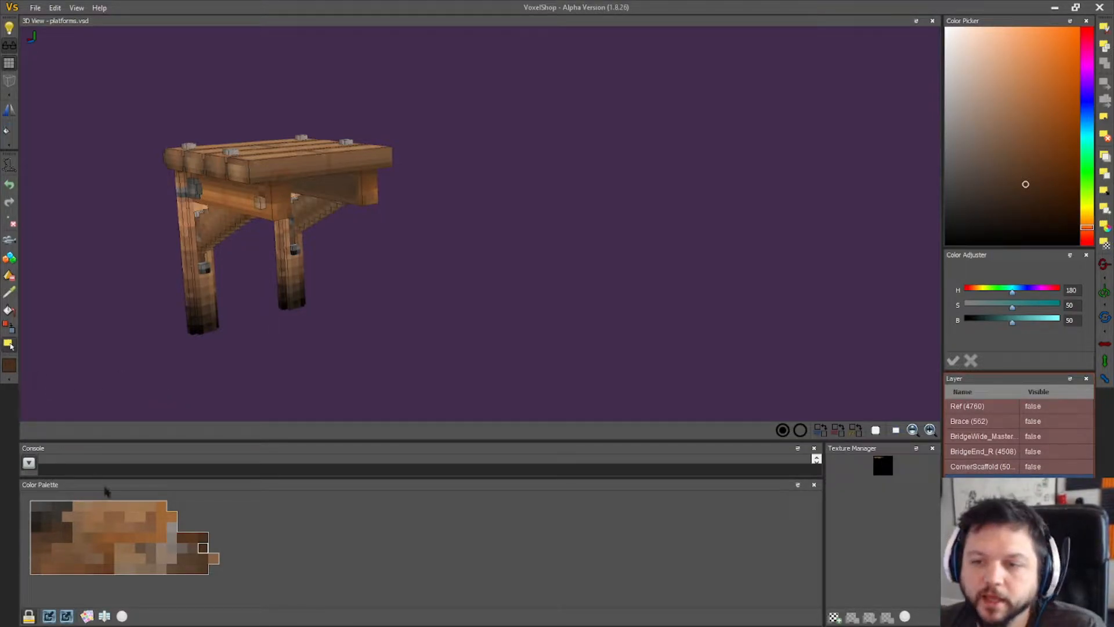
pyautogui.moveTo(148, 369); pyautogui.dragTo(500, 116)
pyautogui.moveTo(308, 314); pyautogui.dragTo(374, 304, button='right')
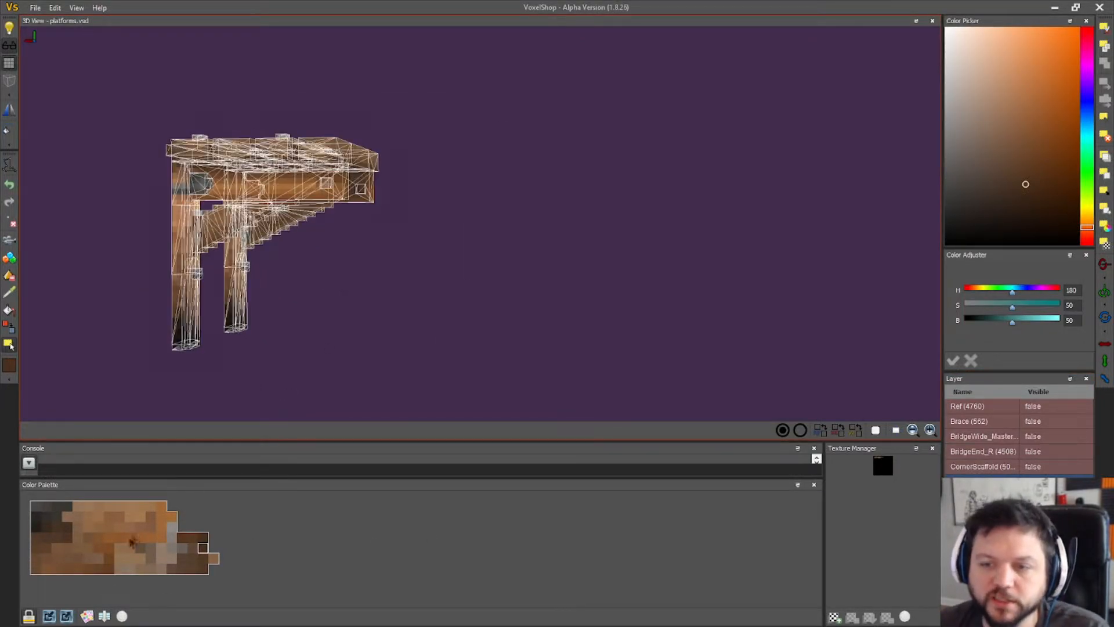
pyautogui.click(105, 617)
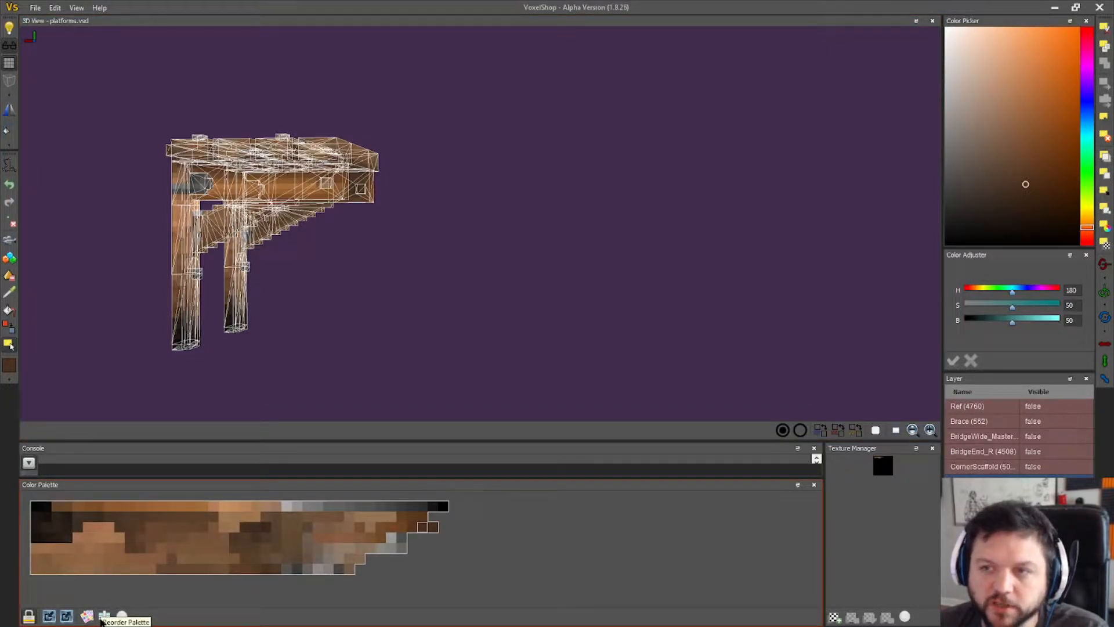
pyautogui.moveTo(333, 335)
pyautogui.mouseDown(button='right')
pyautogui.moveTo(273, 326)
pyautogui.moveTo(346, 329)
pyautogui.mouseUp(button='right')
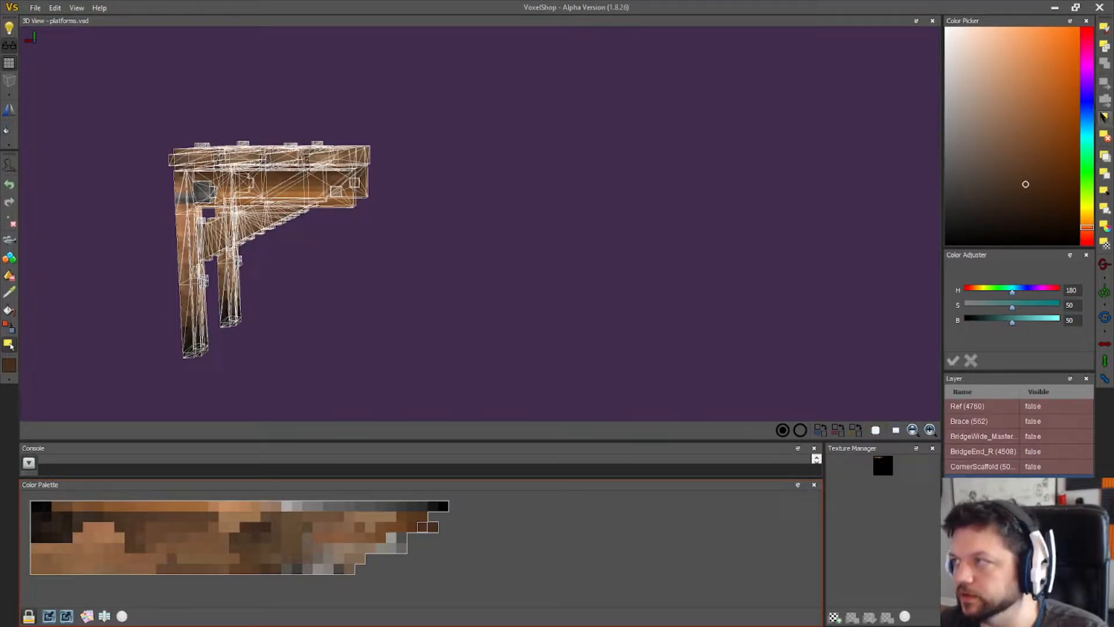
pyautogui.moveTo(333, 286)
pyautogui.mouseDown(button='right')
pyautogui.moveTo(412, 284)
pyautogui.moveTo(330, 281)
pyautogui.mouseUp(button='right')
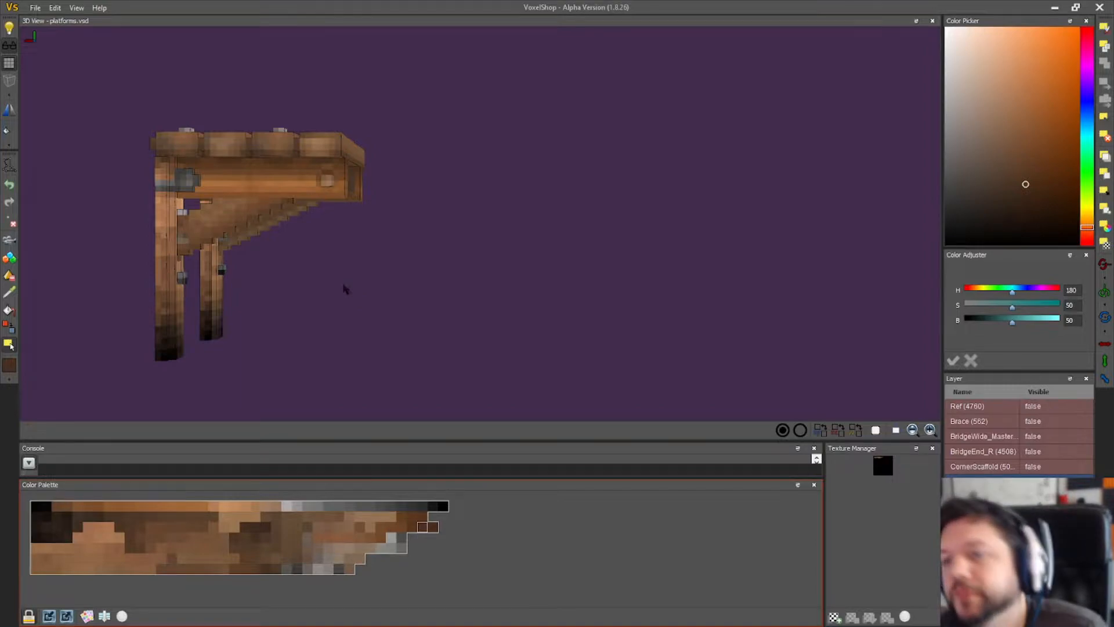
# - Show and hide the platform layers one after another, examining their decks, beams and braces from several sides
pyautogui.moveTo(343, 288); pyautogui.dragTo(110, 325, button='right')
pyautogui.moveTo(82, 365); pyautogui.dragTo(625, 340, button='middle')
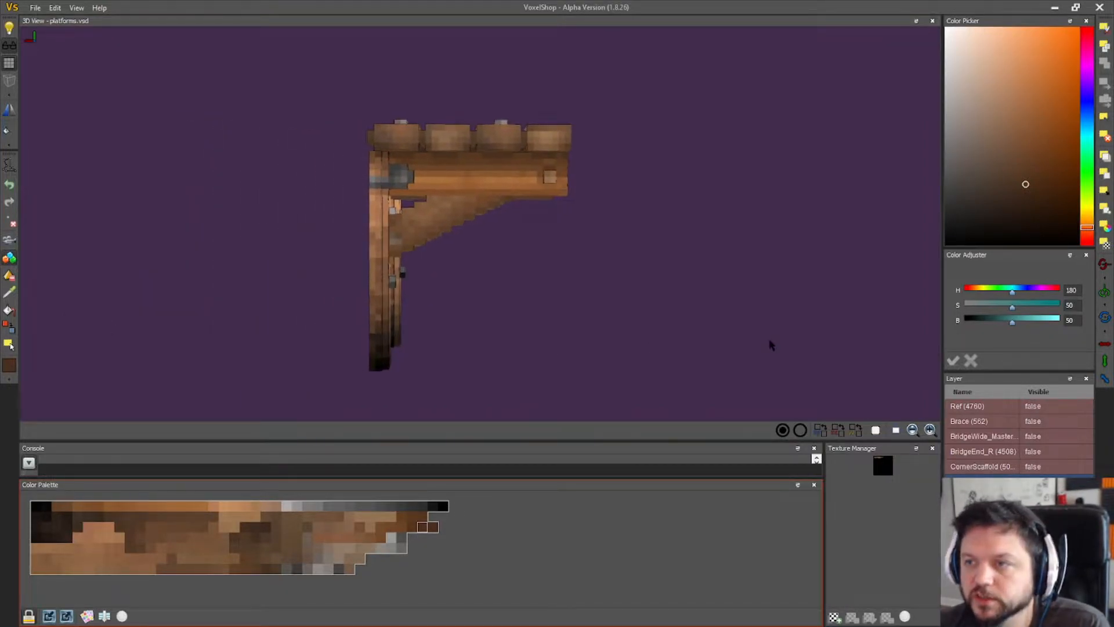
pyautogui.click(1033, 466)
pyautogui.click(1034, 464)
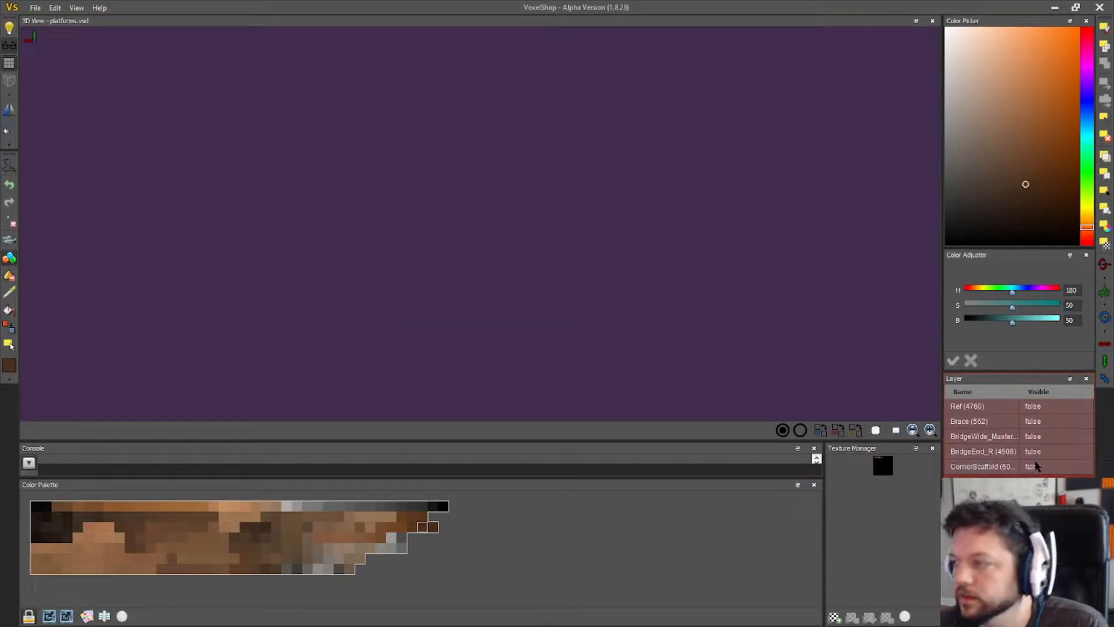
pyautogui.click(1035, 454)
pyautogui.click(1035, 453)
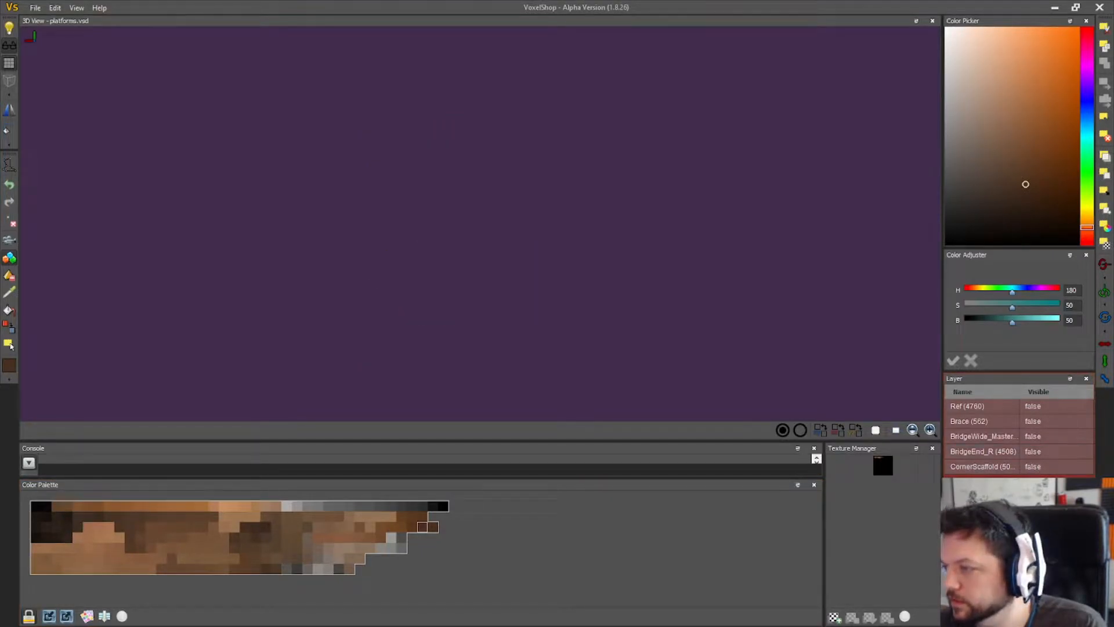
pyautogui.click(1035, 482)
pyautogui.moveTo(587, 342)
pyautogui.mouseDown(button='right')
pyautogui.moveTo(532, 356)
pyautogui.moveTo(559, 348)
pyautogui.moveTo(540, 337)
pyautogui.moveTo(572, 345)
pyautogui.moveTo(540, 351)
pyautogui.moveTo(609, 346)
pyautogui.moveTo(564, 341)
pyautogui.moveTo(545, 354)
pyautogui.moveTo(572, 353)
pyautogui.moveTo(567, 344)
pyautogui.mouseUp(button='right')
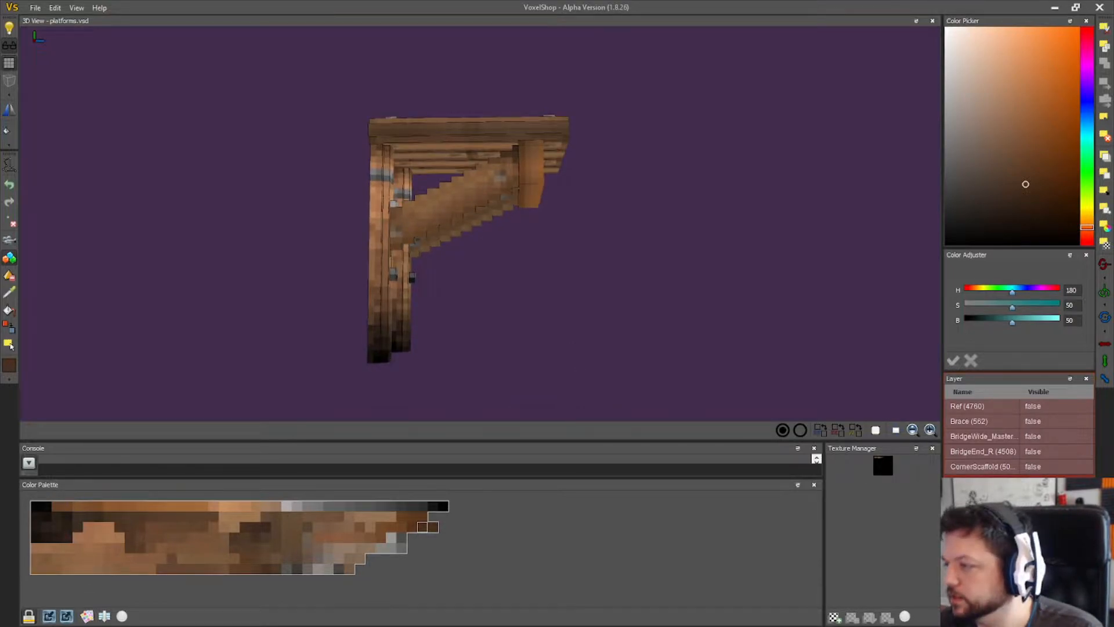
pyautogui.click(1035, 497)
pyautogui.click(1035, 477)
pyautogui.click(1035, 479)
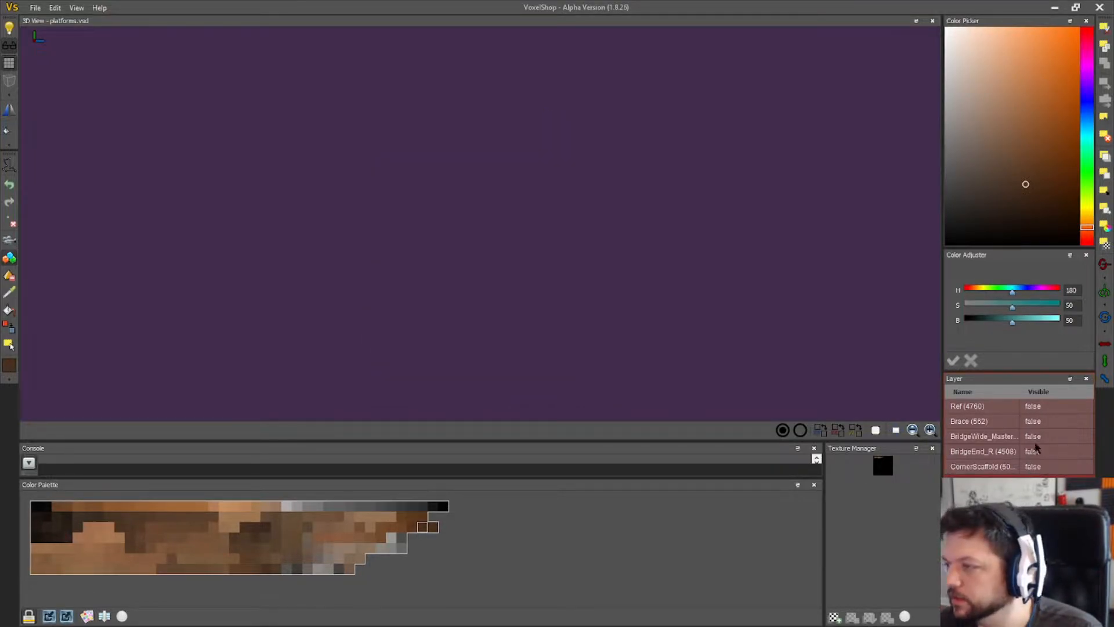
pyautogui.click(1036, 480)
pyautogui.moveTo(712, 391); pyautogui.dragTo(635, 392, button='right')
pyautogui.moveTo(303, 204)
pyautogui.mouseDown(button='right')
pyautogui.moveTo(318, 184)
pyautogui.moveTo(298, 224)
pyautogui.moveTo(299, 212)
pyautogui.mouseUp(button='right')
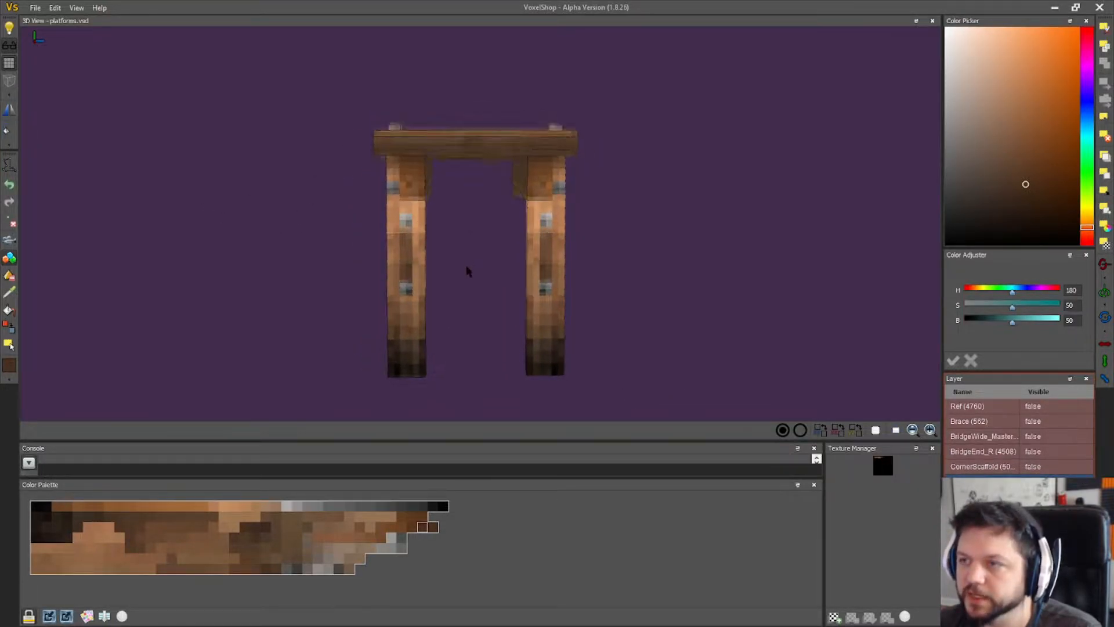
pyautogui.moveTo(467, 268); pyautogui.dragTo(644, 262, button='right')
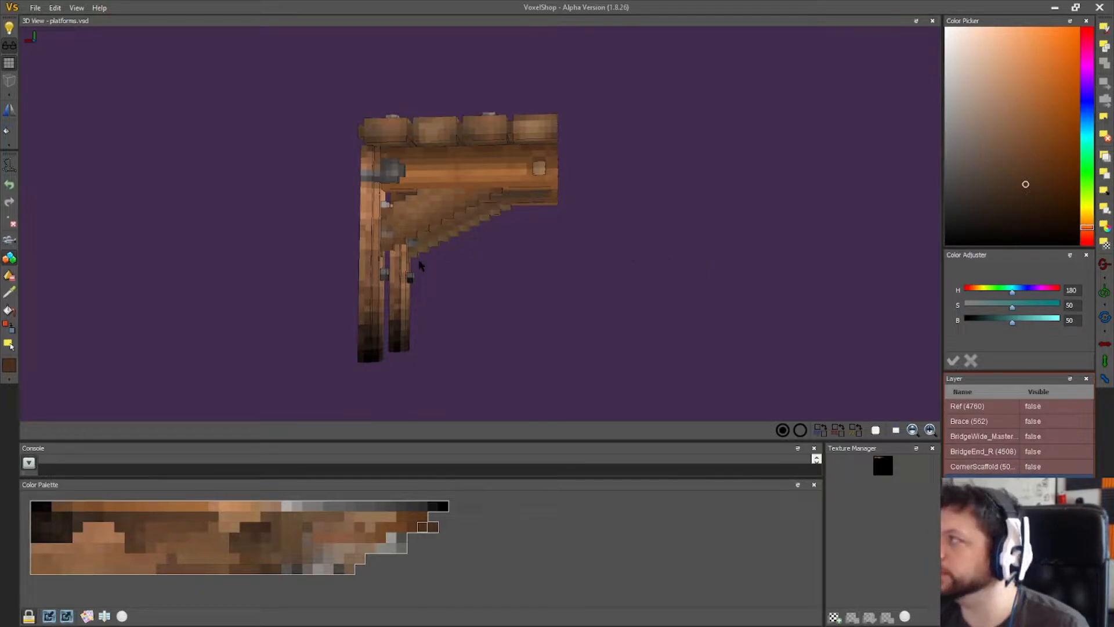
pyautogui.moveTo(580, 299); pyautogui.dragTo(658, 380, button='right')
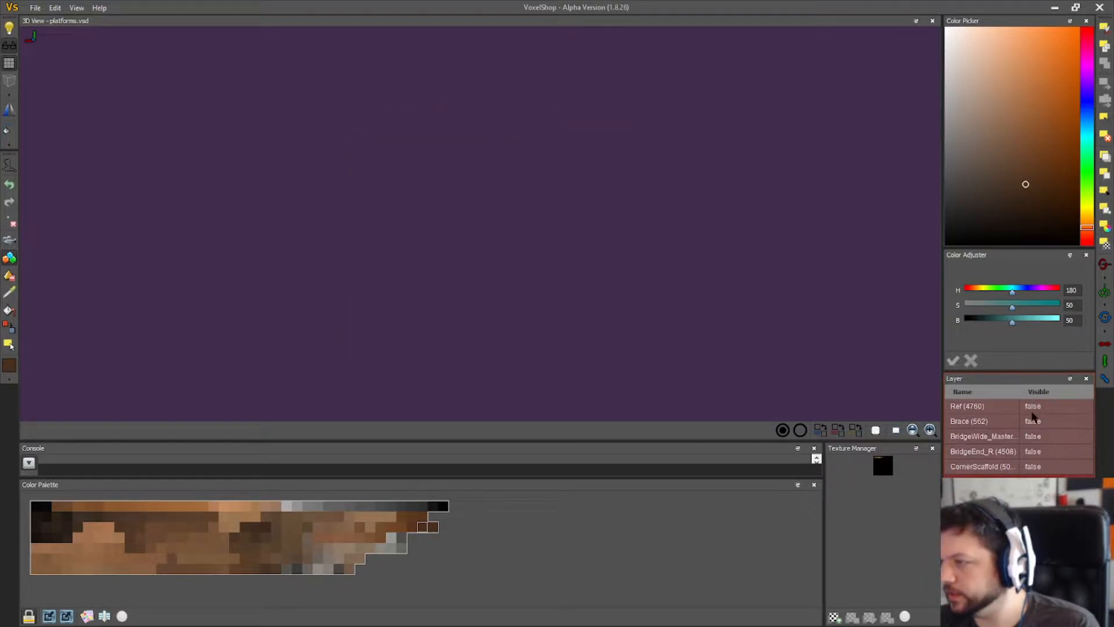
# - Show the Ref layer, select the platform's old beam at the front end of the braces, and delete it
pyautogui.click(1032, 409)
pyautogui.moveTo(746, 326); pyautogui.dragTo(631, 293, button='right')
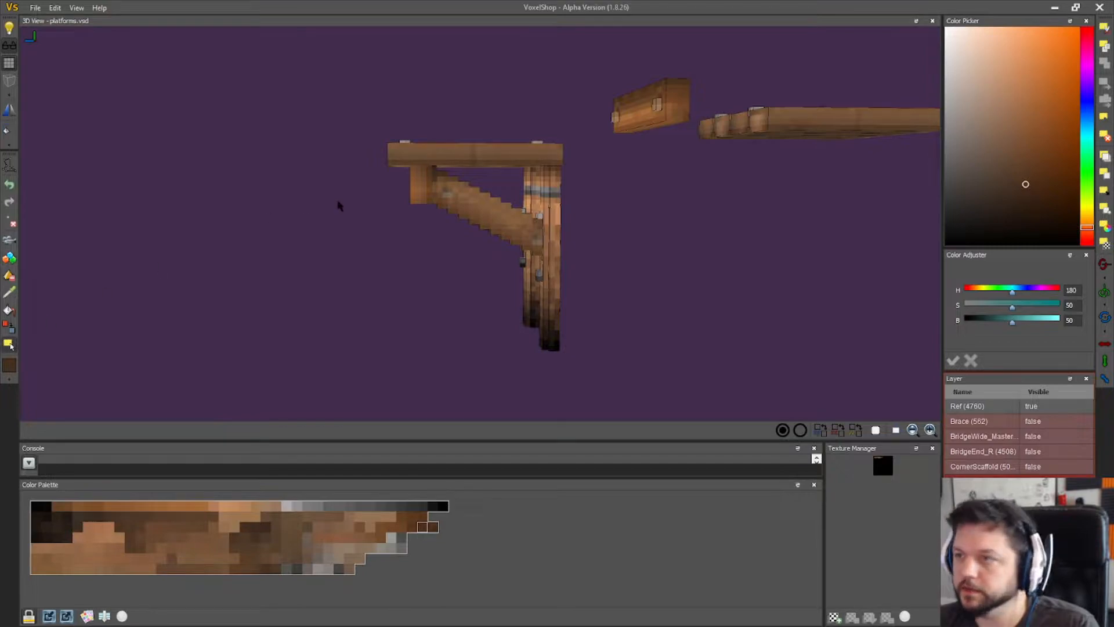
pyautogui.moveTo(434, 169)
pyautogui.mouseDown()
pyautogui.moveTo(381, 183)
pyautogui.moveTo(432, 169)
pyautogui.mouseUp()
pyautogui.moveTo(385, 270)
pyautogui.mouseDown(button='right')
pyautogui.moveTo(440, 267)
pyautogui.moveTo(449, 203)
pyautogui.moveTo(564, 269)
pyautogui.moveTo(374, 269)
pyautogui.mouseUp(button='right')
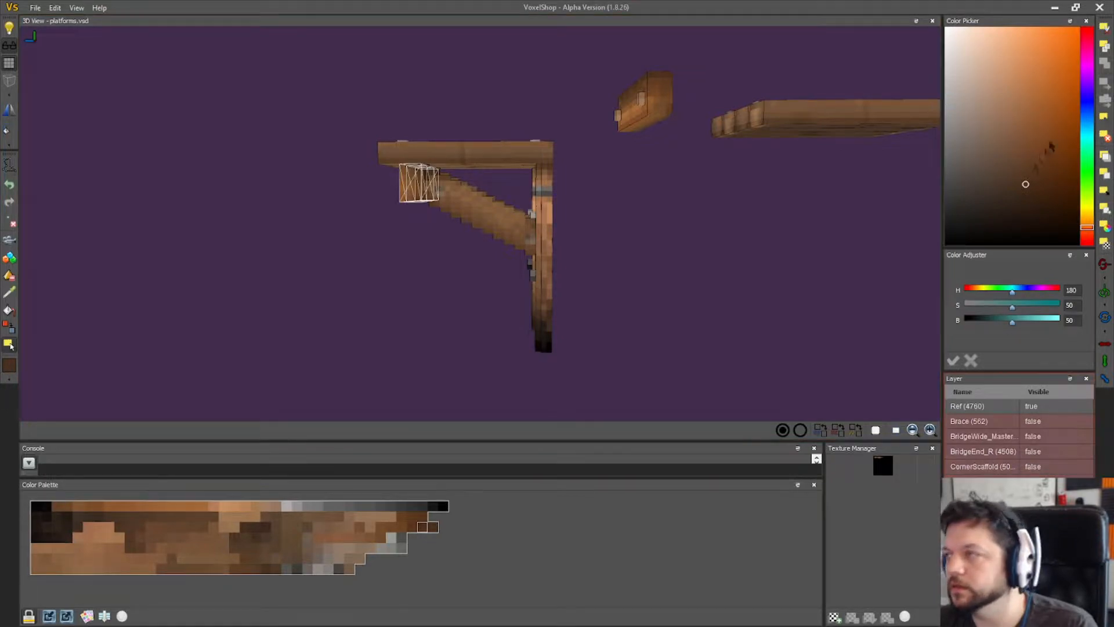
pyautogui.click(1105, 137)
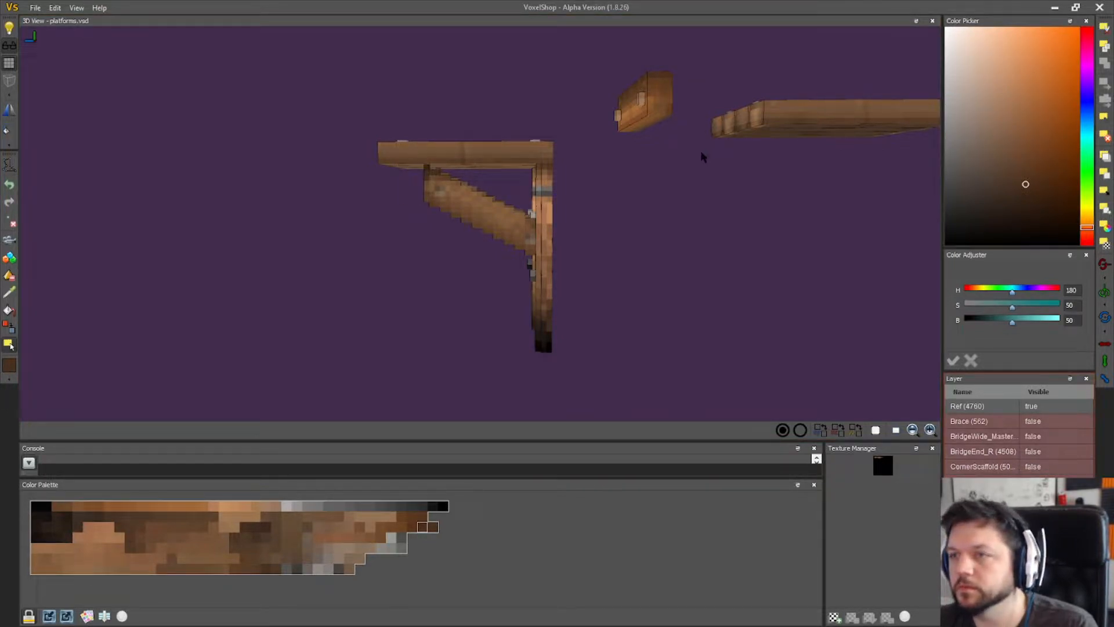
# - Copy the detached nailed beam, centre the copy under the deck's front end against the braces, and merge it into the model
pyautogui.moveTo(691, 154); pyautogui.dragTo(595, 44)
pyautogui.moveTo(644, 104); pyautogui.dragTo(425, 177)
pyautogui.moveTo(425, 177); pyautogui.dragTo(549, 183, button='right')
pyautogui.moveTo(511, 183); pyautogui.dragTo(453, 183)
pyautogui.moveTo(450, 184); pyautogui.dragTo(597, 238, button='right')
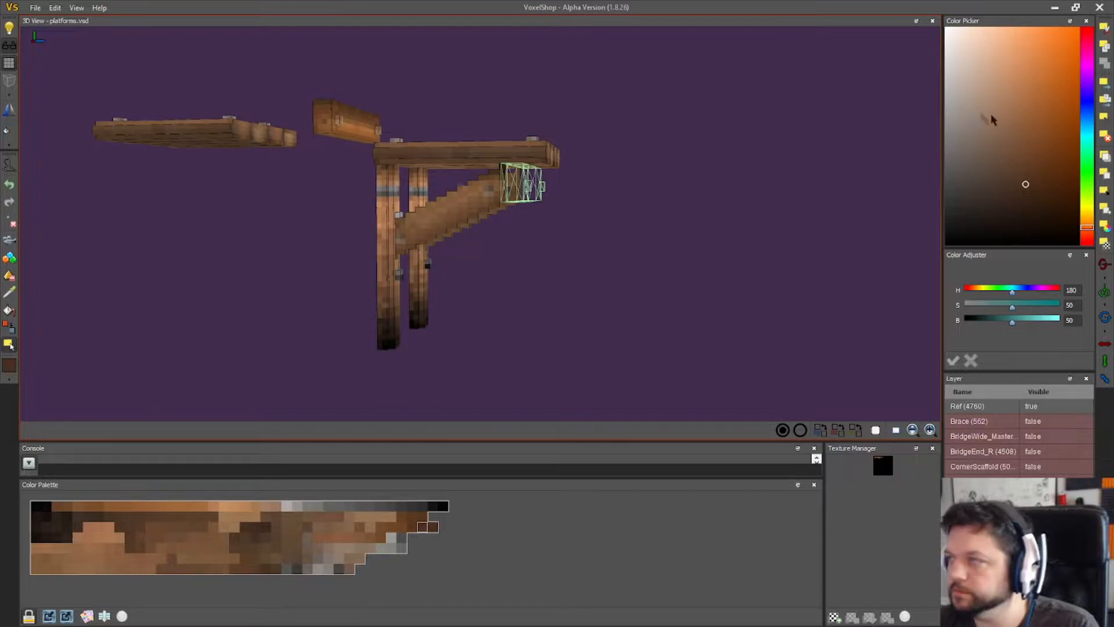
pyautogui.click(1105, 135)
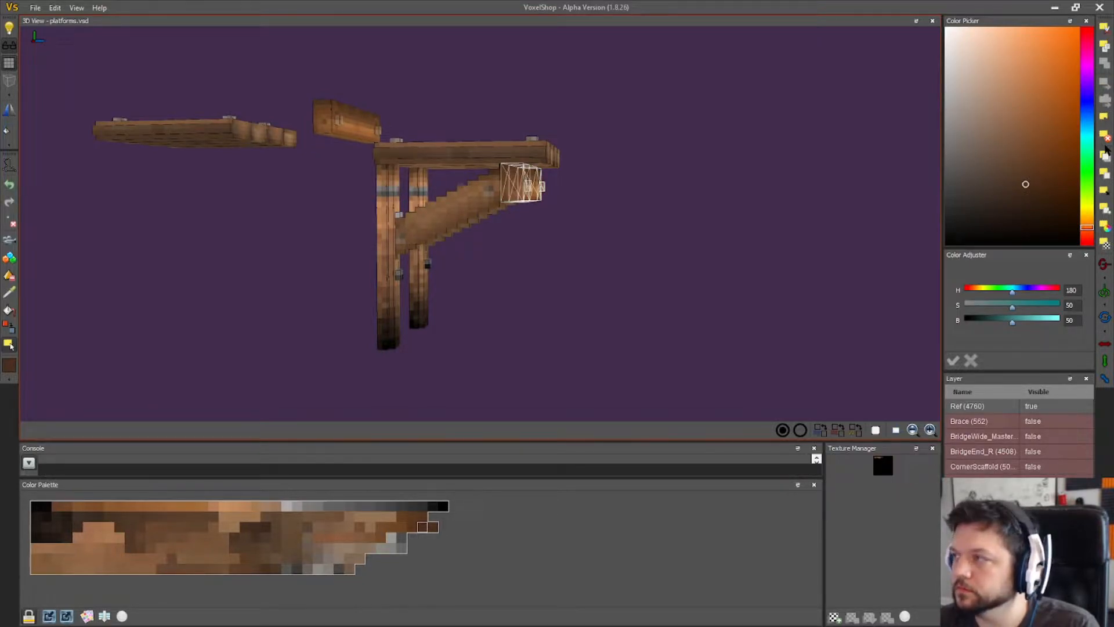
pyautogui.moveTo(694, 224); pyautogui.dragTo(531, 222, button='right')
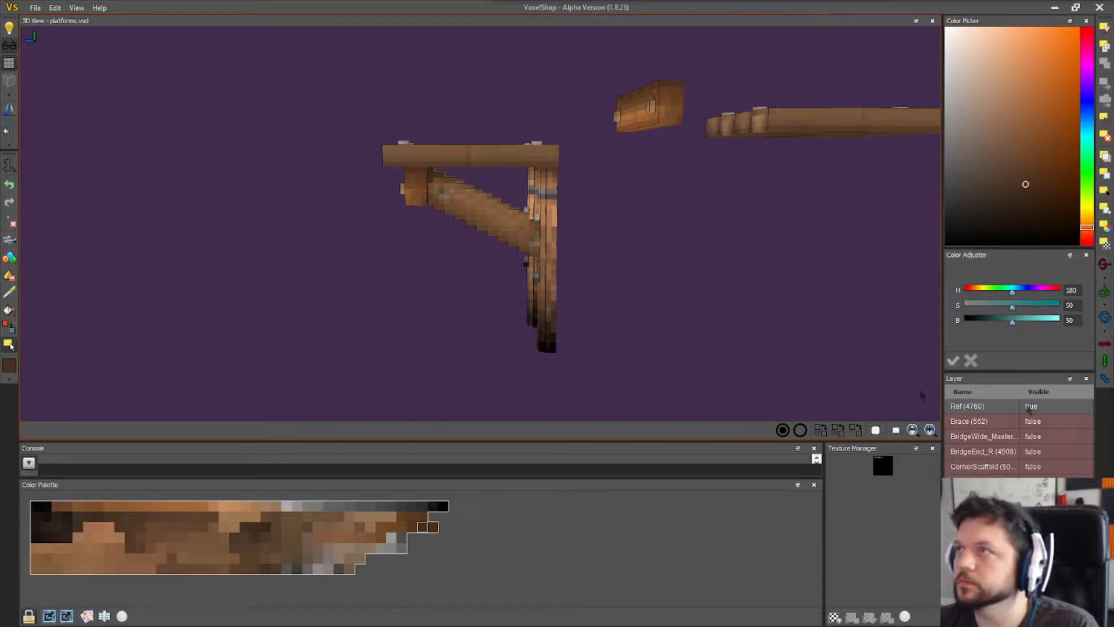
# - Select the platform's old deck above the posts and beam and delete it
pyautogui.moveTo(346, 94); pyautogui.dragTo(599, 182)
pyautogui.moveTo(599, 181); pyautogui.dragTo(640, 236, button='right')
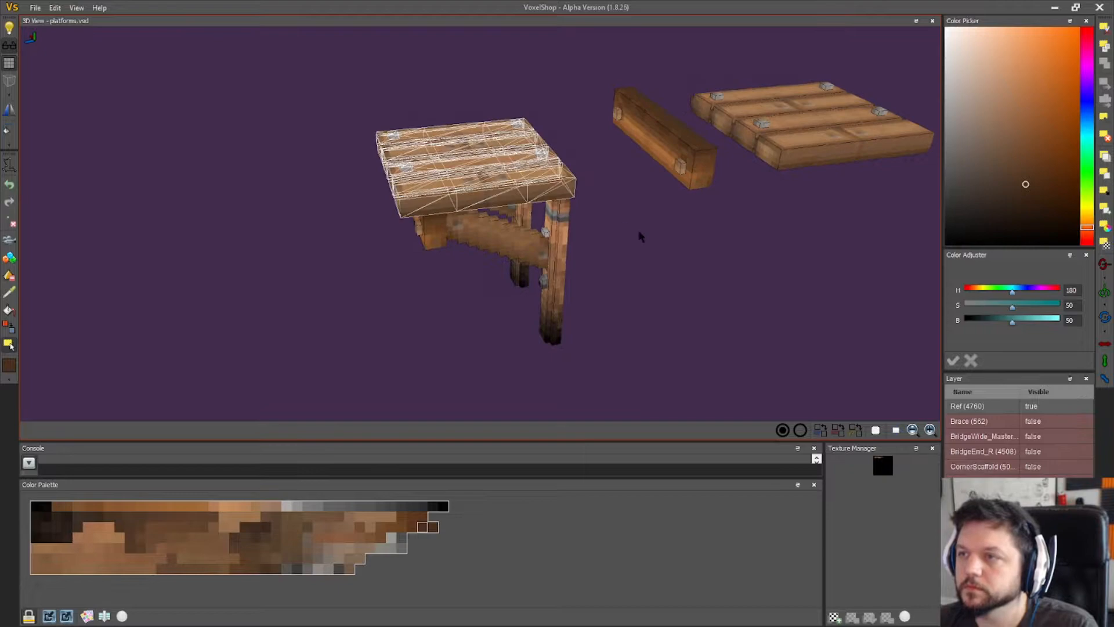
pyautogui.click(1104, 139)
# - Select all planks and nails of the detached reference deck and copy them
pyautogui.moveTo(754, 181); pyautogui.dragTo(717, 93, button='right')
pyautogui.moveTo(757, 167); pyautogui.dragTo(846, 231)
pyautogui.moveTo(846, 231); pyautogui.dragTo(897, 189, button='right')
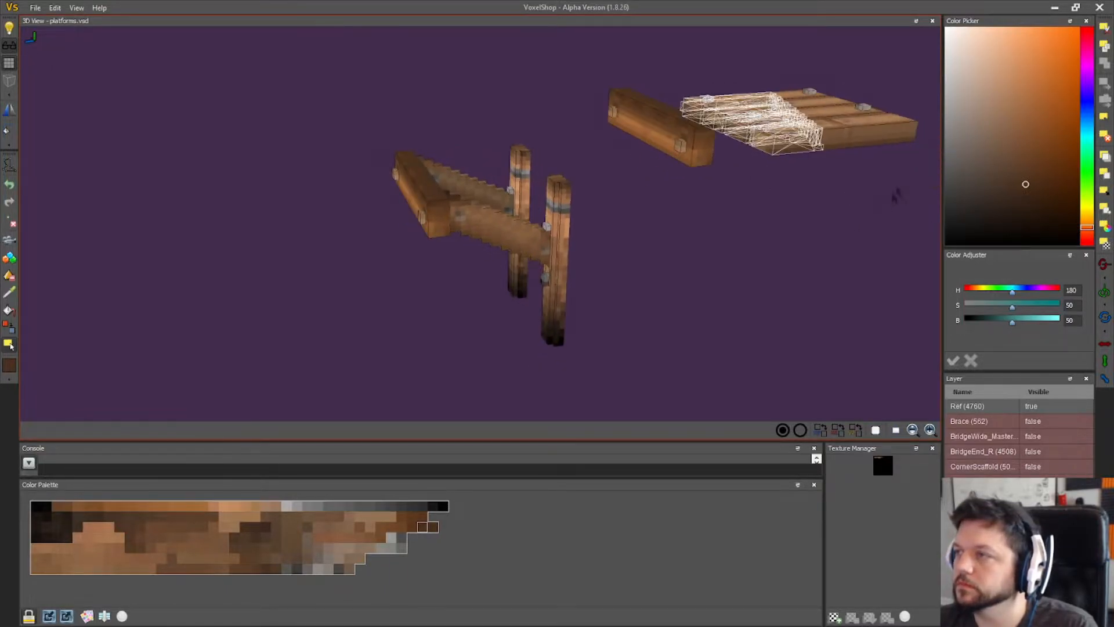
pyautogui.moveTo(920, 171); pyautogui.dragTo(759, 67)
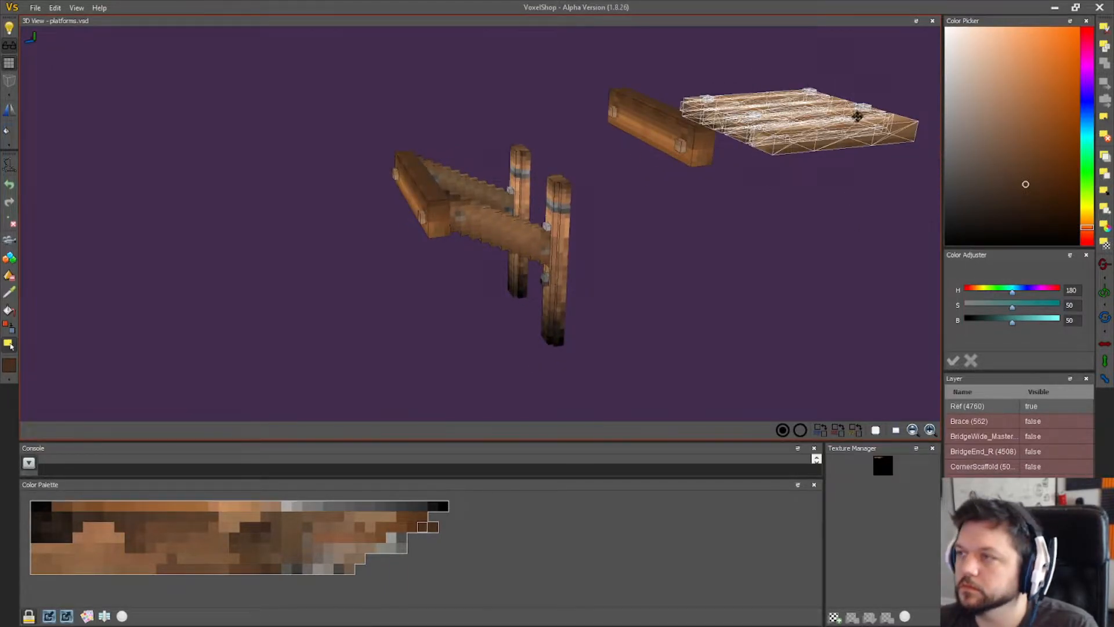
pyautogui.moveTo(829, 204); pyautogui.dragTo(751, 80, button='right')
pyautogui.moveTo(743, 73); pyautogui.dragTo(910, 177)
pyautogui.moveTo(828, 186); pyautogui.dragTo(801, 183, button='right')
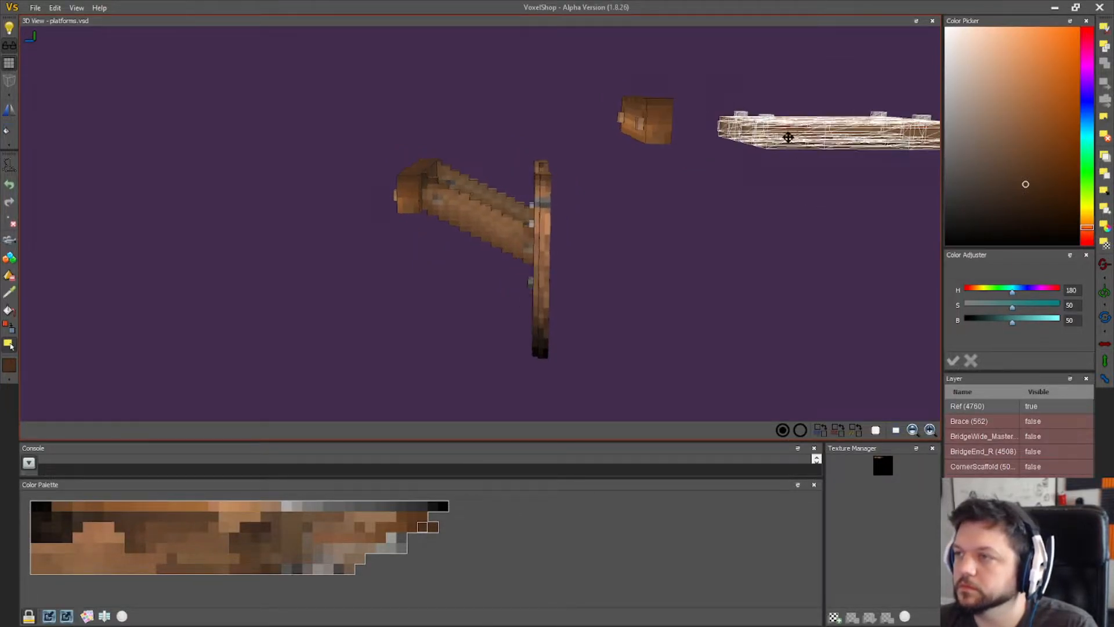
# - Place the deck copy flush and centred on top of the posts and front beam, and merge it into the model
pyautogui.moveTo(788, 137); pyautogui.dragTo(456, 157)
pyautogui.moveTo(456, 161); pyautogui.dragTo(545, 162, button='right')
pyautogui.moveTo(545, 162); pyautogui.dragTo(498, 163)
pyautogui.moveTo(496, 160); pyautogui.dragTo(612, 192, button='right')
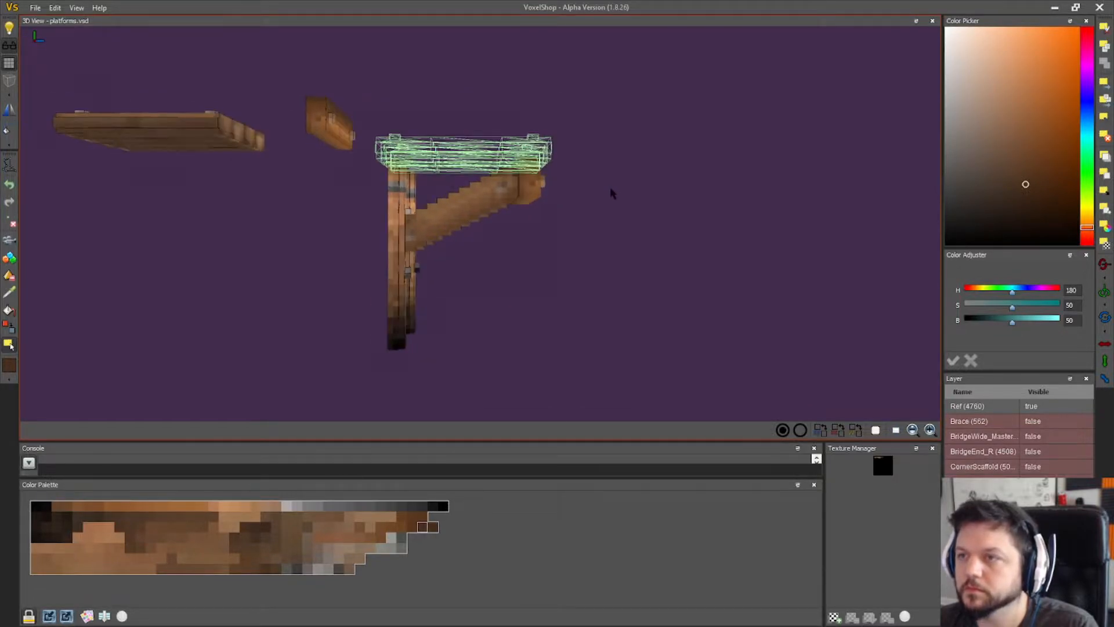
pyautogui.moveTo(489, 150); pyautogui.dragTo(506, 155)
pyautogui.moveTo(635, 240); pyautogui.dragTo(471, 234, button='right')
pyautogui.click(1104, 102)
pyautogui.moveTo(609, 180)
pyautogui.mouseDown(button='right')
pyautogui.moveTo(599, 253)
pyautogui.moveTo(632, 275)
pyautogui.moveTo(748, 283)
pyautogui.moveTo(660, 283)
pyautogui.mouseUp(button='right')
pyautogui.click(1104, 133)
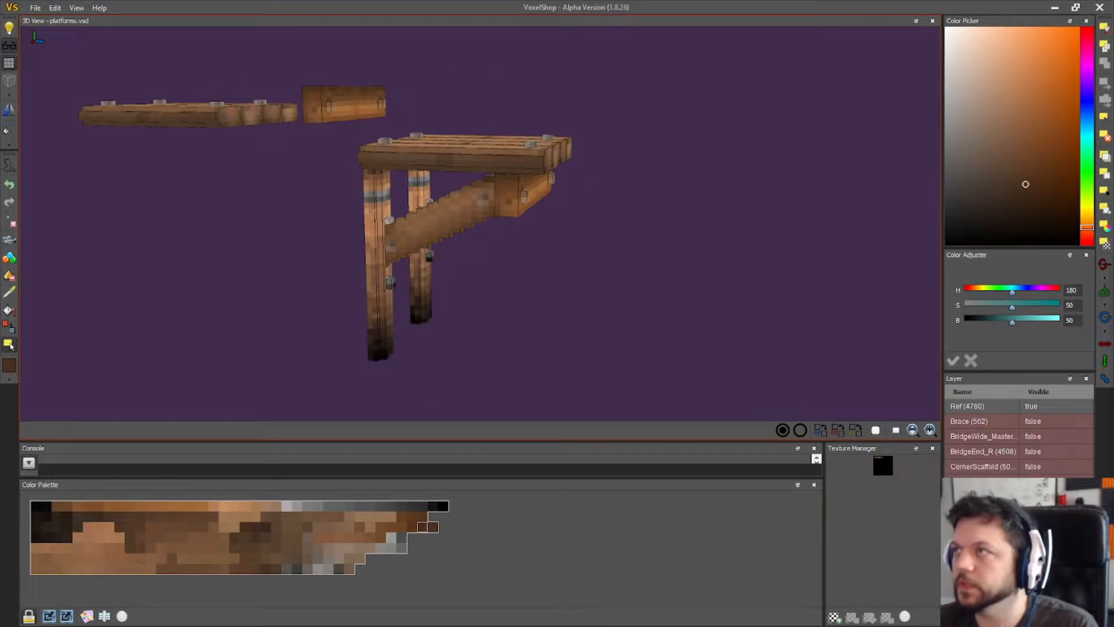
# - Sample the light brown from the platform's top planks as the paint colour and save the platforms project
pyautogui.moveTo(680, 269); pyautogui.dragTo(653, 274, button='right')
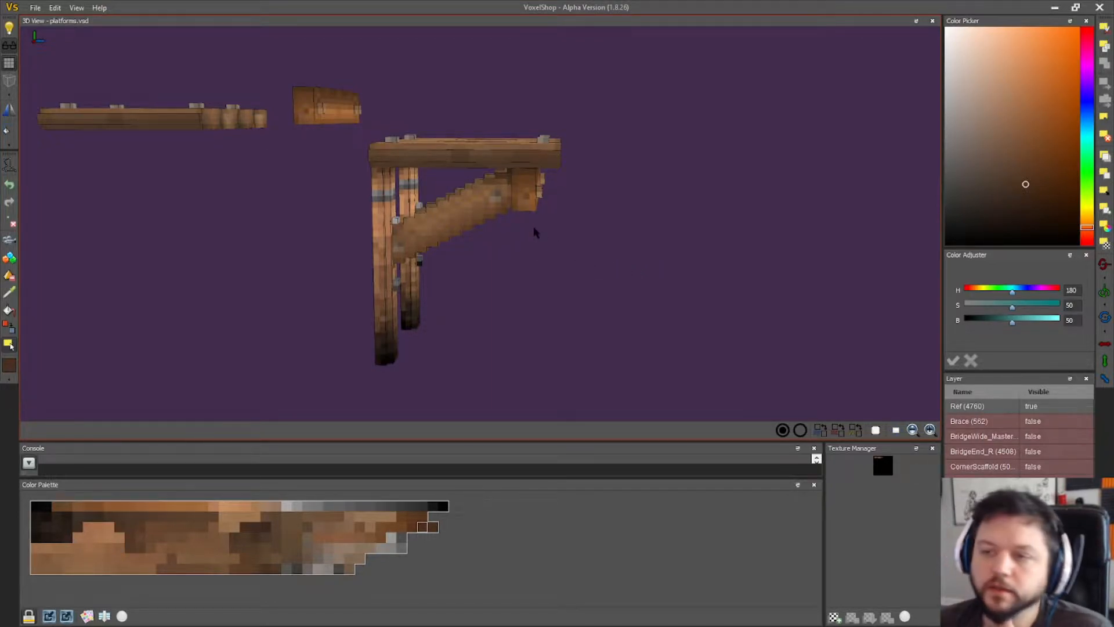
pyautogui.scroll(3, 534, 232)
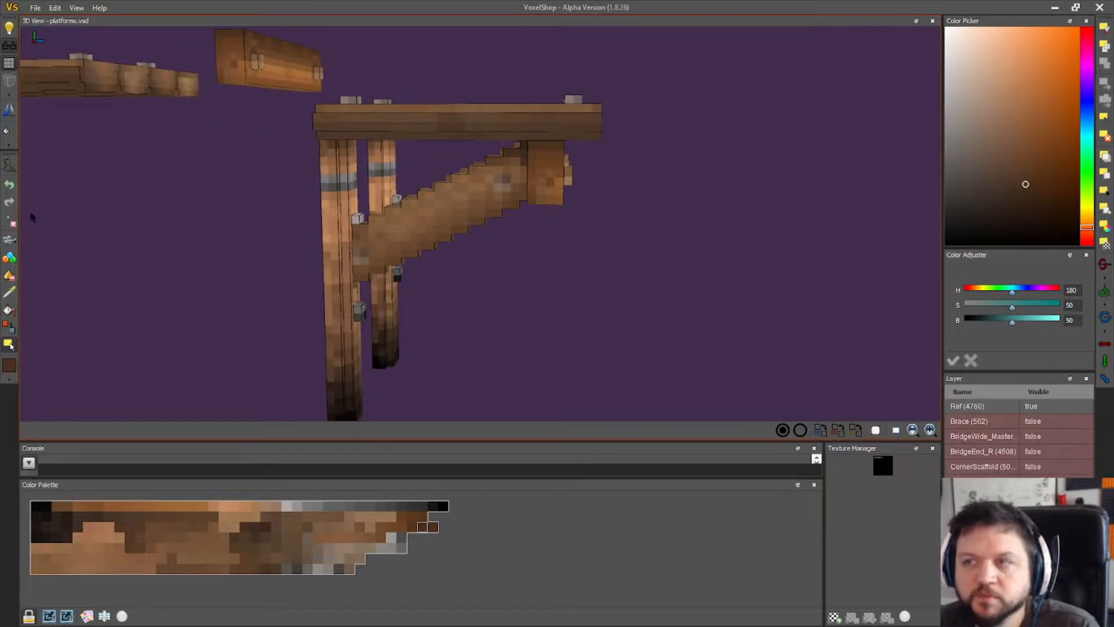
pyautogui.moveTo(80, 247); pyautogui.dragTo(236, 288, button='right')
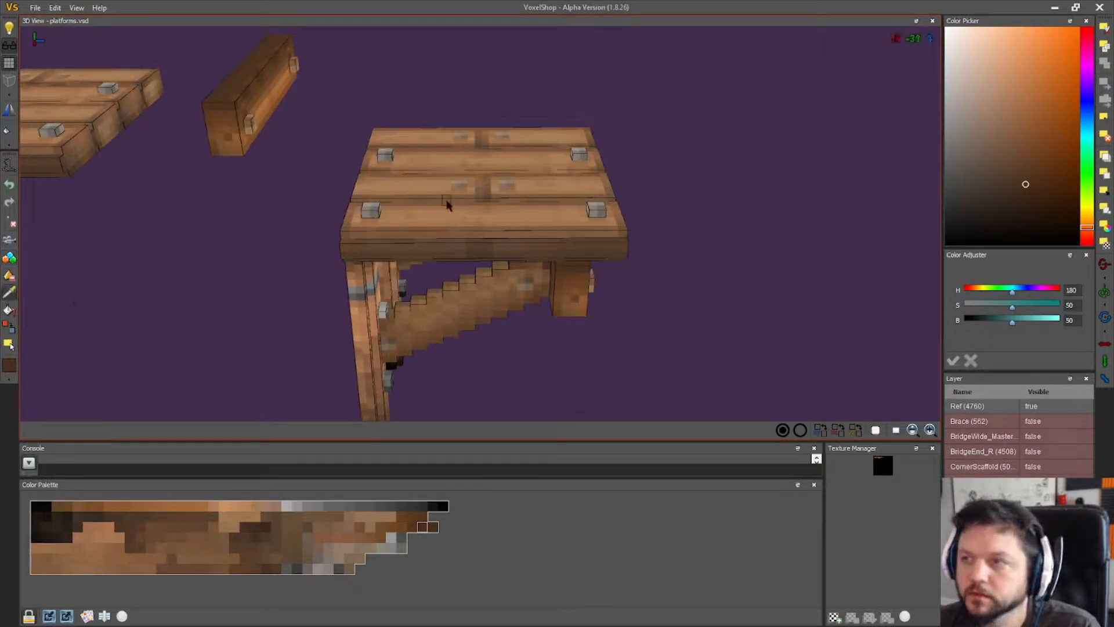
pyautogui.click(436, 224)
pyautogui.moveTo(226, 325); pyautogui.dragTo(215, 304, button='right')
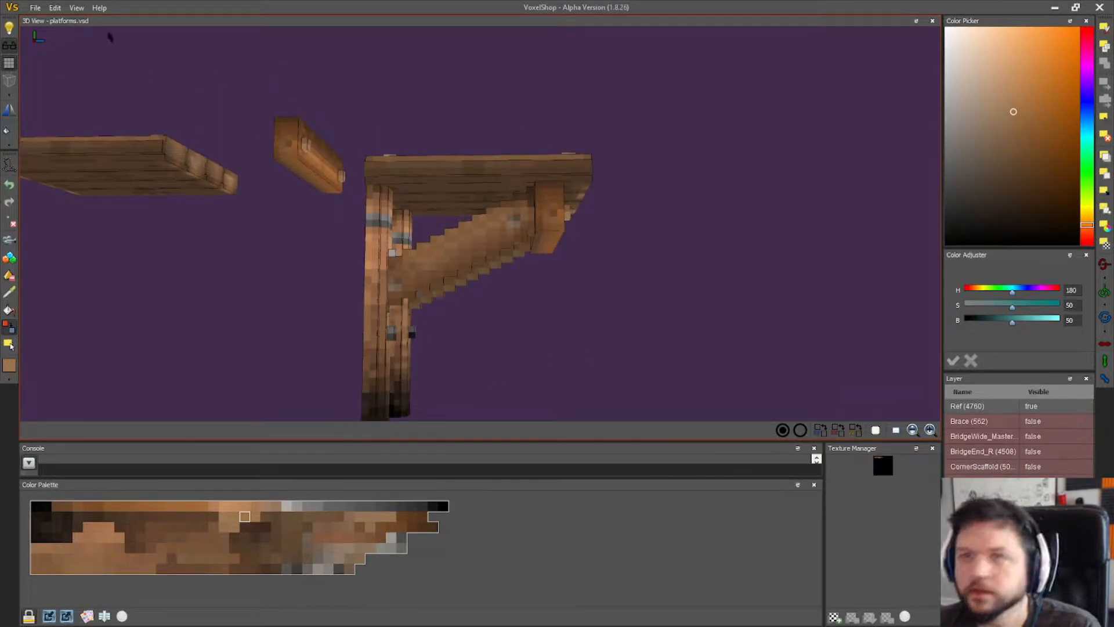
pyautogui.click(36, 7)
pyautogui.click(62, 79)
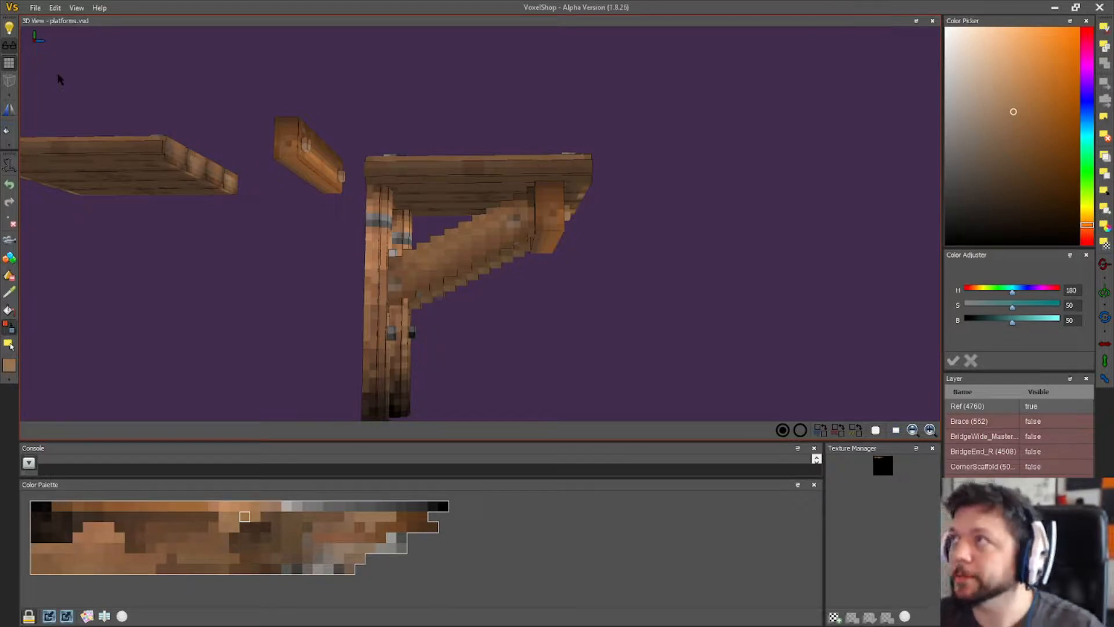
# - Recolour the post voxels directly above and below the grey bands on both posts with the light deck brown
pyautogui.moveTo(193, 258); pyautogui.dragTo(250, 266, button='right')
pyautogui.moveTo(452, 247); pyautogui.dragTo(438, 264, button='right')
pyautogui.moveTo(197, 343); pyautogui.dragTo(309, 321, button='right')
pyautogui.moveTo(87, 345); pyautogui.dragTo(306, 355, button='right')
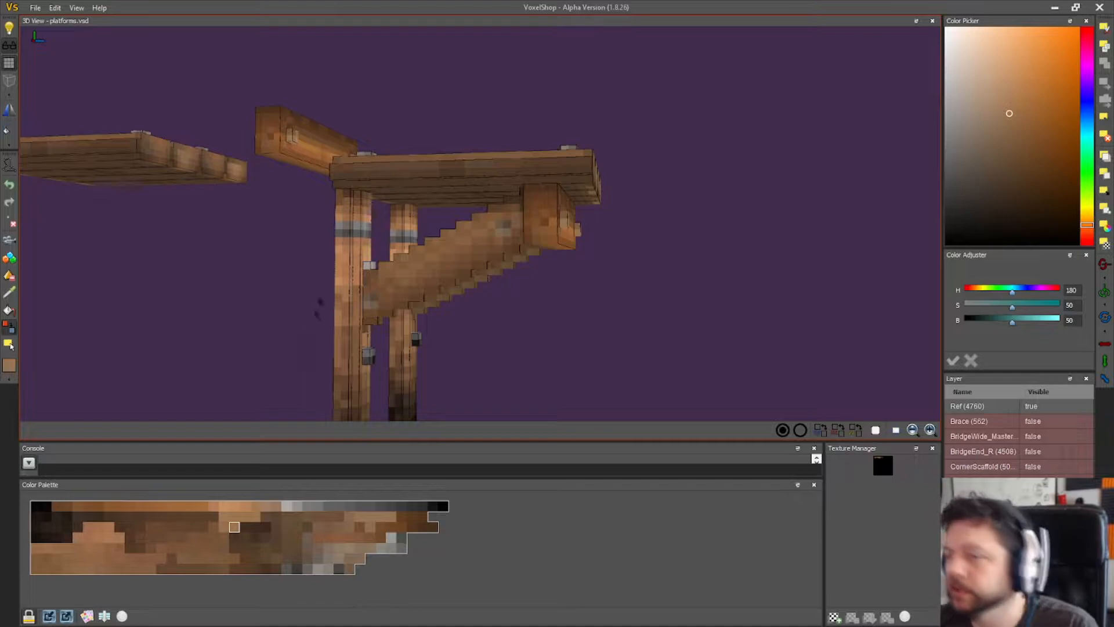
pyautogui.moveTo(266, 316); pyautogui.dragTo(329, 323, button='right')
pyautogui.moveTo(651, 274); pyautogui.dragTo(218, 249, button='right')
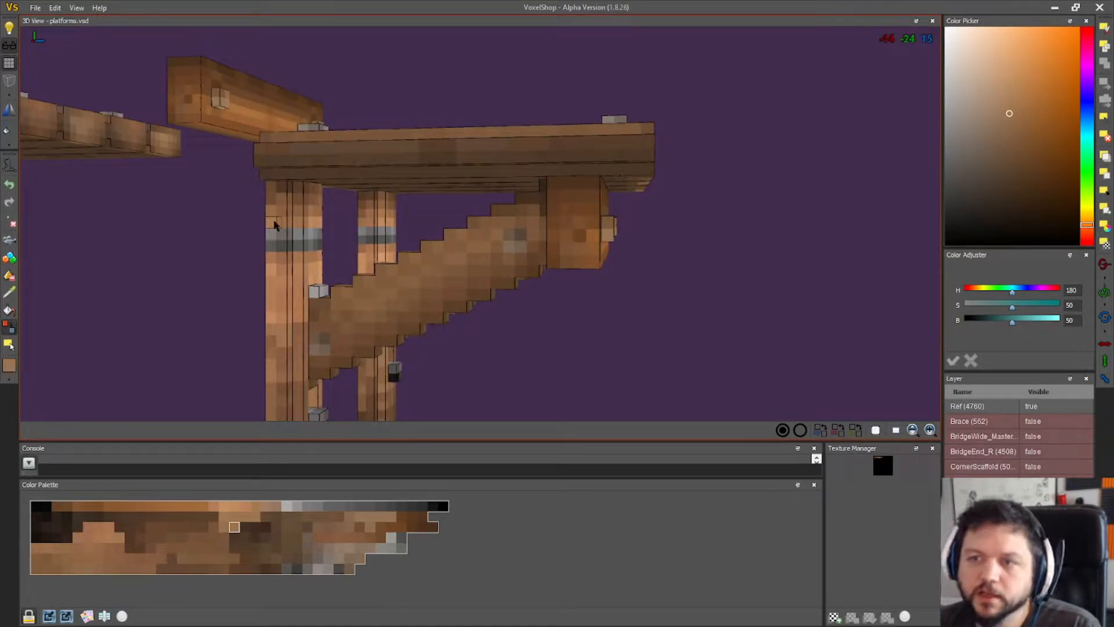
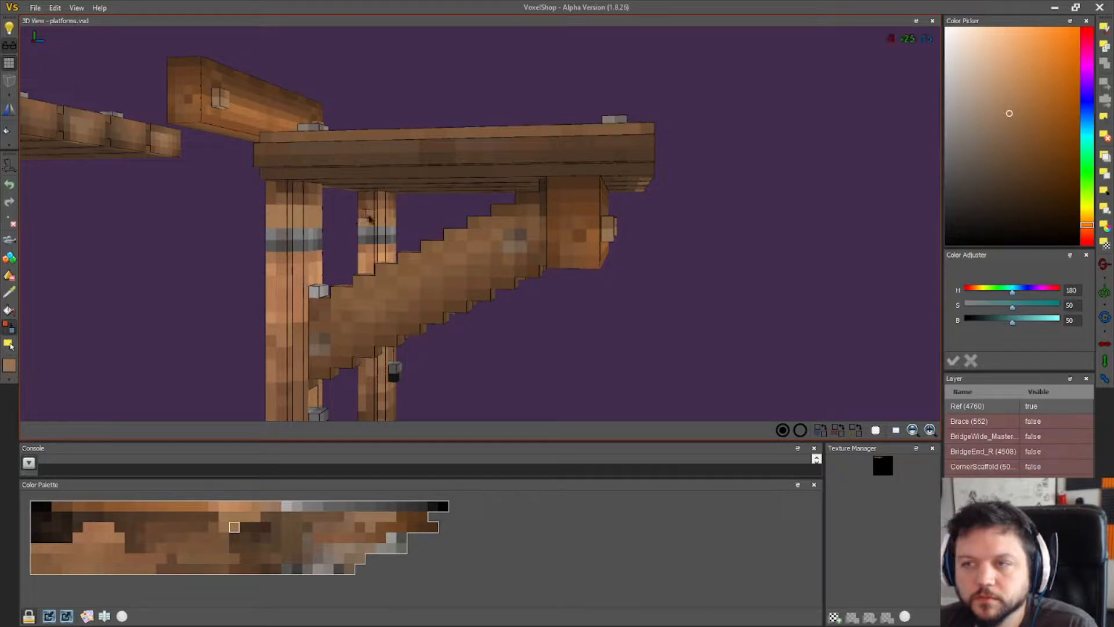
pyautogui.moveTo(359, 219); pyautogui.dragTo(385, 272, button='right')
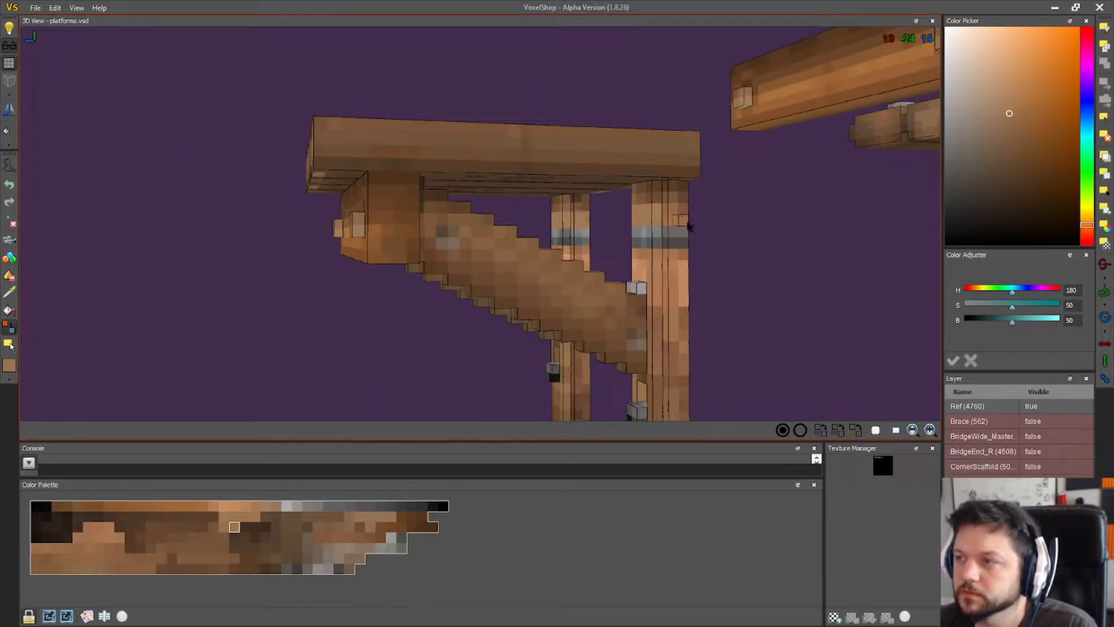
pyautogui.moveTo(681, 212); pyautogui.dragTo(301, 277, button='right')
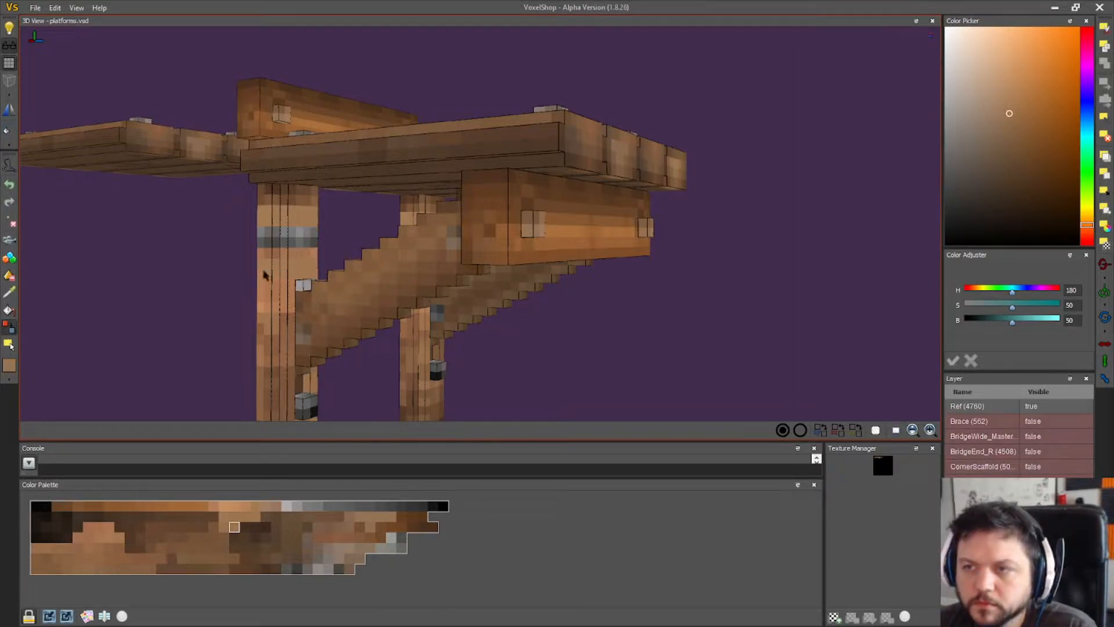
pyautogui.moveTo(492, 324); pyautogui.dragTo(547, 326)
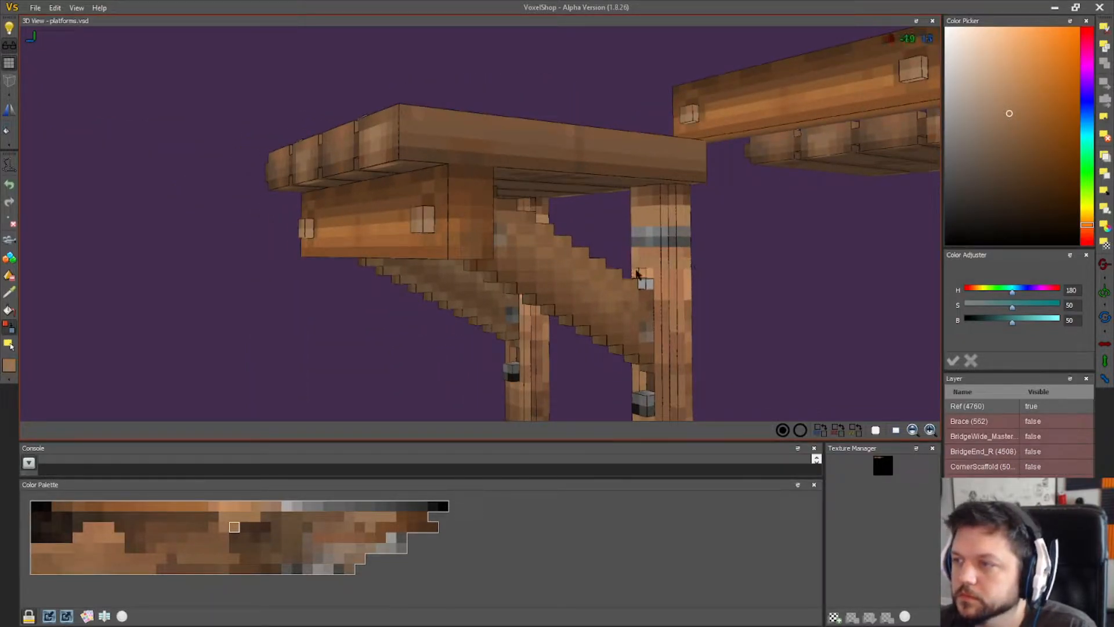
pyautogui.moveTo(634, 268); pyautogui.dragTo(110, 287)
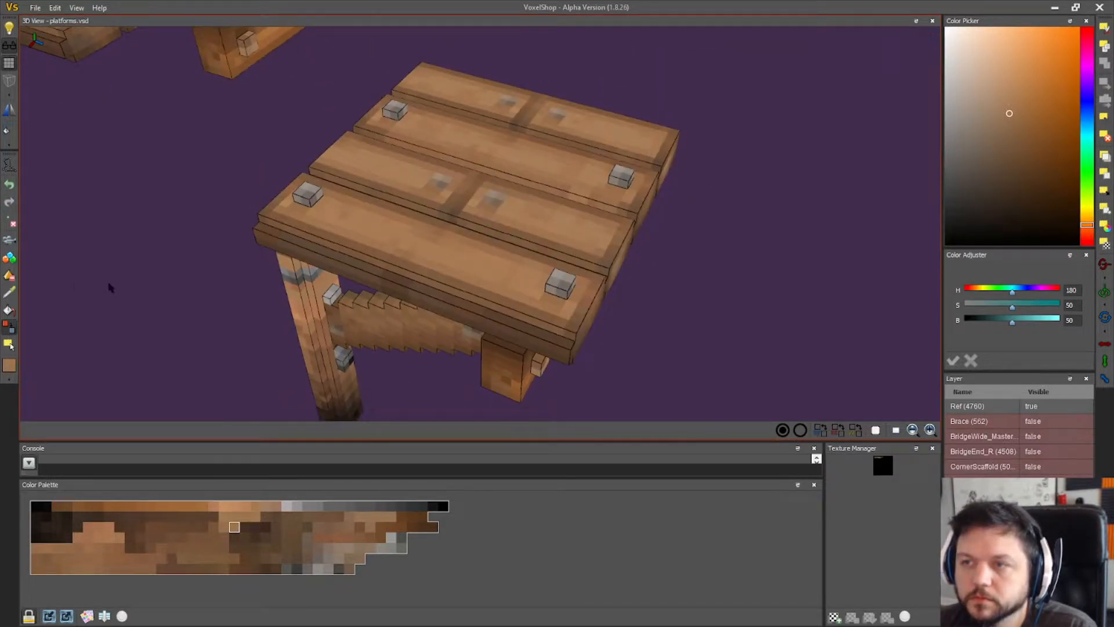
# - Sample a slightly darker brown and recolour scattered post voxels around the upper nails and grey bands with it
pyautogui.click(10, 297)
pyautogui.click(354, 236)
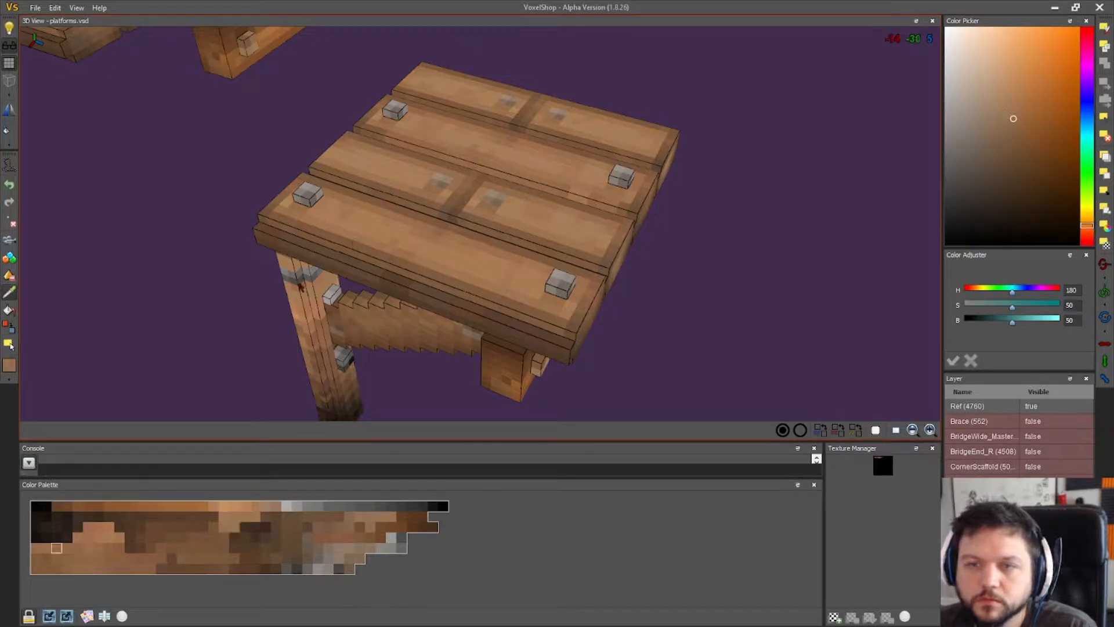
pyautogui.click(13, 326)
pyautogui.moveTo(203, 323); pyautogui.dragTo(238, 302)
pyautogui.moveTo(238, 306); pyautogui.dragTo(252, 303, button='right')
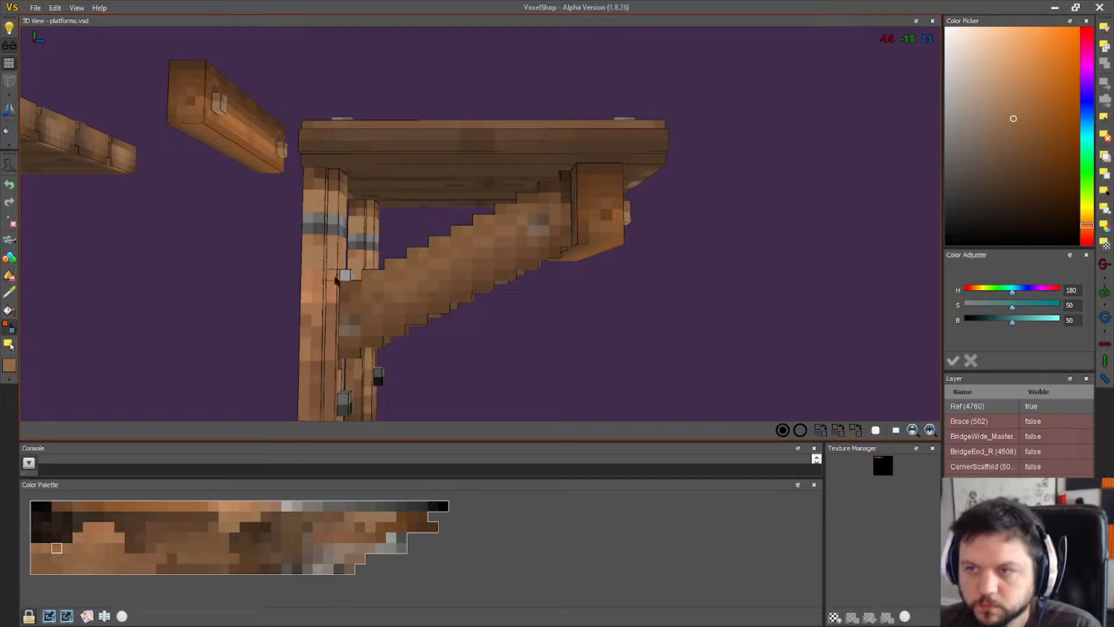
pyautogui.moveTo(323, 293); pyautogui.dragTo(239, 311, button='right')
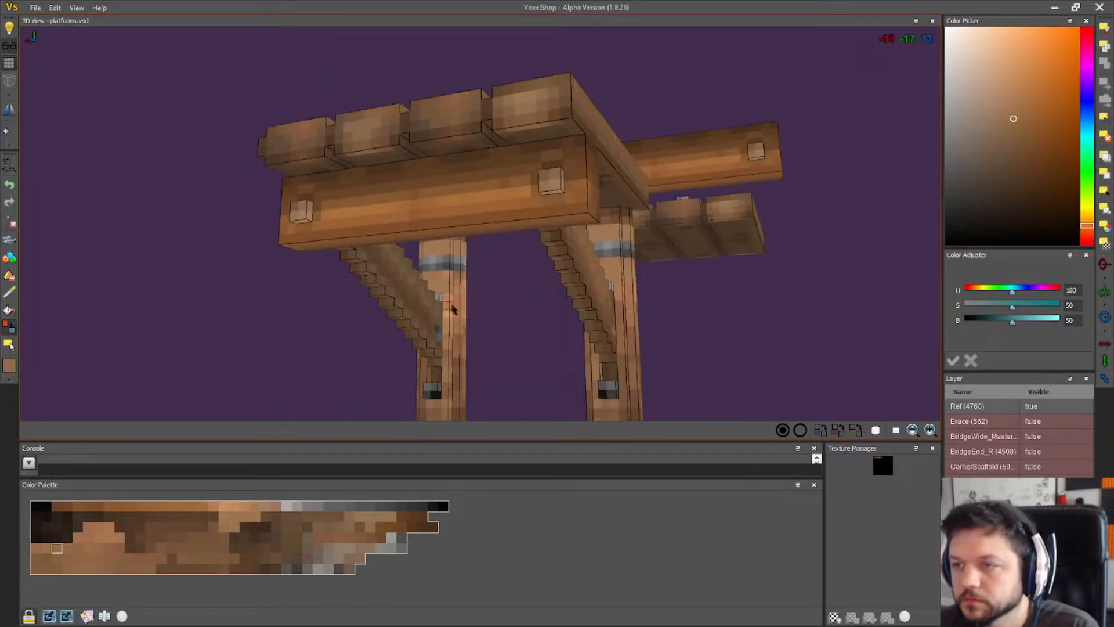
pyautogui.moveTo(473, 311); pyautogui.dragTo(684, 295, button='right')
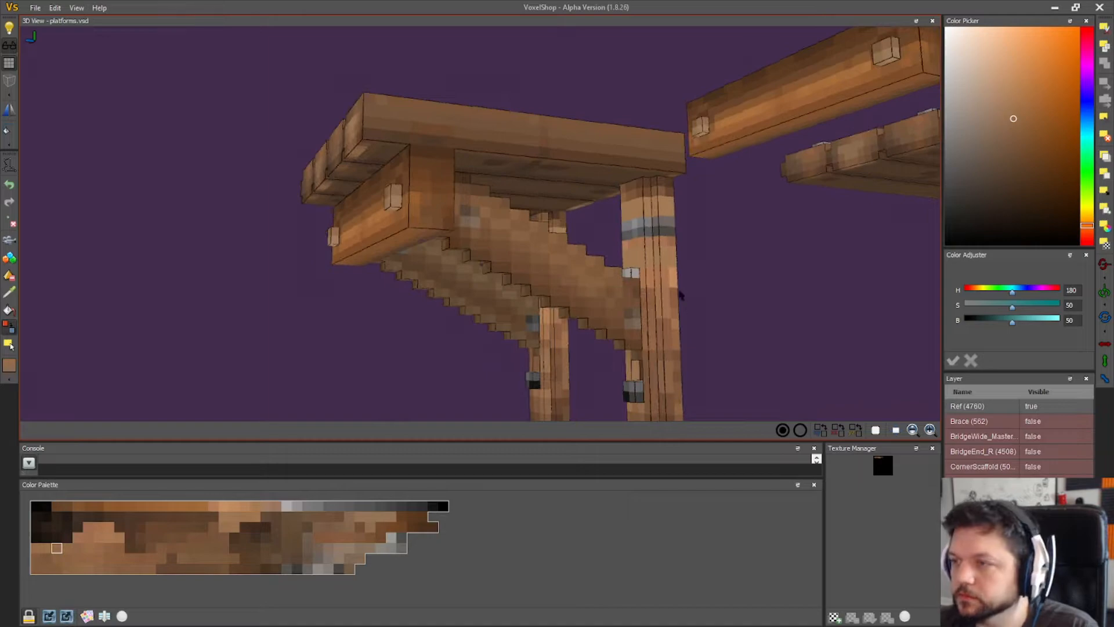
pyautogui.moveTo(681, 294)
pyautogui.mouseDown(button='right')
pyautogui.moveTo(689, 307)
pyautogui.moveTo(678, 304)
pyautogui.mouseUp(button='right')
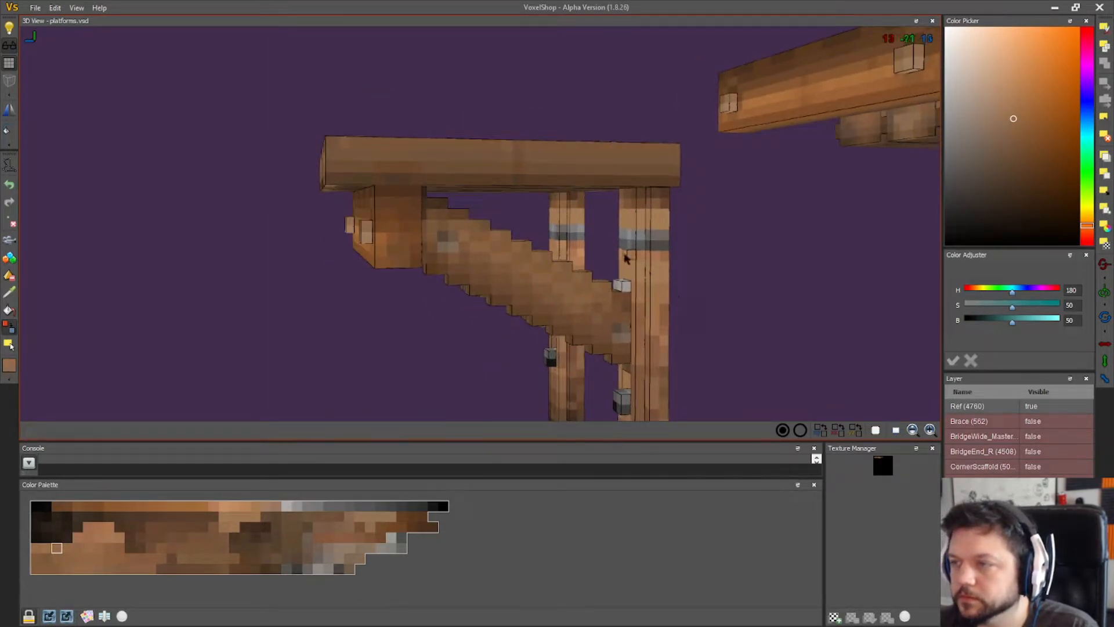
pyautogui.moveTo(327, 335); pyautogui.dragTo(332, 353, button='right')
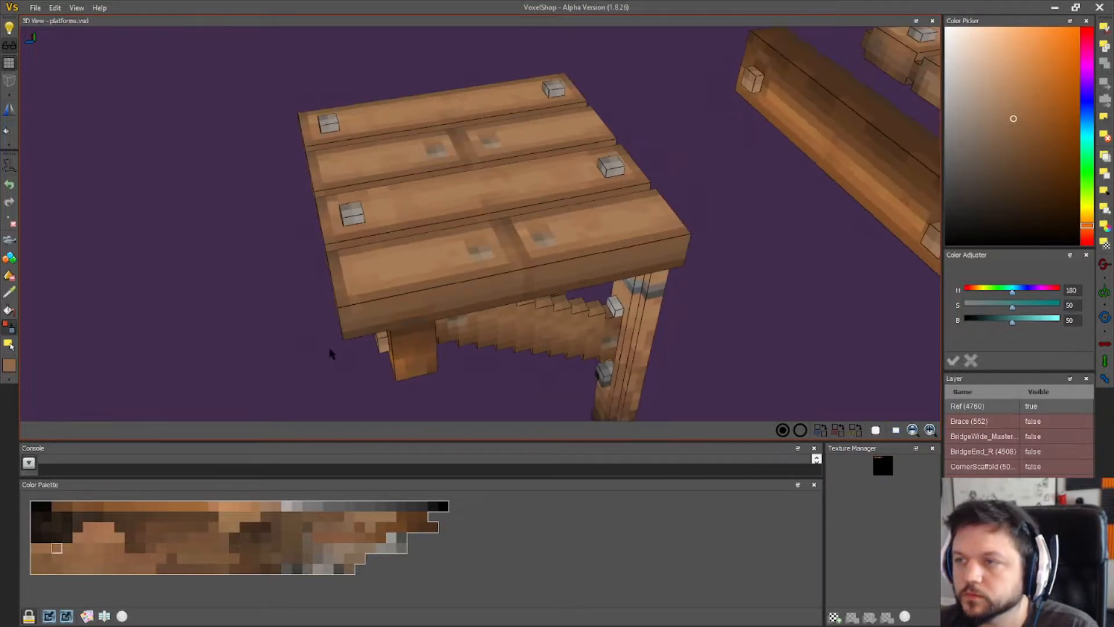
# - Sample the medium brown from the edge between two deck planks and recolour the post voxels directly beneath the deck with it
pyautogui.click(434, 241)
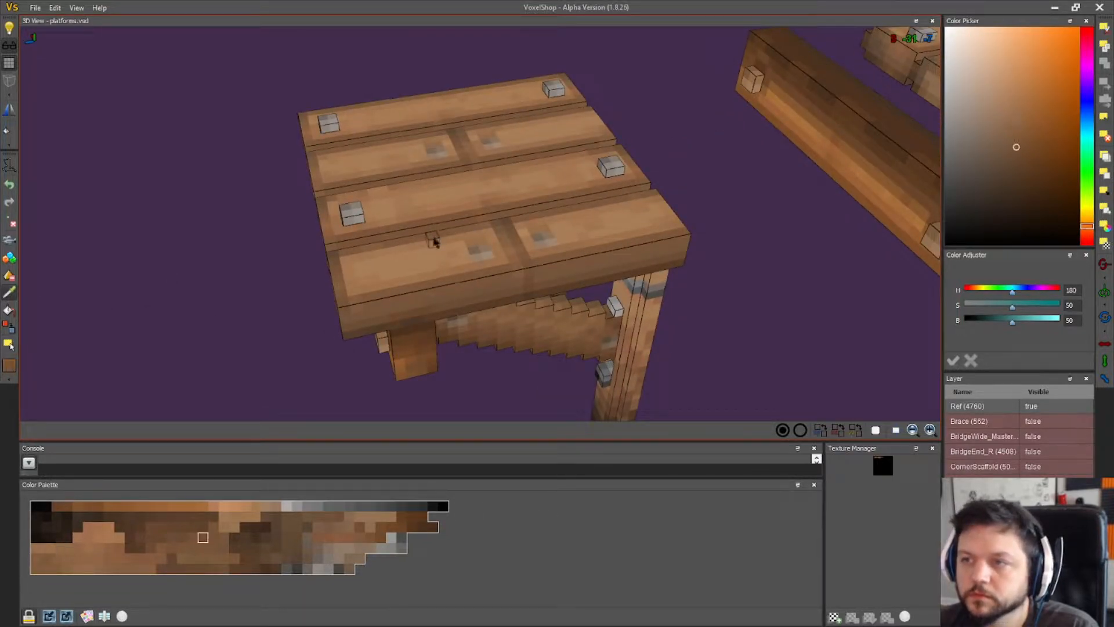
pyautogui.moveTo(328, 377); pyautogui.dragTo(325, 325, button='right')
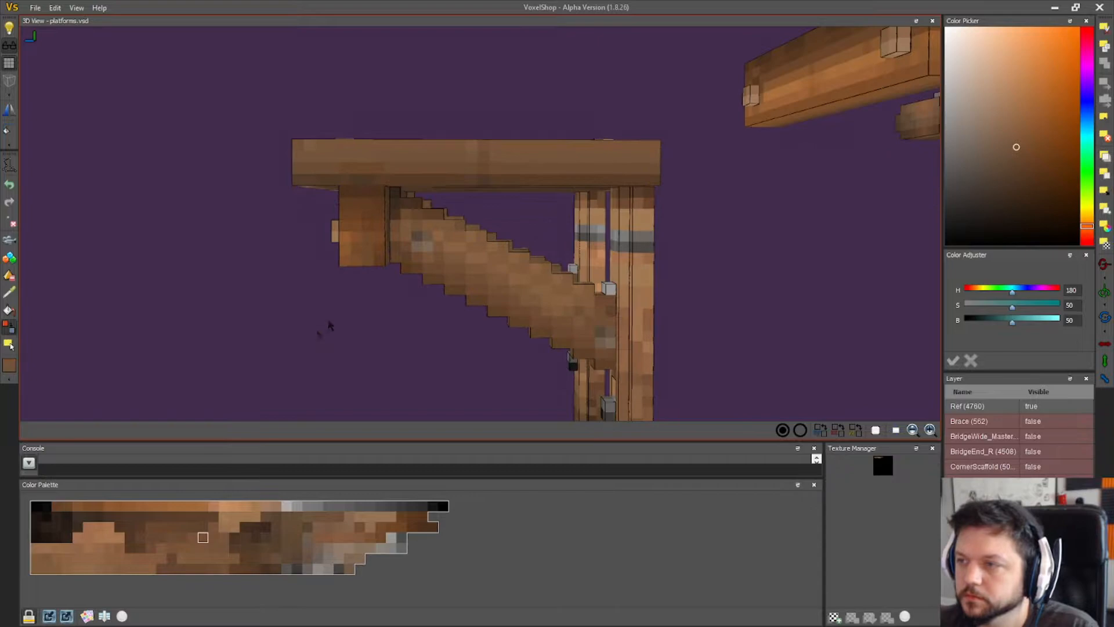
pyautogui.moveTo(666, 259); pyautogui.dragTo(328, 295, button='right')
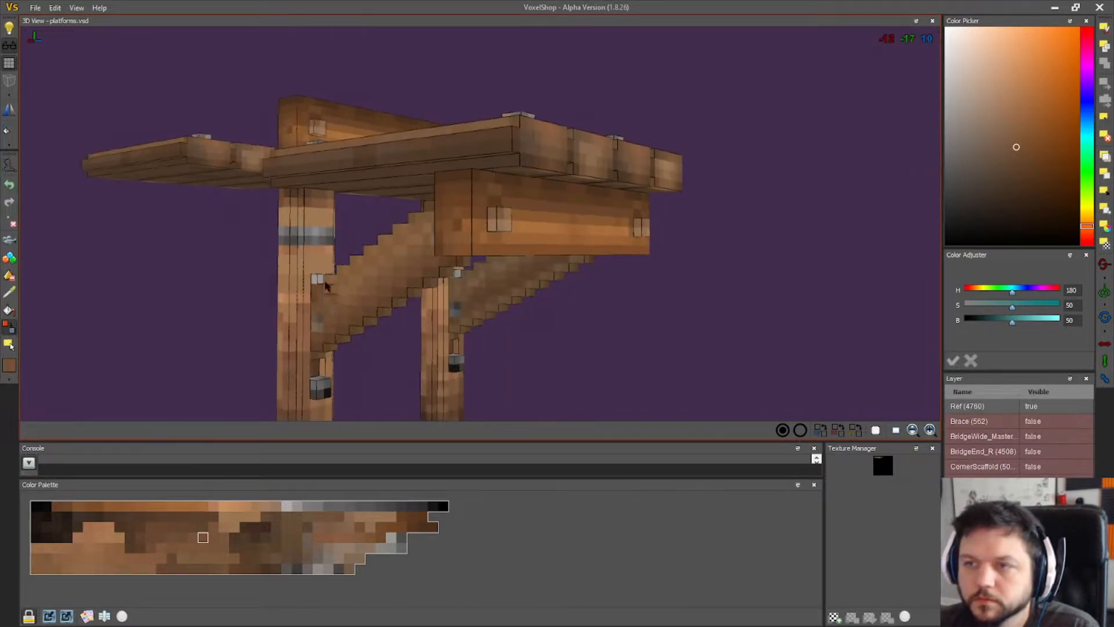
pyautogui.moveTo(604, 306); pyautogui.dragTo(334, 190, button='right')
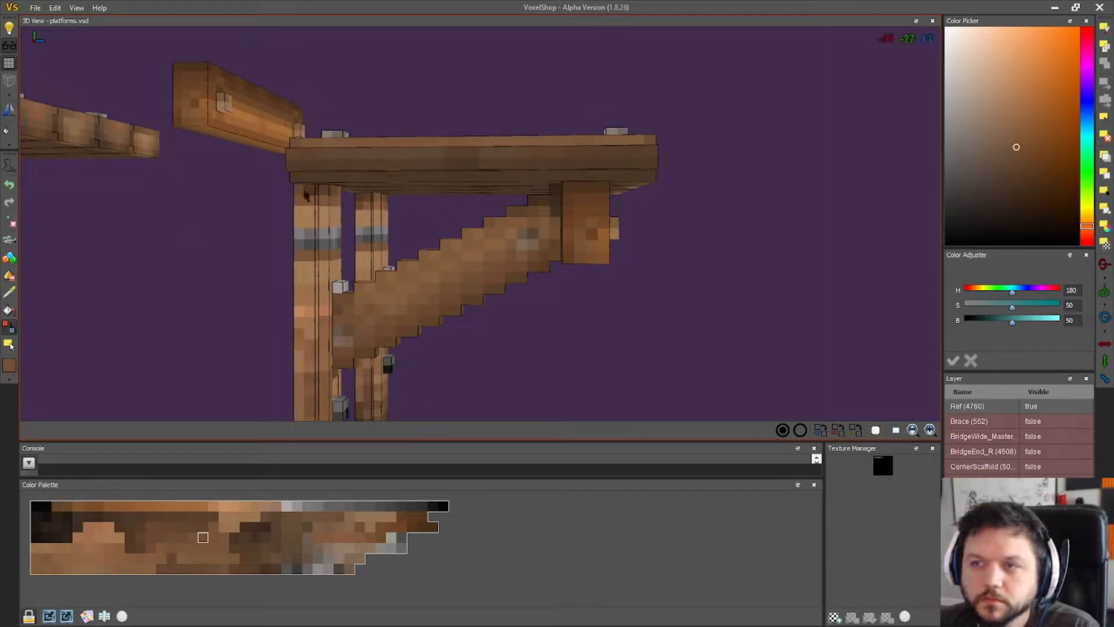
pyautogui.moveTo(590, 256); pyautogui.dragTo(433, 255, button='right')
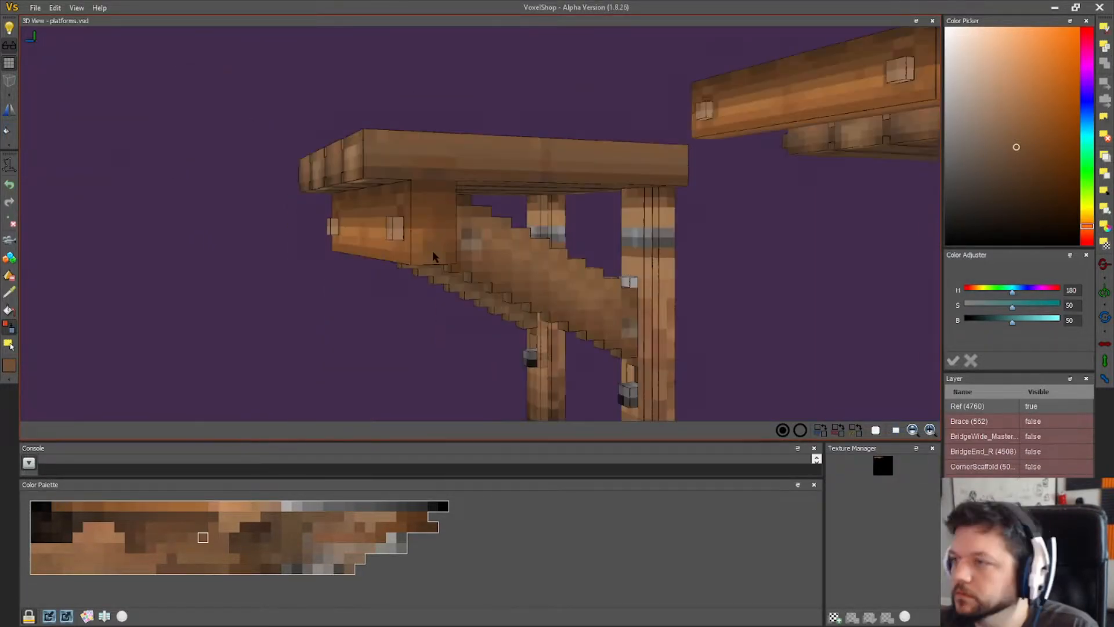
# - Sample a darker brown and shade the uppermost post voxels under the deck with it on both posts
pyautogui.moveTo(628, 205); pyautogui.dragTo(157, 320, button='right')
pyautogui.click(9, 292)
pyautogui.click(515, 222)
pyautogui.moveTo(112, 321); pyautogui.dragTo(674, 310, button='right')
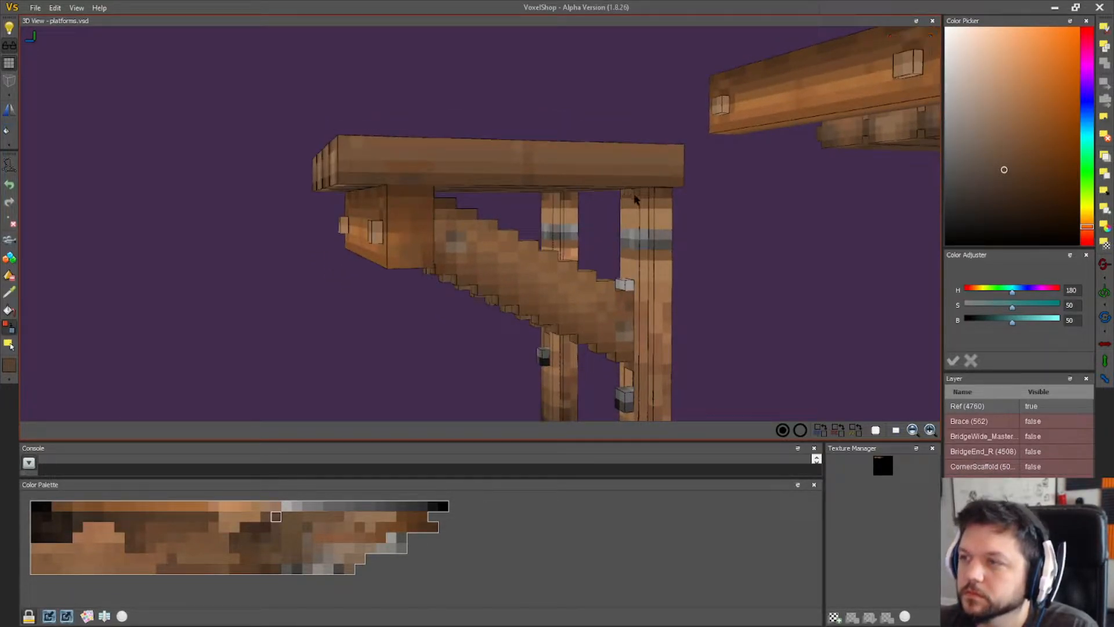
pyautogui.moveTo(646, 193); pyautogui.dragTo(425, 210, button='right')
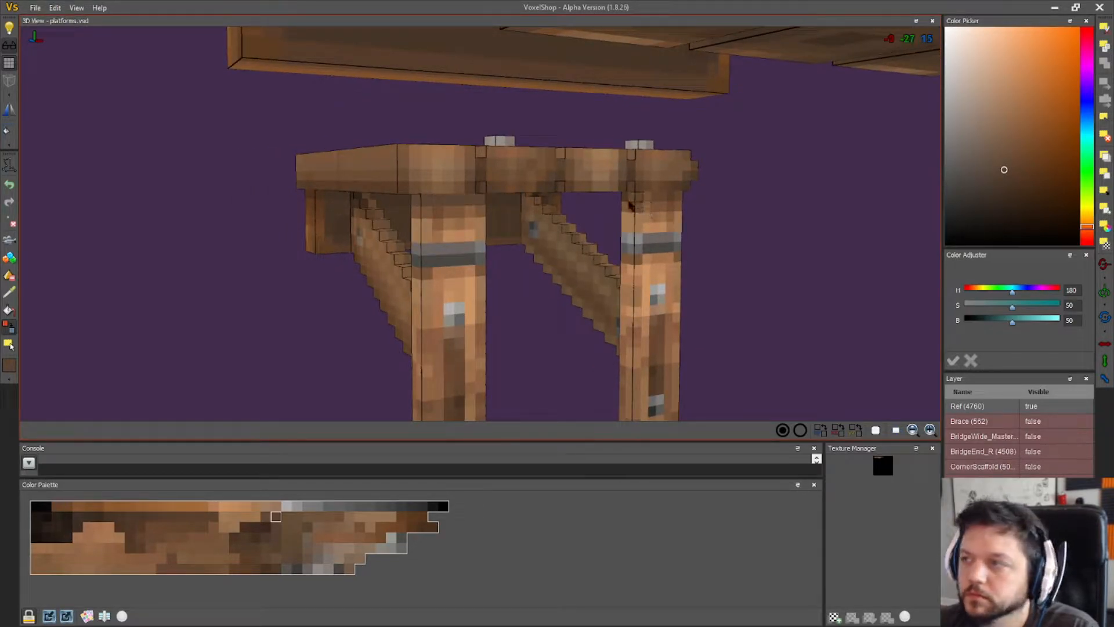
pyautogui.moveTo(740, 227); pyautogui.dragTo(389, 201, button='right')
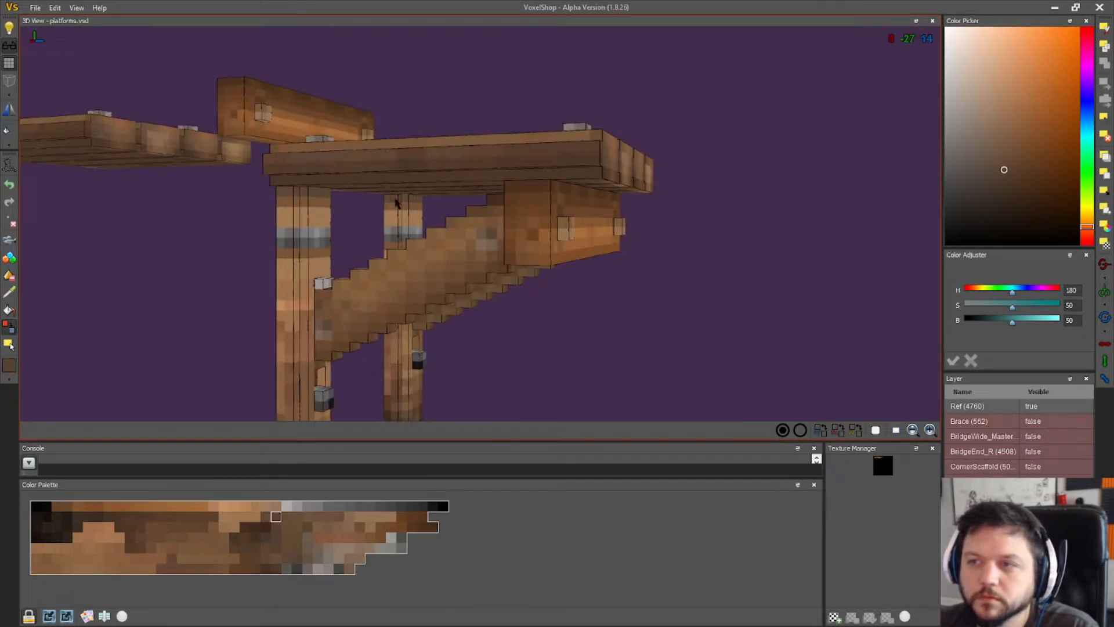
pyautogui.moveTo(110, 269); pyautogui.dragTo(275, 277, button='right')
# - Resample the medium brown from the top of a post and touch up the uppermost row of both posts on all sides
pyautogui.click(10, 292)
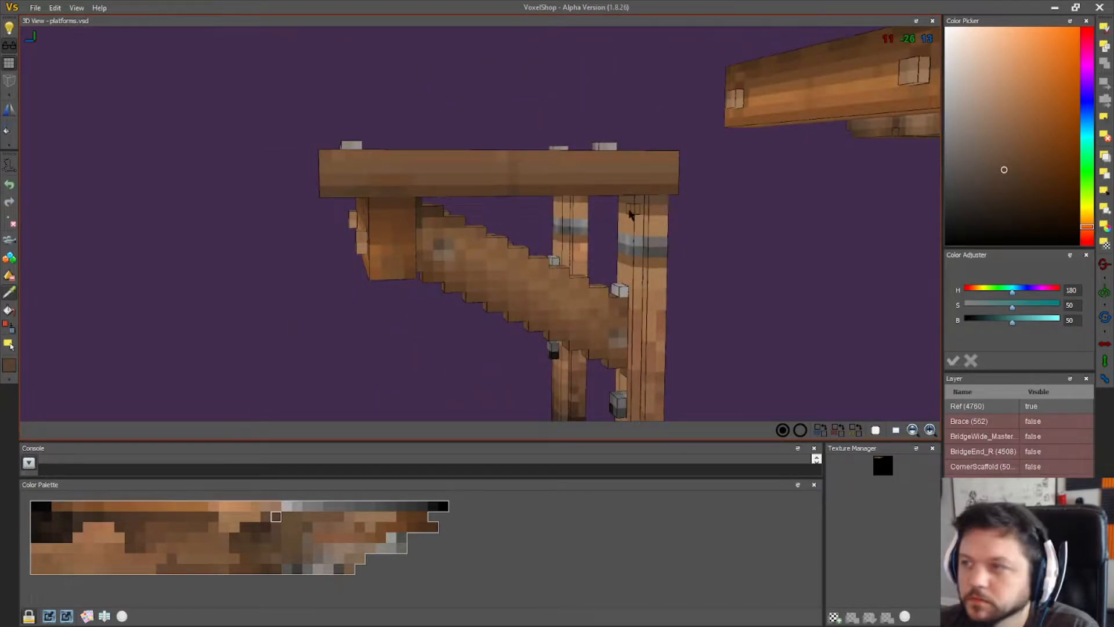
pyautogui.click(653, 210)
pyautogui.click(9, 328)
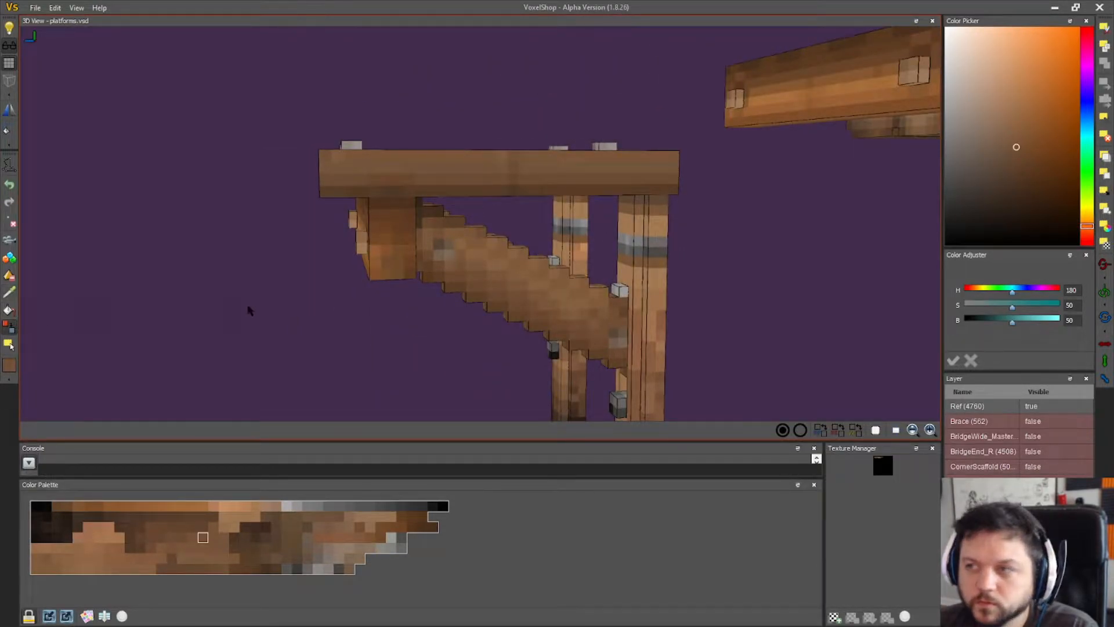
pyautogui.moveTo(249, 310); pyautogui.dragTo(253, 309, button='right')
pyautogui.moveTo(255, 209); pyautogui.dragTo(507, 210, button='right')
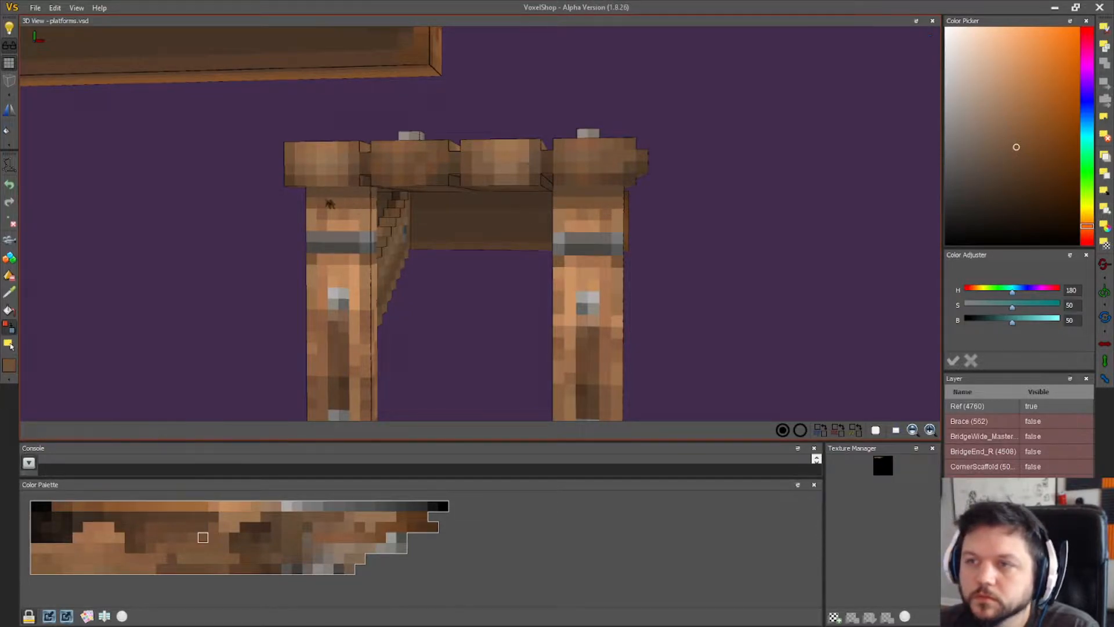
pyautogui.moveTo(364, 213); pyautogui.dragTo(464, 211, button='right')
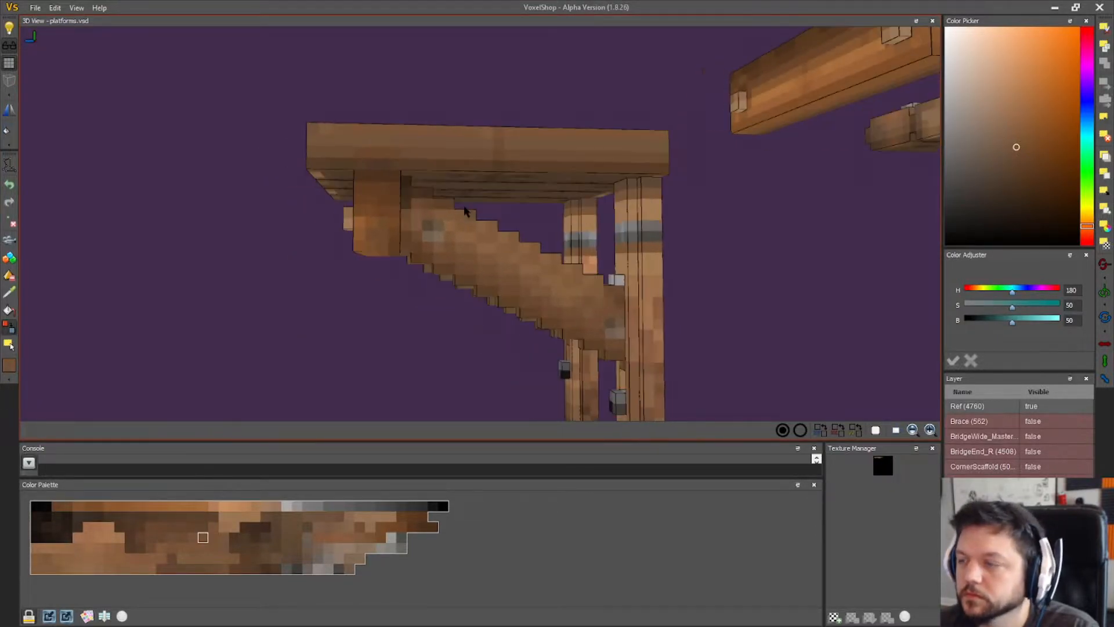
# - Sample the light grey from a deck nail and recolour the upper row of the bands around both posts
pyautogui.scroll(-1, 432, 236)
pyautogui.click(9, 292)
pyautogui.moveTo(462, 249)
pyautogui.mouseDown(button='right')
pyautogui.moveTo(455, 274)
pyautogui.moveTo(450, 252)
pyautogui.mouseUp(button='right')
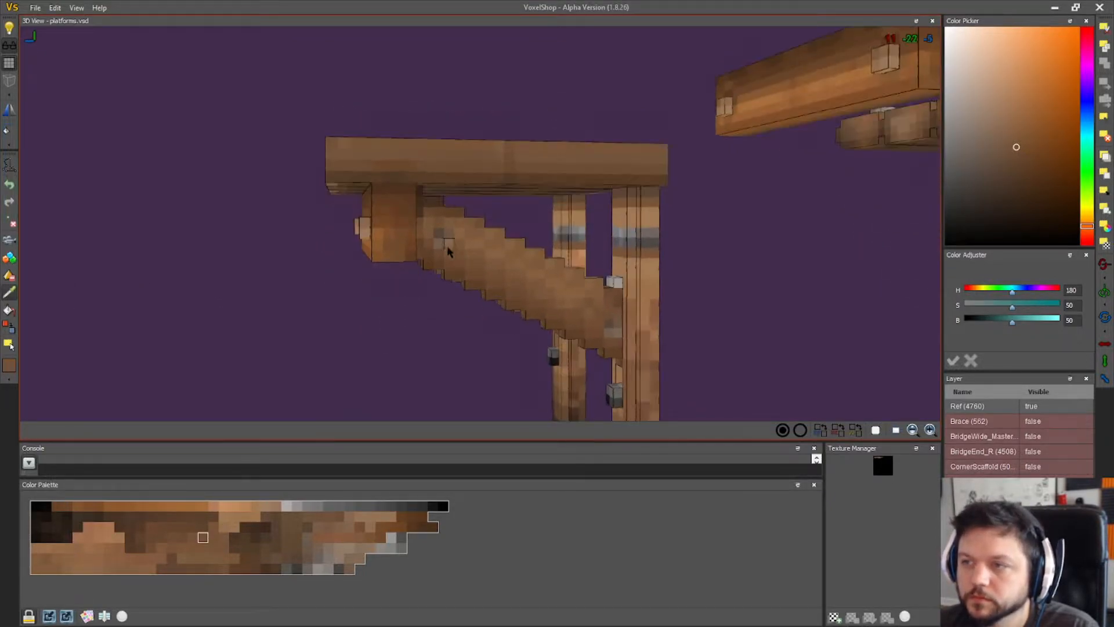
pyautogui.click(439, 238)
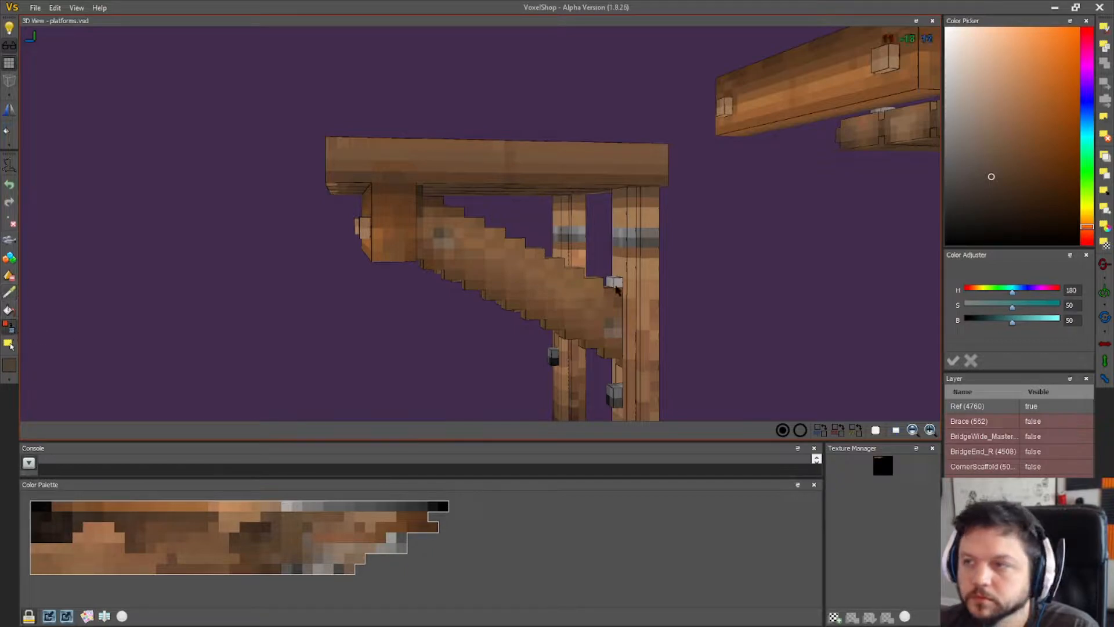
pyautogui.moveTo(296, 278)
pyautogui.mouseDown(button='right')
pyautogui.moveTo(300, 292)
pyautogui.moveTo(342, 214)
pyautogui.mouseUp(button='right')
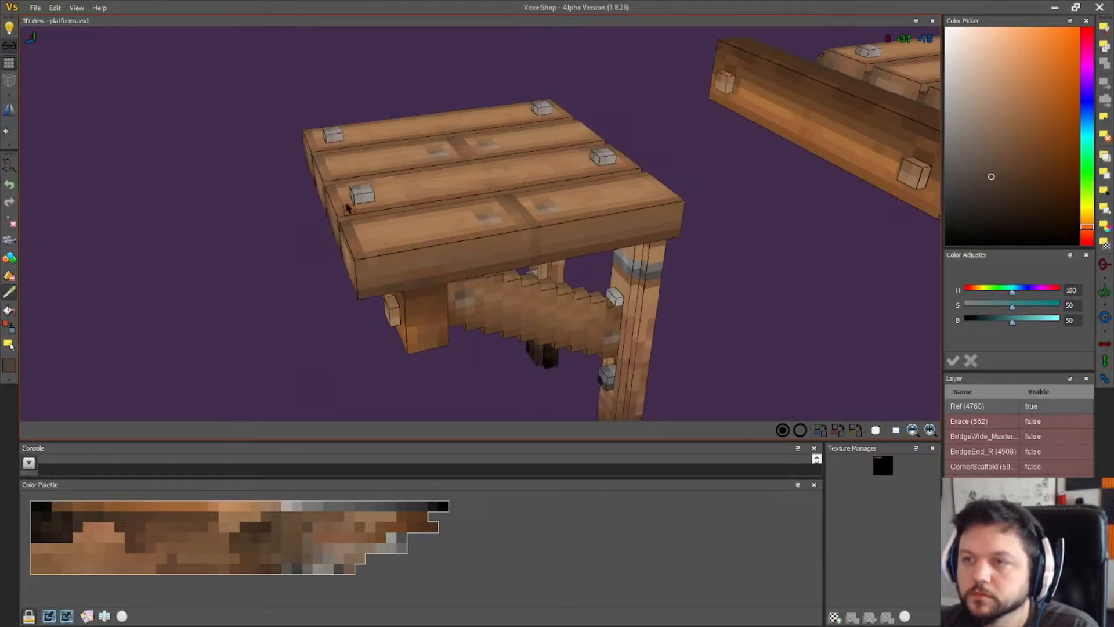
pyautogui.click(367, 193)
pyautogui.moveTo(406, 337); pyautogui.dragTo(533, 260, button='right')
pyautogui.moveTo(618, 236); pyautogui.dragTo(427, 228, button='right')
pyautogui.moveTo(318, 247); pyautogui.dragTo(226, 297, button='right')
# - Sample a slightly darker grey from a deck nail and recolour the dark lower row of the bands around both posts
pyautogui.click(14, 294)
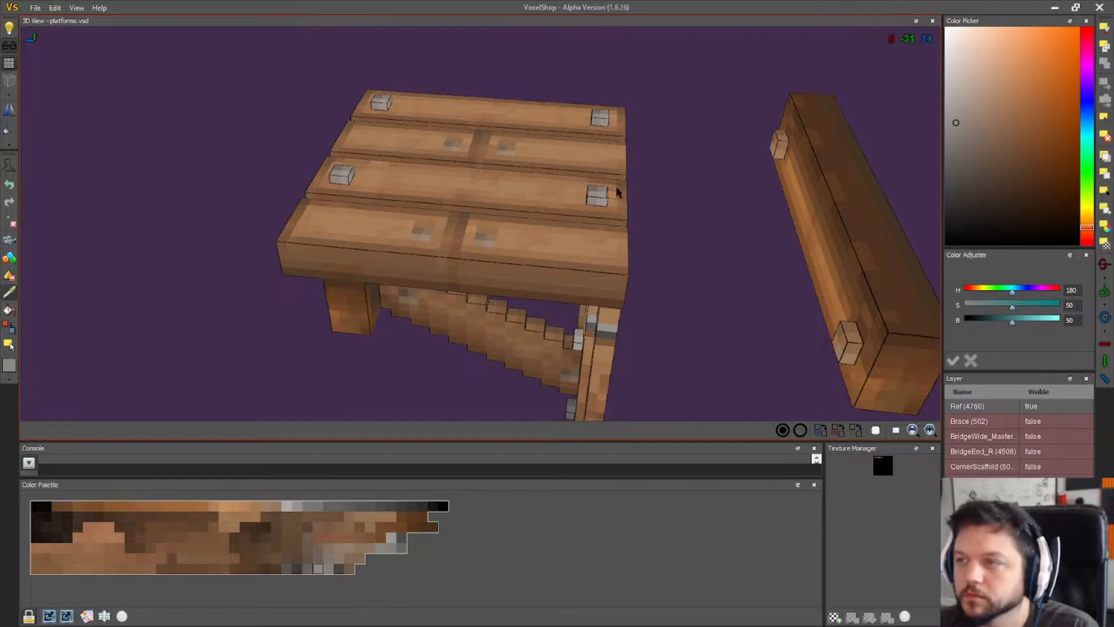
pyautogui.click(603, 194)
pyautogui.click(13, 329)
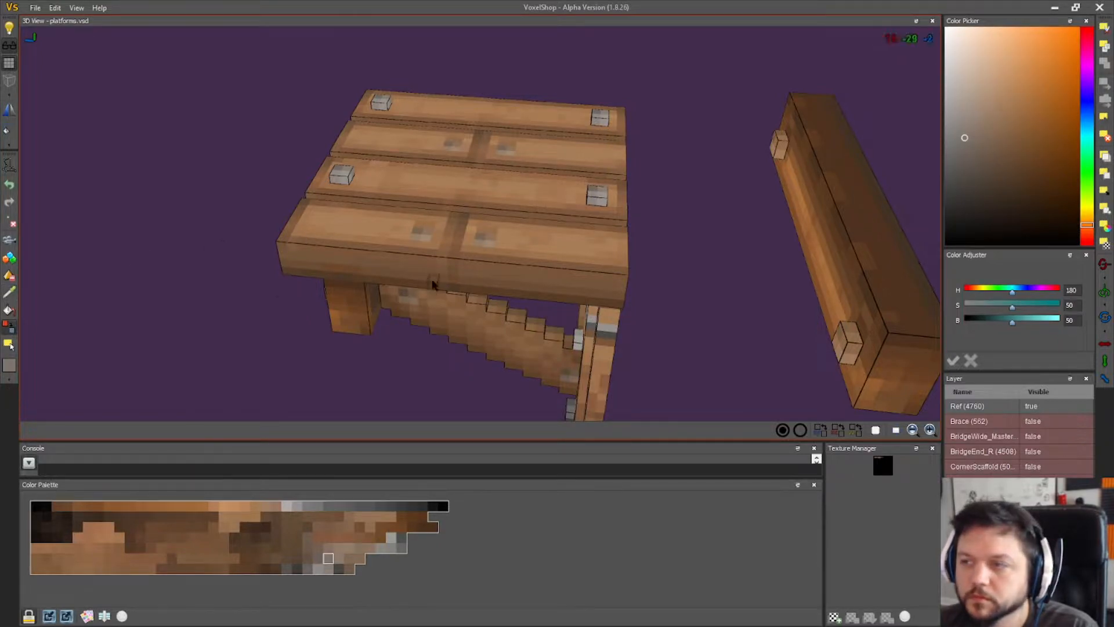
pyautogui.moveTo(442, 317); pyautogui.dragTo(451, 256, button='right')
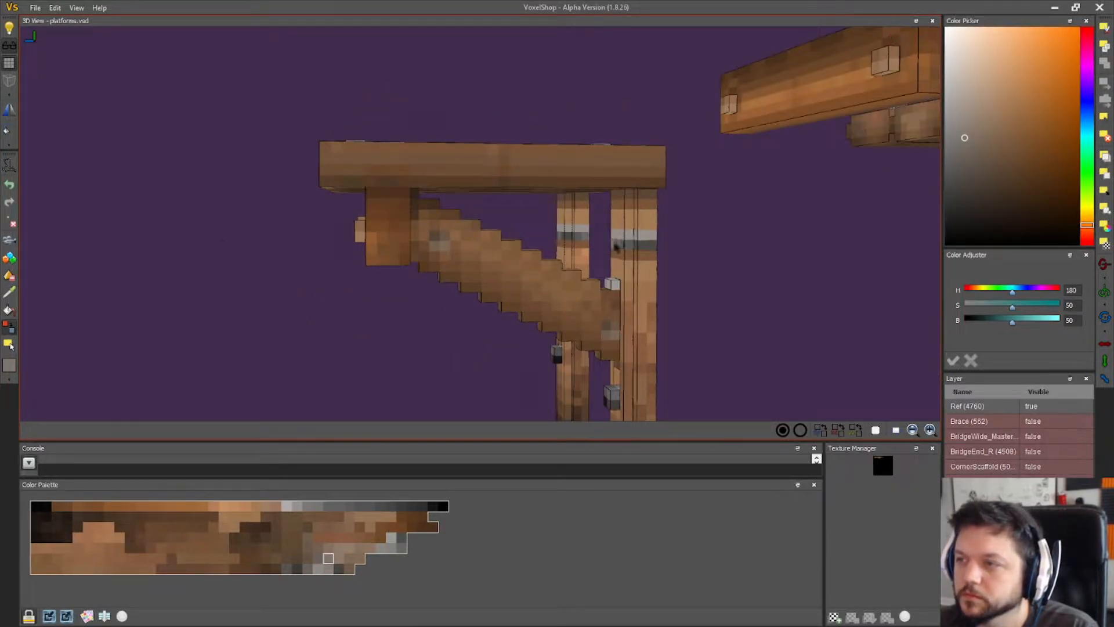
pyautogui.moveTo(622, 250); pyautogui.dragTo(662, 281, button='right')
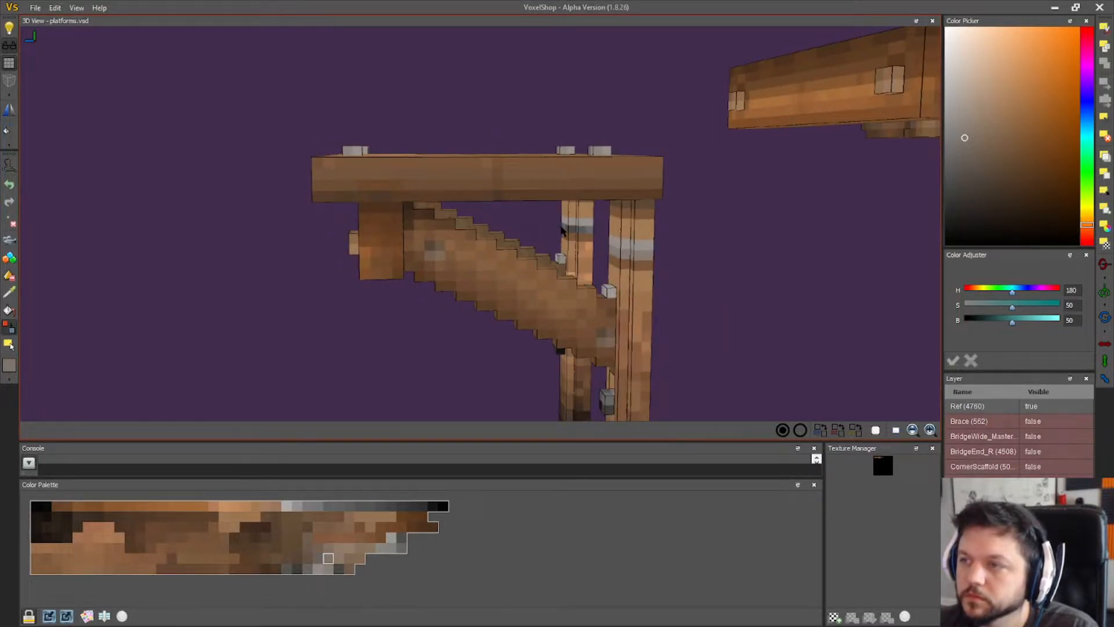
pyautogui.moveTo(227, 218); pyautogui.dragTo(485, 238, button='right')
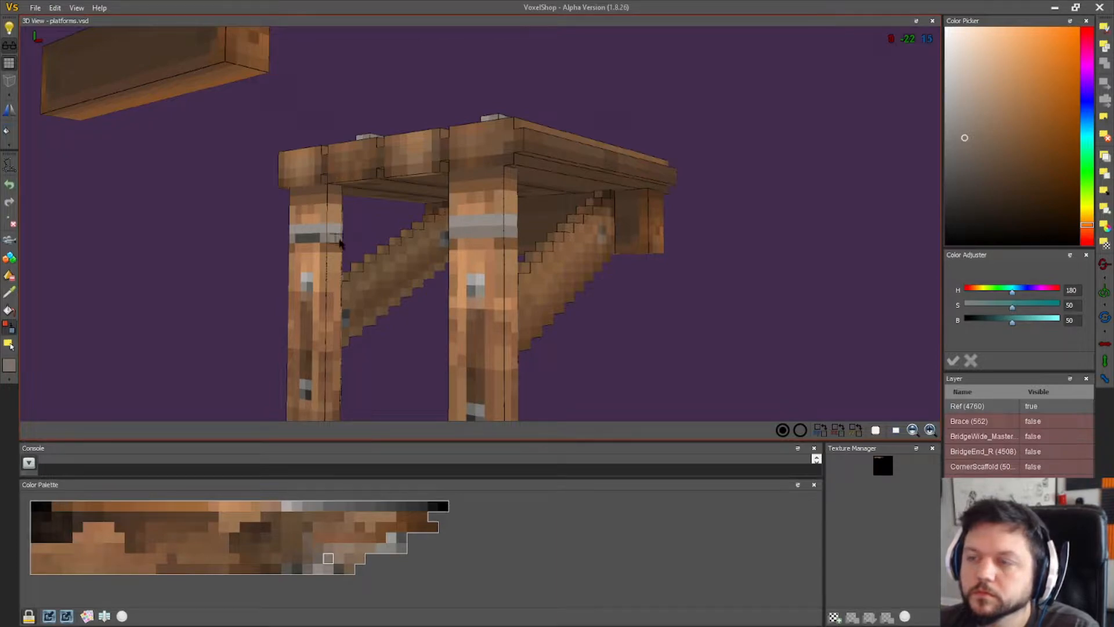
pyautogui.moveTo(316, 245); pyautogui.dragTo(414, 307, button='right')
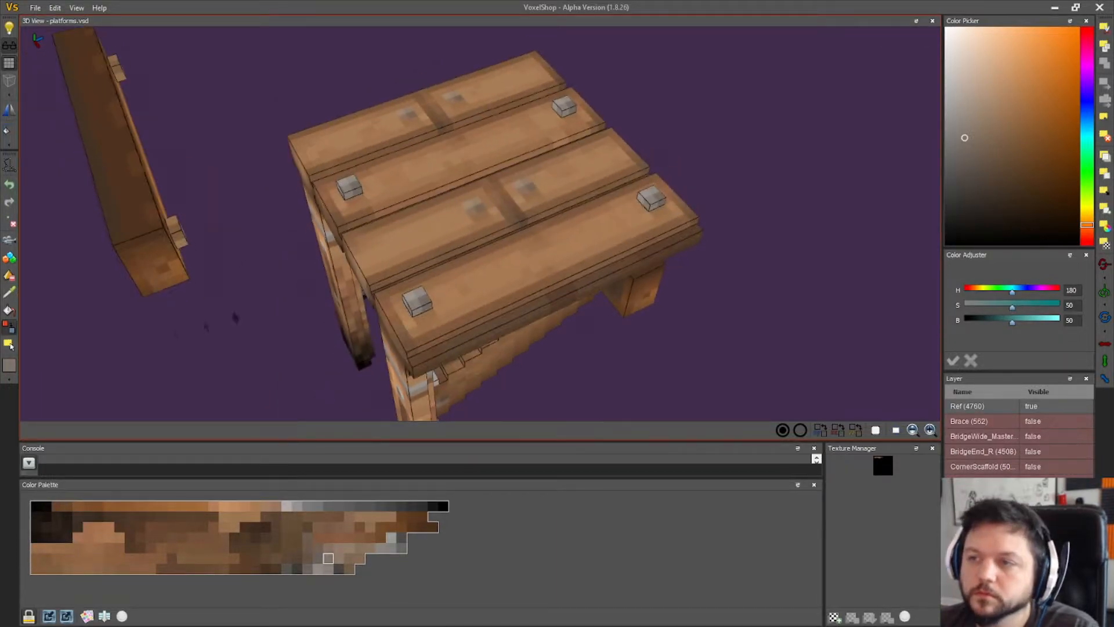
# - Sample the darker grey from the side of a deck nail and shade the lower row of both post bands with it
pyautogui.click(425, 310)
pyautogui.moveTo(406, 290); pyautogui.dragTo(549, 258, button='right')
pyautogui.moveTo(570, 249); pyautogui.dragTo(599, 253)
pyautogui.click(334, 247)
# - Sample the mid grey from the end of a post band and recolour the middle of both bands' upper row with it
pyautogui.click(10, 292)
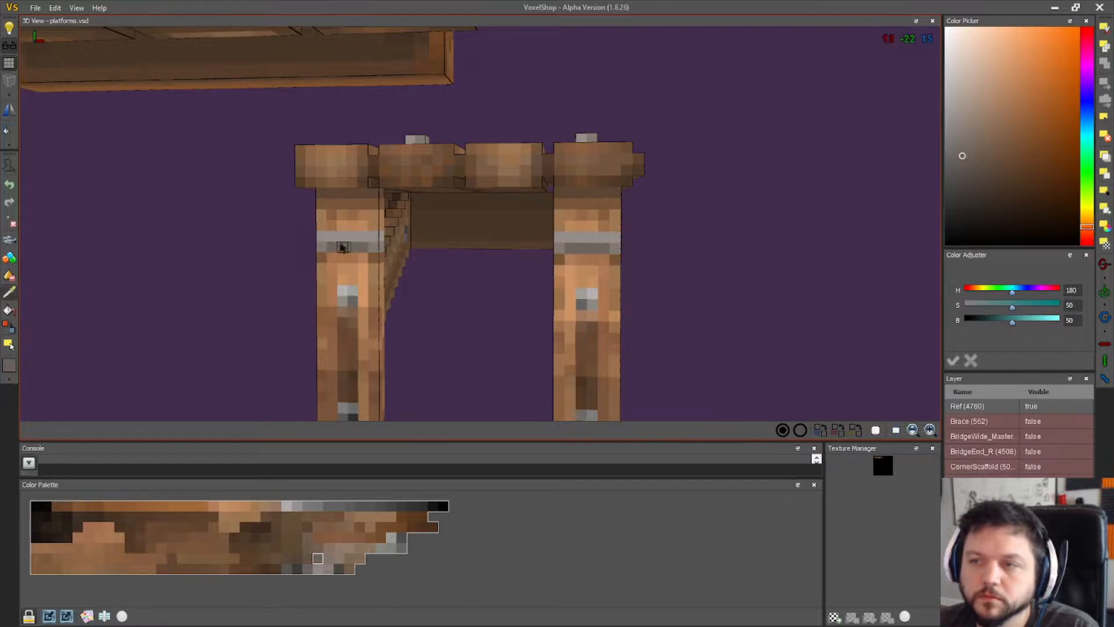
pyautogui.click(319, 247)
pyautogui.click(10, 329)
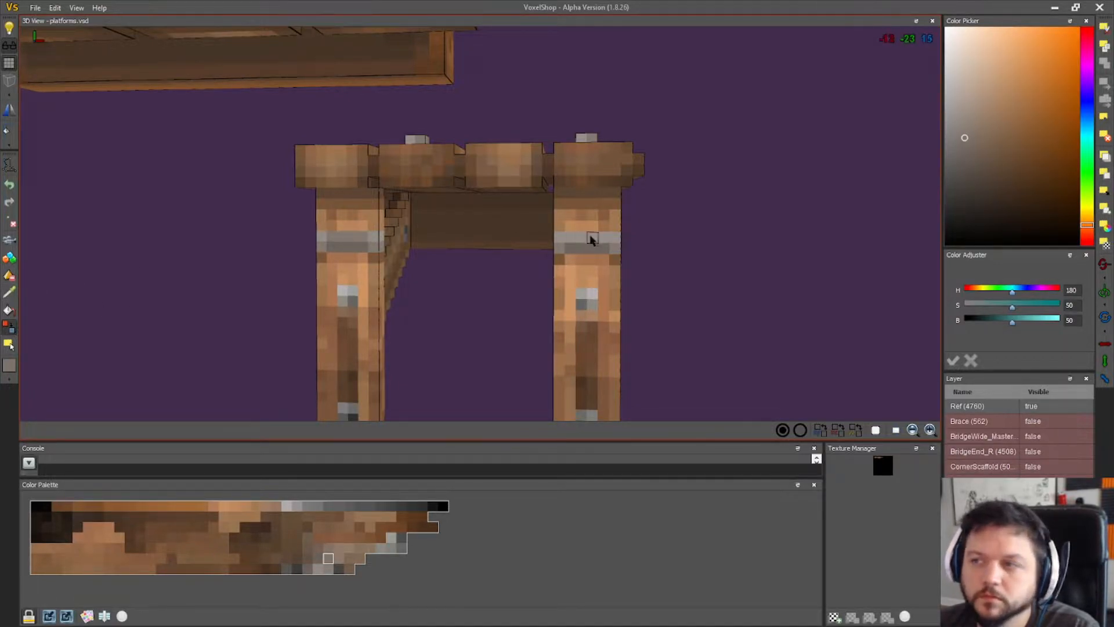
pyautogui.moveTo(552, 291); pyautogui.dragTo(432, 299, button='right')
# - Sample the light brown from a post's side and cover the darker voxels directly above the grey bands on both posts
pyautogui.click(331, 235)
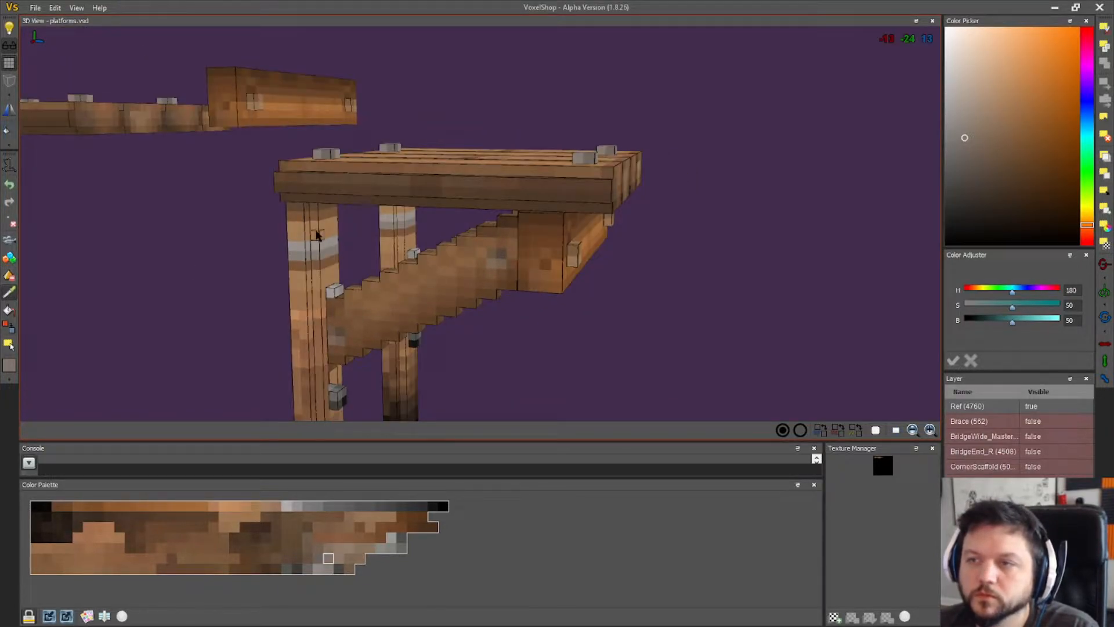
pyautogui.moveTo(74, 305); pyautogui.dragTo(306, 289, button='right')
pyautogui.scroll(3, 304, 287)
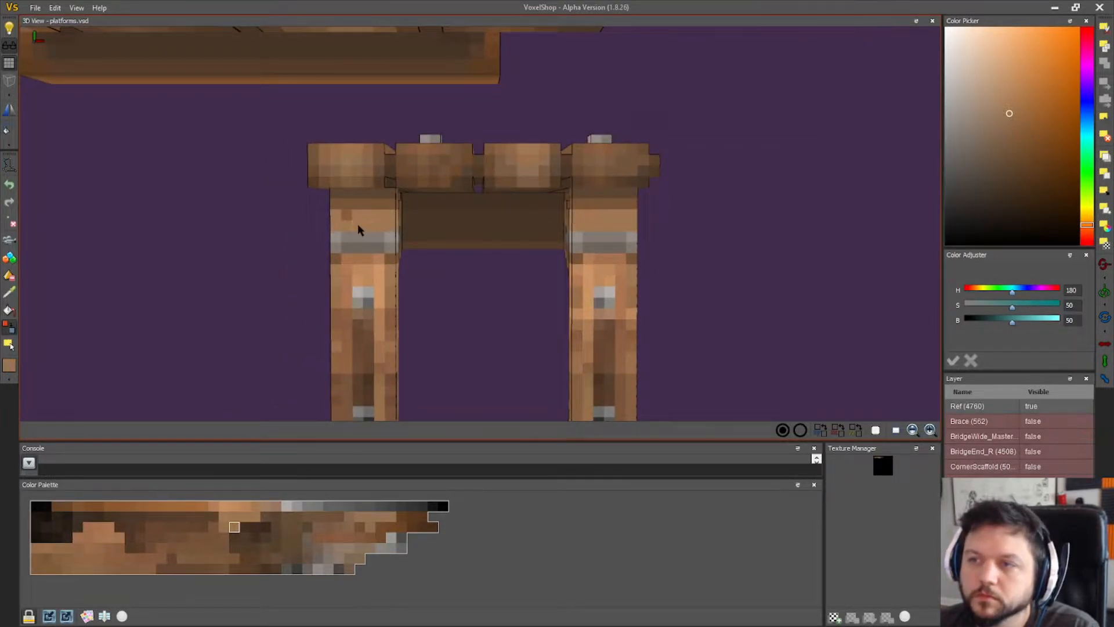
pyautogui.moveTo(301, 286); pyautogui.dragTo(326, 303, button='right')
# - Sample the medium brown from below a grey band and recolour the post row directly beneath the bands on both posts
pyautogui.click(9, 293)
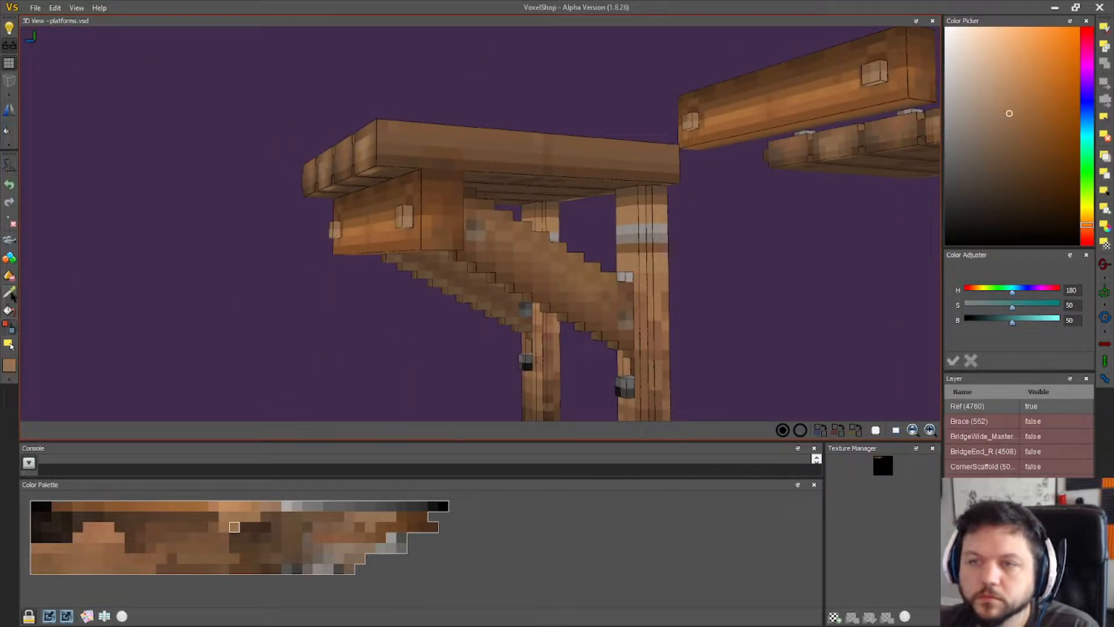
pyautogui.click(638, 246)
pyautogui.moveTo(435, 323); pyautogui.dragTo(336, 236, button='right')
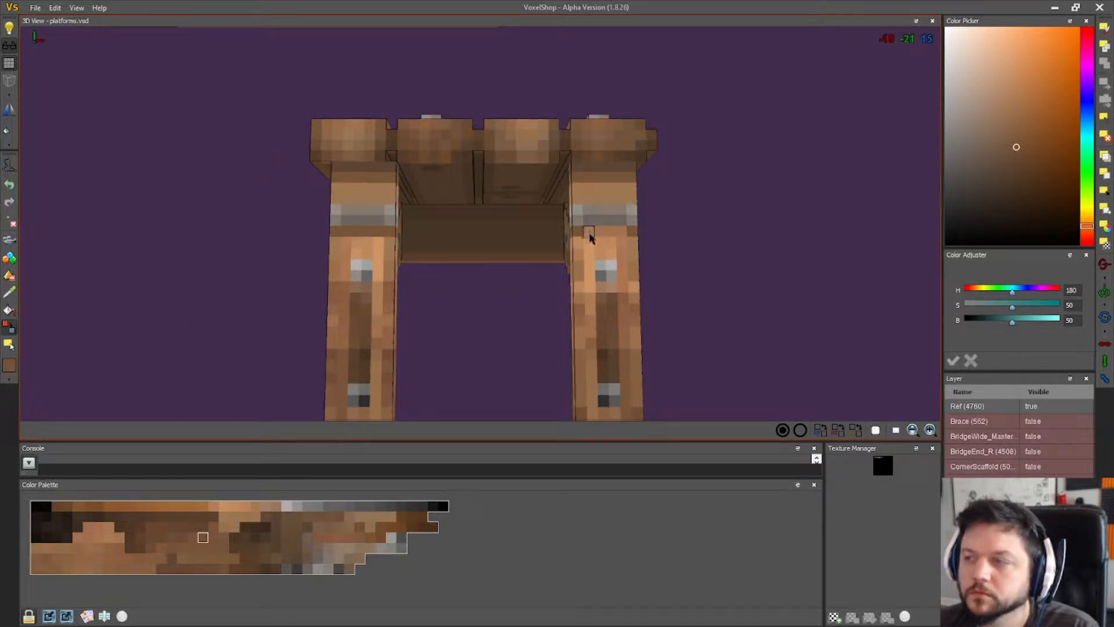
pyautogui.moveTo(691, 288); pyautogui.dragTo(197, 315, button='right')
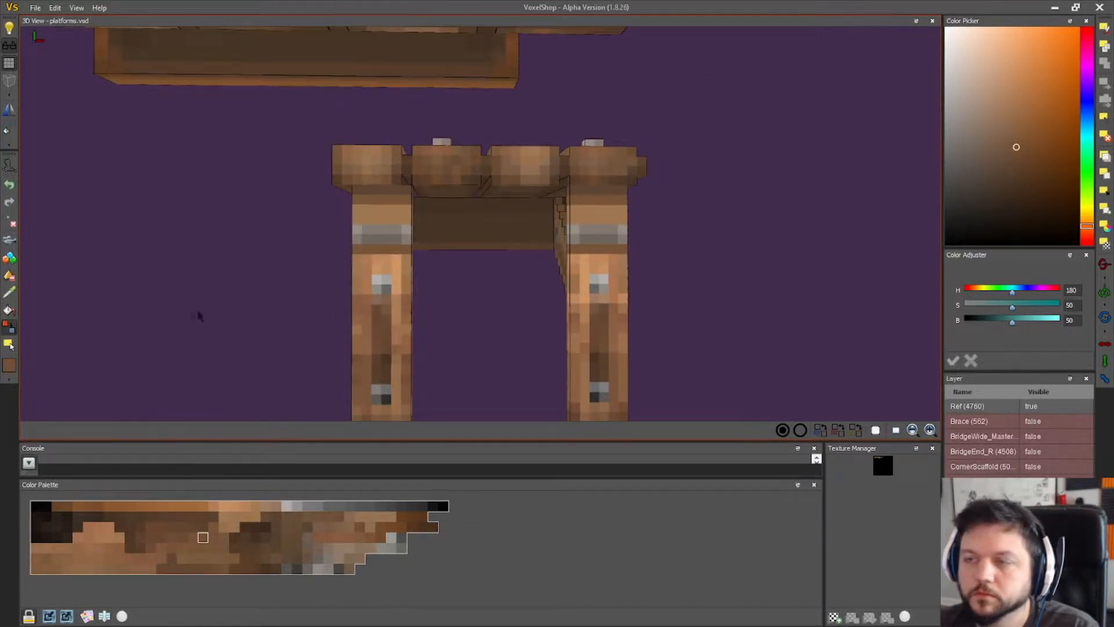
# - Sample the light brown from above the grey band and recolour the post voxels around the upper nails with it
pyautogui.click(9, 297)
pyautogui.click(395, 218)
pyautogui.click(9, 327)
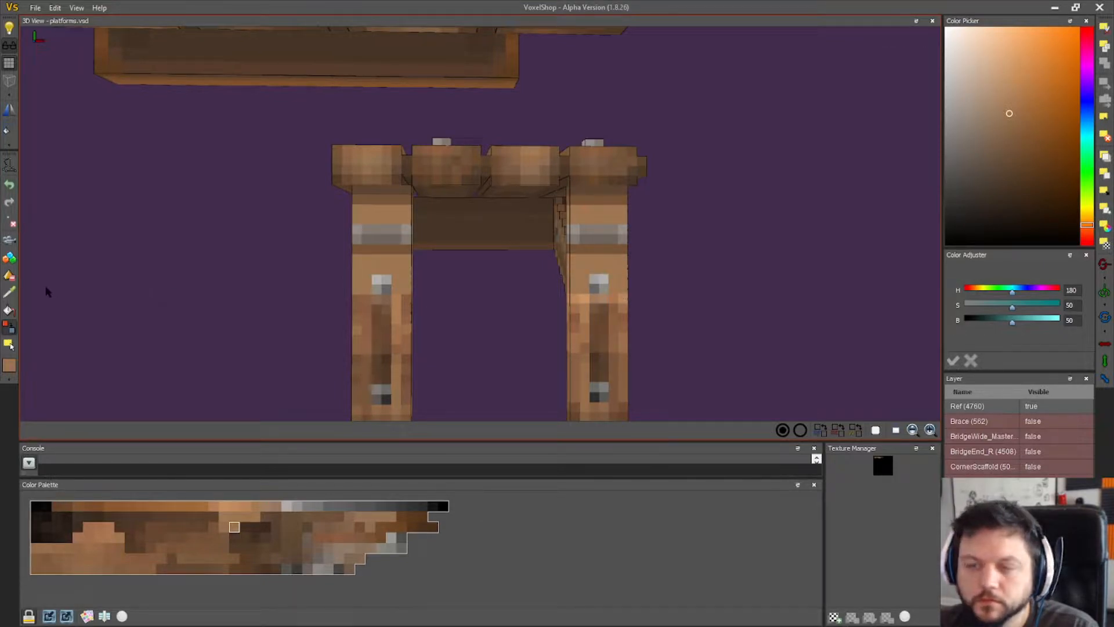
pyautogui.click(9, 293)
pyautogui.click(380, 253)
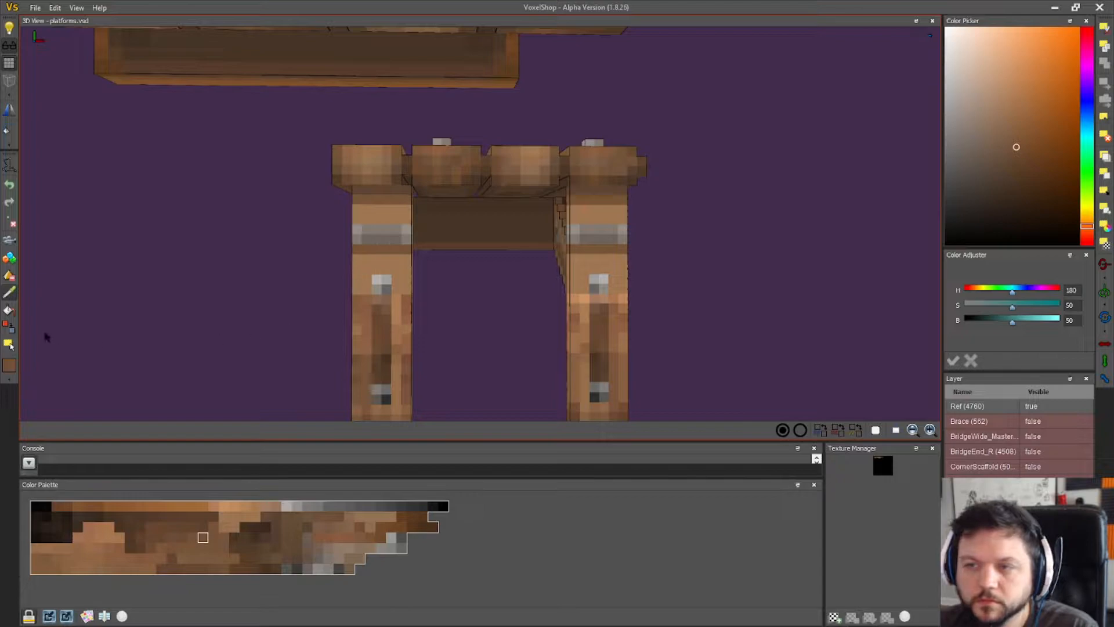
pyautogui.click(8, 338)
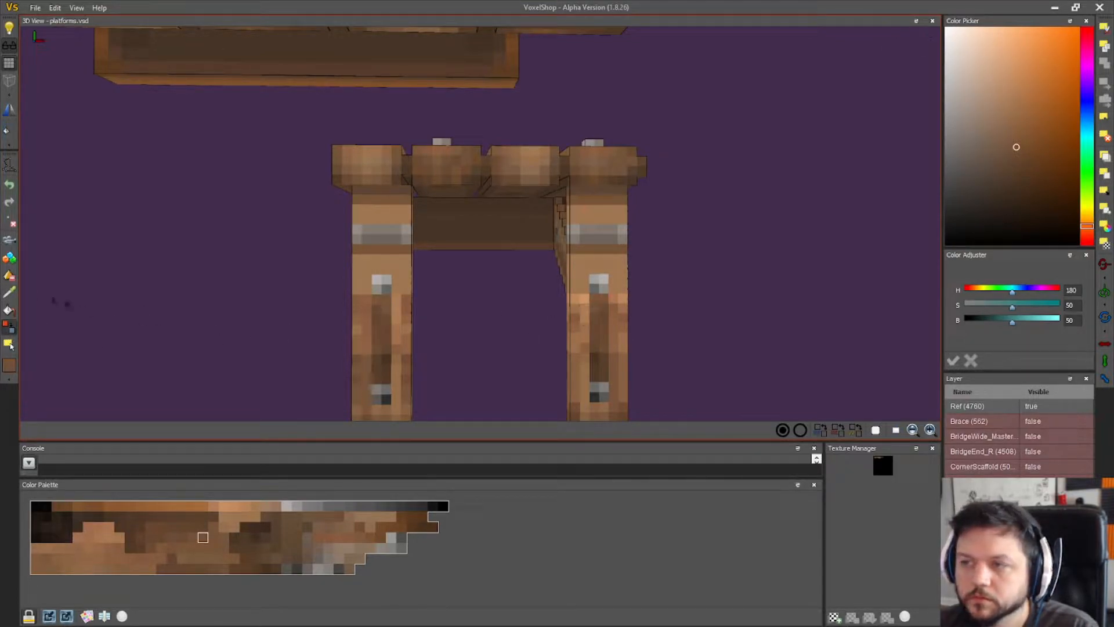
# - Sample a light brown and recolour the front and side voxels of both posts around and beneath the upper nails with it
pyautogui.keyDown('alt'); pyautogui.click(364, 281); pyautogui.keyUp('alt')
pyautogui.moveTo(165, 327); pyautogui.dragTo(255, 342, button='right')
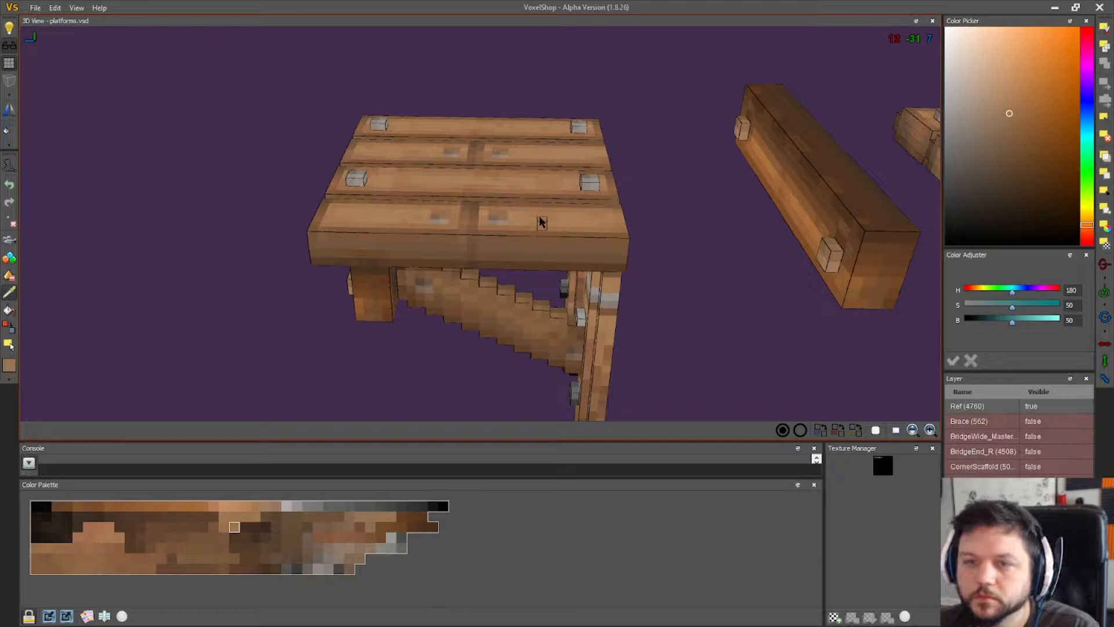
pyautogui.moveTo(23, 313); pyautogui.dragTo(377, 317, button='right')
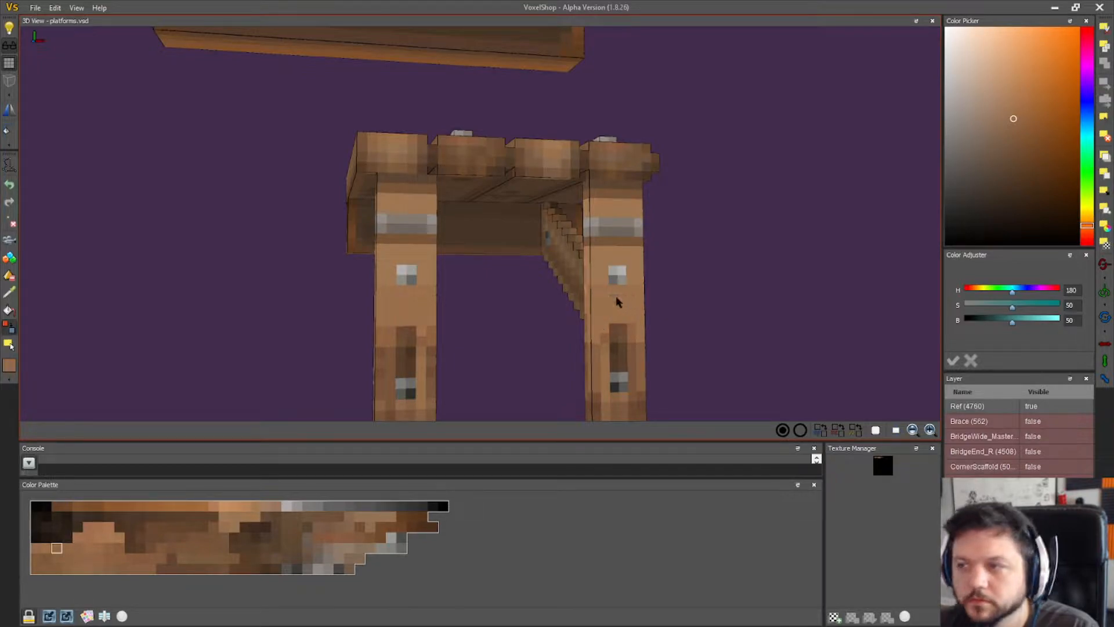
pyautogui.moveTo(515, 341); pyautogui.dragTo(378, 366, button='right')
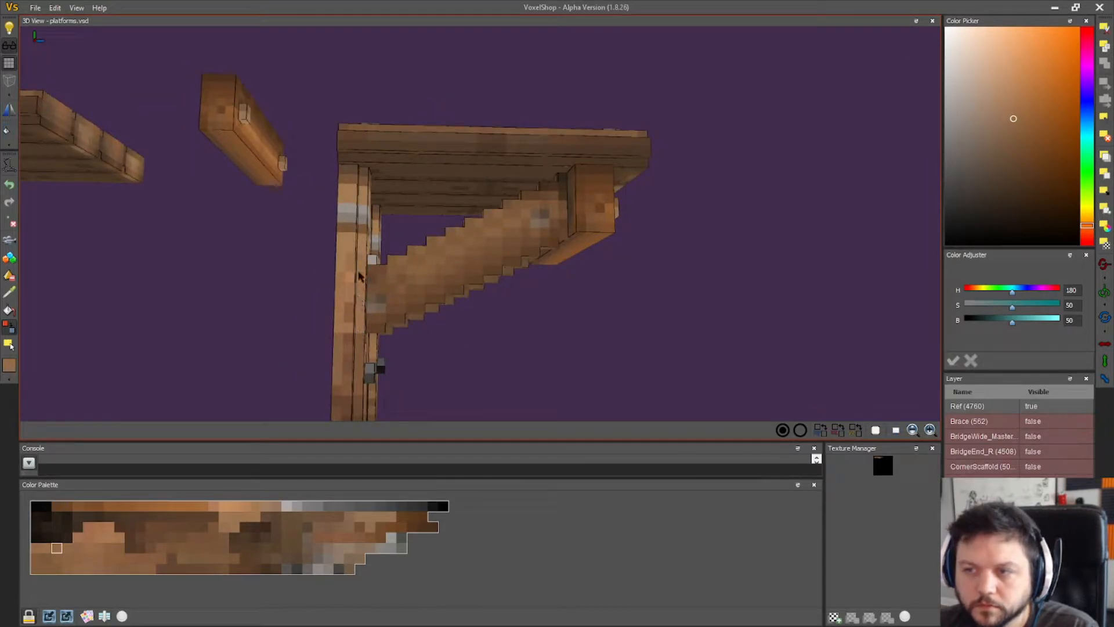
pyautogui.moveTo(348, 315); pyautogui.dragTo(425, 321, button='right')
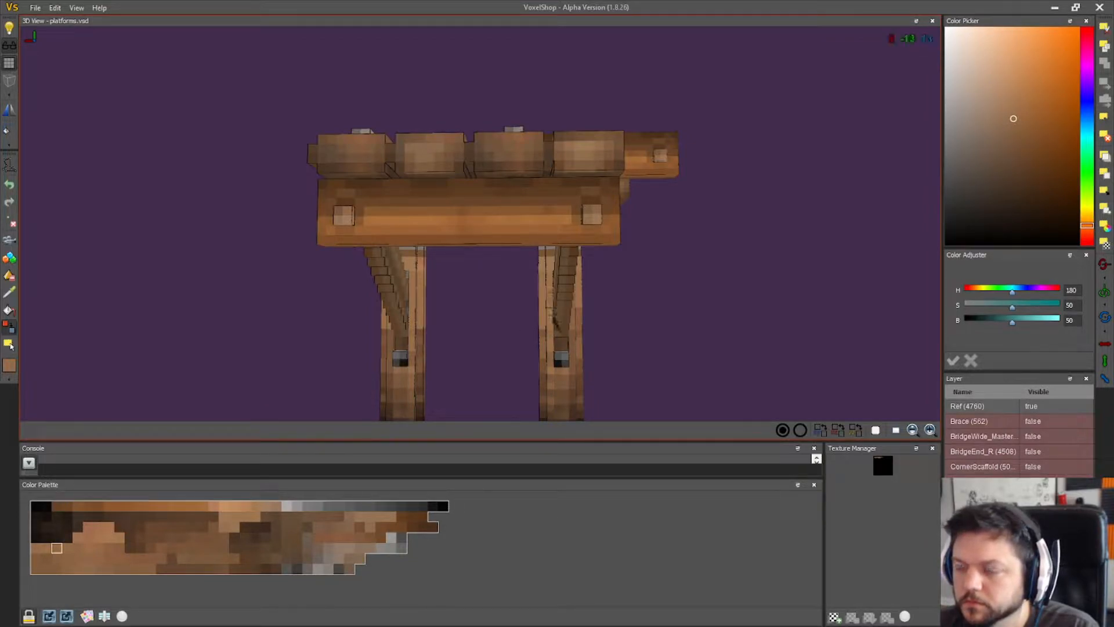
pyautogui.moveTo(590, 329); pyautogui.dragTo(583, 330, button='right')
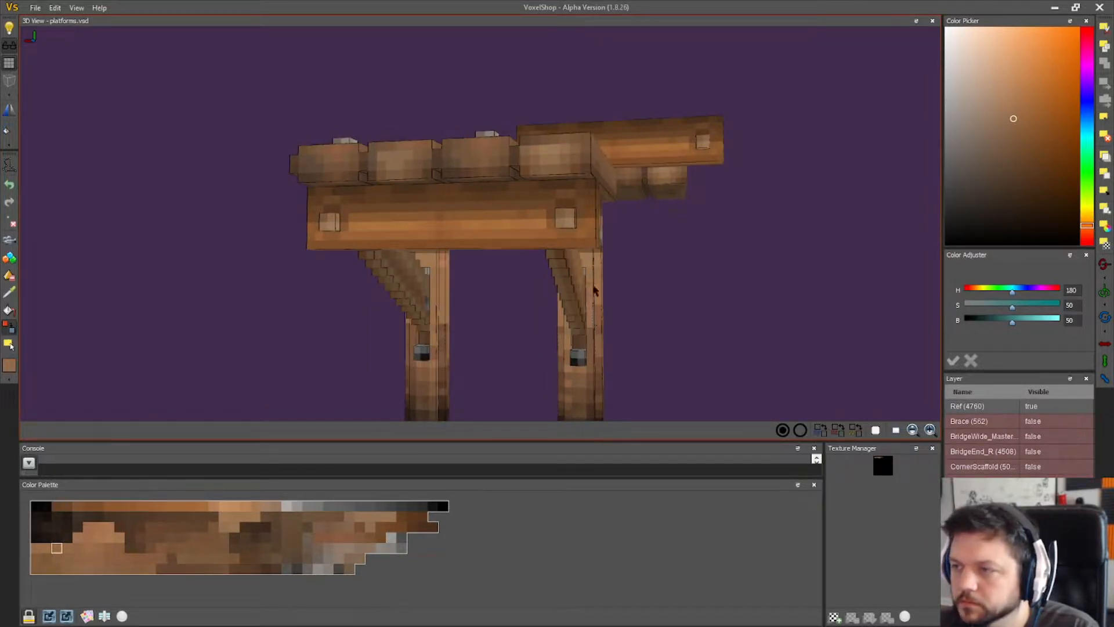
pyautogui.moveTo(592, 325); pyautogui.dragTo(553, 333, button='right')
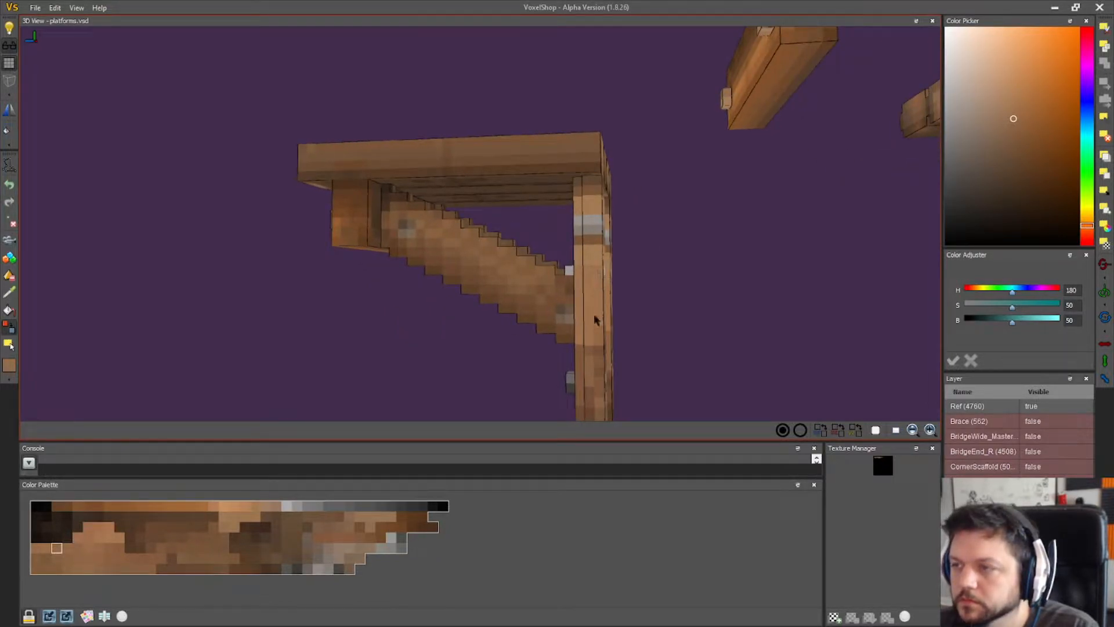
pyautogui.moveTo(666, 358); pyautogui.dragTo(575, 357, button='right')
pyautogui.moveTo(510, 343); pyautogui.dragTo(458, 323, button='right')
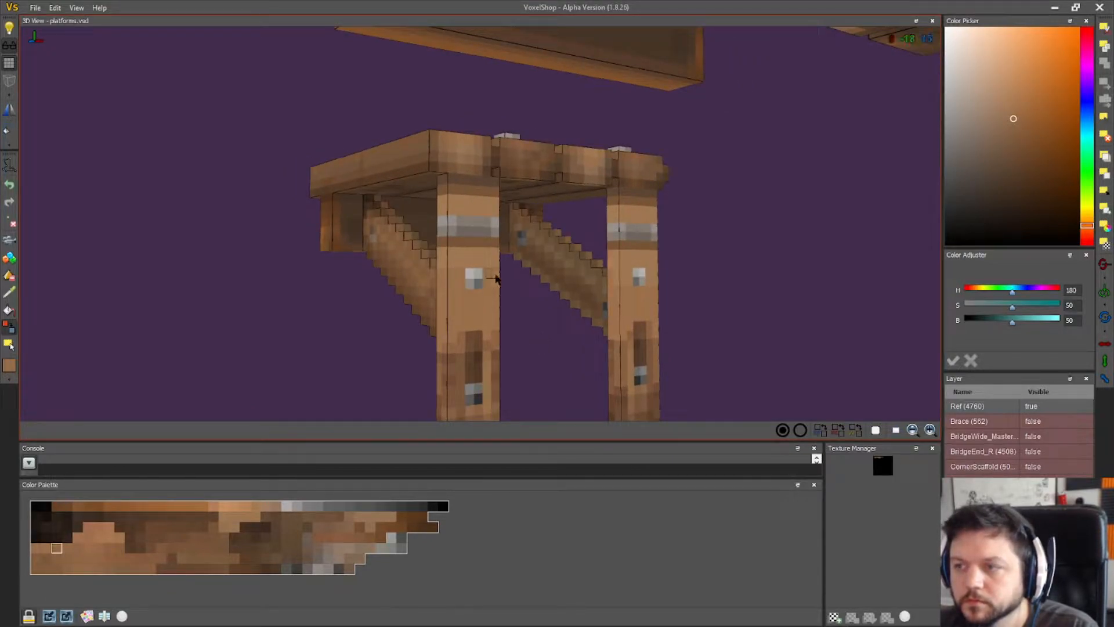
pyautogui.moveTo(489, 348); pyautogui.dragTo(447, 347)
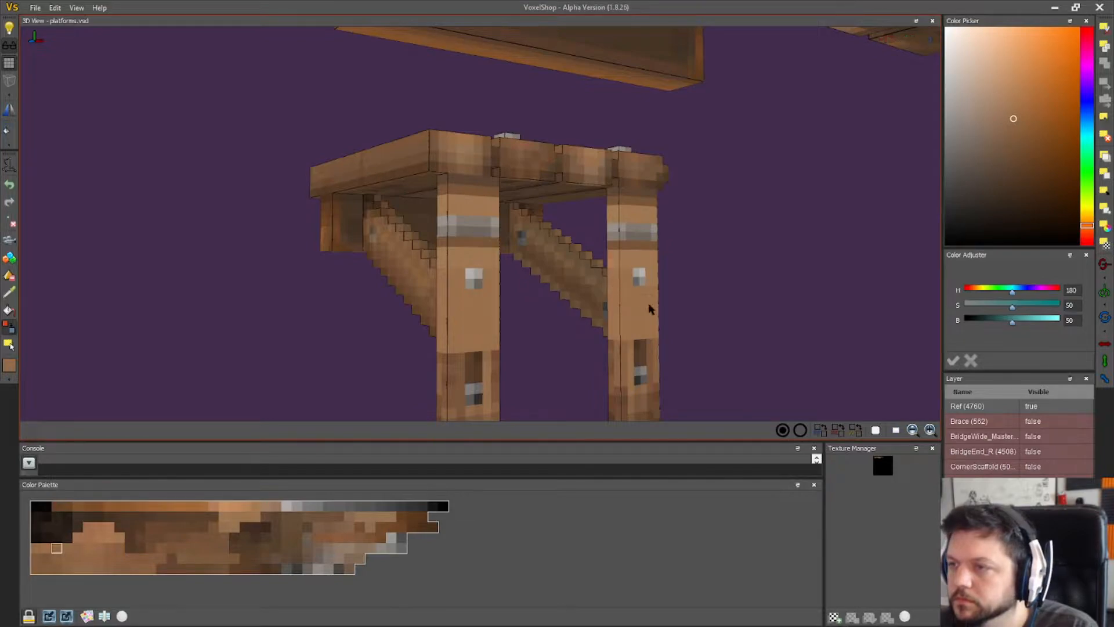
# - Examine the recoloured posts, their grey bands and the braces from the front, both sides and underneath
pyautogui.moveTo(650, 309); pyautogui.dragTo(609, 290, button='right')
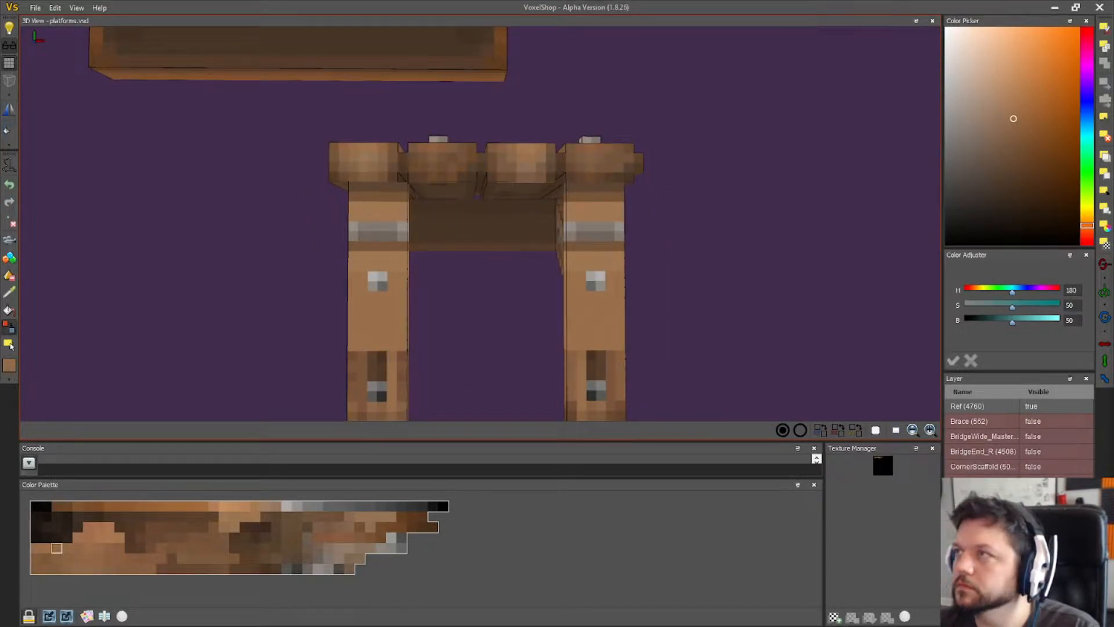
pyautogui.moveTo(749, 236); pyautogui.dragTo(564, 302, button='right')
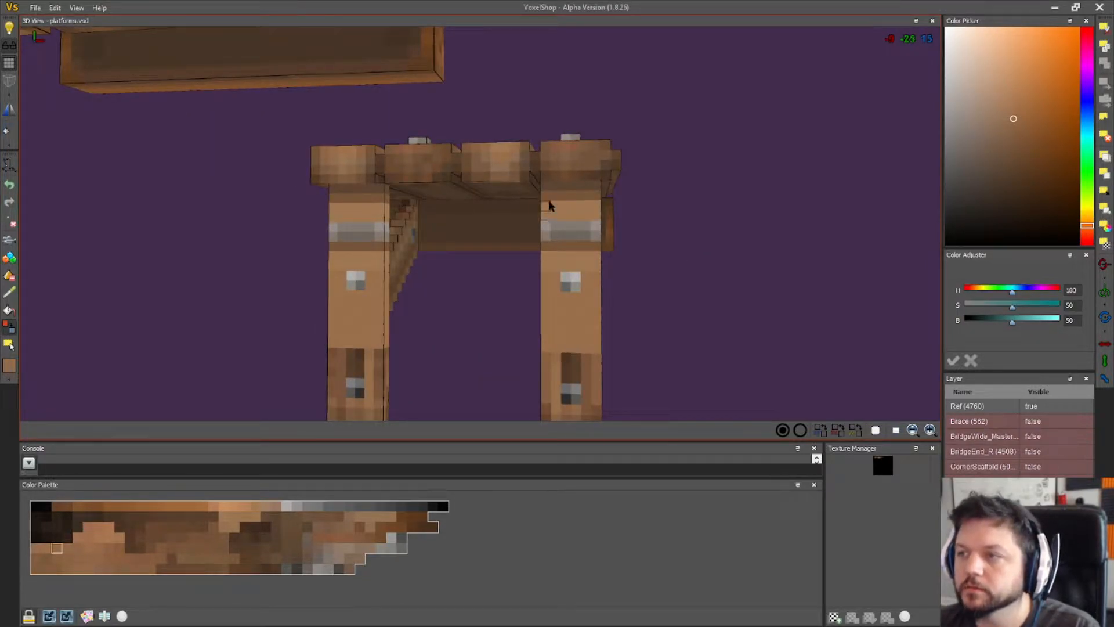
pyautogui.moveTo(575, 226); pyautogui.dragTo(751, 299, button='right')
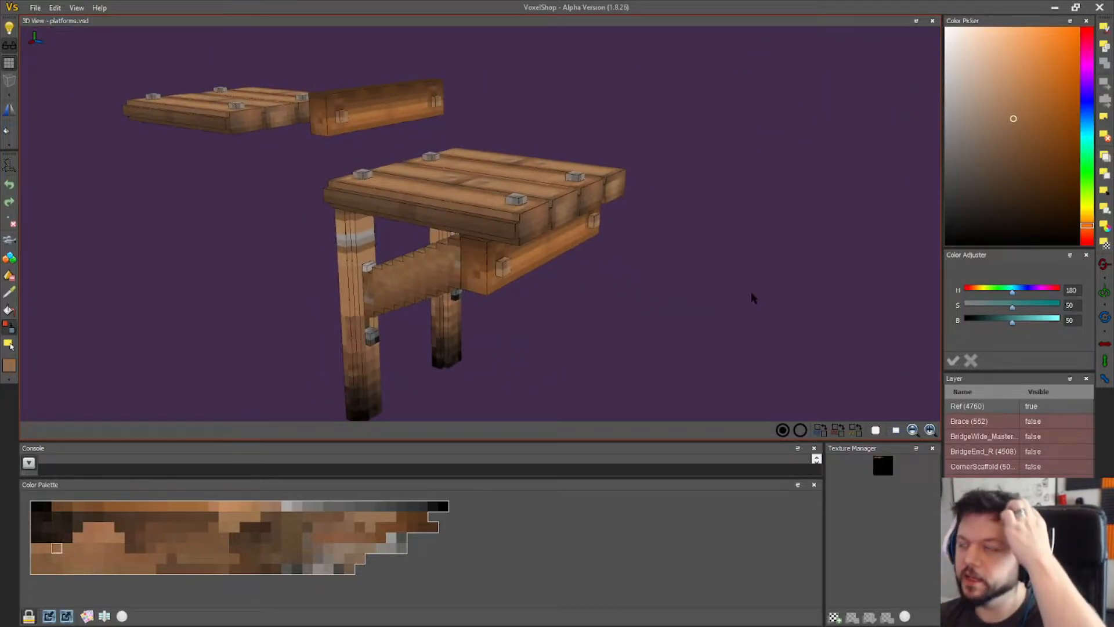
pyautogui.moveTo(586, 325); pyautogui.dragTo(624, 296, button='right')
pyautogui.scroll(2, 624, 296)
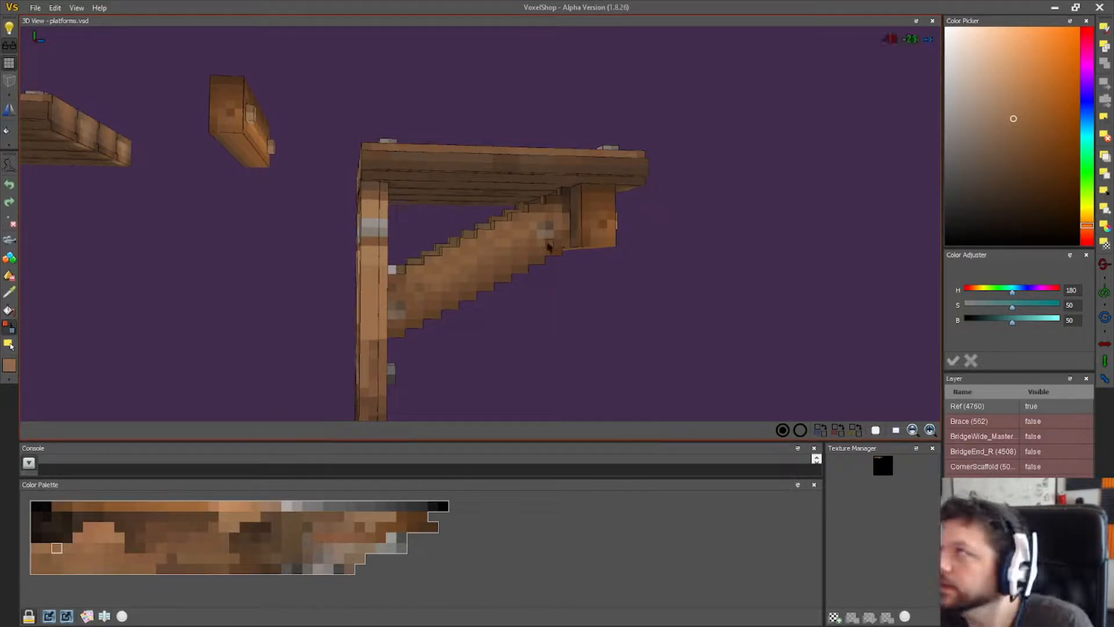
pyautogui.moveTo(646, 286); pyautogui.dragTo(660, 319, button='right')
pyautogui.scroll(5, 660, 325)
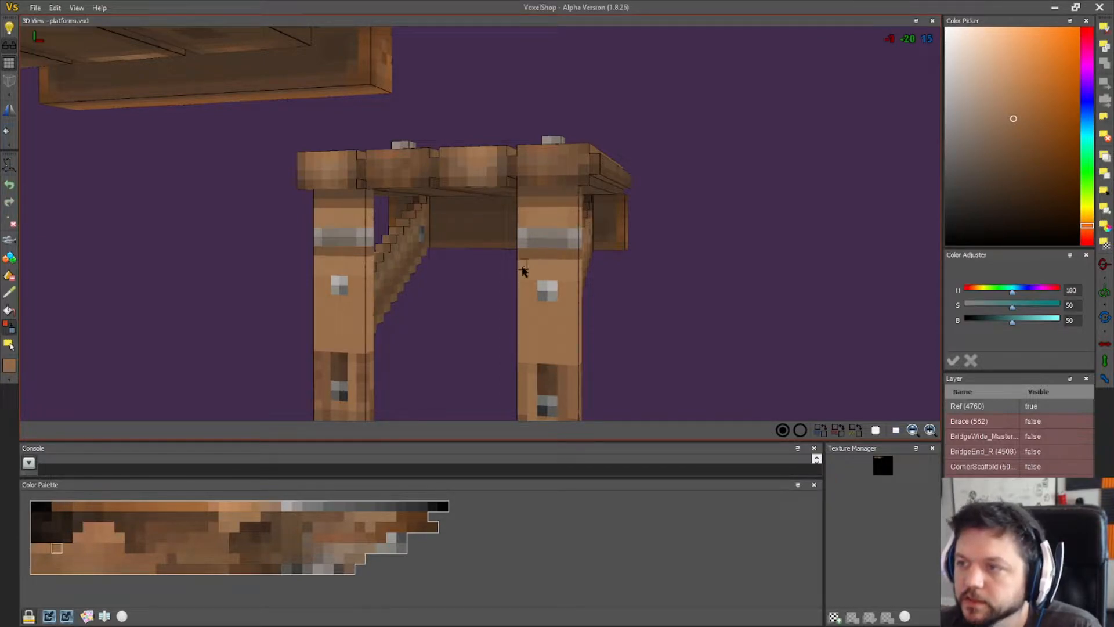
pyautogui.moveTo(572, 286); pyautogui.dragTo(293, 274, button='right')
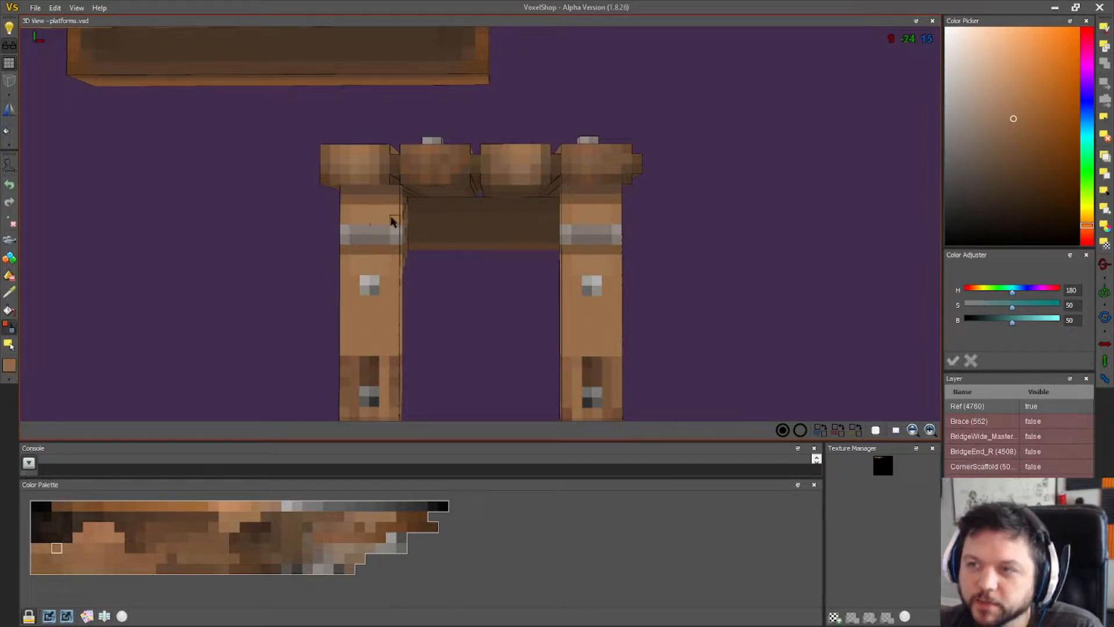
pyautogui.moveTo(394, 216); pyautogui.dragTo(514, 267, button='right')
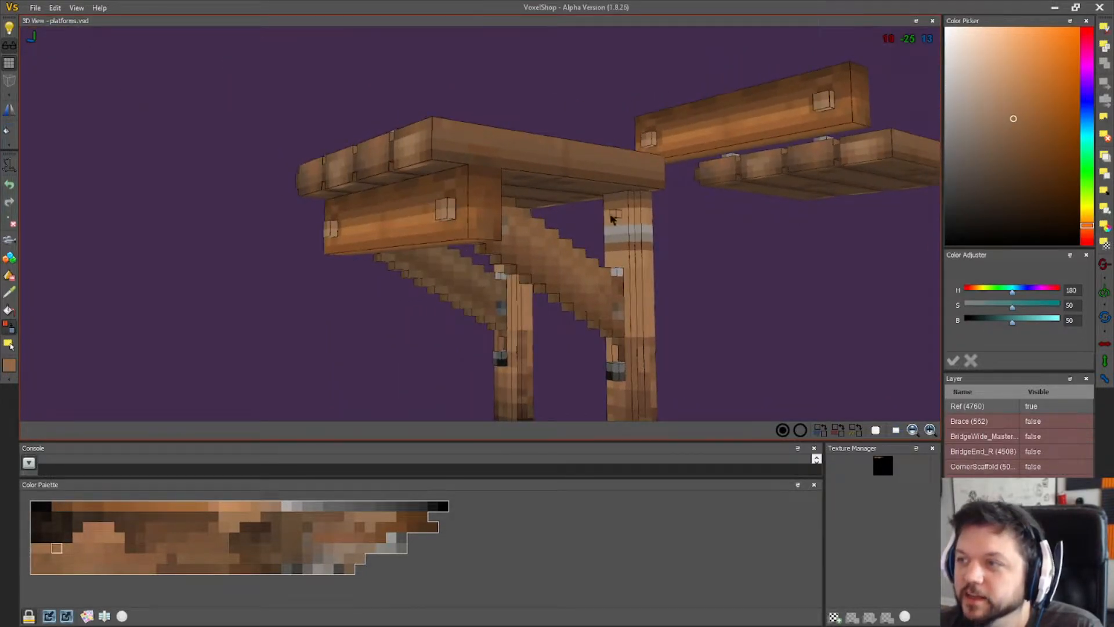
pyautogui.moveTo(372, 284); pyautogui.dragTo(448, 281, button='right')
pyautogui.moveTo(341, 231); pyautogui.dragTo(360, 223, button='right')
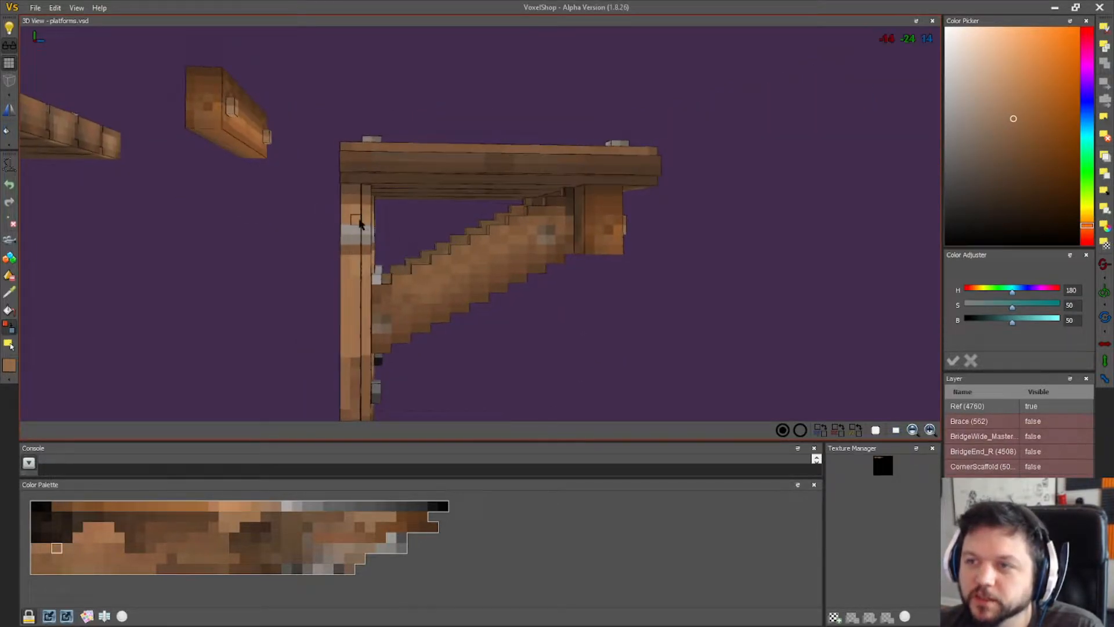
pyautogui.moveTo(622, 274); pyautogui.dragTo(569, 227, button='right')
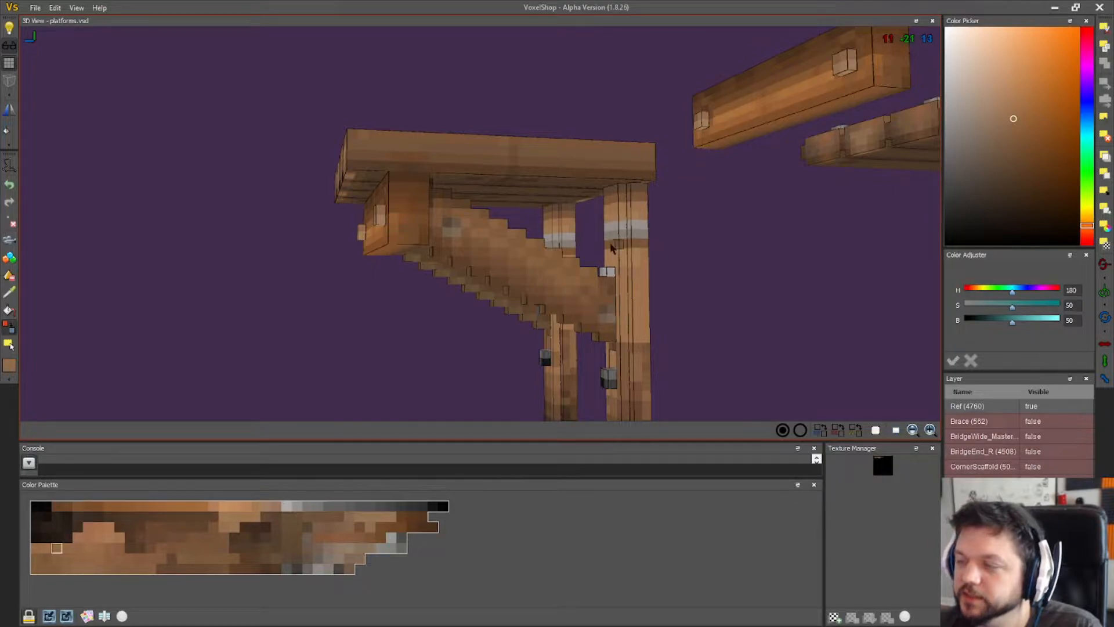
pyautogui.moveTo(611, 249); pyautogui.dragTo(713, 306, button='right')
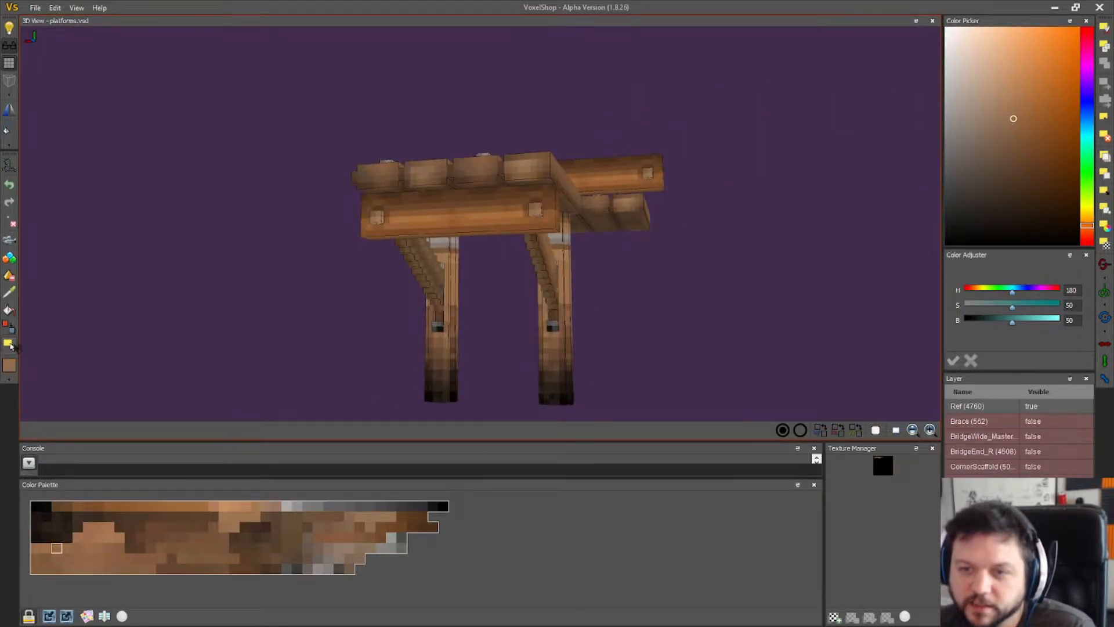
# - Select the voxels of one platform post, including its grey band and lower nail, and delete them
pyautogui.click(12, 342)
pyautogui.moveTo(525, 328); pyautogui.dragTo(540, 327, button='right')
pyautogui.moveTo(579, 399); pyautogui.dragTo(530, 249)
pyautogui.moveTo(601, 371); pyautogui.dragTo(561, 274)
pyautogui.moveTo(615, 303); pyautogui.dragTo(601, 300, button='right')
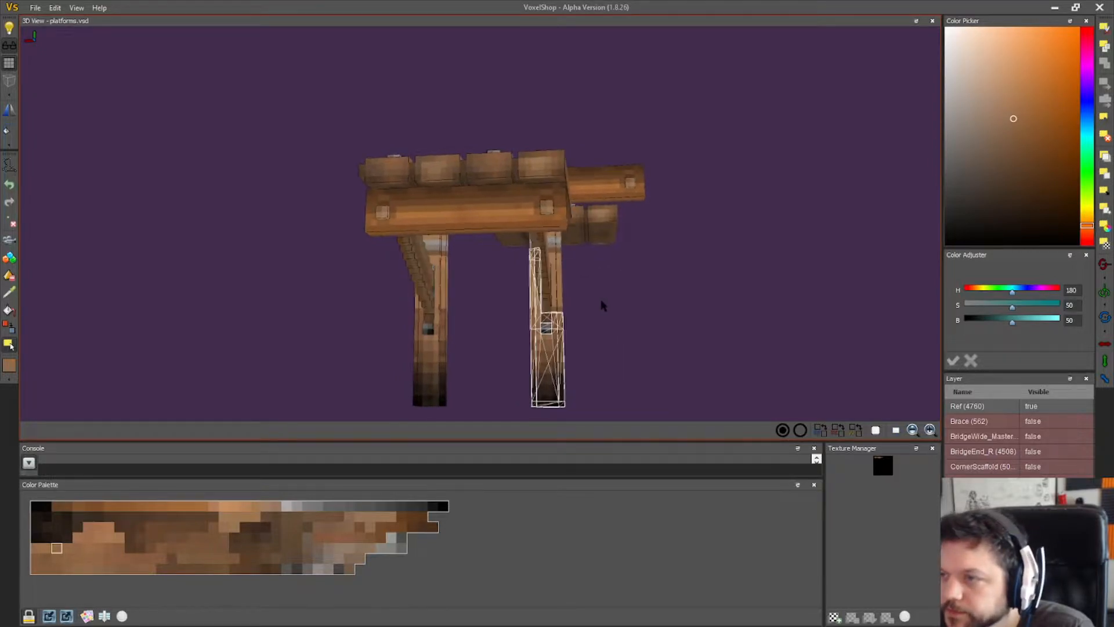
pyautogui.moveTo(581, 337); pyautogui.dragTo(582, 338)
pyautogui.moveTo(581, 338); pyautogui.dragTo(586, 340, button='right')
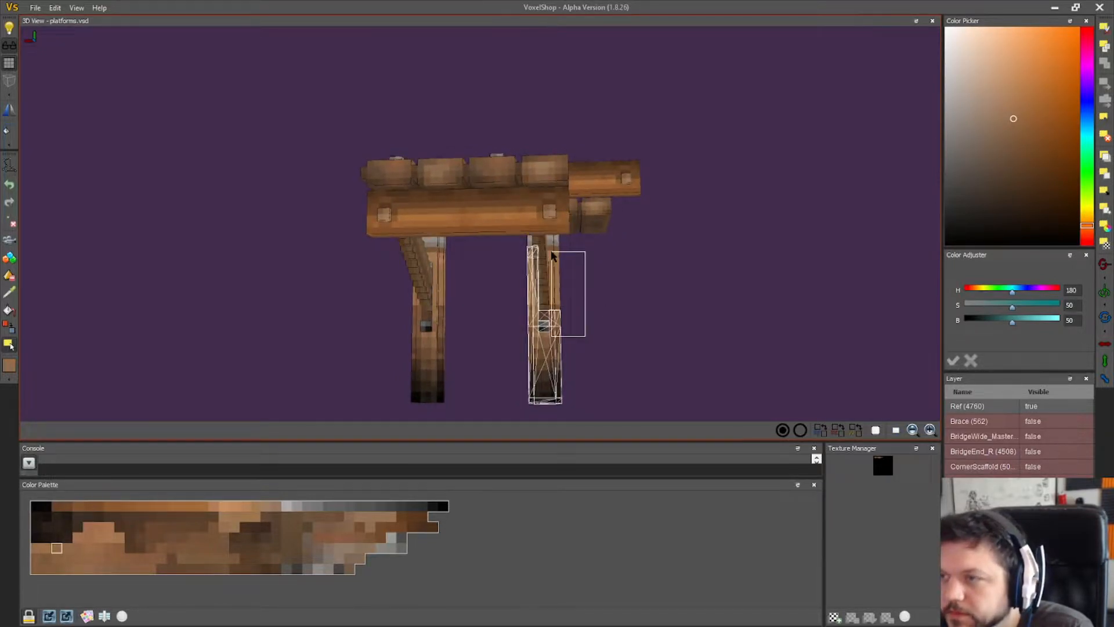
pyautogui.moveTo(646, 355); pyautogui.dragTo(579, 363, button='right')
pyautogui.moveTo(594, 246); pyautogui.dragTo(562, 207)
pyautogui.moveTo(610, 235); pyautogui.dragTo(643, 257, button='right')
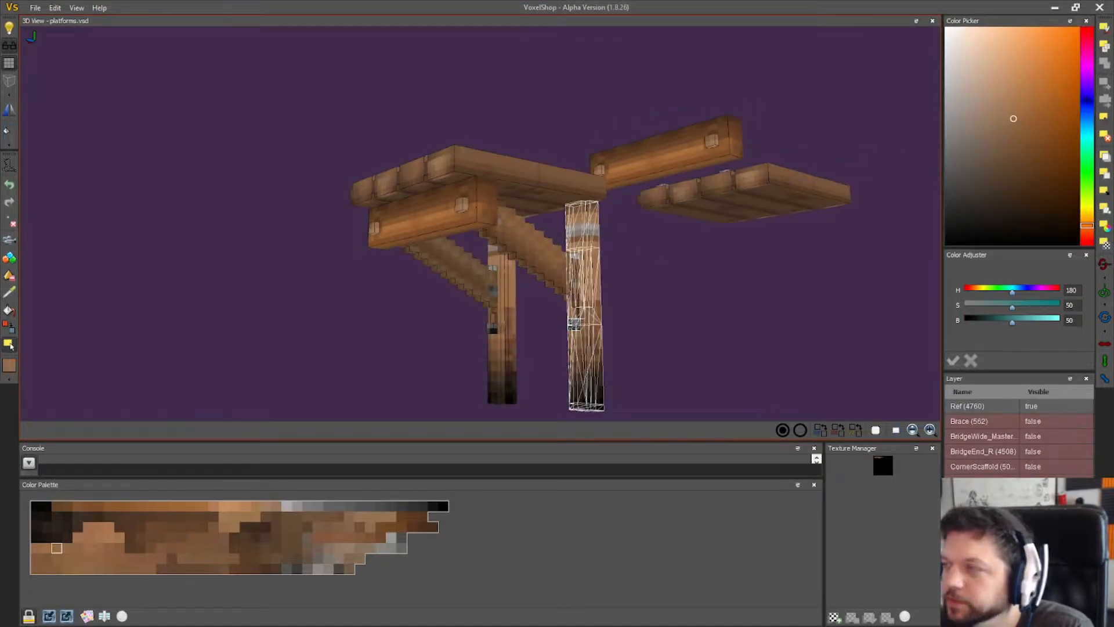
pyautogui.click(1106, 134)
# - Select the leftover post and nail voxels at the free end of the brace and delete them
pyautogui.moveTo(684, 323); pyautogui.dragTo(657, 314, button='right')
pyautogui.moveTo(617, 230); pyautogui.dragTo(568, 262)
pyautogui.moveTo(568, 264); pyautogui.dragTo(637, 274, button='right')
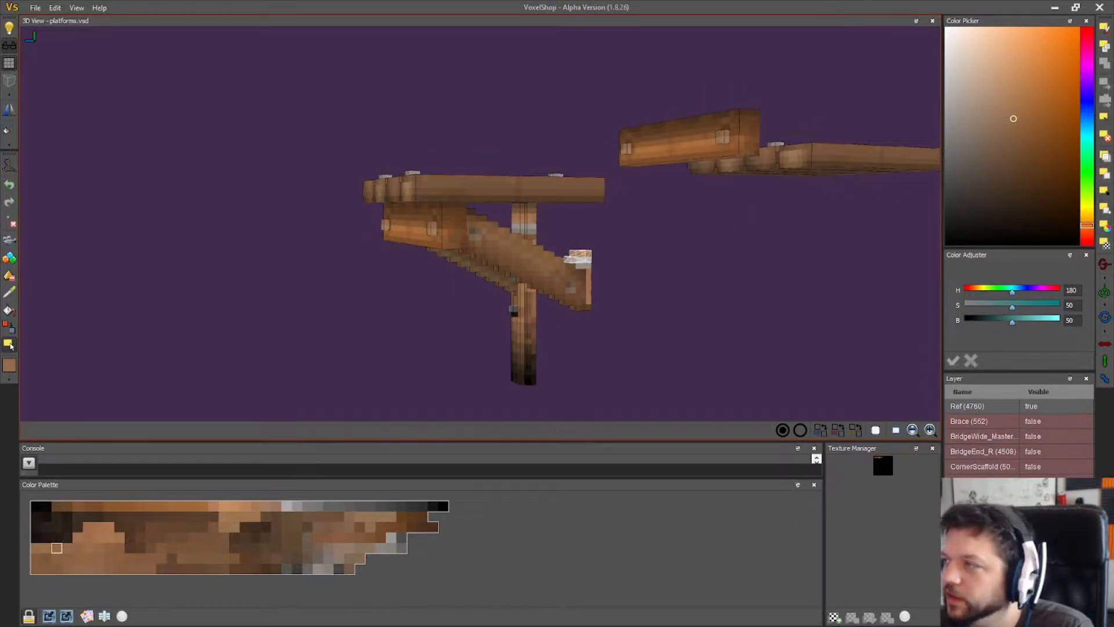
pyautogui.moveTo(908, 251); pyautogui.dragTo(570, 322, button='right')
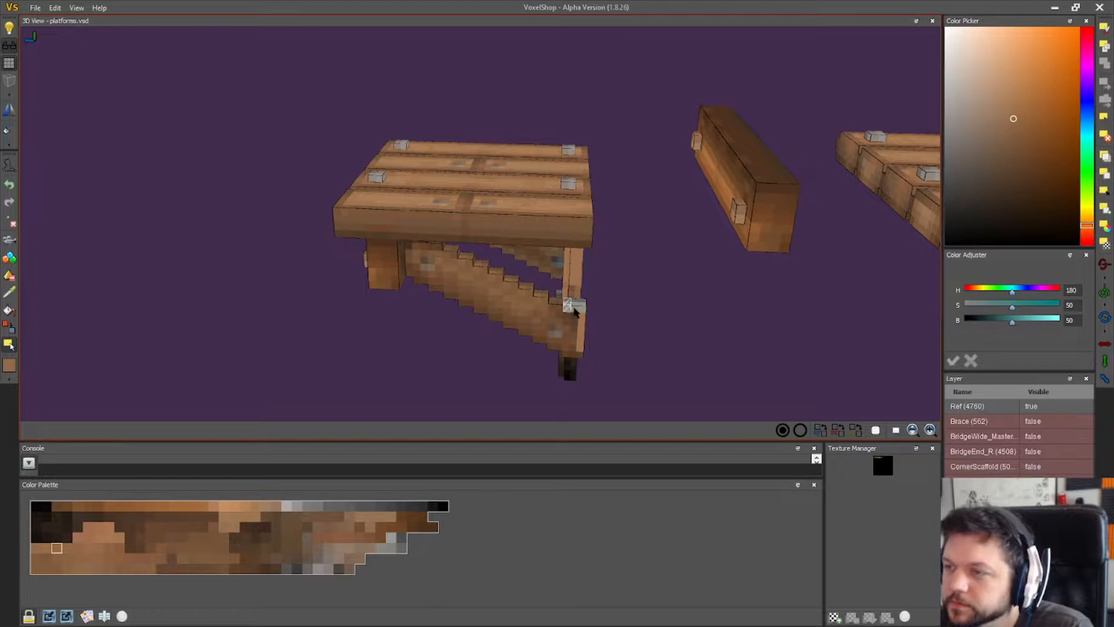
pyautogui.moveTo(573, 304); pyautogui.dragTo(603, 282, button='right')
pyautogui.moveTo(601, 343); pyautogui.dragTo(306, 278, button='right')
pyautogui.moveTo(307, 260); pyautogui.dragTo(356, 332)
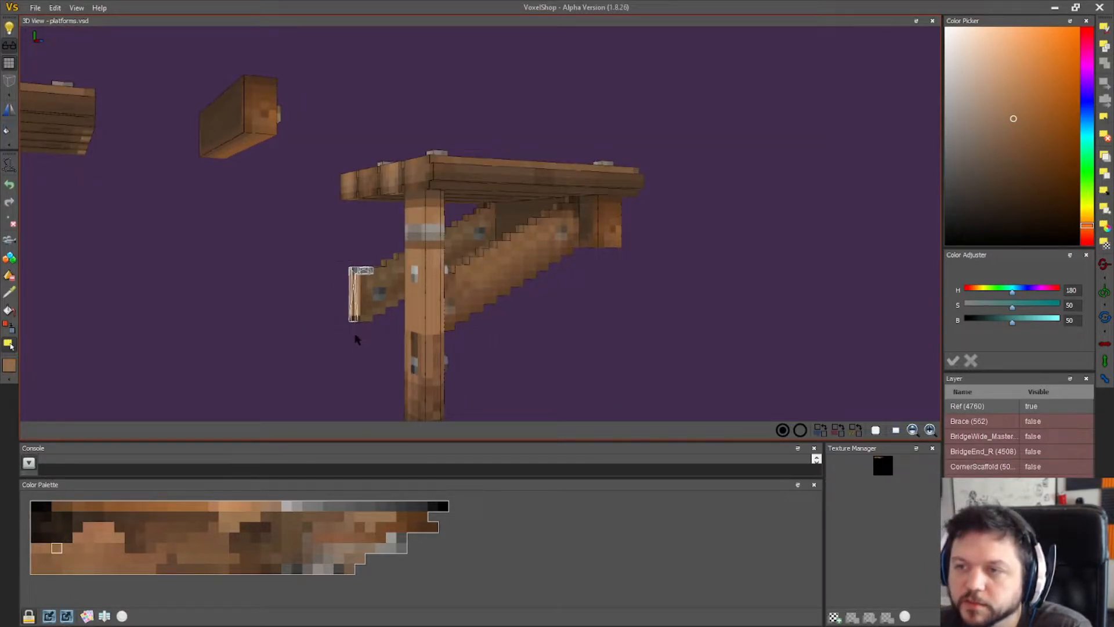
pyautogui.moveTo(334, 242); pyautogui.dragTo(359, 331)
pyautogui.moveTo(359, 332); pyautogui.dragTo(321, 294, button='right')
pyautogui.moveTo(330, 280); pyautogui.dragTo(348, 337)
pyautogui.moveTo(348, 337); pyautogui.dragTo(375, 302, button='right')
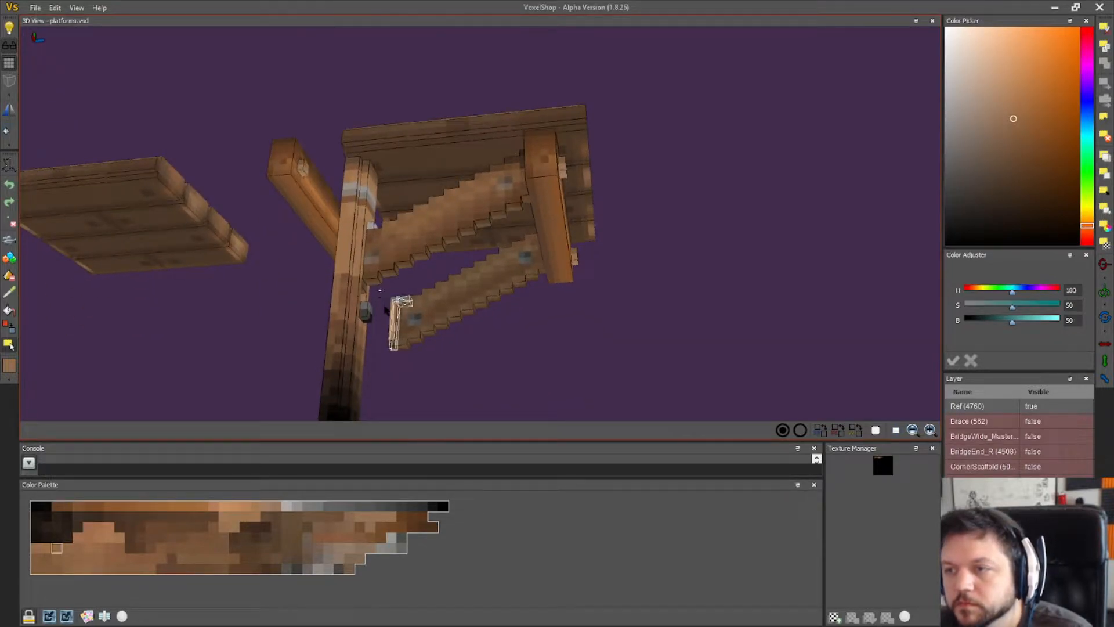
pyautogui.moveTo(393, 377); pyautogui.dragTo(441, 378, button='right')
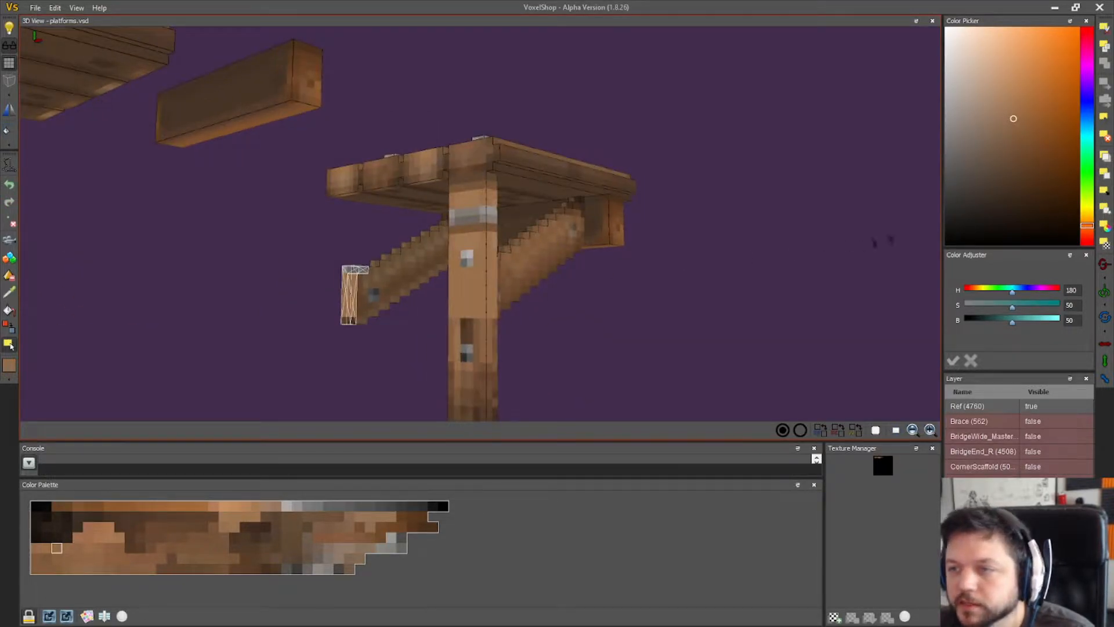
pyautogui.moveTo(499, 319); pyautogui.dragTo(610, 317, button='right')
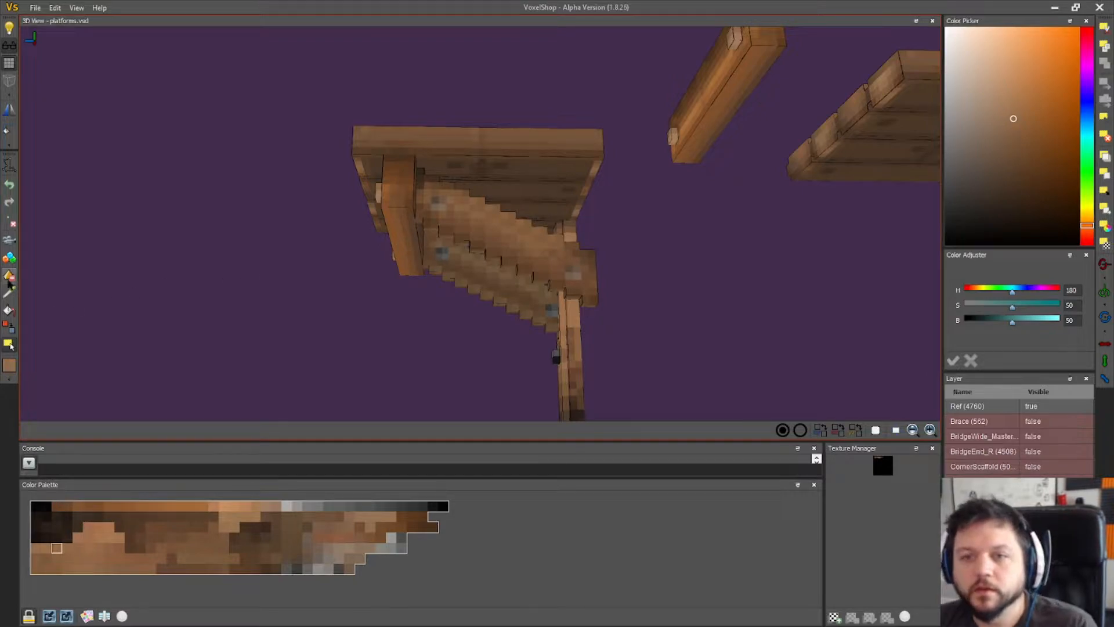
# - Sample the dark brown from the lower part of the remaining post
pyautogui.click(9, 291)
pyautogui.click(576, 404)
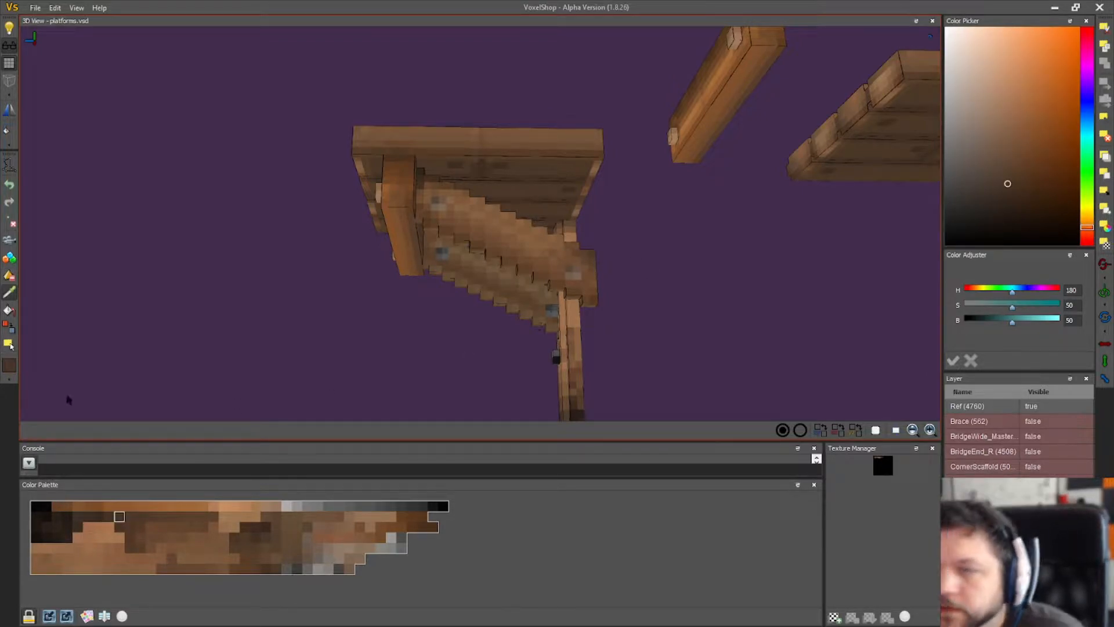
pyautogui.click(10, 328)
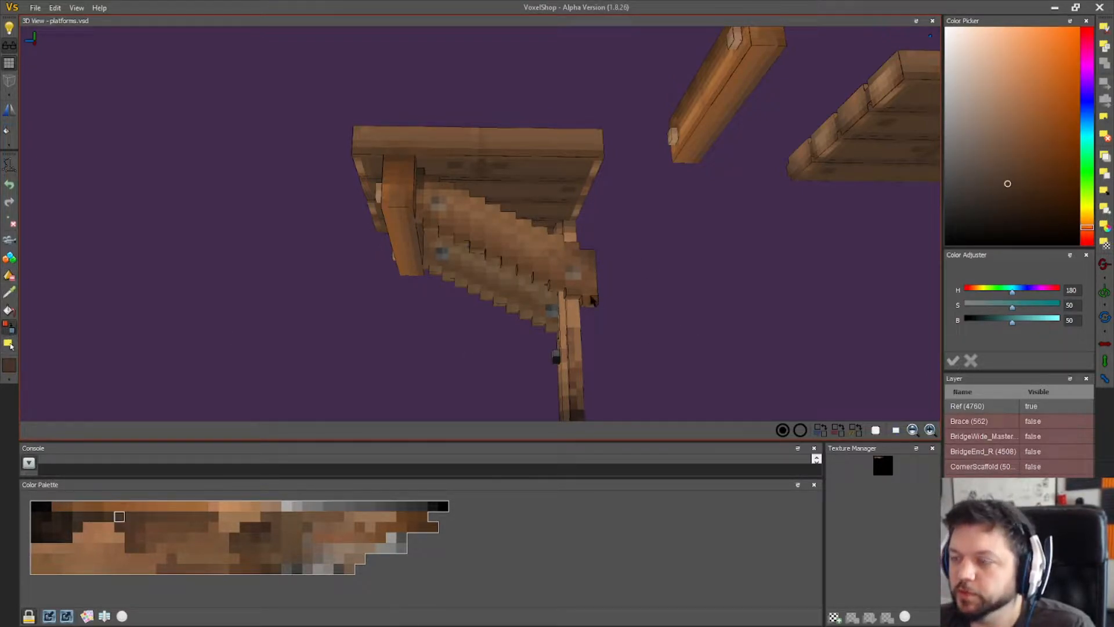
pyautogui.moveTo(662, 394); pyautogui.dragTo(829, 187, button='right')
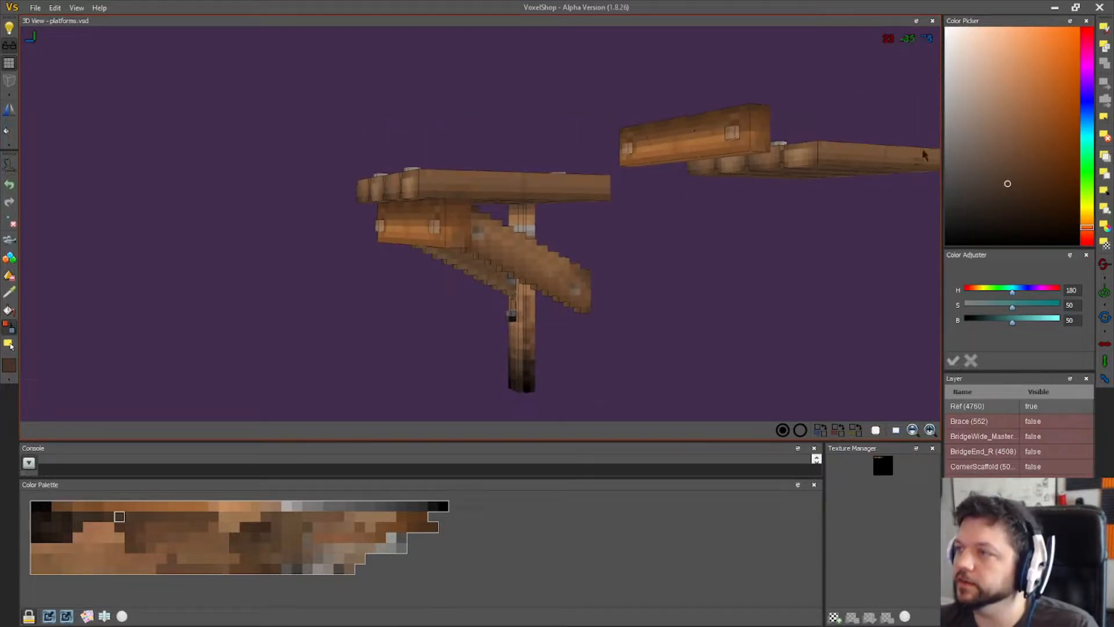
pyautogui.moveTo(142, 278); pyautogui.dragTo(239, 279, button='right')
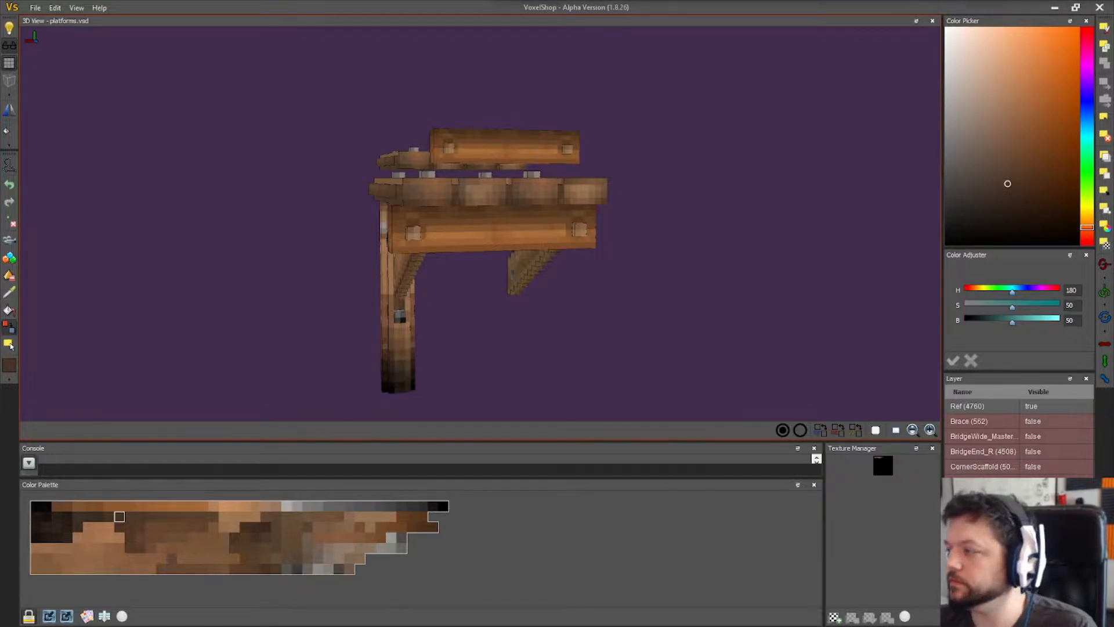
pyautogui.moveTo(522, 232); pyautogui.dragTo(438, 279, button='right')
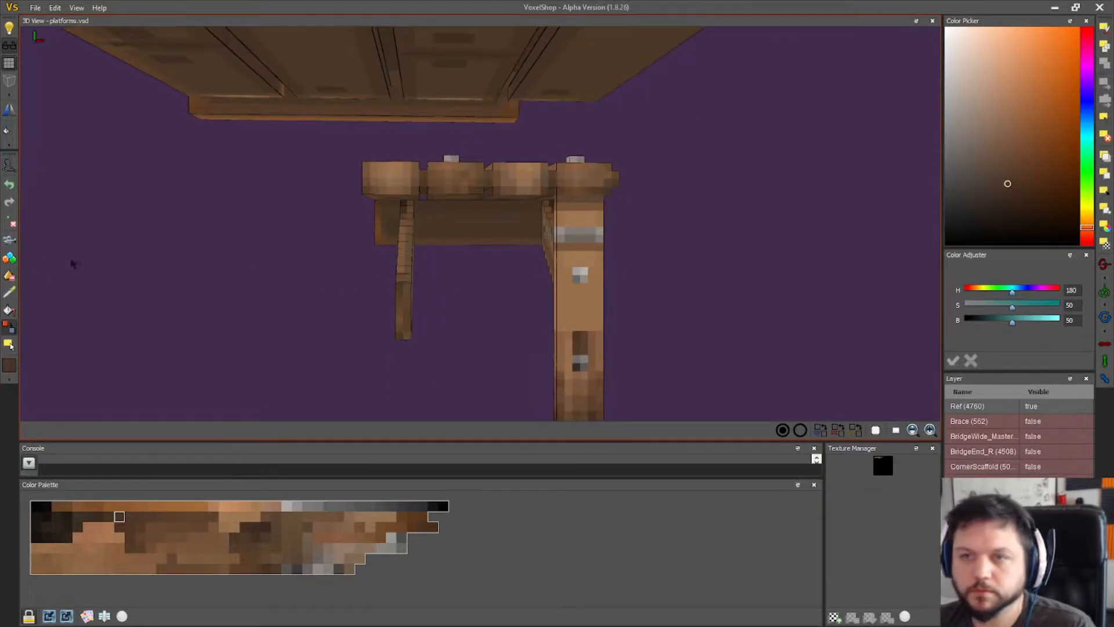
pyautogui.moveTo(696, 270); pyautogui.dragTo(619, 244, button='right')
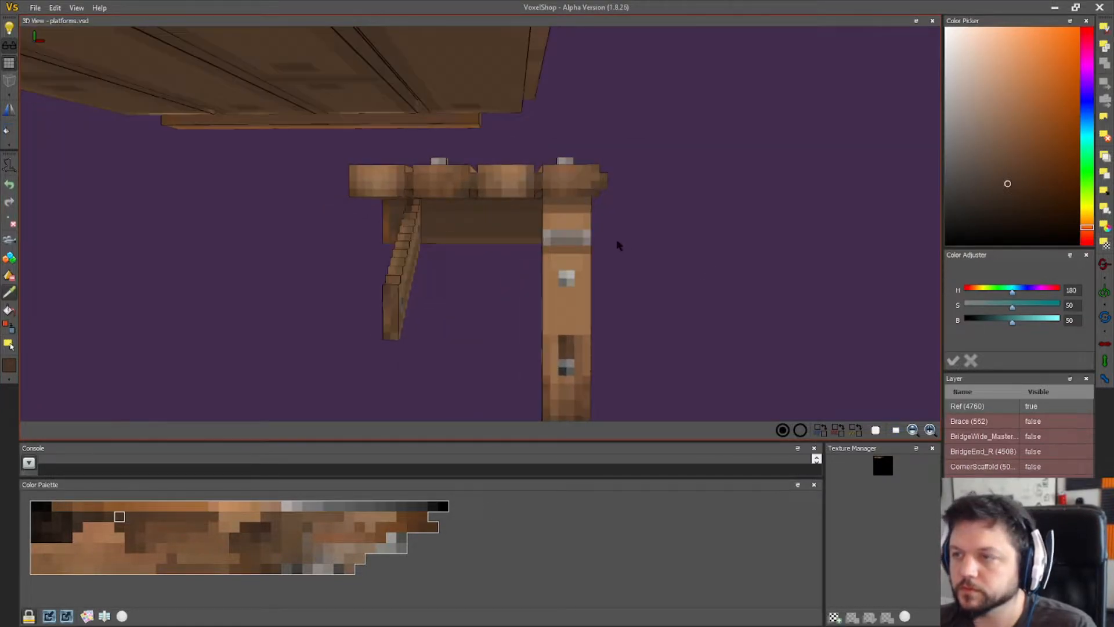
# - Sample the medium brown from below the remaining post's grey band and recolour the middle of the post around and beneath the upper nail
pyautogui.click(549, 228)
pyautogui.click(9, 327)
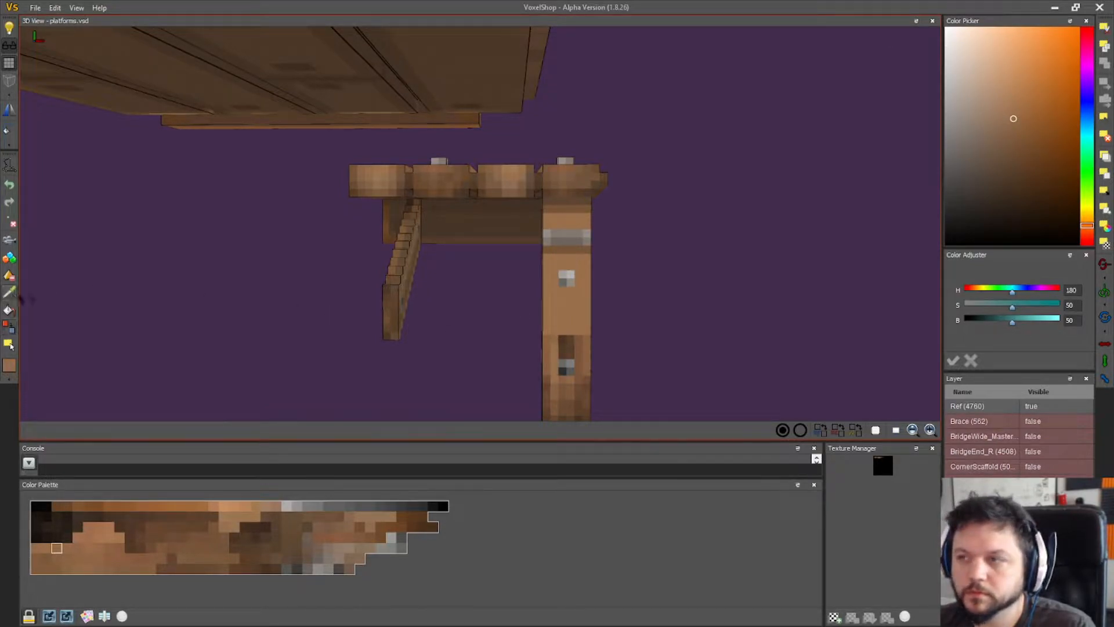
pyautogui.click(577, 251)
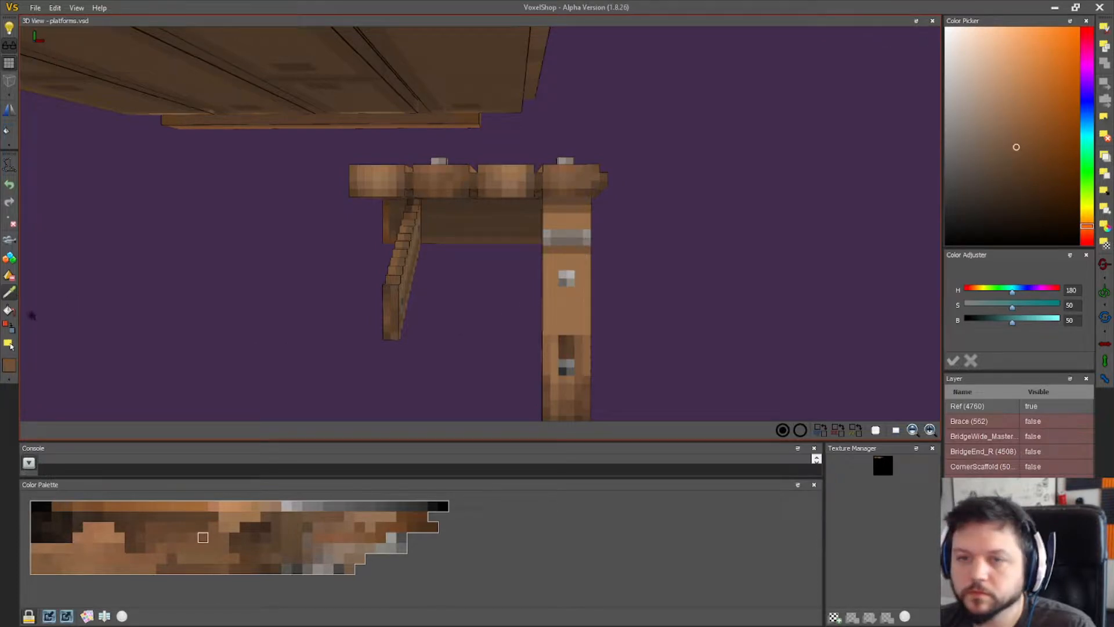
pyautogui.click(10, 325)
pyautogui.moveTo(555, 283)
pyautogui.mouseDown()
pyautogui.moveTo(578, 262)
pyautogui.moveTo(577, 289)
pyautogui.mouseUp()
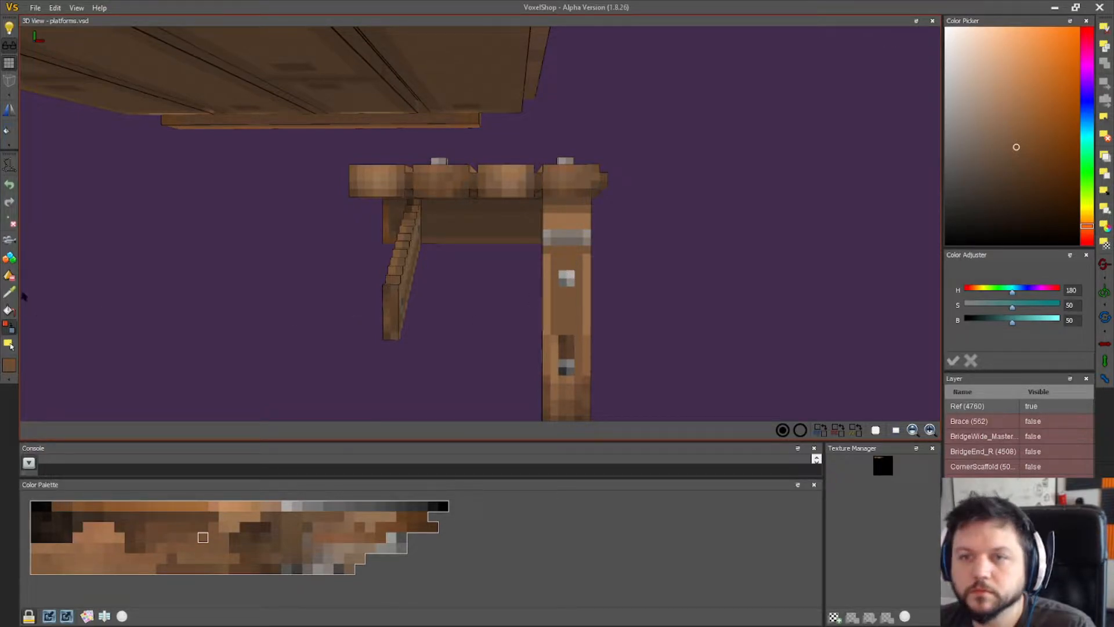
# - Darken the recess between the front post's two bolts and shade the post's side above the metal band with browns sampled from the post
pyautogui.click(575, 203)
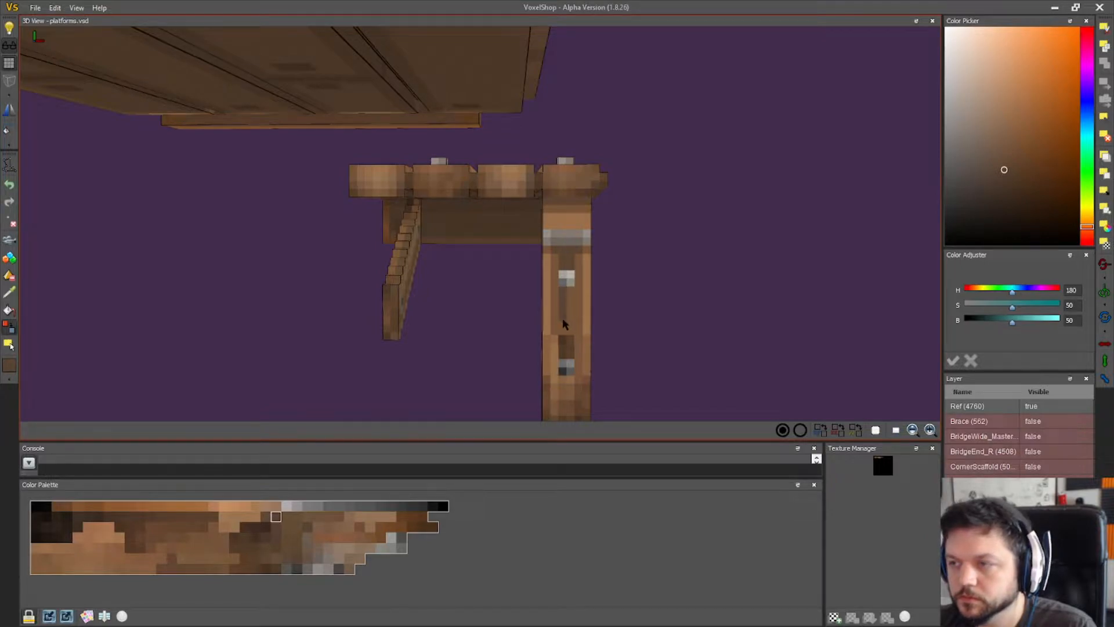
pyautogui.moveTo(592, 333); pyautogui.dragTo(292, 319, button='right')
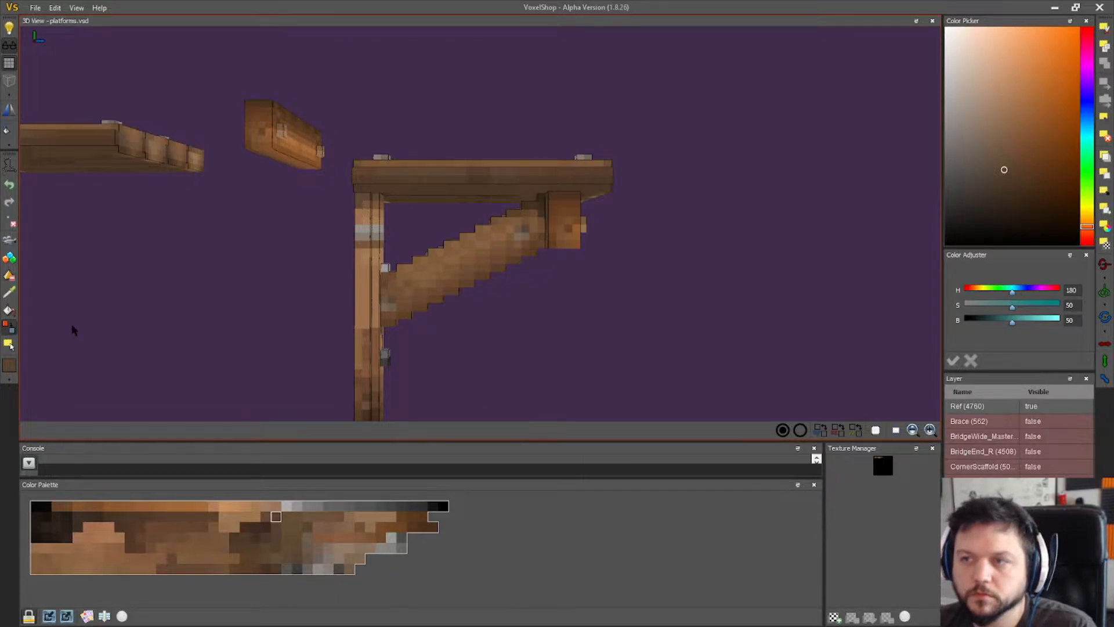
pyautogui.click(8, 291)
pyautogui.click(365, 204)
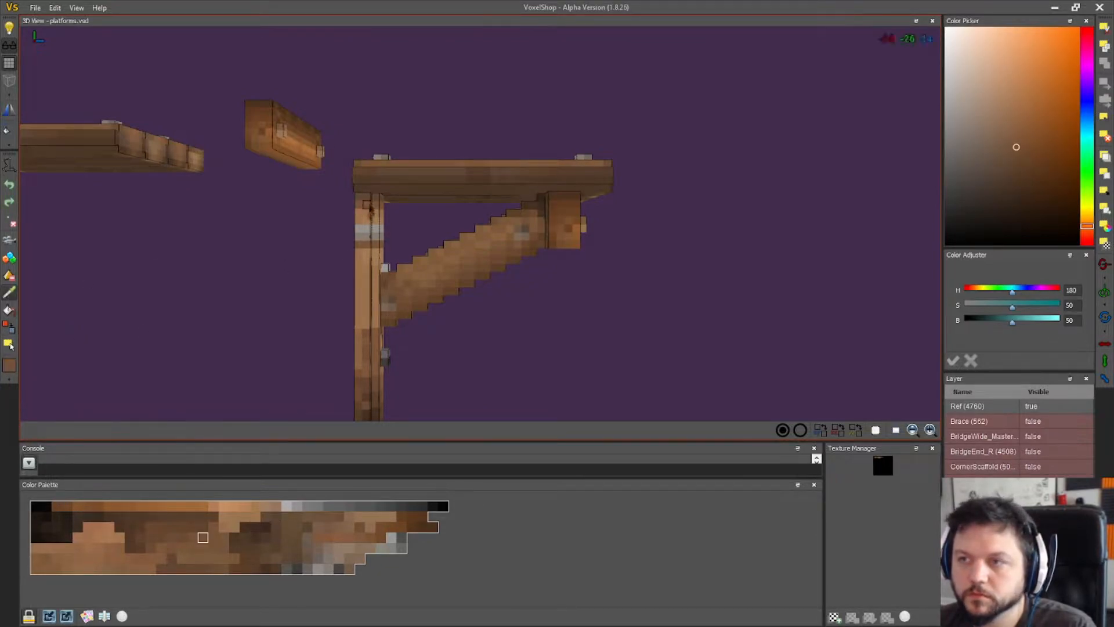
pyautogui.click(10, 329)
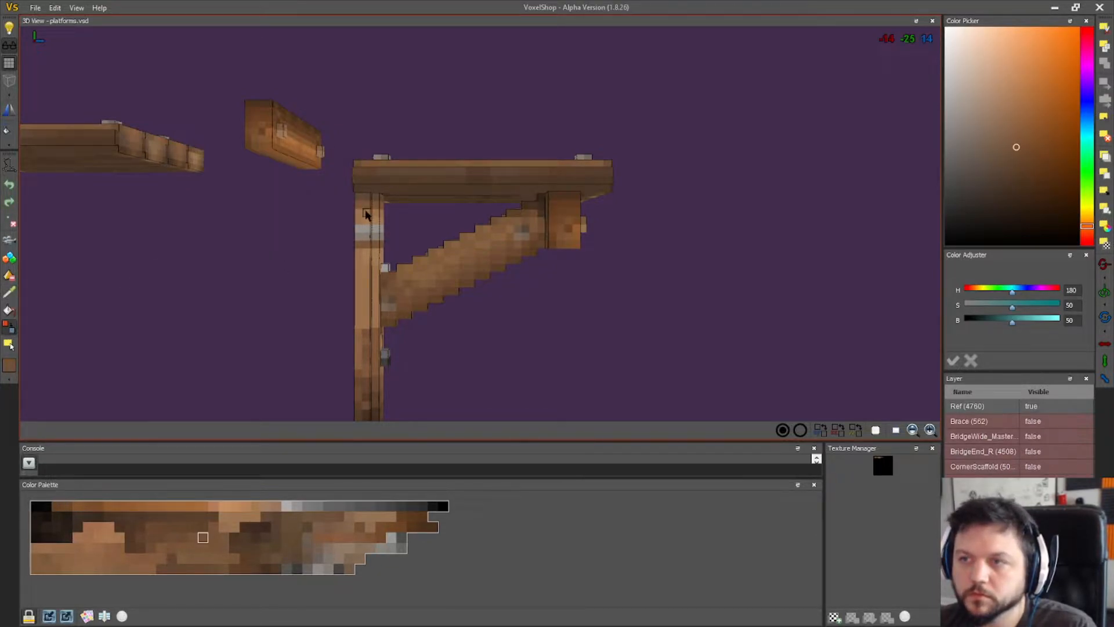
pyautogui.click(9, 292)
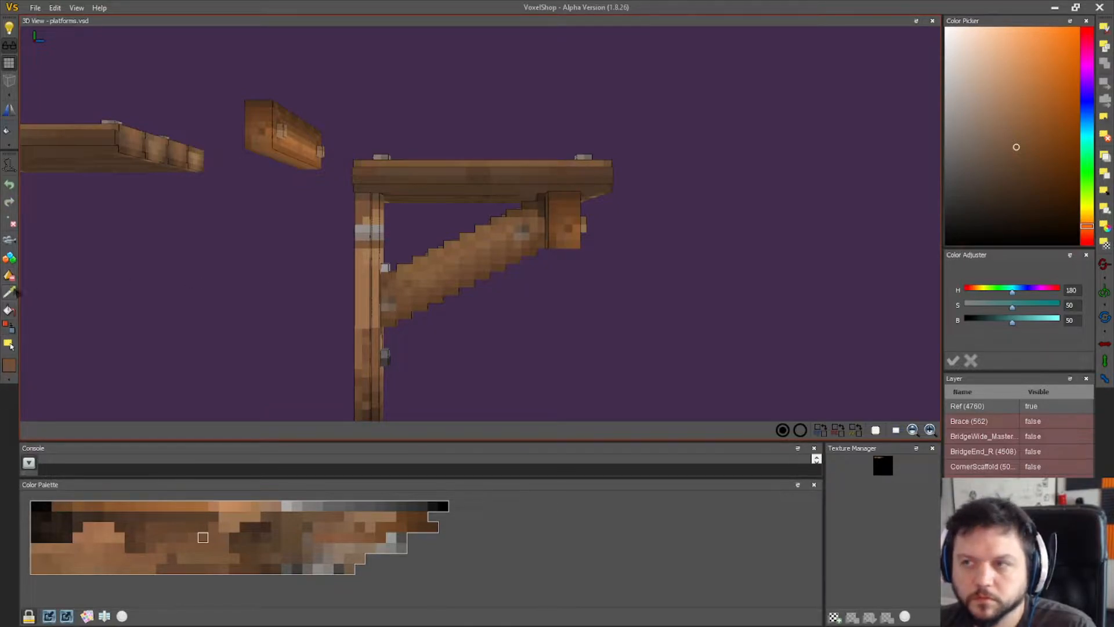
pyautogui.click(372, 199)
pyautogui.click(9, 329)
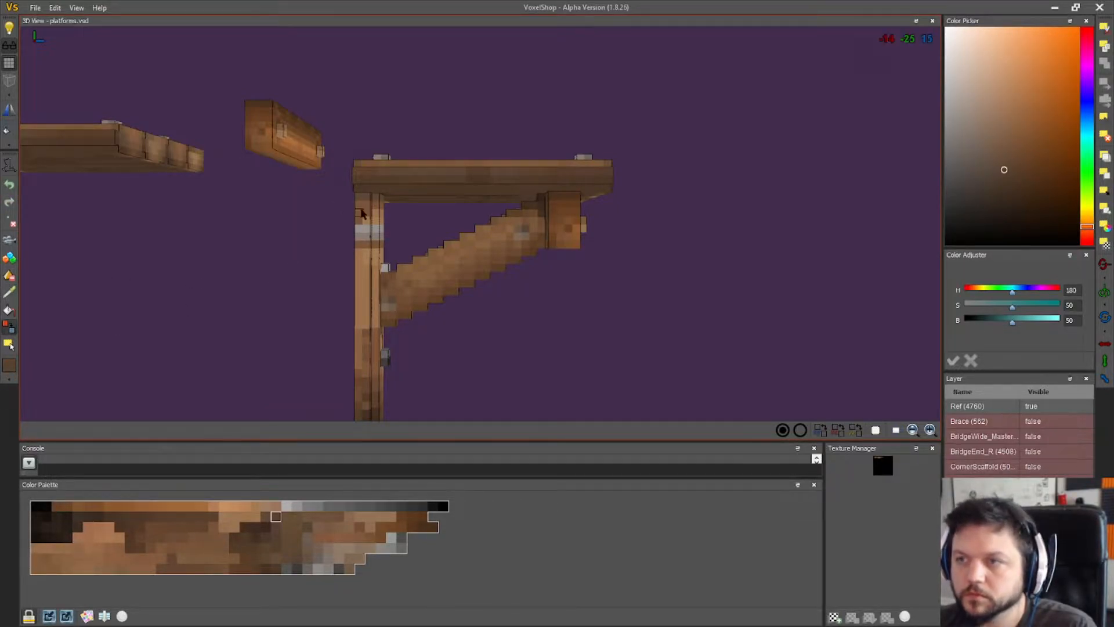
# - Shade the opposite side of the post above the metal band with a medium brown sampled from the post
pyautogui.moveTo(443, 314); pyautogui.dragTo(614, 244, button='right')
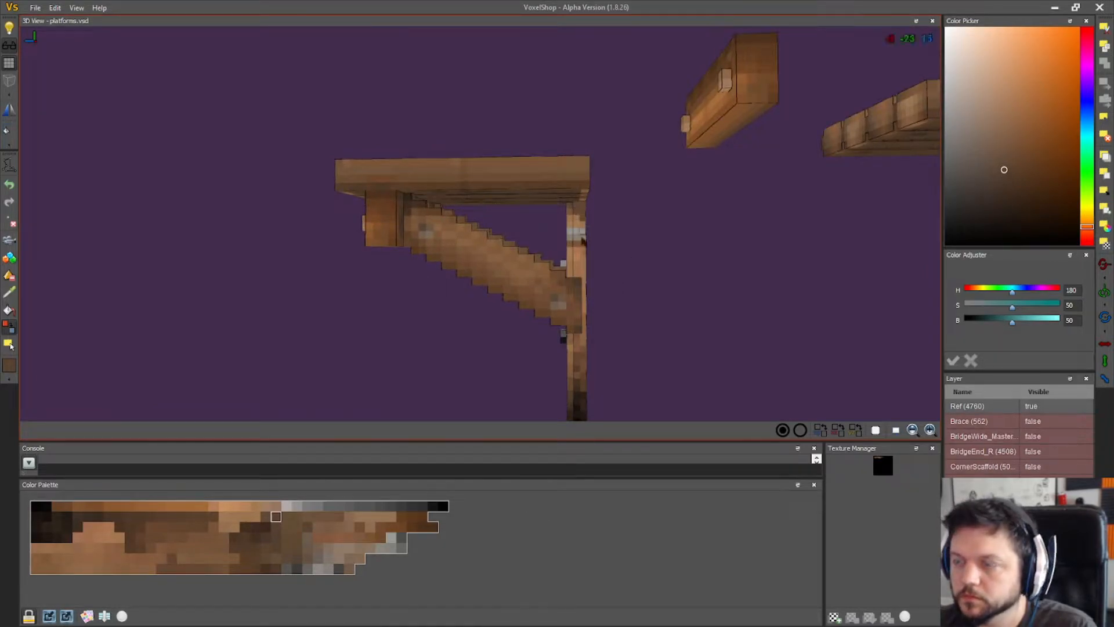
pyautogui.click(10, 292)
pyautogui.click(569, 213)
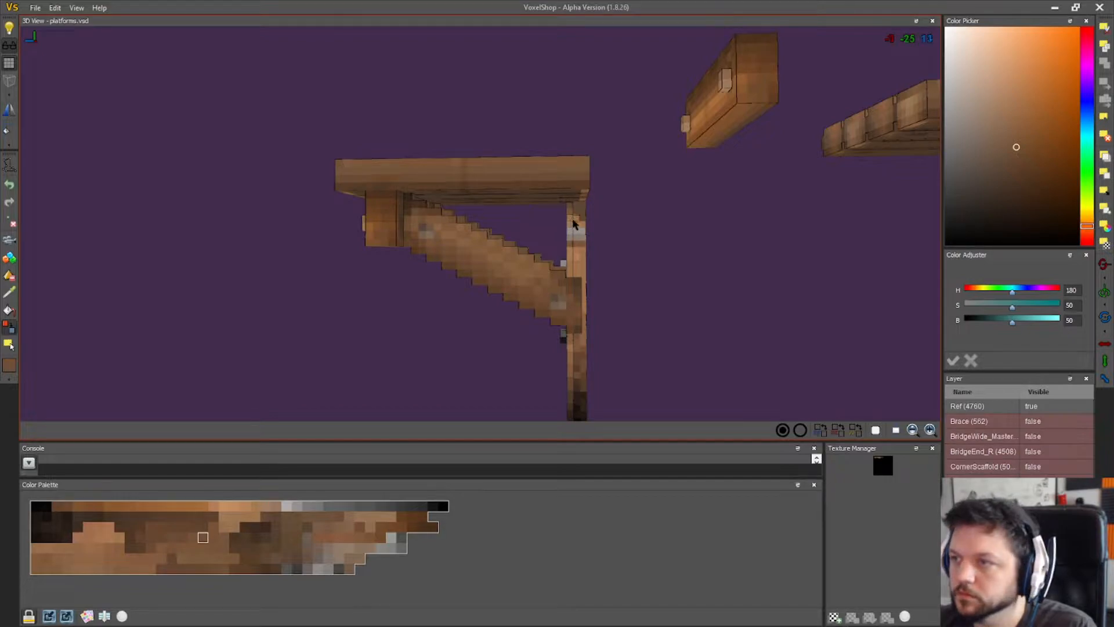
# - Sample the darker brown below the metal band and shade the centre of the post's front face above the band
pyautogui.moveTo(598, 325); pyautogui.dragTo(572, 226, button='right')
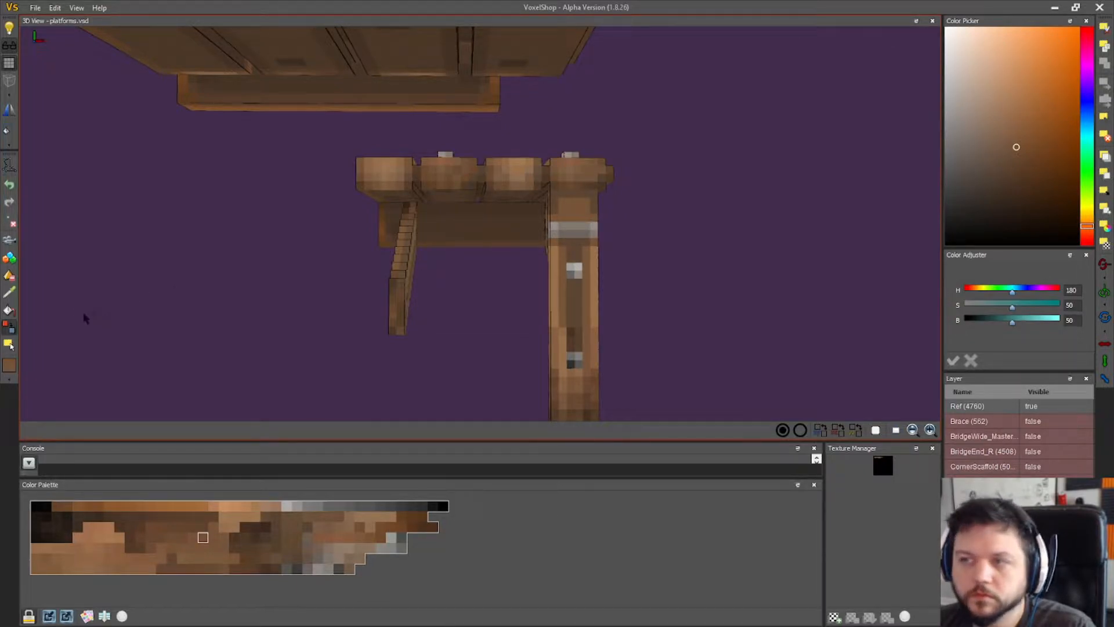
pyautogui.click(571, 247)
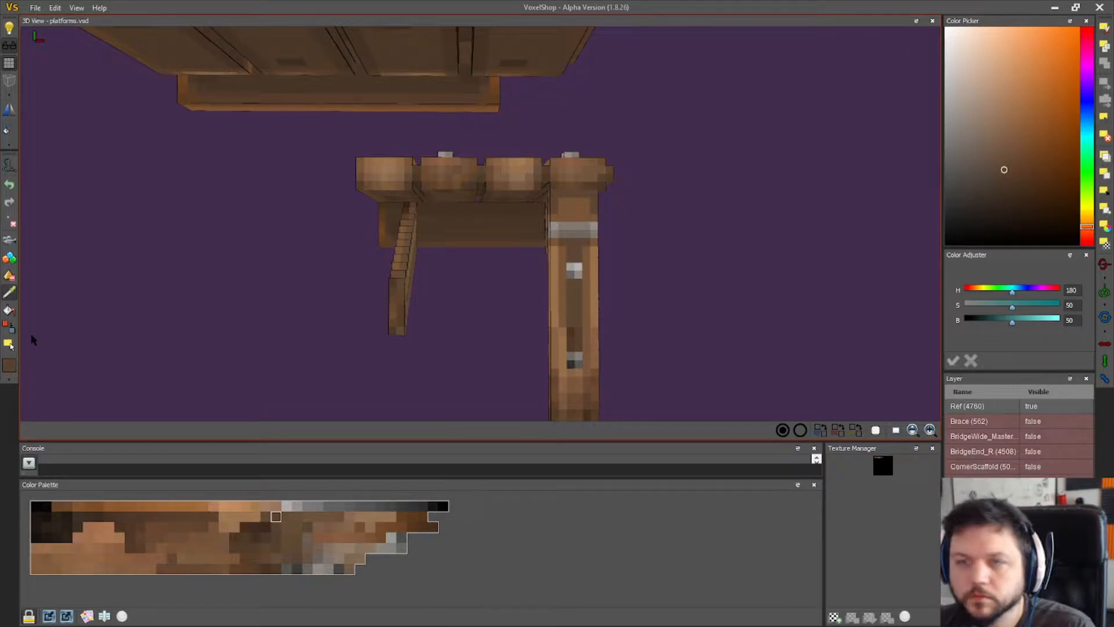
pyautogui.click(11, 326)
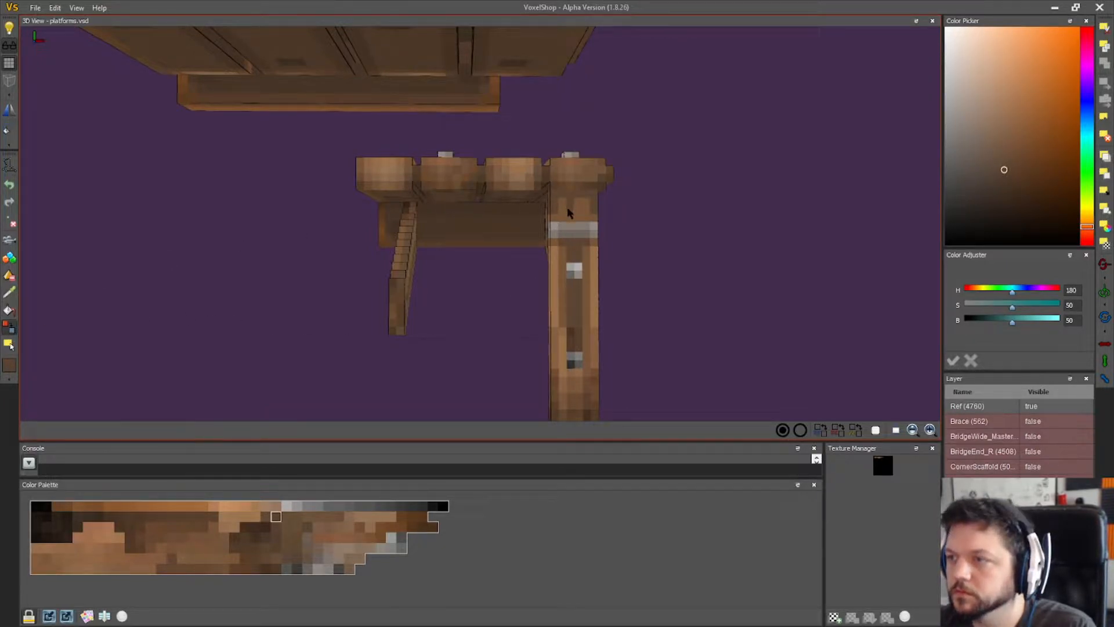
# - Sample a very dark brown from the platform's underside and deepen the post's recess shadows above the band and beneath the upper bolt
pyautogui.moveTo(493, 269); pyautogui.dragTo(485, 254)
pyautogui.click(12, 291)
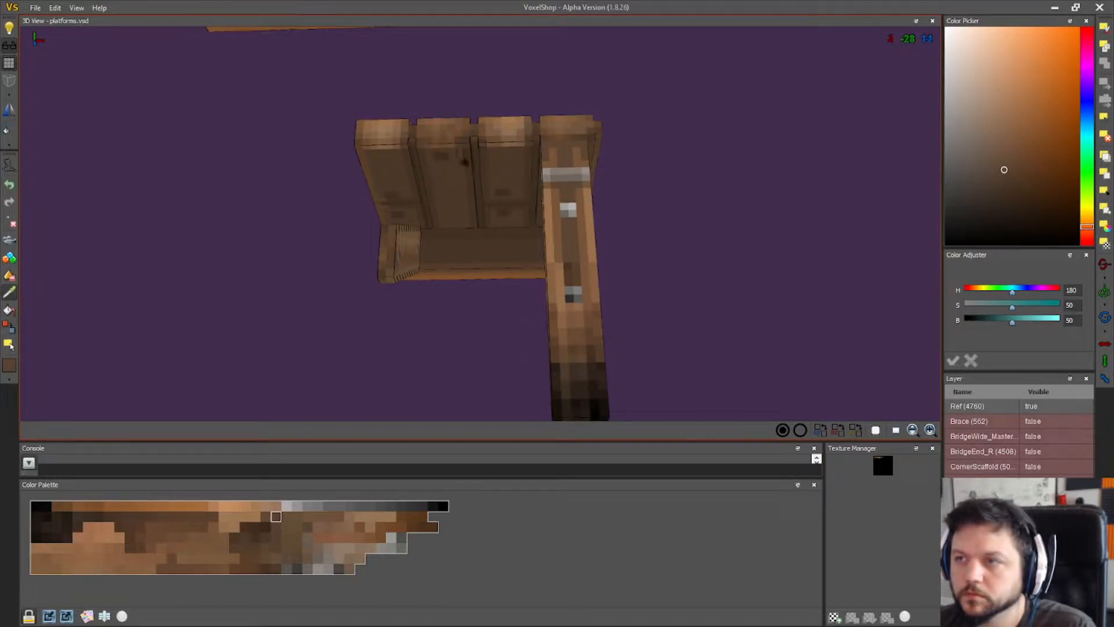
pyautogui.click(446, 161)
pyautogui.moveTo(469, 259)
pyautogui.mouseDown(button='right')
pyautogui.moveTo(475, 269)
pyautogui.moveTo(605, 194)
pyautogui.mouseUp(button='right')
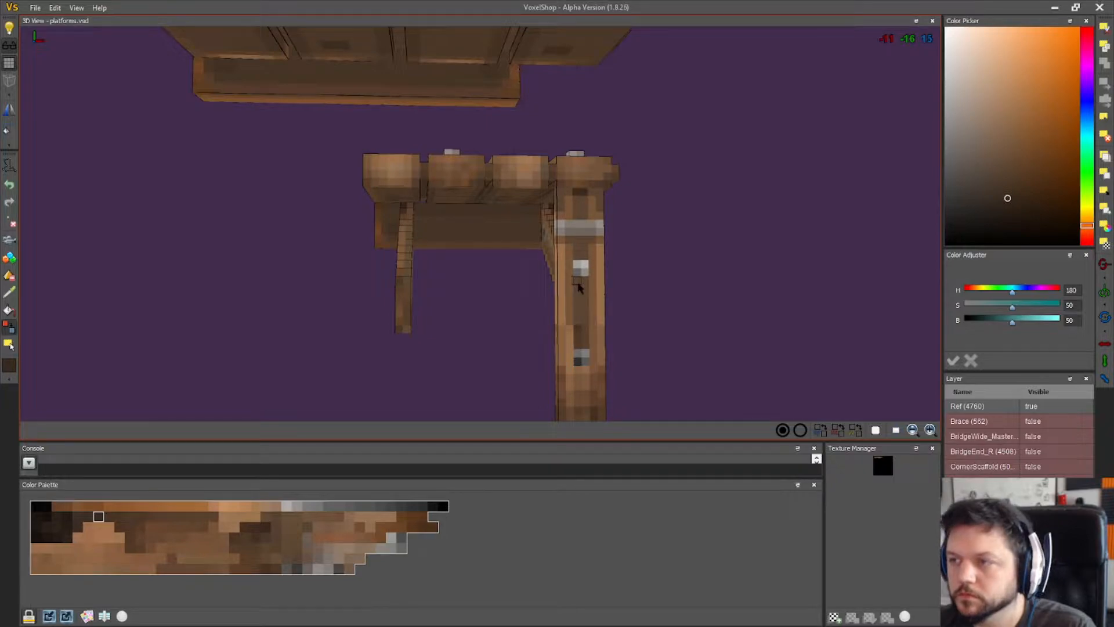
# - Shade the post's upper bolt with mid and darker greys sampled from a bolt on top of the platform
pyautogui.moveTo(400, 331); pyautogui.dragTo(321, 363, button='right')
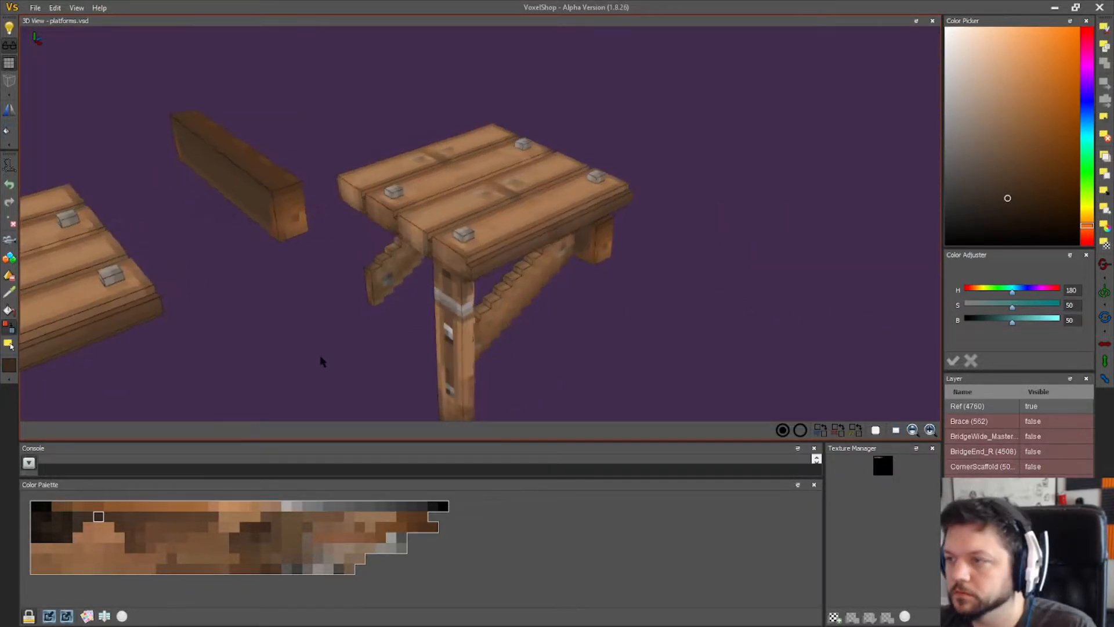
pyautogui.click(7, 297)
pyautogui.scroll(1, 242, 317)
pyautogui.moveTo(255, 316); pyautogui.dragTo(284, 306, button='right')
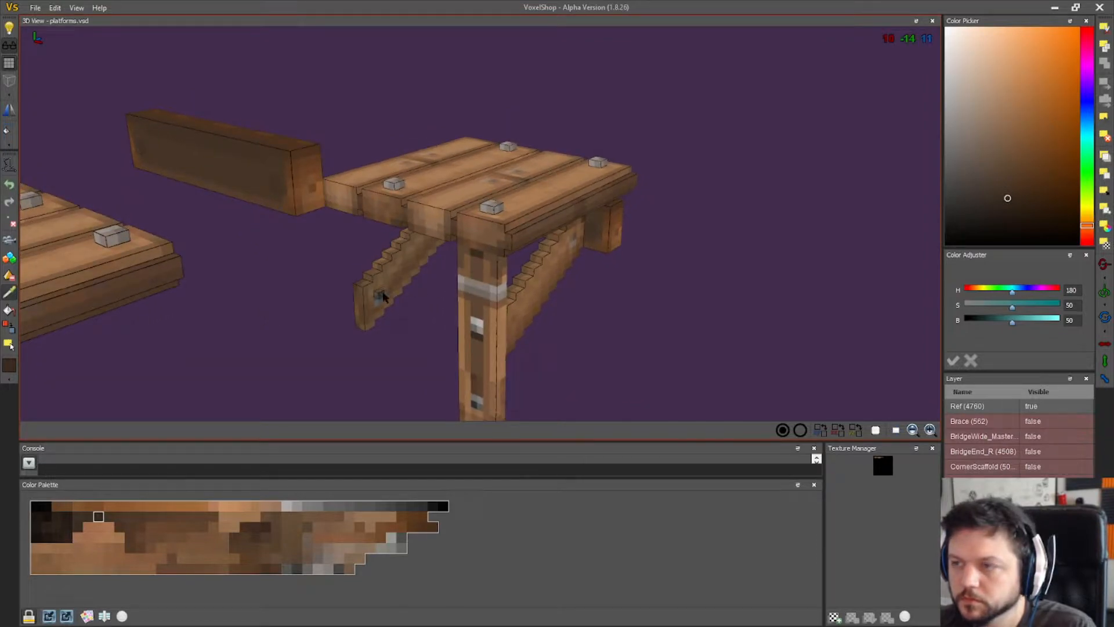
pyautogui.moveTo(400, 303); pyautogui.dragTo(439, 273, button='right')
pyautogui.click(501, 215)
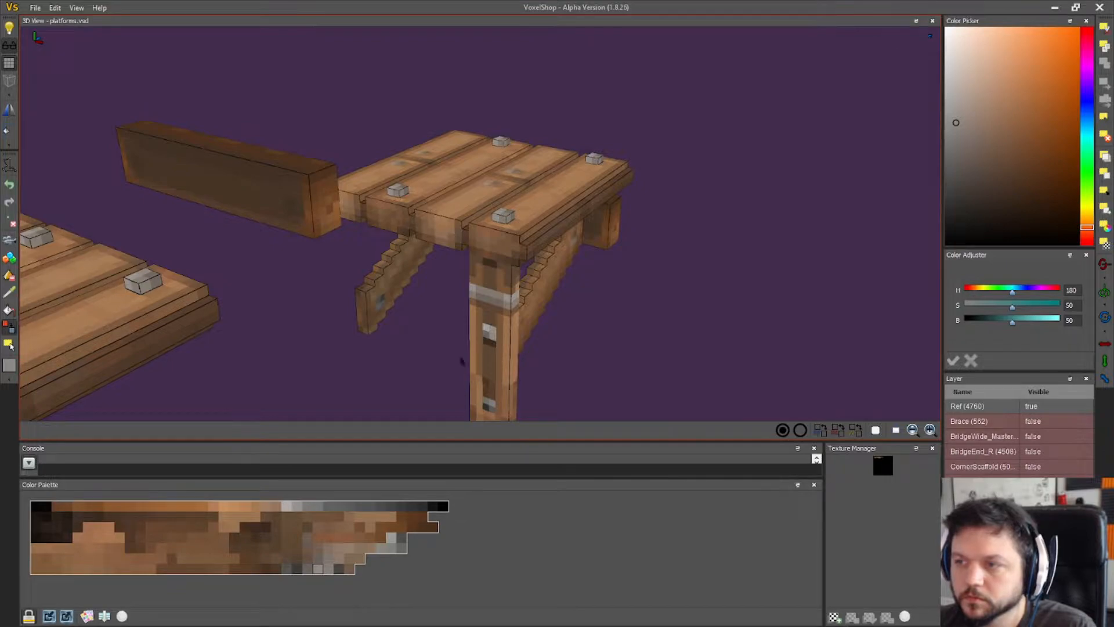
pyautogui.click(503, 221)
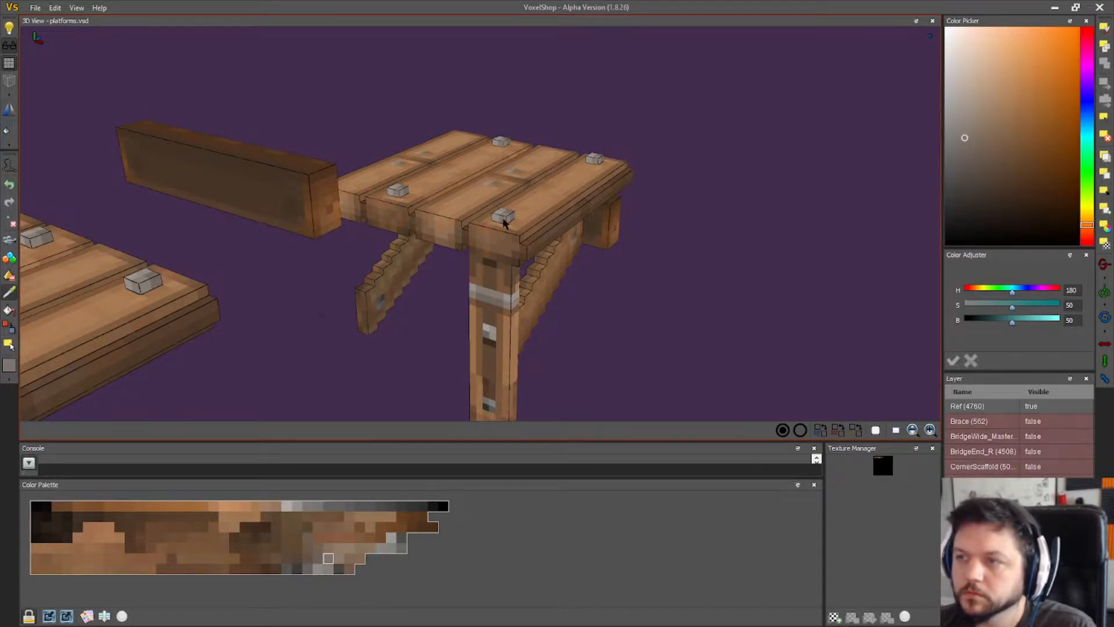
pyautogui.click(9, 327)
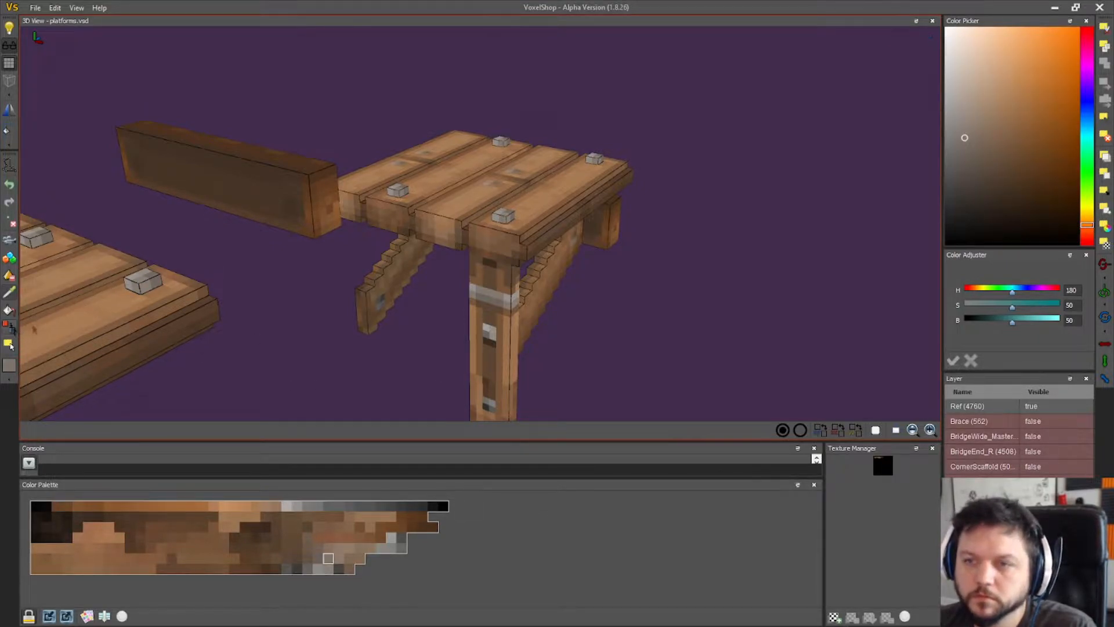
pyautogui.click(490, 336)
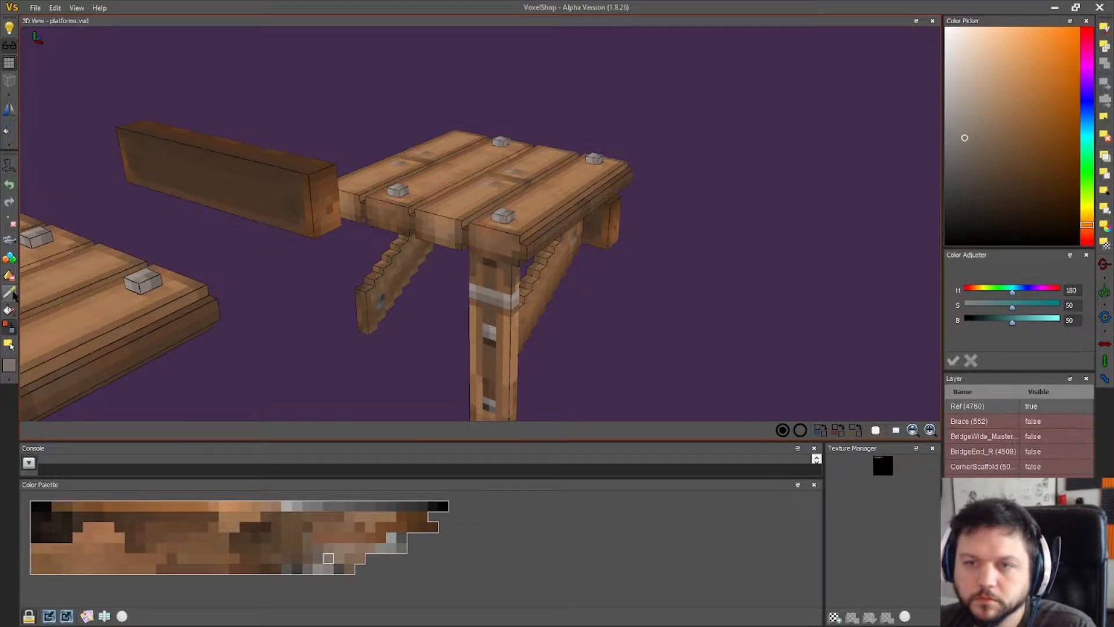
pyautogui.click(509, 214)
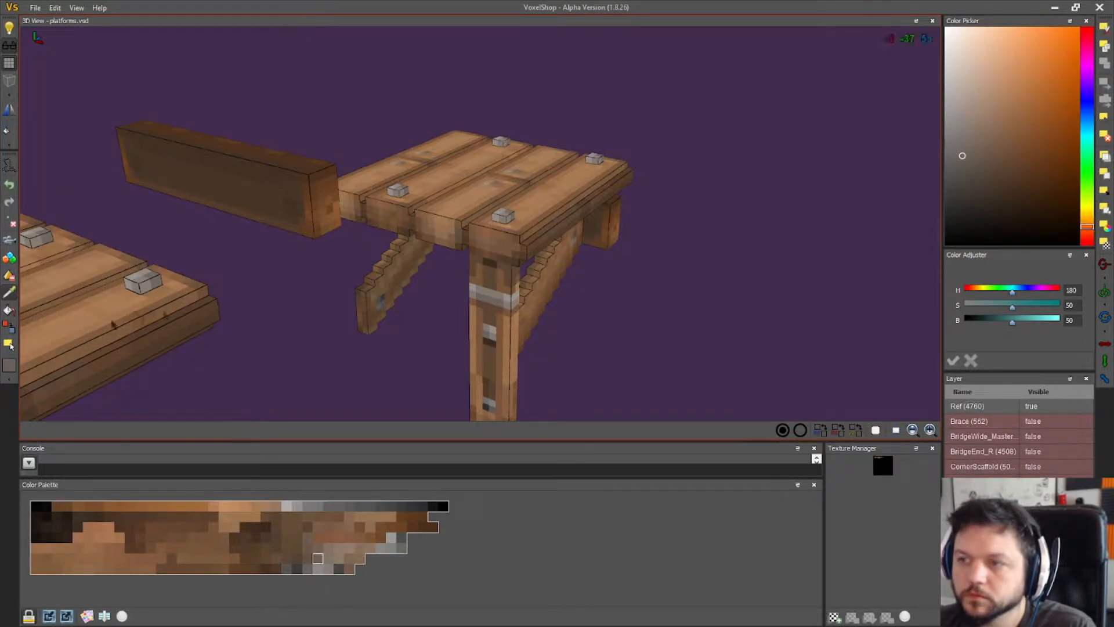
pyautogui.click(9, 328)
# - Recolour the post's lower bolt with mid and light greys sampled from the upper bolt
pyautogui.moveTo(471, 343); pyautogui.dragTo(621, 353, button='right')
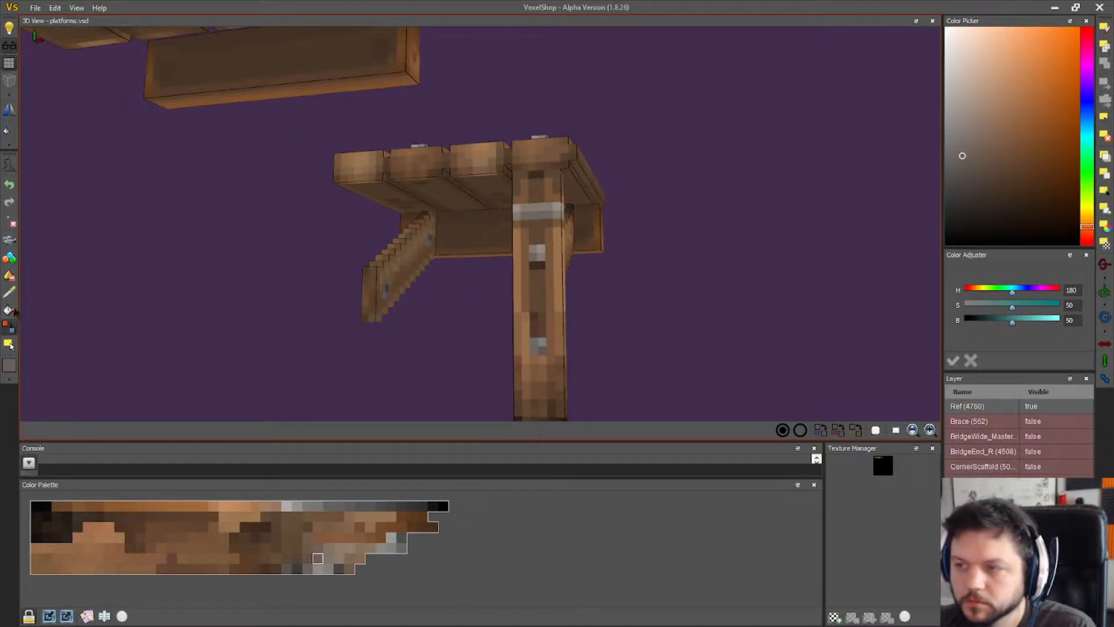
pyautogui.click(533, 254)
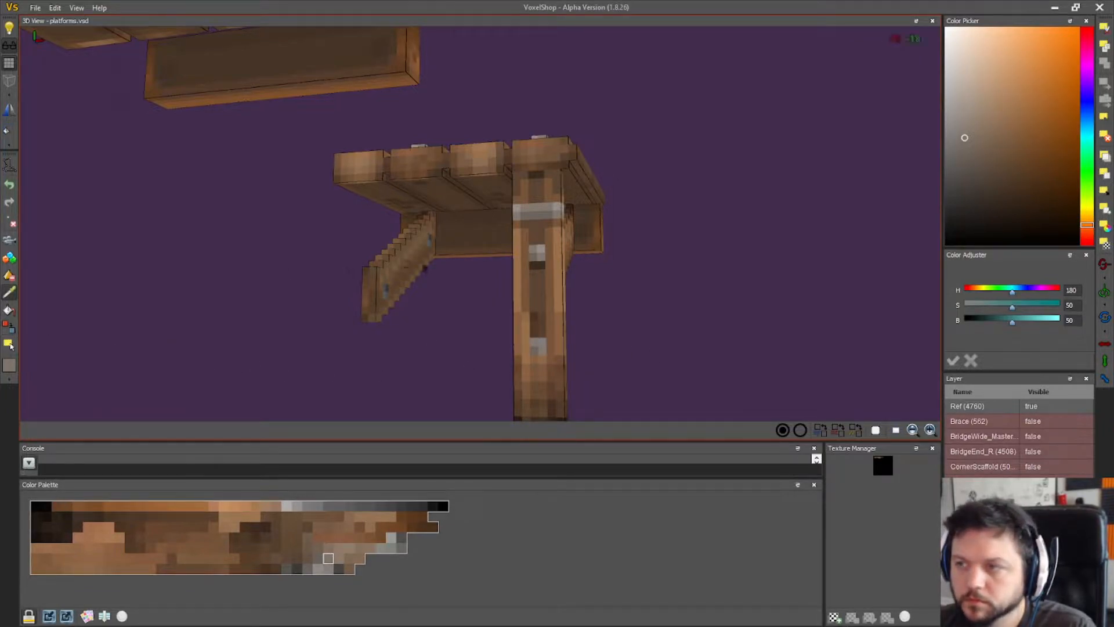
pyautogui.click(539, 254)
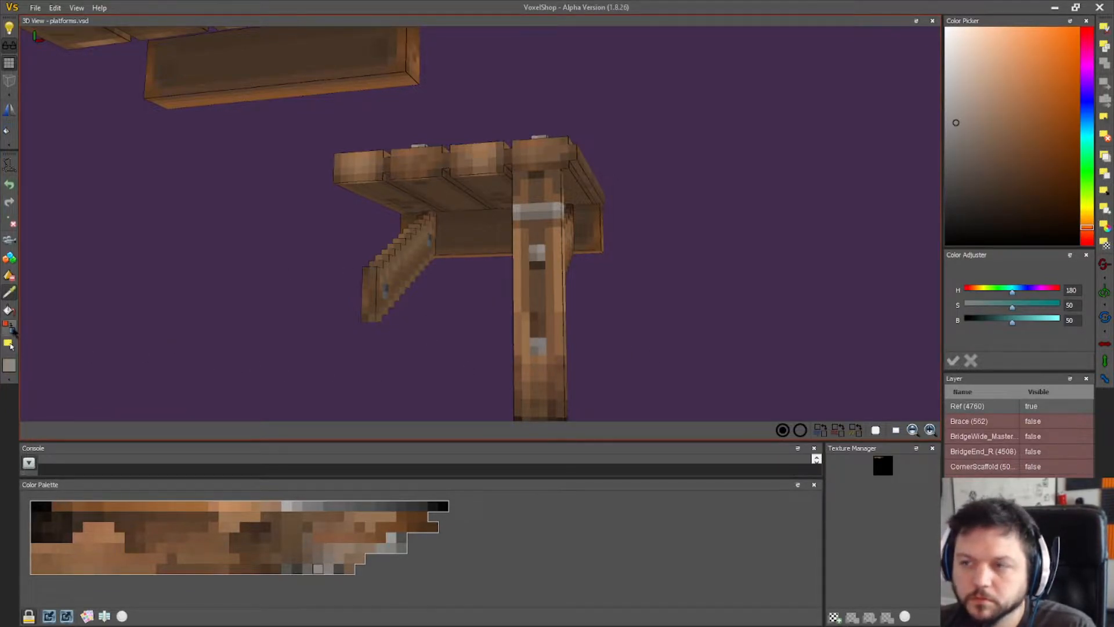
pyautogui.moveTo(571, 358)
pyautogui.mouseDown(button='right')
pyautogui.moveTo(696, 368)
pyautogui.moveTo(547, 373)
pyautogui.moveTo(583, 379)
pyautogui.moveTo(567, 373)
pyautogui.mouseUp(button='right')
pyautogui.scroll(3, 563, 373)
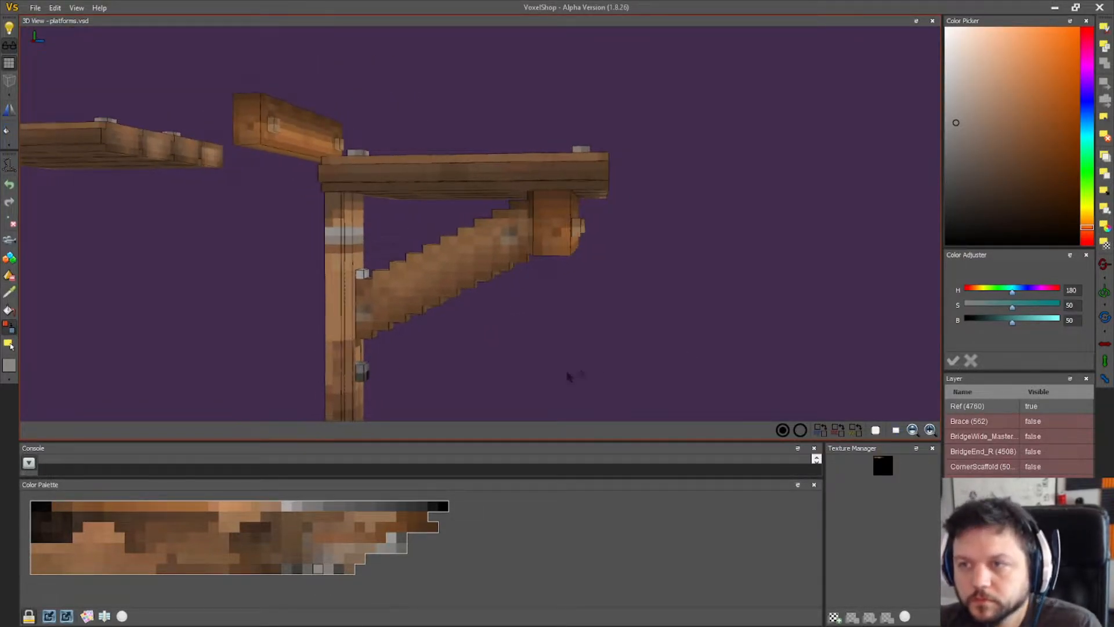
# - Sample a light brown from the post's side and touch up the side faces around the metal band
pyautogui.click(7, 297)
pyautogui.moveTo(129, 293); pyautogui.dragTo(141, 290, button='right')
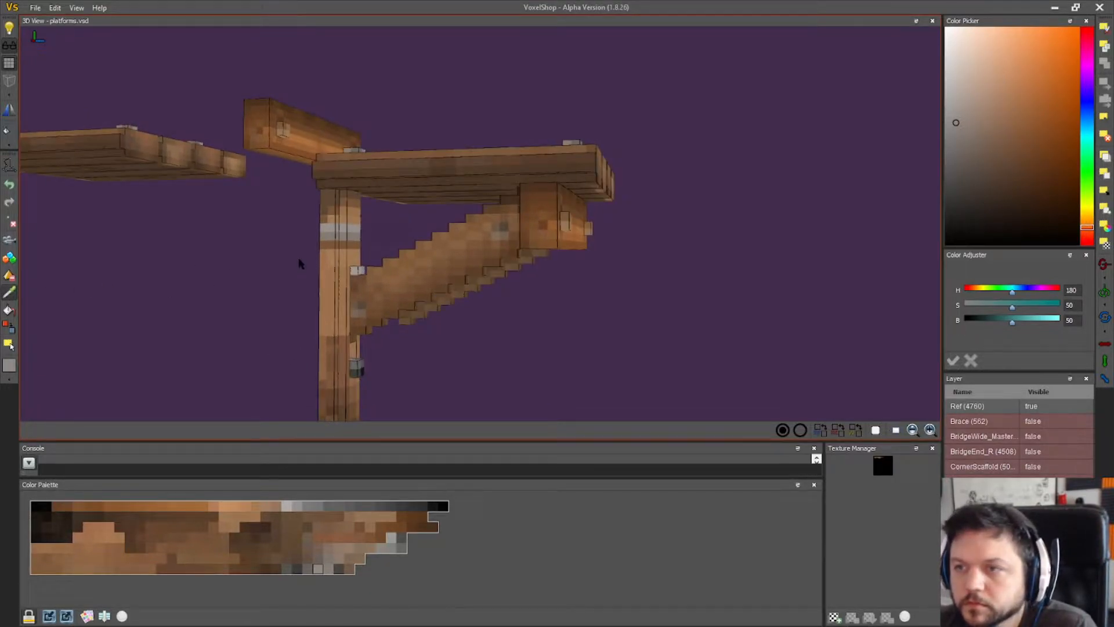
pyautogui.click(350, 214)
pyautogui.click(7, 325)
pyautogui.moveTo(217, 300); pyautogui.dragTo(400, 304, button='right')
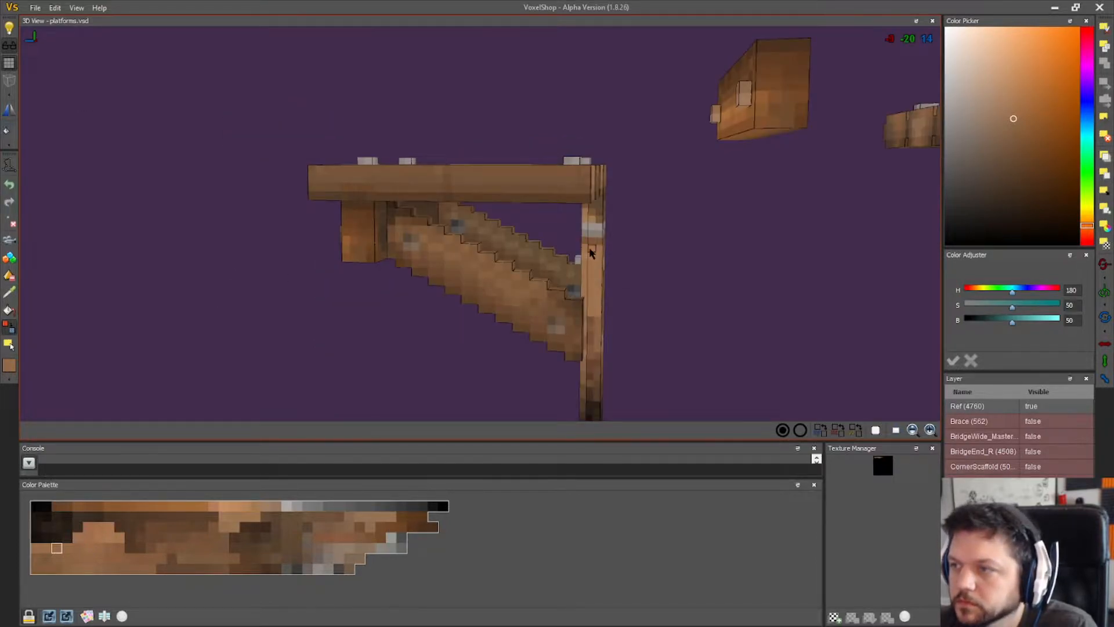
pyautogui.moveTo(620, 272); pyautogui.dragTo(678, 273, button='right')
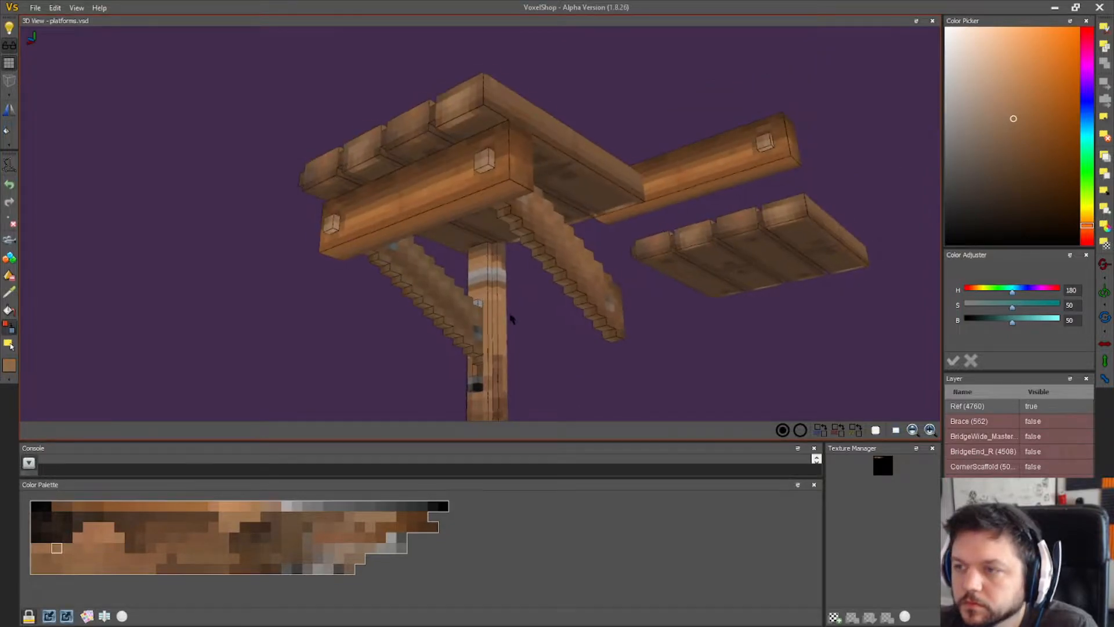
# - Sample a lighter tan from the post and touch up the voxels on its side below the metal band
pyautogui.scroll(3, 513, 315)
pyautogui.click(7, 294)
pyautogui.click(487, 307)
pyautogui.click(9, 328)
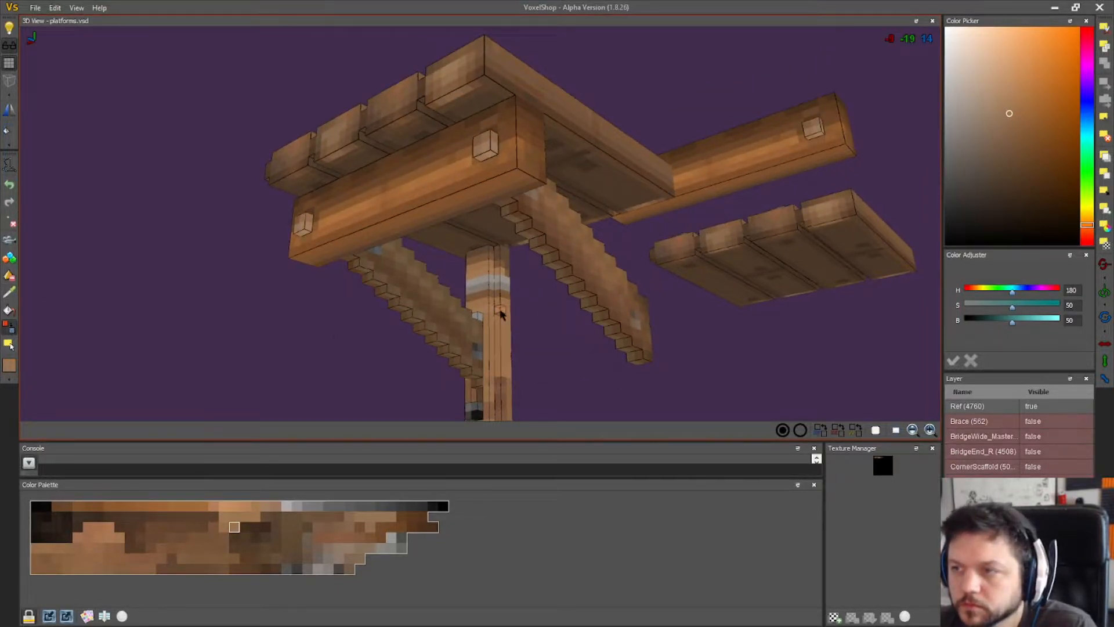
# - Sample dark brown from the platform's underside and shade both sides of the post's top directly beneath the platform
pyautogui.click(609, 179)
pyautogui.click(9, 329)
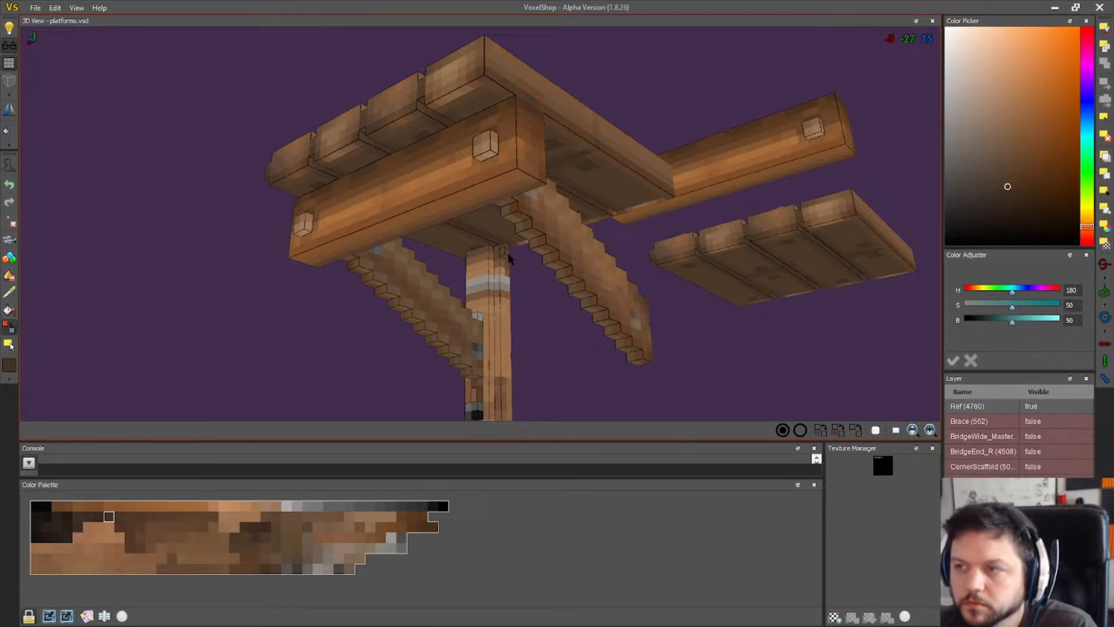
pyautogui.moveTo(505, 260); pyautogui.dragTo(580, 342, button='right')
pyautogui.moveTo(685, 346); pyautogui.dragTo(299, 197, button='right')
pyautogui.moveTo(236, 293)
pyautogui.mouseDown(button='right')
pyautogui.moveTo(415, 287)
pyautogui.moveTo(249, 293)
pyautogui.mouseUp(button='right')
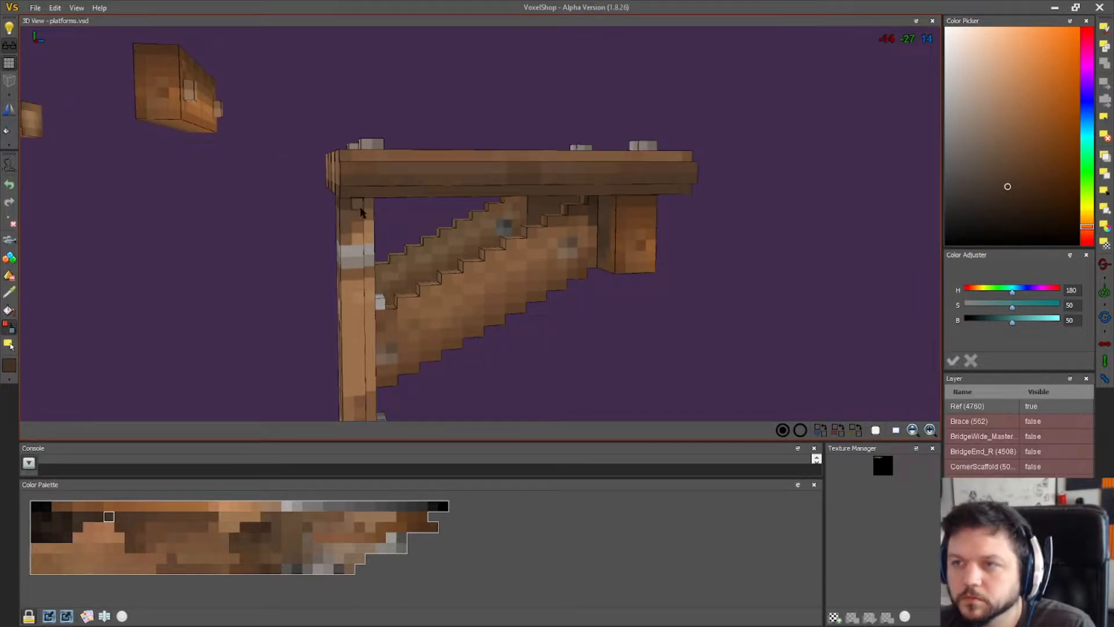
# - Refine the shadow on the post's side beneath the platform with medium-dark browns sampled from the post's top and the platform's edge plank
pyautogui.moveTo(423, 290); pyautogui.dragTo(493, 298, button='right')
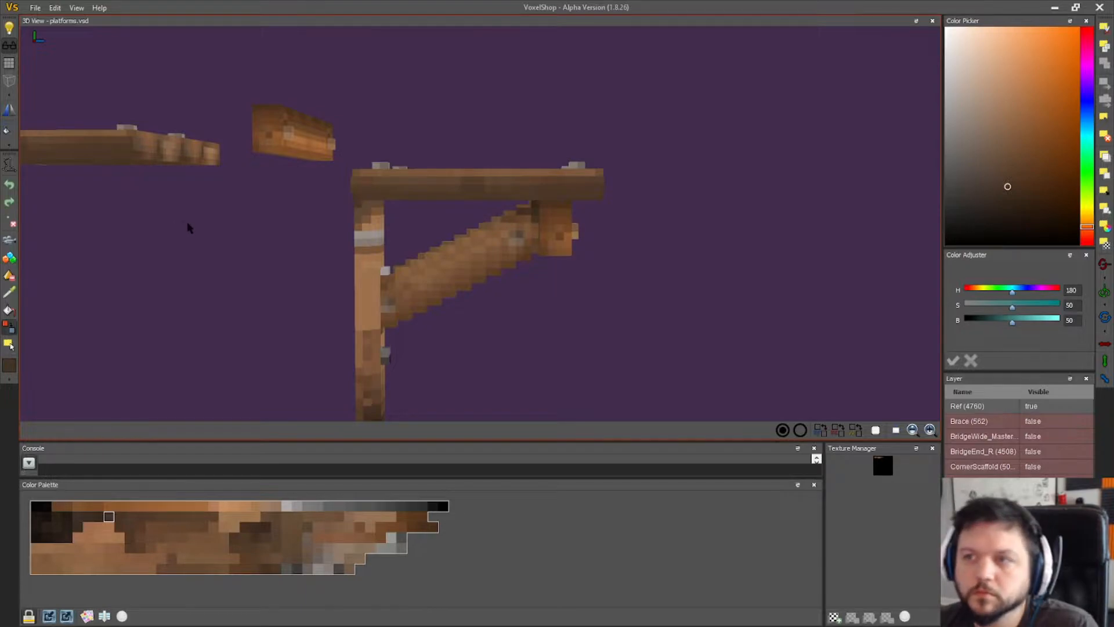
pyautogui.moveTo(207, 236); pyautogui.dragTo(324, 236, button='right')
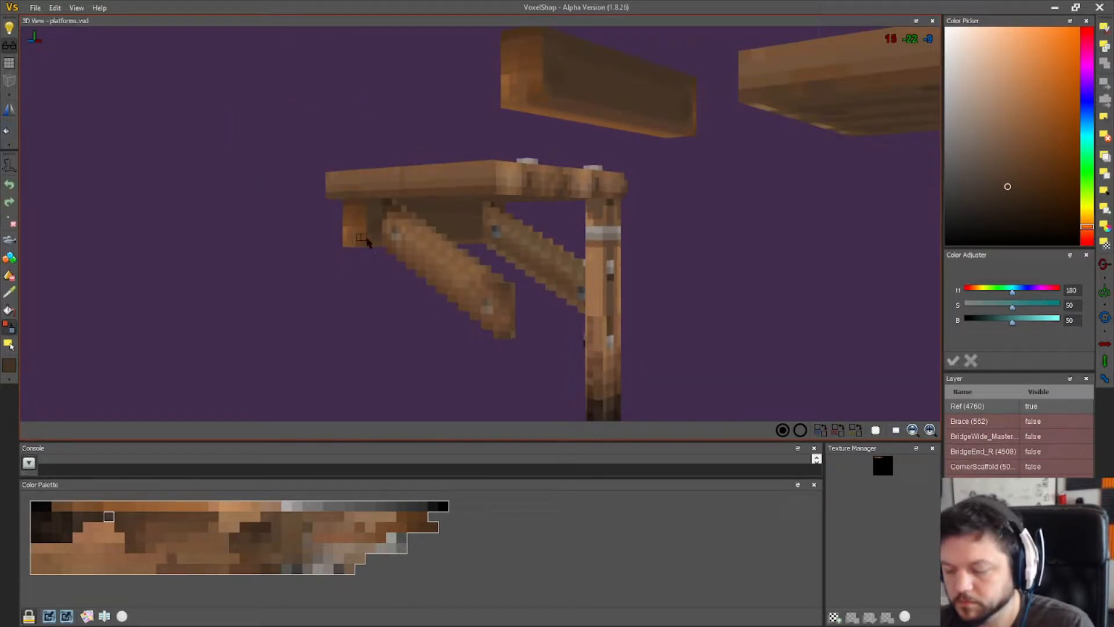
pyautogui.moveTo(351, 238); pyautogui.dragTo(592, 204, button='right')
pyautogui.moveTo(667, 269); pyautogui.dragTo(188, 271, button='right')
pyautogui.scroll(1, 188, 271)
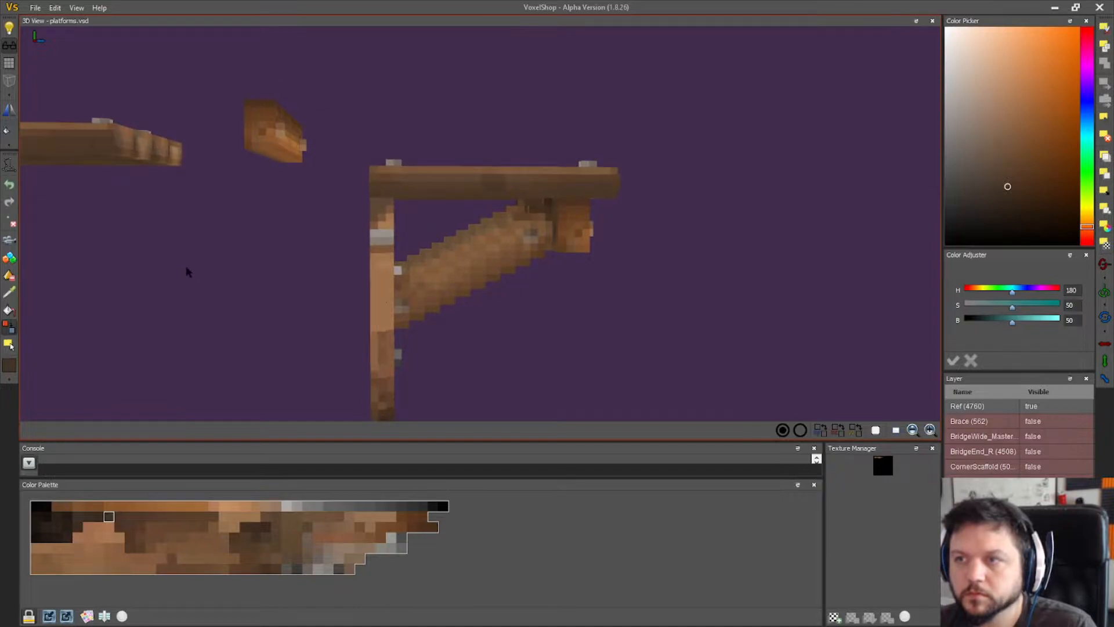
pyautogui.click(382, 197)
pyautogui.click(11, 328)
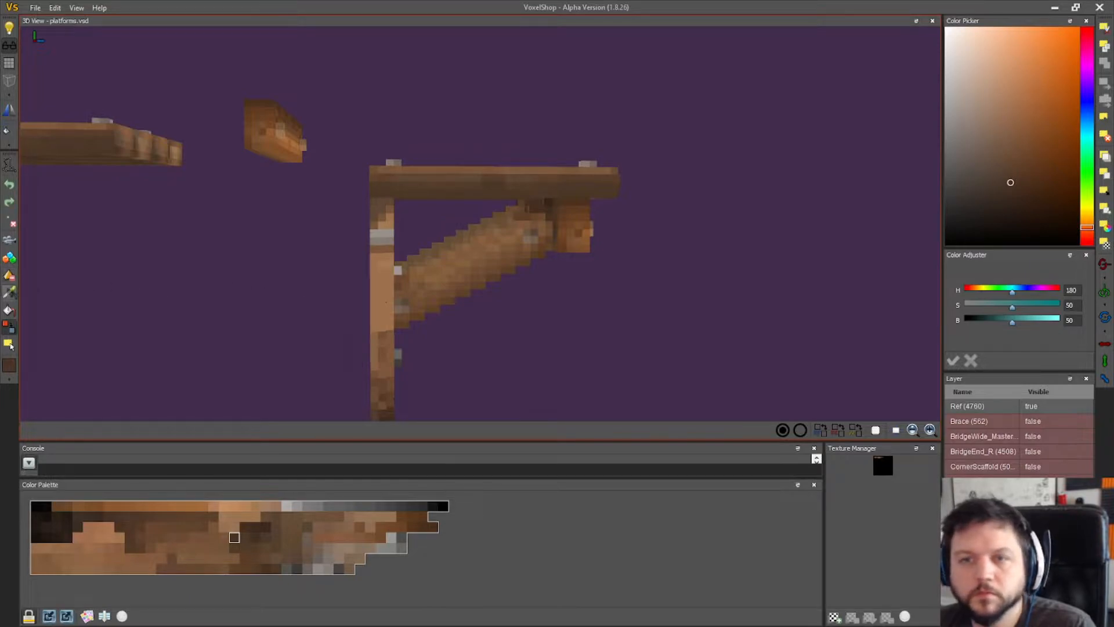
pyautogui.click(415, 182)
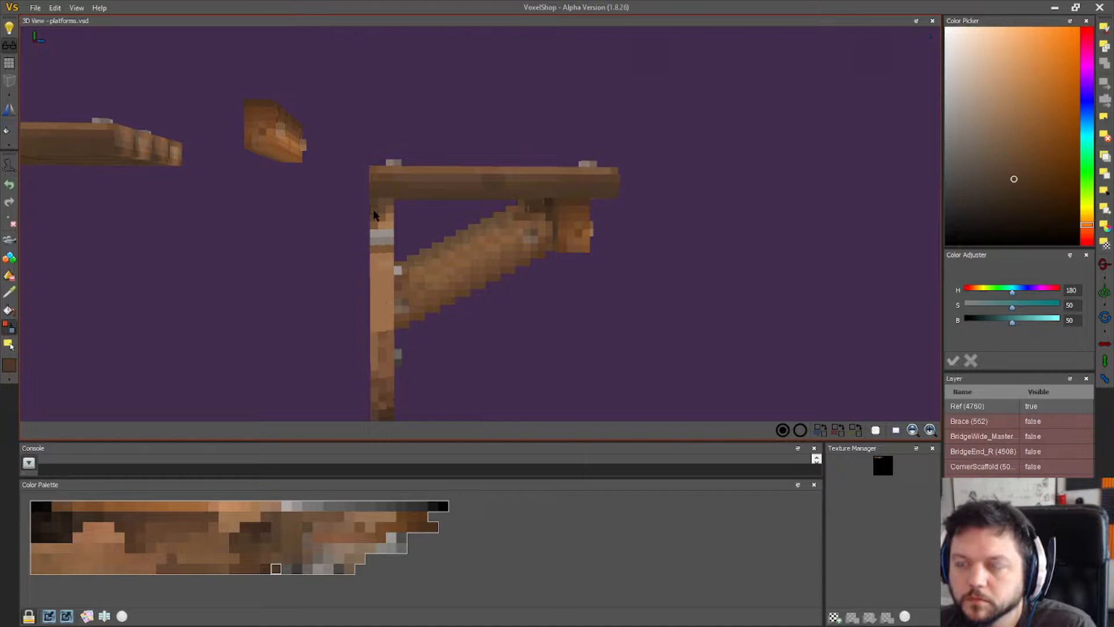
# - Sample a medium brown and touch up the post's voxels around the metal band from several sides
pyautogui.moveTo(235, 319); pyautogui.dragTo(587, 219, button='right')
pyautogui.moveTo(621, 259); pyautogui.dragTo(551, 323, button='right')
pyautogui.scroll(2, 576, 308)
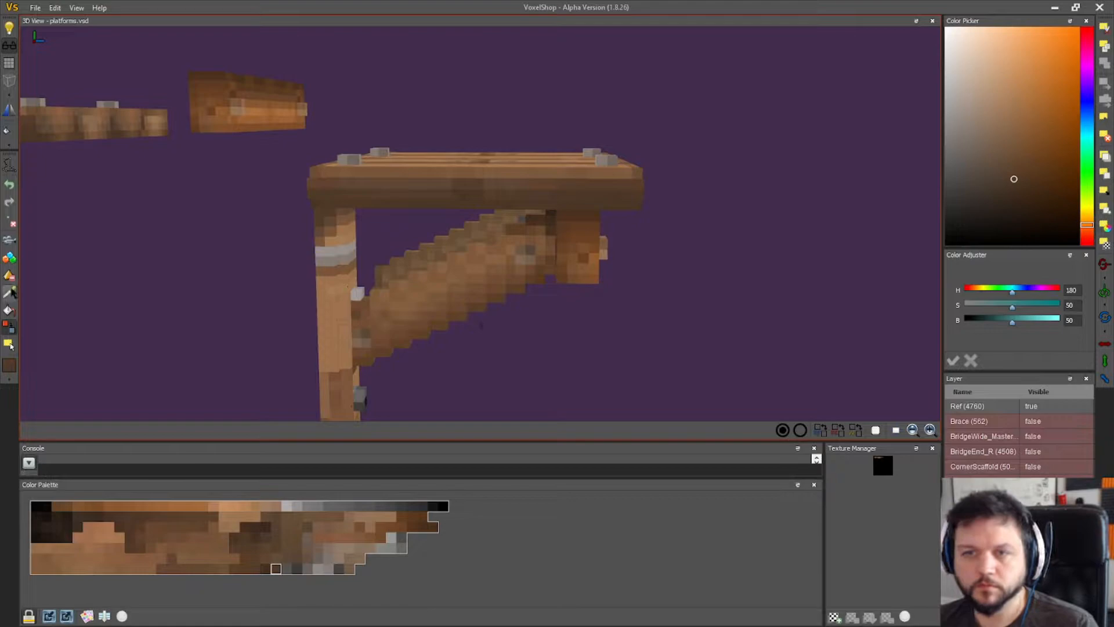
pyautogui.moveTo(366, 244); pyautogui.dragTo(390, 224, button='right')
pyautogui.keyDown('alt'); pyautogui.click(410, 286); pyautogui.keyUp('alt')
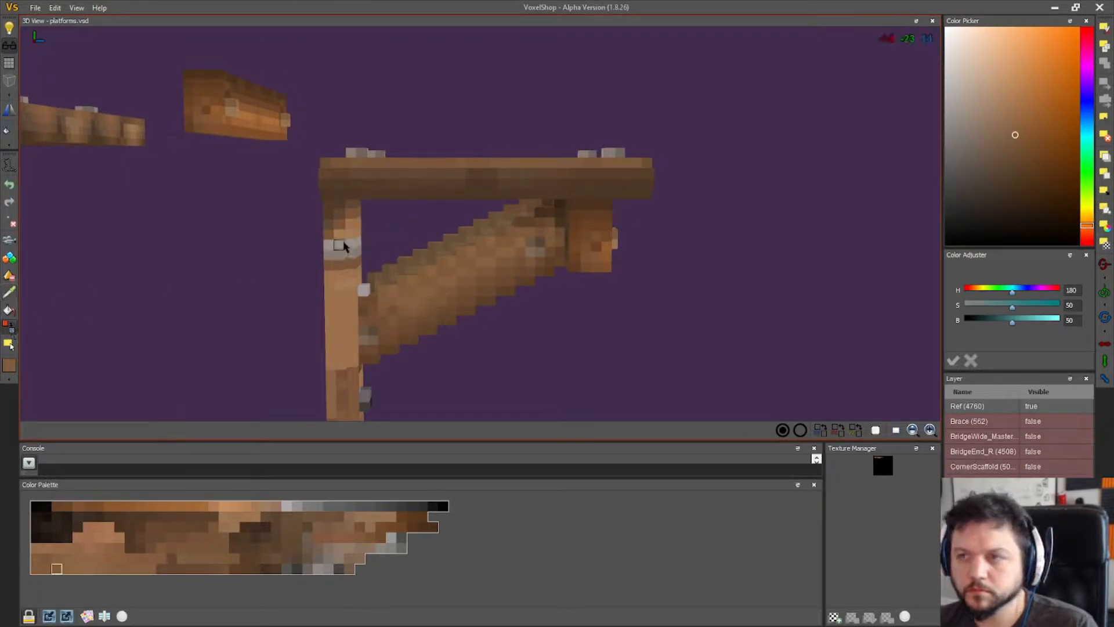
pyautogui.moveTo(415, 236); pyautogui.dragTo(655, 276, button='right')
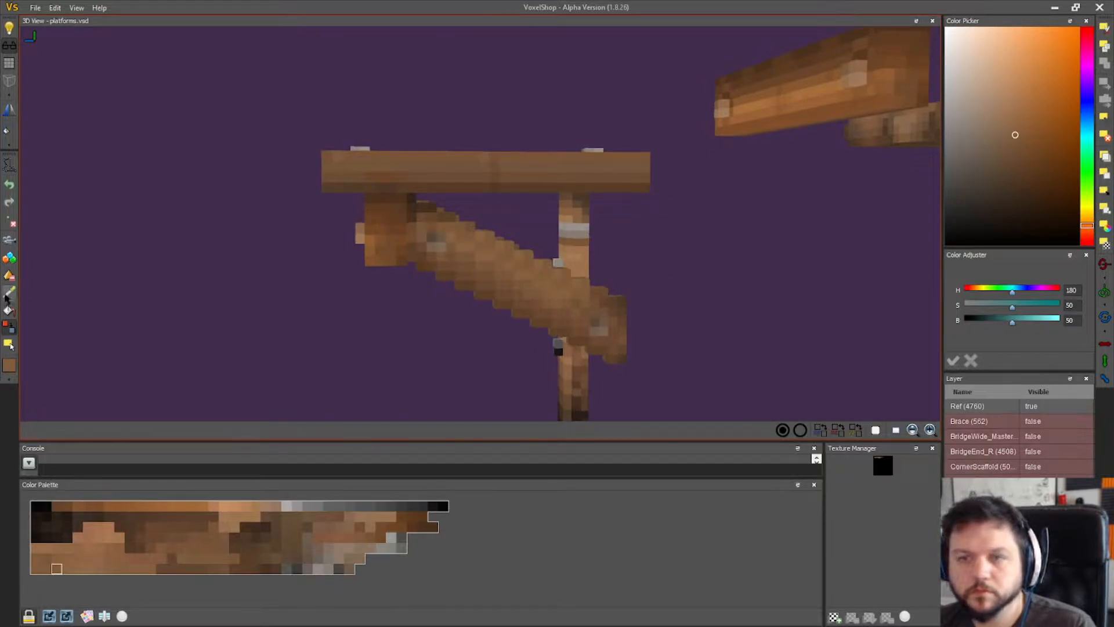
pyautogui.moveTo(35, 319); pyautogui.dragTo(291, 308, button='right')
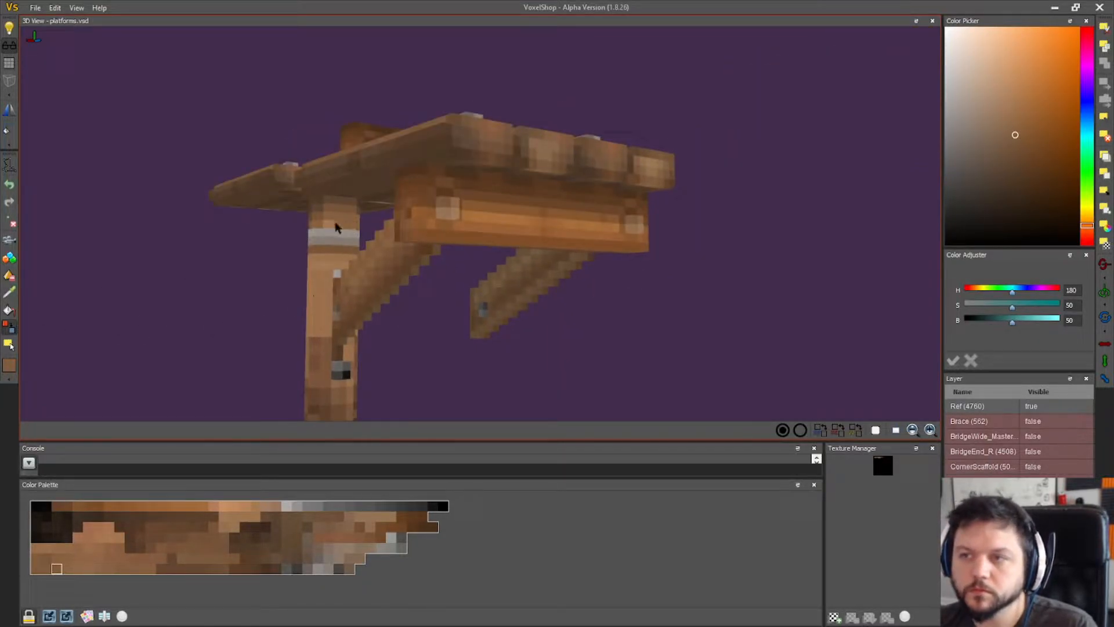
pyautogui.moveTo(344, 268); pyautogui.dragTo(308, 277, button='right')
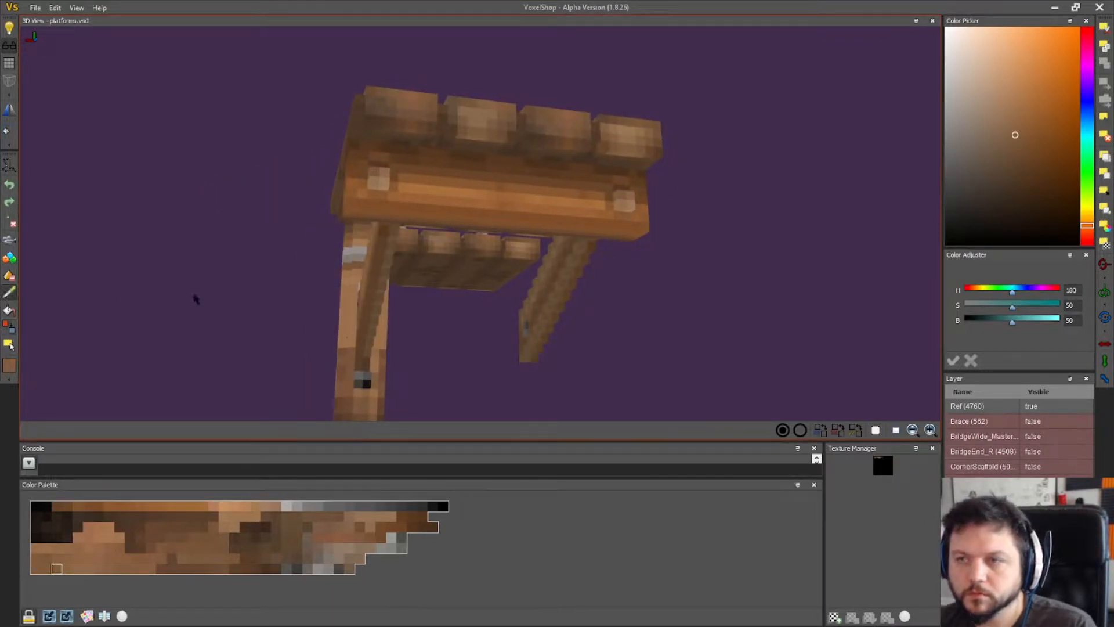
pyautogui.moveTo(197, 298); pyautogui.dragTo(393, 283, button='right')
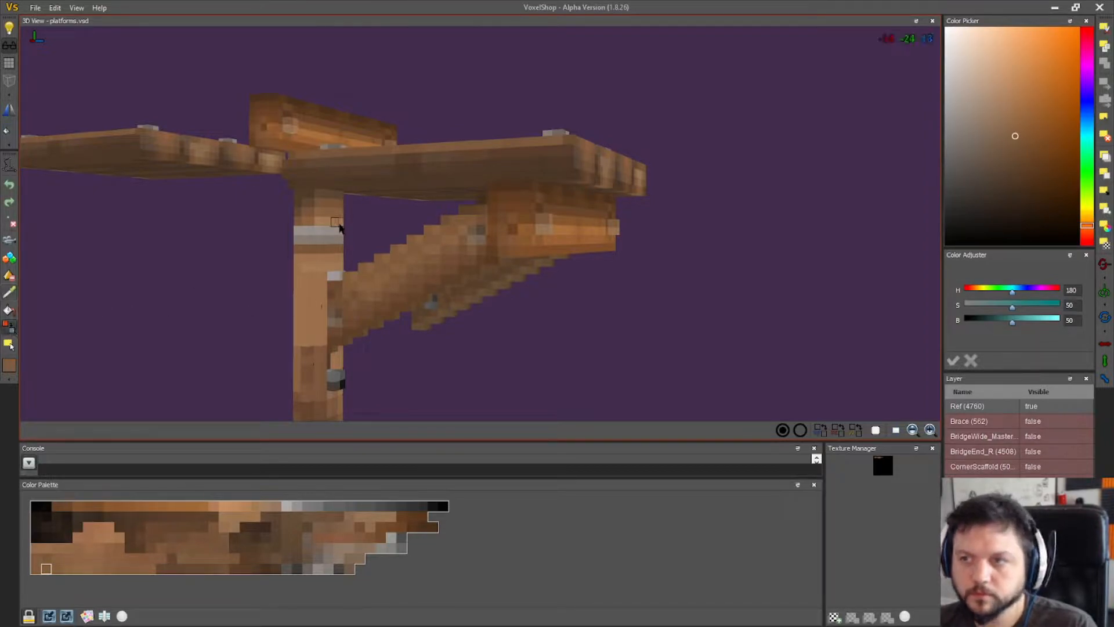
# - Vary the voxels at the post's top around the metal band with darker, medium and lighter browns sampled from the model
pyautogui.moveTo(387, 355); pyautogui.dragTo(407, 370, button='right')
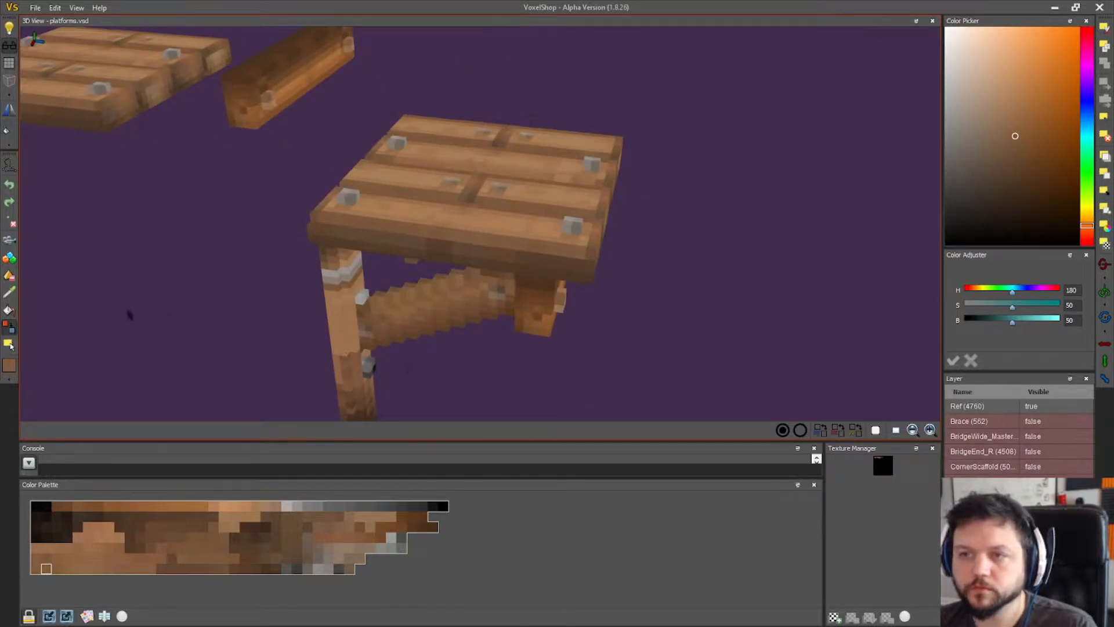
pyautogui.click(335, 268)
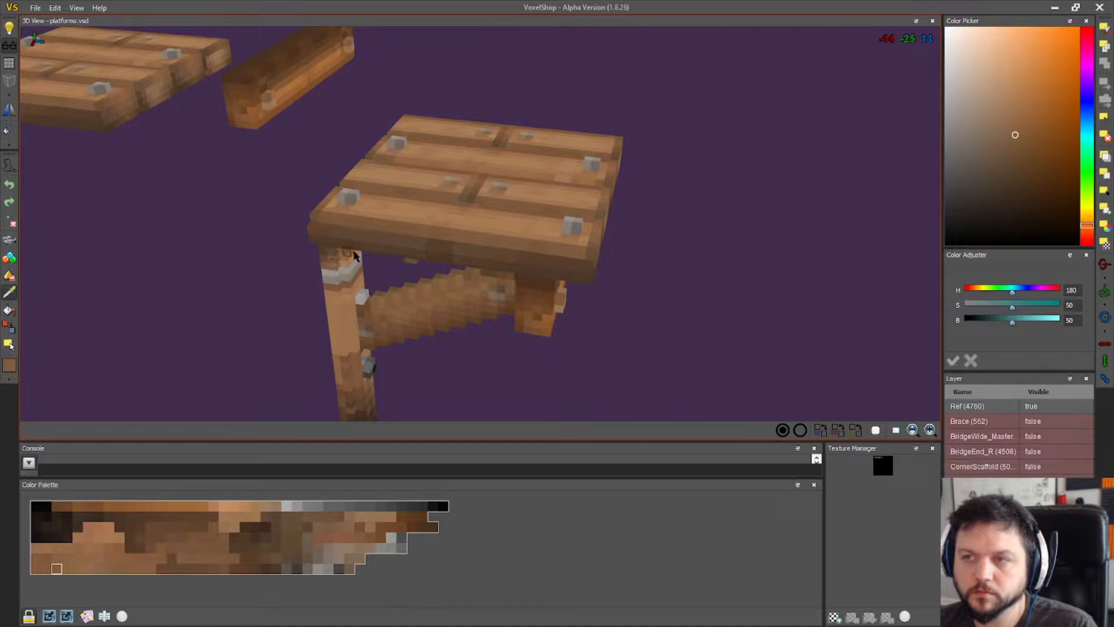
pyautogui.click(375, 229)
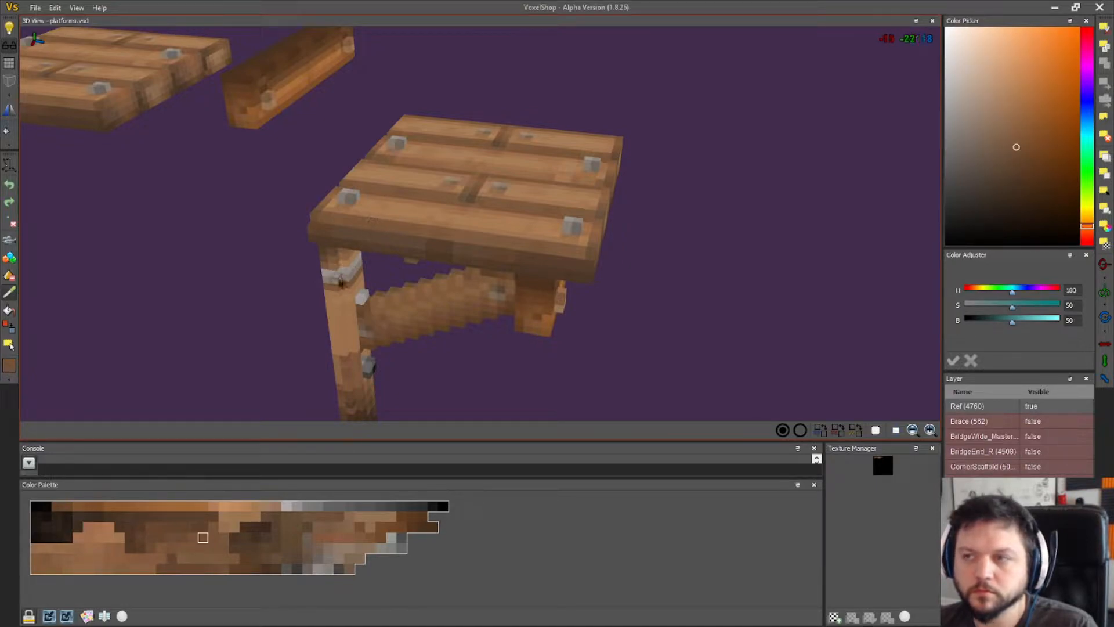
pyautogui.click(334, 272)
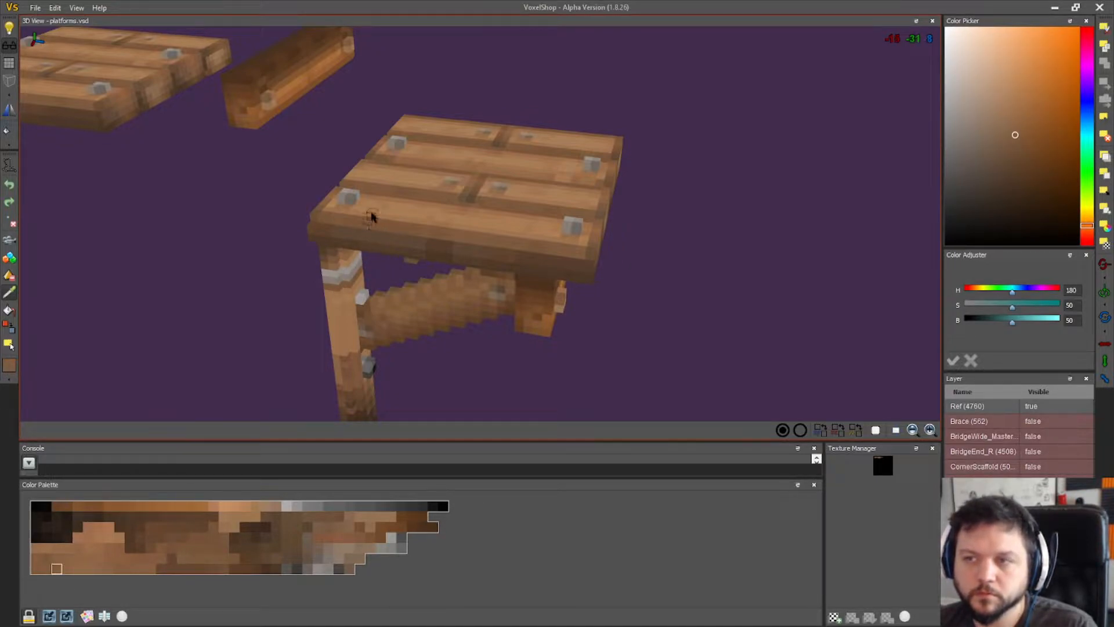
pyautogui.click(370, 215)
pyautogui.click(9, 327)
pyautogui.moveTo(227, 328); pyautogui.dragTo(300, 248, button='right')
pyautogui.moveTo(393, 246)
pyautogui.mouseDown(button='right')
pyautogui.moveTo(327, 239)
pyautogui.moveTo(441, 250)
pyautogui.moveTo(460, 294)
pyautogui.moveTo(523, 303)
pyautogui.moveTo(404, 239)
pyautogui.mouseUp(button='right')
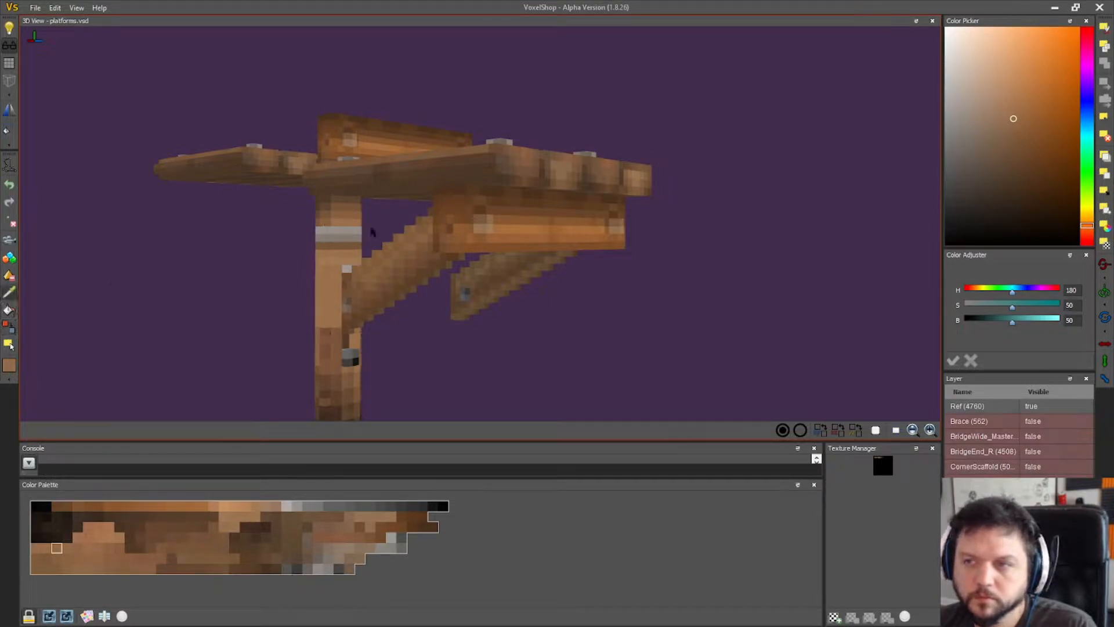
# - Sample a medium brown from the post above the metal band and shade the voxels just below the band on several sides
pyautogui.click(343, 214)
pyautogui.click(10, 327)
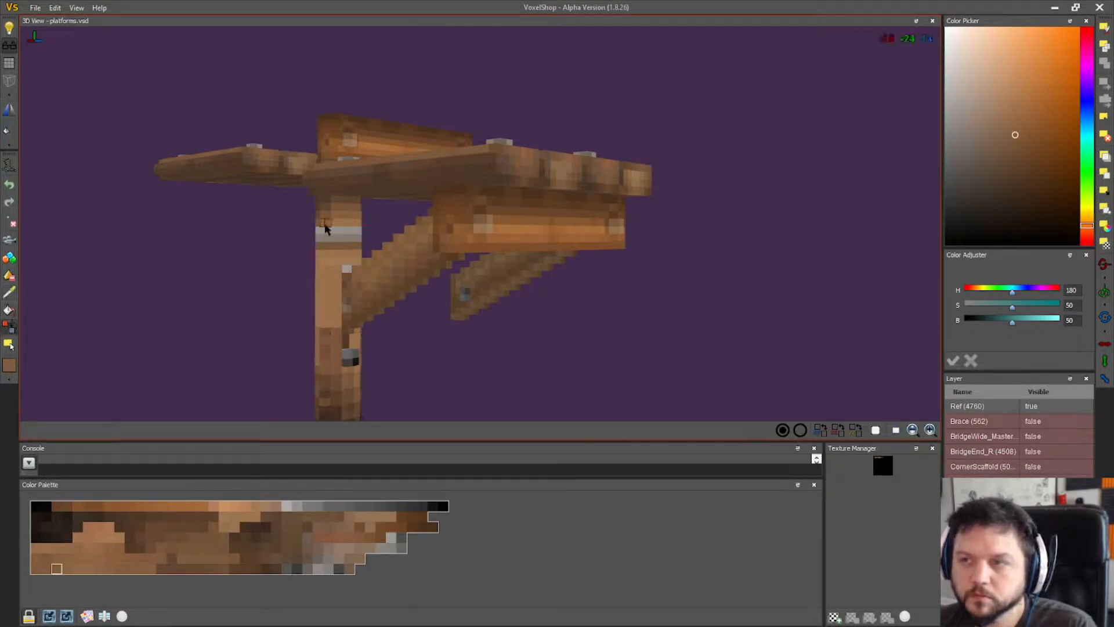
pyautogui.moveTo(361, 227); pyautogui.dragTo(366, 268, button='right')
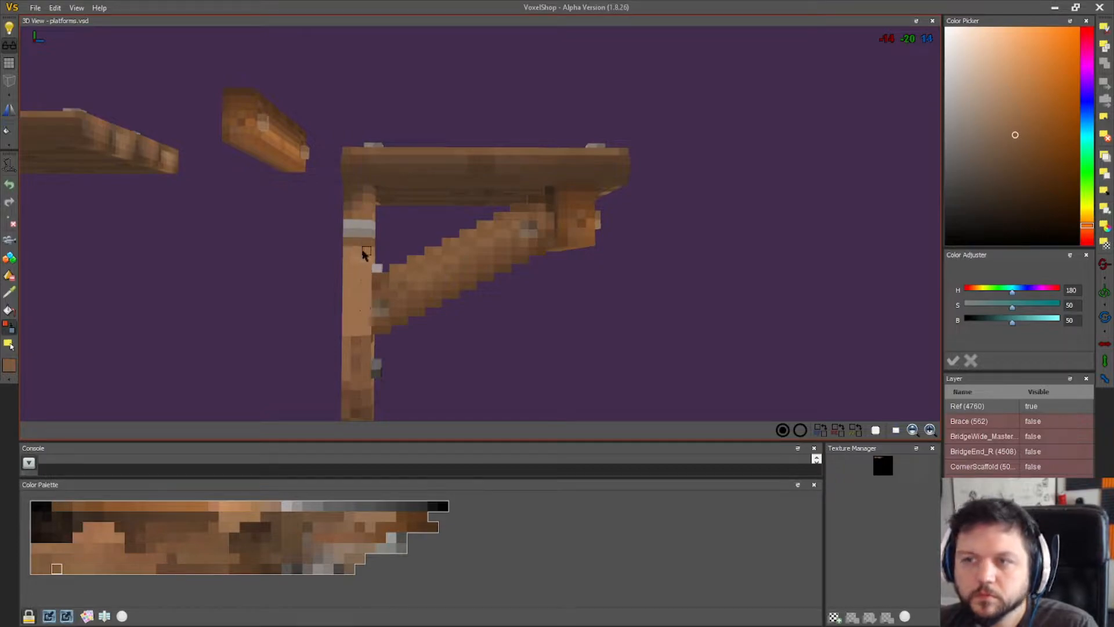
pyautogui.moveTo(460, 308); pyautogui.dragTo(612, 282, button='right')
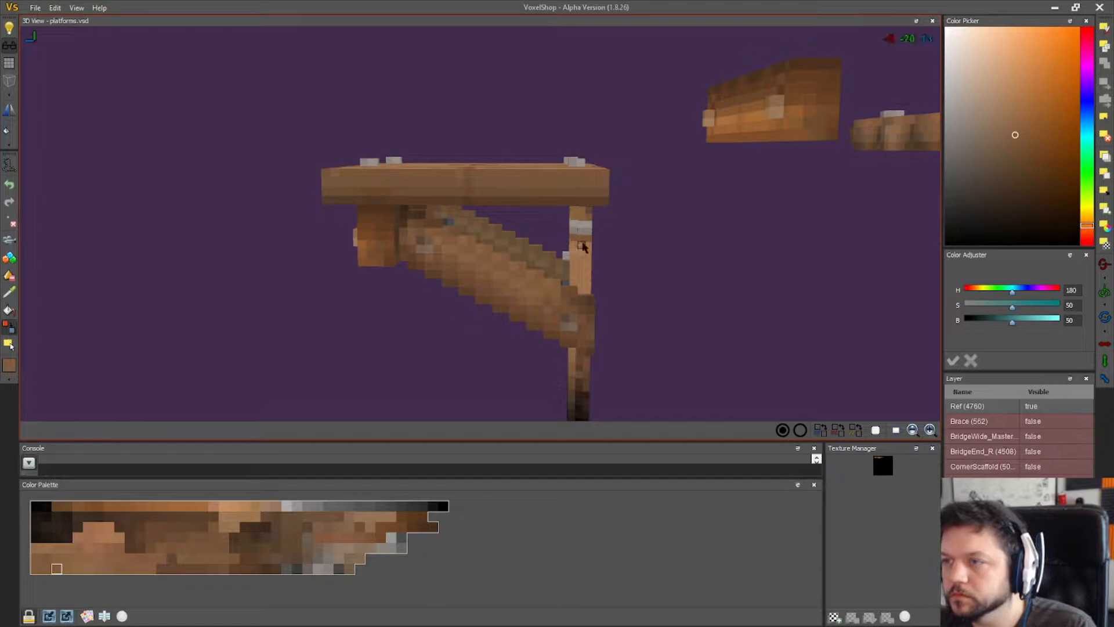
pyautogui.moveTo(304, 317); pyautogui.dragTo(491, 314, button='right')
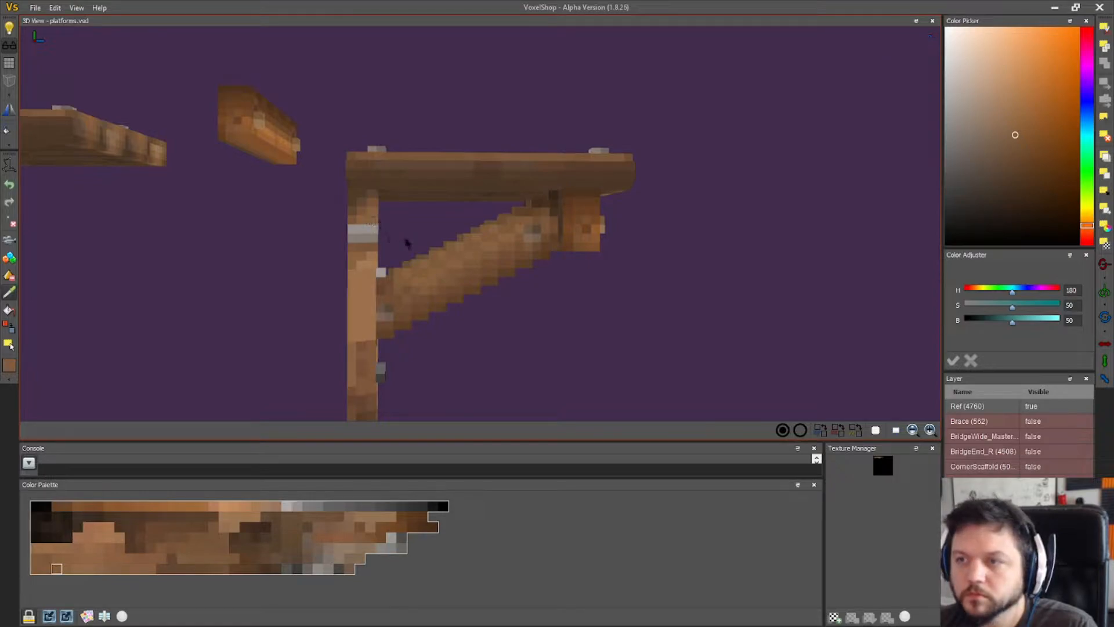
pyautogui.moveTo(408, 244); pyautogui.dragTo(376, 230, button='right')
# - Sample a light brown from the post above the metal band and soften the shading below the band
pyautogui.click(354, 219)
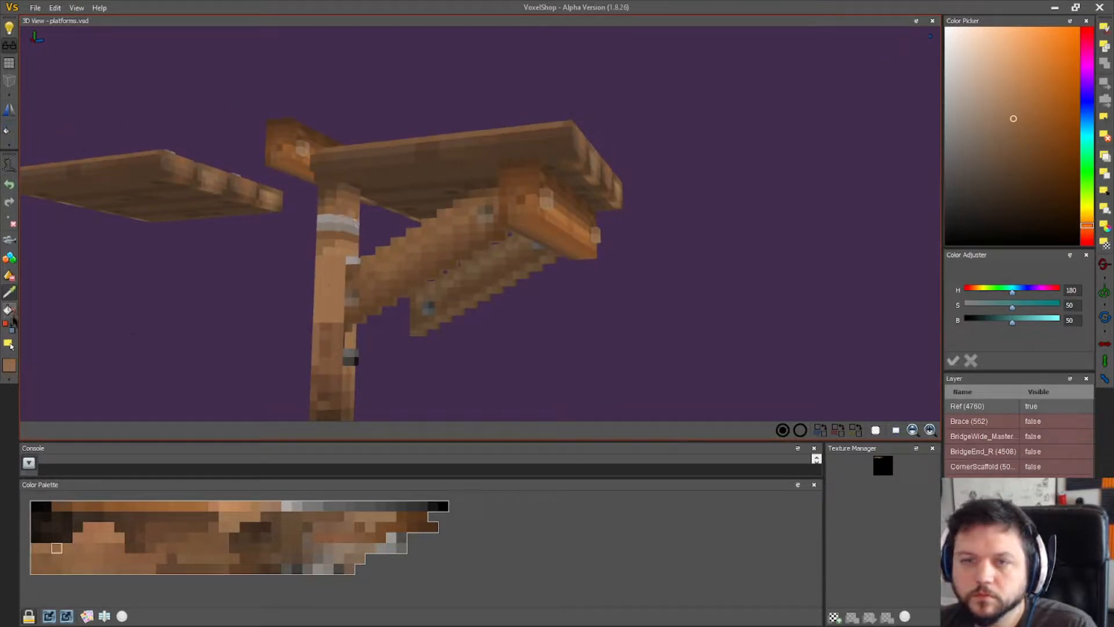
pyautogui.moveTo(358, 252); pyautogui.dragTo(298, 254, button='right')
pyautogui.moveTo(472, 283); pyautogui.dragTo(603, 320, button='right')
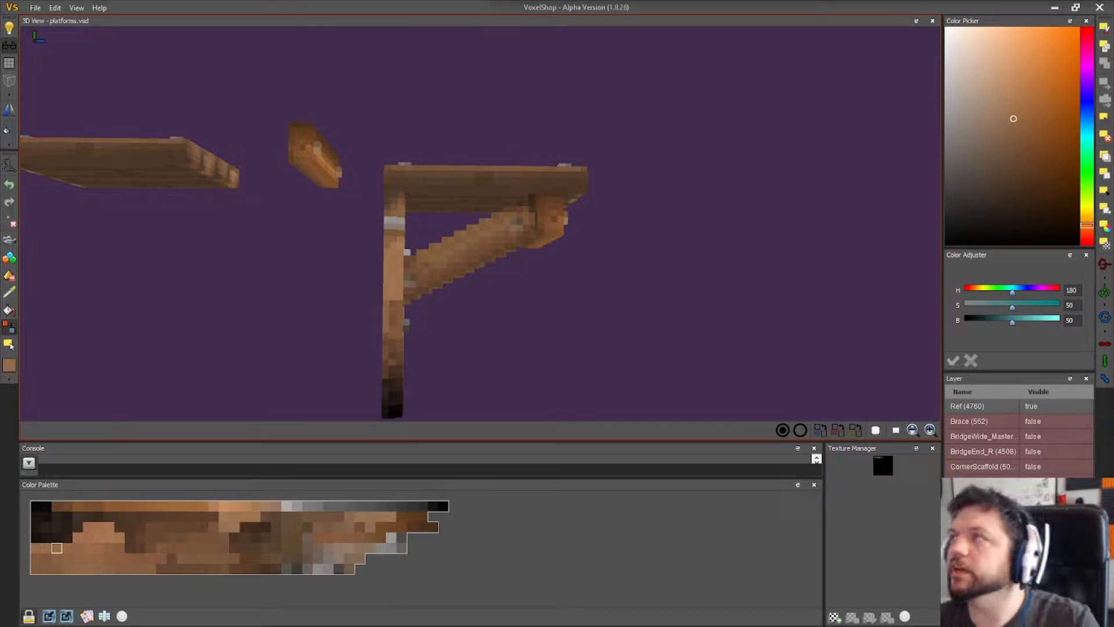
pyautogui.moveTo(634, 323); pyautogui.dragTo(580, 293, button='right')
pyautogui.click(13, 259)
pyautogui.moveTo(184, 264)
pyautogui.mouseDown(button='right')
pyautogui.moveTo(194, 241)
pyautogui.moveTo(237, 239)
pyautogui.moveTo(233, 224)
pyautogui.mouseUp(button='right')
pyautogui.scroll(3, 234, 239)
# - Sample a medium brown from the post's side and add variation to the voxels below the metal band
pyautogui.click(8, 294)
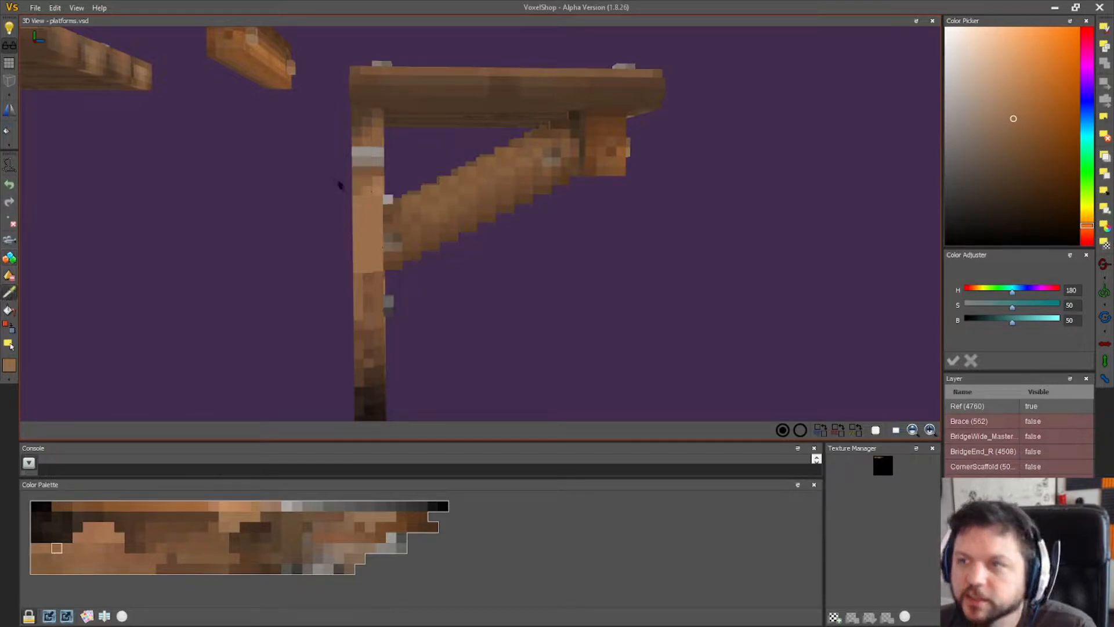
pyautogui.click(355, 188)
pyautogui.moveTo(264, 252)
pyautogui.mouseDown(button='right')
pyautogui.moveTo(236, 251)
pyautogui.moveTo(263, 249)
pyautogui.mouseUp(button='right')
pyautogui.scroll(-2, 250, 259)
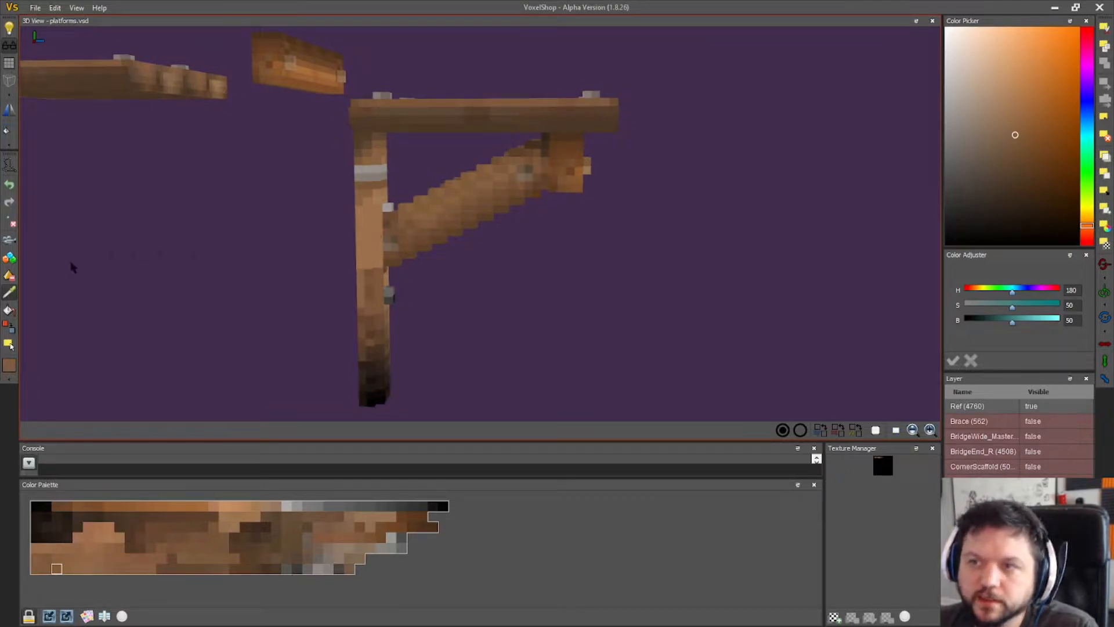
# - Sample a lighter tan from the post's side and blend the voxels beside the brace's upper bolt
pyautogui.click(378, 203)
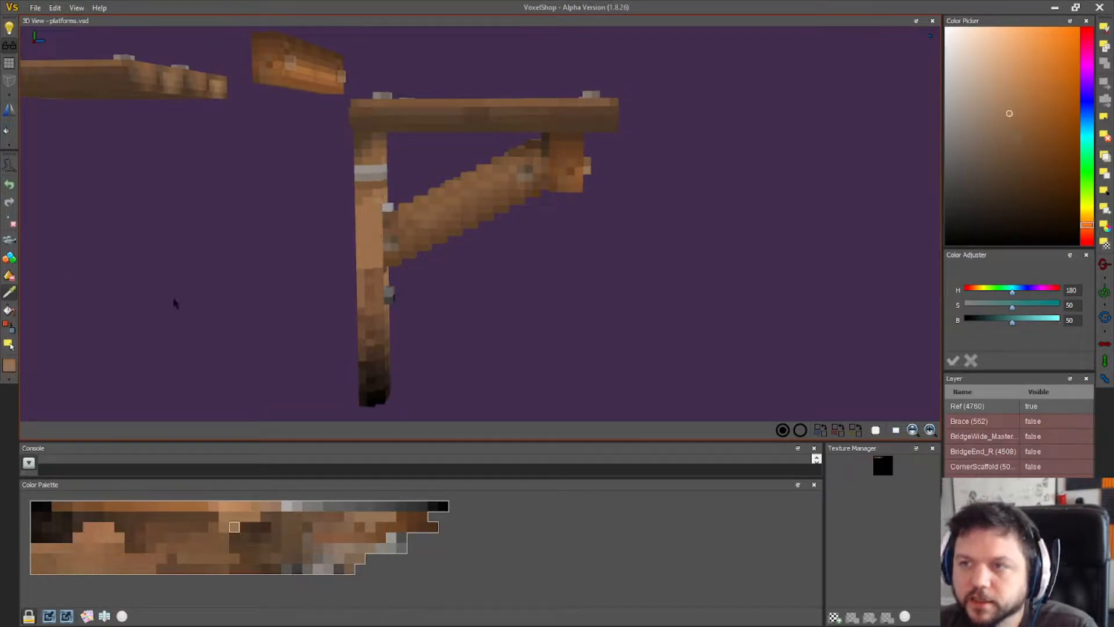
pyautogui.click(368, 210)
pyautogui.click(381, 199)
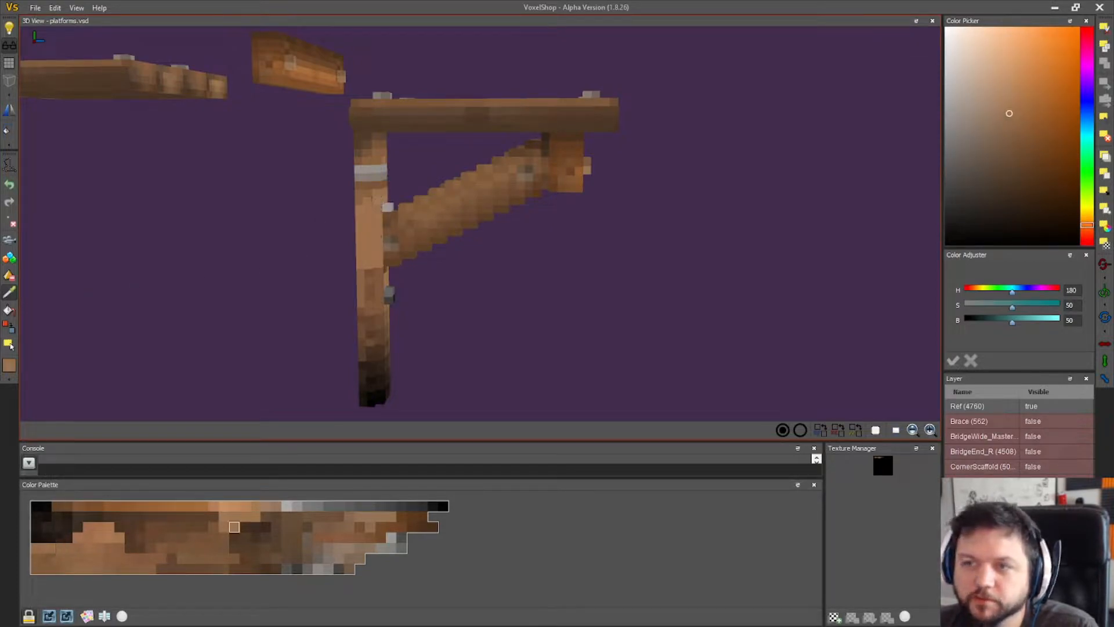
pyautogui.click(11, 326)
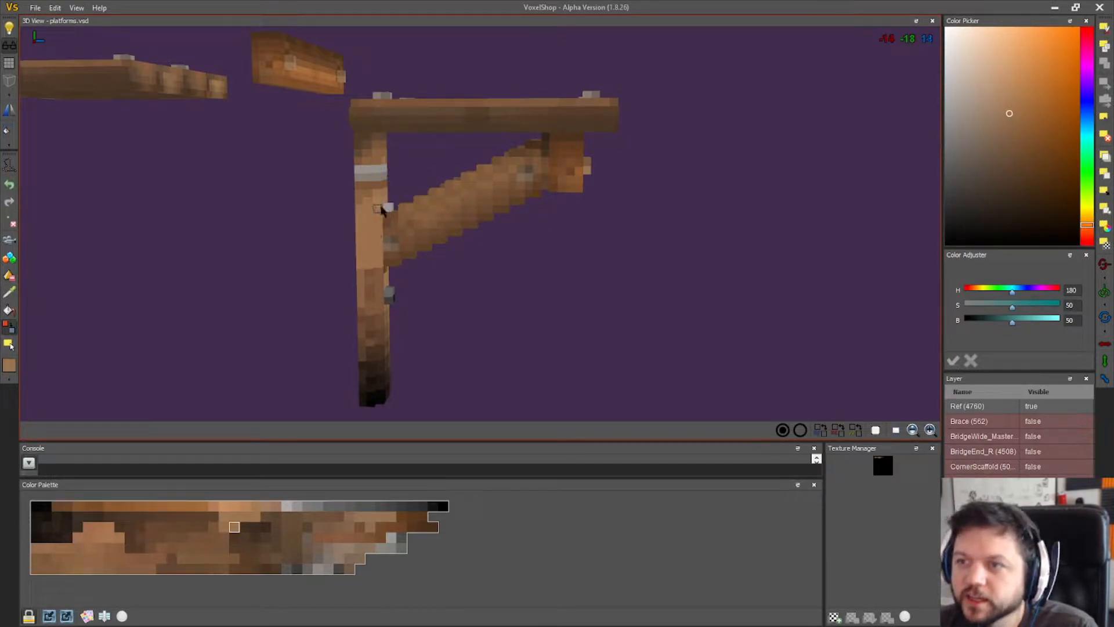
# - Sample a light brown and touch up the plain tan area on the post's inner face beside the brace
pyautogui.moveTo(373, 212); pyautogui.dragTo(510, 285, button='right')
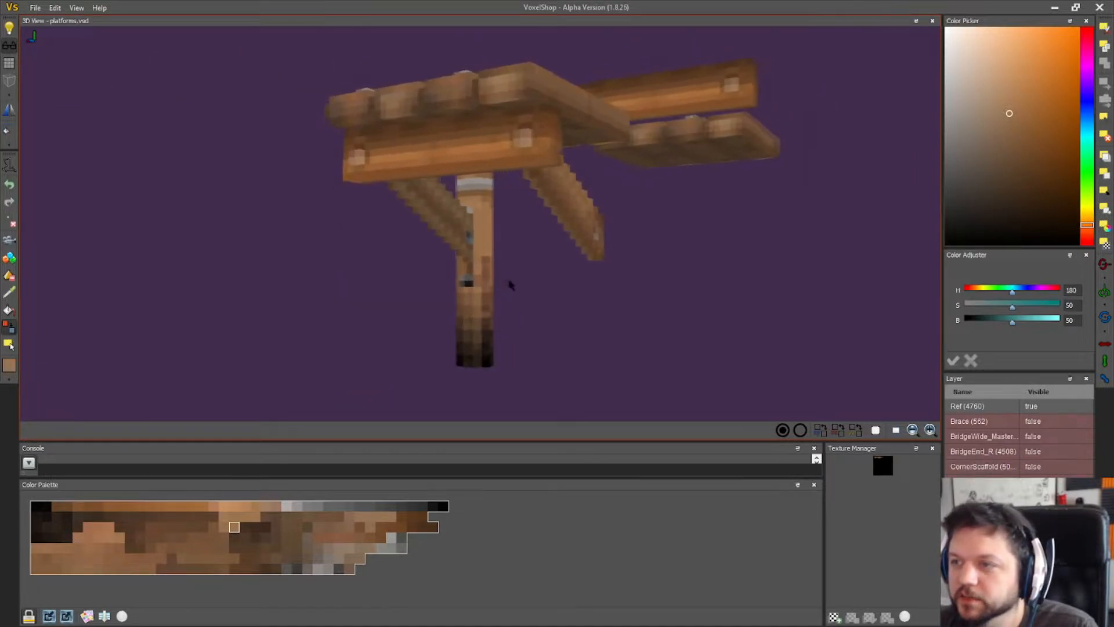
pyautogui.scroll(3, 510, 284)
pyautogui.scroll(4, 625, 293)
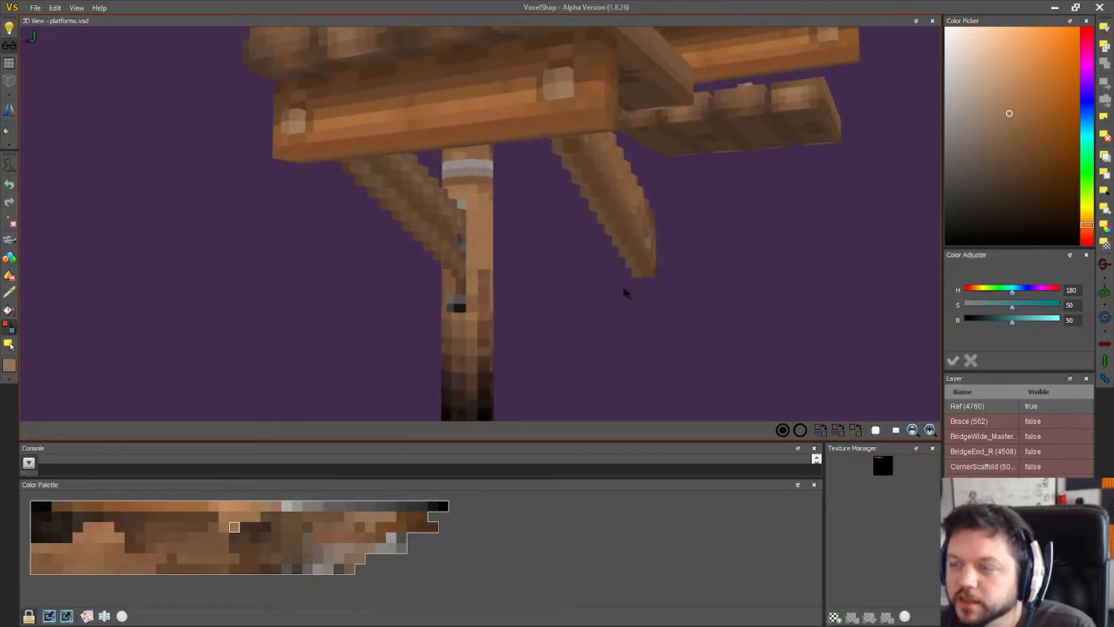
pyautogui.moveTo(570, 265)
pyautogui.mouseDown(button='right')
pyautogui.moveTo(529, 264)
pyautogui.moveTo(553, 266)
pyautogui.mouseUp(button='right')
pyautogui.click(9, 292)
pyautogui.click(495, 230)
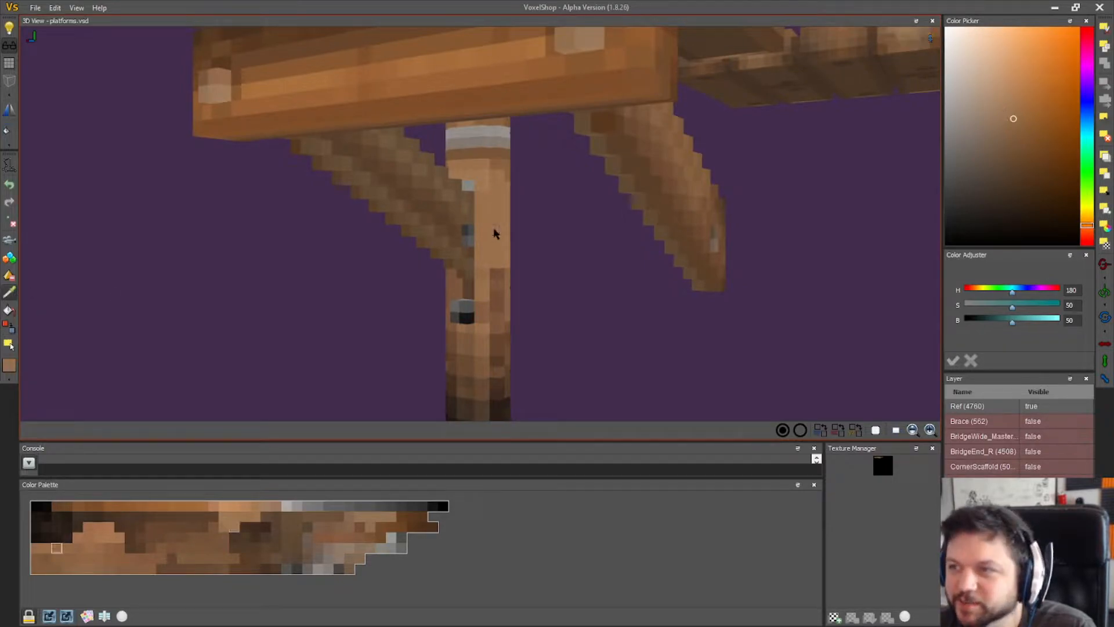
pyautogui.click(7, 330)
pyautogui.moveTo(526, 245); pyautogui.dragTo(483, 293, button='right')
# - Break up the flat tan area on the post's side next to the brace with tan and light brown
pyautogui.click(8, 292)
pyautogui.moveTo(197, 293); pyautogui.dragTo(313, 260, button='right')
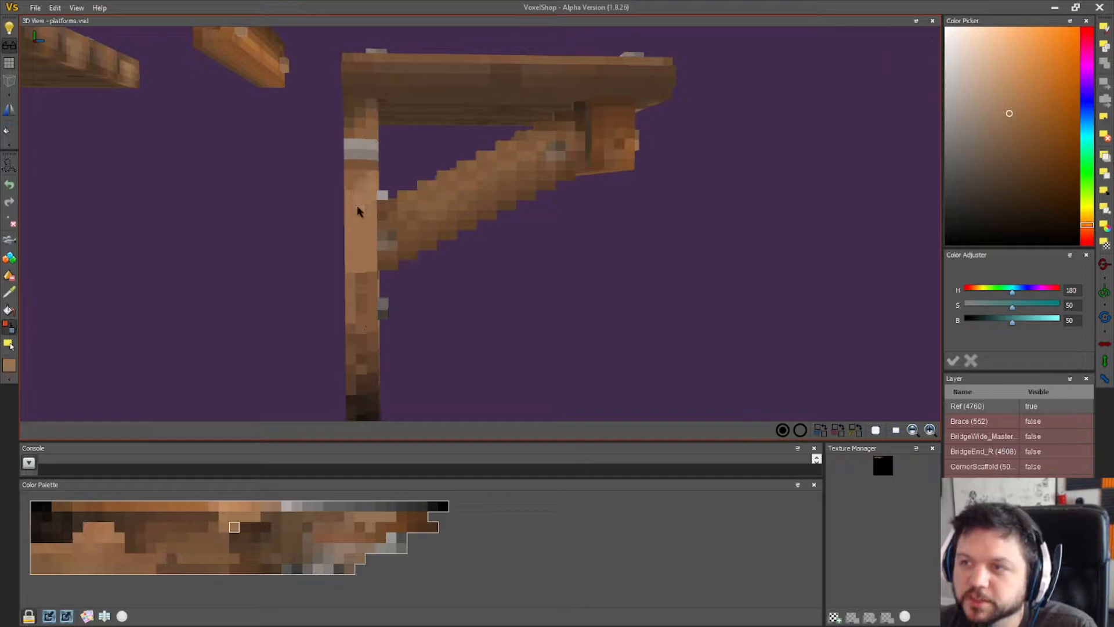
pyautogui.moveTo(371, 285); pyautogui.dragTo(327, 298, button='right')
pyautogui.click(9, 289)
pyautogui.click(308, 163)
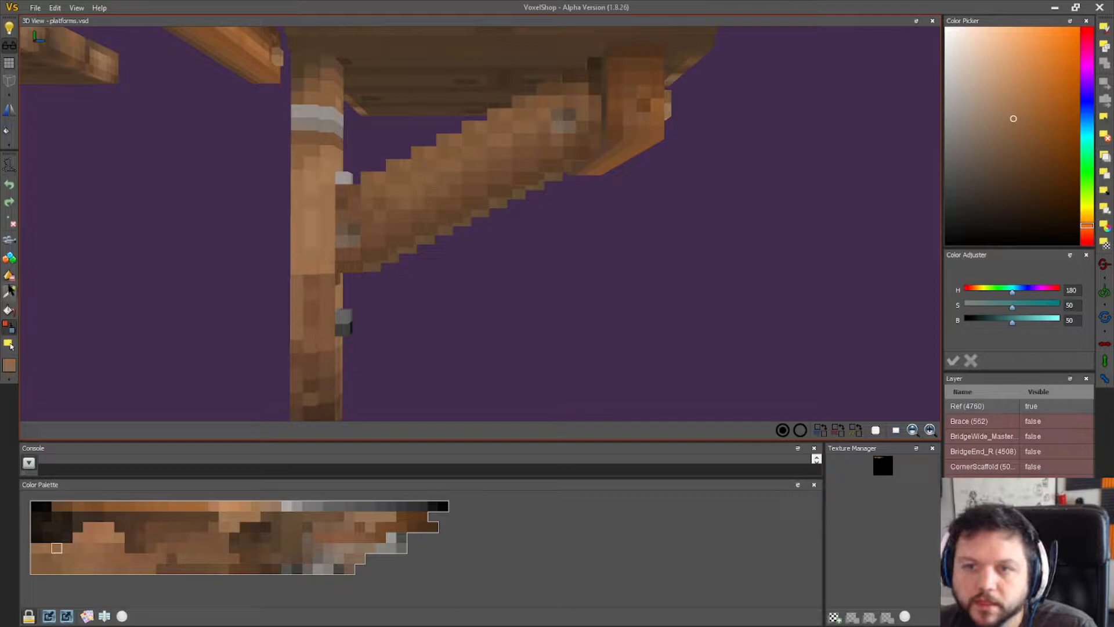
# - Sample a medium brown from the post's side and shade the side and inner face where the brace joins the post
pyautogui.click(312, 166)
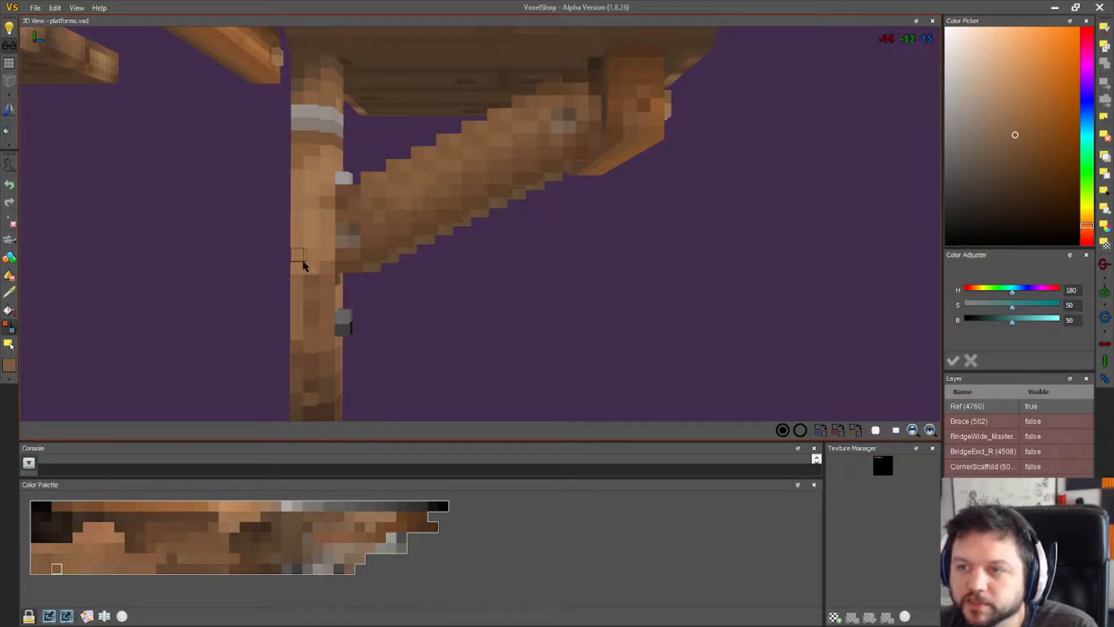
pyautogui.scroll(-1, 305, 266)
pyautogui.moveTo(585, 326); pyautogui.dragTo(477, 302, button='right')
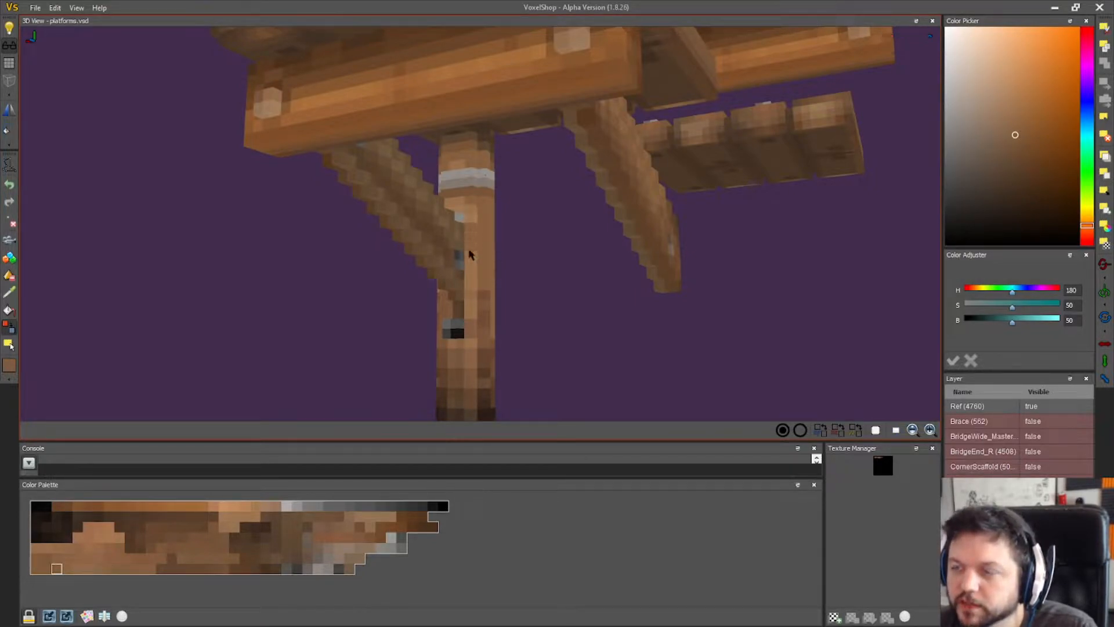
pyautogui.moveTo(494, 280); pyautogui.dragTo(447, 281, button='right')
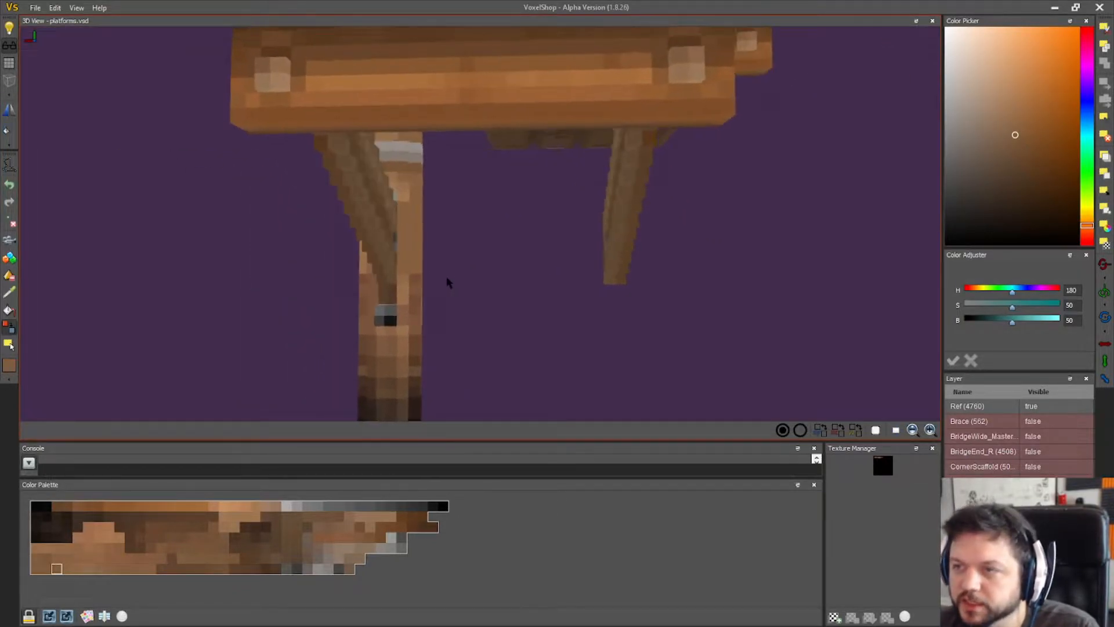
# - Sample a darker brown from the post below the metal band and add shaded voxels to the post's inner face
pyautogui.click(10, 294)
pyautogui.click(405, 166)
pyautogui.click(10, 341)
pyautogui.click(406, 222)
pyautogui.click(403, 166)
pyautogui.click(10, 326)
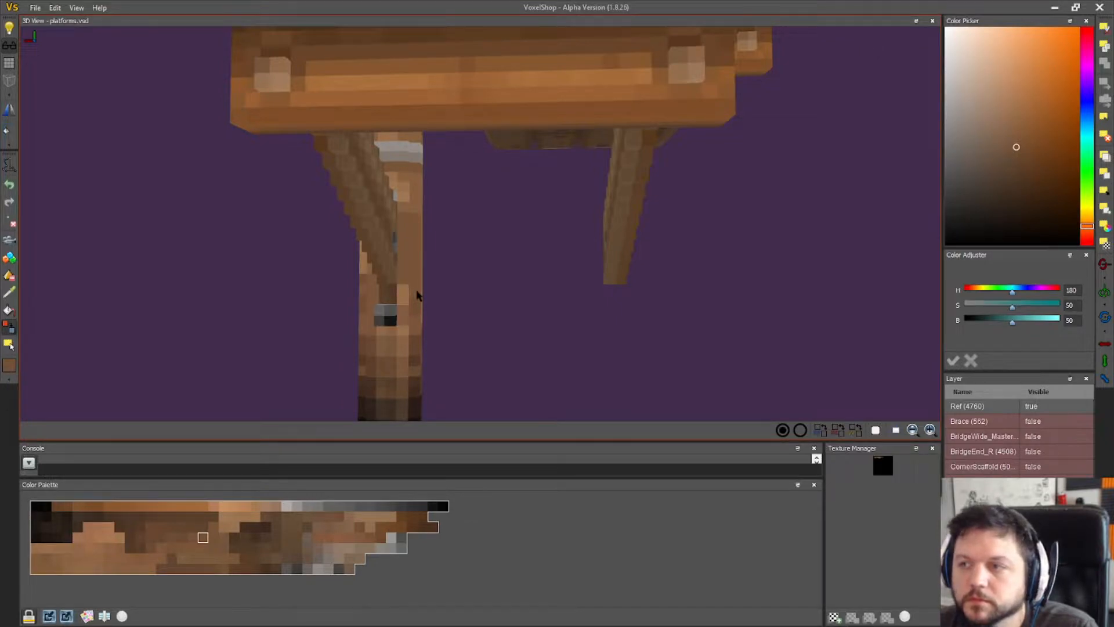
# - Sample a dark brown from the post below the metal band and paint a shadow on its inner face beside the brace joint
pyautogui.moveTo(494, 321); pyautogui.dragTo(411, 311, button='right')
pyautogui.moveTo(680, 321); pyautogui.dragTo(431, 296, button='right')
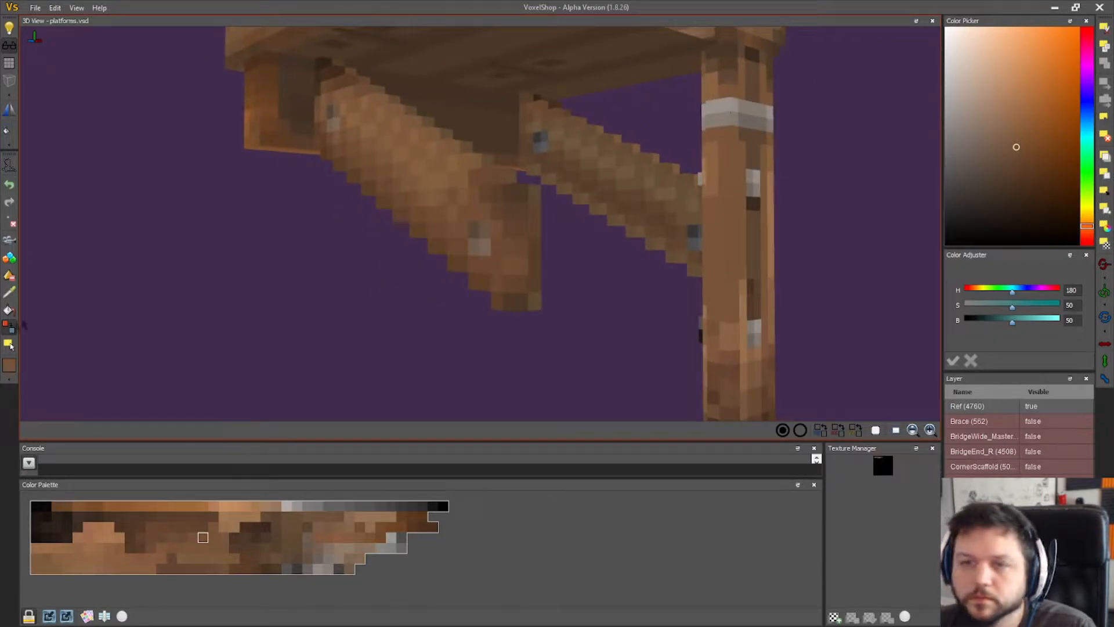
pyautogui.click(10, 293)
pyautogui.click(749, 151)
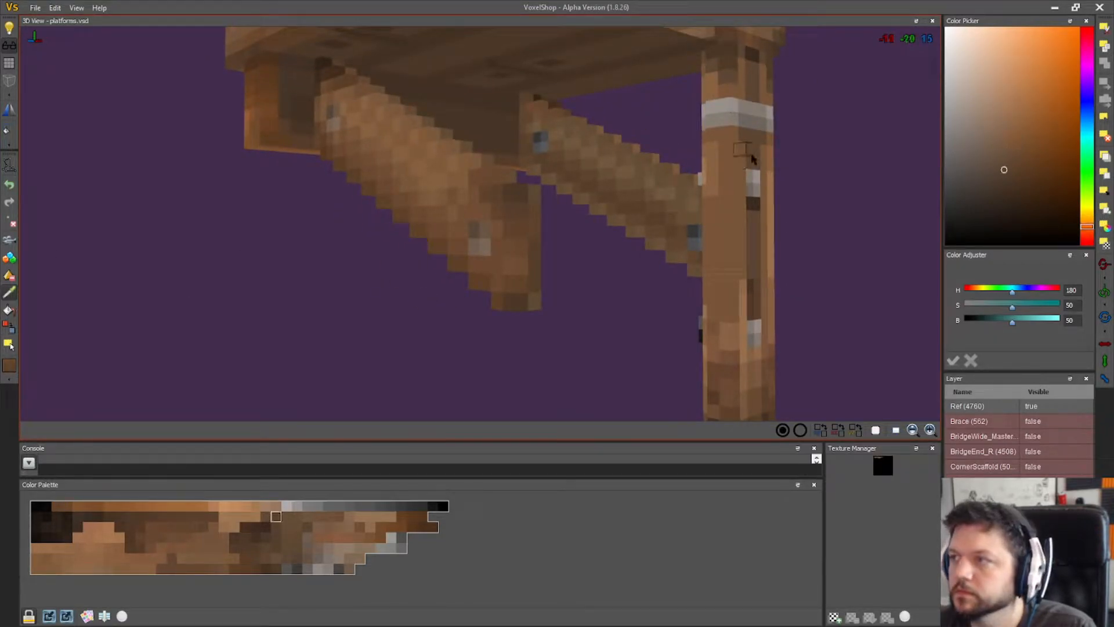
pyautogui.moveTo(373, 323); pyautogui.dragTo(443, 274, button='right')
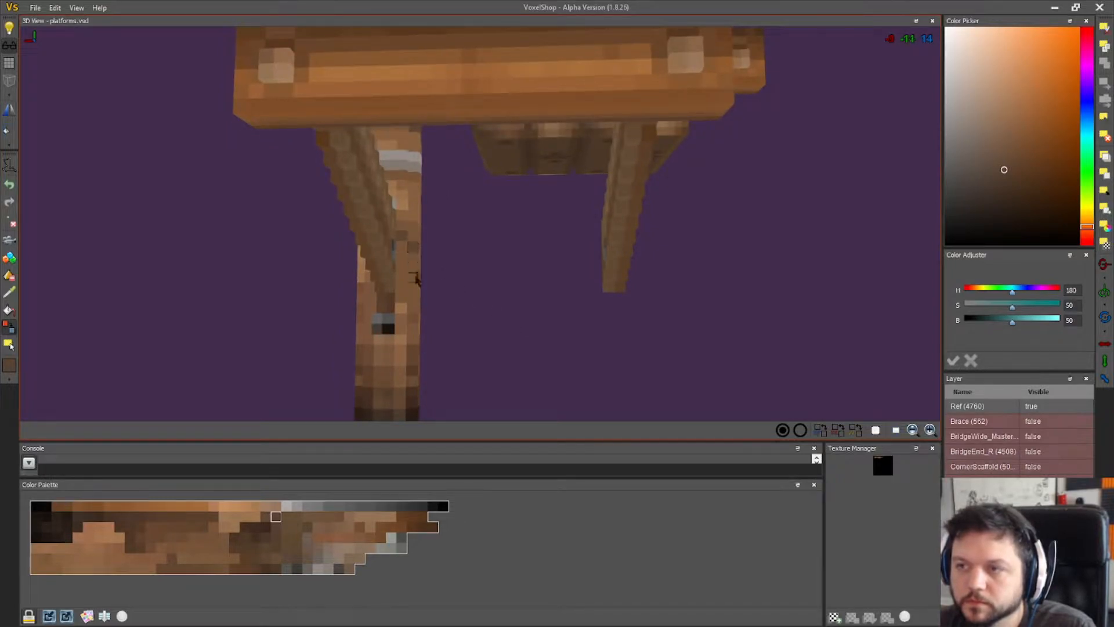
pyautogui.moveTo(415, 280); pyautogui.dragTo(405, 277, button='right')
pyautogui.moveTo(569, 330); pyautogui.dragTo(445, 288, button='right')
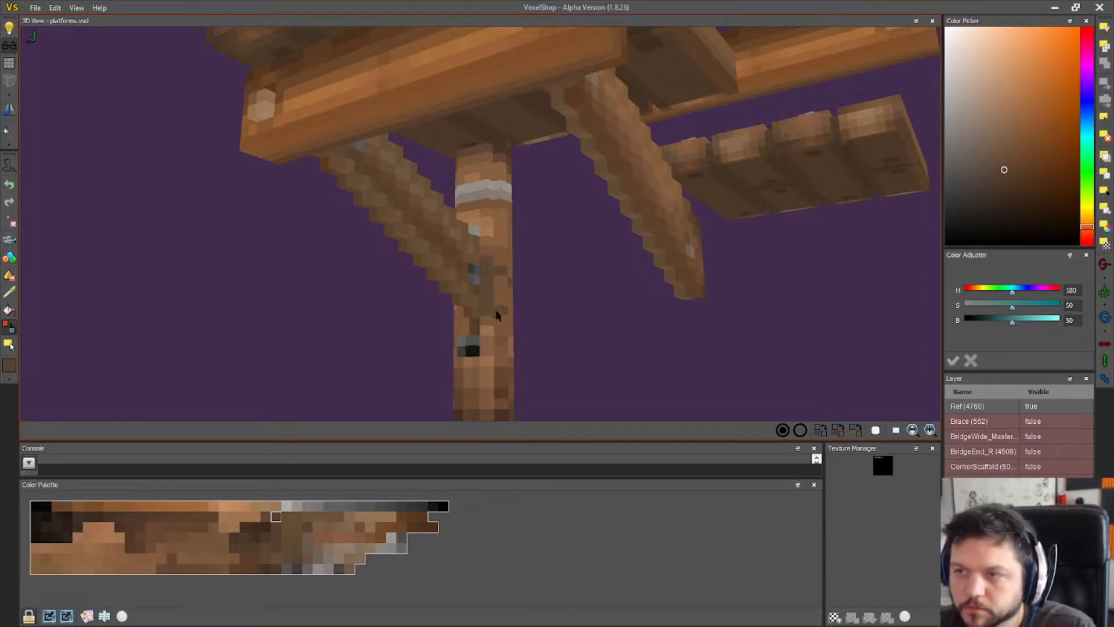
# - Sample a brown from the platform's plank edge and examine the post and its brace joint from several sides
pyautogui.moveTo(509, 295); pyautogui.dragTo(643, 357, button='right')
pyautogui.scroll(-6, 519, 346)
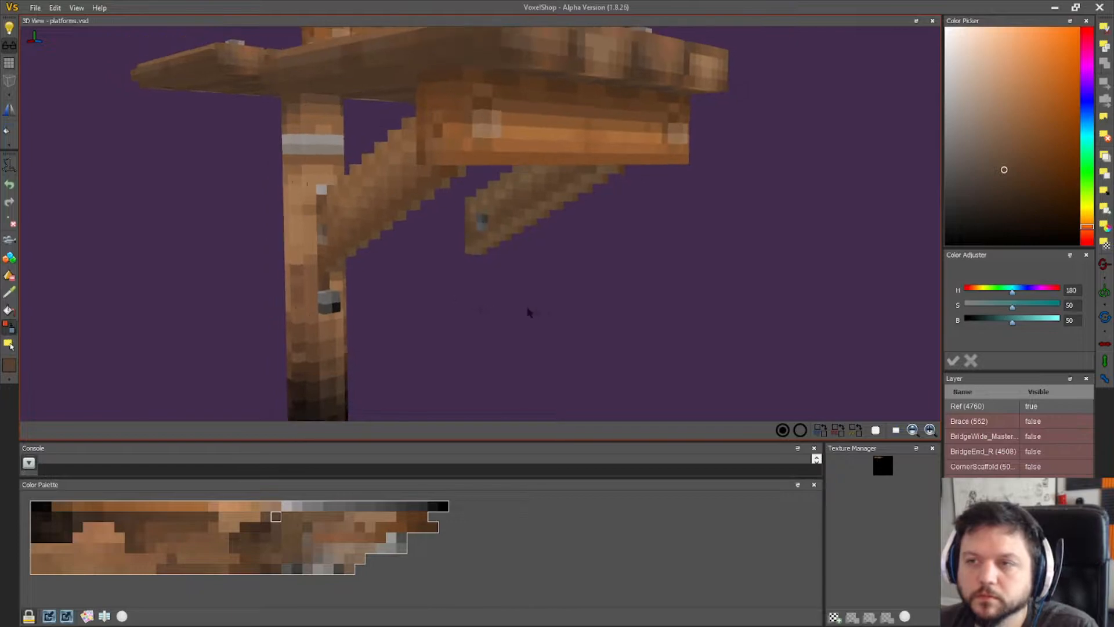
pyautogui.moveTo(658, 280)
pyautogui.mouseDown(button='right')
pyautogui.moveTo(510, 279)
pyautogui.moveTo(529, 286)
pyautogui.moveTo(534, 266)
pyautogui.moveTo(476, 280)
pyautogui.moveTo(441, 302)
pyautogui.mouseUp(button='right')
pyautogui.press('d')
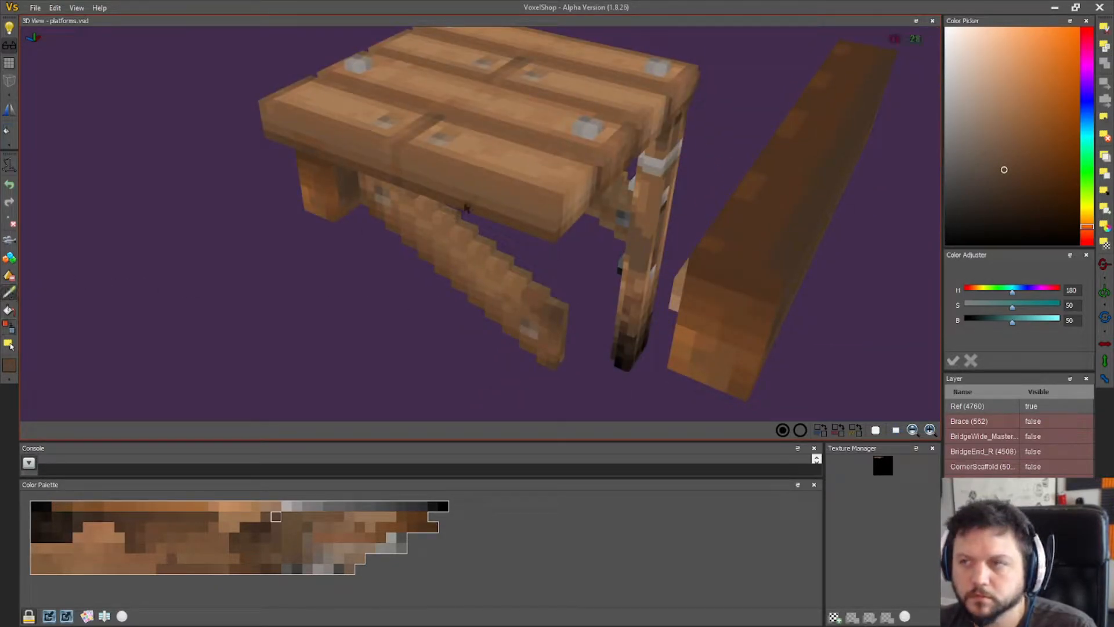
pyautogui.keyDown('alt'); pyautogui.click(473, 207); pyautogui.keyUp('alt')
pyautogui.moveTo(60, 314); pyautogui.dragTo(263, 314, button='right')
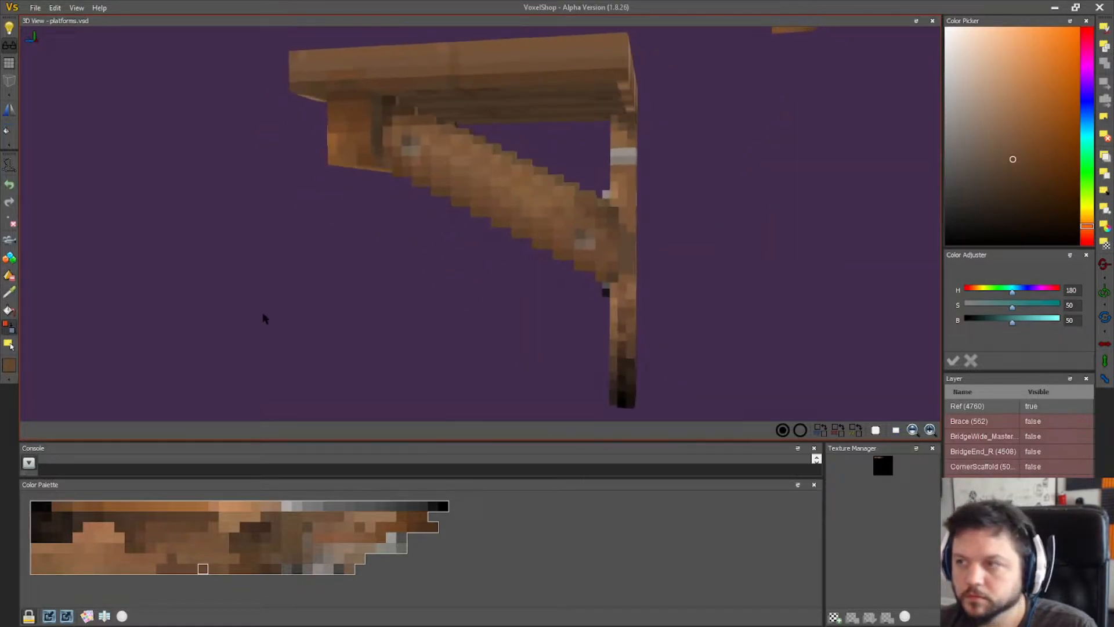
pyautogui.moveTo(724, 301); pyautogui.dragTo(700, 283, button='right')
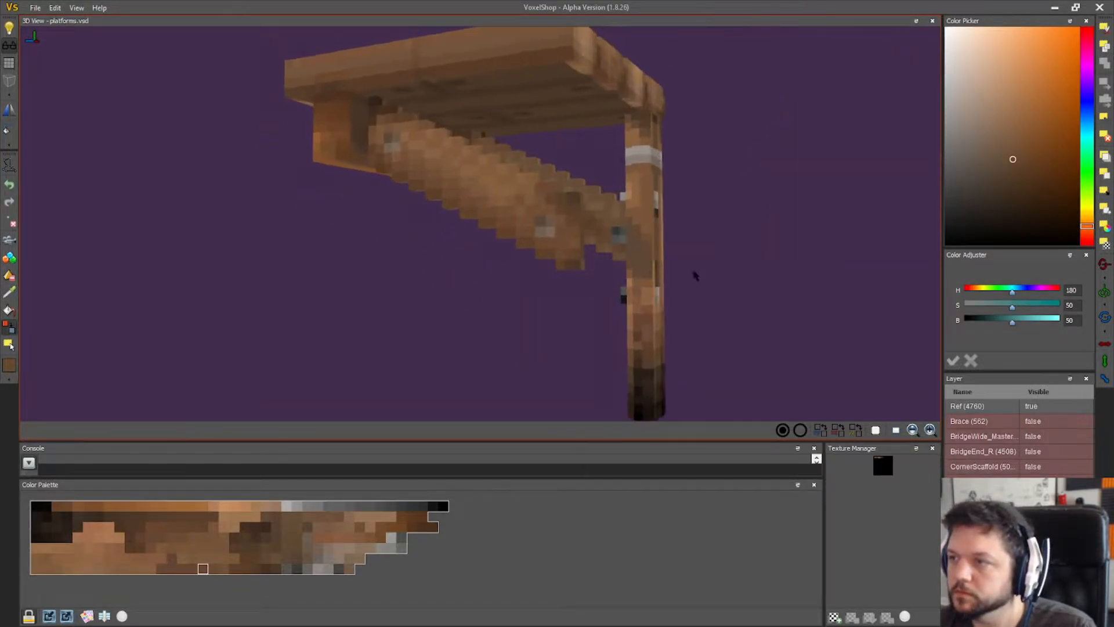
pyautogui.moveTo(635, 234); pyautogui.dragTo(510, 313, button='right')
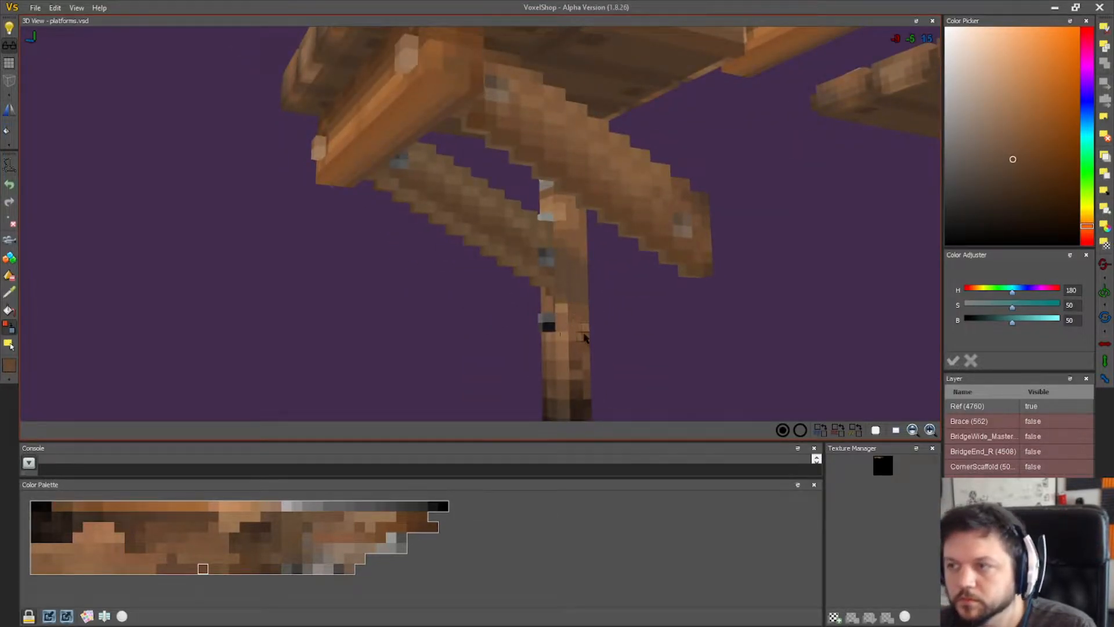
# - Sample the dark brown beside the brace joint and paint it along the lower part of the post's shadow
pyautogui.moveTo(584, 337); pyautogui.dragTo(593, 344, button='right')
pyautogui.click(10, 296)
pyautogui.click(557, 275)
pyautogui.click(11, 329)
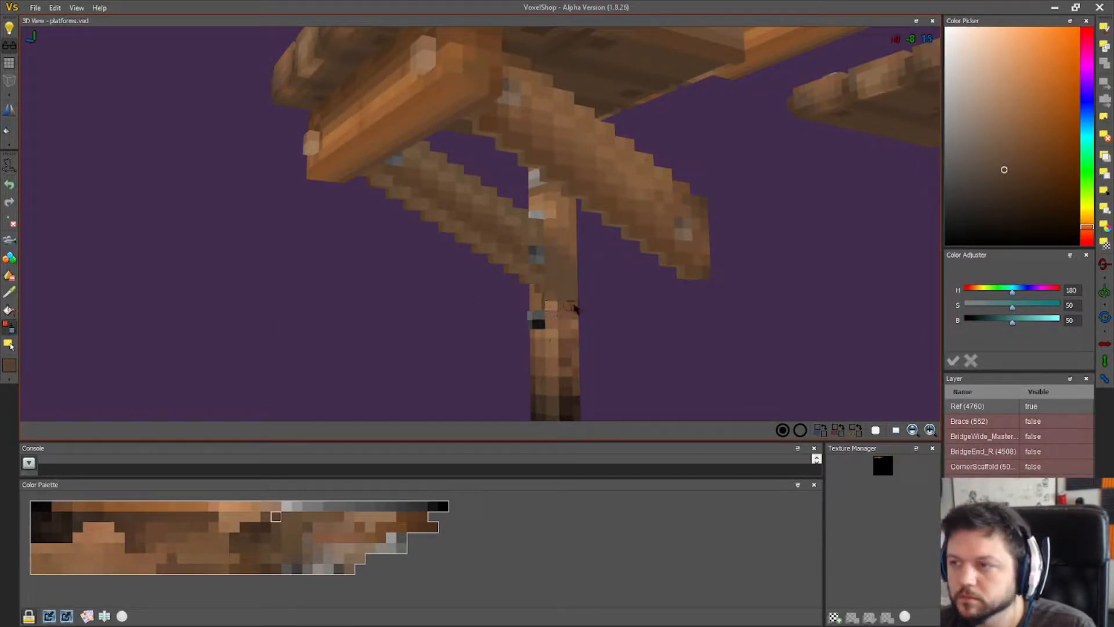
# - Sample a slightly warmer brown near the brace's lower end and soften the lower edge of the shadow on the post
pyautogui.moveTo(612, 302); pyautogui.dragTo(627, 278, button='right')
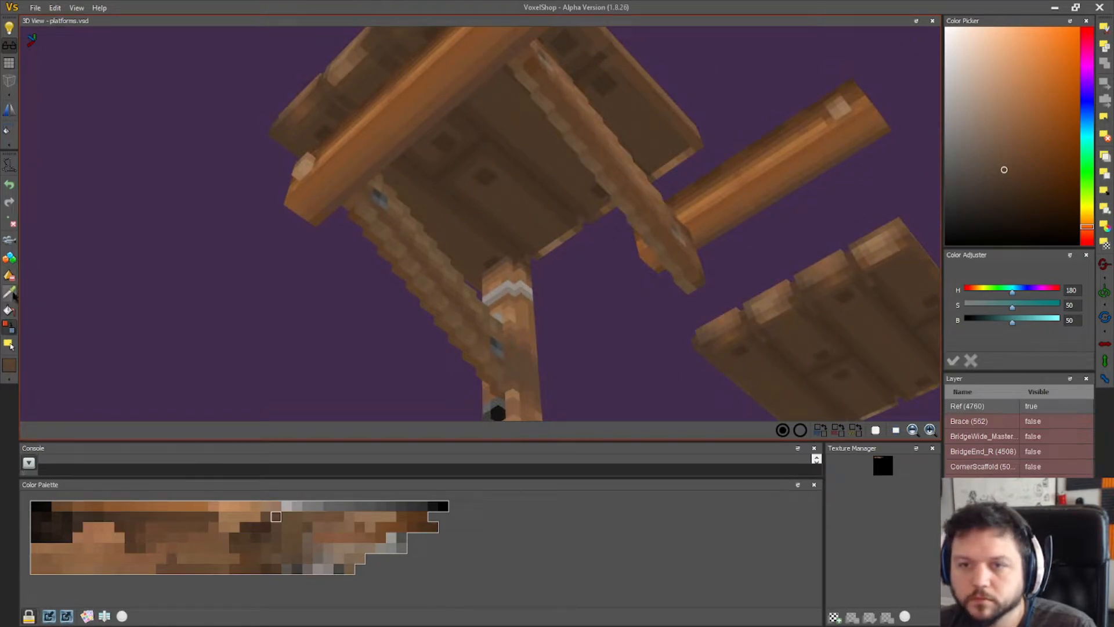
pyautogui.moveTo(487, 274); pyautogui.dragTo(464, 247, button='right')
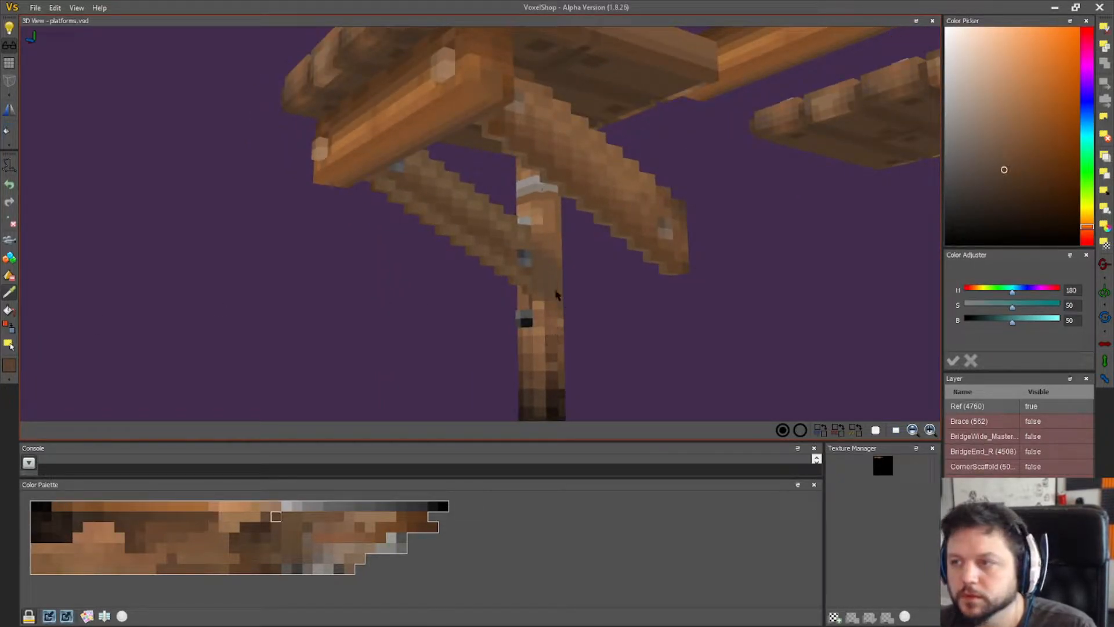
pyautogui.click(507, 254)
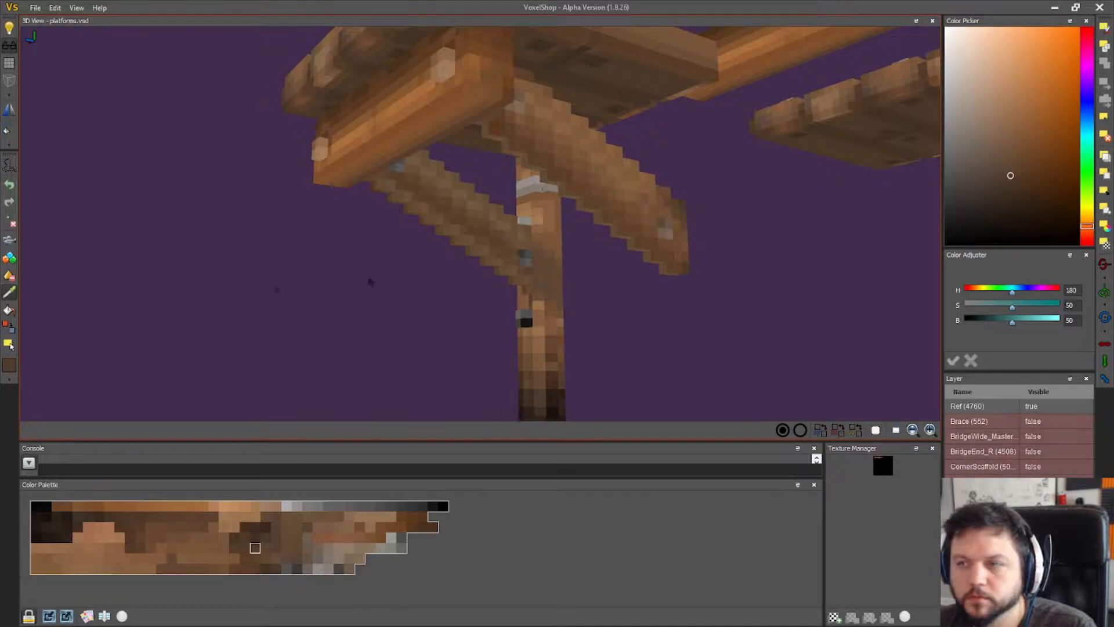
pyautogui.click(12, 328)
pyautogui.moveTo(510, 296); pyautogui.dragTo(580, 287, button='right')
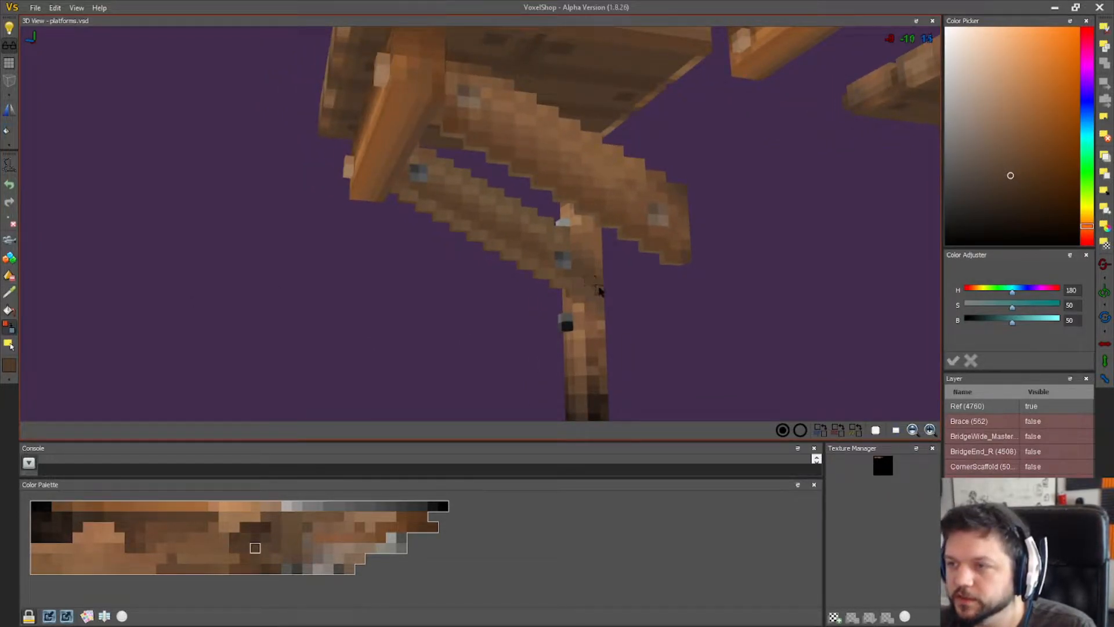
pyautogui.moveTo(615, 346); pyautogui.dragTo(536, 330, button='right')
# - Sample a light brown from the post below the metal band and paint variation on its outer side at brace height
pyautogui.moveTo(616, 332); pyautogui.dragTo(234, 333, button='right')
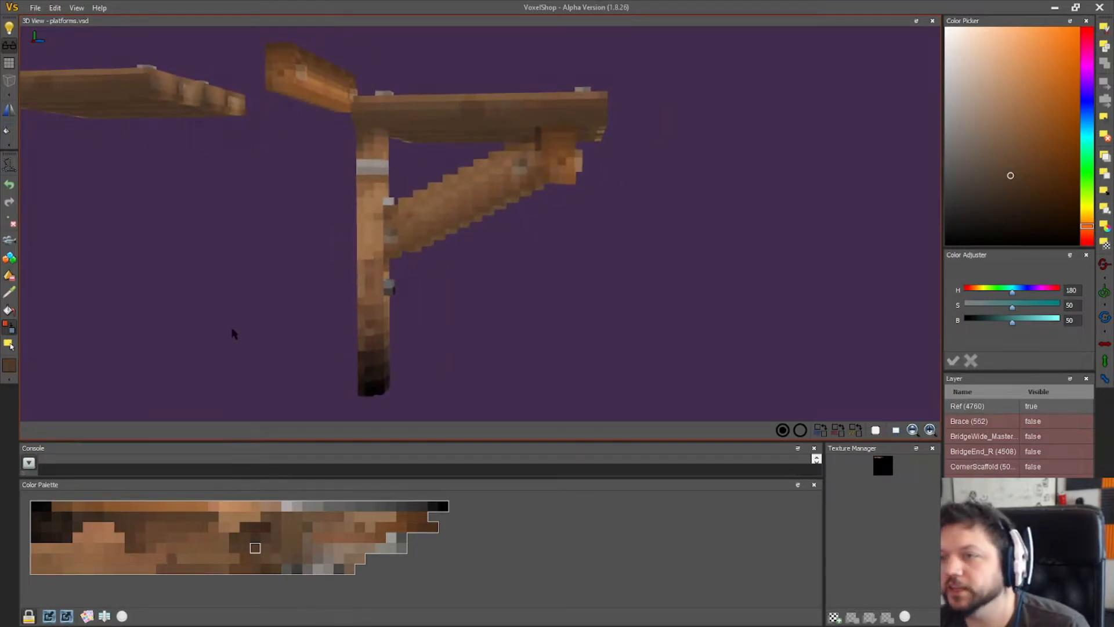
pyautogui.scroll(4, 233, 333)
pyautogui.click(5, 295)
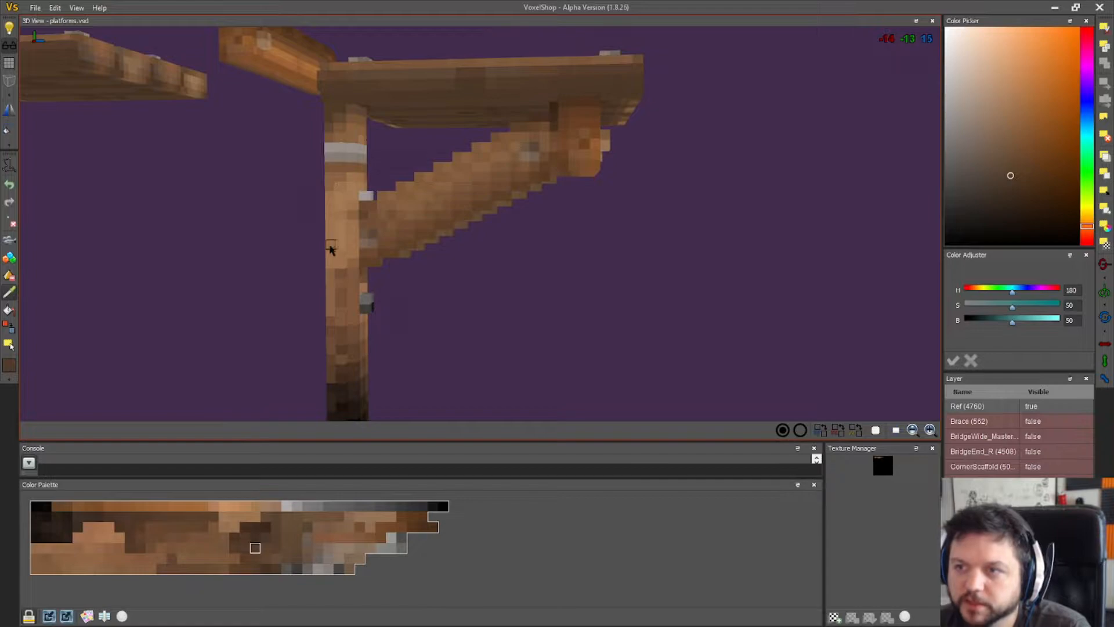
pyautogui.click(341, 189)
pyautogui.click(12, 332)
pyautogui.moveTo(420, 307); pyautogui.dragTo(442, 343, button='right')
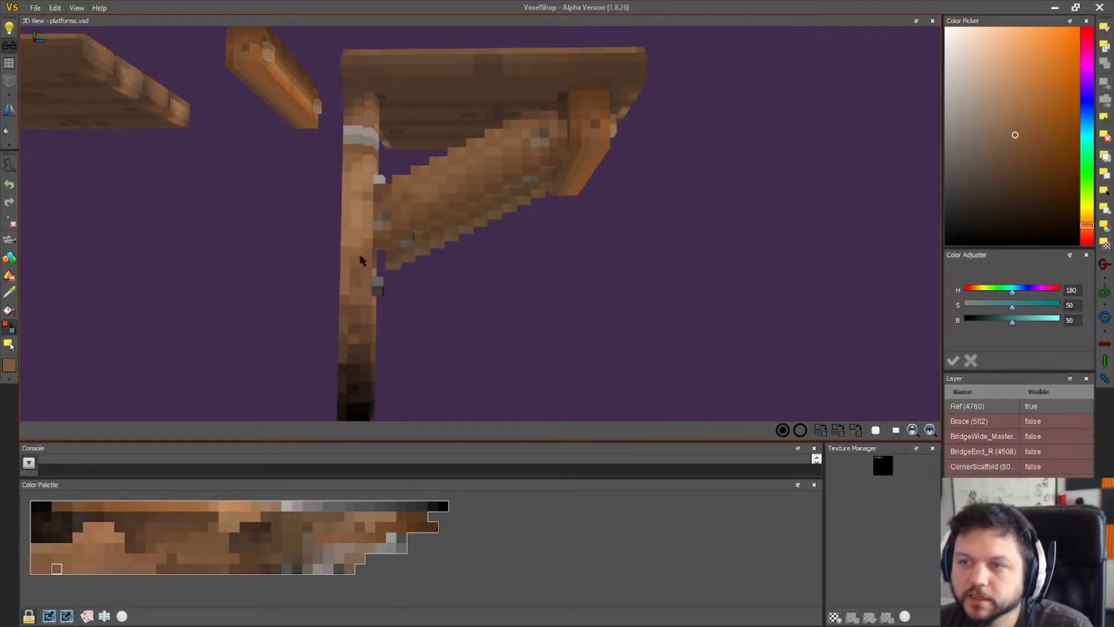
pyautogui.moveTo(499, 303); pyautogui.dragTo(307, 272, button='right')
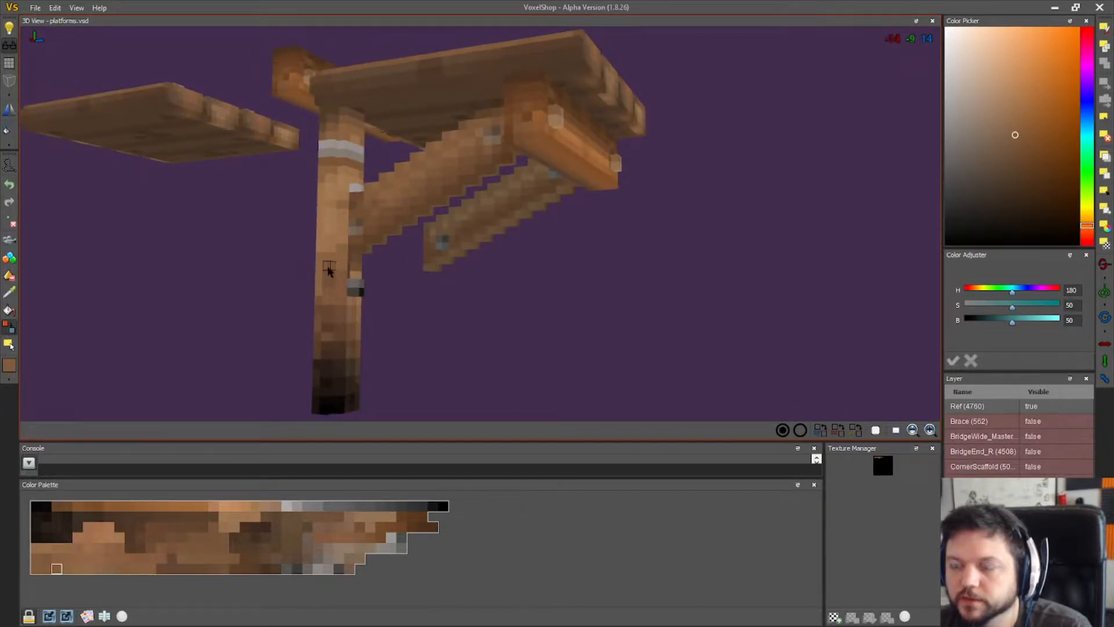
# - Touch up the post's side just below the brace shadow with the light brown
pyautogui.moveTo(532, 302); pyautogui.dragTo(483, 317, button='right')
pyautogui.scroll(3, 486, 297)
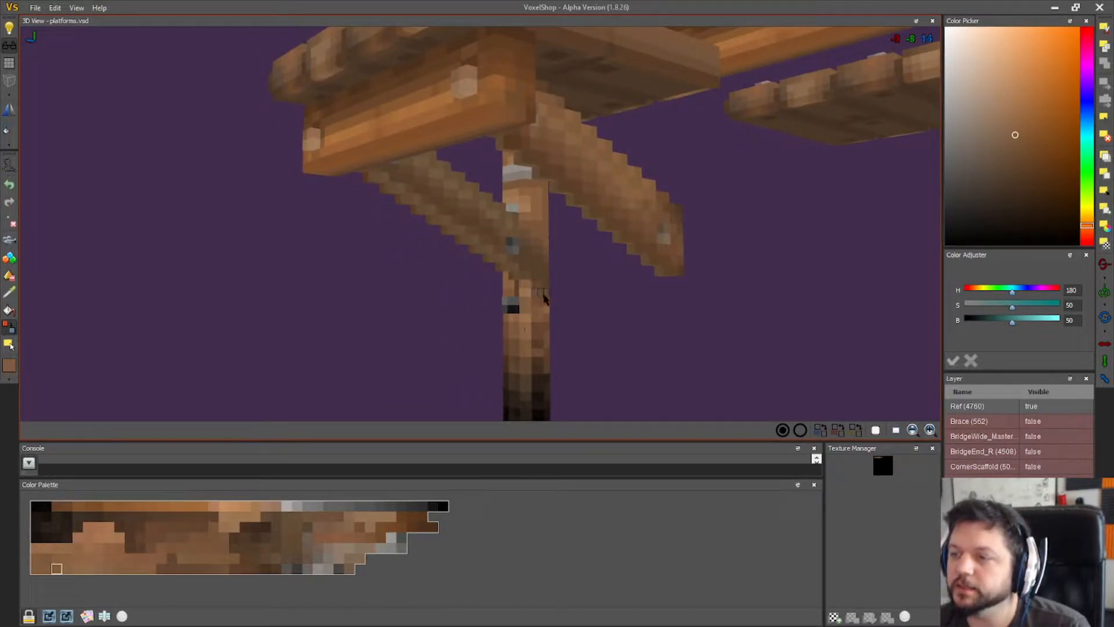
pyautogui.moveTo(539, 293); pyautogui.dragTo(566, 322, button='right')
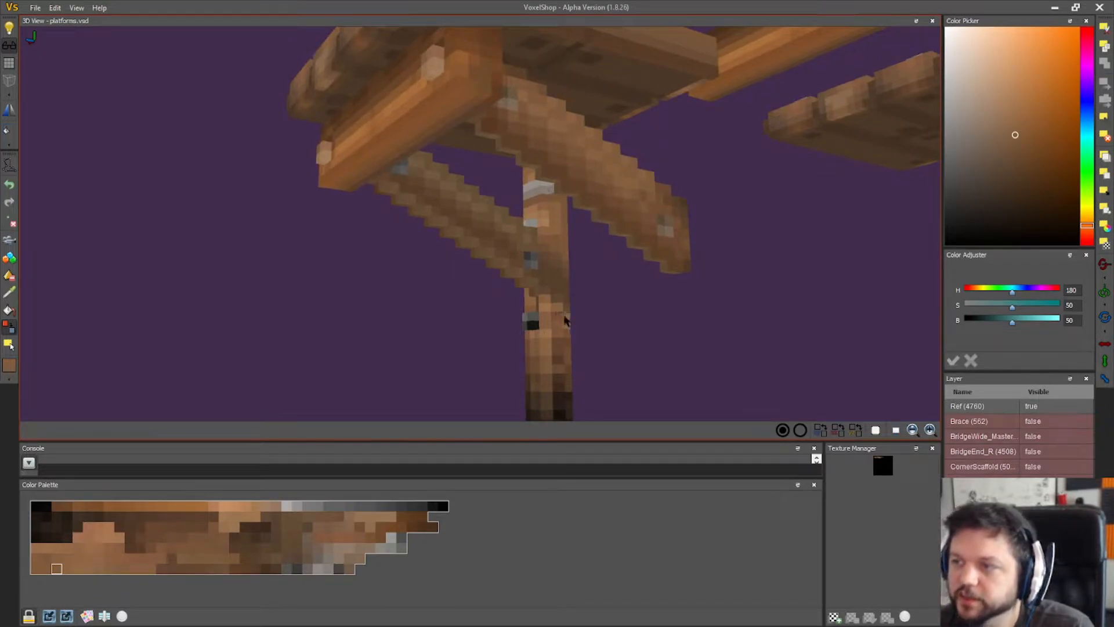
pyautogui.moveTo(572, 325); pyautogui.dragTo(599, 329, button='right')
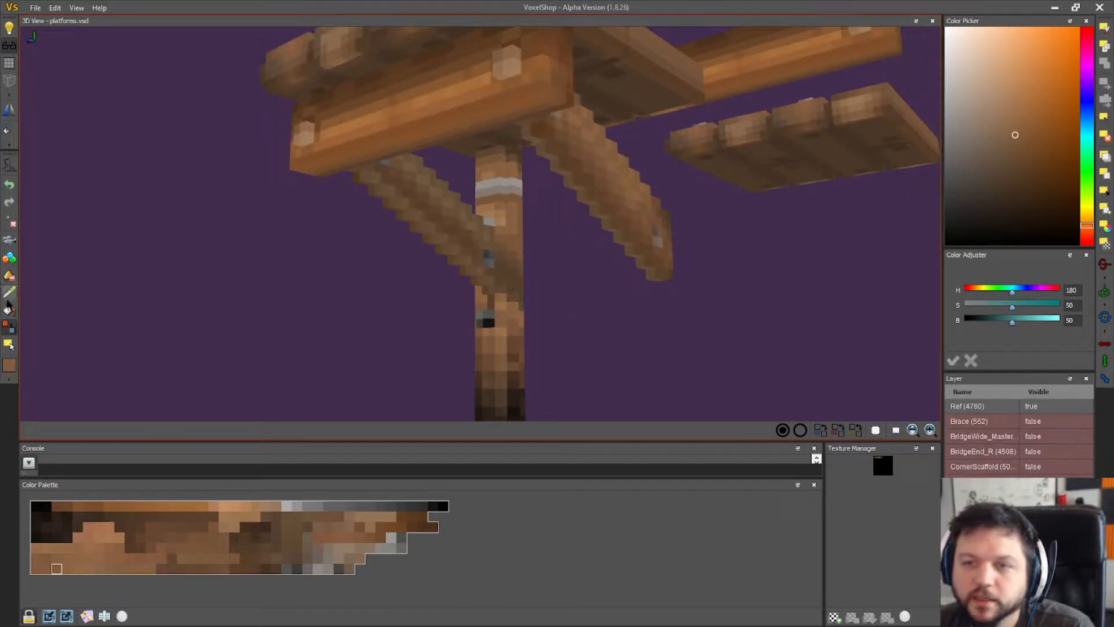
# - Sample tan and medium brown from the post around the brace joint and blend the upper edge of its shadow
pyautogui.click(500, 218)
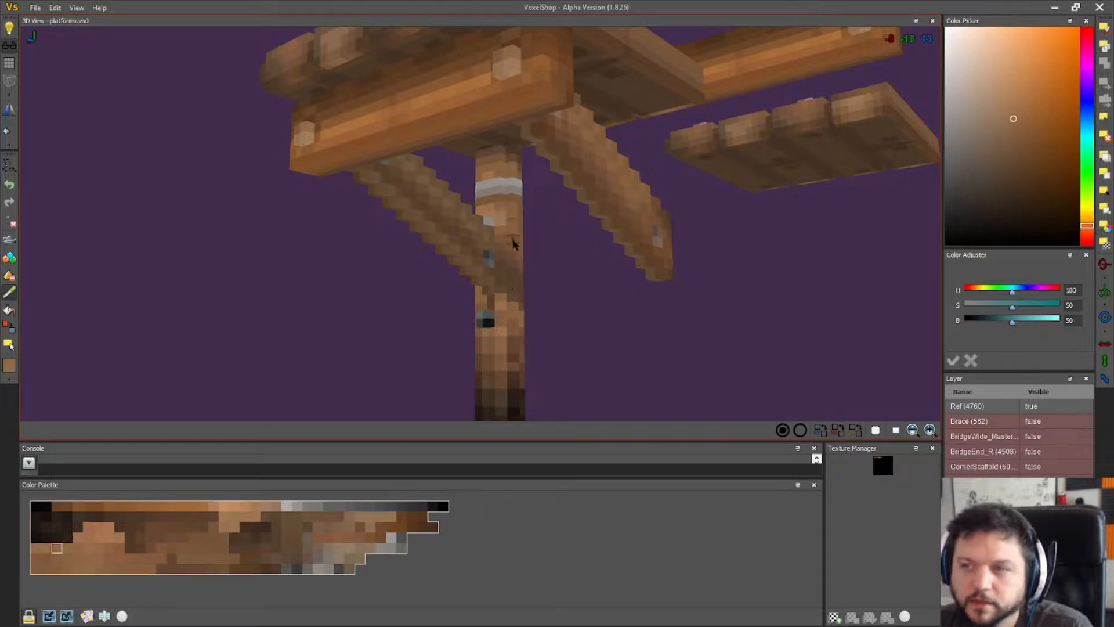
pyautogui.click(500, 299)
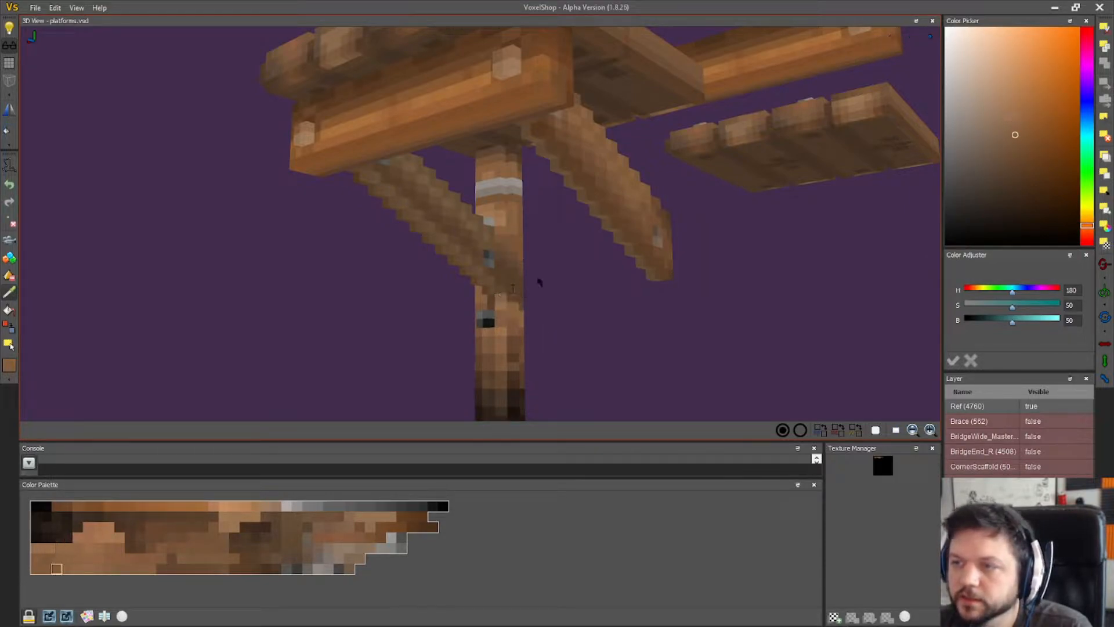
pyautogui.click(513, 239)
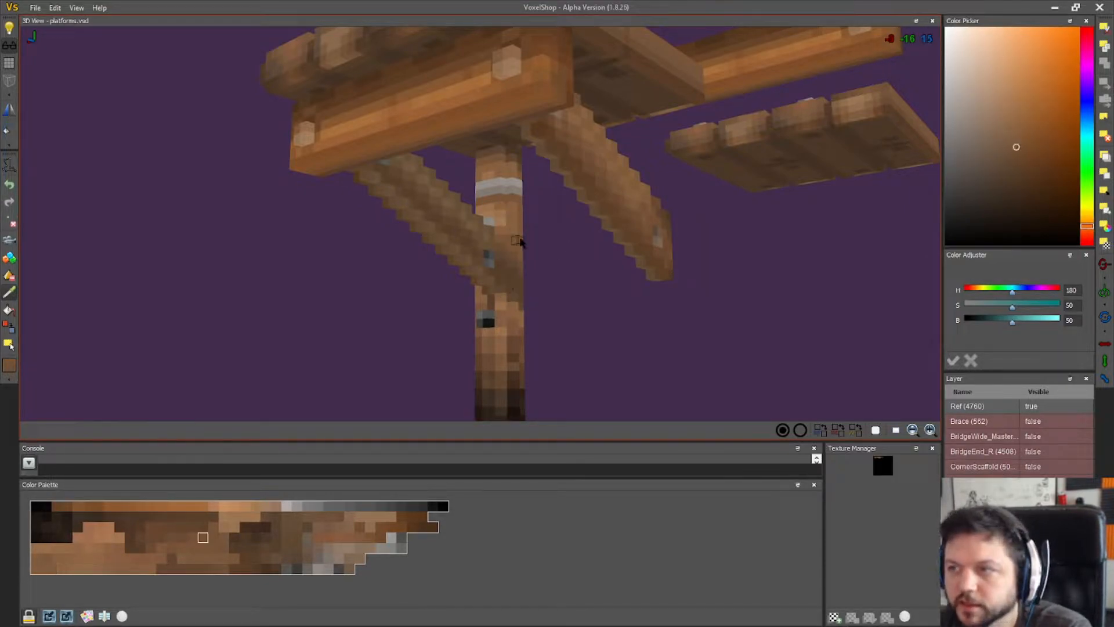
pyautogui.moveTo(212, 351); pyautogui.dragTo(493, 354, button='right')
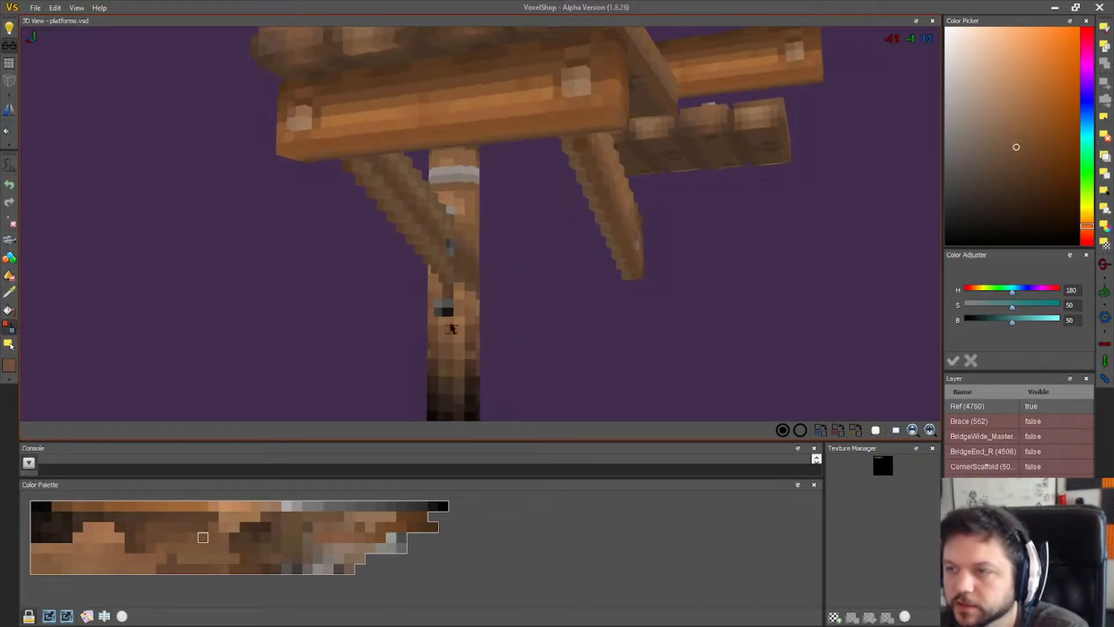
pyautogui.moveTo(472, 306); pyautogui.dragTo(306, 309, button='right')
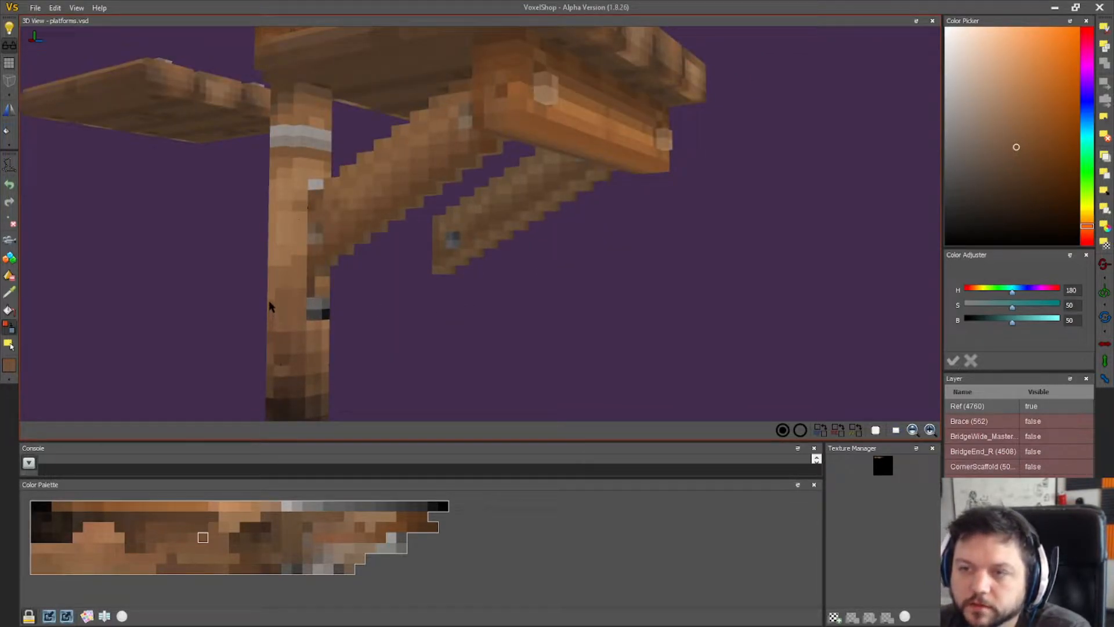
pyautogui.moveTo(270, 293); pyautogui.dragTo(216, 319, button='right')
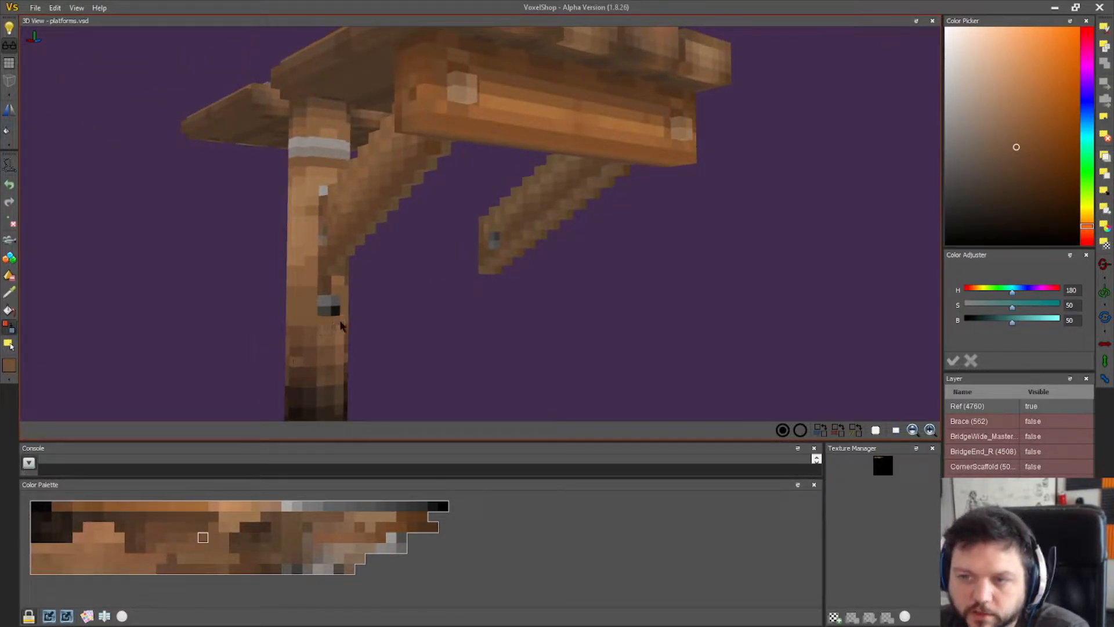
# - Sample the dark brown between the post's two bolts and even out the reddish voxels above the lower bolt
pyautogui.moveTo(457, 356); pyautogui.dragTo(348, 342, button='right')
pyautogui.moveTo(565, 363); pyautogui.dragTo(624, 353, button='right')
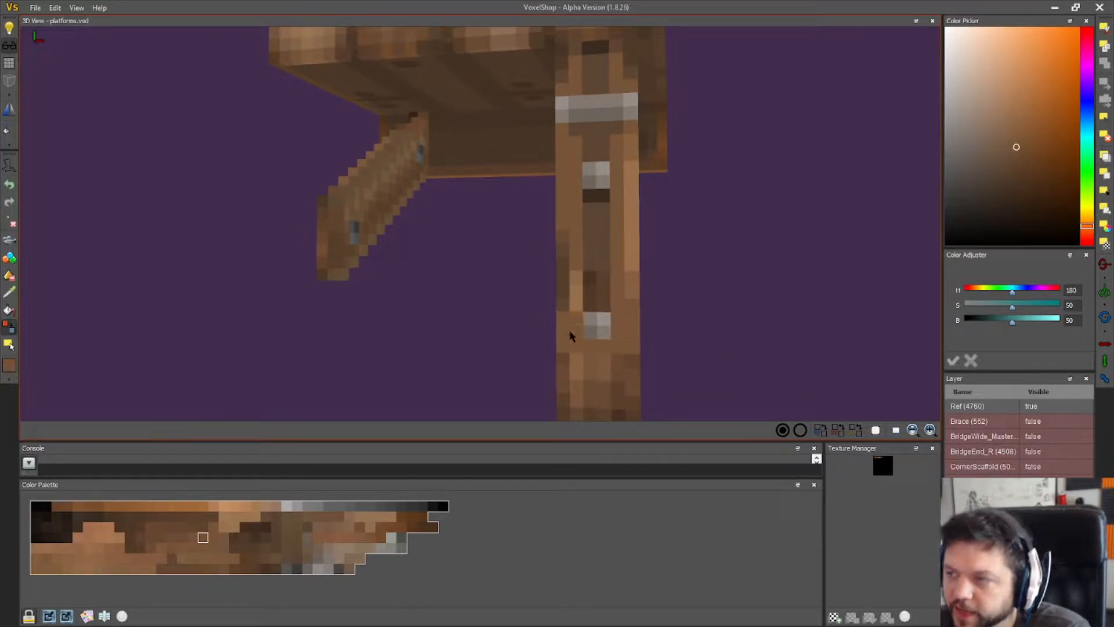
pyautogui.moveTo(582, 312); pyautogui.dragTo(438, 325, button='right')
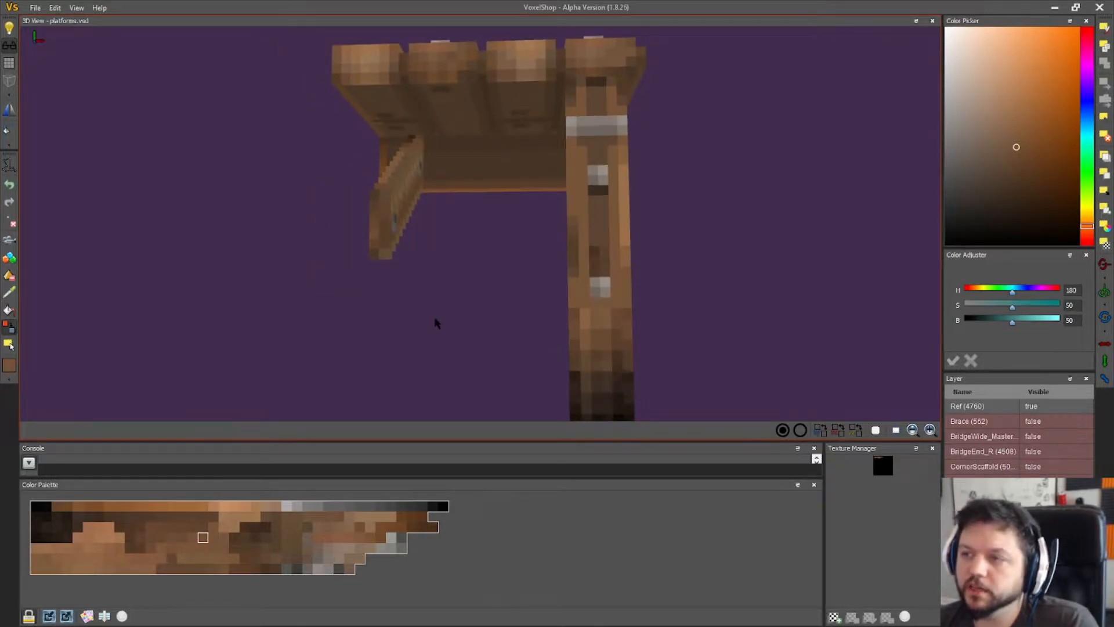
pyautogui.click(605, 246)
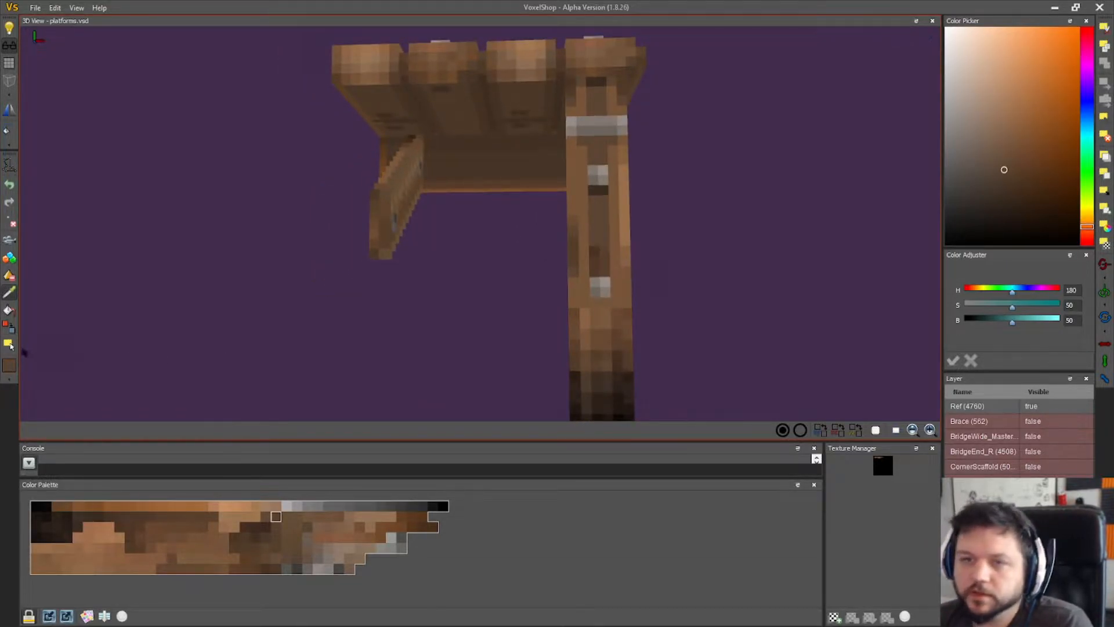
pyautogui.click(11, 331)
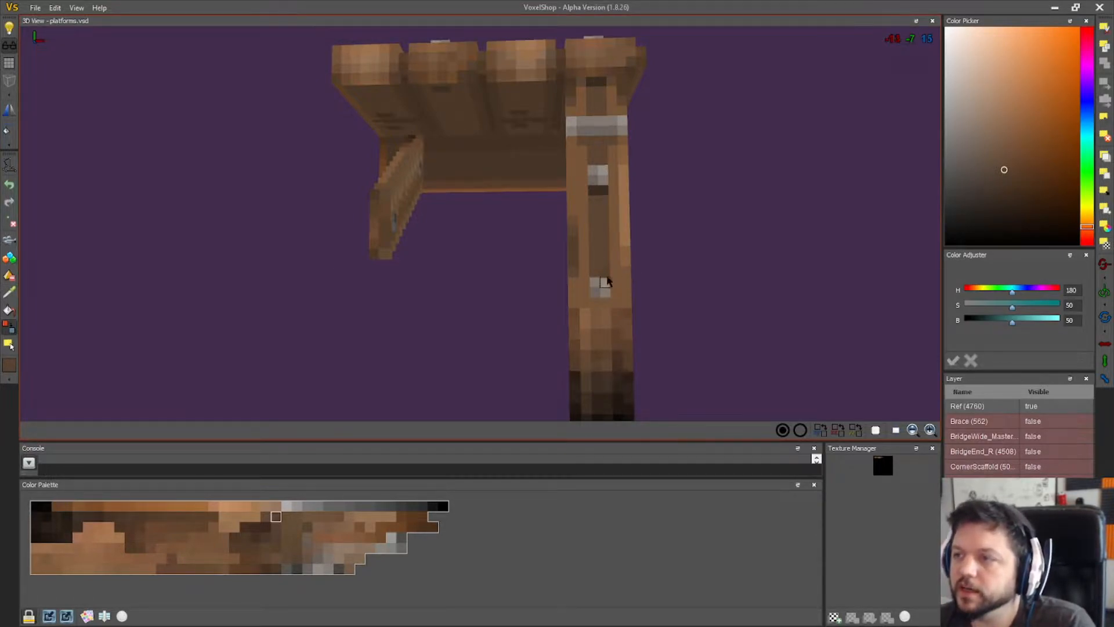
# - Sample a very dark brown for shading the strip between the two bolts on the post's face
pyautogui.scroll(-2, 600, 278)
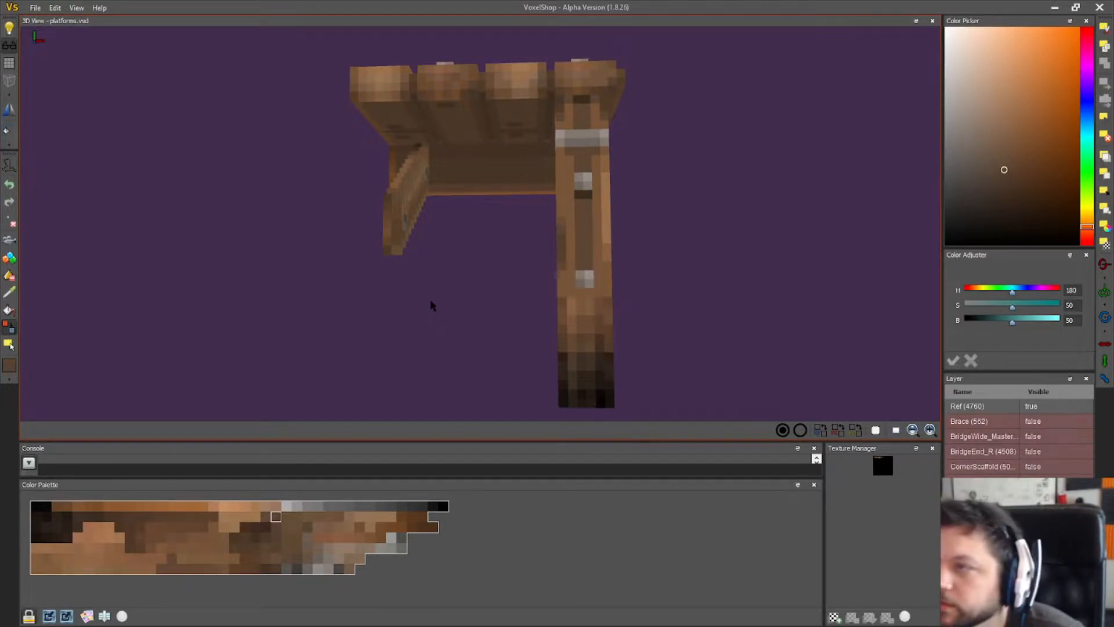
pyautogui.moveTo(510, 320); pyautogui.dragTo(603, 338, button='right')
pyautogui.scroll(4, 534, 333)
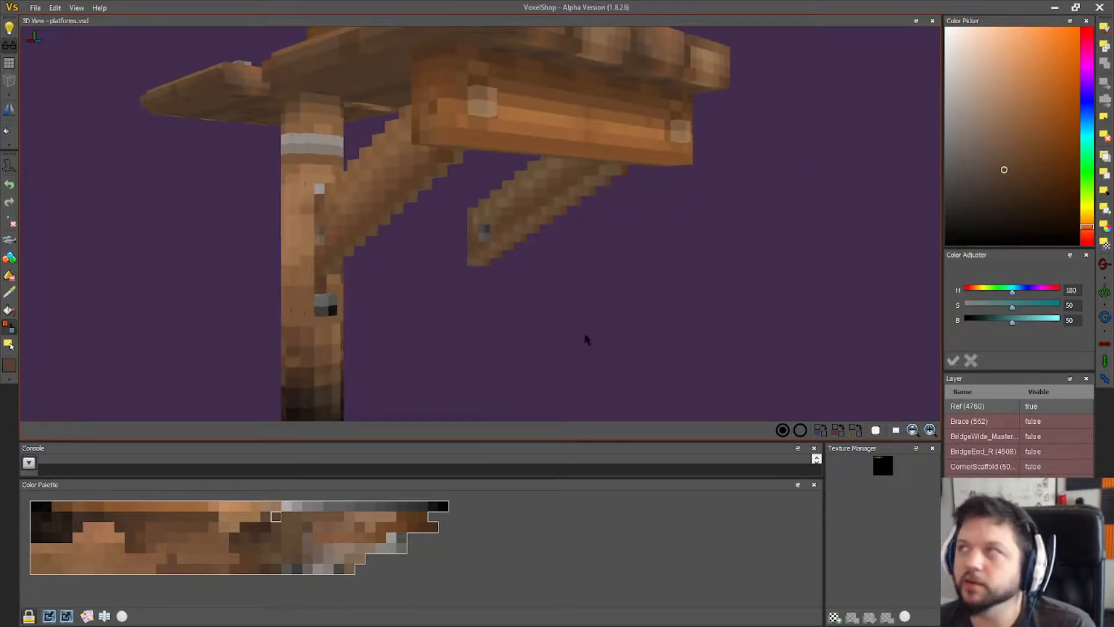
pyautogui.moveTo(545, 301); pyautogui.dragTo(518, 226, button='right')
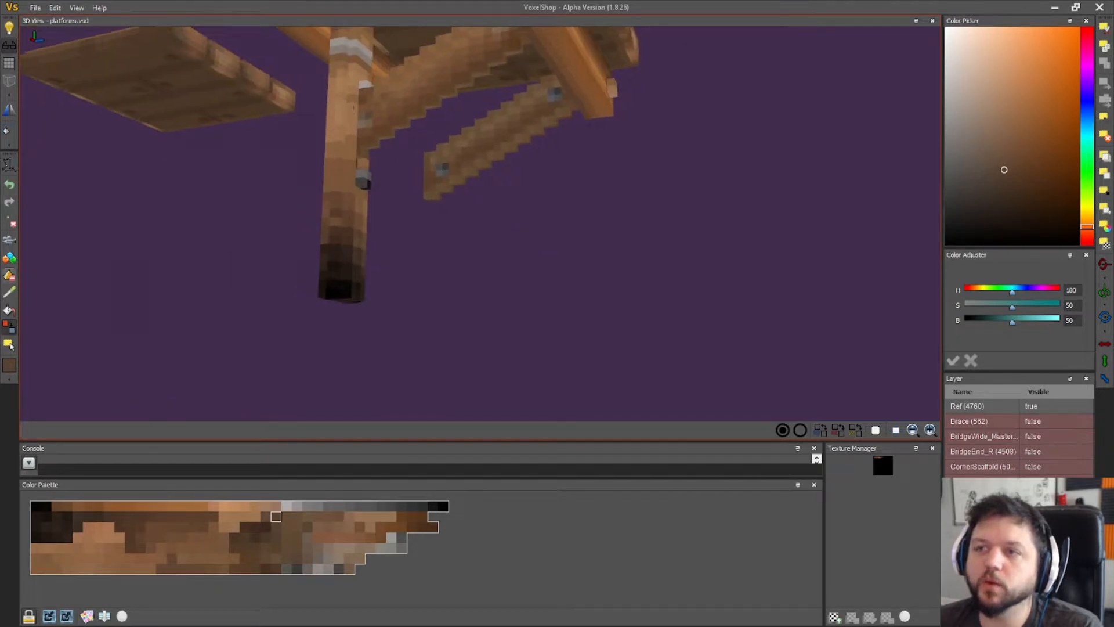
pyautogui.click(9, 292)
pyautogui.moveTo(531, 306); pyautogui.dragTo(516, 244, button='right')
pyautogui.click(506, 144)
pyautogui.click(12, 325)
pyautogui.moveTo(462, 366); pyautogui.dragTo(423, 383, button='right')
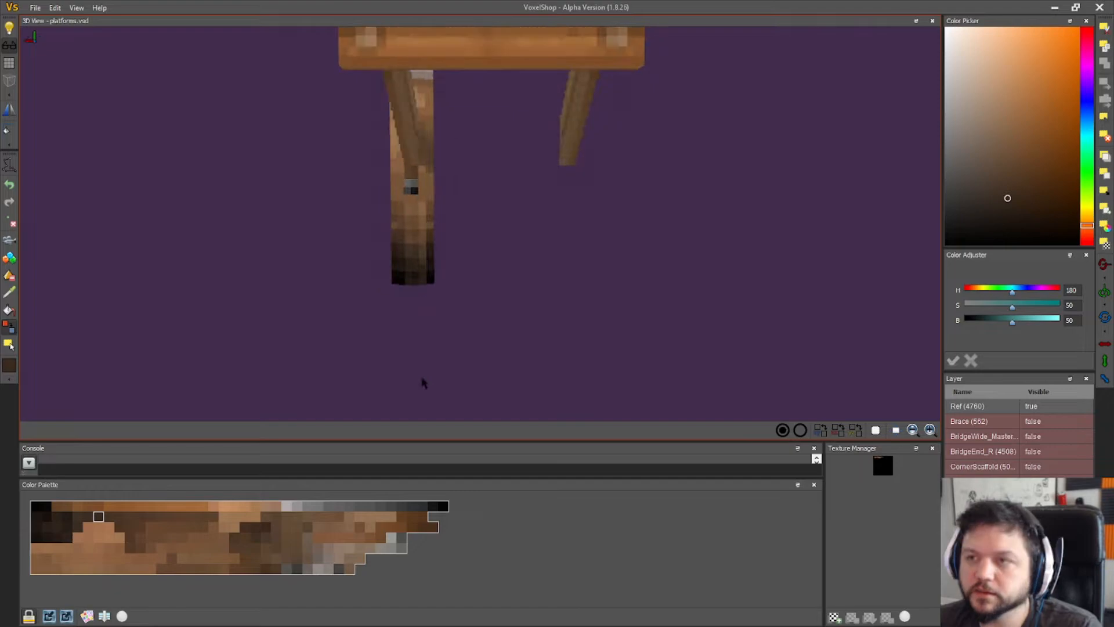
pyautogui.scroll(3, 452, 241)
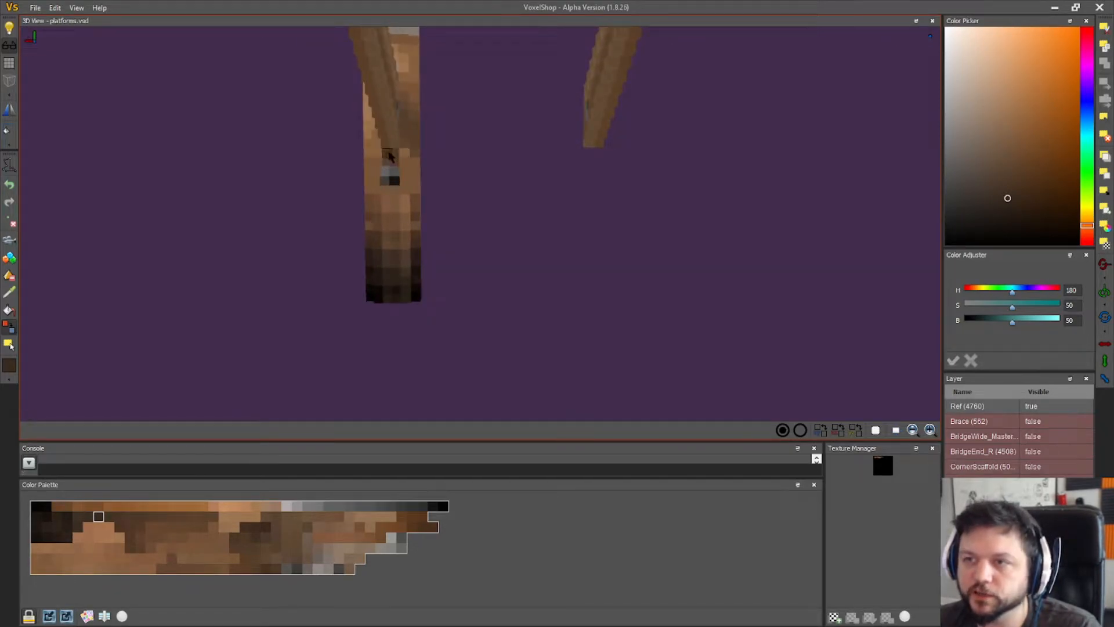
pyautogui.moveTo(488, 174); pyautogui.dragTo(552, 179, button='right')
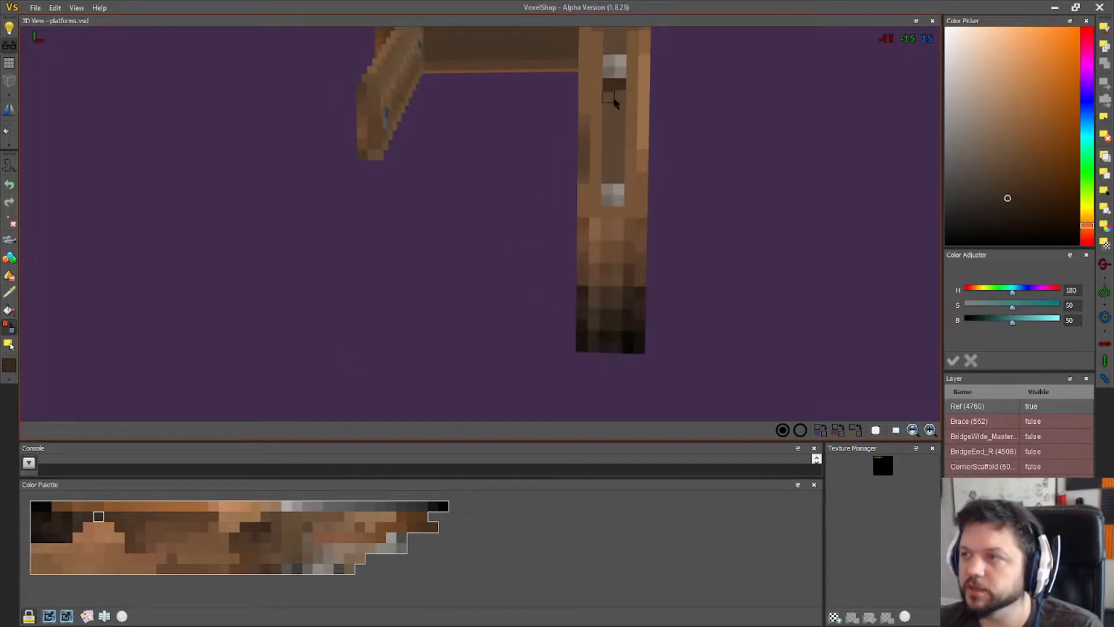
# - Sample a dark brown from the platform's underside and shade the strip just below the post's upper bolt
pyautogui.moveTo(705, 184); pyautogui.dragTo(72, 257, button='right')
pyautogui.click(9, 292)
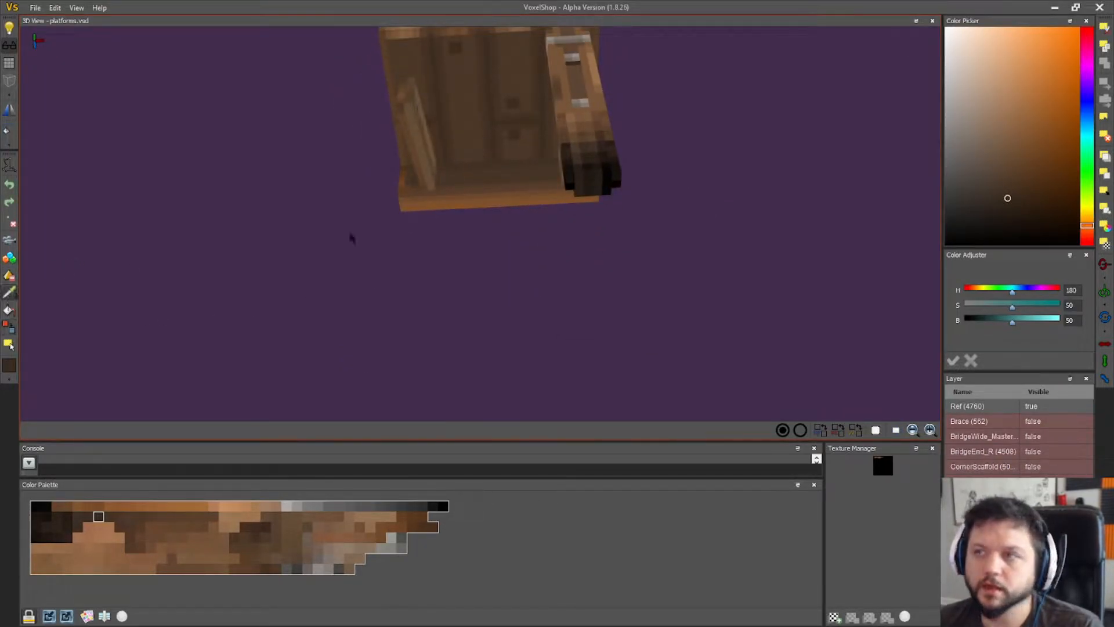
pyautogui.click(484, 84)
pyautogui.moveTo(484, 84); pyautogui.dragTo(601, 163, button='right')
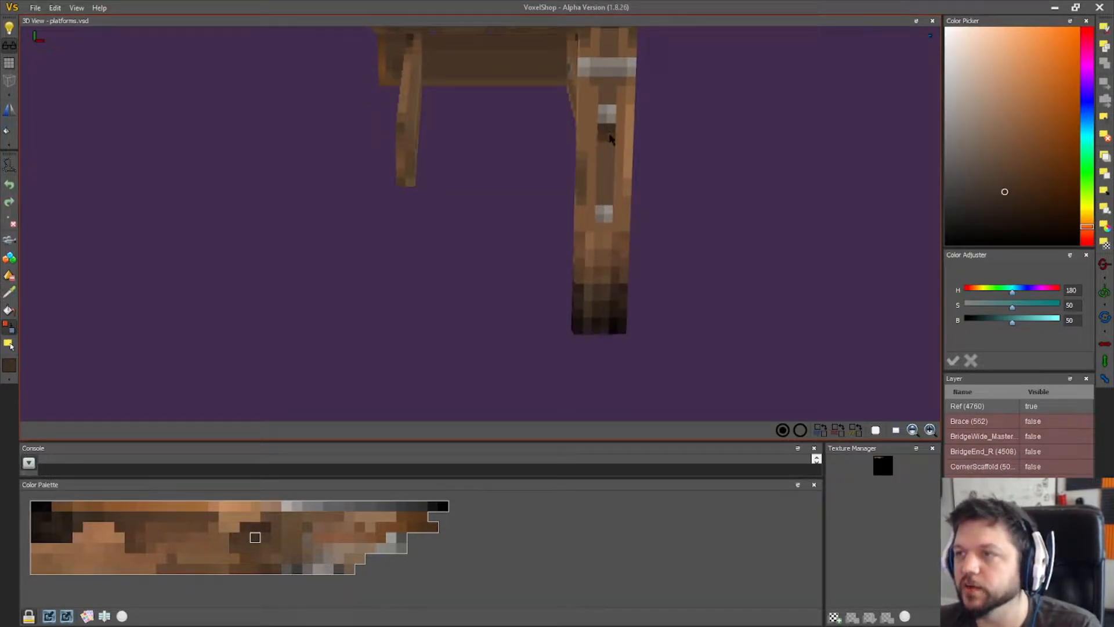
pyautogui.moveTo(736, 275); pyautogui.dragTo(458, 238, button='right')
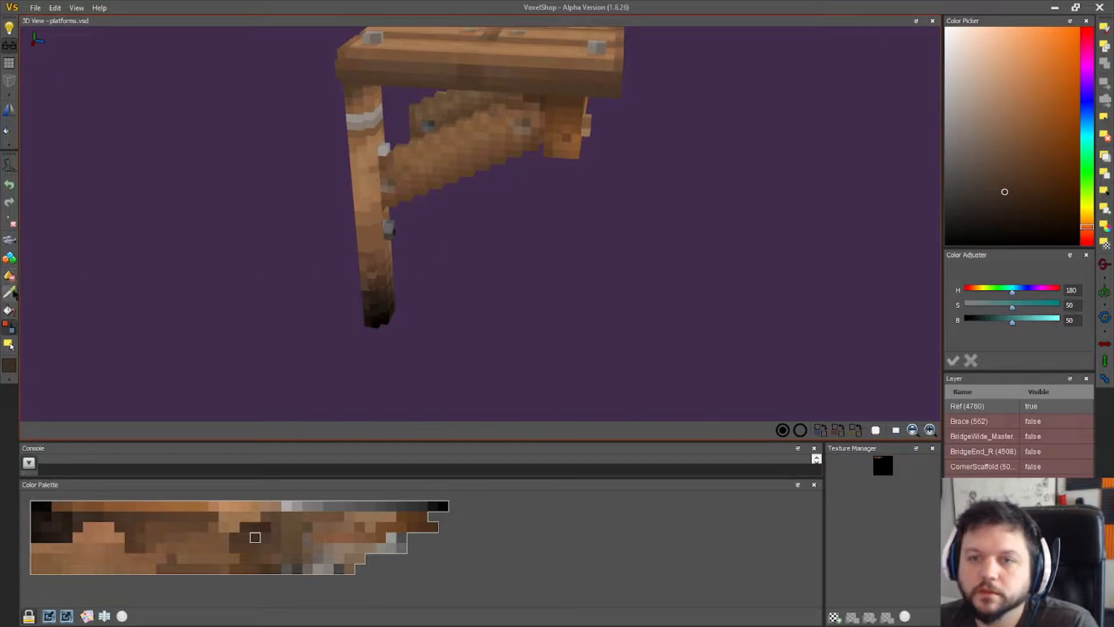
# - Sample dark and medium greys from the deck's near corner bolt and shade the post's lower bolt
pyautogui.click(373, 36)
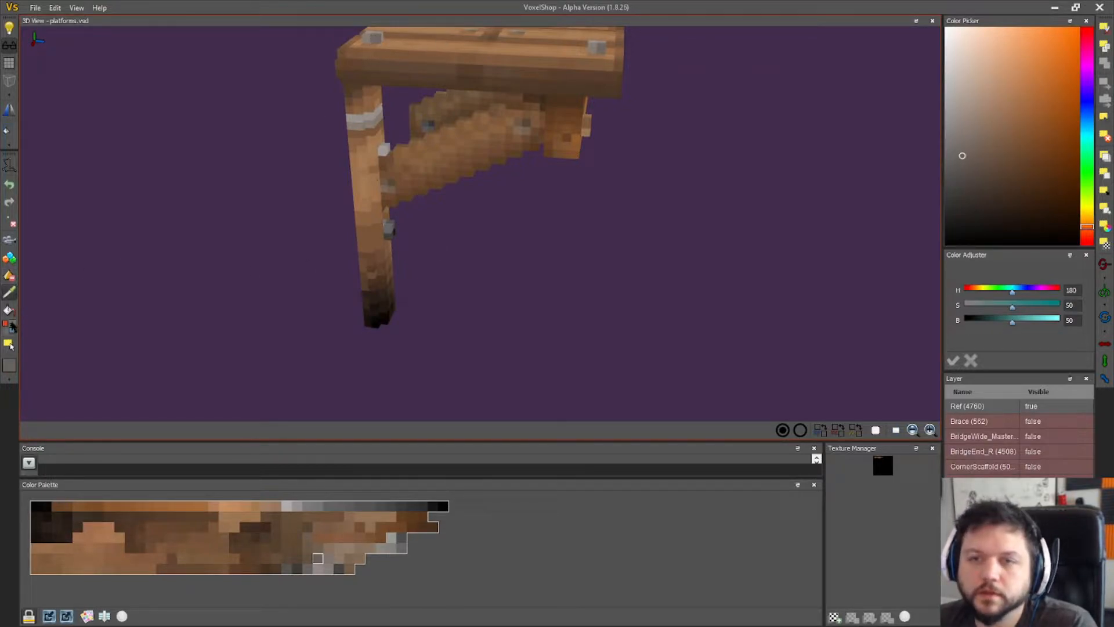
pyautogui.moveTo(650, 286); pyautogui.dragTo(432, 259, button='right')
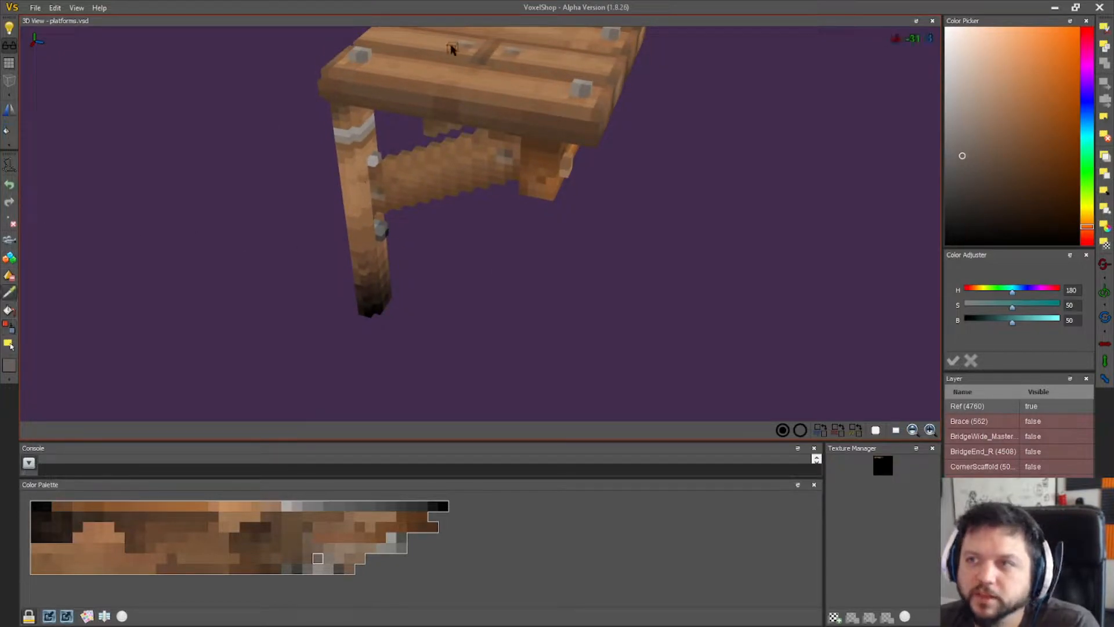
pyautogui.click(355, 61)
pyautogui.moveTo(503, 295); pyautogui.dragTo(448, 291, button='right')
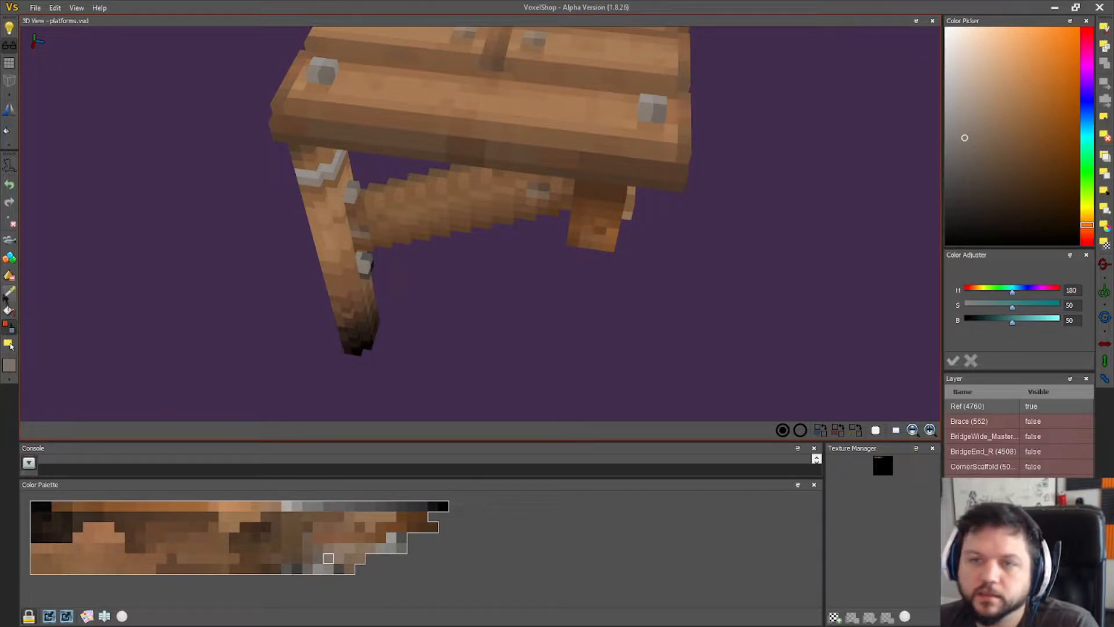
pyautogui.click(328, 82)
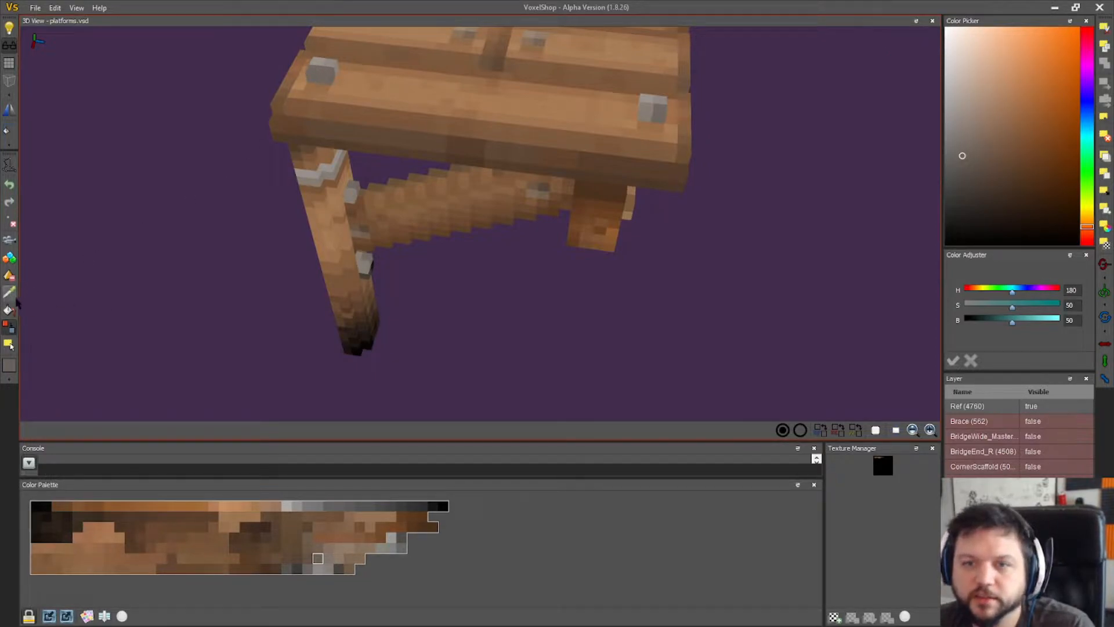
pyautogui.click(313, 74)
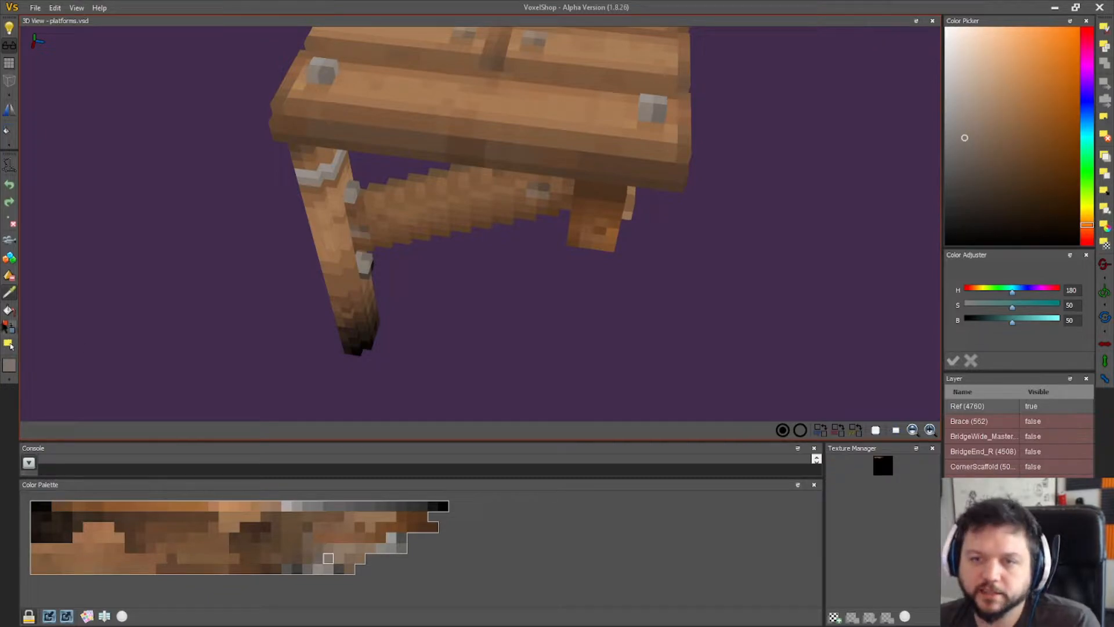
pyautogui.moveTo(357, 280)
pyautogui.mouseDown(button='right')
pyautogui.moveTo(348, 314)
pyautogui.moveTo(429, 290)
pyautogui.moveTo(379, 261)
pyautogui.moveTo(338, 292)
pyautogui.mouseUp(button='right')
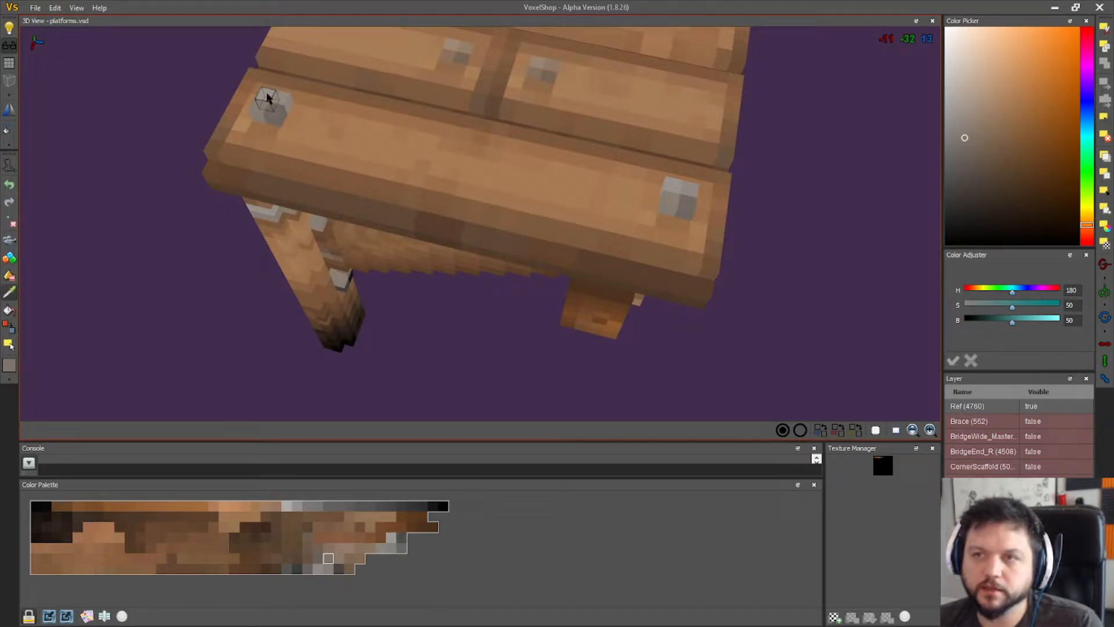
# - Sample a light grey from the top of the deck's corner bolt and brighten the post's lower bolt
pyautogui.click(267, 98)
pyautogui.moveTo(386, 290)
pyautogui.mouseDown(button='right')
pyautogui.moveTo(444, 319)
pyautogui.moveTo(304, 291)
pyautogui.mouseUp(button='right')
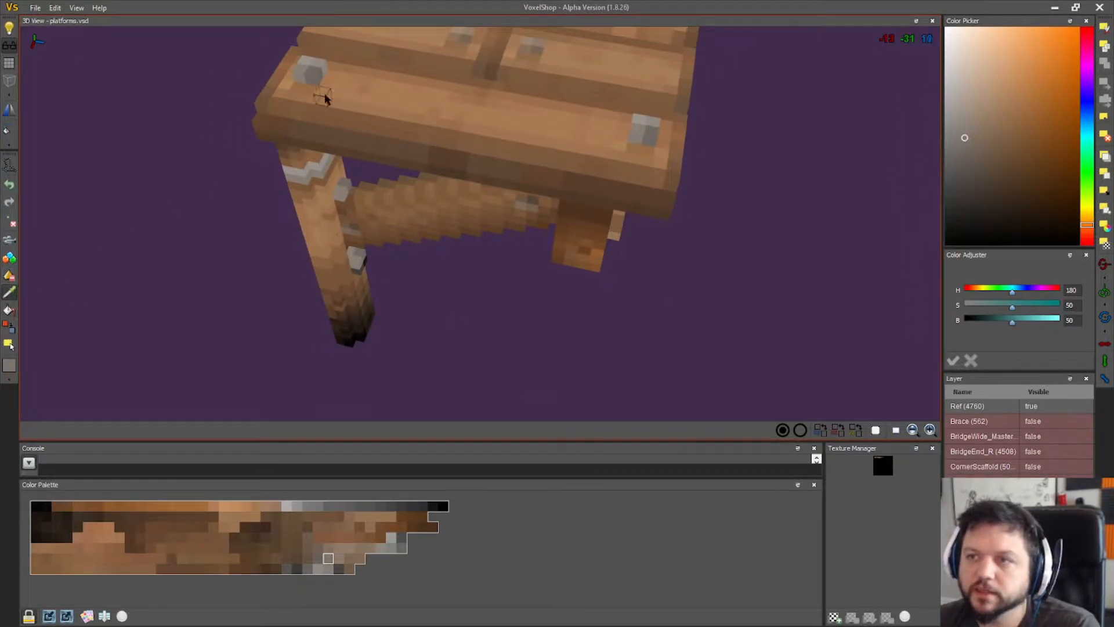
pyautogui.click(310, 69)
pyautogui.click(11, 329)
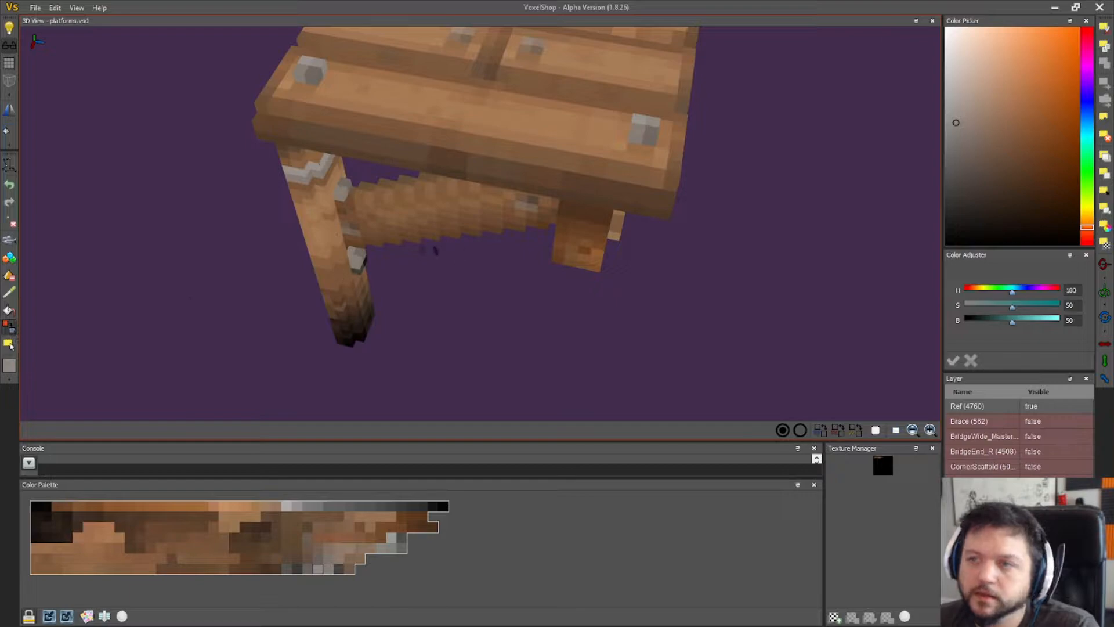
pyautogui.moveTo(471, 344); pyautogui.dragTo(457, 350)
pyautogui.moveTo(384, 323); pyautogui.dragTo(399, 324)
# - Sample a medium and a darker grey from the deck's corner bolt and paint the shaded faces of the post's lower bolt
pyautogui.click(10, 293)
pyautogui.click(333, 109)
pyautogui.click(9, 328)
pyautogui.click(372, 283)
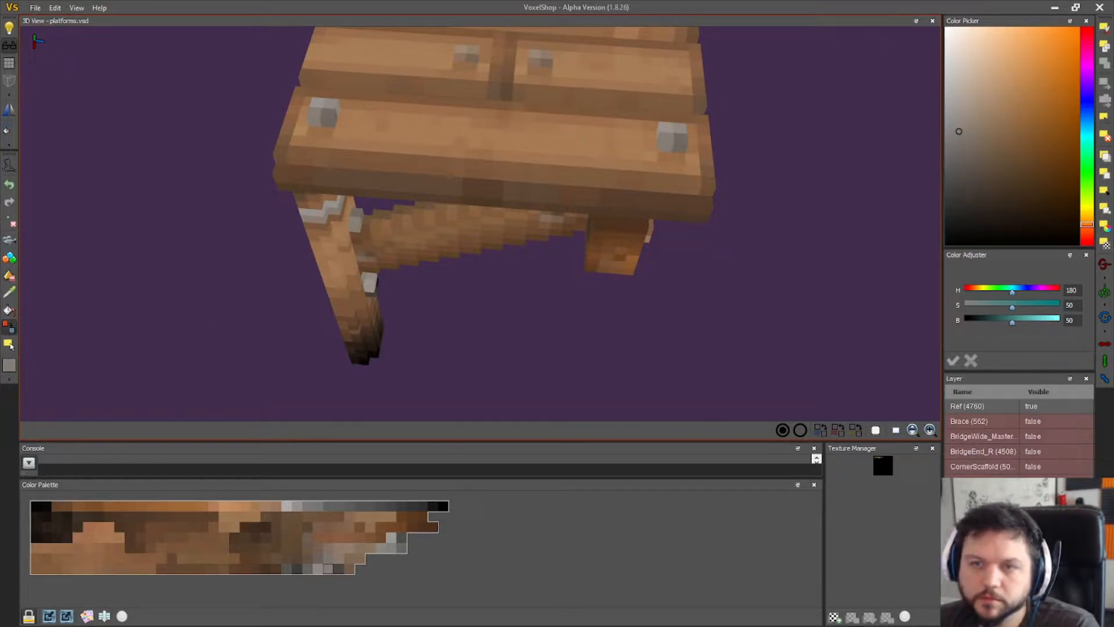
pyautogui.click(9, 294)
pyautogui.click(332, 116)
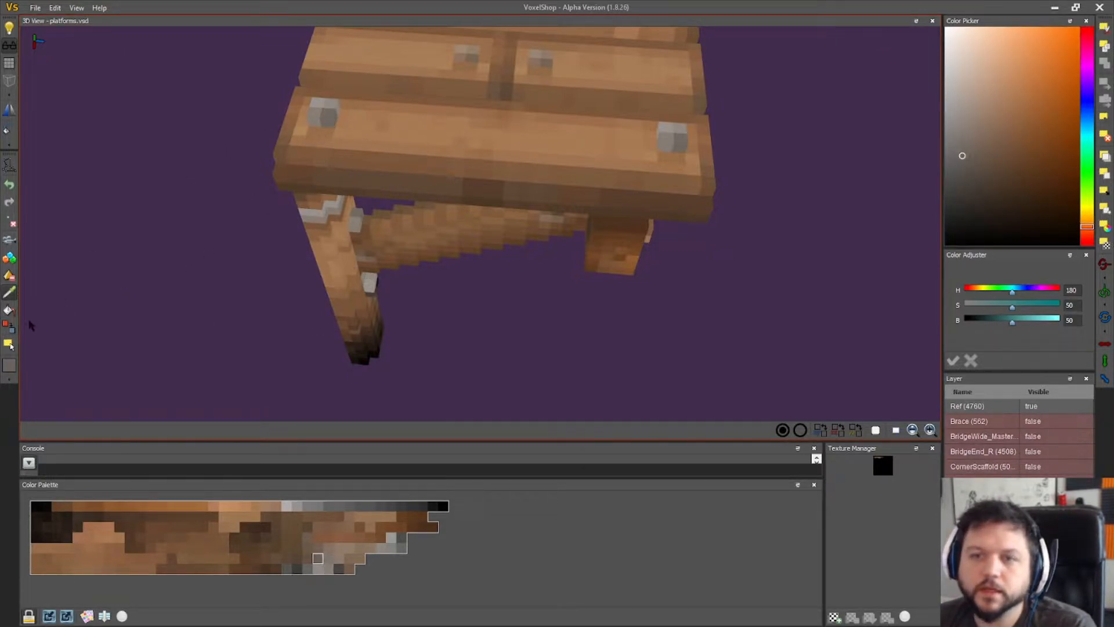
pyautogui.click(9, 328)
pyautogui.moveTo(375, 329); pyautogui.dragTo(349, 313, button='right')
pyautogui.click(343, 237)
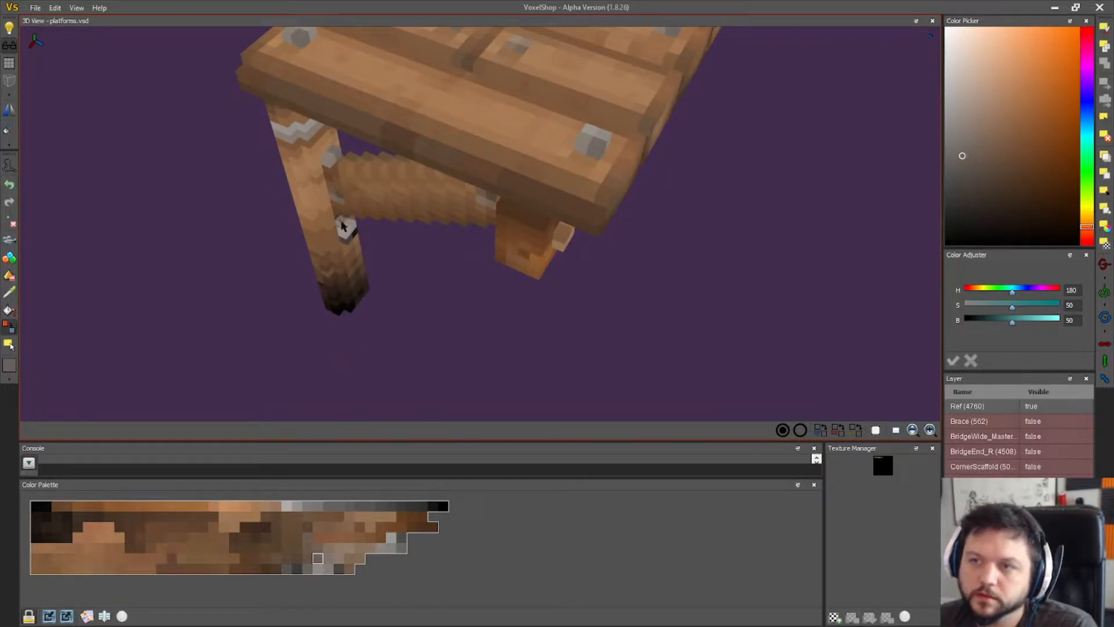
# - Examine the post's lower bolt and the brace joint from several angles and distances
pyautogui.moveTo(342, 232); pyautogui.dragTo(514, 308, button='right')
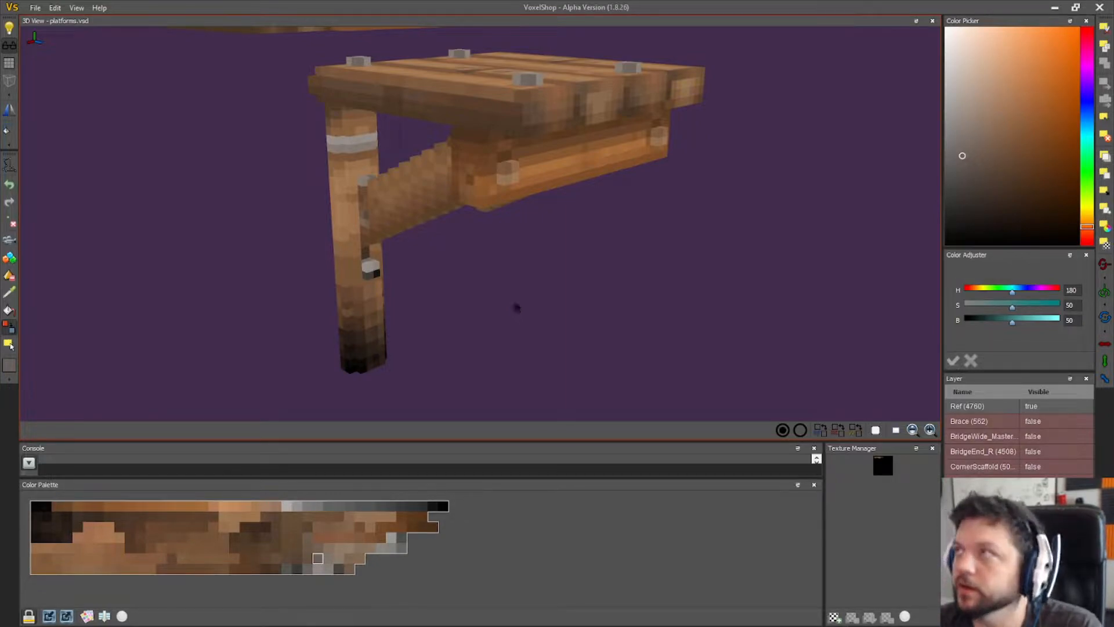
pyautogui.moveTo(516, 308); pyautogui.dragTo(543, 312, button='right')
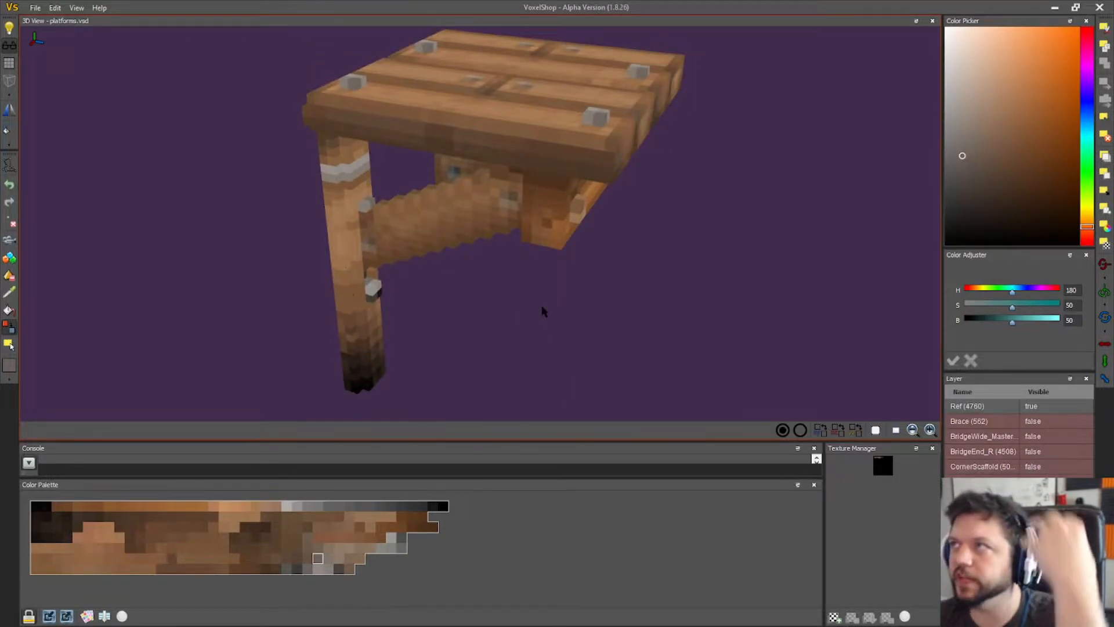
pyautogui.moveTo(485, 327); pyautogui.dragTo(427, 354, button='right')
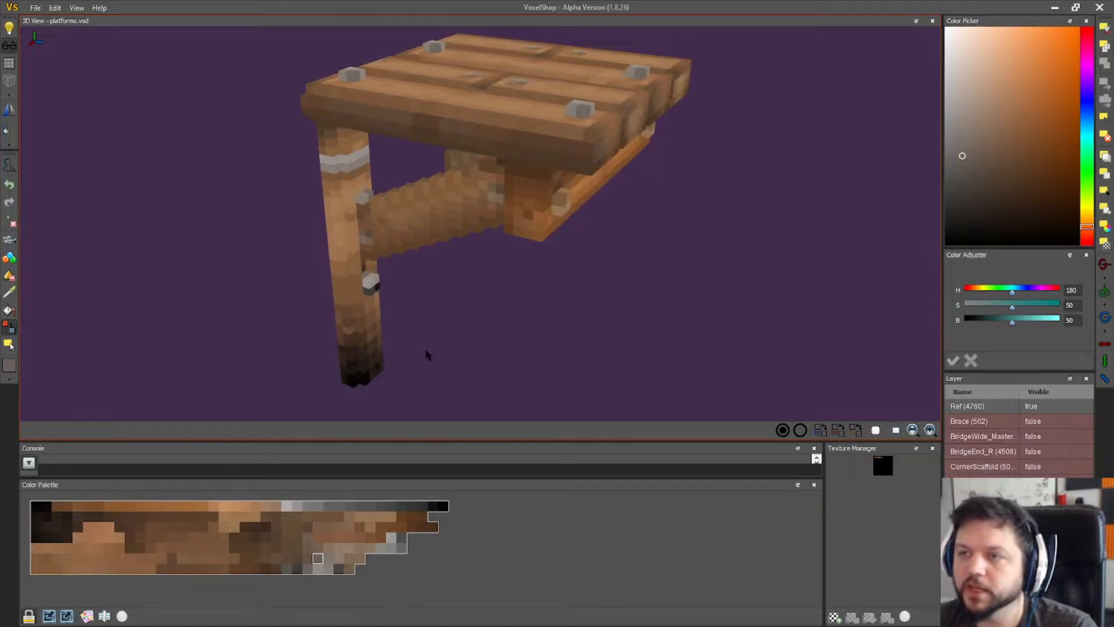
pyautogui.scroll(3, 404, 358)
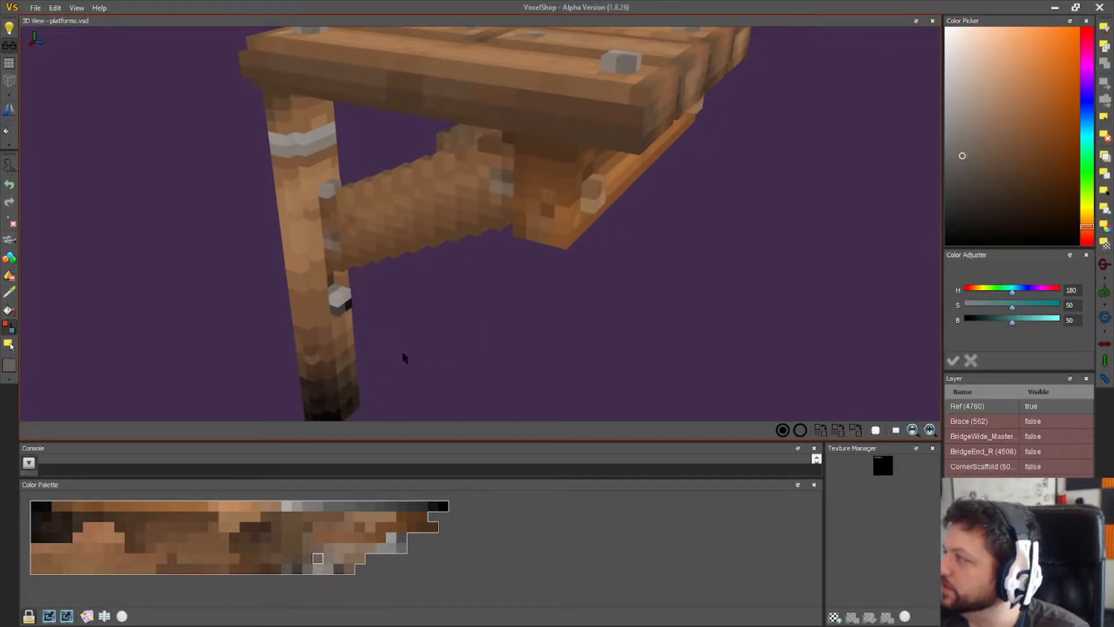
pyautogui.scroll(-2, 401, 366)
pyautogui.scroll(2, 402, 363)
pyautogui.moveTo(403, 363)
pyautogui.mouseDown(button='right')
pyautogui.moveTo(412, 368)
pyautogui.moveTo(391, 368)
pyautogui.mouseUp(button='right')
pyautogui.scroll(4, 388, 374)
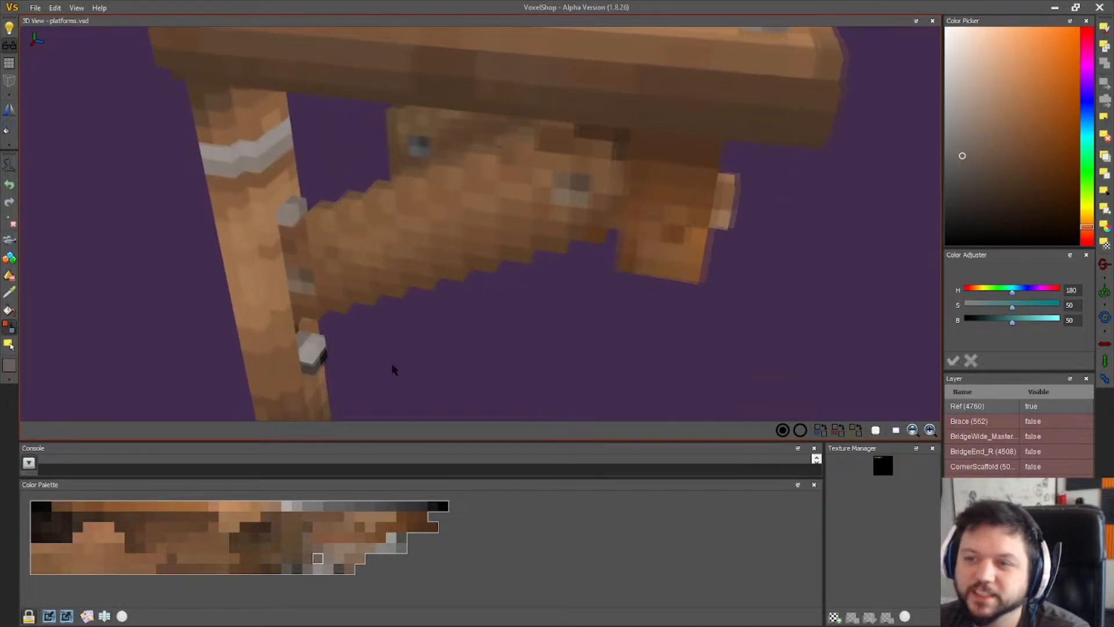
pyautogui.scroll(-3, 392, 367)
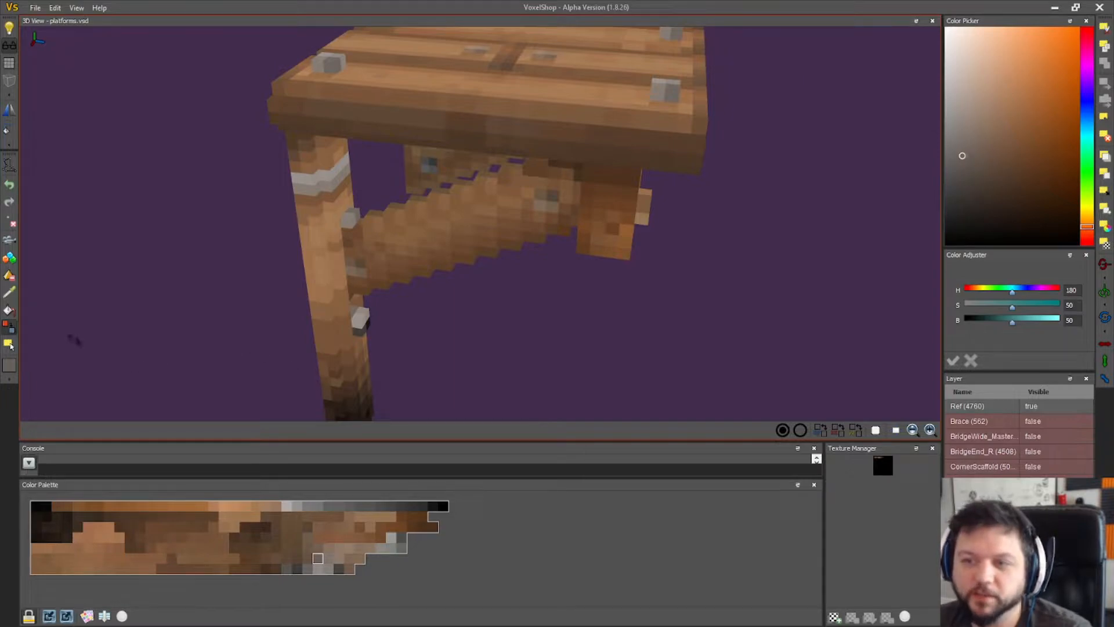
# - Sample brownish greys from the brace joint and paint over the black side and bright underside of the lower bolt
pyautogui.click(9, 293)
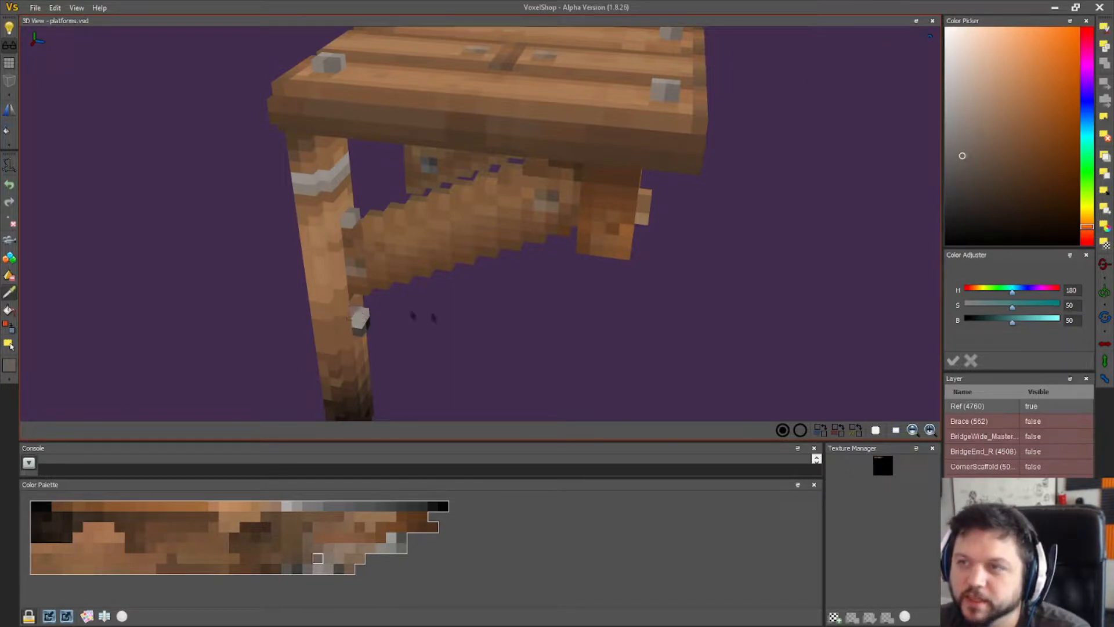
pyautogui.click(362, 269)
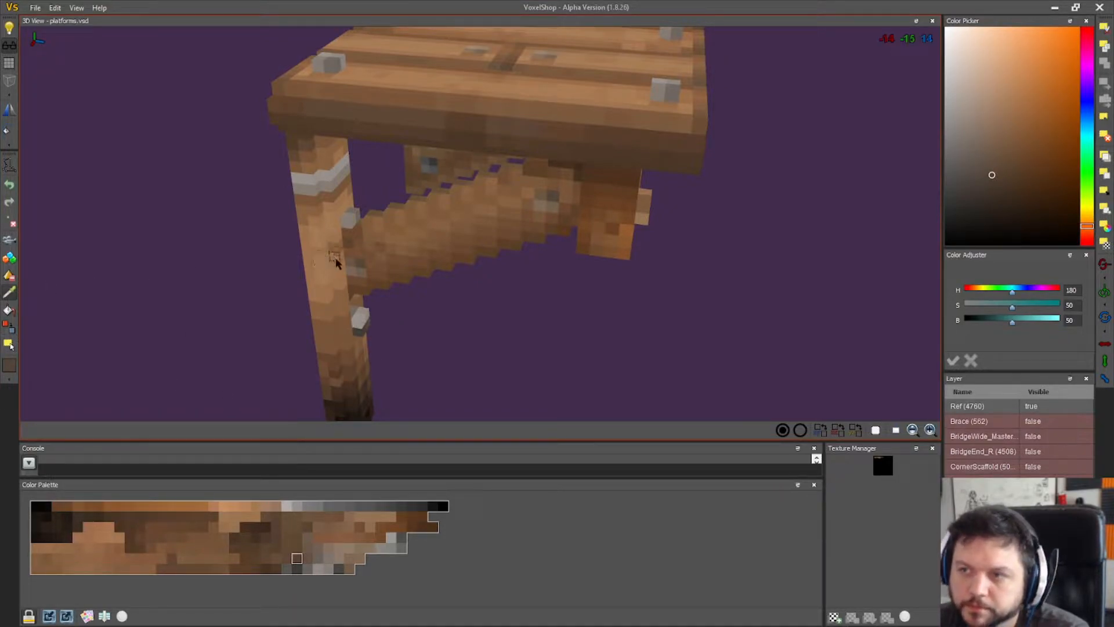
pyautogui.click(351, 261)
pyautogui.click(12, 341)
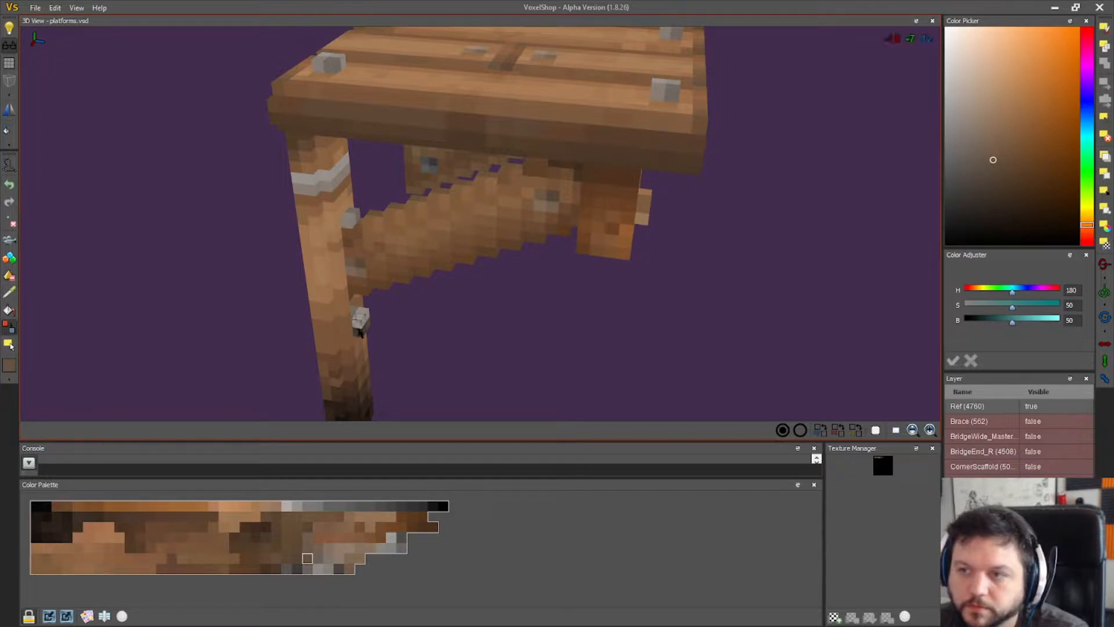
pyautogui.moveTo(470, 358); pyautogui.dragTo(458, 354, button='right')
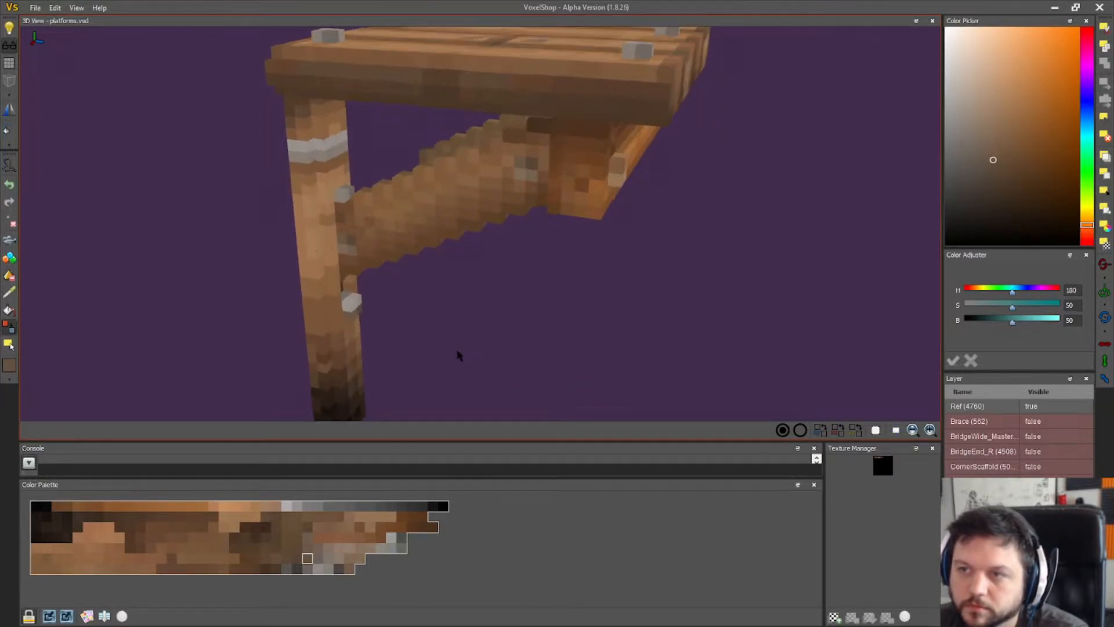
pyautogui.click(342, 254)
pyautogui.click(8, 330)
pyautogui.click(349, 308)
# - Sample the dark grey from the post's upper bolt and darken the bright top of the lower bolt
pyautogui.moveTo(443, 353); pyautogui.dragTo(430, 371, button='right')
pyautogui.click(9, 295)
pyautogui.click(348, 220)
pyautogui.click(8, 328)
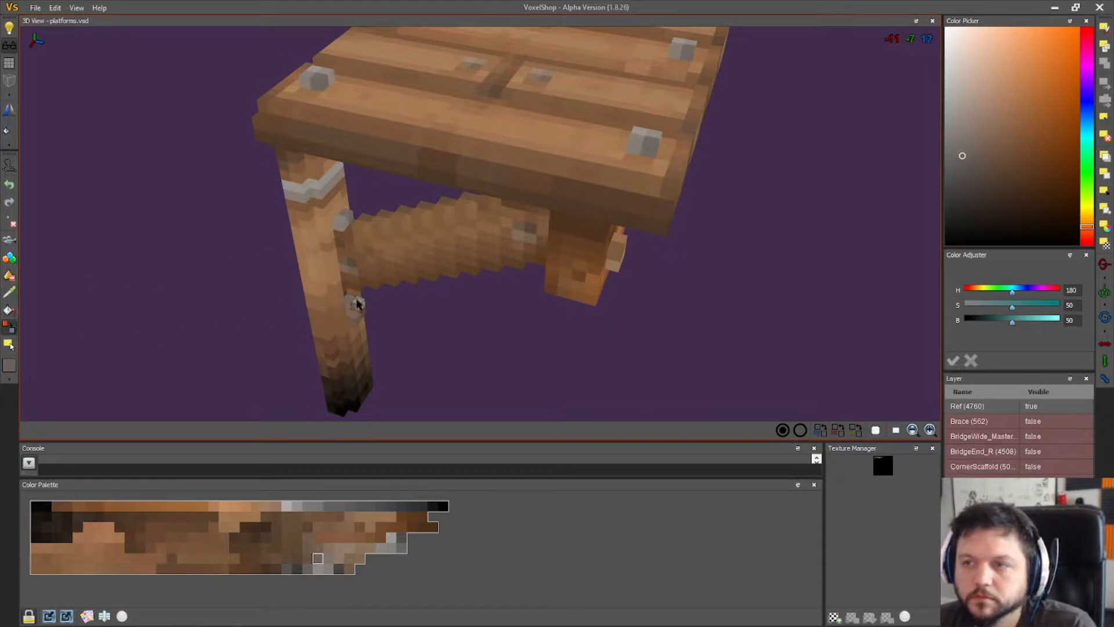
# - Try a dark grey-brown on the post's lower bolt, undo the last stroke and sample a warmer grey-brown for its shaded side
pyautogui.click(11, 297)
pyautogui.moveTo(466, 324)
pyautogui.mouseDown(button='right')
pyautogui.moveTo(465, 315)
pyautogui.moveTo(453, 322)
pyautogui.mouseUp(button='right')
pyautogui.click(352, 284)
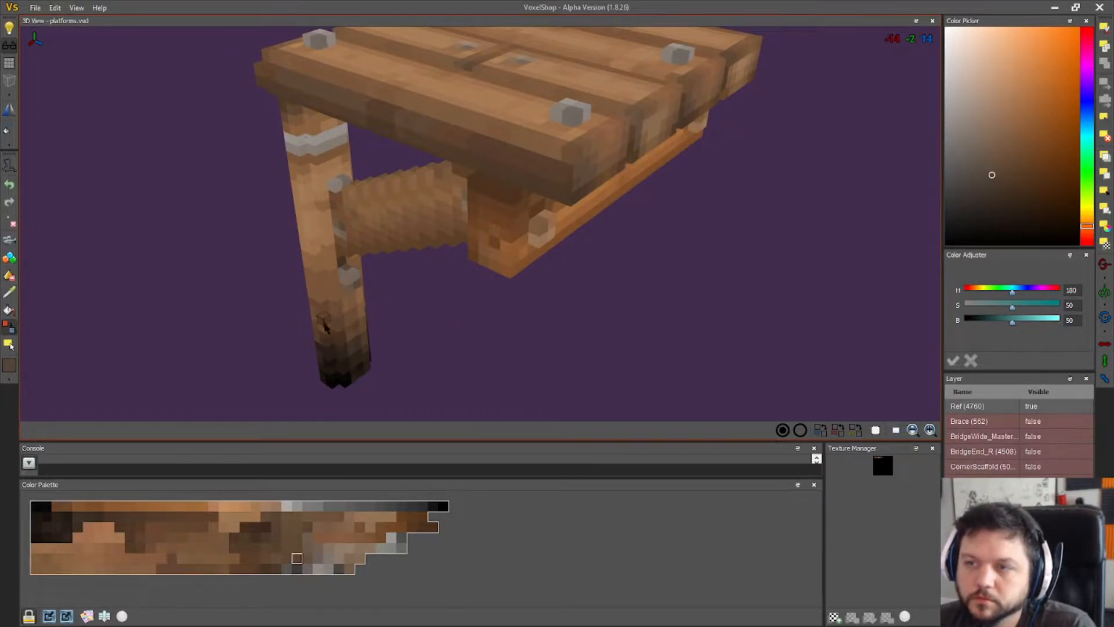
pyautogui.moveTo(431, 326); pyautogui.dragTo(385, 317, button='right')
pyautogui.hotkey('ctrl', 'z')
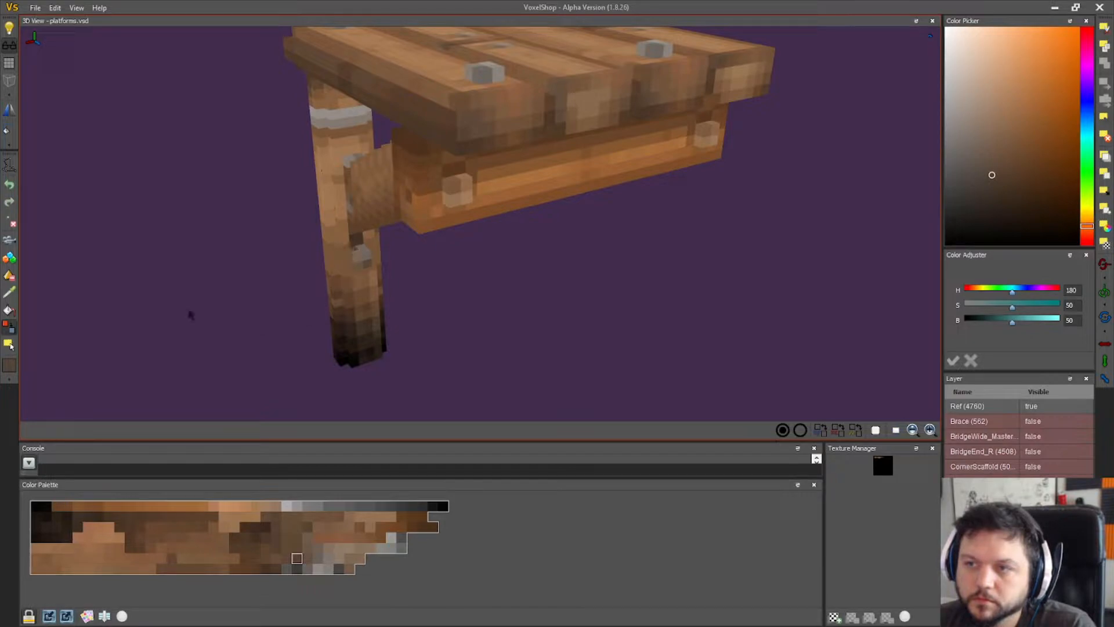
pyautogui.click(357, 256)
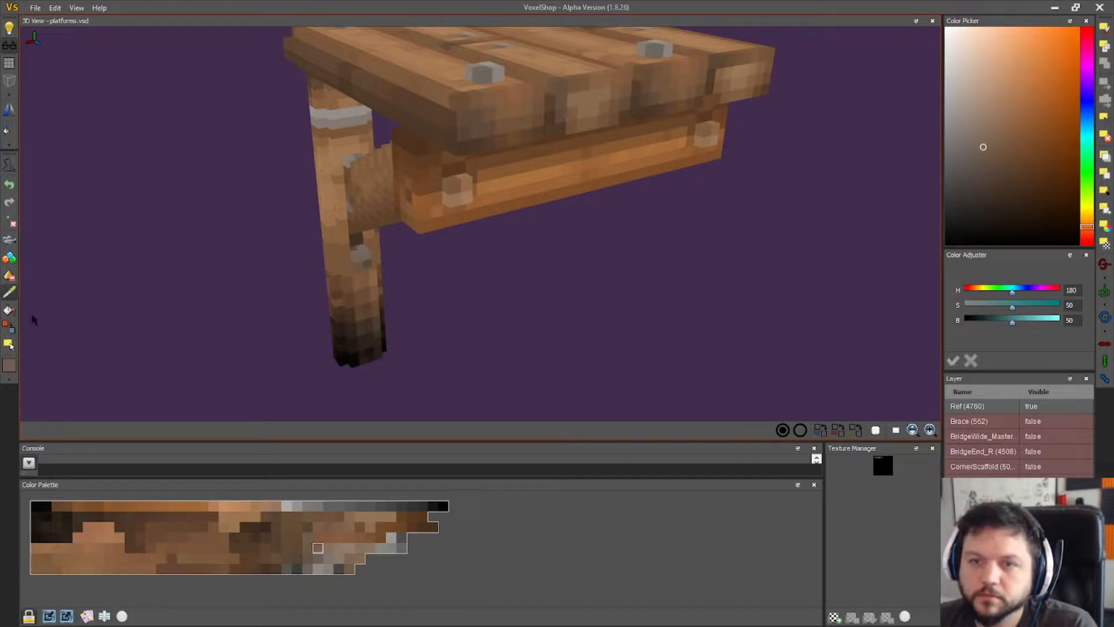
pyautogui.moveTo(365, 317); pyautogui.dragTo(512, 315, button='right')
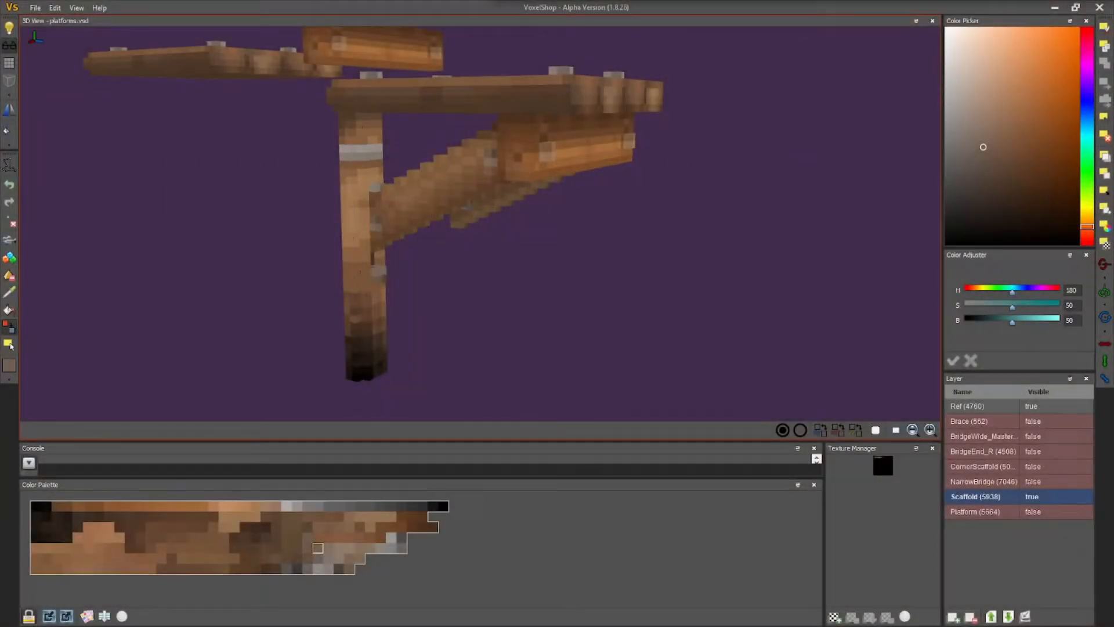
# - Sample a medium brown from just above the post's metal band and paint it around the post below the lower bolt
pyautogui.moveTo(583, 253); pyautogui.dragTo(563, 293)
pyautogui.scroll(2, 557, 284)
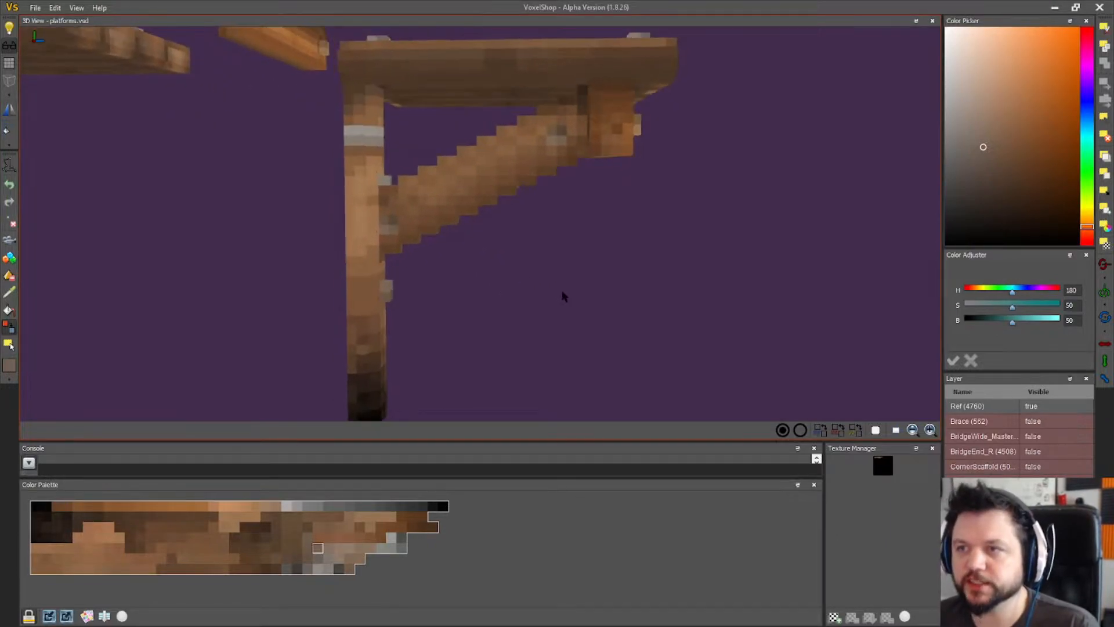
pyautogui.click(9, 293)
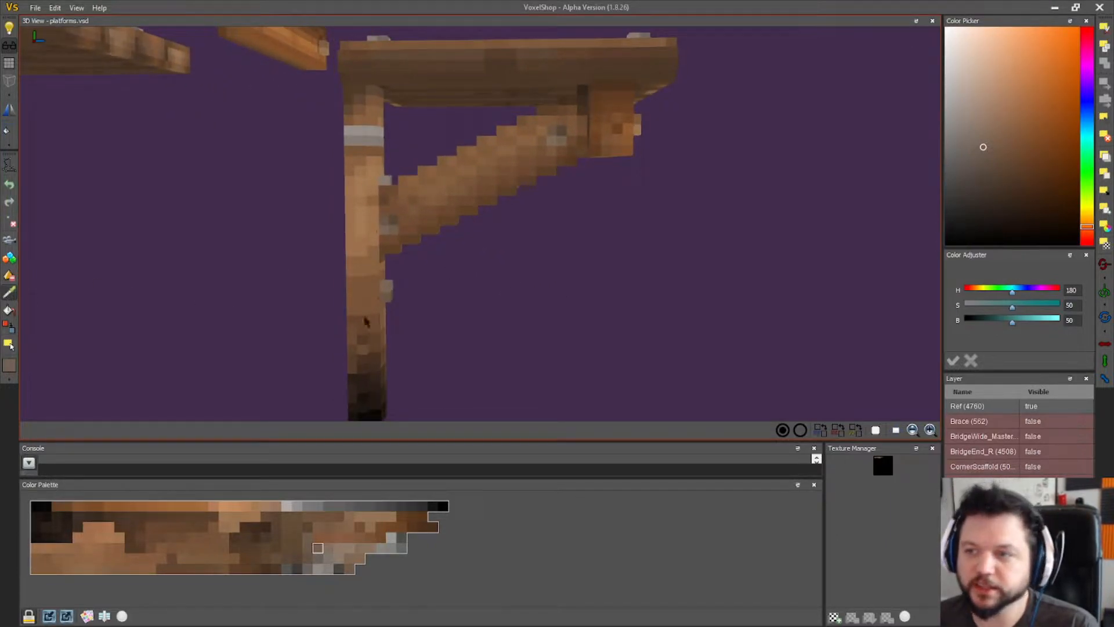
pyautogui.moveTo(403, 322); pyautogui.dragTo(398, 321)
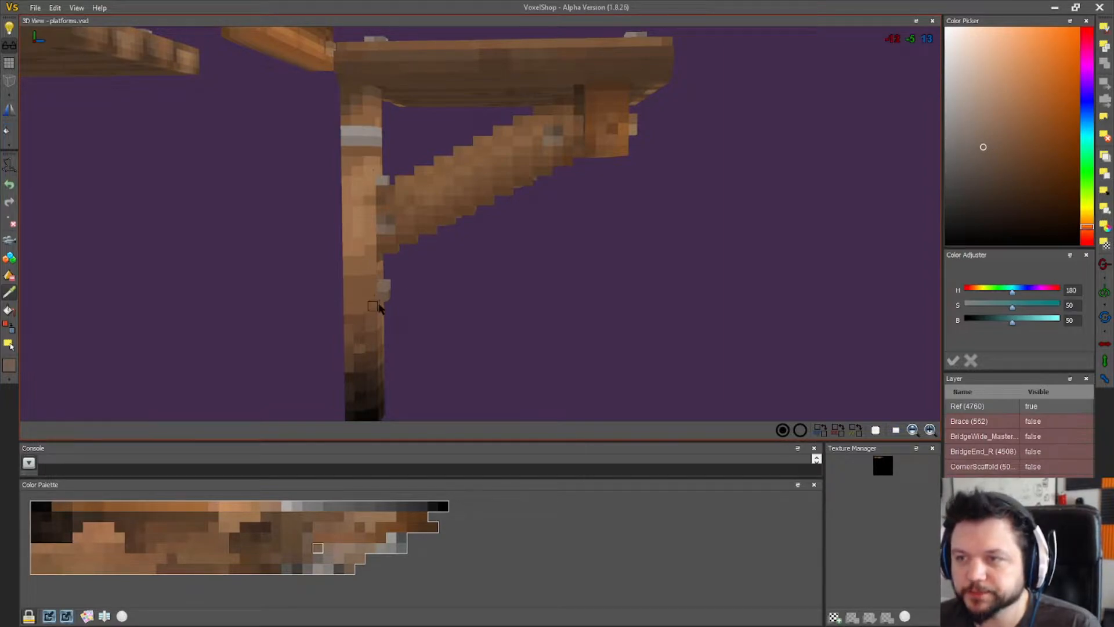
pyautogui.click(363, 291)
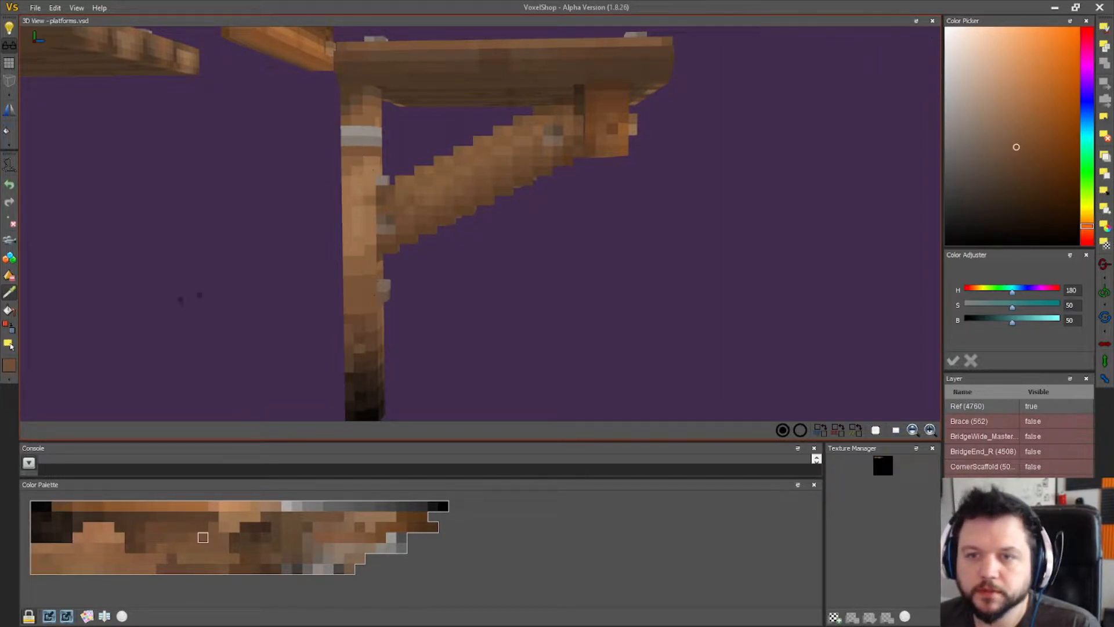
pyautogui.click(347, 121)
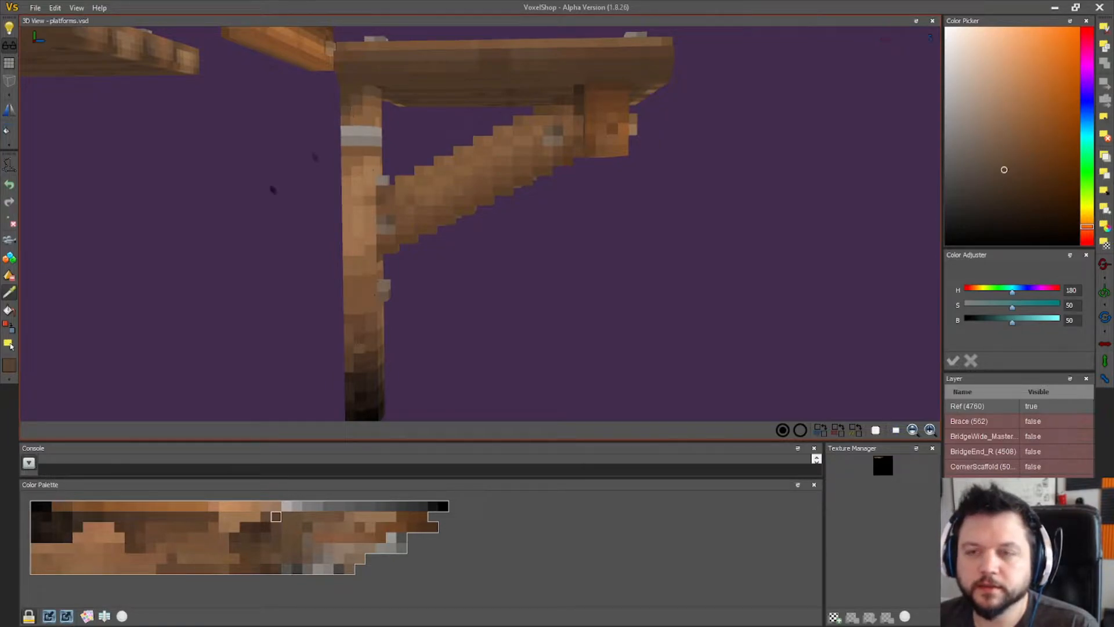
pyautogui.click(9, 326)
pyautogui.moveTo(404, 319); pyautogui.dragTo(404, 303)
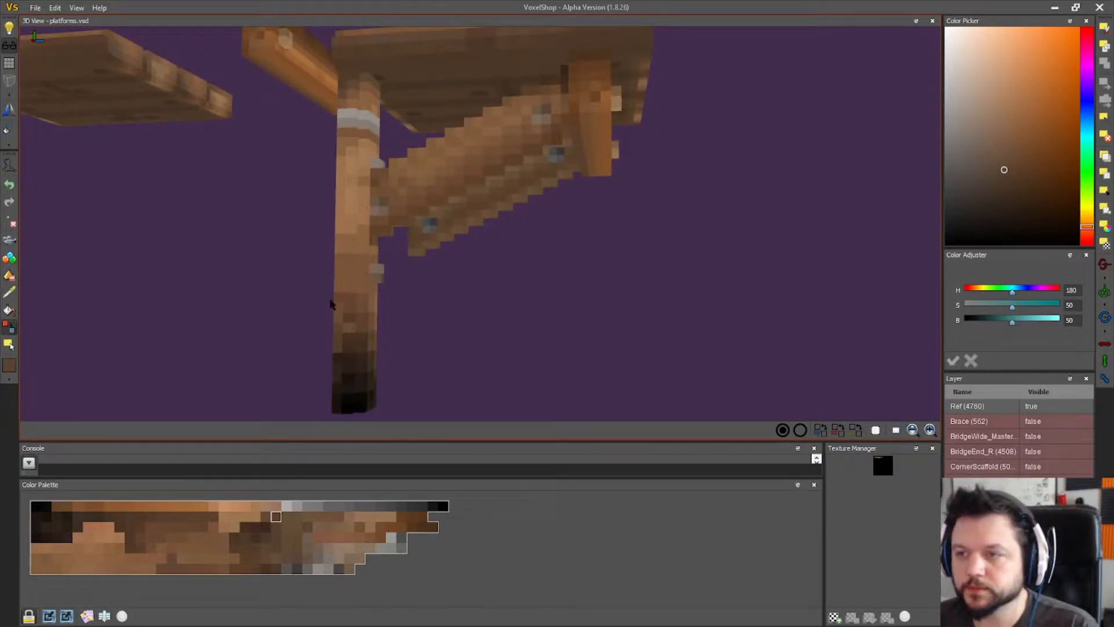
pyautogui.moveTo(454, 329); pyautogui.dragTo(413, 318, button='right')
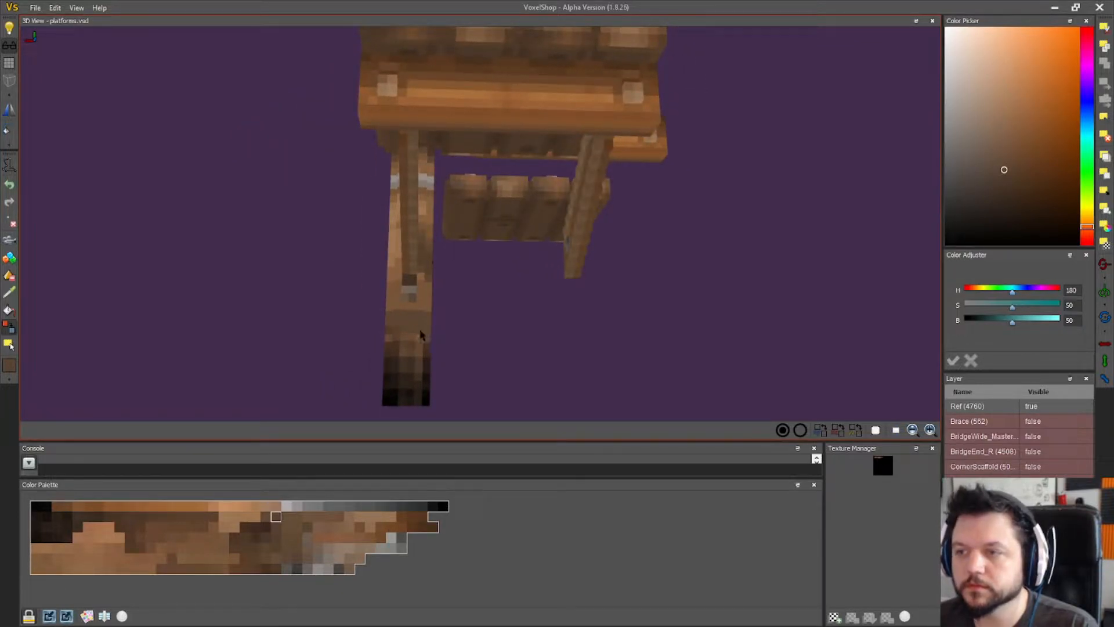
pyautogui.moveTo(407, 340); pyautogui.dragTo(587, 294, button='right')
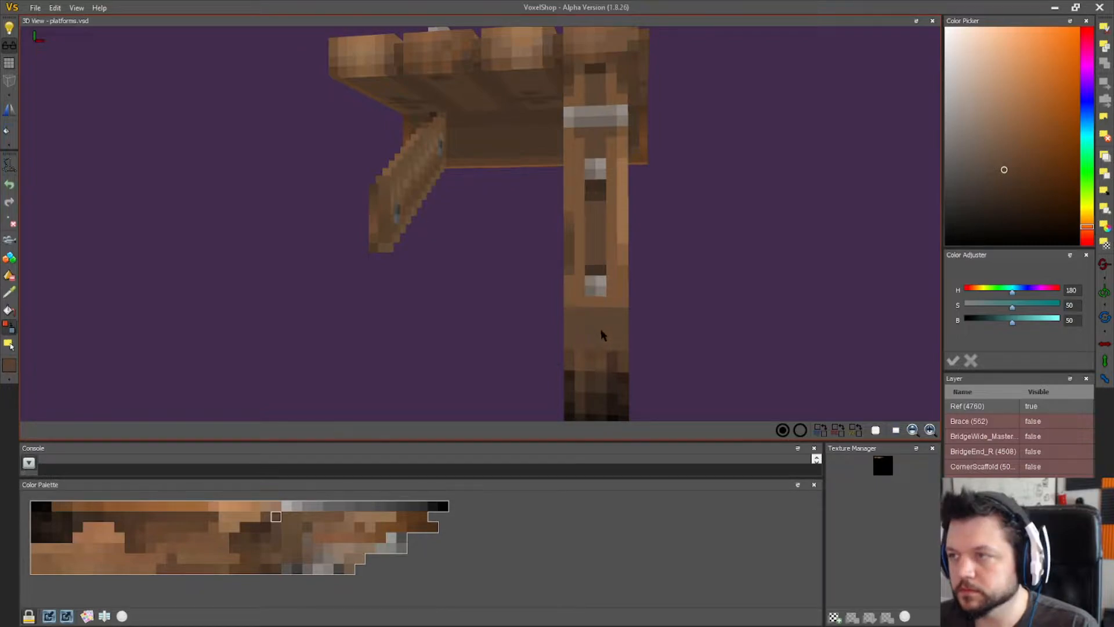
pyautogui.moveTo(584, 340); pyautogui.dragTo(482, 333, button='right')
pyautogui.moveTo(303, 315)
pyautogui.mouseDown(button='right')
pyautogui.moveTo(417, 341)
pyautogui.moveTo(301, 317)
pyautogui.mouseUp(button='right')
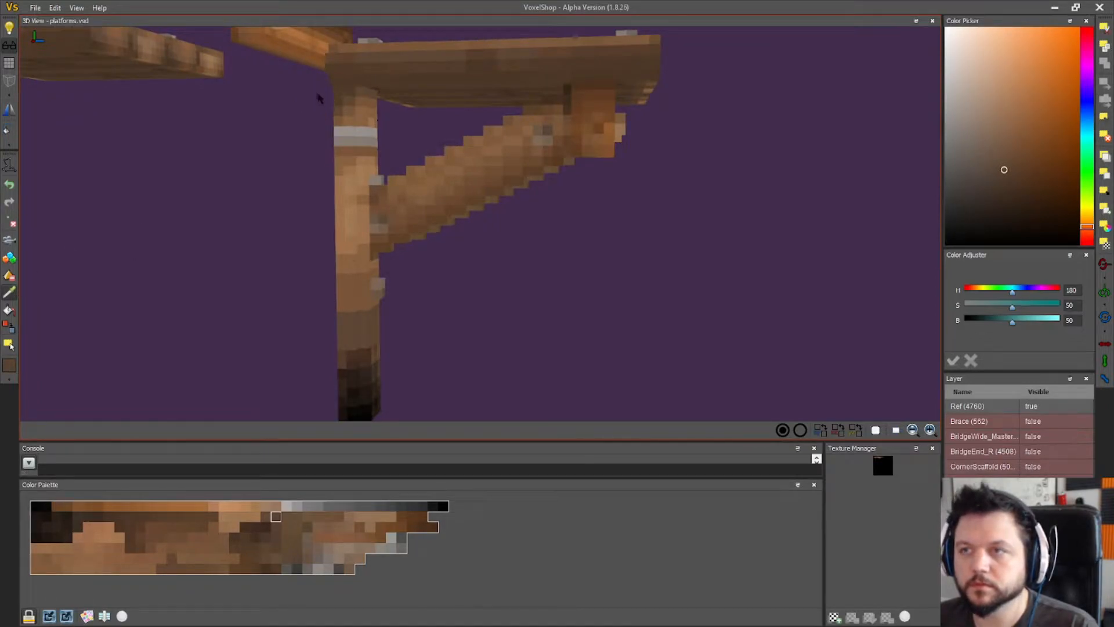
# - Sample a slightly darker brown from the post's upper end and paint the next band down around the post
pyautogui.click(346, 104)
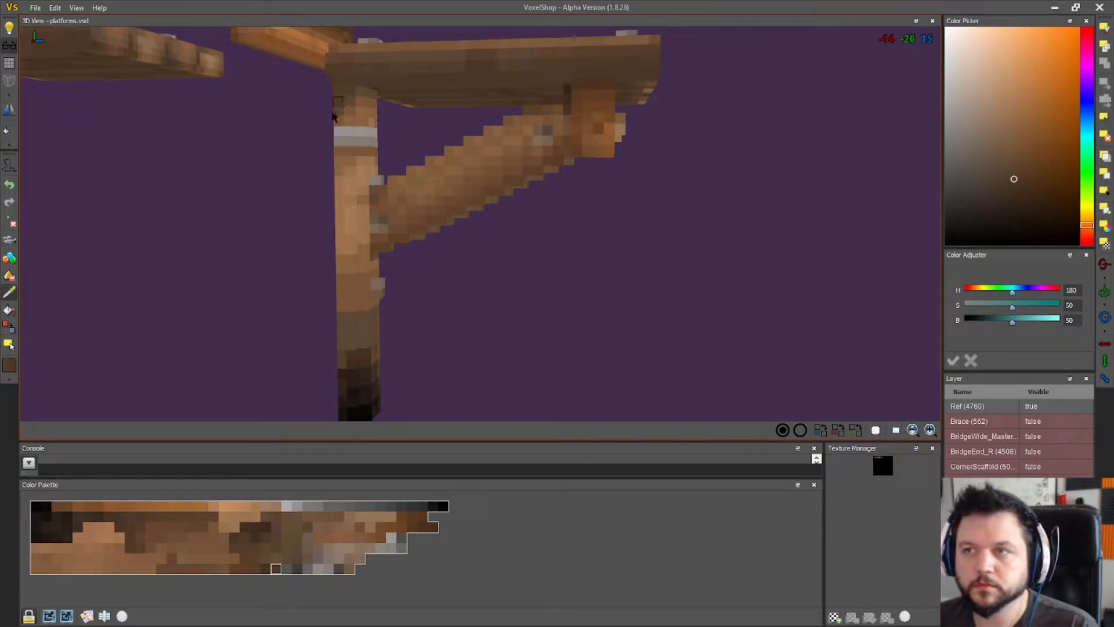
pyautogui.moveTo(259, 310); pyautogui.dragTo(410, 343, button='right')
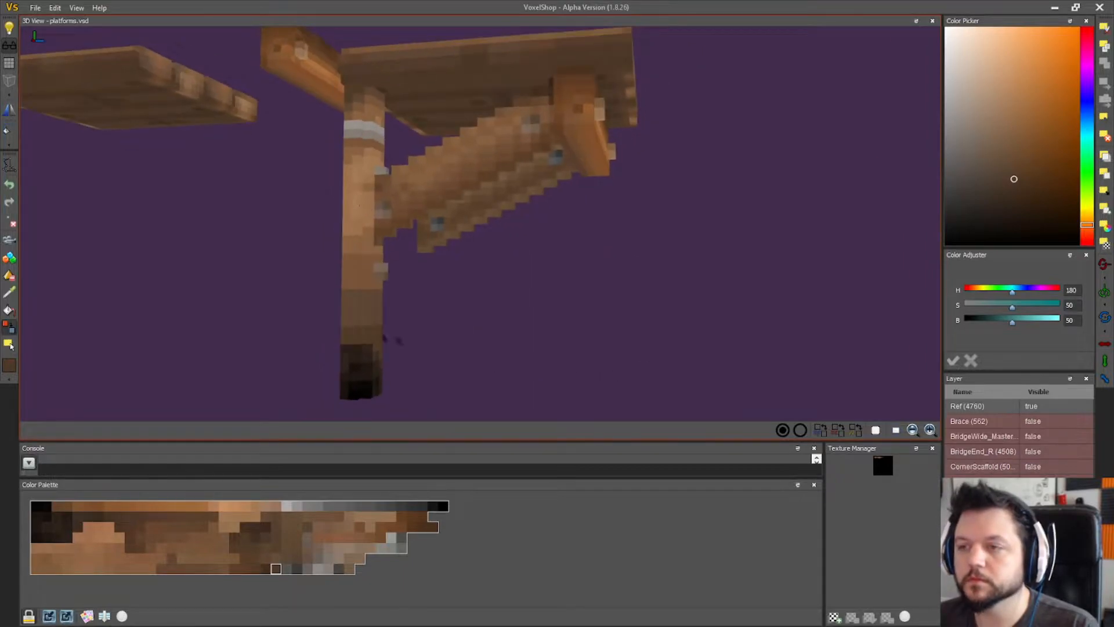
pyautogui.moveTo(538, 353); pyautogui.dragTo(464, 343, button='right')
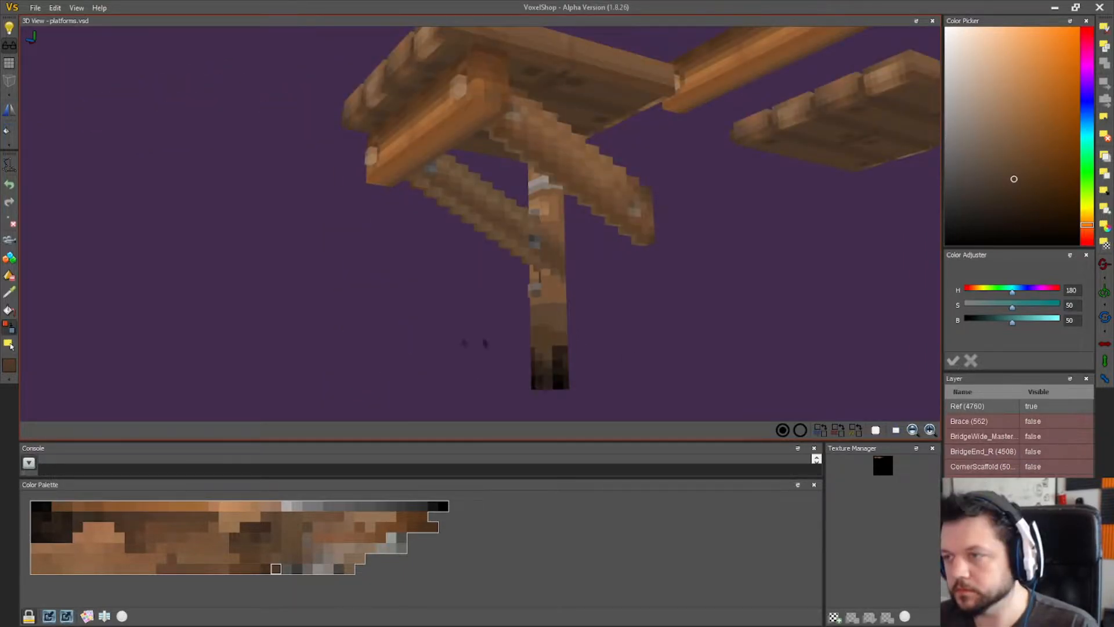
pyautogui.moveTo(583, 333); pyautogui.dragTo(847, 232, button='right')
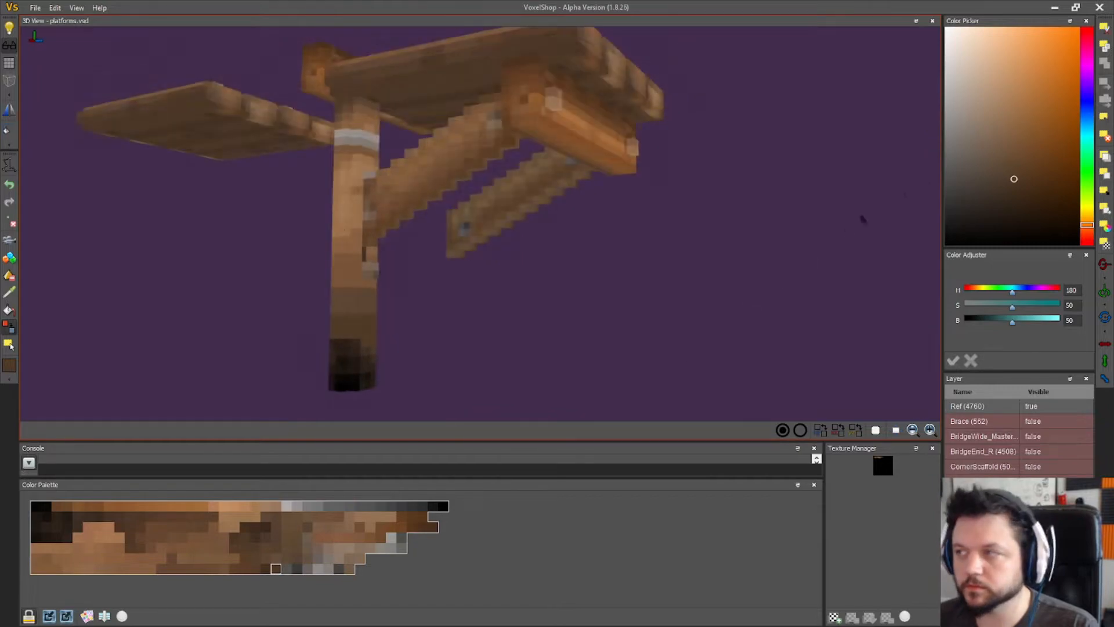
pyautogui.moveTo(284, 416); pyautogui.dragTo(323, 335, button='right')
# - Sample a darker brown from the shaded area beneath the platform and continue the gradient with another band around the lower post
pyautogui.click(12, 292)
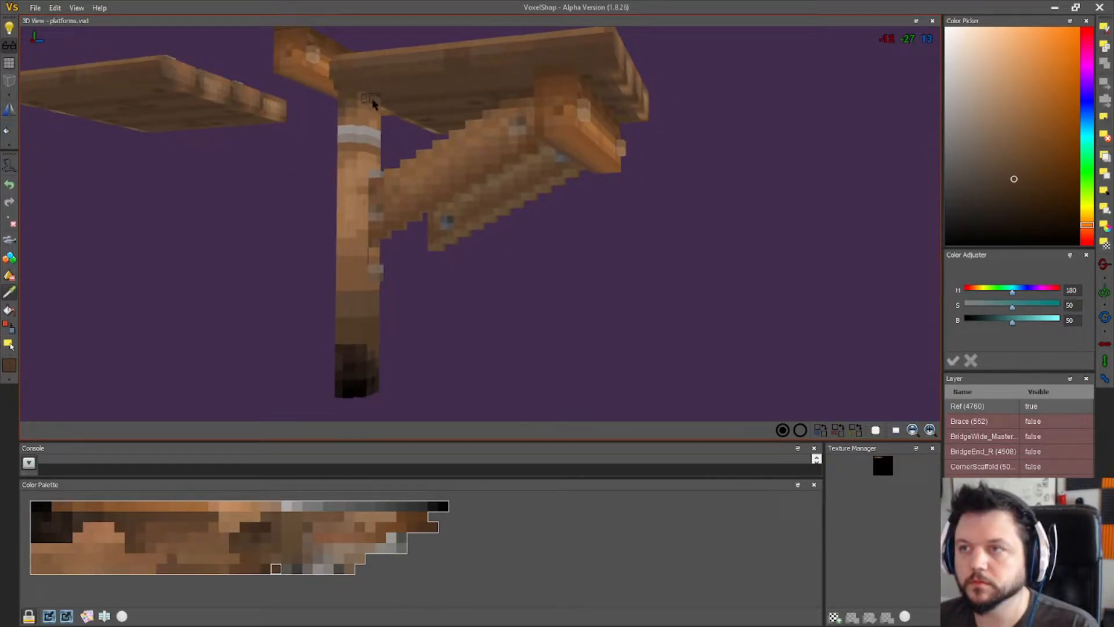
pyautogui.click(393, 96)
pyautogui.click(8, 327)
pyautogui.moveTo(244, 327); pyautogui.dragTo(282, 321, button='right')
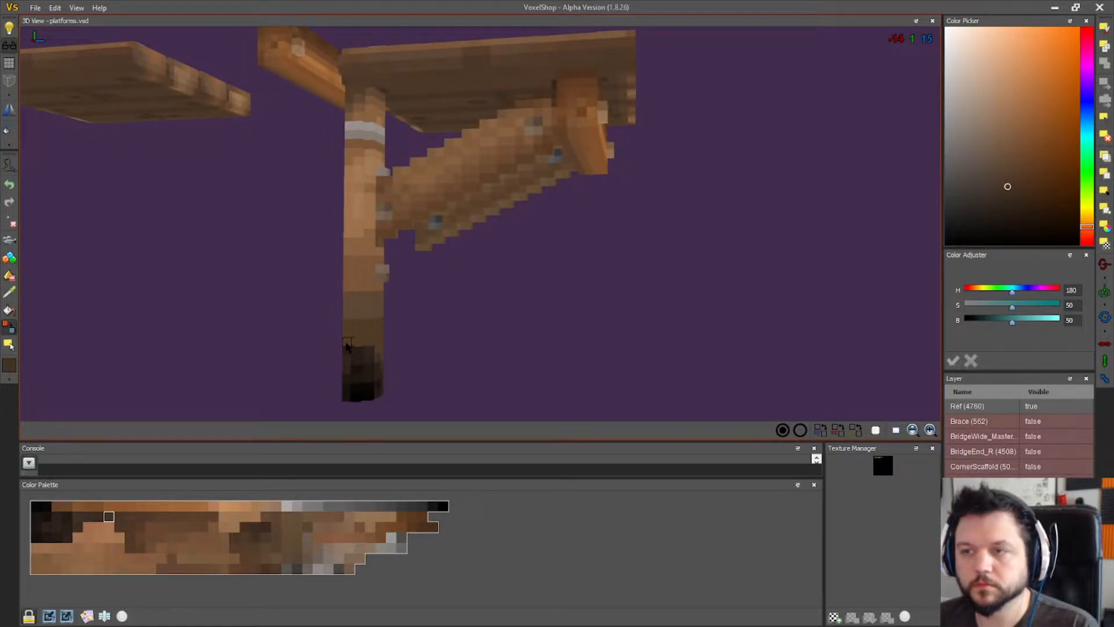
pyautogui.moveTo(390, 342); pyautogui.dragTo(376, 347, button='right')
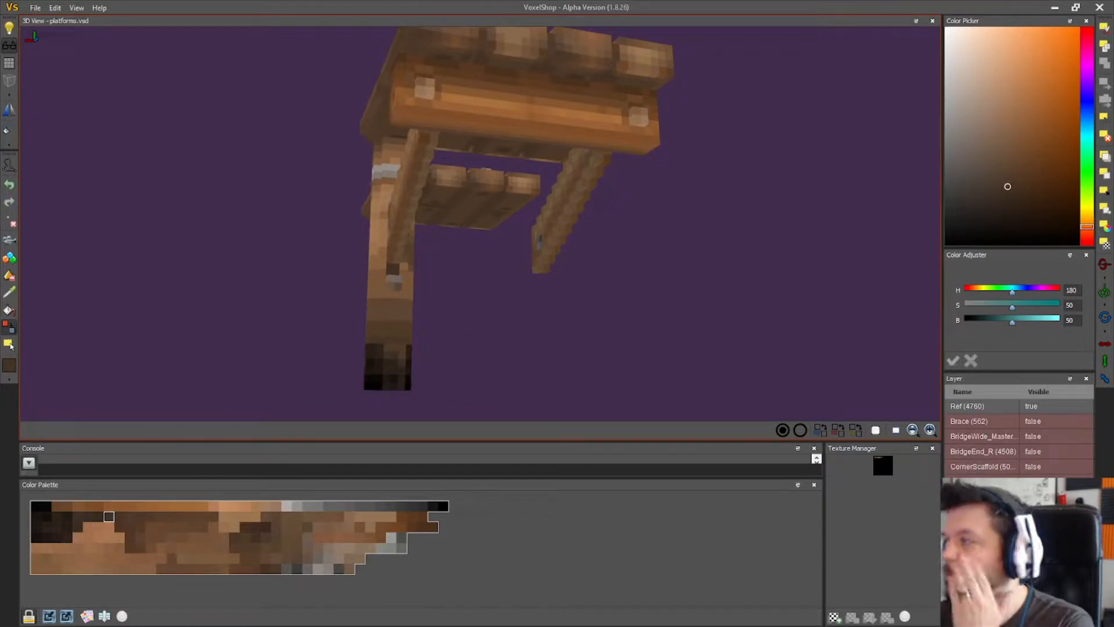
pyautogui.moveTo(413, 300)
pyautogui.mouseDown(button='right')
pyautogui.moveTo(475, 317)
pyautogui.moveTo(412, 315)
pyautogui.mouseUp(button='right')
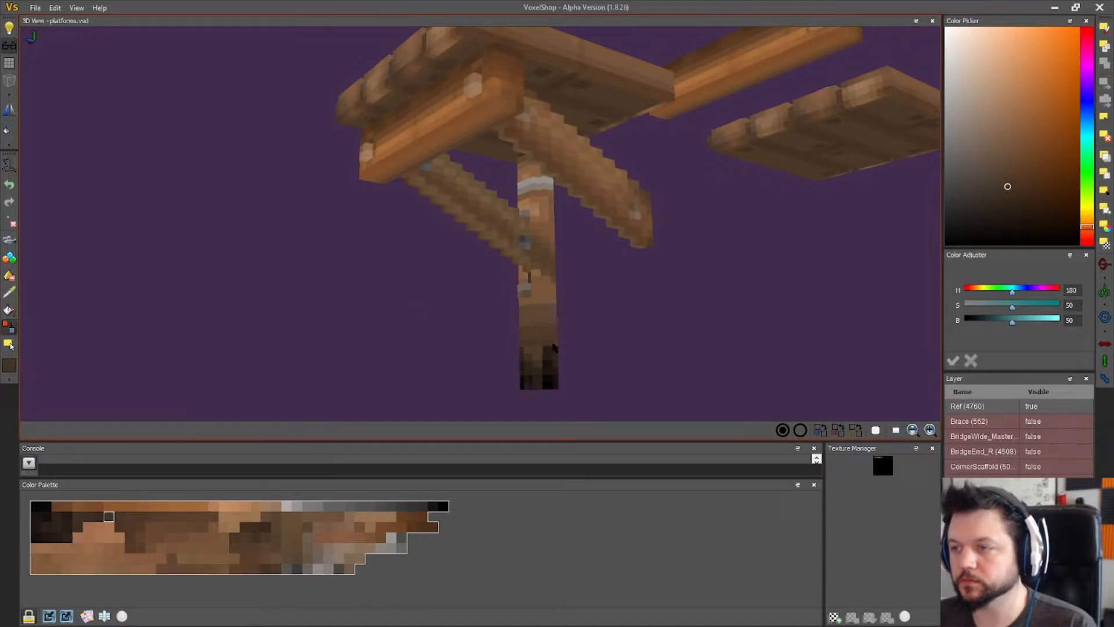
pyautogui.moveTo(506, 352); pyautogui.dragTo(371, 354, button='right')
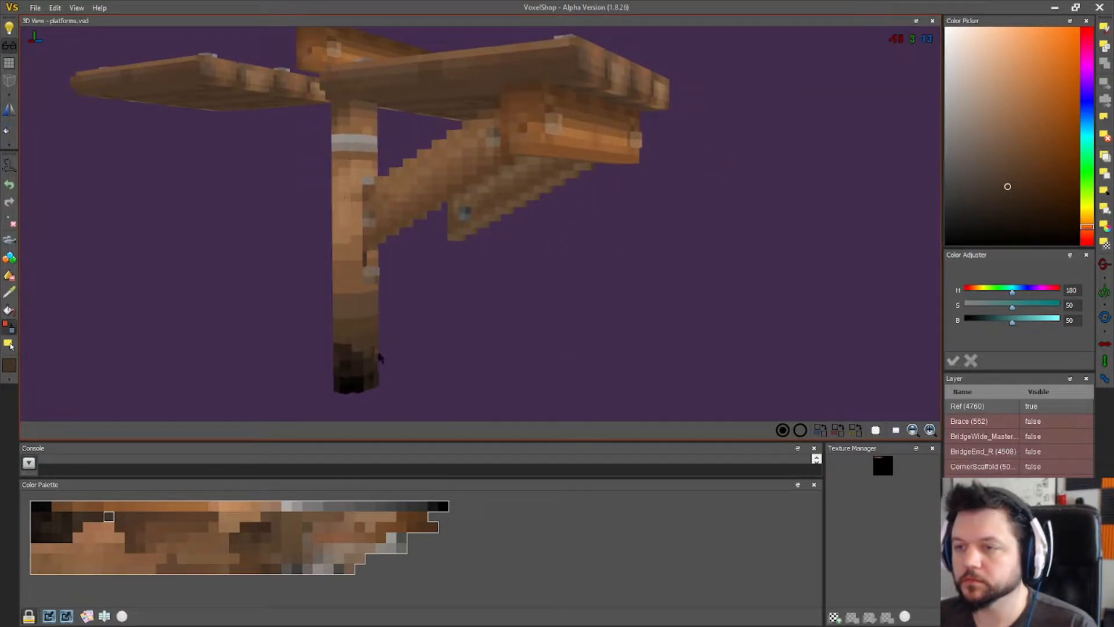
# - Sample a still darker brown beneath the platform beside the post's upper end and ring the post with it nearer the base
pyautogui.moveTo(263, 325); pyautogui.dragTo(238, 333, button='right')
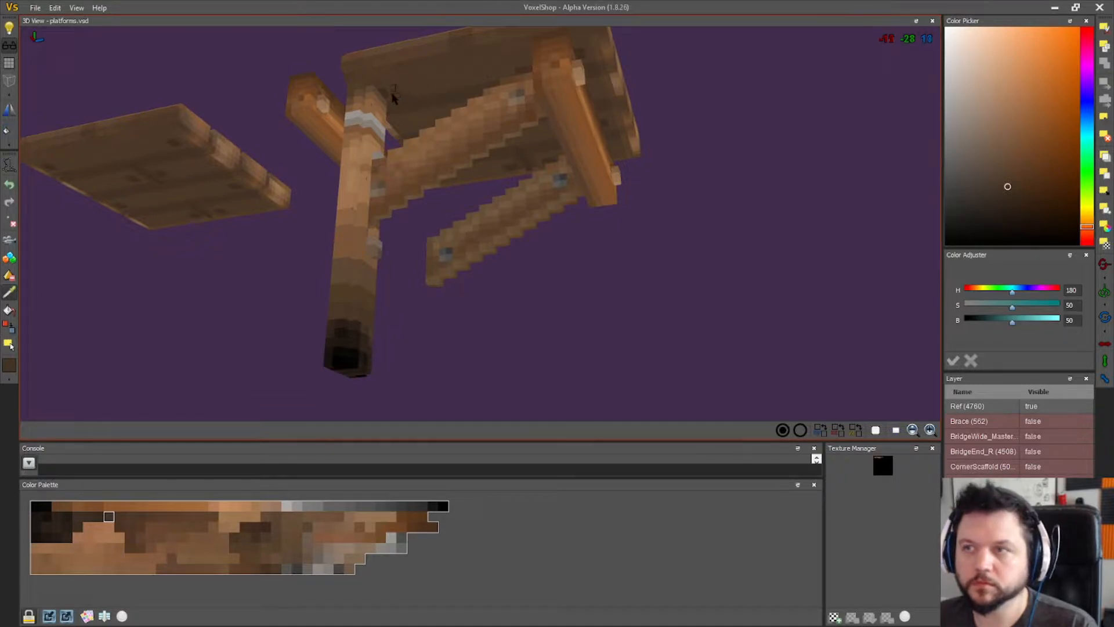
pyautogui.click(425, 97)
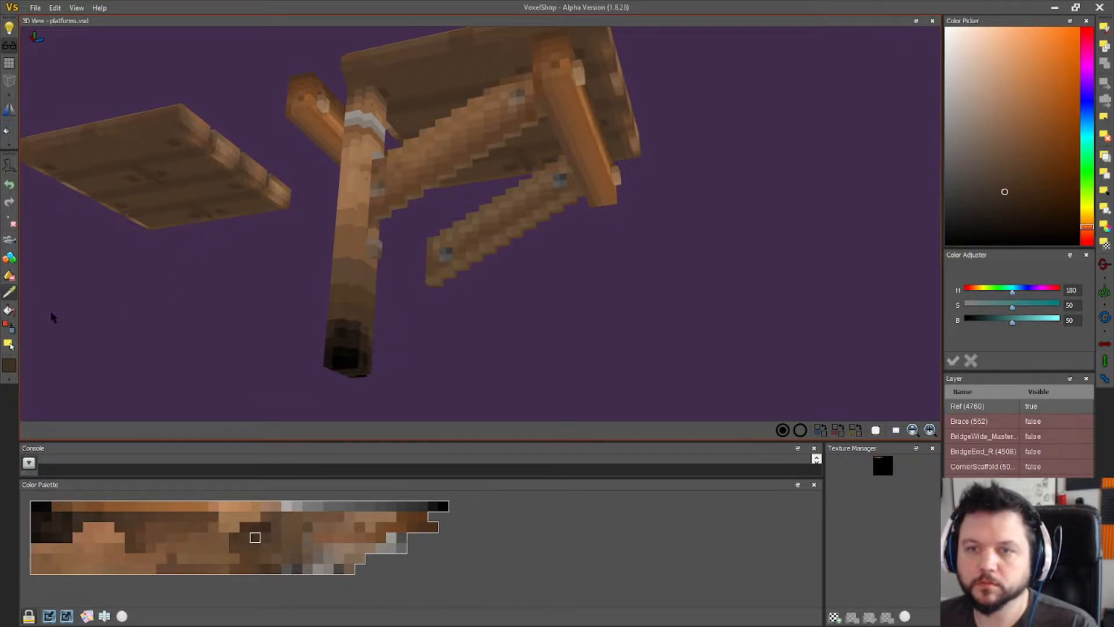
pyautogui.click(13, 327)
pyautogui.moveTo(615, 301); pyautogui.dragTo(597, 320)
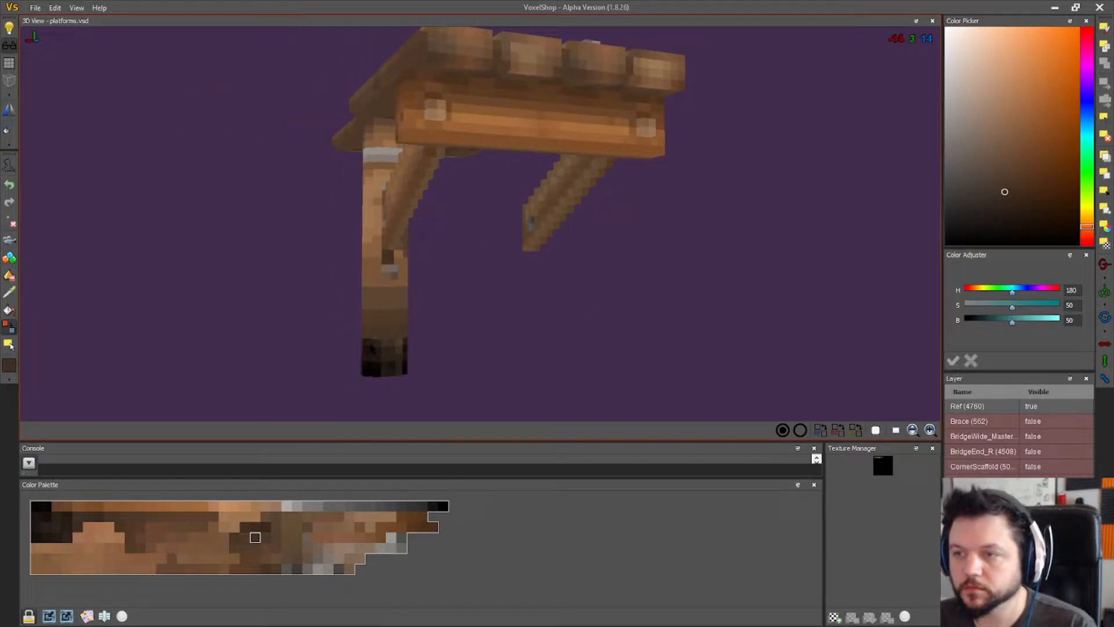
pyautogui.moveTo(422, 346)
pyautogui.mouseDown(button='right')
pyautogui.moveTo(482, 356)
pyautogui.moveTo(436, 362)
pyautogui.mouseUp(button='right')
pyautogui.moveTo(530, 373); pyautogui.dragTo(491, 376, button='right')
pyautogui.moveTo(574, 382); pyautogui.dragTo(542, 387, button='right')
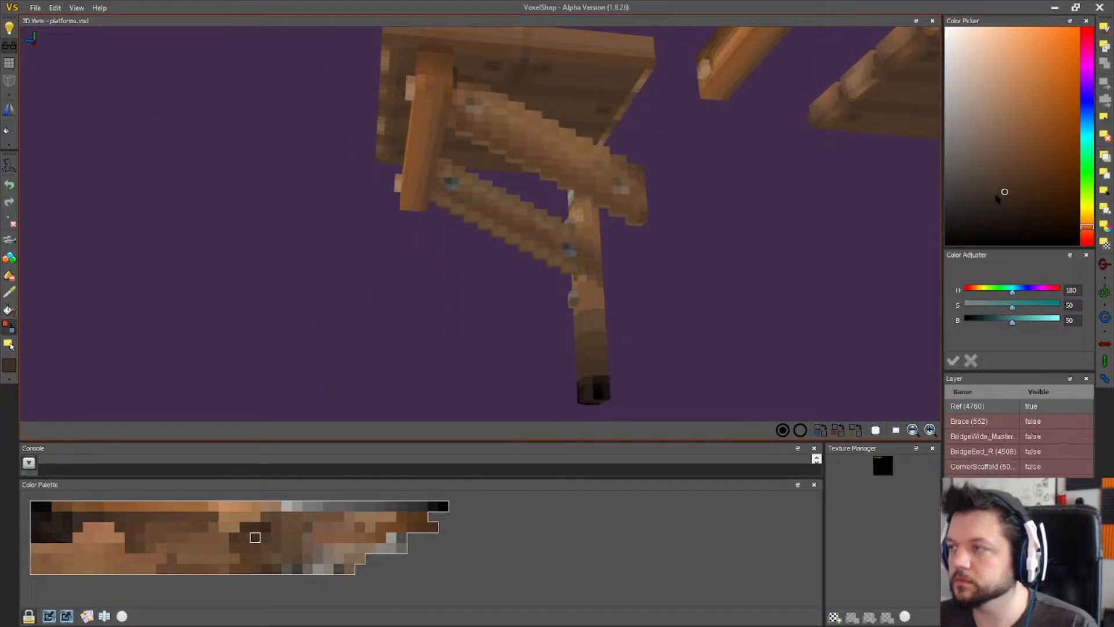
pyautogui.moveTo(686, 301); pyautogui.dragTo(695, 316, button='right')
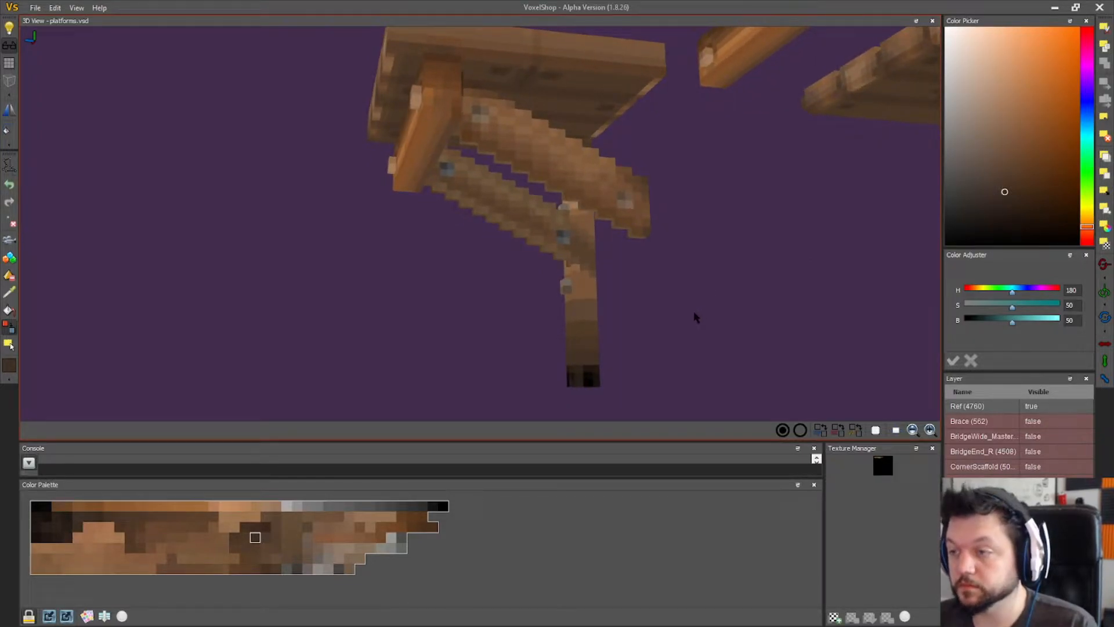
# - Mix progressively darker grey-browns and paint the rings just above the post's black bottom edge
pyautogui.click(995, 199)
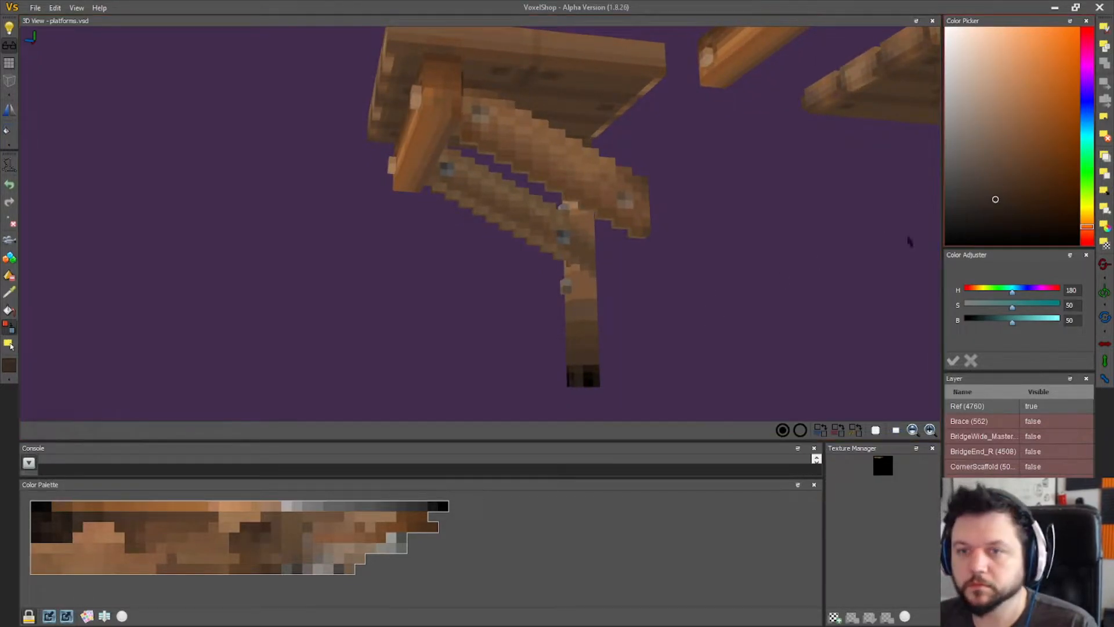
pyautogui.moveTo(333, 367); pyautogui.dragTo(455, 375, button='right')
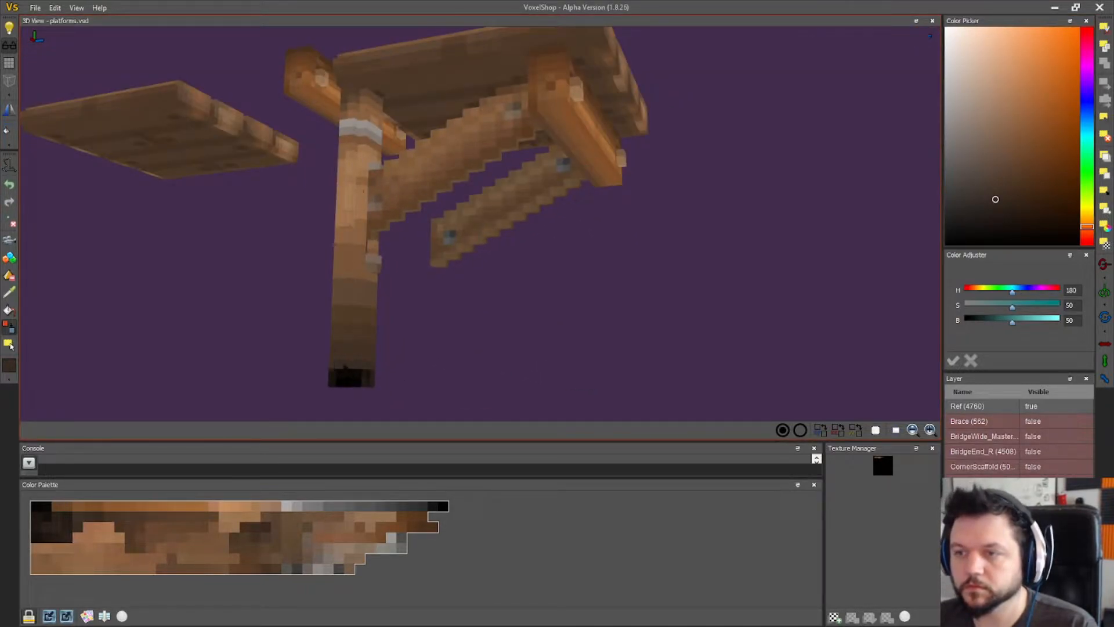
pyautogui.click(991, 208)
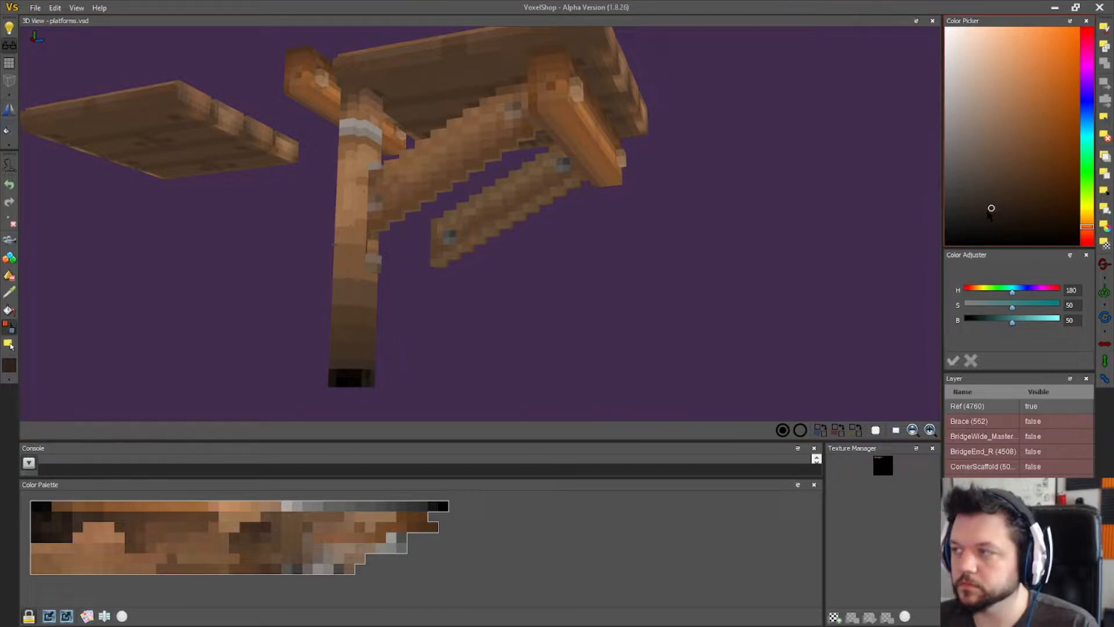
pyautogui.moveTo(406, 378); pyautogui.dragTo(490, 385, button='right')
pyautogui.moveTo(573, 397); pyautogui.dragTo(436, 393, button='right')
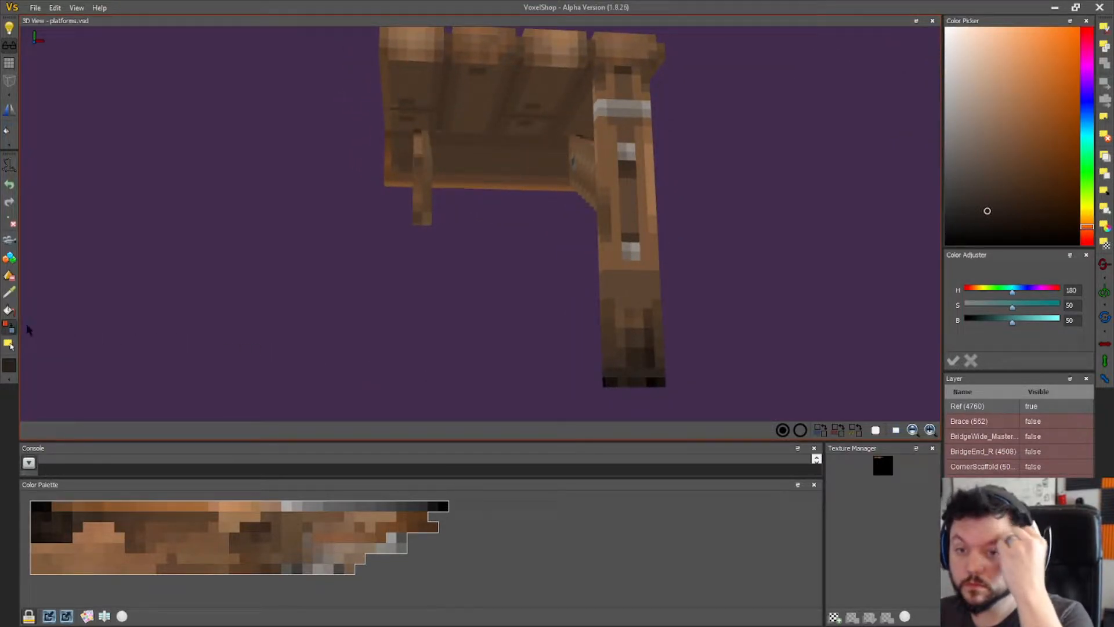
# - Sample each ring's brown in turn and fill the mottled patch on the post's bolted face, working upward from the base
pyautogui.keyDown('alt'); pyautogui.click(596, 366); pyautogui.keyUp('alt')
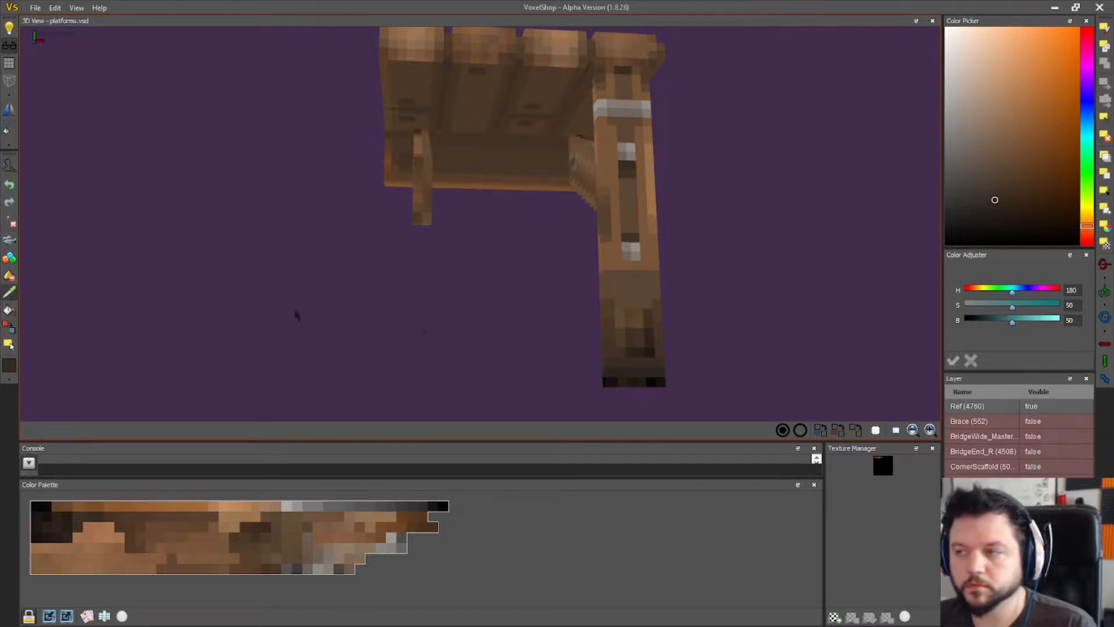
pyautogui.keyDown('alt'); pyautogui.click(645, 366); pyautogui.keyUp('alt')
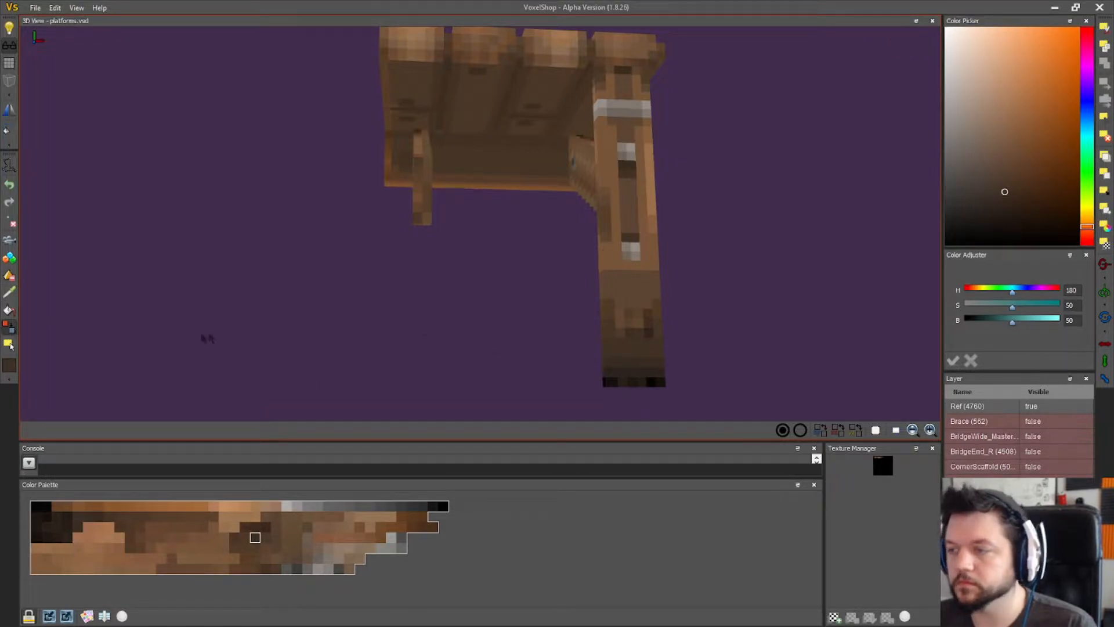
pyautogui.keyDown('alt'); pyautogui.click(608, 328); pyautogui.keyUp('alt')
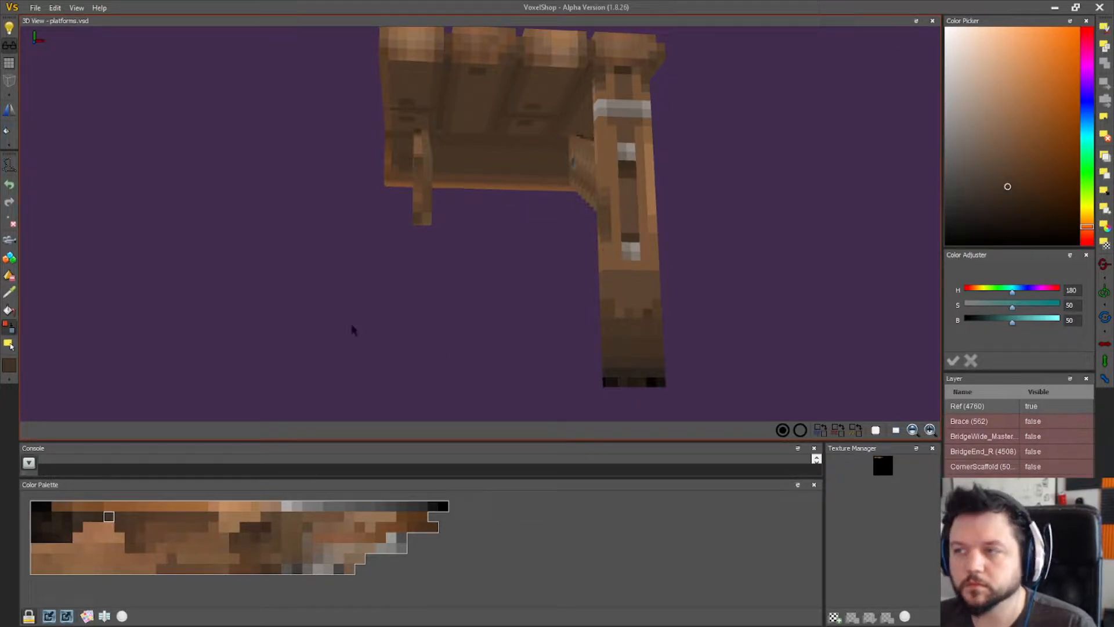
pyautogui.keyDown('alt'); pyautogui.click(608, 313); pyautogui.keyUp('alt')
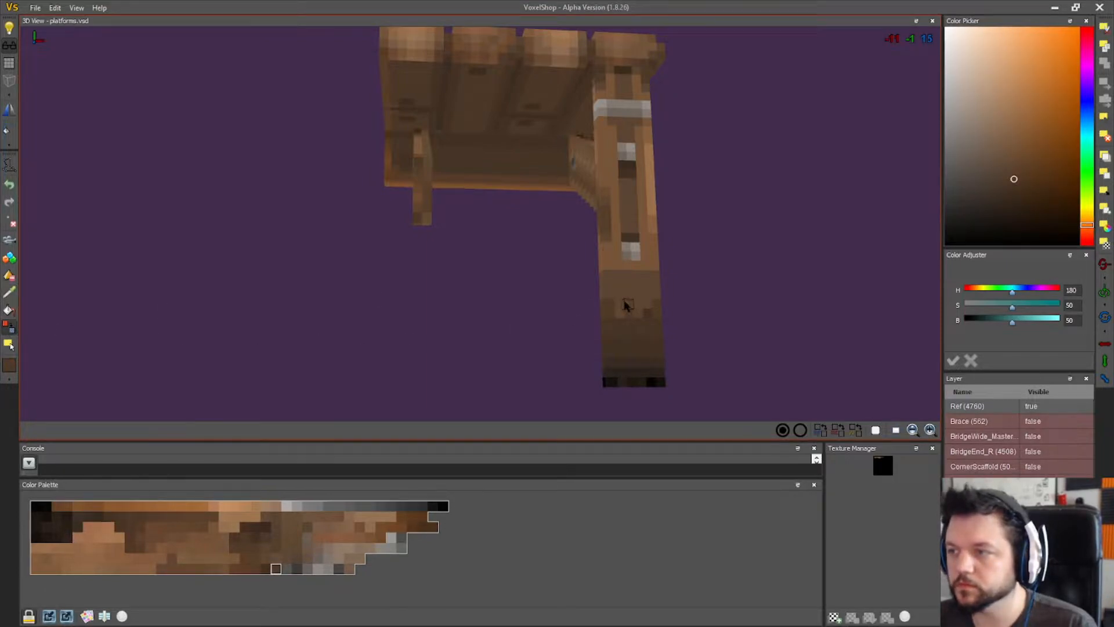
# - Sample the dark brown at the post's base, mix a near-black shade from it and repaint the black bottom edge
pyautogui.moveTo(612, 311); pyautogui.dragTo(346, 342, button='right')
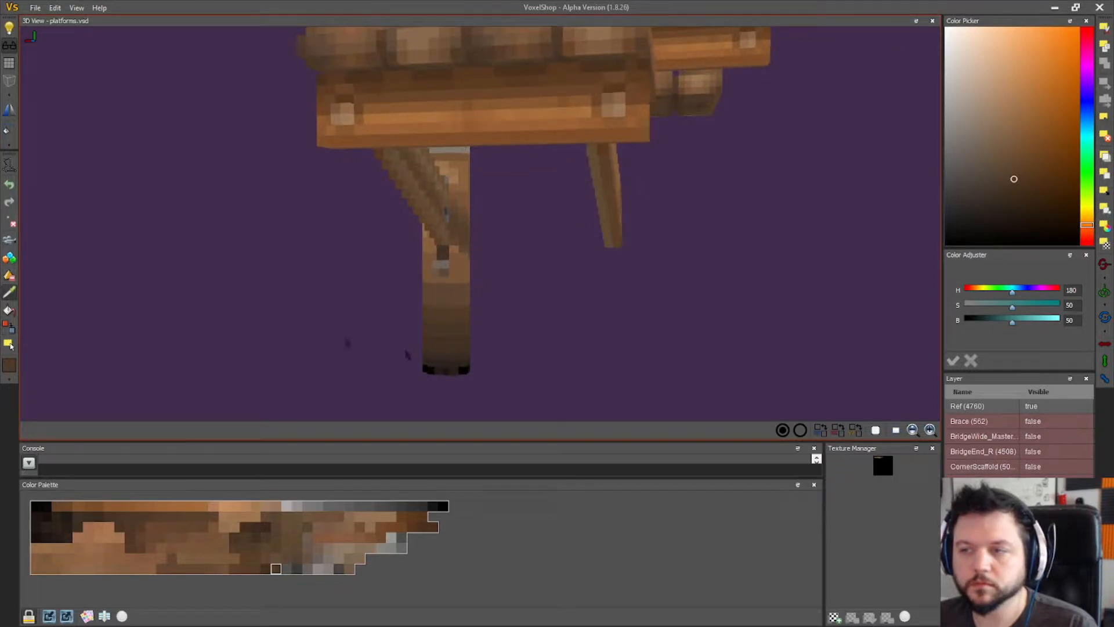
pyautogui.click(444, 368)
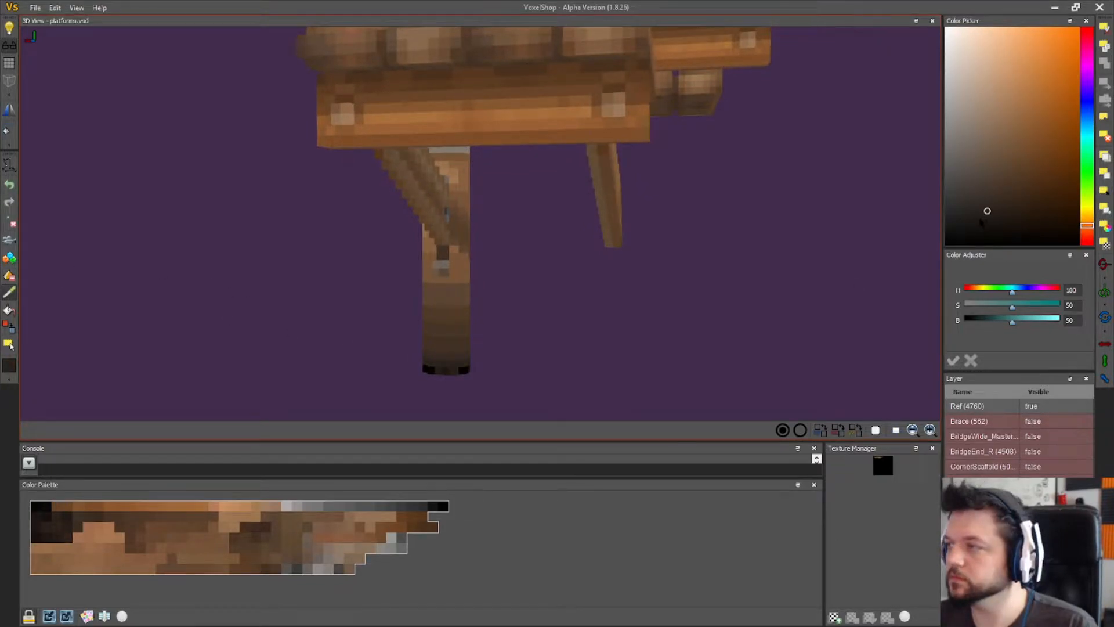
pyautogui.click(979, 220)
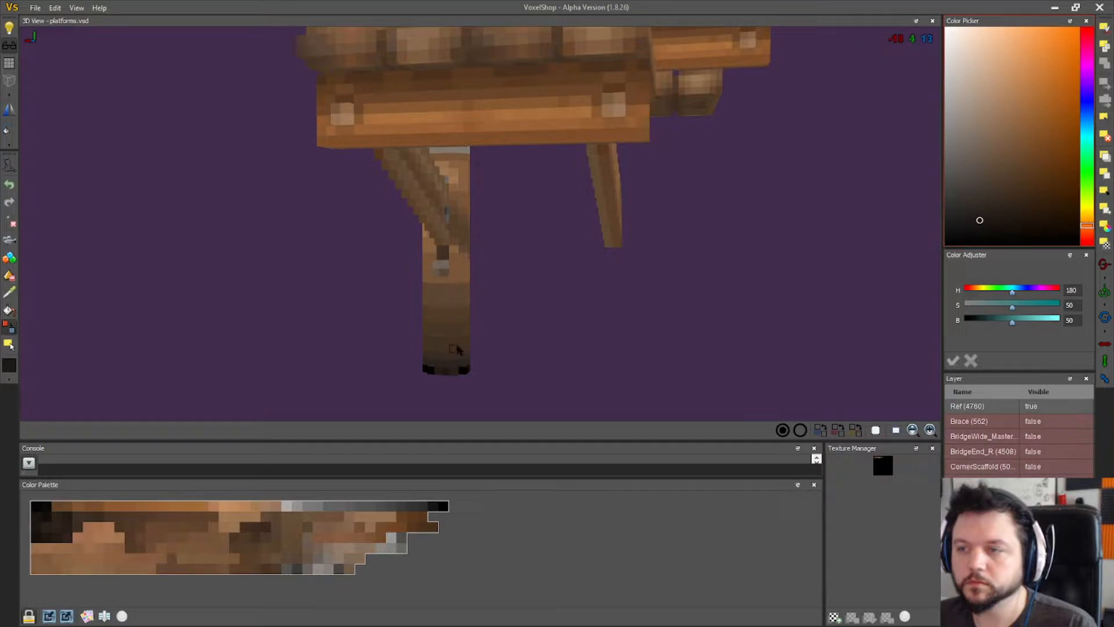
pyautogui.moveTo(265, 362); pyautogui.dragTo(443, 352, button='right')
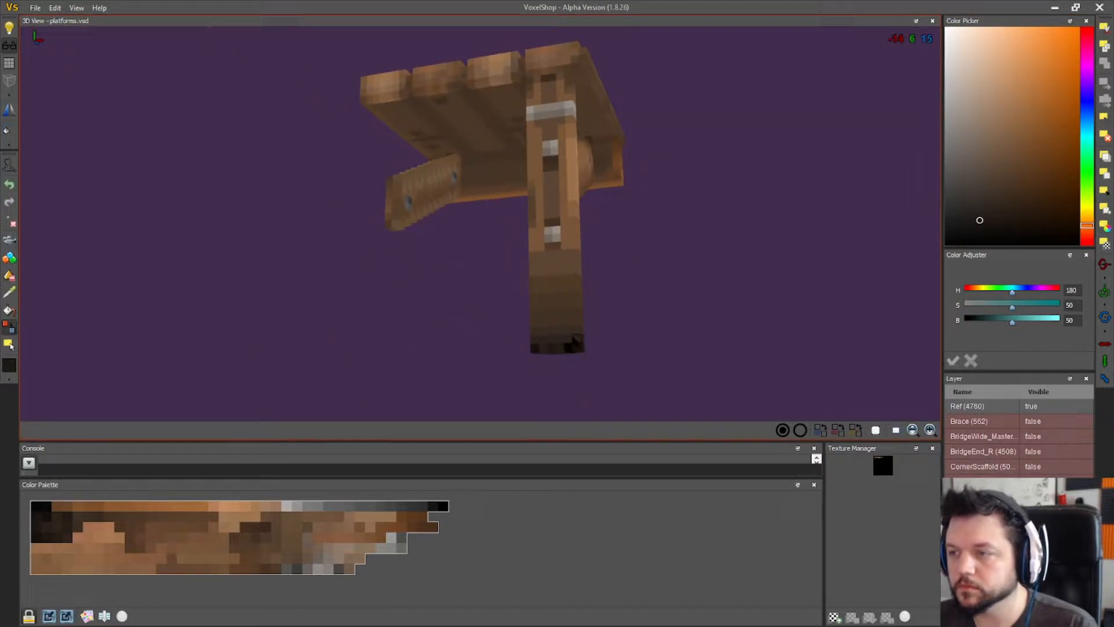
pyautogui.moveTo(579, 348); pyautogui.dragTo(484, 290, button='right')
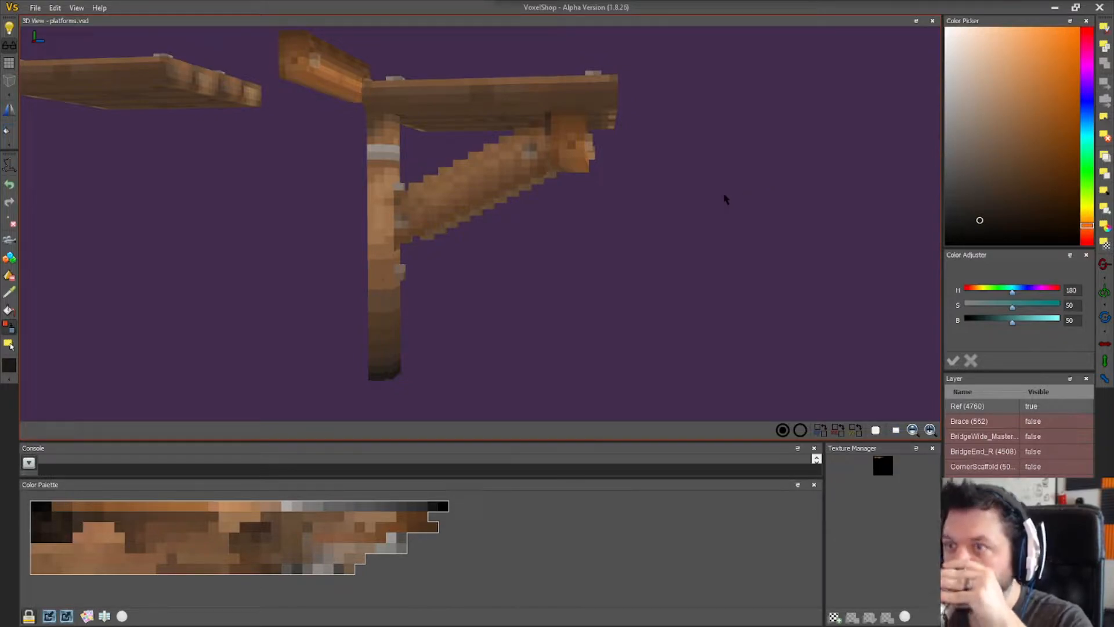
# - Select the bolt voxels at both ends of the diagonal brace's side face
pyautogui.moveTo(634, 238); pyautogui.dragTo(597, 245, button='right')
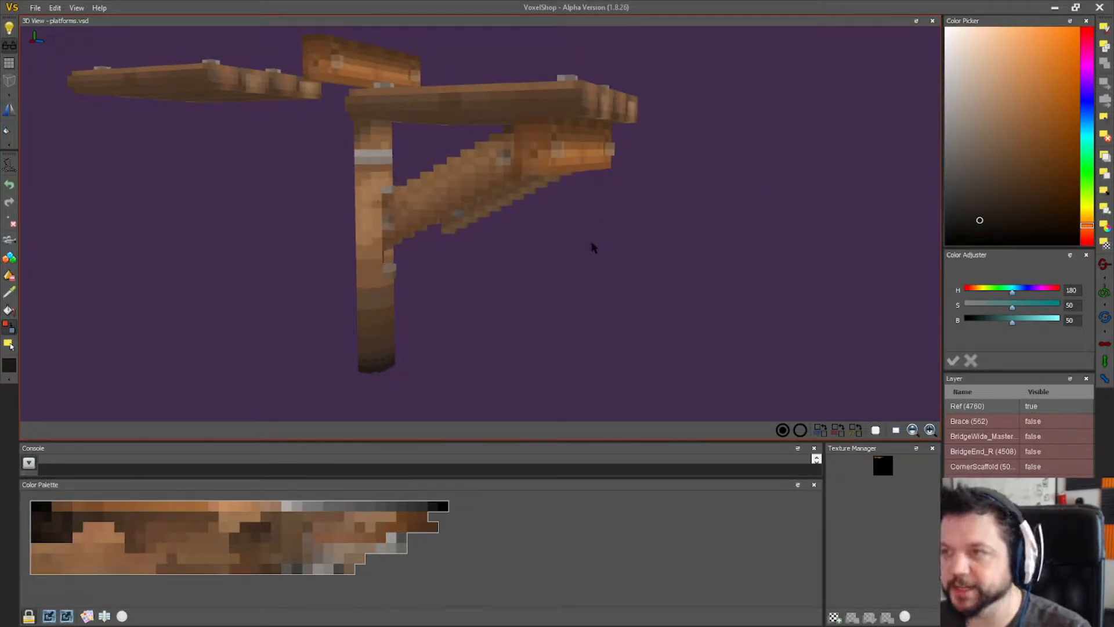
pyautogui.scroll(5, 585, 245)
pyautogui.moveTo(485, 290); pyautogui.dragTo(501, 294, button='right')
pyautogui.scroll(-2, 502, 299)
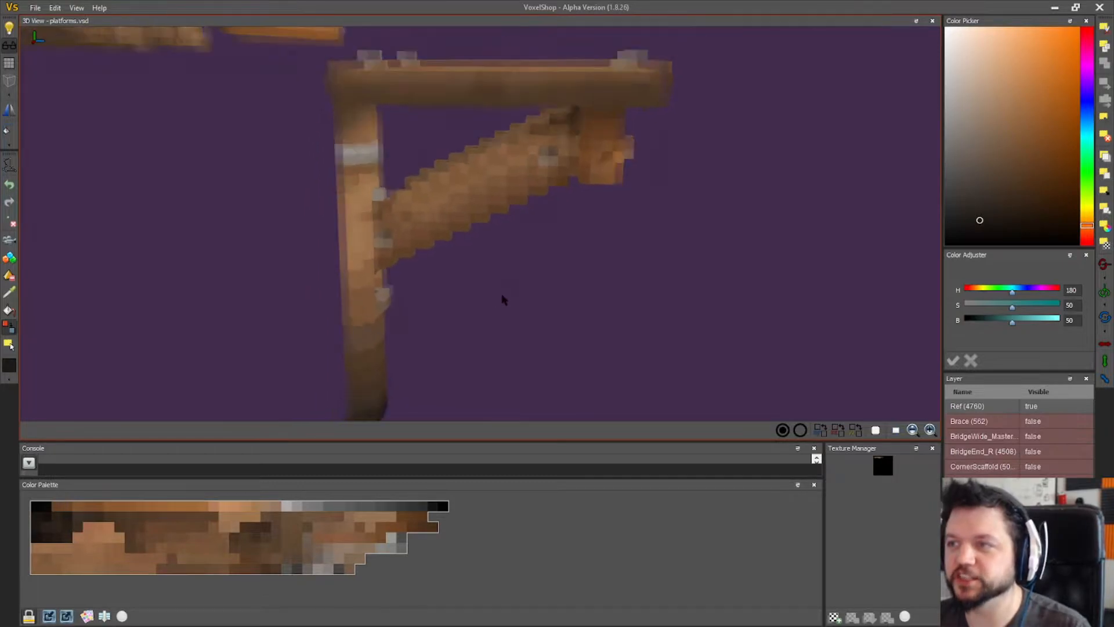
pyautogui.click(9, 343)
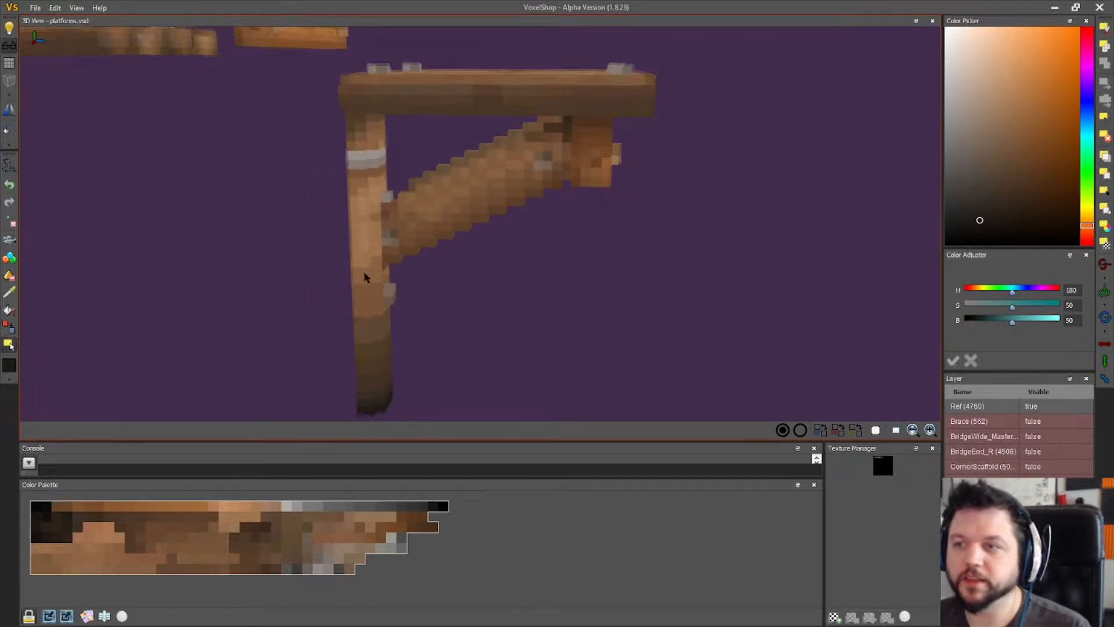
pyautogui.scroll(1, 374, 274)
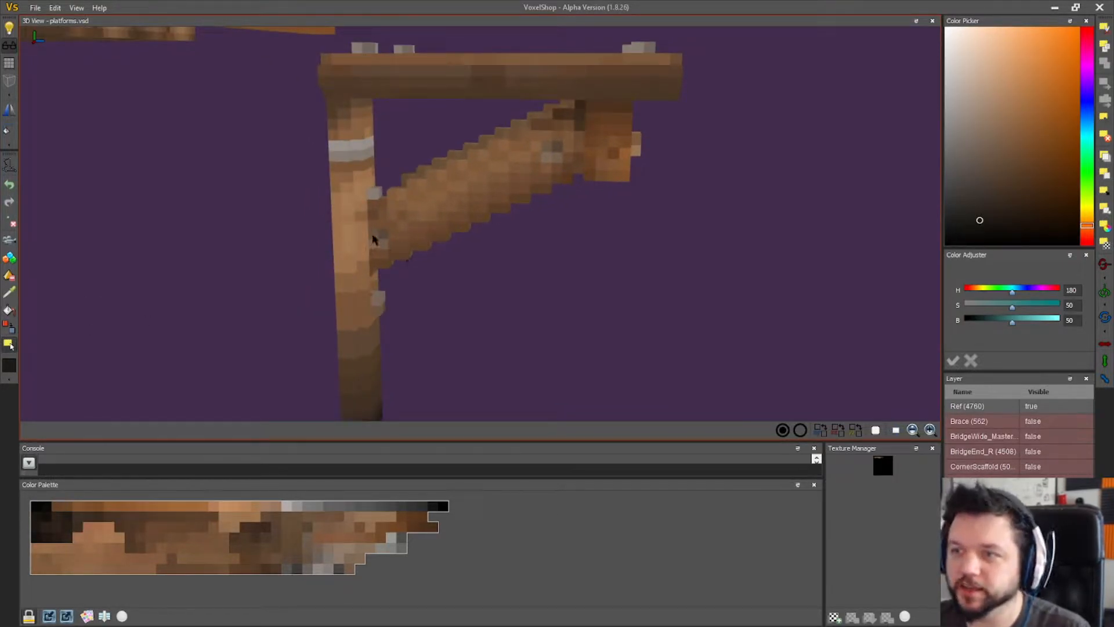
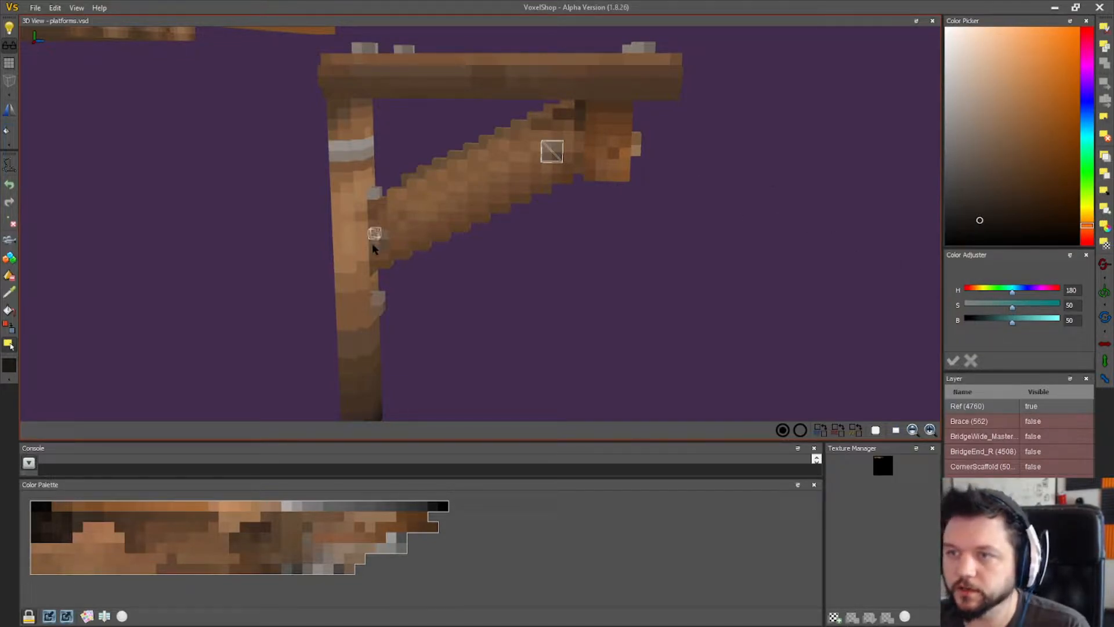
pyautogui.moveTo(435, 255); pyautogui.dragTo(329, 255, button='right')
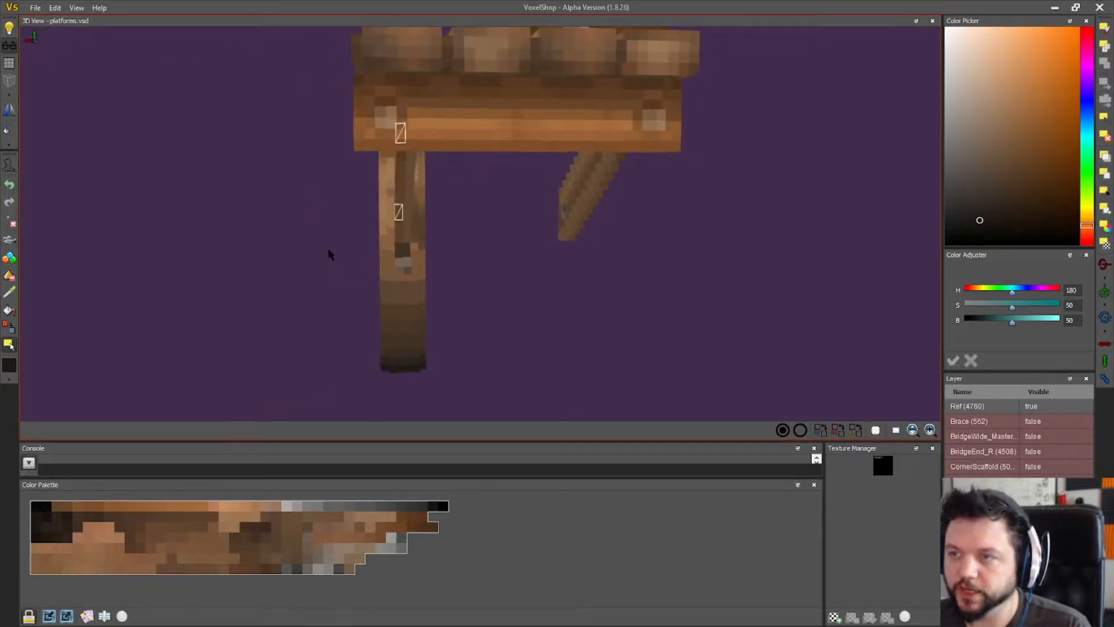
pyautogui.moveTo(397, 217); pyautogui.dragTo(497, 229, button='right')
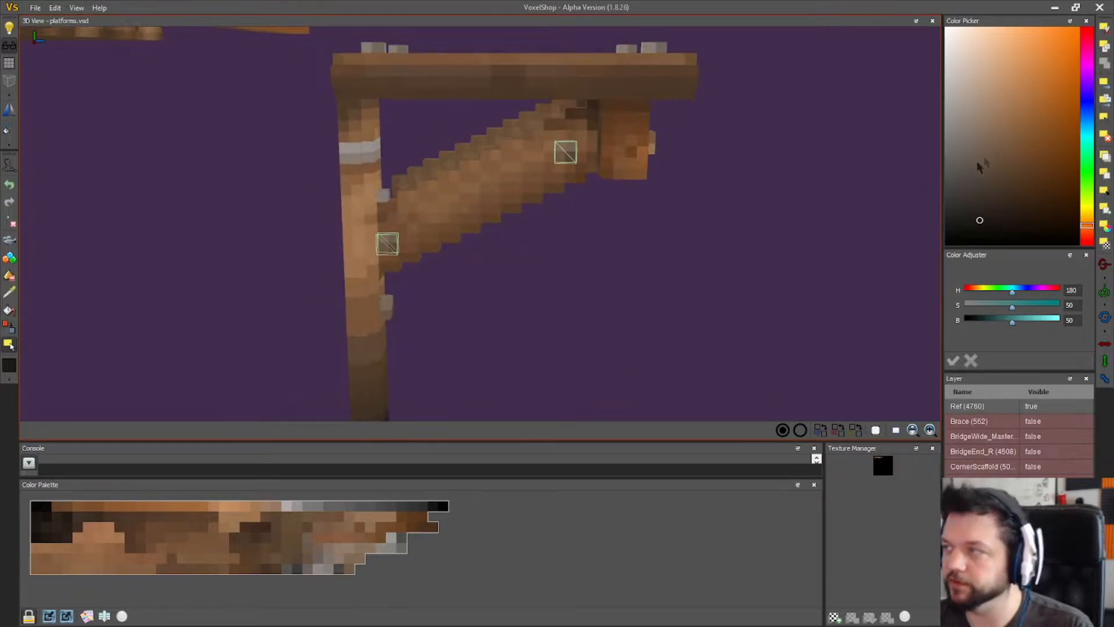
pyautogui.click(1102, 104)
pyautogui.click(1105, 122)
# - Sample the brown at the brace's post end and shade the voxels beneath its lower bolt
pyautogui.moveTo(686, 248)
pyautogui.mouseDown(button='right')
pyautogui.moveTo(659, 248)
pyautogui.moveTo(680, 250)
pyautogui.mouseUp(button='right')
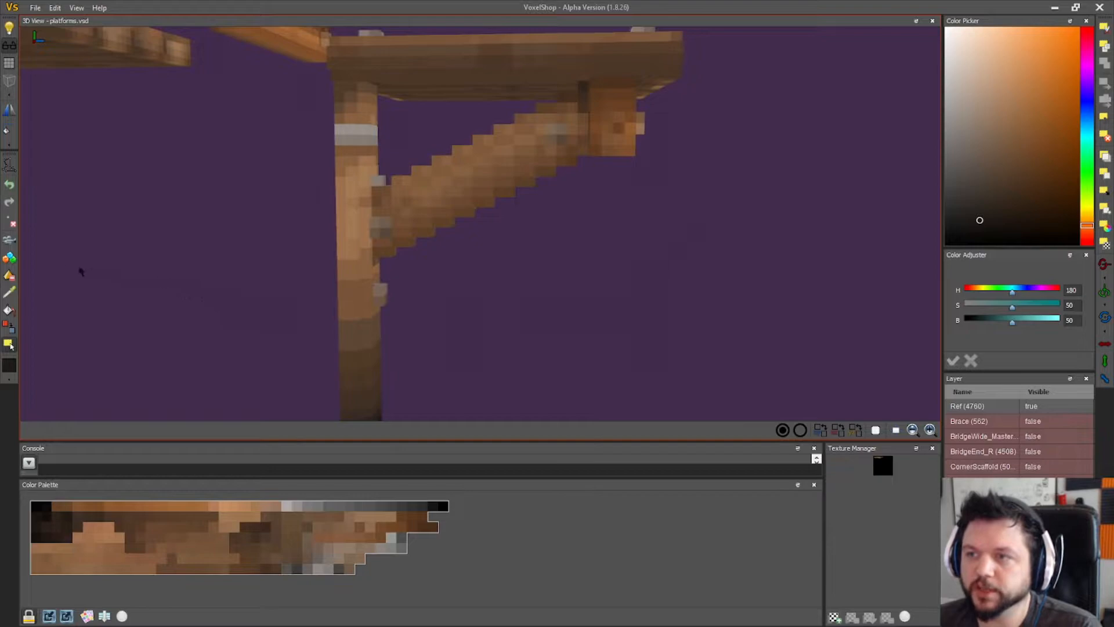
pyautogui.click(9, 292)
pyautogui.moveTo(396, 268); pyautogui.dragTo(414, 251, button='right')
pyautogui.click(396, 196)
pyautogui.click(9, 328)
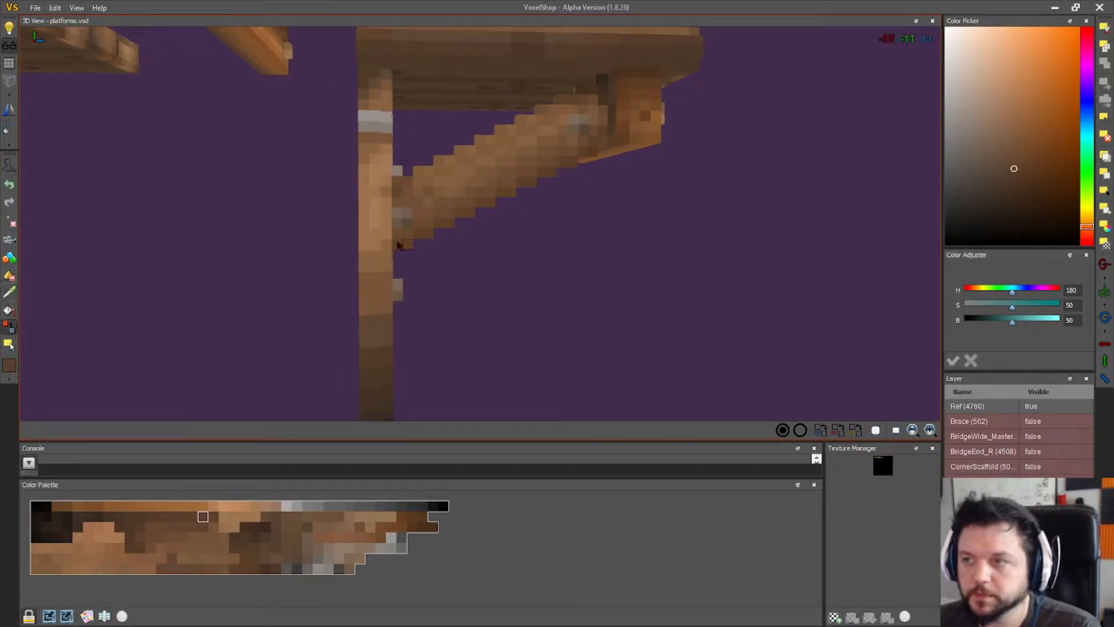
pyautogui.moveTo(408, 238); pyautogui.dragTo(486, 296, button='right')
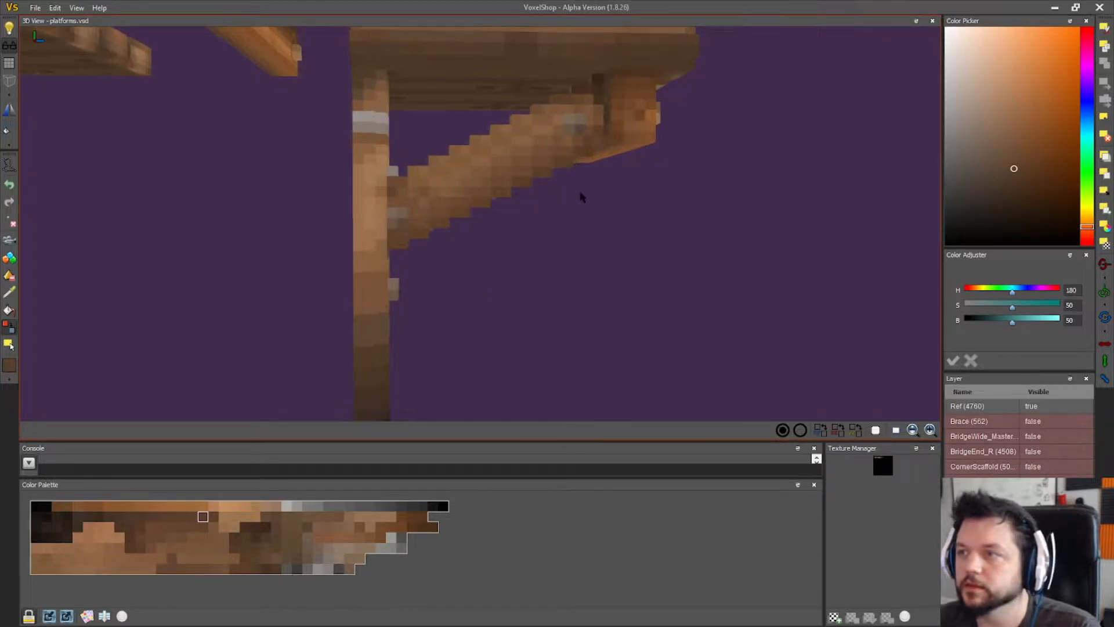
pyautogui.moveTo(582, 197); pyautogui.dragTo(561, 145, button='right')
pyautogui.moveTo(568, 208); pyautogui.dragTo(508, 232, button='right')
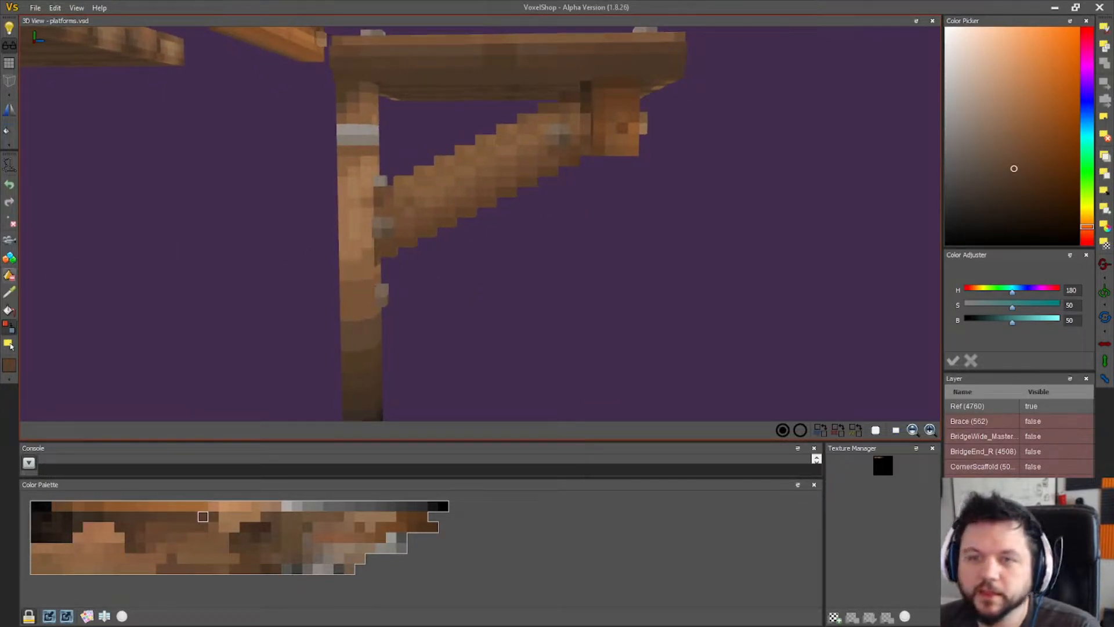
# - Sample the reddish brown at the brace's upper end and shade the voxels beneath the upper bolt
pyautogui.click(9, 292)
pyautogui.click(575, 162)
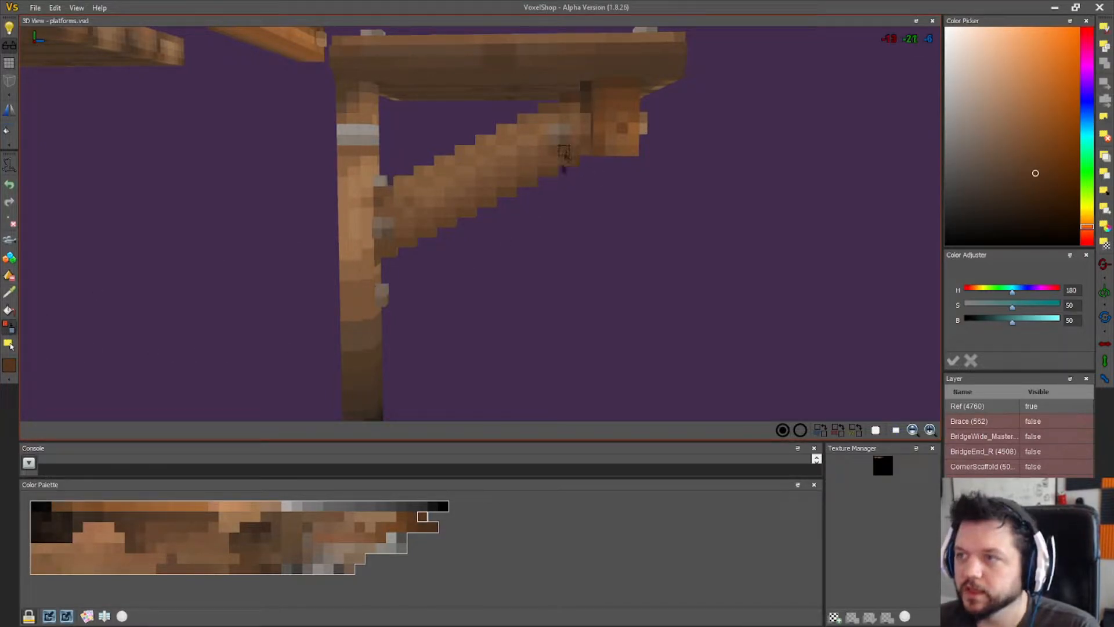
pyautogui.scroll(-2, 467, 293)
pyautogui.moveTo(471, 277); pyautogui.dragTo(476, 271)
pyautogui.scroll(-2, 485, 281)
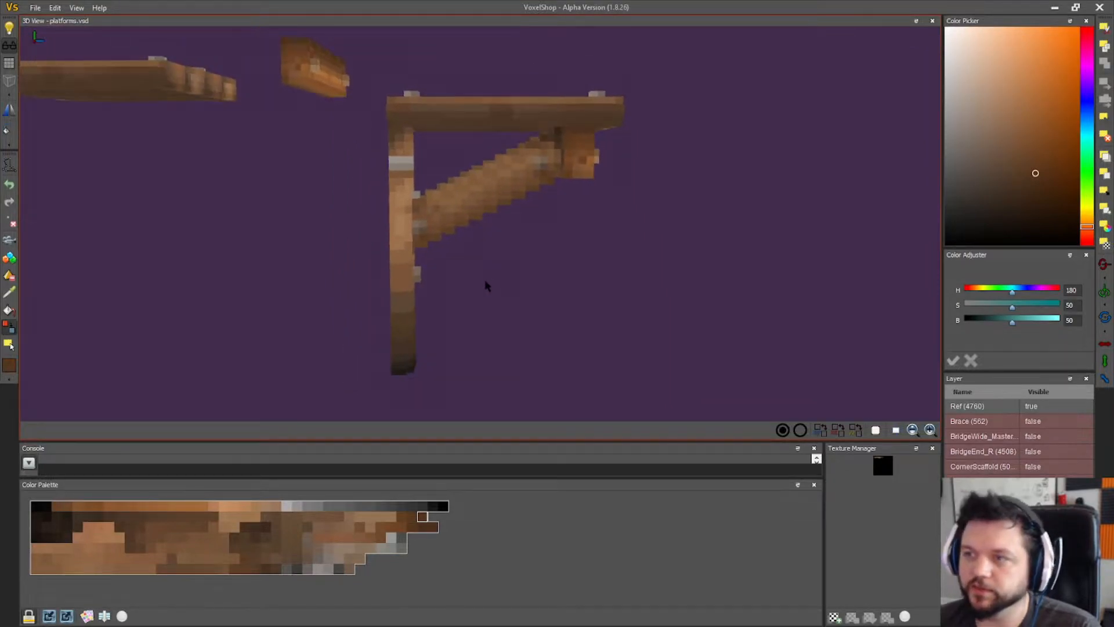
# - Sample the brown beneath the lower bolt for matching shading on the opposite side of the brace
pyautogui.moveTo(631, 314); pyautogui.dragTo(562, 227, button='right')
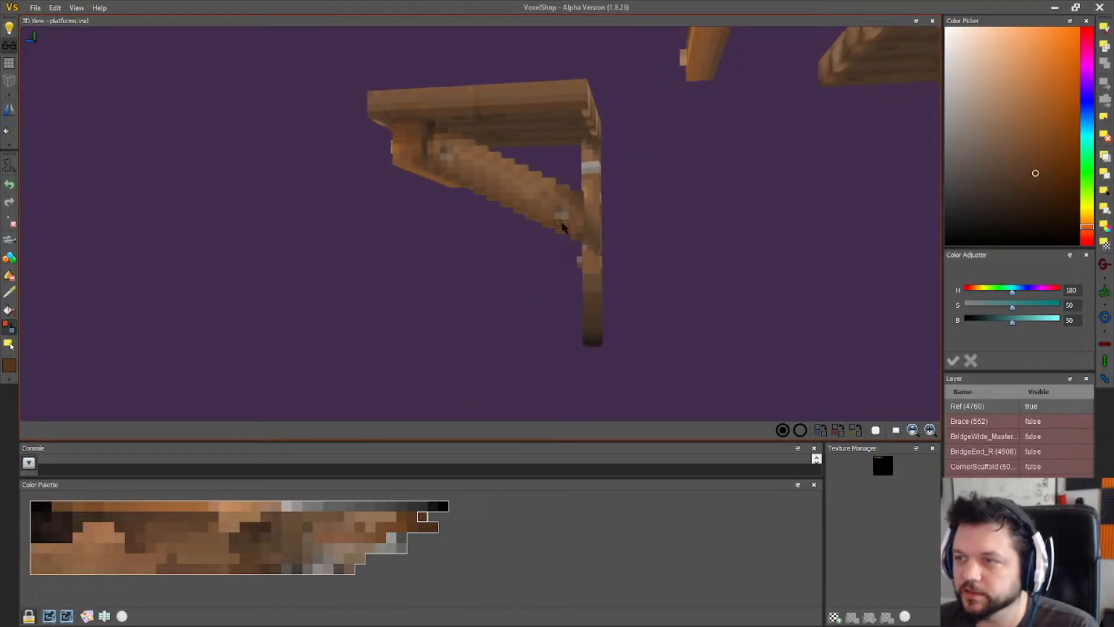
pyautogui.moveTo(439, 288); pyautogui.dragTo(494, 307, button='right')
pyautogui.moveTo(293, 290); pyautogui.dragTo(90, 298, button='right')
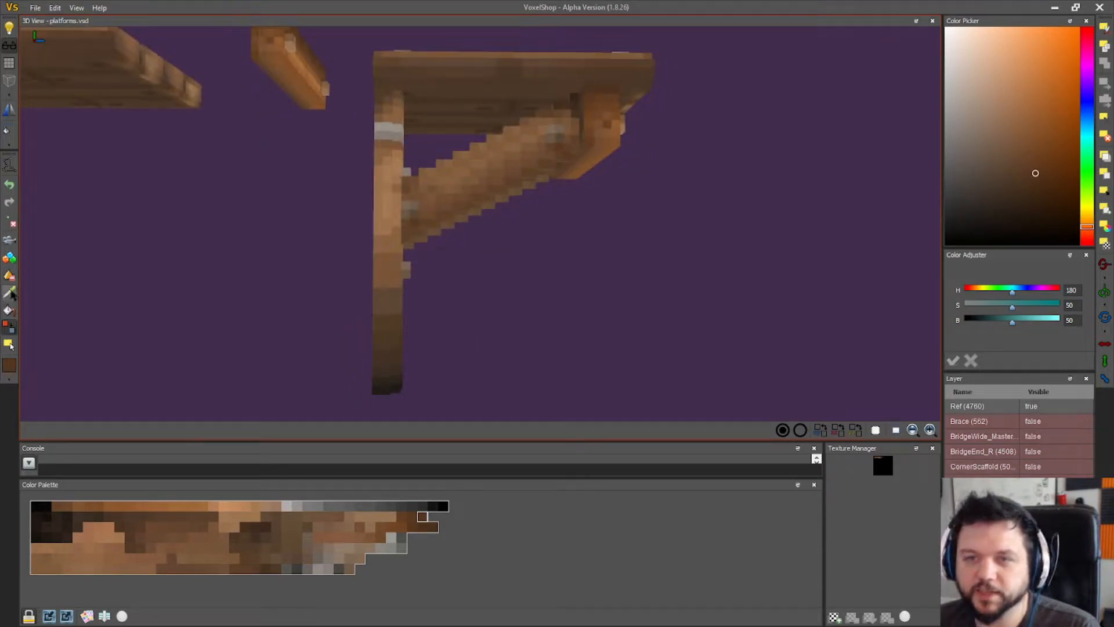
pyautogui.click(409, 225)
# - Select the bolt voxels at both ends of the brace's opposite side face
pyautogui.moveTo(232, 325); pyautogui.dragTo(619, 238, button='right')
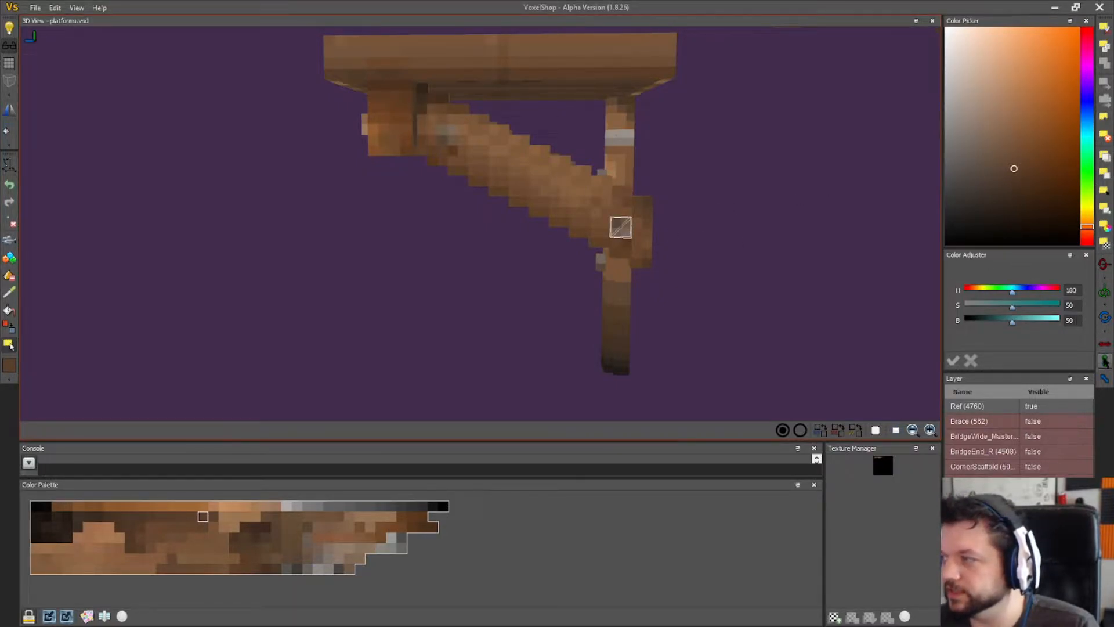
pyautogui.moveTo(645, 230); pyautogui.dragTo(615, 238, button='right')
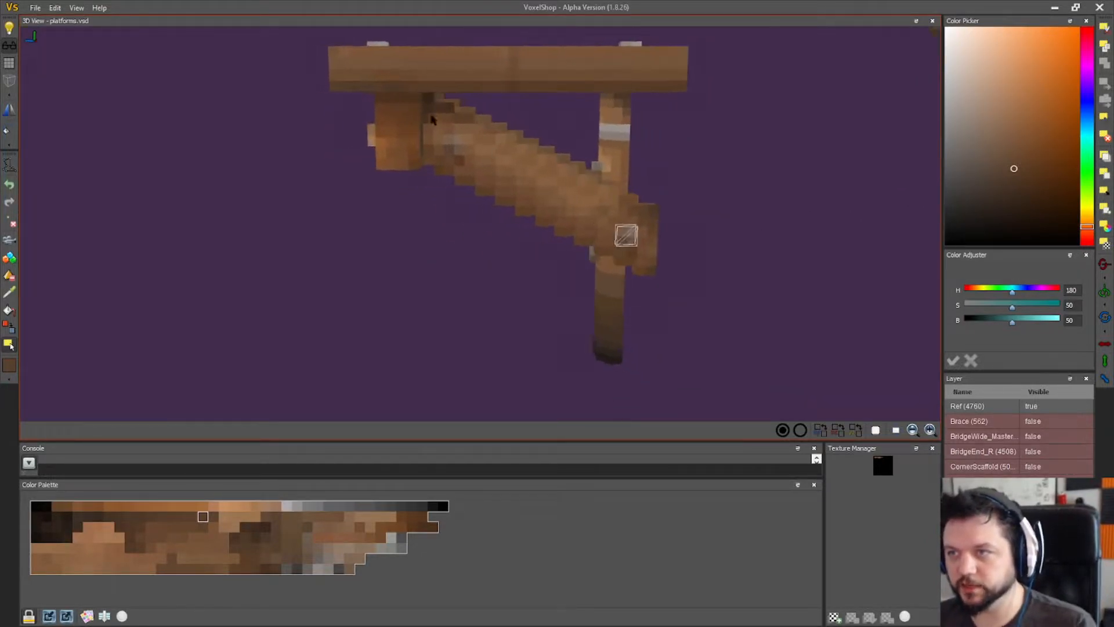
pyautogui.moveTo(452, 144); pyautogui.dragTo(557, 232, button='right')
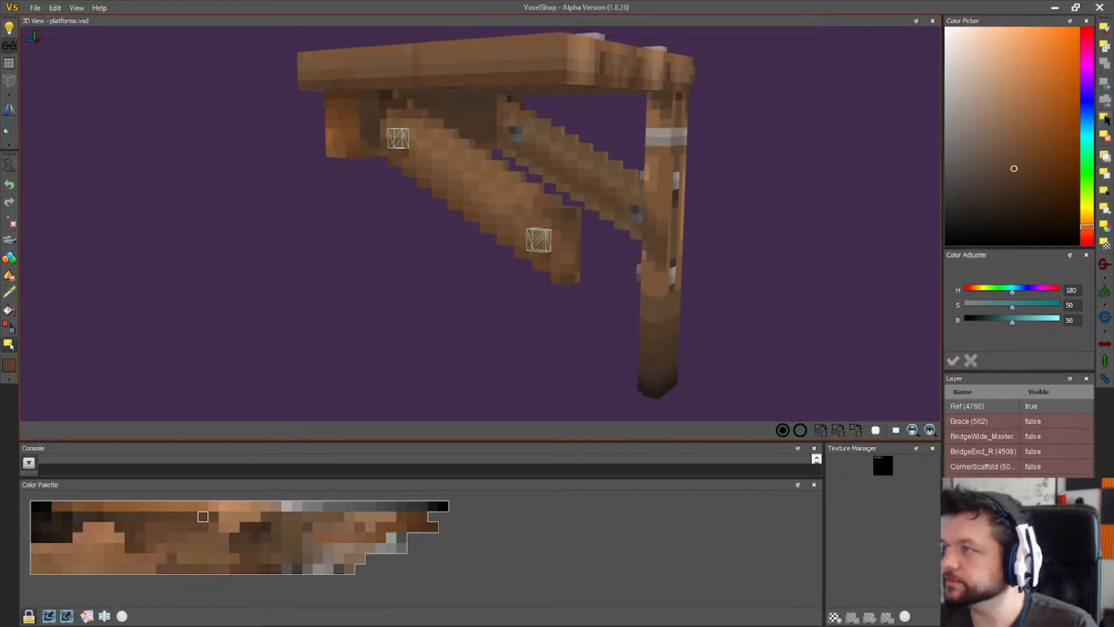
pyautogui.moveTo(696, 323); pyautogui.dragTo(565, 293, button='right')
pyautogui.moveTo(482, 404); pyautogui.dragTo(520, 384, button='right')
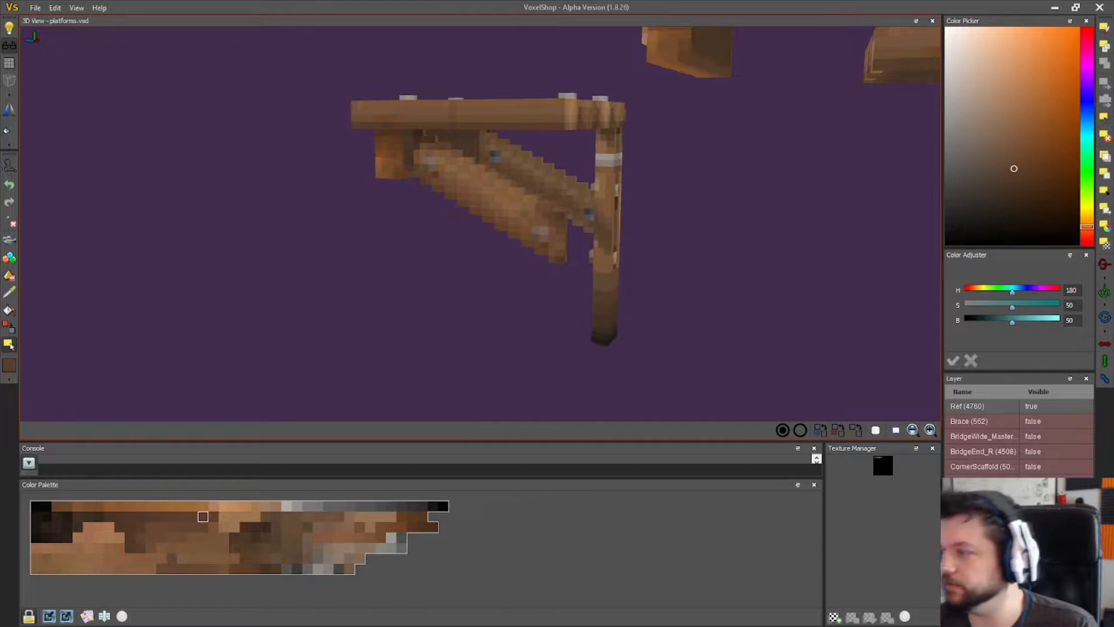
# - Compare the braced platform with the post-less plank variant by switching layer visibility, and bring the braced one back
pyautogui.click(1038, 511)
pyautogui.click(1038, 527)
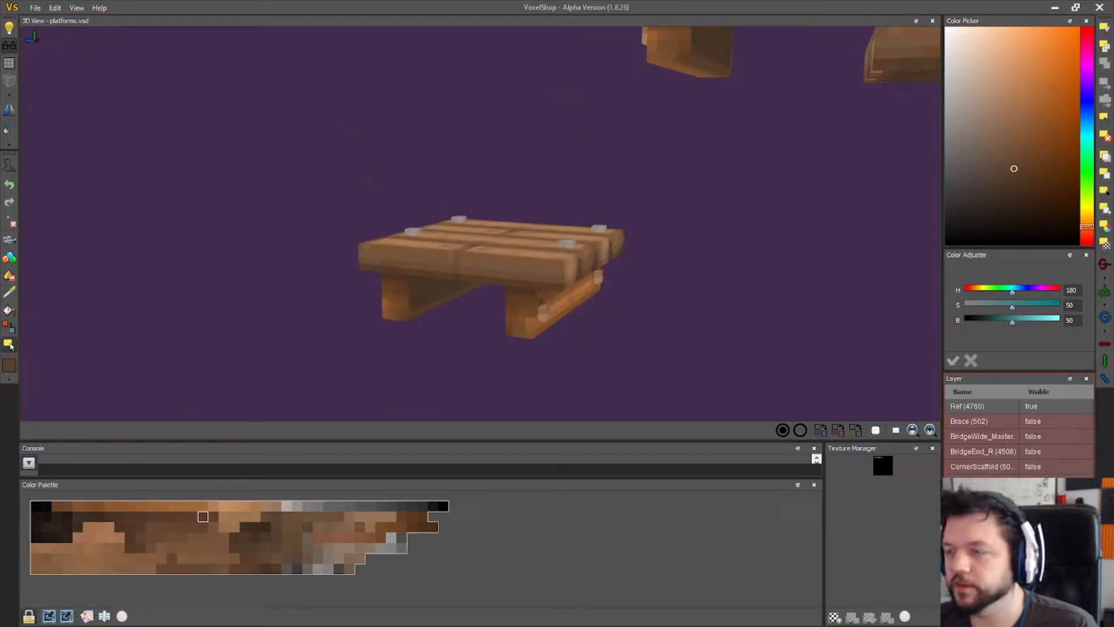
pyautogui.click(1039, 527)
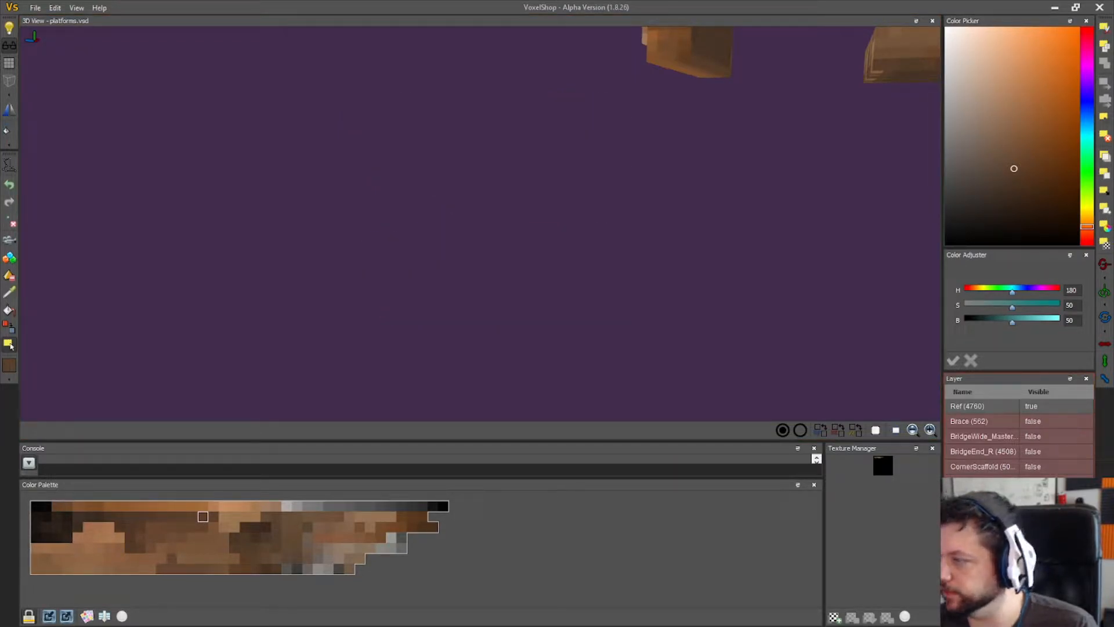
pyautogui.click(1039, 541)
pyautogui.moveTo(651, 314); pyautogui.dragTo(344, 136, button='right')
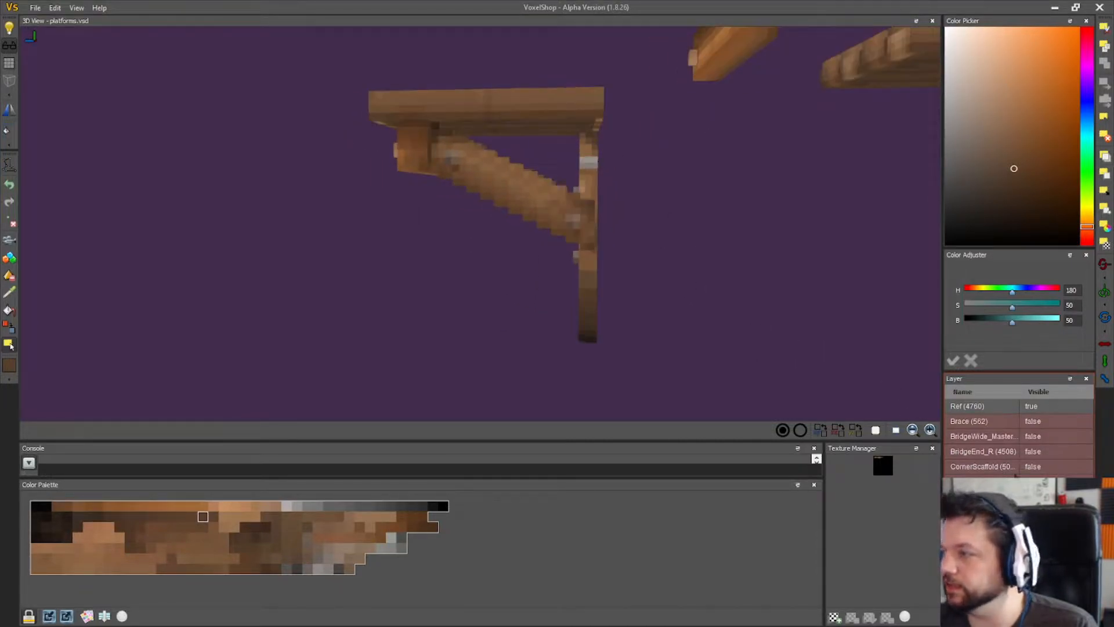
# - Show the two-post platform variant instead and examine its posts, braces and planks from several angles
pyautogui.click(1036, 512)
pyautogui.click(1035, 526)
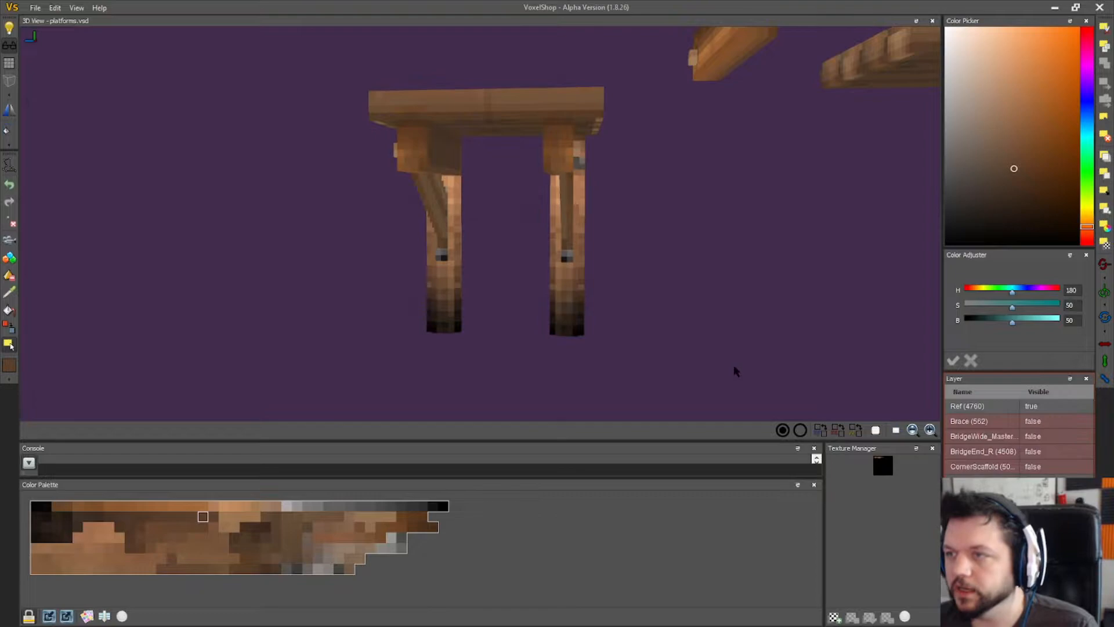
pyautogui.moveTo(733, 366); pyautogui.dragTo(700, 342)
pyautogui.moveTo(503, 299); pyautogui.dragTo(607, 316, button='right')
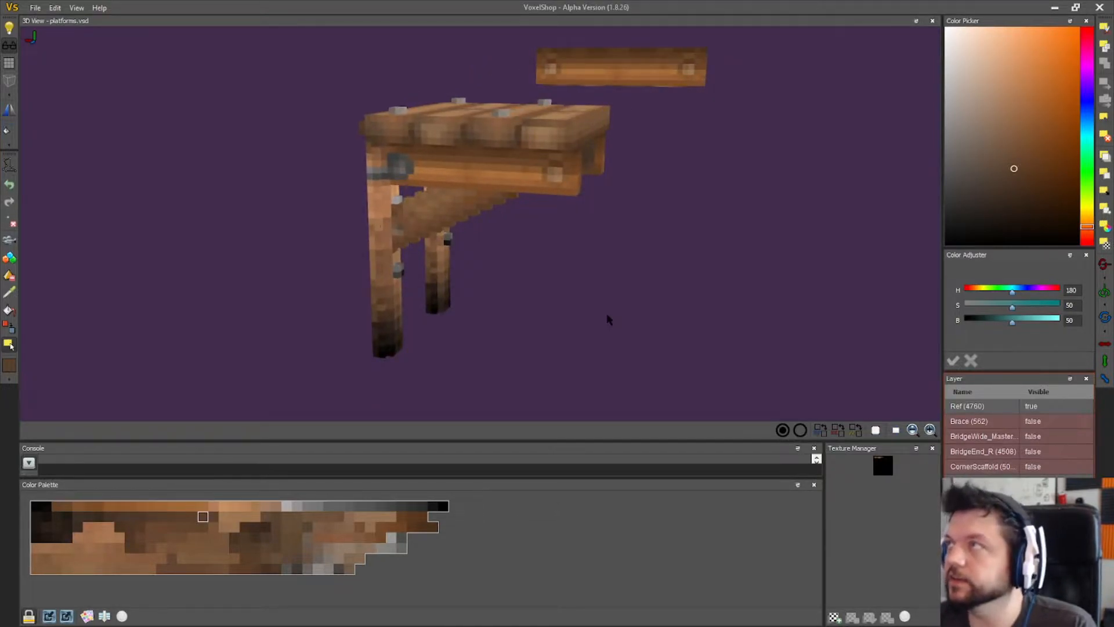
pyautogui.moveTo(410, 261); pyautogui.dragTo(435, 278, button='right')
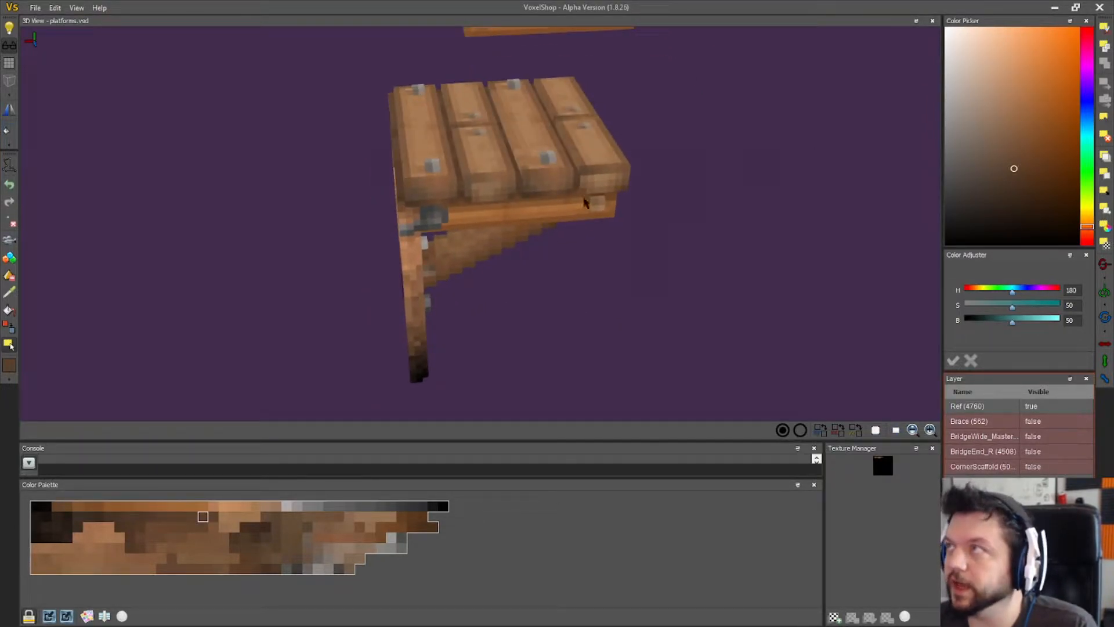
pyautogui.moveTo(545, 212); pyautogui.dragTo(635, 199, button='right')
pyautogui.moveTo(613, 282); pyautogui.dragTo(650, 302, button='right')
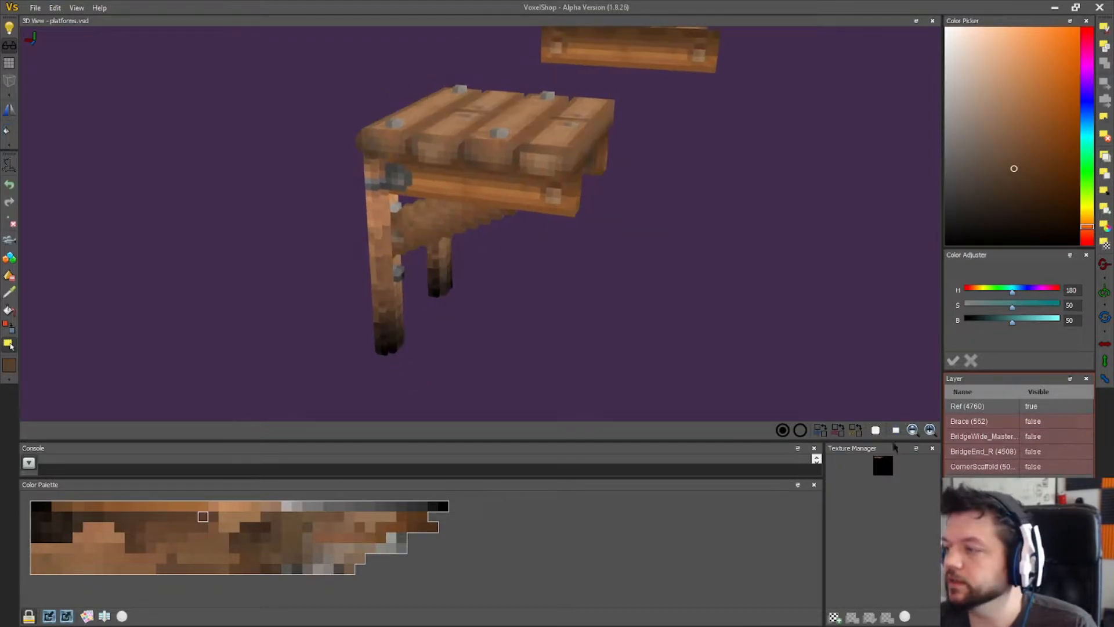
# - Toggle the visibility of the other platform variants in turn to review them
pyautogui.click(1033, 497)
pyautogui.click(1033, 512)
pyautogui.moveTo(775, 392); pyautogui.dragTo(707, 371, button='right')
pyautogui.click(1032, 512)
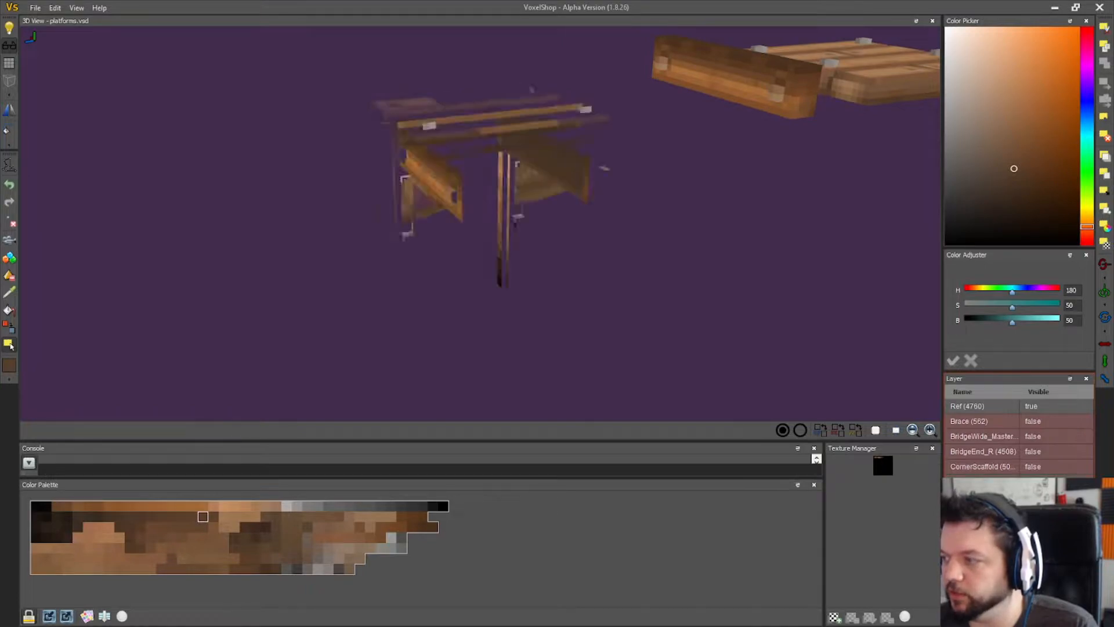
pyautogui.click(1032, 526)
pyautogui.click(1033, 527)
# - Show the CornerScaffold layer for inspection and replace it with the BridgeEnd_R layer
pyautogui.click(1036, 467)
pyautogui.moveTo(636, 397); pyautogui.dragTo(477, 279, button='right')
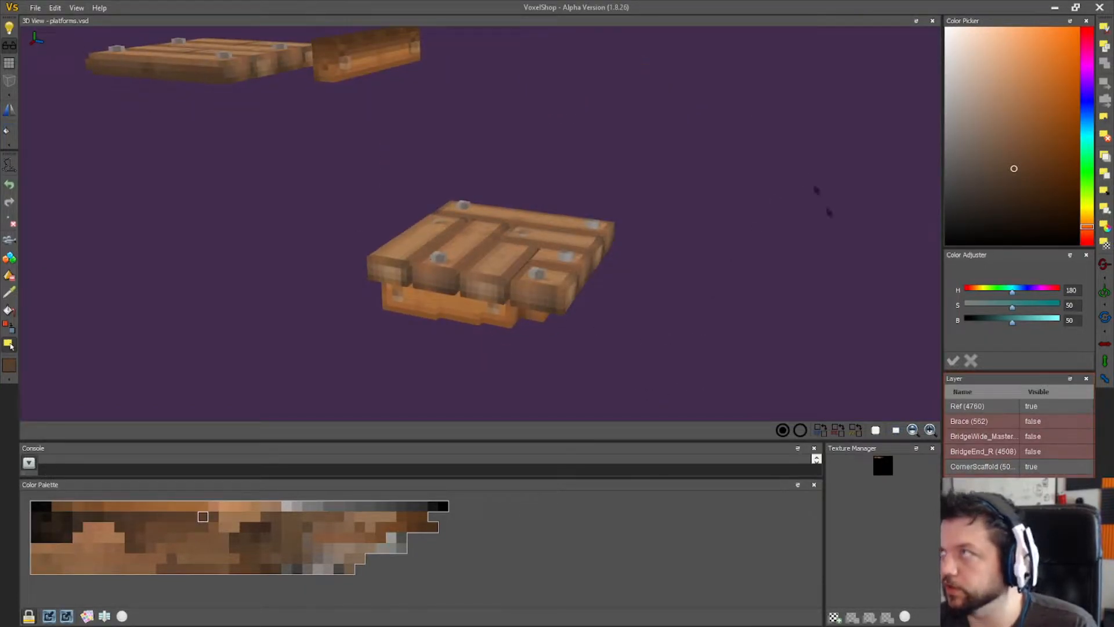
pyautogui.click(1028, 467)
pyautogui.click(1030, 453)
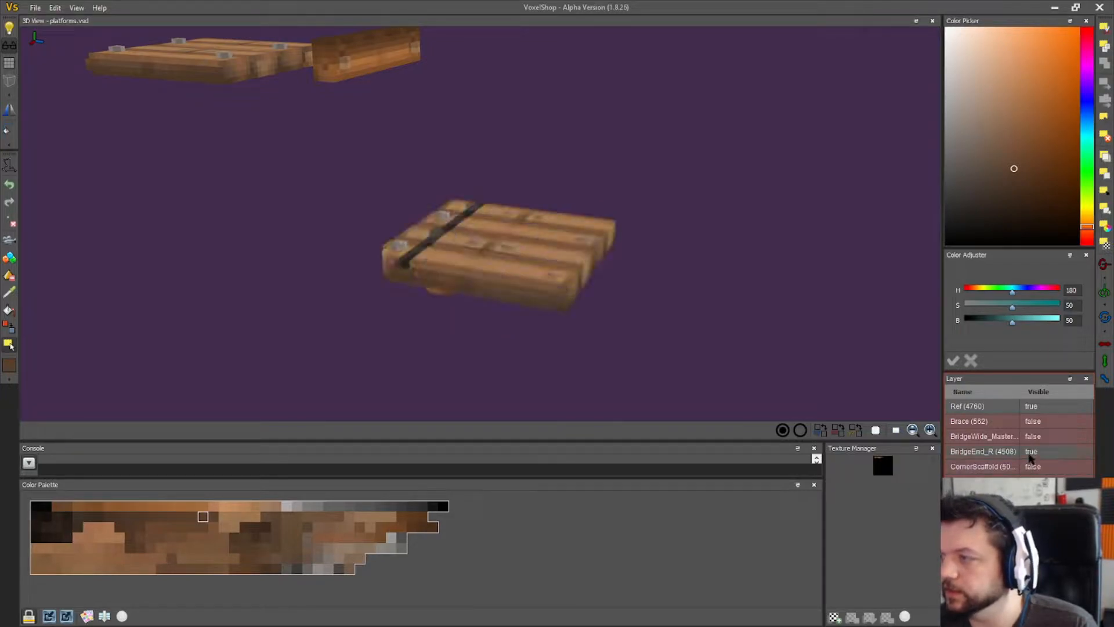
pyautogui.moveTo(701, 343)
pyautogui.mouseDown(button='right')
pyautogui.moveTo(765, 336)
pyautogui.moveTo(612, 315)
pyautogui.moveTo(602, 338)
pyautogui.moveTo(694, 330)
pyautogui.mouseUp(button='right')
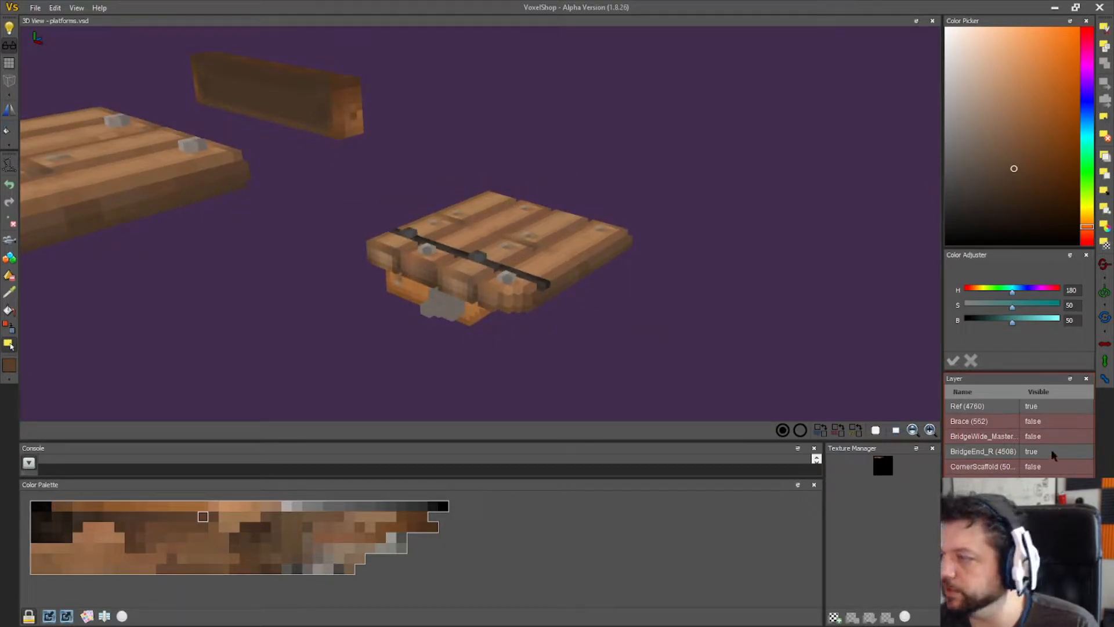
# - Hide the BridgeEnd_R layer, show BridgeWide_Master to inspect its planks and strap, and hide it again
pyautogui.click(1032, 452)
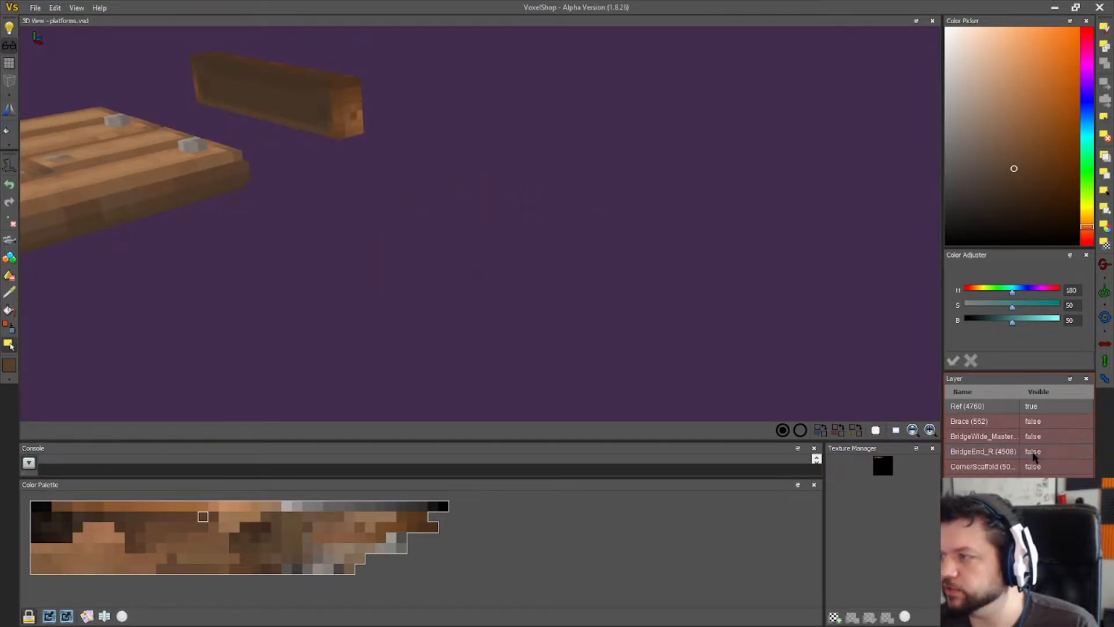
pyautogui.click(1032, 436)
pyautogui.moveTo(681, 378); pyautogui.dragTo(577, 380, button='right')
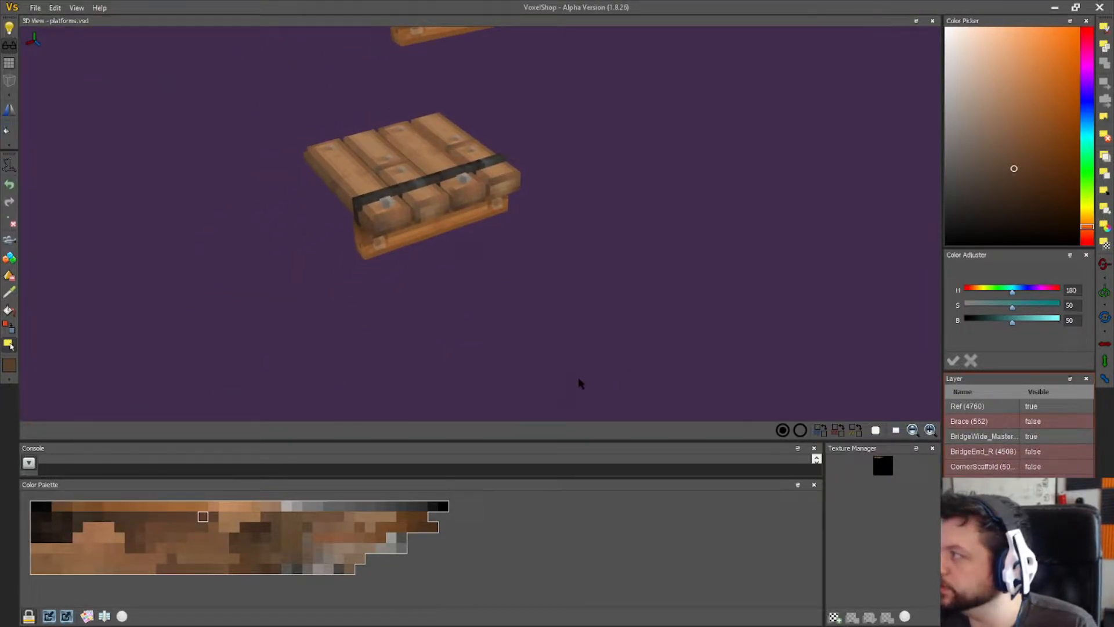
pyautogui.click(1039, 435)
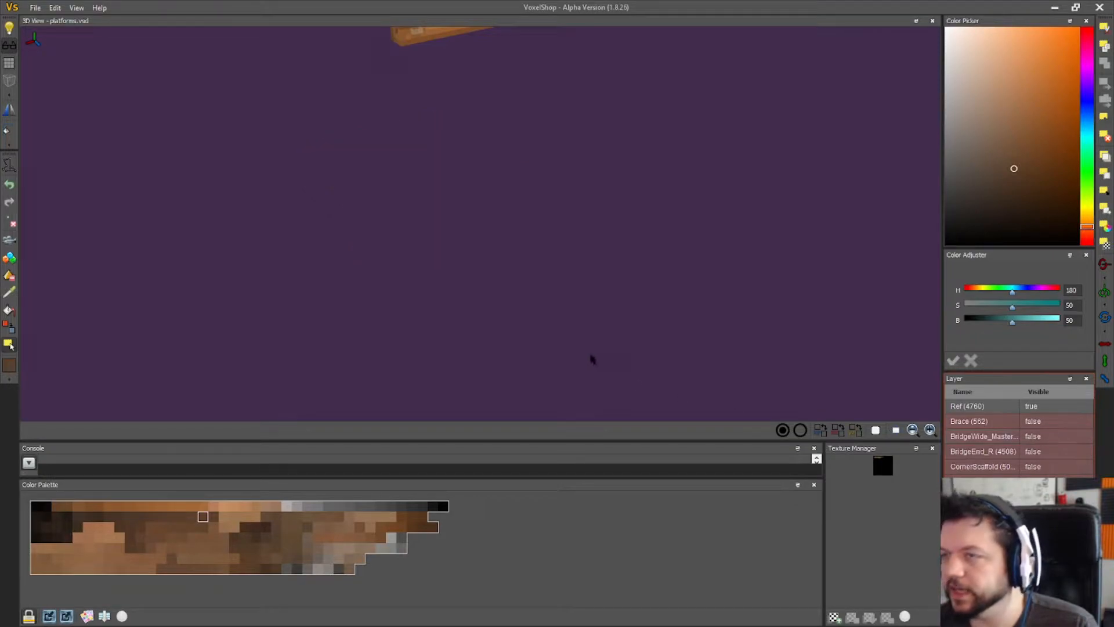
# - Sample mid-brown wood tones and paint colour variation on the braced platform's post, just above its dark lower section
pyautogui.moveTo(587, 356); pyautogui.dragTo(703, 369, button='right')
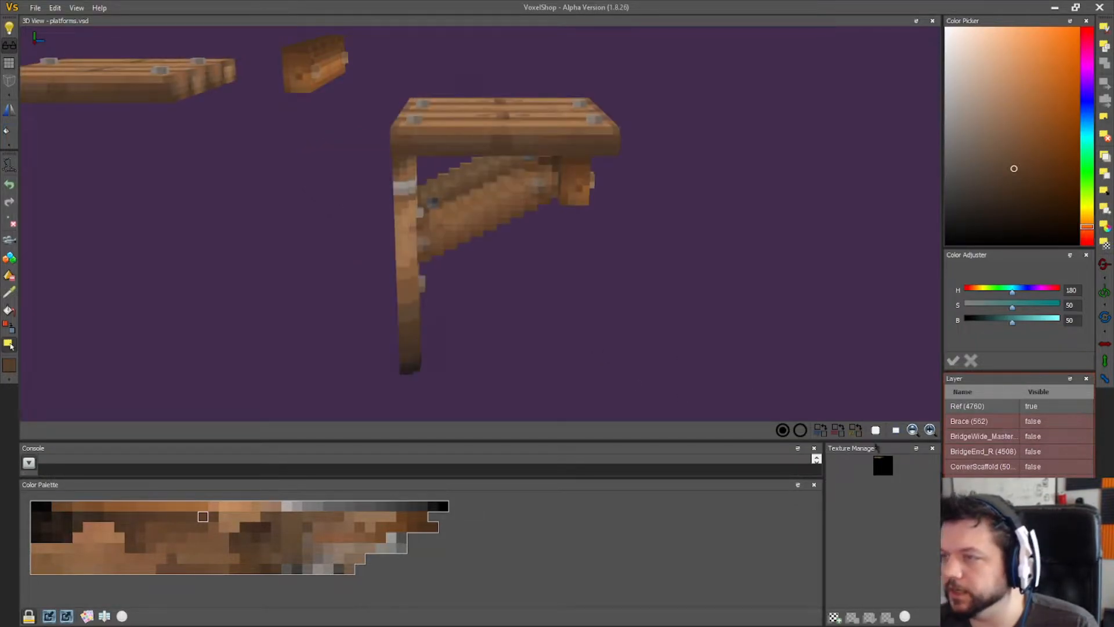
pyautogui.moveTo(621, 378); pyautogui.dragTo(154, 329, button='right')
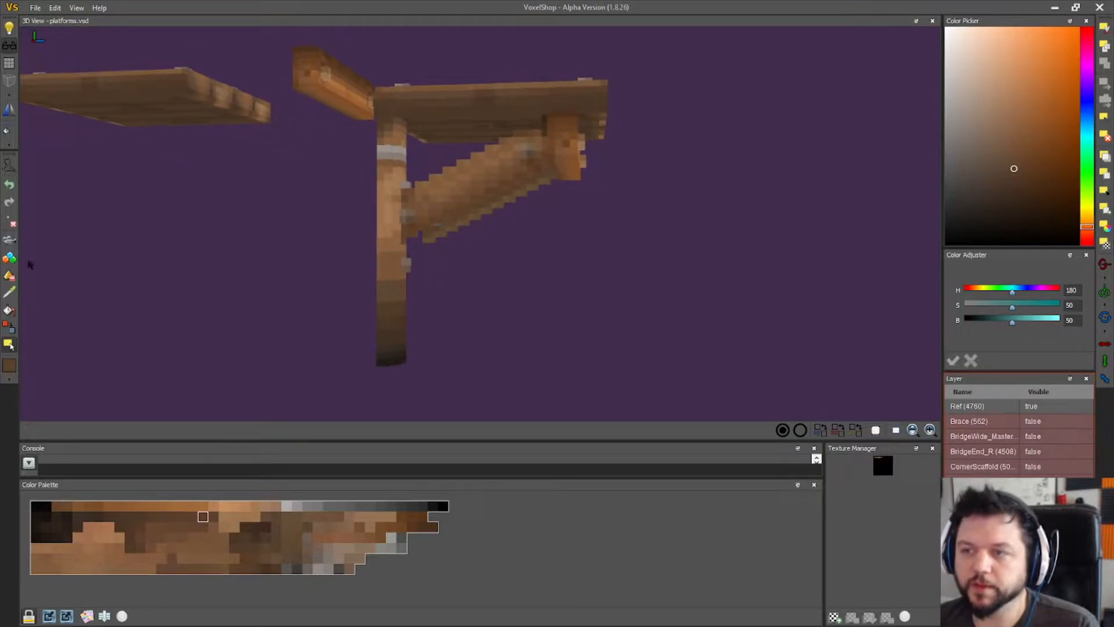
pyautogui.scroll(2, 310, 242)
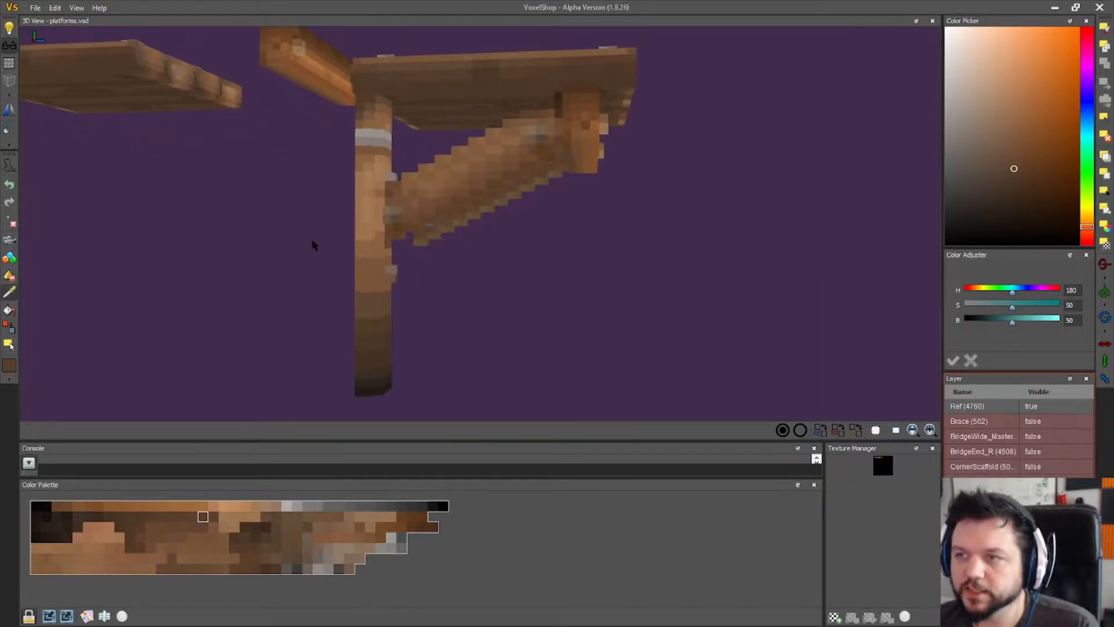
pyautogui.scroll(1, 342, 262)
pyautogui.click(354, 290)
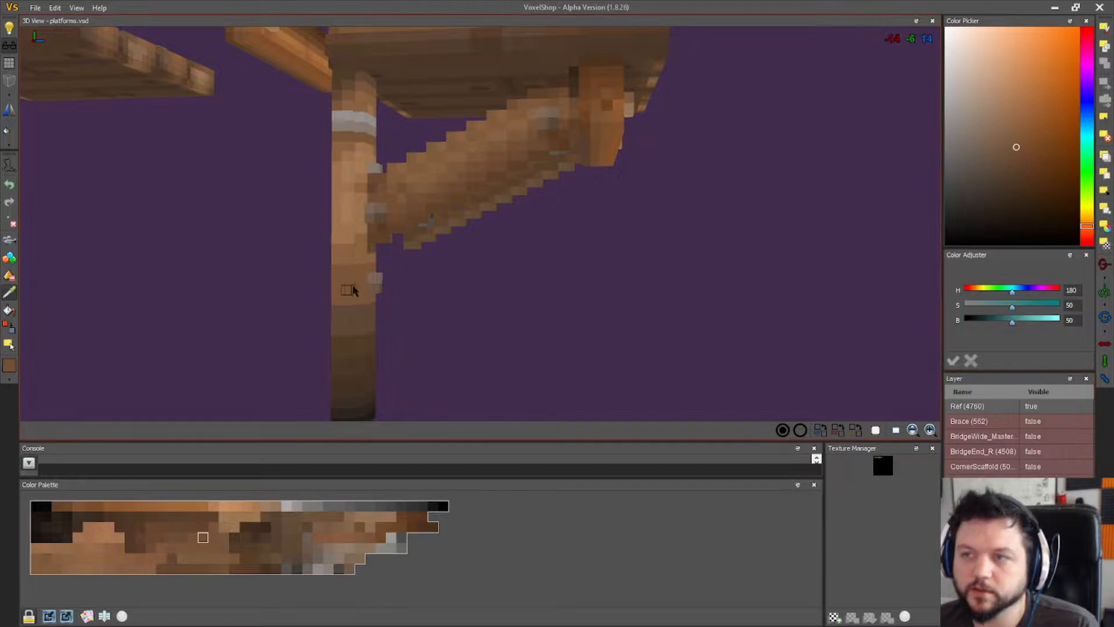
pyautogui.click(399, 205)
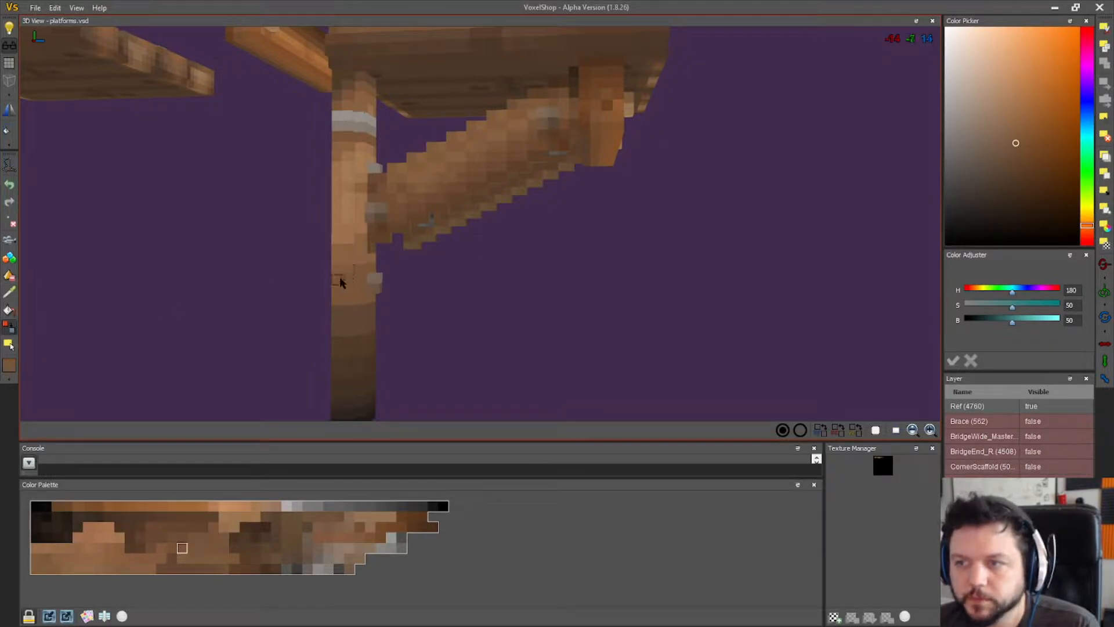
pyautogui.moveTo(348, 283); pyautogui.dragTo(386, 301, button='right')
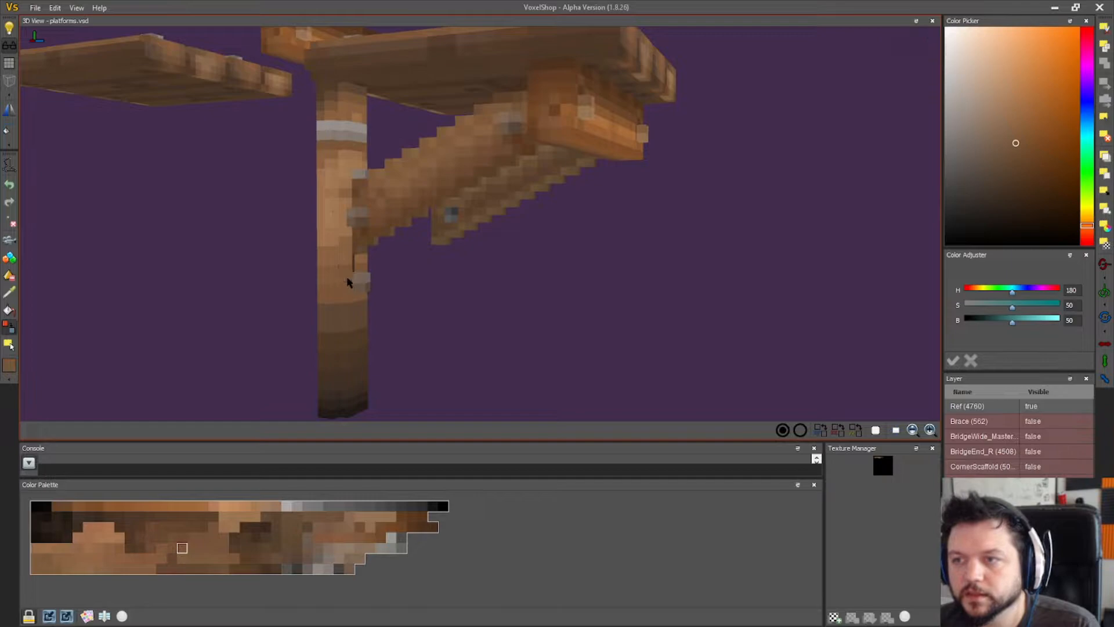
# - Continue the mid-brown shading around the post's bolted inner side and adjoining faces, and save the file
pyautogui.moveTo(441, 302); pyautogui.dragTo(556, 311, button='right')
pyautogui.moveTo(709, 312); pyautogui.dragTo(679, 314, button='right')
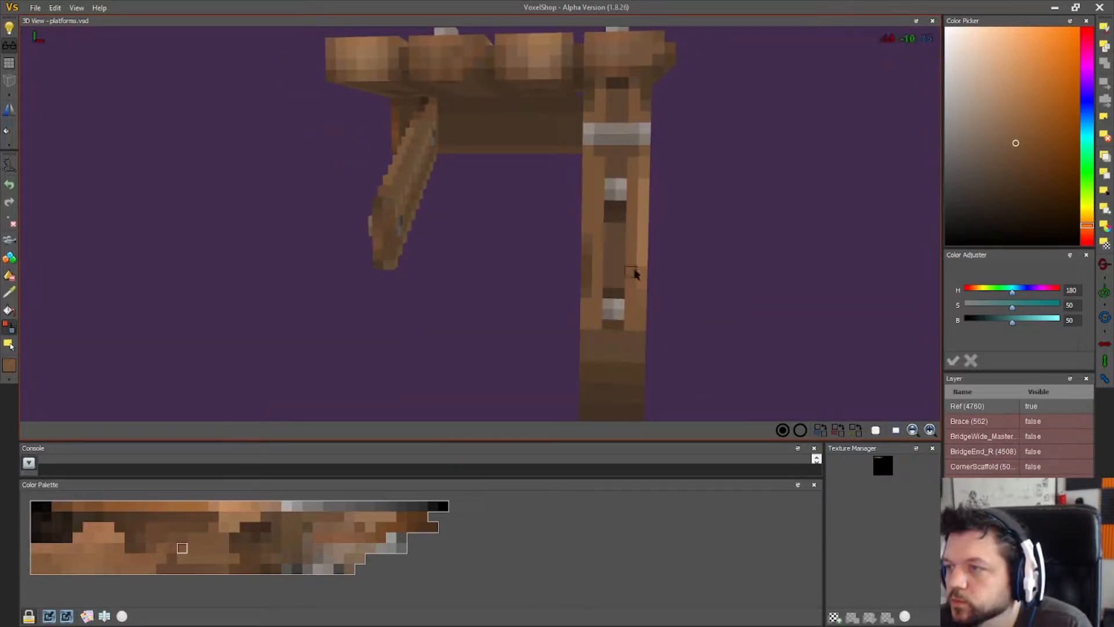
pyautogui.moveTo(761, 238); pyautogui.dragTo(587, 304, button='right')
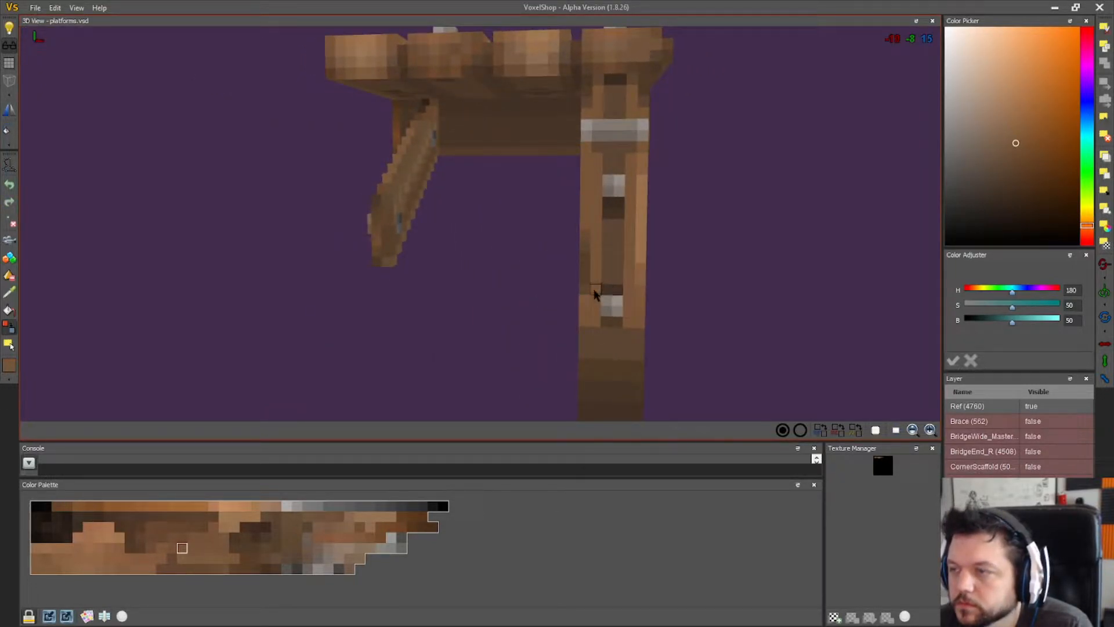
pyautogui.moveTo(572, 340); pyautogui.dragTo(262, 325, button='right')
pyautogui.scroll(-3, 536, 329)
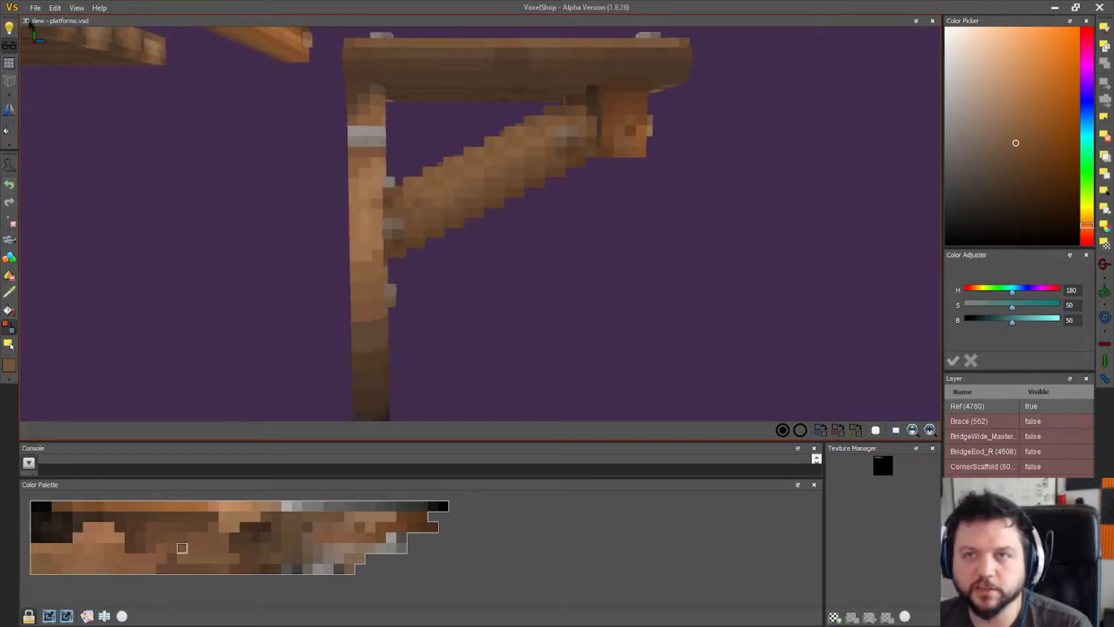
pyautogui.click(38, 7)
pyautogui.click(51, 75)
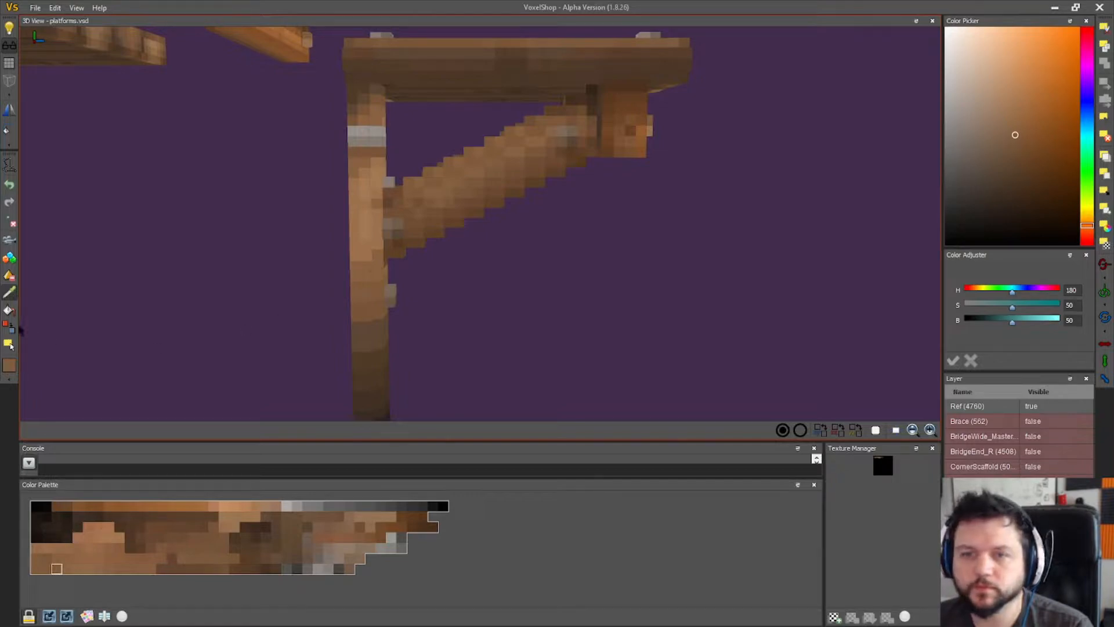
# - Resample a mid-brown and paint it along the transition between the post's light middle and dark base
pyautogui.moveTo(471, 316); pyautogui.dragTo(328, 267, button='right')
pyautogui.moveTo(429, 309); pyautogui.dragTo(34, 315, button='right')
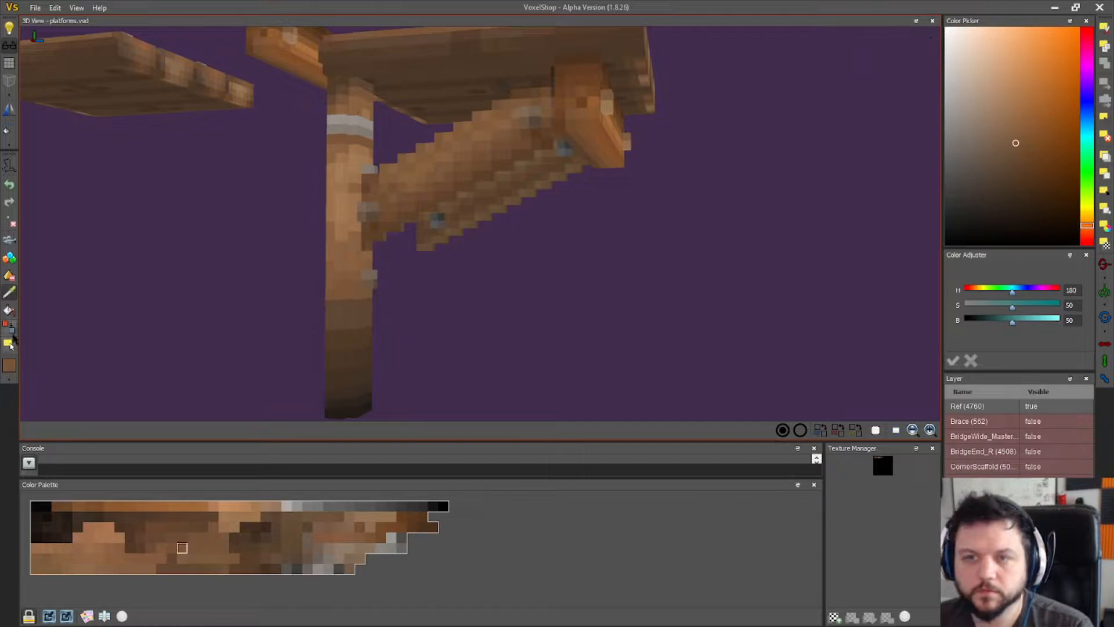
pyautogui.moveTo(372, 313); pyautogui.dragTo(309, 320, button='right')
pyautogui.moveTo(394, 346); pyautogui.dragTo(387, 361, button='right')
pyautogui.click(11, 289)
pyautogui.scroll(-2, 294, 342)
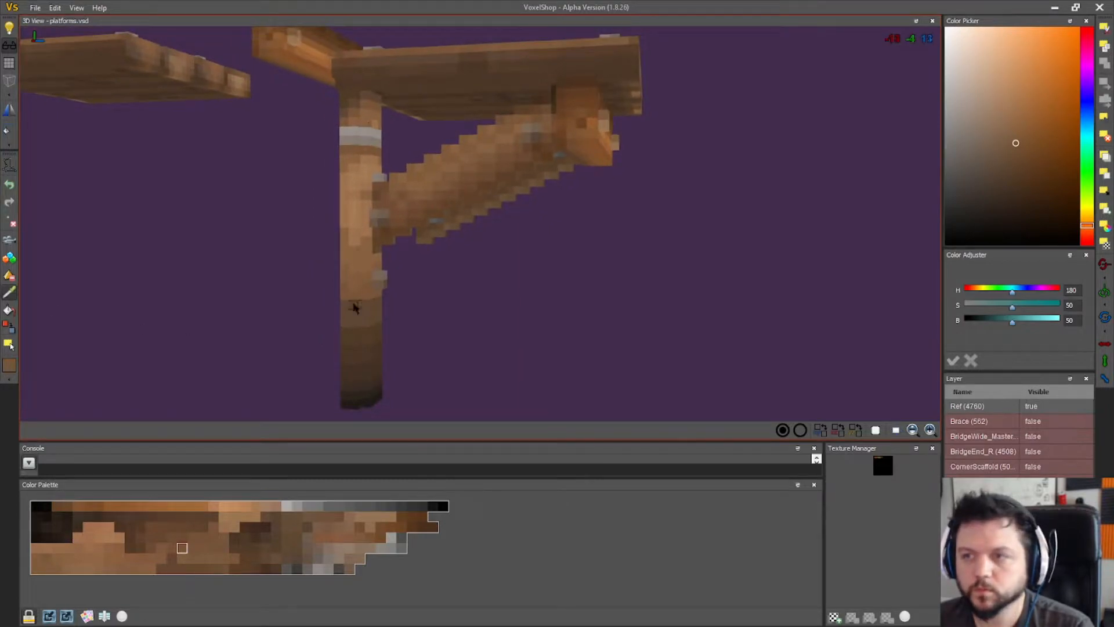
# - Break up the straight edge between the light and dark wood on the post with irregular brown voxels
pyautogui.moveTo(439, 348); pyautogui.dragTo(454, 349, button='right')
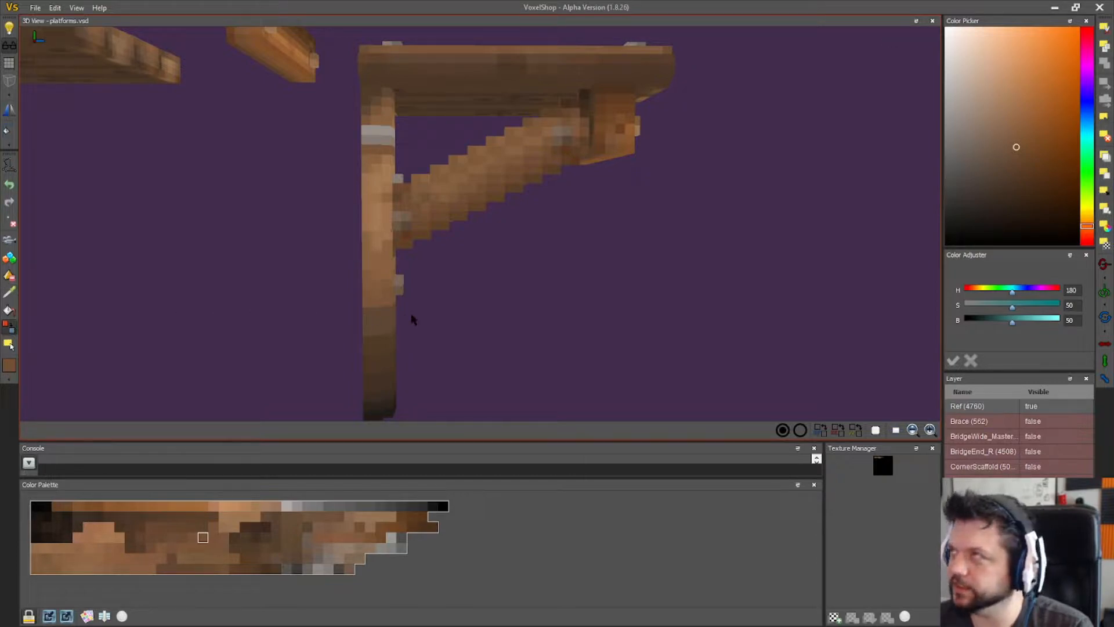
pyautogui.moveTo(402, 325); pyautogui.dragTo(442, 317, button='right')
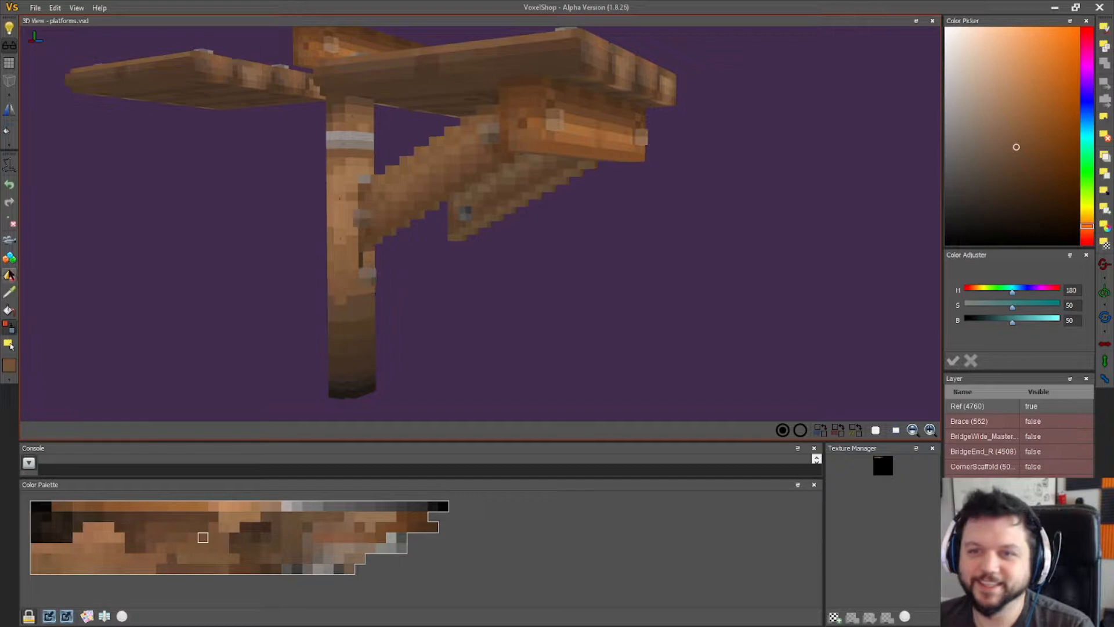
pyautogui.moveTo(95, 282); pyautogui.dragTo(383, 316, button='right')
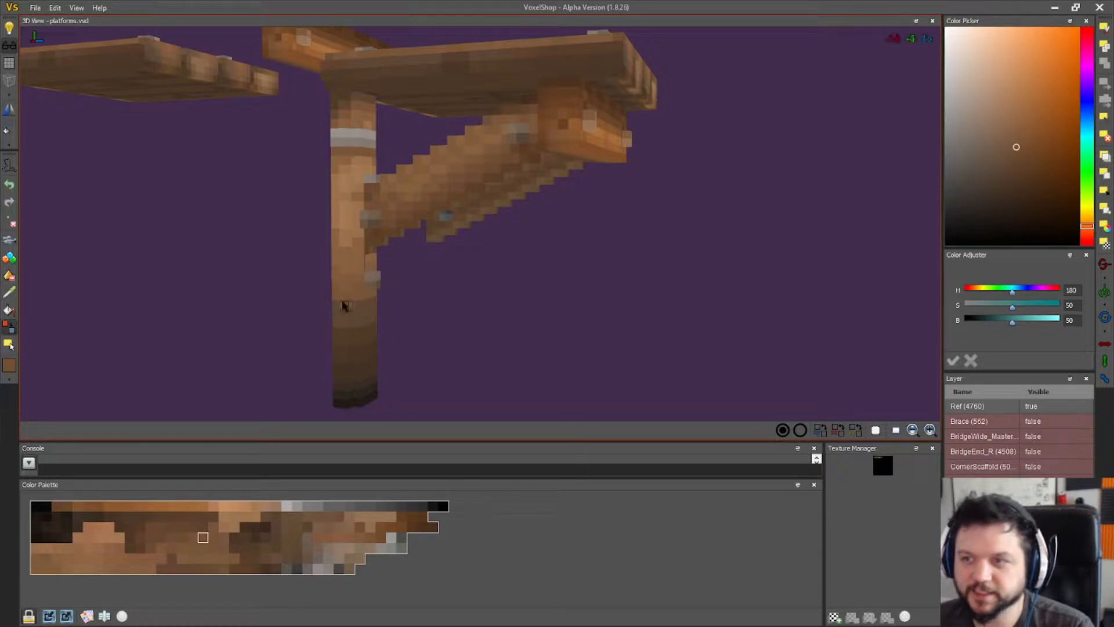
pyautogui.click(8, 297)
pyautogui.moveTo(180, 284); pyautogui.dragTo(262, 267, button='right')
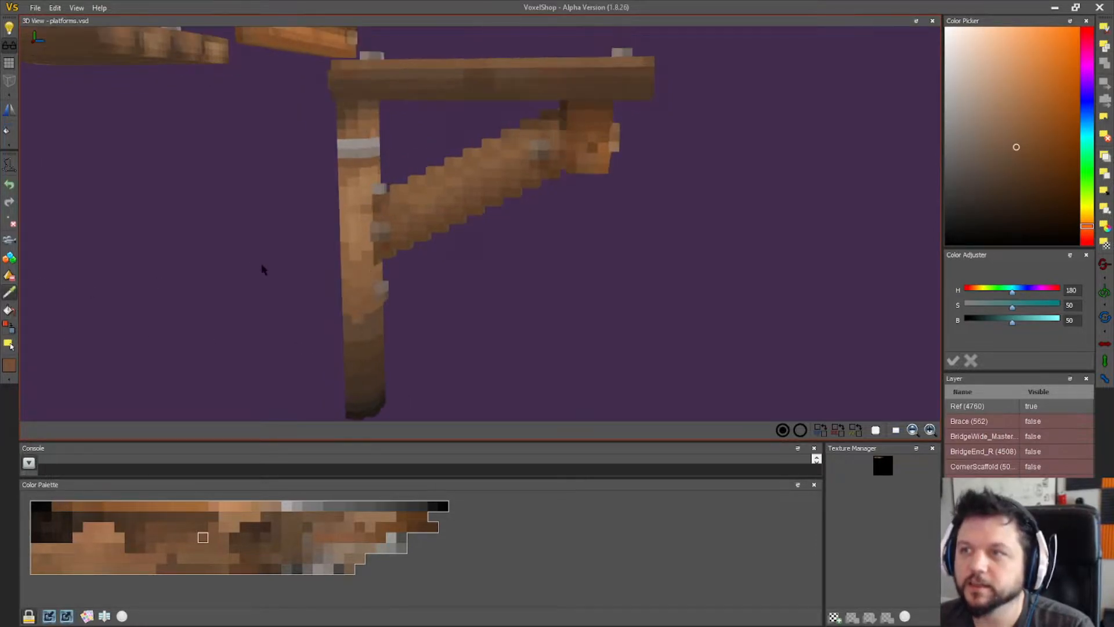
# - Sample a darker brown from the platform's side plank and use it for shading, working from several sides of the platform
pyautogui.click(496, 79)
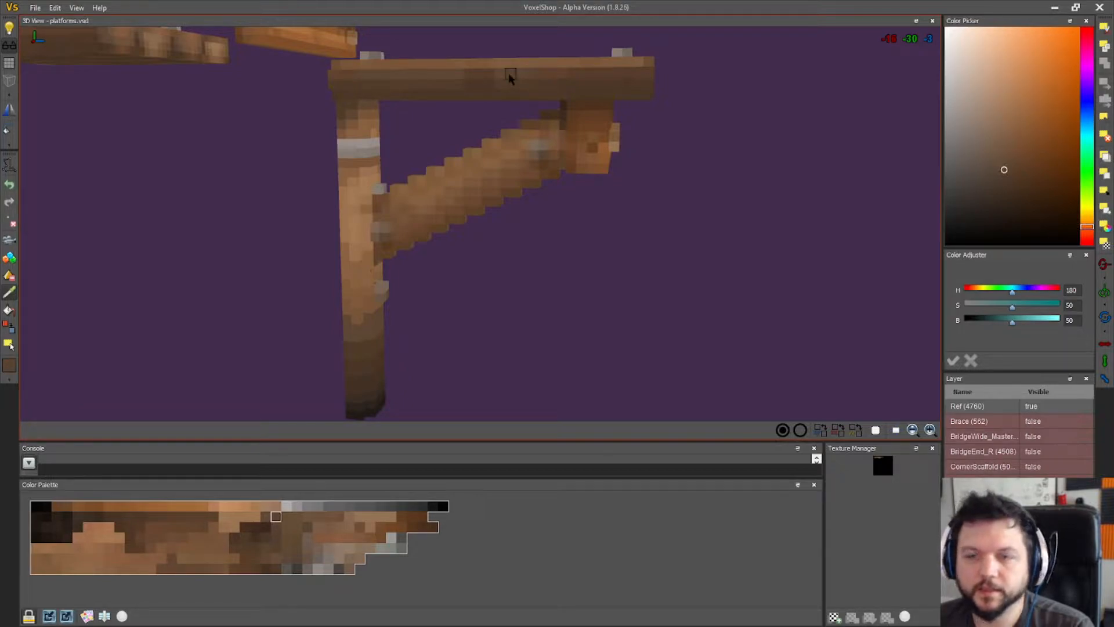
pyautogui.moveTo(87, 313); pyautogui.dragTo(313, 315, button='right')
pyautogui.moveTo(409, 348); pyautogui.dragTo(478, 354, button='right')
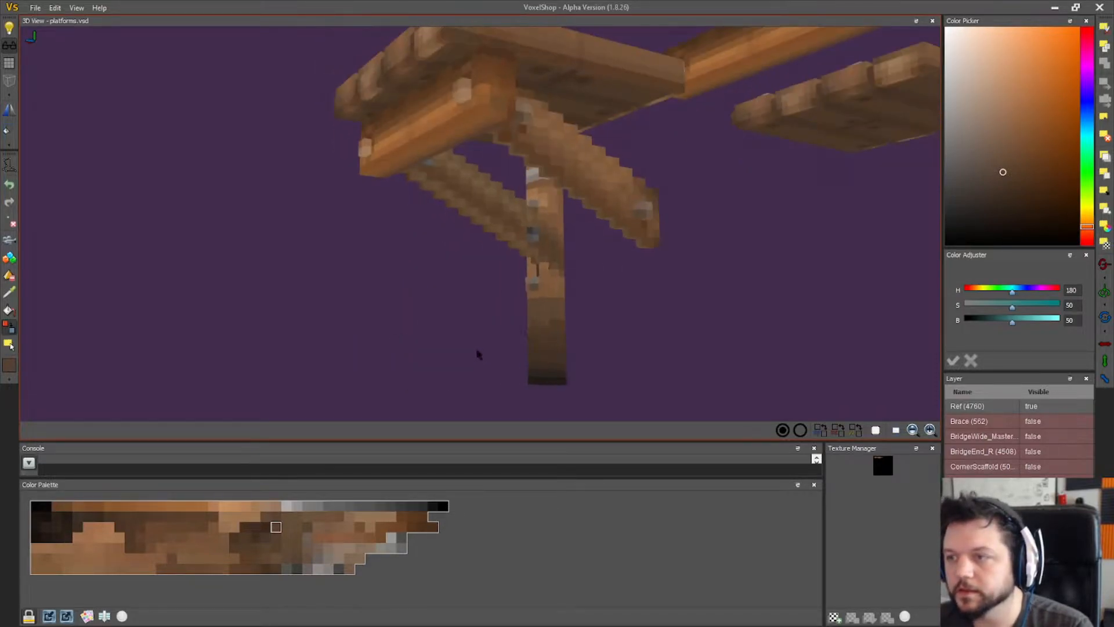
pyautogui.moveTo(439, 372); pyautogui.dragTo(600, 388, button='right')
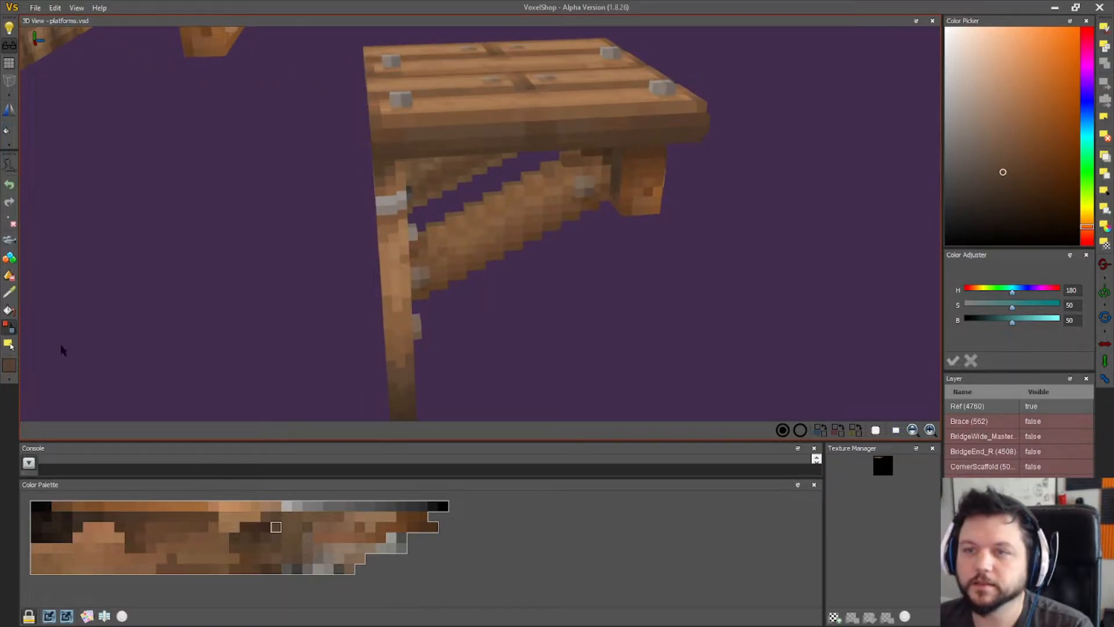
# - Sample lighter browns from the post and refine the irregular shading on its lower part from several sides
pyautogui.click(403, 343)
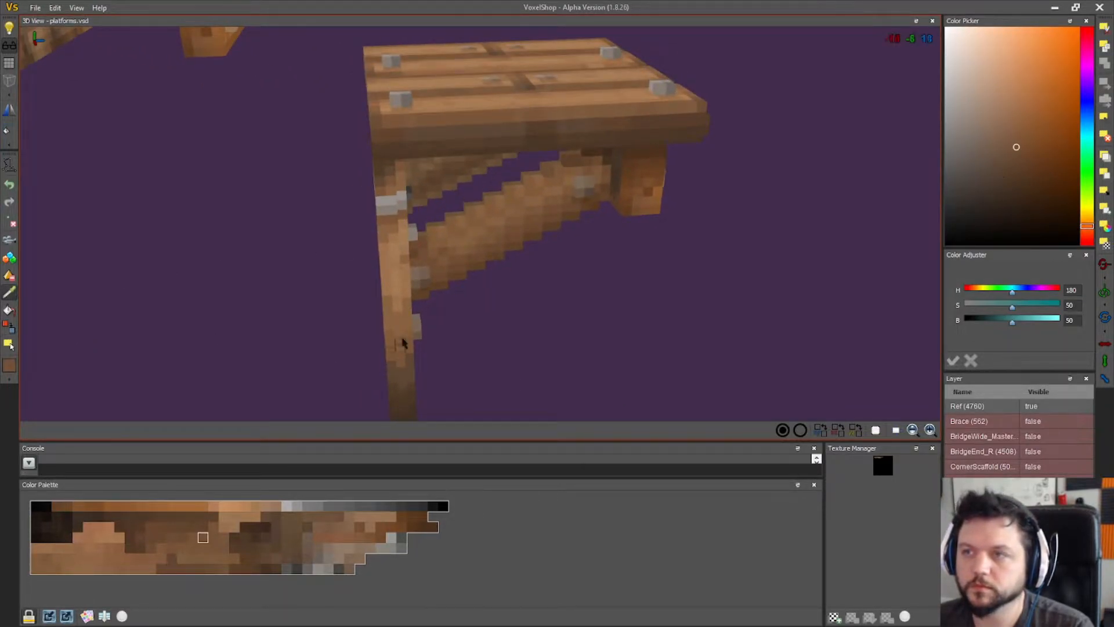
pyautogui.moveTo(464, 393); pyautogui.dragTo(443, 284, button='right')
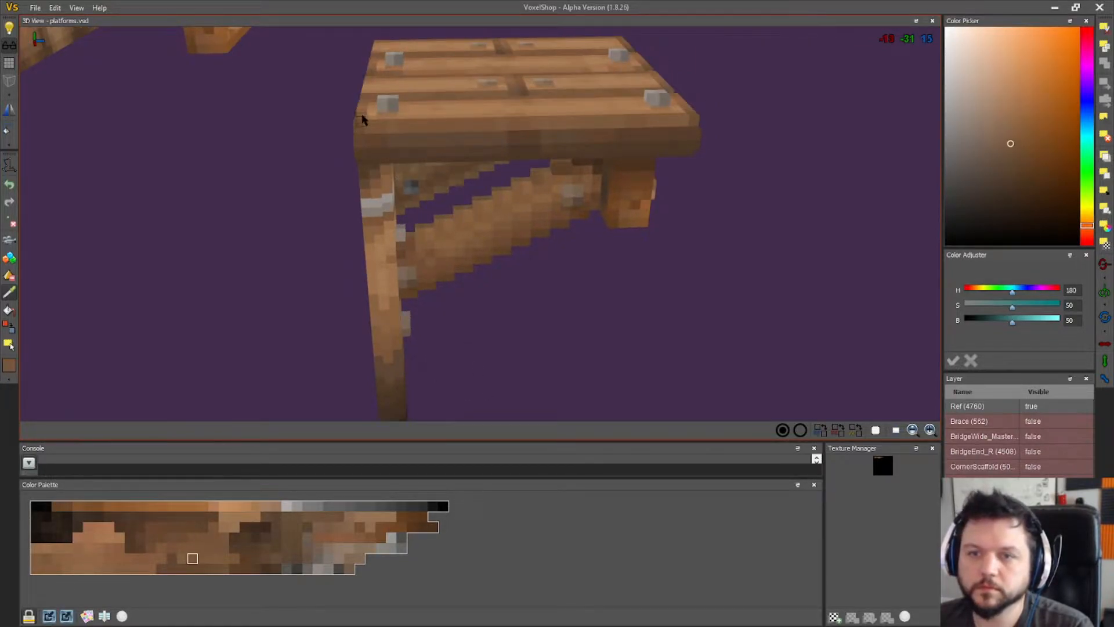
pyautogui.moveTo(20, 342); pyautogui.dragTo(236, 329, button='right')
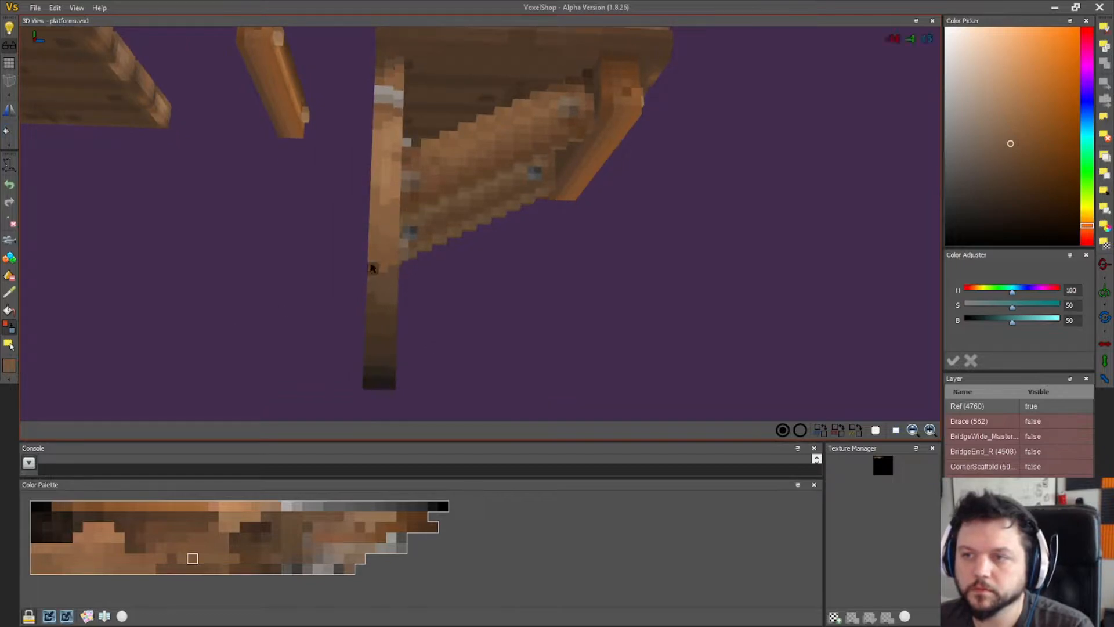
pyautogui.moveTo(432, 316); pyautogui.dragTo(470, 329, button='right')
pyautogui.moveTo(218, 316); pyautogui.dragTo(164, 318, button='right')
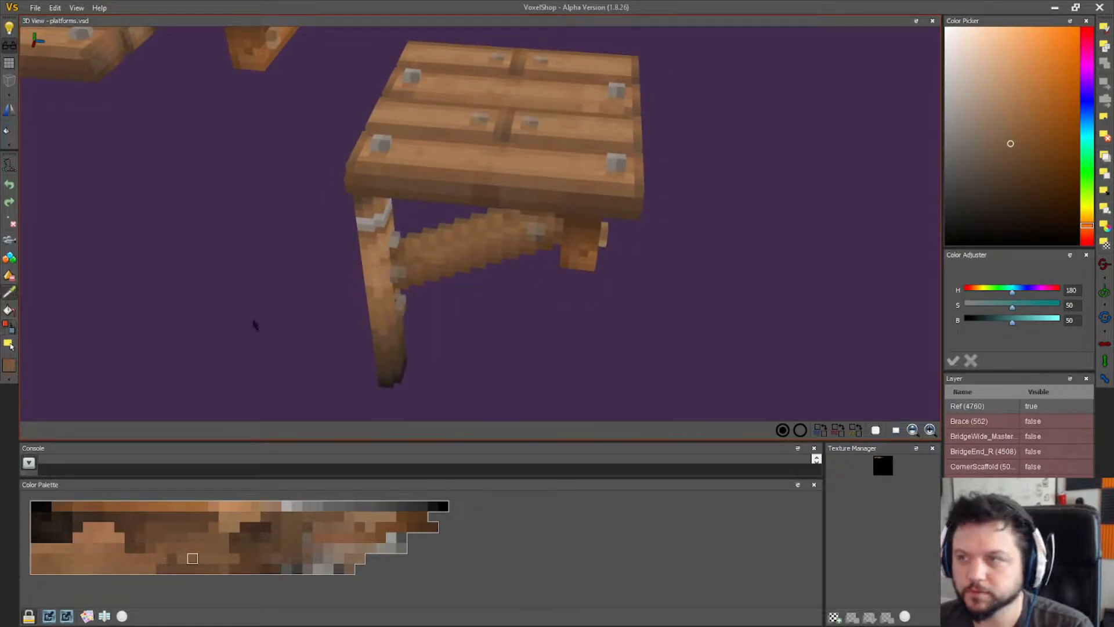
pyautogui.moveTo(598, 297); pyautogui.dragTo(591, 319, button='right')
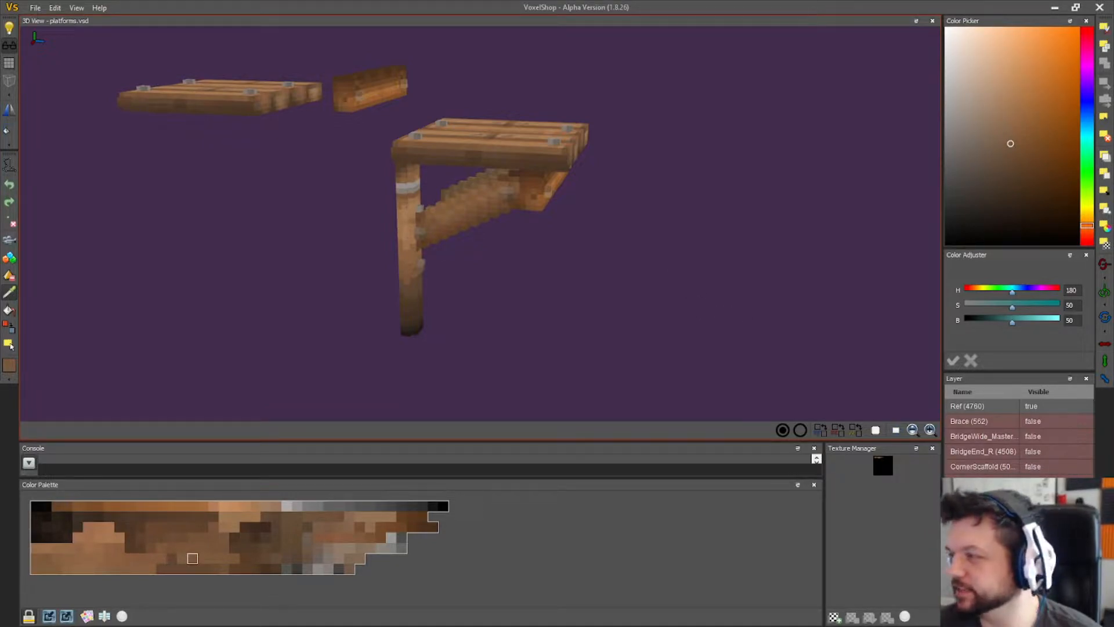
# - Hide the braced platform, view the reference planks and beam, and briefly show the Brace and BridgeWide_Master layers for comparison
pyautogui.click(1035, 497)
pyautogui.moveTo(675, 272); pyautogui.dragTo(635, 380)
pyautogui.moveTo(495, 216); pyautogui.dragTo(681, 266)
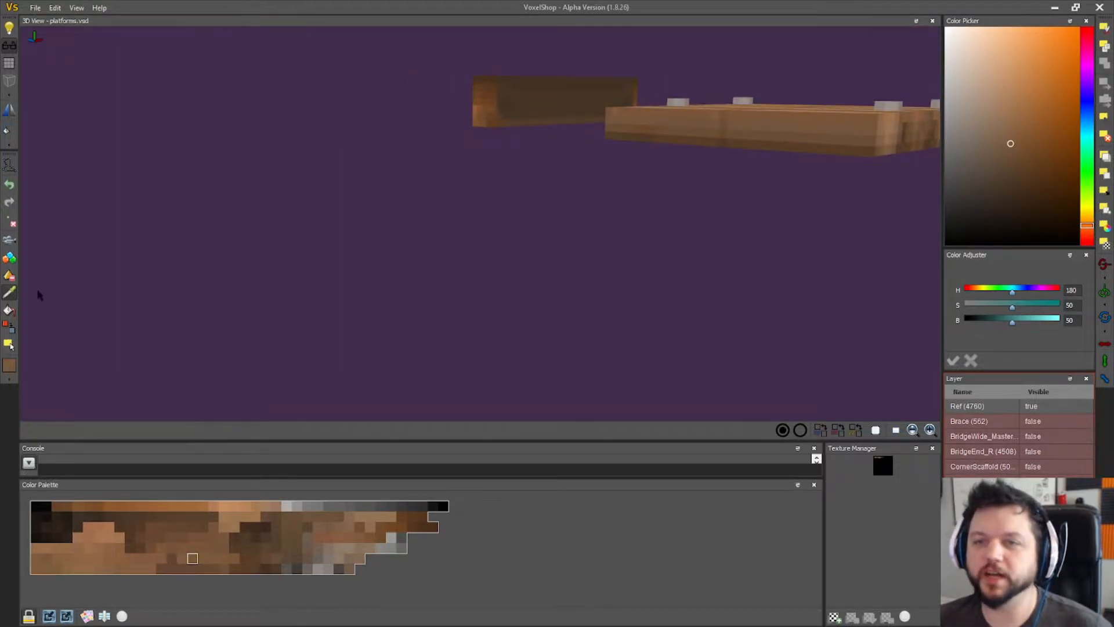
pyautogui.moveTo(365, 316); pyautogui.dragTo(682, 184, button='right')
pyautogui.moveTo(763, 241); pyautogui.dragTo(676, 290, button='right')
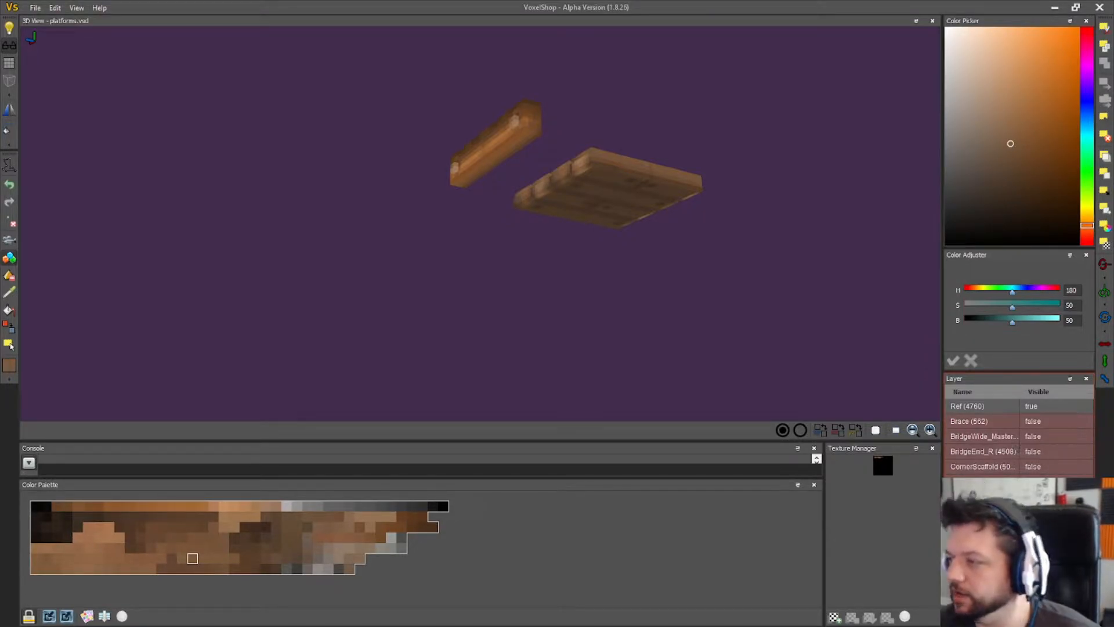
pyautogui.click(1033, 421)
pyautogui.click(1033, 420)
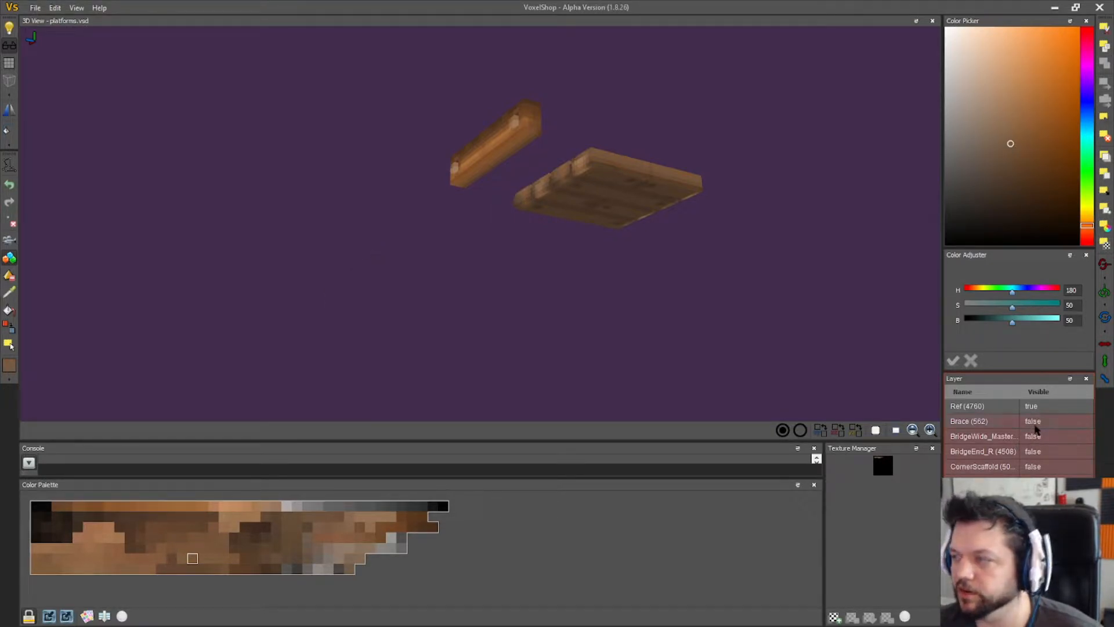
pyautogui.click(1035, 435)
pyautogui.moveTo(765, 383); pyautogui.dragTo(522, 360, button='right')
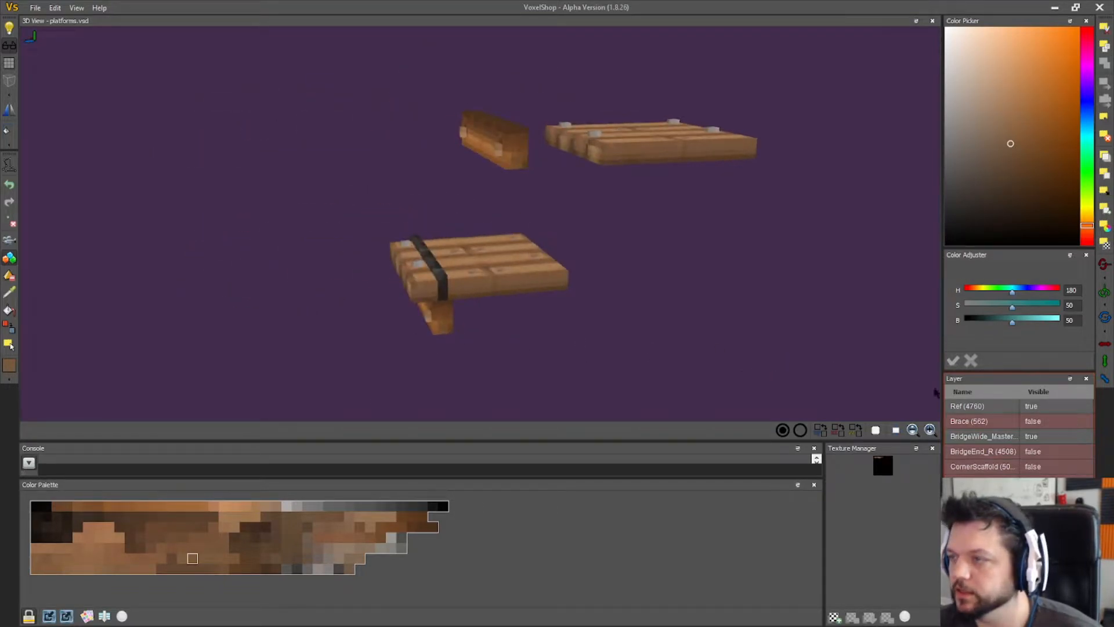
pyautogui.click(1035, 437)
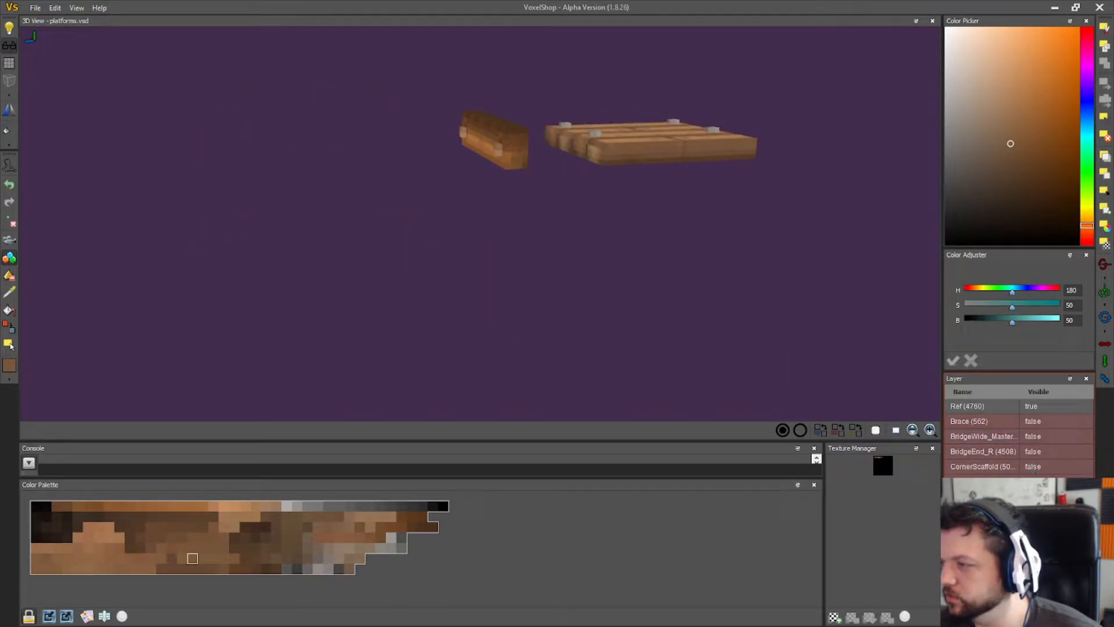
# - Review the remaining platform layers, examining the two-post variant's posts, braces and beam from the front and side
pyautogui.click(1035, 497)
pyautogui.moveTo(664, 370); pyautogui.dragTo(580, 338, button='right')
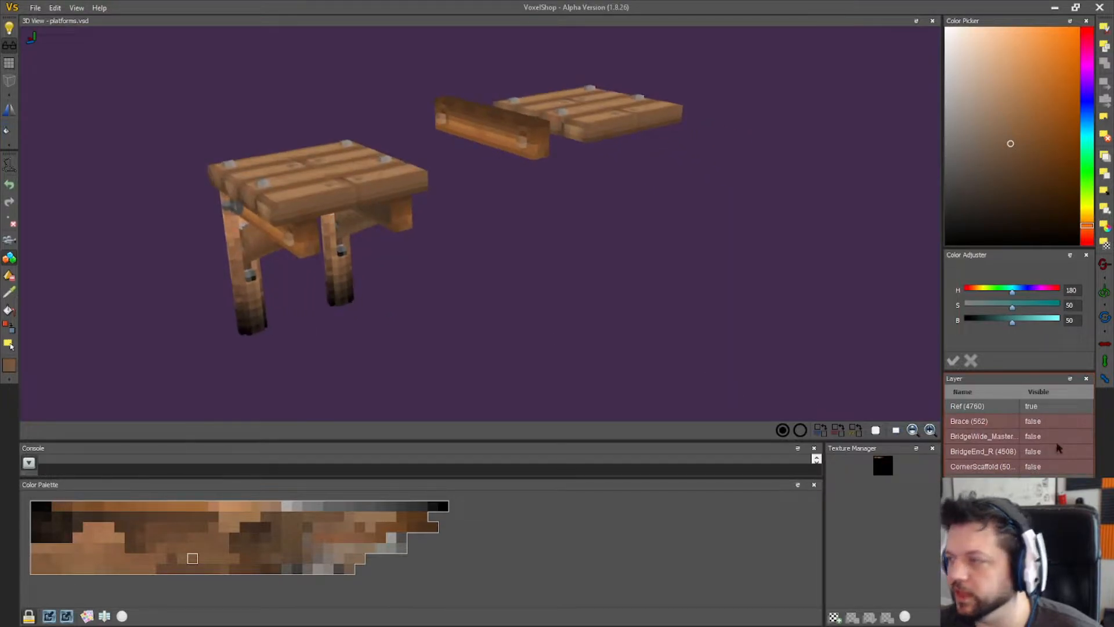
pyautogui.click(1035, 496)
pyautogui.click(1035, 512)
pyautogui.moveTo(653, 348); pyautogui.dragTo(446, 310, button='right')
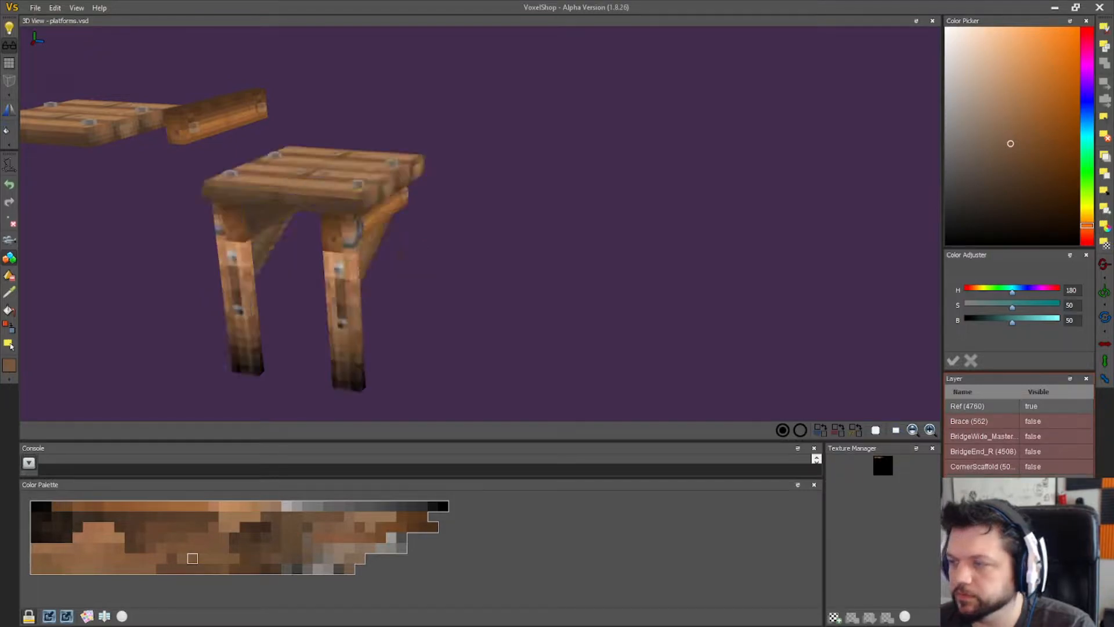
pyautogui.moveTo(613, 377); pyautogui.dragTo(529, 366, button='right')
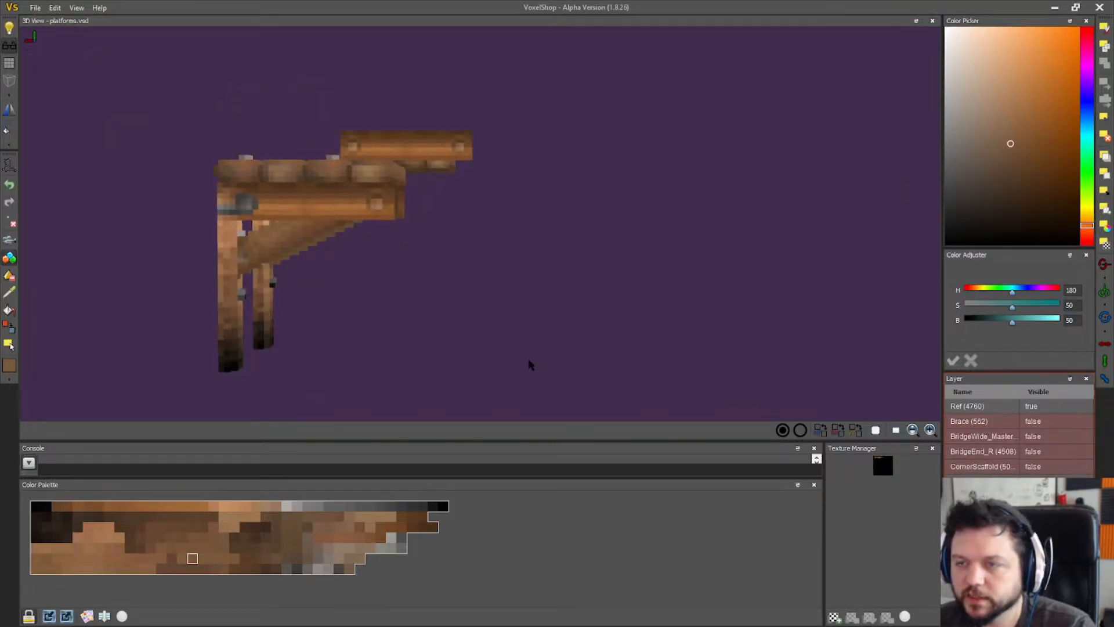
# - Toggle the platform layers to compare the two-post variant with the reference beam and planks
pyautogui.click(1037, 481)
pyautogui.click(1036, 464)
pyautogui.click(1036, 463)
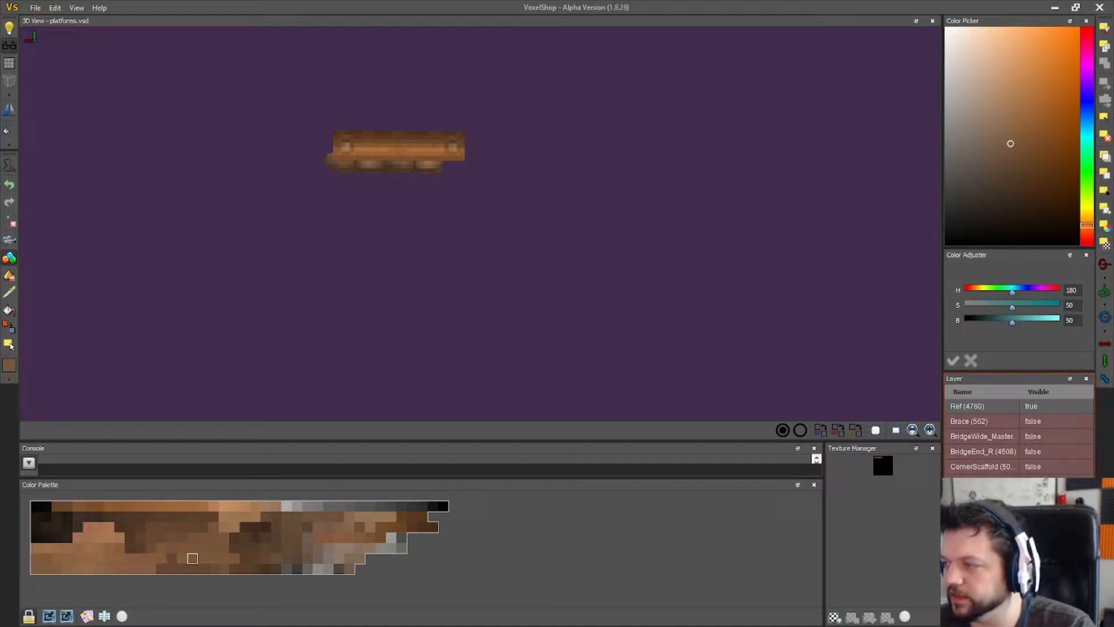
pyautogui.click(1037, 481)
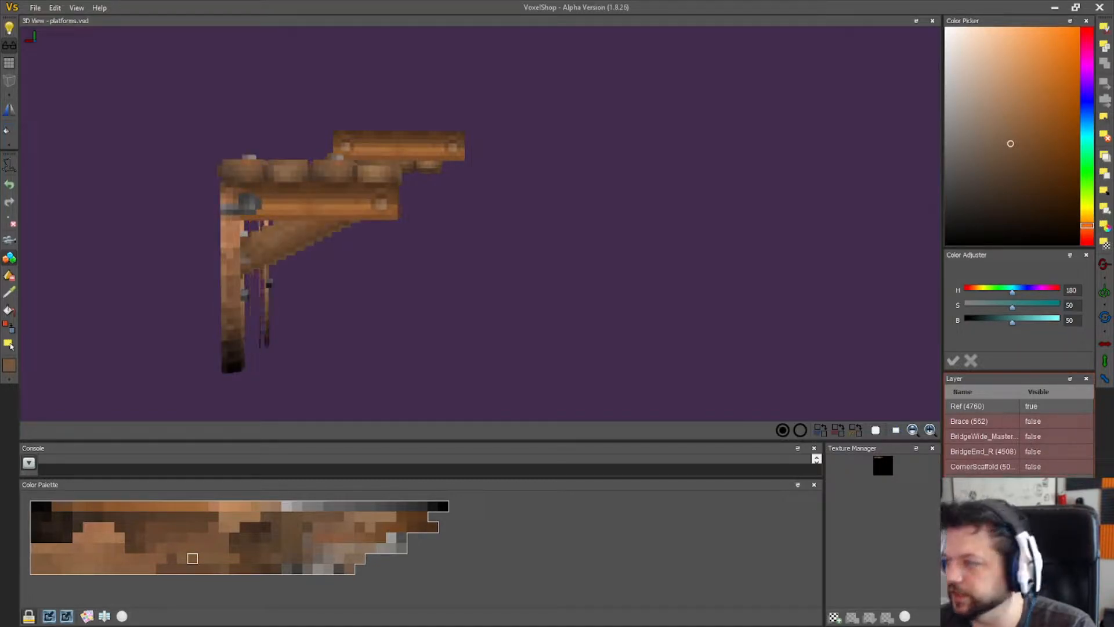
pyautogui.moveTo(696, 355); pyautogui.dragTo(679, 354, button='right')
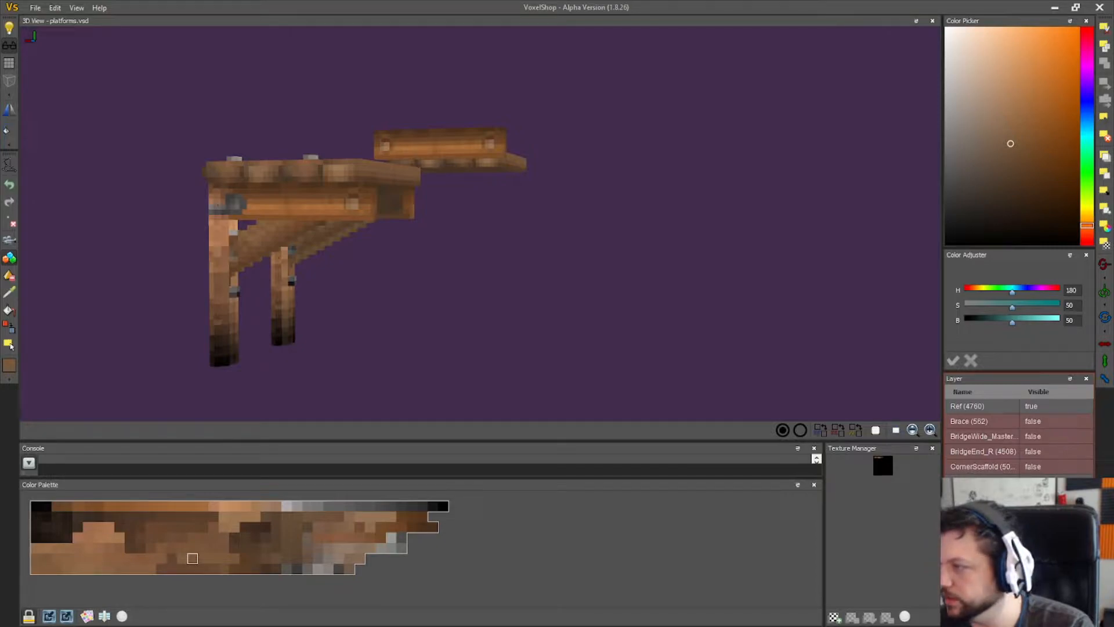
# - Hide the two-post variant and show the braced single-post platform again, framing its post and brace
pyautogui.click(1036, 482)
pyautogui.click(1037, 497)
pyautogui.moveTo(360, 329); pyautogui.dragTo(69, 304, button='right')
pyautogui.moveTo(241, 302); pyautogui.dragTo(371, 260, button='middle')
pyautogui.moveTo(672, 293); pyautogui.dragTo(534, 300, button='right')
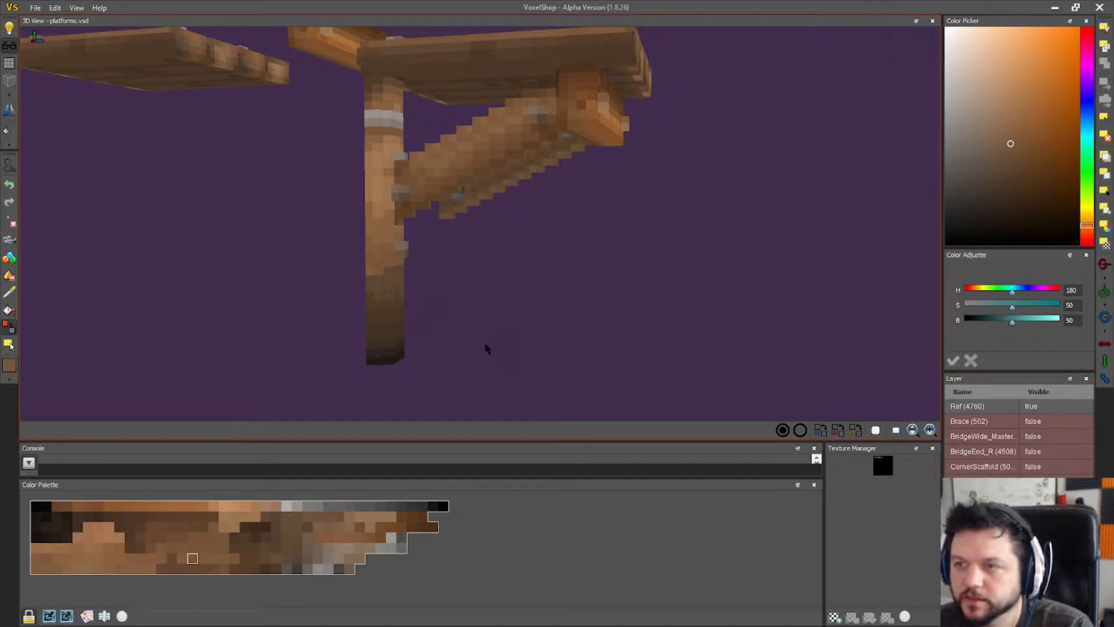
pyautogui.moveTo(486, 279); pyautogui.dragTo(505, 287, button='right')
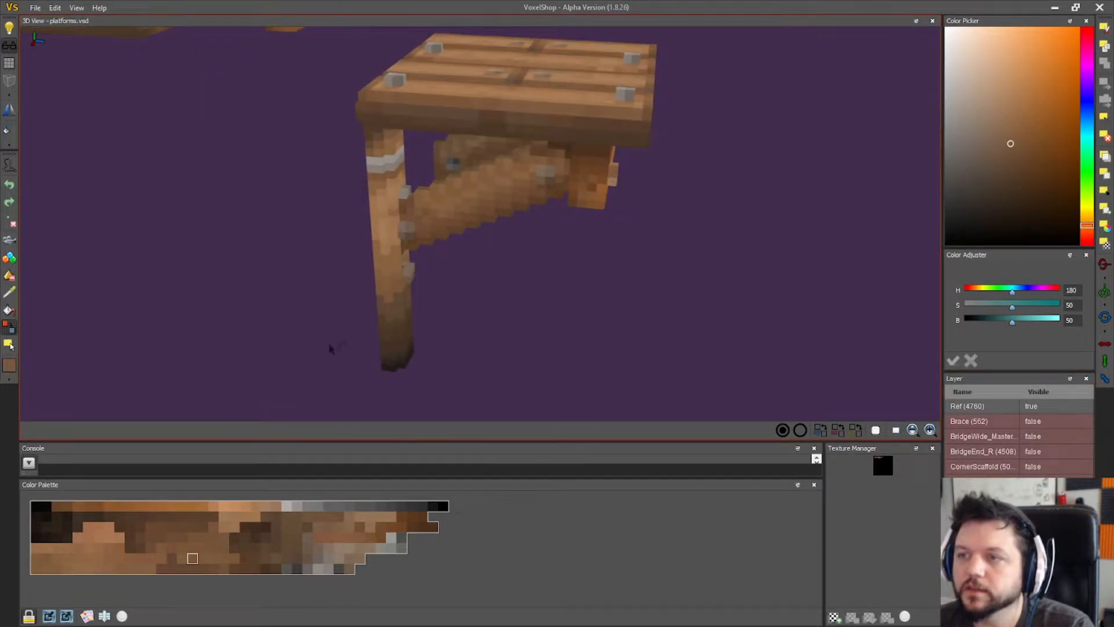
# - Sample a dark brown from the joint between the top planks and paint irregular shading on the post's lower part from several sides
pyautogui.click(7, 289)
pyautogui.click(401, 306)
pyautogui.moveTo(609, 311); pyautogui.dragTo(600, 327, button='right')
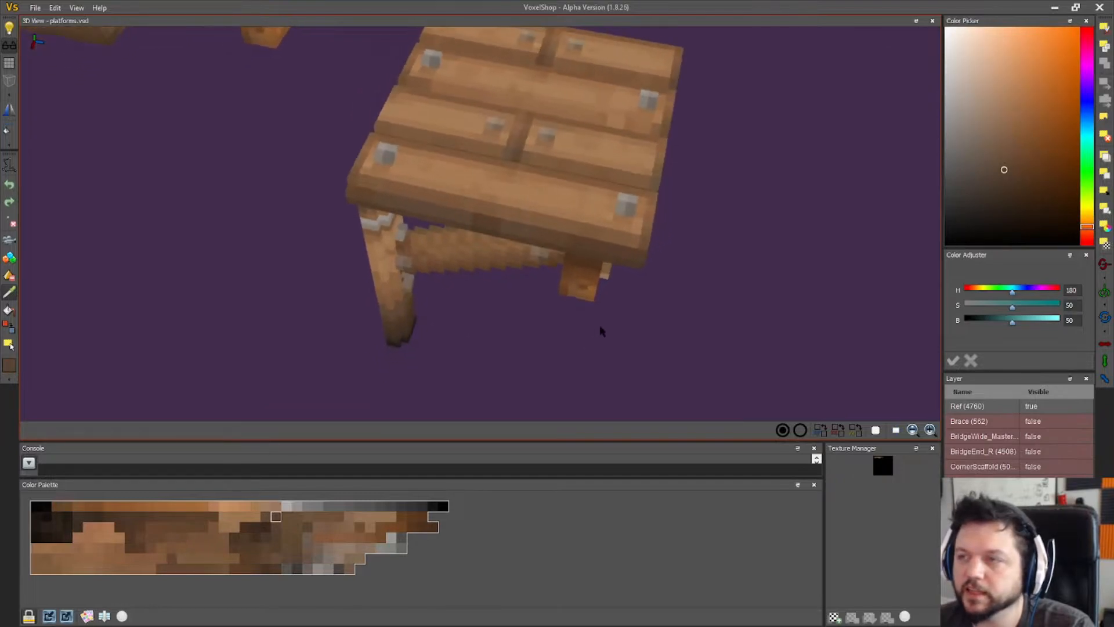
pyautogui.click(508, 154)
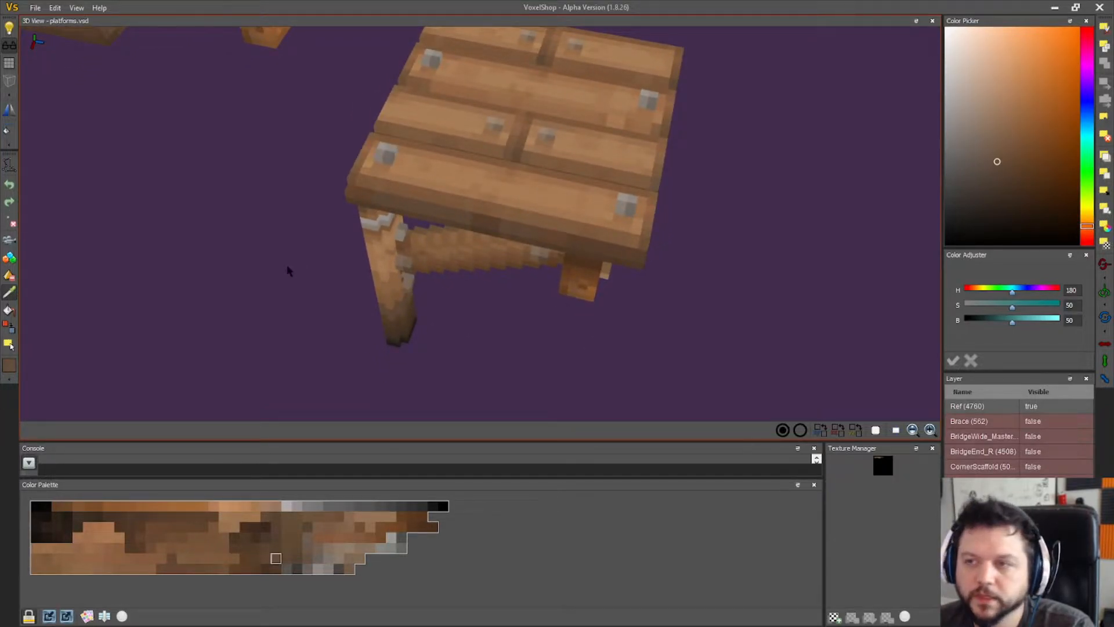
pyautogui.moveTo(286, 268); pyautogui.dragTo(296, 238, button='right')
pyautogui.click(9, 327)
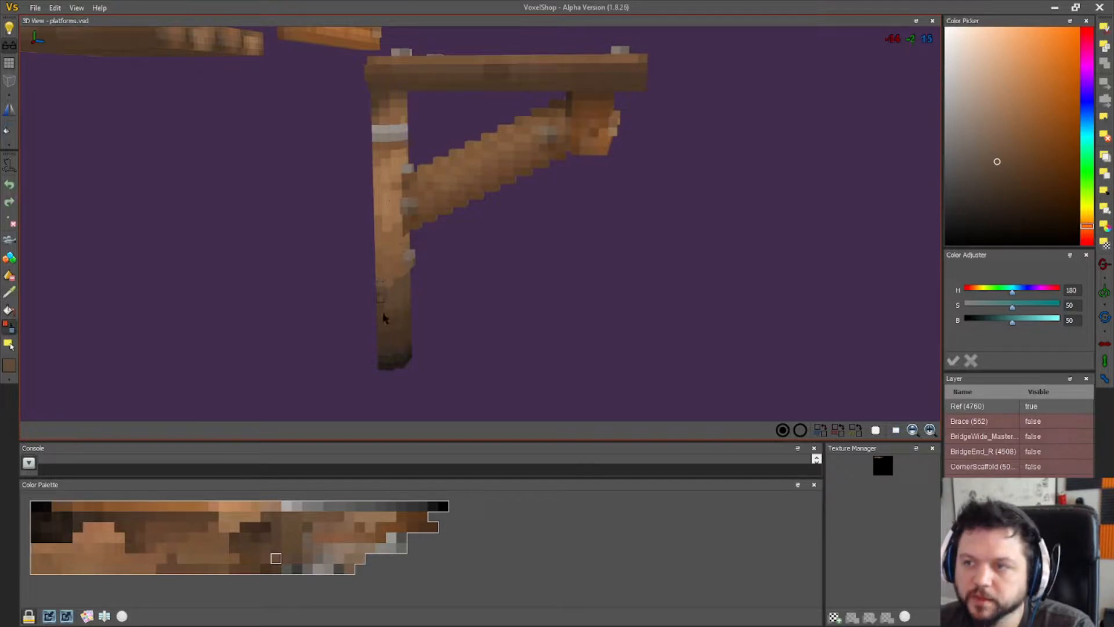
pyautogui.moveTo(473, 311); pyautogui.dragTo(440, 294, button='right')
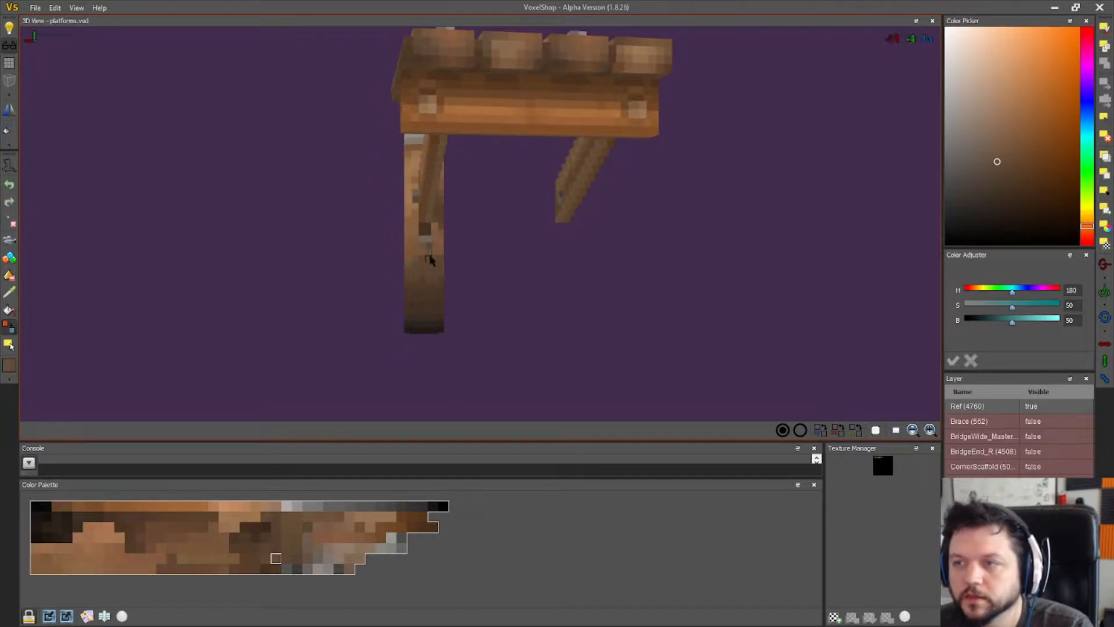
pyautogui.moveTo(500, 286); pyautogui.dragTo(436, 292, button='right')
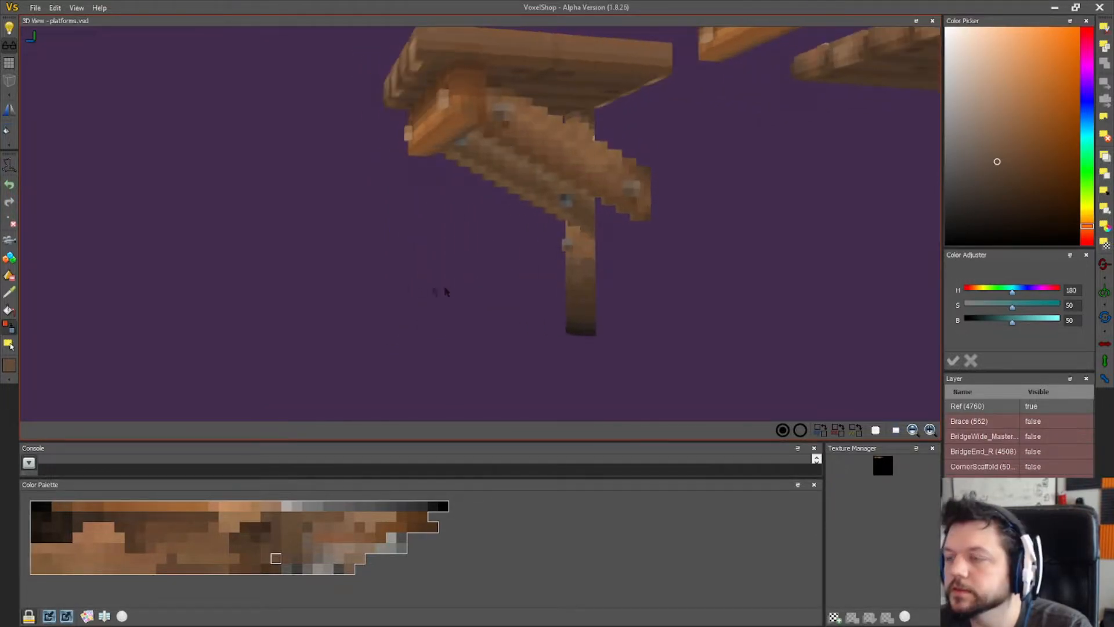
pyautogui.moveTo(568, 281); pyautogui.dragTo(612, 311, button='right')
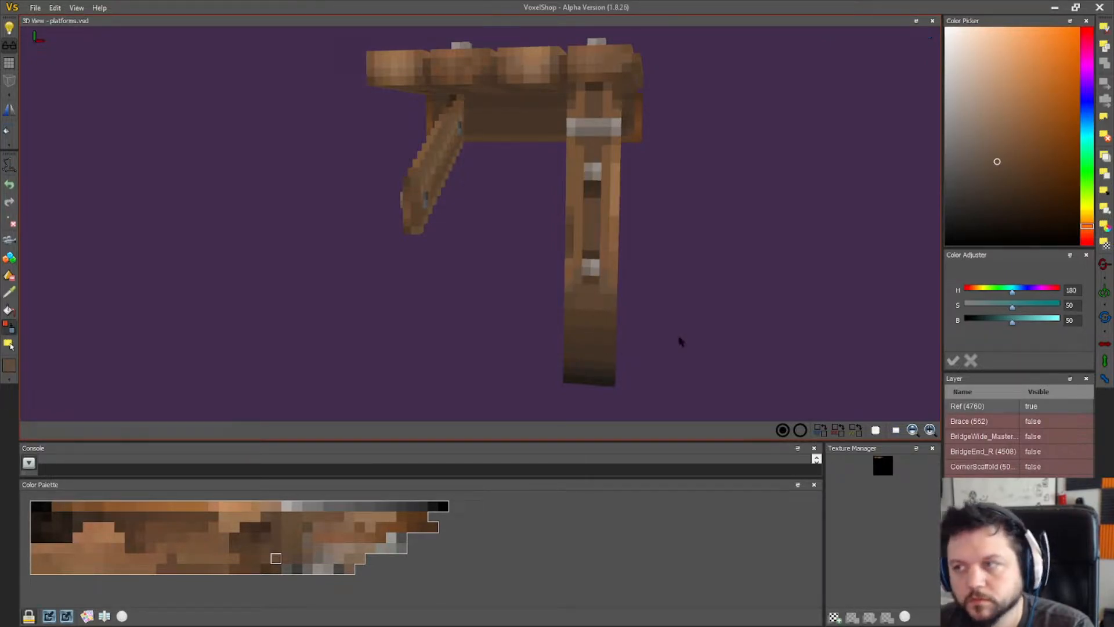
pyautogui.moveTo(680, 341); pyautogui.dragTo(584, 301, button='right')
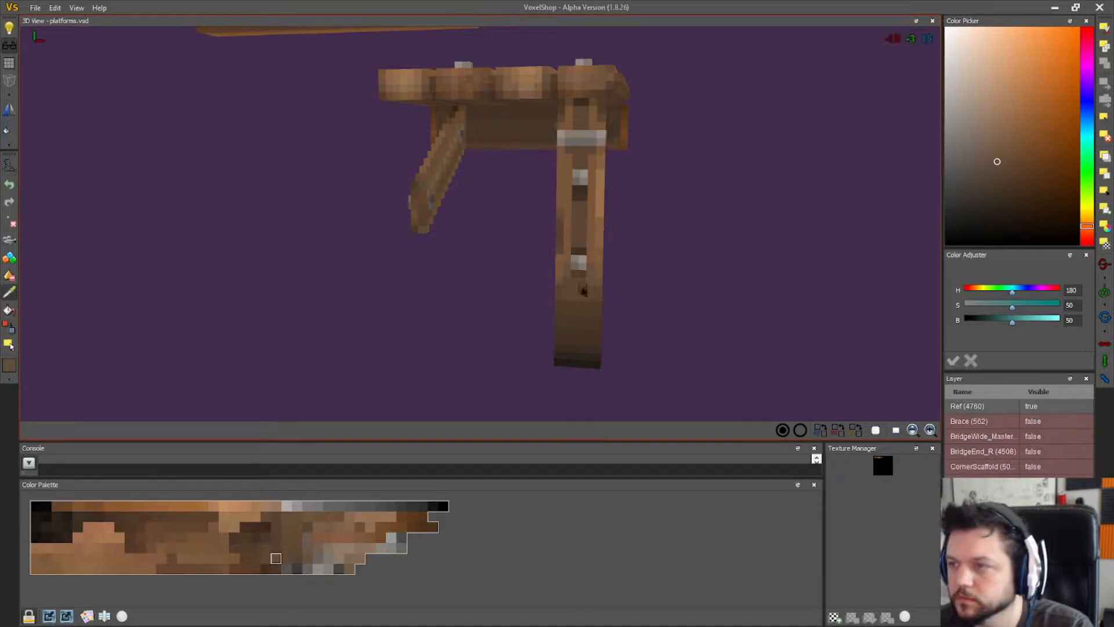
# - Sample a darker brown from the post just below its lower bolt and extend the shading edge across that face
pyautogui.click(564, 291)
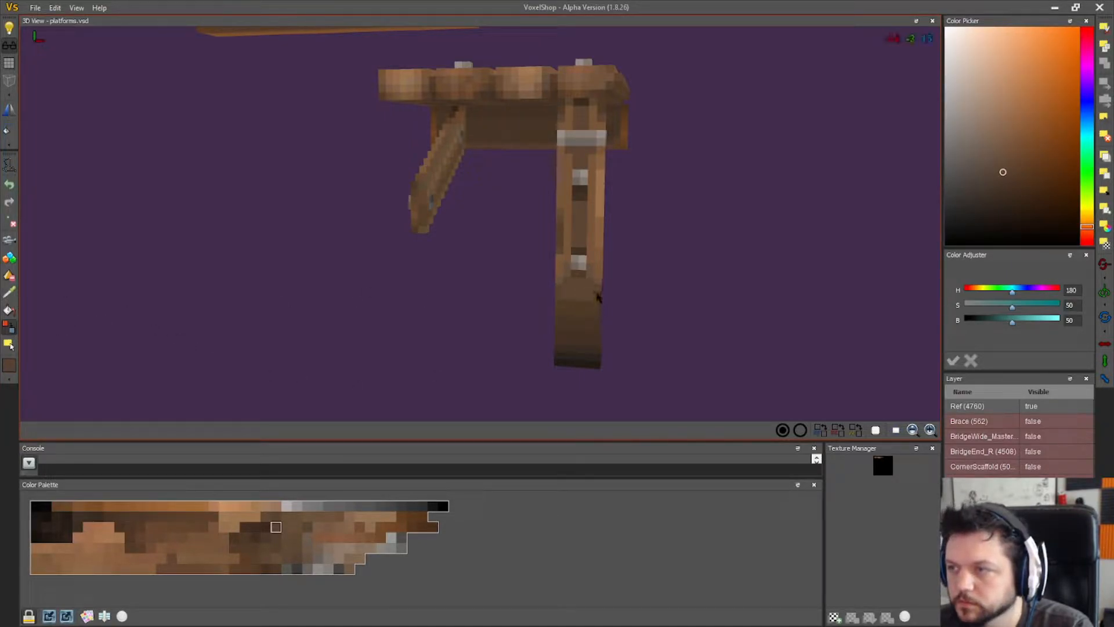
pyautogui.moveTo(717, 341); pyautogui.dragTo(612, 309, button='right')
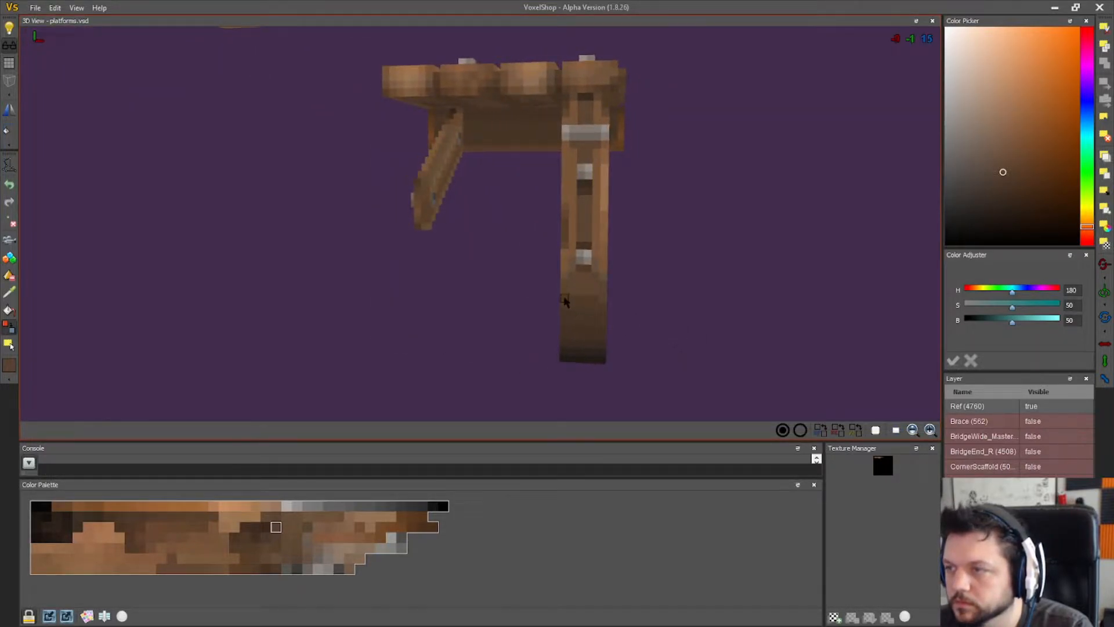
pyautogui.moveTo(585, 290); pyautogui.dragTo(308, 250, button='right')
pyautogui.scroll(6, 301, 238)
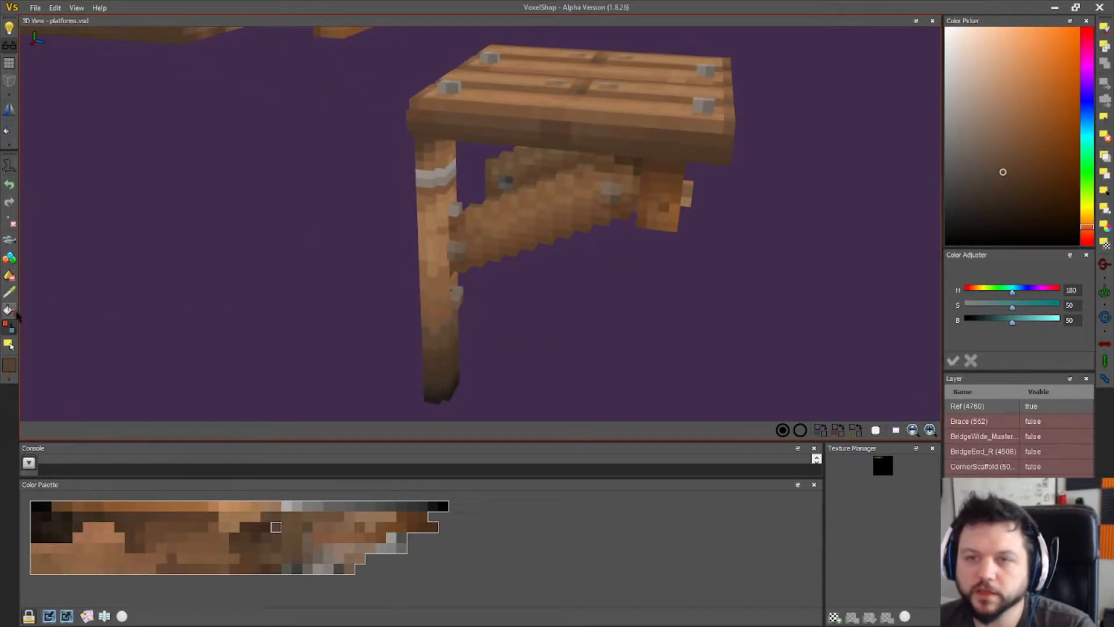
# - Sample greyish browns from the middle bolt on the post and shade the edges of the post's metal band from several sides
pyautogui.click(8, 289)
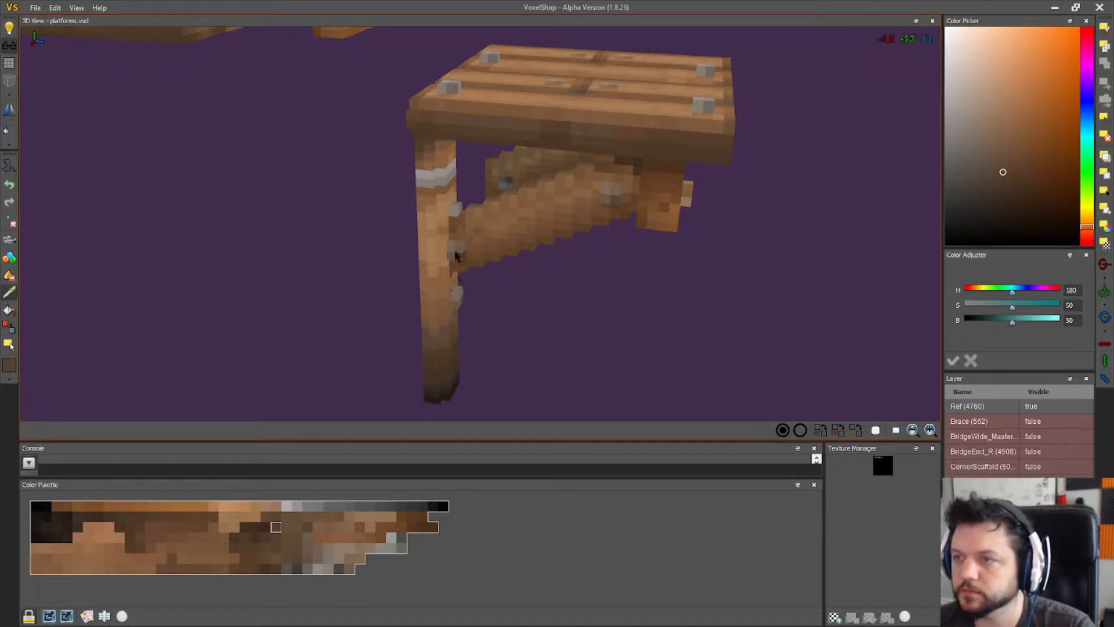
pyautogui.click(452, 248)
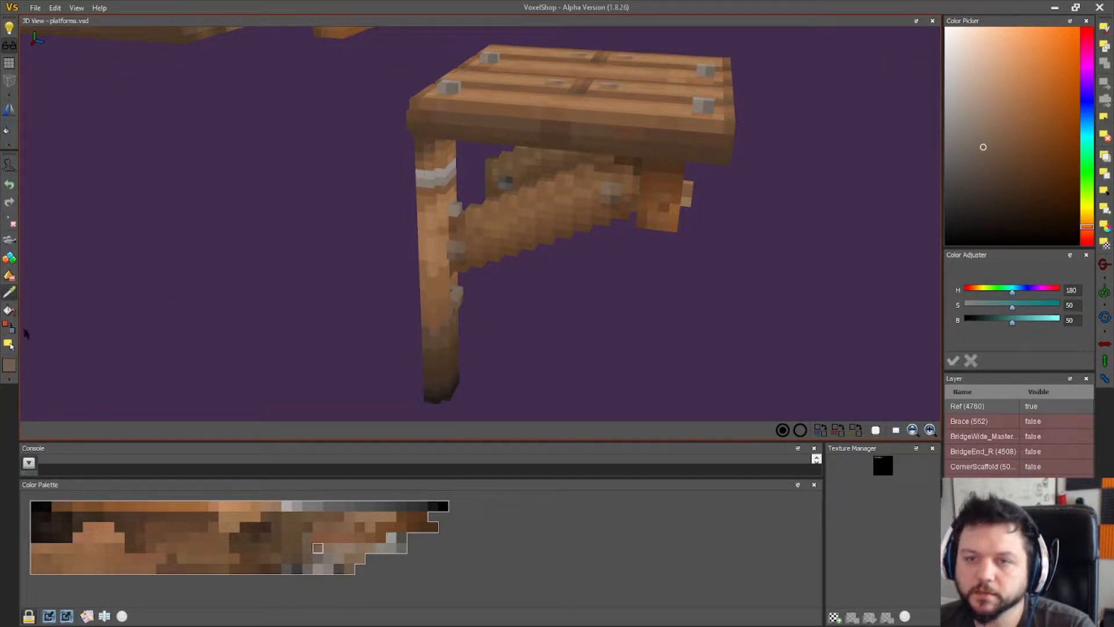
pyautogui.moveTo(431, 179); pyautogui.dragTo(378, 288, button='right')
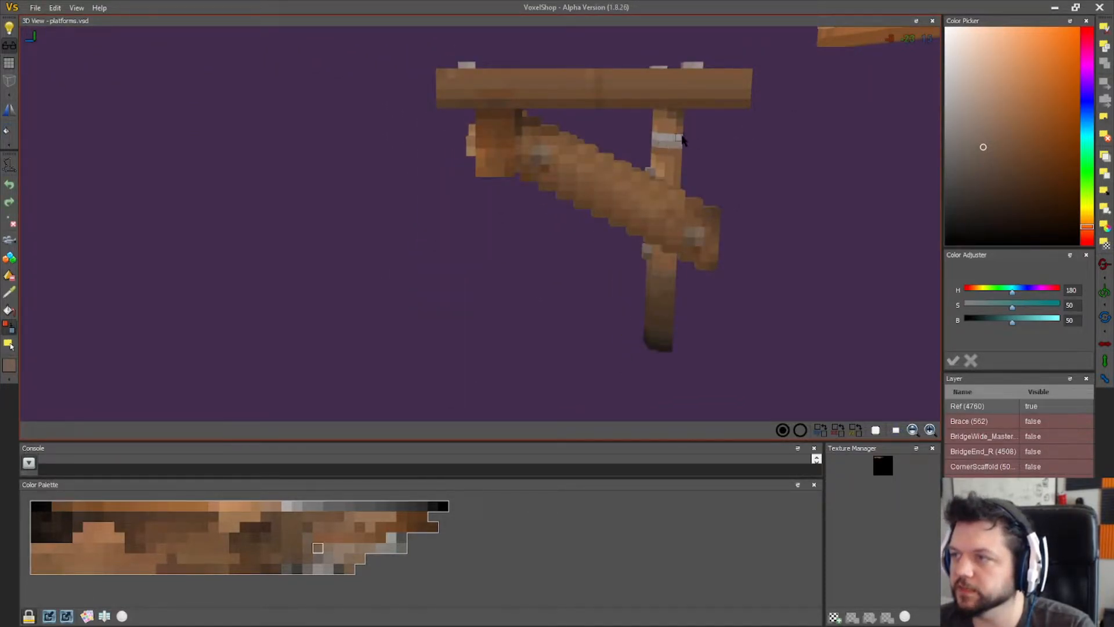
pyautogui.moveTo(652, 214); pyautogui.dragTo(485, 329, button='right')
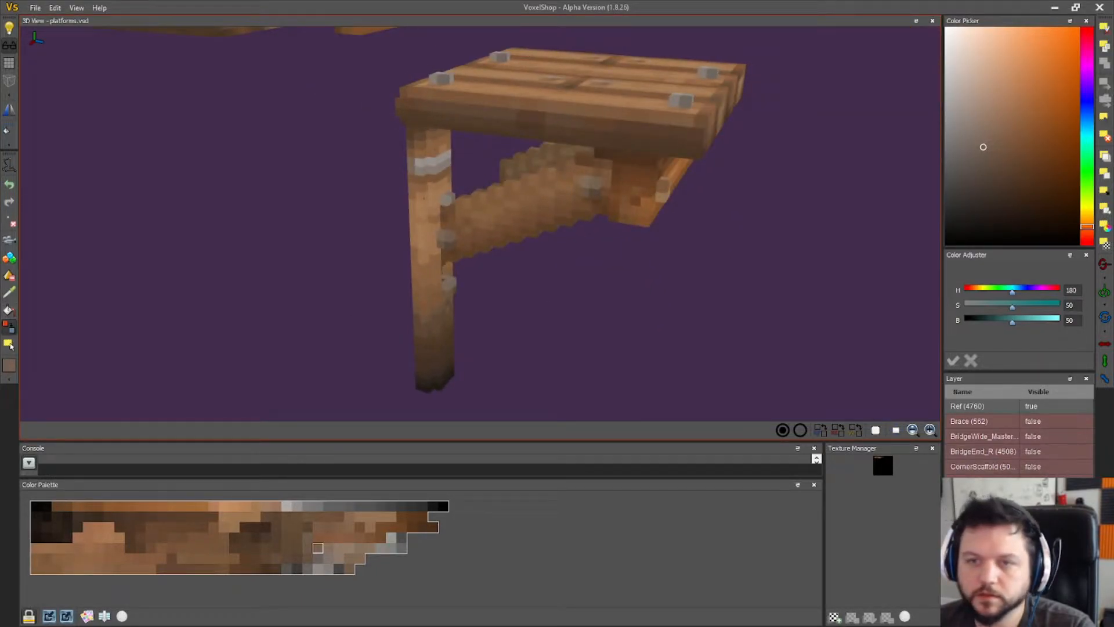
pyautogui.click(452, 239)
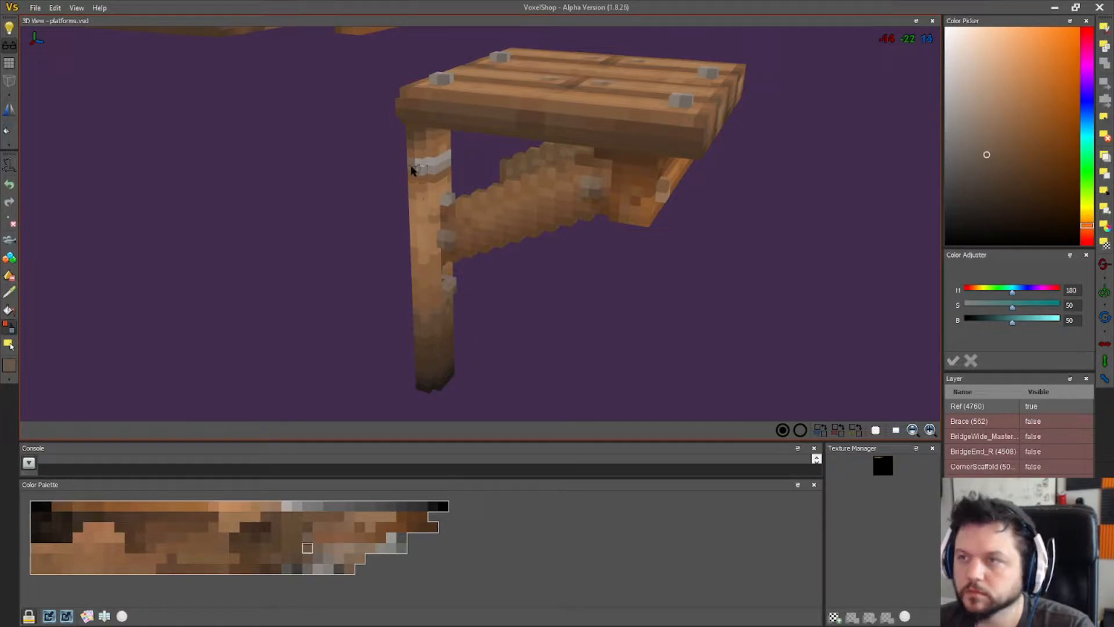
pyautogui.moveTo(299, 264); pyautogui.dragTo(143, 264, button='right')
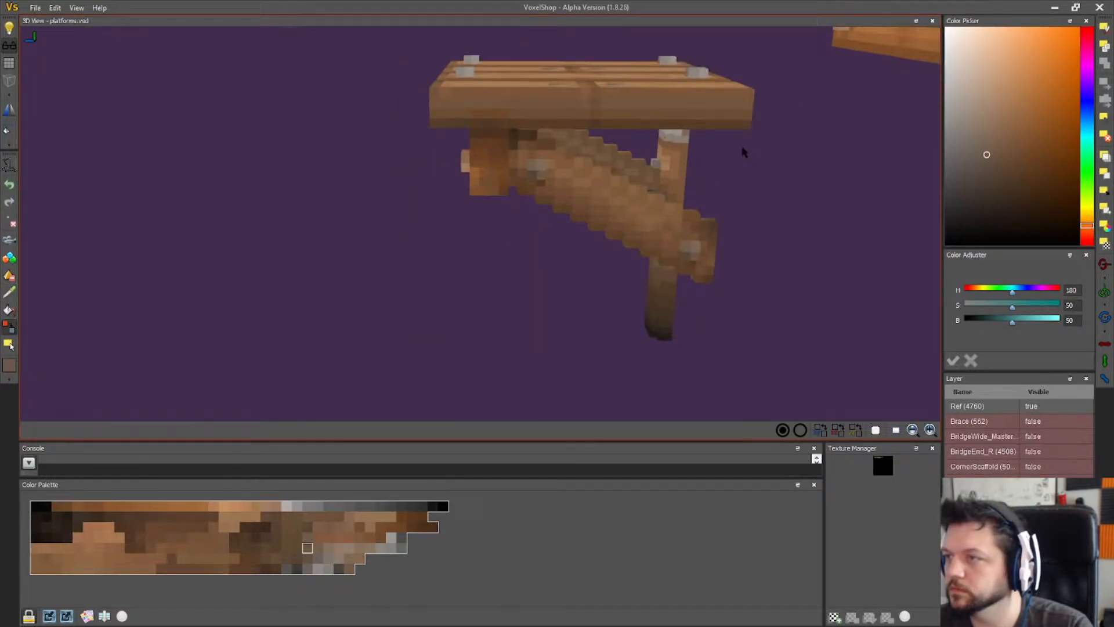
pyautogui.moveTo(241, 261); pyautogui.dragTo(589, 174, button='right')
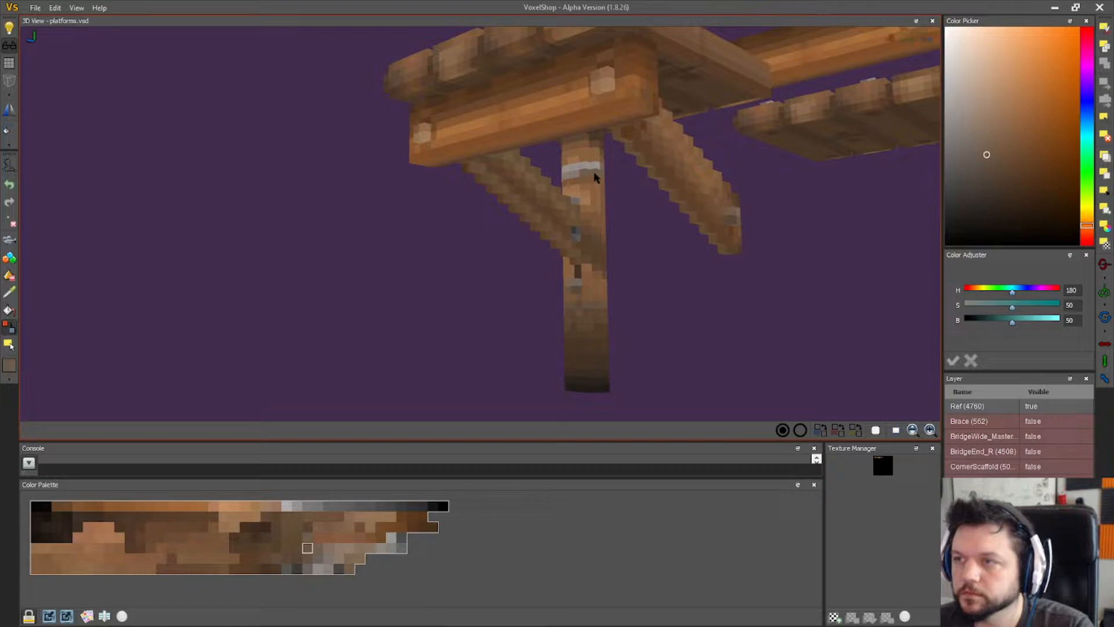
# - Sample a greyish brown beside the metal band and recolour the neighbouring band voxels on the post's brace side
pyautogui.click(10, 293)
pyautogui.click(597, 173)
pyautogui.click(8, 327)
pyautogui.click(594, 167)
pyautogui.click(583, 167)
pyautogui.moveTo(361, 258); pyautogui.dragTo(480, 273, button='right')
pyautogui.moveTo(161, 293); pyautogui.dragTo(174, 294, button='right')
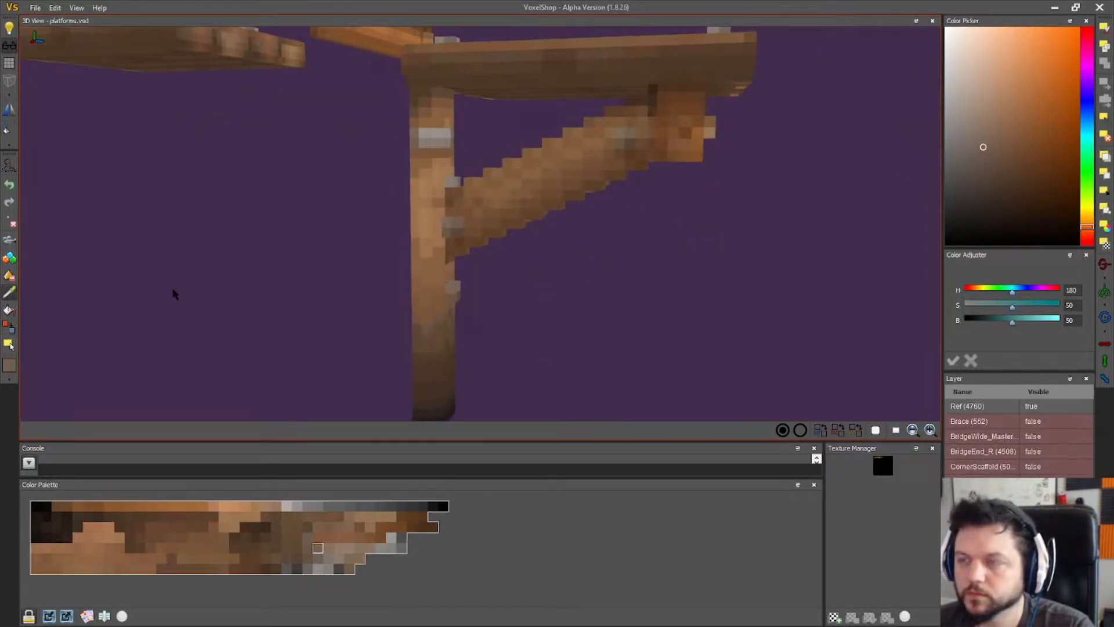
pyautogui.moveTo(465, 261); pyautogui.dragTo(472, 297, button='right')
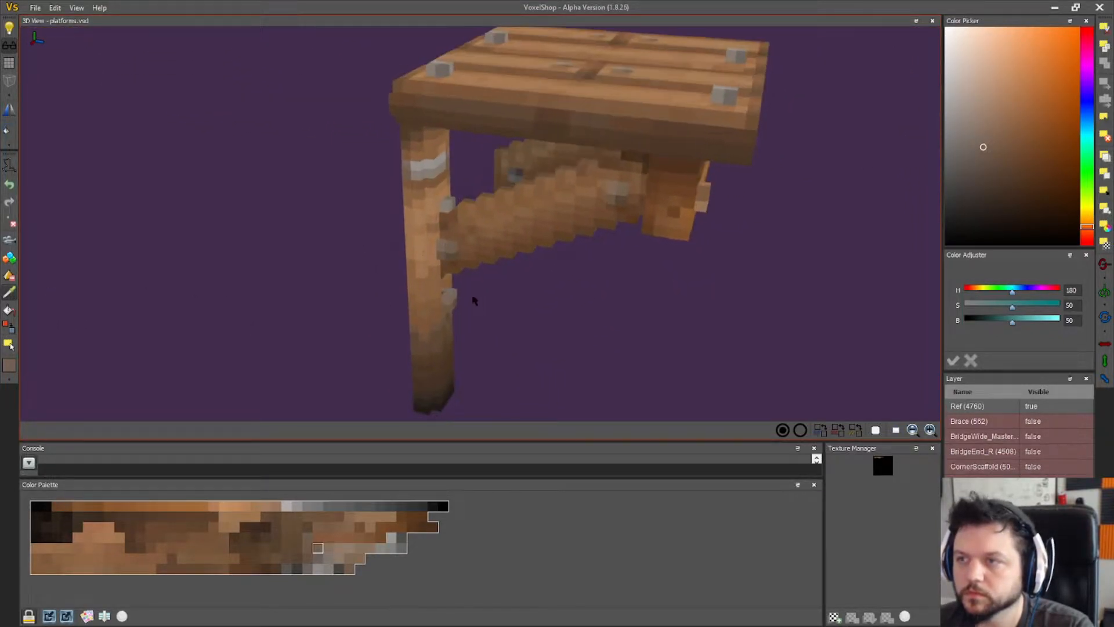
pyautogui.keyDown('alt'); pyautogui.click(451, 209); pyautogui.keyUp('alt')
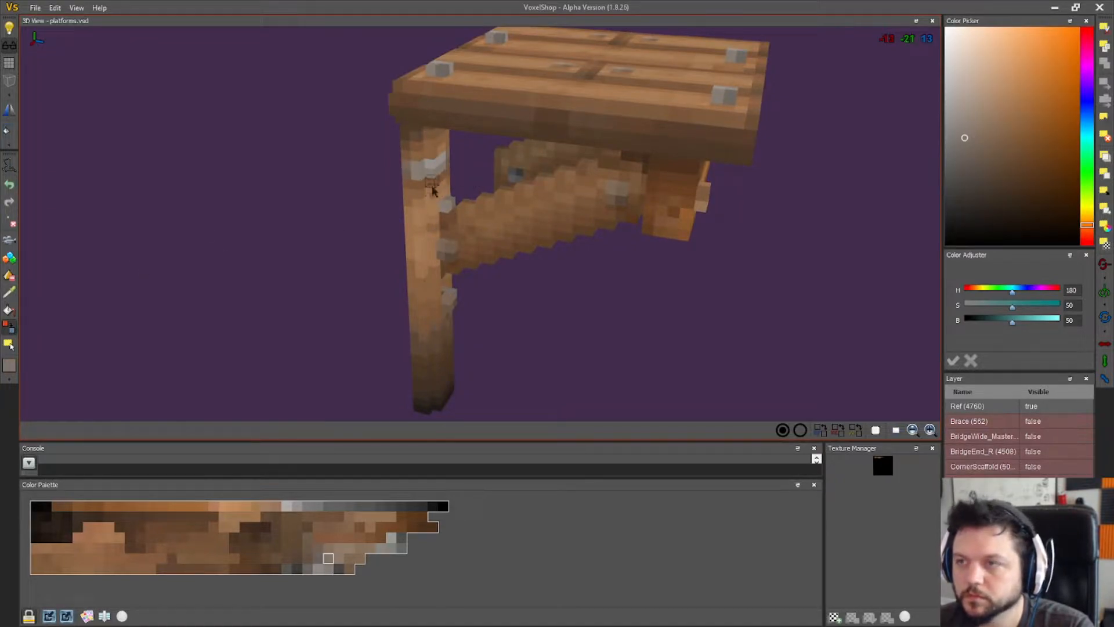
pyautogui.click(433, 167)
pyautogui.hotkey('ctrl', 'z')
# - Sample a darker grey from the upper bolt on the post and paint it over the bright part of the metal band
pyautogui.keyDown('alt'); pyautogui.click(447, 203); pyautogui.keyUp('alt')
pyautogui.click(11, 332)
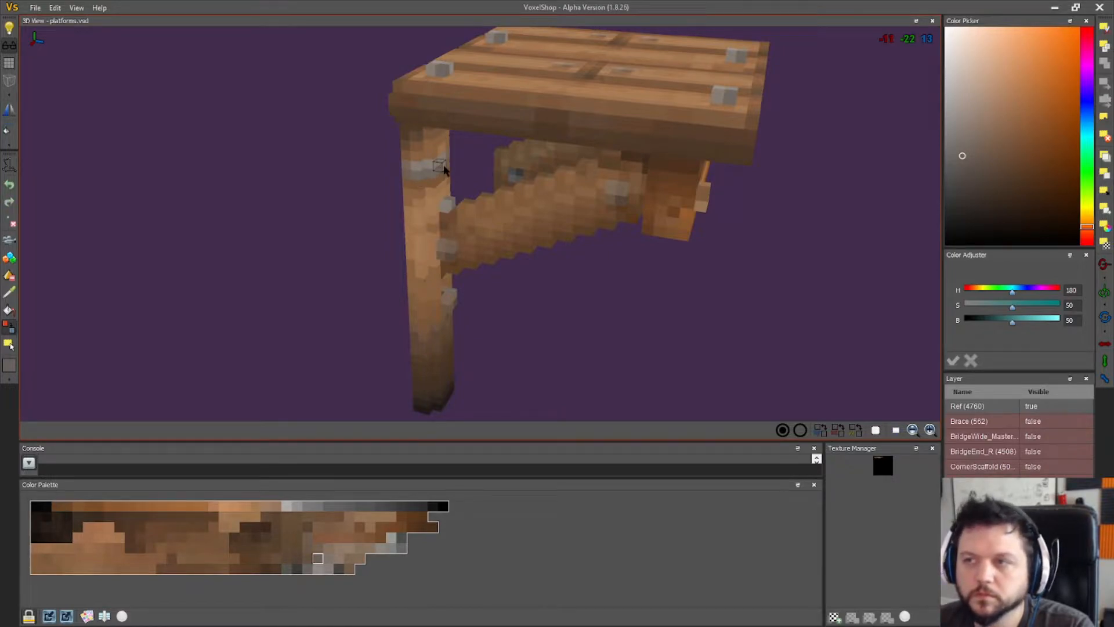
pyautogui.moveTo(454, 209); pyautogui.dragTo(463, 281, button='right')
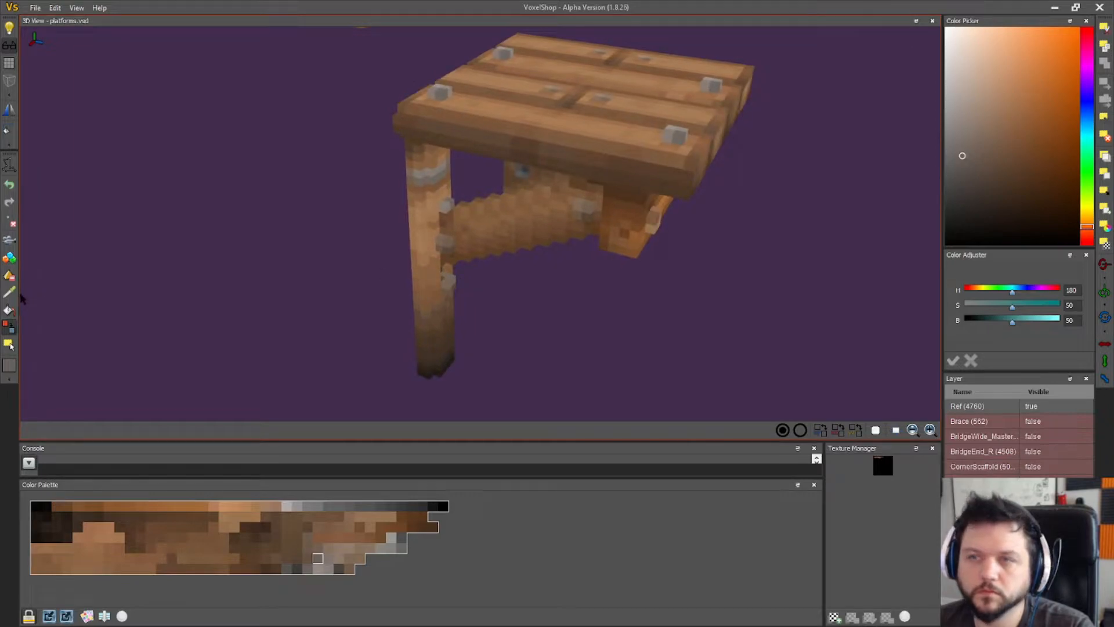
# - Sample lighter greys from the corner bolt on top of the planks and add colour variation to the post's metal band
pyautogui.click(430, 93)
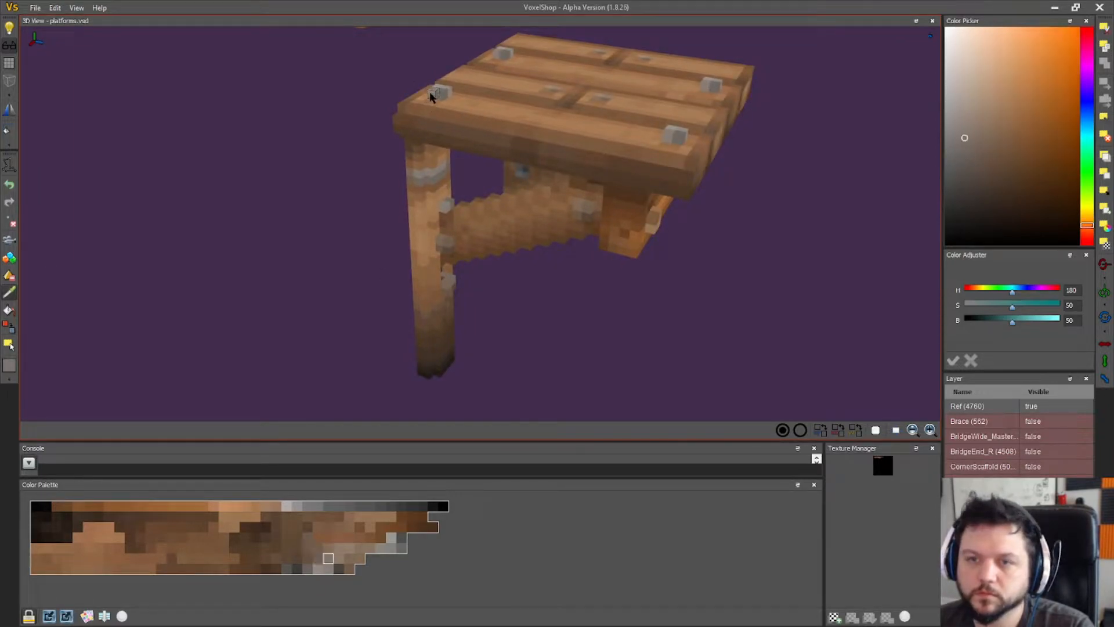
pyautogui.click(11, 333)
pyautogui.moveTo(505, 302); pyautogui.dragTo(500, 266)
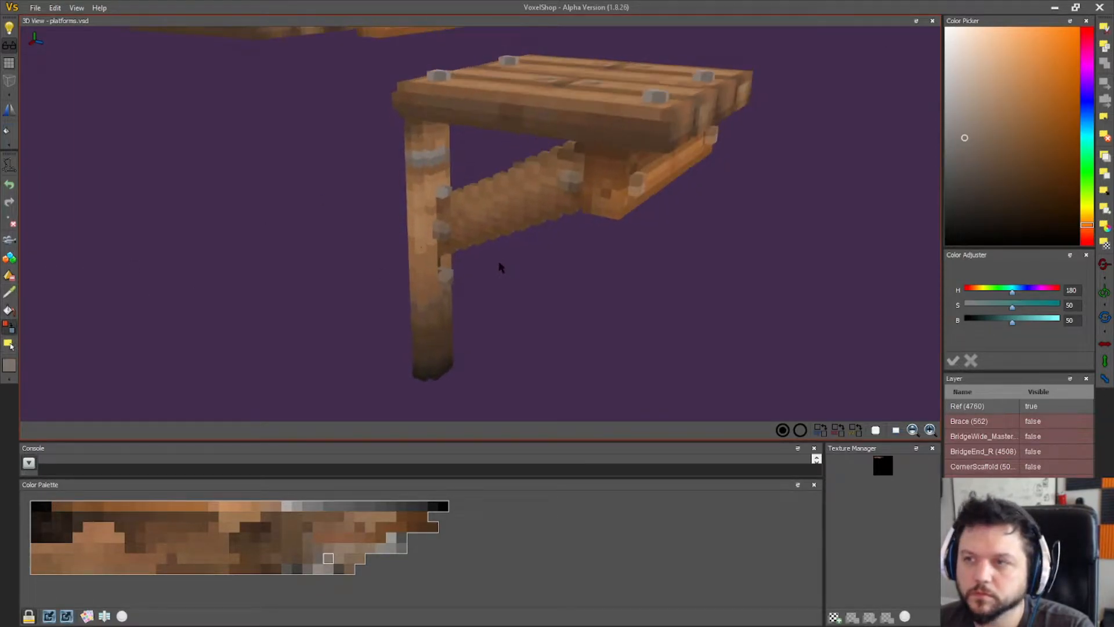
pyautogui.moveTo(463, 187); pyautogui.dragTo(471, 218)
pyautogui.click(12, 295)
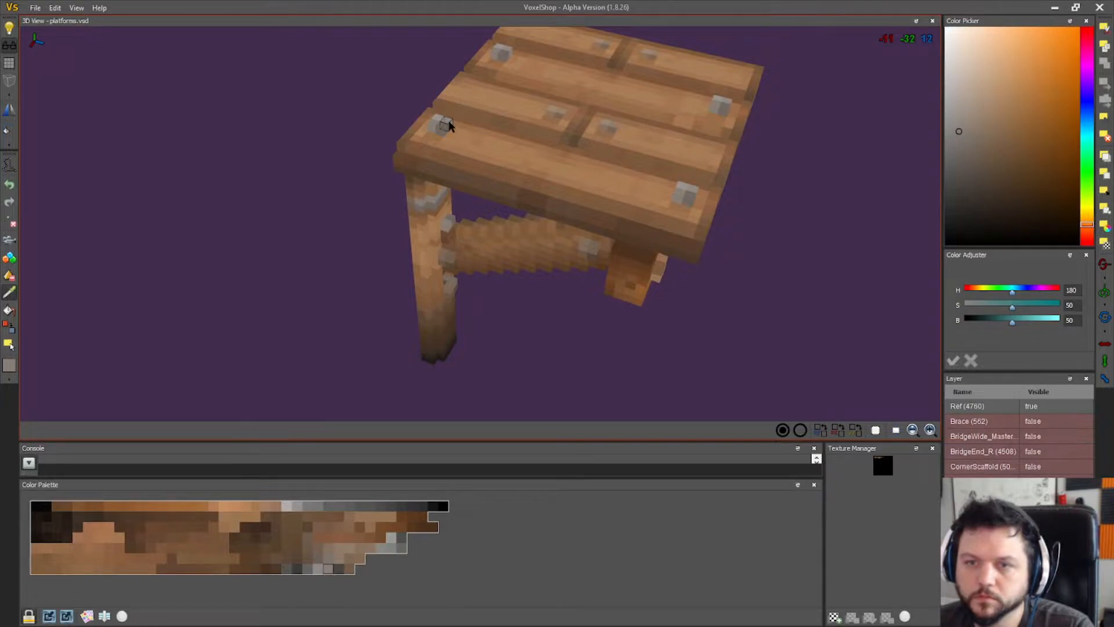
pyautogui.click(7, 329)
pyautogui.moveTo(393, 331); pyautogui.dragTo(354, 256)
pyautogui.moveTo(355, 258); pyautogui.dragTo(220, 311, button='right')
# - Resample the grey on the side of the corner plank bolt and touch up the metal band with it
pyautogui.click(8, 299)
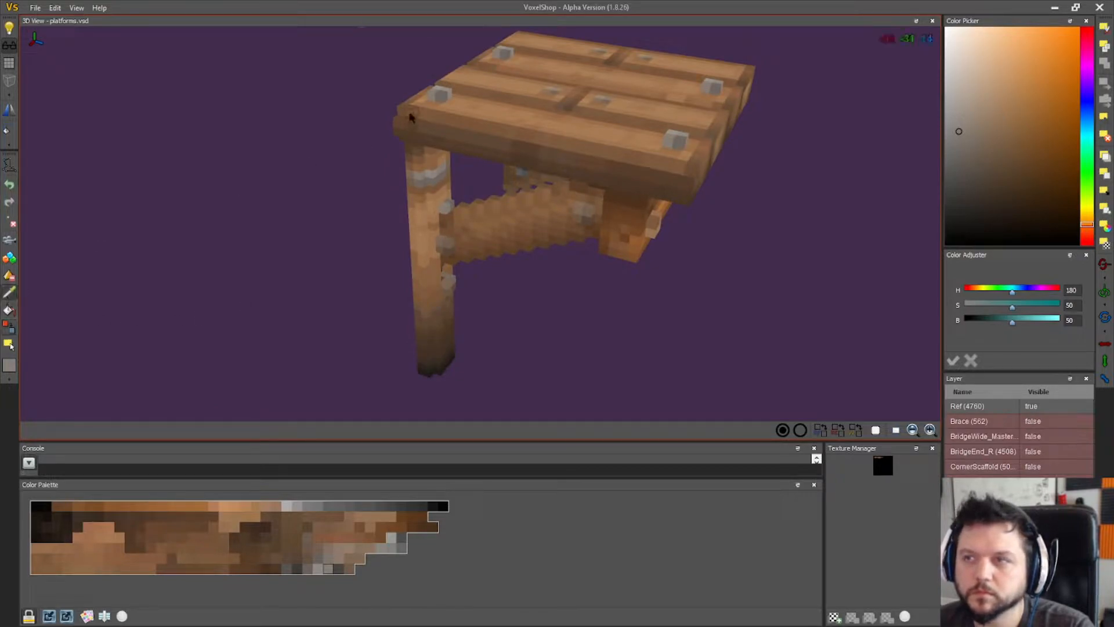
pyautogui.click(434, 93)
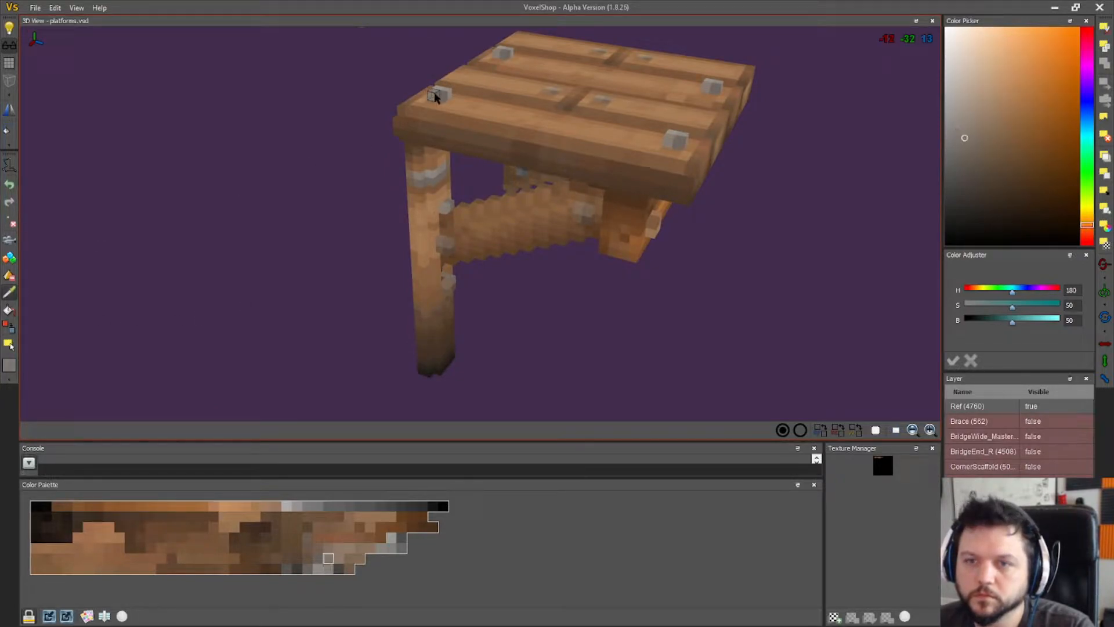
pyautogui.click(10, 323)
pyautogui.moveTo(531, 375); pyautogui.dragTo(509, 392, button='right')
pyautogui.moveTo(551, 354); pyautogui.dragTo(549, 387, button='right')
# - Sample a medium brown from the lower shaded part of the post and add colour variation around it on the adjoining sides
pyautogui.scroll(10, 549, 387)
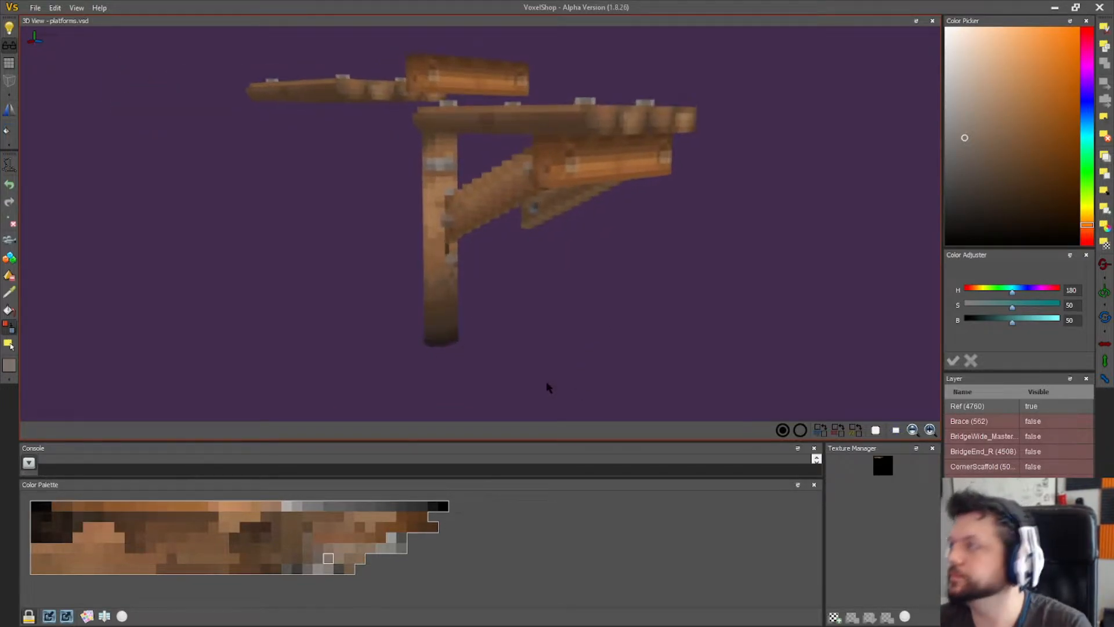
pyautogui.moveTo(560, 263); pyautogui.dragTo(574, 285, button='right')
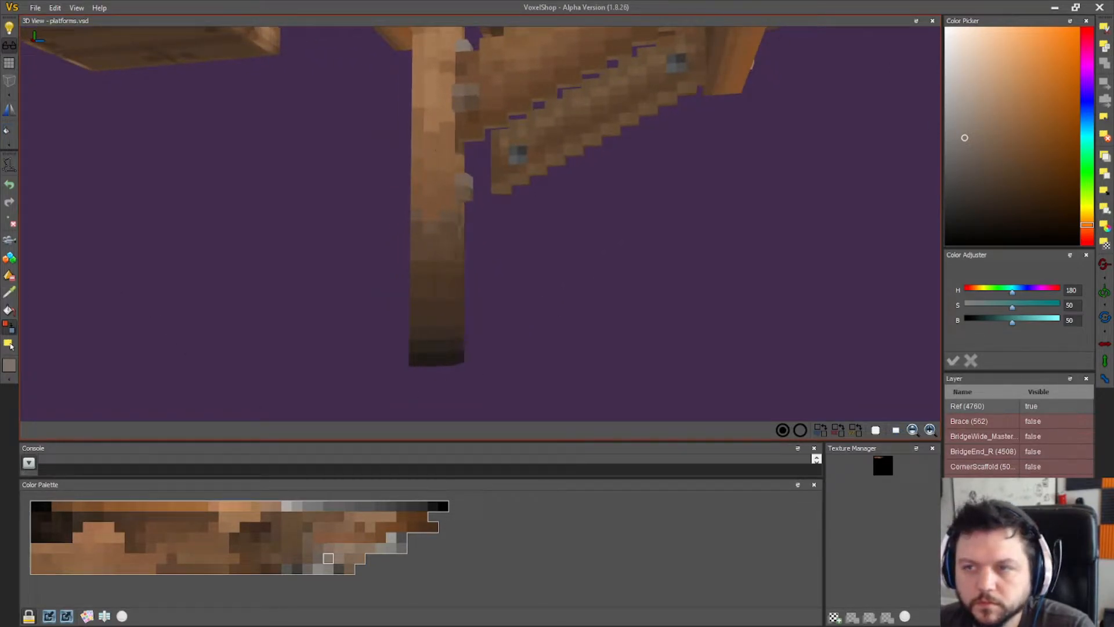
pyautogui.click(9, 293)
pyautogui.click(456, 270)
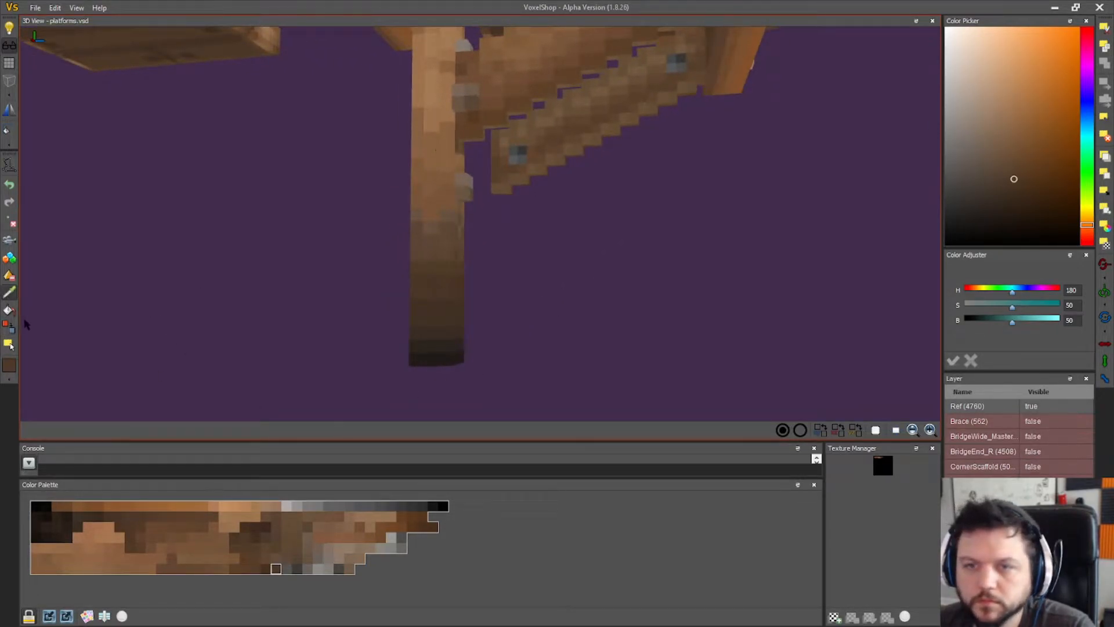
pyautogui.click(11, 327)
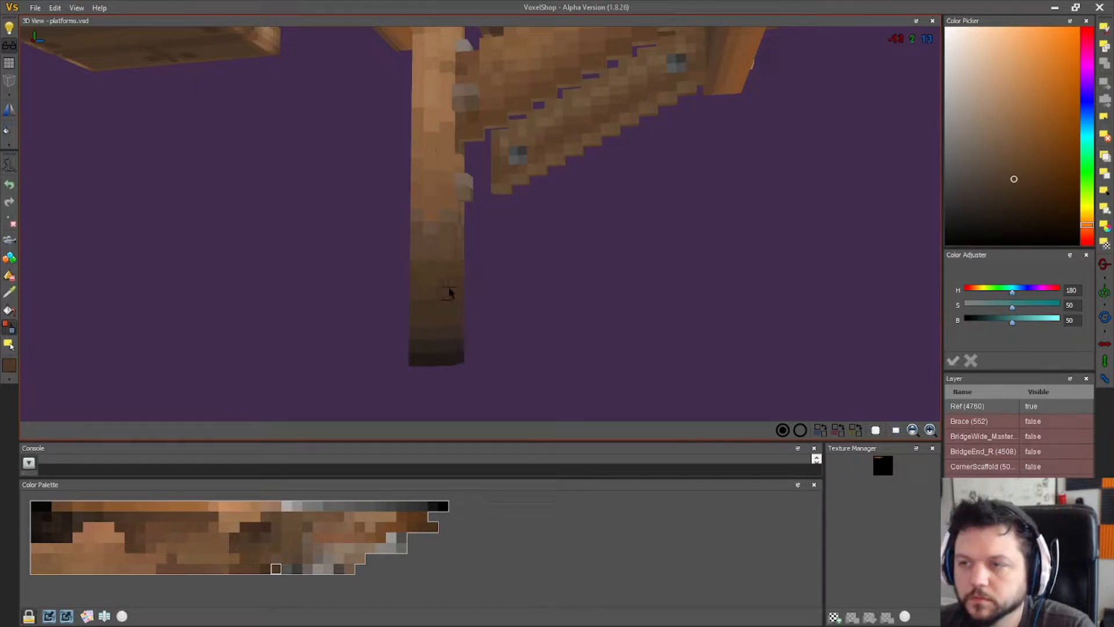
pyautogui.moveTo(450, 284); pyautogui.dragTo(607, 319, button='right')
# - Sample a slightly darker brown lower on the post and scatter it over the shaded area around the post
pyautogui.click(9, 292)
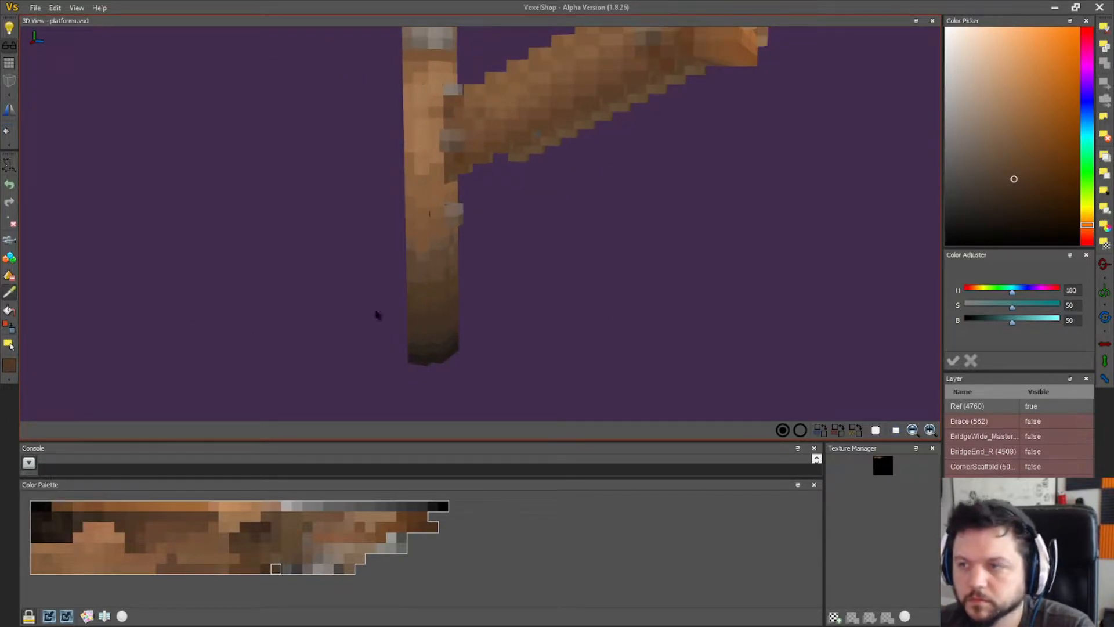
pyautogui.click(420, 316)
pyautogui.click(10, 344)
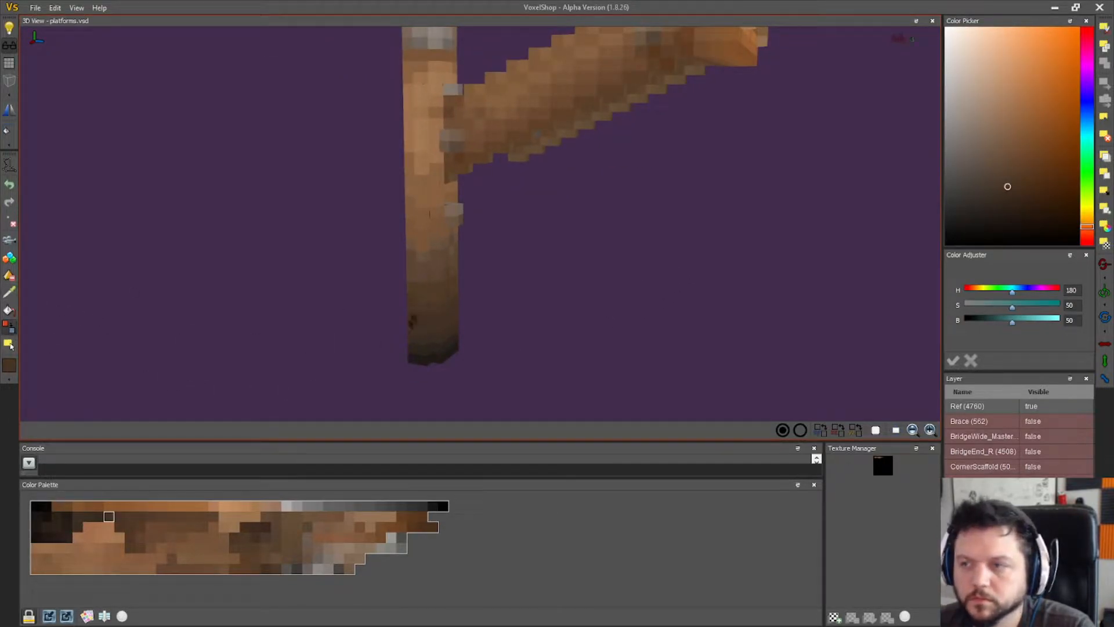
pyautogui.moveTo(534, 340); pyautogui.dragTo(651, 286, button='right')
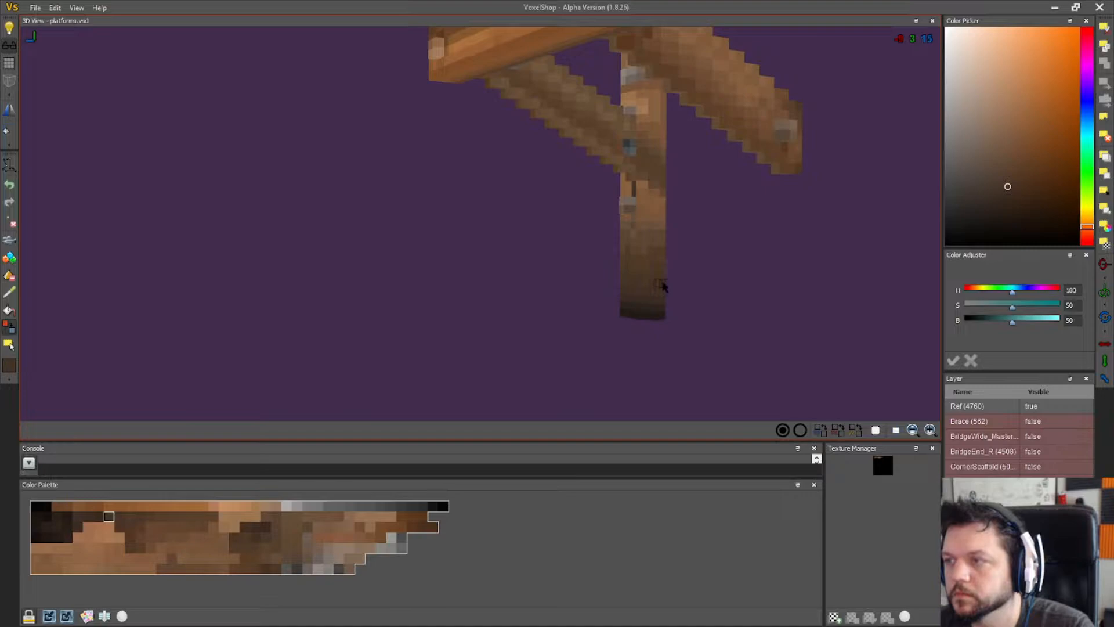
pyautogui.moveTo(363, 308); pyautogui.dragTo(284, 305, button='right')
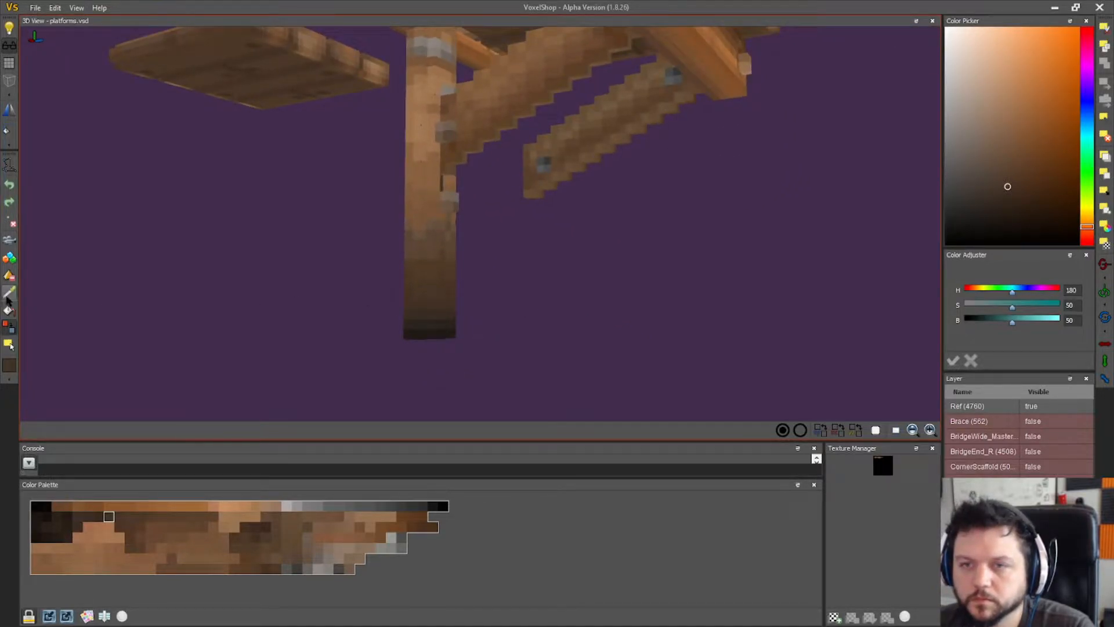
# - Sample the darkest browns near the post's foot and break up the shading transition just above it on several sides
pyautogui.click(413, 325)
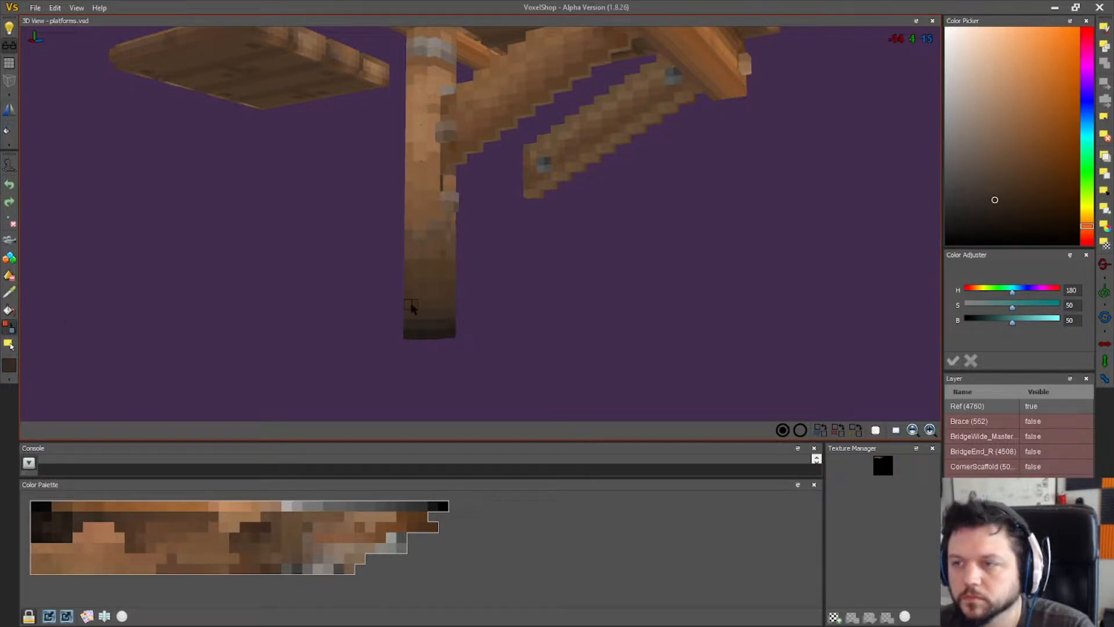
pyautogui.moveTo(450, 311); pyautogui.dragTo(566, 306, button='right')
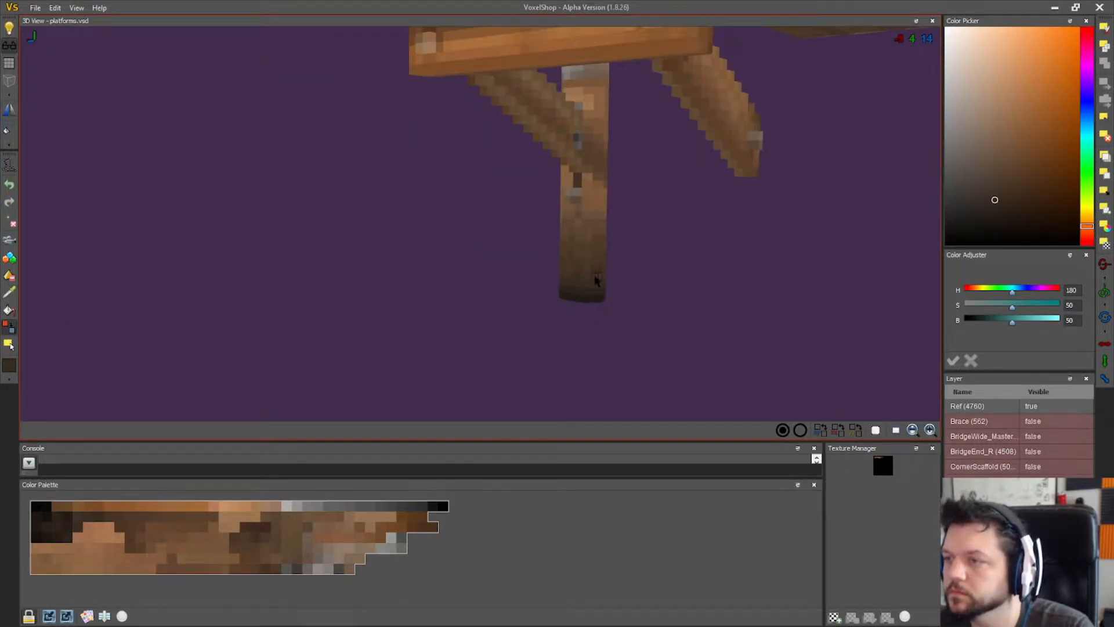
pyautogui.moveTo(415, 343); pyautogui.dragTo(453, 353, button='right')
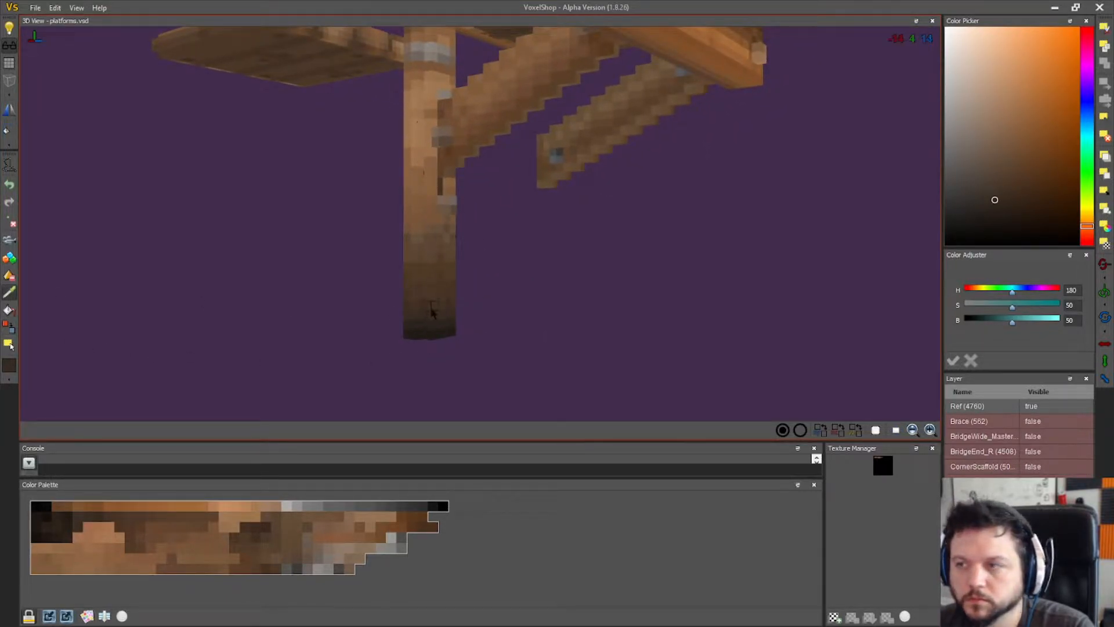
pyautogui.click(441, 329)
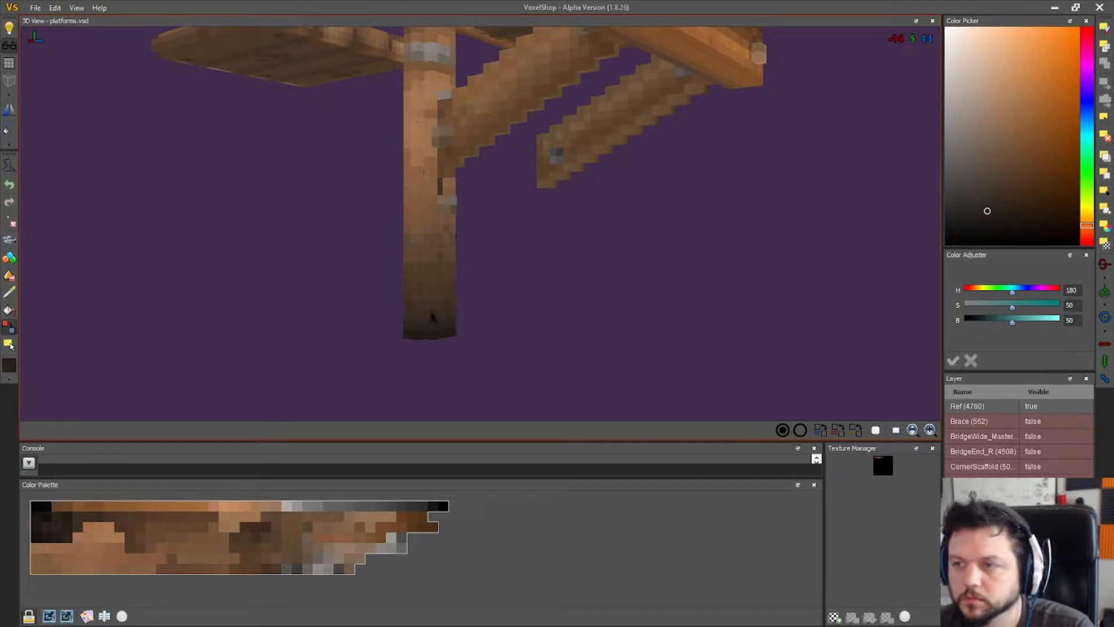
# - Sample a light grey from the post's metal band and touch up the metal parts around the post with it
pyautogui.moveTo(609, 351); pyautogui.dragTo(514, 352, button='right')
pyautogui.moveTo(748, 333); pyautogui.dragTo(621, 331, button='right')
pyautogui.moveTo(713, 386); pyautogui.dragTo(349, 276, button='right')
pyautogui.click(8, 291)
pyautogui.moveTo(610, 280); pyautogui.dragTo(528, 279, button='right')
pyautogui.click(446, 126)
pyautogui.moveTo(346, 190); pyautogui.dragTo(322, 232, button='right')
pyautogui.click(9, 329)
pyautogui.moveTo(372, 348); pyautogui.dragTo(413, 306, button='right')
pyautogui.moveTo(591, 121); pyautogui.dragTo(236, 271, button='right')
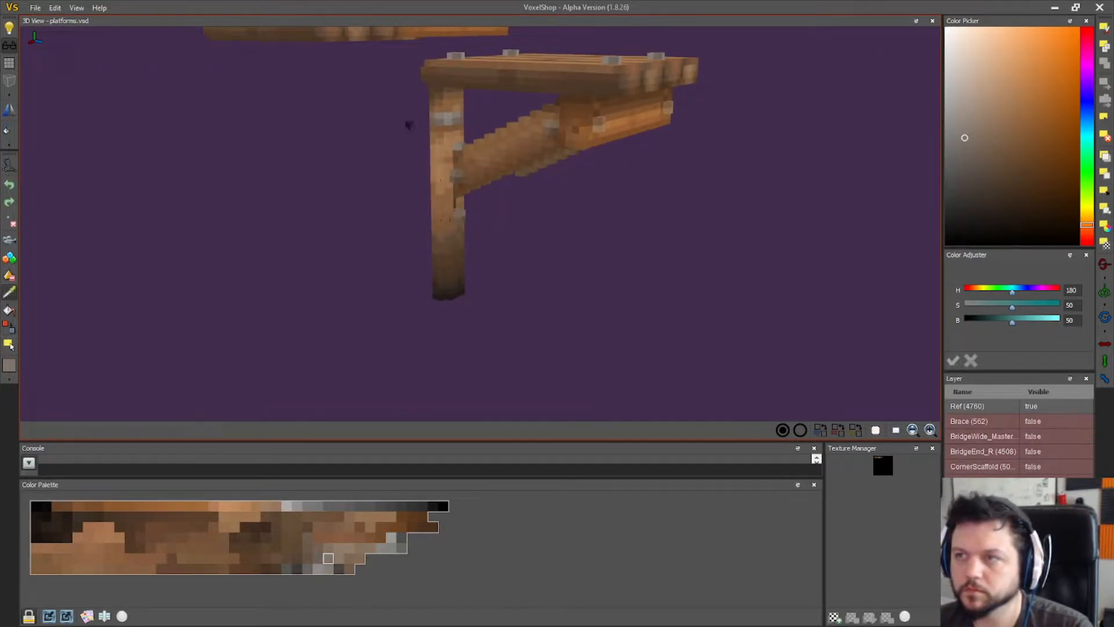
pyautogui.moveTo(451, 120); pyautogui.dragTo(360, 224, button='right')
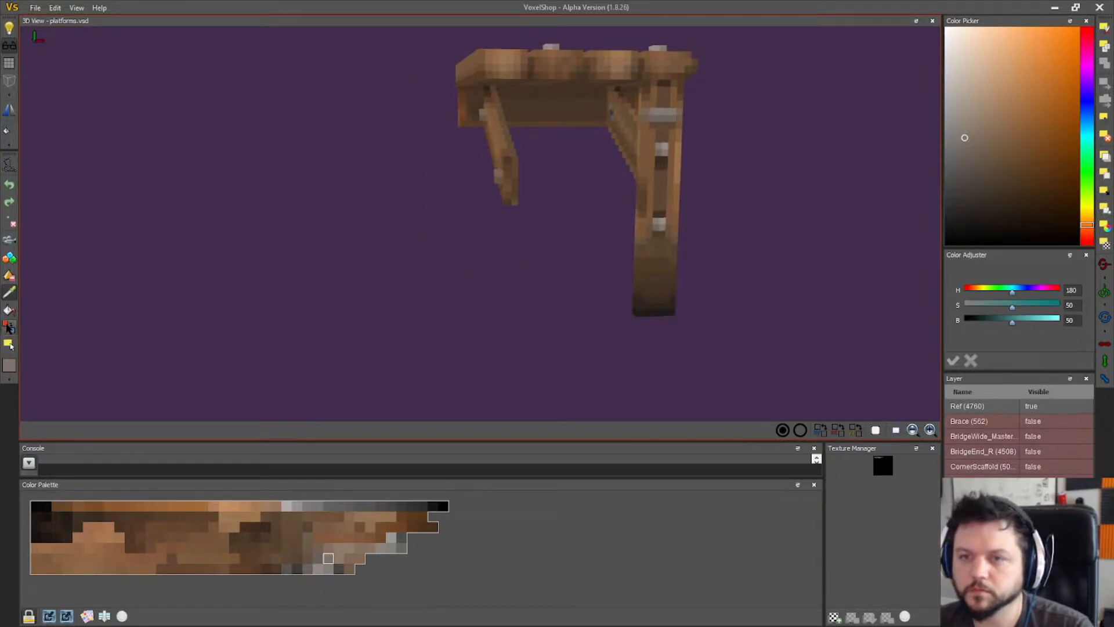
pyautogui.click(8, 328)
pyautogui.moveTo(667, 294); pyautogui.dragTo(646, 297, button='right')
pyautogui.moveTo(710, 171); pyautogui.dragTo(505, 221, button='right')
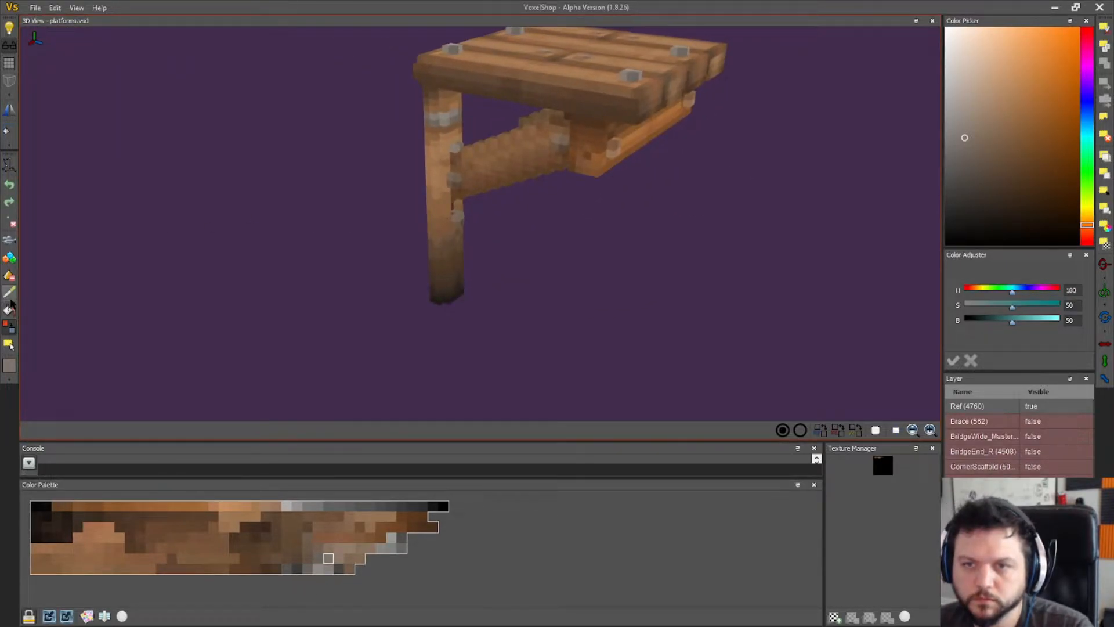
# - Sample a darker grey and a brownish grey from the metal band and shade the band's outer edge
pyautogui.click(434, 123)
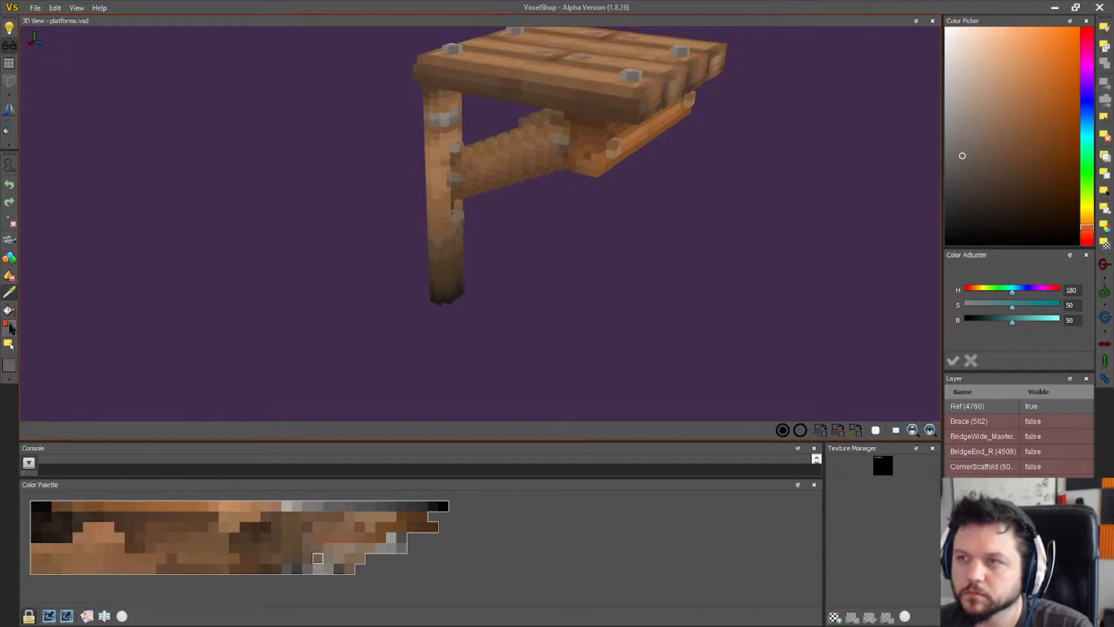
pyautogui.click(431, 117)
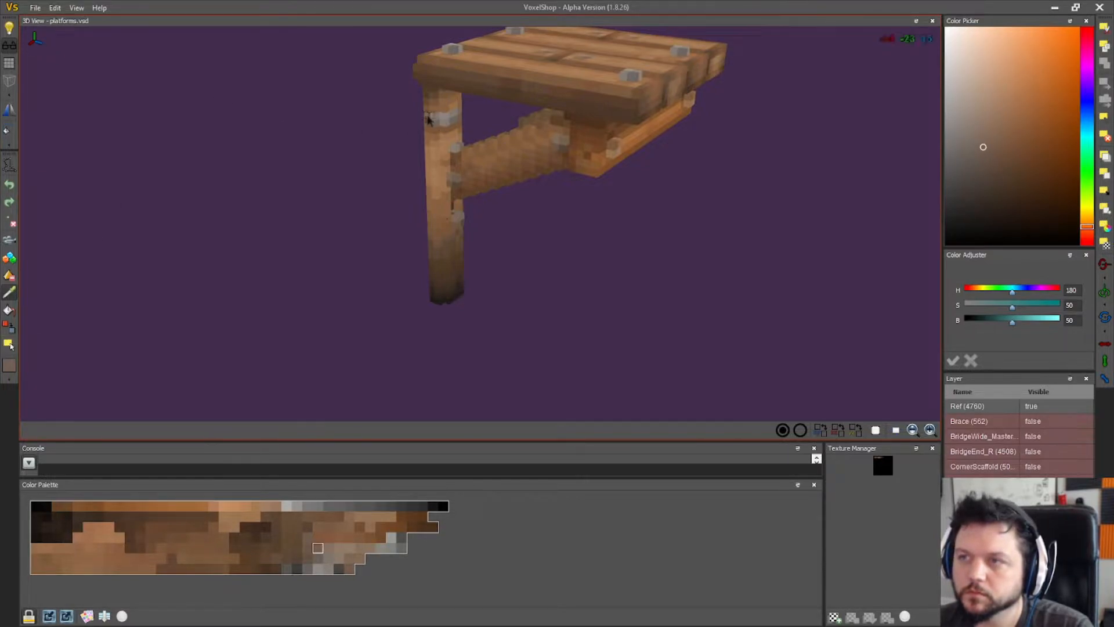
pyautogui.moveTo(194, 311); pyautogui.dragTo(327, 302, button='right')
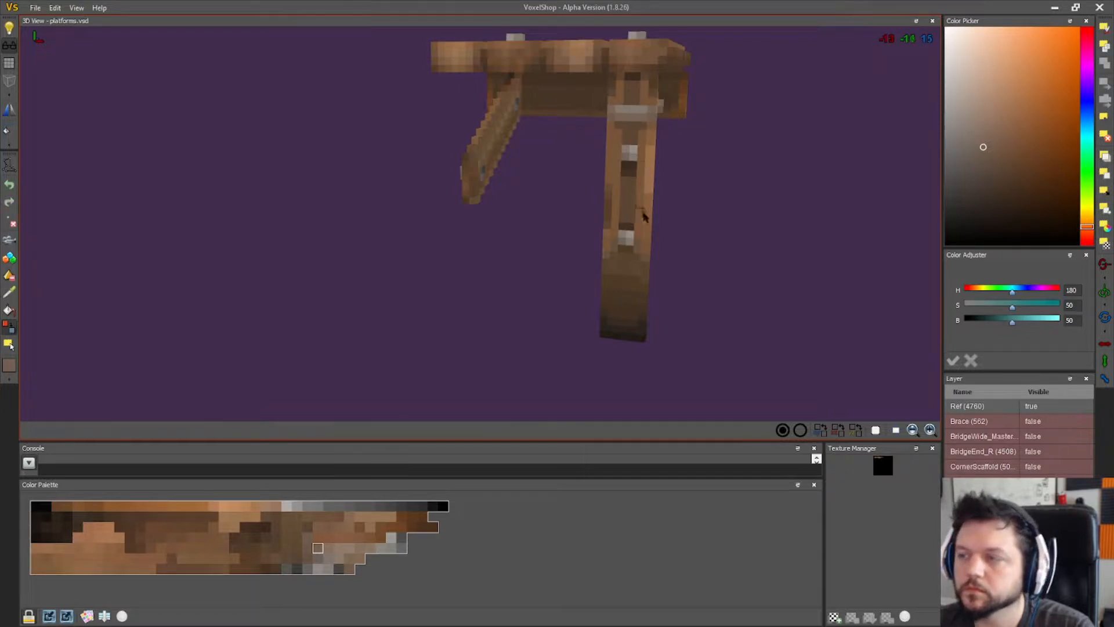
# - Shade the bolts on the post's outer face with brownish greys and a lighter grey sampled from the metal band
pyautogui.moveTo(640, 208); pyautogui.dragTo(668, 215, button='right')
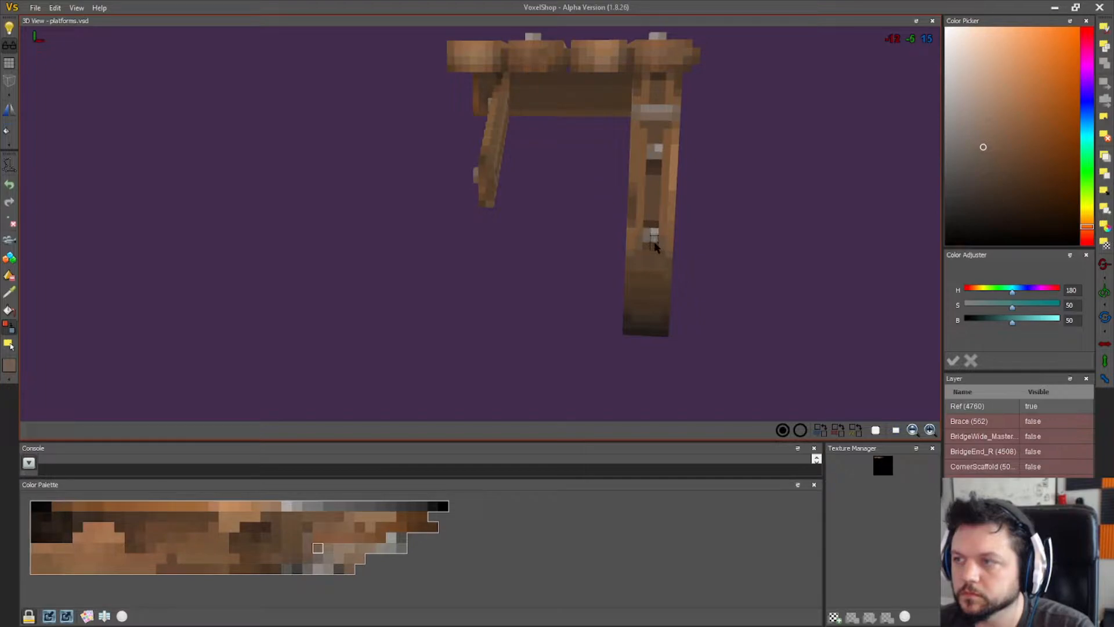
pyautogui.click(9, 292)
pyautogui.click(636, 118)
pyautogui.click(9, 327)
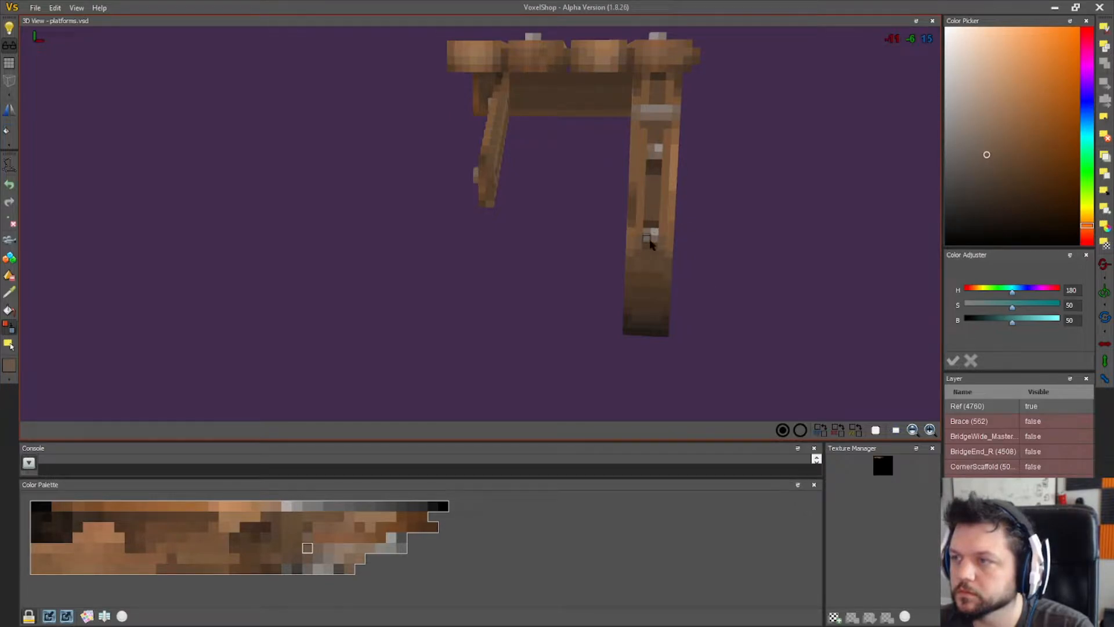
pyautogui.keyDown('alt'); pyautogui.click(666, 112); pyautogui.keyUp('alt')
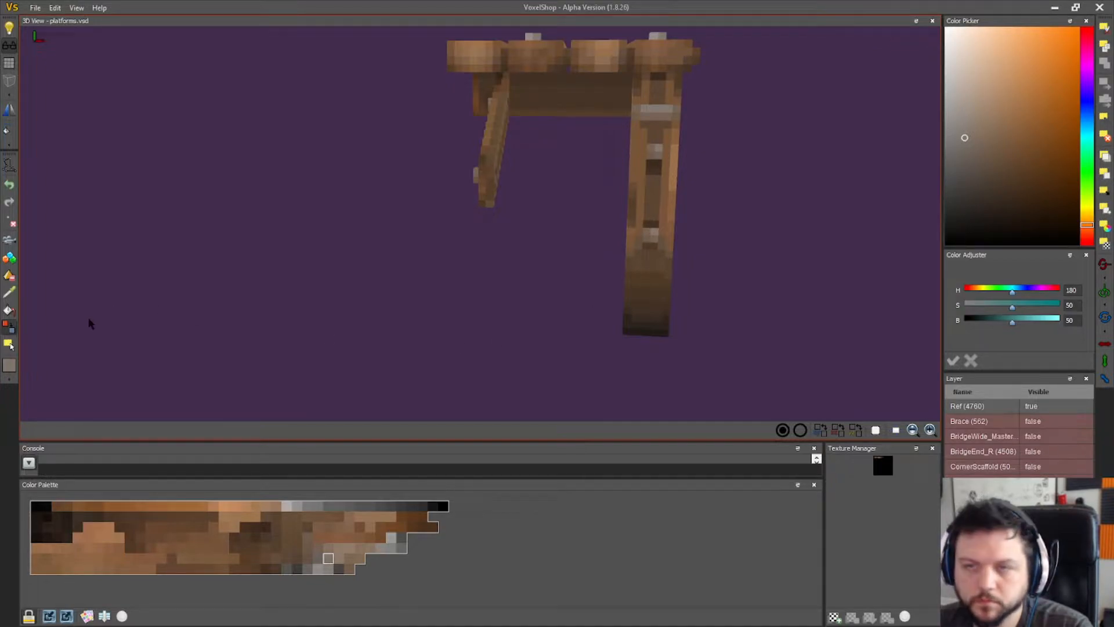
# - Sample a brown just below the lower bolt and darken the recess between the two bolts on the post's outer face
pyautogui.click(8, 308)
pyautogui.click(644, 244)
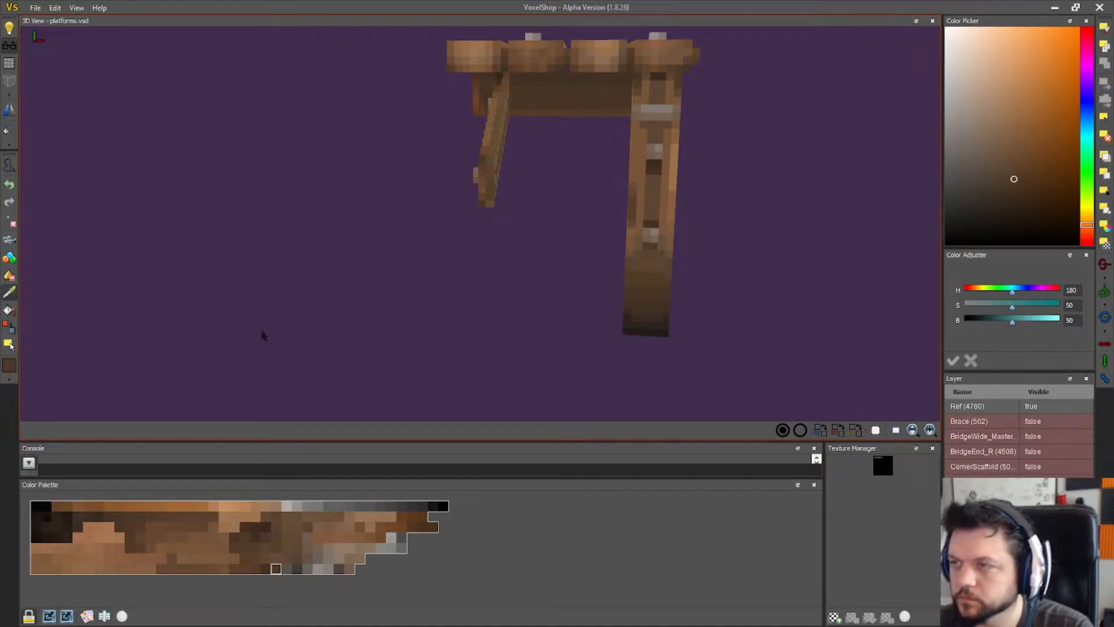
pyautogui.click(11, 328)
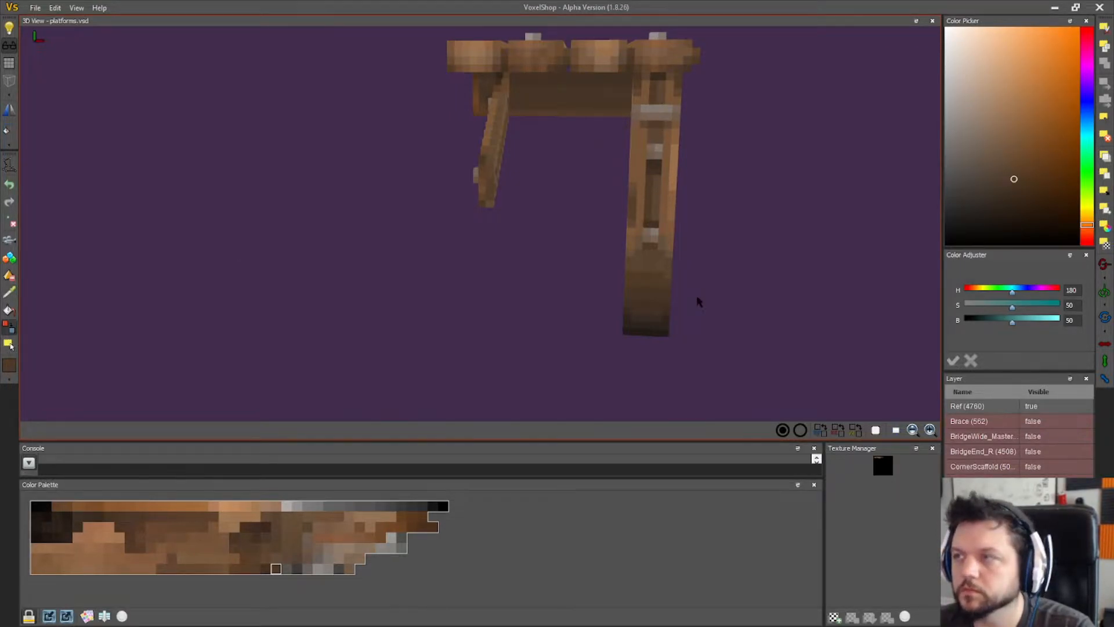
pyautogui.scroll(-3, 696, 302)
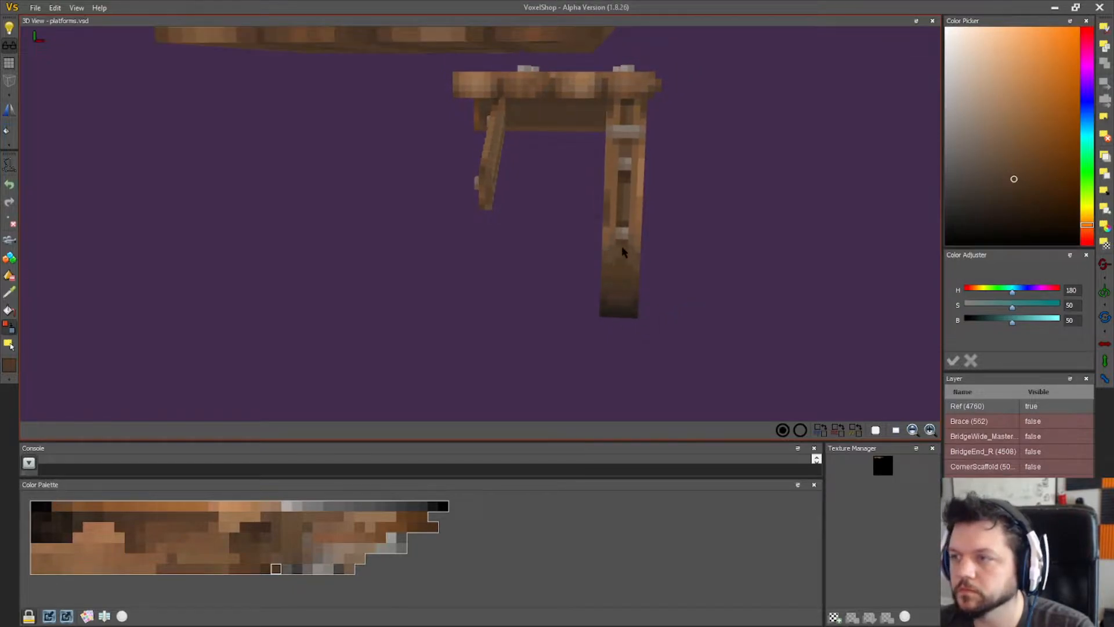
pyautogui.scroll(2, 621, 251)
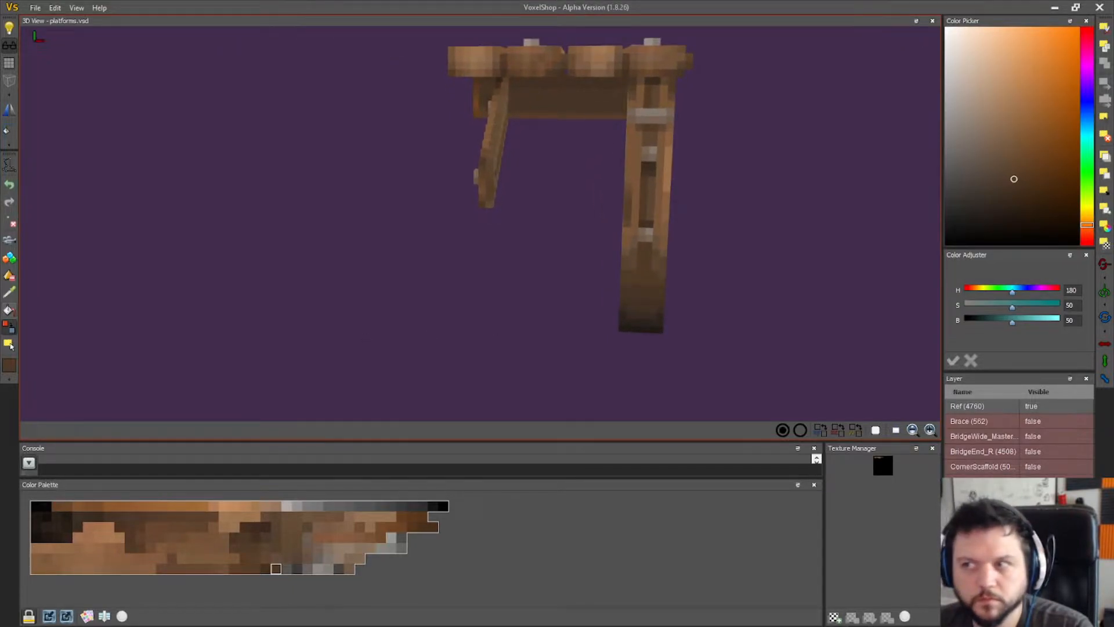
# - Sample dark browns around the lower bolt and lower post and paint colour variation beneath the bolt on the outer face
pyautogui.click(641, 228)
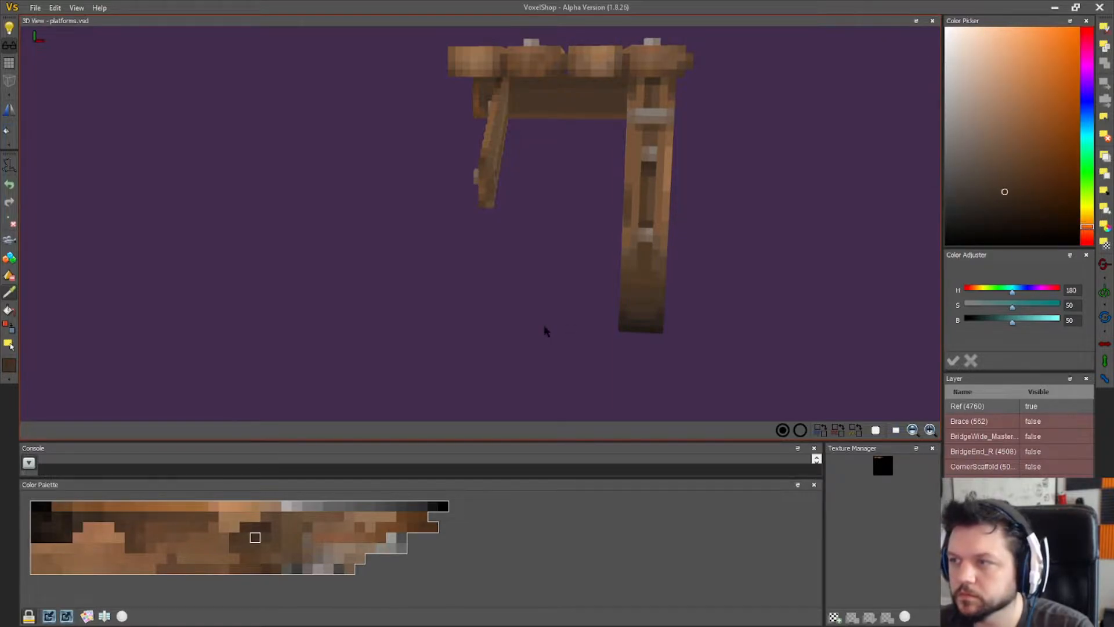
pyautogui.click(9, 343)
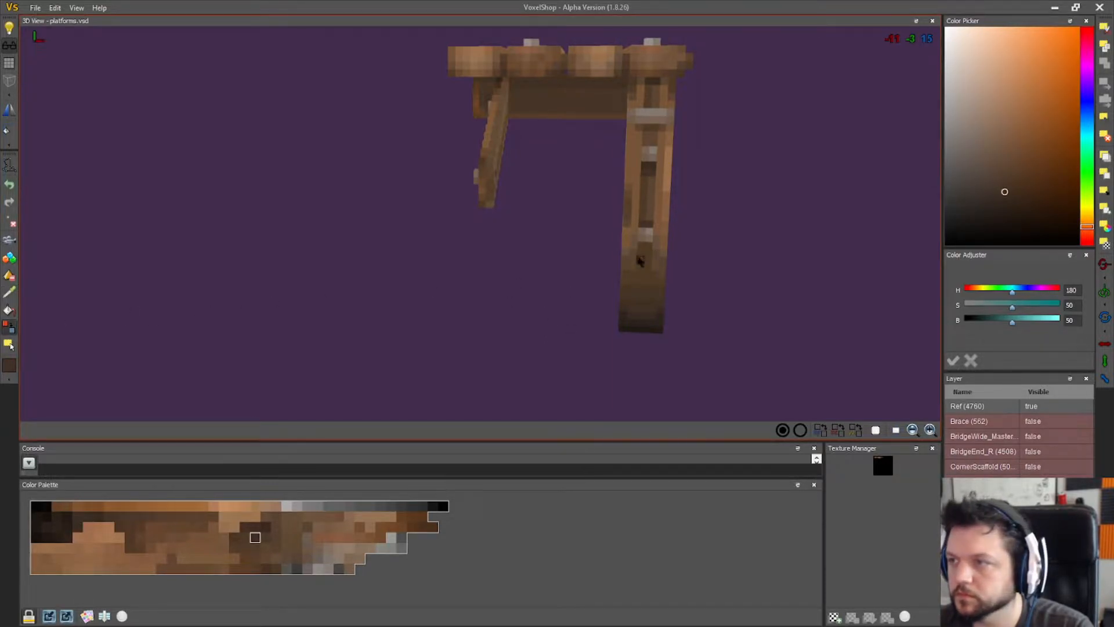
pyautogui.click(640, 296)
pyautogui.click(9, 327)
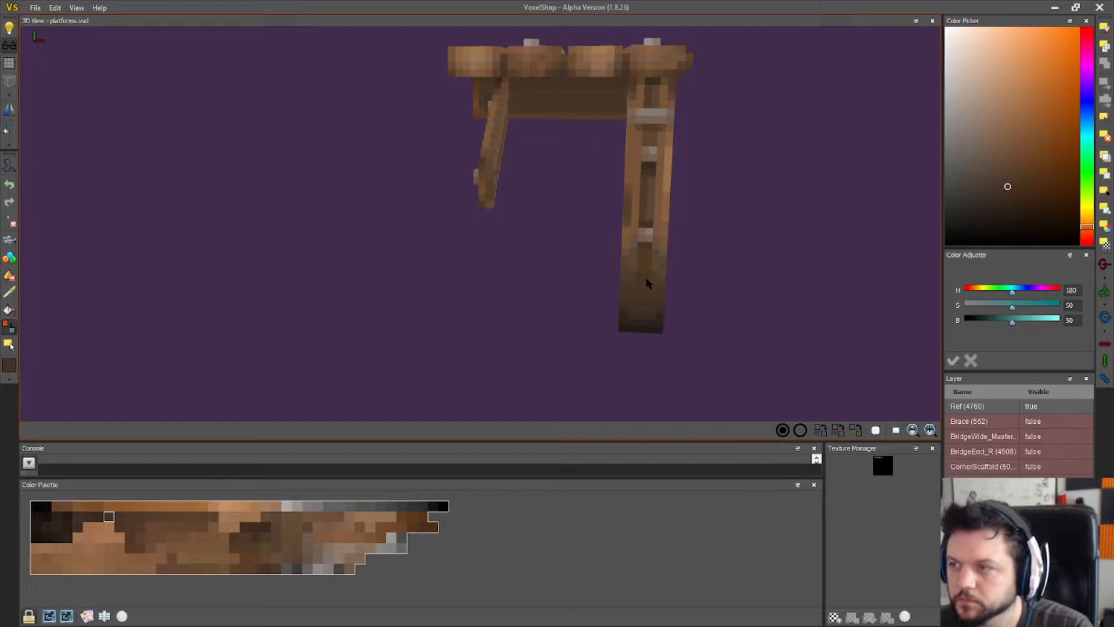
# - Sample progressively darker browns toward the post's foot and blend the dark shading on its outer face
pyautogui.click(643, 305)
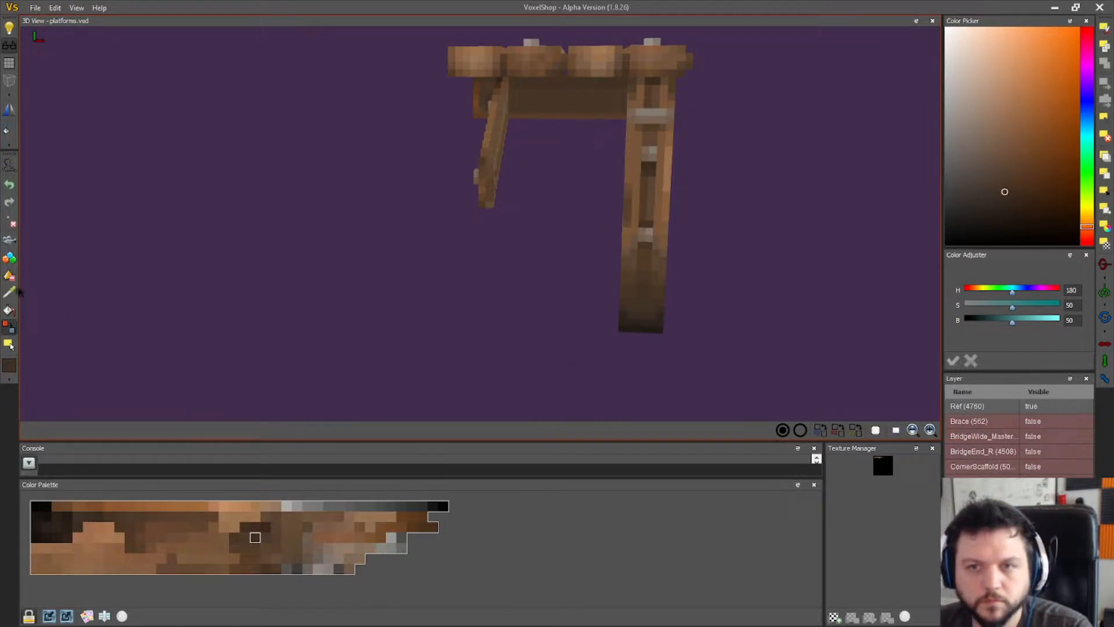
pyautogui.click(645, 316)
pyautogui.click(9, 327)
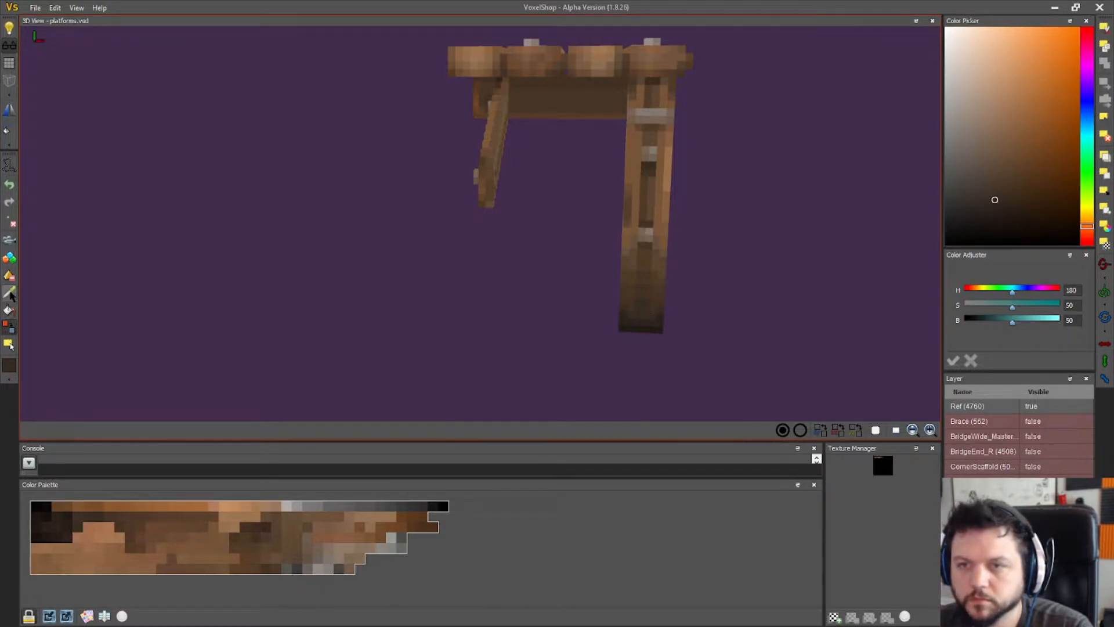
pyautogui.click(9, 293)
pyautogui.click(639, 328)
pyautogui.click(7, 326)
pyautogui.moveTo(639, 318); pyautogui.dragTo(601, 185, button='right')
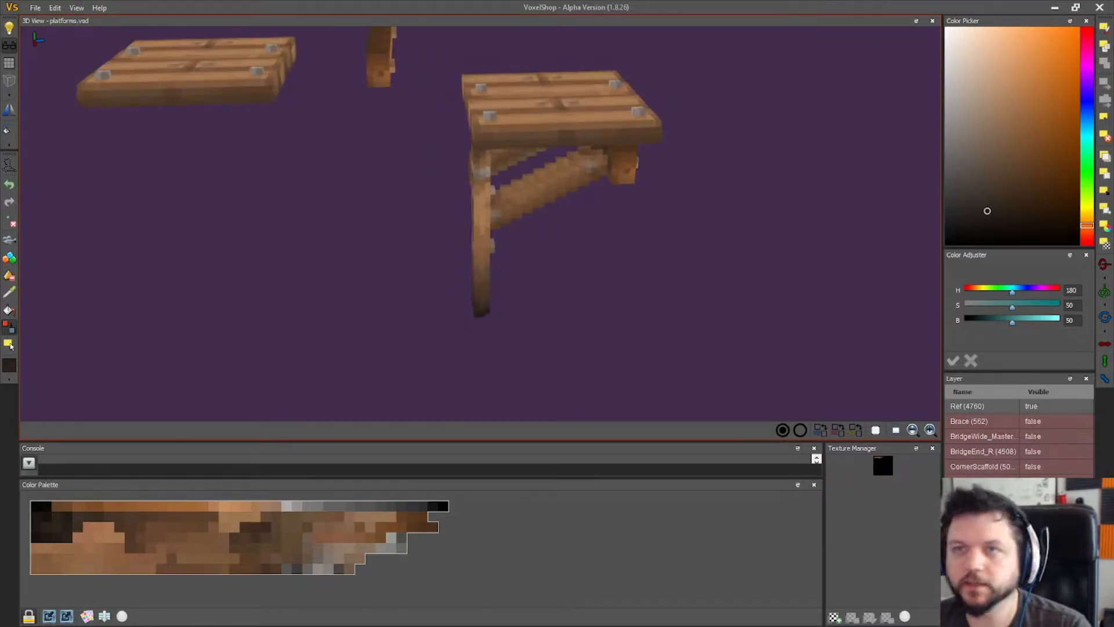
# - Save the platforms.vsd project
pyautogui.click(34, 8)
pyautogui.click(52, 78)
pyautogui.moveTo(333, 158); pyautogui.dragTo(347, 133, button='right')
pyautogui.moveTo(273, 302); pyautogui.dragTo(638, 316, button='right')
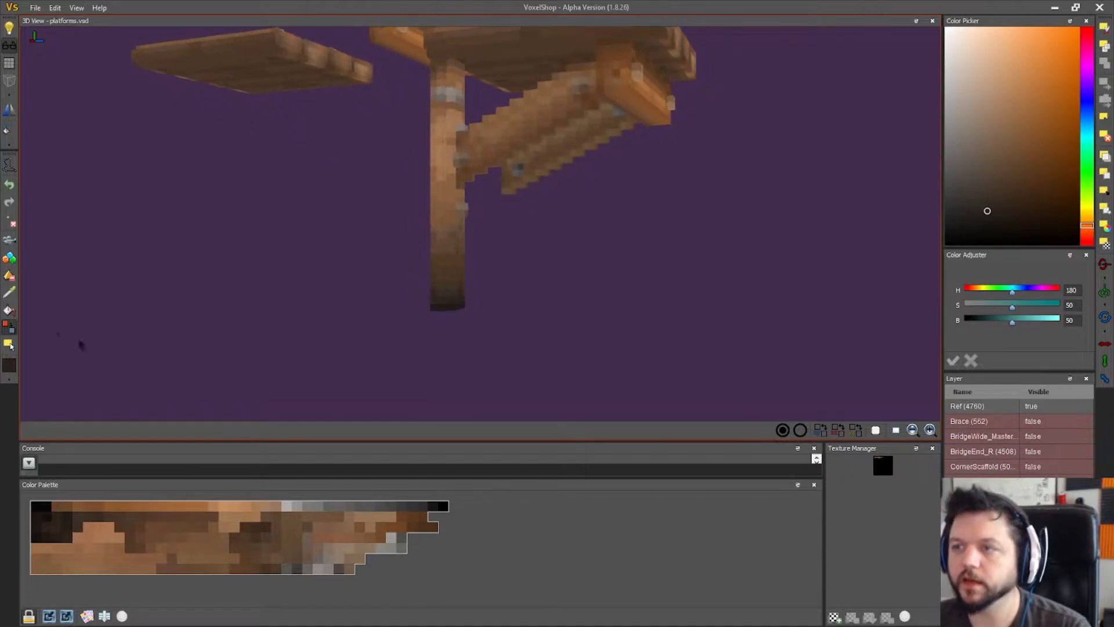
# - Sample a medium brown from the lower post's brace side and add colour variation to the post's shaded lower part
pyautogui.moveTo(43, 340); pyautogui.dragTo(341, 282, button='right')
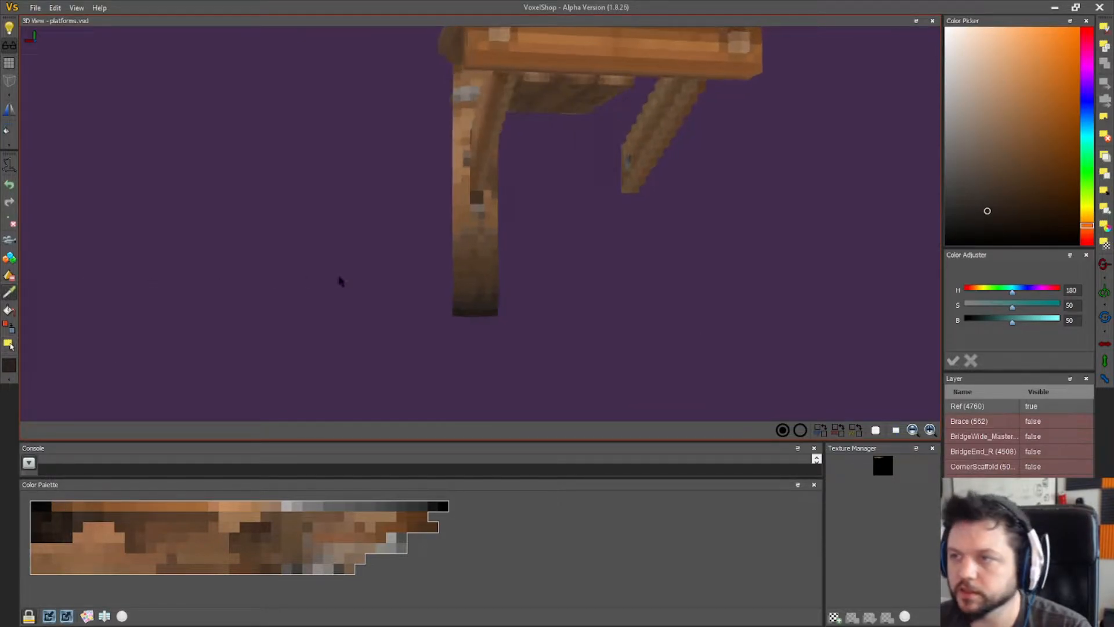
pyautogui.click(470, 264)
pyautogui.click(8, 326)
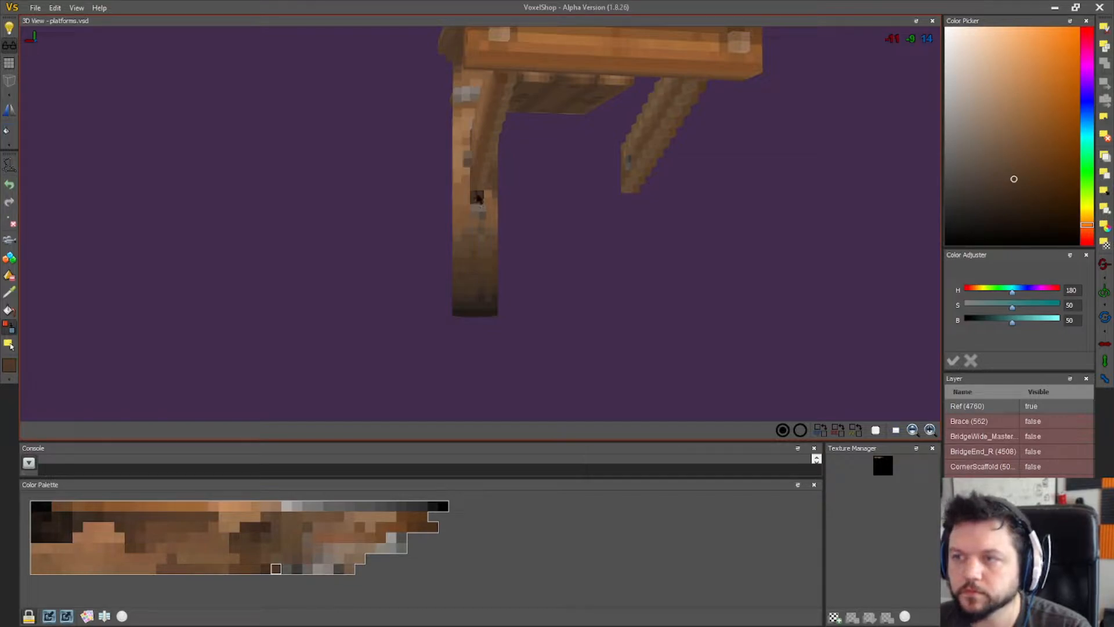
pyautogui.moveTo(655, 263); pyautogui.dragTo(401, 310, button='right')
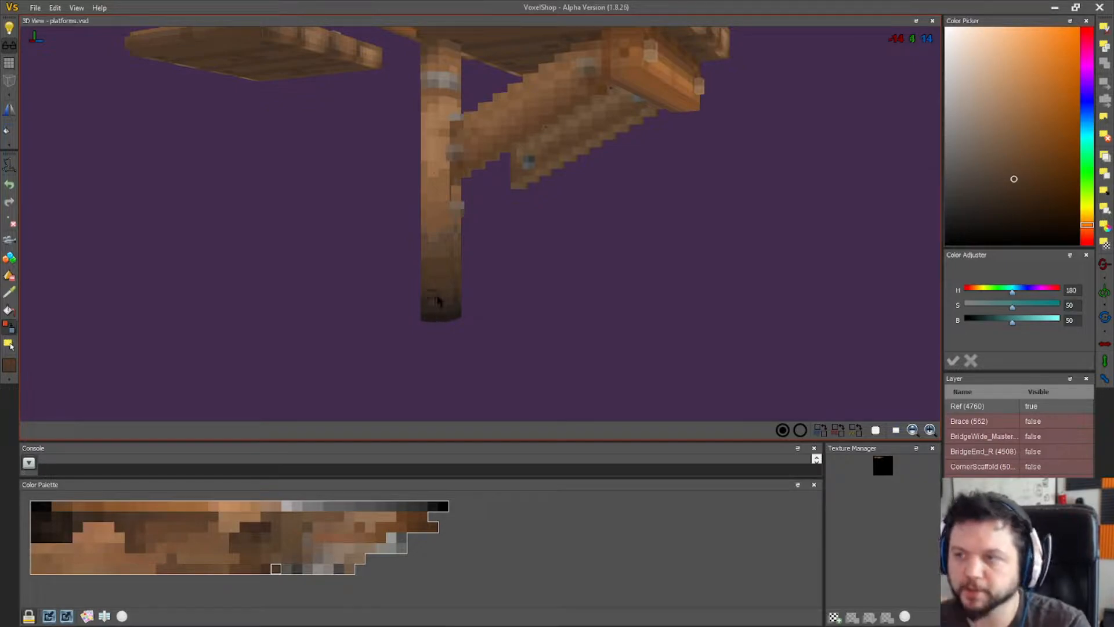
# - Select the whole bracket platform, extract its colours and clear the colour palette
pyautogui.moveTo(438, 301)
pyautogui.mouseDown(button='right')
pyautogui.moveTo(492, 323)
pyautogui.moveTo(454, 312)
pyautogui.mouseUp(button='right')
pyautogui.moveTo(542, 331)
pyautogui.mouseDown(button='right')
pyautogui.moveTo(514, 323)
pyautogui.moveTo(553, 329)
pyautogui.mouseUp(button='right')
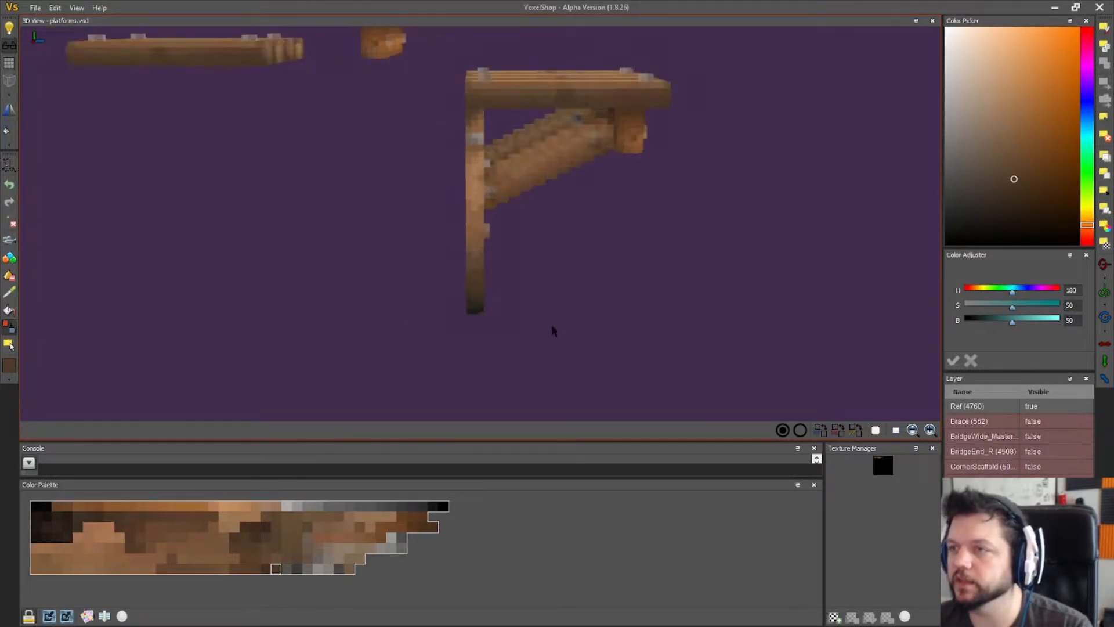
pyautogui.click(9, 344)
pyautogui.moveTo(736, 329); pyautogui.dragTo(425, 35)
pyautogui.click(87, 615)
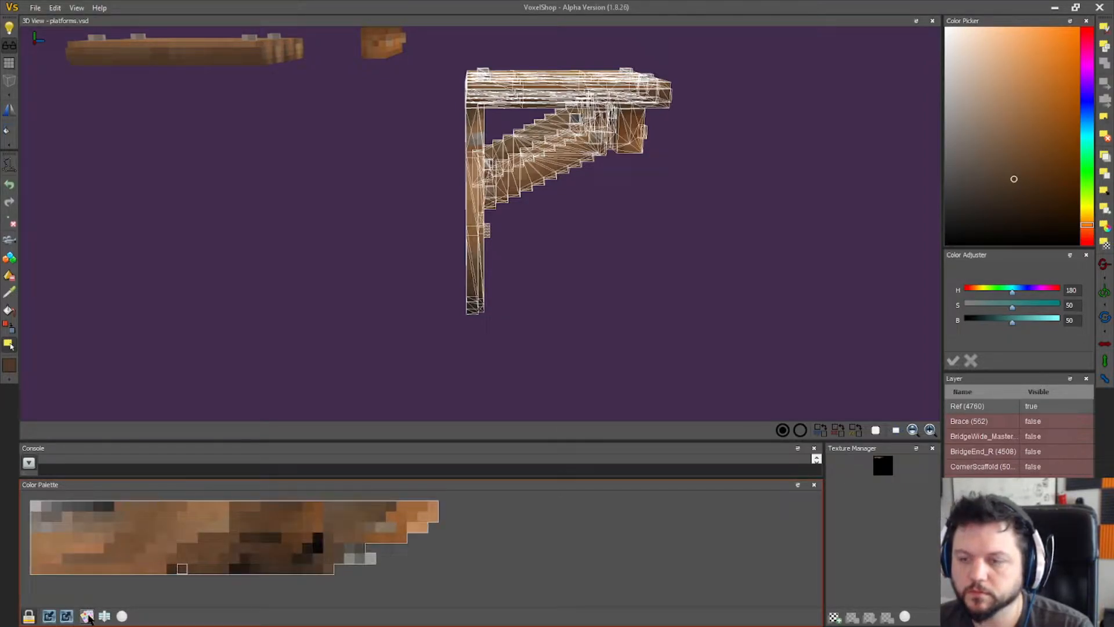
pyautogui.click(121, 616)
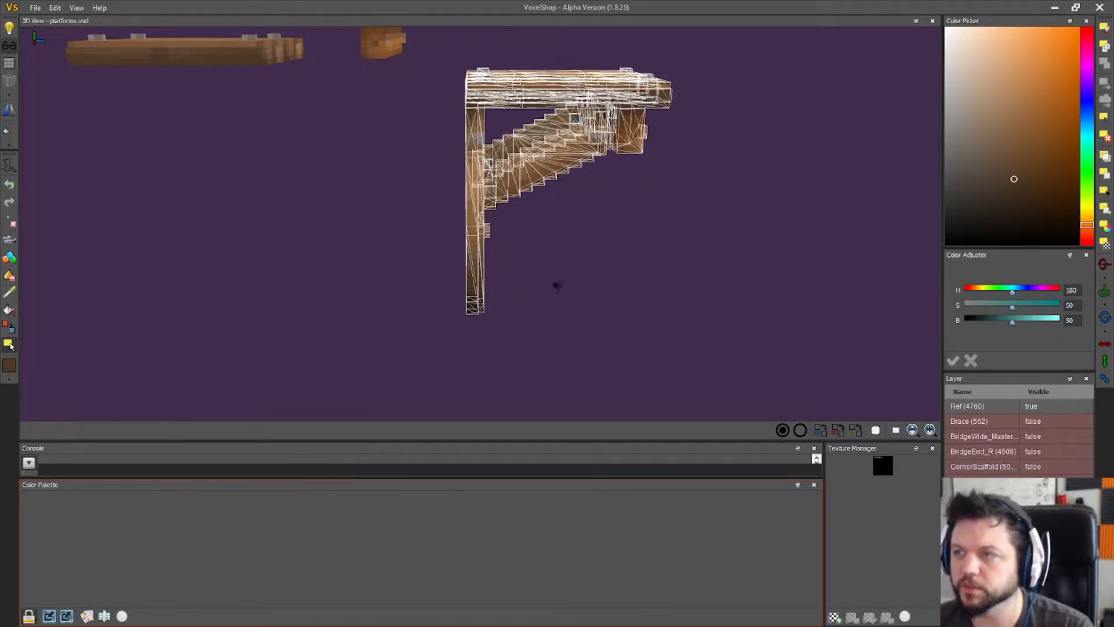
# - Sample the darkest brown from the foot of the post and save the platforms.vsd project
pyautogui.scroll(-1, 571, 283)
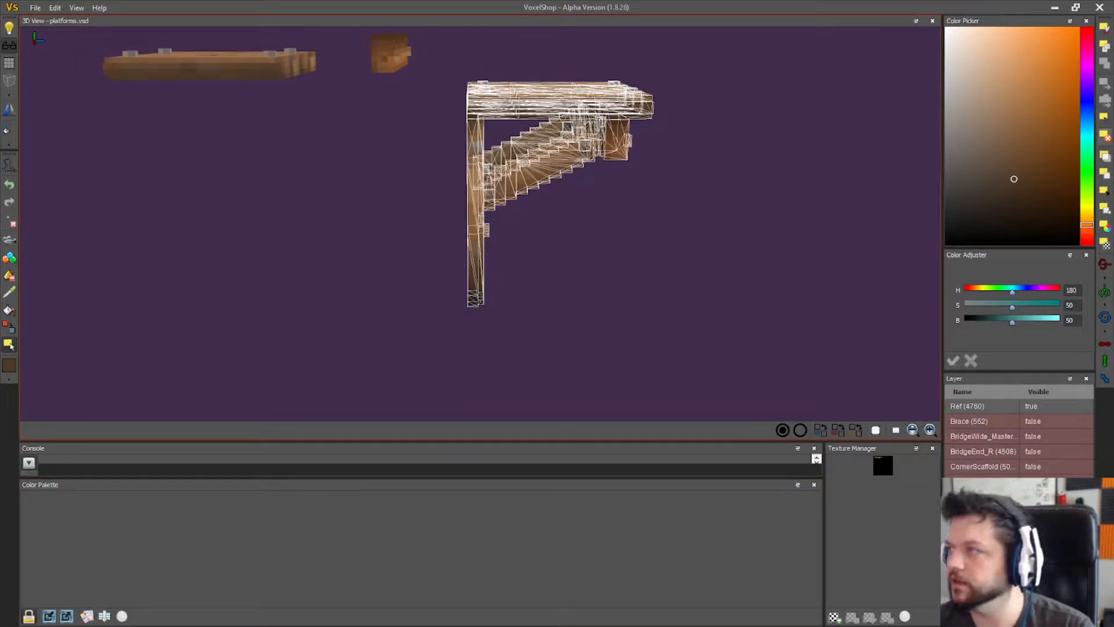
pyautogui.scroll(3, 132, 353)
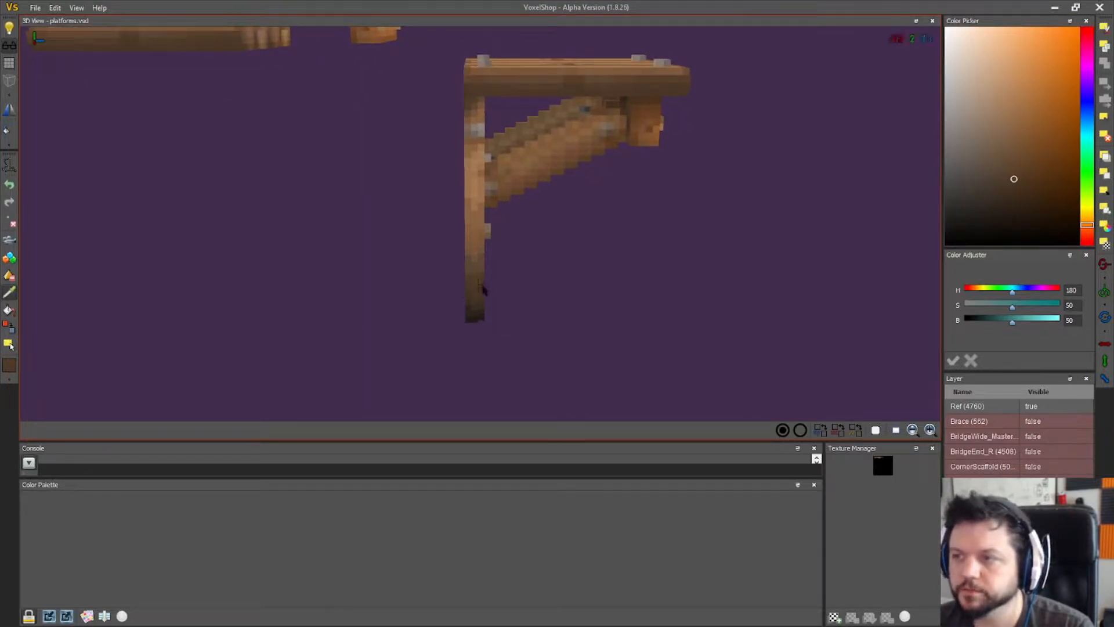
pyautogui.click(473, 319)
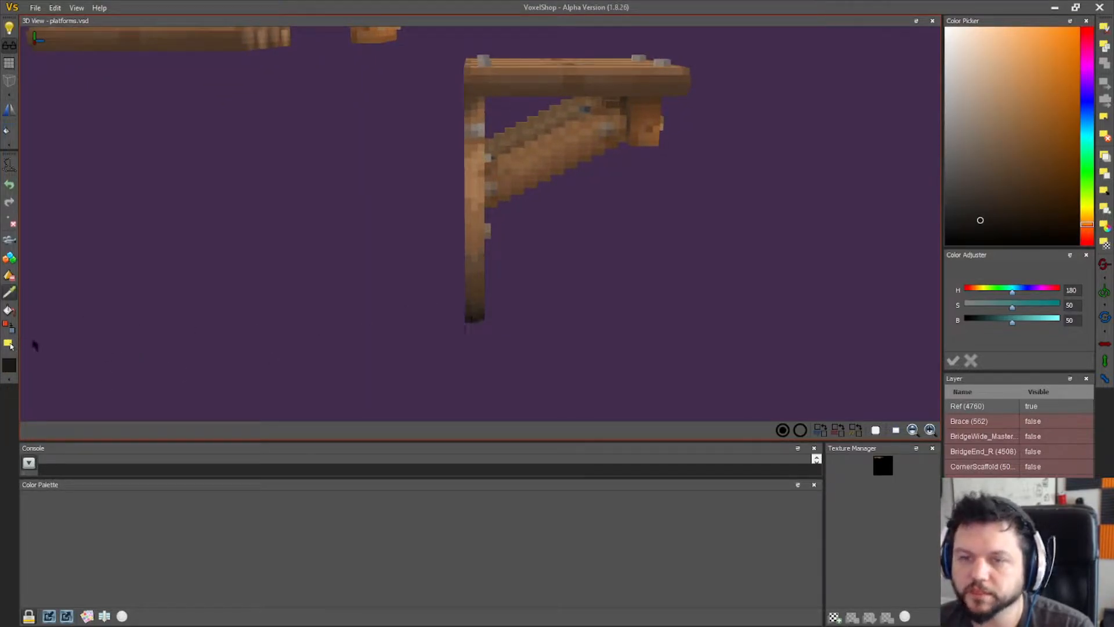
pyautogui.scroll(-1, 650, 278)
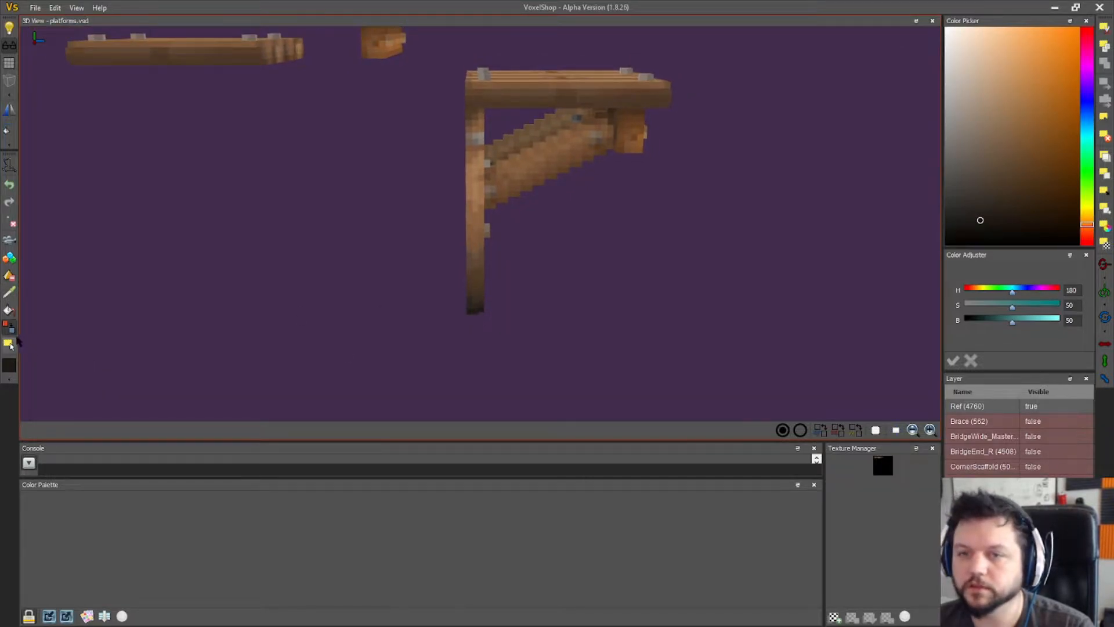
pyautogui.click(35, 8)
pyautogui.click(46, 76)
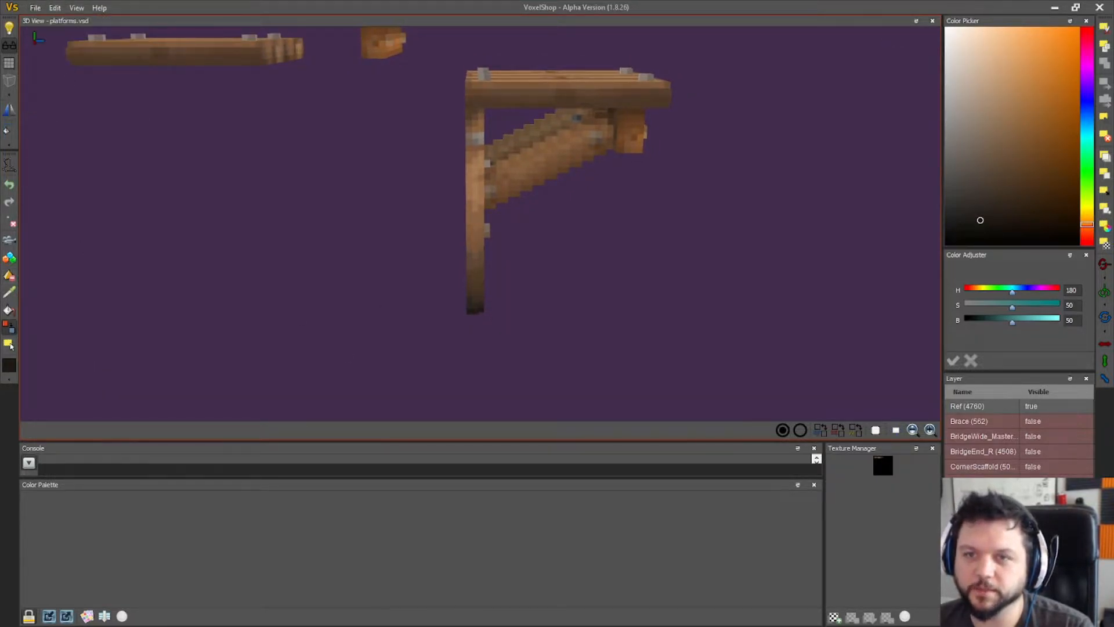
# - Select the whole bracket platform and hide the Ref layer
pyautogui.click(11, 346)
pyautogui.moveTo(733, 362); pyautogui.dragTo(448, 43)
pyautogui.click(1041, 408)
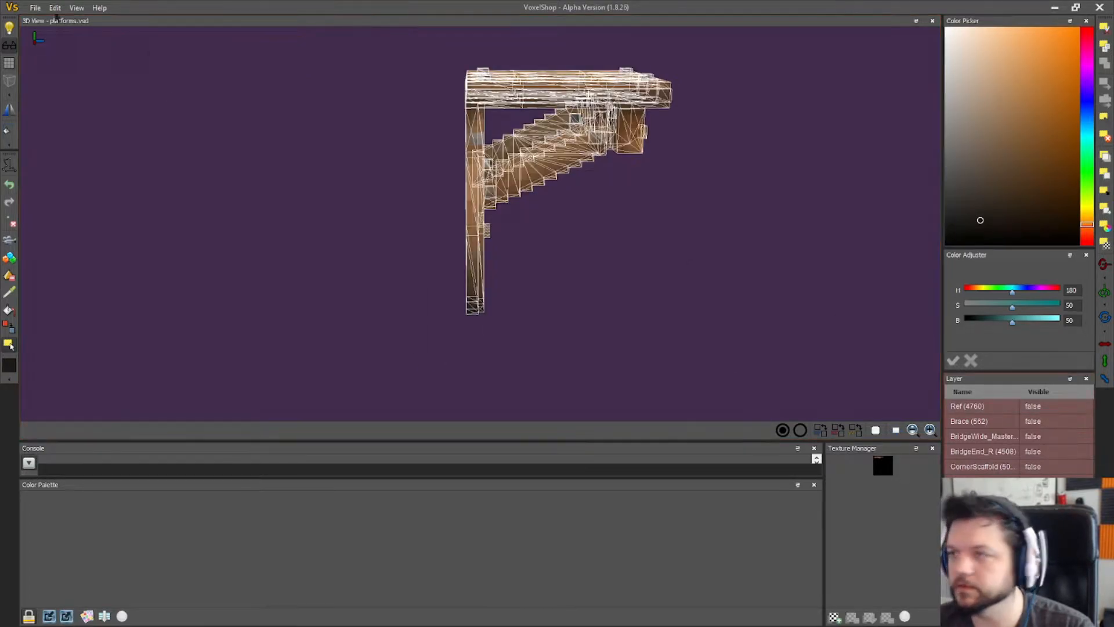
# - Fill the interior of the selected bracket platform with voxels
pyautogui.click(56, 8)
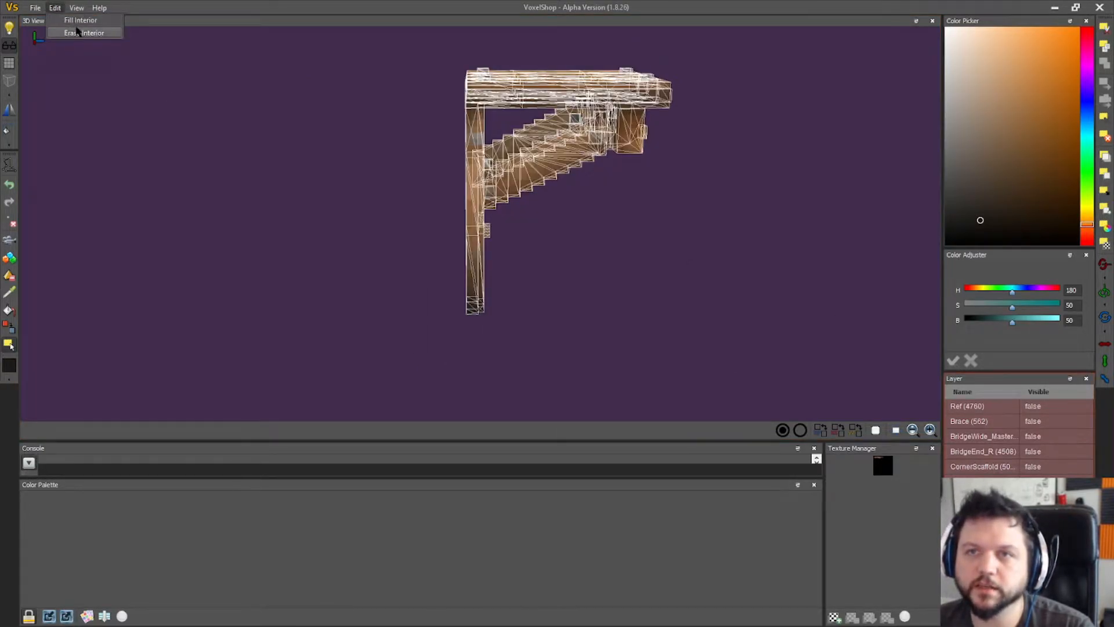
pyautogui.click(55, 7)
pyautogui.click(72, 20)
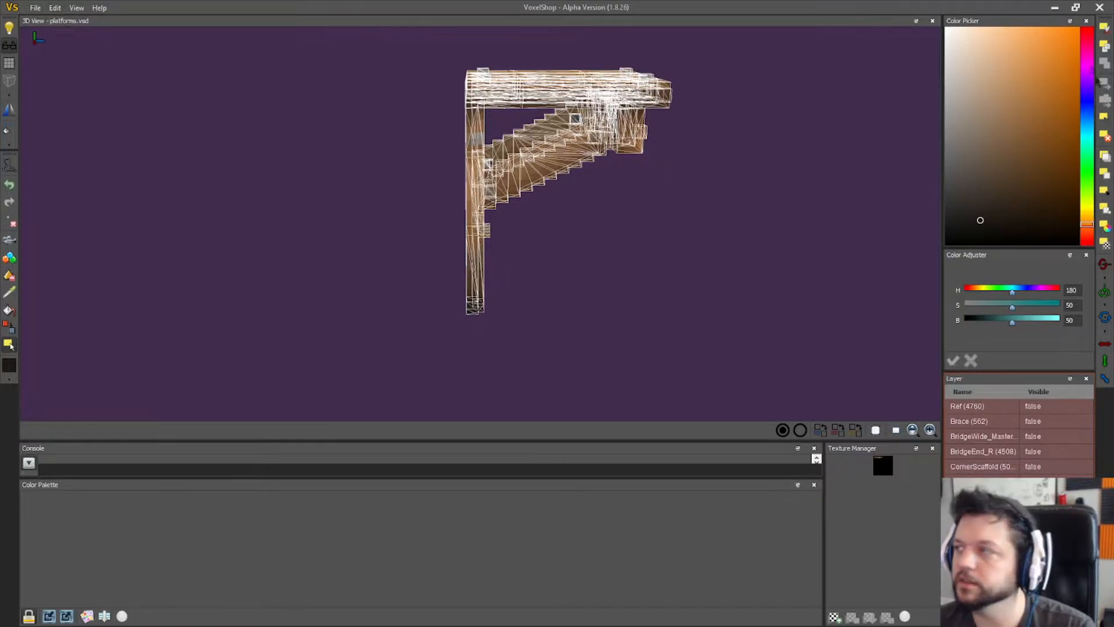
pyautogui.click(1104, 124)
# - Reselect the whole bracket platform and generate the colour palette from its voxels
pyautogui.moveTo(736, 216); pyautogui.dragTo(622, 254, button='right')
pyautogui.moveTo(383, 362); pyautogui.dragTo(711, 51)
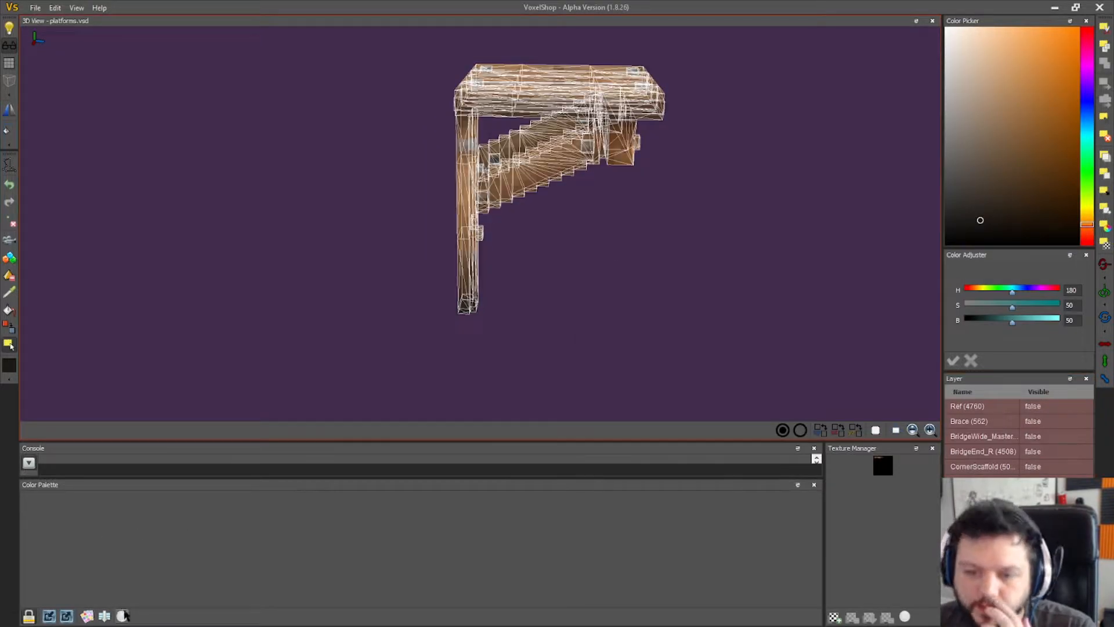
pyautogui.click(87, 616)
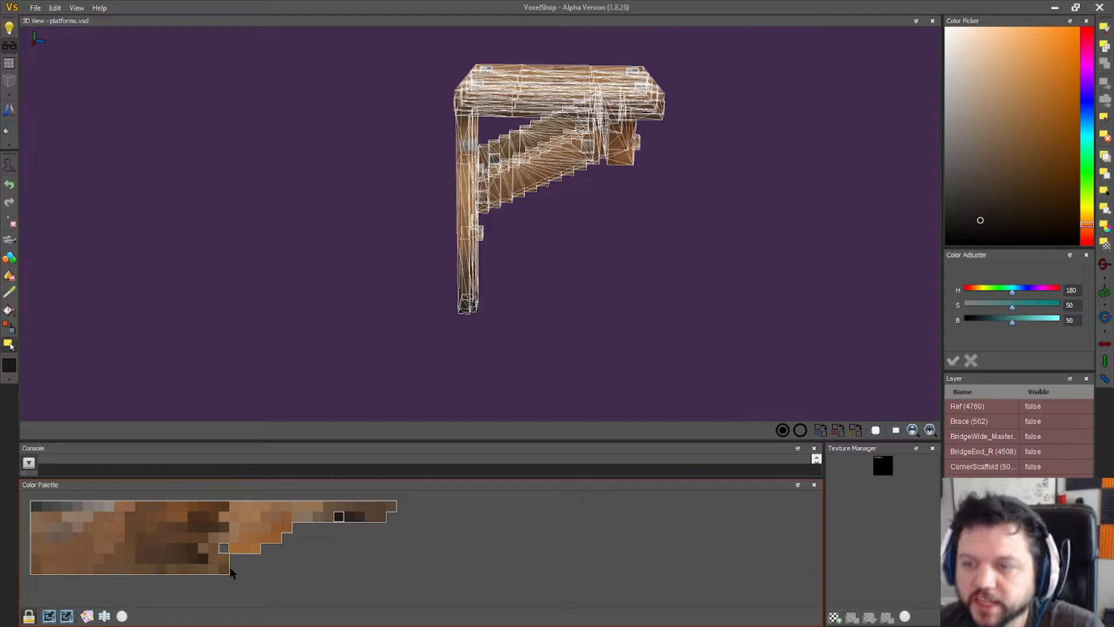
pyautogui.moveTo(508, 334); pyautogui.dragTo(797, 293, button='right')
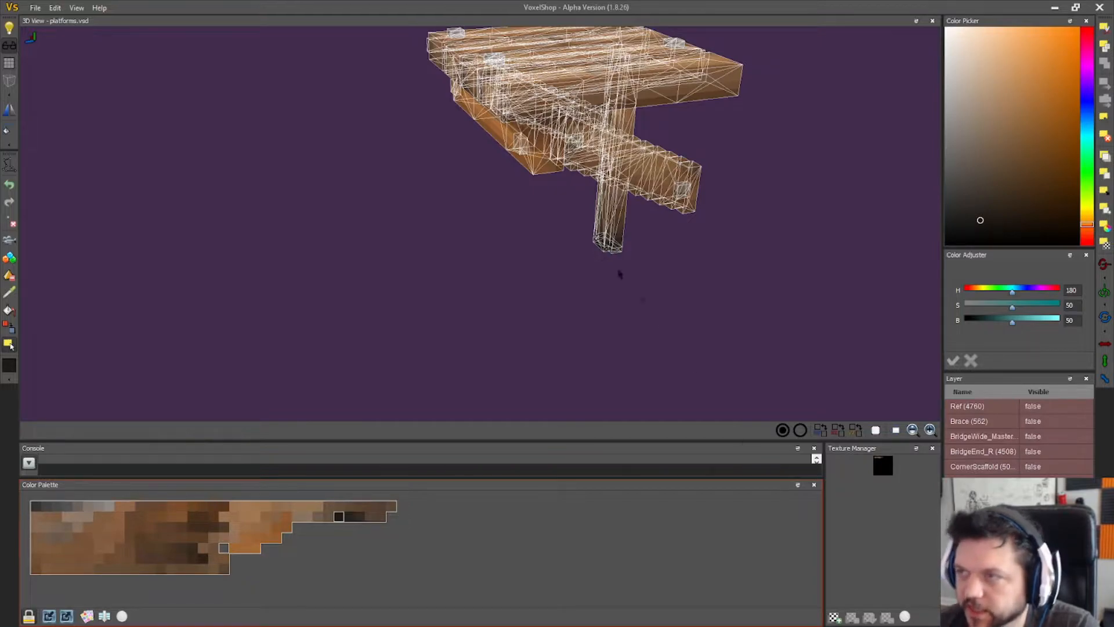
pyautogui.moveTo(642, 298); pyautogui.dragTo(541, 325, button='right')
pyautogui.moveTo(323, 286); pyautogui.dragTo(516, 278, button='right')
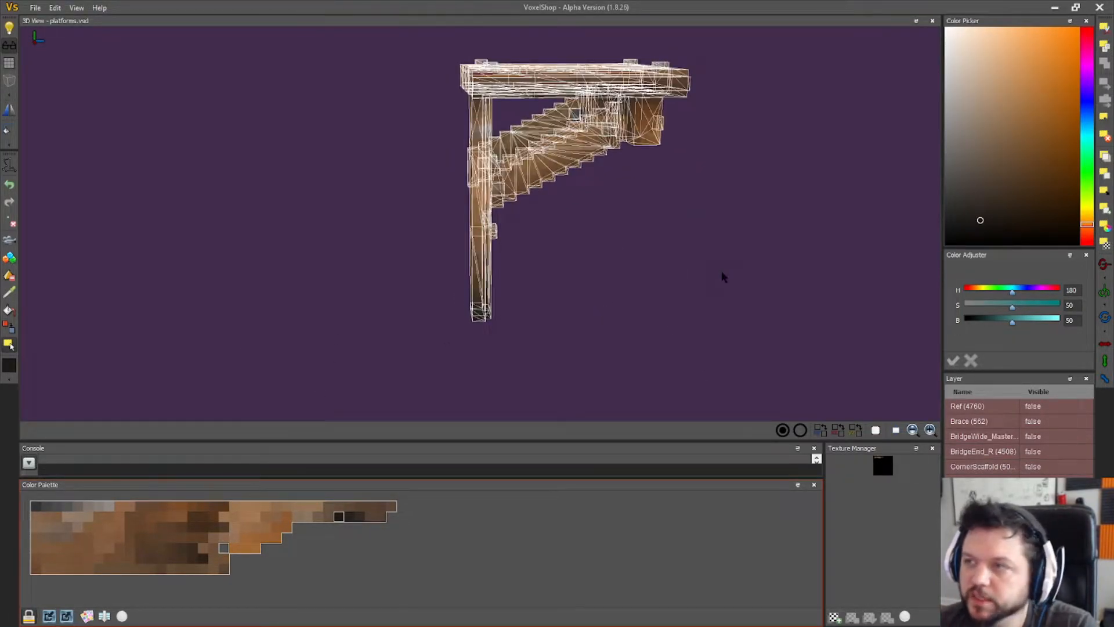
pyautogui.moveTo(723, 276); pyautogui.dragTo(394, 239, button='right')
pyautogui.moveTo(841, 150); pyautogui.dragTo(867, 248, button='right')
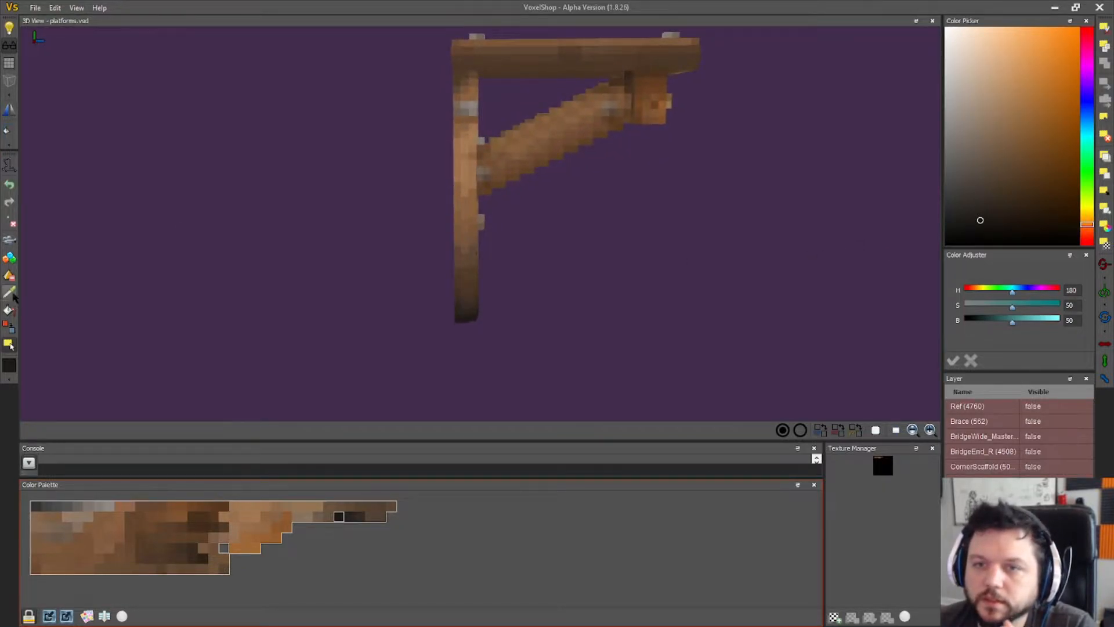
# - Try to paint brown sampled from the lower post onto the brace's upper end, and undo it
pyautogui.moveTo(641, 246); pyautogui.dragTo(502, 238, button='right')
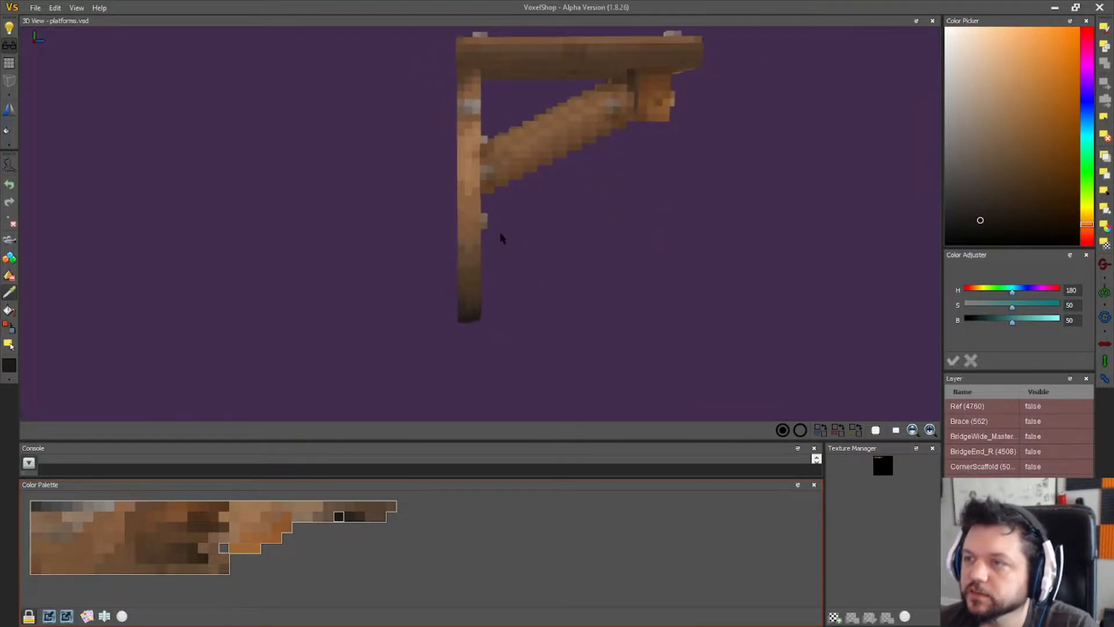
pyautogui.click(466, 254)
pyautogui.click(8, 327)
pyautogui.moveTo(723, 202); pyautogui.dragTo(380, 383, button='right')
pyautogui.click(10, 344)
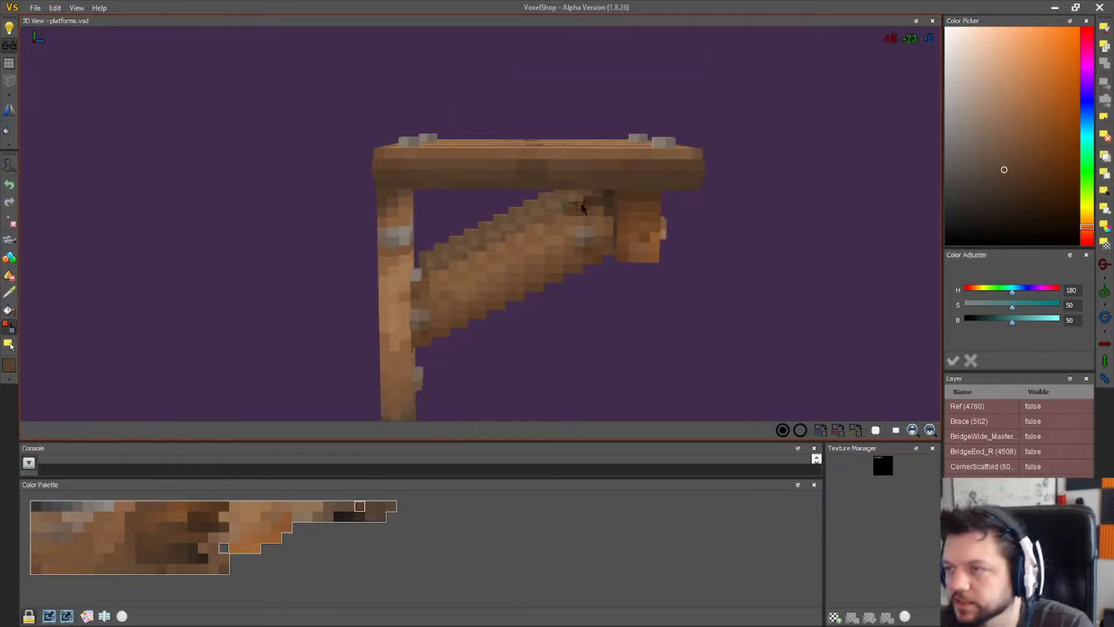
pyautogui.hotkey('ctrl', 'z')
pyautogui.hotkey('ctrl', 'z')
# - Sample a dark brown from the shaded lower post and paint shading around the upper bolts of the braces
pyautogui.click(10, 293)
pyautogui.moveTo(509, 387); pyautogui.dragTo(511, 373, button='right')
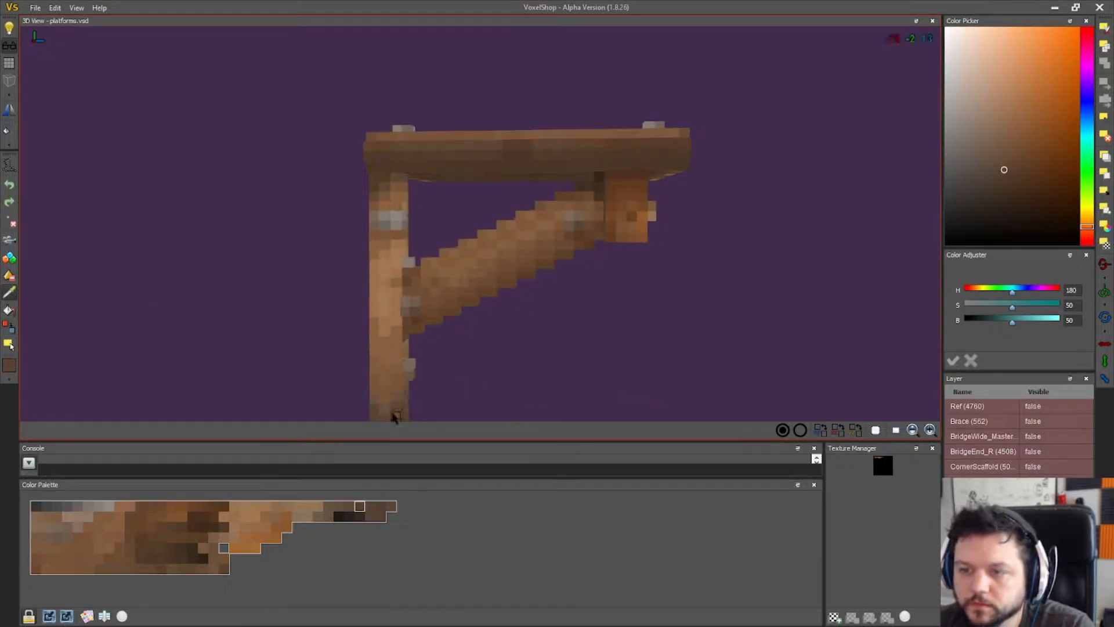
pyautogui.moveTo(164, 378); pyautogui.dragTo(172, 326, button='right')
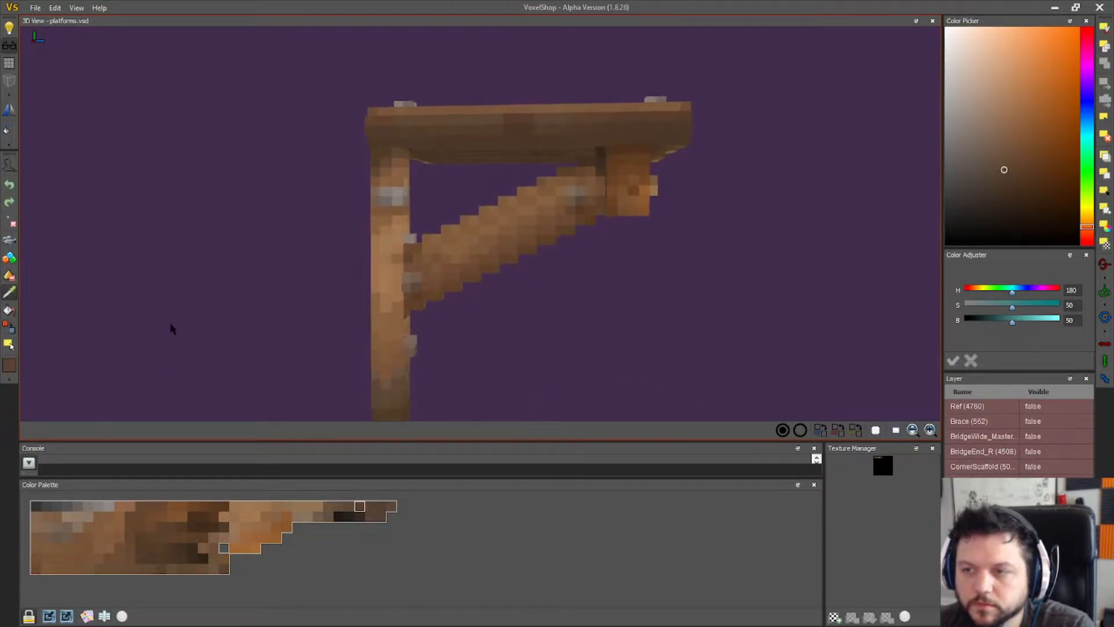
pyautogui.click(388, 396)
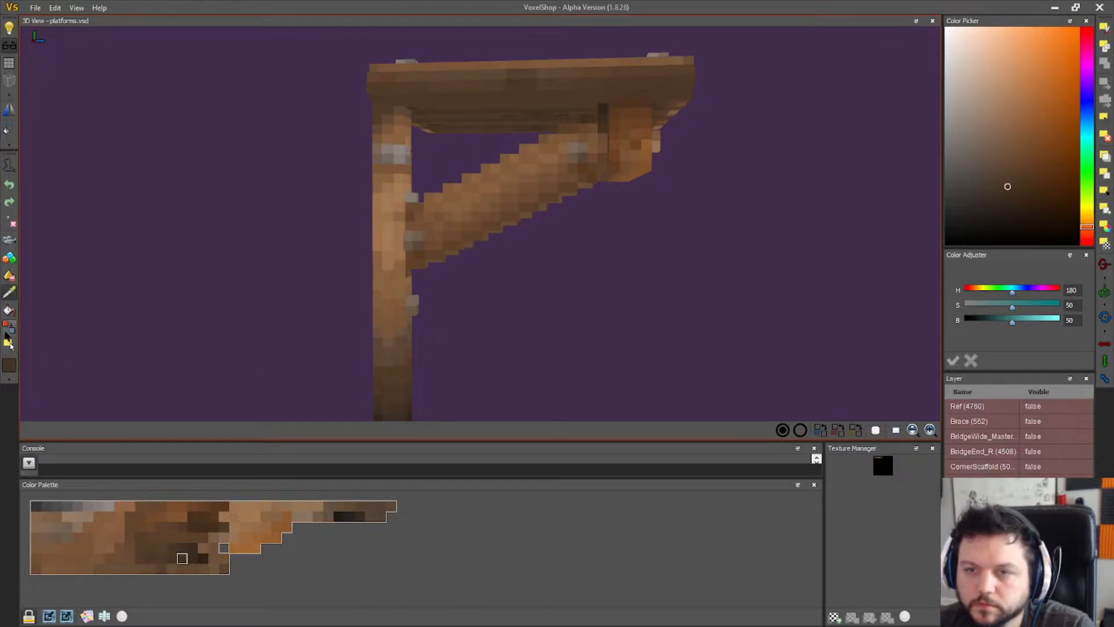
pyautogui.click(7, 328)
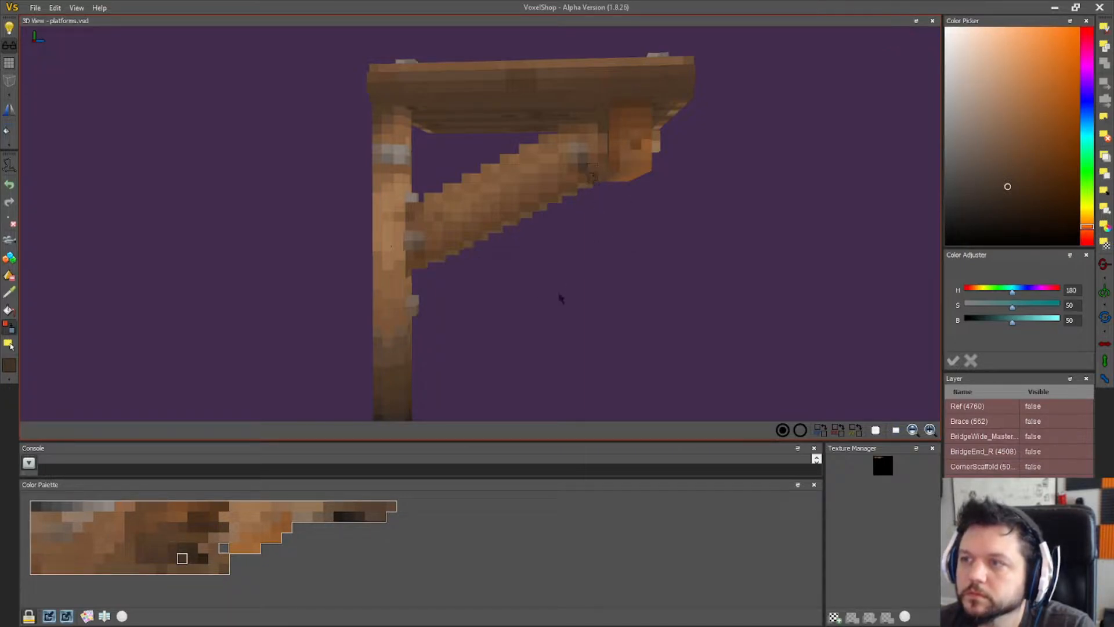
pyautogui.moveTo(288, 238); pyautogui.dragTo(516, 157, button='right')
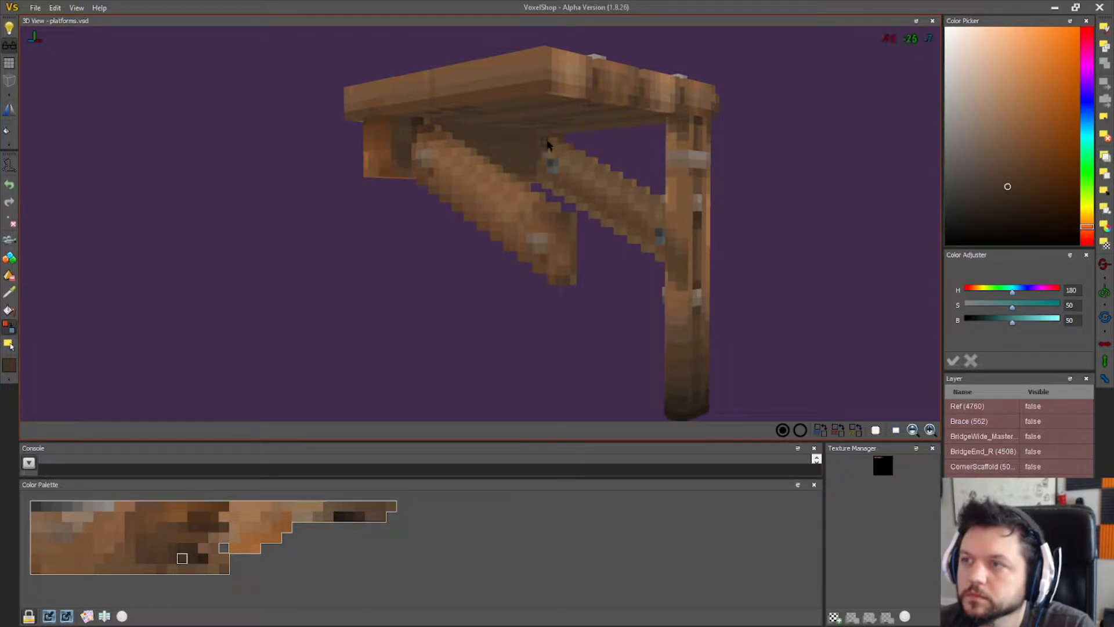
pyautogui.moveTo(551, 160); pyautogui.dragTo(509, 193, button='middle')
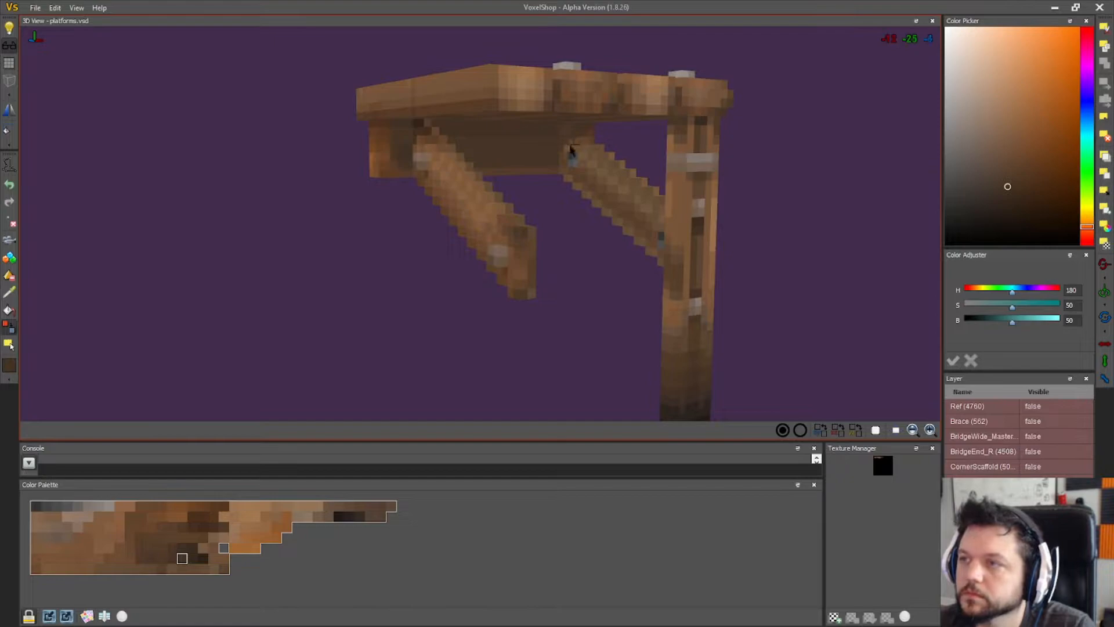
pyautogui.moveTo(577, 147); pyautogui.dragTo(462, 164, button='middle')
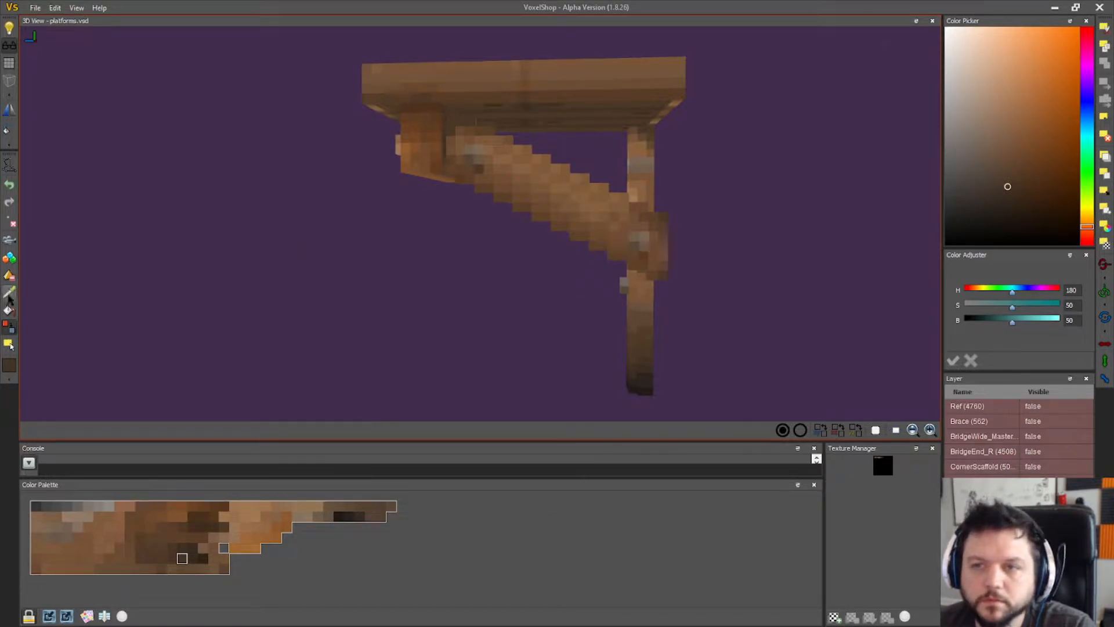
# - Sample a medium brown from the lower post and paint colour variation on the brace's upper end and around its lower bolt
pyautogui.click(642, 343)
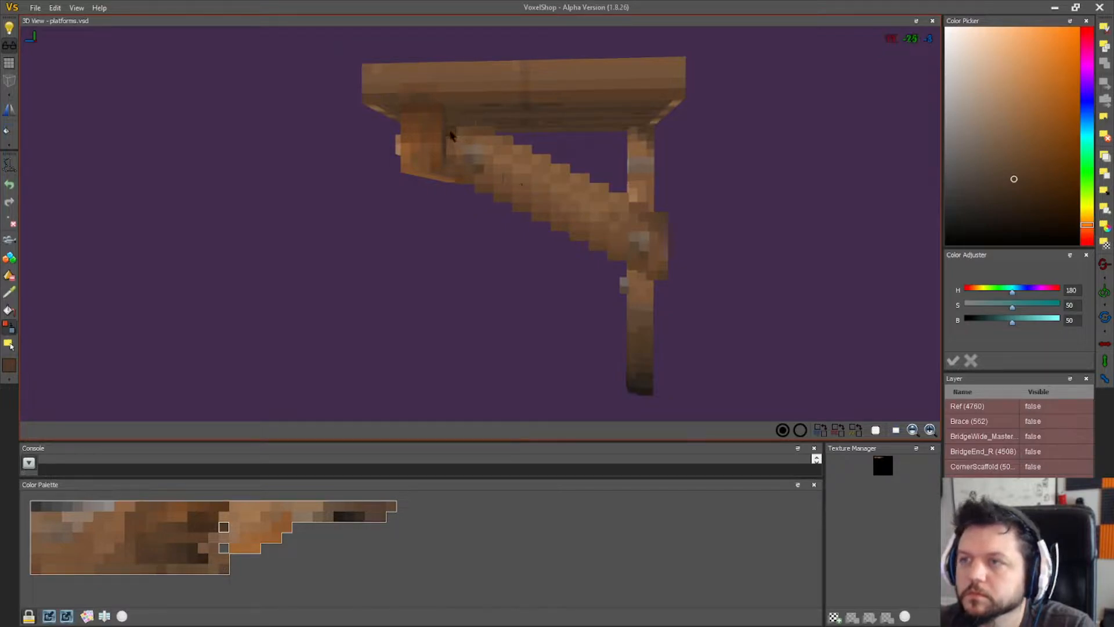
pyautogui.moveTo(482, 133); pyautogui.dragTo(602, 127, button='right')
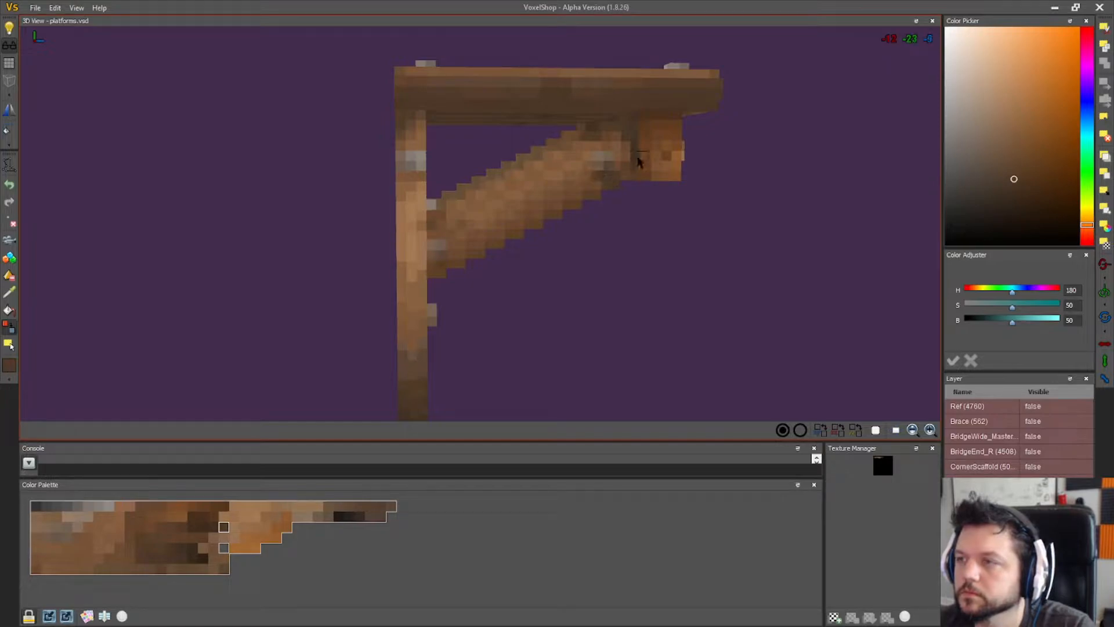
pyautogui.moveTo(638, 168); pyautogui.dragTo(439, 258, button='right')
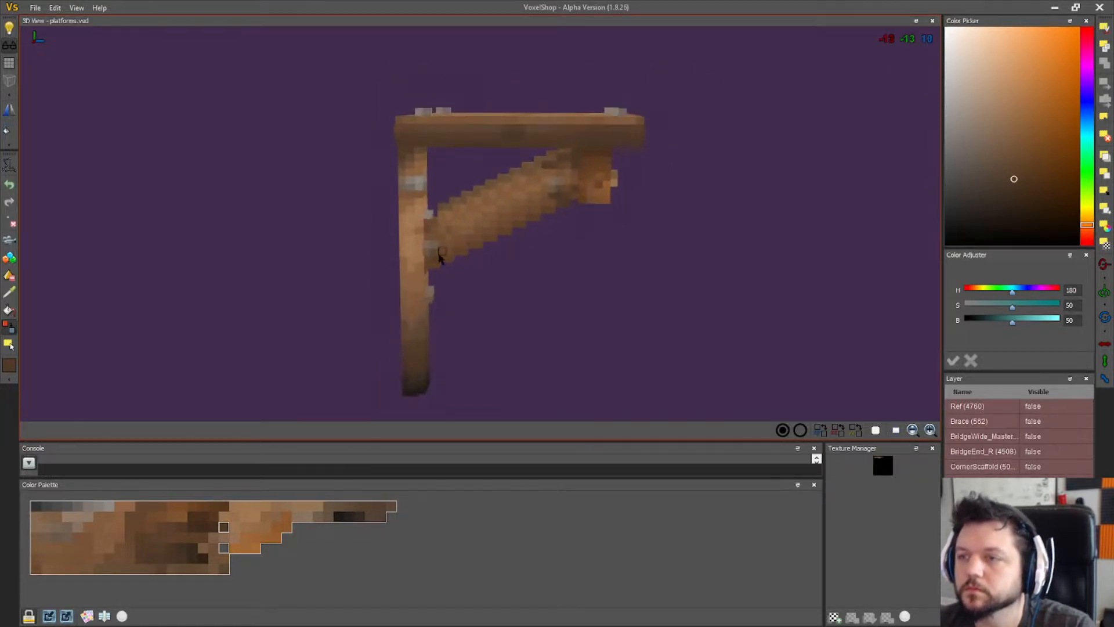
pyautogui.moveTo(373, 310); pyautogui.dragTo(551, 306, button='right')
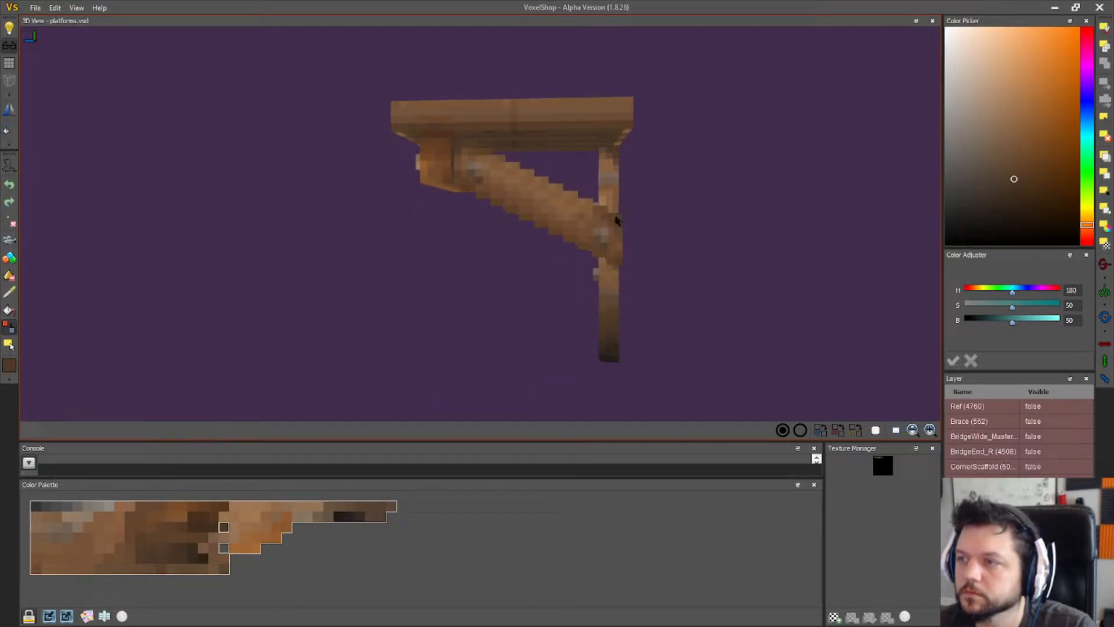
pyautogui.moveTo(617, 226); pyautogui.dragTo(552, 326, button='right')
# - Sample a reddish brown and paint over the blue-grey bolt voxels on the inner faces of the braces
pyautogui.scroll(7, 371, 287)
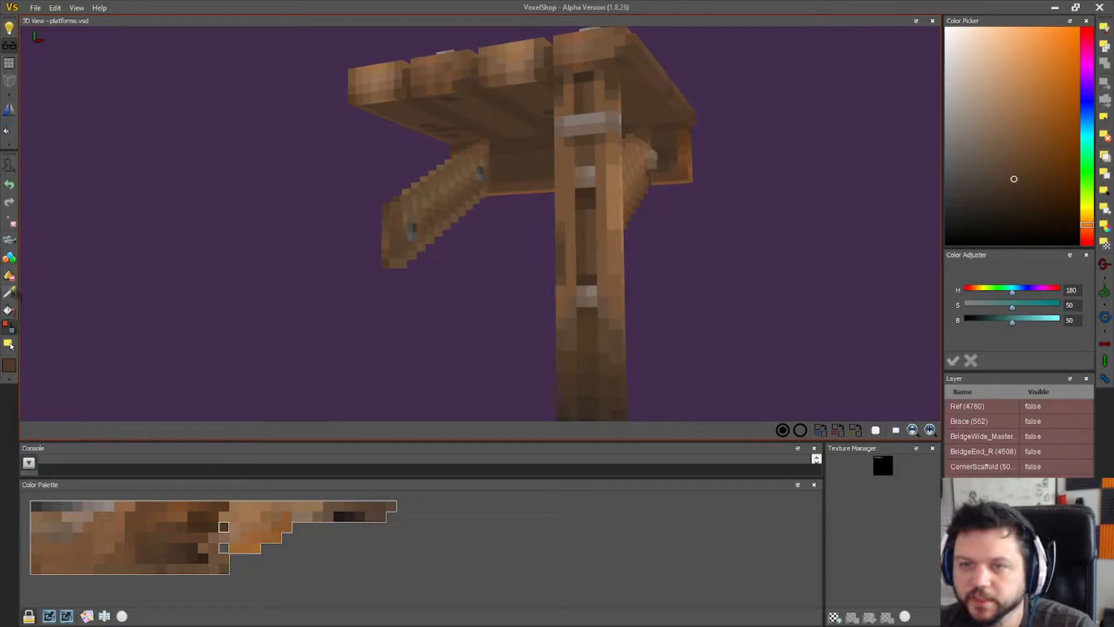
pyautogui.moveTo(494, 279); pyautogui.dragTo(600, 207, button='right')
pyautogui.click(607, 207)
pyautogui.click(9, 328)
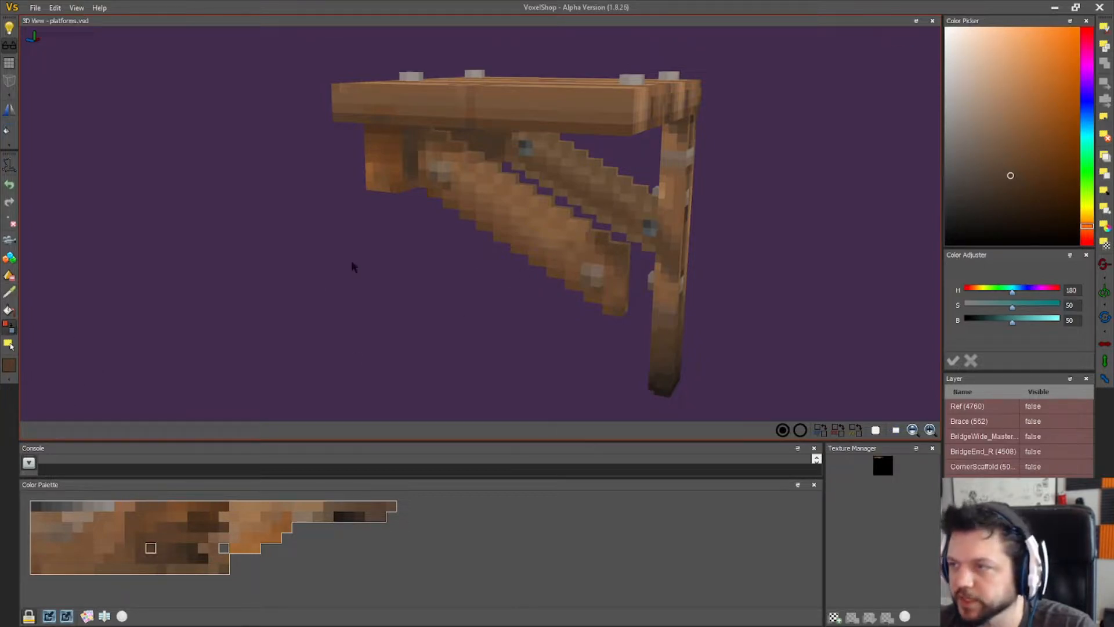
pyautogui.moveTo(353, 266); pyautogui.dragTo(630, 237, button='right')
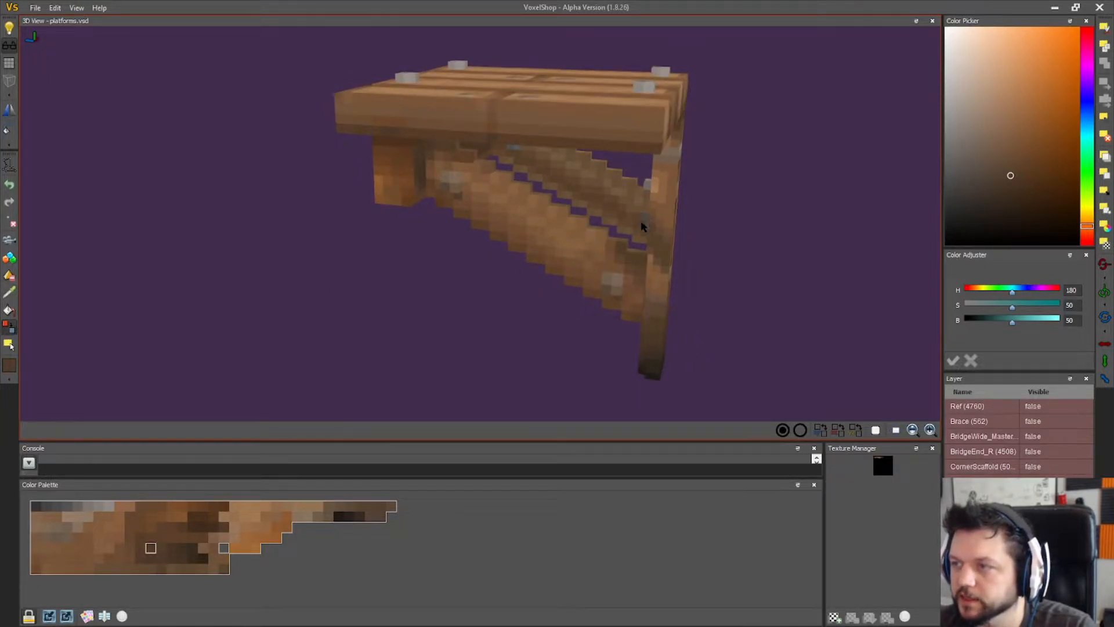
pyautogui.moveTo(529, 214); pyautogui.dragTo(517, 162, button='right')
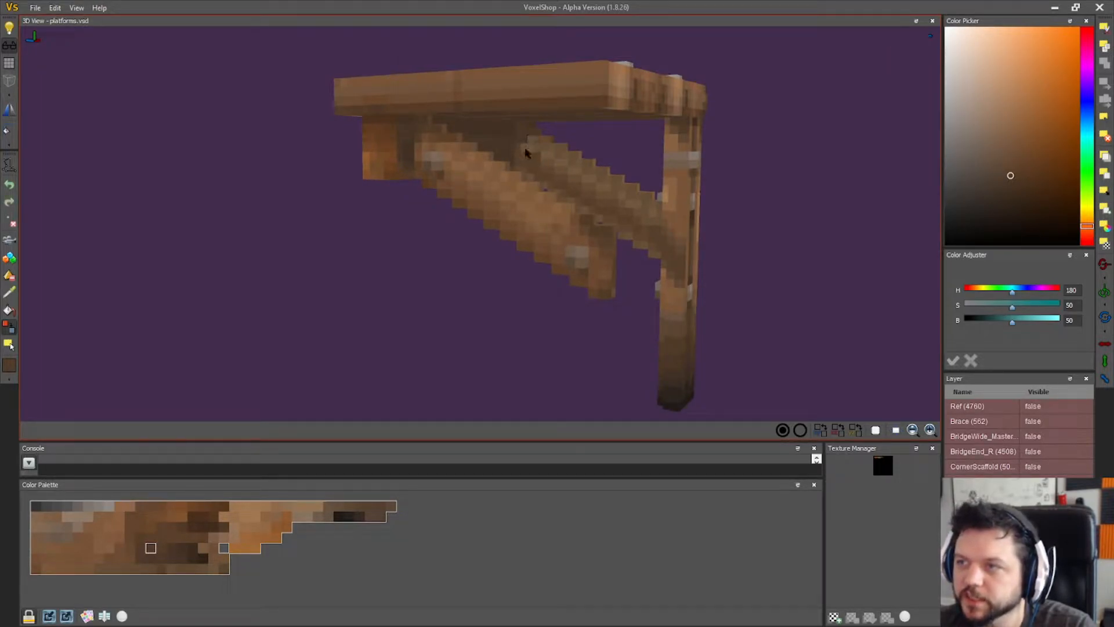
pyautogui.moveTo(532, 145); pyautogui.dragTo(490, 119, button='right')
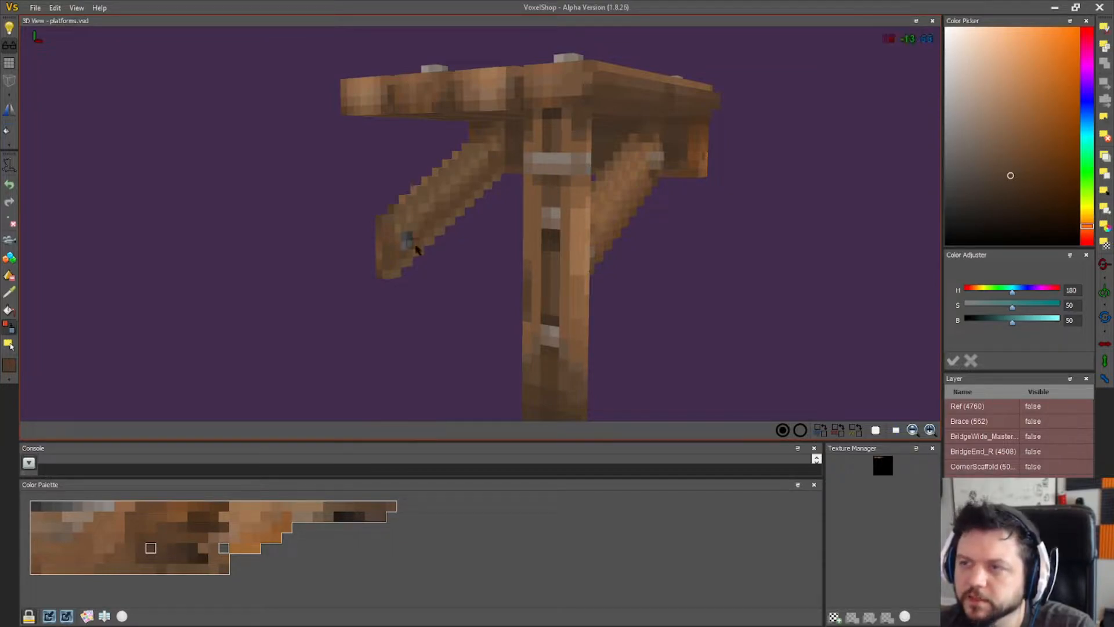
pyautogui.moveTo(369, 294); pyautogui.dragTo(472, 308, button='right')
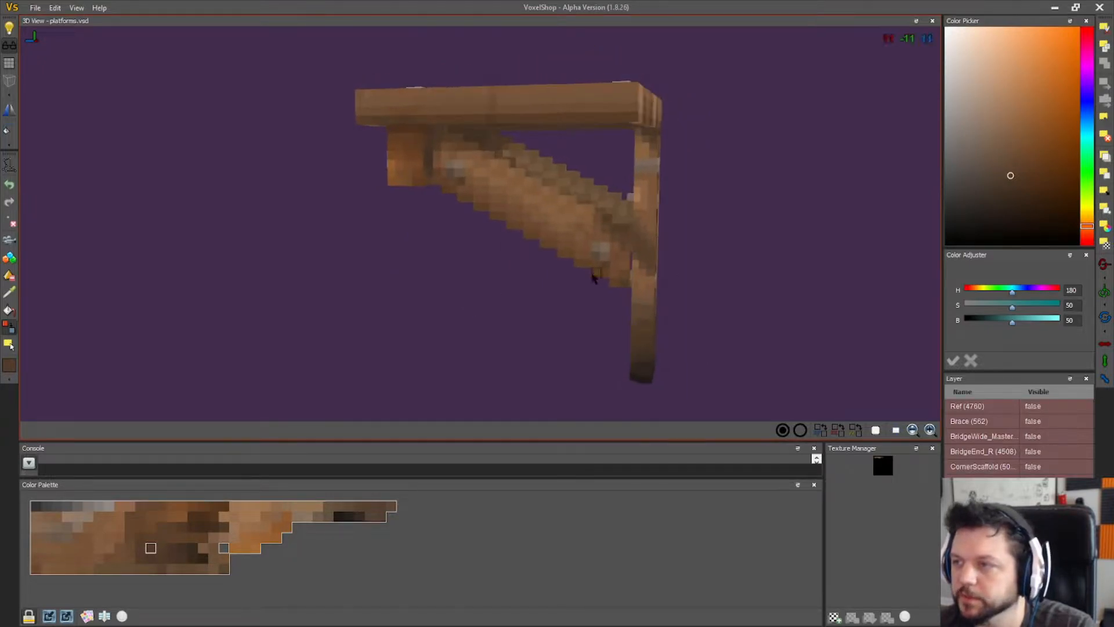
# - Sample a lighter brown from the brace and touch up the voxels around its lower bolt
pyautogui.moveTo(592, 277); pyautogui.dragTo(561, 342, button='right')
pyautogui.click(9, 292)
pyautogui.click(604, 245)
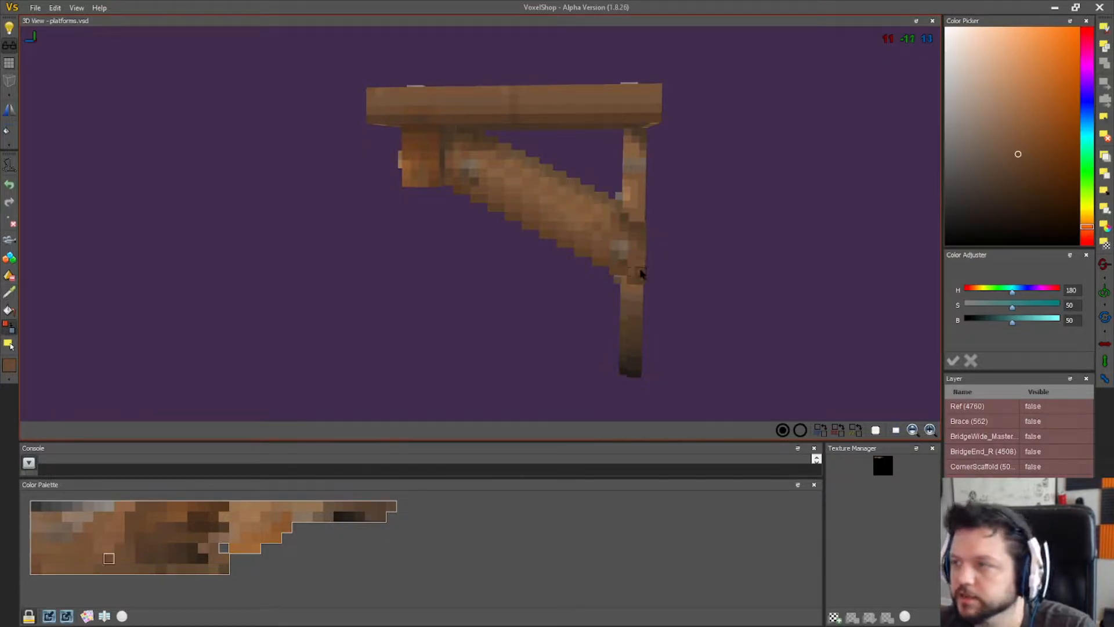
pyautogui.moveTo(442, 323); pyautogui.dragTo(486, 318, button='right')
# - Select the whole bracket platform, rebuild the colour palette from its colours, and deselect the voxels
pyautogui.click(9, 345)
pyautogui.moveTo(256, 418); pyautogui.dragTo(793, 55)
pyautogui.click(123, 616)
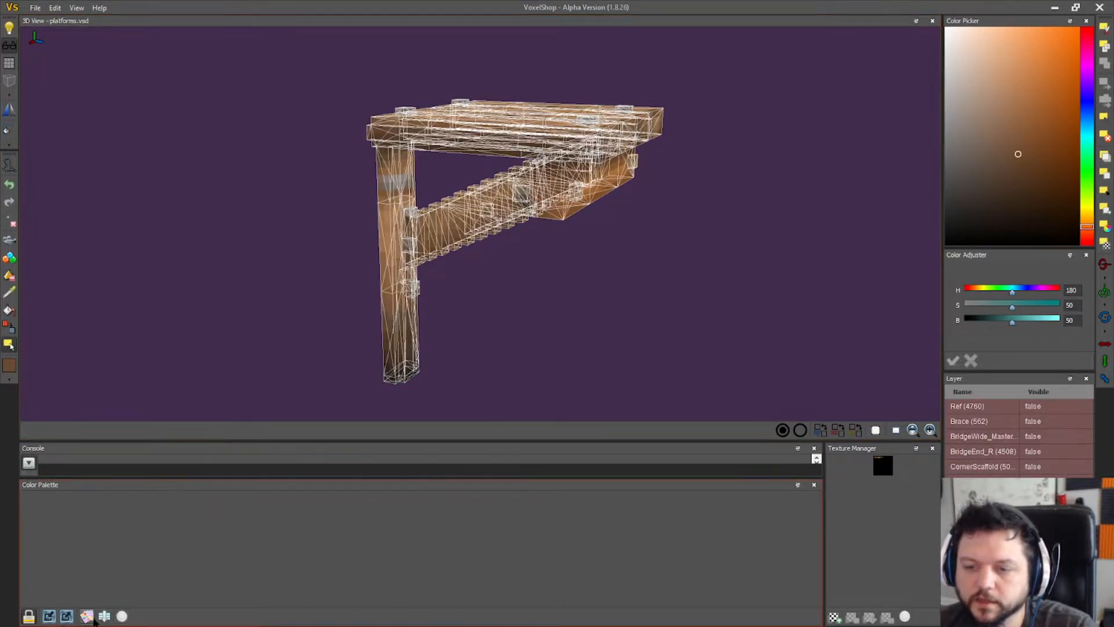
pyautogui.click(106, 616)
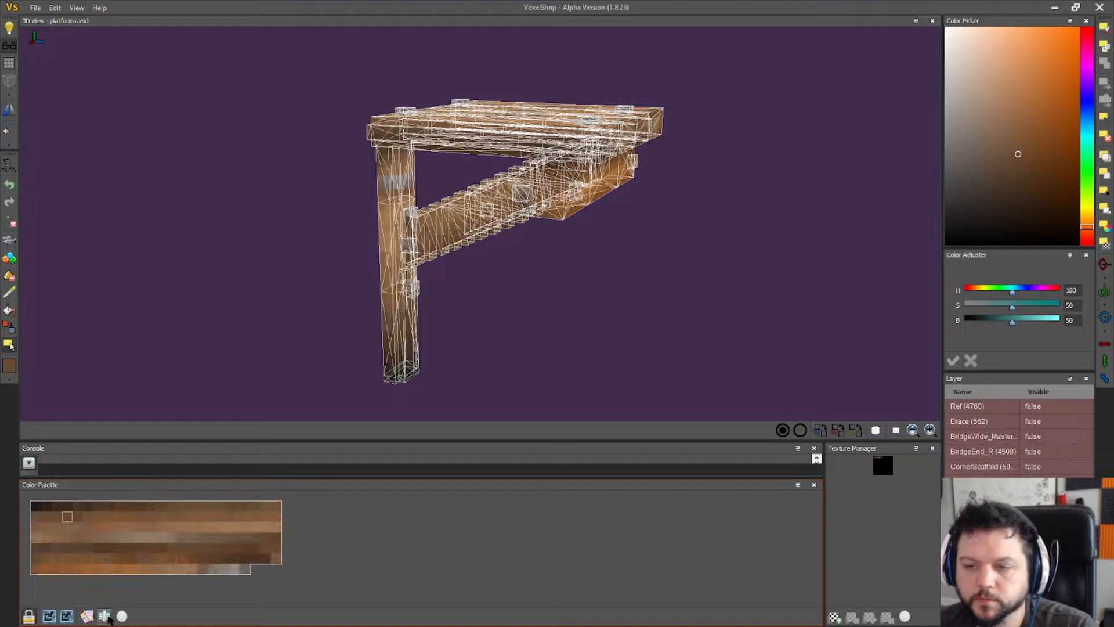
pyautogui.moveTo(283, 328); pyautogui.dragTo(638, 336, button='right')
pyautogui.moveTo(228, 402); pyautogui.dragTo(441, 241, button='right')
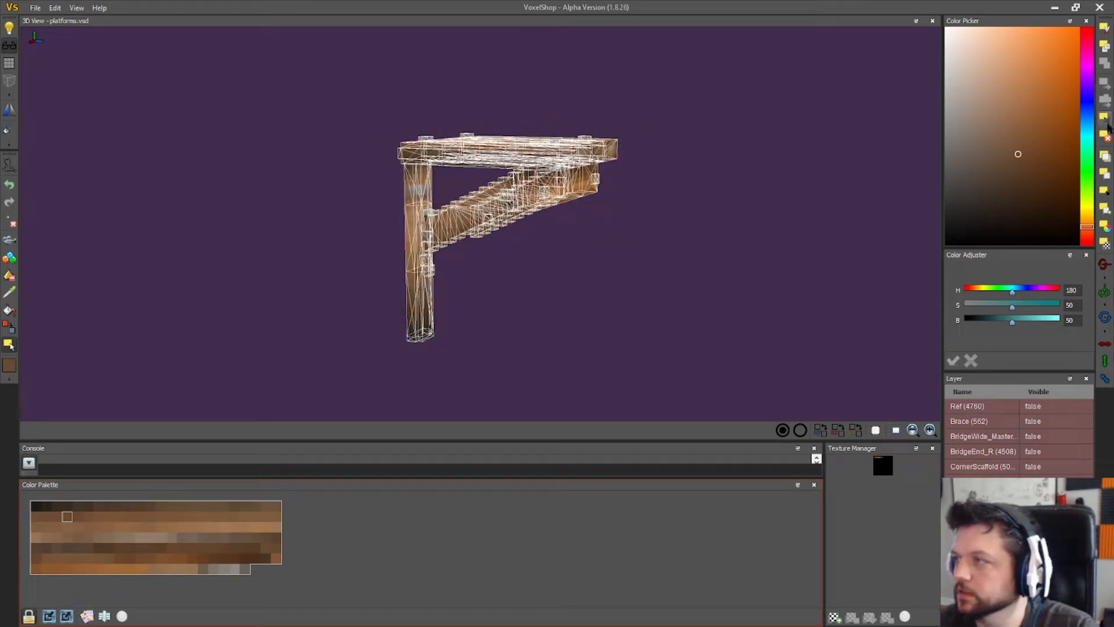
pyautogui.press('w')
# - Sample browns from the brace's lower edge and touch up the shading around its upper bolt
pyautogui.moveTo(377, 263); pyautogui.dragTo(378, 229, button='right')
pyautogui.scroll(3, 378, 228)
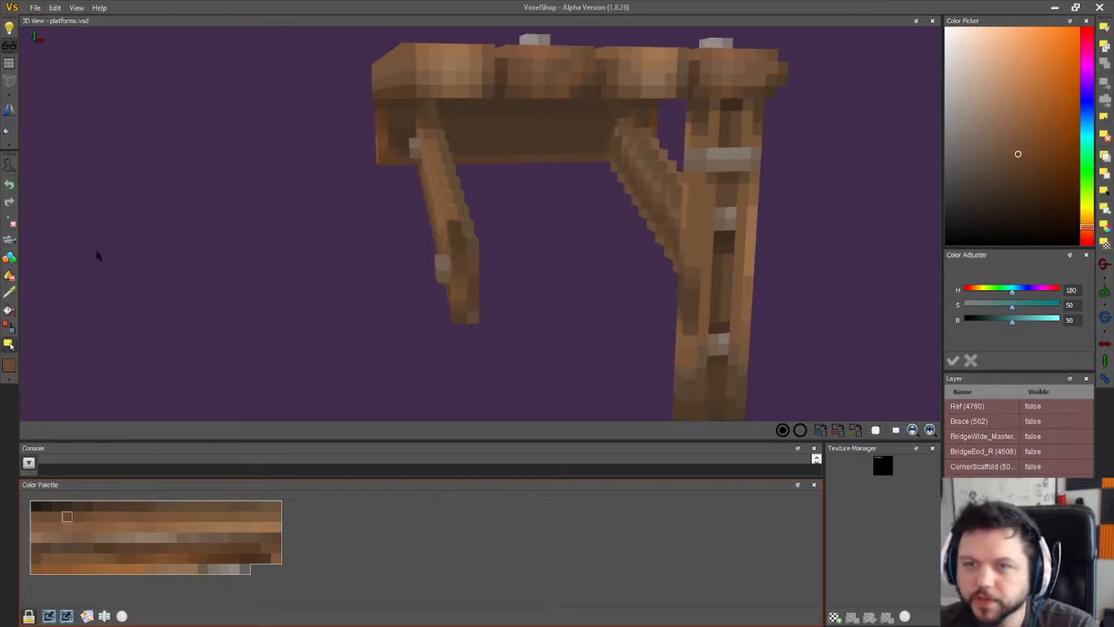
pyautogui.moveTo(545, 311); pyautogui.dragTo(552, 273, button='right')
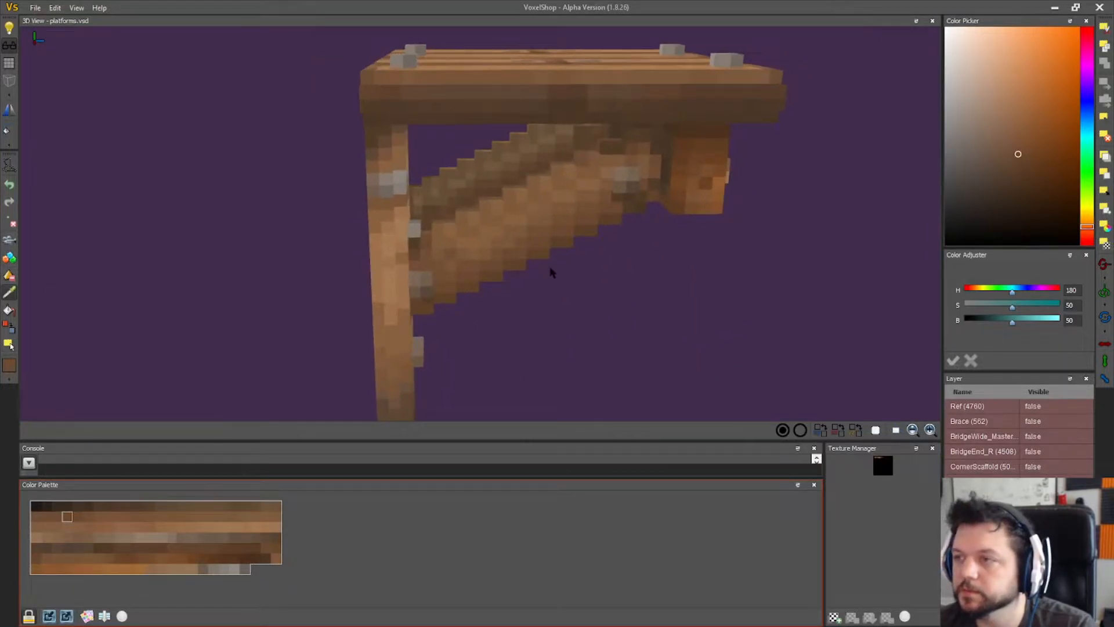
pyautogui.keyDown('alt'); pyautogui.click(616, 223); pyautogui.keyUp('alt')
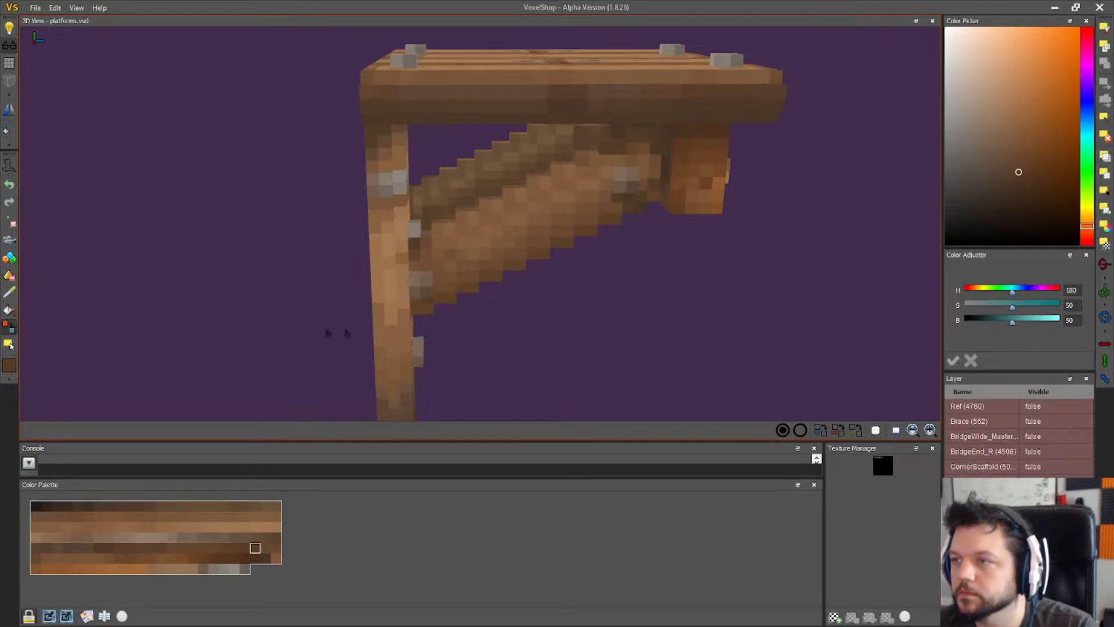
pyautogui.keyDown('alt'); pyautogui.click(589, 226); pyautogui.keyUp('alt')
pyautogui.click(11, 326)
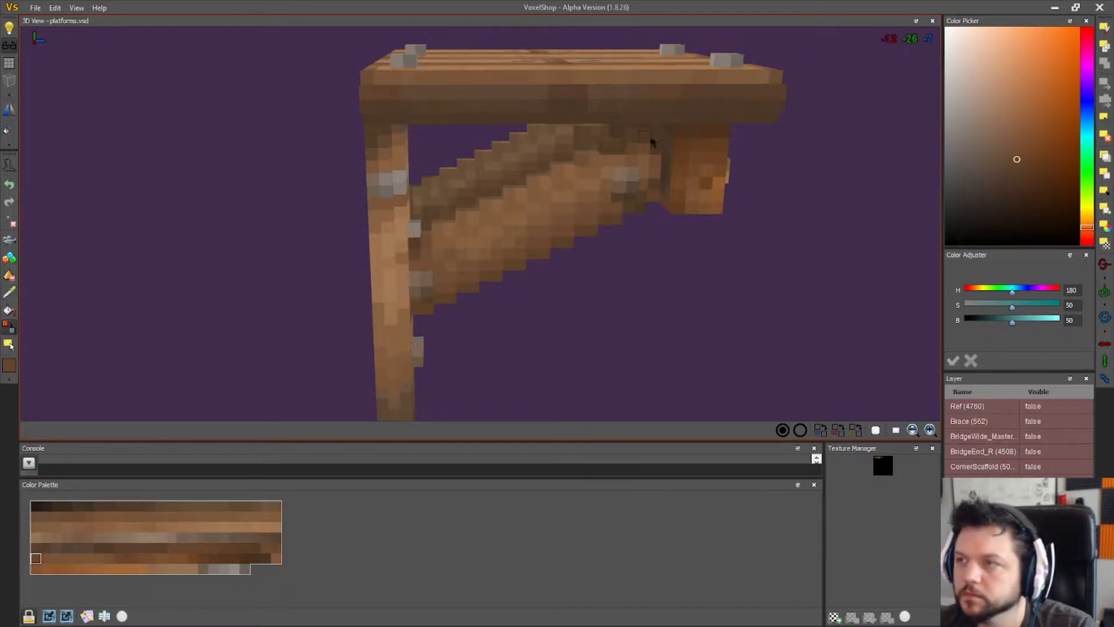
pyautogui.moveTo(576, 167); pyautogui.dragTo(485, 231, button='right')
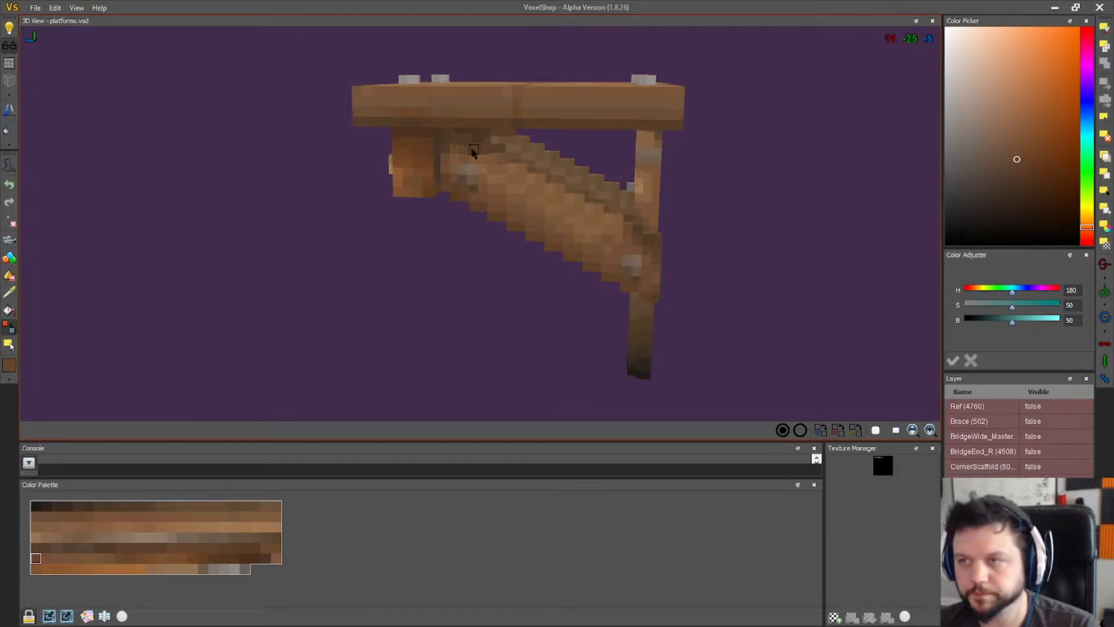
pyautogui.moveTo(485, 154); pyautogui.dragTo(686, 258, button='right')
# - Sample a dark brown from the brace's upper end and save the platforms.vsd file
pyautogui.click(9, 294)
pyautogui.click(488, 140)
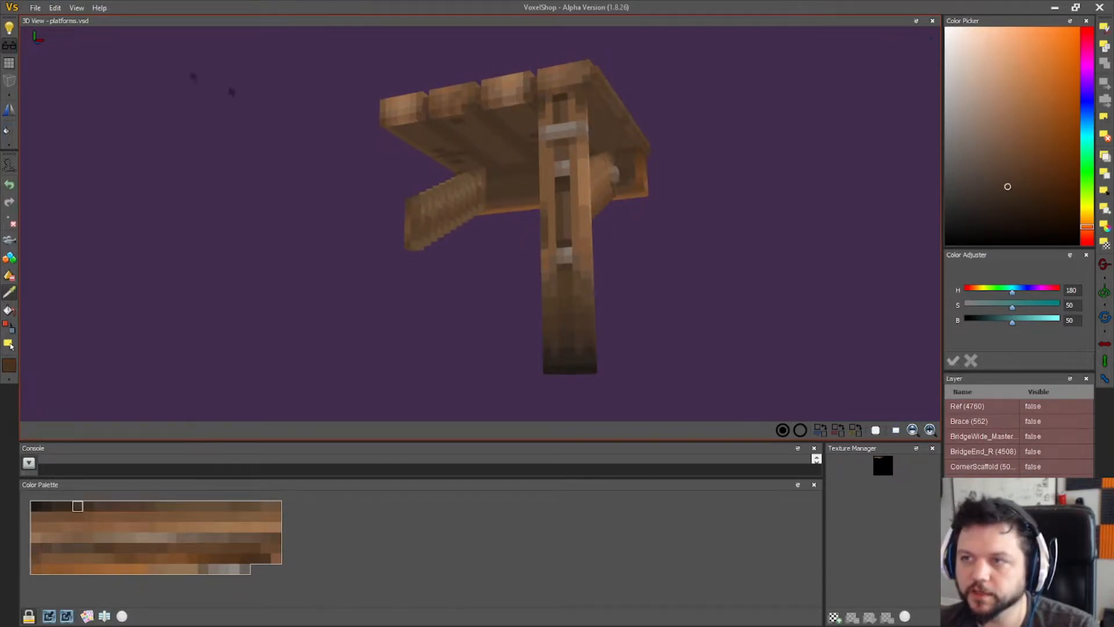
pyautogui.click(35, 7)
pyautogui.click(57, 81)
# - Paint the dark brown over the lower end of the brace's inner face
pyautogui.scroll(6, 450, 285)
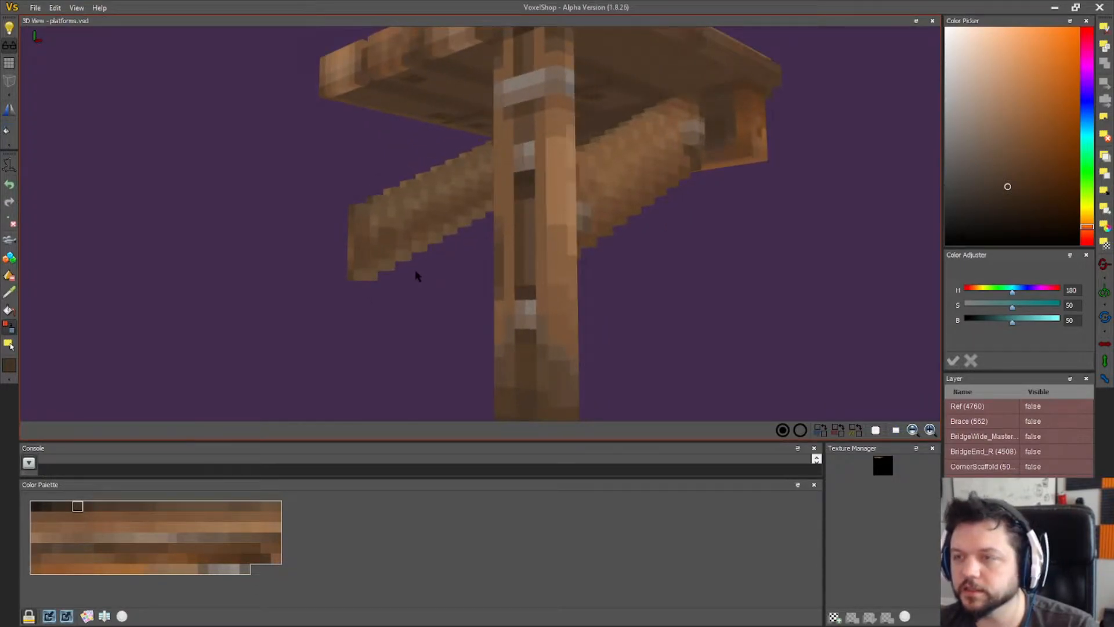
pyautogui.moveTo(383, 226); pyautogui.dragTo(407, 267, button='right')
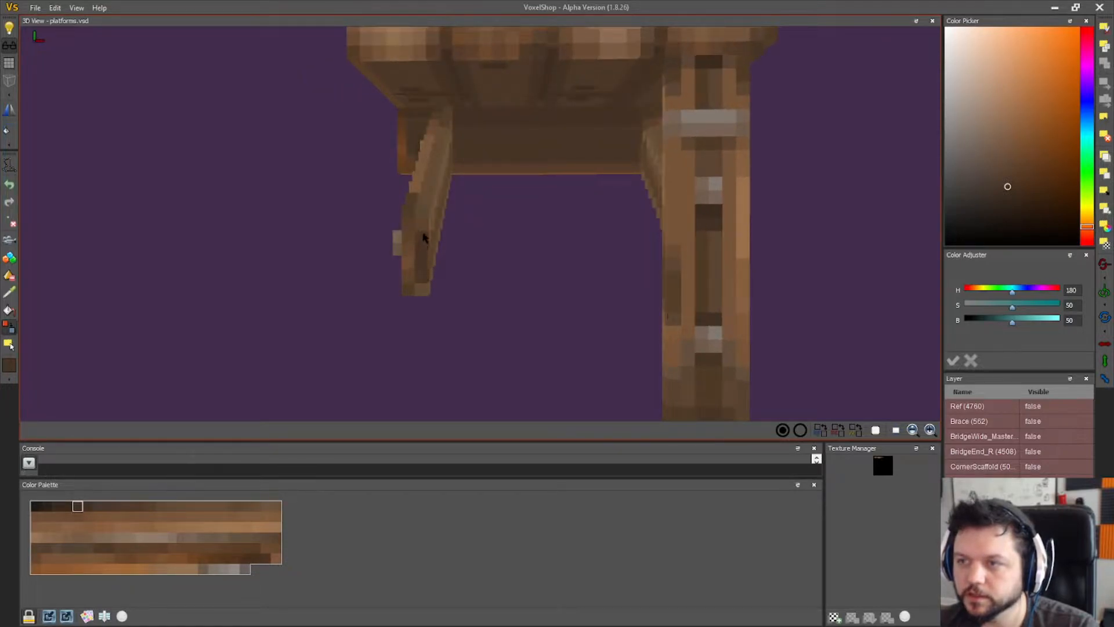
pyautogui.moveTo(510, 254); pyautogui.dragTo(412, 236, button='right')
pyautogui.moveTo(378, 227); pyautogui.dragTo(405, 227)
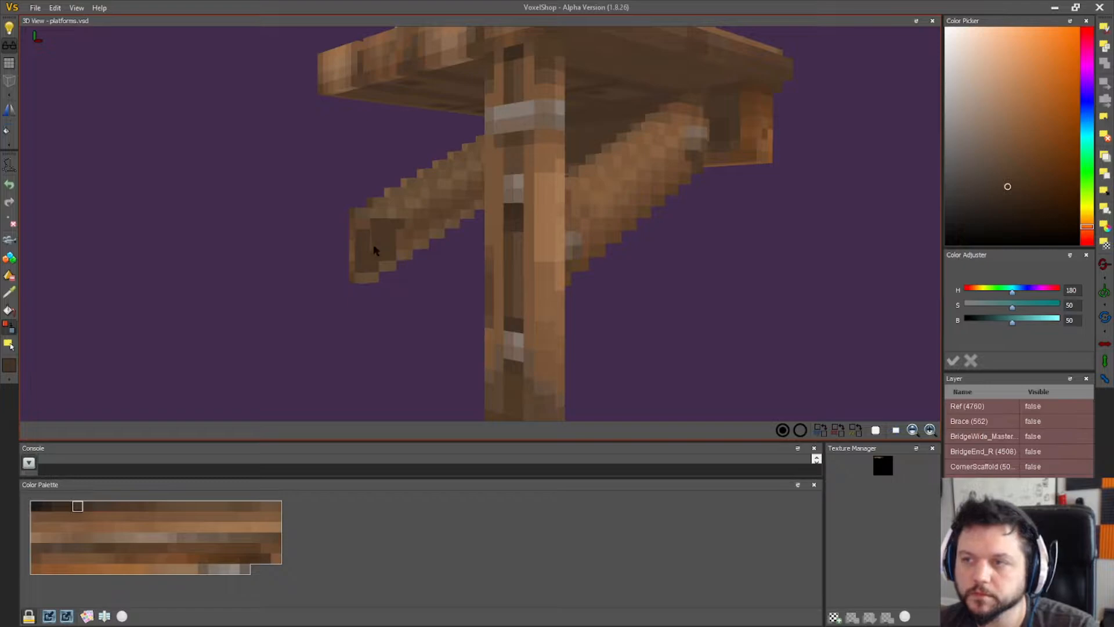
pyautogui.moveTo(374, 249); pyautogui.dragTo(413, 243, button='right')
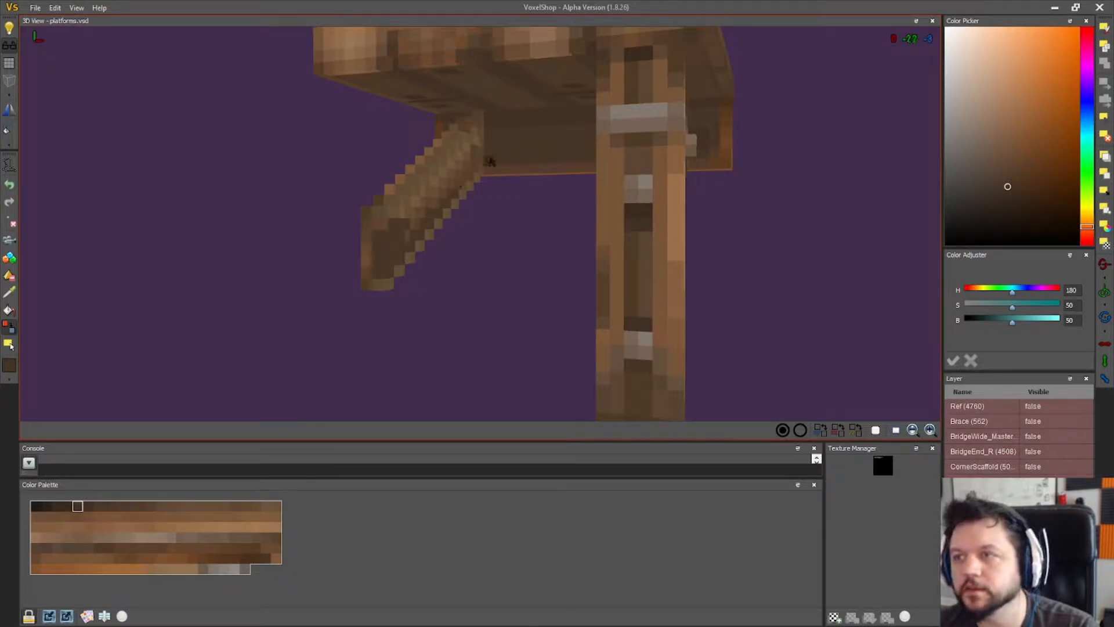
pyautogui.moveTo(515, 179); pyautogui.dragTo(545, 169, button='right')
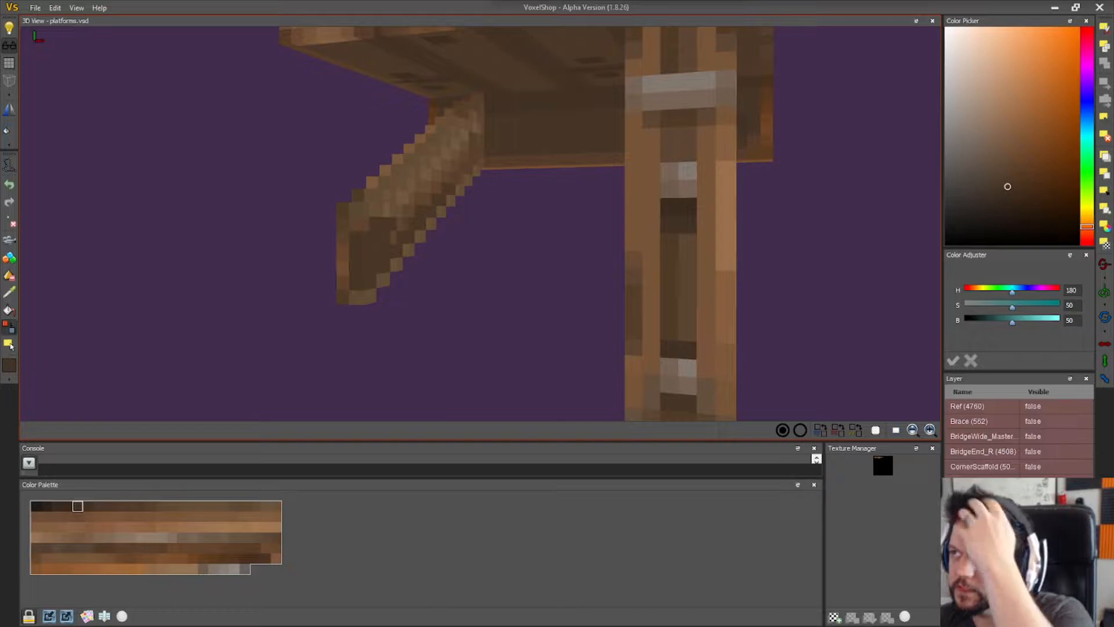
# - Extend the dark brown along the middle of the brace's inner face, leaving the stepped edge voxels lighter
pyautogui.scroll(5, 347, 290)
pyautogui.moveTo(572, 284); pyautogui.dragTo(529, 284, button='right')
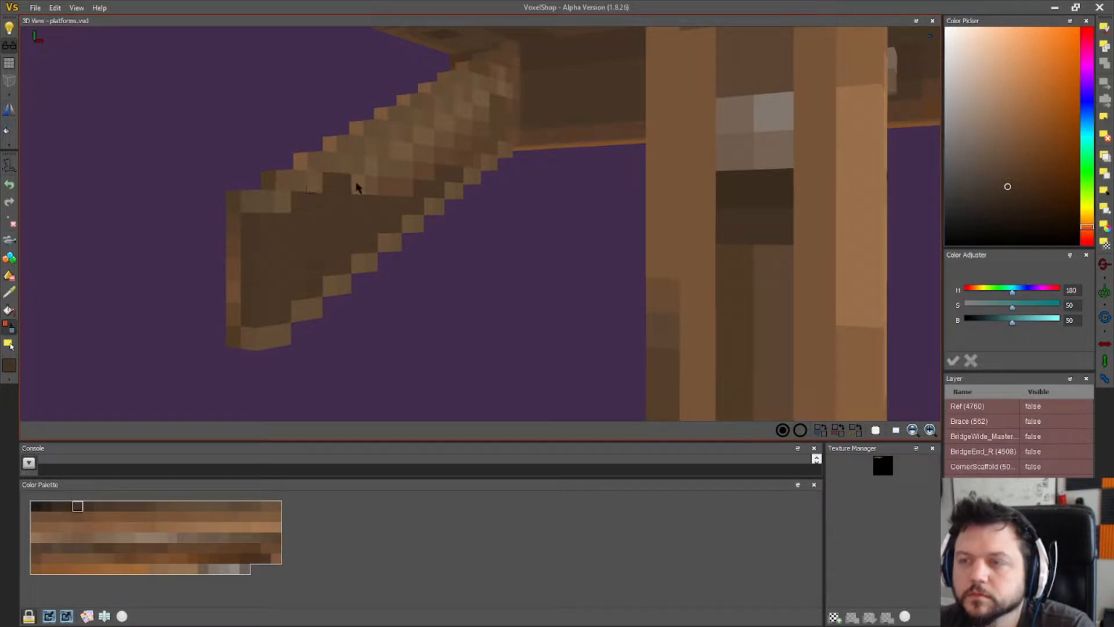
pyautogui.moveTo(341, 167); pyautogui.dragTo(392, 168)
pyautogui.moveTo(387, 190); pyautogui.dragTo(373, 190, button='right')
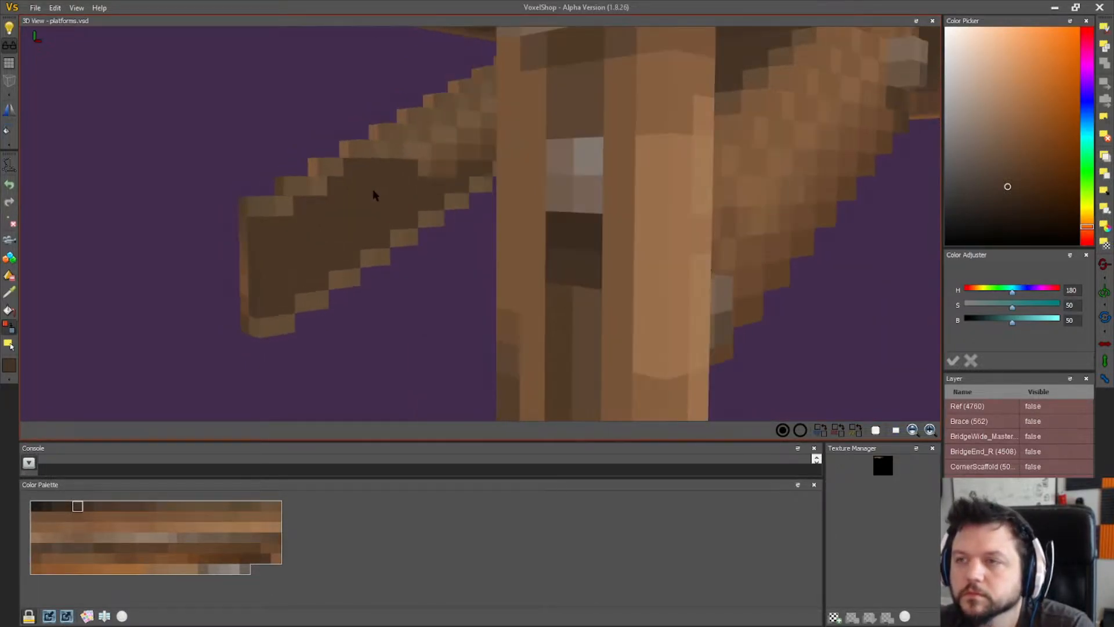
pyautogui.moveTo(378, 167); pyautogui.dragTo(460, 169)
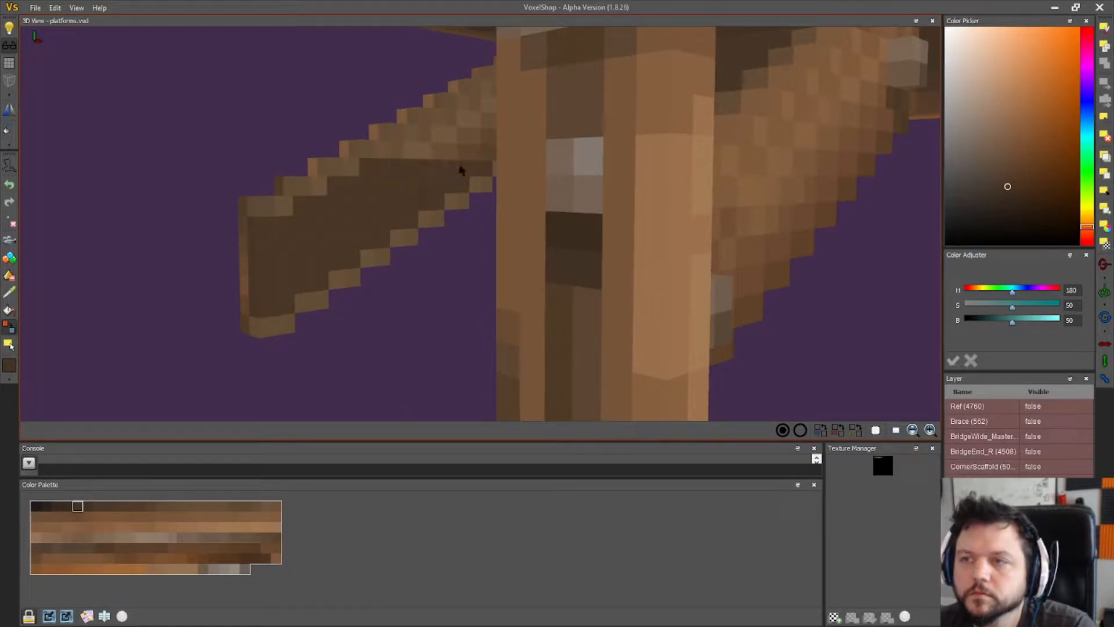
# - Turn on the model's edge outlines and fill the rest of the brace's inner face with dark brown up to the crossbeam
pyautogui.moveTo(402, 154); pyautogui.dragTo(441, 201, button='right')
pyautogui.click(9, 63)
pyautogui.moveTo(395, 161); pyautogui.dragTo(417, 163, button='right')
pyautogui.moveTo(390, 154)
pyautogui.mouseDown()
pyautogui.moveTo(425, 142)
pyautogui.moveTo(418, 119)
pyautogui.moveTo(481, 99)
pyautogui.mouseUp()
pyautogui.moveTo(457, 125); pyautogui.dragTo(465, 111, button='right')
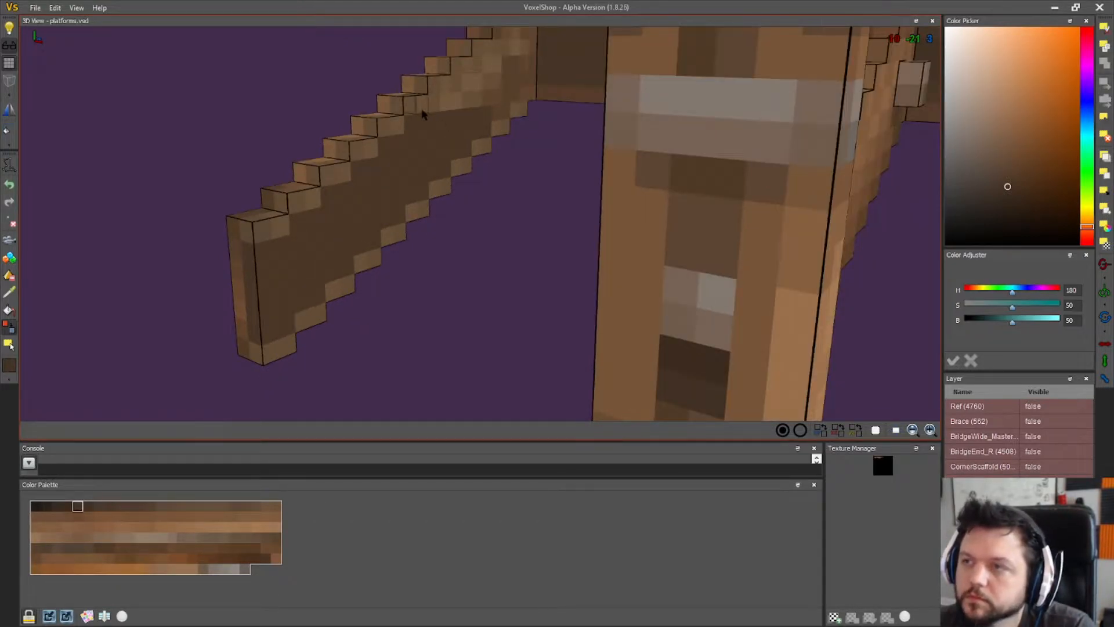
pyautogui.moveTo(434, 108)
pyautogui.mouseDown()
pyautogui.moveTo(510, 111)
pyautogui.moveTo(469, 97)
pyautogui.moveTo(467, 82)
pyautogui.moveTo(528, 81)
pyautogui.moveTo(467, 70)
pyautogui.moveTo(527, 65)
pyautogui.mouseUp()
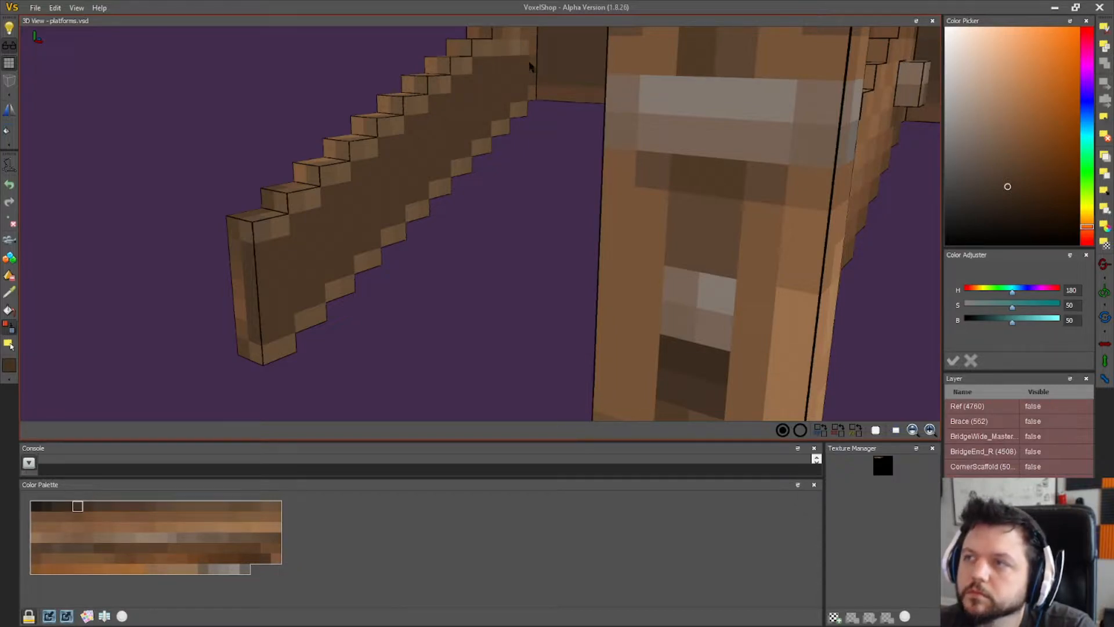
pyautogui.moveTo(522, 117)
pyautogui.mouseDown()
pyautogui.moveTo(509, 100)
pyautogui.moveTo(528, 120)
pyautogui.mouseUp()
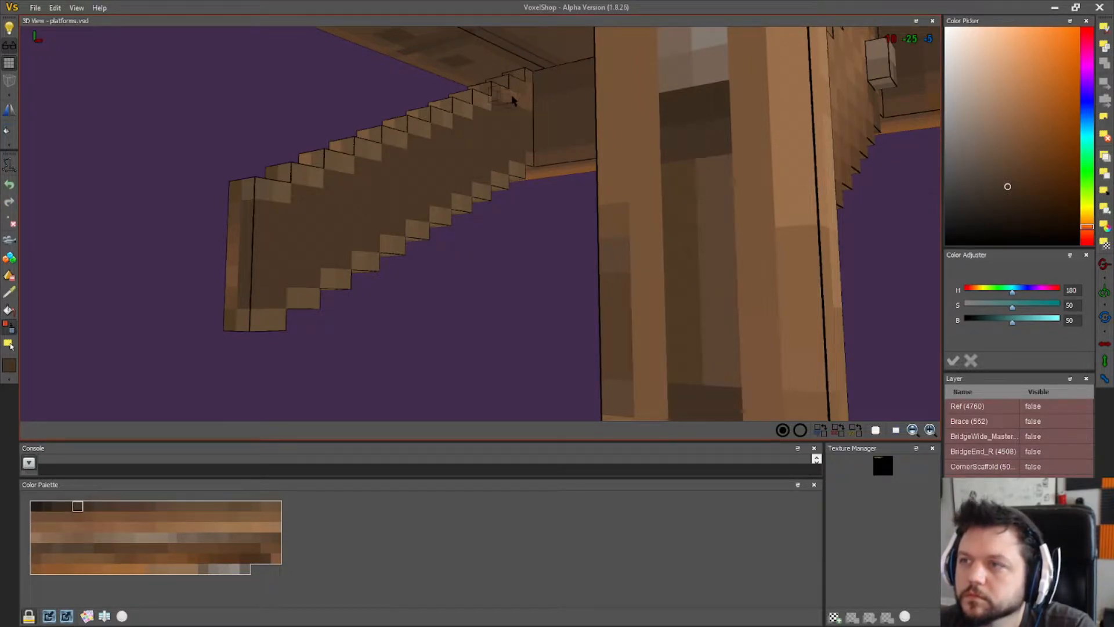
# - Sample a reddish brown from the crossbeam's underside edge and paint the voxels along the brace's upper stepped edge
pyautogui.scroll(-2, 482, 176)
pyautogui.moveTo(482, 176); pyautogui.dragTo(476, 196, button='right')
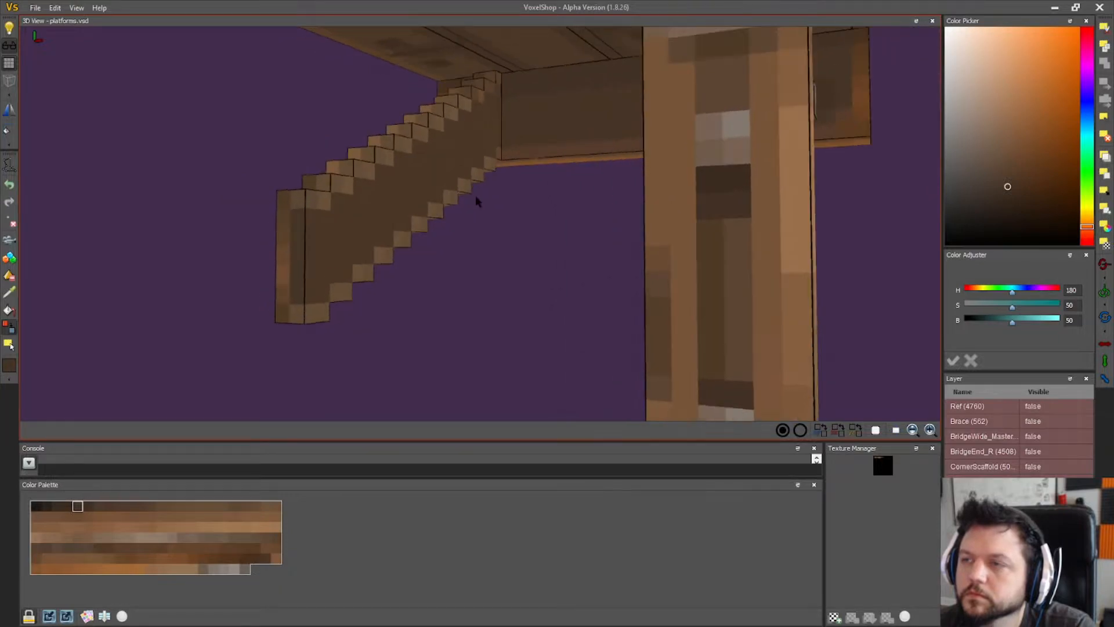
pyautogui.click(544, 155)
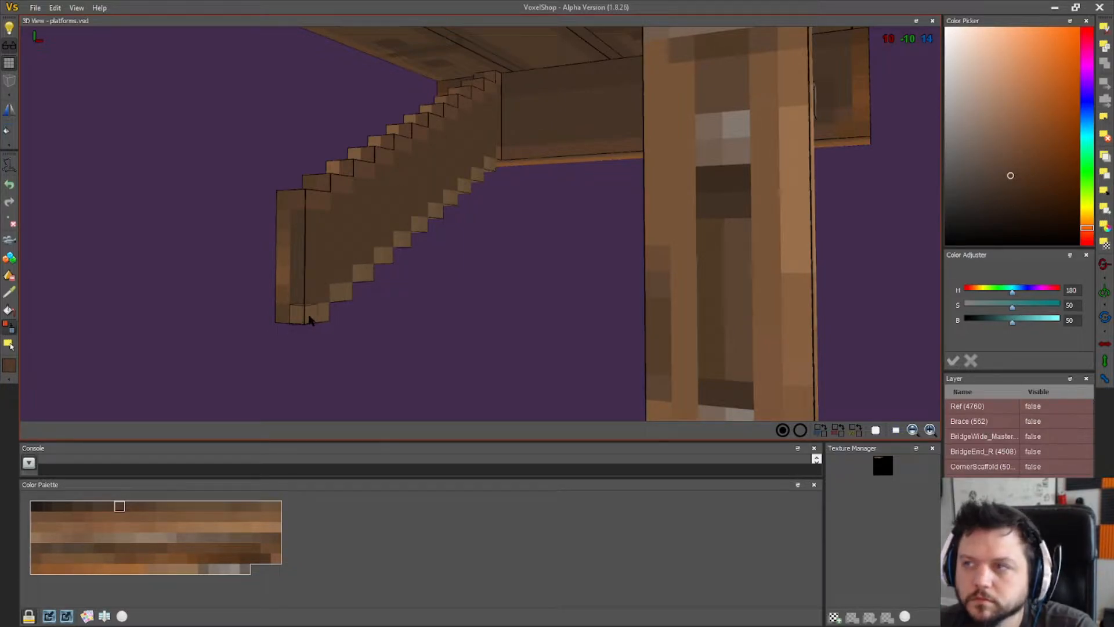
# - Sample a darker brown from the crossbeam and paint the voxels along the brace's lower stepped edge, starting at its lower end
pyautogui.click(566, 95)
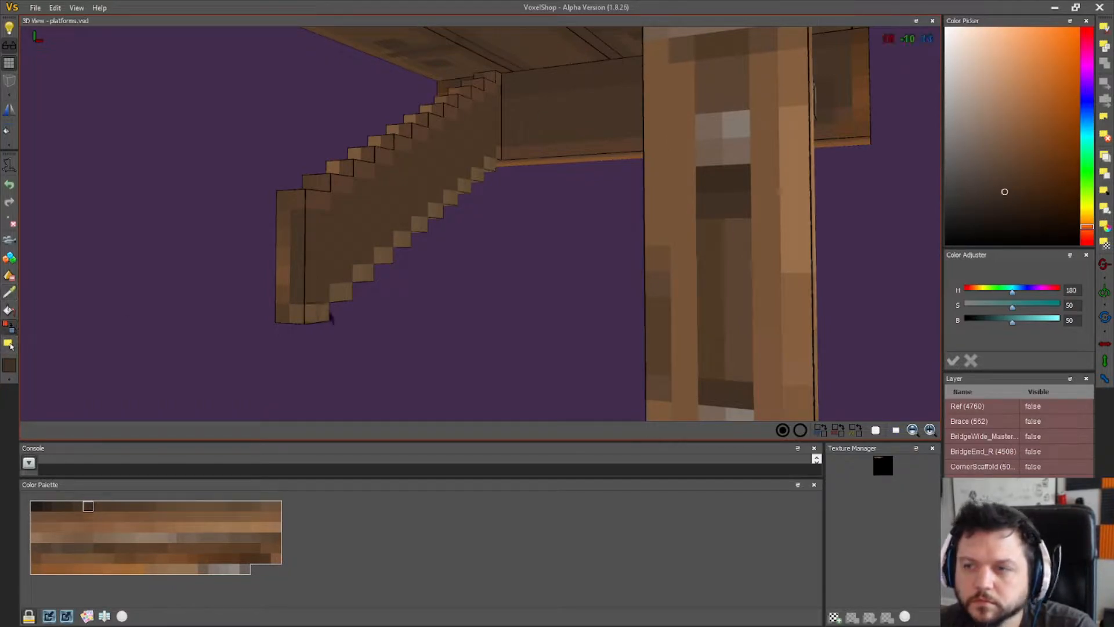
pyautogui.click(342, 292)
pyautogui.click(363, 277)
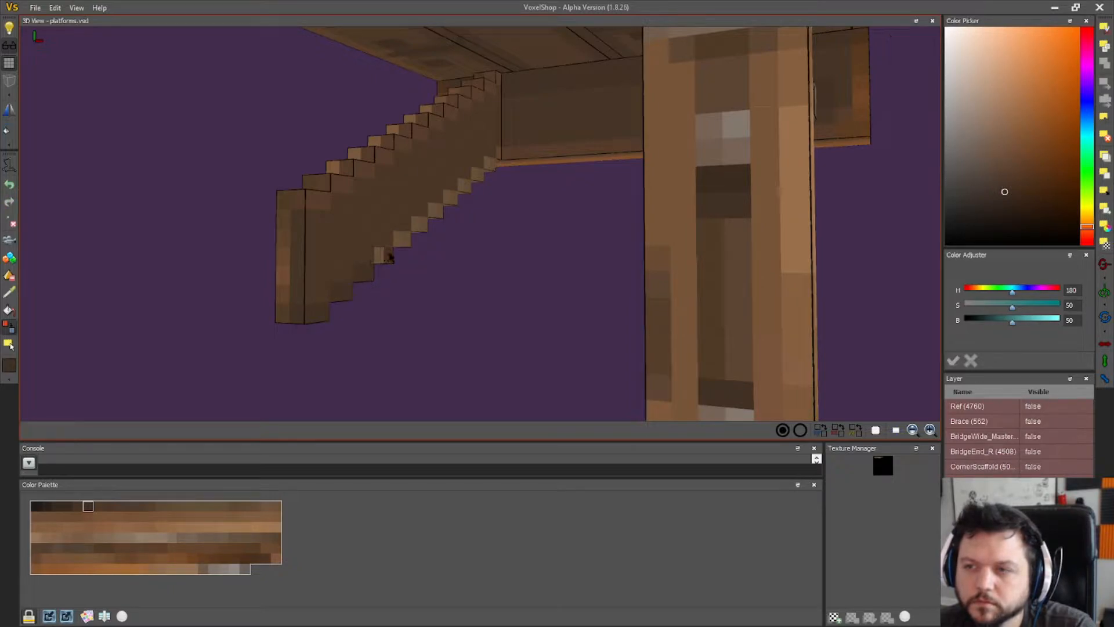
pyautogui.click(383, 255)
pyautogui.click(401, 238)
pyautogui.click(419, 226)
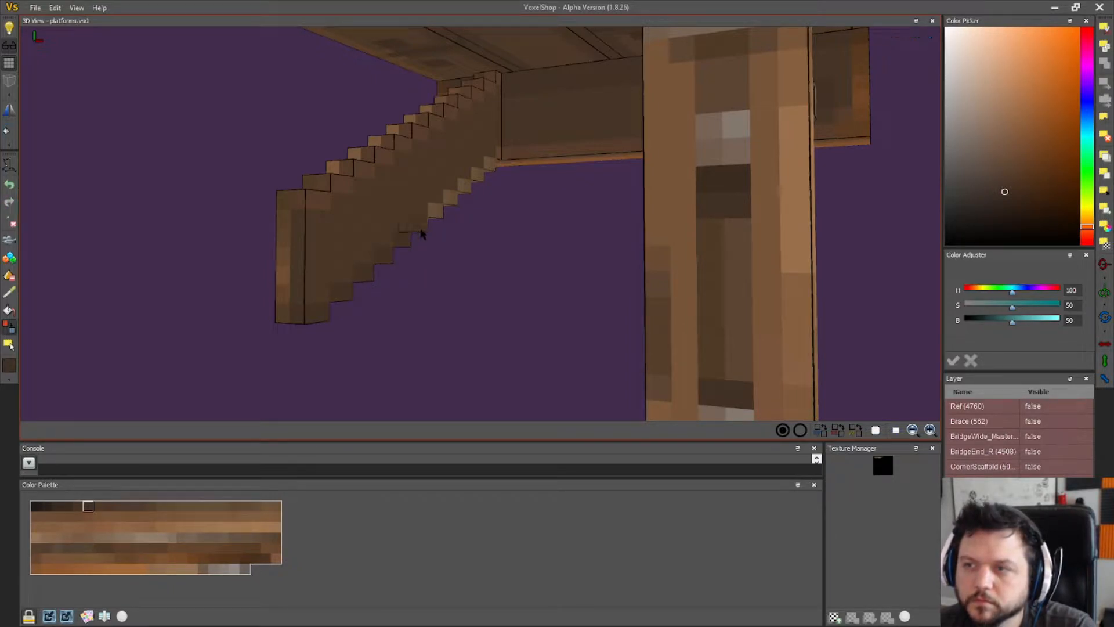
# - Paint the light stepped voxels along the underside of the diagonal brace dark brown
pyautogui.click(437, 209)
pyautogui.click(450, 198)
pyautogui.click(464, 184)
pyautogui.click(475, 176)
pyautogui.click(476, 176)
pyautogui.click(491, 167)
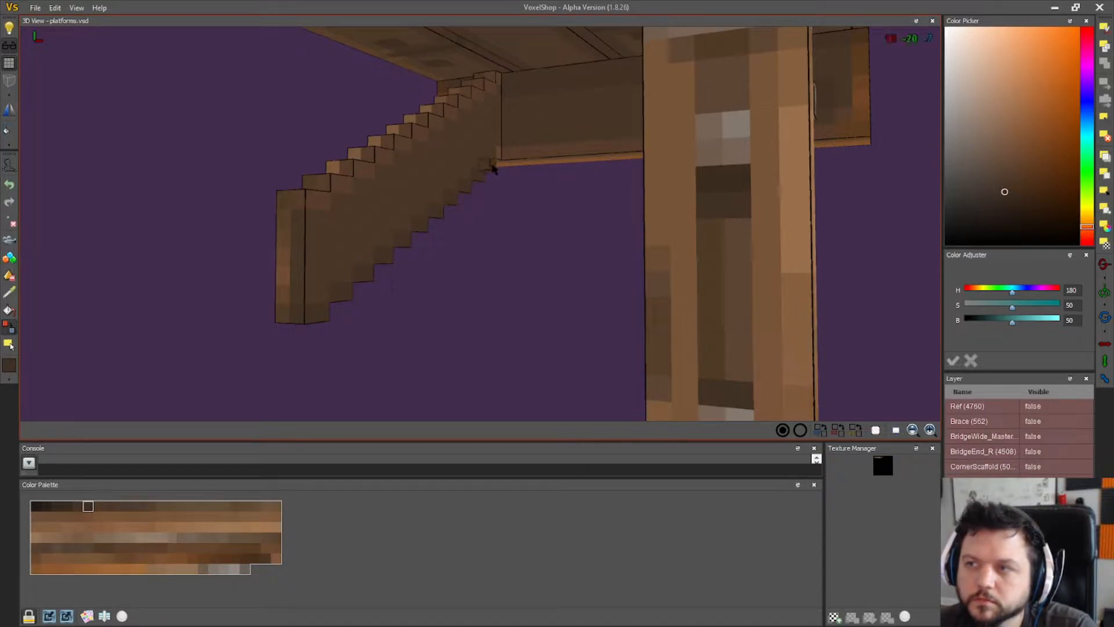
pyautogui.moveTo(470, 209); pyautogui.dragTo(477, 242)
pyautogui.moveTo(476, 246); pyautogui.dragTo(542, 260, button='right')
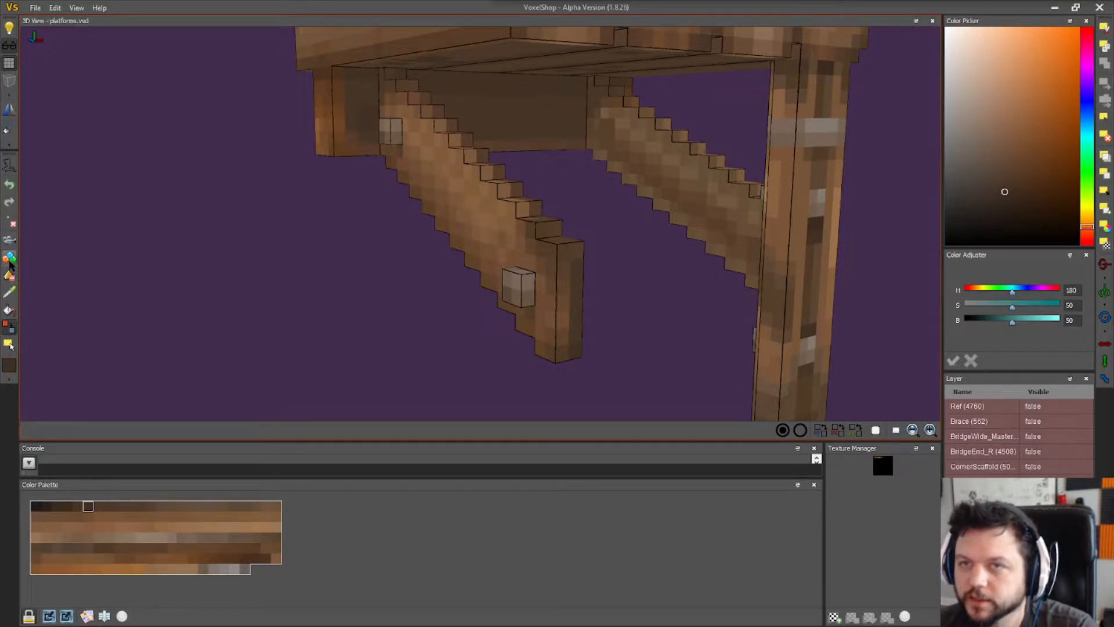
# - Sample a brown from the model and vary the tones on the inner face of the diagonal brace
pyautogui.scroll(-5, 426, 266)
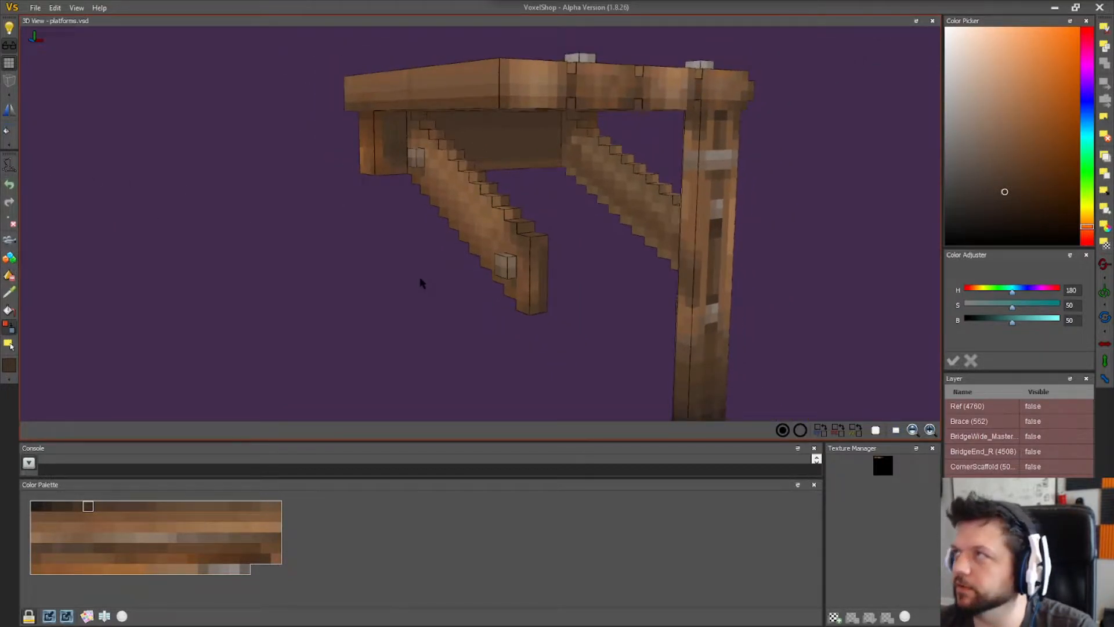
pyautogui.moveTo(490, 334); pyautogui.dragTo(447, 338, button='right')
pyautogui.scroll(4, 447, 337)
pyautogui.click(8, 293)
pyautogui.moveTo(470, 316); pyautogui.dragTo(69, 313, button='right')
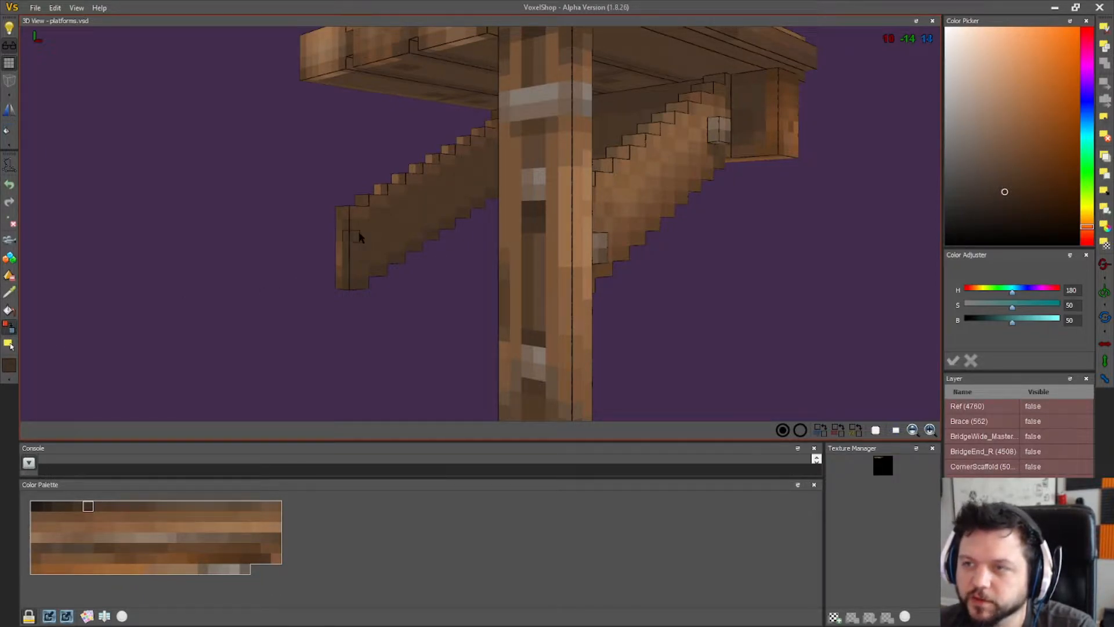
pyautogui.moveTo(394, 215); pyautogui.dragTo(430, 216, button='right')
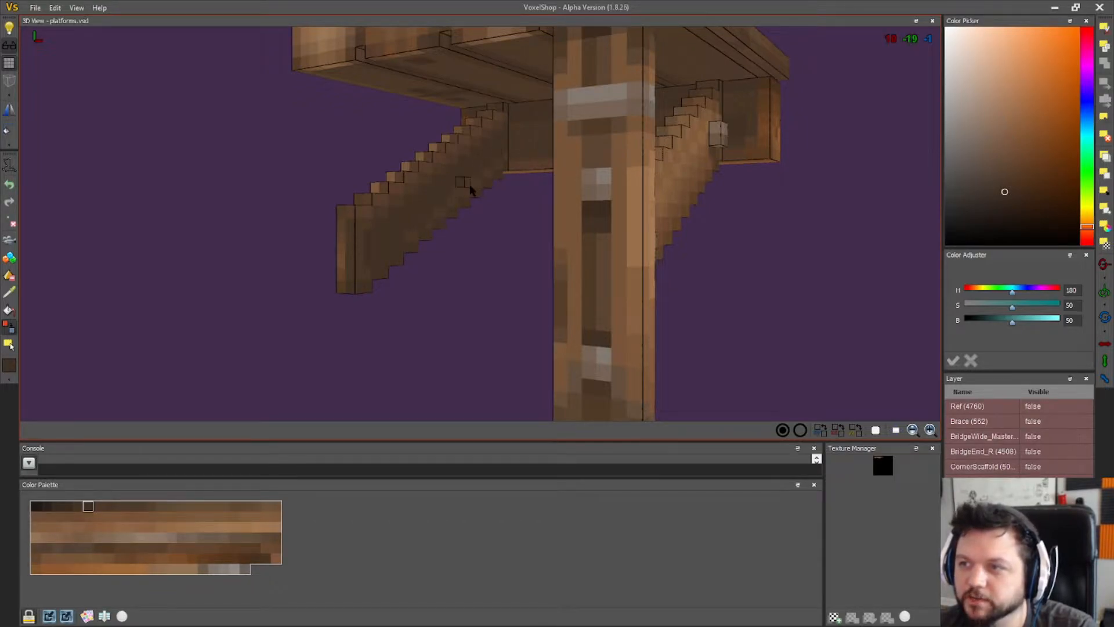
pyautogui.moveTo(423, 281); pyautogui.dragTo(505, 309)
# - Sample a darker brown from the platform's underside and add darker patches to the brace's inner face
pyautogui.click(9, 292)
pyautogui.click(448, 74)
pyautogui.moveTo(360, 324)
pyautogui.mouseDown(button='right')
pyautogui.moveTo(450, 342)
pyautogui.moveTo(355, 342)
pyautogui.mouseUp(button='right')
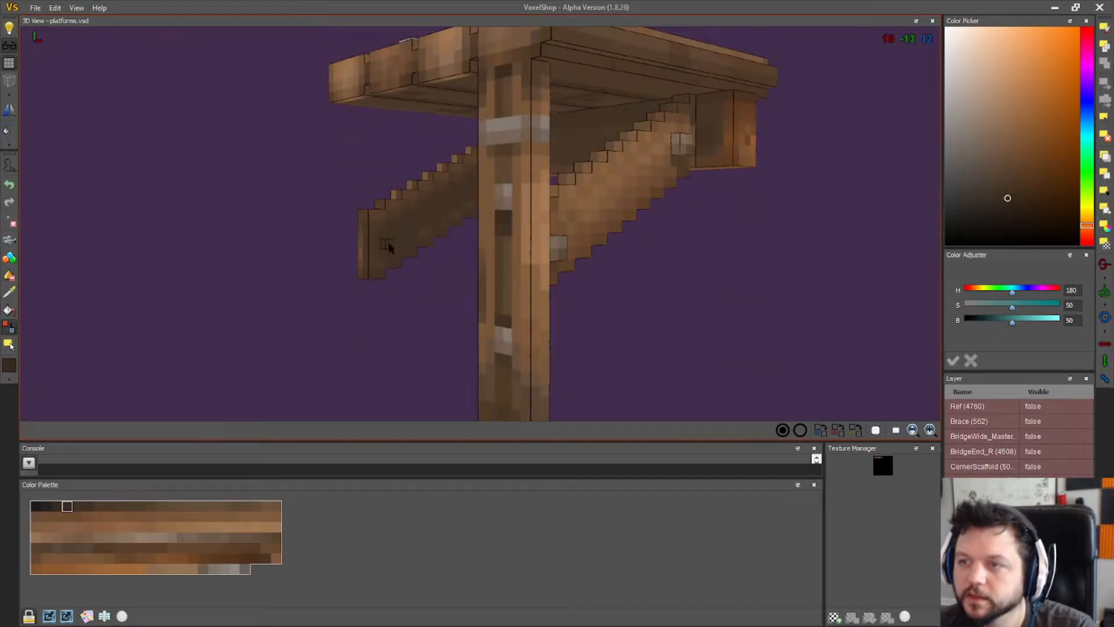
pyautogui.moveTo(408, 242); pyautogui.dragTo(432, 242, button='right')
pyautogui.moveTo(476, 155)
pyautogui.mouseDown(button='right')
pyautogui.moveTo(517, 162)
pyautogui.moveTo(497, 169)
pyautogui.moveTo(487, 150)
pyautogui.mouseUp(button='right')
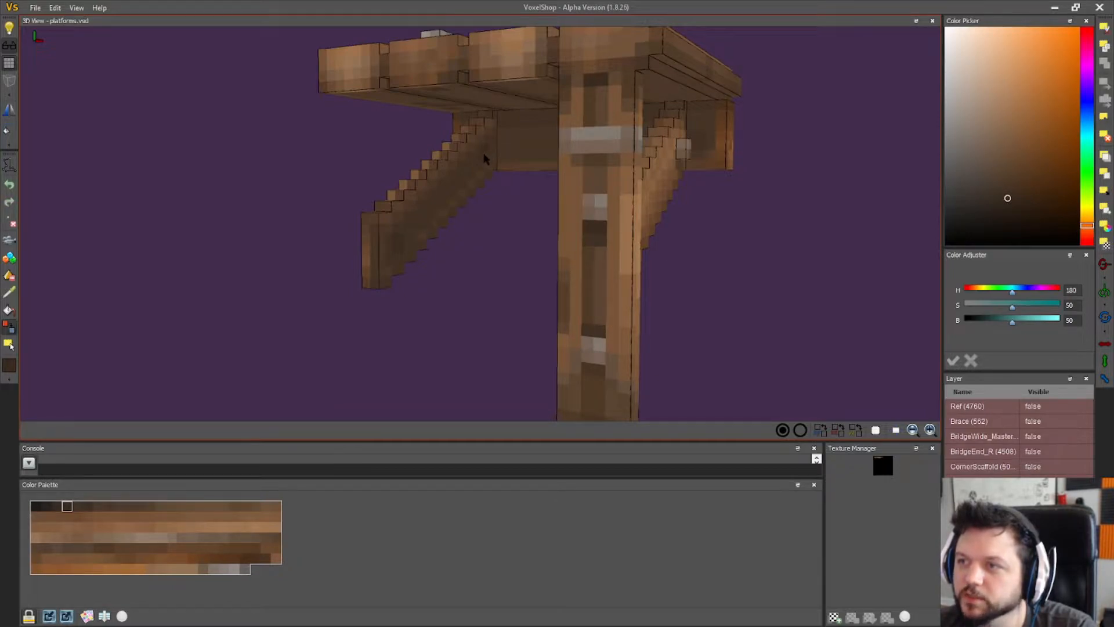
pyautogui.moveTo(306, 277); pyautogui.dragTo(347, 312, button='right')
pyautogui.moveTo(312, 307); pyautogui.dragTo(307, 307)
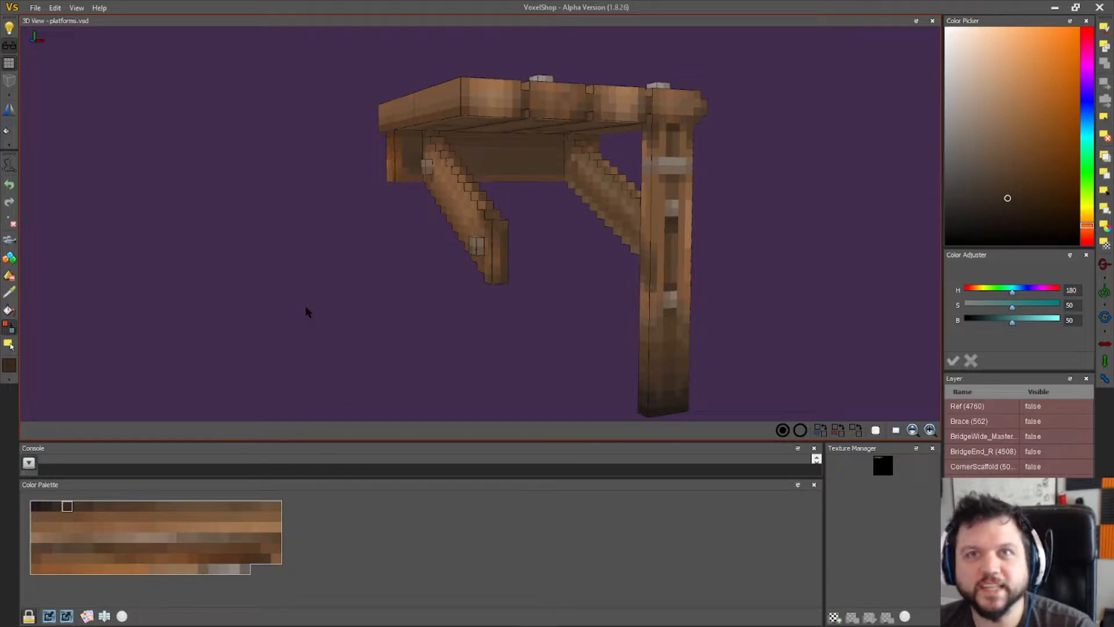
# - Save the platforms.vsd project
pyautogui.click(35, 8)
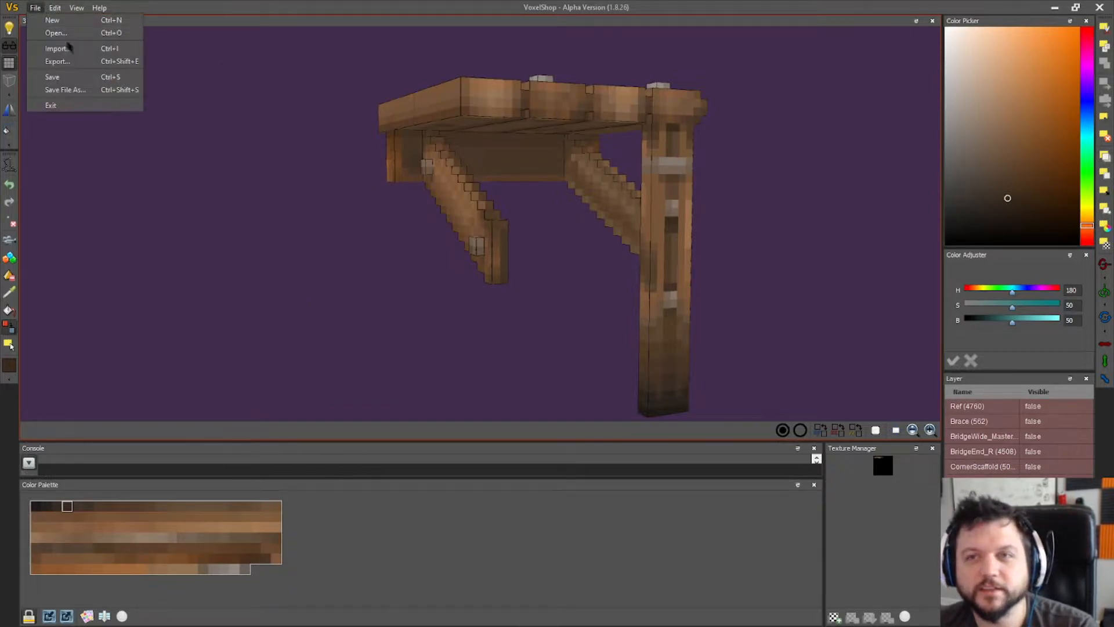
pyautogui.click(71, 81)
pyautogui.moveTo(188, 192); pyautogui.dragTo(57, 186, button='right')
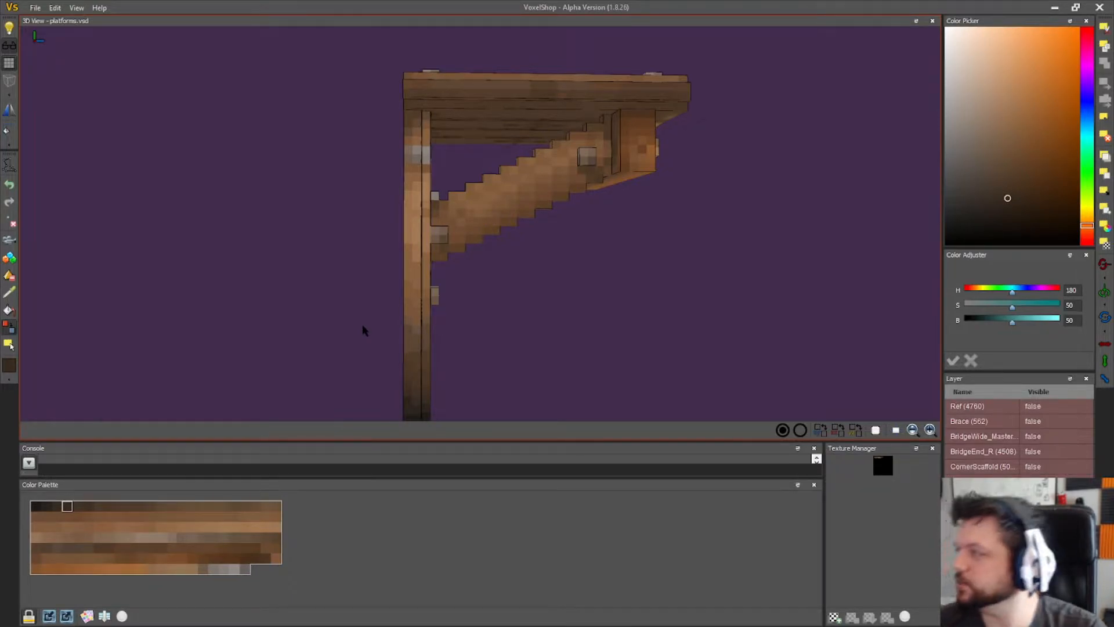
pyautogui.moveTo(362, 326); pyautogui.dragTo(307, 271, button='right')
pyautogui.moveTo(410, 296); pyautogui.dragTo(451, 292, button='right')
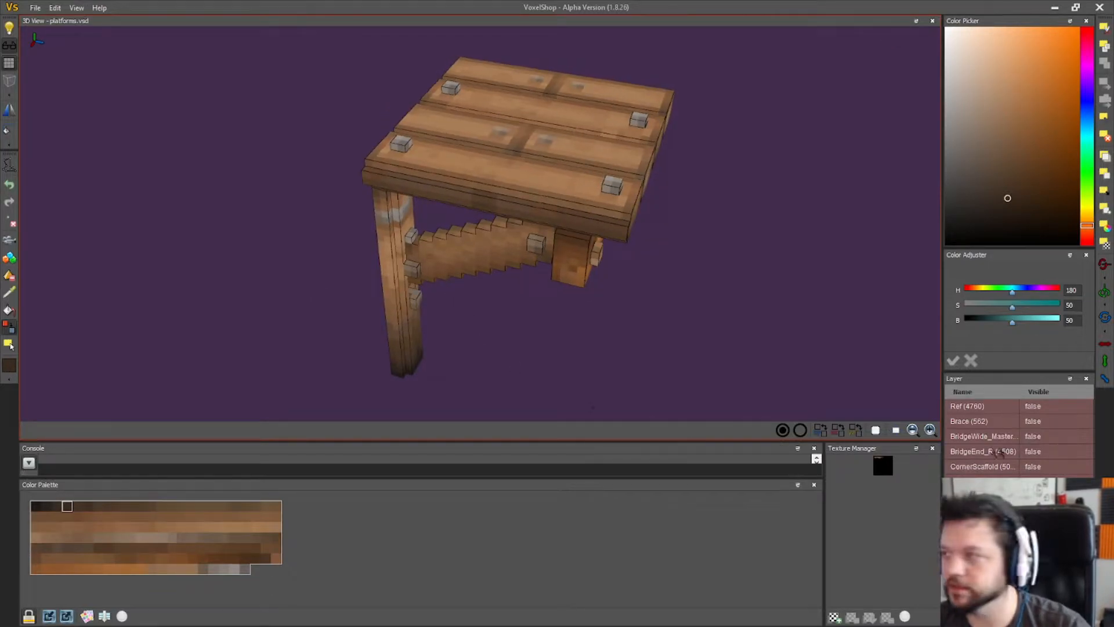
# - Compare the platform with other scaffold models by switching layer visibility, including the CornerScaffold layer
pyautogui.click(1035, 497)
pyautogui.click(1035, 512)
pyautogui.moveTo(680, 299); pyautogui.dragTo(568, 304, button='right')
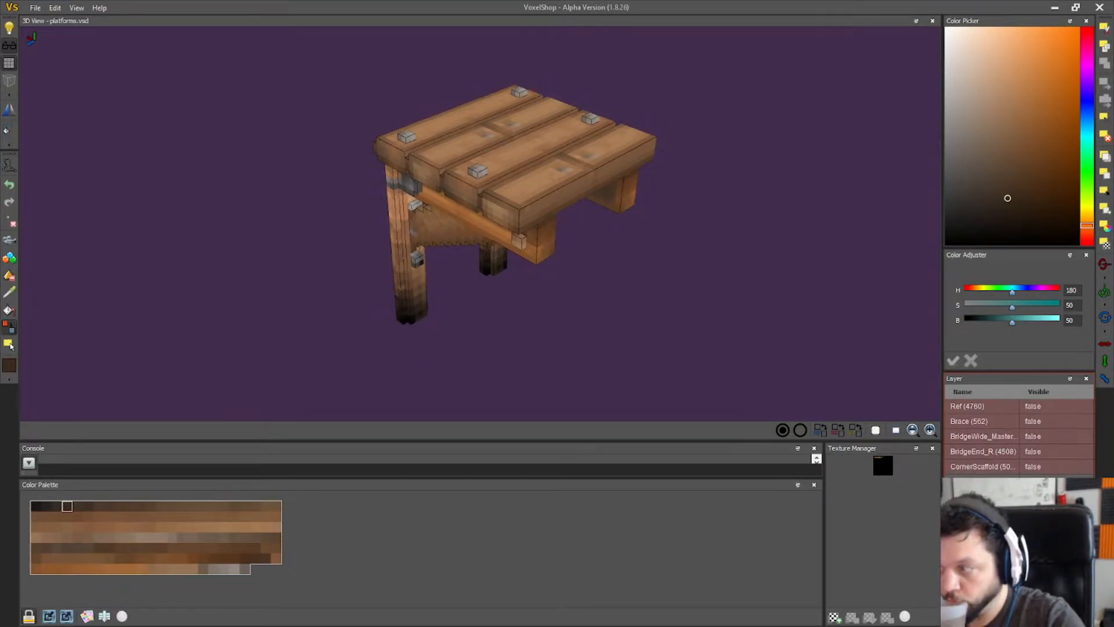
pyautogui.click(1035, 512)
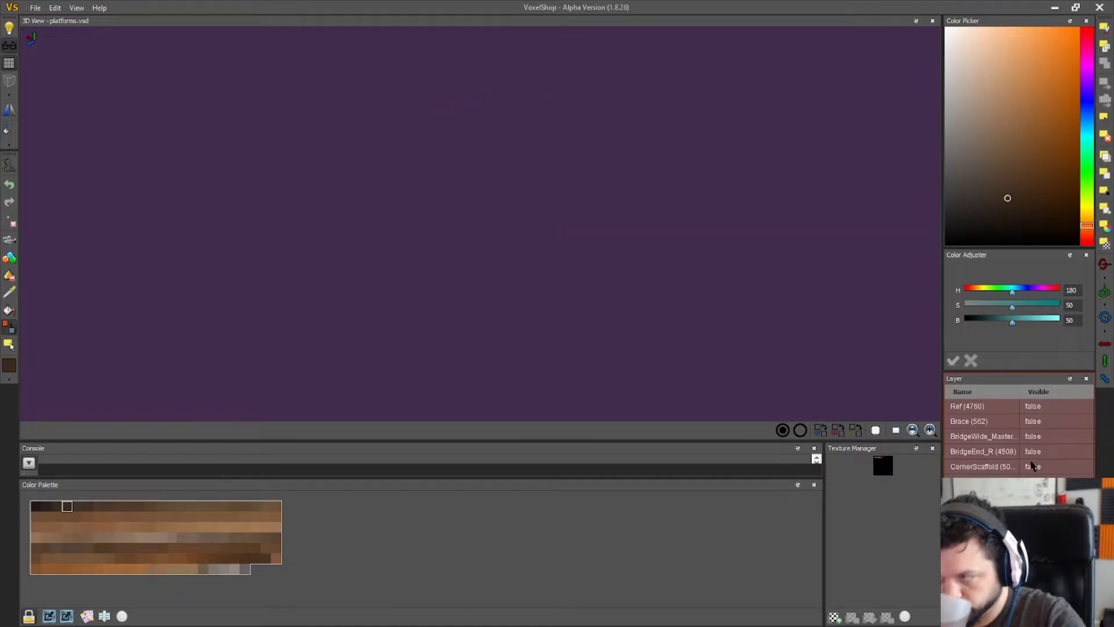
pyautogui.click(1034, 466)
pyautogui.click(1031, 467)
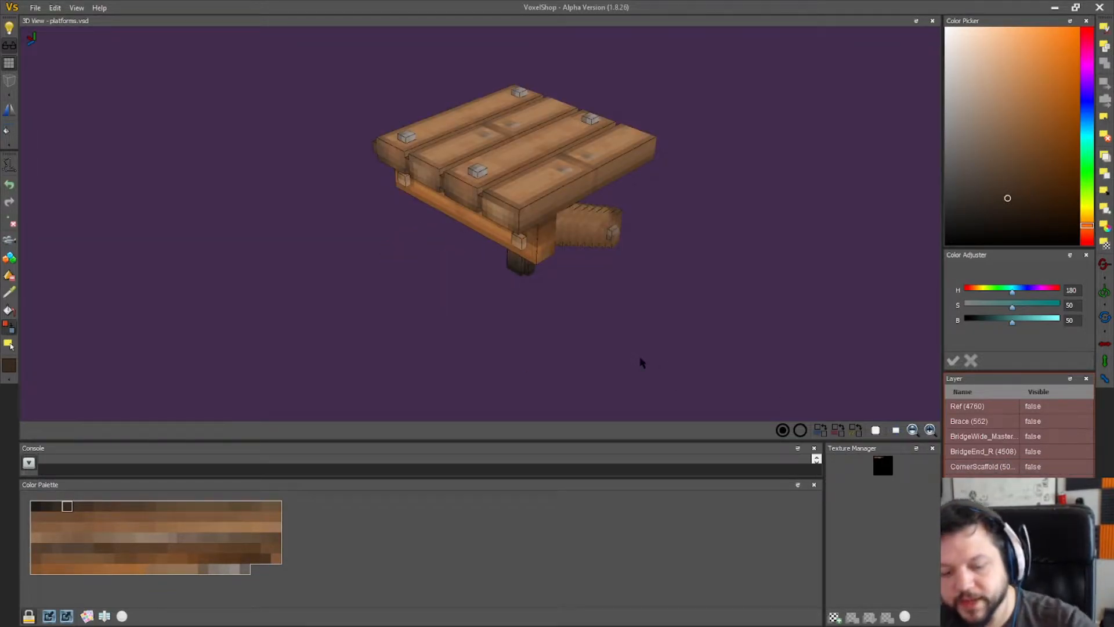
pyautogui.moveTo(644, 362); pyautogui.dragTo(200, 336, button='right')
# - Save the project again after checking the layers
pyautogui.click(34, 8)
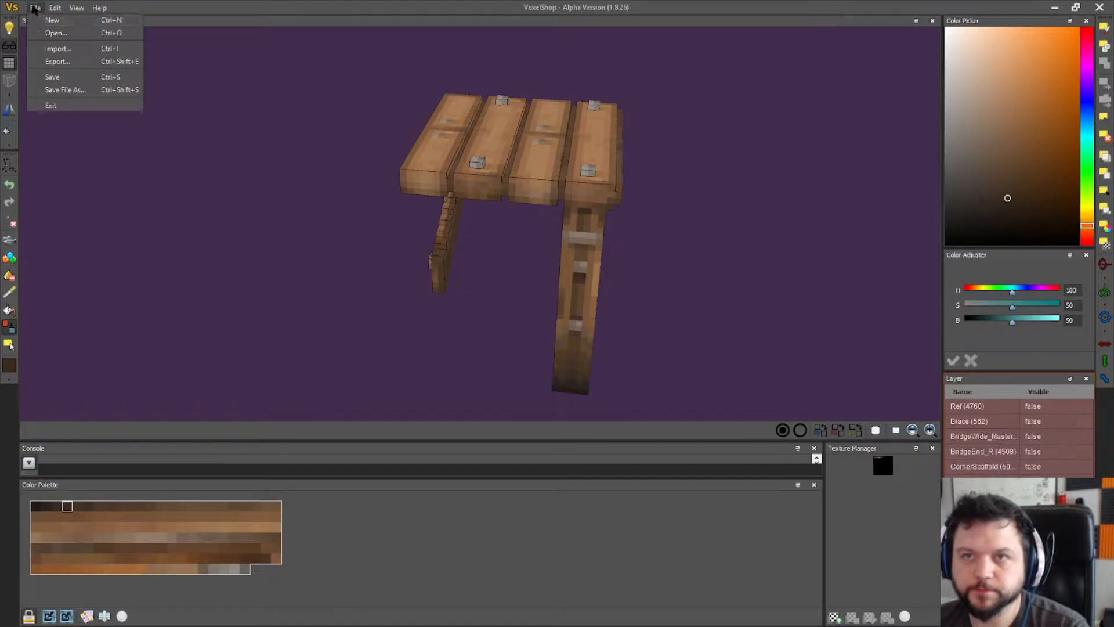
pyautogui.click(45, 79)
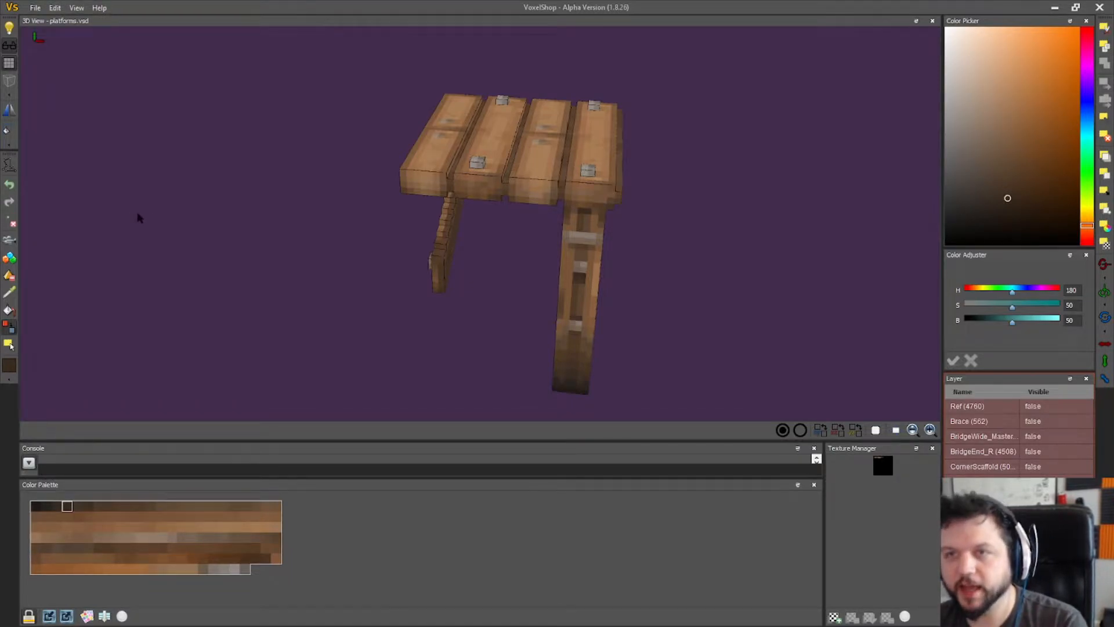
pyautogui.moveTo(135, 217); pyautogui.dragTo(193, 204, button='right')
# - Switch back and forth between the two editing modes to compare the tools each one offers
pyautogui.press('Tab')
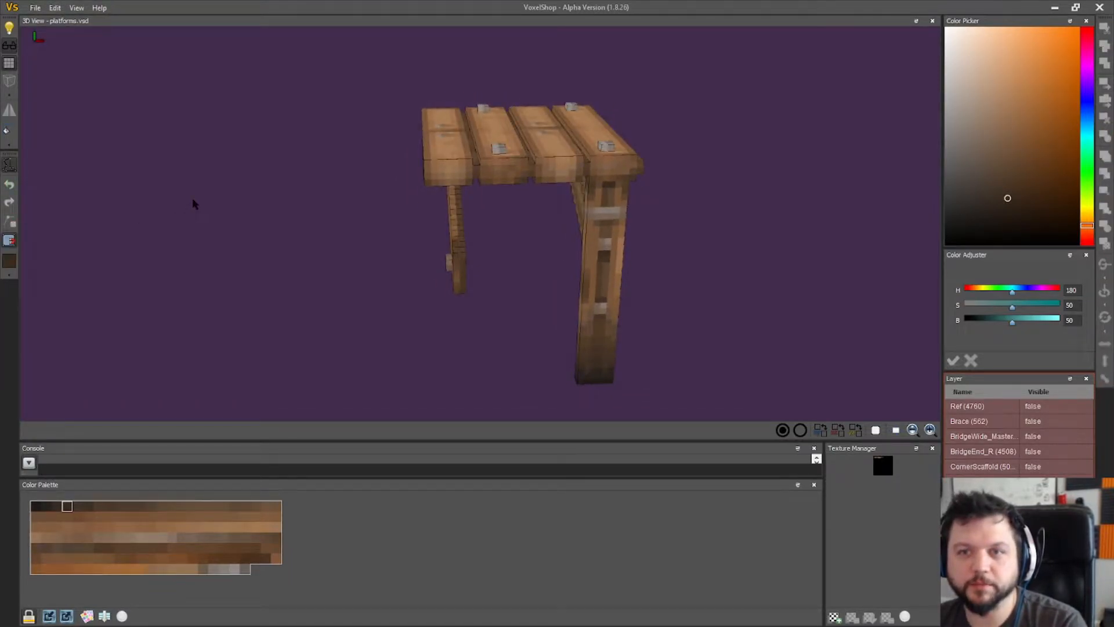
pyautogui.press('Tab')
pyautogui.press('Tab')
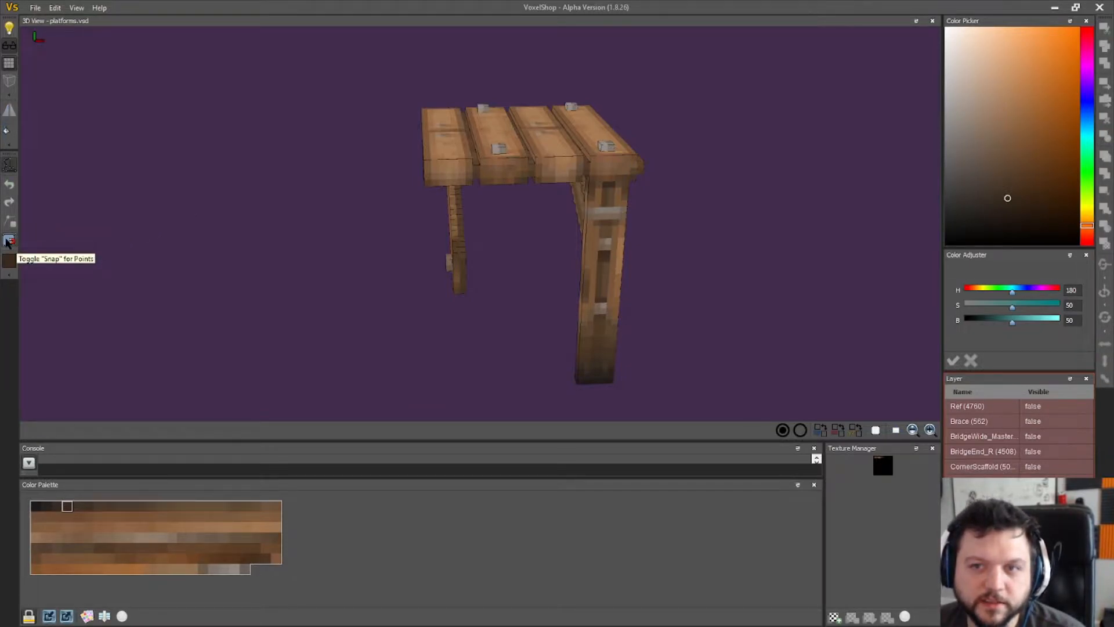
pyautogui.press('Tab')
pyautogui.press('Tab')
pyautogui.press('Tab')
pyautogui.press('Tab')
pyautogui.press('Tab')
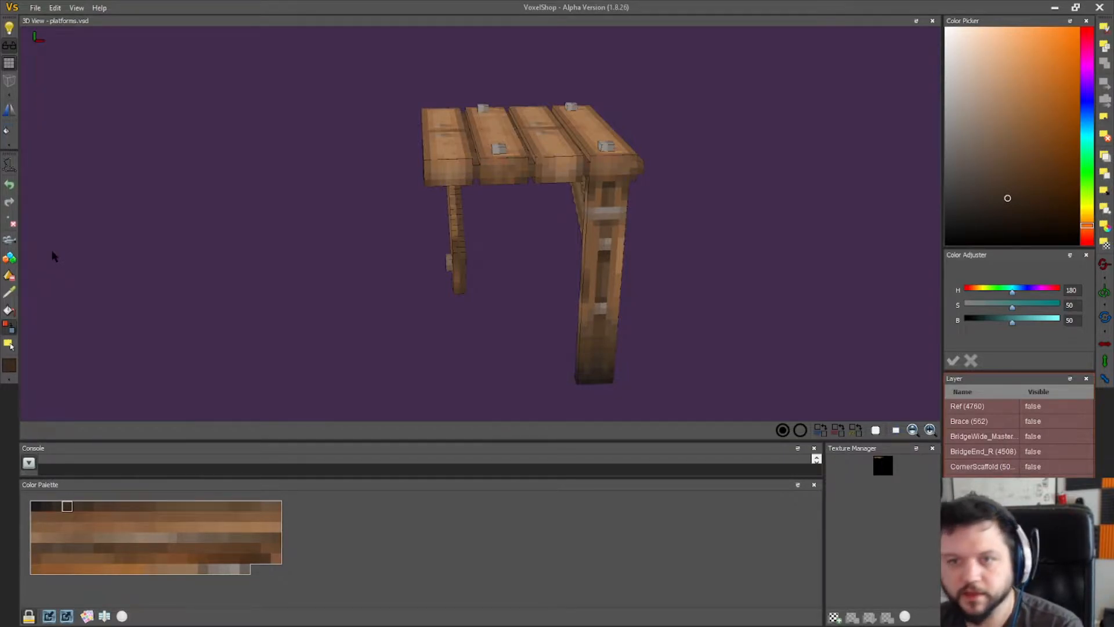
pyautogui.click(52, 256)
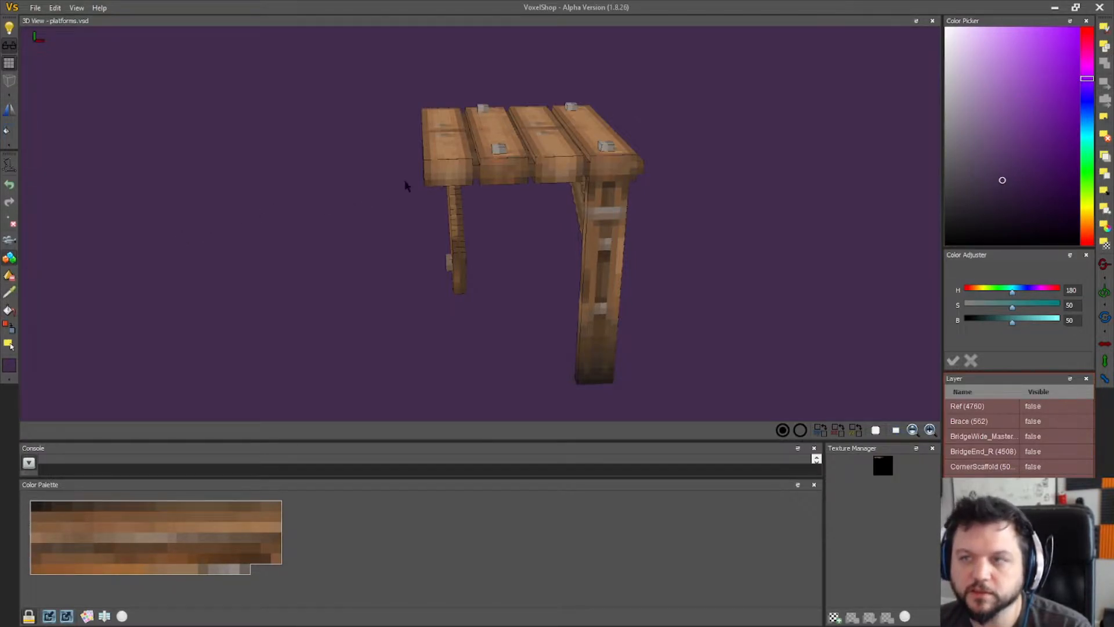
# - Select the voxels of the middle section of the brace that joins the post to the beam
pyautogui.moveTo(308, 271); pyautogui.dragTo(273, 338, button='right')
pyautogui.scroll(4, 274, 339)
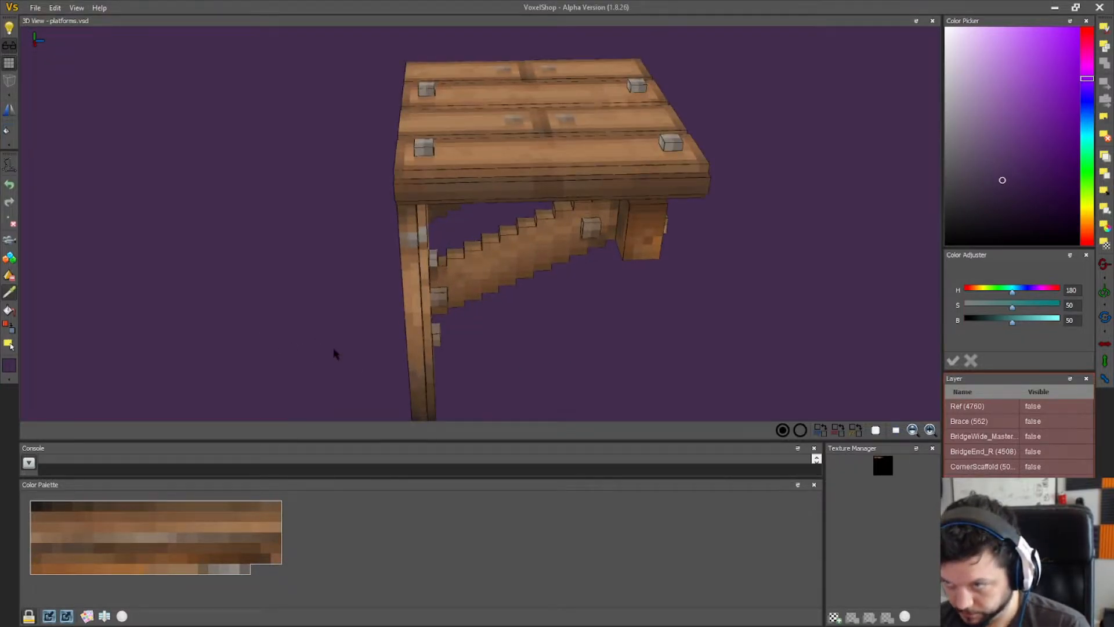
pyautogui.moveTo(240, 290); pyautogui.dragTo(214, 200, button='middle')
pyautogui.moveTo(216, 207); pyautogui.dragTo(252, 189, button='right')
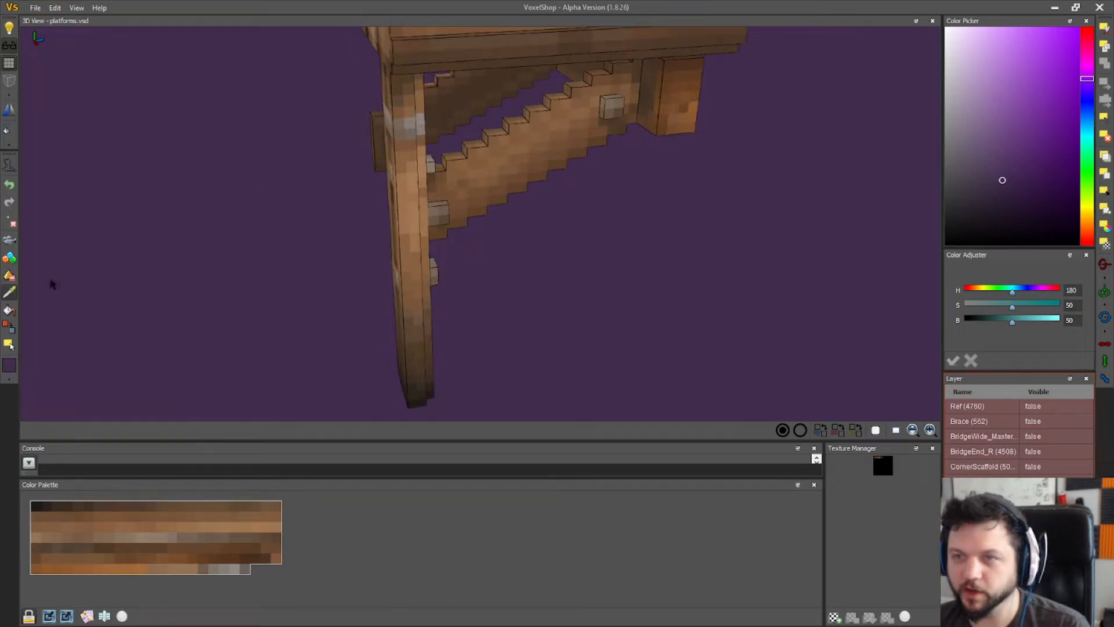
pyautogui.moveTo(29, 343); pyautogui.dragTo(463, 210, button='right')
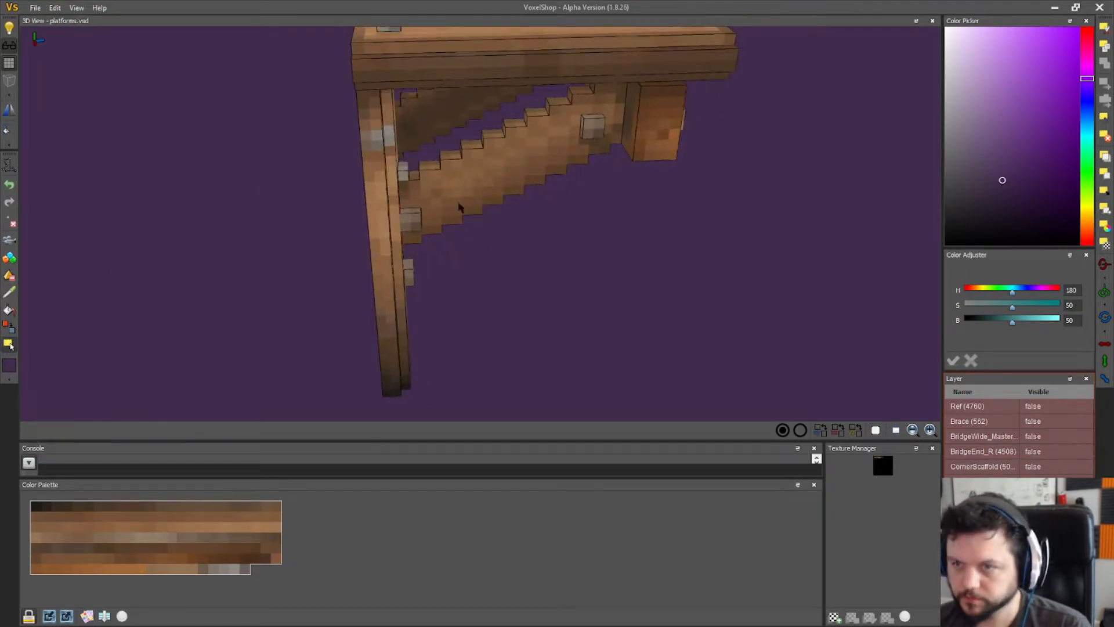
pyautogui.moveTo(444, 257); pyautogui.dragTo(549, 152)
pyautogui.moveTo(562, 232); pyautogui.dragTo(596, 221, button='right')
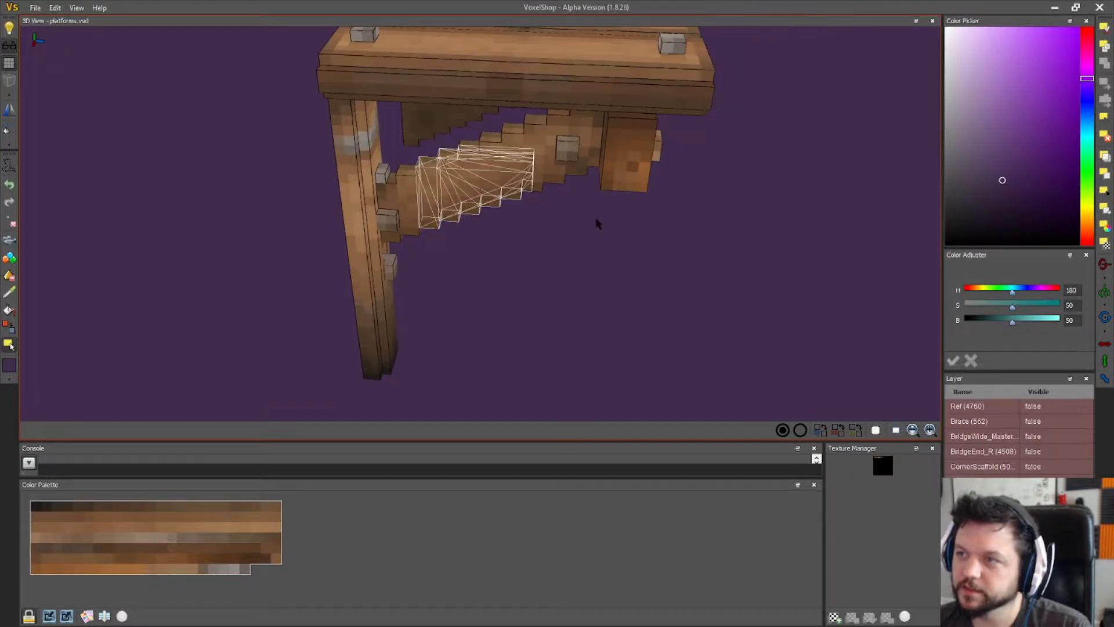
pyautogui.moveTo(491, 154); pyautogui.dragTo(454, 133)
pyautogui.moveTo(497, 216); pyautogui.dragTo(543, 116)
pyautogui.moveTo(561, 186); pyautogui.dragTo(573, 188, button='right')
pyautogui.moveTo(471, 246); pyautogui.dragTo(426, 158)
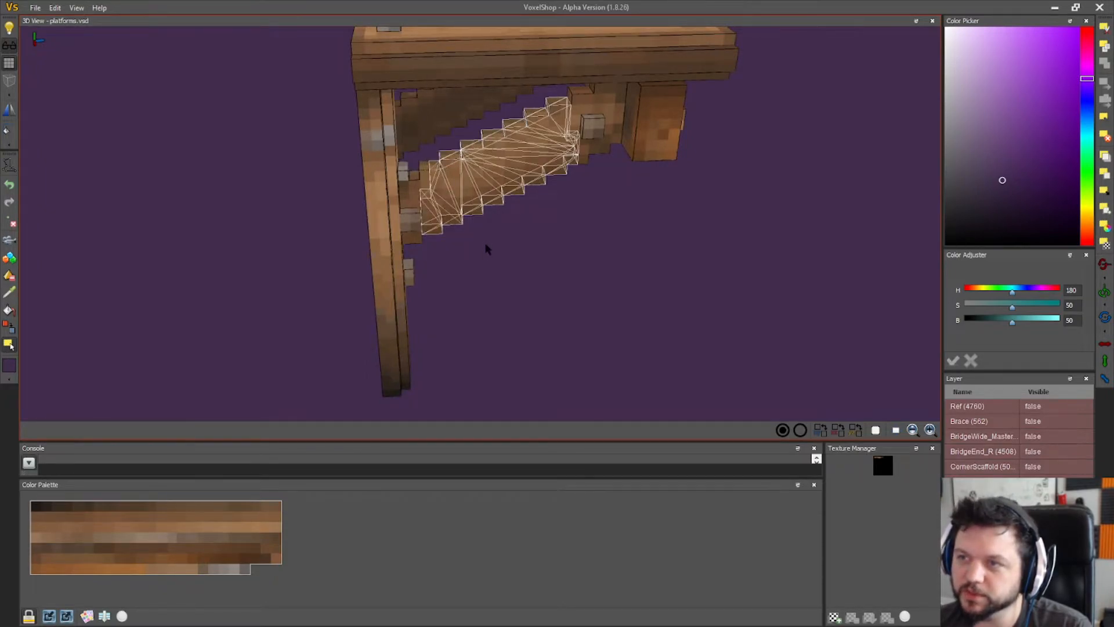
# - Extend the selection to the brace's voxels near the post and near the beam
pyautogui.moveTo(485, 246); pyautogui.dragTo(470, 270, button='right')
pyautogui.moveTo(470, 271); pyautogui.dragTo(409, 181)
pyautogui.moveTo(464, 256); pyautogui.dragTo(669, 218, button='right')
pyautogui.moveTo(605, 187); pyautogui.dragTo(577, 139)
pyautogui.moveTo(644, 239); pyautogui.dragTo(624, 232, button='right')
pyautogui.scroll(6, 624, 232)
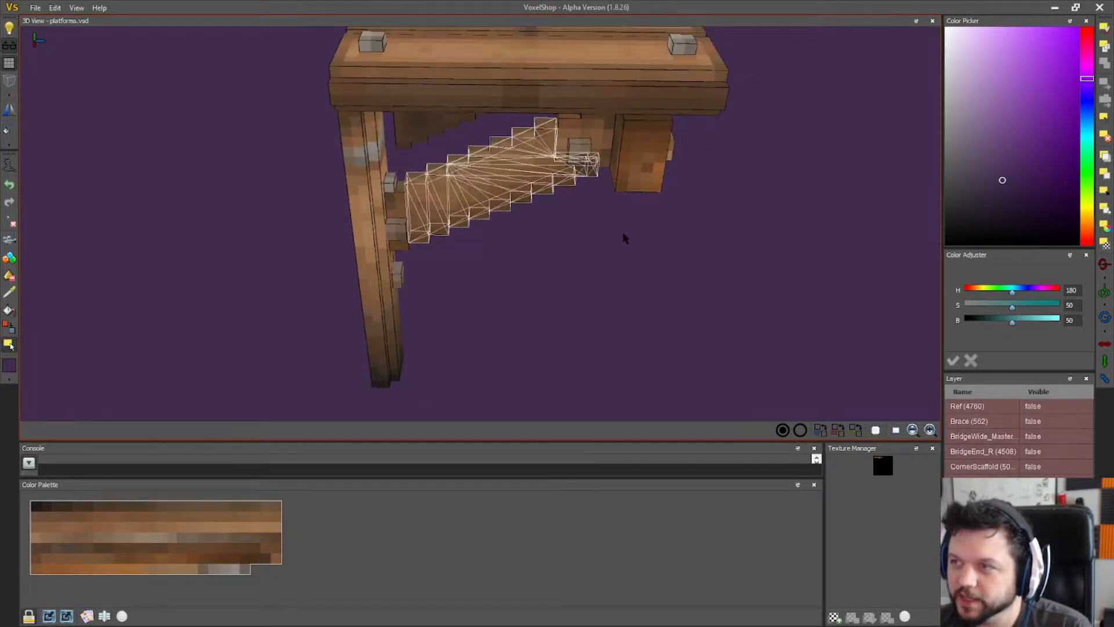
# - Add the brace's remaining upper-end voxels to the selection and delete the selected voxels
pyautogui.moveTo(656, 241); pyautogui.dragTo(625, 262)
pyautogui.click(10, 258)
pyautogui.moveTo(632, 218); pyautogui.dragTo(510, 228, button='right')
pyautogui.click(9, 344)
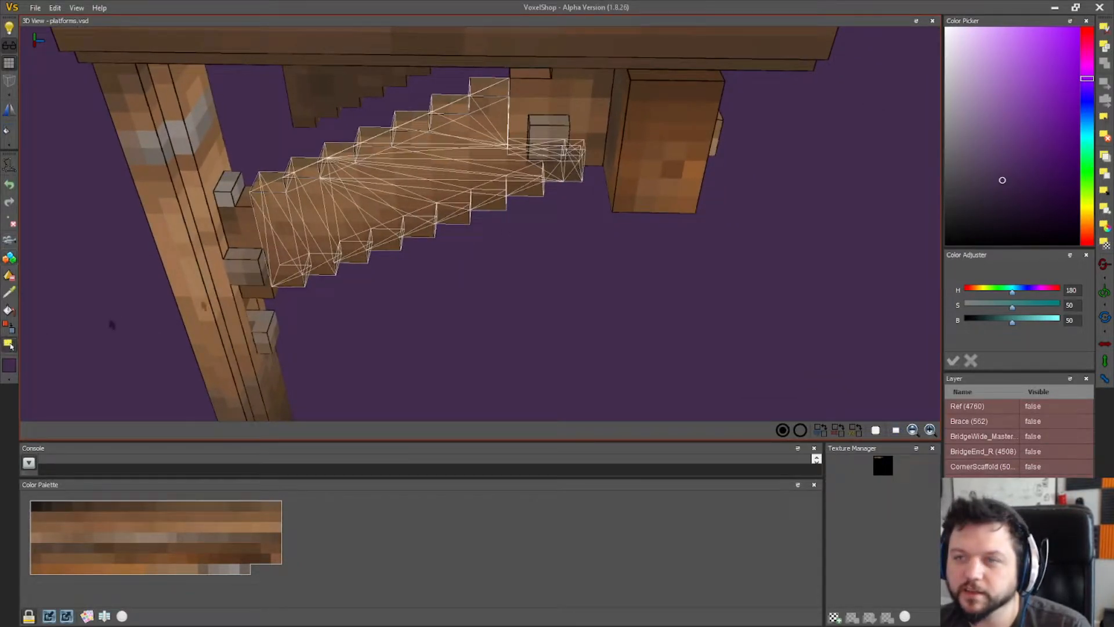
pyautogui.moveTo(585, 167); pyautogui.dragTo(503, 81)
pyautogui.moveTo(602, 280); pyautogui.dragTo(615, 279, button='right')
pyautogui.moveTo(634, 208); pyautogui.dragTo(602, 311)
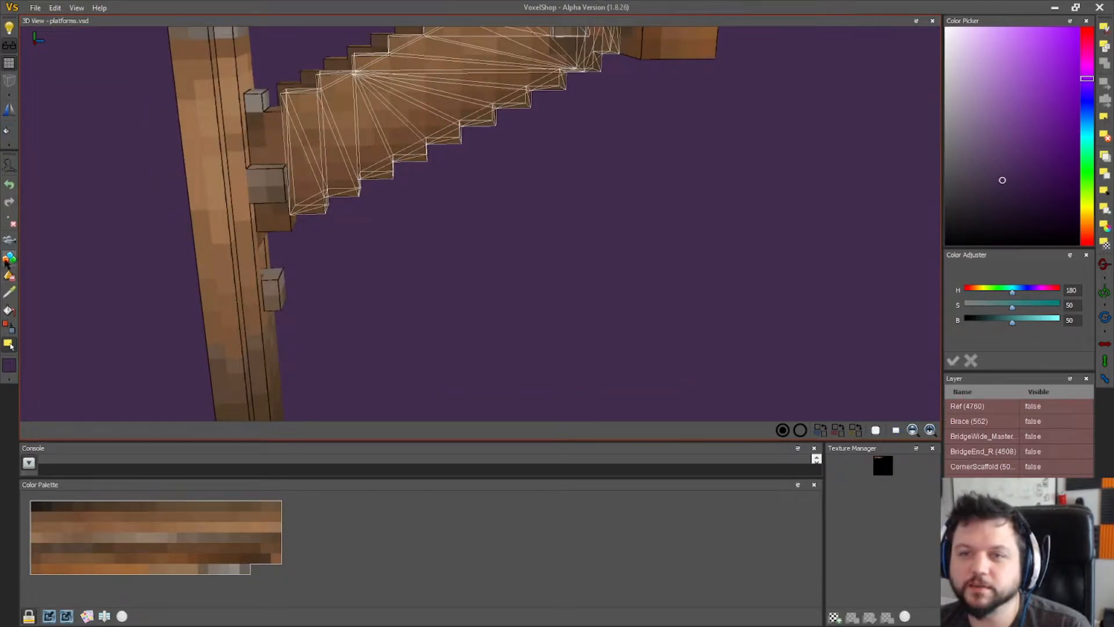
pyautogui.moveTo(691, 208); pyautogui.dragTo(714, 342, button='right')
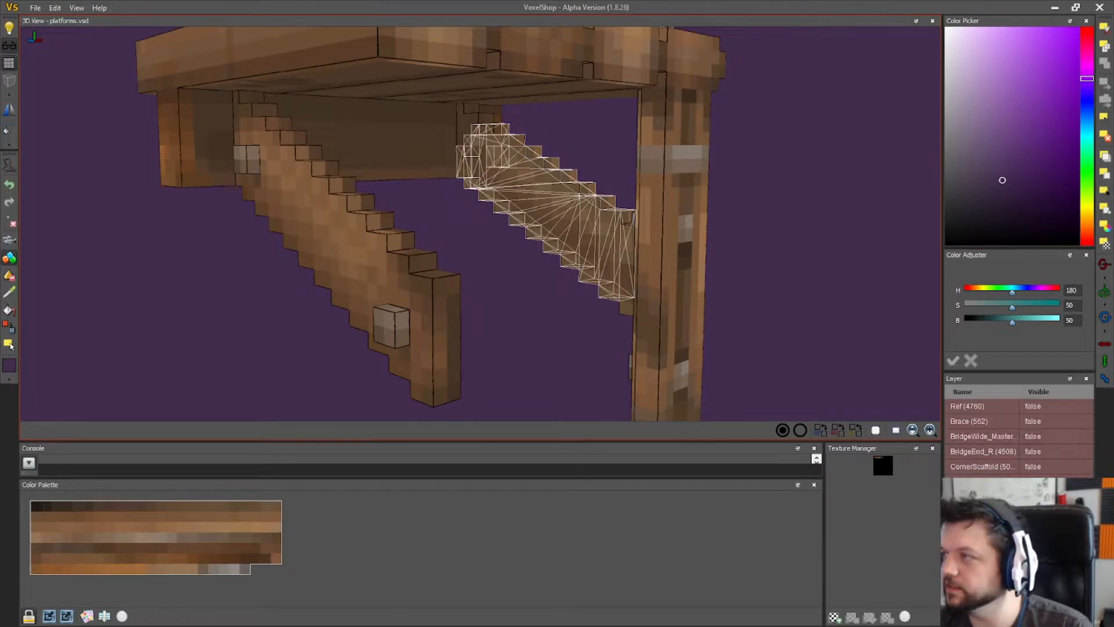
pyautogui.click(1105, 136)
# - Remove the deleted brace's leftover wood and bolt voxels from the post and the beam
pyautogui.moveTo(669, 222); pyautogui.dragTo(166, 305, button='right')
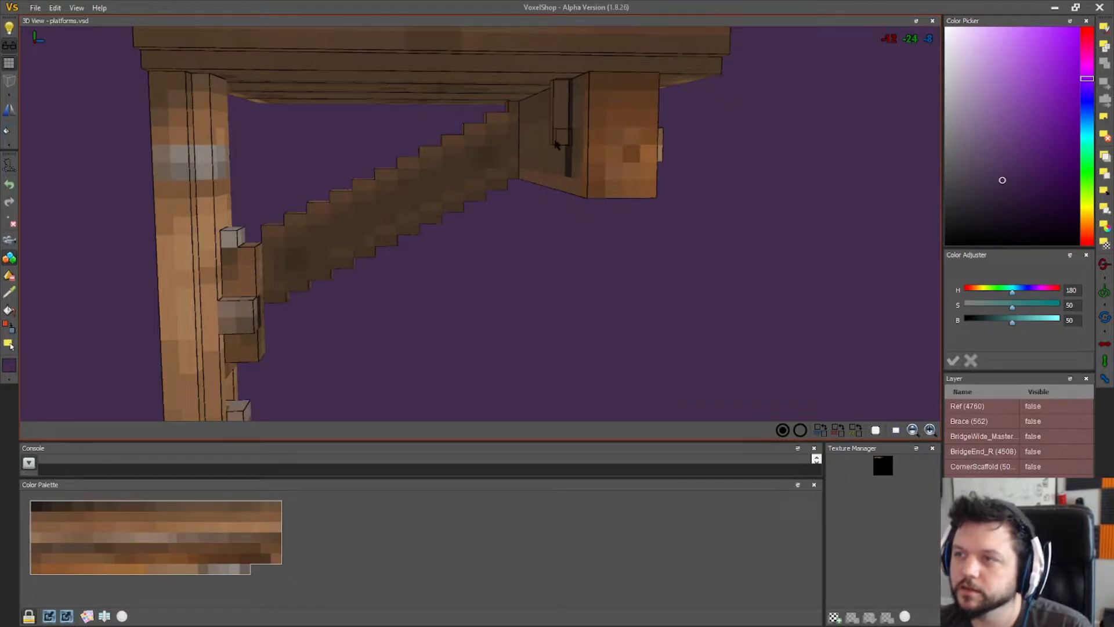
pyautogui.moveTo(462, 180); pyautogui.dragTo(429, 179, button='middle')
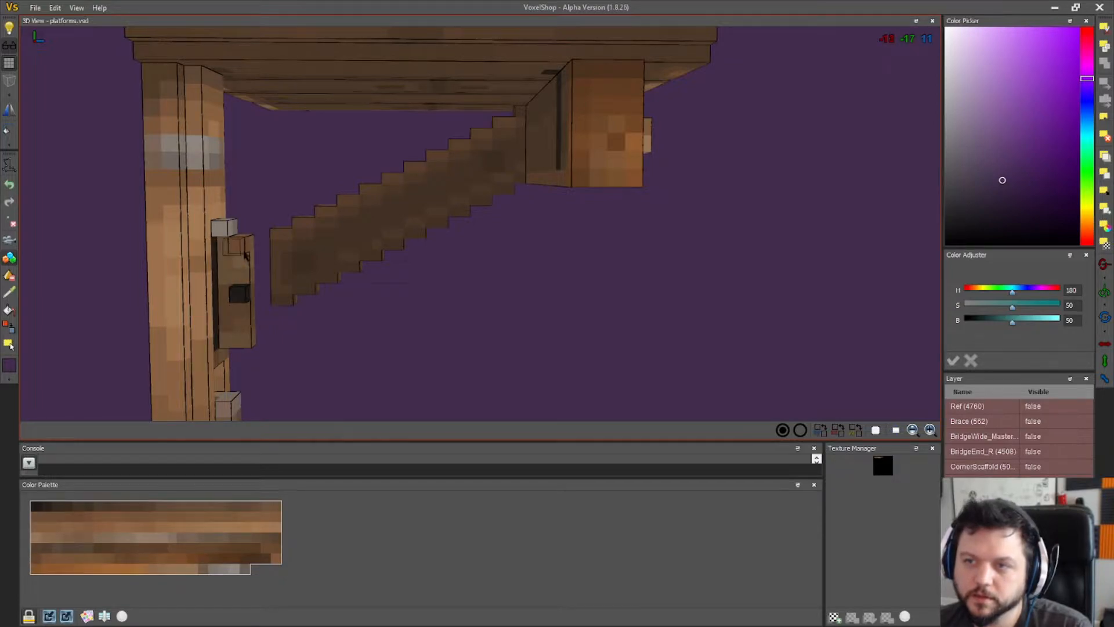
pyautogui.moveTo(232, 247); pyautogui.dragTo(234, 343)
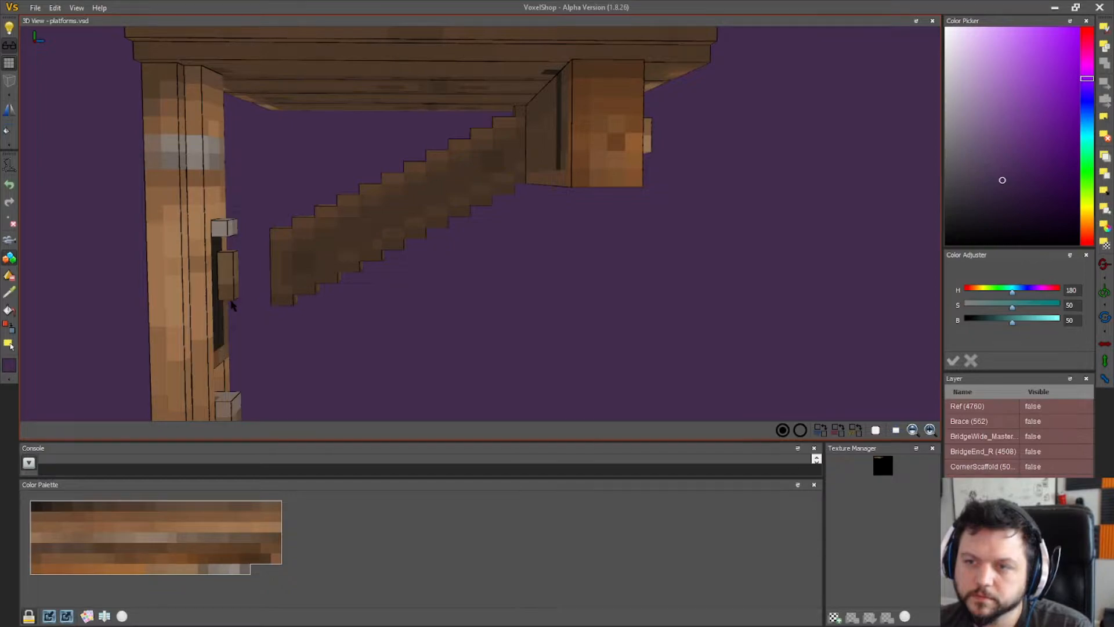
pyautogui.moveTo(236, 249); pyautogui.dragTo(315, 304, button='right')
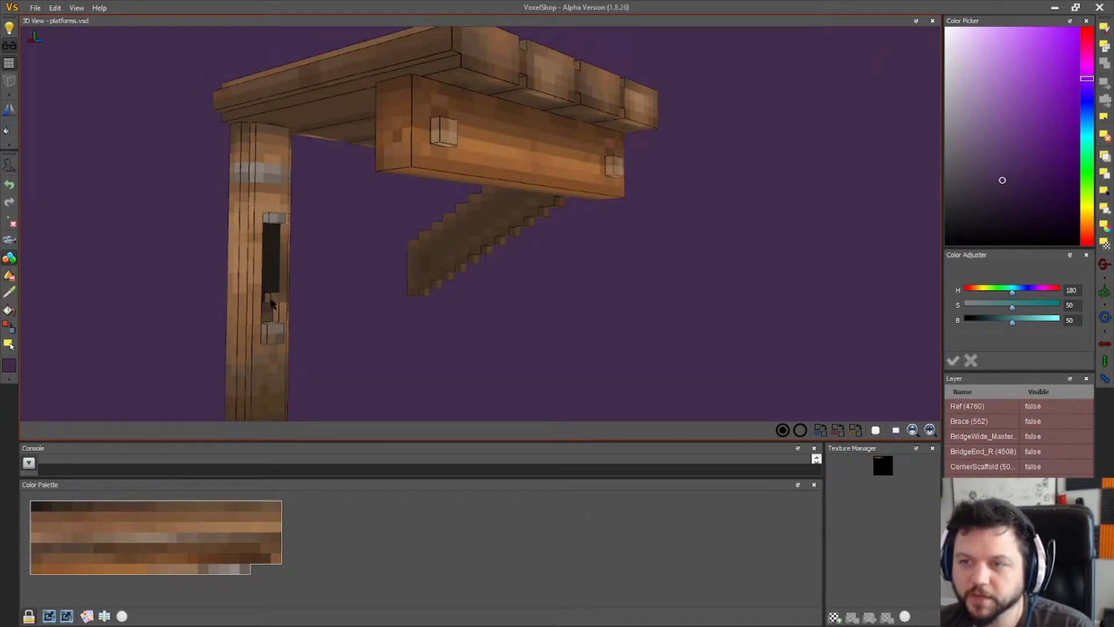
pyautogui.moveTo(388, 331); pyautogui.dragTo(430, 331, button='right')
# - Select the voxels of the remaining diagonal brace from its free end up to the beam
pyautogui.click(12, 345)
pyautogui.moveTo(318, 235); pyautogui.dragTo(390, 303)
pyautogui.moveTo(348, 181); pyautogui.dragTo(455, 305)
pyautogui.moveTo(439, 169); pyautogui.dragTo(498, 263)
pyautogui.moveTo(497, 264); pyautogui.dragTo(496, 277, button='right')
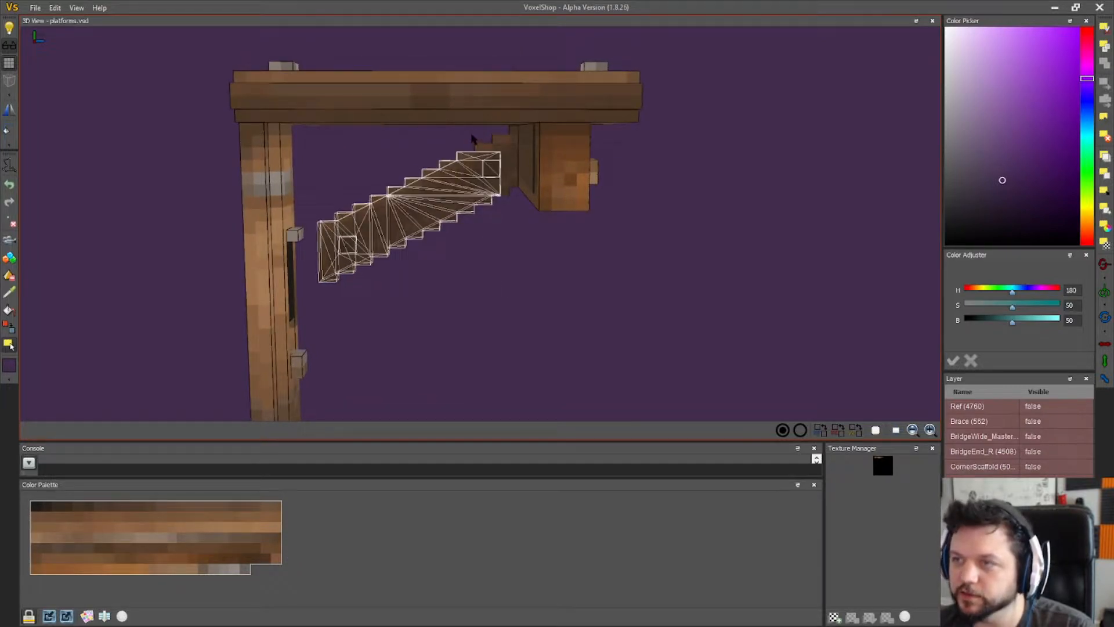
pyautogui.moveTo(471, 129); pyautogui.dragTo(517, 209)
pyautogui.moveTo(517, 210); pyautogui.dragTo(749, 208, button='right')
# - Make the Ref layer visible and select the separate brace piece in the reference parts
pyautogui.moveTo(536, 218); pyautogui.dragTo(598, 273, button='right')
pyautogui.click(1032, 406)
pyautogui.moveTo(670, 322); pyautogui.dragTo(700, 322, button='right')
pyautogui.moveTo(526, 213); pyautogui.dragTo(695, 86)
pyautogui.moveTo(756, 203); pyautogui.dragTo(815, 309, button='right')
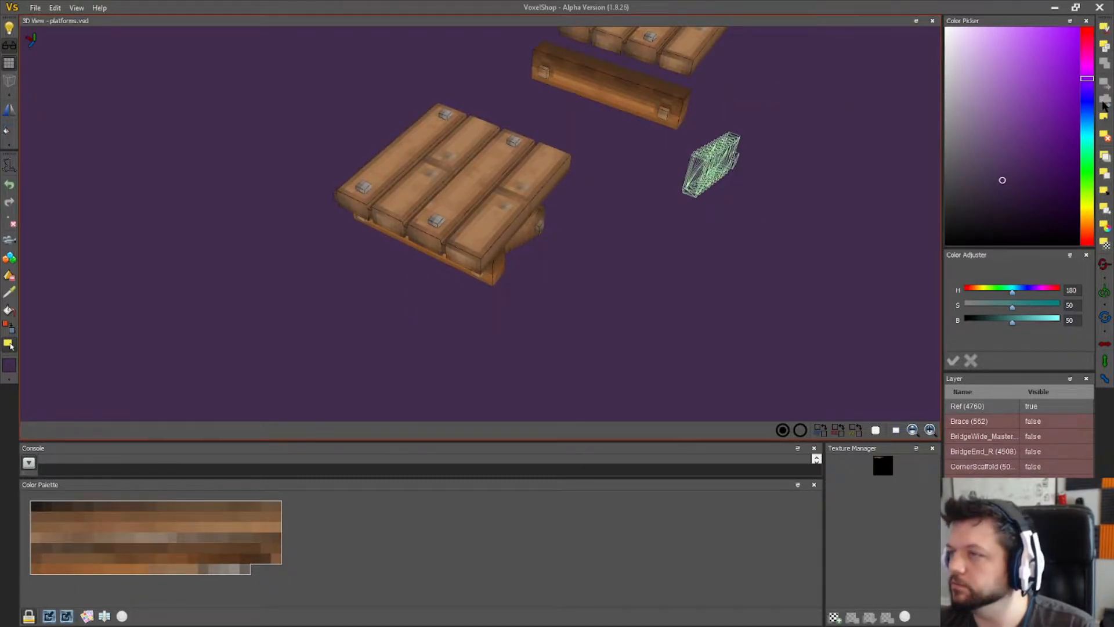
# - Select the platform's wooden post, place a copy of it beside the separate brace, and clear the selection
pyautogui.moveTo(560, 273); pyautogui.dragTo(680, 246, button='right')
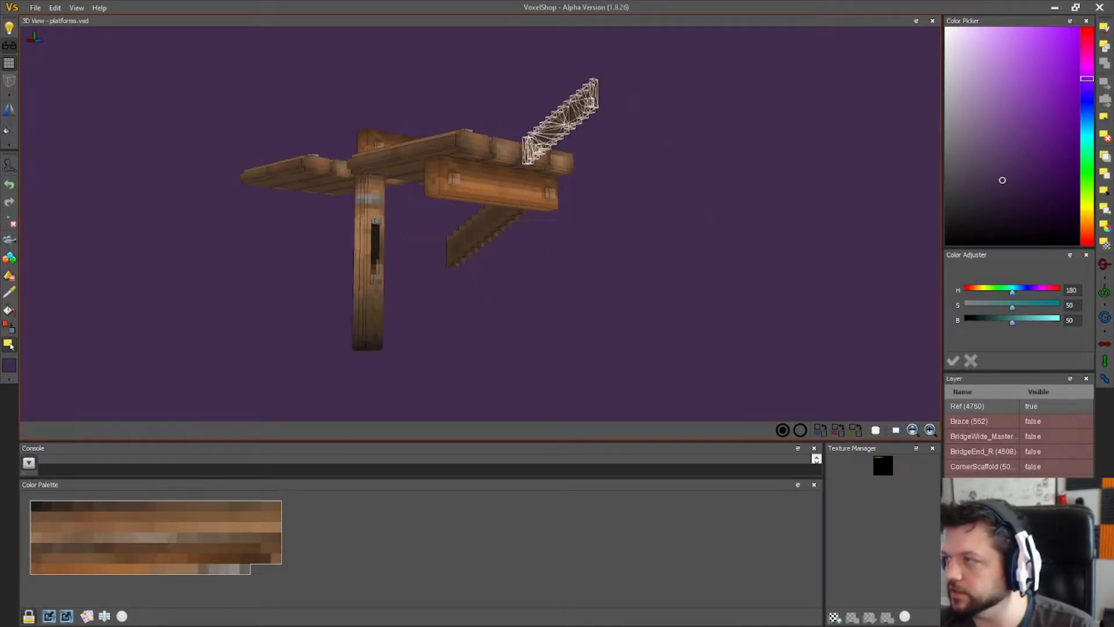
pyautogui.click(231, 216)
pyautogui.moveTo(231, 216); pyautogui.dragTo(256, 242, button='right')
pyautogui.moveTo(286, 261); pyautogui.dragTo(287, 262)
pyautogui.moveTo(287, 262); pyautogui.dragTo(358, 238, button='right')
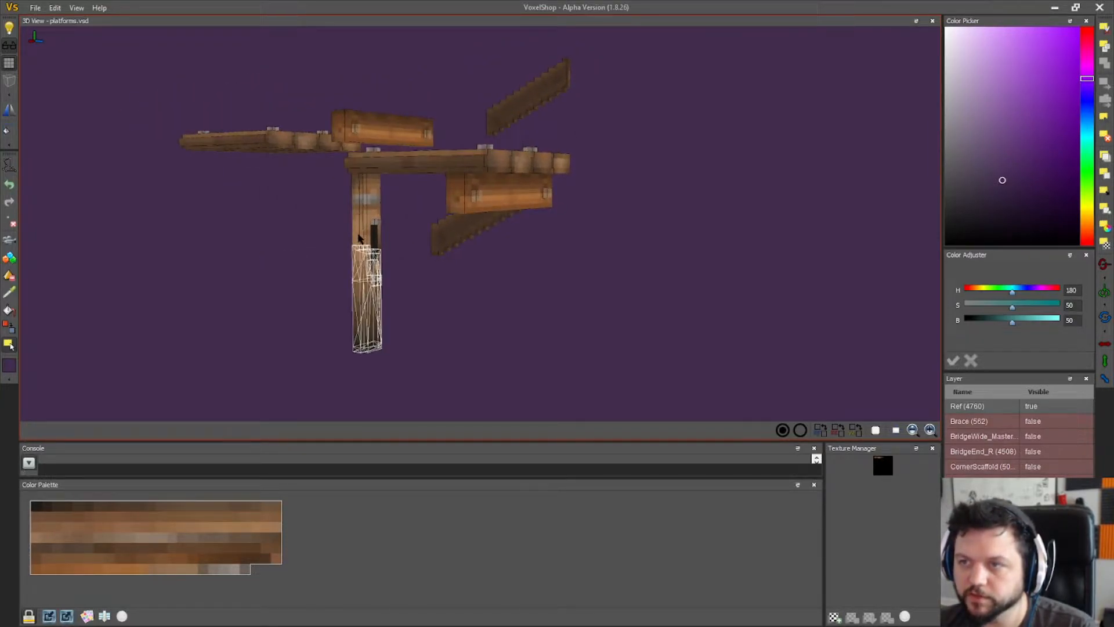
pyautogui.moveTo(306, 179); pyautogui.dragTo(307, 181)
pyautogui.moveTo(307, 181); pyautogui.dragTo(284, 274, button='right')
pyautogui.moveTo(386, 250); pyautogui.dragTo(557, 55)
pyautogui.moveTo(689, 278); pyautogui.dragTo(634, 274, button='right')
pyautogui.moveTo(618, 157); pyautogui.dragTo(744, 115)
pyautogui.click(1105, 117)
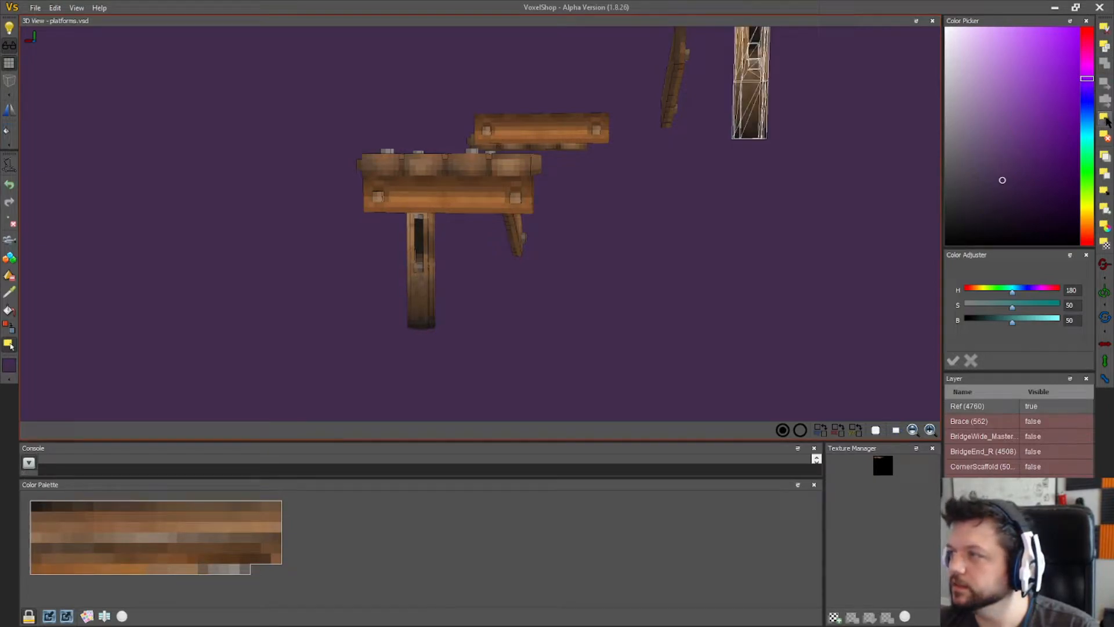
# - Select the platform's post and place a copy of it under the beam's other end, where the brace is attached
pyautogui.moveTo(406, 377); pyautogui.dragTo(464, 367, button='right')
pyautogui.moveTo(404, 371); pyautogui.dragTo(272, 172)
pyautogui.moveTo(527, 267); pyautogui.dragTo(454, 267, button='right')
pyautogui.moveTo(406, 264); pyautogui.dragTo(584, 304)
pyautogui.moveTo(584, 303); pyautogui.dragTo(621, 332, button='right')
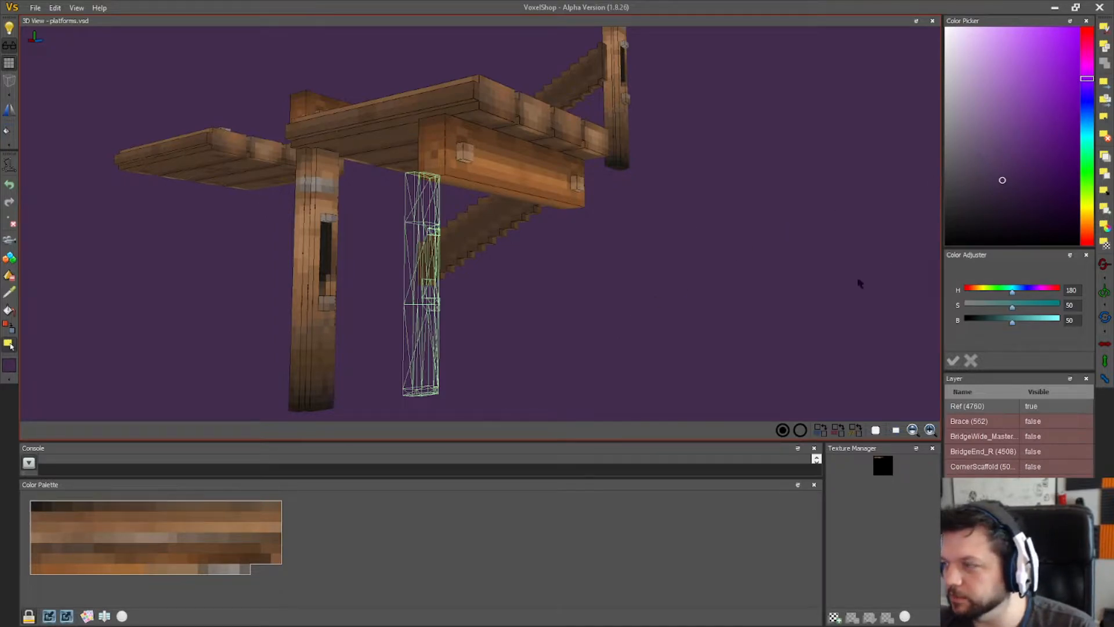
pyautogui.click(1104, 101)
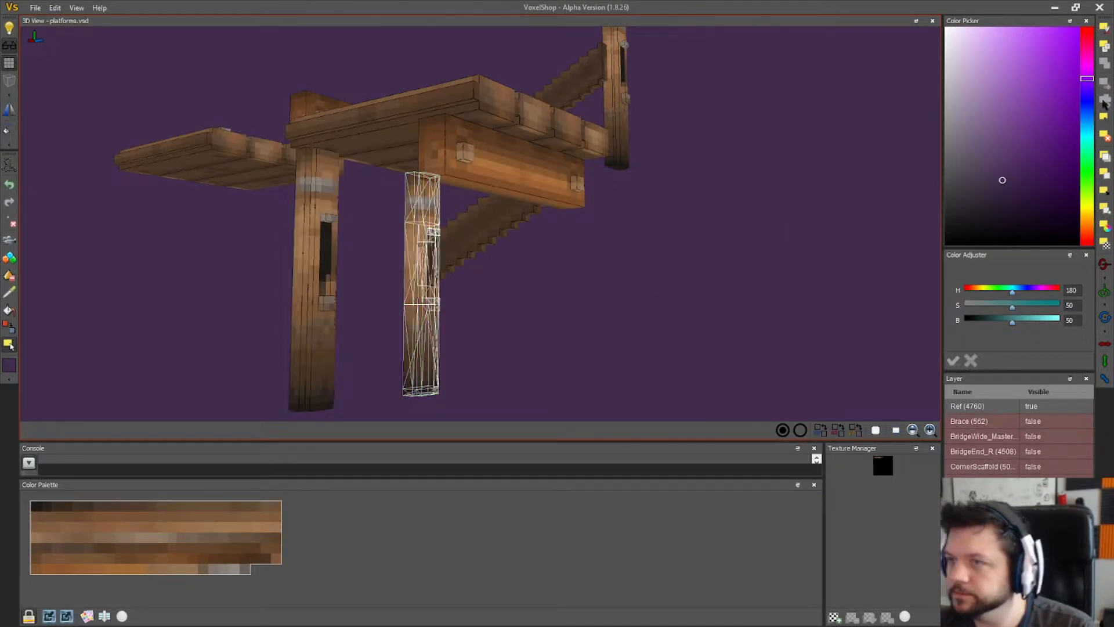
# - Mirror the copied post left to right instead of front to back
pyautogui.click(1102, 384)
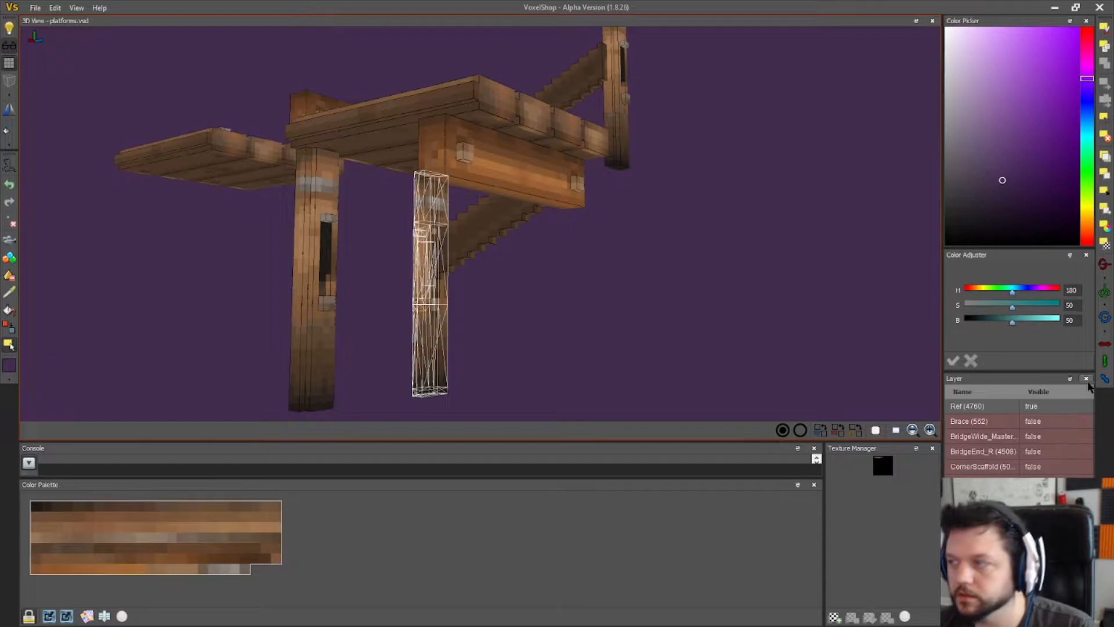
pyautogui.hotkey('ctrl', 'z')
pyautogui.click(1104, 344)
pyautogui.moveTo(609, 290); pyautogui.dragTo(684, 232, button='right')
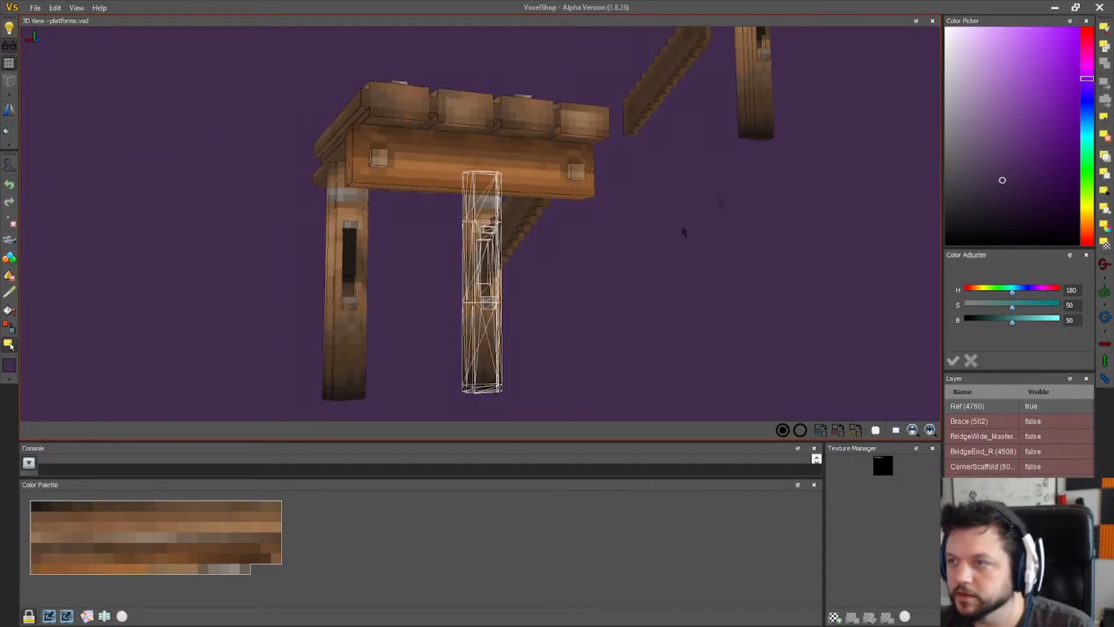
# - Select the separate reference brace and make a mirrored copy of it on the platform's unbraced side
pyautogui.moveTo(838, 216); pyautogui.dragTo(627, 109, button='right')
pyautogui.moveTo(601, 33); pyautogui.dragTo(602, 29)
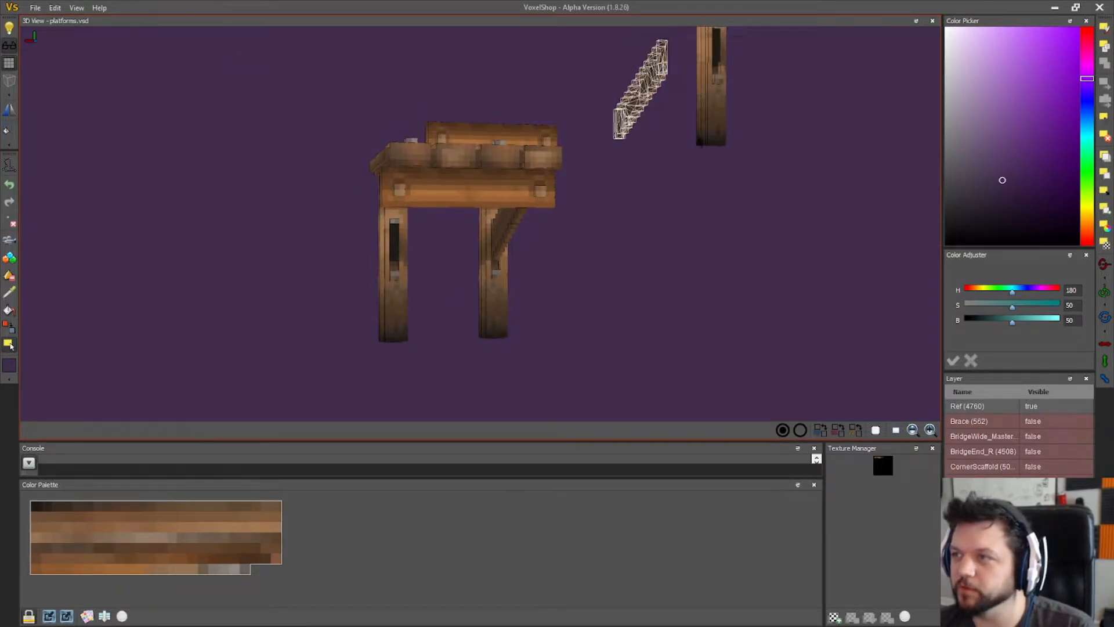
pyautogui.moveTo(621, 97); pyautogui.dragTo(254, 249)
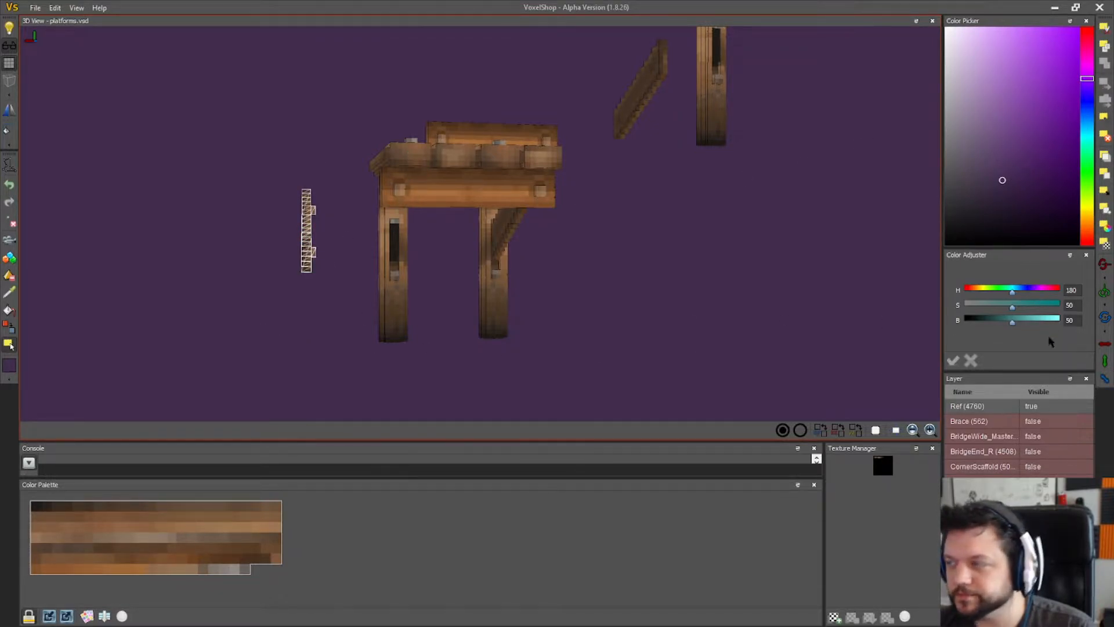
# - Fit the mirrored brace between the unbraced post and the beam, apply the move, and clear the selection
pyautogui.moveTo(314, 264); pyautogui.dragTo(413, 265)
pyautogui.moveTo(415, 265); pyautogui.dragTo(423, 224, button='right')
pyautogui.moveTo(381, 203); pyautogui.dragTo(487, 174)
pyautogui.moveTo(486, 210)
pyautogui.mouseDown(button='right')
pyautogui.moveTo(493, 237)
pyautogui.moveTo(467, 239)
pyautogui.moveTo(480, 278)
pyautogui.moveTo(512, 273)
pyautogui.moveTo(492, 231)
pyautogui.mouseUp(button='right')
pyautogui.scroll(2, 492, 237)
pyautogui.moveTo(494, 230); pyautogui.dragTo(518, 242)
pyautogui.moveTo(609, 286); pyautogui.dragTo(531, 288, button='right')
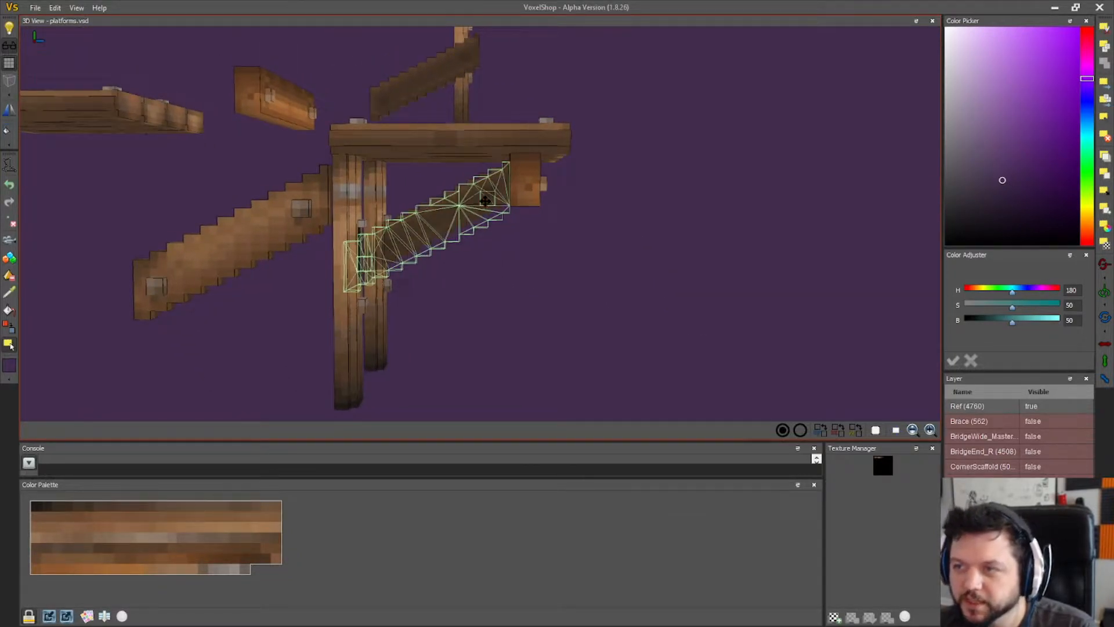
pyautogui.moveTo(485, 201); pyautogui.dragTo(485, 198)
pyautogui.moveTo(488, 196); pyautogui.dragTo(511, 283, button='right')
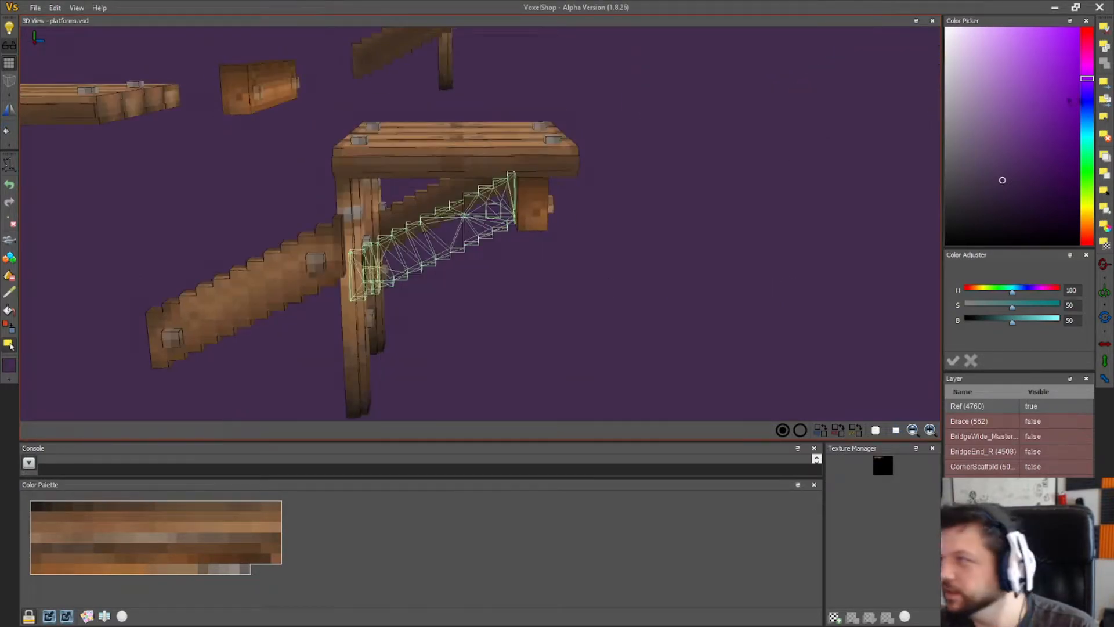
pyautogui.click(1107, 85)
pyautogui.click(1105, 119)
# - Inspect the assembled platform and its two braces from several angles
pyautogui.moveTo(403, 323); pyautogui.dragTo(567, 300, button='right')
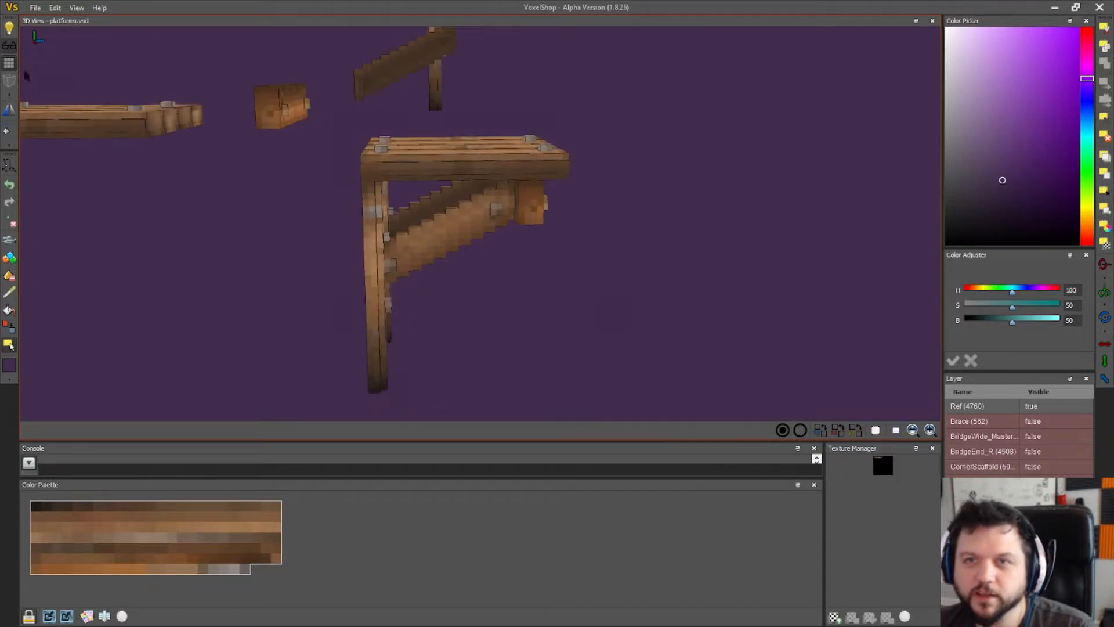
pyautogui.moveTo(27, 75); pyautogui.dragTo(209, 224, button='right')
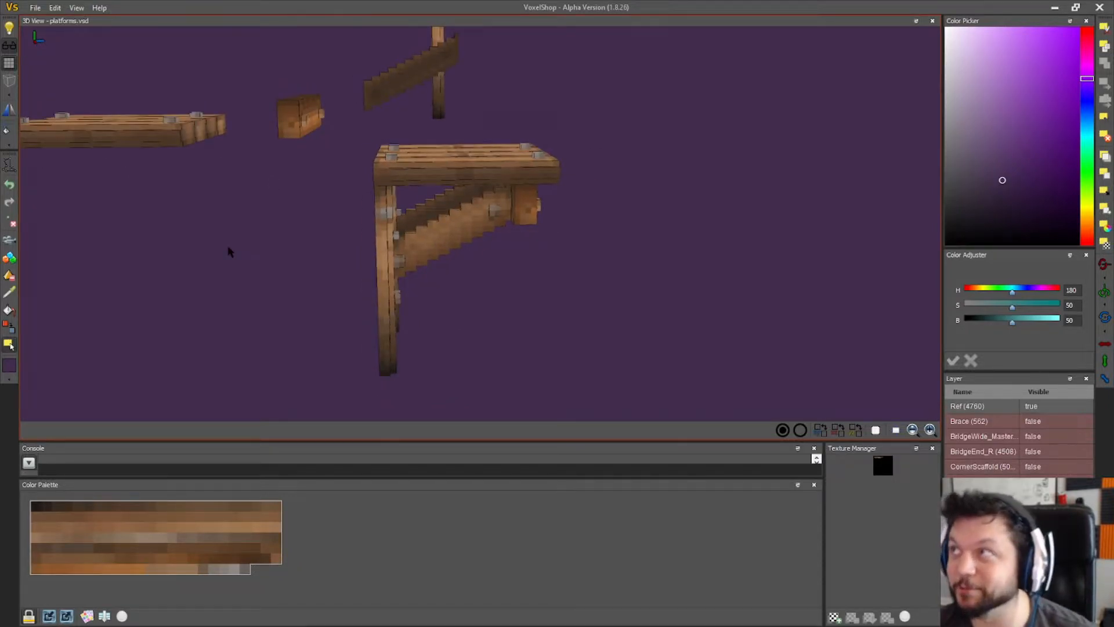
pyautogui.moveTo(414, 255); pyautogui.dragTo(375, 303, button='right')
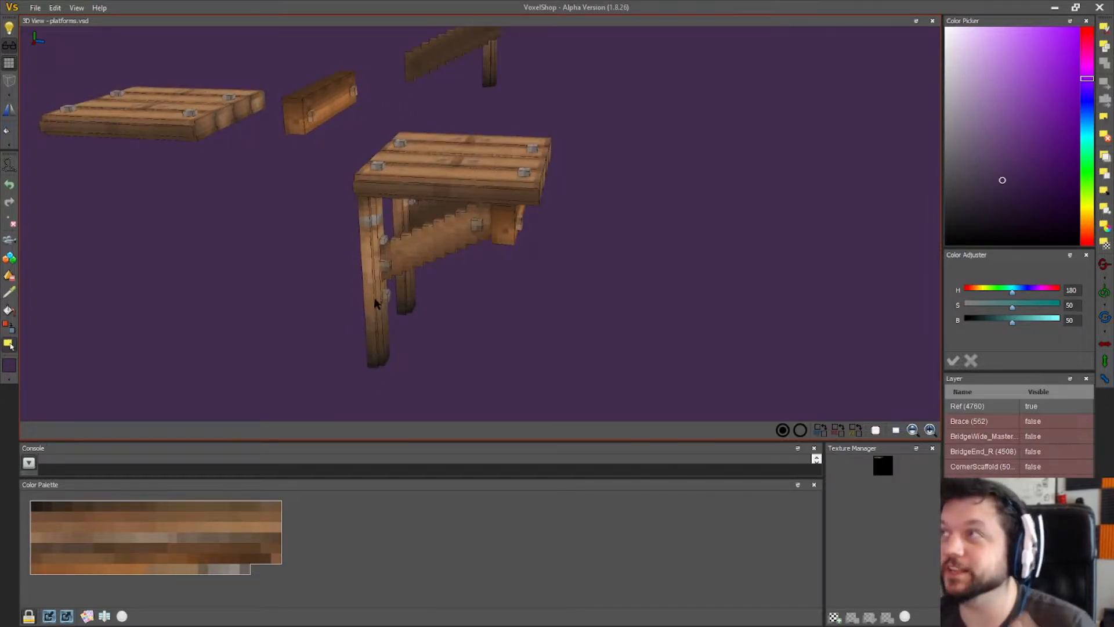
pyautogui.moveTo(376, 298); pyautogui.dragTo(554, 200, button='right')
pyautogui.moveTo(454, 255)
pyautogui.mouseDown(button='right')
pyautogui.moveTo(604, 226)
pyautogui.moveTo(446, 258)
pyautogui.mouseUp(button='right')
pyautogui.moveTo(229, 90); pyautogui.dragTo(114, 299, button='right')
pyautogui.moveTo(446, 341); pyautogui.dragTo(454, 340, button='right')
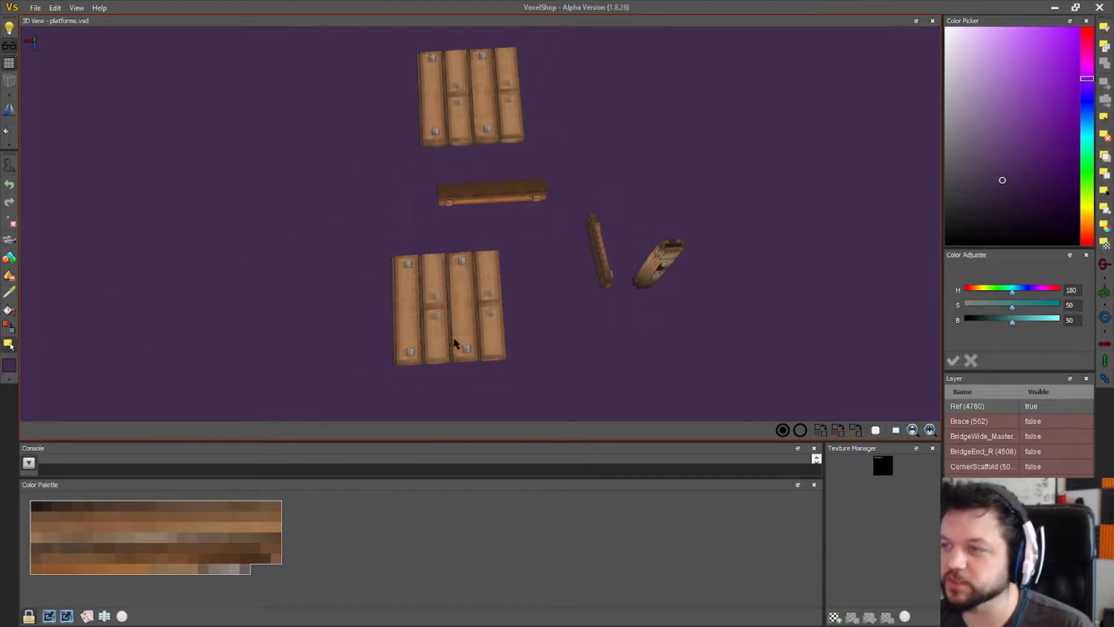
# - Select the separate brace and shift it towards the other reference parts
pyautogui.moveTo(594, 340); pyautogui.dragTo(642, 334, button='right')
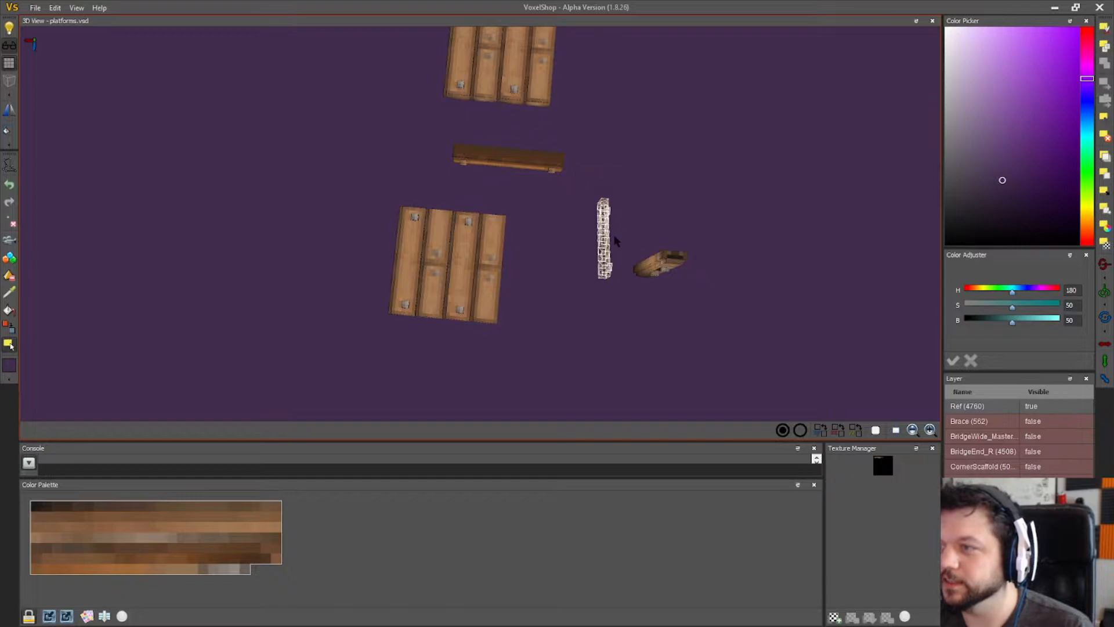
pyautogui.moveTo(604, 229); pyautogui.dragTo(617, 98)
pyautogui.moveTo(691, 254); pyautogui.dragTo(616, 213, button='right')
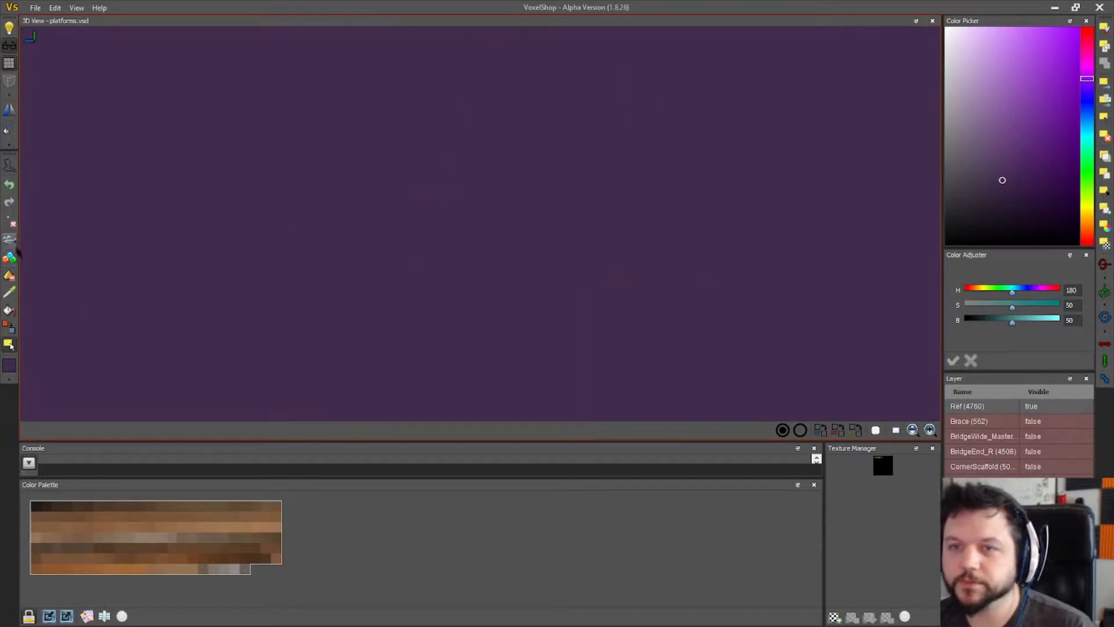
pyautogui.moveTo(483, 334); pyautogui.dragTo(407, 29, button='middle')
pyautogui.moveTo(696, 336)
pyautogui.mouseDown(button='middle')
pyautogui.moveTo(542, 22)
pyautogui.moveTo(525, 12)
pyautogui.mouseUp(button='middle')
pyautogui.moveTo(736, 153); pyautogui.dragTo(754, 239)
pyautogui.moveTo(641, 267); pyautogui.dragTo(726, 285, button='right')
pyautogui.moveTo(730, 290); pyautogui.dragTo(766, 286)
pyautogui.moveTo(766, 286); pyautogui.dragTo(789, 278, button='right')
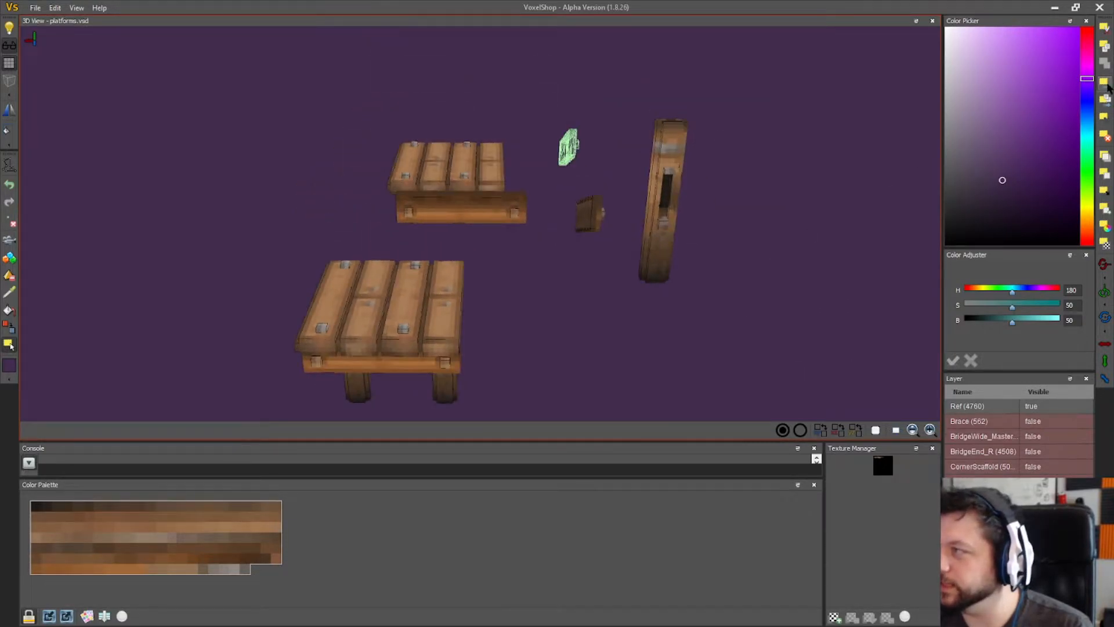
# - Make Ref the active layer and fine-tune the separate brace's position beside the reference beam
pyautogui.click(978, 406)
pyautogui.moveTo(639, 290); pyautogui.dragTo(583, 310, button='right')
pyautogui.moveTo(441, 285); pyautogui.dragTo(703, 325)
pyautogui.moveTo(704, 326); pyautogui.dragTo(599, 249, button='right')
pyautogui.moveTo(581, 247); pyautogui.dragTo(562, 247)
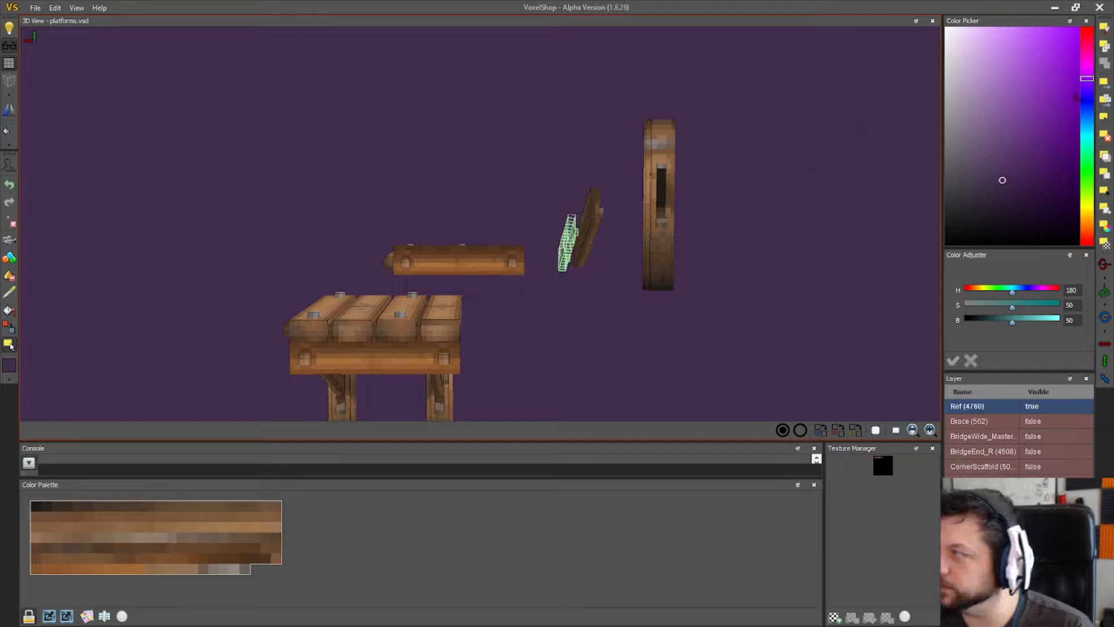
# - Select the separate post and move it between the reference beam and the separate brace
pyautogui.moveTo(684, 285); pyautogui.dragTo(694, 306, button='right')
pyautogui.moveTo(694, 307); pyautogui.dragTo(616, 80)
pyautogui.moveTo(648, 210); pyautogui.dragTo(639, 249, button='right')
pyautogui.moveTo(407, 317); pyautogui.dragTo(561, 310)
pyautogui.moveTo(560, 310); pyautogui.dragTo(648, 316, button='right')
pyautogui.moveTo(668, 231); pyautogui.dragTo(574, 235)
pyautogui.moveTo(575, 235); pyautogui.dragTo(568, 290, button='right')
pyautogui.moveTo(581, 284); pyautogui.dragTo(596, 287)
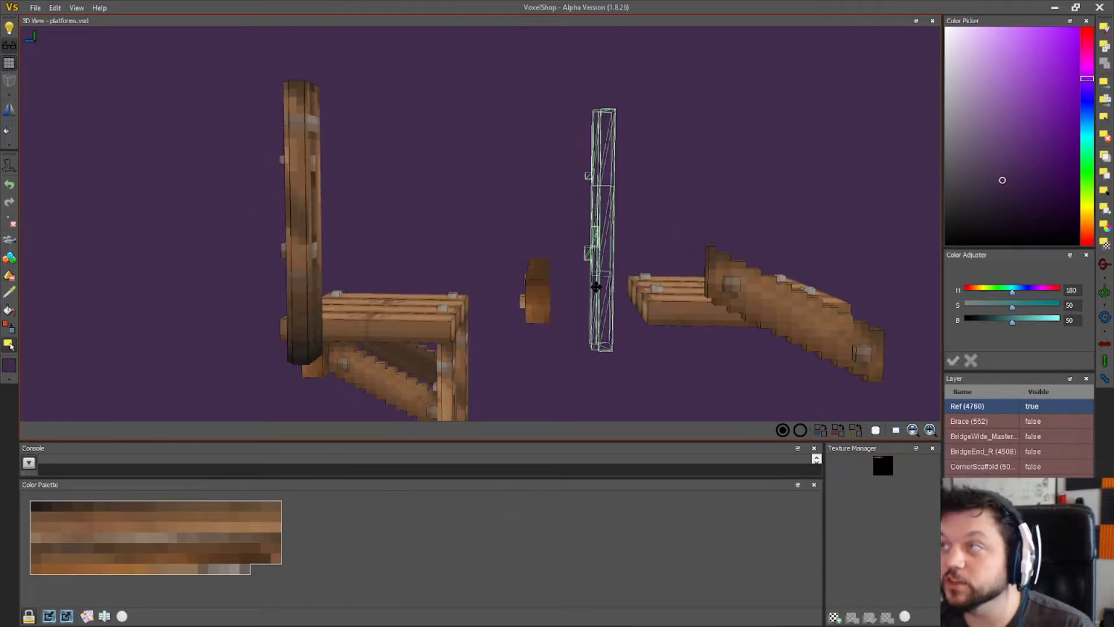
pyautogui.moveTo(347, 244); pyautogui.dragTo(639, 174, button='right')
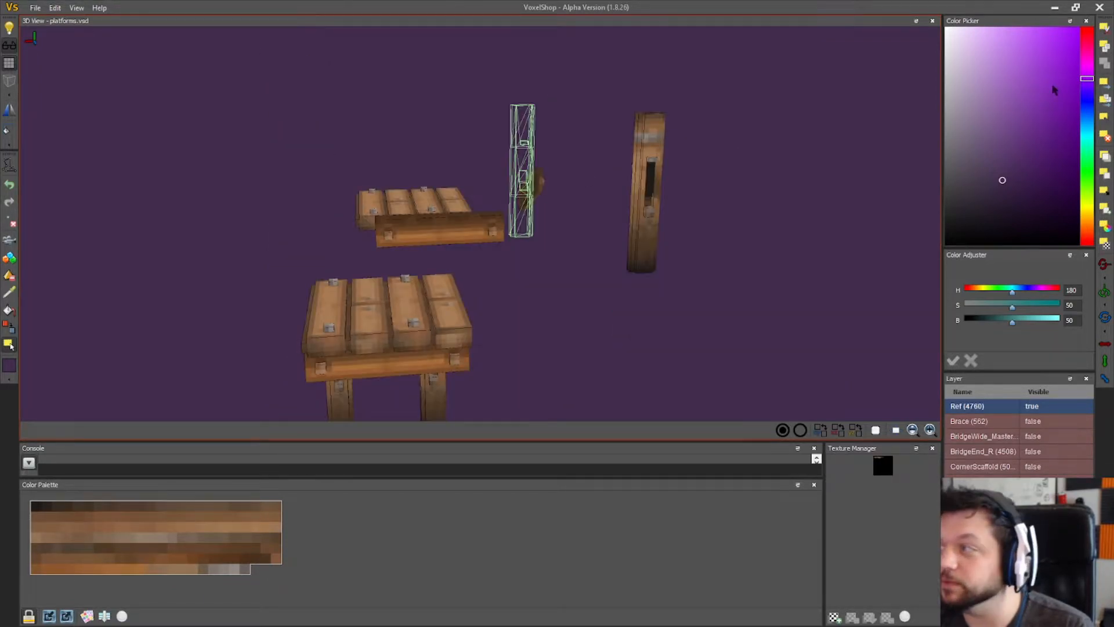
pyautogui.click(1108, 86)
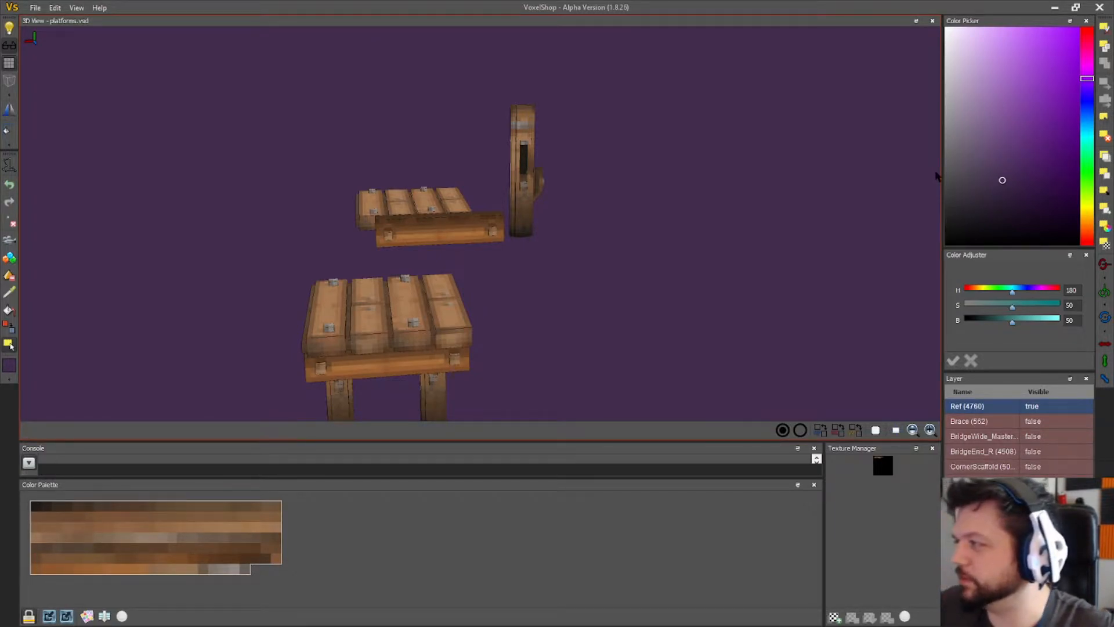
# - Review the platform and the reference parts from several angles, toggling the Ref layer's visibility off and on
pyautogui.moveTo(935, 175); pyautogui.dragTo(632, 302, button='right')
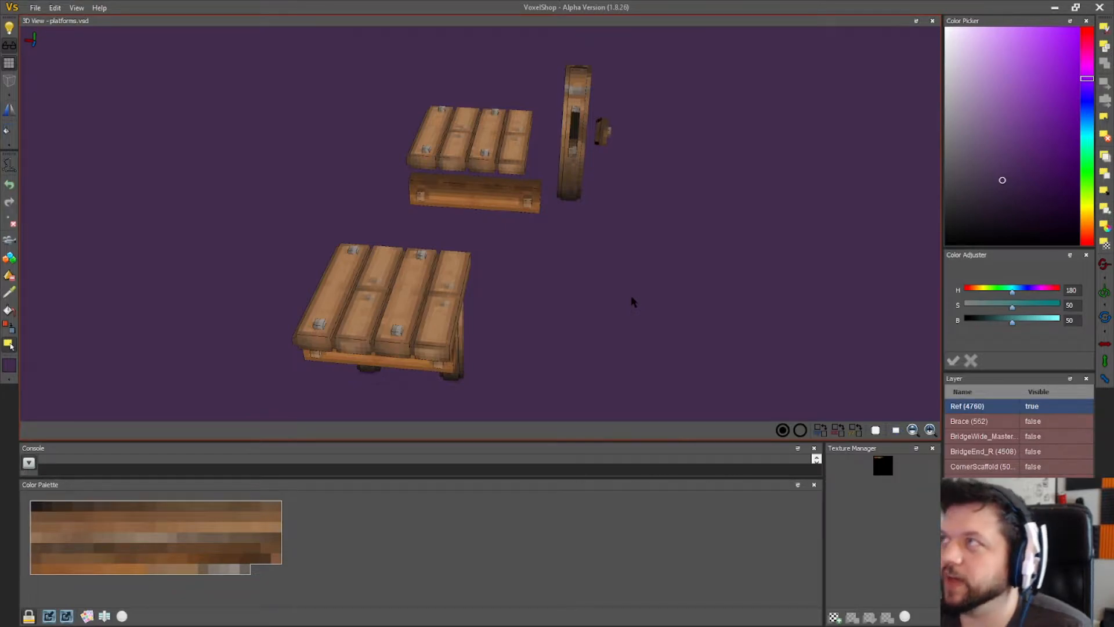
pyautogui.moveTo(605, 299); pyautogui.dragTo(547, 285, button='right')
pyautogui.moveTo(609, 312); pyautogui.dragTo(588, 365, button='right')
pyautogui.click(12, 264)
pyautogui.moveTo(276, 212); pyautogui.dragTo(232, 148, button='middle')
pyautogui.moveTo(656, 328); pyautogui.dragTo(592, 337, button='right')
pyautogui.click(1047, 405)
pyautogui.click(1045, 406)
pyautogui.moveTo(604, 308); pyautogui.dragTo(635, 308, button='right')
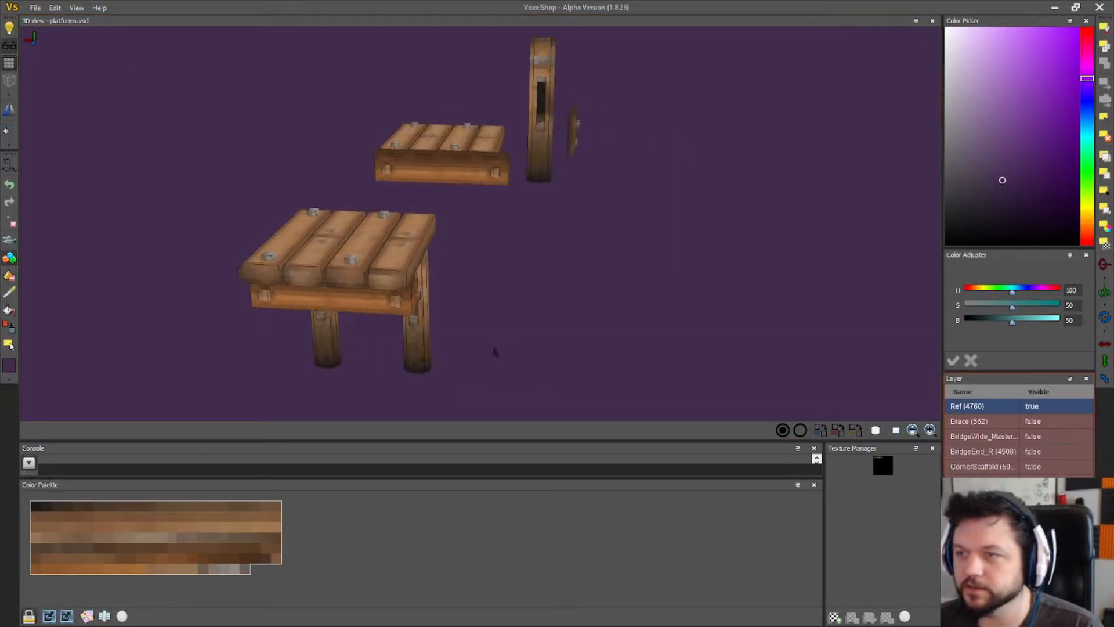
# - Cut the separate post and brace, paste them into the Ref layer, and clear the selection
pyautogui.moveTo(587, 212); pyautogui.dragTo(521, 39)
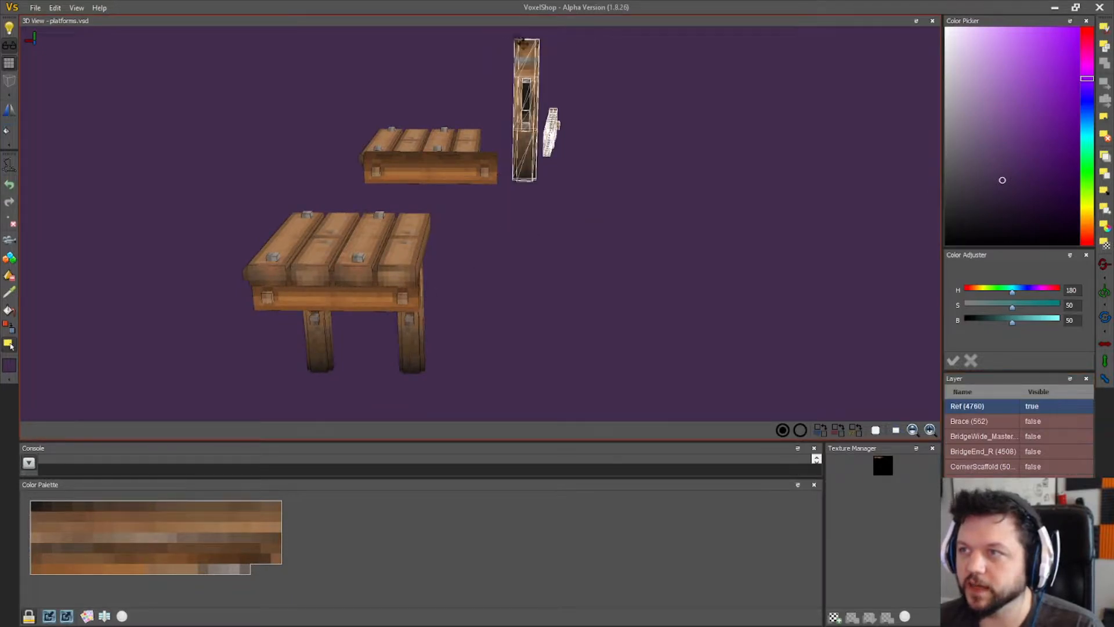
pyautogui.click(1106, 26)
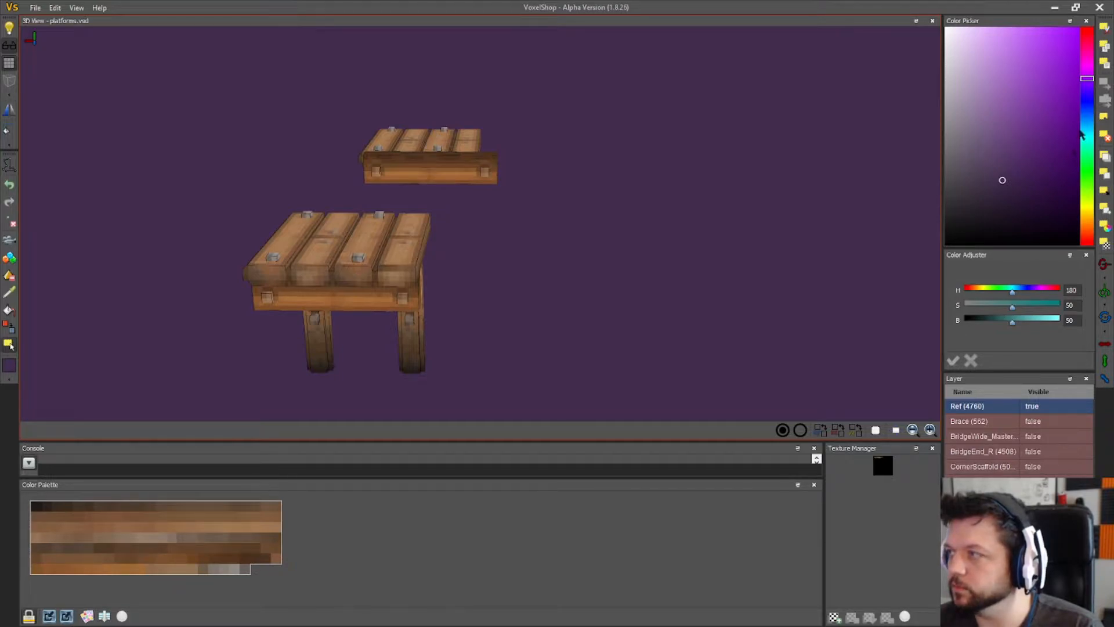
pyautogui.click(1107, 60)
pyautogui.click(1028, 408)
pyautogui.click(1029, 408)
pyautogui.click(1103, 116)
pyautogui.moveTo(718, 258); pyautogui.dragTo(689, 272, button='middle')
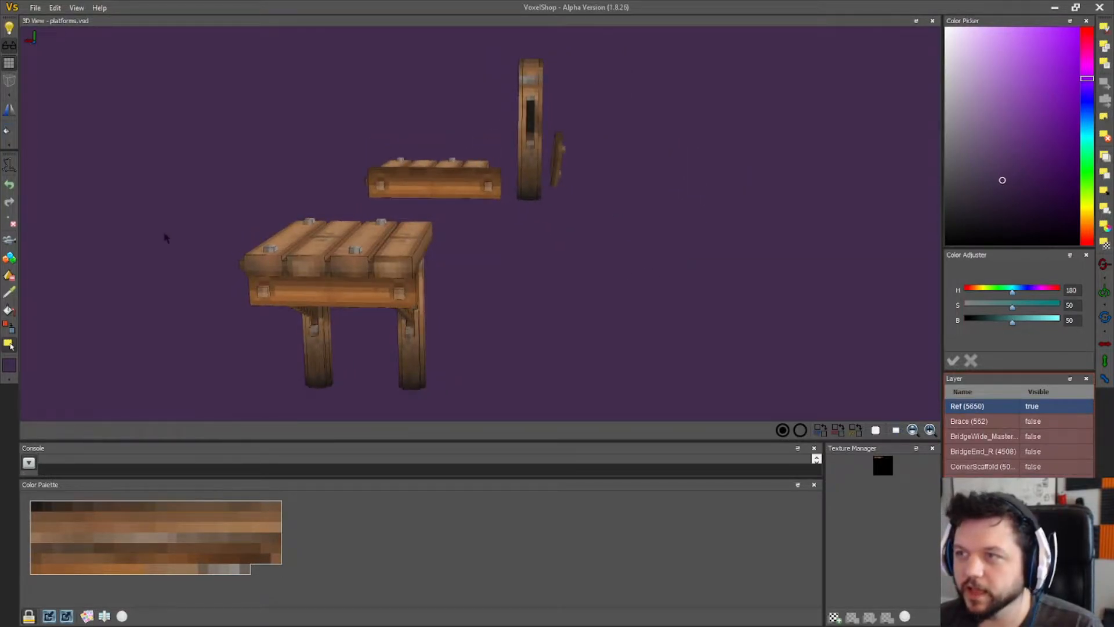
# - Save the file and hide the Ref layer to view the assembled platform alone
pyautogui.click(53, 8)
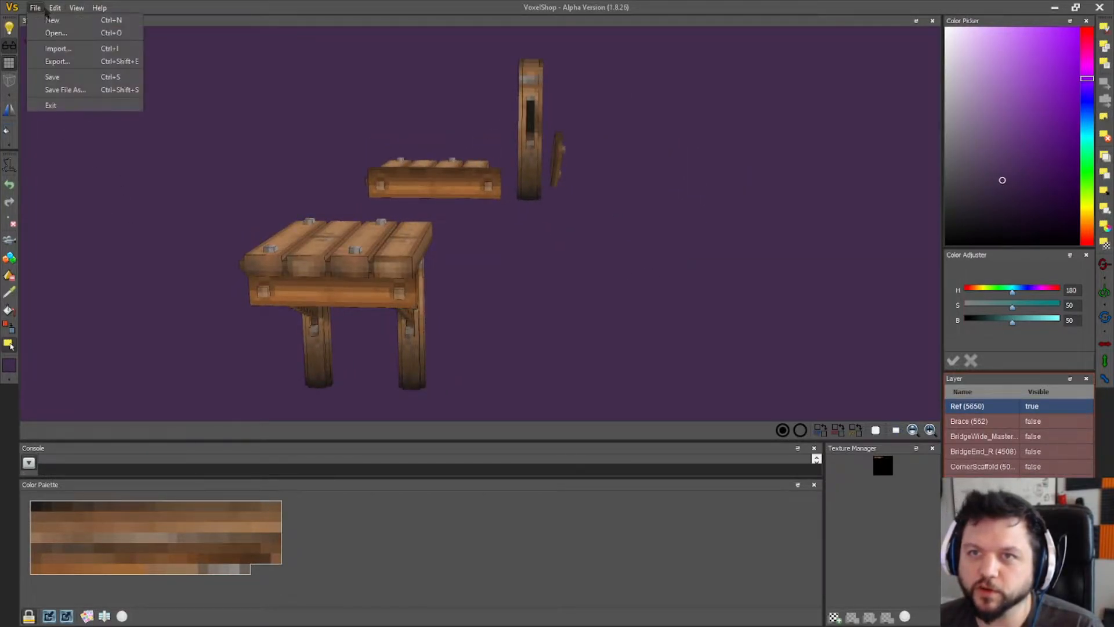
pyautogui.click(55, 77)
pyautogui.click(1039, 406)
pyautogui.moveTo(858, 385); pyautogui.dragTo(498, 367, button='middle')
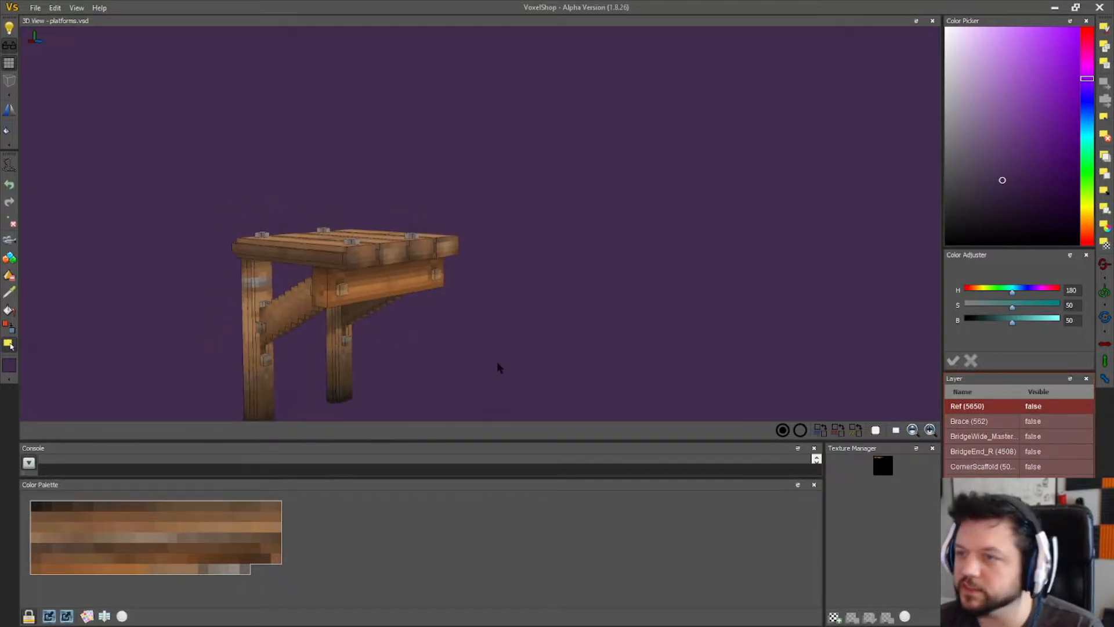
pyautogui.moveTo(116, 262); pyautogui.dragTo(656, 271, button='right')
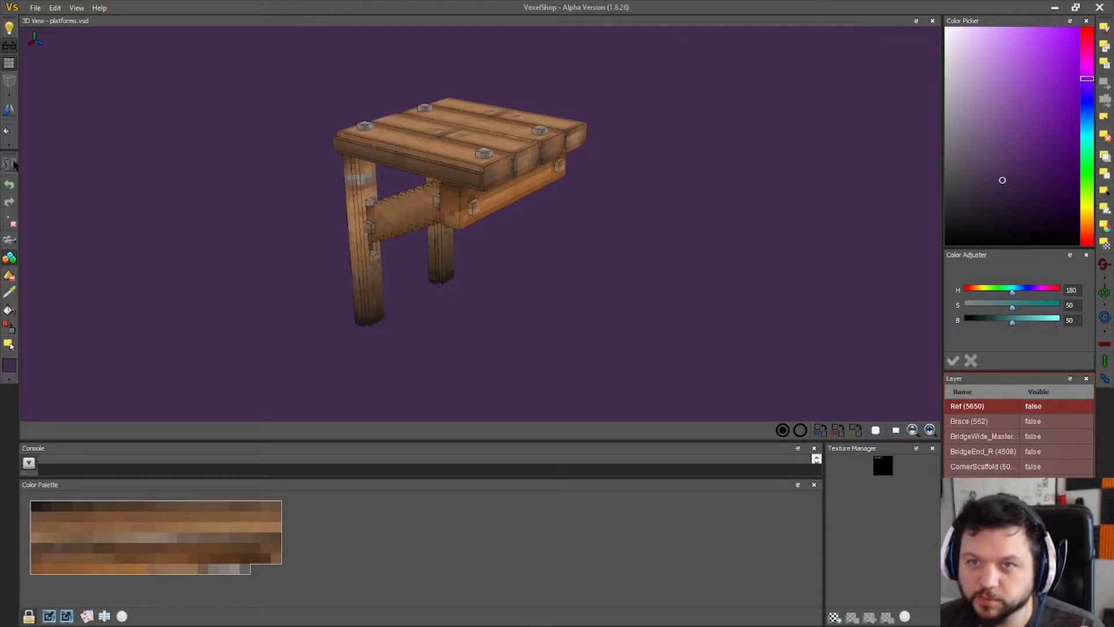
pyautogui.moveTo(141, 181); pyautogui.dragTo(179, 199, button='right')
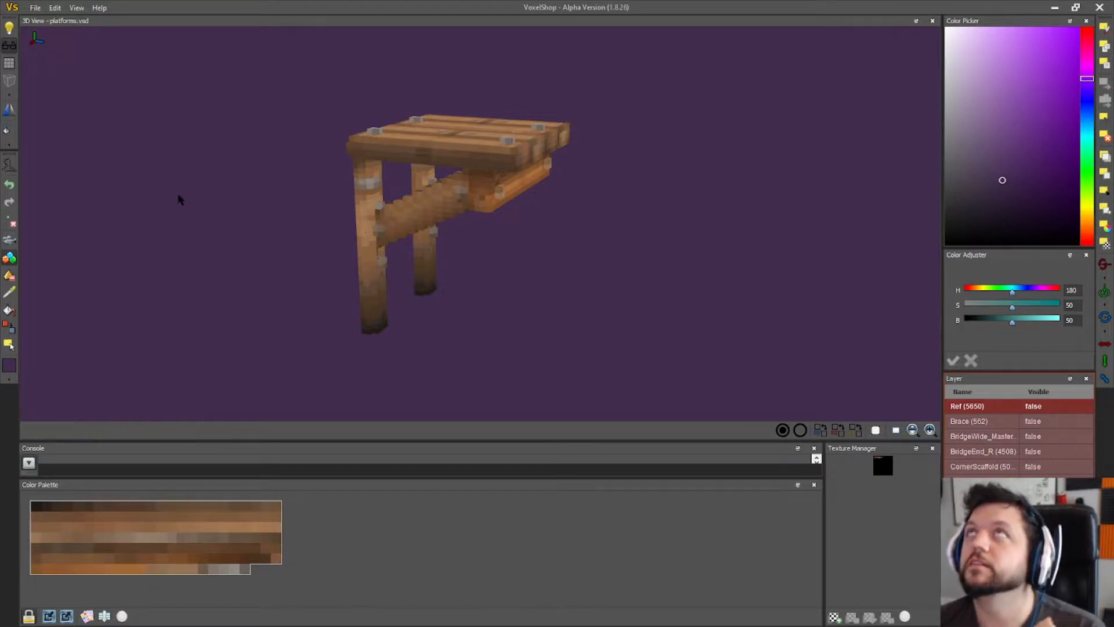
# - Save the file again and select the whole assembled platform
pyautogui.click(35, 7)
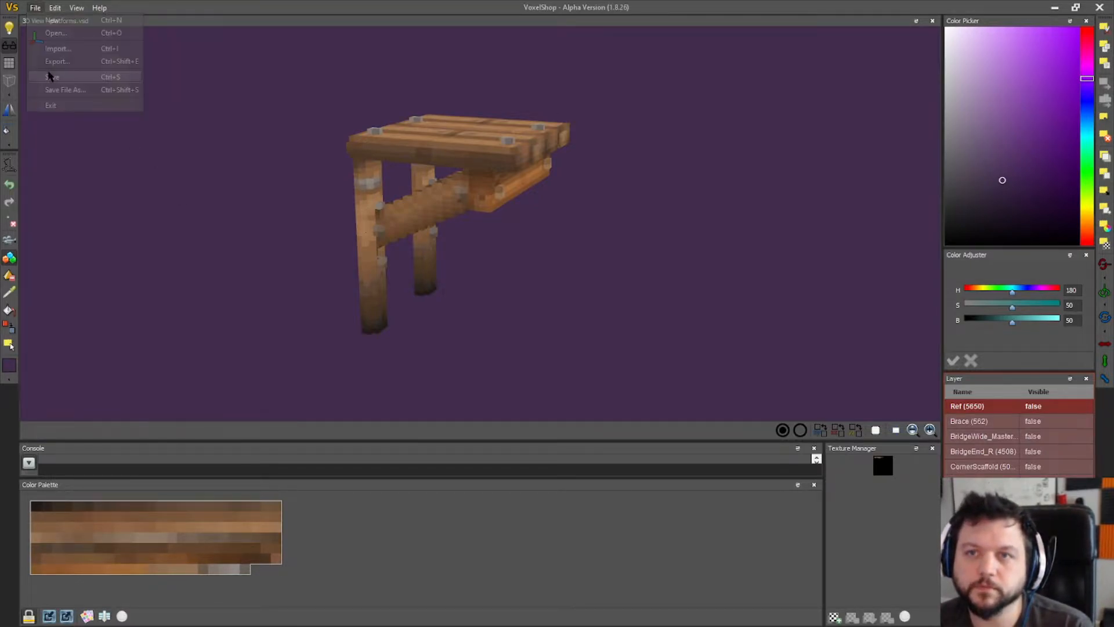
pyautogui.click(51, 79)
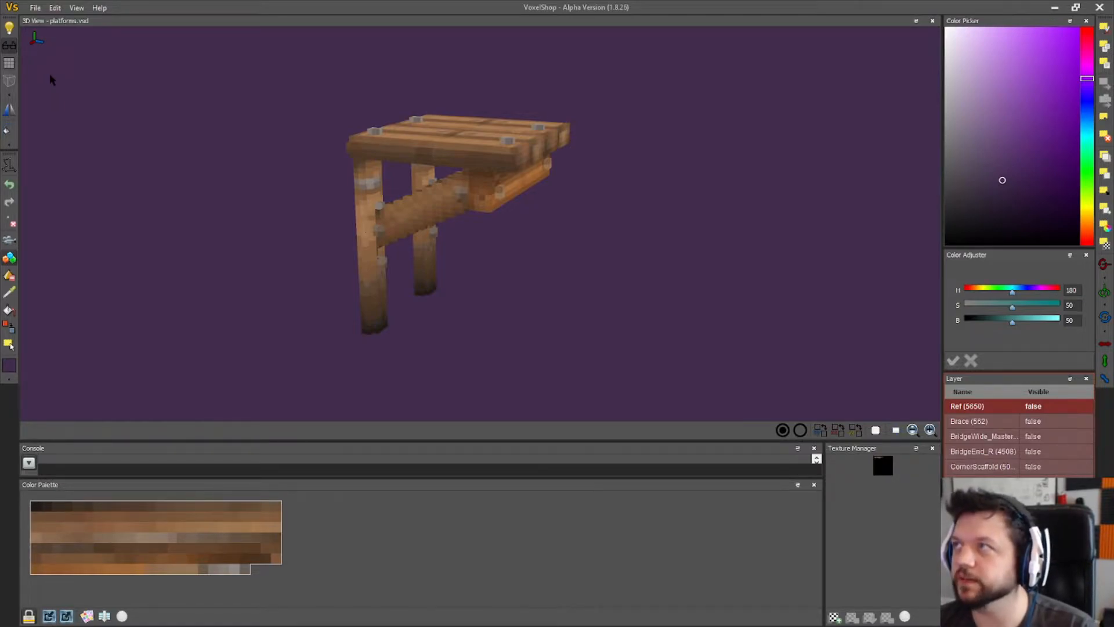
pyautogui.click(34, 8)
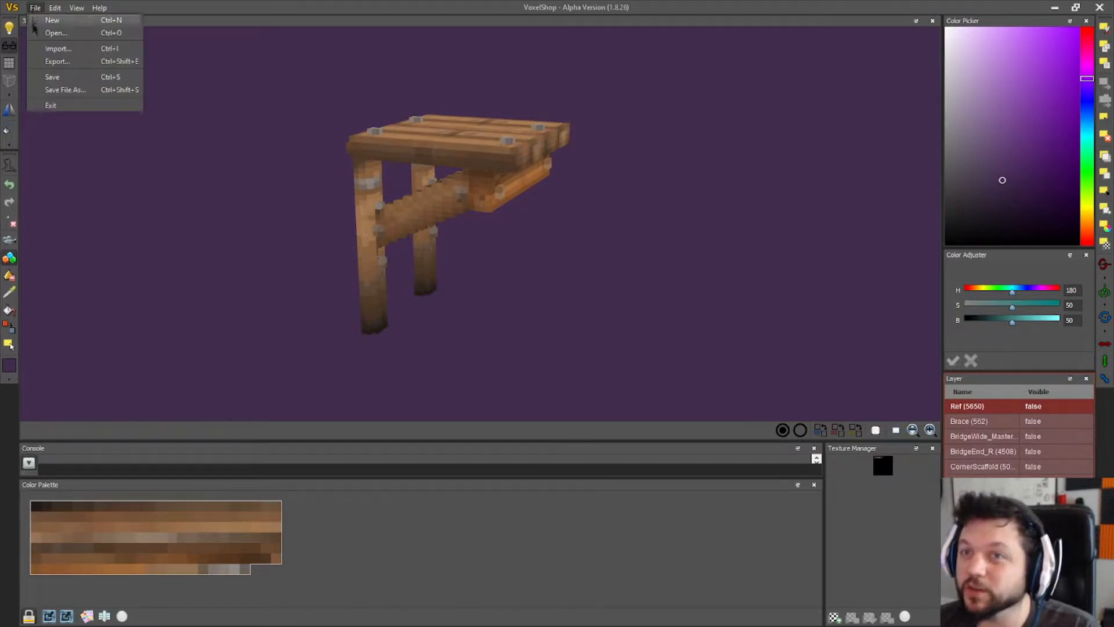
pyautogui.click(53, 80)
pyautogui.click(9, 344)
pyautogui.moveTo(604, 369); pyautogui.dragTo(266, 102)
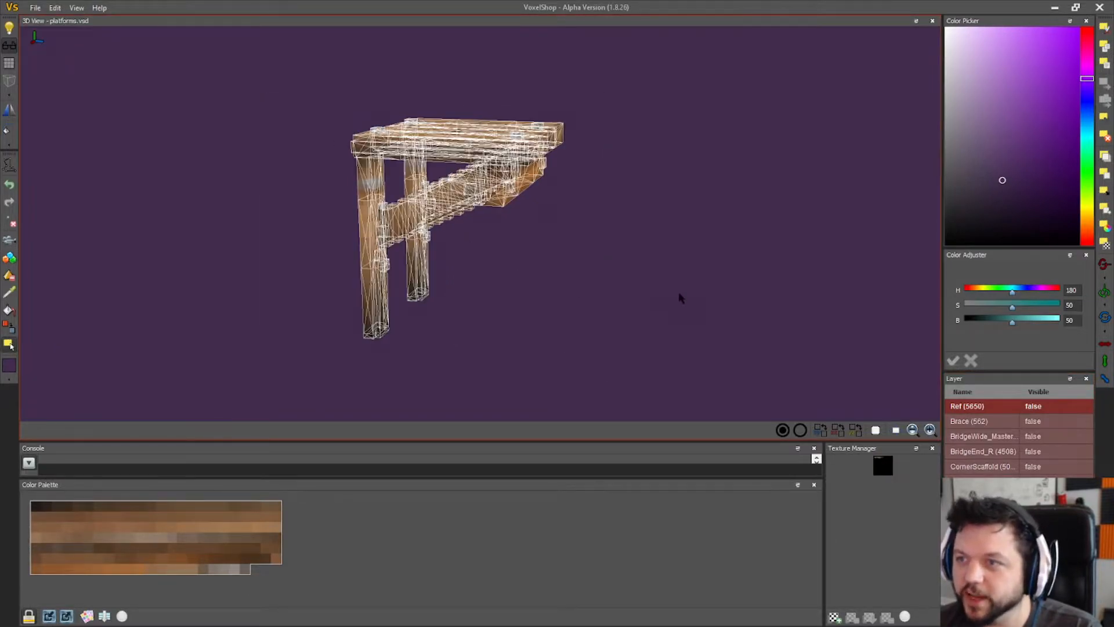
# - Activate a different layer and erase the interior voxels of the selected wooden platform
pyautogui.moveTo(679, 294); pyautogui.dragTo(644, 289, button='right')
pyautogui.click(982, 542)
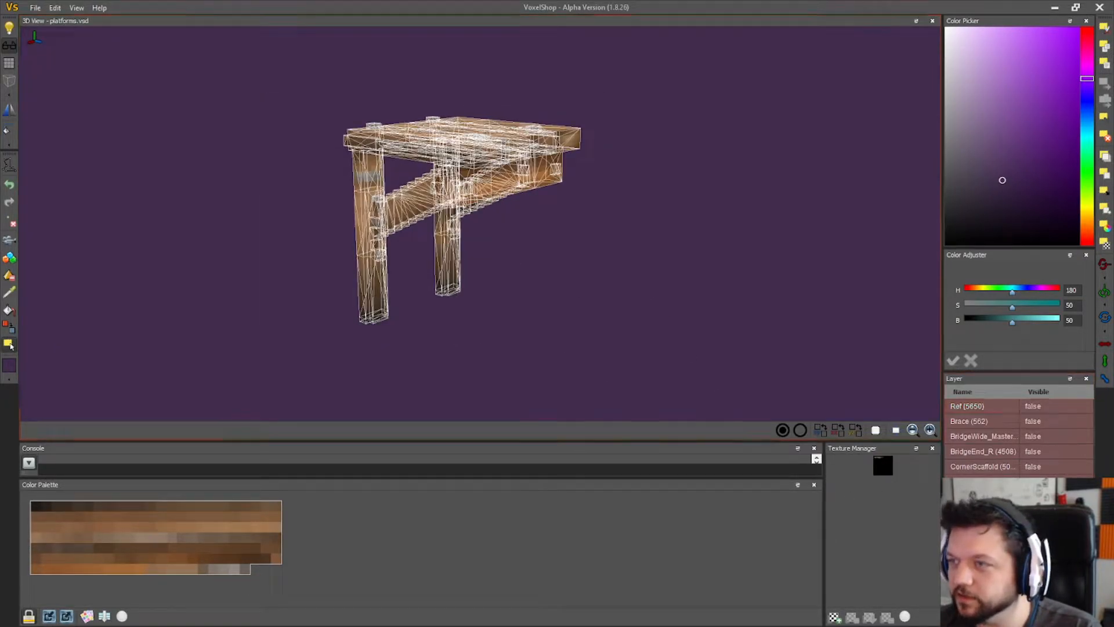
pyautogui.click(74, 8)
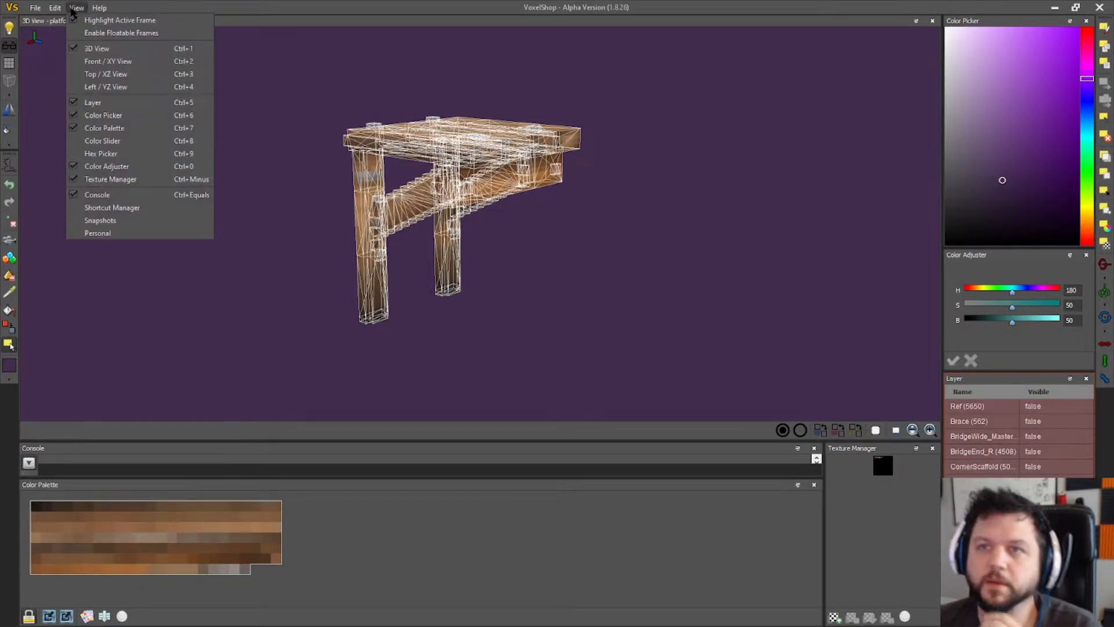
pyautogui.moveTo(61, 8)
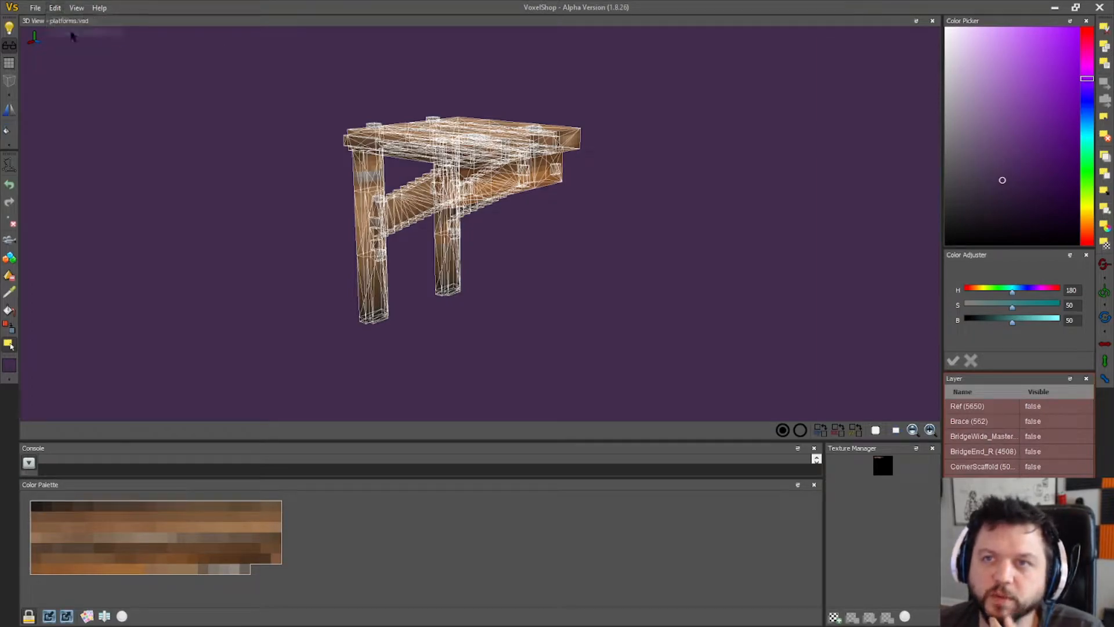
pyautogui.click(71, 33)
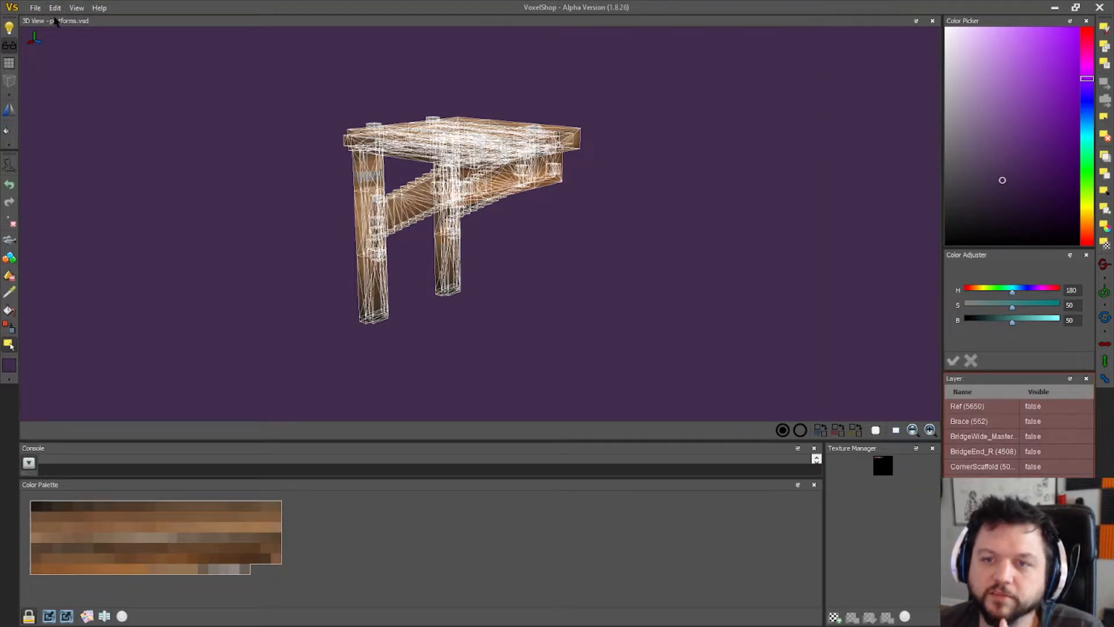
# - Clear the selection and sample the dark colour at the foot of the front post
pyautogui.click(9, 294)
pyautogui.scroll(1, 384, 193)
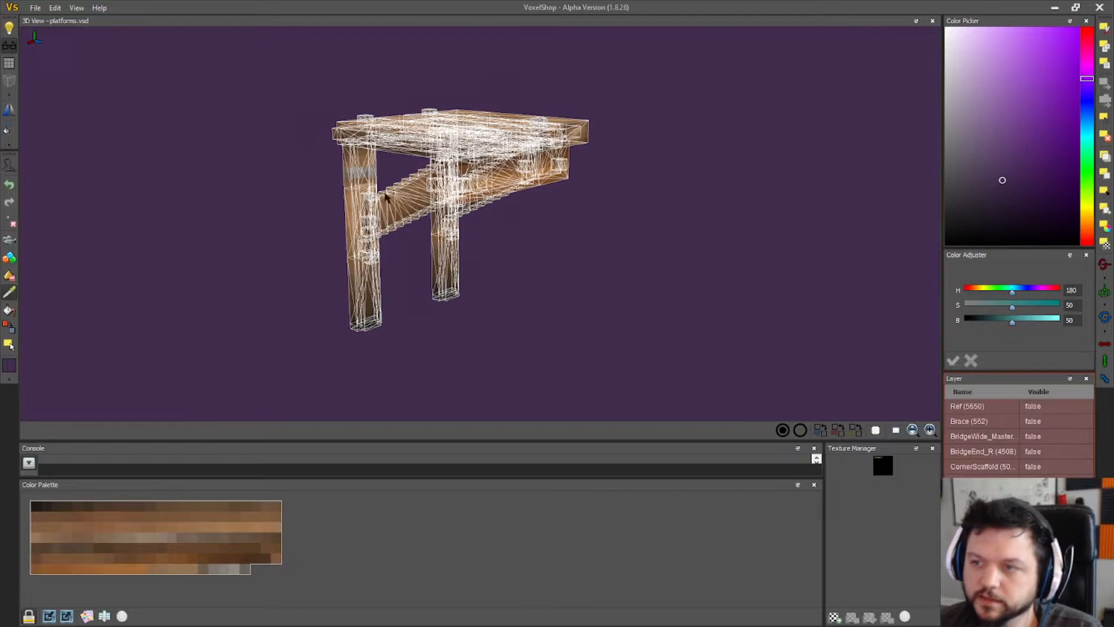
pyautogui.click(1106, 116)
pyautogui.click(373, 325)
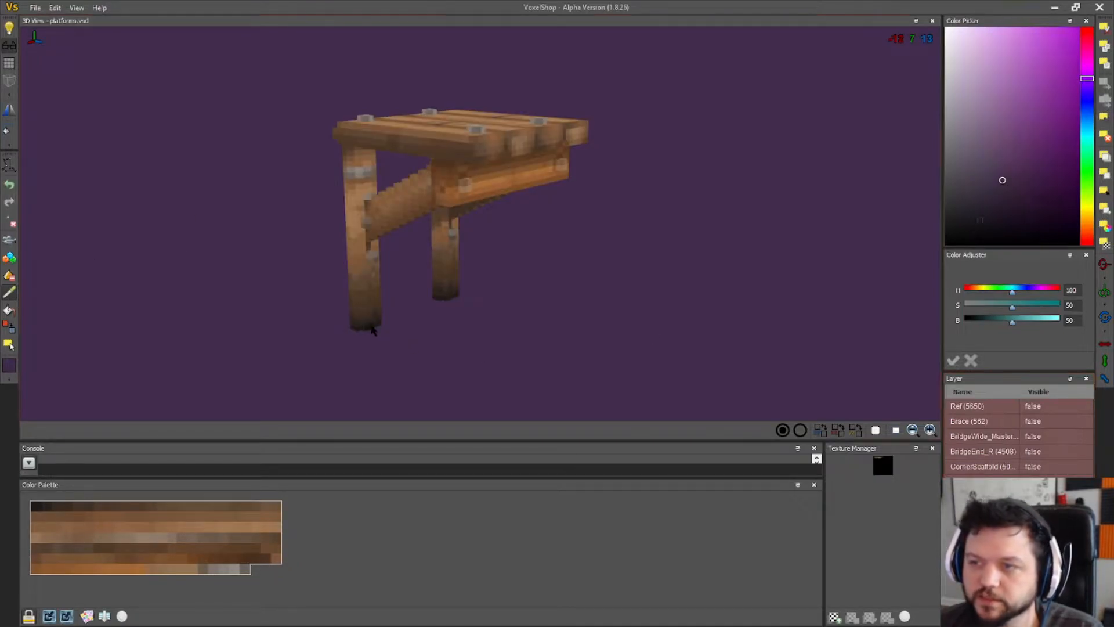
# - Fill the interior of the whole selected platform with the sampled dark colour, repeat the fill, and clear the selection
pyautogui.click(9, 344)
pyautogui.moveTo(318, 347); pyautogui.dragTo(664, 69)
pyautogui.click(57, 9)
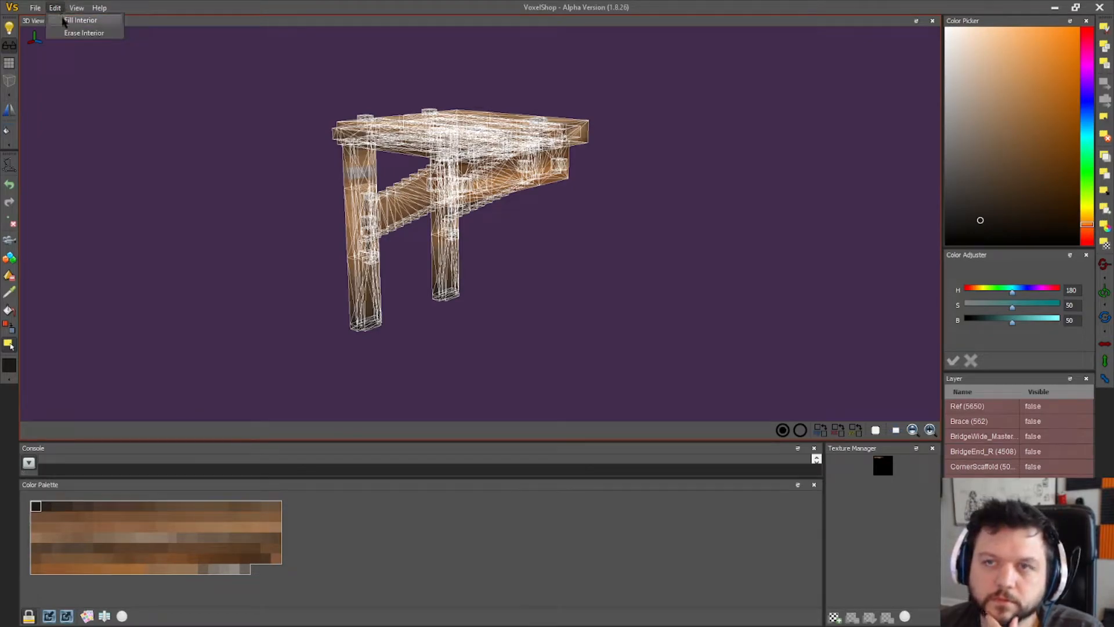
pyautogui.click(63, 22)
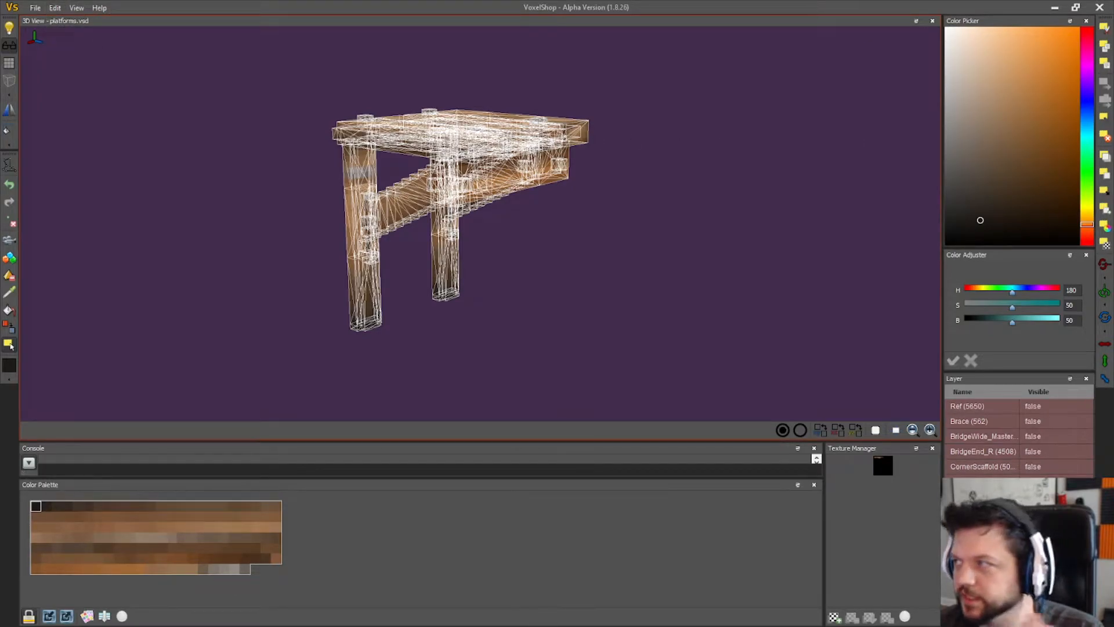
pyautogui.click(1105, 118)
pyautogui.moveTo(269, 79); pyautogui.dragTo(660, 371)
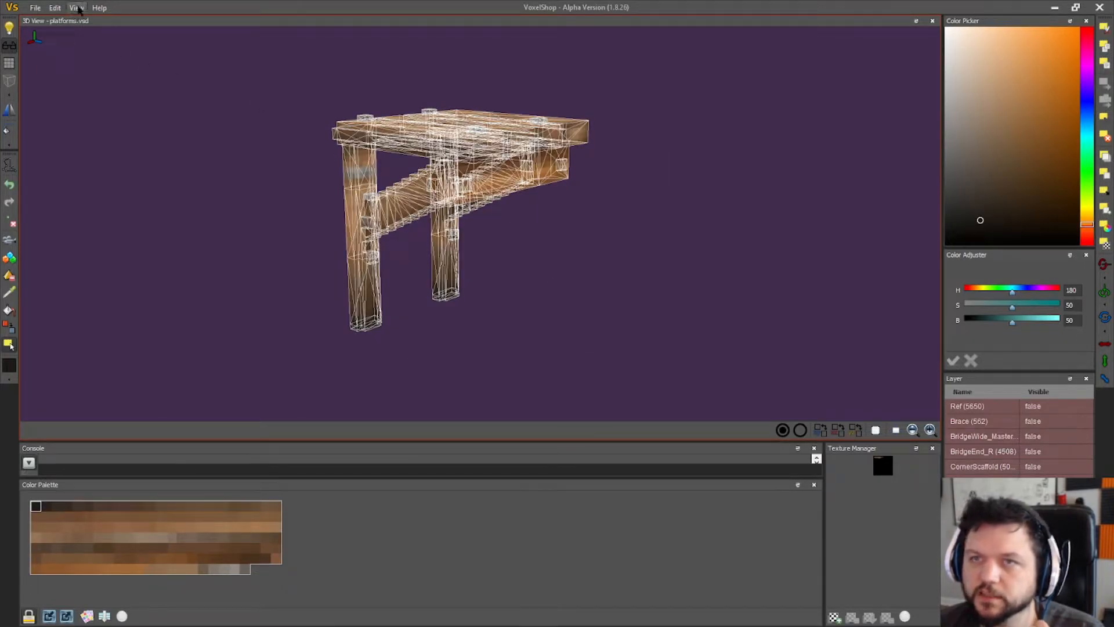
pyautogui.click(54, 9)
pyautogui.click(80, 20)
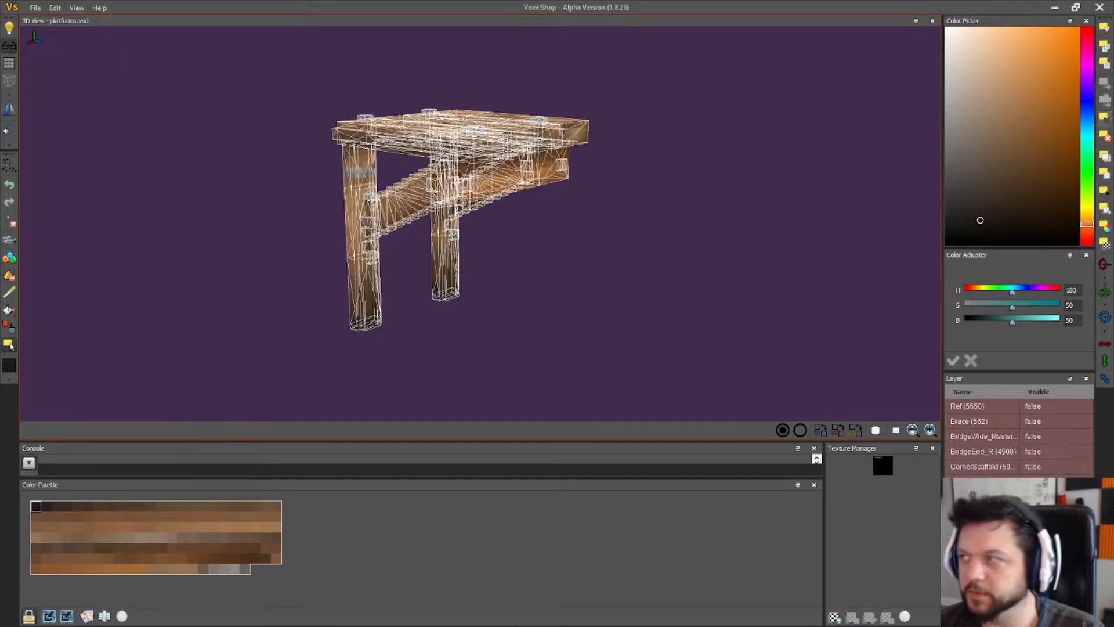
pyautogui.click(1105, 118)
pyautogui.moveTo(551, 192); pyautogui.dragTo(604, 204, button='right')
# - Replace the colour palette with a sorted one extracted from the whole selected platform, and clear the selection
pyautogui.click(122, 616)
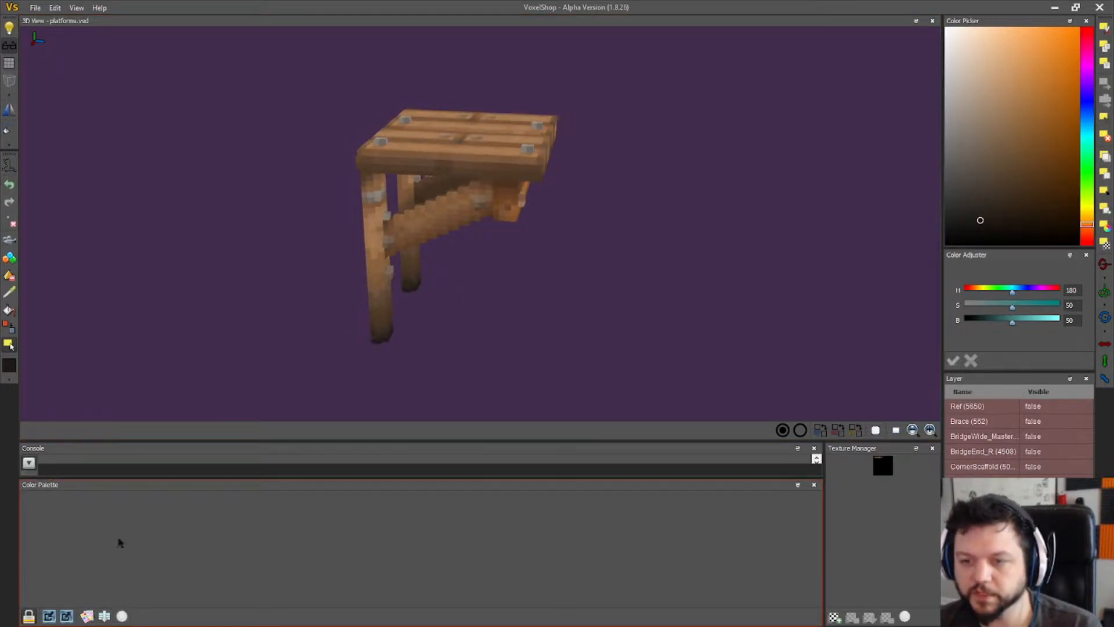
pyautogui.moveTo(311, 80); pyautogui.dragTo(604, 377)
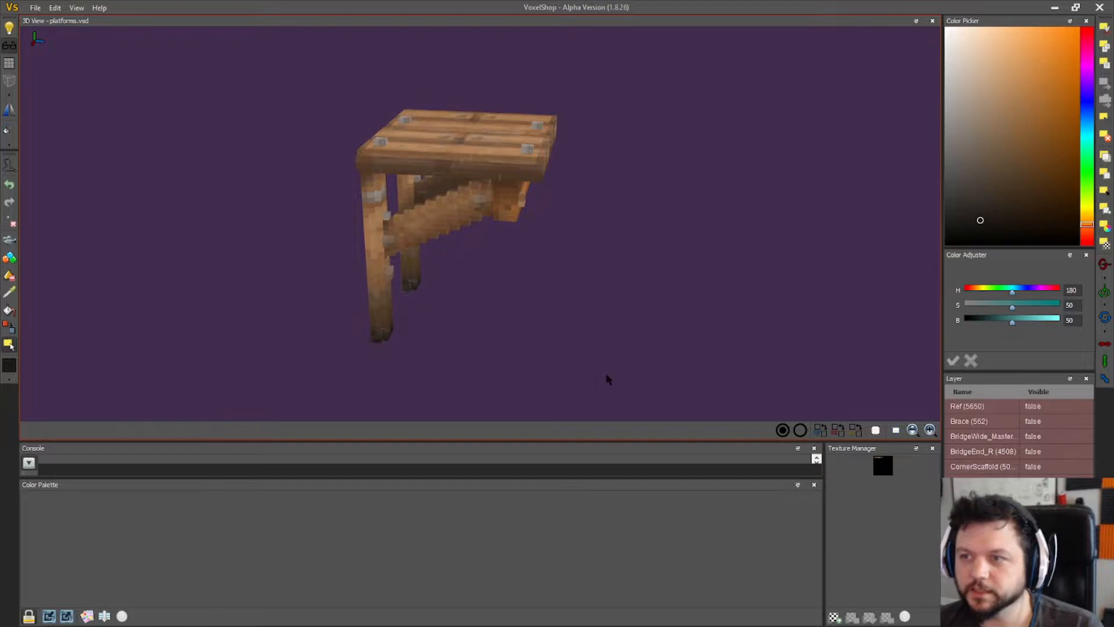
pyautogui.click(87, 616)
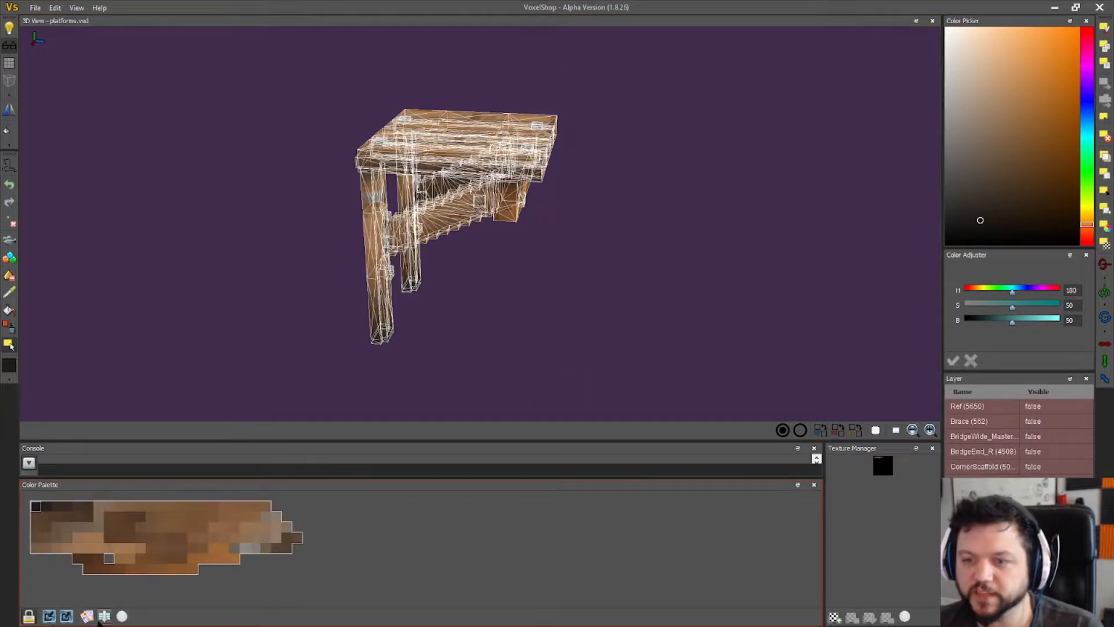
pyautogui.click(104, 616)
pyautogui.moveTo(616, 308); pyautogui.dragTo(589, 311, button='right')
pyautogui.click(1103, 119)
pyautogui.moveTo(462, 311); pyautogui.dragTo(439, 302, button='right')
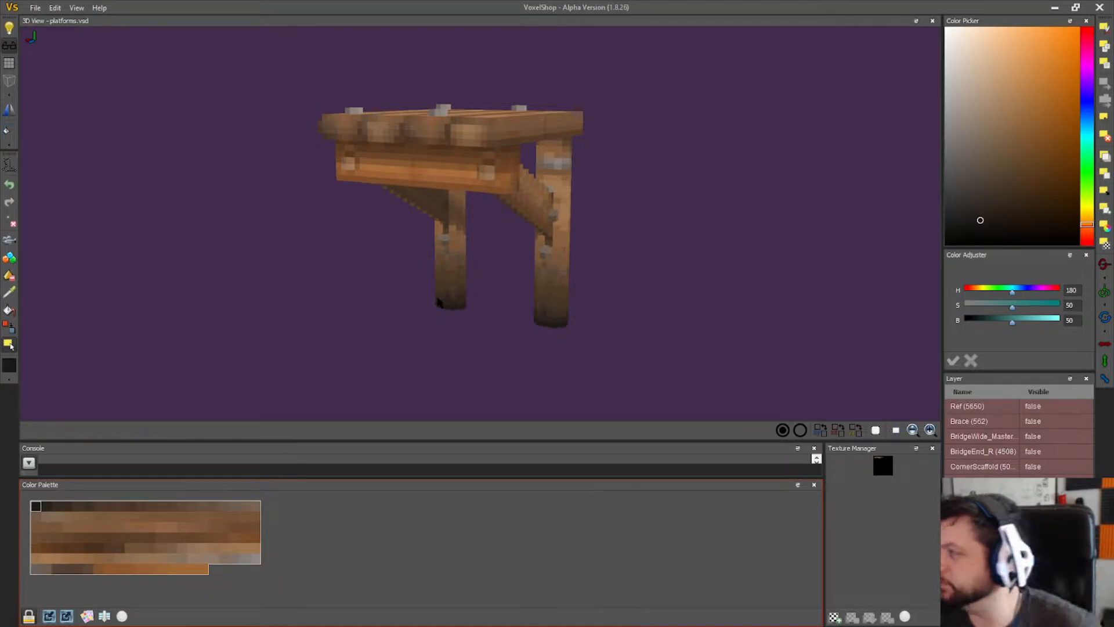
pyautogui.moveTo(318, 301); pyautogui.dragTo(432, 313, button='right')
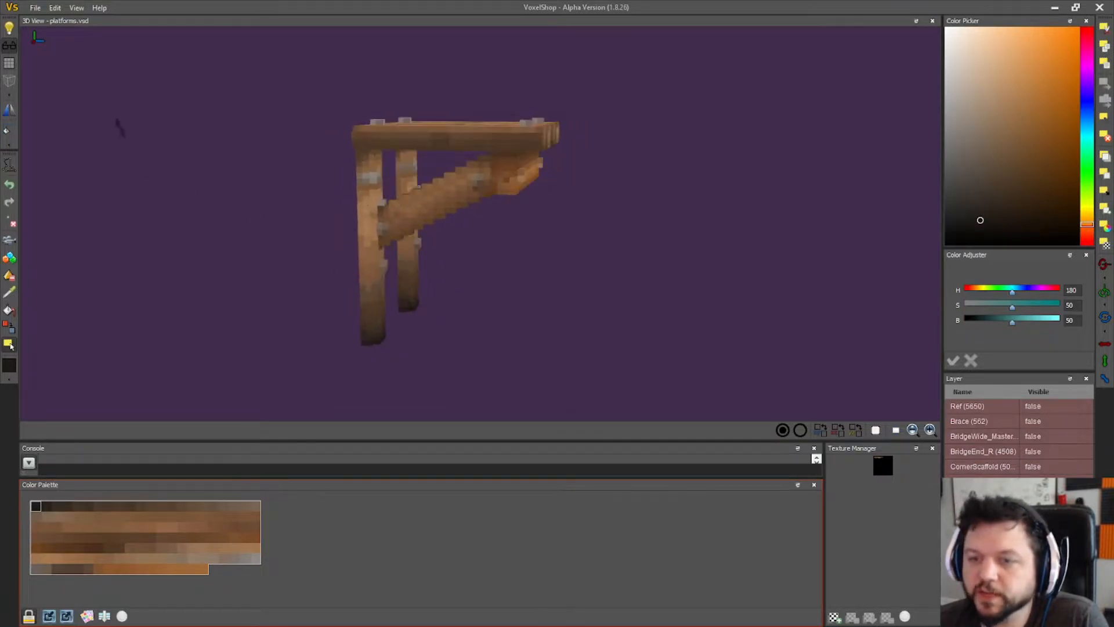
# - Export the platform voxels in VoxLap format (*.vox) to the models\decorations folder under the name BridgeScaffold
pyautogui.click(36, 7)
pyautogui.click(36, 8)
pyautogui.click(36, 8)
pyautogui.click(60, 61)
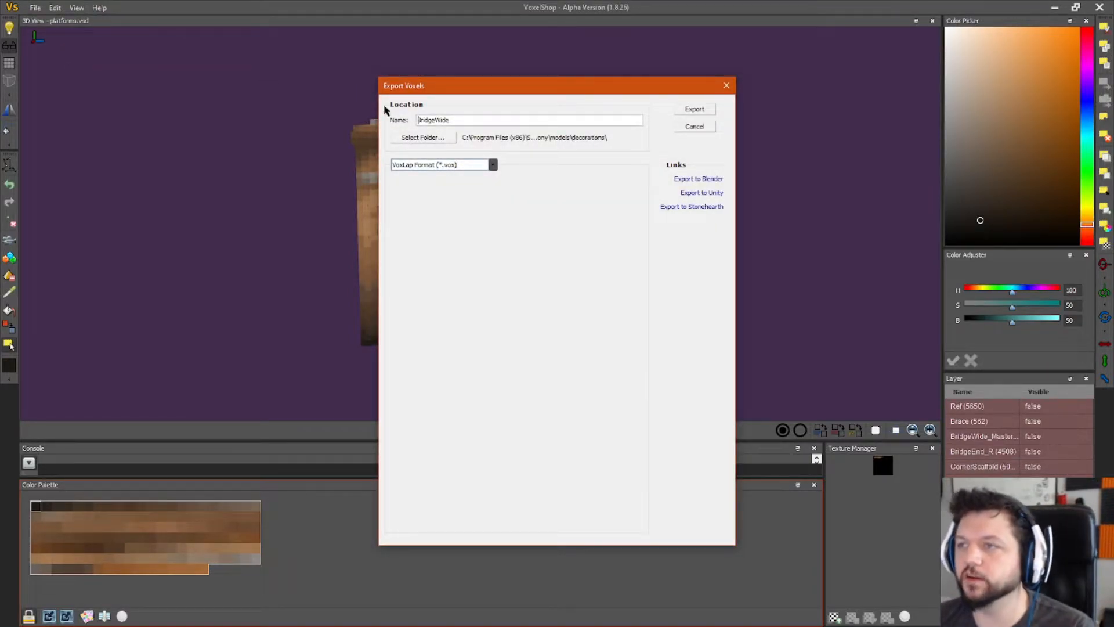
pyautogui.doubleClick(465, 120)
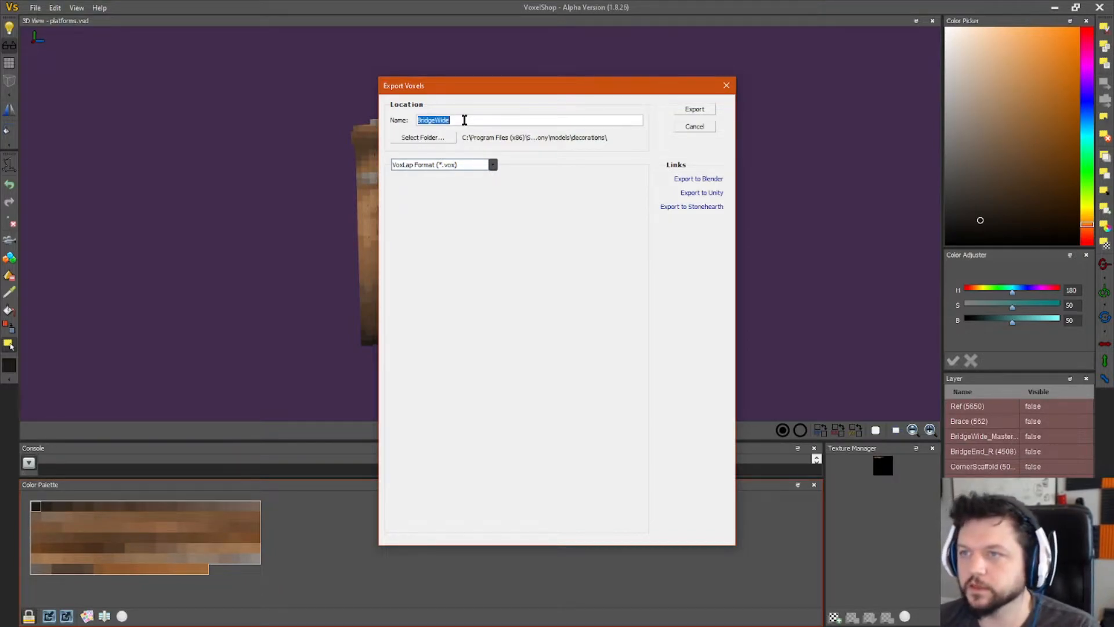
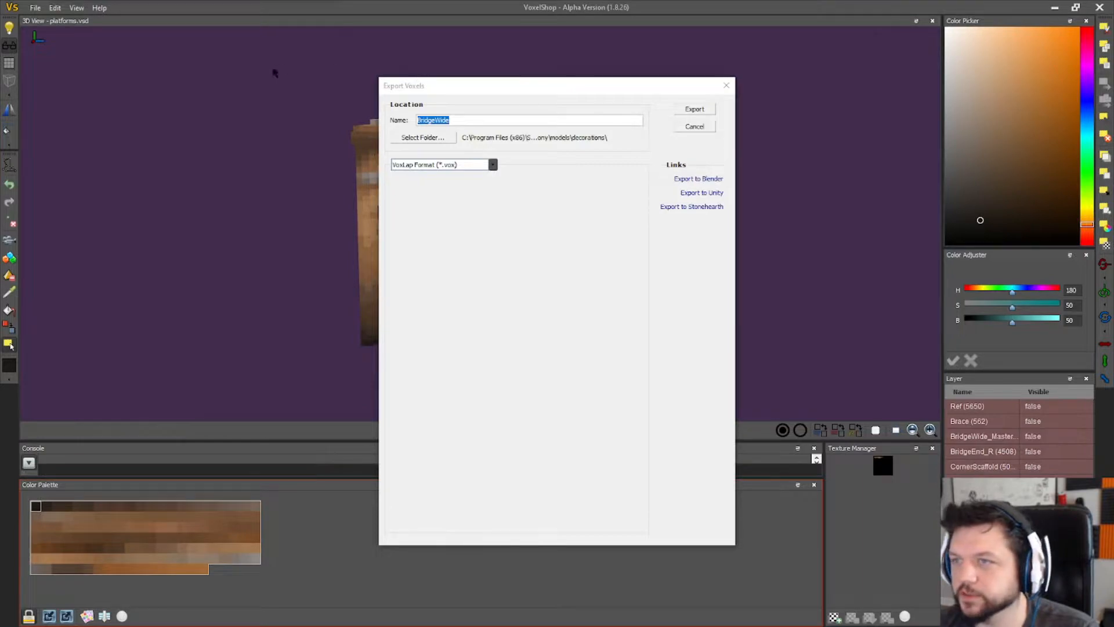
pyautogui.click(433, 121)
pyautogui.doubleClick(437, 122)
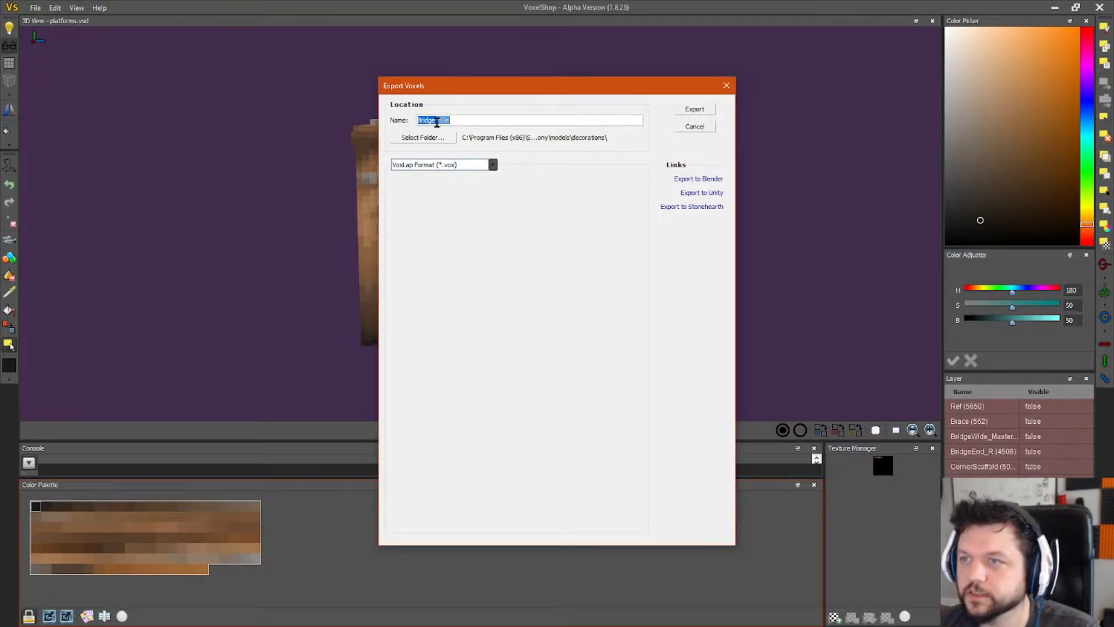
pyautogui.moveTo(435, 120); pyautogui.dragTo(470, 123)
pyautogui.write('Scaffold')
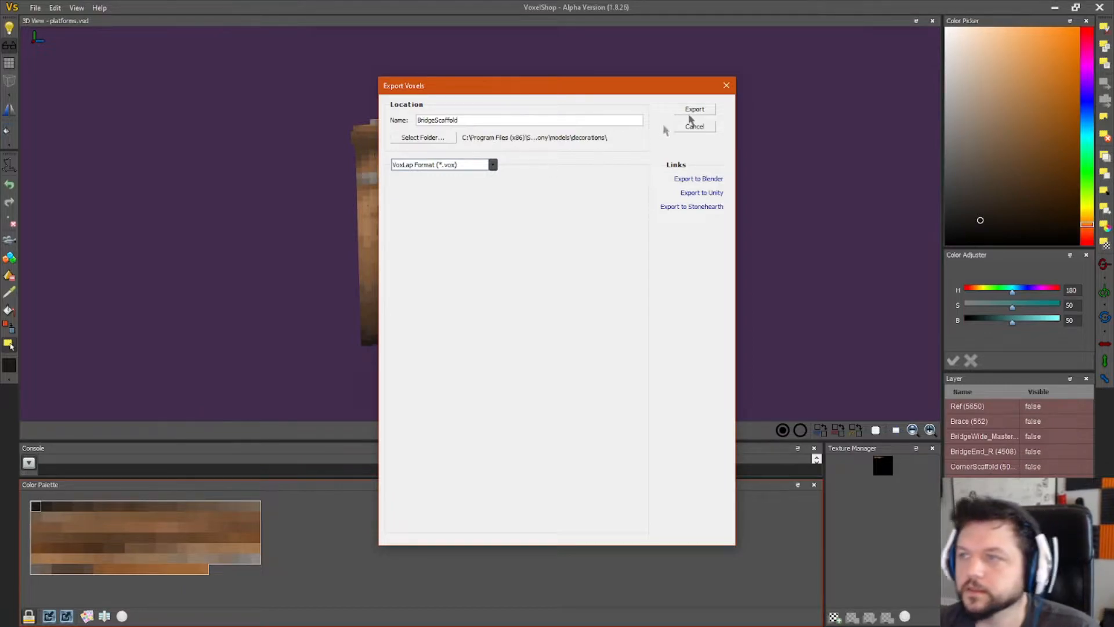
pyautogui.click(691, 110)
pyautogui.click(528, 331)
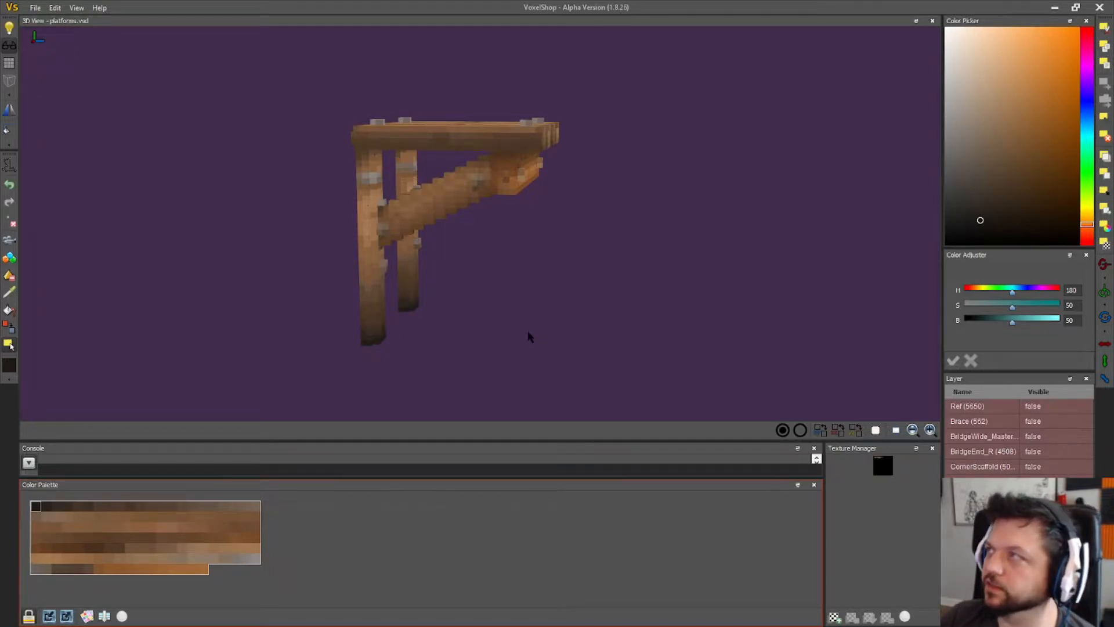
# - Save platforms.vsd and inspect the finished platform from several angles
pyautogui.moveTo(528, 332); pyautogui.dragTo(525, 304, button='right')
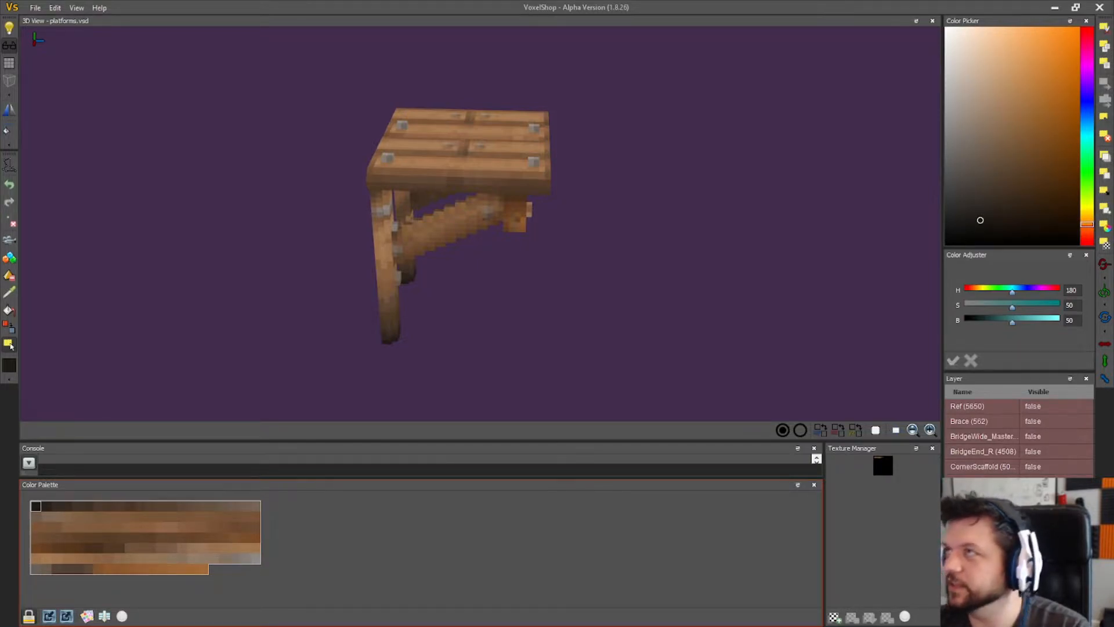
pyautogui.moveTo(643, 306); pyautogui.dragTo(592, 288, button='right')
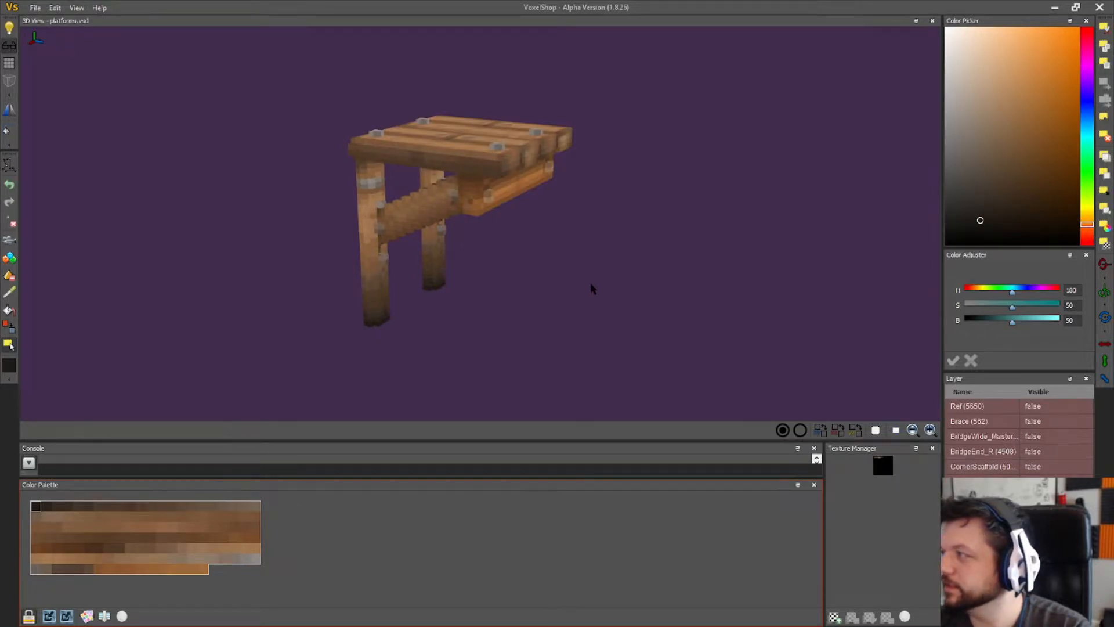
pyautogui.moveTo(592, 288); pyautogui.dragTo(604, 291, button='right')
pyautogui.click(35, 8)
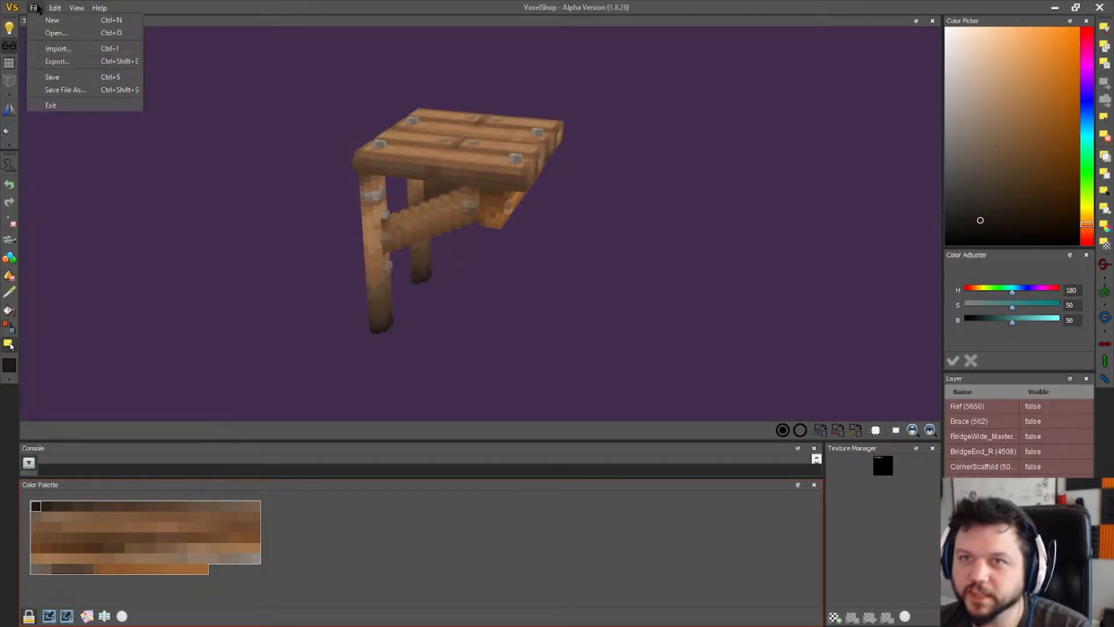
pyautogui.click(52, 79)
pyautogui.moveTo(55, 82); pyautogui.dragTo(199, 206, button='right')
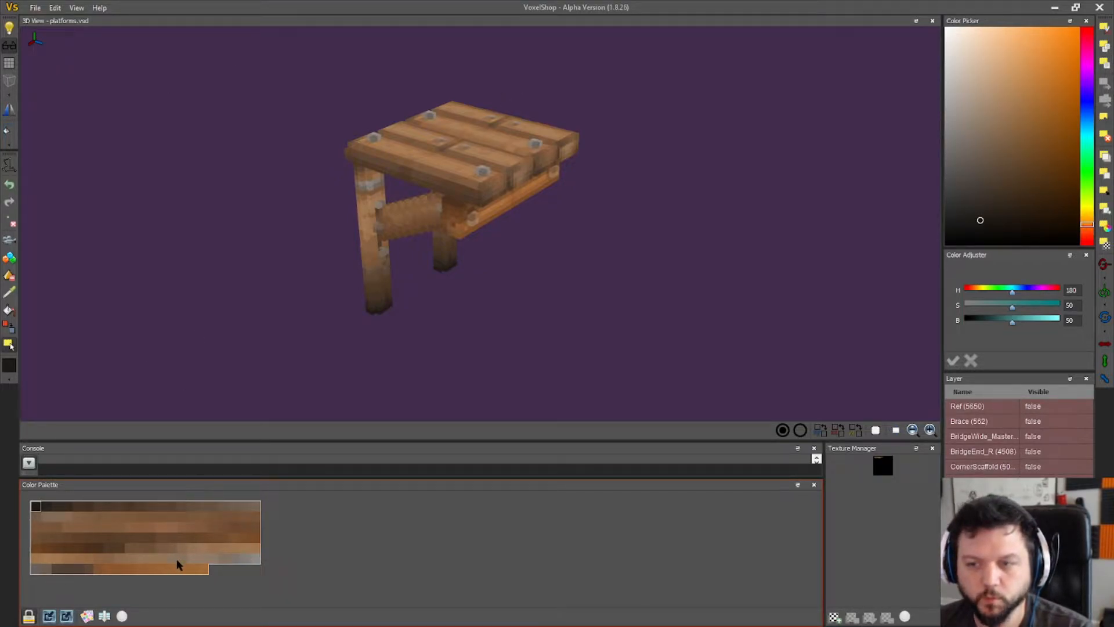
pyautogui.moveTo(481, 351); pyautogui.dragTo(692, 360, button='right')
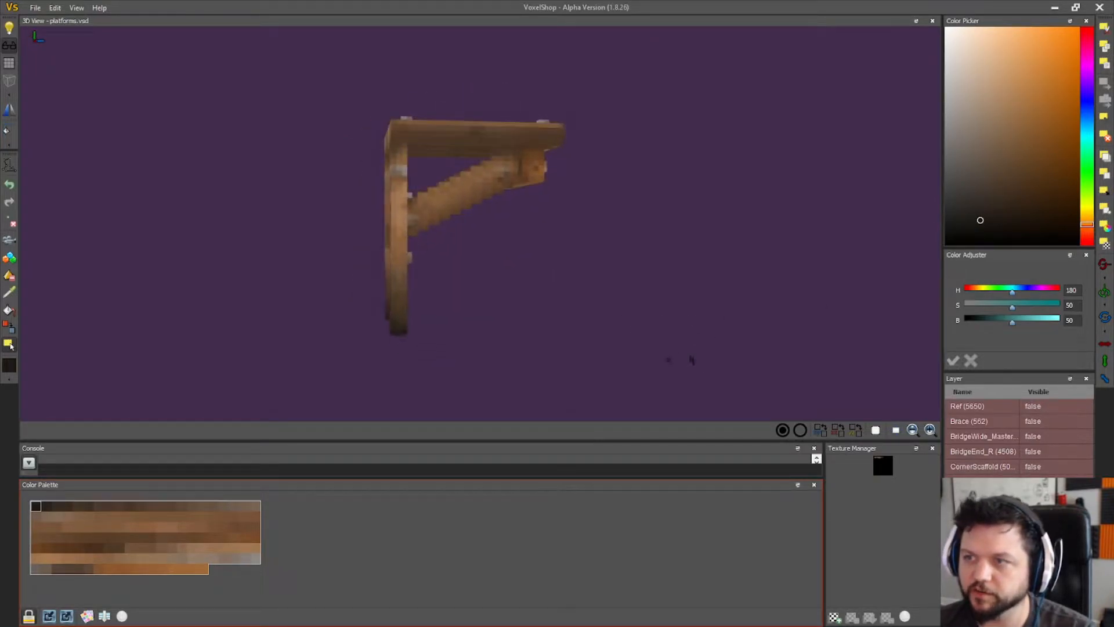
pyautogui.moveTo(529, 244); pyautogui.dragTo(411, 238, button='right')
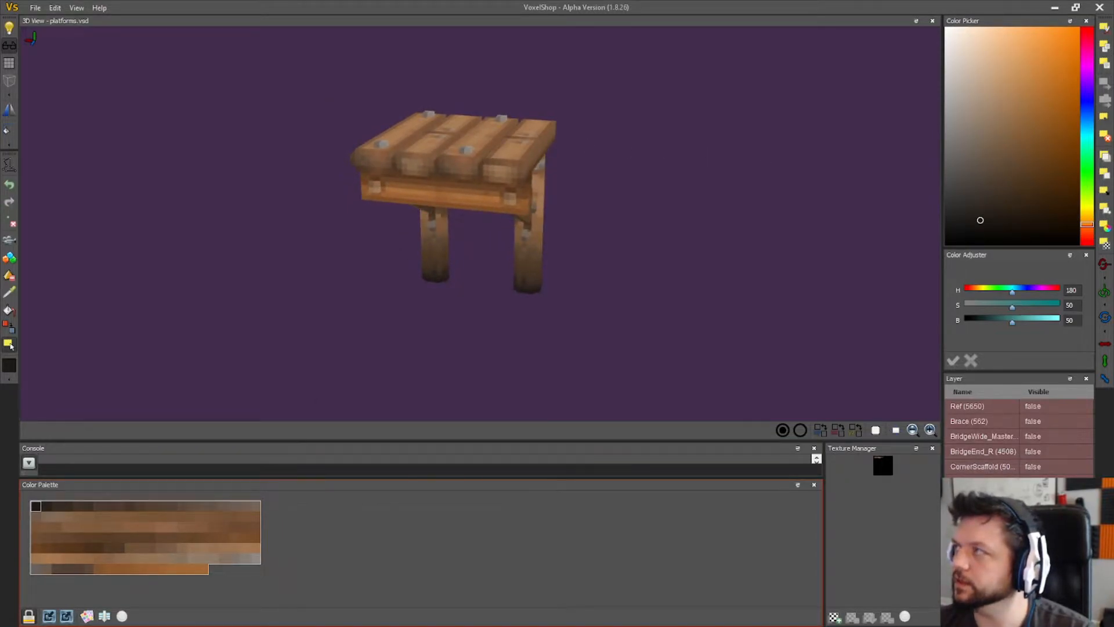
# - Switch to the Barony Editor and models.txt, arrange them side by side, and search the model list for "scaffold"
pyautogui.hotkey('alt', 'Tab')
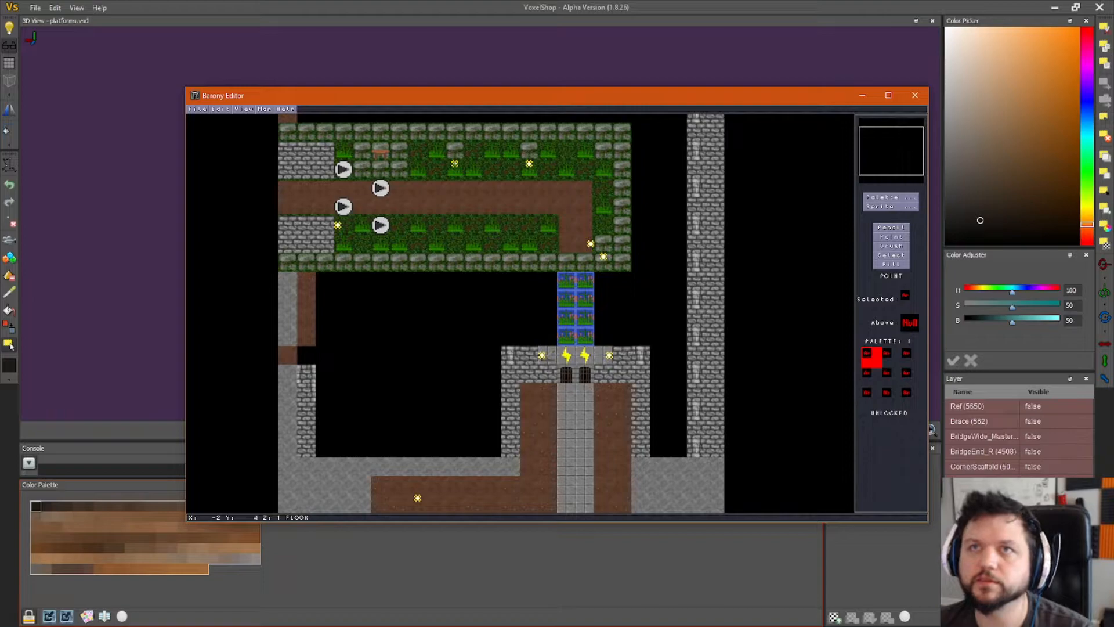
pyautogui.hotkey('alt', 'Tab')
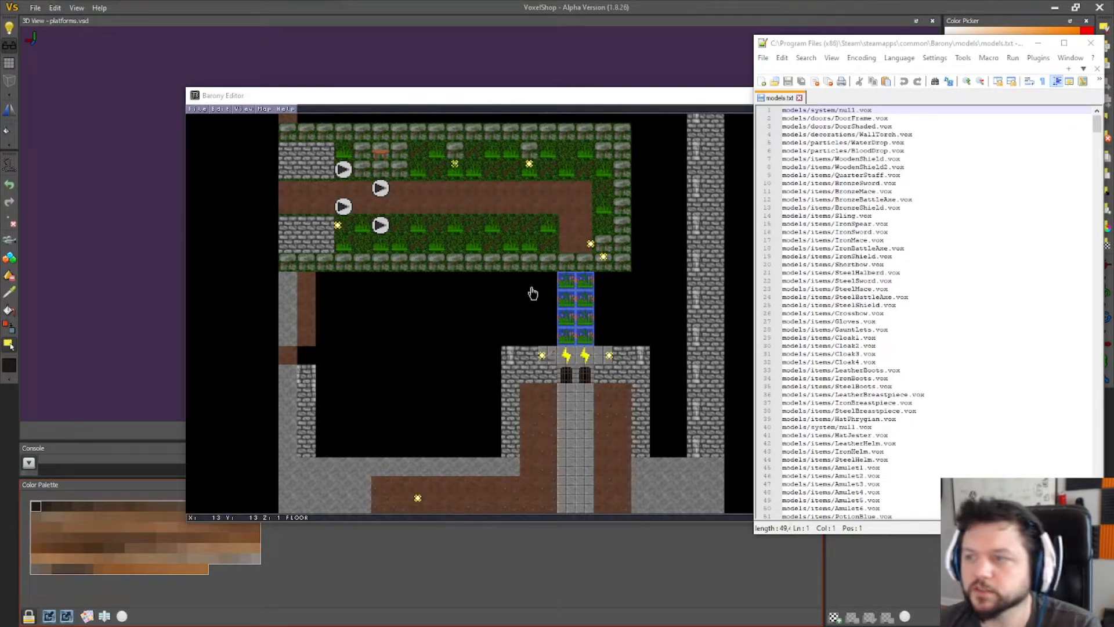
pyautogui.moveTo(594, 97); pyautogui.dragTo(452, 82)
pyautogui.doubleClick(949, 406)
pyautogui.hotkey('ctrl', 'f')
pyautogui.write('scaffold')
pyautogui.press('Return')
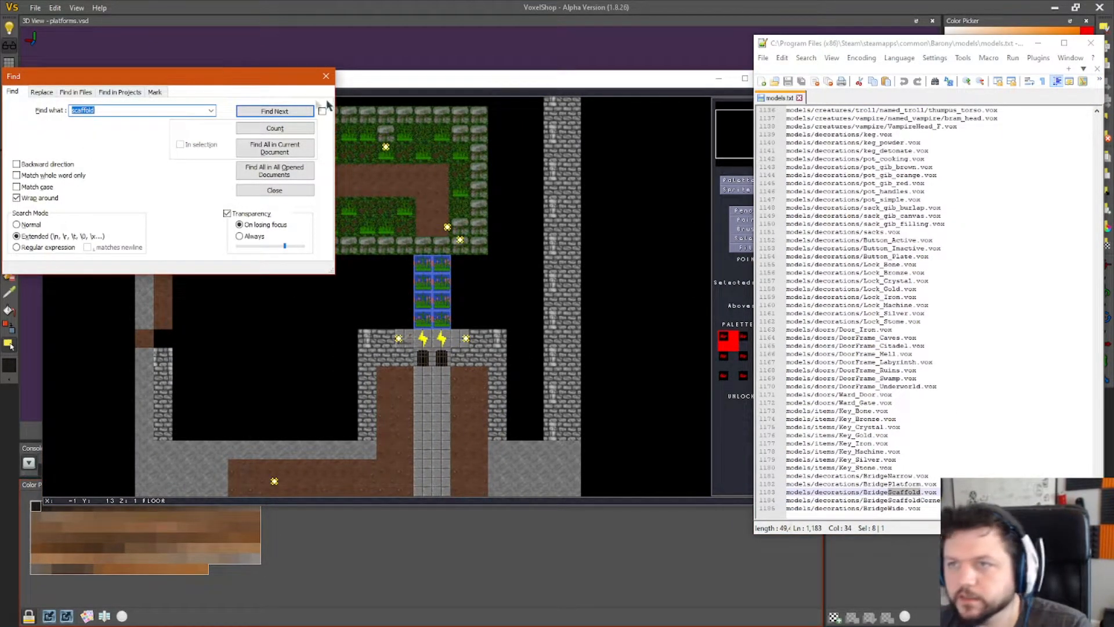
# - Place a copy of a bridge decoration sprite in the empty area west of the bridge and set its model texture to BridgeScaffold
pyautogui.click(392, 89)
pyautogui.click(423, 268)
pyautogui.doubleClick(348, 267)
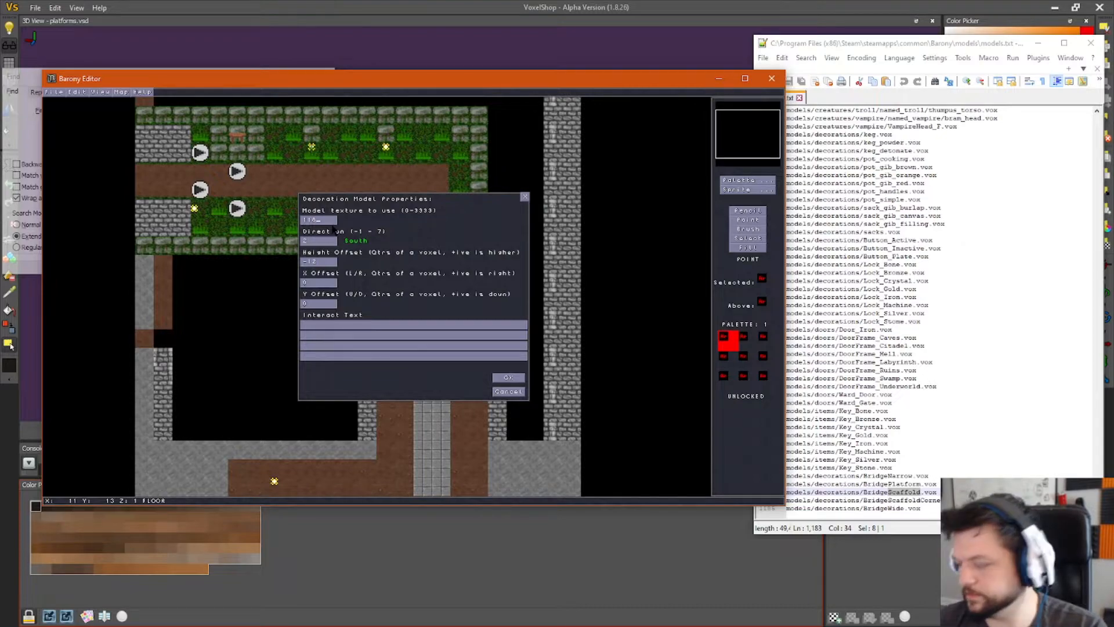
pyautogui.click(497, 378)
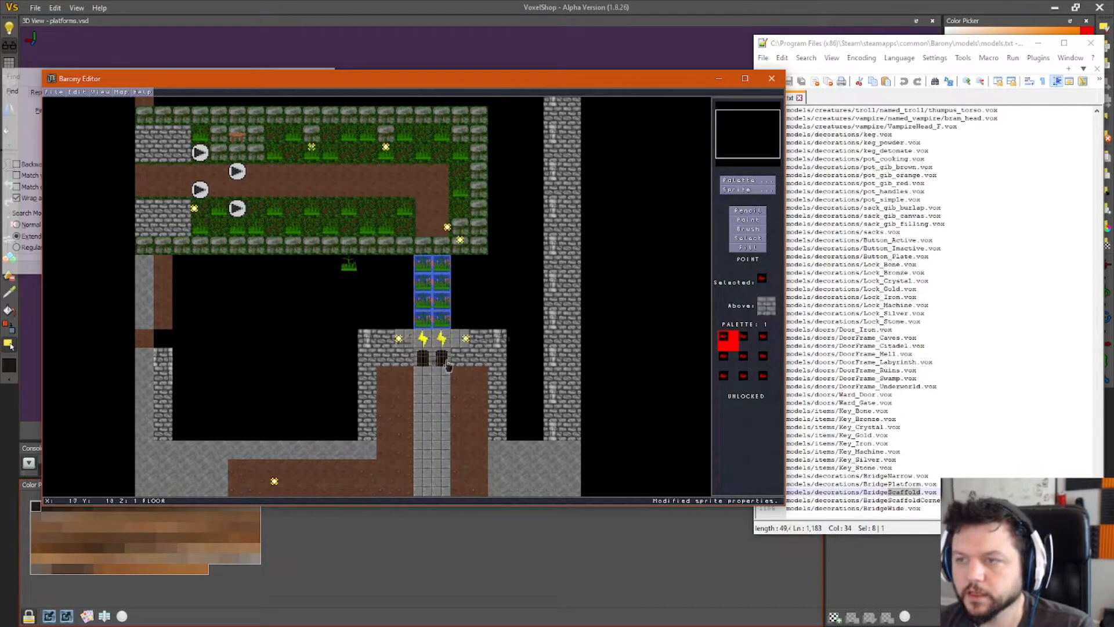
# - Sample the bridge's blue floor tile, paint it beneath the new scaffold sprite, and save the map
pyautogui.click(747, 210)
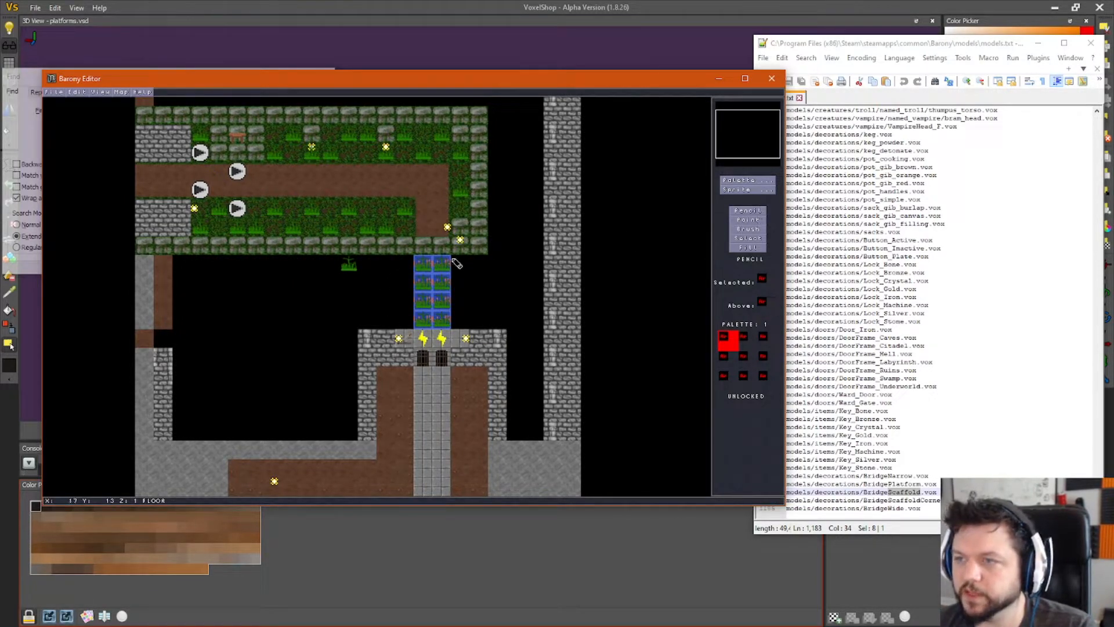
pyautogui.rightClick(432, 264)
pyautogui.click(349, 264)
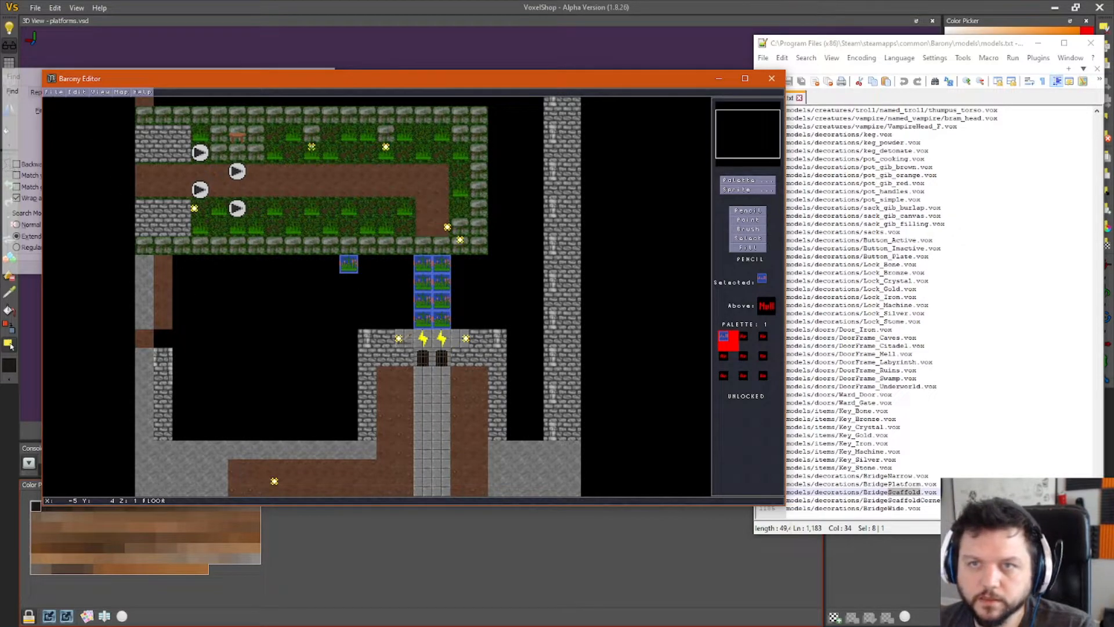
pyautogui.click(54, 93)
pyautogui.click(72, 130)
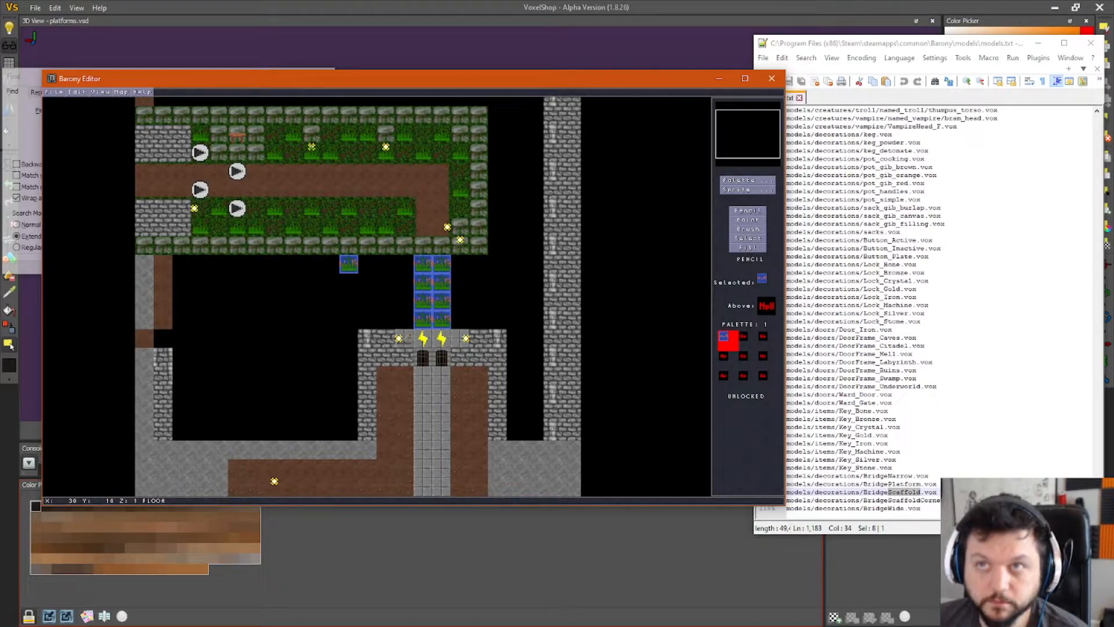
# - Switch to the Barony game, restart the run, and reload the models with the console command /loadmodels
pyautogui.hotkey('alt', 'Tab')
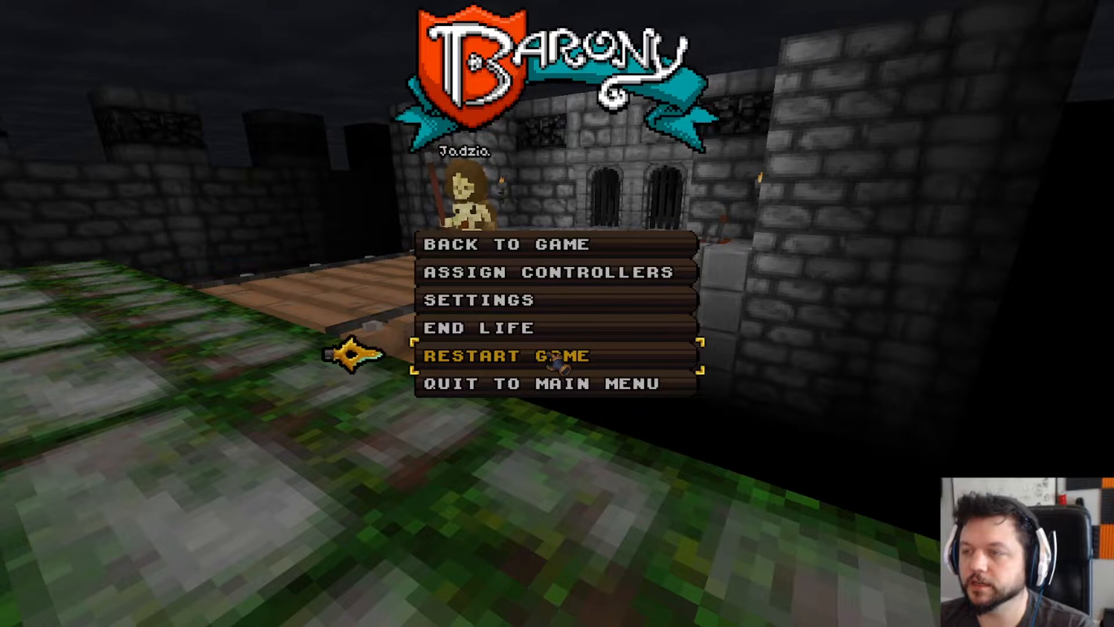
pyautogui.click(554, 359)
pyautogui.click(551, 335)
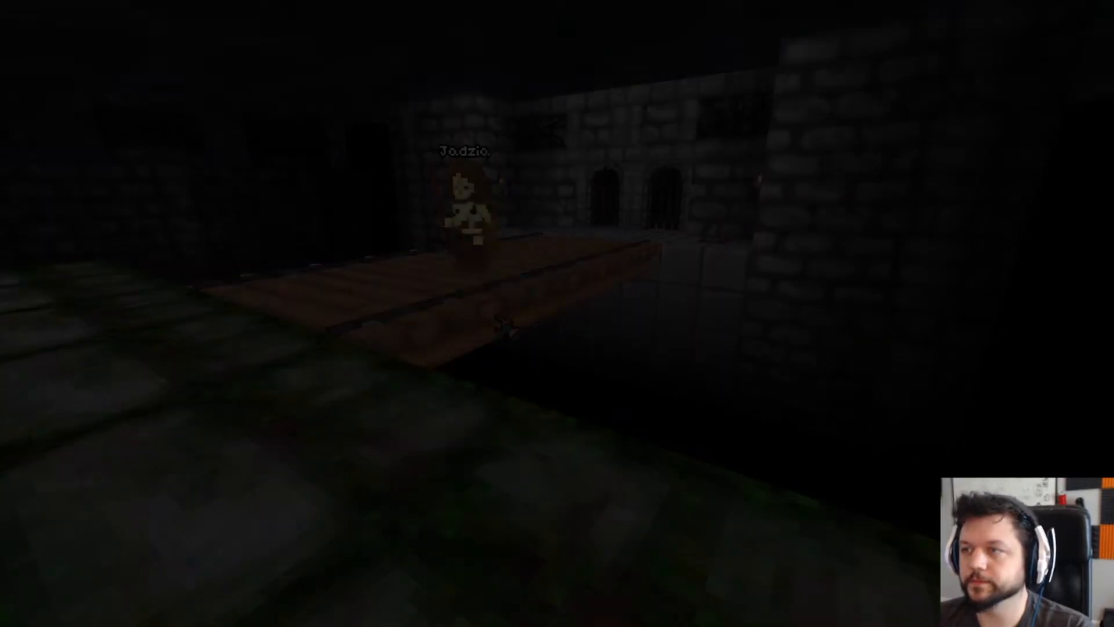
pyautogui.write('/loadmodels')
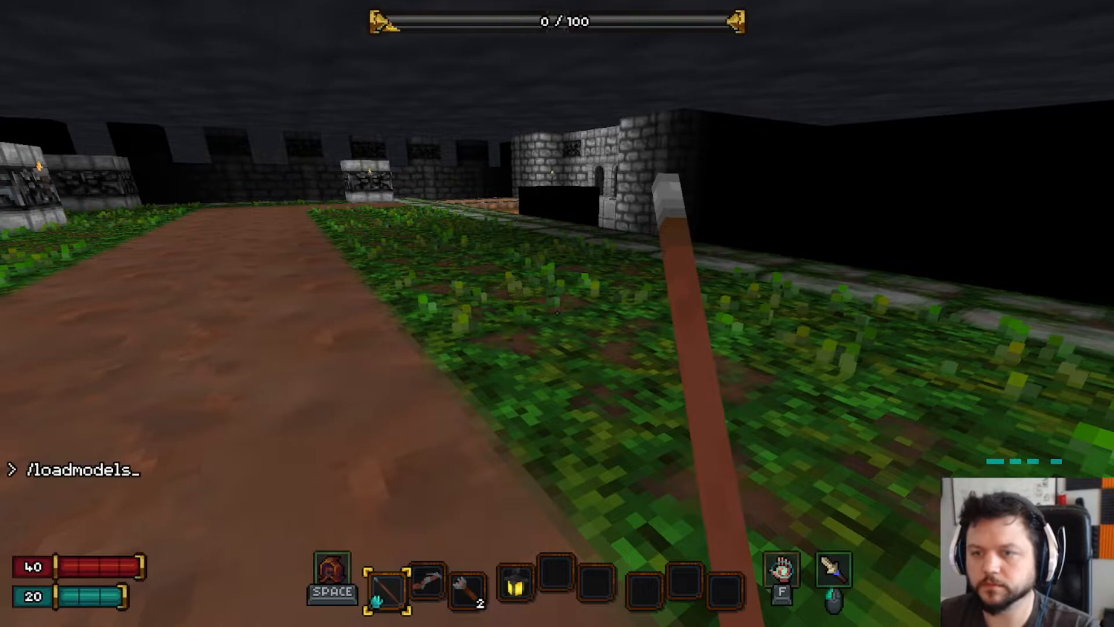
pyautogui.press('Return')
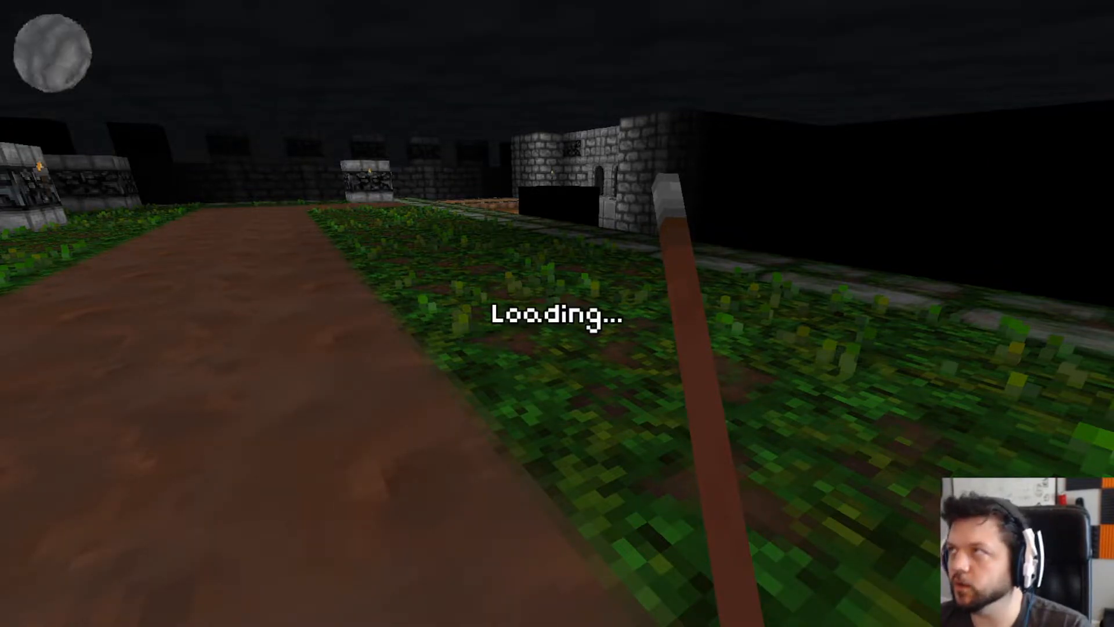
# - Walk to the new scaffold beside the bridge and examine its deck, legs and orientation from several sides, including from on top
pyautogui.press('w')
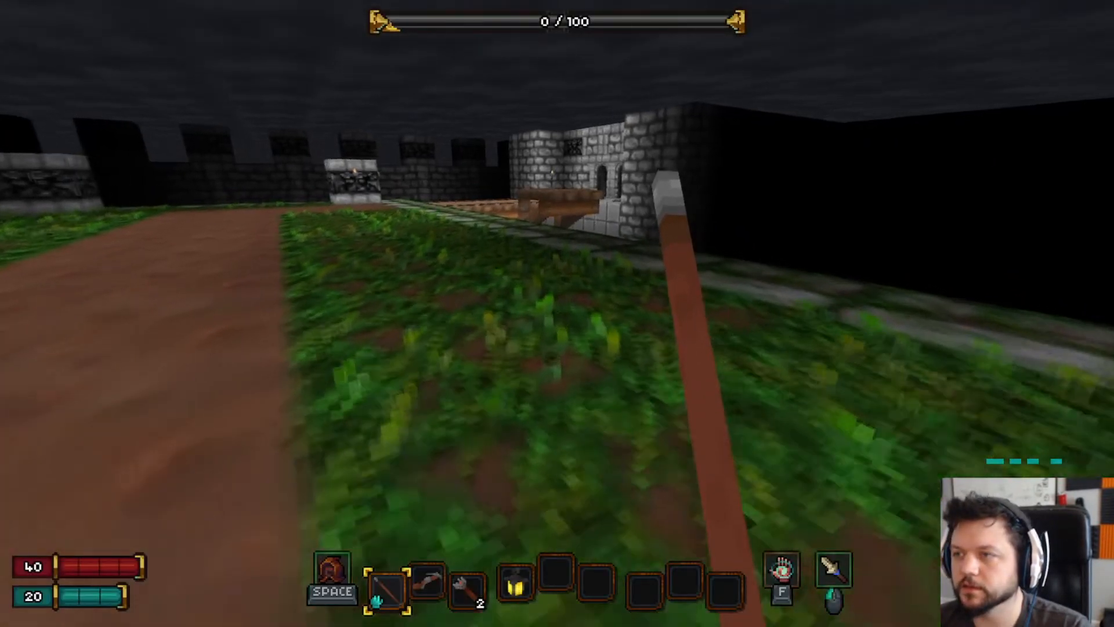
pyautogui.press('a')
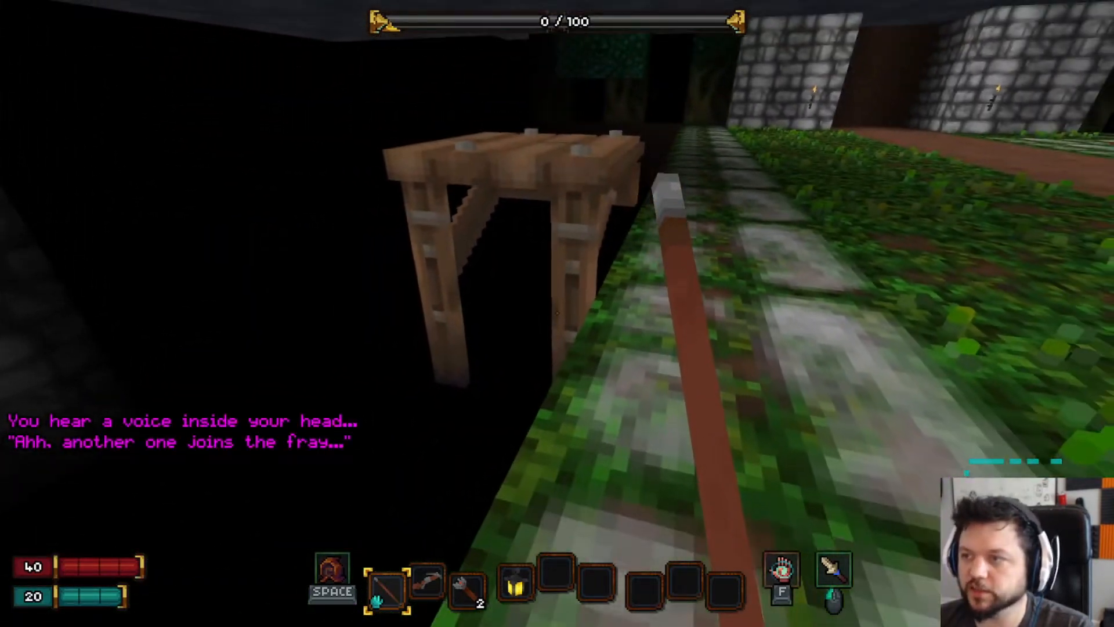
pyautogui.press('w')
pyautogui.press('w')
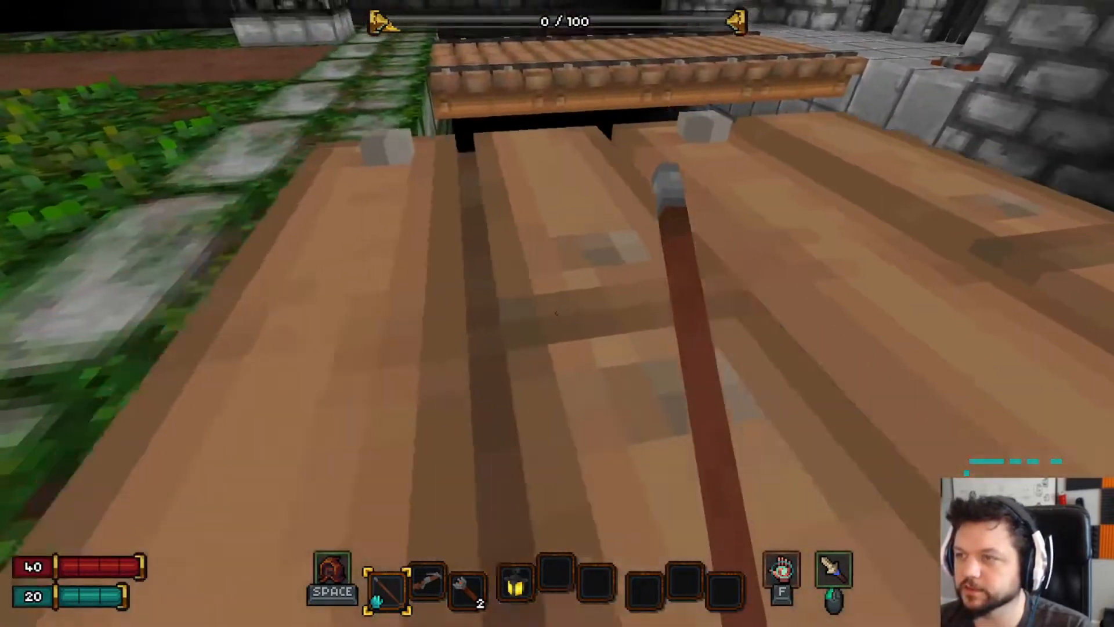
pyautogui.press('s')
pyautogui.press('a')
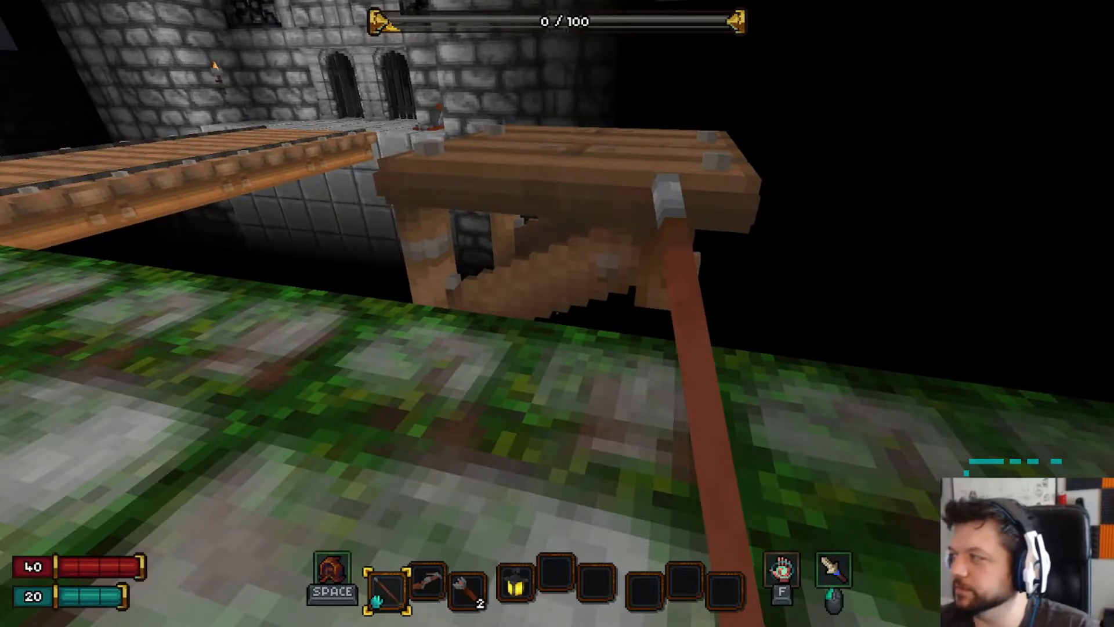
pyautogui.press('d')
pyautogui.press('d')
pyautogui.press('a')
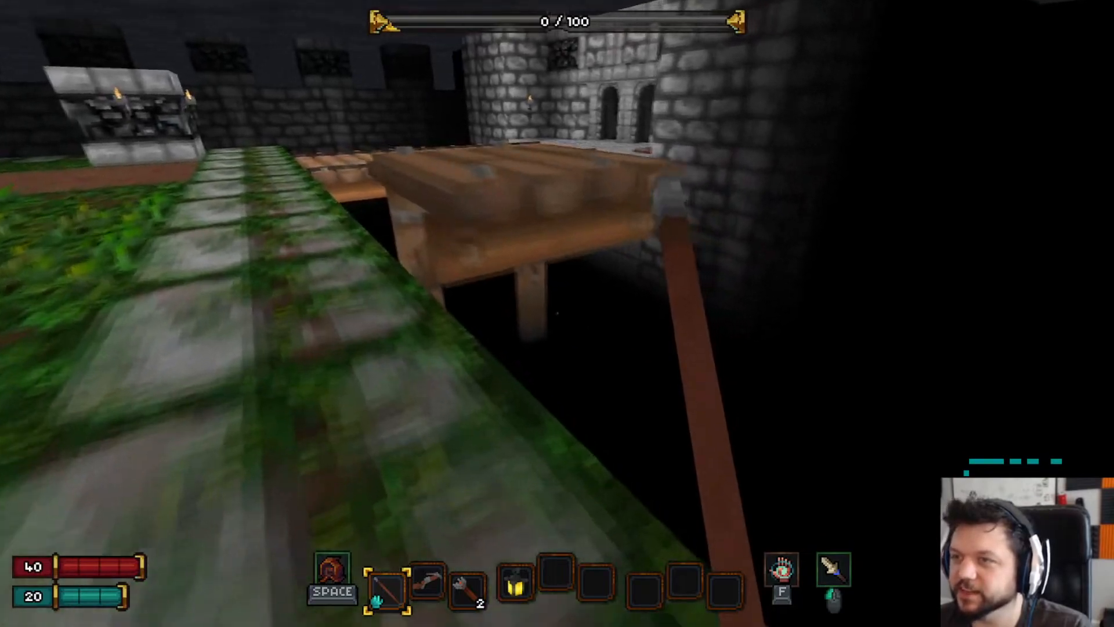
pyautogui.press('d')
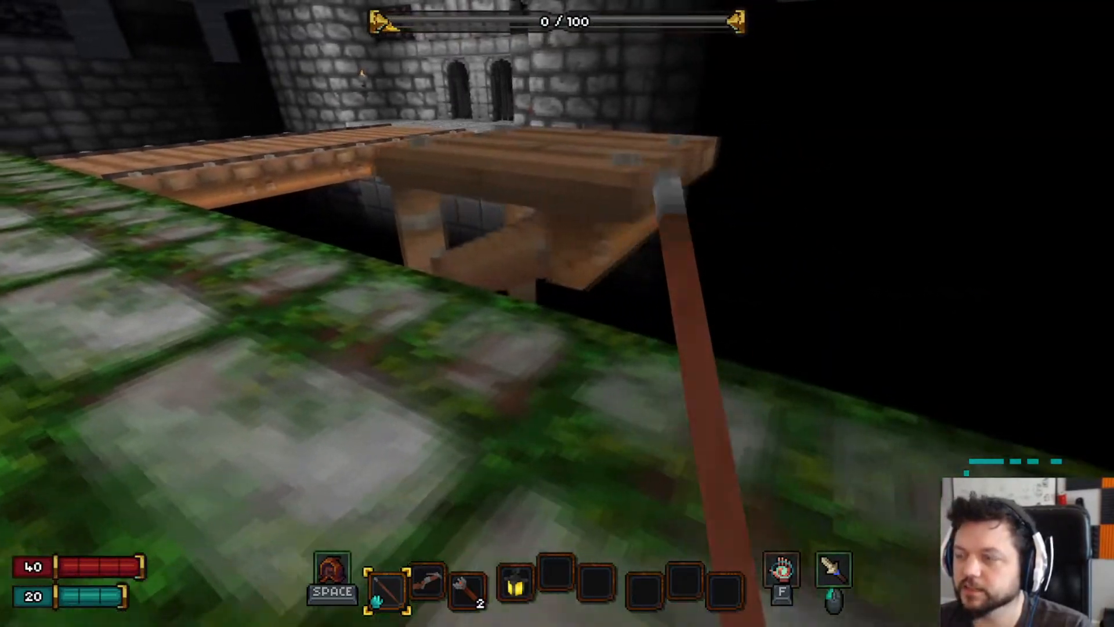
pyautogui.press('w')
pyautogui.press('space')
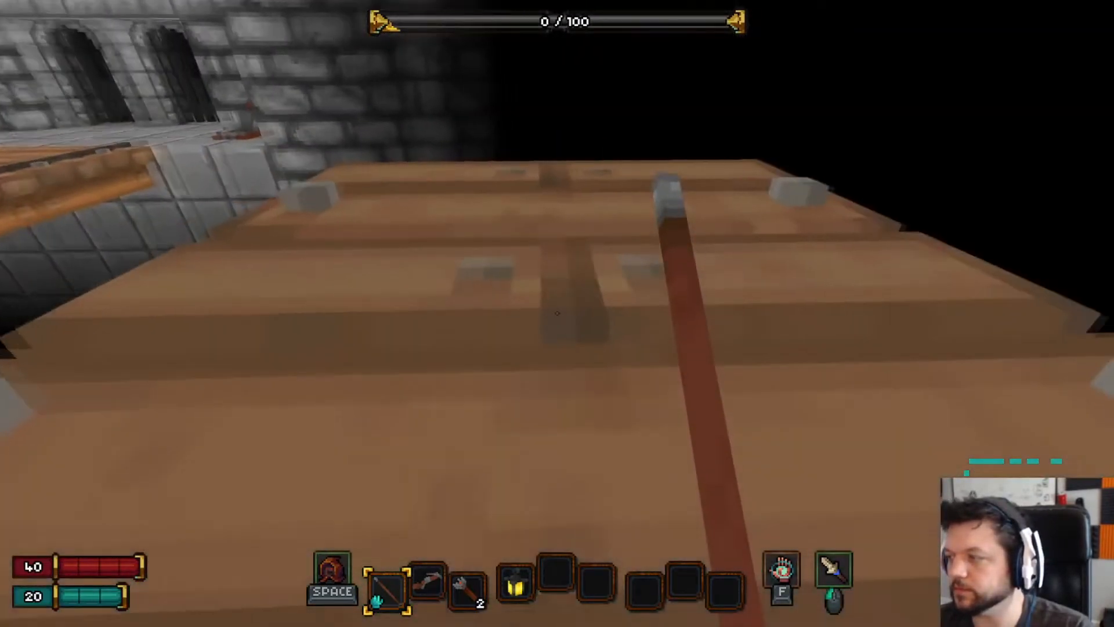
pyautogui.press('s')
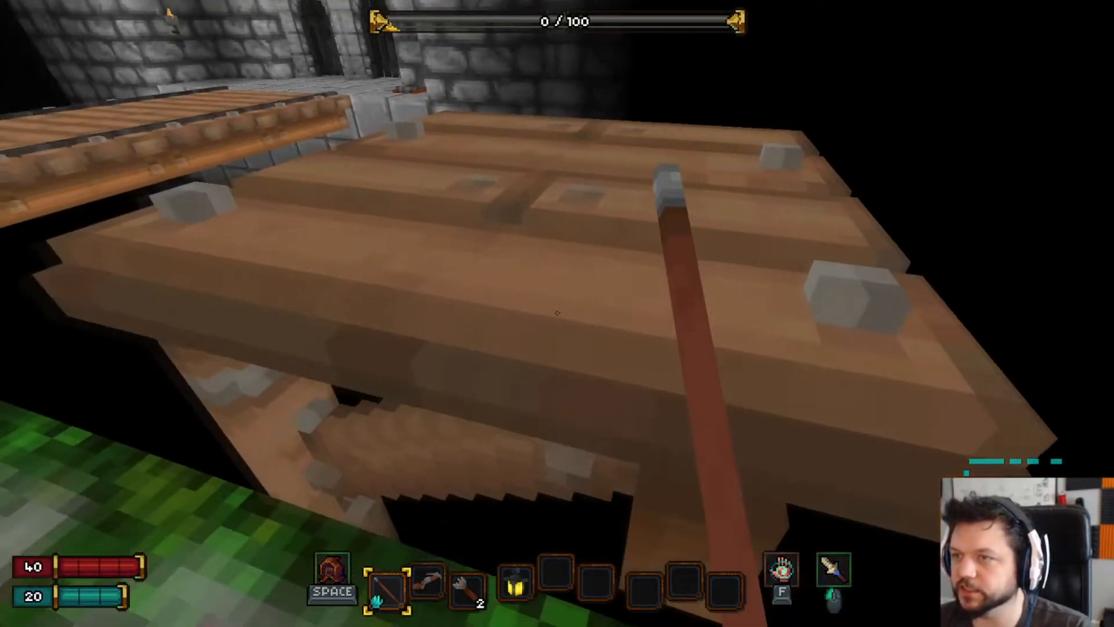
pyautogui.press('w')
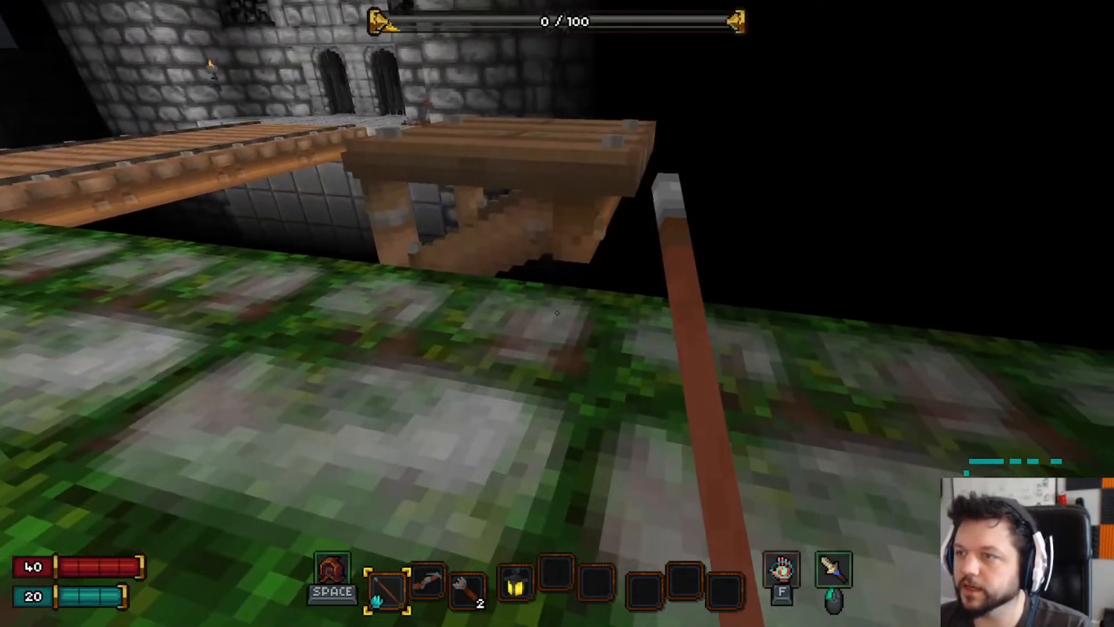
# - Switch to the Barony Editor, set the scaffold sprite's direction to 0 (East), and save the map
pyautogui.press('Escape')
pyautogui.hotkey('alt', 'Tab')
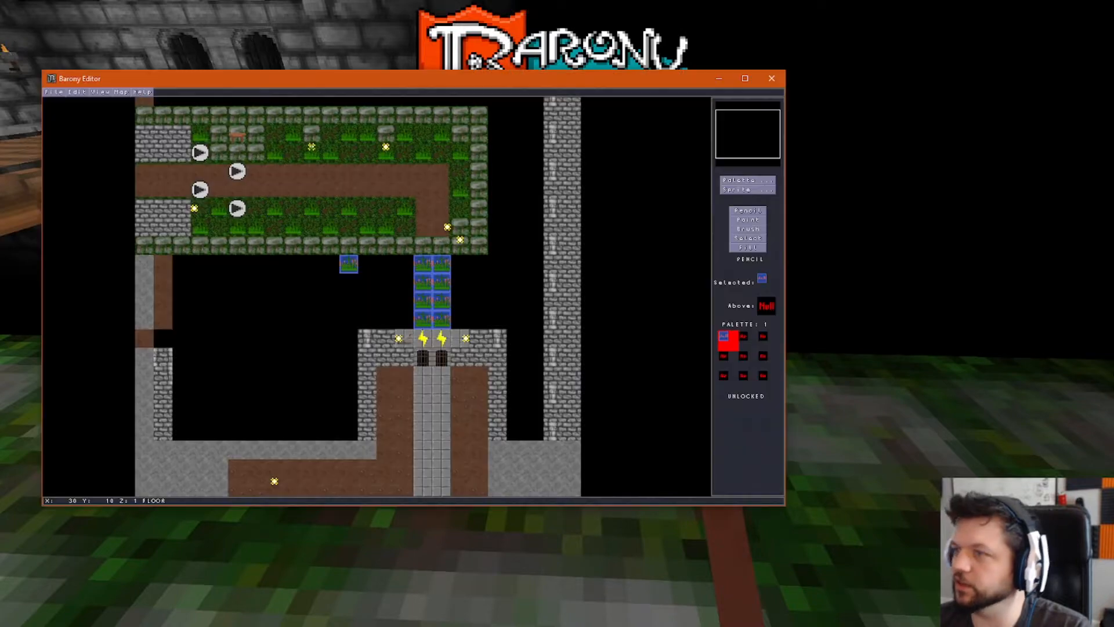
pyautogui.click(748, 219)
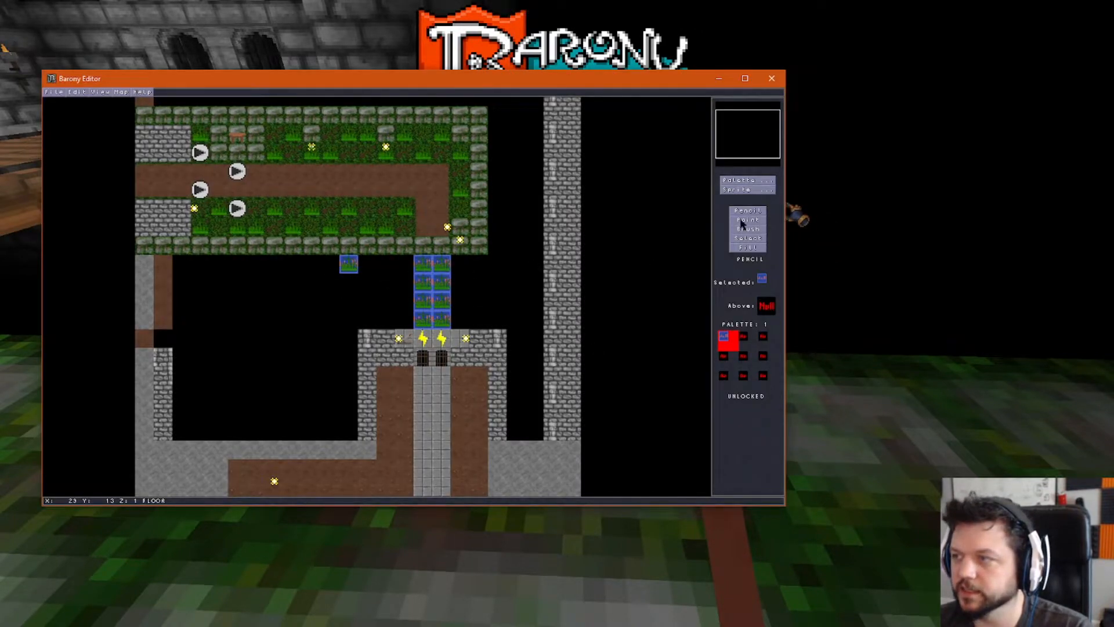
pyautogui.click(349, 264)
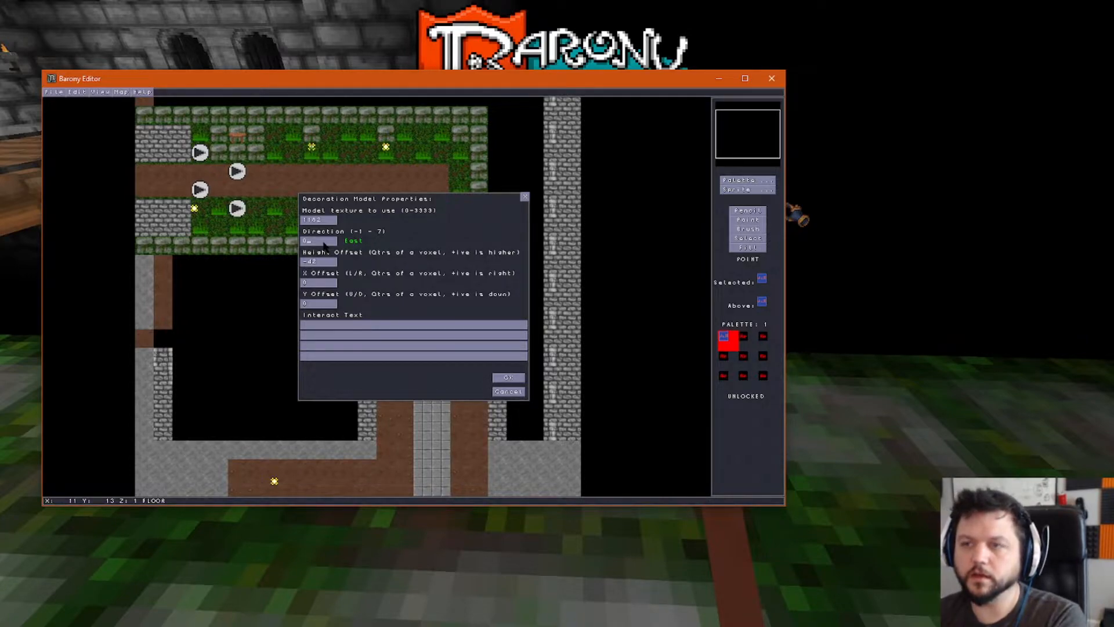
pyautogui.click(508, 378)
pyautogui.click(54, 92)
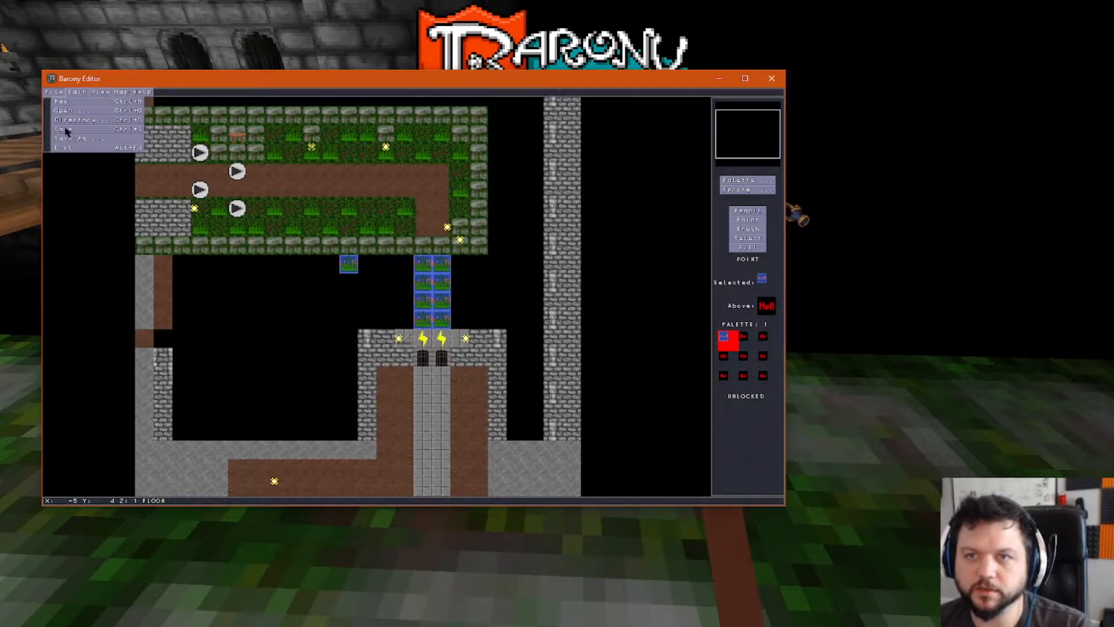
pyautogui.click(69, 132)
# - Return to the Barony game, restart the run, and examine the scaffold's orientation and height from beside it and from the bridge
pyautogui.click(856, 168)
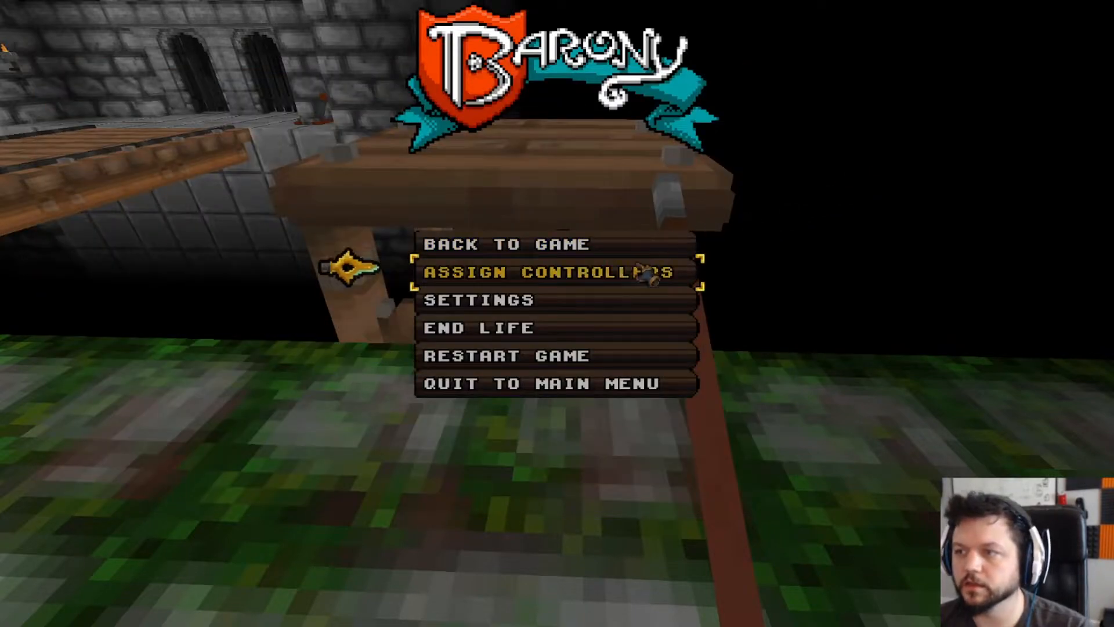
pyautogui.click(558, 358)
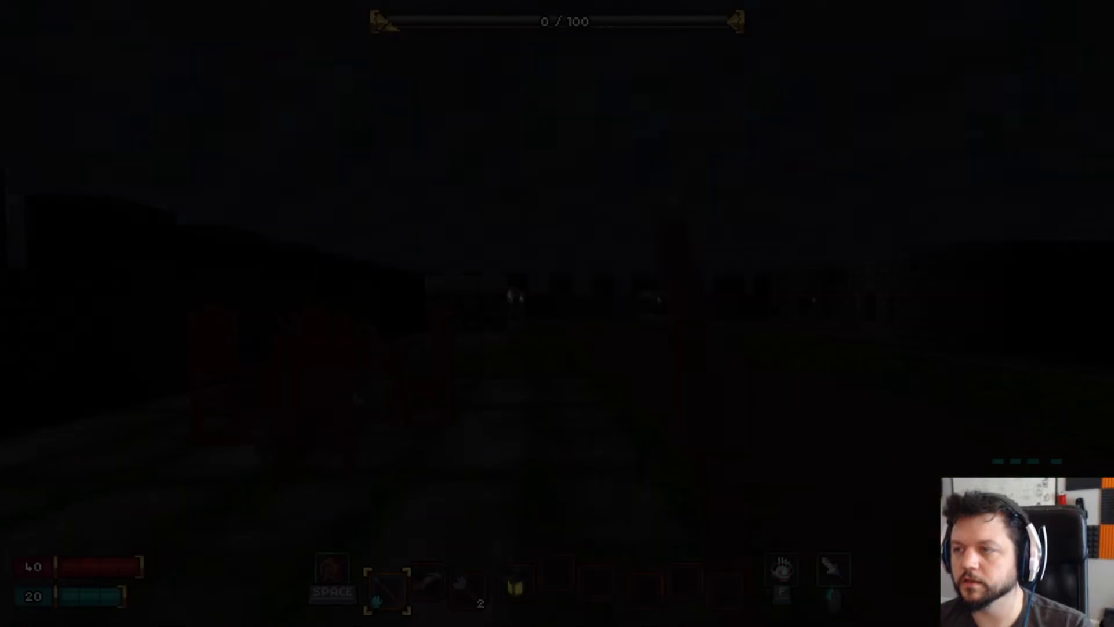
pyautogui.press('w')
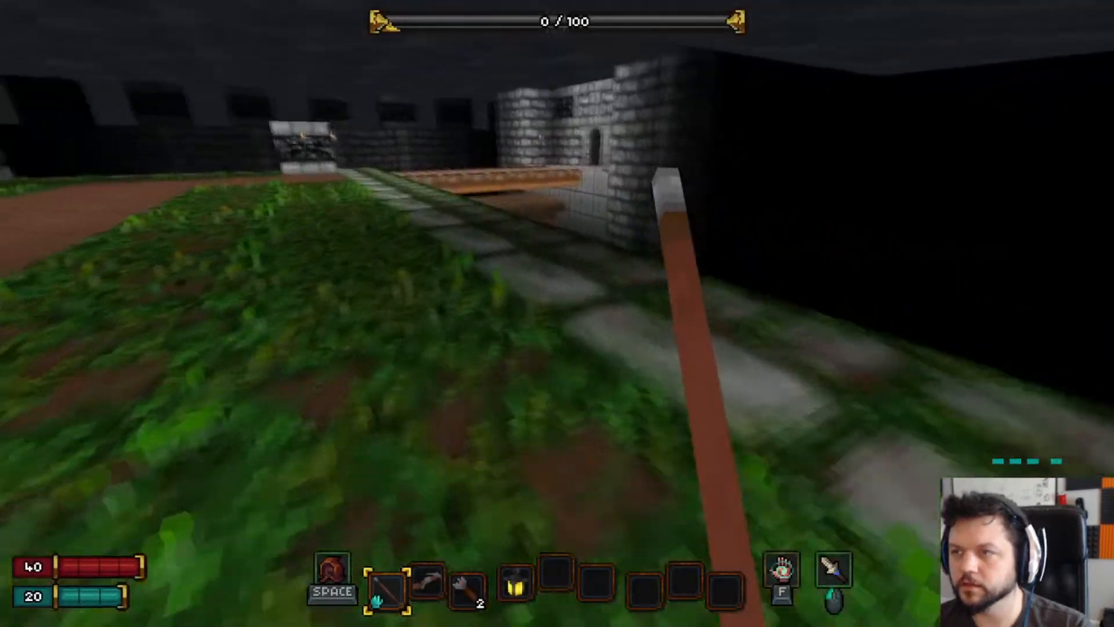
pyautogui.press('w')
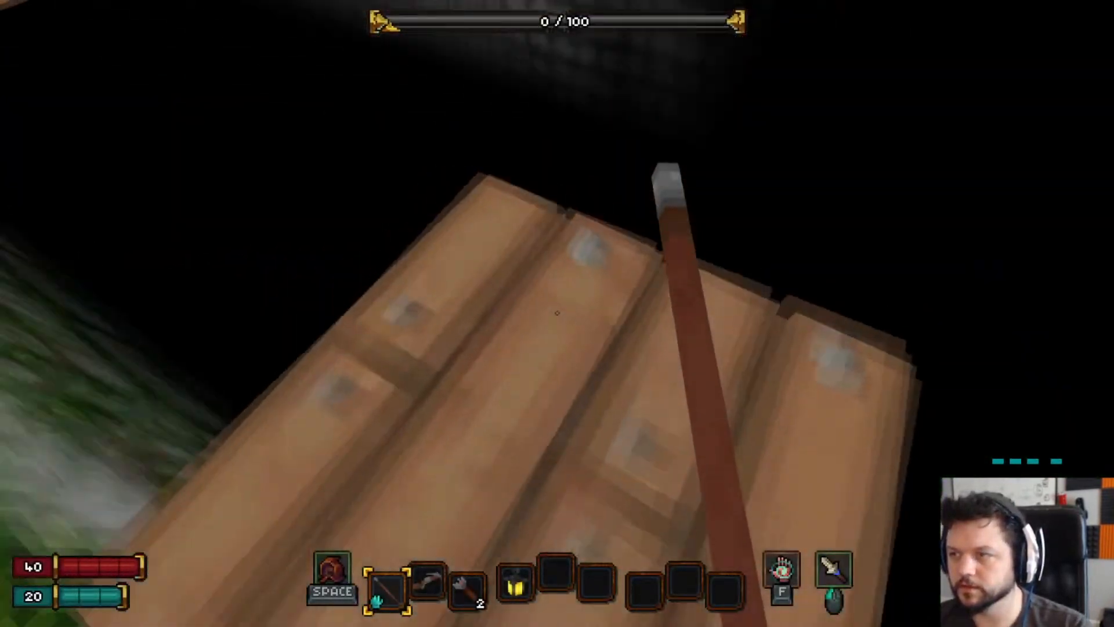
pyautogui.press('w')
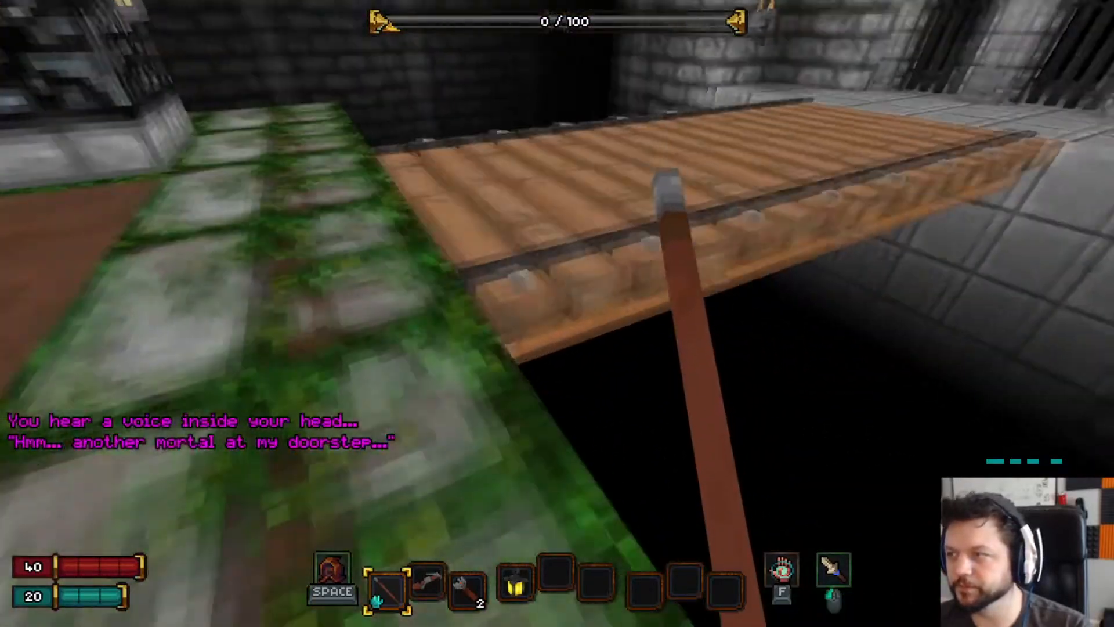
pyautogui.press('w')
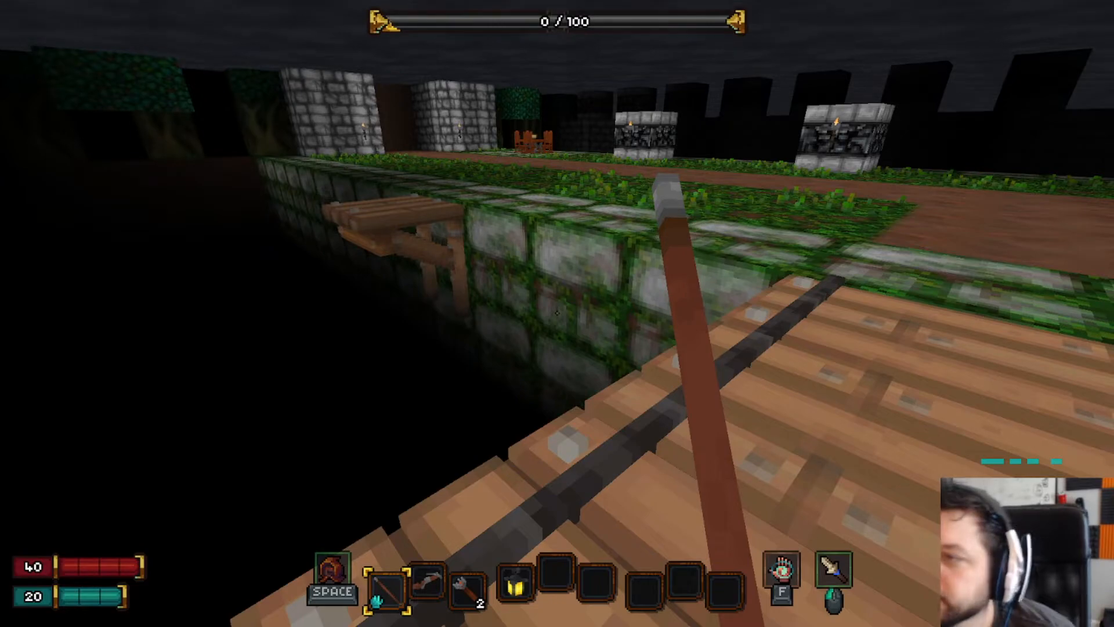
pyautogui.press('w')
pyautogui.press('w')
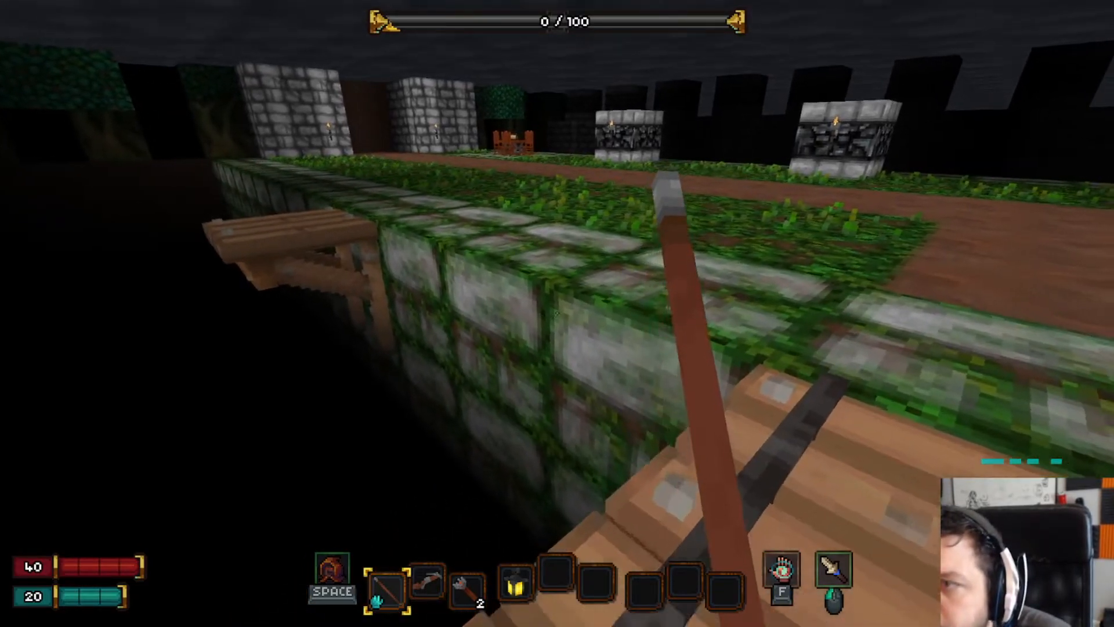
pyautogui.press('s')
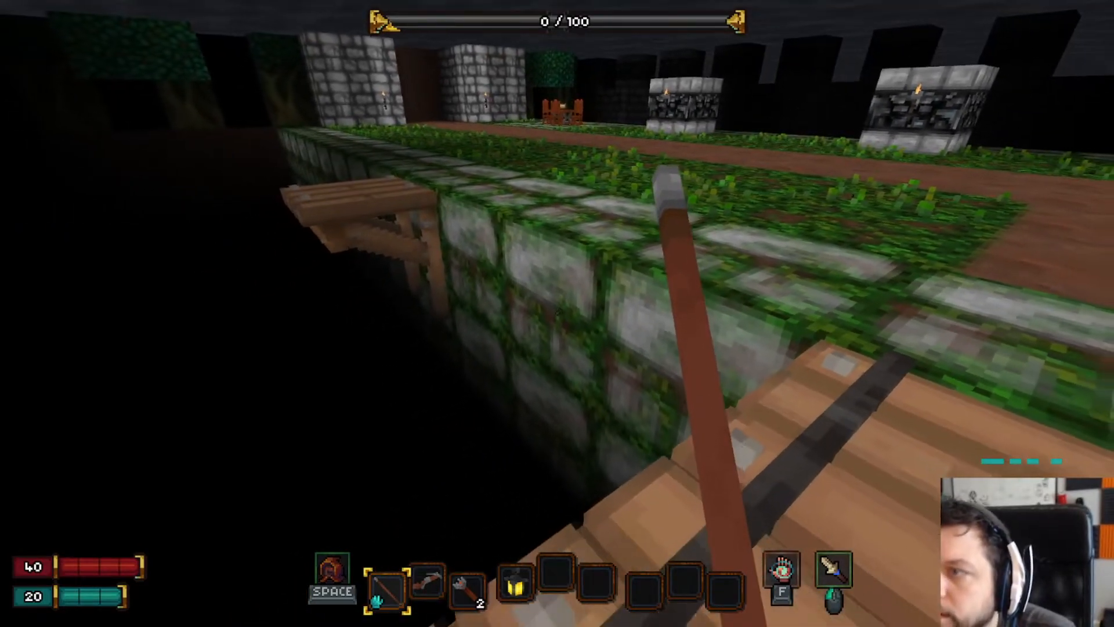
# - Switch back to the Barony Editor, set the scaffold sprite's height offset to -40, and save the map
pyautogui.press('Escape')
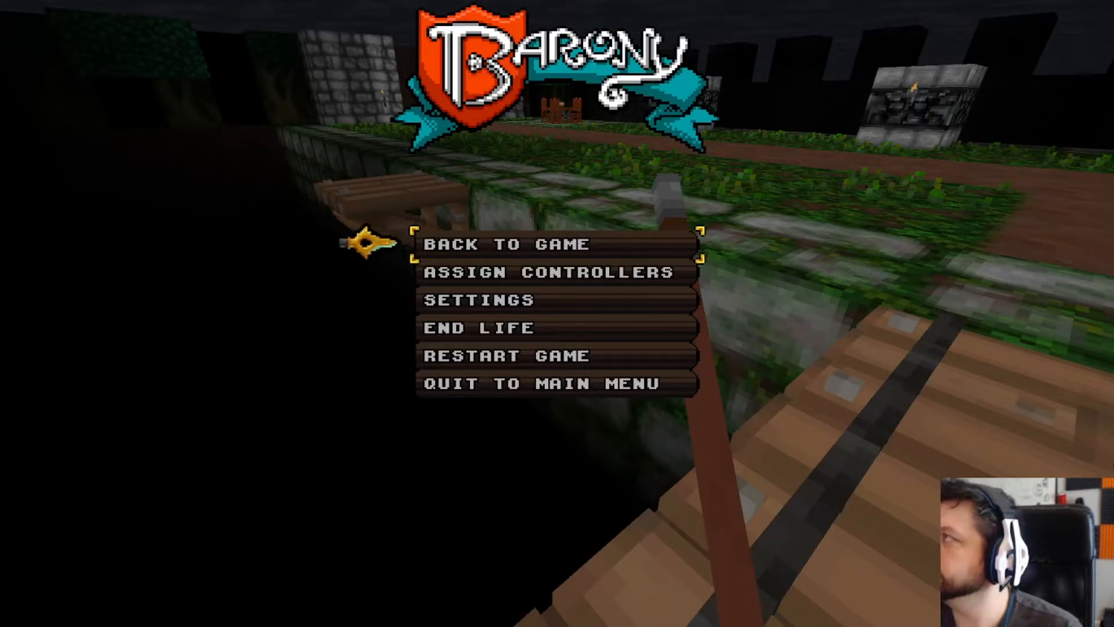
pyautogui.hotkey('alt', 'Tab')
pyautogui.click(352, 266)
pyautogui.press('F2')
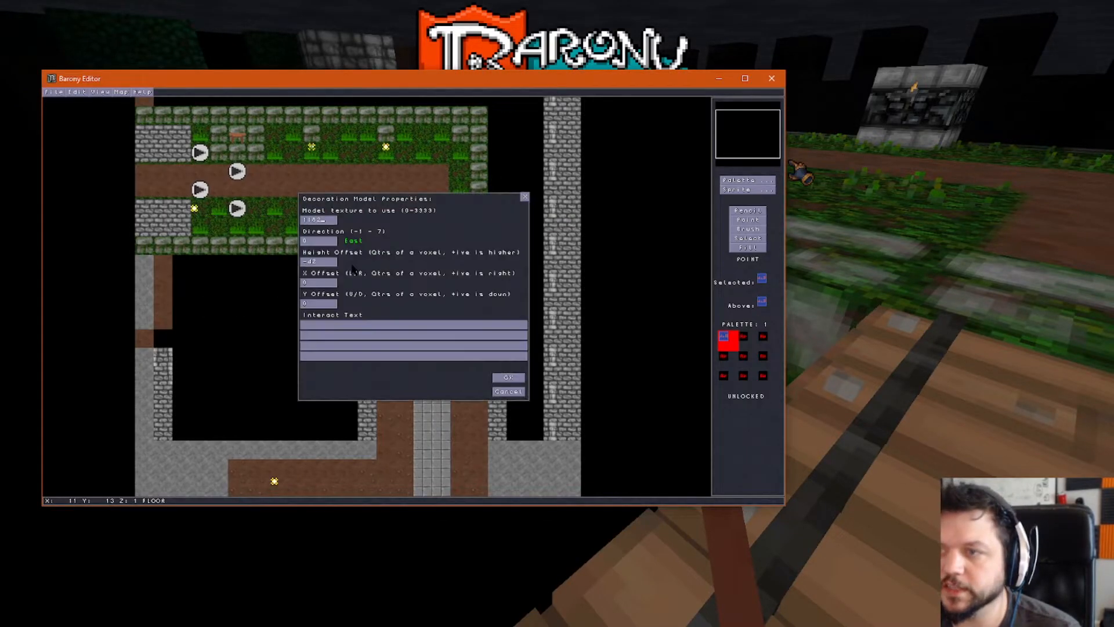
pyautogui.click(322, 265)
pyautogui.press('BackSpace')
pyautogui.write('0')
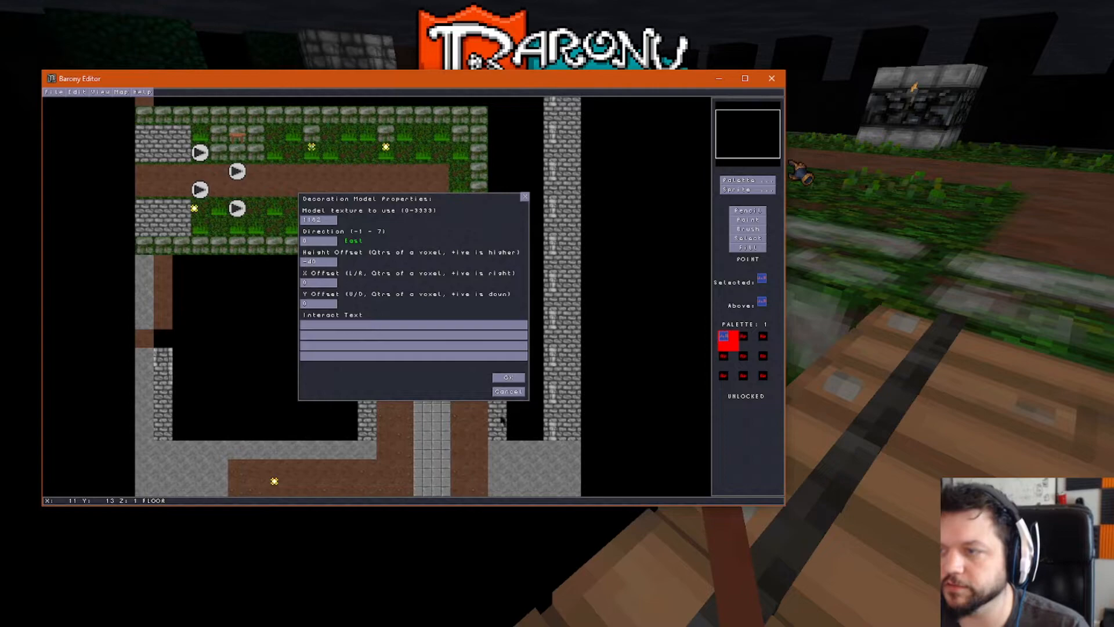
pyautogui.click(508, 378)
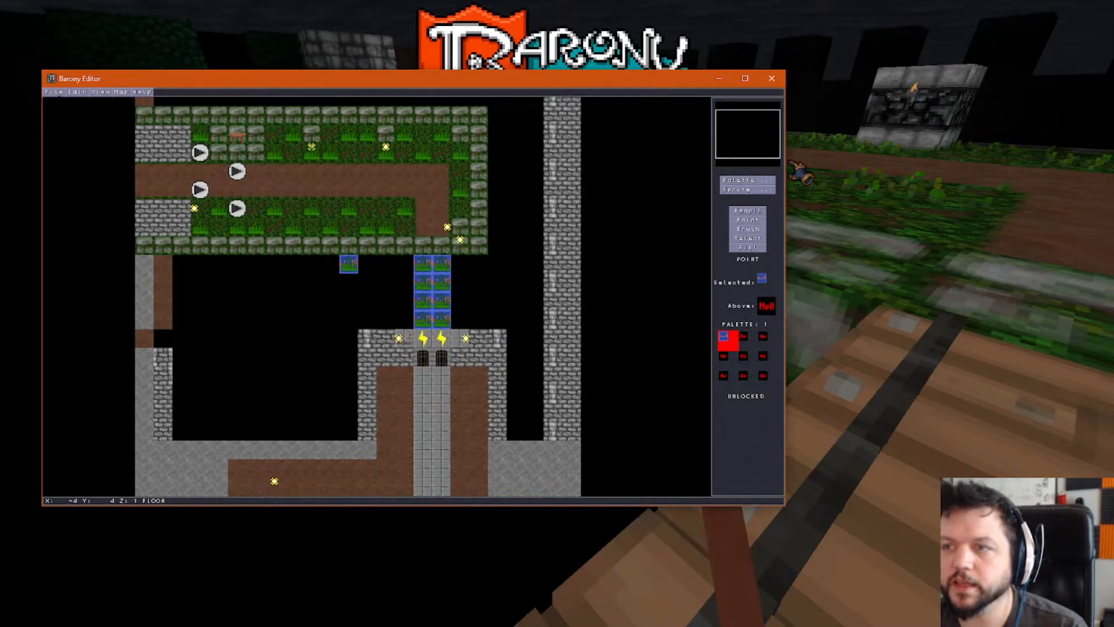
pyautogui.click(51, 93)
pyautogui.click(78, 126)
# - Copy the scaffold sprite and place two copies to its west and one to its east along the ledge
pyautogui.rightClick(346, 268)
pyautogui.rightClick(330, 268)
pyautogui.rightClick(313, 267)
pyautogui.rightClick(367, 266)
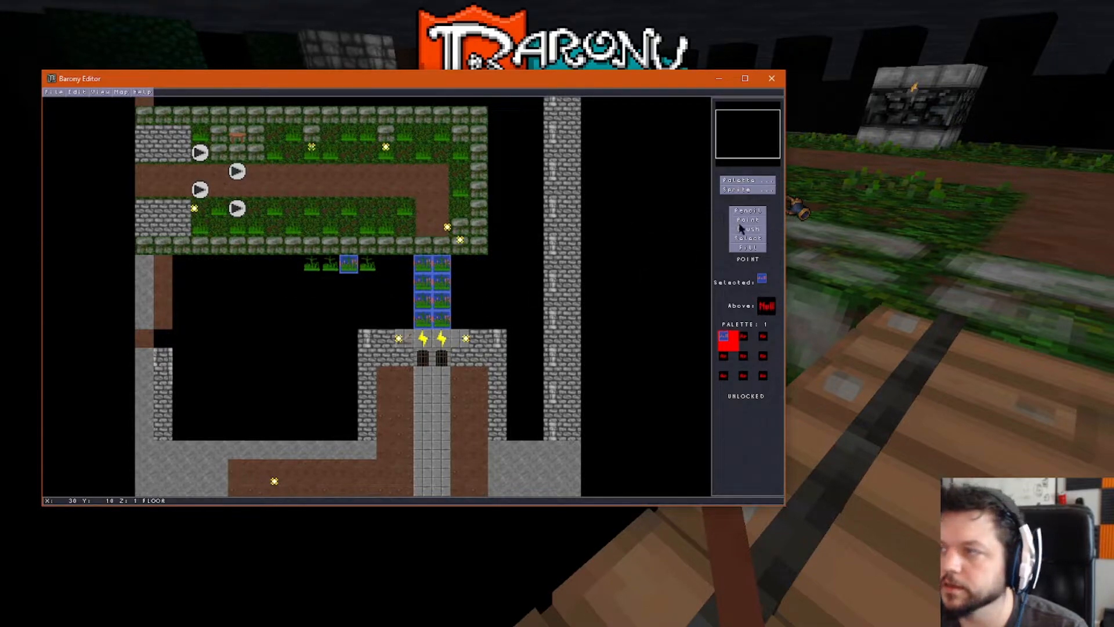
# - Sample the blue floor tile, paint it beneath the three new scaffold sprites, and save the map
pyautogui.rightClick(349, 264)
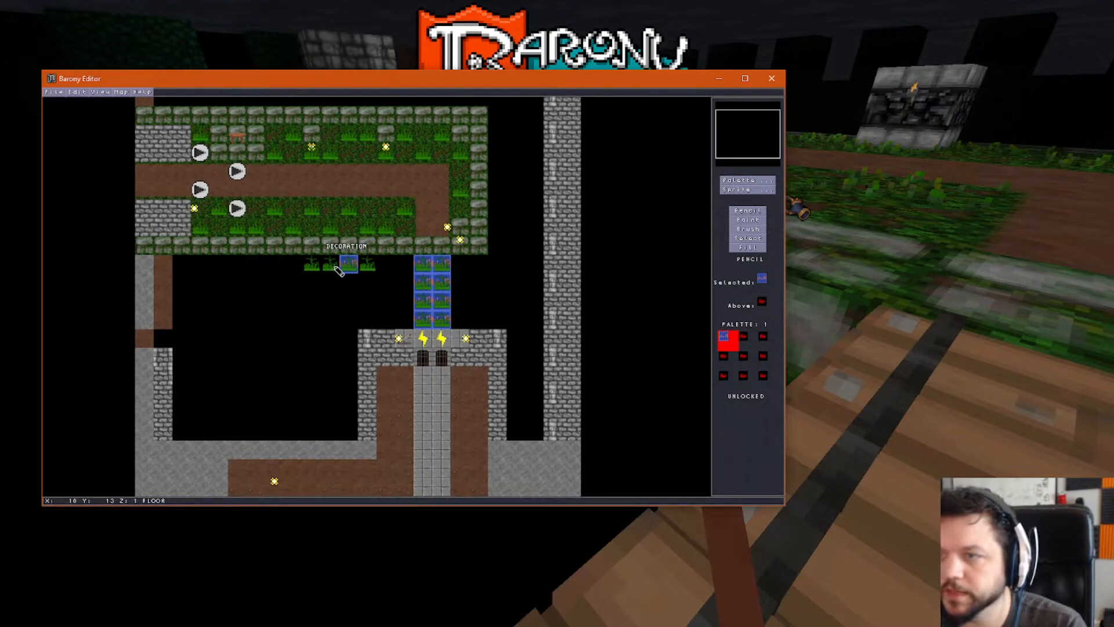
pyautogui.moveTo(349, 266); pyautogui.dragTo(312, 266)
pyautogui.click(366, 266)
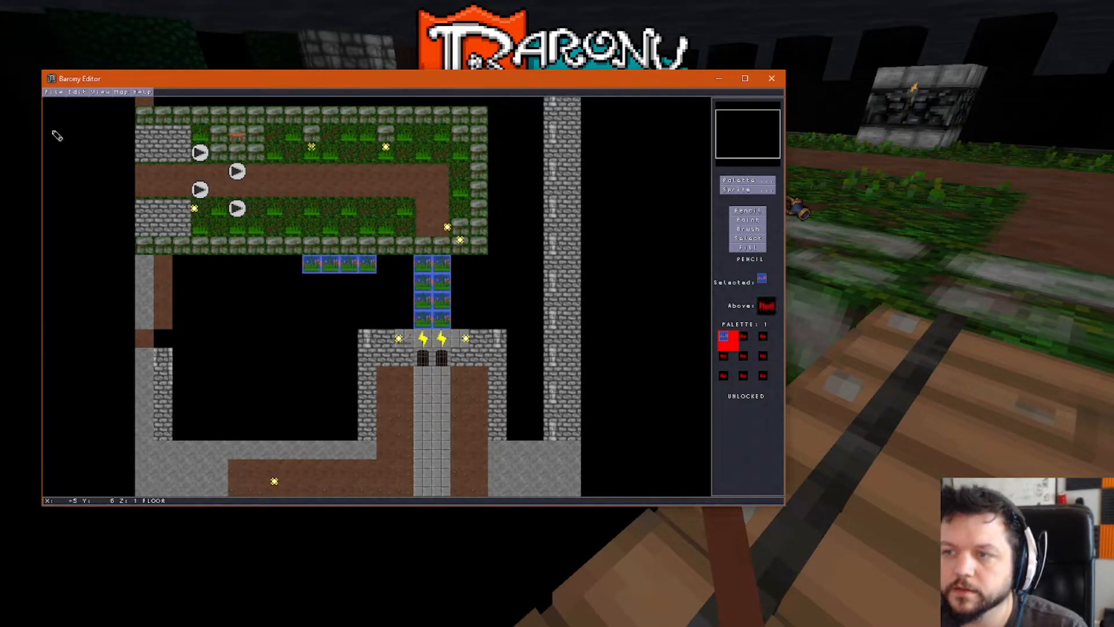
pyautogui.click(53, 92)
pyautogui.click(83, 135)
# - Return to the Barony game, restart the run, and walk to the row of scaffolds to check how they join
pyautogui.click(978, 106)
pyautogui.click(536, 351)
pyautogui.click(505, 315)
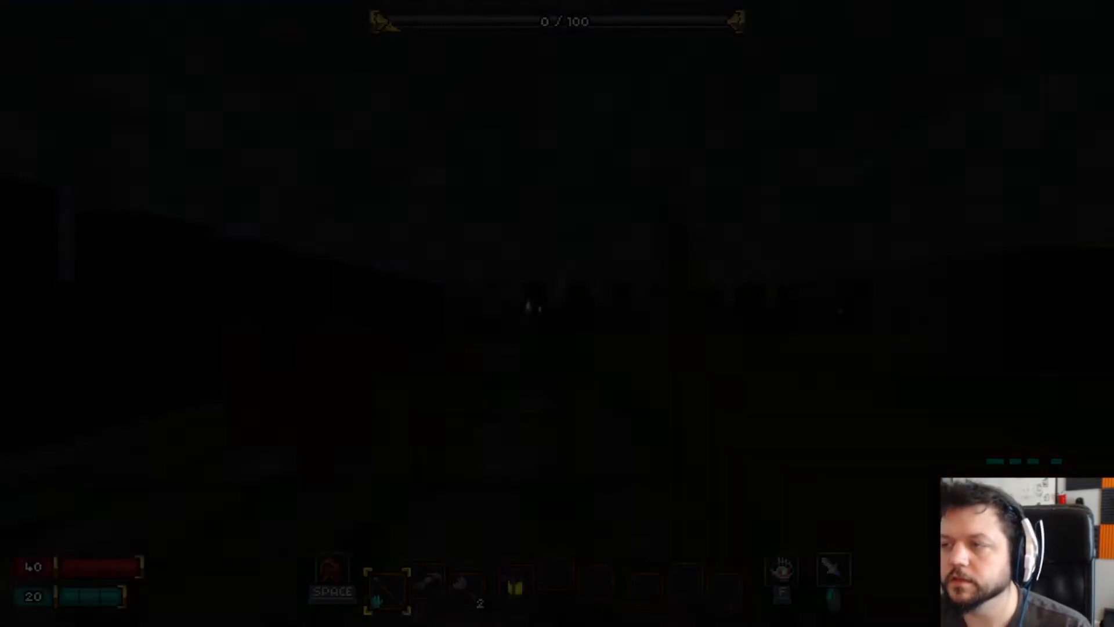
pyautogui.press('w')
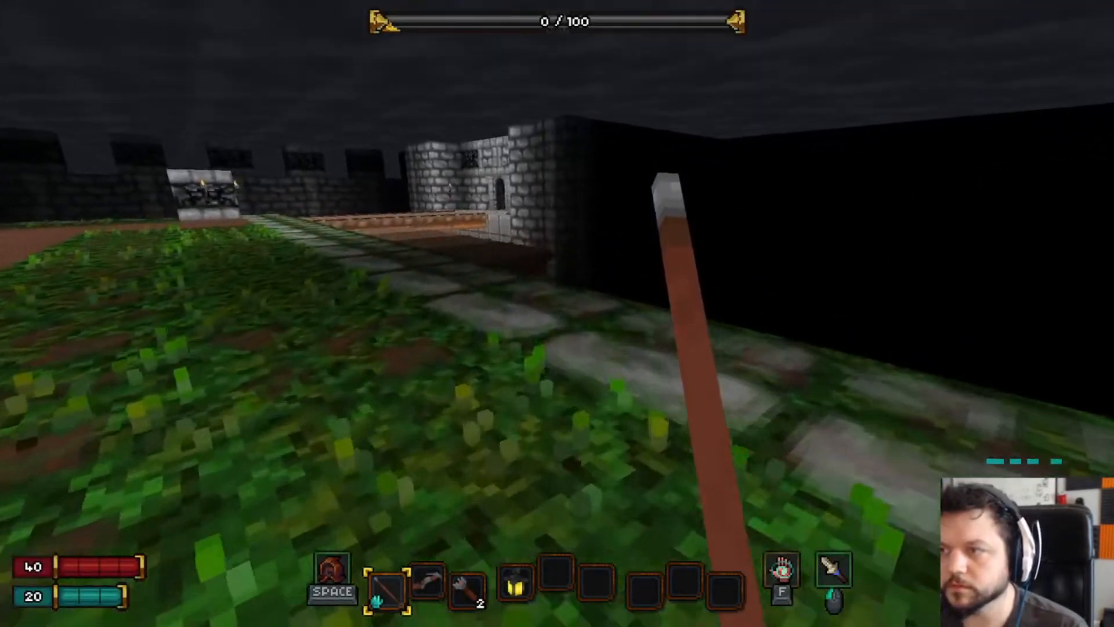
pyautogui.press('w')
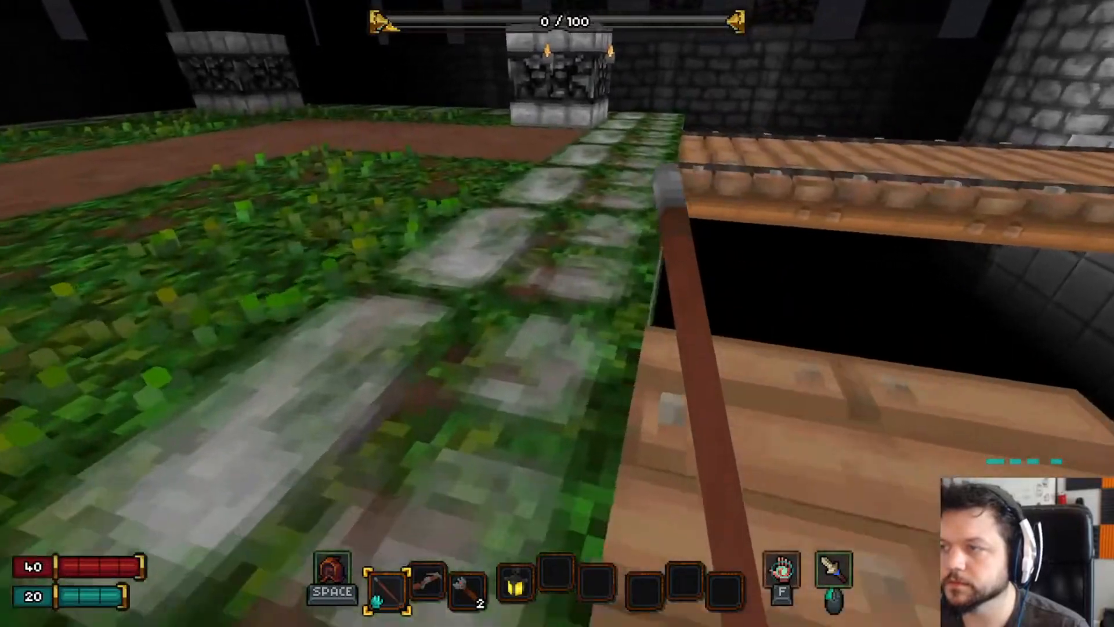
# - Walk from the ledge onto the wooden bridge and examine the scaffold row's planks and support posts from the side
pyautogui.press('a')
pyautogui.press('w')
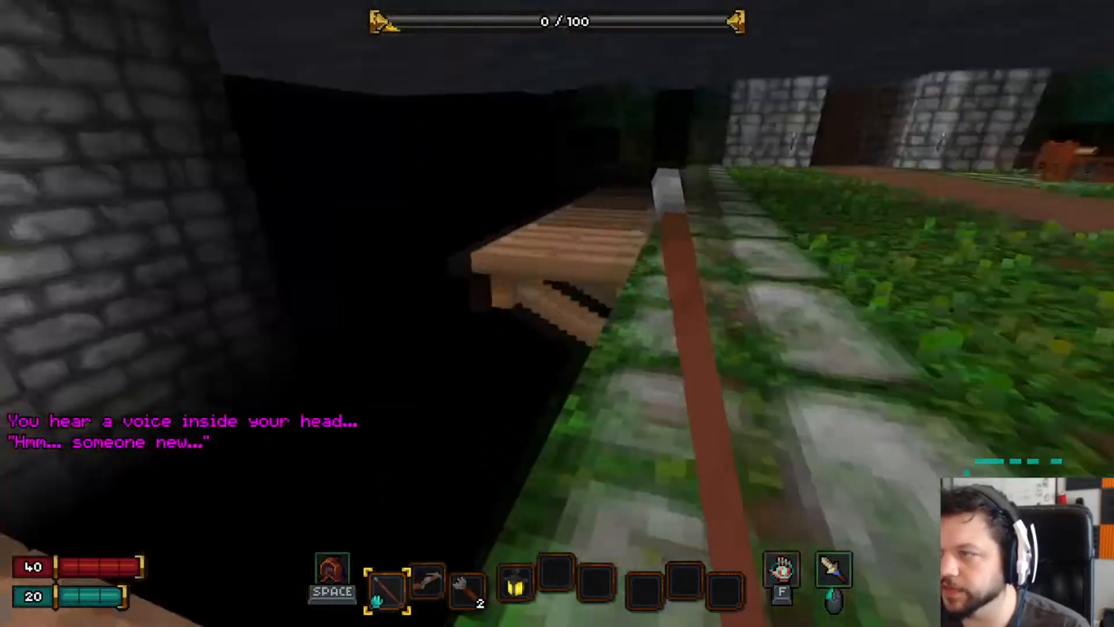
pyautogui.press('a')
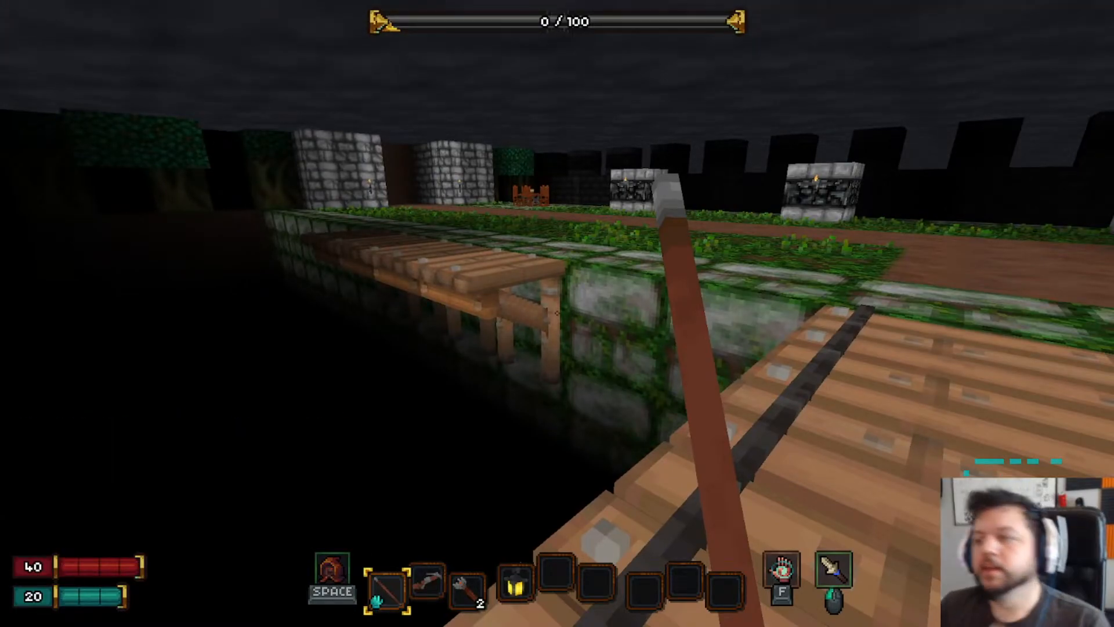
pyautogui.press('s')
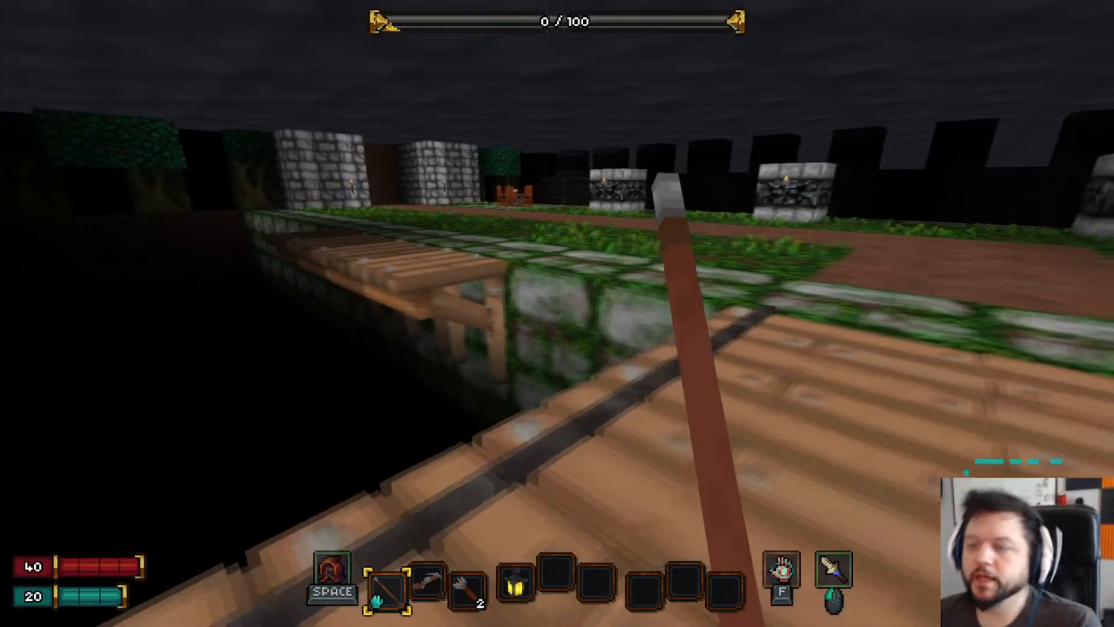
pyautogui.press('w')
pyautogui.press('s')
pyautogui.press('a')
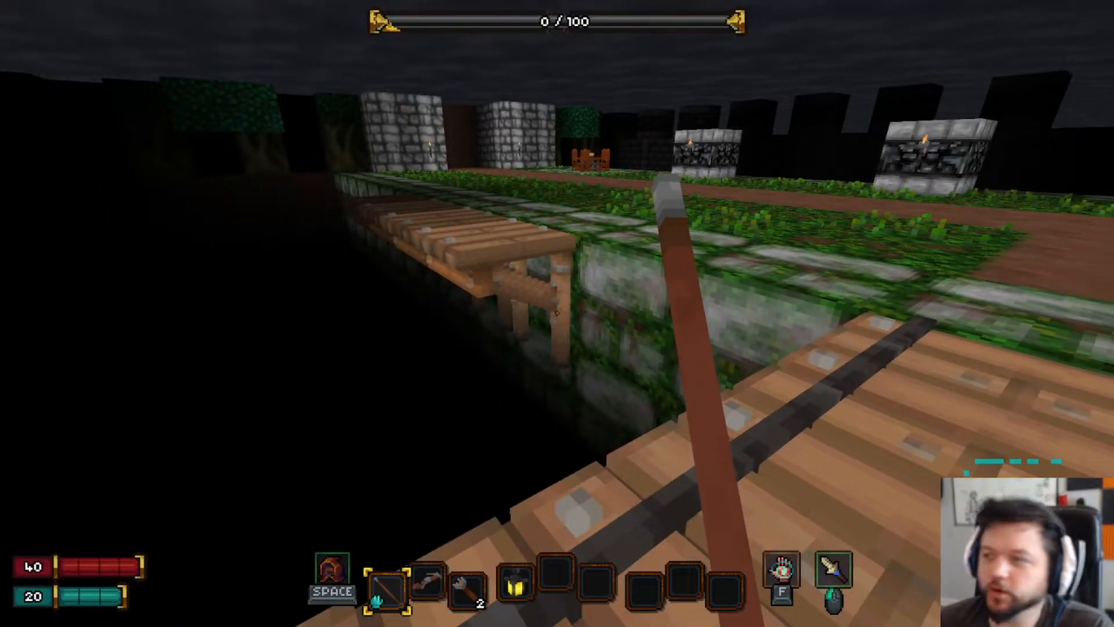
pyautogui.press('a')
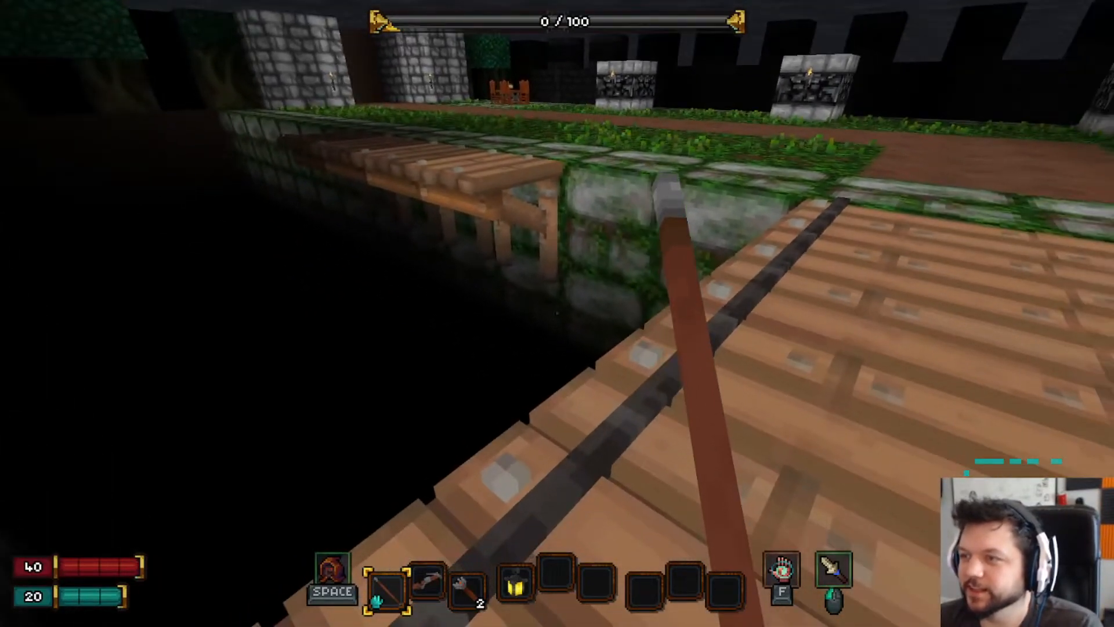
pyautogui.press('w')
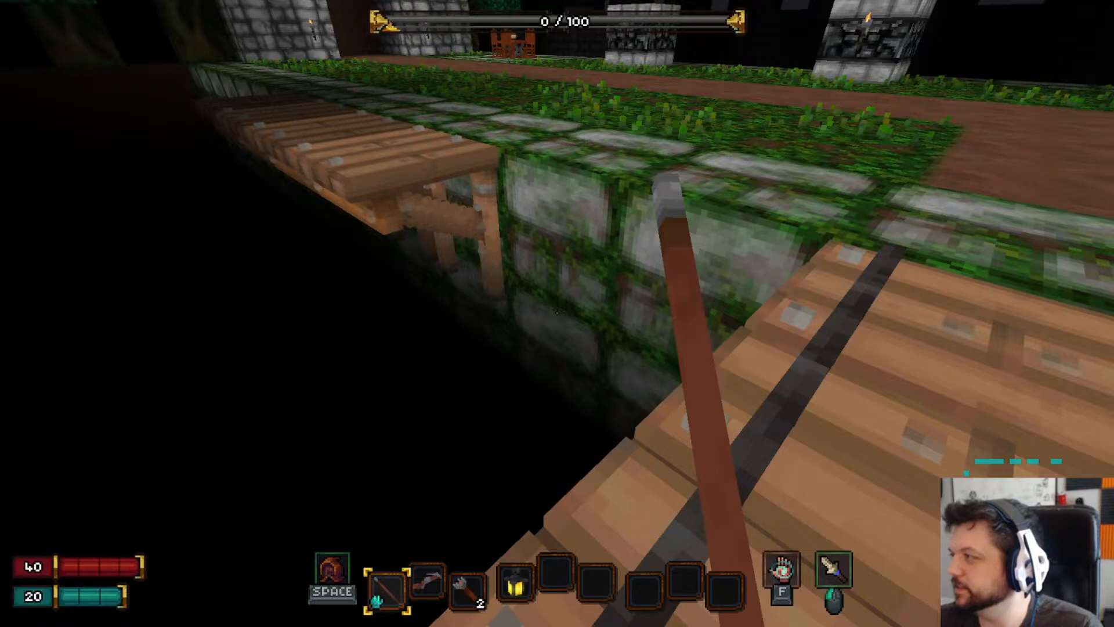
pyautogui.press('s')
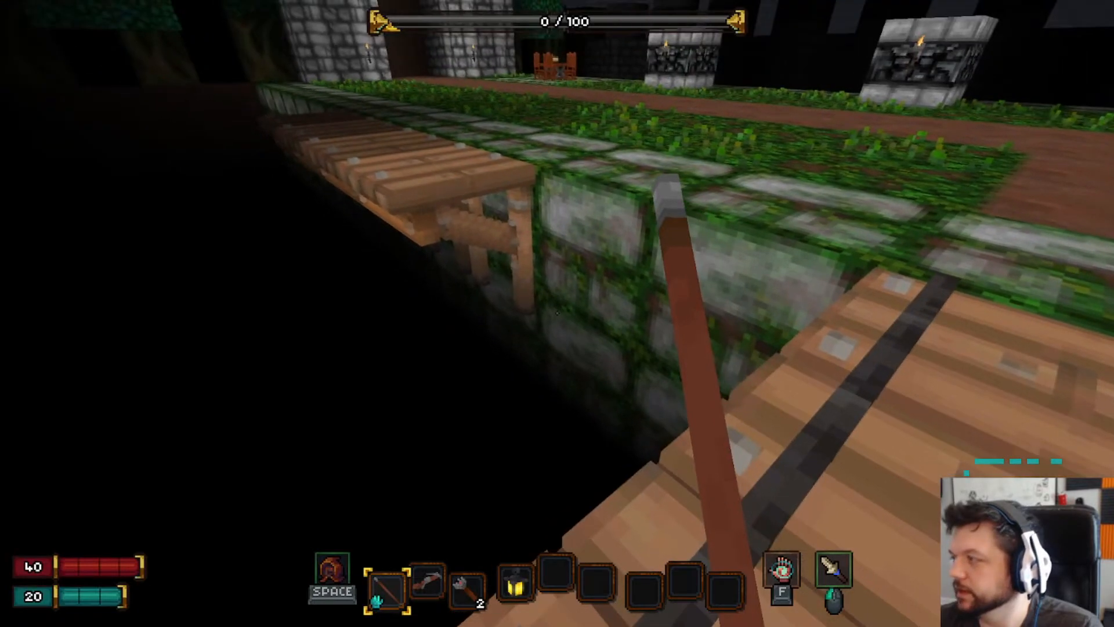
pyautogui.press('w')
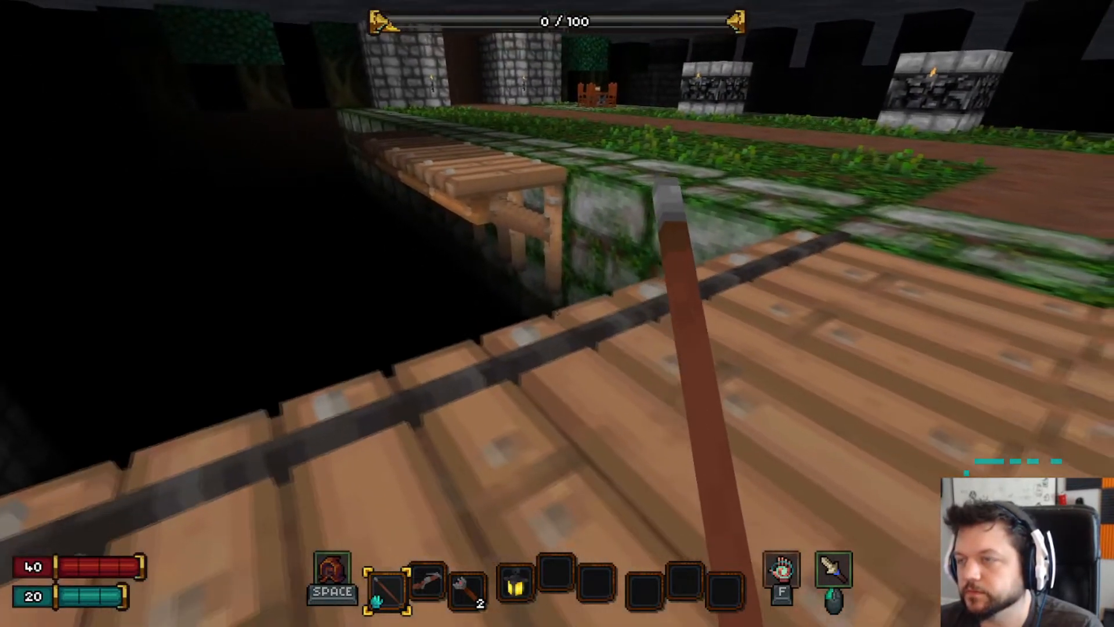
# - Move between the mossy ledge and the bridge to compare the scaffold row's near end from above and from the side
pyautogui.press('d')
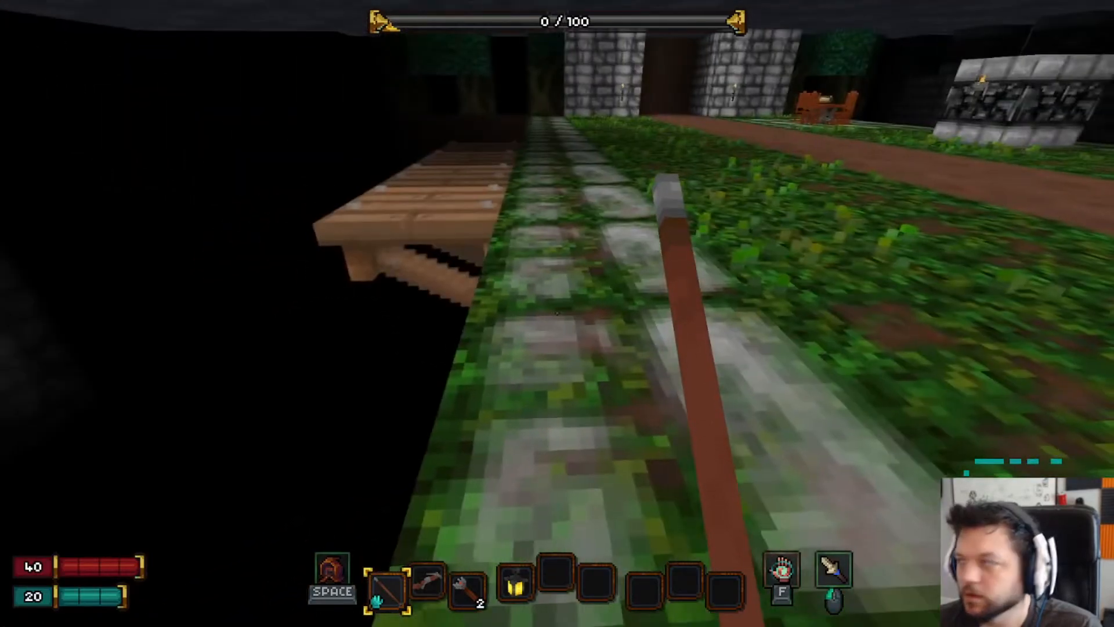
pyautogui.press('a')
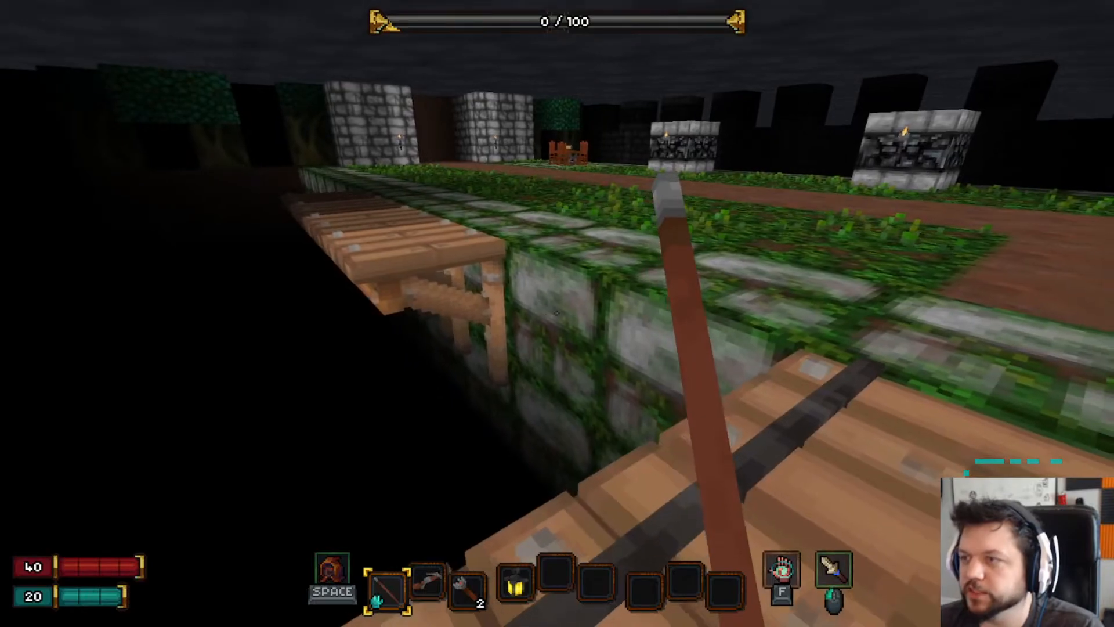
pyautogui.press('d')
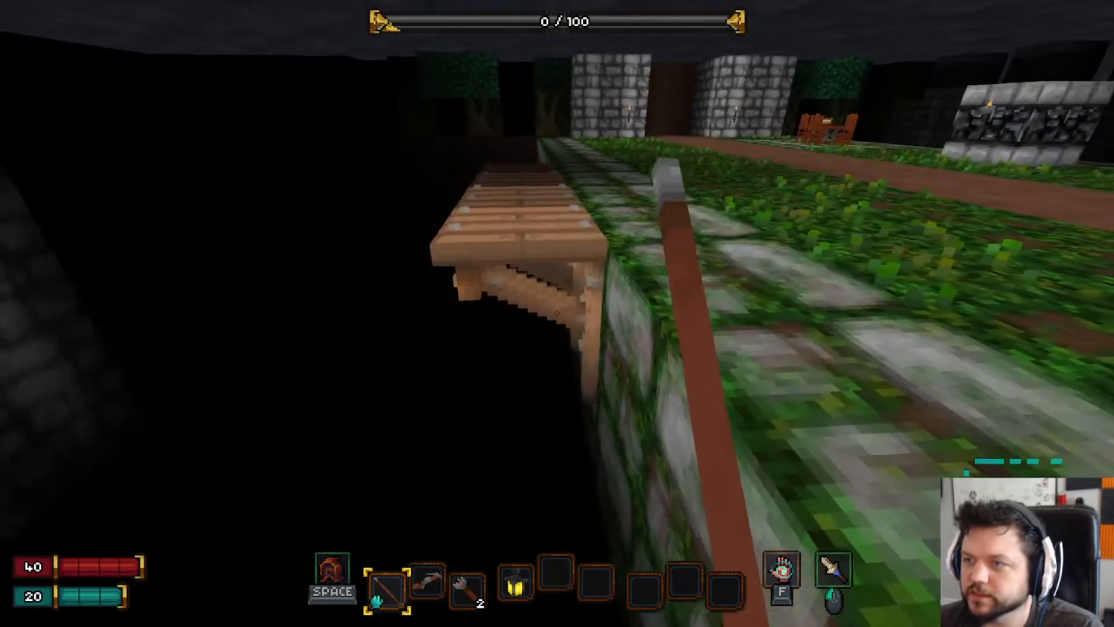
pyautogui.press('a')
pyautogui.press('w')
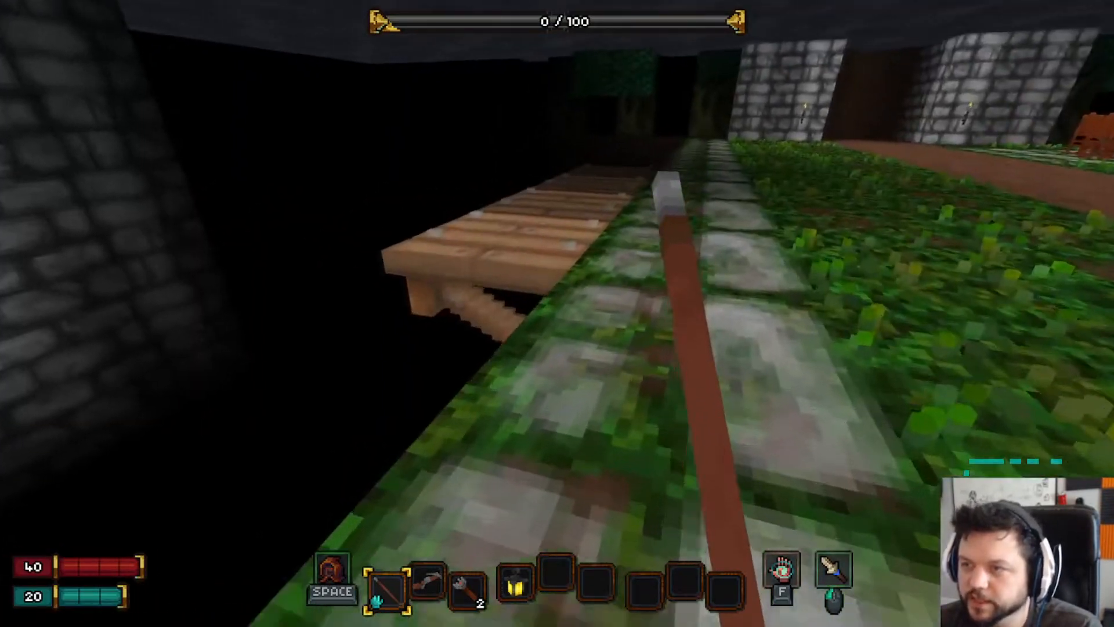
pyautogui.press('s')
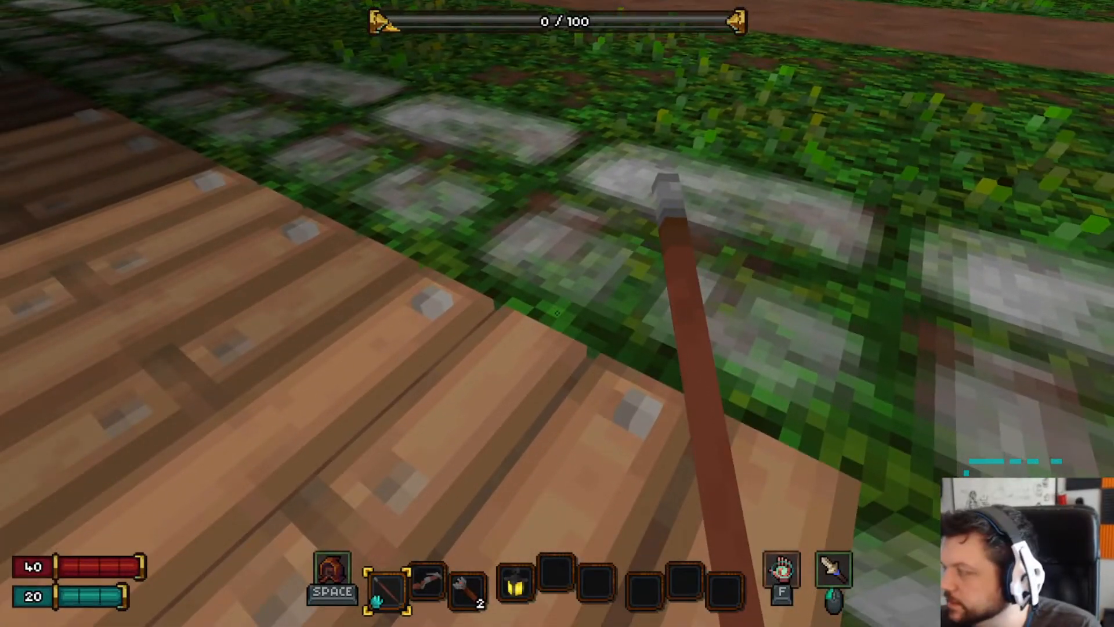
pyautogui.press('w')
pyautogui.press('w')
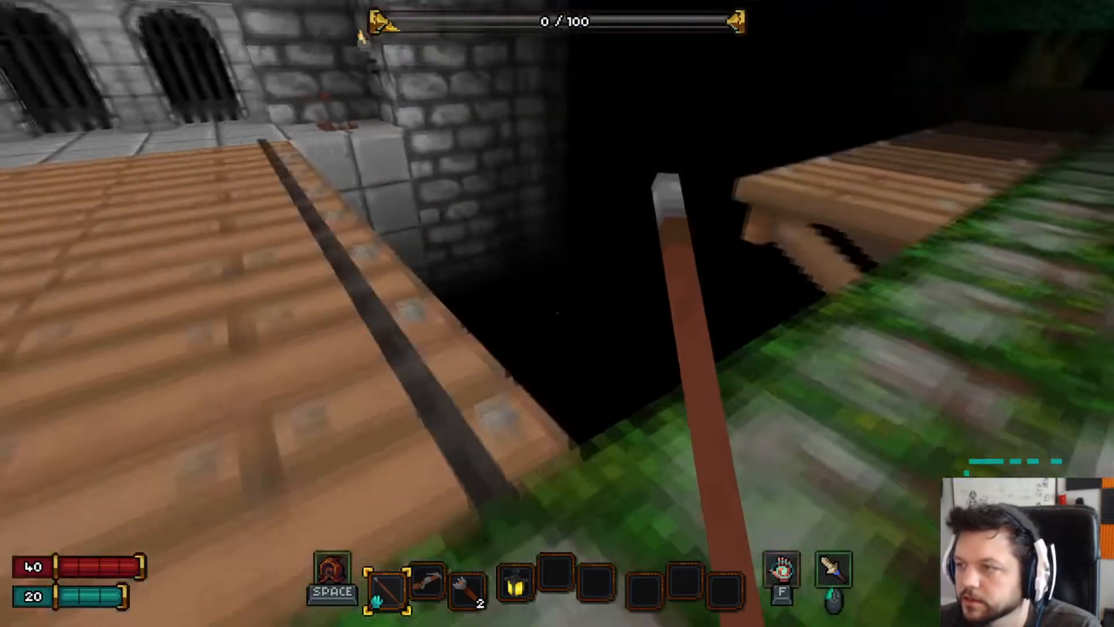
pyautogui.press('s')
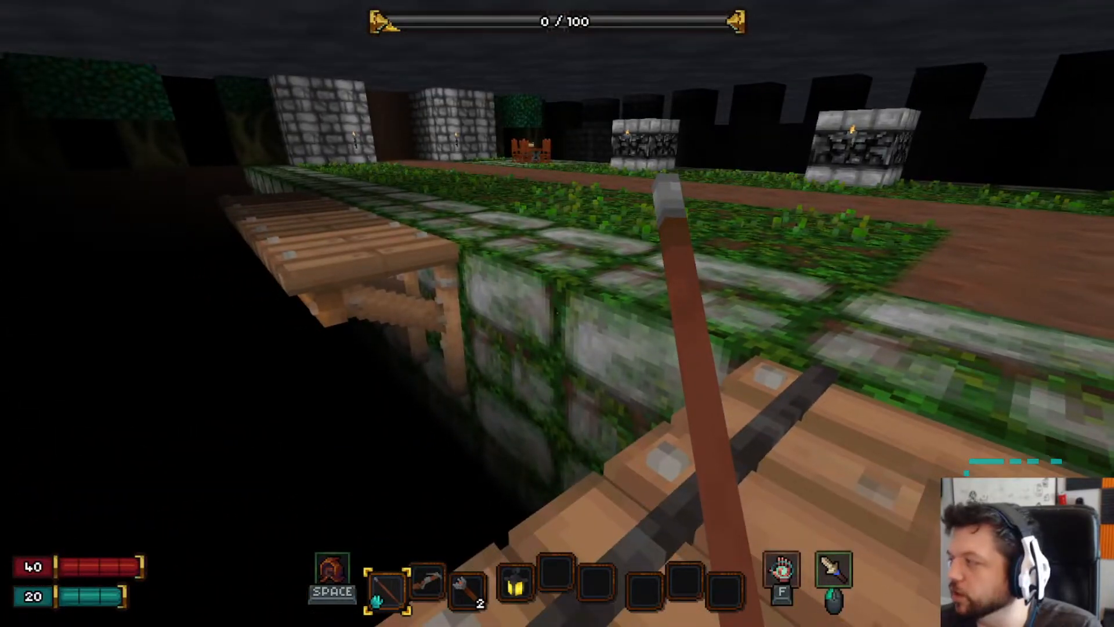
pyautogui.press('s')
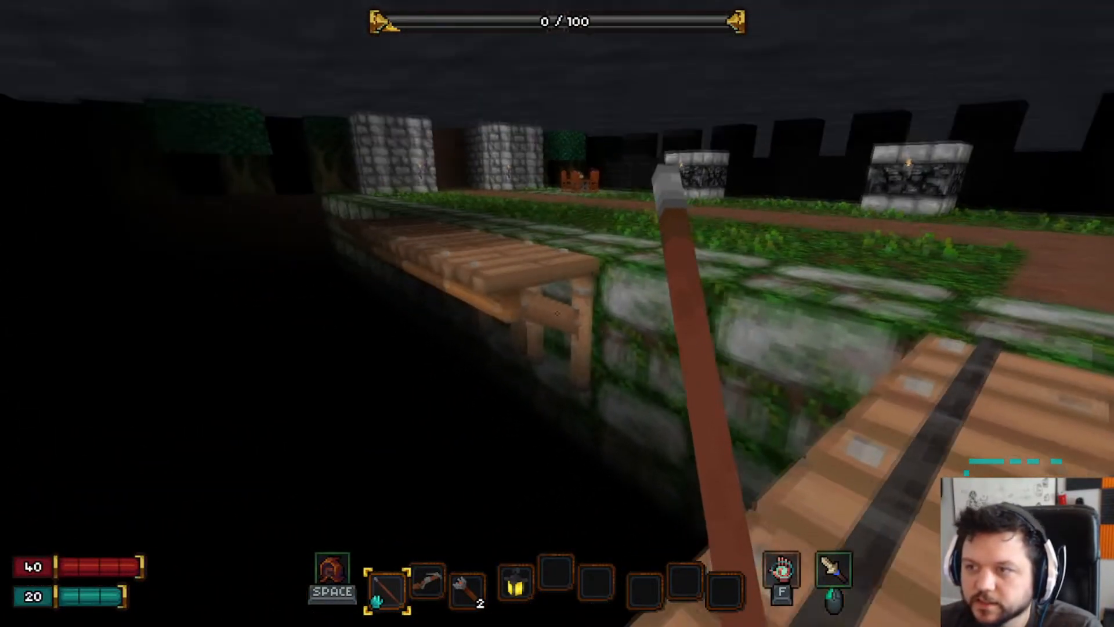
pyautogui.press('w')
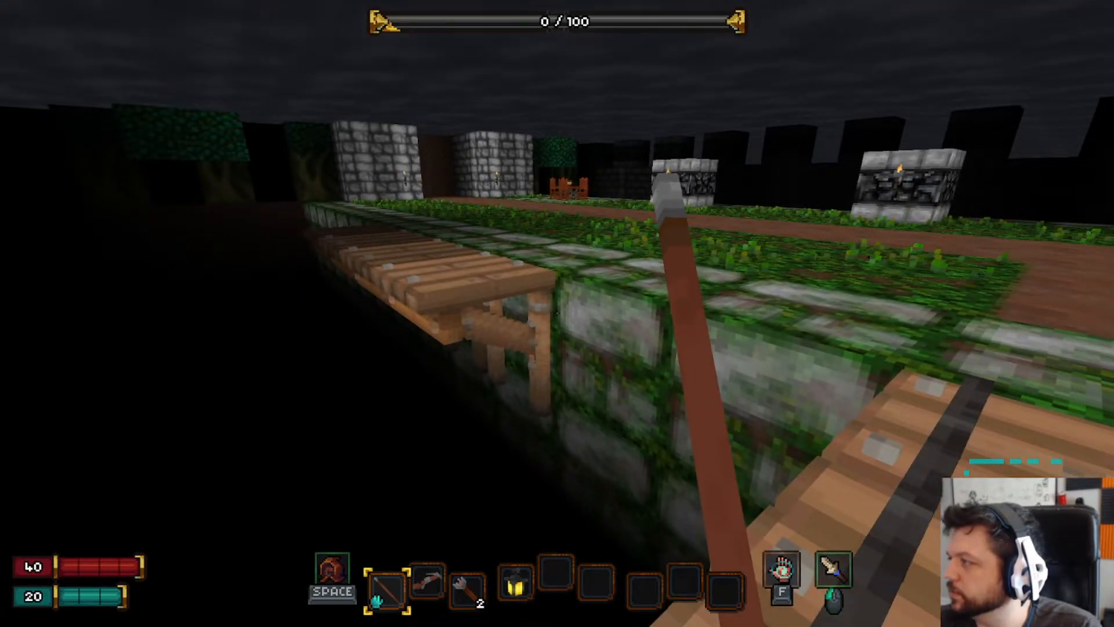
pyautogui.press('s')
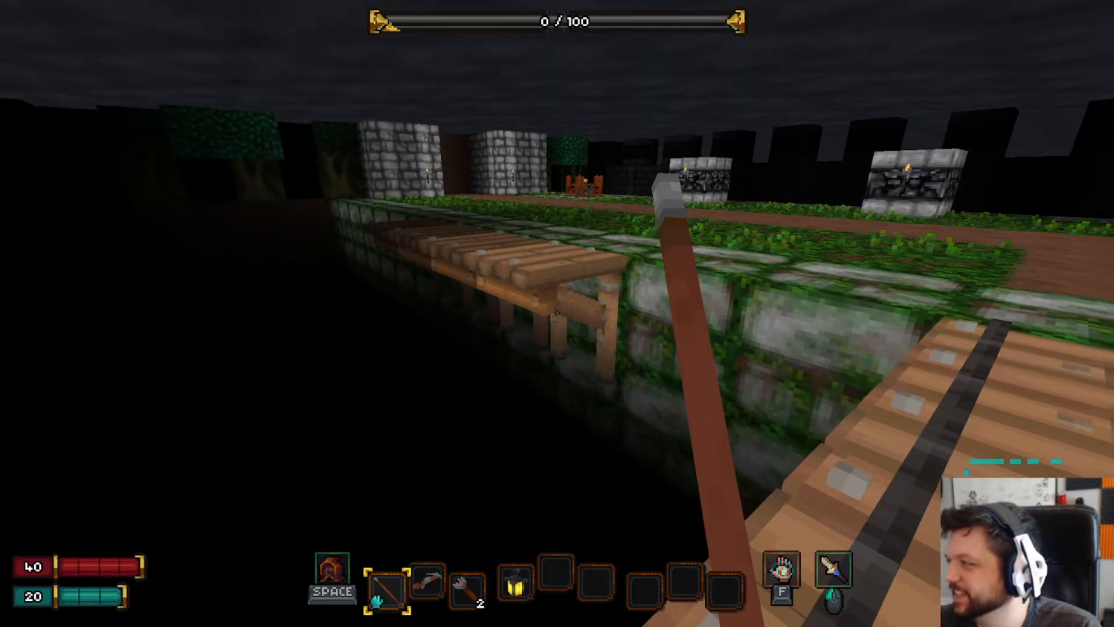
pyautogui.press('s')
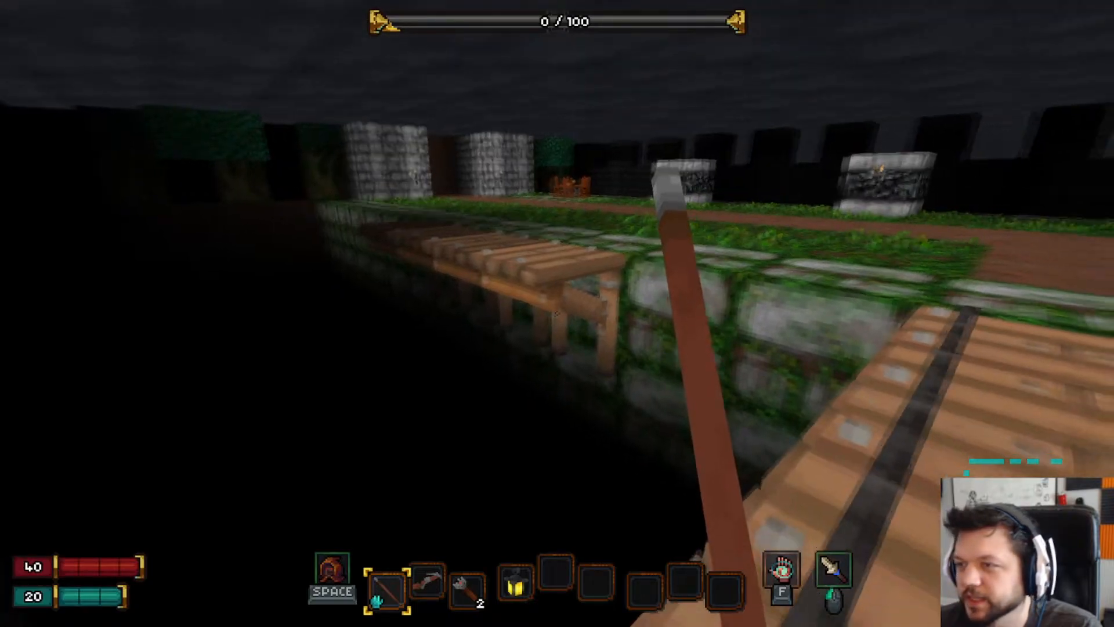
# - Follow the ledge to the far end of the scaffold row, look back along it, and return to the bridge
pyautogui.press('d')
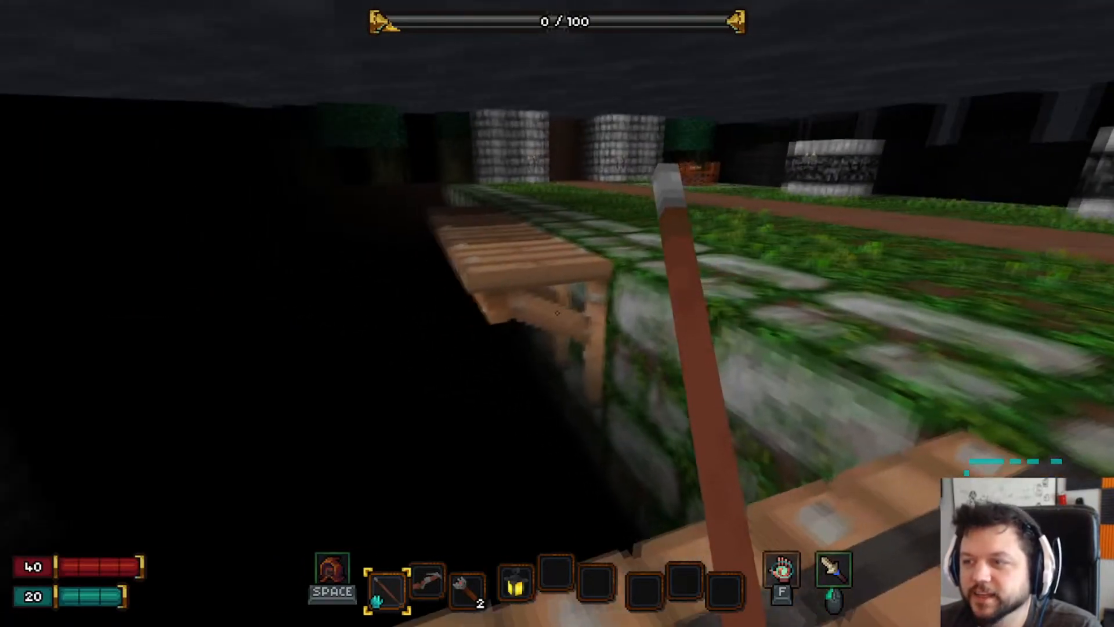
pyautogui.press('a')
pyautogui.press('d')
pyautogui.press('w')
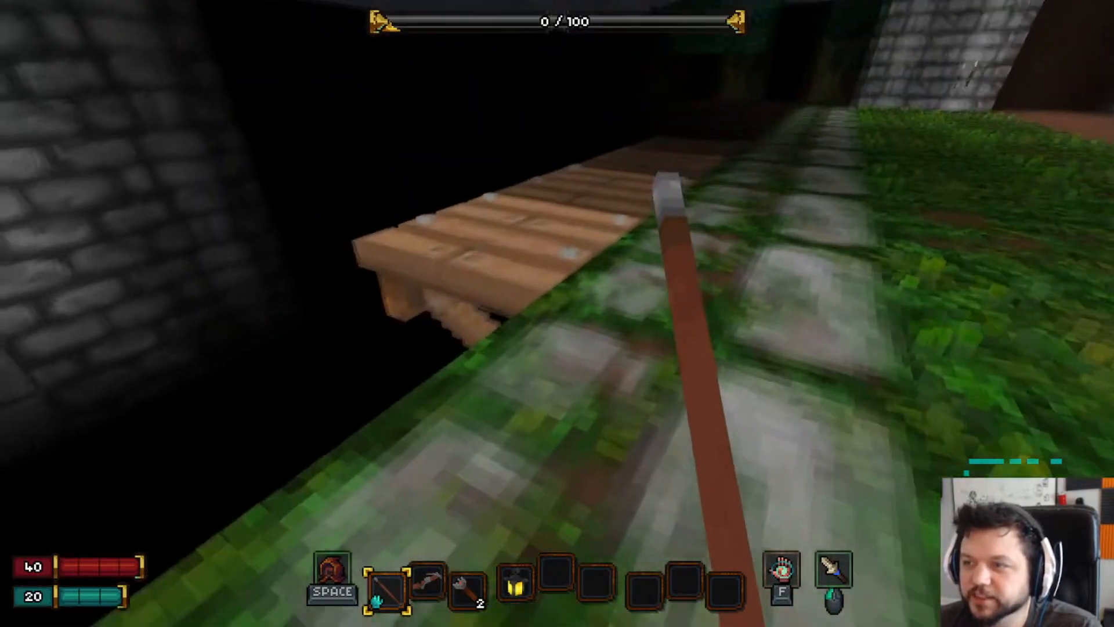
pyautogui.press('d')
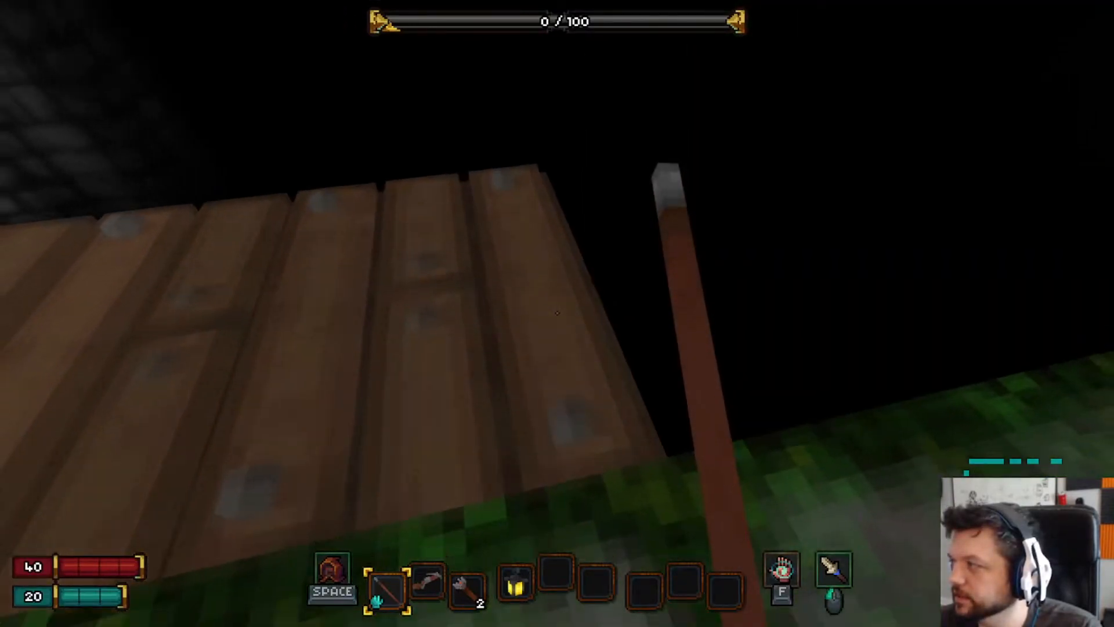
pyautogui.press('w')
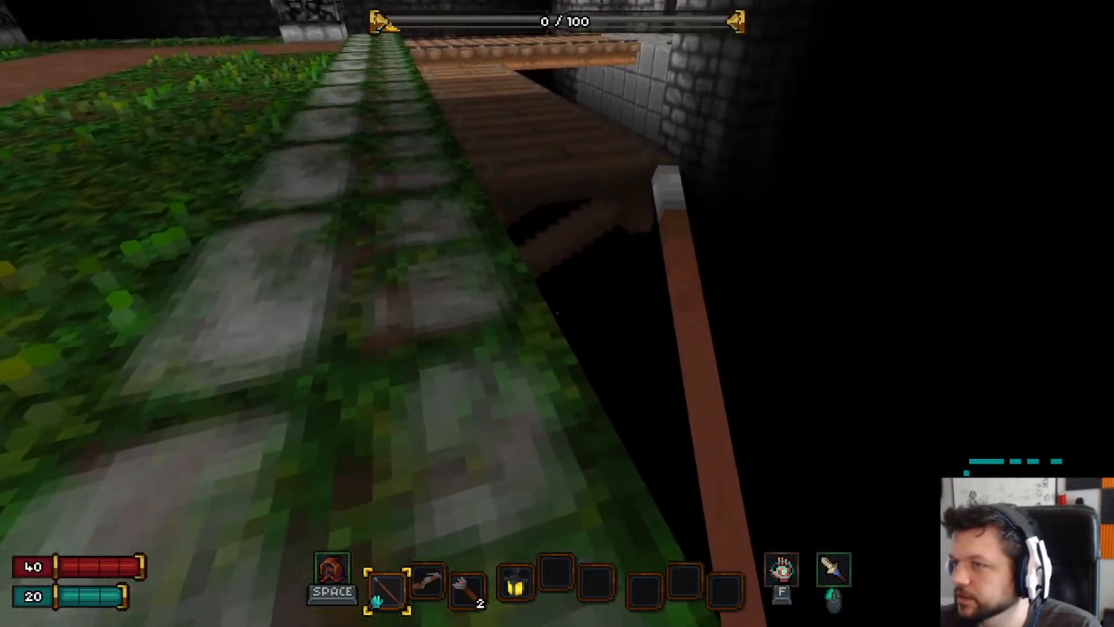
pyautogui.press('w')
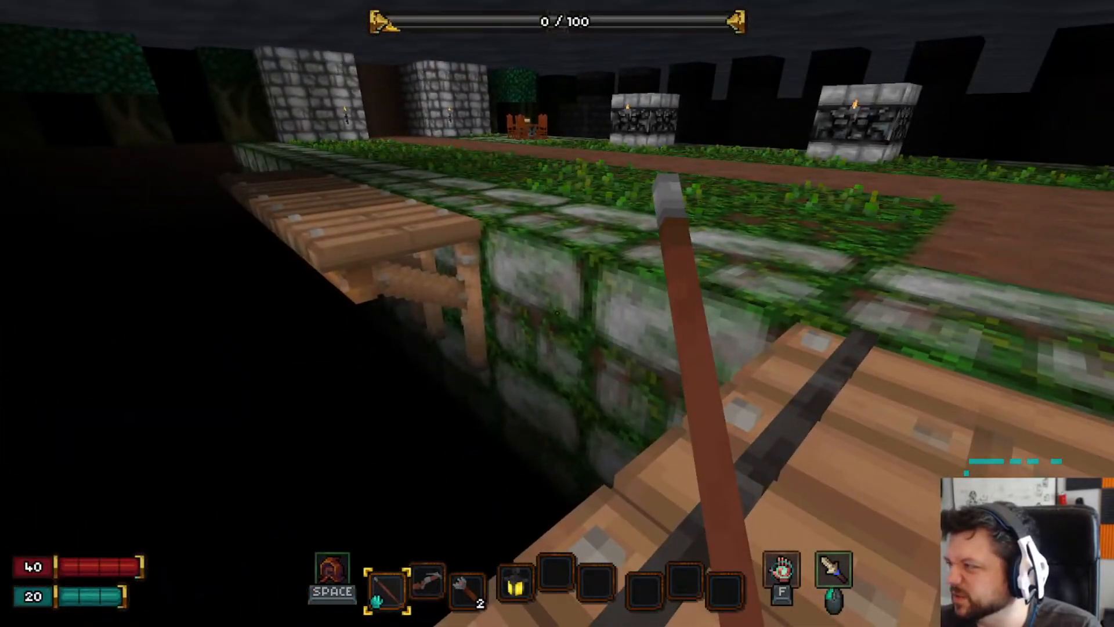
# - Step back onto the ledge and examine the scaffold planks and edge beam up close
pyautogui.press('a')
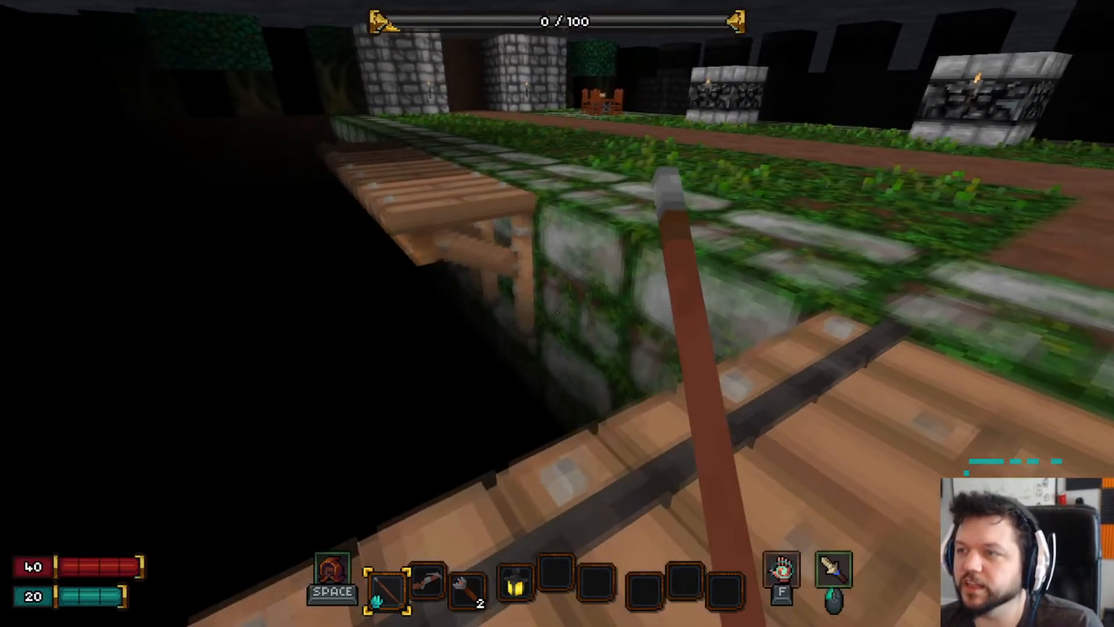
pyautogui.press('d')
pyautogui.press('w')
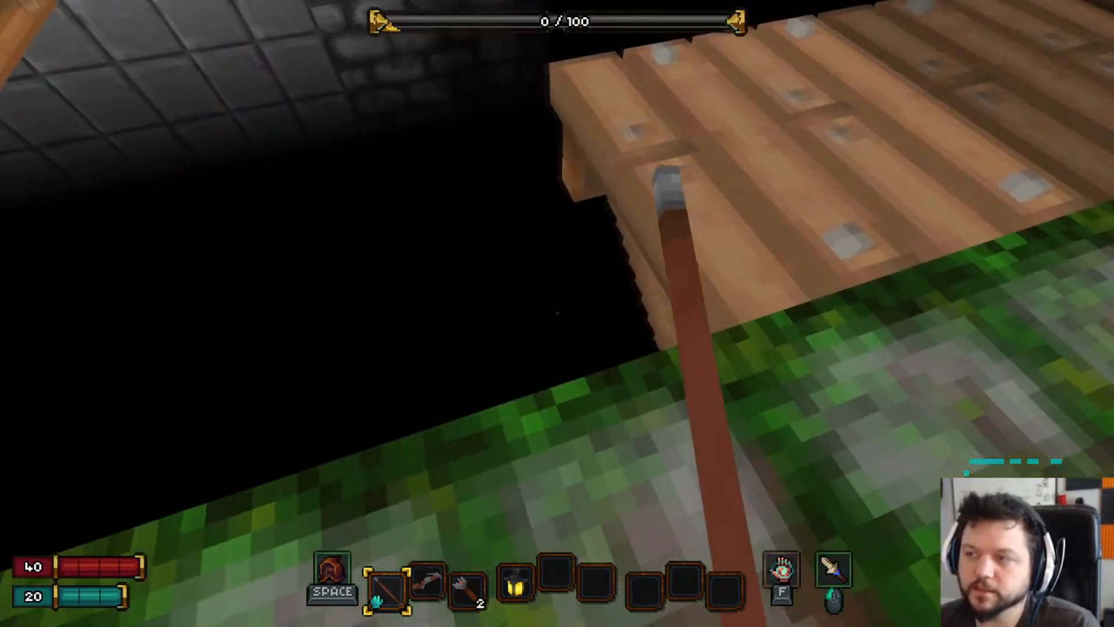
pyautogui.press('s')
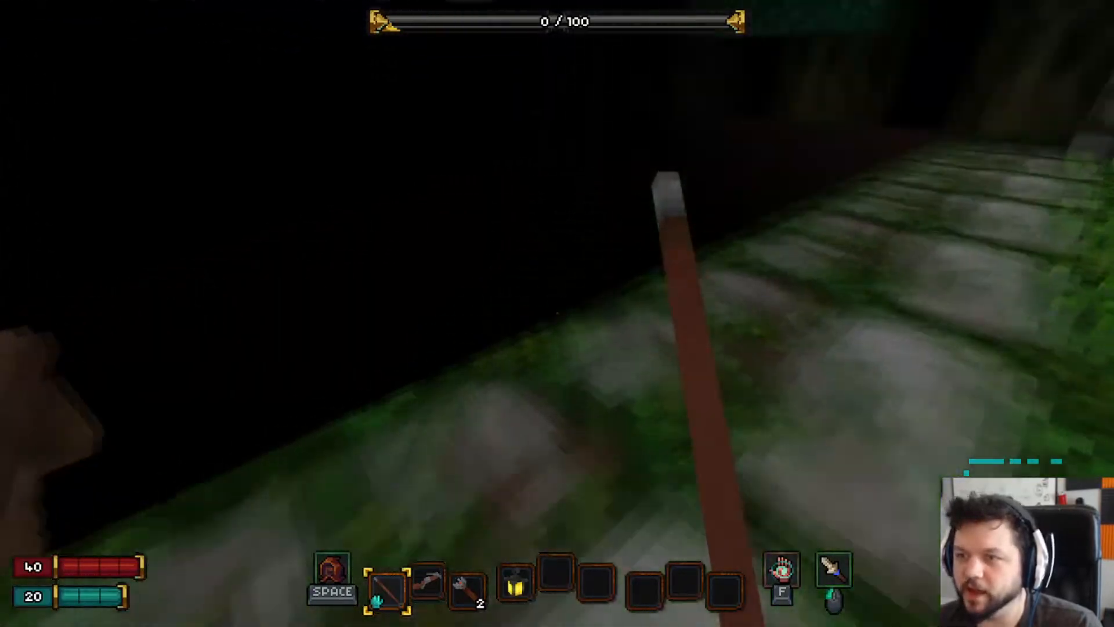
# - Walk to the stone pillar near the bridge and take three torches from its walls
pyautogui.press('w')
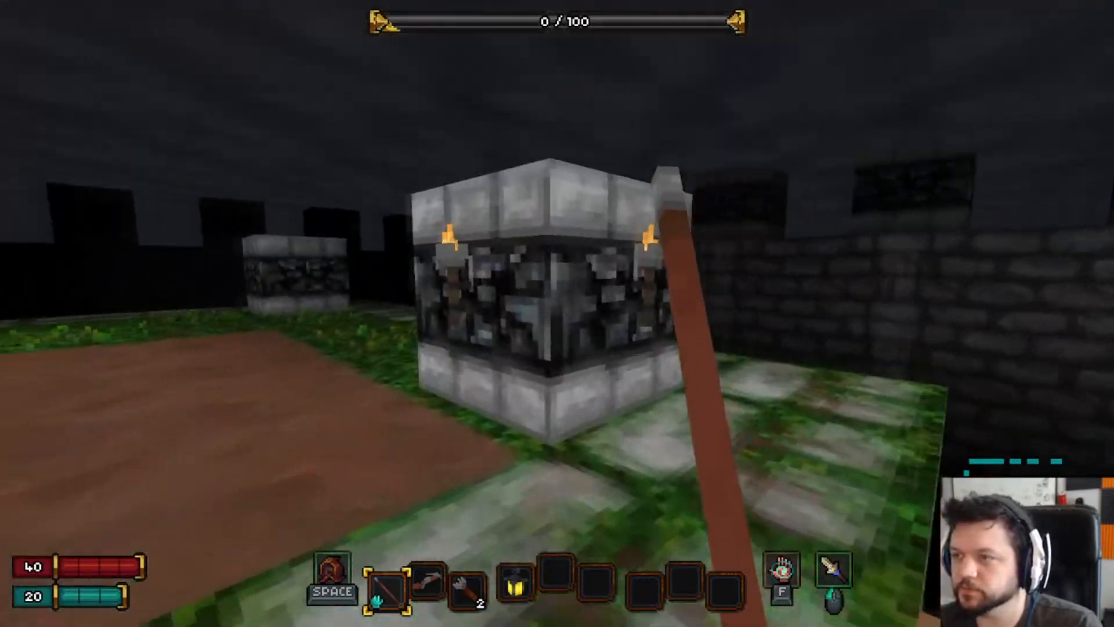
pyautogui.press('w')
pyautogui.rightClick(557, 313)
pyautogui.rightClick(557, 313)
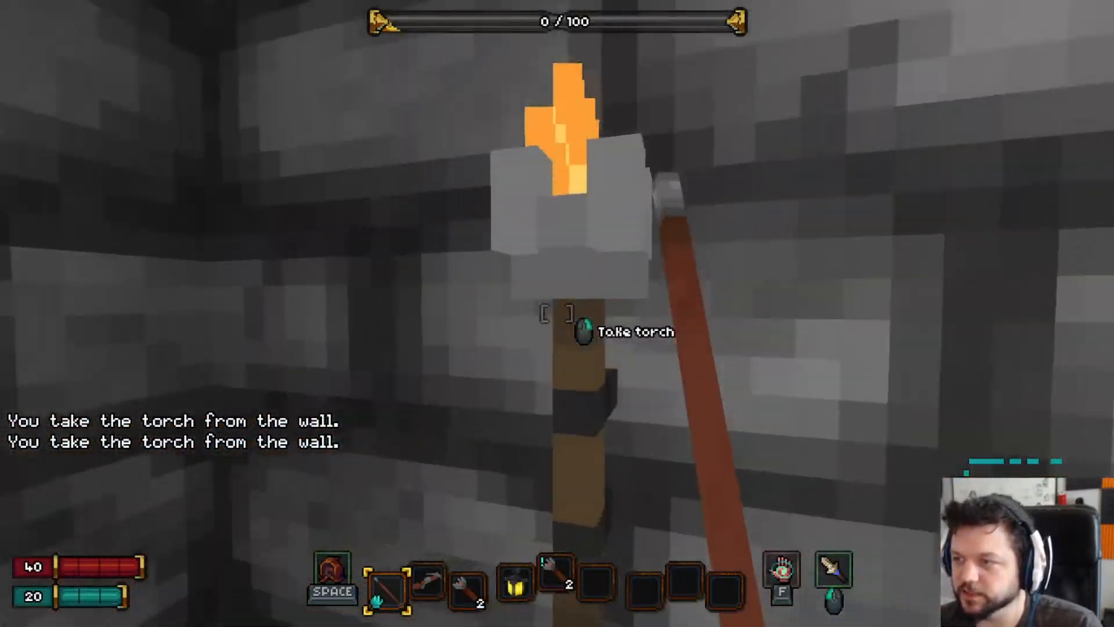
pyautogui.rightClick(557, 313)
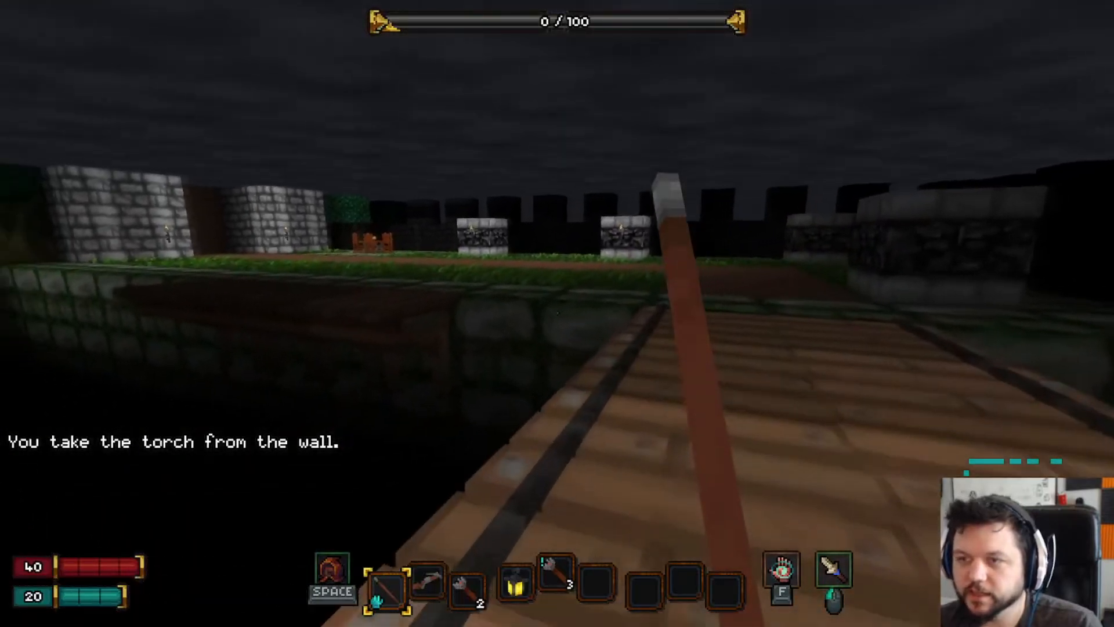
# - Return to the bridge and examine how the scaffold row looks without the pillar's torchlight
pyautogui.press('w')
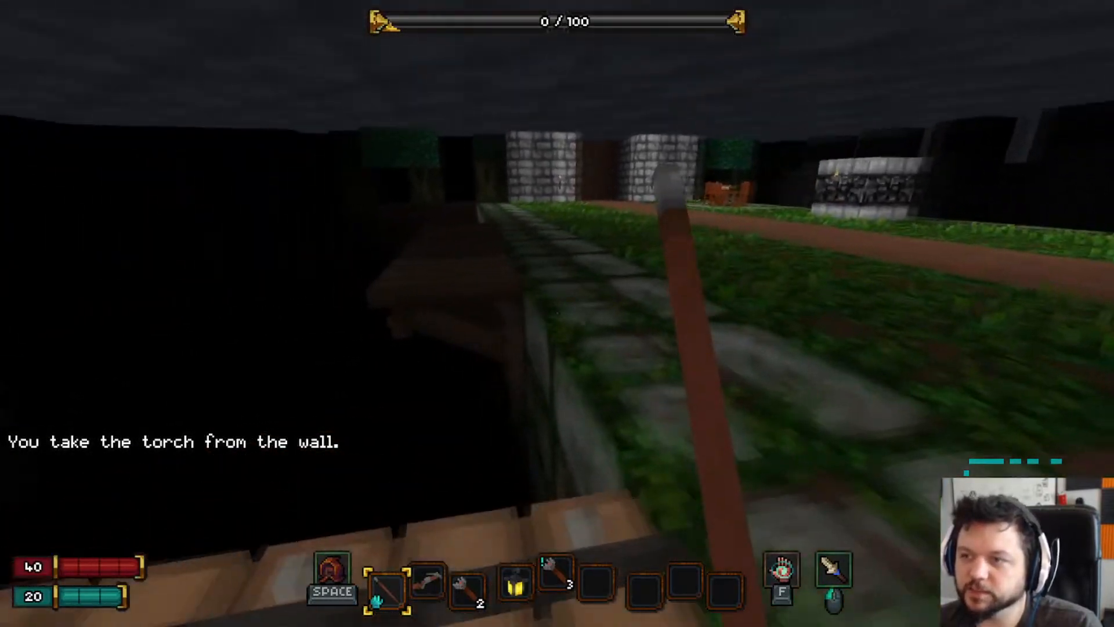
pyautogui.press('w')
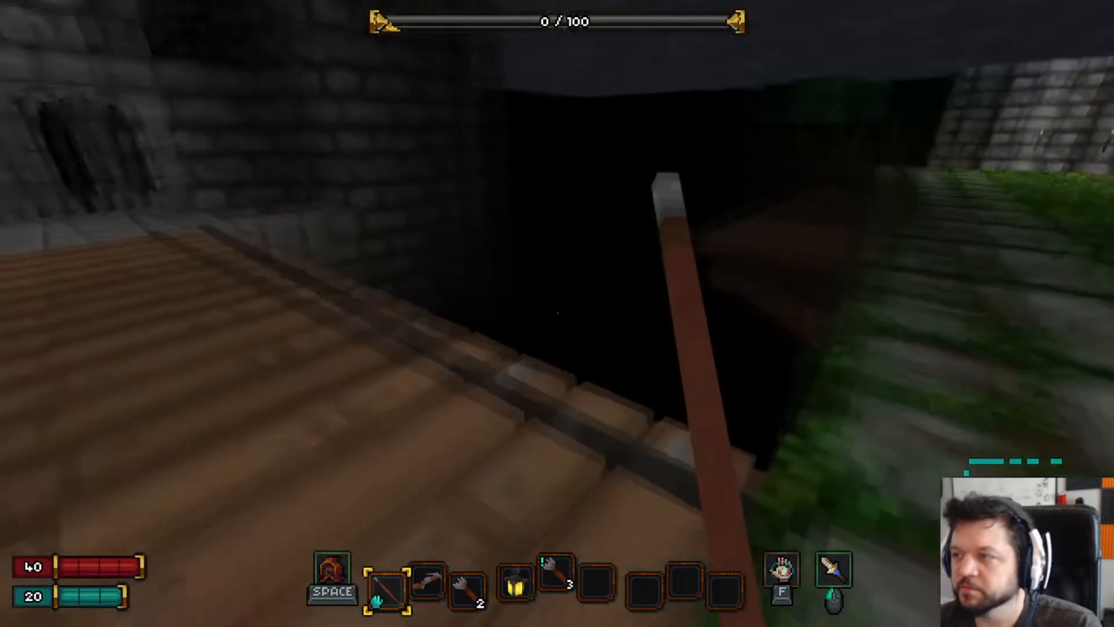
pyautogui.press('s')
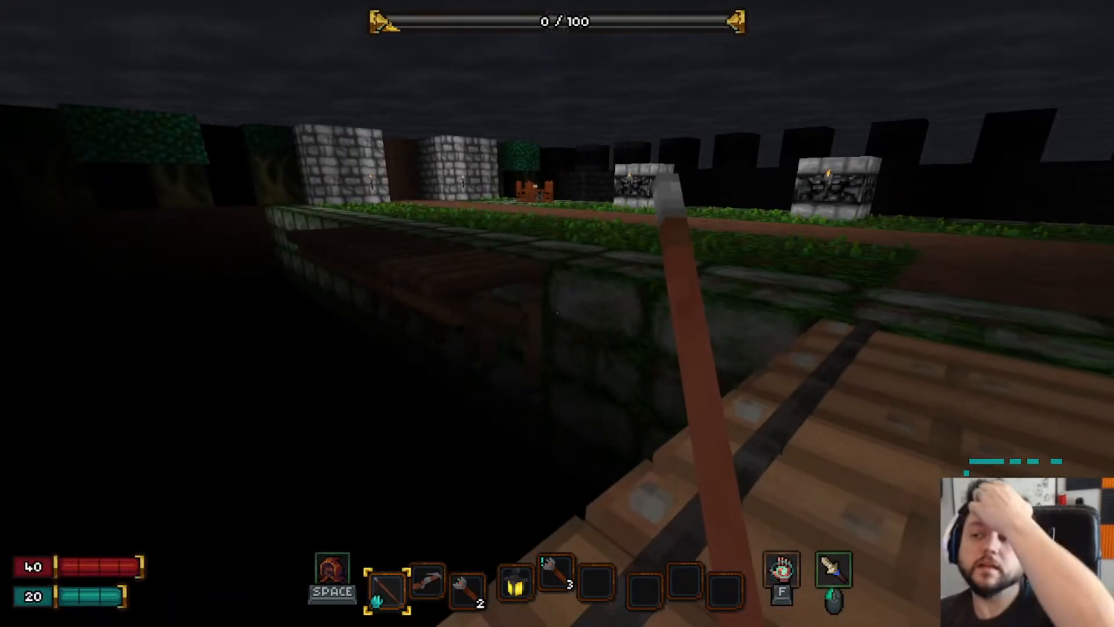
pyautogui.press('w')
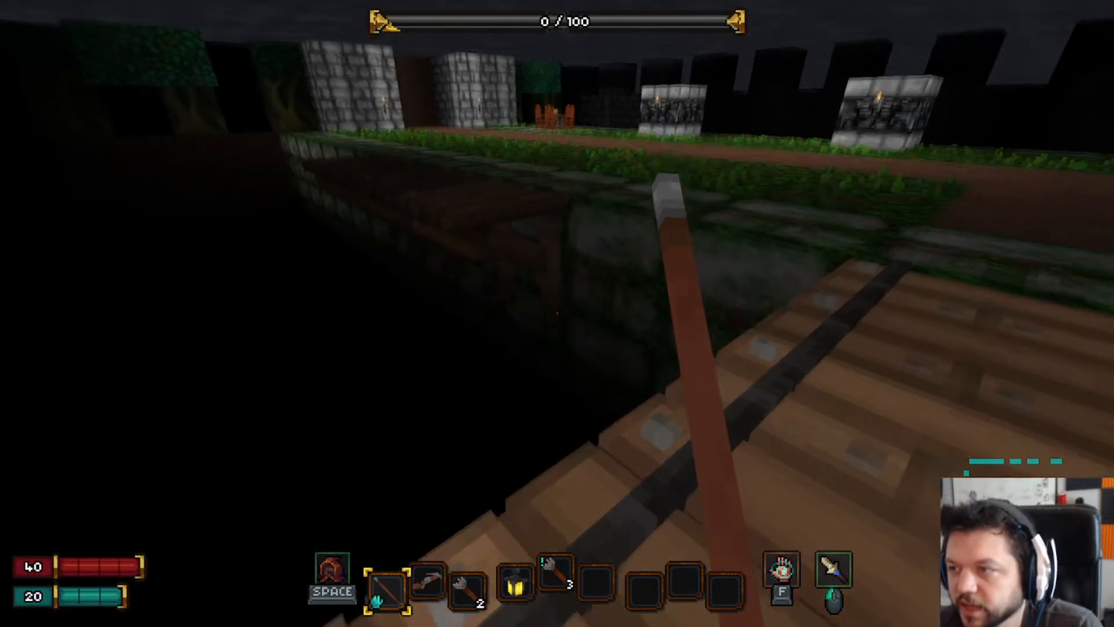
pyautogui.press('Tab')
pyautogui.press('Tab')
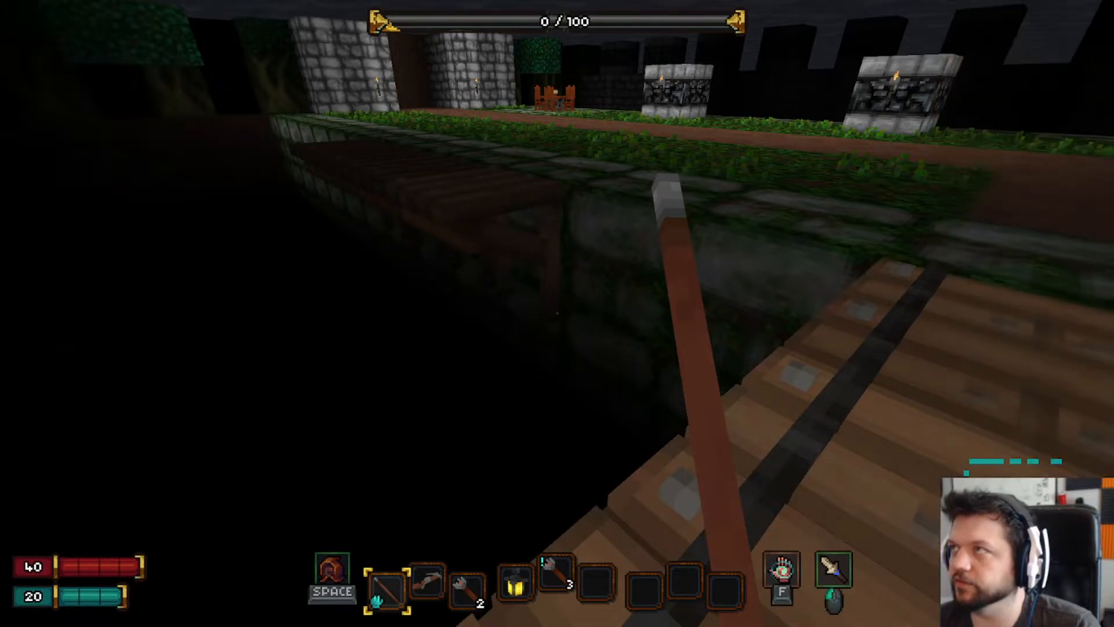
# - Equip the torch on the bridge and examine the nearest scaffold's beam and posts in its light
pyautogui.press('w')
pyautogui.press('3')
pyautogui.press('s')
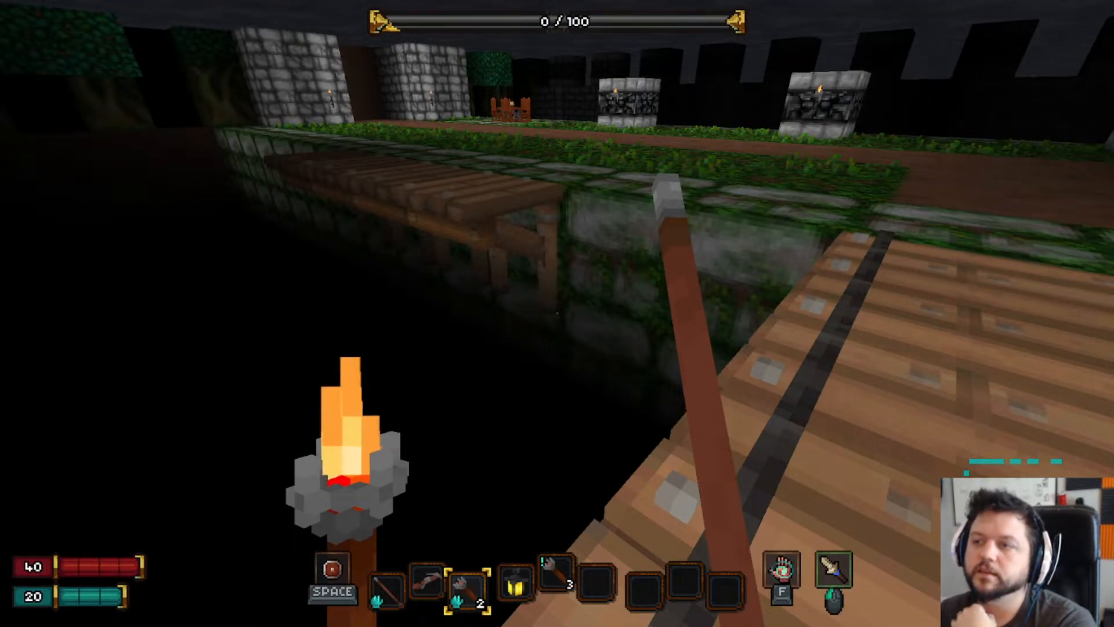
pyautogui.press('d')
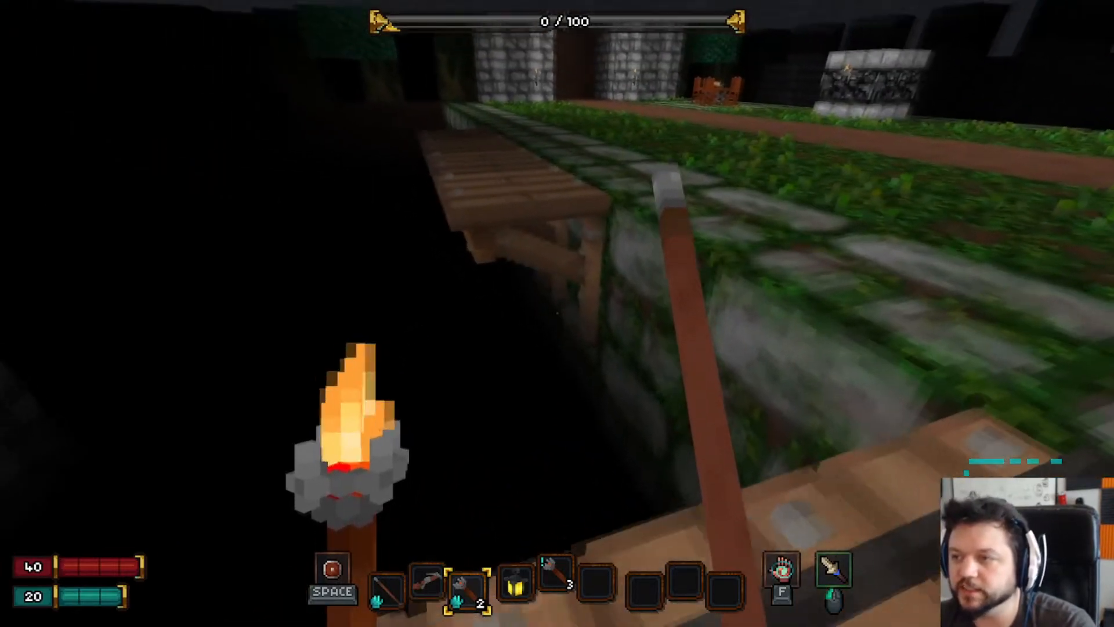
pyautogui.press('a')
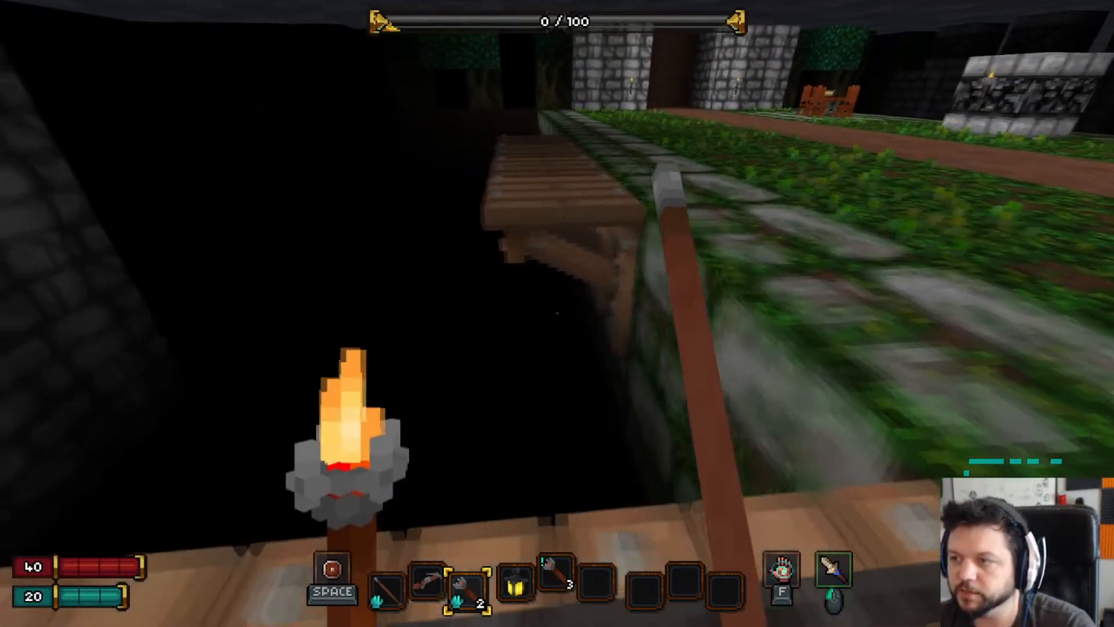
# - Switch to VoxelShop and examine the scaffold model's posts and braces from the front and the side
pyautogui.press('Escape')
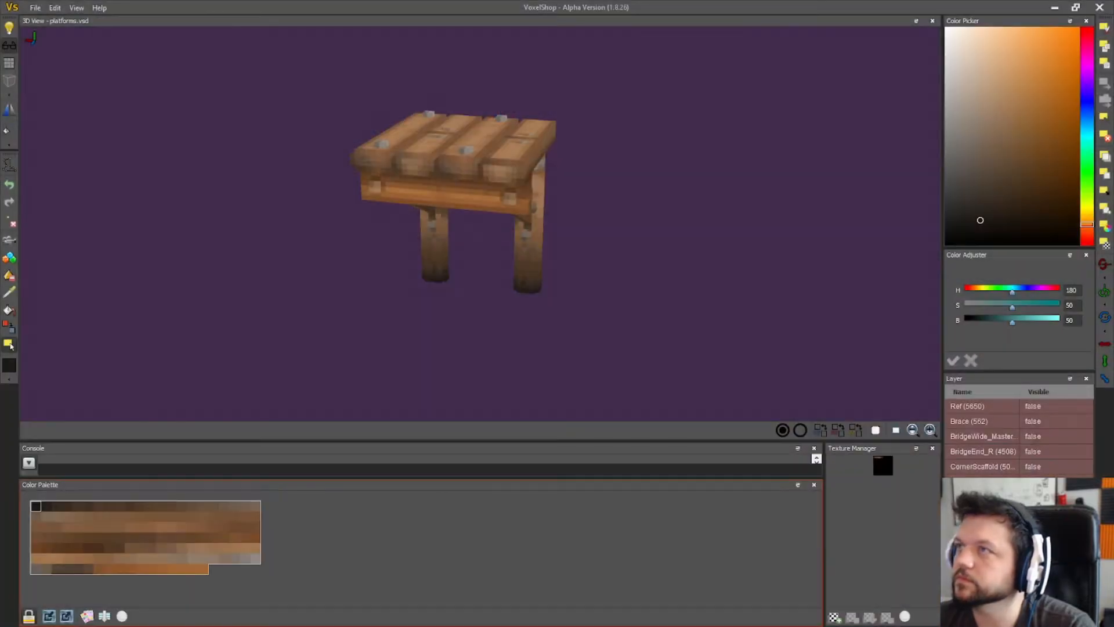
pyautogui.moveTo(667, 250)
pyautogui.mouseDown(button='right')
pyautogui.moveTo(598, 246)
pyautogui.moveTo(680, 251)
pyautogui.mouseUp(button='right')
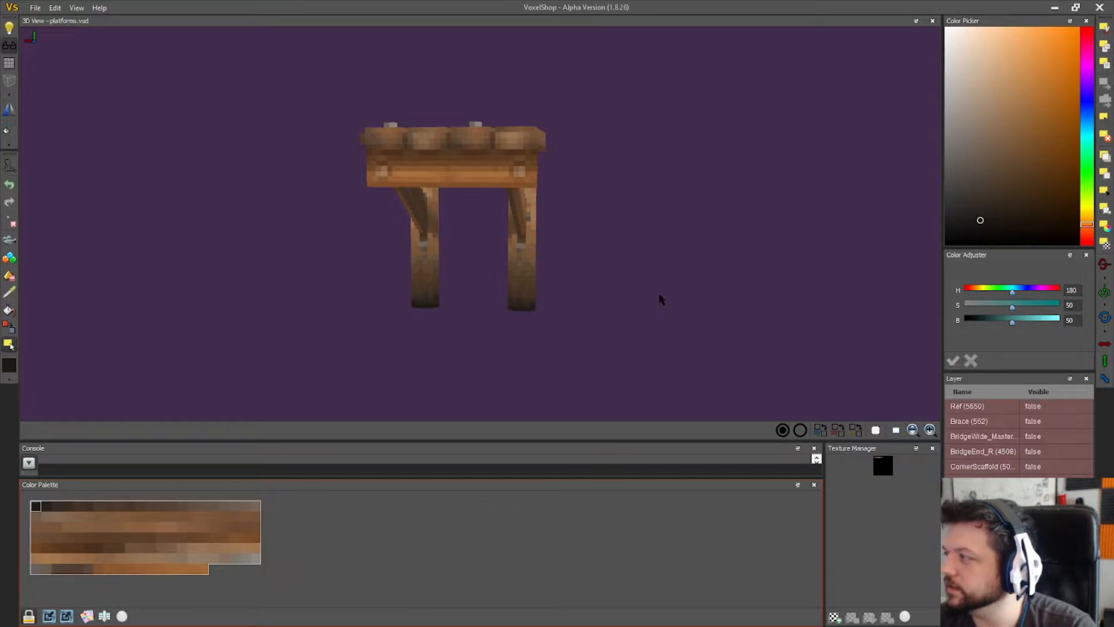
pyautogui.moveTo(659, 294); pyautogui.dragTo(557, 302, button='right')
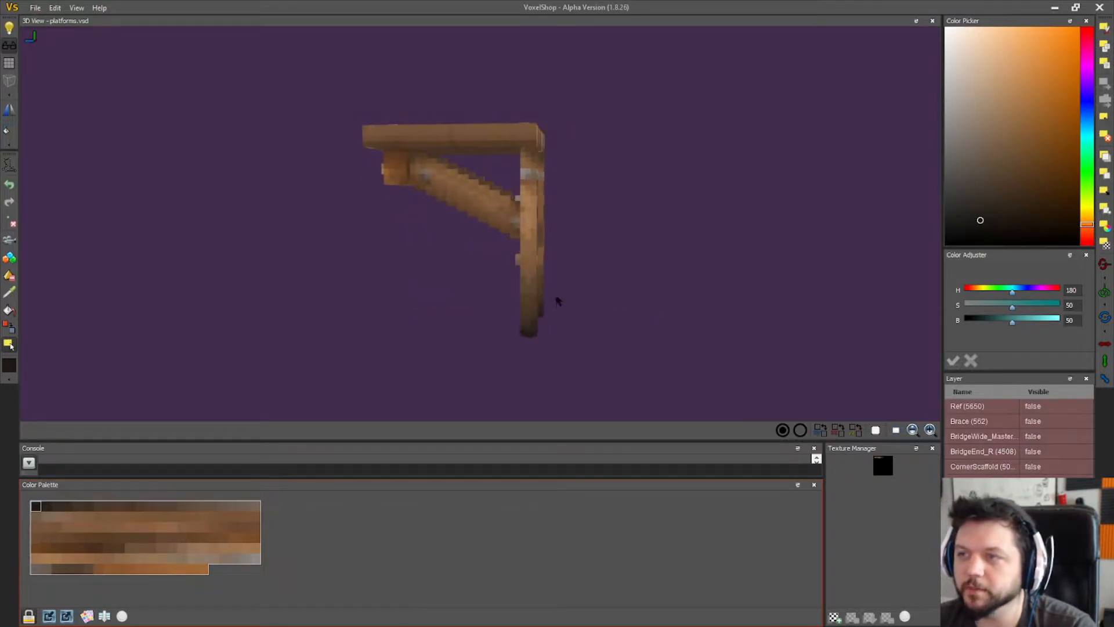
pyautogui.moveTo(510, 273)
pyautogui.mouseDown(button='right')
pyautogui.moveTo(629, 267)
pyautogui.moveTo(518, 268)
pyautogui.mouseUp(button='right')
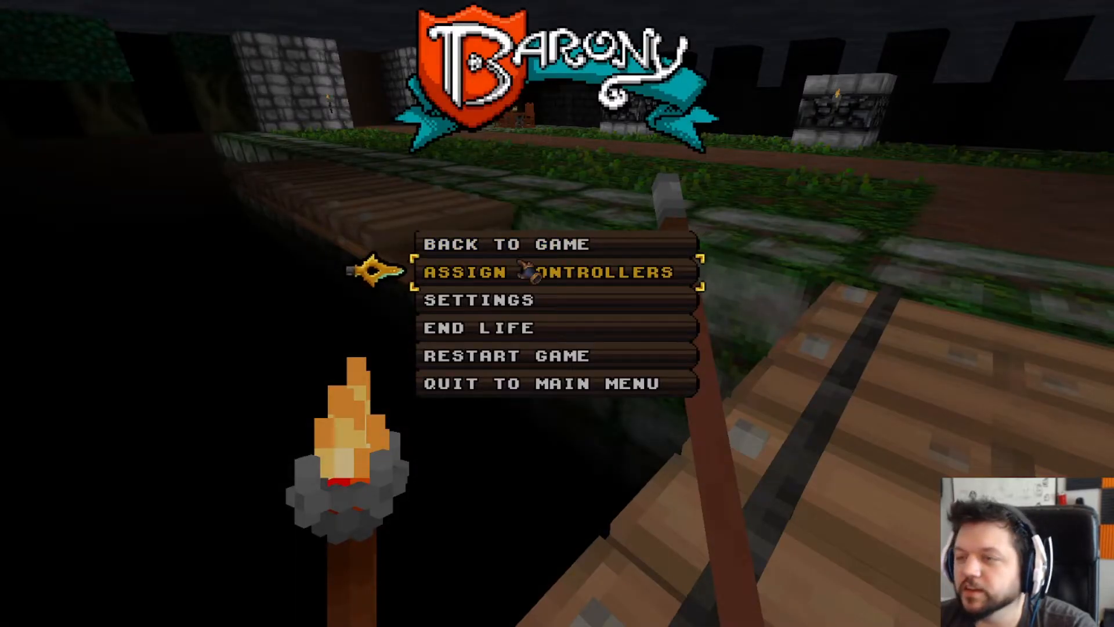
# - Return to Barony and examine the lower ends of the scaffold supports from several spots on the bridge
pyautogui.press('Up')
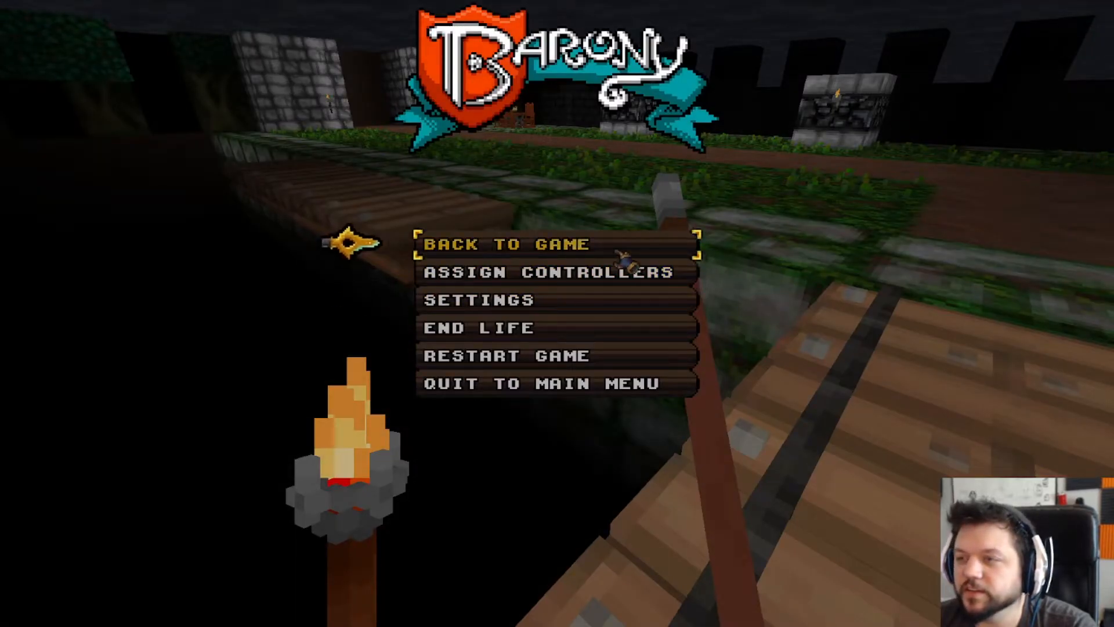
pyautogui.press('Return')
pyautogui.press('s')
pyautogui.press('d')
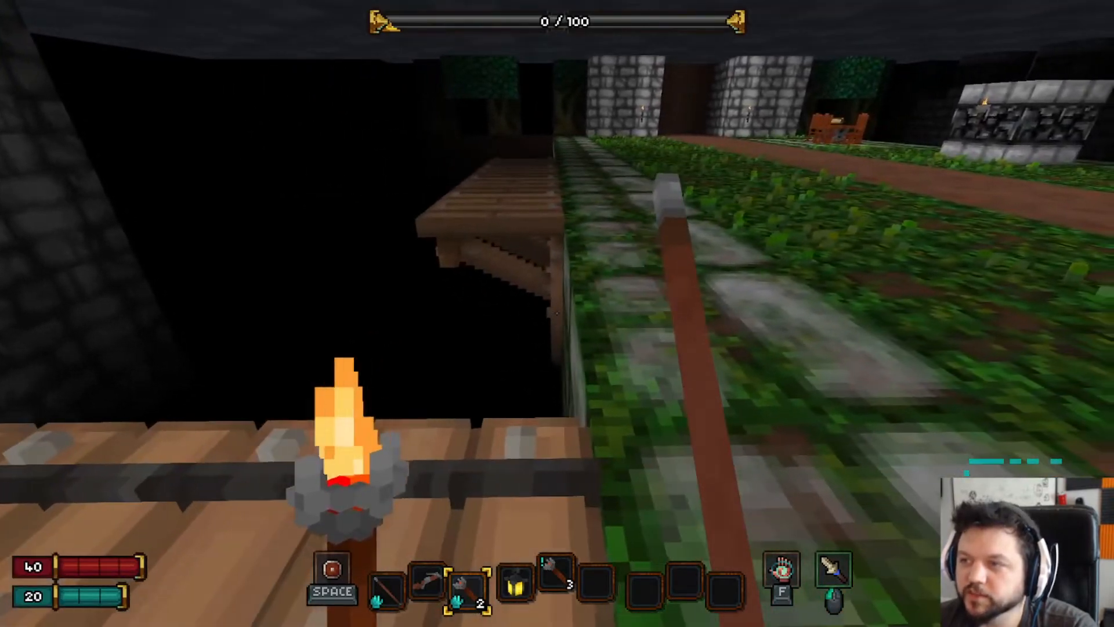
pyautogui.press('w')
pyautogui.press('a')
pyautogui.press('a')
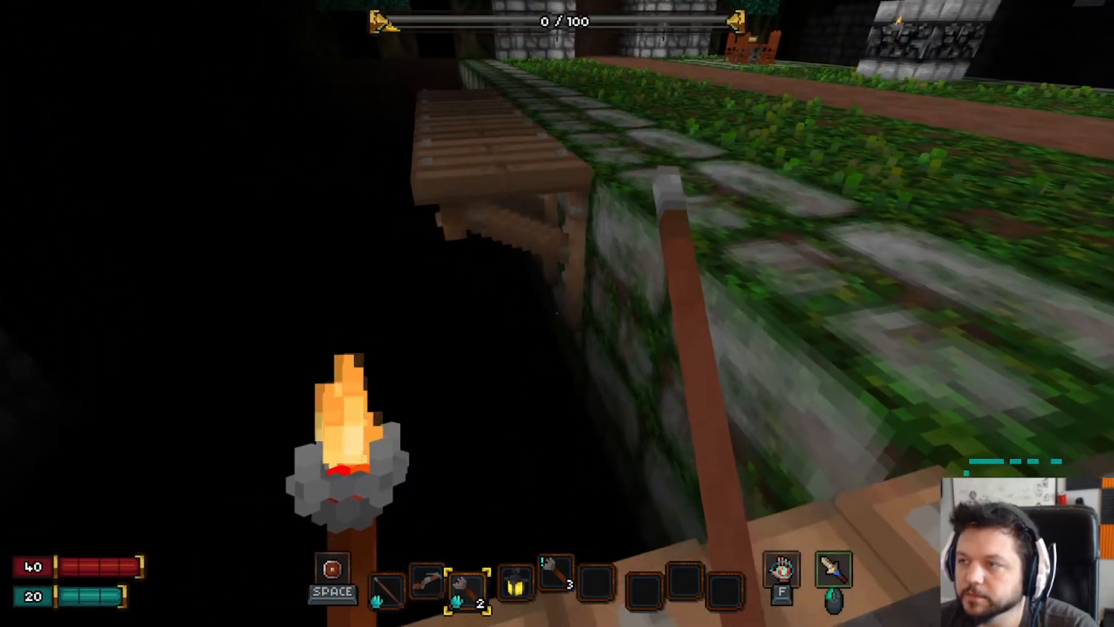
pyautogui.press('d')
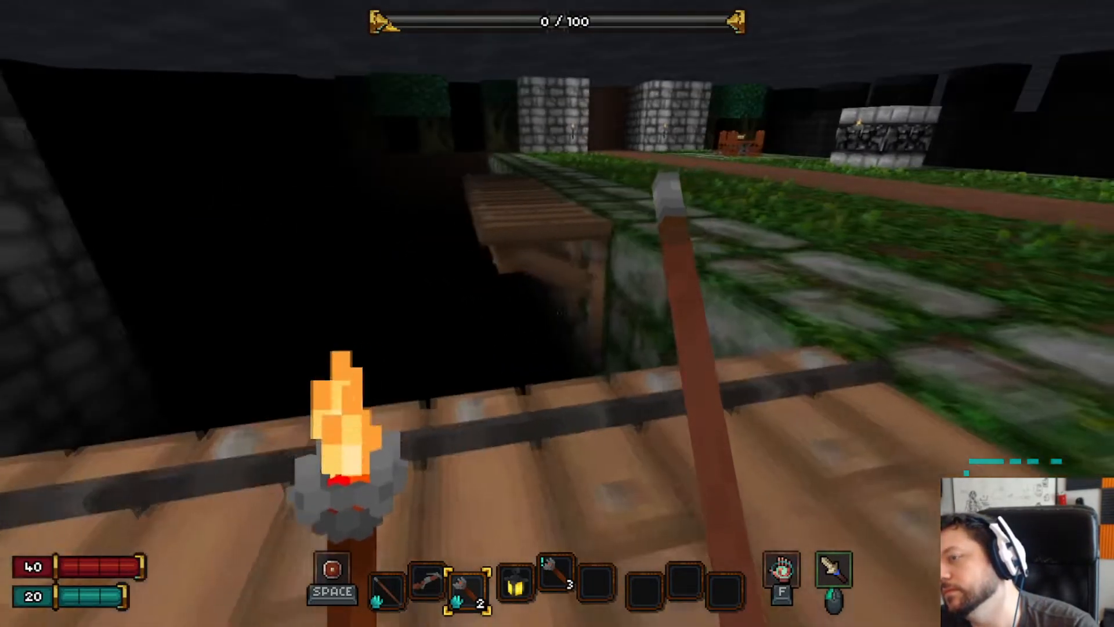
pyautogui.press('w')
pyautogui.press('s')
pyautogui.press('a')
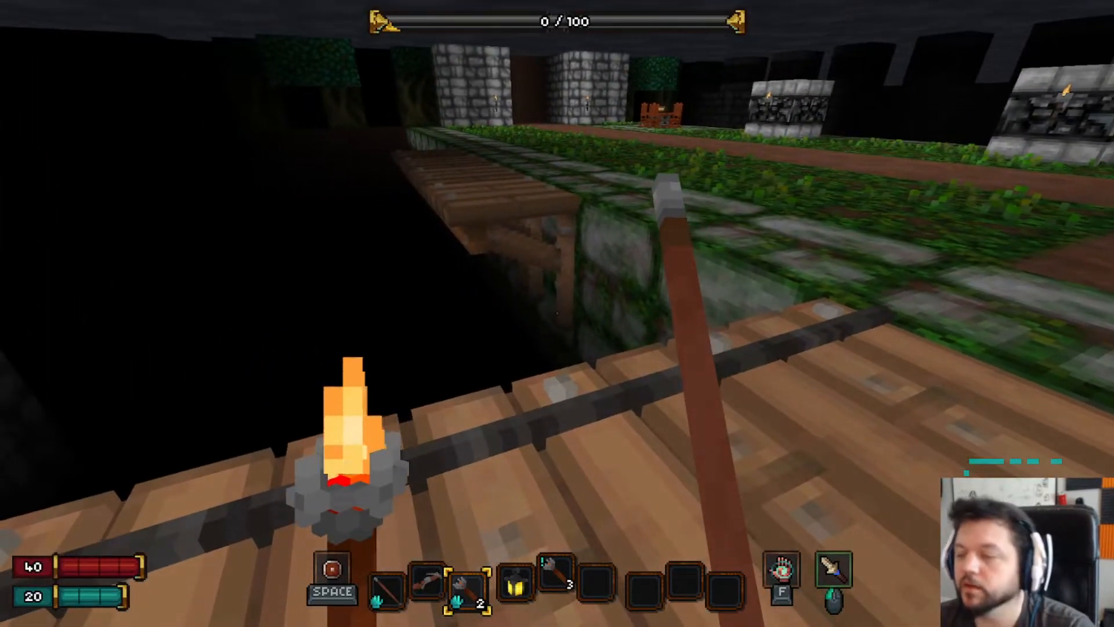
pyautogui.press('d')
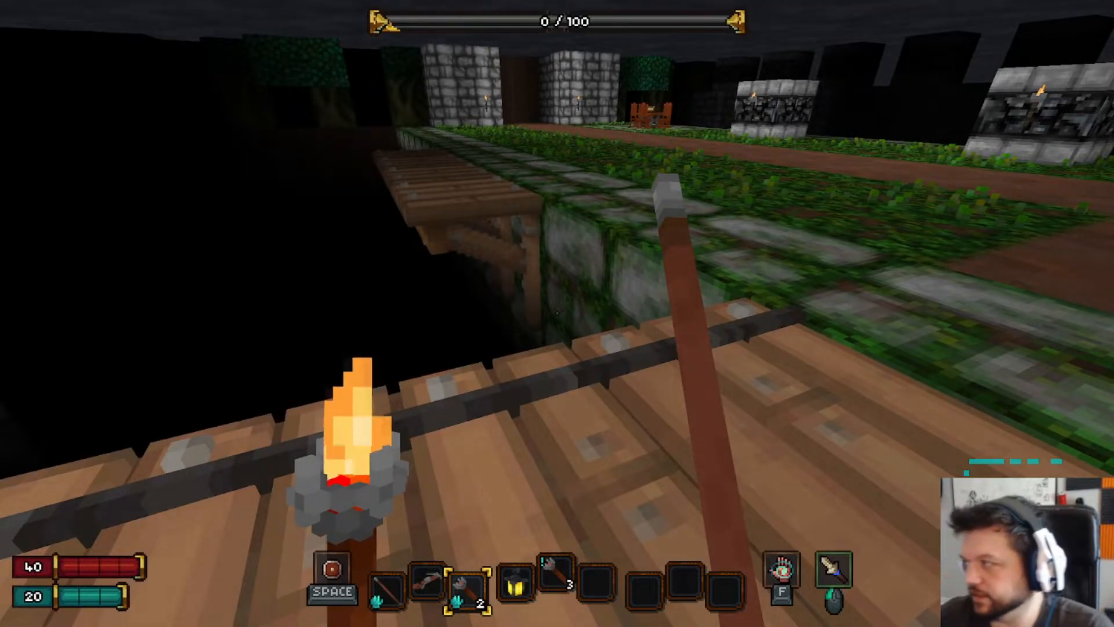
pyautogui.press('a')
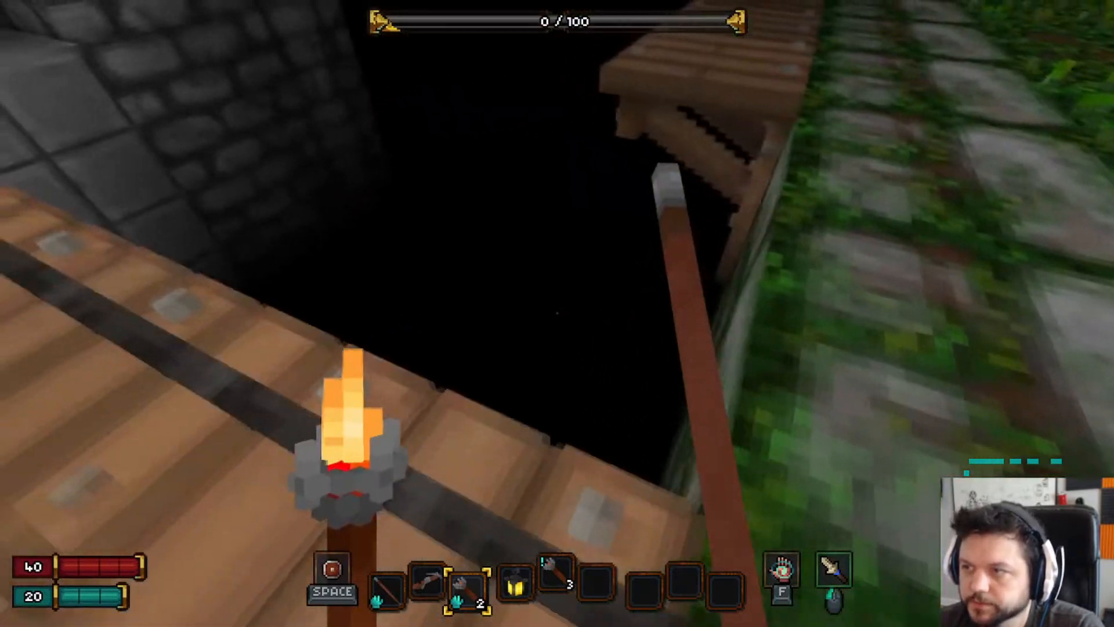
pyautogui.write('/scf')
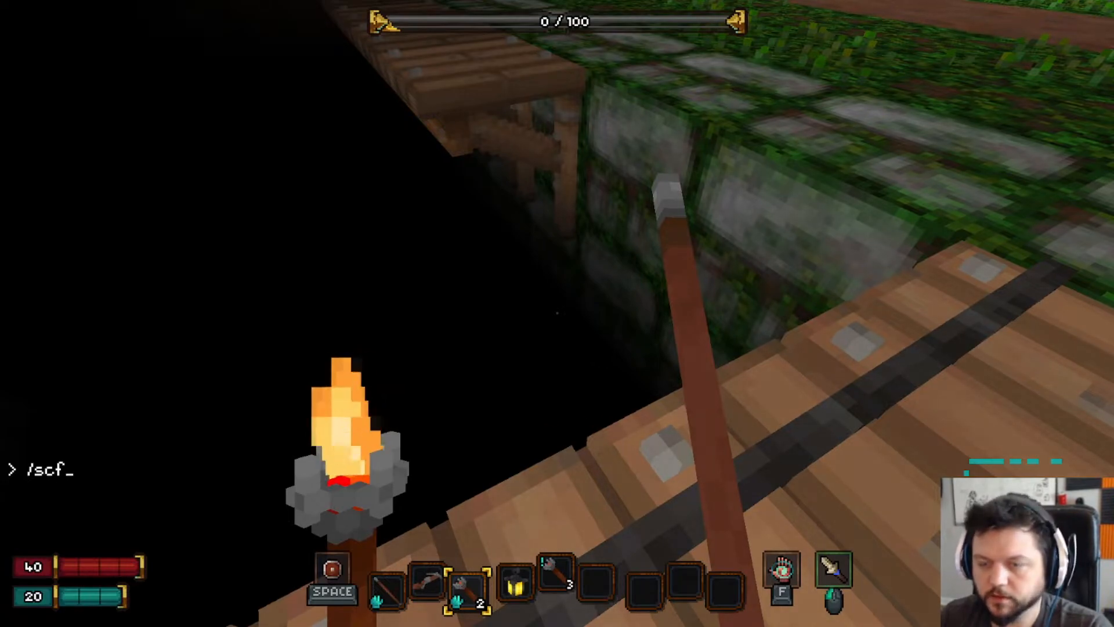
pyautogui.write('vflags 498735694587934875')
pyautogui.press('Return')
pyautogui.write('noclip')
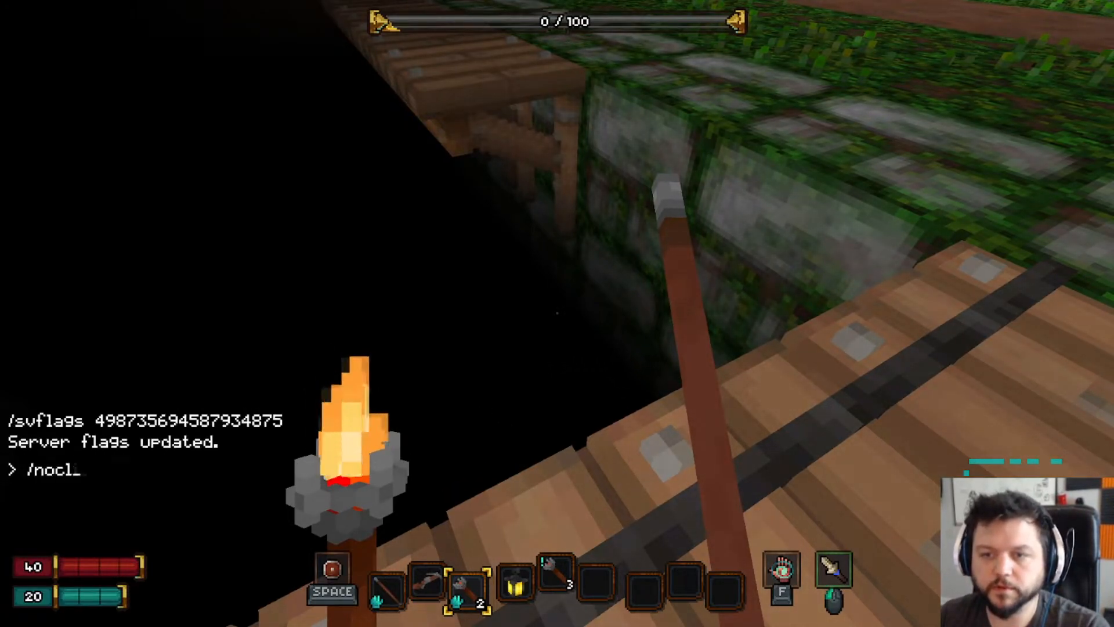
pyautogui.press('Return')
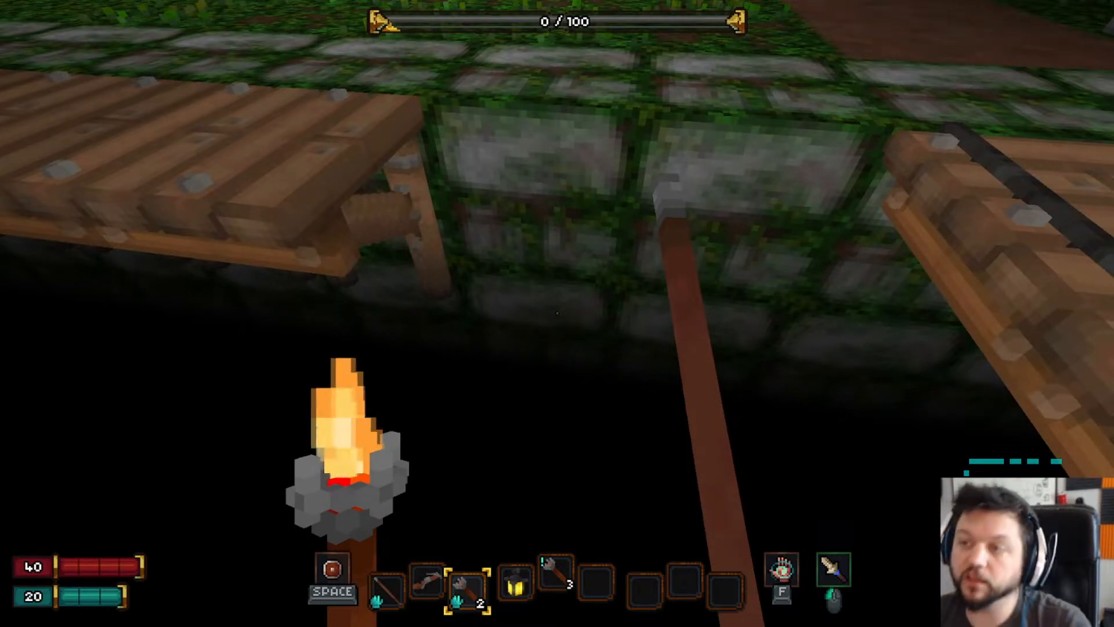
# - Switch to VoxelShop and paint the bottom end of one scaffold post solid black
pyautogui.press('Escape')
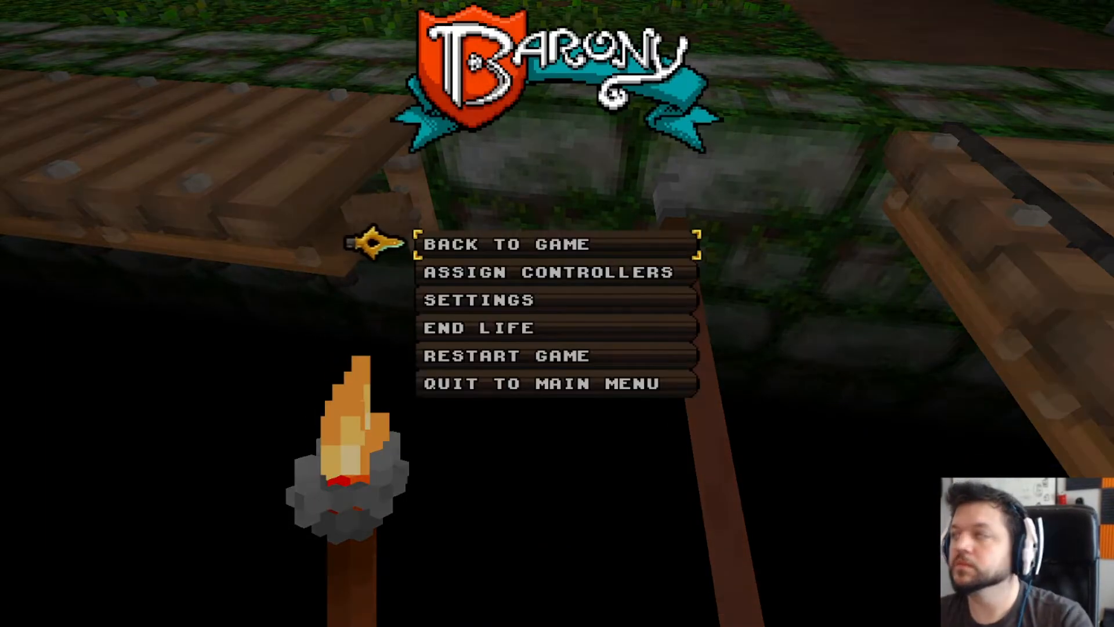
pyautogui.hotkey('alt', 'Tab')
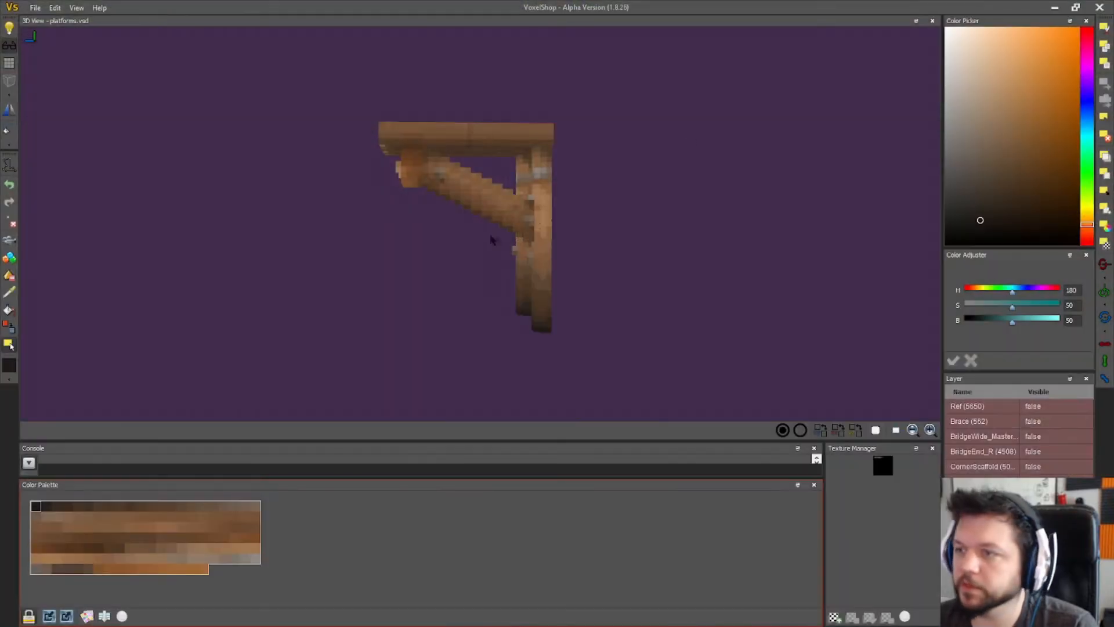
pyautogui.moveTo(985, 204)
pyautogui.mouseDown()
pyautogui.moveTo(959, 252)
pyautogui.moveTo(353, 443)
pyautogui.mouseUp()
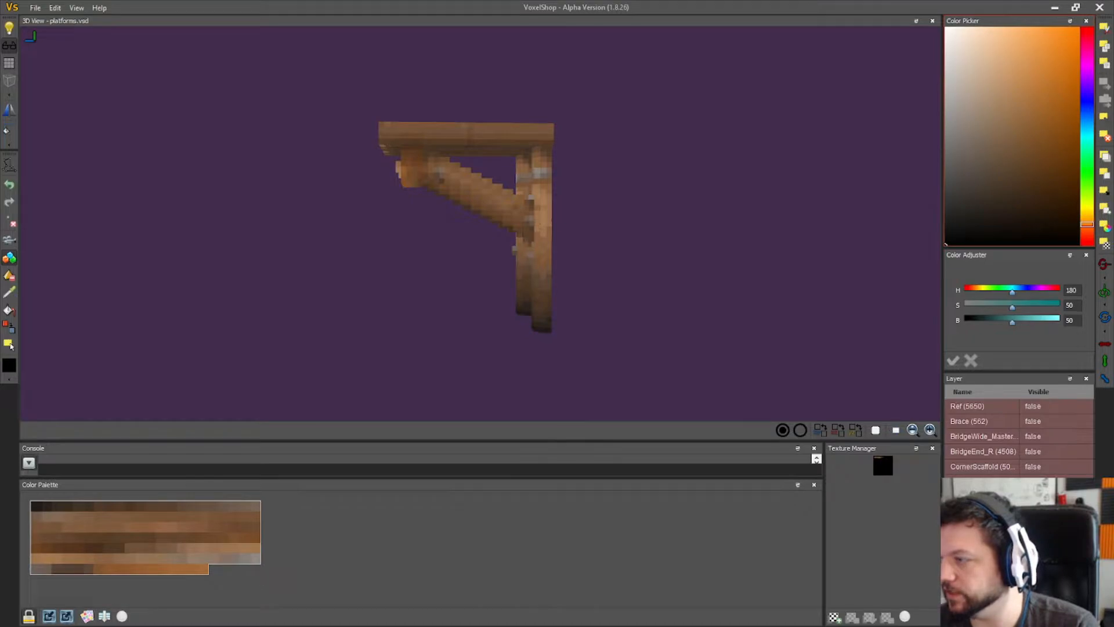
pyautogui.moveTo(499, 372); pyautogui.dragTo(306, 347, button='right')
pyautogui.moveTo(132, 351); pyautogui.dragTo(899, 39, button='middle')
pyautogui.scroll(5, 458, 206)
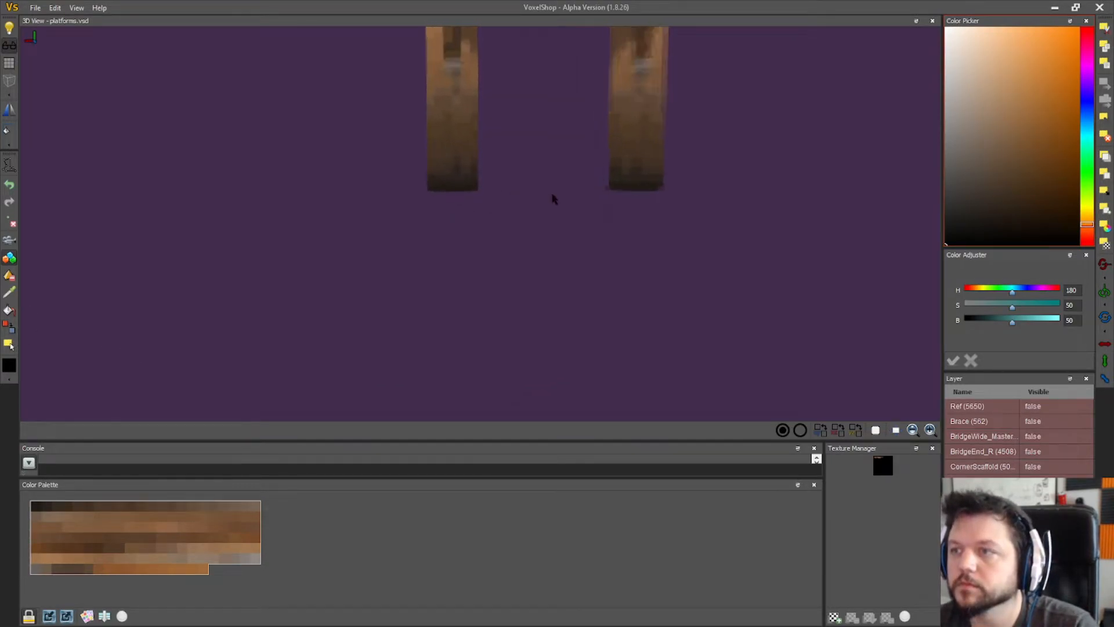
pyautogui.moveTo(529, 199); pyautogui.dragTo(532, 236, button='middle')
pyautogui.moveTo(532, 236); pyautogui.dragTo(535, 215, button='right')
pyautogui.click(435, 320)
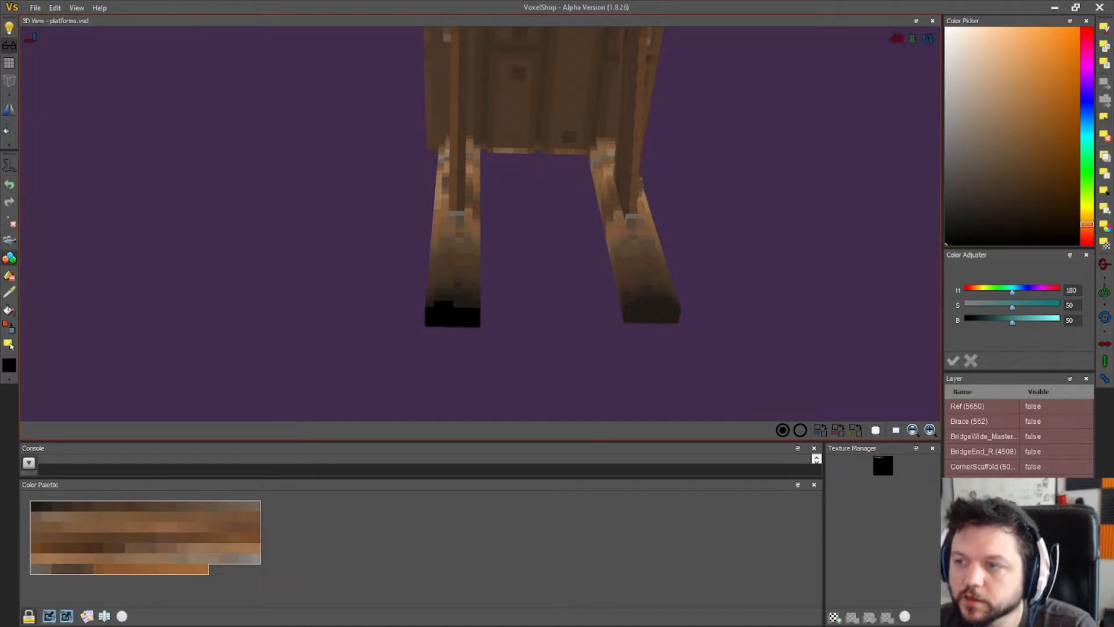
pyautogui.moveTo(441, 337); pyautogui.dragTo(522, 337, button='right')
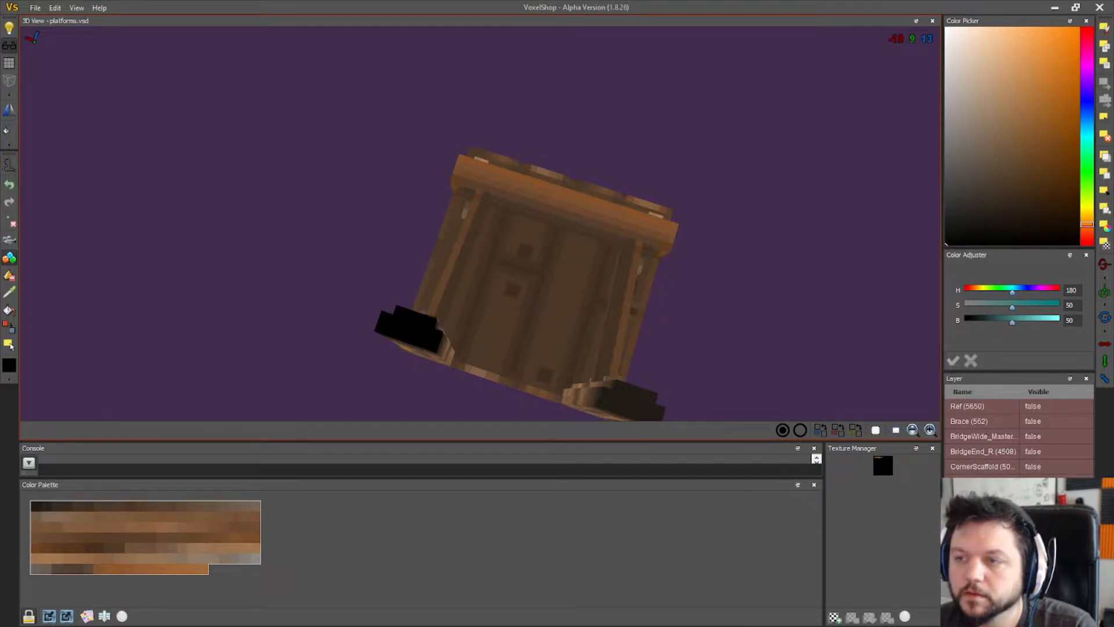
pyautogui.moveTo(413, 330); pyautogui.dragTo(307, 375, button='right')
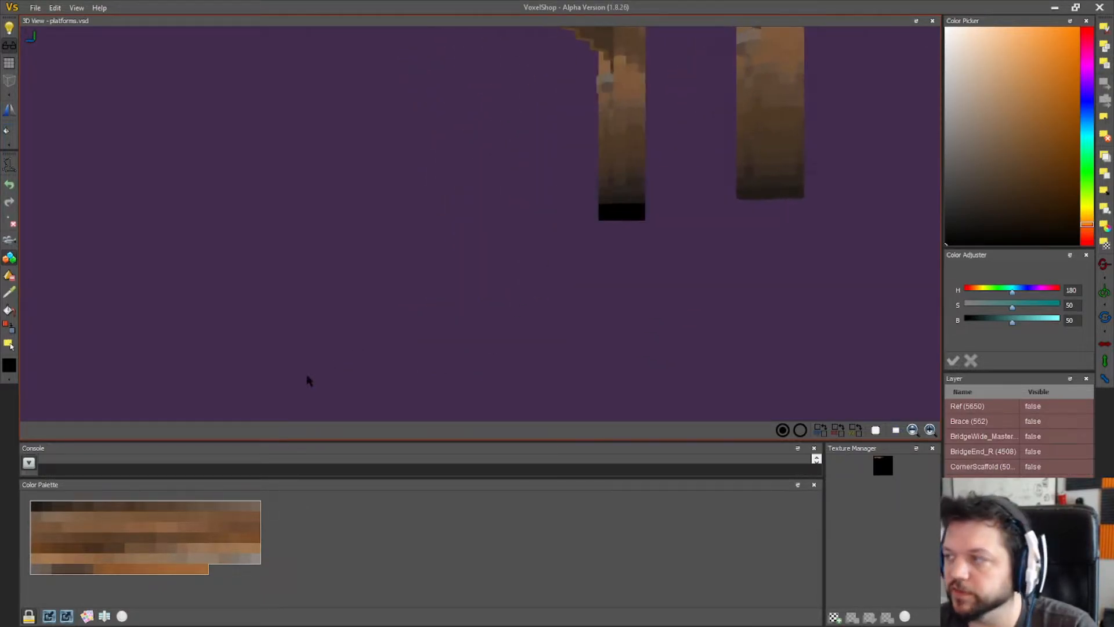
# - Lengthen the post downward by repeatedly copying its black end section and stacking the copies underneath
pyautogui.moveTo(754, 288); pyautogui.dragTo(742, 288, button='right')
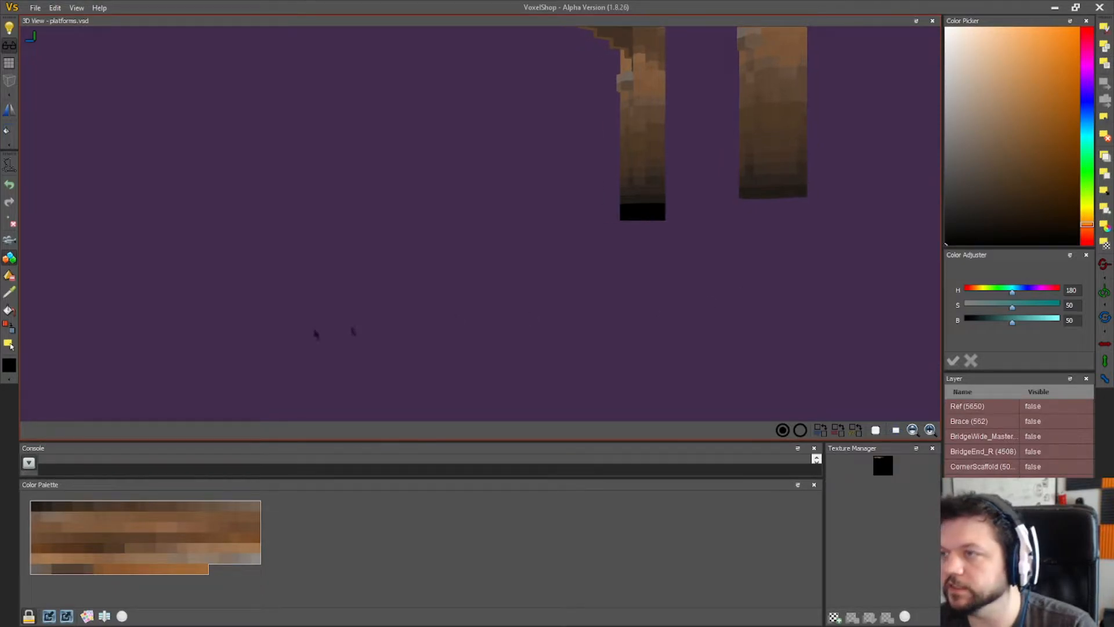
pyautogui.moveTo(661, 257)
pyautogui.mouseDown()
pyautogui.moveTo(547, 202)
pyautogui.moveTo(613, 228)
pyautogui.mouseUp()
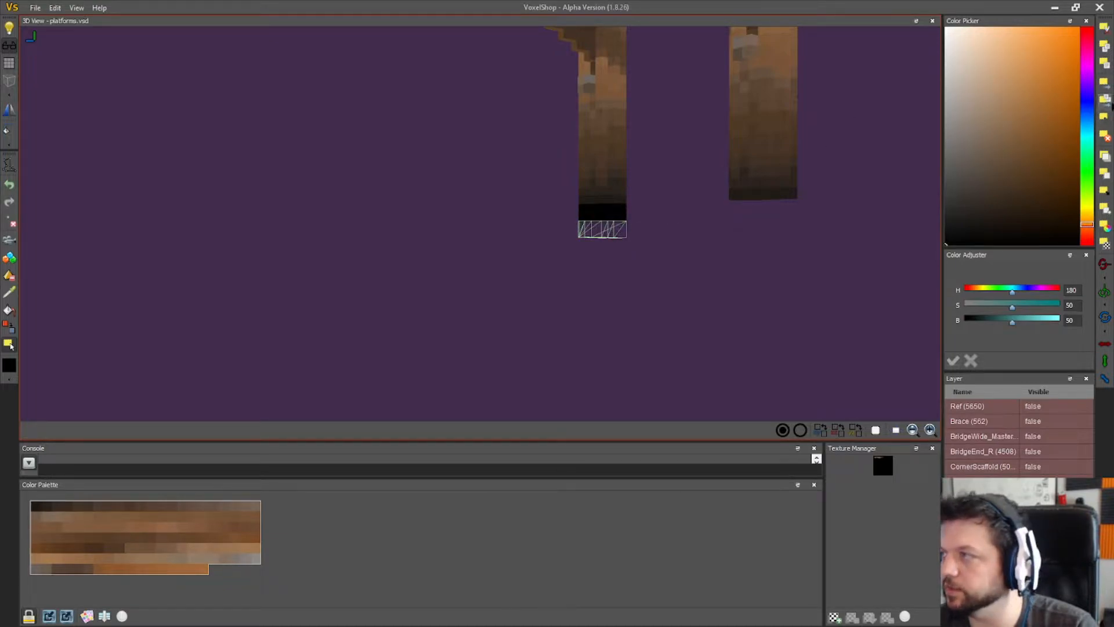
pyautogui.moveTo(604, 228); pyautogui.dragTo(605, 244)
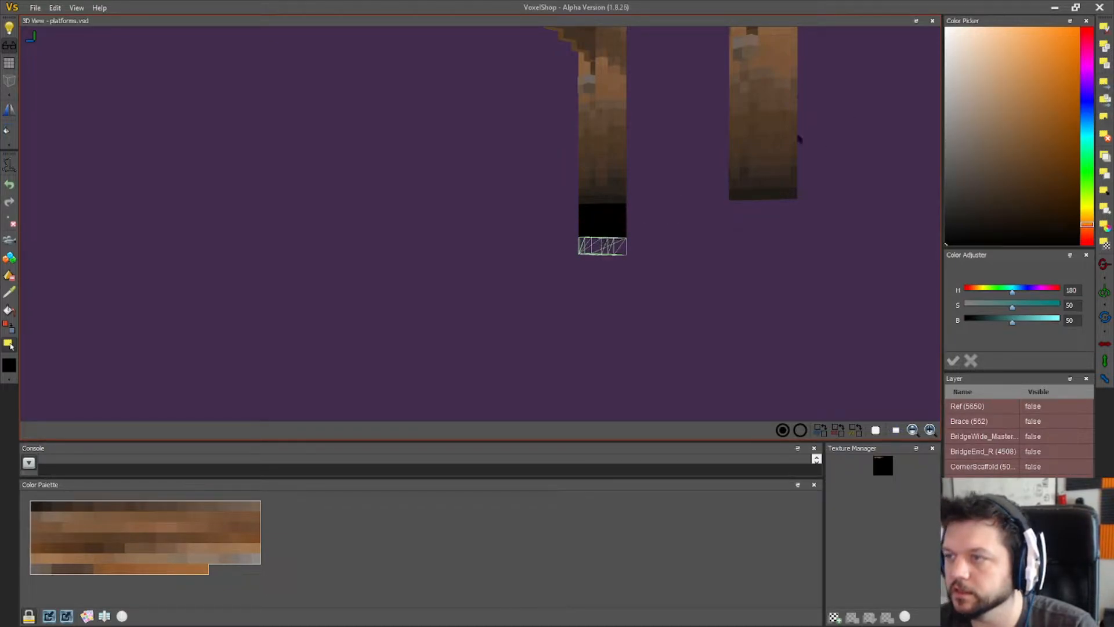
pyautogui.moveTo(621, 244); pyautogui.dragTo(613, 281)
pyautogui.click(1105, 98)
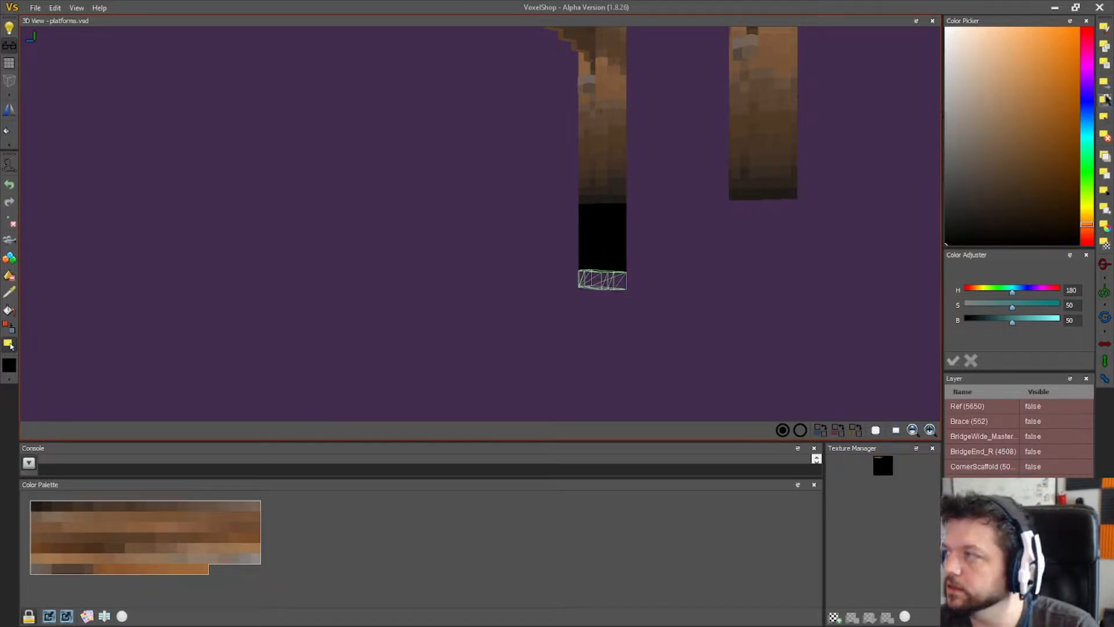
pyautogui.click(1105, 99)
pyautogui.moveTo(643, 299); pyautogui.dragTo(530, 244)
pyautogui.moveTo(610, 268); pyautogui.dragTo(613, 329)
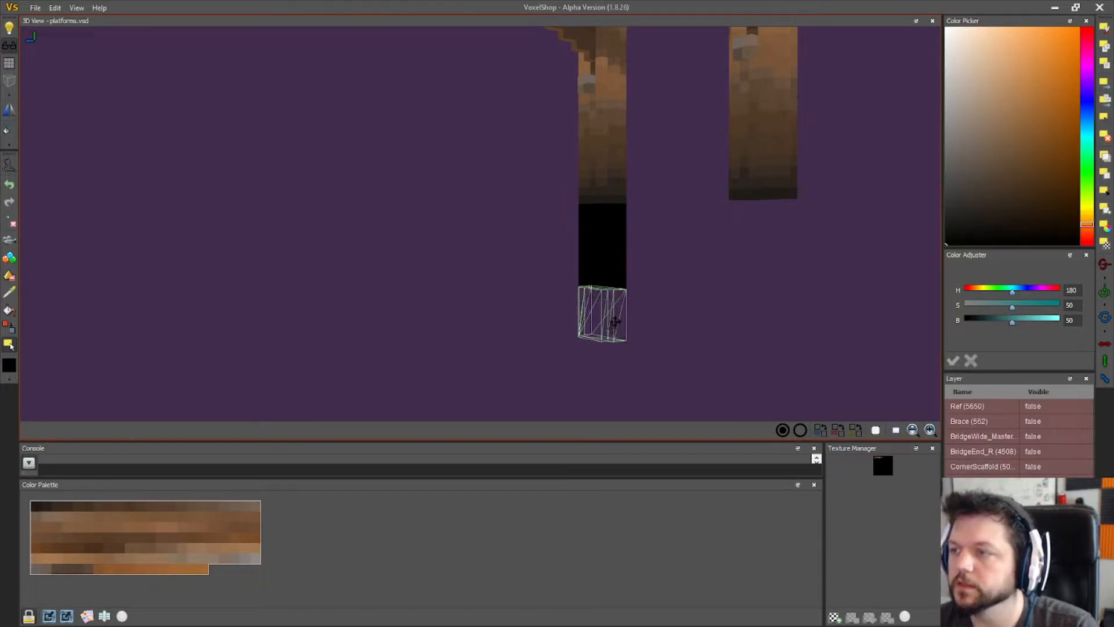
pyautogui.click(1107, 98)
# - Copy the black extension across to the other post, align it beneath that post, and apply it
pyautogui.moveTo(748, 226)
pyautogui.mouseDown(button='right')
pyautogui.moveTo(680, 240)
pyautogui.moveTo(621, 290)
pyautogui.mouseUp(button='right')
pyautogui.moveTo(554, 378); pyautogui.dragTo(361, 186)
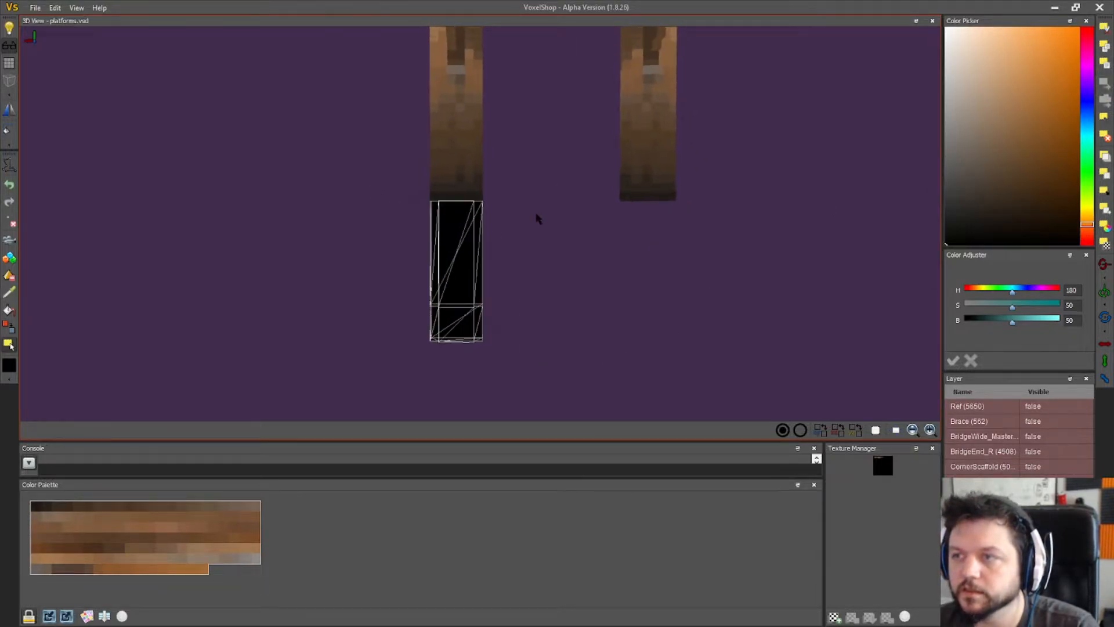
pyautogui.moveTo(469, 253); pyautogui.dragTo(677, 254)
pyautogui.moveTo(737, 269); pyautogui.dragTo(649, 272, button='right')
pyautogui.moveTo(710, 282); pyautogui.dragTo(739, 281)
pyautogui.moveTo(672, 284); pyautogui.dragTo(709, 281, button='right')
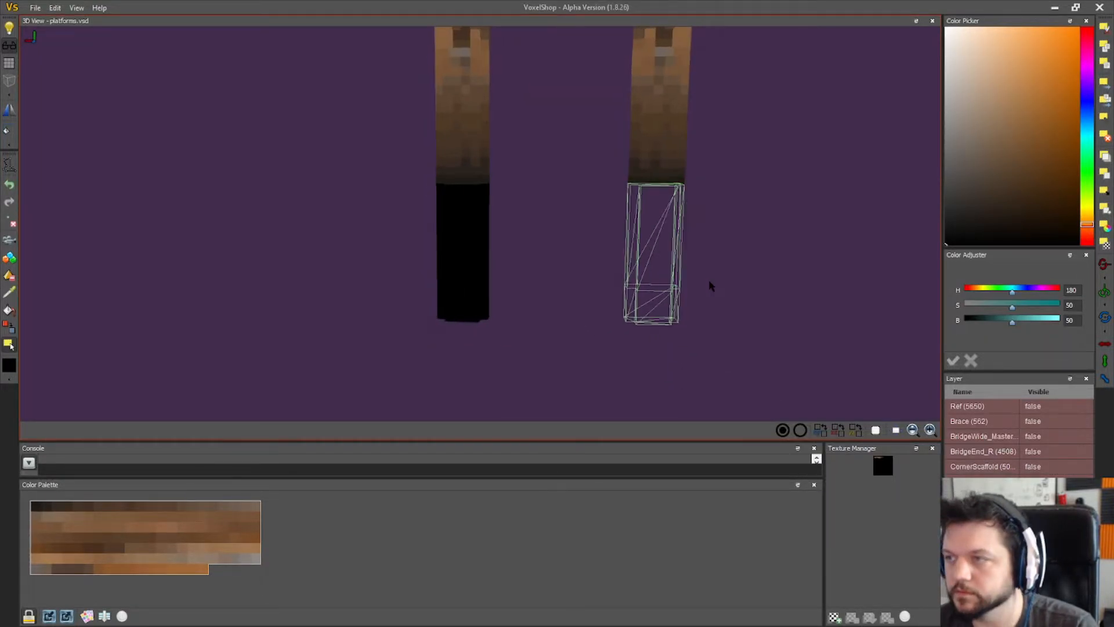
pyautogui.click(1101, 102)
pyautogui.click(1104, 117)
# - Export the scaffold with both extended posts as BridgeScaffold in Voxlap format to the decorations folder, replacing the existing file
pyautogui.scroll(-5, 780, 162)
pyautogui.moveTo(787, 195); pyautogui.dragTo(681, 245, button='right')
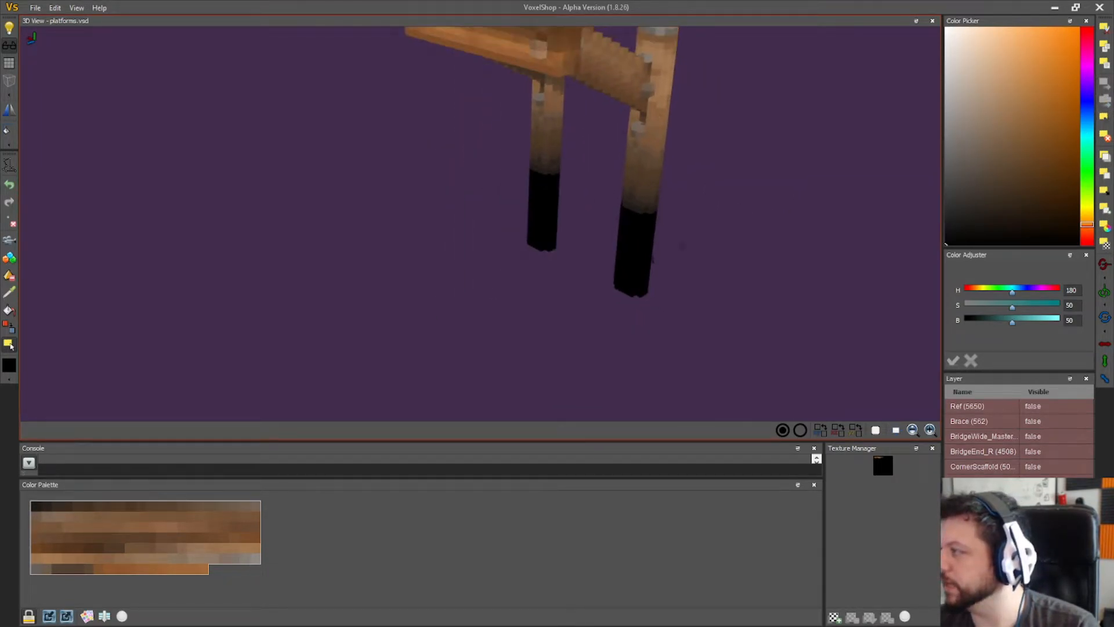
pyautogui.moveTo(421, 298); pyautogui.dragTo(651, 298, button='right')
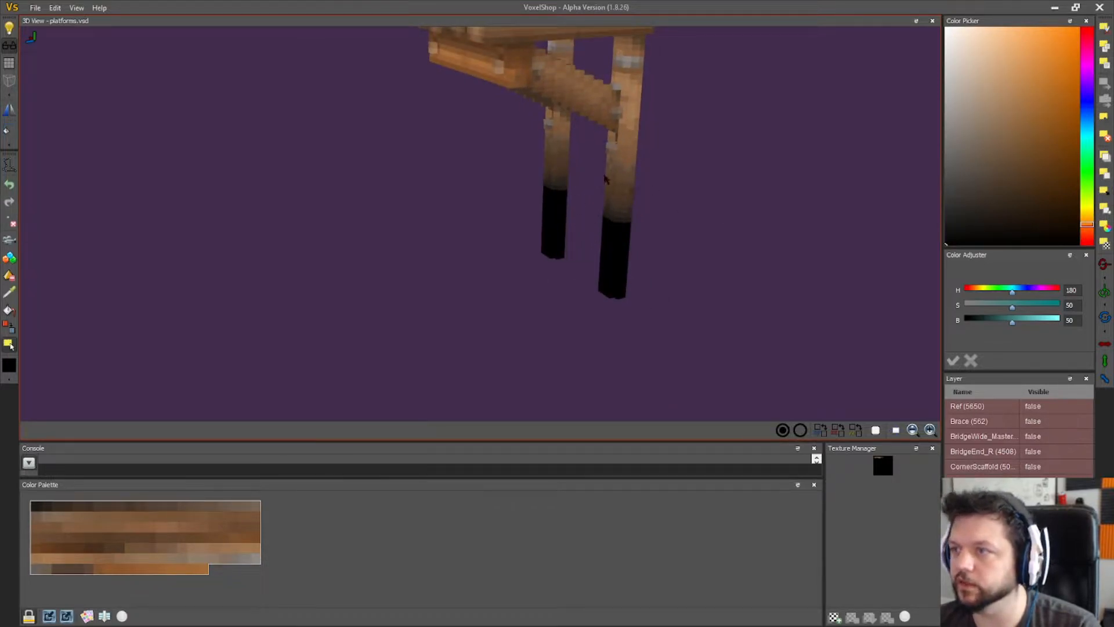
pyautogui.moveTo(457, 258); pyautogui.dragTo(385, 188, button='right')
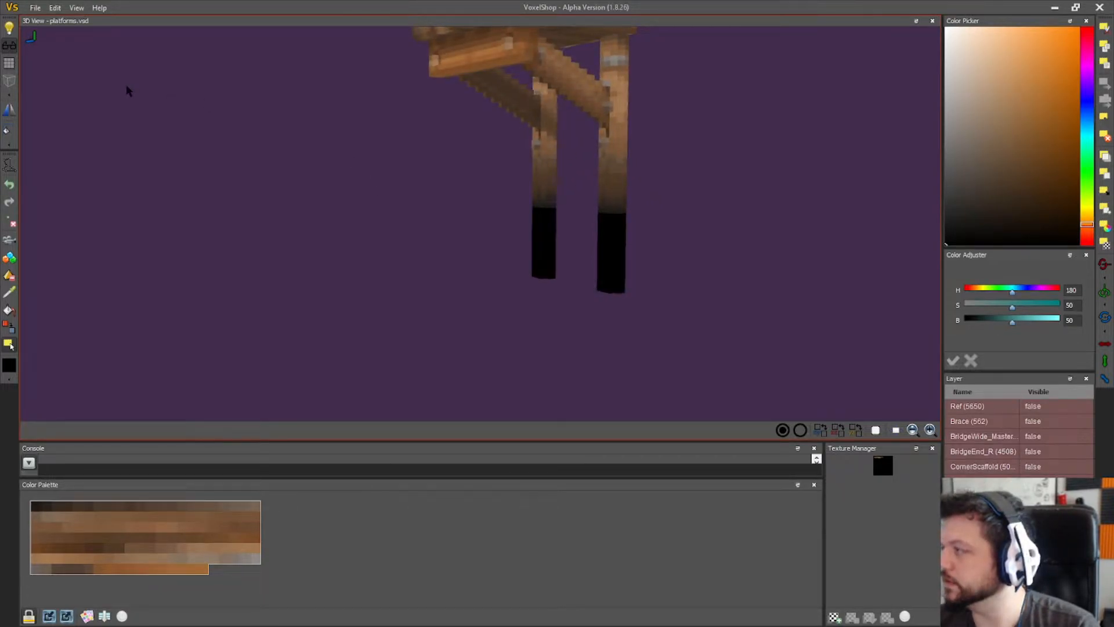
pyautogui.click(36, 8)
pyautogui.click(73, 60)
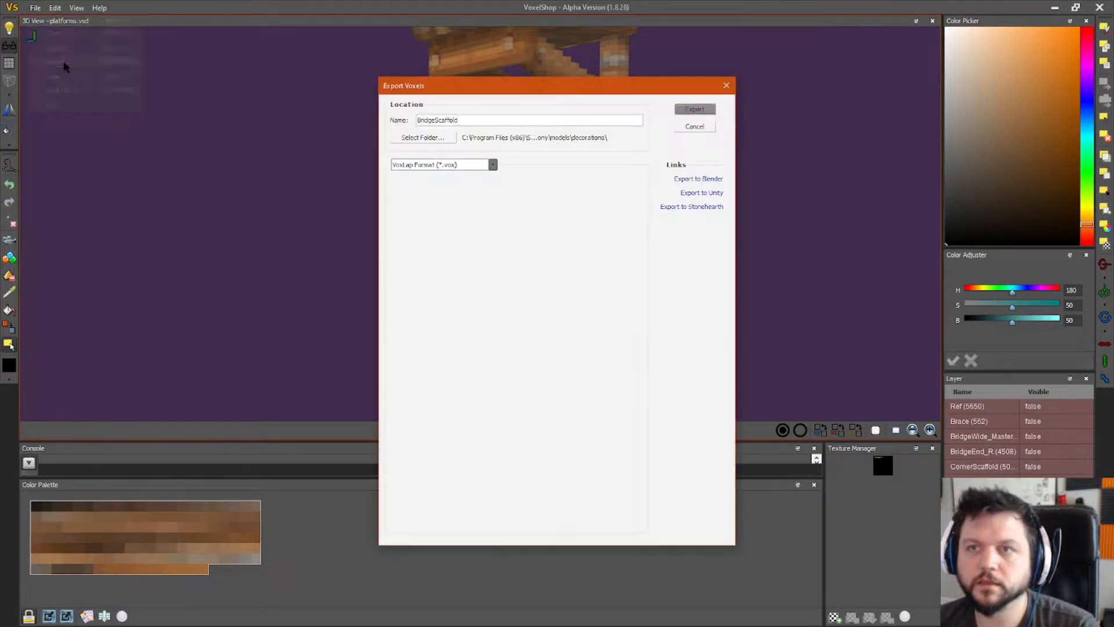
pyautogui.click(694, 109)
pyautogui.click(531, 329)
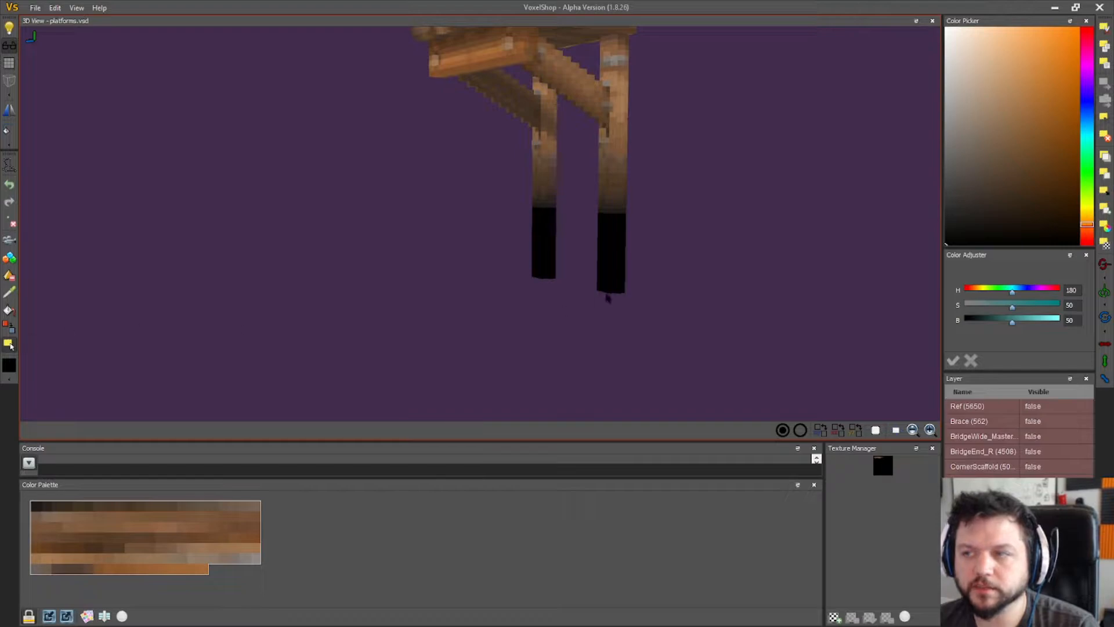
# - Inspect the black post ends from several angles and export BridgeScaffold.vox again over the existing copy
pyautogui.moveTo(608, 297); pyautogui.dragTo(647, 296, button='right')
pyautogui.moveTo(654, 300)
pyautogui.mouseDown()
pyautogui.moveTo(597, 274)
pyautogui.moveTo(550, 217)
pyautogui.moveTo(649, 292)
pyautogui.mouseUp()
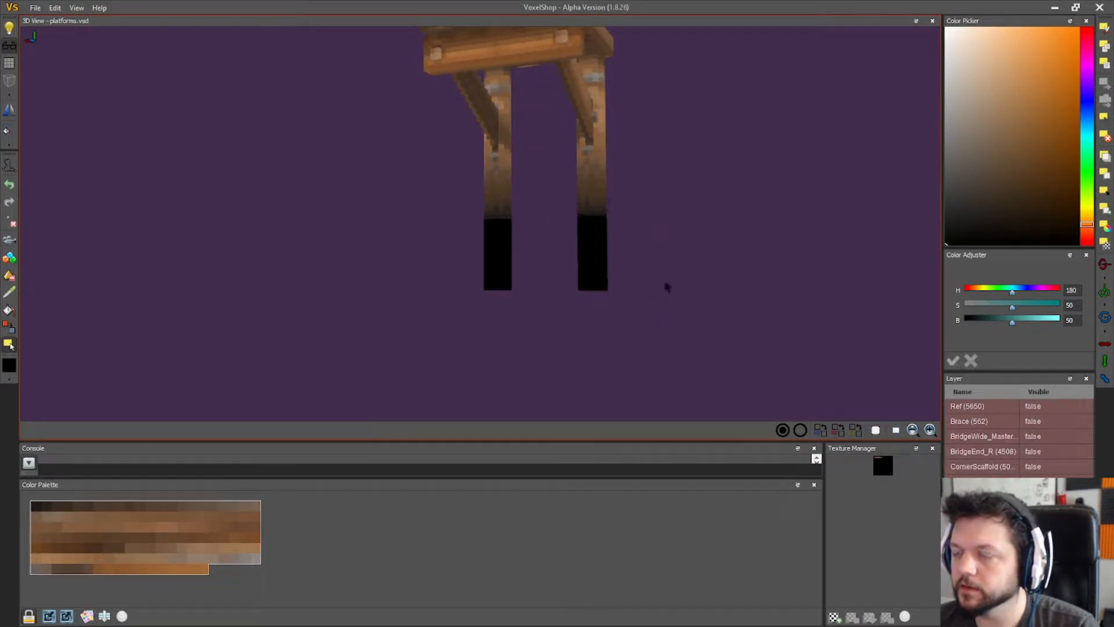
pyautogui.moveTo(667, 286); pyautogui.dragTo(180, 217, button='right')
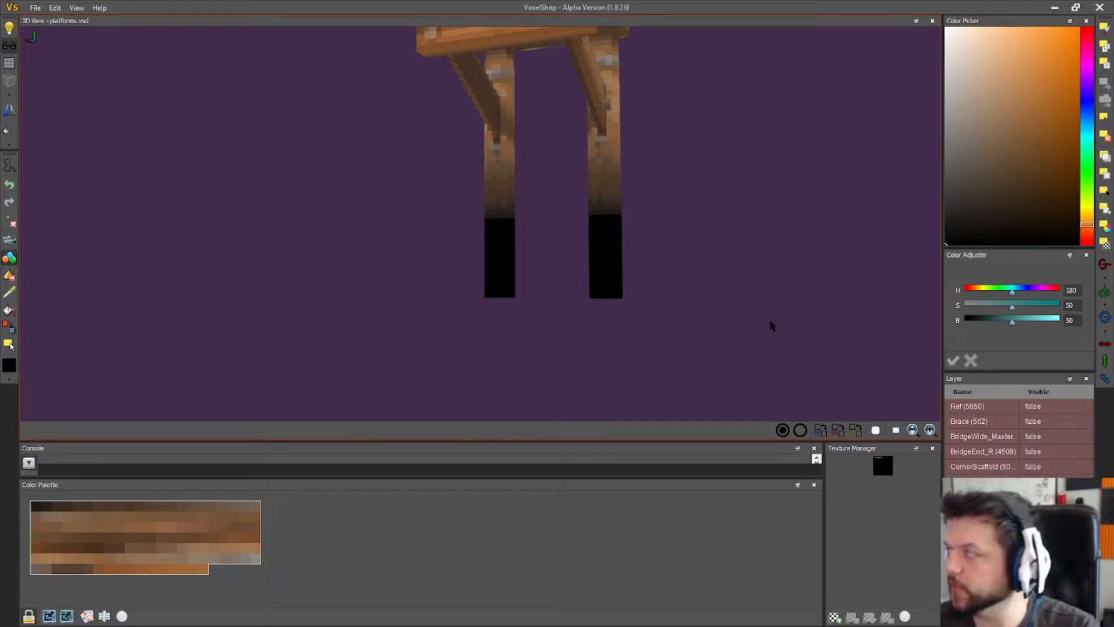
pyautogui.moveTo(447, 254); pyautogui.dragTo(481, 287, button='right')
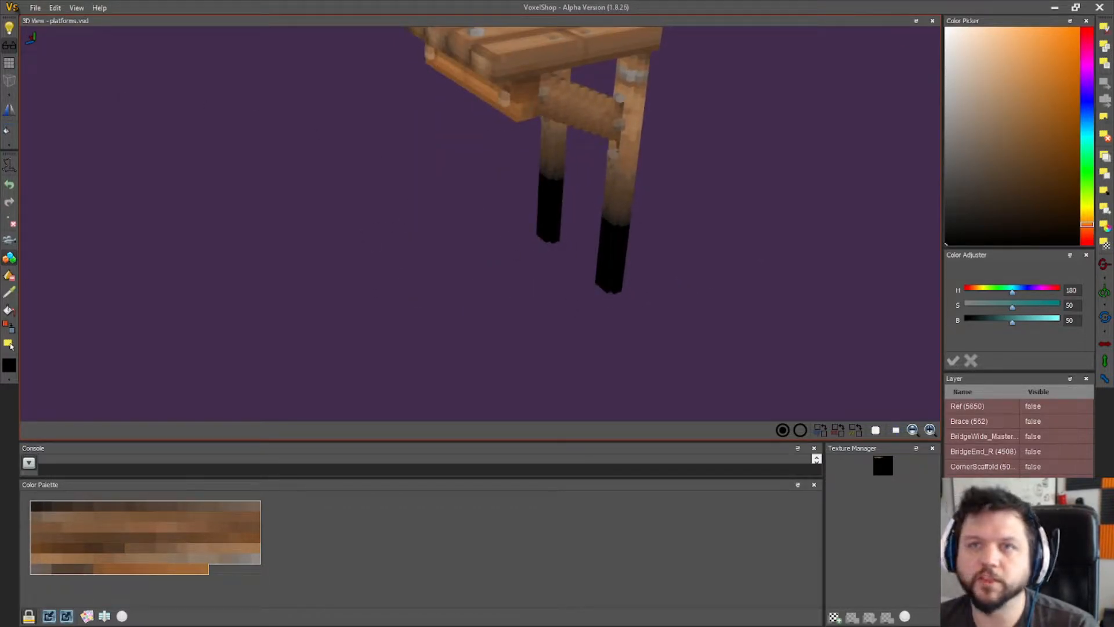
pyautogui.click(35, 8)
pyautogui.moveTo(517, 290); pyautogui.dragTo(542, 304, button='right')
pyautogui.click(35, 8)
pyautogui.click(68, 60)
pyautogui.click(716, 111)
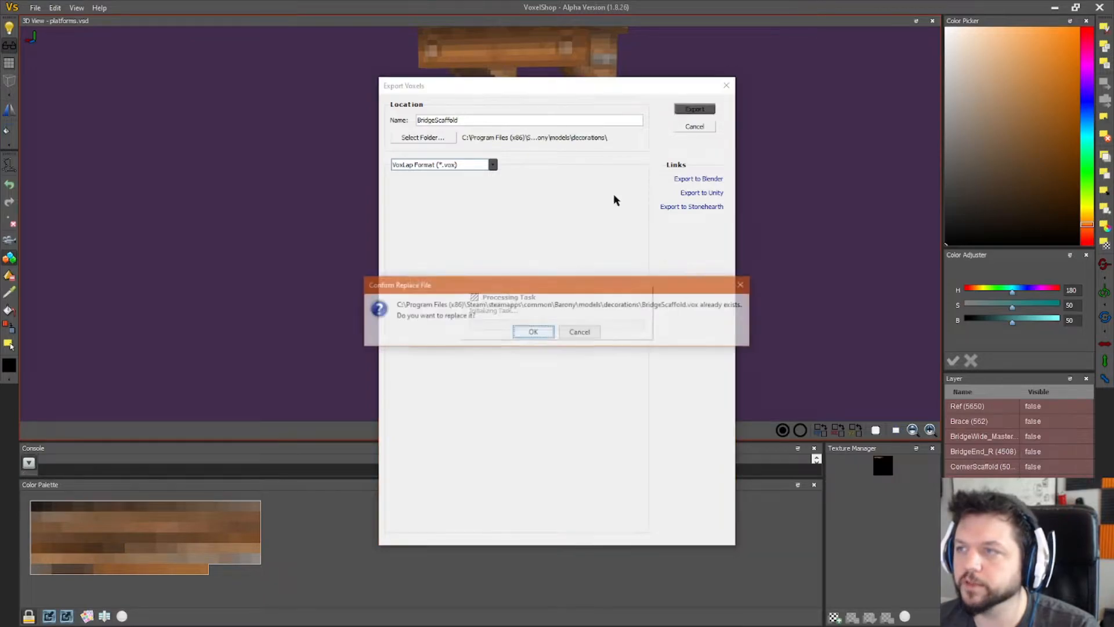
pyautogui.click(532, 332)
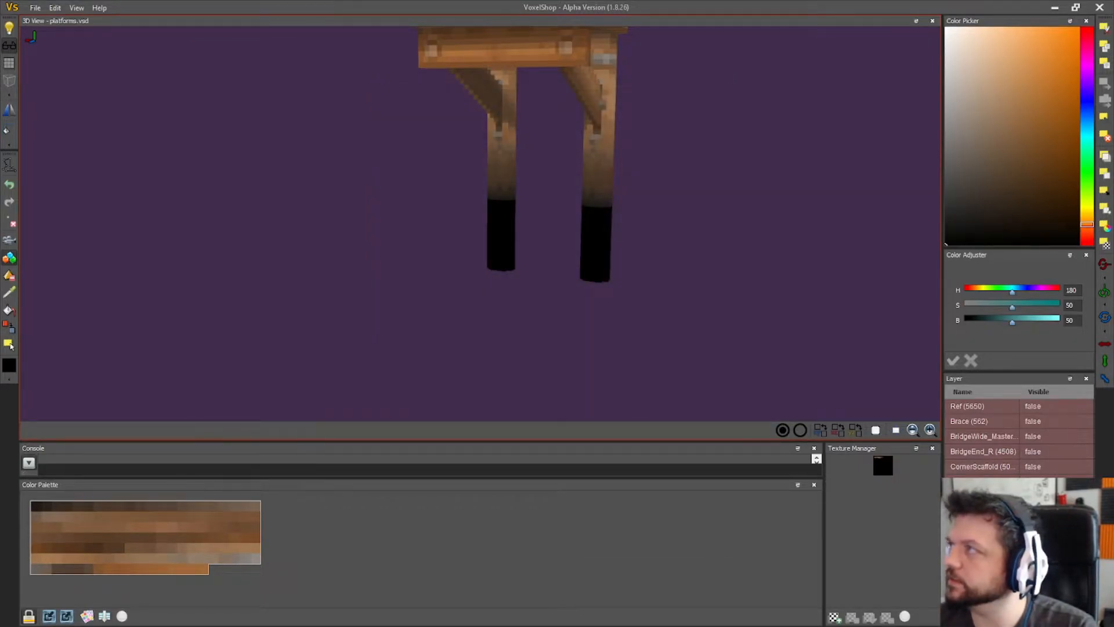
# - Switch to Barony Editor, check the height offset of the last decoration in the scaffold row, and save the map
pyautogui.hotkey('alt', 'Tab')
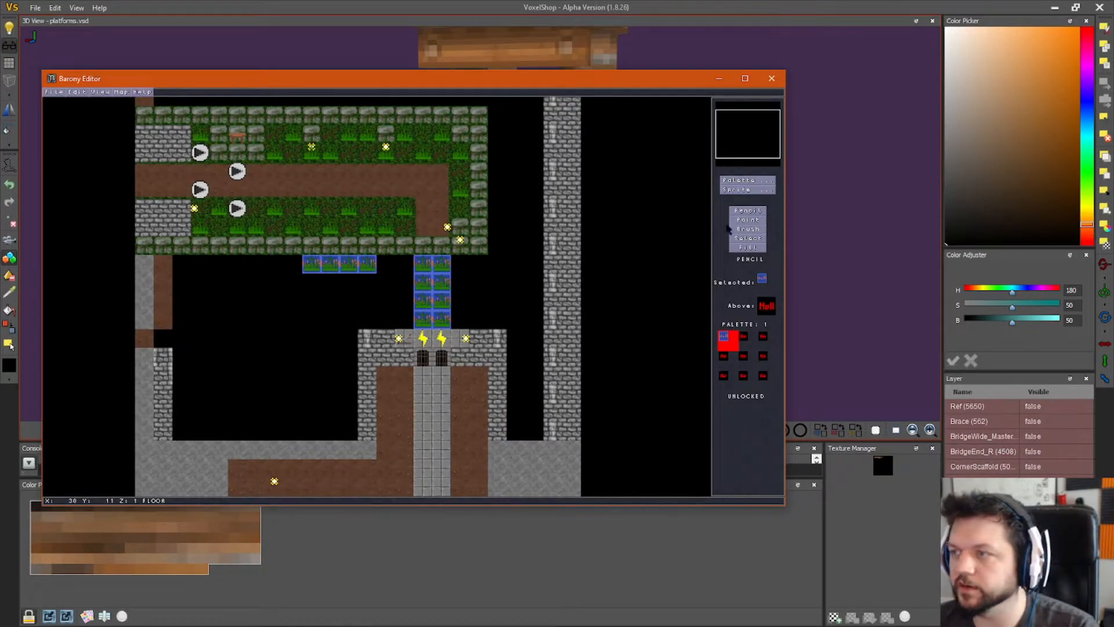
pyautogui.rightClick(374, 268)
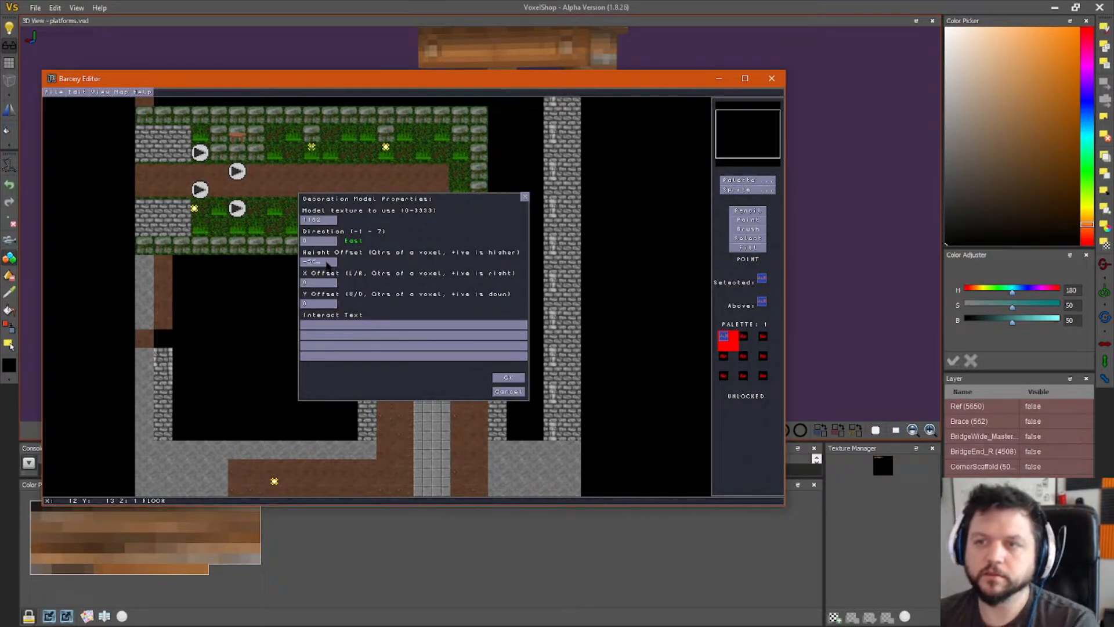
pyautogui.click(509, 378)
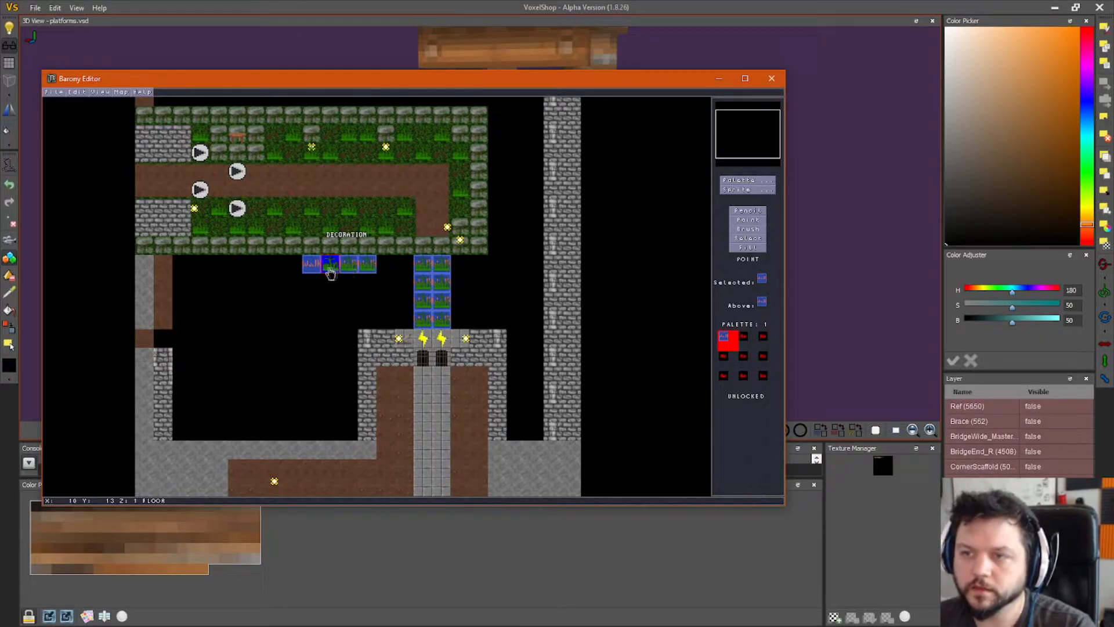
pyautogui.click(54, 92)
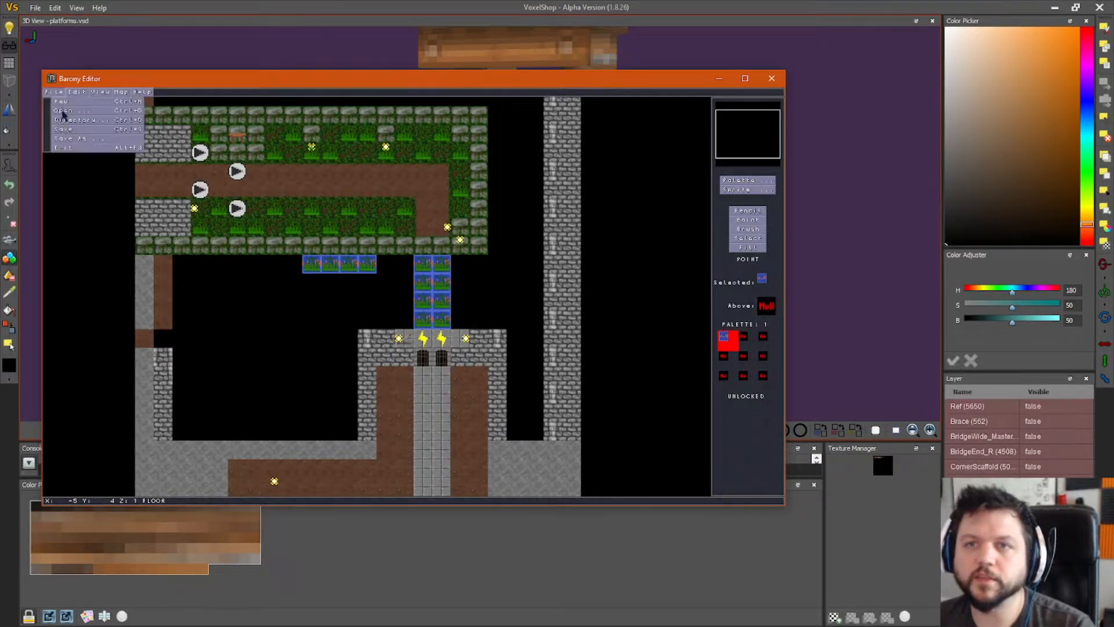
pyautogui.click(64, 129)
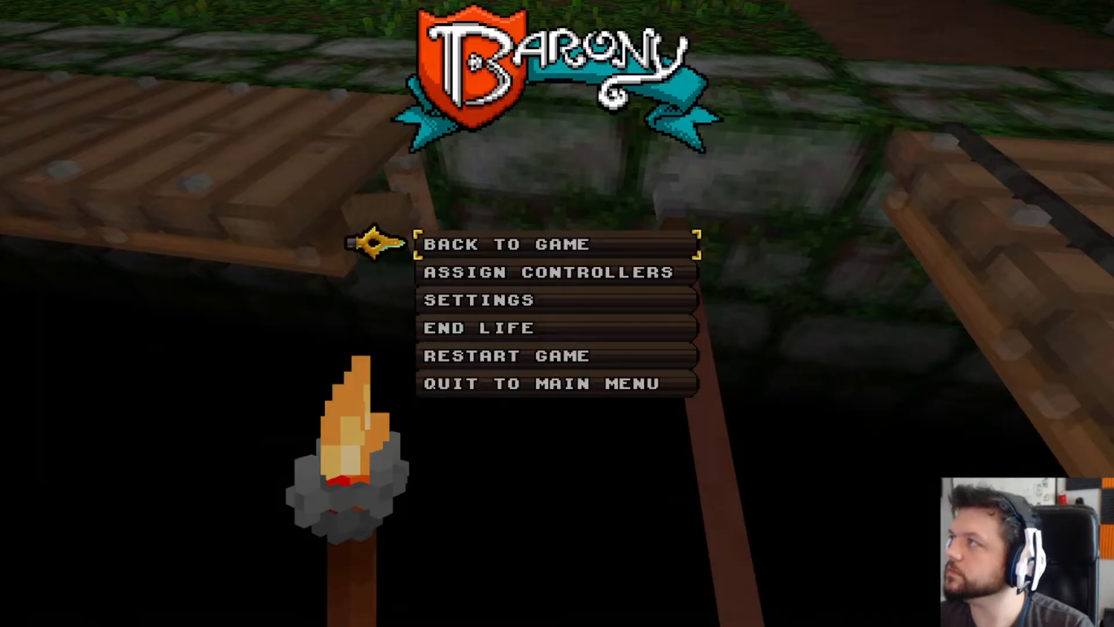
# - Resume the game in Barony and reload the models with /loadmodels
pyautogui.press('Escape')
pyautogui.write('/loadmodels')
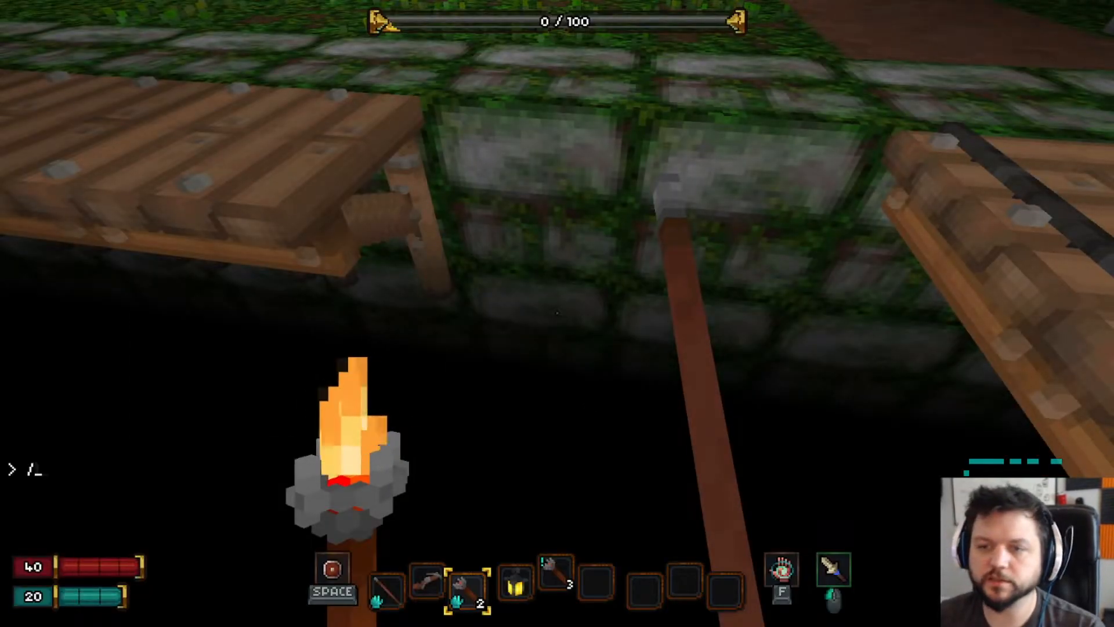
pyautogui.press('Return')
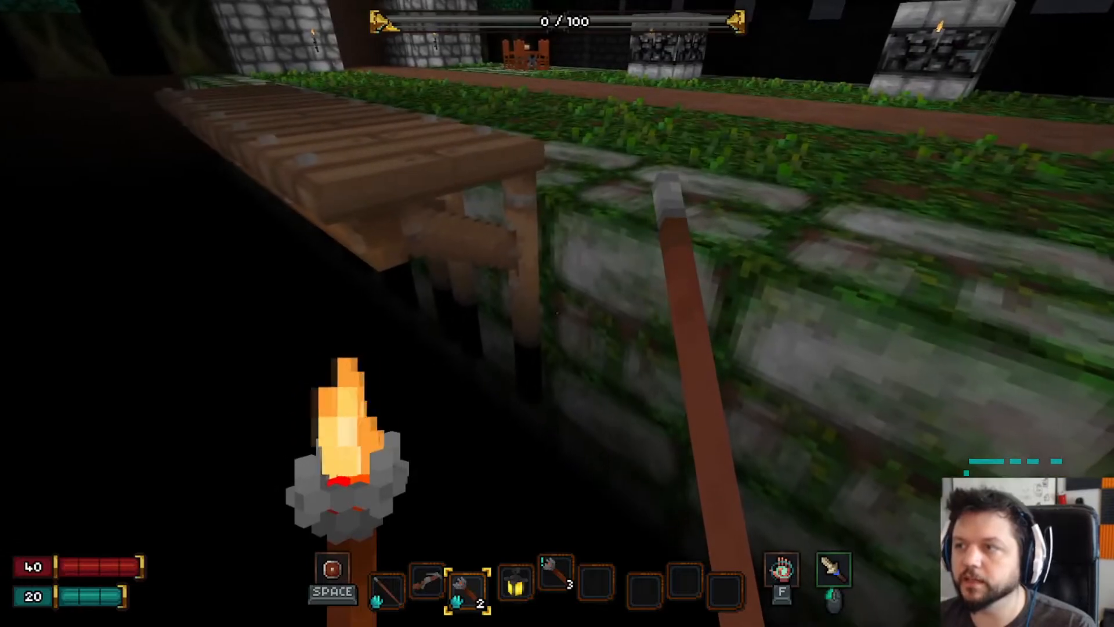
# - Restart the Barony game and confirm abandoning the current adventure
pyautogui.press('Escape')
pyautogui.click(507, 355)
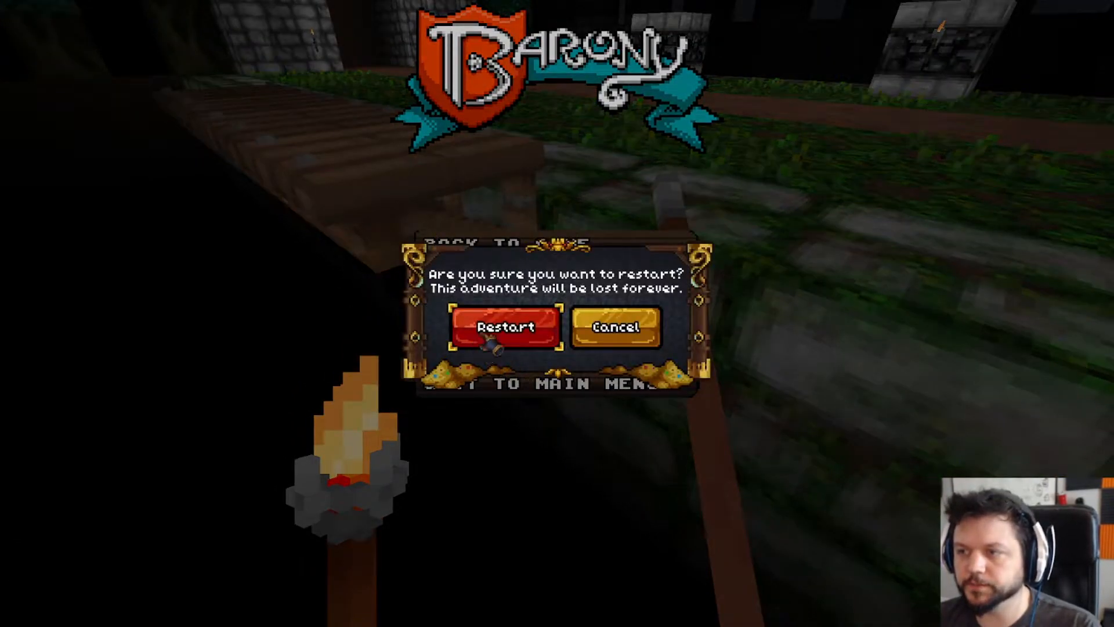
pyautogui.click(505, 325)
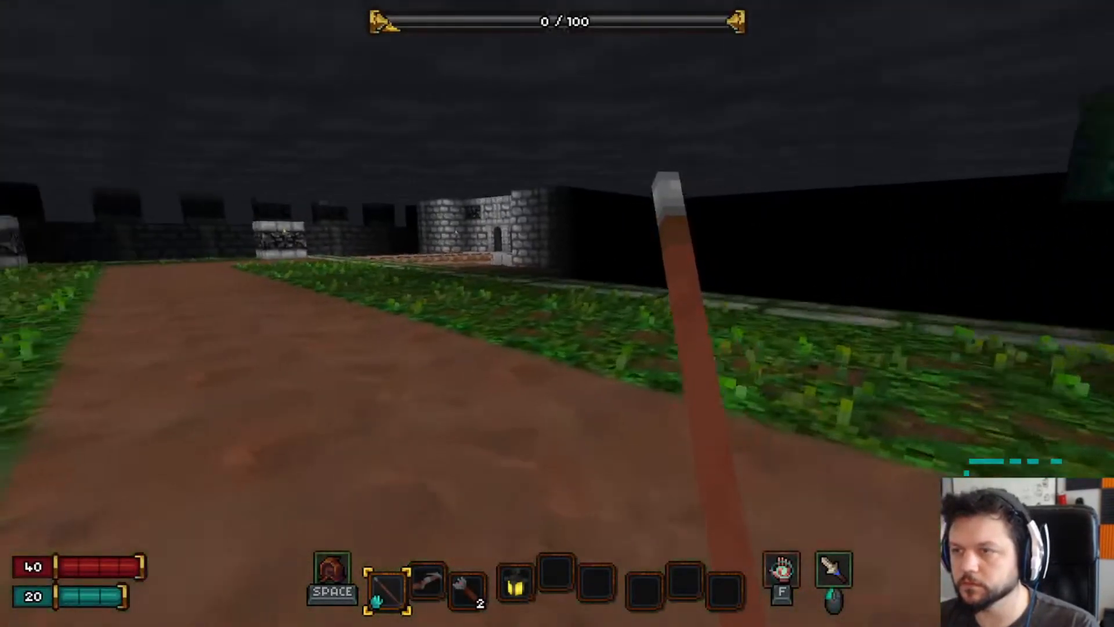
# - Walk onto the bridge, equip the lantern, and examine how the scaffold's black post ends blend into the chasm
pyautogui.press('w')
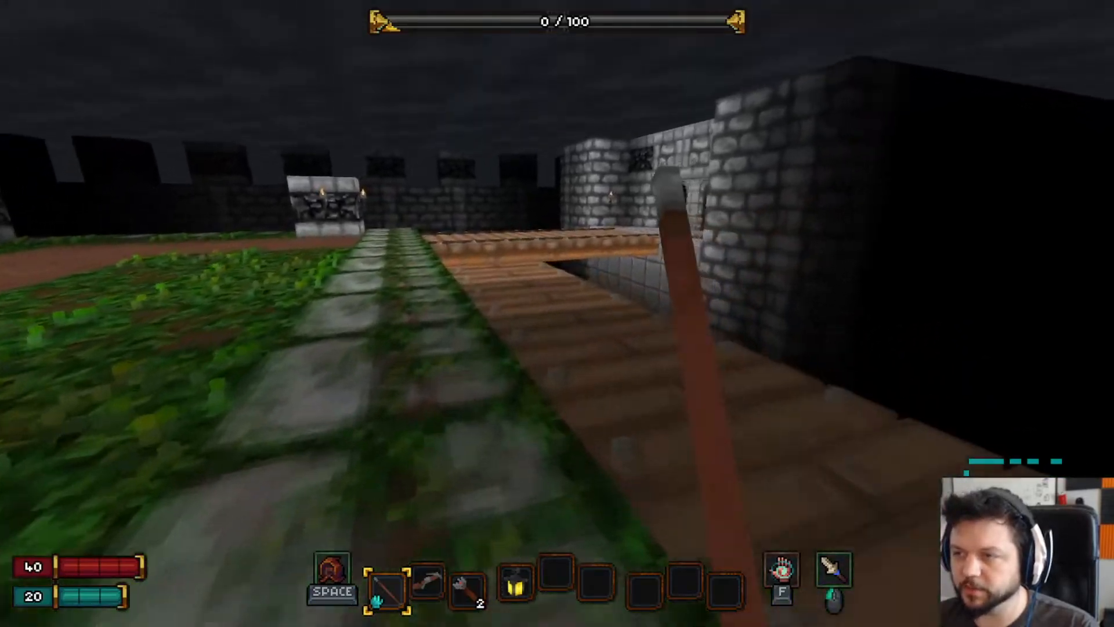
pyautogui.press('w')
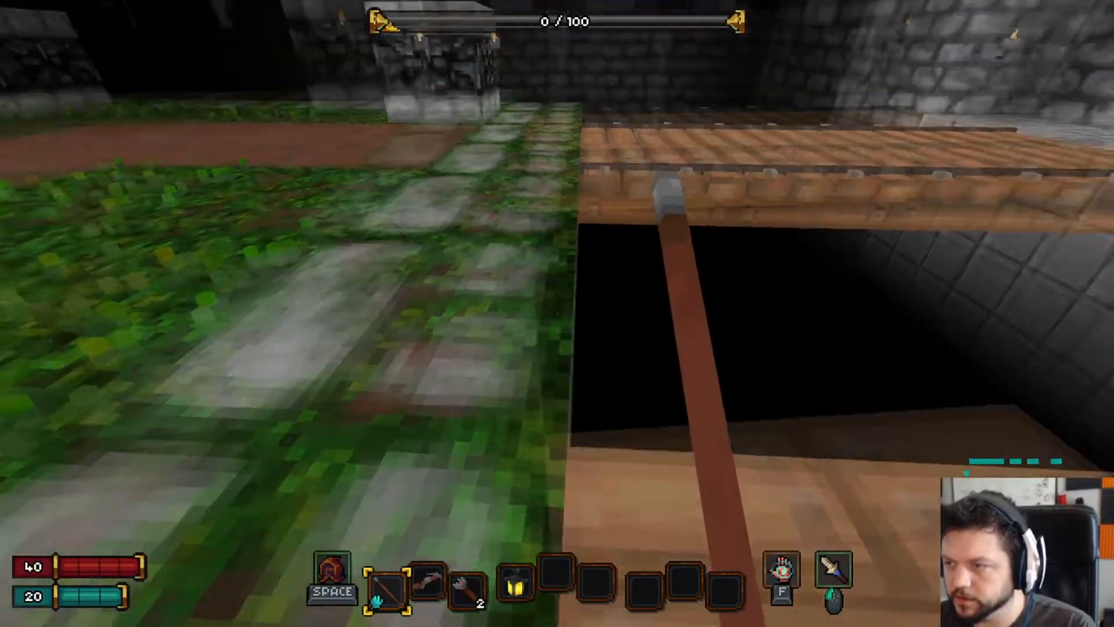
pyautogui.press('w')
pyautogui.press('a')
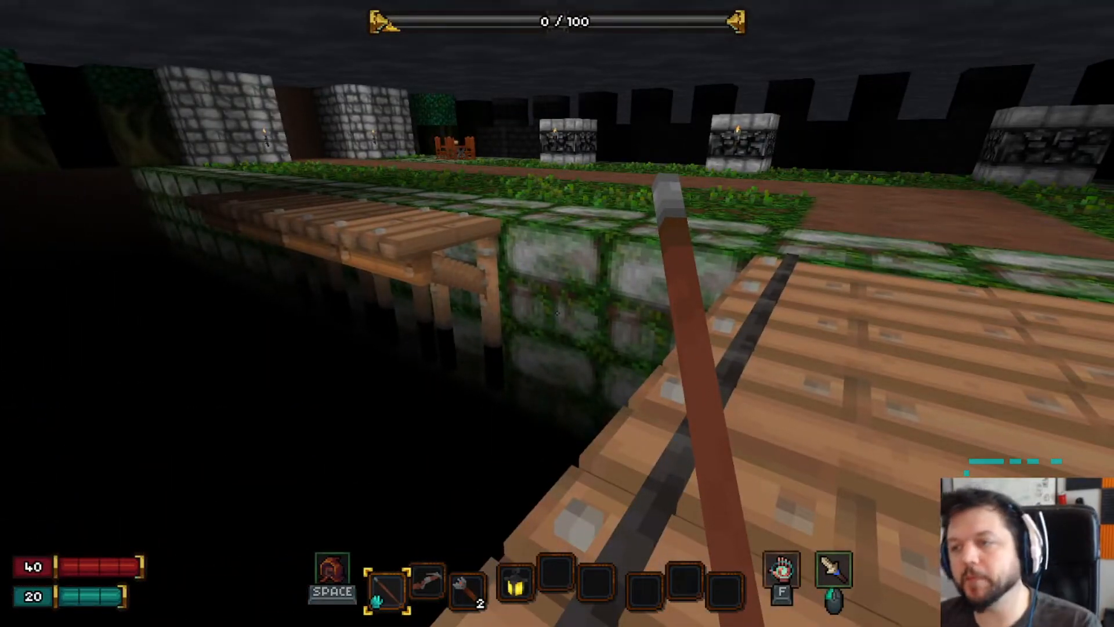
pyautogui.press('w')
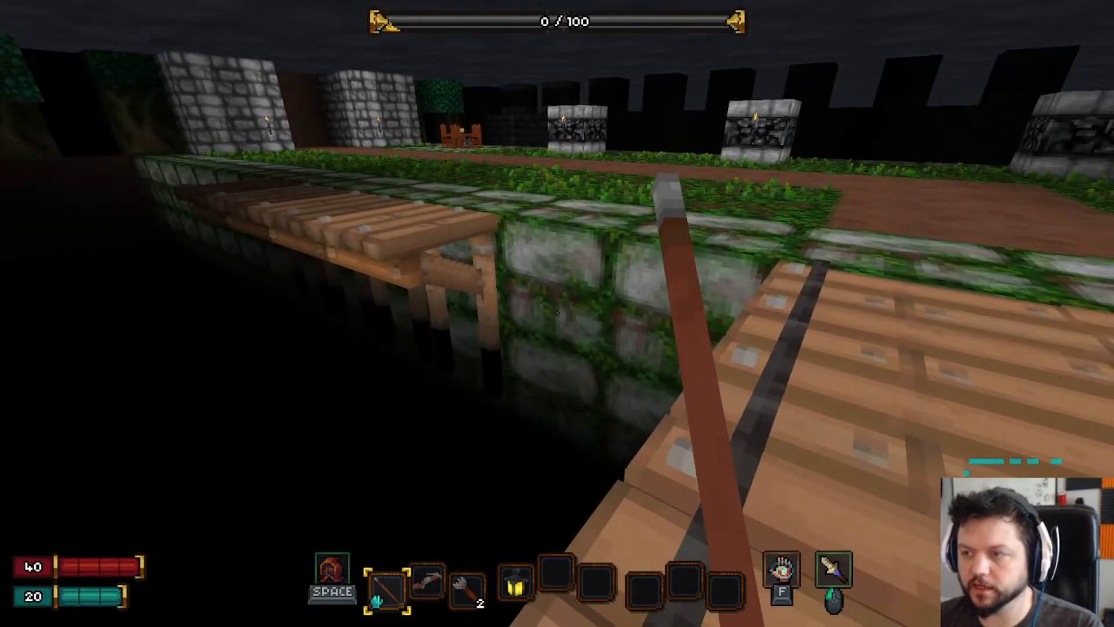
pyautogui.press('s')
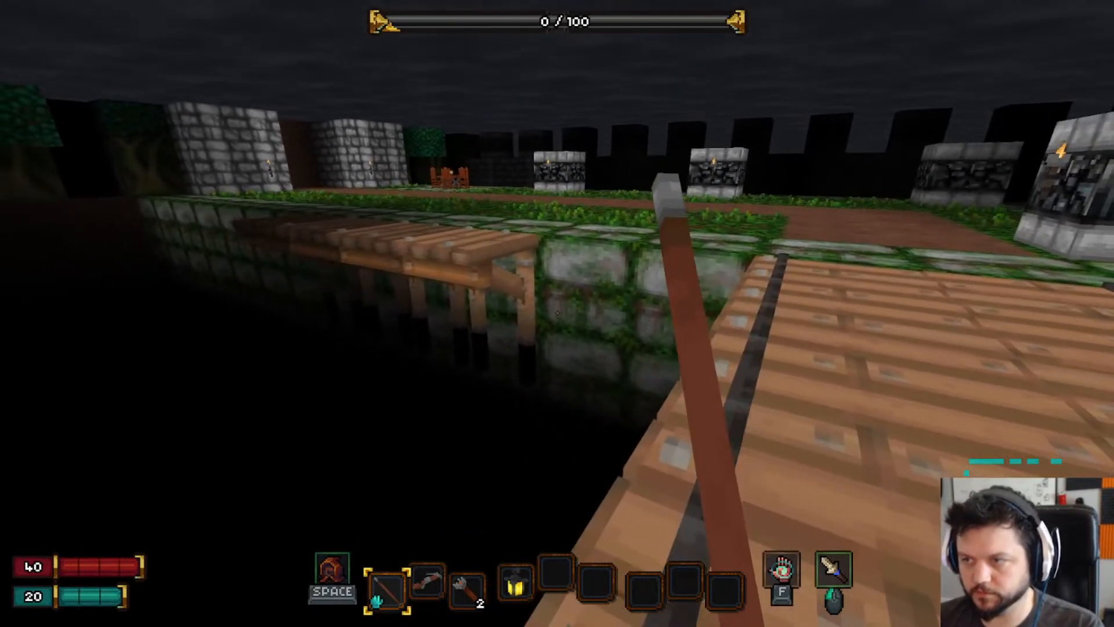
pyautogui.press('4')
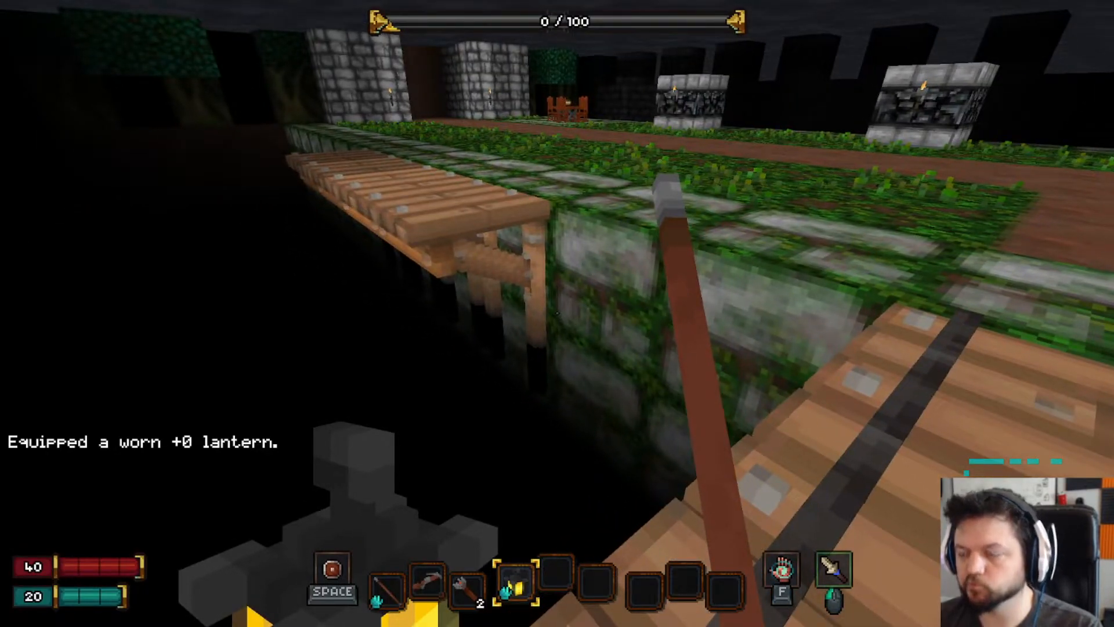
pyautogui.press('Escape')
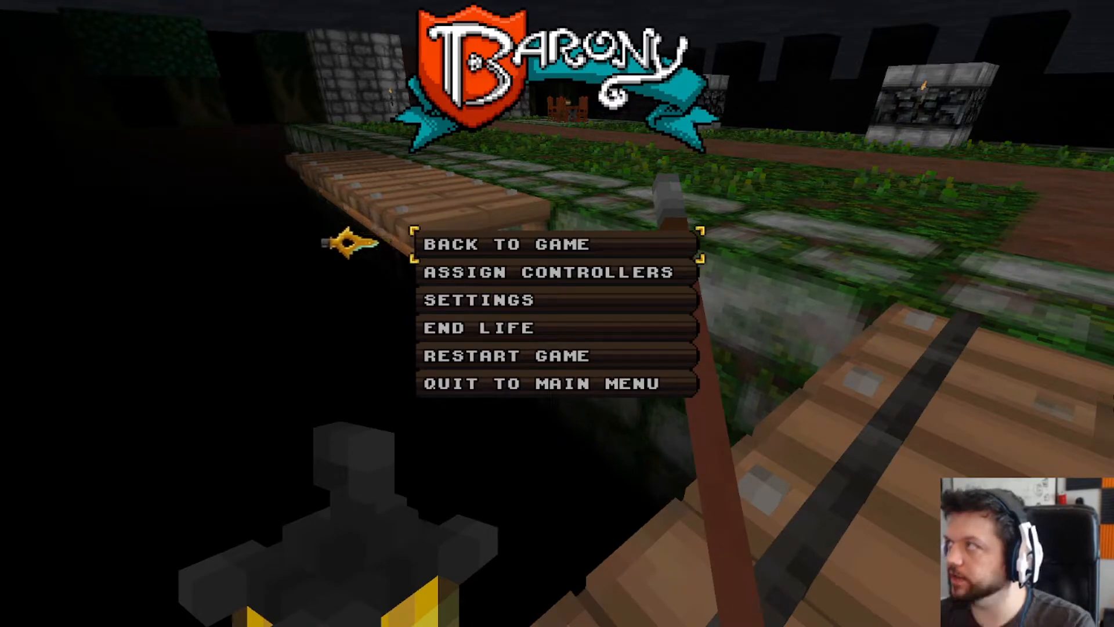
# - Switch to VoxelShop and paint the upper part of both black post ends dark grey-brown, keeping the lowest section black
pyautogui.hotkey('alt', 'Tab')
pyautogui.moveTo(567, 338); pyautogui.dragTo(261, 320, button='right')
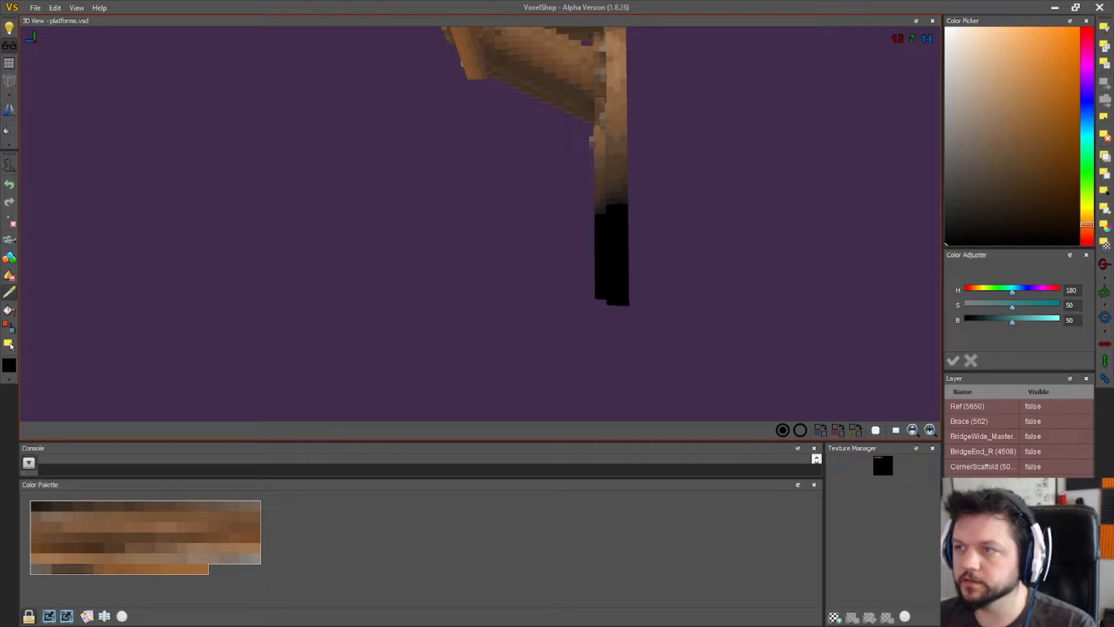
pyautogui.moveTo(290, 348); pyautogui.dragTo(489, 355, button='right')
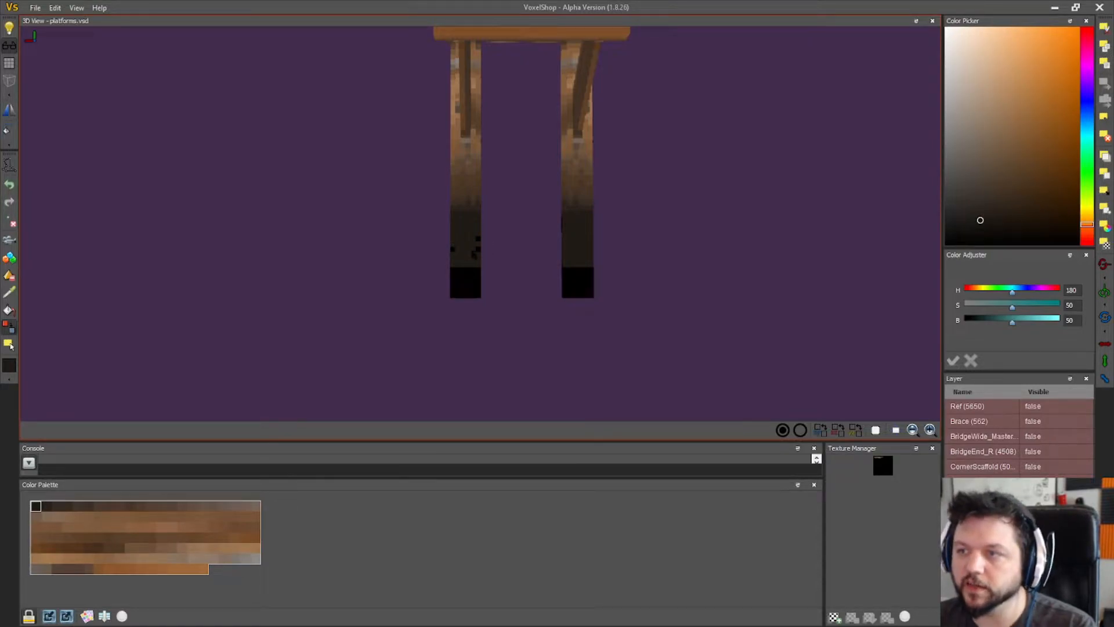
pyautogui.moveTo(452, 249); pyautogui.dragTo(414, 106, button='right')
pyautogui.moveTo(614, 309); pyautogui.dragTo(462, 235, button='right')
pyautogui.moveTo(333, 184); pyautogui.dragTo(398, 263, button='right')
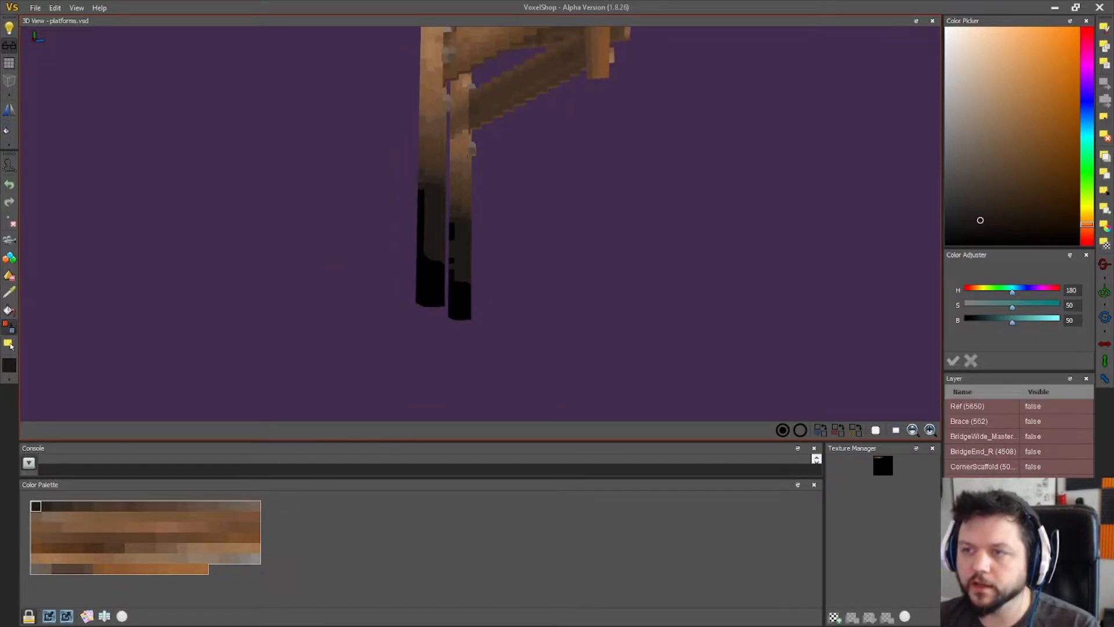
# - Paint the remaining black strips along the side faces of both posts with the same dark grey-brown
pyautogui.moveTo(419, 255); pyautogui.dragTo(423, 194)
pyautogui.moveTo(380, 240); pyautogui.dragTo(350, 244, button='right')
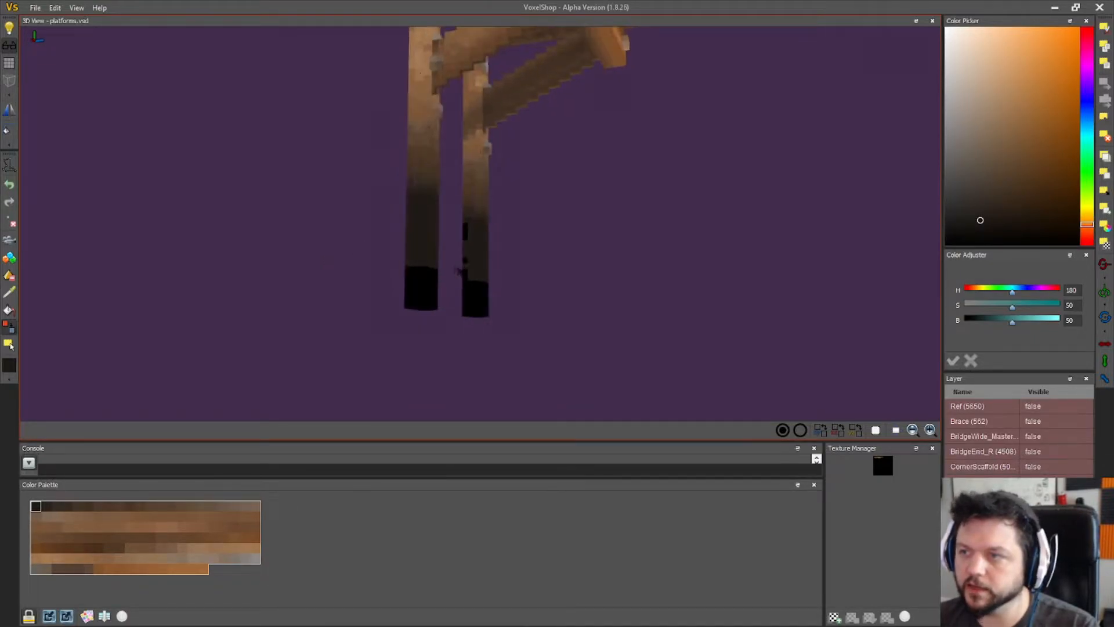
pyautogui.moveTo(465, 228); pyautogui.dragTo(594, 279, button='right')
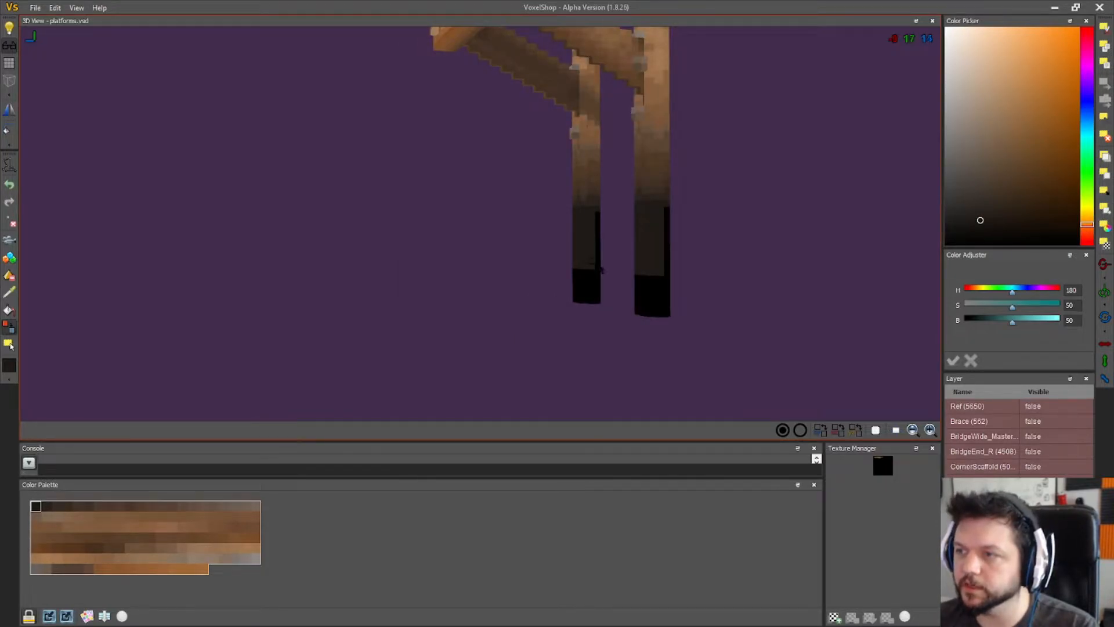
pyautogui.moveTo(601, 269); pyautogui.dragTo(601, 222)
pyautogui.moveTo(671, 277); pyautogui.dragTo(667, 242)
pyautogui.moveTo(440, 289); pyautogui.dragTo(375, 199, button='right')
pyautogui.moveTo(278, 232); pyautogui.dragTo(375, 261, button='right')
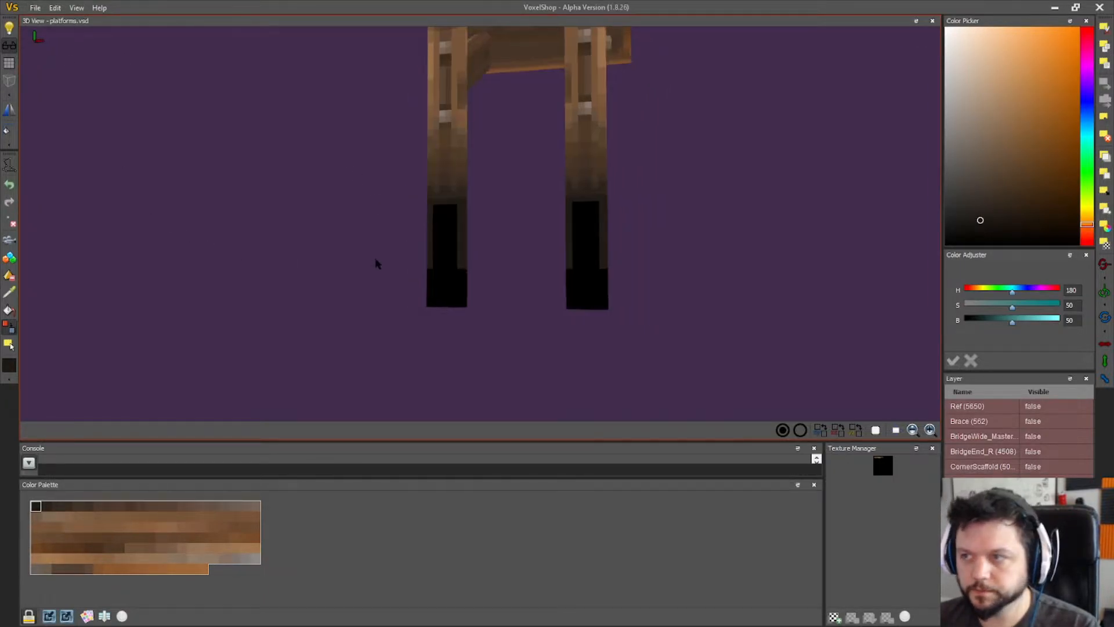
# - Export the recoloured scaffold over the existing BridgeScaffold.vox and switch back to Barony
pyautogui.click(35, 8)
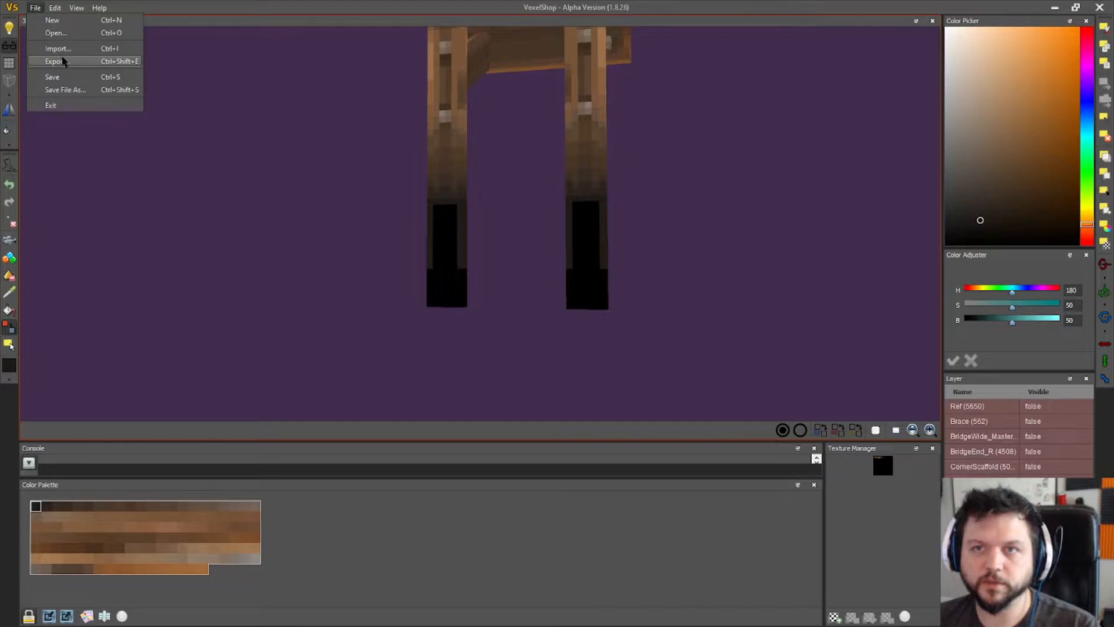
pyautogui.click(46, 63)
pyautogui.click(690, 109)
pyautogui.click(539, 331)
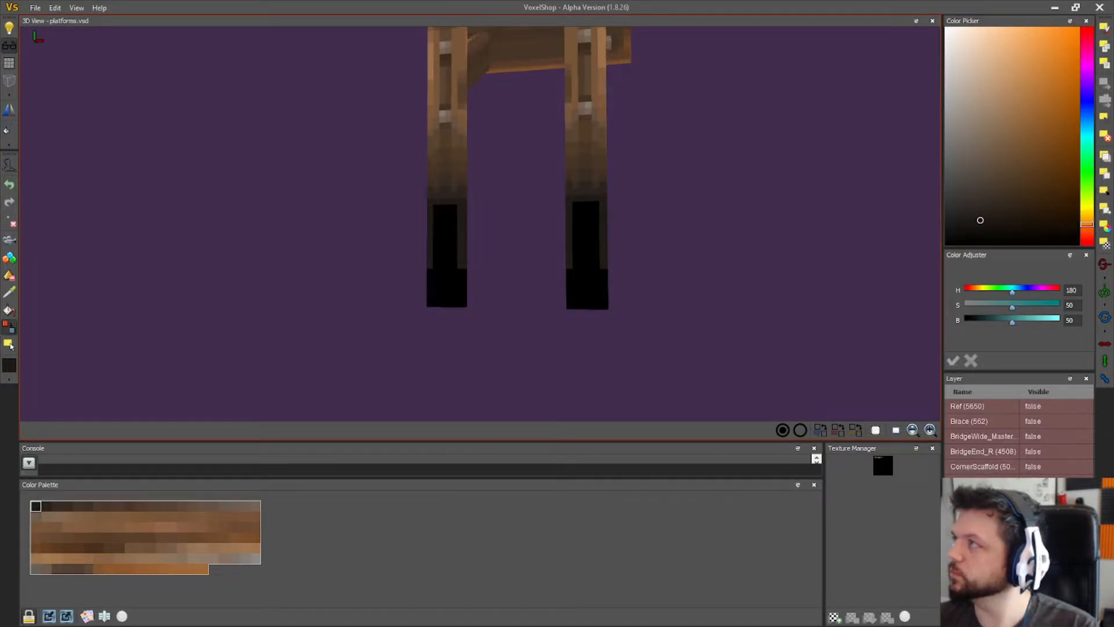
pyautogui.hotkey('alt', 'Tab')
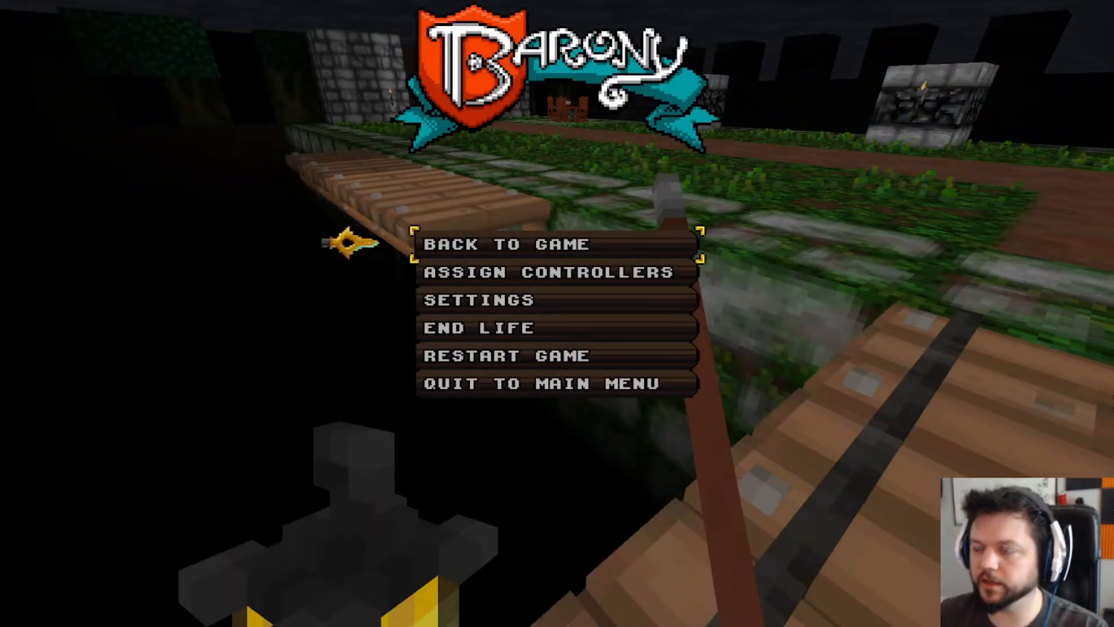
# - Resume the game, reload the models with the /loadmodels console command, and examine the recoloured scaffold post ends
pyautogui.press('Escape')
pyautogui.write('/loa')
pyautogui.press('Tab')
pyautogui.press('Tab')
pyautogui.press('Tab')
pyautogui.press('Tab')
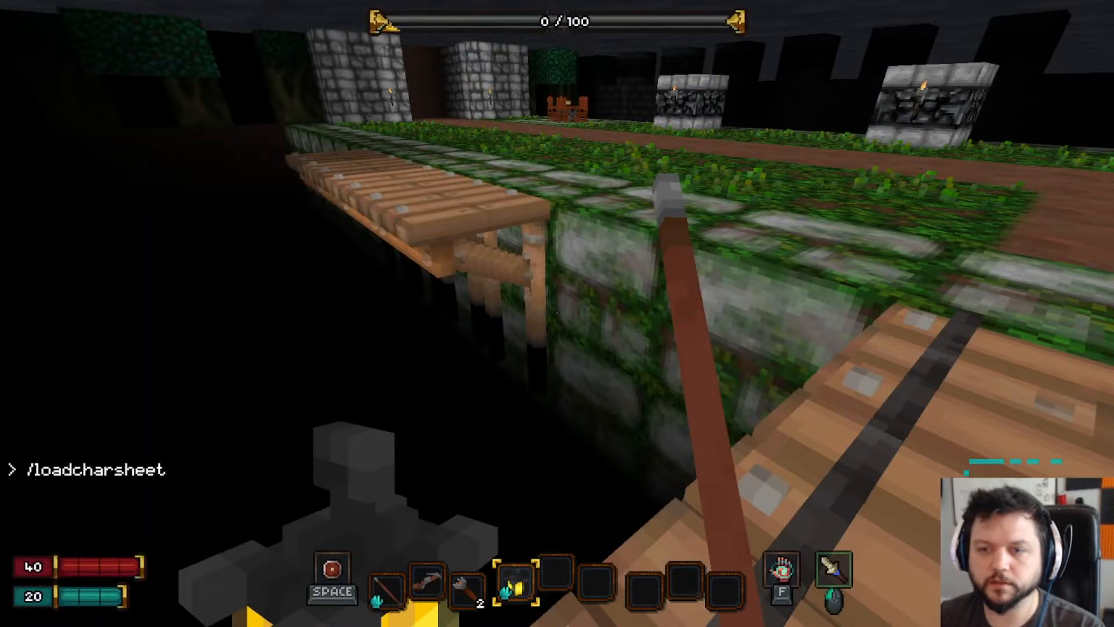
pyautogui.press('Tab')
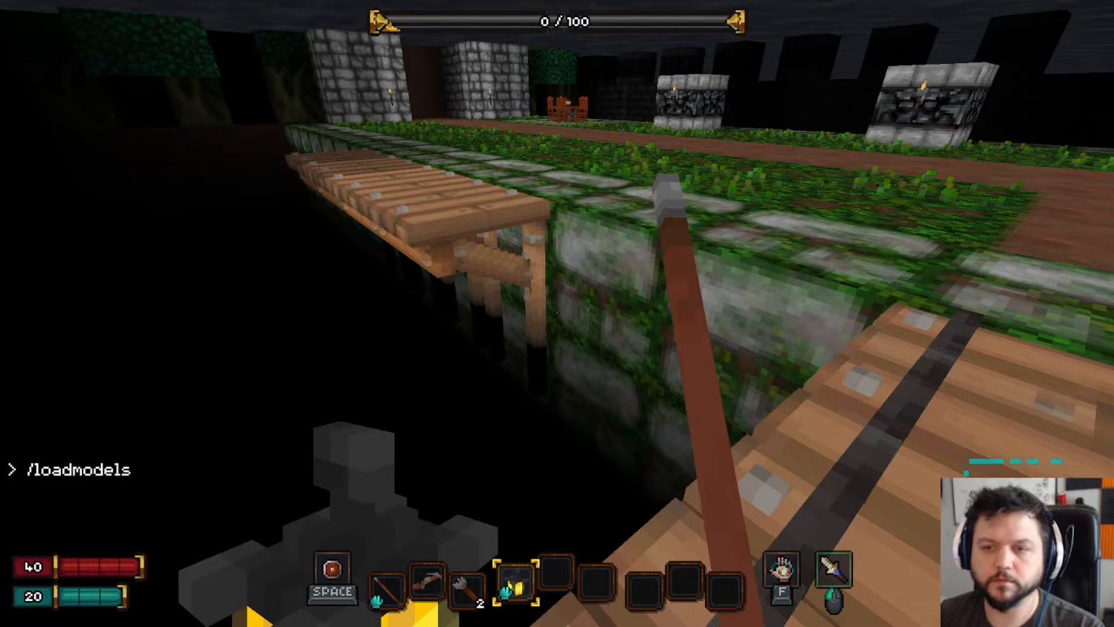
pyautogui.press('Return')
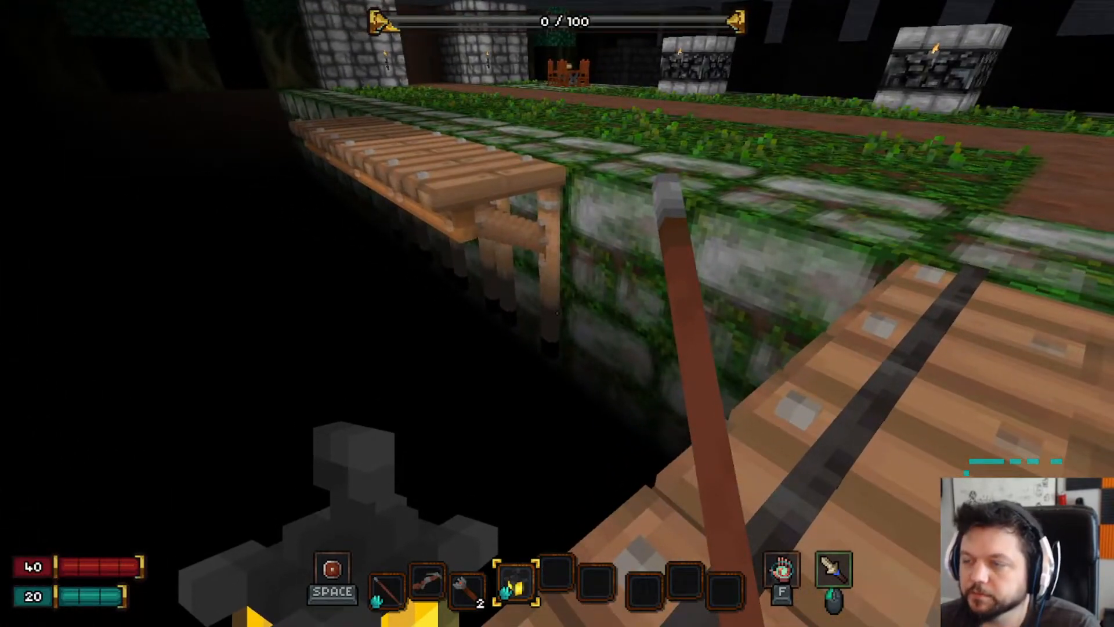
# - Switch to VoxelShop, sample the black of the lowest post section, and paint stepped black voxels above it at the corners of both posts
pyautogui.press('Escape')
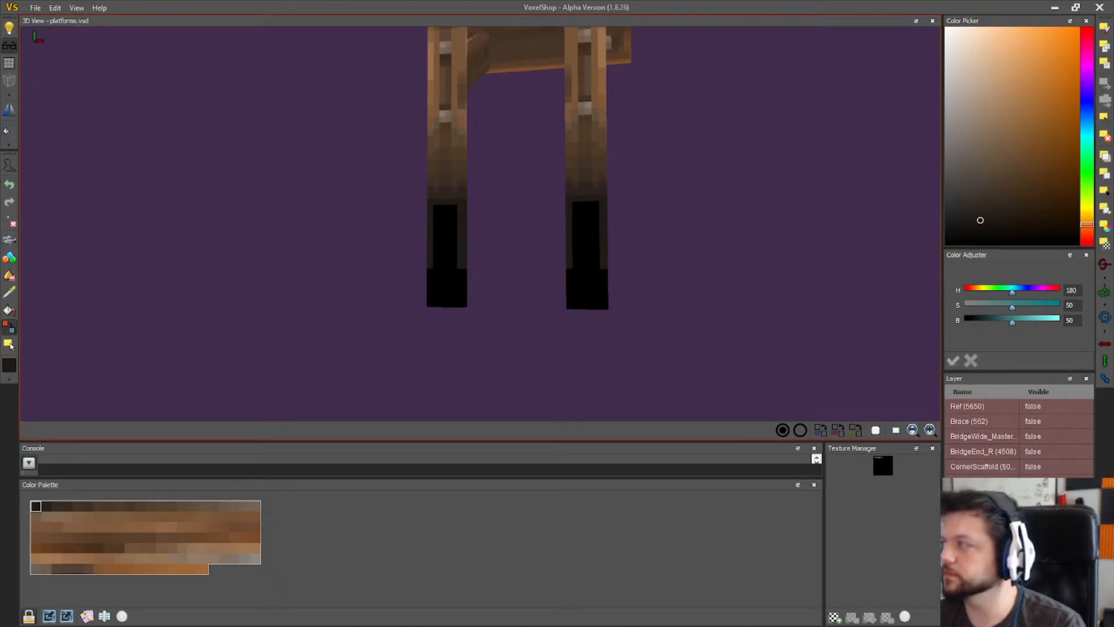
pyautogui.moveTo(773, 170); pyautogui.dragTo(344, 234)
pyautogui.scroll(4, 368, 261)
pyautogui.scroll(3, 367, 260)
pyautogui.click(10, 293)
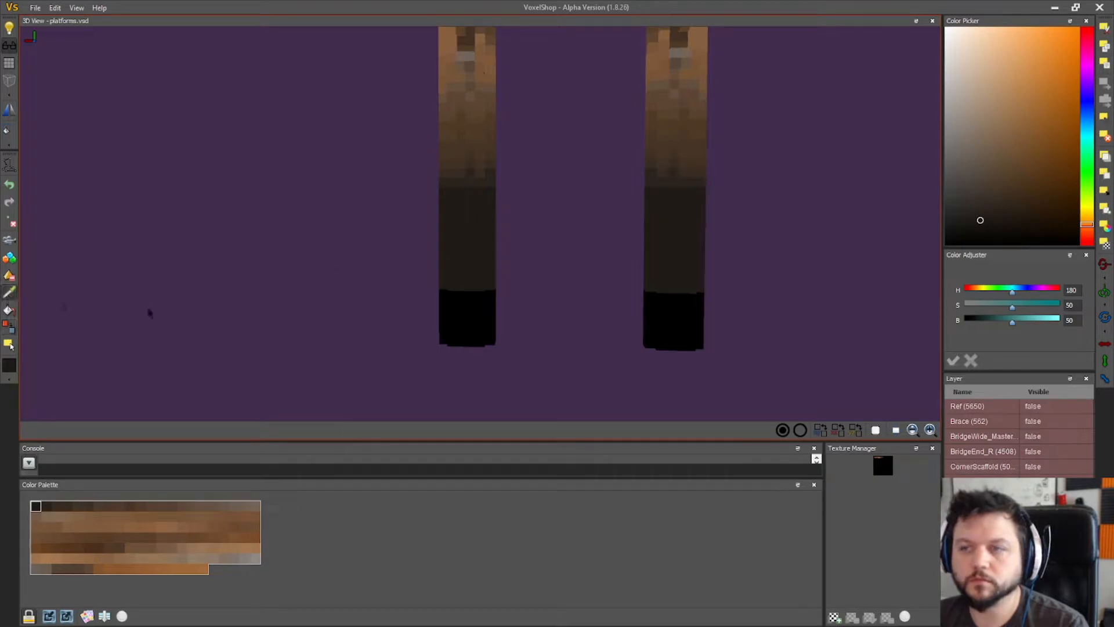
pyautogui.click(665, 322)
pyautogui.click(9, 328)
pyautogui.moveTo(419, 317); pyautogui.dragTo(483, 316)
pyautogui.moveTo(362, 311)
pyautogui.mouseDown()
pyautogui.moveTo(410, 311)
pyautogui.moveTo(366, 307)
pyautogui.mouseUp()
pyautogui.click(382, 323)
pyautogui.moveTo(487, 358); pyautogui.dragTo(360, 352)
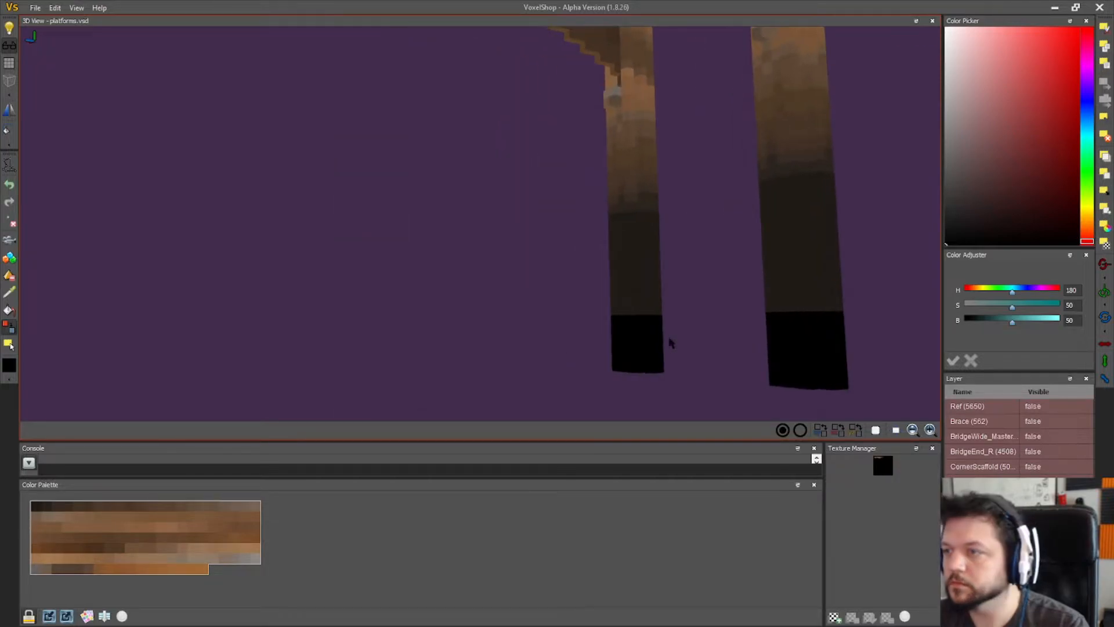
pyautogui.moveTo(662, 314); pyautogui.dragTo(659, 303)
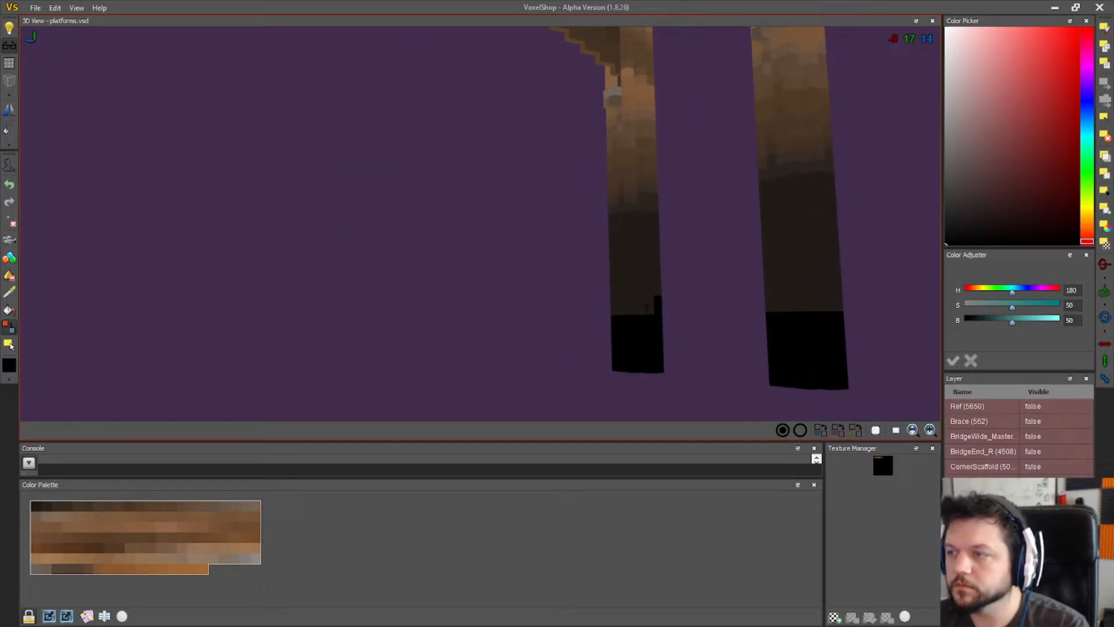
pyautogui.moveTo(843, 309); pyautogui.dragTo(841, 294)
pyautogui.click(825, 305)
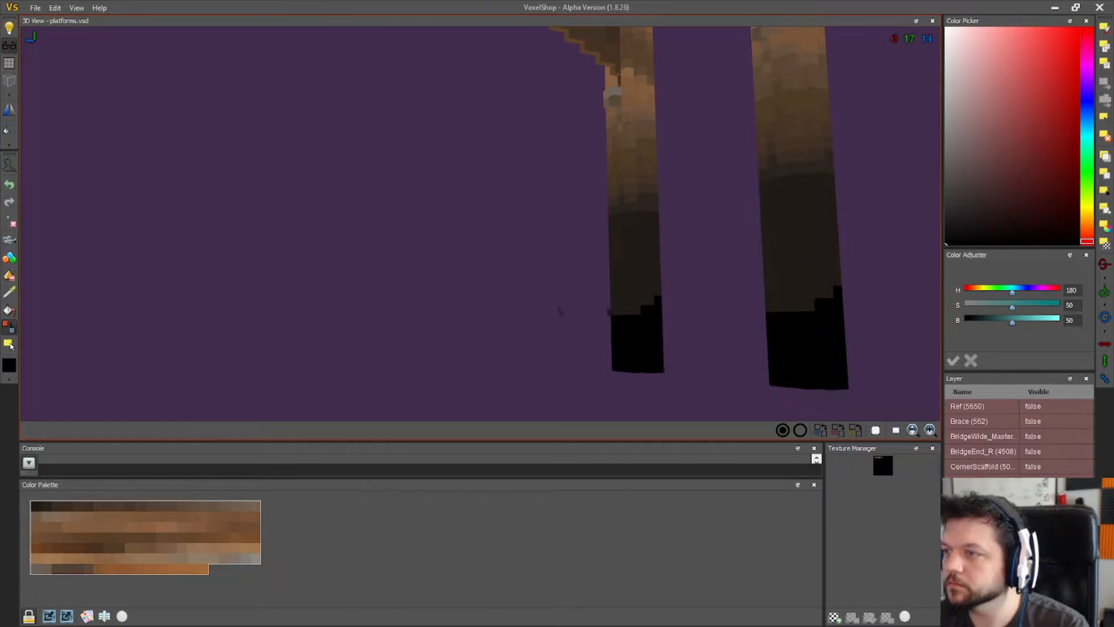
# - Continue the jagged black upper edge around the remaining faces of both post ends
pyautogui.moveTo(560, 311); pyautogui.dragTo(643, 316)
pyautogui.moveTo(644, 319)
pyautogui.mouseDown(button='right')
pyautogui.moveTo(480, 308)
pyautogui.moveTo(638, 325)
pyautogui.mouseUp(button='right')
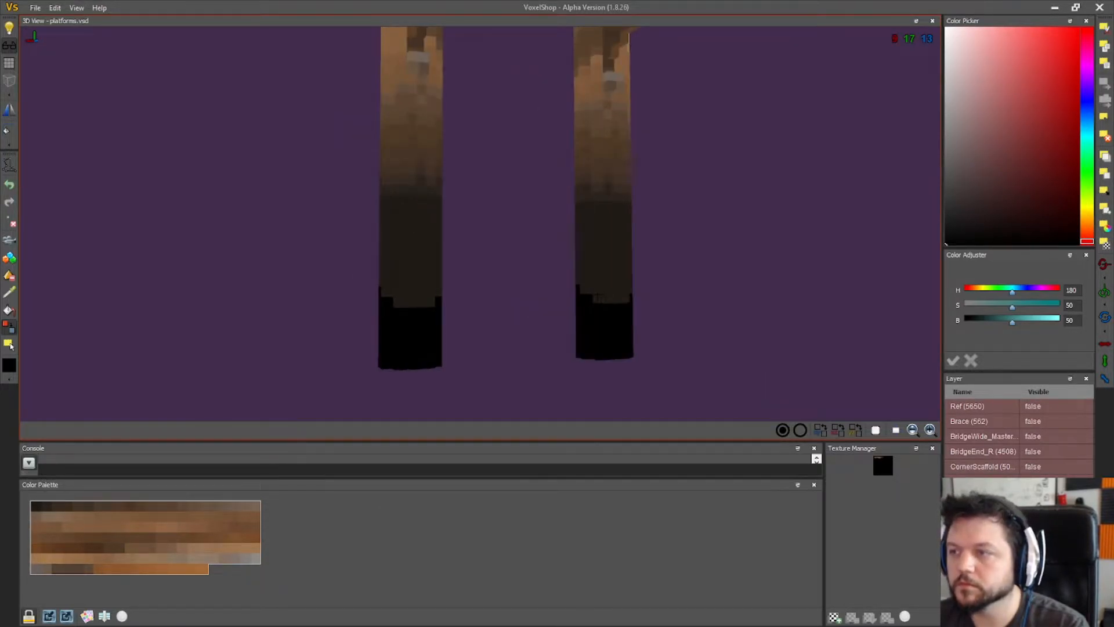
pyautogui.click(625, 298)
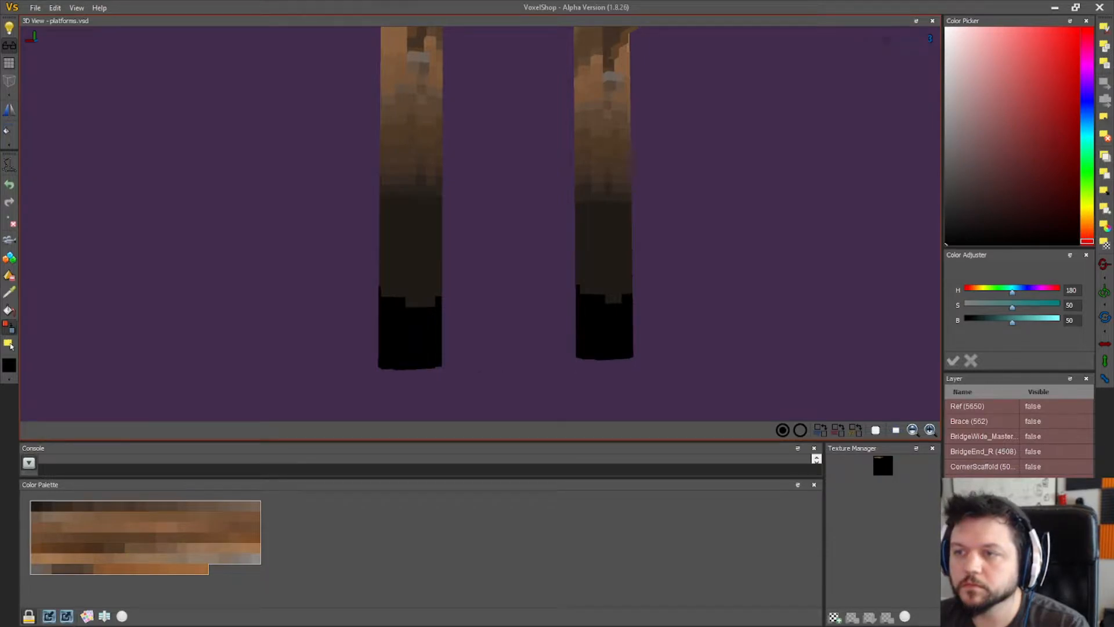
pyautogui.moveTo(597, 327); pyautogui.dragTo(451, 318, button='right')
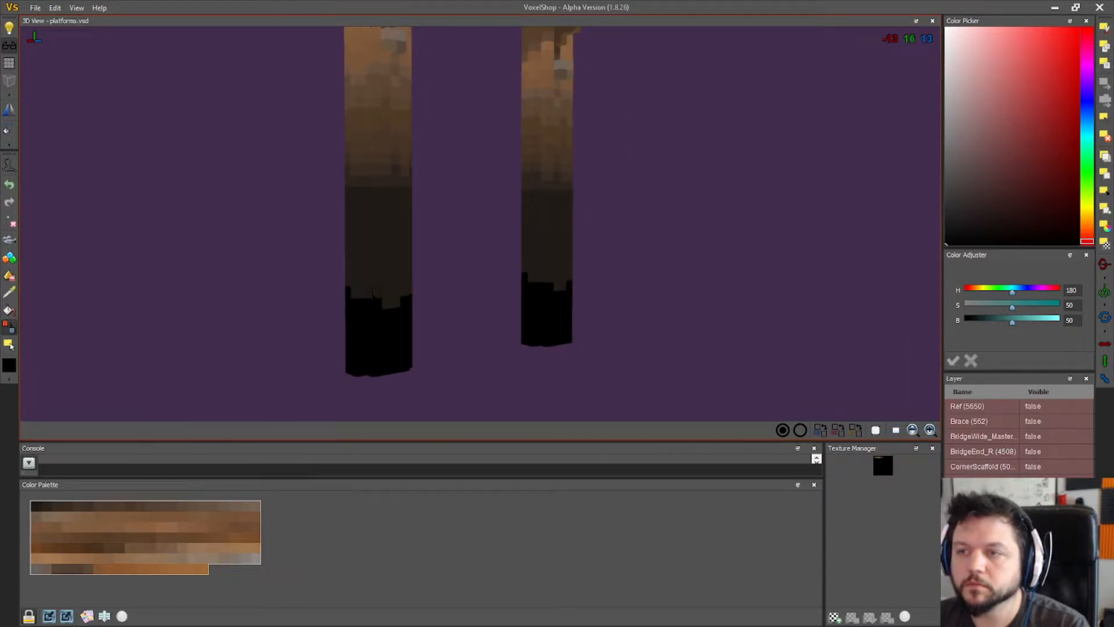
pyautogui.moveTo(622, 310); pyautogui.dragTo(453, 285, button='right')
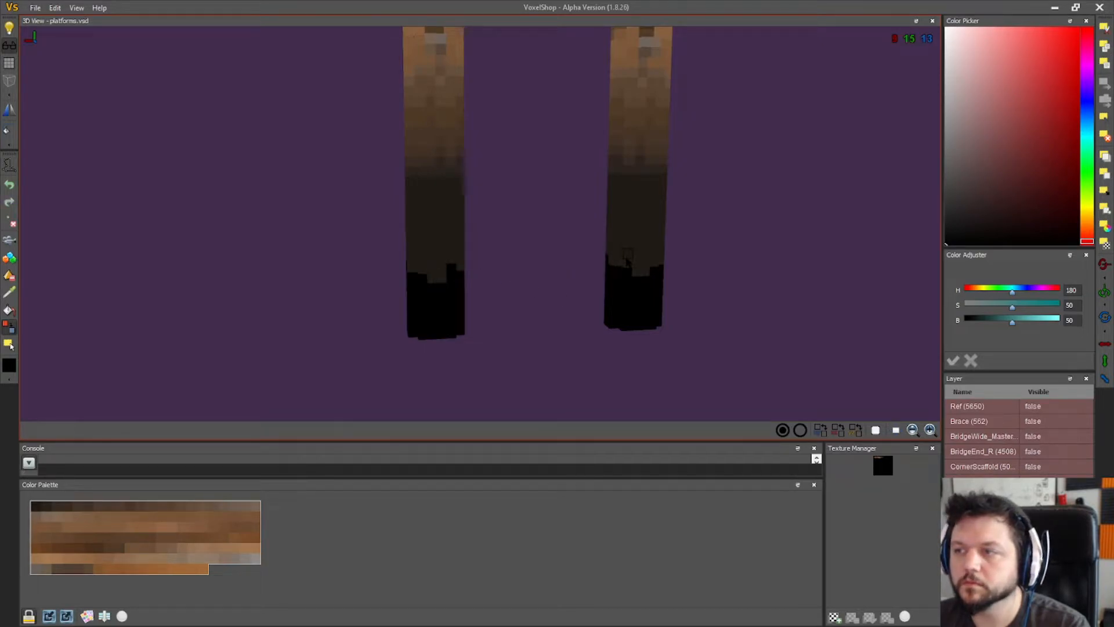
pyautogui.moveTo(623, 264); pyautogui.dragTo(444, 317, button='right')
# - Sample the slightly lighter dark brown above the flat section and paint irregular patches of it around one post's dark grey-brown area
pyautogui.click(9, 292)
pyautogui.click(390, 185)
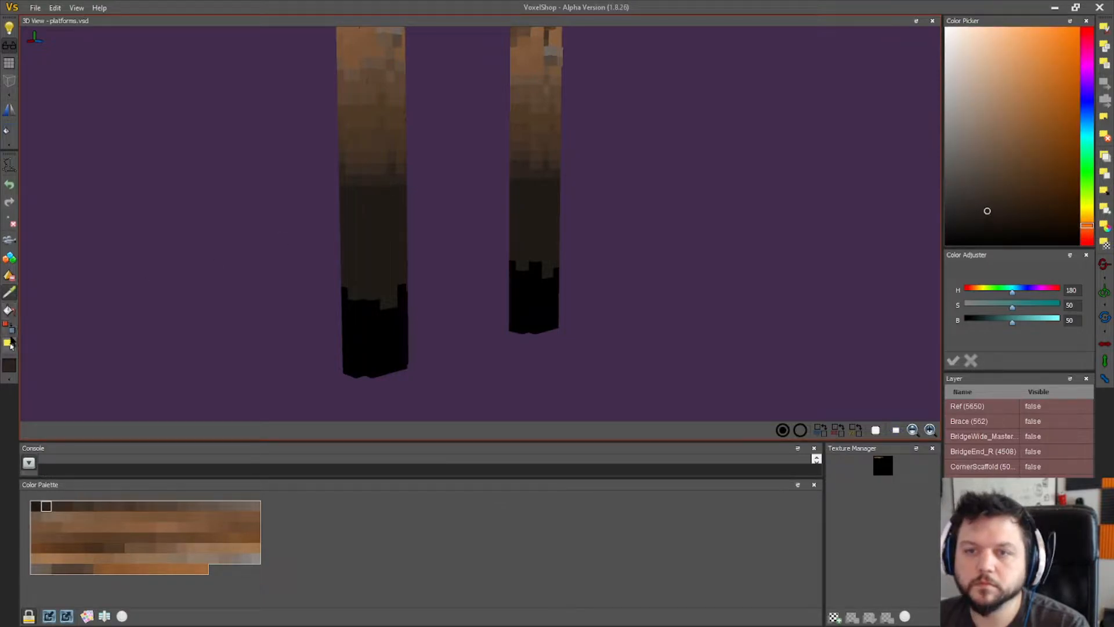
pyautogui.moveTo(234, 298); pyautogui.dragTo(315, 275, button='right')
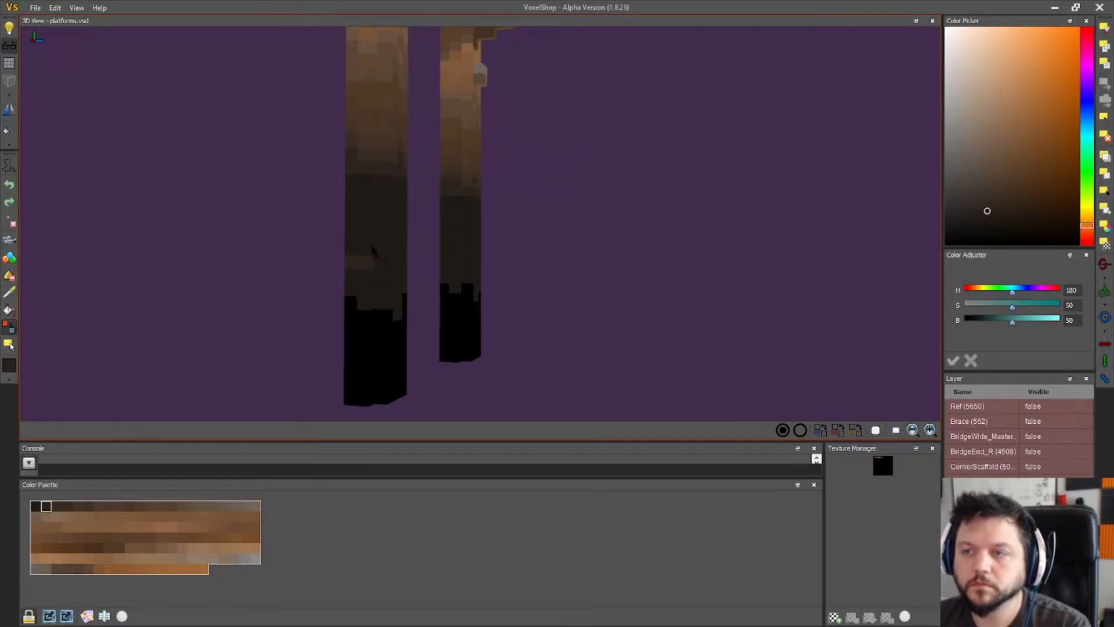
pyautogui.moveTo(366, 262)
pyautogui.mouseDown(button='right')
pyautogui.moveTo(418, 268)
pyautogui.moveTo(386, 252)
pyautogui.mouseUp(button='right')
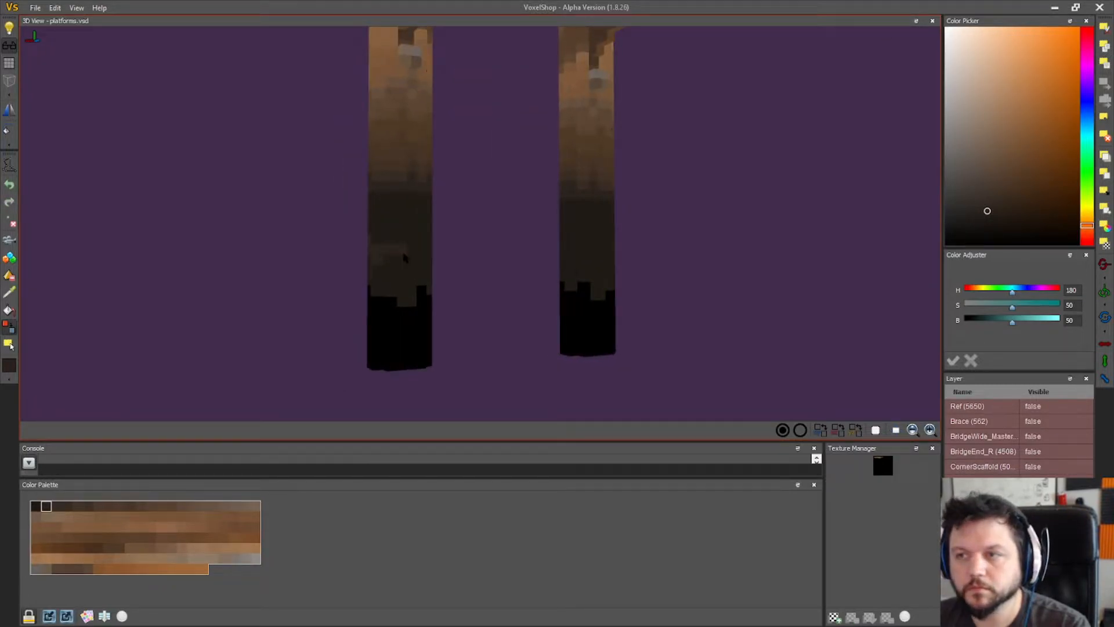
pyautogui.moveTo(413, 253); pyautogui.dragTo(472, 232, button='right')
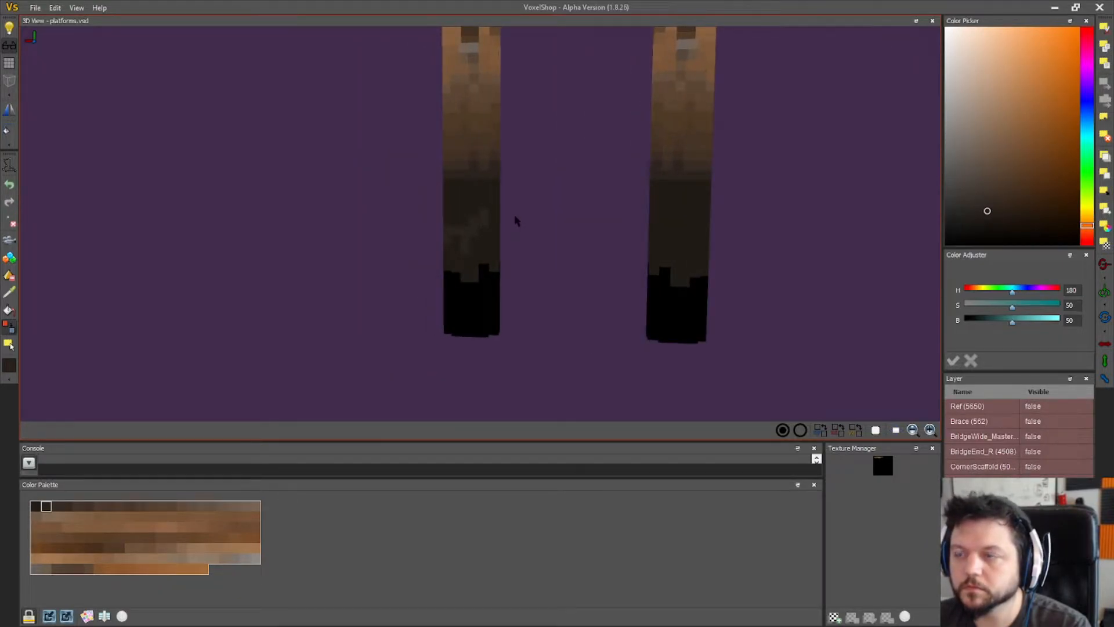
pyautogui.moveTo(515, 219); pyautogui.dragTo(552, 207, button='right')
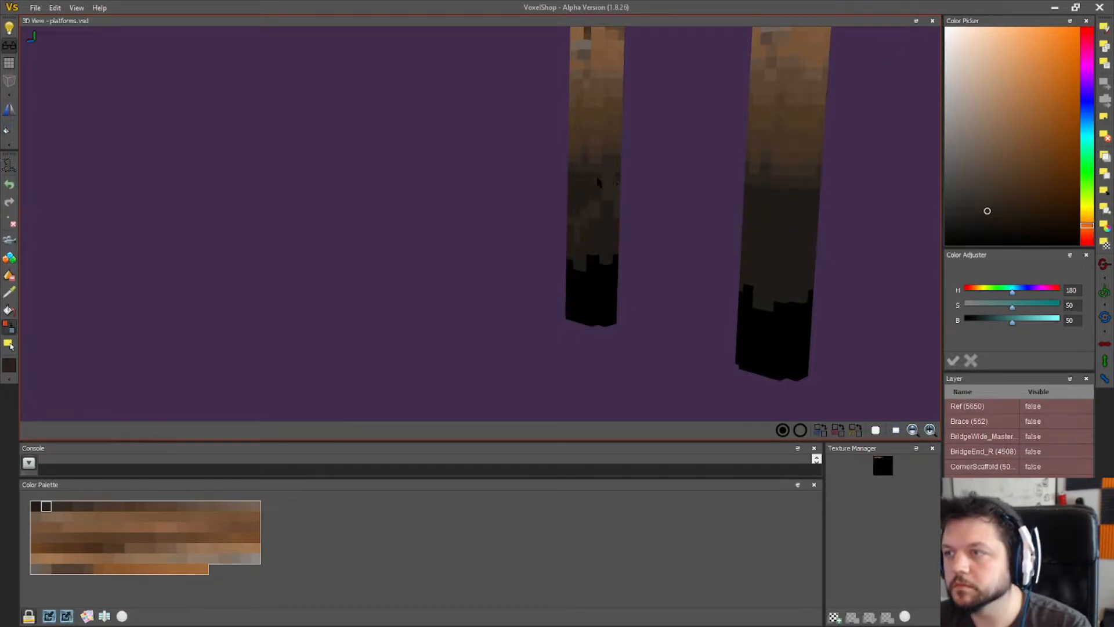
pyautogui.moveTo(623, 185); pyautogui.dragTo(485, 204, button='right')
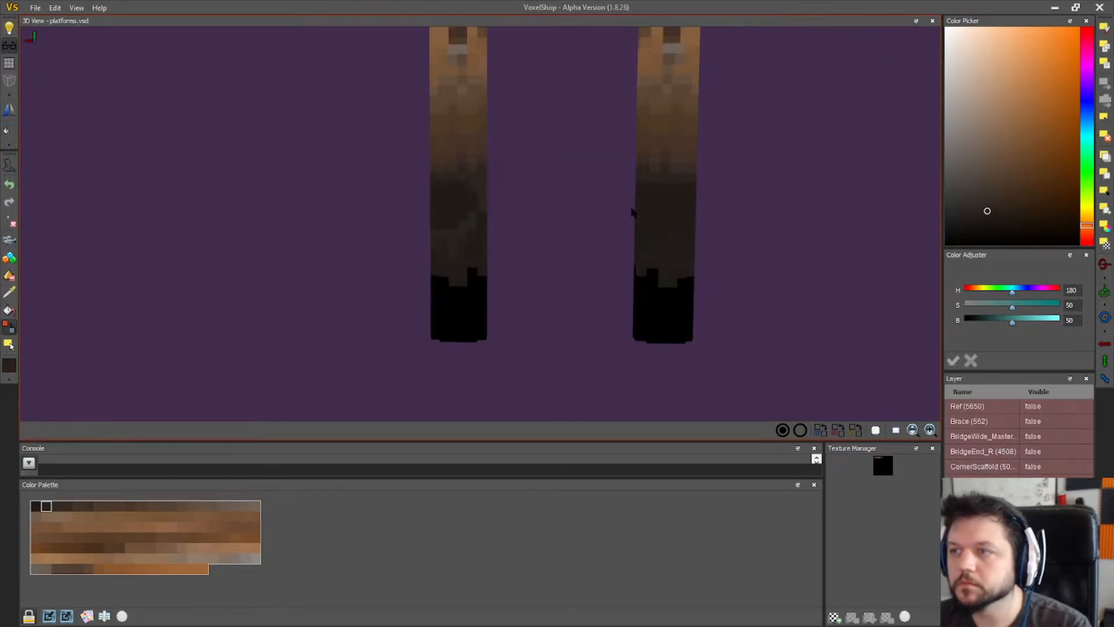
# - Sample the next lighter dark brown and paint uneven patches over the upper dark section of the same post, undoing the last strokes
pyautogui.moveTo(443, 220); pyautogui.dragTo(291, 207, button='right')
pyautogui.click(9, 291)
pyautogui.click(439, 220)
pyautogui.click(9, 327)
pyautogui.scroll(2, 419, 268)
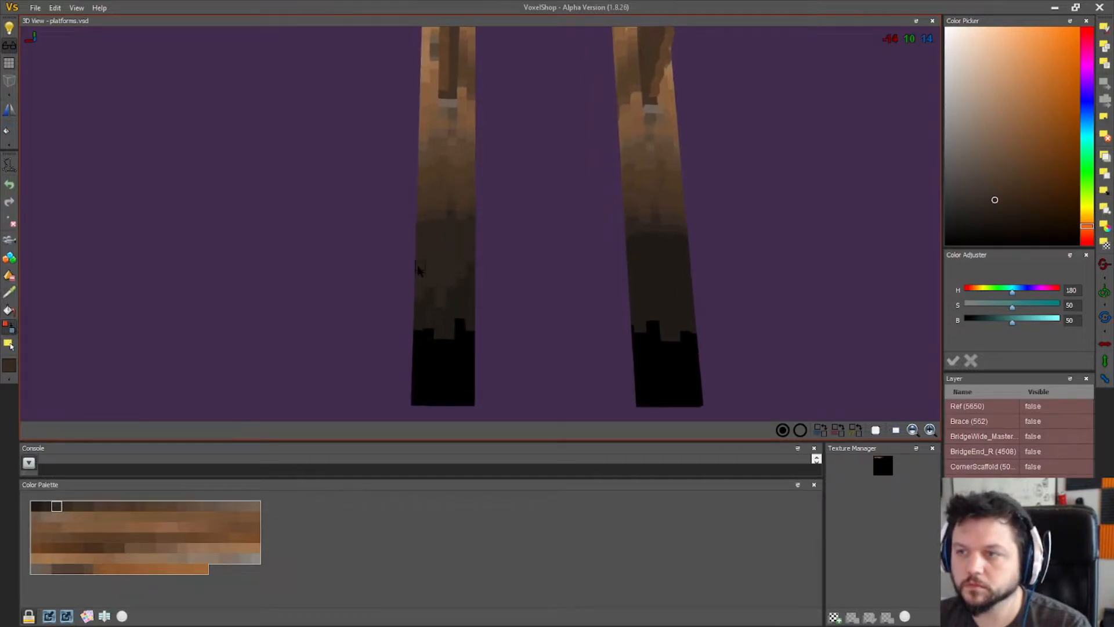
pyautogui.moveTo(416, 272); pyautogui.dragTo(422, 226)
pyautogui.moveTo(400, 273); pyautogui.dragTo(410, 260, button='right')
pyautogui.hotkey('ctrl', 'z')
pyautogui.hotkey('ctrl', 'z')
pyautogui.hotkey('ctrl', 'z')
pyautogui.hotkey('ctrl', 'z')
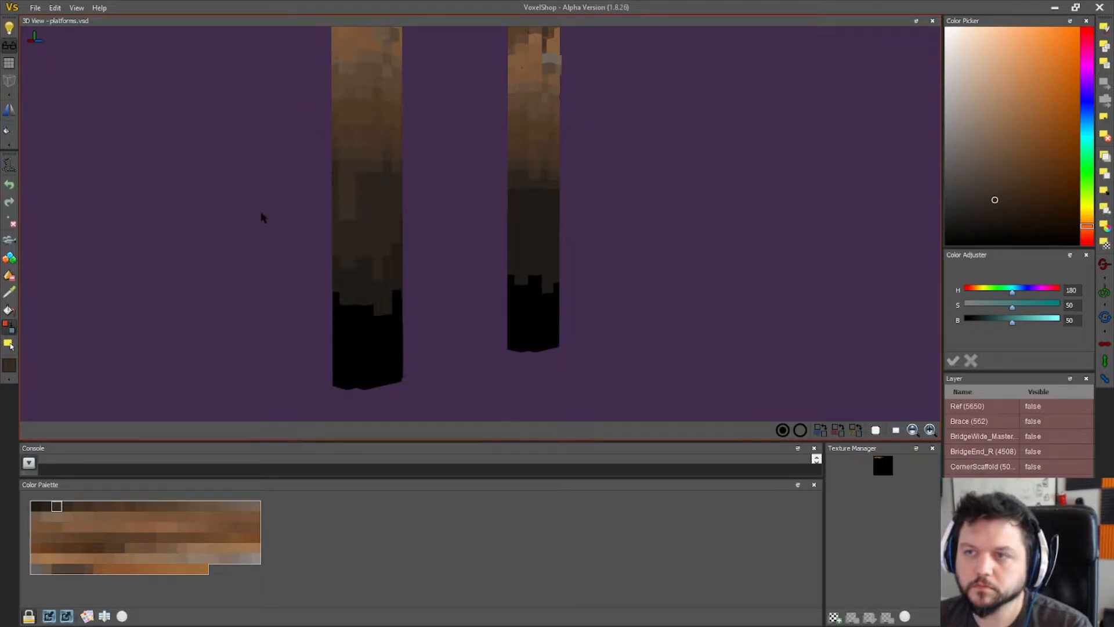
# - Fill the upper dark section around the same post's other faces with that dark brown, leaving a ragged lower edge
pyautogui.moveTo(261, 217); pyautogui.dragTo(435, 162, button='right')
pyautogui.moveTo(427, 107); pyautogui.dragTo(484, 184, button='right')
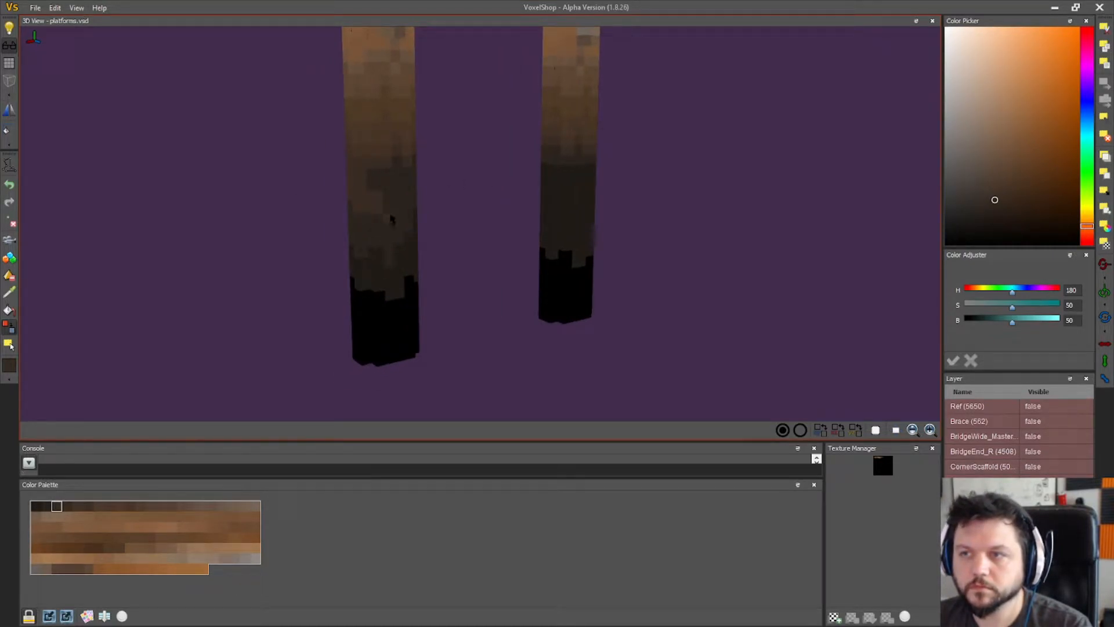
pyautogui.moveTo(507, 224); pyautogui.dragTo(447, 186, button='right')
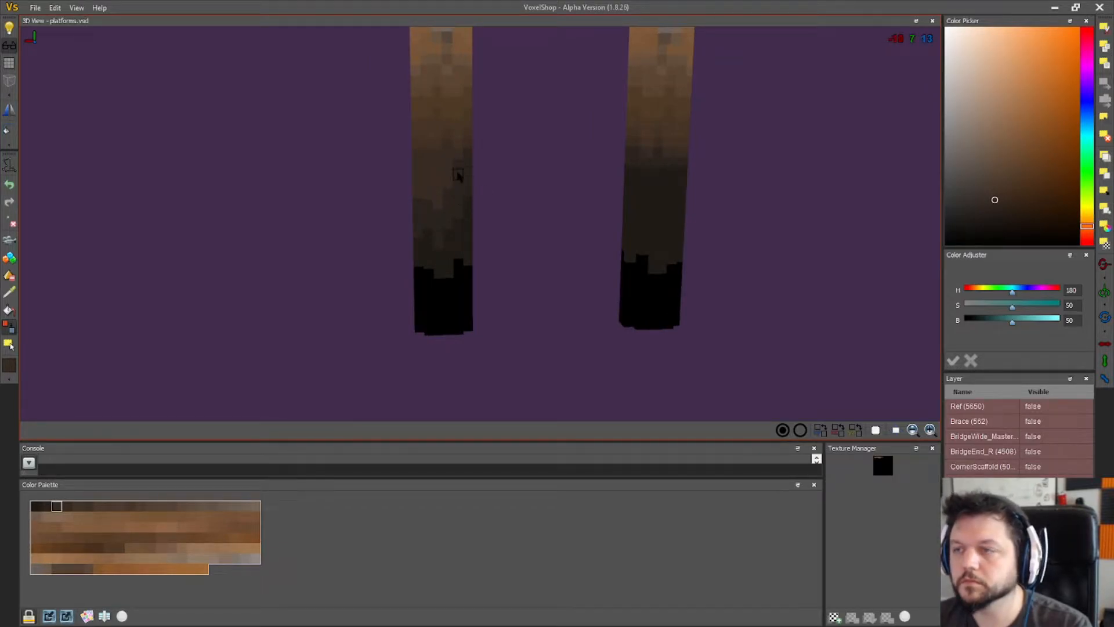
pyautogui.moveTo(520, 192); pyautogui.dragTo(718, 196, button='right')
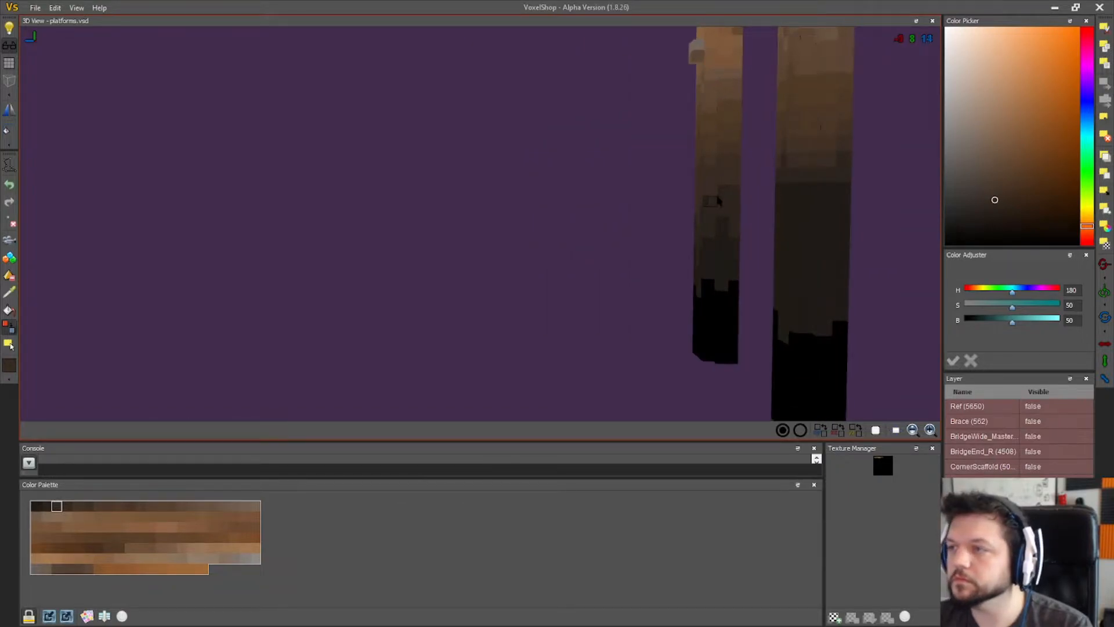
pyautogui.moveTo(631, 222); pyautogui.dragTo(716, 221, button='right')
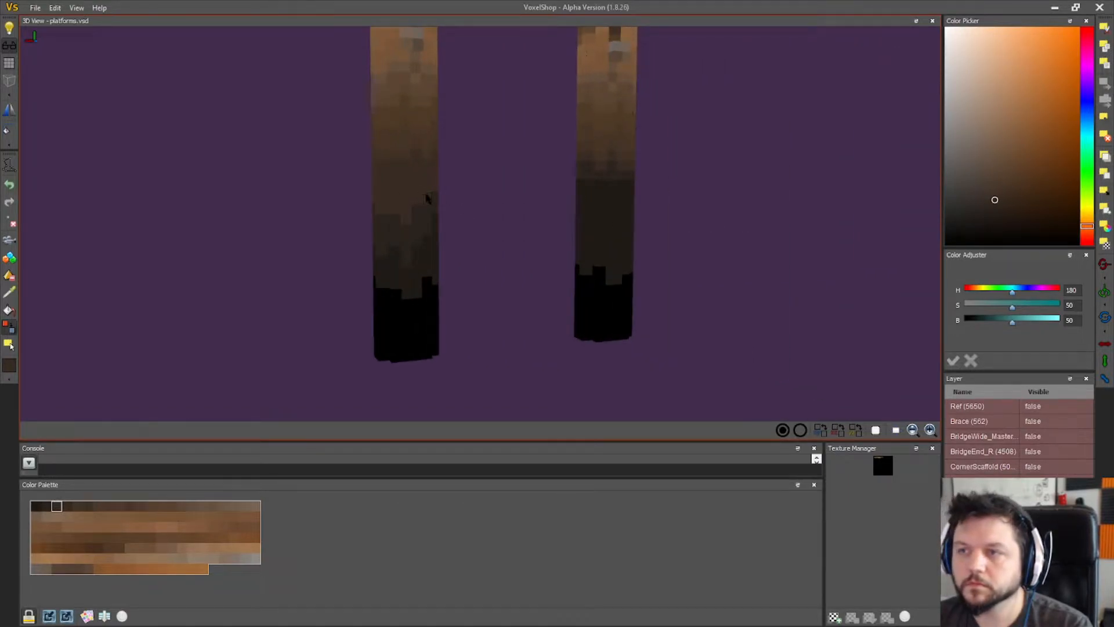
pyautogui.moveTo(249, 246); pyautogui.dragTo(295, 250, button='right')
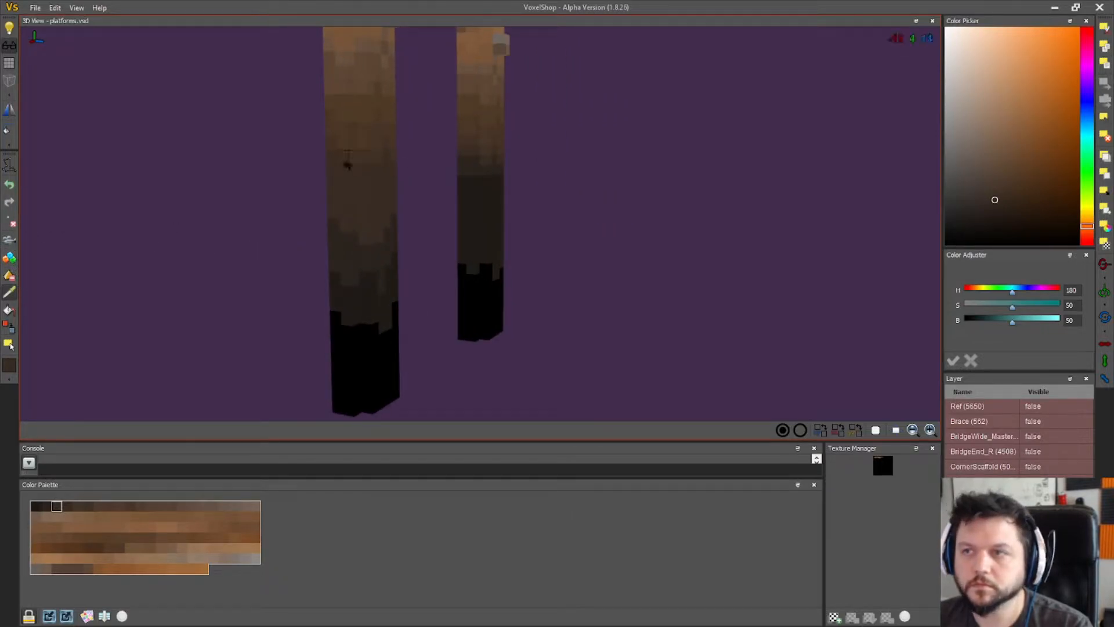
# - Sample the warmer brown above the dark section and extend it downward in uneven patches around the same post
pyautogui.click(336, 152)
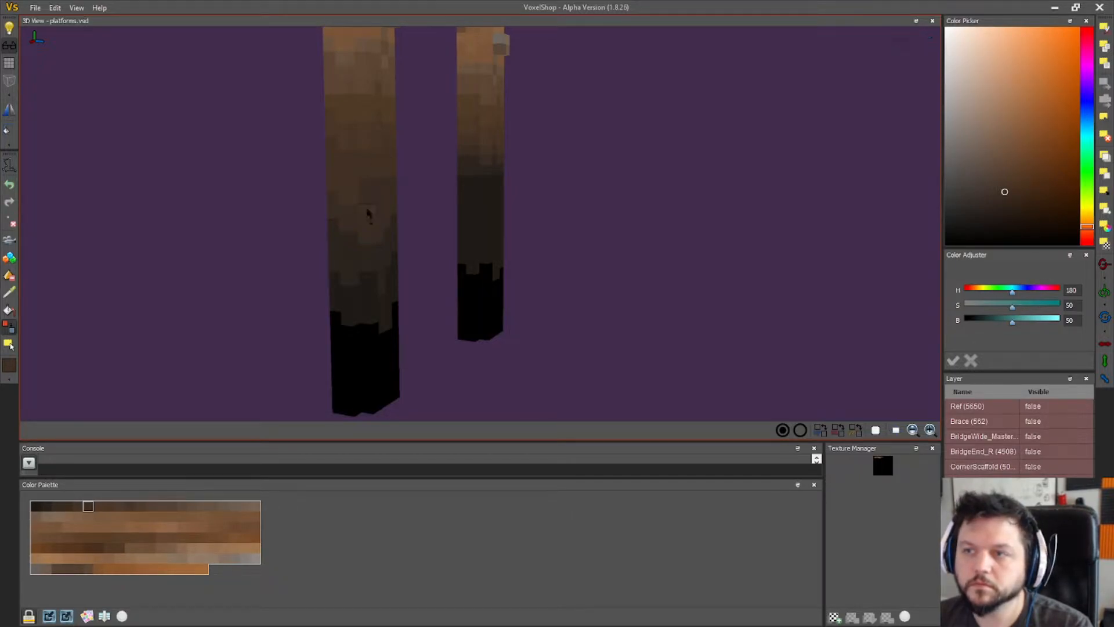
pyautogui.moveTo(416, 179); pyautogui.dragTo(365, 180, button='right')
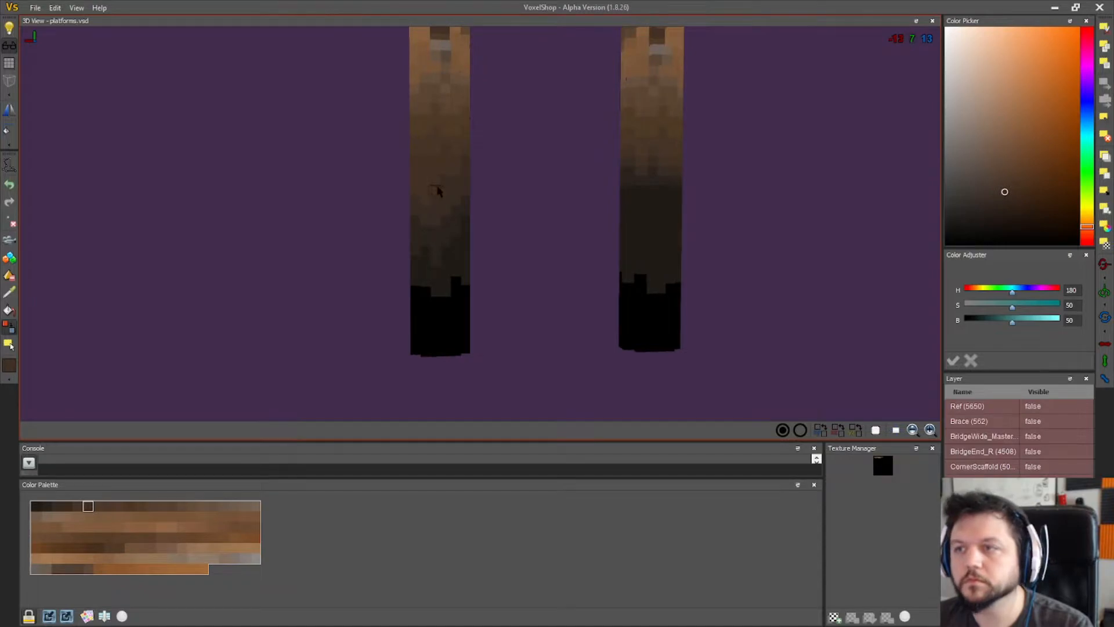
pyautogui.moveTo(497, 192); pyautogui.dragTo(666, 190, button='right')
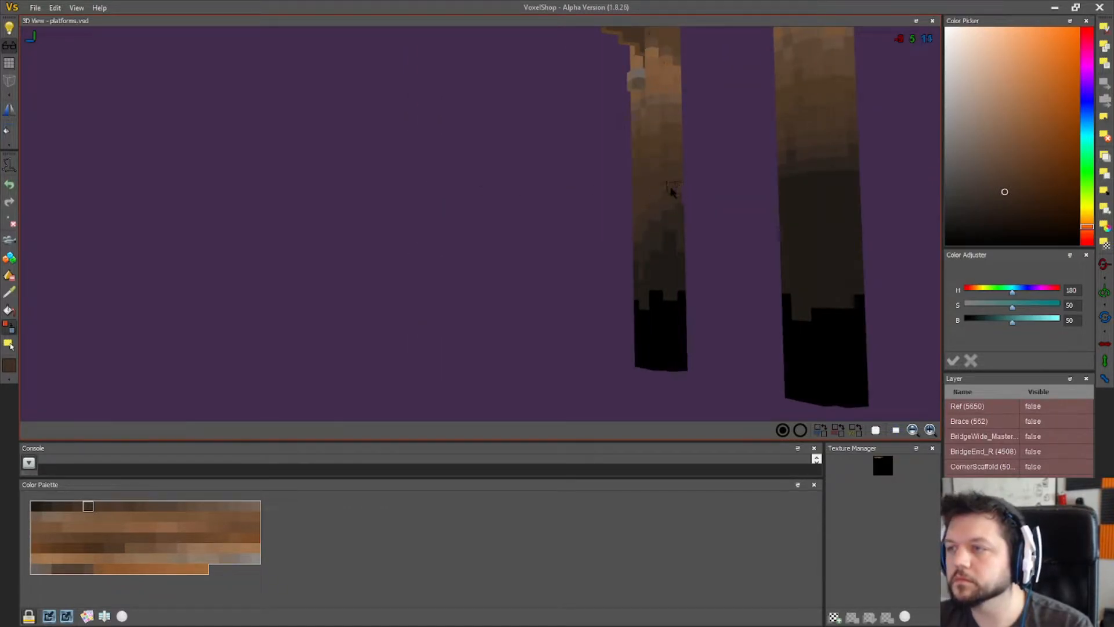
pyautogui.moveTo(612, 198); pyautogui.dragTo(163, 300, button='right')
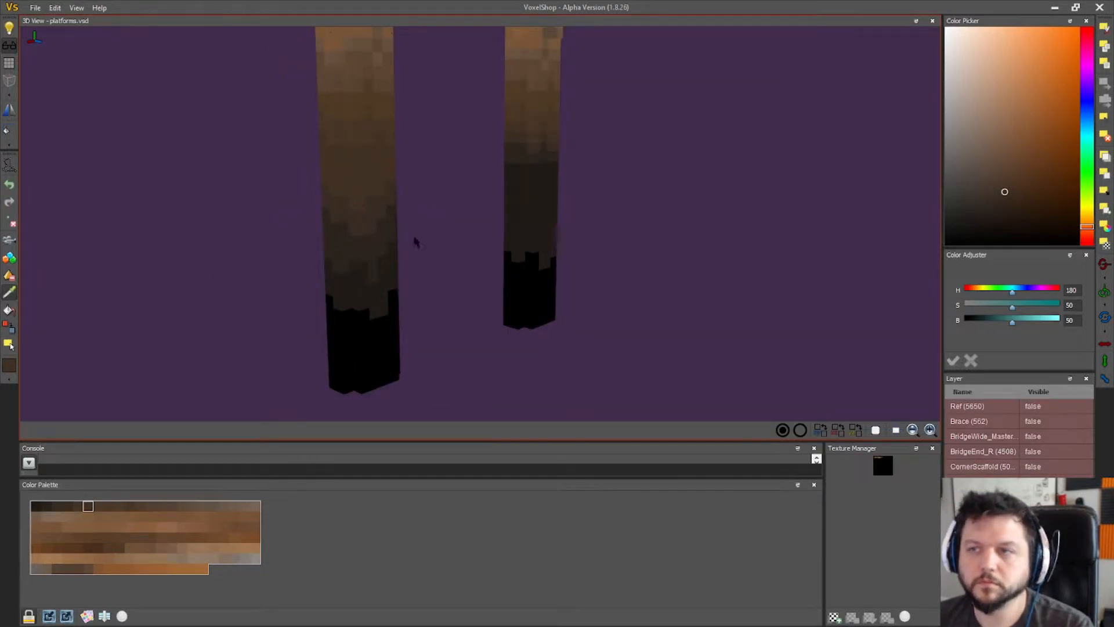
# - Resample the medium dark brown and roughen its boundary with the warmer brown around the same post
pyautogui.click(364, 226)
pyautogui.click(10, 327)
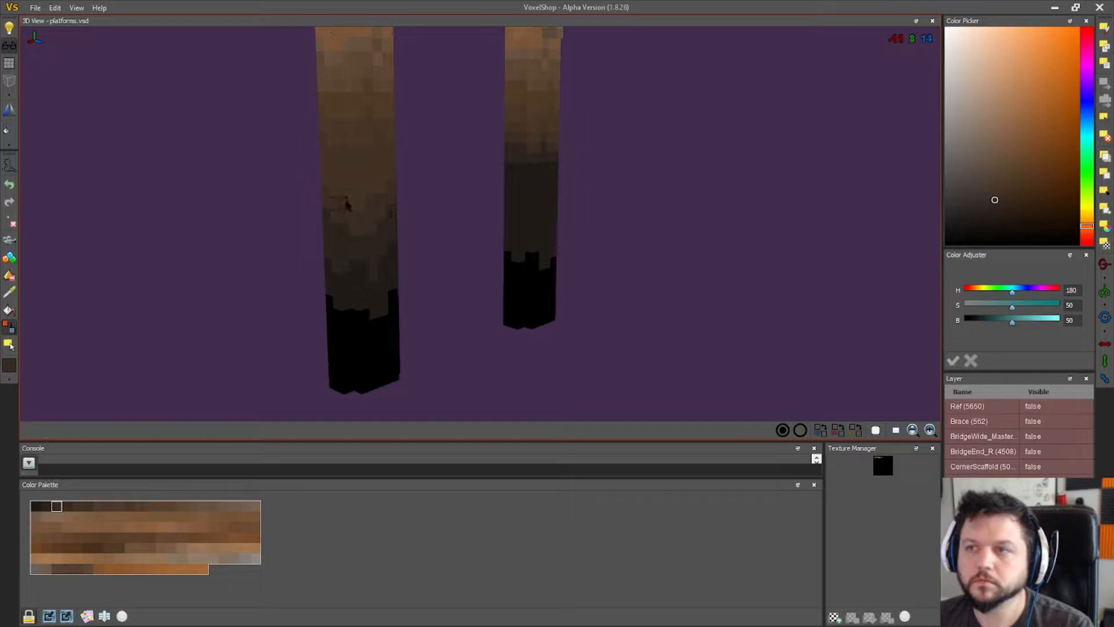
pyautogui.moveTo(309, 214); pyautogui.dragTo(340, 275, button='right')
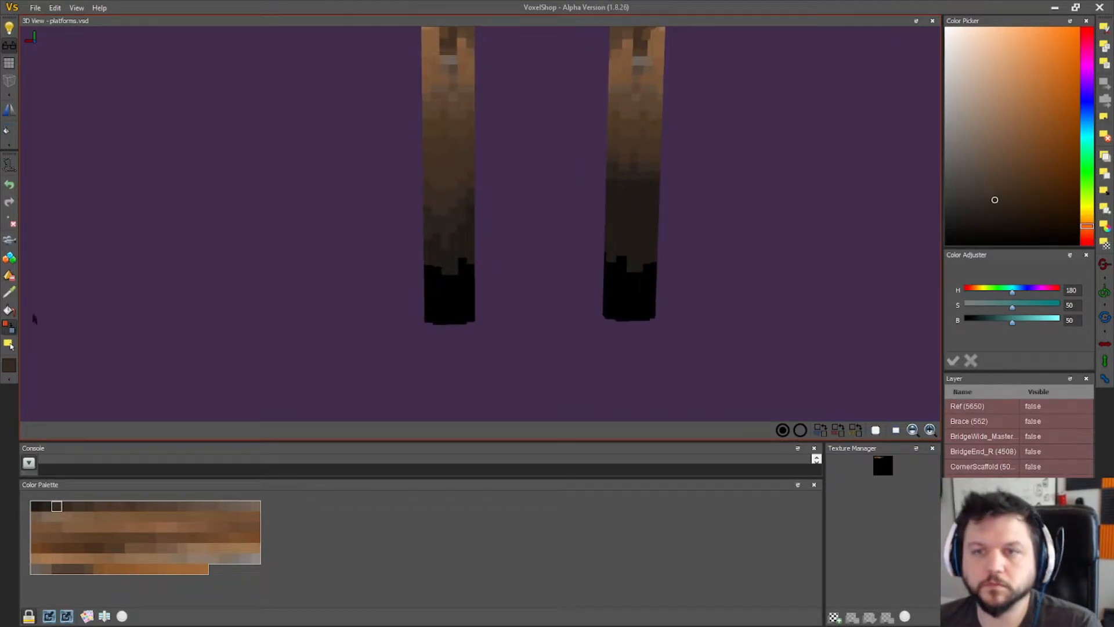
# - Sample the darkest grey-brown above the black and dab scattered single voxels of it into the upper black area of the same post
pyautogui.click(8, 295)
pyautogui.click(441, 262)
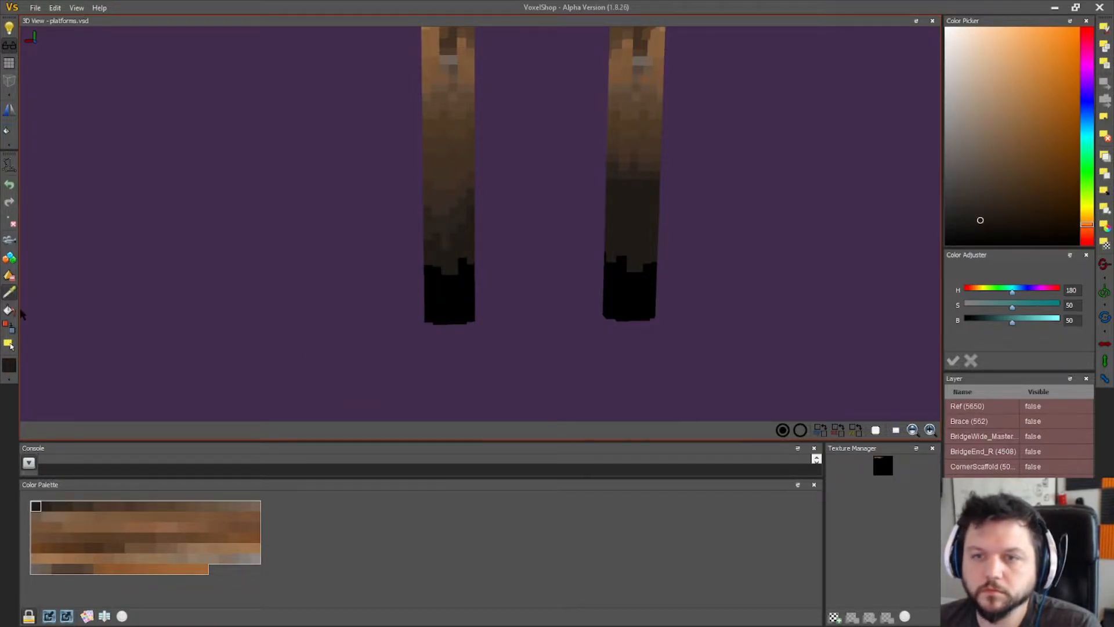
pyautogui.click(10, 326)
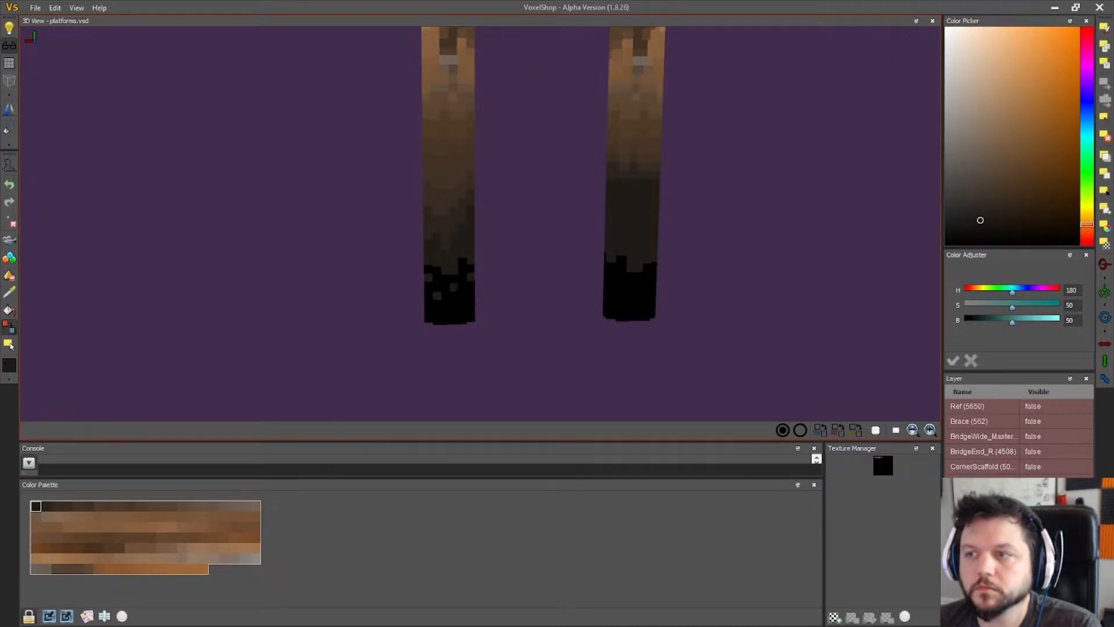
pyautogui.moveTo(460, 327); pyautogui.dragTo(454, 315, button='right')
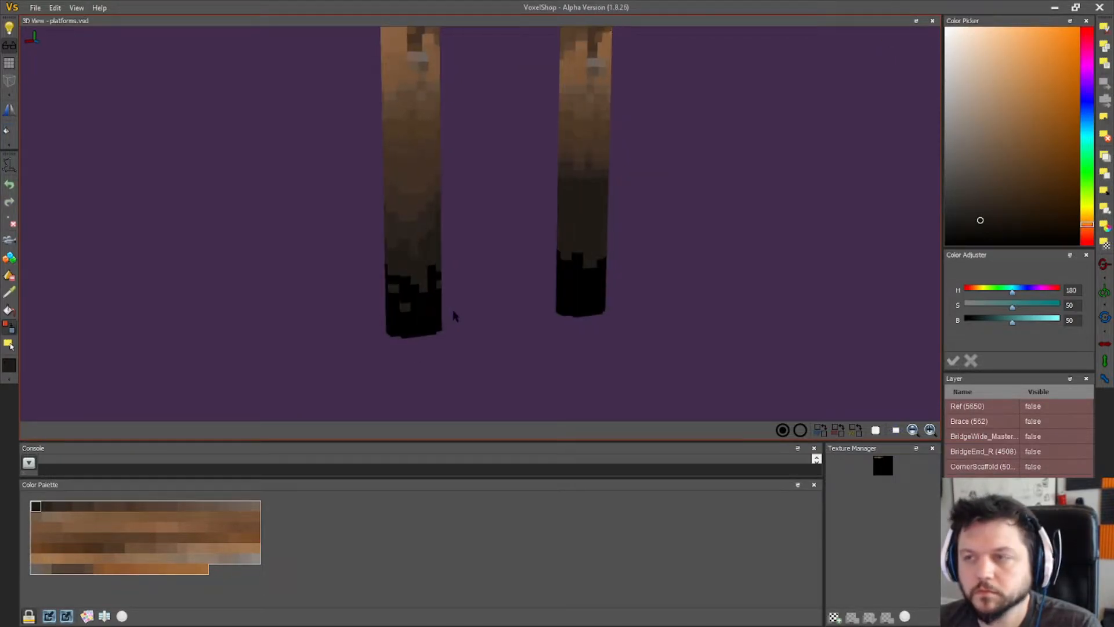
# - Sample the dark brown just above the grey-brown area and dab scattered voxels of it along the lower fade of the same post
pyautogui.click(9, 292)
pyautogui.click(395, 234)
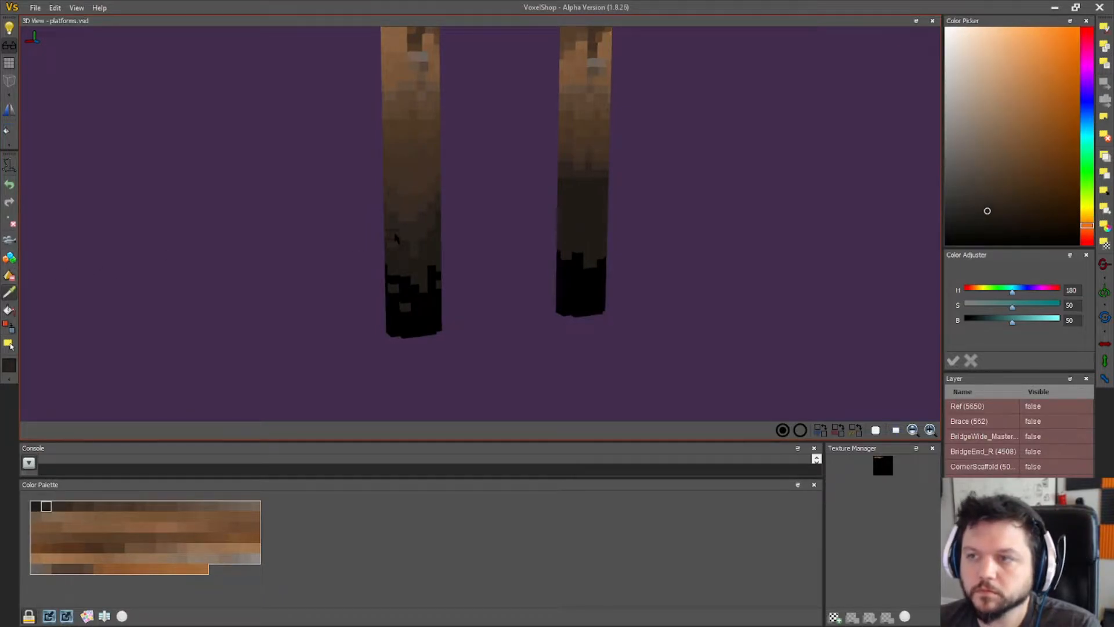
pyautogui.click(9, 310)
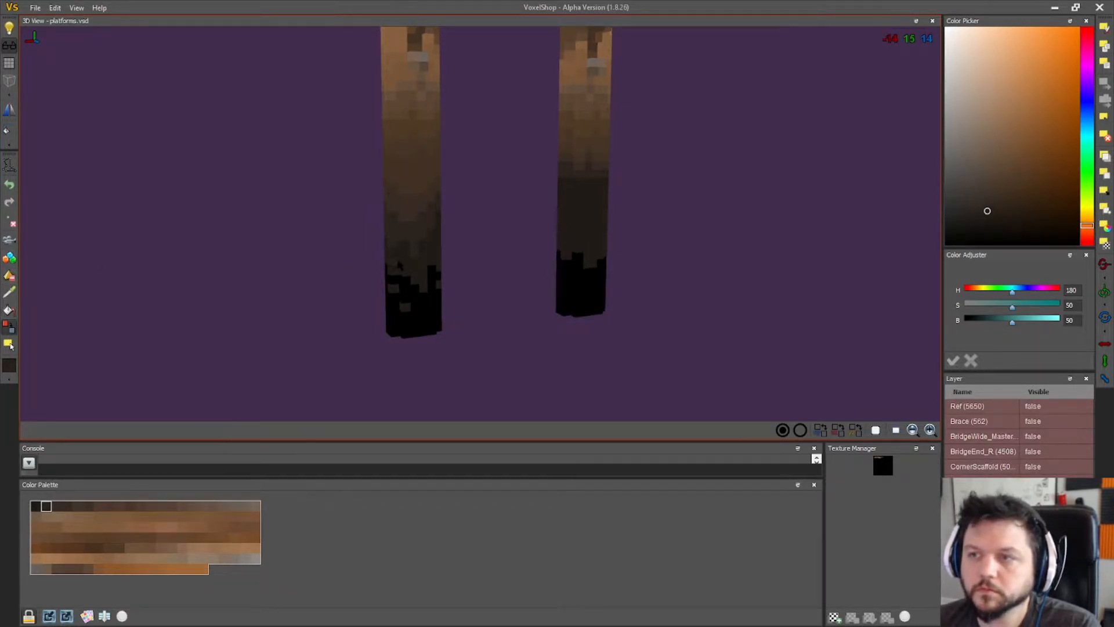
pyautogui.moveTo(500, 280); pyautogui.dragTo(630, 293, button='right')
pyautogui.moveTo(463, 281); pyautogui.dragTo(523, 256, button='right')
pyautogui.moveTo(573, 298); pyautogui.dragTo(628, 302, button='right')
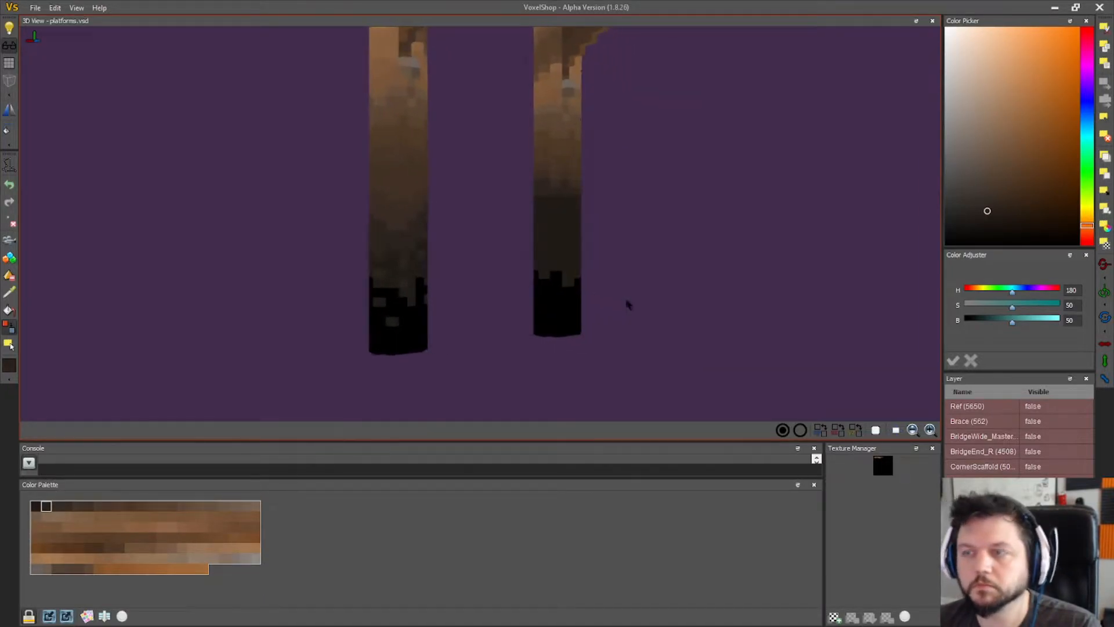
# - Sample a slightly lighter brown higher up and scatter single voxels of it into the dark brown area around the same post
pyautogui.click(10, 294)
pyautogui.moveTo(188, 262)
pyautogui.mouseDown(button='right')
pyautogui.moveTo(281, 251)
pyautogui.moveTo(234, 280)
pyautogui.mouseUp(button='right')
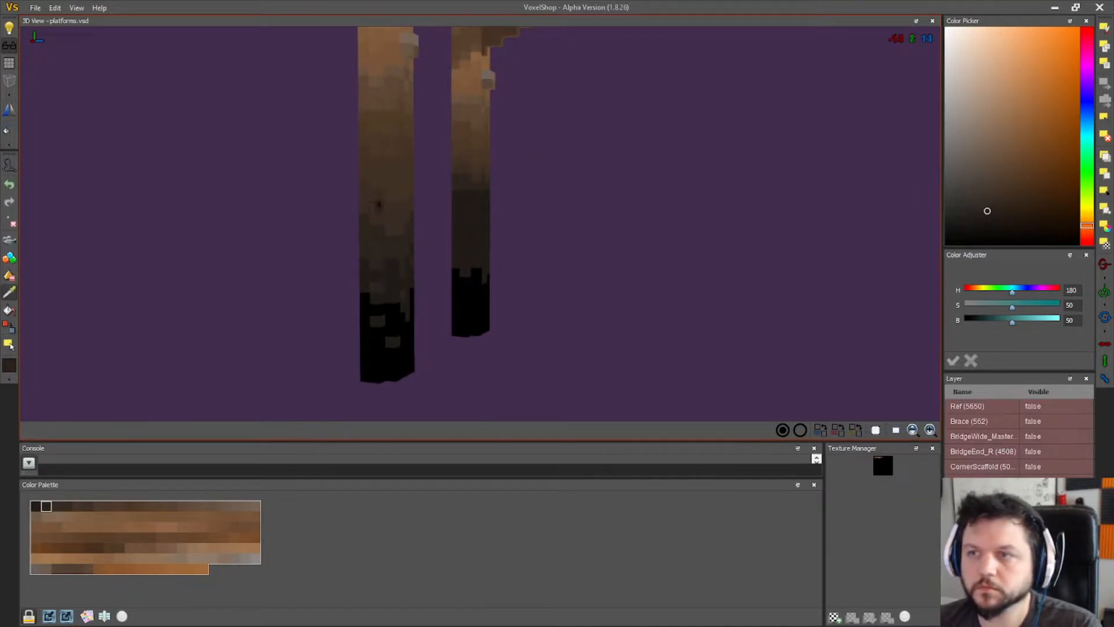
pyautogui.click(10, 327)
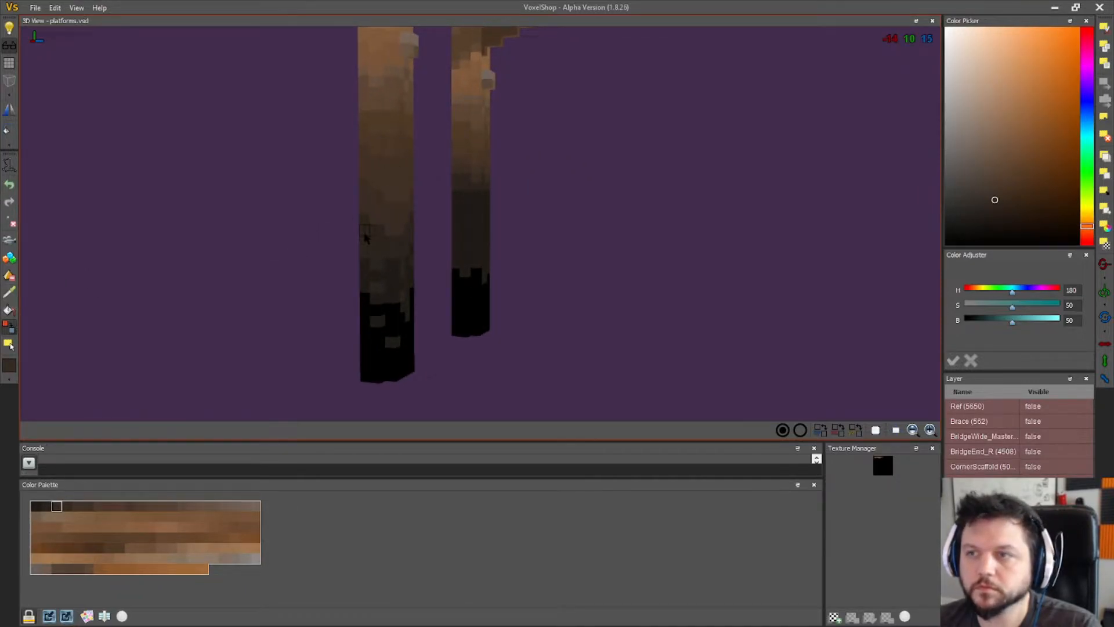
pyautogui.moveTo(513, 259); pyautogui.dragTo(650, 217, button='right')
pyautogui.moveTo(446, 242); pyautogui.dragTo(479, 225, button='right')
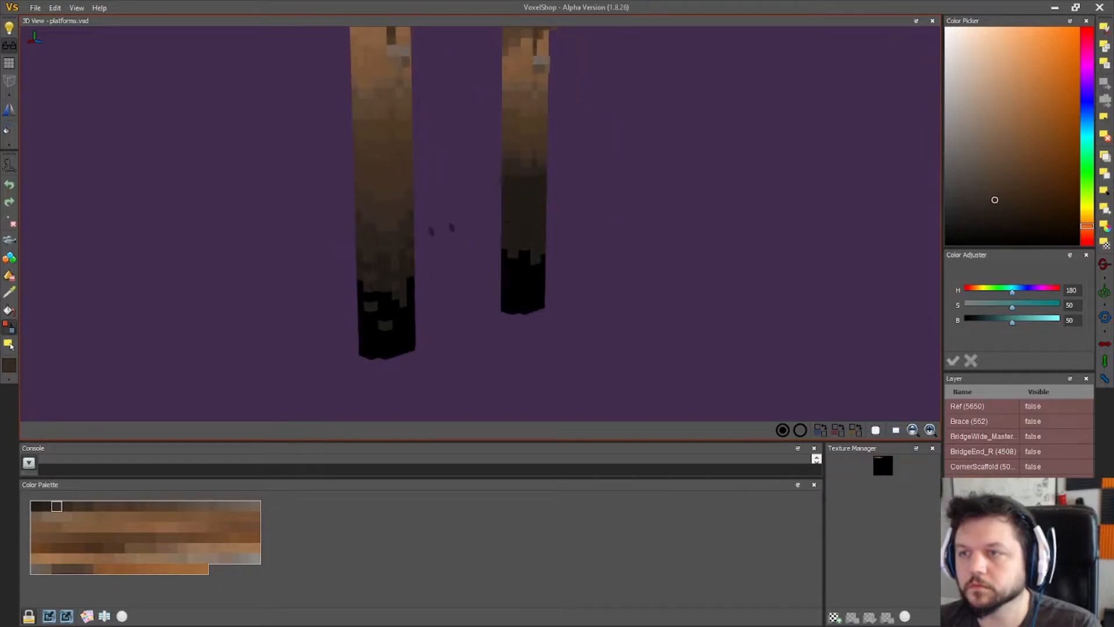
pyautogui.moveTo(363, 241); pyautogui.dragTo(600, 222, button='right')
pyautogui.moveTo(524, 230); pyautogui.dragTo(422, 248, button='right')
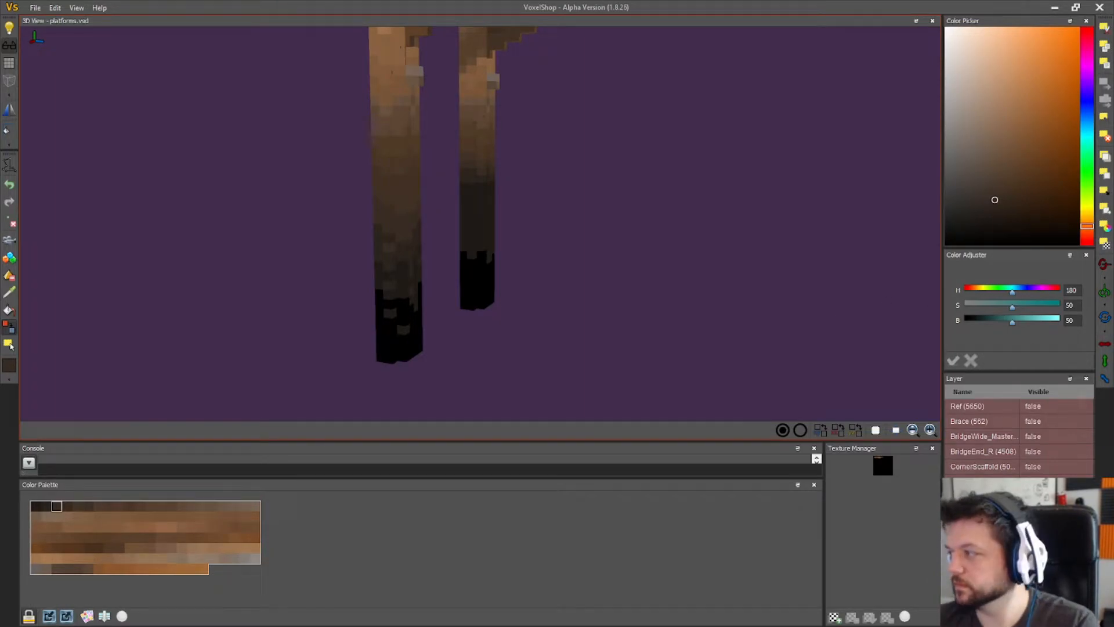
pyautogui.moveTo(706, 110); pyautogui.dragTo(508, 186, button='right')
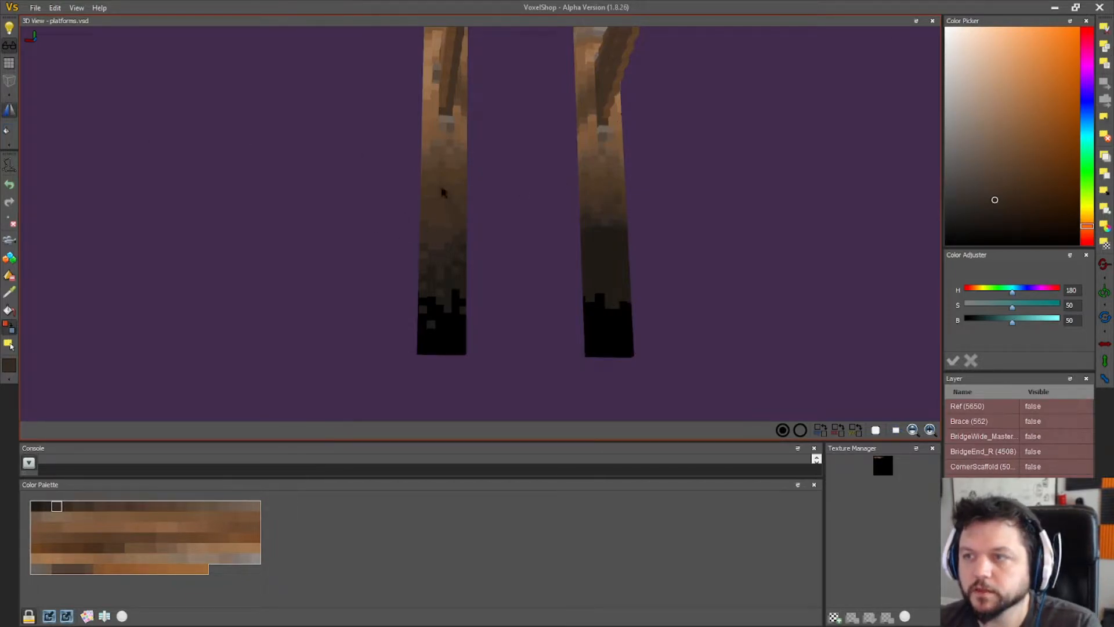
pyautogui.moveTo(445, 210); pyautogui.dragTo(393, 236, button='right')
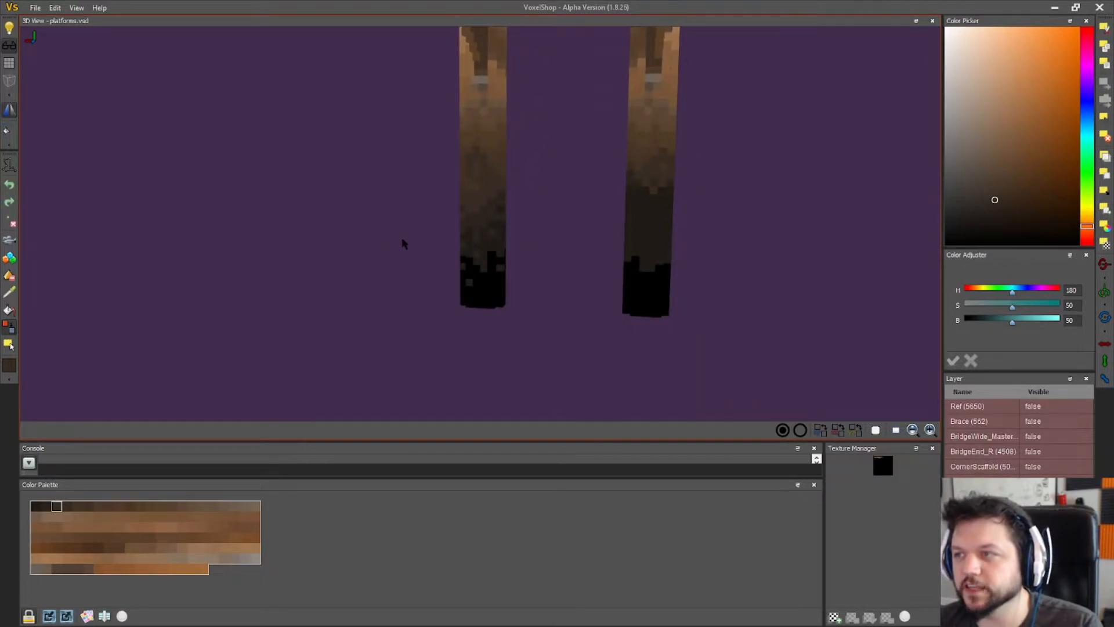
pyautogui.moveTo(390, 234); pyautogui.dragTo(400, 232, button='right')
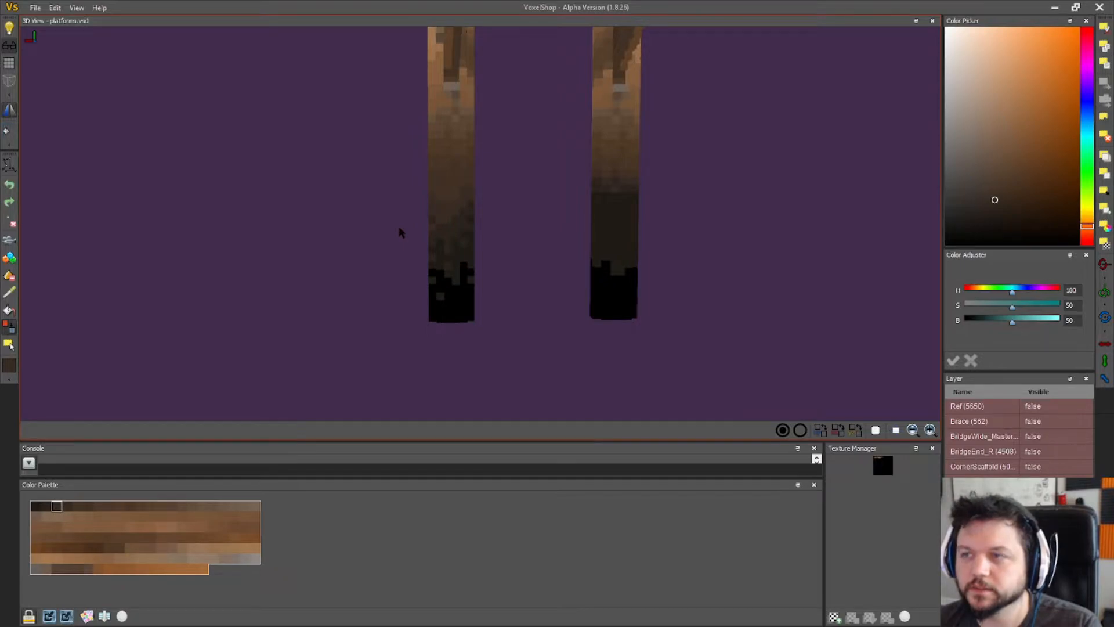
pyautogui.moveTo(399, 232); pyautogui.dragTo(344, 207, button='right')
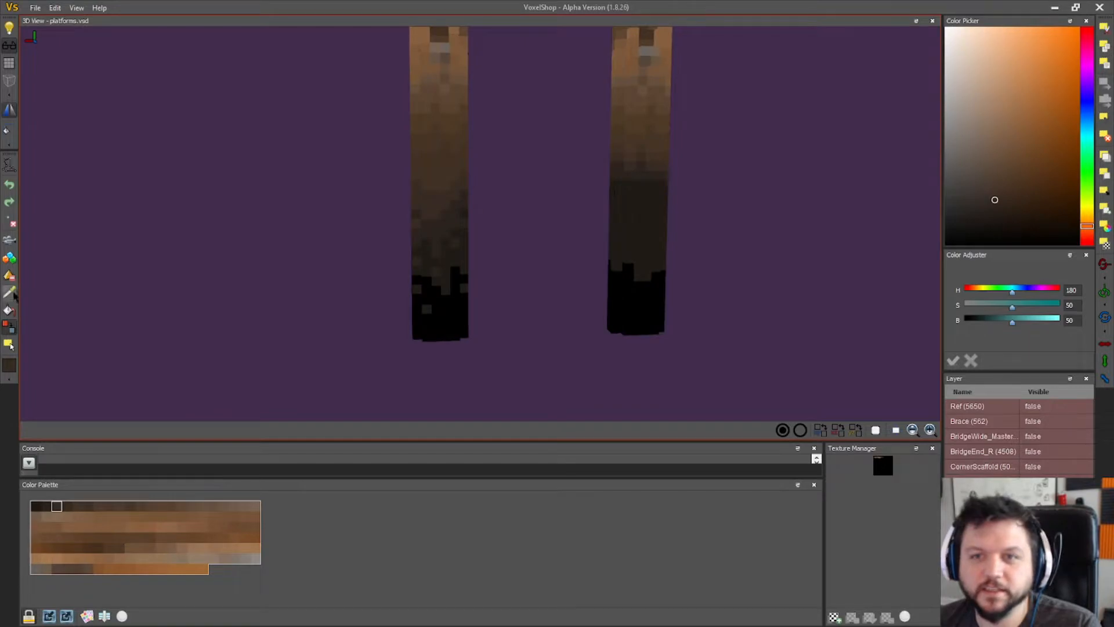
# - Sample the medium brown from the middle of the same post and dab irregular voxels of it into the darker transition below
pyautogui.click(413, 143)
pyautogui.click(9, 110)
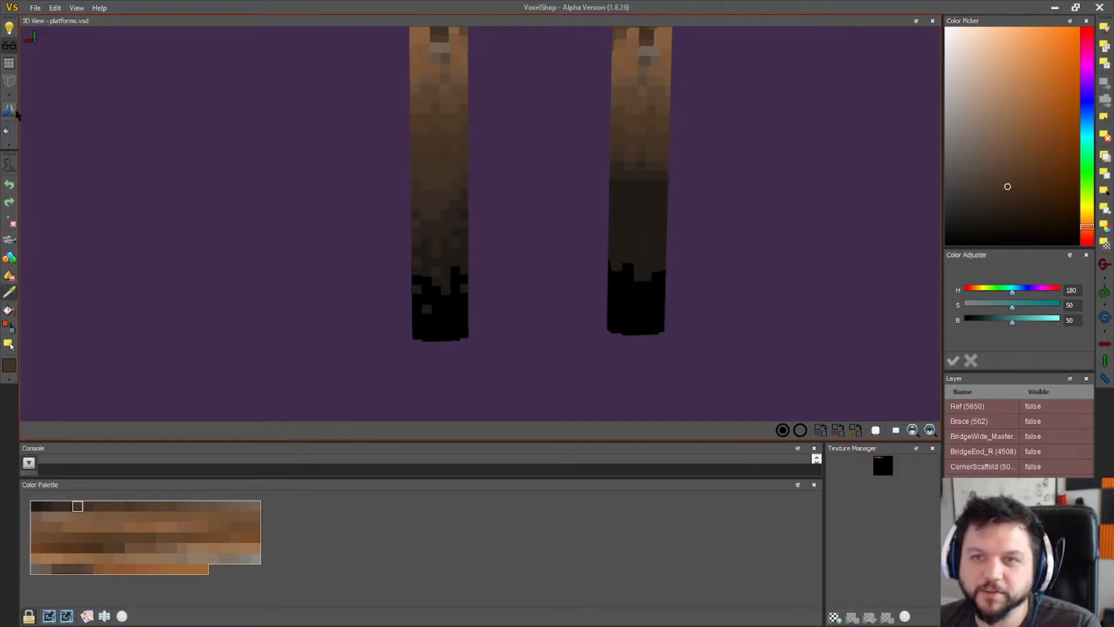
pyautogui.click(10, 326)
pyautogui.moveTo(301, 254); pyautogui.dragTo(406, 168, button='right')
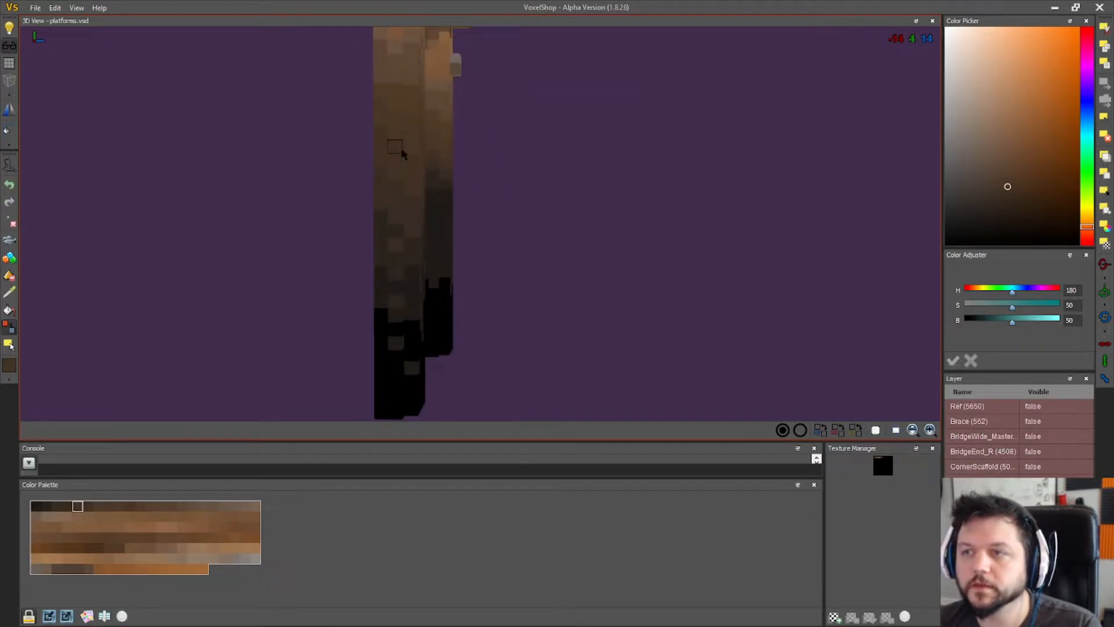
pyautogui.moveTo(474, 200); pyautogui.dragTo(508, 253, button='right')
# - Select the lower end of the other, unrefined post and delete its voxels
pyautogui.scroll(4, 493, 245)
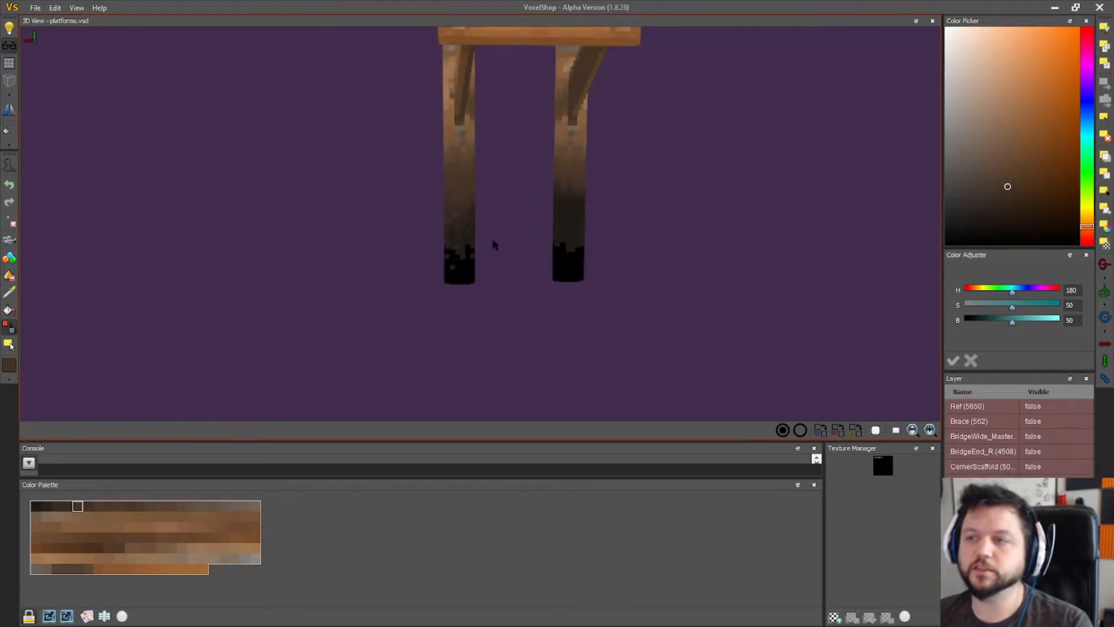
pyautogui.scroll(2, 493, 245)
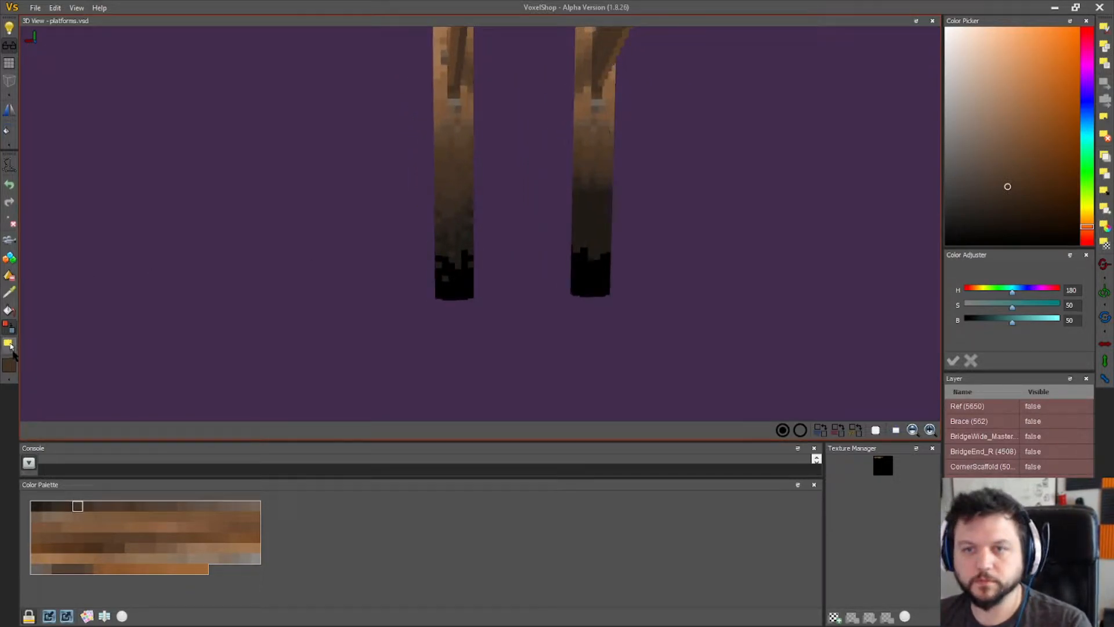
pyautogui.moveTo(663, 338); pyautogui.dragTo(545, 168)
pyautogui.moveTo(567, 197)
pyautogui.mouseDown(button='right')
pyautogui.moveTo(718, 204)
pyautogui.moveTo(569, 200)
pyautogui.mouseUp(button='right')
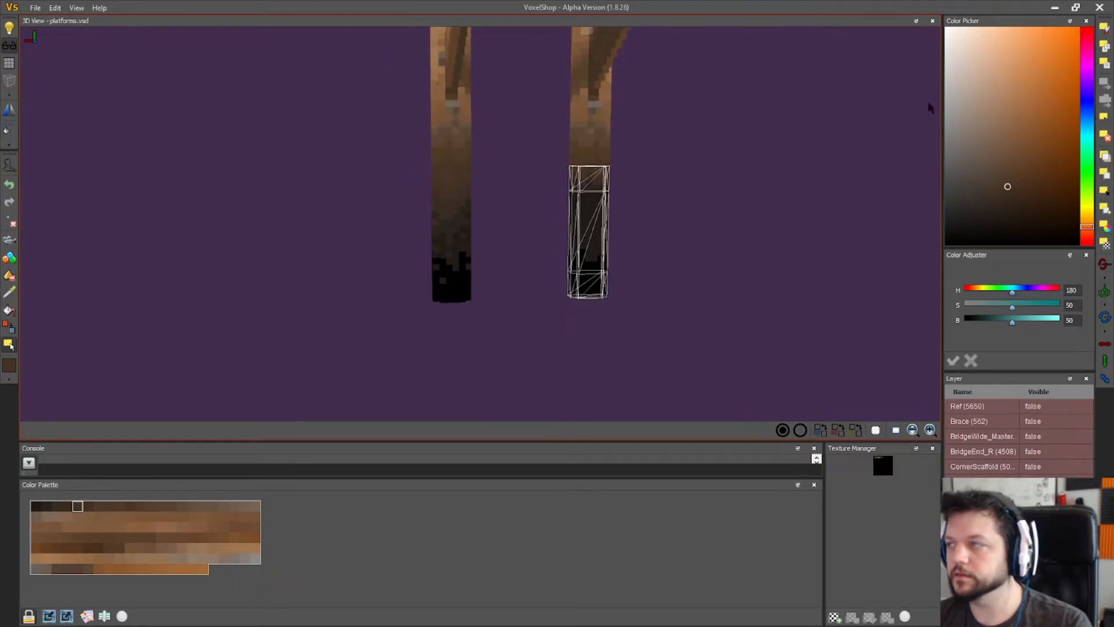
pyautogui.click(1105, 139)
# - Copy the finished post's faded lower end, move the copy under the shortened post, and place it there as its new end
pyautogui.moveTo(689, 341); pyautogui.dragTo(337, 165)
pyautogui.moveTo(473, 203); pyautogui.dragTo(620, 222)
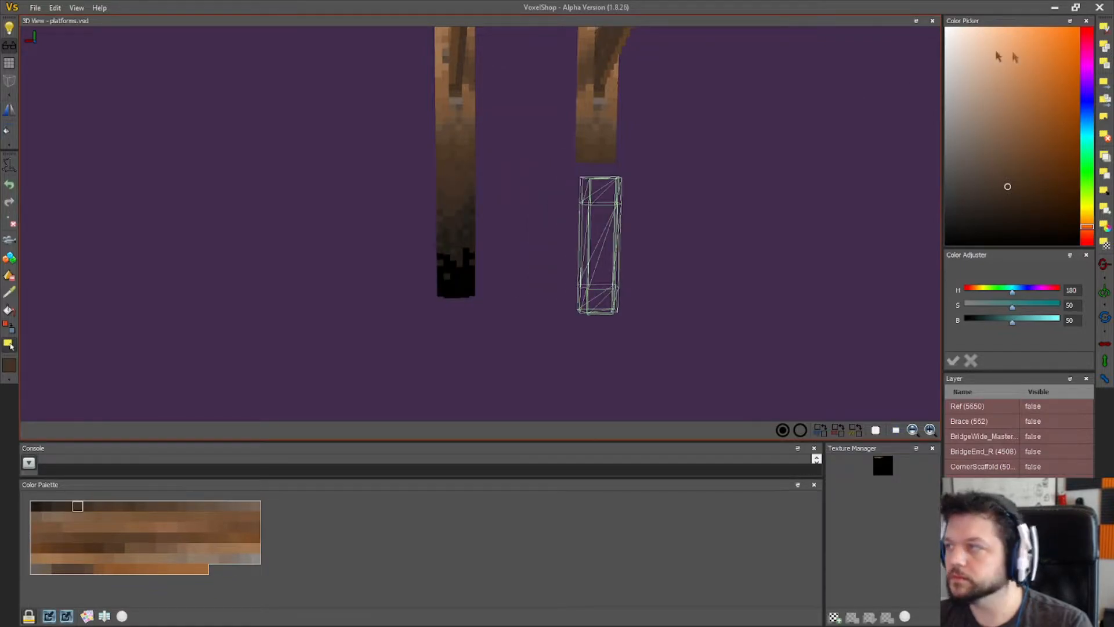
pyautogui.click(1106, 106)
pyautogui.moveTo(701, 274); pyautogui.dragTo(578, 264, button='right')
pyautogui.moveTo(609, 247); pyautogui.dragTo(641, 233)
pyautogui.moveTo(641, 233); pyautogui.dragTo(853, 171, button='right')
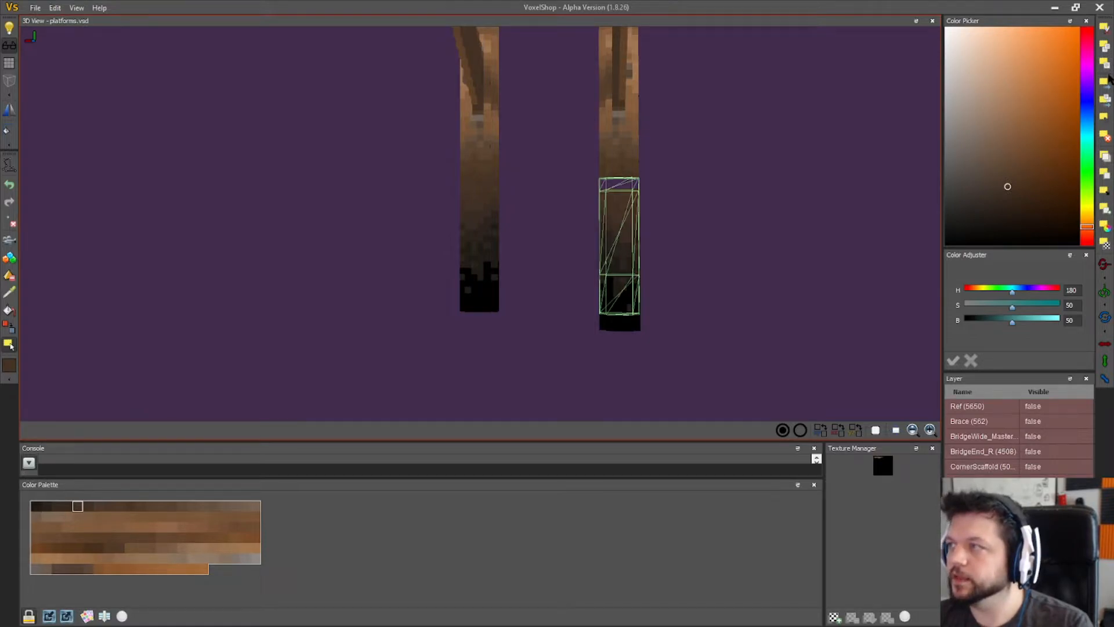
pyautogui.click(1106, 81)
pyautogui.click(1105, 120)
pyautogui.moveTo(778, 202); pyautogui.dragTo(347, 243, button='right')
# - Export the model as BridgeScaffold in VoxLap format (*.vox) to Barony's models\decorations folder, replacing the existing file
pyautogui.click(35, 7)
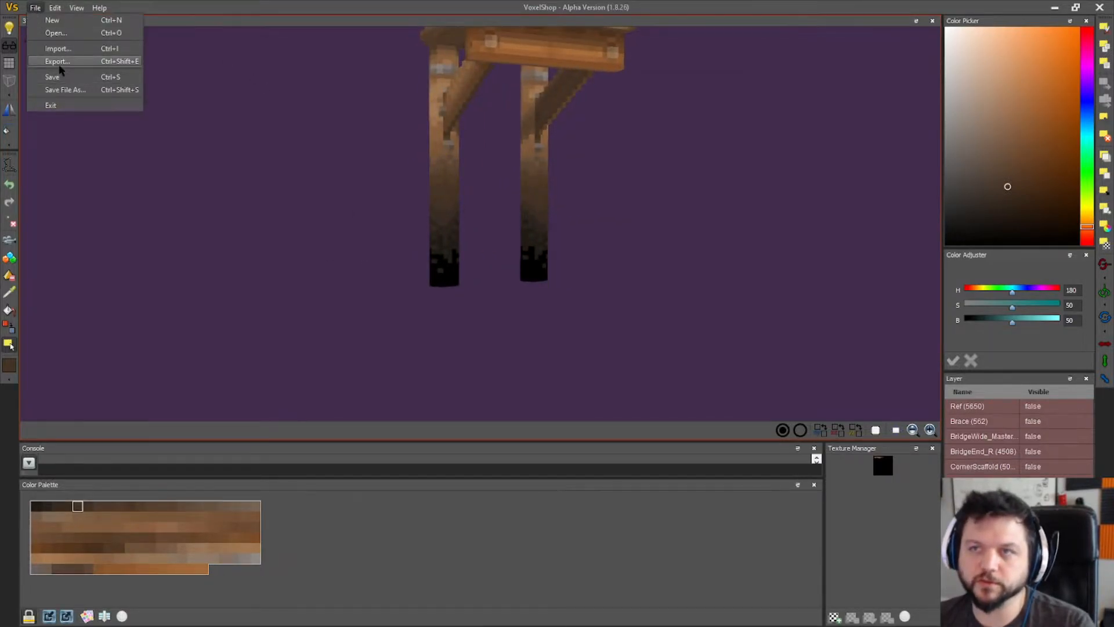
pyautogui.click(46, 74)
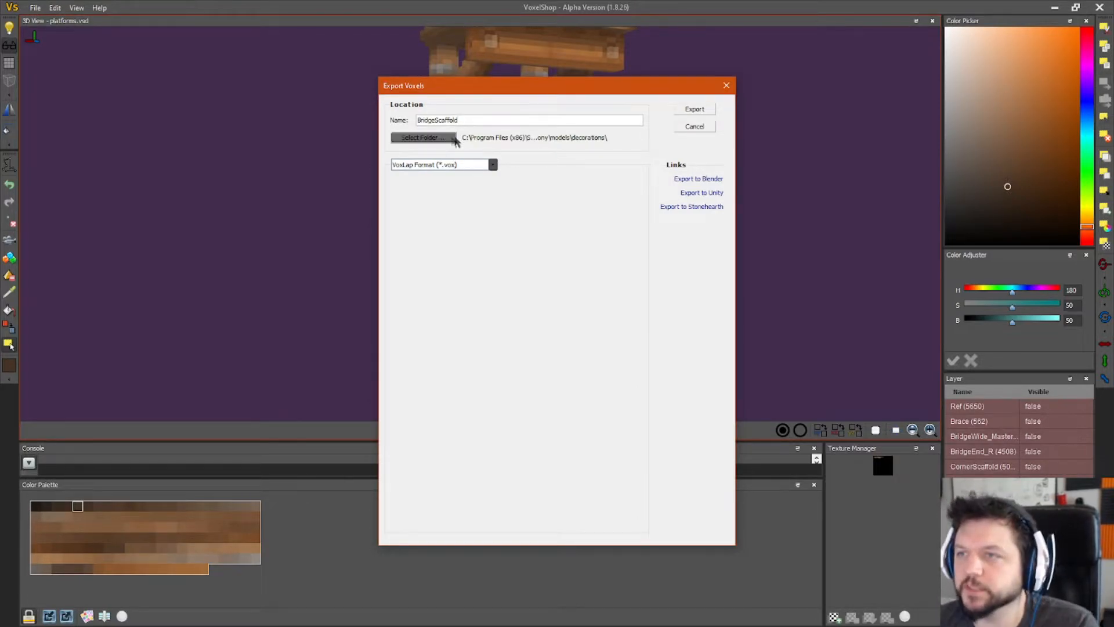
pyautogui.click(694, 109)
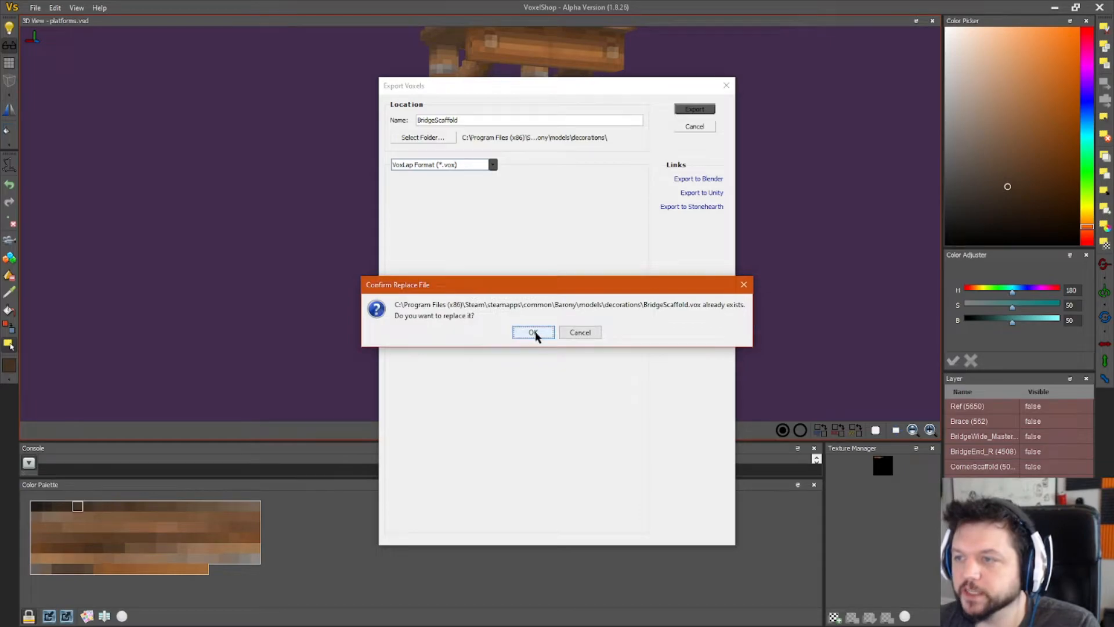
pyautogui.click(531, 331)
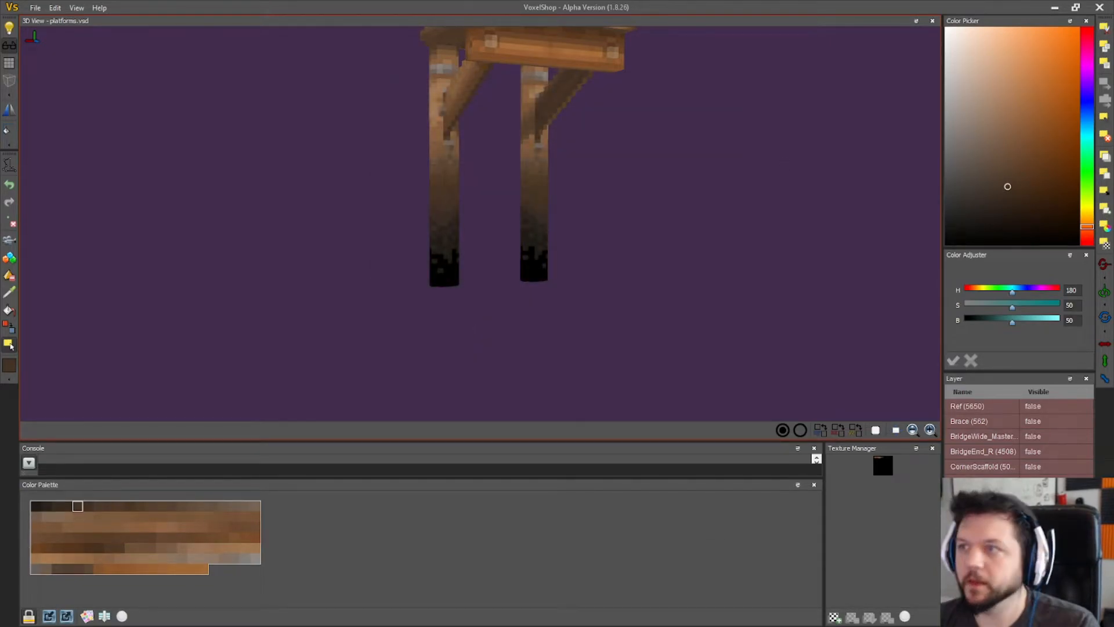
pyautogui.moveTo(634, 199)
pyautogui.mouseDown(button='right')
pyautogui.moveTo(697, 206)
pyautogui.moveTo(532, 216)
pyautogui.moveTo(670, 222)
pyautogui.moveTo(636, 196)
pyautogui.mouseUp(button='right')
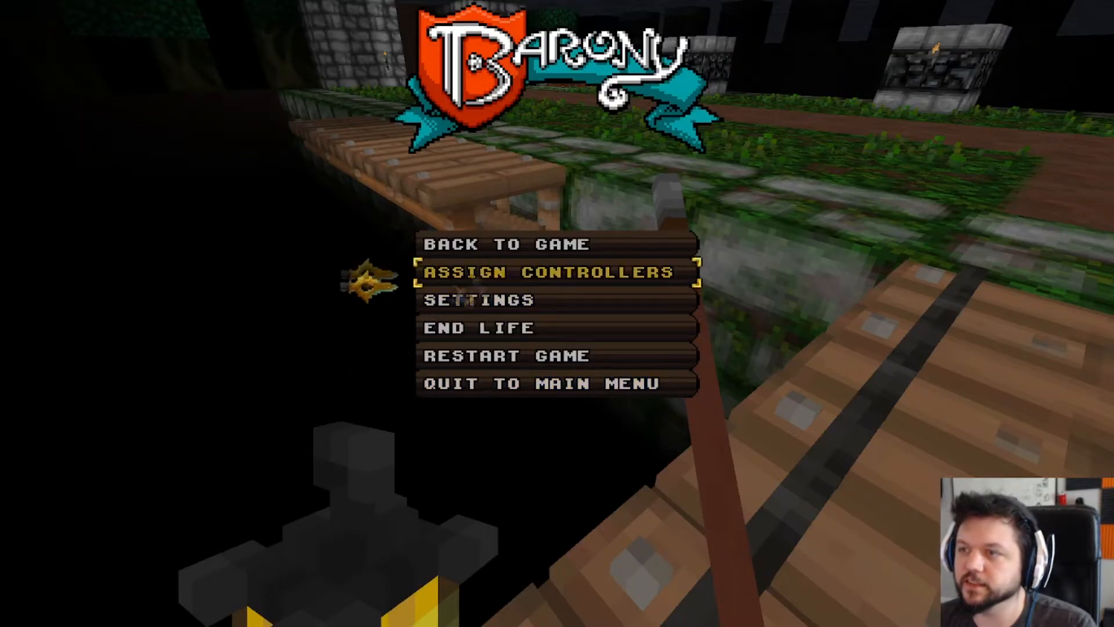
# - Switch to Barony, resume the game, and examine the scaffold's faded post ends from the wooden bridge
pyautogui.press('Escape')
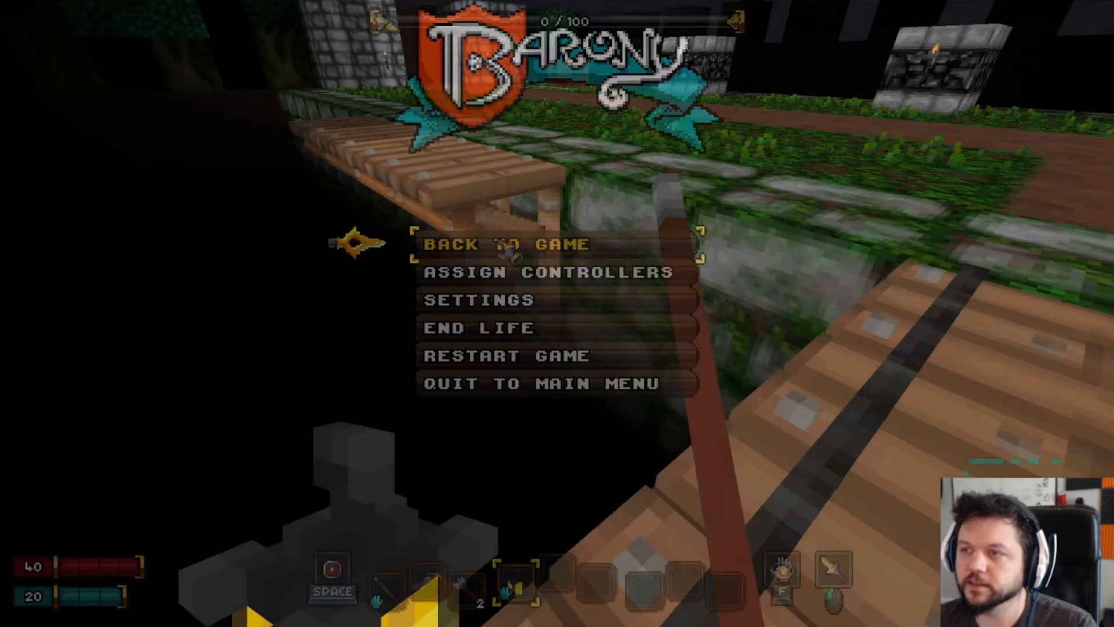
pyautogui.press('Return')
pyautogui.press('Up')
pyautogui.press('Return')
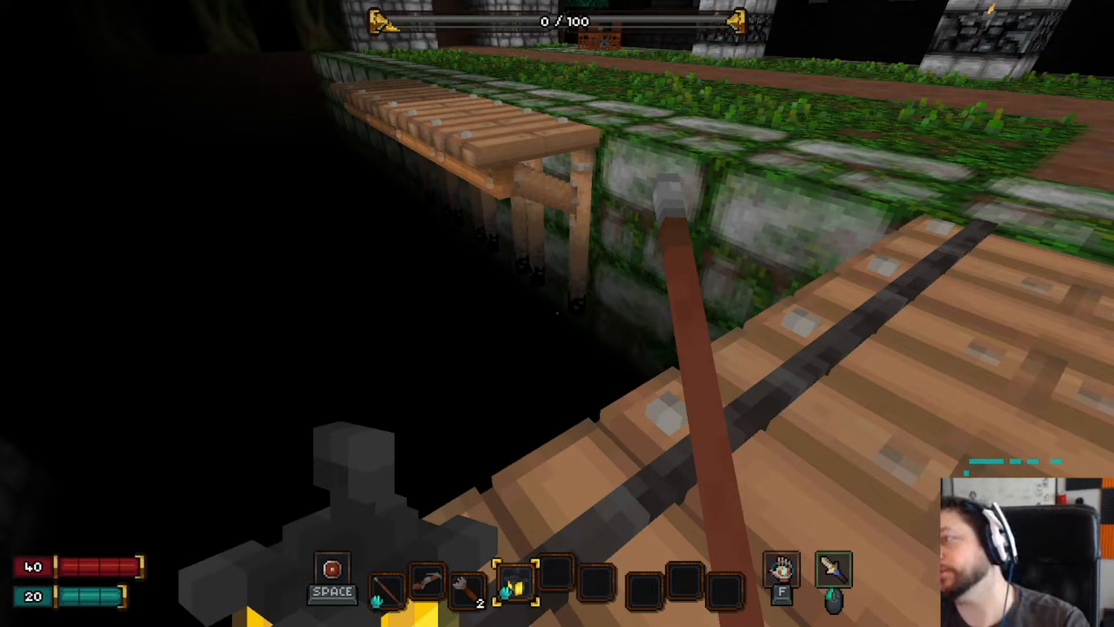
pyautogui.press('a')
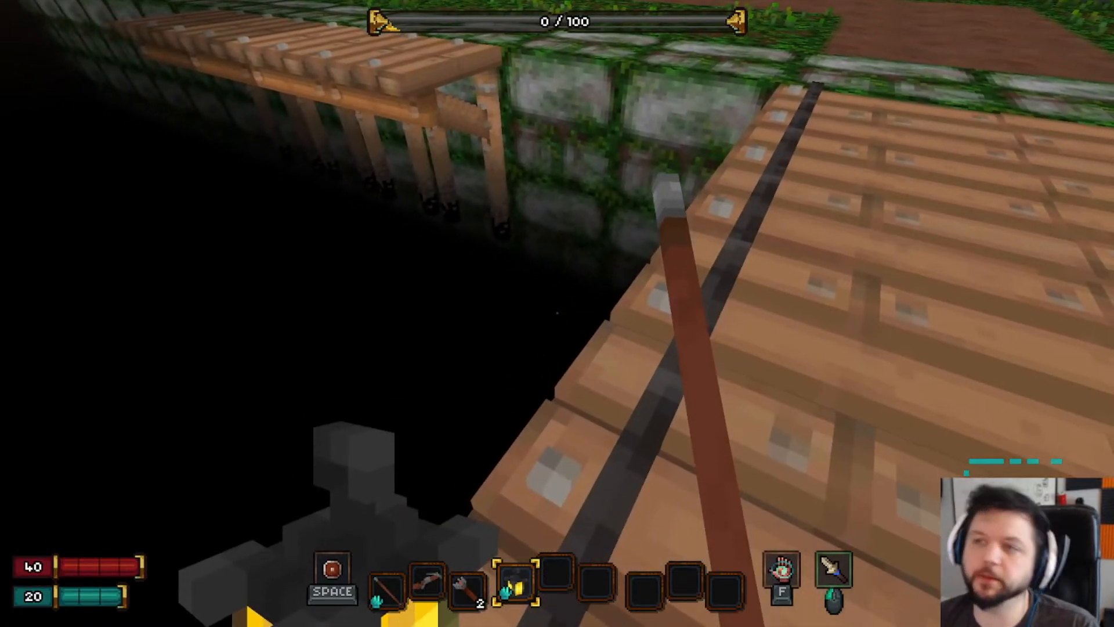
pyautogui.press('w')
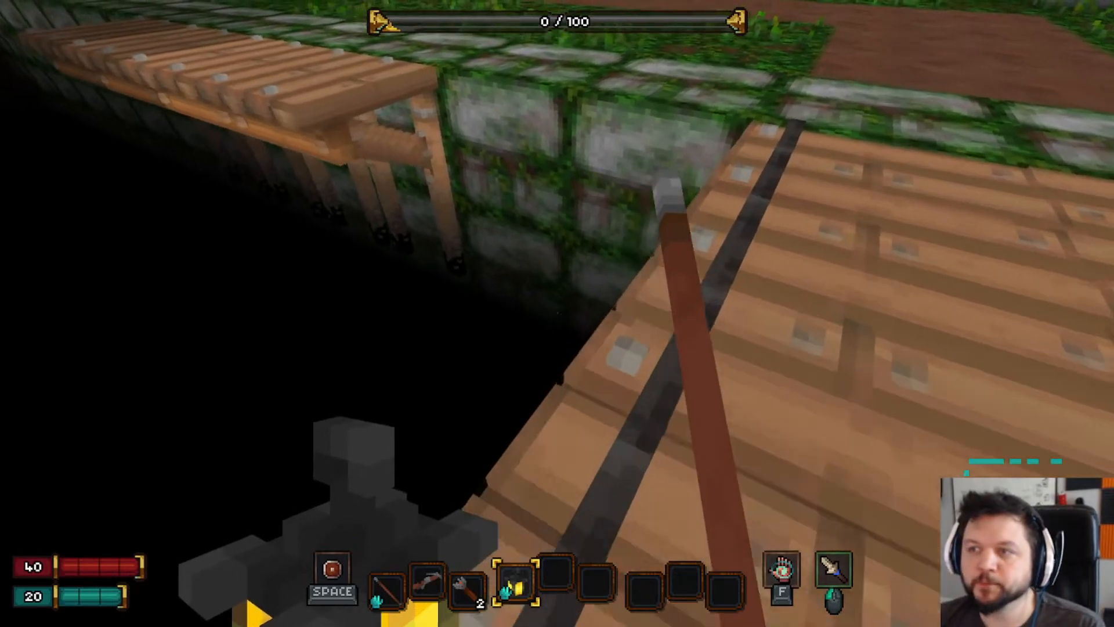
pyautogui.press('d')
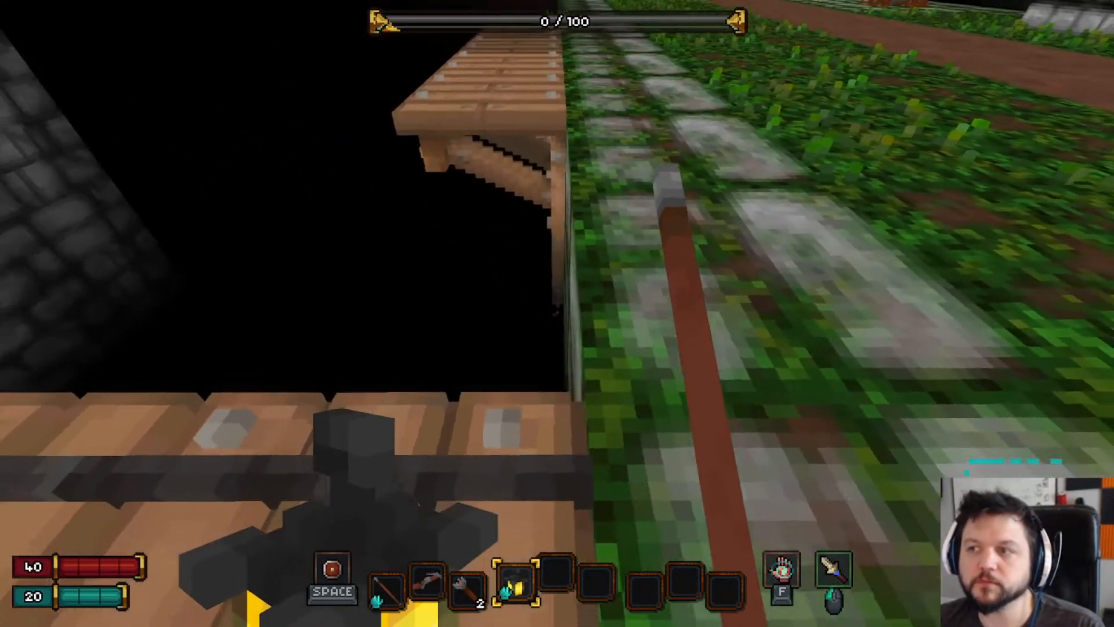
# - Walk along the moat edge beside the platforms and examine the scaffold posts from other angles and by torchlight
pyautogui.press('w')
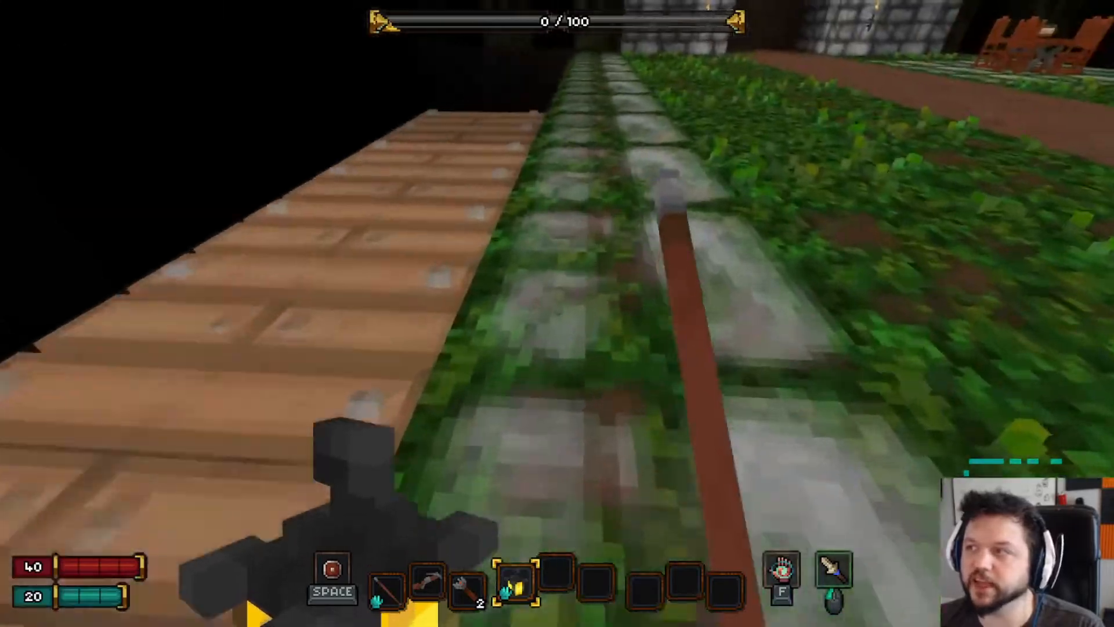
pyautogui.press('w')
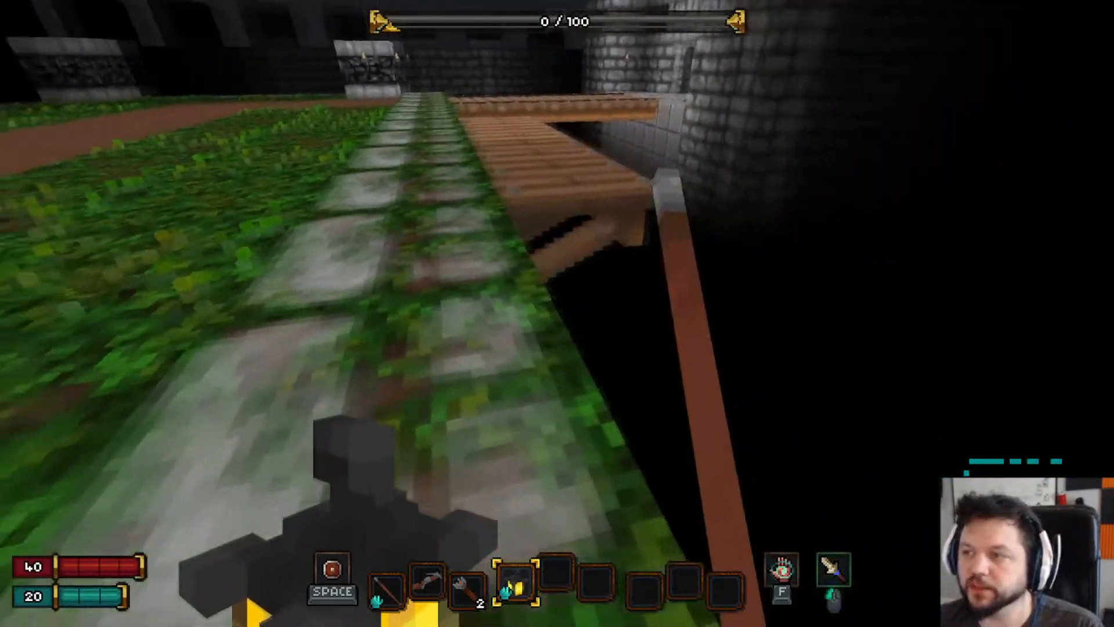
pyautogui.press('w')
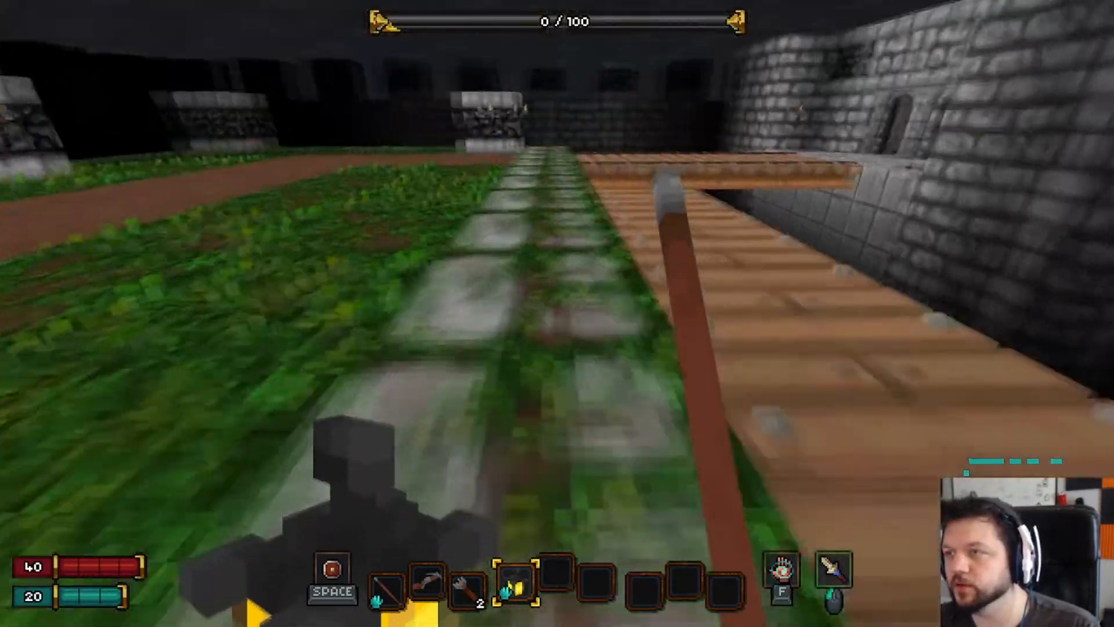
pyautogui.press('w')
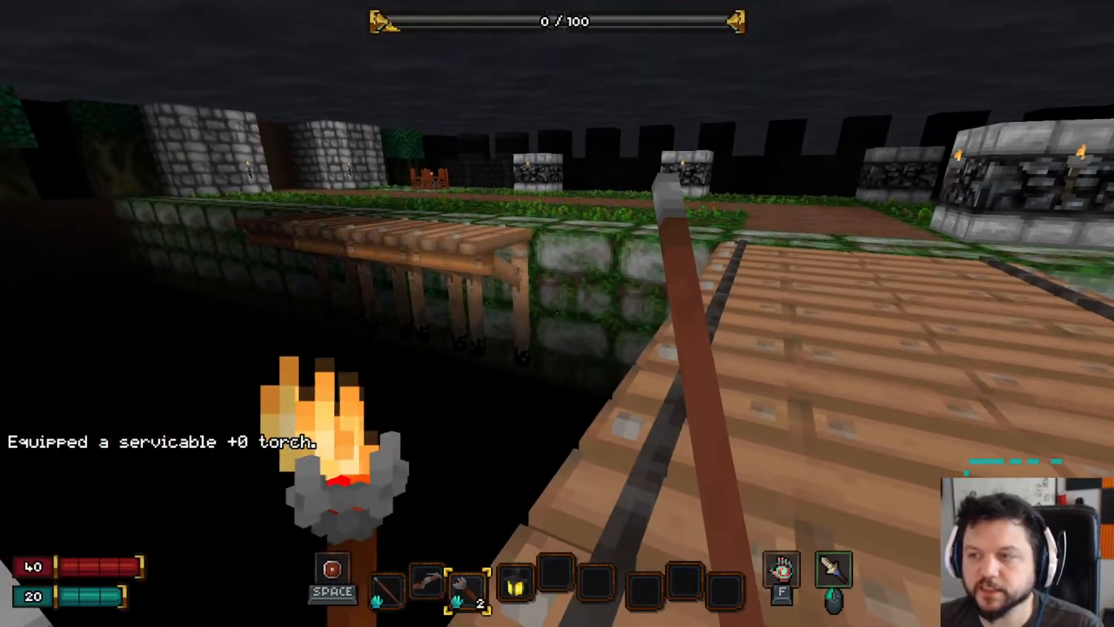
# - Switch to VoxelShop, copy the faded lower end of one BridgeScaffold post, and show the Ref layer in place of the scaffold layer
pyautogui.press('3')
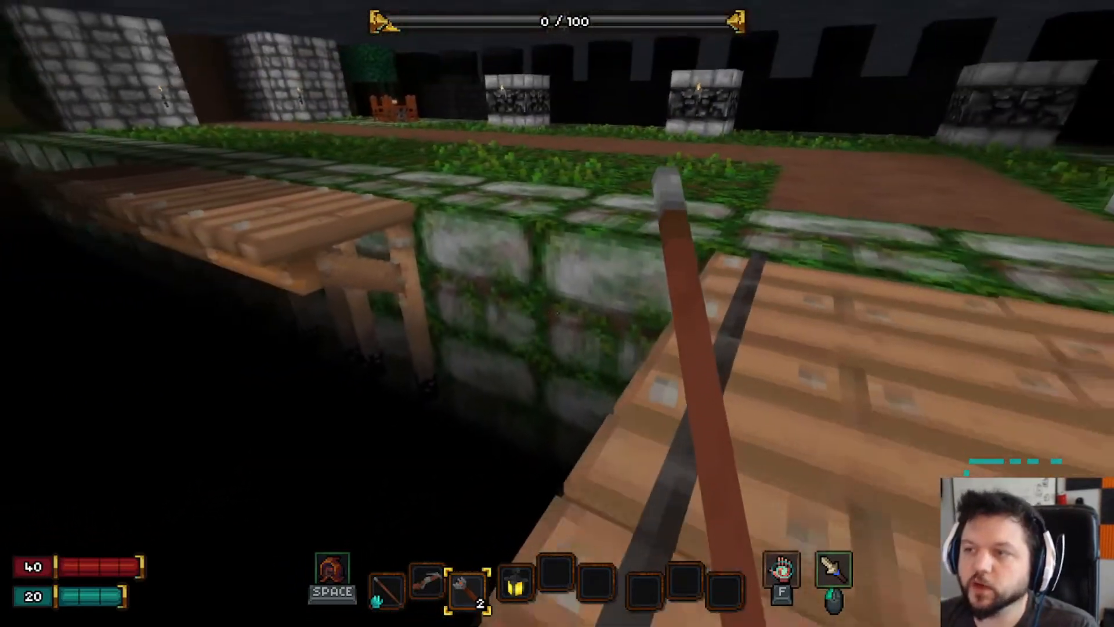
pyautogui.press('Escape')
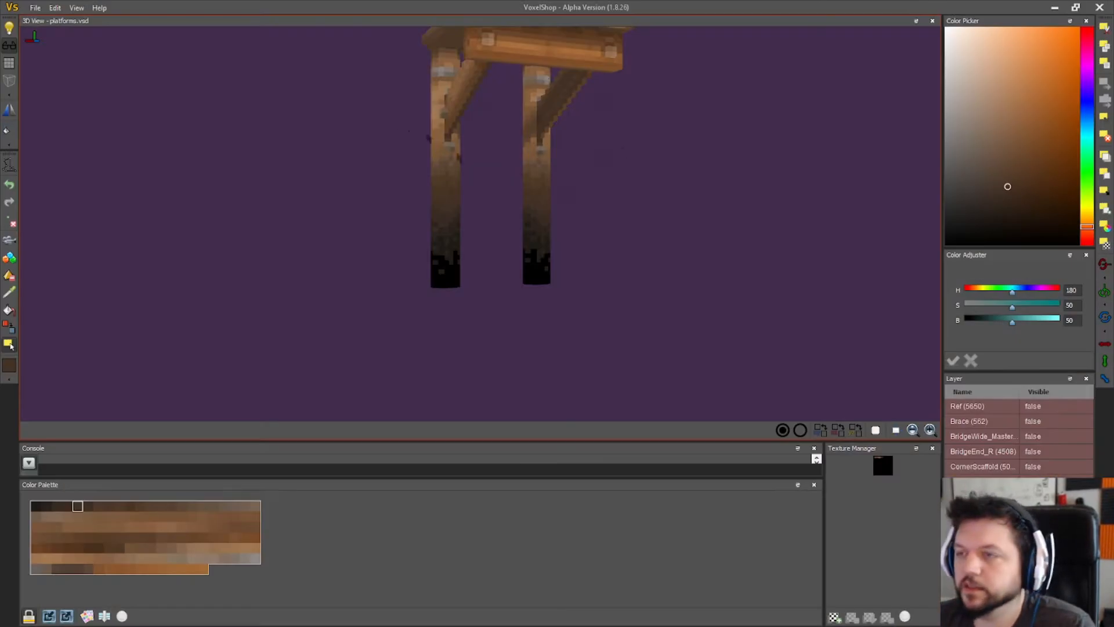
pyautogui.moveTo(818, 323); pyautogui.dragTo(713, 336, button='right')
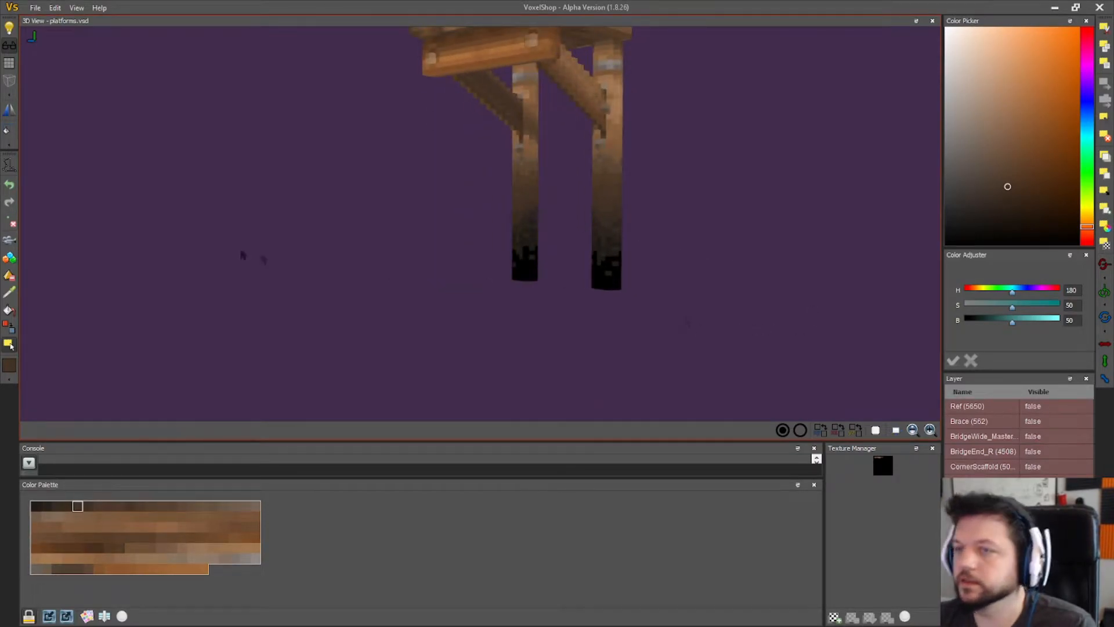
pyautogui.moveTo(425, 359); pyautogui.dragTo(718, 364, button='right')
pyautogui.moveTo(720, 358); pyautogui.dragTo(527, 146)
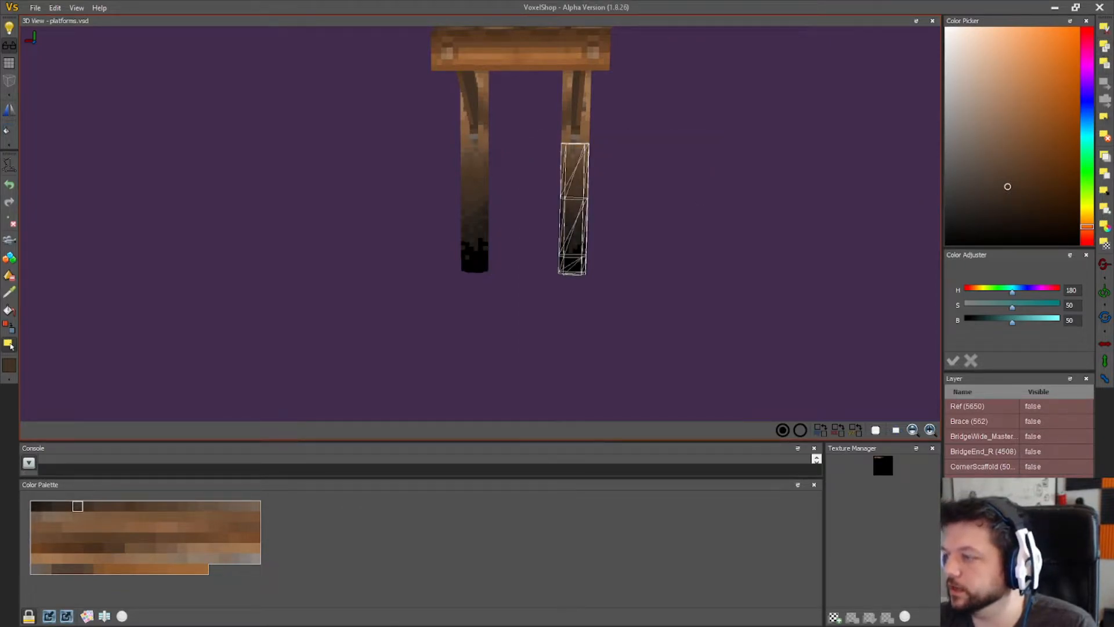
pyautogui.click(1034, 512)
pyautogui.click(1028, 405)
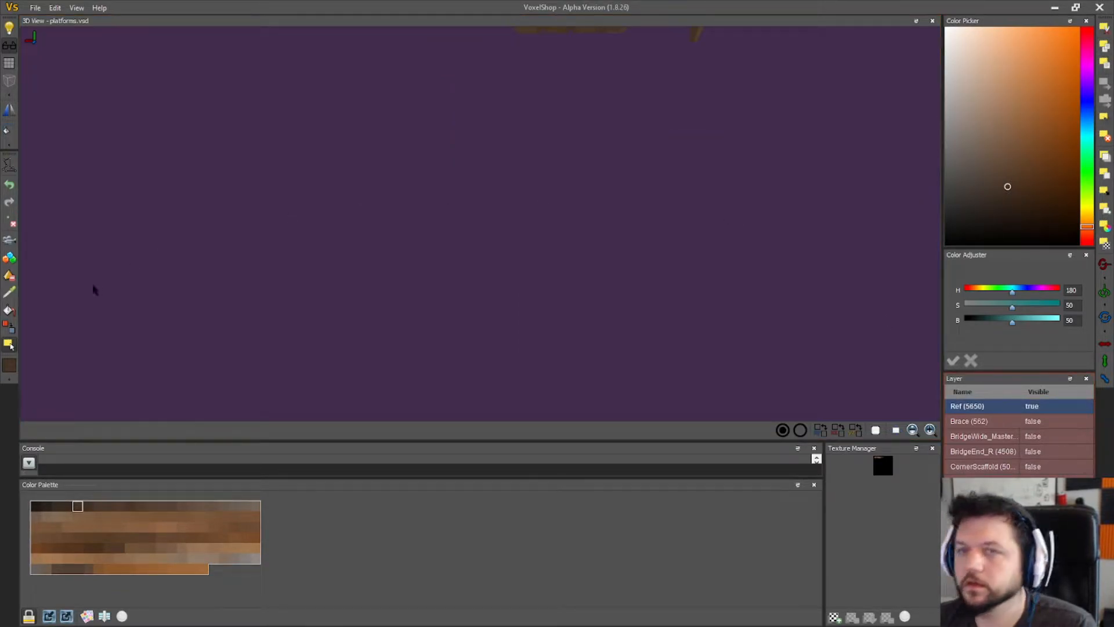
# - Rename the Ref layer to kit and paste the copied post end into it
pyautogui.moveTo(409, 134); pyautogui.dragTo(409, 238, button='middle')
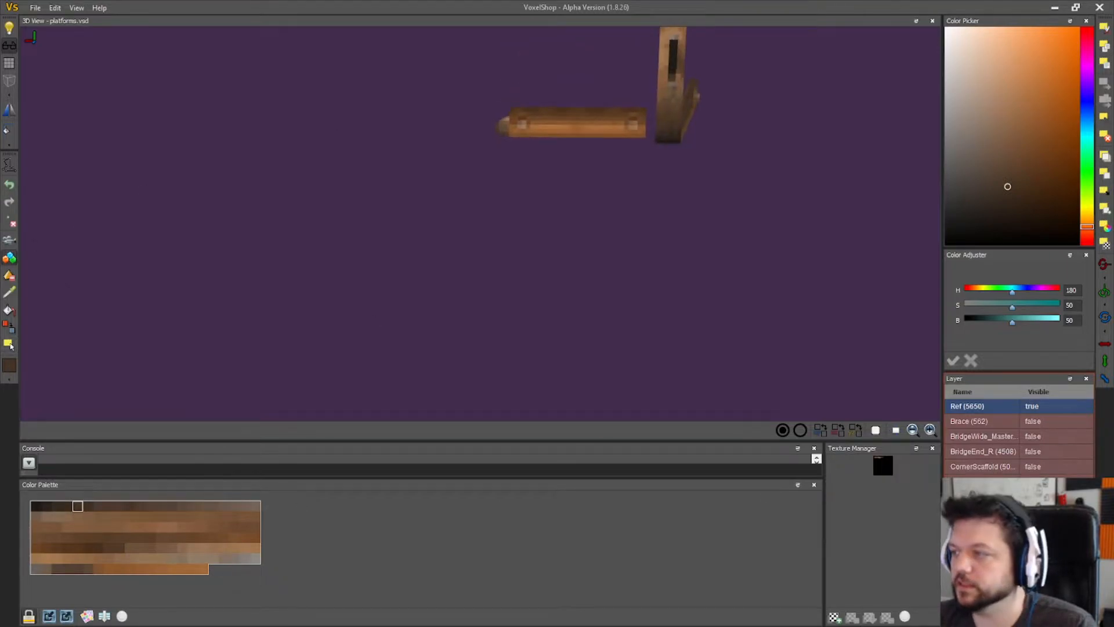
pyautogui.doubleClick(957, 406)
pyautogui.write('kit')
pyautogui.press('Return')
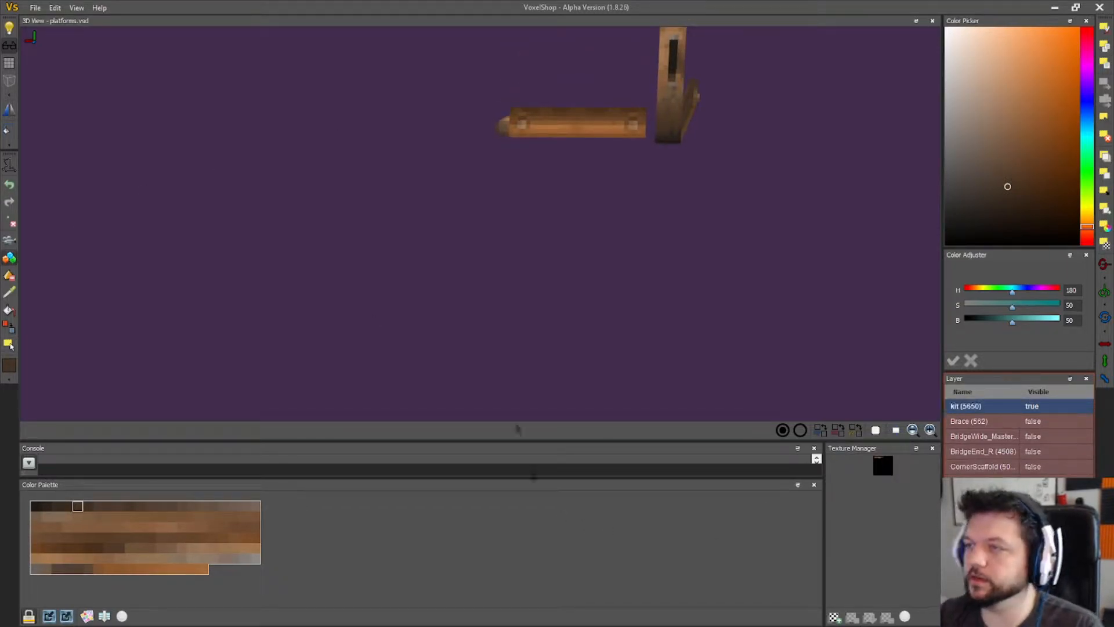
pyautogui.moveTo(634, 335); pyautogui.dragTo(855, 246, button='middle')
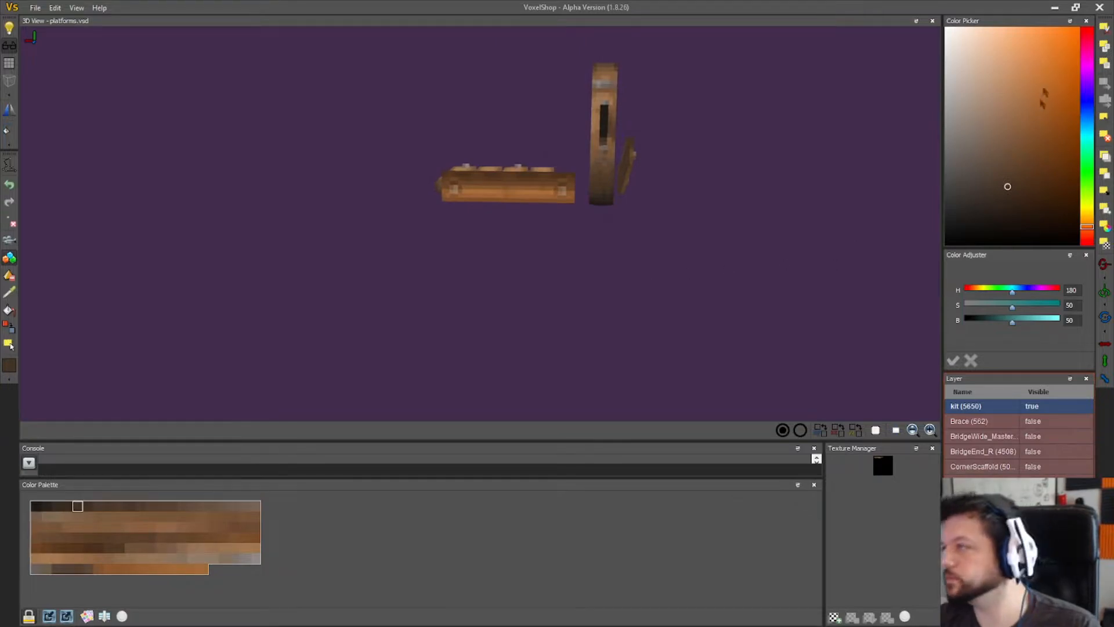
pyautogui.click(1104, 64)
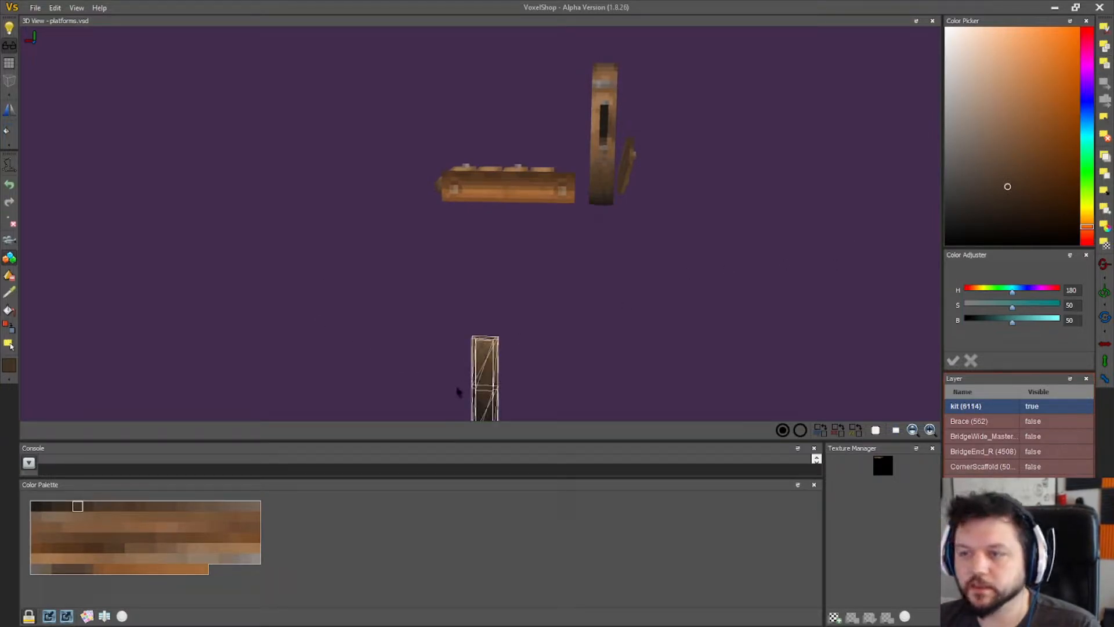
pyautogui.click(10, 344)
pyautogui.moveTo(486, 361); pyautogui.dragTo(603, 151)
pyautogui.moveTo(598, 385); pyautogui.dragTo(720, 238)
pyautogui.moveTo(735, 301); pyautogui.dragTo(786, 308)
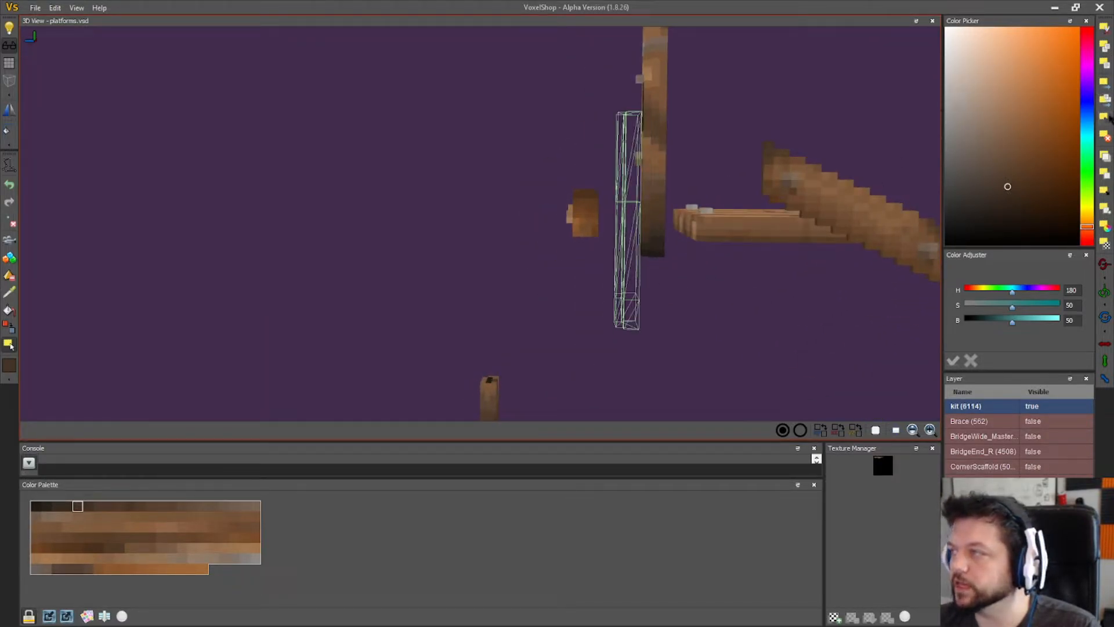
pyautogui.moveTo(661, 238)
pyautogui.mouseDown()
pyautogui.moveTo(634, 239)
pyautogui.moveTo(661, 240)
pyautogui.mouseUp()
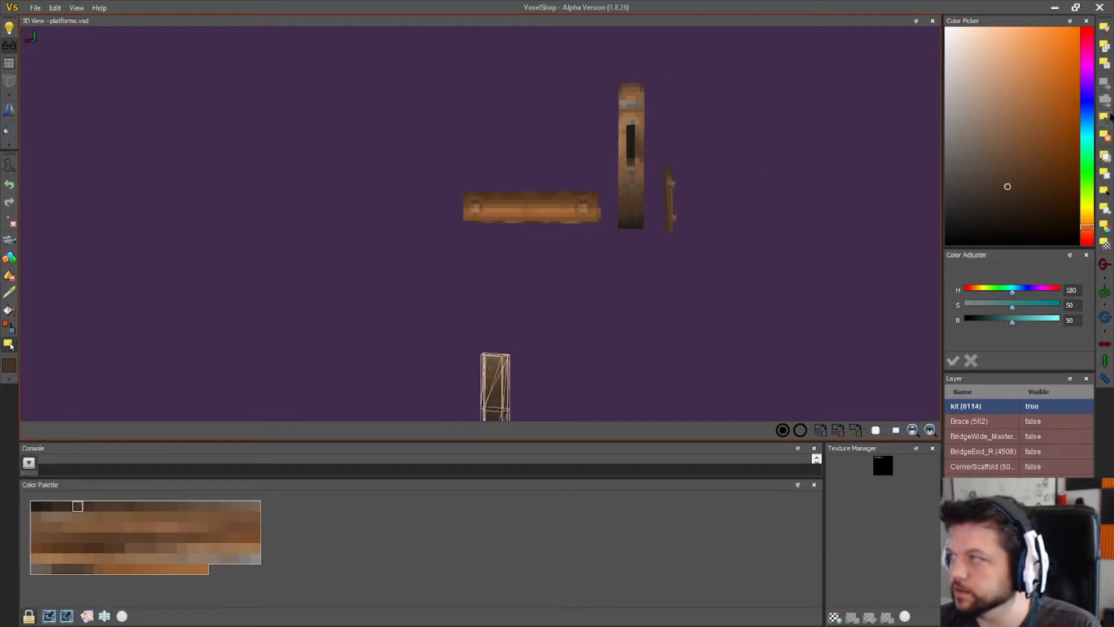
# - Select the old lower end of the kit's upright post and delete it
pyautogui.moveTo(616, 284); pyautogui.dragTo(634, 255)
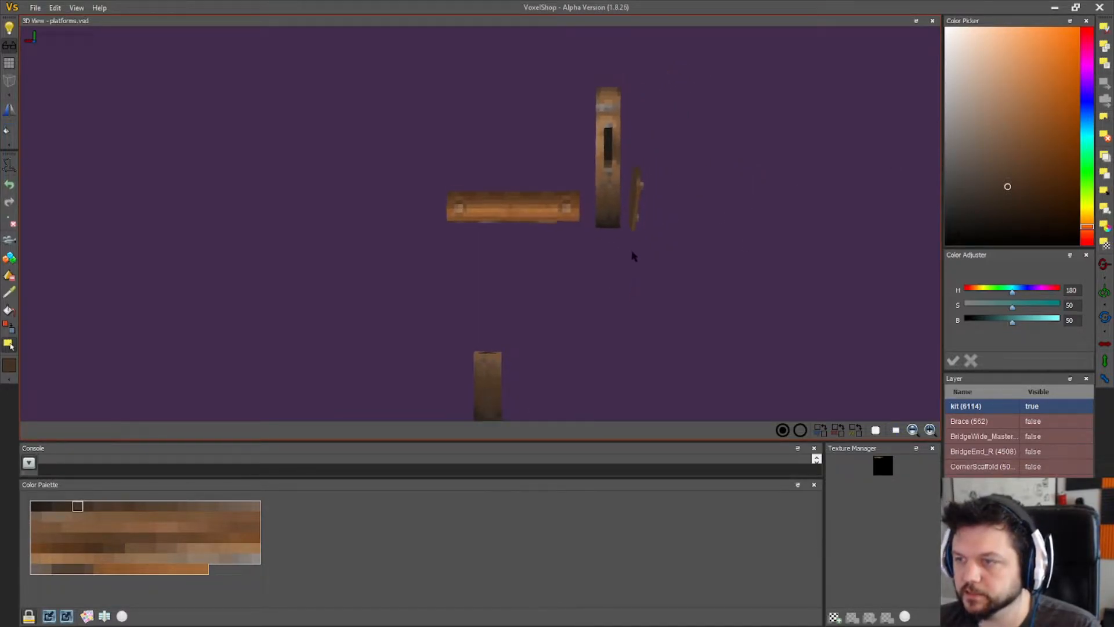
pyautogui.click(594, 186)
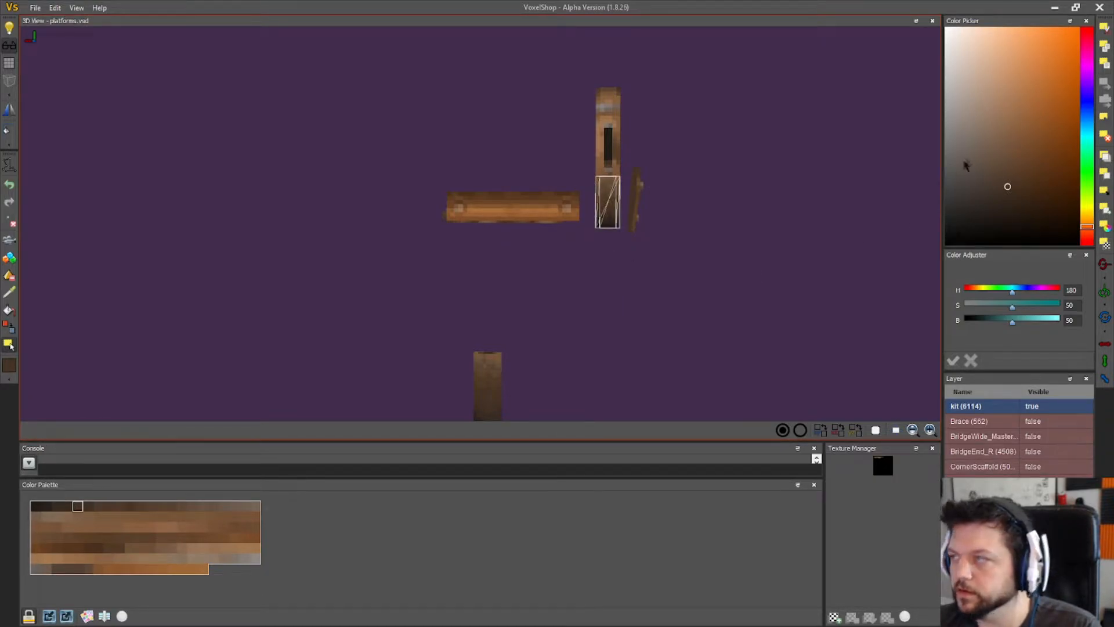
pyautogui.click(1105, 135)
# - Move the pasted faded end directly under the kit's shortened post, align it with the post, and place it there
pyautogui.moveTo(524, 366); pyautogui.dragTo(581, 427)
pyautogui.moveTo(594, 375); pyautogui.dragTo(522, 351, button='right')
pyautogui.hotkey('ctrl', 'c')
pyautogui.moveTo(494, 383); pyautogui.dragTo(717, 364)
pyautogui.moveTo(718, 364); pyautogui.dragTo(779, 357, button='right')
pyautogui.moveTo(577, 327); pyautogui.dragTo(641, 173)
pyautogui.moveTo(736, 270); pyautogui.dragTo(641, 281, button='right')
pyautogui.moveTo(705, 265); pyautogui.dragTo(634, 281)
pyautogui.moveTo(634, 281); pyautogui.dragTo(746, 291, button='right')
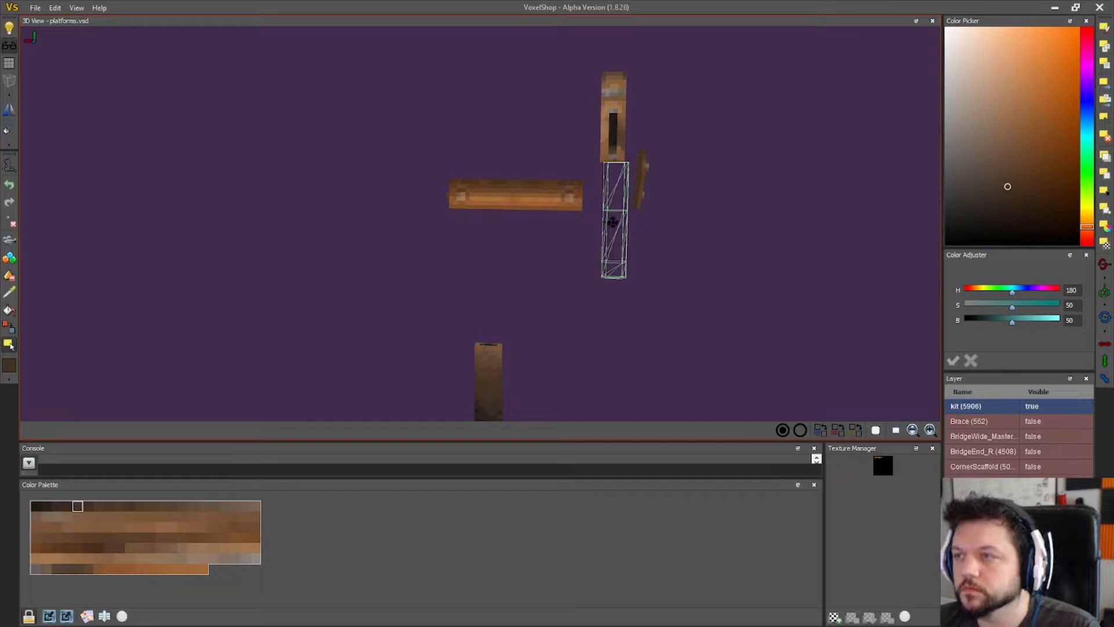
pyautogui.moveTo(611, 222); pyautogui.dragTo(609, 223)
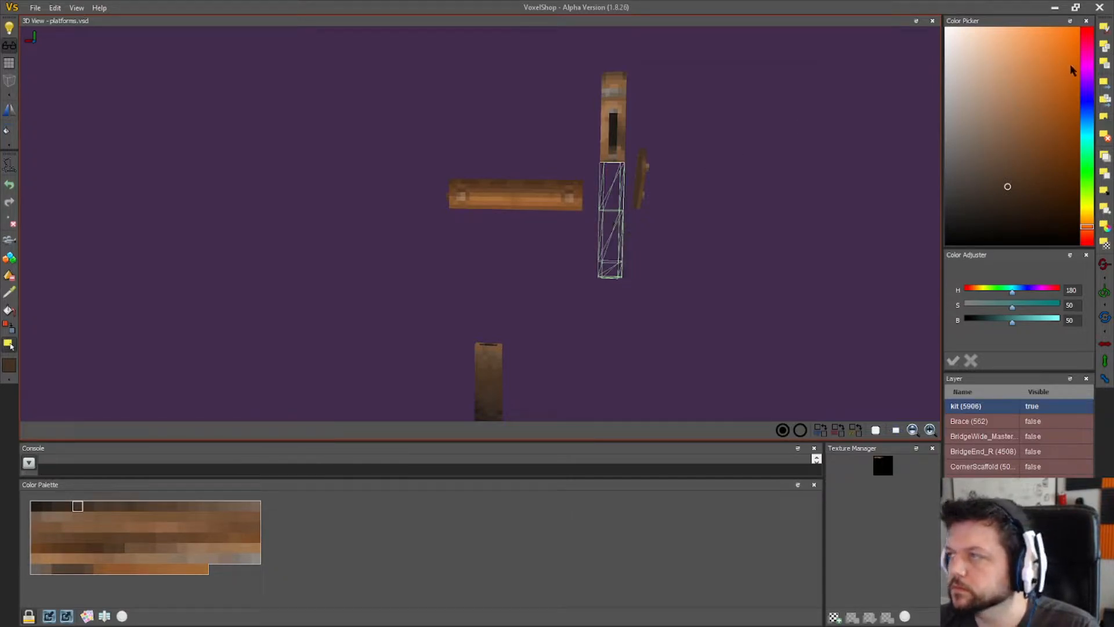
pyautogui.click(1105, 90)
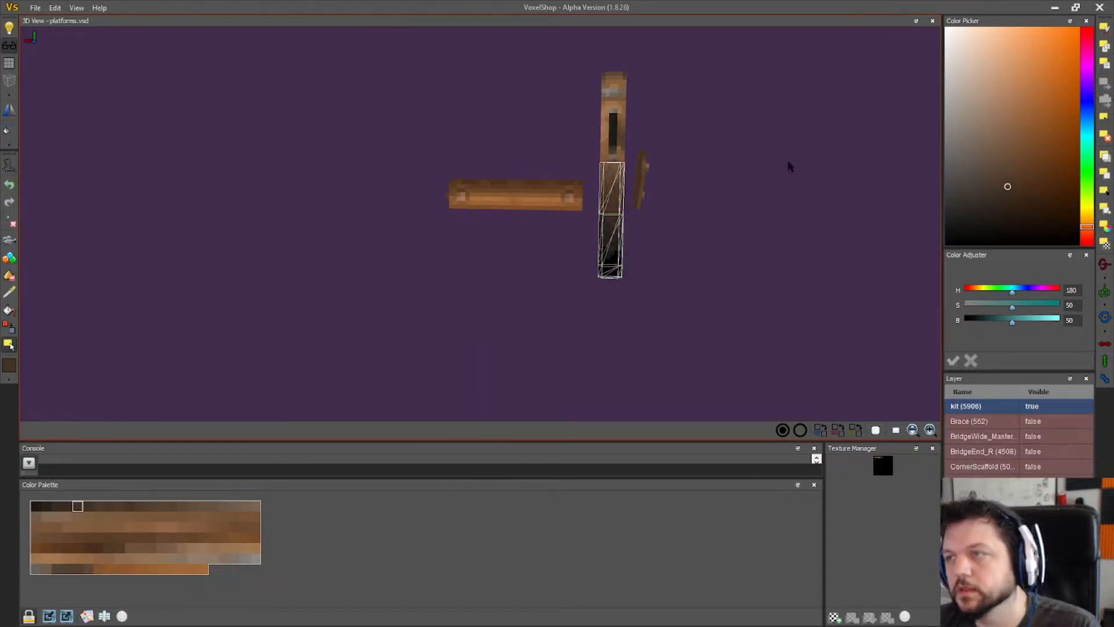
# - Clear the selection on the kit's post, check the joined faded end, and save the platforms.vsd file
pyautogui.moveTo(789, 166); pyautogui.dragTo(755, 177, button='right')
pyautogui.click(1103, 120)
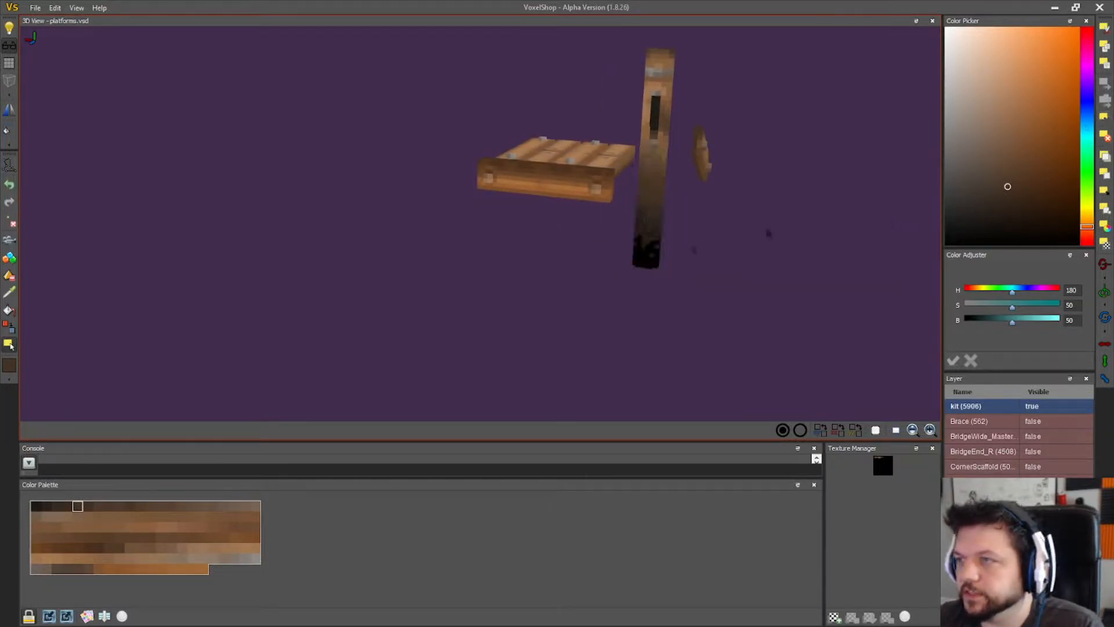
pyautogui.moveTo(635, 257); pyautogui.dragTo(652, 249, button='right')
pyautogui.hotkey('ctrl', 'z')
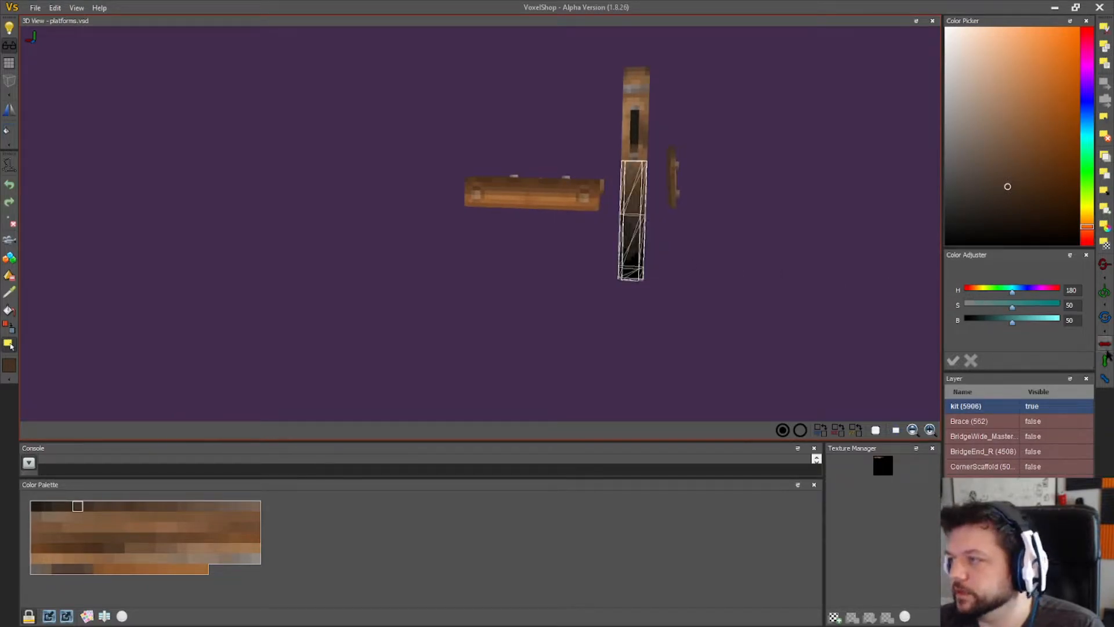
pyautogui.click(1107, 118)
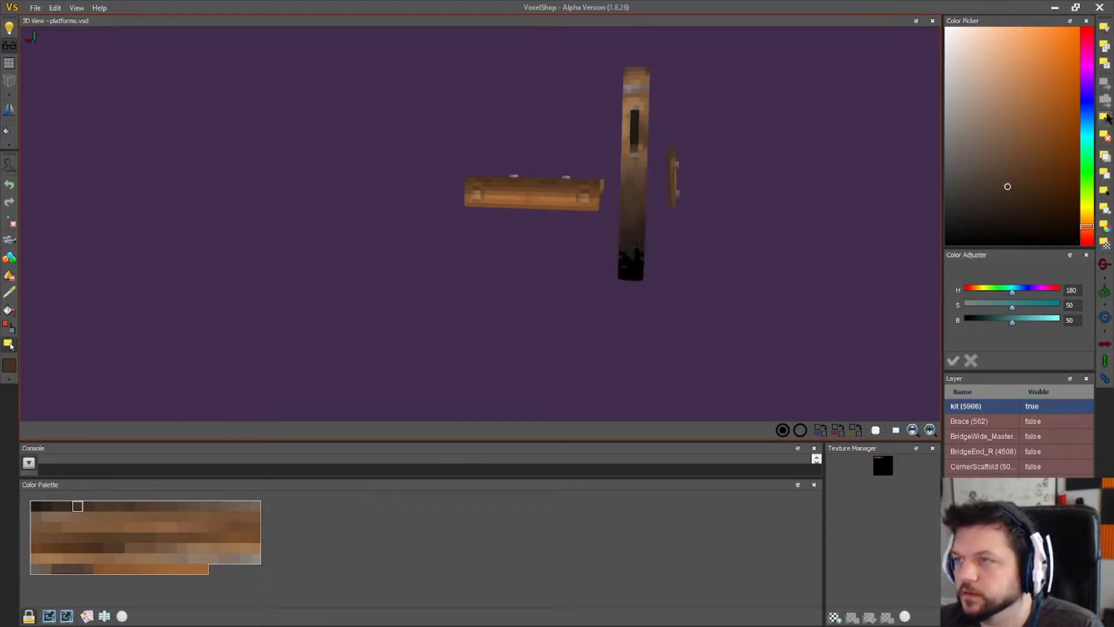
pyautogui.moveTo(690, 292)
pyautogui.mouseDown(button='right')
pyautogui.moveTo(659, 298)
pyautogui.moveTo(695, 304)
pyautogui.mouseUp(button='right')
pyautogui.moveTo(561, 204); pyautogui.dragTo(438, 275, button='right')
pyautogui.click(35, 8)
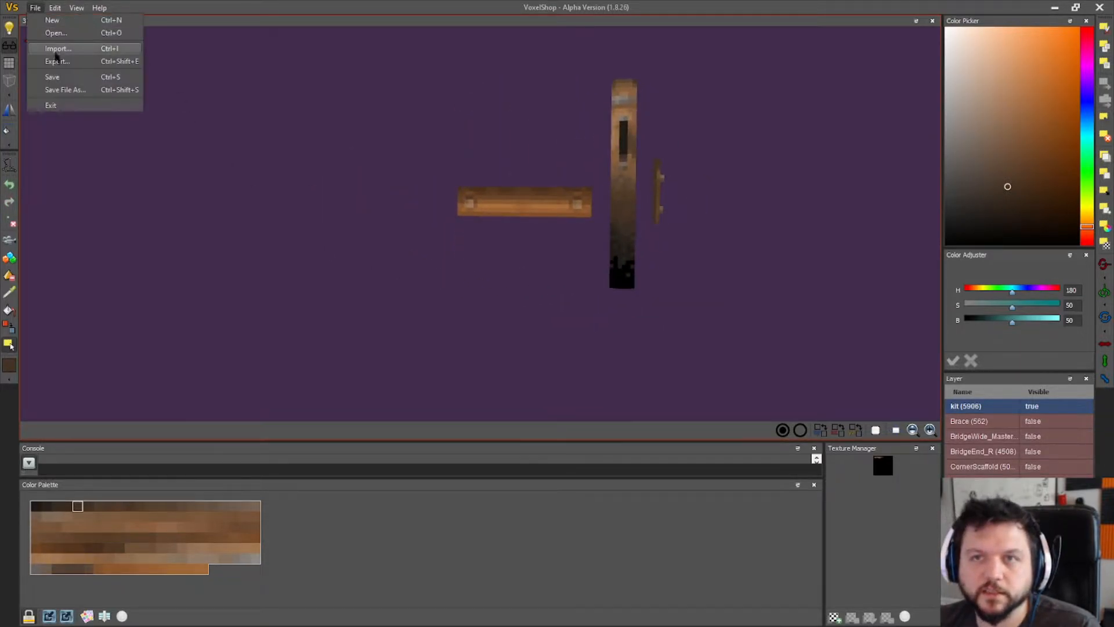
pyautogui.click(58, 79)
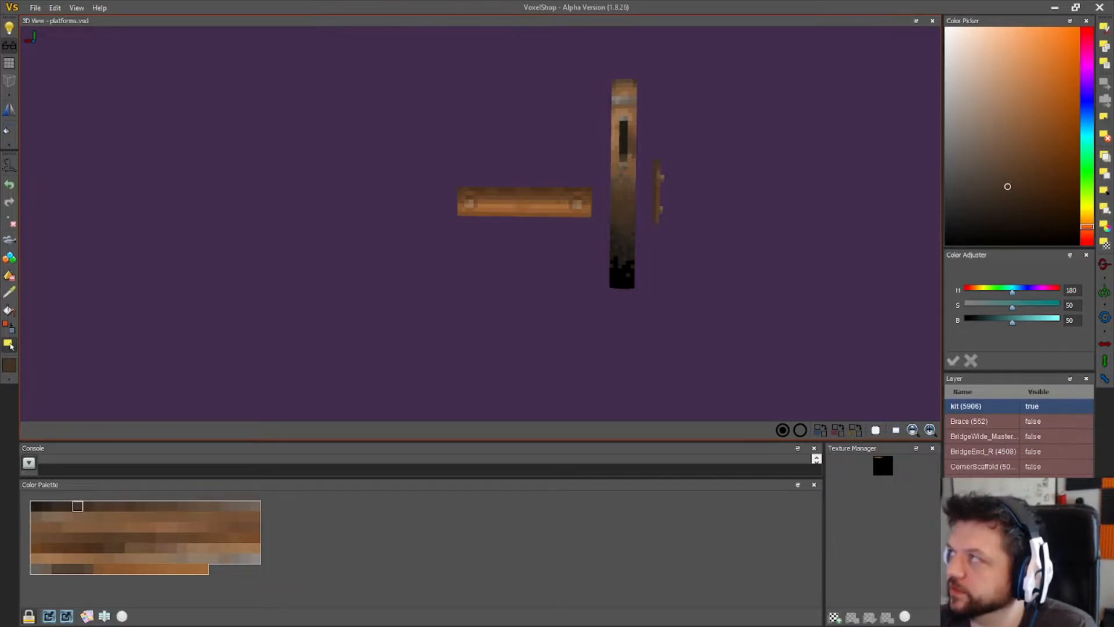
# - Switch to Barony Editor, add a copy of the moat-edge scaffold decoration beside the bridge's castle end, and save the map
pyautogui.hotkey('alt', 'Tab')
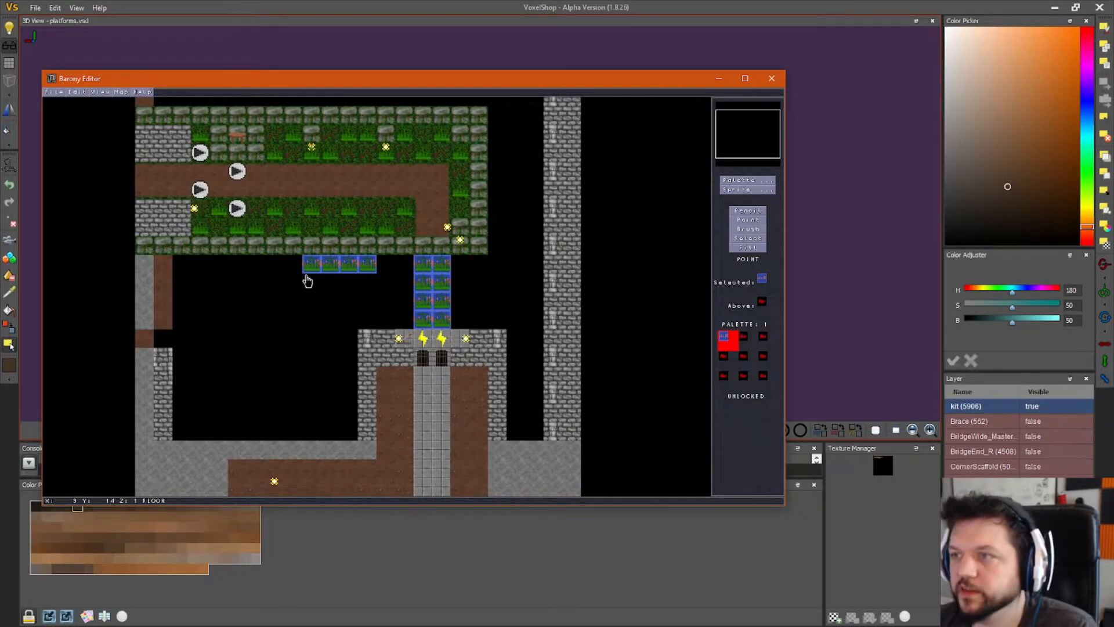
pyautogui.rightClick(366, 265)
pyautogui.press('F2')
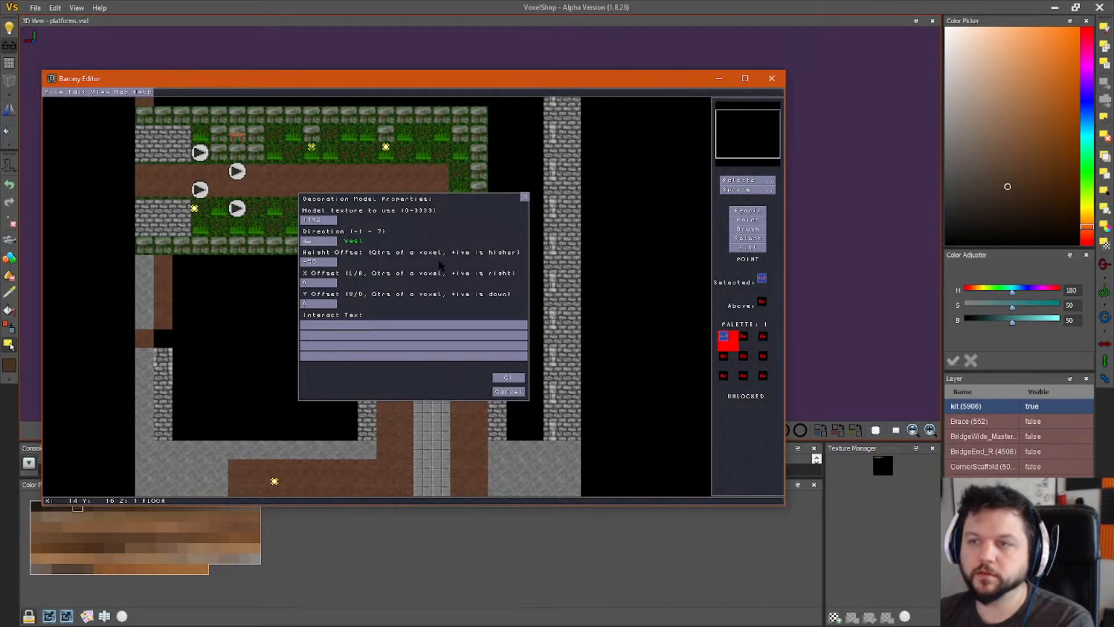
pyautogui.click(510, 377)
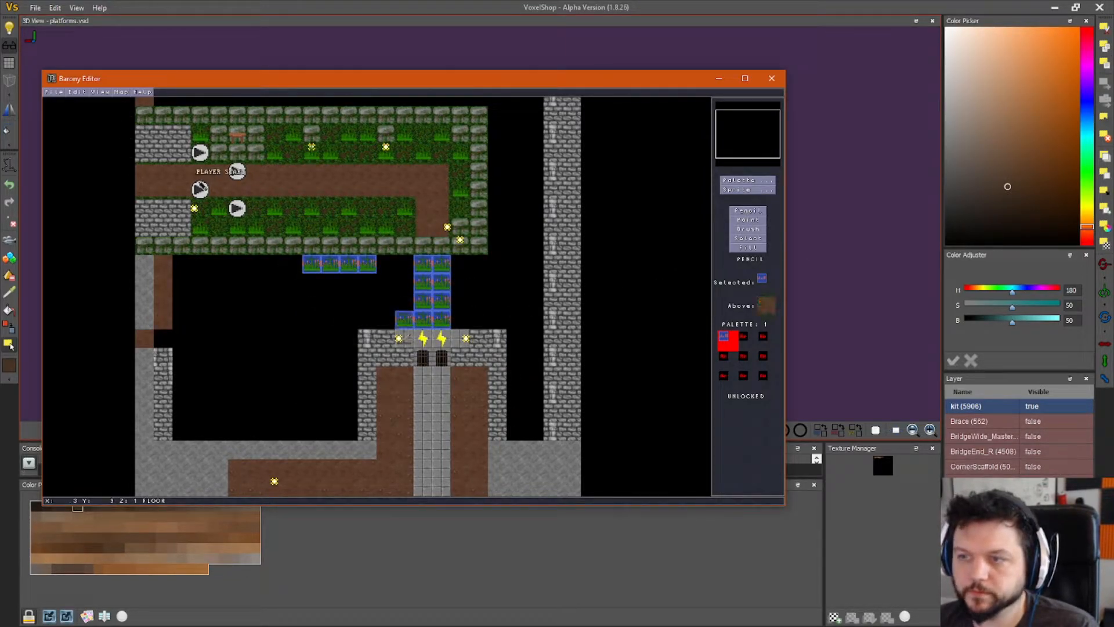
pyautogui.click(63, 92)
pyautogui.click(63, 129)
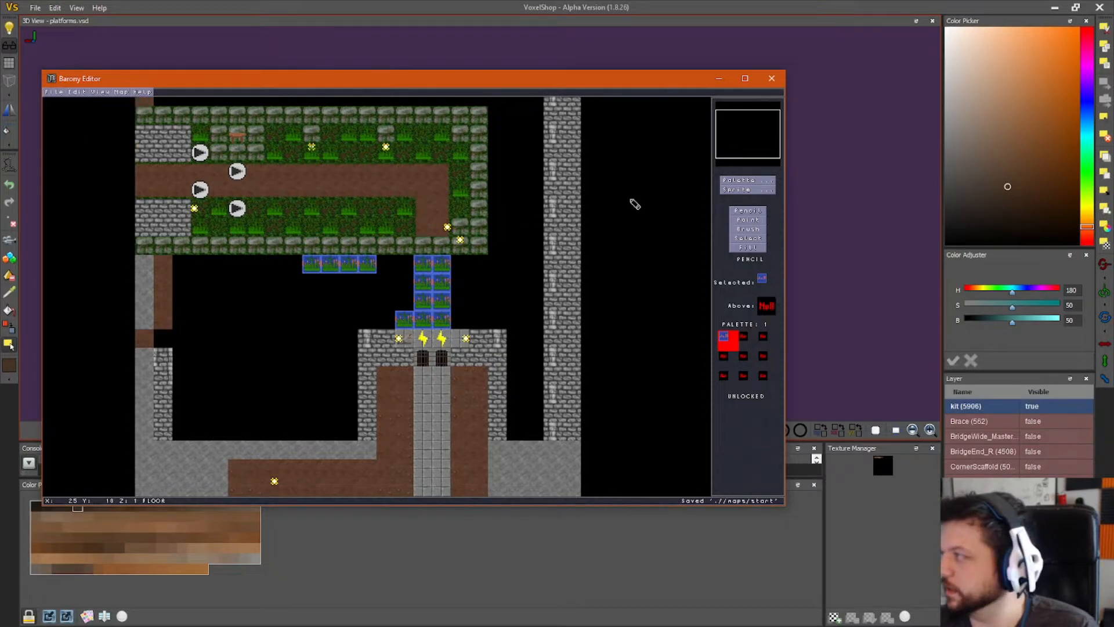
# - Switch to Barony and restart the game to load the saved map
pyautogui.hotkey('alt', 'Tab')
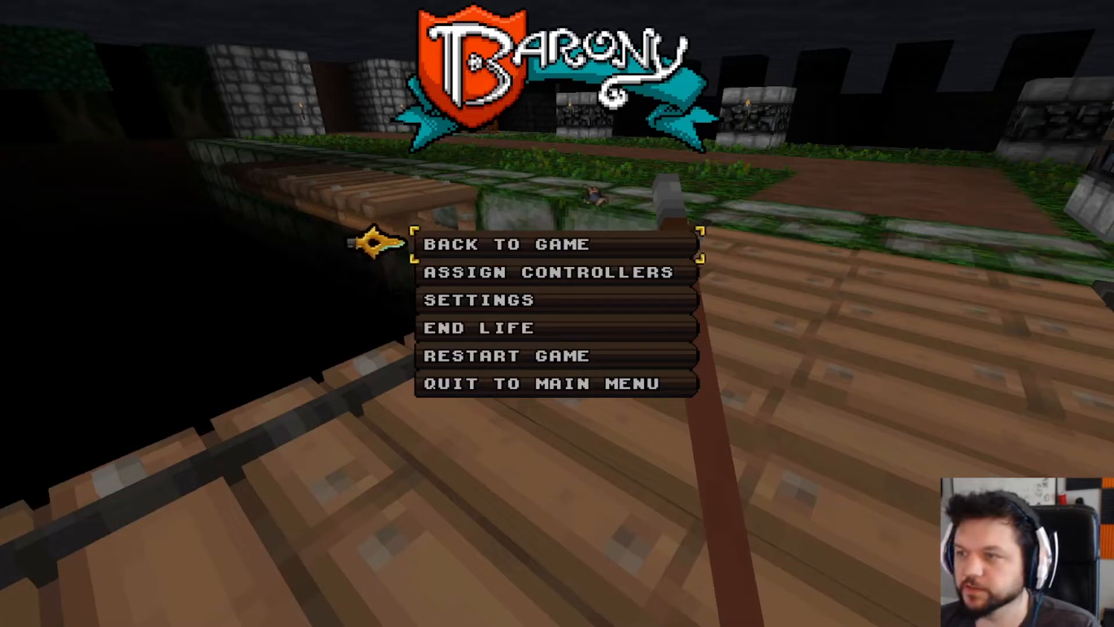
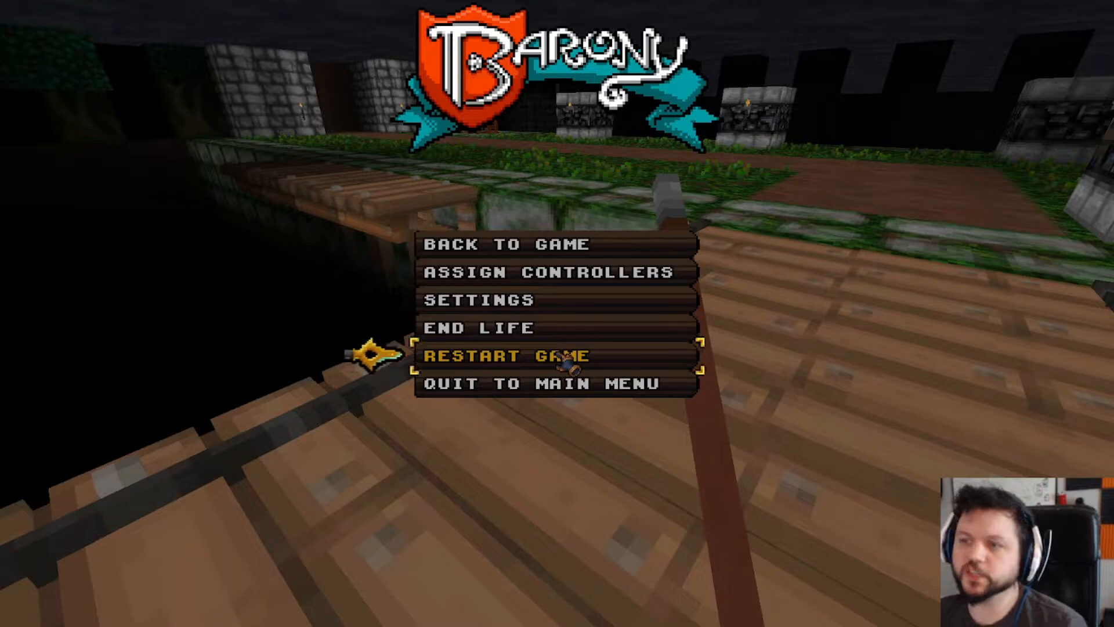
pyautogui.click(565, 360)
pyautogui.click(522, 326)
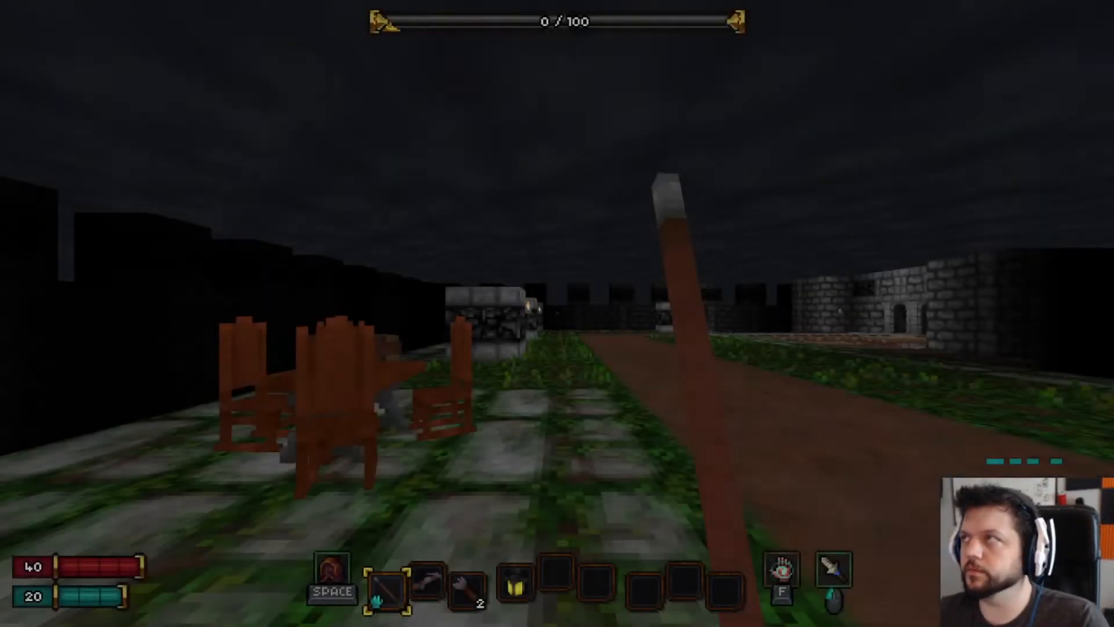
# - Walk to the moat-edge platforms and examine the added scaffold and its faded posts beside the castle gate from several angles
pyautogui.press('w')
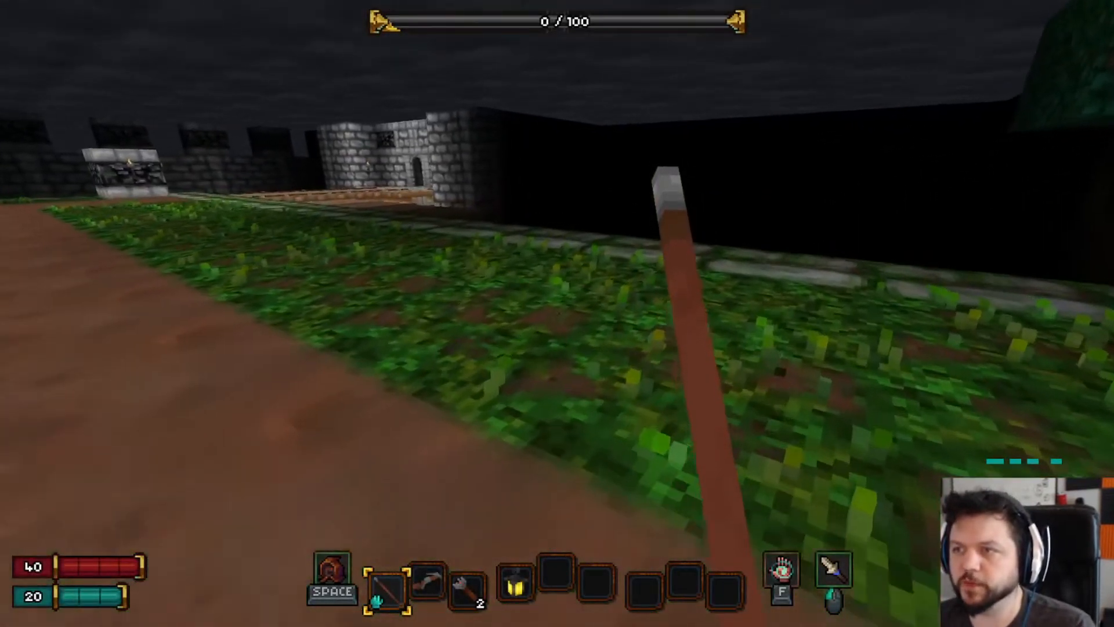
pyautogui.press('w')
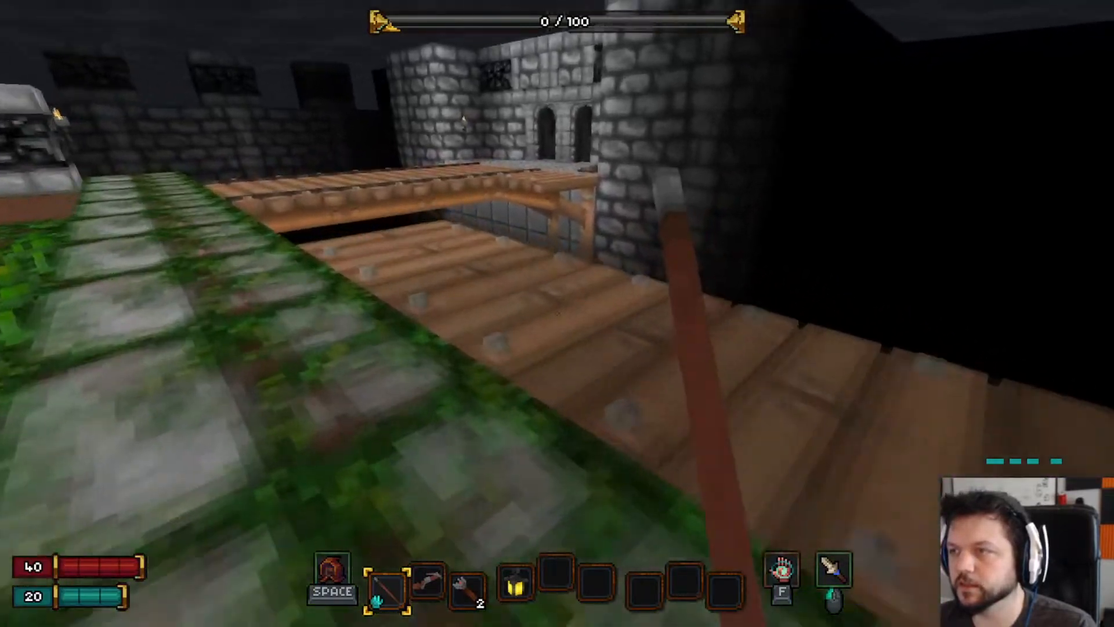
pyautogui.press('w')
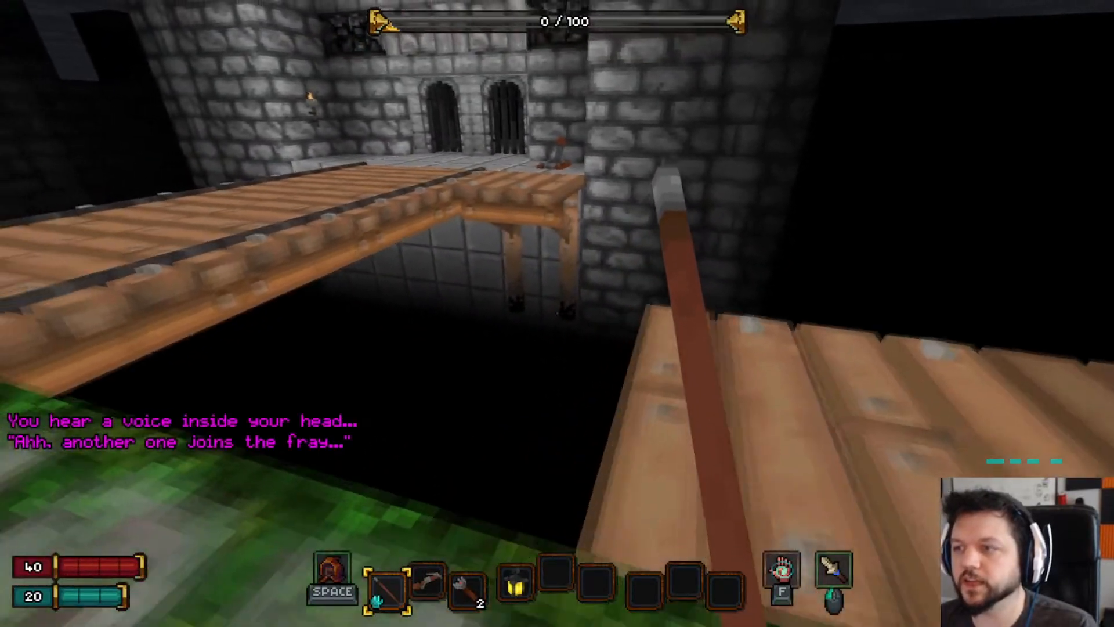
pyautogui.press('a')
pyautogui.press('d')
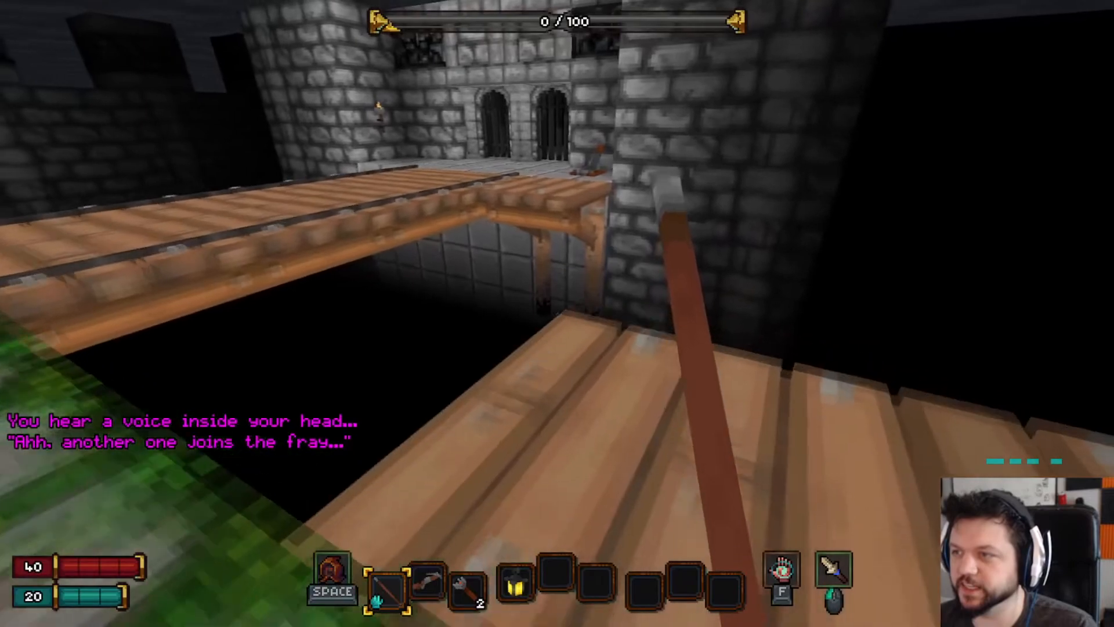
pyautogui.press('d')
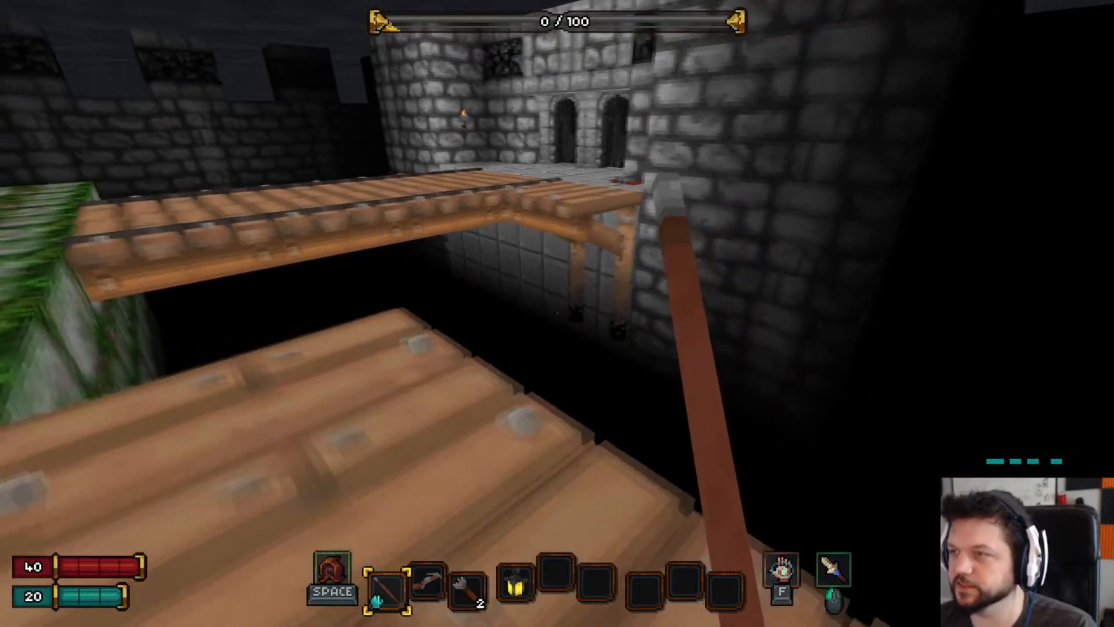
pyautogui.press('a')
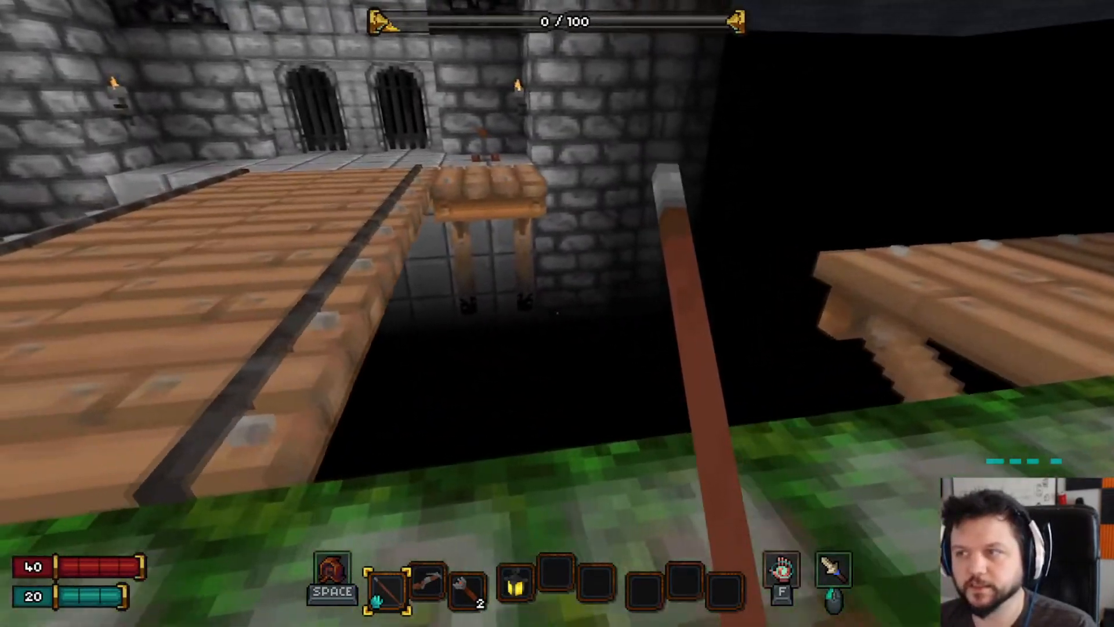
pyautogui.press('d')
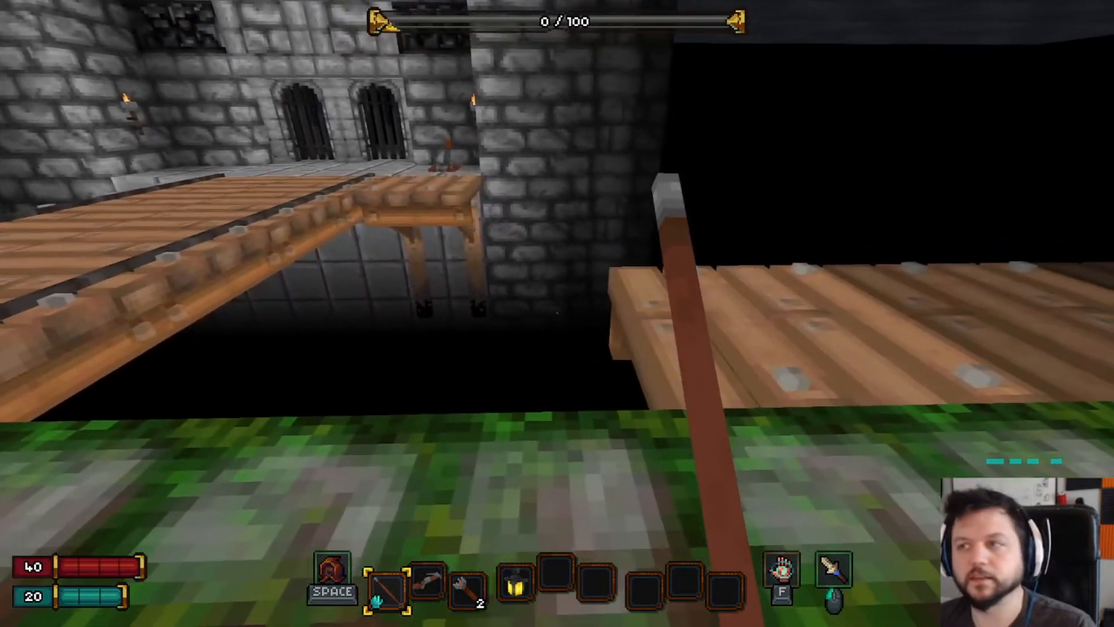
# - Examine the scaffold beside the castle gate and its faded posts from the bridge deck and the moat's grassy edge
pyautogui.press('w')
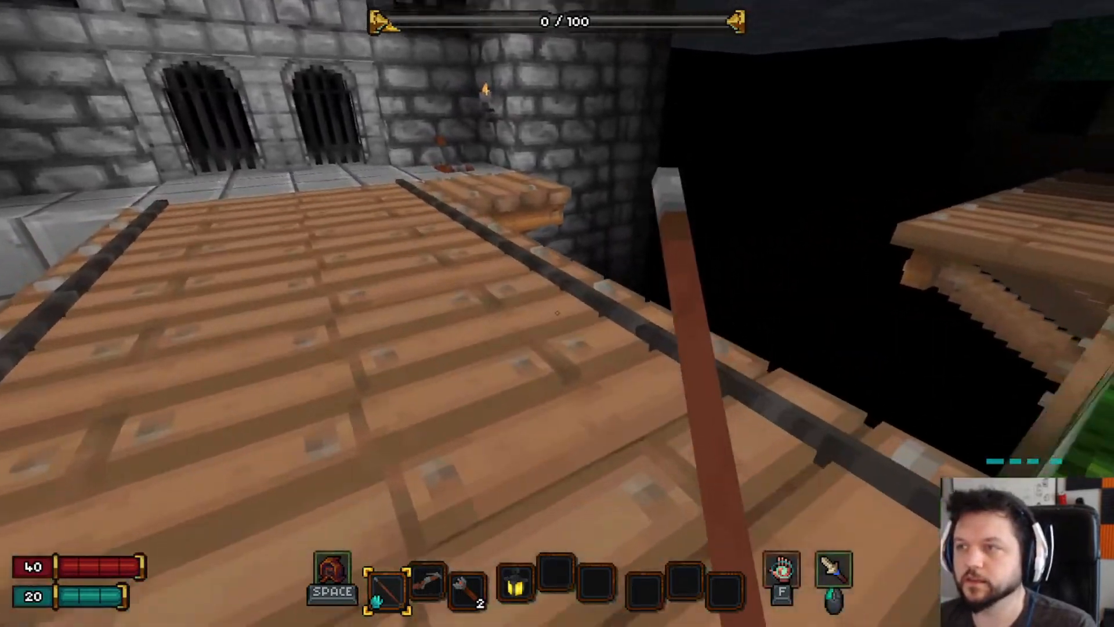
pyautogui.press('d')
pyautogui.press('s')
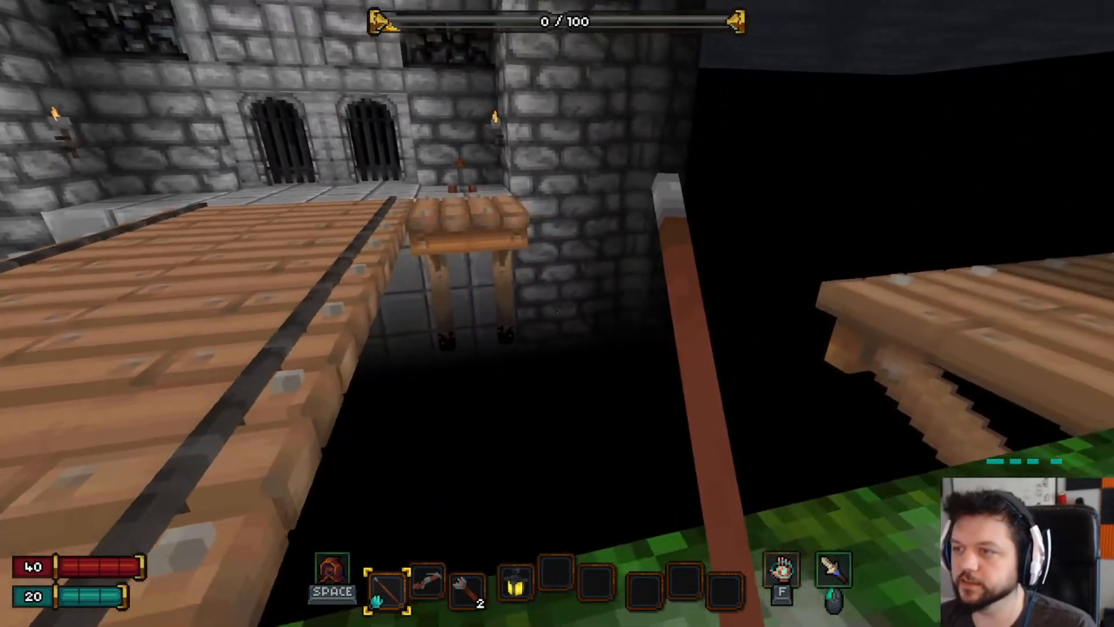
pyautogui.press('d')
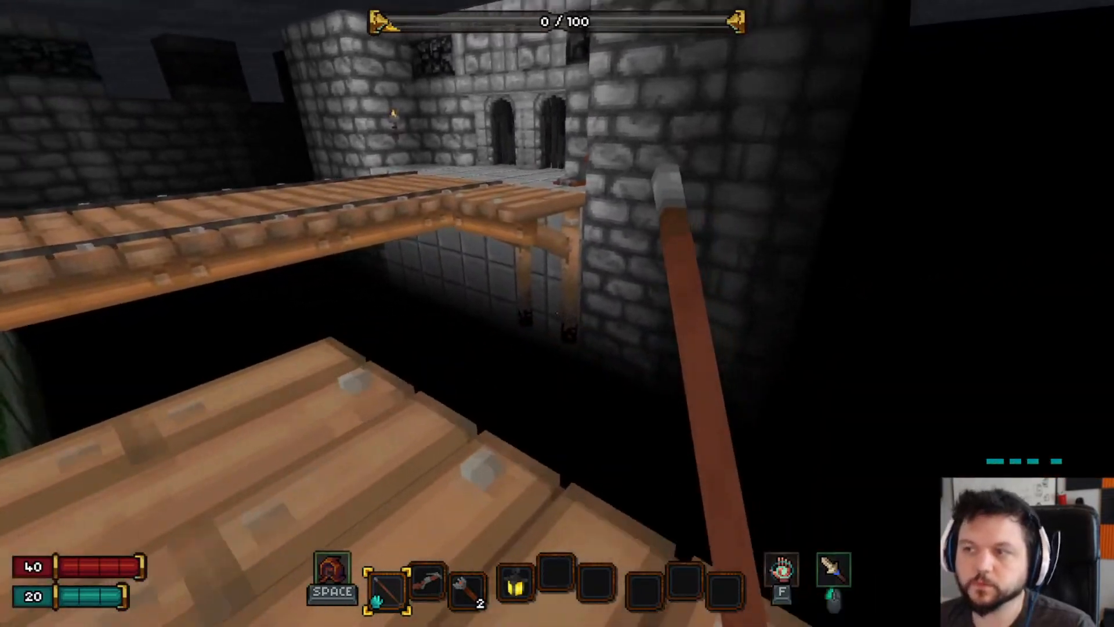
pyautogui.press('a')
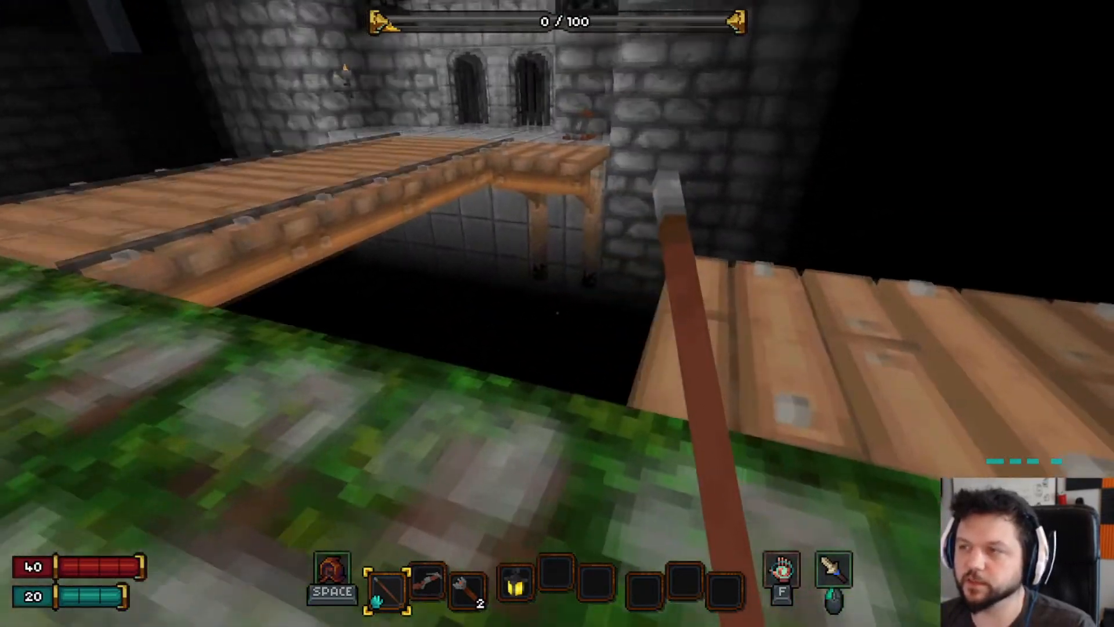
pyautogui.press('d')
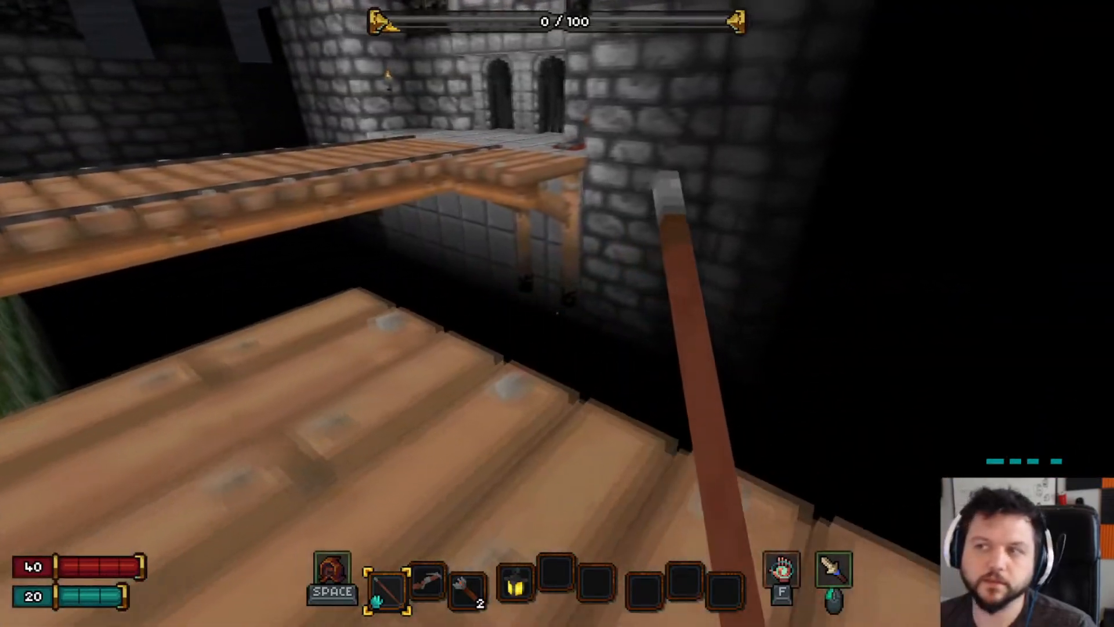
pyautogui.press('a')
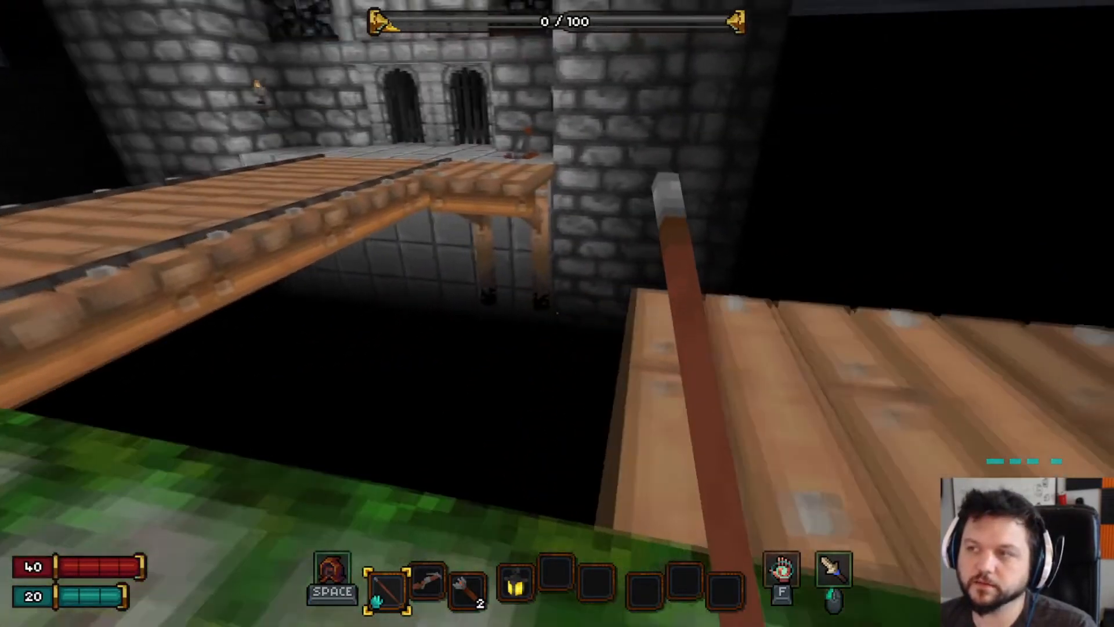
pyautogui.press('d')
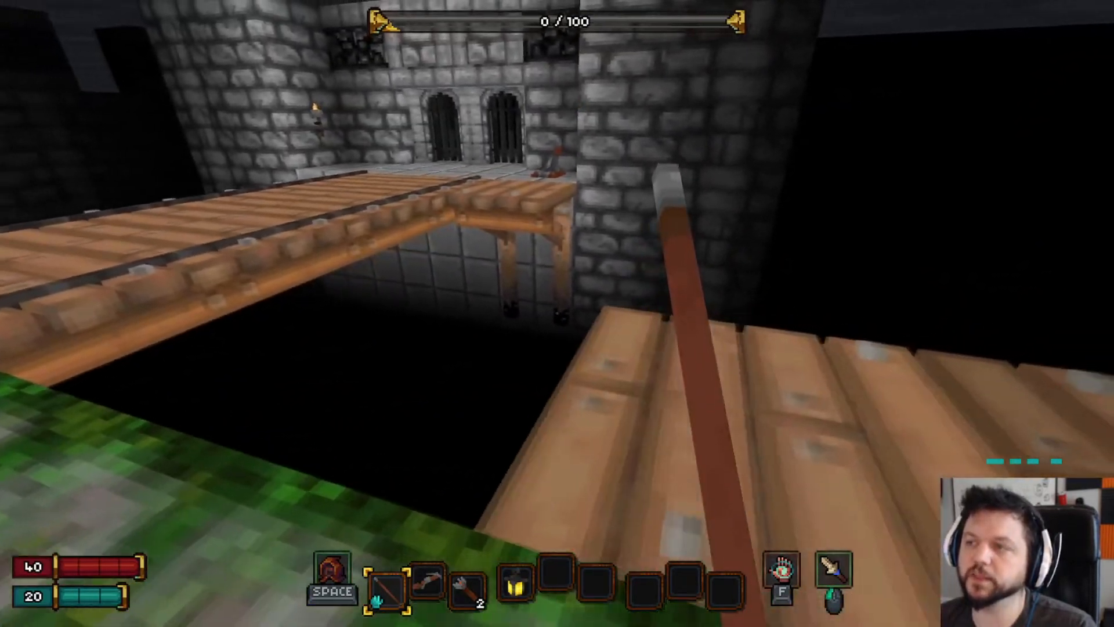
pyautogui.press('d')
pyautogui.press('a')
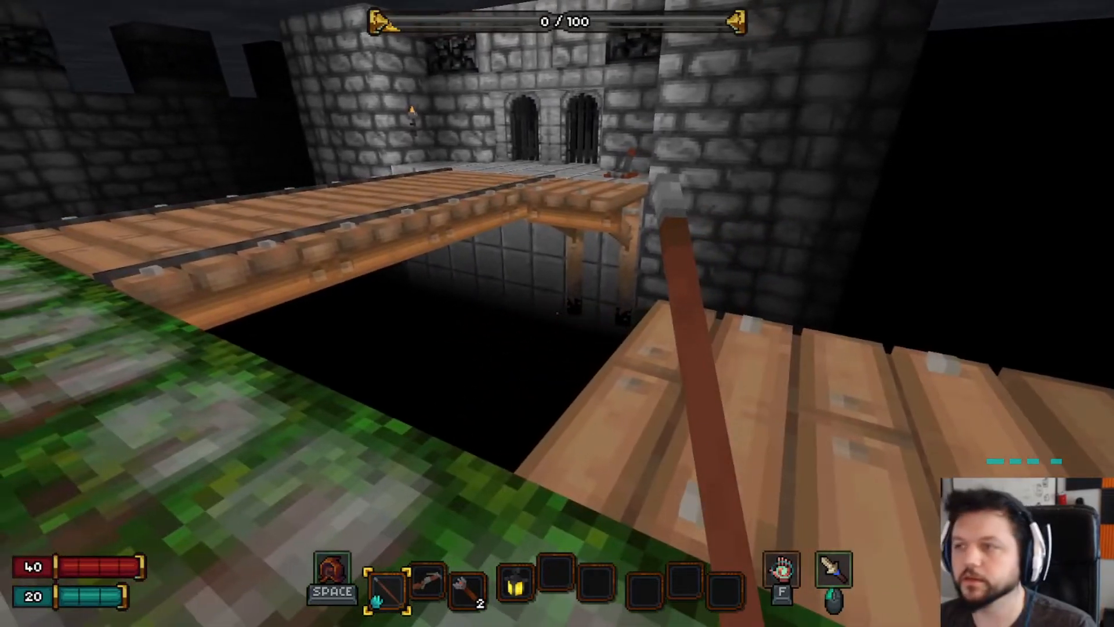
pyautogui.press('a')
pyautogui.press('w')
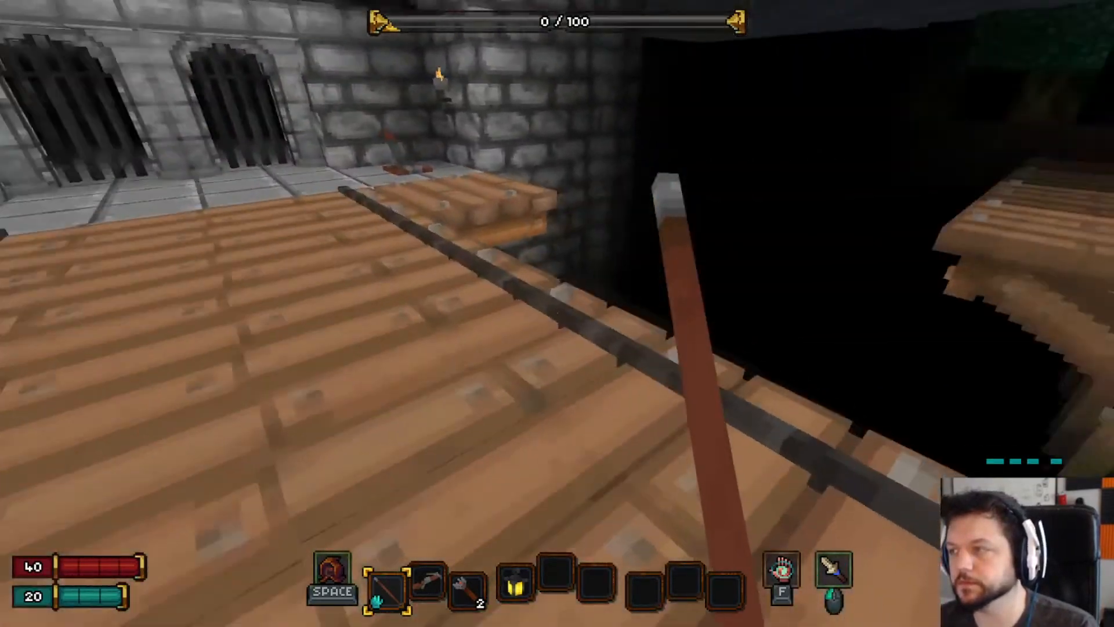
pyautogui.press('w')
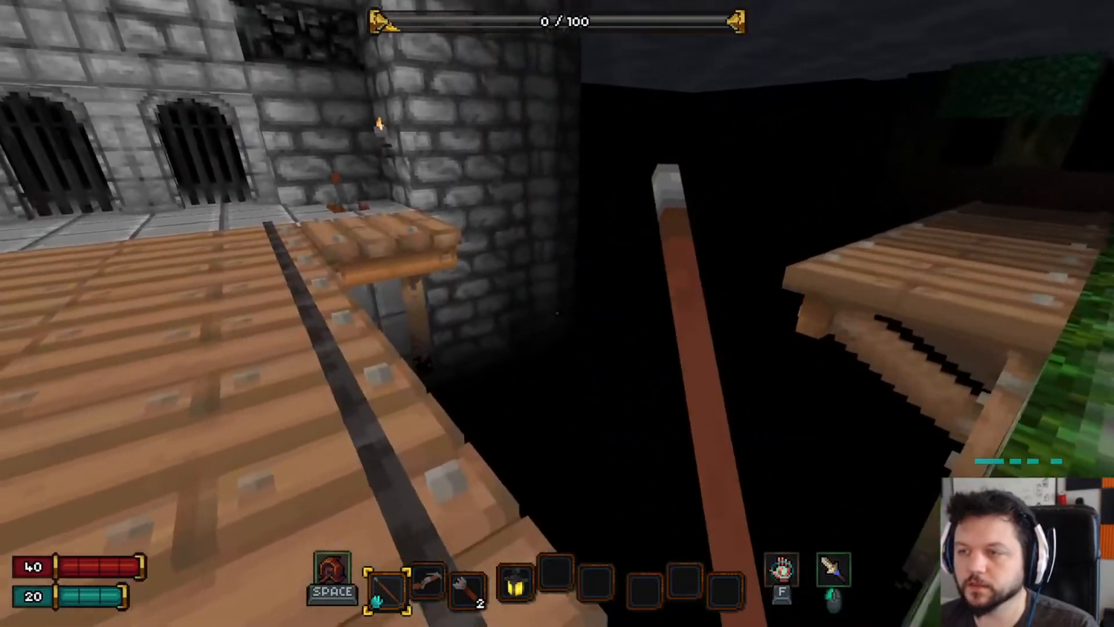
# - Walk along the moat-edge platforms and inspect how the scaffold's posts fade into the dark moat beside the castle wall
pyautogui.press('d')
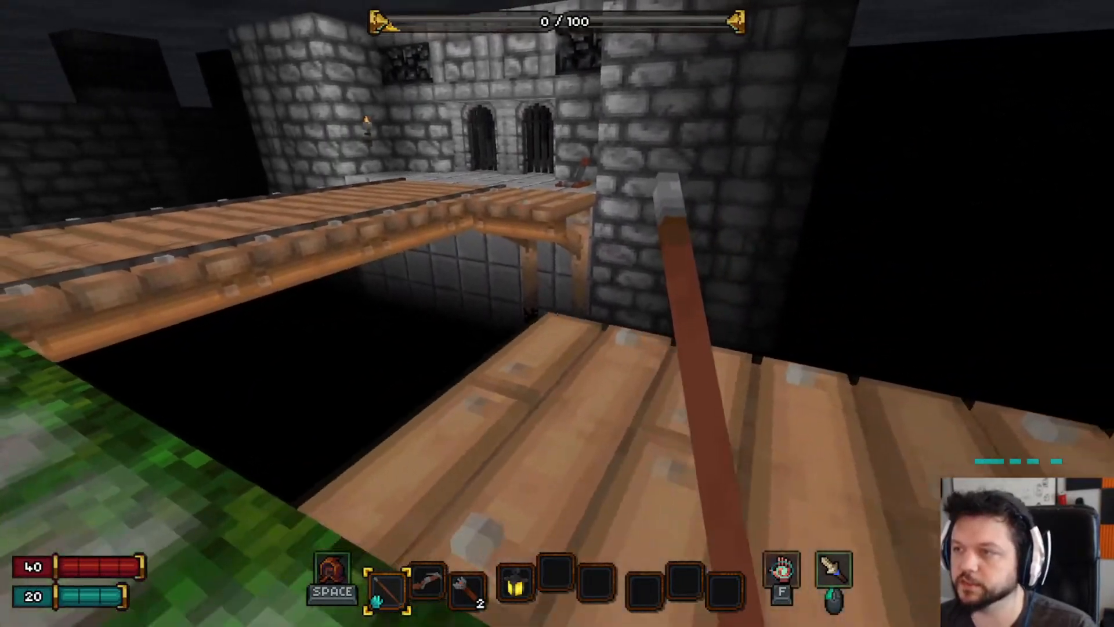
pyautogui.press('a')
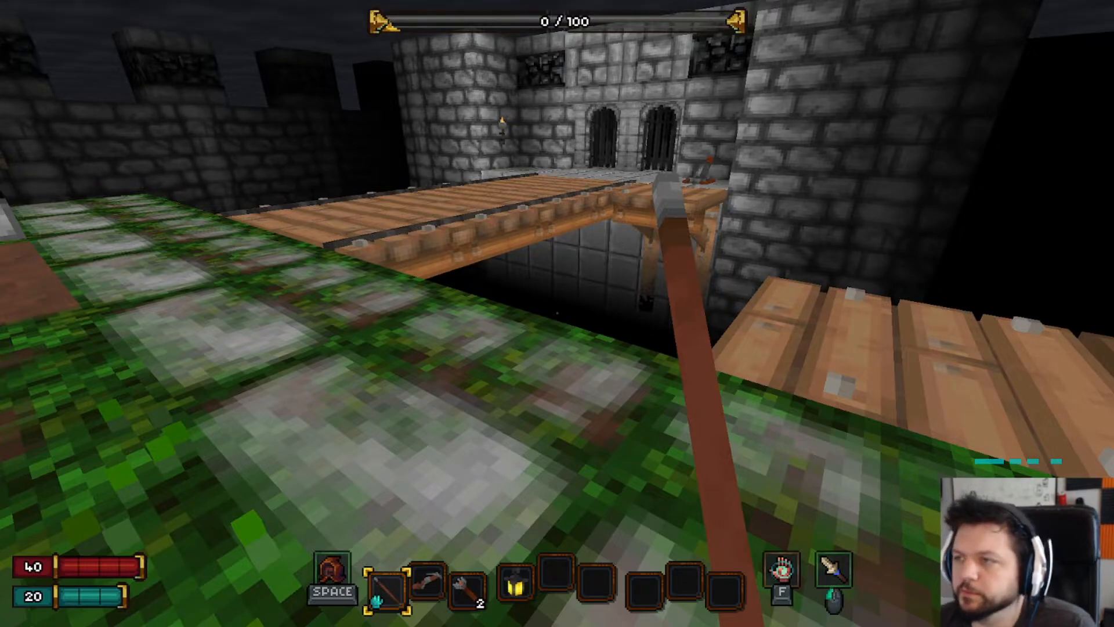
pyautogui.press('w')
pyautogui.press('d')
pyautogui.press('a')
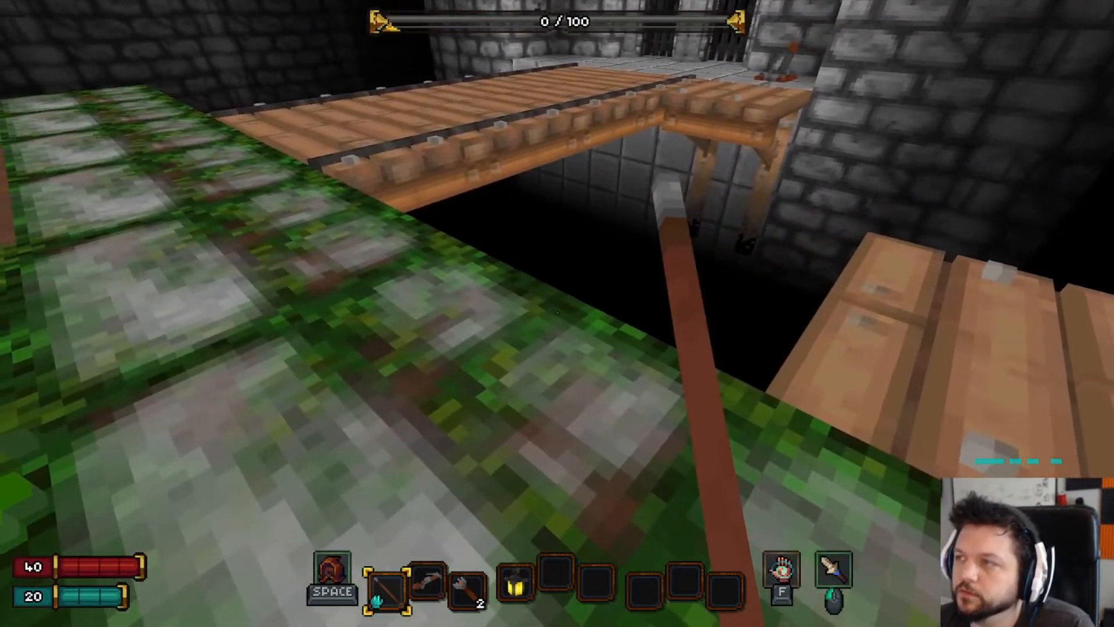
pyautogui.press('d')
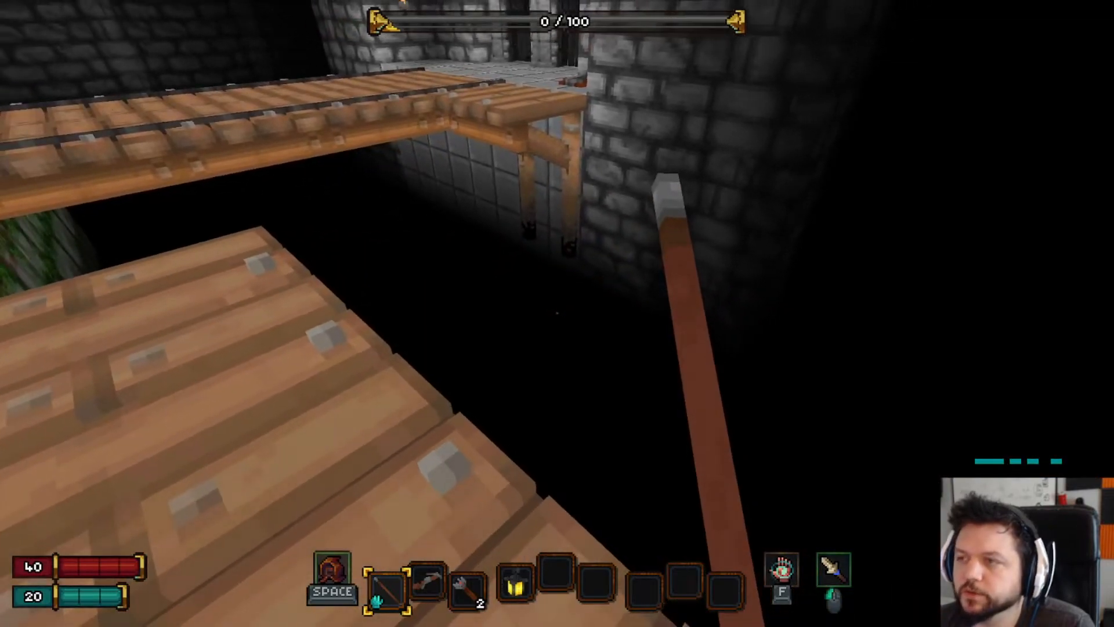
pyautogui.press('s')
pyautogui.press('d')
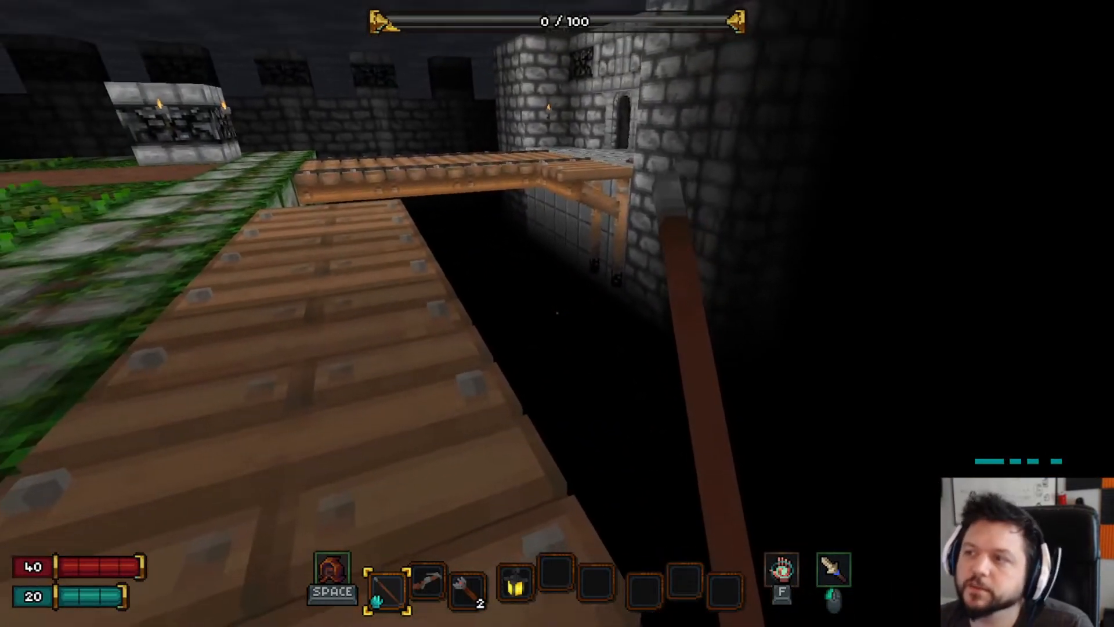
pyautogui.press('a')
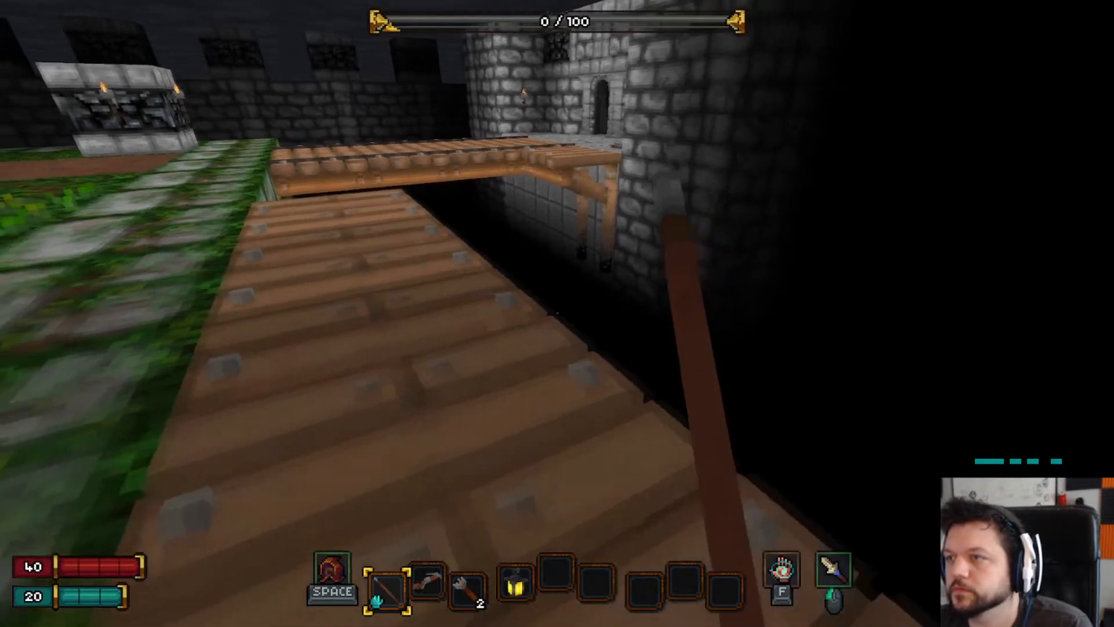
pyautogui.press('w')
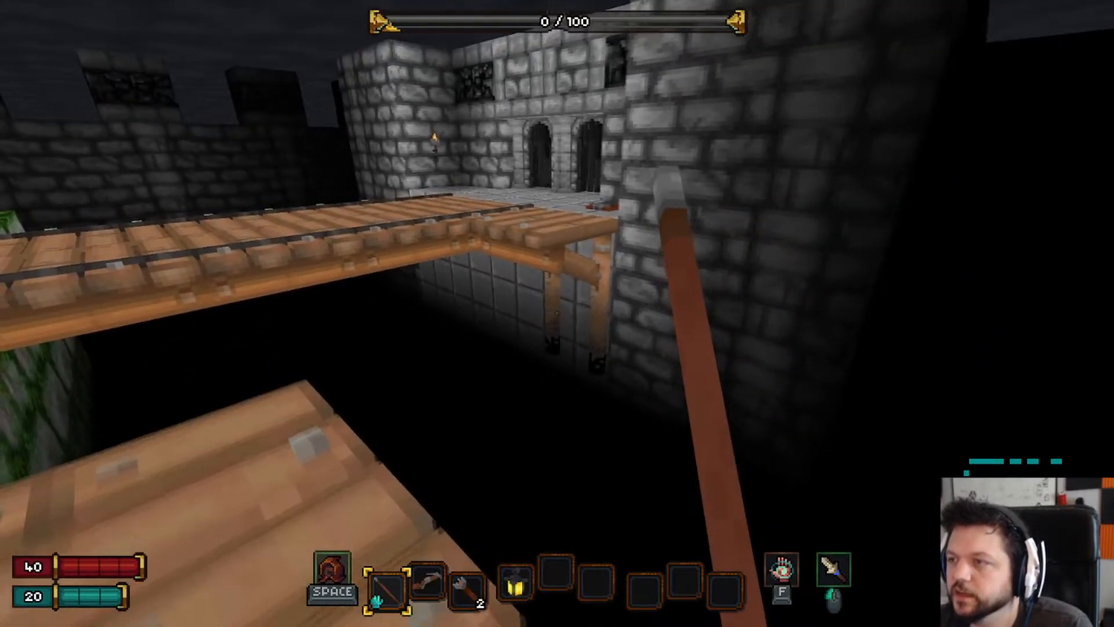
# - Open the inventory to point at where the scaffold meets the bridge, close it, and return to the bridge deck for another look
pyautogui.press('Tab')
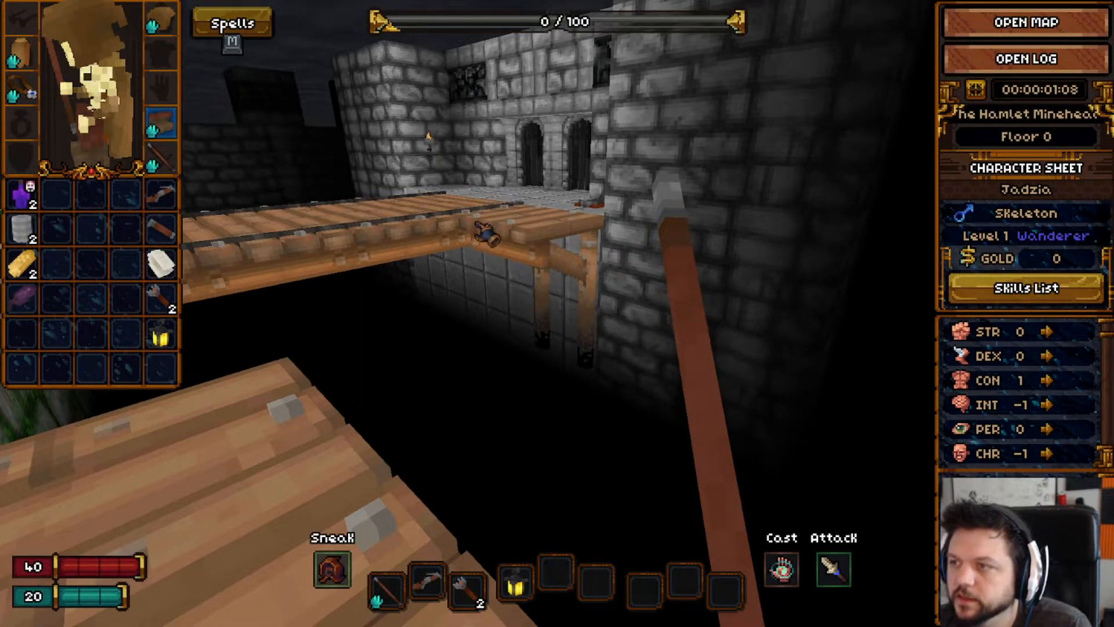
pyautogui.press('Tab')
pyautogui.press('w')
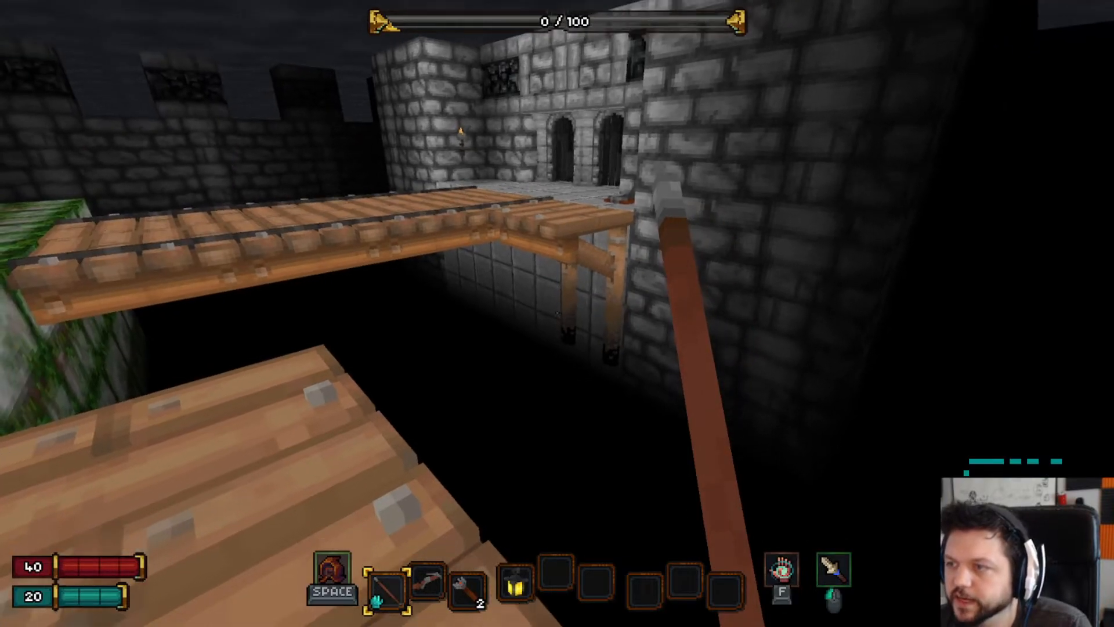
pyautogui.press('w')
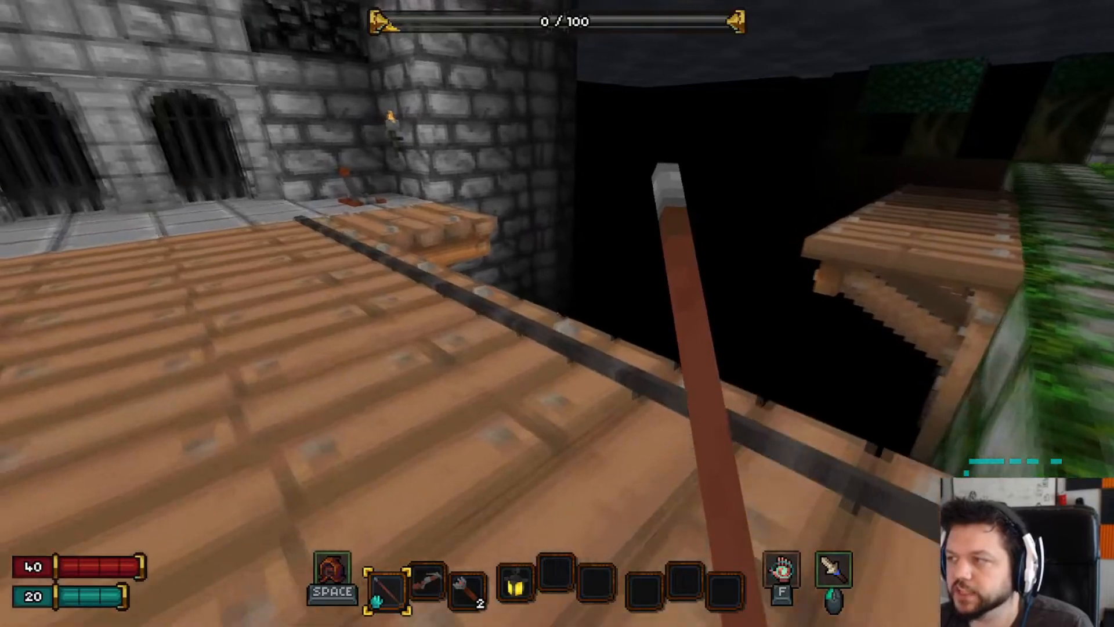
# - Examine the wooden bridge, its plank edges and the scaffold walkways along the moat from several sides in the game
pyautogui.press('w')
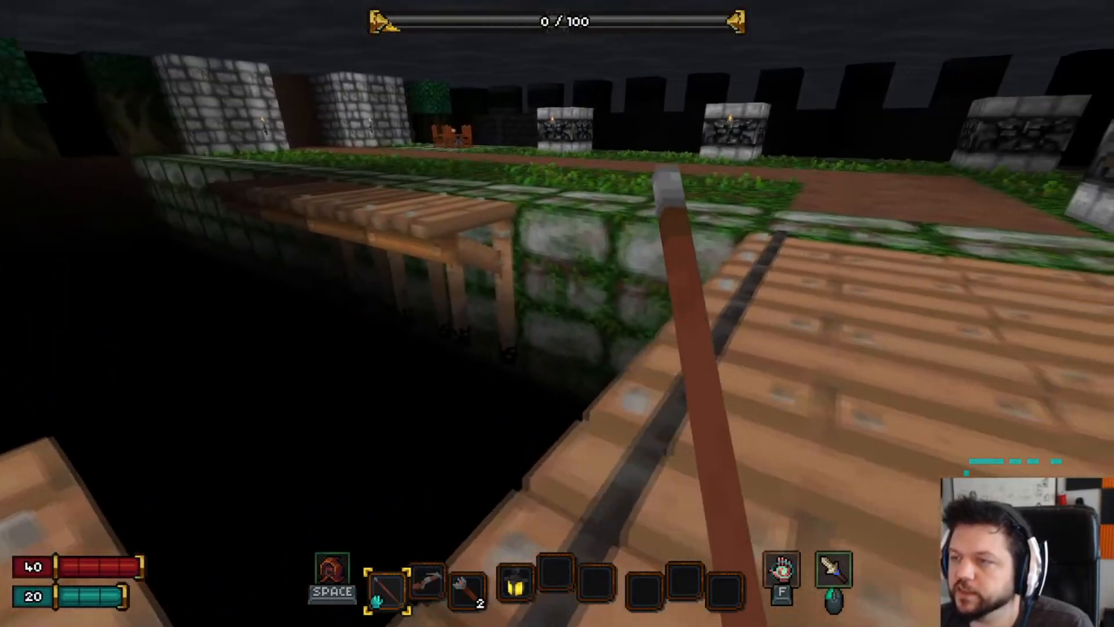
pyautogui.press('s')
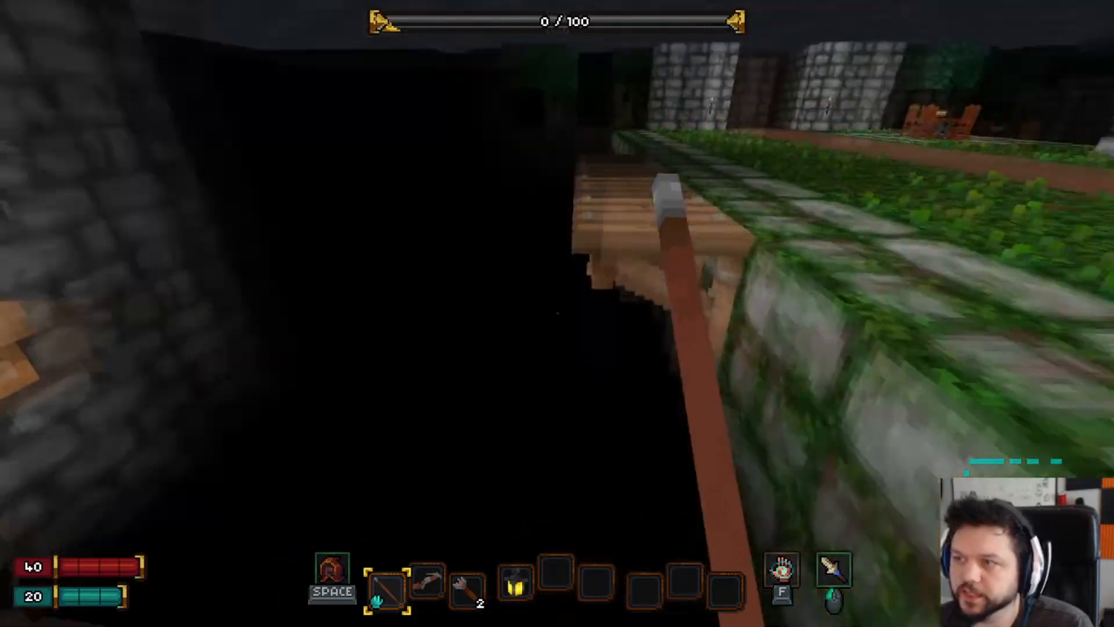
pyautogui.press('w')
pyautogui.press('w')
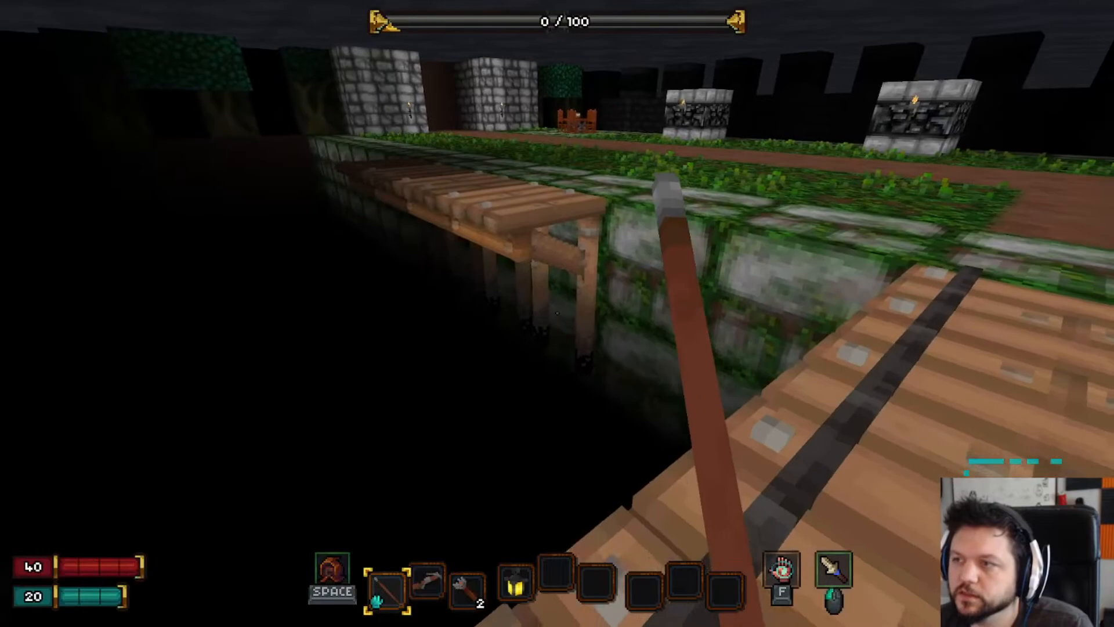
pyautogui.press('d')
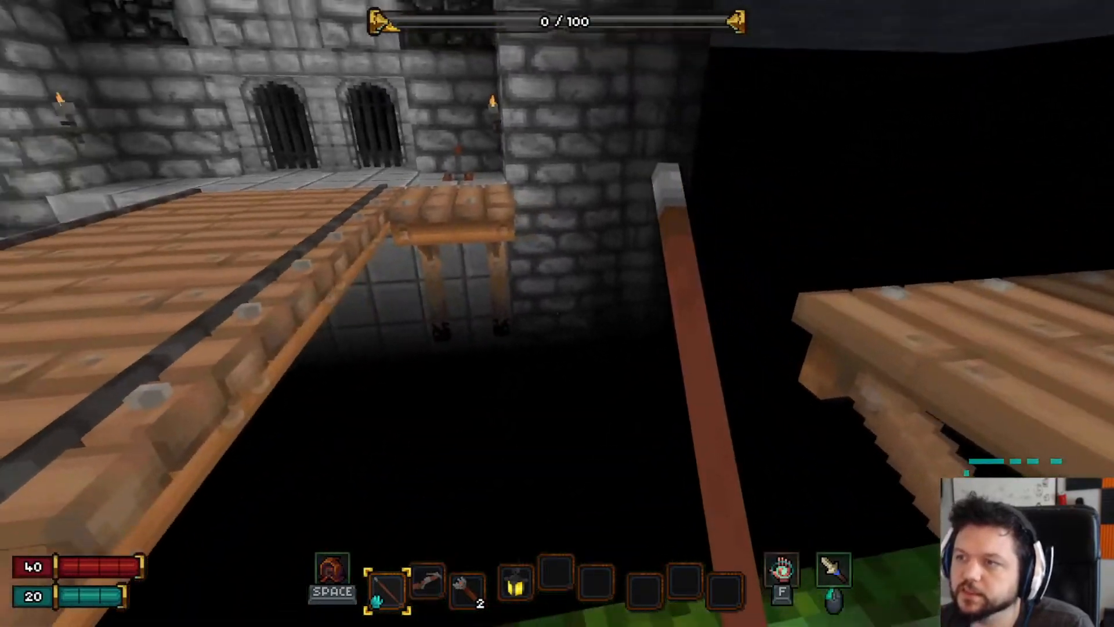
pyautogui.press('a')
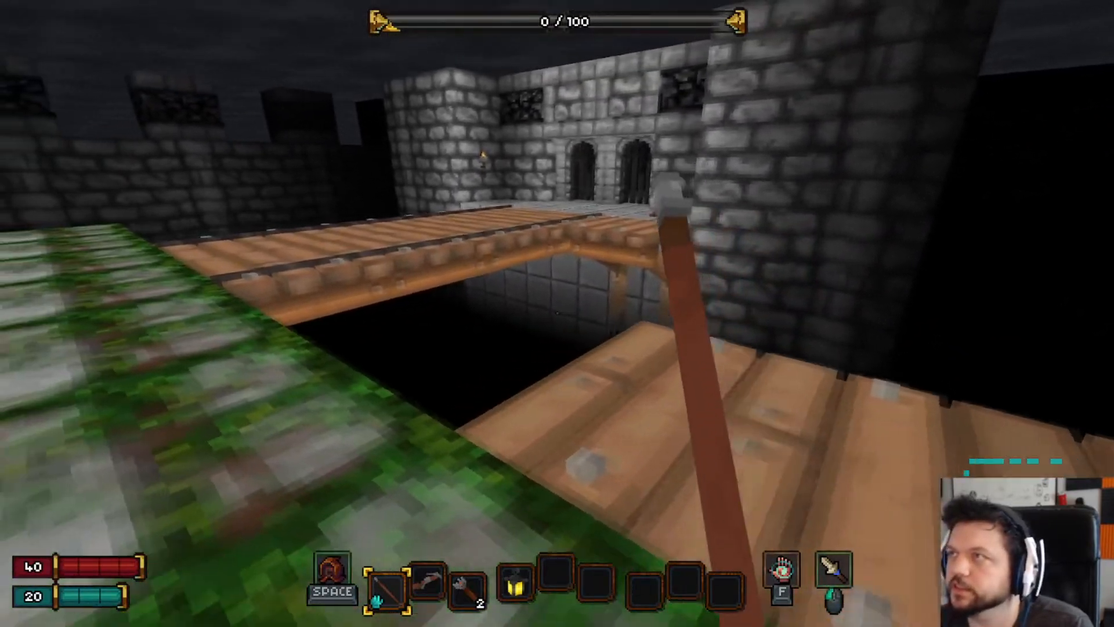
pyautogui.press('d')
pyautogui.press('a')
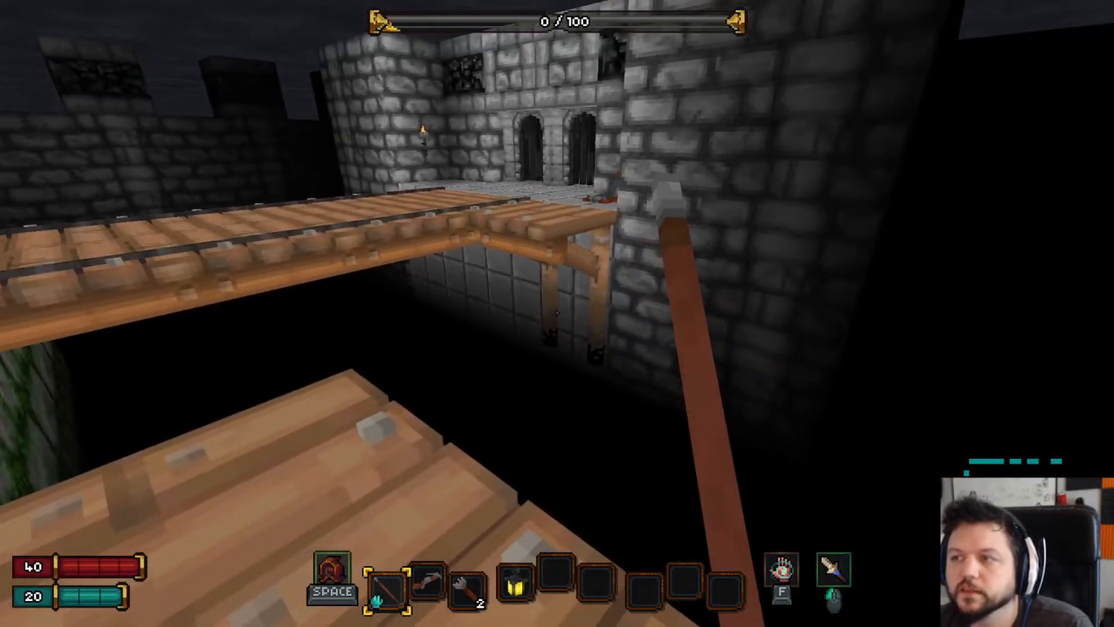
pyautogui.press('a')
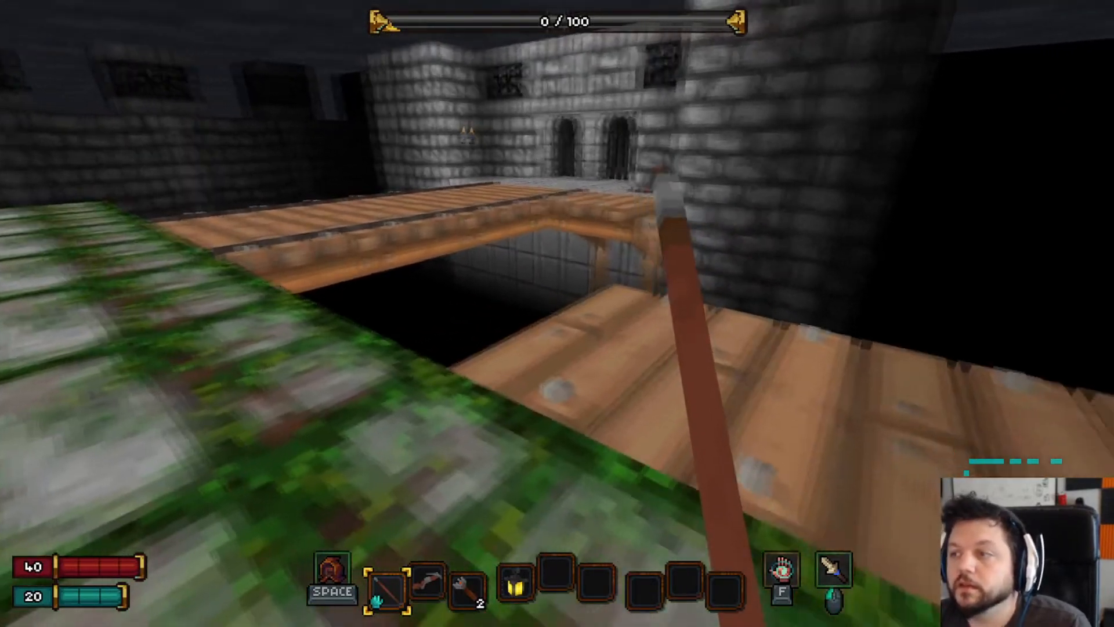
pyautogui.press('d')
# - Pause the game and switch to the platforms.vsd model in VoxelShop
pyautogui.press('Escape')
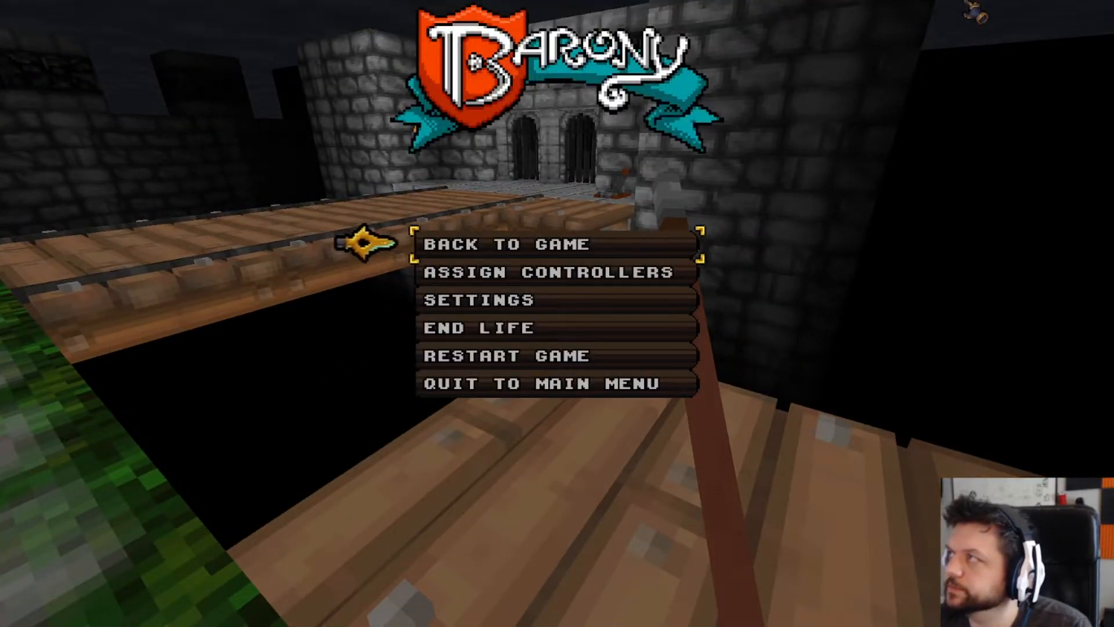
pyautogui.hotkey('alt', 'Tab')
pyautogui.moveTo(380, 216); pyautogui.dragTo(351, 235)
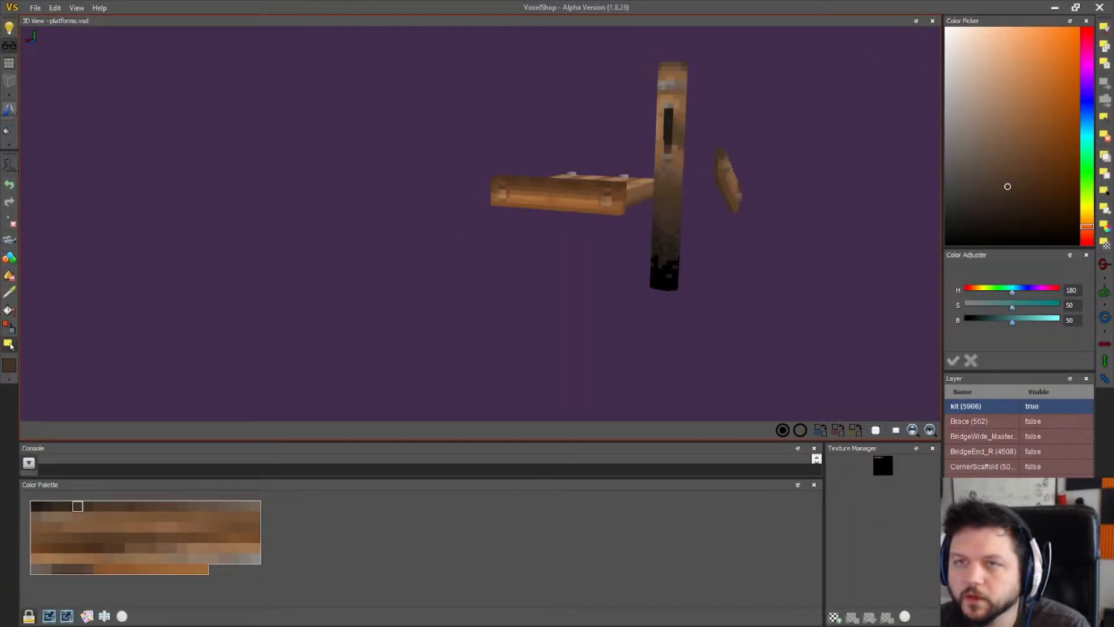
pyautogui.click(38, 9)
pyautogui.click(66, 78)
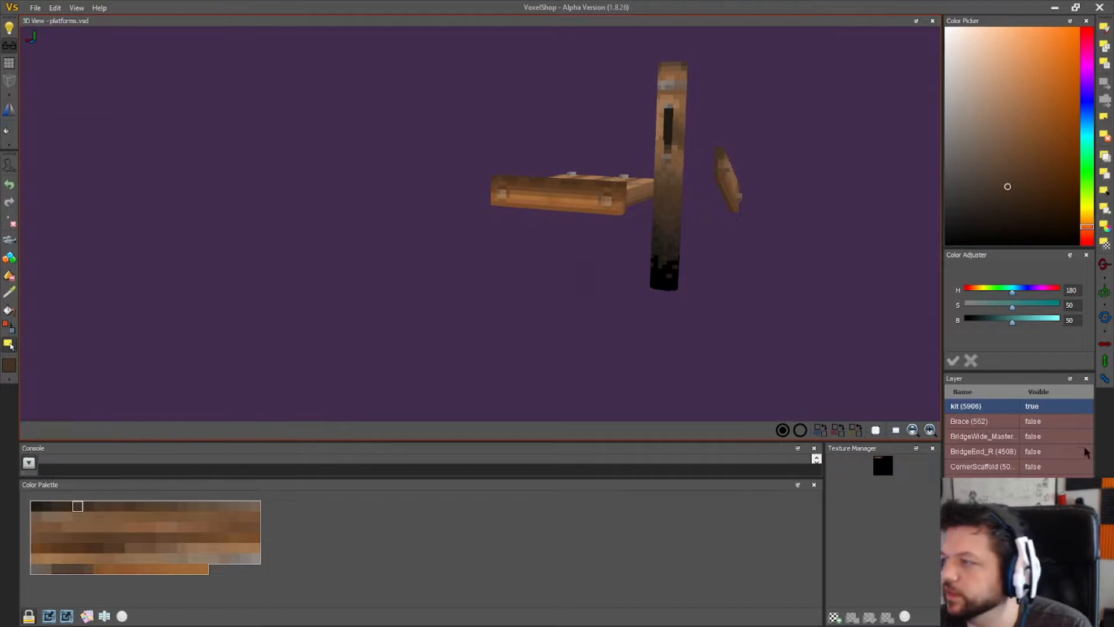
# - Show and hide the Brace, BridgeWide_Master, BridgeEnd_R and CornerScaffold layers one at a time to examine each piece
pyautogui.click(1038, 421)
pyautogui.click(1038, 422)
pyautogui.click(1035, 436)
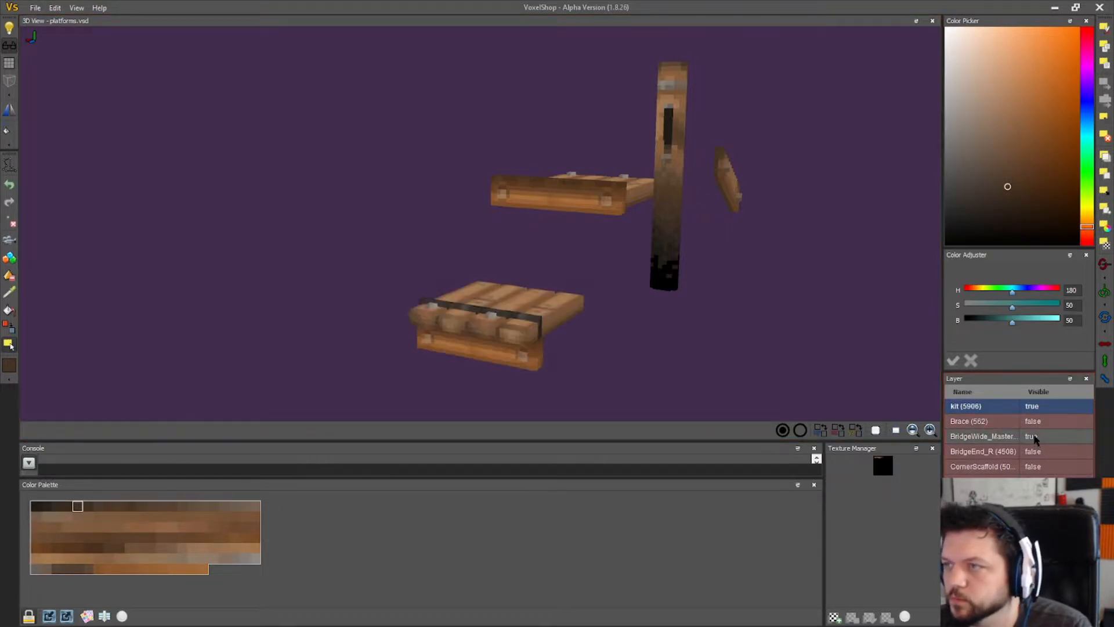
pyautogui.click(1035, 437)
pyautogui.click(1039, 451)
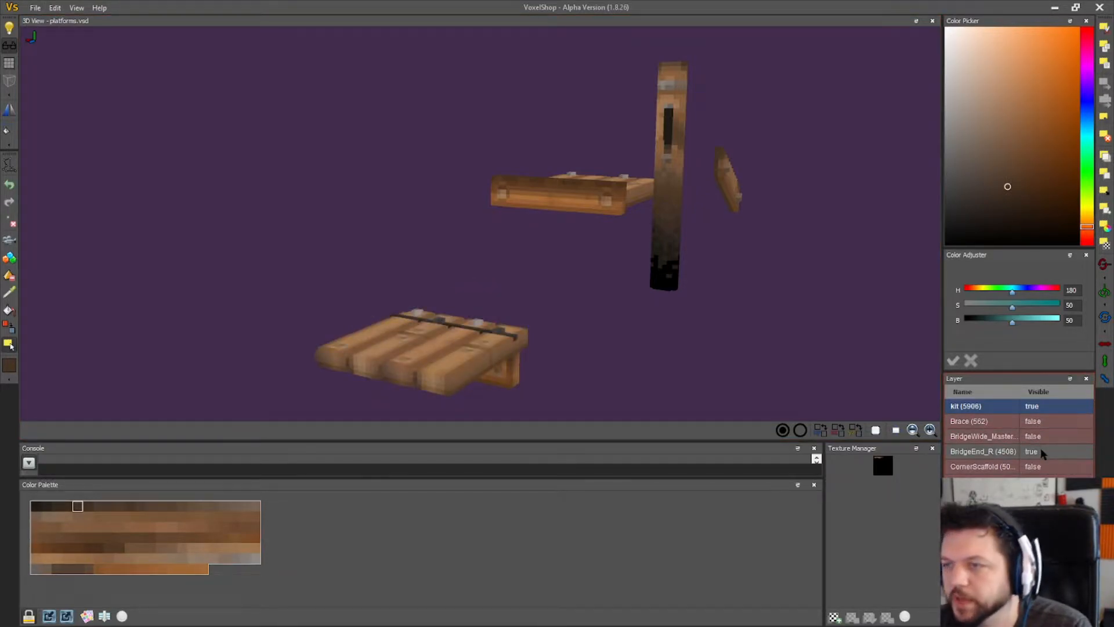
pyautogui.click(1040, 450)
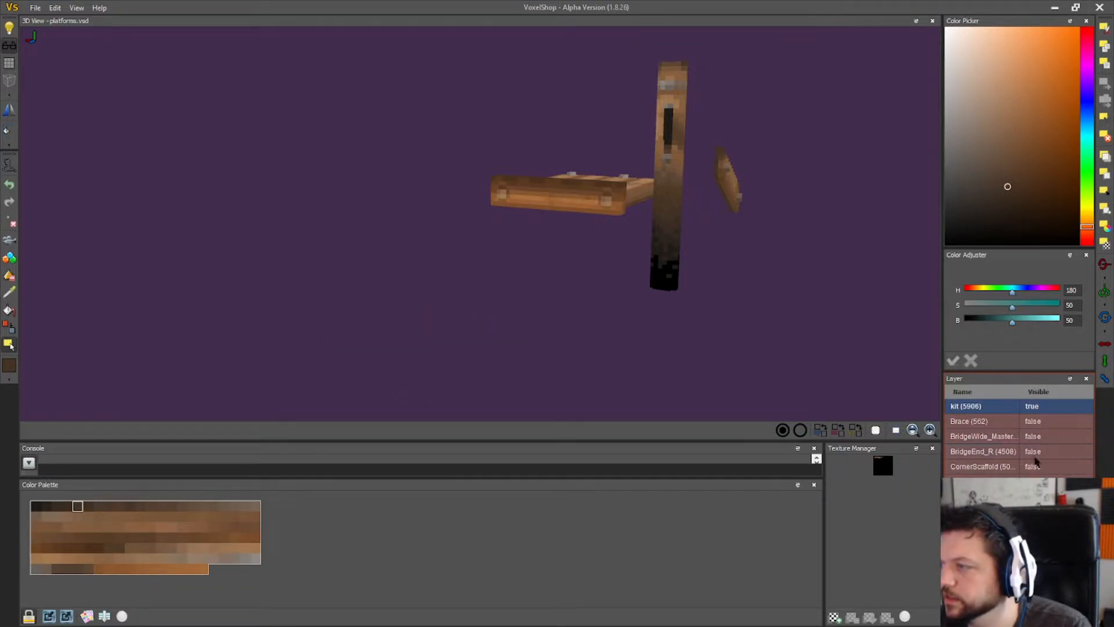
pyautogui.click(1039, 467)
pyautogui.moveTo(615, 366); pyautogui.dragTo(686, 356, button='right')
pyautogui.click(1038, 466)
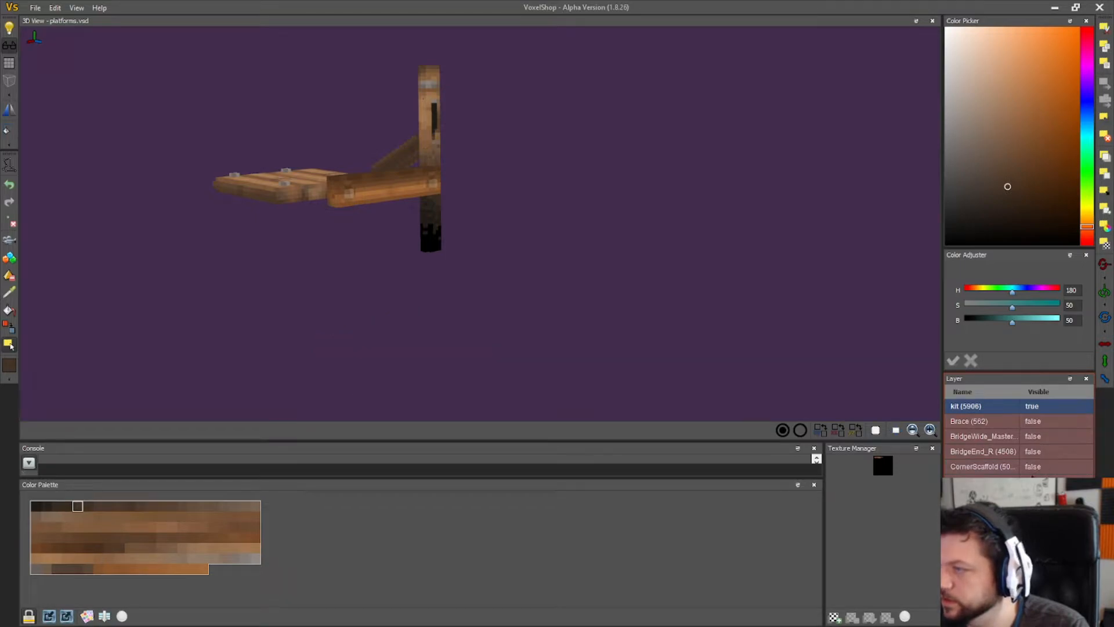
# - Copy the diagonal brace from the kit layer into the scaffold's layer, placing it beside the two-post platform
pyautogui.moveTo(696, 346); pyautogui.dragTo(594, 353, button='right')
pyautogui.moveTo(167, 328); pyautogui.dragTo(721, 279, button='right')
pyautogui.moveTo(777, 189); pyautogui.dragTo(710, 54)
pyautogui.moveTo(783, 282); pyautogui.dragTo(743, 277, button='right')
pyautogui.moveTo(810, 105); pyautogui.dragTo(219, 164)
pyautogui.moveTo(219, 165); pyautogui.dragTo(308, 197, button='right')
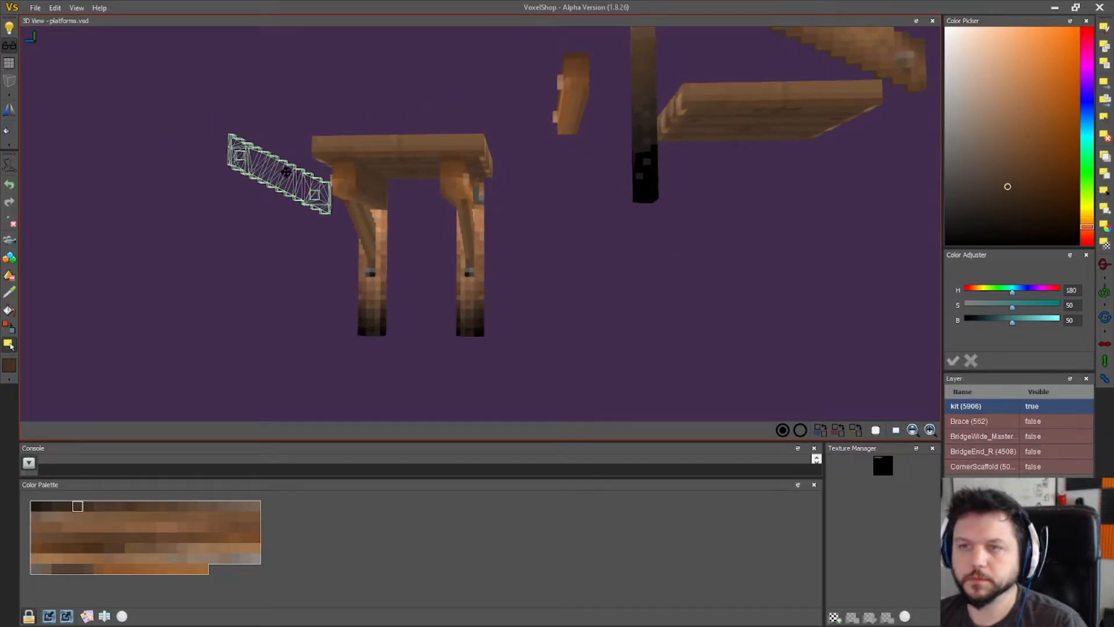
pyautogui.moveTo(286, 171); pyautogui.dragTo(276, 221)
pyautogui.click(981, 476)
pyautogui.moveTo(847, 61); pyautogui.dragTo(390, 218)
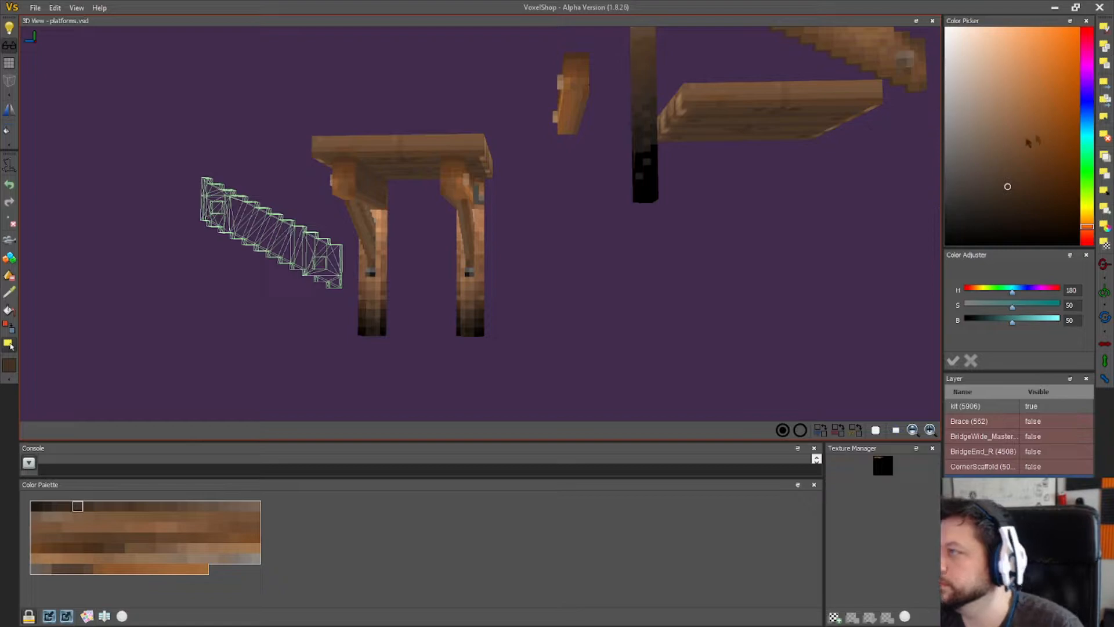
# - Rotate the copied brace about the vertical axis so it runs parallel to the platform's existing braces
pyautogui.moveTo(479, 368); pyautogui.dragTo(591, 374, button='right')
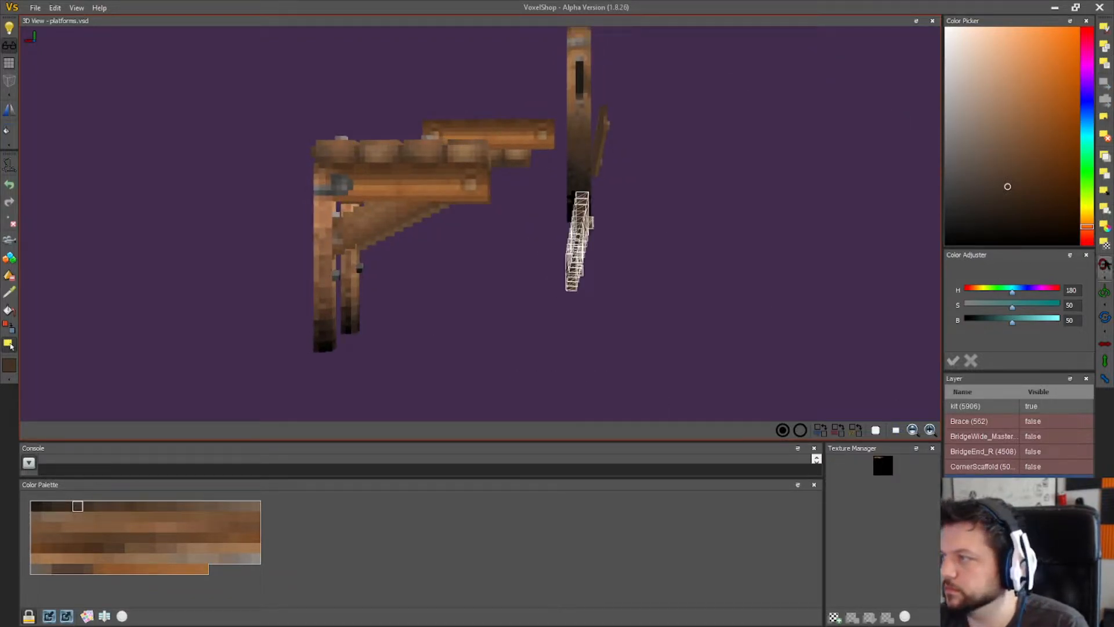
pyautogui.click(1089, 292)
pyautogui.moveTo(824, 325); pyautogui.dragTo(652, 316, button='right')
# - Move the rotated brace to the opposite side of the platform and delete the leftover duplicate
pyautogui.moveTo(260, 254); pyautogui.dragTo(495, 266)
pyautogui.moveTo(493, 280); pyautogui.dragTo(476, 258, button='right')
pyautogui.click(1102, 87)
pyautogui.moveTo(539, 260); pyautogui.dragTo(288, 250)
pyautogui.click(1105, 98)
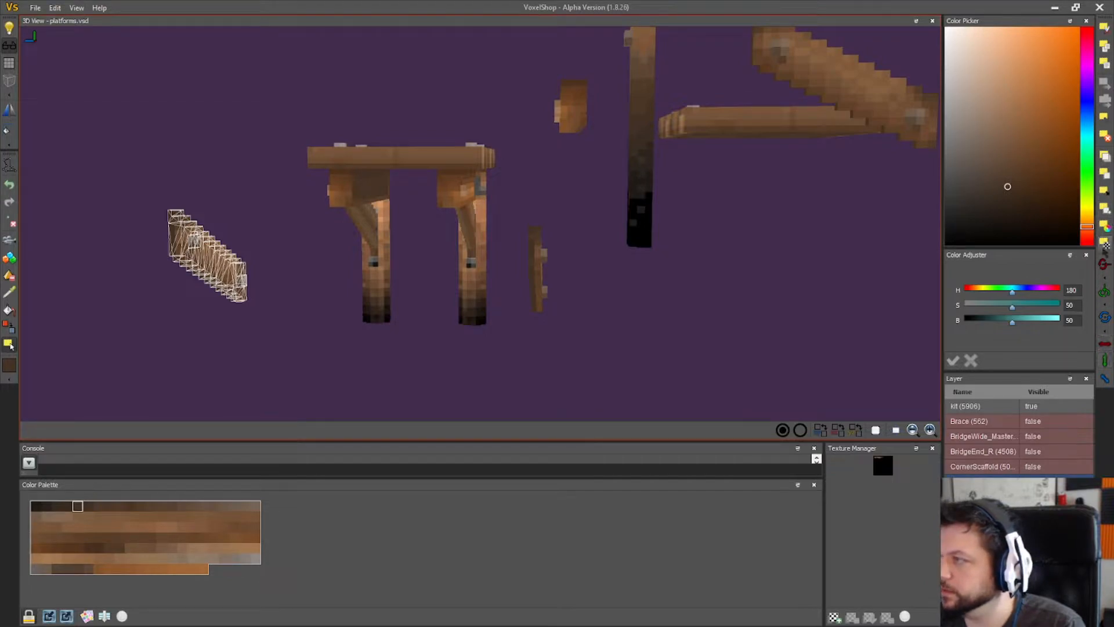
pyautogui.click(1105, 138)
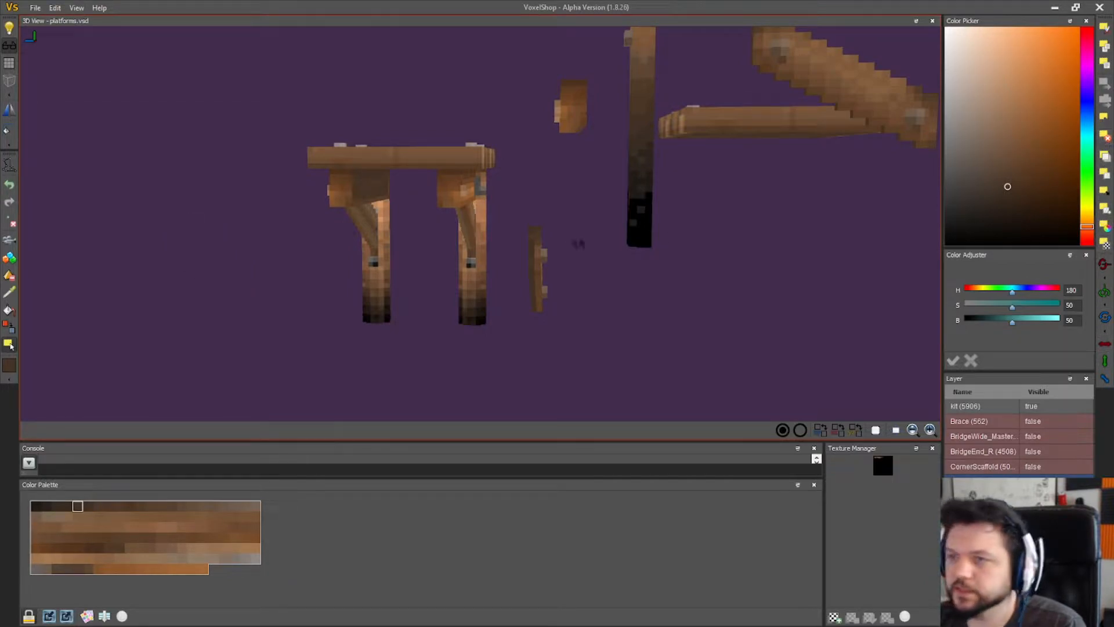
# - Select the two vertical posts under the scaffold platform and delete them
pyautogui.moveTo(636, 261); pyautogui.dragTo(562, 260, button='right')
pyautogui.moveTo(491, 386)
pyautogui.mouseDown(button='right')
pyautogui.moveTo(460, 389)
pyautogui.moveTo(493, 381)
pyautogui.moveTo(490, 389)
pyautogui.mouseUp(button='right')
pyautogui.moveTo(547, 368); pyautogui.dragTo(477, 207)
pyautogui.moveTo(547, 275); pyautogui.dragTo(1060, 143, button='right')
pyautogui.click(1102, 134)
# - Erase the leftover post voxels and metal strap around the end of the platform's support beam
pyautogui.moveTo(758, 251); pyautogui.dragTo(44, 268, button='right')
pyautogui.click(9, 259)
pyautogui.moveTo(417, 317); pyautogui.dragTo(431, 318, button='right')
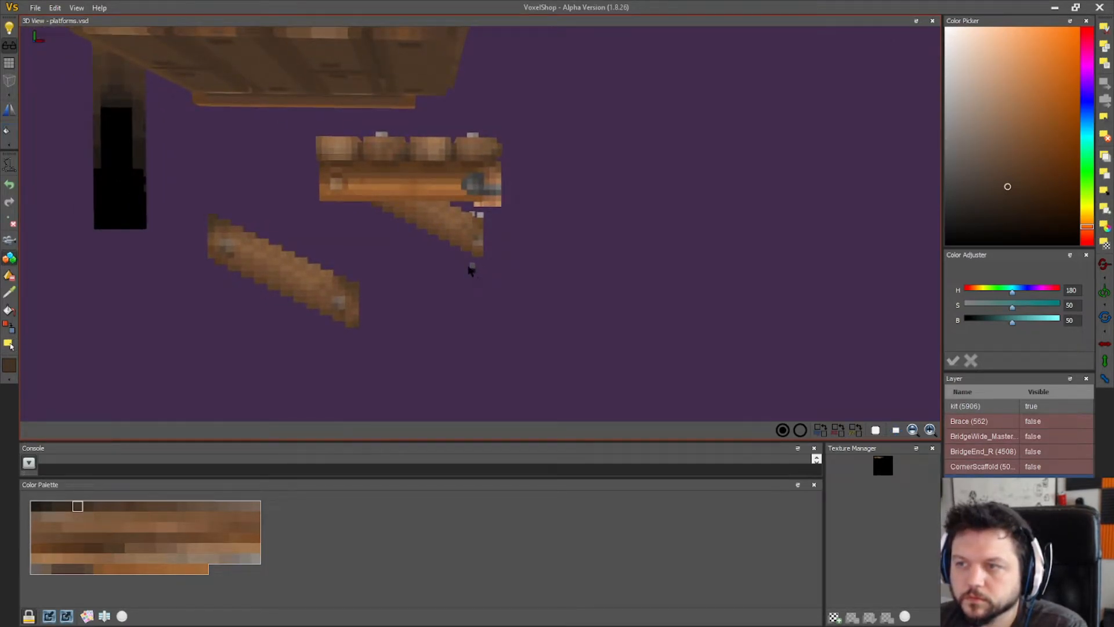
pyautogui.scroll(2, 490, 232)
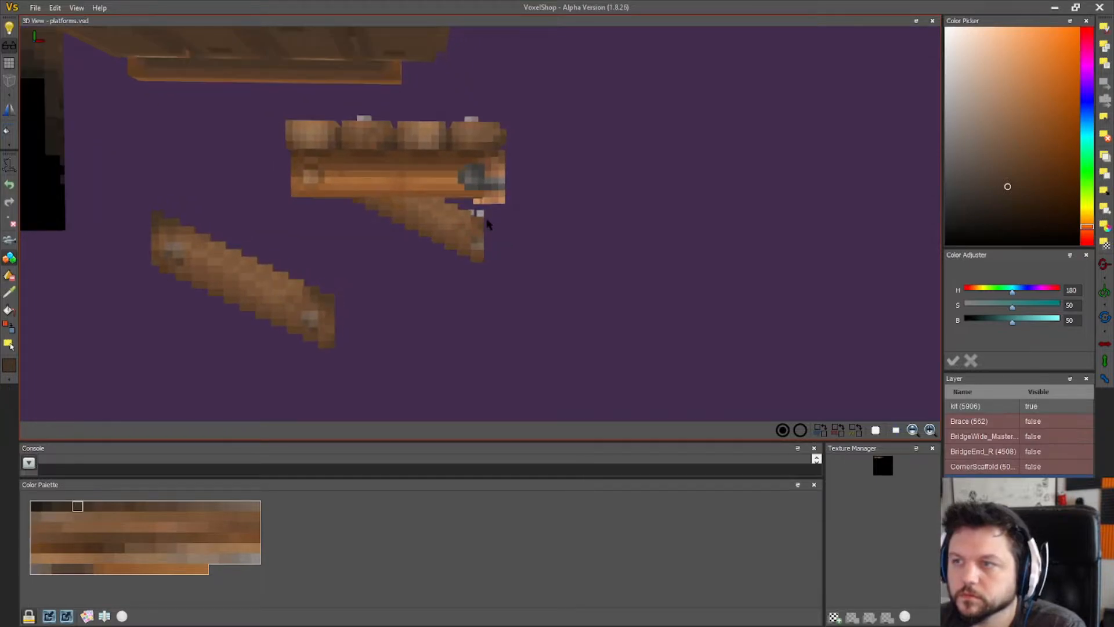
pyautogui.moveTo(519, 222)
pyautogui.mouseDown(button='right')
pyautogui.moveTo(482, 220)
pyautogui.moveTo(580, 249)
pyautogui.moveTo(522, 238)
pyautogui.mouseUp(button='right')
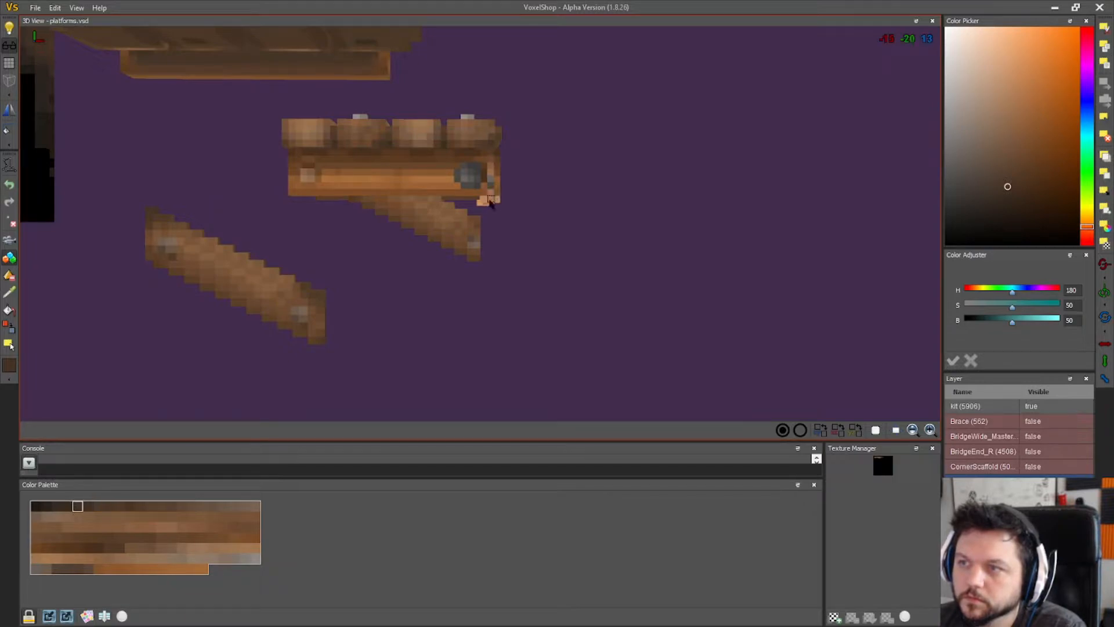
pyautogui.moveTo(502, 173); pyautogui.dragTo(438, 230, button='right')
pyautogui.moveTo(344, 212); pyautogui.dragTo(456, 203, button='right')
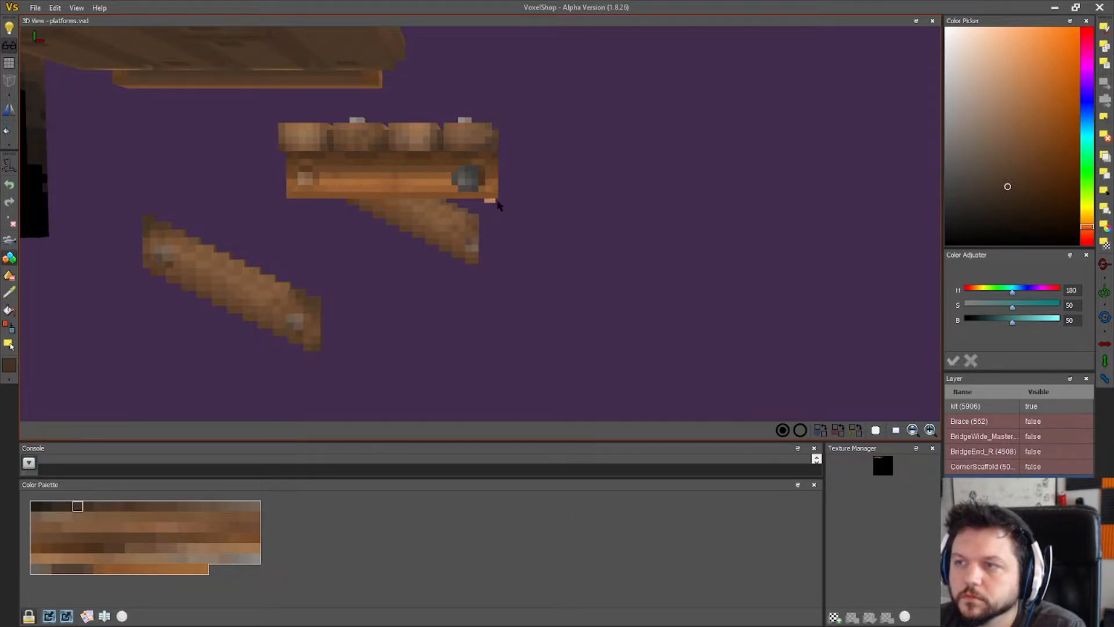
# - Erase the remaining post and strap voxels from the beam end on the platform's opposite side, keeping the round bolt
pyautogui.moveTo(521, 226); pyautogui.dragTo(335, 226, button='right')
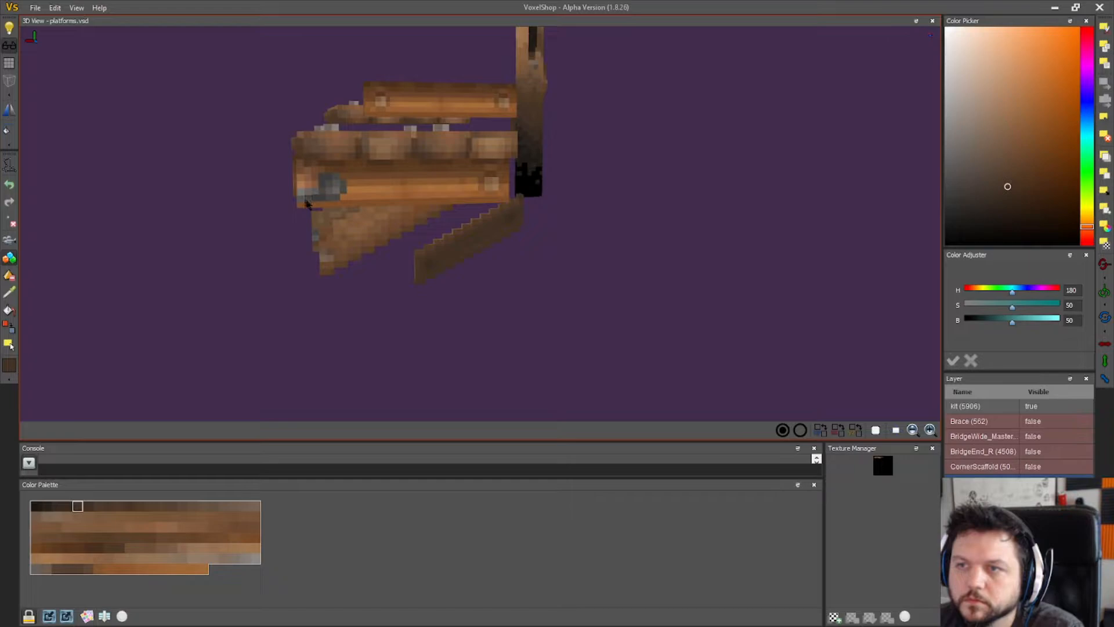
pyautogui.moveTo(319, 213); pyautogui.dragTo(314, 211, button='right')
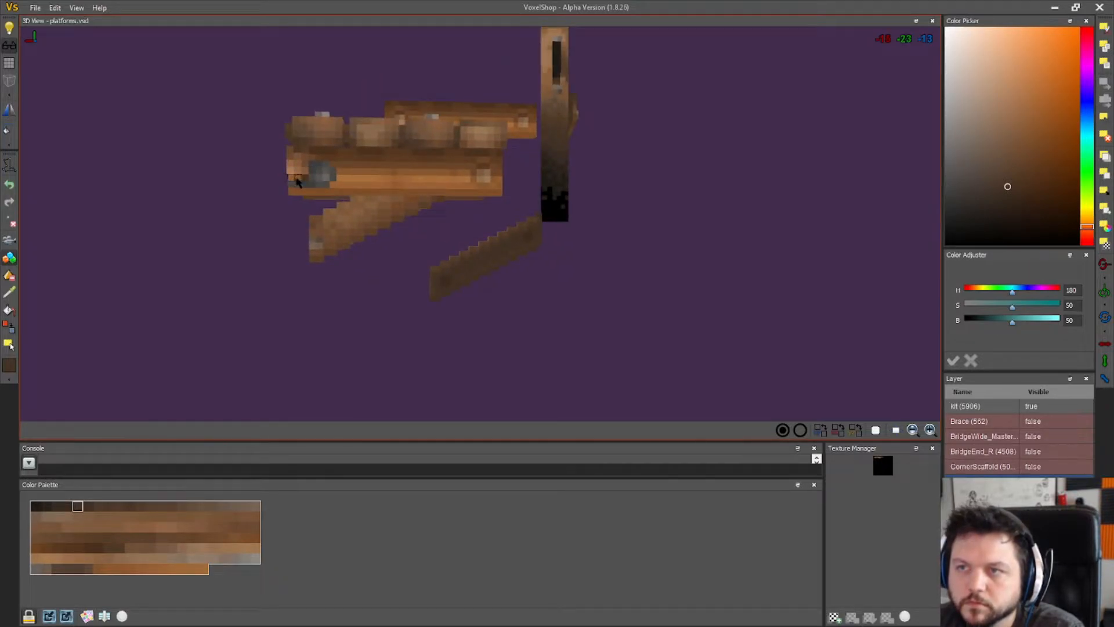
pyautogui.moveTo(309, 210); pyautogui.dragTo(416, 213, button='right')
pyautogui.hotkey('ctrl', 'z')
pyautogui.moveTo(511, 263); pyautogui.dragTo(420, 269, button='right')
pyautogui.moveTo(296, 250)
pyautogui.mouseDown(button='right')
pyautogui.moveTo(316, 247)
pyautogui.moveTo(279, 237)
pyautogui.mouseUp(button='right')
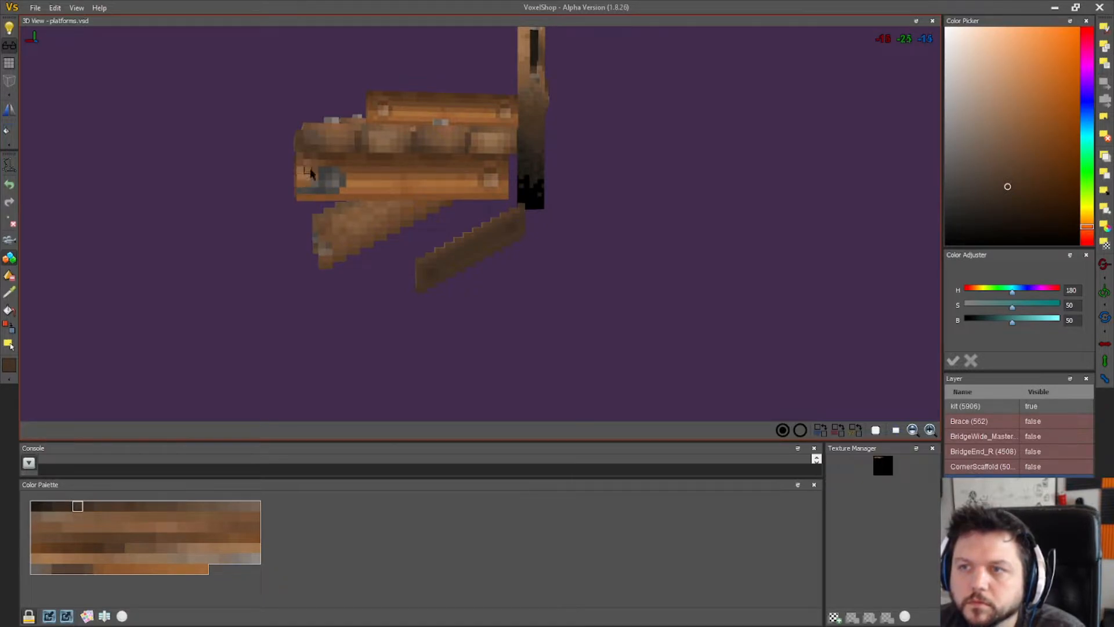
pyautogui.moveTo(304, 193); pyautogui.dragTo(453, 196, button='right')
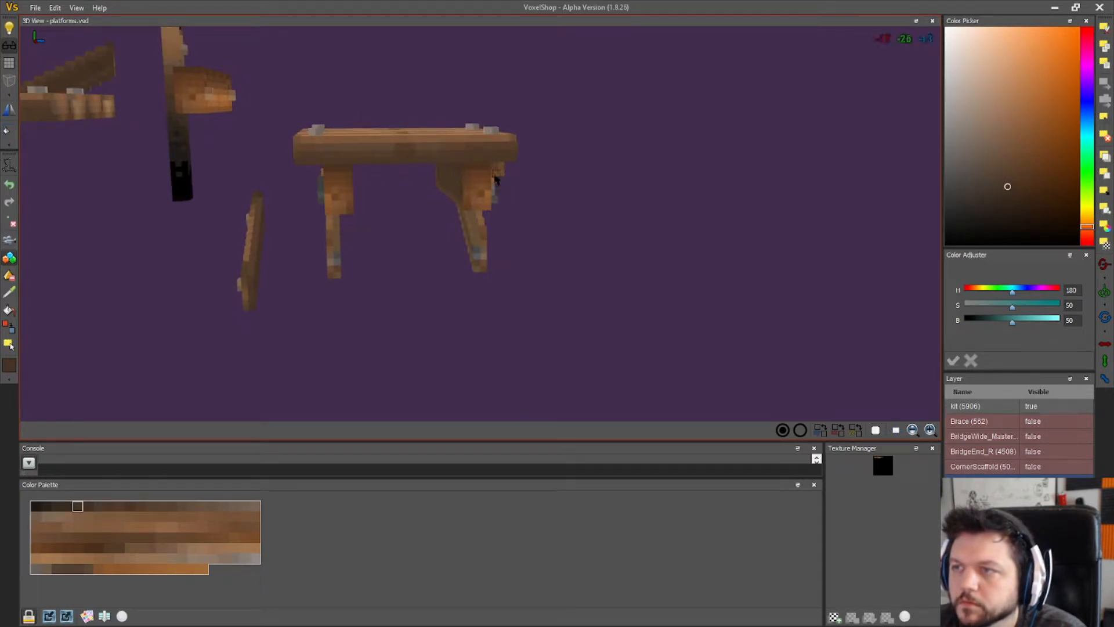
pyautogui.moveTo(514, 180); pyautogui.dragTo(511, 185, button='right')
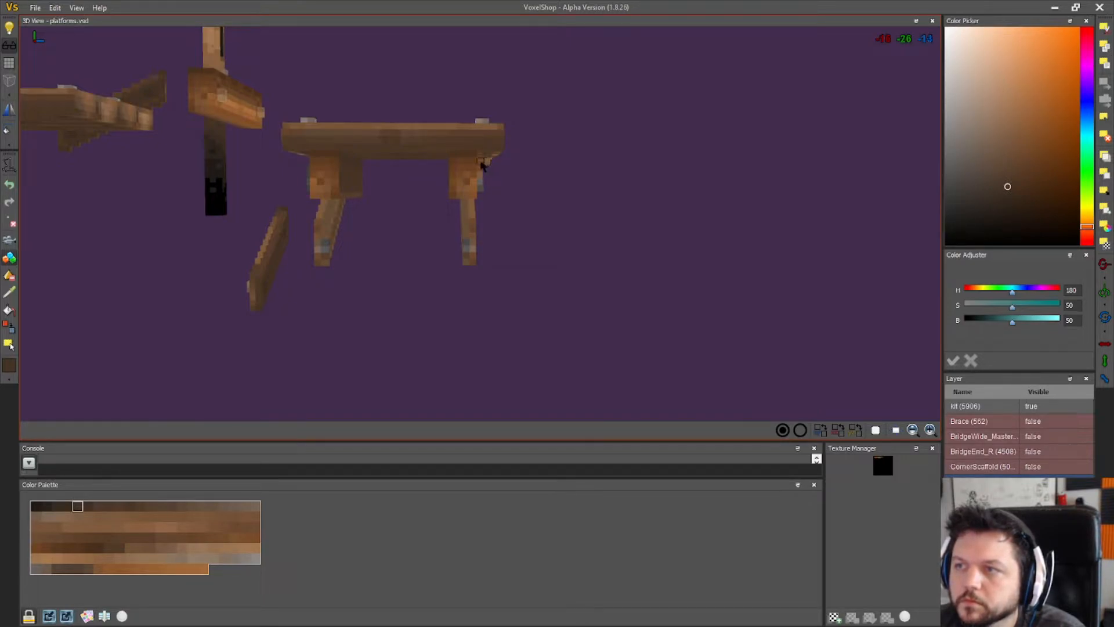
pyautogui.moveTo(490, 168); pyautogui.dragTo(348, 170, button='right')
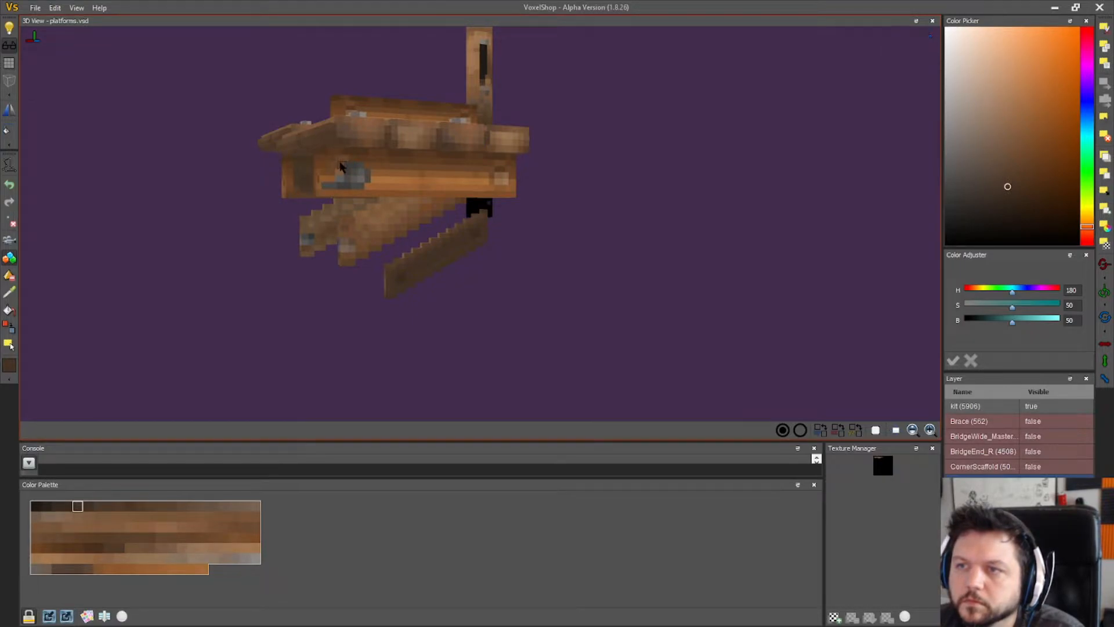
pyautogui.moveTo(341, 177); pyautogui.dragTo(215, 197, button='right')
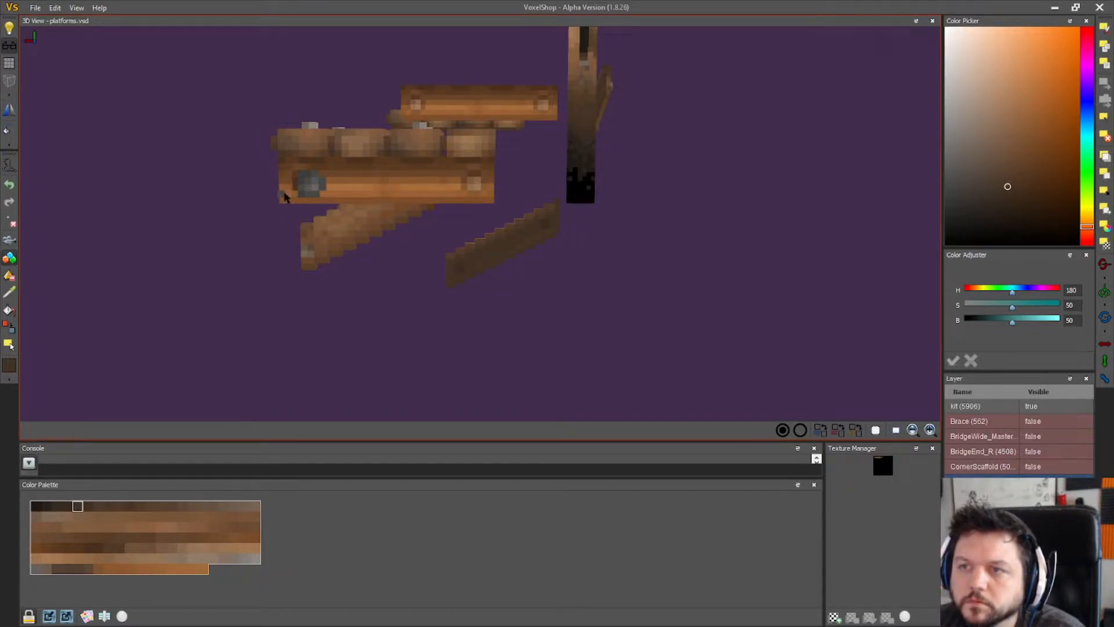
pyautogui.moveTo(196, 213)
pyautogui.mouseDown(button='right')
pyautogui.moveTo(373, 213)
pyautogui.moveTo(110, 207)
pyautogui.moveTo(204, 206)
pyautogui.moveTo(192, 203)
pyautogui.mouseUp(button='right')
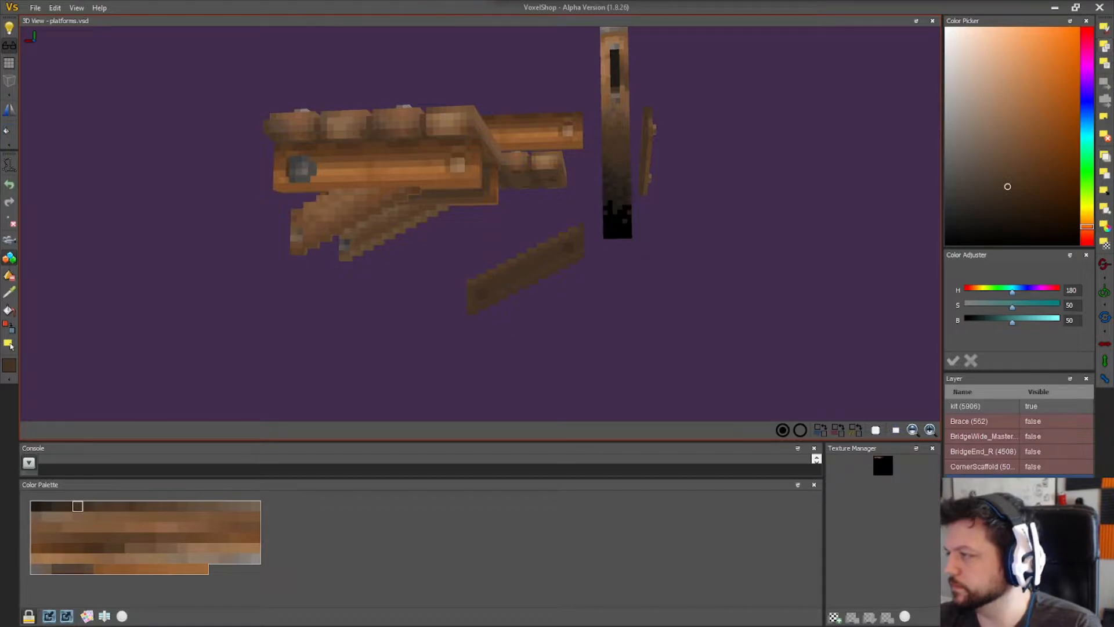
# - Select the tall slotted kit post and place a duplicate of it on the far side of the scaffold platform
pyautogui.moveTo(532, 202); pyautogui.dragTo(529, 212, button='right')
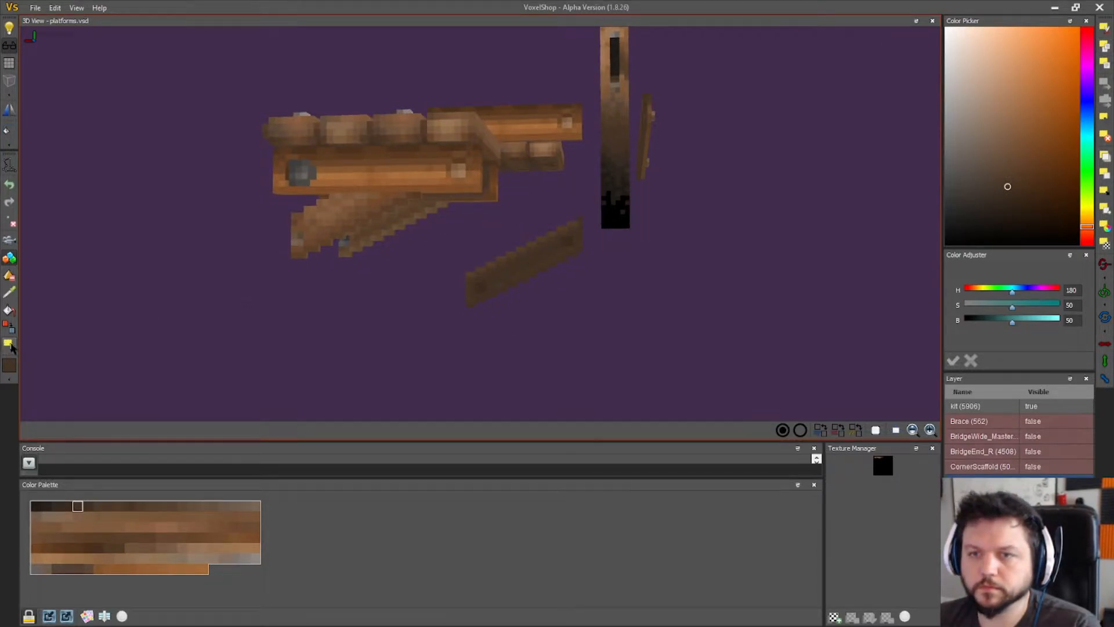
pyautogui.click(11, 344)
pyautogui.scroll(-3, 665, 173)
pyautogui.moveTo(735, 215); pyautogui.dragTo(740, 222, button='right')
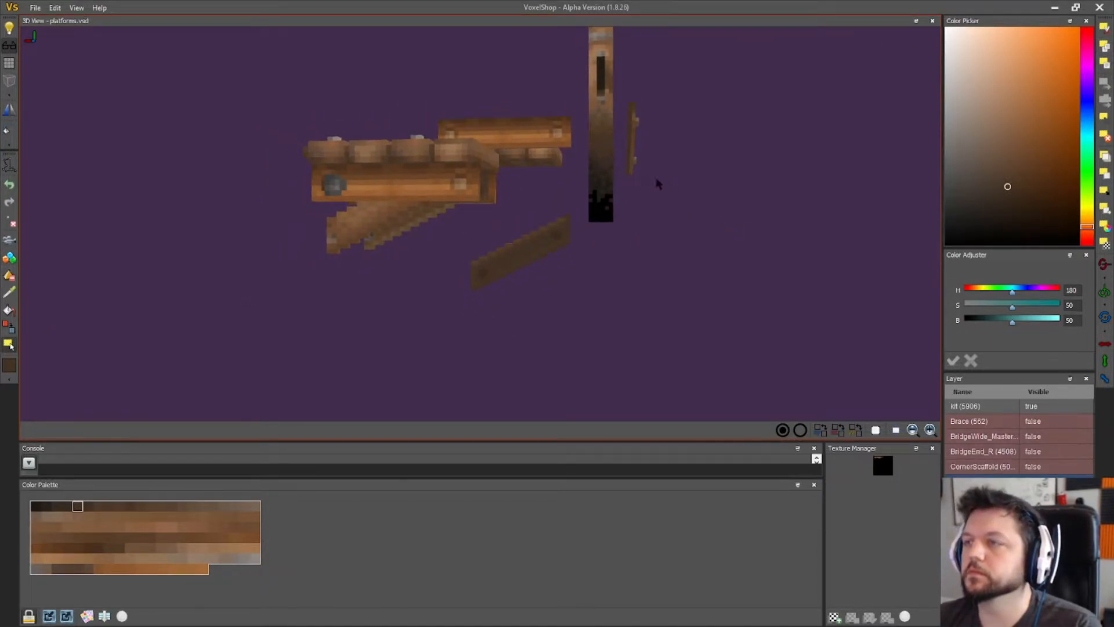
pyautogui.moveTo(181, 137); pyautogui.dragTo(141, 302, button='right')
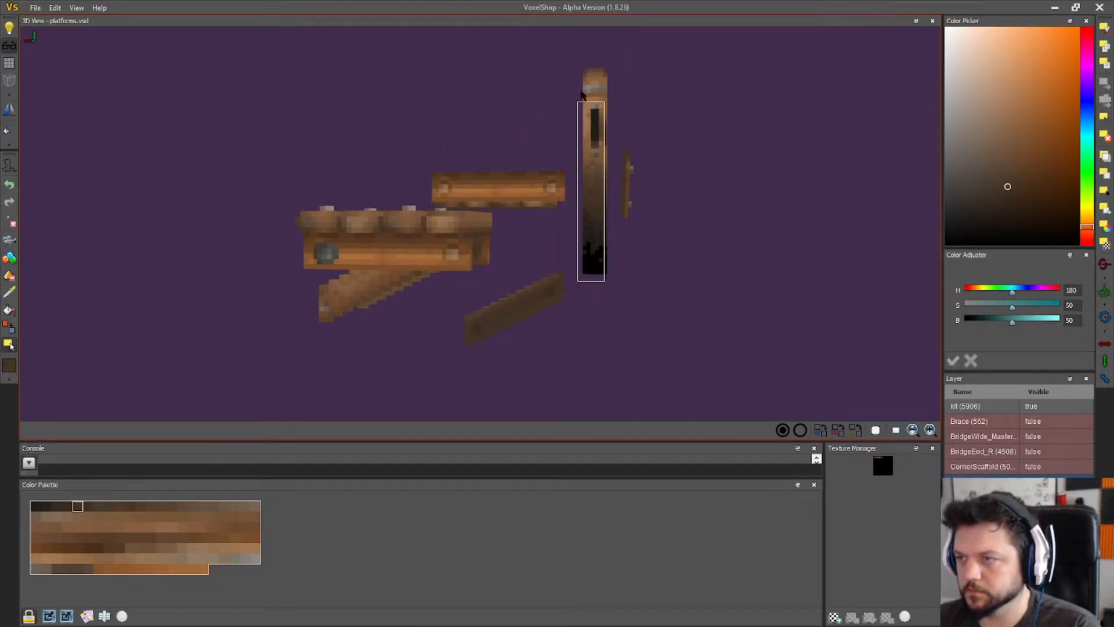
pyautogui.moveTo(584, 53); pyautogui.dragTo(614, 287)
pyautogui.moveTo(619, 288); pyautogui.dragTo(545, 293, button='right')
pyautogui.moveTo(674, 219); pyautogui.dragTo(275, 242)
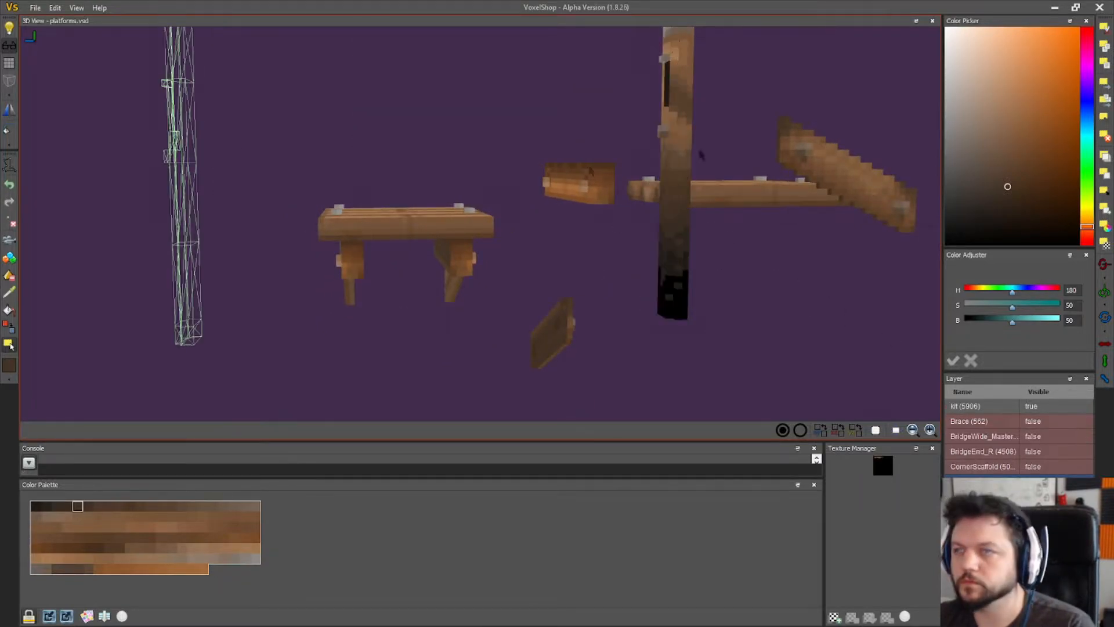
pyautogui.click(1105, 99)
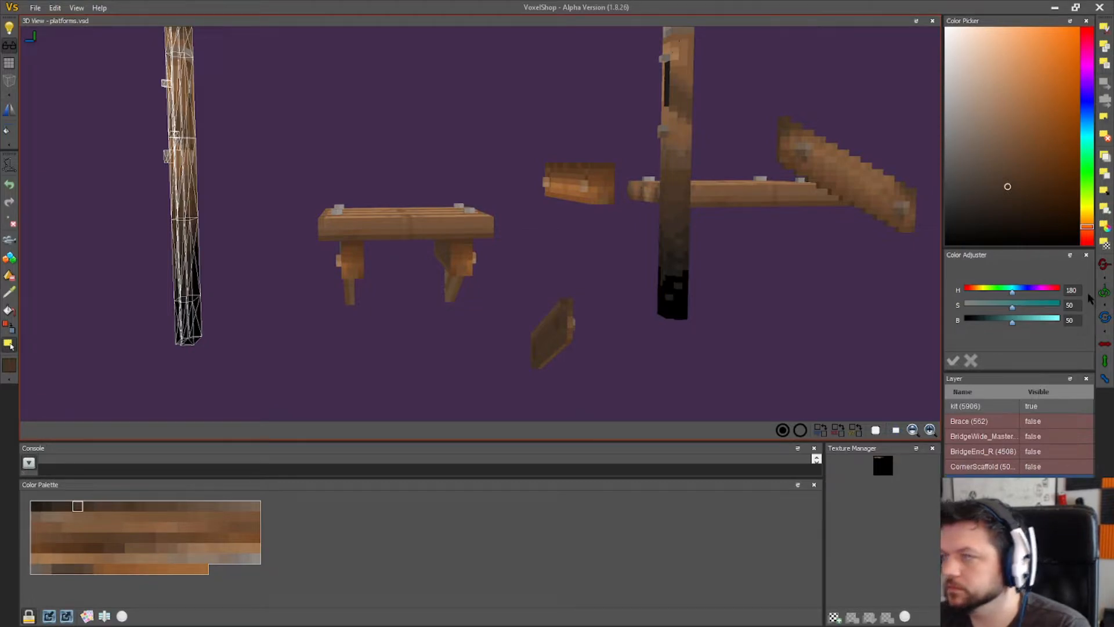
# - Move the duplicated post under the platform, against the end of one support beam
pyautogui.moveTo(244, 224); pyautogui.dragTo(487, 198, button='right')
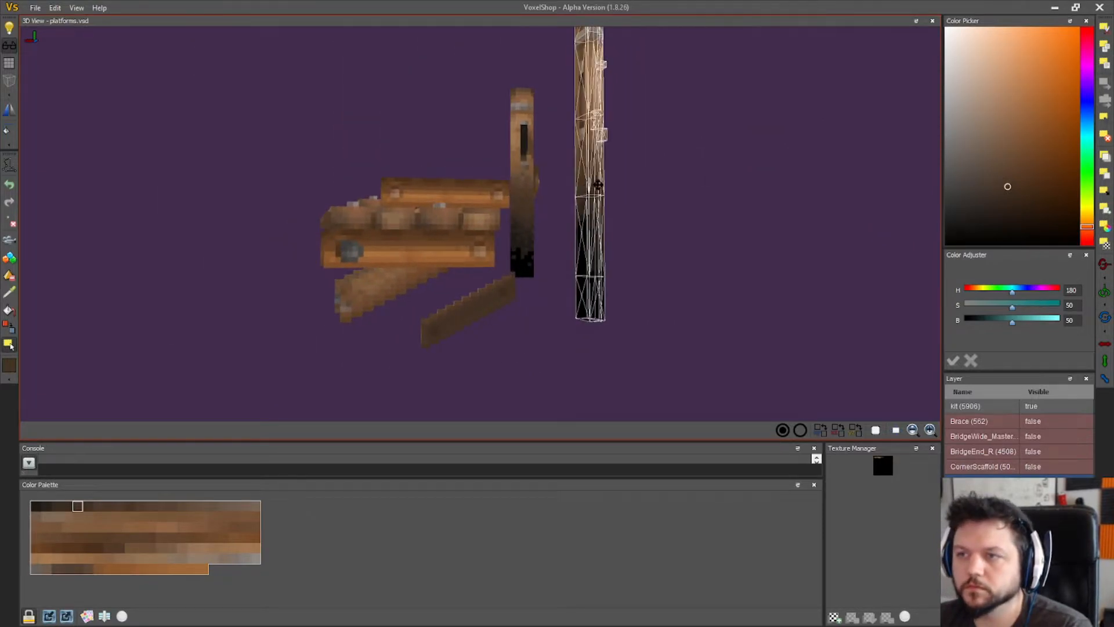
pyautogui.moveTo(588, 184); pyautogui.dragTo(427, 257, button='right')
pyautogui.moveTo(573, 237); pyautogui.dragTo(607, 269, button='right')
pyautogui.moveTo(560, 260); pyautogui.dragTo(489, 314)
pyautogui.moveTo(537, 311); pyautogui.dragTo(358, 248, button='right')
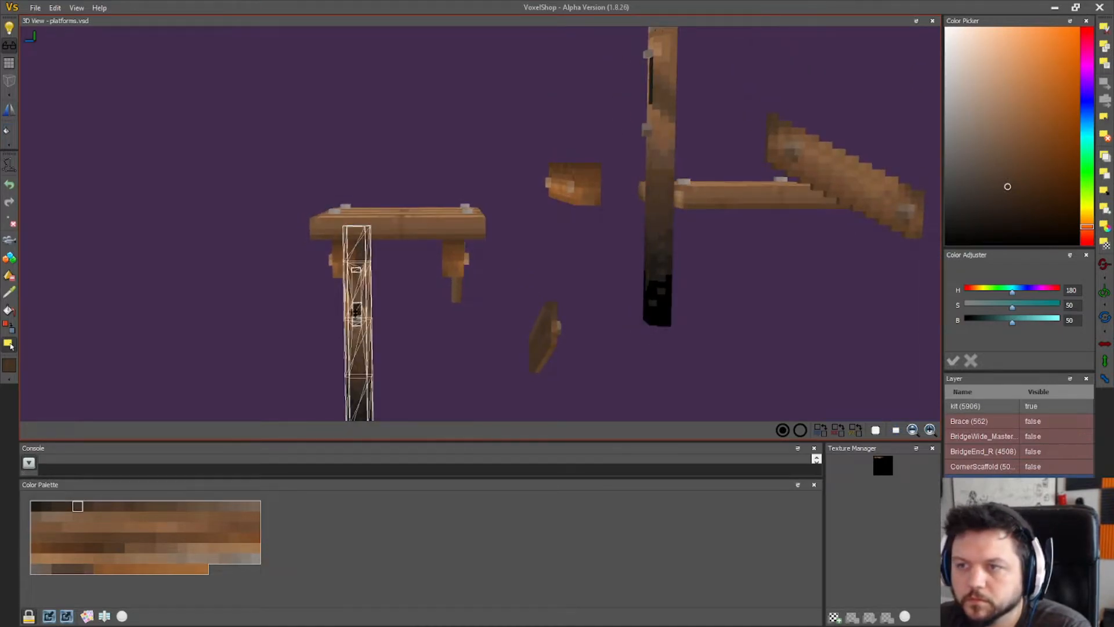
# - Duplicate the placed post and shift the copy sideways toward the platform's other support beam
pyautogui.moveTo(358, 317); pyautogui.dragTo(461, 317)
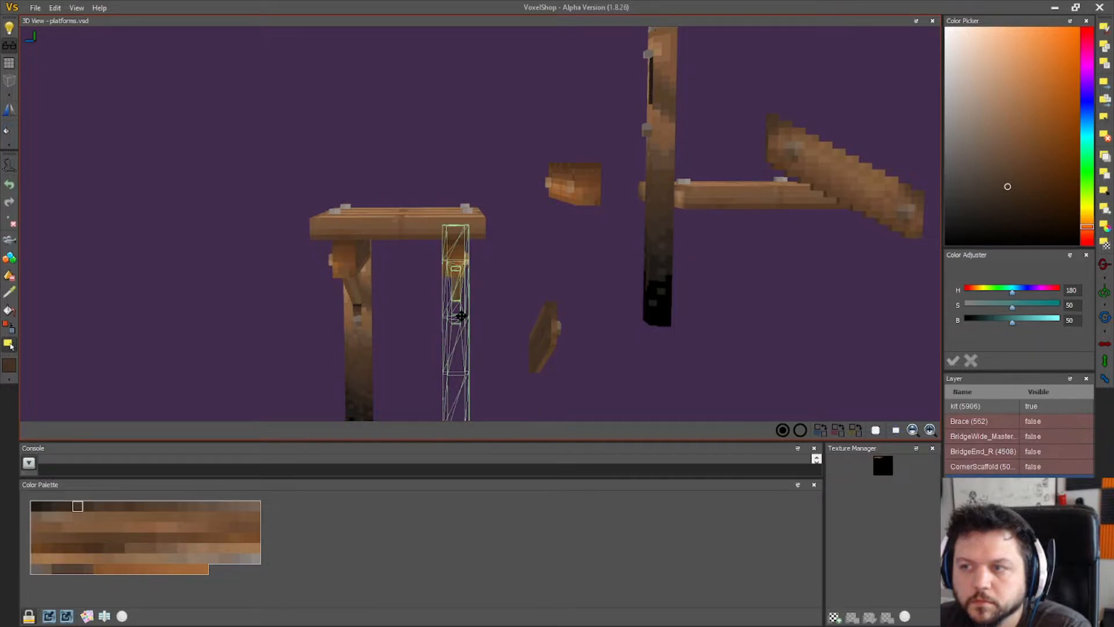
pyautogui.moveTo(489, 299); pyautogui.dragTo(673, 291, button='right')
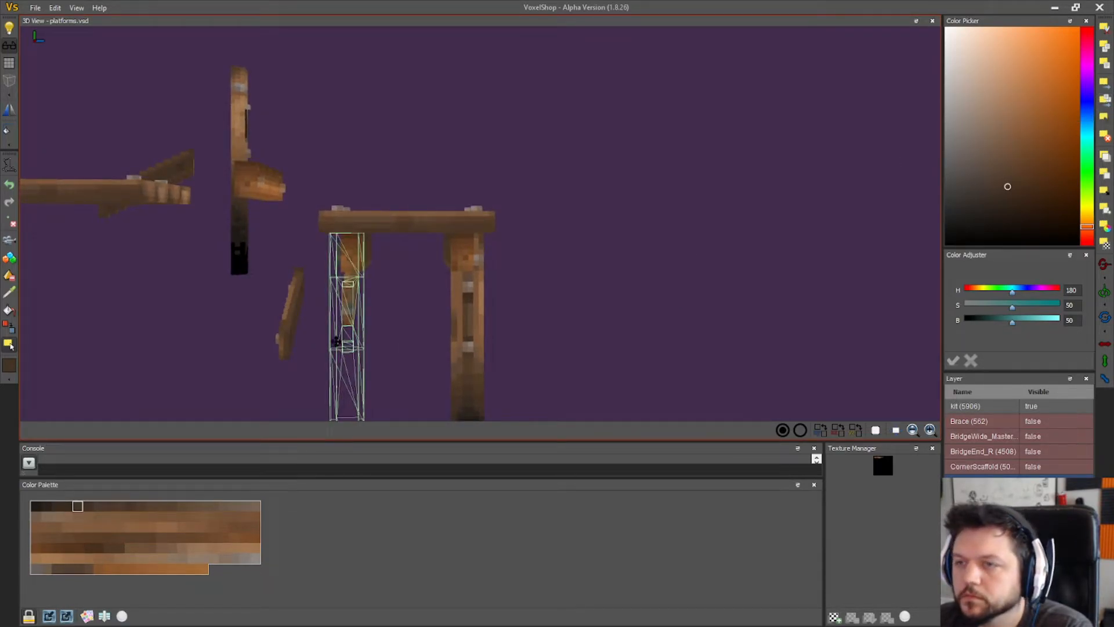
pyautogui.moveTo(328, 340); pyautogui.dragTo(558, 294, button='right')
pyautogui.moveTo(740, 268); pyautogui.dragTo(919, 200, button='right')
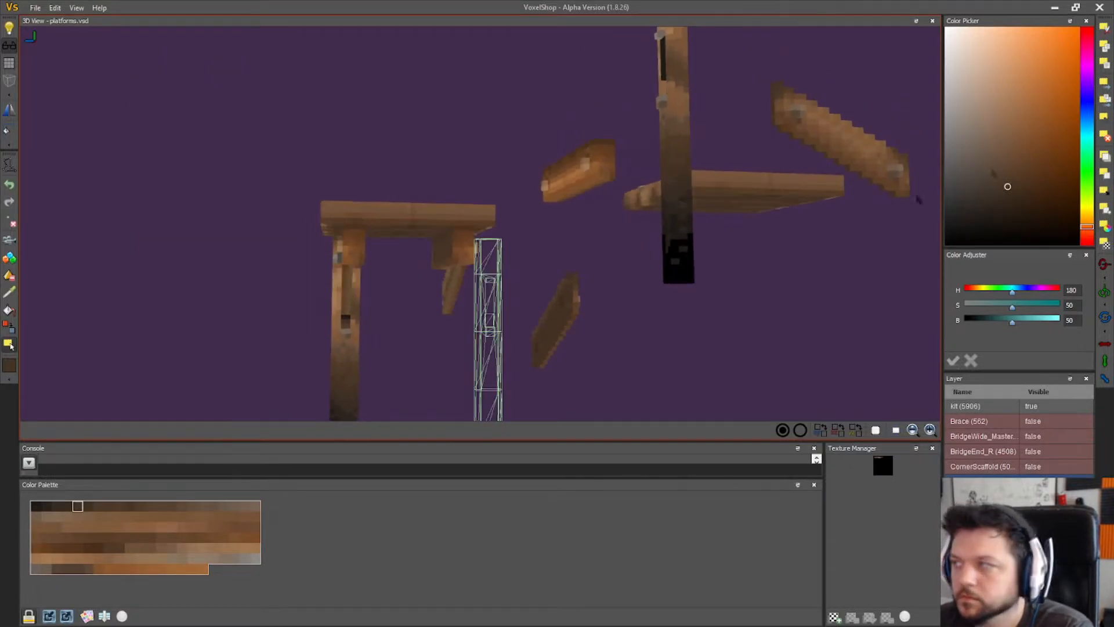
pyautogui.click(1105, 99)
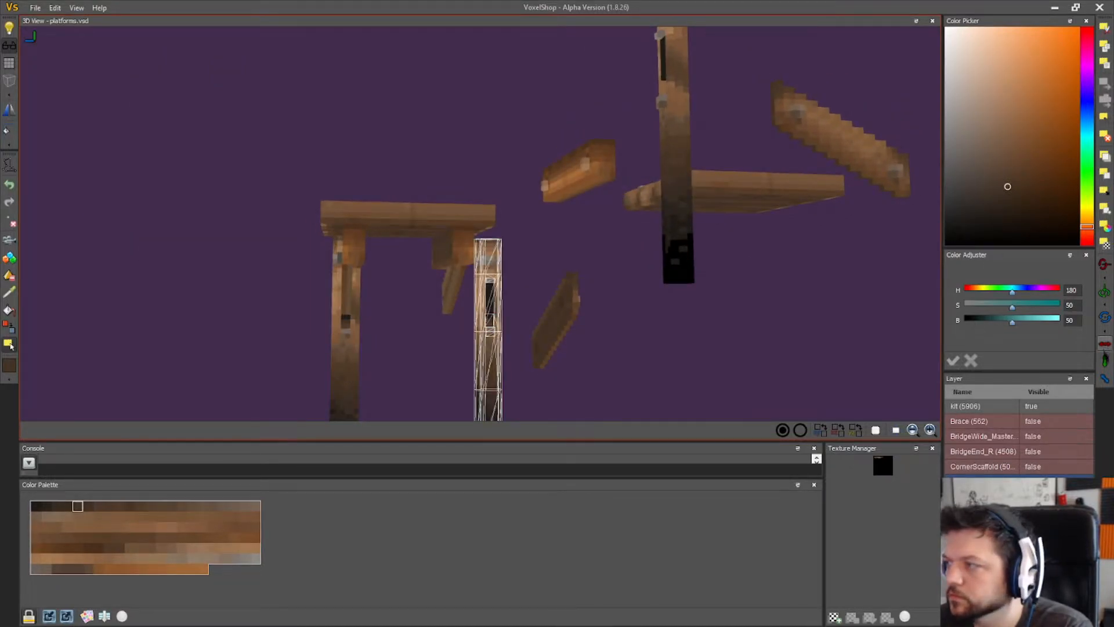
# - Move the second post into line with the first at the other beam's end and clear the selection
pyautogui.moveTo(495, 344); pyautogui.dragTo(443, 345)
pyautogui.moveTo(442, 347); pyautogui.dragTo(453, 292, button='right')
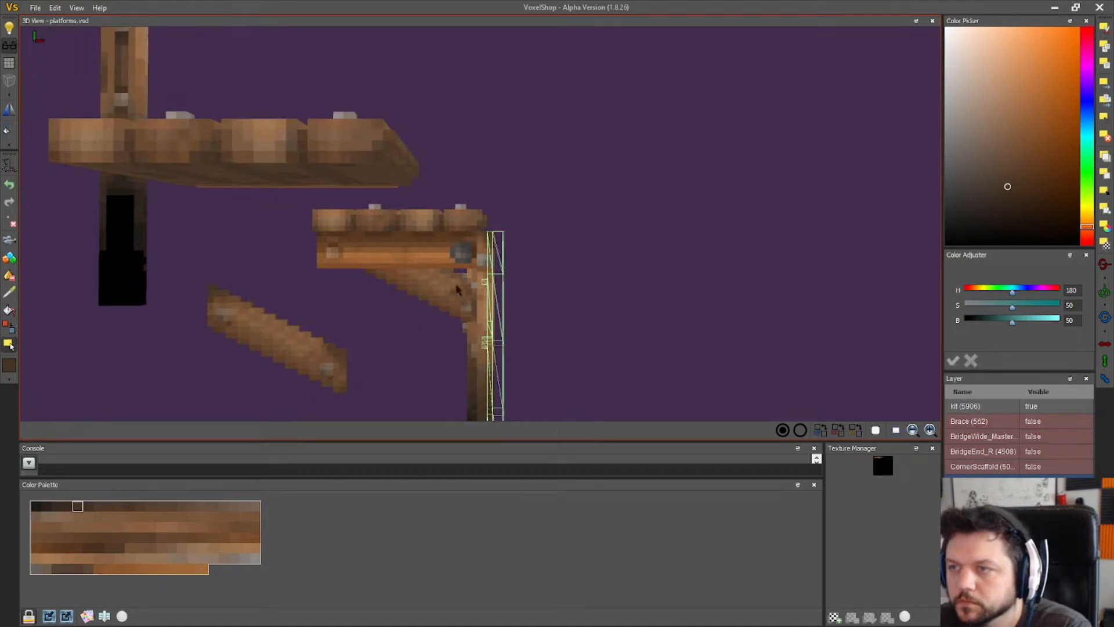
pyautogui.moveTo(502, 270); pyautogui.dragTo(480, 272)
pyautogui.moveTo(321, 282); pyautogui.dragTo(446, 274, button='right')
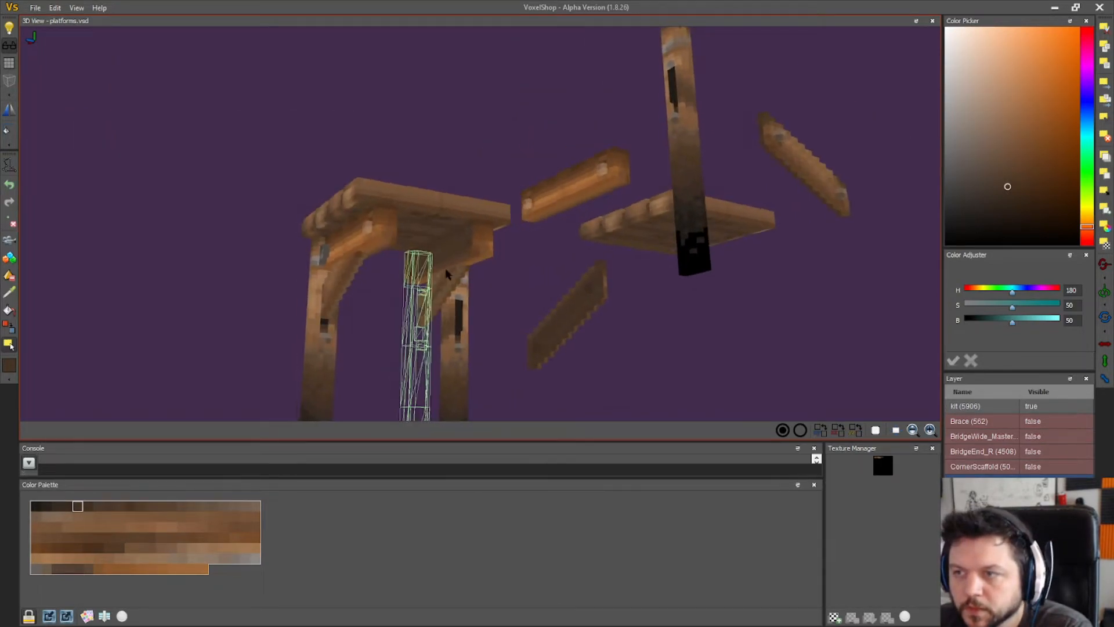
pyautogui.click(1105, 98)
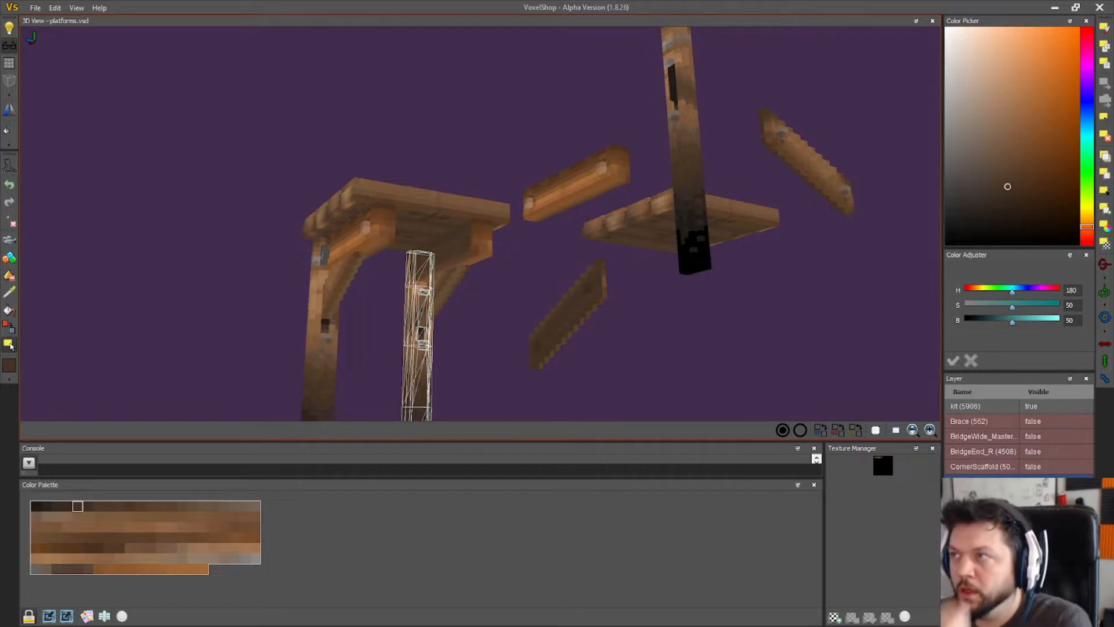
pyautogui.moveTo(503, 187); pyautogui.dragTo(479, 212, button='right')
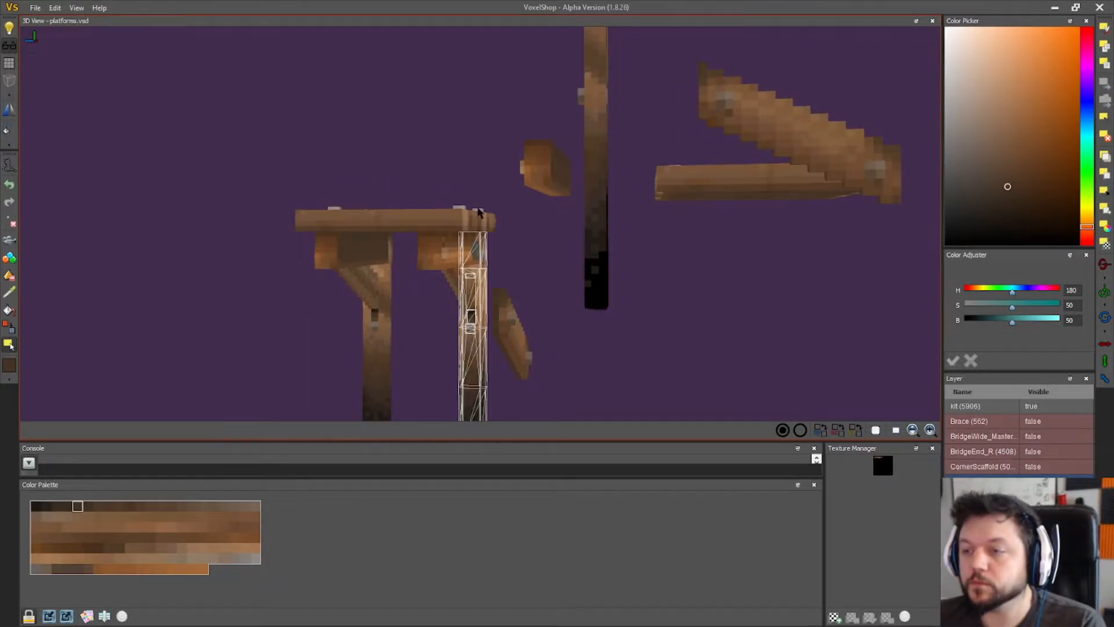
pyautogui.moveTo(293, 253)
pyautogui.mouseDown(button='right')
pyautogui.moveTo(215, 251)
pyautogui.moveTo(290, 255)
pyautogui.mouseUp(button='right')
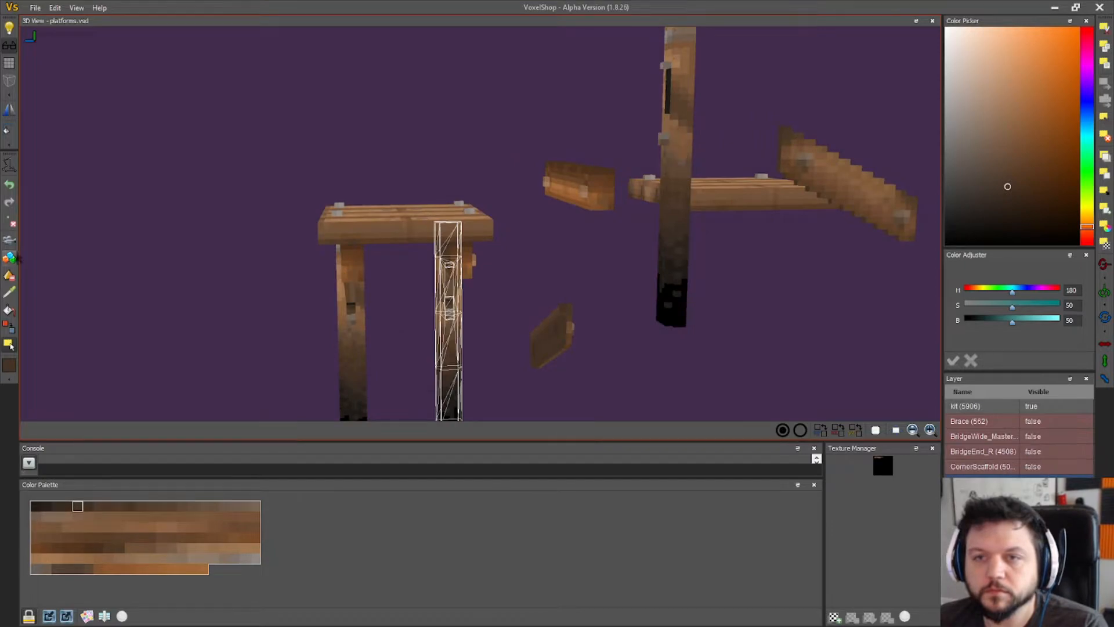
pyautogui.moveTo(193, 327); pyautogui.dragTo(398, 131, button='right')
pyautogui.click(1106, 119)
pyautogui.moveTo(673, 247); pyautogui.dragTo(443, 232, button='right')
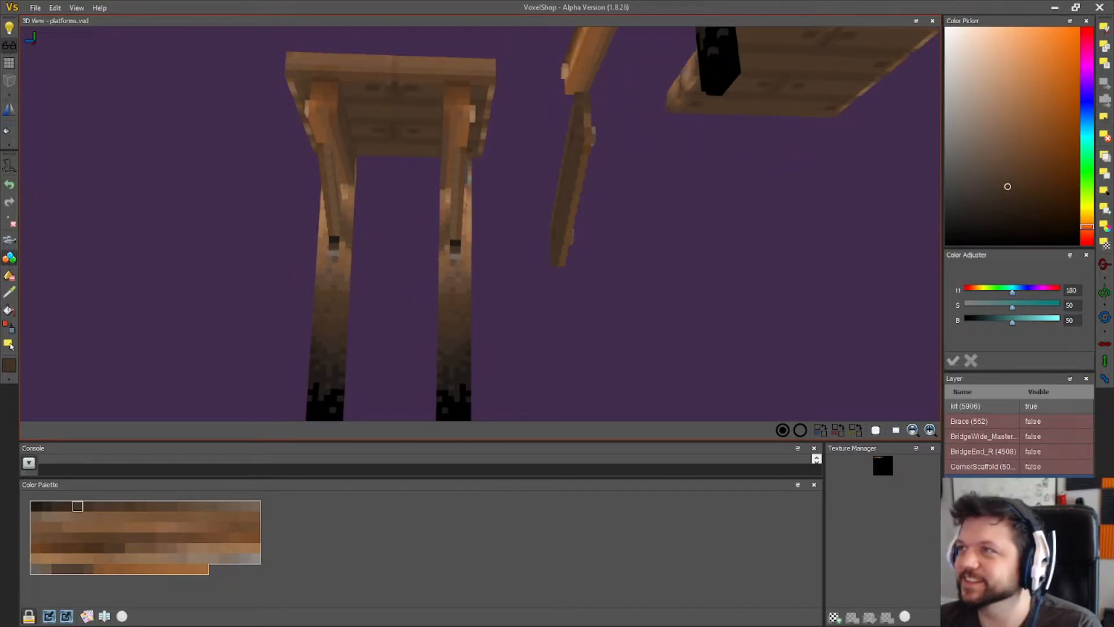
# - Try to shift the second post sideways, out from under the platform
pyautogui.moveTo(405, 332); pyautogui.dragTo(430, 339, button='right')
pyautogui.moveTo(439, 341); pyautogui.dragTo(489, 343)
pyautogui.moveTo(490, 342); pyautogui.dragTo(403, 295, button='right')
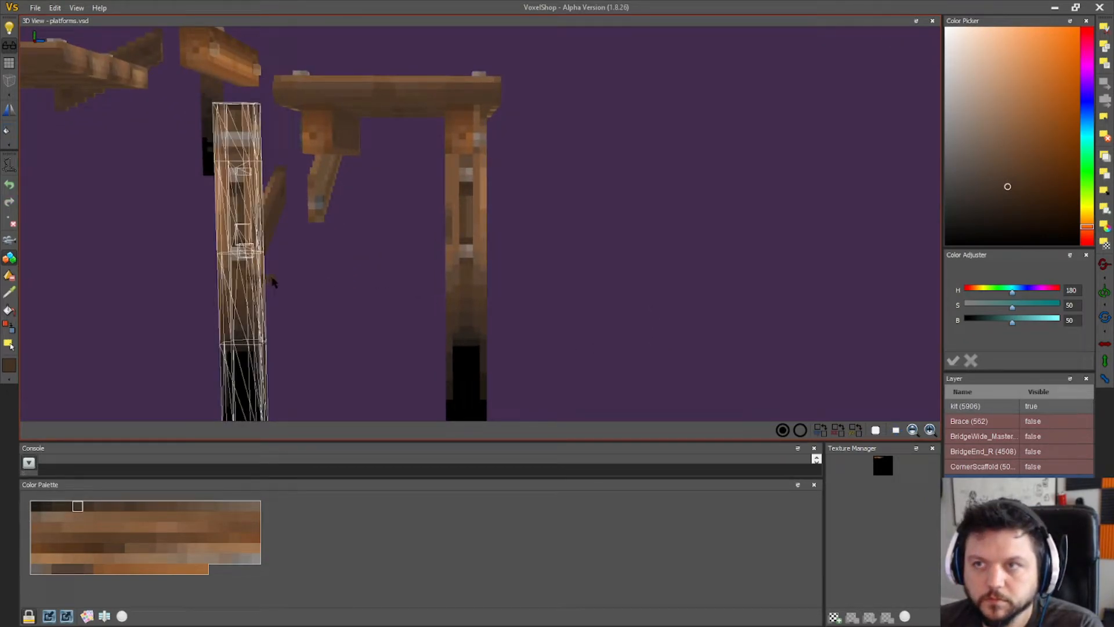
pyautogui.moveTo(272, 283); pyautogui.dragTo(519, 309, button='right')
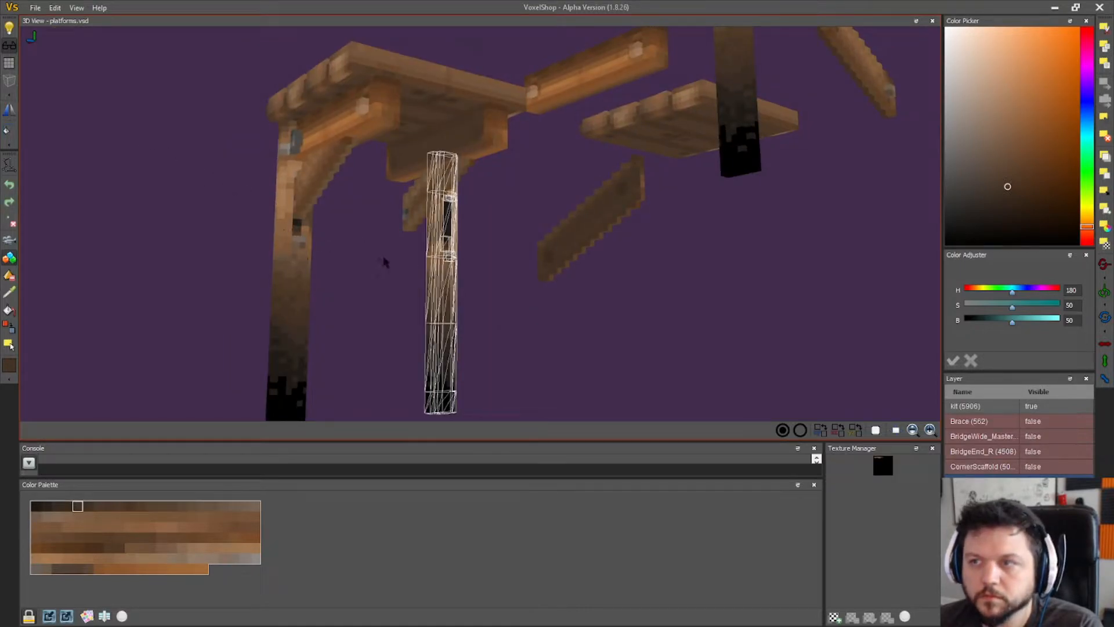
# - Bring the shifted post back under the platform's beam end, apply the move and clear the selection
pyautogui.moveTo(443, 328); pyautogui.dragTo(500, 299, button='right')
pyautogui.moveTo(500, 300); pyautogui.dragTo(453, 294)
pyautogui.moveTo(481, 316); pyautogui.dragTo(384, 330, button='right')
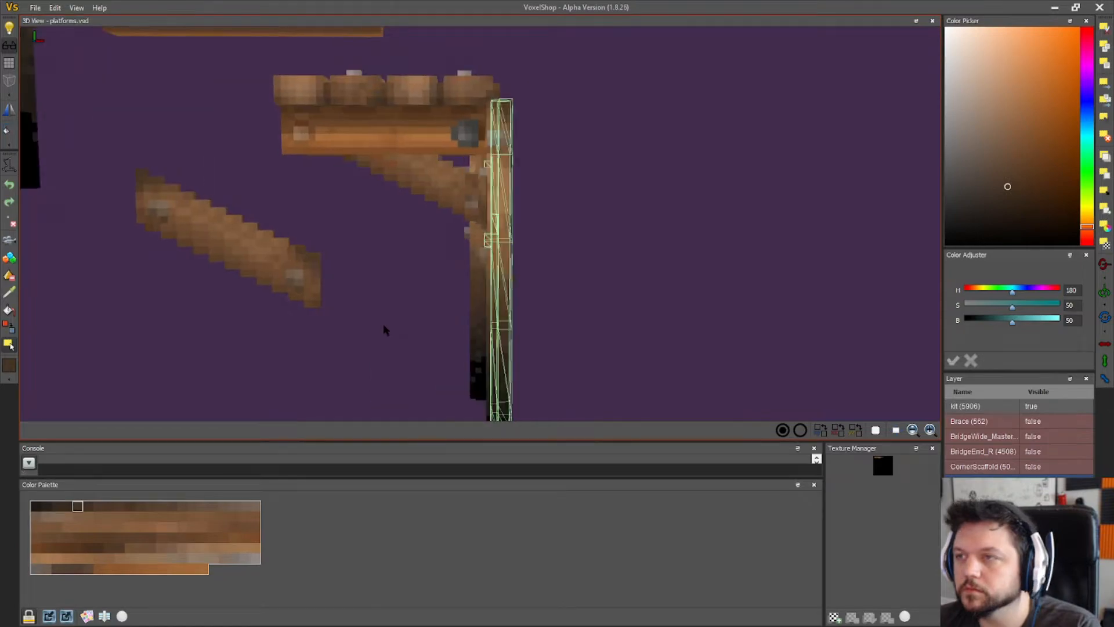
pyautogui.moveTo(505, 247); pyautogui.dragTo(493, 248)
pyautogui.moveTo(547, 267); pyautogui.dragTo(452, 267, button='right')
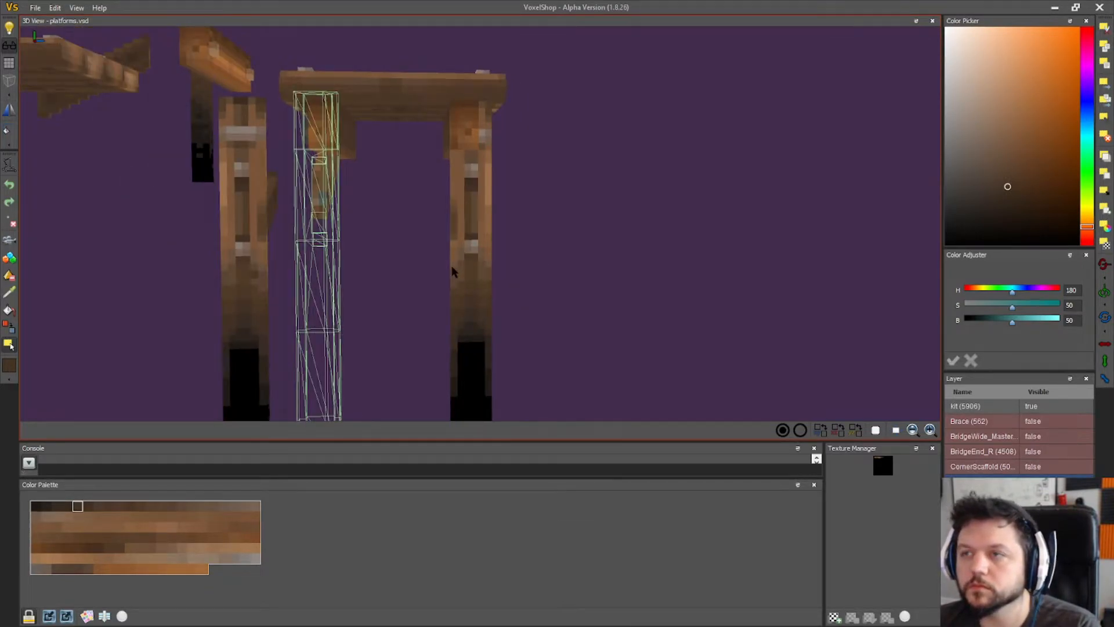
pyautogui.scroll(-5, 408, 320)
pyautogui.moveTo(408, 321); pyautogui.dragTo(400, 355, button='right')
pyautogui.moveTo(352, 326); pyautogui.dragTo(354, 330)
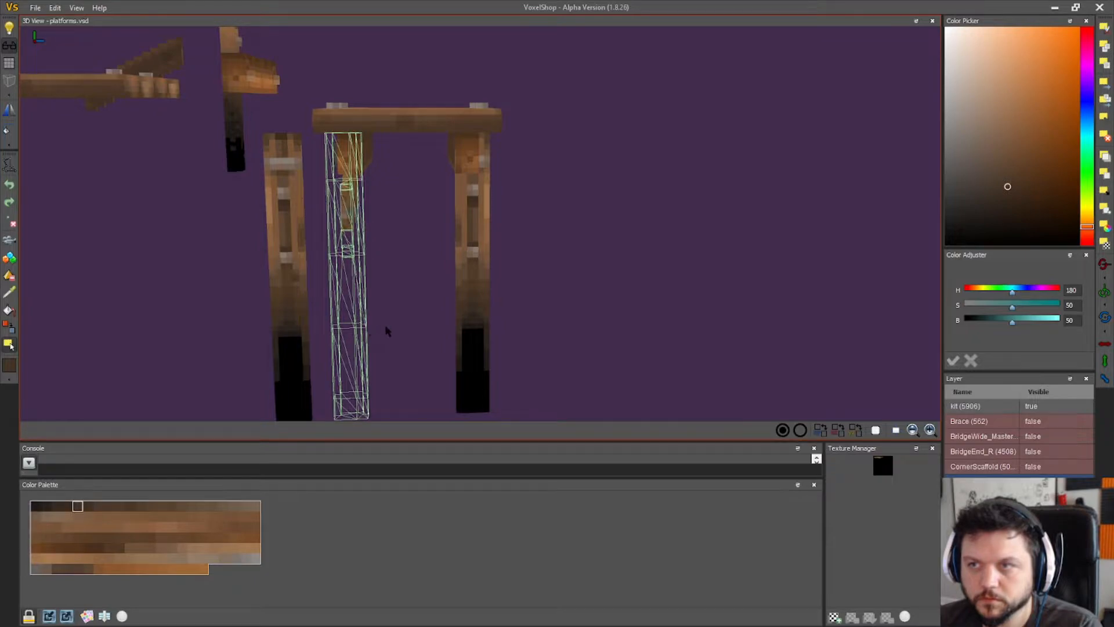
pyautogui.moveTo(387, 329); pyautogui.dragTo(423, 320, button='right')
pyautogui.click(1103, 86)
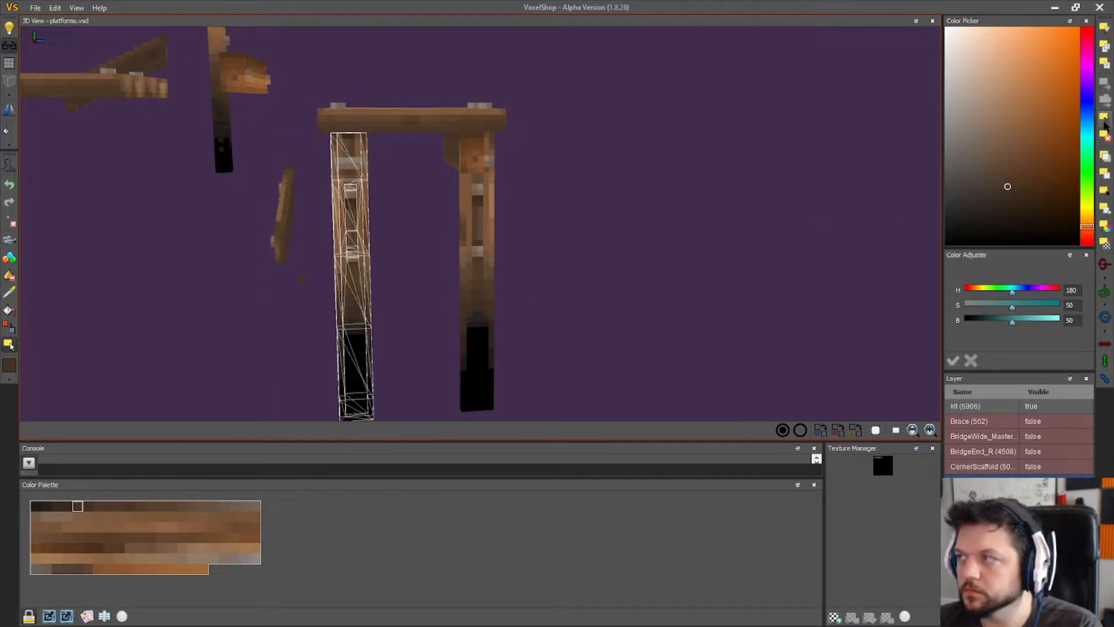
pyautogui.click(1103, 121)
# - Undo the post placements back to the single duplicate standing beside the platform and clear its selection
pyautogui.moveTo(335, 280); pyautogui.dragTo(309, 279, button='right')
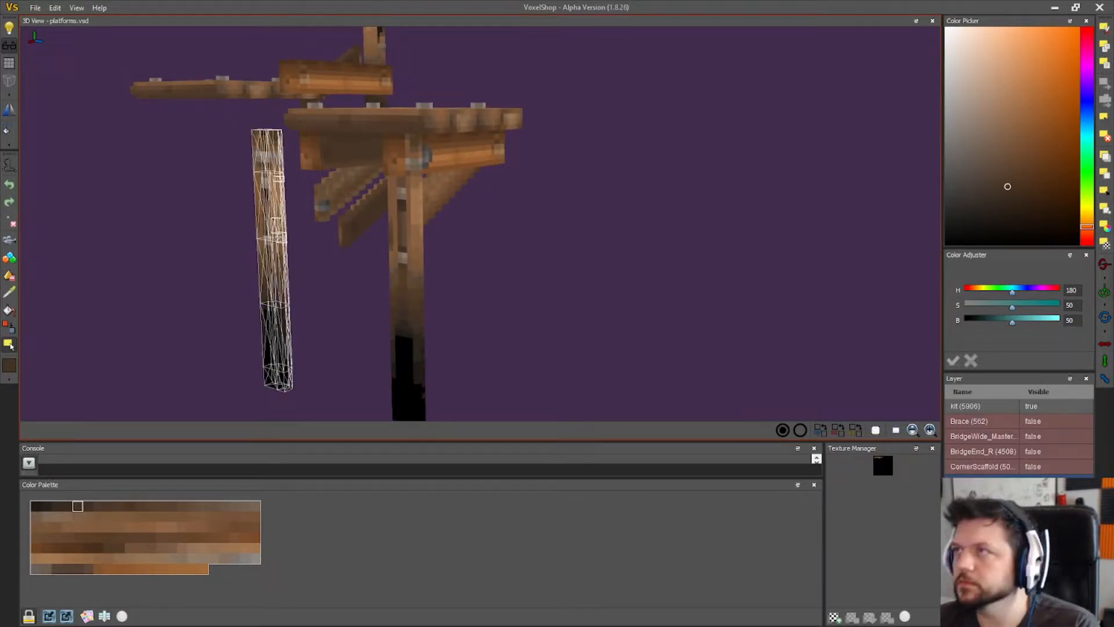
pyautogui.moveTo(649, 251); pyautogui.dragTo(704, 232, button='right')
pyautogui.hotkey('ctrl', 'z')
pyautogui.hotkey('ctrl', 'z')
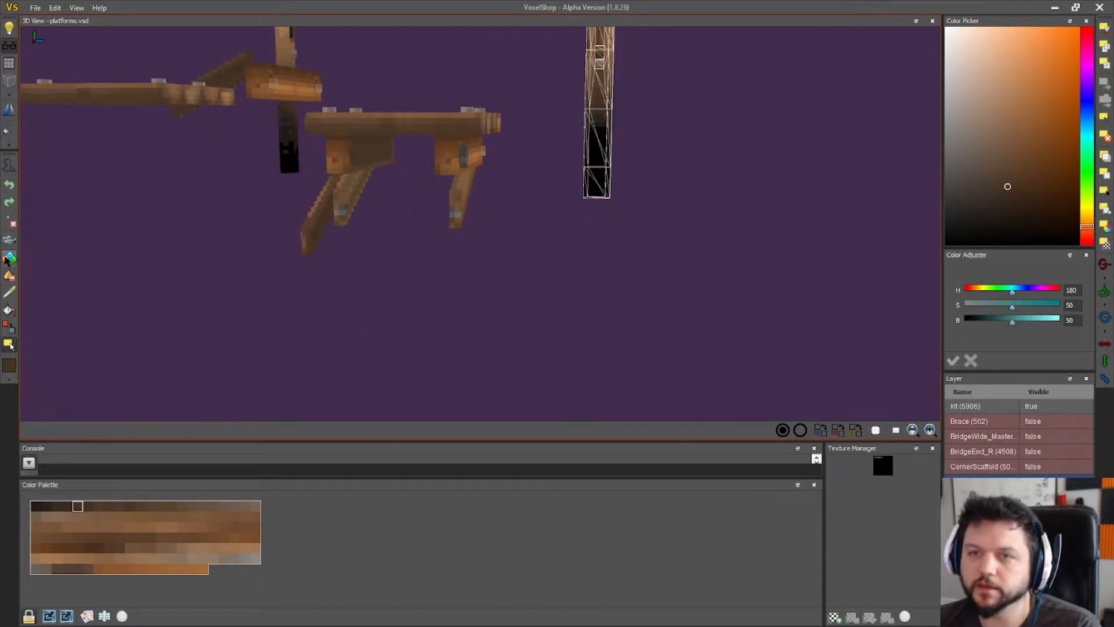
pyautogui.moveTo(670, 124); pyautogui.dragTo(870, 151, button='right')
pyautogui.click(1105, 119)
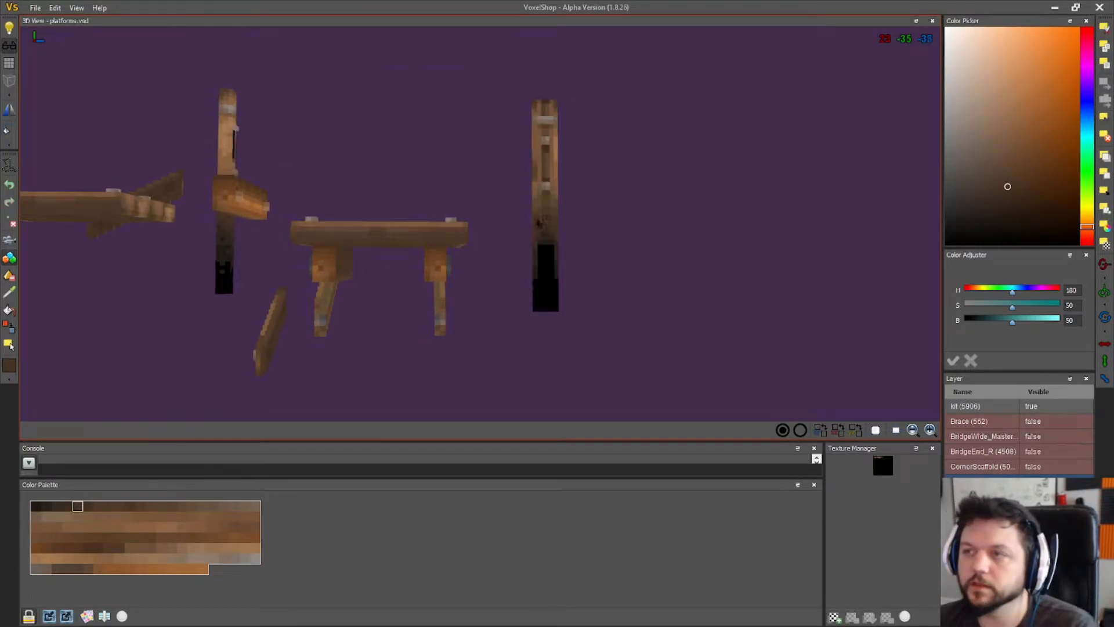
pyautogui.moveTo(463, 325)
pyautogui.mouseDown(button='right')
pyautogui.moveTo(413, 323)
pyautogui.moveTo(460, 329)
pyautogui.mouseUp(button='right')
pyautogui.moveTo(483, 332); pyautogui.dragTo(513, 327, button='right')
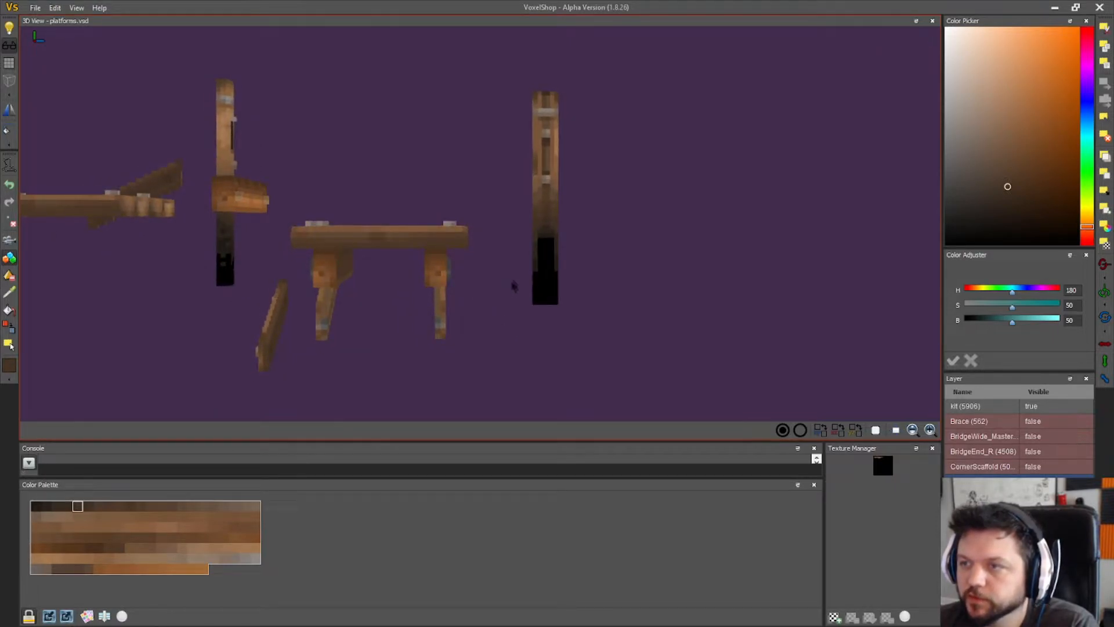
pyautogui.scroll(1, 540, 131)
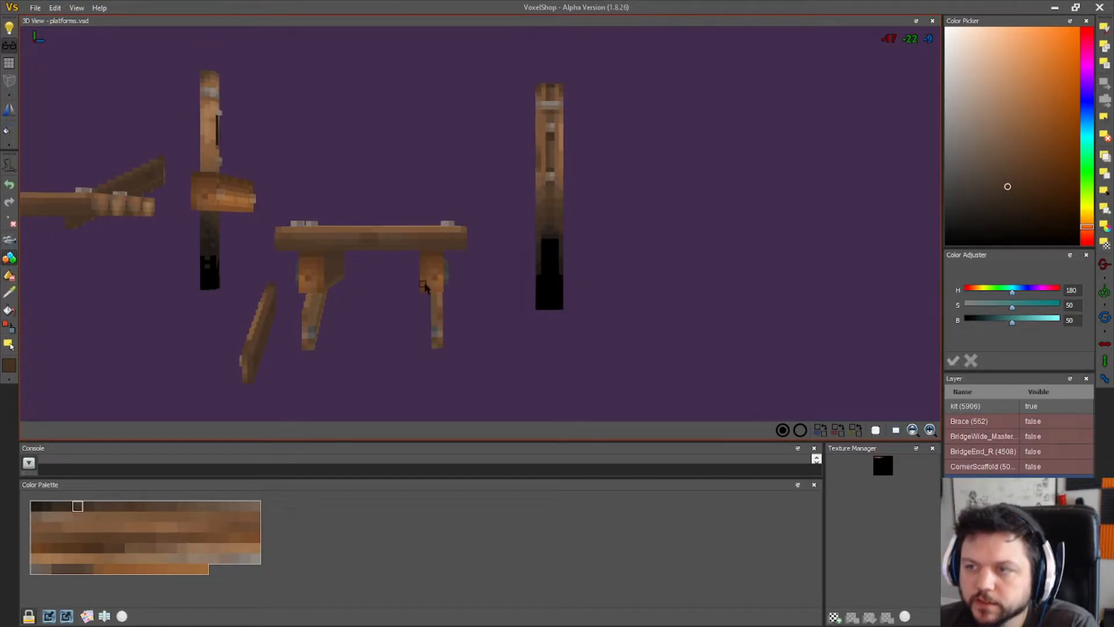
pyautogui.moveTo(460, 142); pyautogui.dragTo(660, 60, button='right')
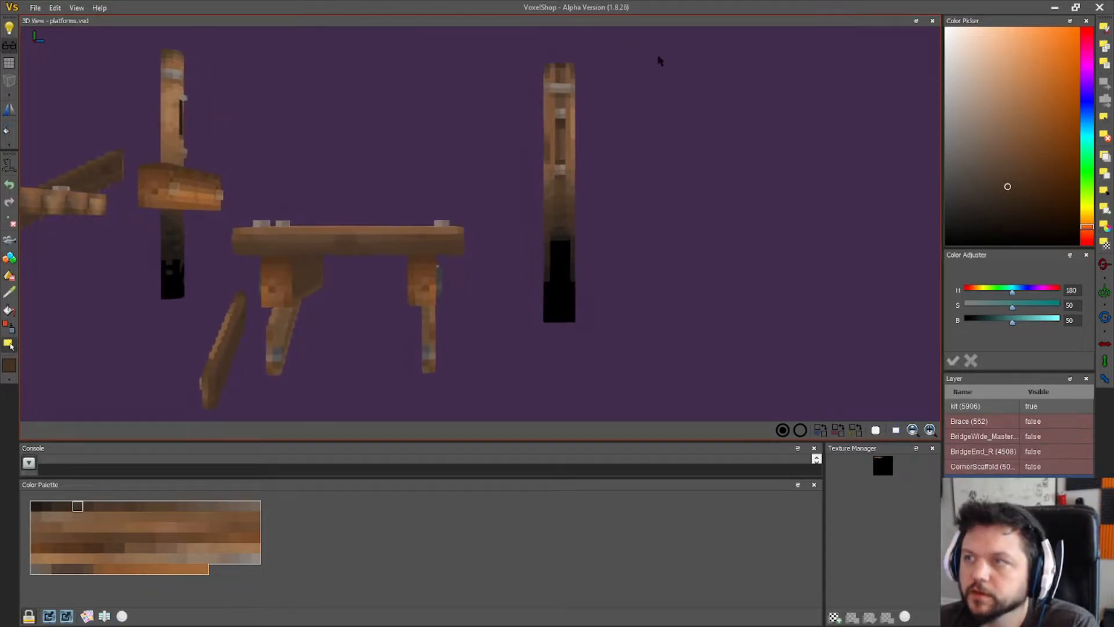
# - Select the top section with the metal strap on one side of the duplicated post and delete it
pyautogui.click(10, 260)
pyautogui.moveTo(758, 104); pyautogui.dragTo(579, 437, button='right')
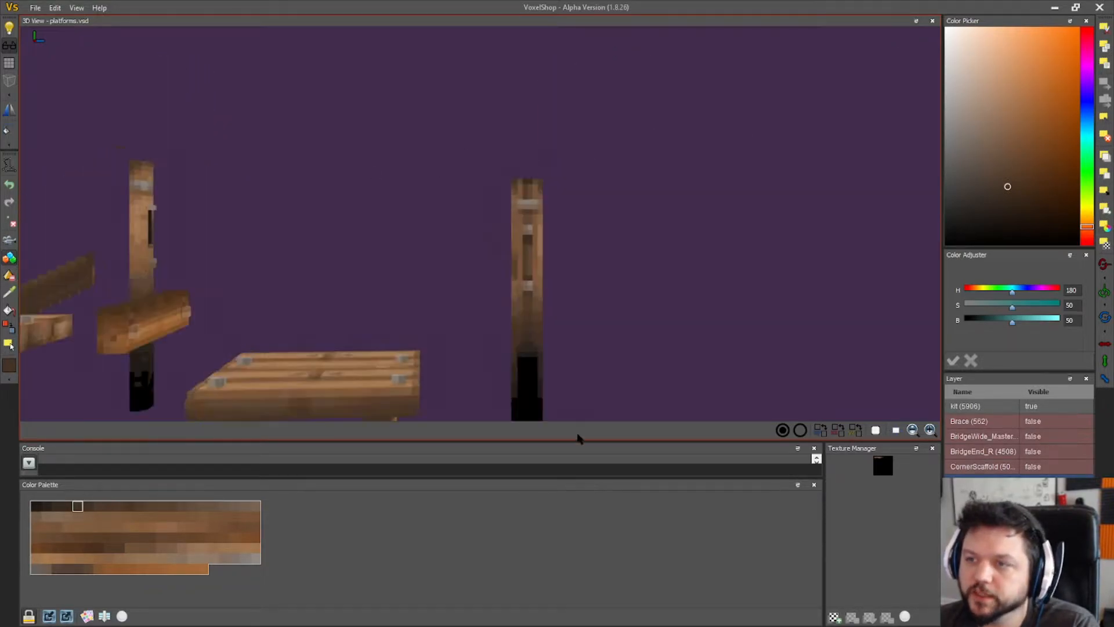
pyautogui.scroll(2, 600, 187)
pyautogui.scroll(3, 601, 187)
pyautogui.moveTo(670, 223); pyautogui.dragTo(602, 274, button='right')
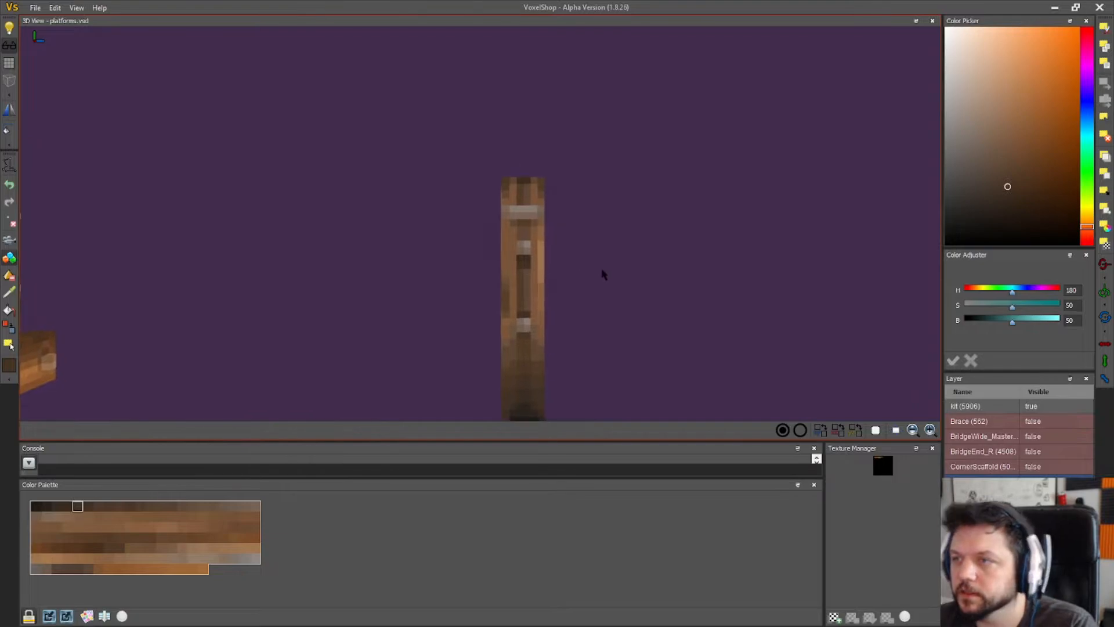
pyautogui.moveTo(601, 273); pyautogui.dragTo(592, 271)
pyautogui.scroll(1, 596, 276)
pyautogui.click(9, 343)
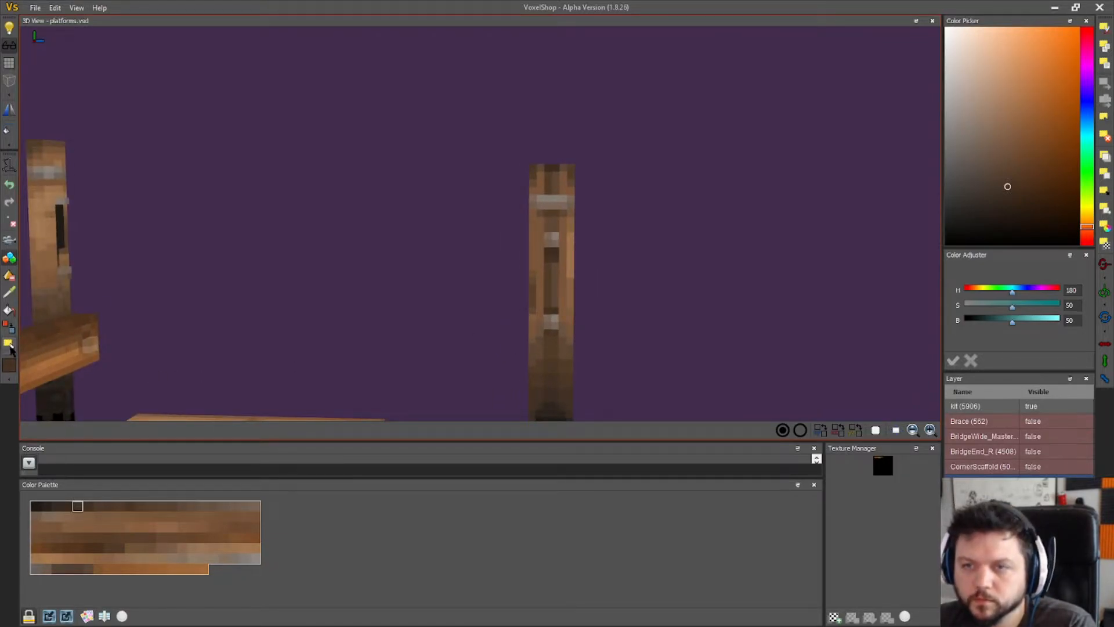
pyautogui.moveTo(503, 107); pyautogui.dragTo(559, 218)
pyautogui.moveTo(684, 252); pyautogui.dragTo(325, 210, button='right')
pyautogui.click(1101, 140)
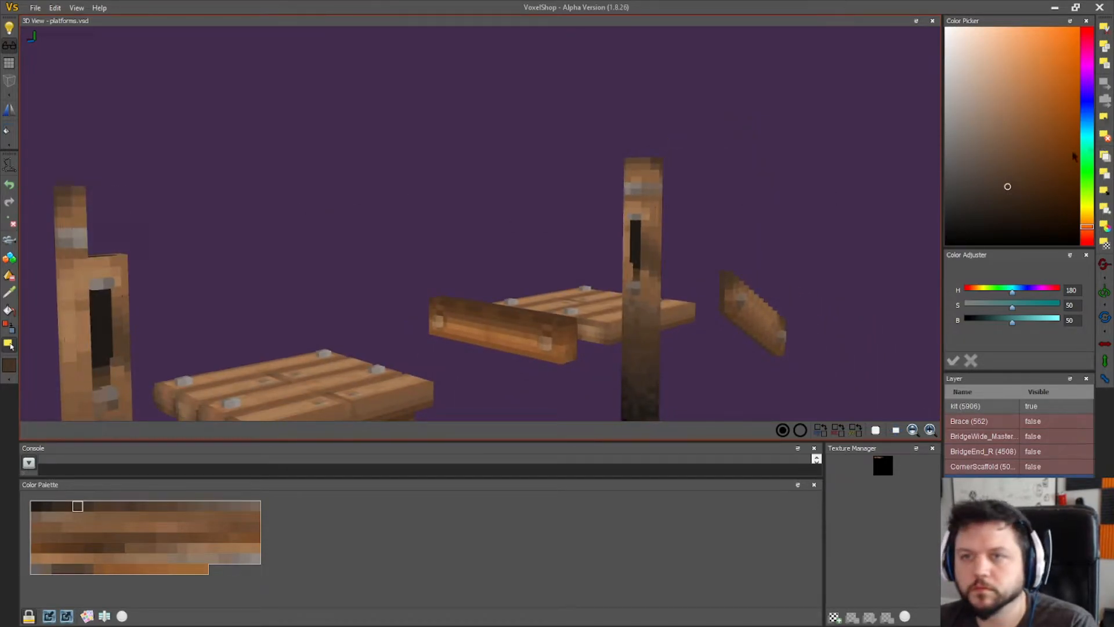
pyautogui.scroll(-6, 353, 268)
pyautogui.moveTo(255, 276); pyautogui.dragTo(448, 355, button='right')
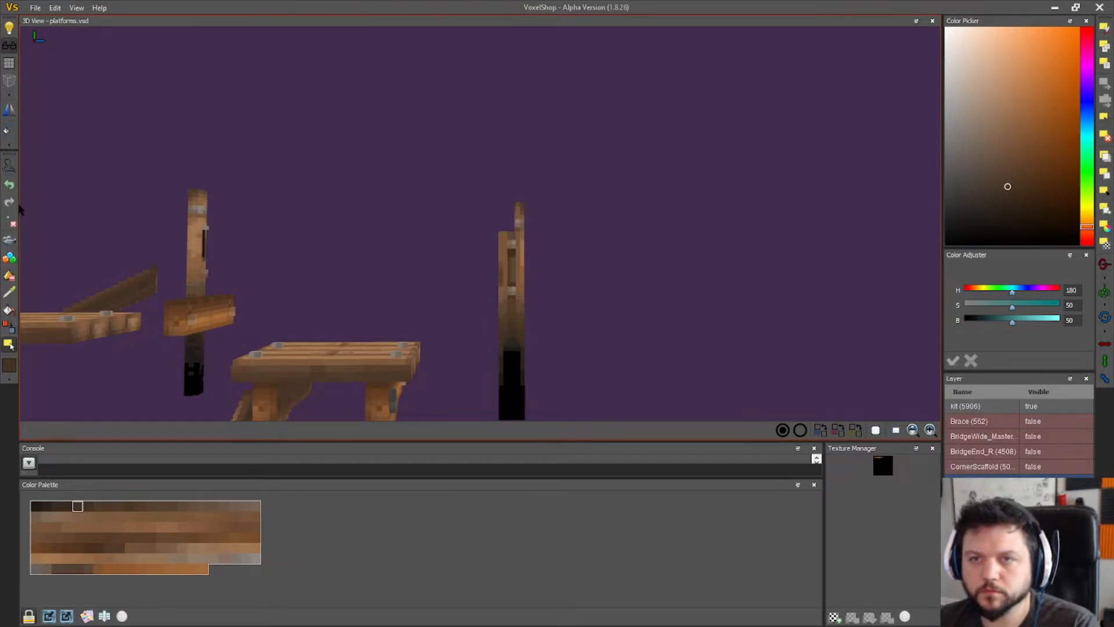
pyautogui.moveTo(363, 256); pyautogui.dragTo(412, 8, button='right')
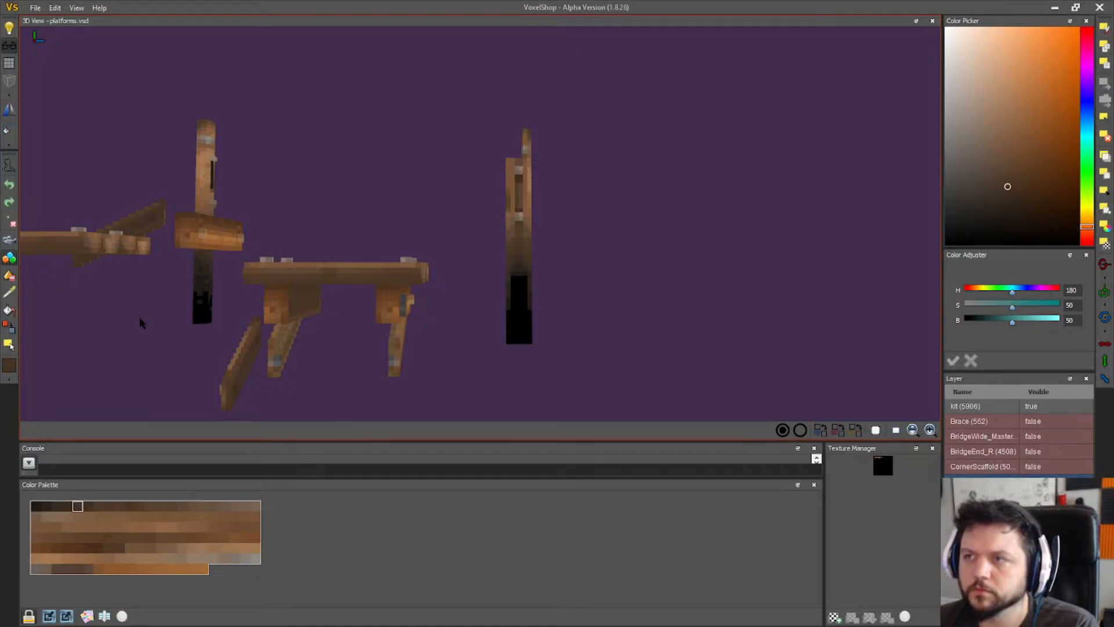
# - Select the remaining strap section on the other side of the duplicated post's top and delete it to form the notch
pyautogui.scroll(4, 440, 97)
pyautogui.moveTo(337, 169); pyautogui.dragTo(411, 208, button='right')
pyautogui.scroll(2, 410, 207)
pyautogui.click(11, 345)
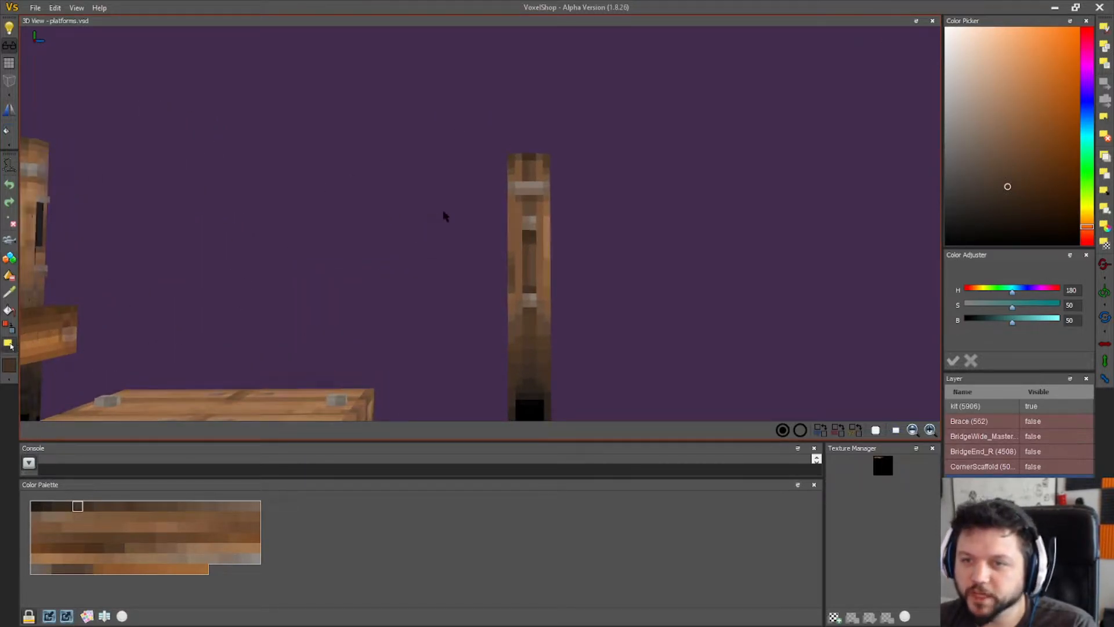
pyautogui.scroll(2, 435, 214)
pyautogui.moveTo(405, 224); pyautogui.dragTo(412, 246, button='right')
pyautogui.moveTo(489, 85); pyautogui.dragTo(573, 185)
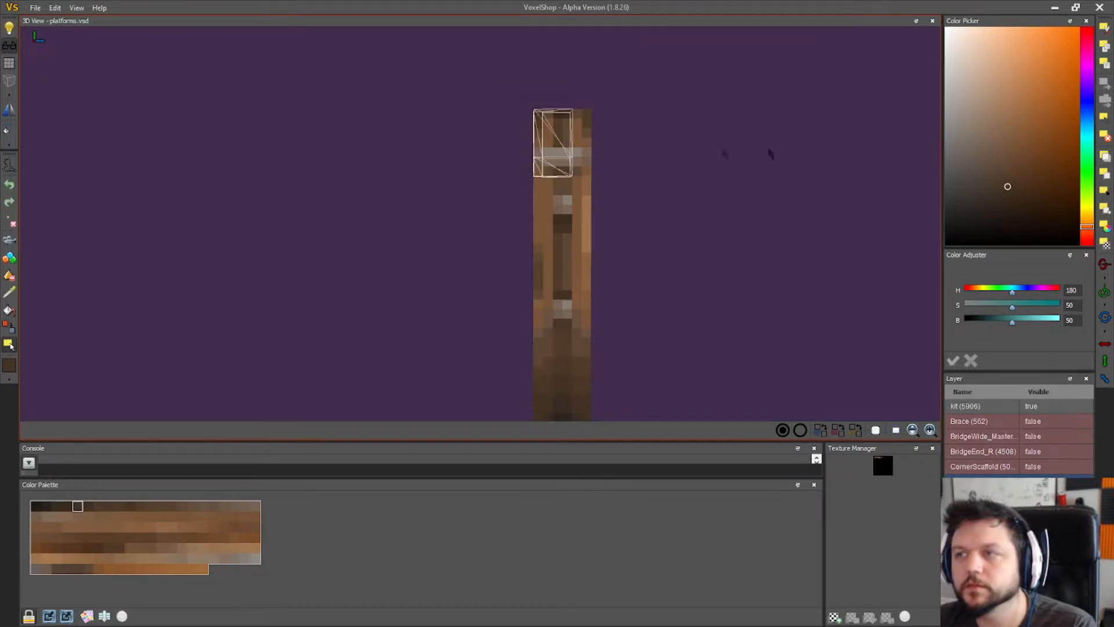
pyautogui.click(1101, 135)
# - Select the whole notched post and position it beneath one beam end of the platform
pyautogui.scroll(-4, 386, 292)
pyautogui.scroll(-5, 502, 296)
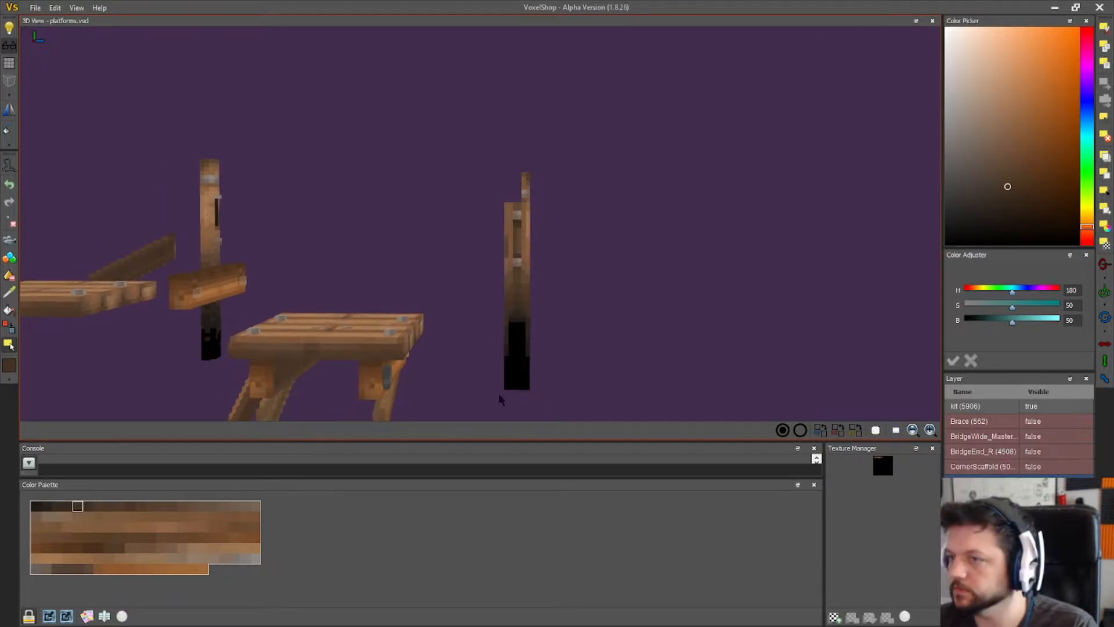
pyautogui.moveTo(562, 409); pyautogui.dragTo(448, 129)
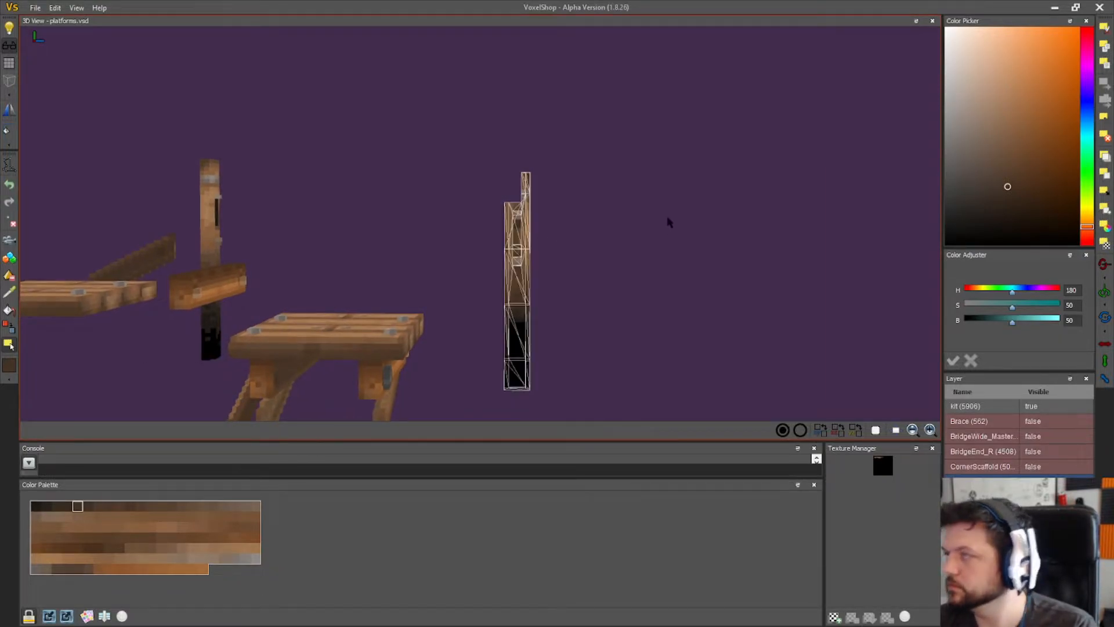
pyautogui.moveTo(517, 249); pyautogui.dragTo(400, 347)
pyautogui.press('1')
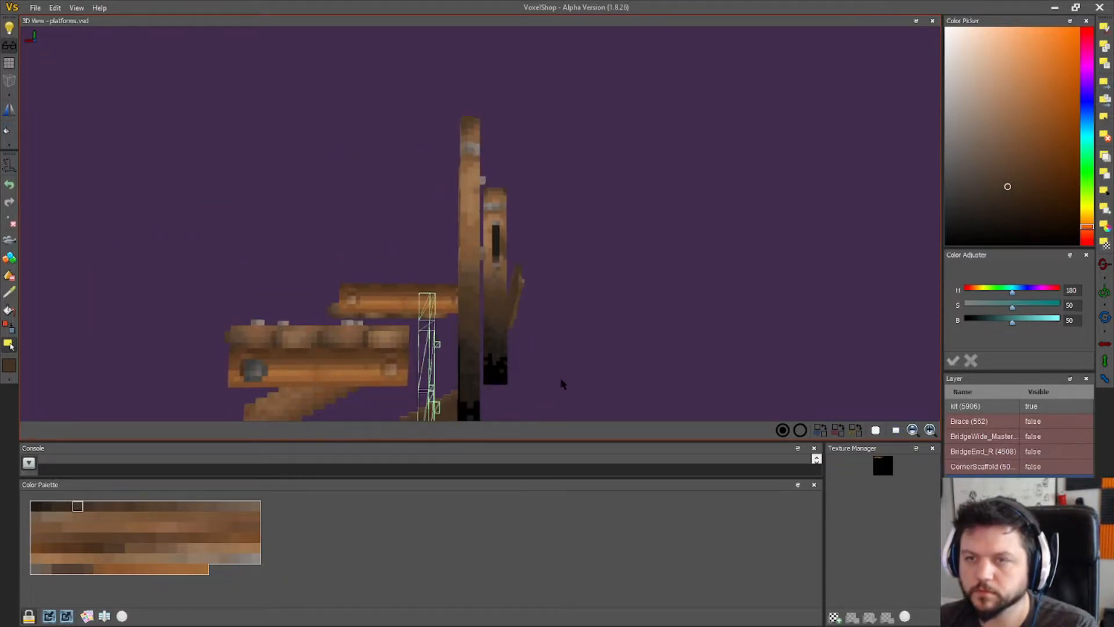
pyautogui.click(8, 258)
pyautogui.moveTo(123, 275); pyautogui.dragTo(224, 44, button='right')
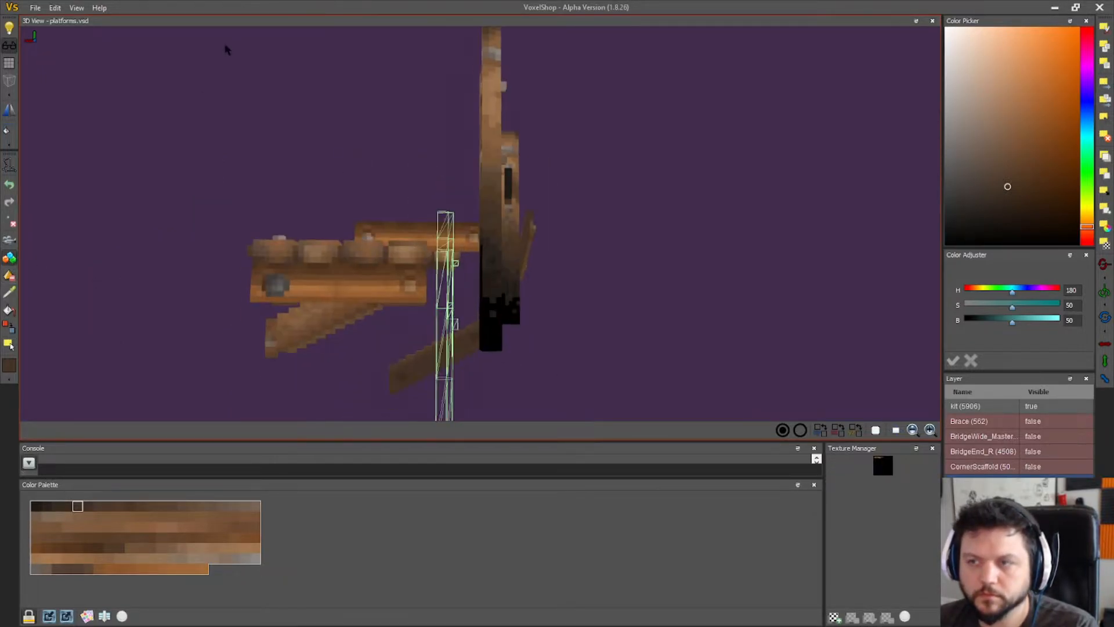
pyautogui.click(10, 346)
pyautogui.moveTo(470, 256); pyautogui.dragTo(296, 293)
pyautogui.moveTo(296, 294); pyautogui.dragTo(332, 337, button='right')
pyautogui.scroll(3, 522, 306)
# - Mirror another copy of the notched post, fit it under the platform's other beam, apply the move and clear the selection
pyautogui.moveTo(444, 301); pyautogui.dragTo(199, 303)
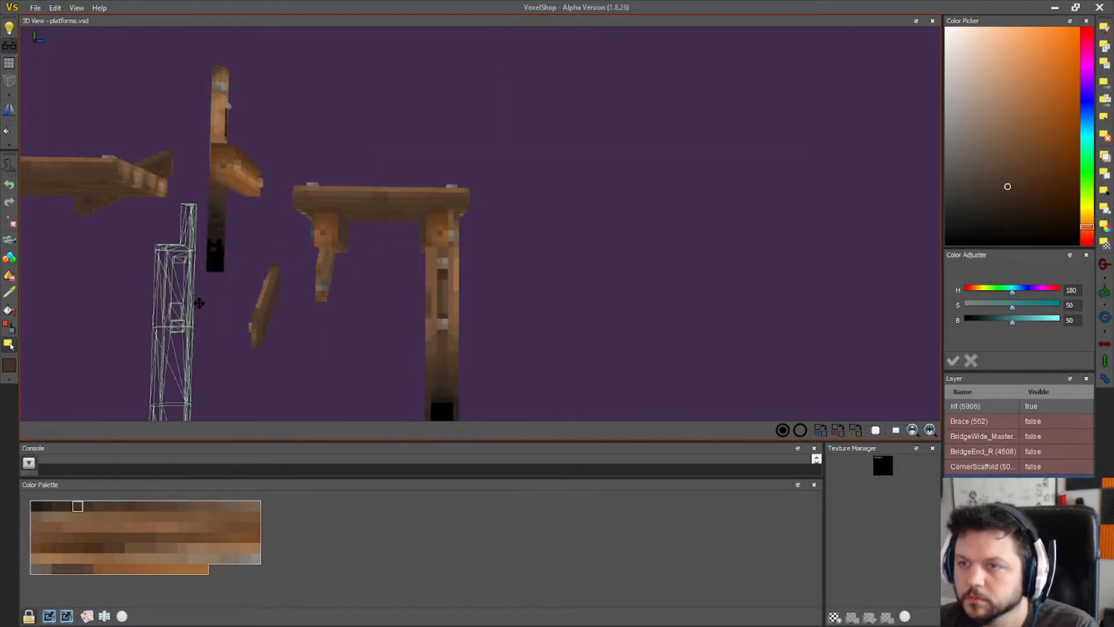
pyautogui.click(1105, 101)
pyautogui.click(1104, 379)
pyautogui.moveTo(173, 316); pyautogui.dragTo(313, 317)
pyautogui.moveTo(313, 318); pyautogui.dragTo(439, 265, button='right')
pyautogui.moveTo(449, 264); pyautogui.dragTo(455, 260)
pyautogui.moveTo(547, 298); pyautogui.dragTo(449, 304, button='right')
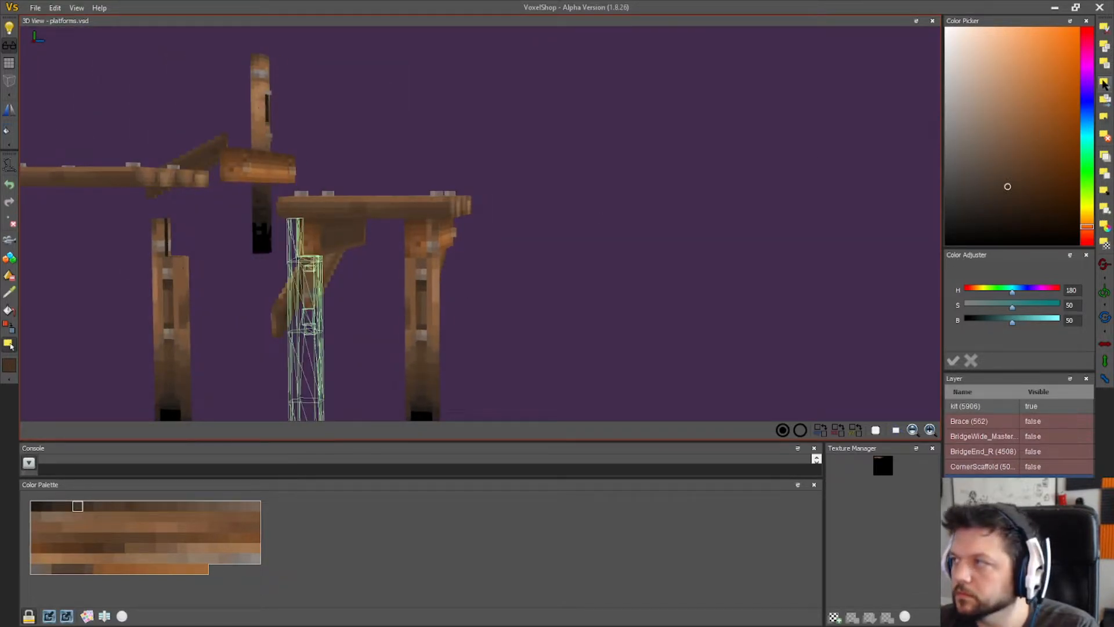
pyautogui.click(1104, 83)
pyautogui.click(1104, 118)
# - Delete the old diagonal braces underneath the platform's beams
pyautogui.moveTo(590, 323); pyautogui.dragTo(550, 312, button='right')
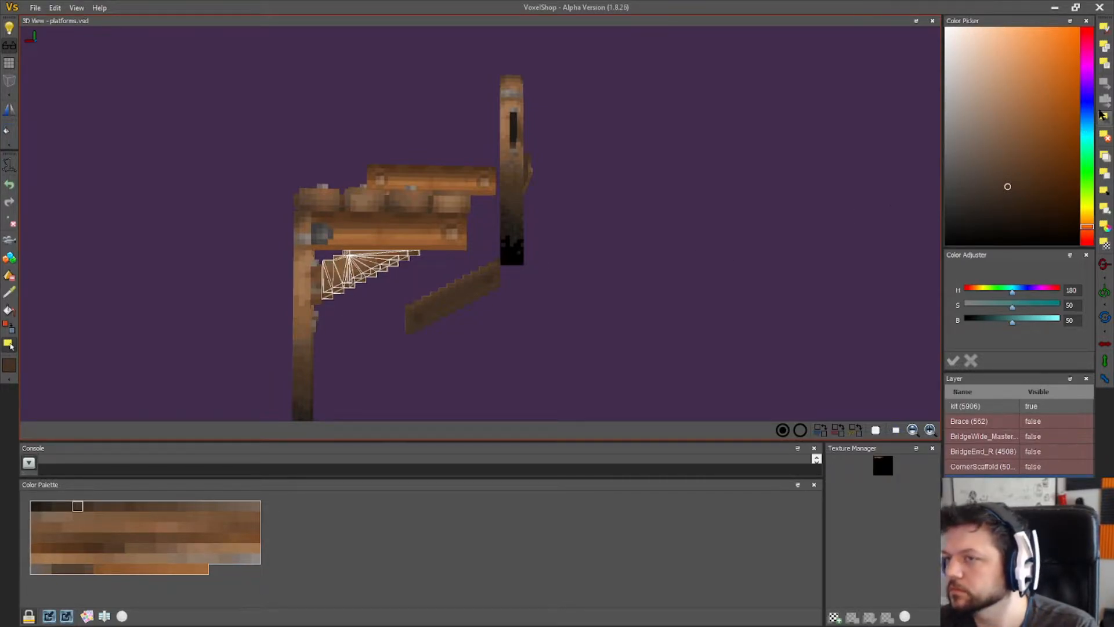
pyautogui.click(1103, 142)
pyautogui.moveTo(353, 385); pyautogui.dragTo(513, 355)
pyautogui.moveTo(513, 355); pyautogui.dragTo(521, 353, button='right')
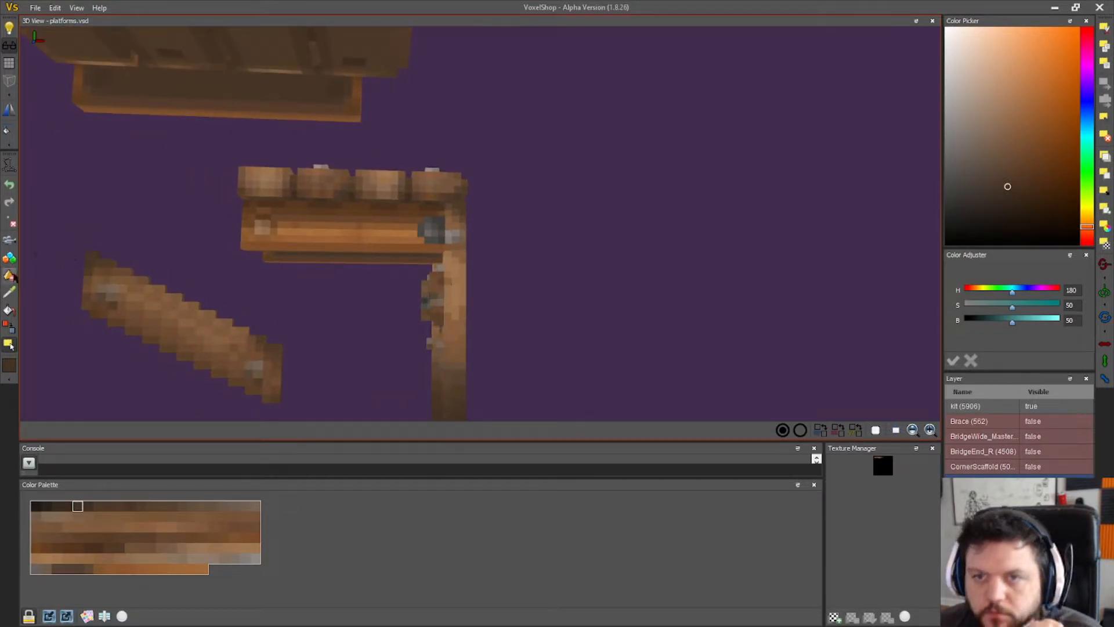
# - Clear the leftover brace voxels from the slots of both posts
pyautogui.scroll(2, 377, 325)
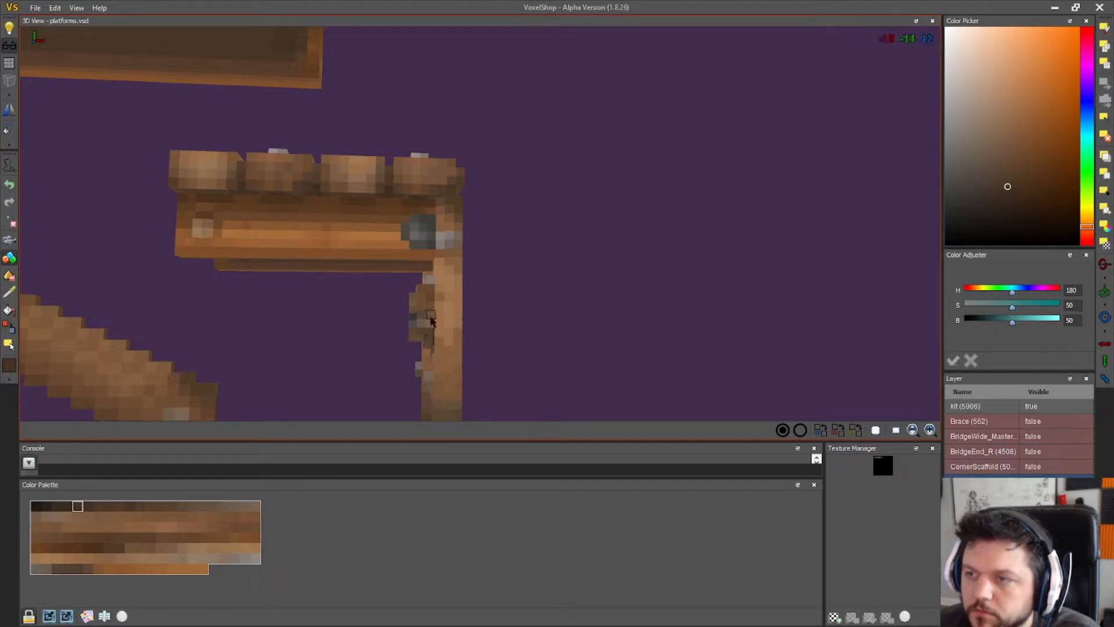
pyautogui.moveTo(294, 363); pyautogui.dragTo(493, 348, button='right')
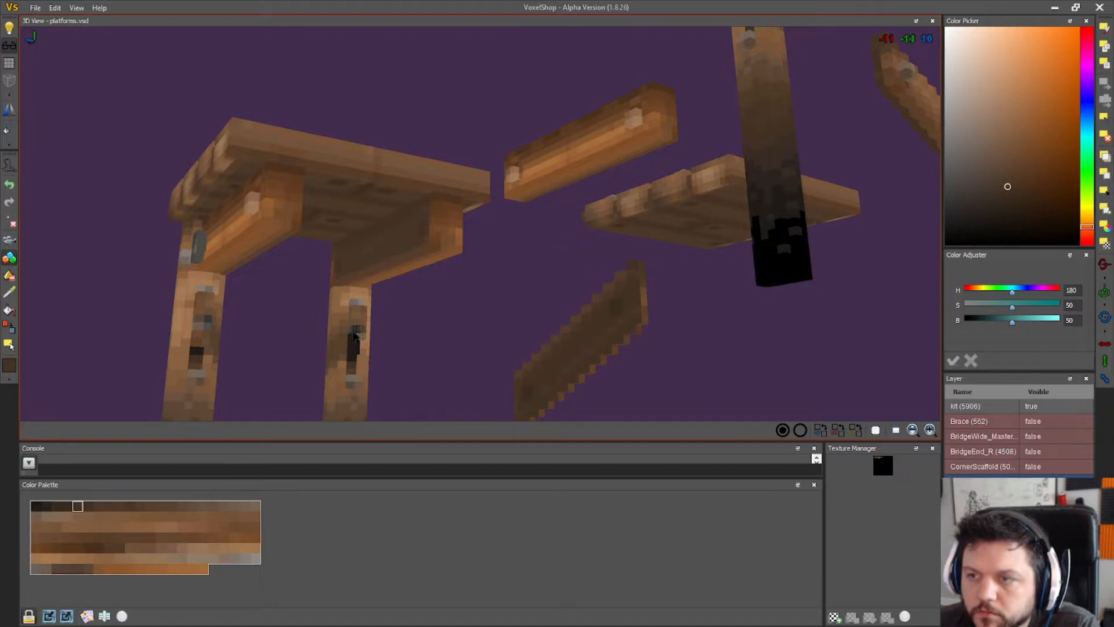
pyautogui.moveTo(355, 332); pyautogui.dragTo(241, 316, button='right')
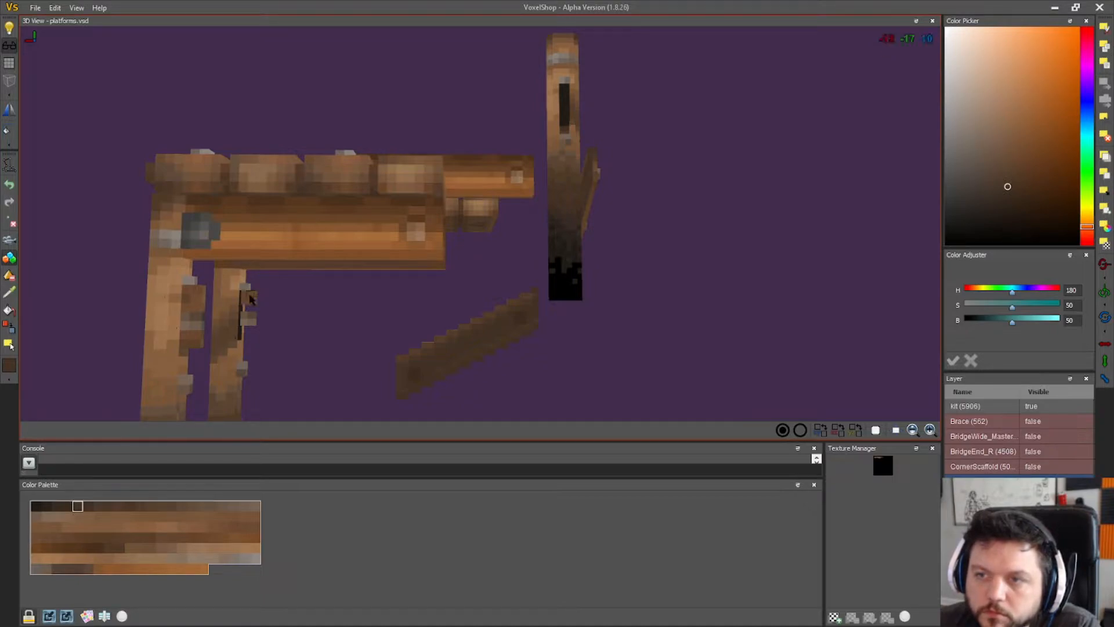
pyautogui.moveTo(336, 324); pyautogui.dragTo(157, 326, button='right')
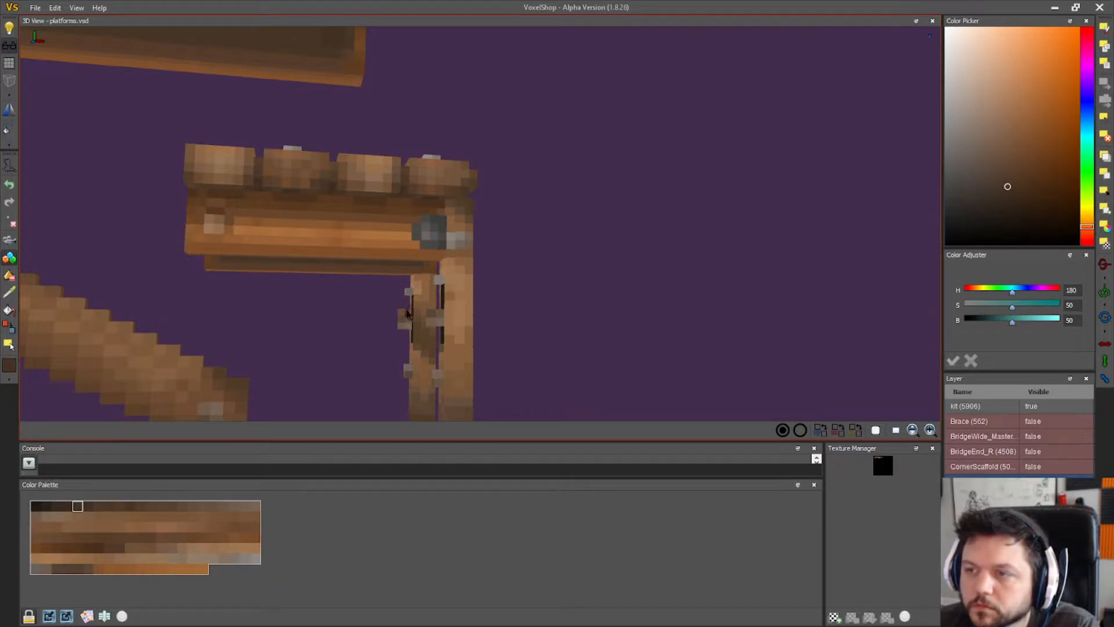
pyautogui.scroll(-3, 331, 334)
pyautogui.moveTo(326, 336); pyautogui.dragTo(365, 318)
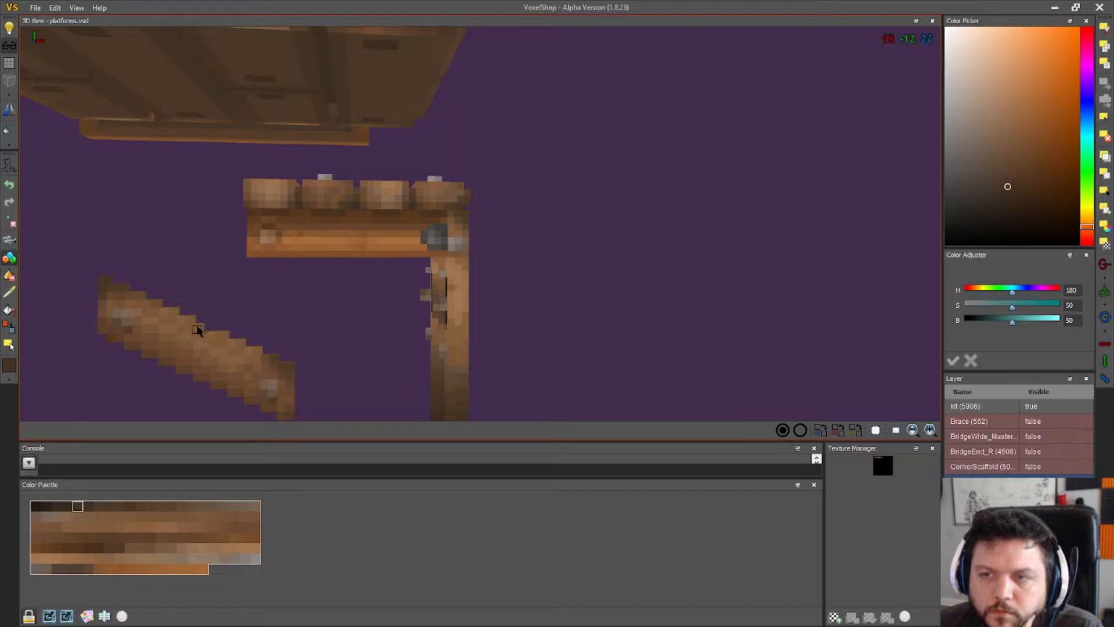
# - Select the upper end of the spare diagonal brace and delete it, leaving a flat horizontal top edge
pyautogui.moveTo(76, 267)
pyautogui.mouseDown(button='right')
pyautogui.moveTo(145, 315)
pyautogui.moveTo(80, 242)
pyautogui.moveTo(107, 267)
pyautogui.moveTo(79, 263)
pyautogui.mouseUp(button='right')
pyautogui.click(8, 344)
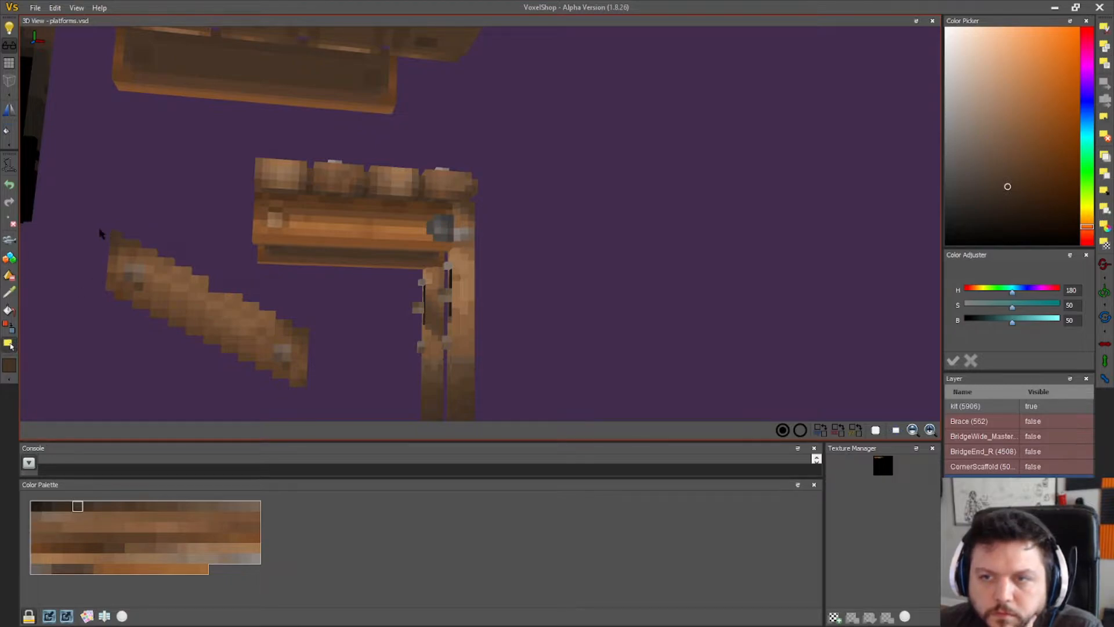
pyautogui.moveTo(97, 228); pyautogui.dragTo(97, 230, button='right')
pyautogui.moveTo(152, 289); pyautogui.dragTo(222, 318)
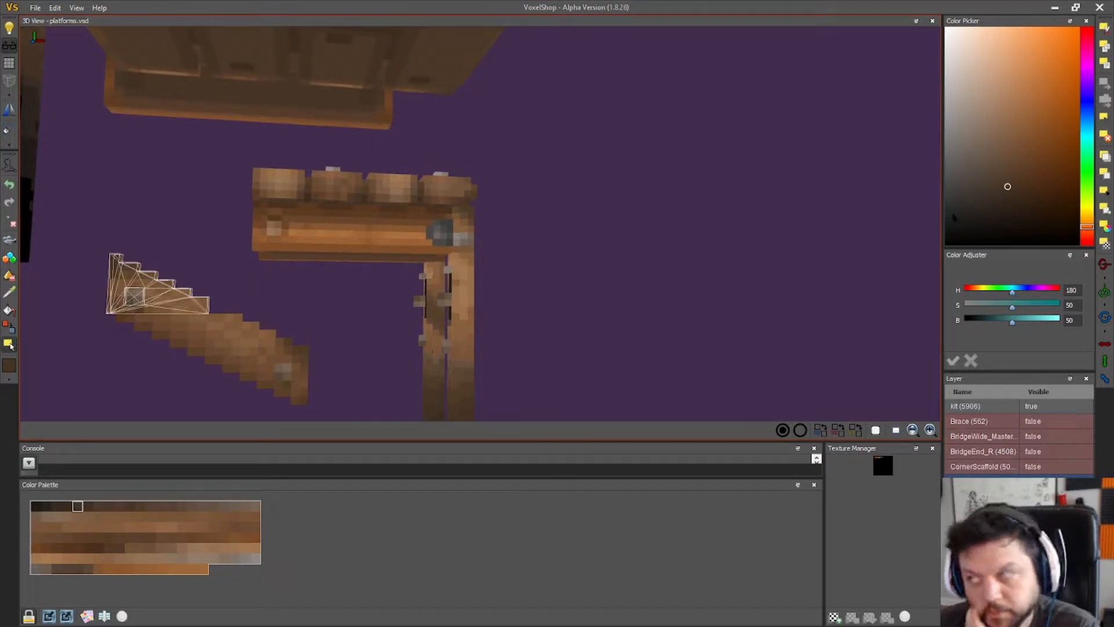
pyautogui.click(1105, 136)
# - Fit a copy of the trimmed brace into one post's slot beneath the platform beam and apply the move
pyautogui.moveTo(81, 297); pyautogui.dragTo(323, 405)
pyautogui.moveTo(323, 405); pyautogui.dragTo(342, 362, button='right')
pyautogui.moveTo(522, 341); pyautogui.dragTo(428, 293)
pyautogui.moveTo(549, 344); pyautogui.dragTo(472, 341, button='right')
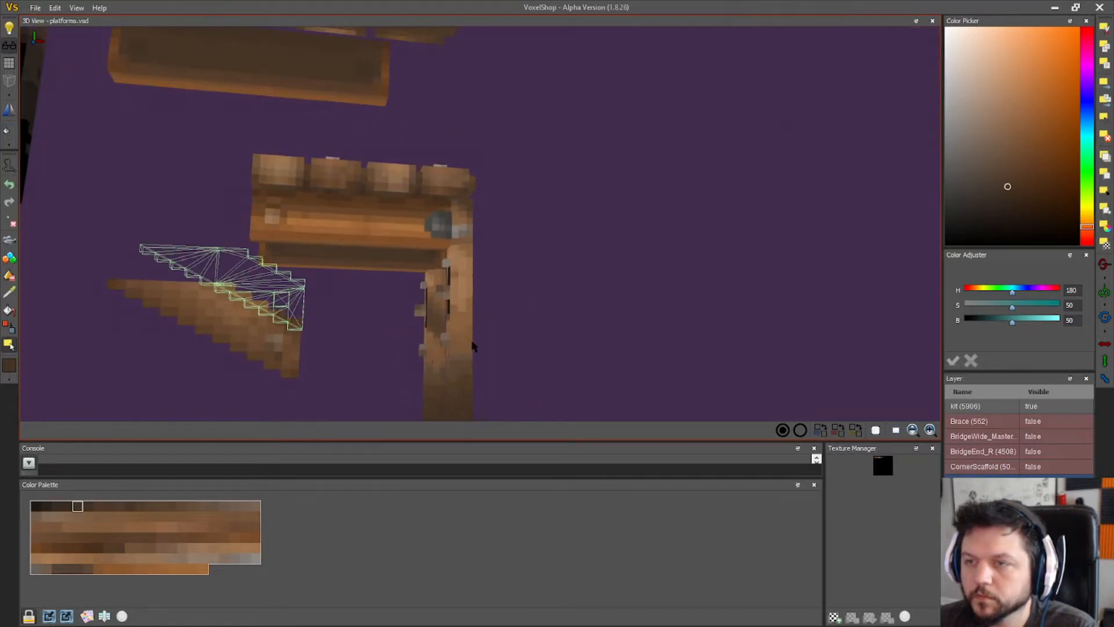
pyautogui.moveTo(294, 306); pyautogui.dragTo(427, 304)
pyautogui.moveTo(428, 303)
pyautogui.mouseDown(button='right')
pyautogui.moveTo(503, 309)
pyautogui.moveTo(428, 322)
pyautogui.mouseUp(button='right')
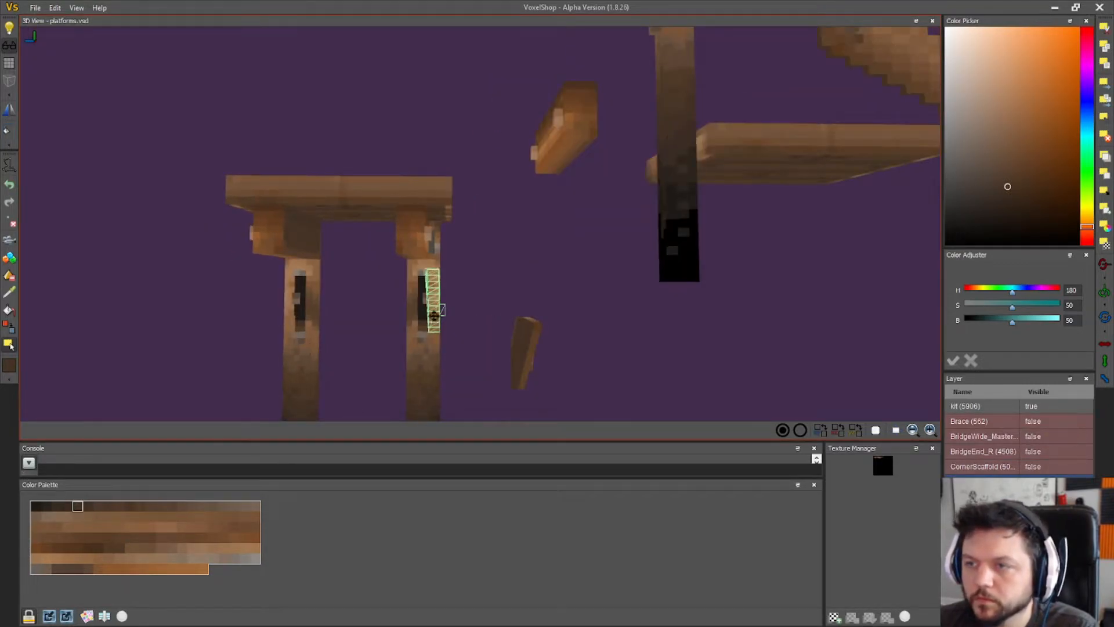
pyautogui.moveTo(435, 315); pyautogui.dragTo(423, 314)
pyautogui.moveTo(424, 315); pyautogui.dragTo(397, 318, button='right')
pyautogui.moveTo(428, 305); pyautogui.dragTo(438, 306)
pyautogui.moveTo(431, 352); pyautogui.dragTo(515, 356, button='right')
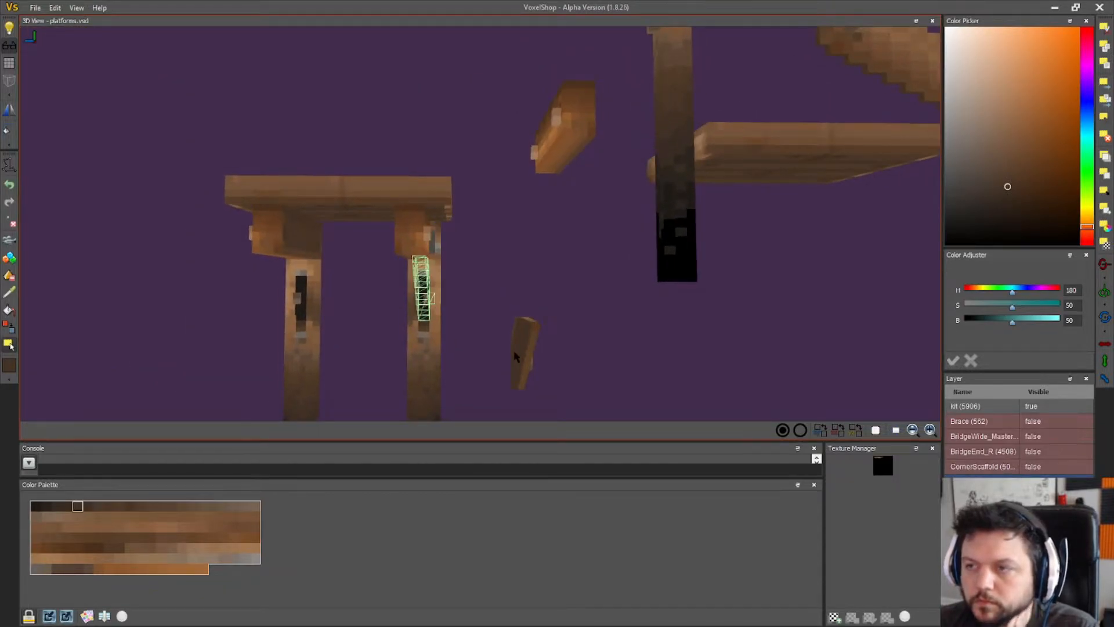
pyautogui.click(1103, 83)
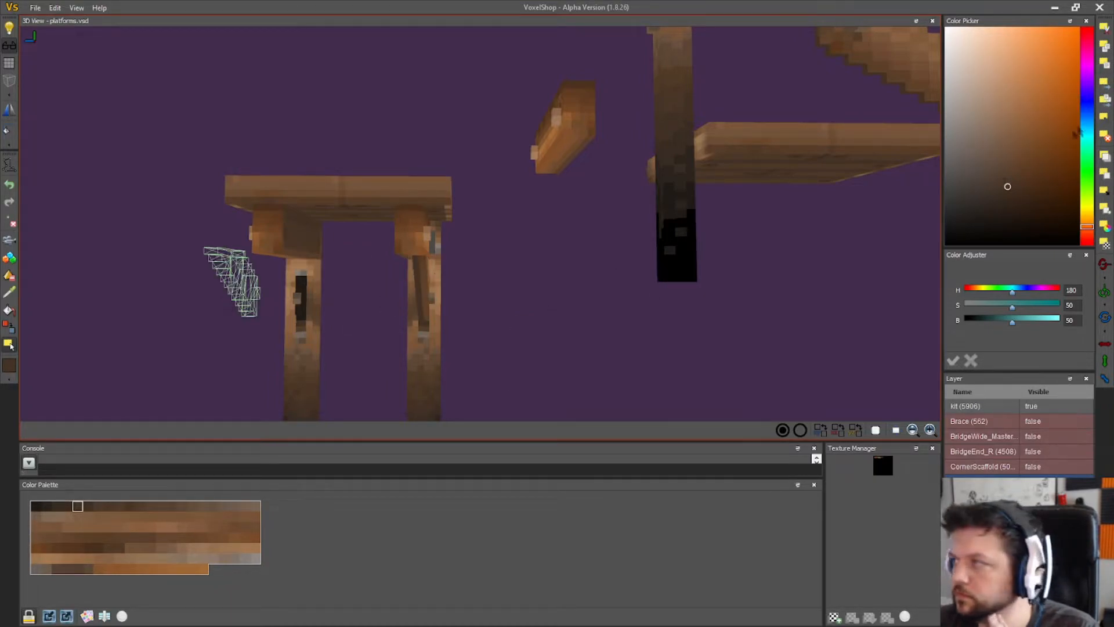
# - Mirror another copy of the trimmed brace, fit it against the other post under its beam, apply the move and clear the selection
pyautogui.click(1104, 100)
pyautogui.click(1105, 378)
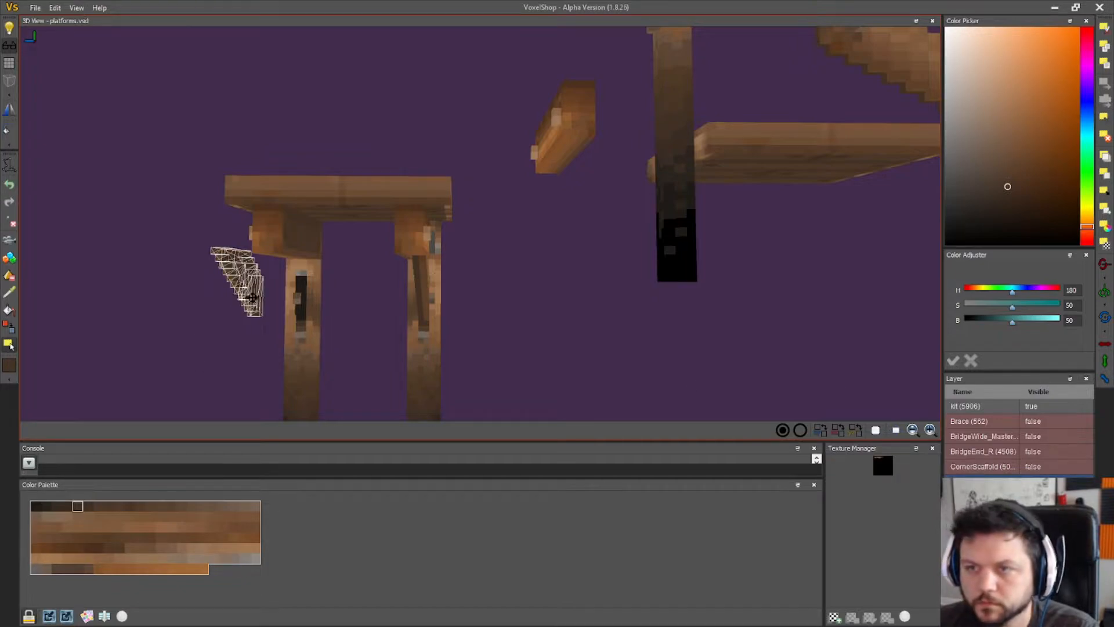
pyautogui.click(251, 298)
pyautogui.moveTo(292, 298); pyautogui.dragTo(378, 314, button='right')
pyautogui.moveTo(309, 306); pyautogui.dragTo(291, 309)
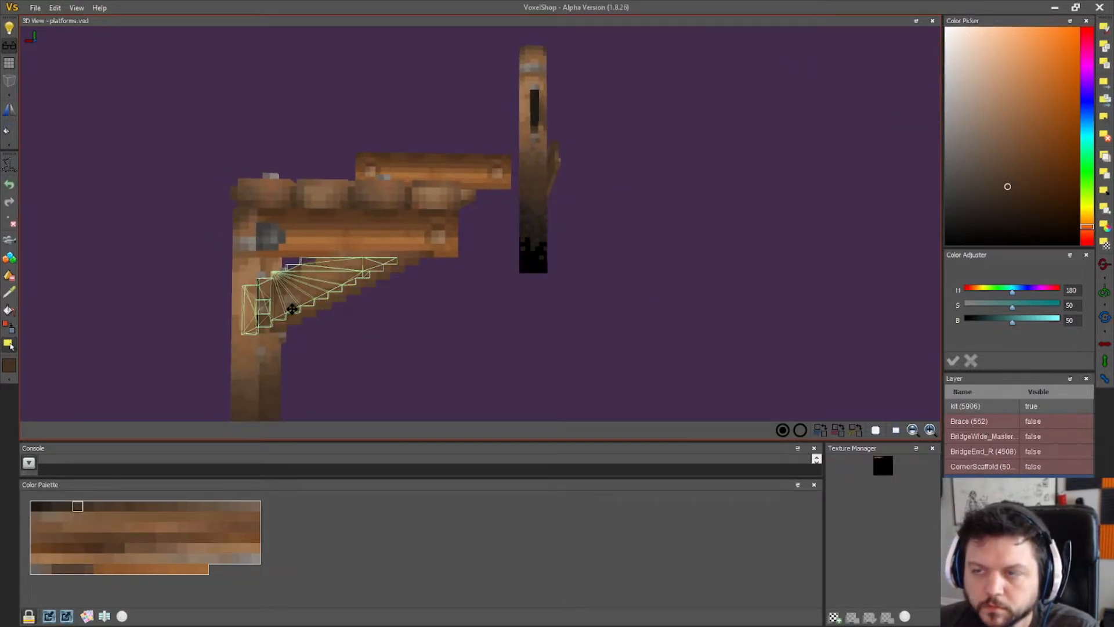
pyautogui.moveTo(596, 352)
pyautogui.mouseDown(button='right')
pyautogui.moveTo(534, 326)
pyautogui.moveTo(482, 325)
pyautogui.moveTo(500, 336)
pyautogui.moveTo(603, 332)
pyautogui.mouseUp(button='right')
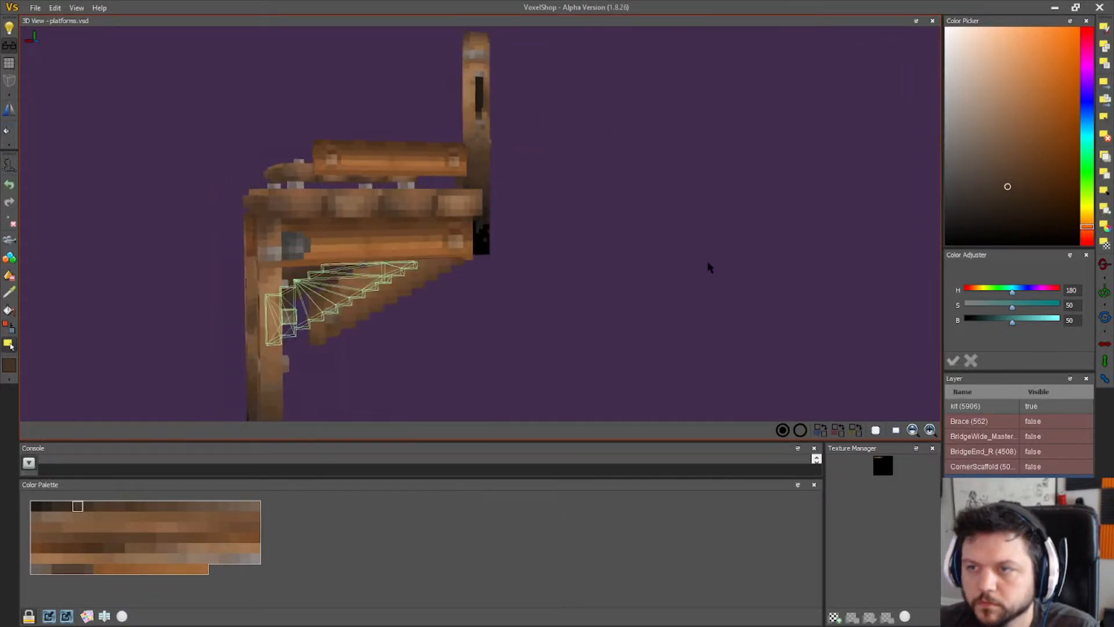
pyautogui.click(1105, 85)
pyautogui.click(1101, 120)
pyautogui.scroll(-4, 591, 295)
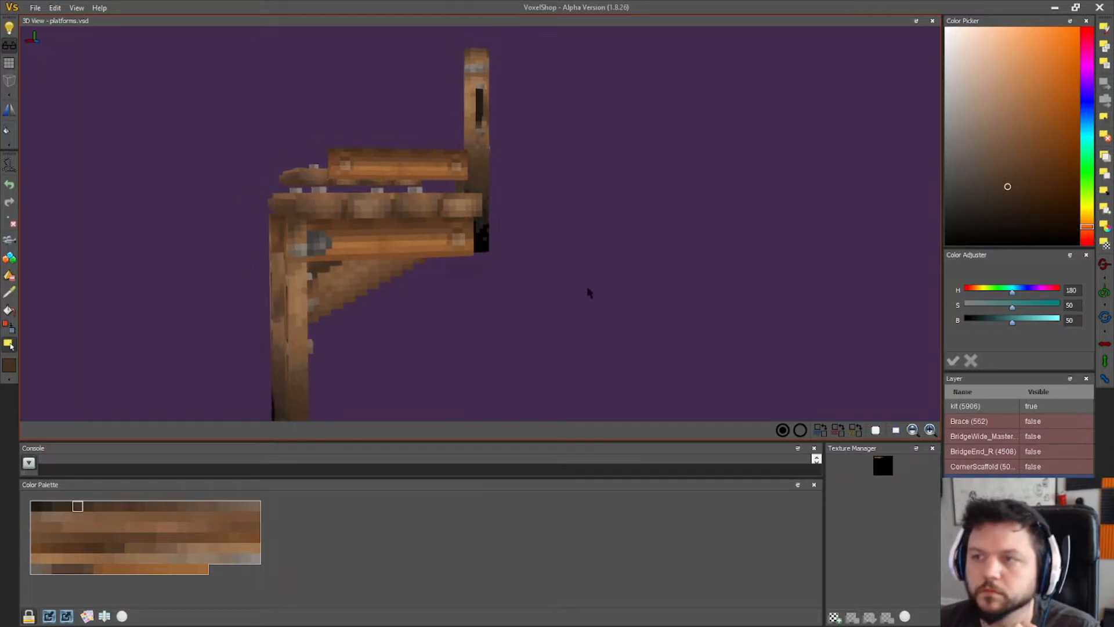
# - Sample the grey-brown colour from the metal bolt on the platform's beam end and inspect the braced platform
pyautogui.moveTo(595, 300); pyautogui.dragTo(515, 304, button='right')
pyautogui.click(9, 293)
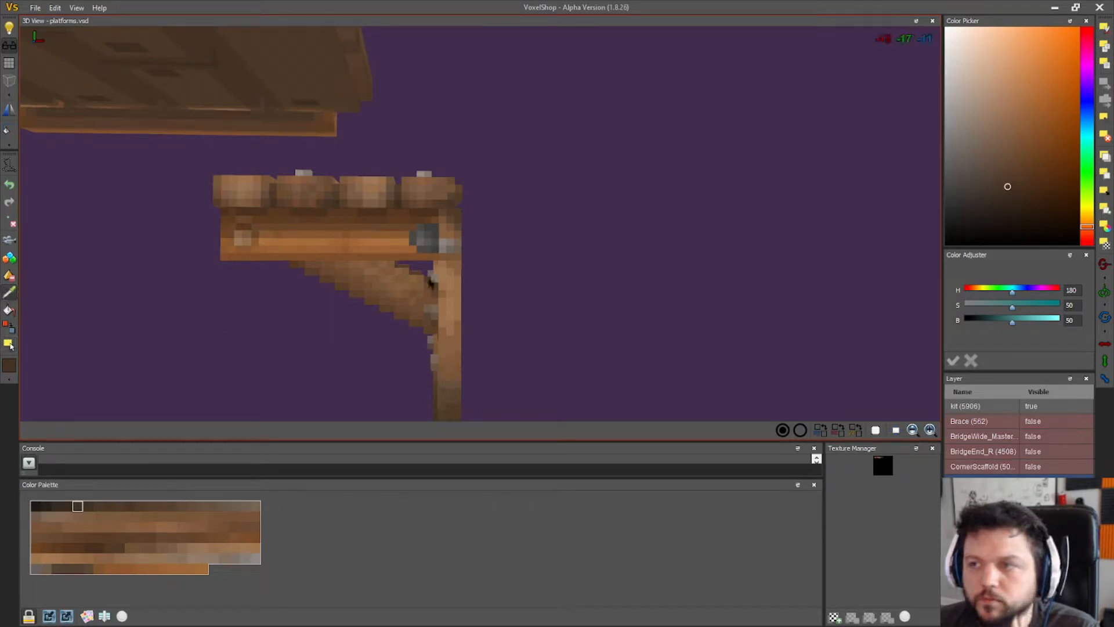
pyautogui.click(422, 246)
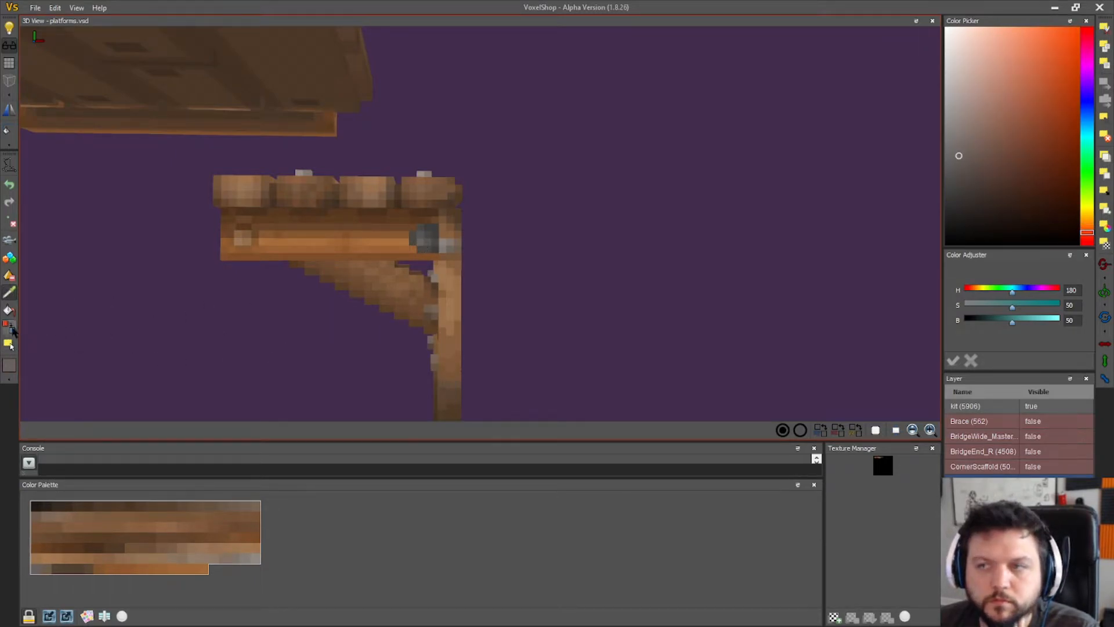
pyautogui.moveTo(273, 316); pyautogui.dragTo(447, 328, button='right')
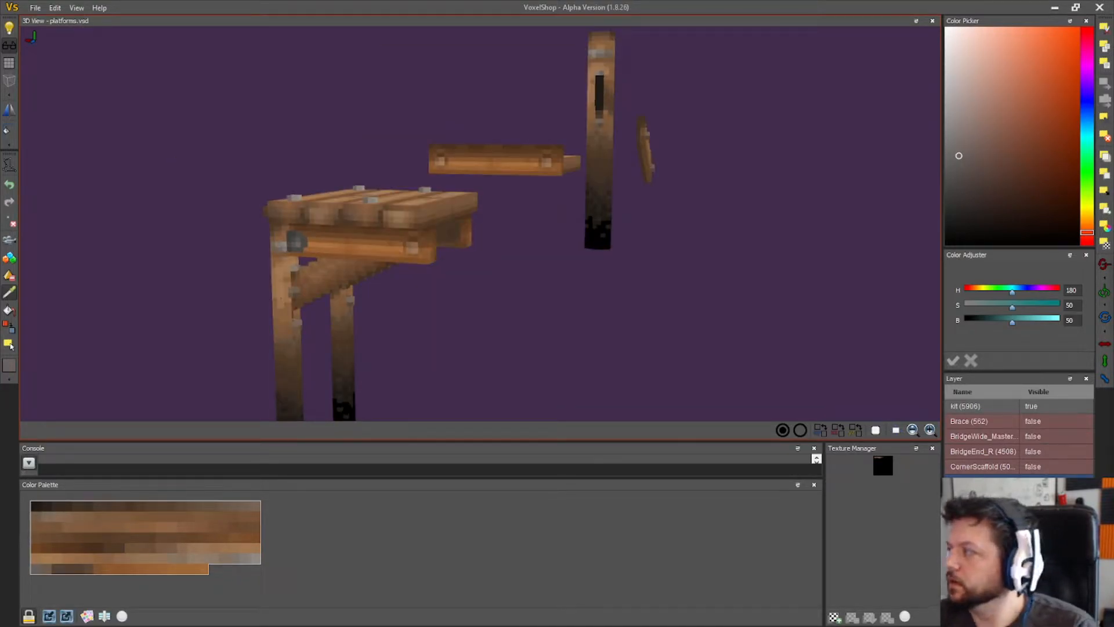
pyautogui.moveTo(697, 300); pyautogui.dragTo(587, 339, button='right')
pyautogui.moveTo(132, 340); pyautogui.dragTo(401, 336, button='right')
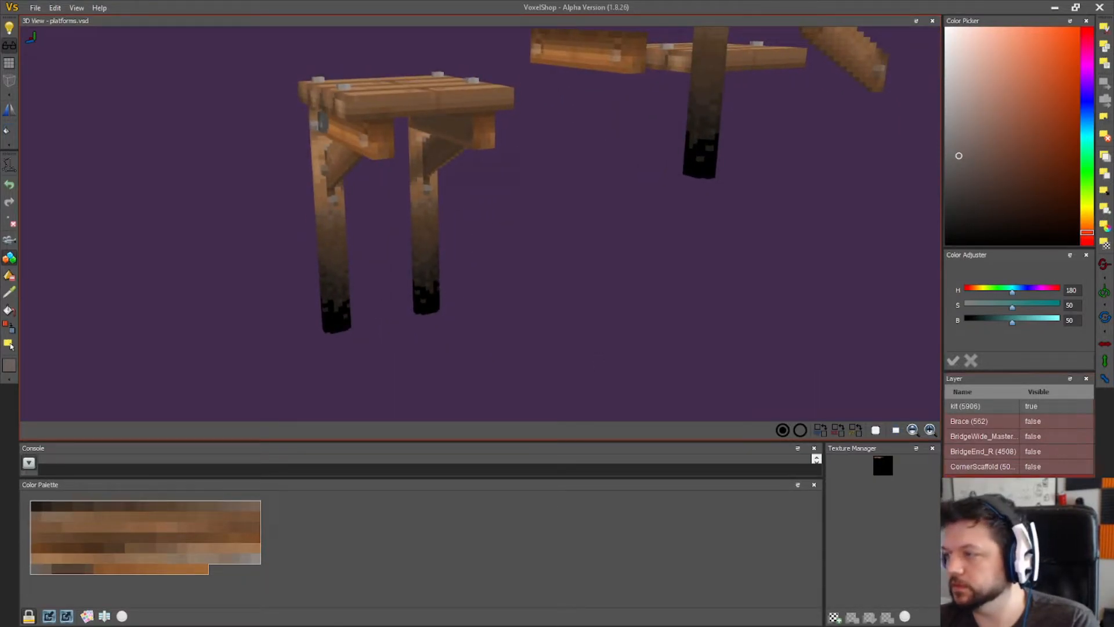
# - Hide the kit layer so only the narrow bridge piece shows, and save the file
pyautogui.click(1034, 408)
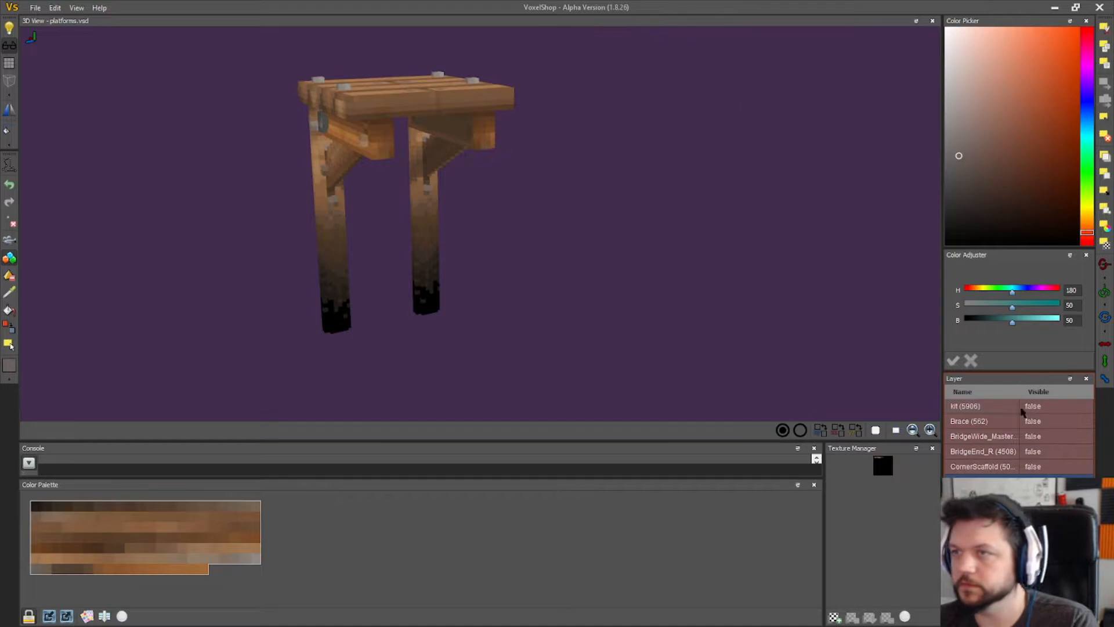
pyautogui.moveTo(513, 253); pyautogui.dragTo(487, 243, button='right')
pyautogui.click(36, 8)
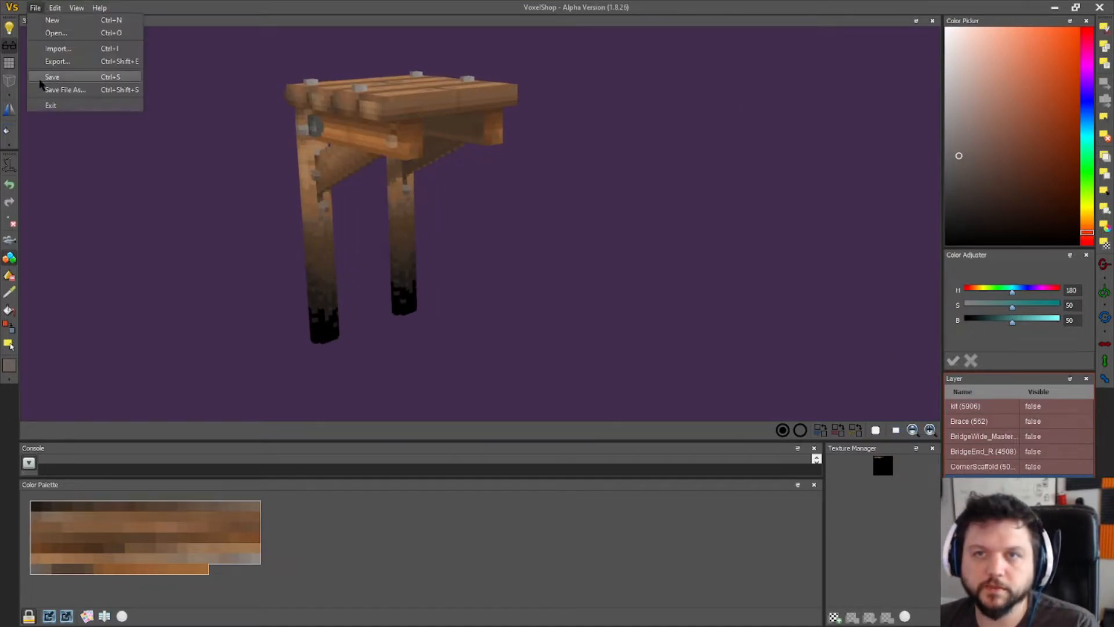
pyautogui.click(43, 78)
# - Export the narrow bridge in VoxLap format as BridgeNarrow to Barony's decorations folder, replacing the existing file
pyautogui.click(36, 9)
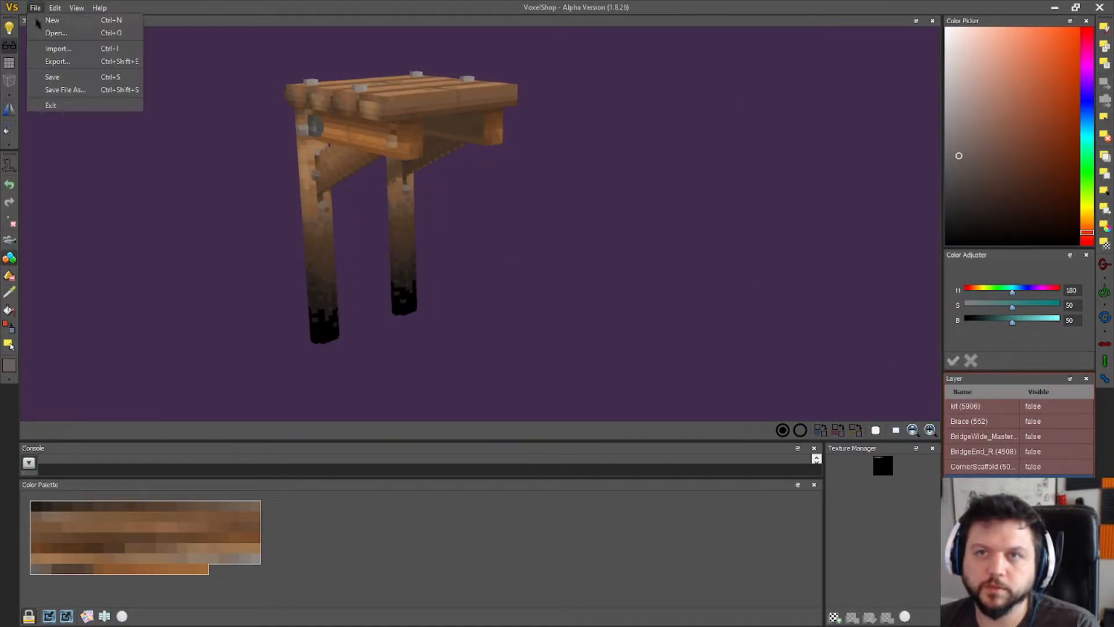
pyautogui.click(57, 60)
pyautogui.moveTo(438, 121); pyautogui.dragTo(542, 122)
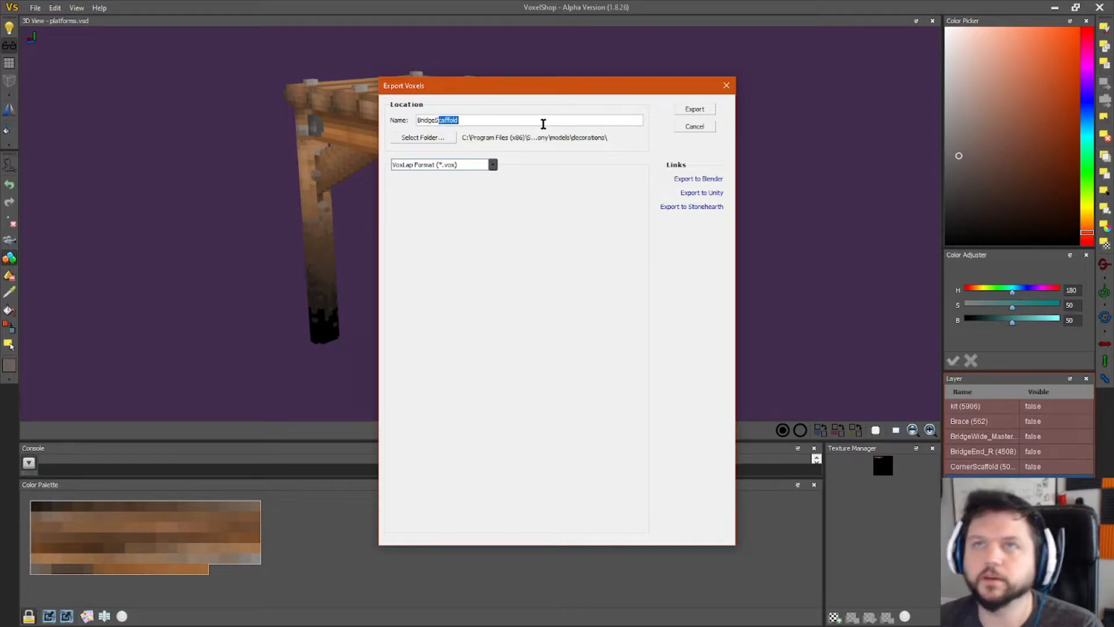
pyautogui.write('Narrow')
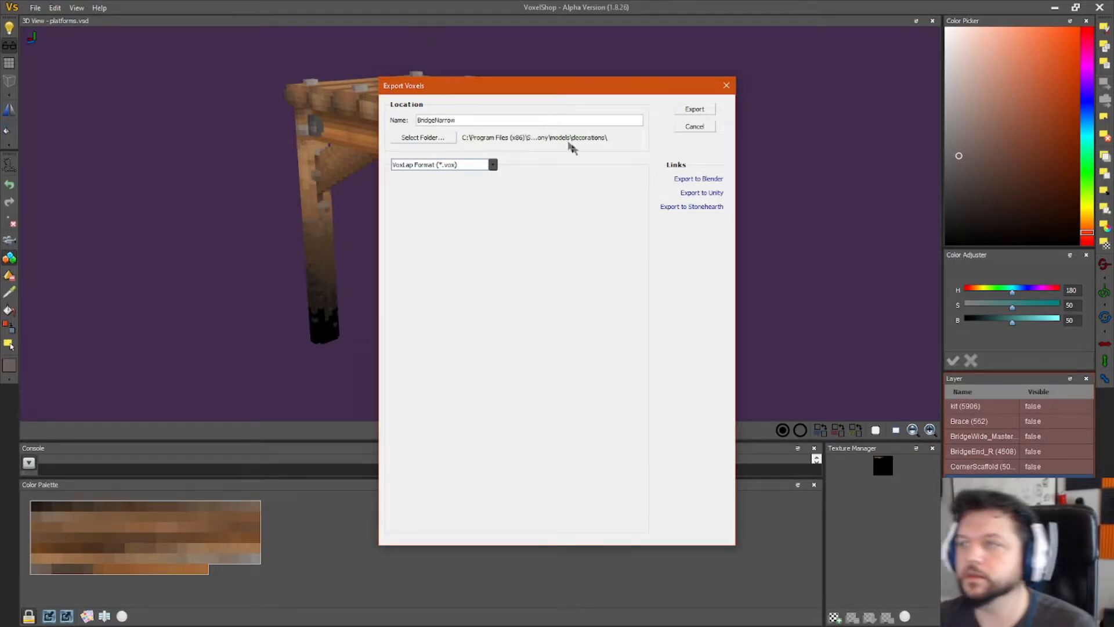
pyautogui.click(696, 112)
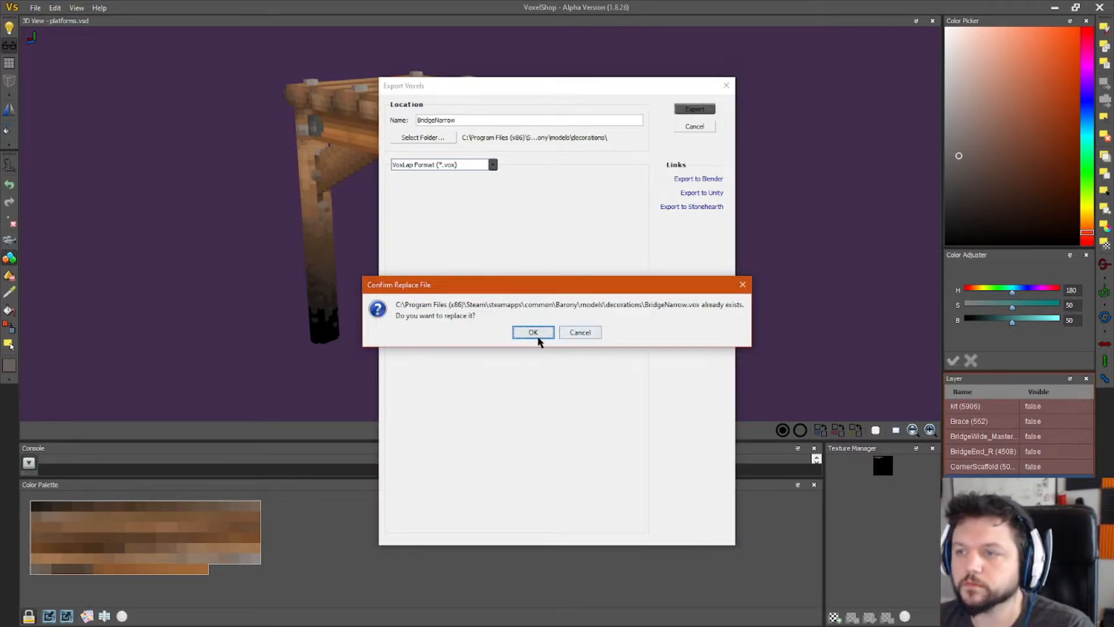
pyautogui.click(532, 336)
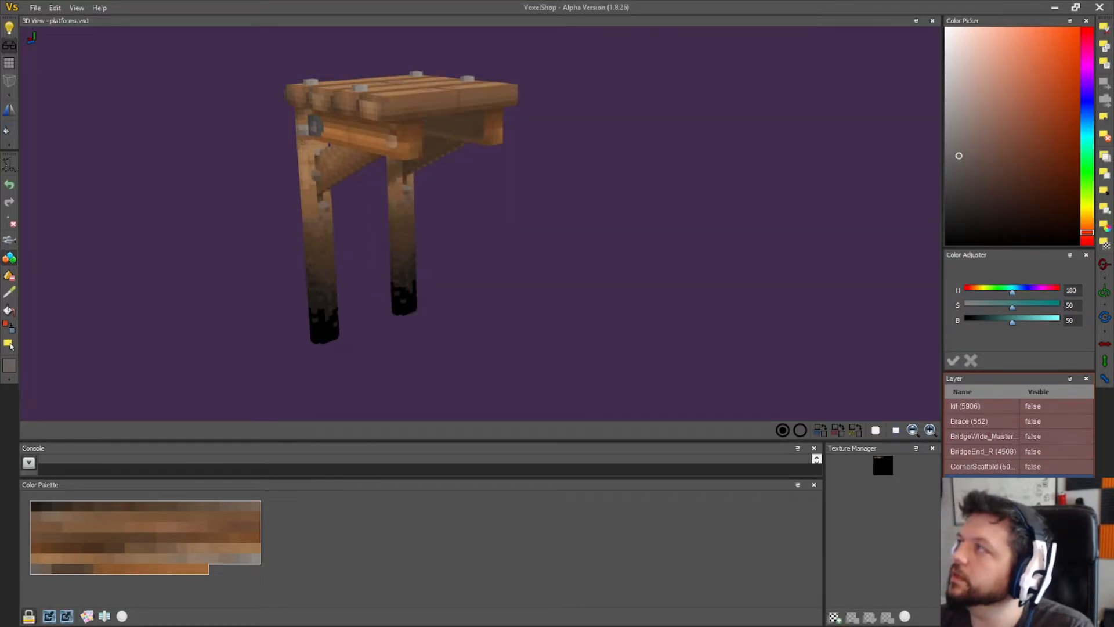
# - Switch to the Barony Editor and draw a ten-tile column of the selected floor tile across the gap between the grass edge and stone floor
pyautogui.hotkey('alt', 'Tab')
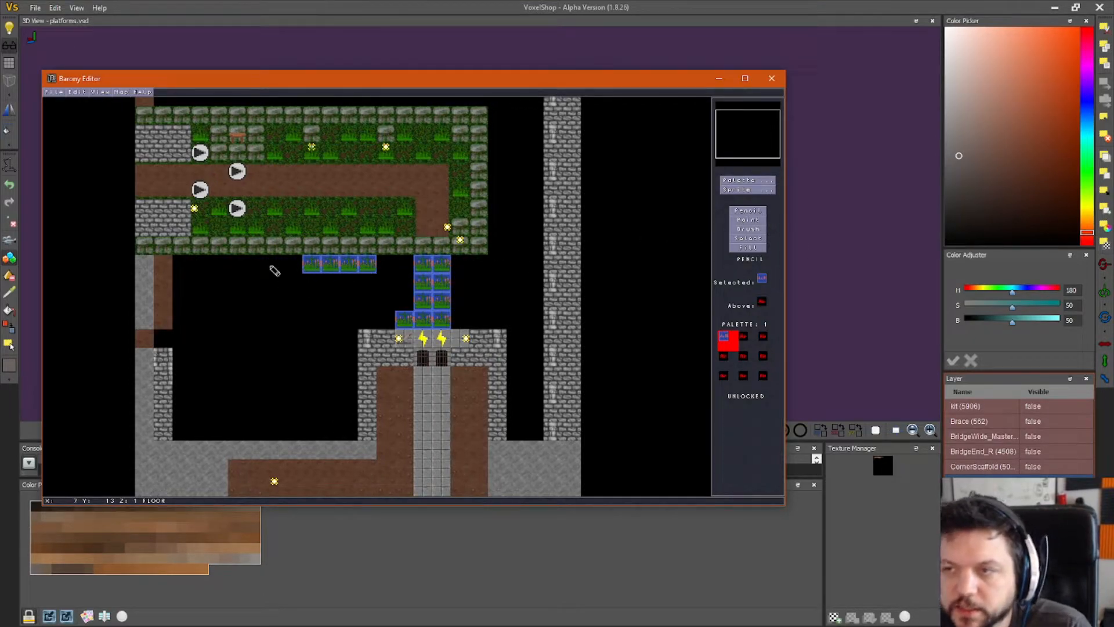
pyautogui.moveTo(256, 265); pyautogui.dragTo(257, 432)
pyautogui.hotkey('ctrl', 'z')
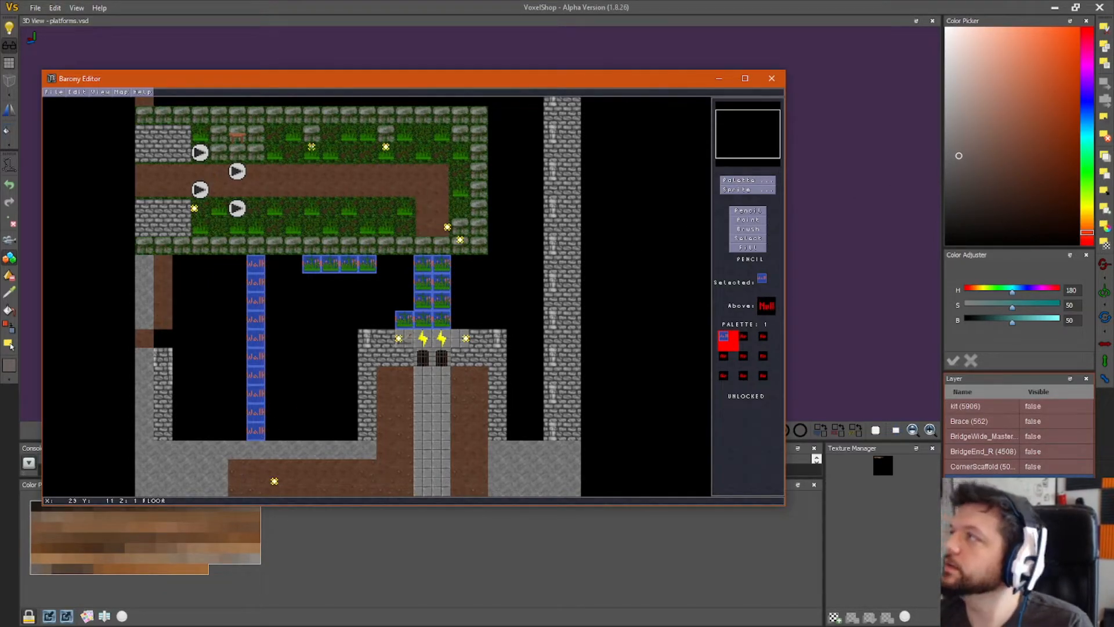
# - Look up the BridgeNarrow entry in models.txt and copy an existing bridge decoration onto the column's uppermost tile with model 1180
pyautogui.hotkey('alt', 'Tab')
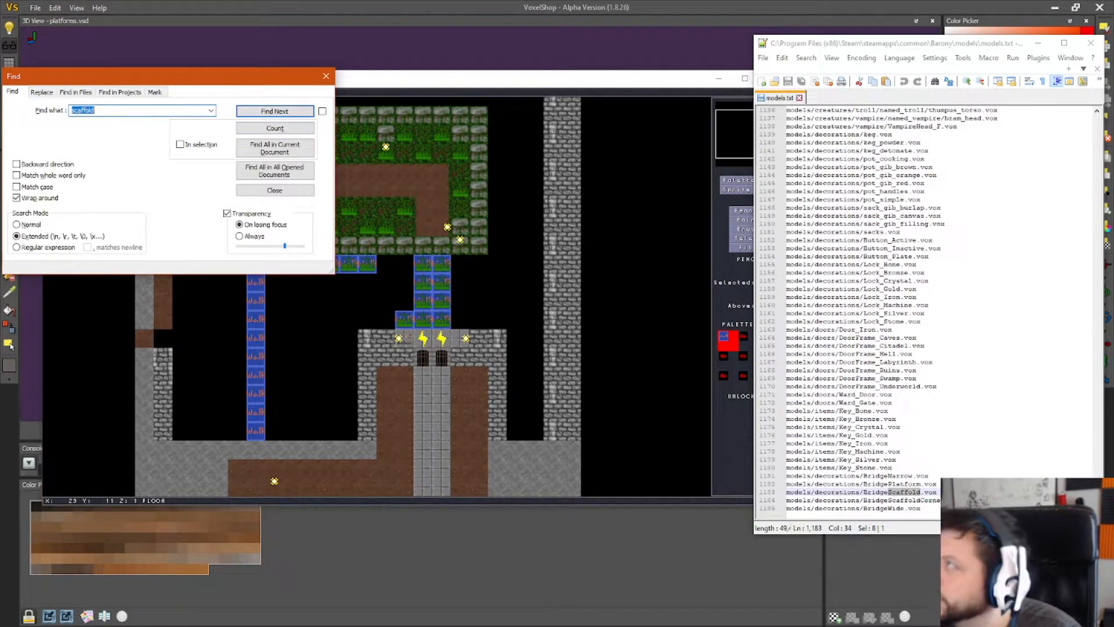
pyautogui.hotkey('alt', 'Tab')
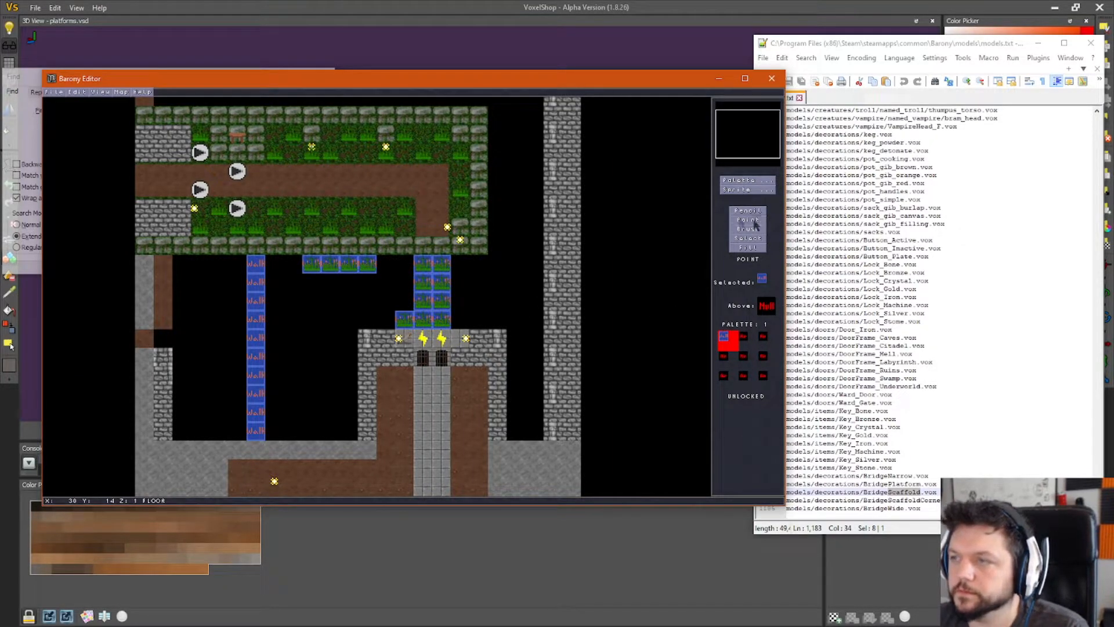
pyautogui.rightClick(313, 267)
pyautogui.click(260, 272)
pyautogui.press('F2')
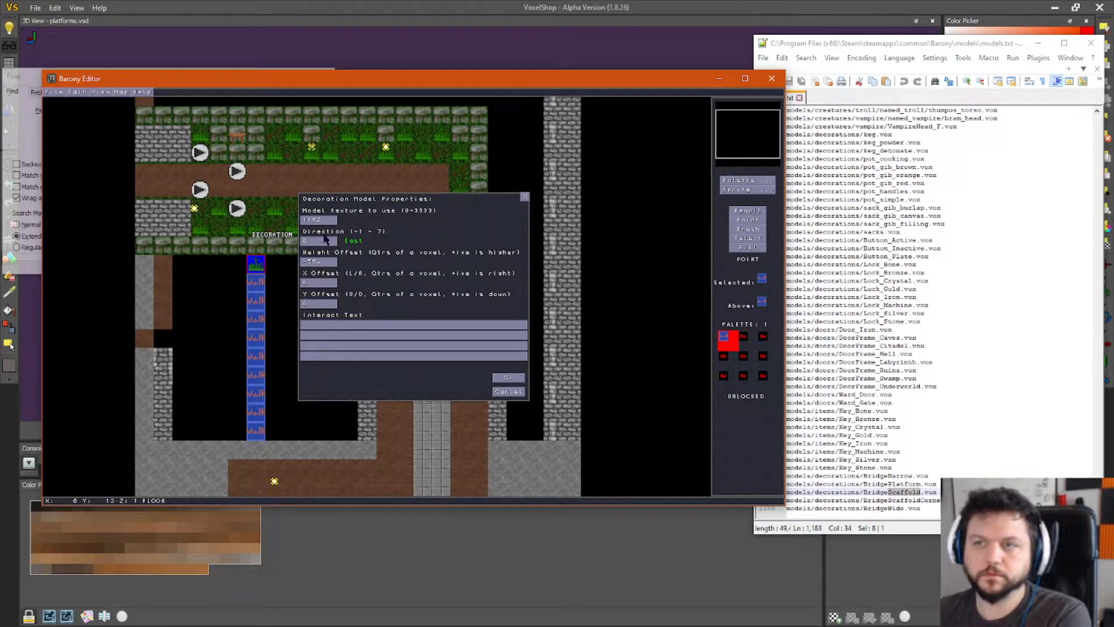
pyautogui.click(508, 379)
# - Copy the decoration to the column's lowest tile with direction 6 (north), and set the uppermost one's direction to 2 (south)
pyautogui.moveTo(256, 266); pyautogui.dragTo(254, 439)
pyautogui.press('F2')
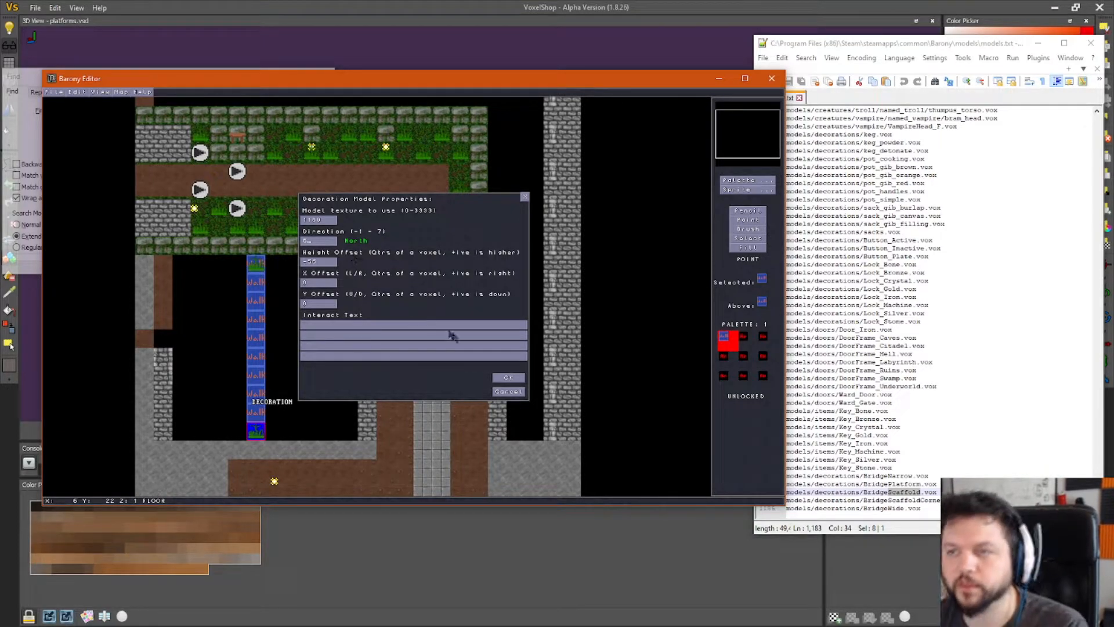
pyautogui.click(506, 386)
pyautogui.click(256, 264)
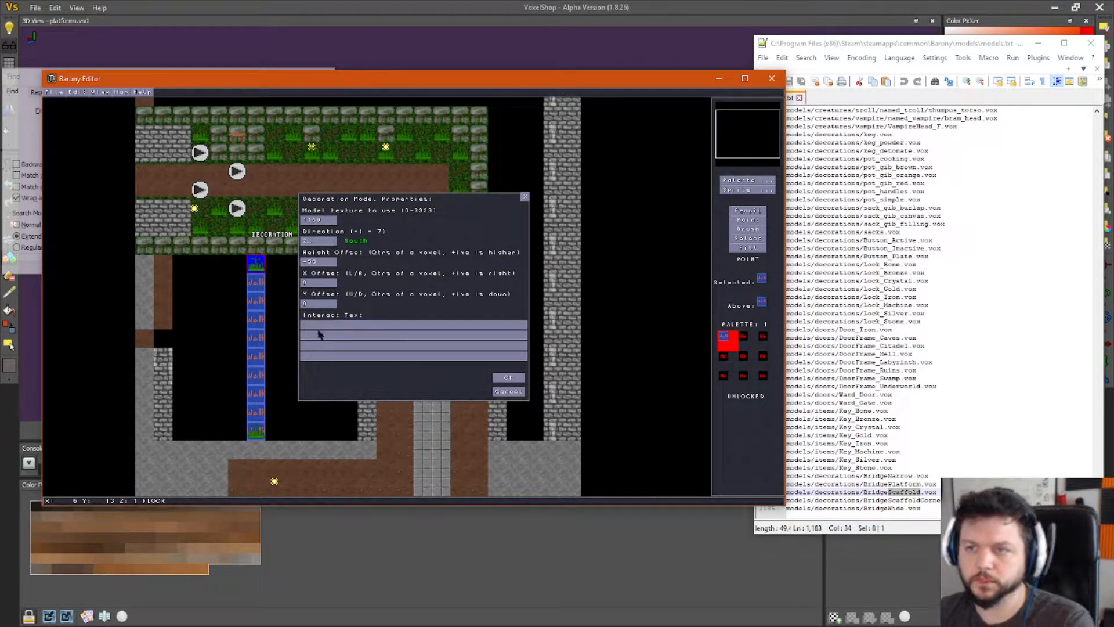
pyautogui.click(509, 378)
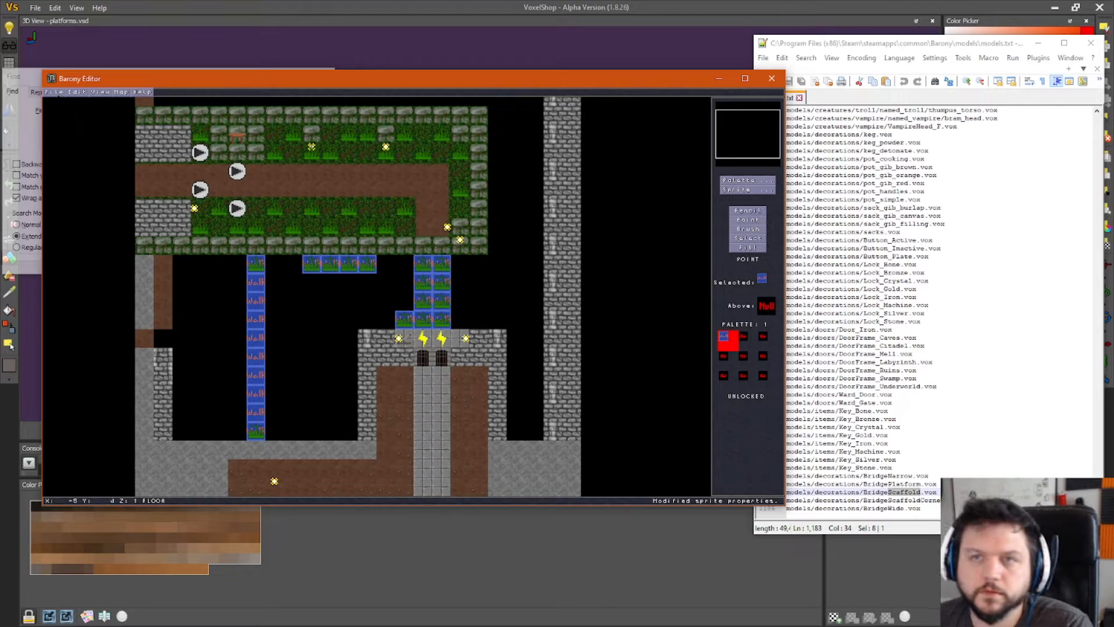
# - Save the map, switch to the Barony game and reload its models with the /loadmodels command
pyautogui.click(53, 92)
pyautogui.click(65, 129)
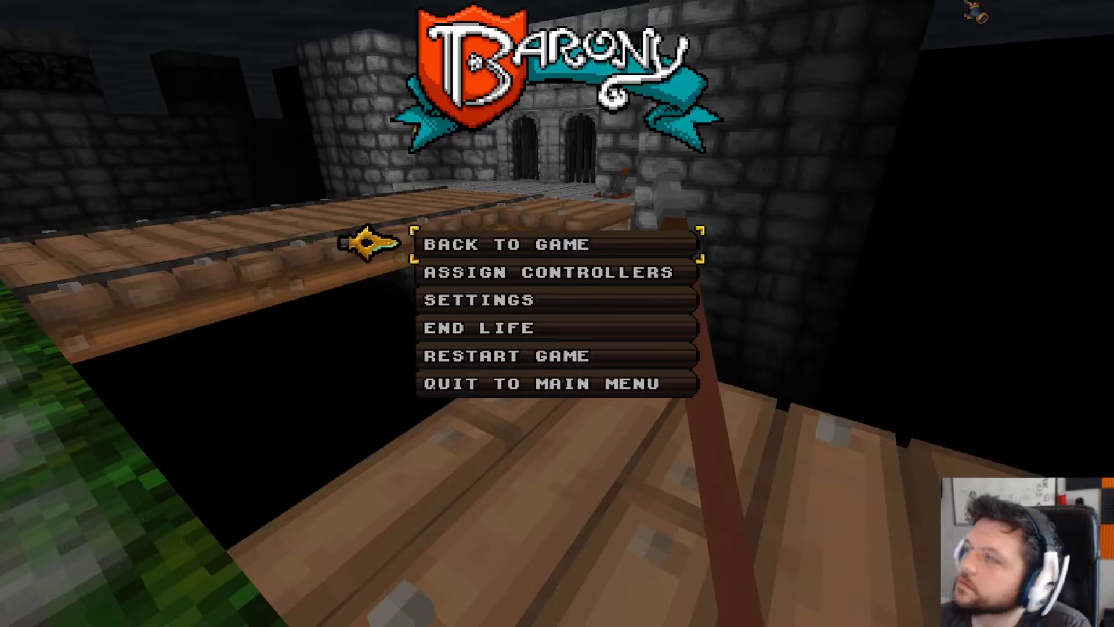
pyautogui.click(593, 369)
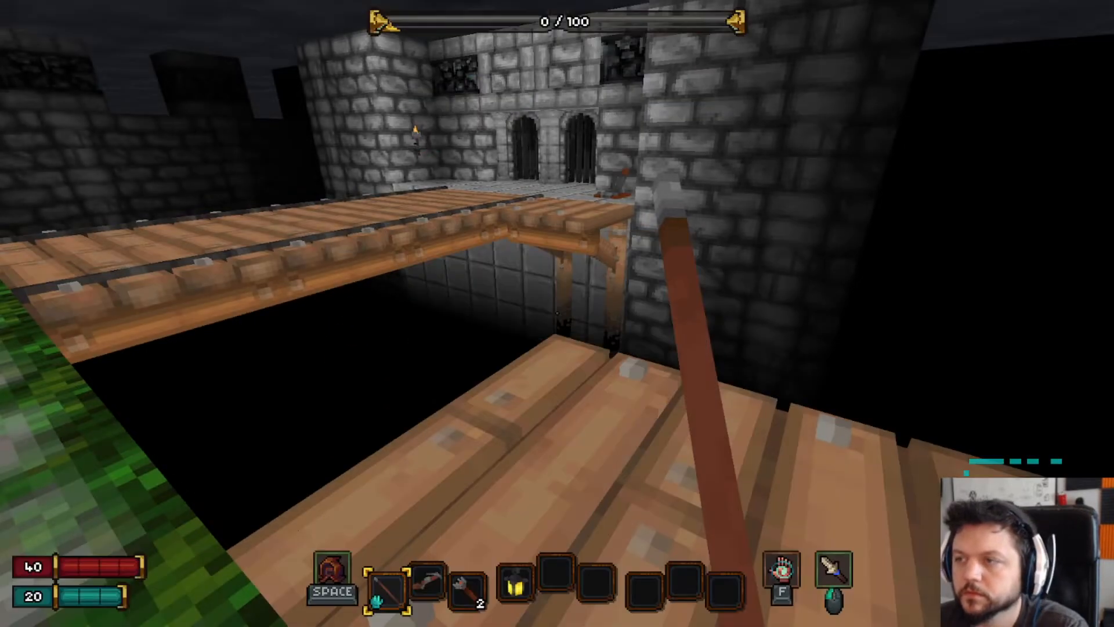
pyautogui.press('/')
pyautogui.write('loadmodels')
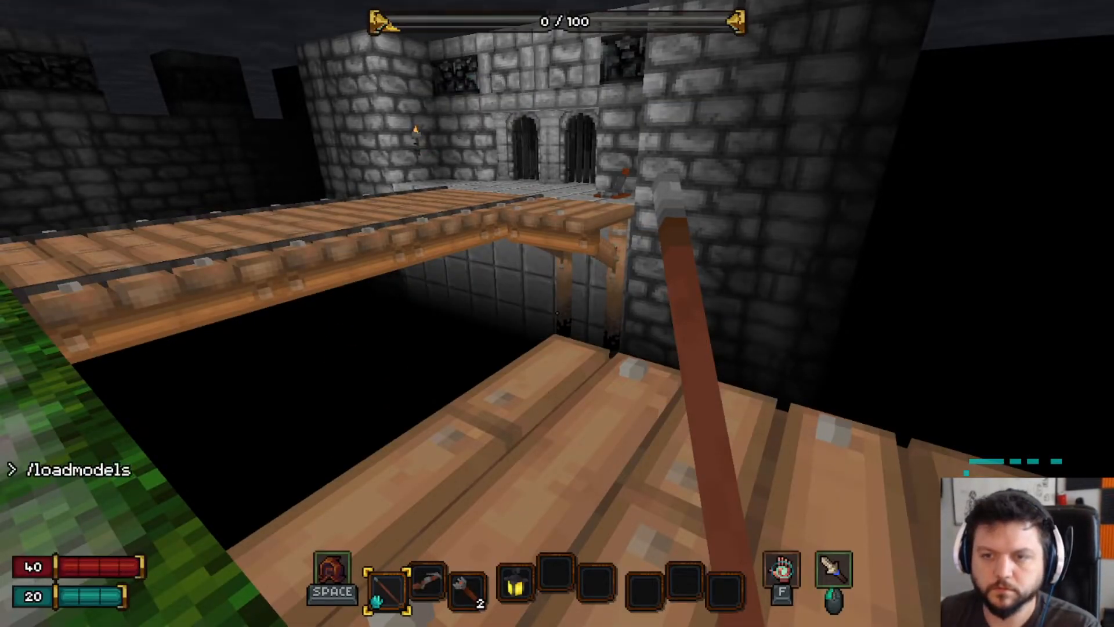
pyautogui.press('Return')
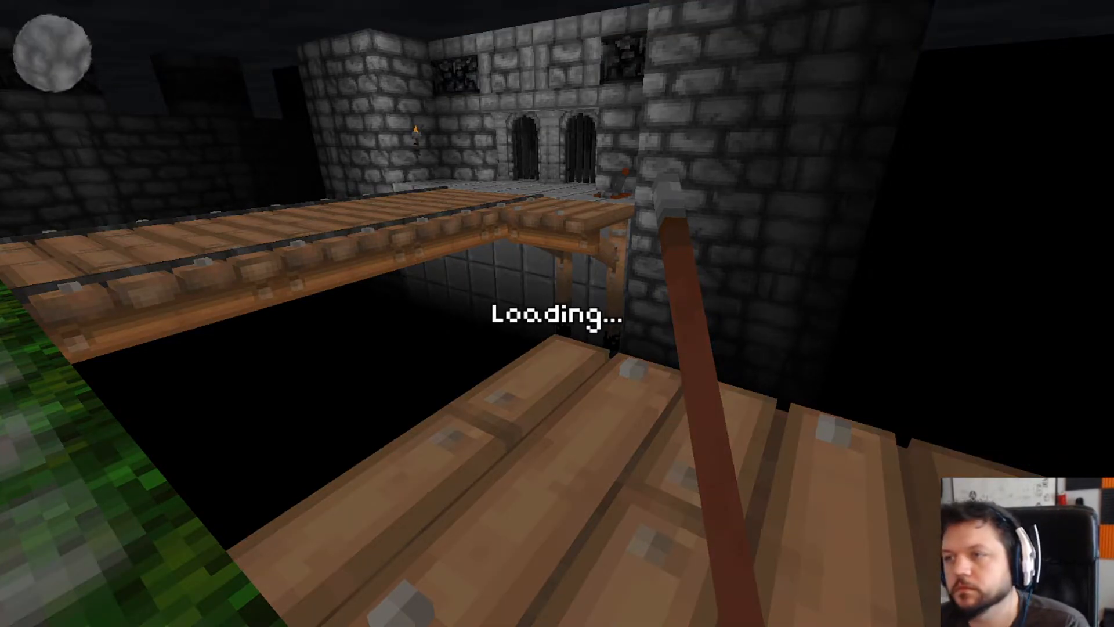
# - Restart the game so the edited map is loaded
pyautogui.press('s')
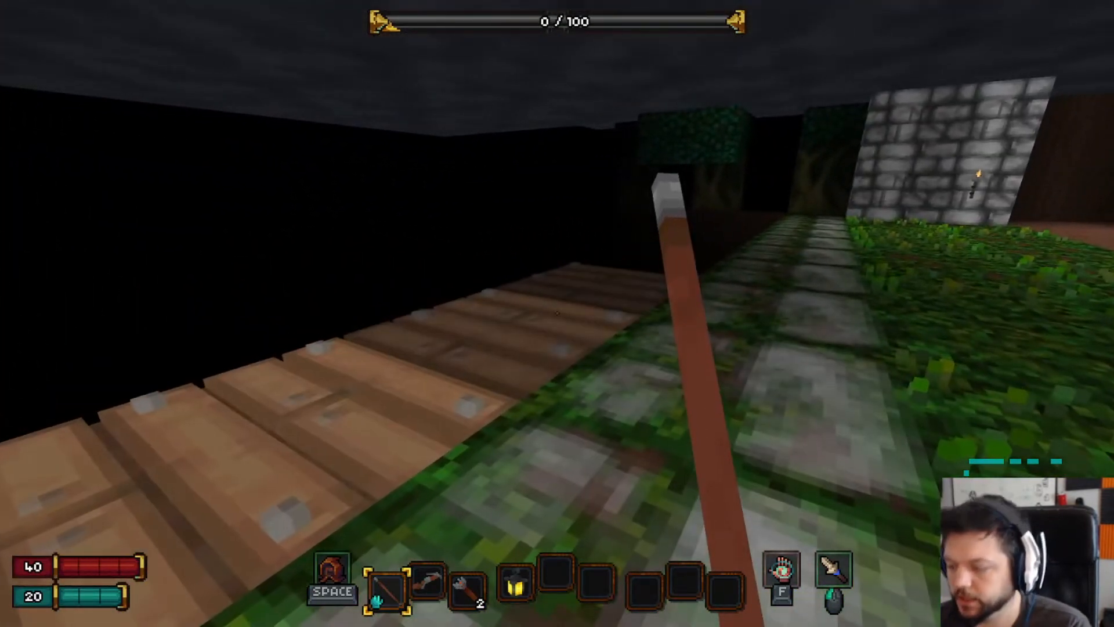
pyautogui.press('Escape')
pyautogui.click(566, 363)
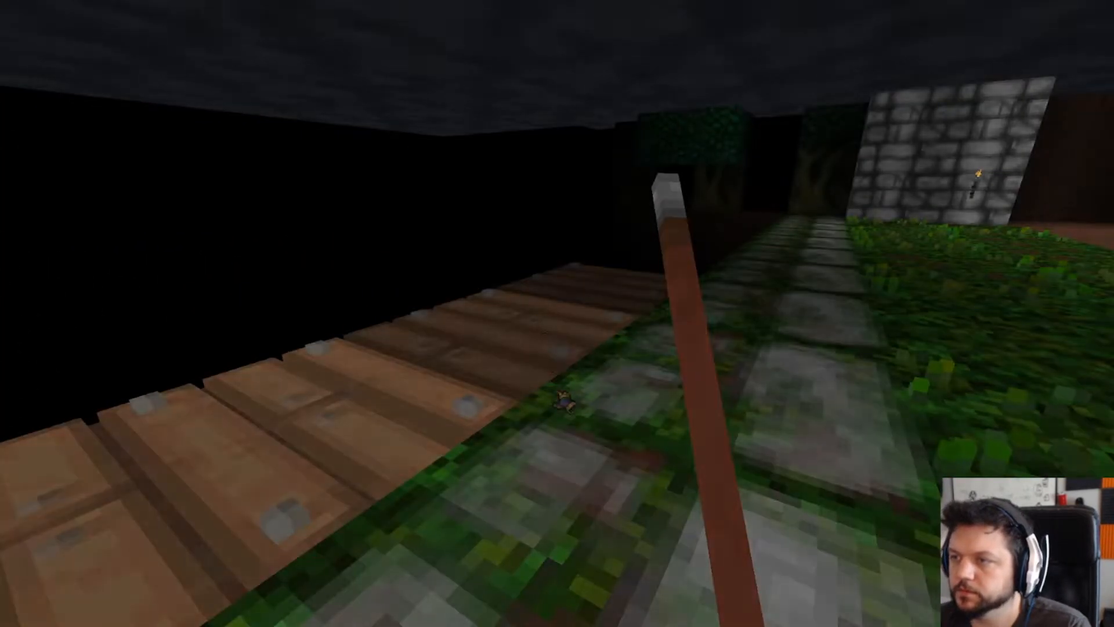
# - Equip the torch and examine the new narrow bridge ends over the gap, including their posts and braces
pyautogui.press('w')
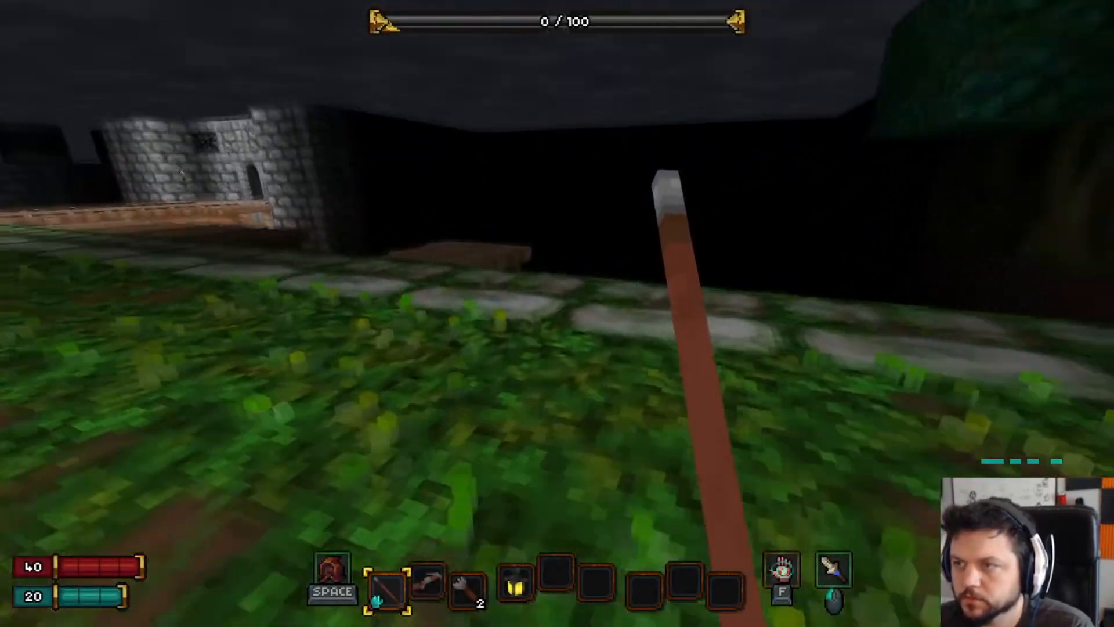
pyautogui.press('w')
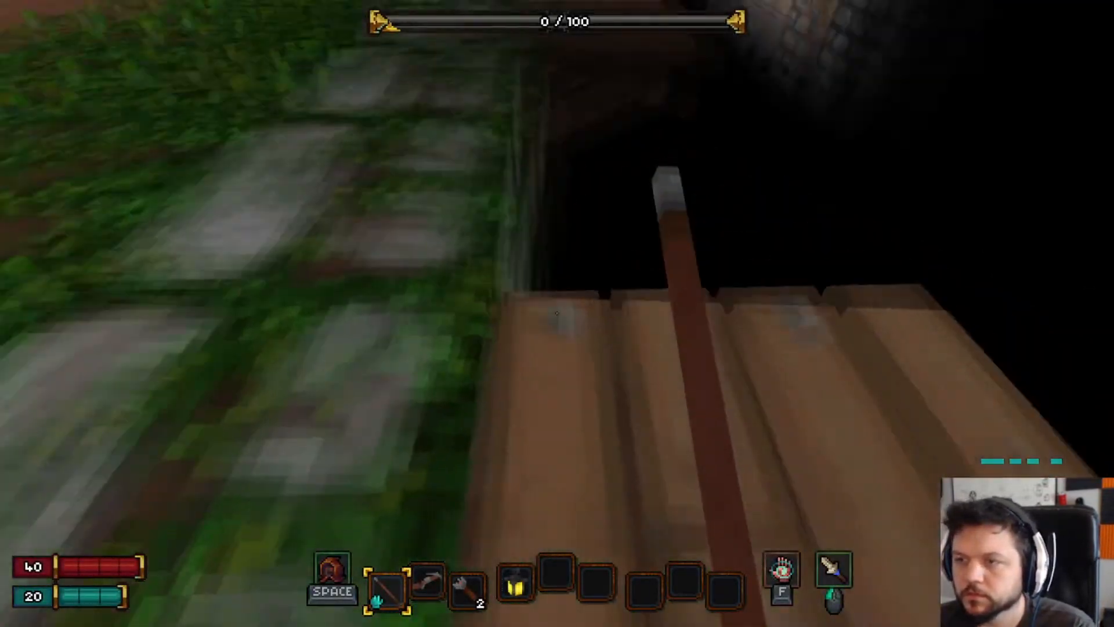
pyautogui.press('a')
pyautogui.press('s')
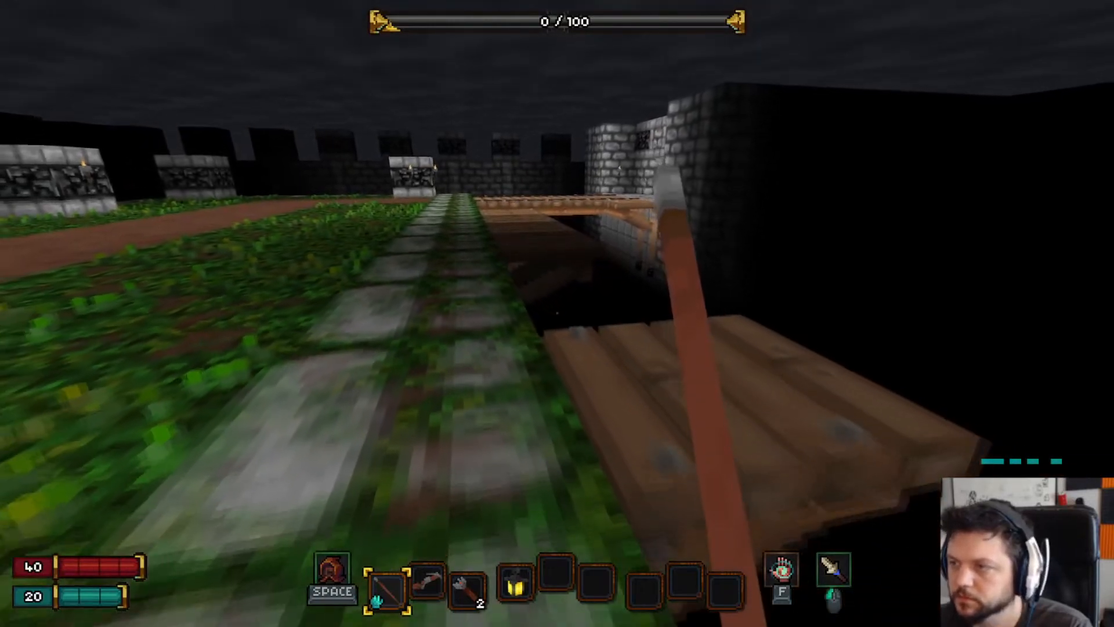
pyautogui.press('w')
pyautogui.press('w')
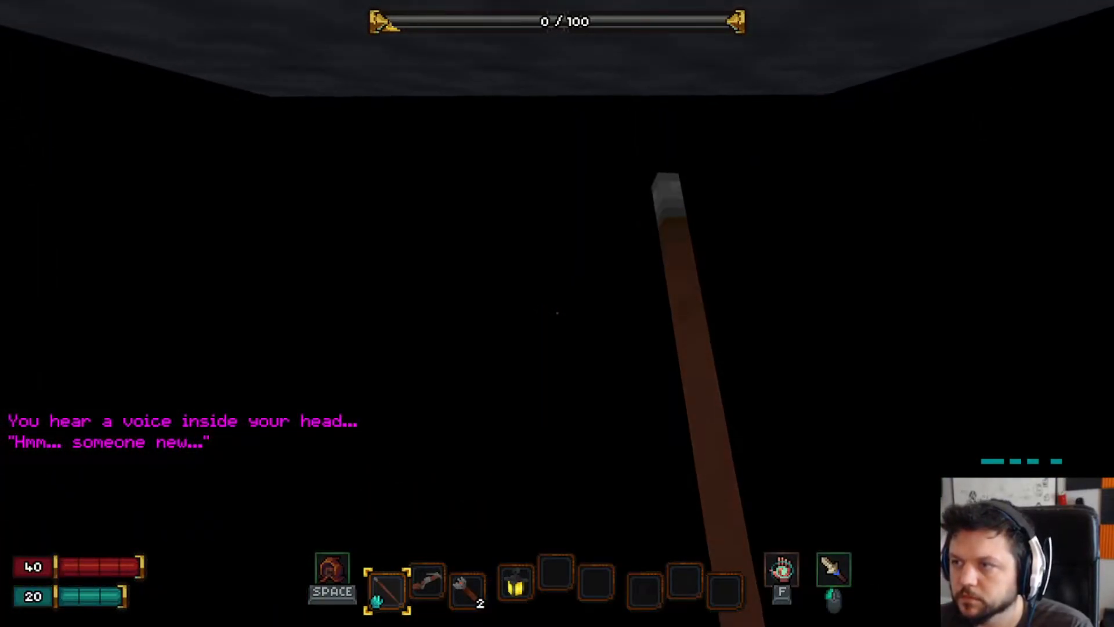
pyautogui.press('3')
pyautogui.press('w')
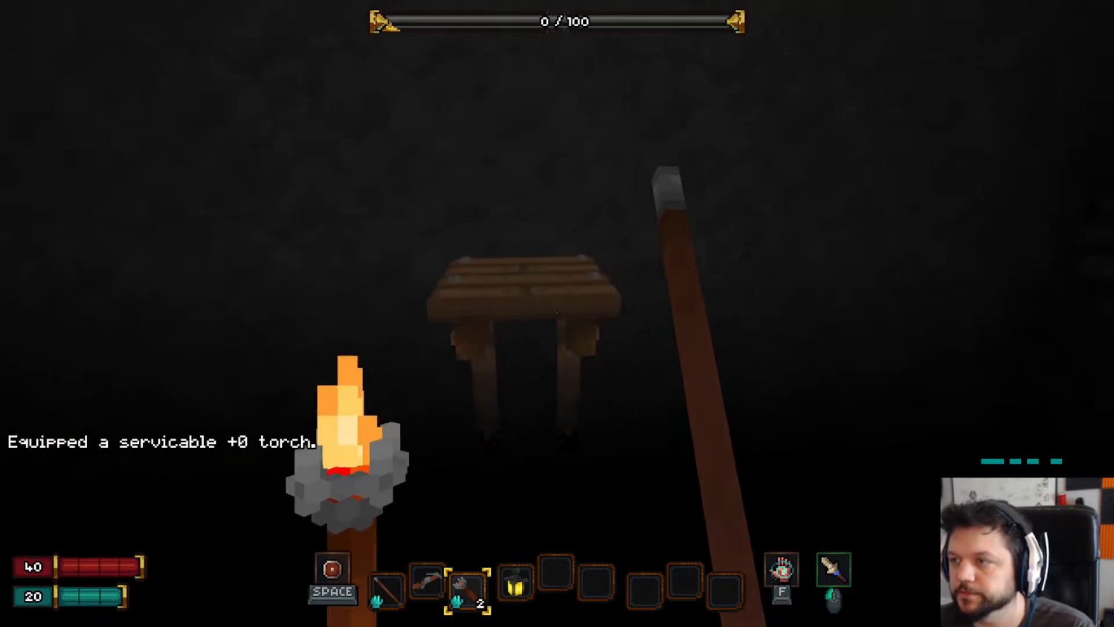
pyautogui.press('w')
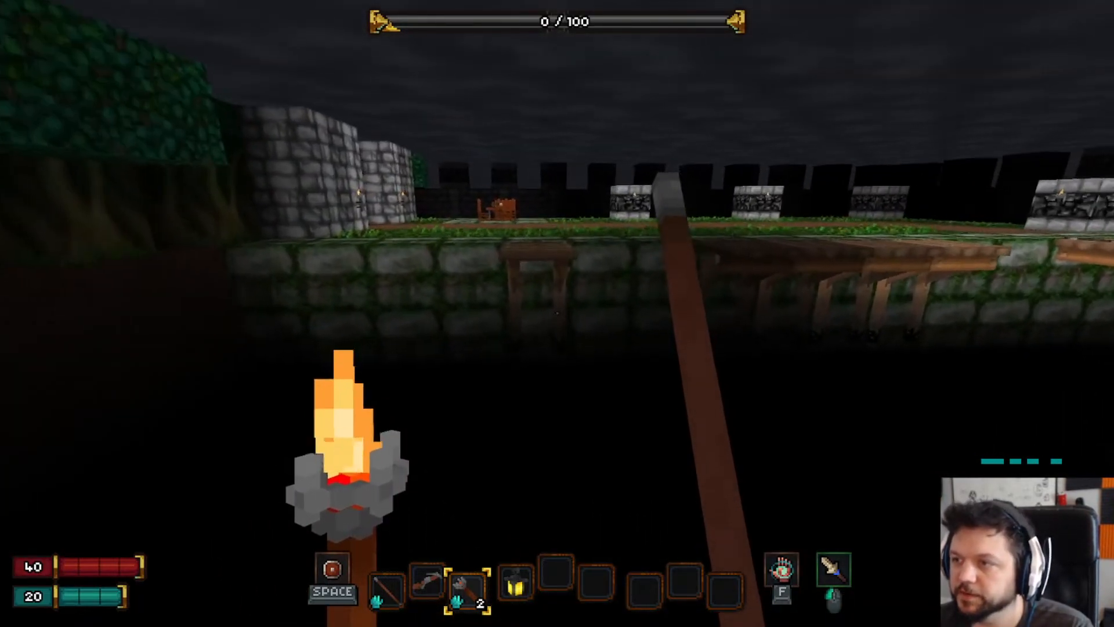
pyautogui.press('w')
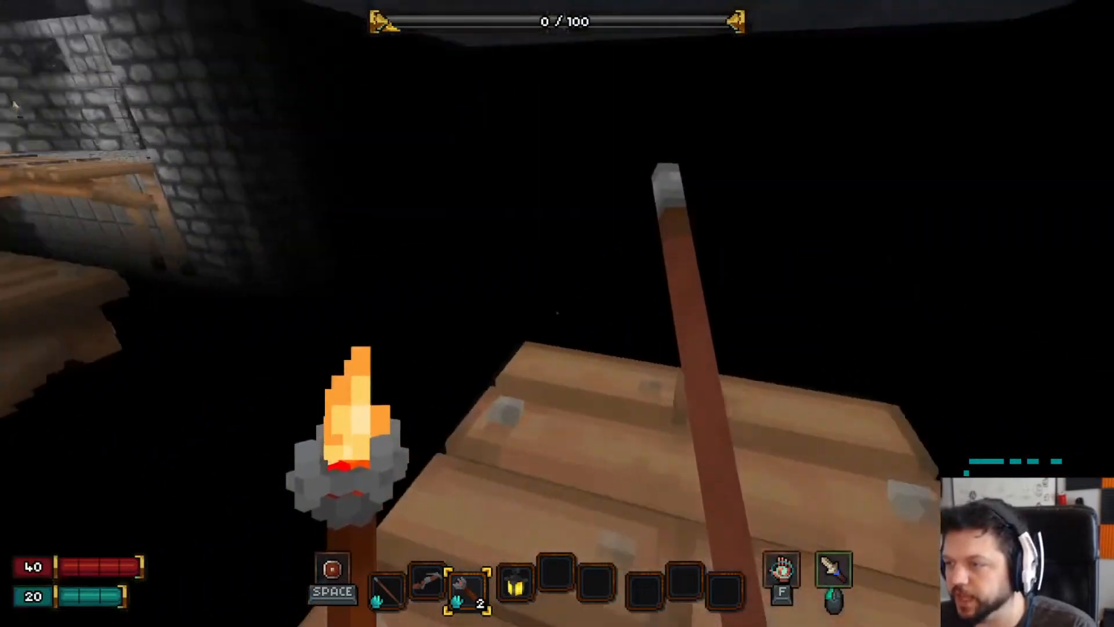
pyautogui.press('Escape')
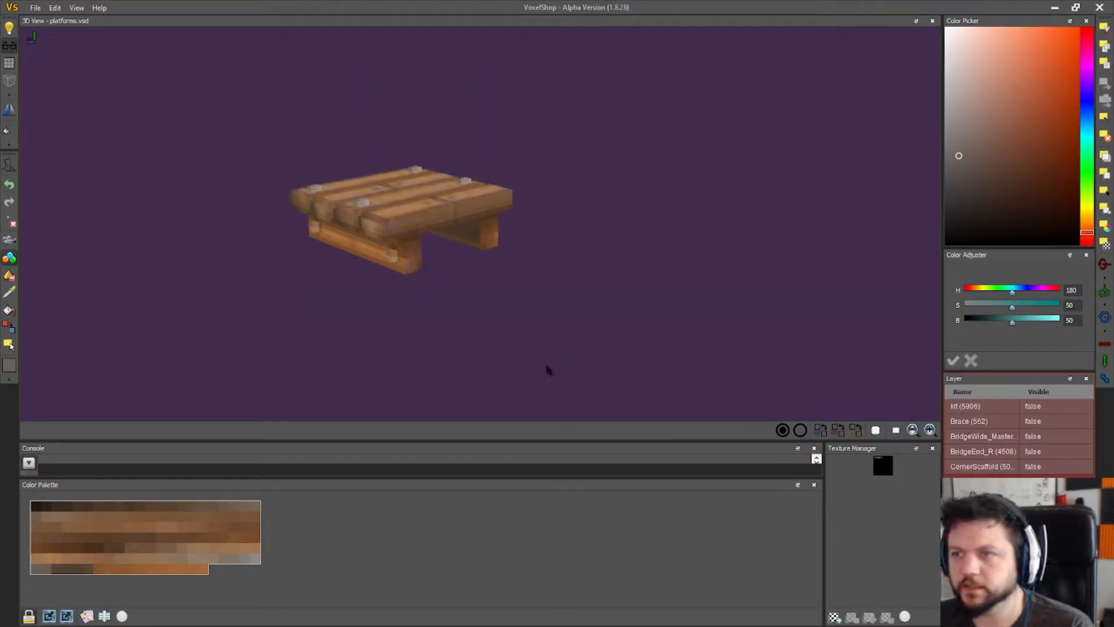
# - Export the platform without posts in VoxLap format as BridgePlatform in VoxelShop, replacing the existing file
pyautogui.moveTo(544, 368); pyautogui.dragTo(566, 374, button='right')
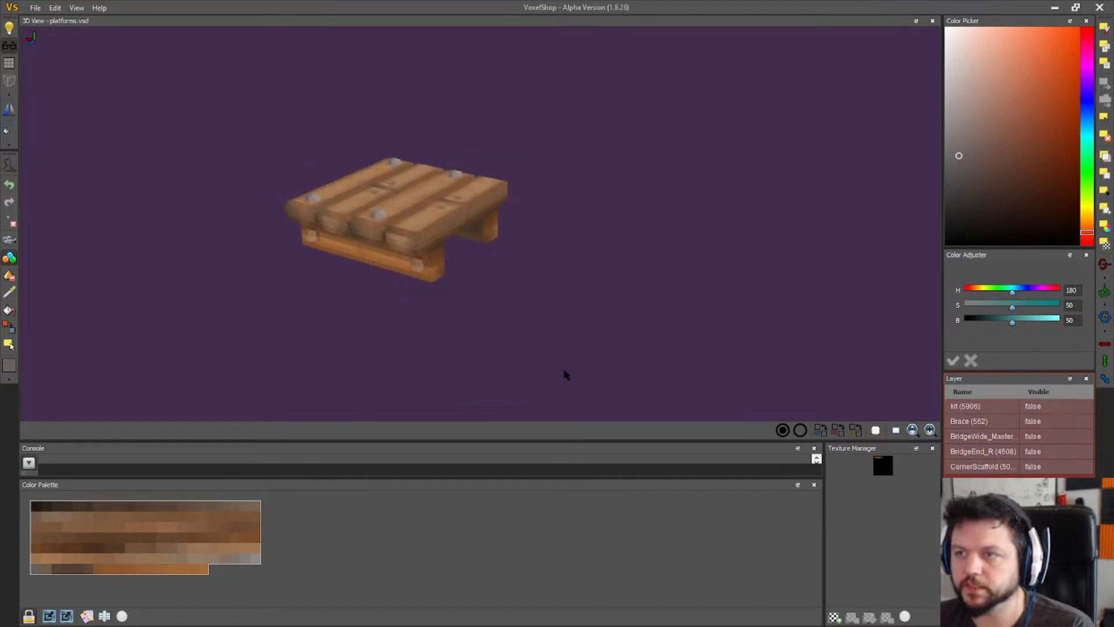
pyautogui.click(27, 8)
pyautogui.click(72, 60)
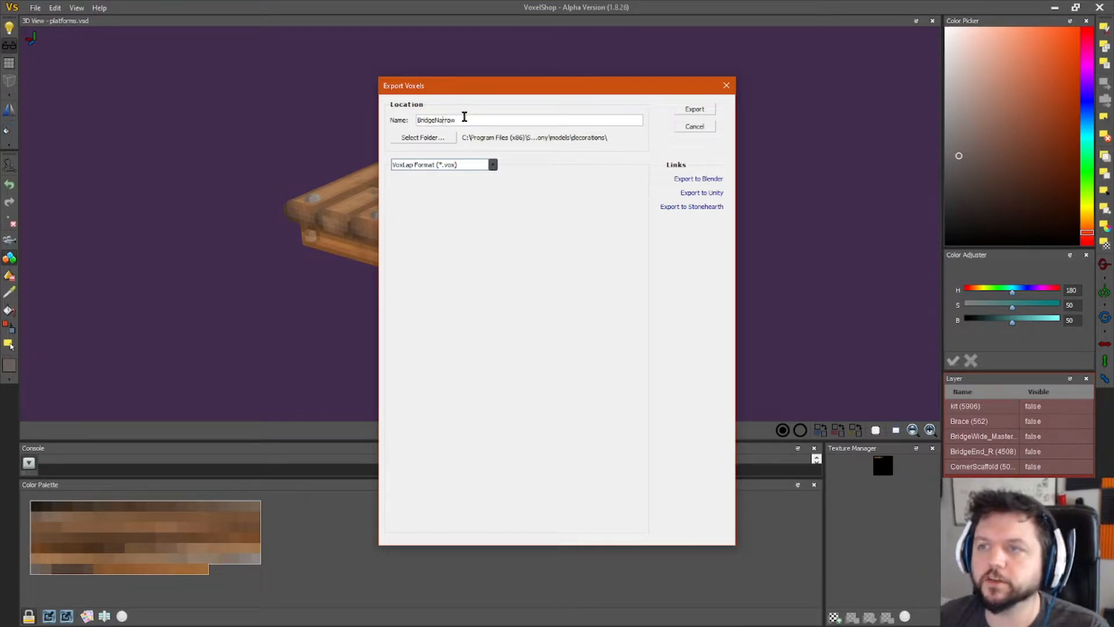
pyautogui.hotkey('shift', 'End')
pyautogui.write('P')
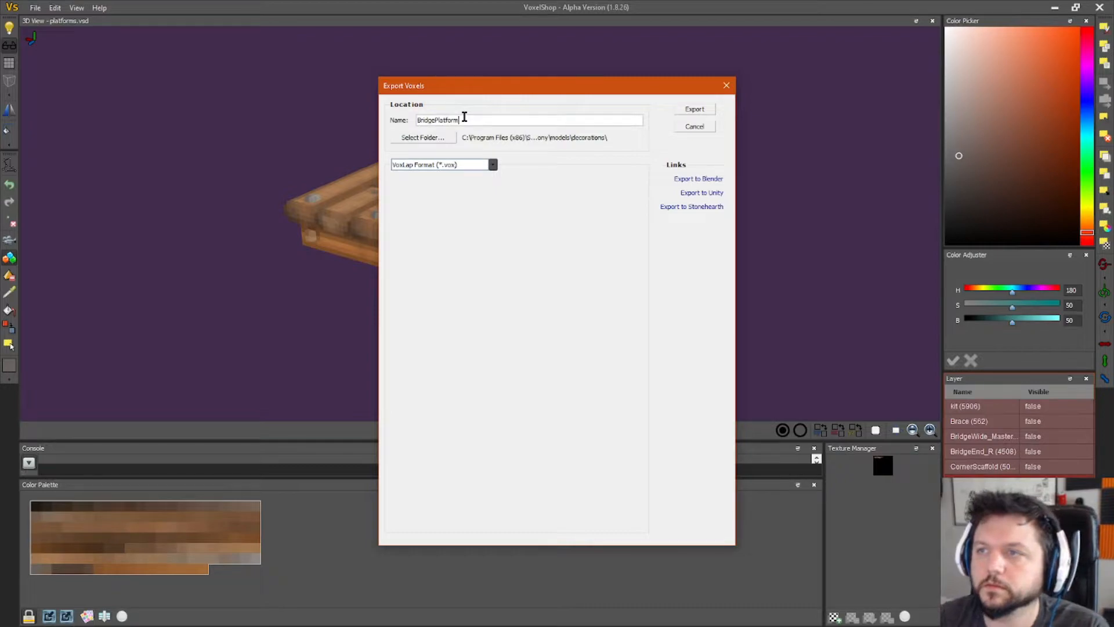
pyautogui.click(703, 110)
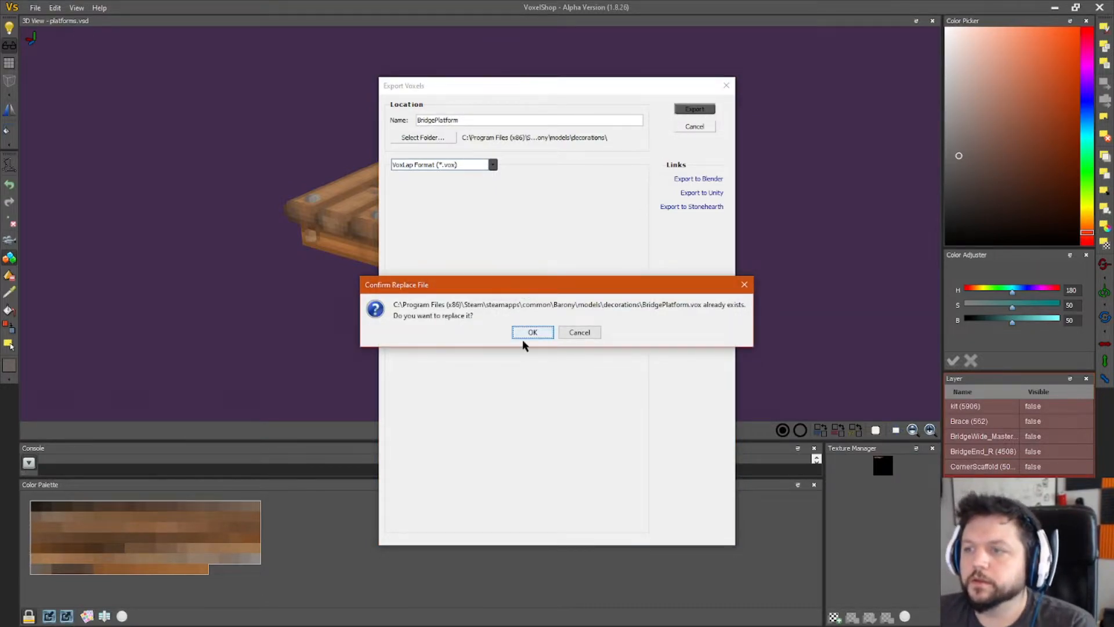
pyautogui.click(529, 332)
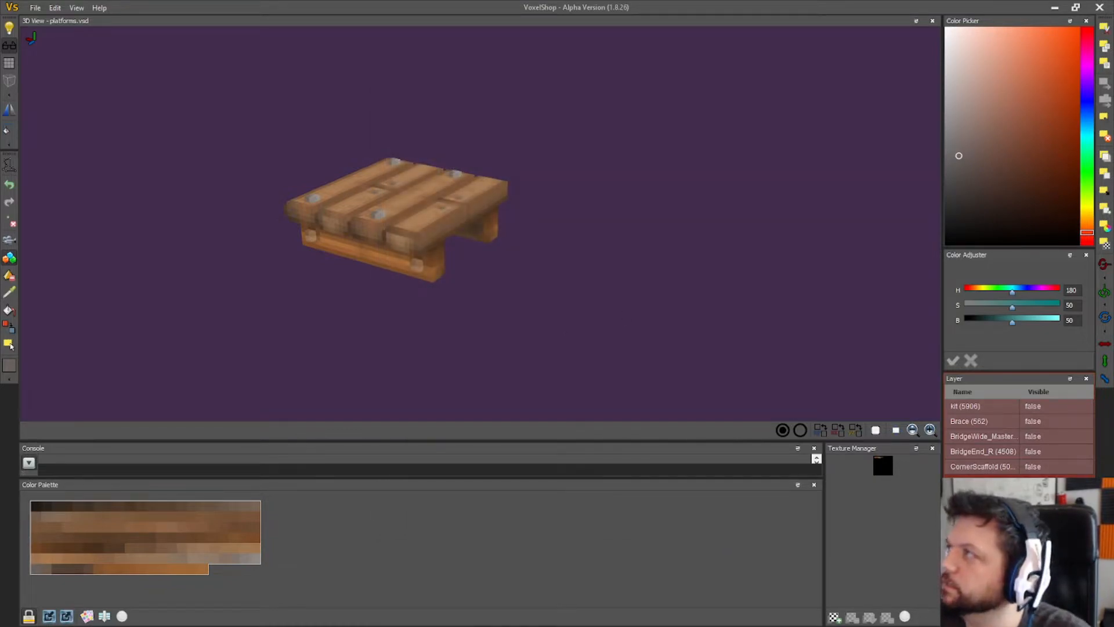
# - Switch to the Barony Editor and set the decoration just below the narrow bridge's upper end to the BridgePlatform model from models.txt
pyautogui.hotkey('alt', 'Tab')
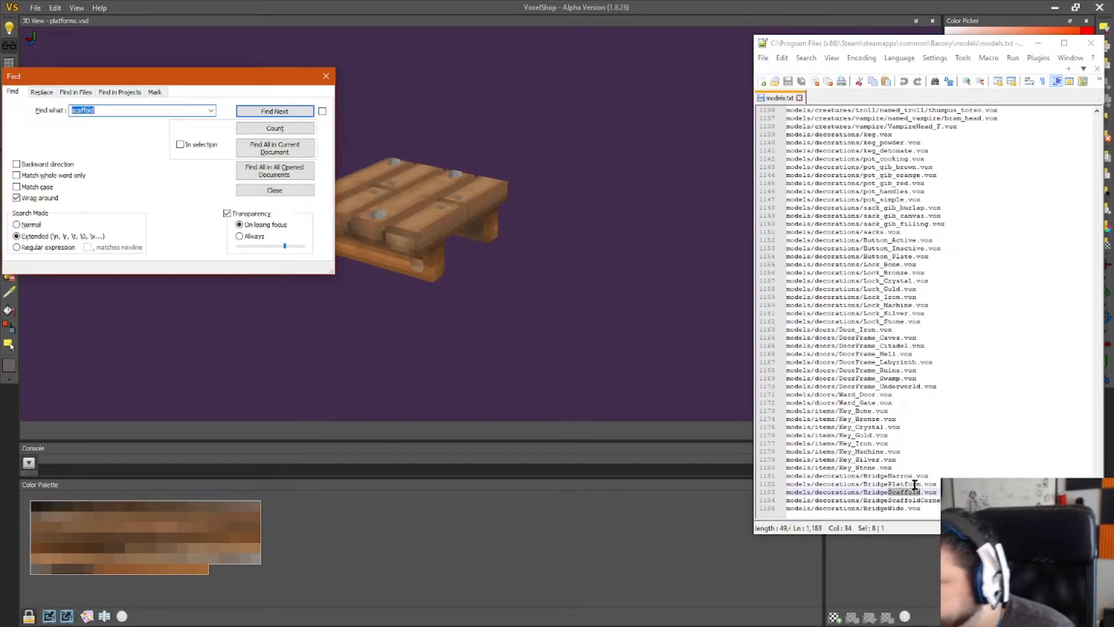
pyautogui.hotkey('alt', 'Tab')
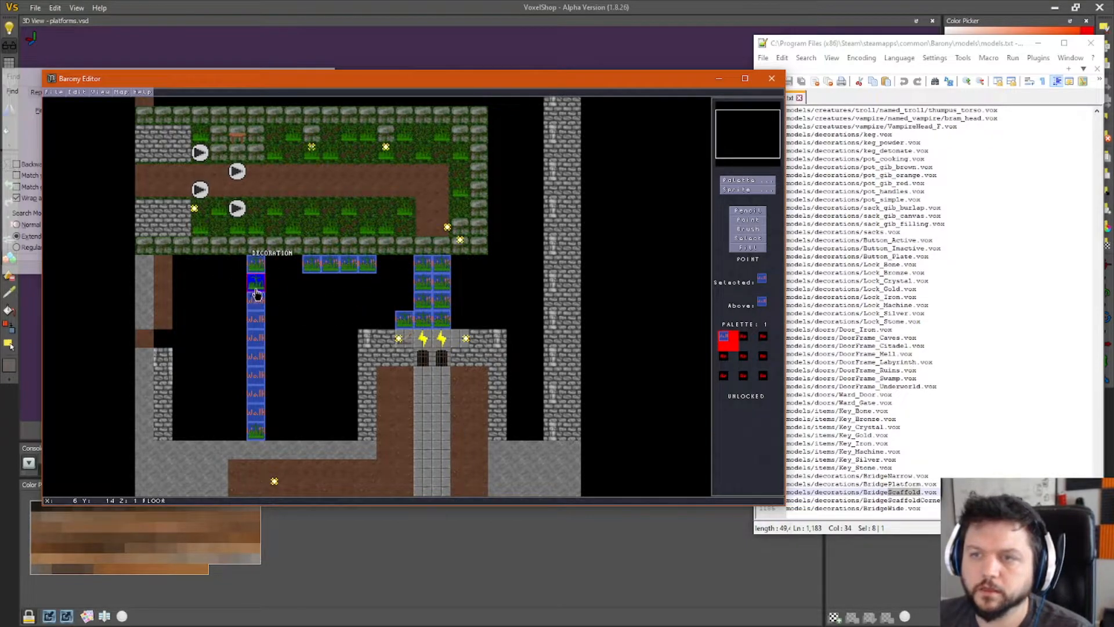
pyautogui.click(255, 282)
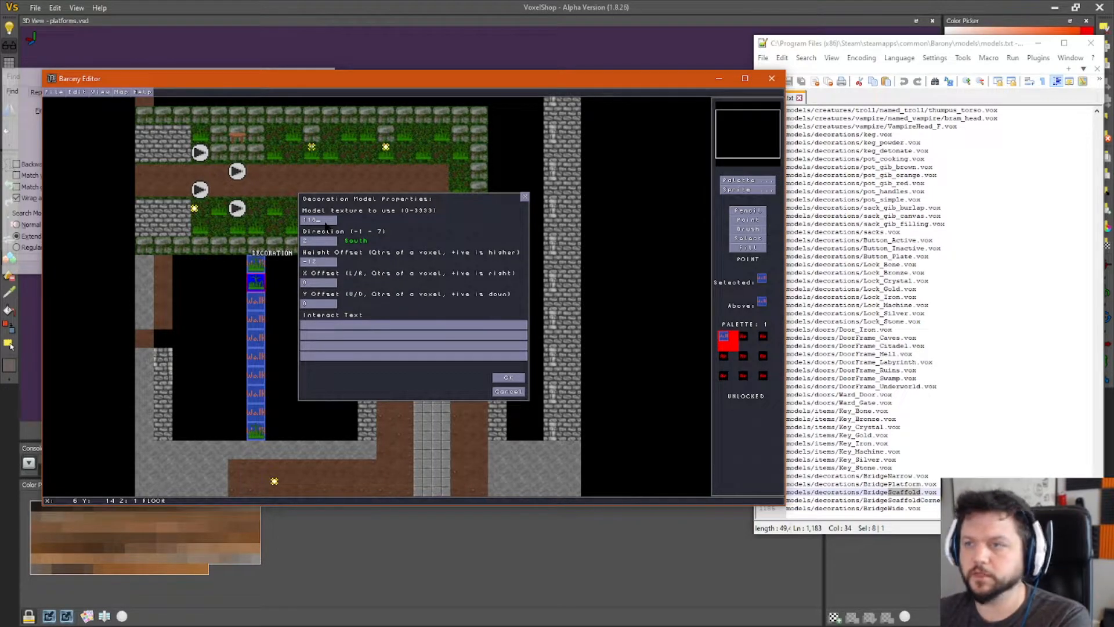
pyautogui.click(509, 378)
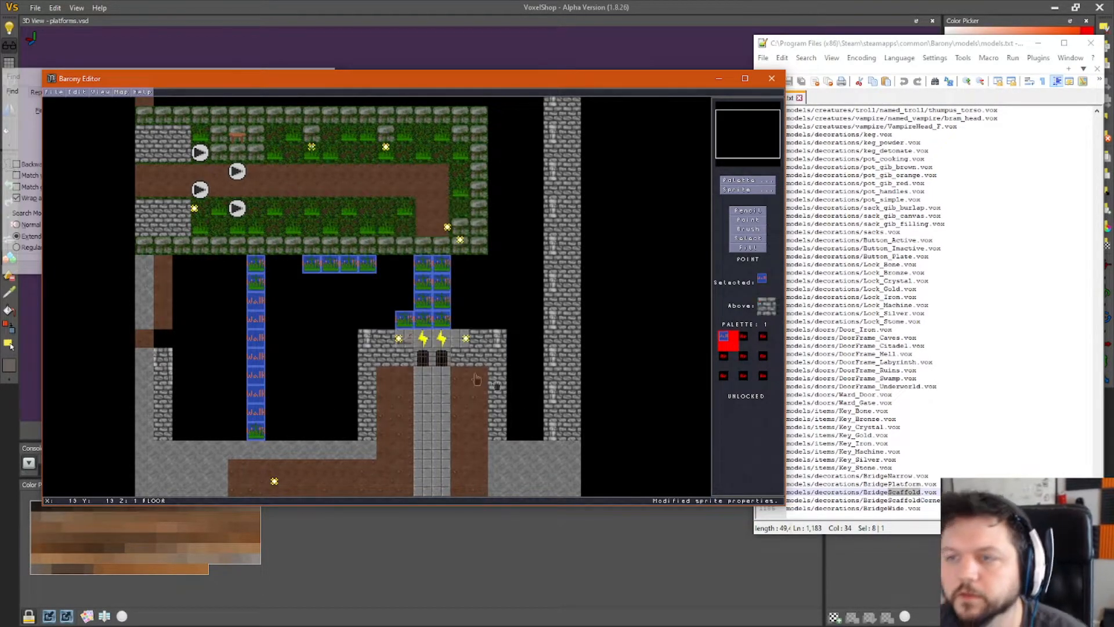
# - Copy that decoration's properties onto the remaining unset decorations between the narrow bridge's two ends, and save the map
pyautogui.moveTo(255, 288); pyautogui.dragTo(258, 394)
pyautogui.rightClick(260, 374)
pyautogui.rightClick(258, 392)
pyautogui.click(260, 419)
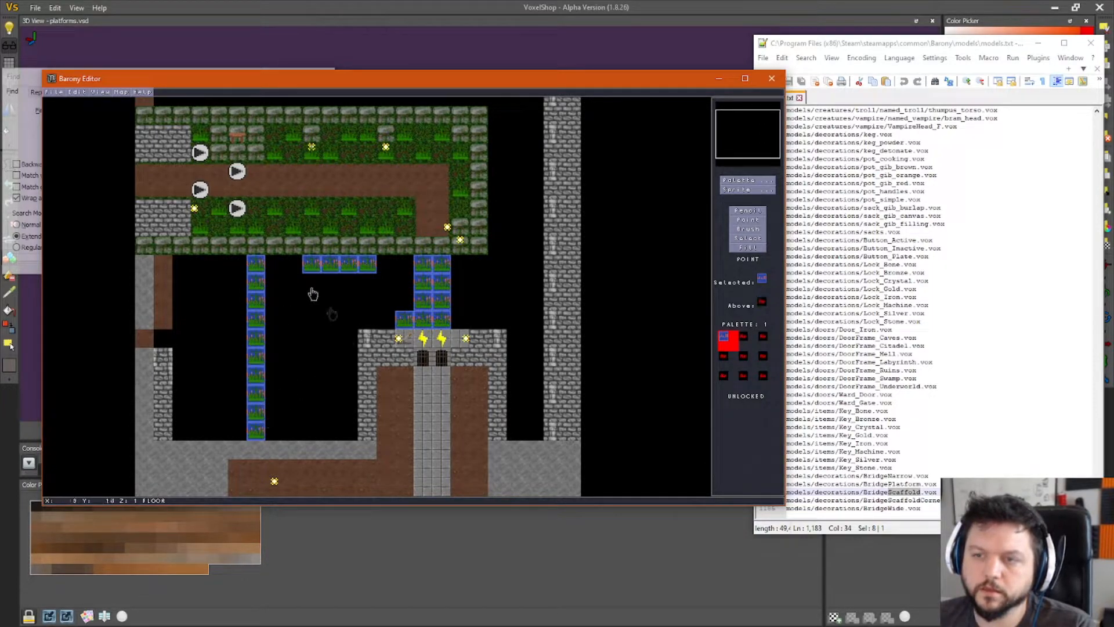
pyautogui.click(54, 91)
pyautogui.click(75, 133)
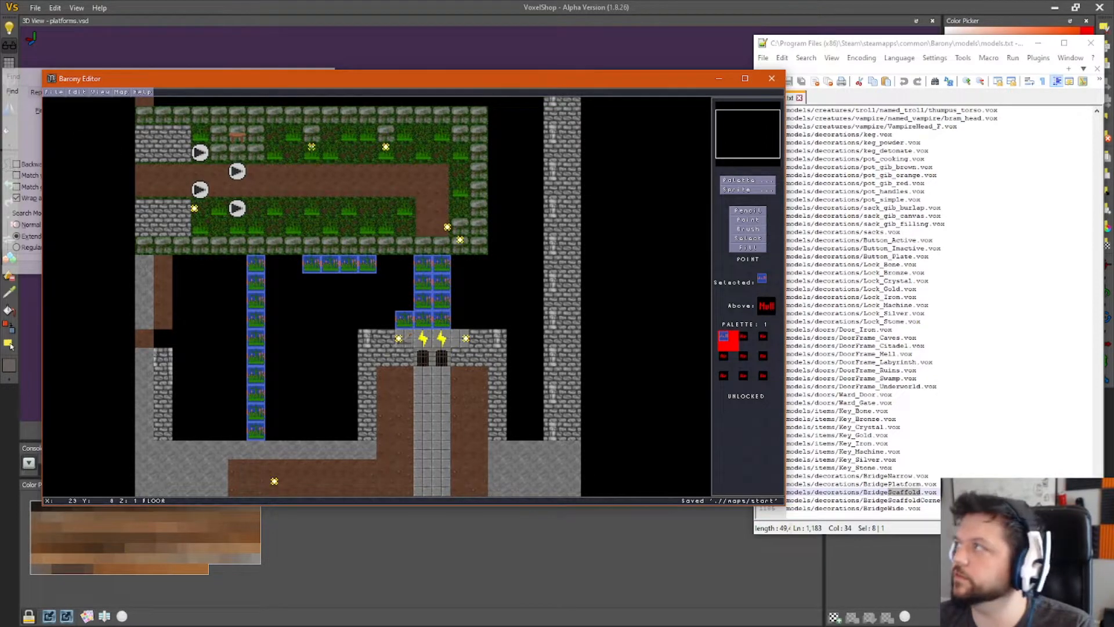
# - Switch to the Barony game, reload its models with the /loadmodels command, and restart the game
pyautogui.hotkey('alt', 'Tab')
pyautogui.press('Escape')
pyautogui.write('/loadmodels')
pyautogui.press('Return')
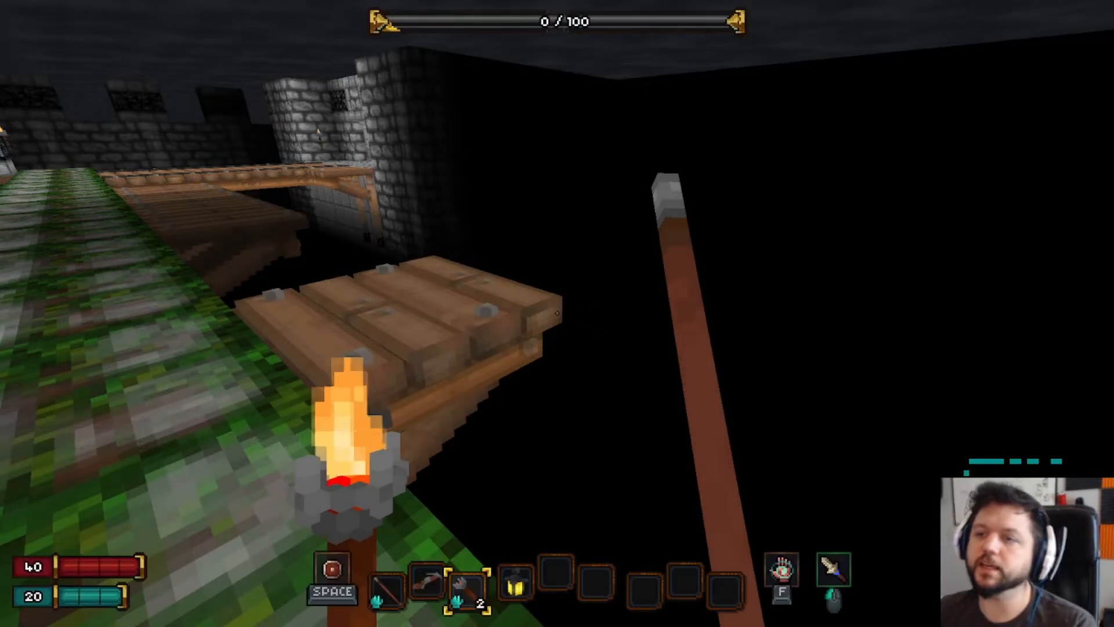
pyautogui.press('Escape')
pyautogui.click(527, 362)
pyautogui.click(493, 329)
# - Walk over the narrow bridge with the lantern equipped and examine its platform pieces, braced end and the gap to the neighbouring scaffold
pyautogui.press('w')
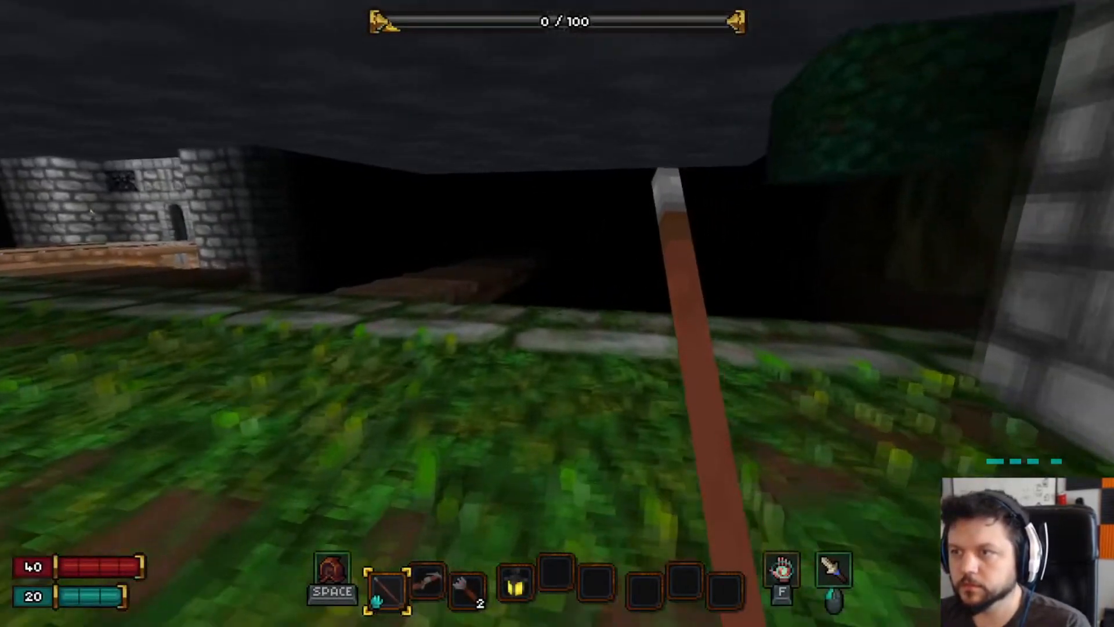
pyautogui.press('w')
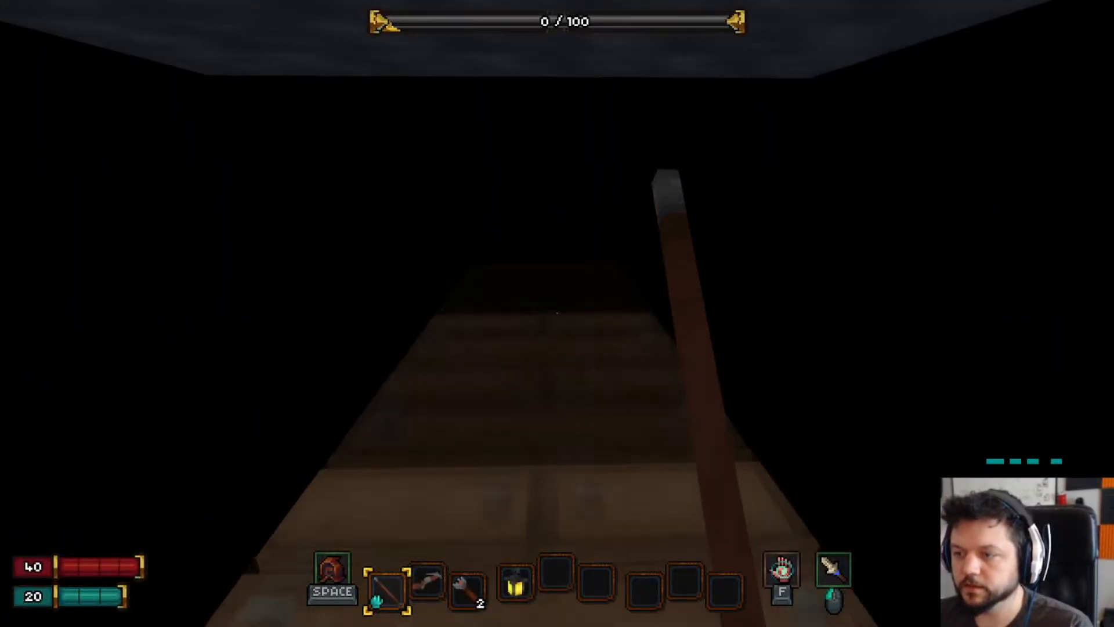
pyautogui.press('4')
pyautogui.press('3')
pyautogui.press('4')
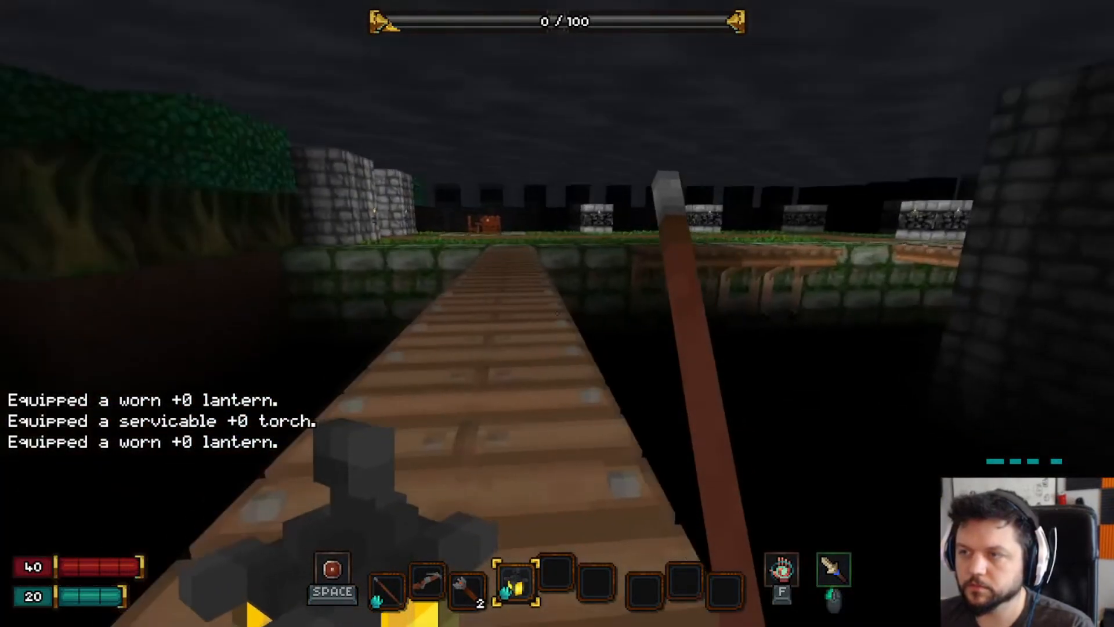
pyautogui.press('w')
pyautogui.press('w')
pyautogui.press('4')
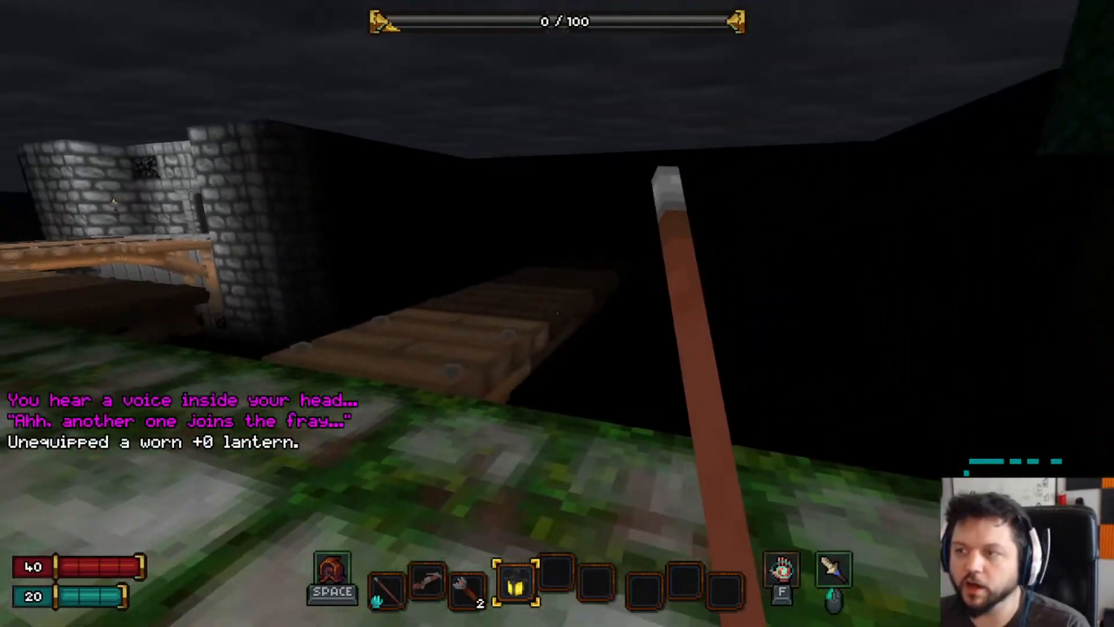
pyautogui.press('4')
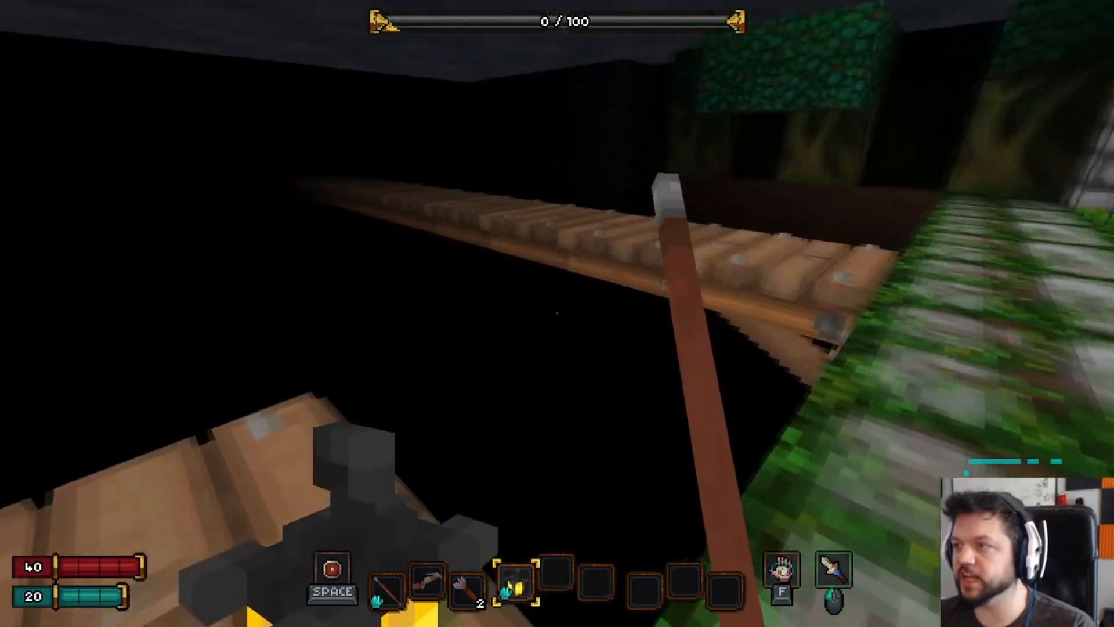
pyautogui.press('a')
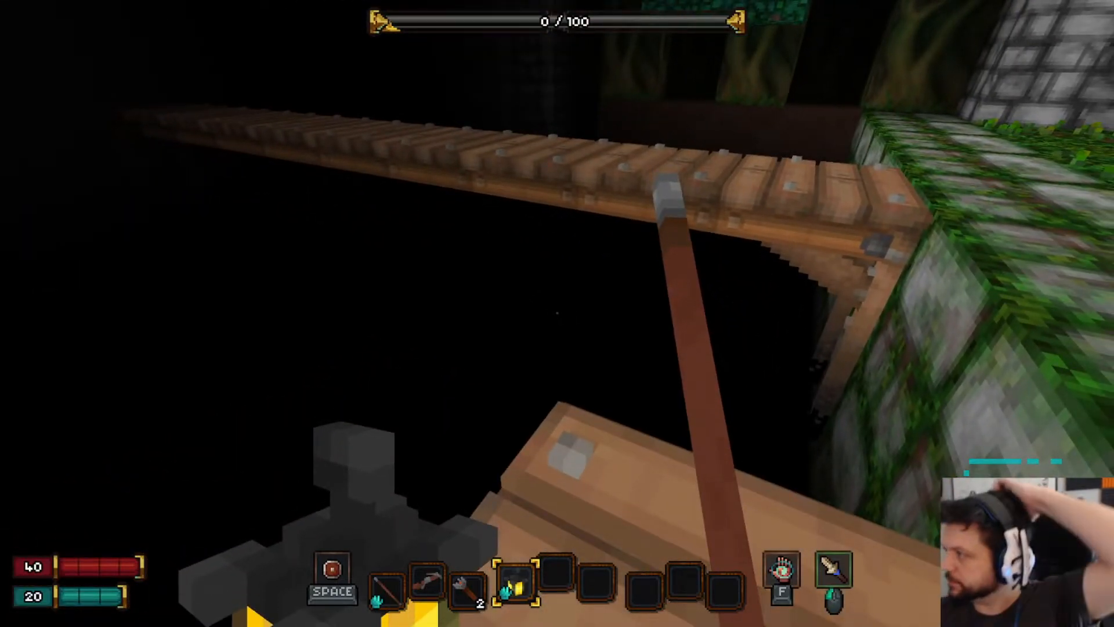
pyautogui.press('d')
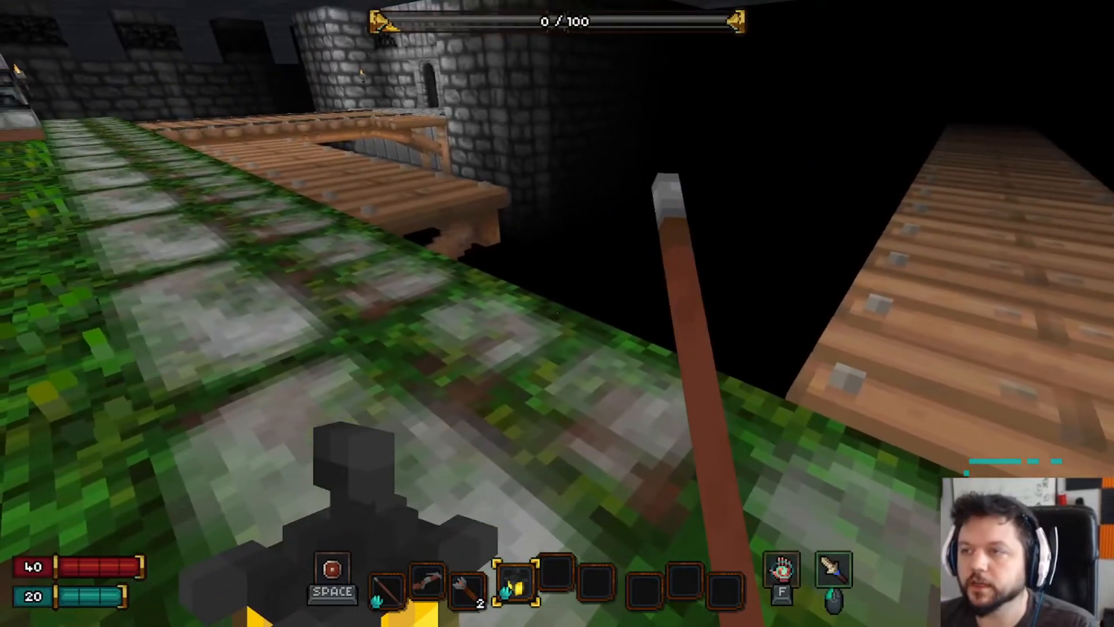
# - In the Barony Editor, fill the two-tile gap between the narrow bridge and the scaffold row with matching decorations, and save the map
pyautogui.press('Tab')
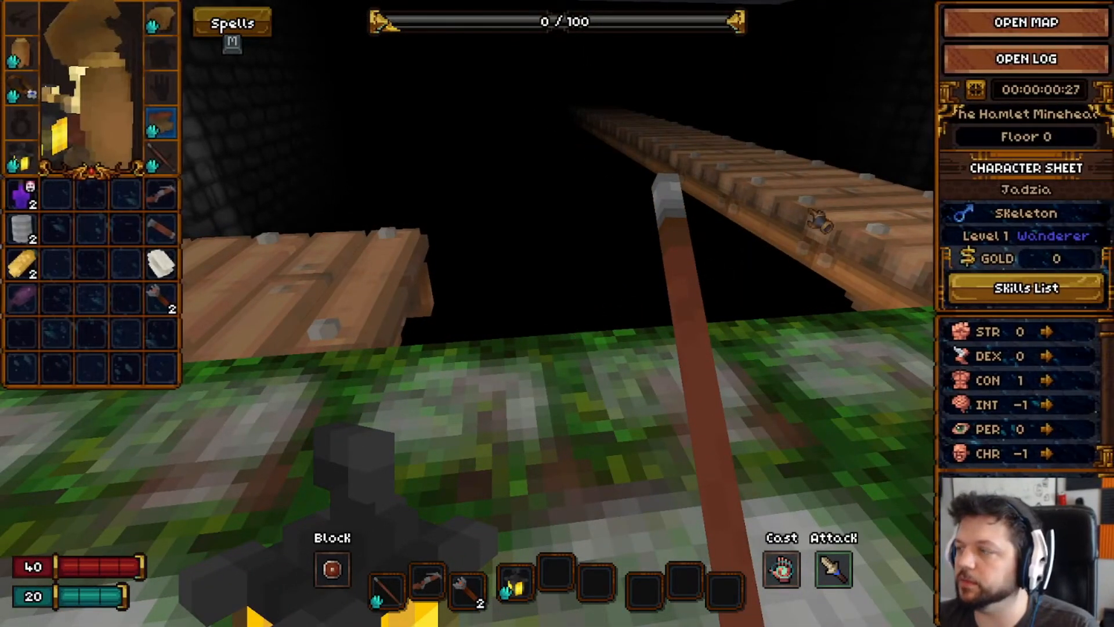
pyautogui.hotkey('alt', 'Tab')
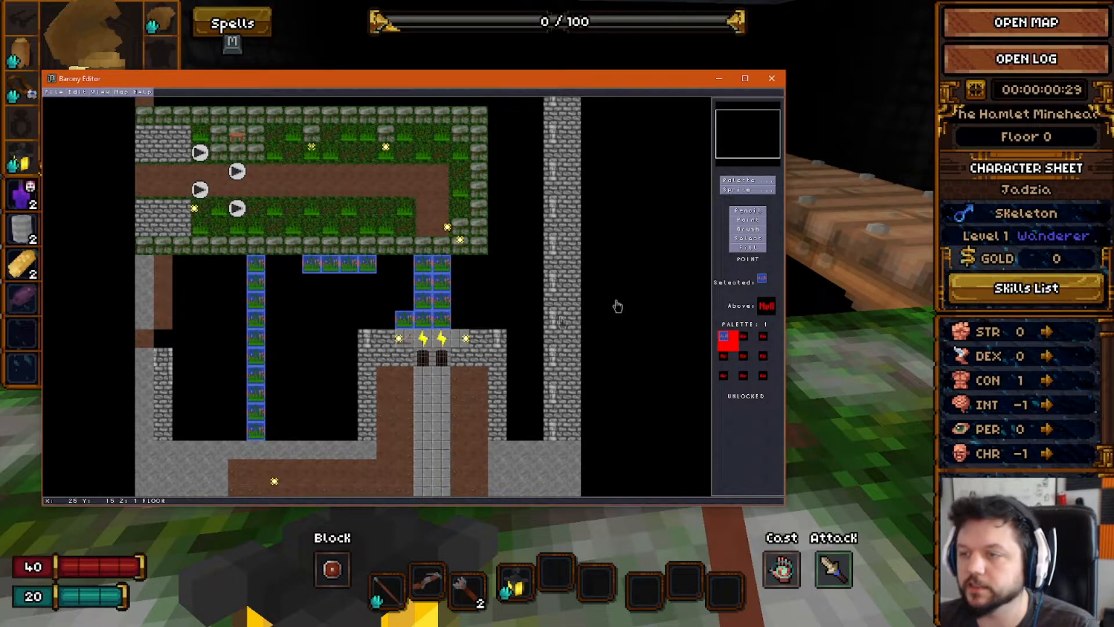
pyautogui.click(748, 211)
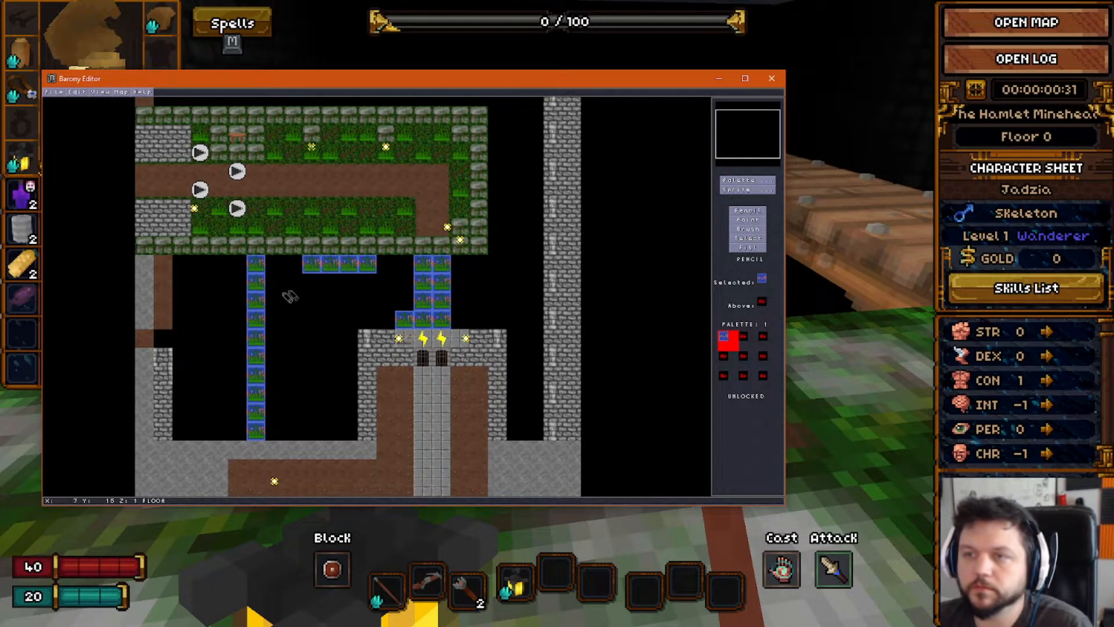
pyautogui.moveTo(293, 264); pyautogui.dragTo(274, 264)
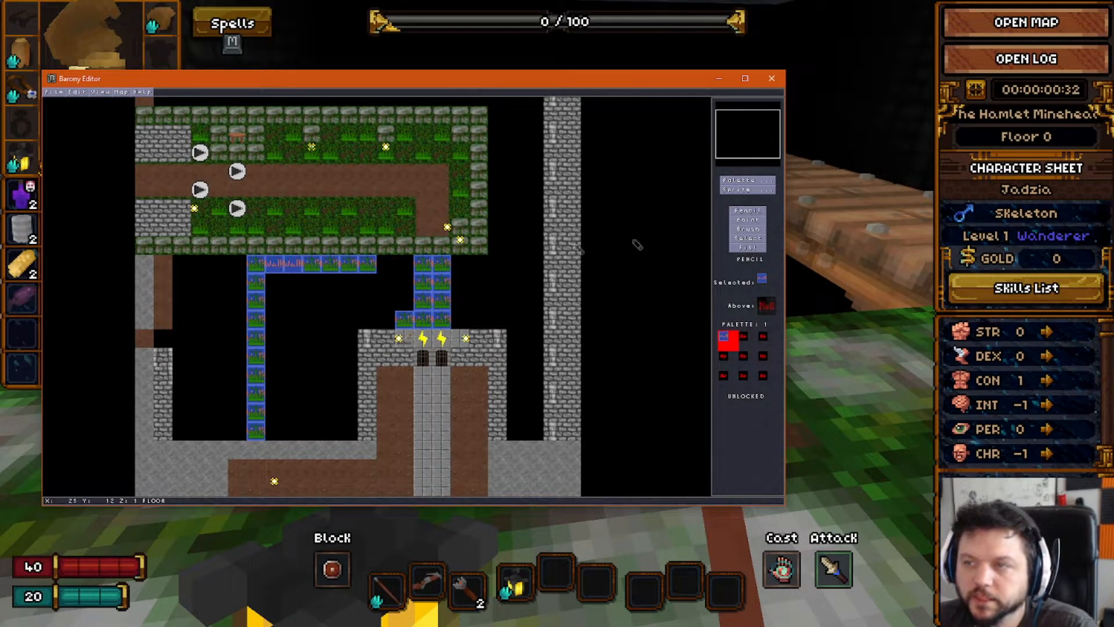
pyautogui.click(748, 220)
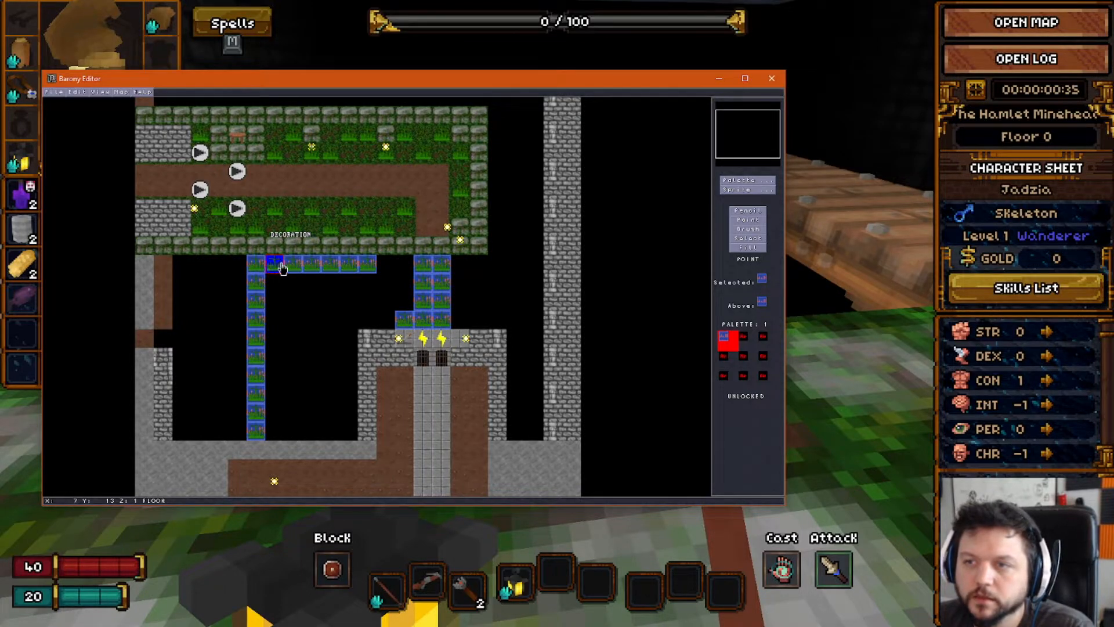
pyautogui.click(56, 93)
pyautogui.click(64, 133)
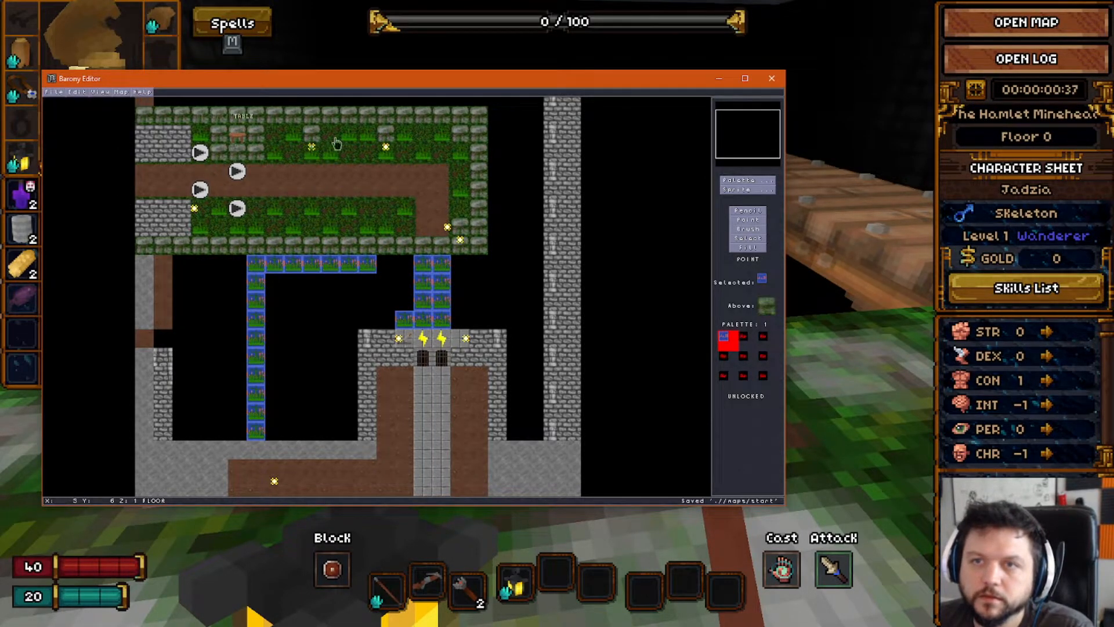
# - Return to the Barony game and restart it to load the extended scaffold row
pyautogui.hotkey('alt', 'Tab')
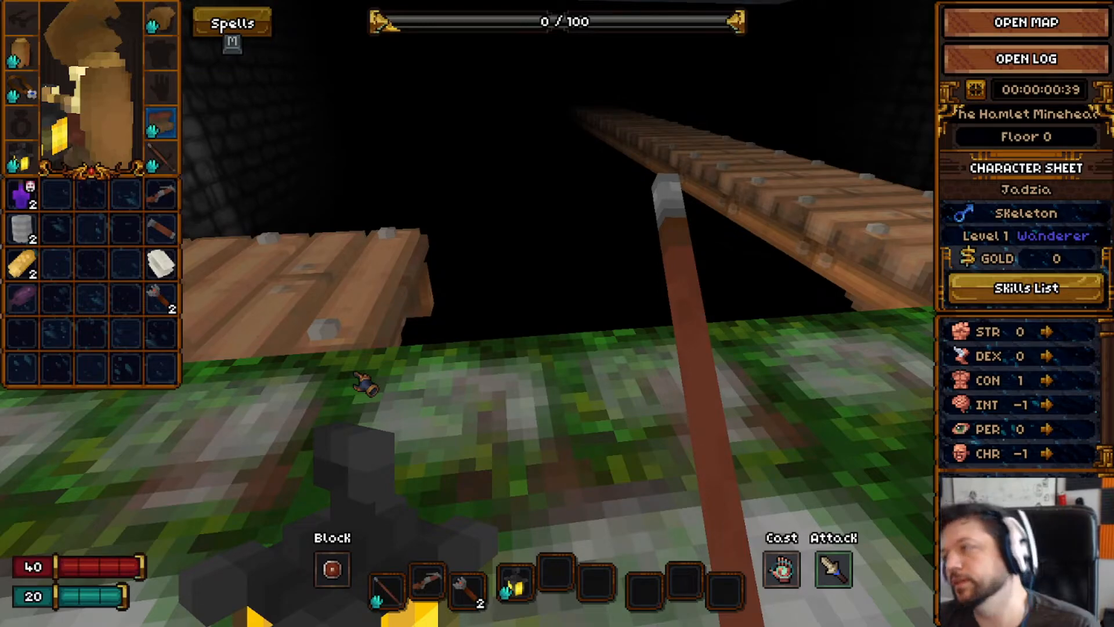
pyautogui.press('Escape')
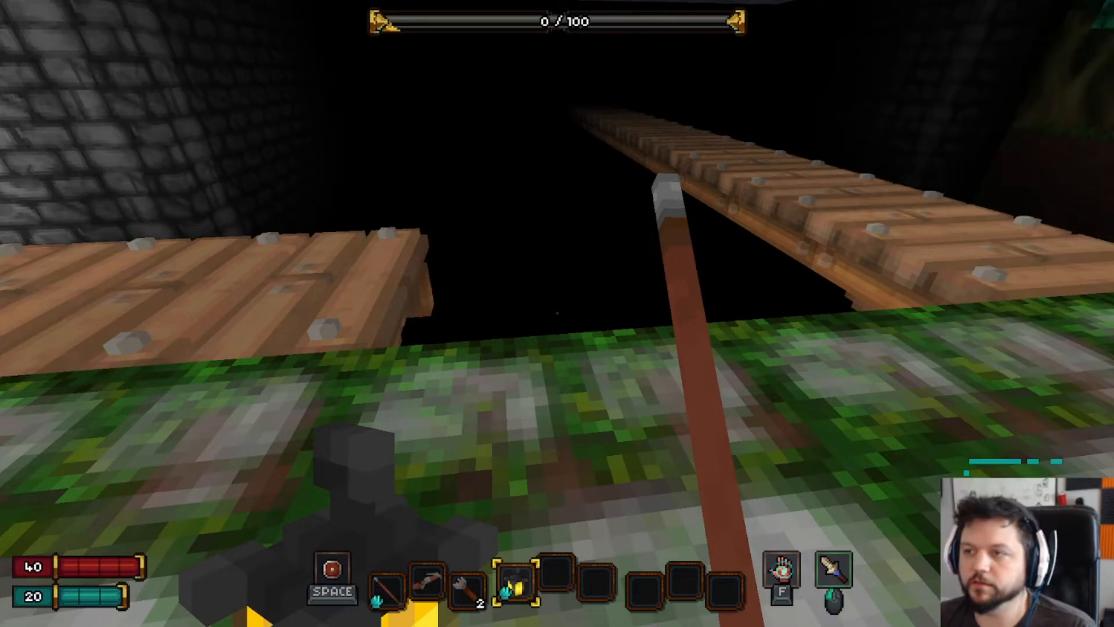
pyautogui.press('Escape')
pyautogui.click(503, 351)
pyautogui.click(503, 347)
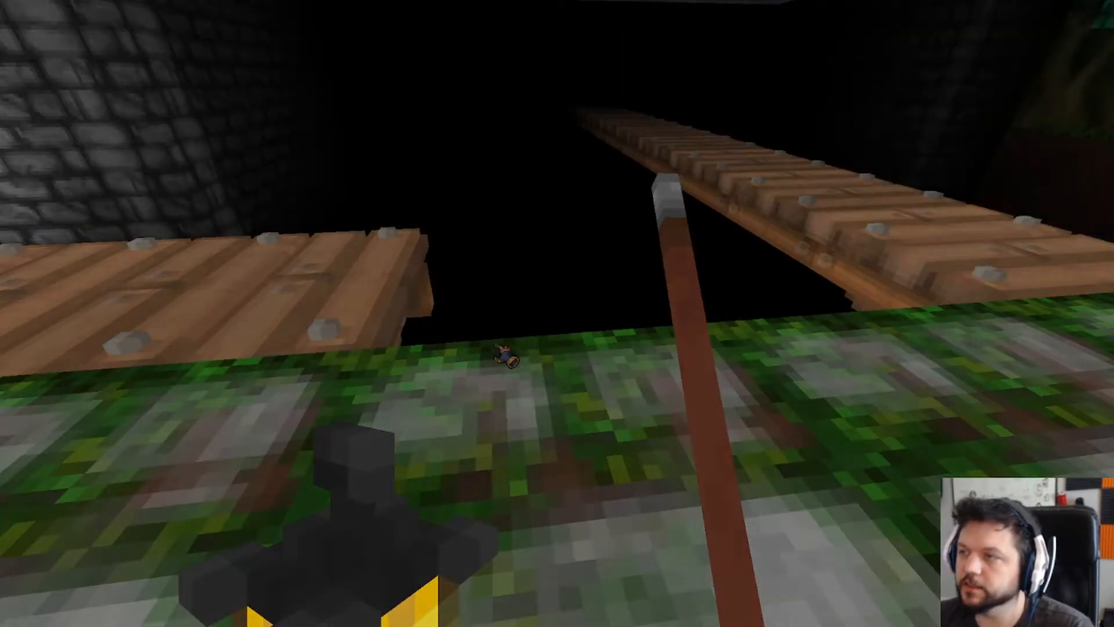
# - Walk onto the narrow bridge, equip the torch, and examine the extended scaffold row and its posts along the wall
pyautogui.press('w')
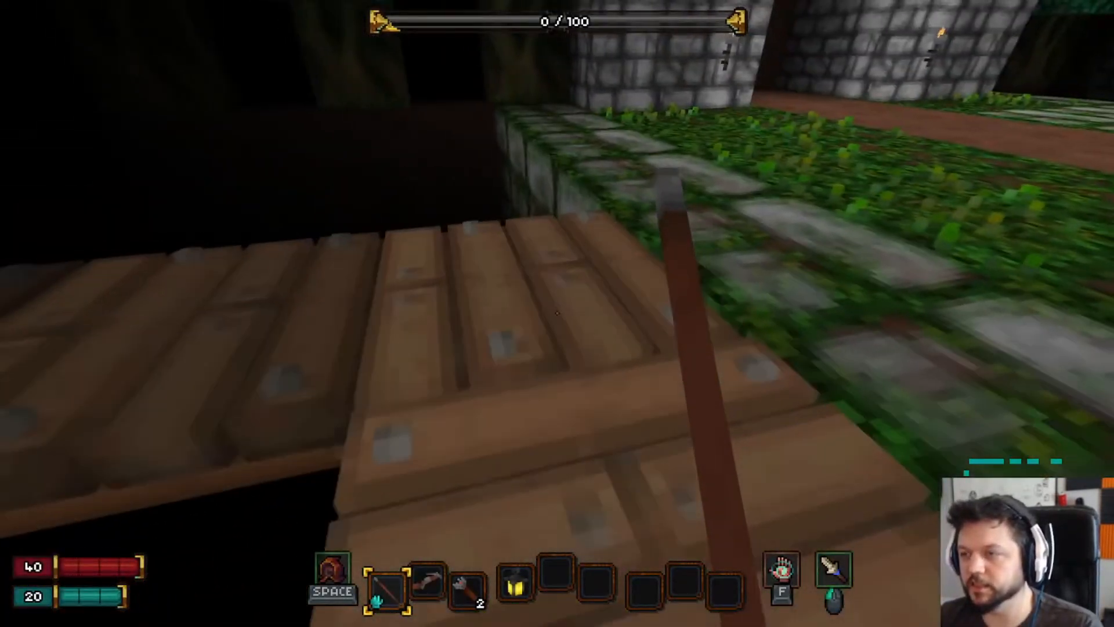
pyautogui.press('s')
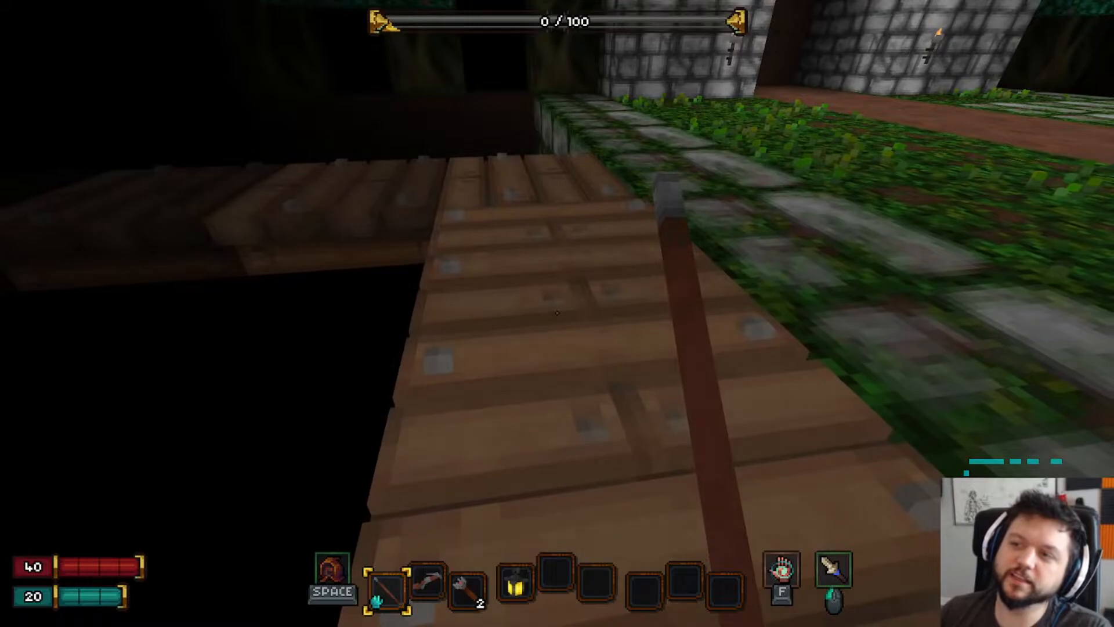
pyautogui.press('w')
pyautogui.press('w')
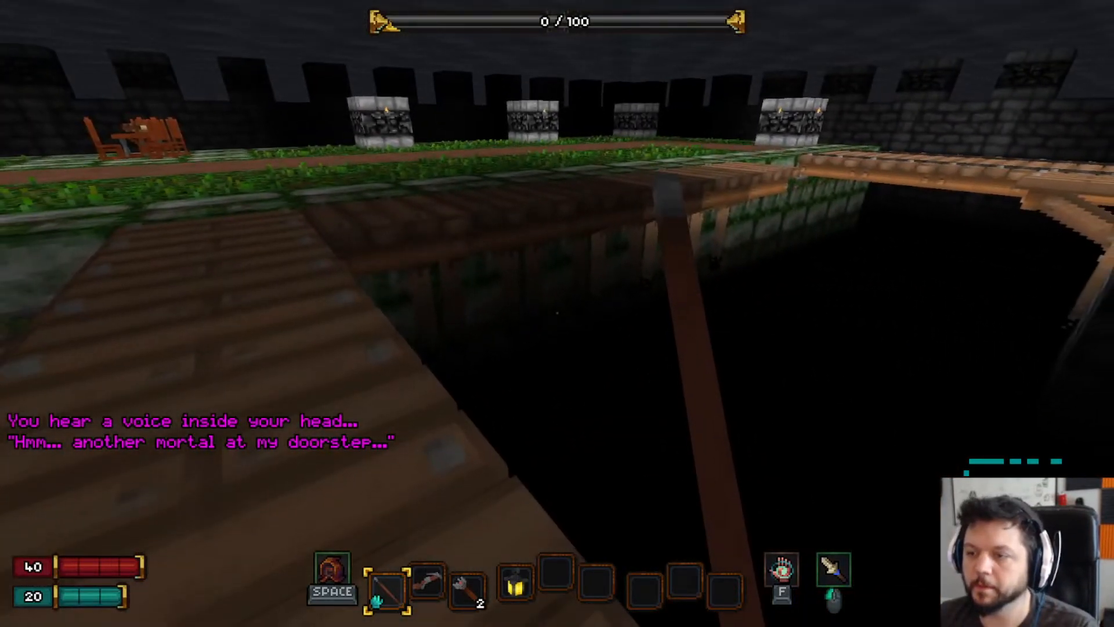
pyautogui.press('3')
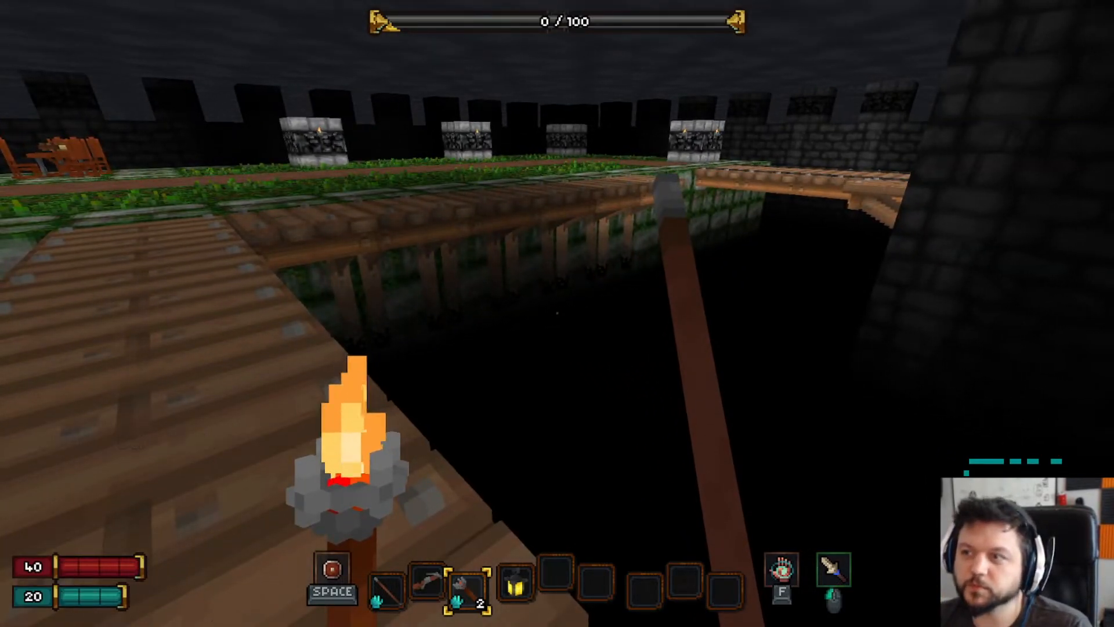
pyautogui.press('s')
pyautogui.press('w')
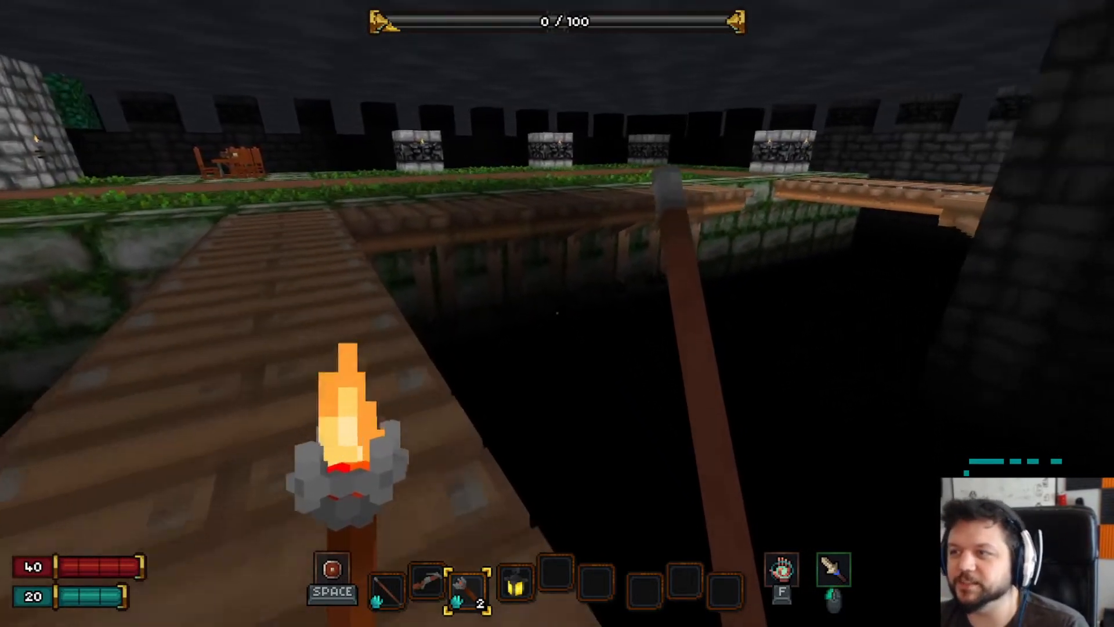
pyautogui.press('w')
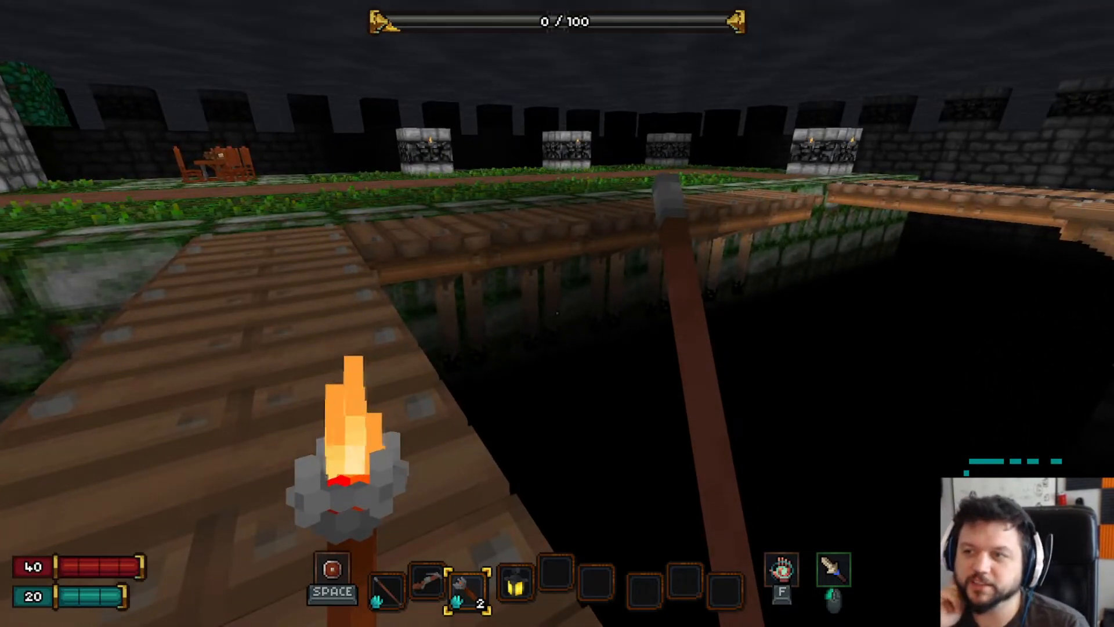
pyautogui.press('s')
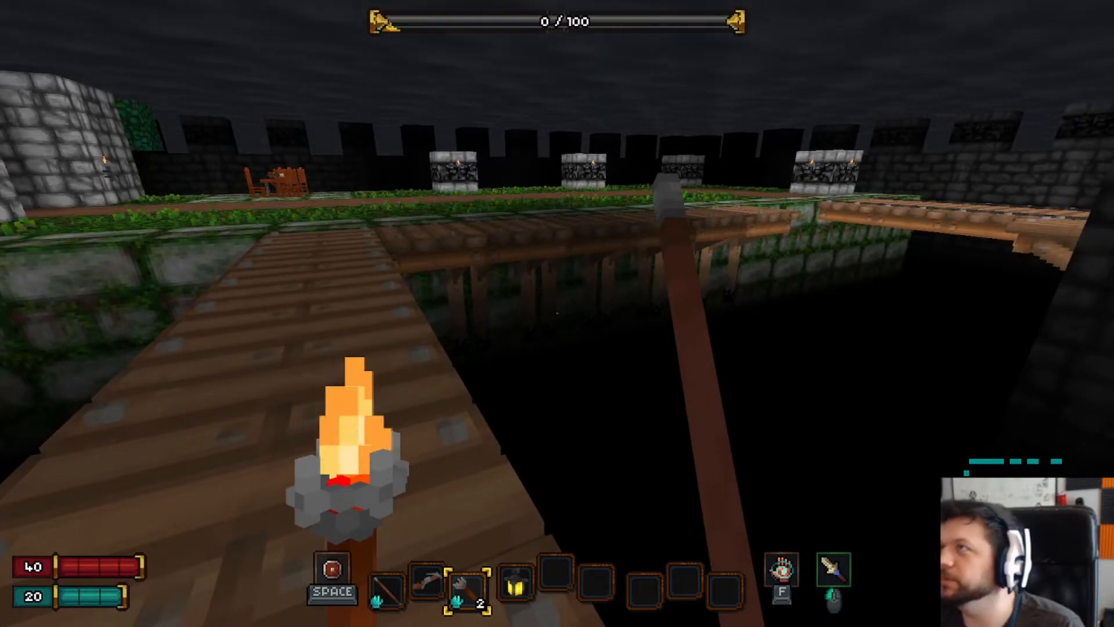
pyautogui.press('w')
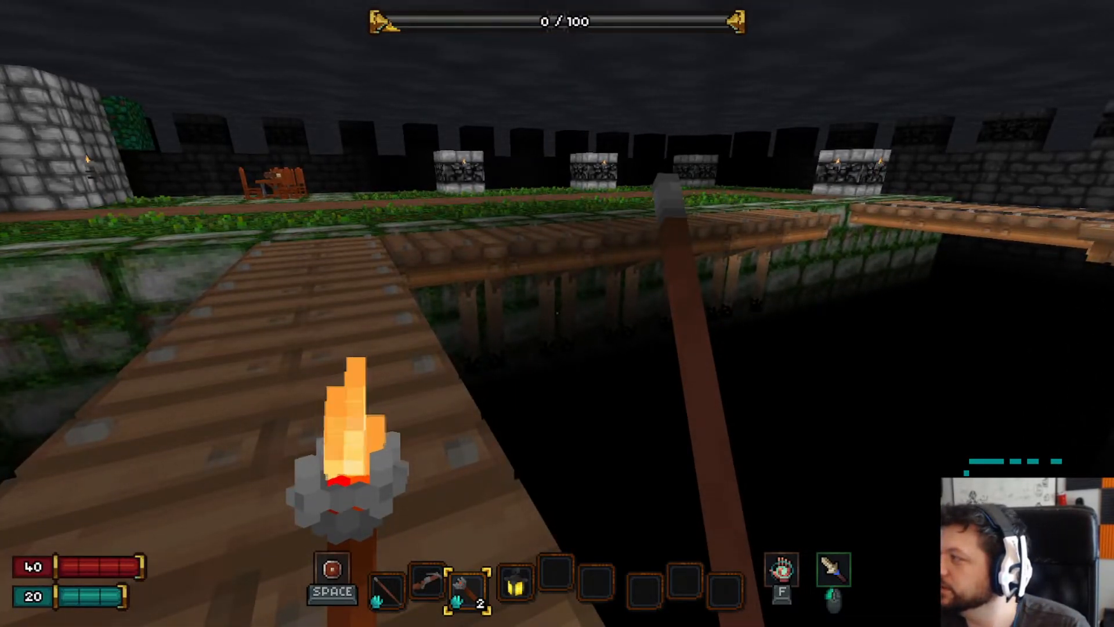
# - Examine up close the plank seams at the corner where the scaffold row meets the narrow bridge
pyautogui.press('w')
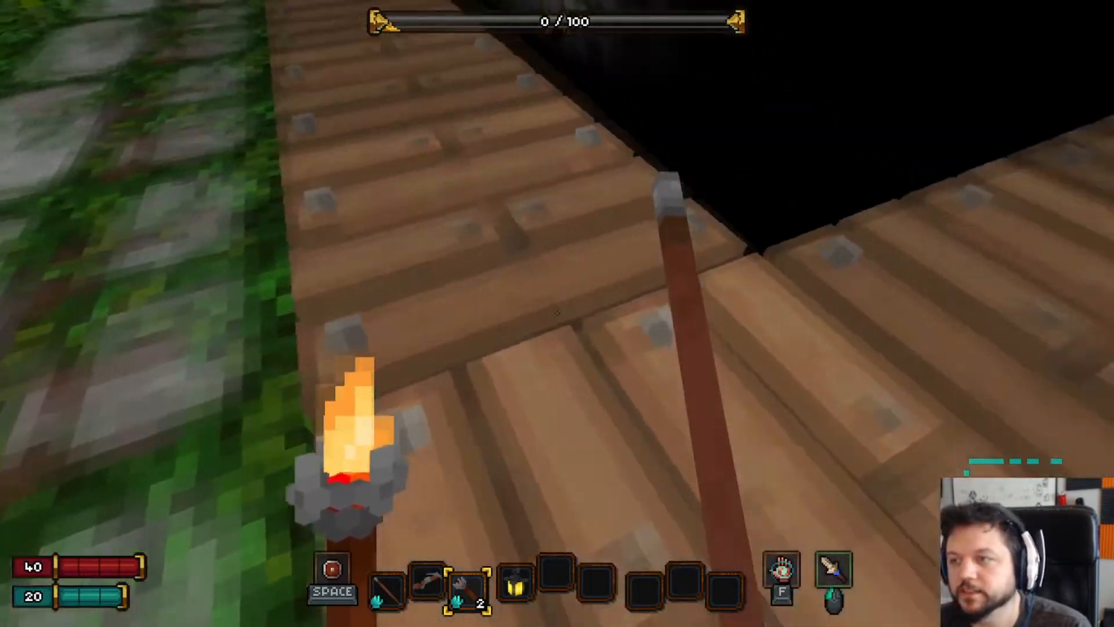
pyautogui.press('w')
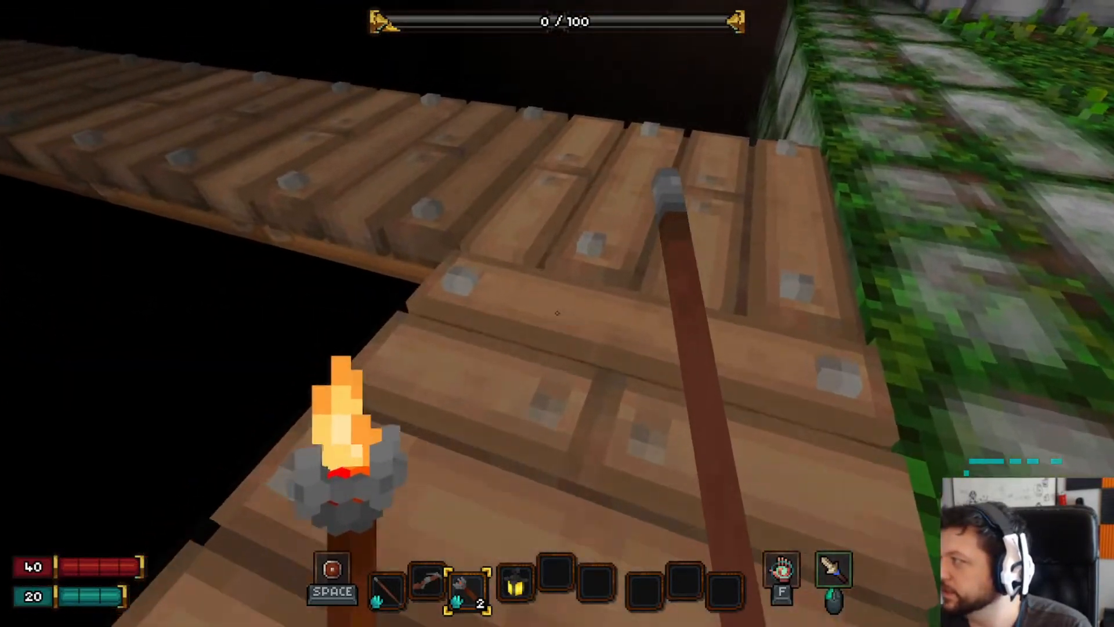
pyautogui.press('d')
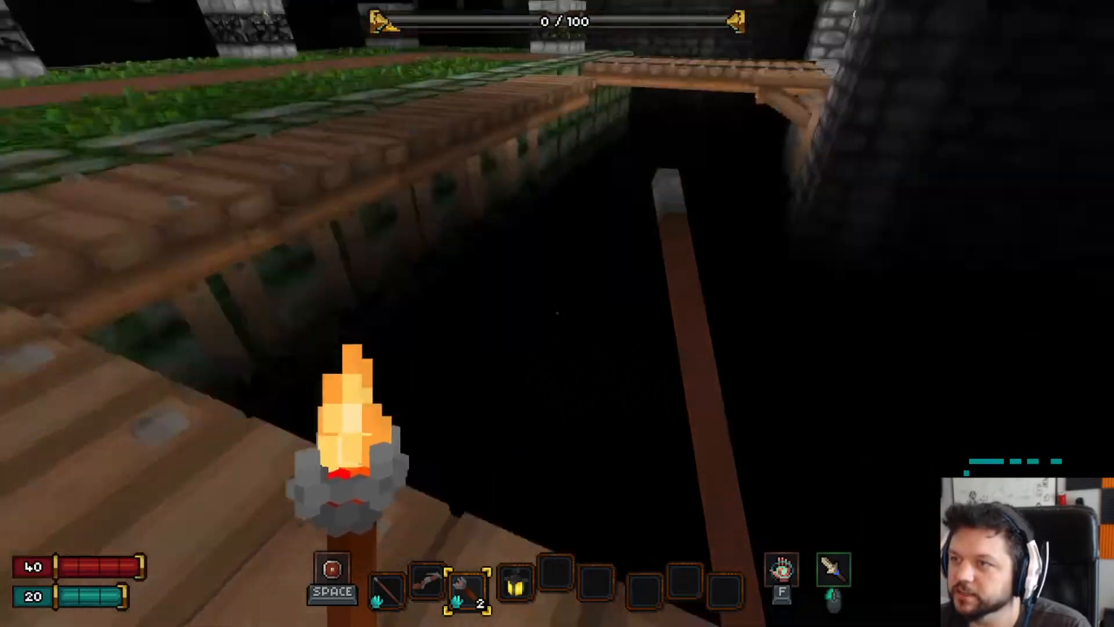
pyautogui.press('w')
pyautogui.press('w')
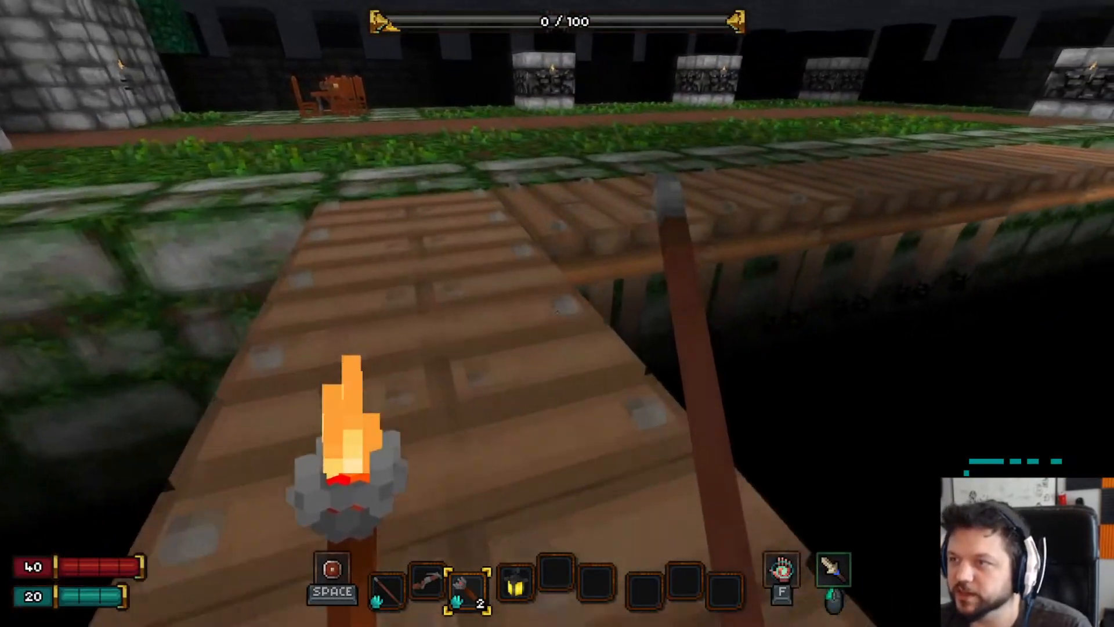
# - Walk back and forth over the narrow bridge and scaffold row, examining the corner joint and wall posts from several angles
pyautogui.press('w')
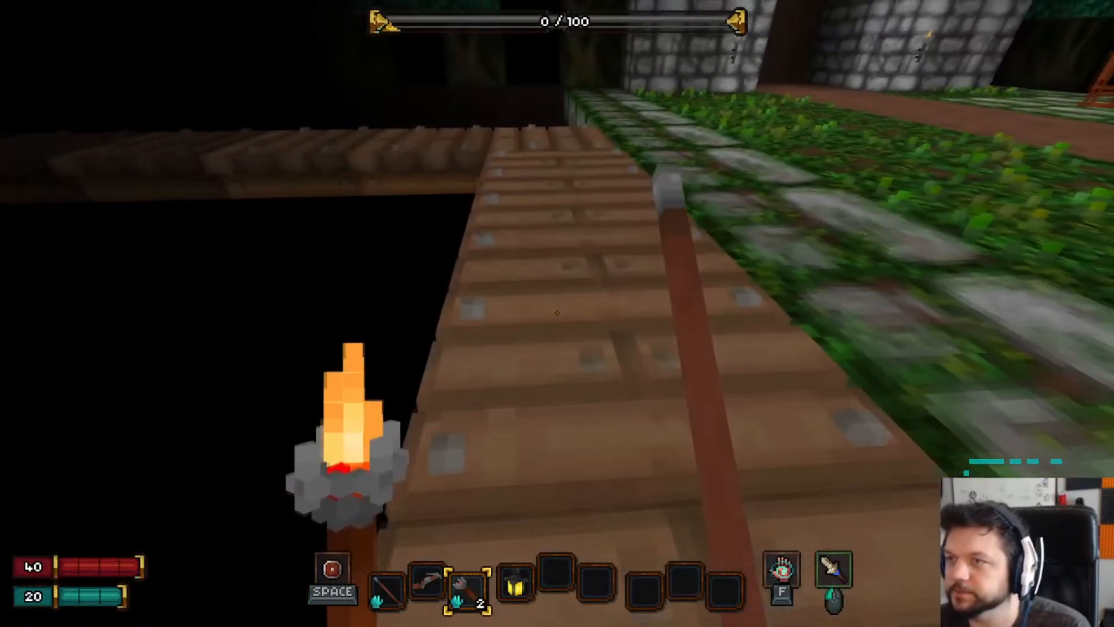
pyautogui.press('w')
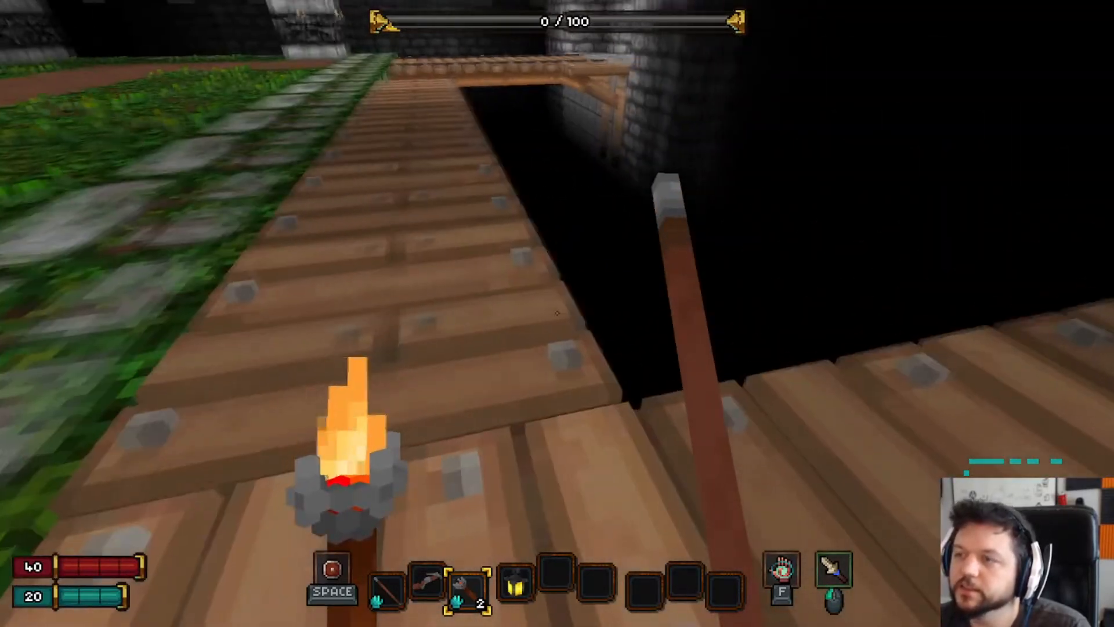
pyautogui.press('w')
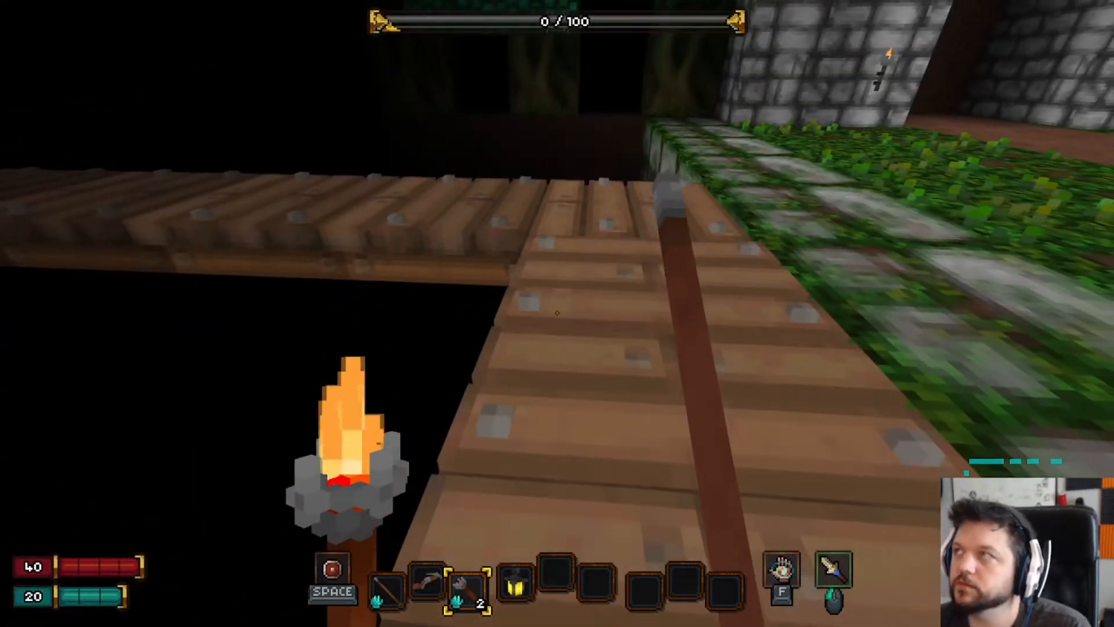
pyautogui.press('d')
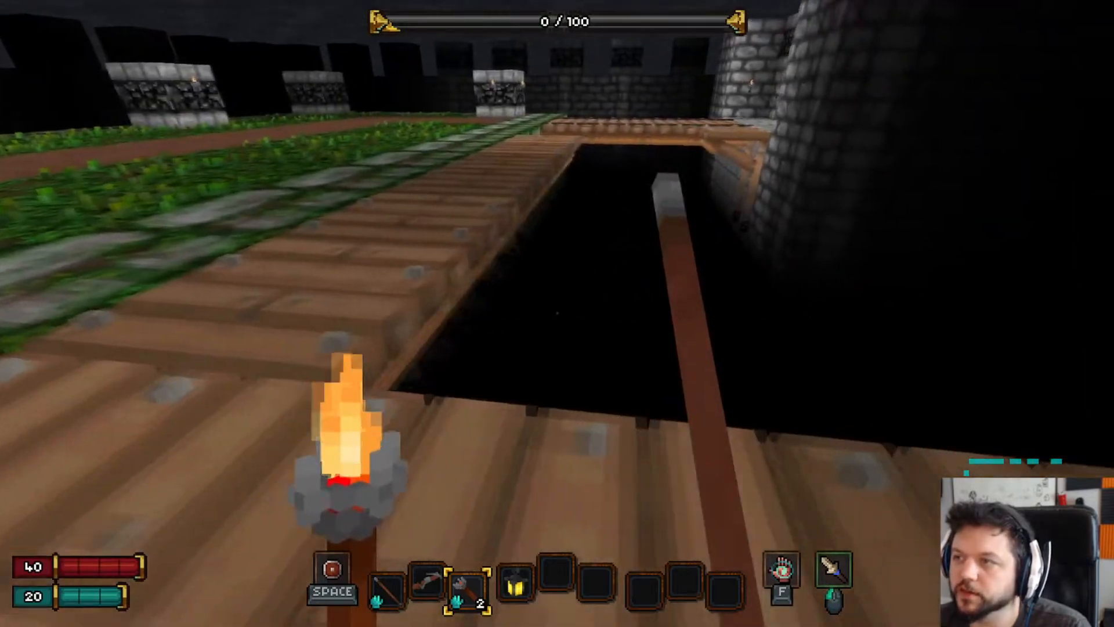
pyautogui.press('s')
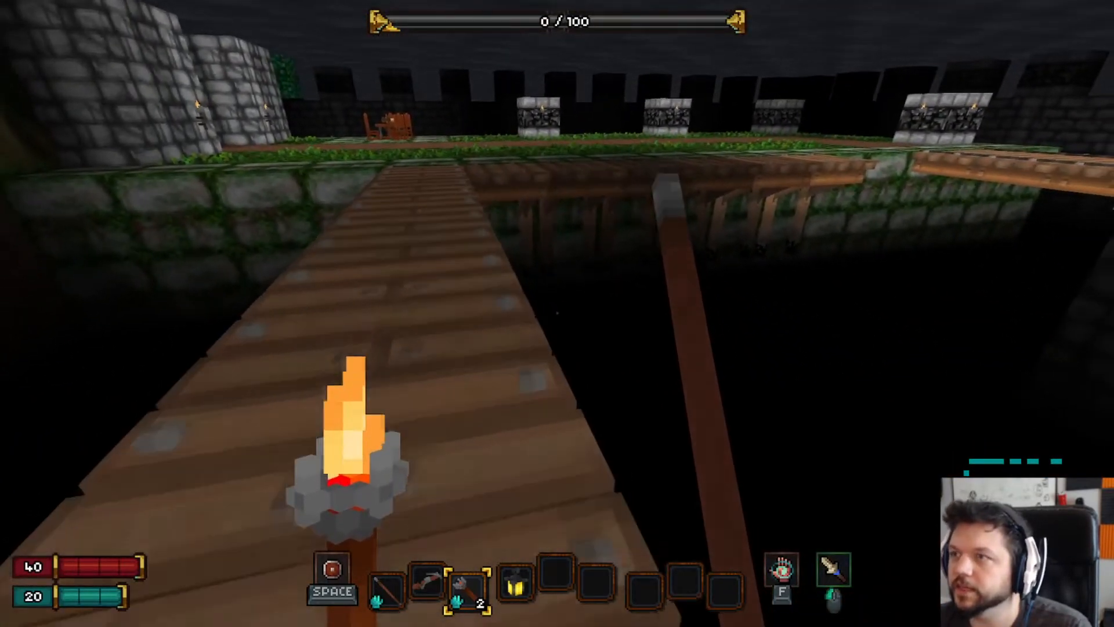
pyautogui.press('s')
pyautogui.press('w')
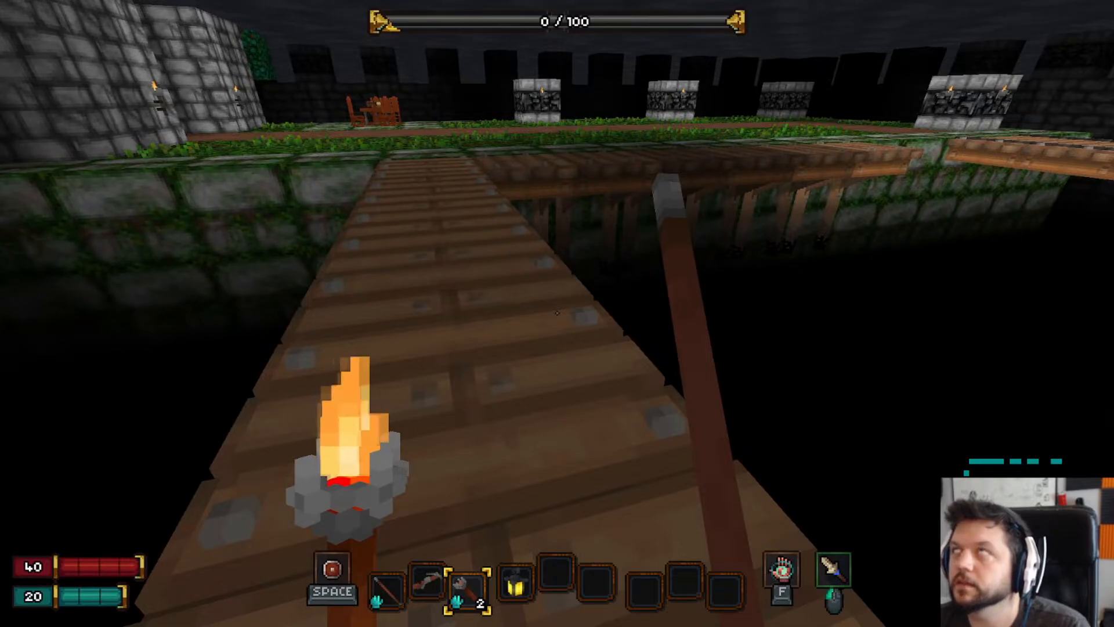
pyautogui.press('w')
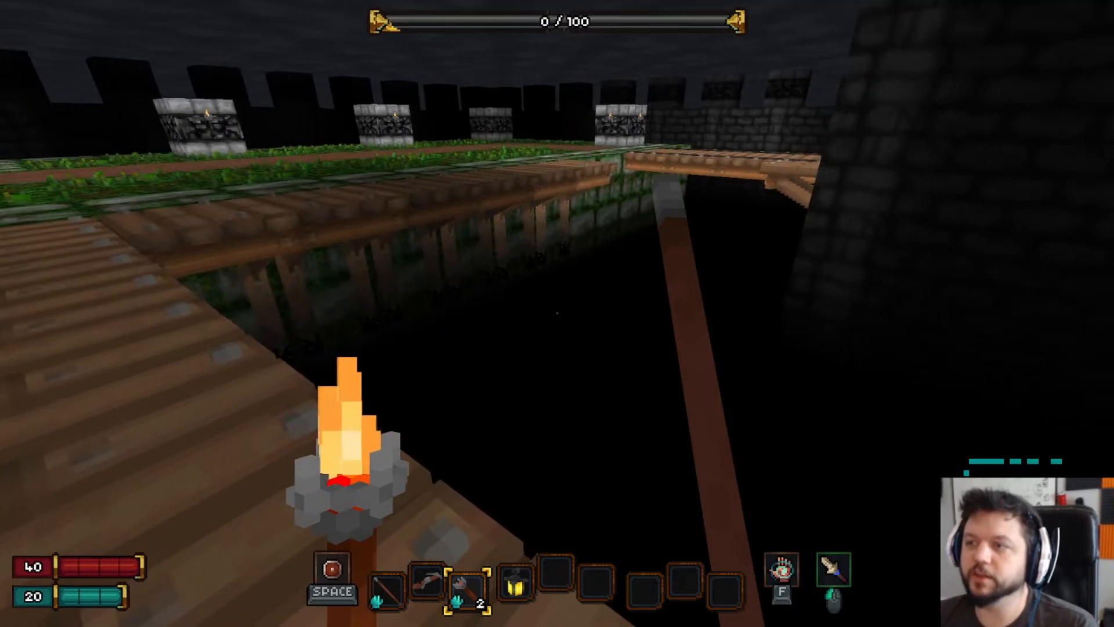
# - Pause the game, switch to VoxelShop, and preview the plank platform and the posted scaffold layers one after another
pyautogui.press('Escape')
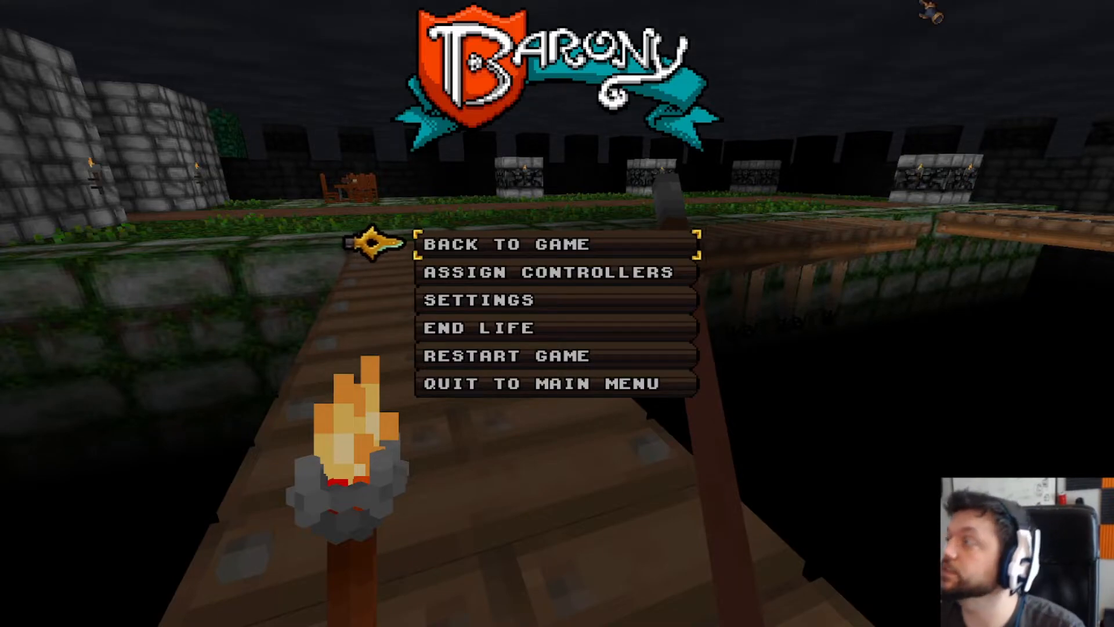
pyautogui.hotkey('alt', 'Tab')
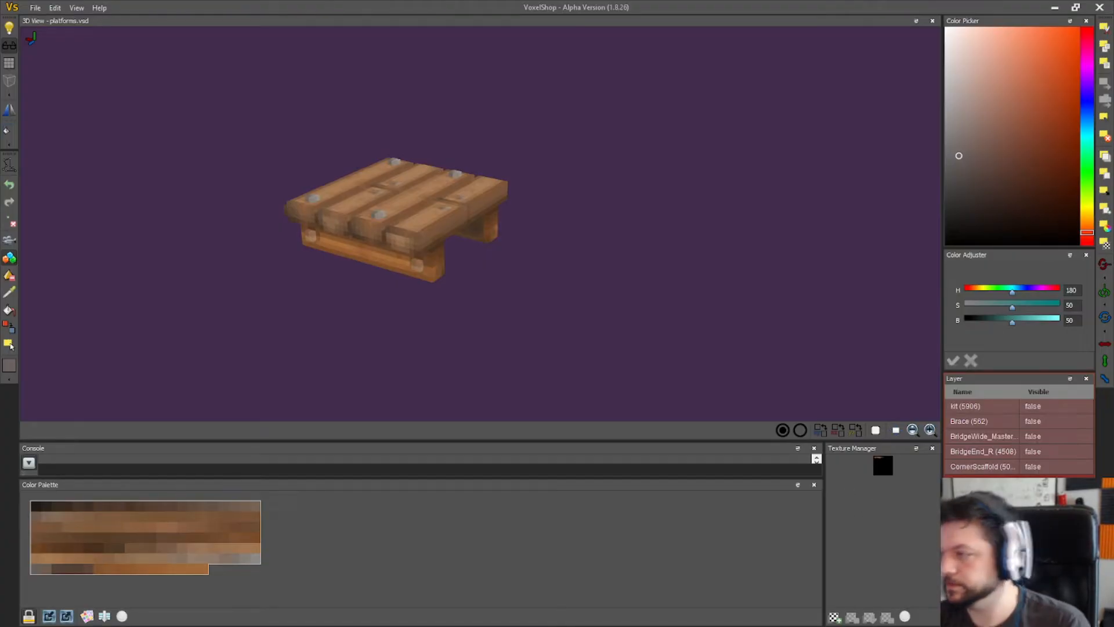
pyautogui.click(1032, 469)
pyautogui.click(1033, 468)
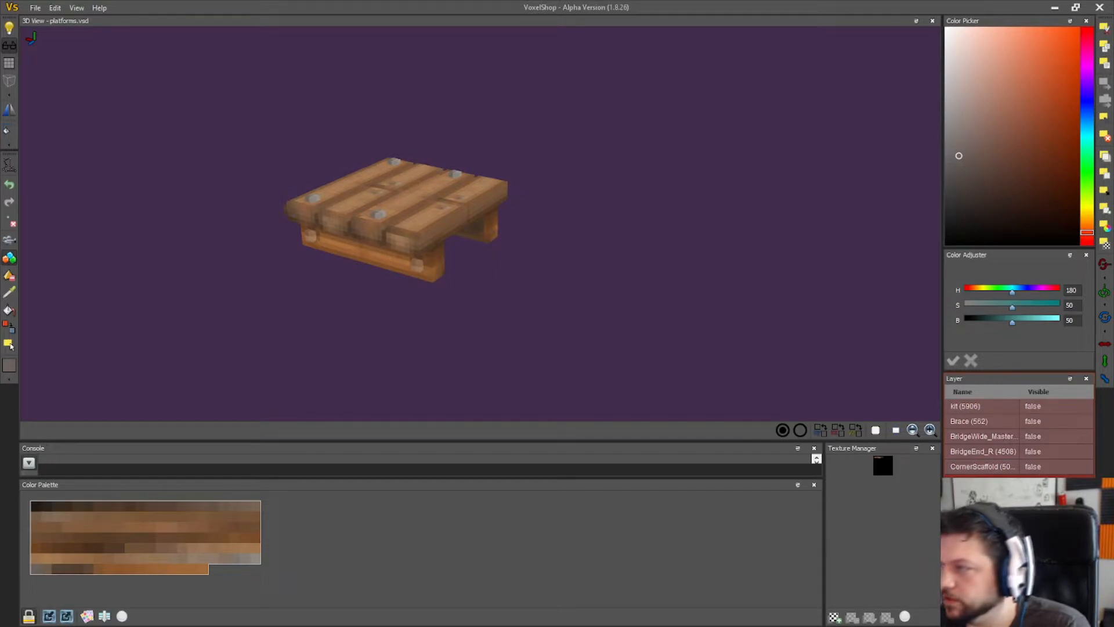
pyautogui.click(1033, 481)
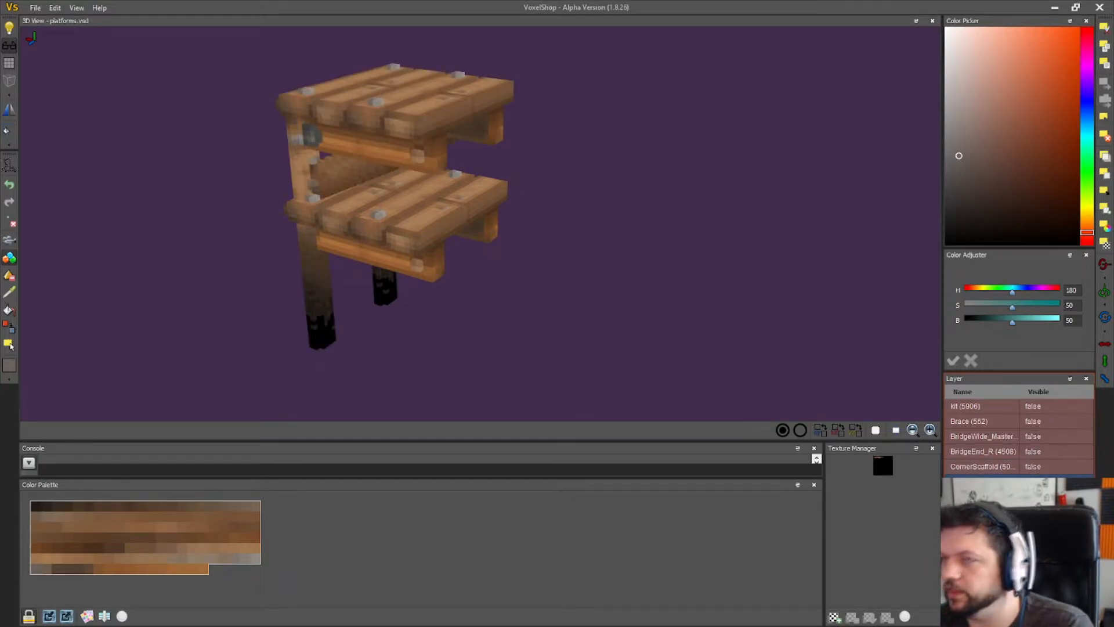
pyautogui.click(1033, 480)
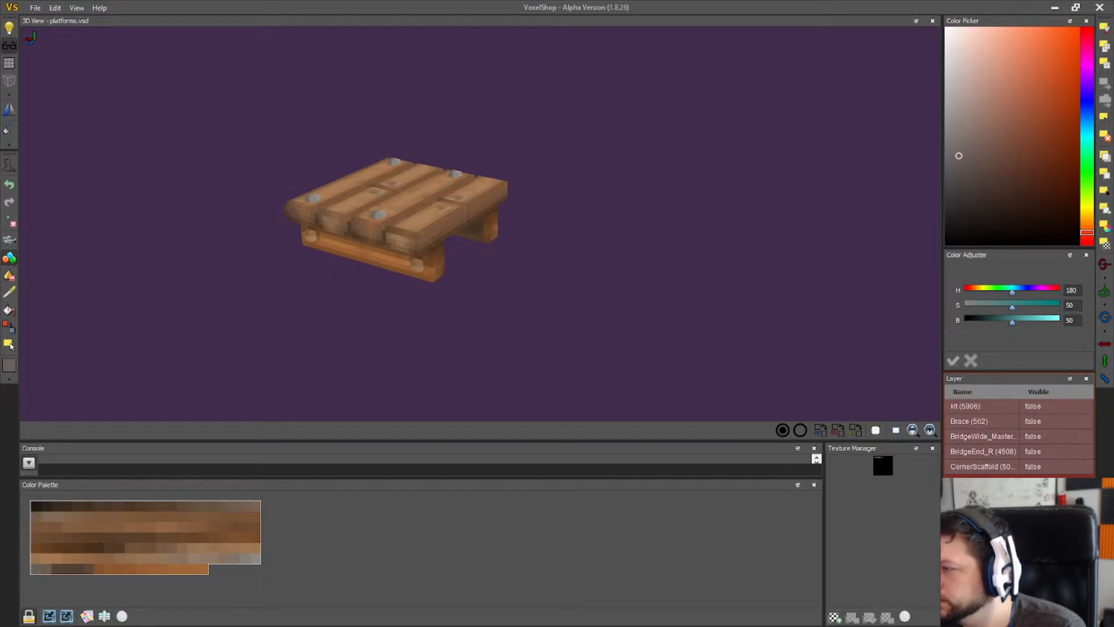
pyautogui.click(1033, 497)
pyautogui.click(1033, 511)
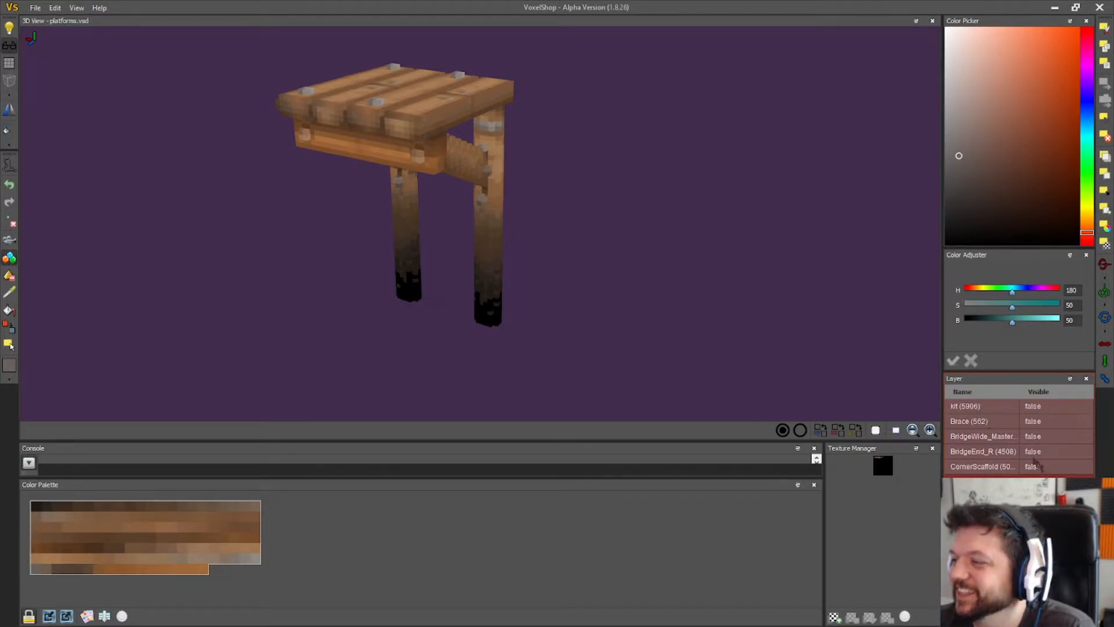
pyautogui.click(1038, 497)
pyautogui.click(1038, 481)
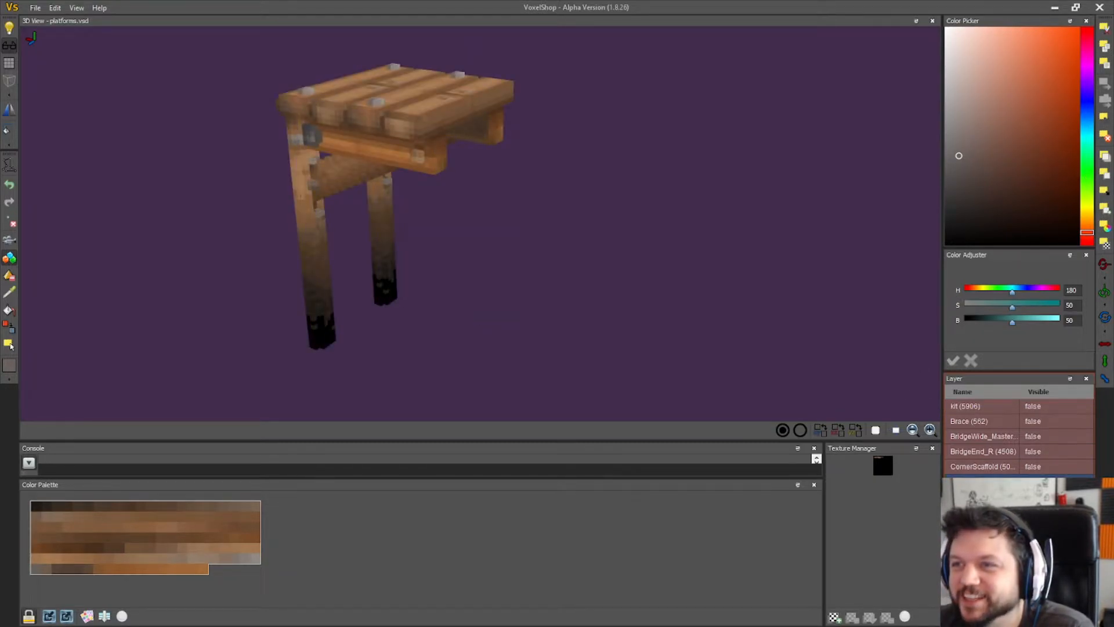
# - Preview the CornerScaffold, BridgeEnd_R, BridgeWide_Master and Brace layers one at a time, hiding each again
pyautogui.click(1037, 481)
pyautogui.click(1036, 466)
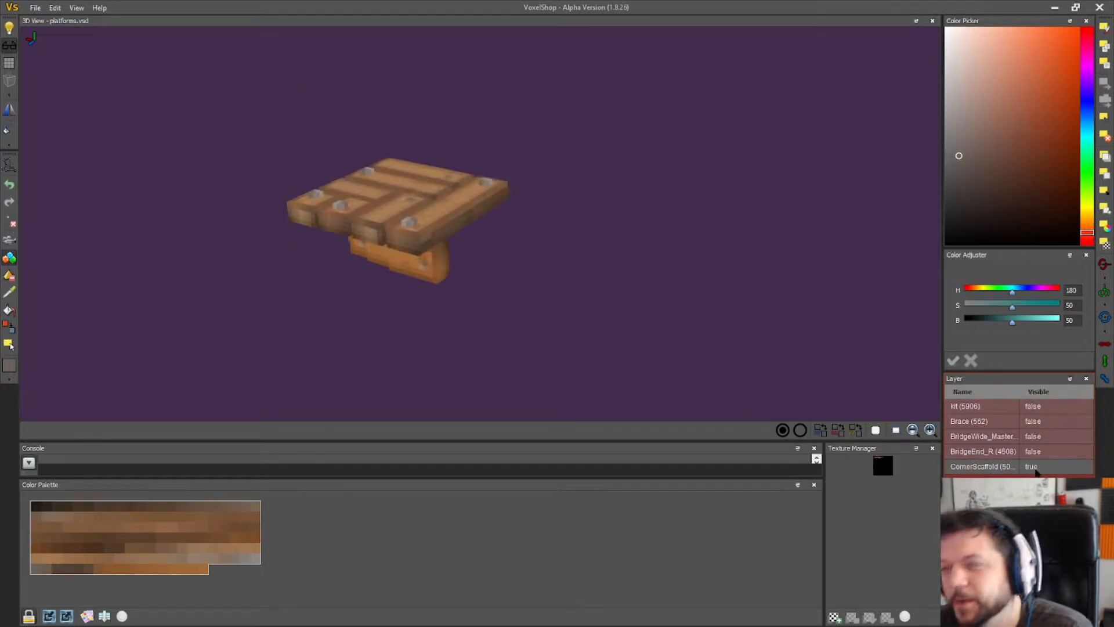
pyautogui.click(1036, 468)
pyautogui.click(1037, 453)
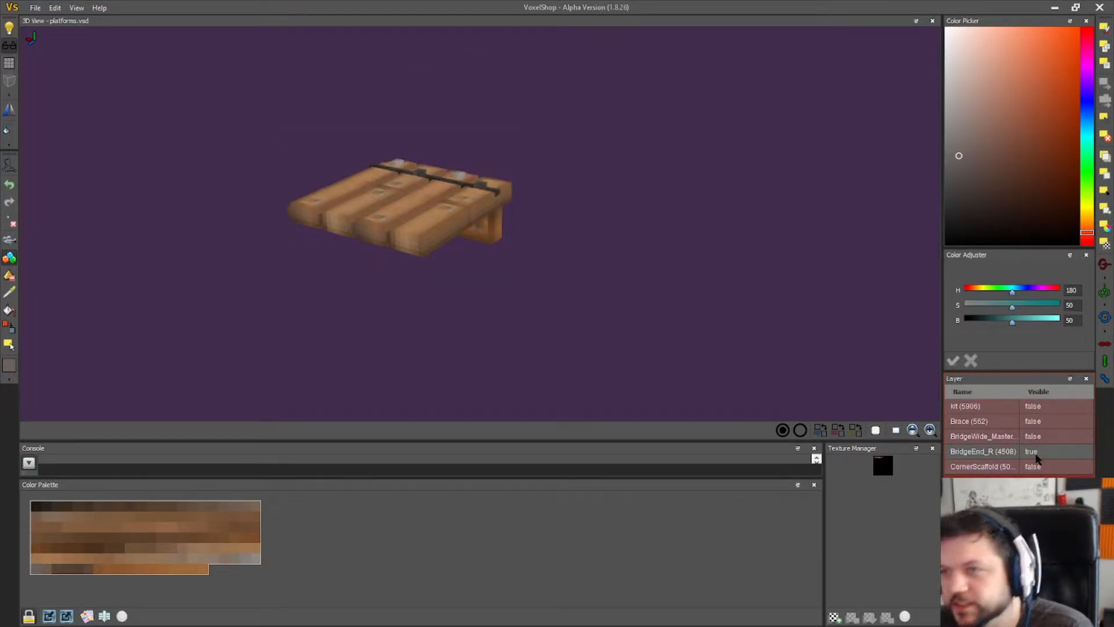
pyautogui.click(1036, 452)
pyautogui.click(1036, 436)
pyautogui.click(1037, 437)
pyautogui.click(1036, 421)
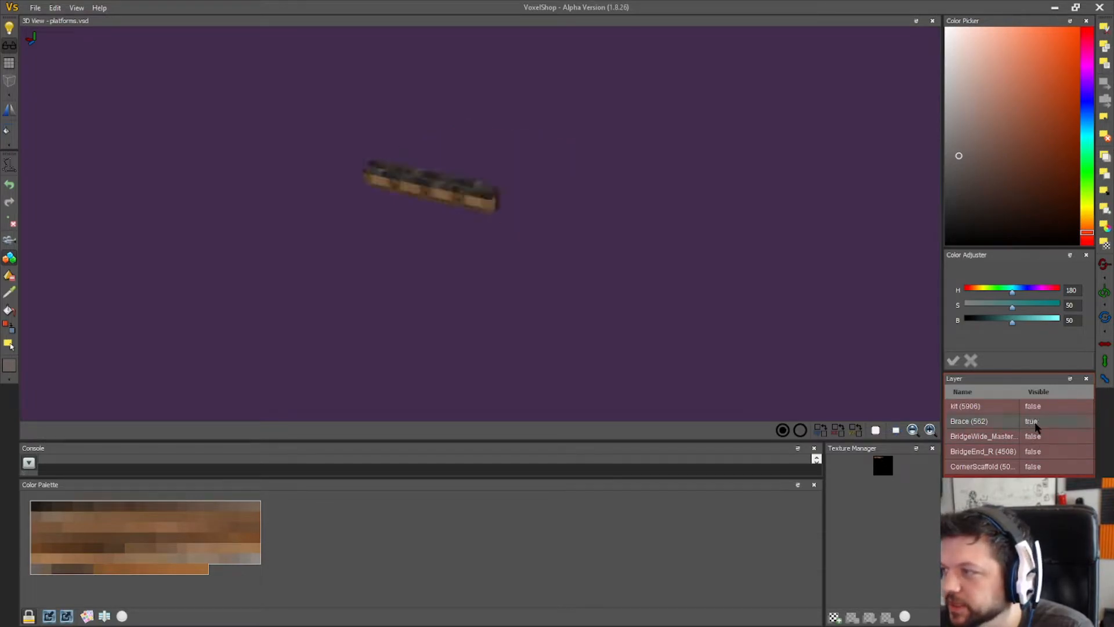
pyautogui.click(1036, 421)
# - Show only the CornerScaffold layer and view its planks from the front
pyautogui.click(1035, 466)
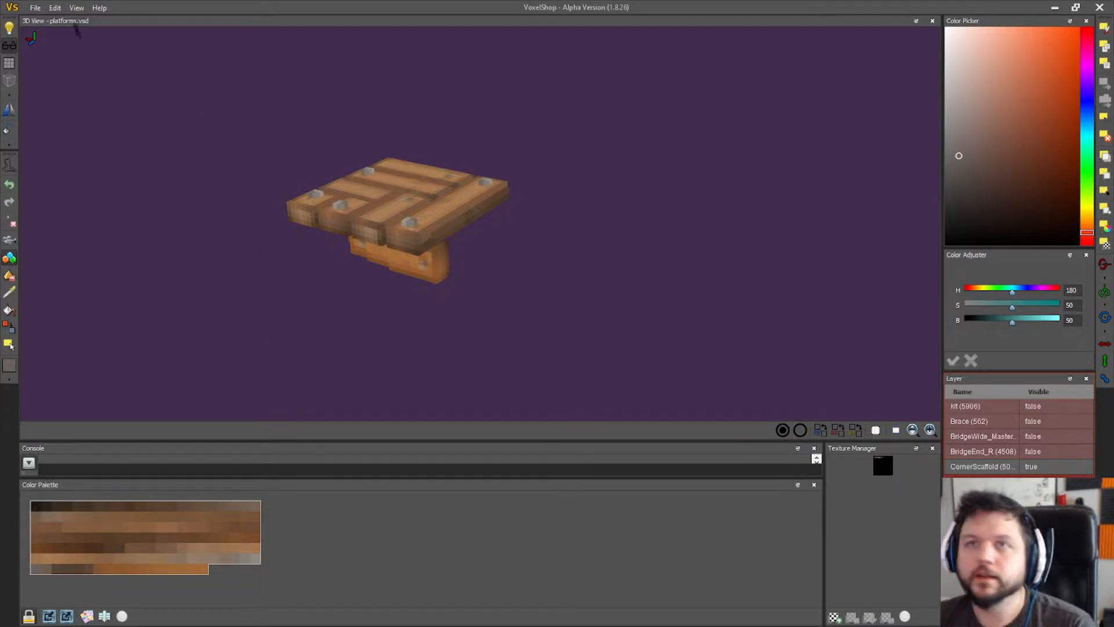
pyautogui.click(37, 11)
pyautogui.click(80, 79)
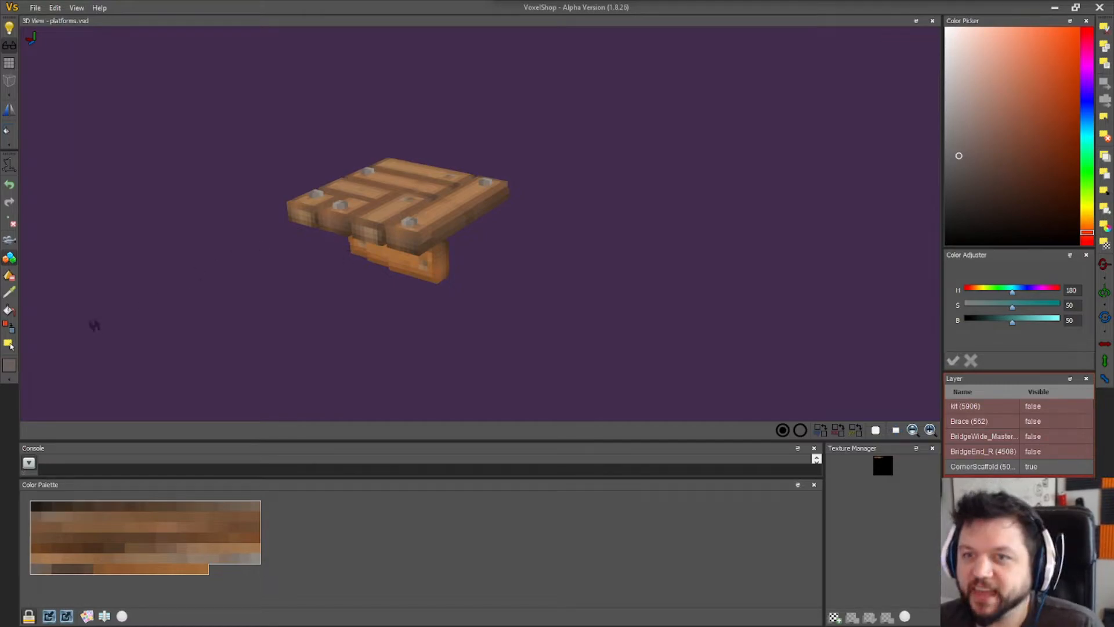
pyautogui.moveTo(259, 273); pyautogui.dragTo(299, 269, button='right')
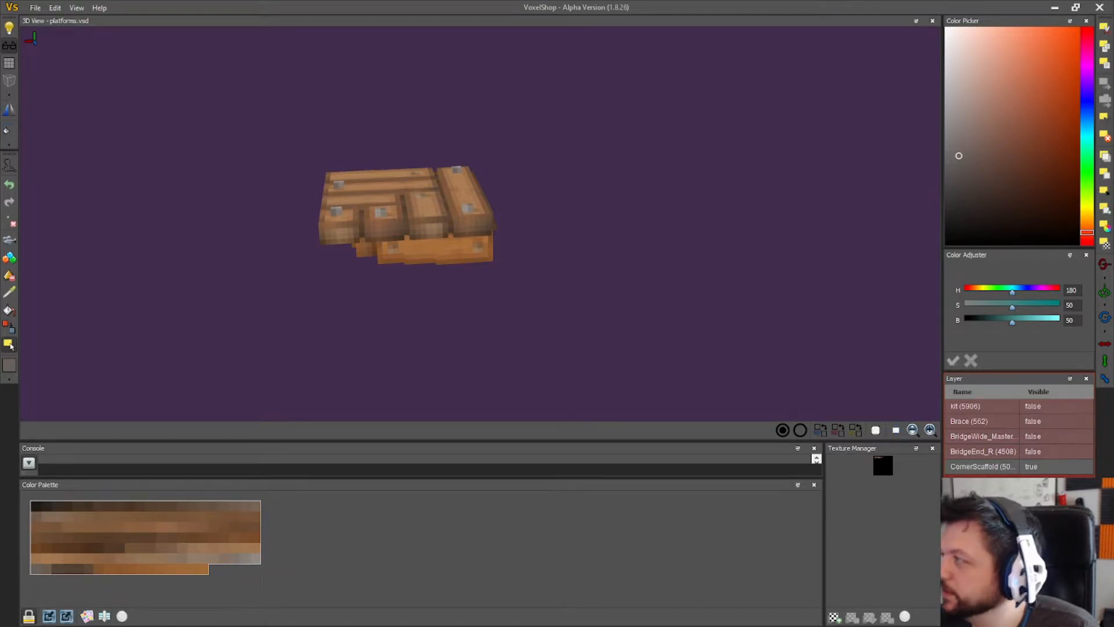
# - Switch to the Barony Editor and check the model properties of the last decoration in the scaffold row, without changing them
pyautogui.hotkey('alt', 'Tab')
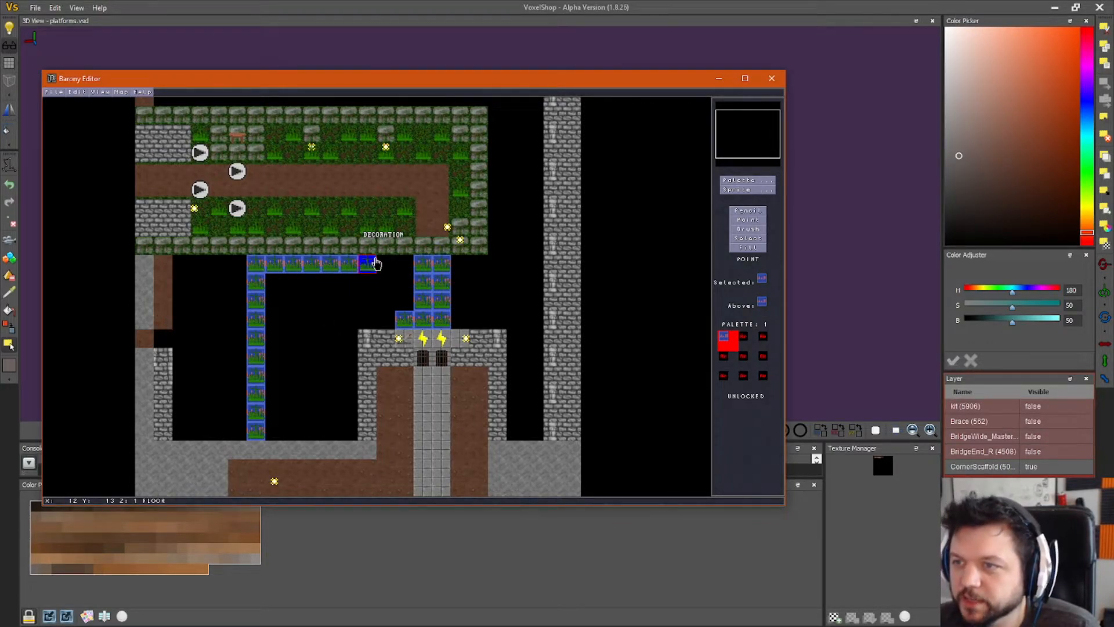
pyautogui.press('F2')
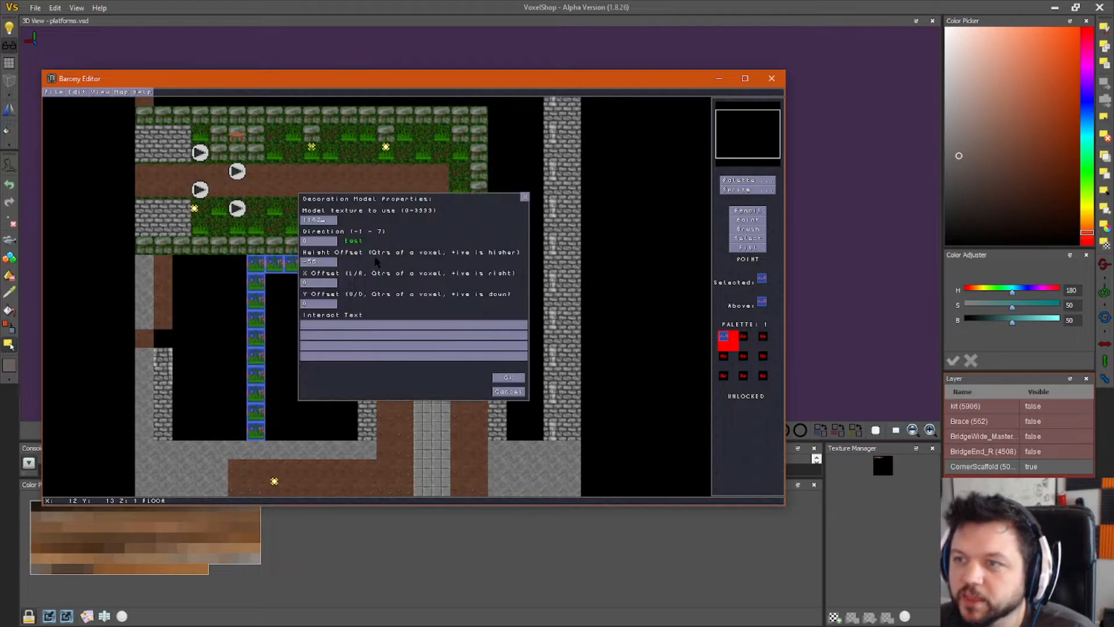
pyautogui.click(524, 198)
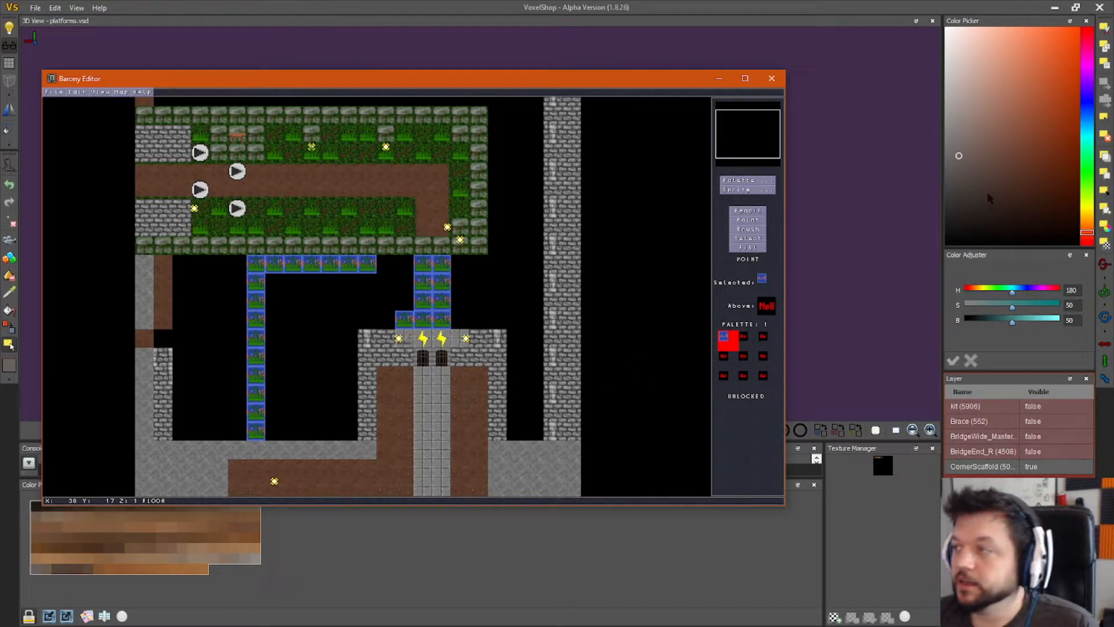
# - Return to VoxelShop and delete all the top planks of the corner scaffold, keeping only its two angled supports
pyautogui.click(845, 8)
pyautogui.moveTo(568, 349); pyautogui.dragTo(651, 333, button='right')
pyautogui.moveTo(225, 339); pyautogui.dragTo(231, 346, button='right')
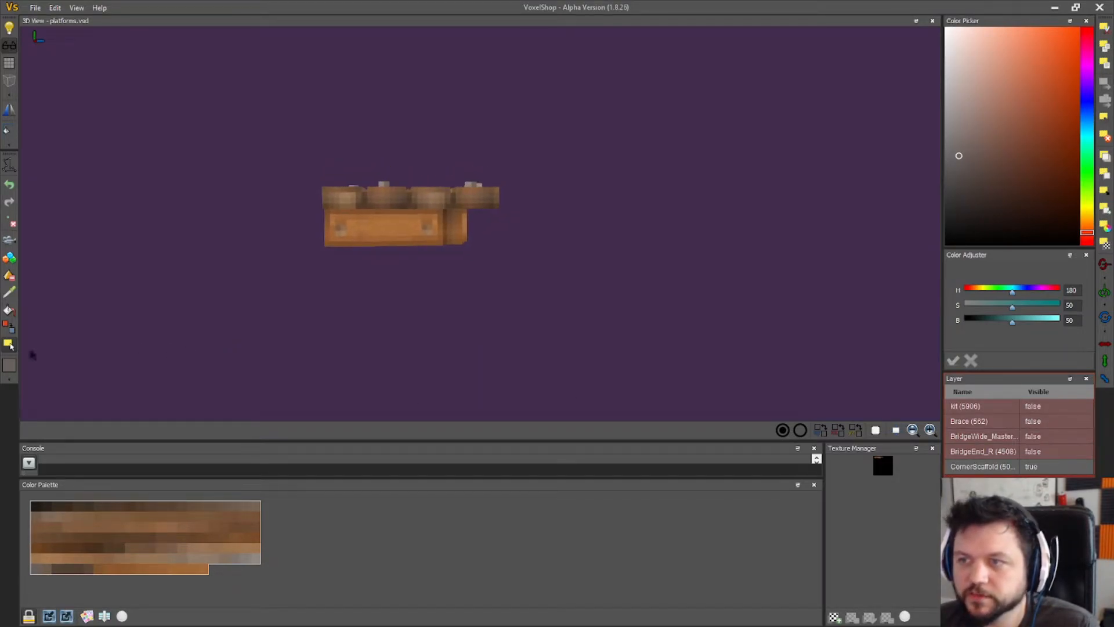
pyautogui.moveTo(289, 128); pyautogui.dragTo(526, 209)
pyautogui.moveTo(561, 238); pyautogui.dragTo(488, 235, button='right')
pyautogui.moveTo(573, 265); pyautogui.dragTo(638, 250, button='right')
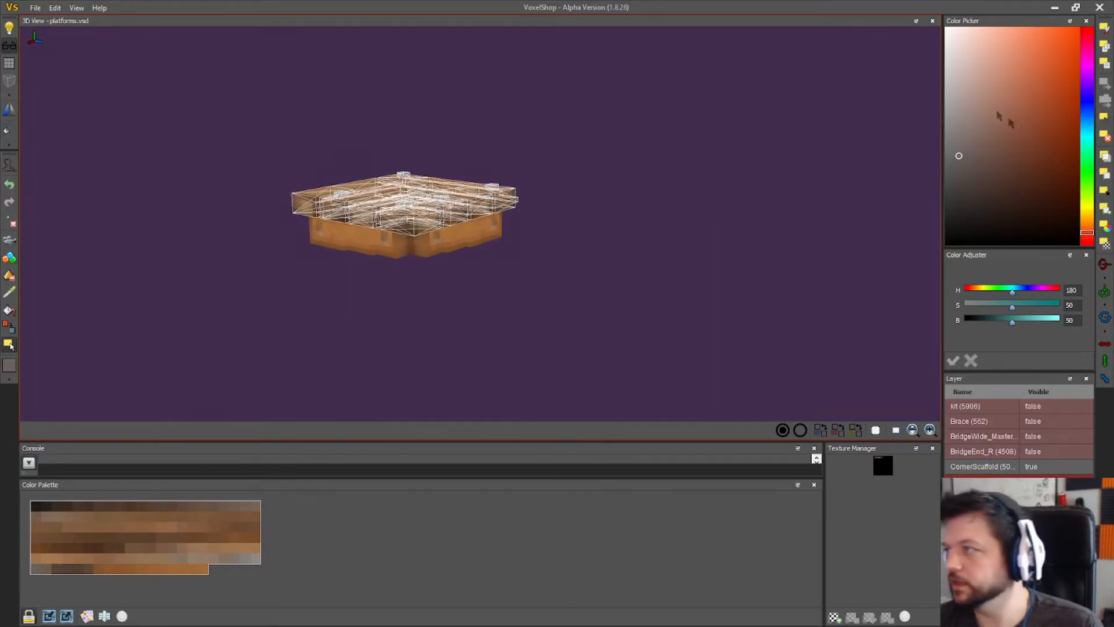
pyautogui.click(1103, 138)
# - Show the kit layer alongside CornerScaffold, select its four-row plank deck, and shift the selection past the post and beam
pyautogui.click(1036, 409)
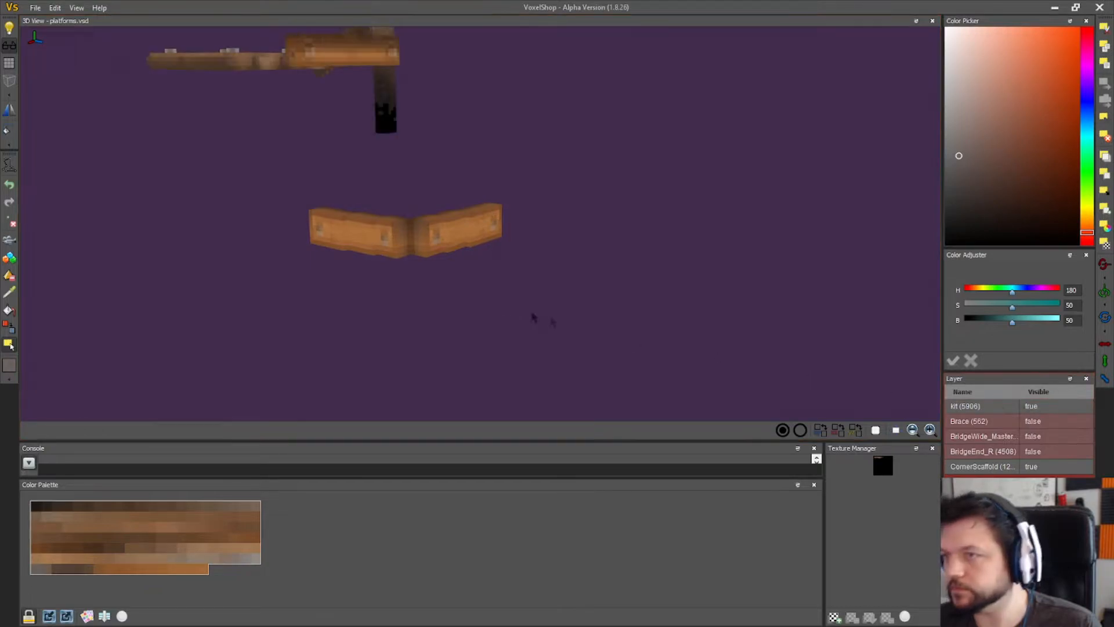
pyautogui.moveTo(387, 231); pyautogui.dragTo(174, 187, button='right')
pyautogui.moveTo(279, 220); pyautogui.dragTo(931, 378, button='right')
pyautogui.moveTo(409, 244); pyautogui.dragTo(499, 320, button='right')
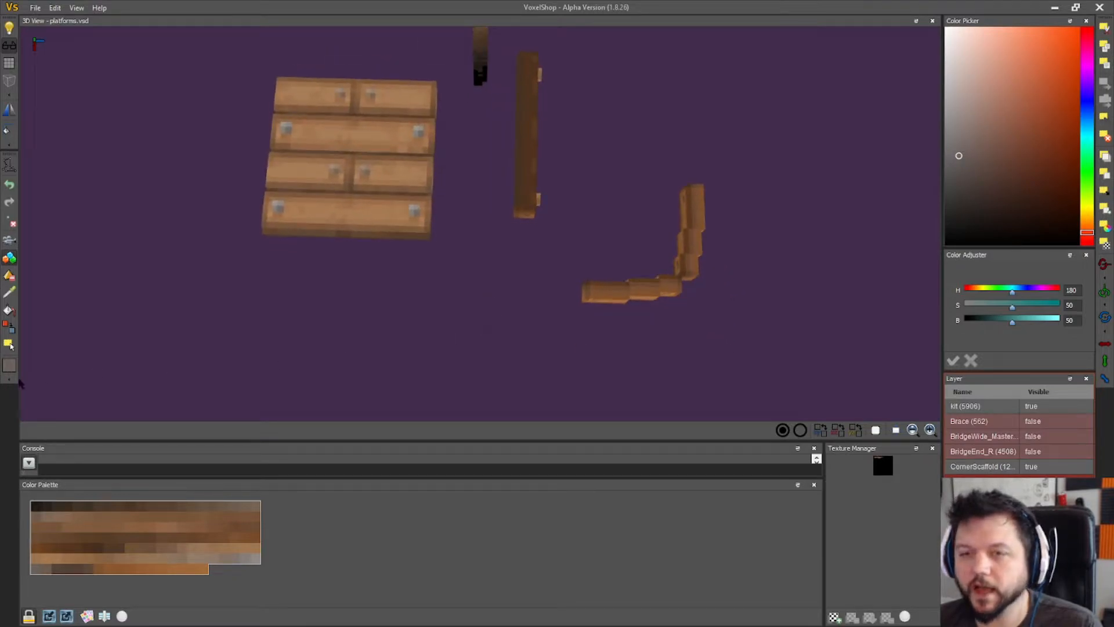
pyautogui.click(9, 345)
pyautogui.moveTo(235, 59); pyautogui.dragTo(453, 272)
pyautogui.moveTo(403, 176); pyautogui.dragTo(641, 191)
pyautogui.moveTo(735, 315); pyautogui.dragTo(713, 244, button='right')
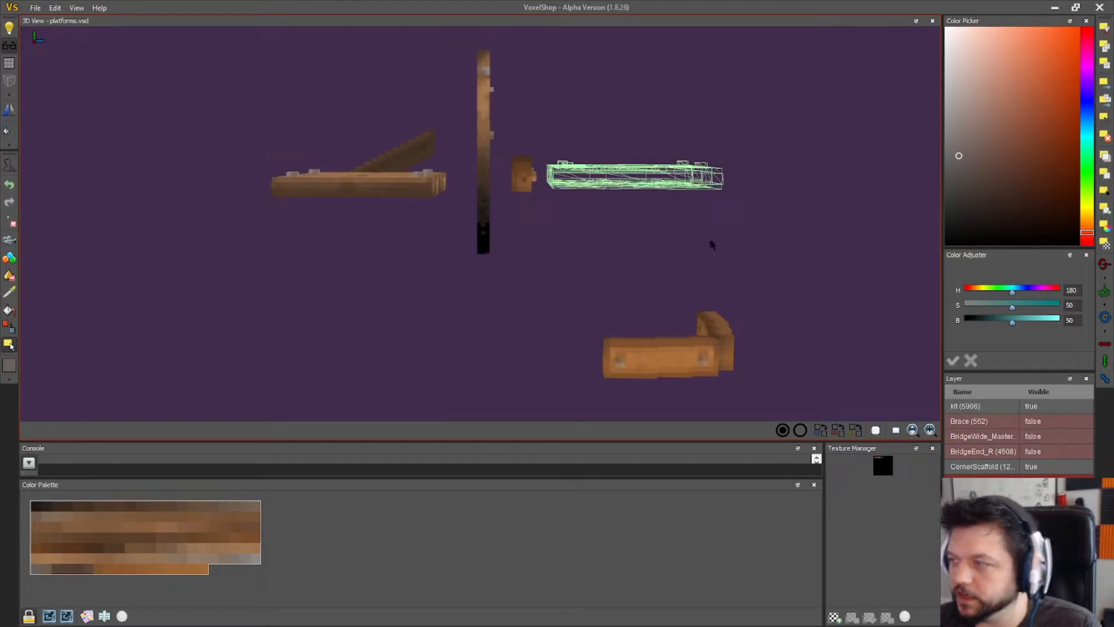
# - Make CornerScaffold the active layer and move the selected plank deck onto the two corner supports
pyautogui.click(1005, 469)
pyautogui.moveTo(374, 183); pyautogui.dragTo(674, 322)
pyautogui.moveTo(678, 370); pyautogui.dragTo(590, 392, button='right')
pyautogui.moveTo(637, 233); pyautogui.dragTo(620, 244)
pyautogui.moveTo(739, 350); pyautogui.dragTo(717, 310, button='right')
pyautogui.moveTo(722, 323); pyautogui.dragTo(727, 316)
pyautogui.moveTo(731, 346); pyautogui.dragTo(463, 289, button='right')
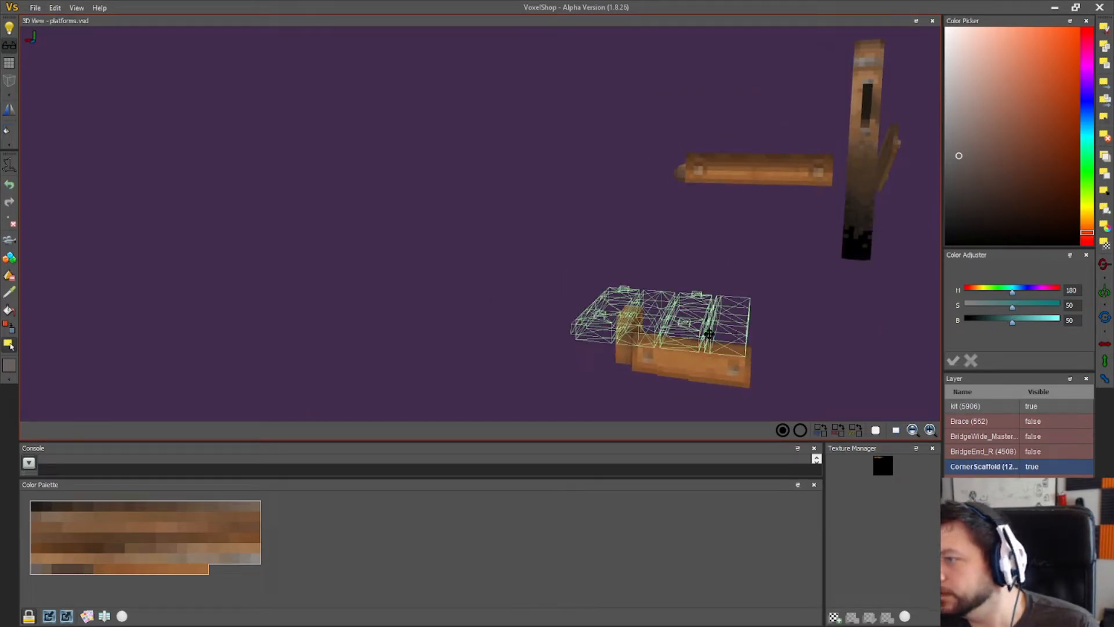
pyautogui.moveTo(710, 333); pyautogui.dragTo(713, 333)
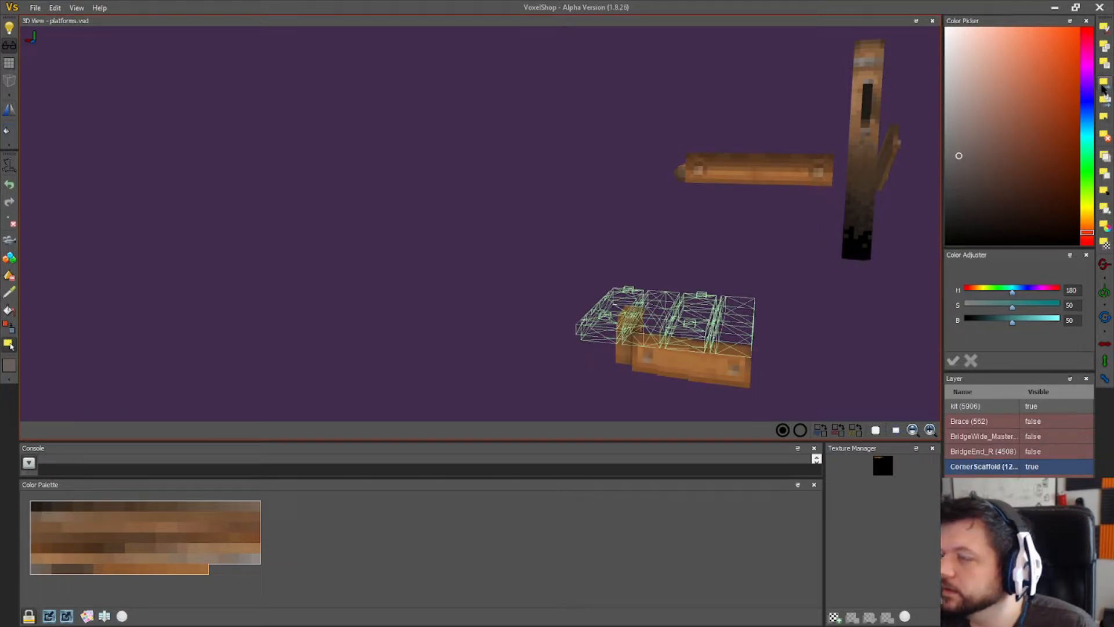
pyautogui.click(1103, 85)
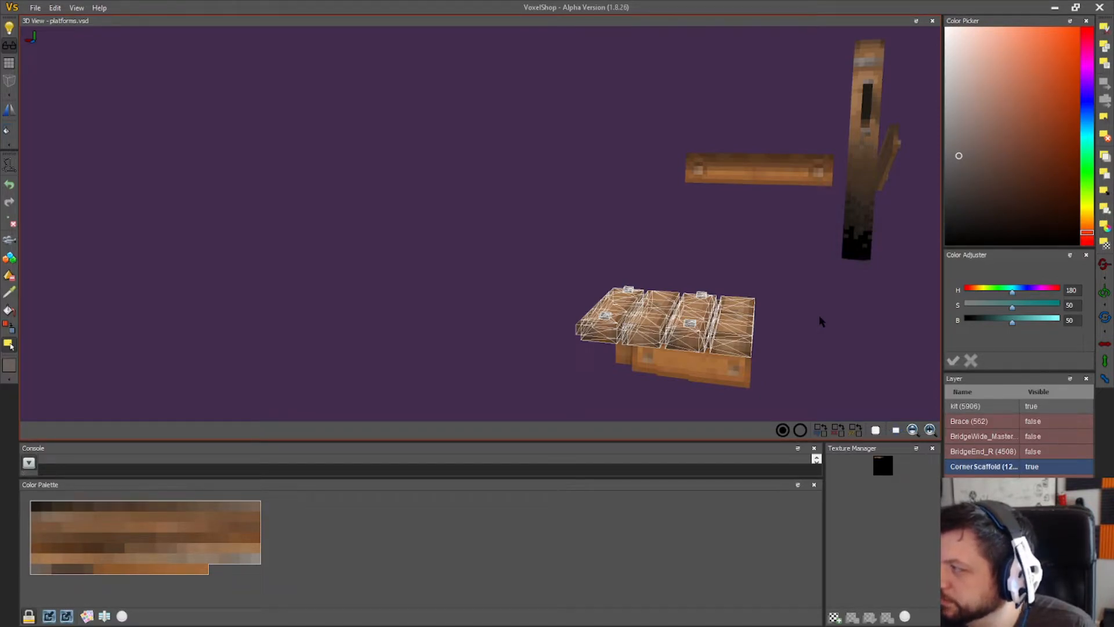
pyautogui.moveTo(522, 385); pyautogui.dragTo(509, 331, button='right')
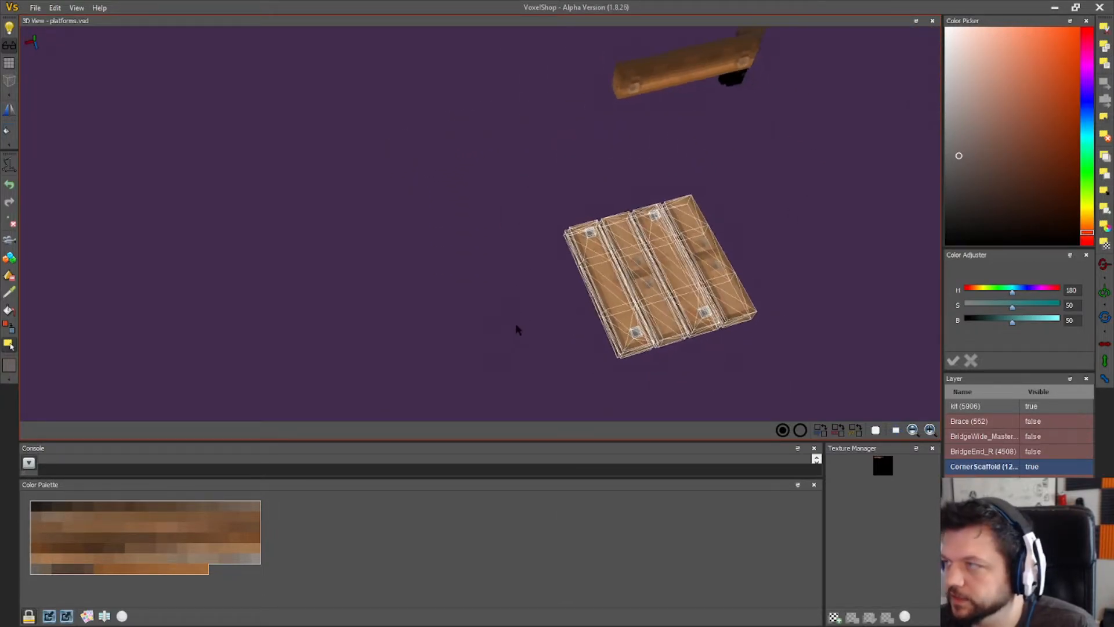
pyautogui.click(1105, 116)
# - Reselect the plank deck, move it sideways clear of the corner supports, and clear the selection
pyautogui.moveTo(689, 306); pyautogui.dragTo(665, 273, button='right')
pyautogui.moveTo(797, 395); pyautogui.dragTo(566, 338)
pyautogui.moveTo(567, 338); pyautogui.dragTo(573, 339, button='right')
pyautogui.moveTo(812, 395); pyautogui.dragTo(570, 332)
pyautogui.moveTo(669, 342); pyautogui.dragTo(381, 340)
pyautogui.click(1104, 84)
pyautogui.click(1104, 119)
# - Select one diagonal half of the plank deck from a top view, then clear the selection
pyautogui.moveTo(692, 342); pyautogui.dragTo(649, 391, button='right')
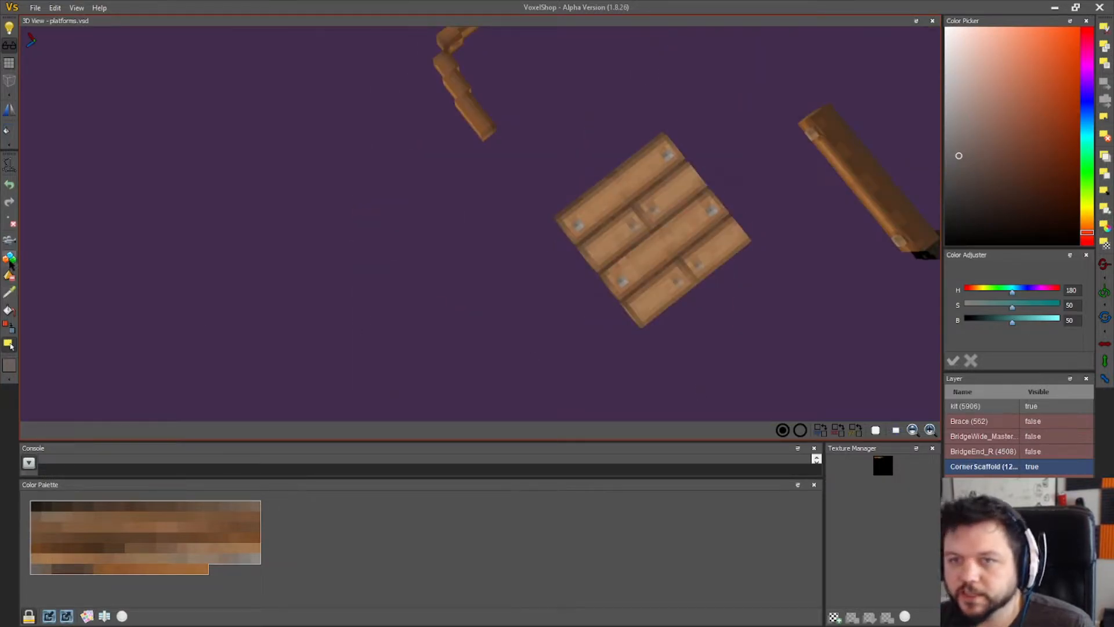
pyautogui.moveTo(754, 305); pyautogui.dragTo(356, 297, button='right')
pyautogui.moveTo(352, 297); pyautogui.dragTo(349, 298, button='right')
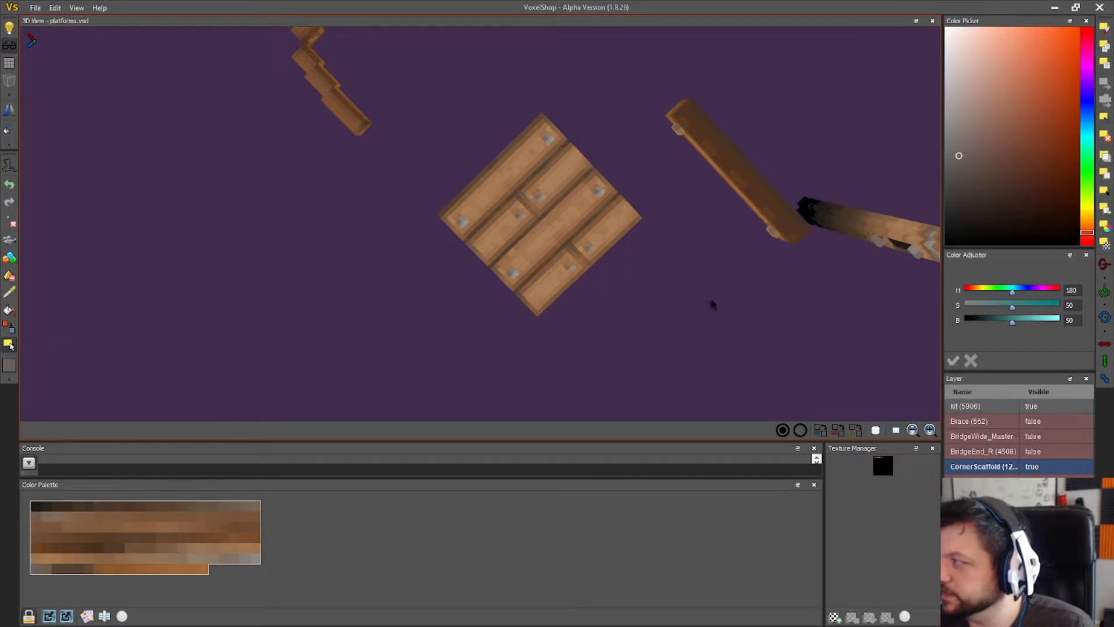
pyautogui.moveTo(697, 327); pyautogui.dragTo(699, 293)
pyautogui.moveTo(737, 294)
pyautogui.mouseDown(button='right')
pyautogui.moveTo(740, 306)
pyautogui.moveTo(743, 291)
pyautogui.mouseUp(button='right')
pyautogui.moveTo(666, 379); pyautogui.dragTo(540, 110)
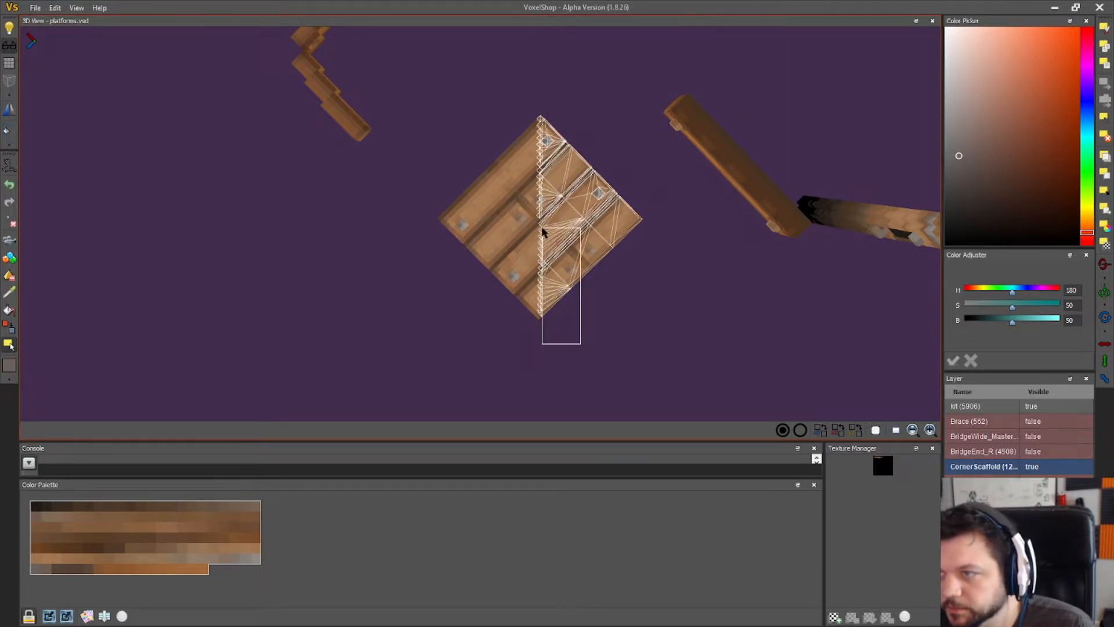
pyautogui.click(1106, 119)
pyautogui.moveTo(777, 359); pyautogui.dragTo(775, 360, button='right')
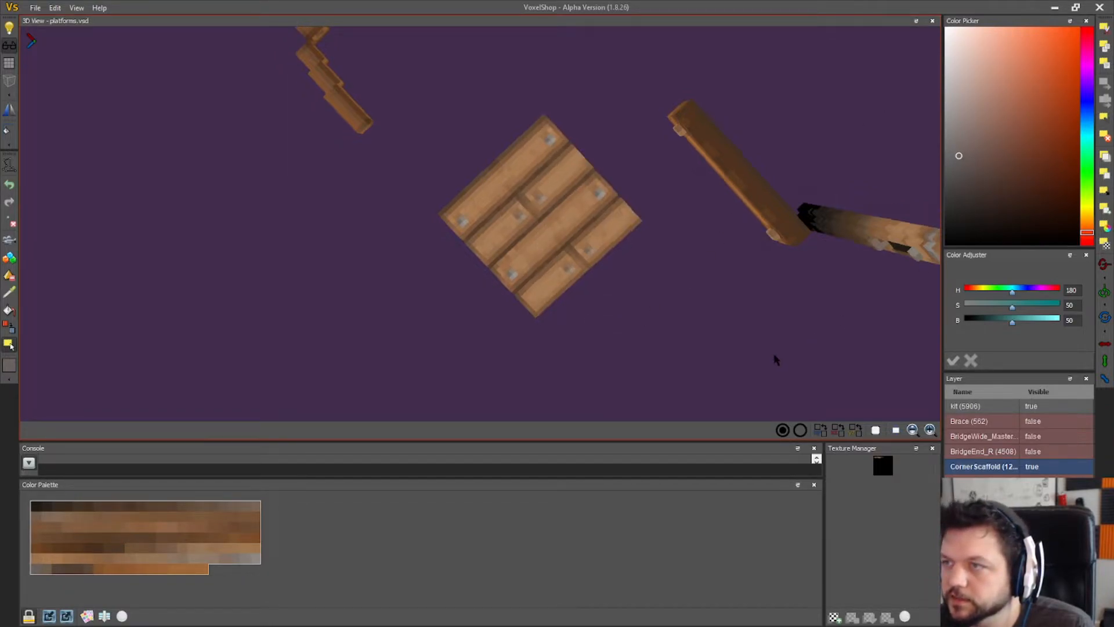
# - Select the deck's diagonal half from corner to corner and move it clear of the other half
pyautogui.moveTo(753, 383); pyautogui.dragTo(590, 133)
pyautogui.moveTo(616, 292); pyautogui.dragTo(657, 326)
pyautogui.moveTo(657, 326); pyautogui.dragTo(662, 329, button='right')
pyautogui.moveTo(643, 338); pyautogui.dragTo(580, 97)
pyautogui.moveTo(600, 109); pyautogui.dragTo(597, 107, button='right')
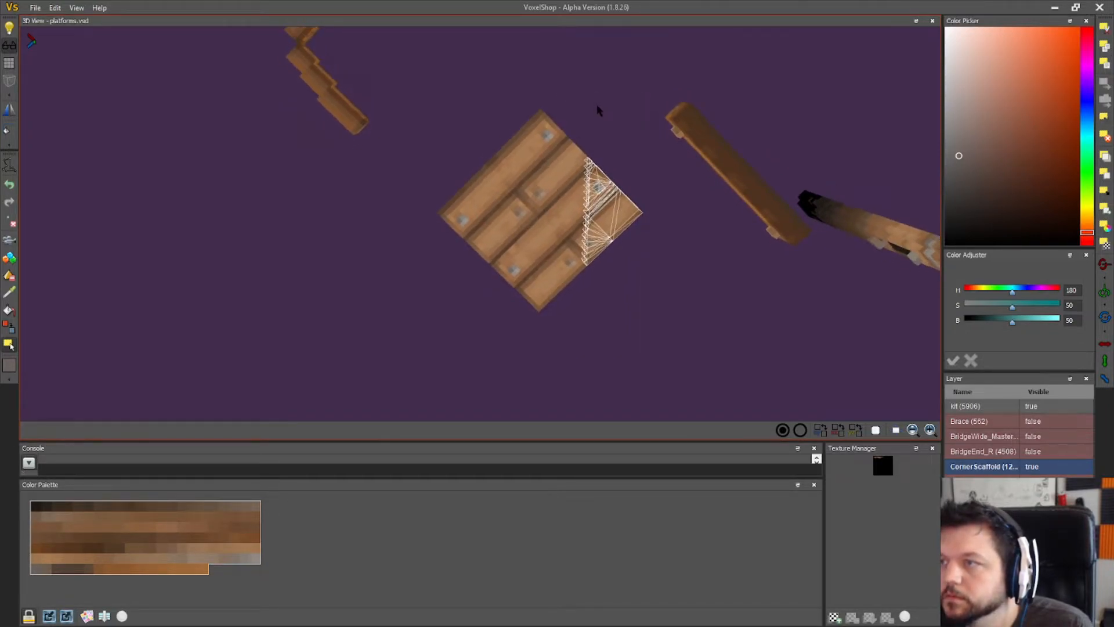
pyautogui.moveTo(656, 343); pyautogui.dragTo(542, 96)
pyautogui.moveTo(611, 315)
pyautogui.mouseDown(button='right')
pyautogui.moveTo(629, 323)
pyautogui.moveTo(641, 313)
pyautogui.moveTo(616, 309)
pyautogui.mouseUp(button='right')
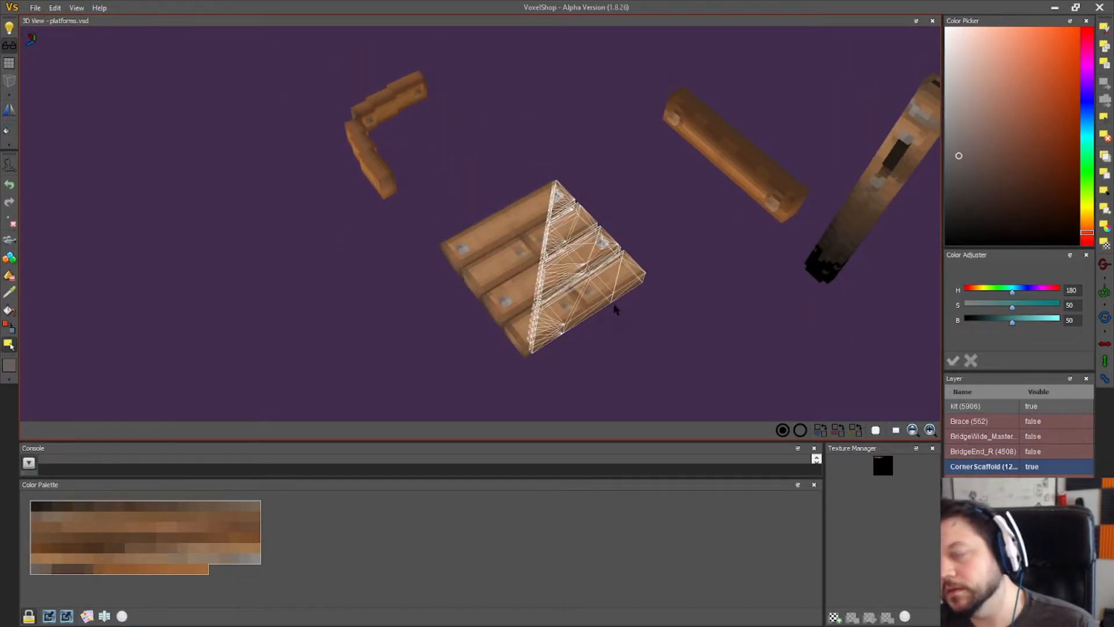
pyautogui.moveTo(596, 288); pyautogui.dragTo(672, 292)
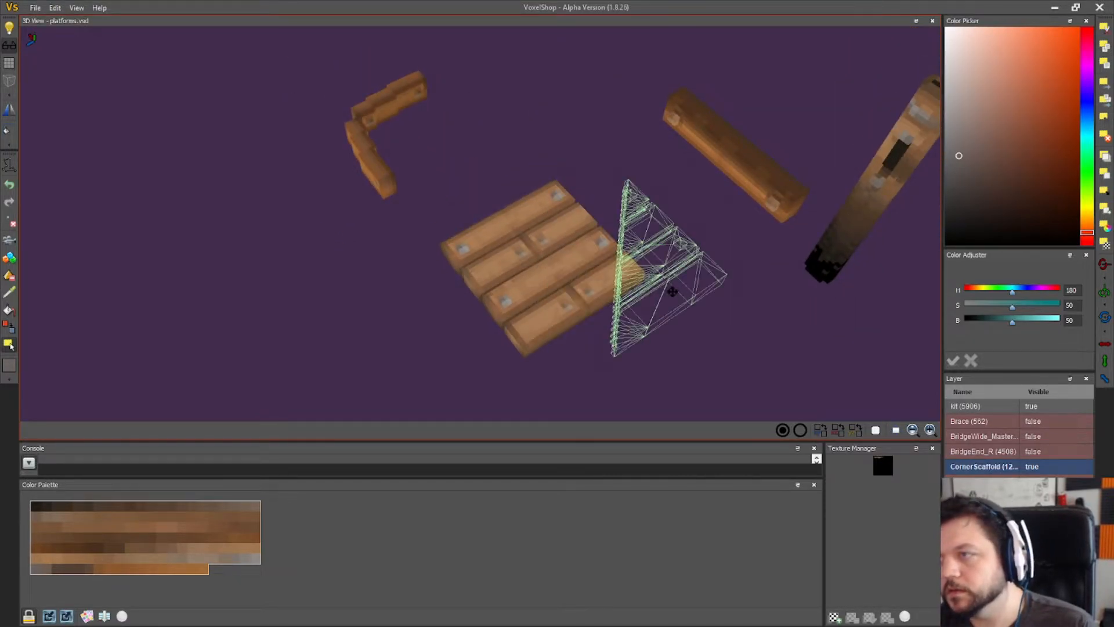
pyautogui.click(1106, 84)
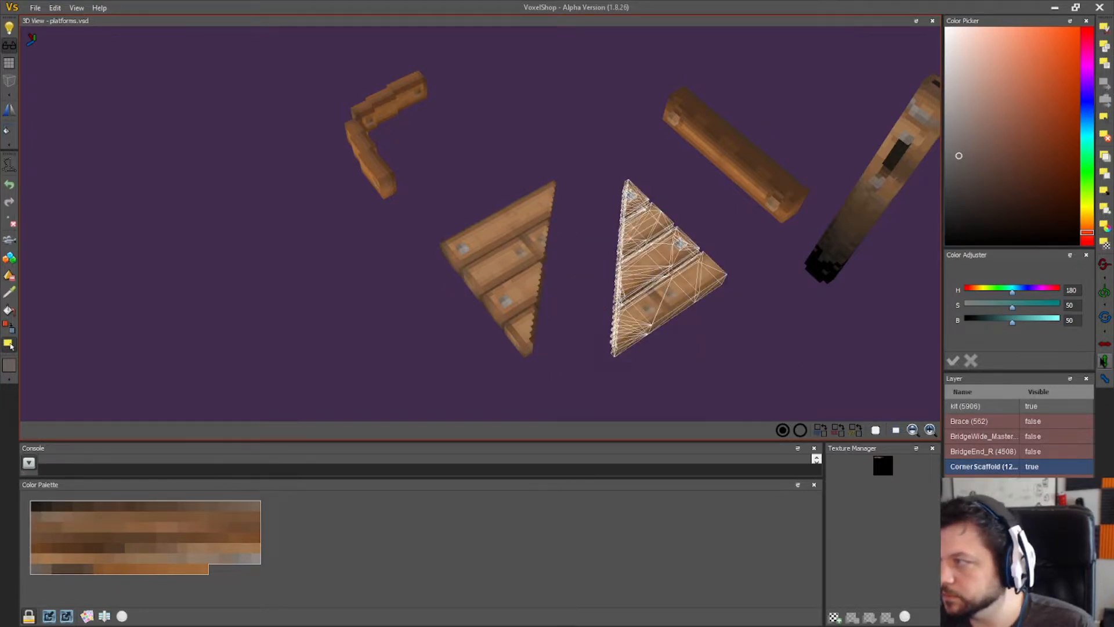
# - Try mirroring the detached half deck along each of the three axes, undoing each mirror
pyautogui.click(1105, 346)
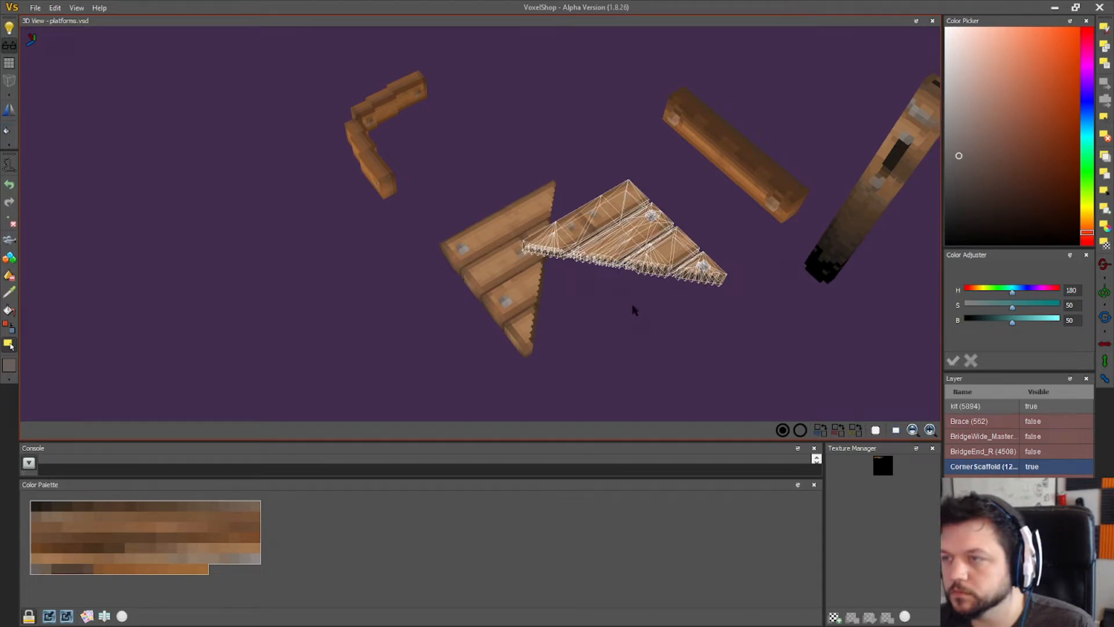
pyautogui.hotkey('ctrl', 'z')
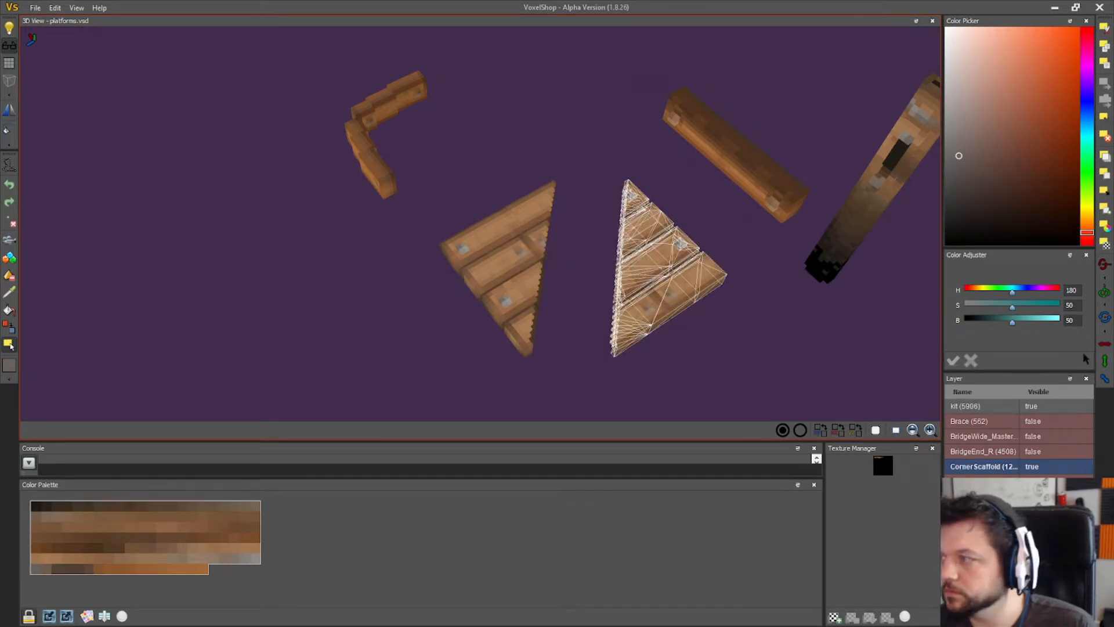
pyautogui.click(1103, 365)
pyautogui.hotkey('ctrl', 'z')
pyautogui.click(1104, 383)
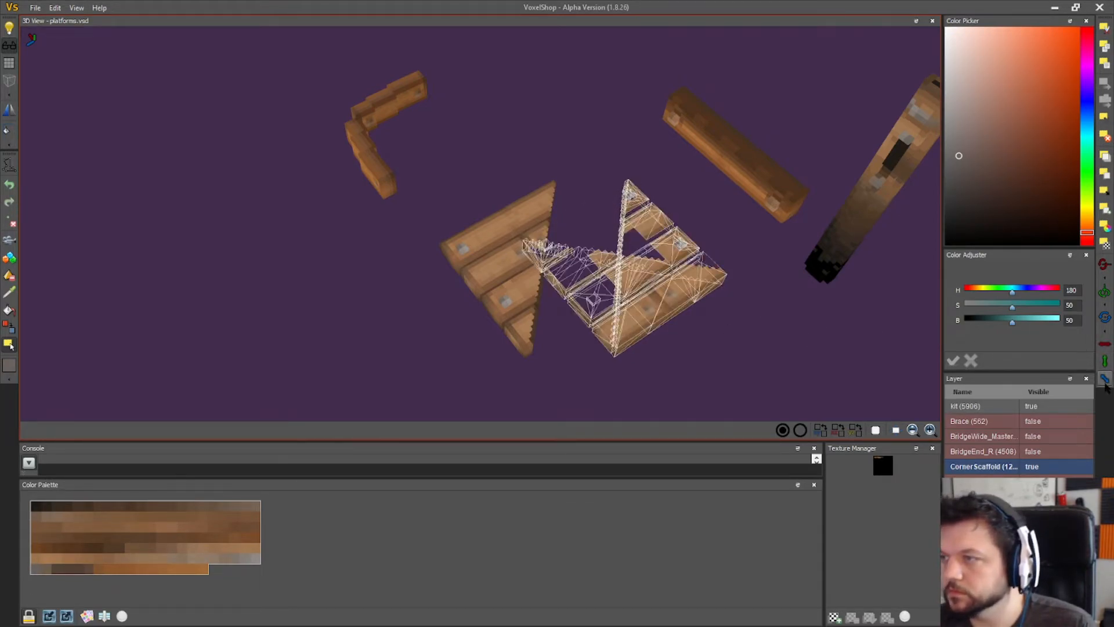
pyautogui.hotkey('ctrl', 'z')
# - Try rotating the detached half deck by 90 degrees about the vertical axis, and undo the rotation
pyautogui.moveTo(669, 277); pyautogui.dragTo(819, 327)
pyautogui.click(1103, 300)
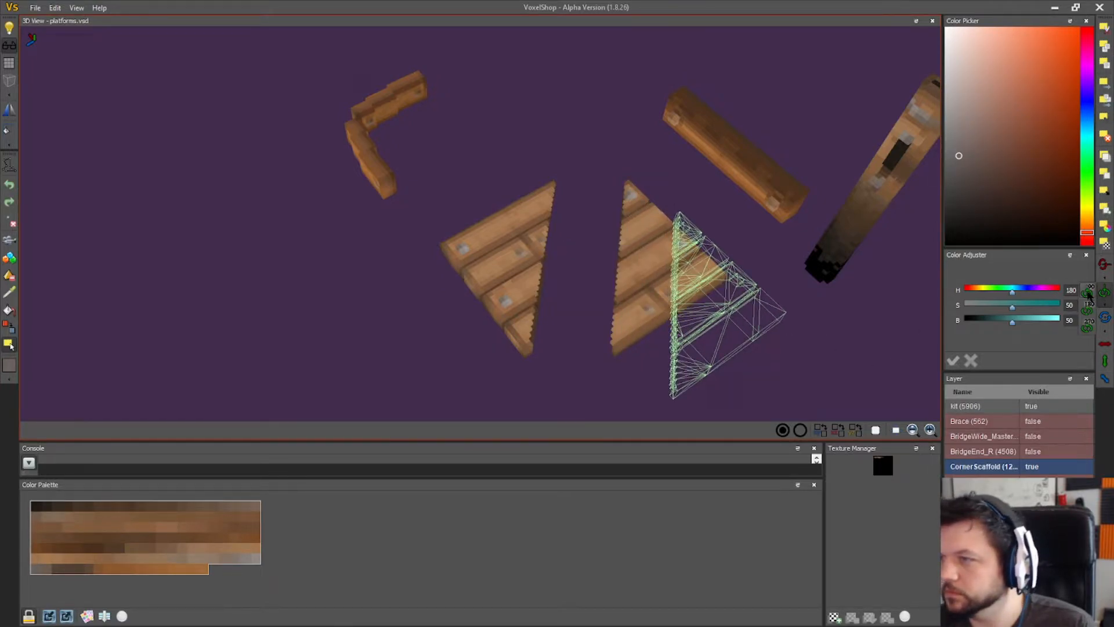
pyautogui.click(1087, 294)
pyautogui.hotkey('ctrl', 'z')
pyautogui.moveTo(679, 270); pyautogui.dragTo(789, 337)
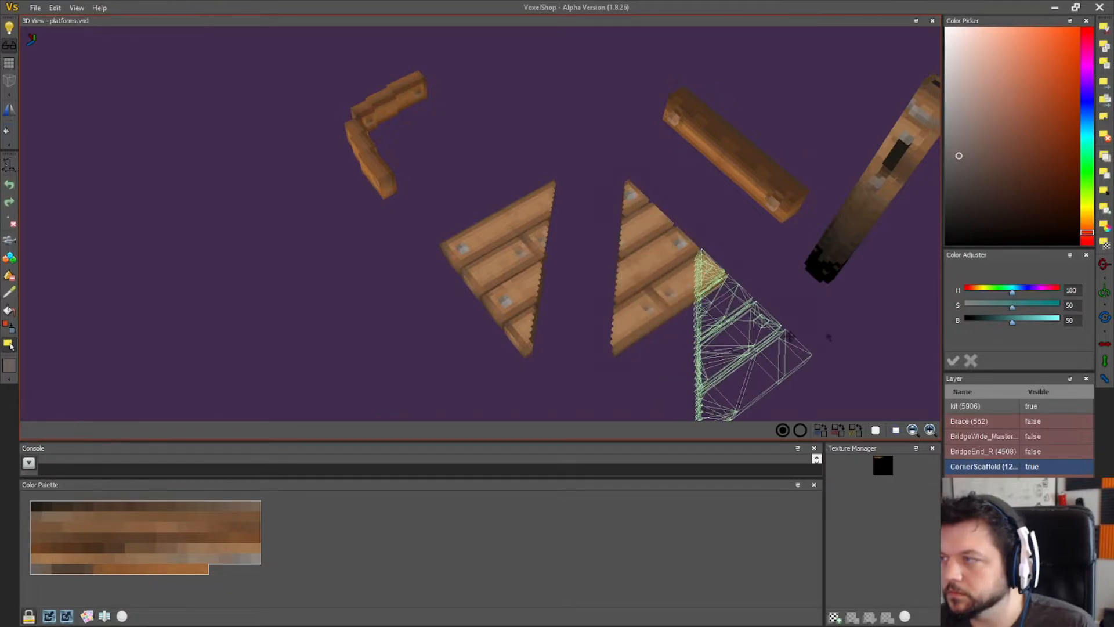
pyautogui.click(1102, 292)
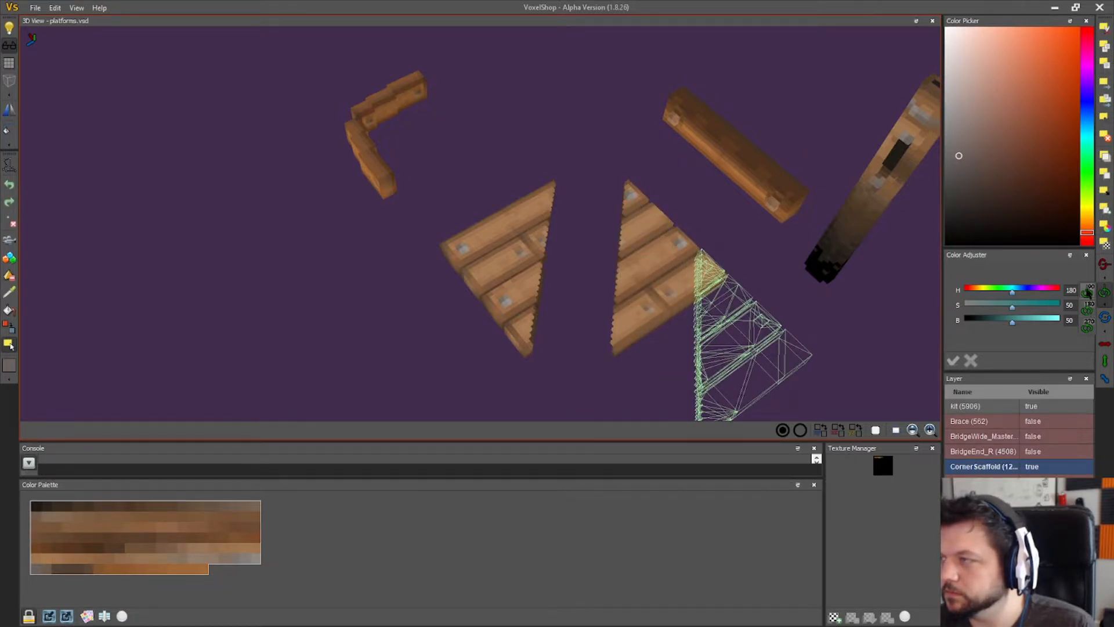
pyautogui.click(1087, 293)
pyautogui.moveTo(745, 352); pyautogui.dragTo(793, 340, button='right')
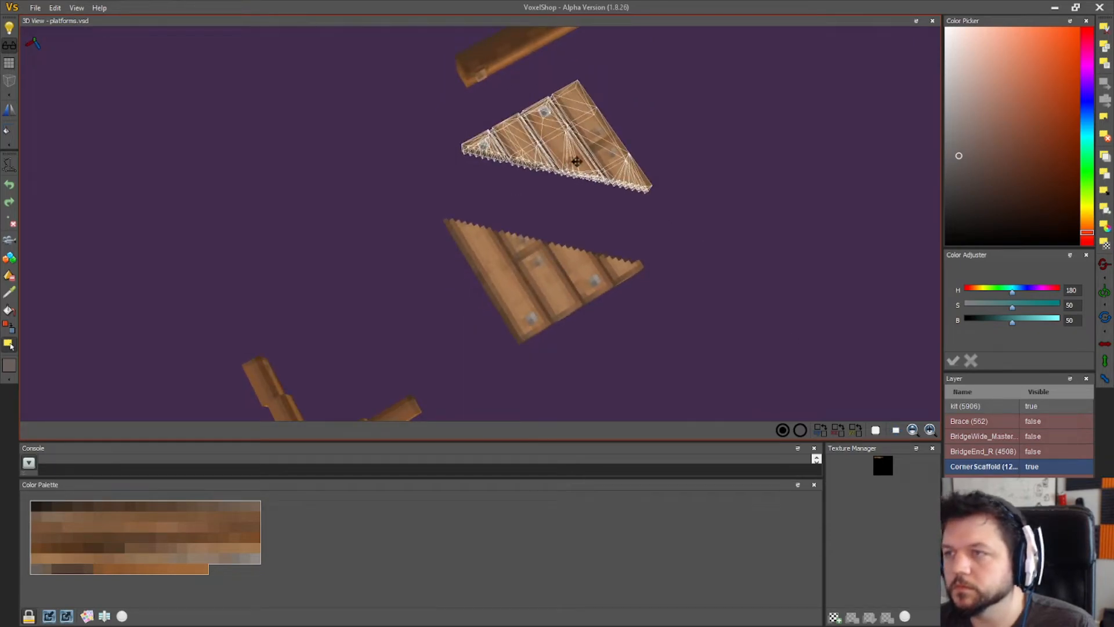
pyautogui.moveTo(570, 162); pyautogui.dragTo(787, 195)
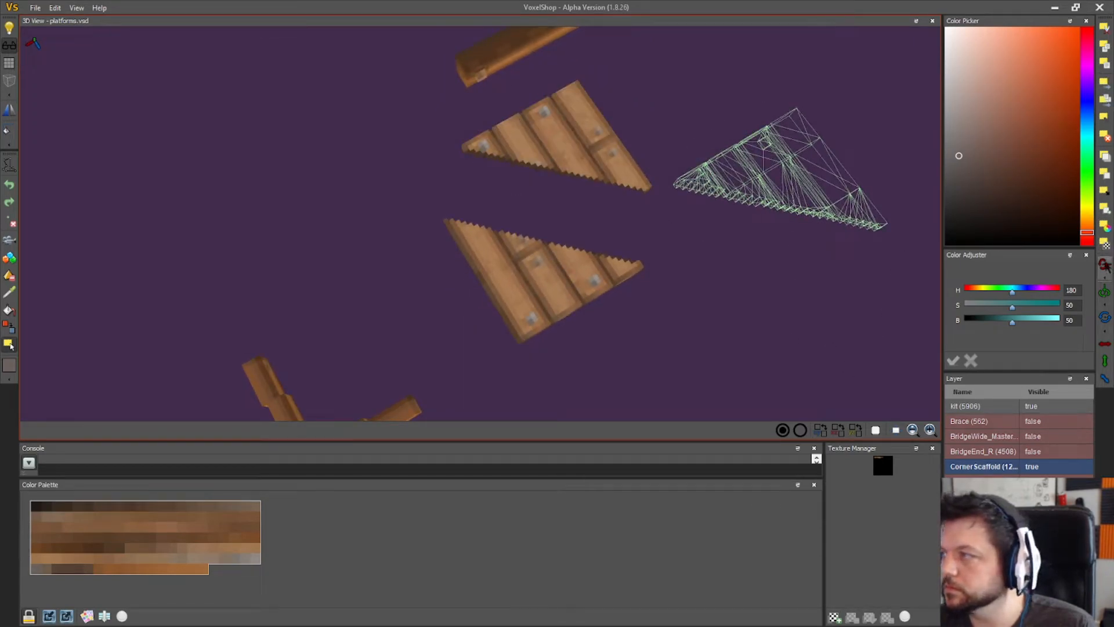
pyautogui.click(1107, 292)
pyautogui.click(1087, 299)
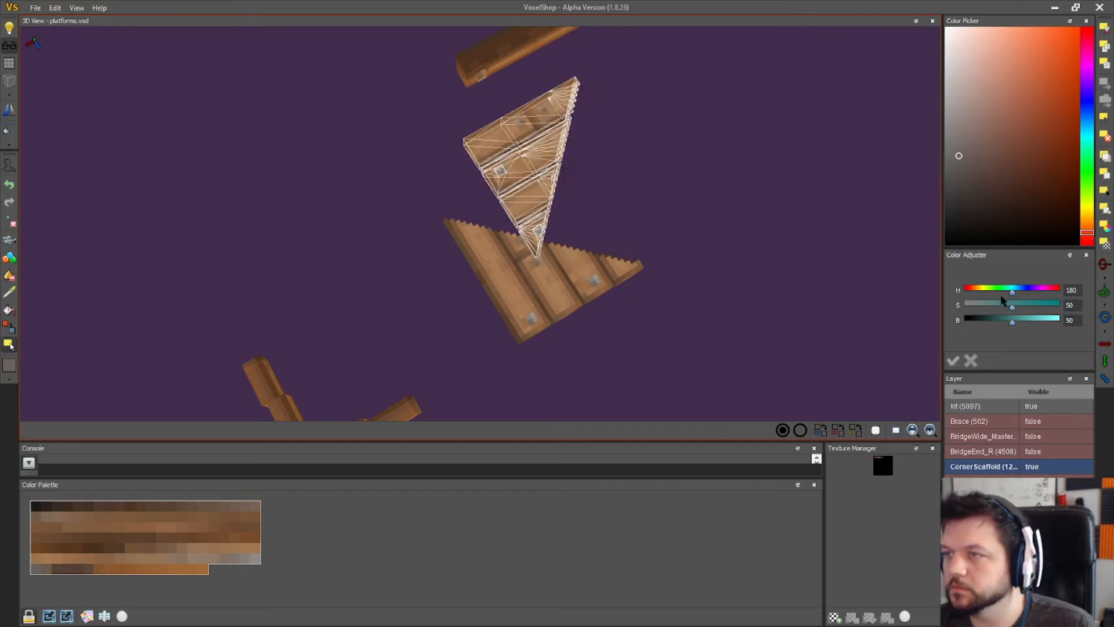
pyautogui.hotkey('ctrl', 'z')
# - Move the detached half farther from the deck, then turn it 270 degrees about the vertical axis and mirror it
pyautogui.moveTo(589, 161); pyautogui.dragTo(800, 113)
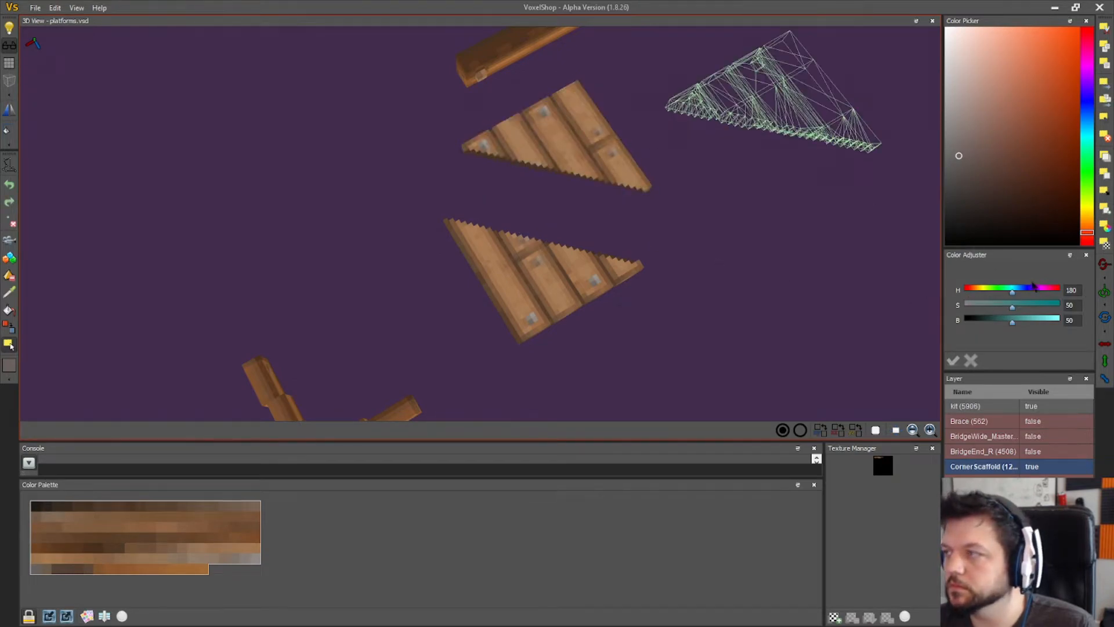
pyautogui.click(1105, 293)
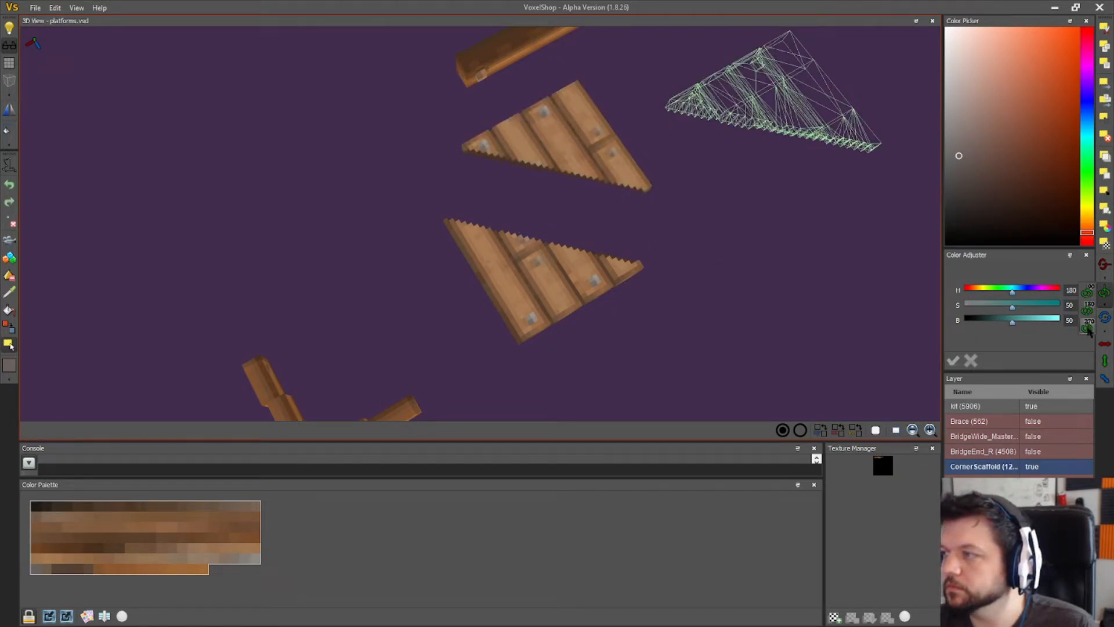
pyautogui.click(1105, 97)
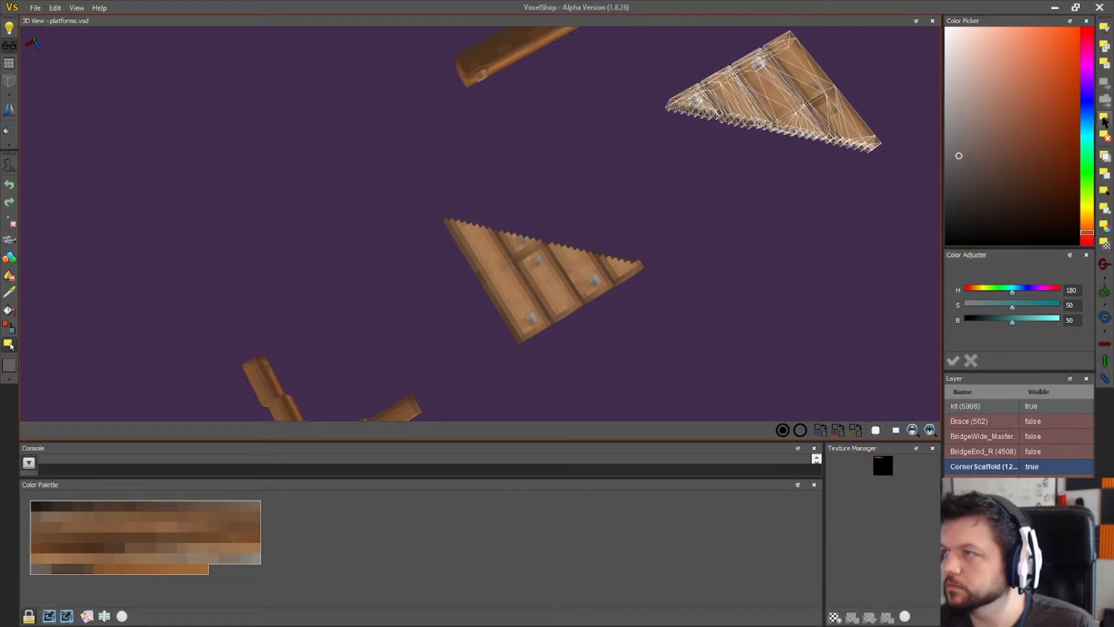
pyautogui.click(1104, 296)
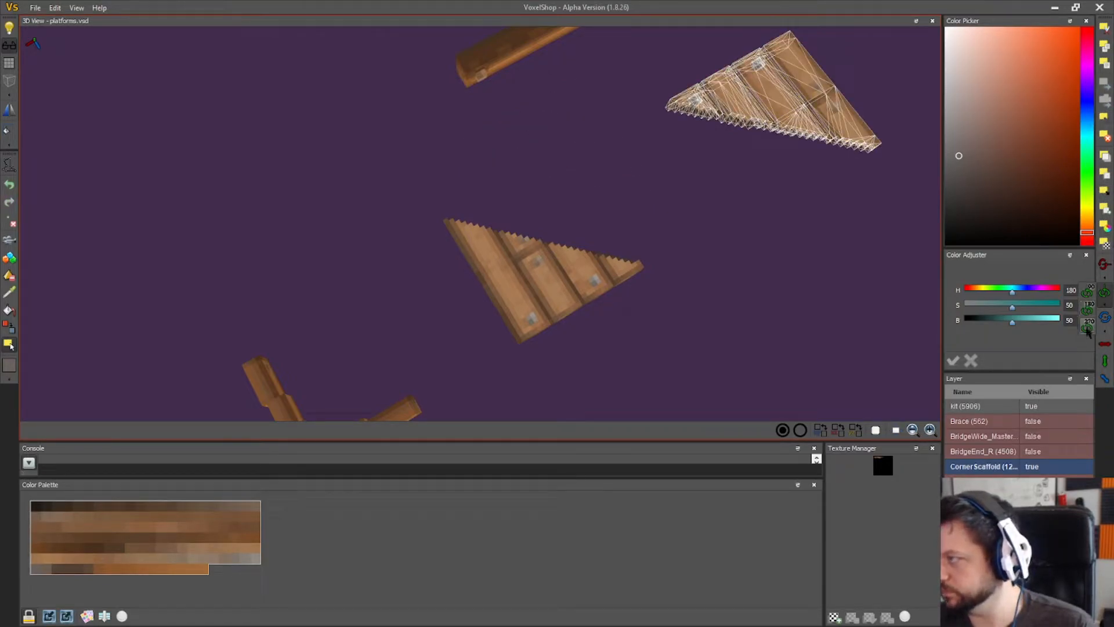
pyautogui.click(1087, 328)
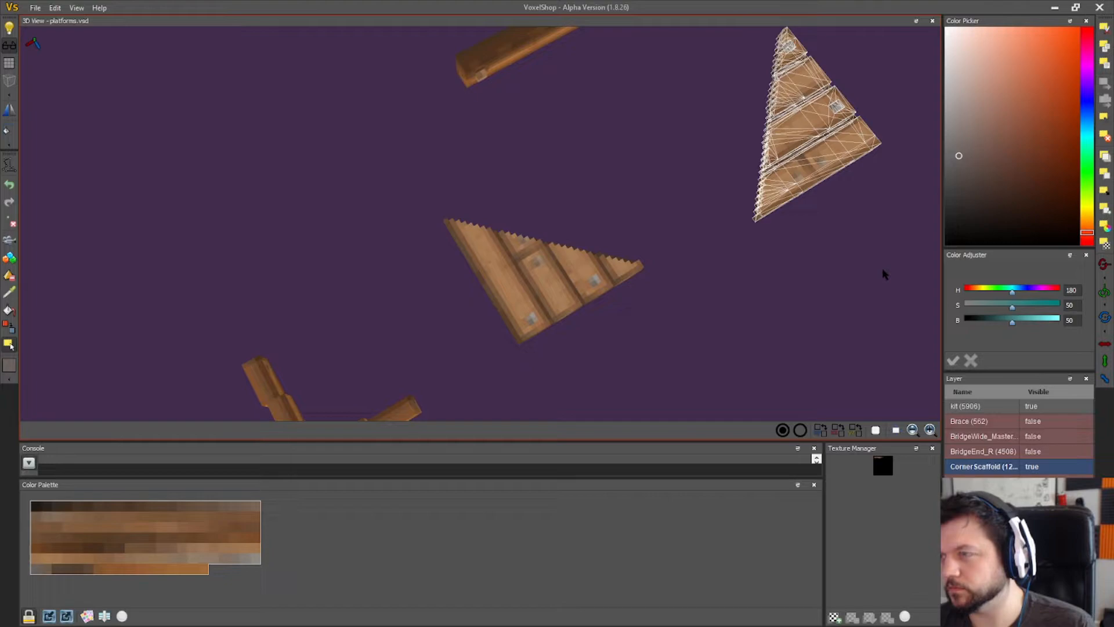
pyautogui.click(1105, 378)
# - Fit the turned half against the remaining half's diagonal edge, level with its planks, and apply the move
pyautogui.moveTo(760, 120); pyautogui.dragTo(555, 224)
pyautogui.moveTo(556, 226); pyautogui.dragTo(684, 275, button='right')
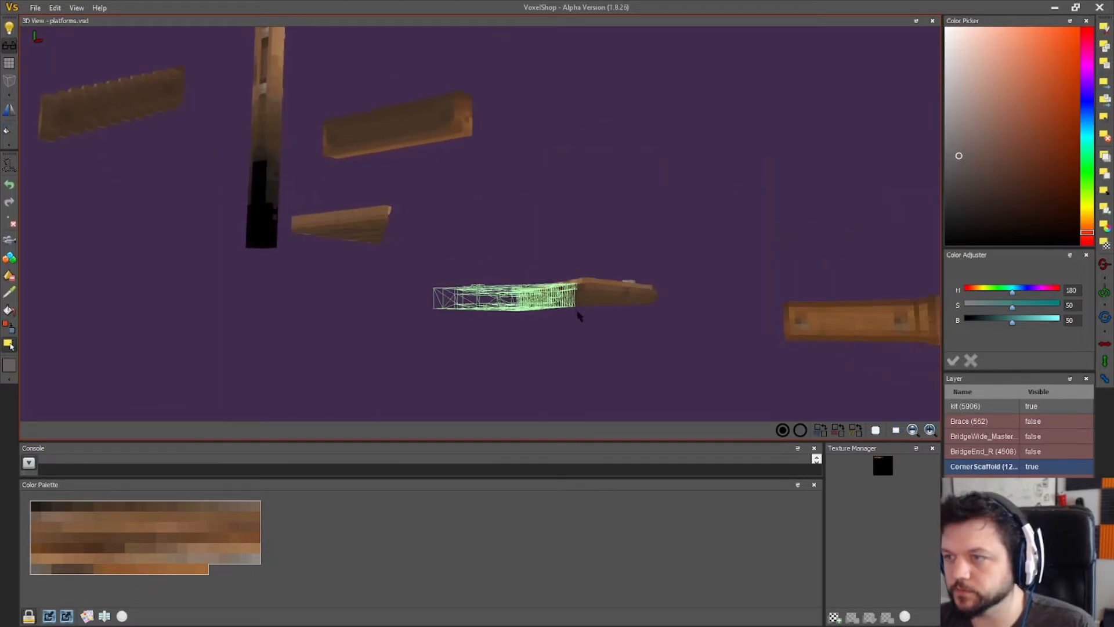
pyautogui.moveTo(562, 297); pyautogui.dragTo(562, 292)
pyautogui.moveTo(563, 294); pyautogui.dragTo(448, 342, button='right')
pyautogui.moveTo(541, 167); pyautogui.dragTo(539, 170)
pyautogui.moveTo(538, 169); pyautogui.dragTo(520, 319, button='right')
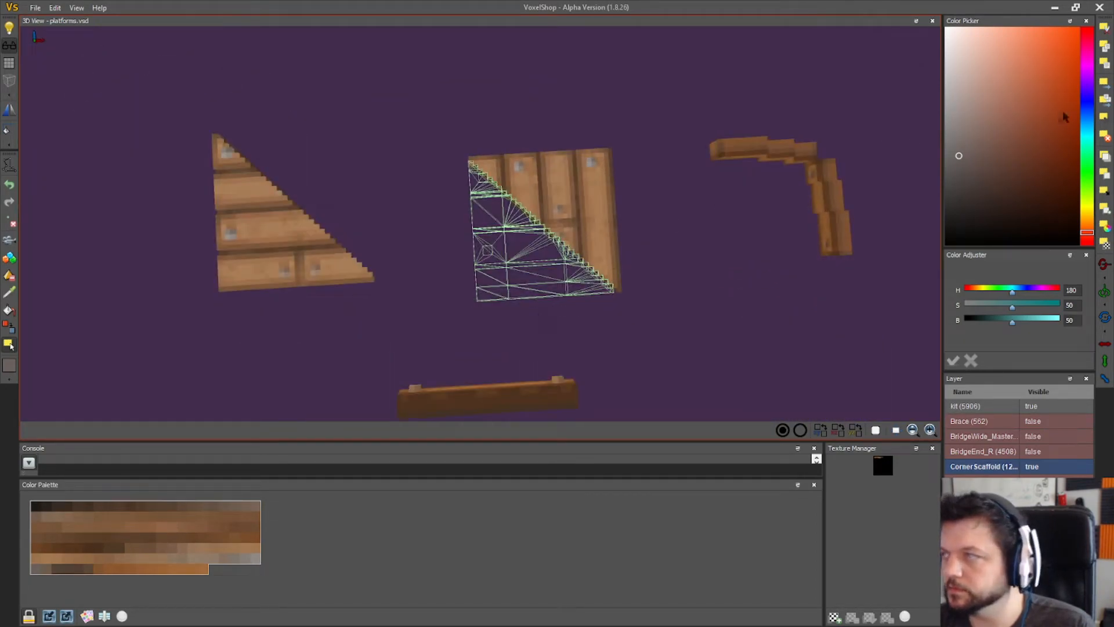
pyautogui.click(1103, 84)
# - Shift the half deck, undo the rearrangement back to the full four-row deck, and clear the selection
pyautogui.moveTo(890, 224); pyautogui.dragTo(244, 126, button='right')
pyautogui.moveTo(312, 203); pyautogui.dragTo(361, 239, button='right')
pyautogui.moveTo(730, 347); pyautogui.dragTo(626, 343, button='right')
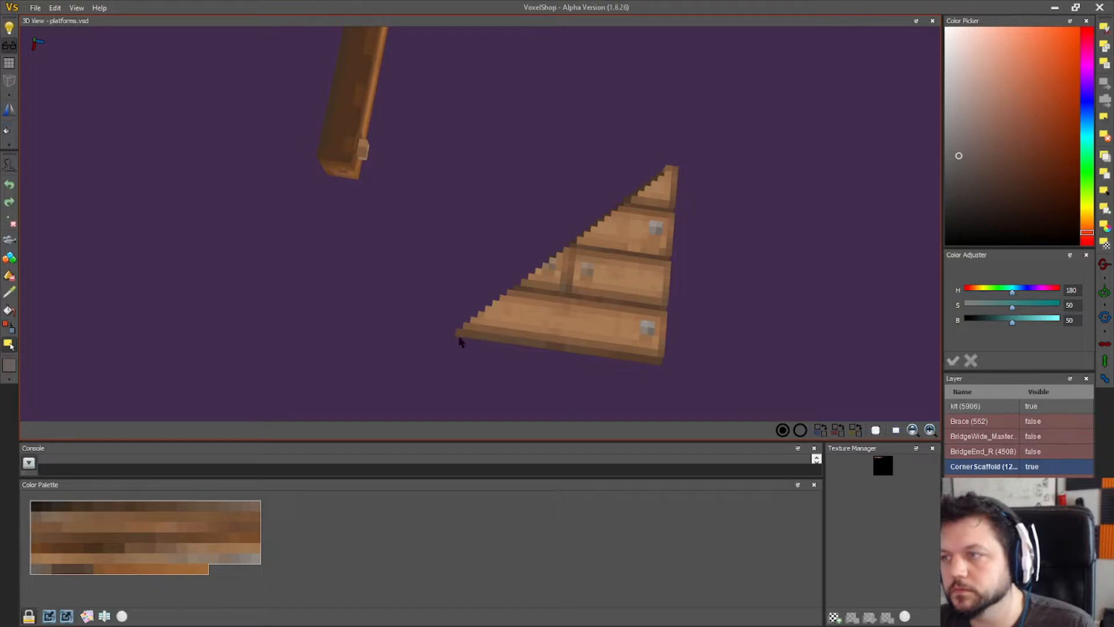
pyautogui.moveTo(486, 352); pyautogui.dragTo(477, 332, button='right')
pyautogui.moveTo(476, 96); pyautogui.dragTo(571, 106, button='right')
pyautogui.moveTo(234, 213); pyautogui.dragTo(334, 261)
pyautogui.moveTo(489, 294); pyautogui.dragTo(811, 279, button='right')
pyautogui.hotkey('ctrl', 'z')
pyautogui.click(1100, 123)
# - Select the diagonal half of the four-row deck from corner to corner and move it clear of the other half
pyautogui.moveTo(697, 247); pyautogui.dragTo(640, 256, button='right')
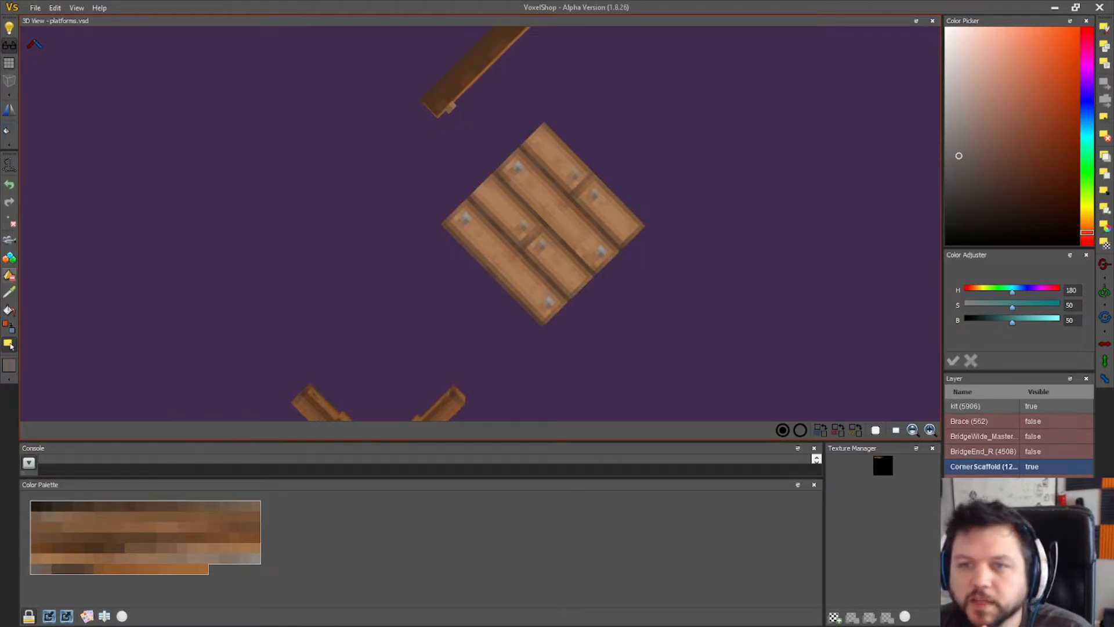
pyautogui.moveTo(674, 368); pyautogui.dragTo(545, 112)
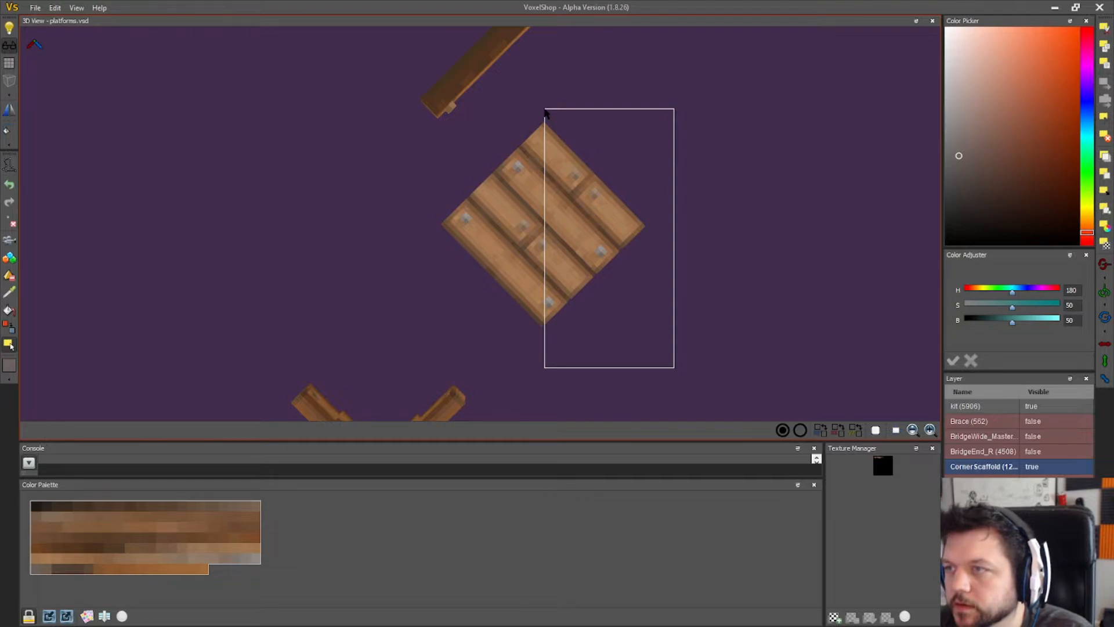
pyautogui.moveTo(544, 112); pyautogui.dragTo(545, 112)
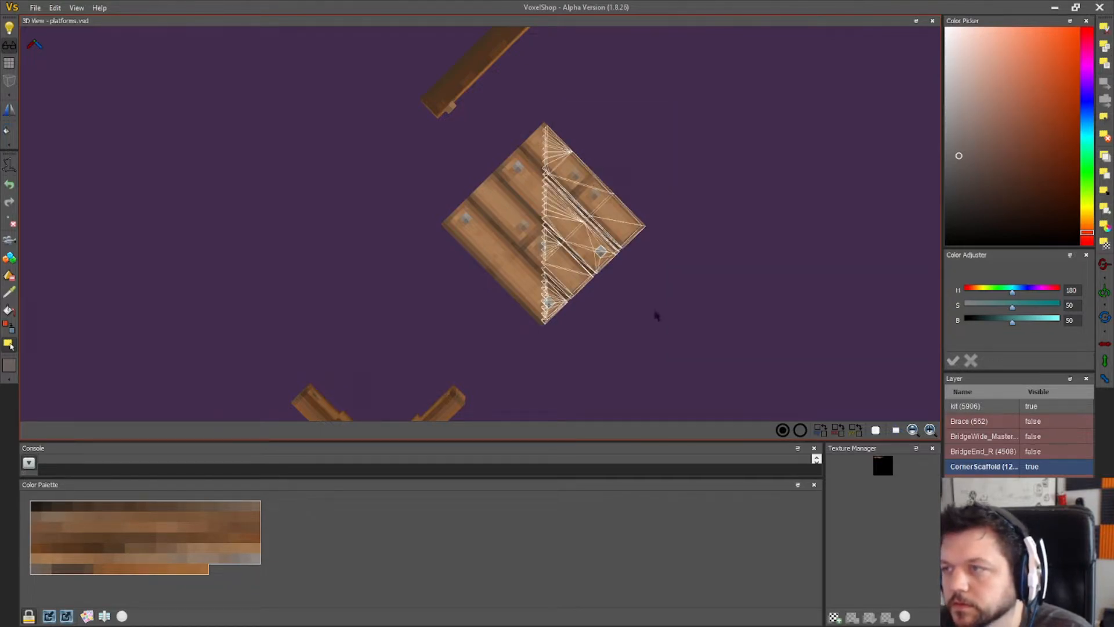
pyautogui.moveTo(663, 336); pyautogui.dragTo(556, 106)
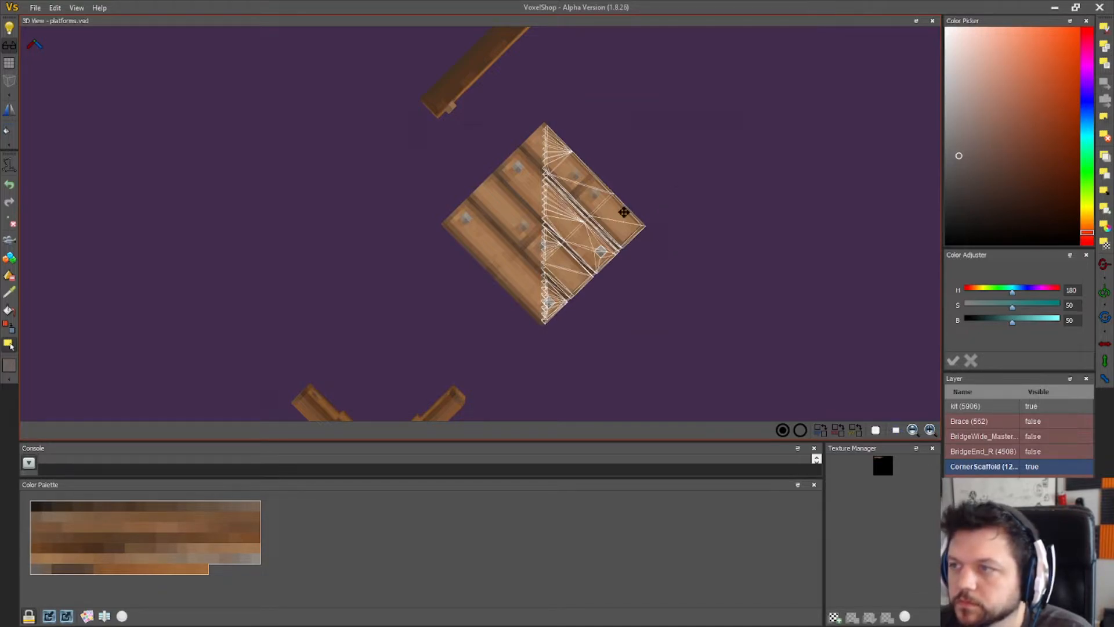
pyautogui.moveTo(624, 213); pyautogui.dragTo(784, 219)
pyautogui.click(1106, 85)
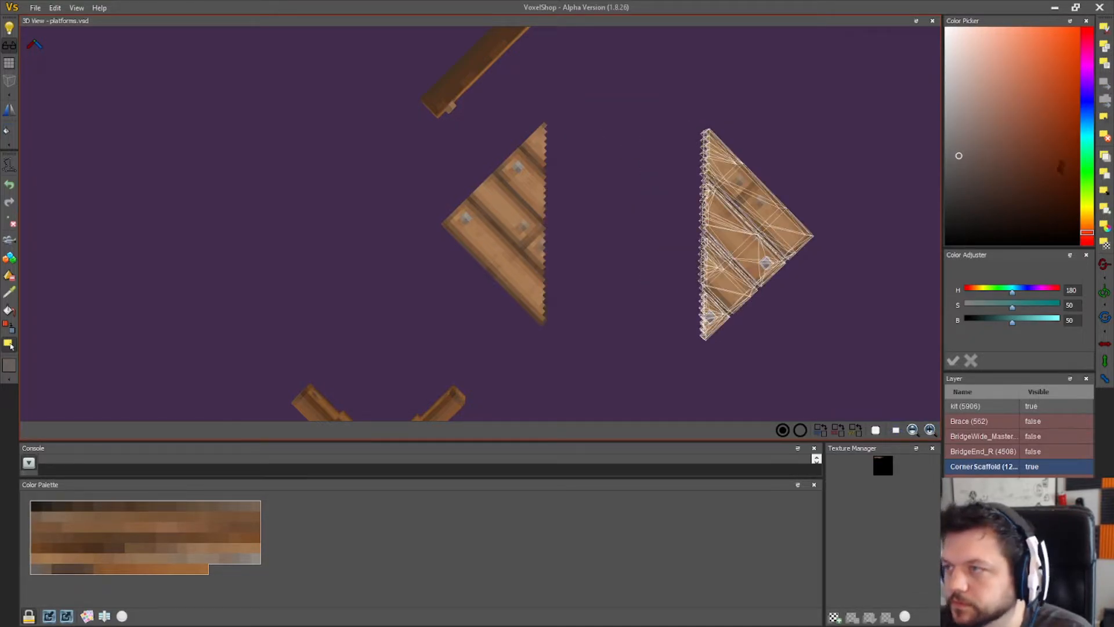
# - Turn the detached half a quarter turn about the vertical axis, mirror it, and move it back beside the remaining half
pyautogui.click(1104, 293)
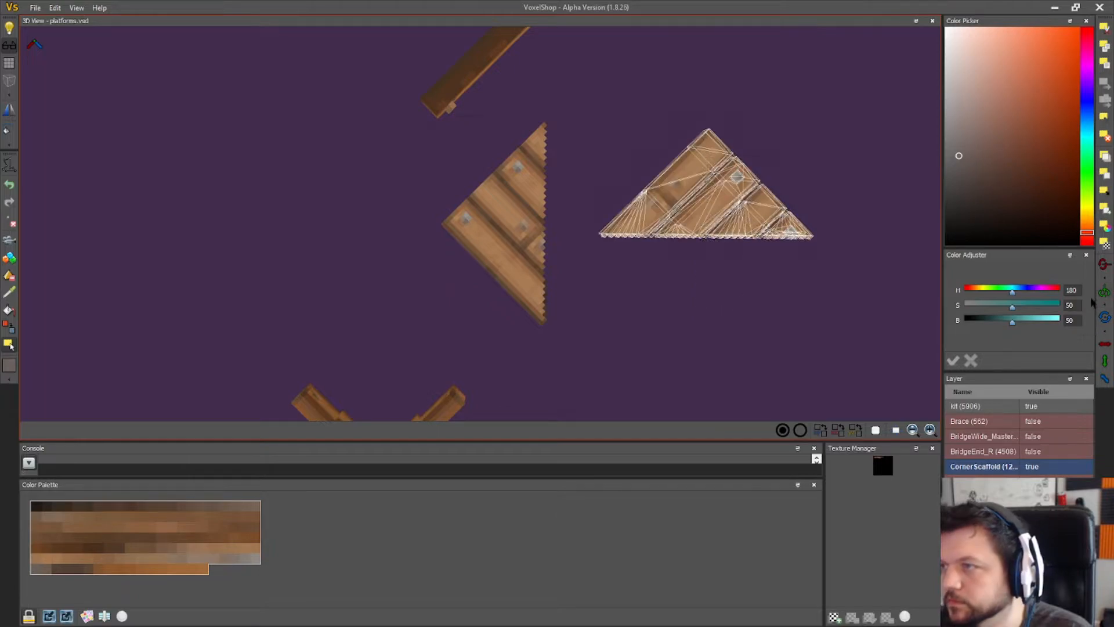
pyautogui.click(1106, 379)
pyautogui.moveTo(735, 246); pyautogui.dragTo(572, 237)
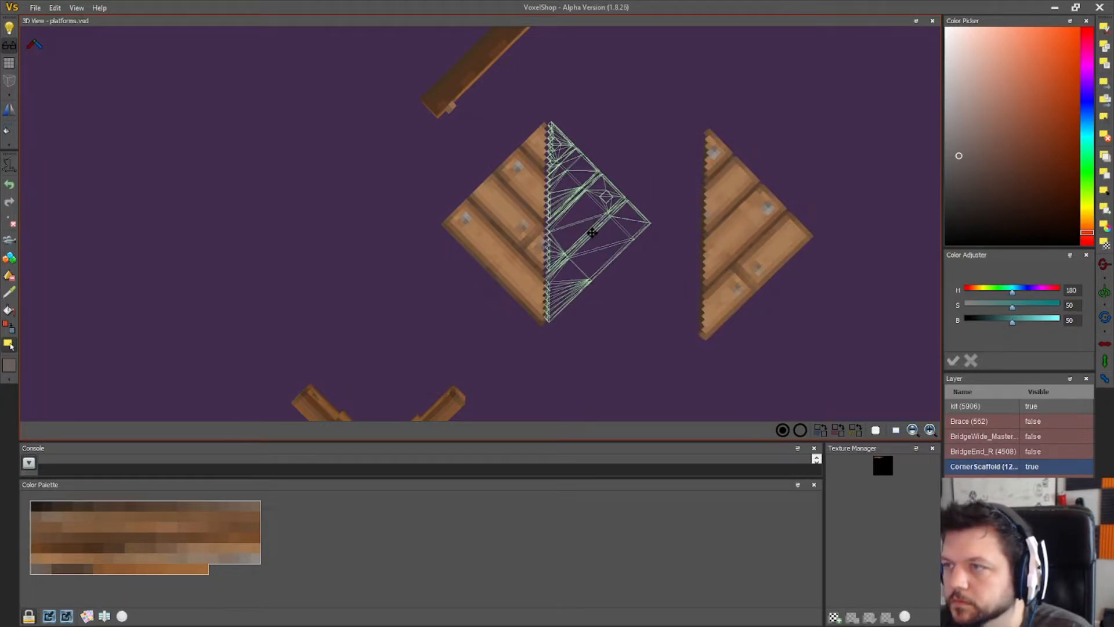
# - Fit the mirrored half level against the remaining half's diagonal edge, apply the move, and clear the selection
pyautogui.moveTo(639, 304); pyautogui.dragTo(598, 292, button='right')
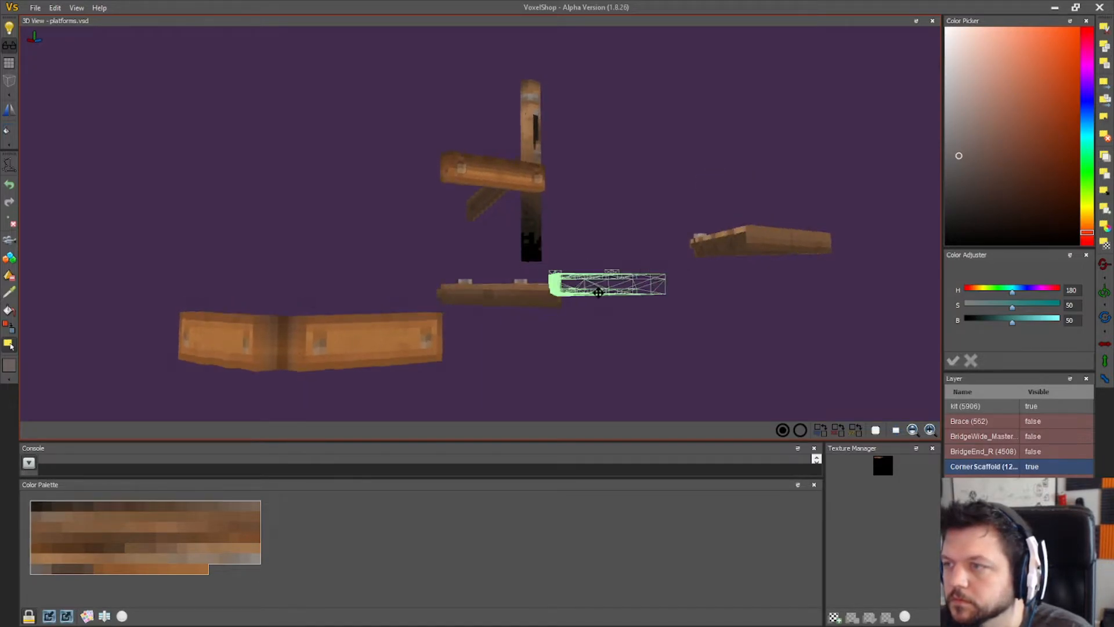
pyautogui.moveTo(598, 294); pyautogui.dragTo(598, 298)
pyautogui.moveTo(597, 304); pyautogui.dragTo(602, 360, button='right')
pyautogui.moveTo(578, 251); pyautogui.dragTo(577, 254)
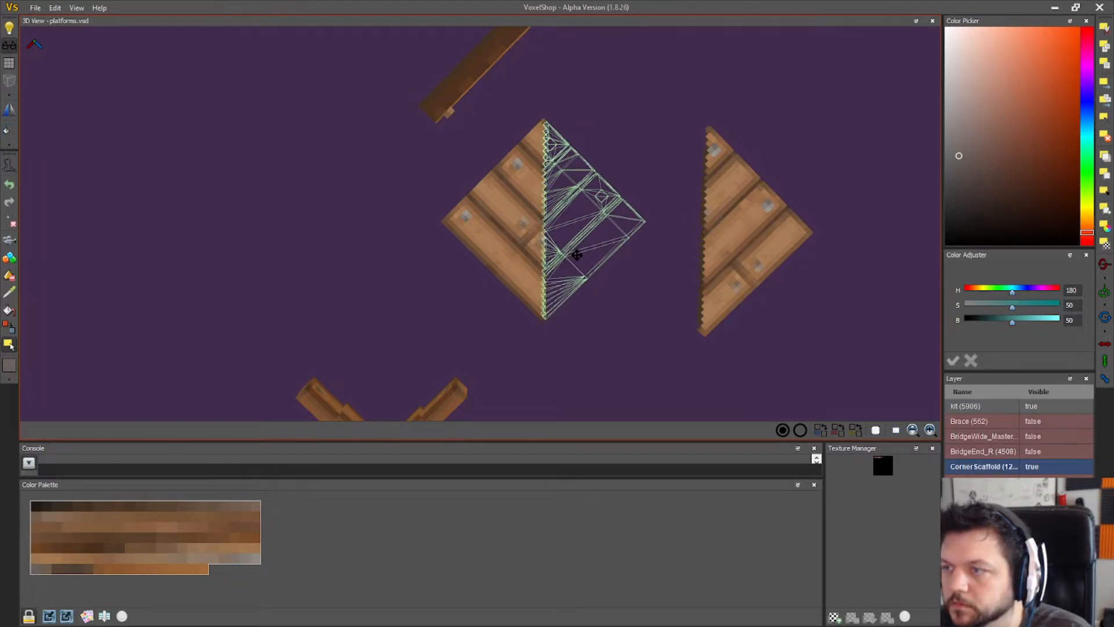
pyautogui.moveTo(575, 256); pyautogui.dragTo(580, 345, button='right')
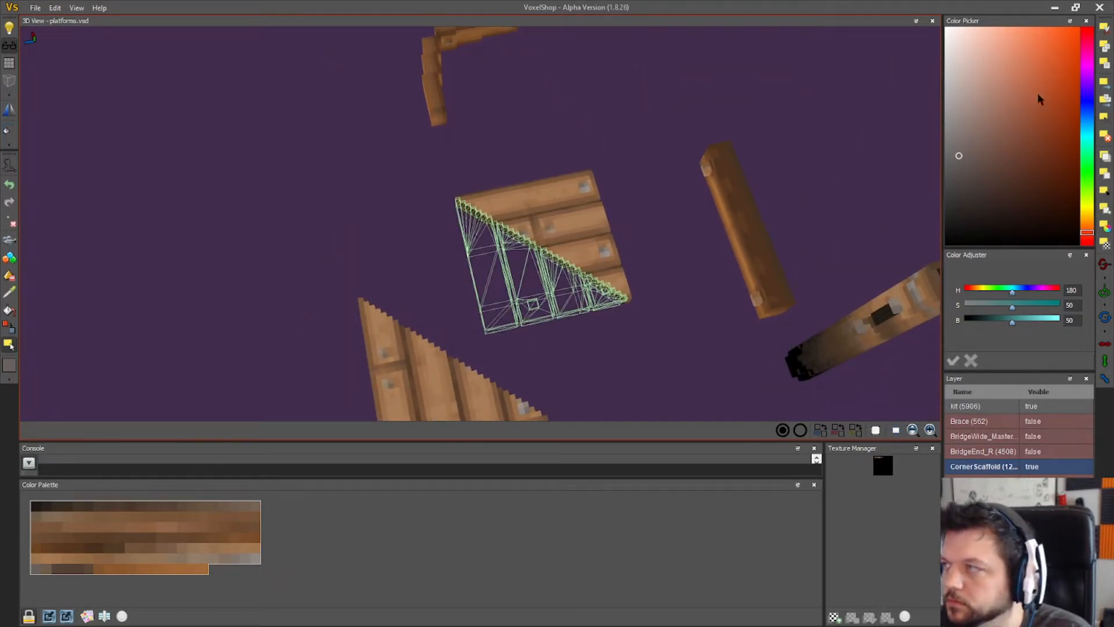
pyautogui.click(1100, 84)
pyautogui.click(1103, 118)
# - Recolour the stepped seam voxels on the deck's underside in the surrounding dark brown and inspect the joined deck
pyautogui.moveTo(493, 306); pyautogui.dragTo(374, 147, button='right')
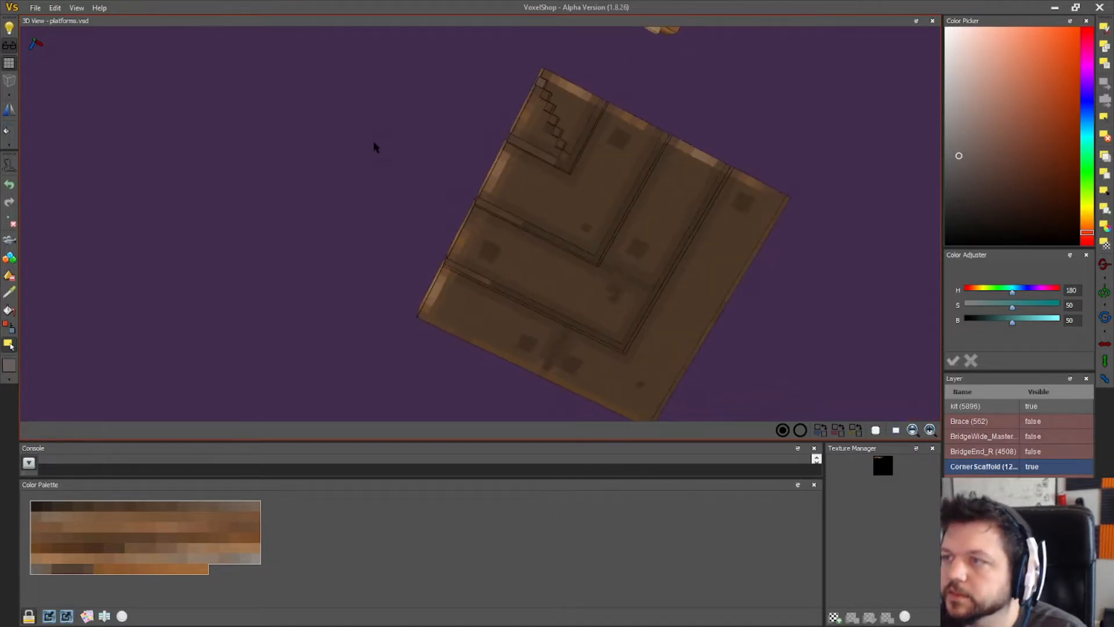
pyautogui.click(546, 98)
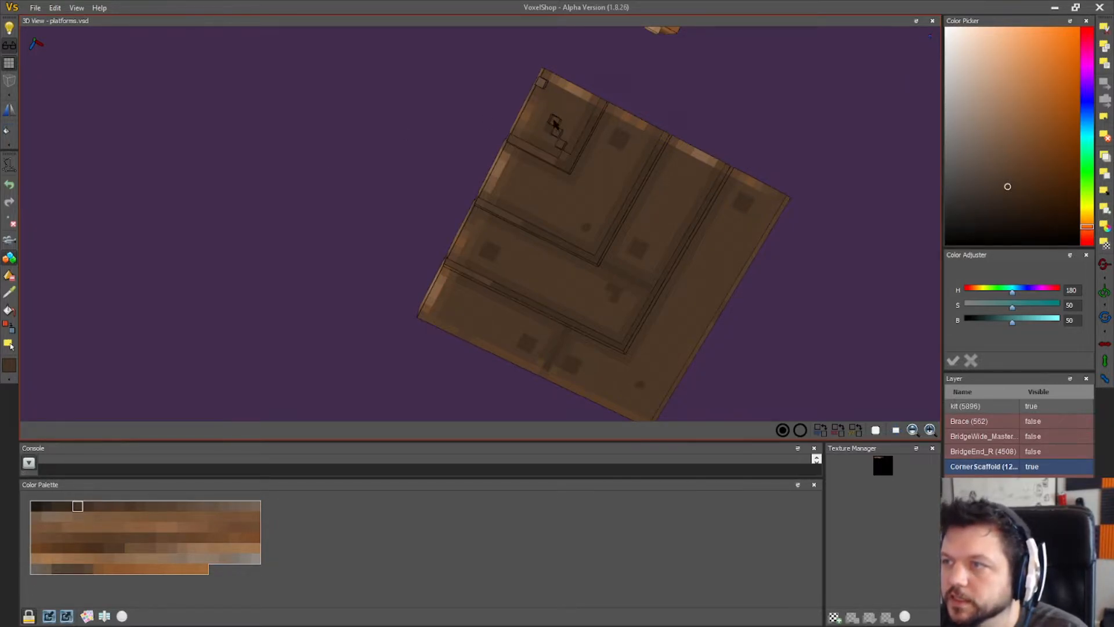
pyautogui.moveTo(587, 182); pyautogui.dragTo(527, 116, button='right')
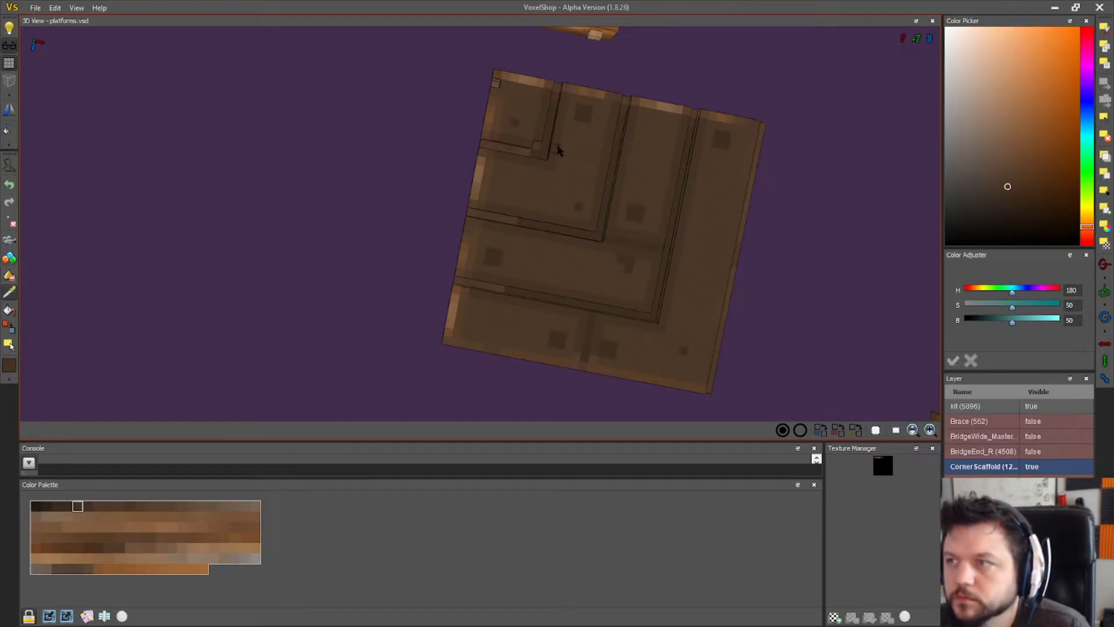
pyautogui.moveTo(540, 146); pyautogui.dragTo(471, 320, button='right')
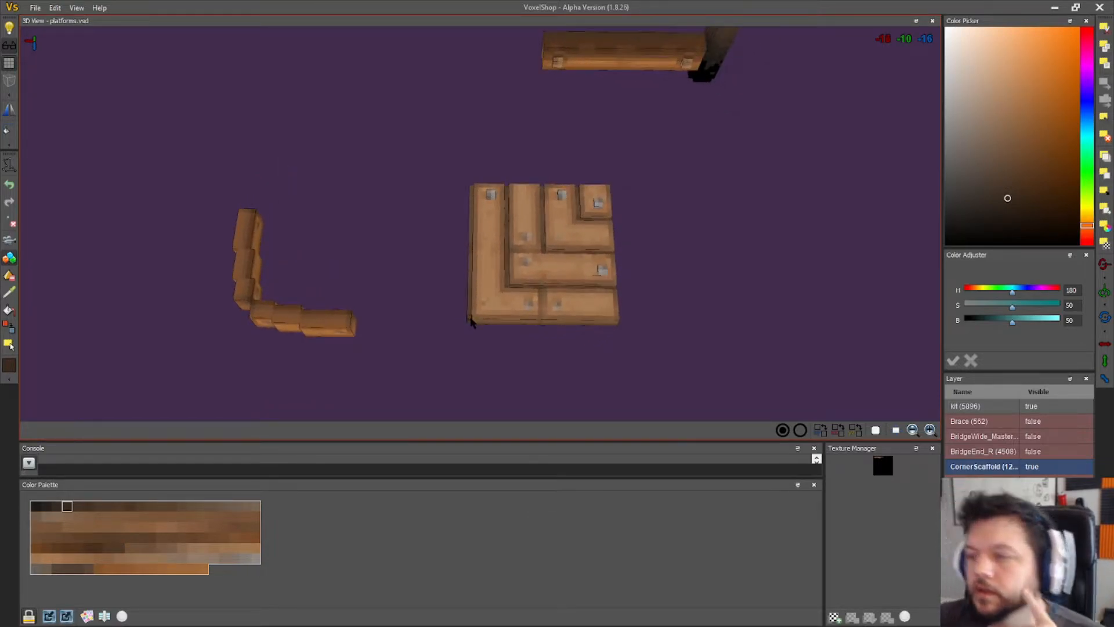
pyautogui.scroll(2, 471, 322)
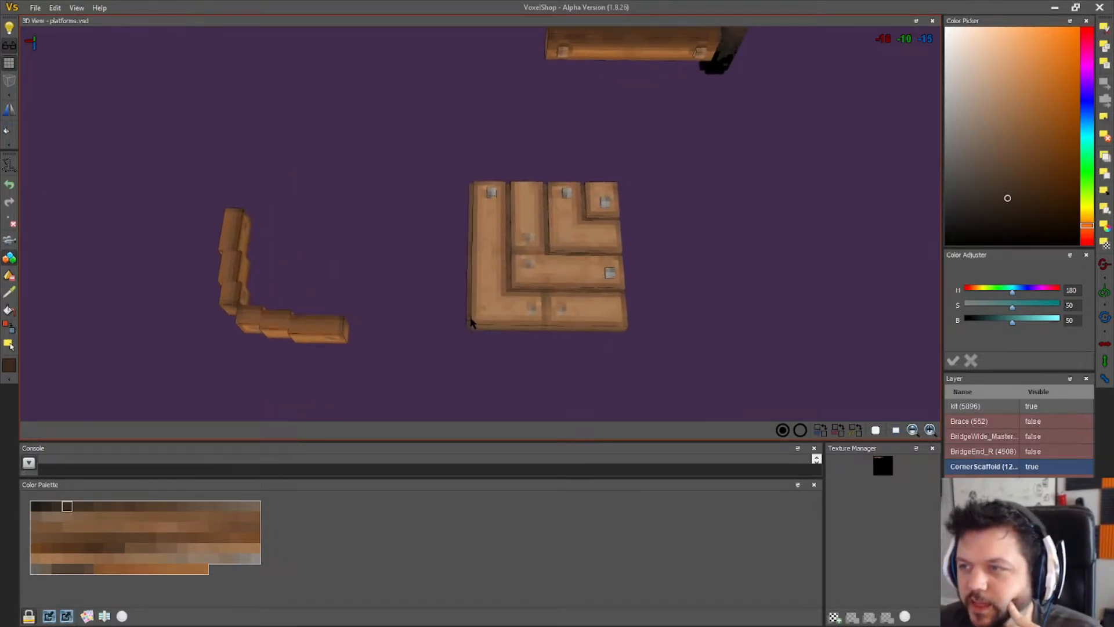
pyautogui.scroll(-1, 471, 322)
pyautogui.moveTo(456, 319); pyautogui.dragTo(583, 295, button='right')
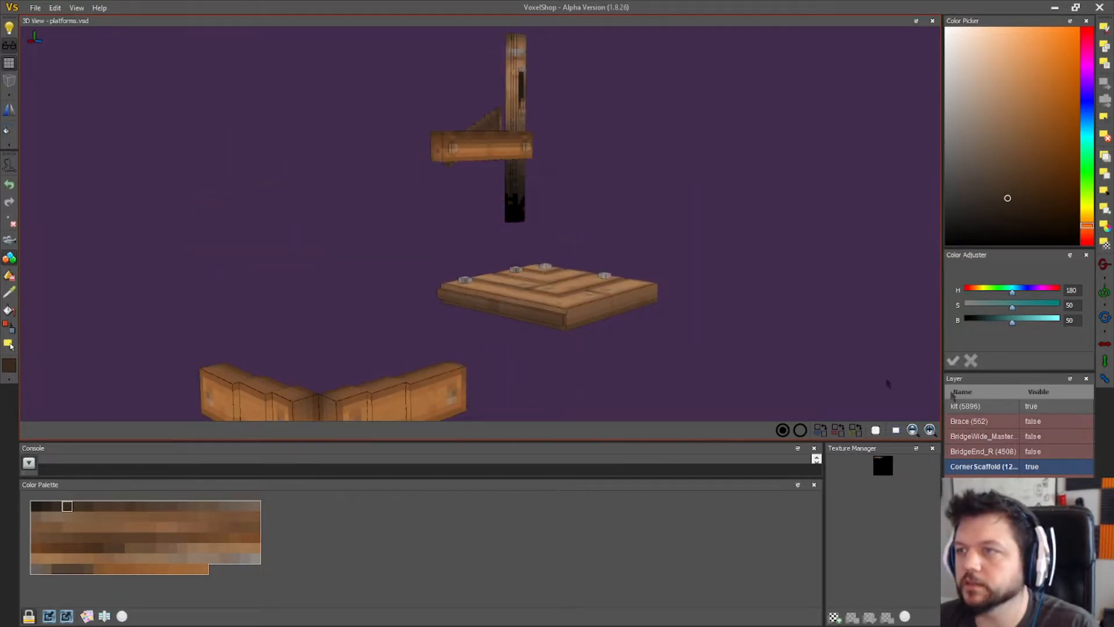
# - Undo the recolouring and the diagonal rearrangement back to the full four-row deck, stepping through redo to check the state
pyautogui.click(1042, 410)
pyautogui.moveTo(736, 351); pyautogui.dragTo(651, 357, button='right')
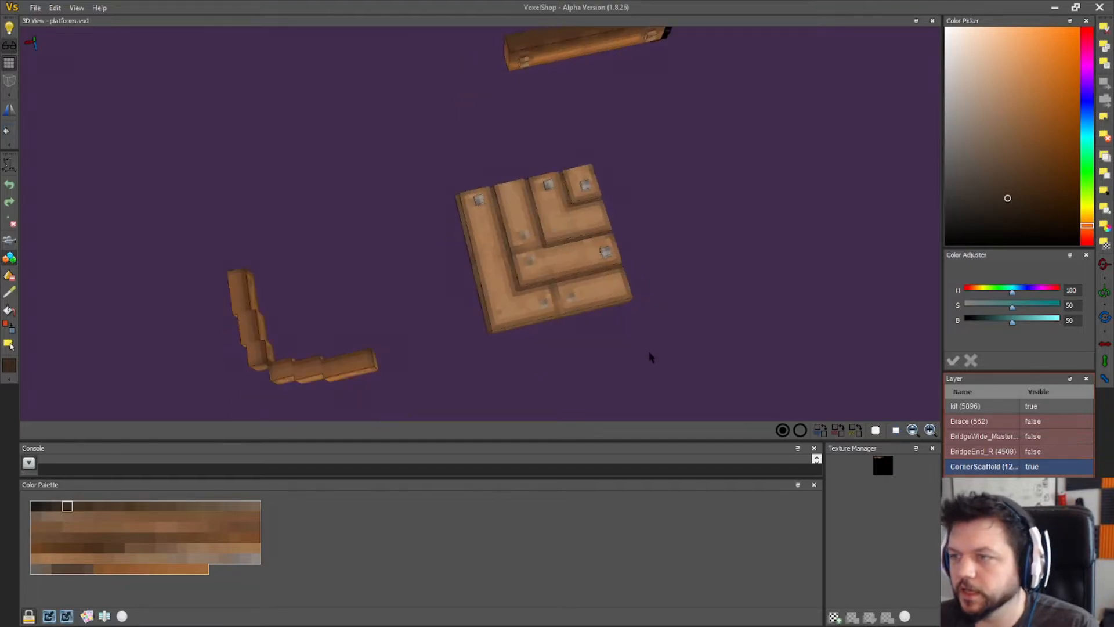
pyautogui.hotkey('ctrl', 'z')
pyautogui.hotkey('ctrl', 'z')
pyautogui.hotkey('ctrl', 'z')
pyautogui.hotkey('ctrl', 'z')
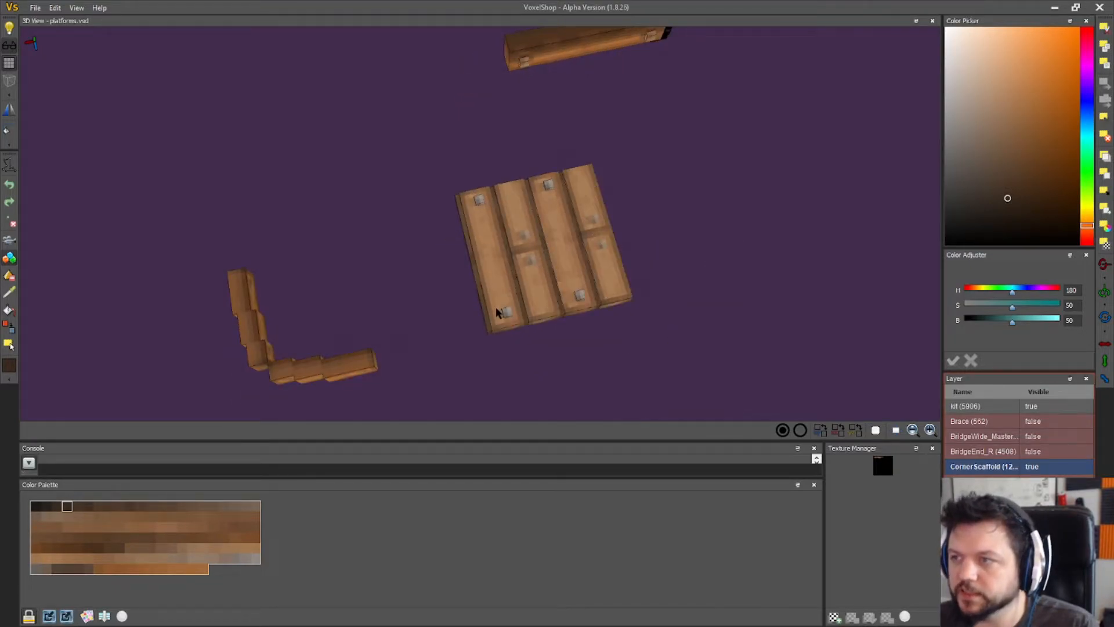
pyautogui.moveTo(495, 306); pyautogui.dragTo(598, 300, button='right')
pyautogui.hotkey('ctrl', 'y')
pyautogui.hotkey('ctrl', 'z')
pyautogui.hotkey('ctrl', 'z')
pyautogui.hotkey('ctrl', 'y')
pyautogui.hotkey('ctrl', 'y')
pyautogui.hotkey('ctrl', 'z')
pyautogui.moveTo(597, 299); pyautogui.dragTo(574, 307, button='right')
pyautogui.click(11, 345)
pyautogui.moveTo(809, 379); pyautogui.dragTo(872, 377, button='right')
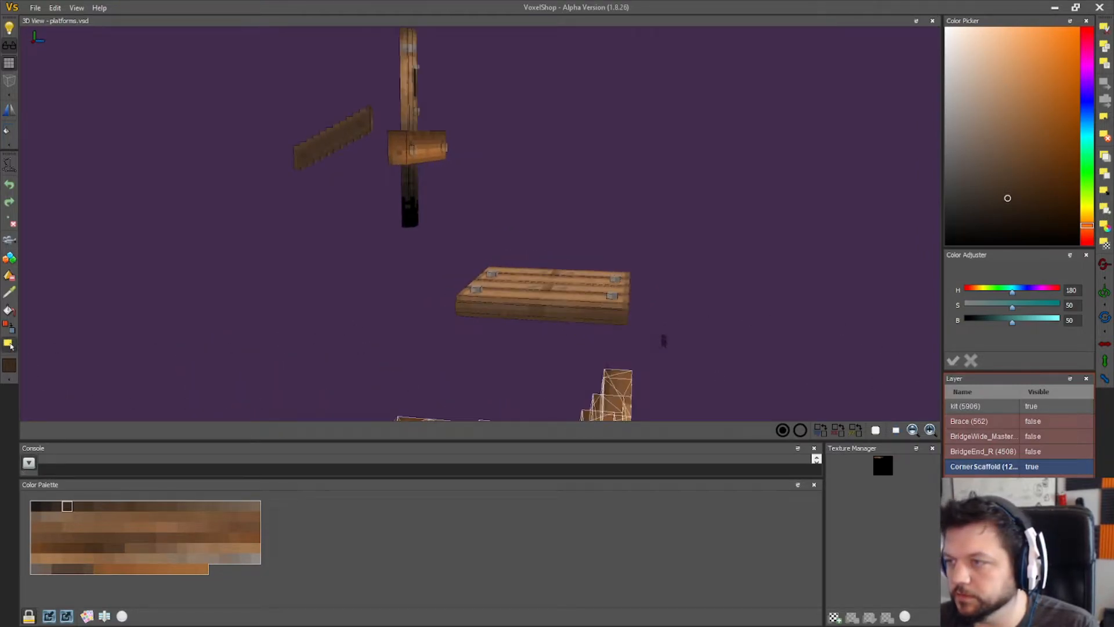
pyautogui.moveTo(664, 340); pyautogui.dragTo(408, 208)
pyautogui.click(412, 216)
pyautogui.moveTo(669, 332); pyautogui.dragTo(430, 256)
pyautogui.moveTo(429, 256); pyautogui.dragTo(569, 311, button='right')
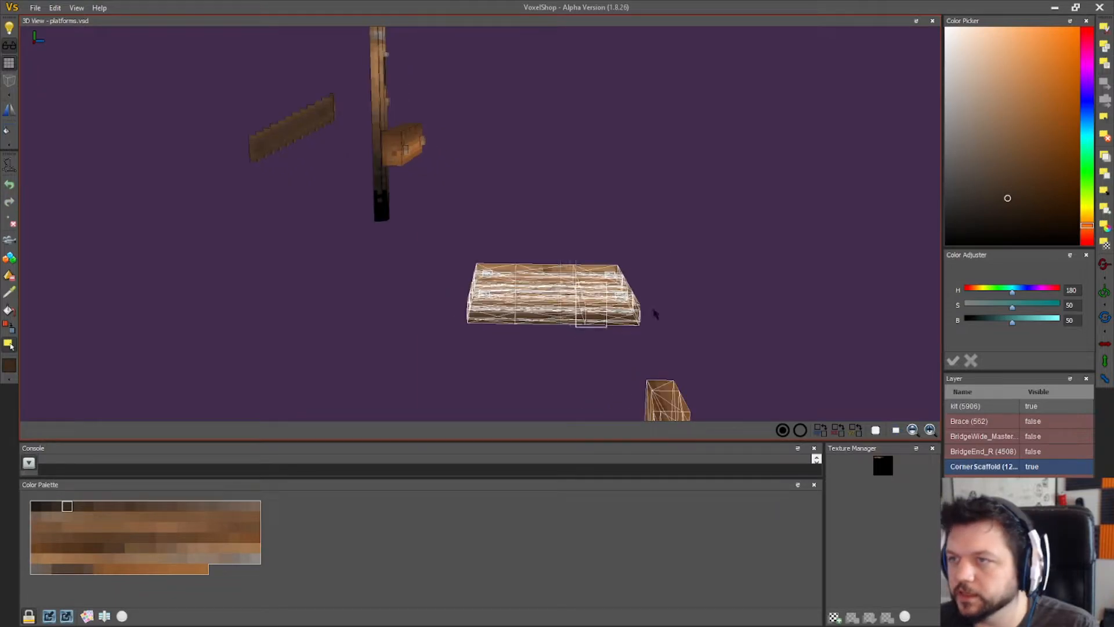
pyautogui.moveTo(616, 318); pyautogui.dragTo(428, 268)
pyautogui.moveTo(447, 255); pyautogui.dragTo(459, 304, button='right')
pyautogui.moveTo(618, 256); pyautogui.dragTo(311, 206)
pyautogui.press('Delete')
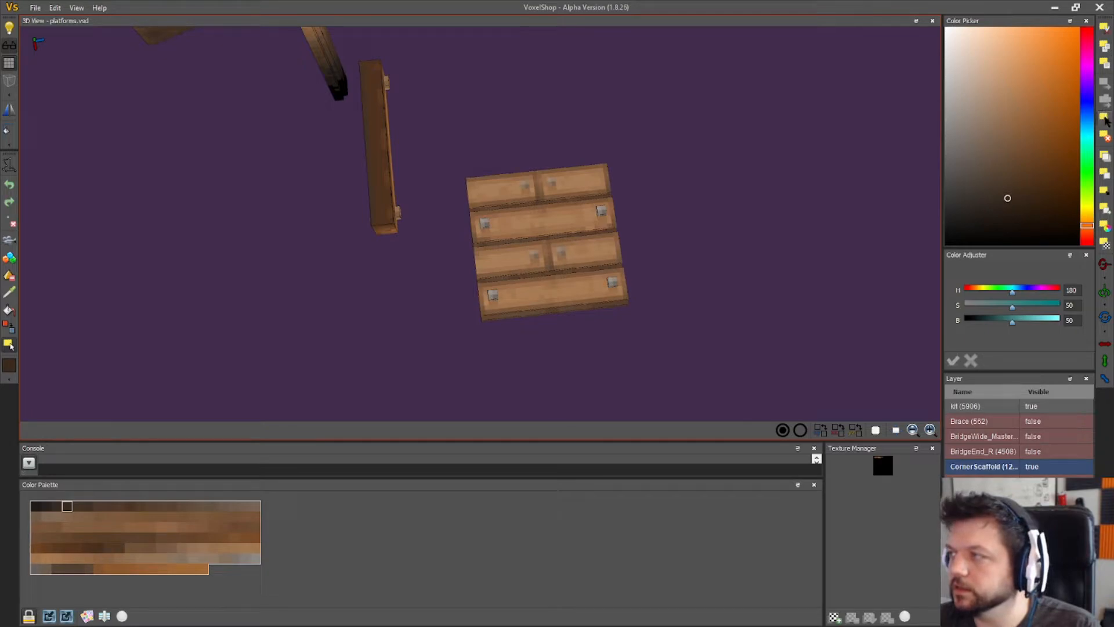
# - Select the whole four-row deck and, on the kit layer, move it up beyond the upright post and apply the move
pyautogui.moveTo(719, 115); pyautogui.dragTo(454, 359)
pyautogui.click(978, 408)
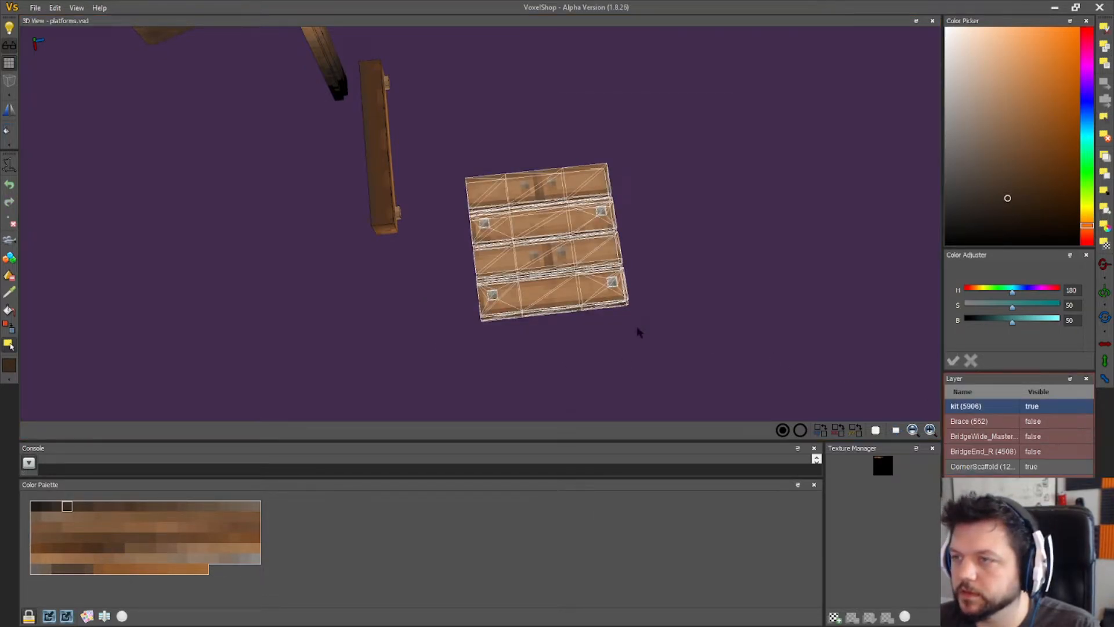
pyautogui.moveTo(638, 329); pyautogui.dragTo(580, 301, button='right')
pyautogui.moveTo(576, 301); pyautogui.dragTo(255, 257)
pyautogui.moveTo(256, 257); pyautogui.dragTo(297, 234, button='right')
pyautogui.moveTo(291, 236); pyautogui.dragTo(284, 145)
pyautogui.moveTo(285, 145); pyautogui.dragTo(279, 200, button='right')
pyautogui.moveTo(262, 227); pyautogui.dragTo(256, 127)
pyautogui.moveTo(256, 127); pyautogui.dragTo(485, 228, button='right')
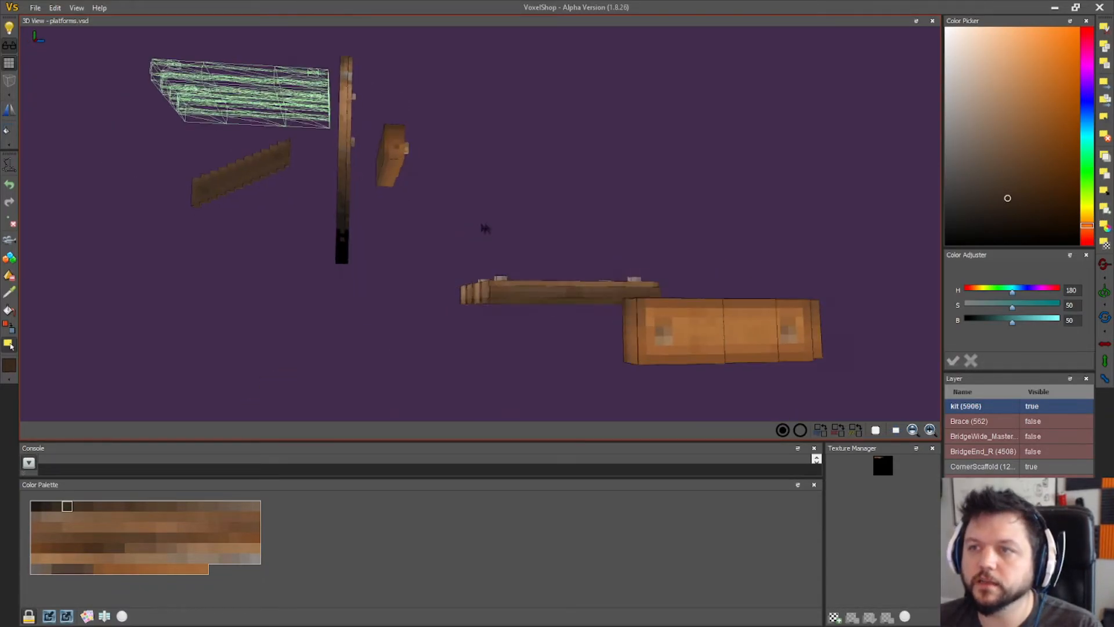
pyautogui.moveTo(237, 96); pyautogui.dragTo(226, 96)
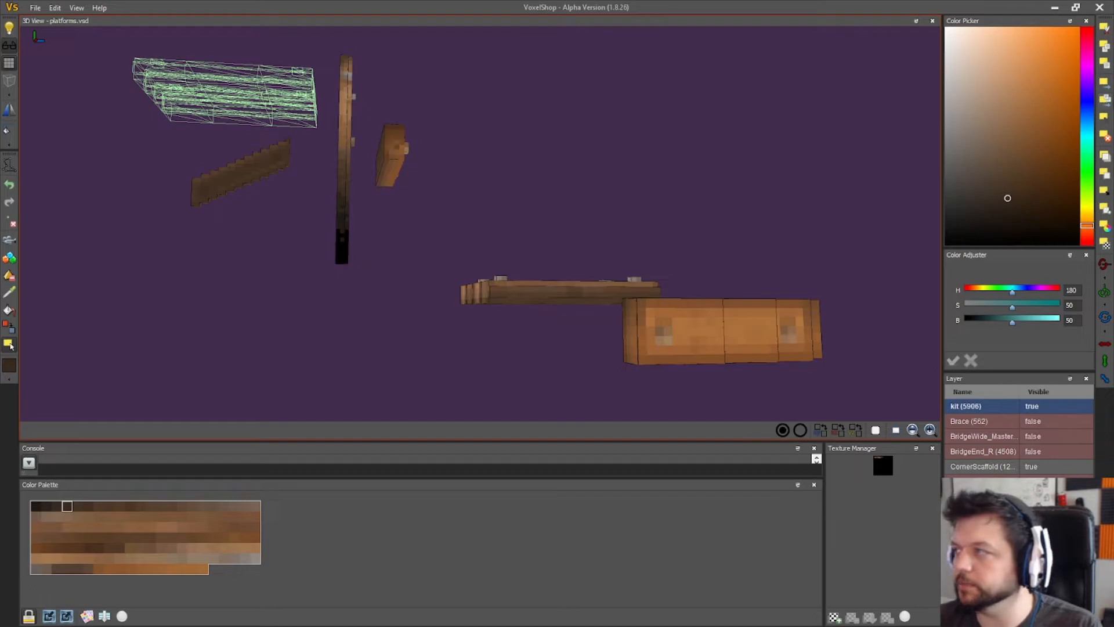
pyautogui.click(1106, 83)
# - Place a copy of the selected deck in open space on the CornerScaffold layer and hide the kit layer
pyautogui.click(982, 470)
pyautogui.moveTo(294, 108); pyautogui.dragTo(742, 193)
pyautogui.moveTo(742, 193); pyautogui.dragTo(757, 310, button='right')
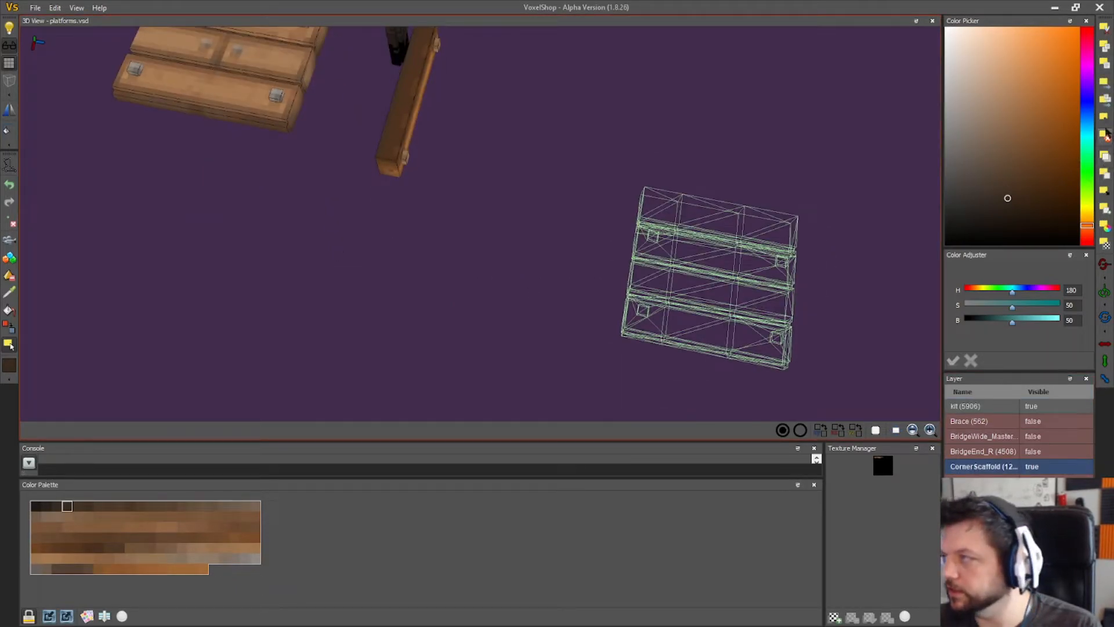
pyautogui.click(1105, 101)
pyautogui.moveTo(852, 267); pyautogui.dragTo(823, 298, button='right')
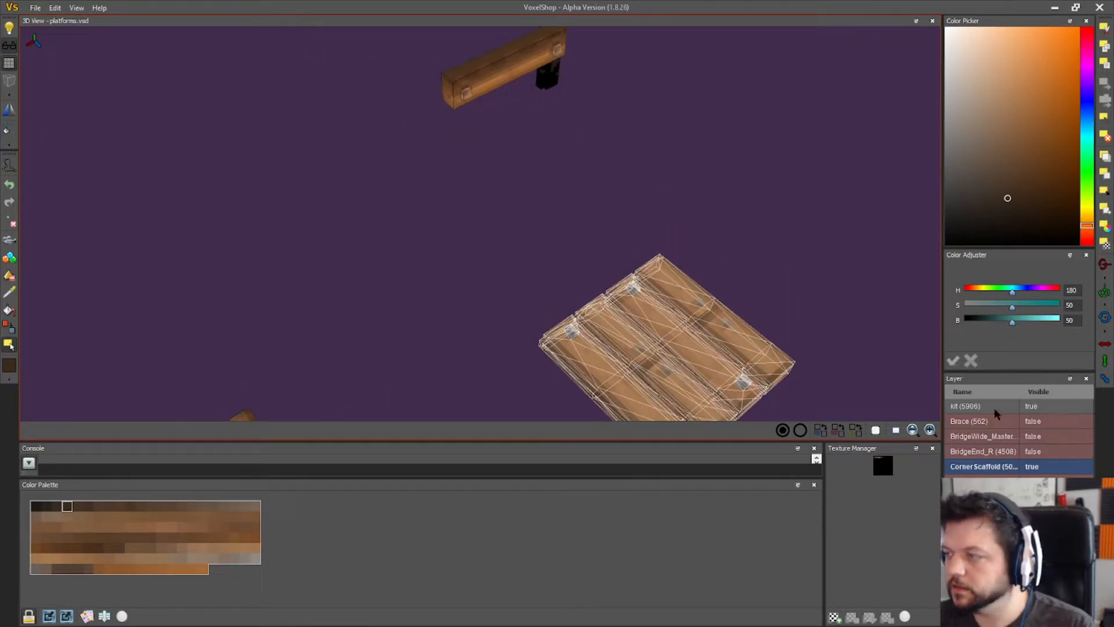
pyautogui.click(1030, 406)
# - Clear the selection, select the copied deck's diagonal half from corner to corner, and move it clear of the other half
pyautogui.moveTo(719, 348); pyautogui.dragTo(593, 249, button='right')
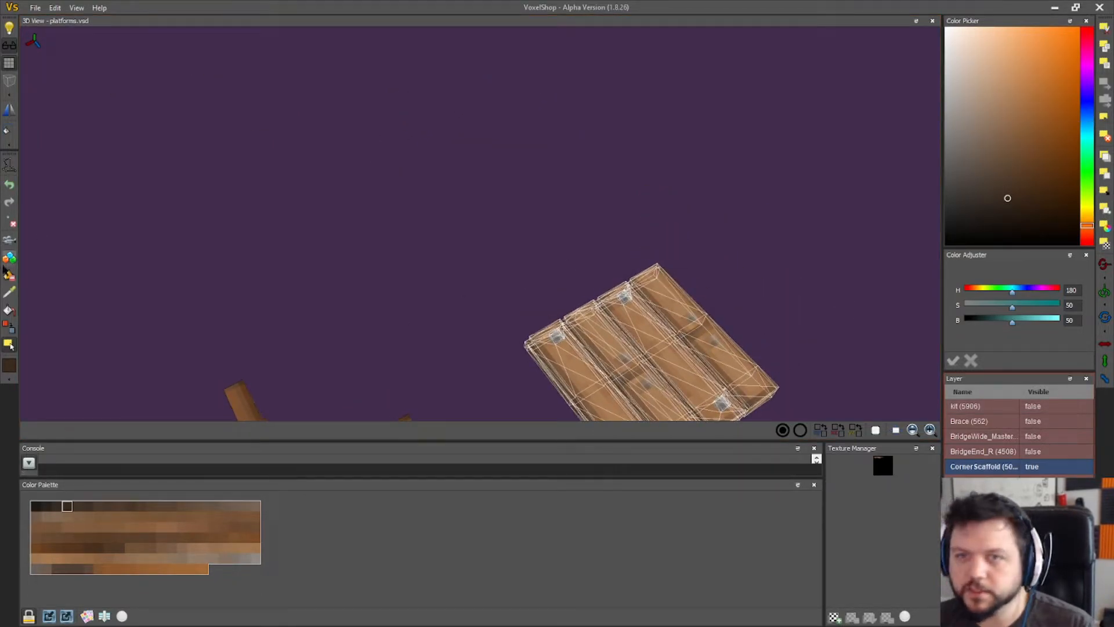
pyautogui.moveTo(290, 203); pyautogui.dragTo(427, 142, button='right')
pyautogui.moveTo(466, 258); pyautogui.dragTo(112, 82, button='right')
pyautogui.moveTo(301, 316); pyautogui.dragTo(198, 186, button='right')
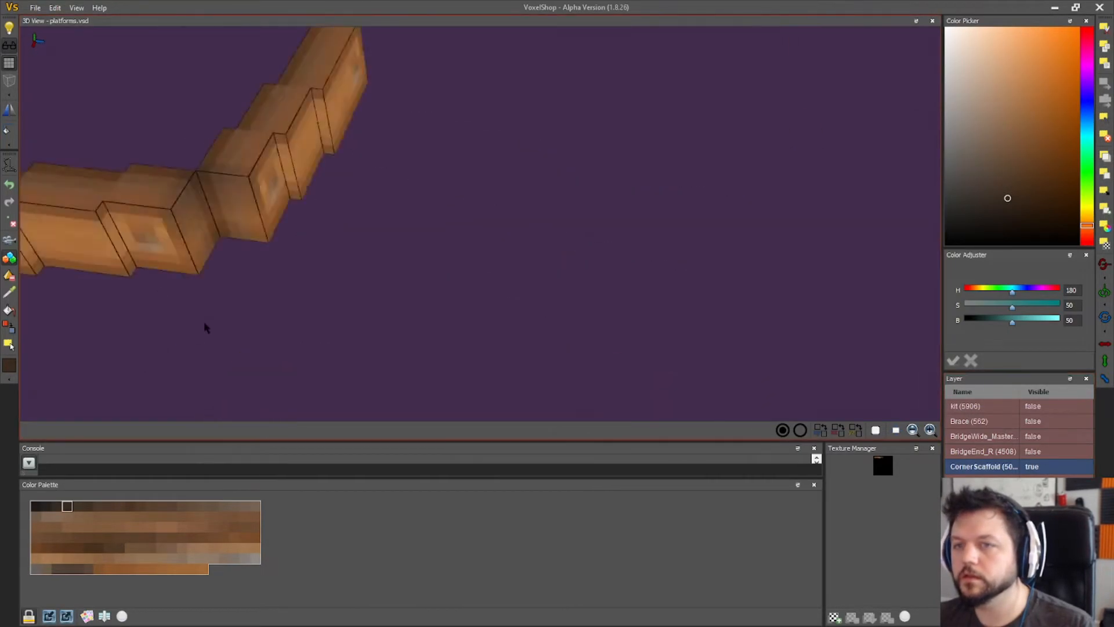
pyautogui.moveTo(204, 321); pyautogui.dragTo(145, 313, button='right')
pyautogui.moveTo(276, 311); pyautogui.dragTo(367, 252)
pyautogui.moveTo(351, 318); pyautogui.dragTo(378, 316, button='right')
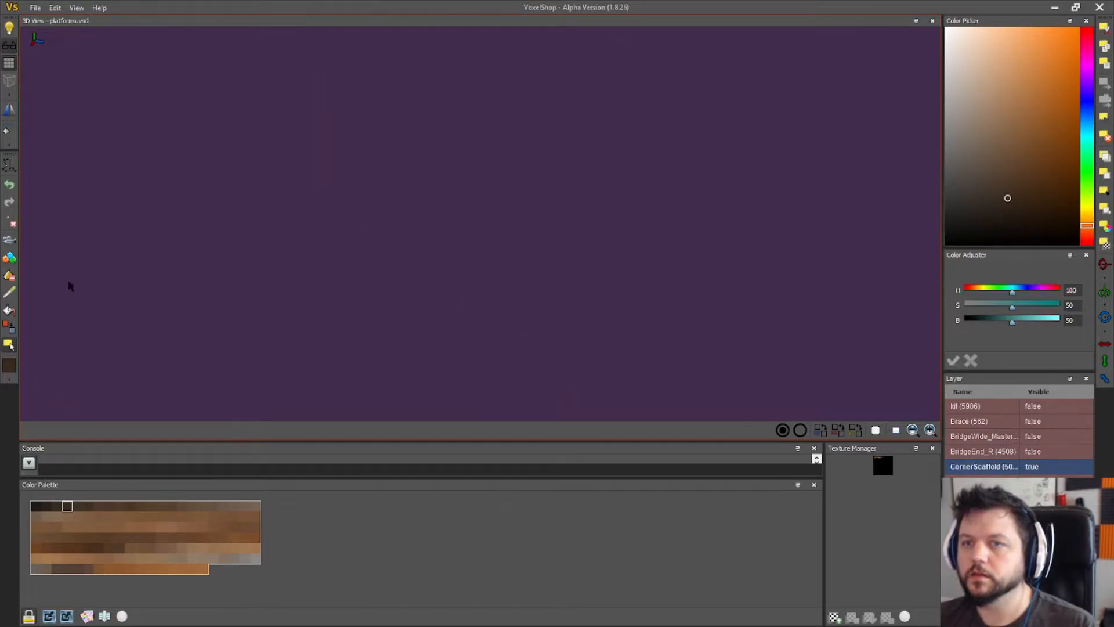
pyautogui.moveTo(347, 201); pyautogui.dragTo(467, 173, button='right')
pyautogui.moveTo(250, 205); pyautogui.dragTo(311, 278, button='right')
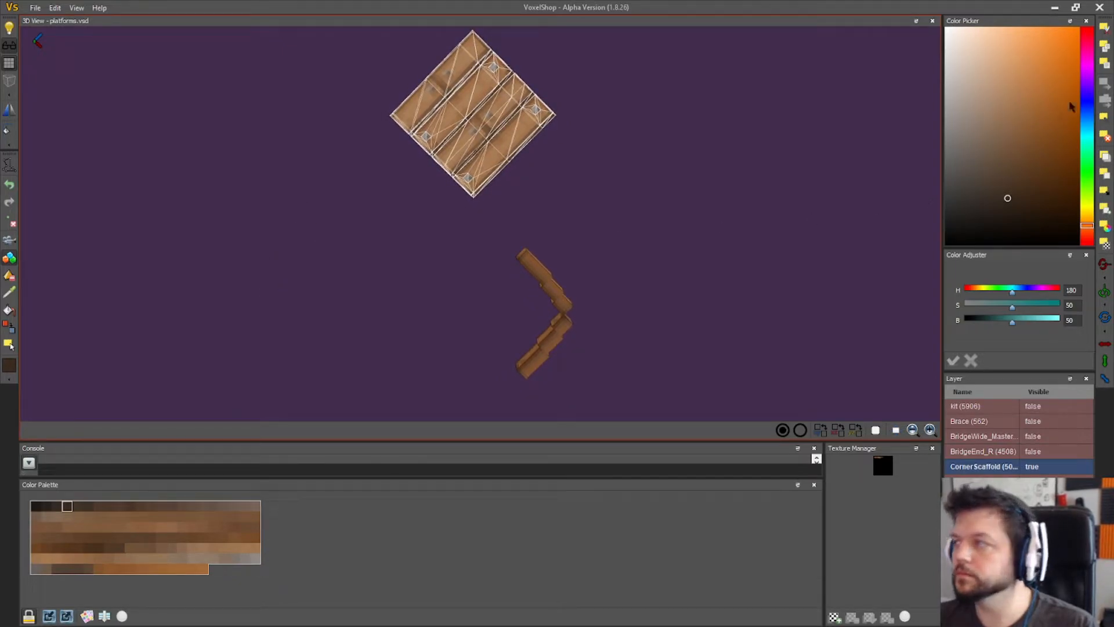
pyautogui.click(1106, 135)
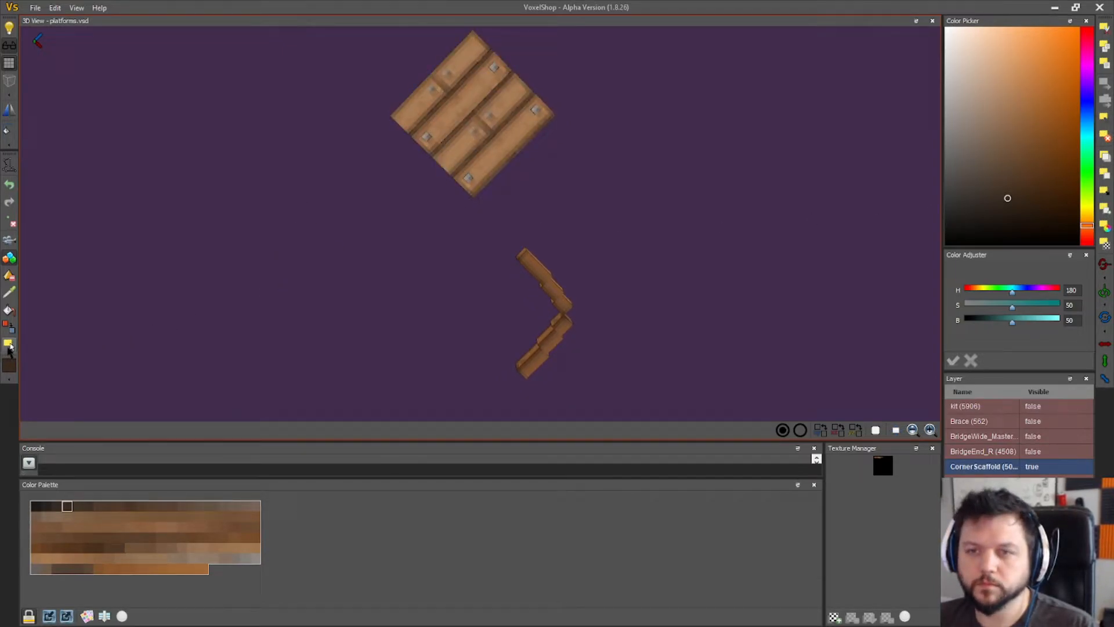
pyautogui.moveTo(534, 201); pyautogui.dragTo(474, 29)
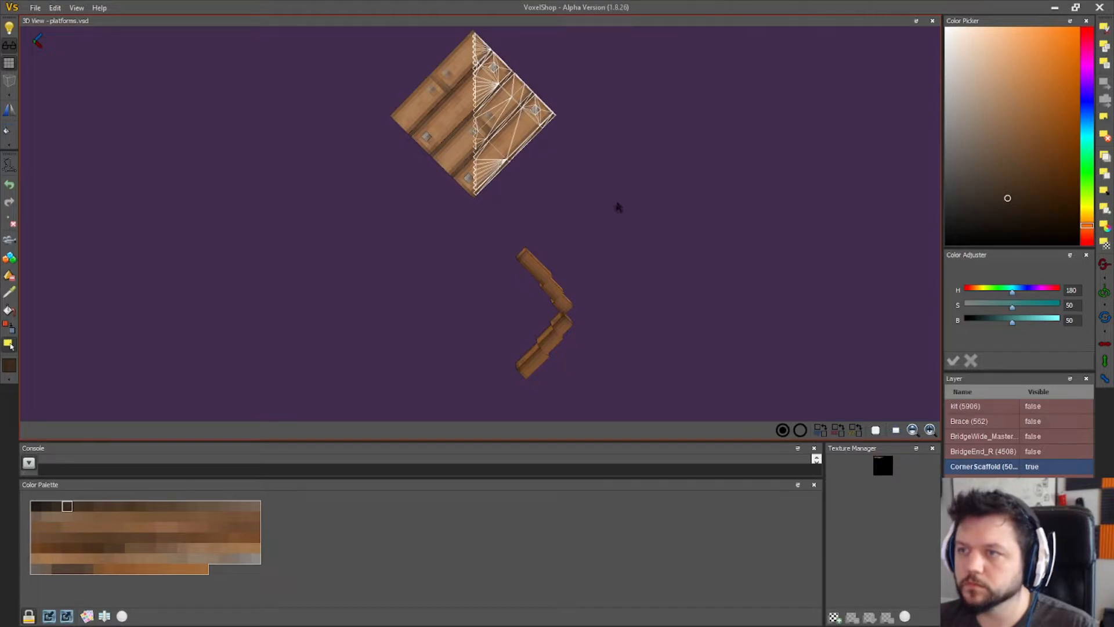
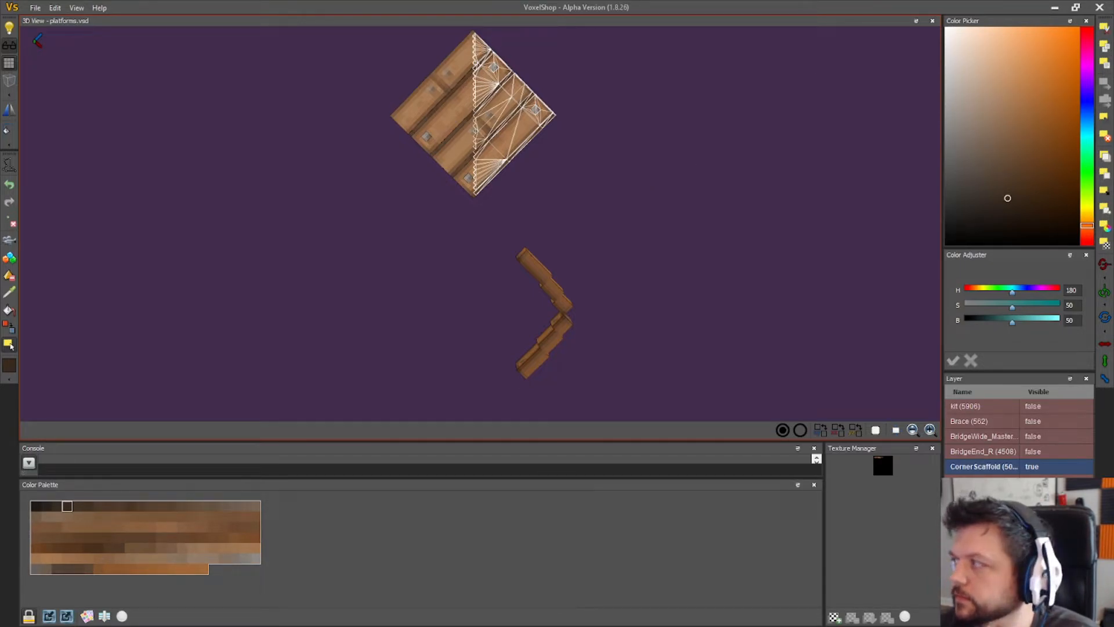
pyautogui.moveTo(526, 135); pyautogui.dragTo(631, 152)
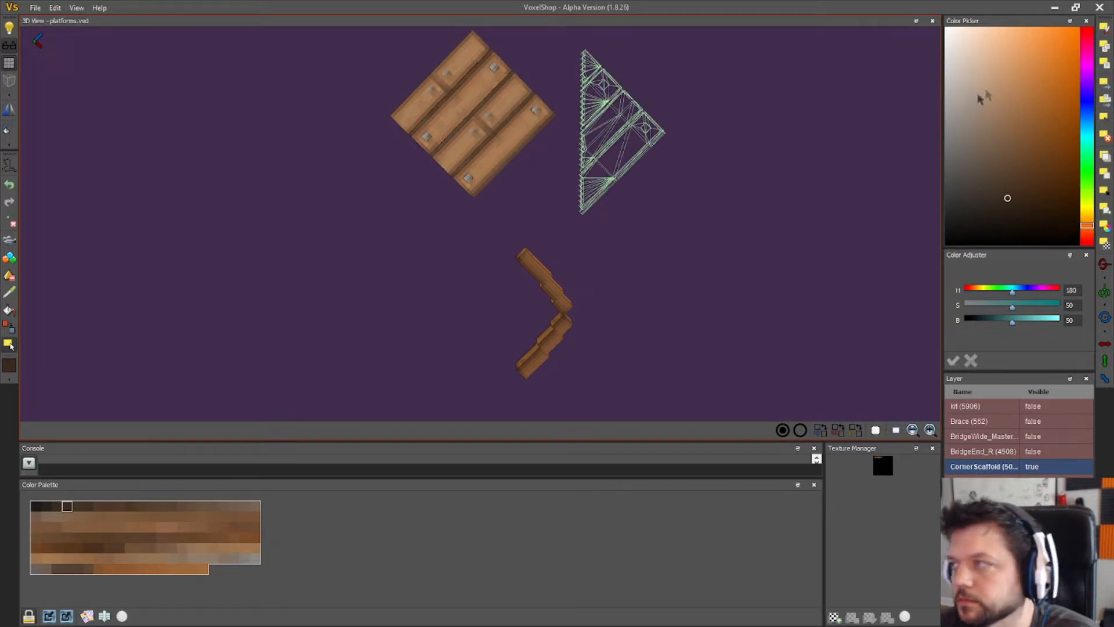
pyautogui.click(1101, 82)
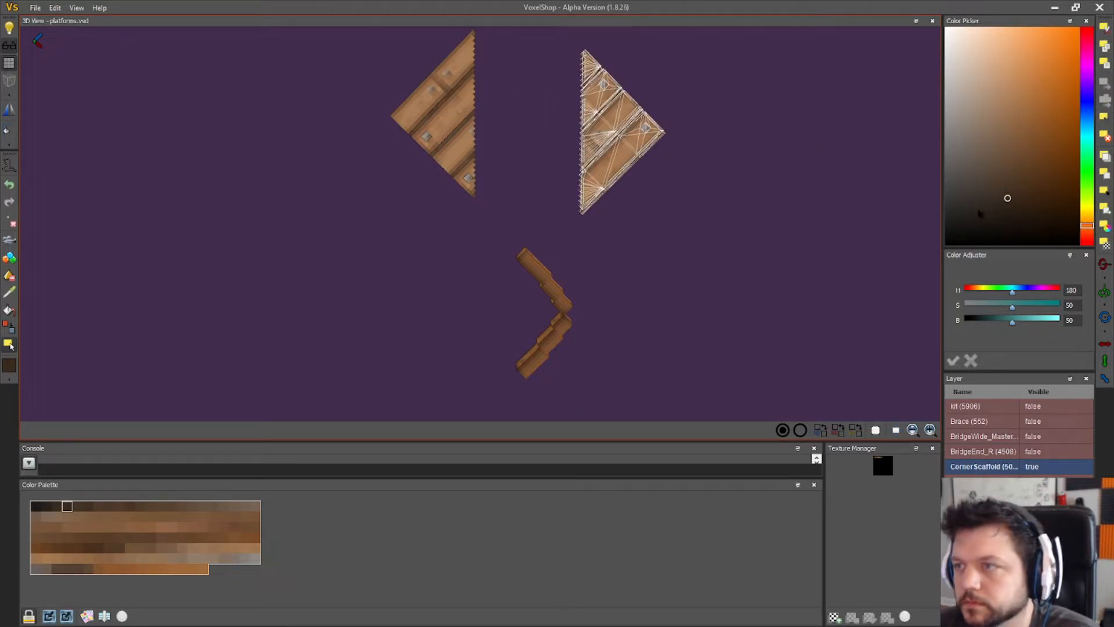
# - Turn the detached half a quarter turn about the vertical axis, mirror it, and shift its selection against the other half's diagonal edge
pyautogui.click(1104, 378)
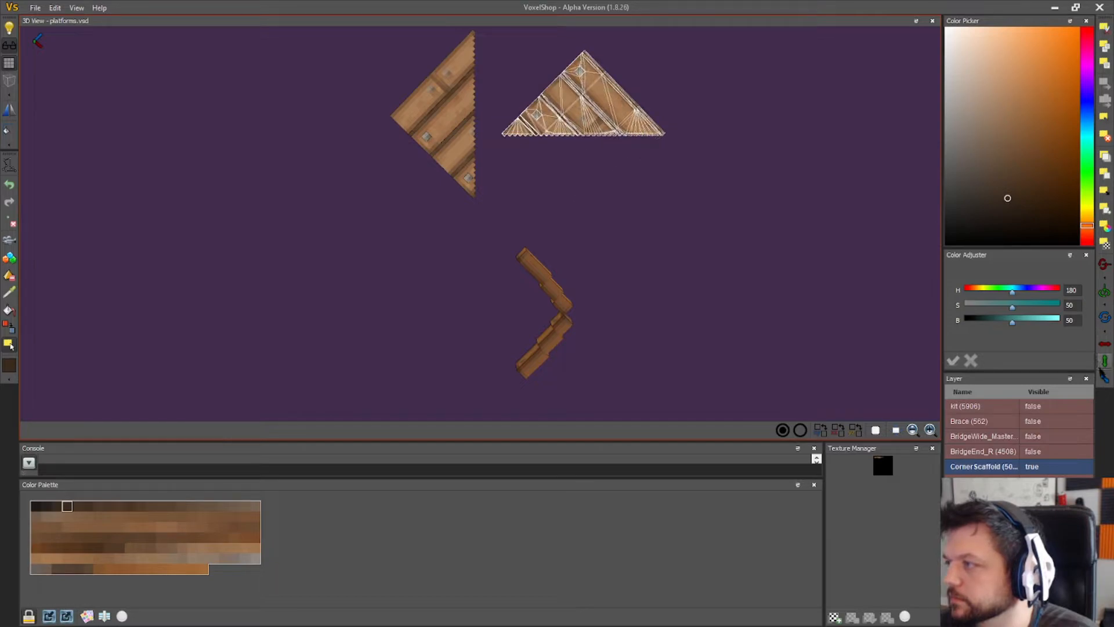
pyautogui.click(1104, 378)
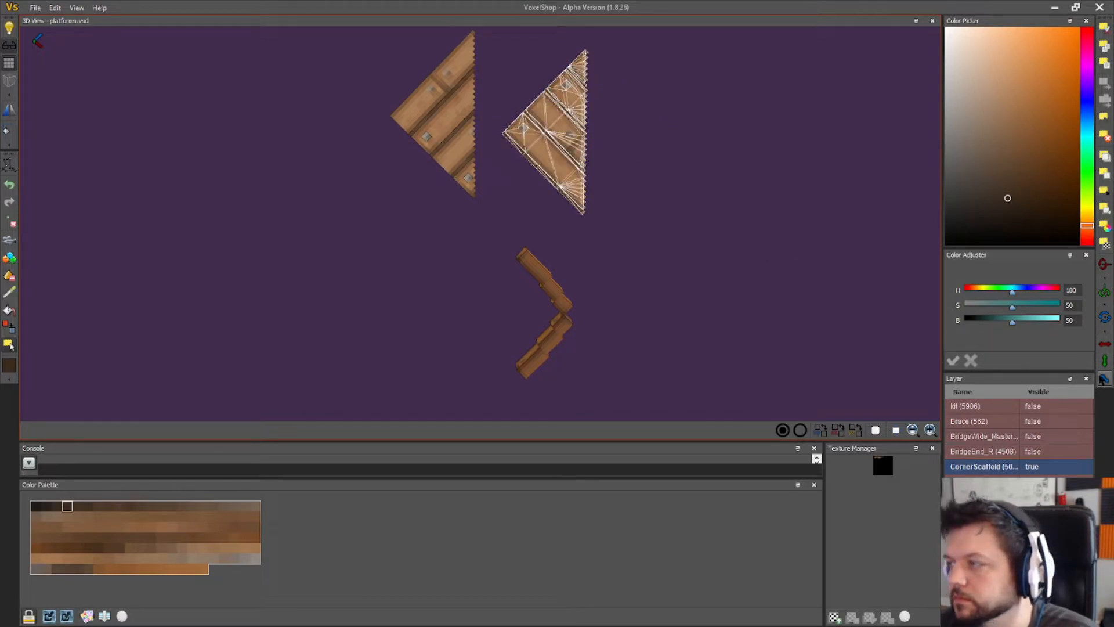
pyautogui.click(1103, 379)
pyautogui.click(1102, 347)
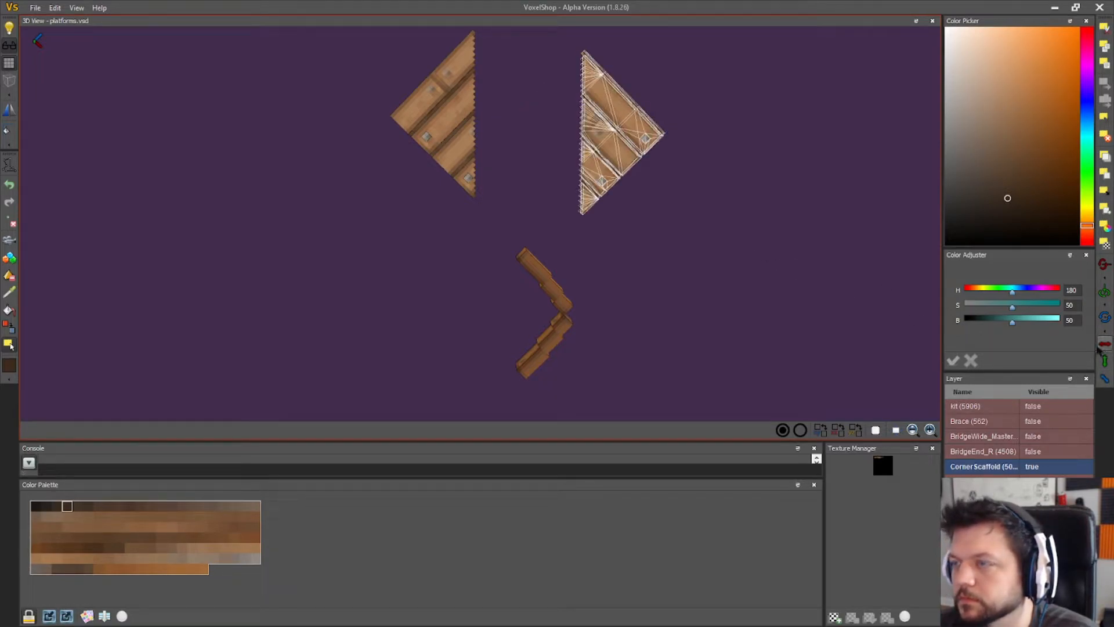
pyautogui.moveTo(622, 156); pyautogui.dragTo(509, 126)
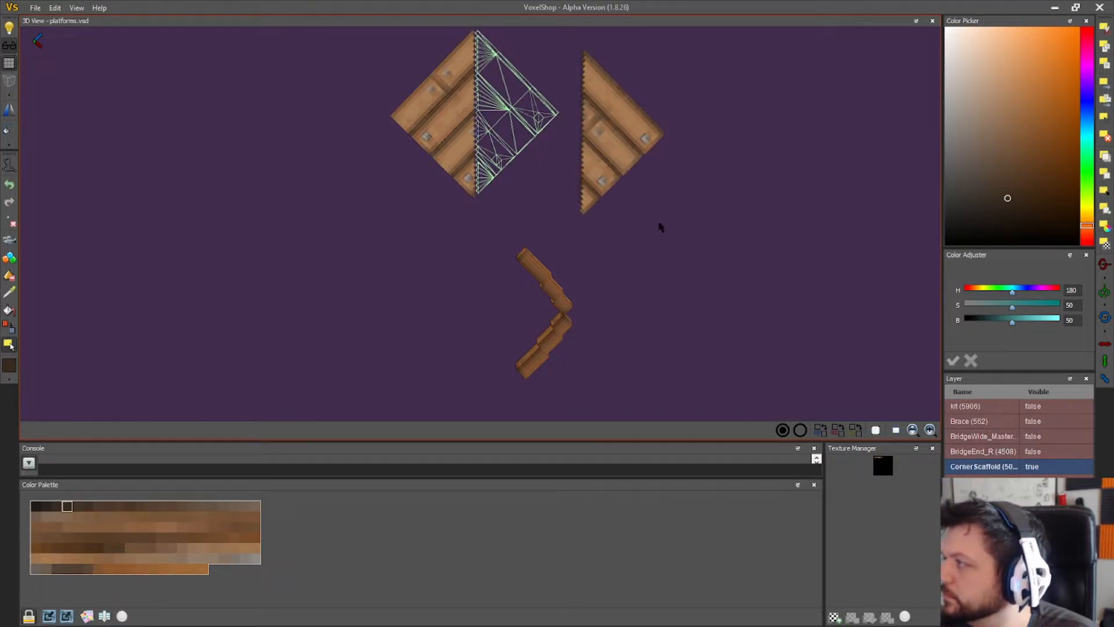
pyautogui.scroll(3, 630, 220)
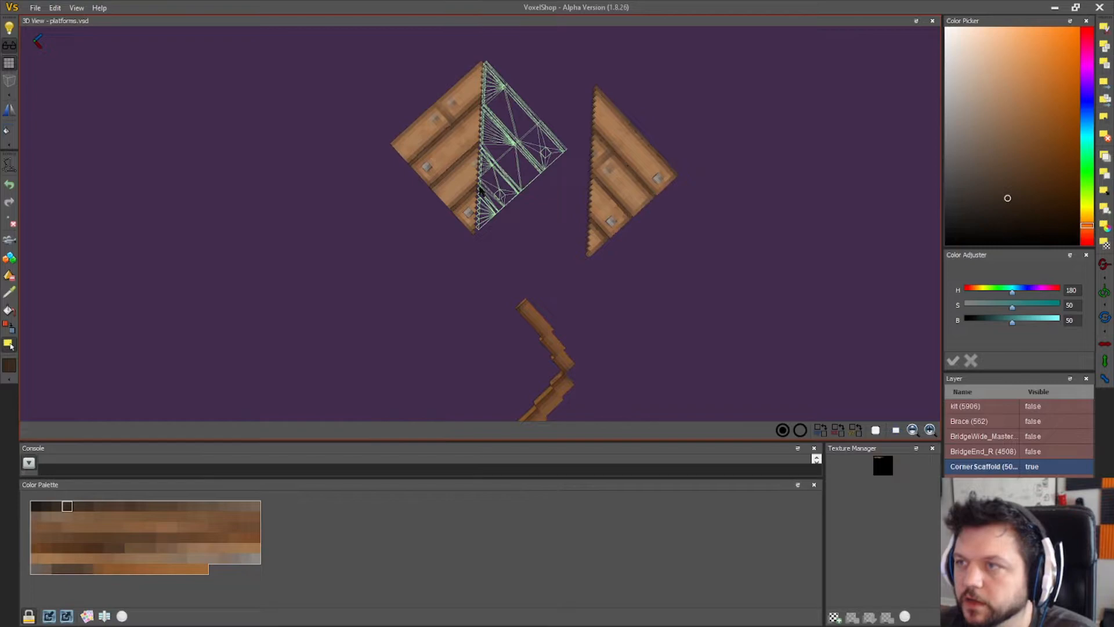
# - Examine the shifted wireframe selection from above and from the side to verify that it lines up with the fixed deck half
pyautogui.click(9, 263)
pyautogui.scroll(-2, 196, 233)
pyautogui.moveTo(343, 172); pyautogui.dragTo(398, 162)
pyautogui.moveTo(398, 162); pyautogui.dragTo(383, 141, button='right')
pyautogui.moveTo(383, 142); pyautogui.dragTo(381, 219)
pyautogui.moveTo(381, 219); pyautogui.dragTo(450, 497, button='right')
pyautogui.scroll(1, 402, 336)
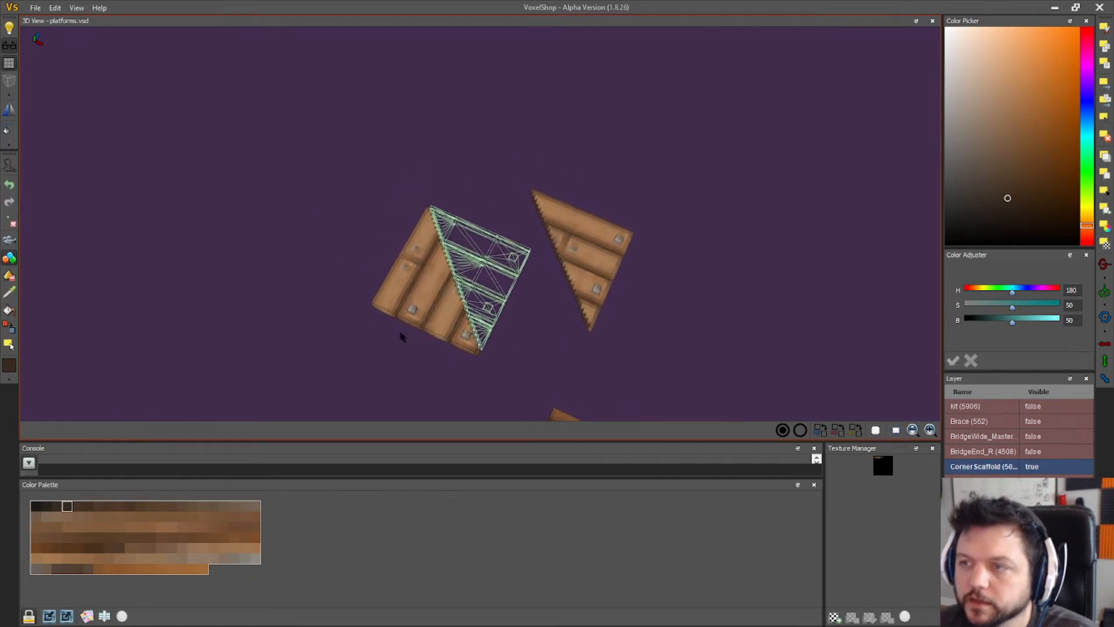
pyautogui.scroll(4, 402, 336)
pyautogui.moveTo(294, 304); pyautogui.dragTo(261, 331)
pyautogui.moveTo(512, 350); pyautogui.dragTo(503, 355)
pyautogui.moveTo(527, 173); pyautogui.dragTo(526, 176)
pyautogui.moveTo(550, 241); pyautogui.dragTo(462, 225, button='right')
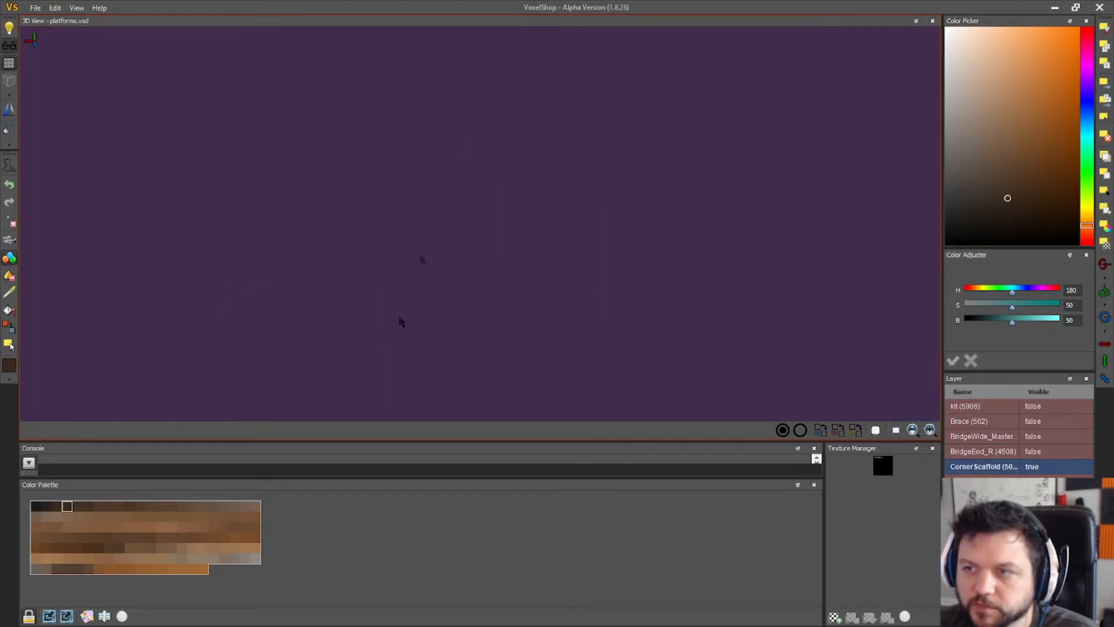
pyautogui.moveTo(407, 300); pyautogui.dragTo(355, 290, button='right')
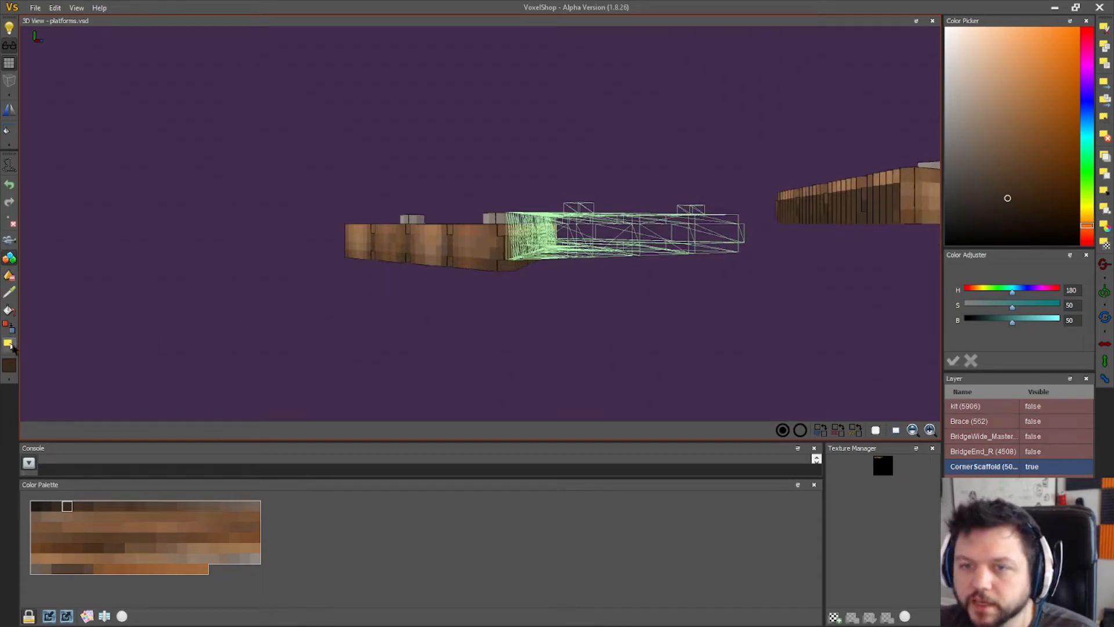
# - Apply the selected half's move so the two halves form one deck with planks meeting along the diagonal, and clear the selection
pyautogui.moveTo(644, 234); pyautogui.dragTo(636, 270, button='right')
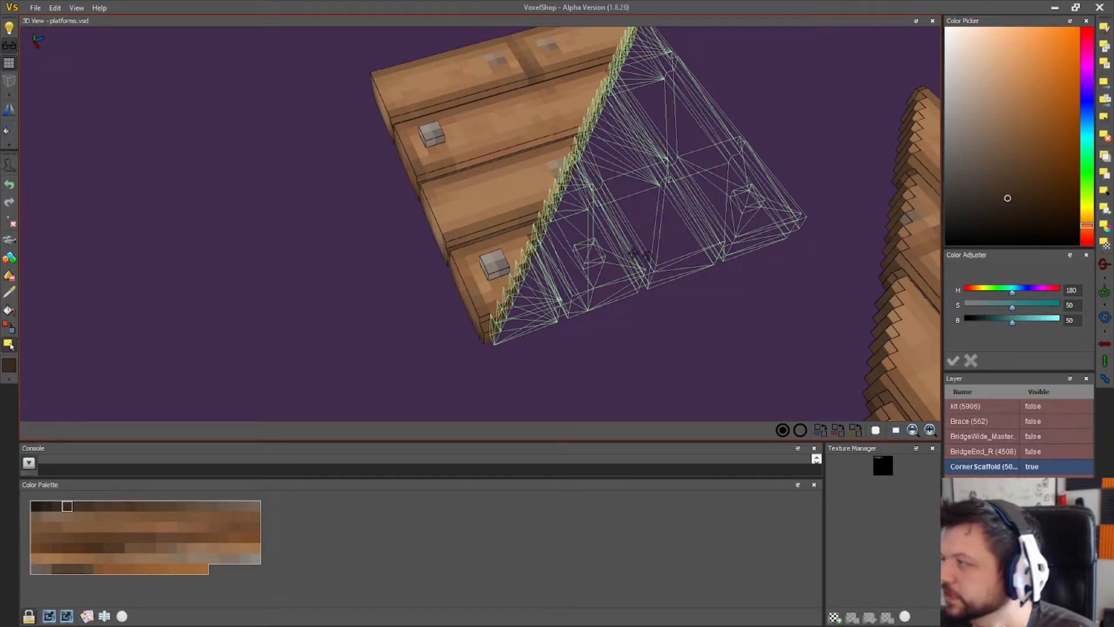
pyautogui.moveTo(297, 234)
pyautogui.mouseDown(button='right')
pyautogui.moveTo(309, 232)
pyautogui.moveTo(298, 227)
pyautogui.mouseUp(button='right')
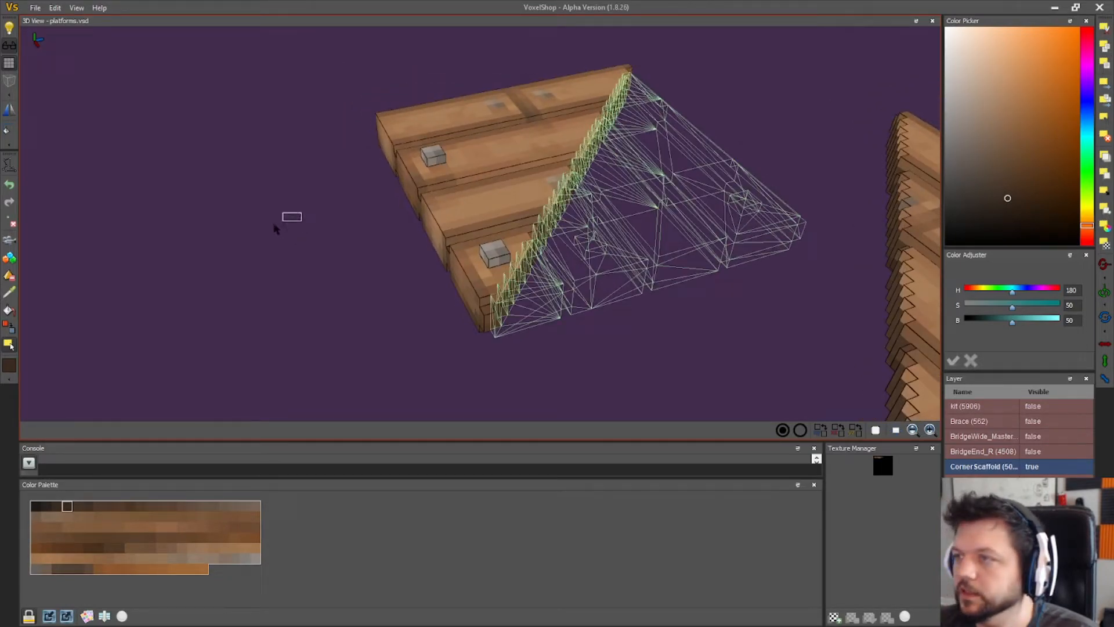
pyautogui.moveTo(318, 270)
pyautogui.mouseDown(button='right')
pyautogui.moveTo(296, 255)
pyautogui.moveTo(297, 282)
pyautogui.moveTo(316, 281)
pyautogui.mouseUp(button='right')
pyautogui.click(1104, 83)
pyautogui.click(1105, 117)
pyautogui.moveTo(803, 279); pyautogui.dragTo(746, 278, button='right')
pyautogui.moveTo(137, 288); pyautogui.dragTo(246, 194, button='right')
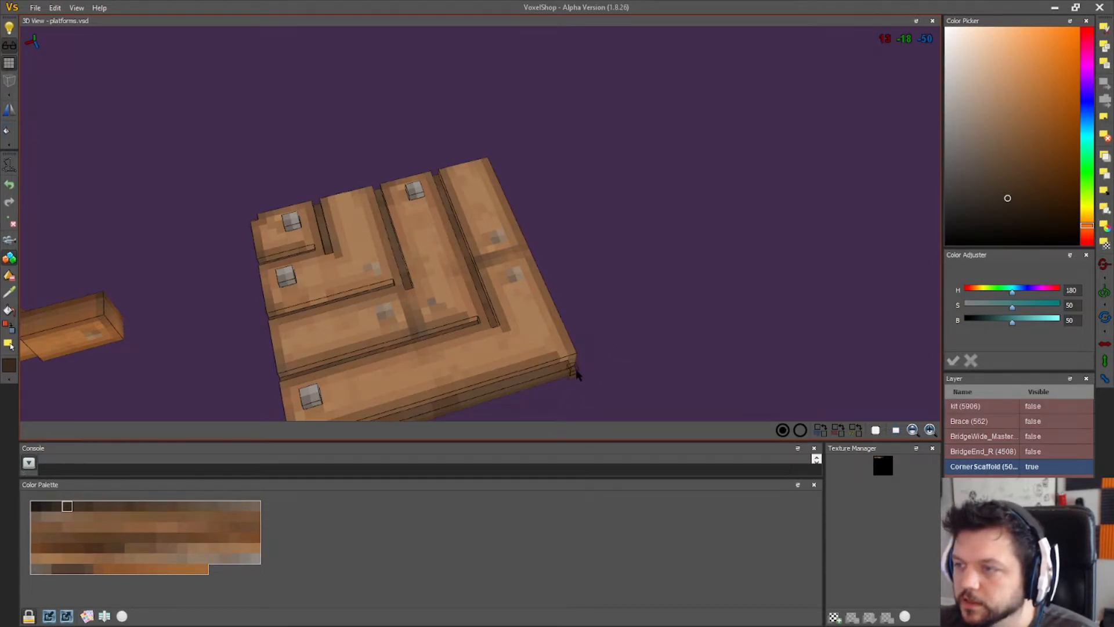
# - Carve the outer horizontal groove through to the deck's edge and the middle vertical groove up to it, turning the mitred corners into butt joints
pyautogui.scroll(-3, 587, 379)
pyautogui.moveTo(590, 379); pyautogui.dragTo(610, 388)
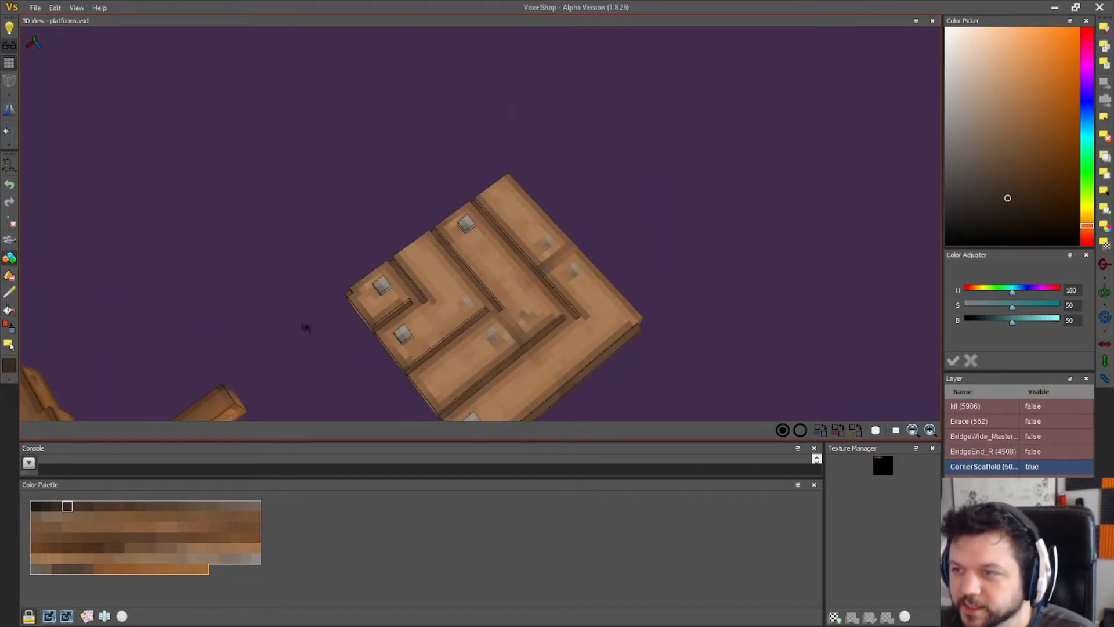
pyautogui.moveTo(406, 308); pyautogui.dragTo(273, 392)
pyautogui.moveTo(730, 396); pyautogui.dragTo(443, 323)
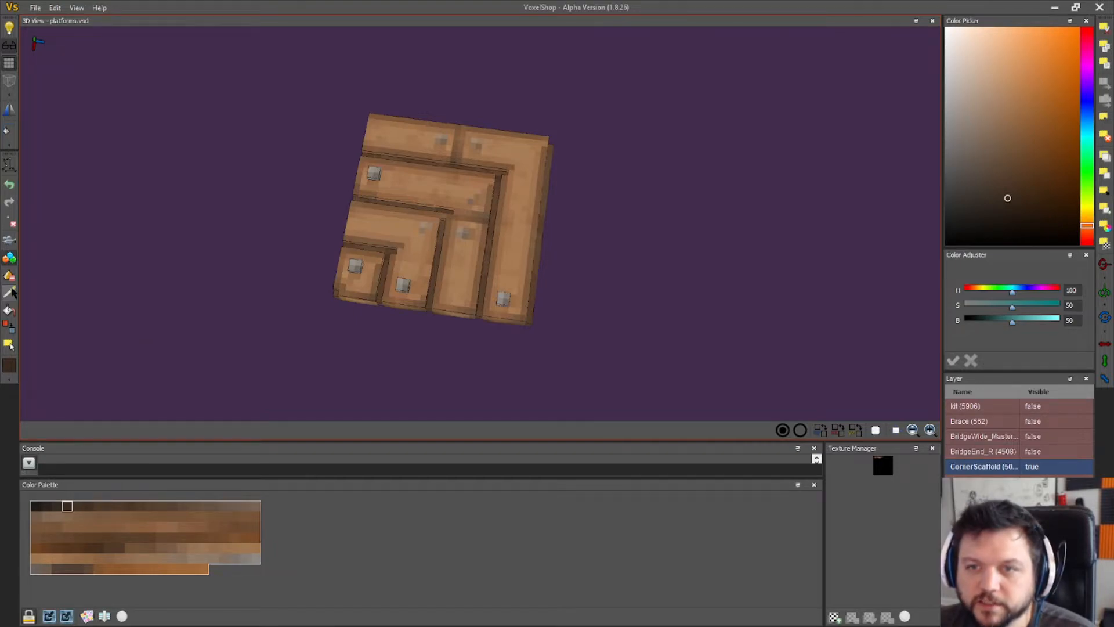
pyautogui.click(511, 168)
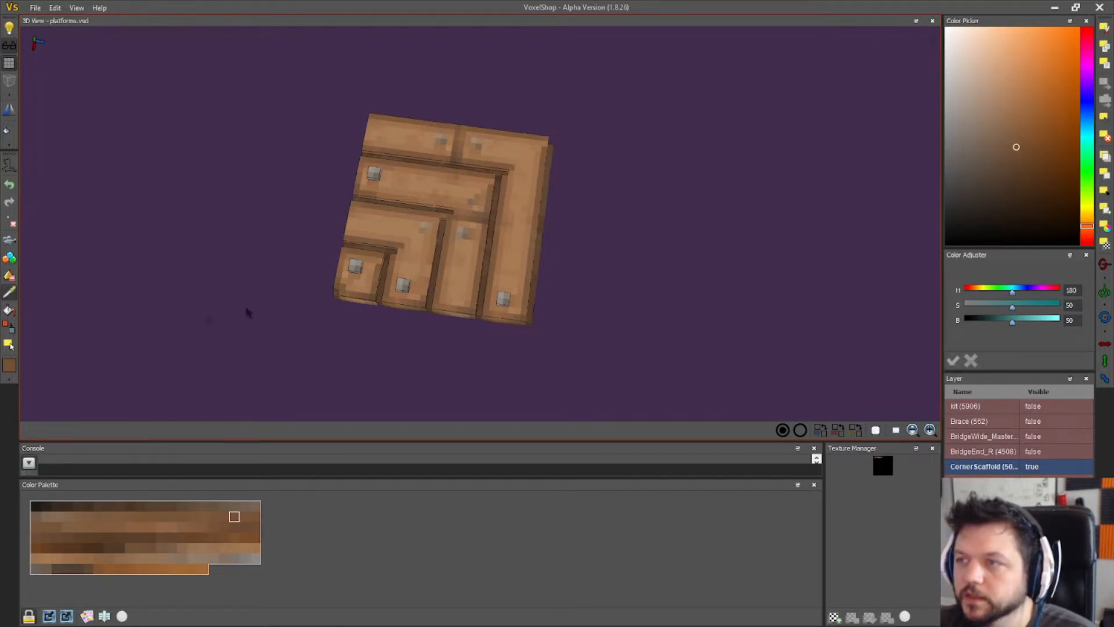
pyautogui.click(10, 261)
pyautogui.moveTo(618, 237)
pyautogui.mouseDown()
pyautogui.moveTo(604, 203)
pyautogui.moveTo(618, 211)
pyautogui.moveTo(618, 240)
pyautogui.mouseUp()
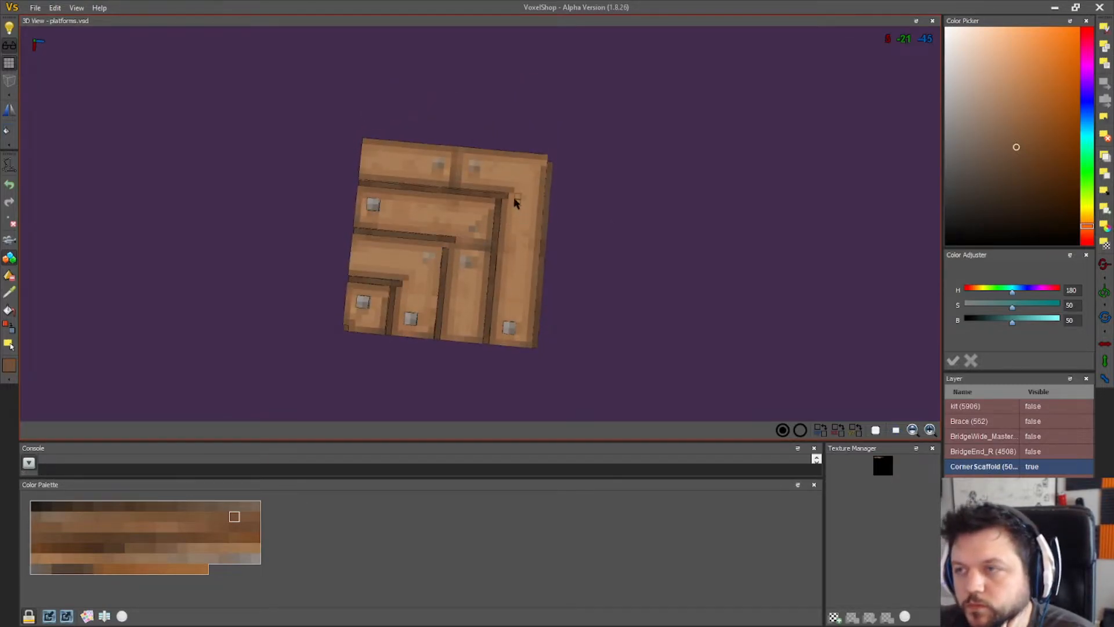
pyautogui.moveTo(510, 194); pyautogui.dragTo(530, 198)
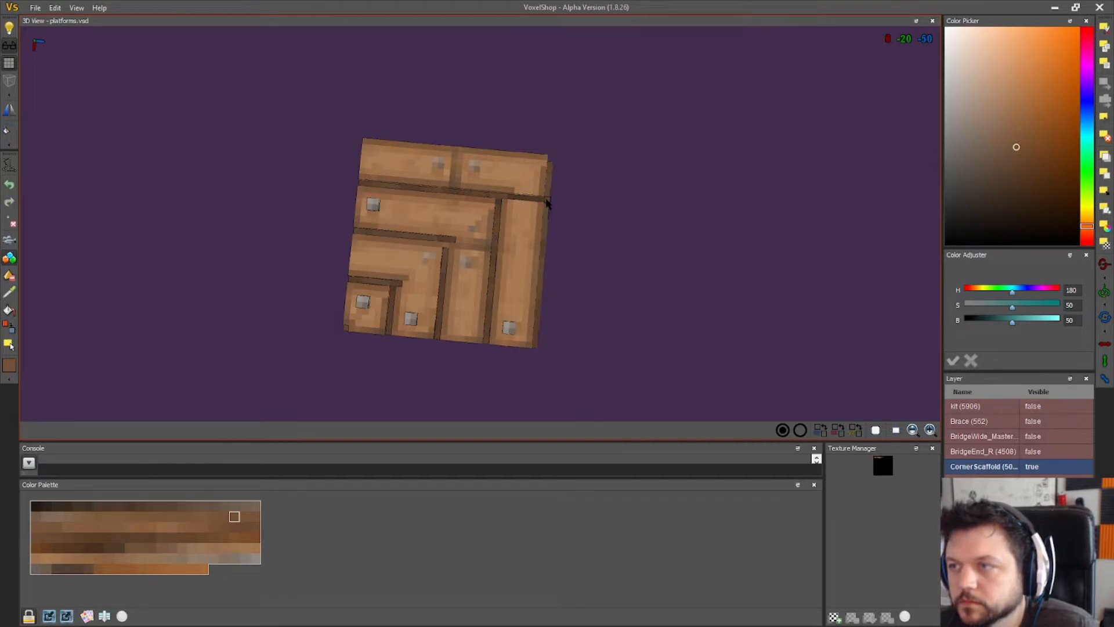
pyautogui.moveTo(601, 245); pyautogui.dragTo(557, 240)
pyautogui.moveTo(556, 240); pyautogui.dragTo(607, 246, button='right')
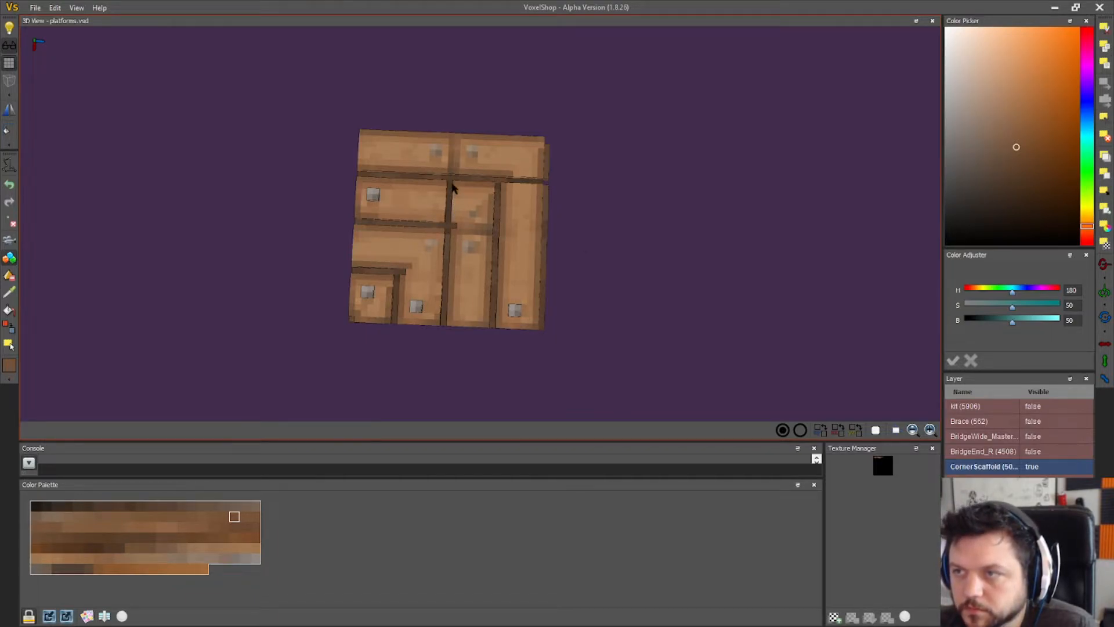
# - Extend the innermost horizontal groove across to the middle vertical groove, separating the third horizontal plank from the short plank beside the corner piece
pyautogui.moveTo(409, 272); pyautogui.dragTo(444, 276)
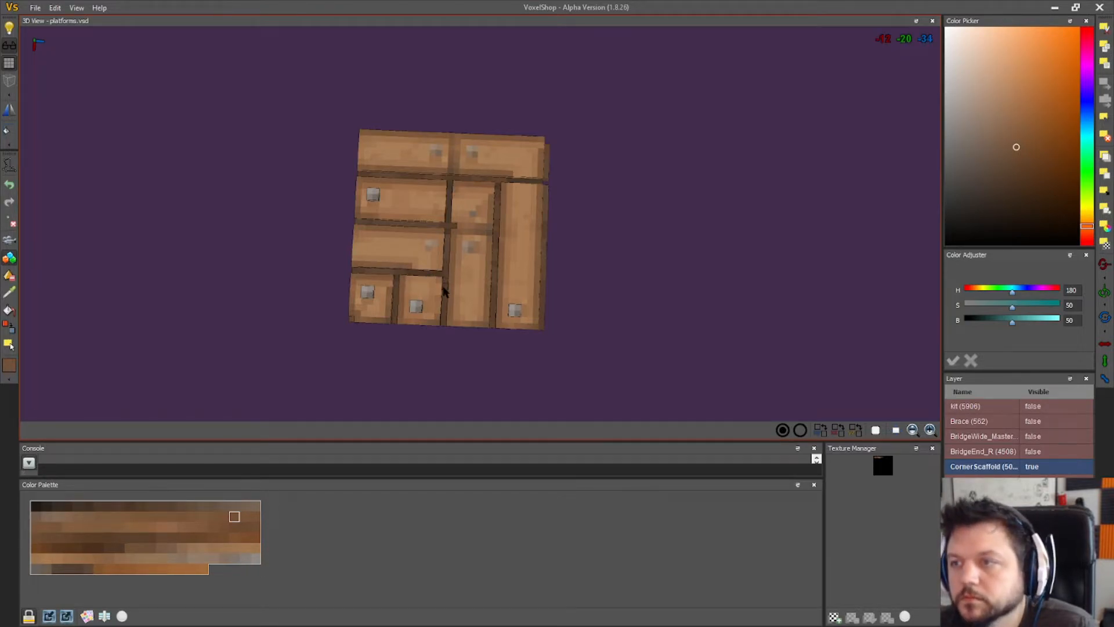
pyautogui.hotkey('ctrl', 'z')
pyautogui.hotkey('ctrl', 'z')
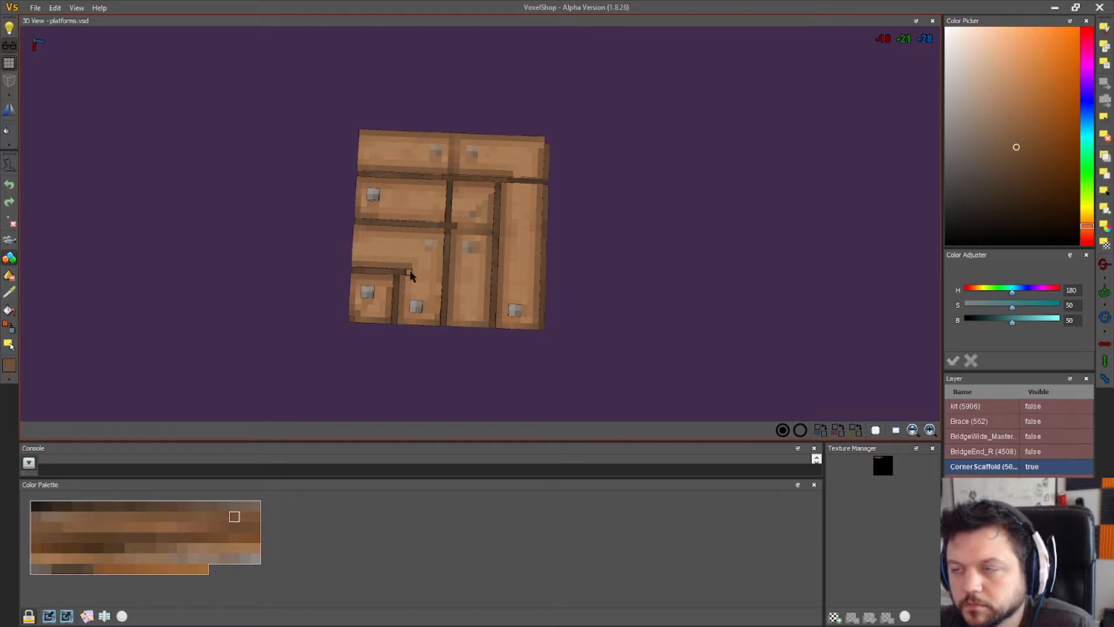
pyautogui.moveTo(398, 275); pyautogui.dragTo(440, 278)
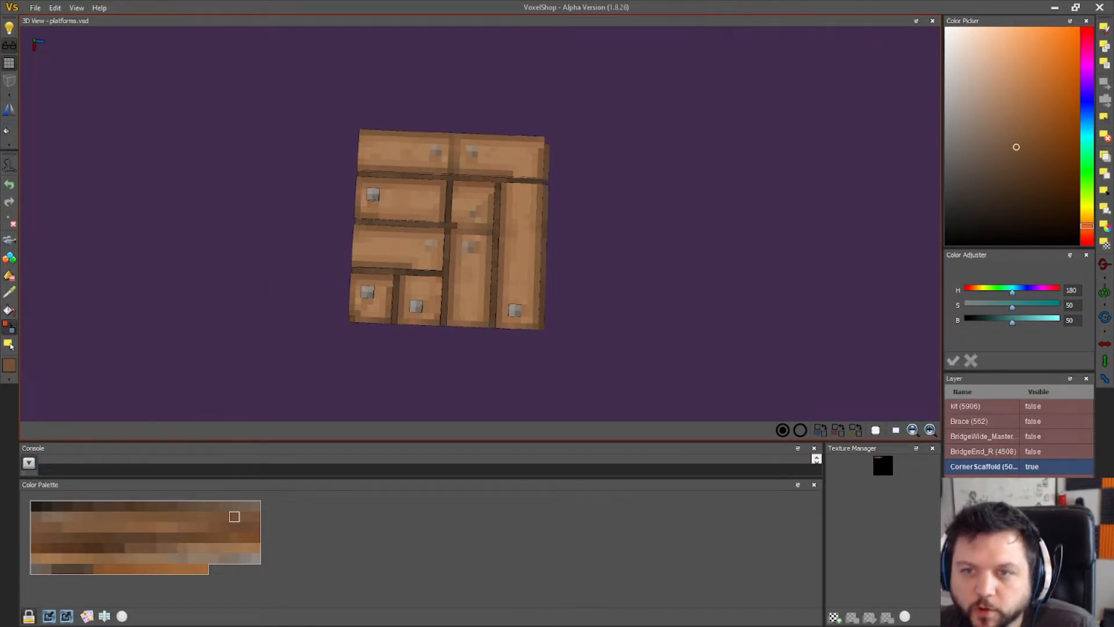
# - Repaint the cut end of the second horizontal plank with sampled plank browns and give it a darker brown edge
pyautogui.click(10, 292)
pyautogui.click(434, 192)
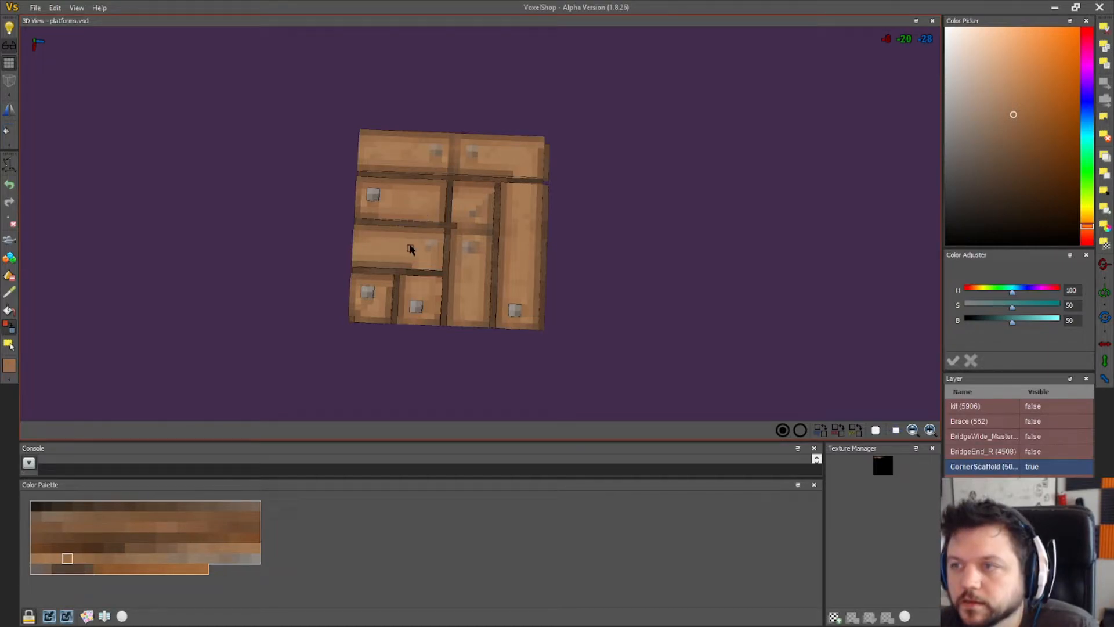
pyautogui.click(10, 295)
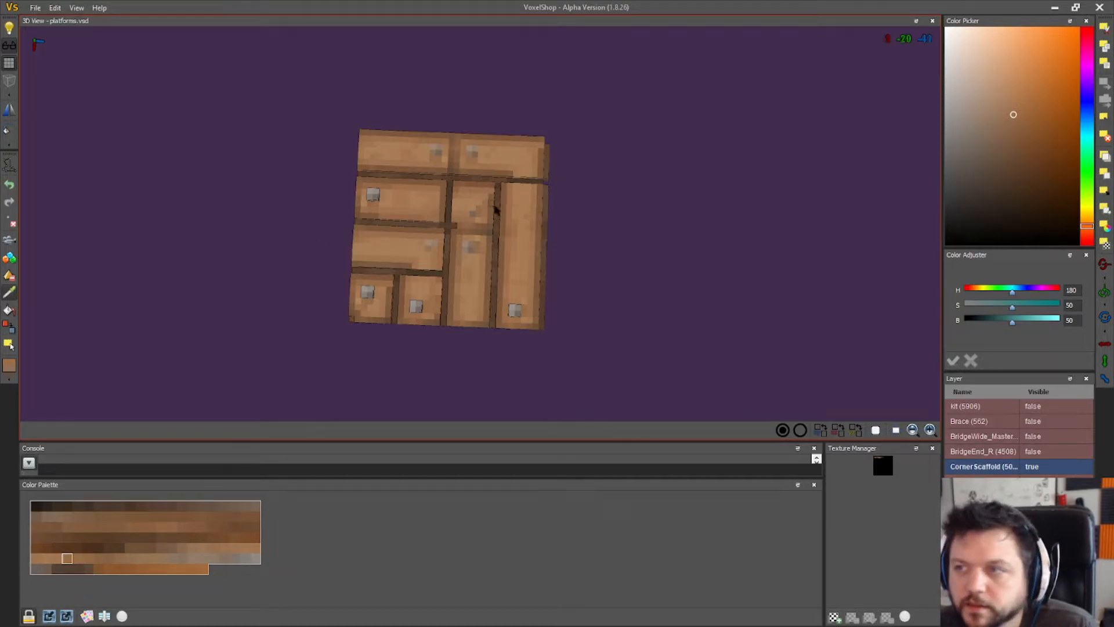
pyautogui.click(436, 206)
pyautogui.click(8, 328)
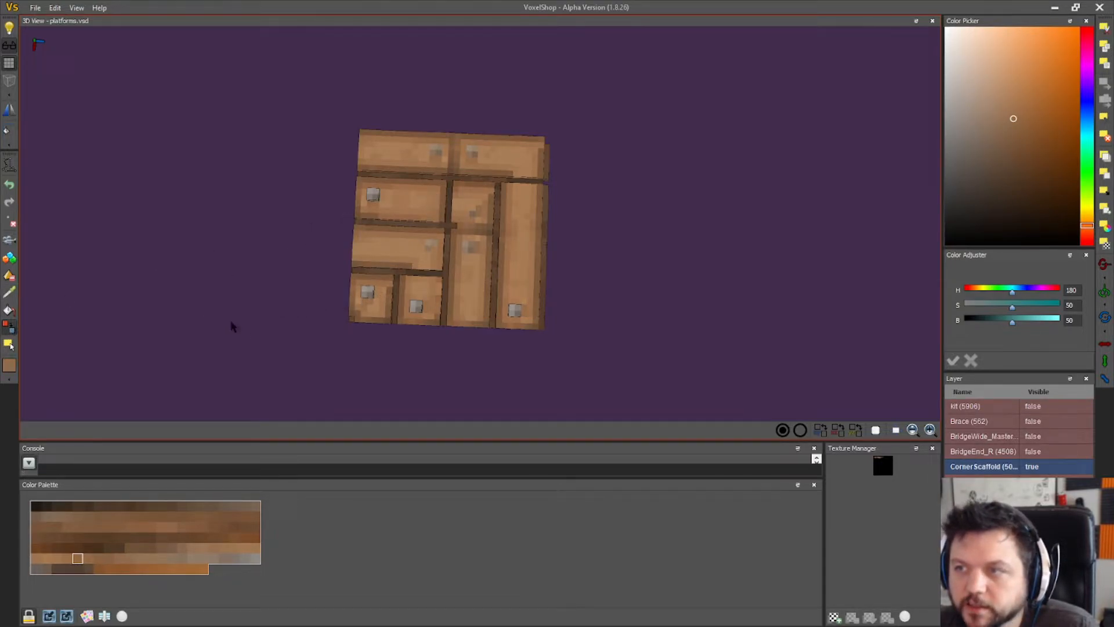
pyautogui.click(9, 292)
pyautogui.click(442, 224)
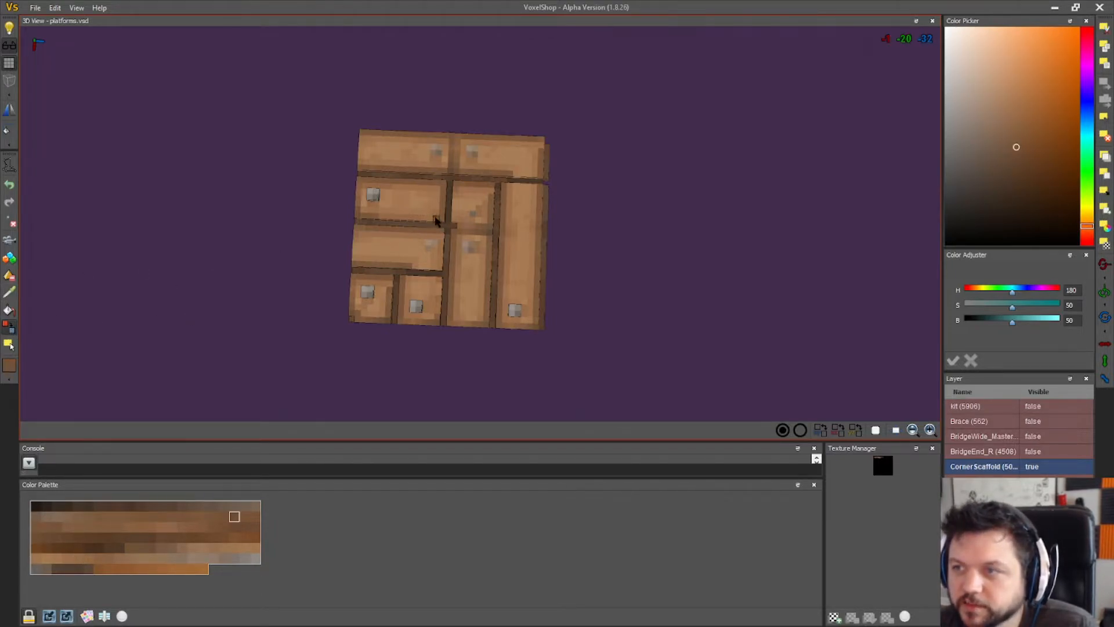
pyautogui.moveTo(570, 266); pyautogui.dragTo(575, 266)
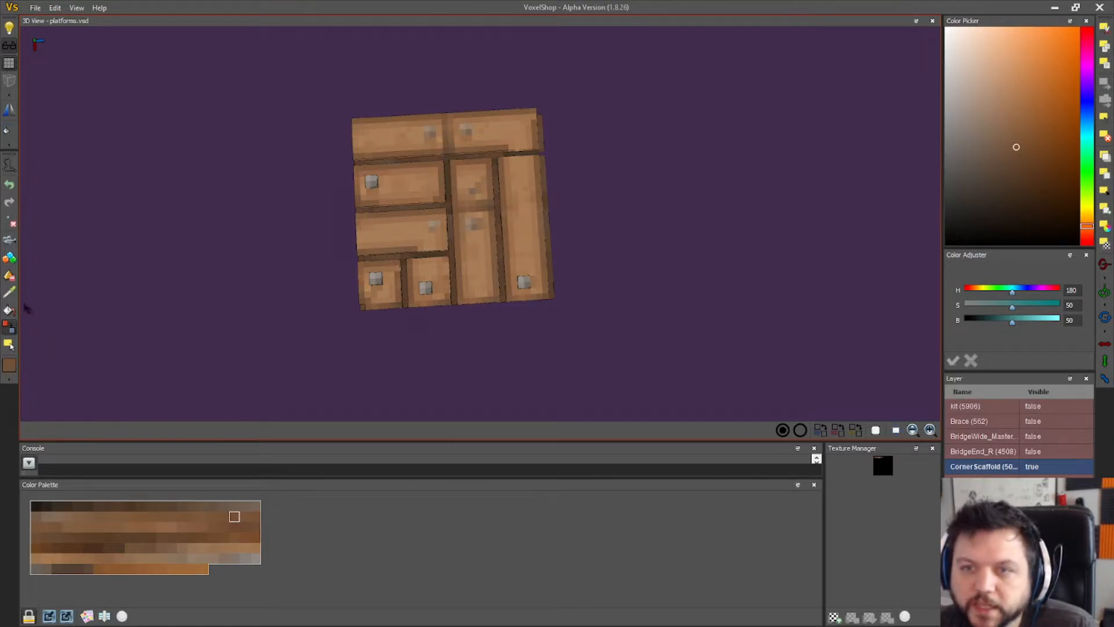
# - Paint over the old joint and discoloured patch at the upper end of the middle vertical plank with sampled light browns
pyautogui.click(460, 173)
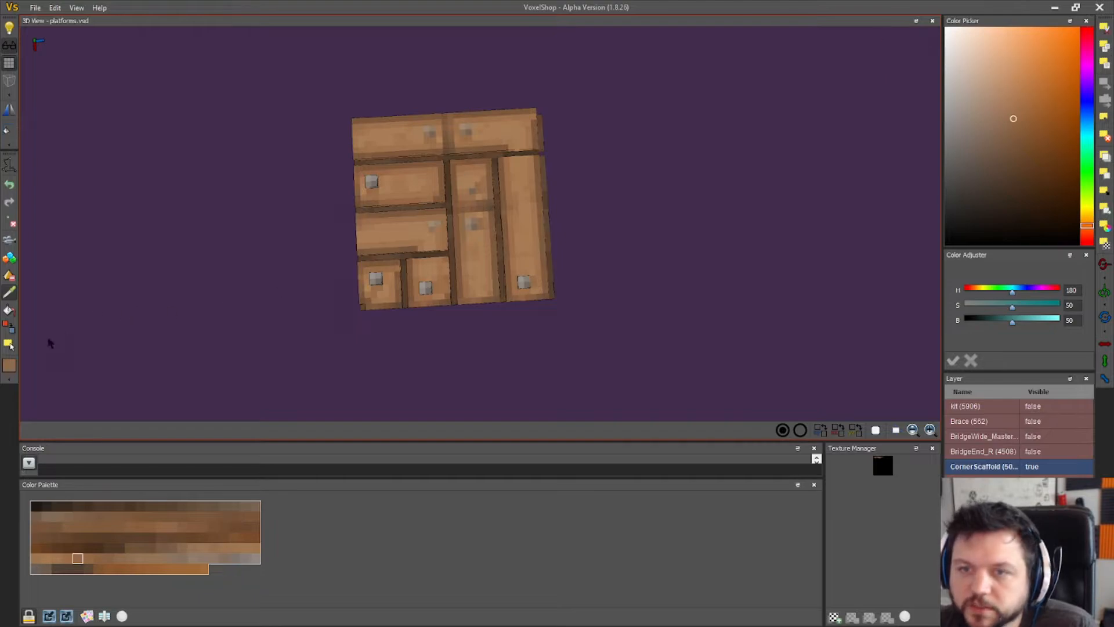
pyautogui.click(9, 328)
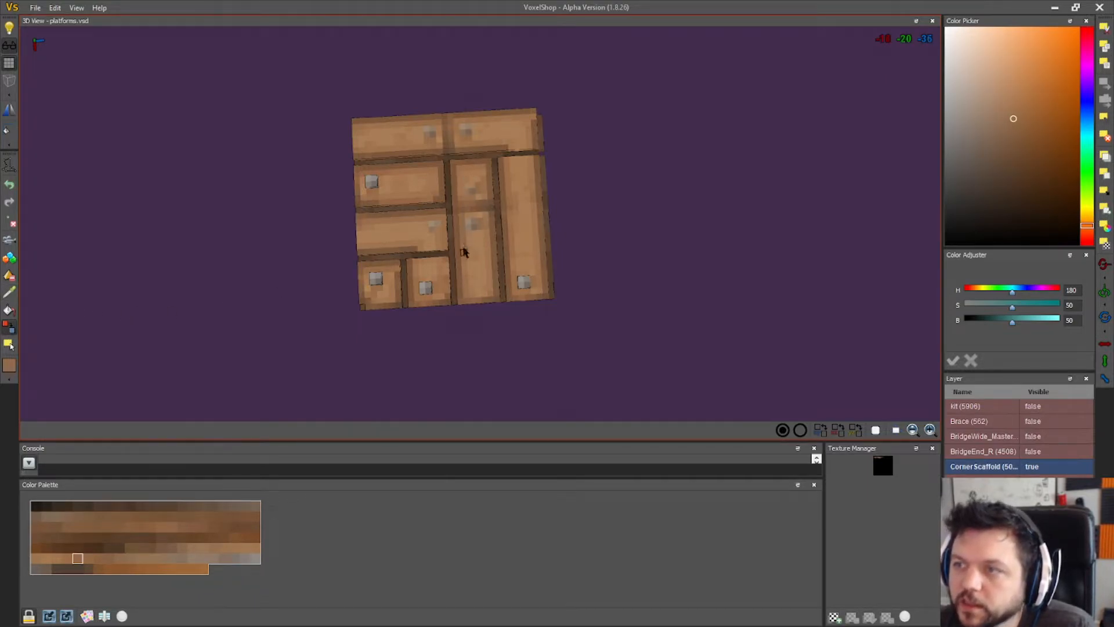
pyautogui.moveTo(462, 205)
pyautogui.mouseDown()
pyautogui.moveTo(485, 208)
pyautogui.moveTo(463, 209)
pyautogui.mouseUp()
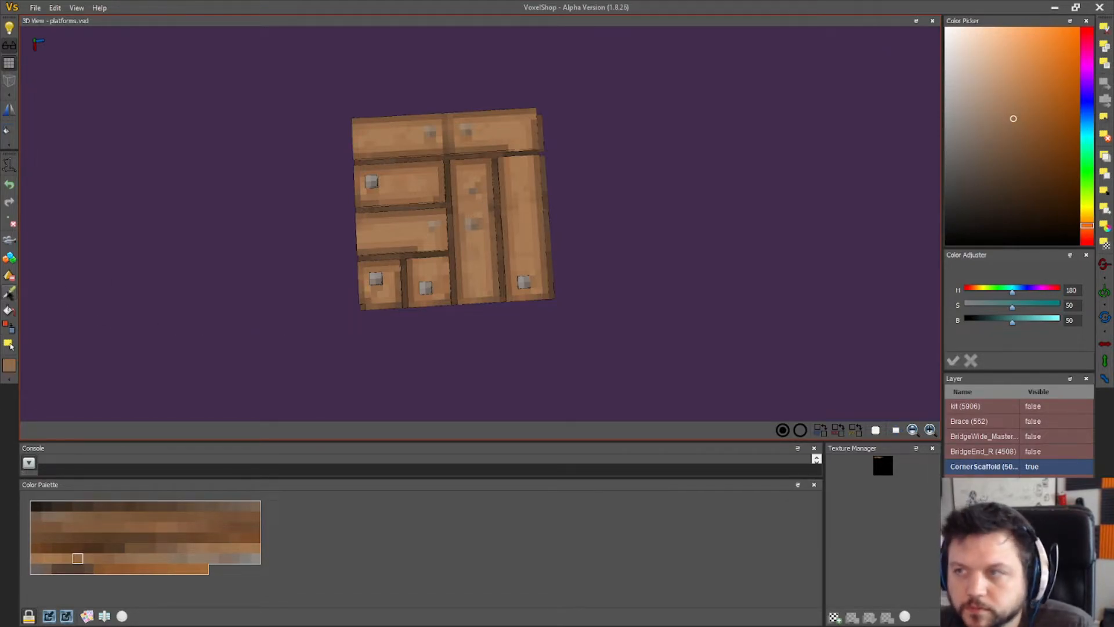
pyautogui.click(466, 189)
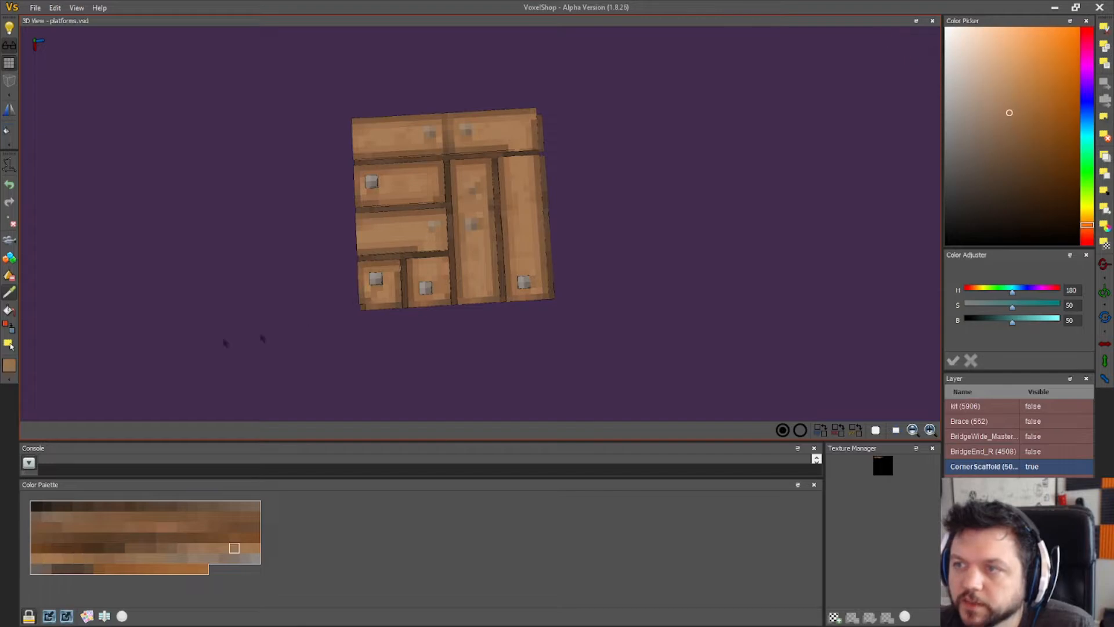
pyautogui.click(9, 328)
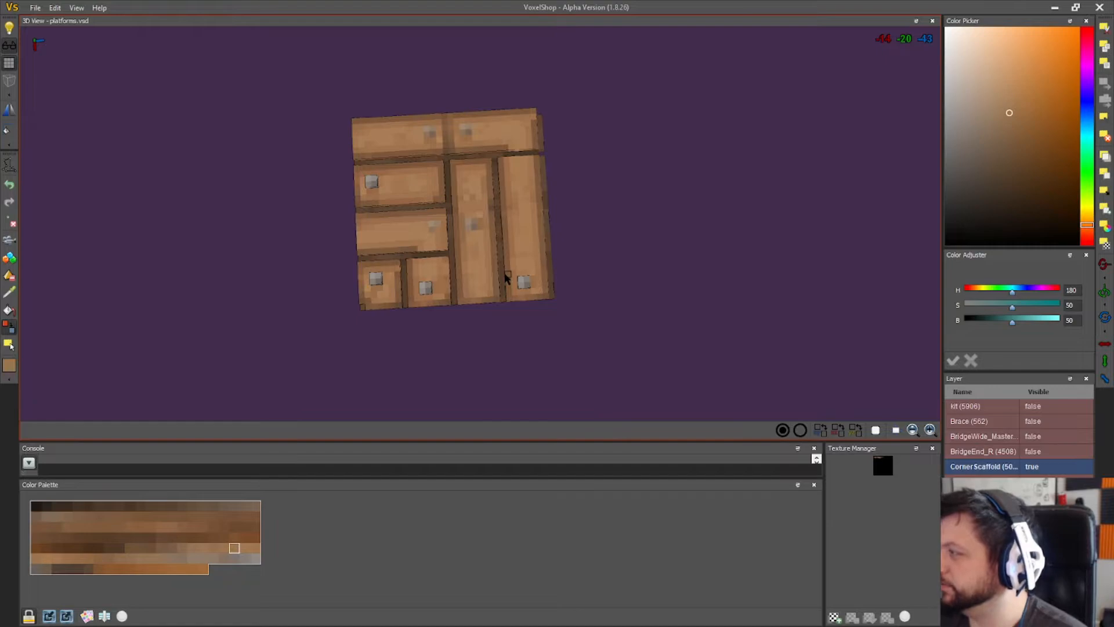
pyautogui.moveTo(609, 304); pyautogui.dragTo(604, 308)
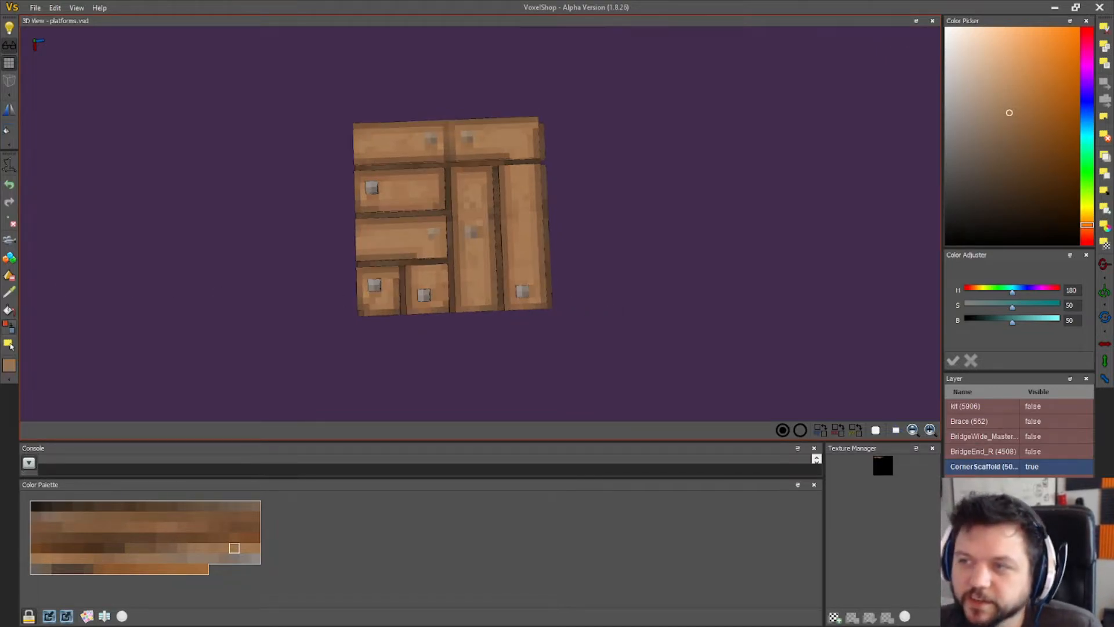
# - Cover the grey nail mark on the middle vertical plank and blend the spot into the wood grain with sampled browns
pyautogui.click(9, 293)
pyautogui.click(456, 224)
pyautogui.click(10, 330)
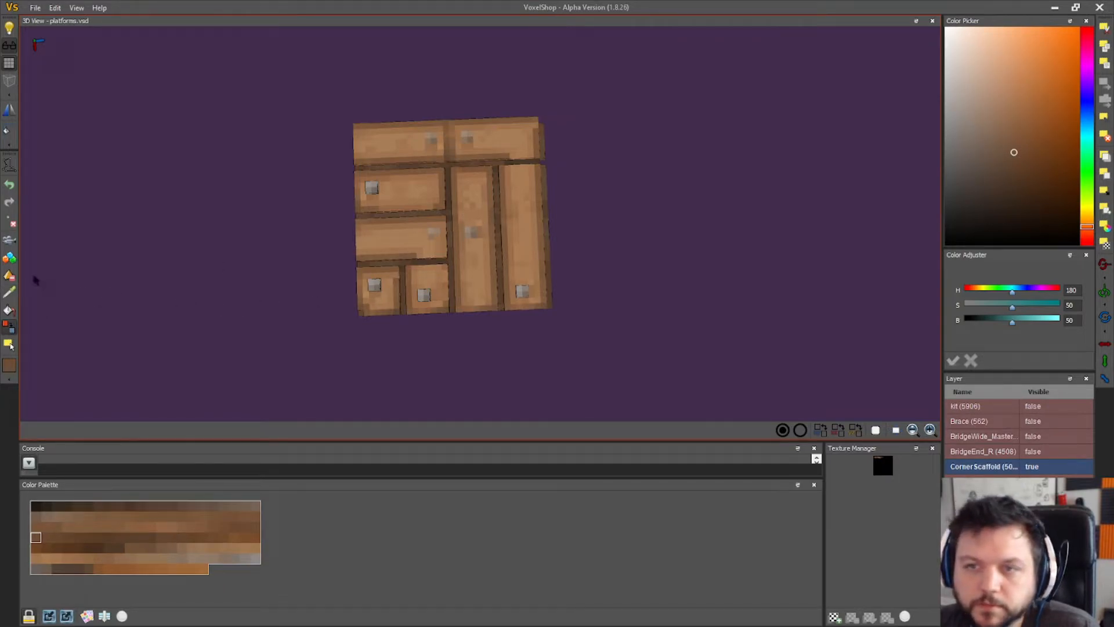
pyautogui.click(9, 294)
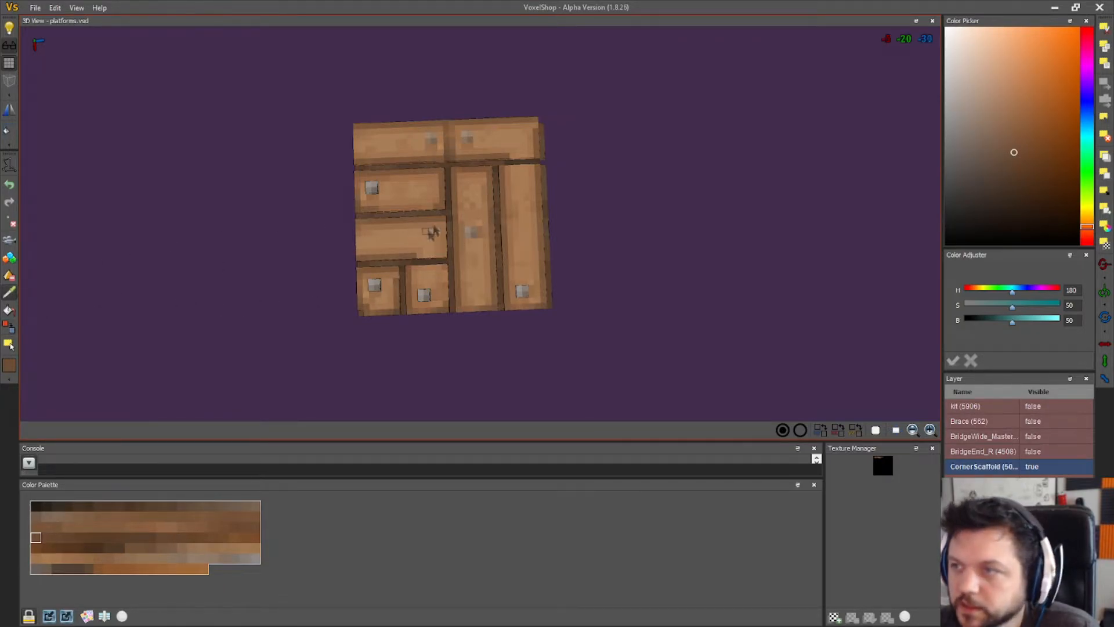
pyautogui.click(480, 183)
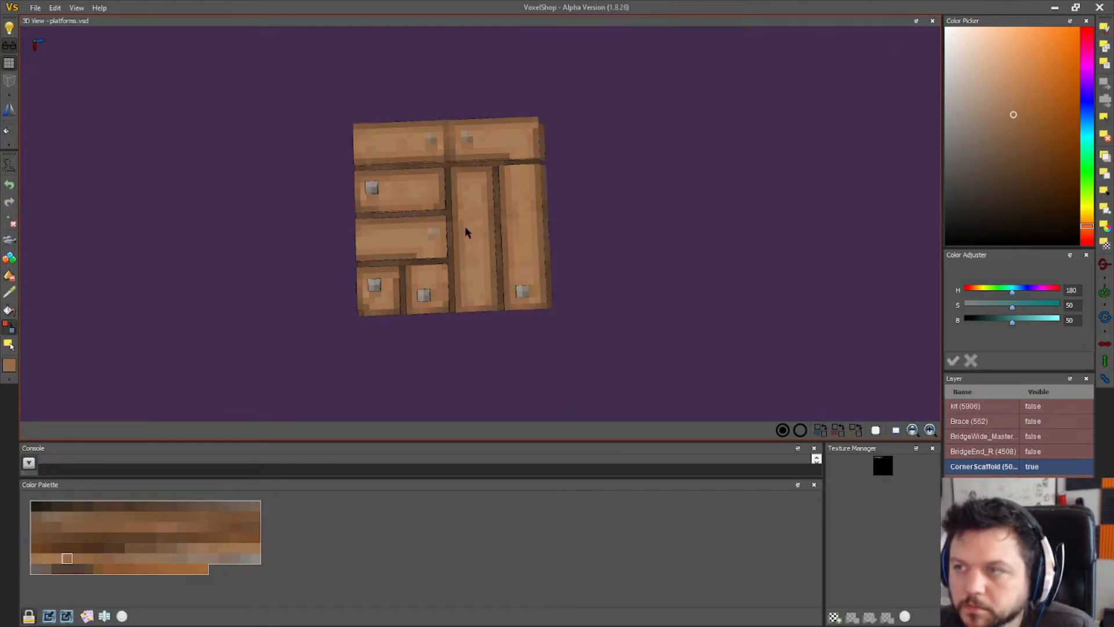
pyautogui.click(480, 229)
pyautogui.click(9, 326)
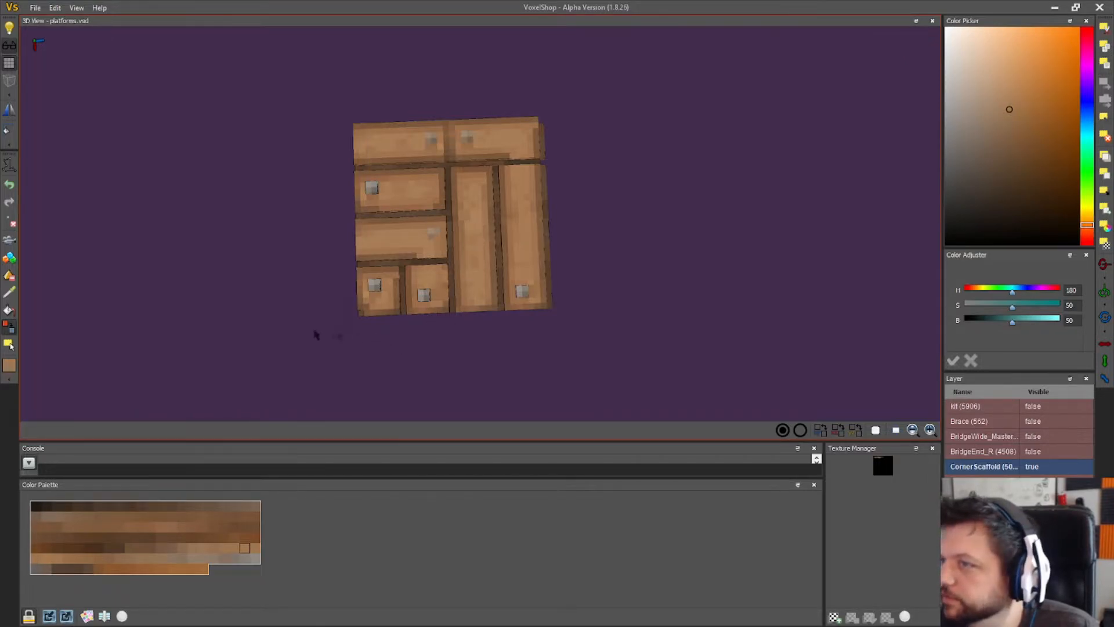
pyautogui.click(473, 235)
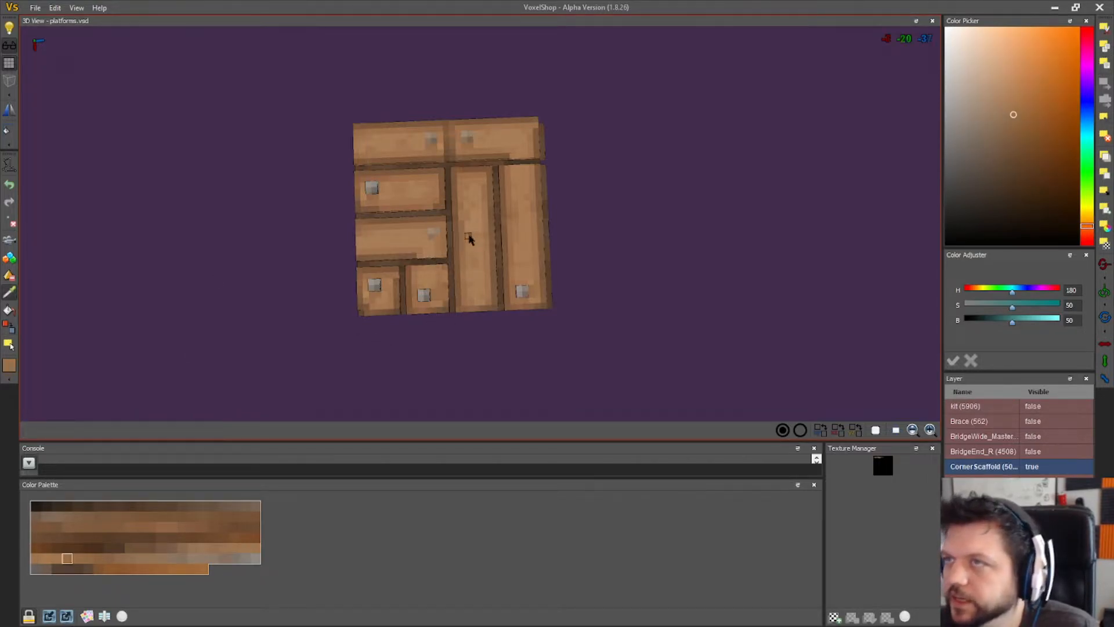
pyautogui.click(10, 328)
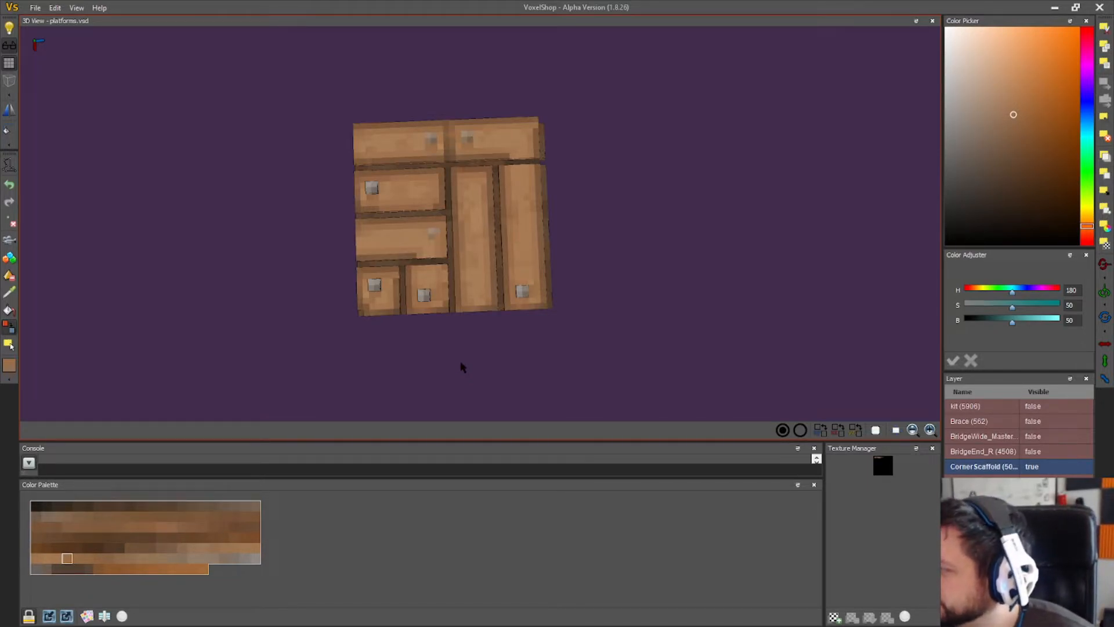
# - Paint a darker brown edge on the third horizontal plank's cut end and cover its grey nail mark with plank brown
pyautogui.moveTo(322, 287); pyautogui.dragTo(314, 291)
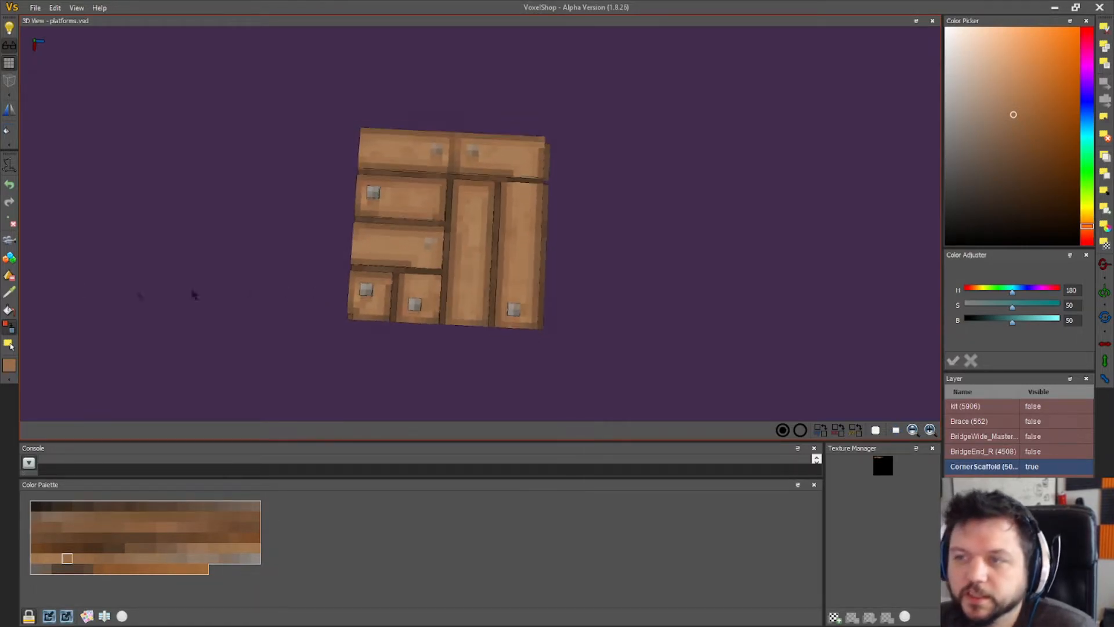
pyautogui.click(418, 228)
pyautogui.click(10, 327)
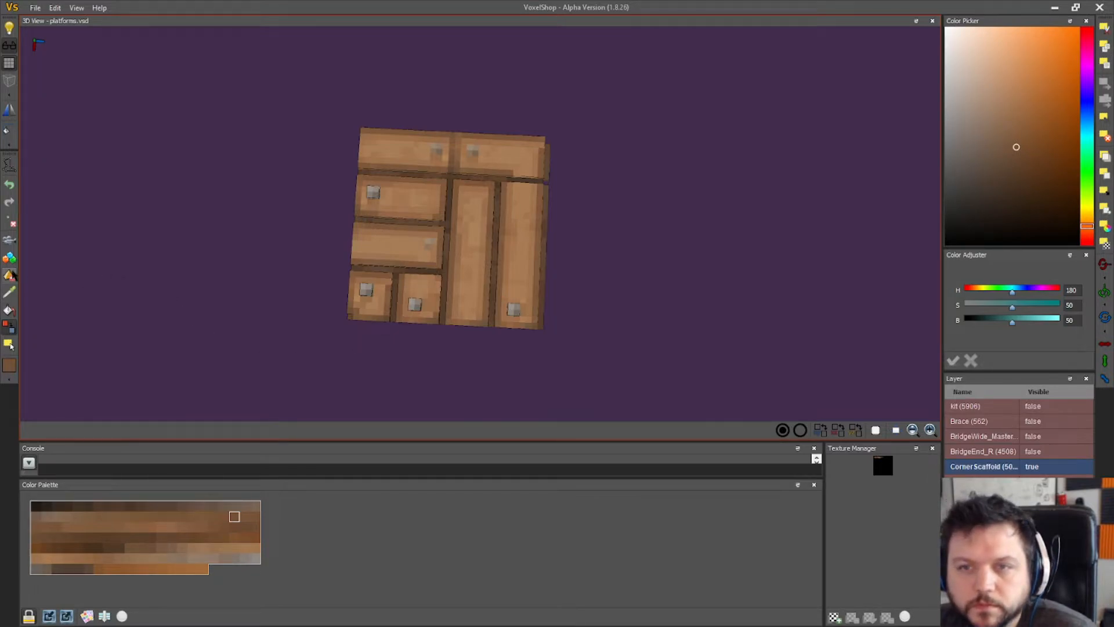
pyautogui.click(366, 241)
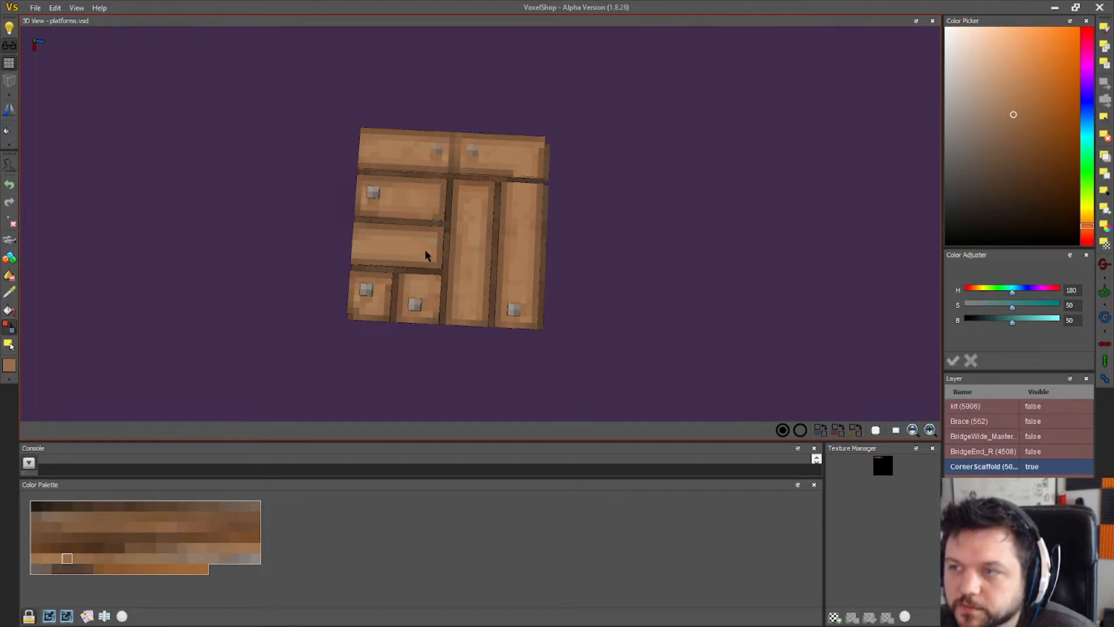
# - Select the short nailed plank block at the deck's outer corner and delete it to leave a square notch
pyautogui.moveTo(356, 340); pyautogui.dragTo(219, 273)
pyautogui.moveTo(329, 355)
pyautogui.mouseDown()
pyautogui.moveTo(298, 352)
pyautogui.moveTo(322, 355)
pyautogui.mouseUp()
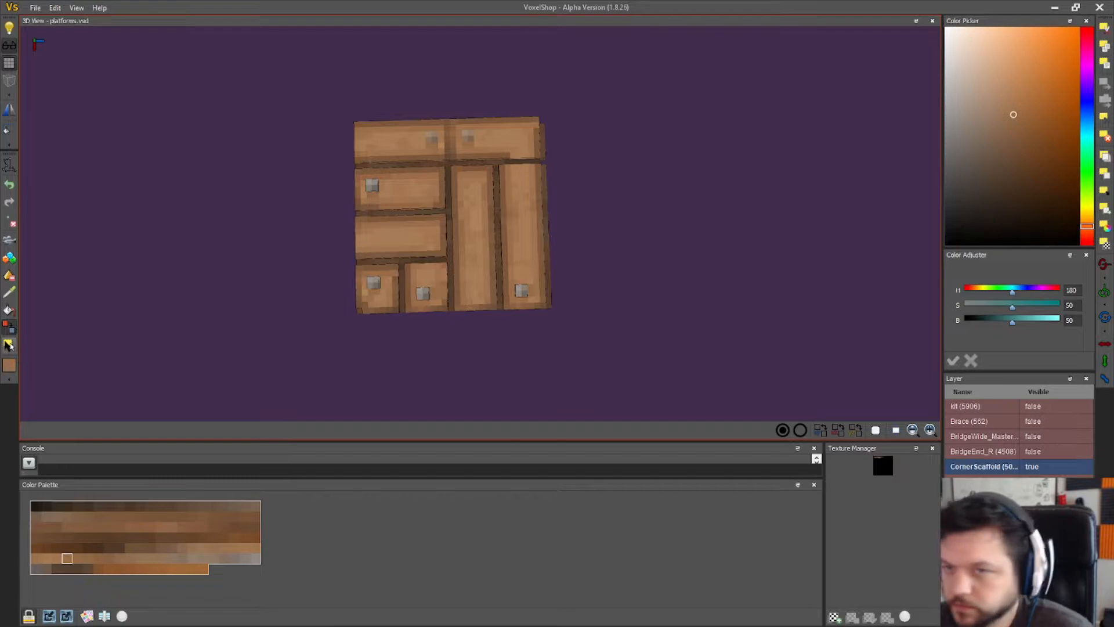
pyautogui.moveTo(314, 350); pyautogui.dragTo(398, 271)
pyautogui.click(1104, 136)
pyautogui.moveTo(701, 294); pyautogui.dragTo(273, 333, button='right')
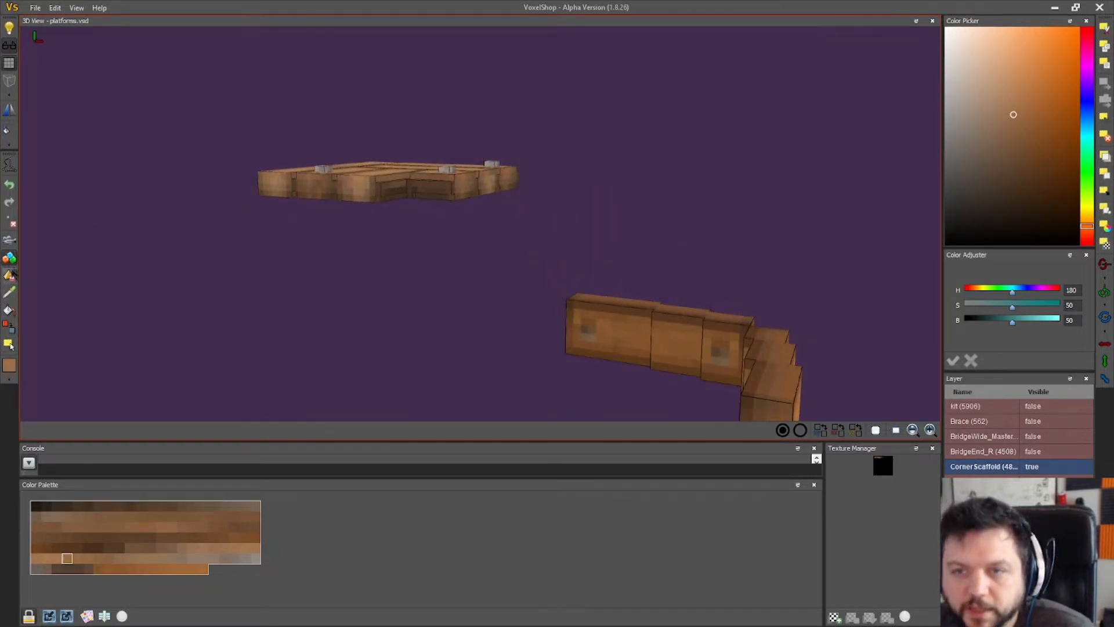
pyautogui.moveTo(417, 226); pyautogui.dragTo(428, 308, button='right')
pyautogui.moveTo(331, 375); pyautogui.dragTo(452, 255, button='right')
pyautogui.moveTo(296, 356); pyautogui.dragTo(442, 363, button='right')
pyautogui.scroll(-3, 701, 346)
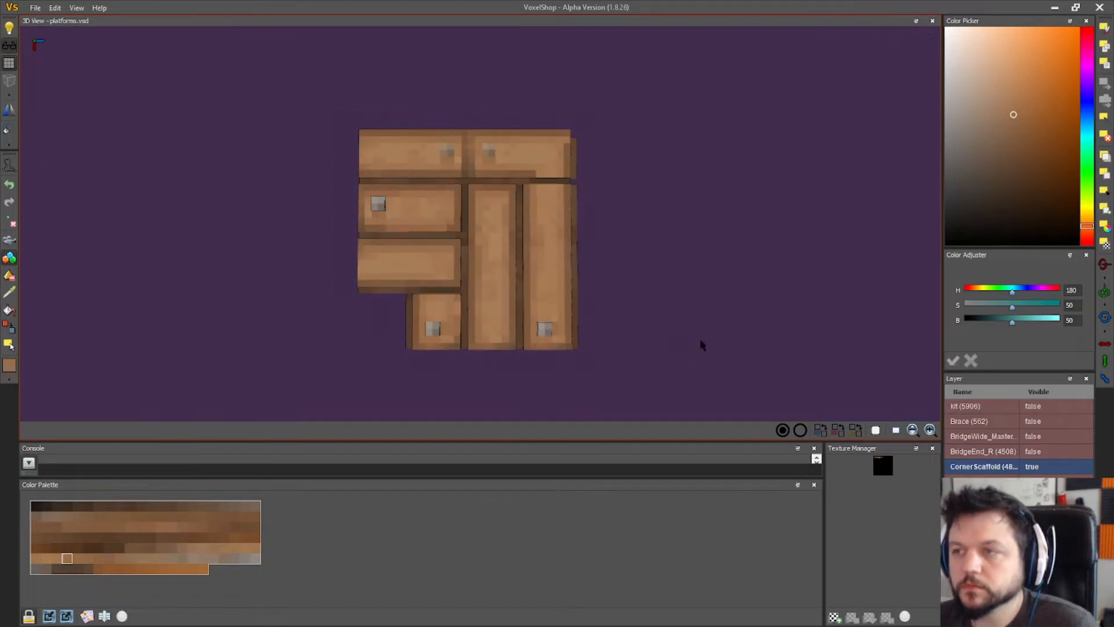
# - Paint over the centre joint and both grey nail marks on the full-width plank using browns sampled from it
pyautogui.click(10, 293)
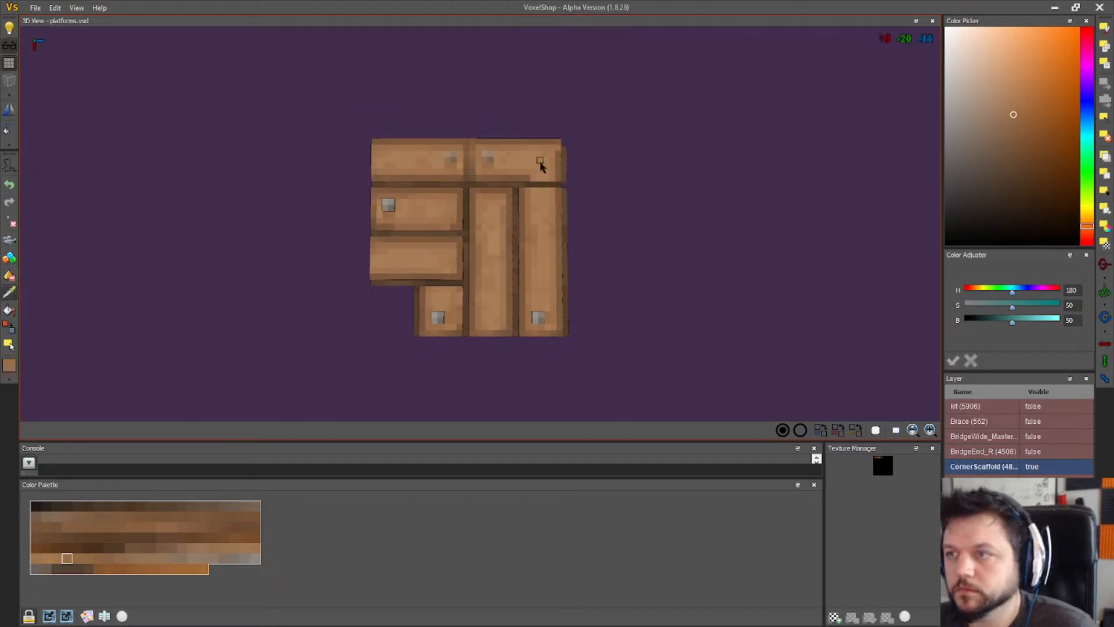
pyautogui.click(437, 167)
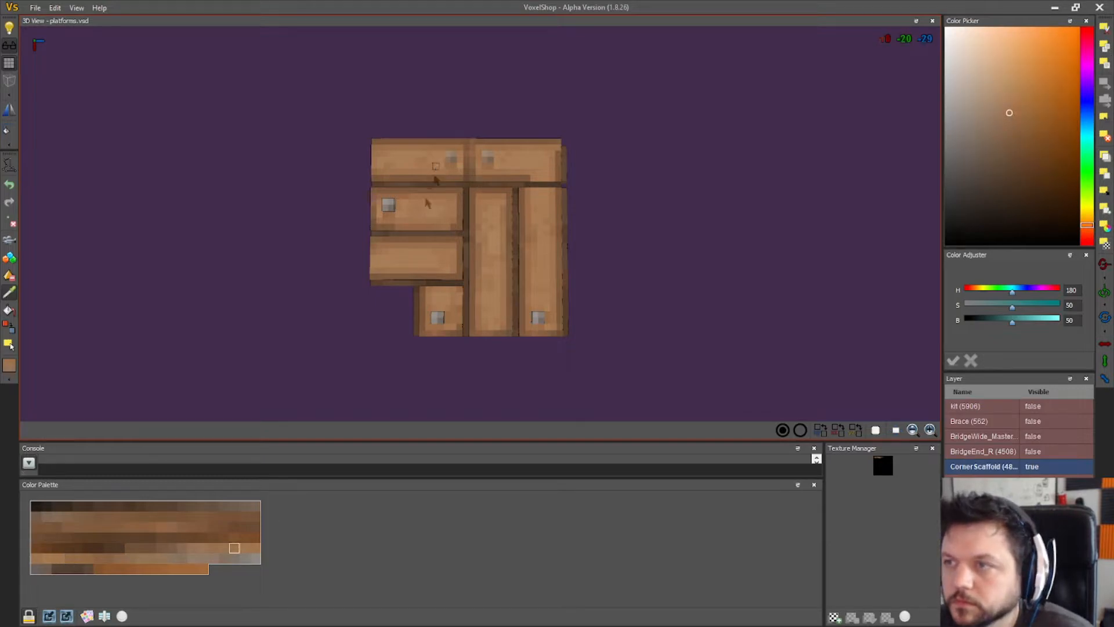
pyautogui.click(7, 329)
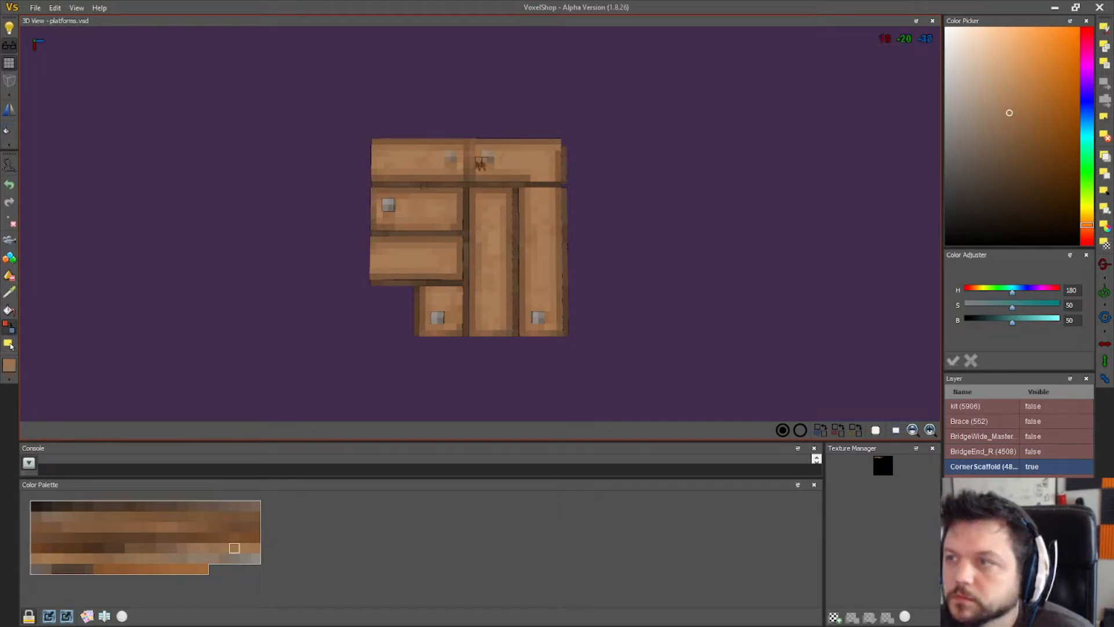
pyautogui.click(9, 293)
pyautogui.click(467, 145)
pyautogui.click(8, 325)
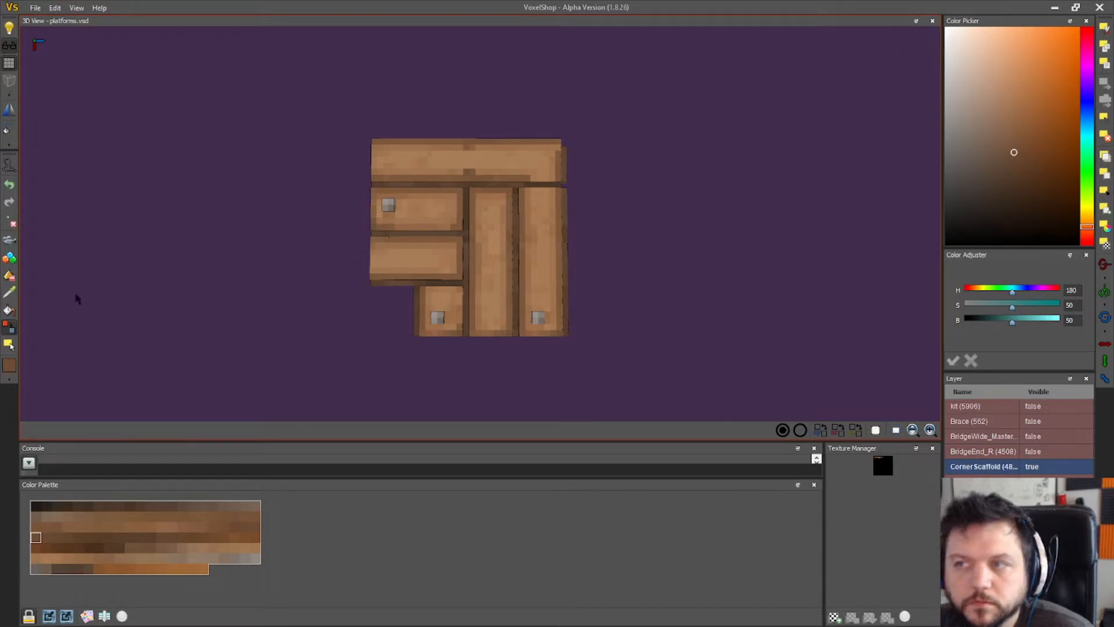
pyautogui.click(11, 294)
pyautogui.click(492, 177)
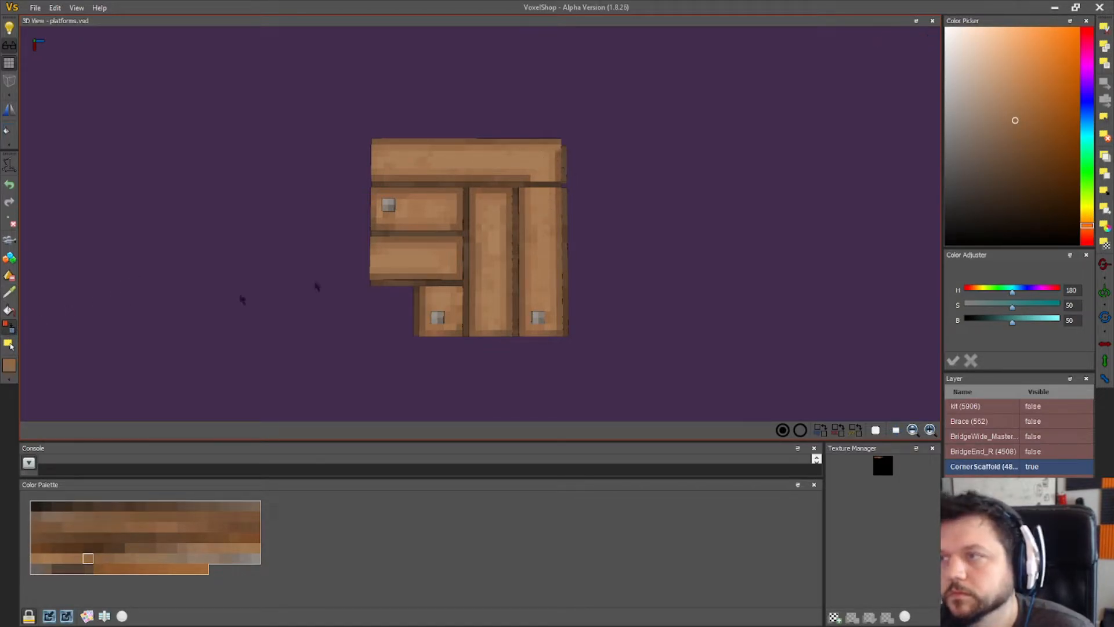
# - Extend the darker brown lower edge of the full-width plank to its end using the sampled edge colour
pyautogui.click(529, 145)
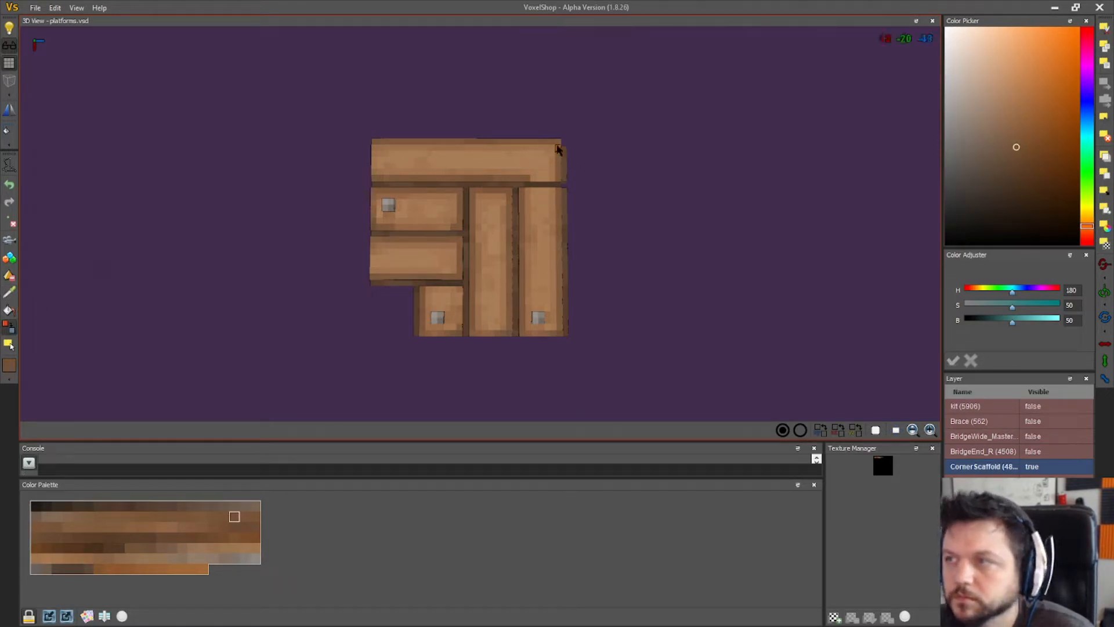
pyautogui.moveTo(532, 178); pyautogui.dragTo(551, 178)
pyautogui.scroll(-1, 228, 281)
# - Duplicate one raised nail head, place the copy at the end of the full-width plank, and sample the plank's edge brown
pyautogui.moveTo(224, 288); pyautogui.dragTo(199, 273, button='right')
pyautogui.click(12, 344)
pyautogui.moveTo(339, 283); pyautogui.dragTo(374, 257, button='right')
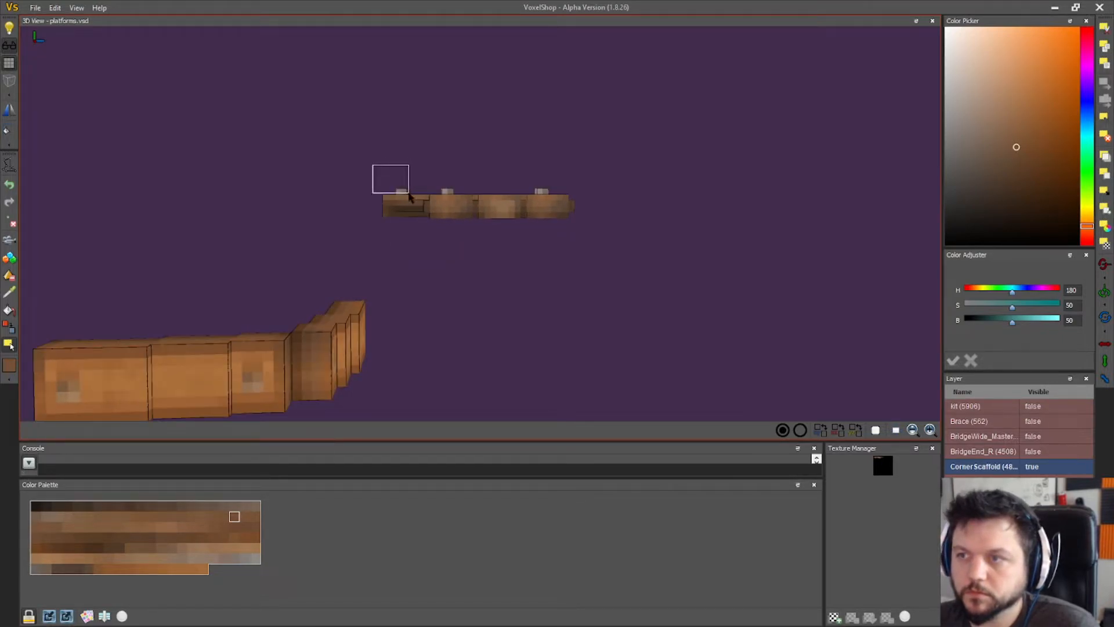
pyautogui.moveTo(394, 165); pyautogui.dragTo(517, 265, button='right')
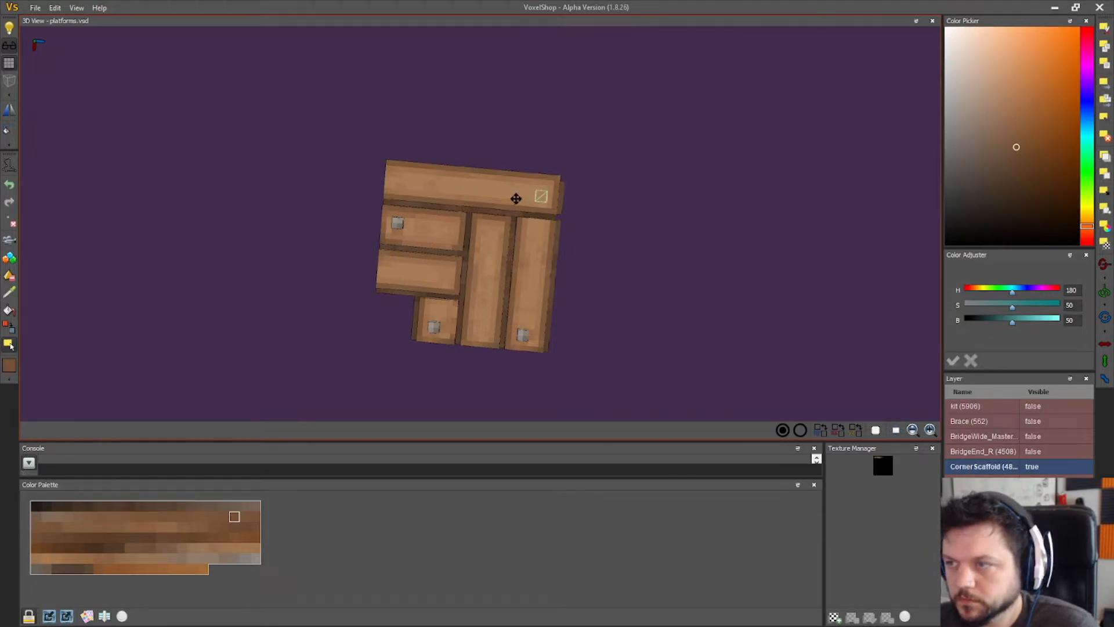
pyautogui.moveTo(577, 269); pyautogui.dragTo(578, 226, button='right')
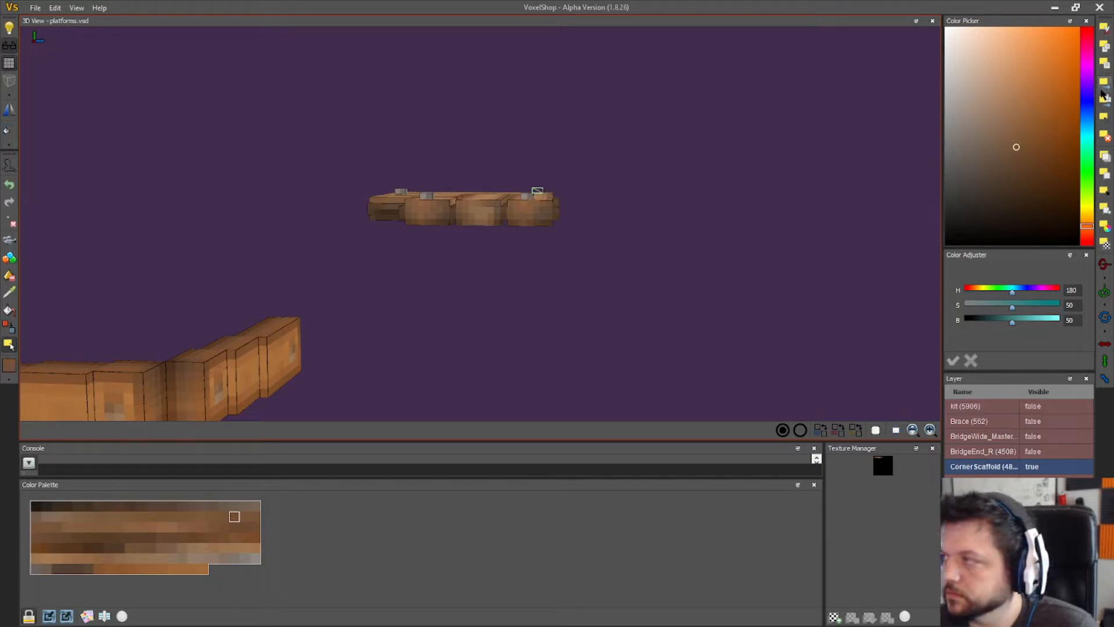
pyautogui.moveTo(623, 200); pyautogui.dragTo(597, 244, button='right')
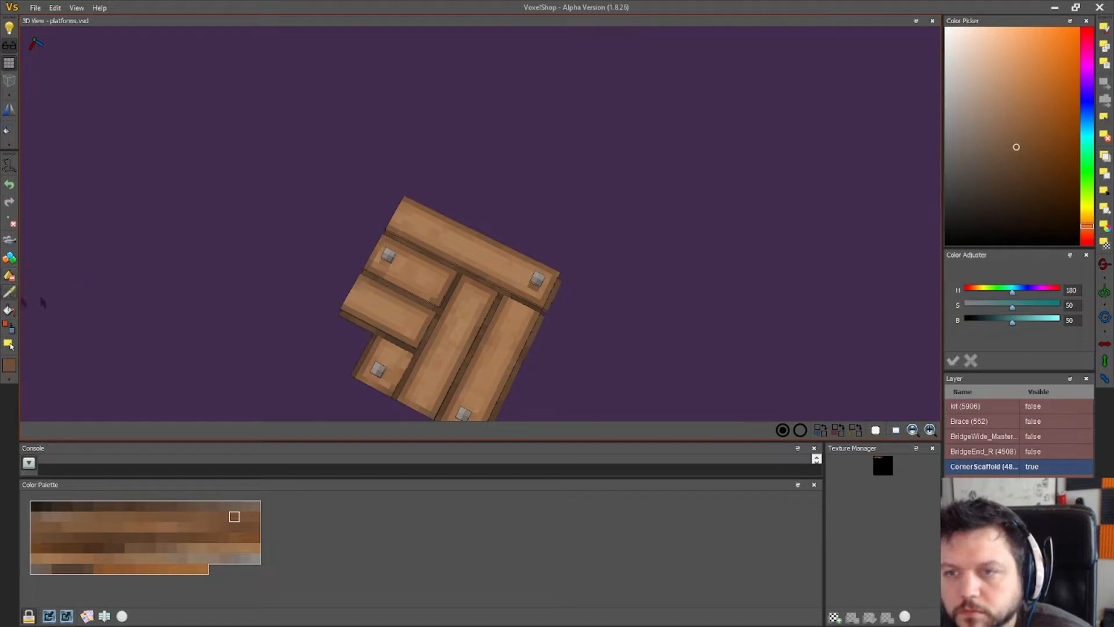
pyautogui.click(557, 275)
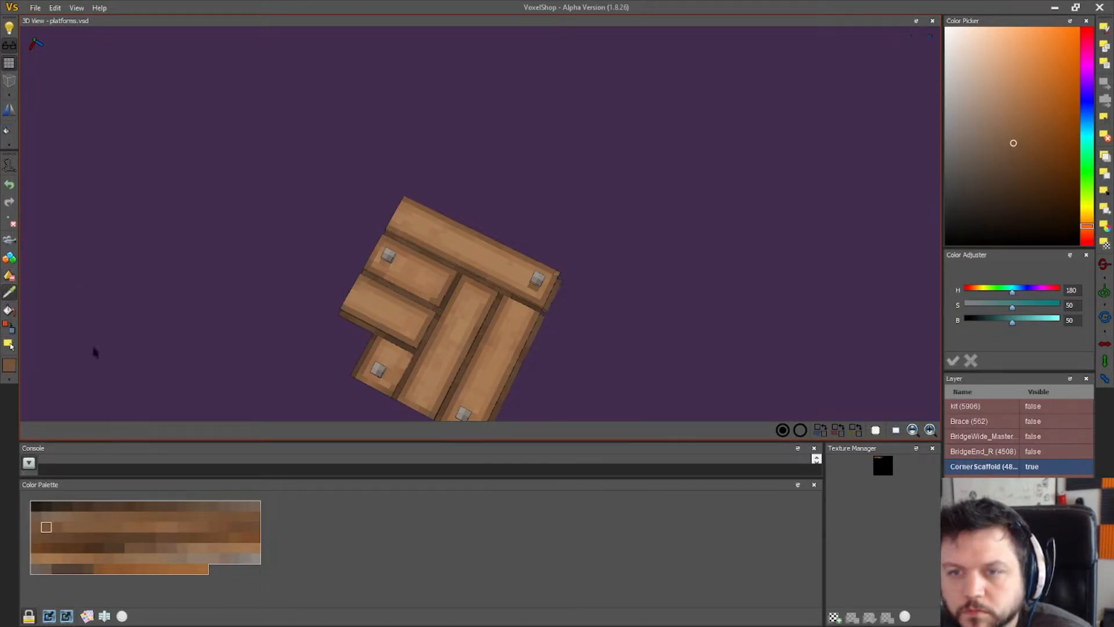
pyautogui.click(10, 330)
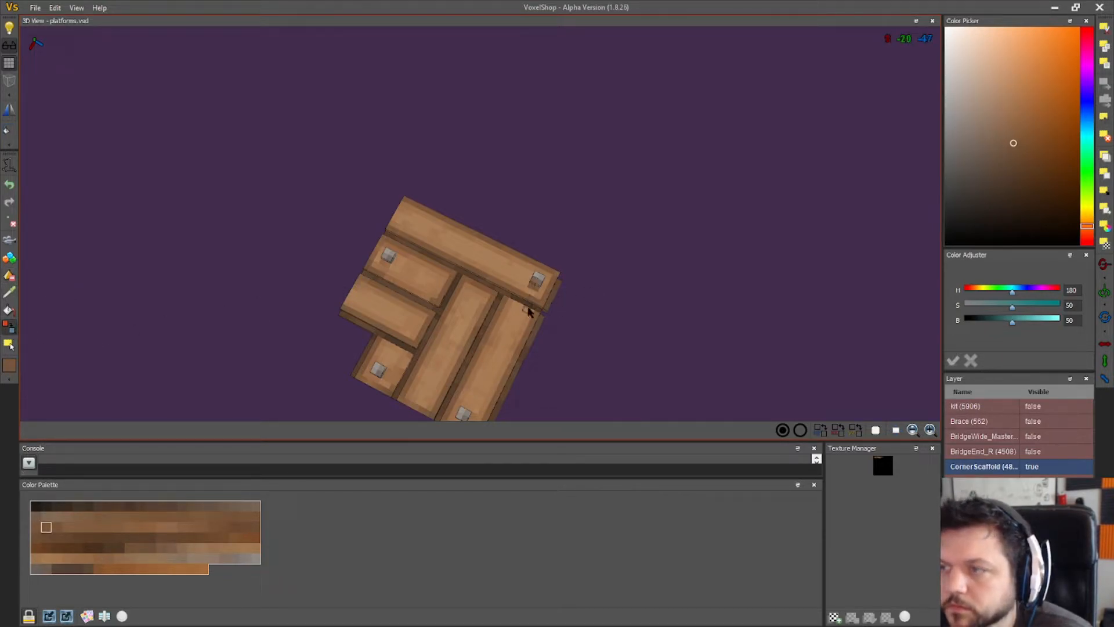
# - Select the whole notched deck, leaving out the separate curved beam, and copy the selection
pyautogui.moveTo(528, 290); pyautogui.dragTo(719, 263, button='right')
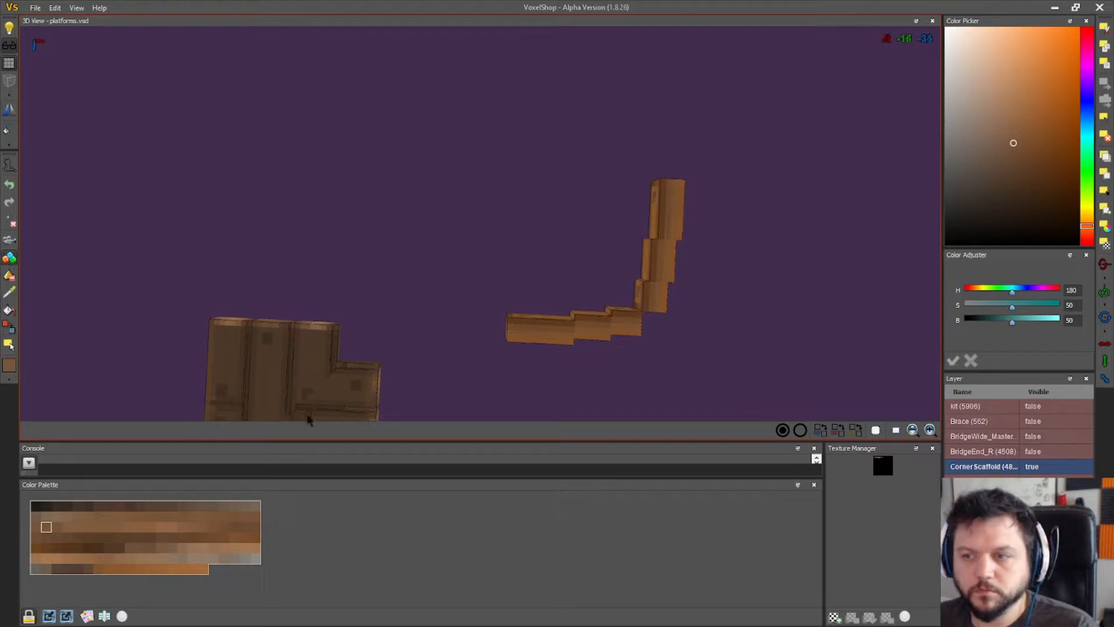
pyautogui.moveTo(423, 391); pyautogui.dragTo(249, 259, button='right')
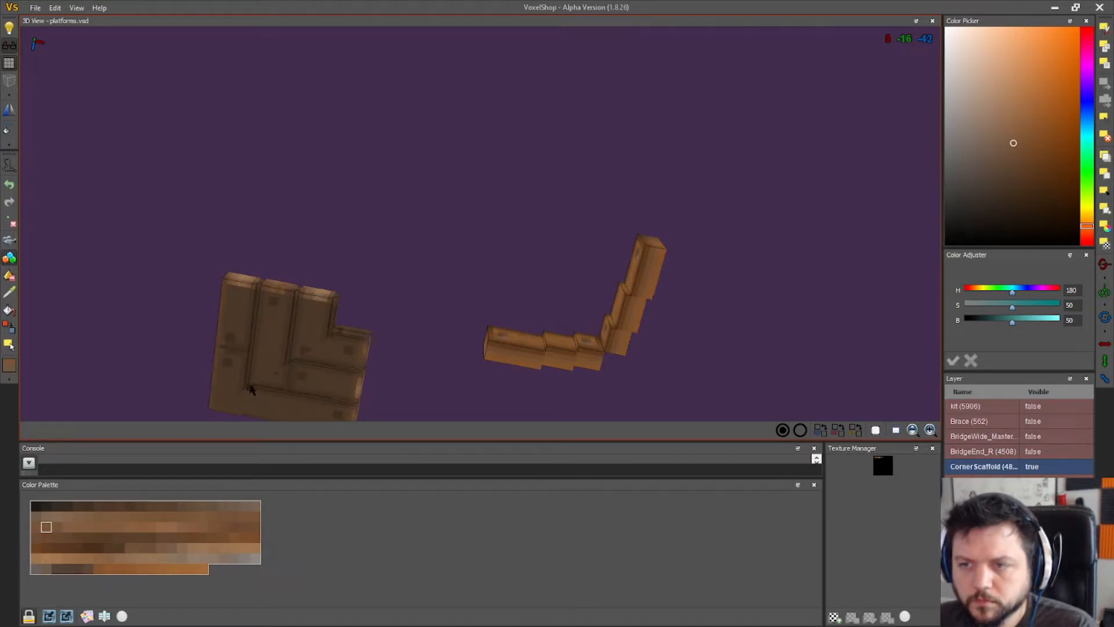
pyautogui.moveTo(410, 235); pyautogui.dragTo(462, 328, button='right')
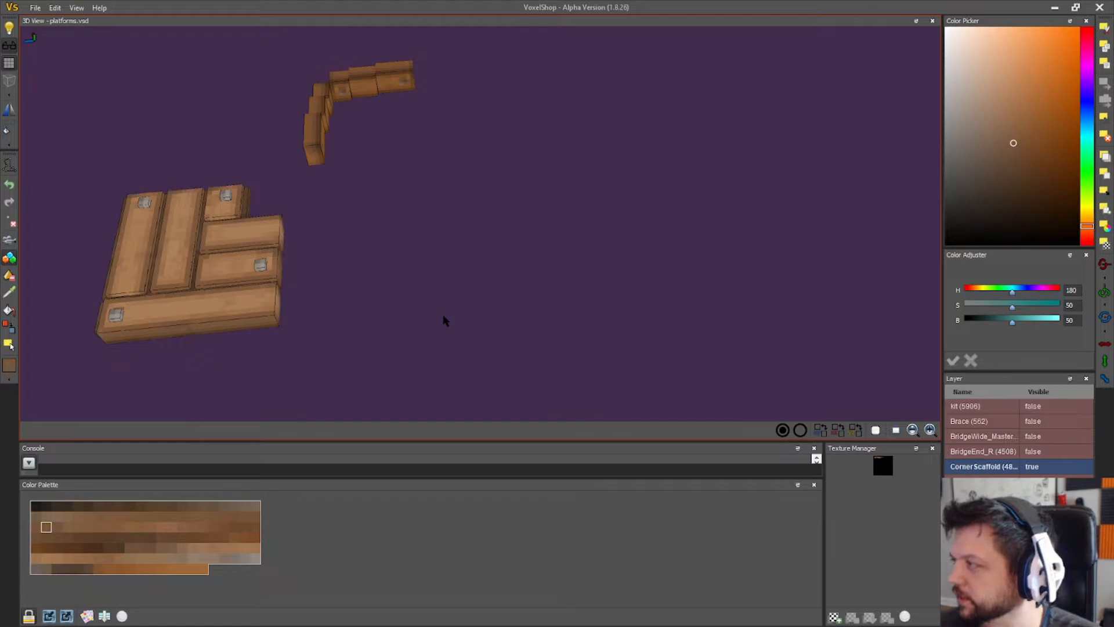
pyautogui.moveTo(539, 236); pyautogui.dragTo(440, 236)
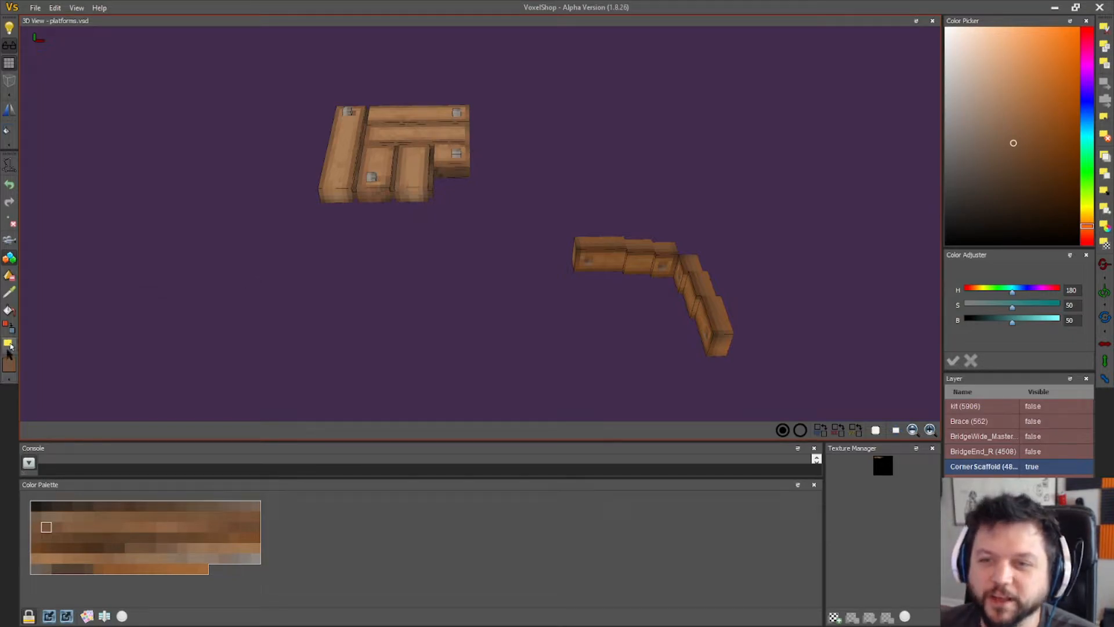
pyautogui.moveTo(192, 261); pyautogui.dragTo(183, 180)
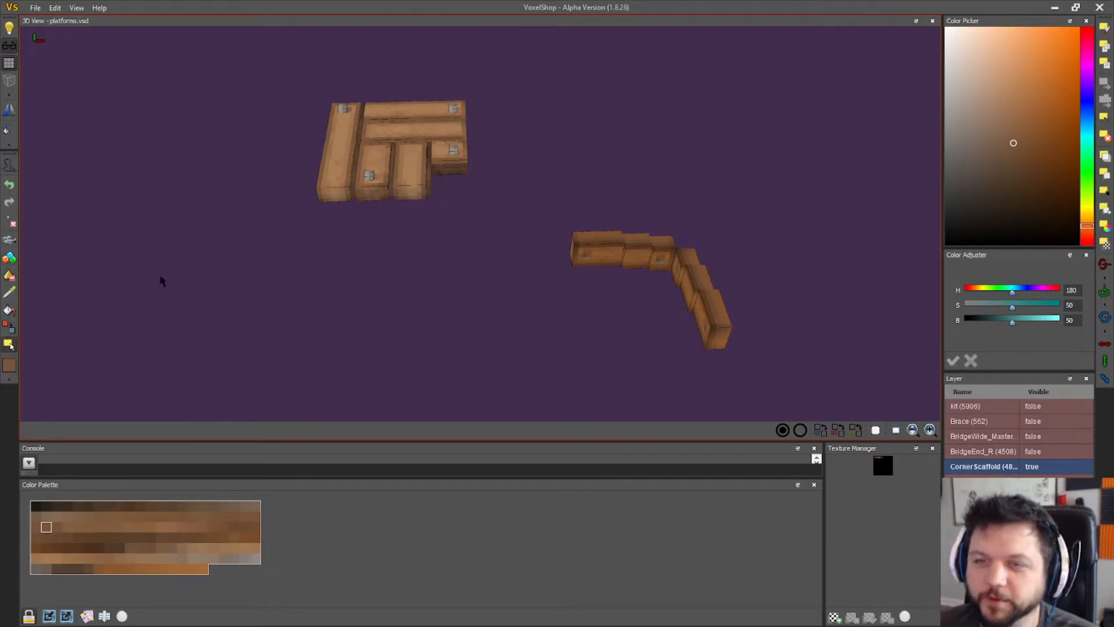
pyautogui.moveTo(268, 251); pyautogui.dragTo(461, 44)
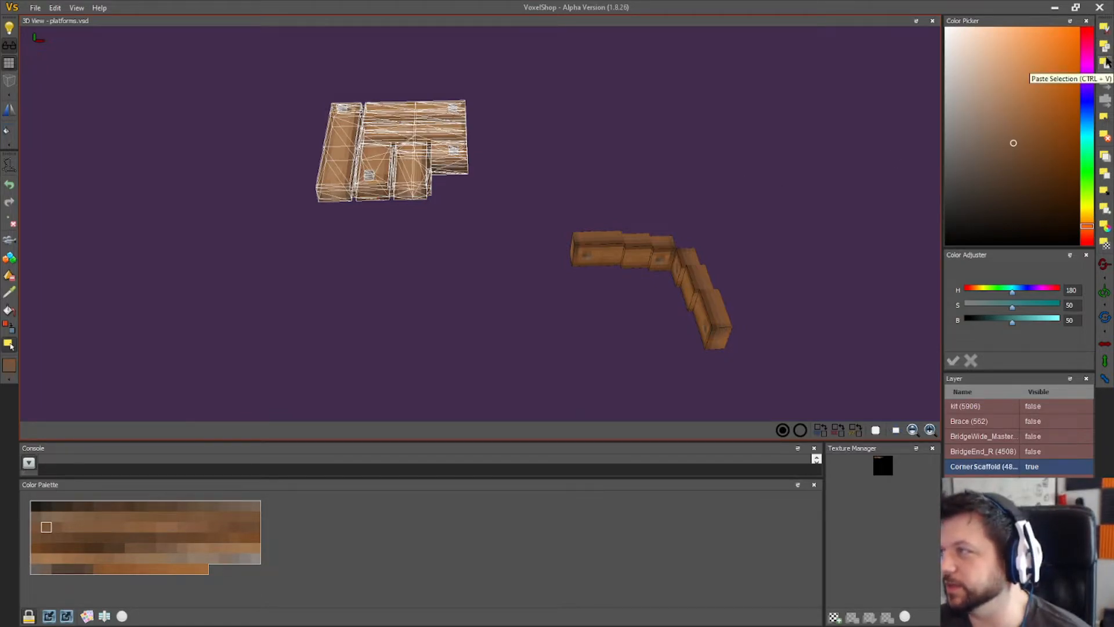
# - Undo the recent edits back to the point where the deleted corner block is part of the deck again
pyautogui.moveTo(726, 119); pyautogui.dragTo(649, 98, button='right')
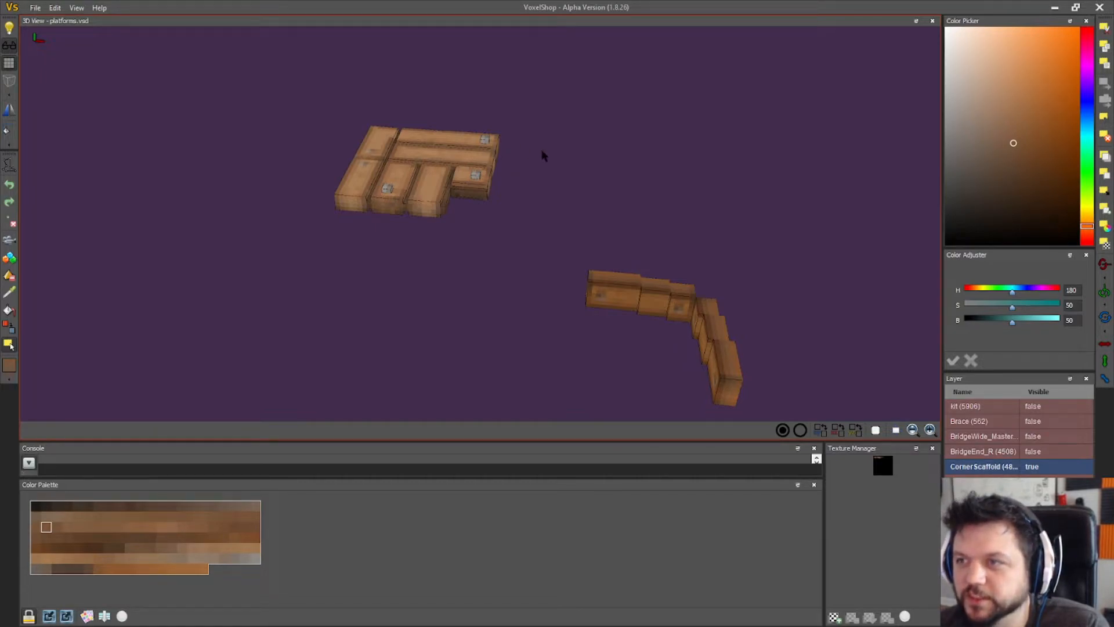
pyautogui.hotkey('ctrl', 'z')
pyautogui.moveTo(543, 153); pyautogui.dragTo(550, 182, button='right')
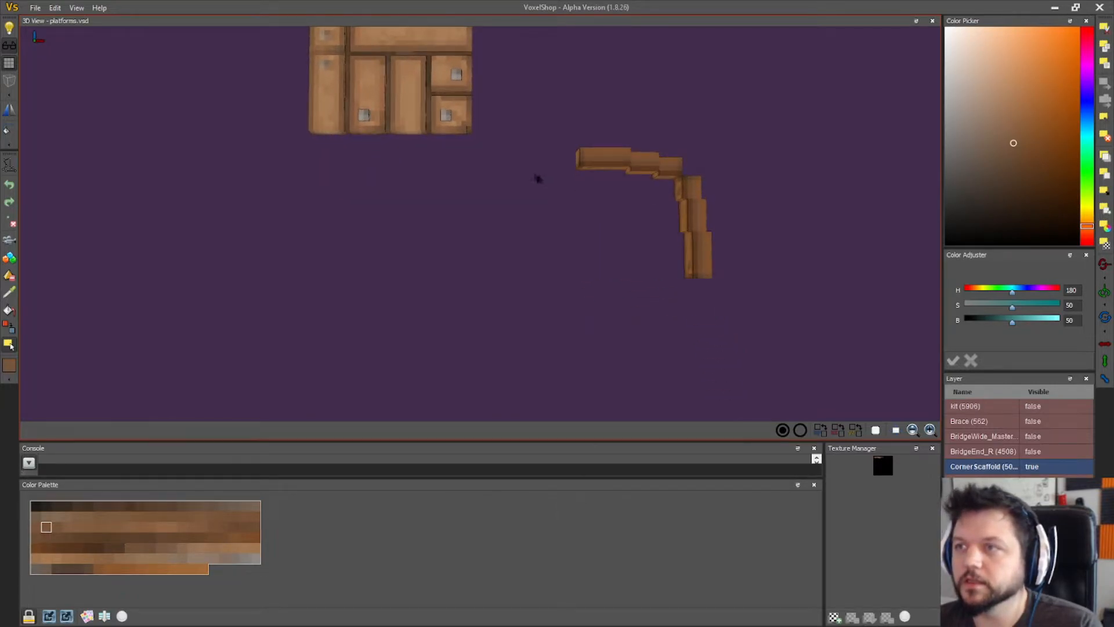
pyautogui.moveTo(495, 144); pyautogui.dragTo(496, 152, button='right')
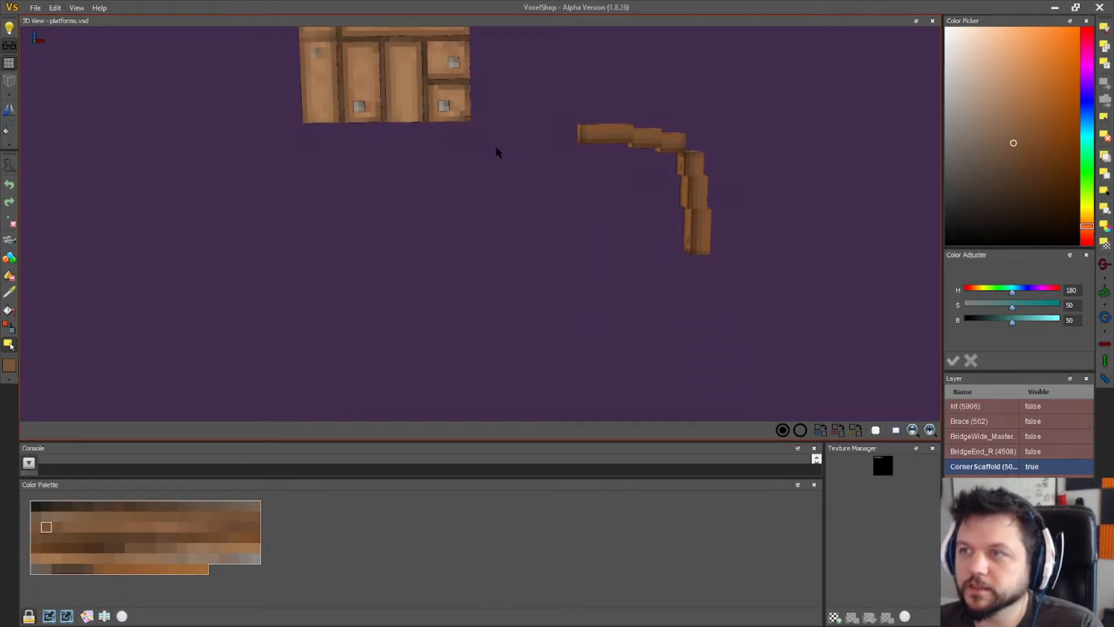
# - Select the deck's corner block, move it off to the side beyond the curved beam, and anchor it there
pyautogui.moveTo(502, 149); pyautogui.dragTo(517, 112)
pyautogui.moveTo(488, 164); pyautogui.dragTo(780, 99)
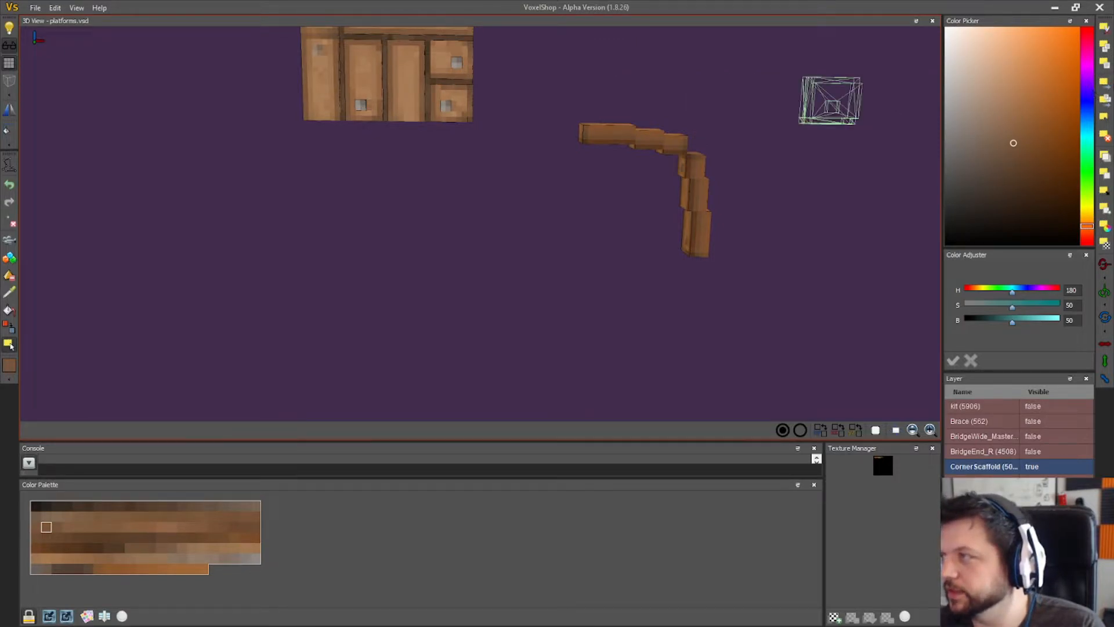
pyautogui.moveTo(545, 124); pyautogui.dragTo(671, 71, button='right')
pyautogui.click(1107, 119)
# - Delete the remaining old deck and replace it with the copied notched deck, anchored in place
pyautogui.moveTo(488, 241); pyautogui.dragTo(276, 37)
pyautogui.click(1102, 138)
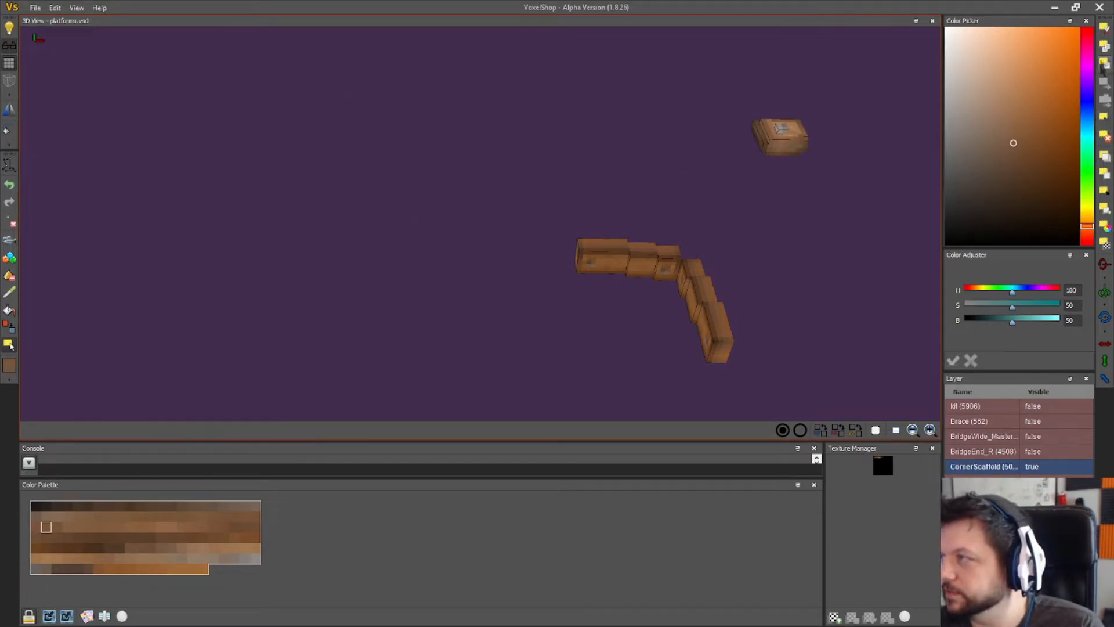
pyautogui.click(1105, 62)
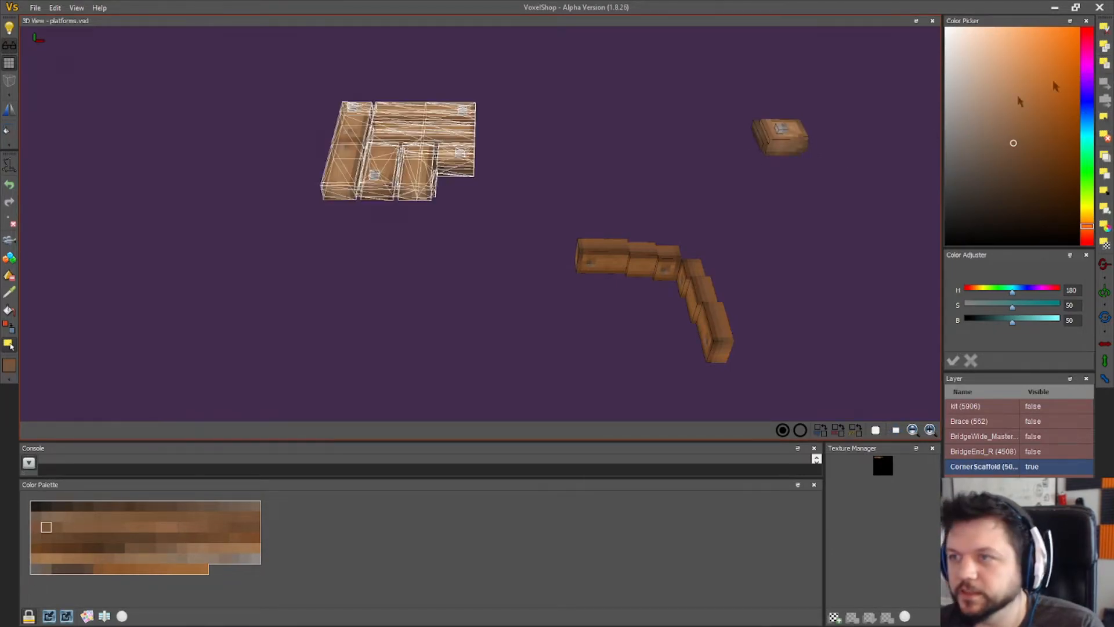
pyautogui.click(1105, 117)
# - Cover the two grey nail marks and the middle of the joint on the full-width plank with sampled light brown
pyautogui.moveTo(465, 187); pyautogui.dragTo(331, 271, button='right')
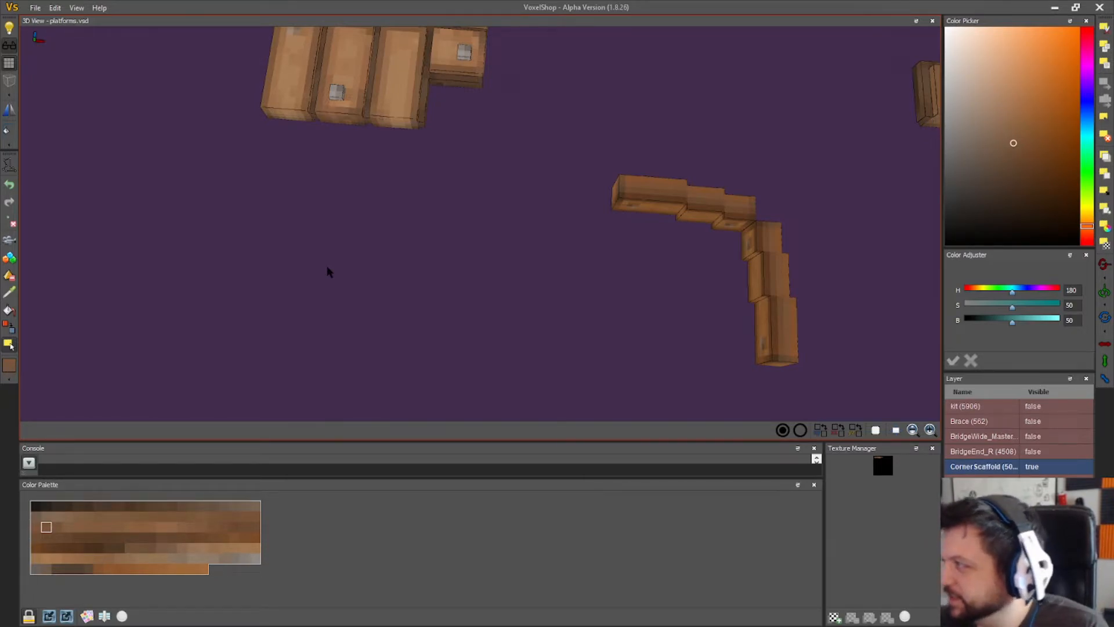
pyautogui.moveTo(485, 278)
pyautogui.mouseDown(button='right')
pyautogui.moveTo(398, 215)
pyautogui.moveTo(235, 207)
pyautogui.moveTo(201, 233)
pyautogui.moveTo(222, 403)
pyautogui.moveTo(306, 552)
pyautogui.moveTo(308, 243)
pyautogui.moveTo(492, 339)
pyautogui.moveTo(427, 350)
pyautogui.moveTo(447, 348)
pyautogui.moveTo(410, 315)
pyautogui.moveTo(137, 317)
pyautogui.moveTo(185, 320)
pyautogui.mouseUp(button='right')
pyautogui.click(8, 260)
pyautogui.click(6, 295)
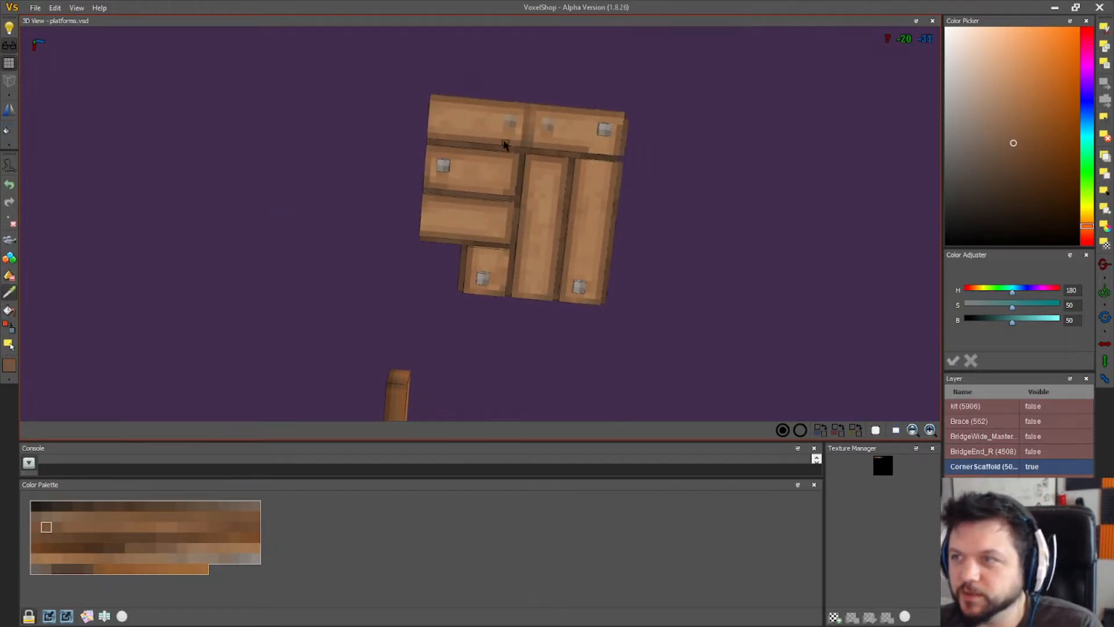
pyautogui.click(497, 119)
pyautogui.click(8, 325)
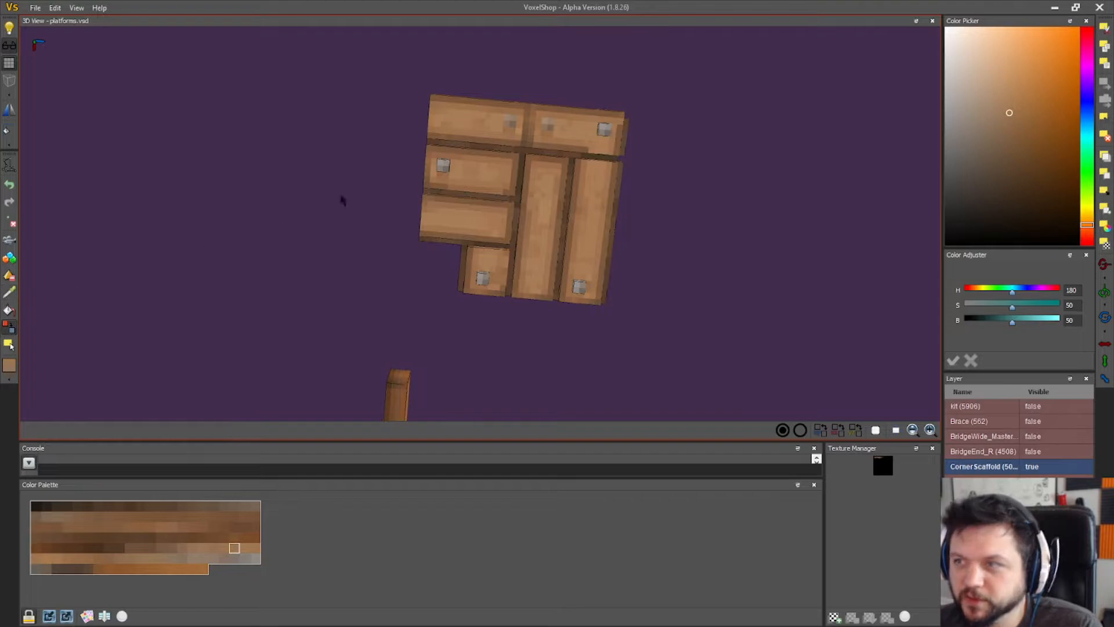
pyautogui.moveTo(507, 123); pyautogui.dragTo(539, 128)
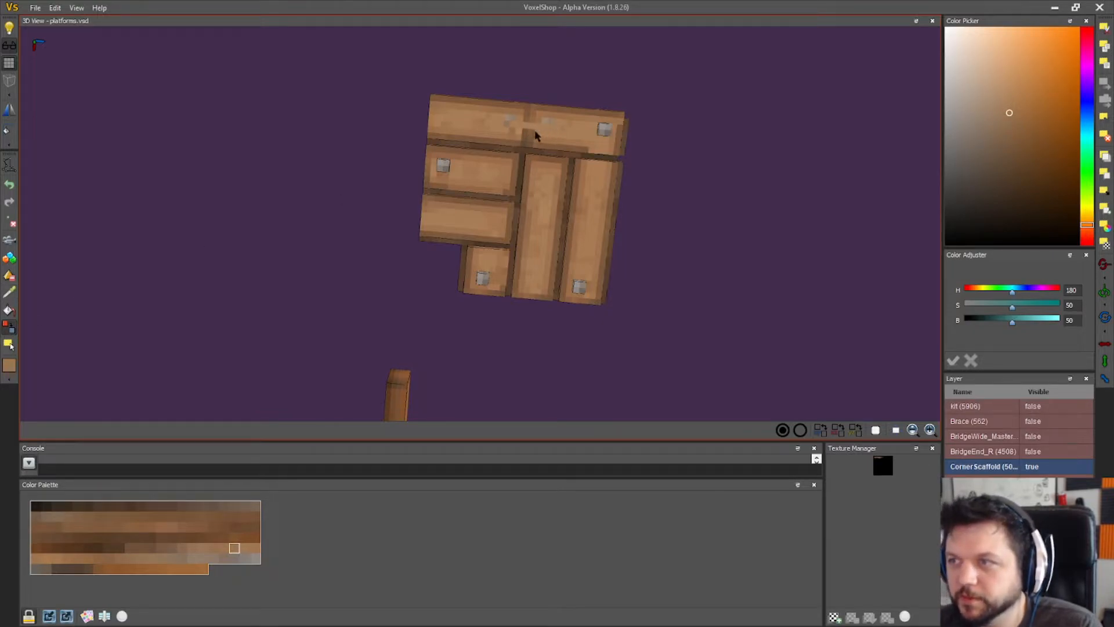
pyautogui.click(514, 118)
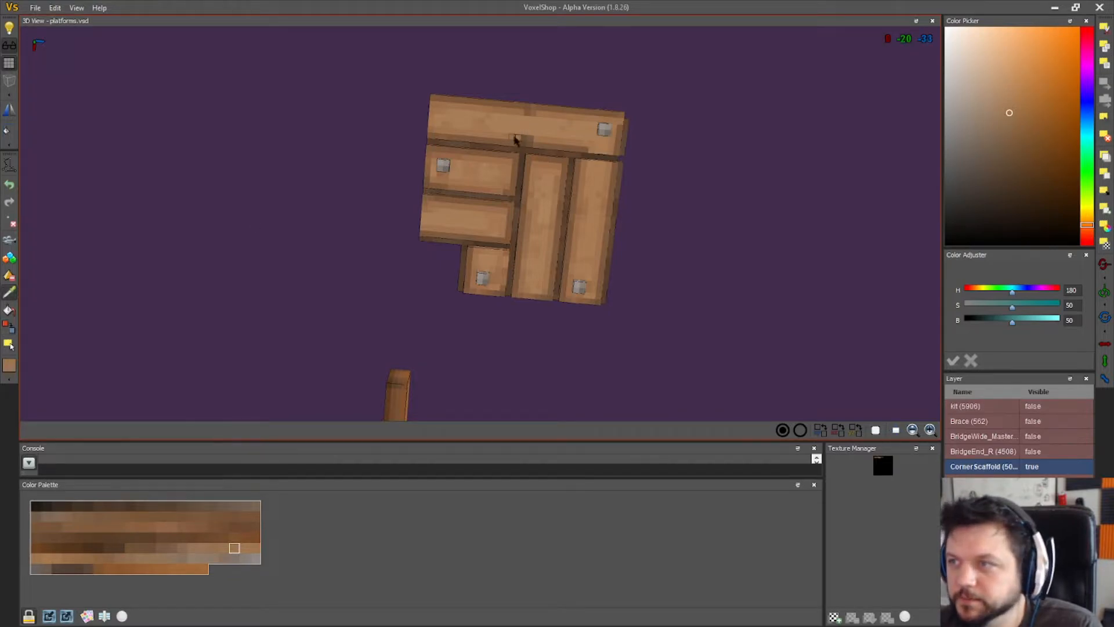
# - Cover the remaining joint on the full-width plank with sampled light brown and restore its long edge with sampled darker brown
pyautogui.click(516, 140)
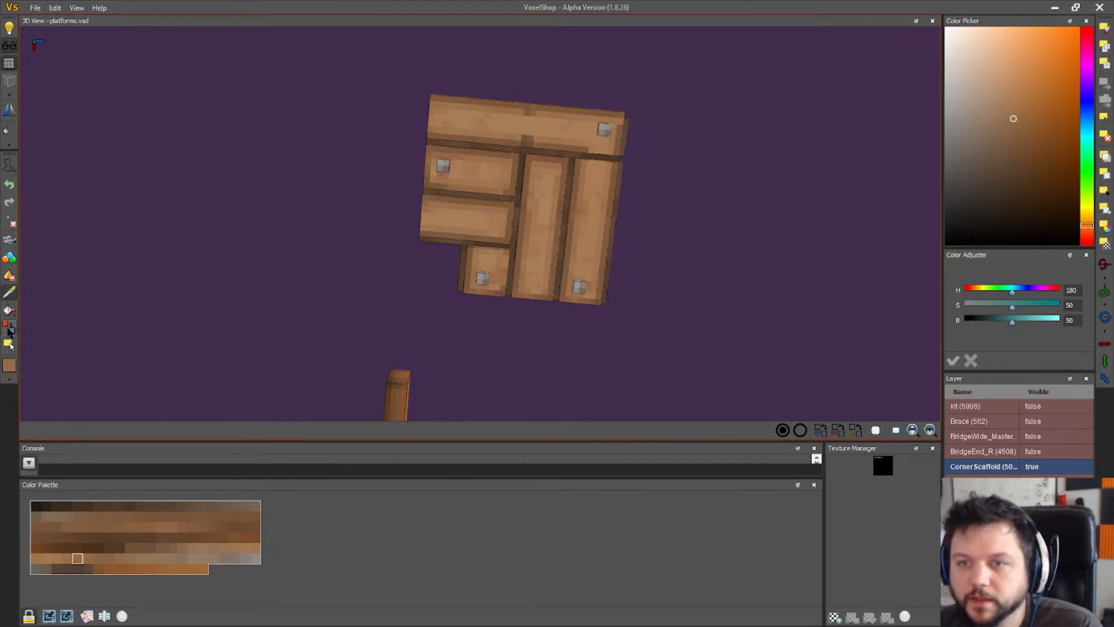
pyautogui.click(8, 327)
pyautogui.moveTo(524, 140); pyautogui.dragTo(528, 140)
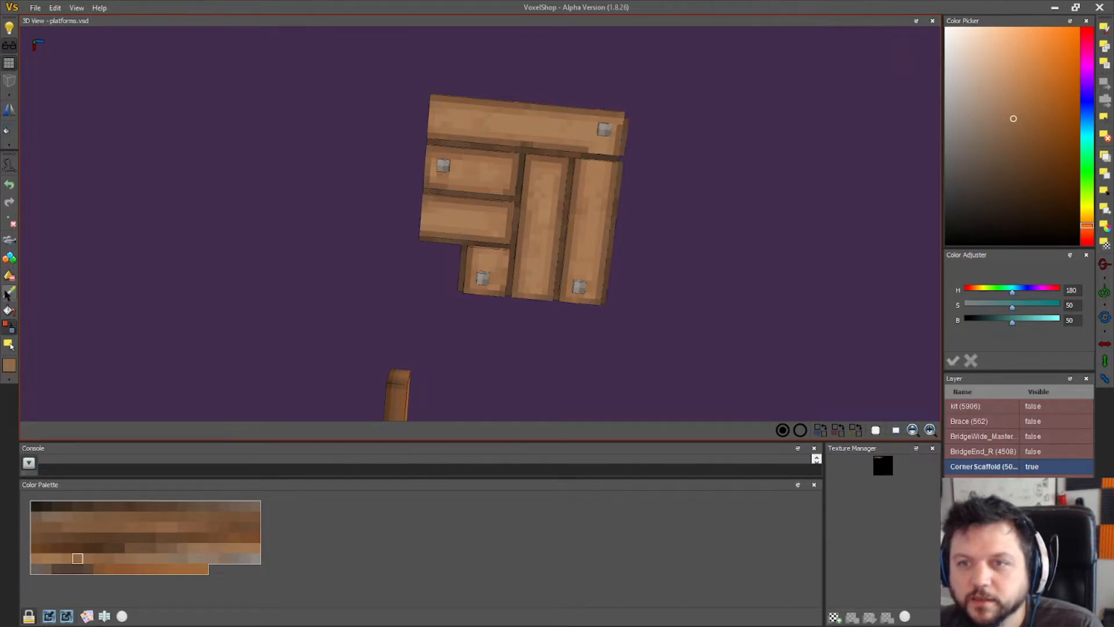
pyautogui.click(8, 292)
pyautogui.click(484, 143)
pyautogui.click(7, 330)
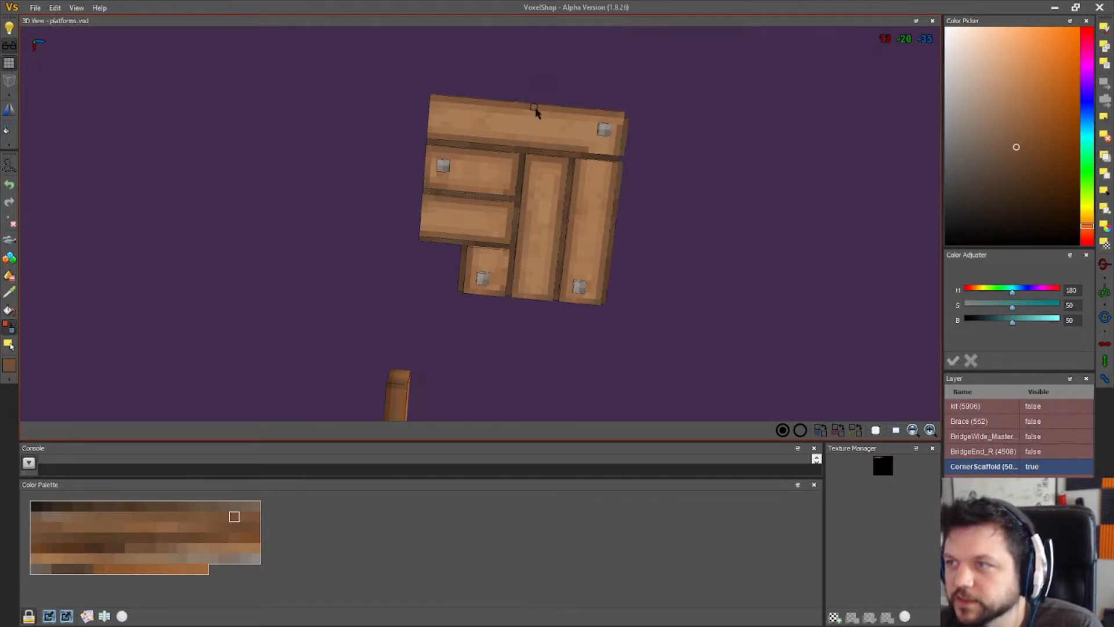
# - Retouch the nailed corner end of the full-width plank with browns sampled from the groove and the plank's side
pyautogui.moveTo(716, 236); pyautogui.dragTo(574, 427)
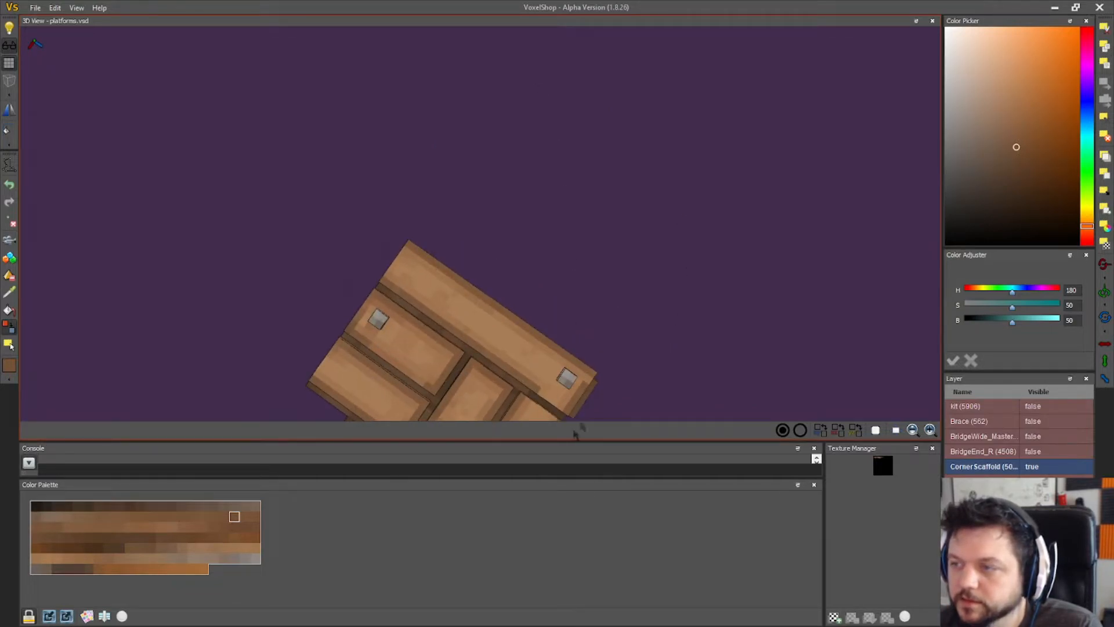
pyautogui.moveTo(641, 413); pyautogui.dragTo(647, 400)
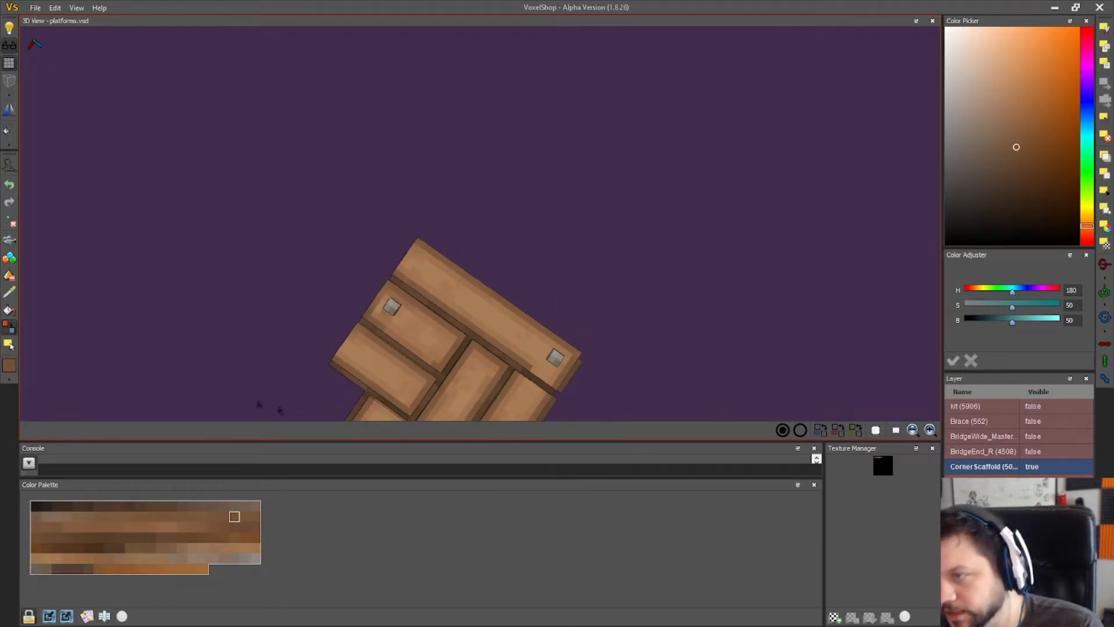
pyautogui.click(9, 293)
pyautogui.click(529, 380)
pyautogui.click(10, 258)
pyautogui.click(578, 351)
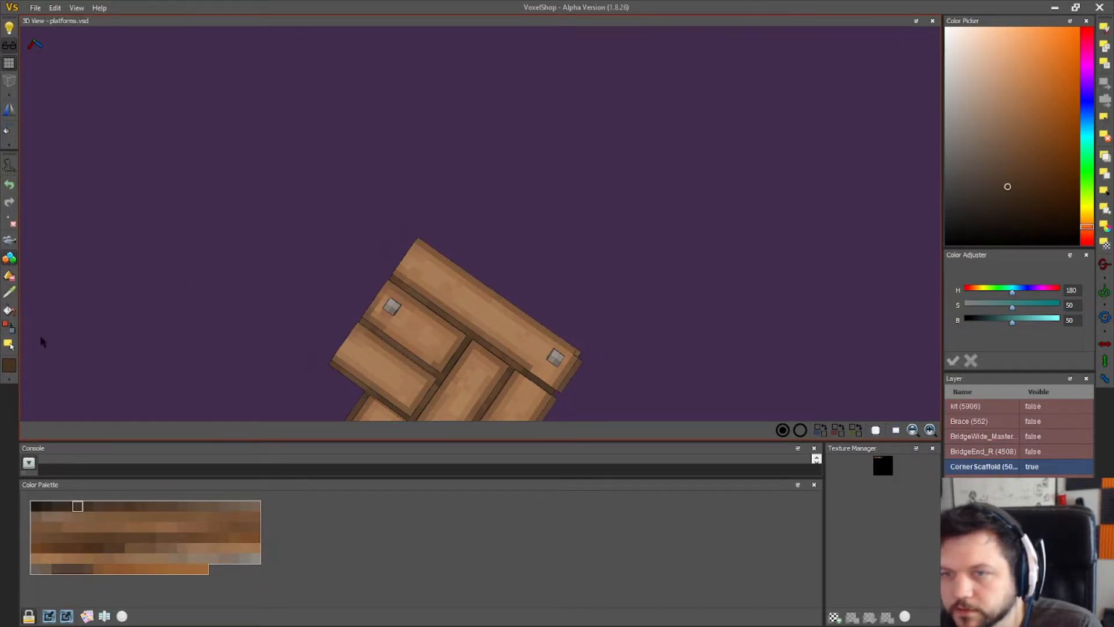
pyautogui.moveTo(584, 355); pyautogui.dragTo(568, 321, button='right')
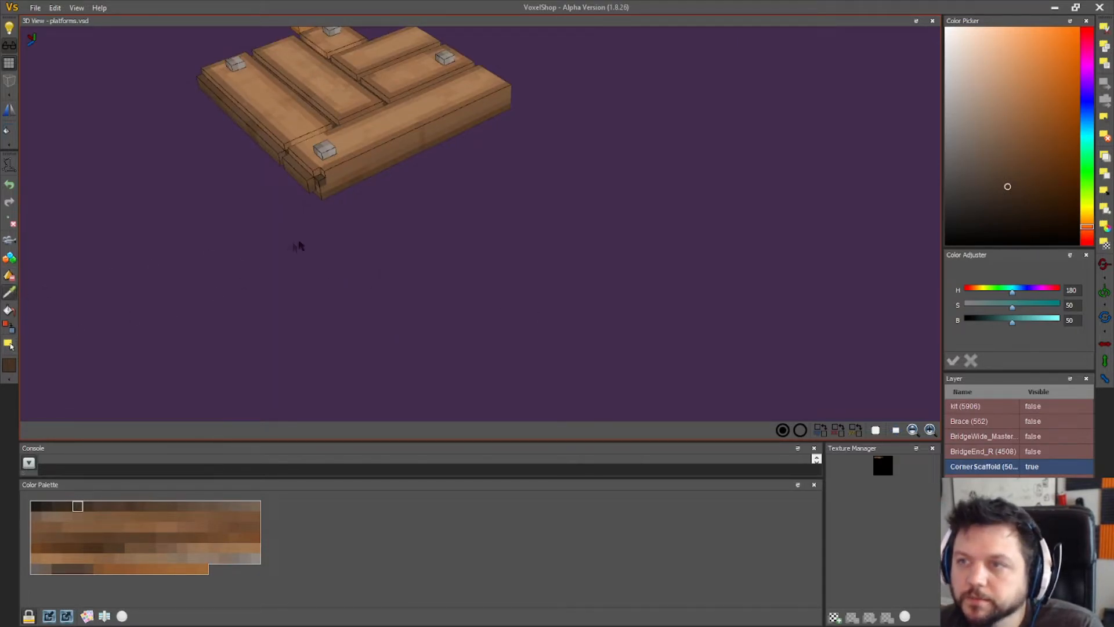
pyautogui.click(337, 193)
pyautogui.click(373, 162)
pyautogui.click(335, 181)
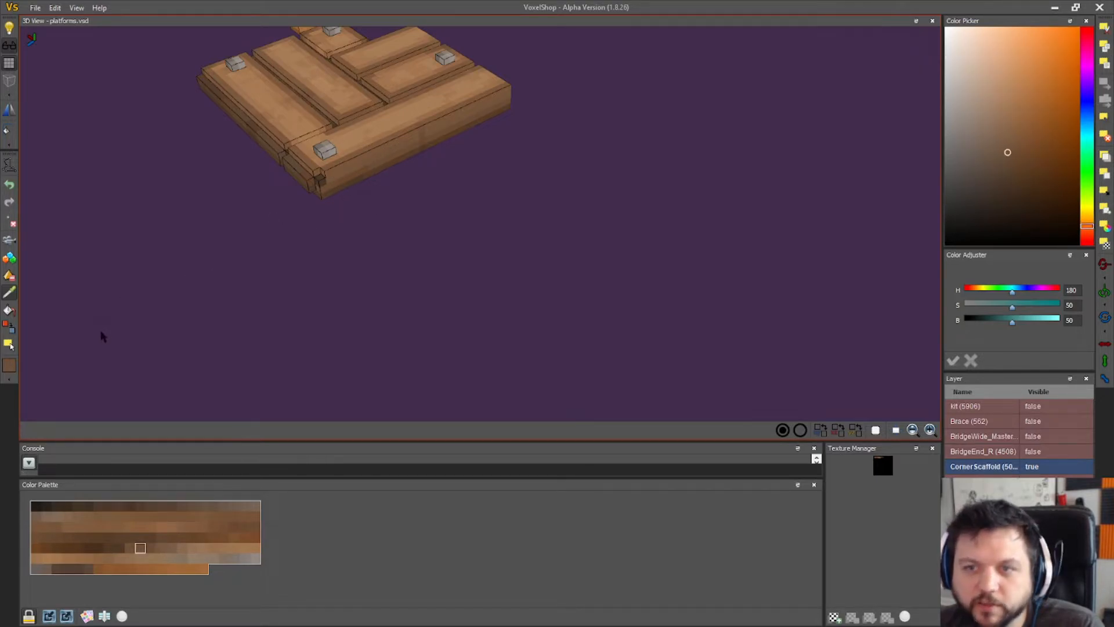
# - Blend the shading around the nail on the full-width plank using sampled edge brown and light plank browns
pyautogui.moveTo(317, 263); pyautogui.dragTo(361, 273)
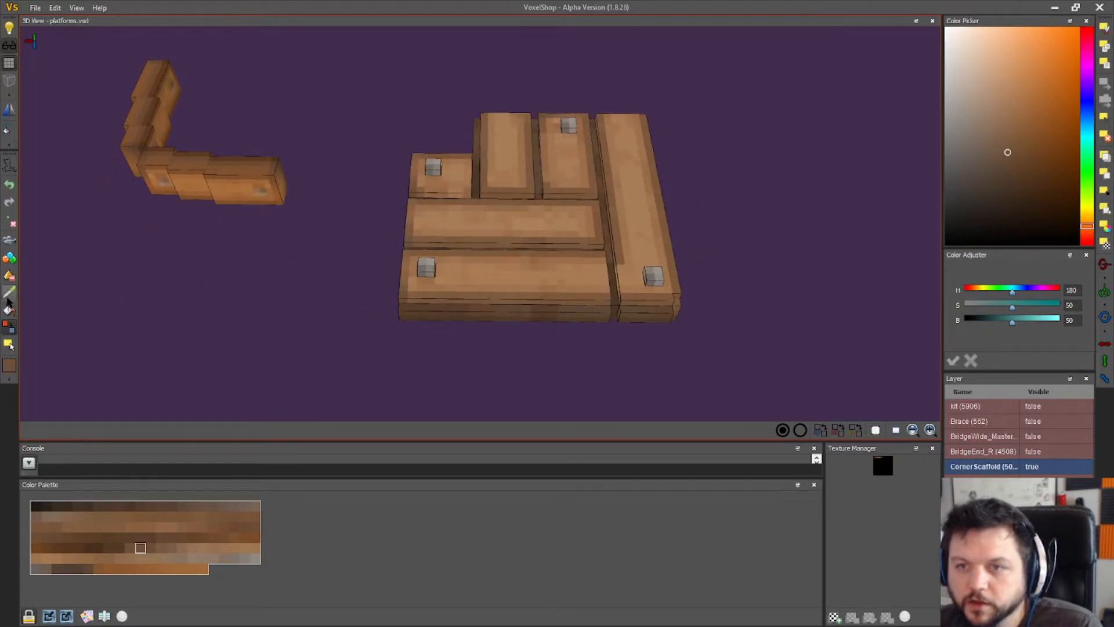
pyautogui.click(616, 212)
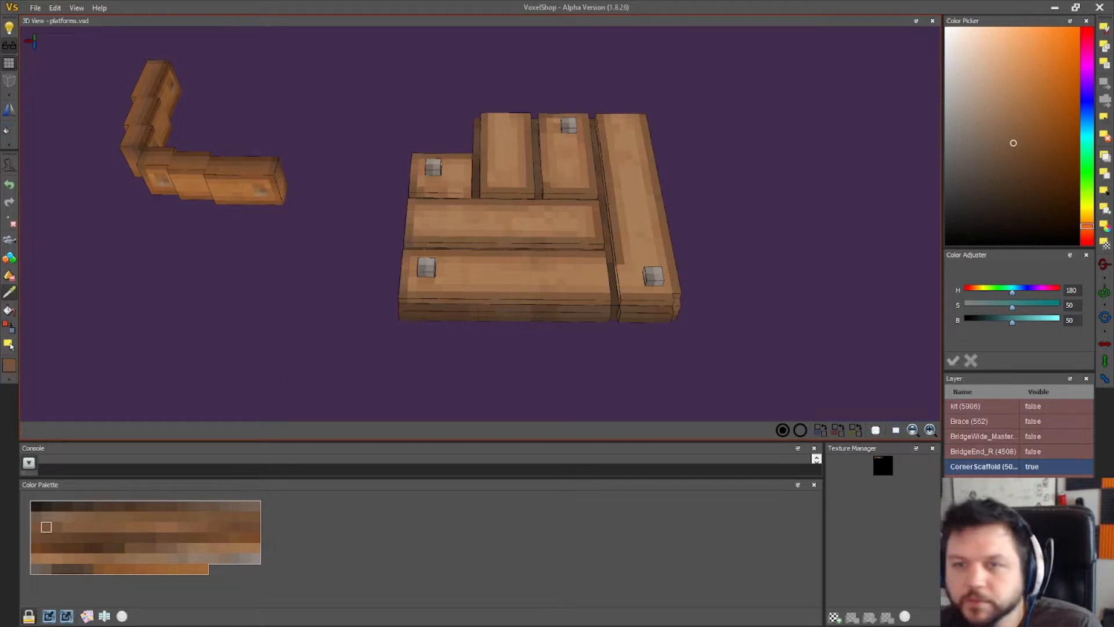
pyautogui.click(9, 327)
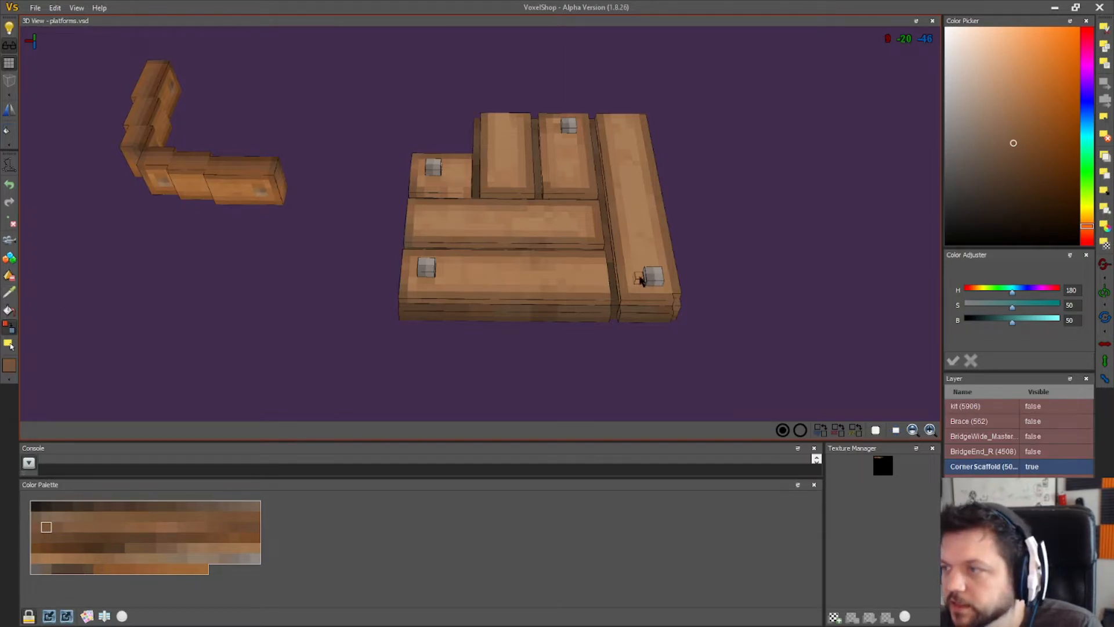
pyautogui.click(11, 294)
pyautogui.click(625, 231)
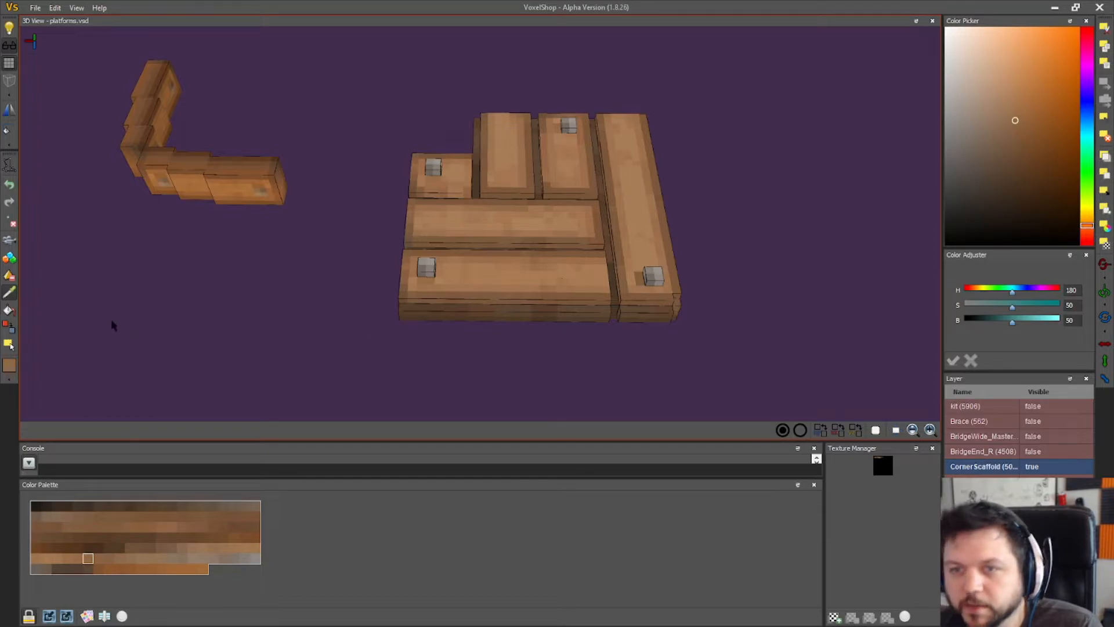
pyautogui.click(9, 328)
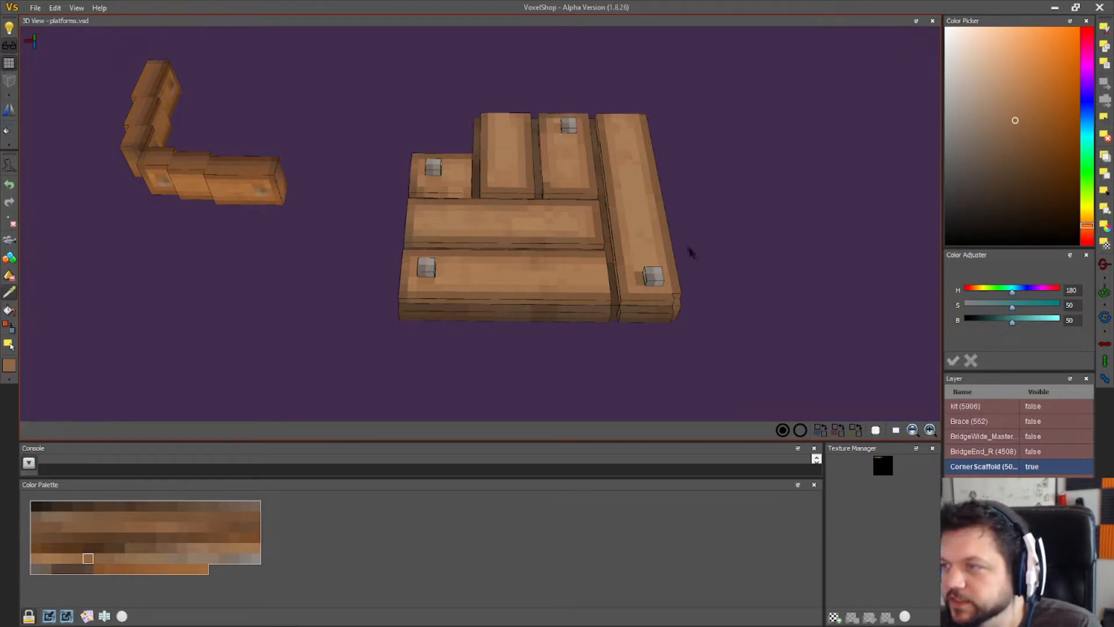
pyautogui.click(639, 276)
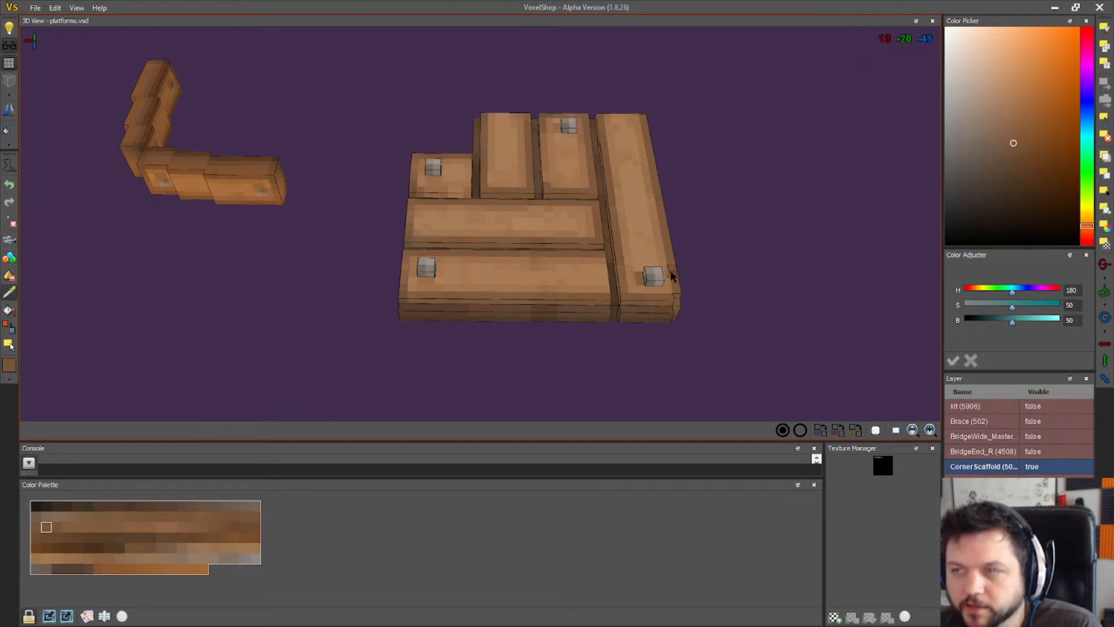
pyautogui.click(673, 276)
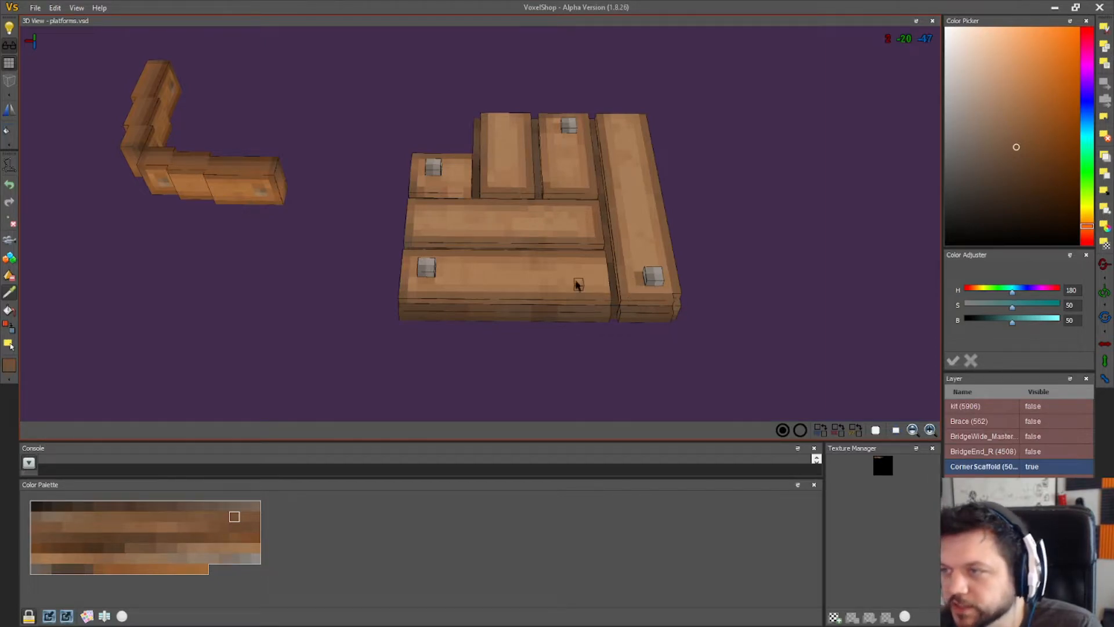
pyautogui.click(550, 272)
pyautogui.click(533, 264)
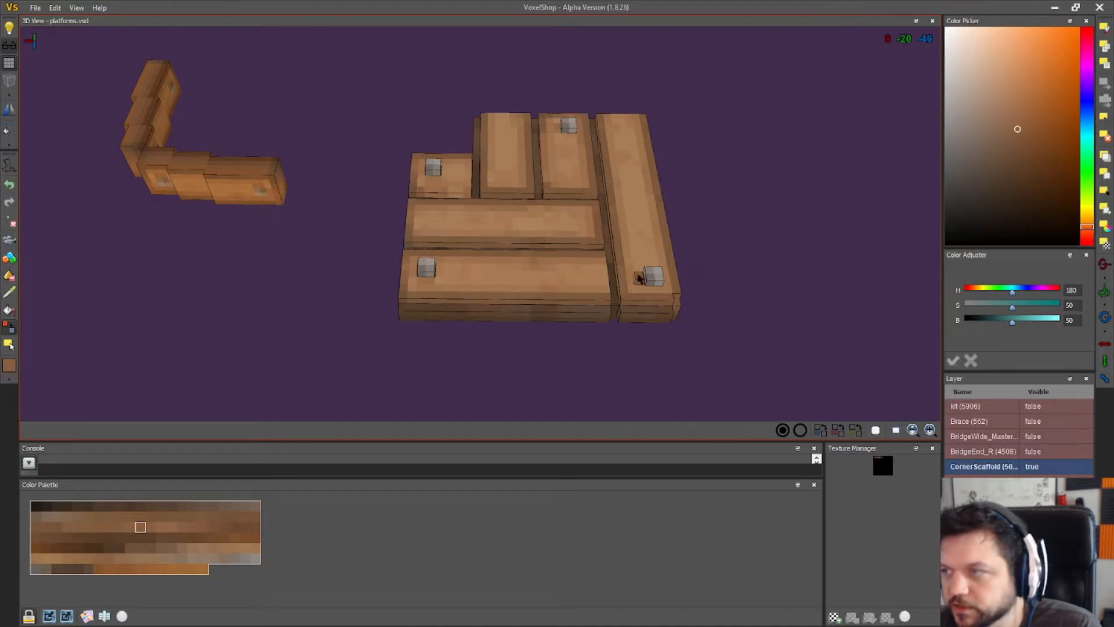
# - Retouch the shading around the nail on the short plank beside the full-width plank with browns sampled from that plank
pyautogui.moveTo(367, 302); pyautogui.dragTo(24, 261, button='right')
pyautogui.moveTo(340, 282); pyautogui.dragTo(651, 269, button='right')
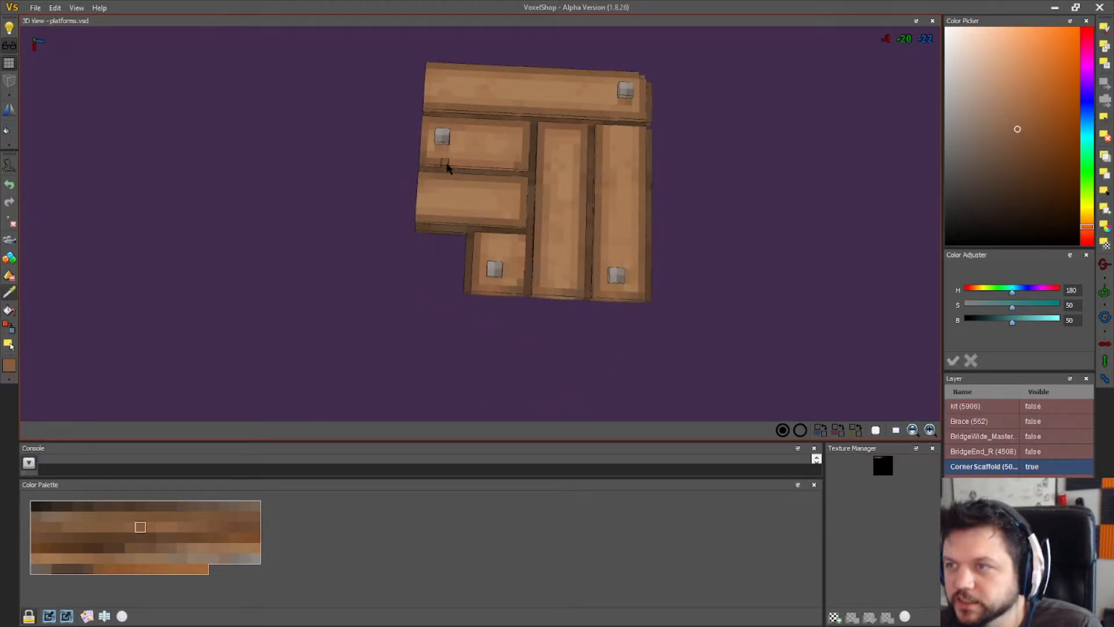
pyautogui.click(458, 125)
pyautogui.click(8, 328)
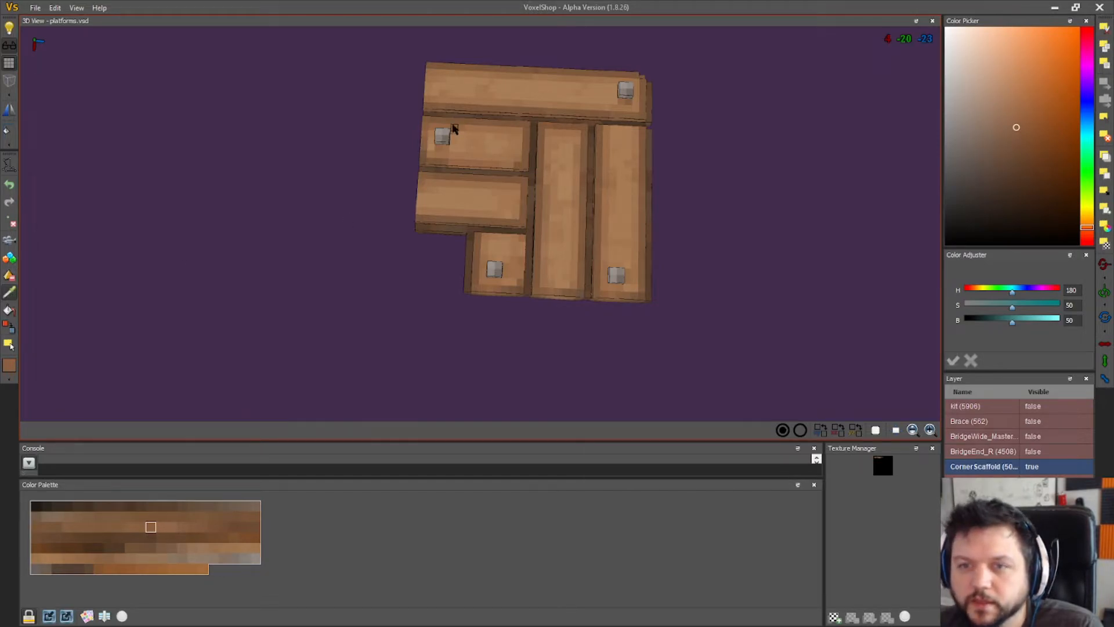
pyautogui.click(424, 130)
pyautogui.click(8, 336)
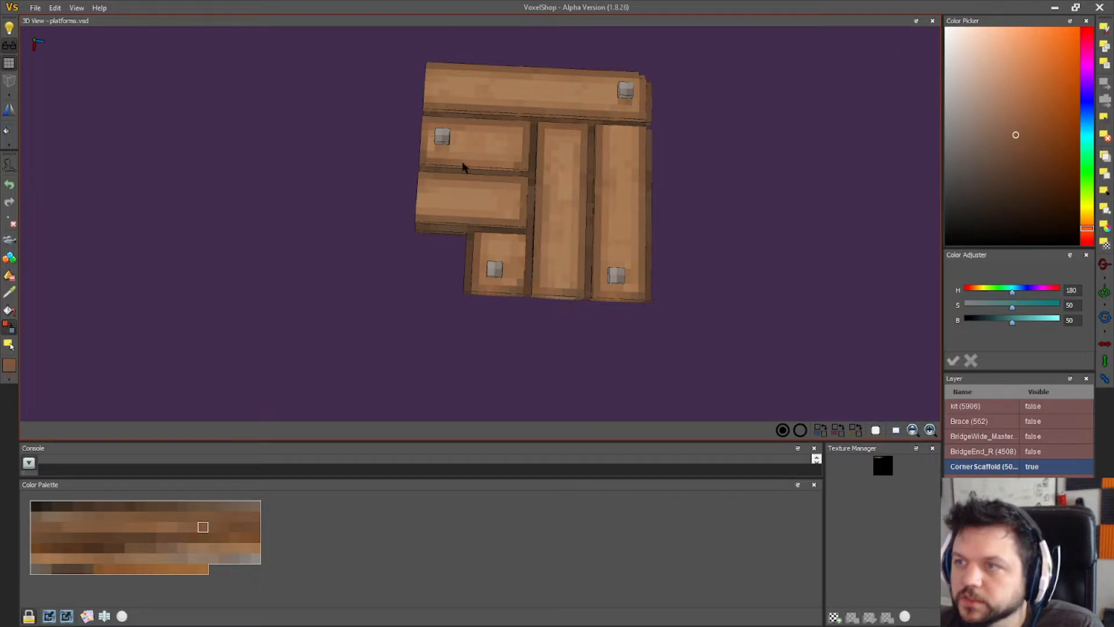
# - Touch up the plank edges around the deck's notch with edge brown sampled beside the small nailed plank
pyautogui.moveTo(525, 300); pyautogui.dragTo(453, 177, button='right')
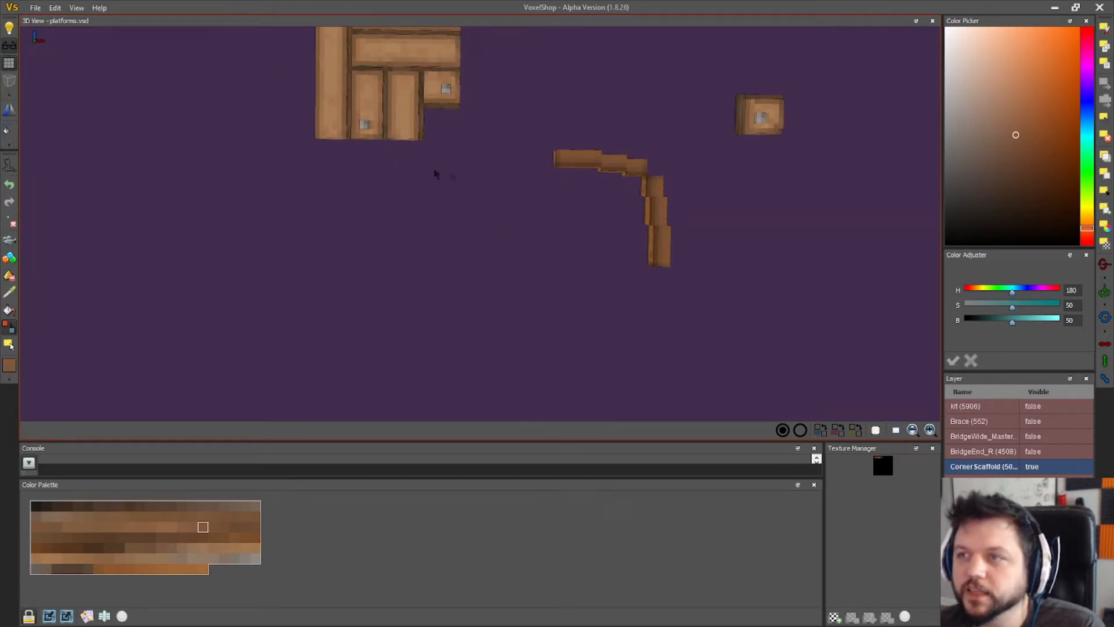
pyautogui.moveTo(407, 139); pyautogui.dragTo(356, 174, button='right')
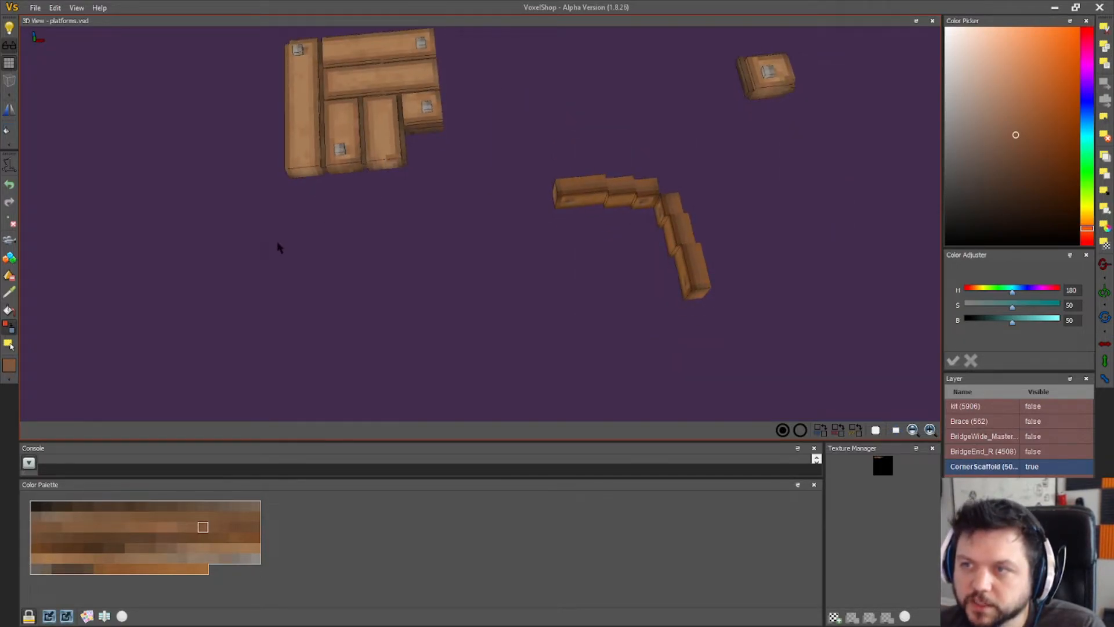
pyautogui.click(9, 293)
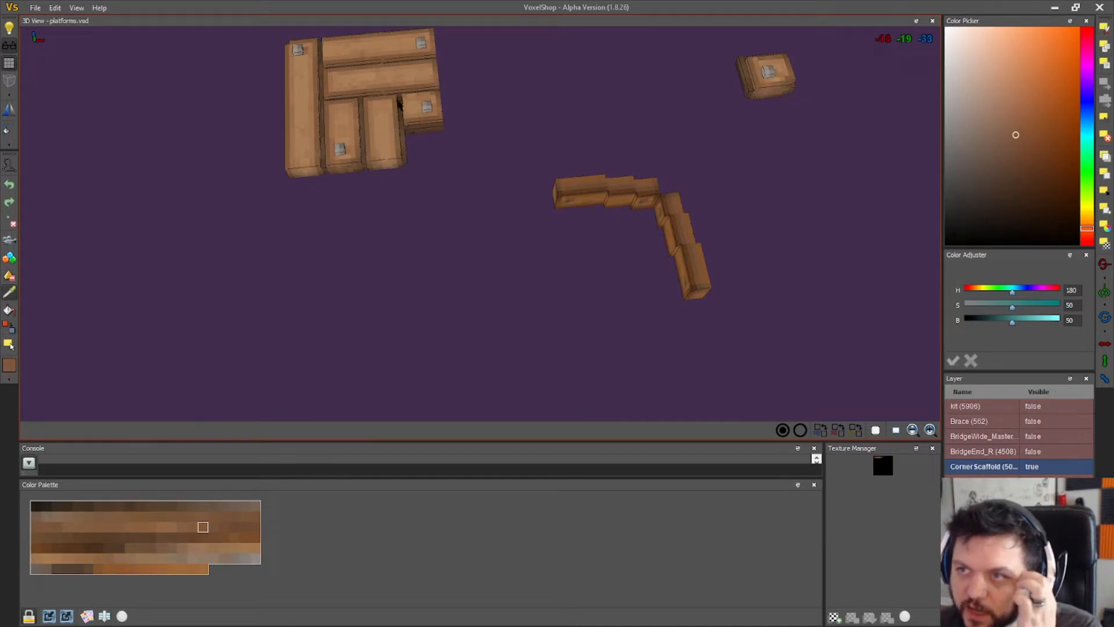
pyautogui.click(394, 100)
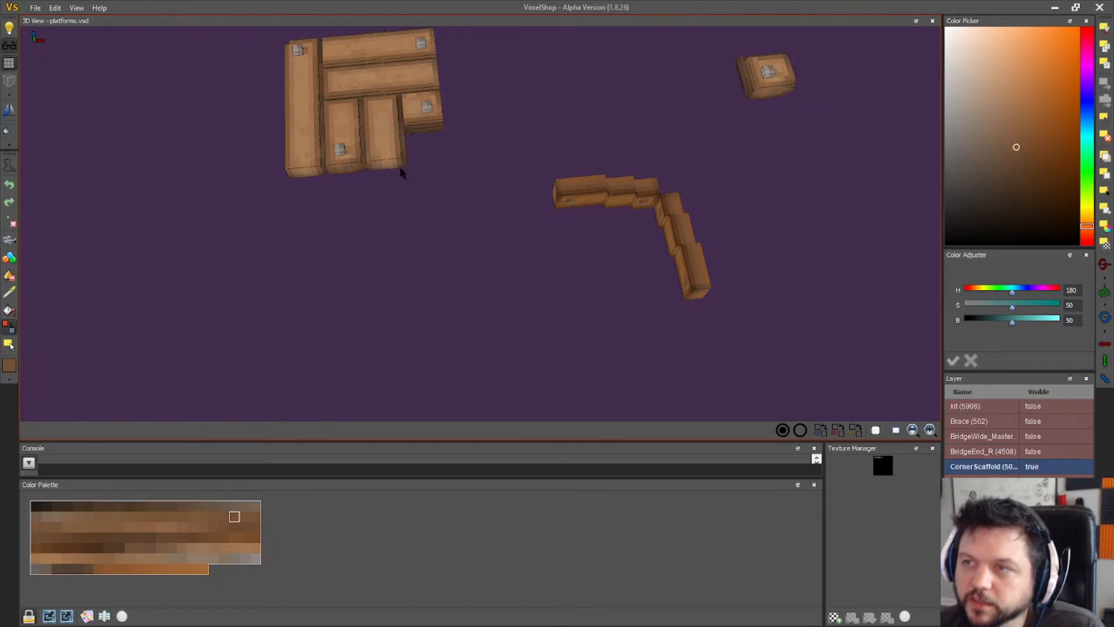
pyautogui.moveTo(501, 179); pyautogui.dragTo(169, 323, button='right')
pyautogui.moveTo(312, 361)
pyautogui.mouseDown(button='right')
pyautogui.moveTo(320, 370)
pyautogui.moveTo(306, 364)
pyautogui.mouseUp(button='right')
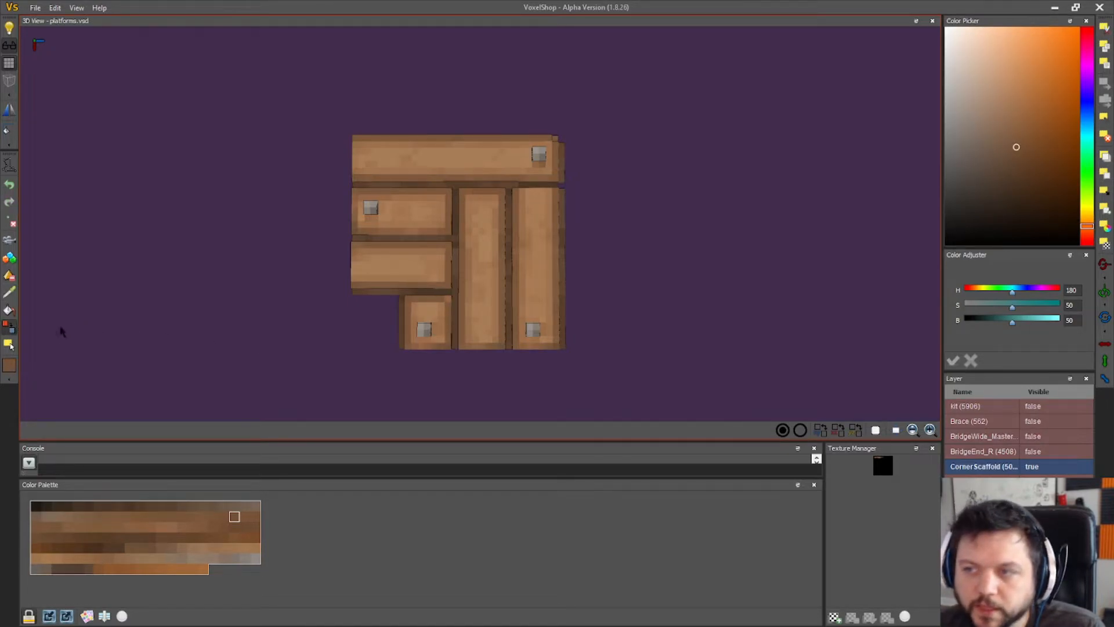
# - Even out the grooves beside the small nailed plank and along the full-width plank with sampled dark browns
pyautogui.click(9, 293)
pyautogui.click(454, 275)
pyautogui.click(9, 328)
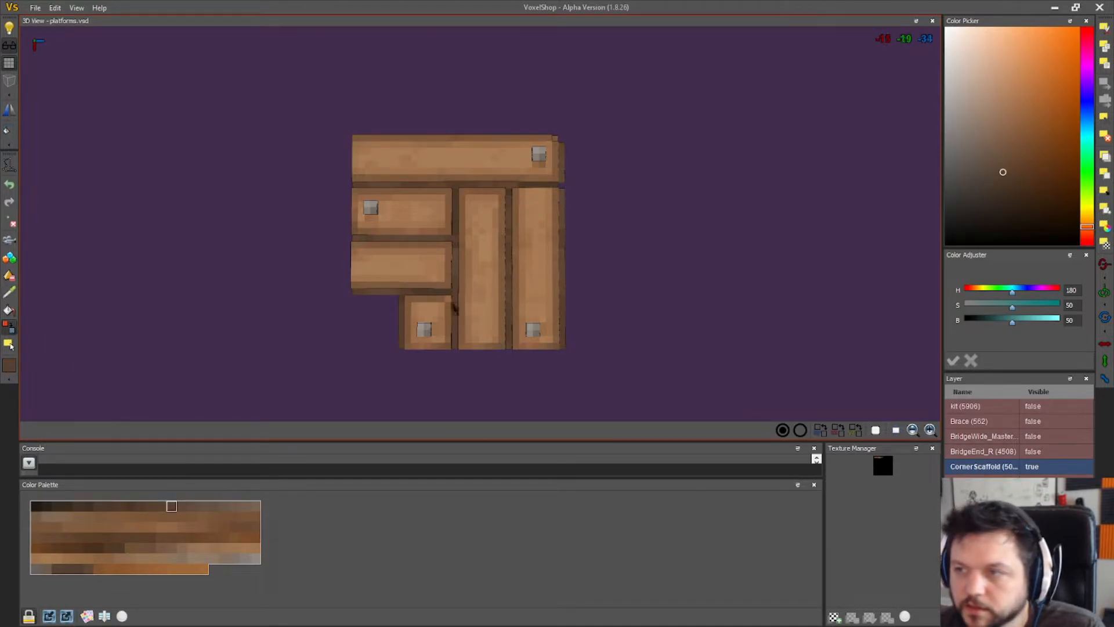
pyautogui.moveTo(454, 387); pyautogui.dragTo(458, 378, button='right')
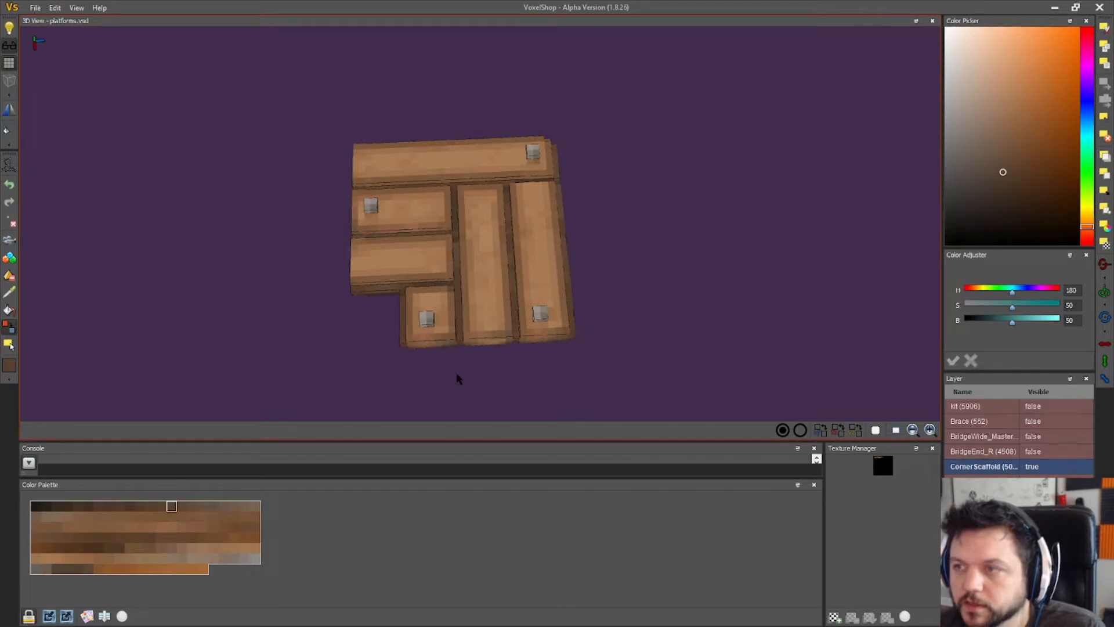
pyautogui.moveTo(666, 311)
pyautogui.mouseDown(button='right')
pyautogui.moveTo(659, 330)
pyautogui.moveTo(668, 325)
pyautogui.mouseUp(button='right')
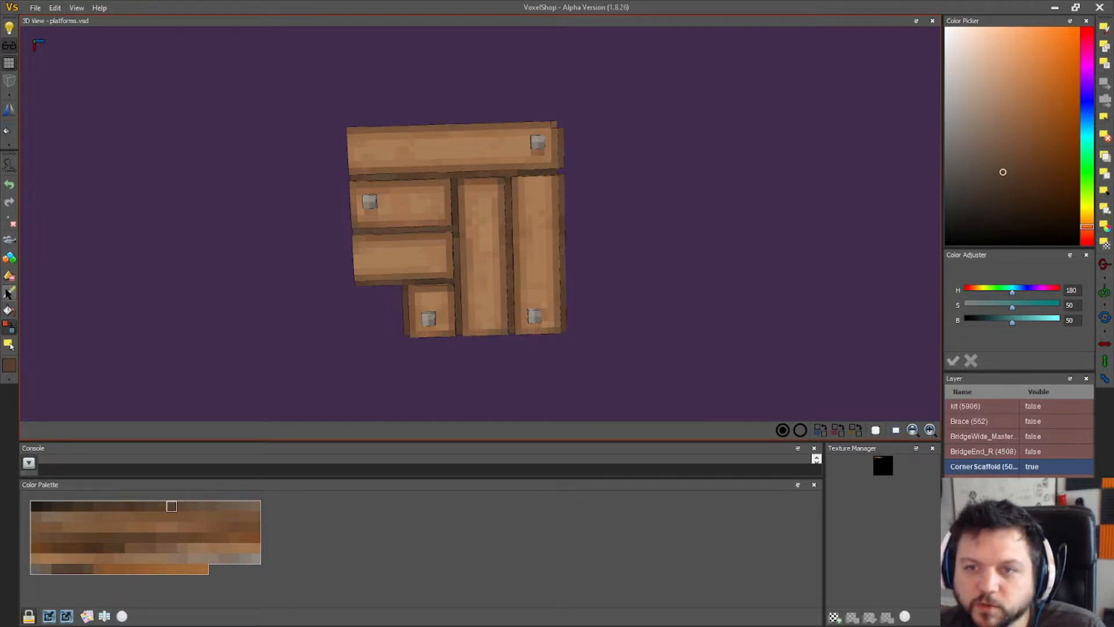
pyautogui.click(494, 174)
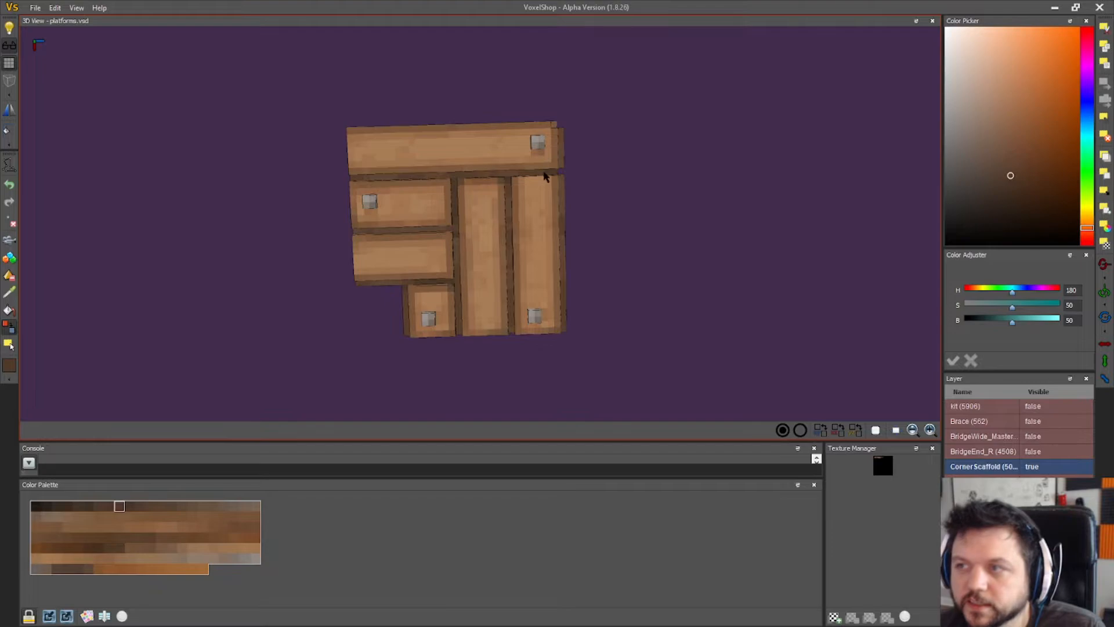
pyautogui.moveTo(251, 284); pyautogui.dragTo(250, 279)
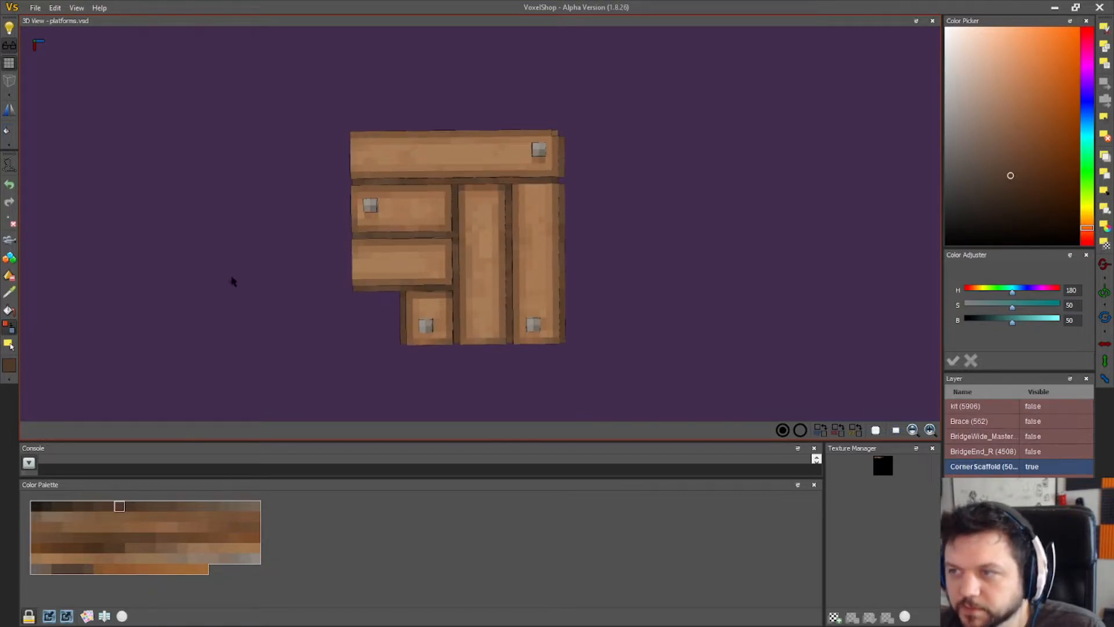
# - Smooth the shading on the outer long plank's end near the full-width plank with light browns sampled from its surface
pyautogui.click(9, 292)
pyautogui.click(521, 201)
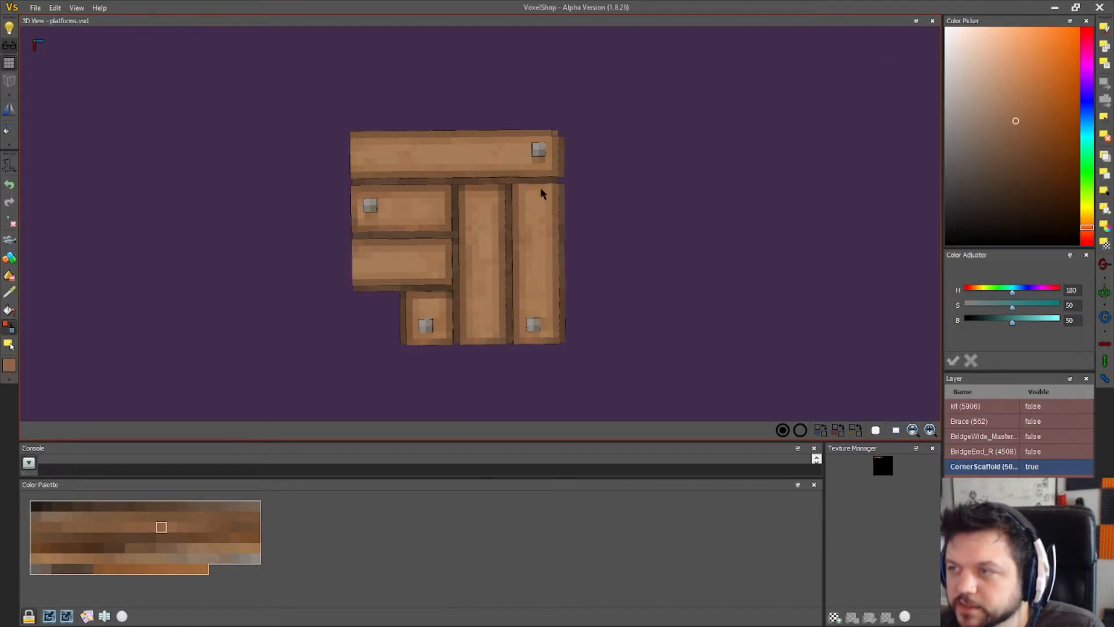
pyautogui.moveTo(530, 189); pyautogui.dragTo(599, 208, button='right')
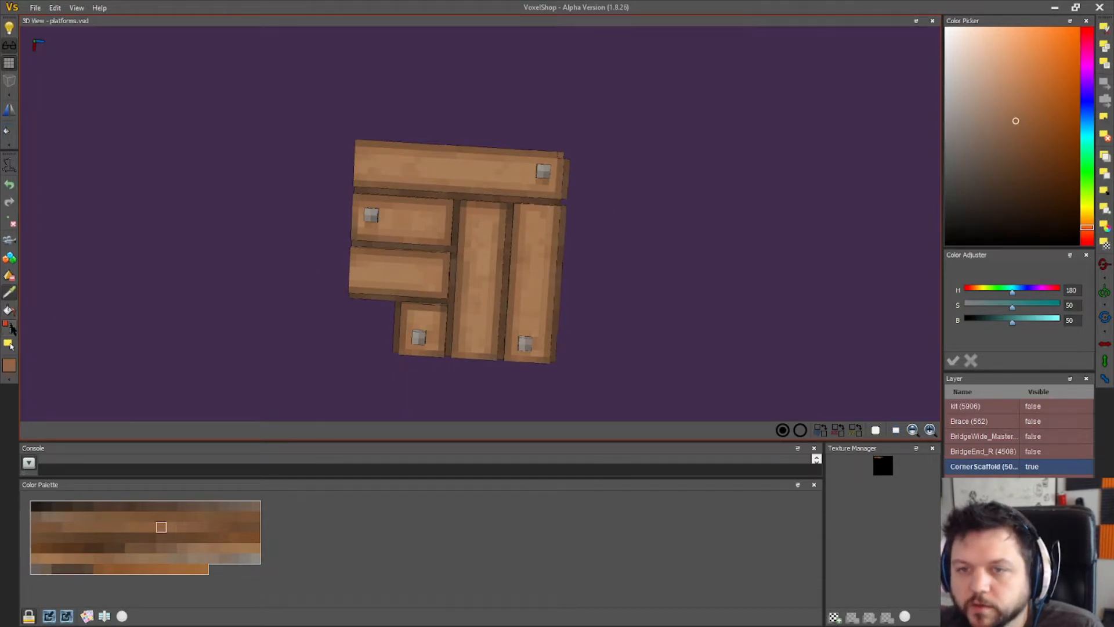
pyautogui.click(9, 293)
pyautogui.click(546, 226)
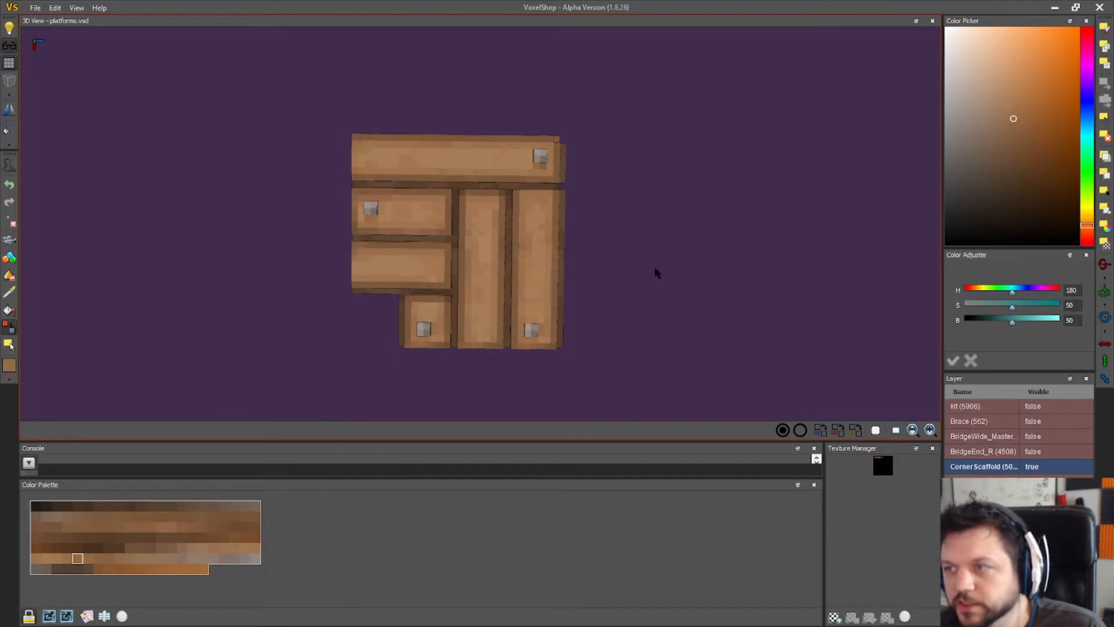
pyautogui.moveTo(454, 273); pyautogui.dragTo(654, 273, button='right')
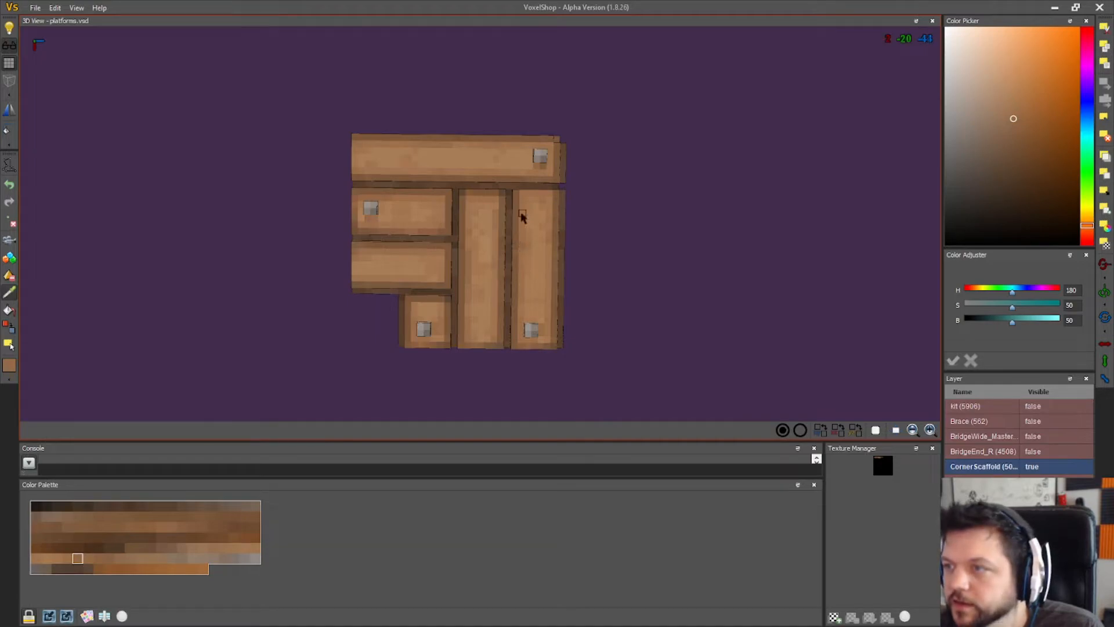
# - Sample a mid-brown from the scaffold's top, retouch the vertical plank near the outer edge, and hide the voxel outlines
pyautogui.click(515, 247)
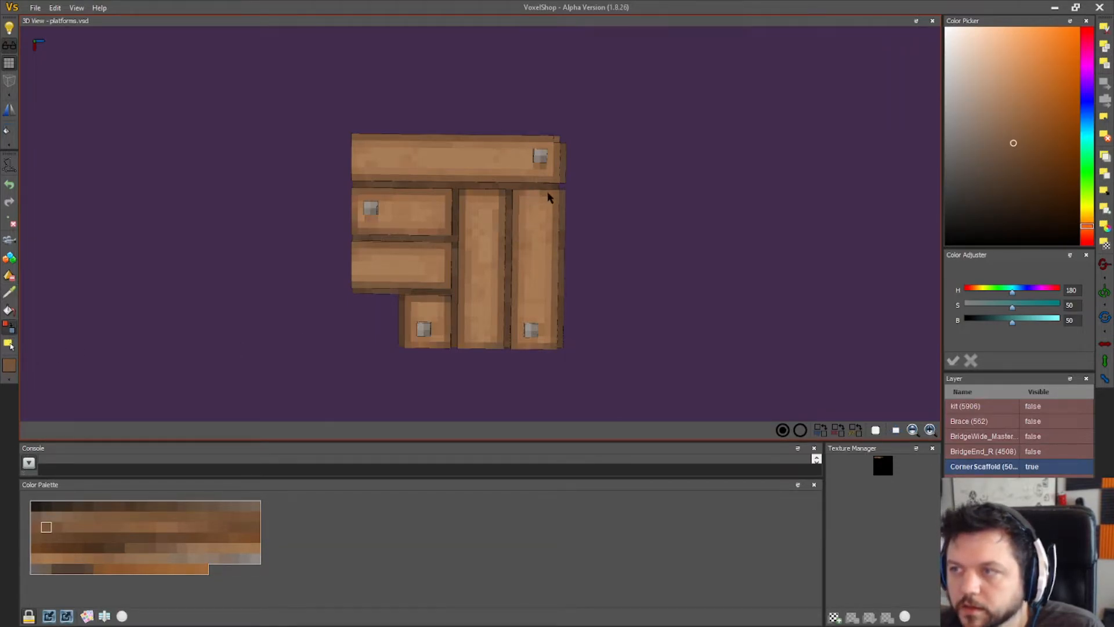
pyautogui.moveTo(589, 355); pyautogui.dragTo(640, 322, button='right')
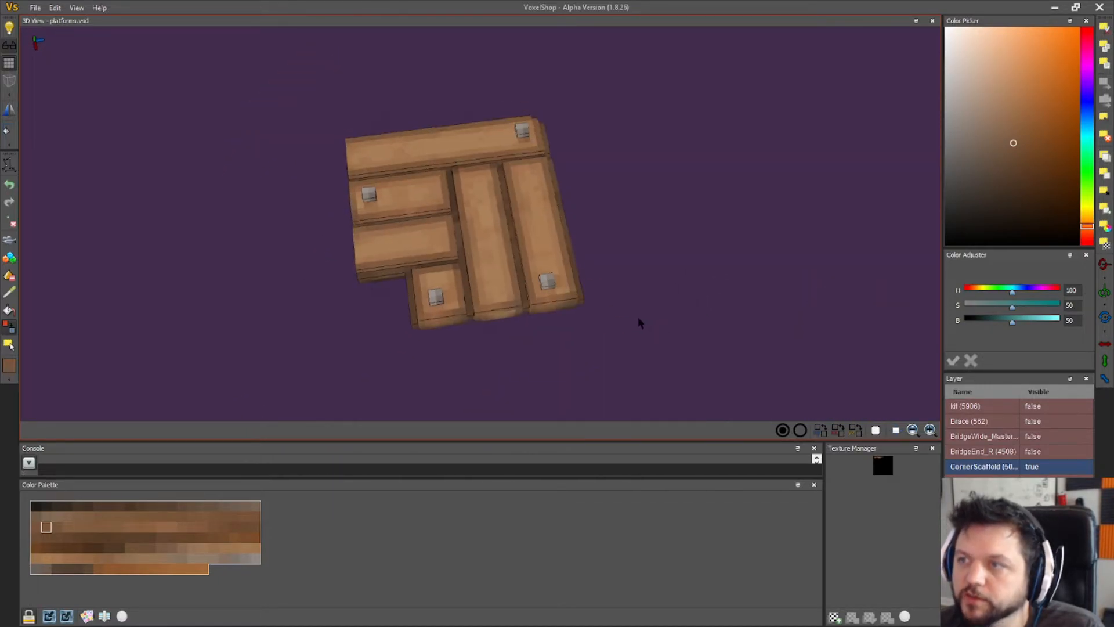
pyautogui.click(9, 63)
pyautogui.moveTo(324, 268); pyautogui.dragTo(313, 284, button='right')
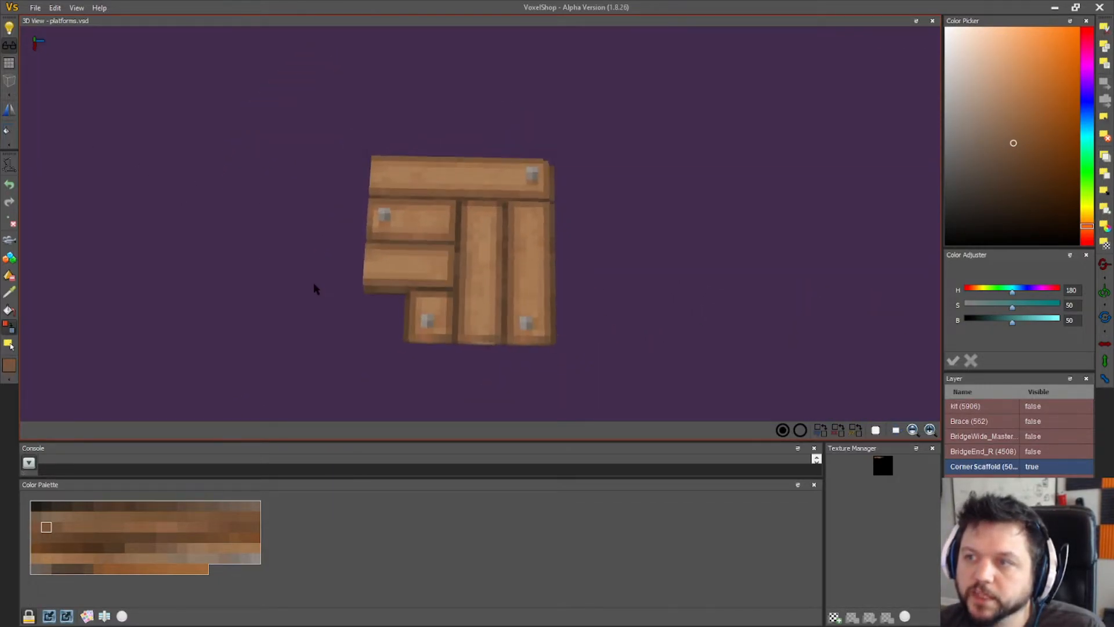
pyautogui.scroll(2, 313, 284)
pyautogui.scroll(2, 314, 288)
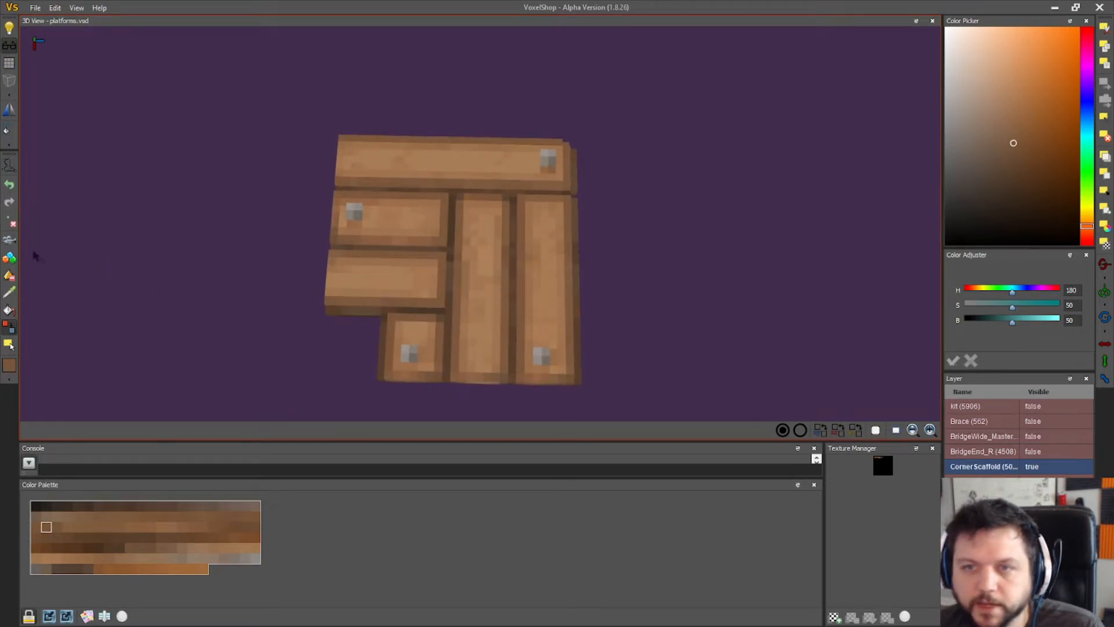
# - Sample a lighter brown from the middle vertical plank and recolour voxels on the scaffold's top planks with the Color Changer
pyautogui.click(11, 293)
pyautogui.click(463, 243)
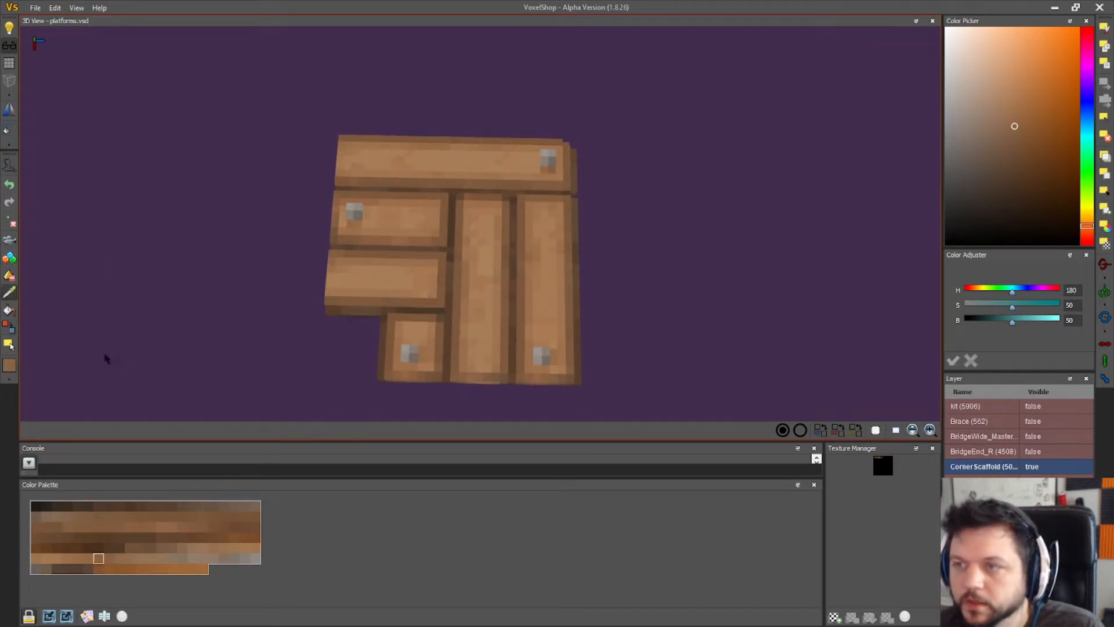
pyautogui.click(7, 330)
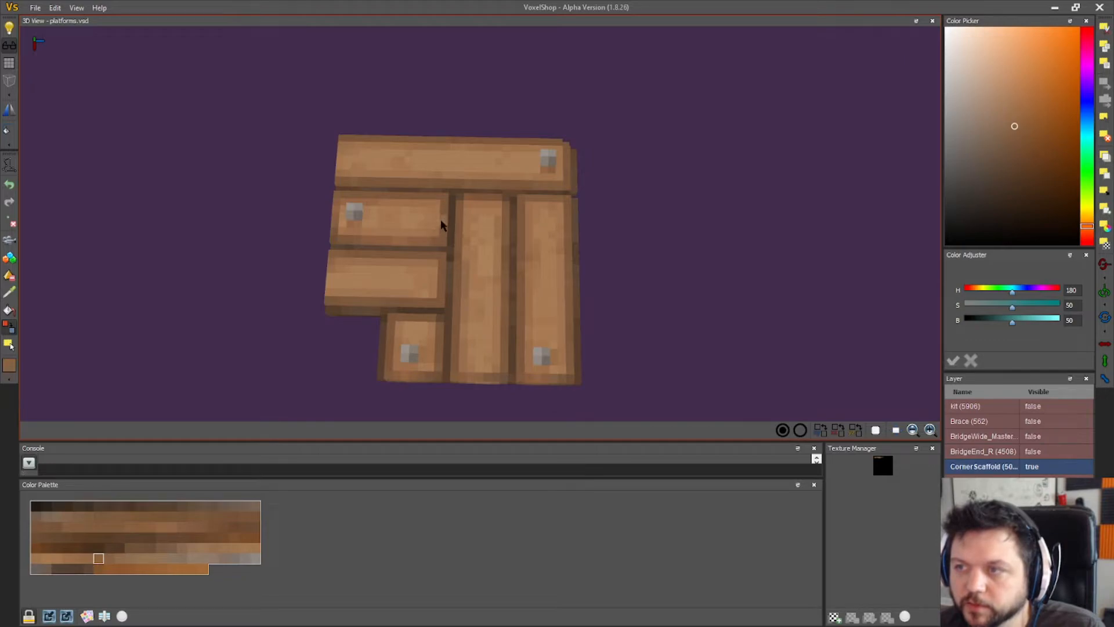
pyautogui.moveTo(428, 199); pyautogui.dragTo(517, 326, button='right')
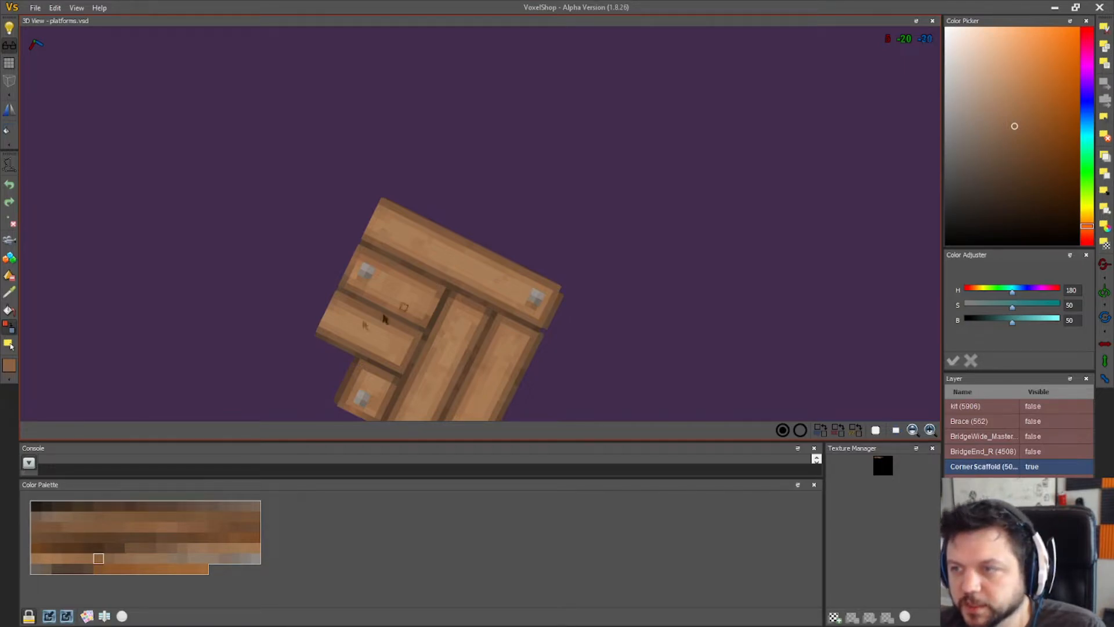
# - Sample a dark brown from the platform's underside and recolour voxels along its plank seams with the Color Changer
pyautogui.moveTo(226, 290); pyautogui.dragTo(699, 177, button='right')
pyautogui.moveTo(547, 328); pyautogui.dragTo(550, 304, button='right')
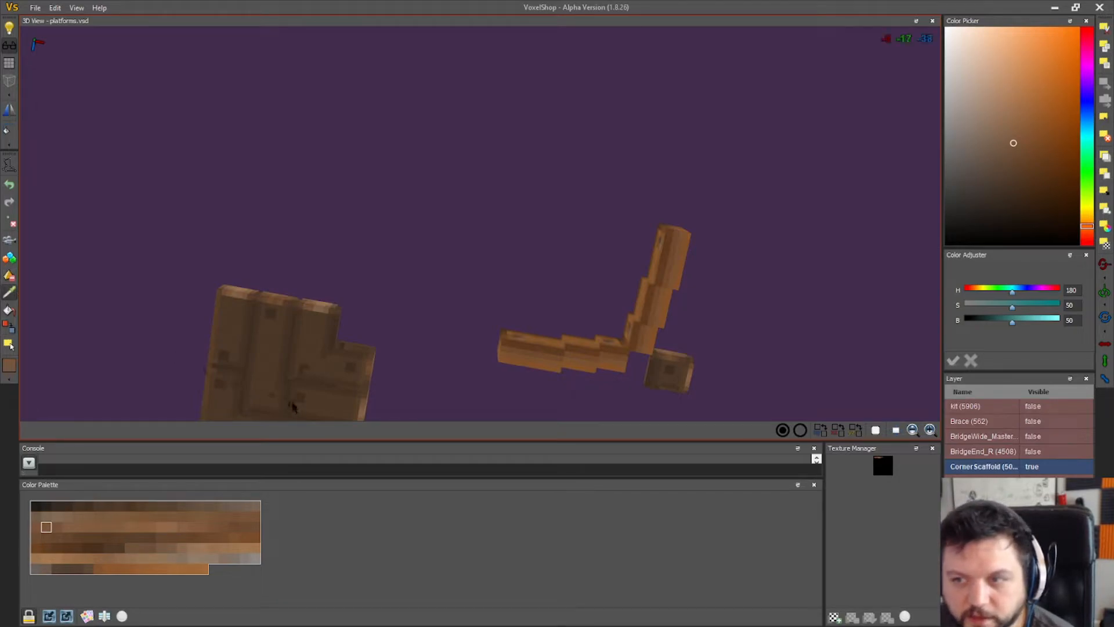
pyautogui.click(306, 376)
pyautogui.click(9, 329)
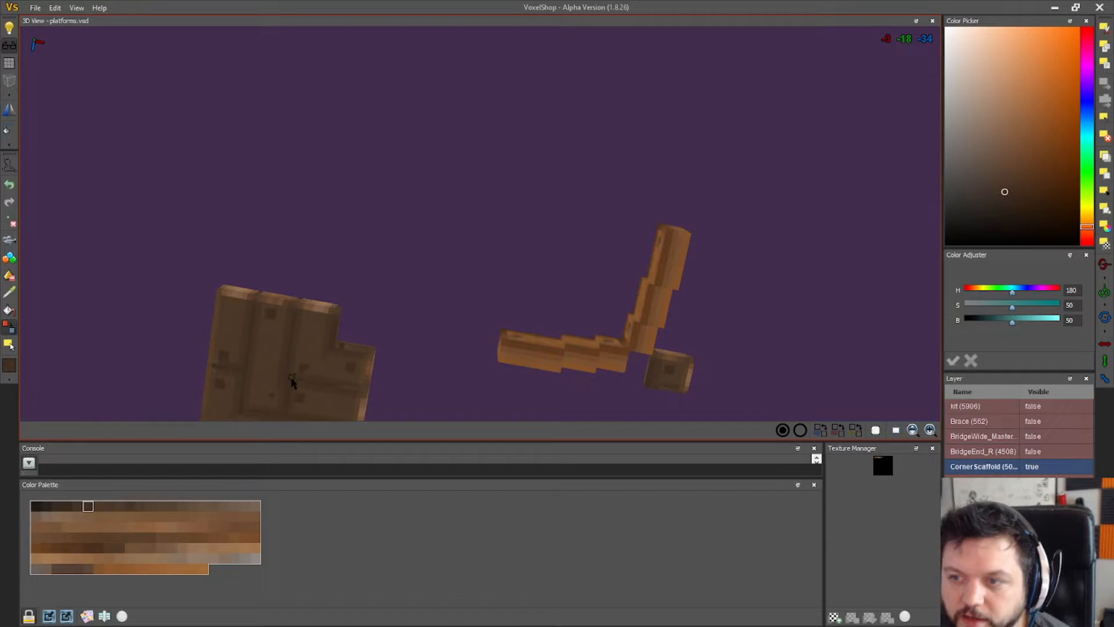
pyautogui.moveTo(314, 386); pyautogui.dragTo(420, 368, button='right')
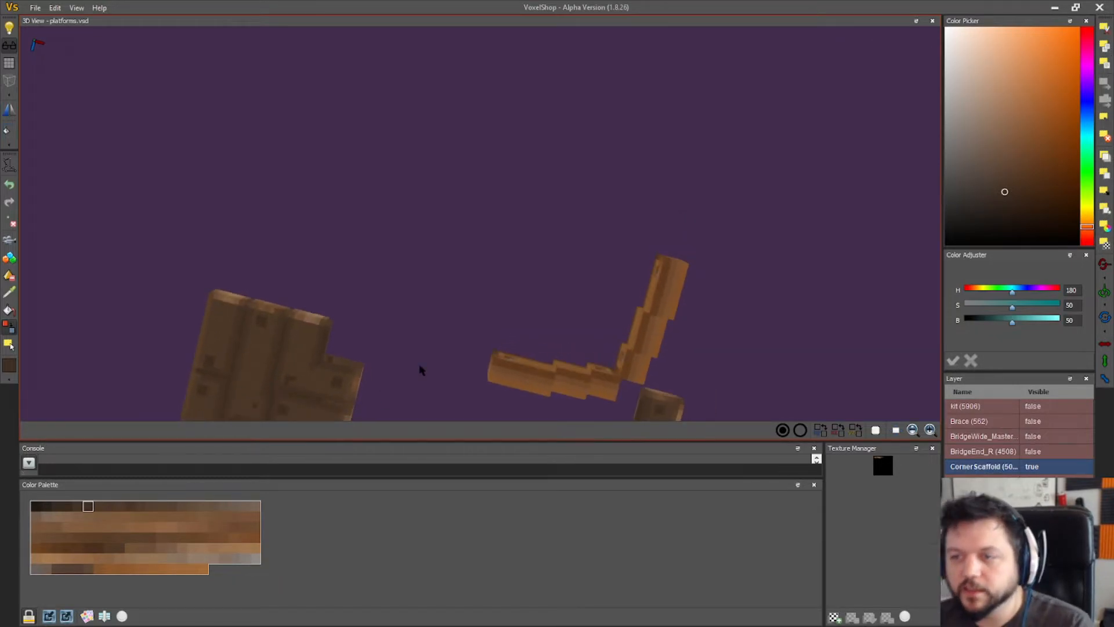
# - Sample a slightly lighter dark brown from the underside and recolour voxels beside the inner-corner planks
pyautogui.click(10, 293)
pyautogui.click(293, 347)
pyautogui.click(9, 345)
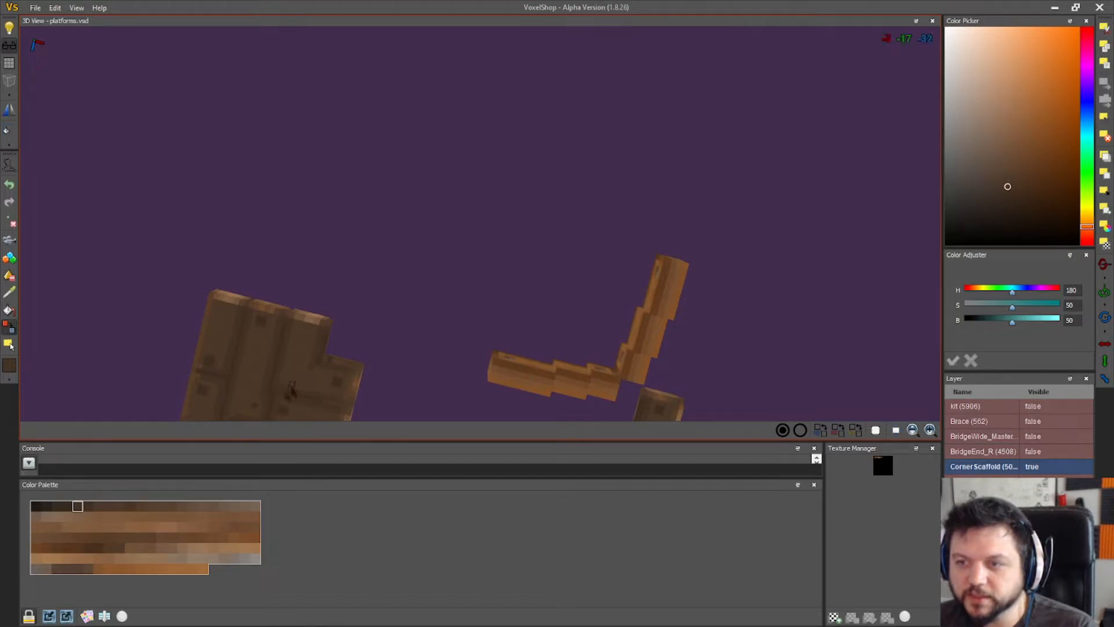
pyautogui.scroll(-3, 465, 248)
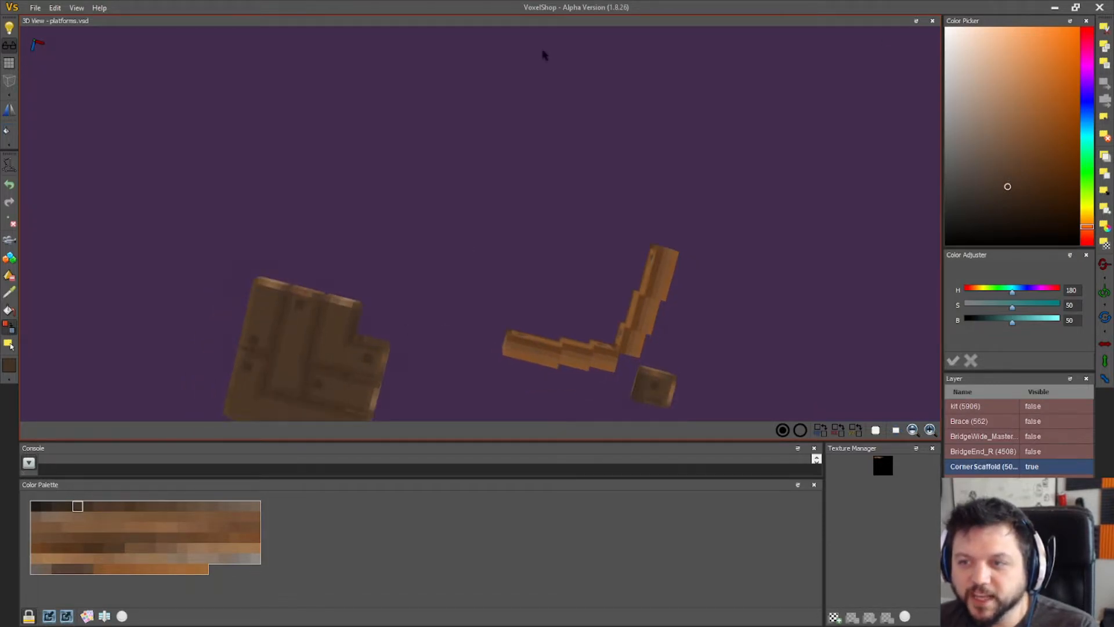
# - Darken the underside's seam voxels near the inner corner using the darker seam browns sampled there
pyautogui.click(8, 293)
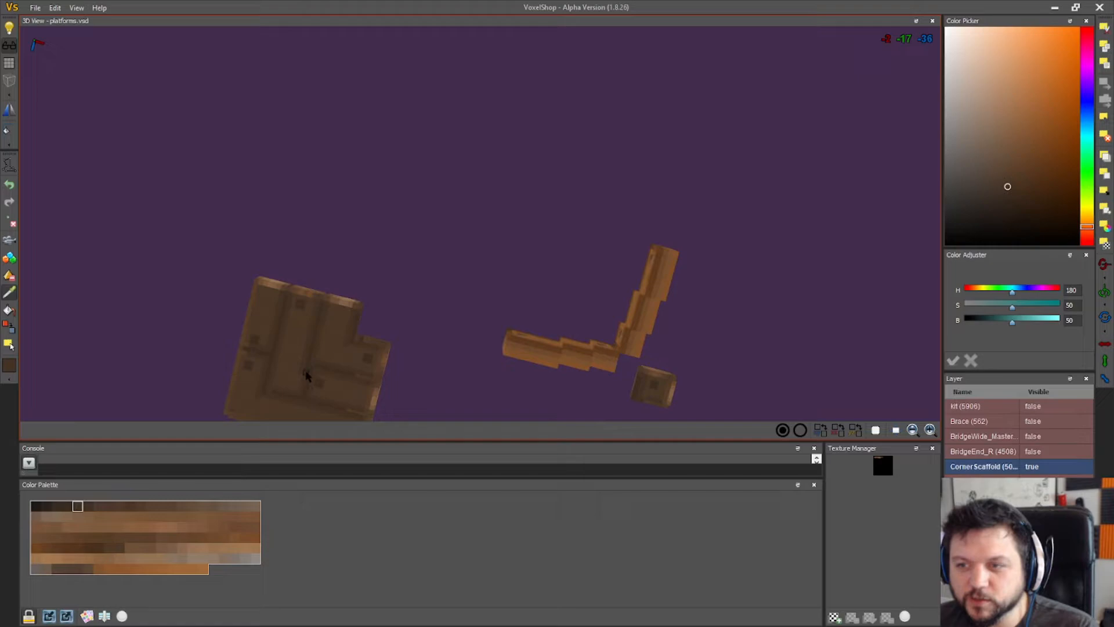
pyautogui.click(311, 372)
pyautogui.click(9, 327)
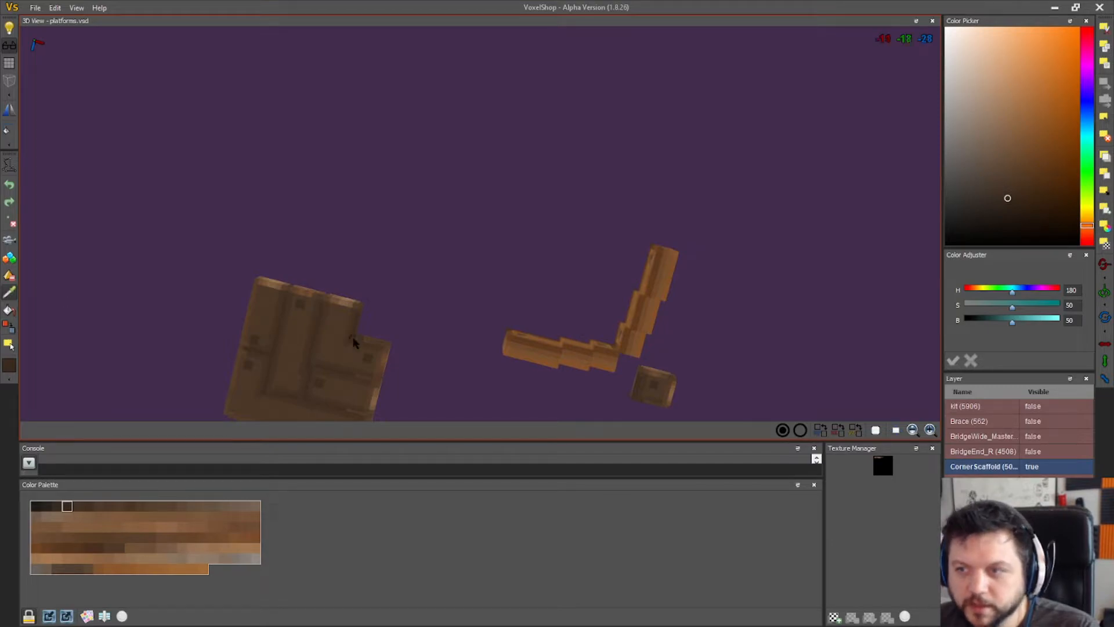
pyautogui.click(307, 361)
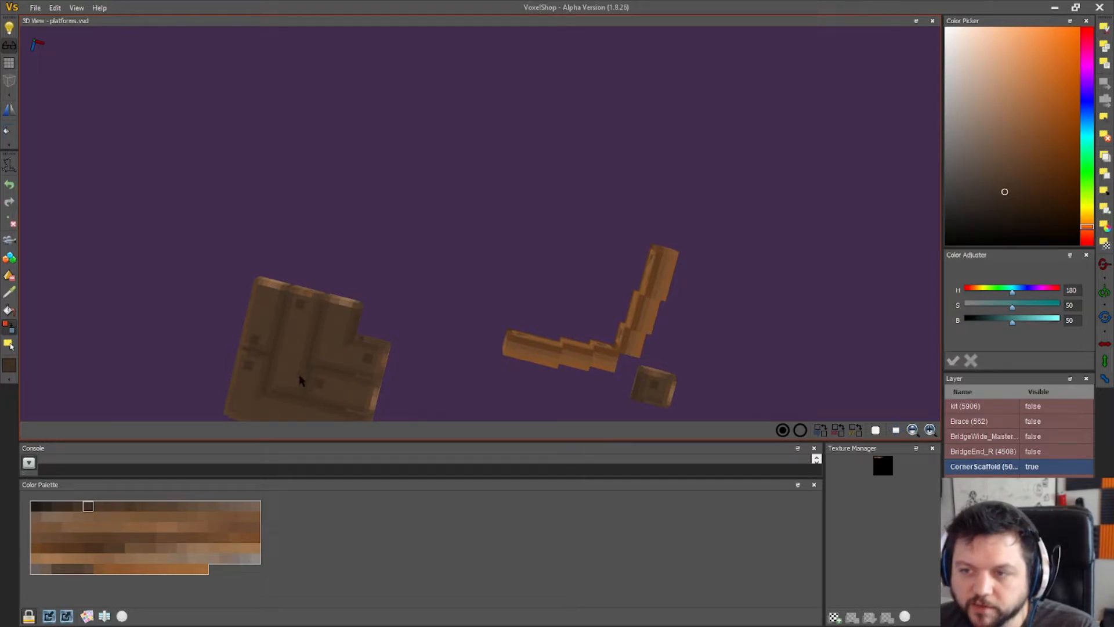
# - Shade the underside's corner seam with a sampled dark brown, then retouch plank voxels with a lighter brown from the notch
pyautogui.moveTo(428, 316); pyautogui.dragTo(516, 315)
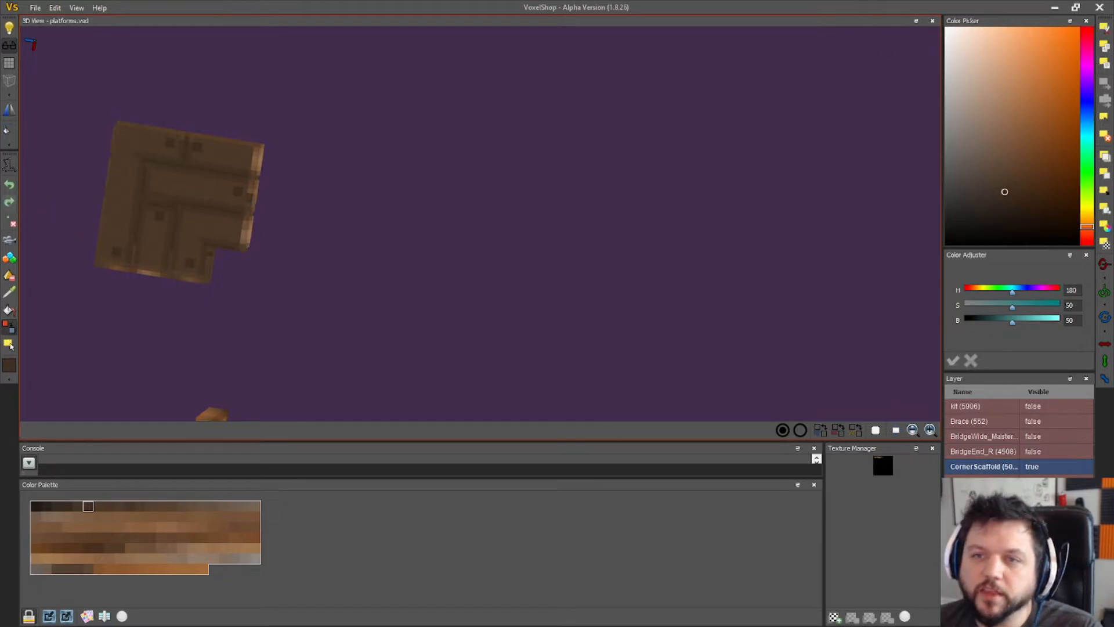
pyautogui.moveTo(430, 286); pyautogui.dragTo(523, 298, button='right')
pyautogui.moveTo(420, 305); pyautogui.dragTo(488, 328, button='right')
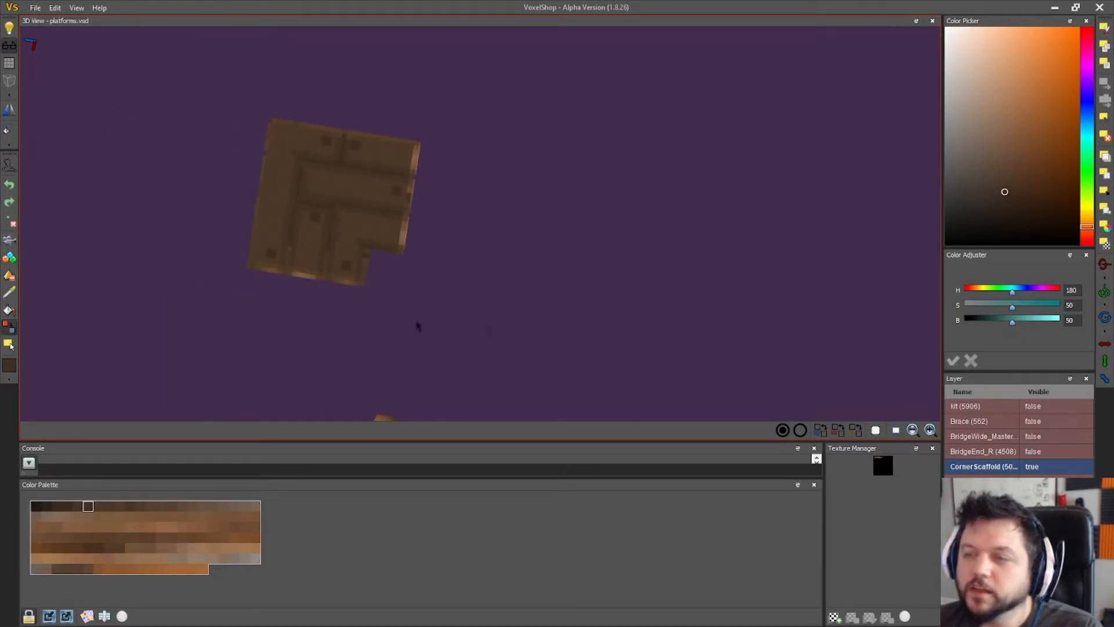
pyautogui.click(300, 171)
pyautogui.click(8, 327)
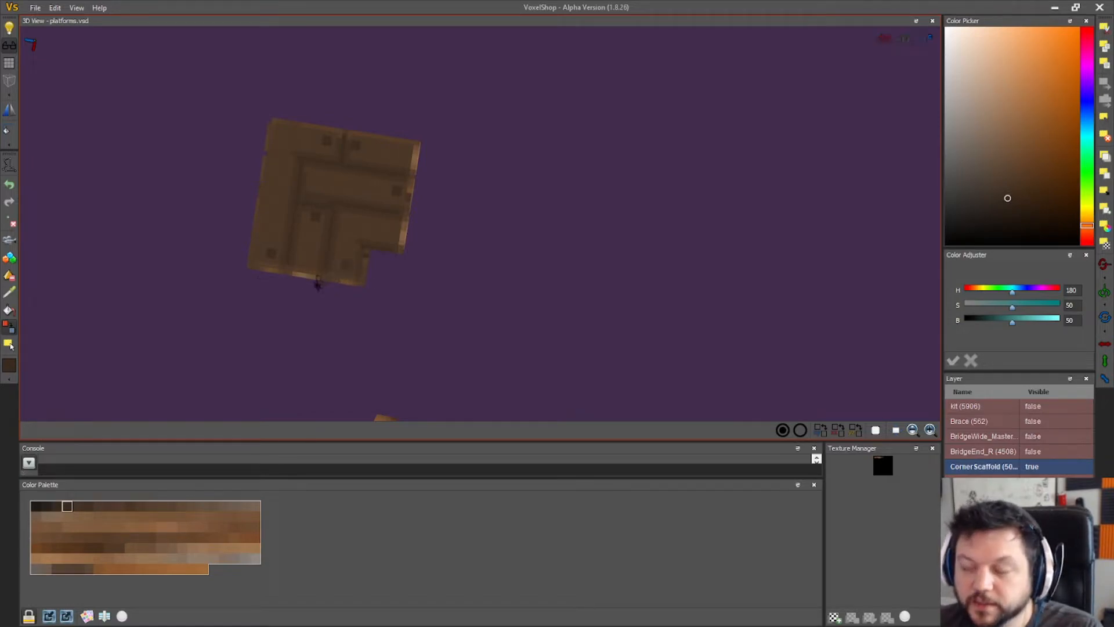
pyautogui.click(364, 268)
pyautogui.click(11, 329)
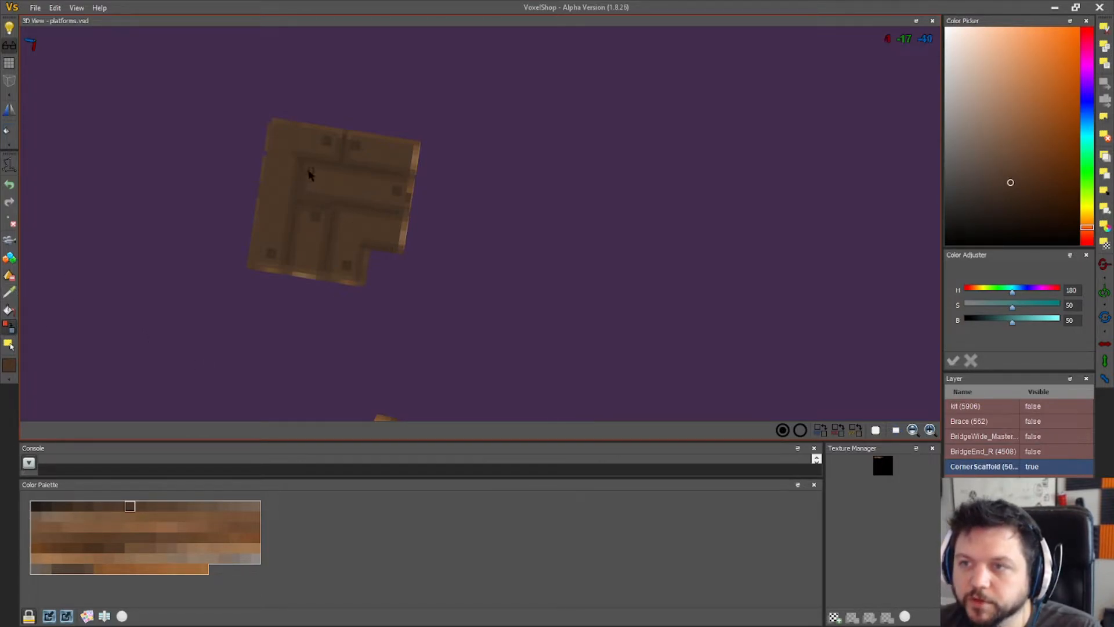
# - Sample the dark nail brown on the underside, recolour more voxels with it, and refine the seams with a softer dark brown
pyautogui.click(12, 294)
pyautogui.click(272, 250)
pyautogui.click(10, 330)
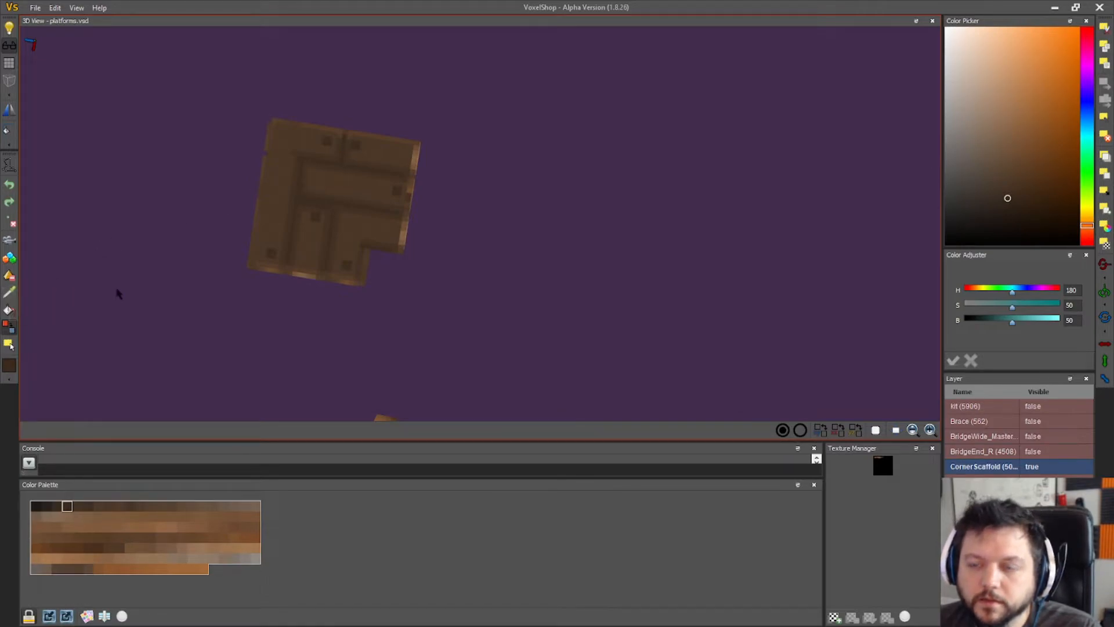
pyautogui.click(303, 188)
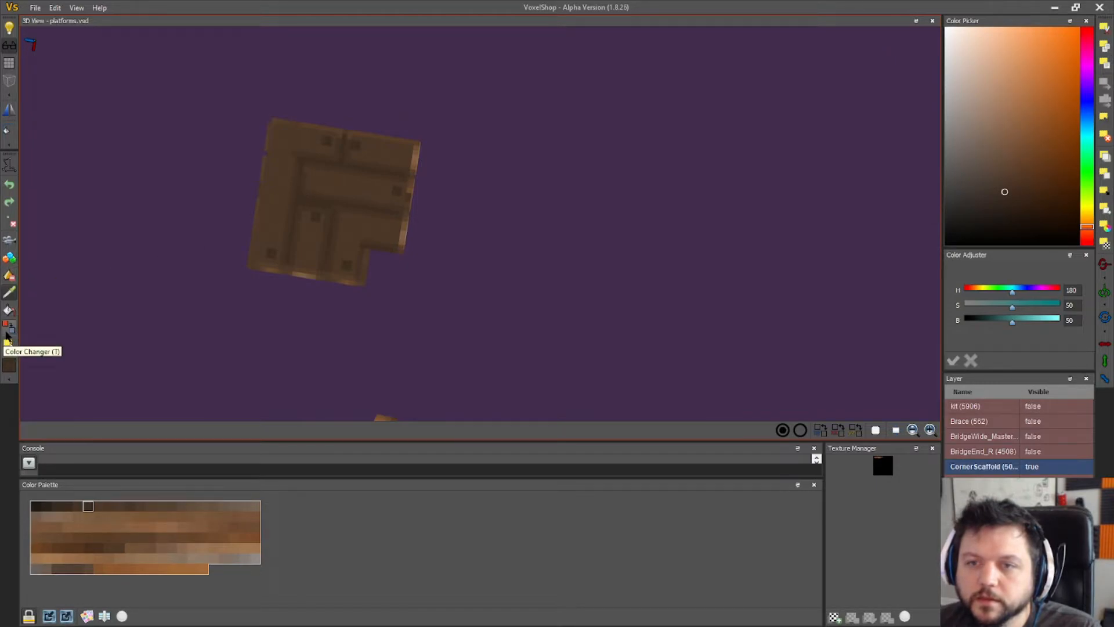
# - Sample a brown from the second plank's end face and recolour voxels on that plank end
pyautogui.moveTo(522, 179); pyautogui.dragTo(418, 191, button='right')
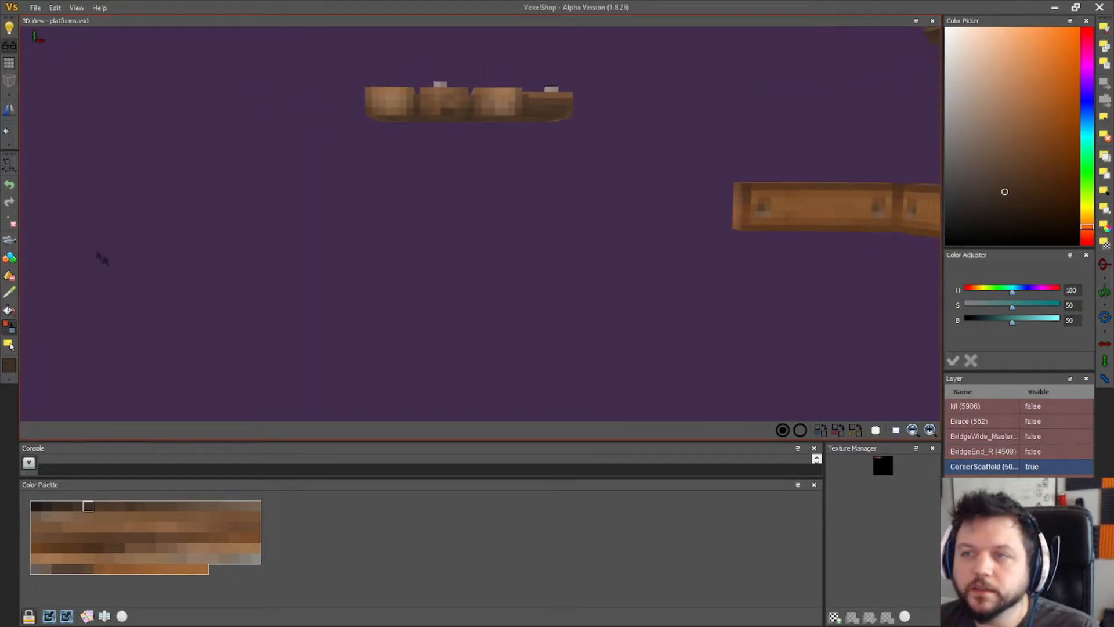
pyautogui.click(430, 116)
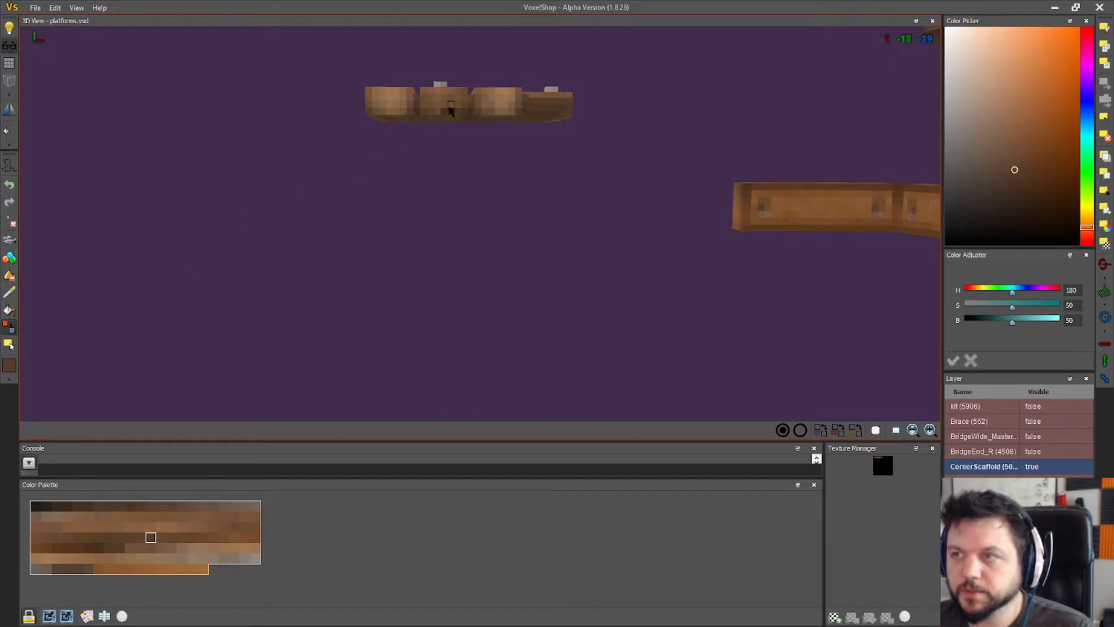
pyautogui.moveTo(472, 166); pyautogui.dragTo(654, 246, button='right')
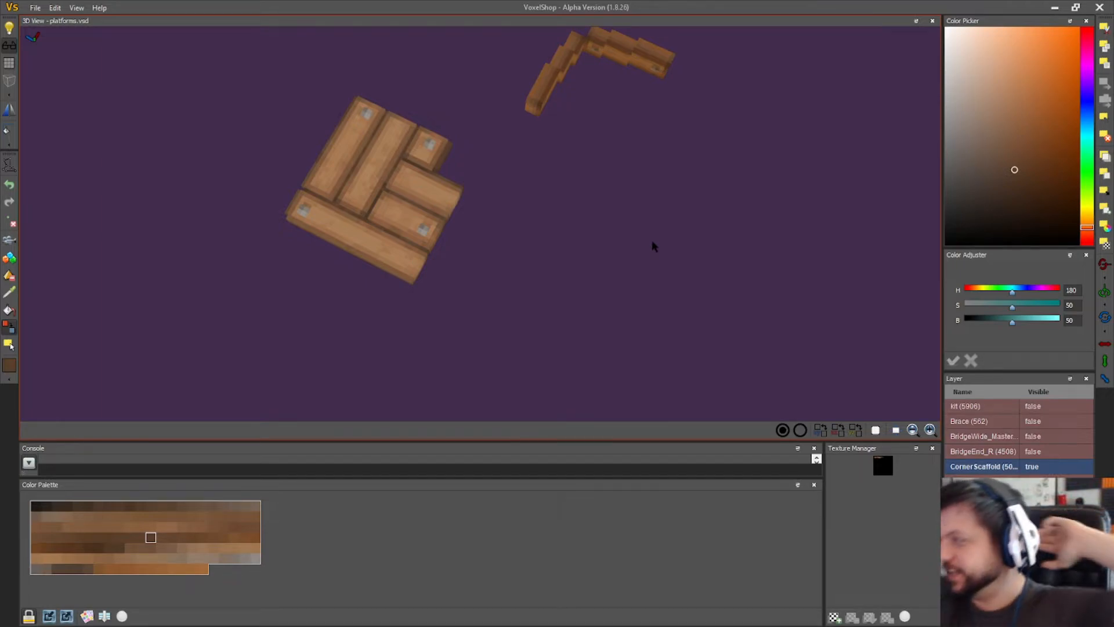
# - Select all voxels of the small detached plank block on the CornerScaffold layer
pyautogui.scroll(-2, 516, 209)
pyautogui.moveTo(523, 240); pyautogui.dragTo(310, 226)
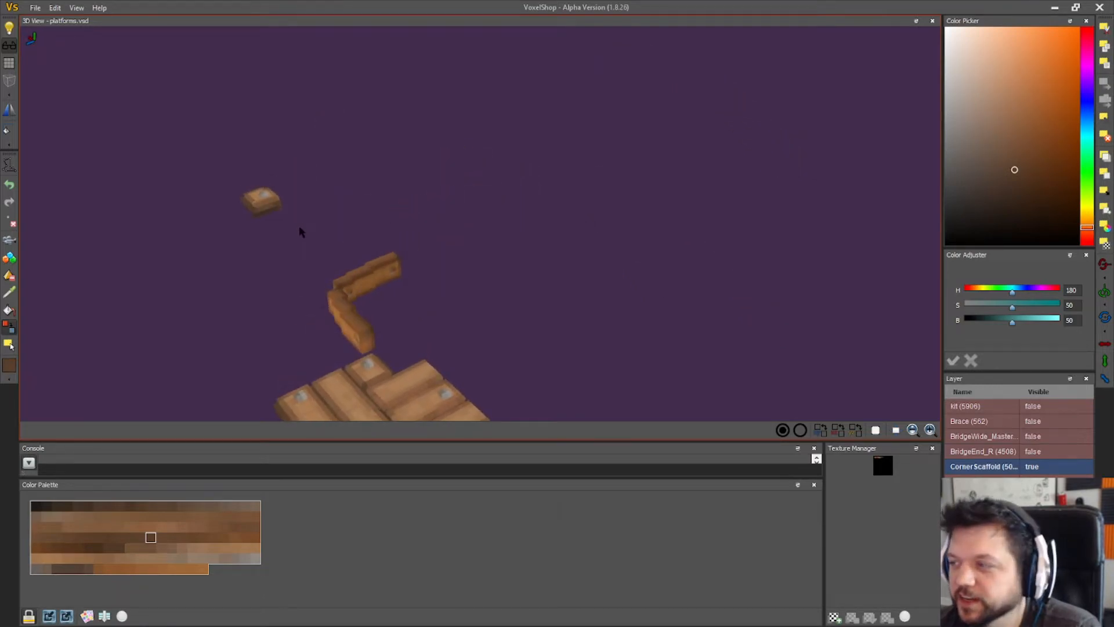
pyautogui.click(5, 349)
pyautogui.moveTo(356, 236); pyautogui.dragTo(200, 164)
pyautogui.moveTo(360, 197); pyautogui.dragTo(324, 336, button='middle')
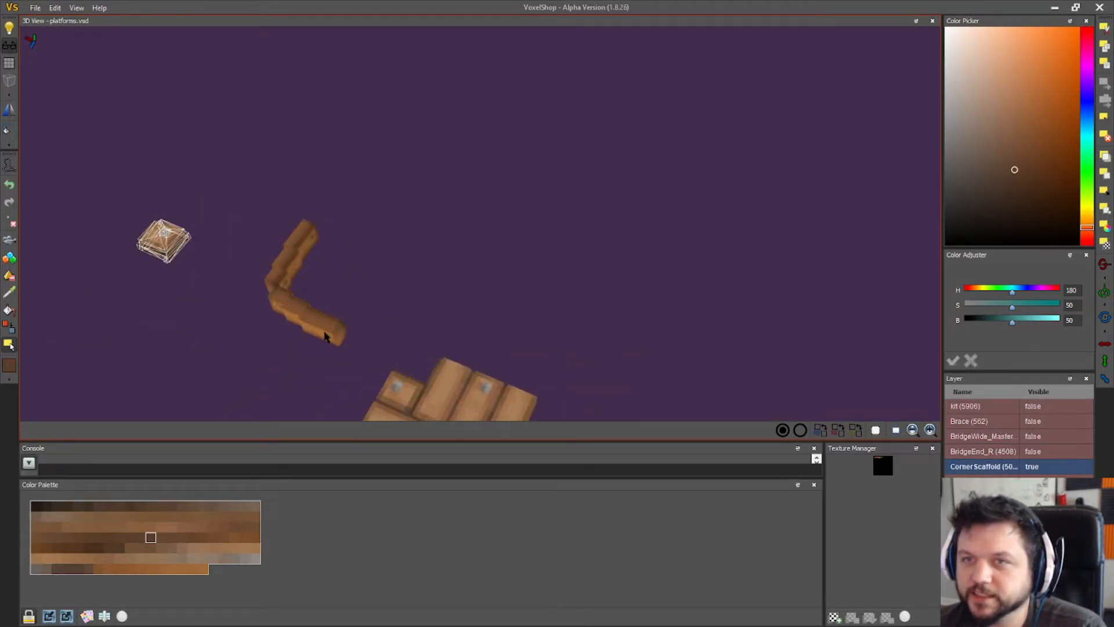
# - Show the kit layer and paste a copy of the small plank block into it beside the brace pieces
pyautogui.click(1033, 406)
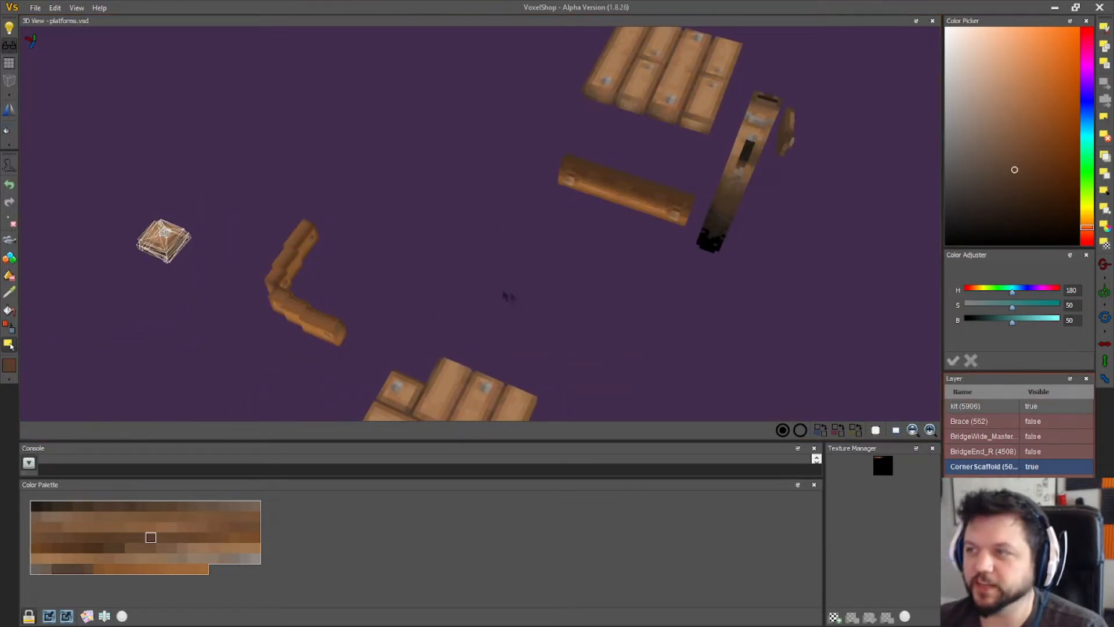
pyautogui.moveTo(184, 243); pyautogui.dragTo(796, 194)
pyautogui.moveTo(592, 337); pyautogui.dragTo(510, 266, button='middle')
pyautogui.moveTo(358, 278); pyautogui.dragTo(433, 229)
pyautogui.moveTo(433, 229); pyautogui.dragTo(502, 310, button='middle')
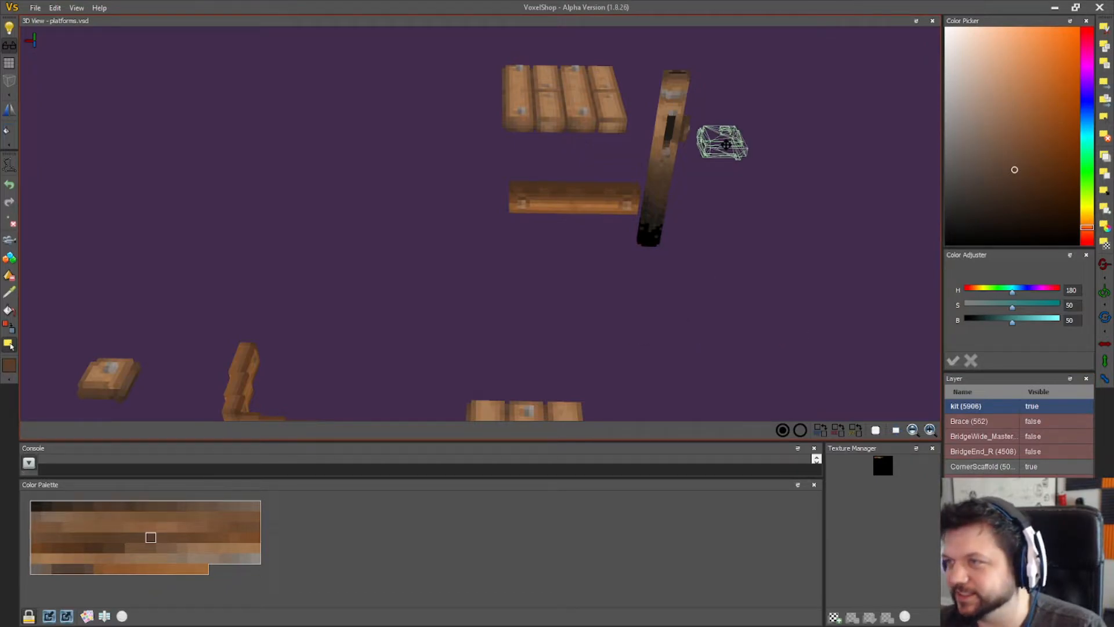
pyautogui.moveTo(503, 252); pyautogui.dragTo(406, 225, button='right')
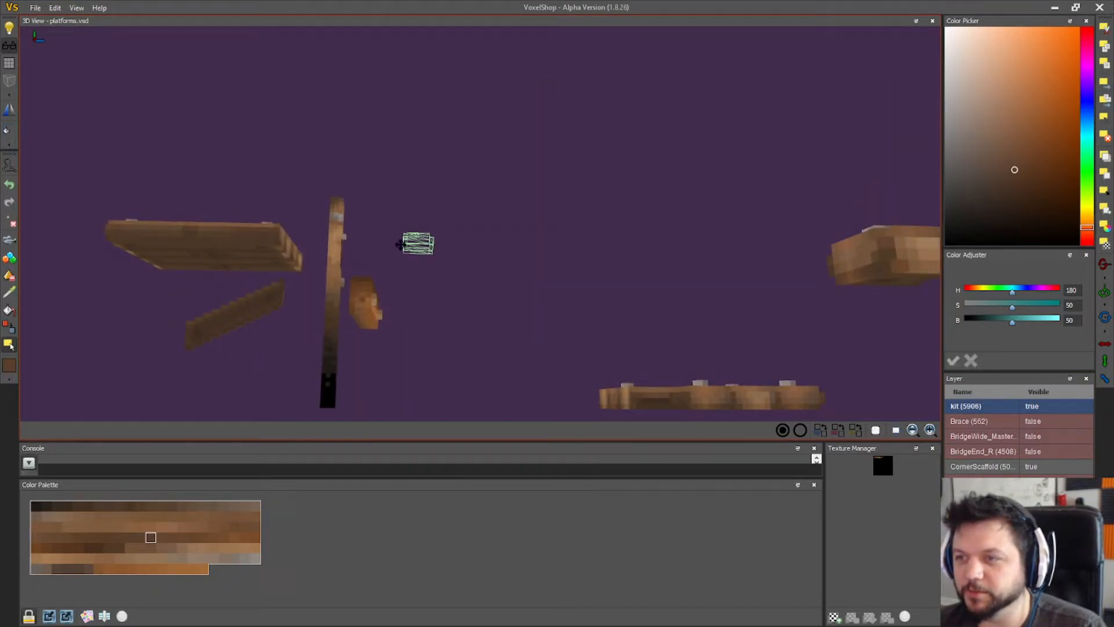
pyautogui.click(1104, 104)
pyautogui.moveTo(543, 226); pyautogui.dragTo(406, 251, button='right')
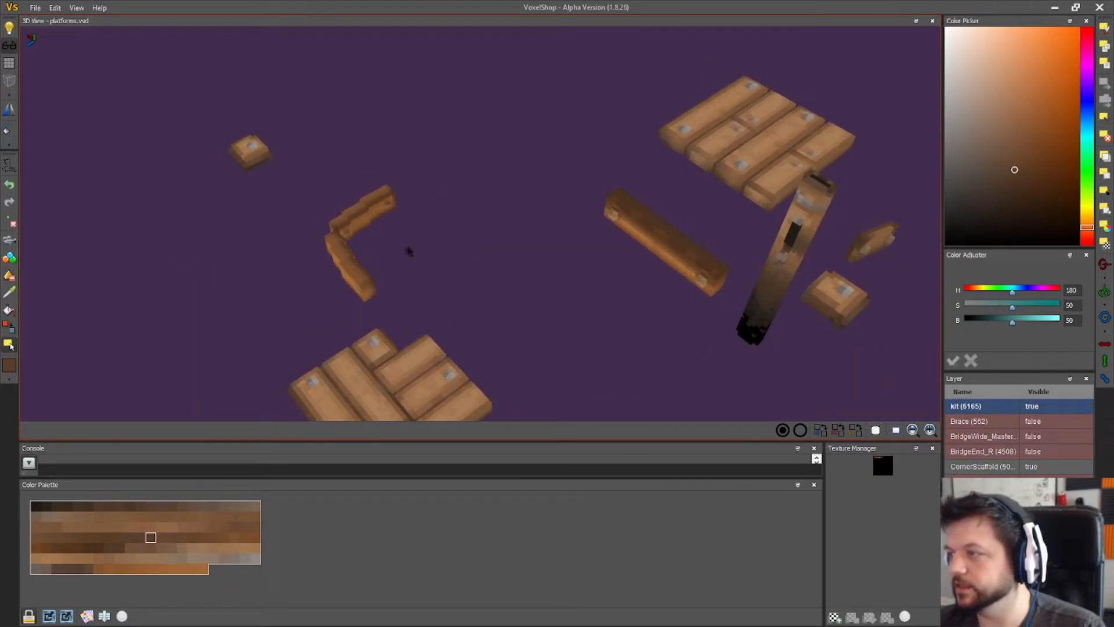
# - Make CornerScaffold the active layer, hide the kit layer, and delete the original small plank block
pyautogui.click(1042, 407)
pyautogui.click(1042, 407)
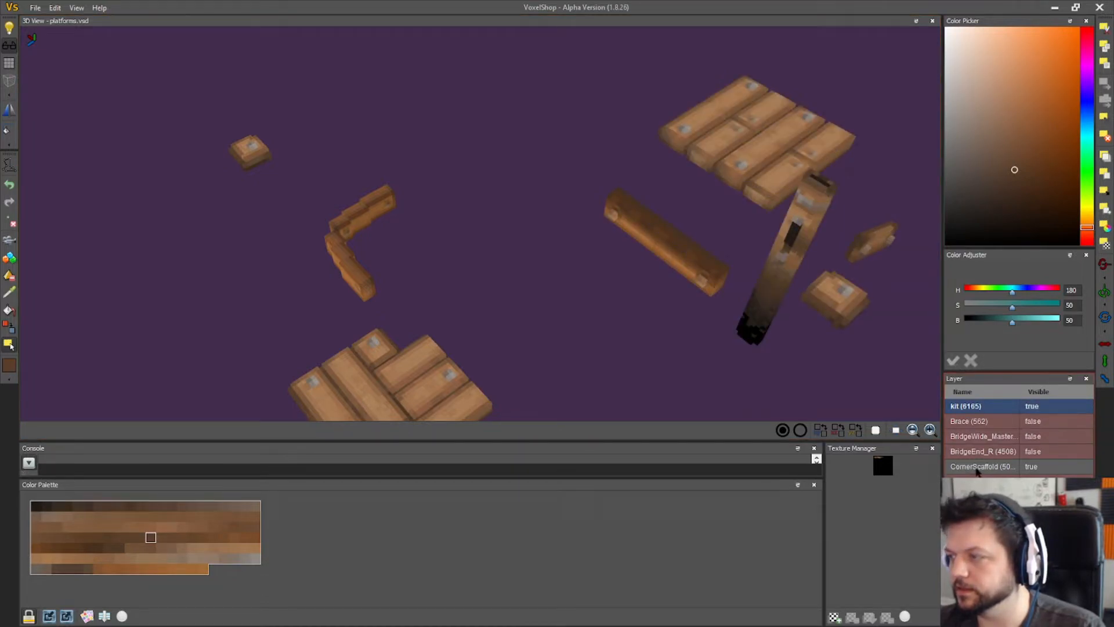
pyautogui.click(976, 468)
pyautogui.click(1039, 406)
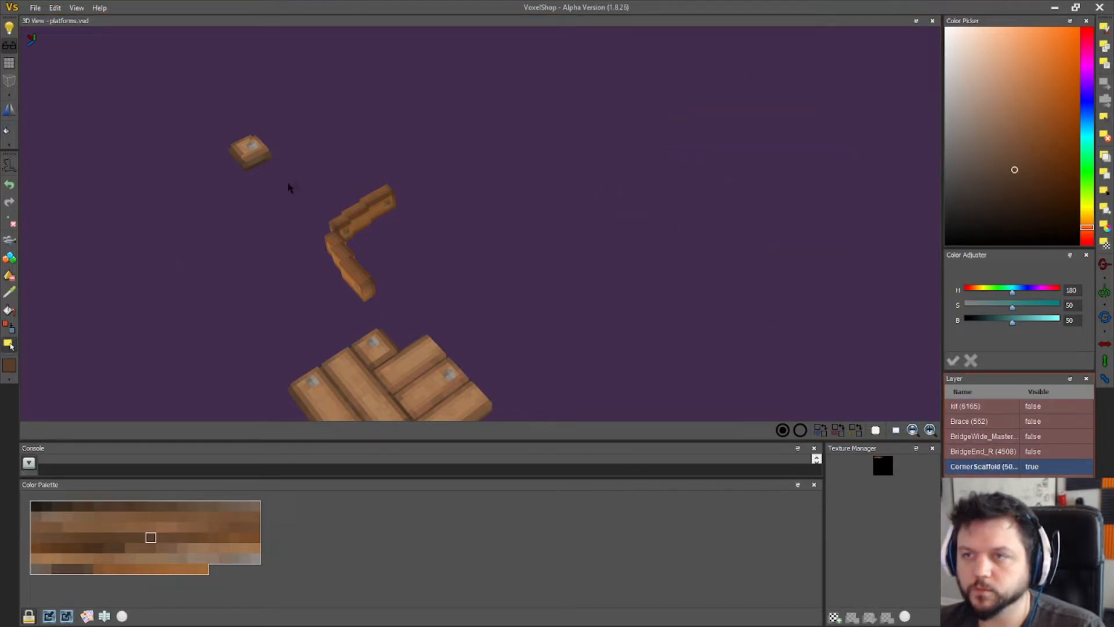
pyautogui.press('Delete')
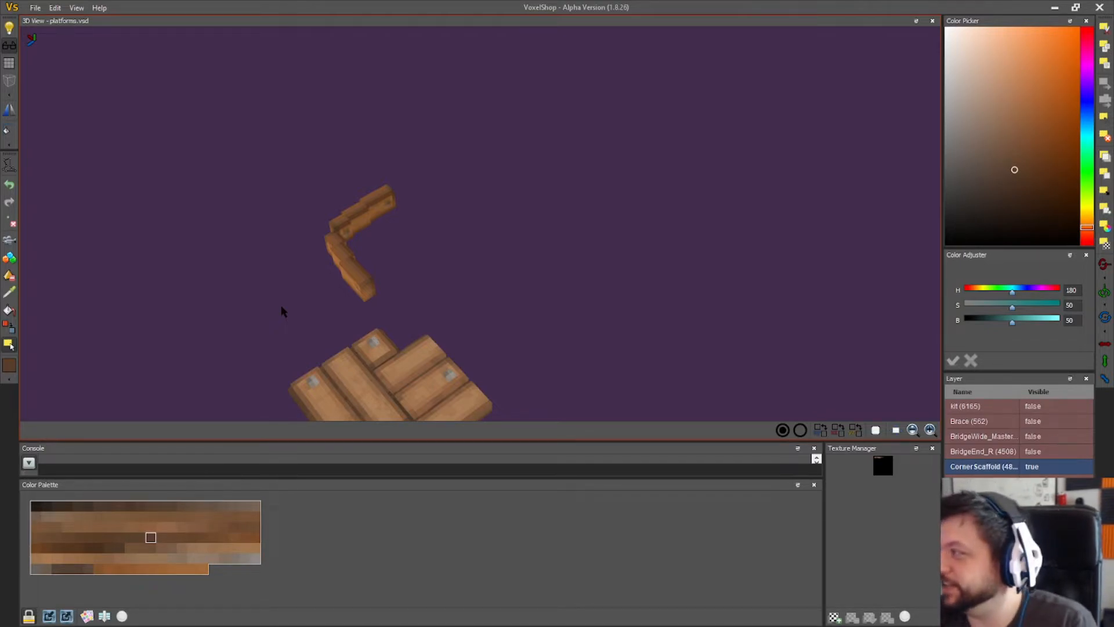
# - Save the platforms project with only the CornerScaffold layer visible
pyautogui.moveTo(615, 325); pyautogui.dragTo(448, 314, button='right')
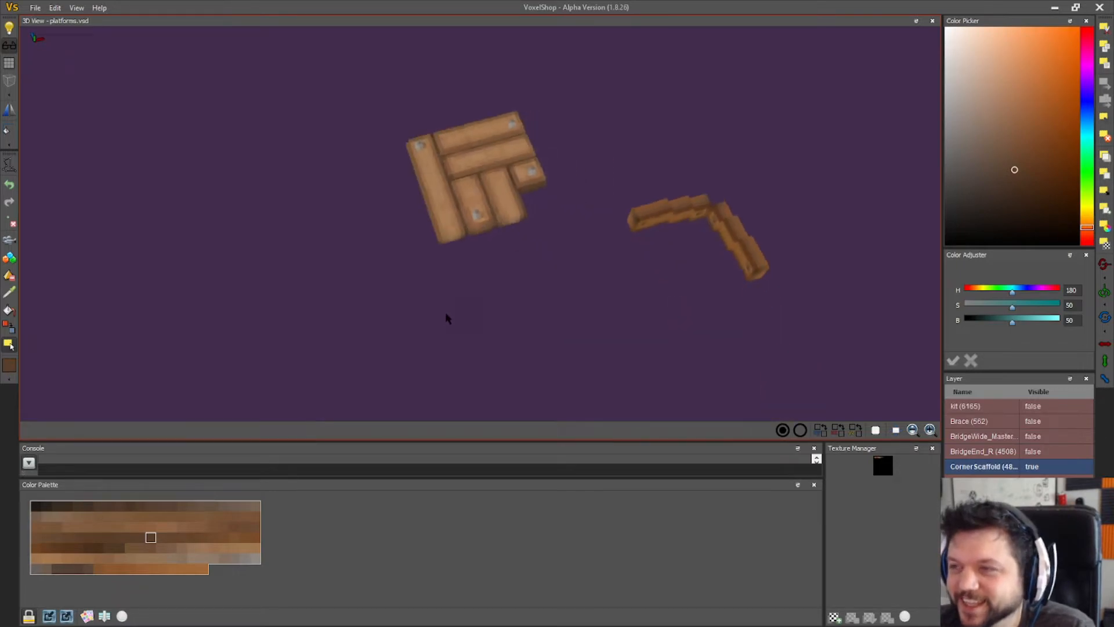
pyautogui.moveTo(62, 357); pyautogui.dragTo(247, 323, button='right')
pyautogui.click(35, 8)
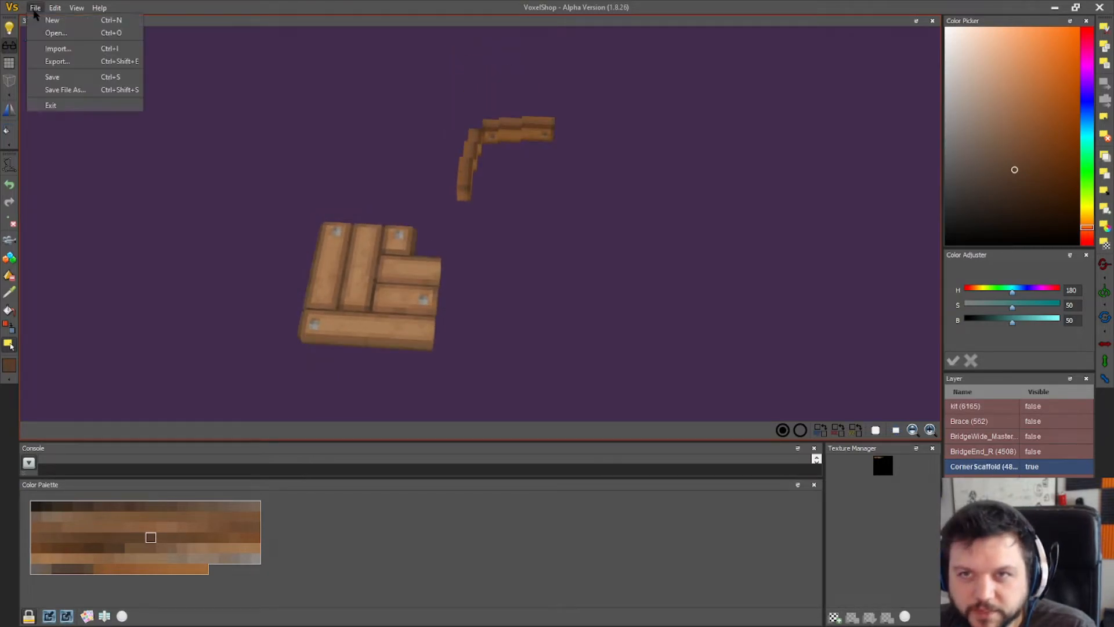
pyautogui.click(68, 78)
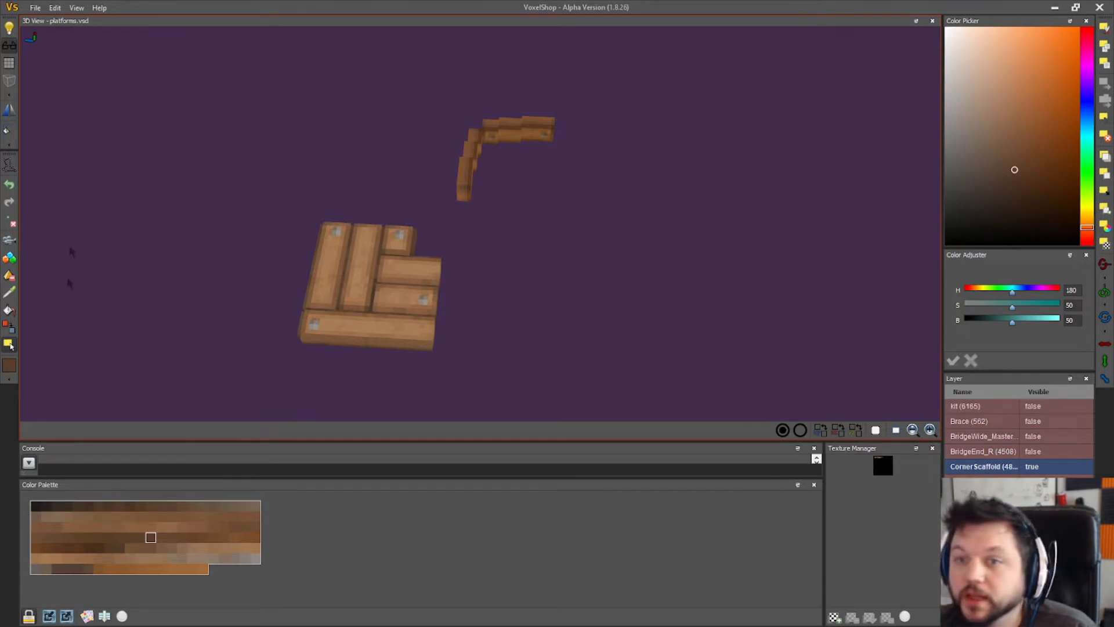
# - Show the kit layer, make it active, and select the long nailed support beam
pyautogui.moveTo(641, 299)
pyautogui.mouseDown(button='right')
pyautogui.moveTo(664, 298)
pyautogui.moveTo(602, 281)
pyautogui.moveTo(632, 292)
pyautogui.mouseUp(button='right')
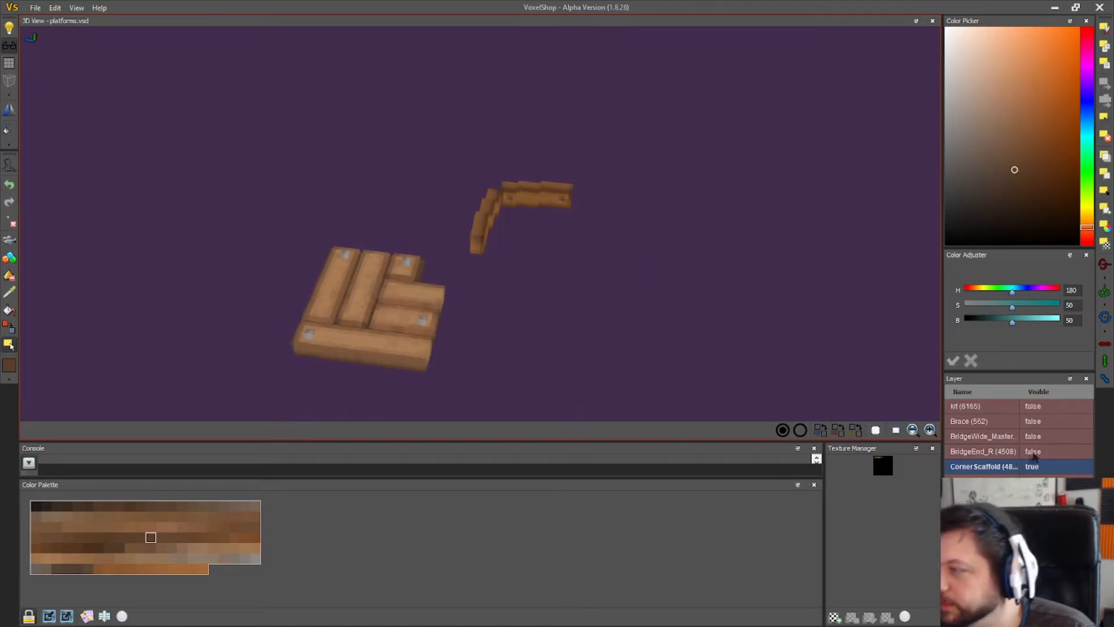
pyautogui.click(1040, 409)
pyautogui.moveTo(497, 353); pyautogui.dragTo(670, 251, button='right')
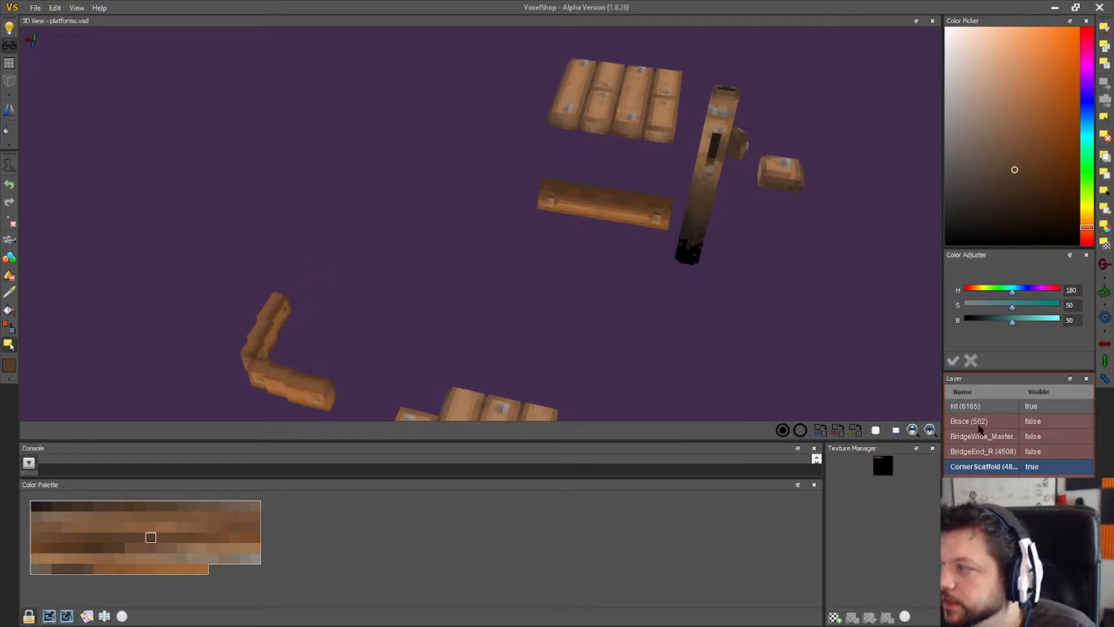
pyautogui.click(974, 408)
pyautogui.moveTo(670, 245); pyautogui.dragTo(536, 172)
pyautogui.moveTo(630, 211); pyautogui.dragTo(518, 278)
pyautogui.moveTo(518, 278); pyautogui.dragTo(551, 396, button='right')
pyautogui.moveTo(443, 353); pyautogui.dragTo(502, 301, button='right')
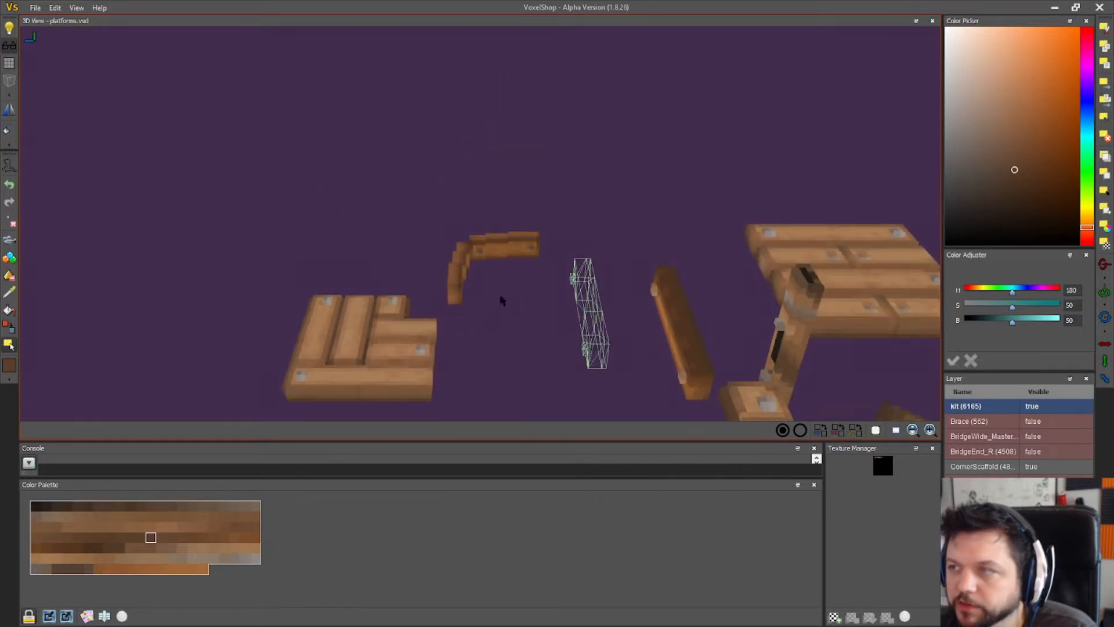
pyautogui.moveTo(582, 290); pyautogui.dragTo(343, 290)
pyautogui.moveTo(377, 303); pyautogui.dragTo(477, 271, button='right')
pyautogui.moveTo(477, 271); pyautogui.dragTo(453, 418)
pyautogui.moveTo(461, 377)
pyautogui.mouseDown(button='right')
pyautogui.moveTo(472, 348)
pyautogui.moveTo(480, 358)
pyautogui.moveTo(465, 356)
pyautogui.mouseUp(button='right')
pyautogui.moveTo(430, 321); pyautogui.dragTo(380, 215, button='right')
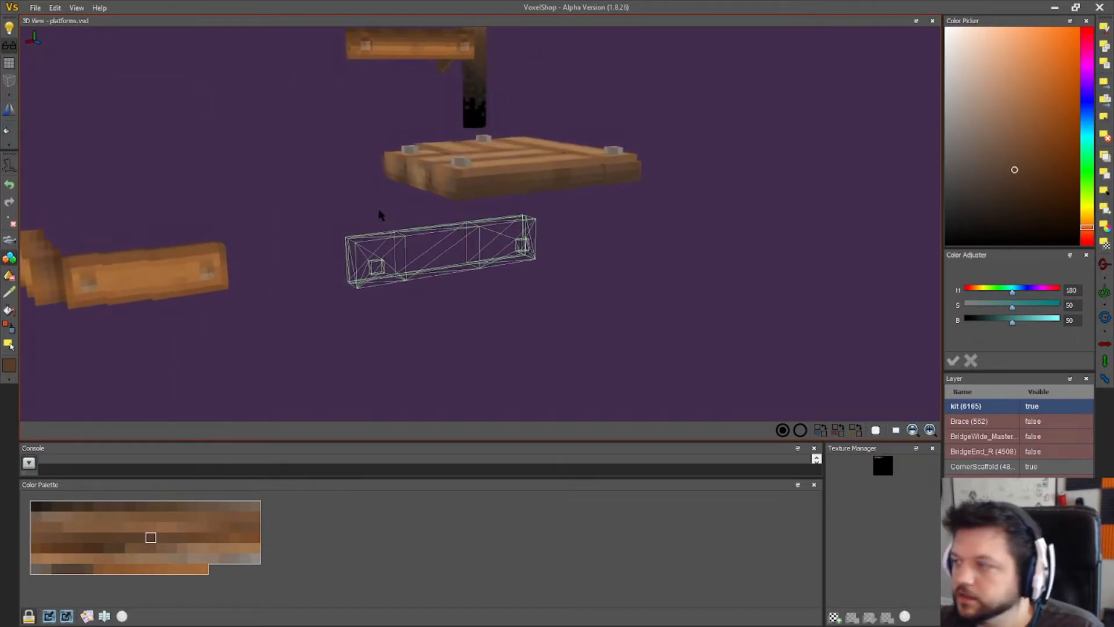
# - Make CornerScaffold the active layer and place a copy of the kit's long support beam beneath the plank platform
pyautogui.click(998, 466)
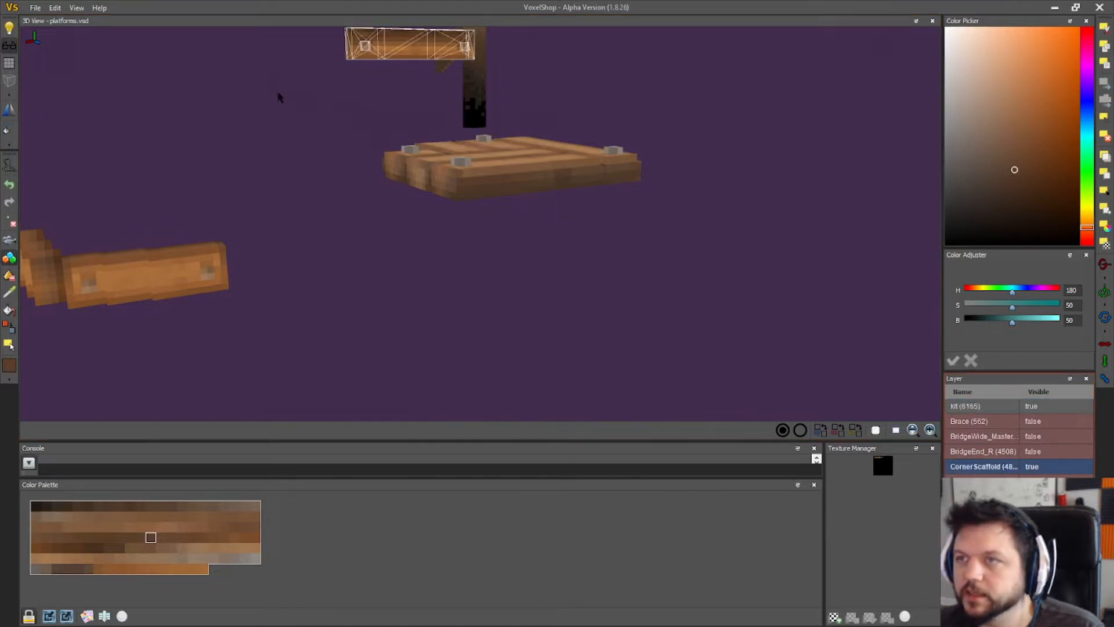
pyautogui.moveTo(23, 340); pyautogui.dragTo(474, 318, button='right')
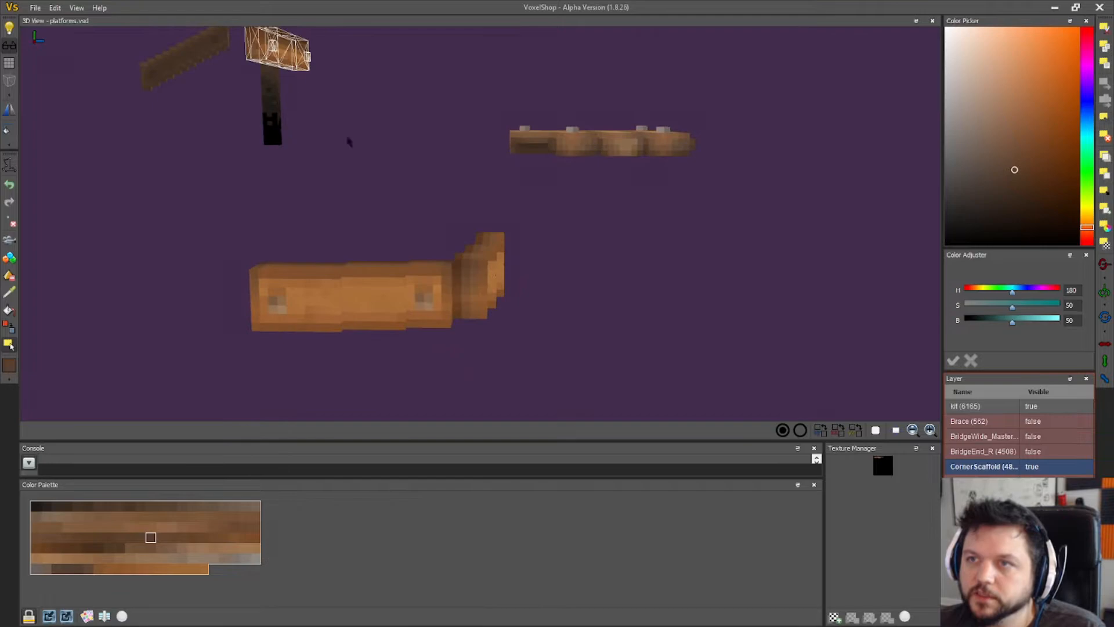
pyautogui.moveTo(721, 238); pyautogui.dragTo(428, 257, button='right')
pyautogui.moveTo(429, 257); pyautogui.dragTo(352, 255)
pyautogui.moveTo(352, 255); pyautogui.dragTo(405, 258, button='right')
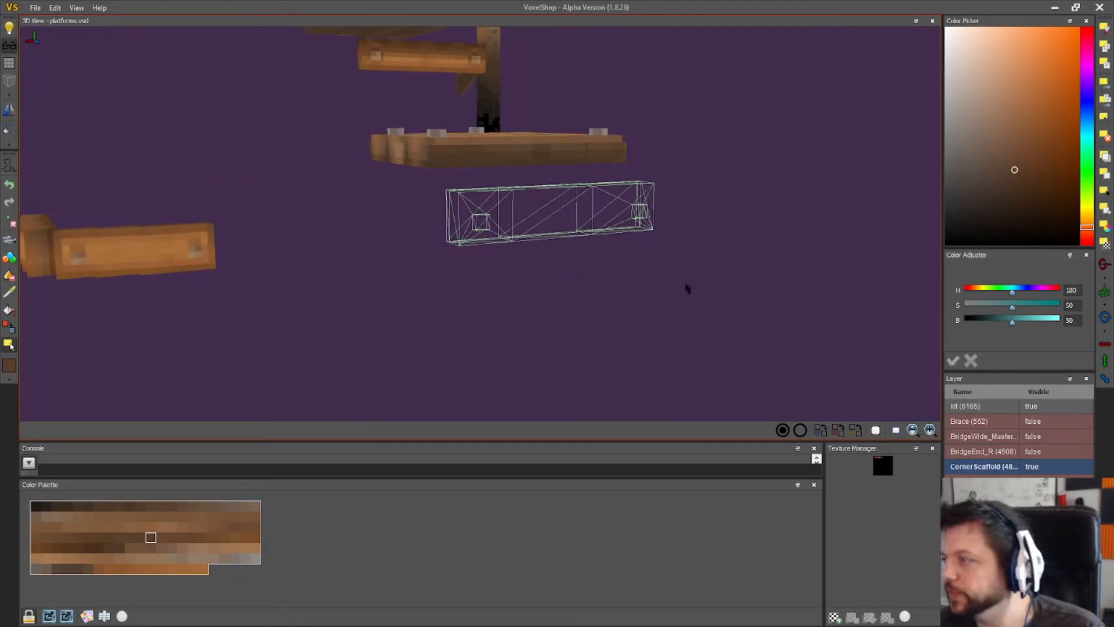
pyautogui.moveTo(630, 305); pyautogui.dragTo(531, 300, button='right')
pyautogui.moveTo(150, 179); pyautogui.dragTo(241, 180)
pyautogui.moveTo(239, 203)
pyautogui.mouseDown(button='right')
pyautogui.moveTo(281, 204)
pyautogui.moveTo(237, 203)
pyautogui.mouseUp(button='right')
pyautogui.moveTo(234, 186); pyautogui.dragTo(212, 187)
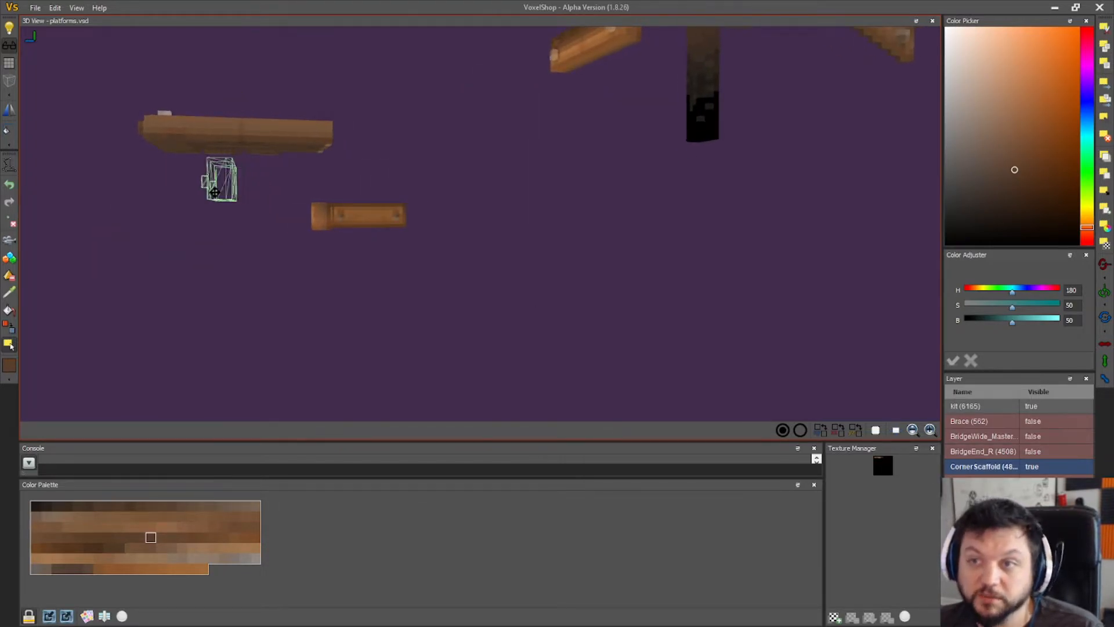
pyautogui.moveTo(223, 196); pyautogui.dragTo(332, 203, button='right')
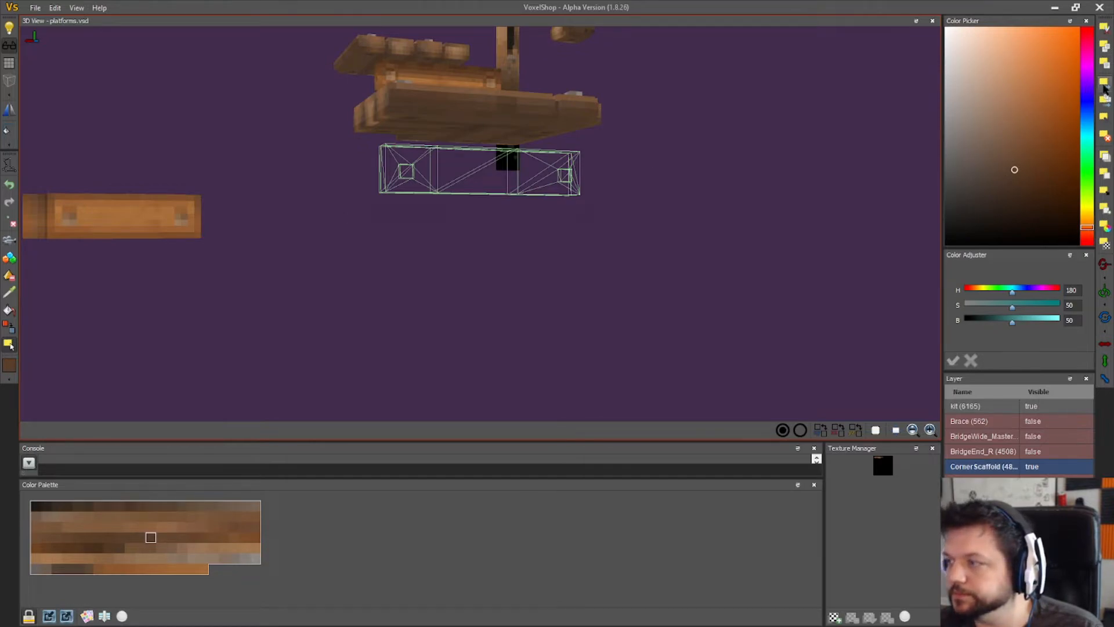
pyautogui.click(1105, 100)
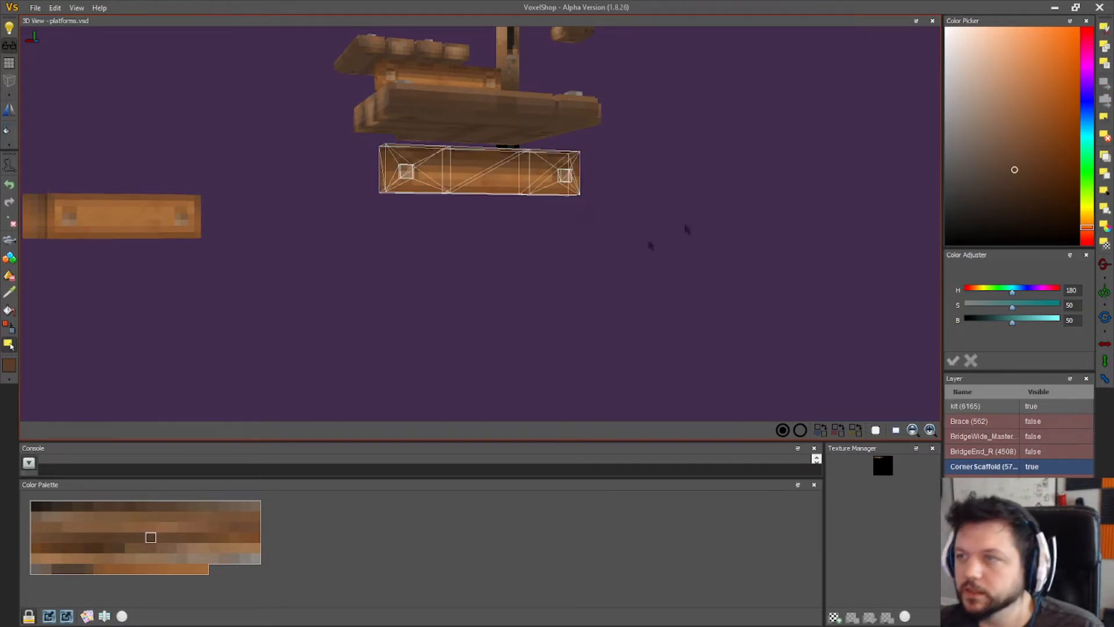
# - Select the plank platform together with the support beam beneath it, and hide the kit layer
pyautogui.moveTo(629, 194); pyautogui.dragTo(633, 208, button='right')
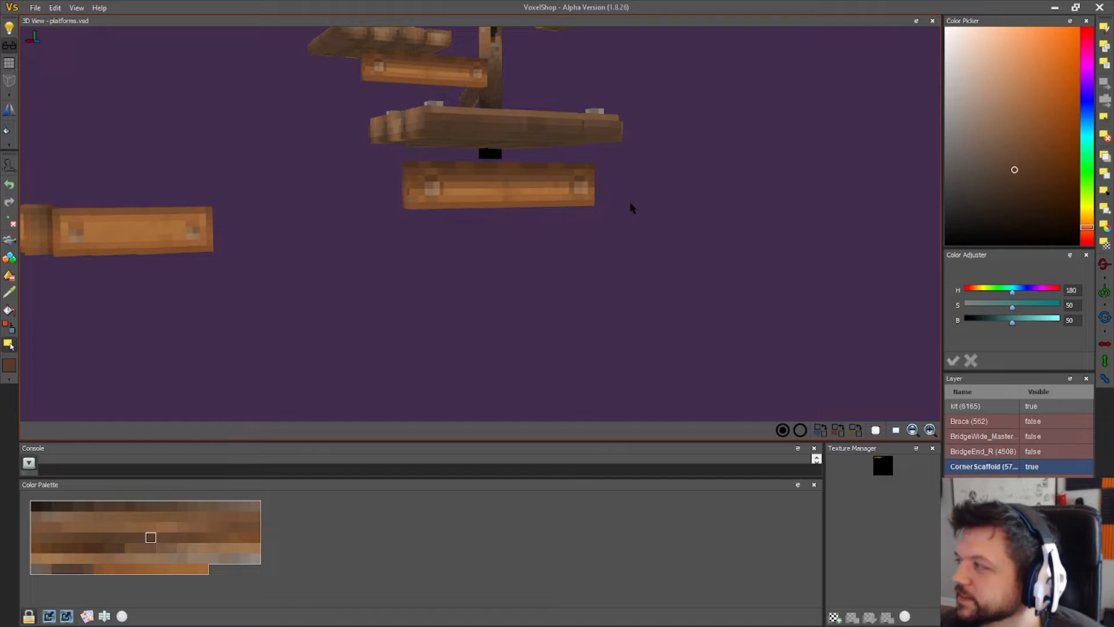
pyautogui.moveTo(472, 270); pyautogui.dragTo(525, 283, button='right')
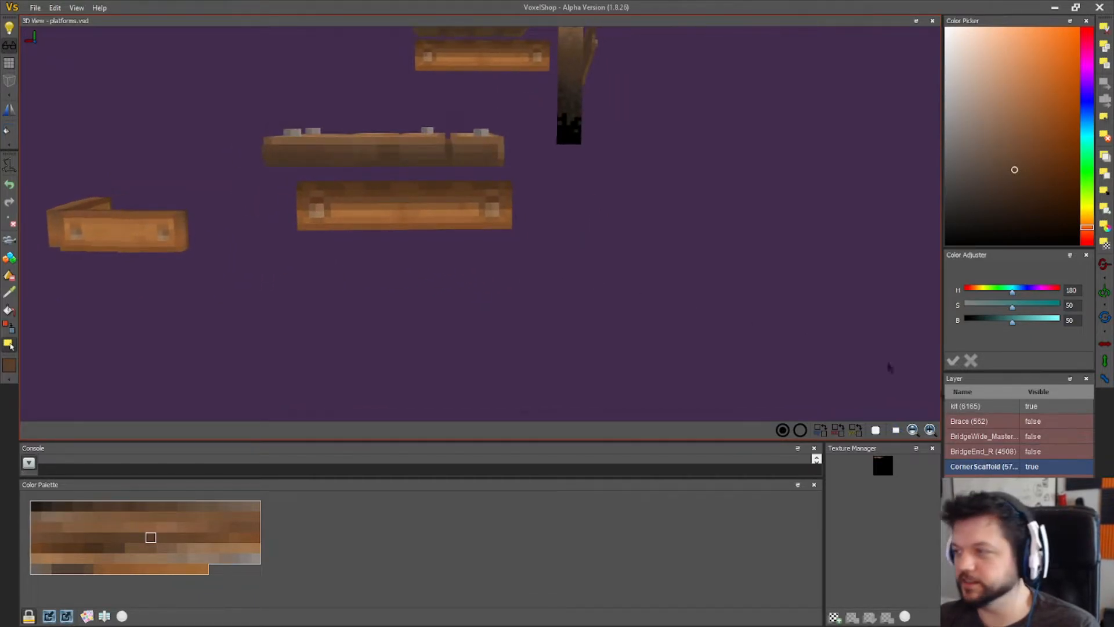
pyautogui.moveTo(546, 302); pyautogui.dragTo(249, 110)
pyautogui.click(1033, 406)
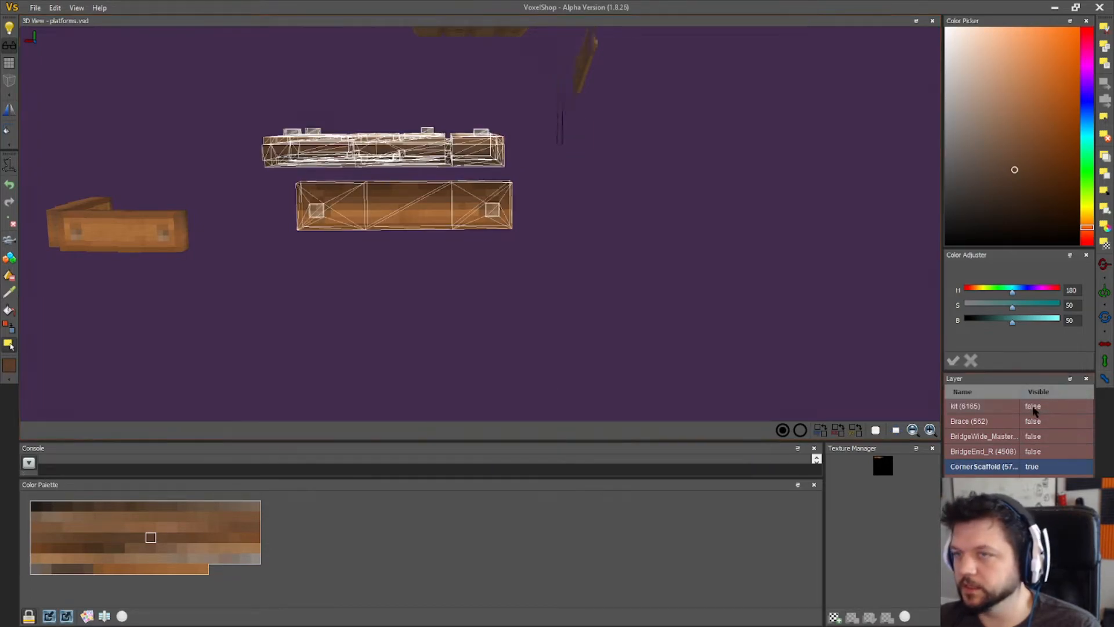
pyautogui.moveTo(521, 302); pyautogui.dragTo(698, 304, button='right')
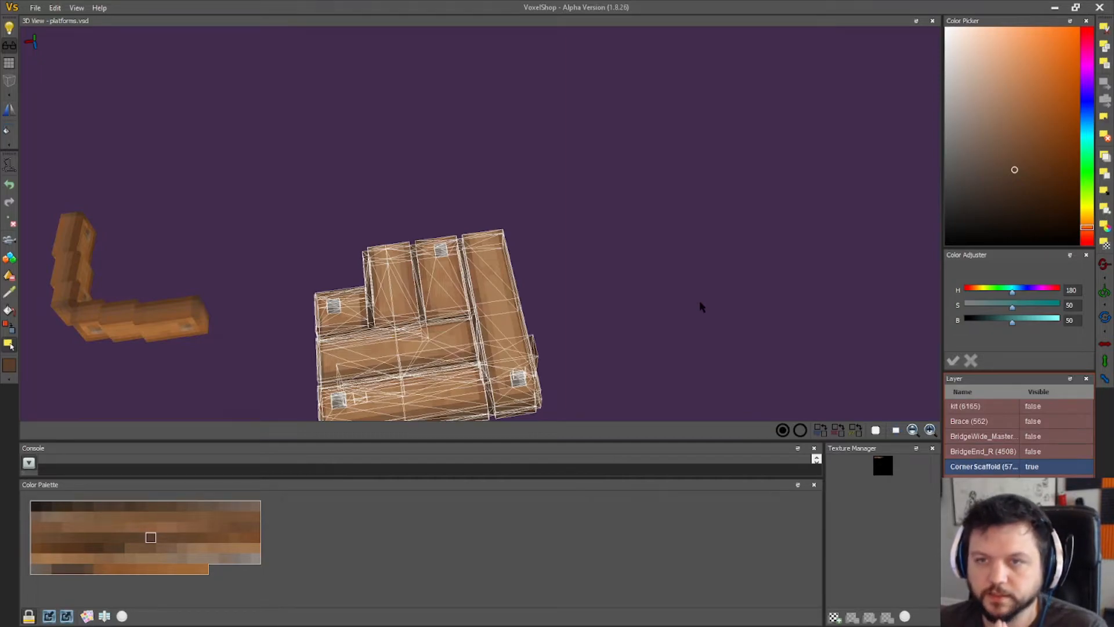
# - Rotate the selected platform and beam a quarter turn about the vertical axis and move them closer to the corner brace
pyautogui.click(1104, 291)
pyautogui.moveTo(755, 324); pyautogui.dragTo(737, 325, button='right')
pyautogui.moveTo(485, 340); pyautogui.dragTo(384, 161)
pyautogui.moveTo(398, 290); pyautogui.dragTo(390, 248, button='right')
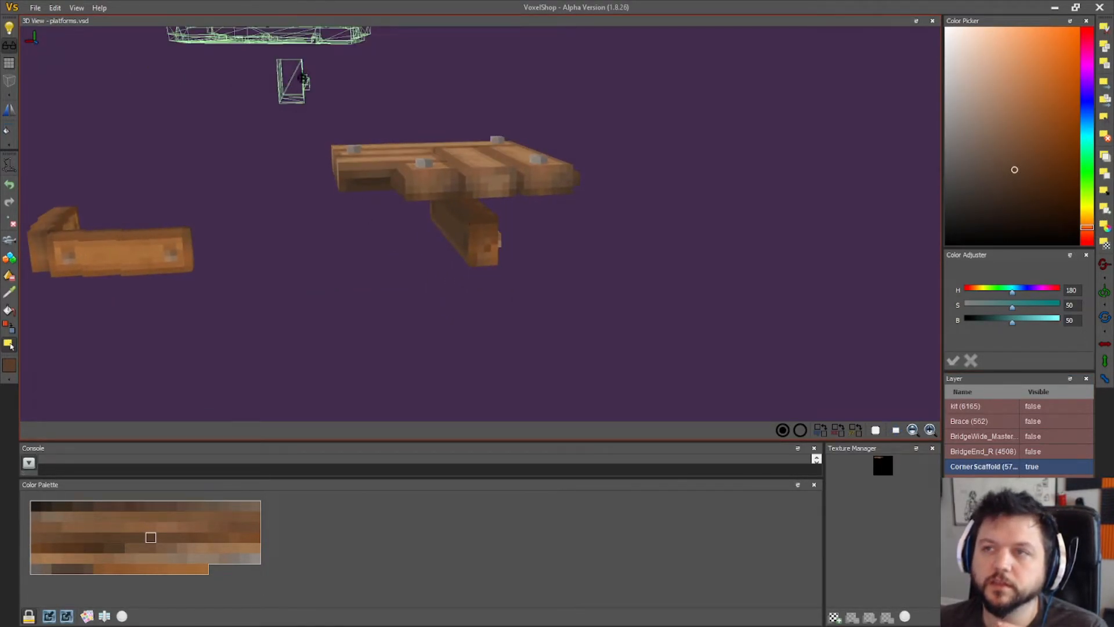
pyautogui.moveTo(300, 75); pyautogui.dragTo(348, 225)
pyautogui.moveTo(524, 304); pyautogui.dragTo(456, 255, button='right')
pyautogui.moveTo(354, 186); pyautogui.dragTo(352, 179)
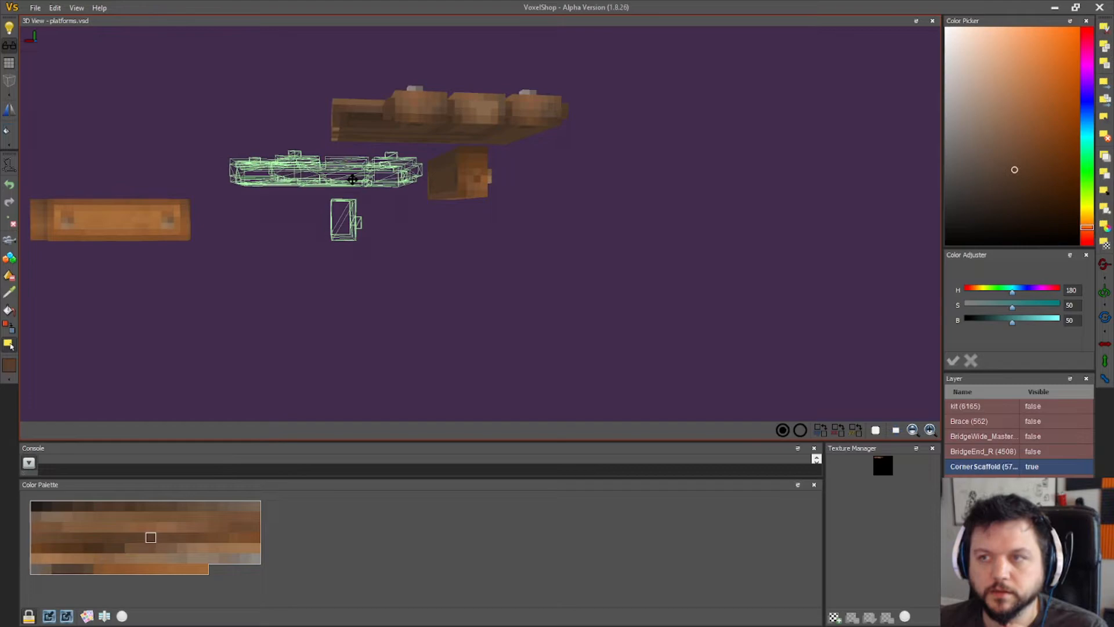
pyautogui.click(1106, 83)
pyautogui.click(1104, 120)
# - Select only the plank platform and shift its outline sideways over the corner brace
pyautogui.moveTo(199, 122); pyautogui.dragTo(450, 191)
pyautogui.moveTo(373, 179); pyautogui.dragTo(339, 226, button='right')
pyautogui.moveTo(337, 225); pyautogui.dragTo(156, 220)
pyautogui.moveTo(410, 282); pyautogui.dragTo(499, 271, button='right')
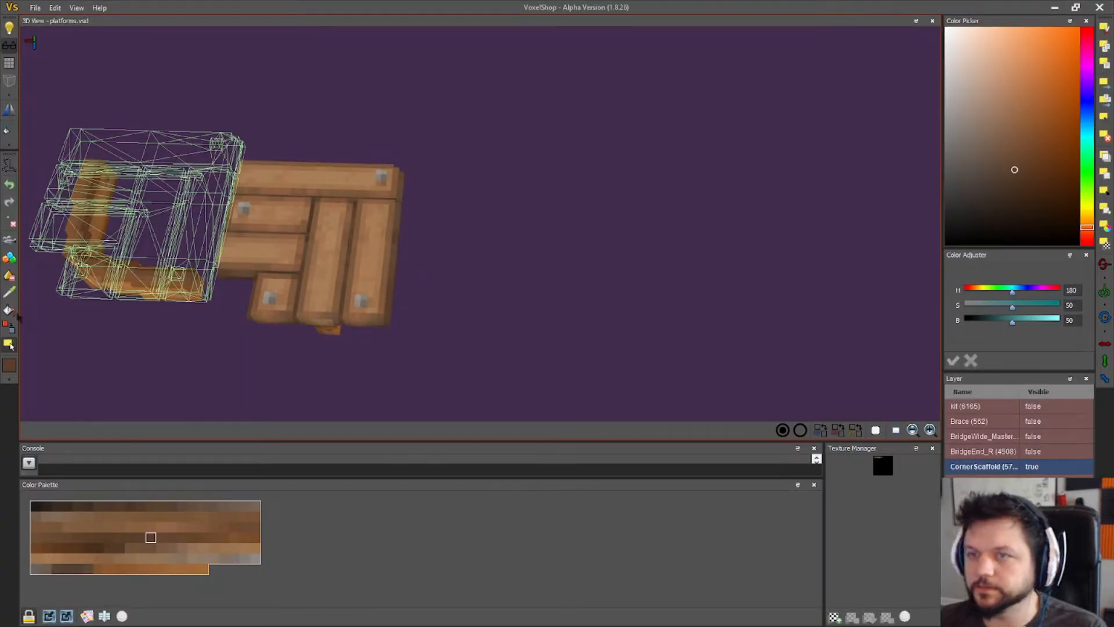
# - Align the platform outline directly on top of the corner brace, apply the move, and clear the selection
pyautogui.click(11, 258)
pyautogui.moveTo(588, 319); pyautogui.dragTo(718, 298, button='middle')
pyautogui.moveTo(312, 388); pyautogui.dragTo(507, 361, button='middle')
pyautogui.click(10, 346)
pyautogui.moveTo(469, 297); pyautogui.dragTo(434, 277)
pyautogui.moveTo(435, 276); pyautogui.dragTo(309, 305, button='middle')
pyautogui.moveTo(716, 89); pyautogui.dragTo(717, 158)
pyautogui.moveTo(718, 187); pyautogui.dragTo(715, 180)
pyautogui.moveTo(725, 203); pyautogui.dragTo(667, 279, button='right')
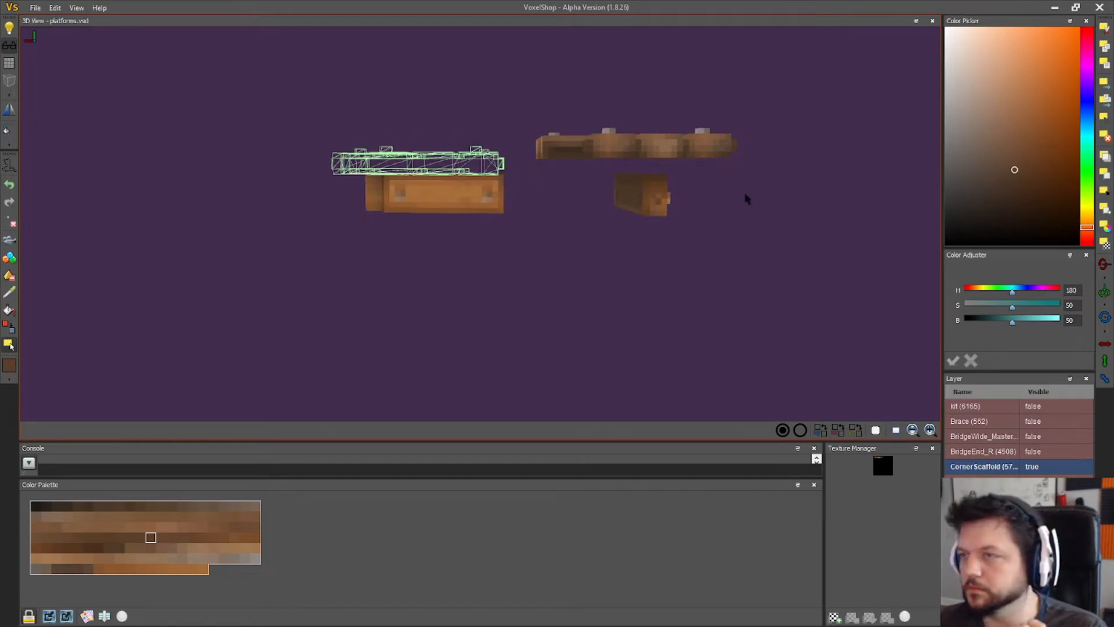
pyautogui.moveTo(746, 198); pyautogui.dragTo(743, 226, button='right')
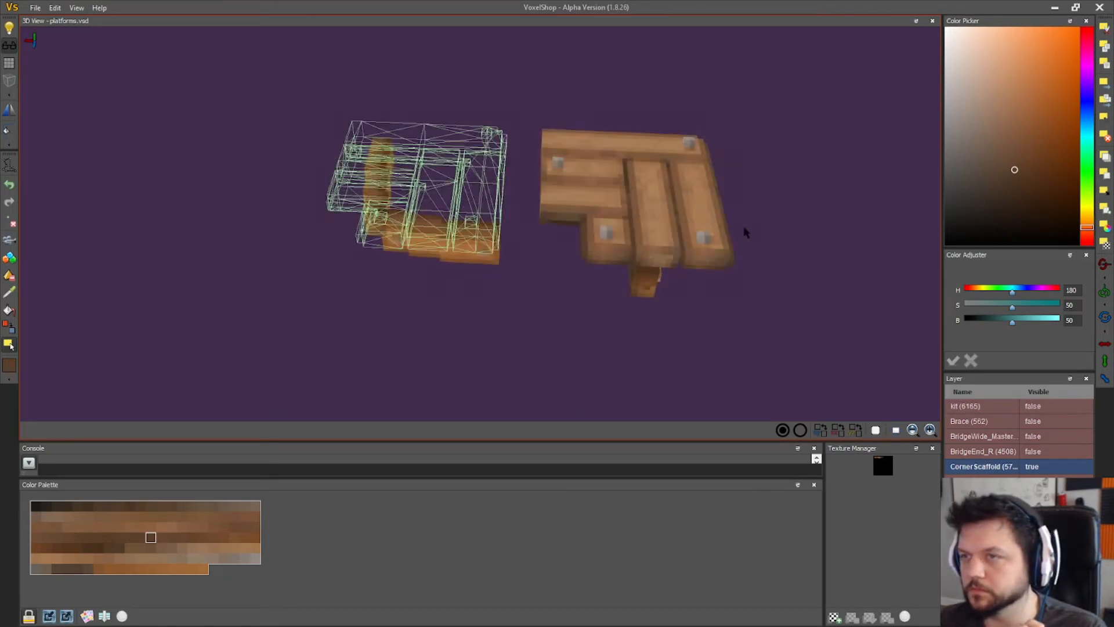
pyautogui.click(1108, 86)
pyautogui.click(1105, 117)
pyautogui.moveTo(524, 316); pyautogui.dragTo(586, 310, button='right')
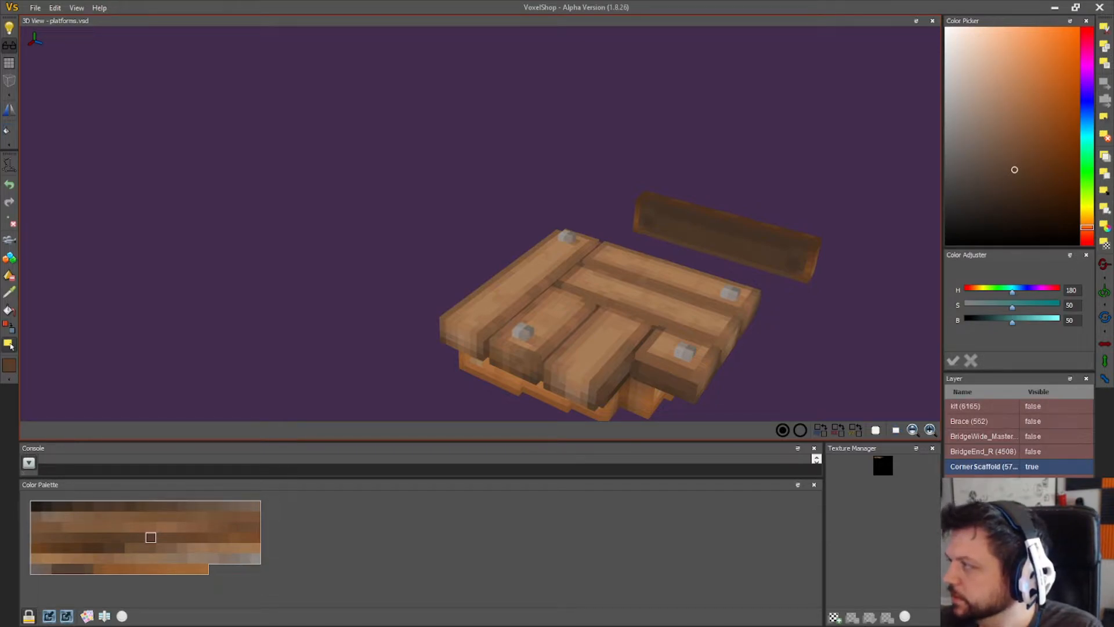
pyautogui.moveTo(597, 256)
pyautogui.mouseDown(button='right')
pyautogui.moveTo(539, 251)
pyautogui.moveTo(592, 244)
pyautogui.mouseUp(button='right')
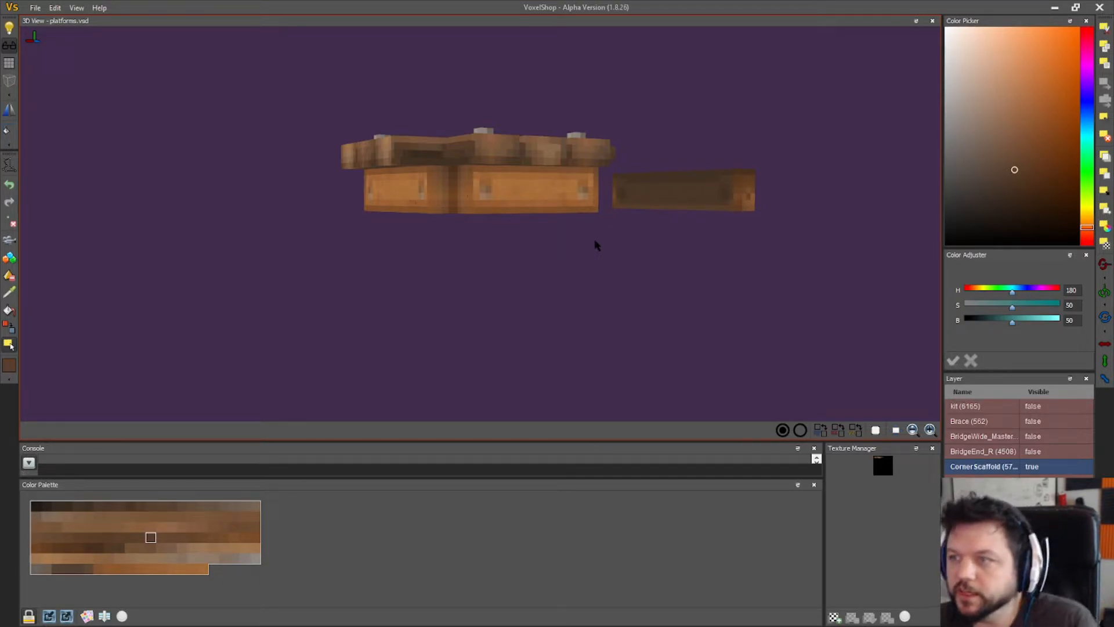
pyautogui.moveTo(596, 244)
pyautogui.mouseDown(button='right')
pyautogui.moveTo(616, 248)
pyautogui.moveTo(600, 242)
pyautogui.mouseUp(button='right')
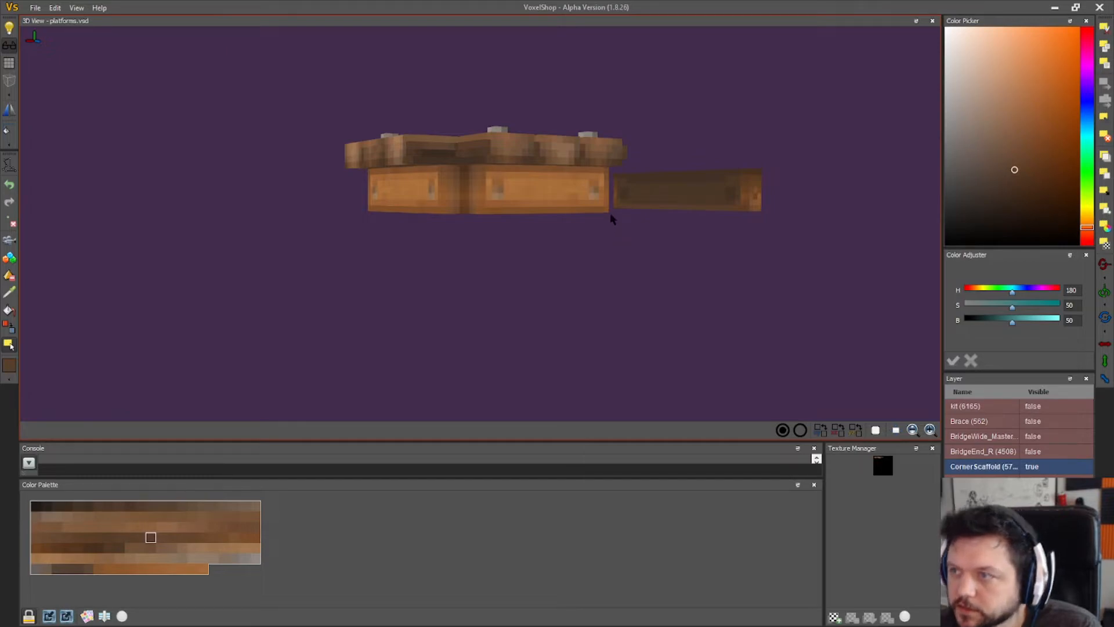
pyautogui.moveTo(610, 215); pyautogui.dragTo(583, 248, button='right')
pyautogui.moveTo(596, 228); pyautogui.dragTo(455, 168)
pyautogui.moveTo(482, 218); pyautogui.dragTo(507, 225, button='right')
pyautogui.hotkey('ctrl', 'z')
# - Select one stepped arm of the corner brace beneath the platform and delete it
pyautogui.moveTo(606, 234); pyautogui.dragTo(463, 180)
pyautogui.moveTo(551, 270)
pyautogui.mouseDown(button='right')
pyautogui.moveTo(579, 269)
pyautogui.moveTo(519, 266)
pyautogui.moveTo(520, 249)
pyautogui.moveTo(544, 231)
pyautogui.moveTo(562, 246)
pyautogui.moveTo(560, 271)
pyautogui.mouseUp(button='right')
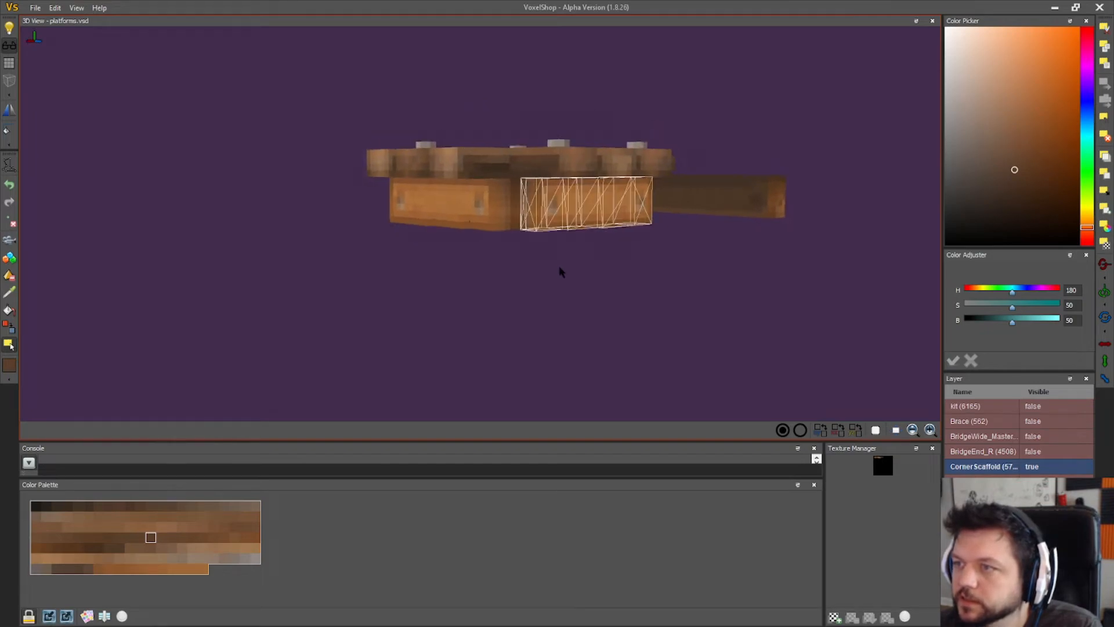
pyautogui.moveTo(715, 203); pyautogui.dragTo(663, 156, button='right')
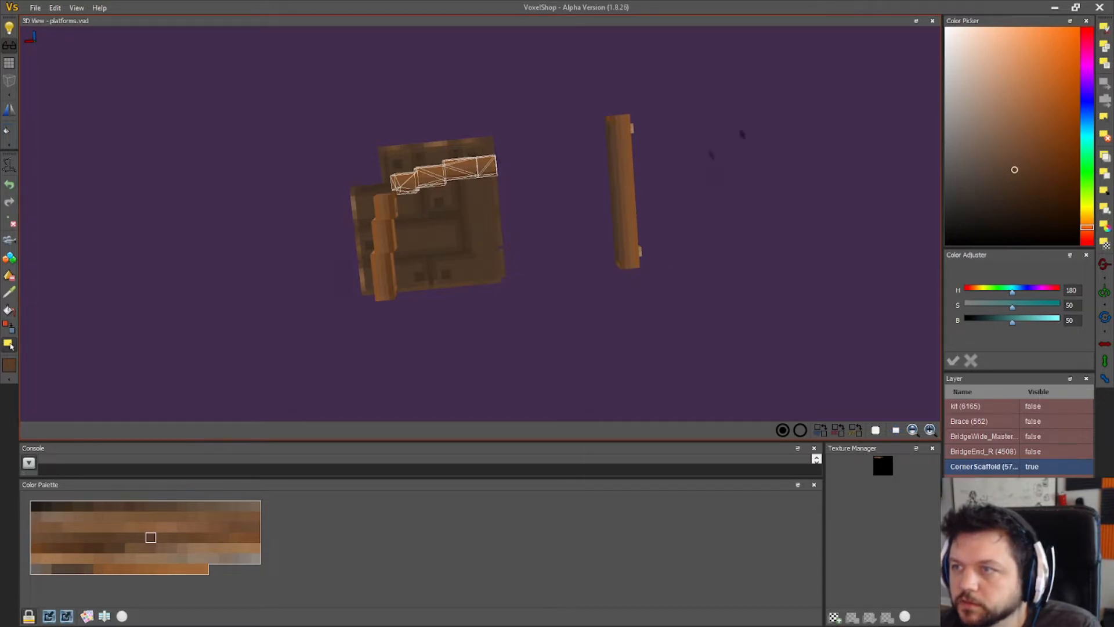
pyautogui.press('Delete')
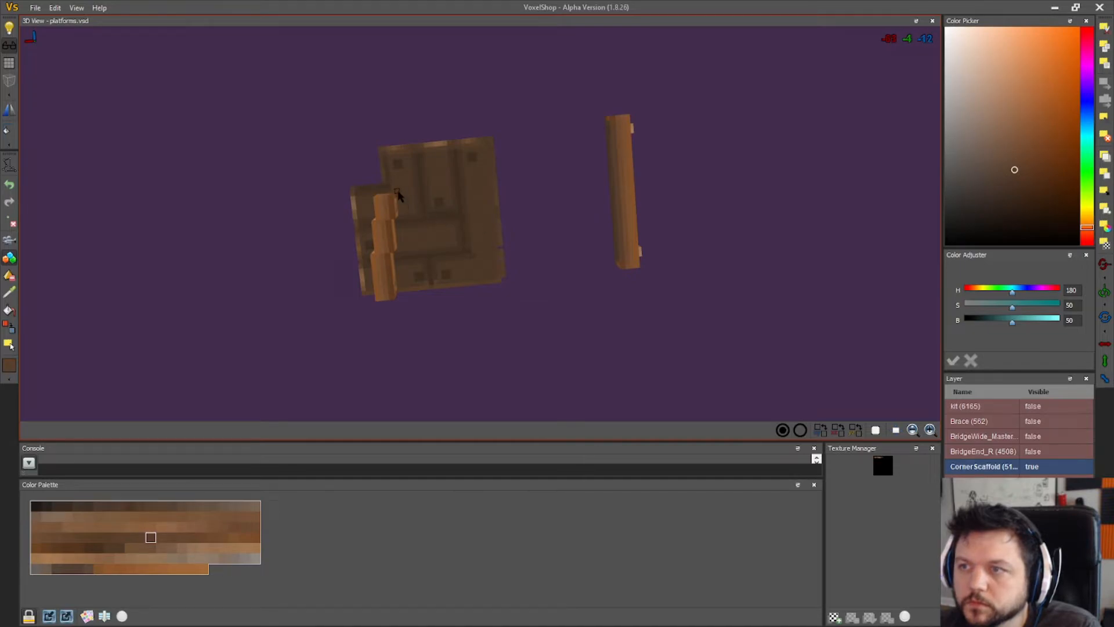
# - Select the detached support beam and rotate it about the vertical axis so it runs perpendicular to the remaining brace arm
pyautogui.moveTo(514, 248); pyautogui.dragTo(516, 292, button='right')
pyautogui.click(9, 344)
pyautogui.moveTo(691, 268); pyautogui.dragTo(570, 139)
pyautogui.click(1104, 294)
pyautogui.click(1087, 291)
pyautogui.click(1108, 296)
pyautogui.click(1084, 317)
# - Move the beam under the platform against the remaining brace arm in place of the deleted arm, and clear the selection
pyautogui.moveTo(490, 243); pyautogui.dragTo(499, 240, button='right')
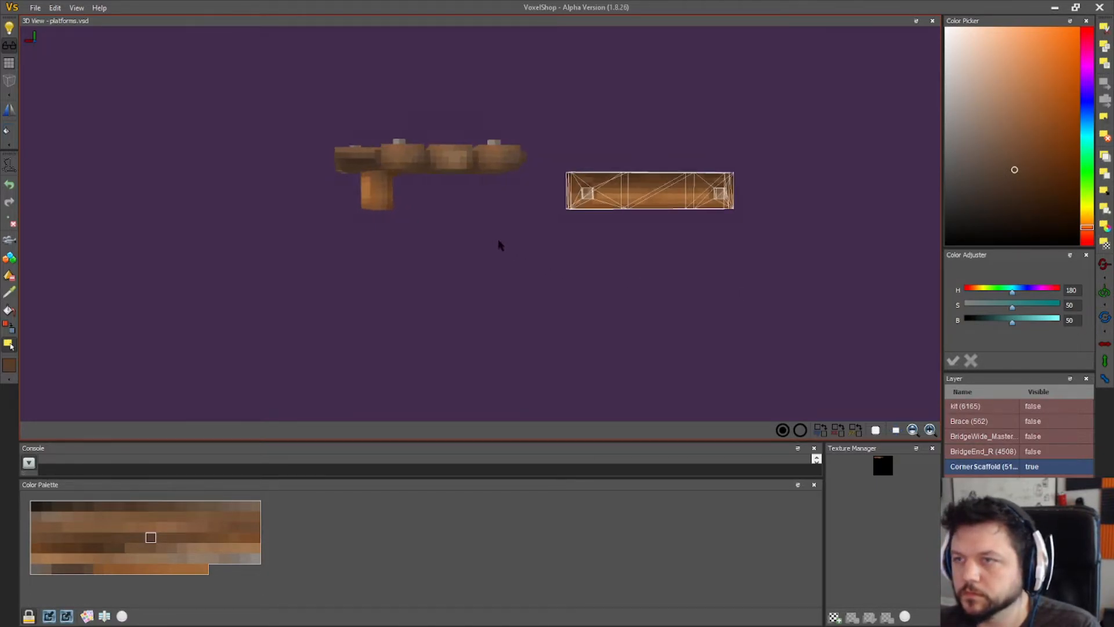
pyautogui.moveTo(203, 265); pyautogui.dragTo(215, 263, button='right')
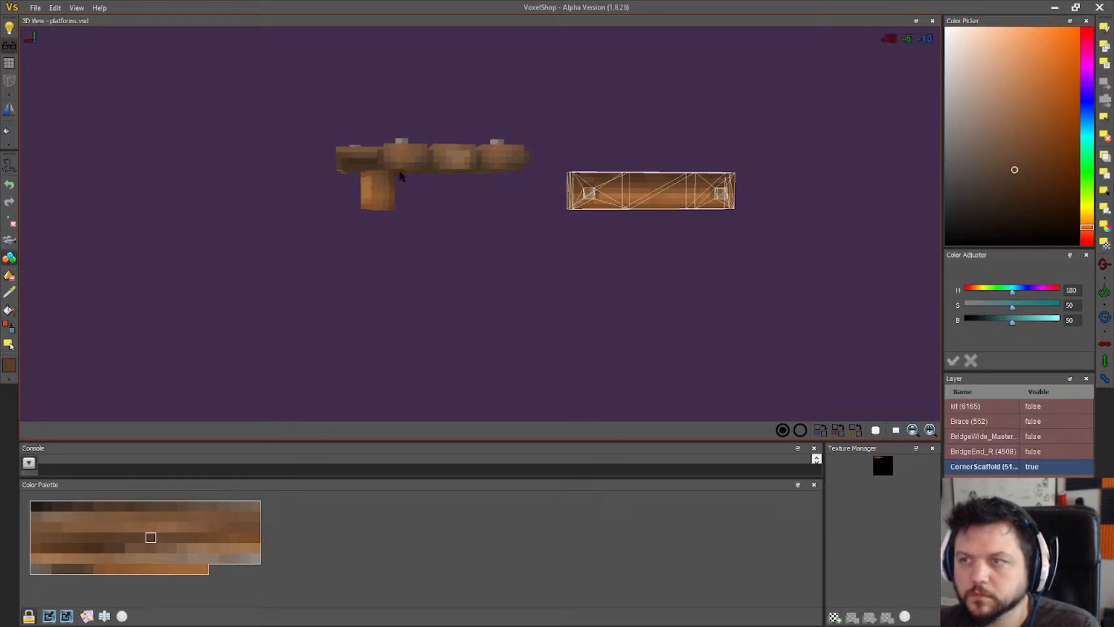
pyautogui.moveTo(450, 258); pyautogui.dragTo(440, 259, button='right')
pyautogui.click(8, 345)
pyautogui.moveTo(560, 188); pyautogui.dragTo(406, 192)
pyautogui.moveTo(406, 192); pyautogui.dragTo(563, 208, button='right')
pyautogui.moveTo(667, 168); pyautogui.dragTo(622, 168)
pyautogui.moveTo(621, 167); pyautogui.dragTo(708, 159, button='right')
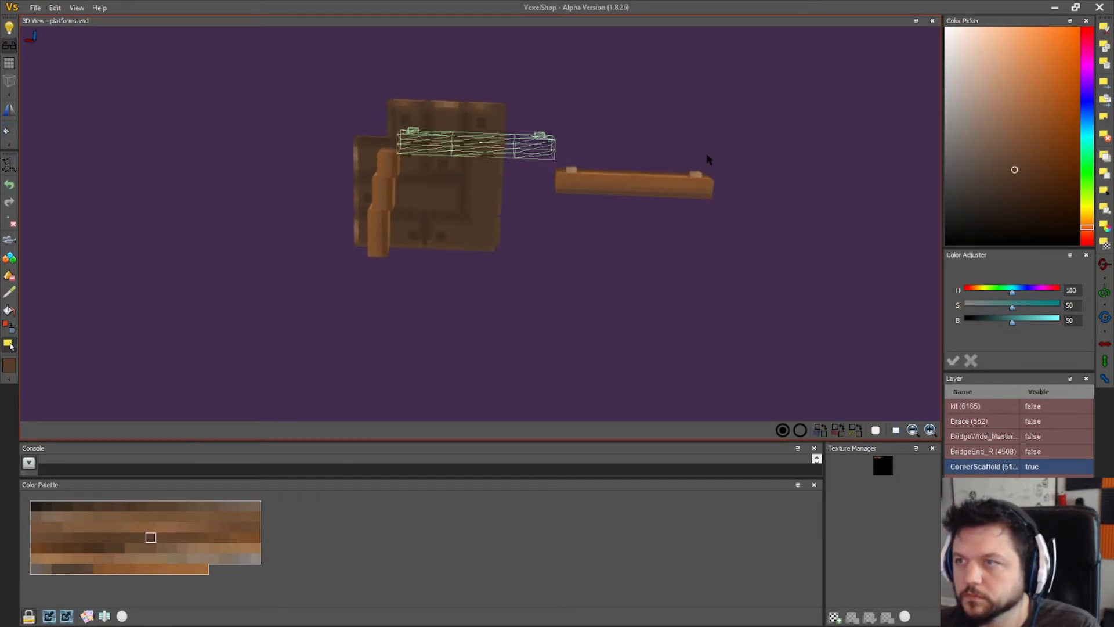
pyautogui.moveTo(613, 129); pyautogui.dragTo(689, 149, button='right')
pyautogui.click(1103, 82)
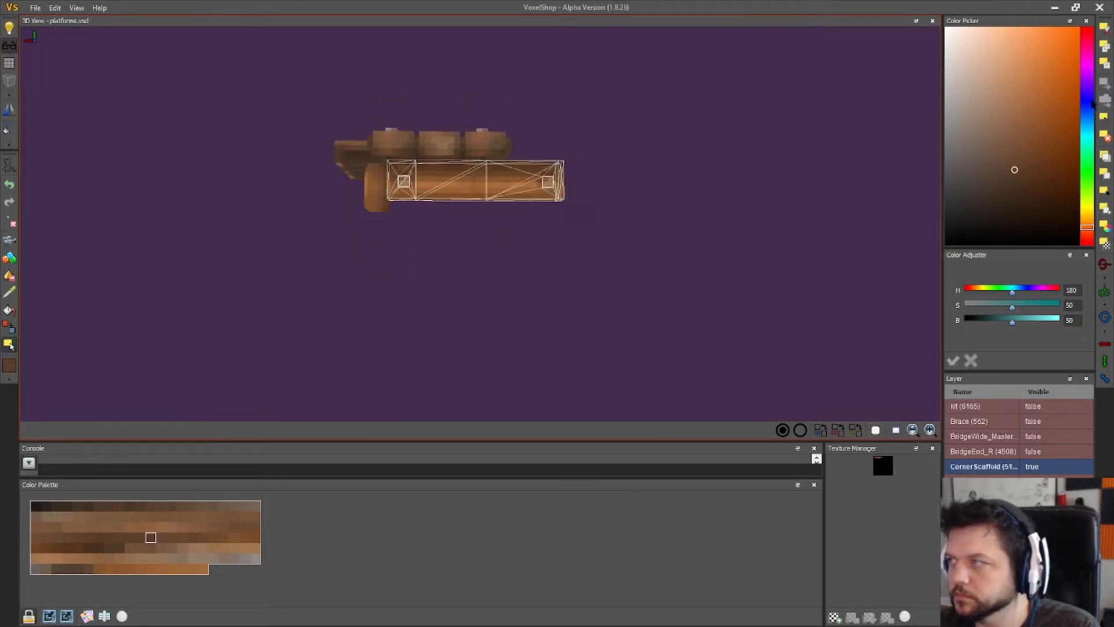
pyautogui.click(1103, 117)
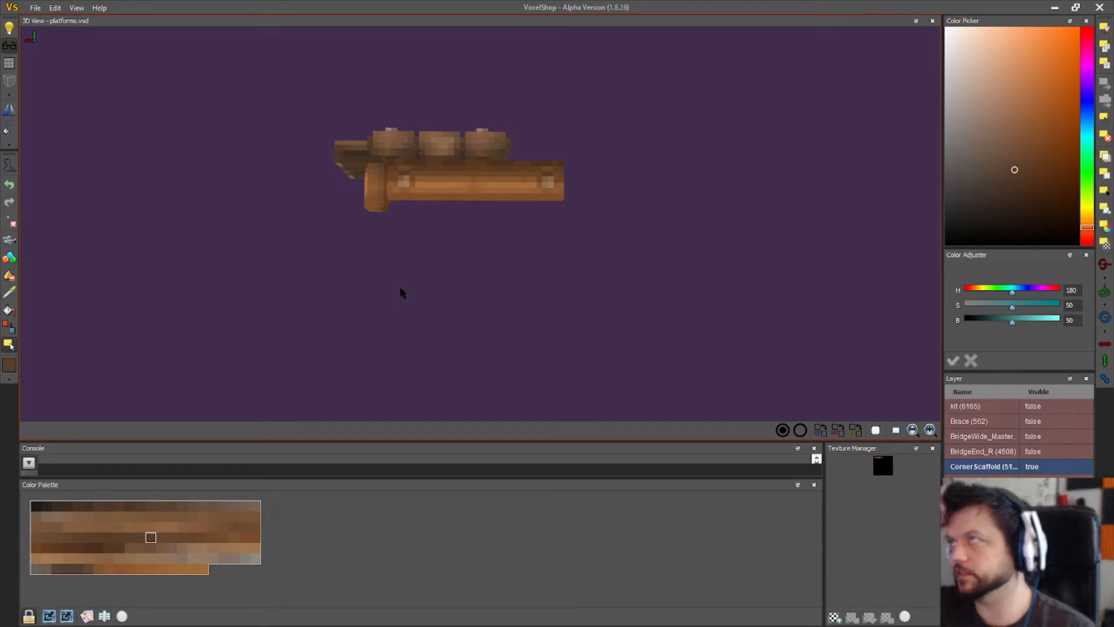
# - Select a section of the new beam between its two nails, beyond the middle, and delete it to shorten the beam
pyautogui.moveTo(366, 242); pyautogui.dragTo(447, 215, button='right')
pyautogui.scroll(5, 401, 256)
pyautogui.moveTo(471, 222); pyautogui.dragTo(503, 164)
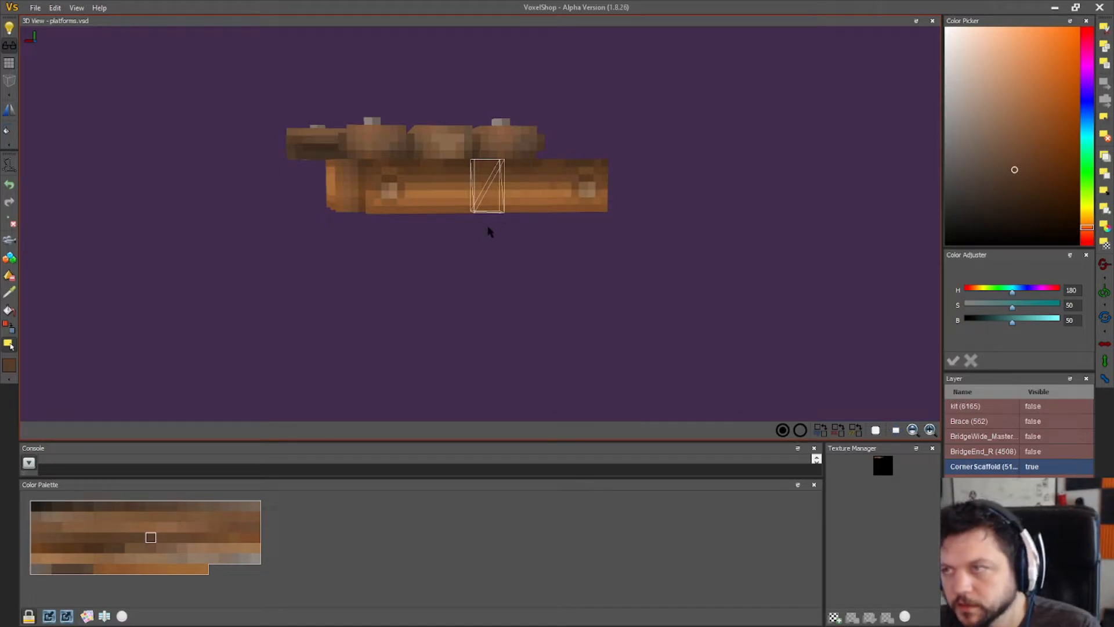
pyautogui.moveTo(488, 227); pyautogui.dragTo(546, 163)
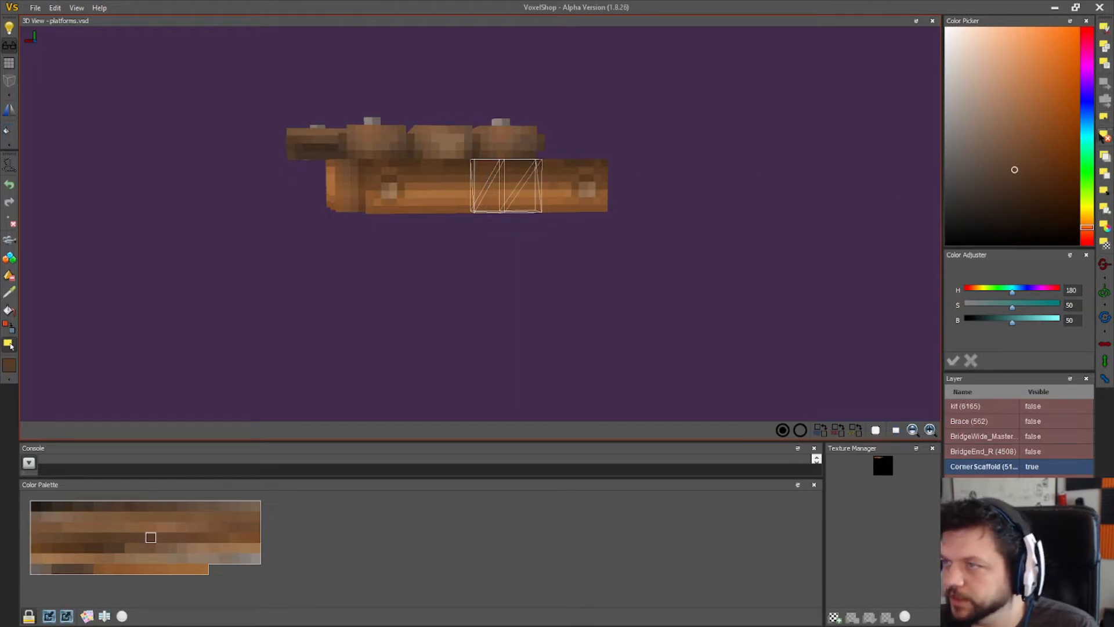
pyautogui.click(1107, 134)
pyautogui.moveTo(571, 186); pyautogui.dragTo(499, 178)
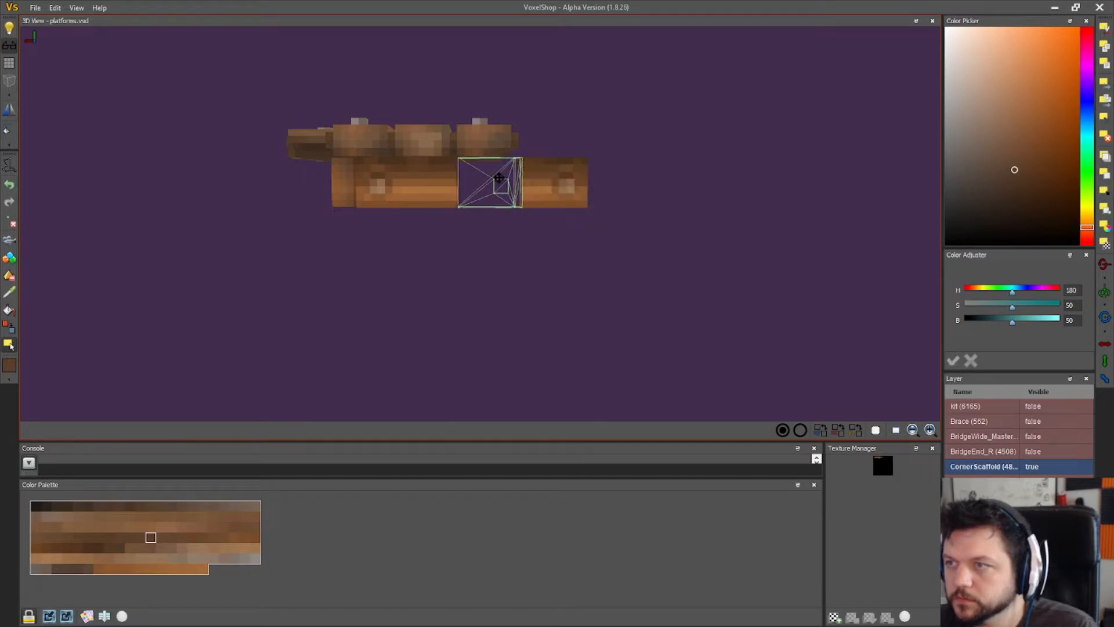
pyautogui.moveTo(524, 202); pyautogui.dragTo(529, 157, button='right')
pyautogui.moveTo(514, 129); pyautogui.dragTo(515, 117)
pyautogui.moveTo(515, 119); pyautogui.dragTo(516, 74, button='right')
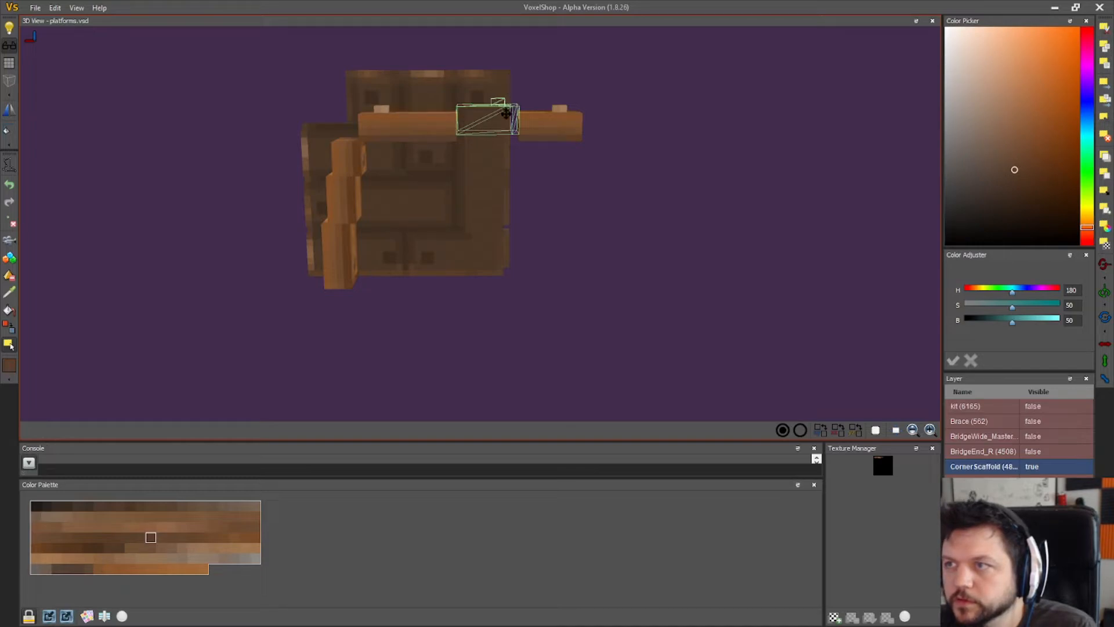
pyautogui.moveTo(506, 112); pyautogui.dragTo(505, 103)
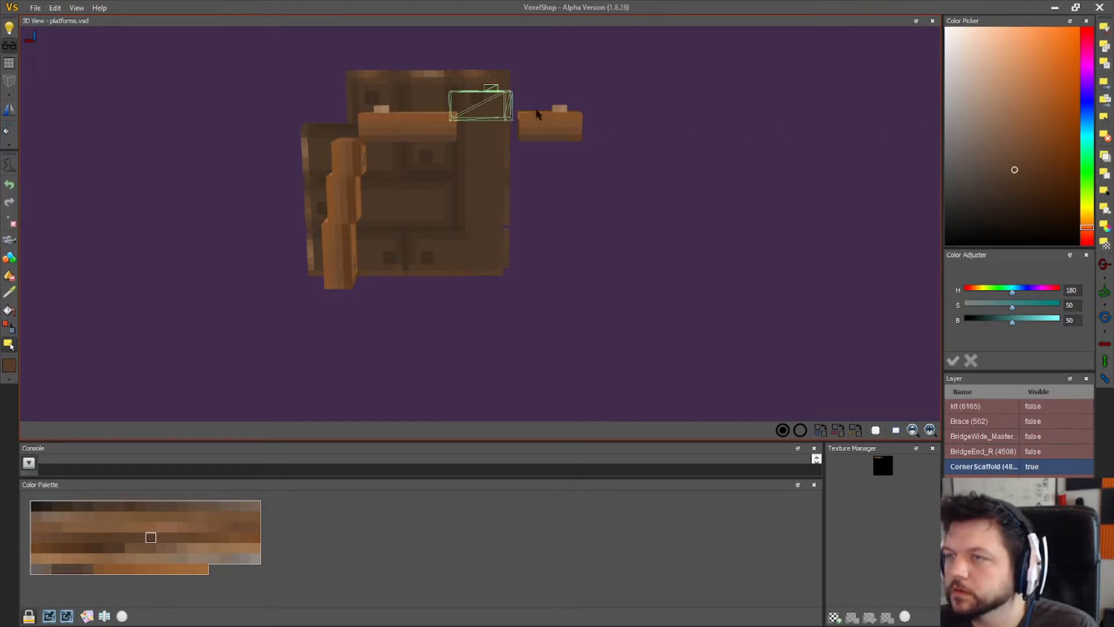
pyautogui.moveTo(503, 103); pyautogui.dragTo(500, 148, button='right')
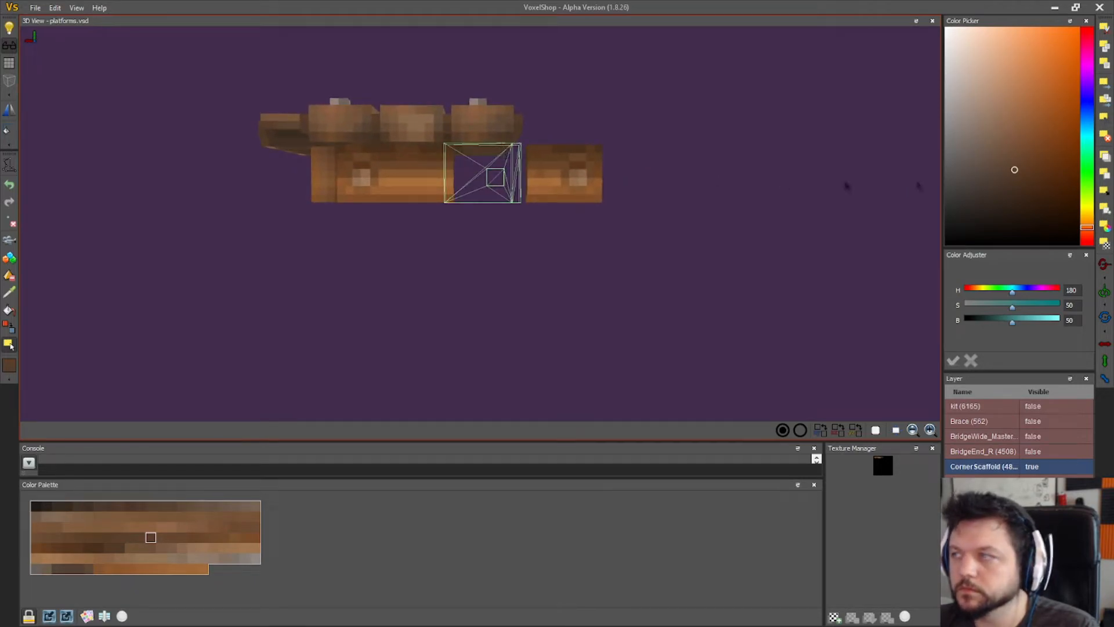
pyautogui.moveTo(680, 145); pyautogui.dragTo(682, 146, button='right')
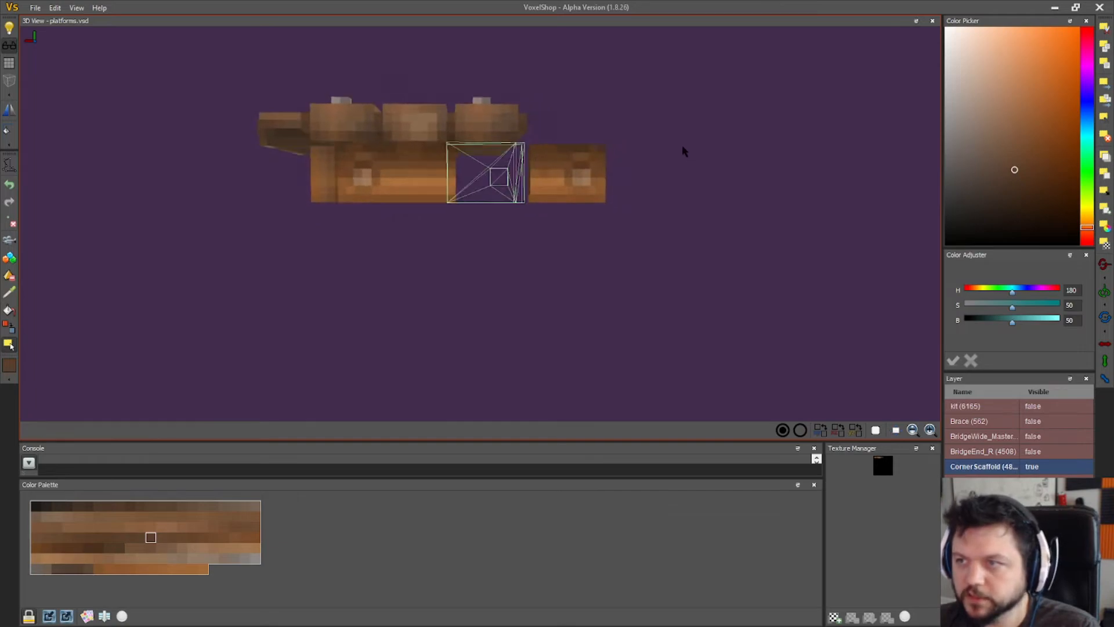
pyautogui.click(1104, 117)
pyautogui.click(1102, 120)
# - Delete a thin slice from the detached nailed end's inner edge, close the gap by moving it against the beam, offset outward, and apply the move
pyautogui.moveTo(519, 146); pyautogui.dragTo(538, 216)
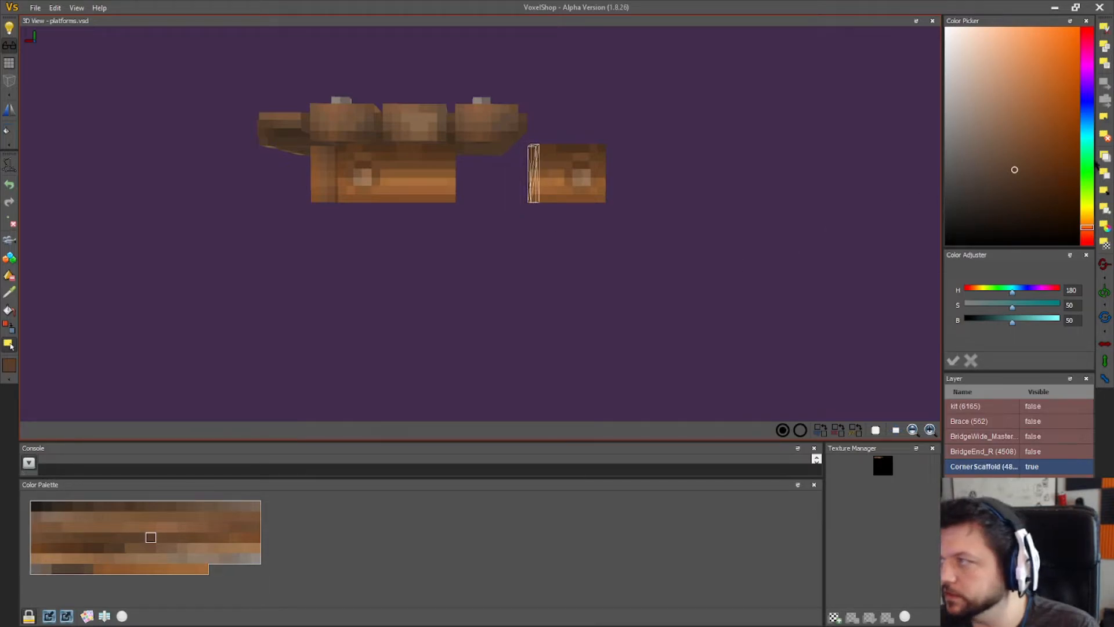
pyautogui.click(1105, 137)
pyautogui.click(554, 150)
pyautogui.moveTo(554, 149); pyautogui.dragTo(496, 159)
pyautogui.moveTo(524, 190); pyautogui.dragTo(523, 152, button='right')
pyautogui.moveTo(503, 124); pyautogui.dragTo(502, 104)
pyautogui.moveTo(515, 108); pyautogui.dragTo(549, 97, button='right')
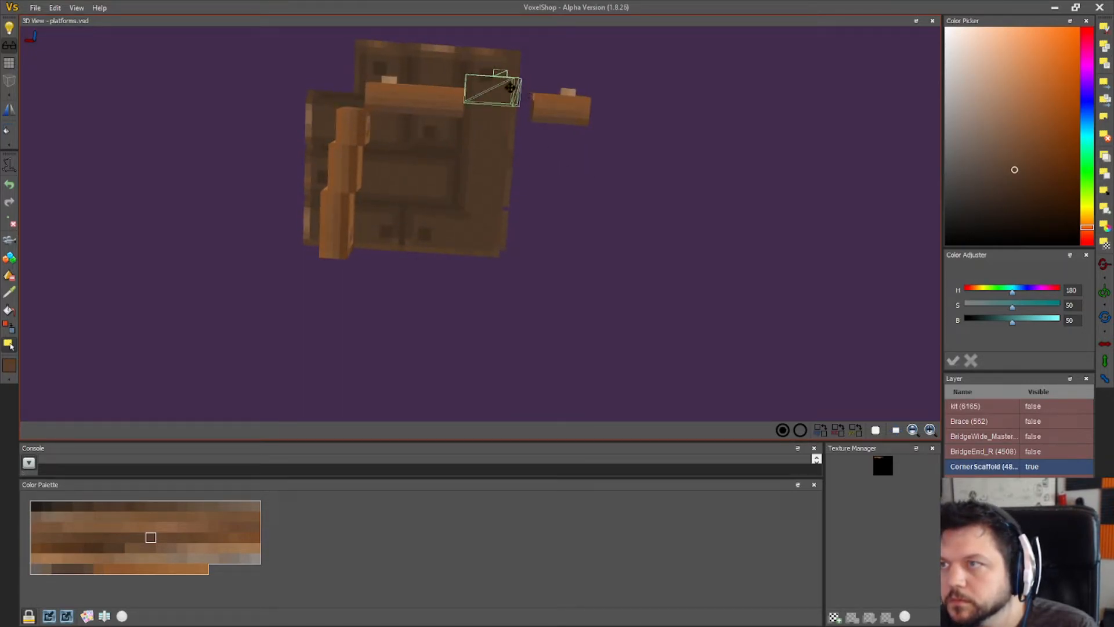
pyautogui.moveTo(509, 85); pyautogui.dragTo(524, 55)
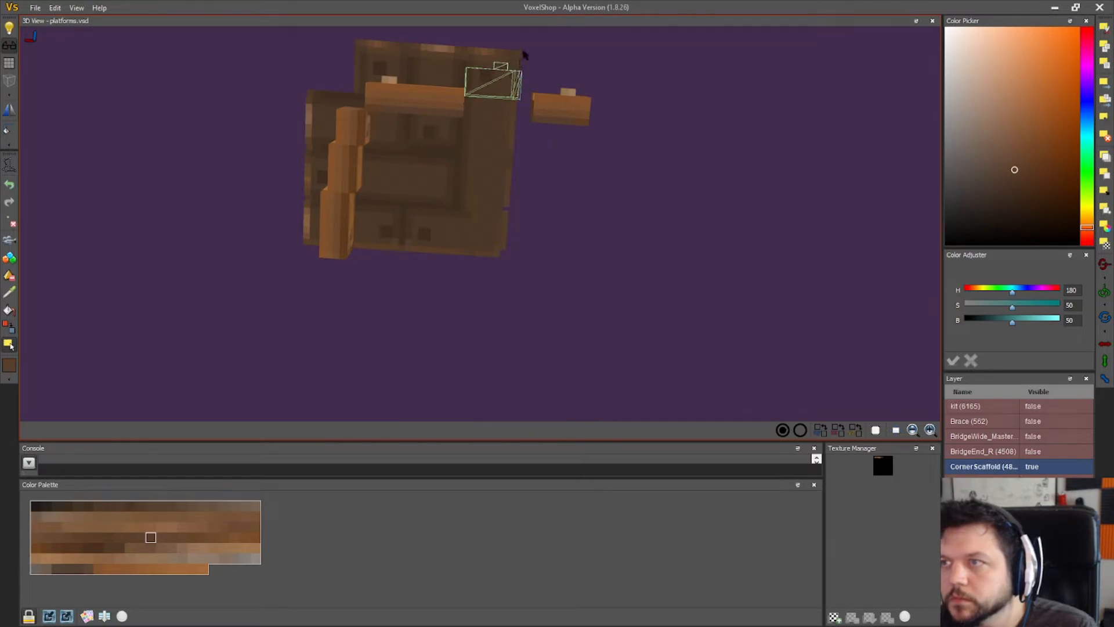
pyautogui.moveTo(511, 76); pyautogui.dragTo(501, 144, button='right')
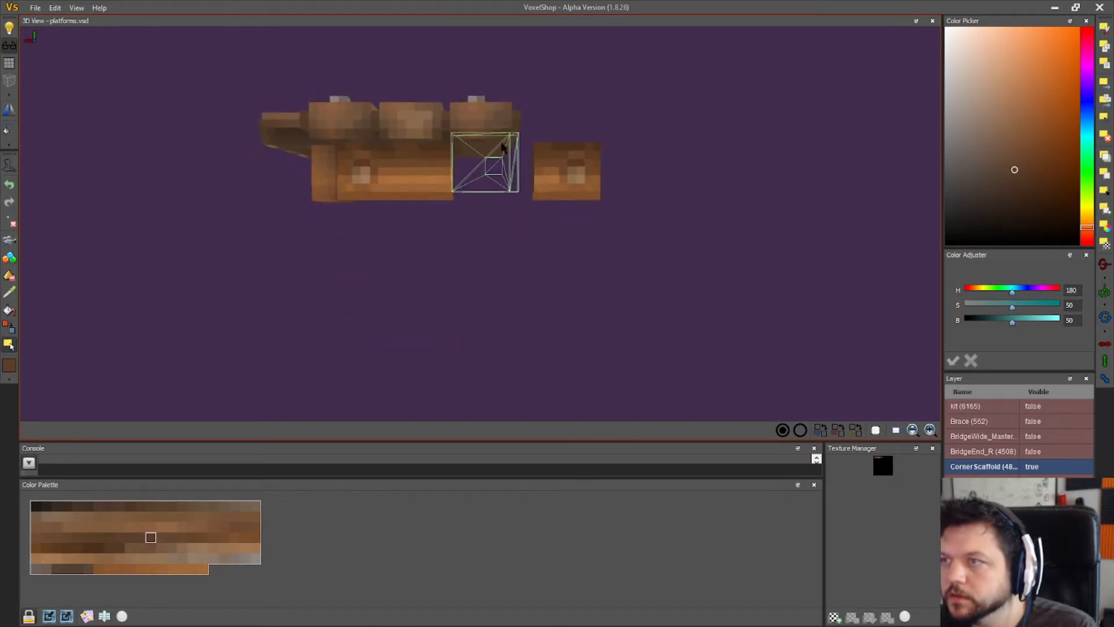
pyautogui.moveTo(501, 144); pyautogui.dragTo(502, 148)
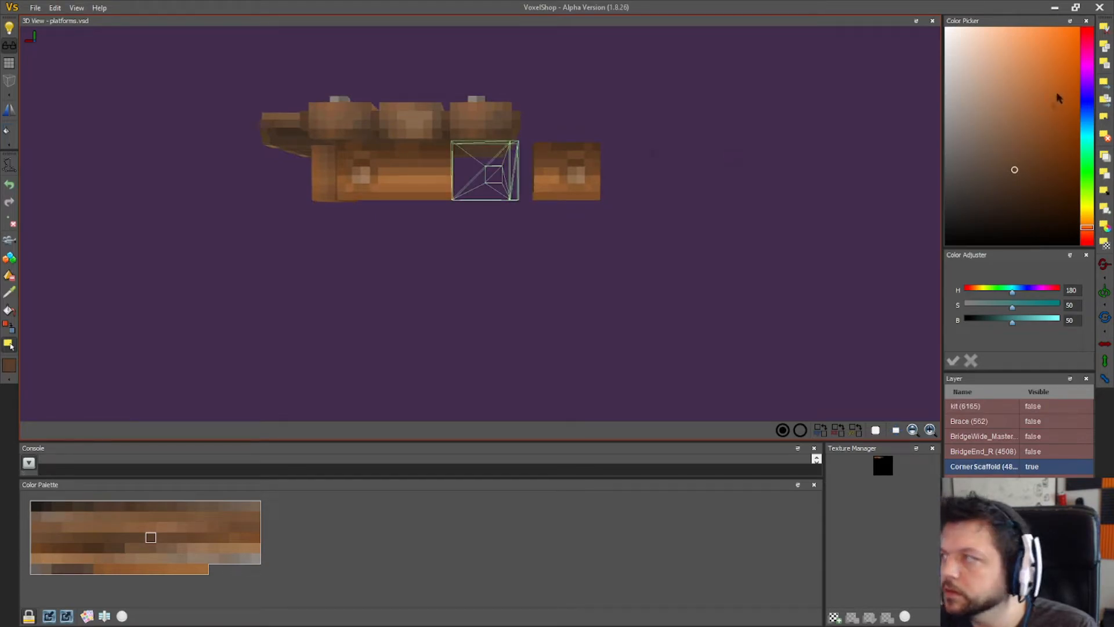
pyautogui.click(1099, 89)
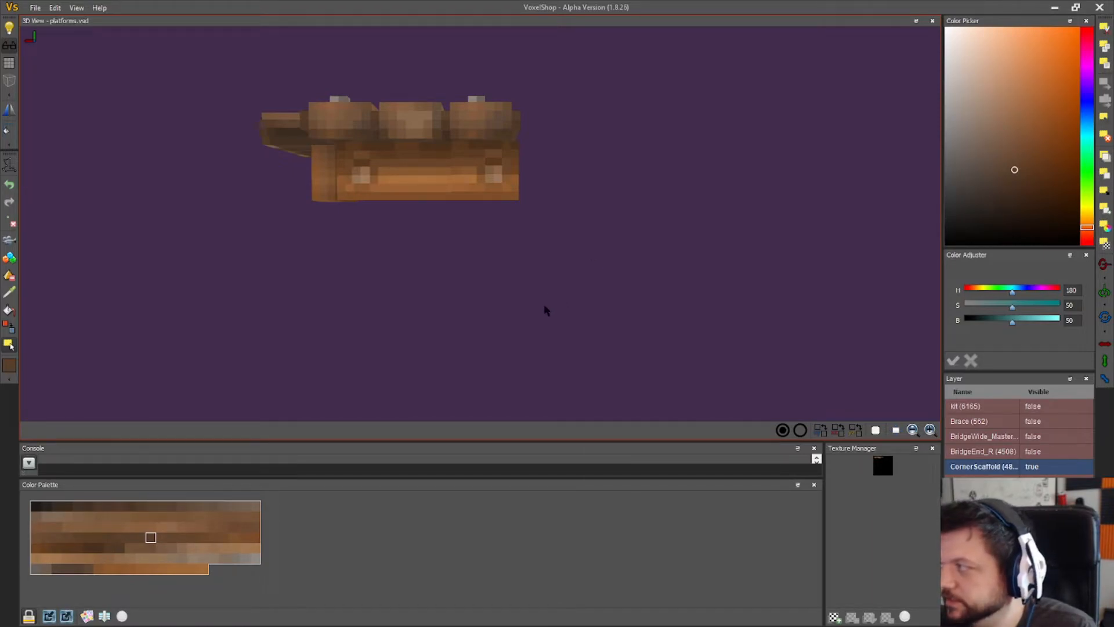
# - Select the middle section of the shortened beam and offset it slightly outward so the arm is stepped, and clear the selection
pyautogui.moveTo(455, 282)
pyautogui.mouseDown(button='right')
pyautogui.moveTo(465, 241)
pyautogui.moveTo(453, 280)
pyautogui.moveTo(475, 274)
pyautogui.moveTo(458, 281)
pyautogui.mouseUp(button='right')
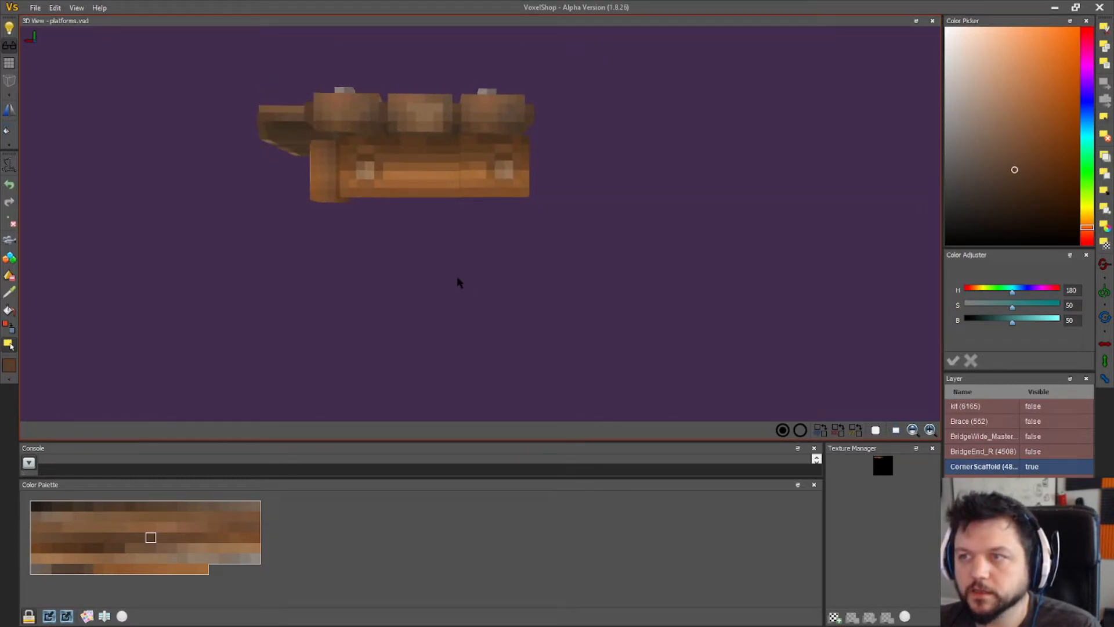
pyautogui.moveTo(457, 277); pyautogui.dragTo(402, 139)
pyautogui.moveTo(536, 271)
pyautogui.mouseDown(button='right')
pyautogui.moveTo(534, 256)
pyautogui.moveTo(527, 271)
pyautogui.mouseUp(button='right')
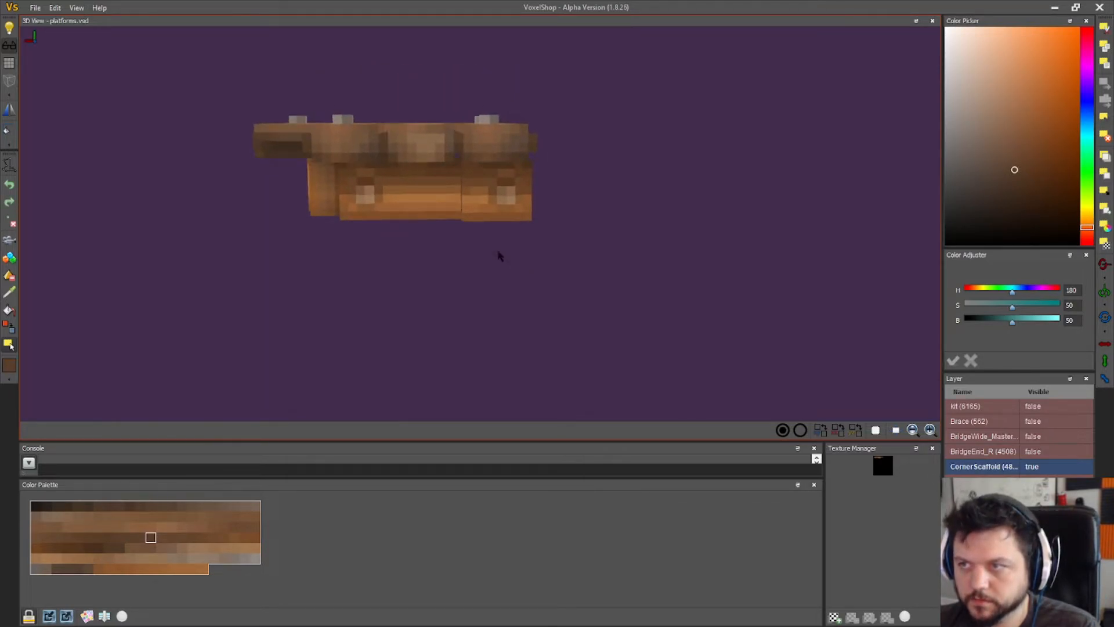
pyautogui.moveTo(460, 236); pyautogui.dragTo(400, 168)
pyautogui.moveTo(449, 221); pyautogui.dragTo(454, 177, button='right')
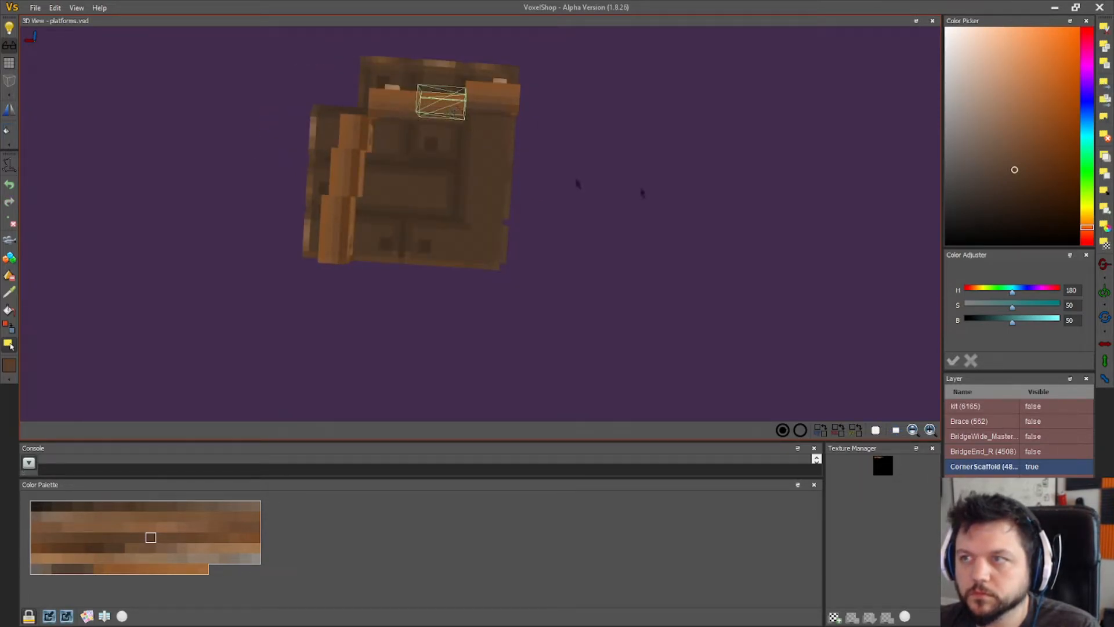
pyautogui.moveTo(651, 208); pyautogui.dragTo(642, 250, button='right')
pyautogui.scroll(-3, 605, 251)
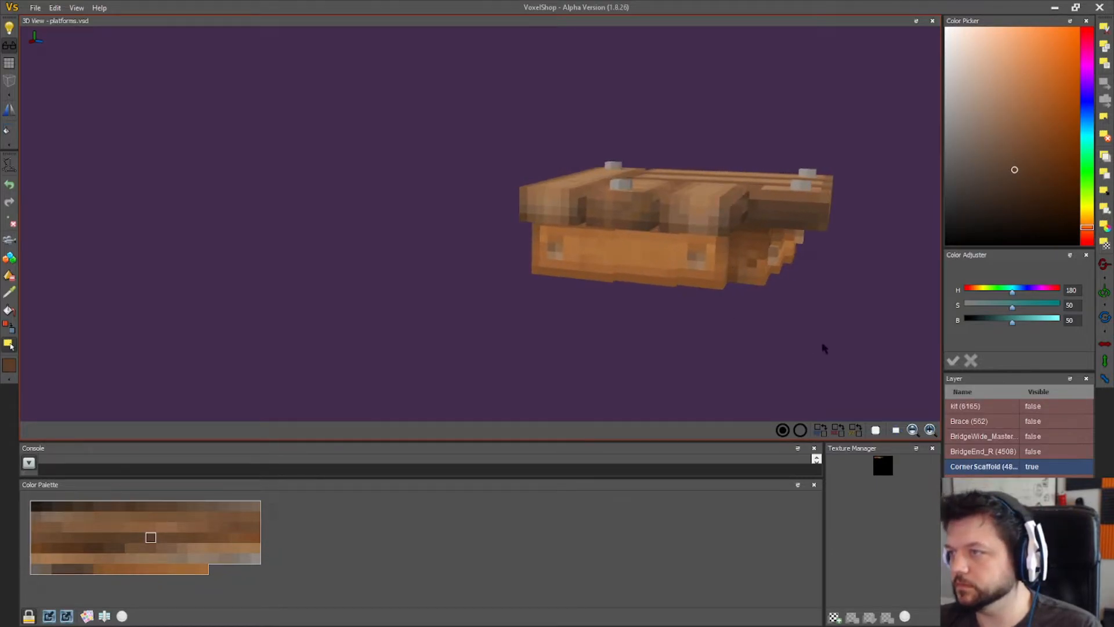
# - Examine the corner scaffold's beams and platform from the front, back and sides
pyautogui.moveTo(752, 337); pyautogui.dragTo(620, 329, button='right')
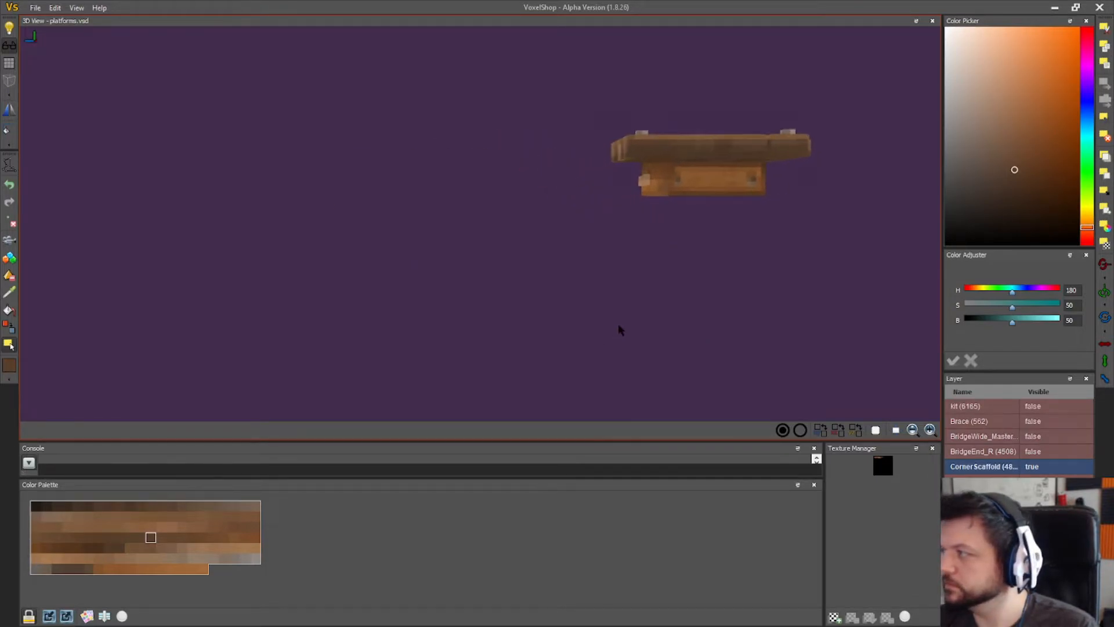
pyautogui.click(13, 263)
pyautogui.moveTo(683, 257)
pyautogui.mouseDown(button='middle')
pyautogui.moveTo(371, 307)
pyautogui.moveTo(162, 321)
pyautogui.mouseUp(button='middle')
pyautogui.moveTo(566, 260); pyautogui.dragTo(371, 305, button='middle')
pyautogui.scroll(4, 586, 283)
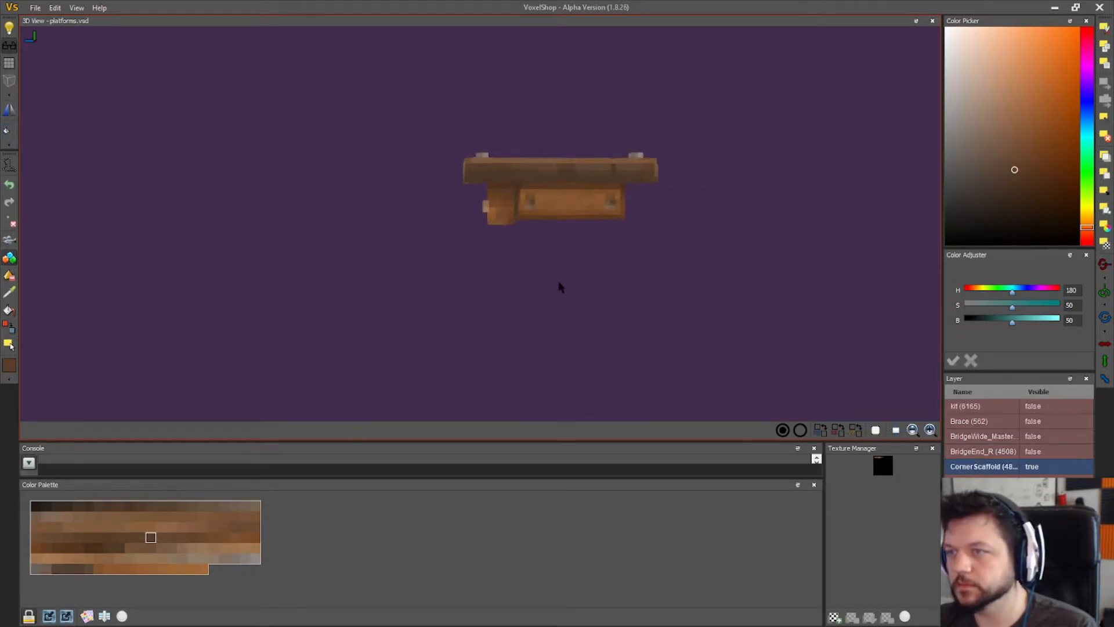
pyautogui.moveTo(637, 266); pyautogui.dragTo(796, 331, button='right')
pyautogui.scroll(3, 659, 284)
pyautogui.moveTo(463, 272); pyautogui.dragTo(499, 289, button='right')
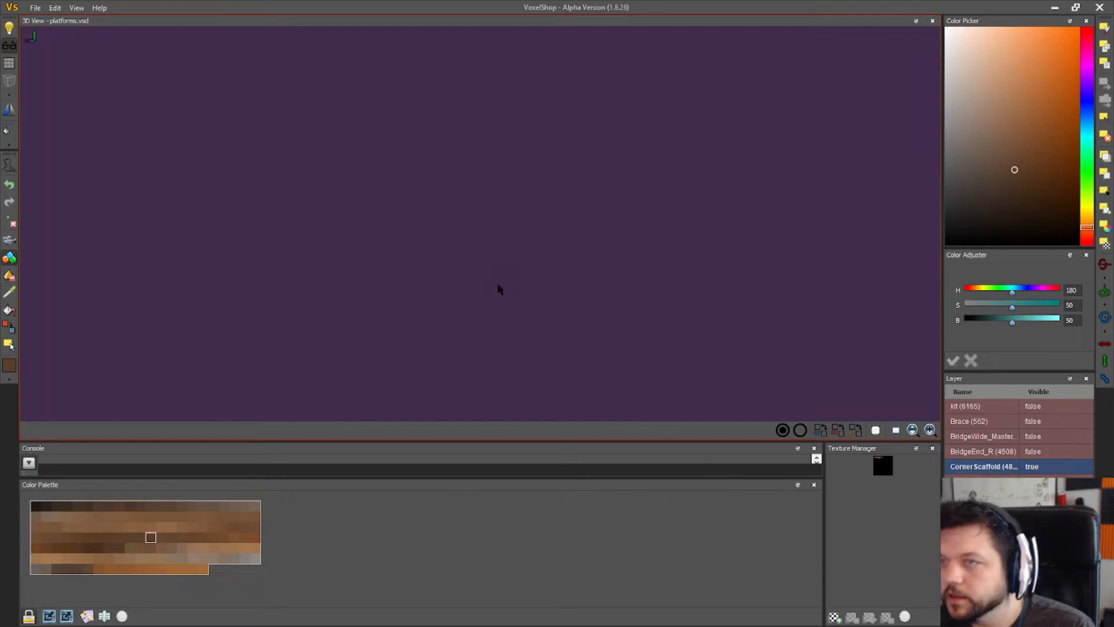
pyautogui.moveTo(523, 246); pyautogui.dragTo(727, 263, button='right')
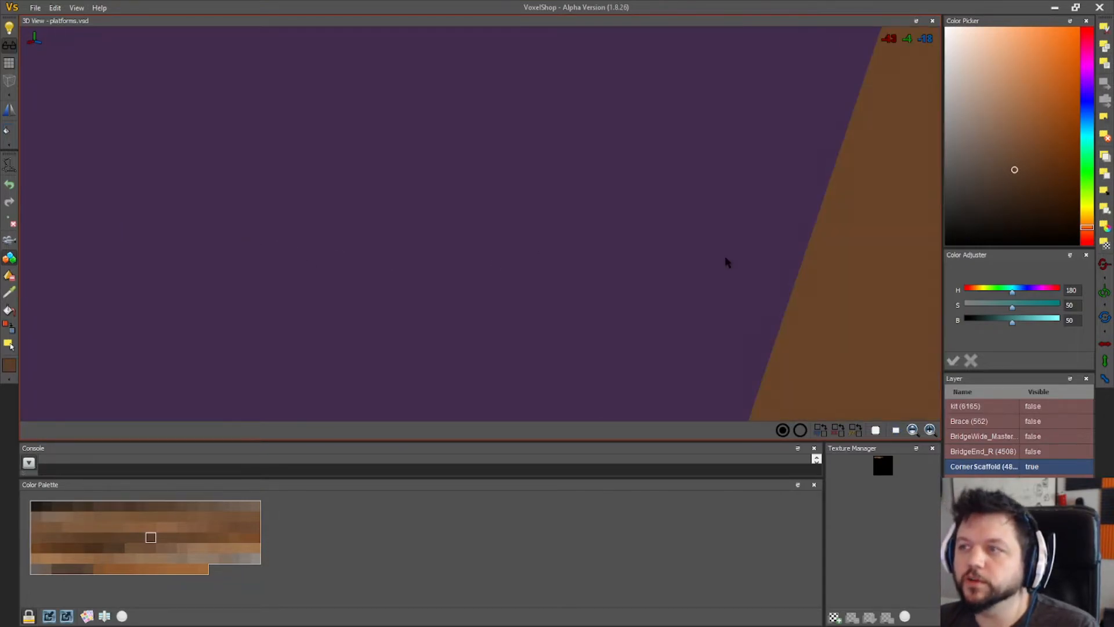
pyautogui.moveTo(542, 245); pyautogui.dragTo(647, 275, button='right')
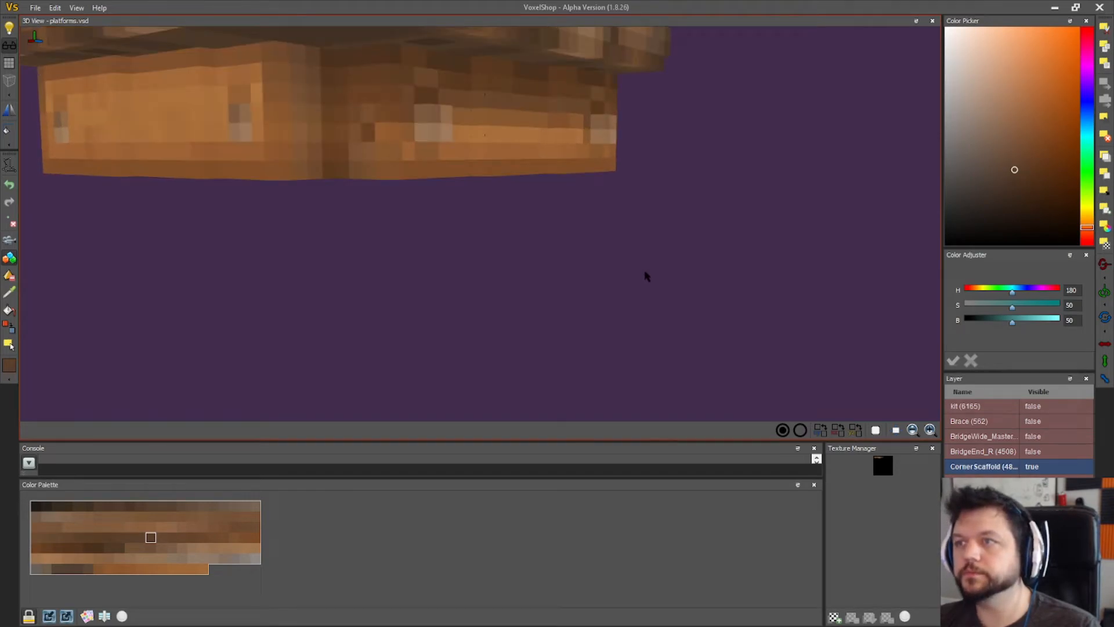
# - Select a short row of voxels at the top of the arm's inner face under the platform, apply its placement, and clear the selection
pyautogui.moveTo(653, 209); pyautogui.dragTo(525, 278, button='right')
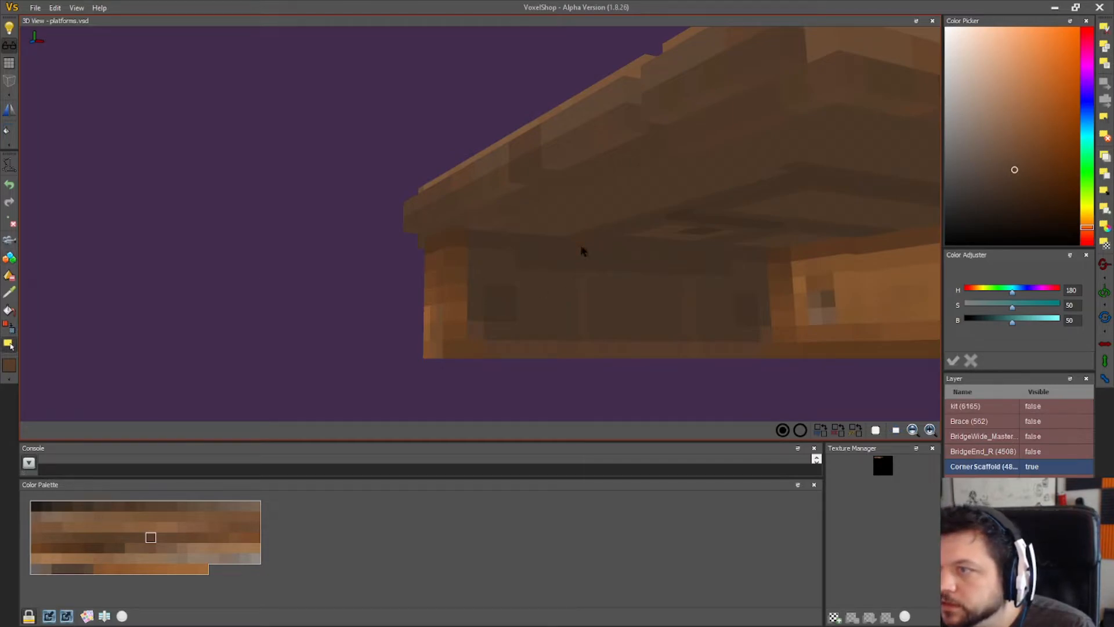
pyautogui.click(594, 242)
pyautogui.click(617, 245)
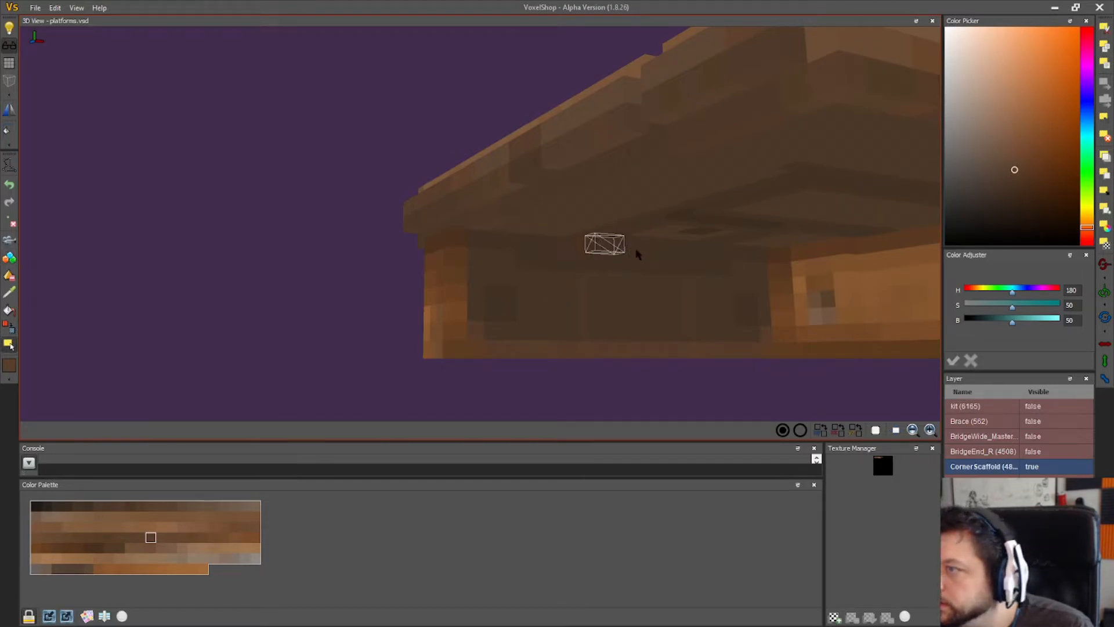
pyautogui.moveTo(631, 252); pyautogui.dragTo(687, 251)
pyautogui.moveTo(600, 290); pyautogui.dragTo(629, 291, button='right')
pyautogui.moveTo(367, 269); pyautogui.dragTo(420, 268, button='right')
pyautogui.click(8, 259)
pyautogui.moveTo(129, 363); pyautogui.dragTo(935, 398, button='middle')
pyautogui.moveTo(435, 372)
pyautogui.mouseDown(button='middle')
pyautogui.moveTo(597, 326)
pyautogui.moveTo(806, 316)
pyautogui.mouseUp(button='middle')
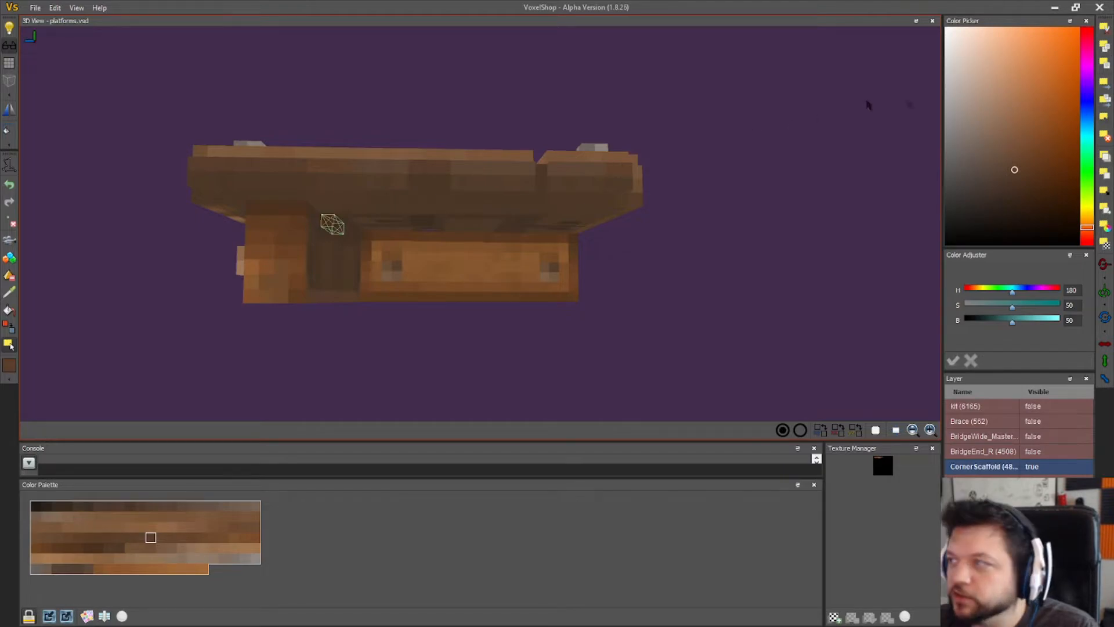
pyautogui.click(1102, 119)
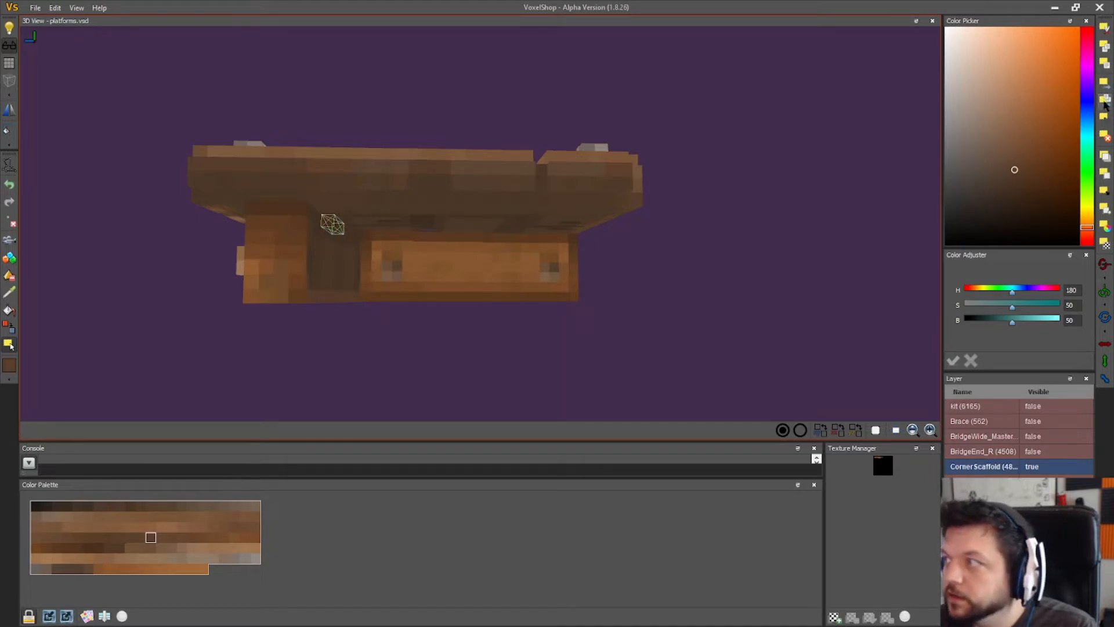
pyautogui.click(1102, 85)
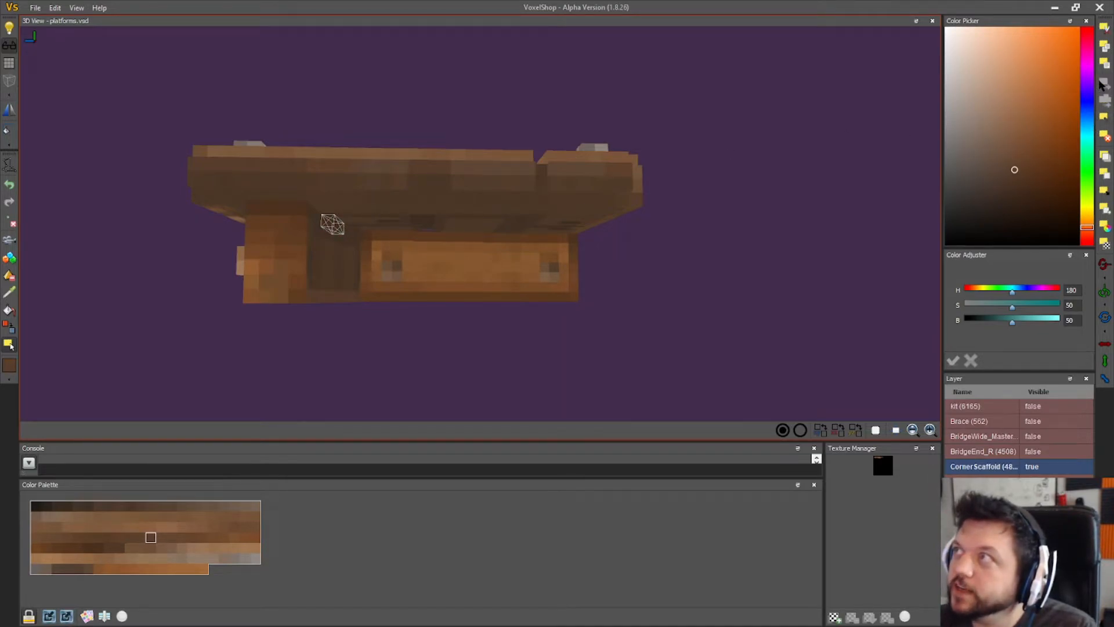
pyautogui.moveTo(780, 244); pyautogui.dragTo(753, 252, button='right')
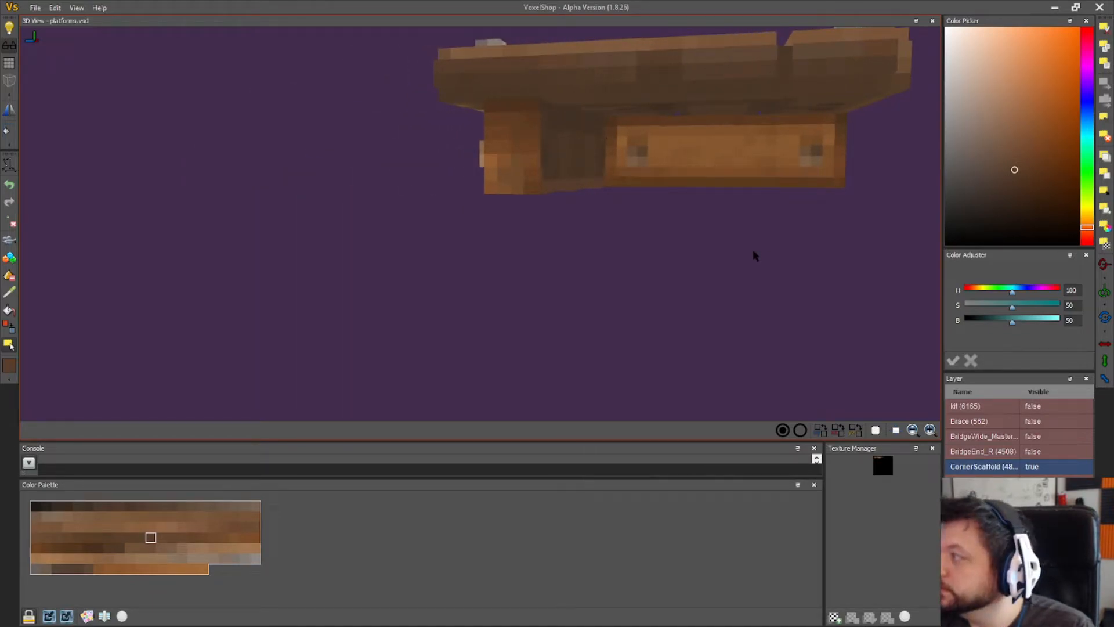
# - Inspect the shortened, stepped beam and the platform planks above it from the front and below
pyautogui.moveTo(357, 197); pyautogui.dragTo(380, 206, button='right')
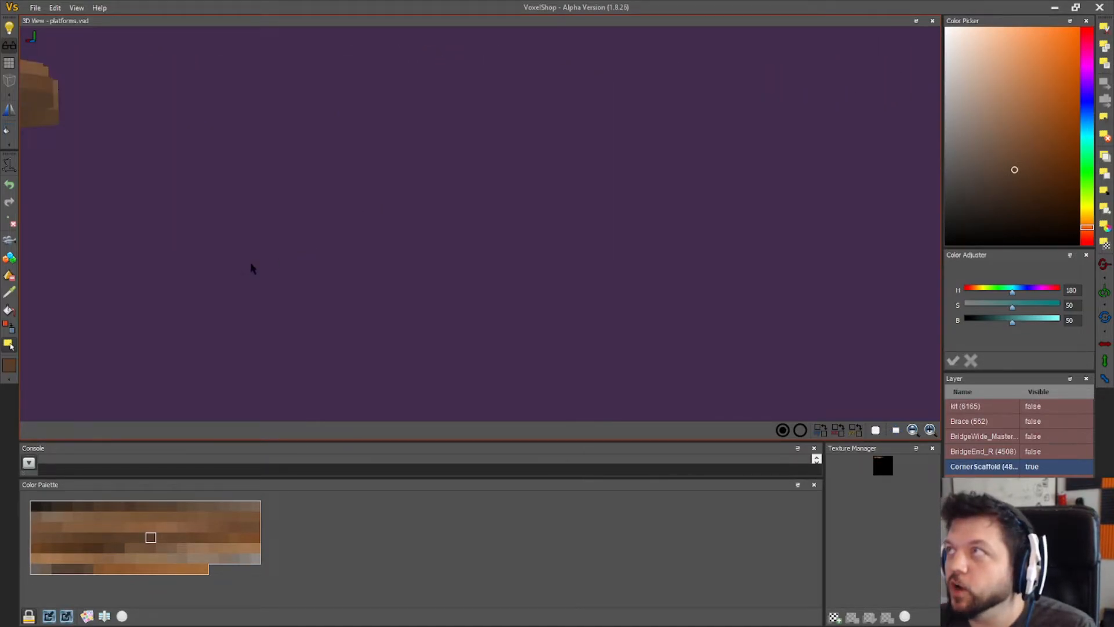
pyautogui.moveTo(250, 268); pyautogui.dragTo(256, 229, button='right')
pyautogui.click(4, 257)
pyautogui.moveTo(800, 267); pyautogui.dragTo(219, 284, button='right')
pyautogui.moveTo(667, 275); pyautogui.dragTo(320, 309, button='right')
pyautogui.scroll(-5, 365, 288)
pyautogui.scroll(-3, 321, 307)
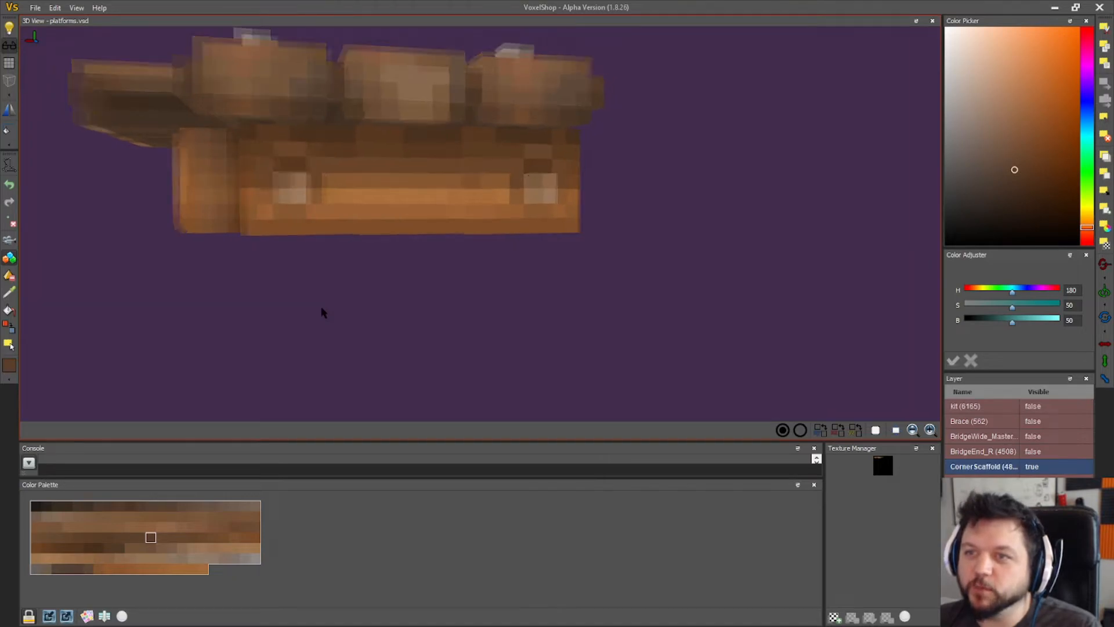
pyautogui.scroll(3, 324, 312)
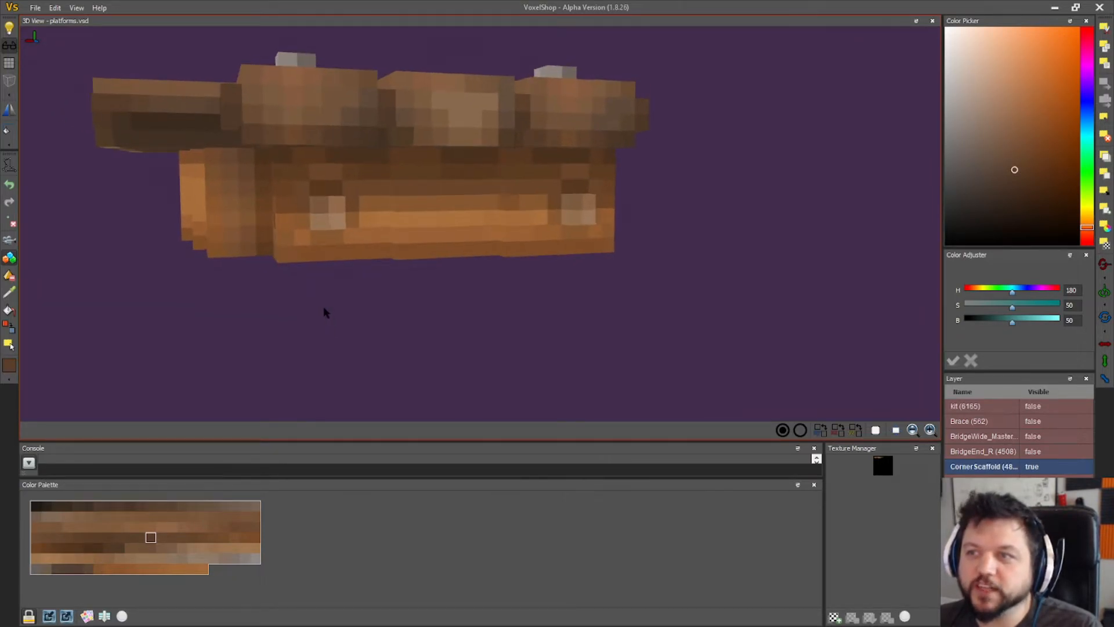
pyautogui.scroll(3, 324, 312)
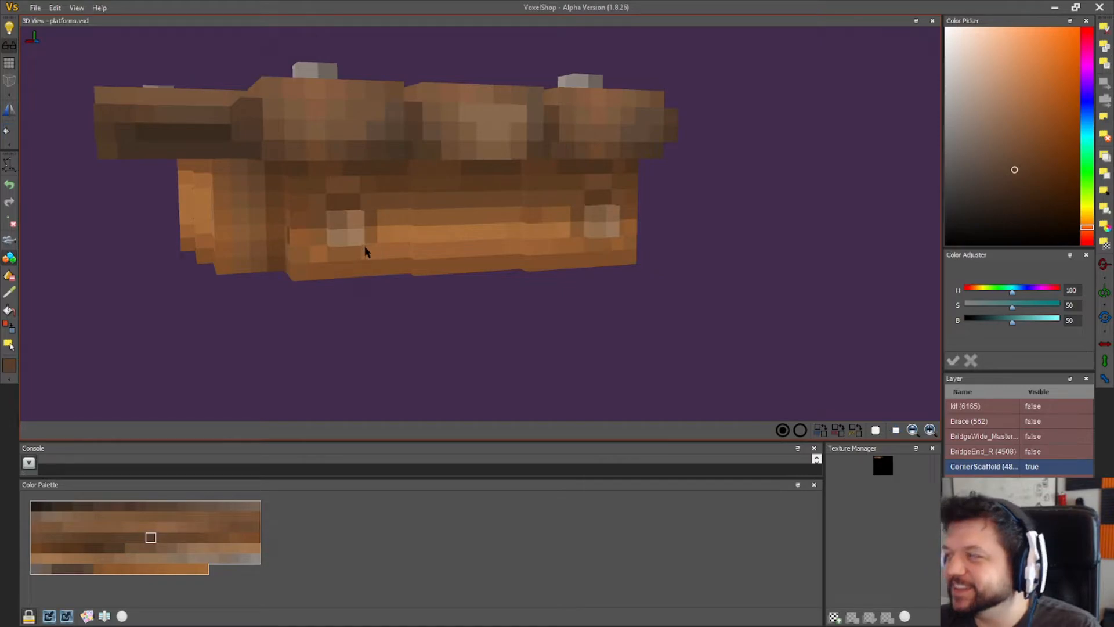
pyautogui.moveTo(364, 246); pyautogui.dragTo(374, 244, button='right')
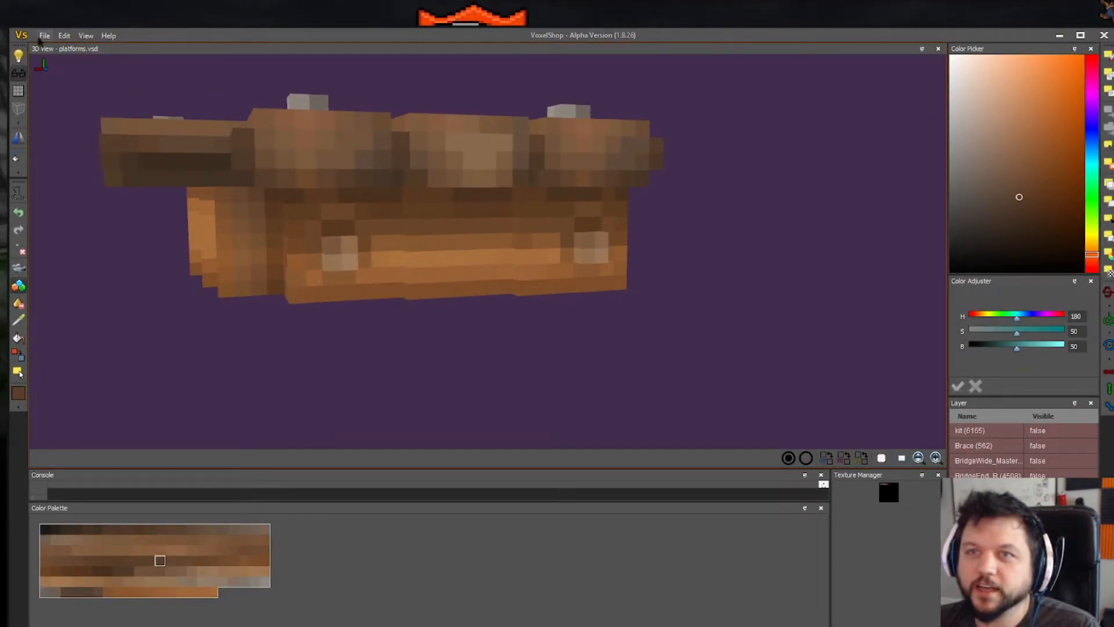
pyautogui.click(44, 36)
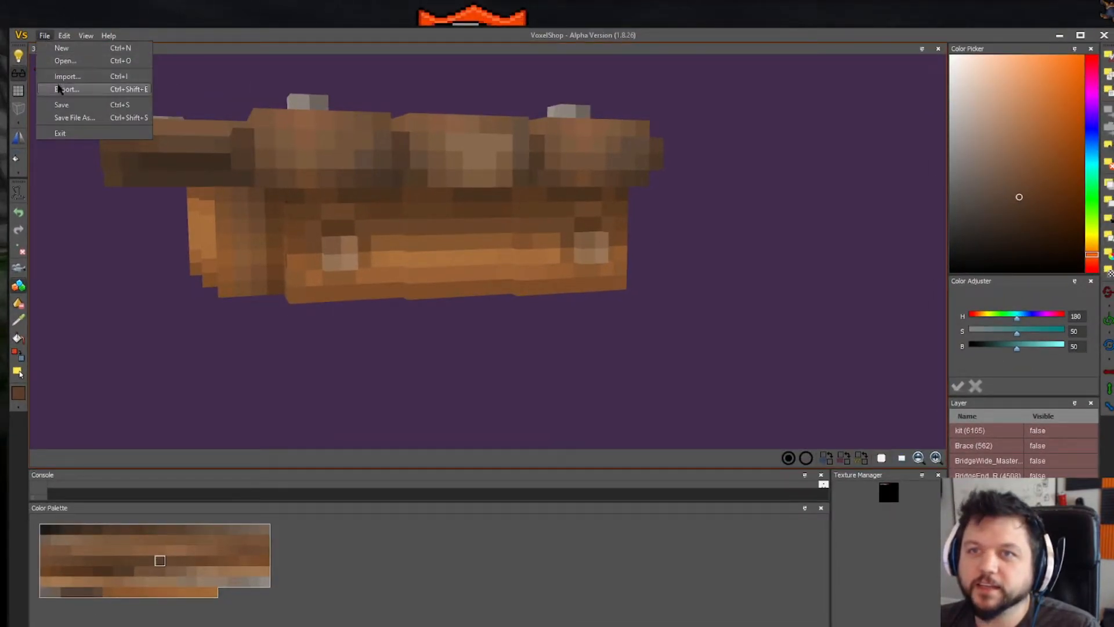
pyautogui.click(221, 38)
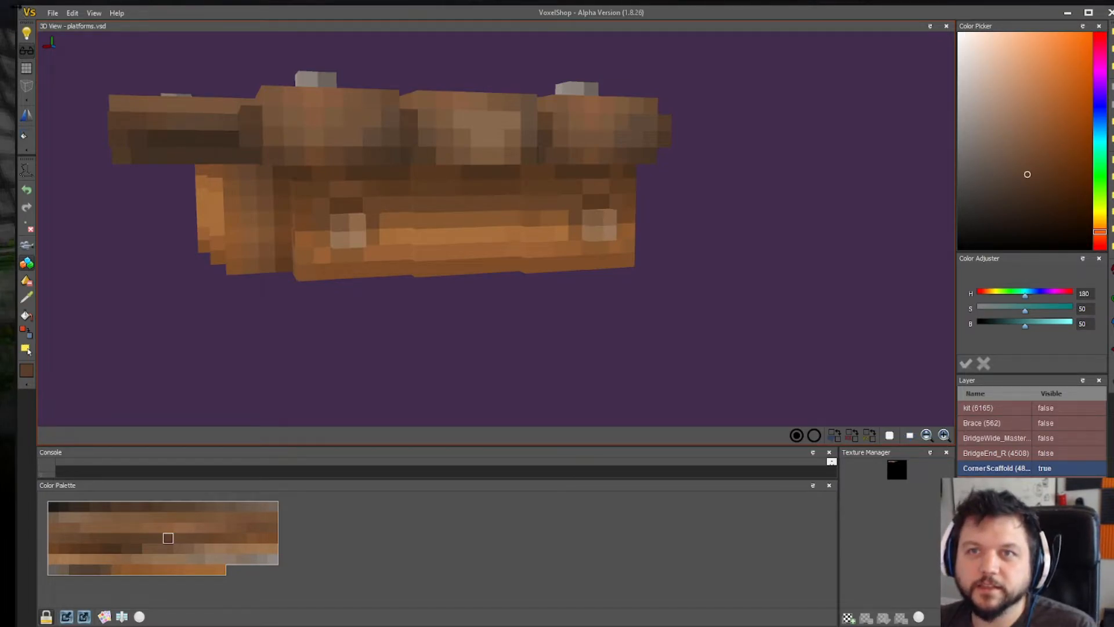
# - Move and resize the VoxelShop window so it fills the right half of the screen beside the game
pyautogui.moveTo(17, 6); pyautogui.dragTo(83, 30)
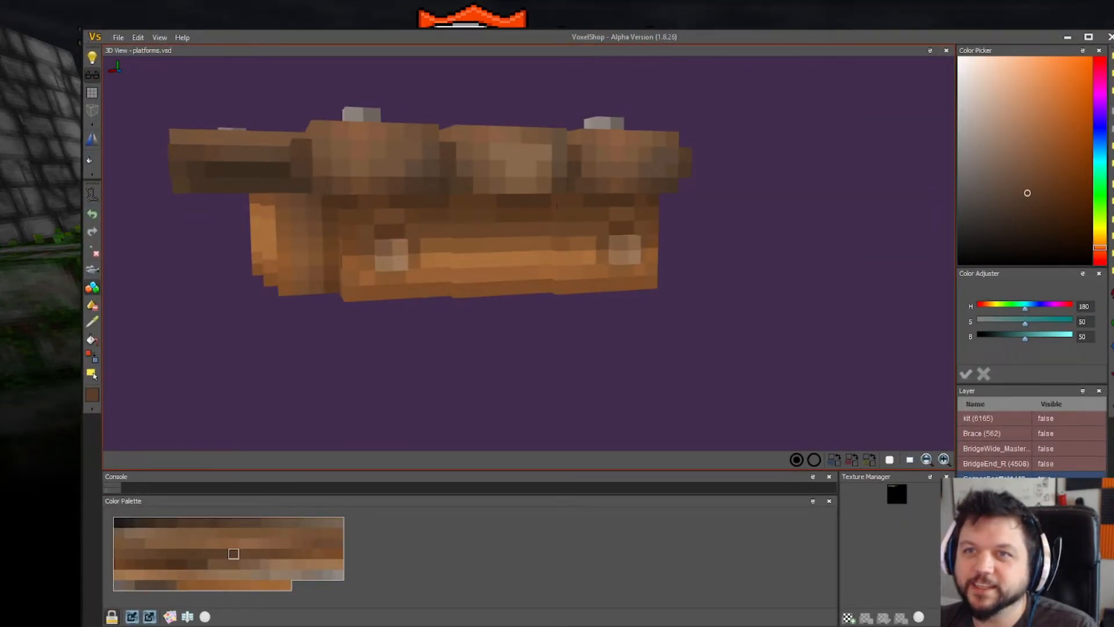
pyautogui.hotkey('alt', 'Tab')
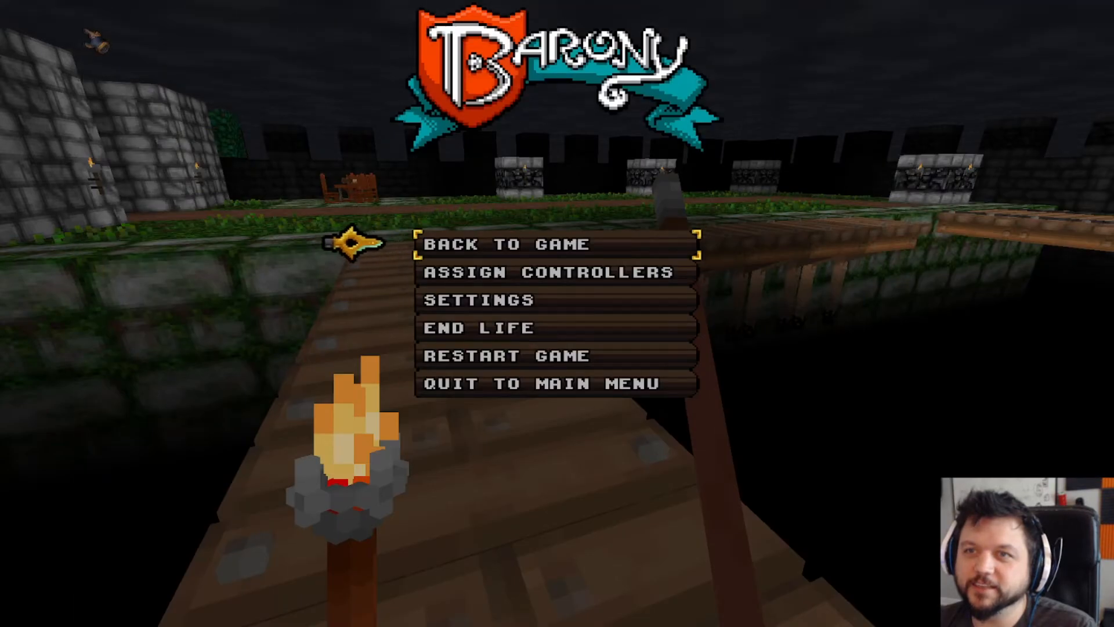
pyautogui.hotkey('alt', 'Tab')
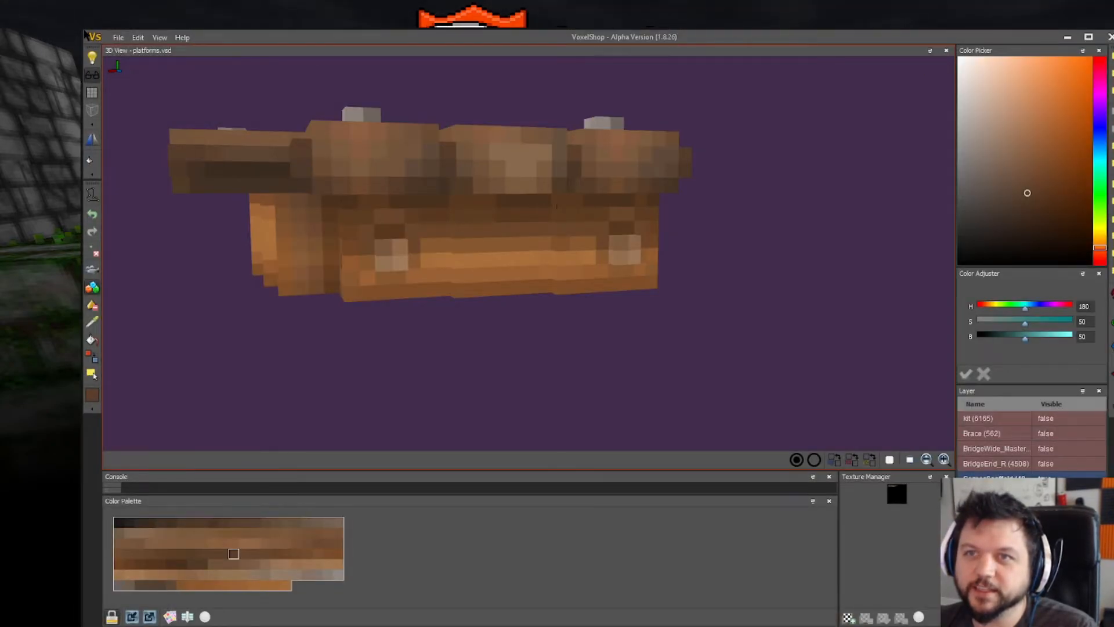
pyautogui.moveTo(81, 27); pyautogui.dragTo(671, 93)
pyautogui.moveTo(1016, 101); pyautogui.dragTo(1003, 12)
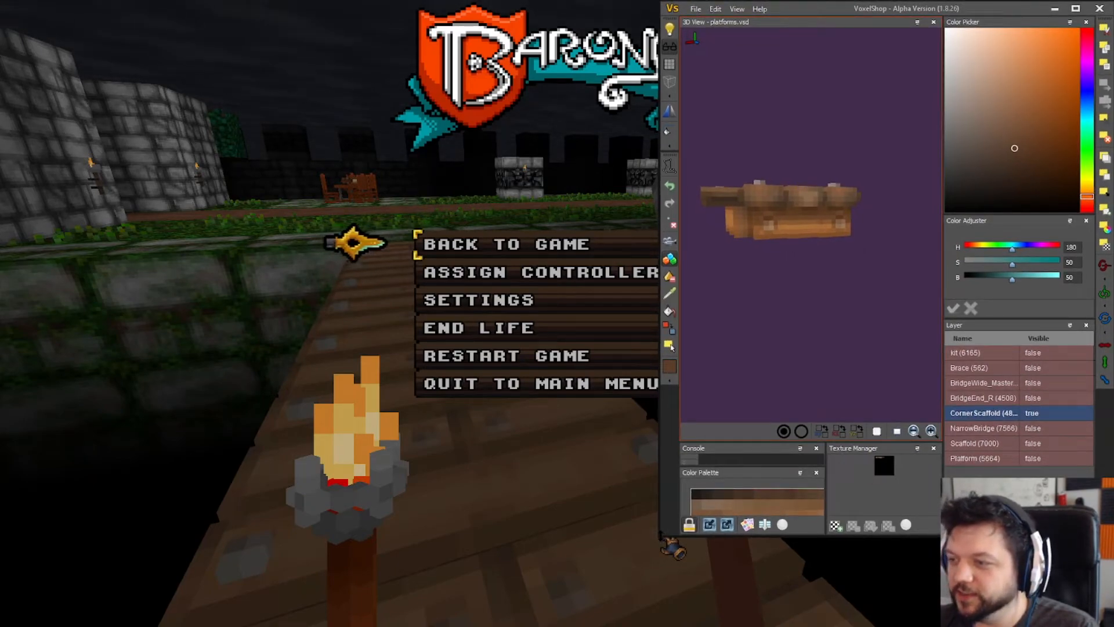
pyautogui.moveTo(664, 536); pyautogui.dragTo(529, 625)
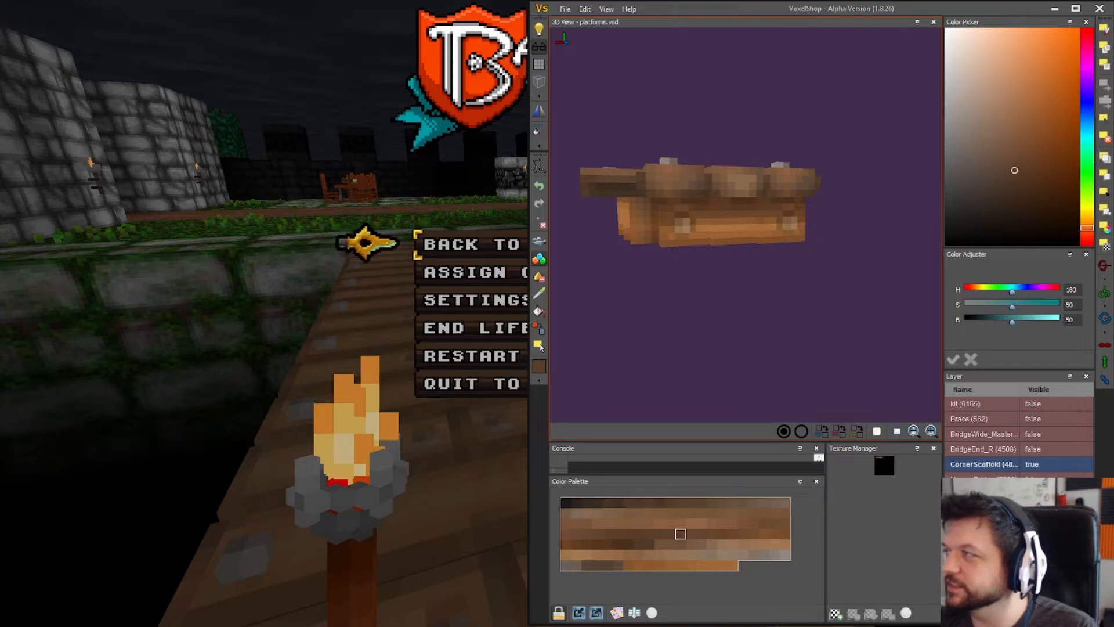
# - Bring in the YouTube browser window, fit it beside VoxelShop, and play the Potion Seller video
pyautogui.moveTo(523, 155); pyautogui.dragTo(125, 20)
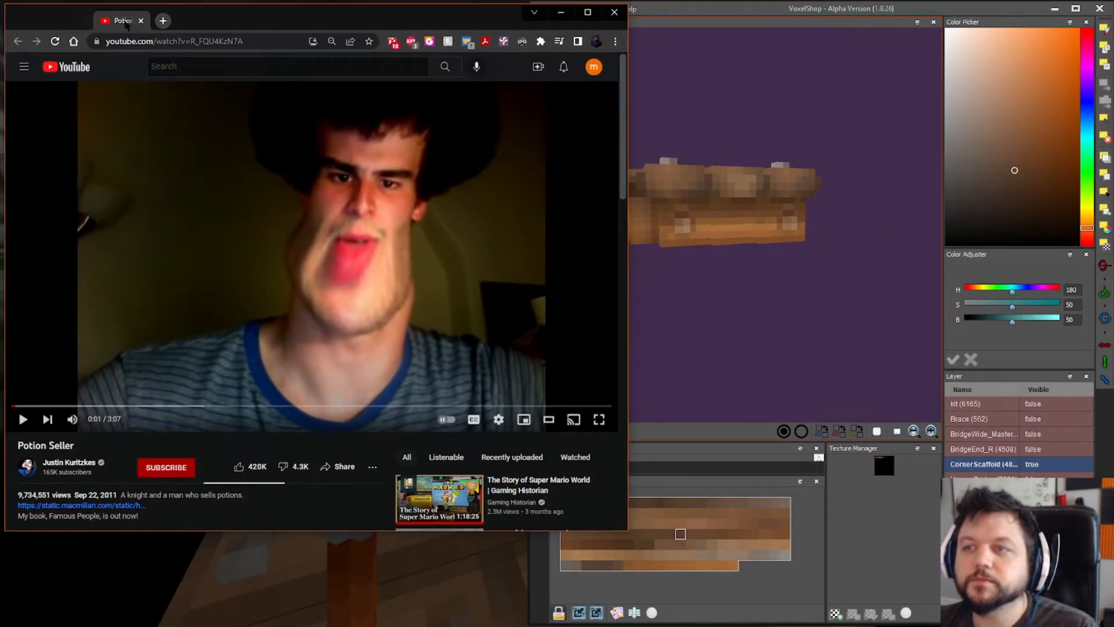
pyautogui.moveTo(627, 533); pyautogui.dragTo(527, 591)
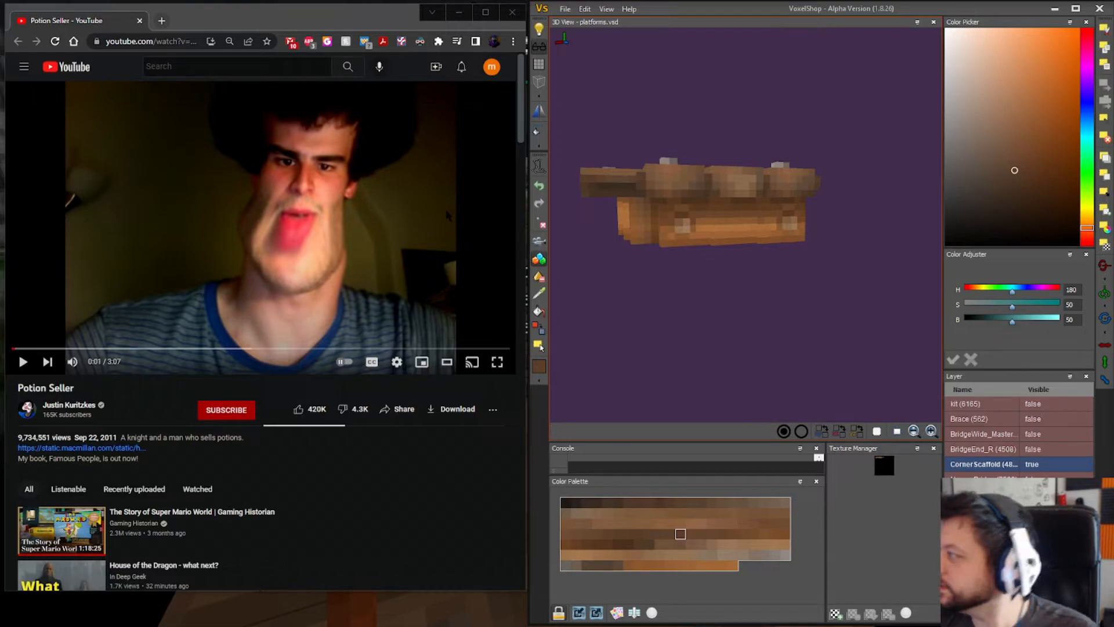
pyautogui.click(364, 223)
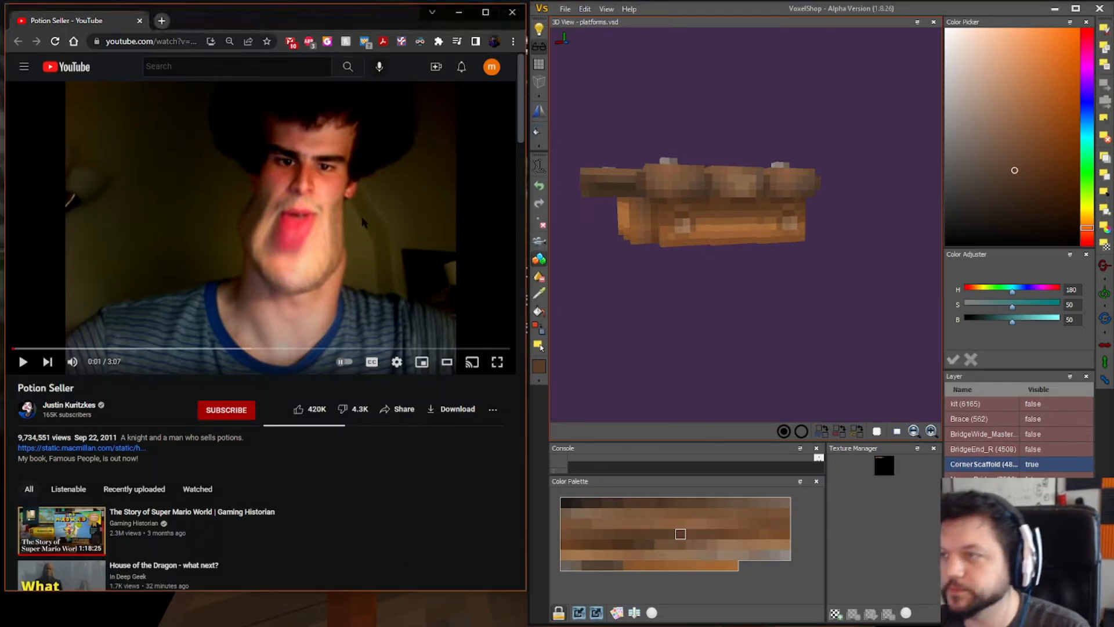
# - Examine how the side arm meets the nailed front beam on the corner scaffold from the front and below
pyautogui.scroll(-2, 604, 281)
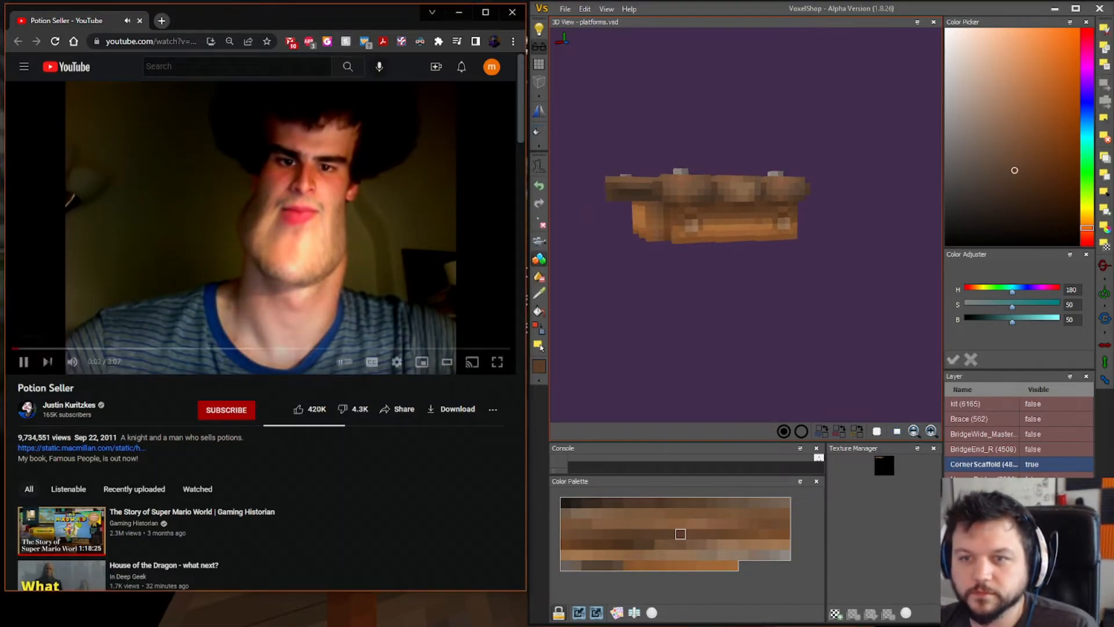
pyautogui.moveTo(847, 262); pyautogui.dragTo(849, 279)
pyautogui.moveTo(848, 283)
pyautogui.mouseDown(button='right')
pyautogui.moveTo(858, 279)
pyautogui.moveTo(843, 269)
pyautogui.moveTo(837, 280)
pyautogui.mouseUp(button='right')
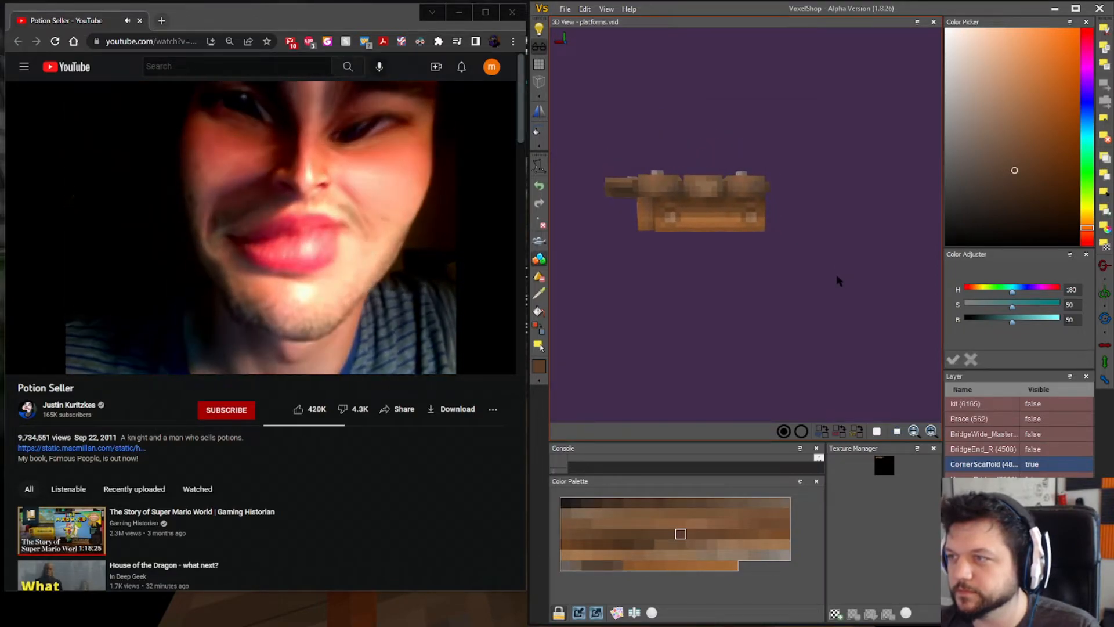
pyautogui.moveTo(645, 276); pyautogui.dragTo(666, 265, button='right')
pyautogui.moveTo(666, 253); pyautogui.dragTo(677, 281, button='right')
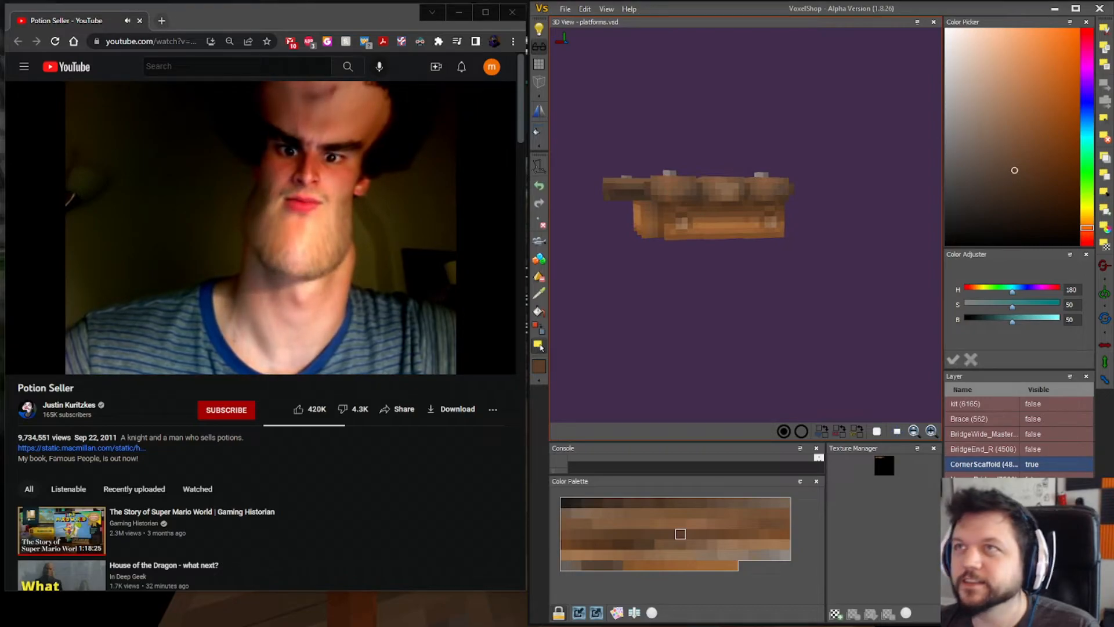
pyautogui.scroll(3, 724, 311)
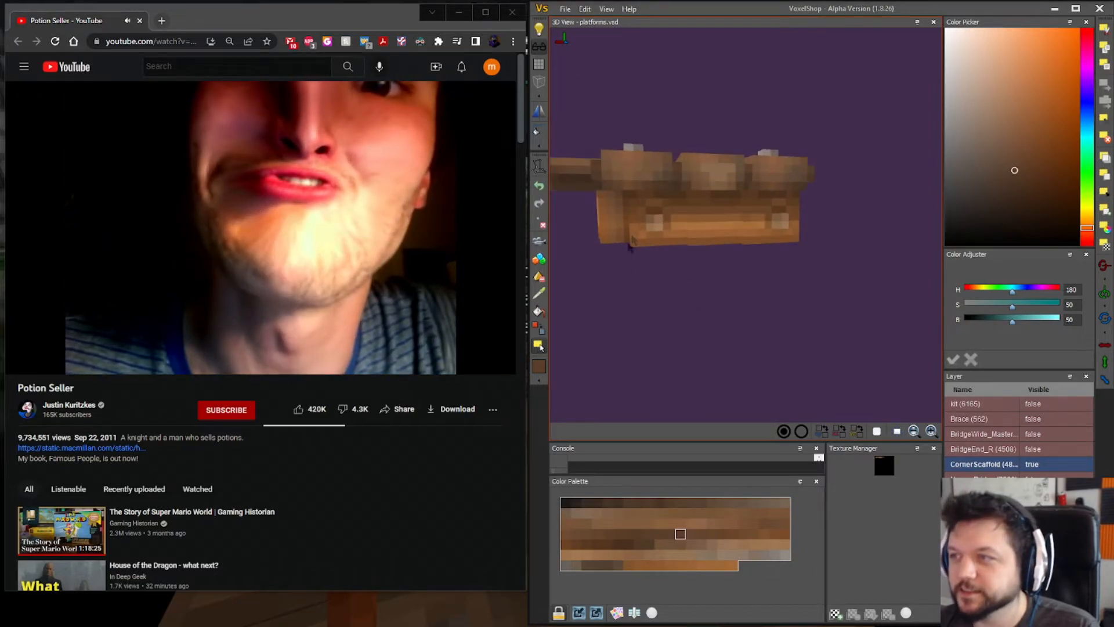
pyautogui.scroll(1, 618, 286)
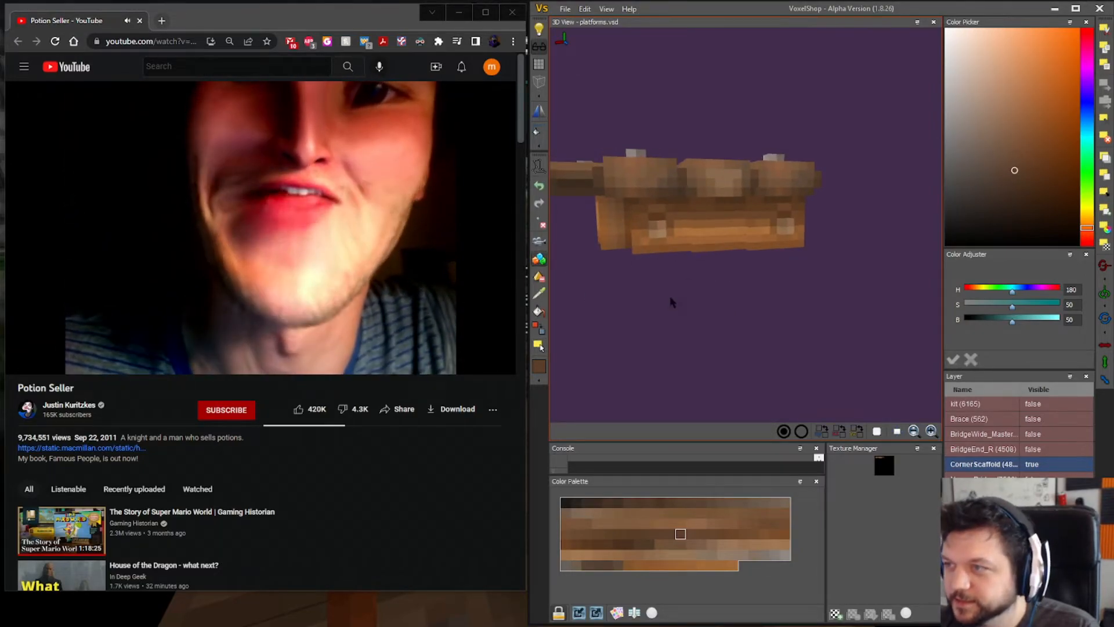
pyautogui.scroll(1, 686, 297)
pyautogui.scroll(-2, 685, 296)
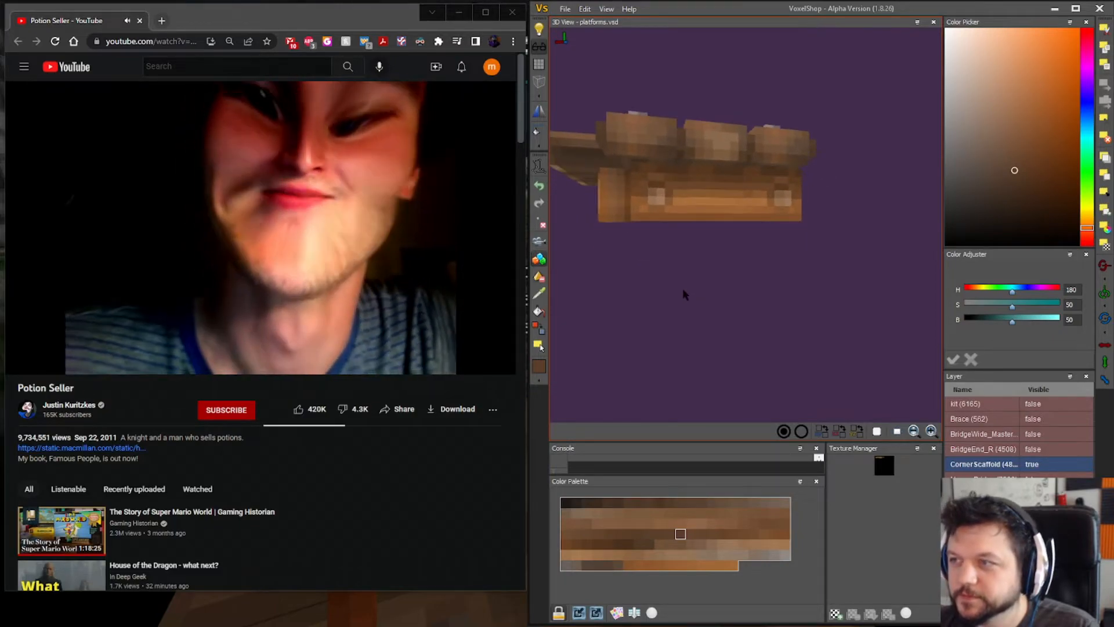
pyautogui.moveTo(679, 294); pyautogui.dragTo(692, 322, button='right')
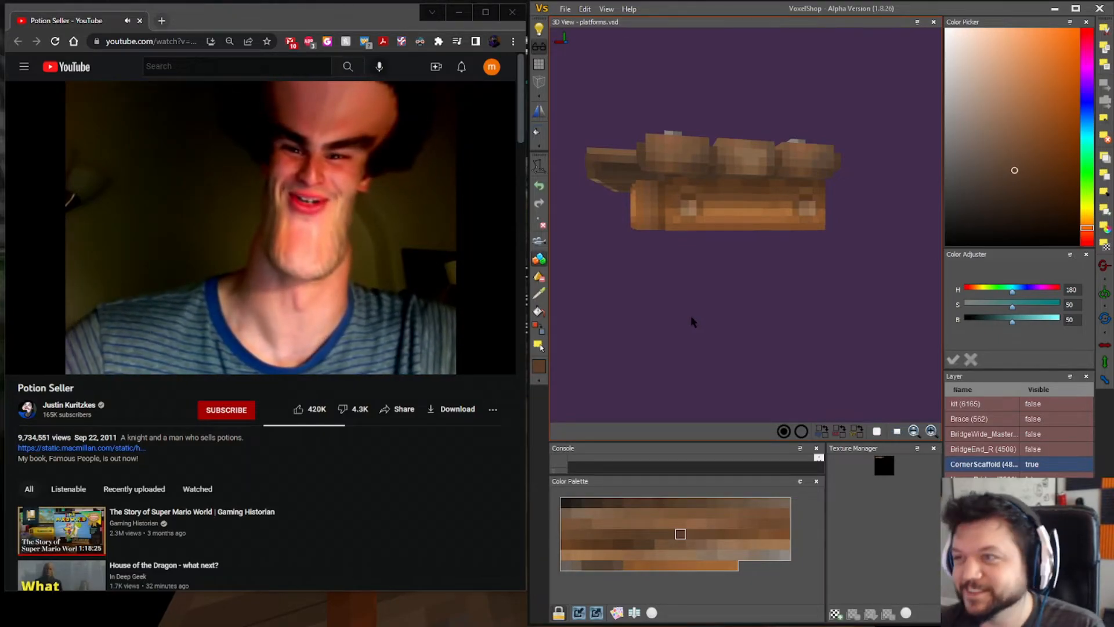
pyautogui.scroll(2, 764, 265)
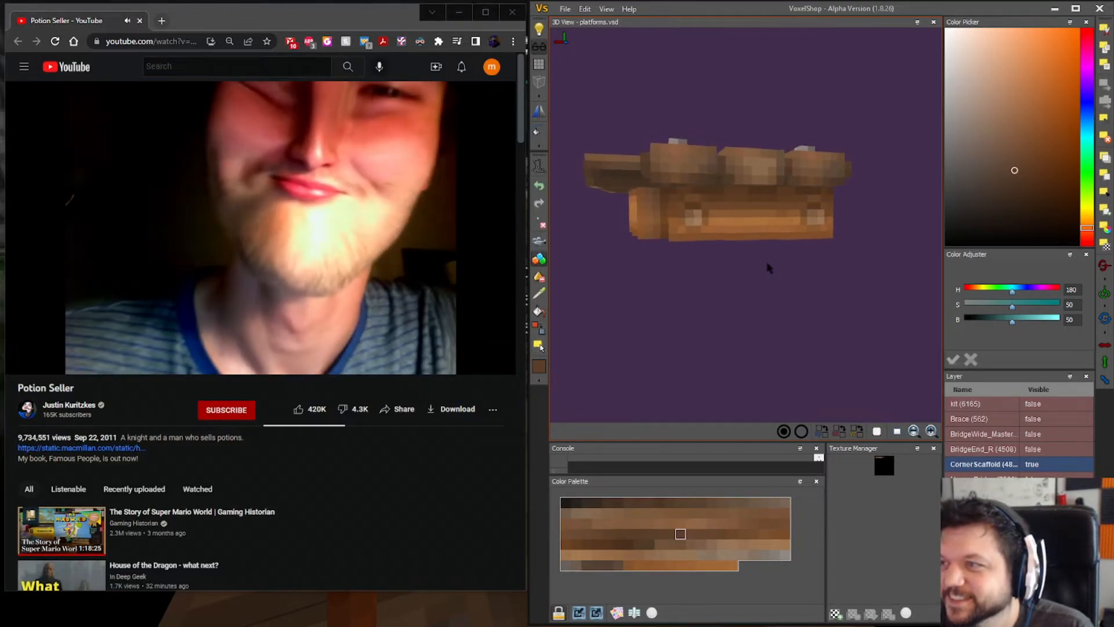
pyautogui.scroll(-1, 768, 263)
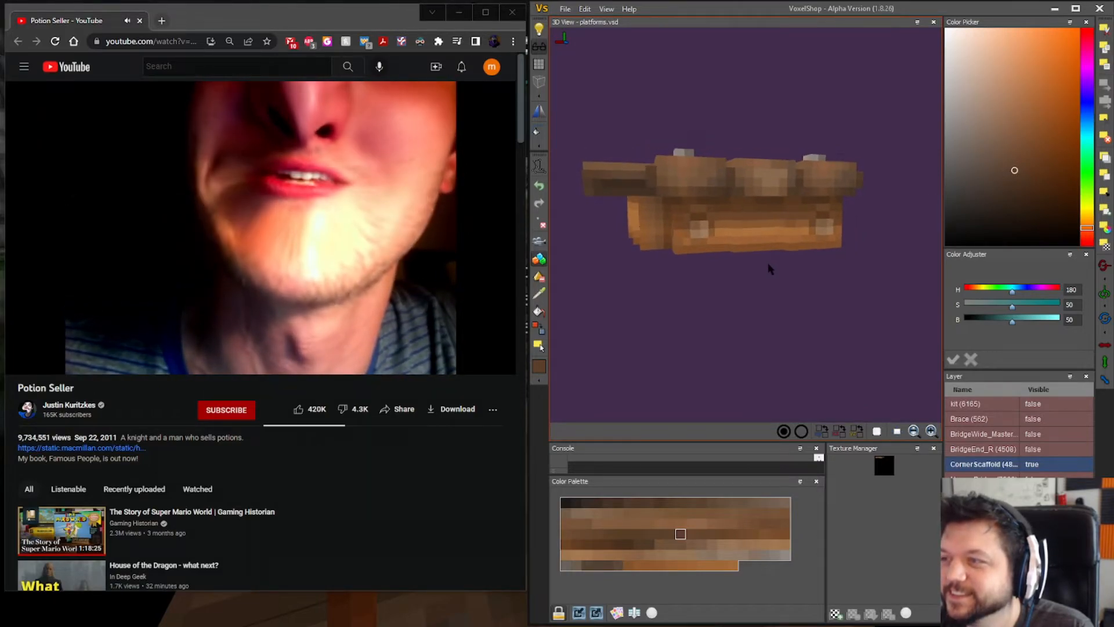
# - Select the stepped side arm under the corner scaffold's platform and delete it
pyautogui.moveTo(608, 300); pyautogui.dragTo(673, 199)
pyautogui.moveTo(836, 310)
pyautogui.mouseDown(button='middle')
pyautogui.moveTo(910, 315)
pyautogui.moveTo(858, 311)
pyautogui.moveTo(857, 301)
pyautogui.moveTo(851, 317)
pyautogui.mouseUp(button='middle')
pyautogui.scroll(3, 878, 313)
pyautogui.scroll(1, 848, 318)
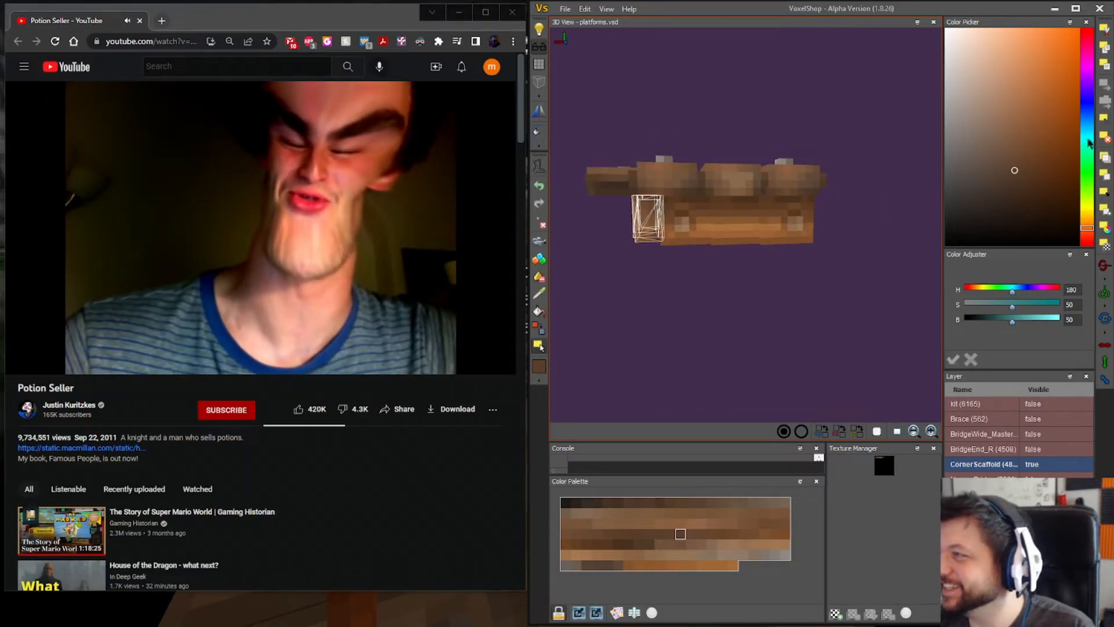
pyautogui.click(1104, 137)
pyautogui.scroll(1, 605, 253)
pyautogui.moveTo(632, 255)
pyautogui.mouseDown(button='middle')
pyautogui.moveTo(604, 253)
pyautogui.moveTo(622, 249)
pyautogui.mouseUp(button='middle')
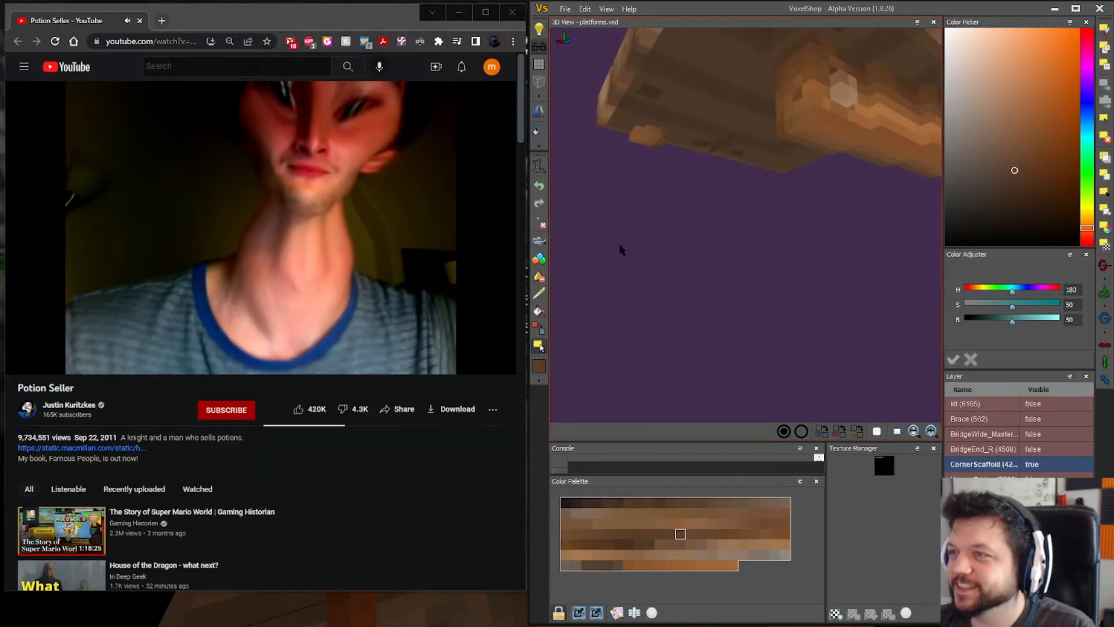
pyautogui.click(537, 257)
pyautogui.moveTo(708, 257); pyautogui.dragTo(716, 265, button='middle')
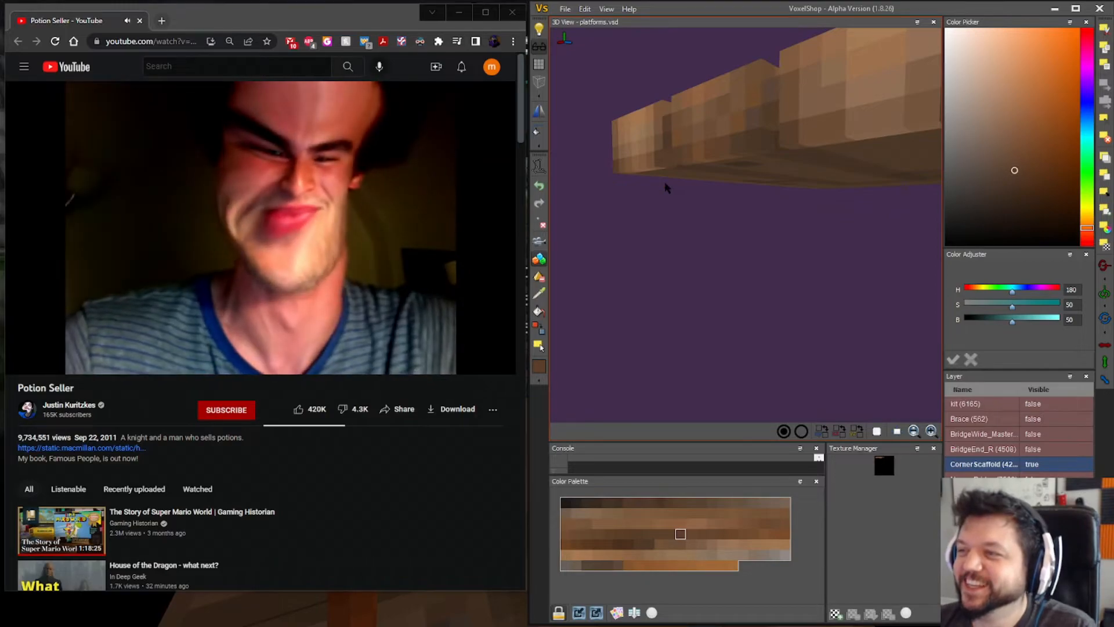
pyautogui.moveTo(673, 187); pyautogui.dragTo(799, 305, button='right')
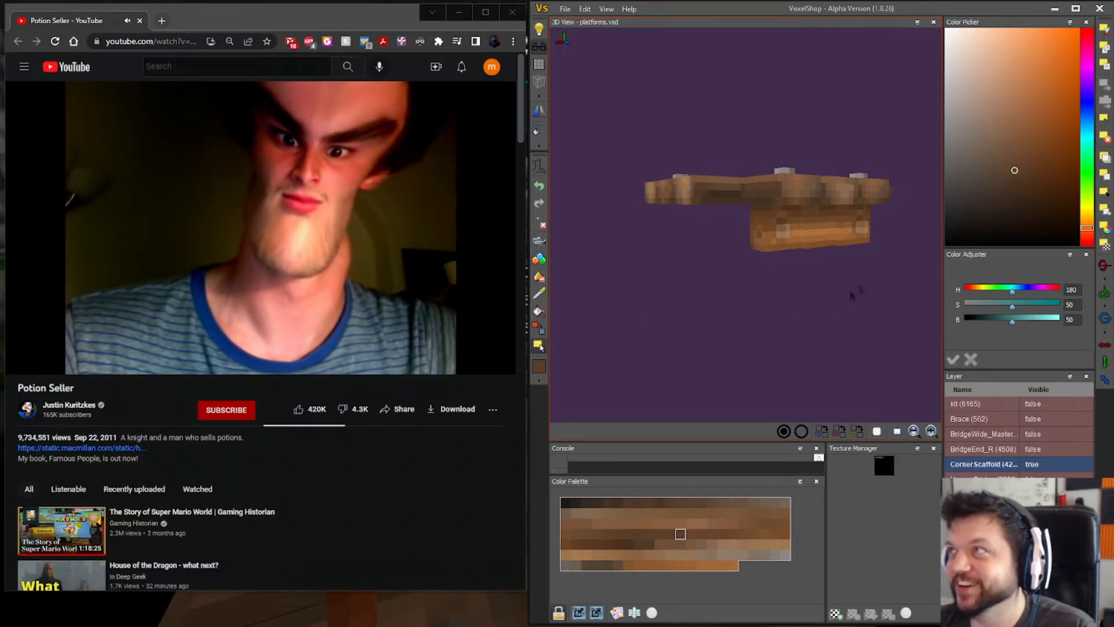
# - Select the remaining nailed front beam and place a copy of it beside the platform
pyautogui.moveTo(891, 262); pyautogui.dragTo(712, 205)
pyautogui.moveTo(829, 264); pyautogui.dragTo(816, 284, button='right')
pyautogui.moveTo(817, 285); pyautogui.dragTo(647, 200)
pyautogui.moveTo(829, 269); pyautogui.dragTo(641, 202)
pyautogui.moveTo(641, 202); pyautogui.dragTo(677, 223, button='right')
pyautogui.moveTo(717, 223); pyautogui.dragTo(632, 228)
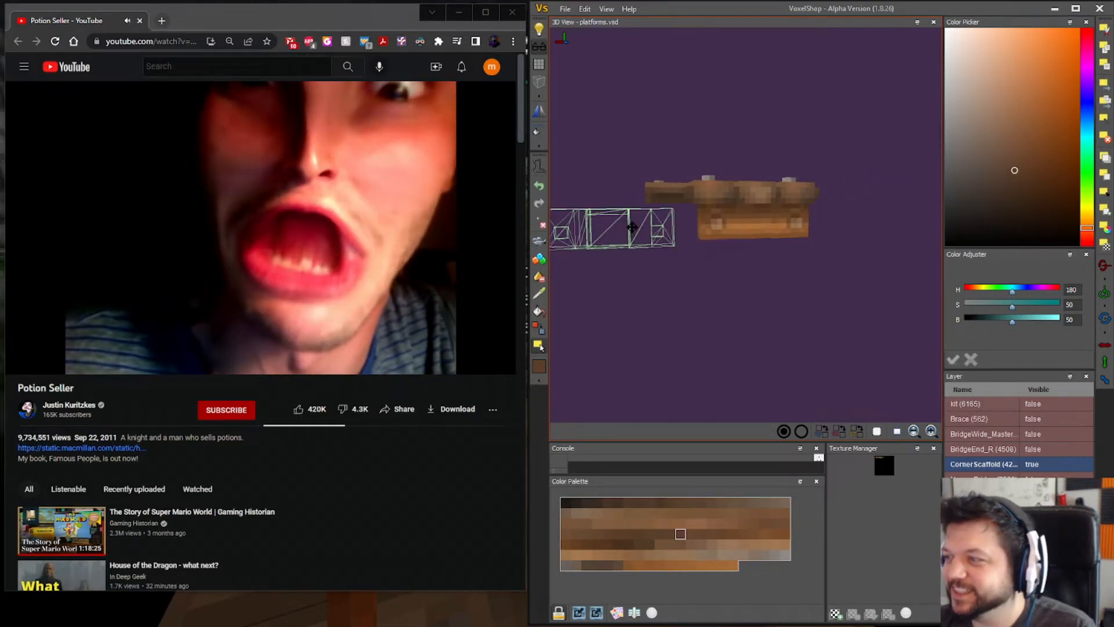
pyautogui.click(1104, 103)
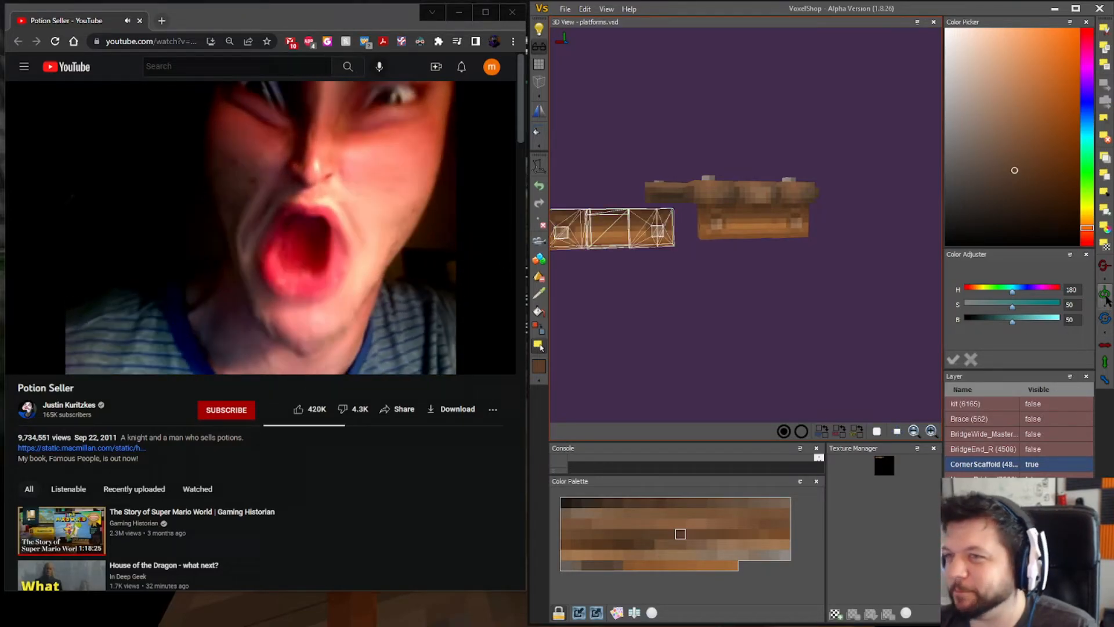
# - Rotate the copied beam about the vertical axis to run along the platform's bare side with its nails facing outward
pyautogui.moveTo(1105, 297)
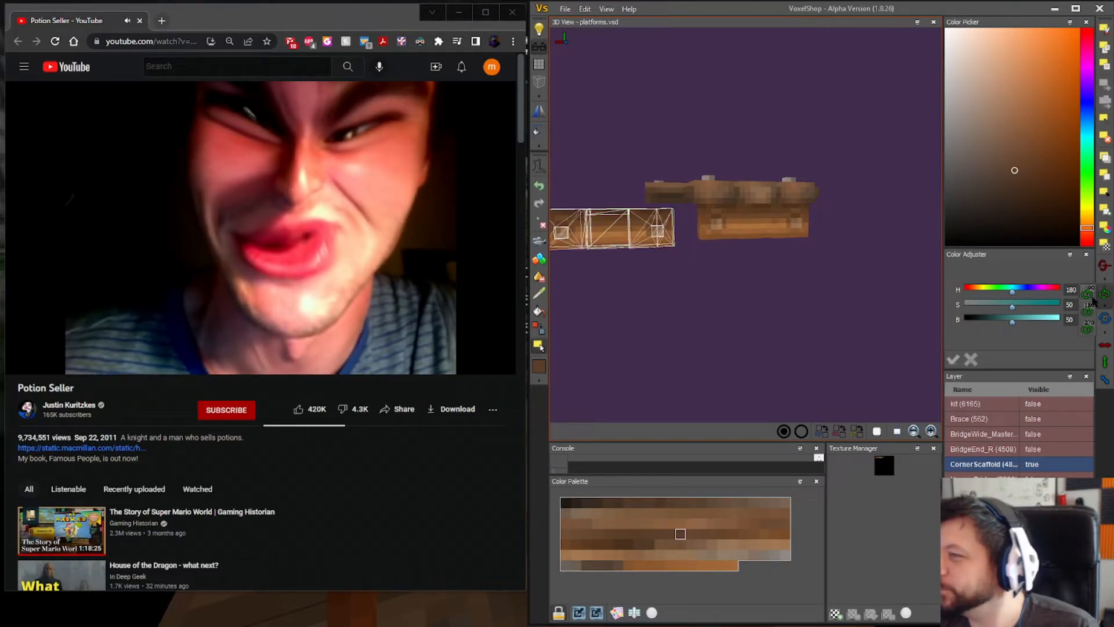
pyautogui.click(1090, 298)
pyautogui.moveTo(656, 303); pyautogui.dragTo(770, 287, button='right')
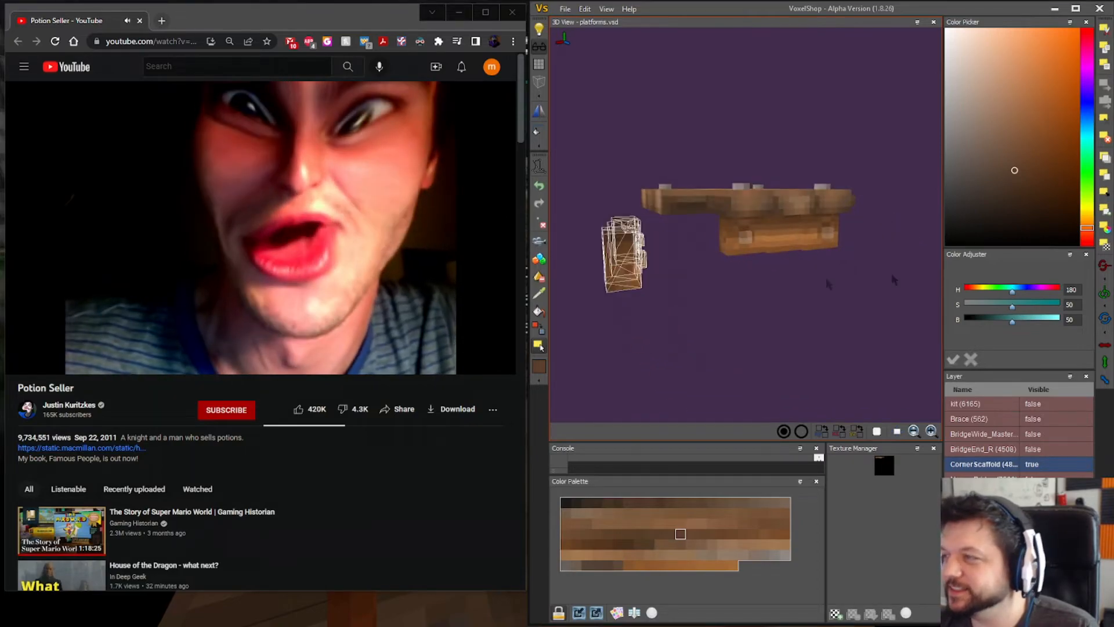
pyautogui.click(1086, 308)
pyautogui.moveTo(652, 305)
pyautogui.mouseDown(button='right')
pyautogui.moveTo(685, 305)
pyautogui.moveTo(652, 297)
pyautogui.mouseUp(button='right')
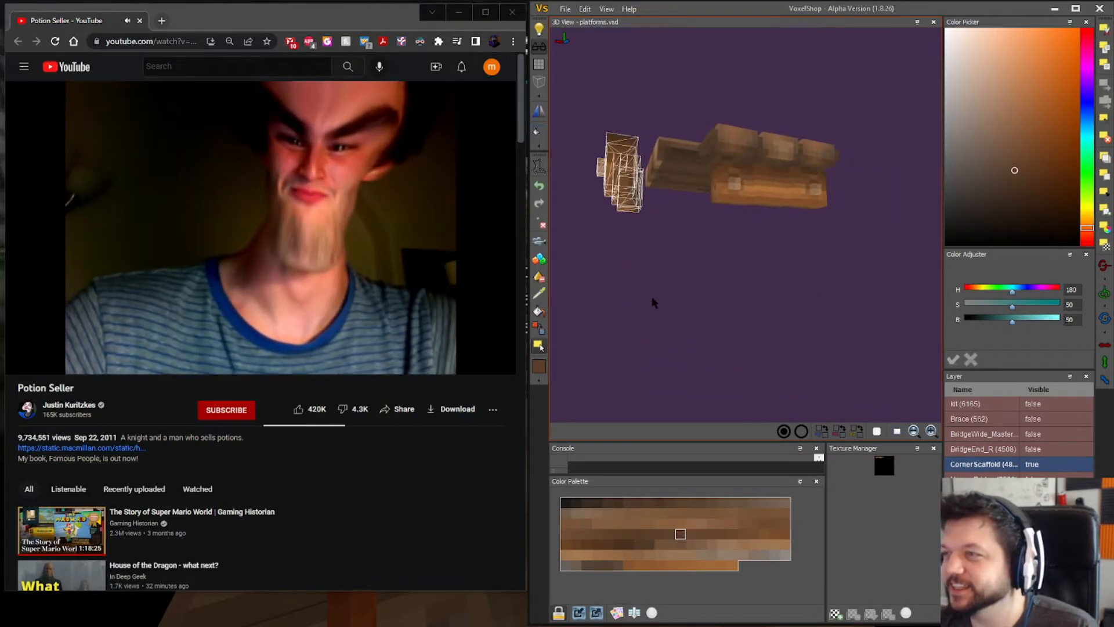
pyautogui.click(1107, 350)
pyautogui.moveTo(580, 295); pyautogui.dragTo(580, 250, button='right')
pyautogui.click(1105, 347)
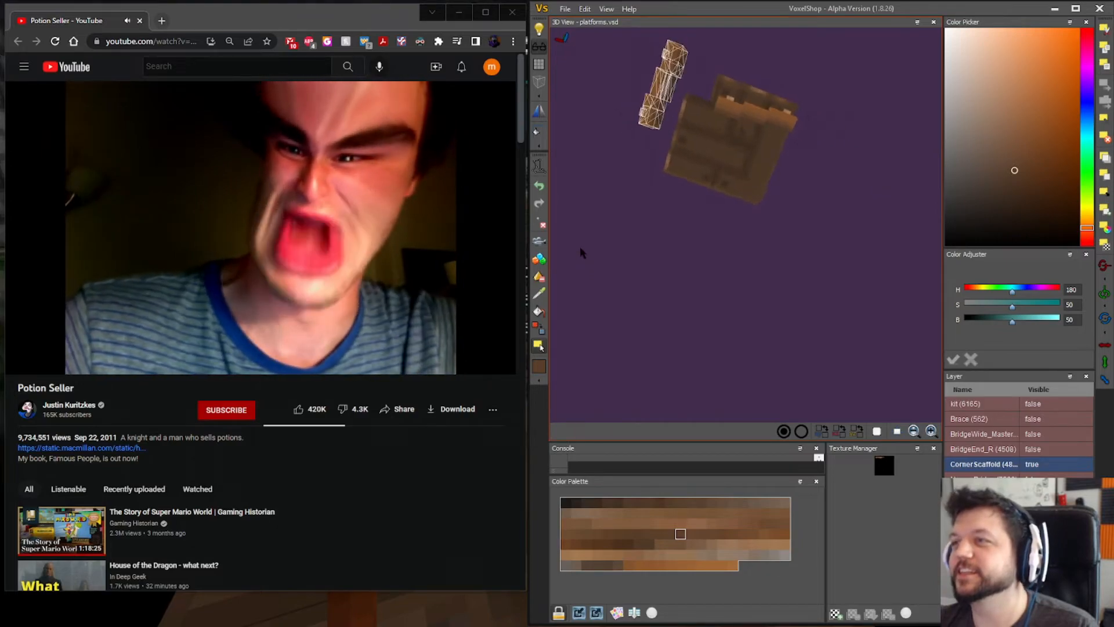
# - Move the rotated beam under the planks along the platform's bare side edge
pyautogui.moveTo(643, 114); pyautogui.dragTo(671, 167)
pyautogui.moveTo(737, 202); pyautogui.dragTo(684, 189, button='right')
pyautogui.scroll(8, 644, 208)
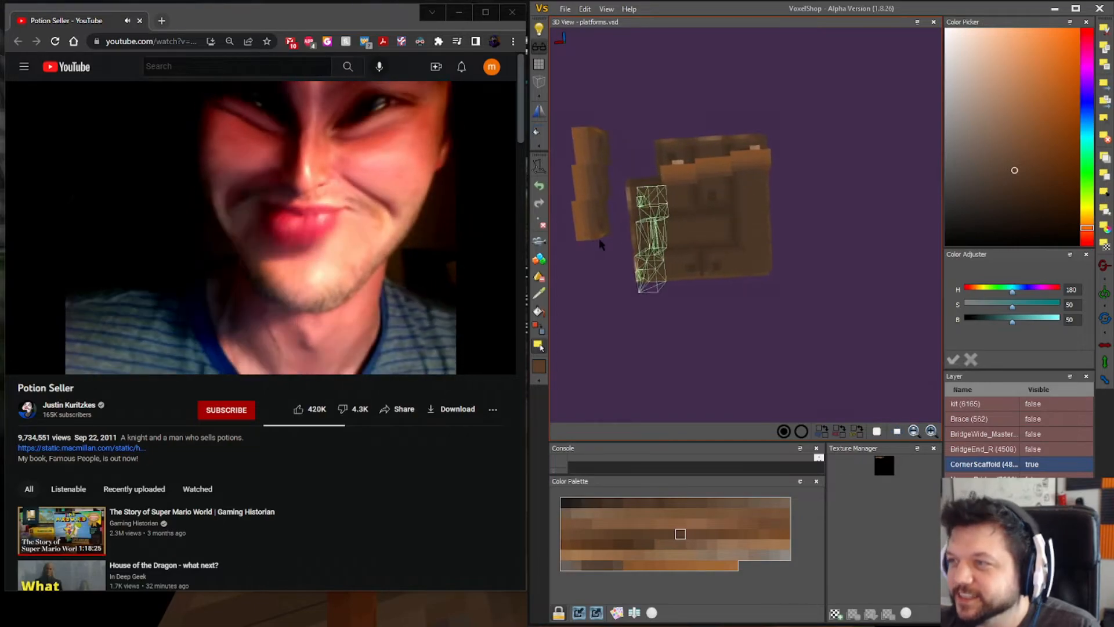
# - Nudge the side beam slightly further in from the platform's edge and apply its placement
pyautogui.click(539, 259)
pyautogui.moveTo(638, 364)
pyautogui.mouseDown(button='right')
pyautogui.moveTo(676, 368)
pyautogui.moveTo(679, 344)
pyautogui.mouseUp(button='right')
pyautogui.click(540, 346)
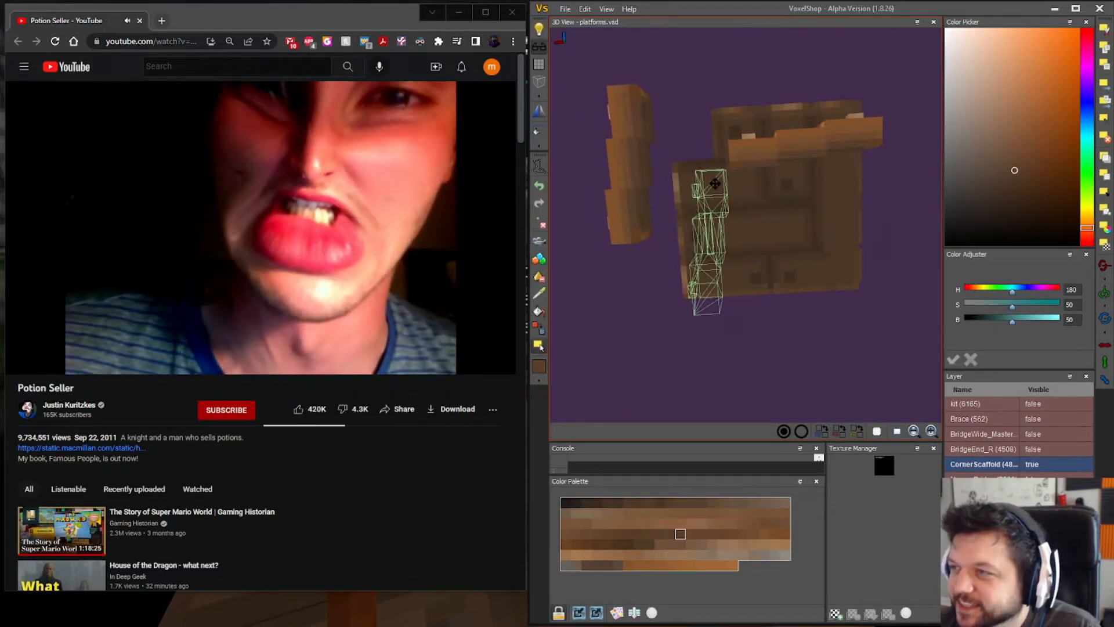
pyautogui.moveTo(715, 182); pyautogui.dragTo(718, 181)
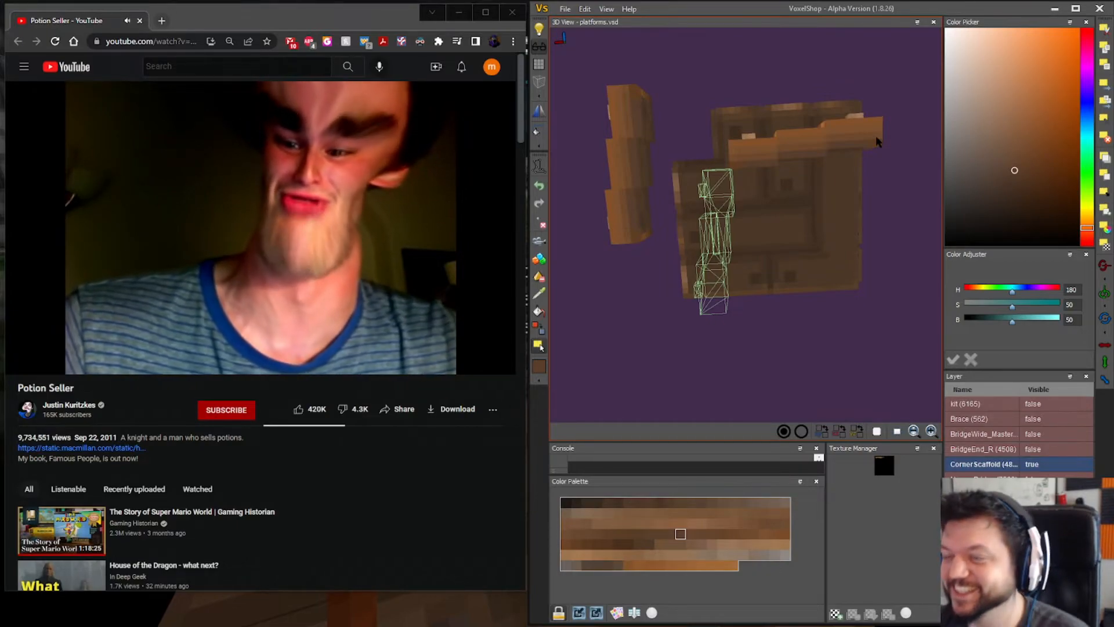
pyautogui.moveTo(738, 355); pyautogui.dragTo(720, 340, button='right')
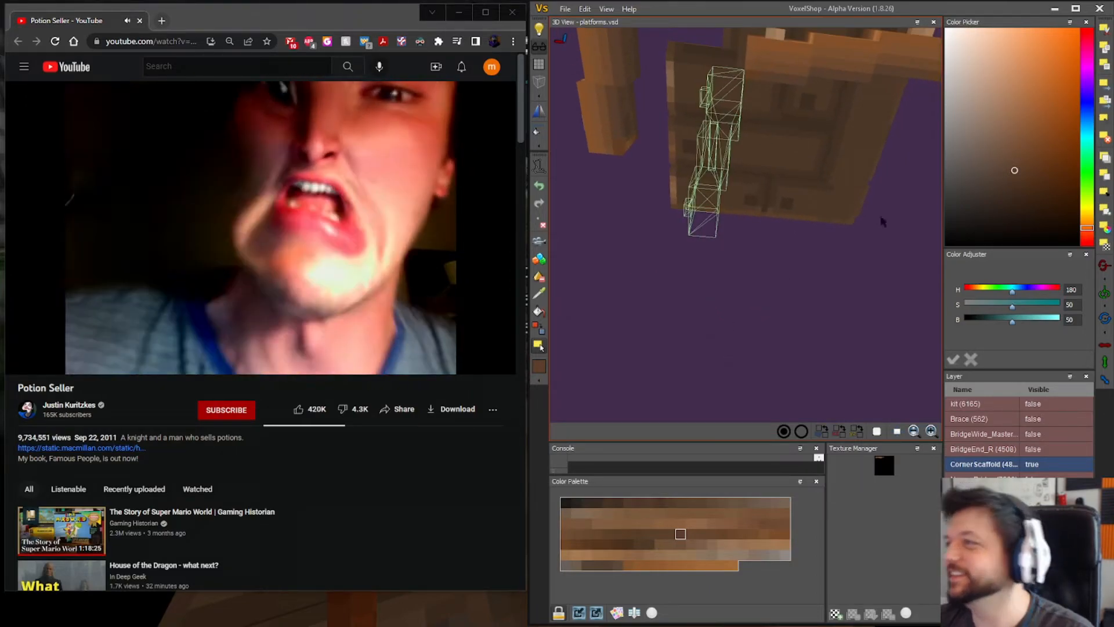
pyautogui.click(1106, 84)
pyautogui.moveTo(879, 258); pyautogui.dragTo(858, 294, button='right')
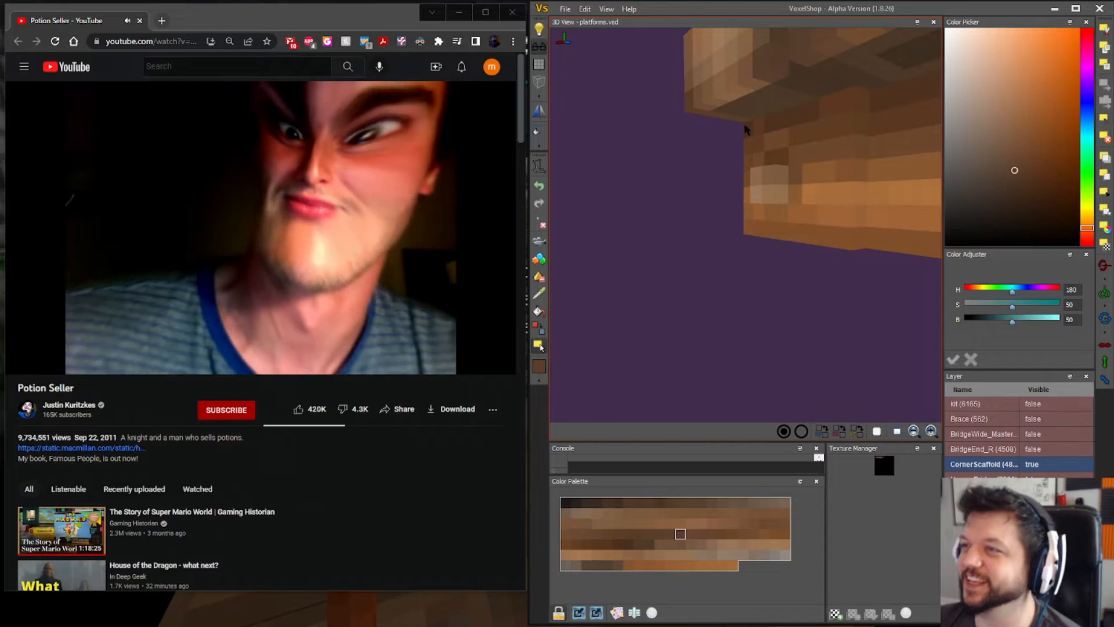
pyautogui.moveTo(727, 122); pyautogui.dragTo(670, 173, button='right')
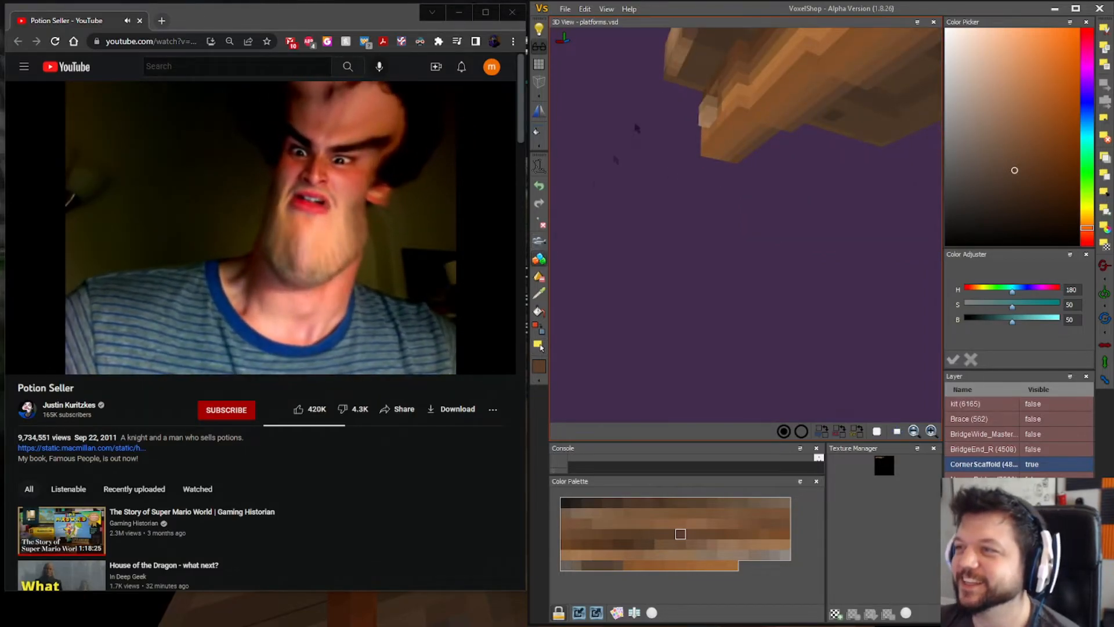
pyautogui.moveTo(680, 80); pyautogui.dragTo(818, 306, button='right')
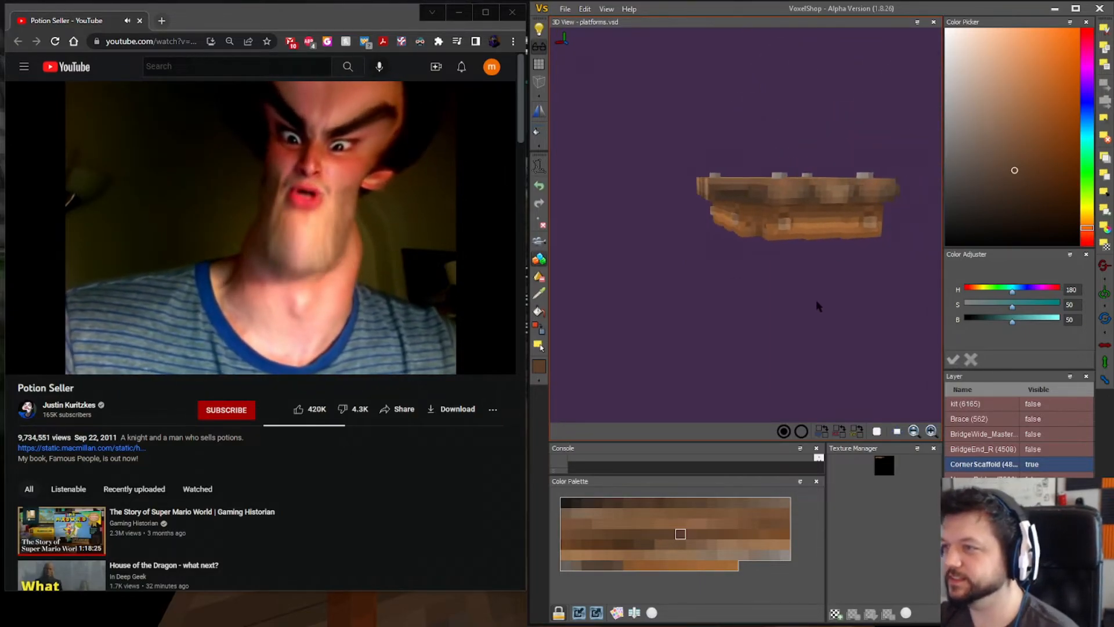
pyautogui.scroll(5, 833, 311)
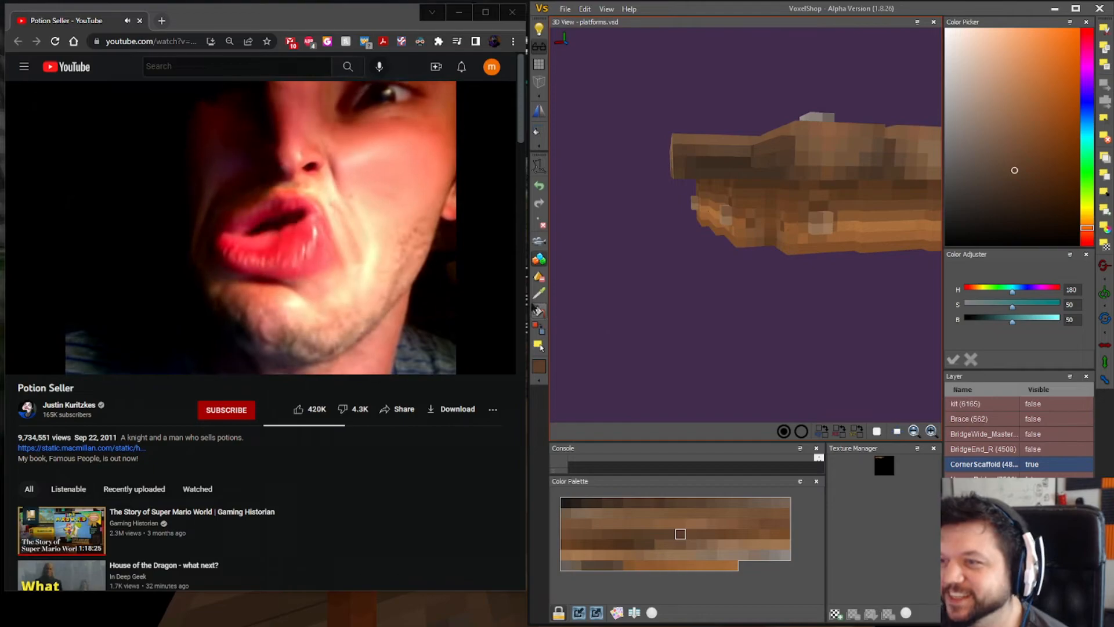
# - Sample the beam's light brown and paint over the dark nail voxels at the corner joint of the two beams
pyautogui.click(542, 293)
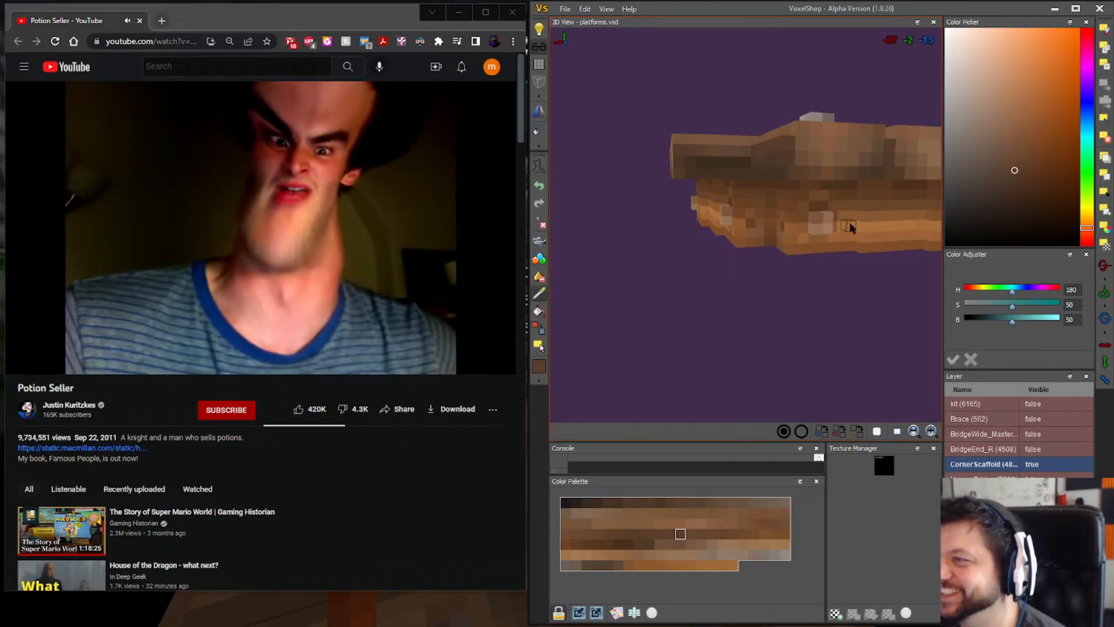
pyautogui.click(844, 219)
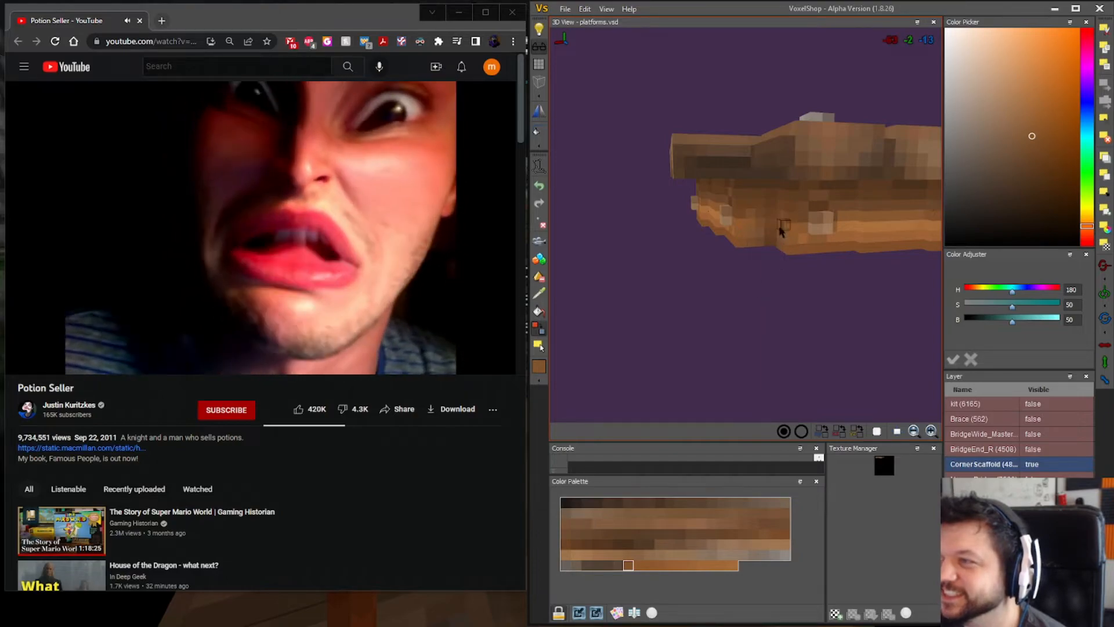
pyautogui.moveTo(767, 304); pyautogui.dragTo(844, 356)
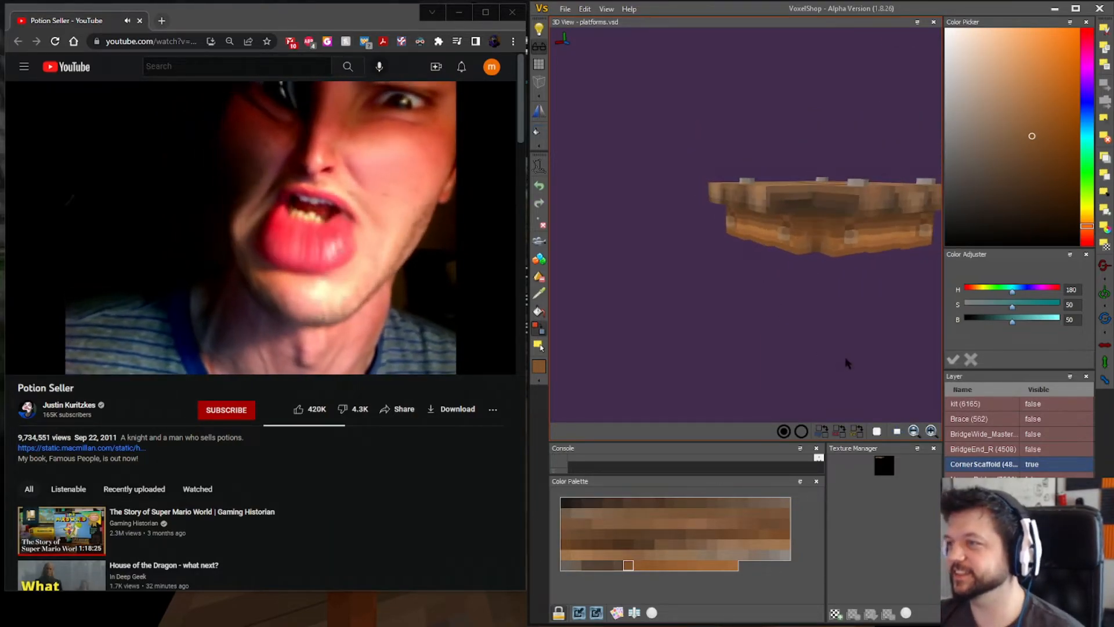
pyautogui.moveTo(749, 324); pyautogui.dragTo(689, 331, button='right')
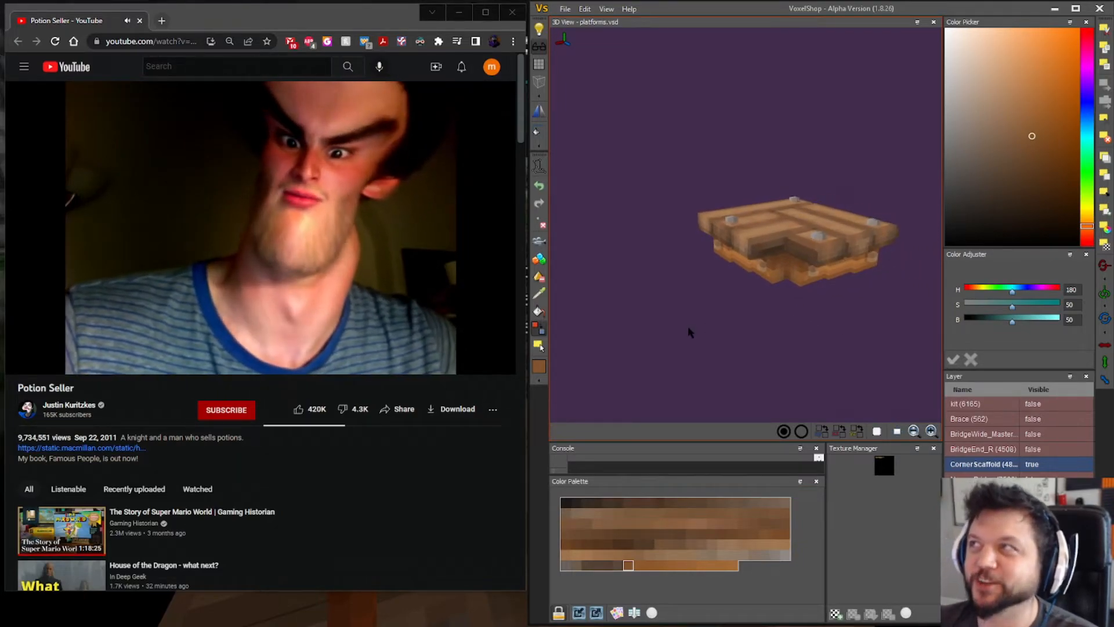
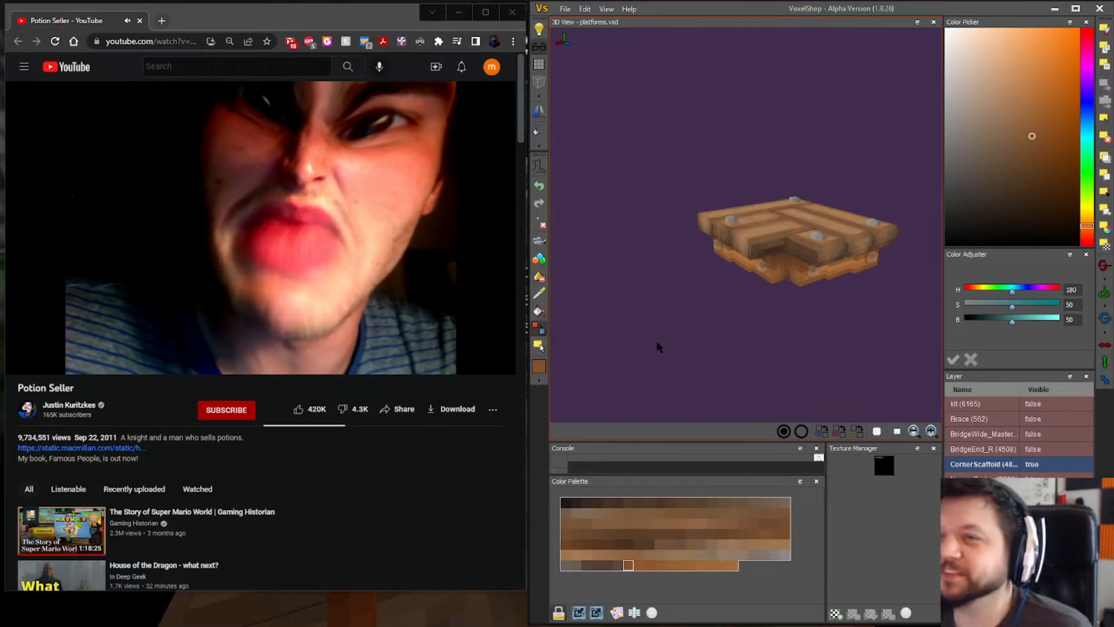
# - Close the video browser window and move the voxel editor clear of the edge to maximize it
pyautogui.click(519, 15)
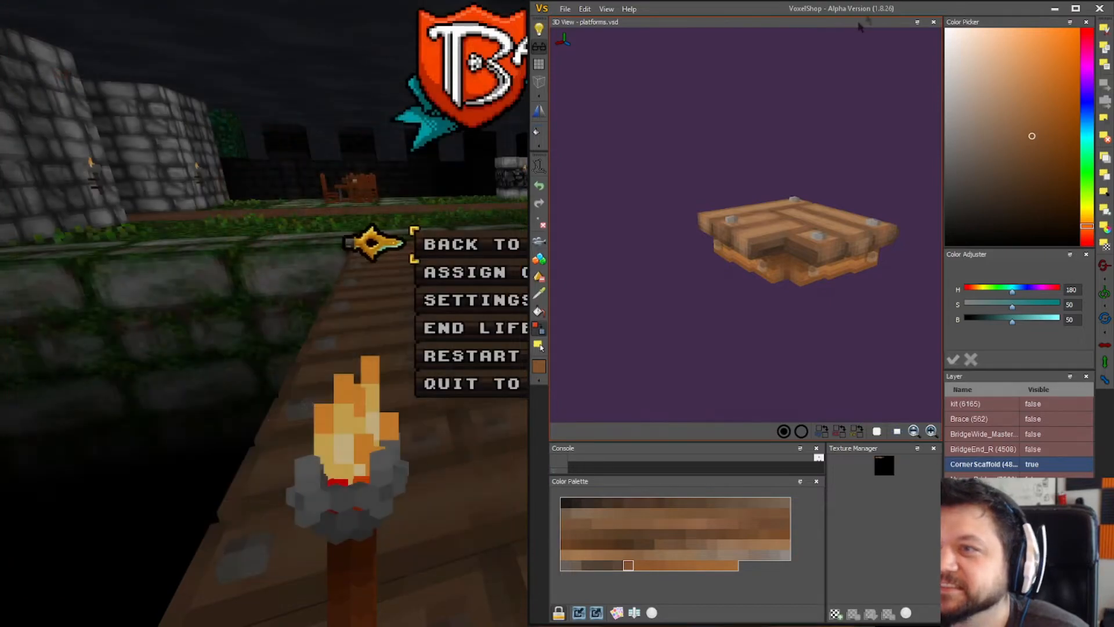
pyautogui.moveTo(1004, 9); pyautogui.dragTo(648, 41)
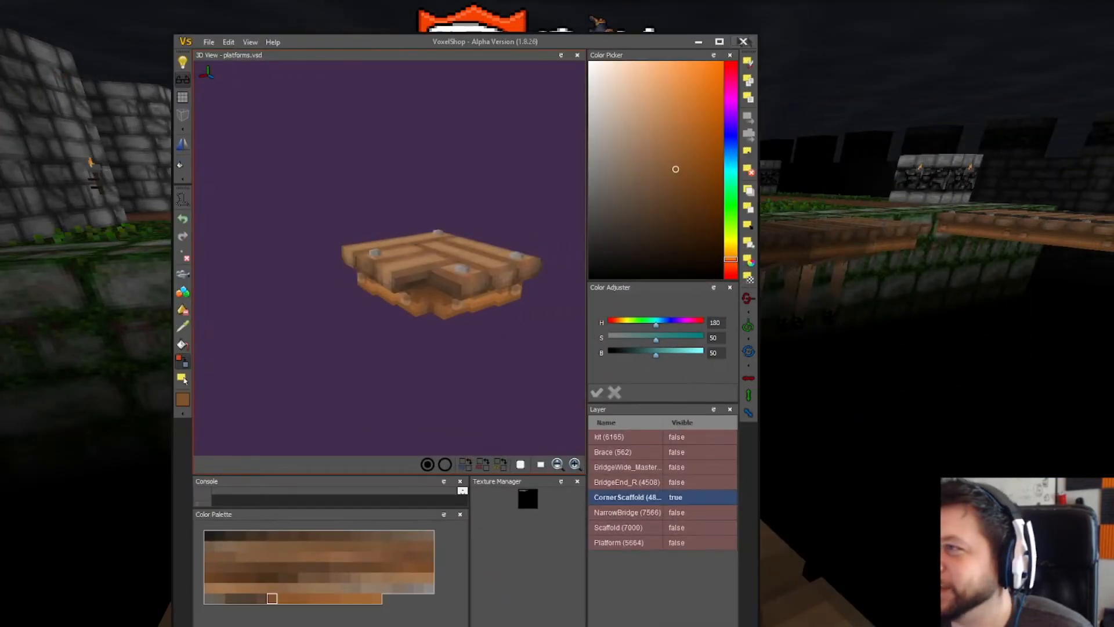
pyautogui.click(720, 41)
# - Save the finished corner scaffold in platforms.vsd
pyautogui.moveTo(435, 341); pyautogui.dragTo(420, 214, button='right')
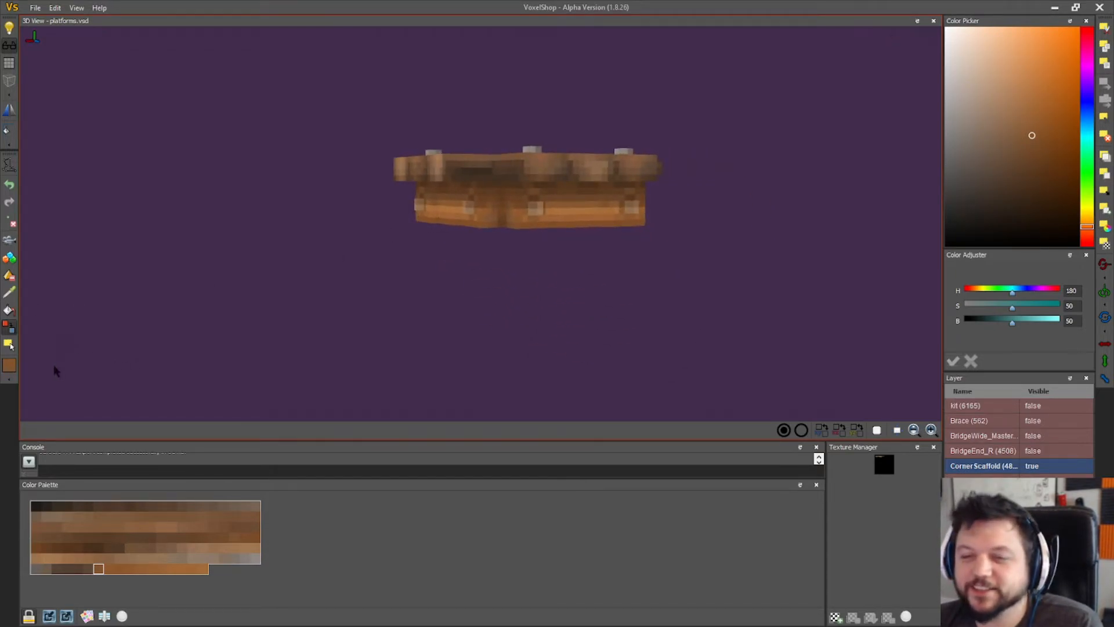
pyautogui.click(34, 8)
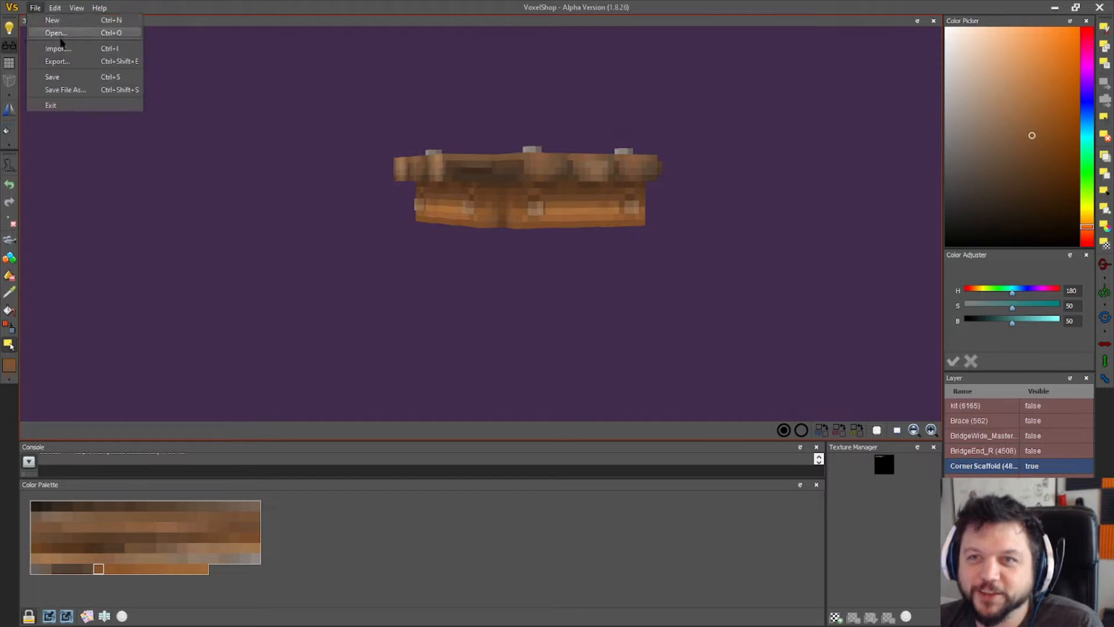
pyautogui.click(62, 77)
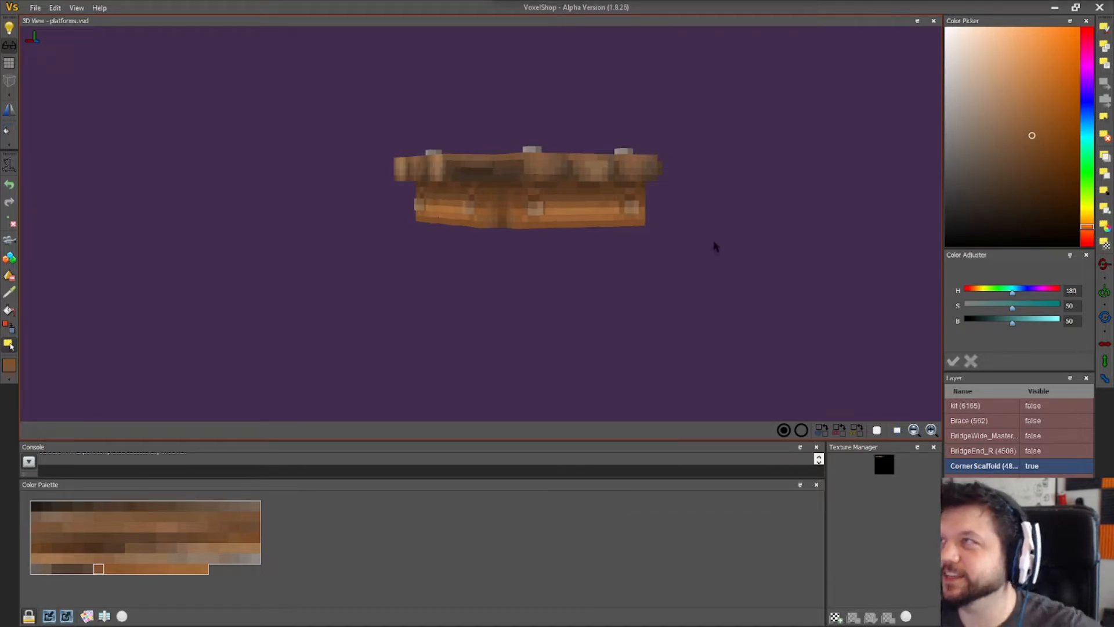
# - Reorder the colour palette and compact it into one block without gaps, and save the project again
pyautogui.press('w')
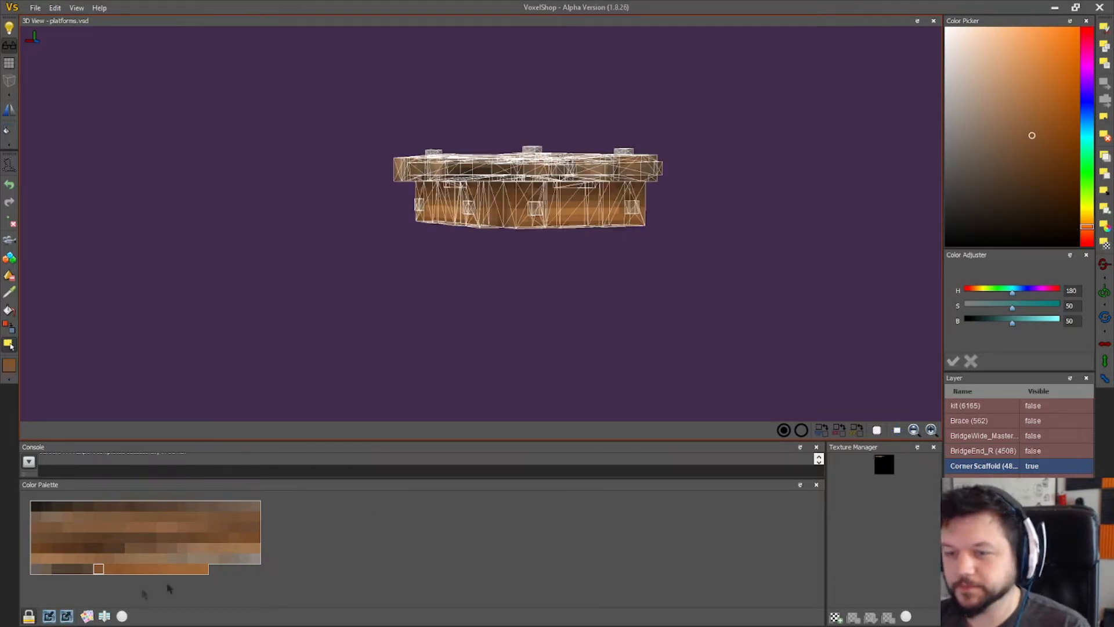
pyautogui.click(126, 612)
pyautogui.click(83, 618)
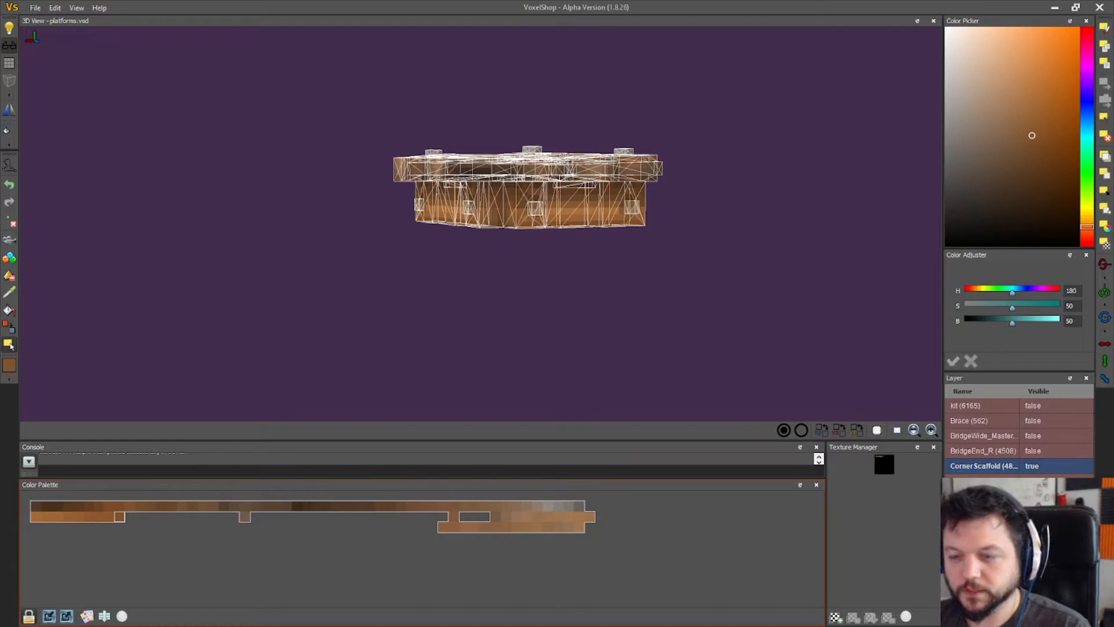
pyautogui.click(103, 613)
pyautogui.moveTo(238, 255); pyautogui.dragTo(264, 278, button='right')
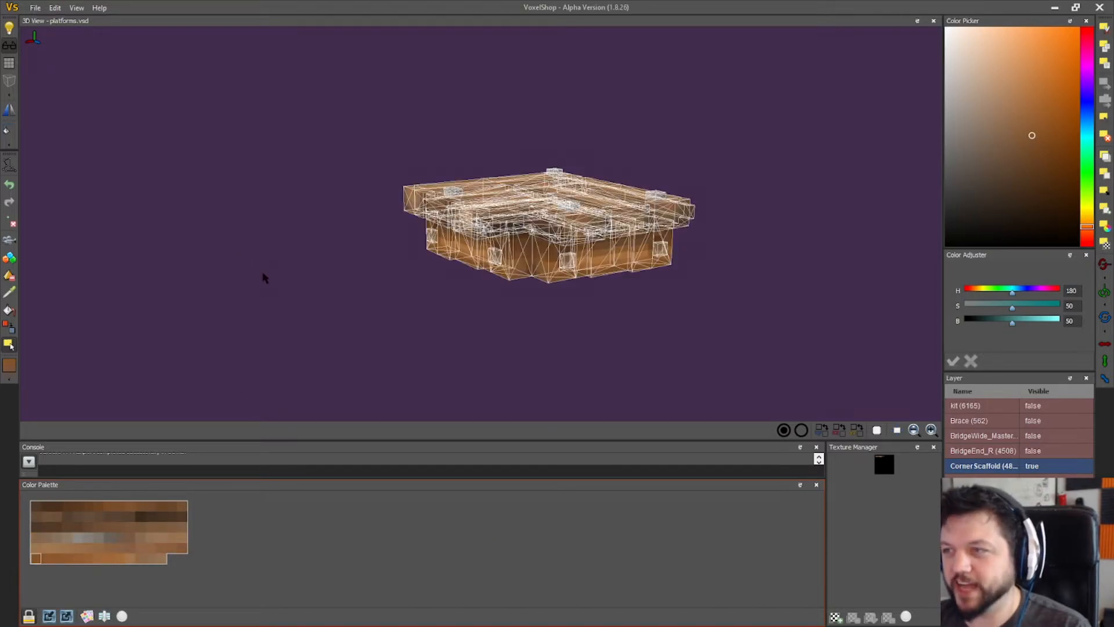
pyautogui.moveTo(371, 322); pyautogui.dragTo(348, 306, button='right')
pyautogui.moveTo(348, 306); pyautogui.dragTo(173, 165, button='middle')
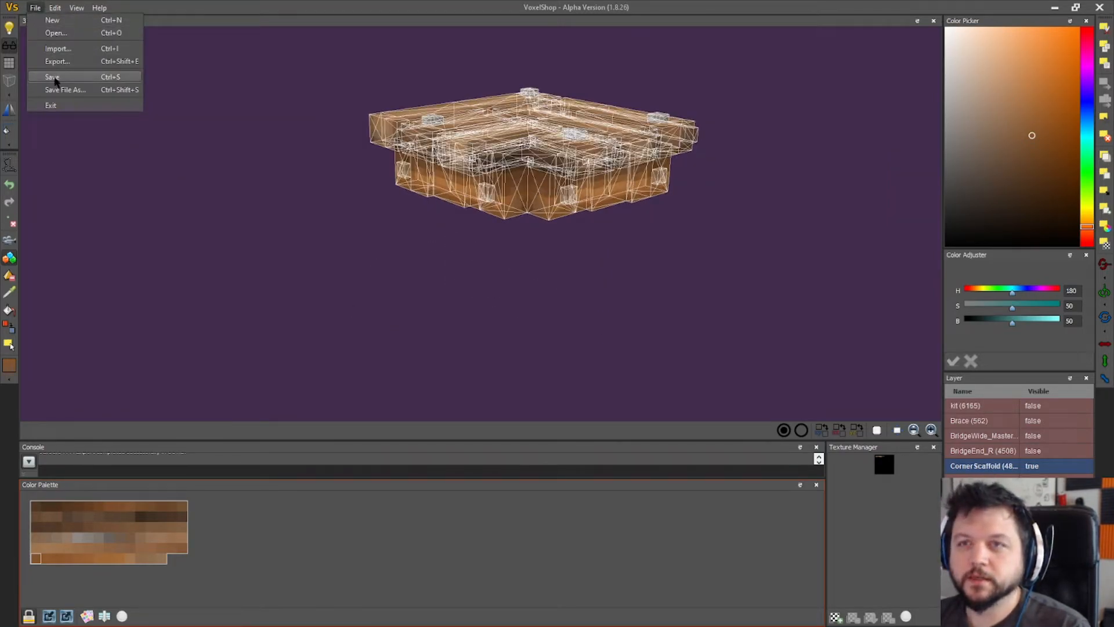
pyautogui.click(55, 77)
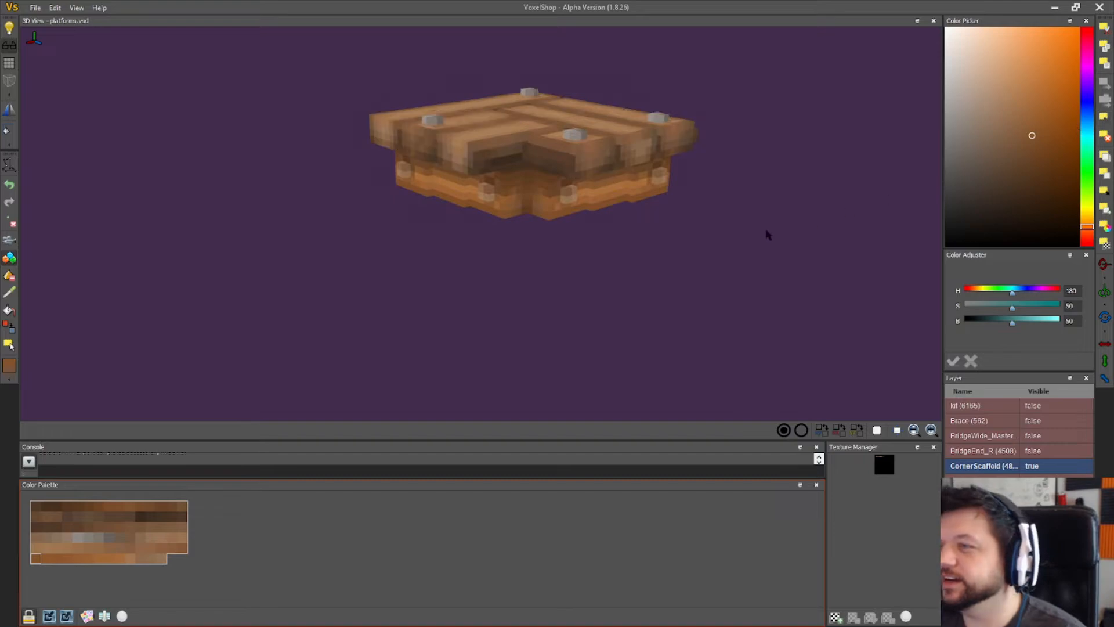
# - Look over the corner scaffold from several angles and check its model file name in models.txt
pyautogui.moveTo(663, 313); pyautogui.dragTo(676, 330, button='right')
pyautogui.moveTo(828, 303); pyautogui.dragTo(853, 318, button='right')
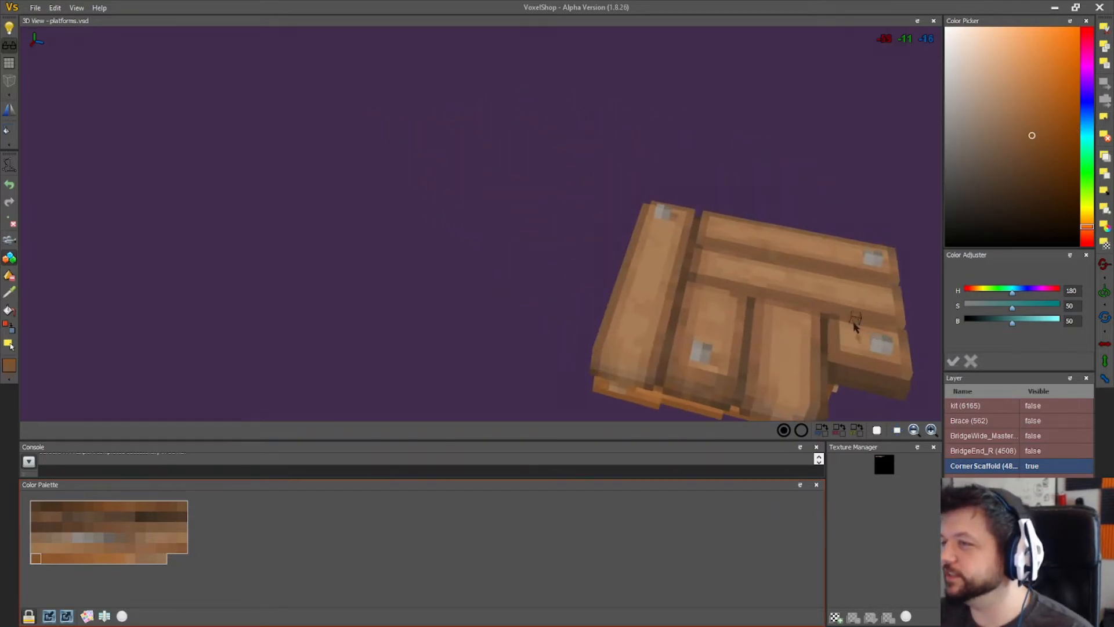
pyautogui.moveTo(471, 243); pyautogui.dragTo(116, 29, button='middle')
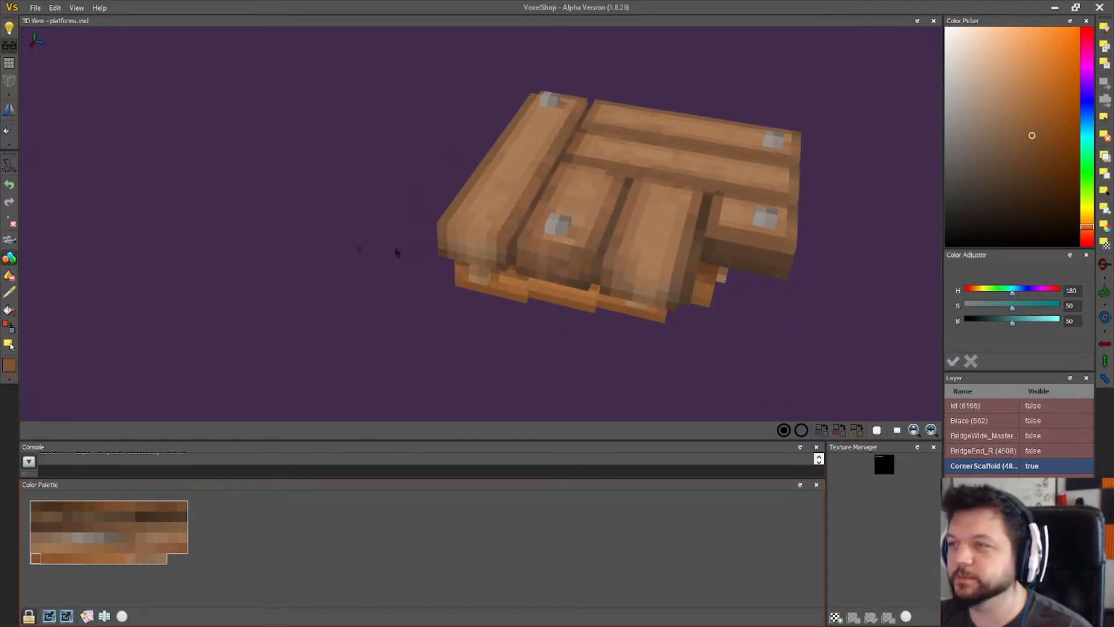
pyautogui.moveTo(396, 249); pyautogui.dragTo(106, 194, button='middle')
pyautogui.moveTo(304, 288); pyautogui.dragTo(227, 371, button='right')
pyautogui.moveTo(518, 386); pyautogui.dragTo(551, 363, button='right')
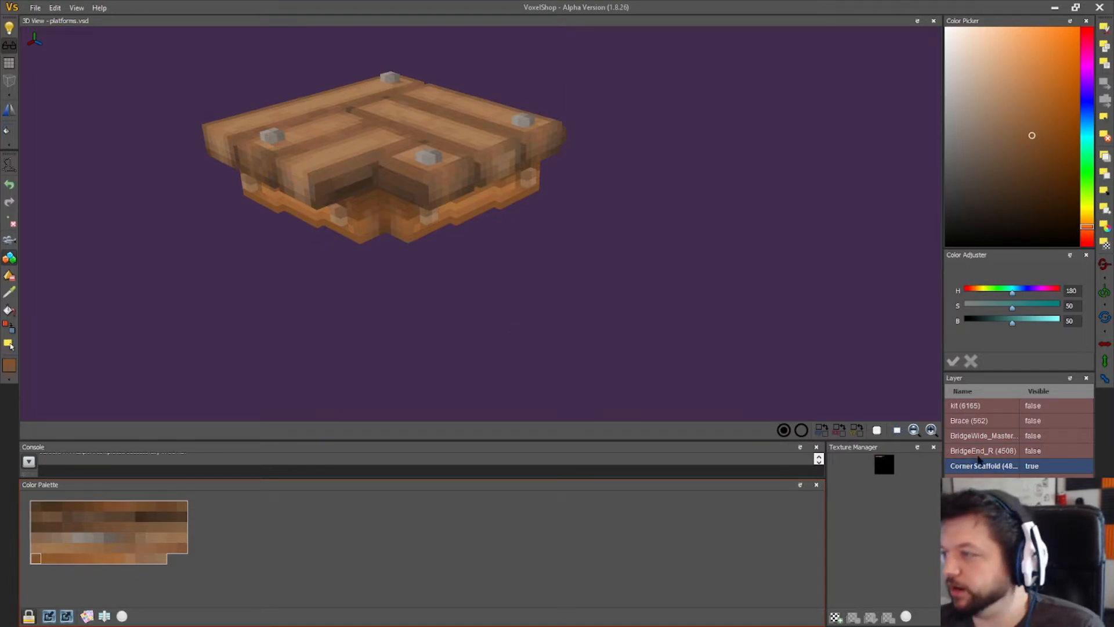
pyautogui.hotkey('alt', 'Tab')
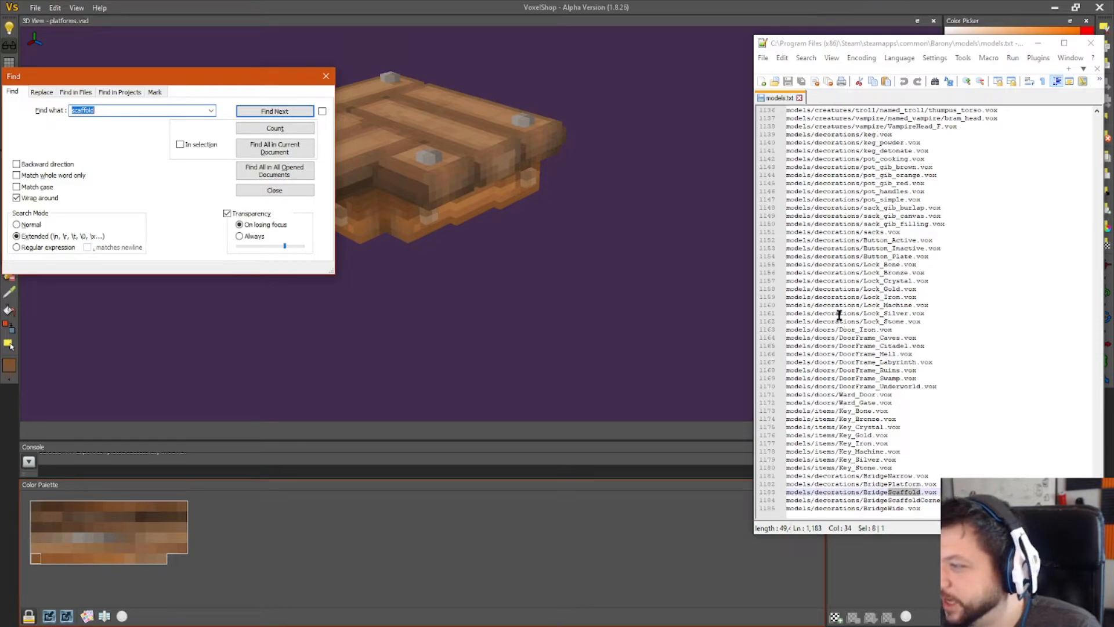
pyautogui.click(325, 7)
# - Export the corner scaffold in VoxLap format as BridgeScaffoldCorner to the models/decorations folder, replacing the existing file
pyautogui.click(35, 8)
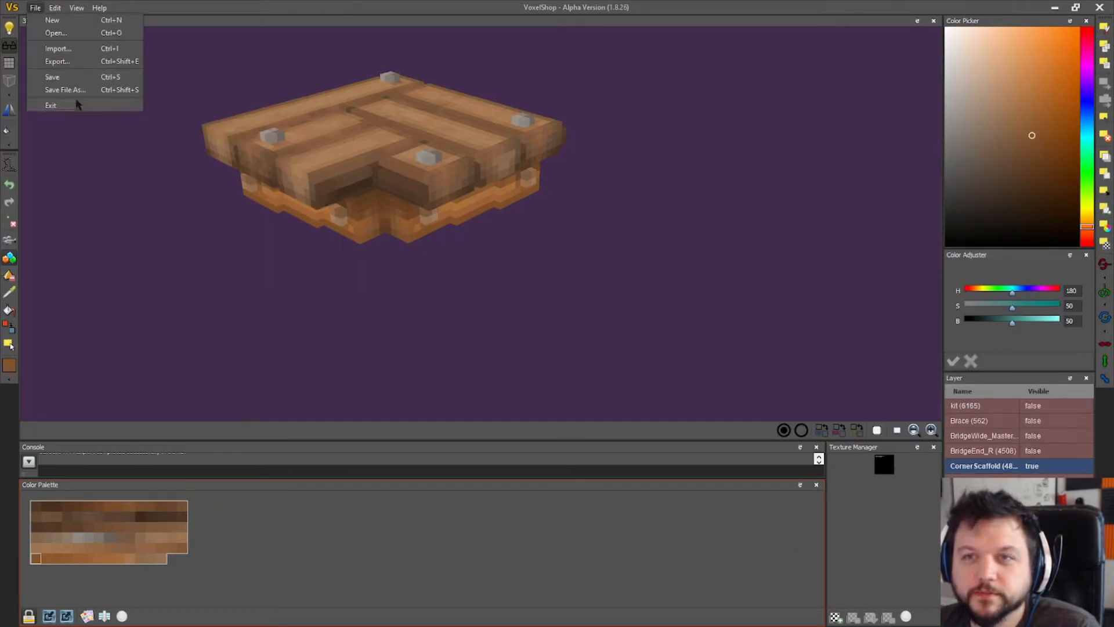
pyautogui.click(57, 61)
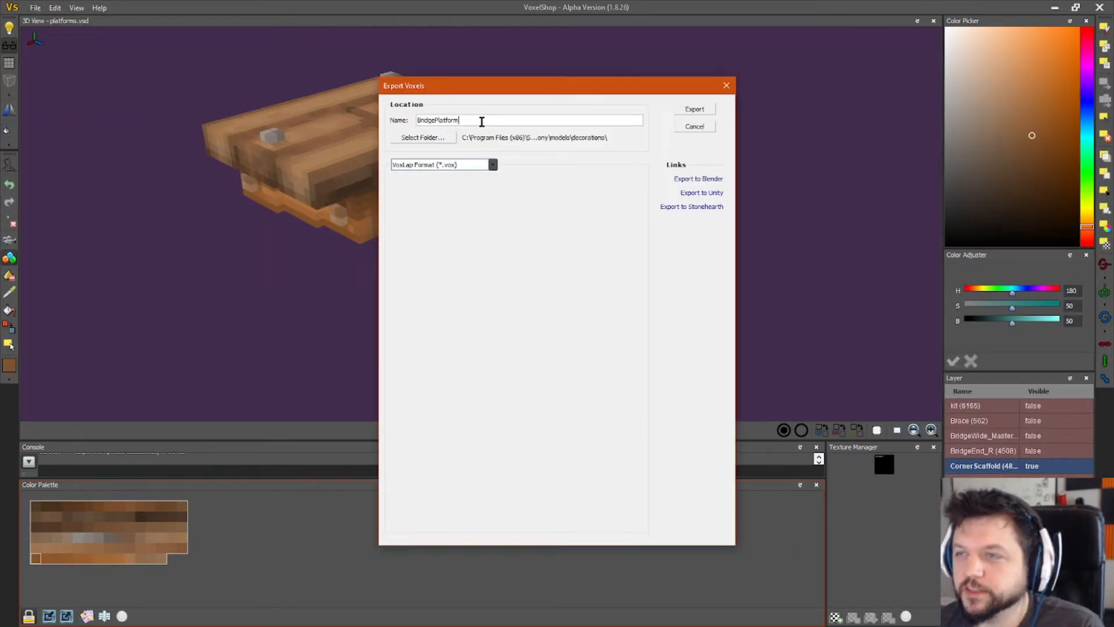
pyautogui.hotkey('shift', 'Left')
pyautogui.hotkey('shift', 'Left')
pyautogui.hotkey('shift', 'Left')
pyautogui.hotkey('shift', 'Left')
pyautogui.hotkey('shift', 'Left')
pyautogui.hotkey('shift', 'Left')
pyautogui.write('Scaffold')
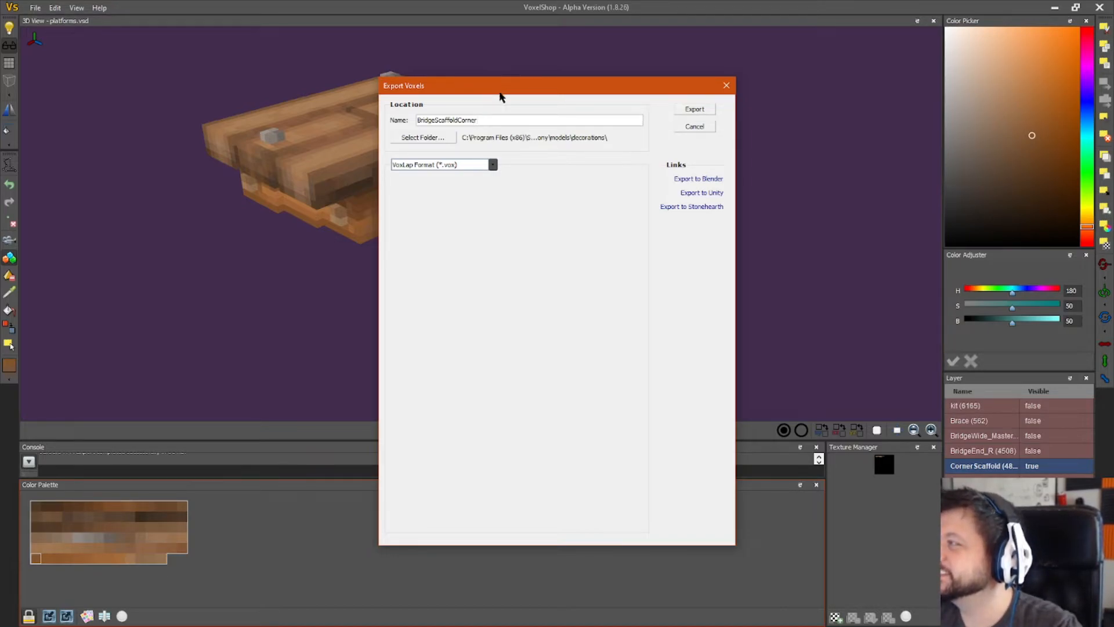
pyautogui.click(699, 108)
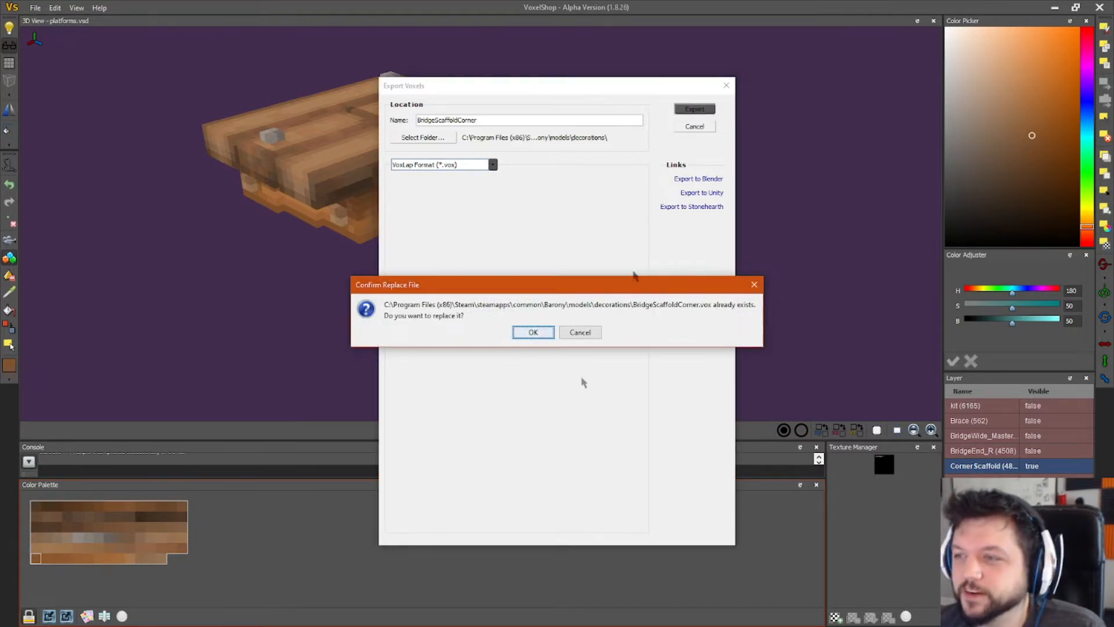
pyautogui.click(532, 333)
# - Make the kit layer visible alongside the corner scaffold and turn on the bounding box grid around the workspace
pyautogui.moveTo(525, 319); pyautogui.dragTo(633, 364, button='right')
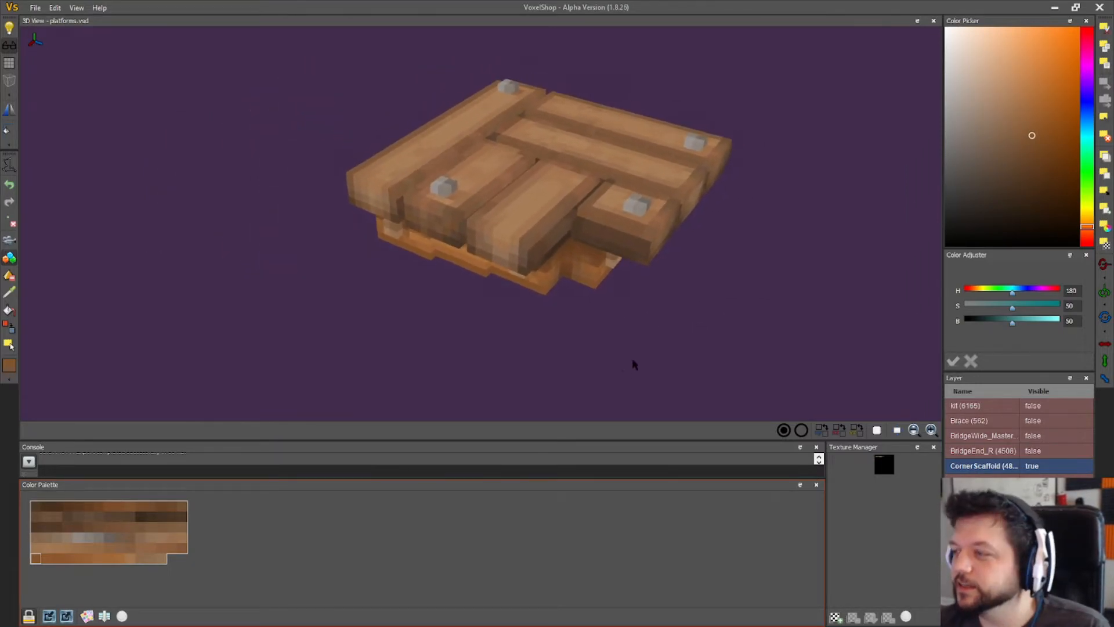
pyautogui.click(1049, 406)
pyautogui.moveTo(788, 341); pyautogui.dragTo(770, 349, button='right')
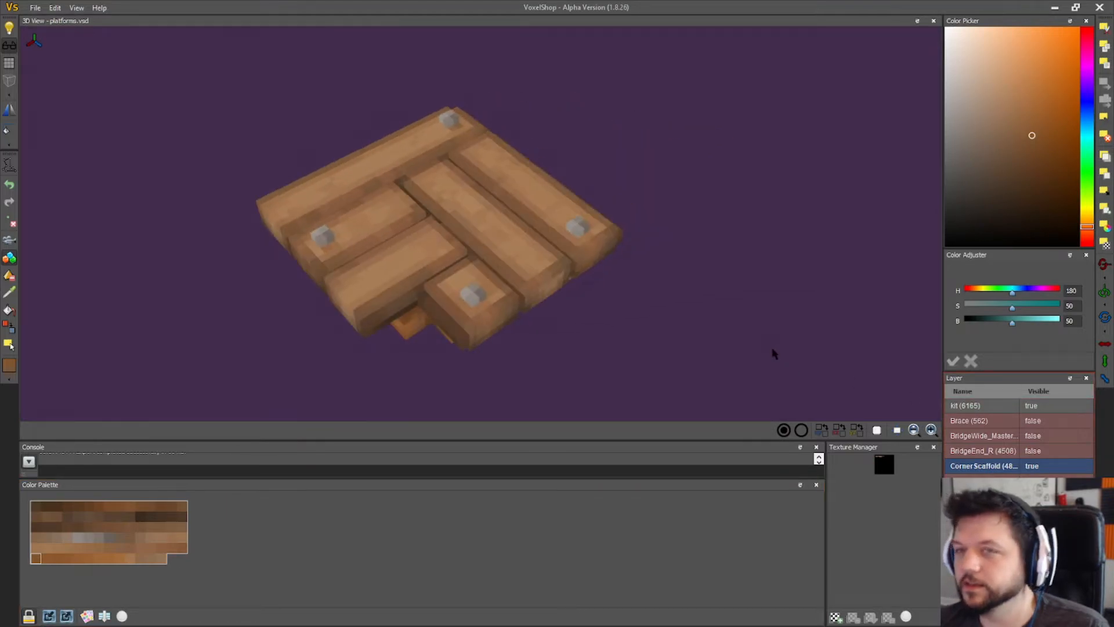
pyautogui.click(9, 82)
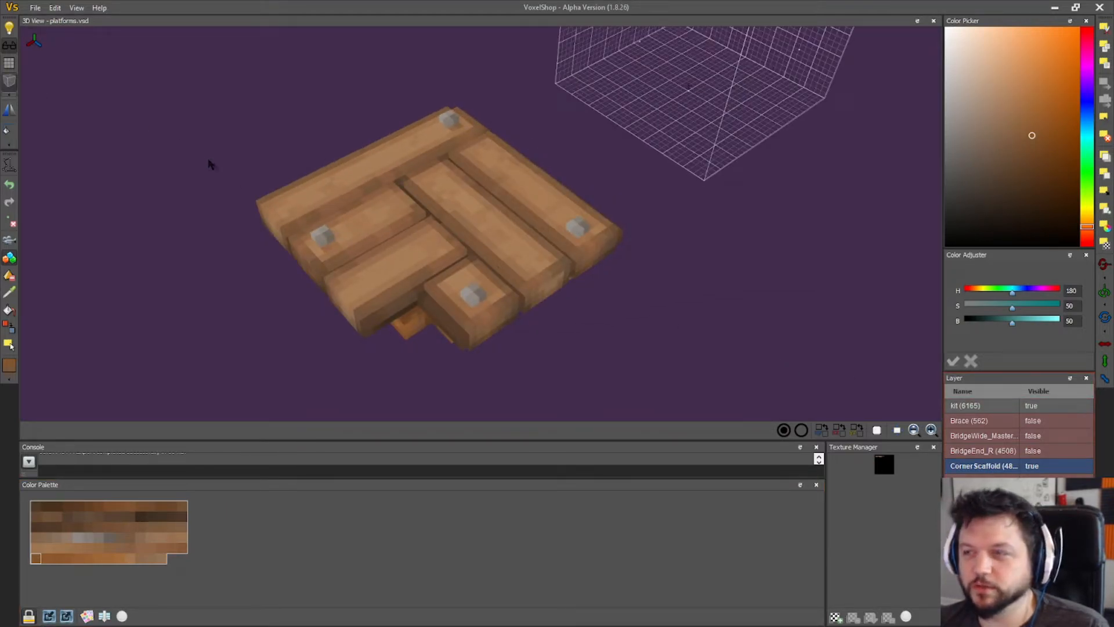
pyautogui.moveTo(694, 289); pyautogui.dragTo(687, 185, button='right')
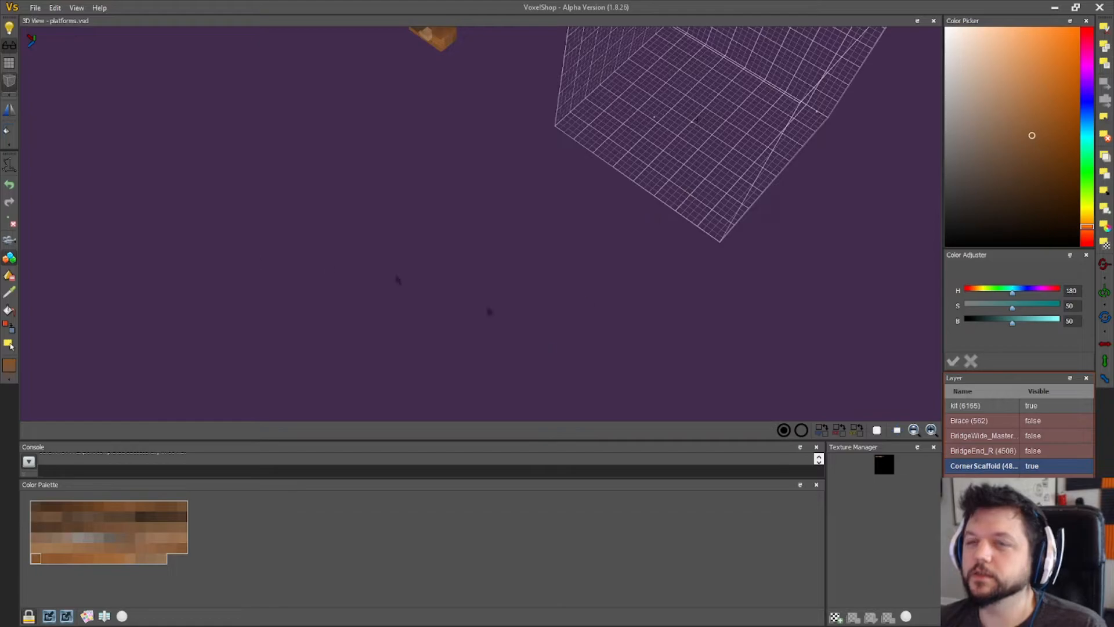
pyautogui.moveTo(531, 228); pyautogui.dragTo(587, 179, button='right')
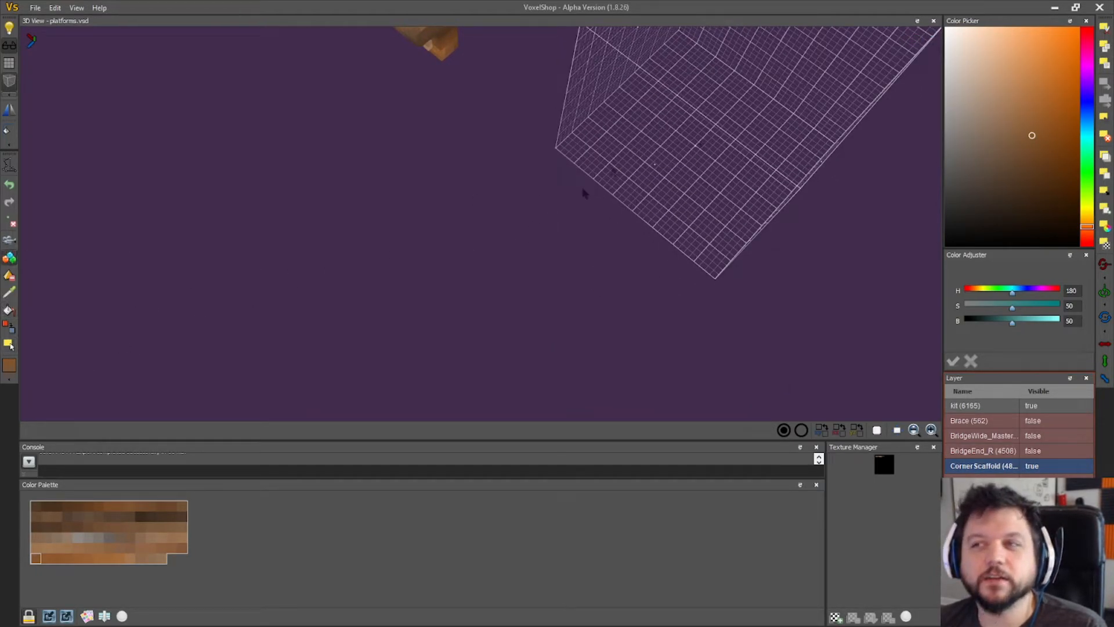
pyautogui.moveTo(542, 256); pyautogui.dragTo(552, 242, button='right')
pyautogui.moveTo(454, 185); pyautogui.dragTo(525, 323, button='right')
pyautogui.moveTo(331, 296); pyautogui.dragTo(342, 225, button='right')
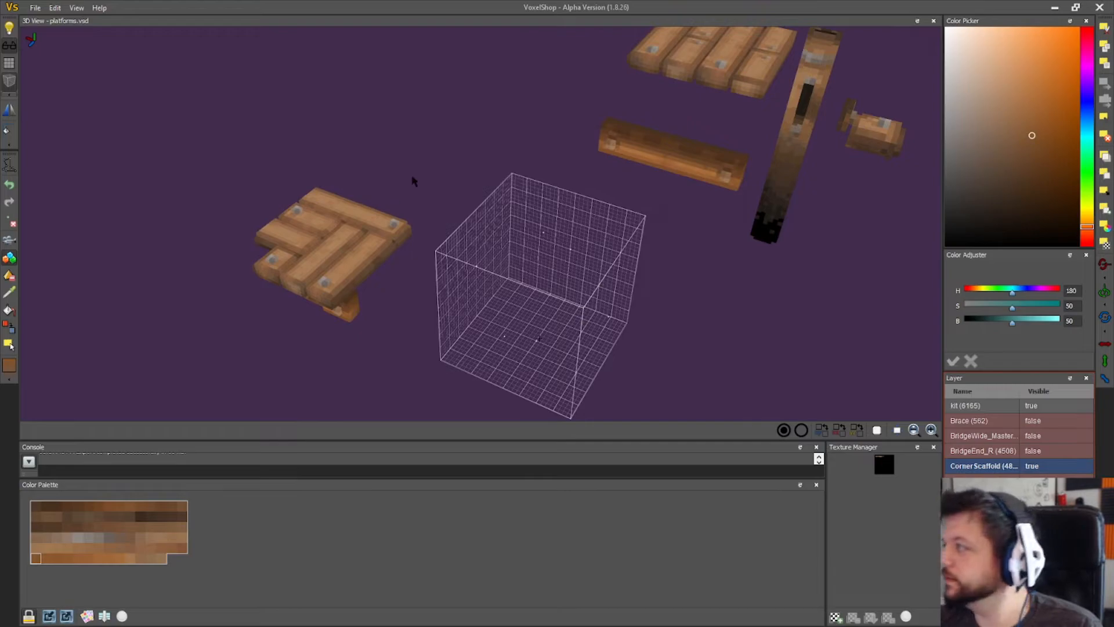
pyautogui.moveTo(565, 232); pyautogui.dragTo(569, 241, button='right')
pyautogui.moveTo(450, 143); pyautogui.dragTo(276, 85, button='middle')
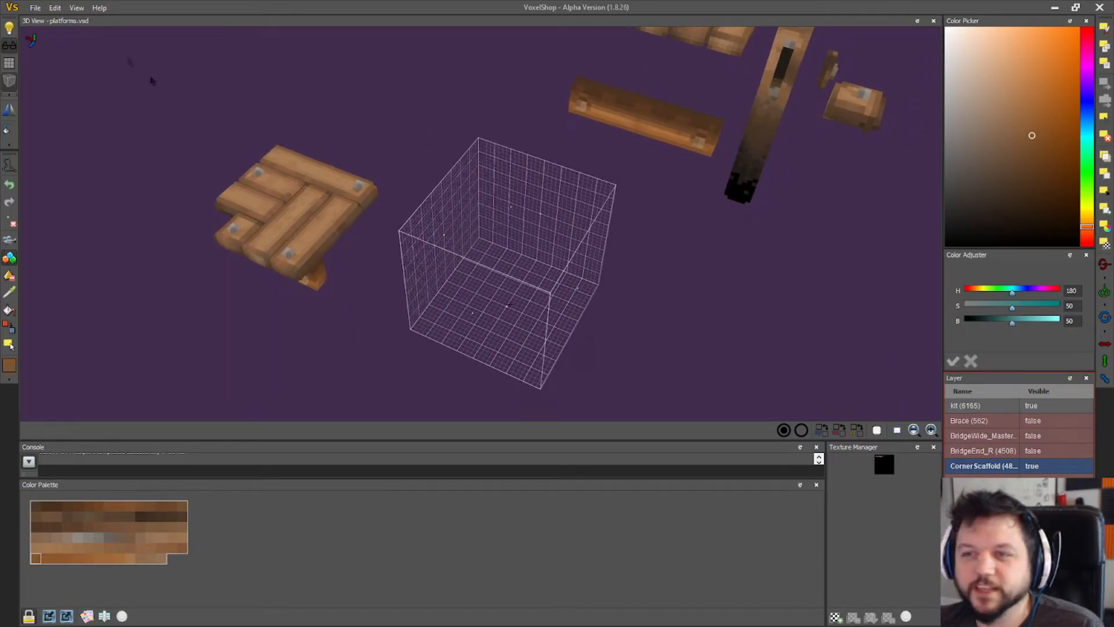
# - Save platforms.vsd with the kit layer and bounding box displayed
pyautogui.click(34, 8)
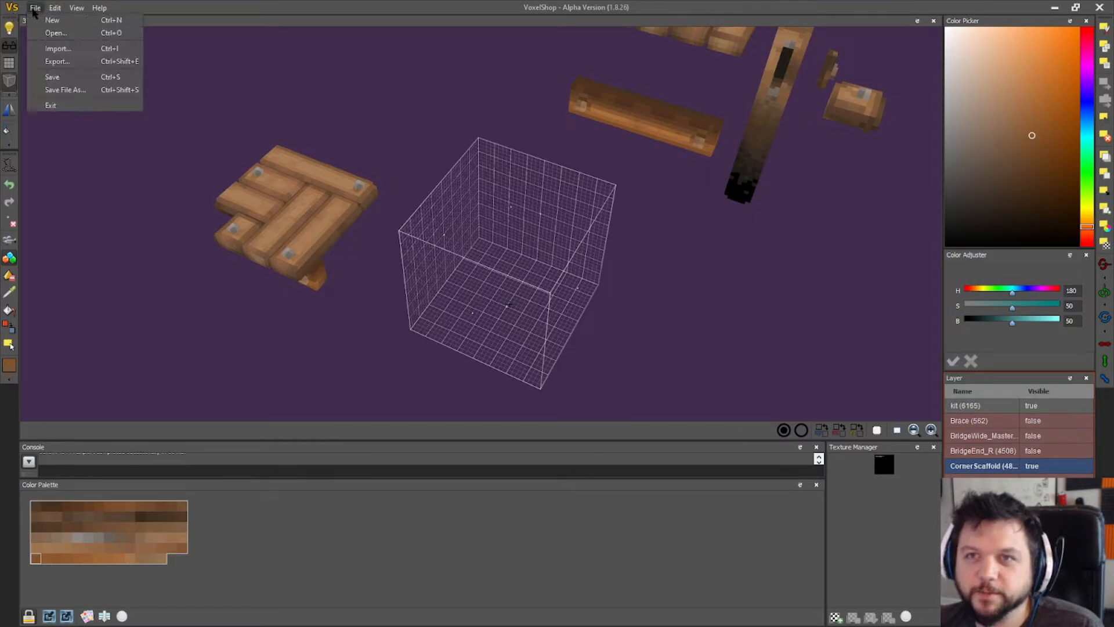
pyautogui.click(60, 77)
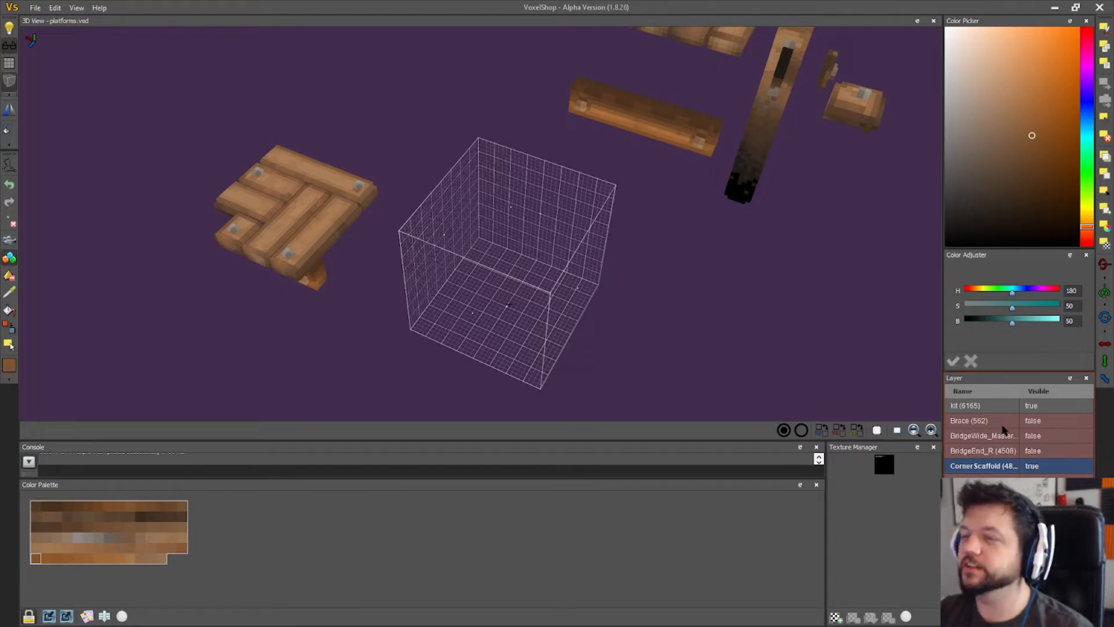
pyautogui.click(35, 8)
pyautogui.click(70, 77)
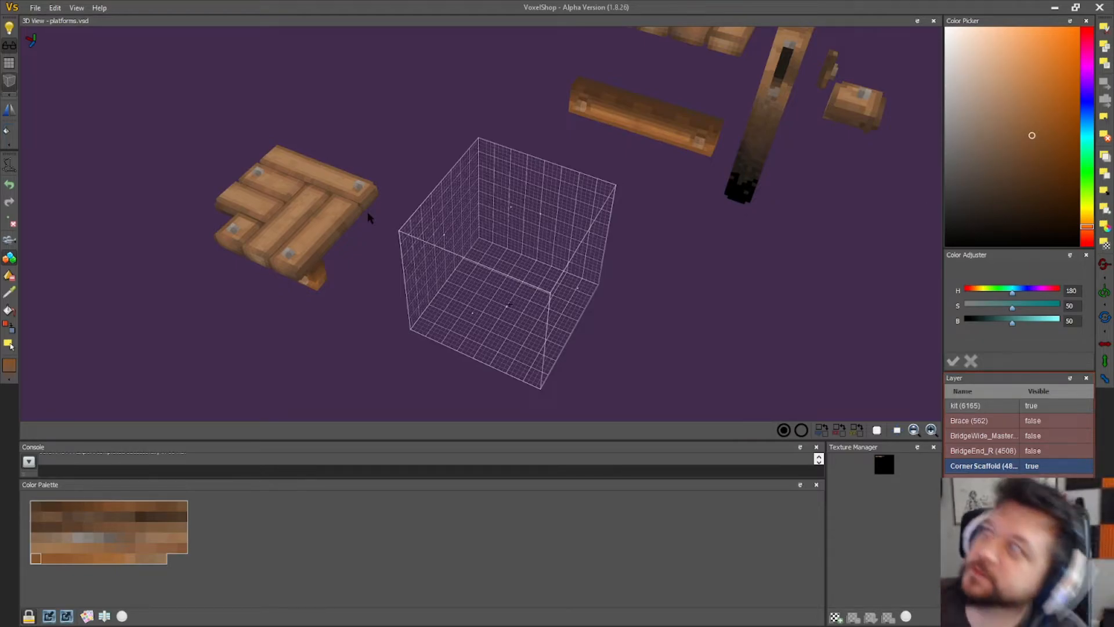
pyautogui.moveTo(614, 301)
pyautogui.mouseDown()
pyautogui.moveTo(625, 300)
pyautogui.moveTo(609, 293)
pyautogui.mouseUp()
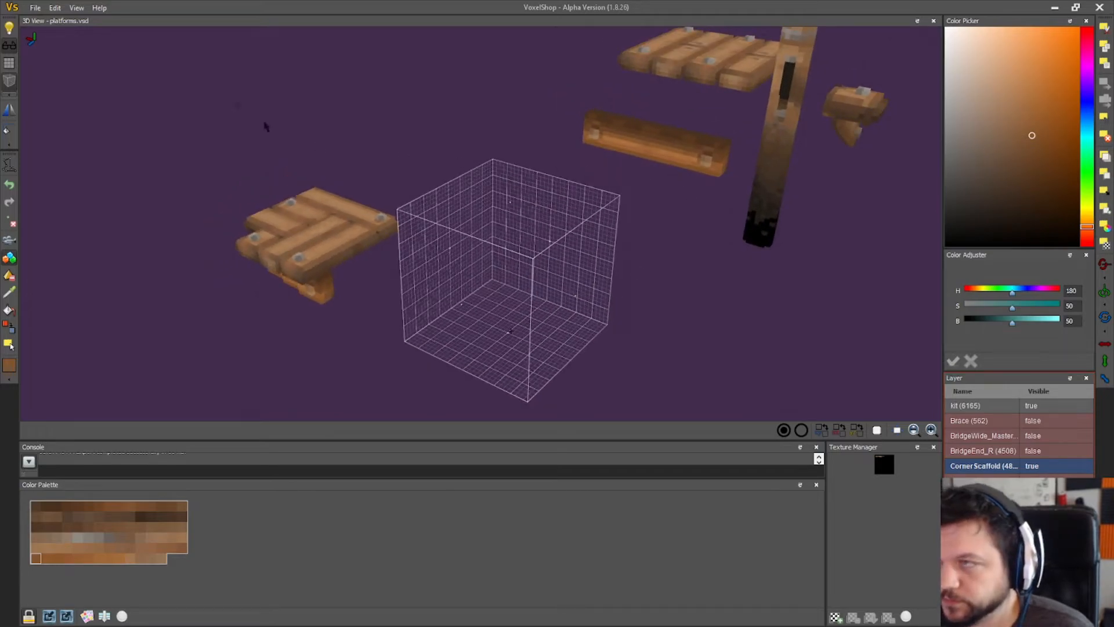
pyautogui.click(35, 8)
pyautogui.click(67, 77)
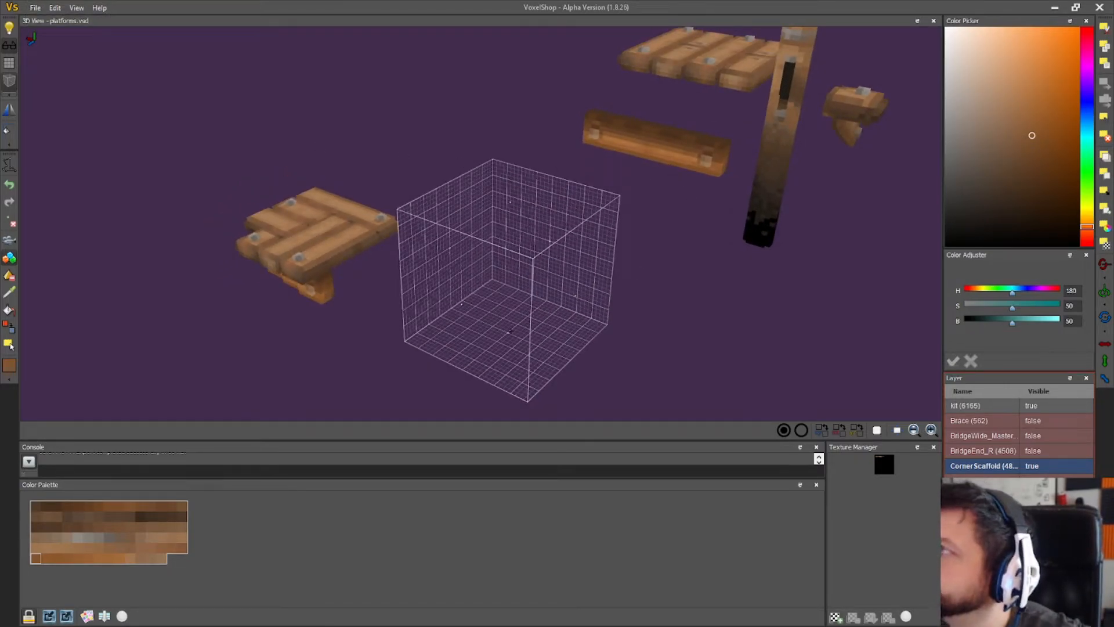
# - Switch to the Barony Editor and place a corner scaffold decoration at X 19, Y 13, using model 1183, facing south with height offset -12
pyautogui.hotkey('alt', 'Tab')
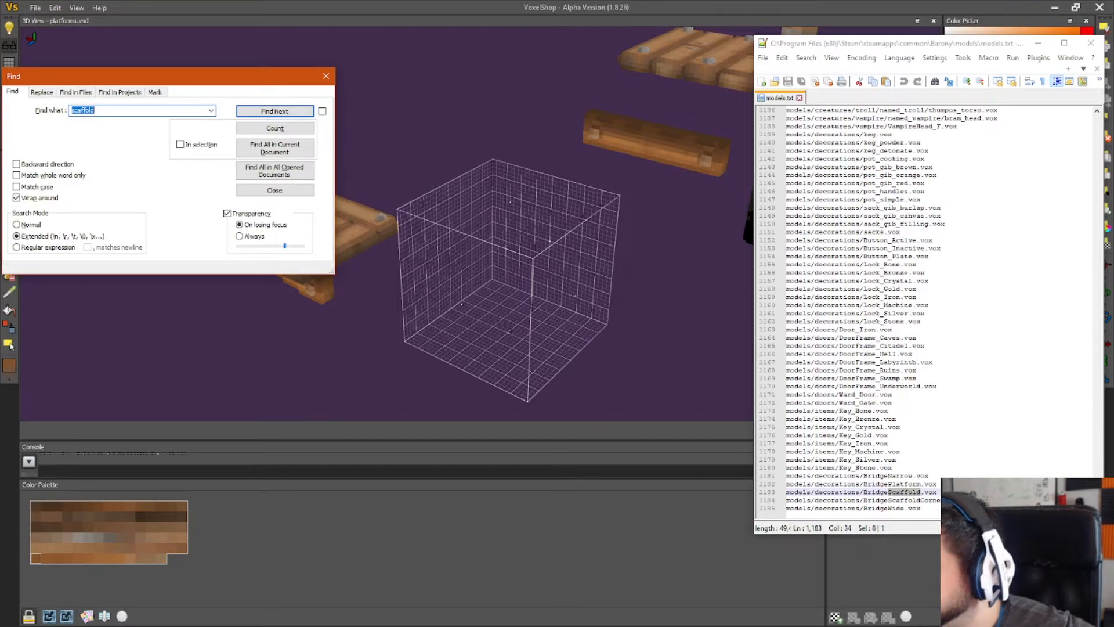
pyautogui.hotkey('alt', 'Tab')
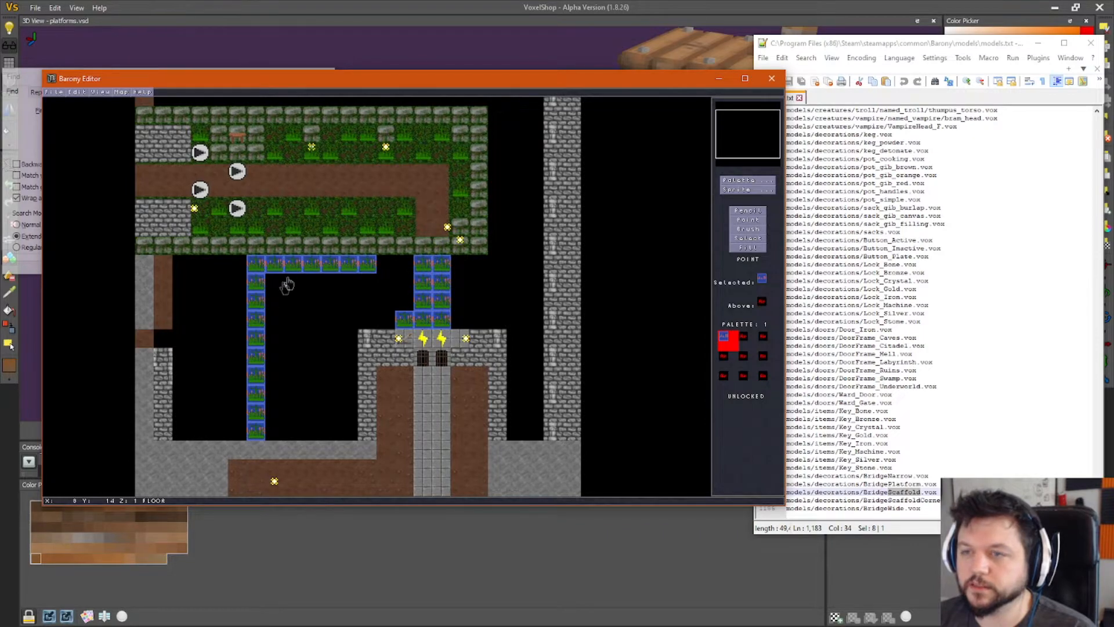
pyautogui.click(490, 271)
pyautogui.press('F2')
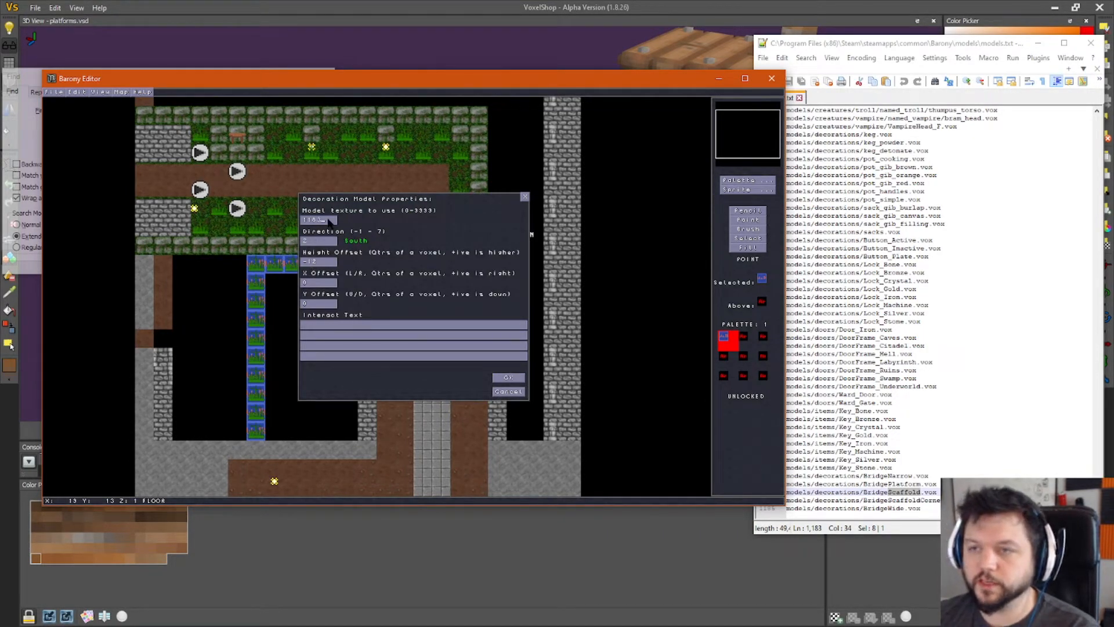
pyautogui.click(508, 377)
# - Add straight scaffold decorations on the two tiles adjoining the corner piece, with the one at X 19, Y 12 using model 1182 facing north
pyautogui.click(474, 268)
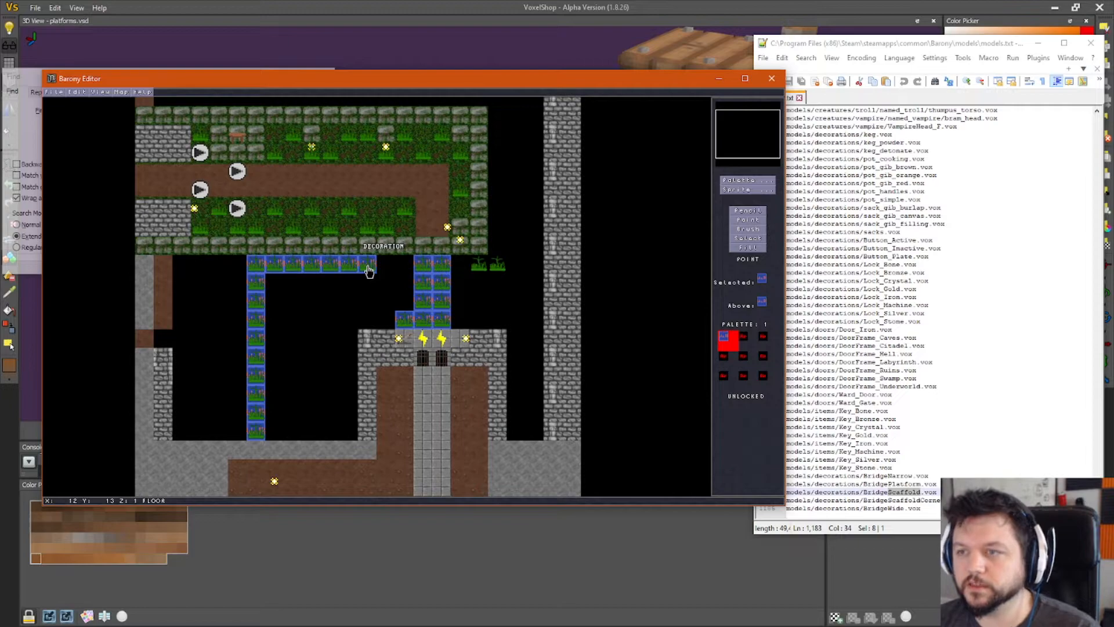
pyautogui.rightClick(479, 265)
pyautogui.press('F2')
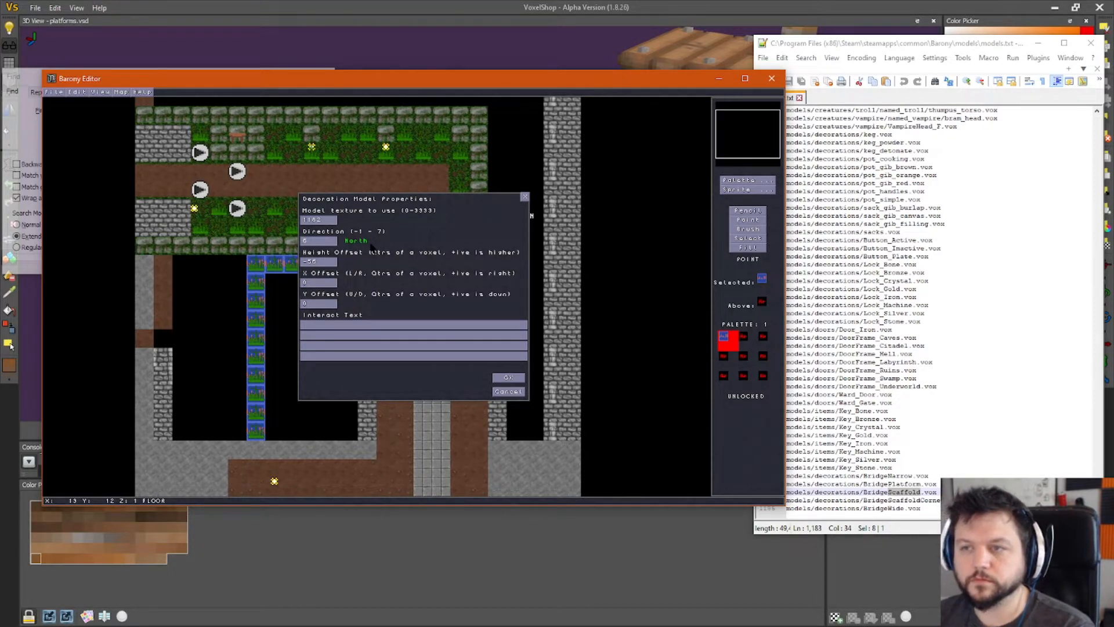
pyautogui.click(509, 377)
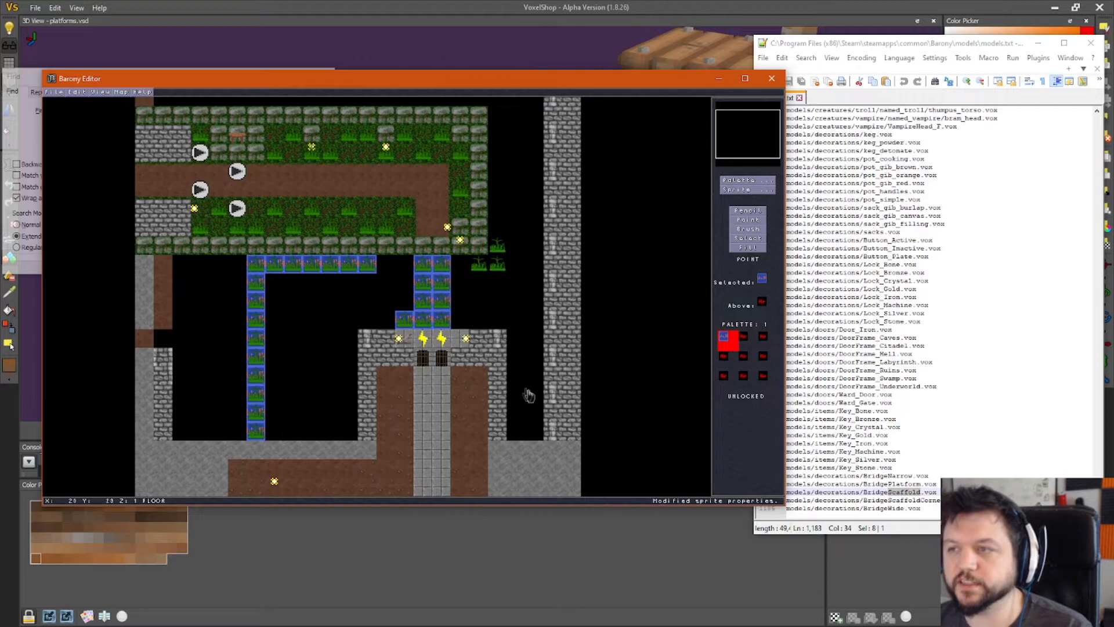
# - Paint the selected blue tile under the three new scaffold decorations with the Pencil tool and save the map
pyautogui.click(748, 213)
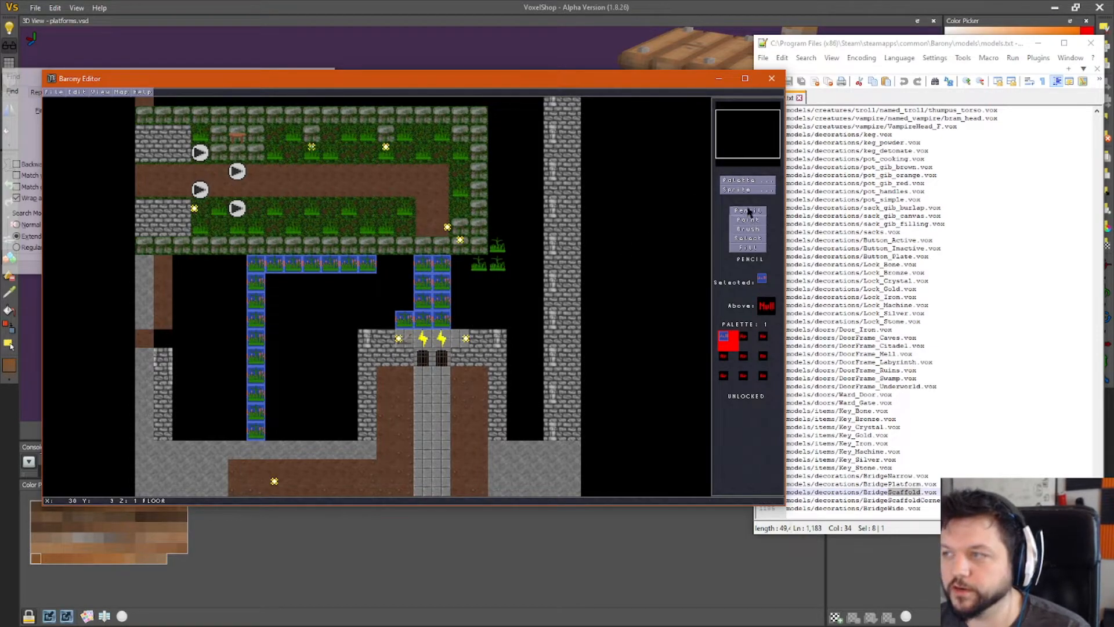
pyautogui.moveTo(479, 264)
pyautogui.mouseDown()
pyautogui.moveTo(497, 260)
pyautogui.moveTo(497, 245)
pyautogui.mouseUp()
pyautogui.click(53, 92)
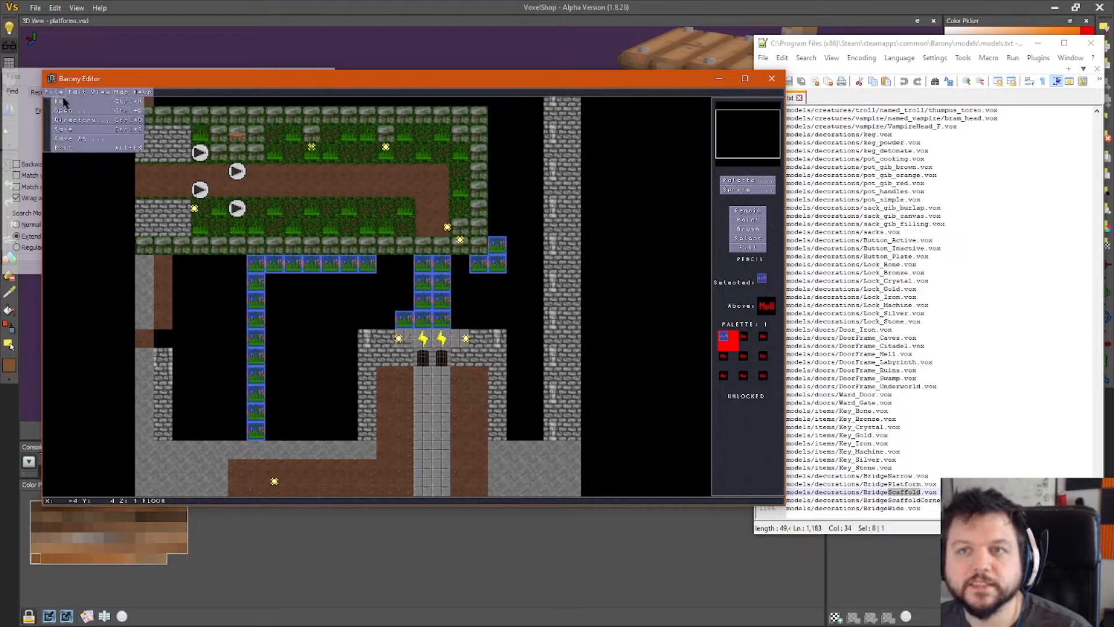
pyautogui.click(82, 130)
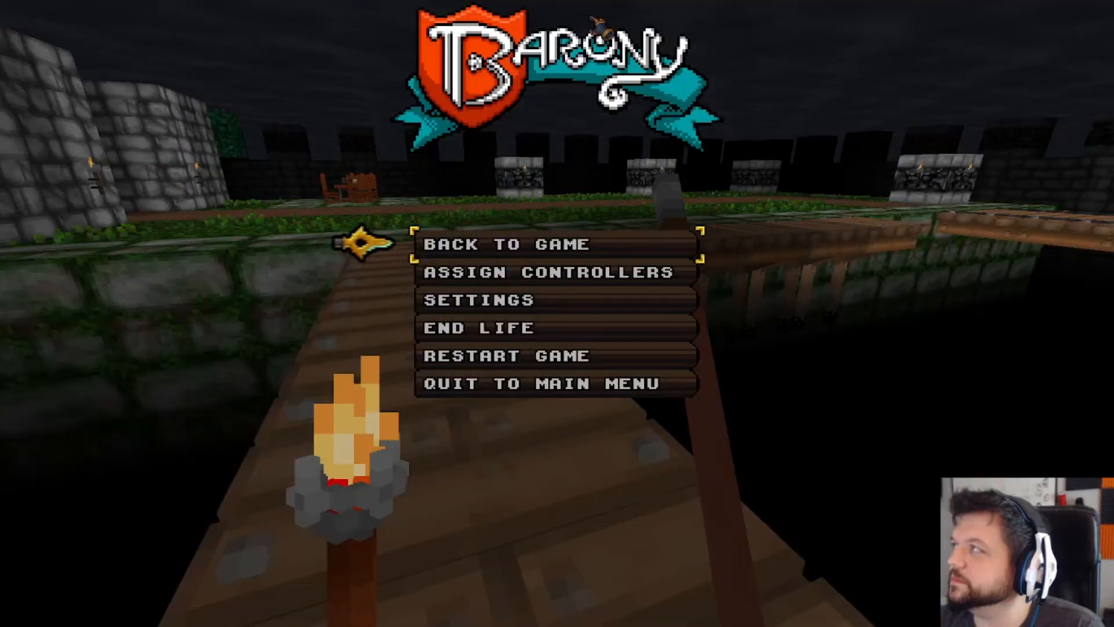
# - Switch to the Barony game, reload the models with the /loadmodels command and restart the game
pyautogui.press('Escape')
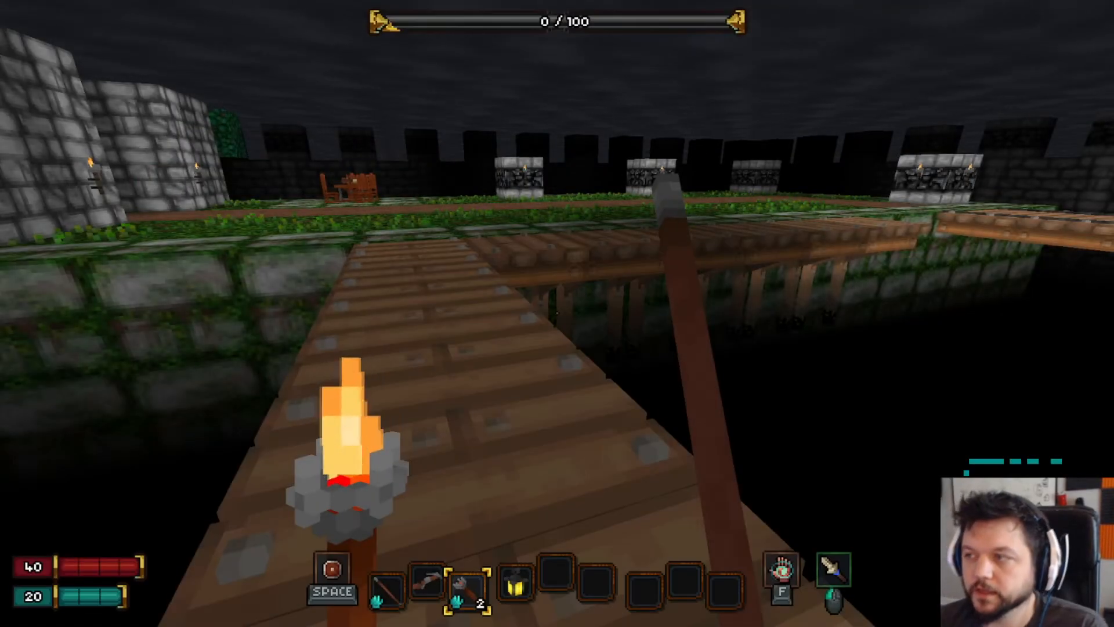
pyautogui.write('/loadmodels')
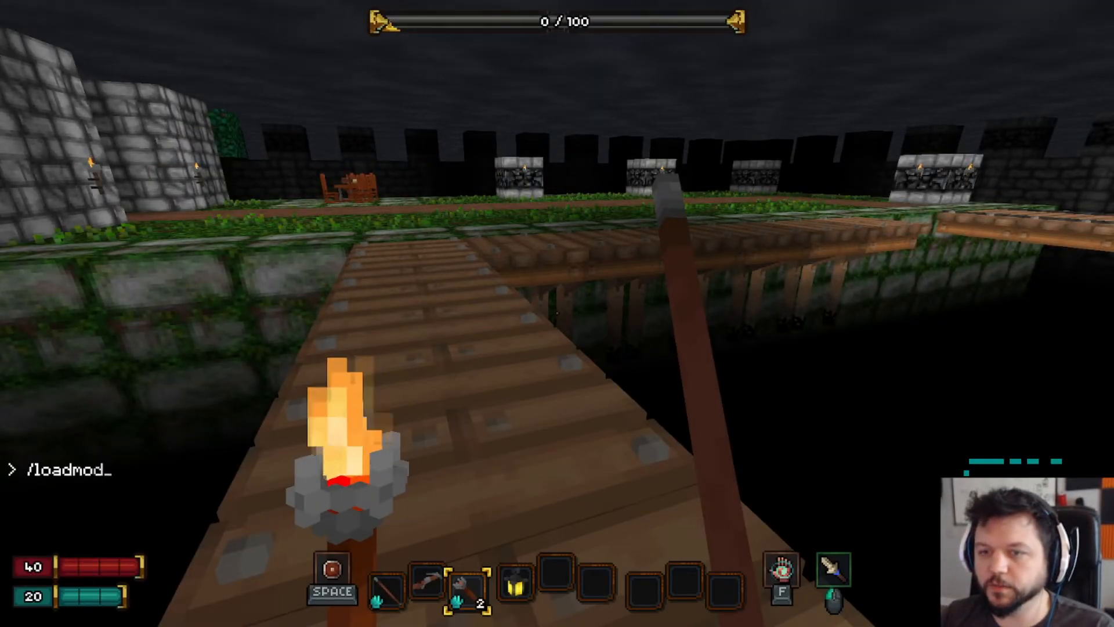
pyautogui.press('Return')
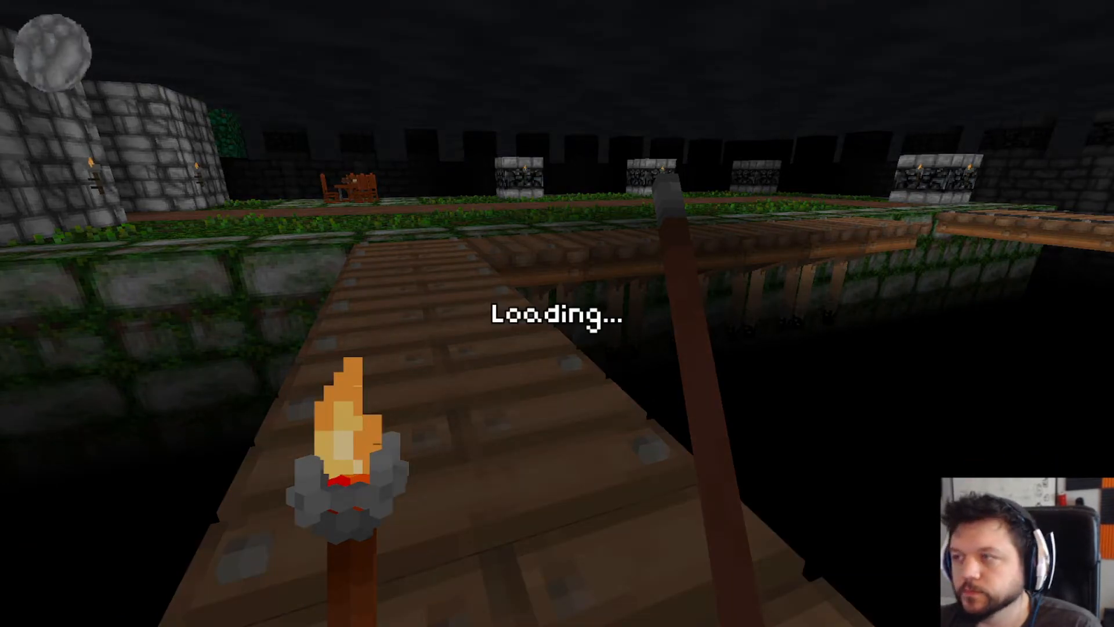
pyautogui.press('Escape')
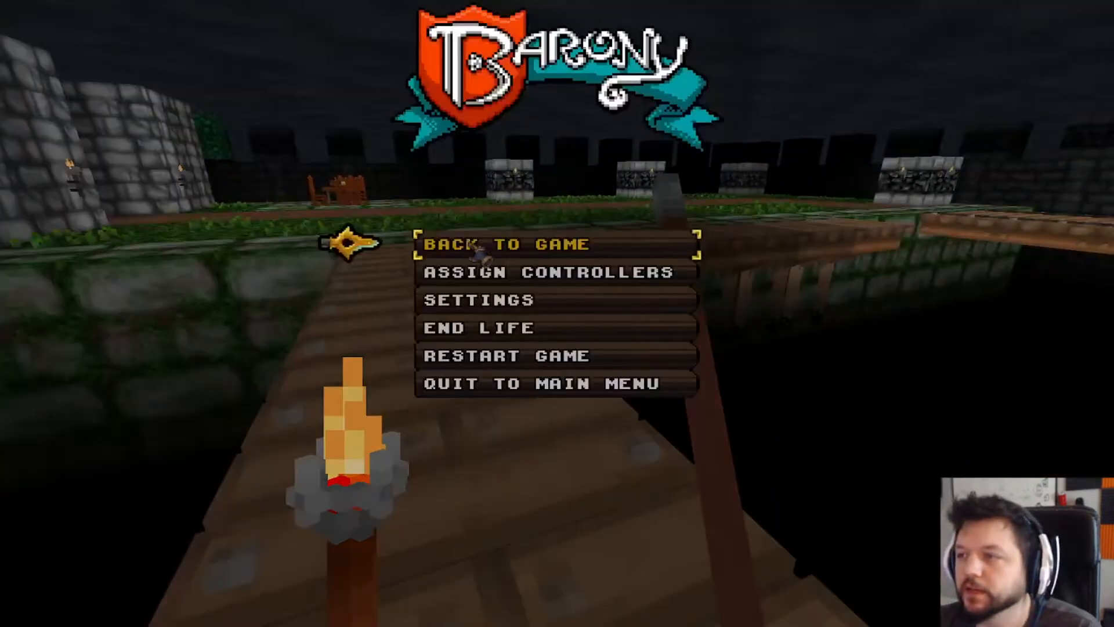
pyautogui.click(491, 363)
pyautogui.click(504, 324)
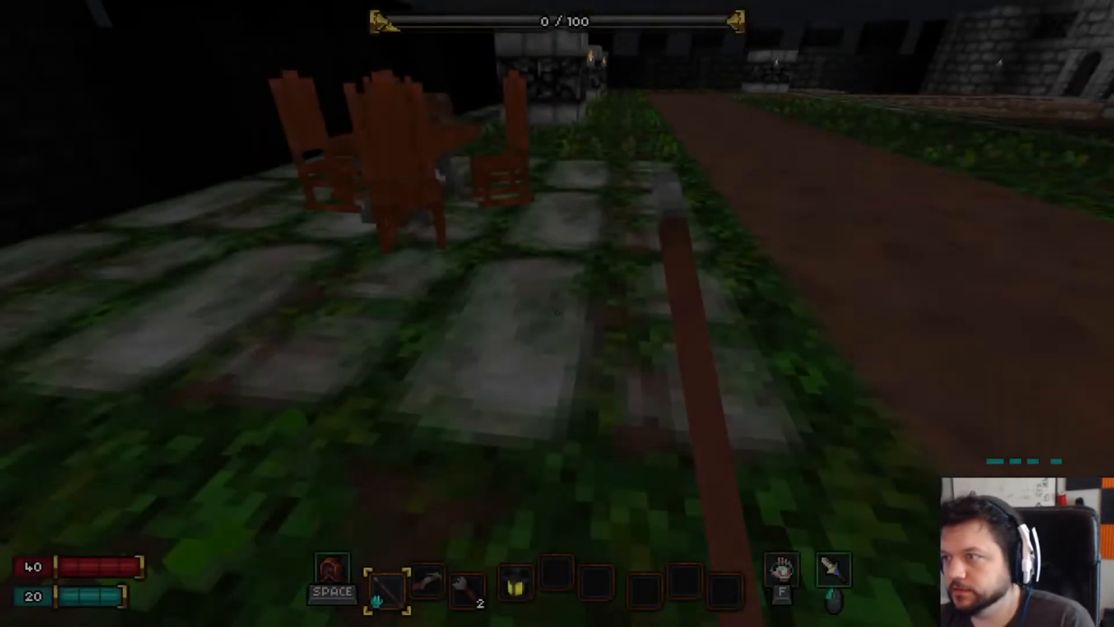
# - Walk to the new corner scaffold and examine its planks, inner corner and supports from above and from across the bridge
pyautogui.press('w')
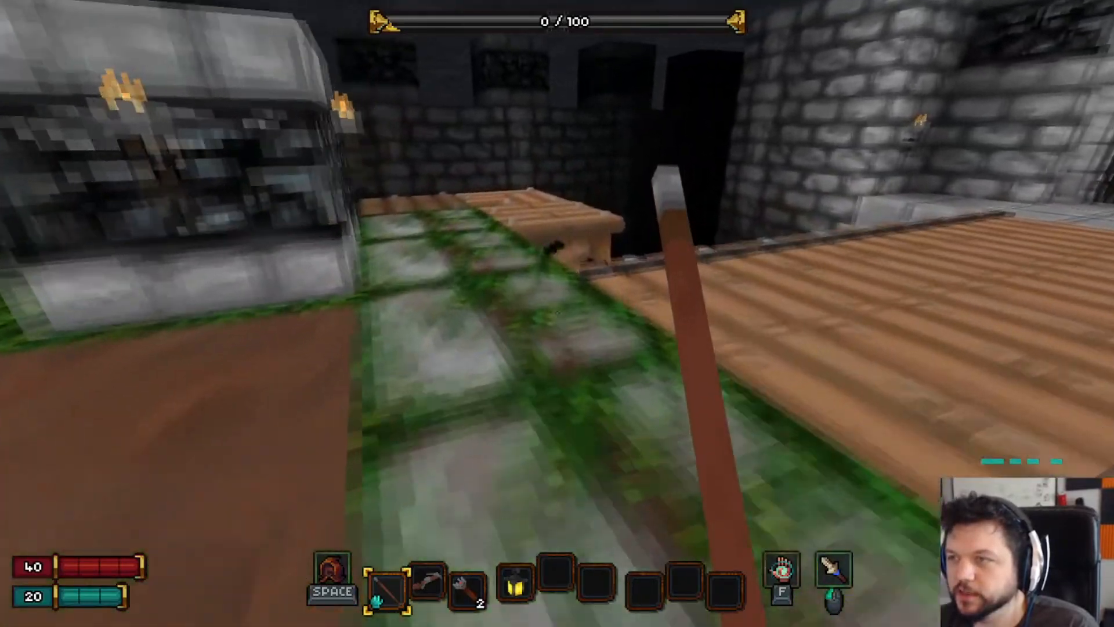
pyautogui.press('w')
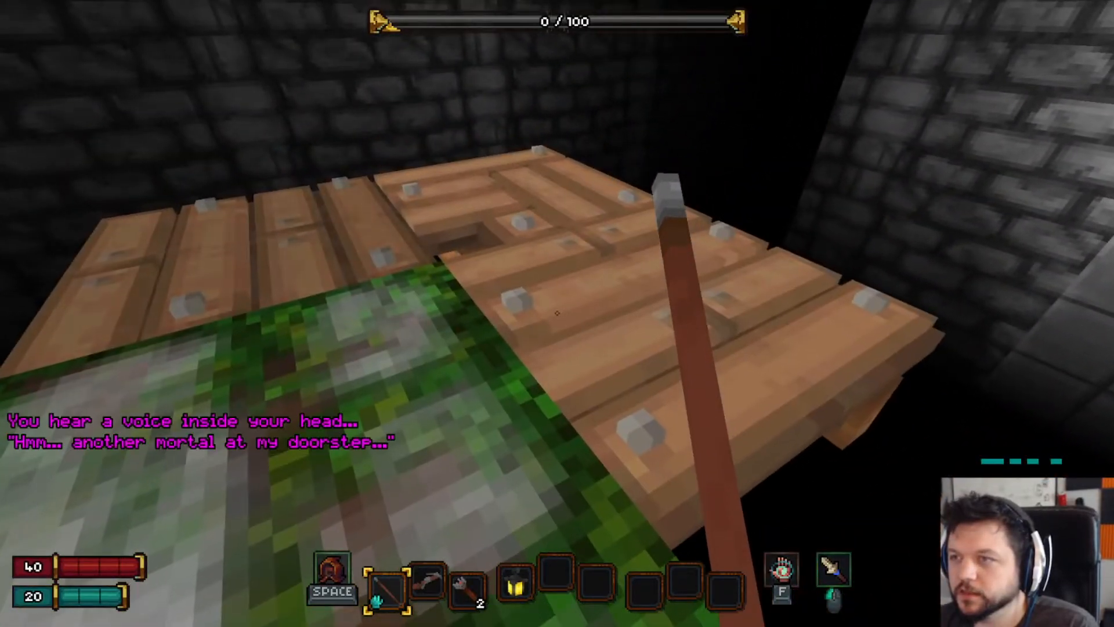
pyautogui.press('a')
pyautogui.press('d')
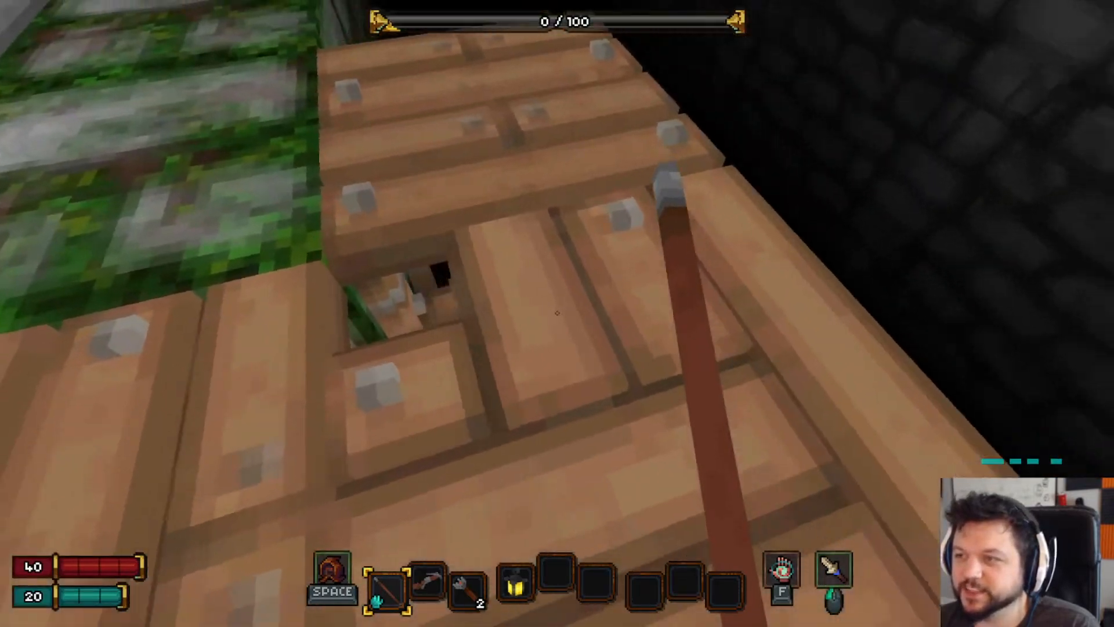
pyautogui.press('a')
pyautogui.press('s')
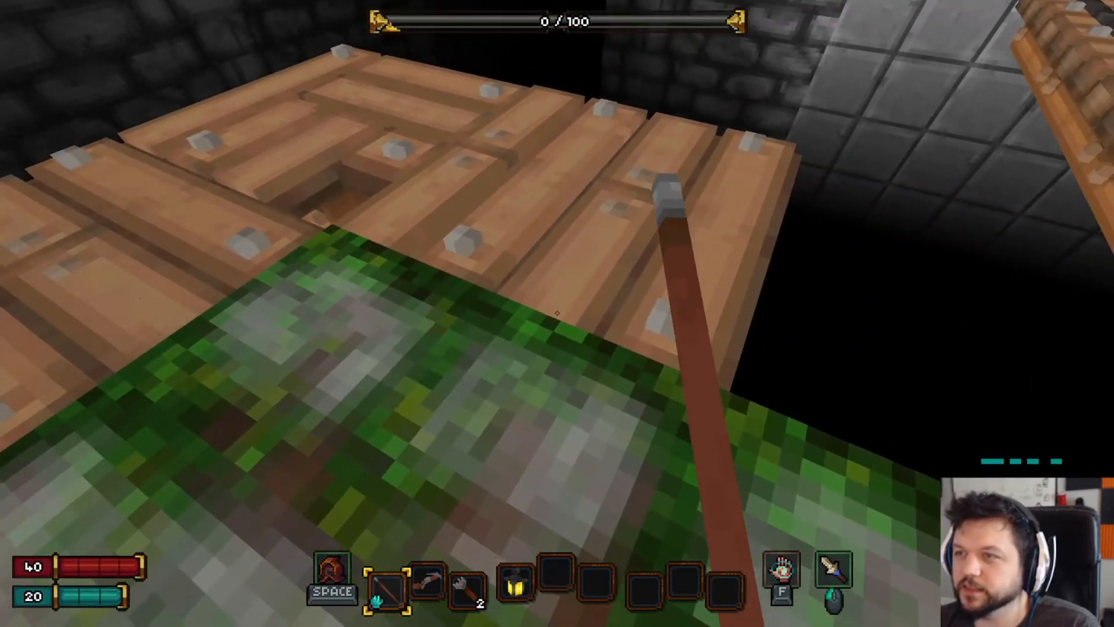
pyautogui.press('w')
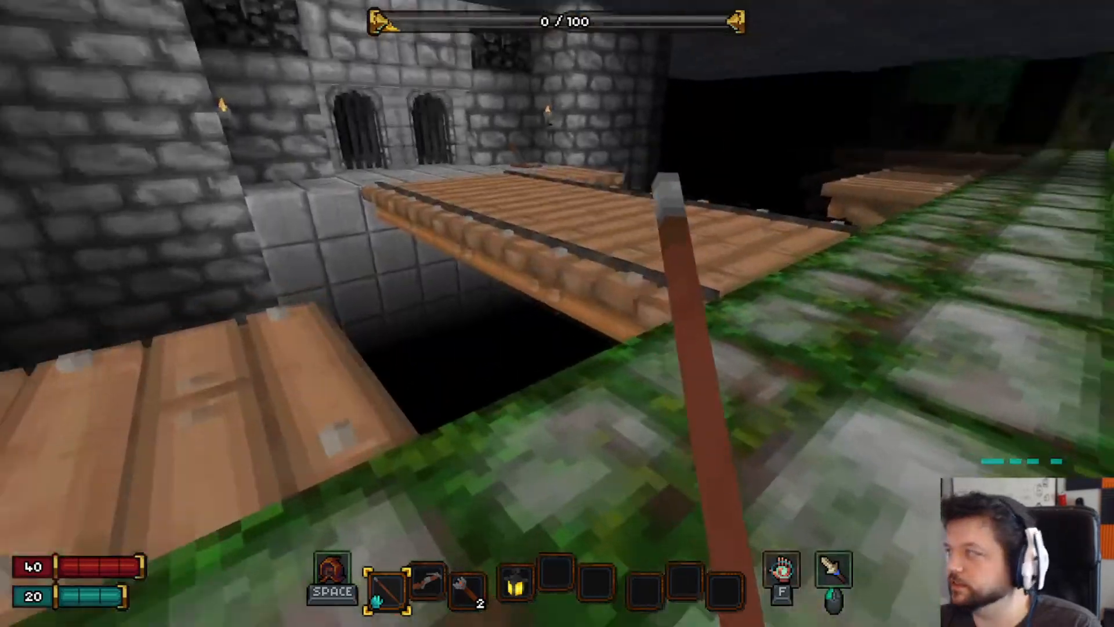
pyautogui.press('w')
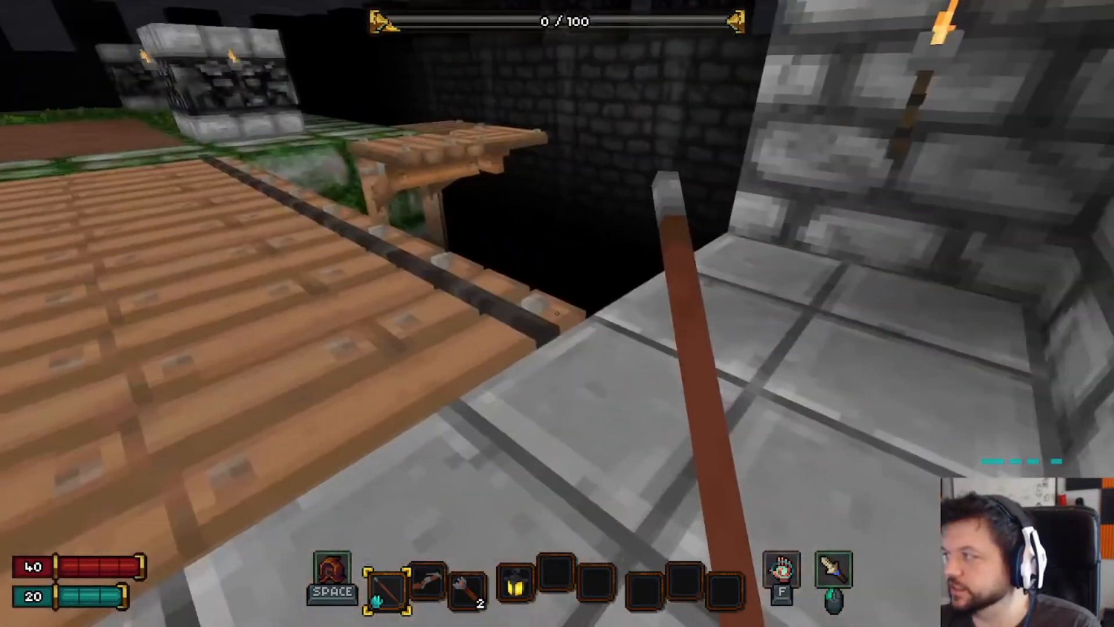
pyautogui.press('w')
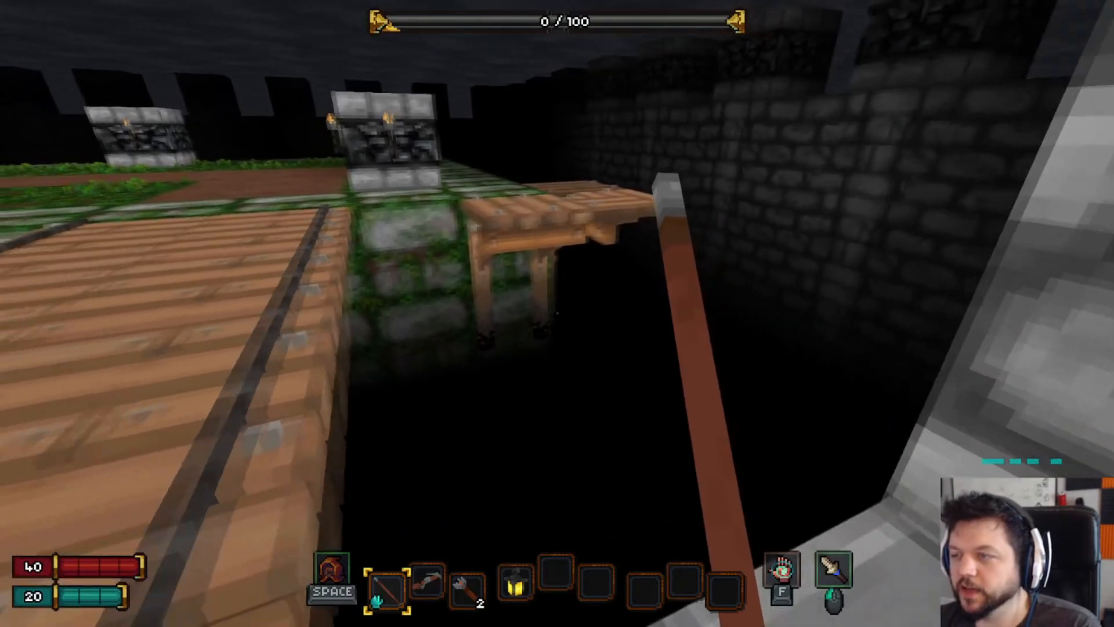
# - Return to the Barony Editor, apply the corner scaffold decoration's properties at X 19, Y 13, and save the map
pyautogui.press('Escape')
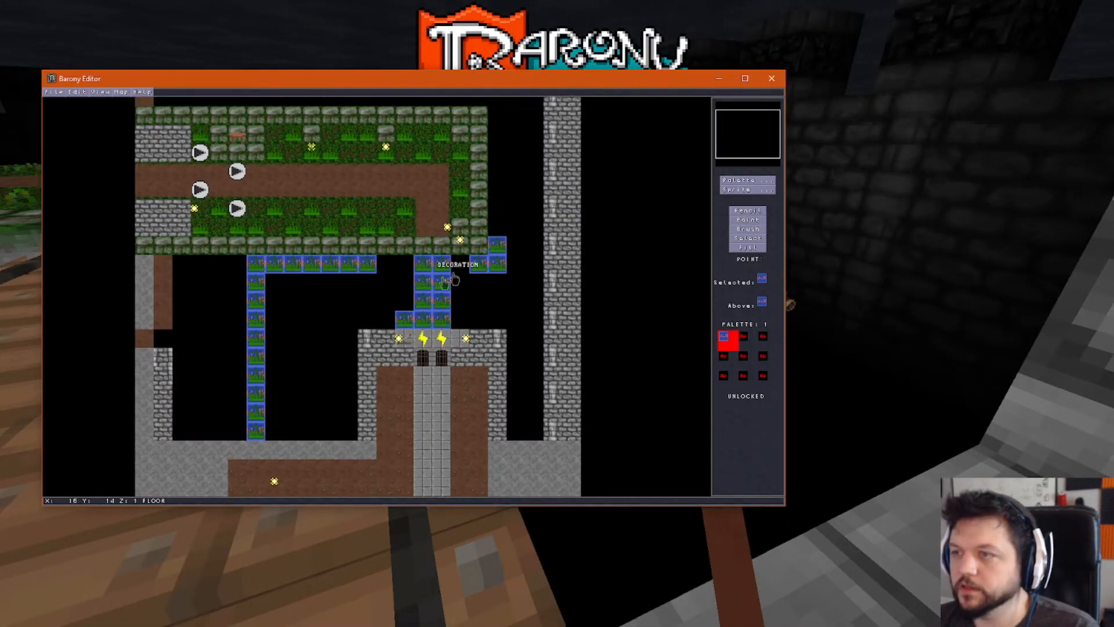
pyautogui.click(320, 241)
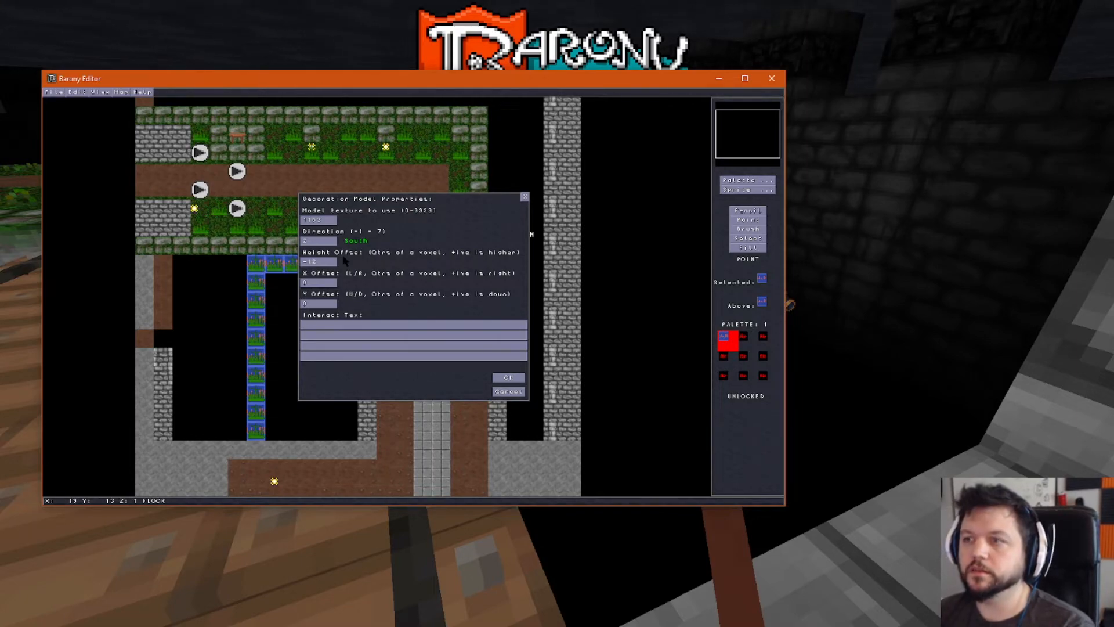
pyautogui.click(772, 78)
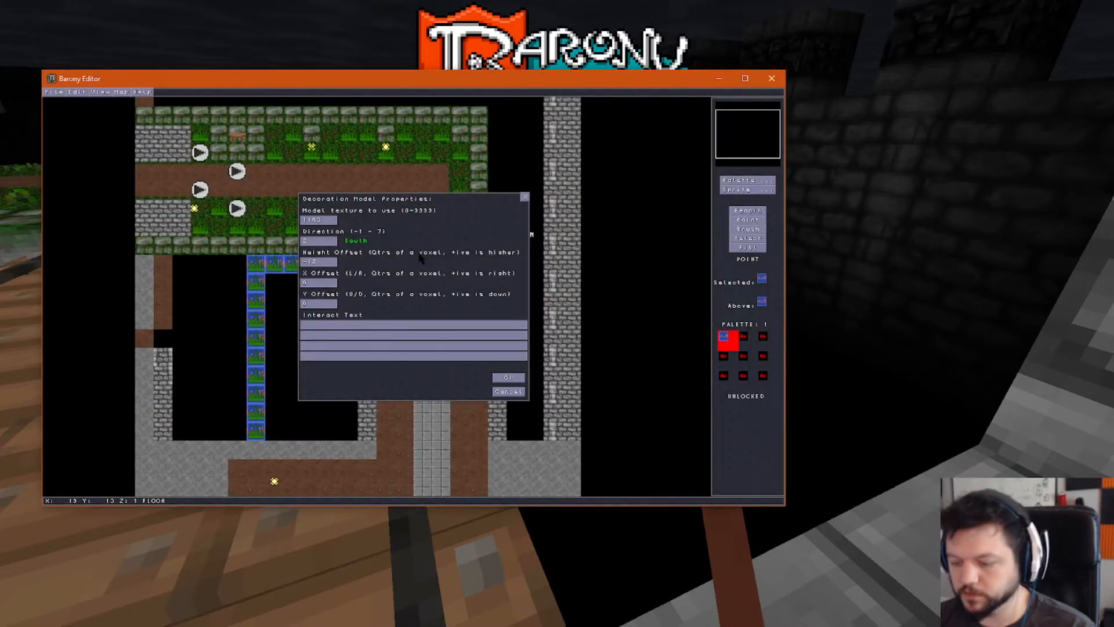
pyautogui.click(514, 381)
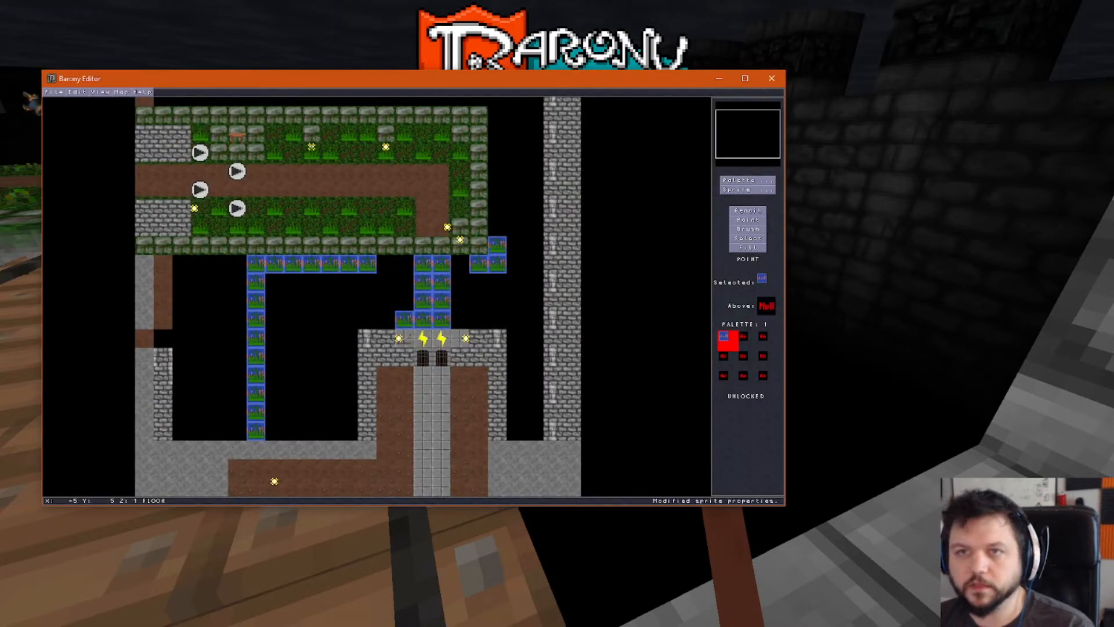
pyautogui.click(54, 92)
pyautogui.click(60, 132)
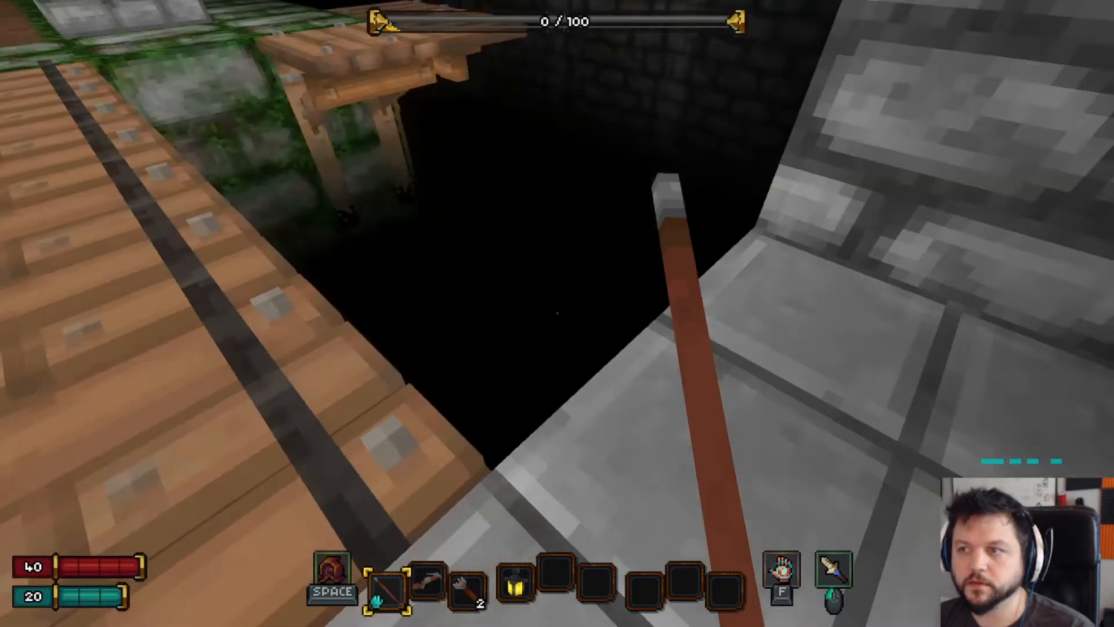
# - Restart the game and walk around the courtyard and bridge to examine the scaffold corner and neighbouring platforms
pyautogui.press('Escape')
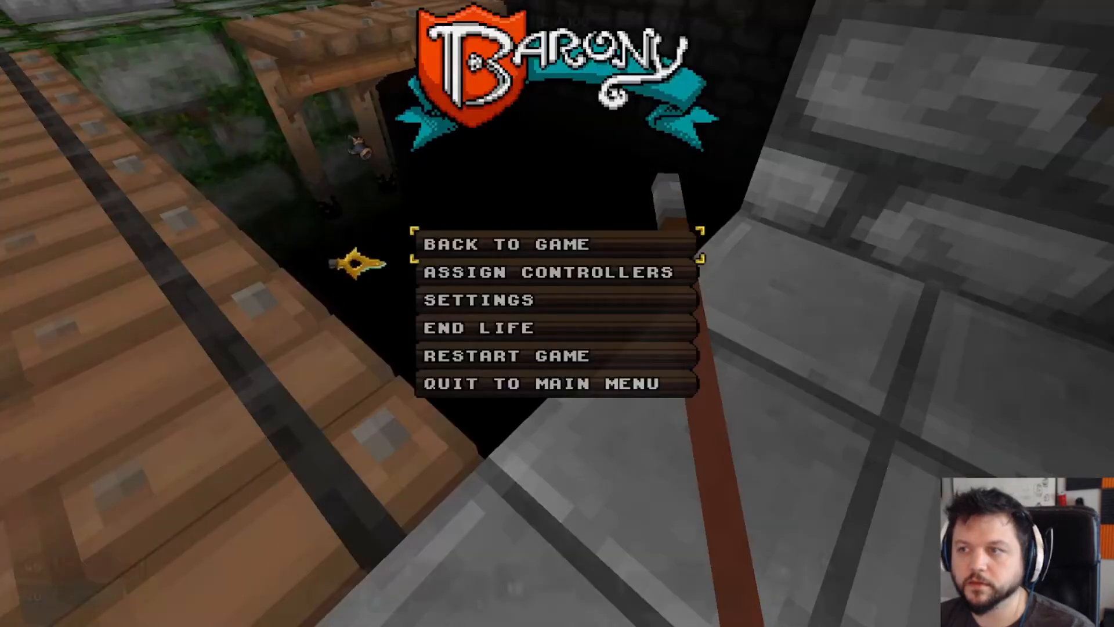
pyautogui.click(551, 355)
pyautogui.click(534, 350)
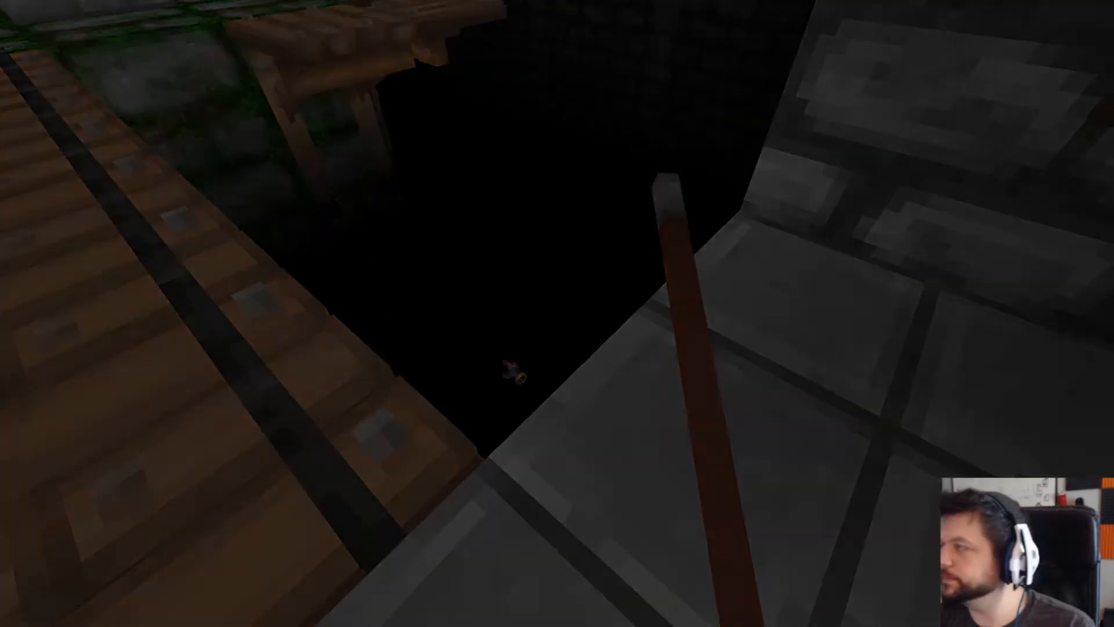
pyautogui.press('w')
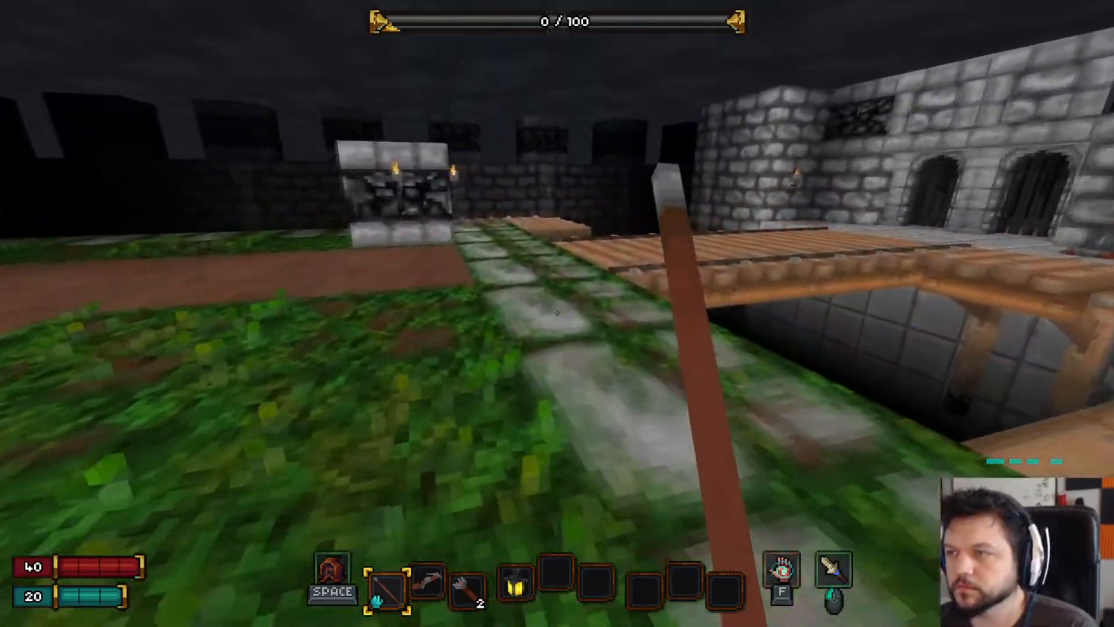
pyautogui.press('w')
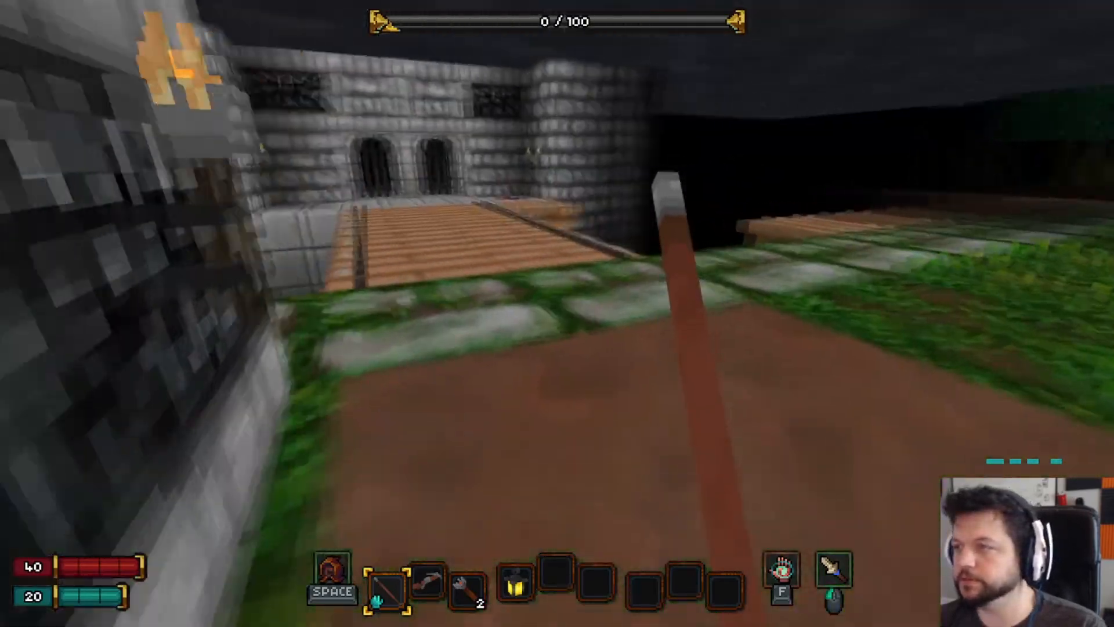
pyautogui.press('w')
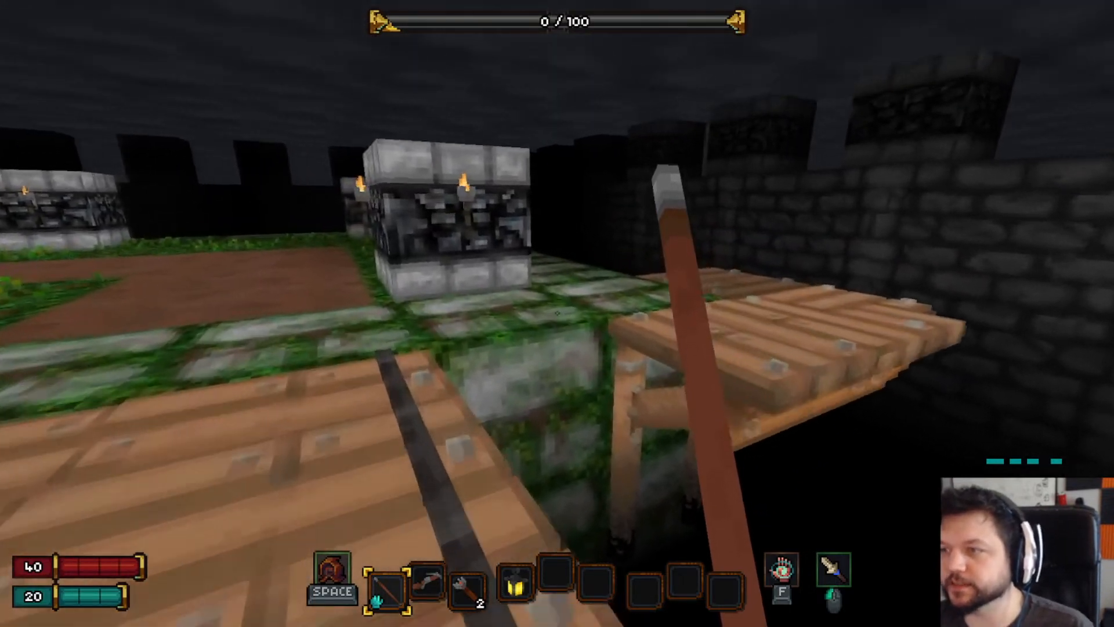
# - Take the nearby wall torches and examine the scaffold and bridge in the dark, with a torch equipped and put away
pyautogui.press('e')
pyautogui.press('e')
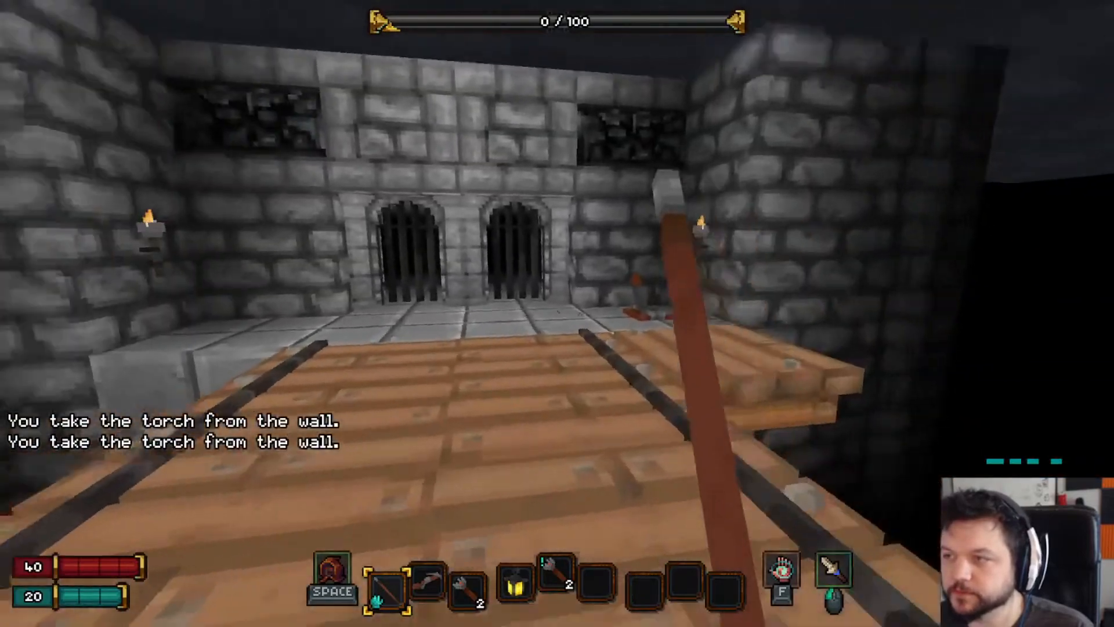
pyautogui.press('e')
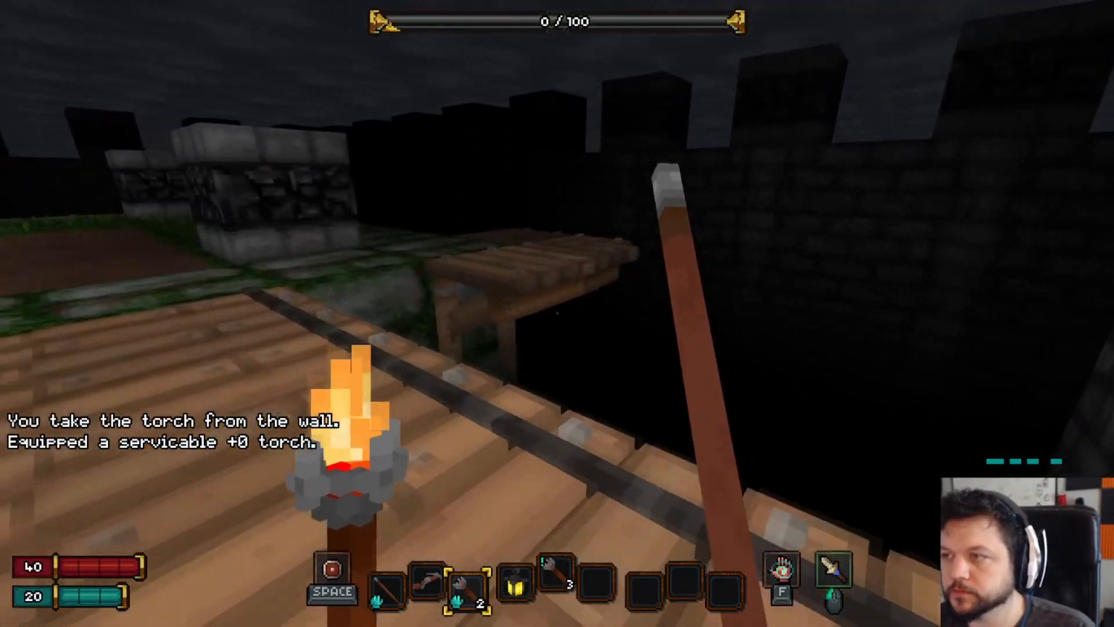
pyautogui.press('w')
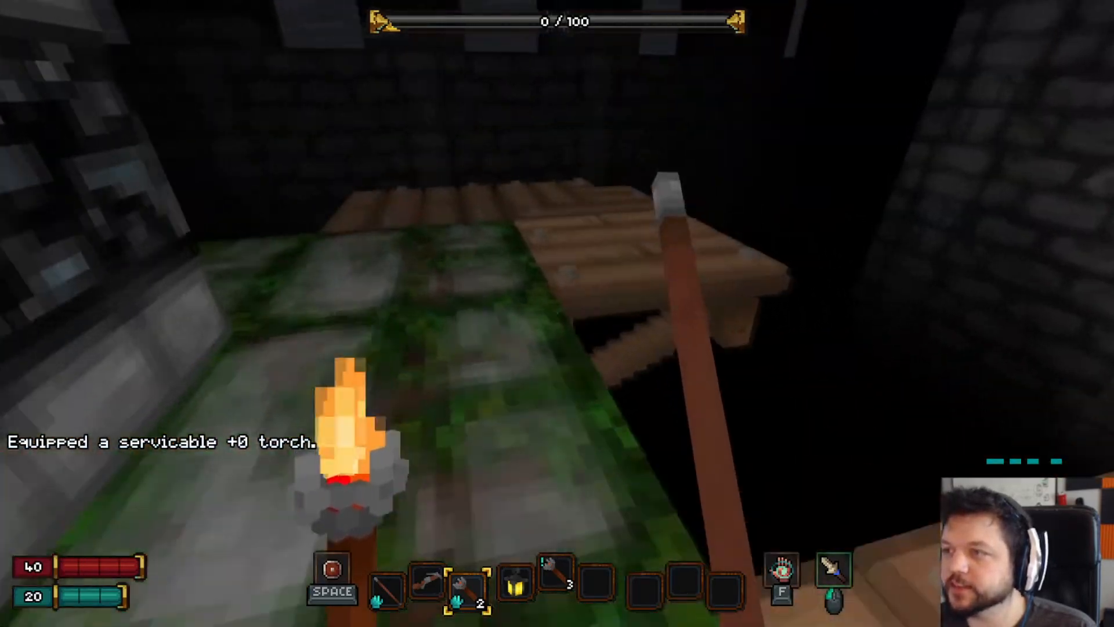
pyautogui.press('w')
pyautogui.press('3')
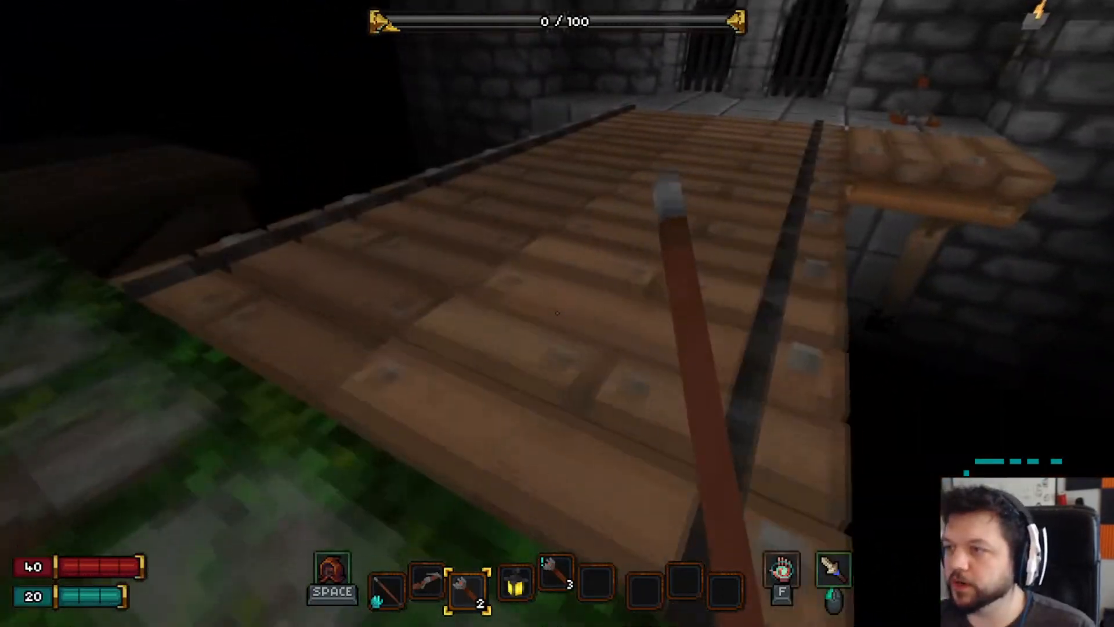
# - Switch from the game to VoxelShop, hide the kit and CornerScaffold layers, and save platforms.vsd
pyautogui.press('a')
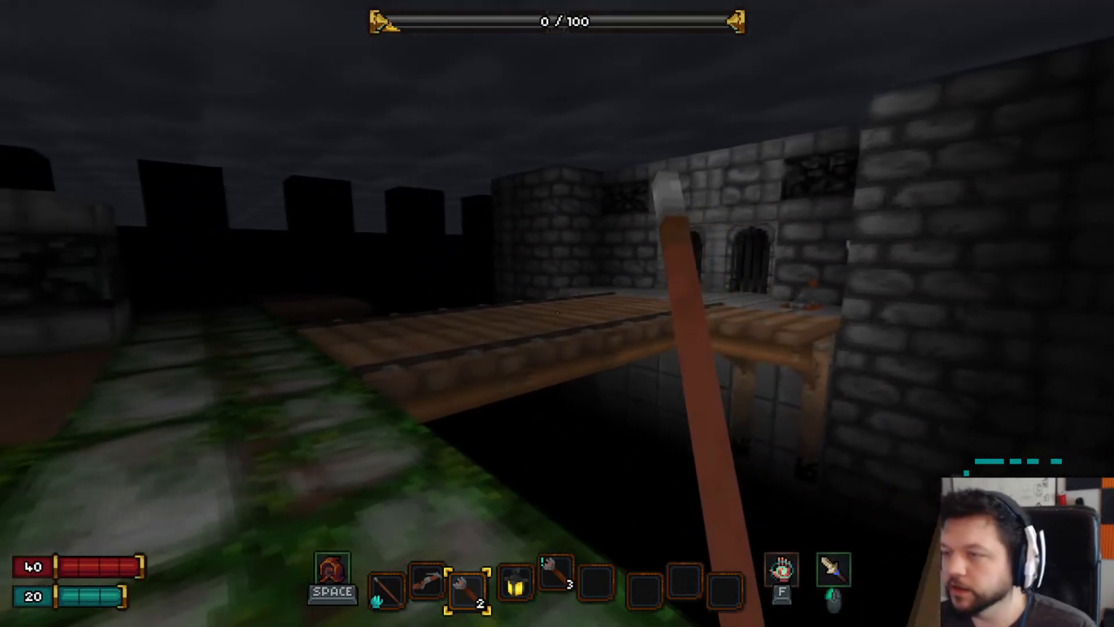
pyautogui.press('Escape')
pyautogui.hotkey('alt', 'Tab')
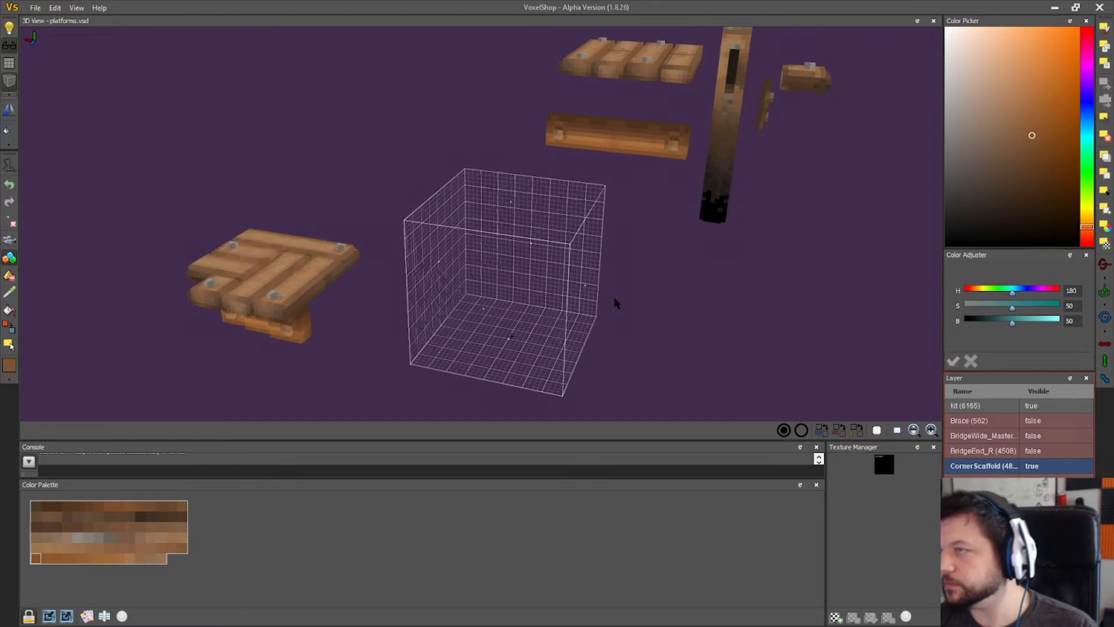
pyautogui.moveTo(614, 298); pyautogui.dragTo(638, 289)
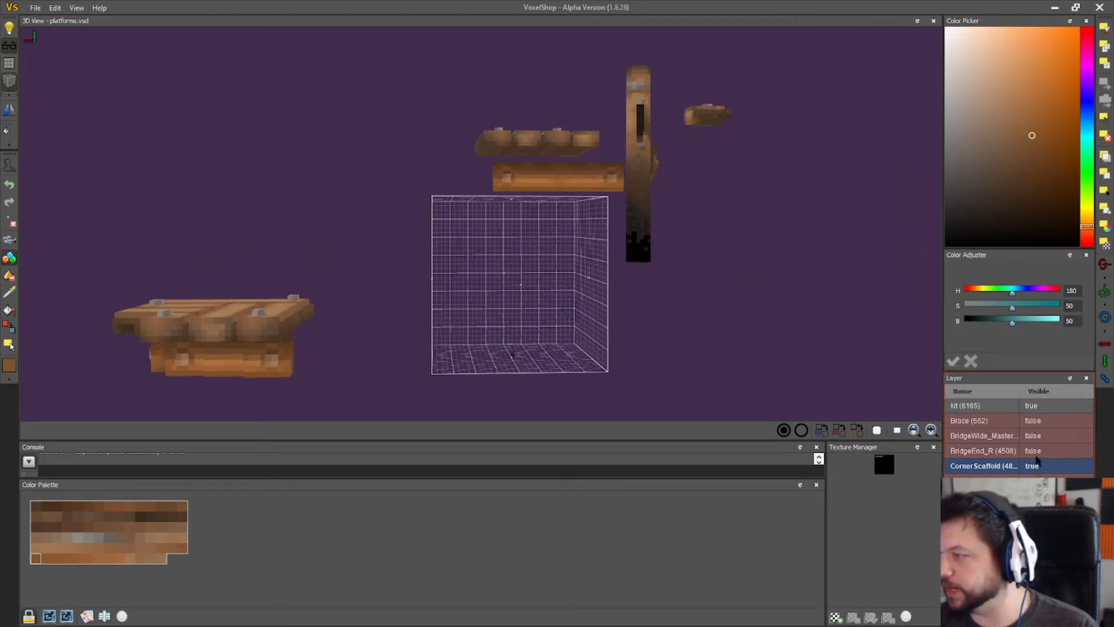
pyautogui.click(1040, 409)
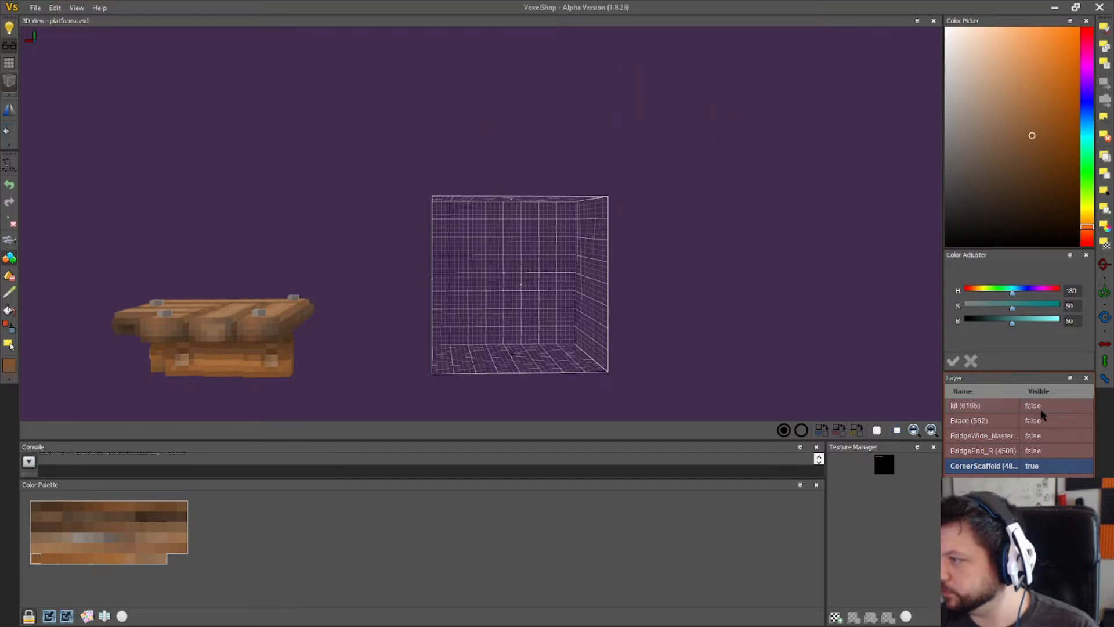
pyautogui.click(1037, 468)
pyautogui.click(35, 7)
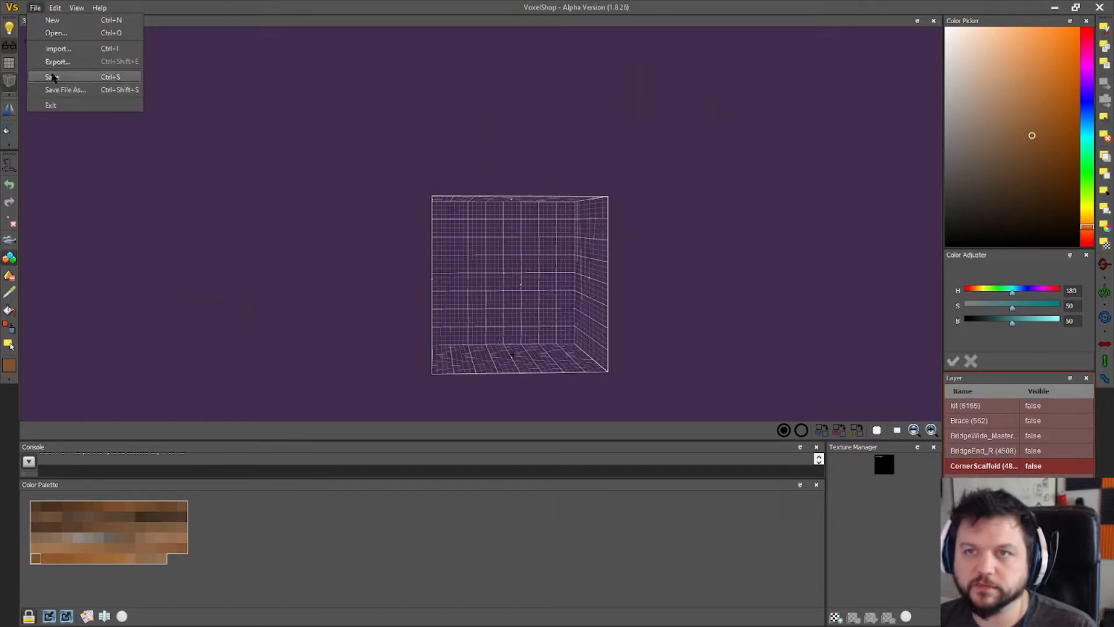
pyautogui.click(52, 77)
# - Show the BridgeWide_Master and BridgeEnd_R layers without the bounding box and make BridgeEnd_R the active layer
pyautogui.click(1034, 435)
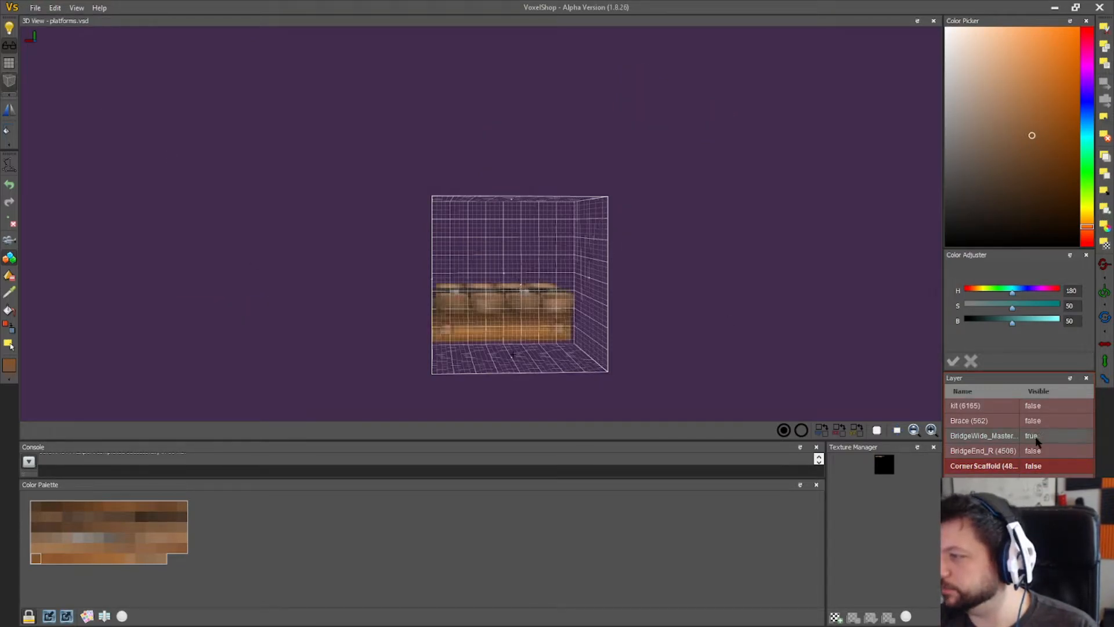
pyautogui.click(12, 77)
pyautogui.moveTo(268, 198); pyautogui.dragTo(350, 216, button='right')
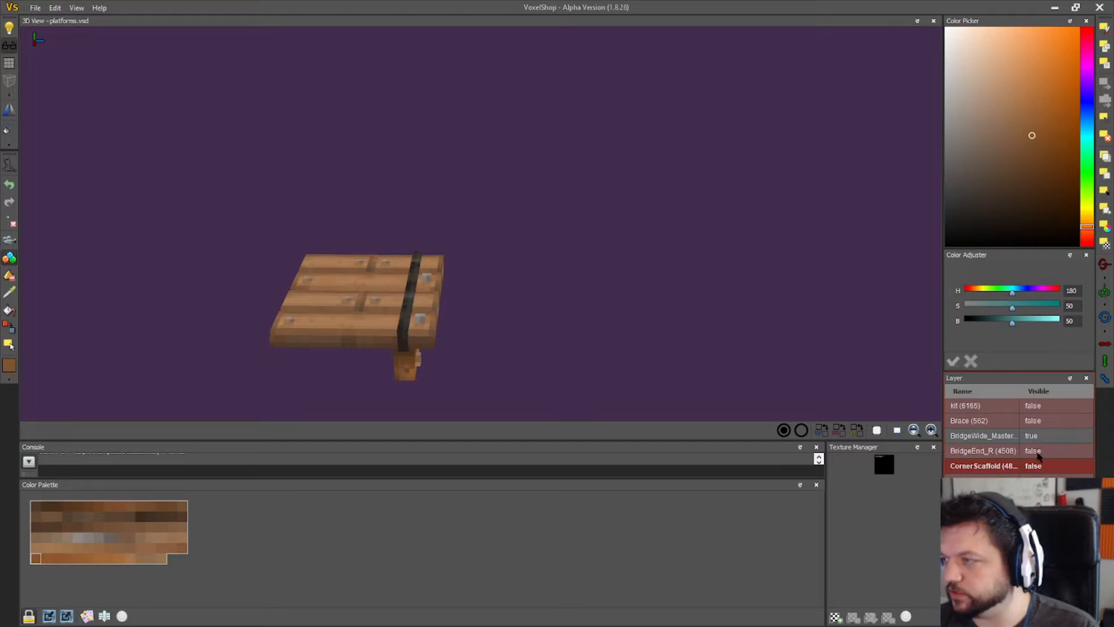
pyautogui.click(1037, 452)
pyautogui.moveTo(557, 342); pyautogui.dragTo(583, 332, button='right')
pyautogui.click(987, 452)
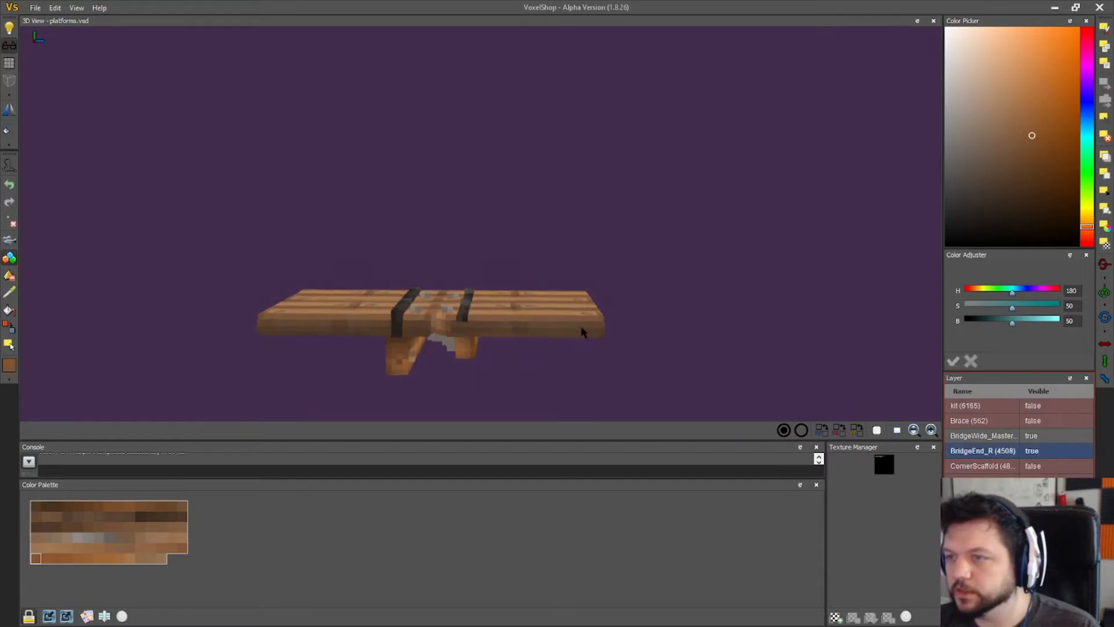
# - Hide BridgeWide_Master, select the whole BridgeEnd_R model and move it up and away from its original place
pyautogui.click(1032, 435)
pyautogui.moveTo(673, 368); pyautogui.dragTo(191, 373, button='right')
pyautogui.click(11, 347)
pyautogui.moveTo(335, 179); pyautogui.dragTo(702, 401)
pyautogui.moveTo(684, 384); pyautogui.dragTo(643, 369, button='right')
pyautogui.moveTo(571, 295); pyautogui.dragTo(687, 140)
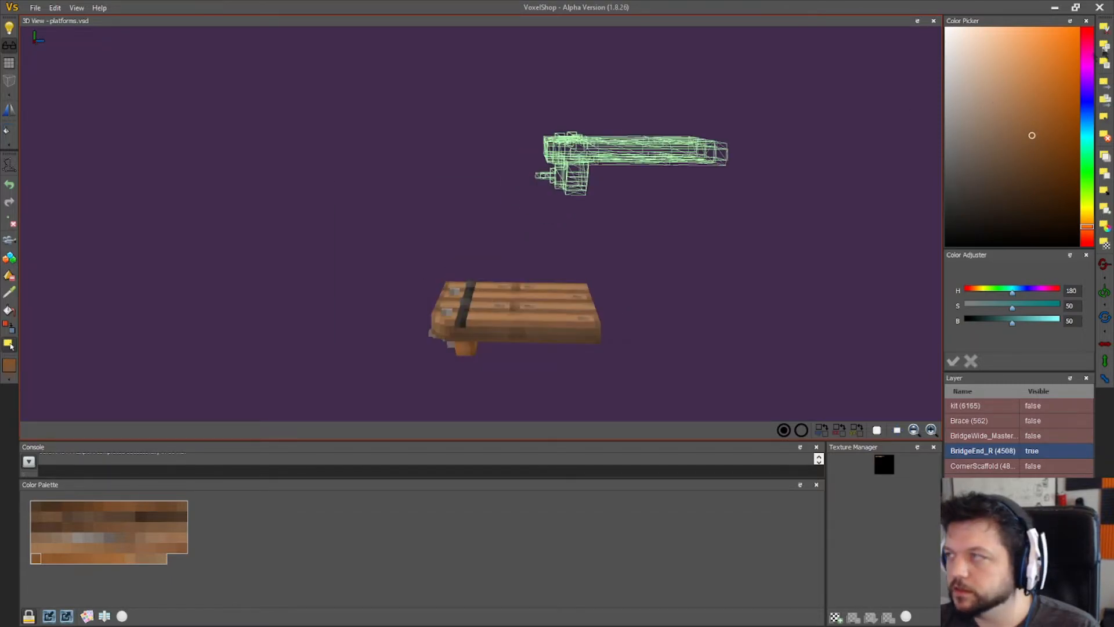
pyautogui.click(1104, 83)
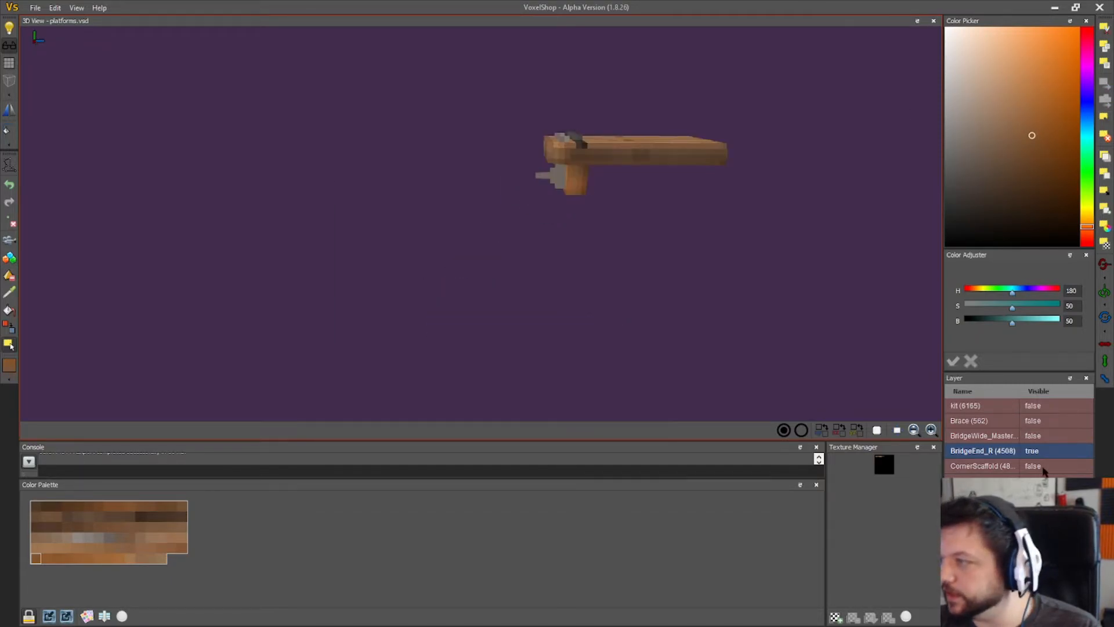
# - Show the BridgeWide_Master and Brace layers together with the moved bridge end
pyautogui.click(1043, 439)
pyautogui.click(1052, 422)
pyautogui.moveTo(489, 387); pyautogui.dragTo(490, 398, button='right')
# - Sample the dark iron colour from the bridge strap, choose a slightly darker shade and paint the separate brace strip's front end and groove
pyautogui.click(9, 292)
pyautogui.click(368, 383)
pyautogui.click(12, 327)
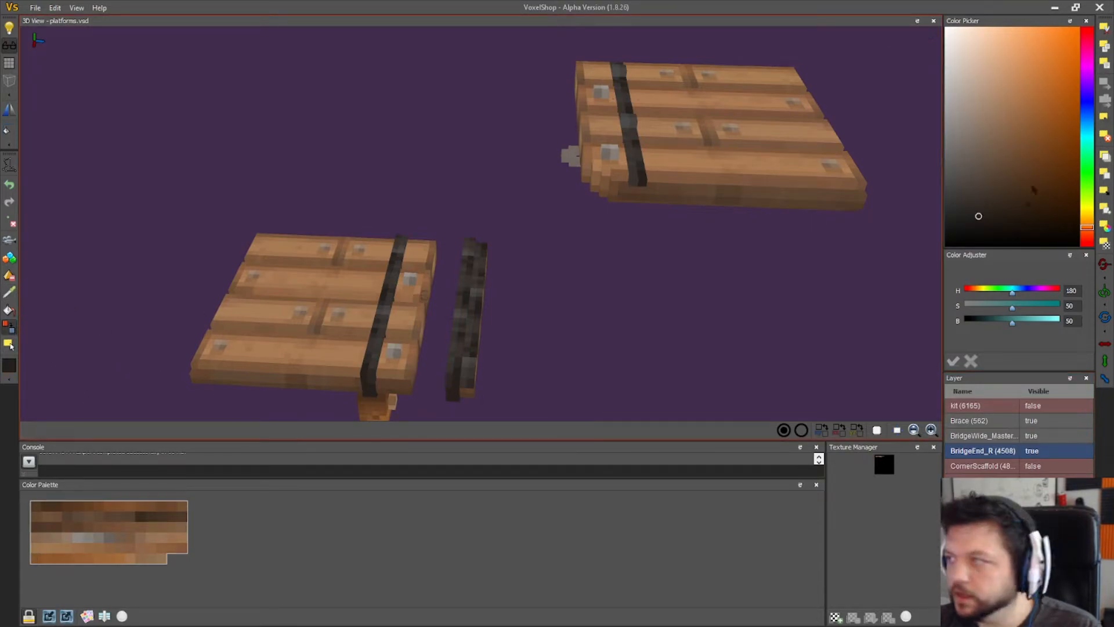
pyautogui.click(985, 224)
pyautogui.moveTo(604, 344); pyautogui.dragTo(612, 321, button='right')
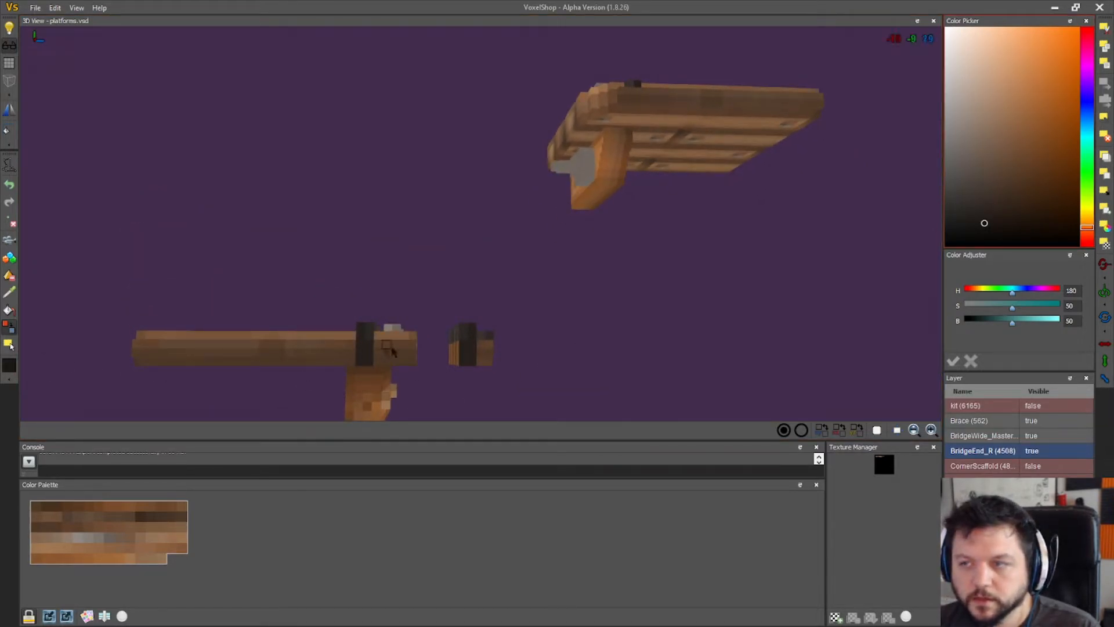
pyautogui.moveTo(476, 367); pyautogui.dragTo(479, 394, button='right')
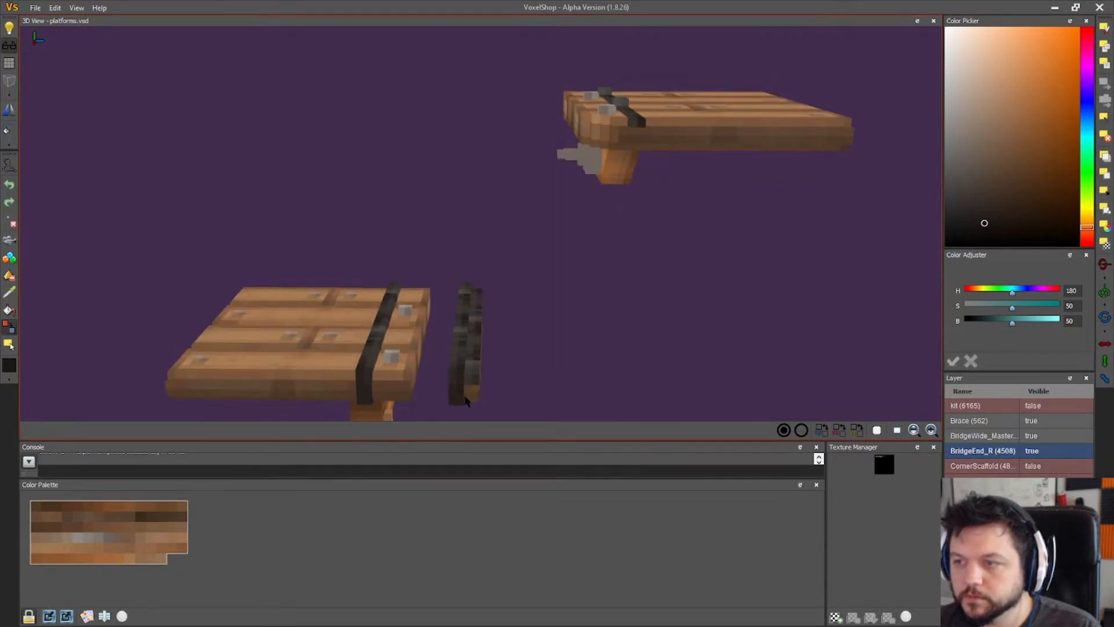
pyautogui.moveTo(467, 415); pyautogui.dragTo(490, 382, button='right')
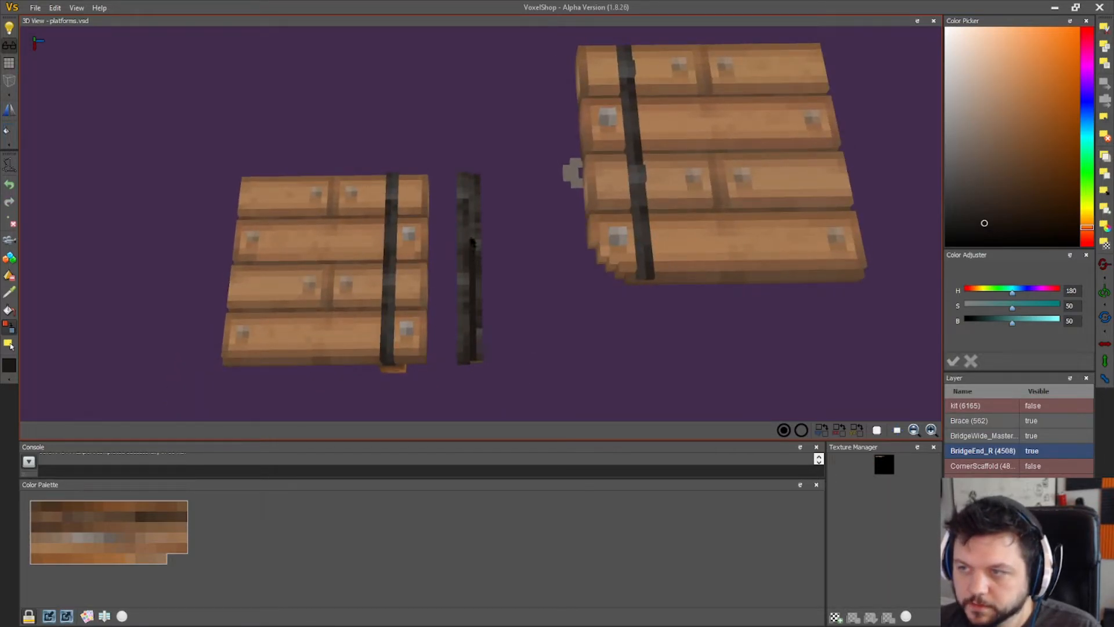
# - Continue the near-black shading along the back and outer edges of the separate brace strip
pyautogui.moveTo(546, 261); pyautogui.dragTo(412, 268, button='right')
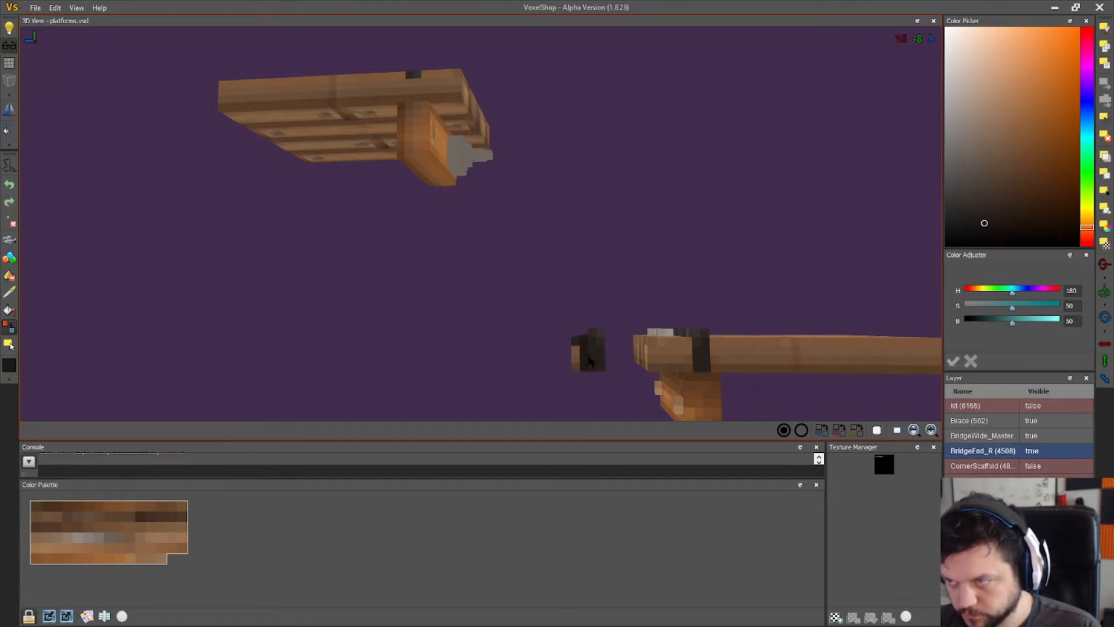
pyautogui.moveTo(590, 365); pyautogui.dragTo(592, 398, button='right')
pyautogui.moveTo(465, 412); pyautogui.dragTo(644, 371, button='right')
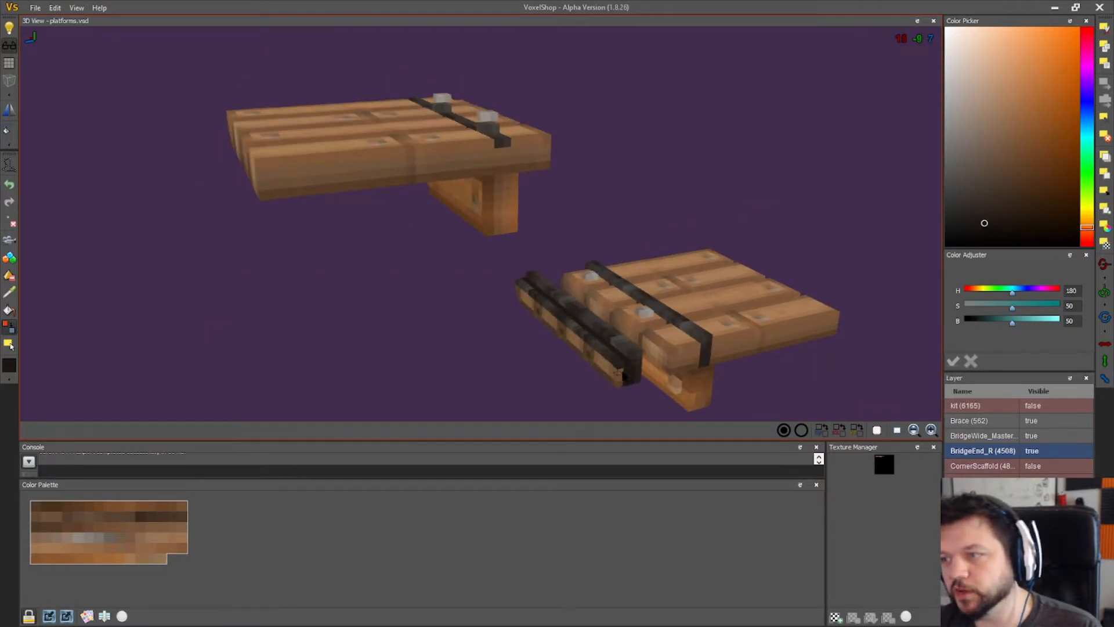
pyautogui.moveTo(471, 367); pyautogui.dragTo(644, 358, button='right')
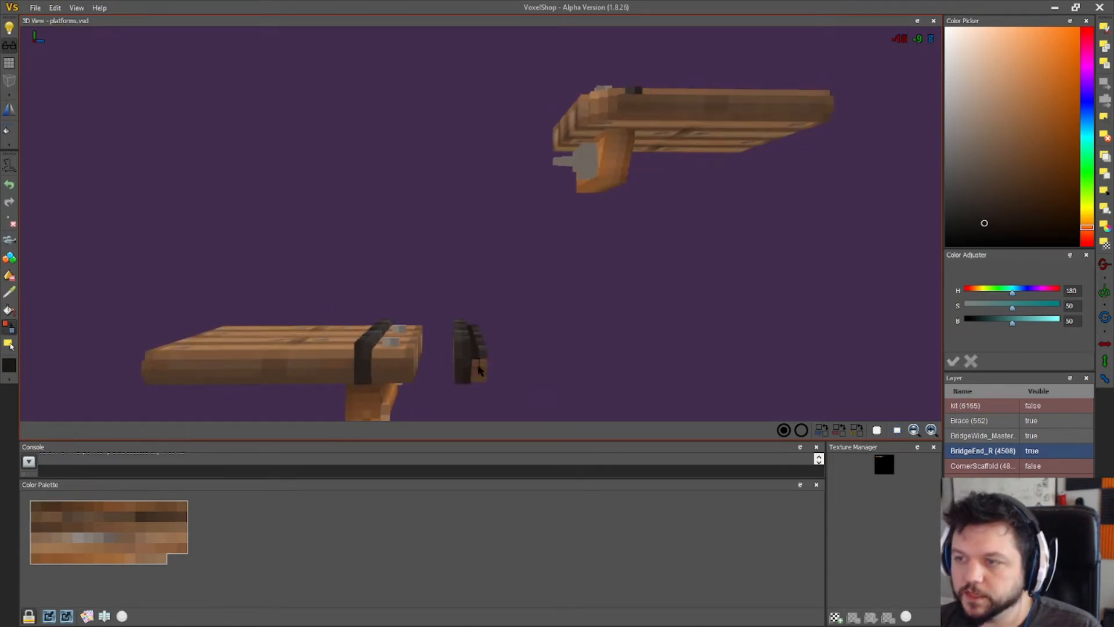
pyautogui.moveTo(539, 396); pyautogui.dragTo(539, 425, button='right')
# - Sample dark greys from the existing ironwork and recolour the brace strip's outer flange with them
pyautogui.click(11, 292)
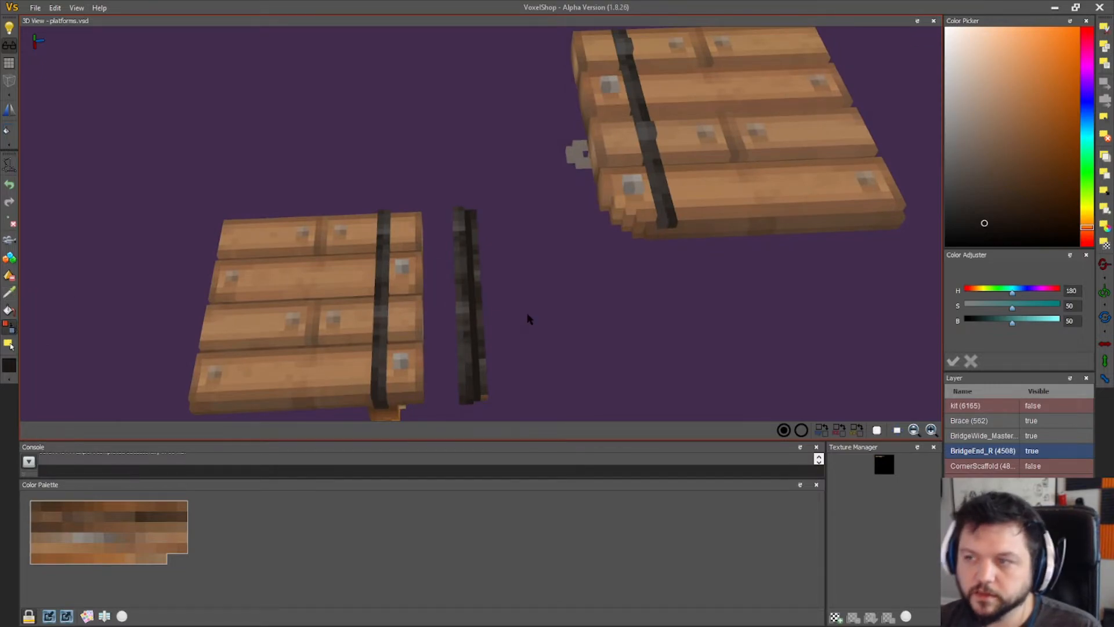
pyautogui.moveTo(528, 318); pyautogui.dragTo(525, 324, button='right')
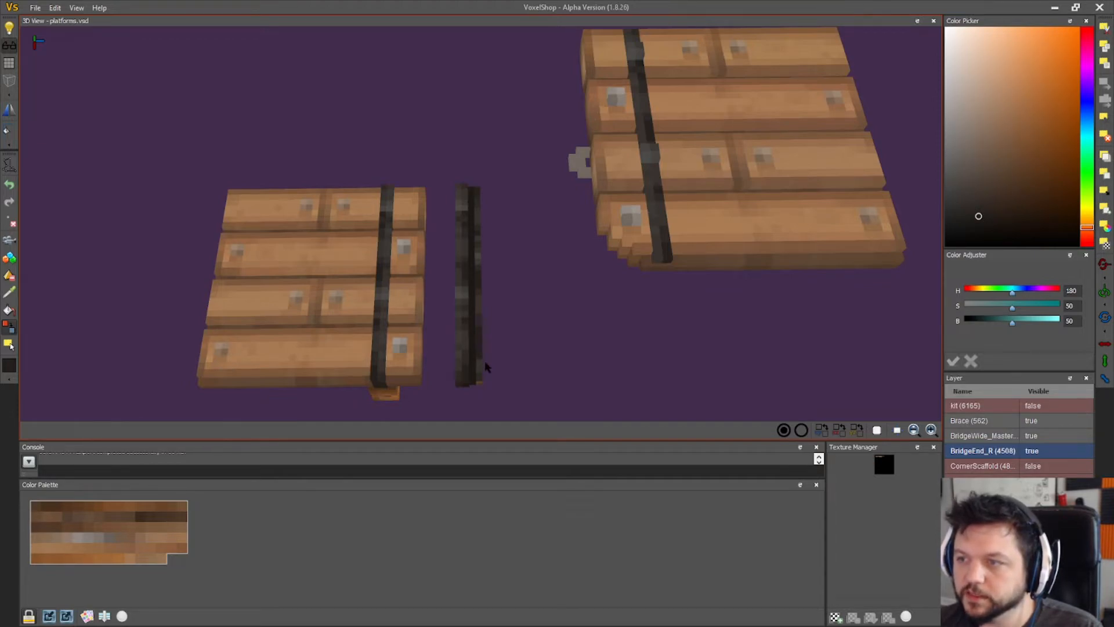
pyautogui.moveTo(486, 367); pyautogui.dragTo(515, 334, button='right')
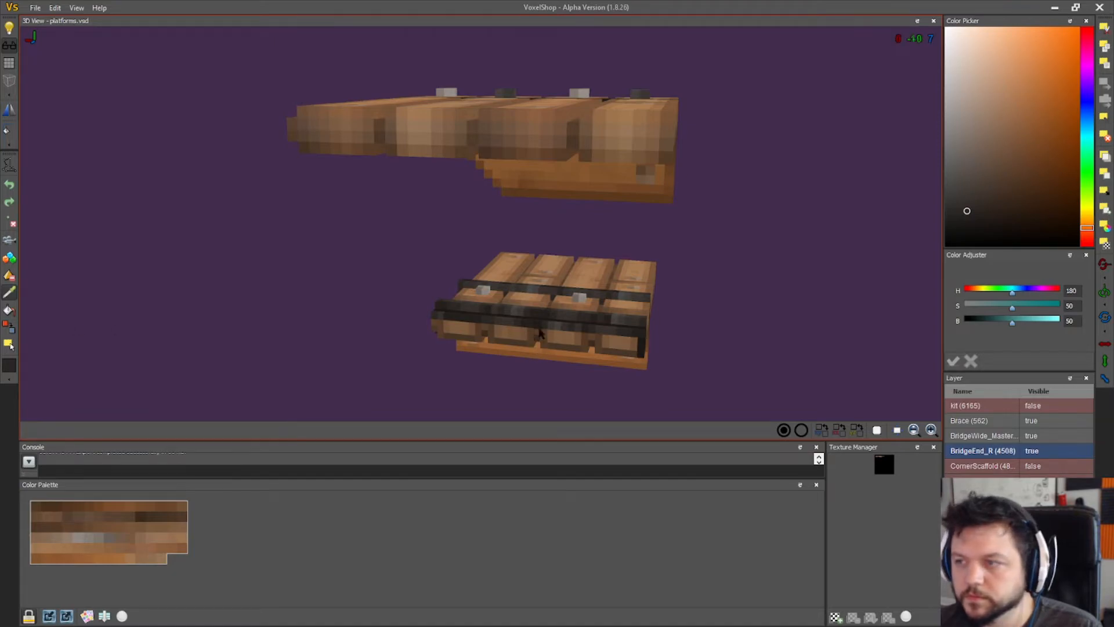
pyautogui.click(550, 327)
pyautogui.click(8, 327)
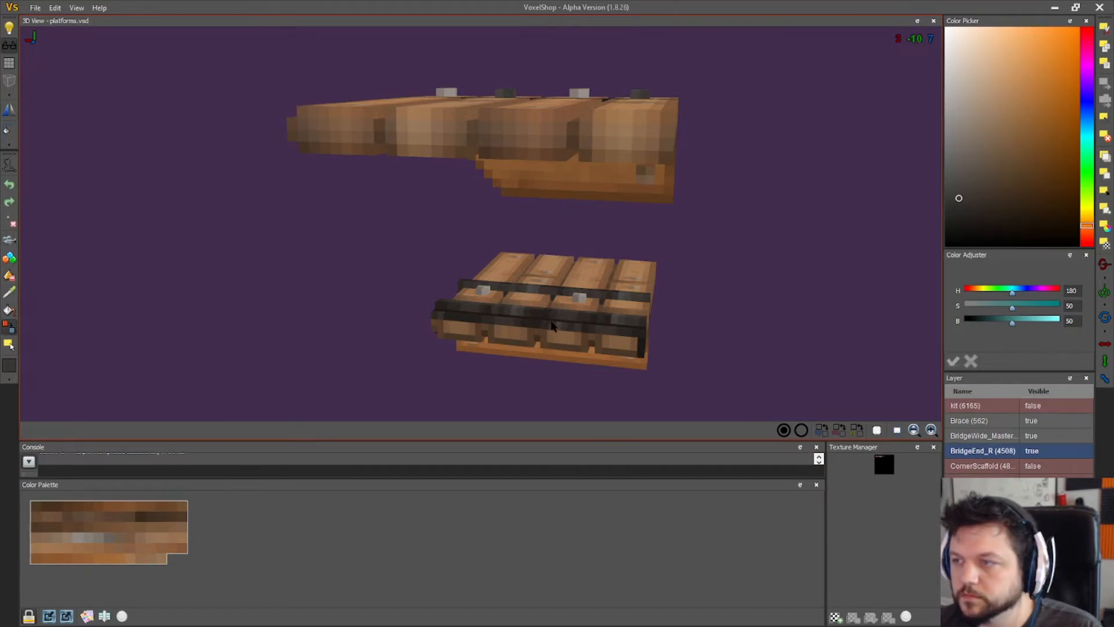
# - Sample further iron greys and vary the shading across the outer face of the brace strip over the plank ends
pyautogui.moveTo(432, 369); pyautogui.dragTo(262, 324, button='right')
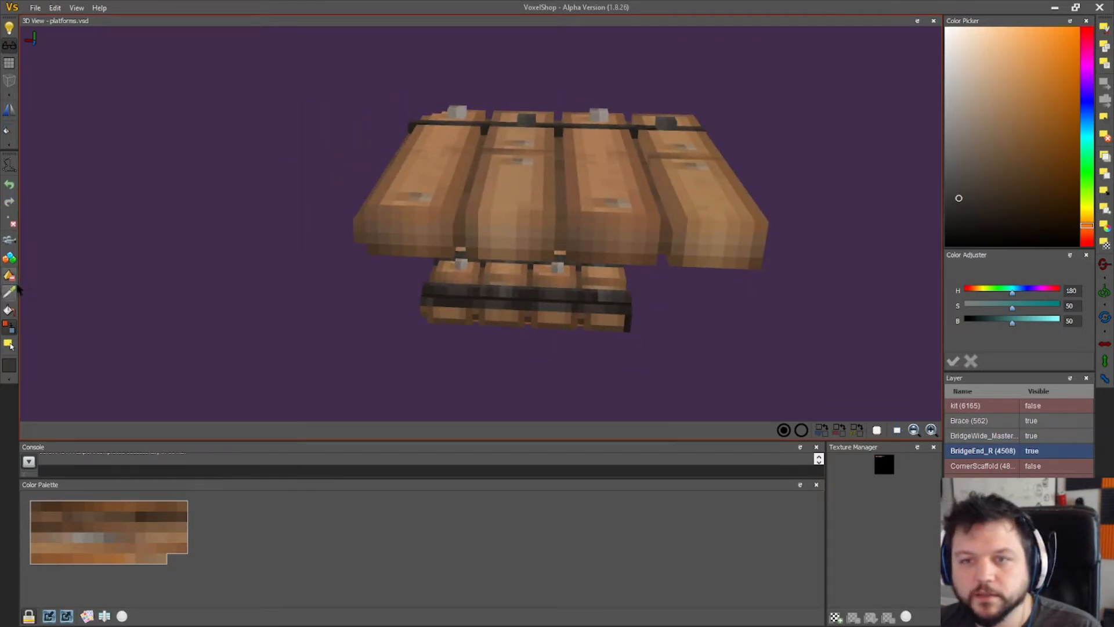
pyautogui.click(495, 304)
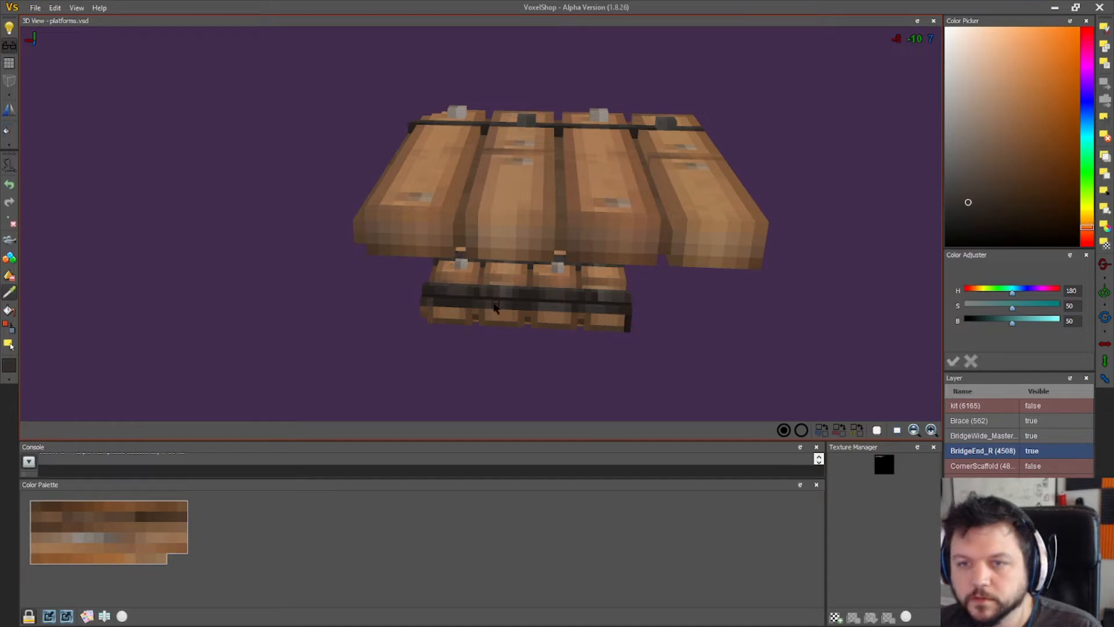
pyautogui.click(10, 328)
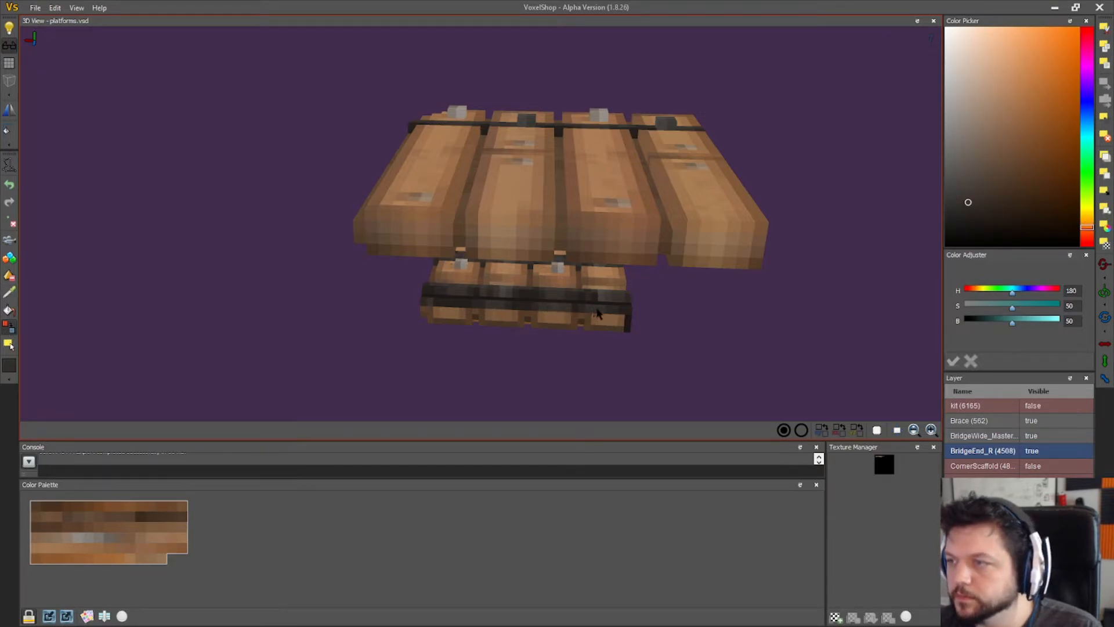
pyautogui.moveTo(621, 330); pyautogui.dragTo(739, 366, button='right')
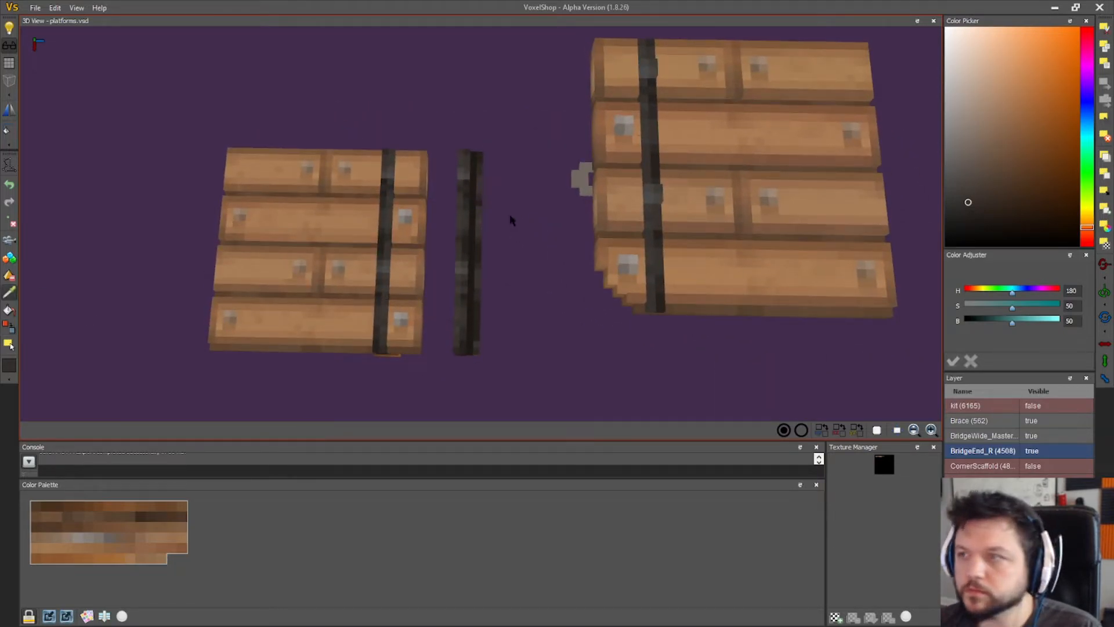
pyautogui.click(466, 209)
pyautogui.click(9, 327)
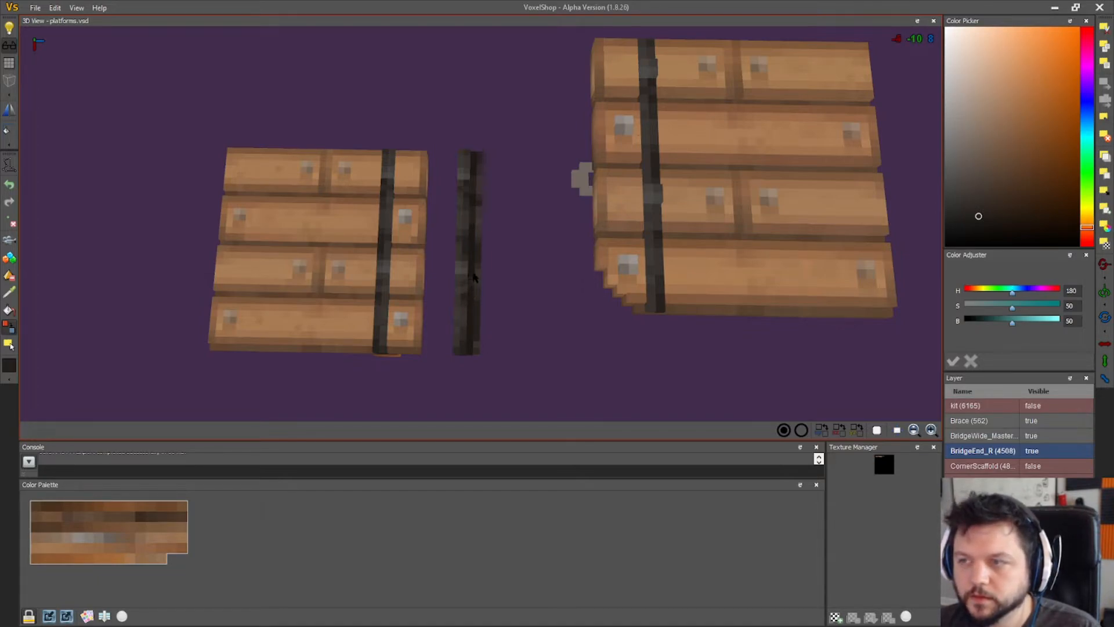
# - Touch up the brace strip's top and end with alternating light and dark iron greys sampled from the model
pyautogui.moveTo(343, 432); pyautogui.dragTo(316, 299, button='right')
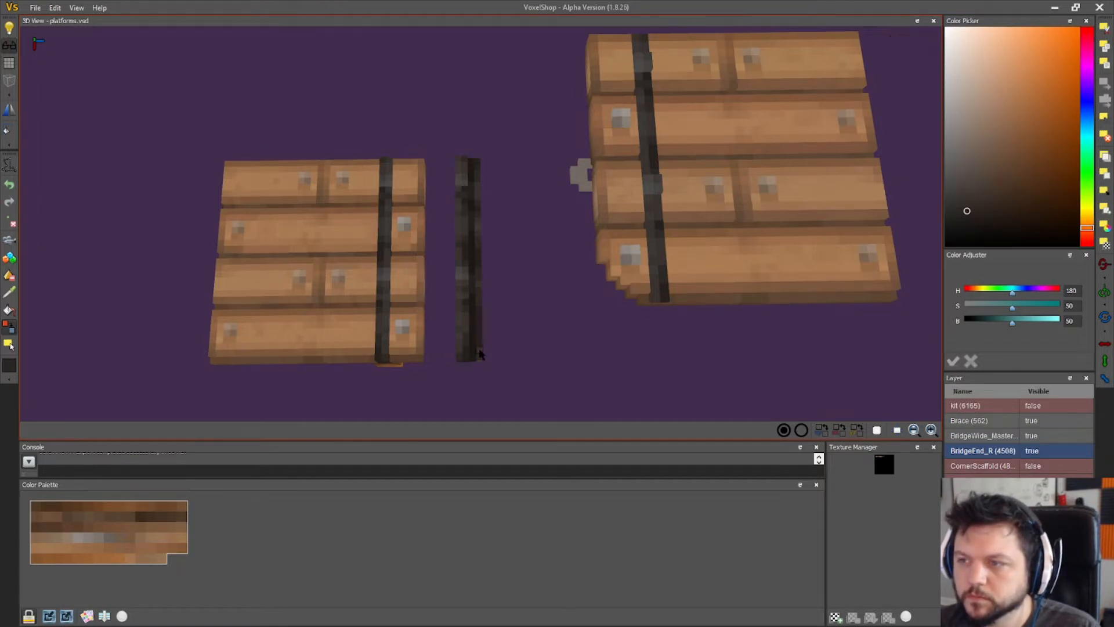
pyautogui.moveTo(540, 374)
pyautogui.mouseDown(button='right')
pyautogui.moveTo(515, 370)
pyautogui.moveTo(539, 369)
pyautogui.moveTo(524, 366)
pyautogui.mouseUp(button='right')
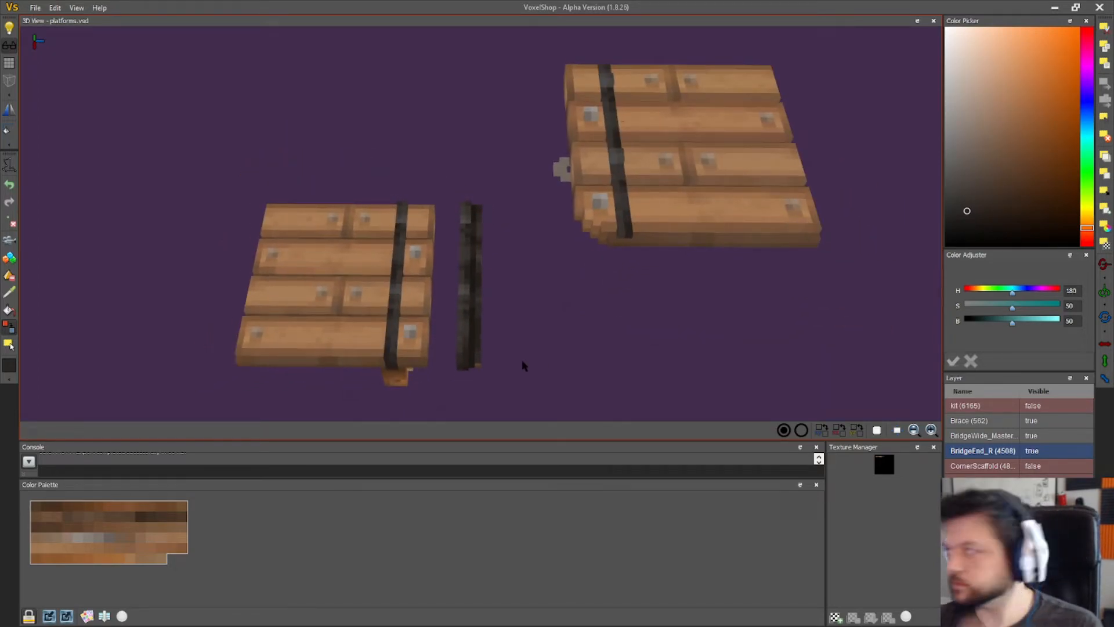
pyautogui.moveTo(570, 353); pyautogui.dragTo(585, 309, button='right')
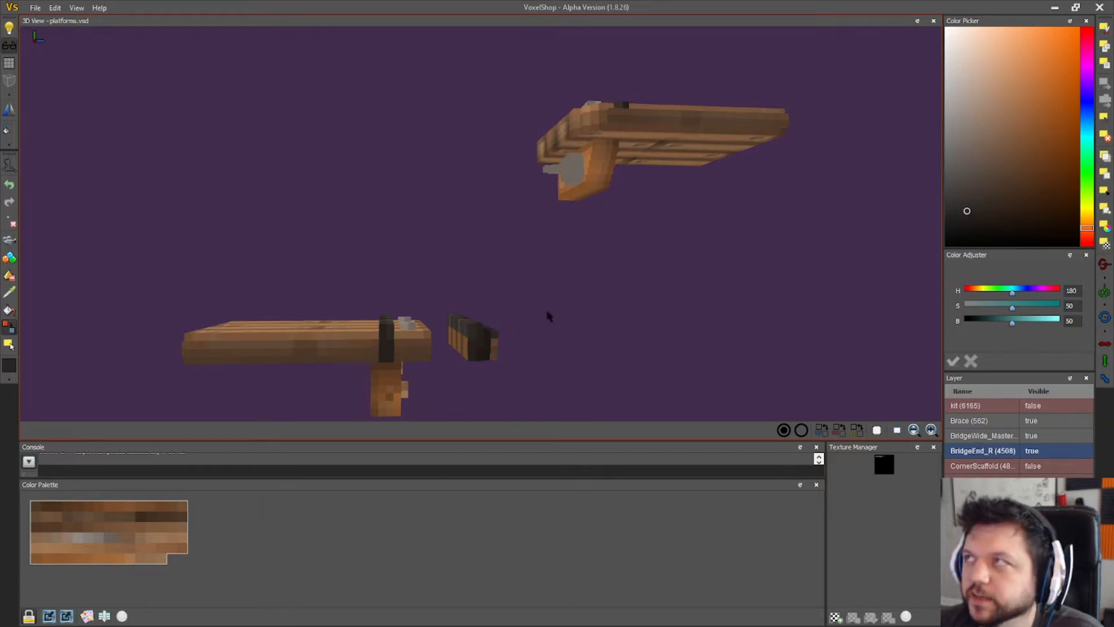
pyautogui.moveTo(475, 314); pyautogui.dragTo(515, 374, button='right')
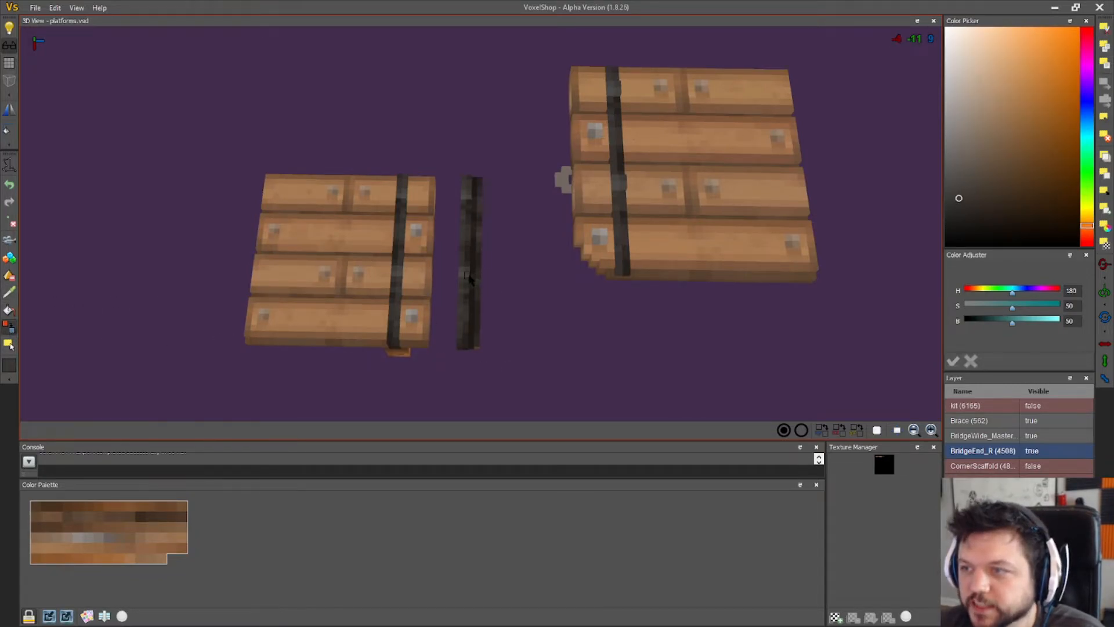
pyautogui.moveTo(501, 375); pyautogui.dragTo(542, 333, button='right')
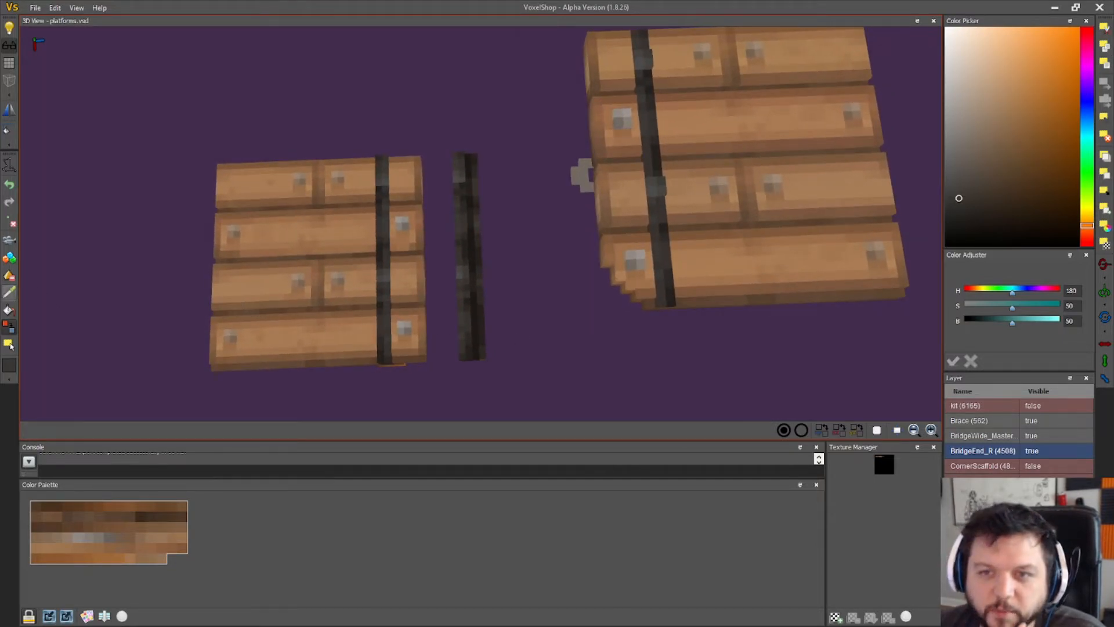
pyautogui.click(462, 266)
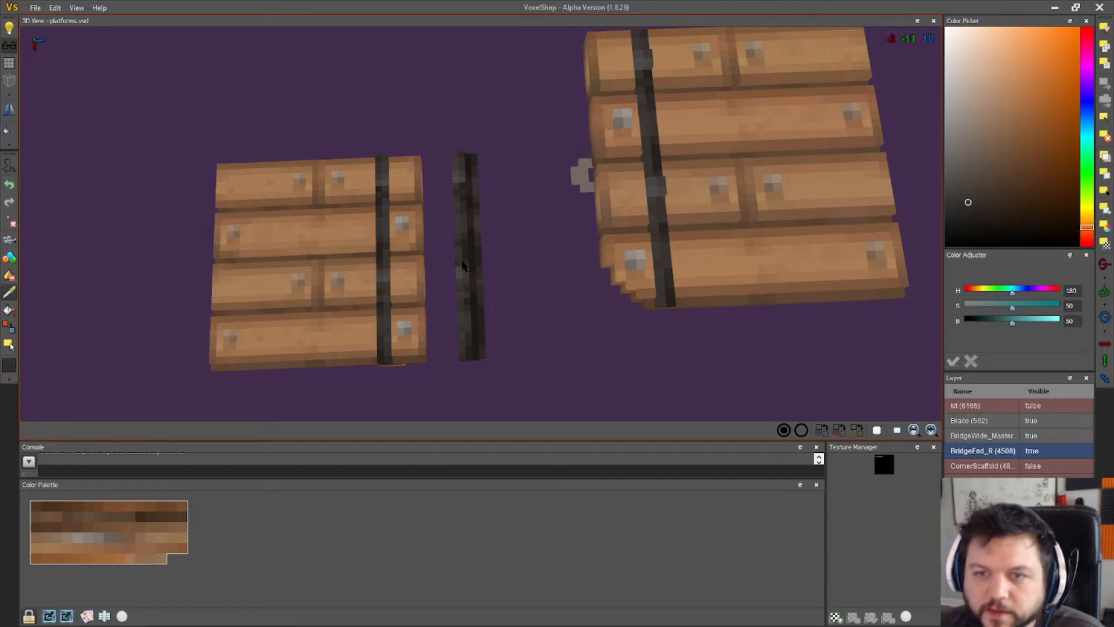
pyautogui.click(8, 329)
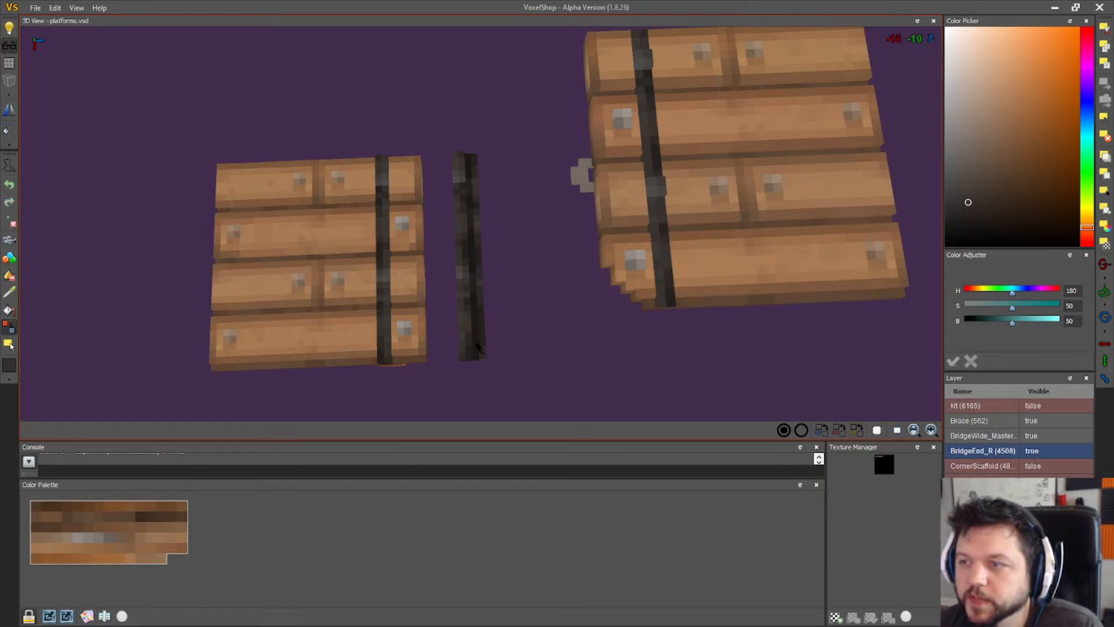
# - Select the entire separate brace strip beside the wide bridge planks and mirror it along the X axis
pyautogui.scroll(-3, 552, 360)
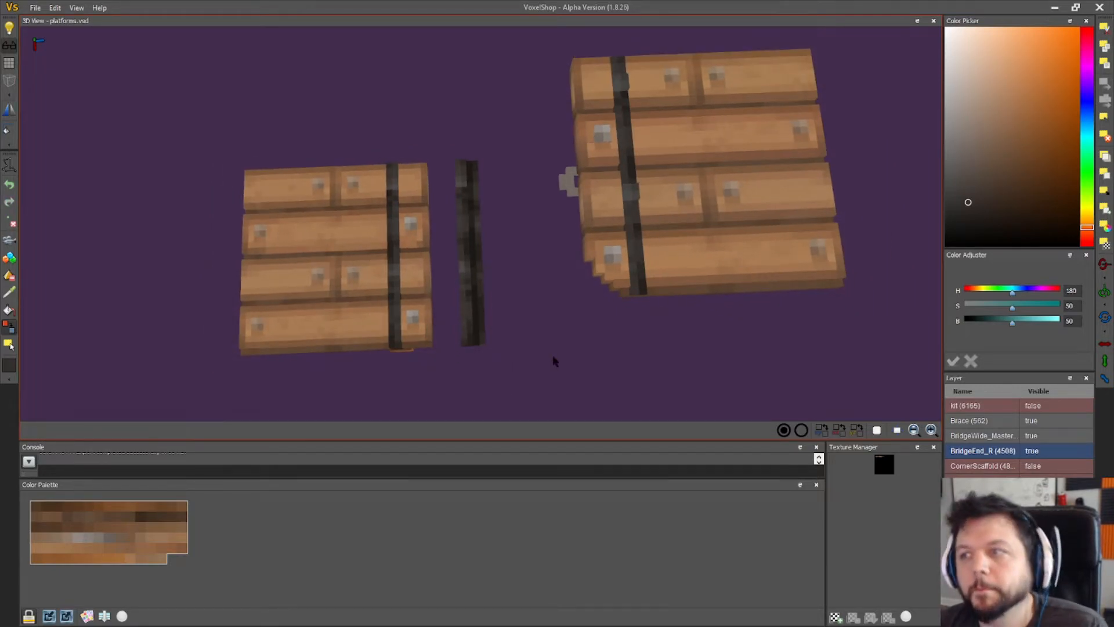
pyautogui.moveTo(570, 339); pyautogui.dragTo(569, 301, button='right')
pyautogui.moveTo(506, 366); pyautogui.dragTo(440, 256)
pyautogui.click(1105, 347)
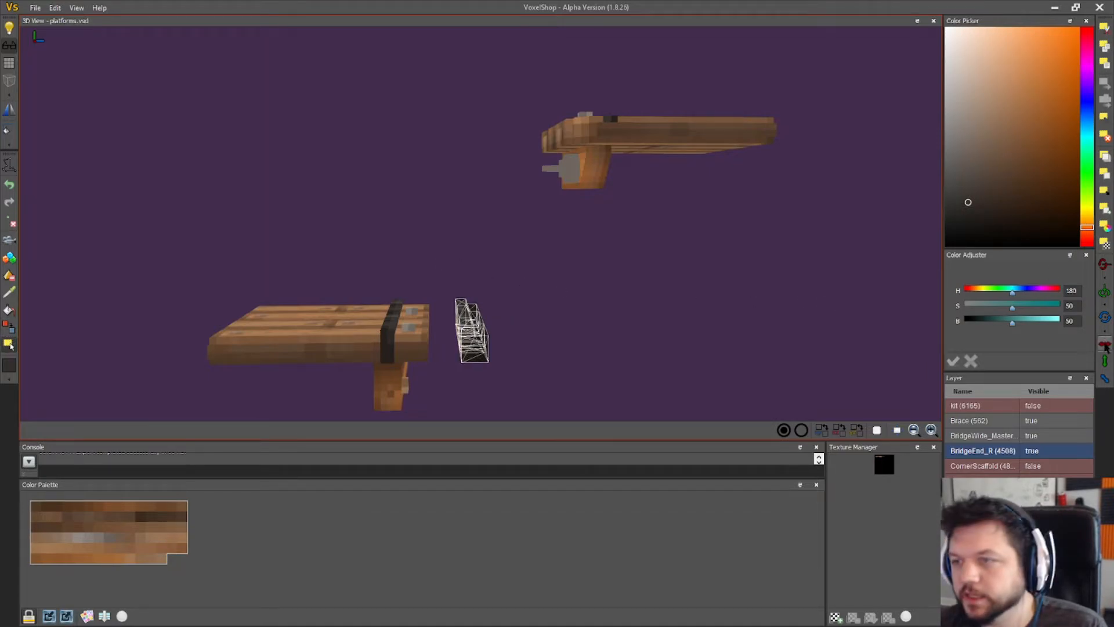
# - Mirror the selected separate brace strip along the X and Z axes
pyautogui.click(1105, 346)
pyautogui.click(1106, 380)
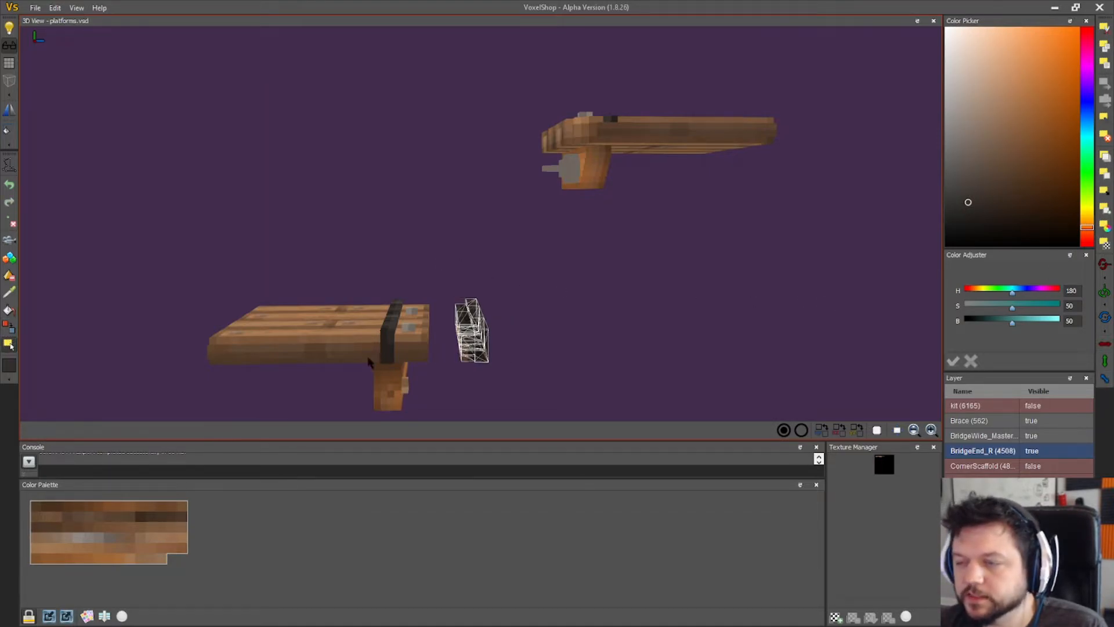
pyautogui.moveTo(373, 312); pyautogui.dragTo(392, 297, button='right')
pyautogui.moveTo(351, 241); pyautogui.dragTo(426, 262, button='right')
pyautogui.moveTo(411, 287); pyautogui.dragTo(390, 330)
pyautogui.moveTo(392, 332); pyautogui.dragTo(393, 329, button='right')
pyautogui.moveTo(390, 288); pyautogui.dragTo(411, 326)
pyautogui.moveTo(459, 346)
pyautogui.mouseDown(button='right')
pyautogui.moveTo(458, 376)
pyautogui.moveTo(460, 351)
pyautogui.mouseUp(button='right')
pyautogui.hotkey('ctrl', 'z')
pyautogui.hotkey('ctrl', 'z')
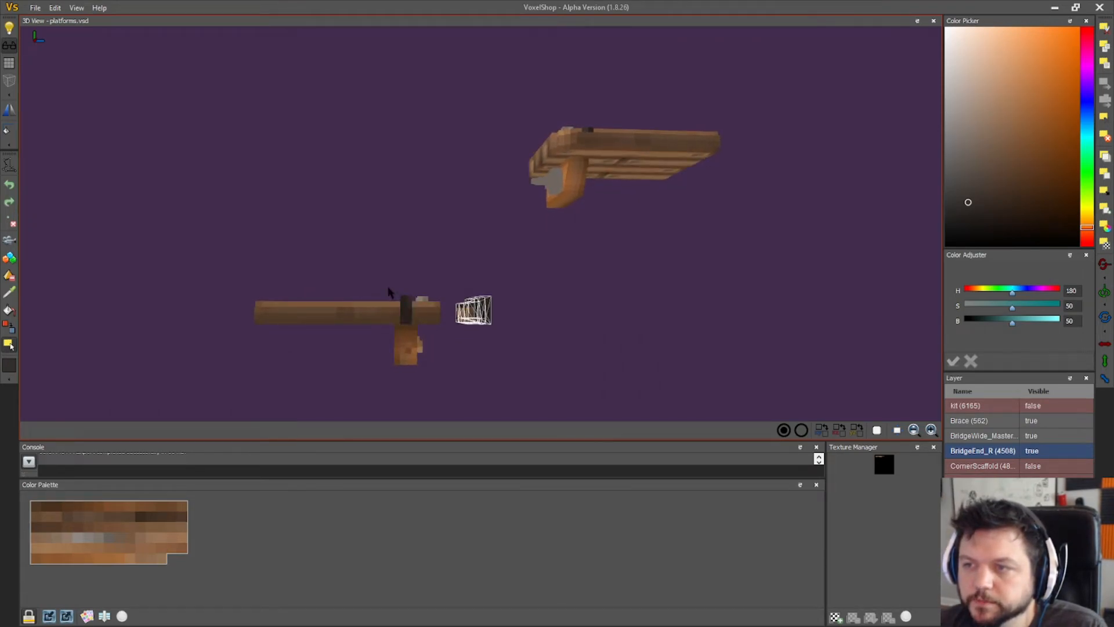
pyautogui.moveTo(410, 285); pyautogui.dragTo(390, 324)
pyautogui.moveTo(439, 386); pyautogui.dragTo(630, 279, button='right')
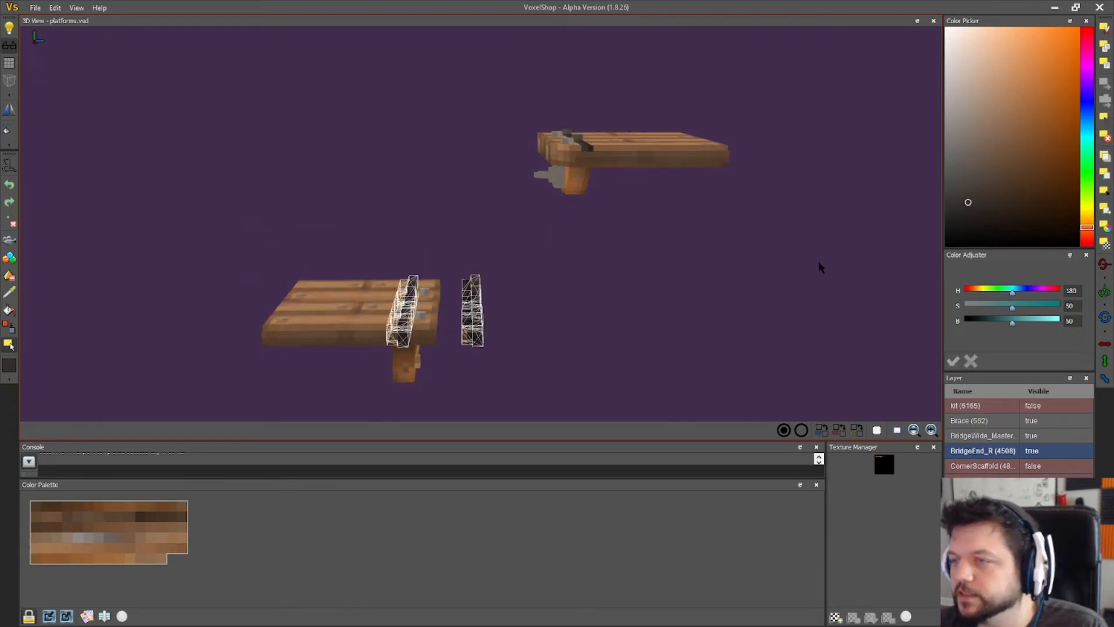
# - Clear the selection, then box-select the old brace section across the wide bridge's planks and delete it
pyautogui.click(1104, 118)
pyautogui.moveTo(364, 192); pyautogui.dragTo(368, 184, button='right')
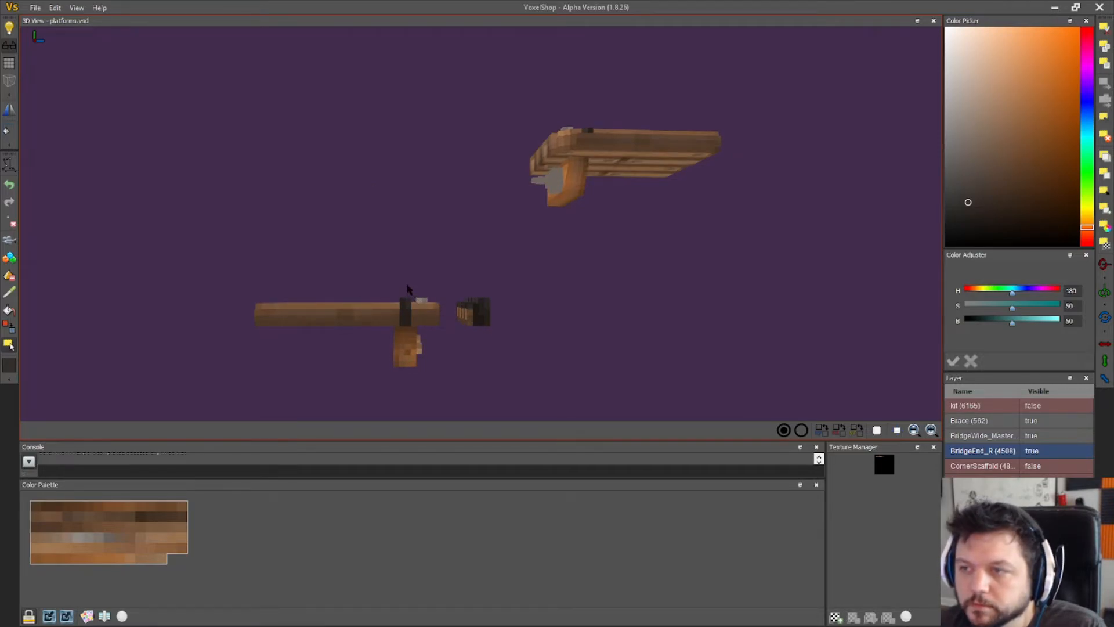
pyautogui.moveTo(409, 285); pyautogui.dragTo(390, 331)
pyautogui.moveTo(366, 363)
pyautogui.mouseDown(button='right')
pyautogui.moveTo(363, 378)
pyautogui.moveTo(421, 352)
pyautogui.moveTo(368, 378)
pyautogui.moveTo(359, 350)
pyautogui.mouseUp(button='right')
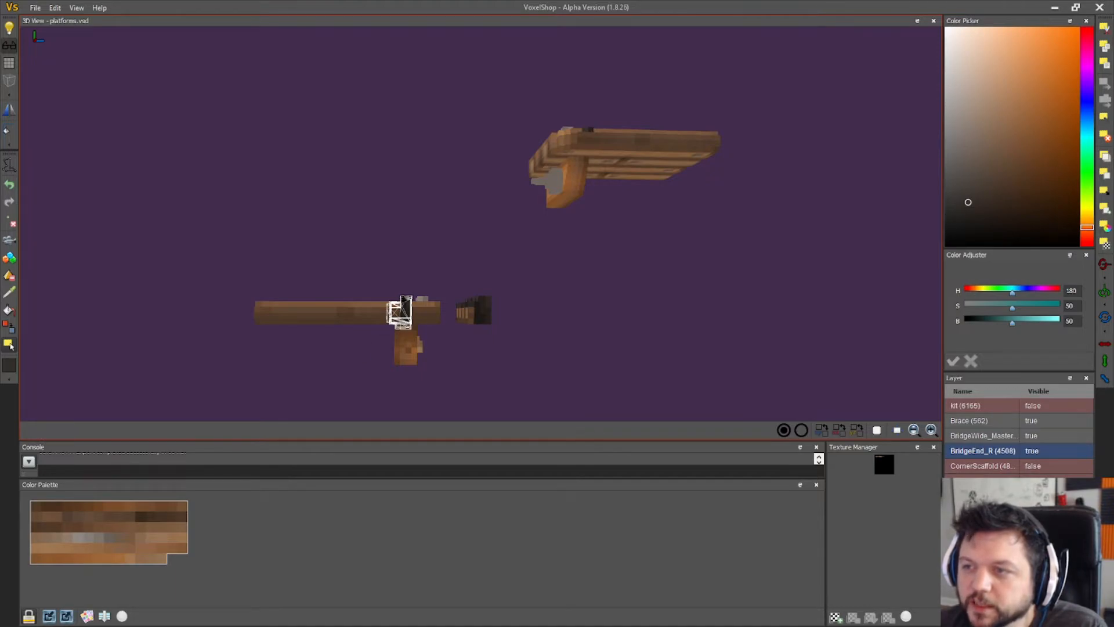
pyautogui.click(415, 284)
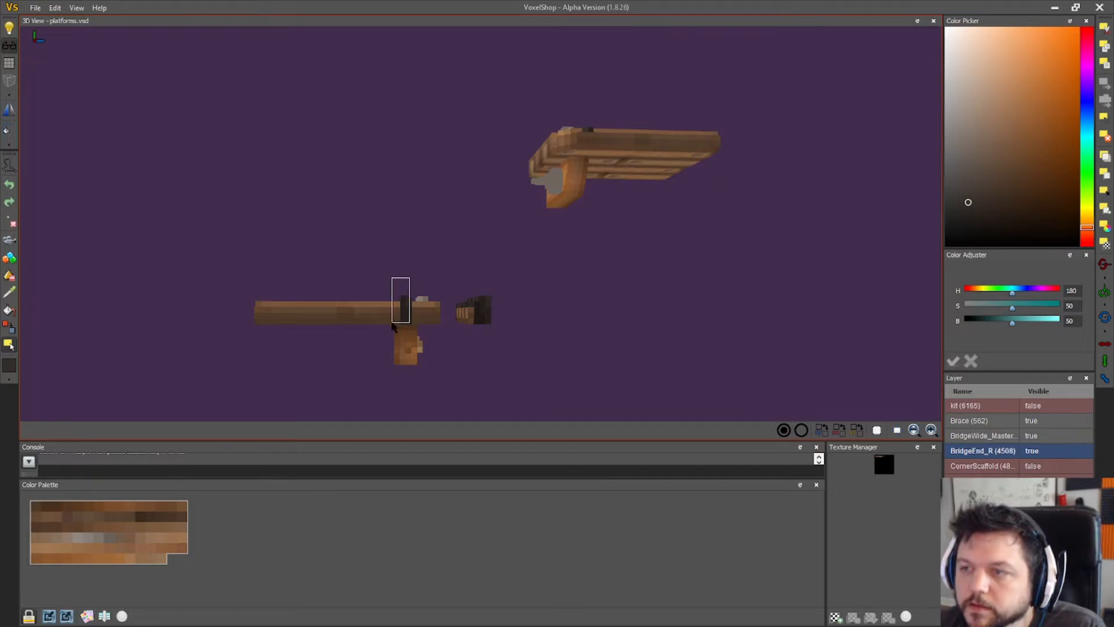
pyautogui.moveTo(391, 326); pyautogui.dragTo(438, 344, button='right')
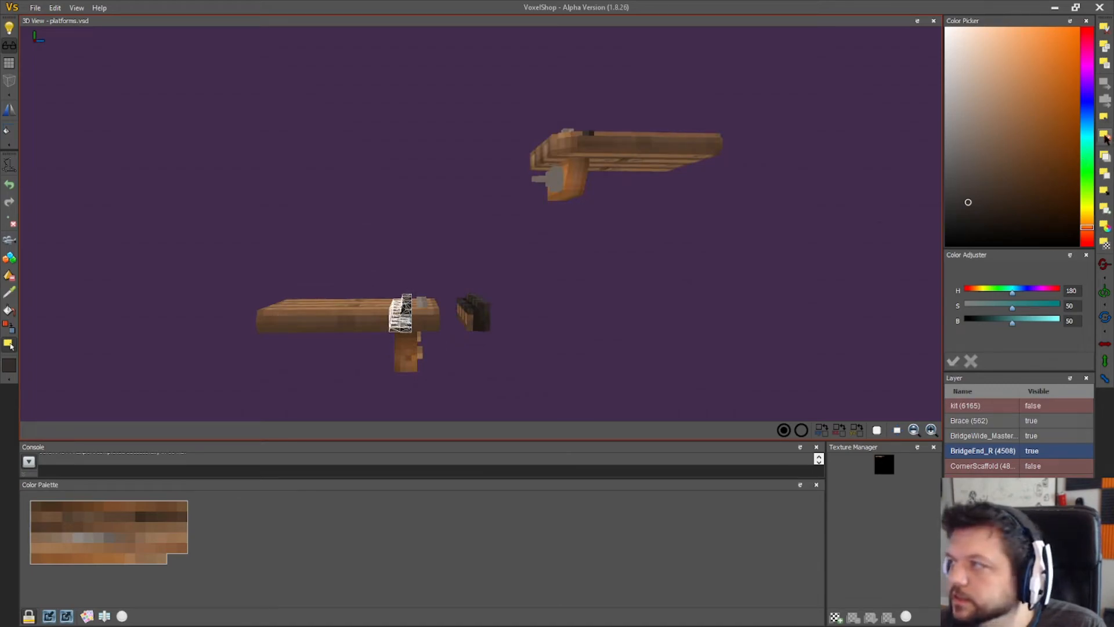
# - Select the separate brace strip, move it into the gap on the wide bridge, and clear the selection
pyautogui.moveTo(530, 348); pyautogui.dragTo(455, 281)
pyautogui.moveTo(529, 335); pyautogui.dragTo(527, 329, button='right')
pyautogui.moveTo(473, 308); pyautogui.dragTo(394, 311)
pyautogui.moveTo(394, 310); pyautogui.dragTo(562, 345, button='right')
pyautogui.click(1103, 83)
pyautogui.click(1104, 118)
pyautogui.moveTo(662, 284); pyautogui.dragTo(533, 279, button='right')
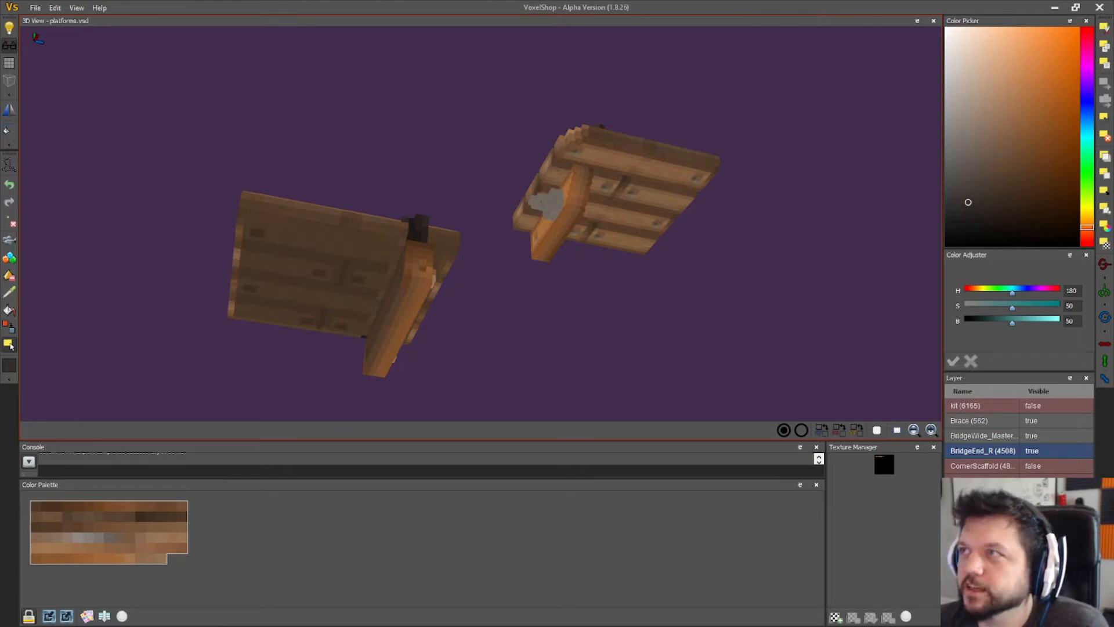
pyautogui.moveTo(528, 143); pyautogui.dragTo(446, 249, button='right')
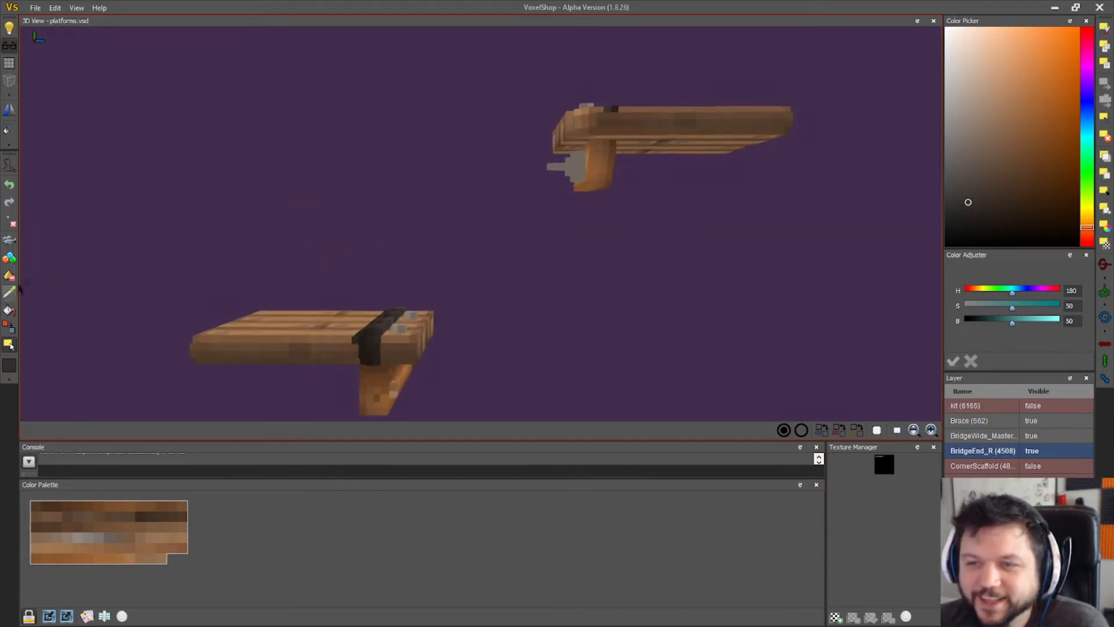
# - Sample a dark iron grey from the brace and recolour the inner edge of its end over the plank side
pyautogui.click(9, 257)
pyautogui.moveTo(337, 272)
pyautogui.mouseDown(button='middle')
pyautogui.moveTo(480, 112)
pyautogui.moveTo(712, 119)
pyautogui.mouseUp(button='middle')
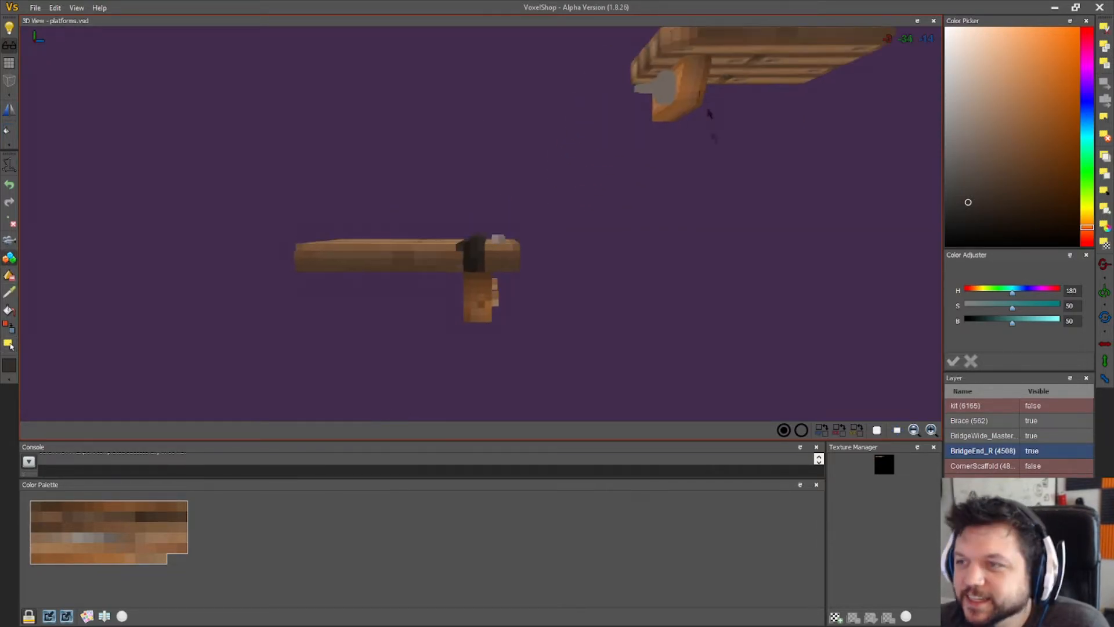
pyautogui.scroll(3, 569, 218)
pyautogui.scroll(2, 580, 209)
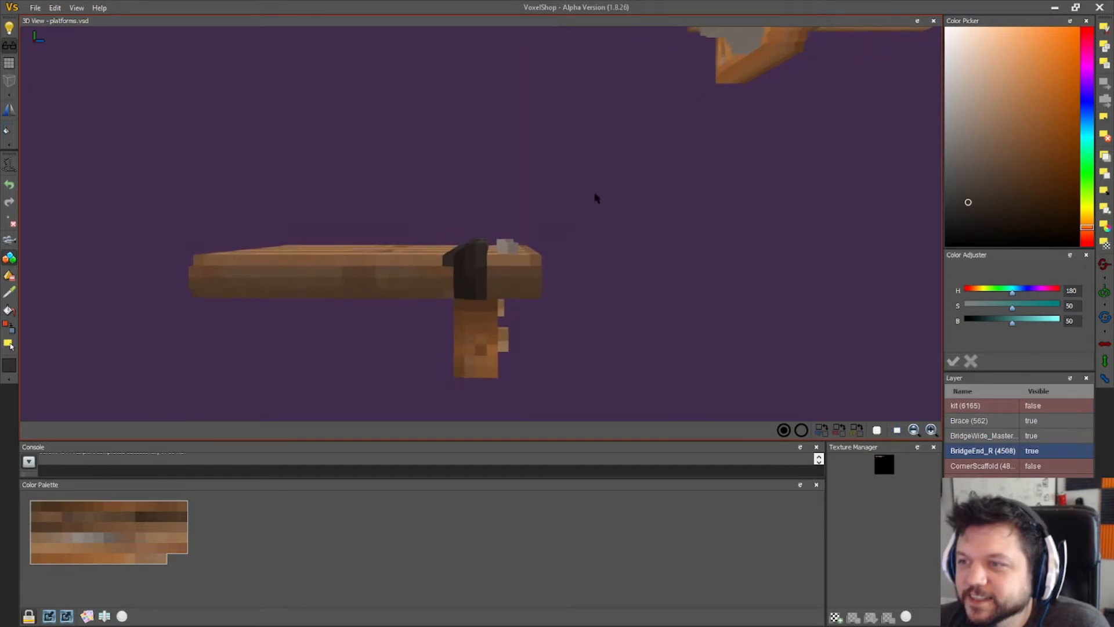
pyautogui.click(8, 293)
pyautogui.click(494, 272)
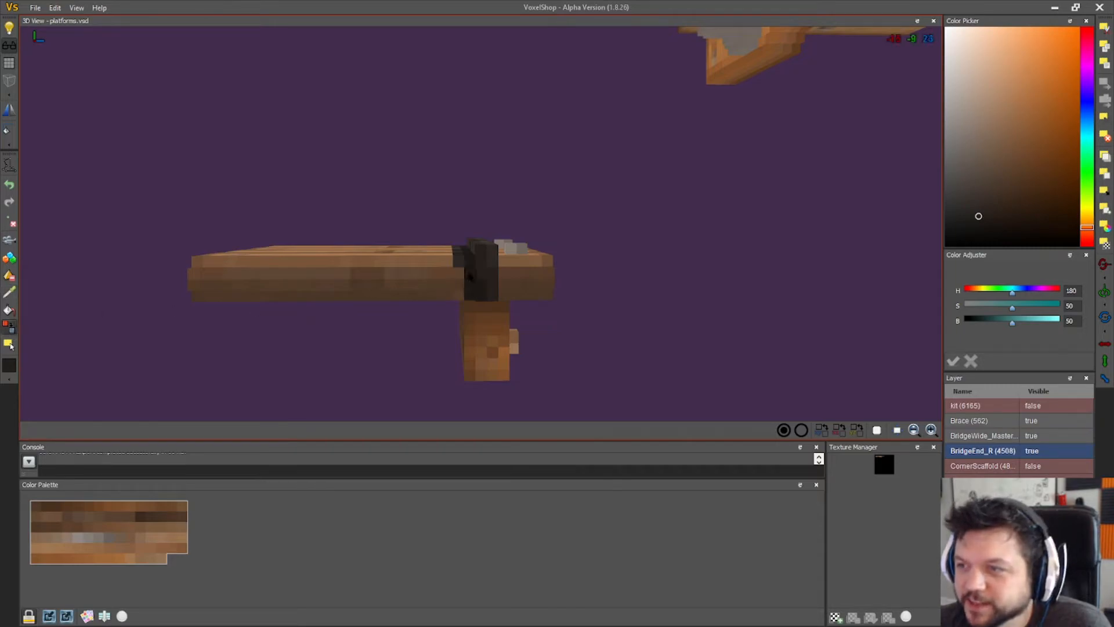
pyautogui.moveTo(459, 274); pyautogui.dragTo(459, 294)
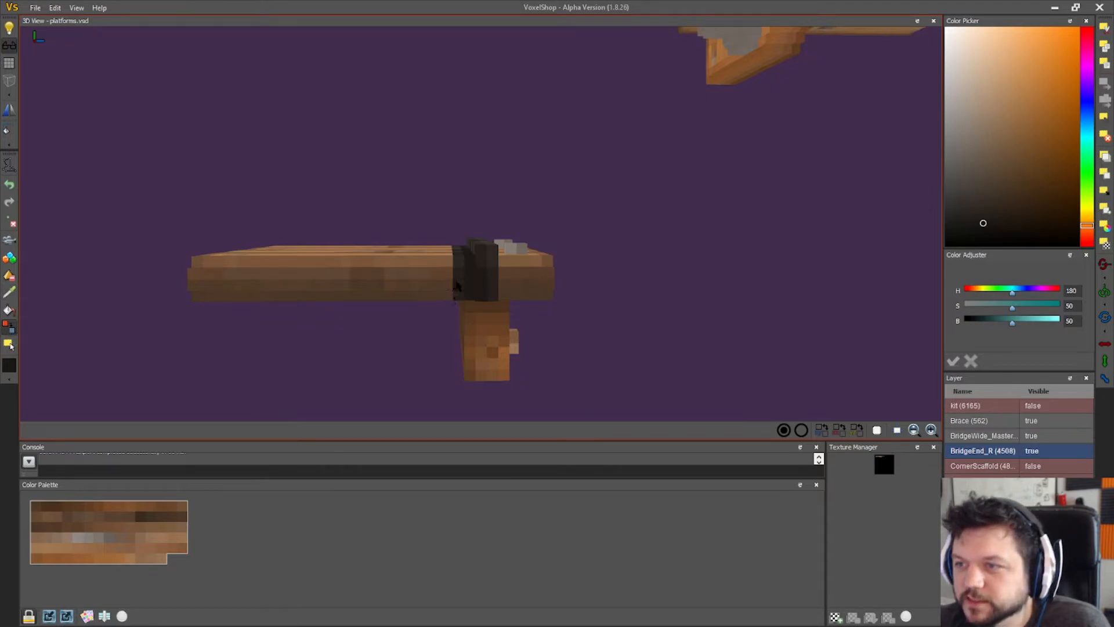
# - Sample a dark grey from the brace's opposite end and touch up the shading there
pyautogui.moveTo(430, 353); pyautogui.dragTo(377, 322, button='right')
pyautogui.moveTo(754, 362); pyautogui.dragTo(492, 320, button='right')
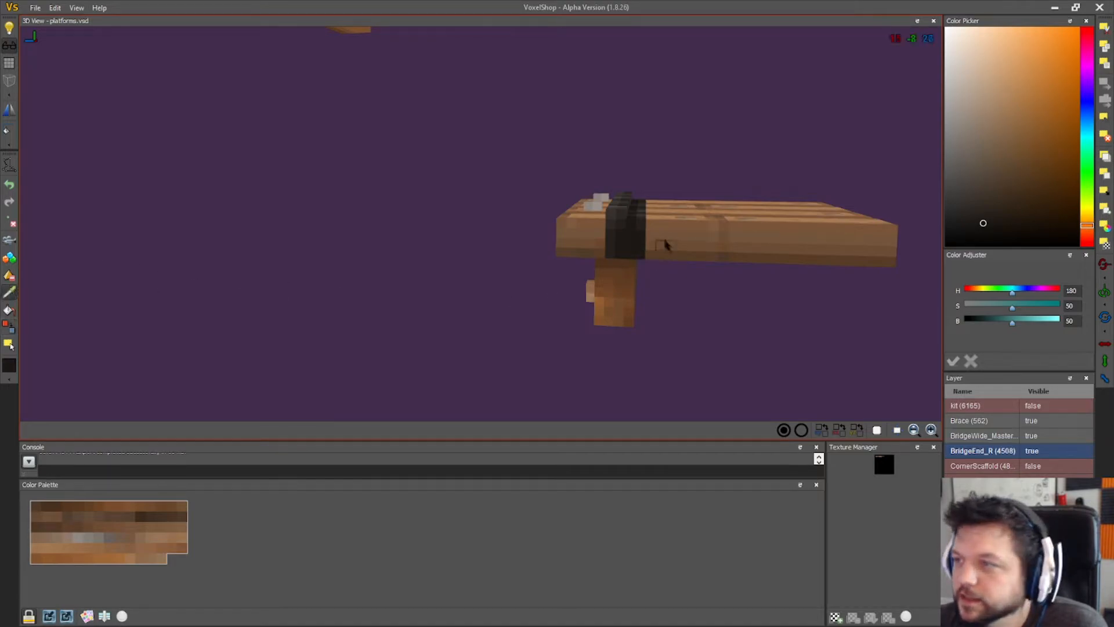
pyautogui.click(624, 231)
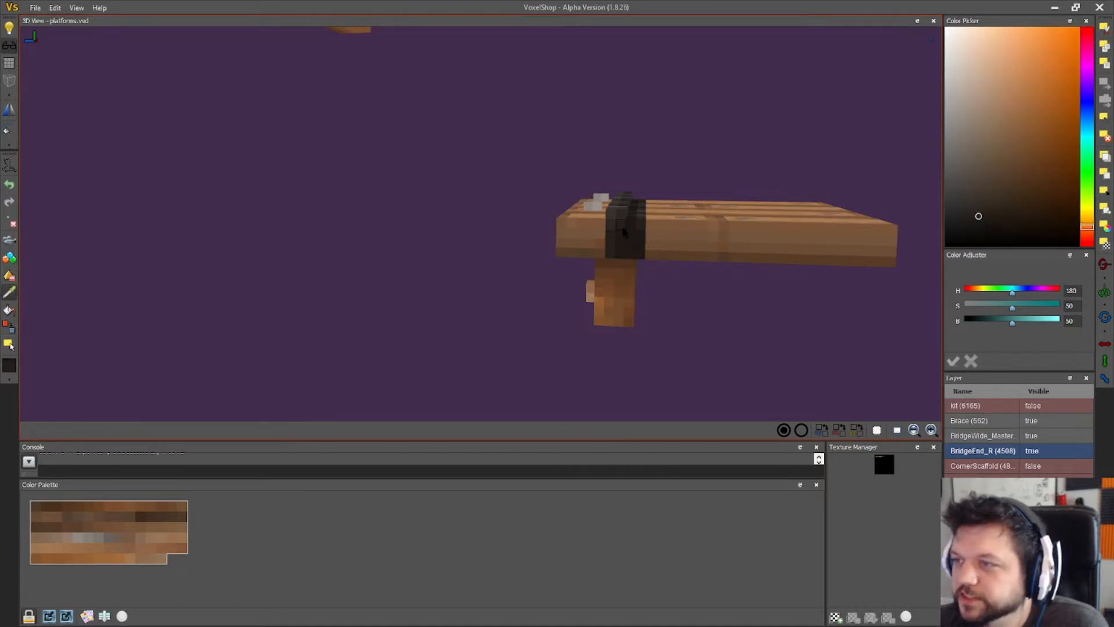
pyautogui.click(13, 326)
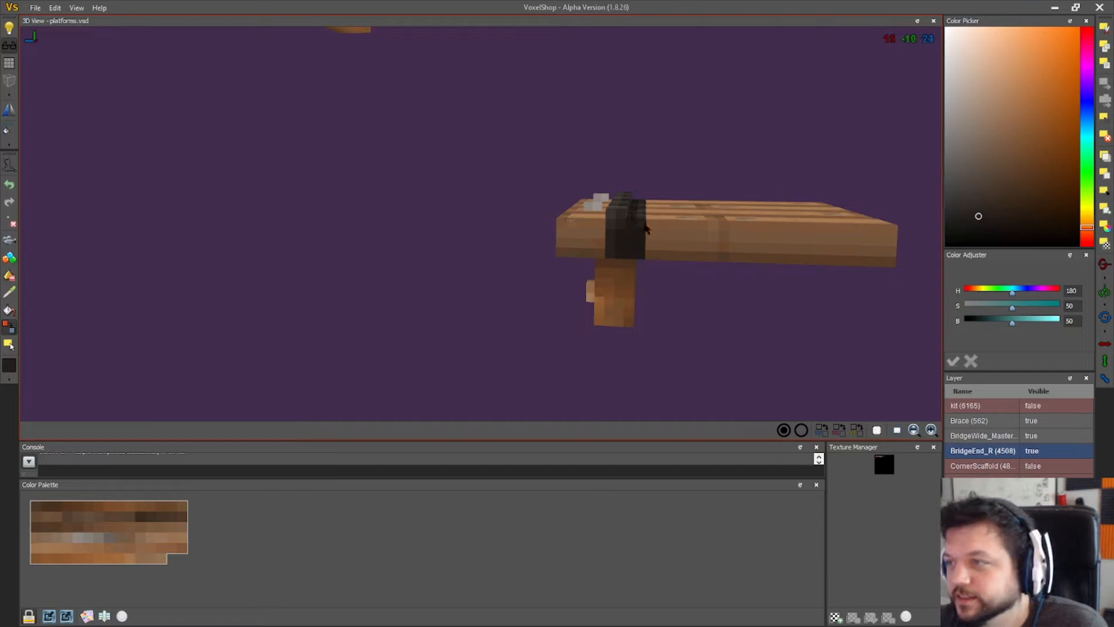
pyautogui.moveTo(763, 361); pyautogui.dragTo(612, 362, button='right')
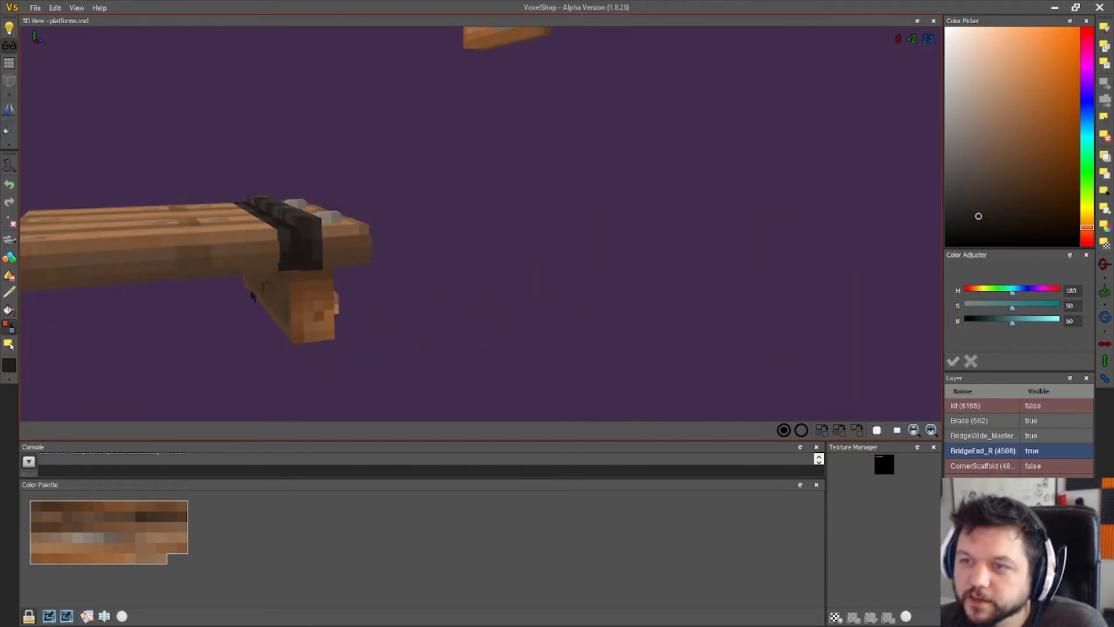
# - Add a dark iron voxel at the lower corner of the brace's end
pyautogui.click(13, 259)
pyautogui.click(288, 270)
pyautogui.moveTo(288, 271); pyautogui.dragTo(590, 311, button='right')
# - Compare the two bridge pieces by toggling the BridgeEnd_R layer's visibility, and leave that layer hidden
pyautogui.click(1031, 456)
pyautogui.click(1031, 456)
pyautogui.click(1031, 457)
pyautogui.click(1030, 458)
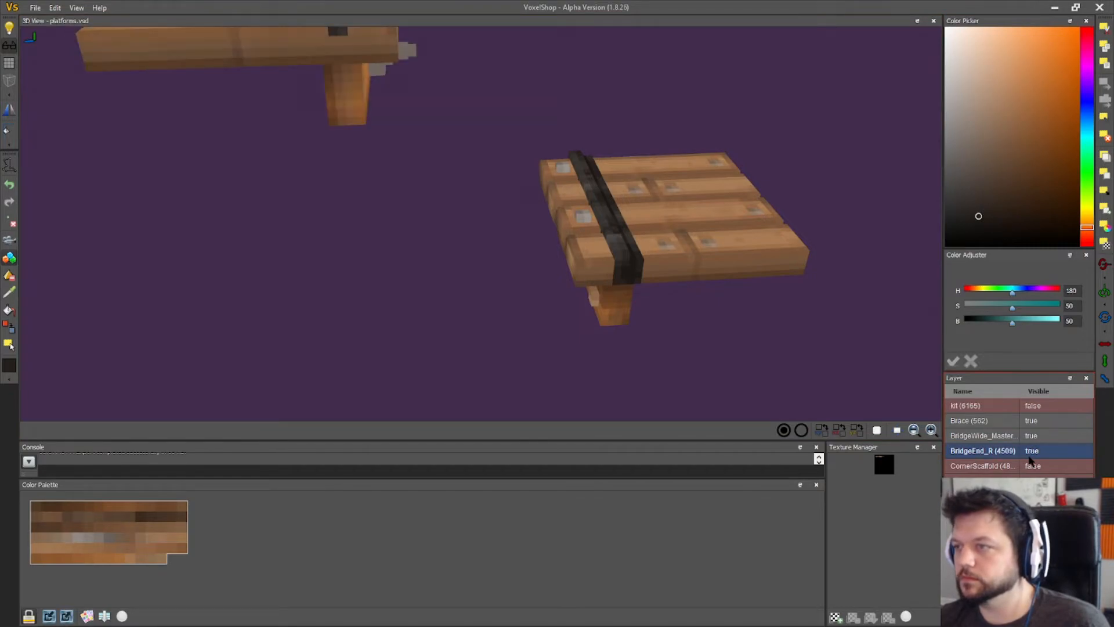
pyautogui.moveTo(641, 271); pyautogui.dragTo(600, 275, button='right')
pyautogui.moveTo(674, 107); pyautogui.dragTo(585, 366, button='right')
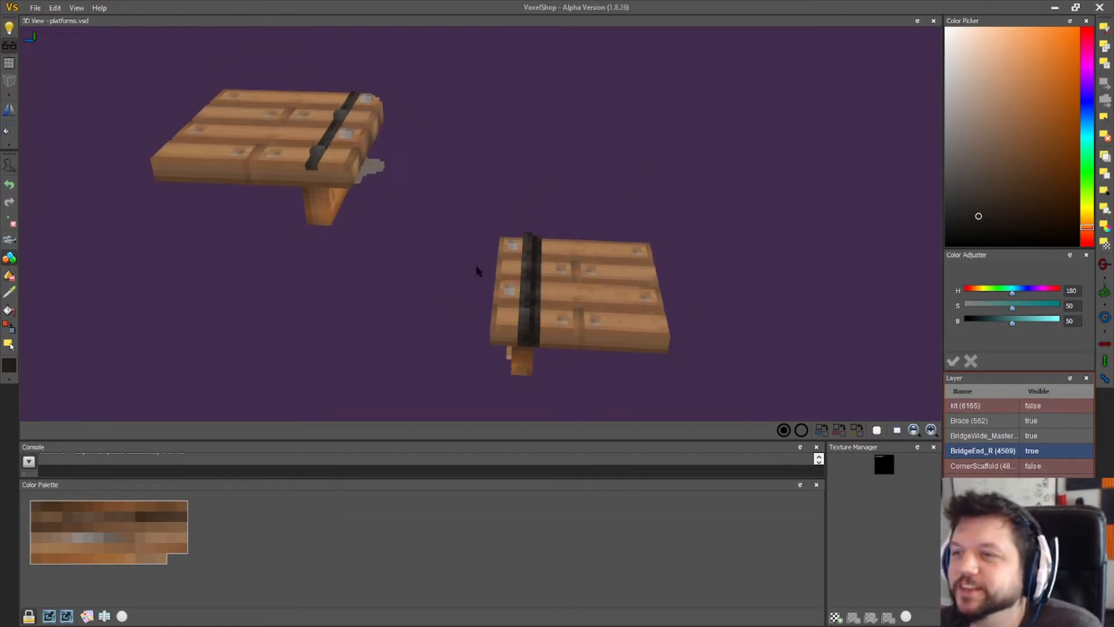
pyautogui.click(1034, 451)
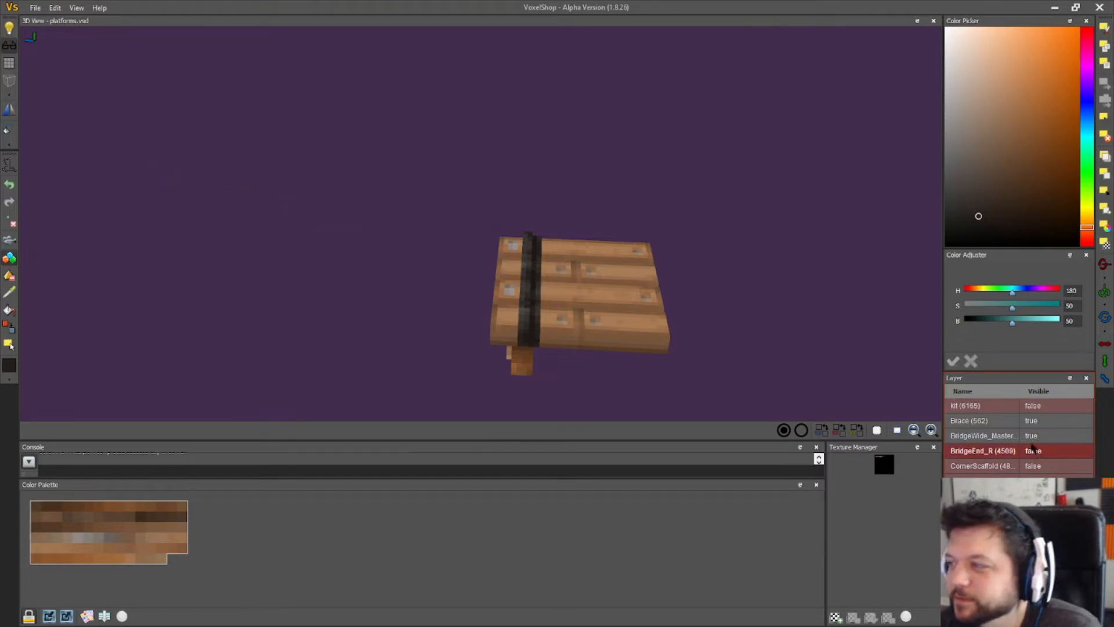
# - Check the Brace and BridgeWide_Master layers by toggling their visibility, and make Brace the active layer
pyautogui.click(1030, 422)
pyautogui.click(1030, 422)
pyautogui.click(1030, 422)
pyautogui.click(1030, 422)
pyautogui.click(1007, 421)
pyautogui.moveTo(374, 266); pyautogui.dragTo(331, 299)
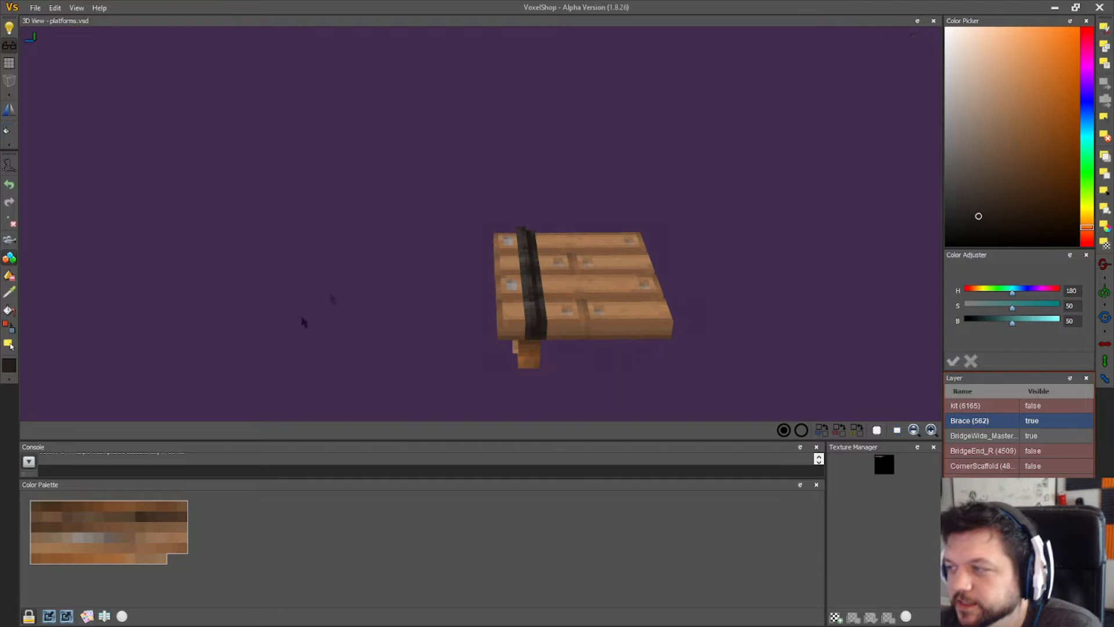
pyautogui.click(1031, 436)
pyautogui.click(1031, 435)
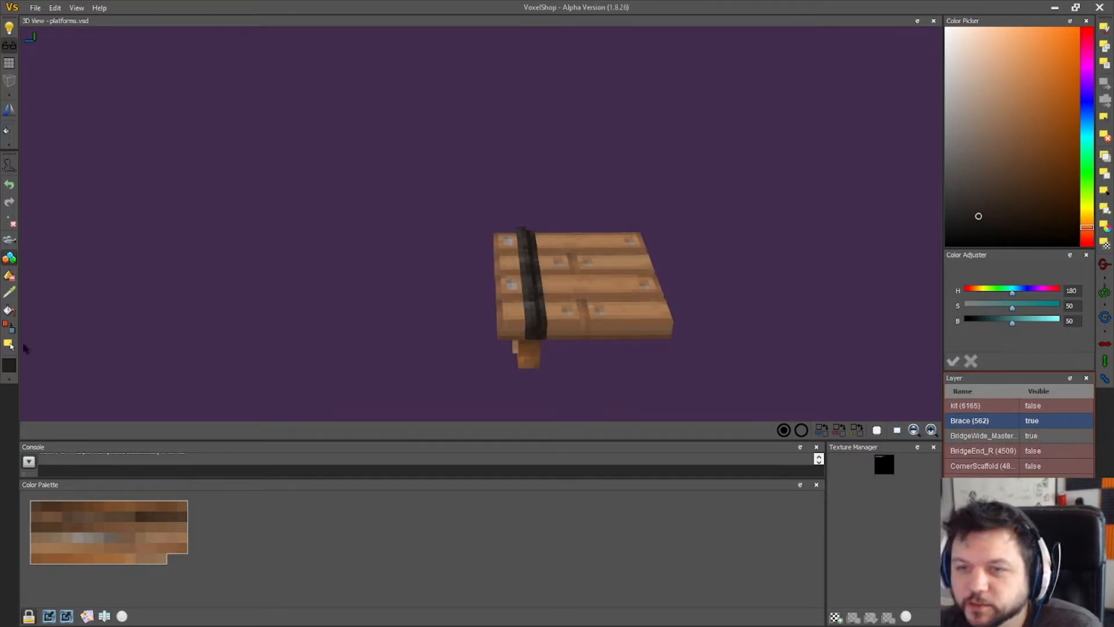
# - Select the whole wide bridge with its brace, merge the voxels into one layer, and delete the emptied Brace layer
pyautogui.click(8, 346)
pyautogui.moveTo(446, 199); pyautogui.dragTo(740, 388)
pyautogui.click(1106, 29)
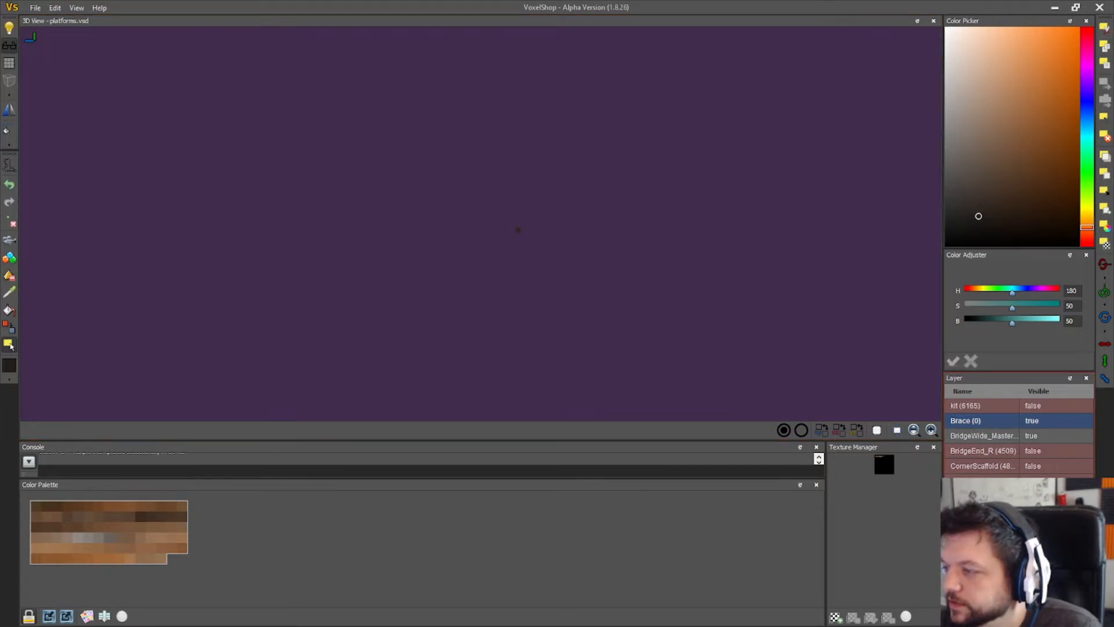
pyautogui.click(970, 617)
pyautogui.click(994, 428)
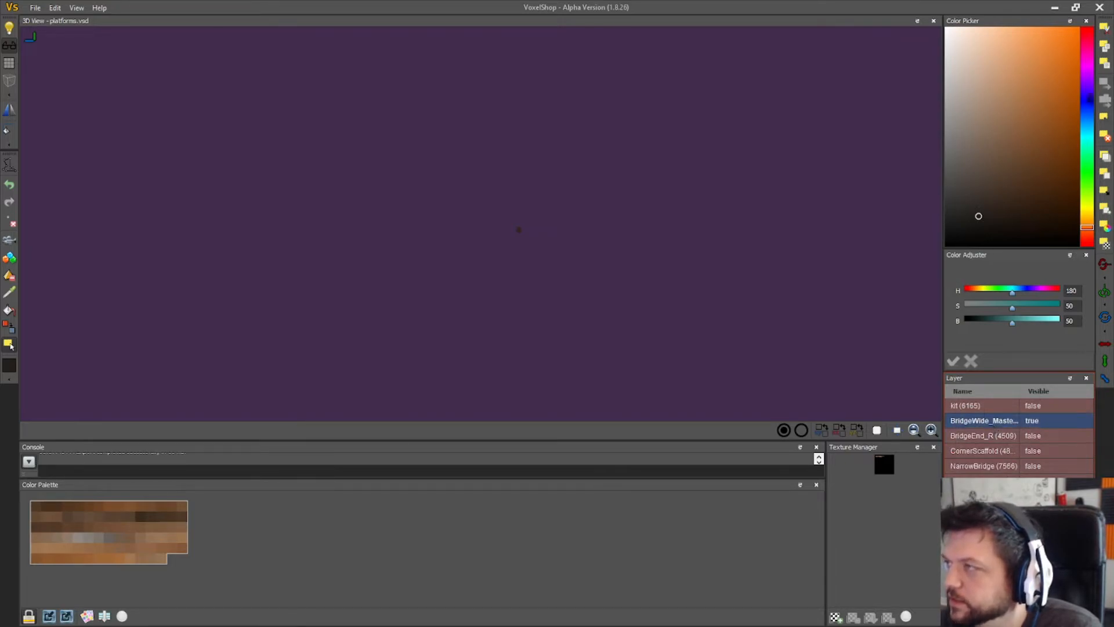
pyautogui.click(1102, 124)
# - Export the braced wide bridge as BridgeWide in VoxLap format (*.vox) to the decorations folder
pyautogui.moveTo(627, 267); pyautogui.dragTo(656, 273, button='right')
pyautogui.click(36, 8)
pyautogui.click(29, 55)
pyautogui.moveTo(435, 121); pyautogui.dragTo(572, 129)
pyautogui.write('Wide')
pyautogui.click(694, 109)
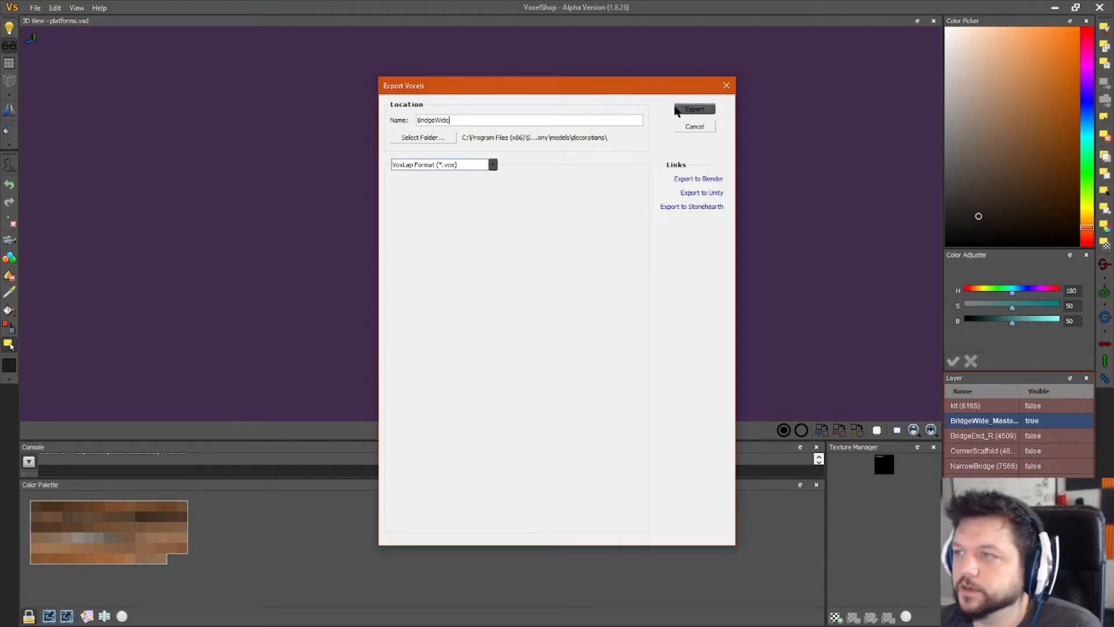
pyautogui.click(531, 331)
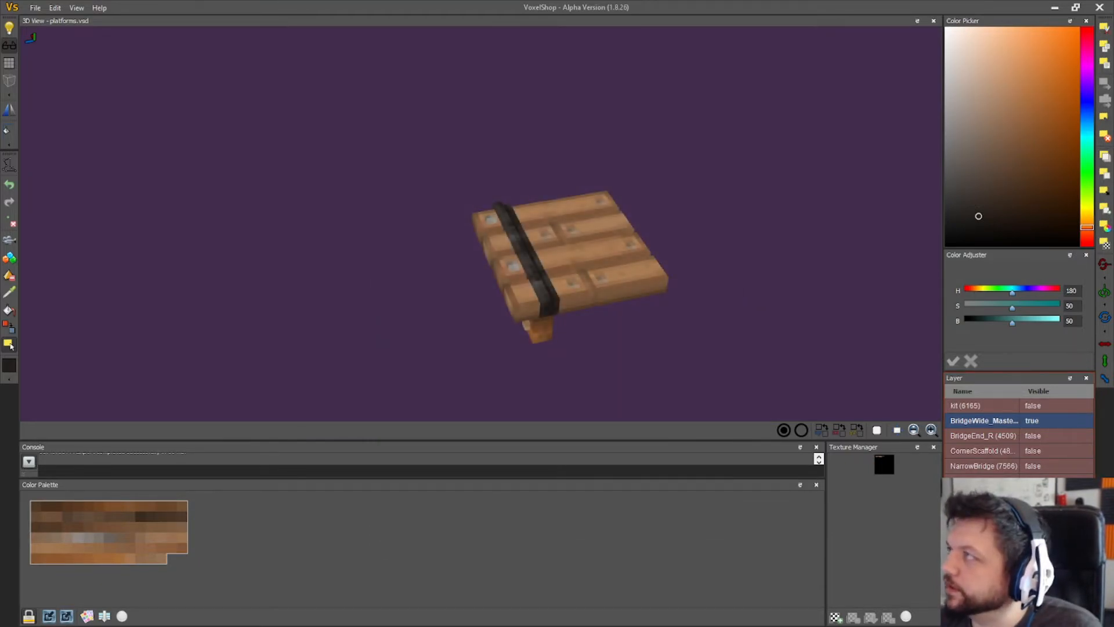
# - Switch to the running Barony game and reload the models with the /loadmod command
pyautogui.hotkey('alt', 'Tab')
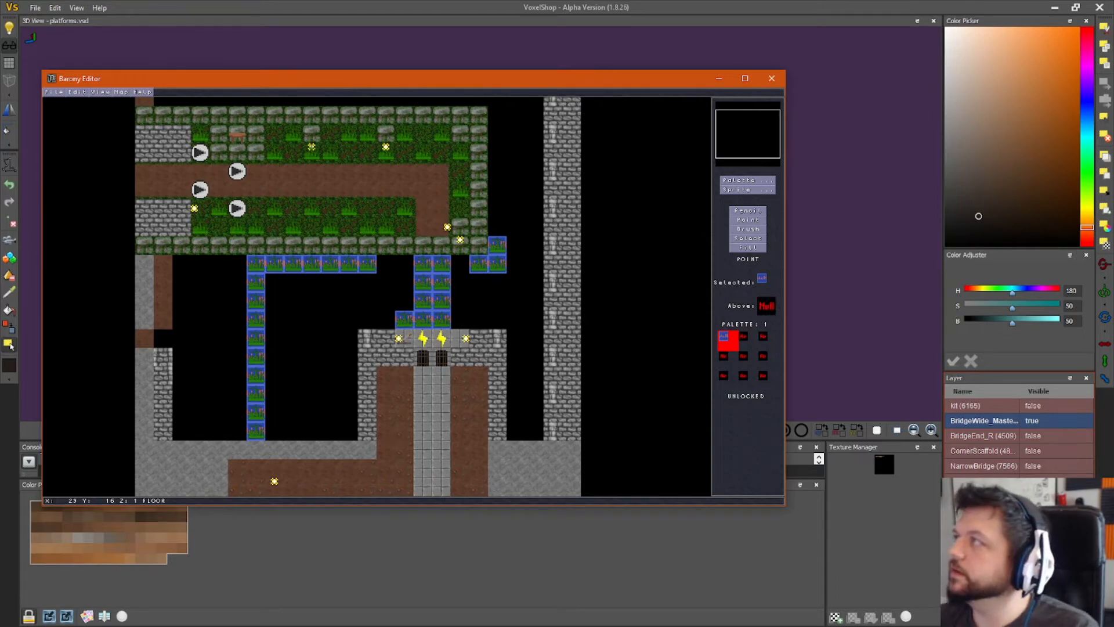
pyautogui.hotkey('alt', 'Tab')
pyautogui.press('Escape')
pyautogui.write('/loadmod')
pyautogui.press('Return')
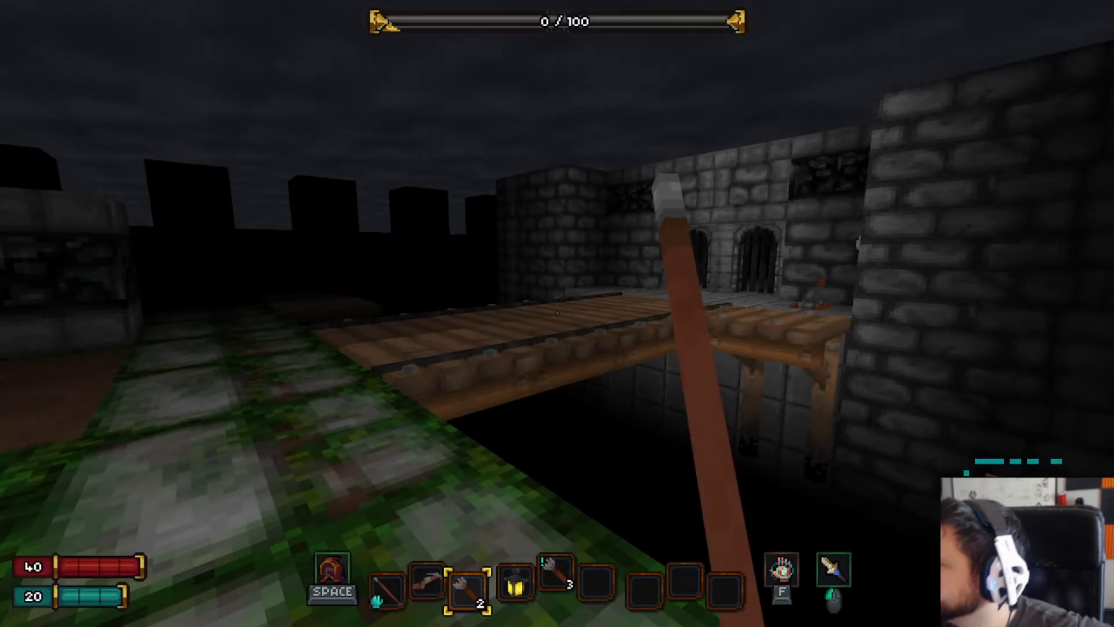
# - Walk around the wide plank bridge in the game and examine its iron braces from several angles
pyautogui.press('w')
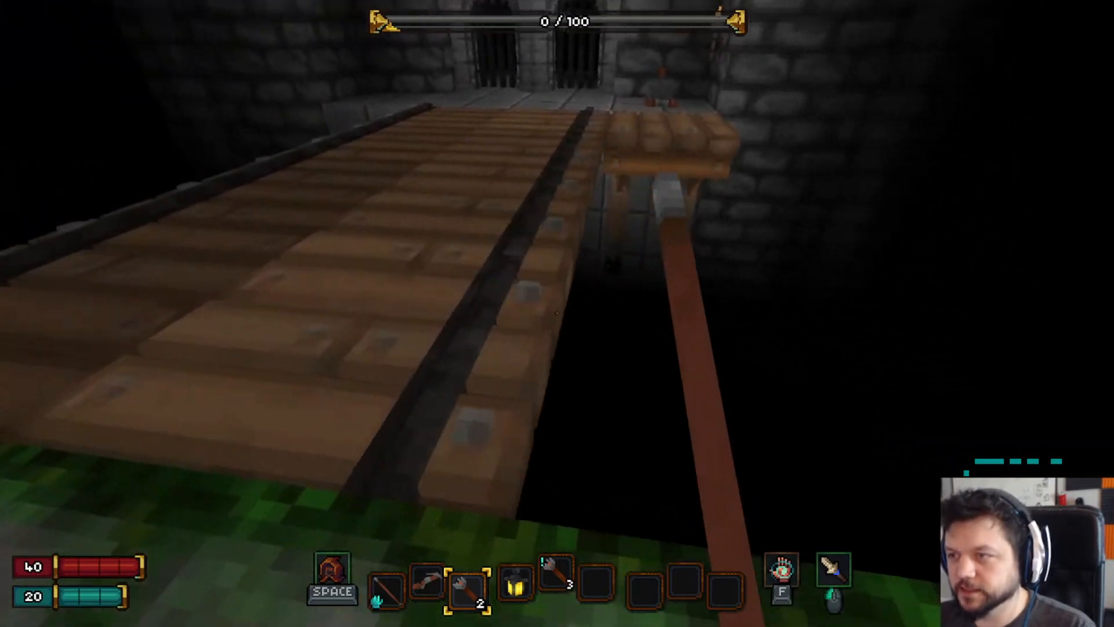
pyautogui.press('s')
pyautogui.press('a')
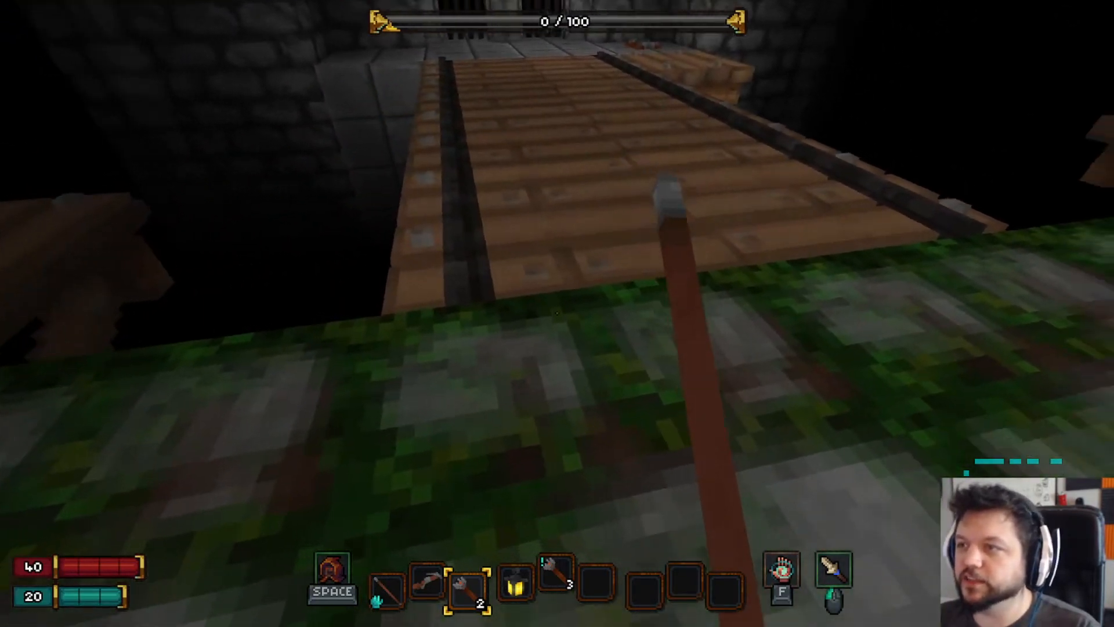
pyautogui.press('w')
pyautogui.press('a')
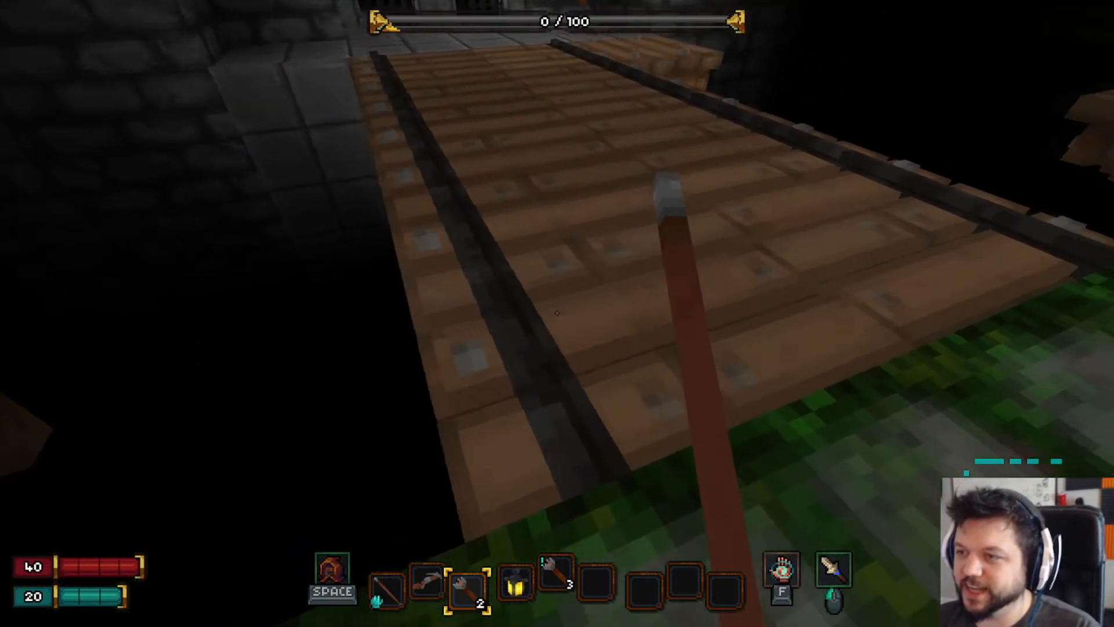
pyautogui.press('d')
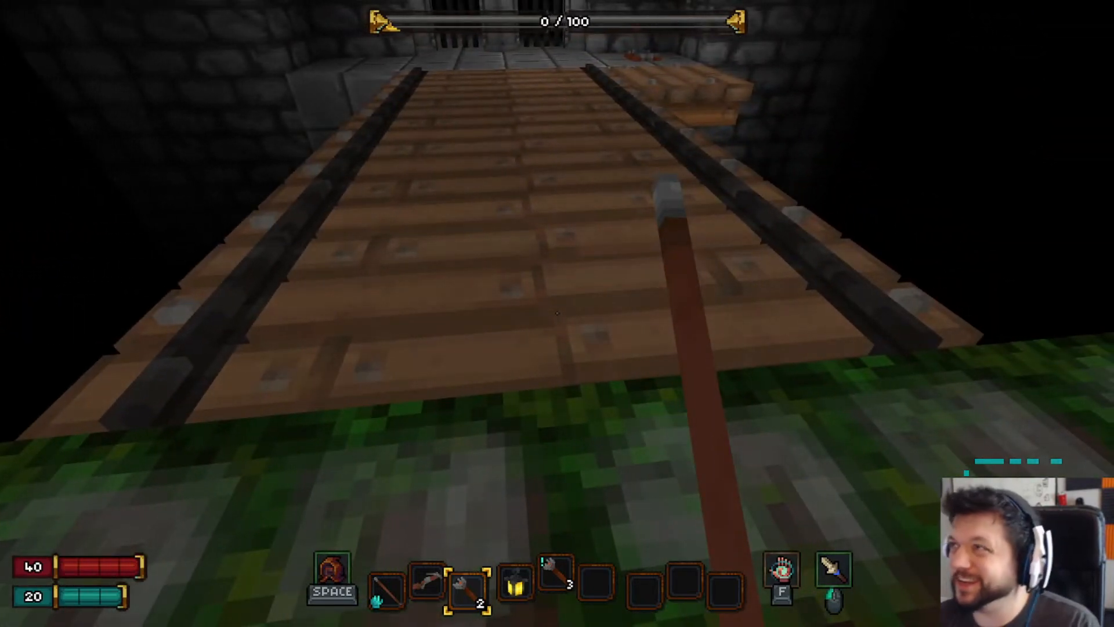
pyautogui.press('a')
pyautogui.press('d')
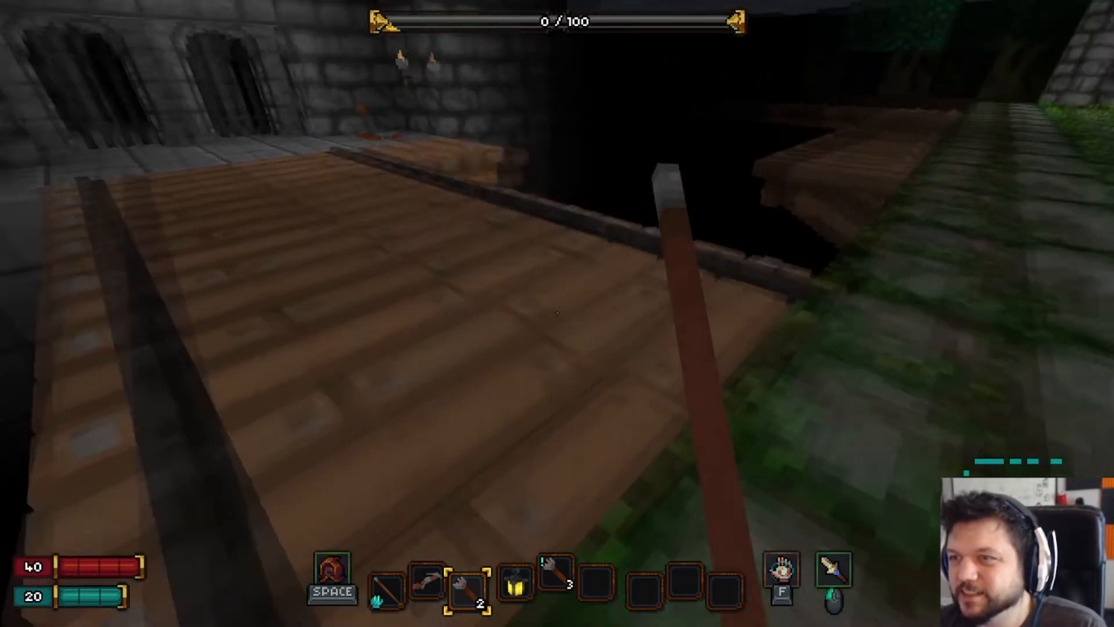
pyautogui.press('a')
pyautogui.press('a')
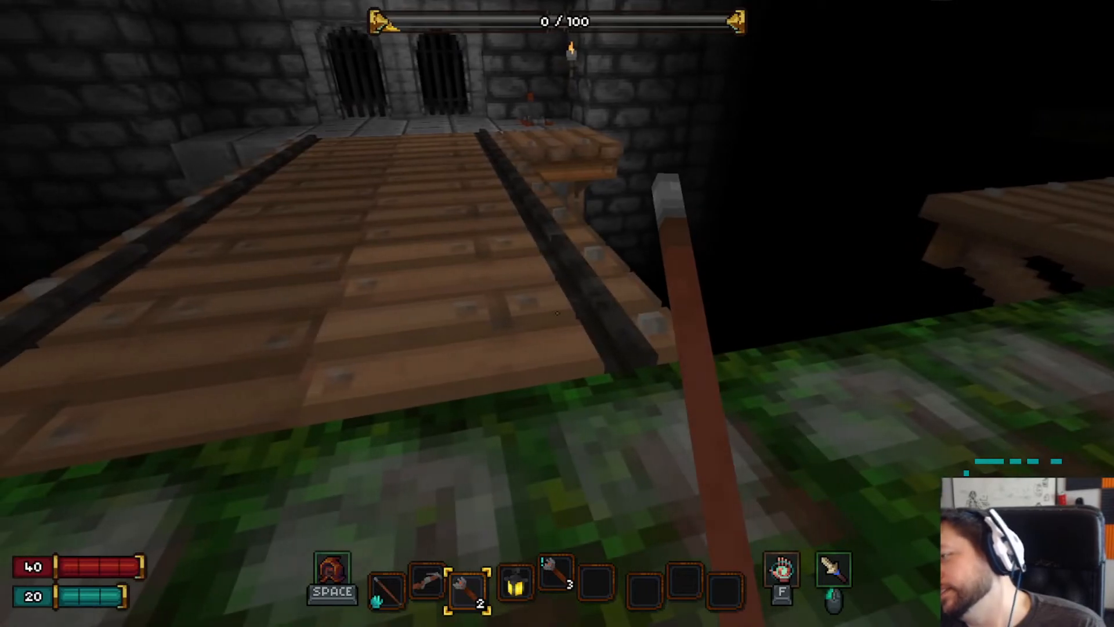
pyautogui.press('s')
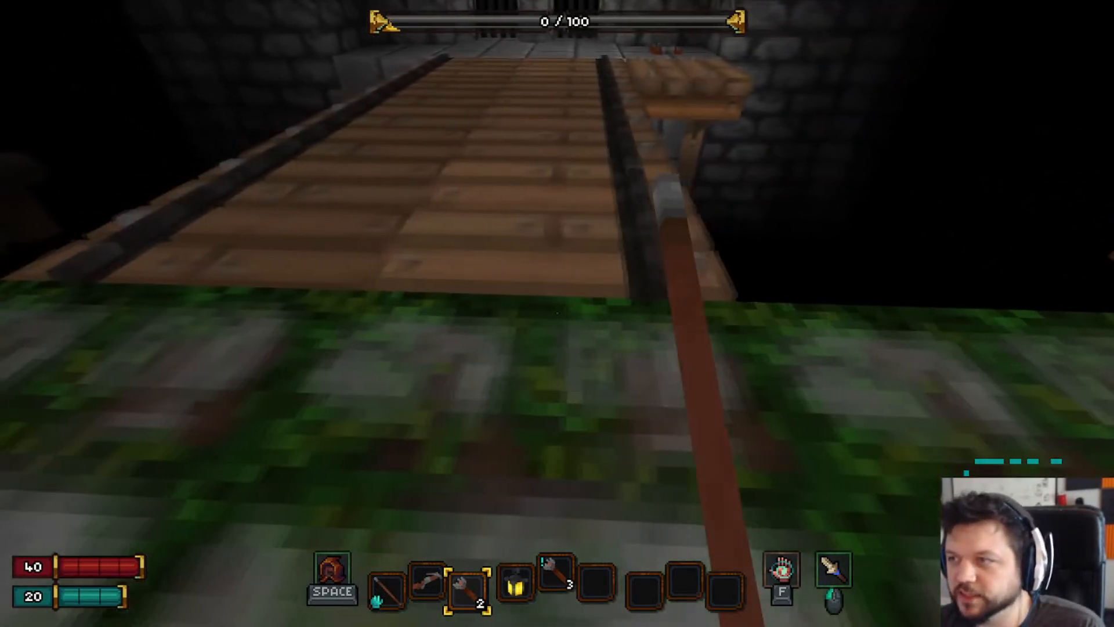
# - View the wide bridge's iron braces from the mossy ledge, pause the game, and switch back to VoxelShop
pyautogui.press('d')
pyautogui.press('a')
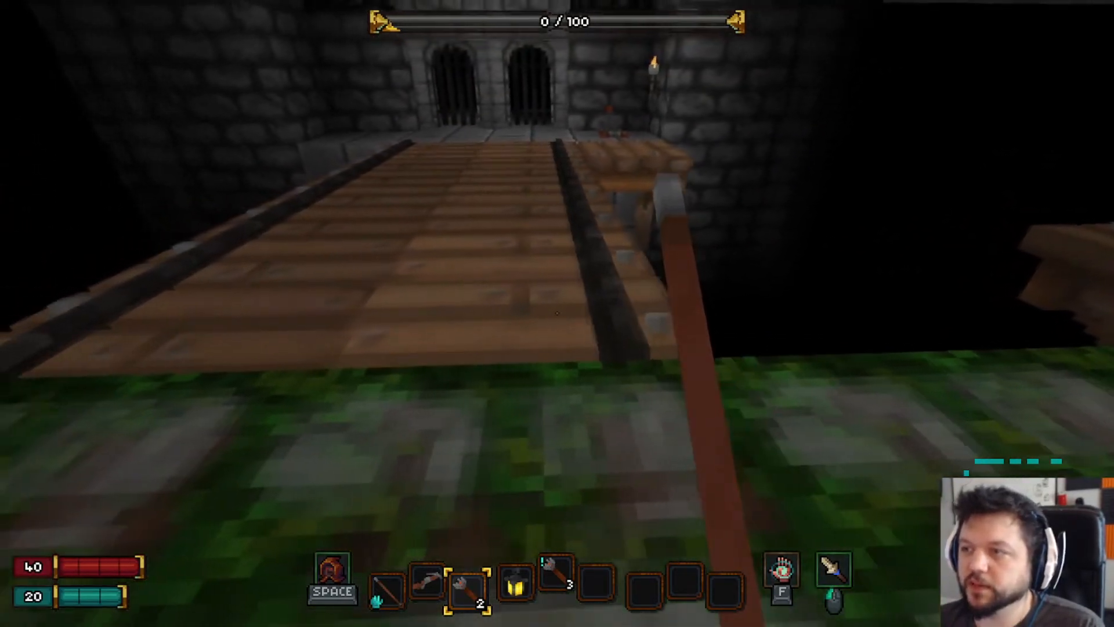
pyautogui.press('s')
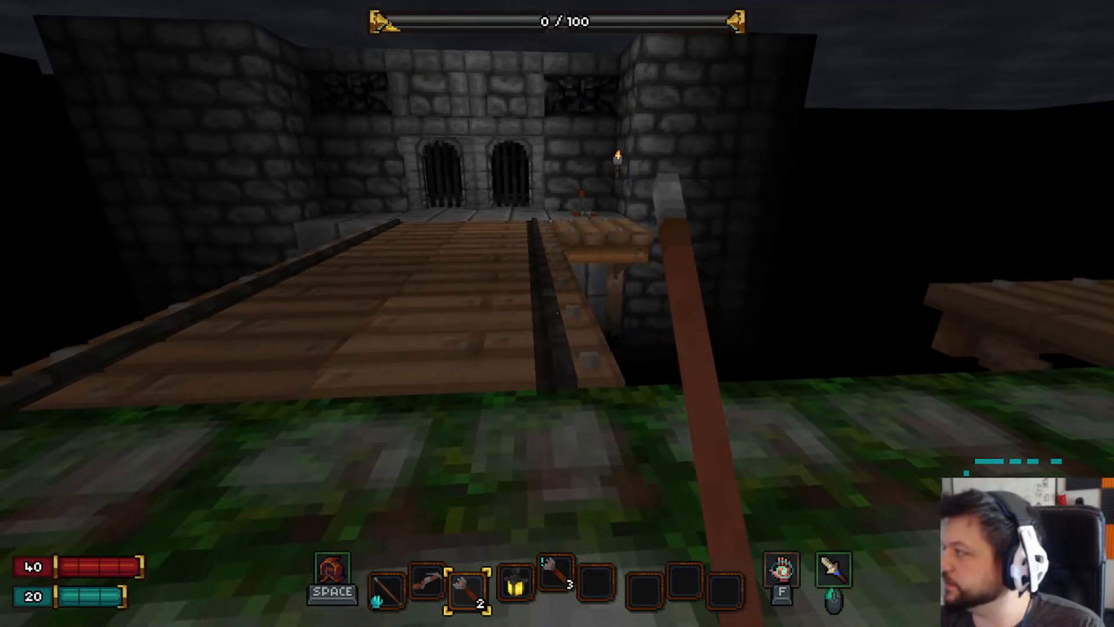
pyautogui.press('Escape')
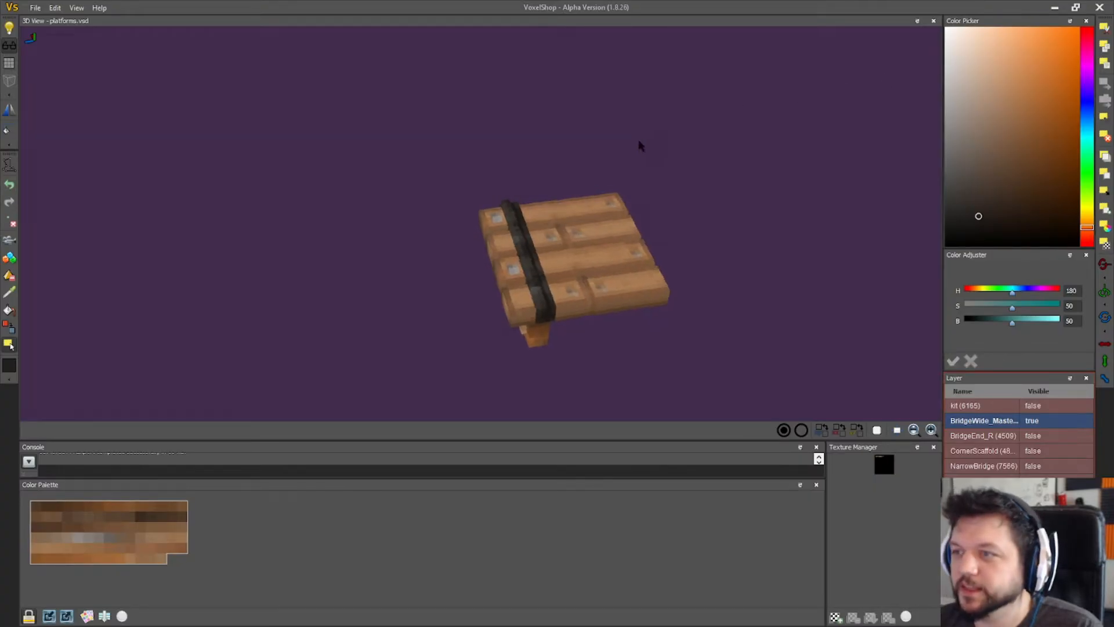
# - Save the platforms.vsd project with the braced wide bridge
pyautogui.moveTo(638, 142)
pyautogui.mouseDown(button='middle')
pyautogui.moveTo(633, 116)
pyautogui.moveTo(628, 124)
pyautogui.mouseUp(button='middle')
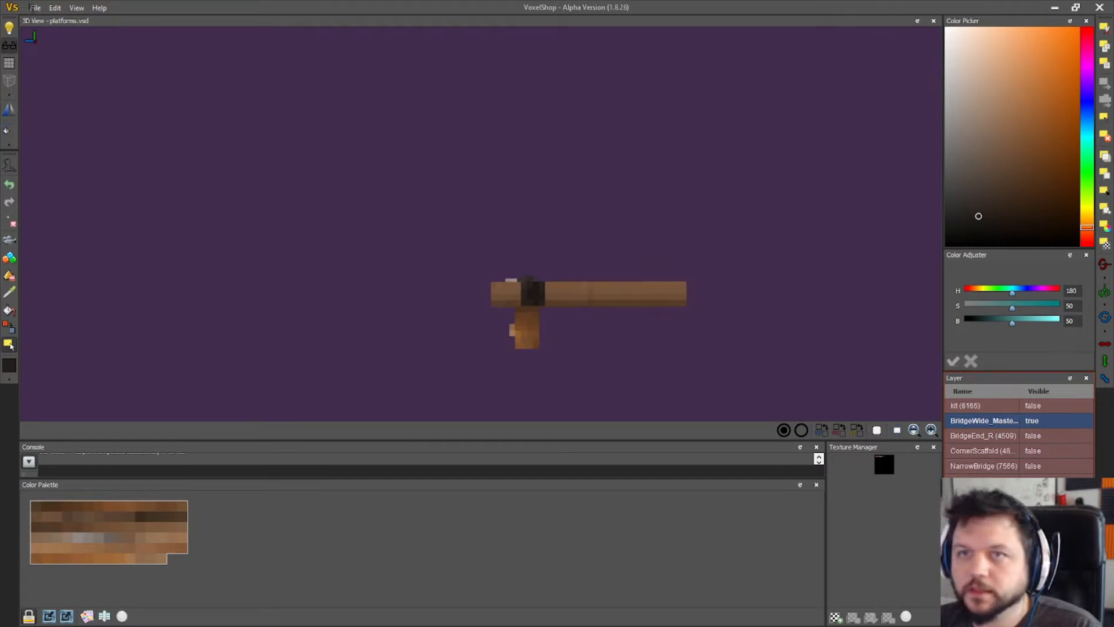
pyautogui.click(35, 9)
pyautogui.click(57, 77)
# - Select the one-voxel-wide strip of planks directly beside the brace's inner edge and delete it across the full bridge depth
pyautogui.scroll(2, 563, 342)
pyautogui.scroll(1, 566, 343)
pyautogui.moveTo(580, 335); pyautogui.dragTo(580, 336, button='middle')
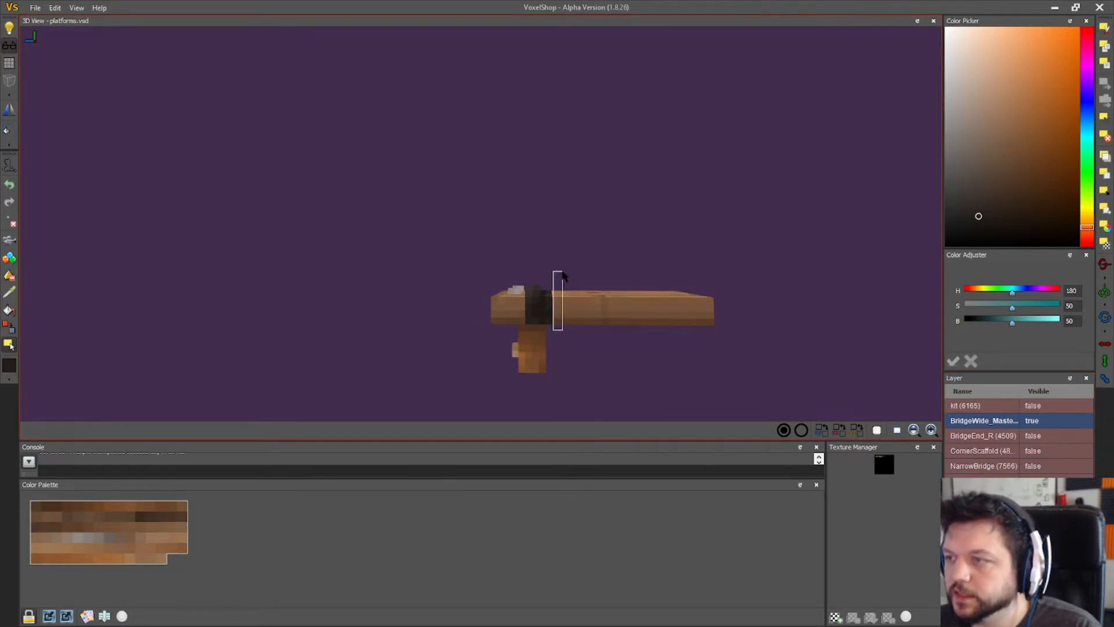
pyautogui.moveTo(586, 368)
pyautogui.mouseDown(button='middle')
pyautogui.moveTo(586, 380)
pyautogui.moveTo(586, 367)
pyautogui.mouseUp(button='middle')
pyautogui.moveTo(563, 323); pyautogui.dragTo(574, 357, button='middle')
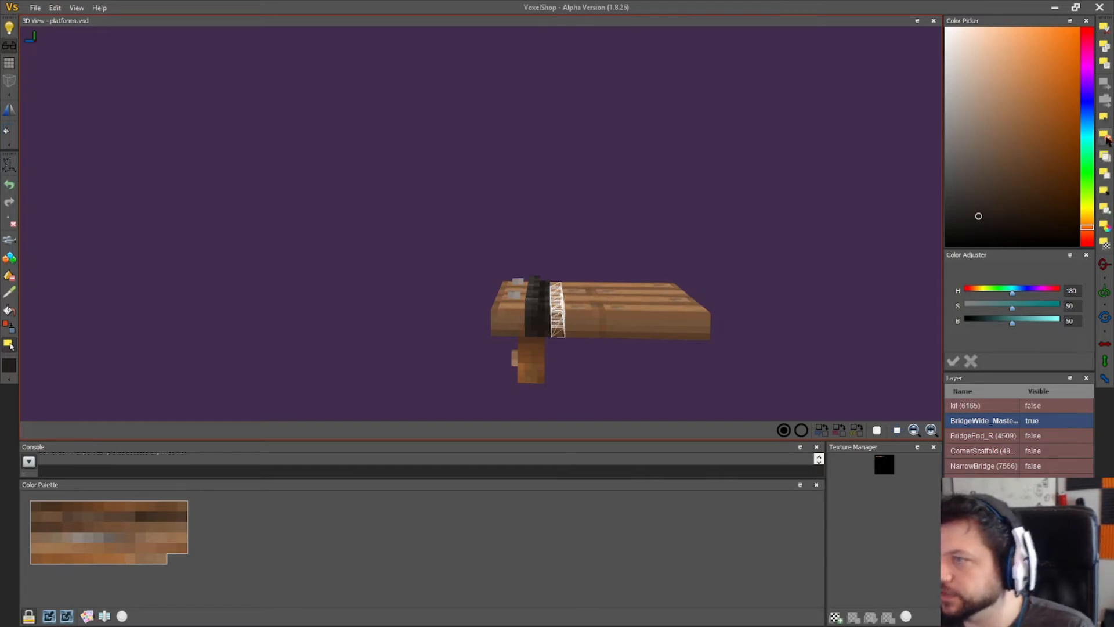
pyautogui.click(1105, 137)
pyautogui.moveTo(582, 326); pyautogui.dragTo(583, 326, button='right')
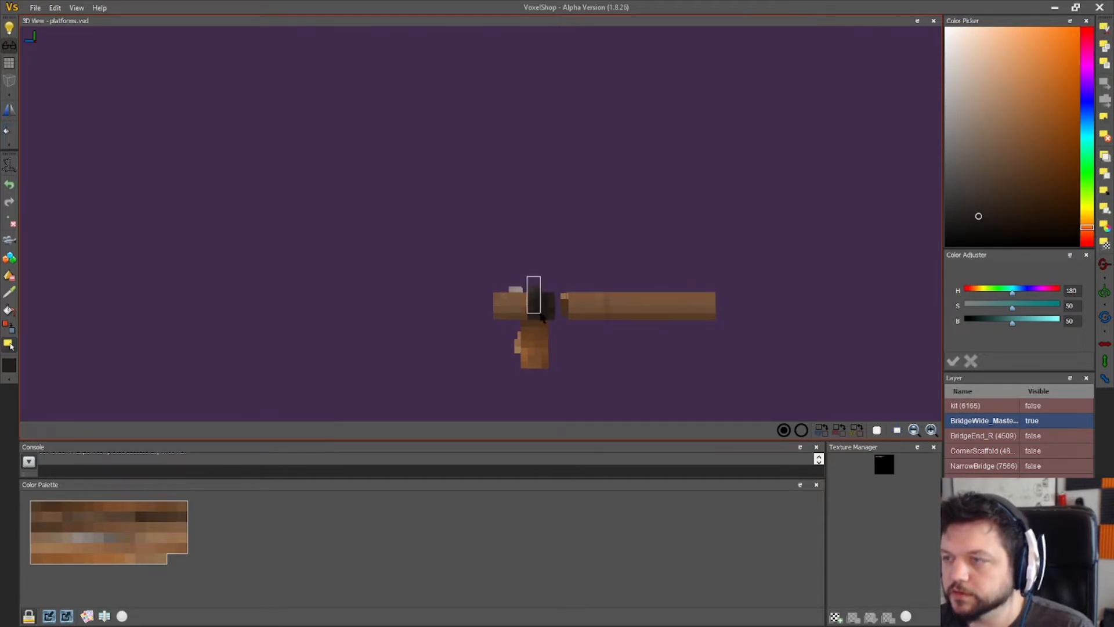
pyautogui.moveTo(572, 328)
pyautogui.mouseDown(button='right')
pyautogui.moveTo(558, 339)
pyautogui.moveTo(584, 338)
pyautogui.moveTo(574, 341)
pyautogui.mouseUp(button='right')
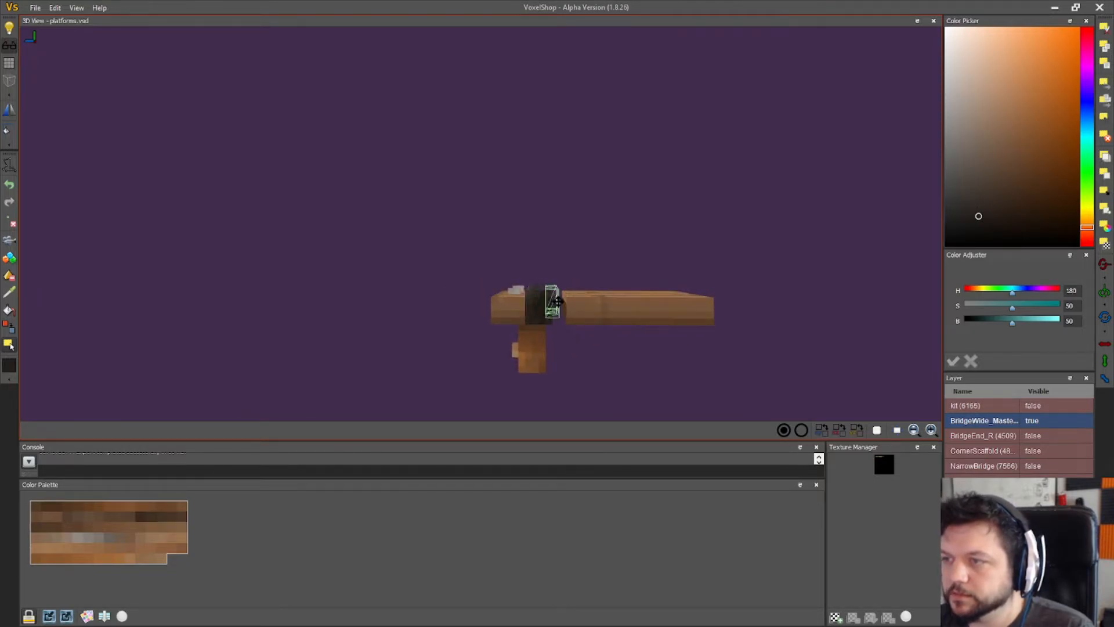
pyautogui.moveTo(575, 362)
pyautogui.mouseDown(button='right')
pyautogui.moveTo(559, 345)
pyautogui.moveTo(532, 346)
pyautogui.moveTo(571, 357)
pyautogui.mouseUp(button='right')
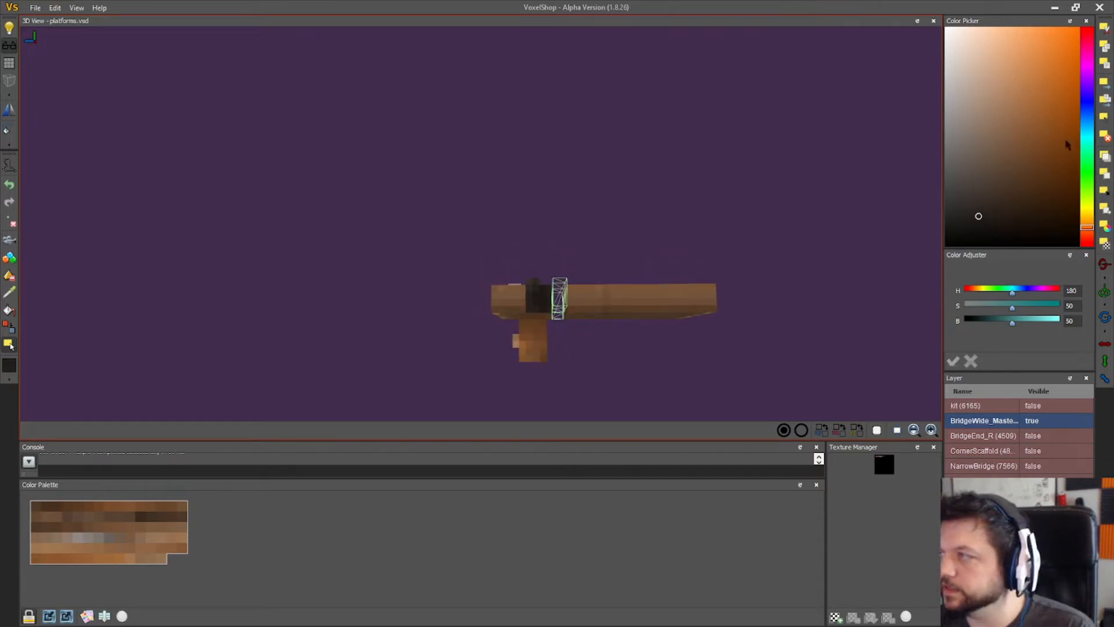
pyautogui.click(1103, 123)
pyautogui.moveTo(557, 305); pyautogui.dragTo(558, 310, button='right')
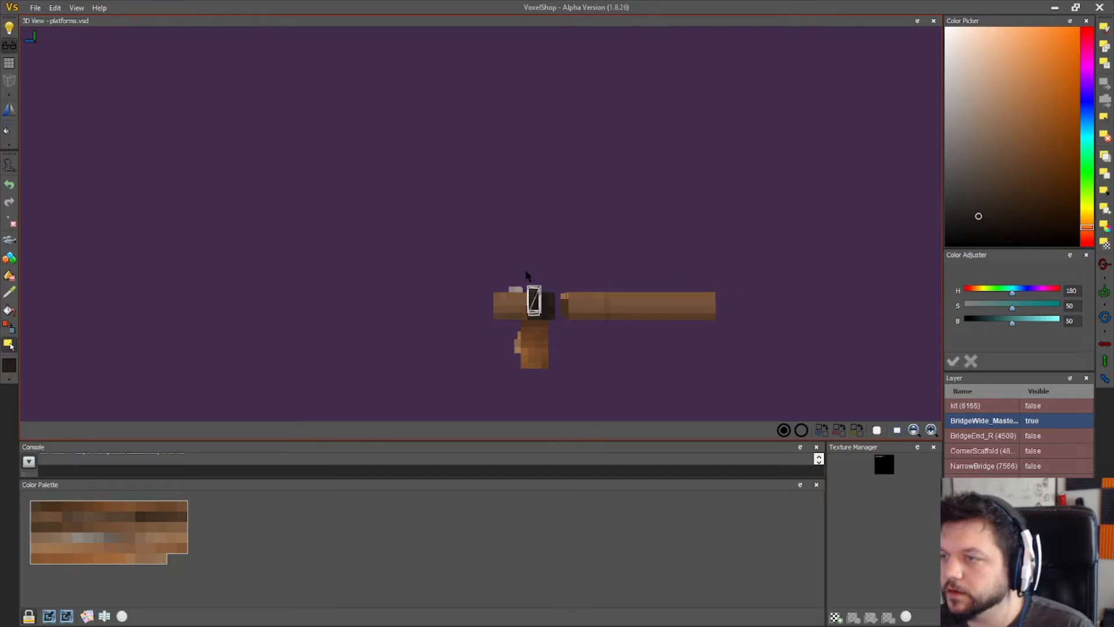
# - Select the brace's full outer voxel strip and place a copy in the gap beside its inner edge, widening the brace
pyautogui.moveTo(532, 274); pyautogui.dragTo(554, 329)
pyautogui.moveTo(536, 297); pyautogui.dragTo(535, 301, button='right')
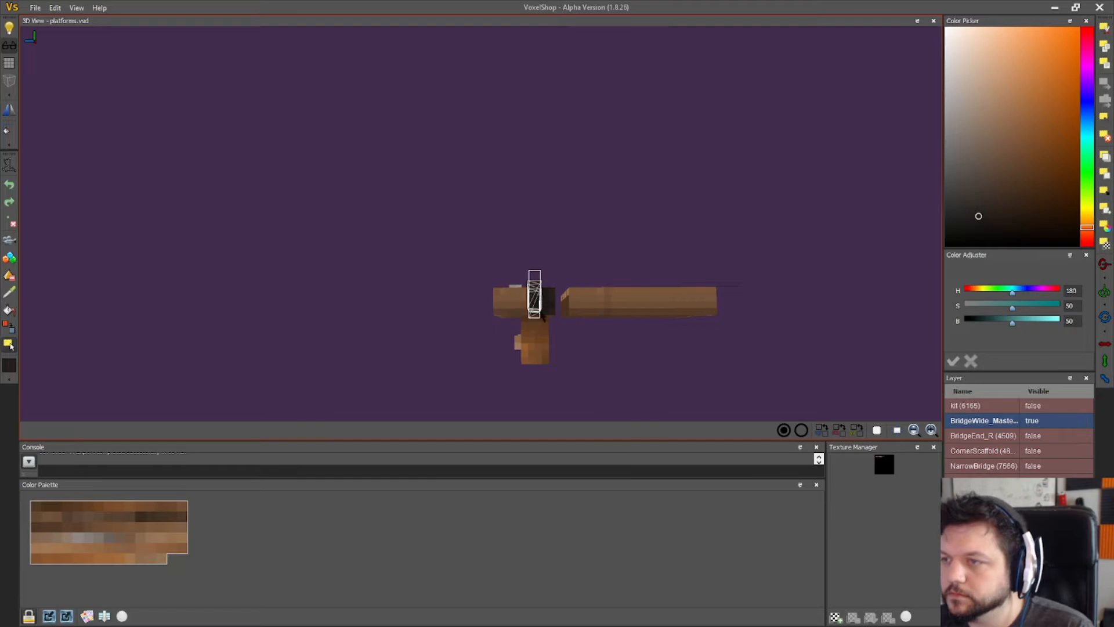
pyautogui.moveTo(541, 316)
pyautogui.mouseDown(button='right')
pyautogui.moveTo(576, 347)
pyautogui.moveTo(548, 346)
pyautogui.moveTo(590, 351)
pyautogui.moveTo(550, 319)
pyautogui.mouseUp(button='right')
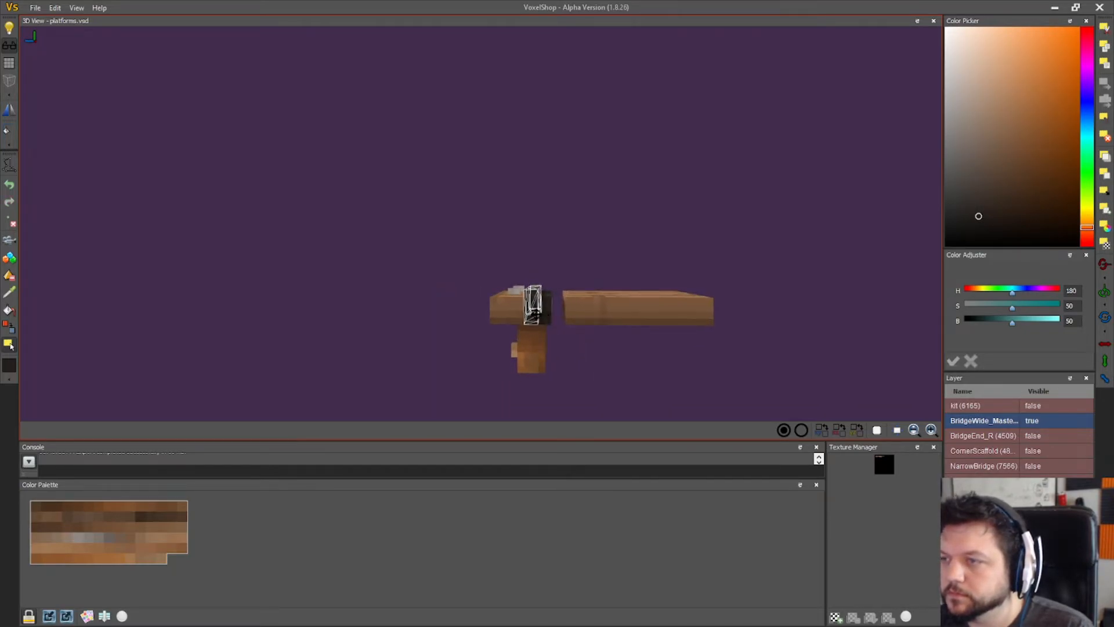
pyautogui.moveTo(559, 280); pyautogui.dragTo(561, 278, button='right')
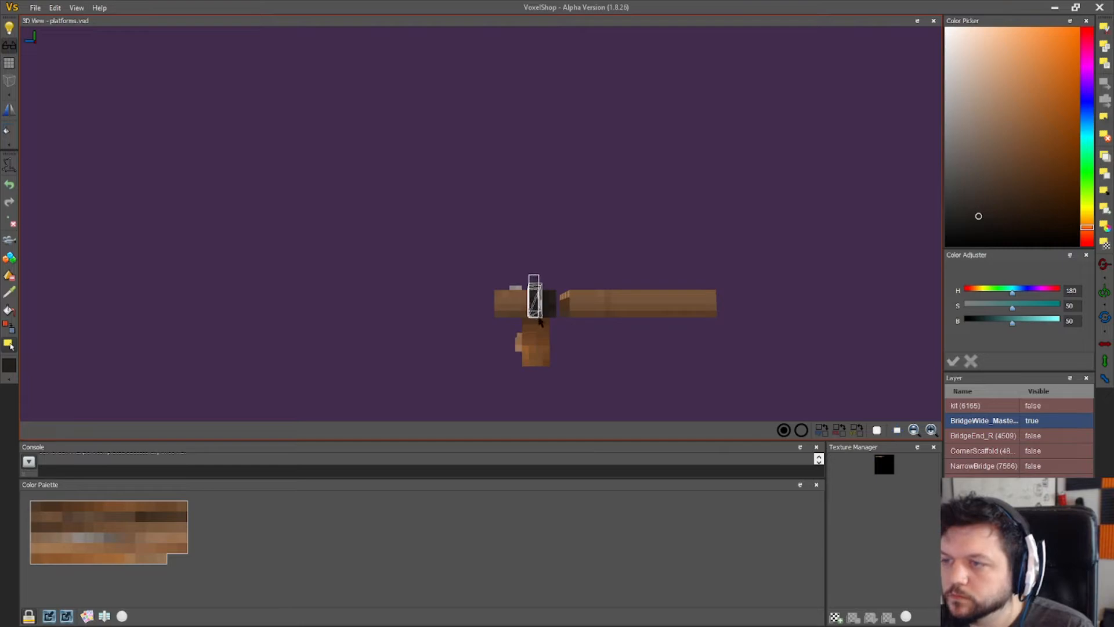
pyautogui.moveTo(557, 301); pyautogui.dragTo(592, 333, button='right')
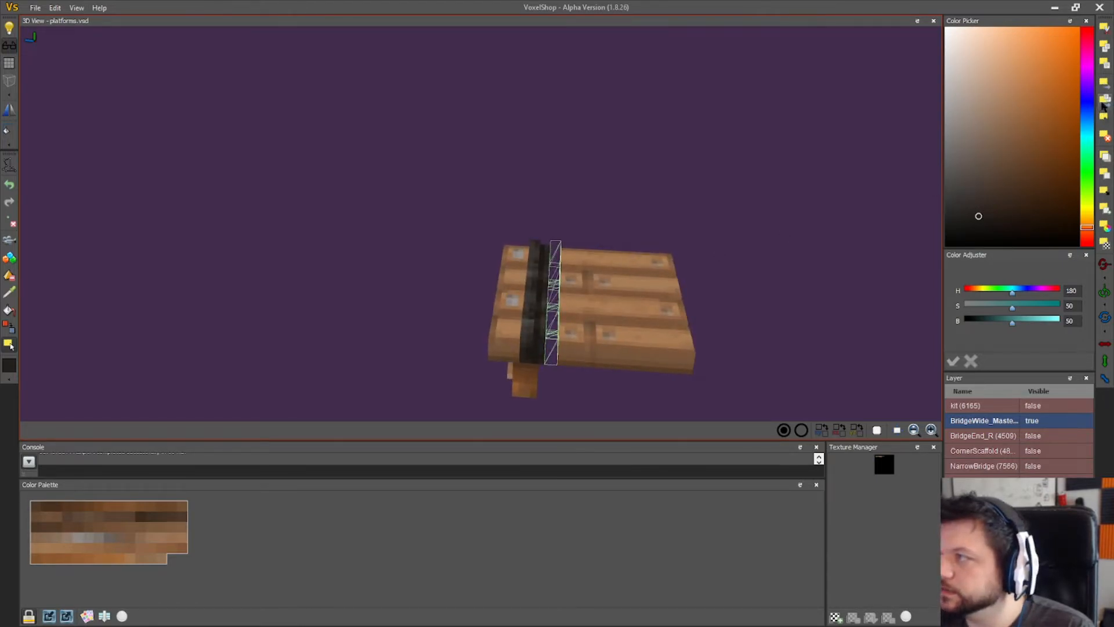
pyautogui.moveTo(754, 231); pyautogui.dragTo(760, 227, button='right')
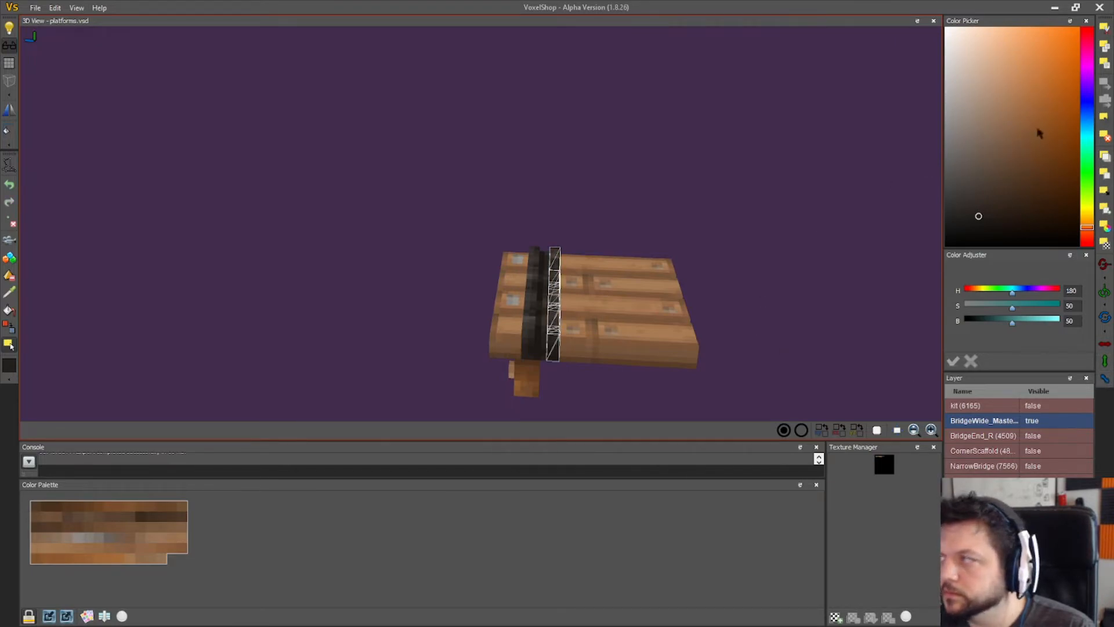
pyautogui.moveTo(725, 226)
pyautogui.mouseDown(button='right')
pyautogui.moveTo(636, 251)
pyautogui.moveTo(569, 251)
pyautogui.moveTo(549, 224)
pyautogui.moveTo(725, 248)
pyautogui.moveTo(722, 229)
pyautogui.moveTo(734, 252)
pyautogui.moveTo(712, 230)
pyautogui.mouseUp(button='right')
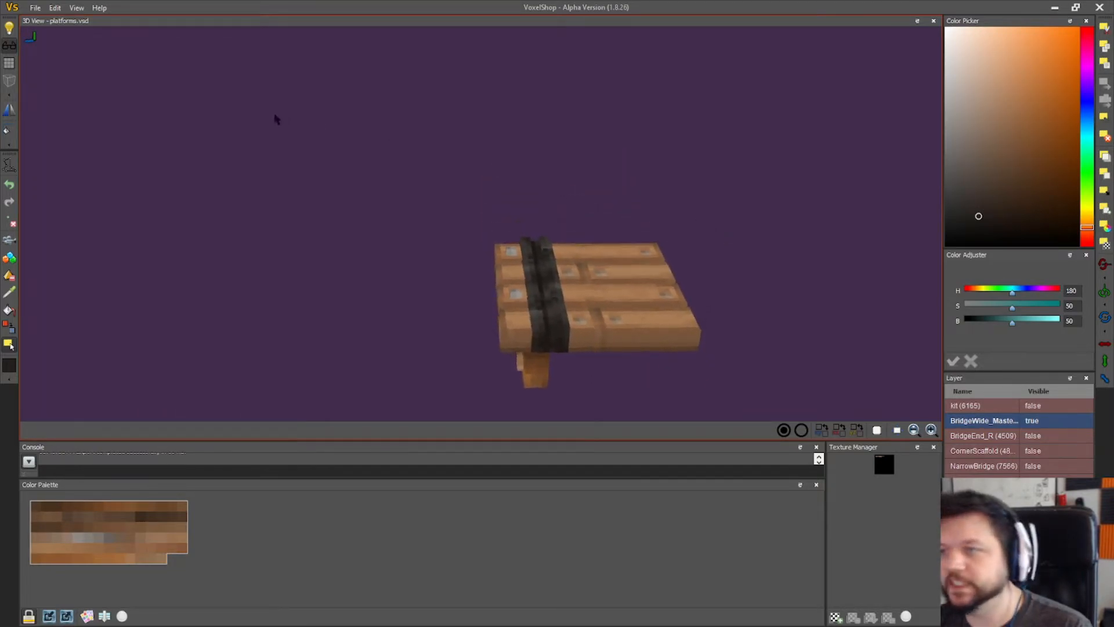
# - Export the bridge with the widened brace as BridgeWide in VoxLap format (*.vox), replacing the existing file
pyautogui.click(56, 61)
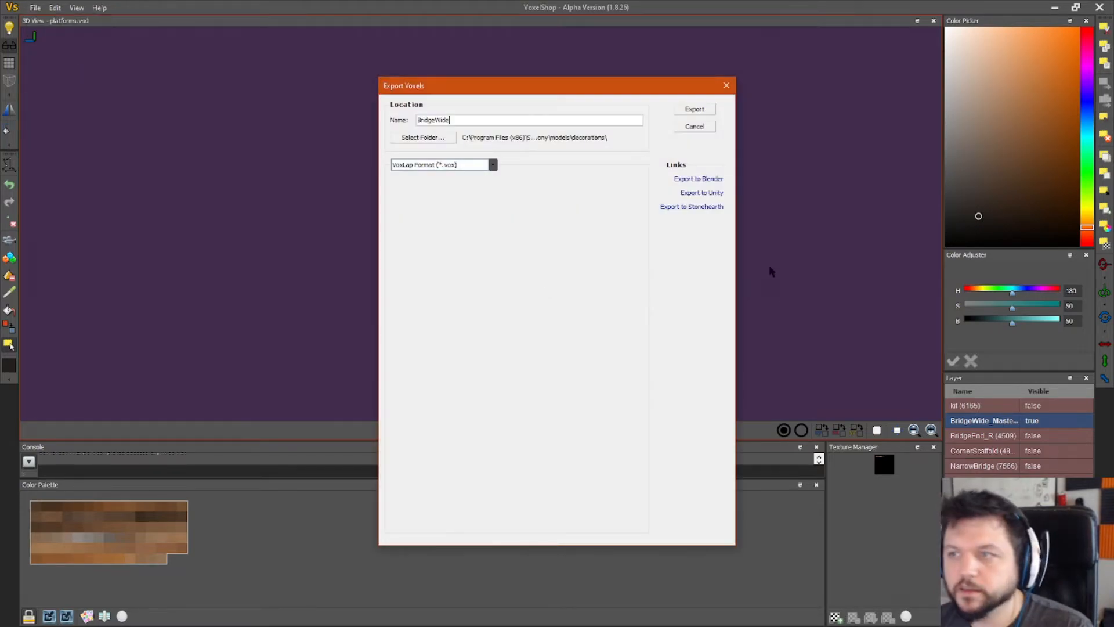
pyautogui.click(694, 109)
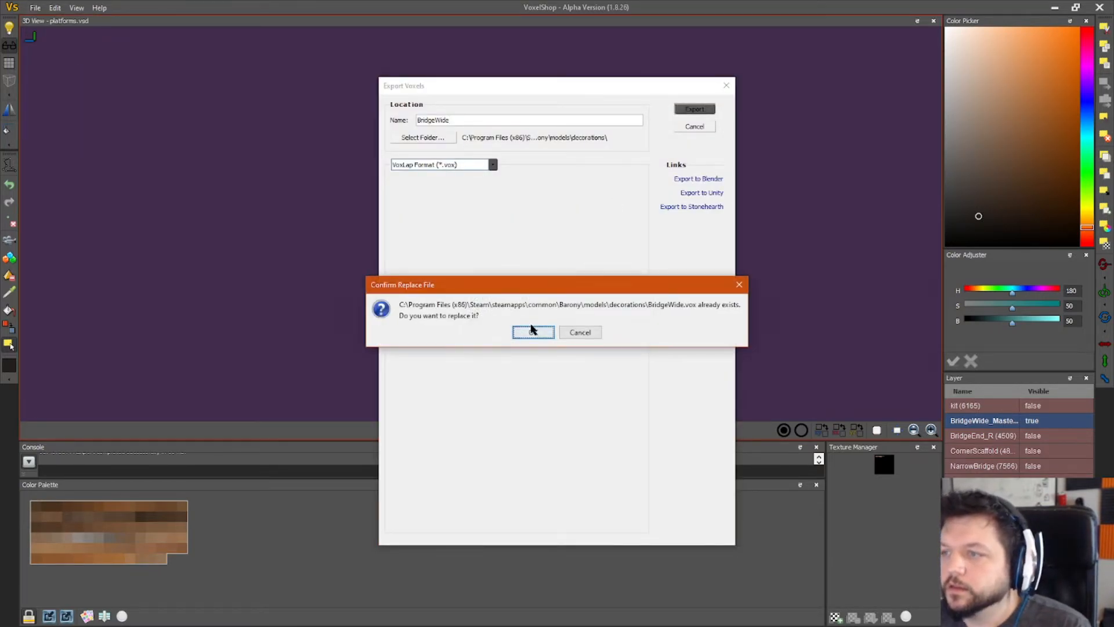
pyautogui.click(532, 329)
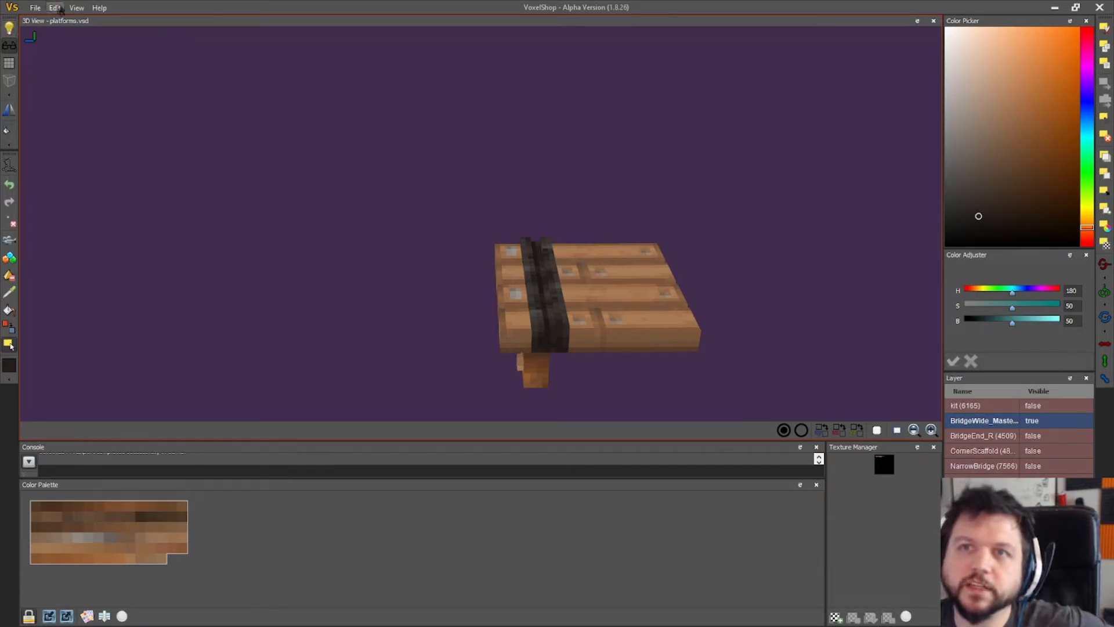
pyautogui.click(76, 8)
pyautogui.moveTo(58, 8)
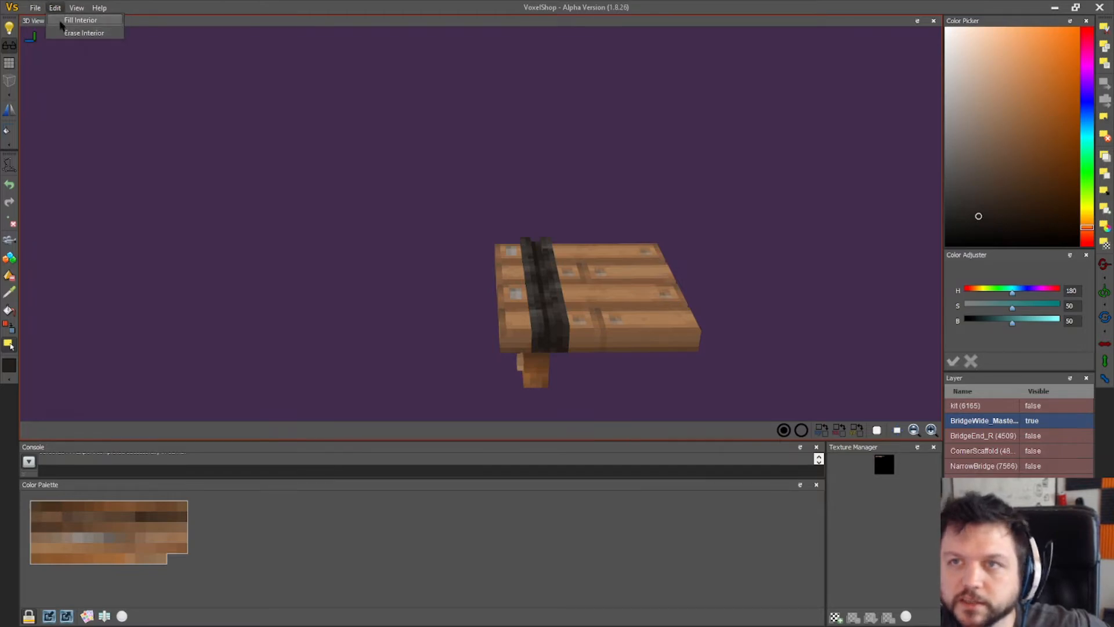
pyautogui.click(351, 203)
pyautogui.moveTo(350, 204); pyautogui.dragTo(376, 269, button='right')
pyautogui.click(76, 7)
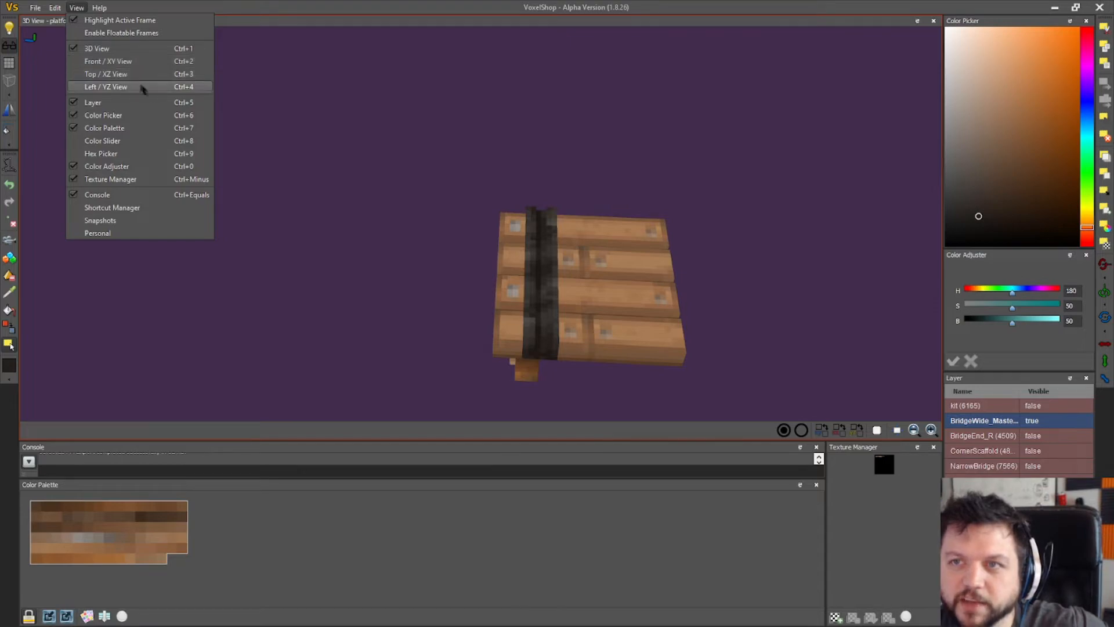
pyautogui.click(454, 183)
pyautogui.moveTo(455, 139); pyautogui.dragTo(455, 113, button='right')
# - Export BridgeWide once more in VoxLap format (*.vox) to the decorations folder, overwriting the existing file
pyautogui.click(35, 7)
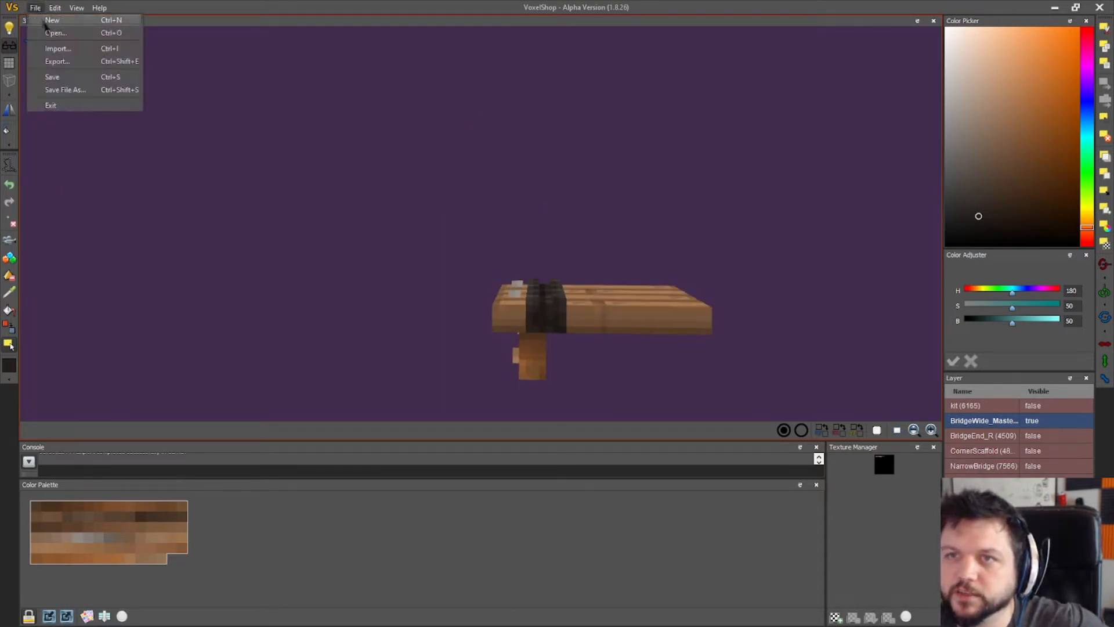
pyautogui.click(51, 58)
pyautogui.click(685, 110)
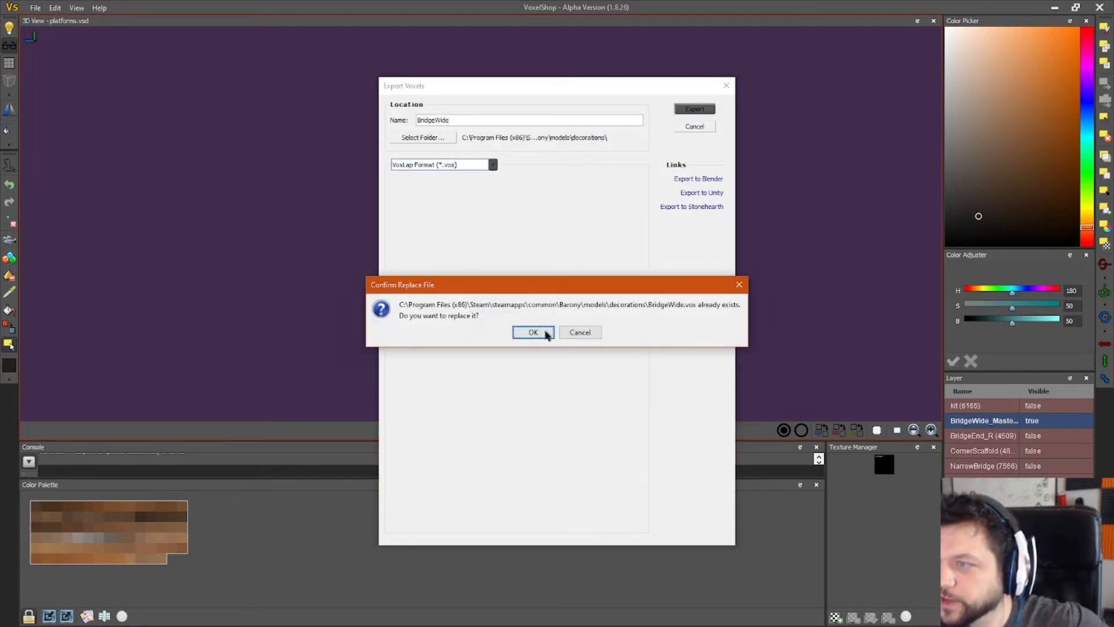
pyautogui.click(546, 332)
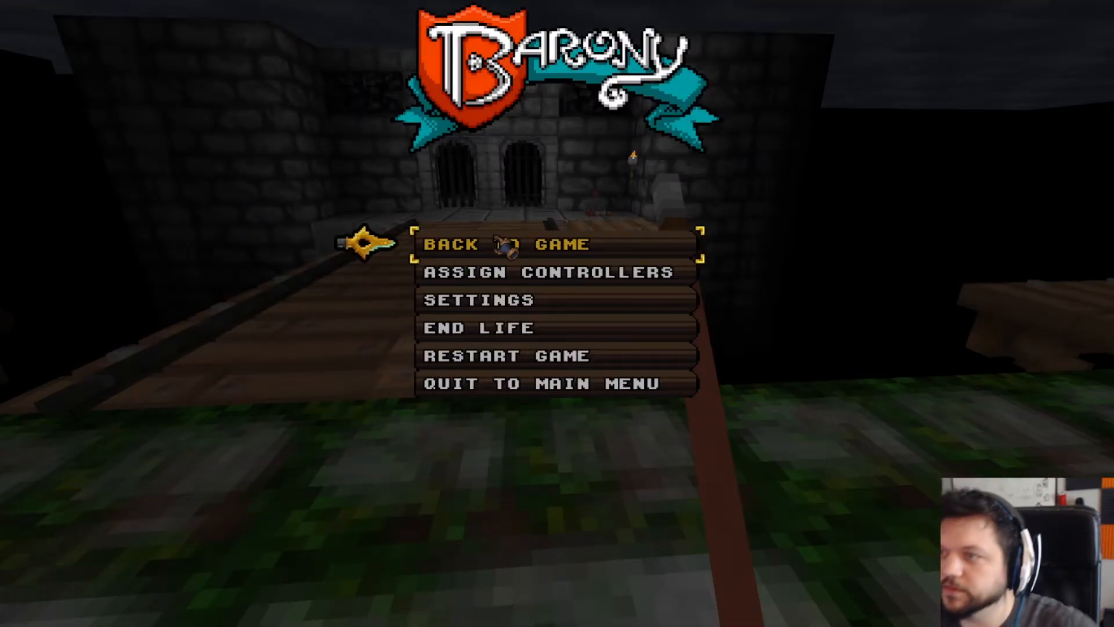
# - Resume the paused Barony game and reload the models with the /loadmodels command
pyautogui.click(464, 243)
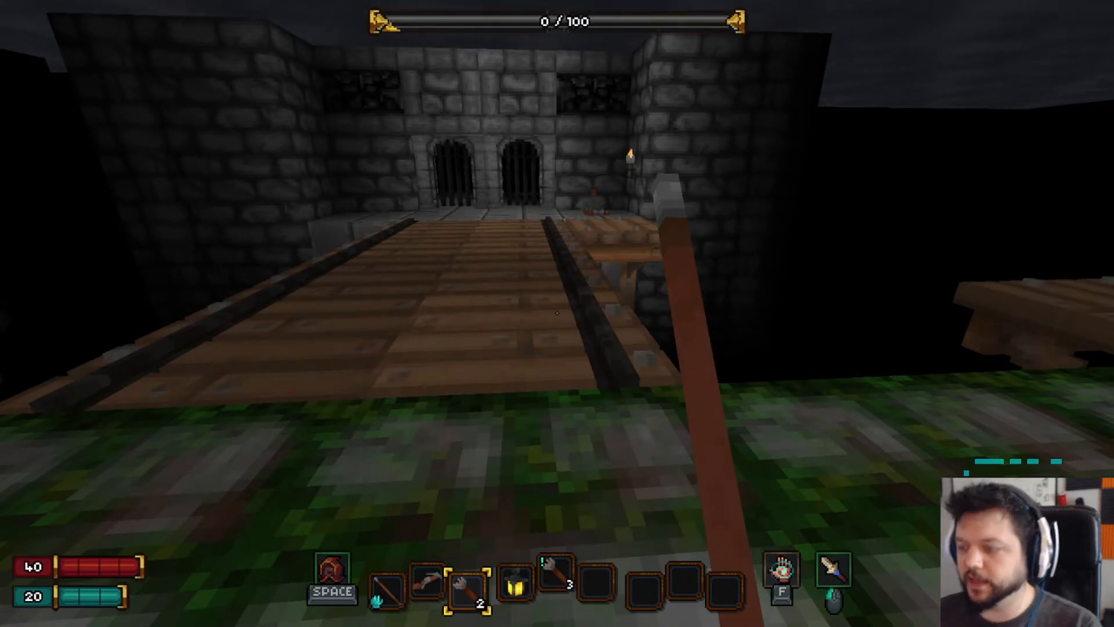
pyautogui.write('/loadmodels')
pyautogui.press('Return')
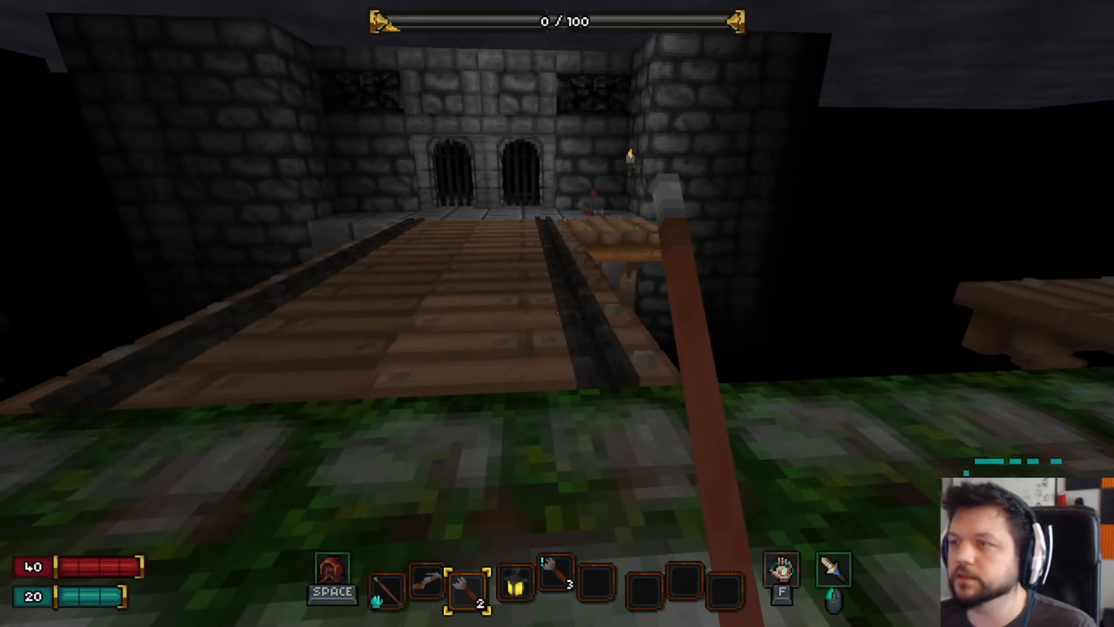
# - Walk around and across the wide bridge in the game and examine the widened iron braces from both ends
pyautogui.press('a')
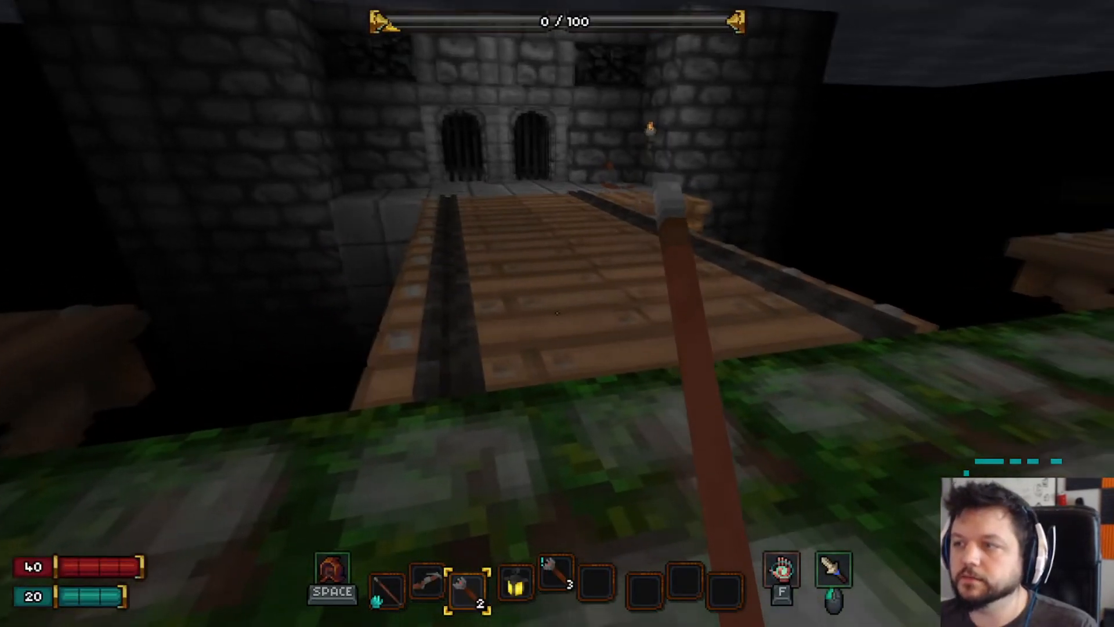
pyautogui.press('w')
pyautogui.press('d')
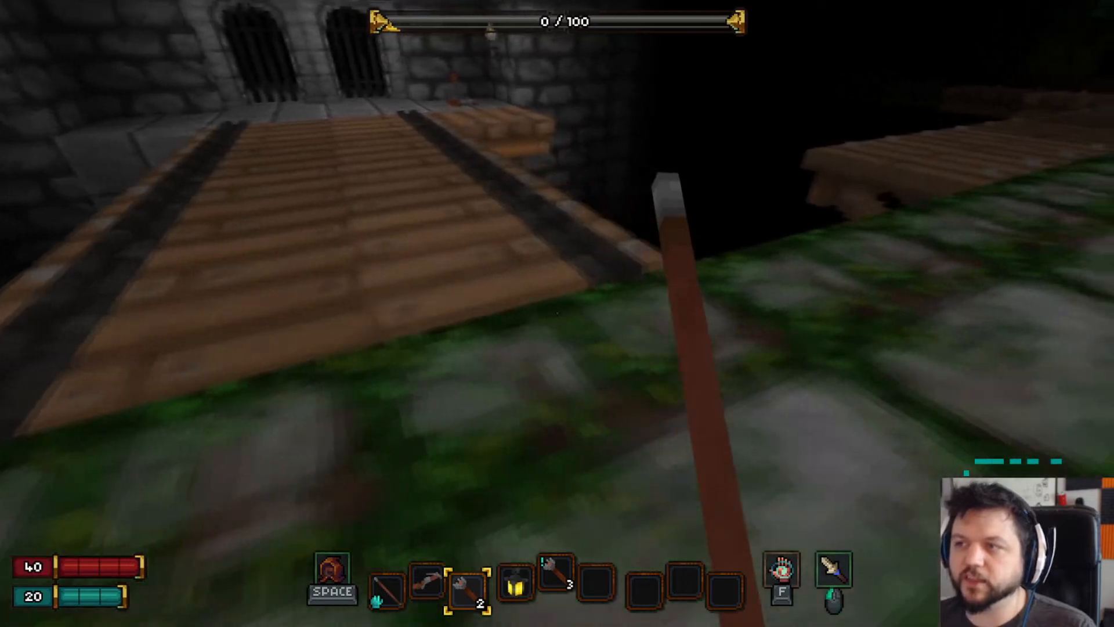
pyautogui.press('a')
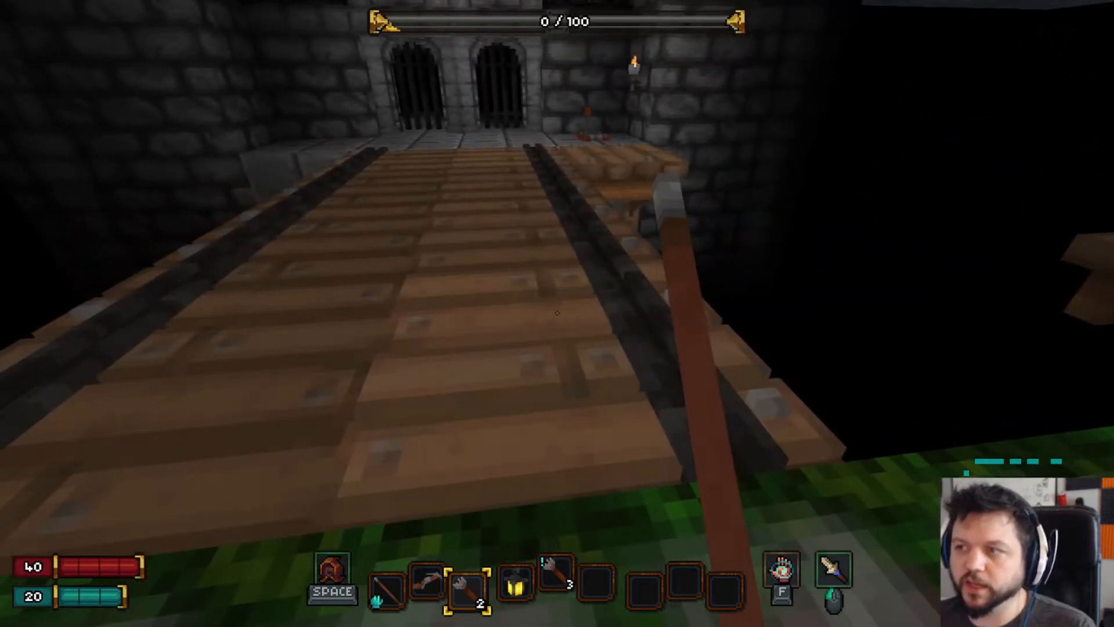
pyautogui.press('s')
pyautogui.press('d')
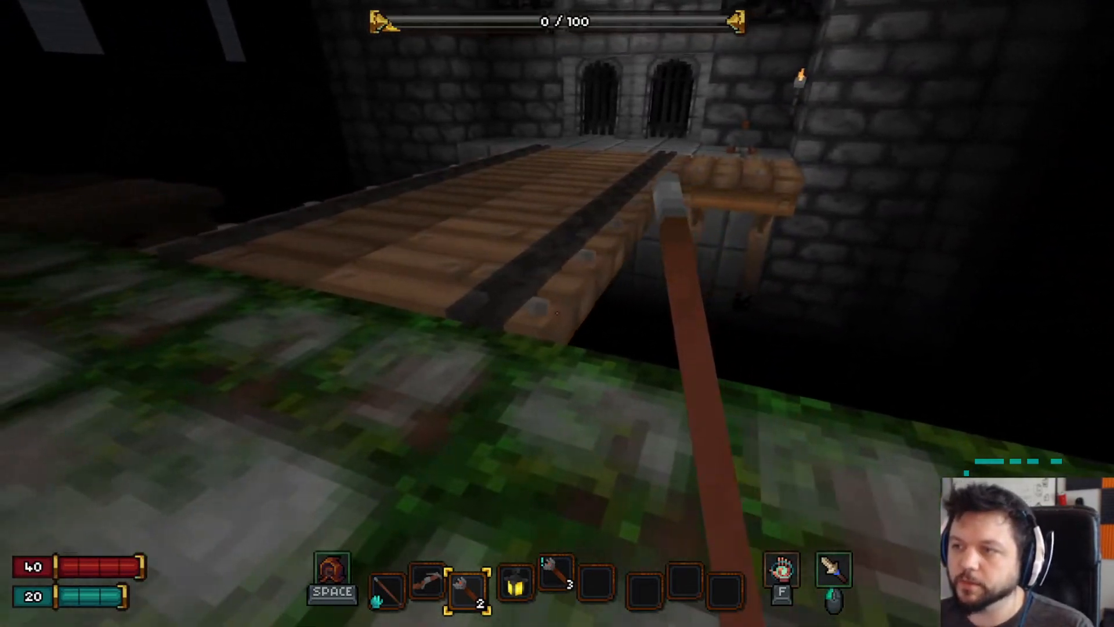
pyautogui.press('a')
pyautogui.press('w')
pyautogui.press('w')
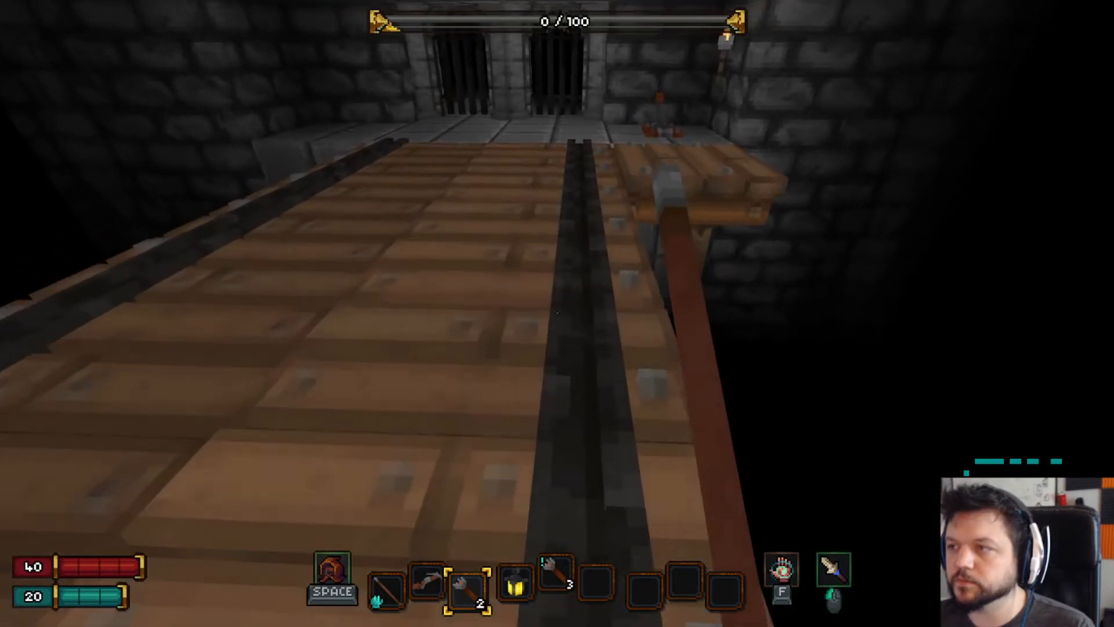
pyautogui.press('w')
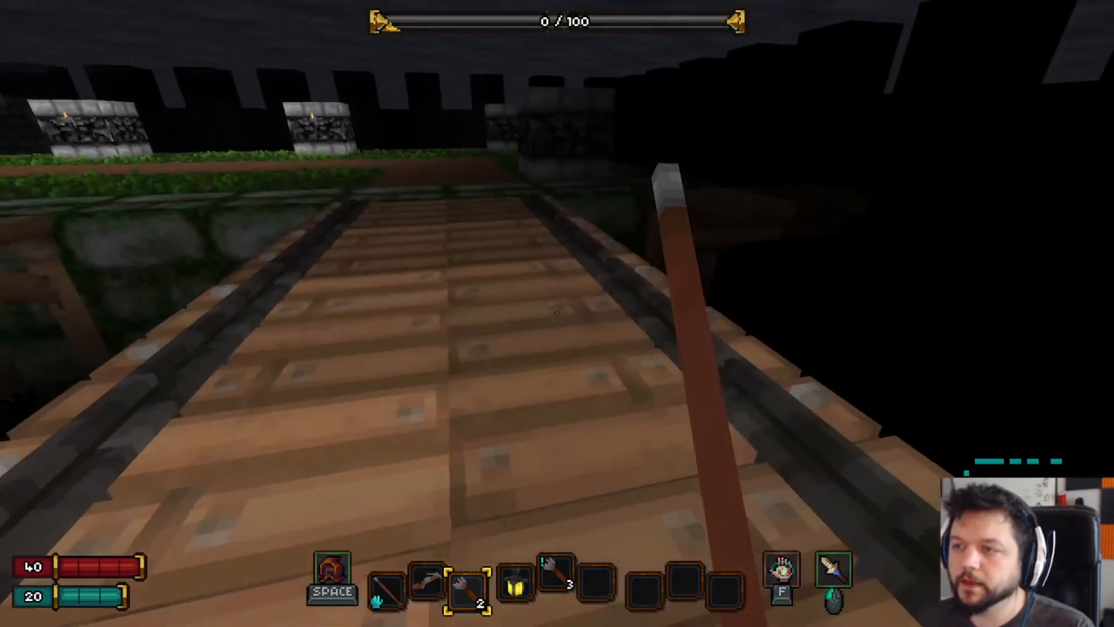
pyautogui.press('s')
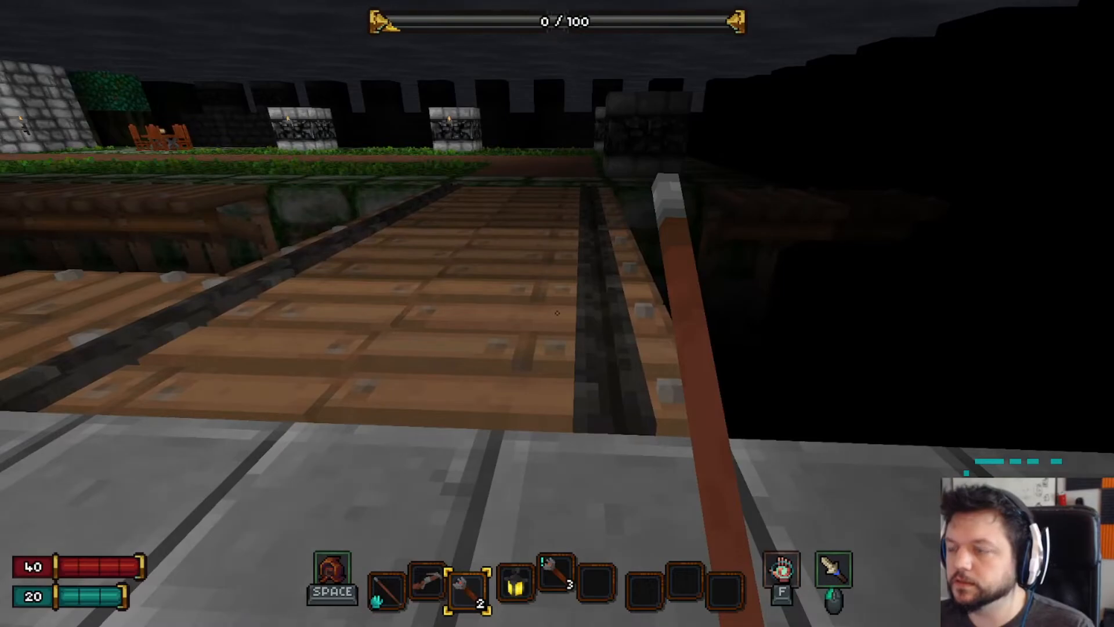
pyautogui.press('w')
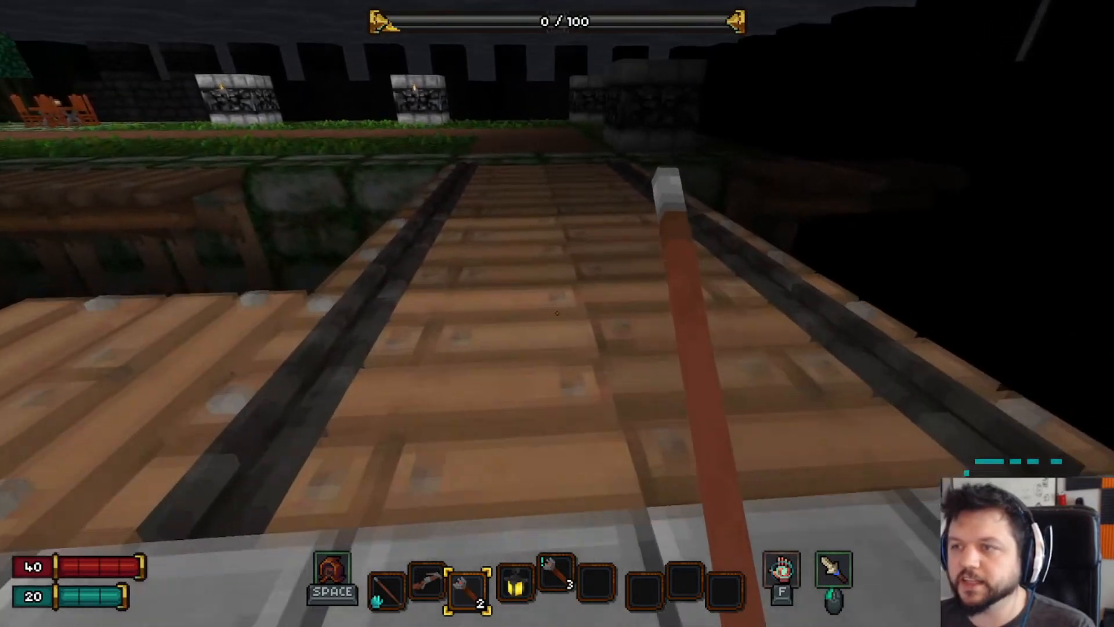
pyautogui.press('w')
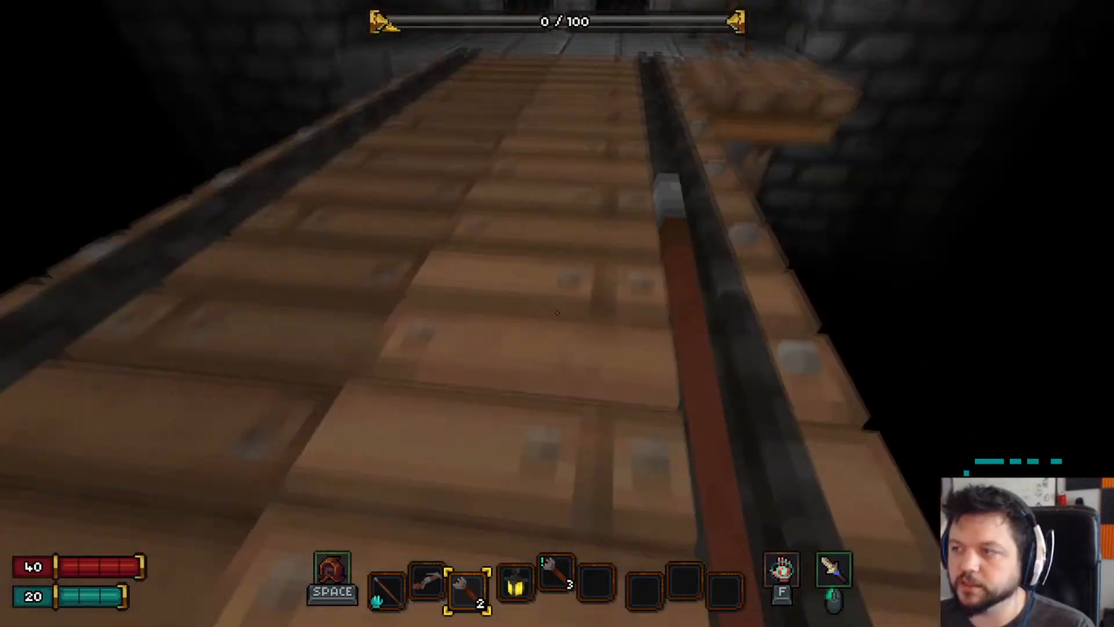
# - Examine the wide bridge's near end and open side in the game, then leave the game for VoxelShop
pyautogui.press('s')
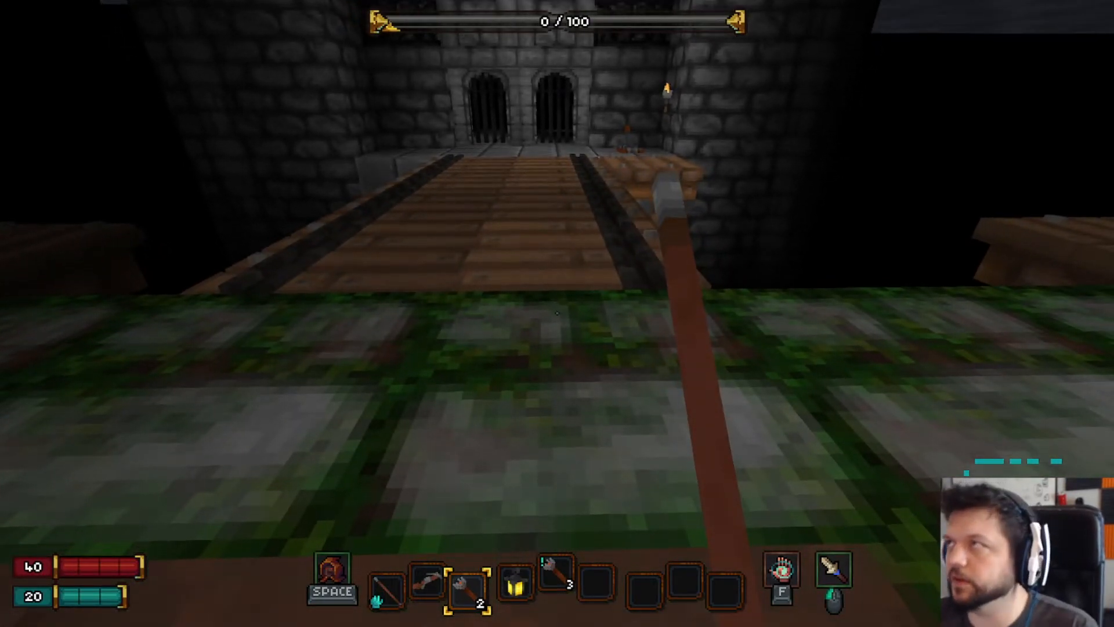
pyautogui.press('w')
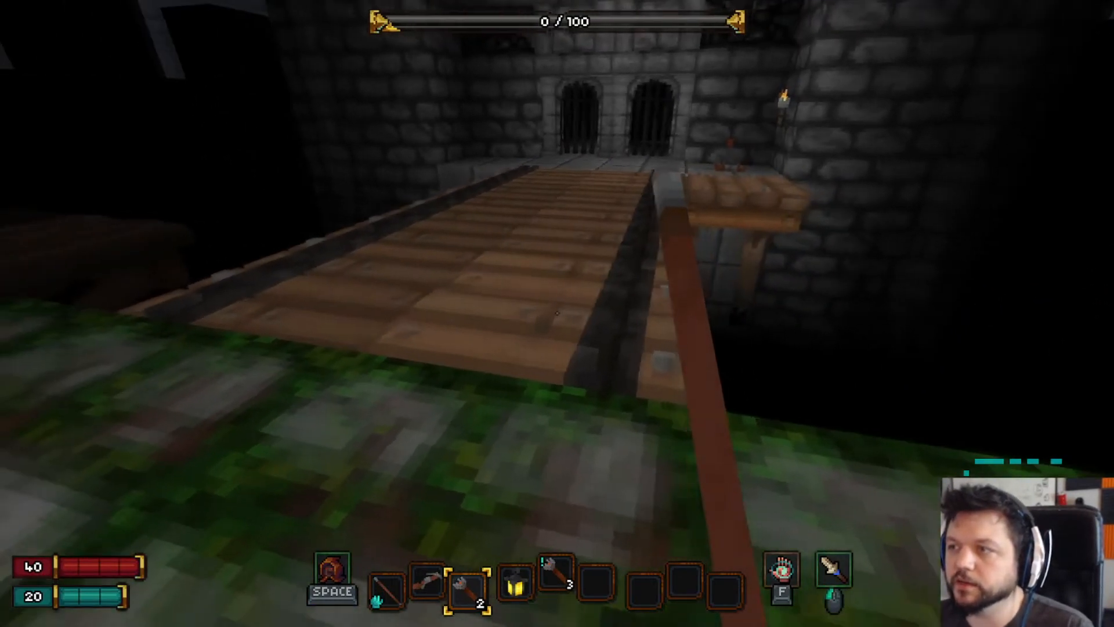
pyautogui.press('d')
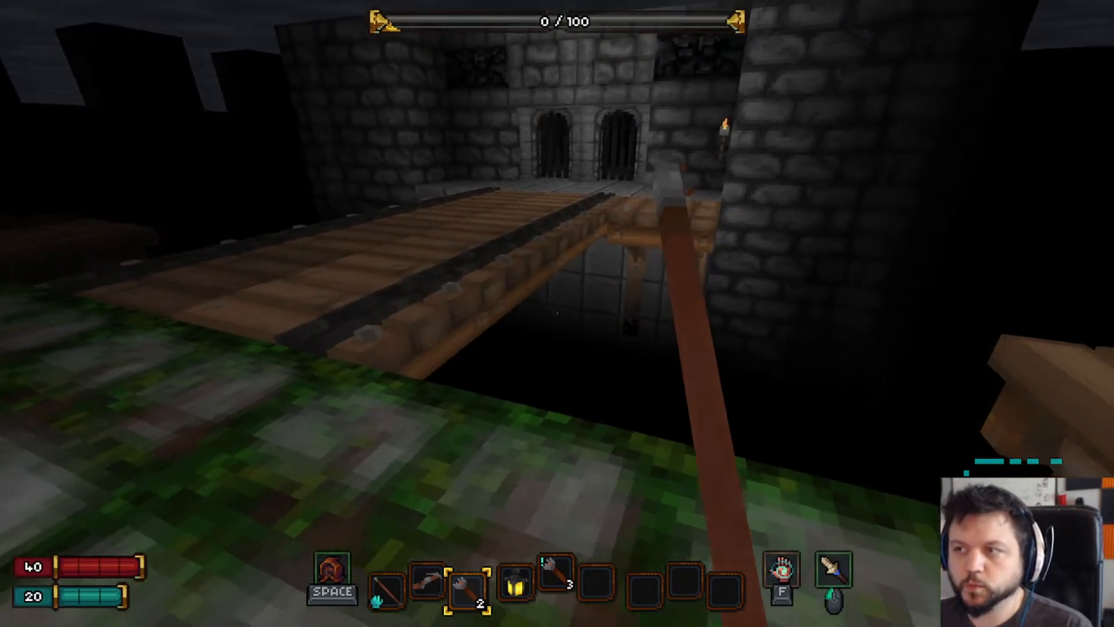
pyautogui.press('a')
pyautogui.press('Tab')
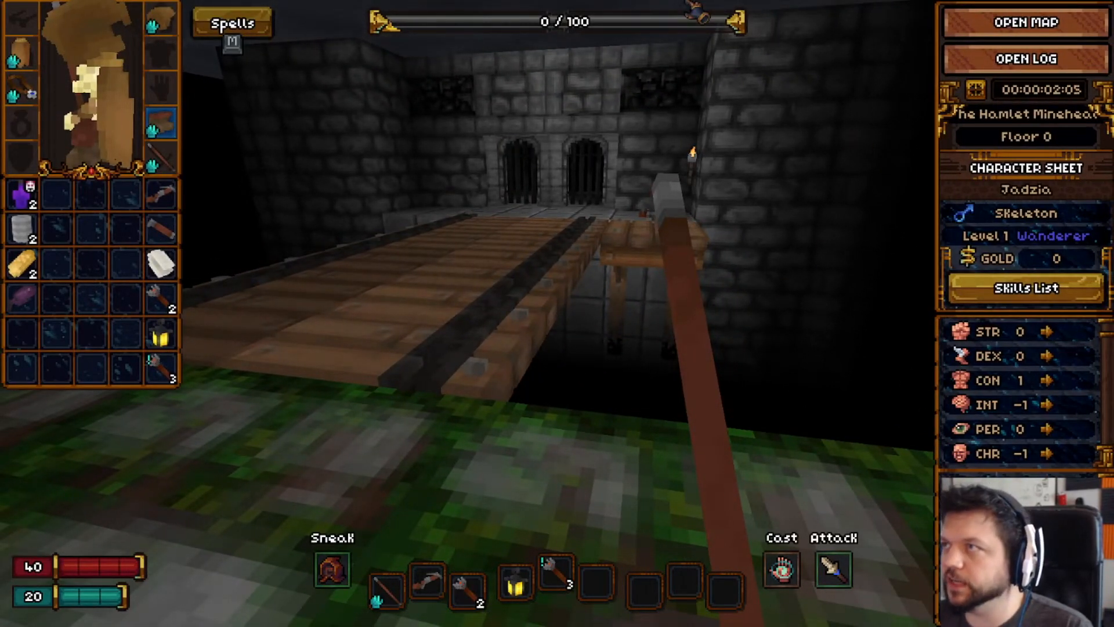
pyautogui.press('Tab')
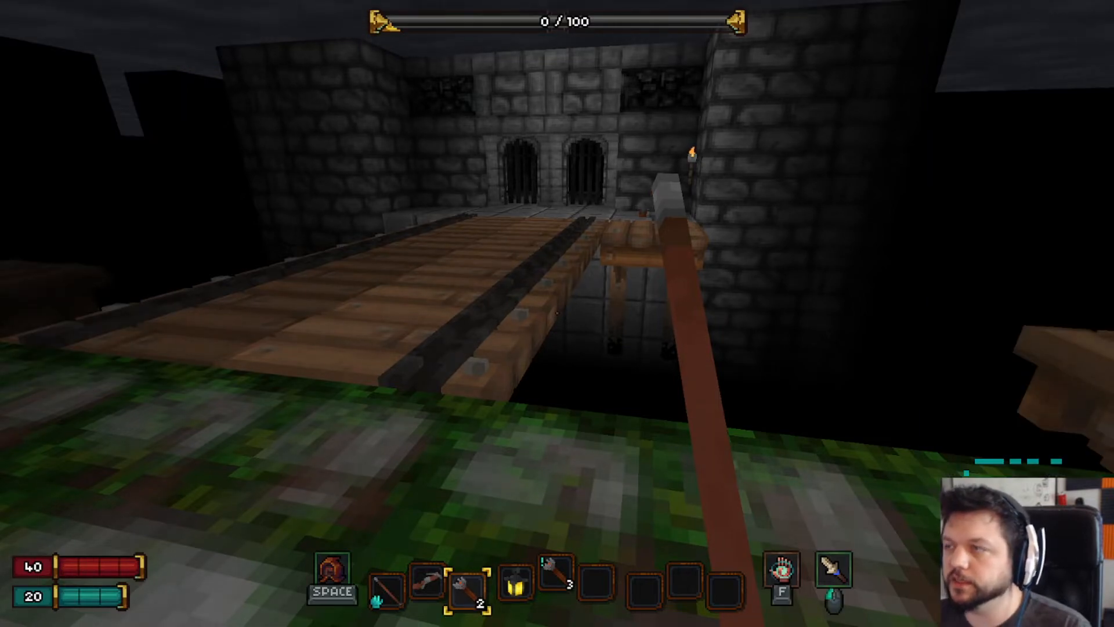
pyautogui.press('Escape')
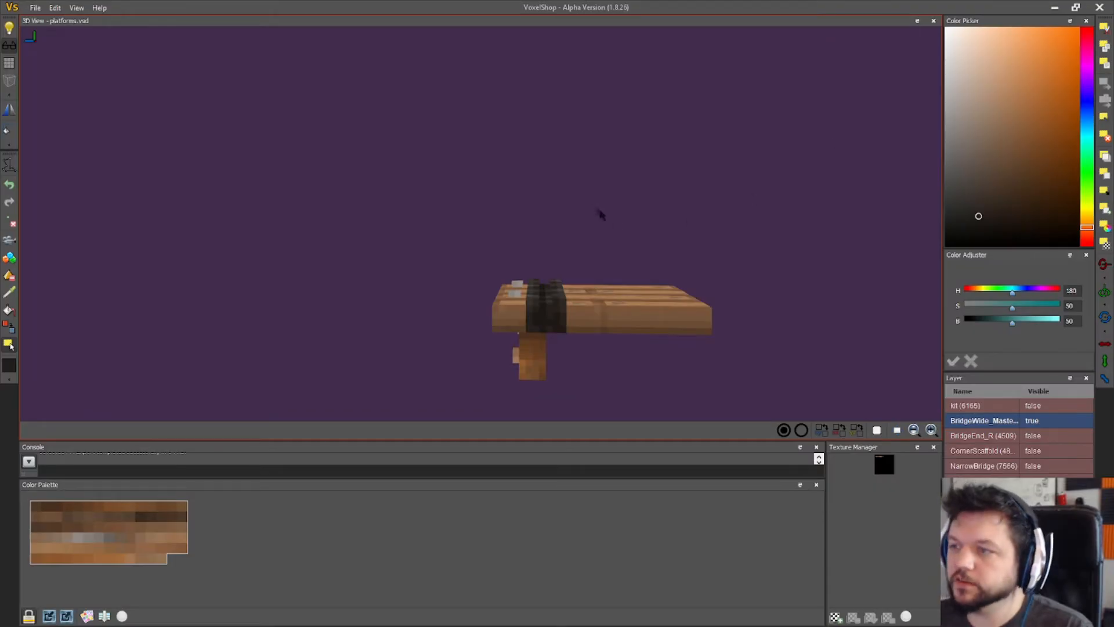
# - Save the platforms.vsd project
pyautogui.moveTo(599, 211); pyautogui.dragTo(69, 79, button='right')
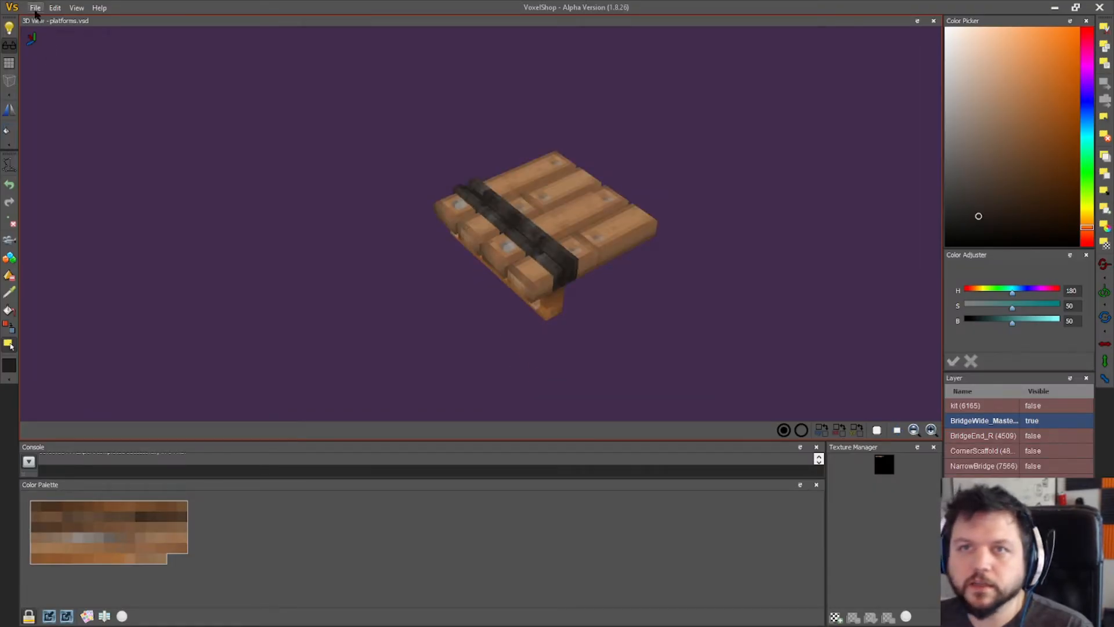
pyautogui.click(35, 11)
pyautogui.click(62, 78)
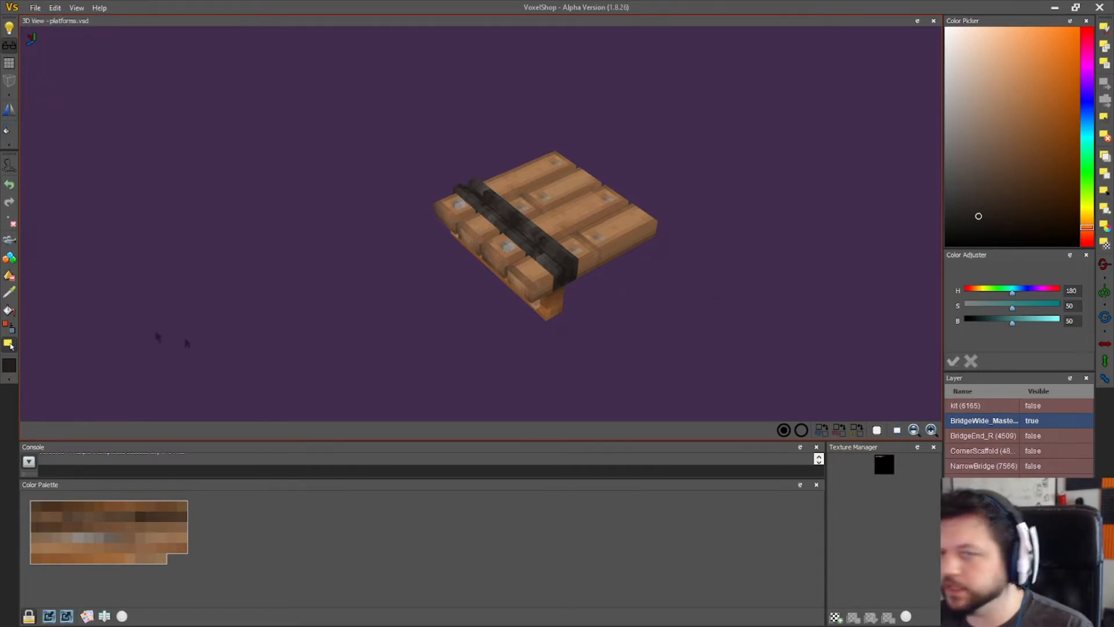
# - Copy the whole BridgeWide_Master piece onto a new layer and place the copy directly beside the original, continuing the row of planks
pyautogui.moveTo(395, 309); pyautogui.dragTo(420, 304, button='right')
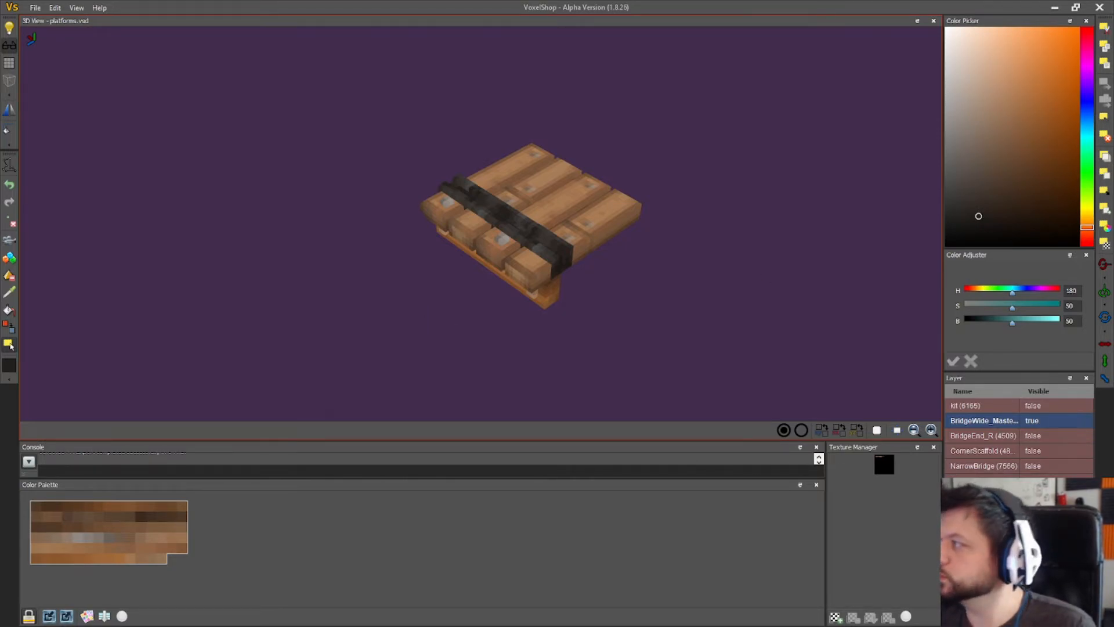
pyautogui.moveTo(789, 181); pyautogui.dragTo(542, 88, button='right')
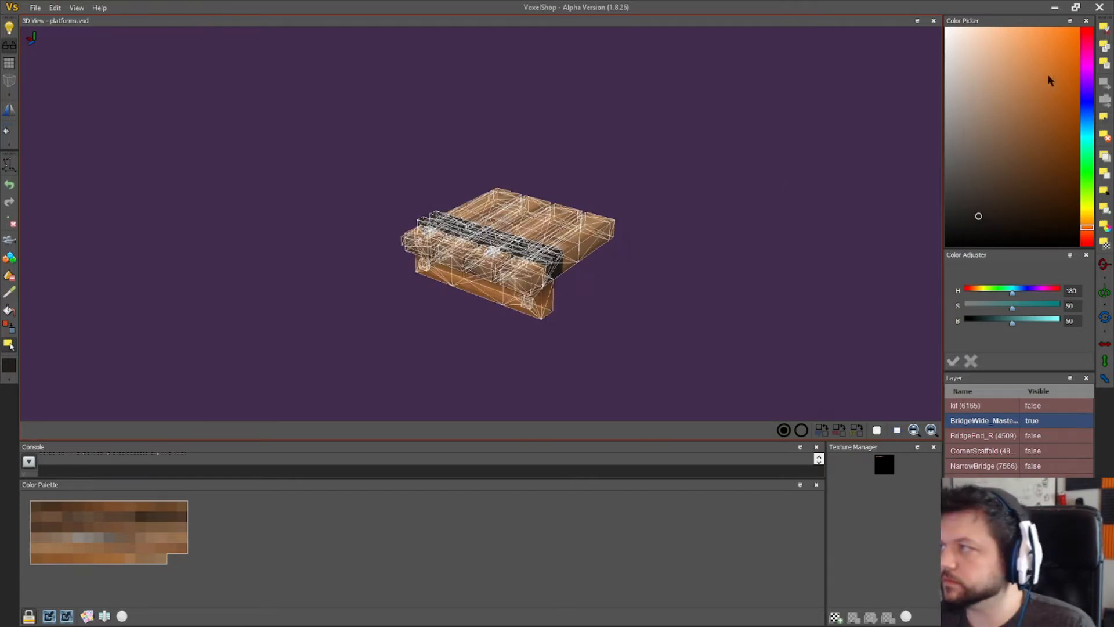
pyautogui.moveTo(783, 286); pyautogui.dragTo(837, 262, button='right')
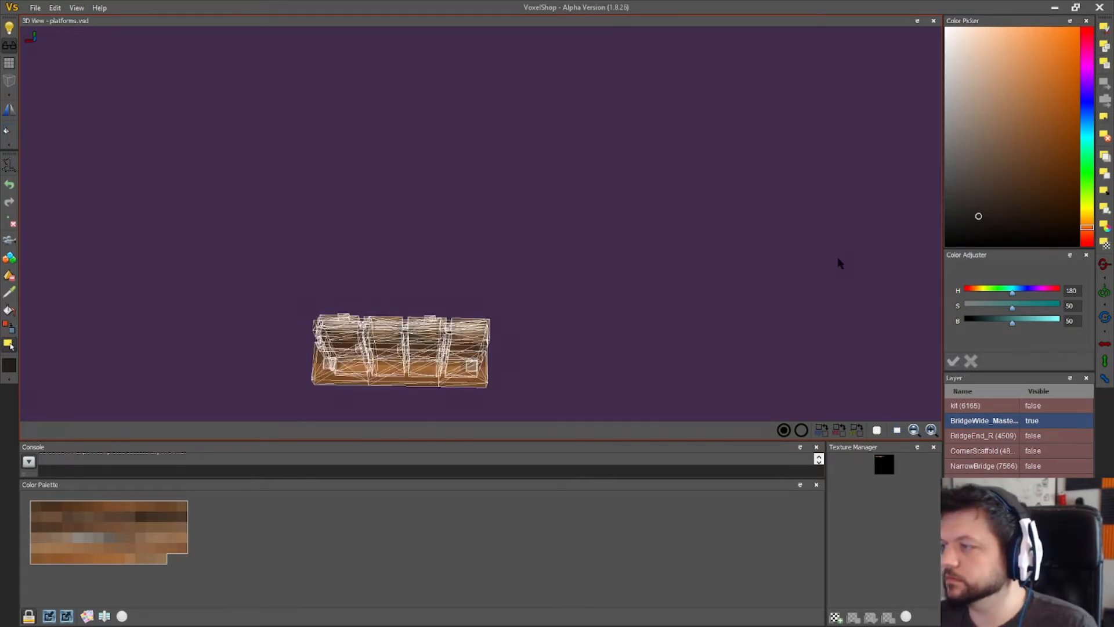
pyautogui.click(952, 616)
pyautogui.moveTo(580, 301); pyautogui.dragTo(555, 347, button='right')
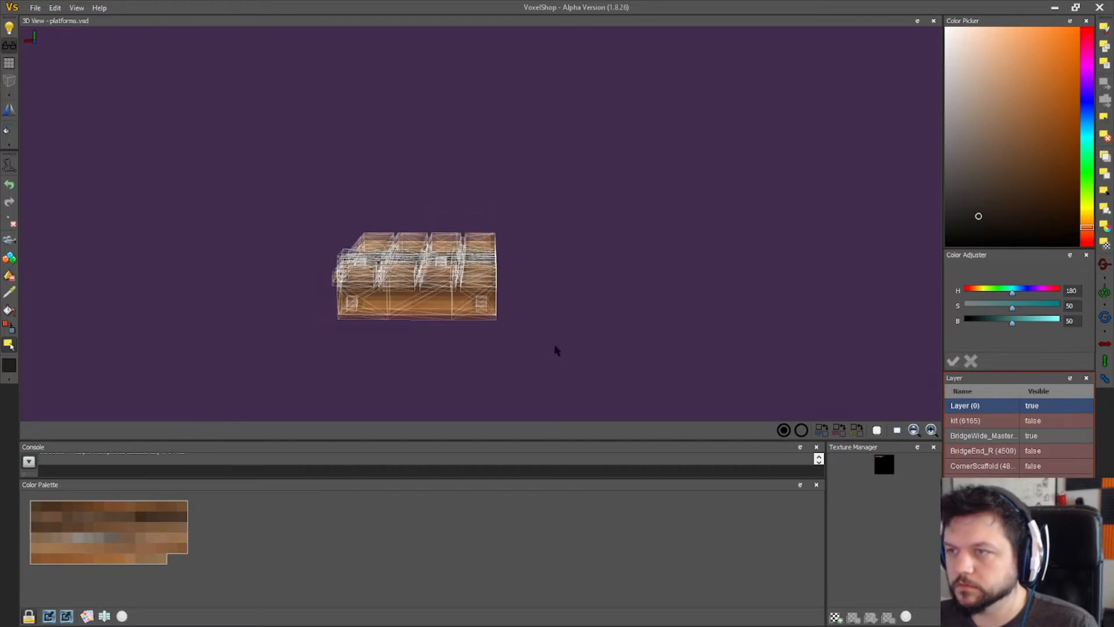
pyautogui.moveTo(485, 295); pyautogui.dragTo(663, 291)
pyautogui.moveTo(663, 311); pyautogui.dragTo(586, 298, button='right')
pyautogui.moveTo(586, 297); pyautogui.dragTo(594, 299)
pyautogui.moveTo(617, 306)
pyautogui.mouseDown(button='right')
pyautogui.moveTo(634, 310)
pyautogui.moveTo(641, 350)
pyautogui.moveTo(660, 363)
pyautogui.moveTo(589, 332)
pyautogui.moveTo(611, 320)
pyautogui.mouseUp(button='right')
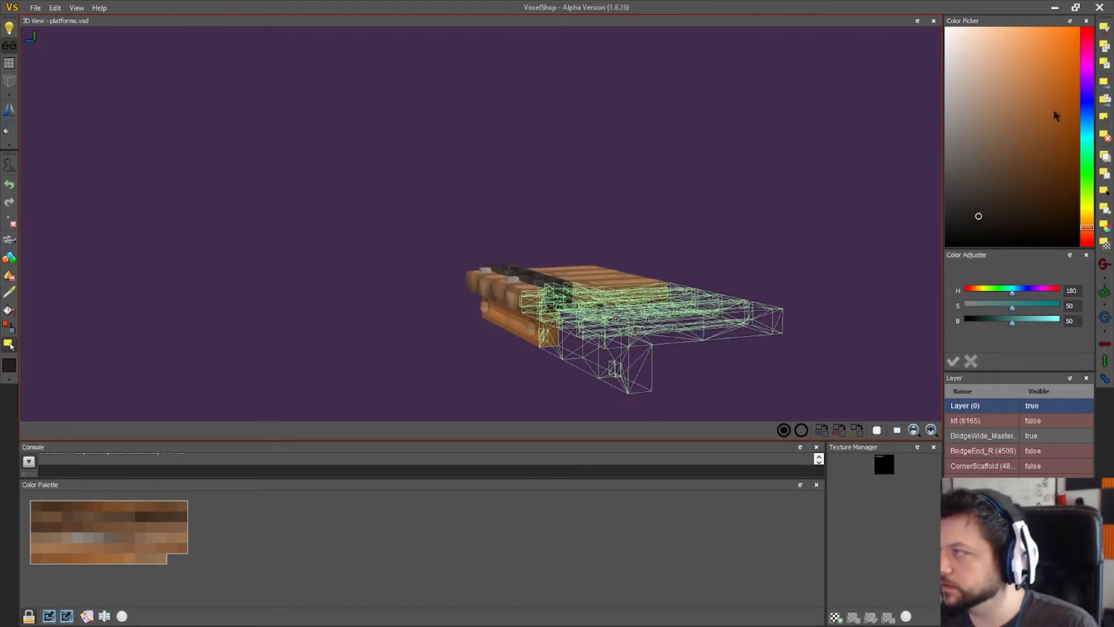
pyautogui.click(1101, 107)
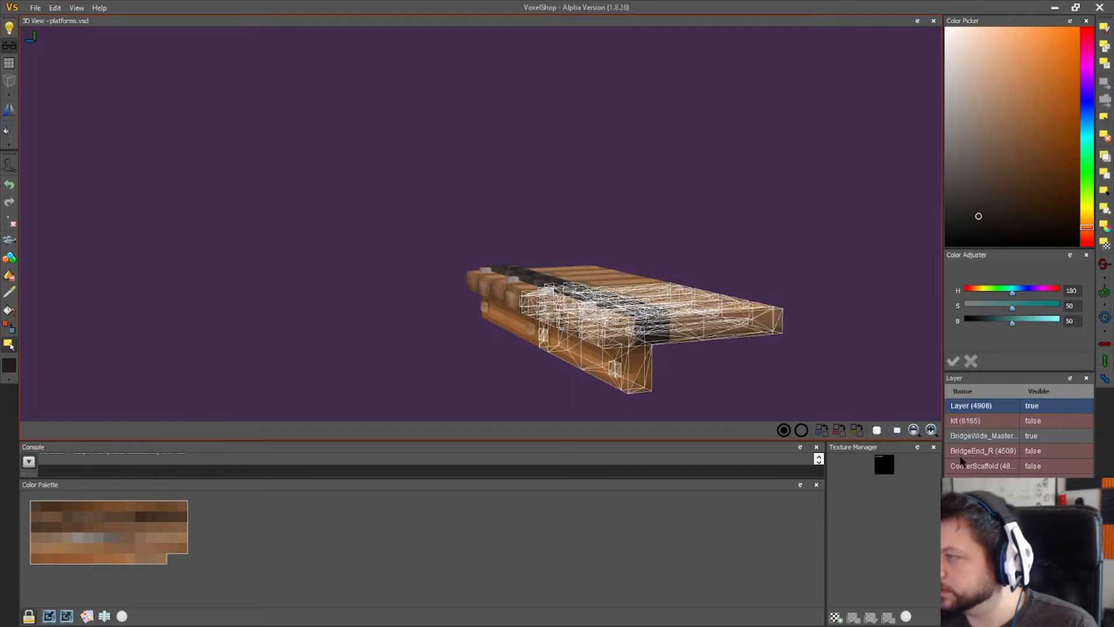
# - Rename the new layer BridgeWide_Front and clear the voxel selection
pyautogui.doubleClick(978, 405)
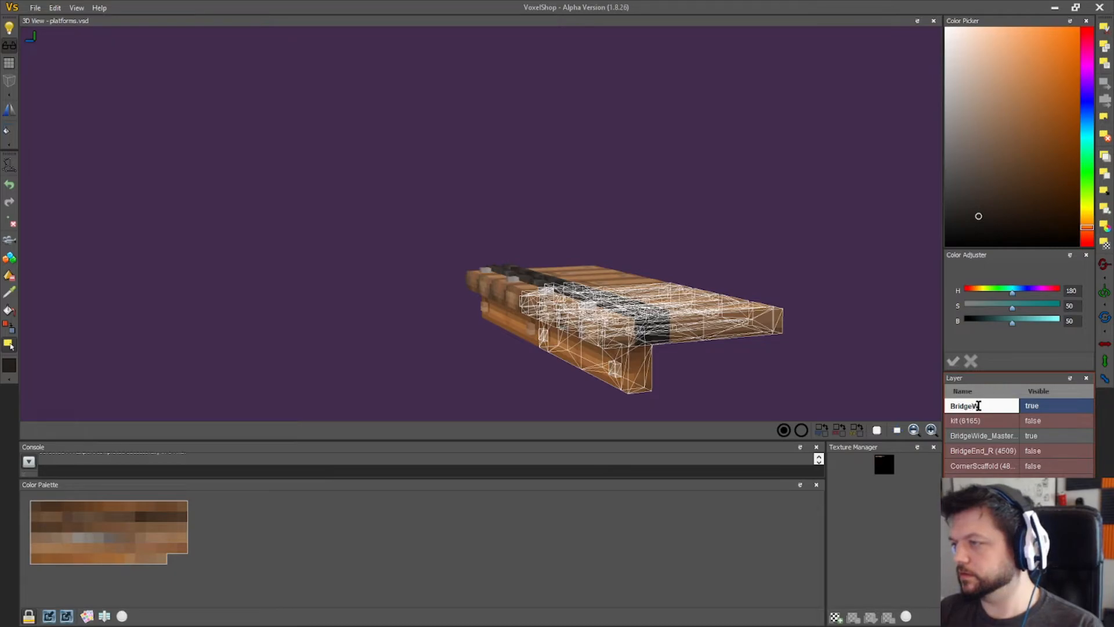
pyautogui.write('BridgeWide_Draw')
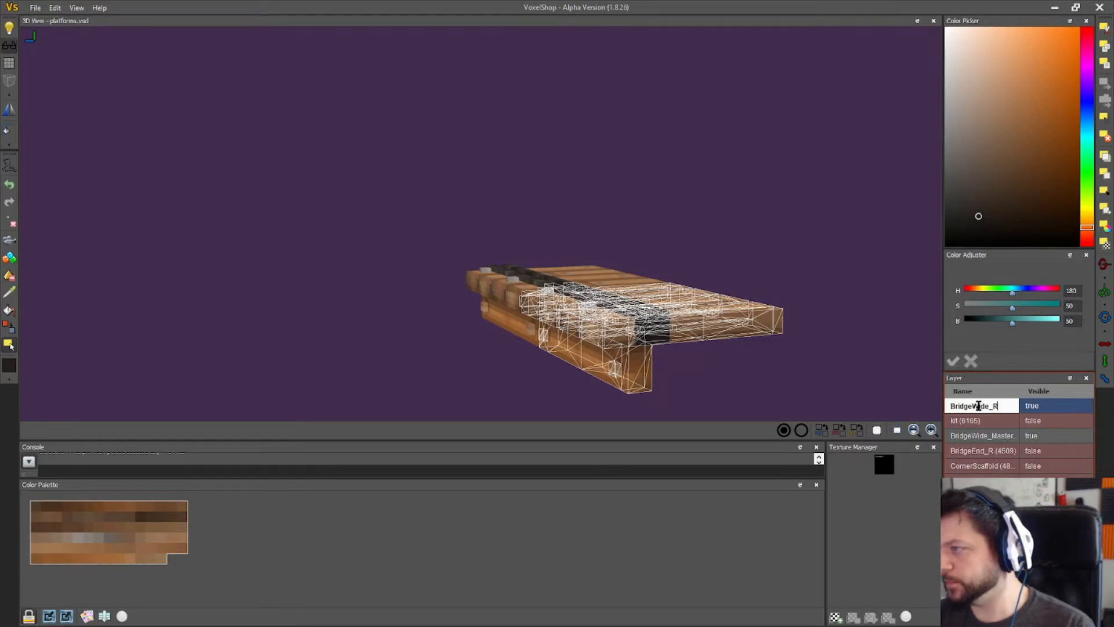
pyautogui.press('Return')
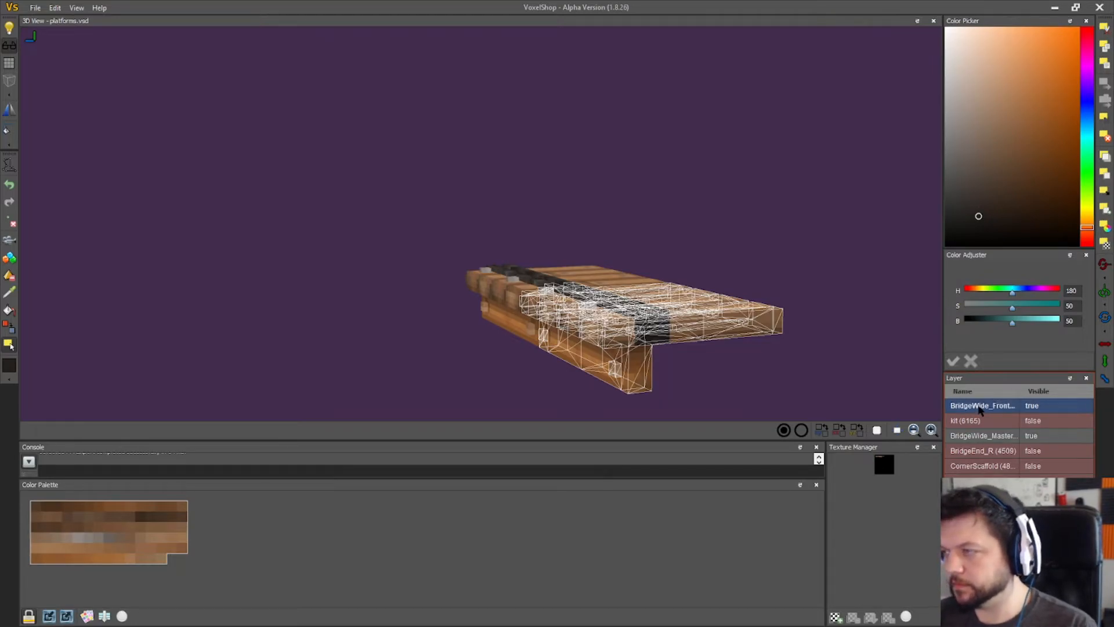
pyautogui.moveTo(838, 412); pyautogui.dragTo(833, 323, button='right')
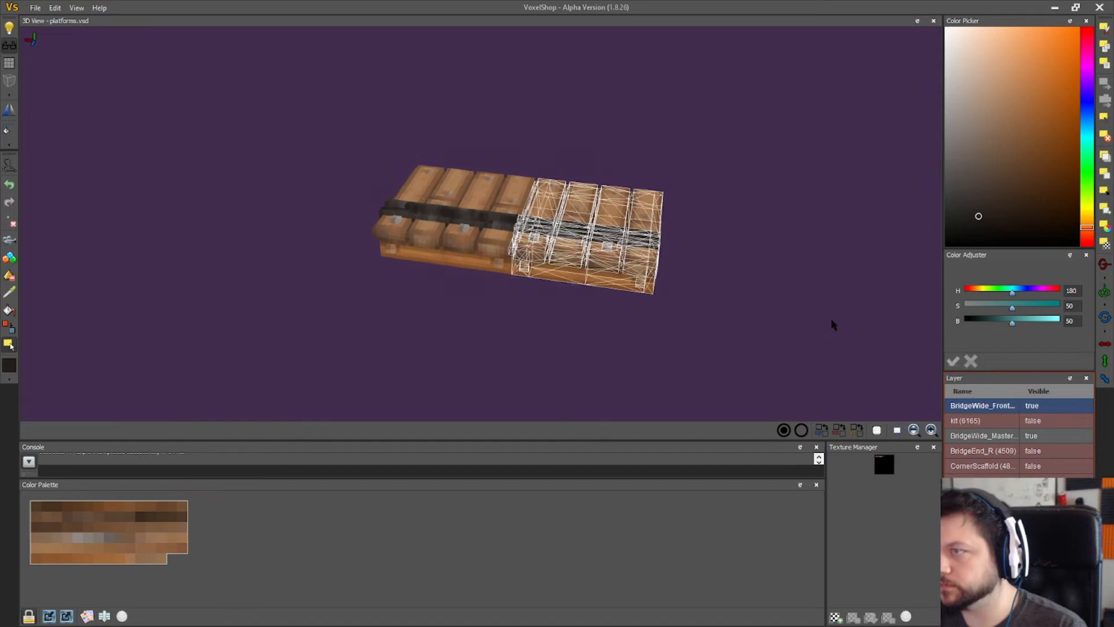
pyautogui.click(1104, 118)
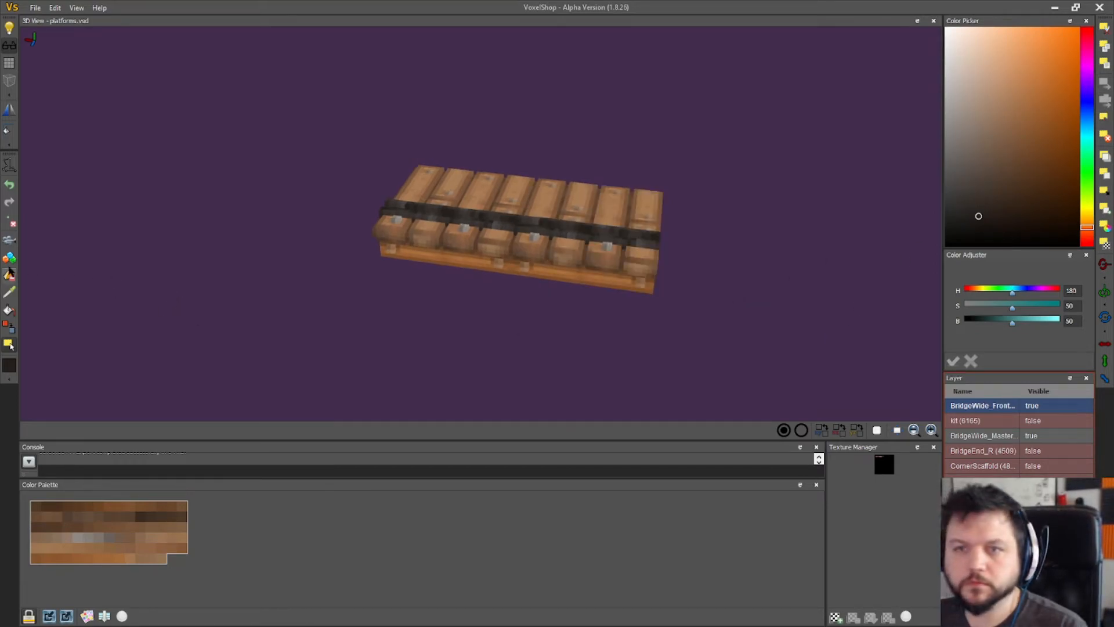
# - Delete the section of the copied piece's lower support beam just inside its outermost peg
pyautogui.moveTo(800, 348); pyautogui.dragTo(806, 317, button='right')
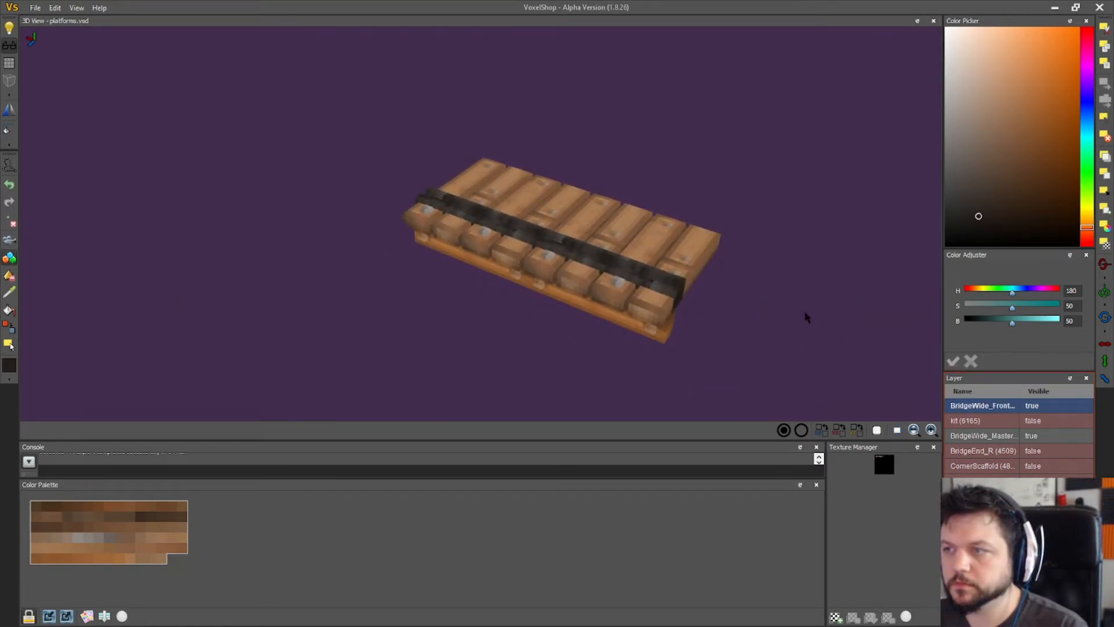
pyautogui.moveTo(805, 317); pyautogui.dragTo(589, 255, button='middle')
pyautogui.scroll(5, 676, 300)
pyautogui.moveTo(684, 286); pyautogui.dragTo(755, 262, button='right')
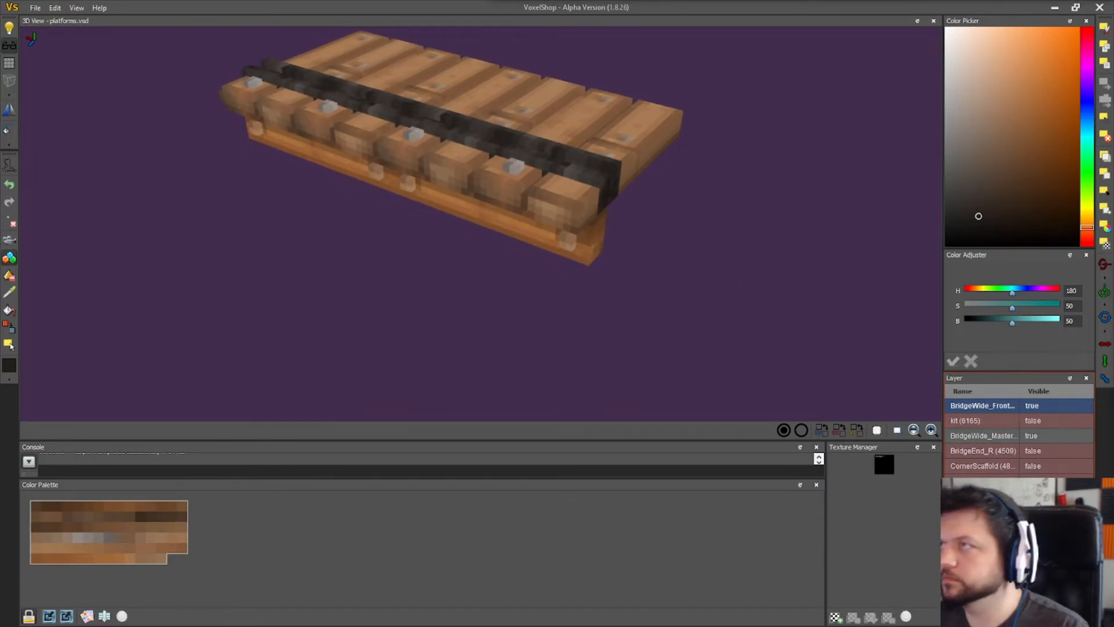
pyautogui.moveTo(729, 256); pyautogui.dragTo(554, 244, button='right')
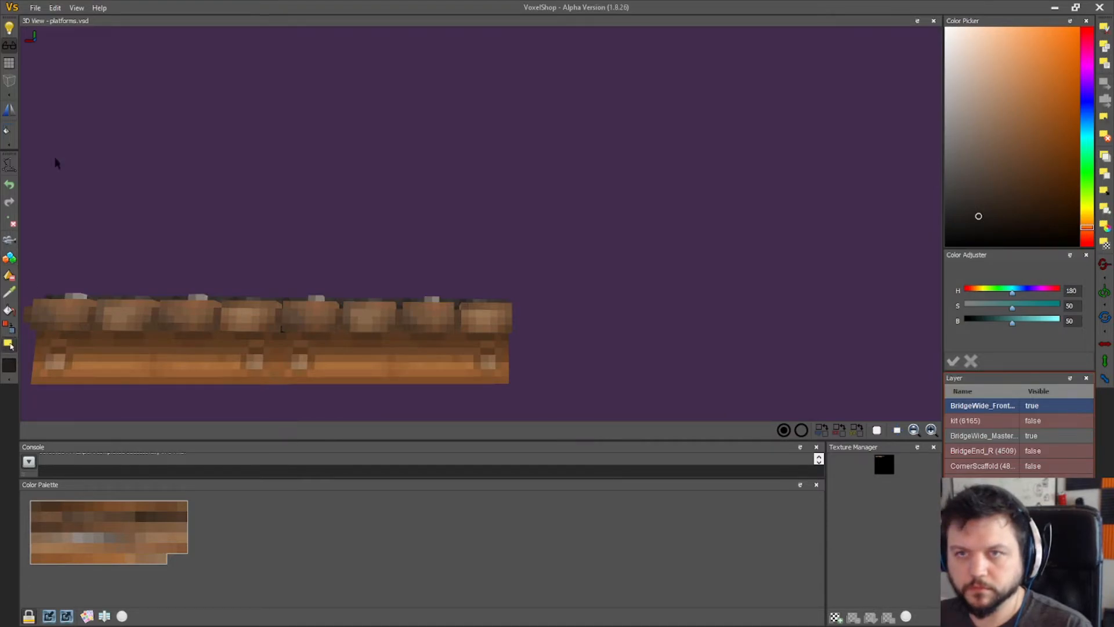
pyautogui.scroll(-5, 726, 339)
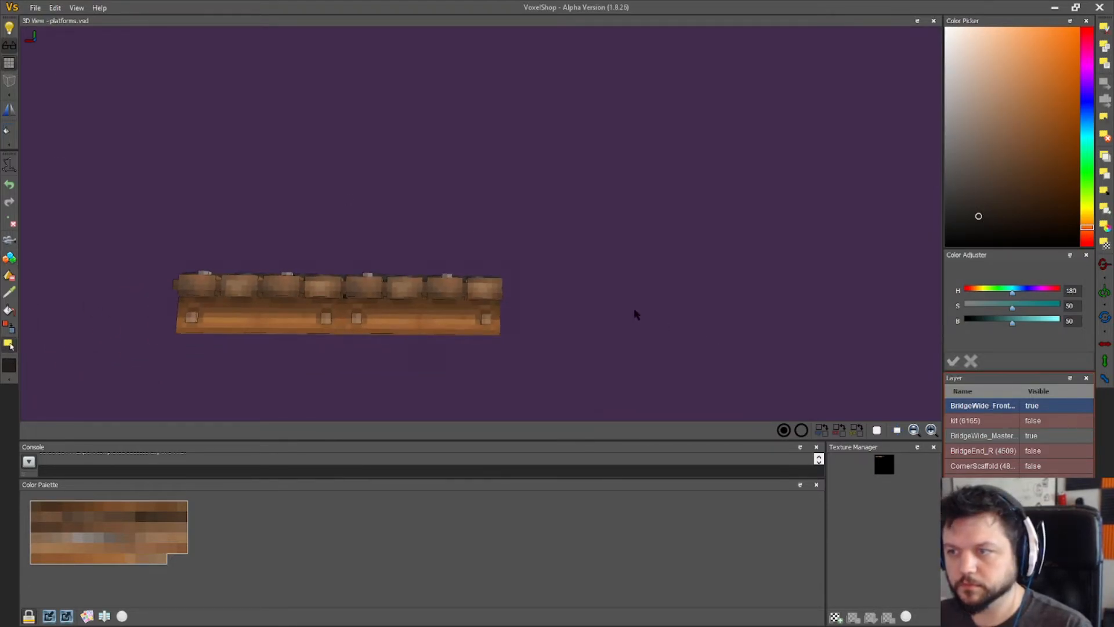
pyautogui.moveTo(632, 314)
pyautogui.mouseDown(button='right')
pyautogui.moveTo(624, 289)
pyautogui.moveTo(621, 325)
pyautogui.moveTo(626, 318)
pyautogui.mouseUp(button='right')
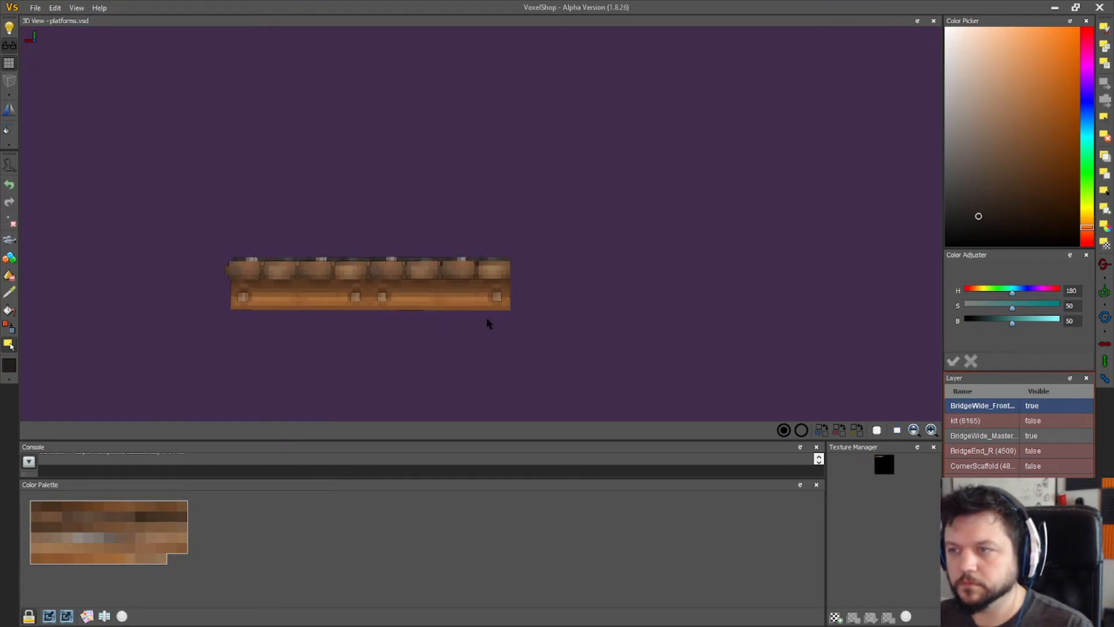
pyautogui.moveTo(486, 319); pyautogui.dragTo(449, 284)
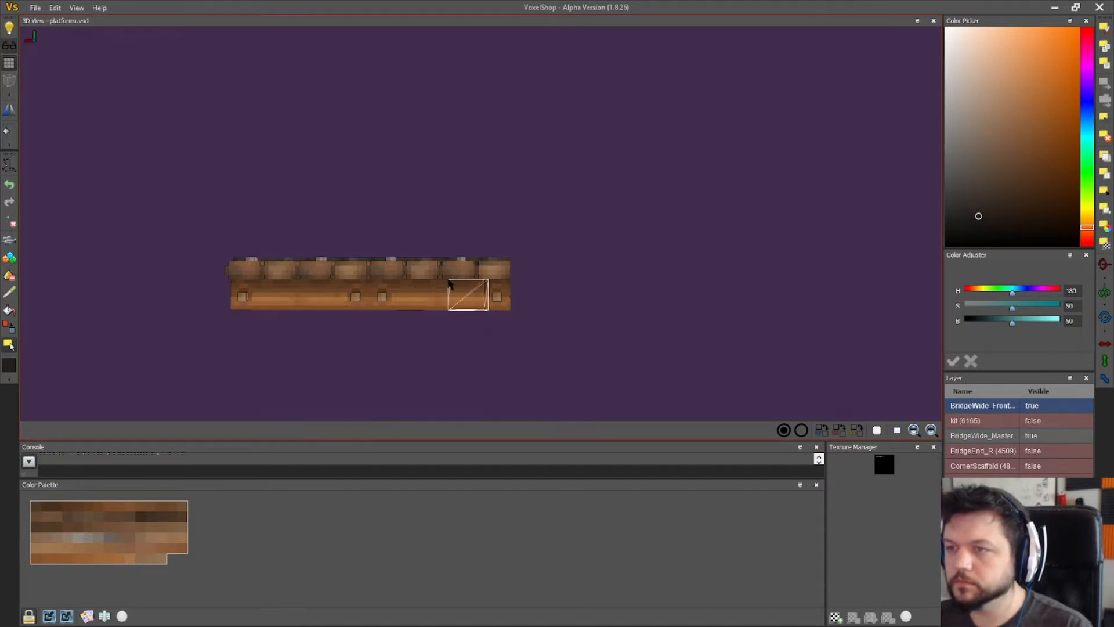
pyautogui.click(1105, 138)
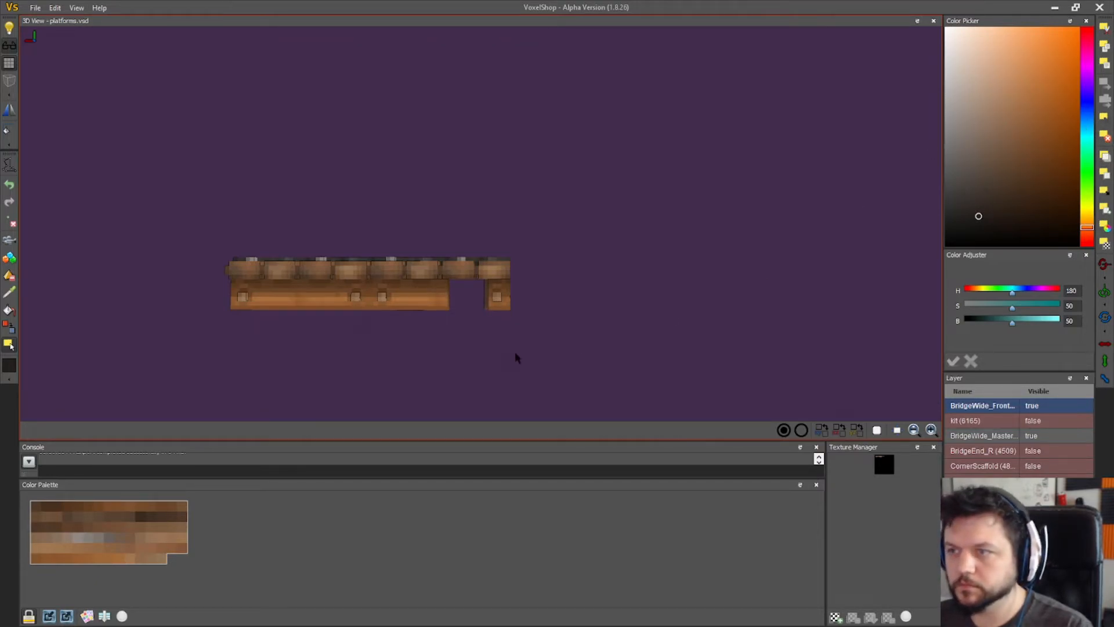
# - Move the detached beam end with its peg inward to close the gap, then apply the move and clear the selection
pyautogui.moveTo(510, 311); pyautogui.dragTo(568, 325, button='right')
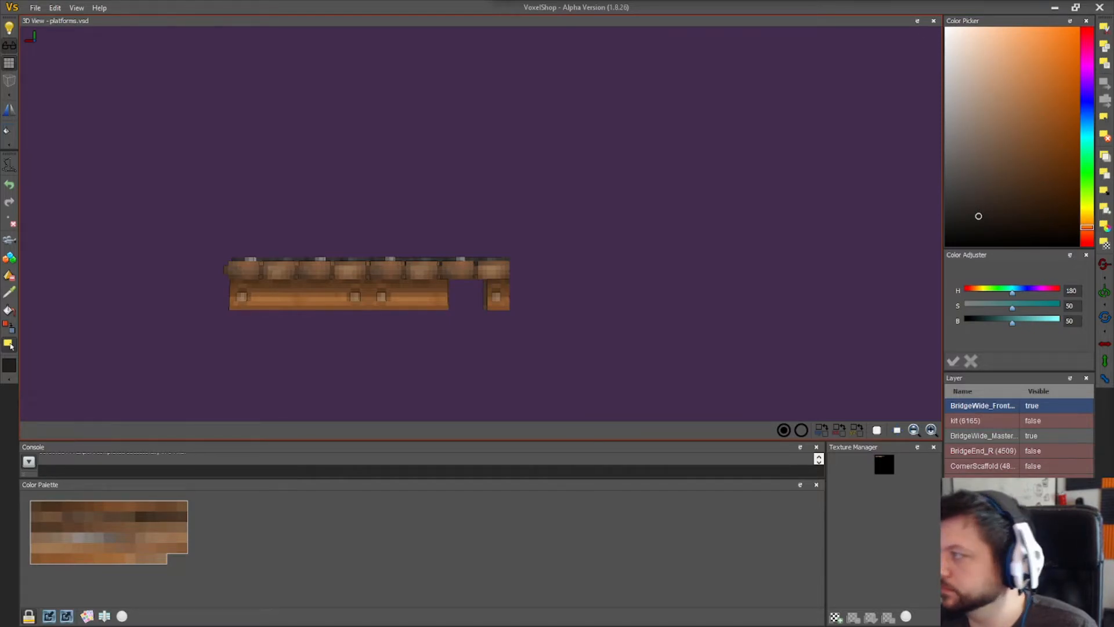
pyautogui.moveTo(595, 350); pyautogui.dragTo(557, 350, button='right')
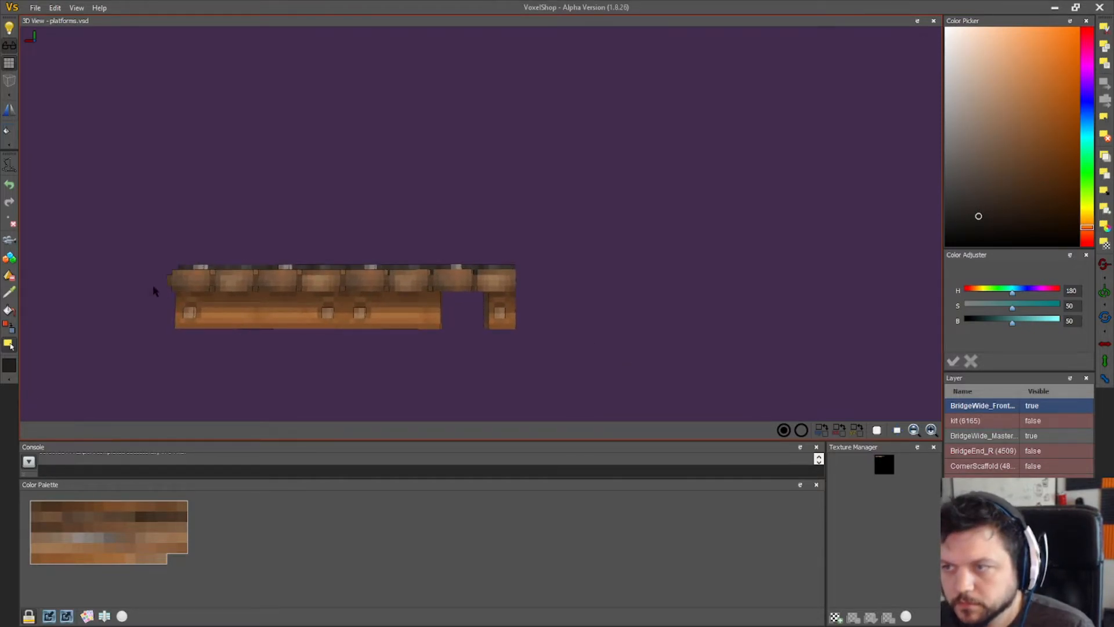
pyautogui.moveTo(545, 354); pyautogui.dragTo(447, 305)
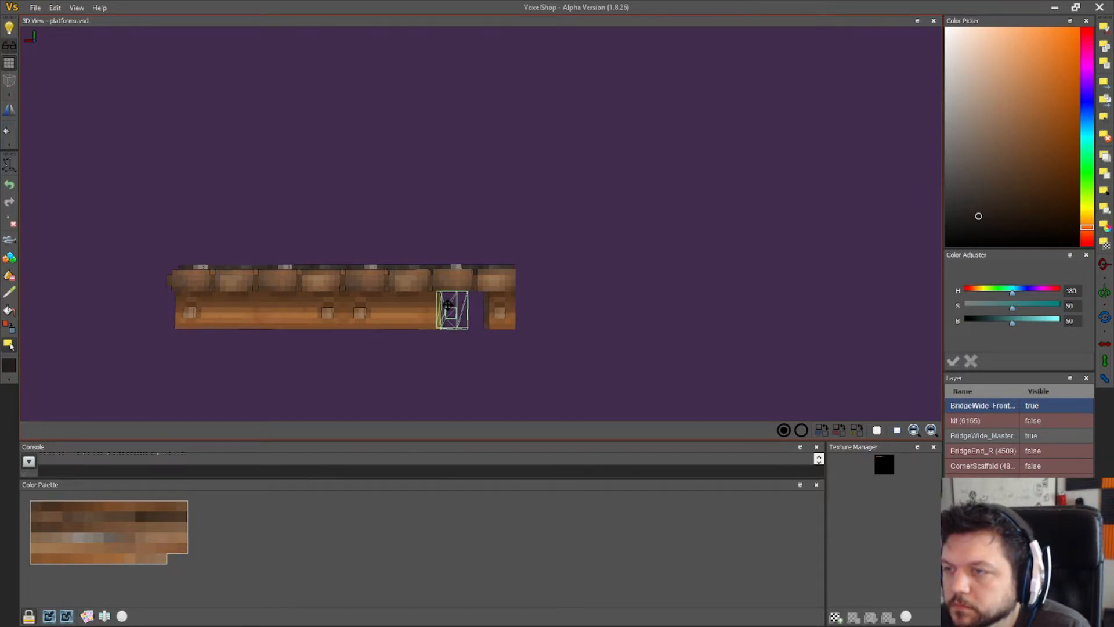
pyautogui.moveTo(450, 306); pyautogui.dragTo(492, 359, button='right')
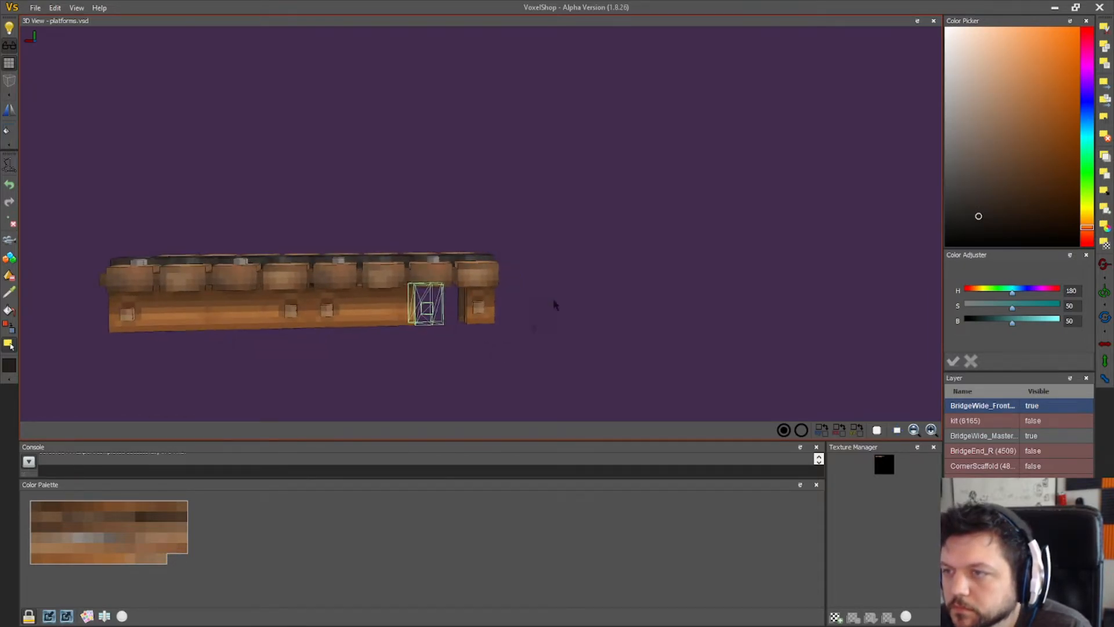
pyautogui.click(1105, 85)
pyautogui.click(1104, 118)
pyautogui.moveTo(516, 306); pyautogui.dragTo(454, 329, button='right')
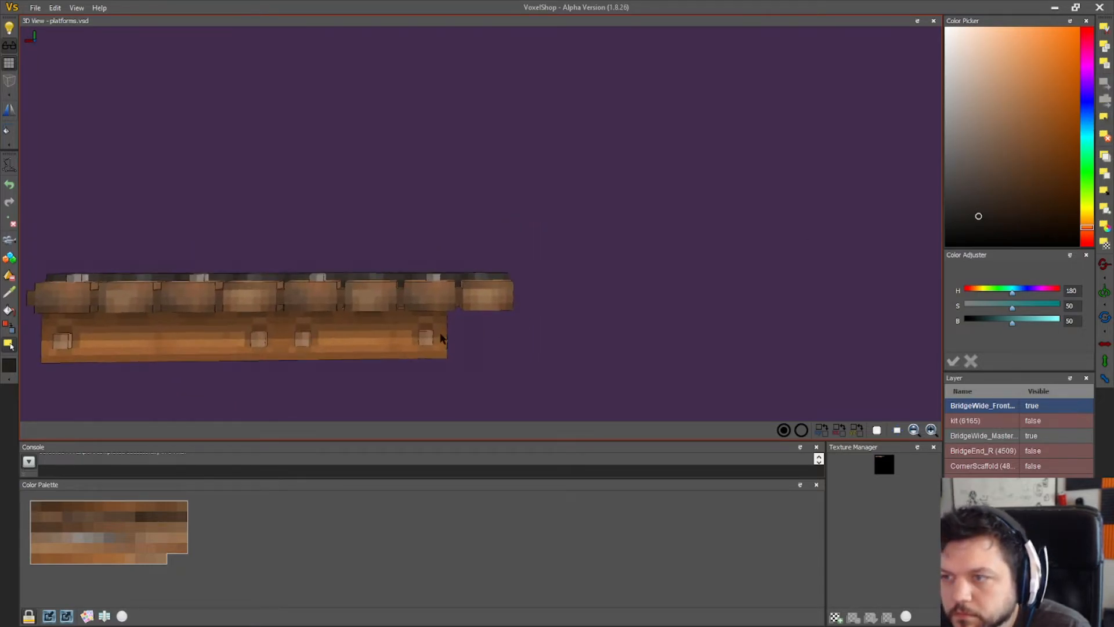
# - Carve the shortened beam's end into a stepped diagonal taper without the end peg, and shade the cut edge darker brown
pyautogui.click(12, 257)
pyautogui.moveTo(405, 130); pyautogui.dragTo(478, 47, button='middle')
pyautogui.scroll(5, 622, 280)
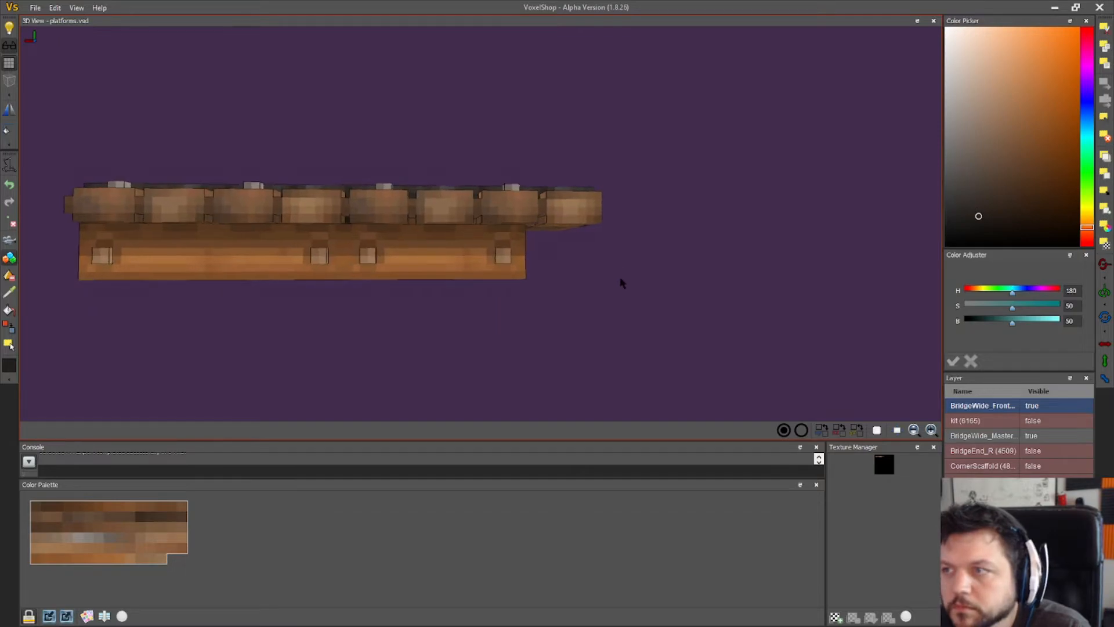
pyautogui.moveTo(604, 308); pyautogui.dragTo(601, 303, button='right')
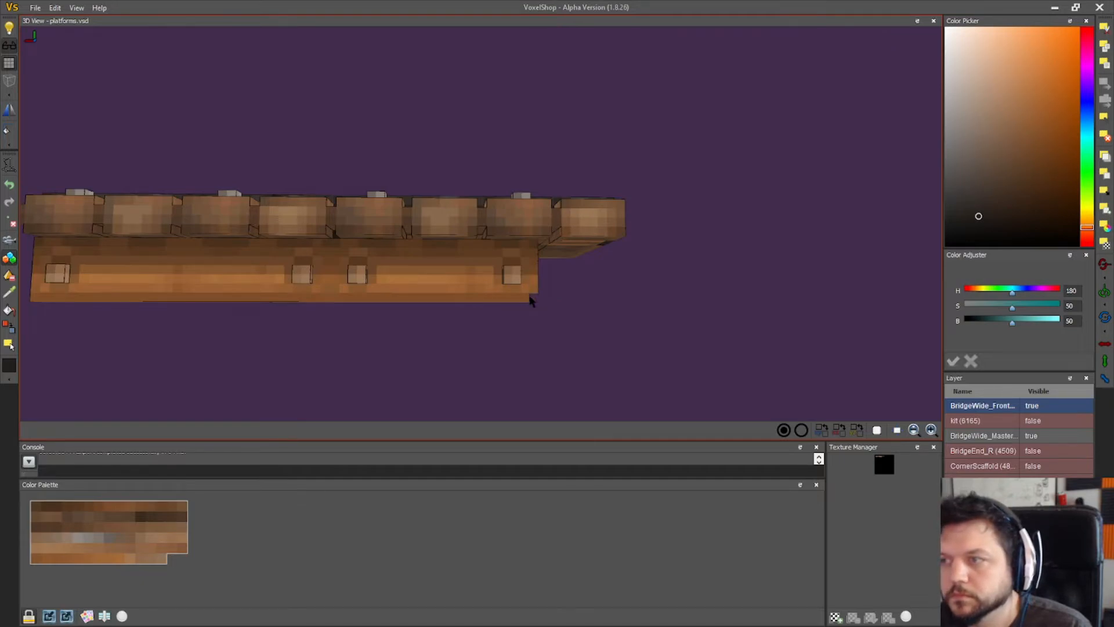
pyautogui.moveTo(529, 298); pyautogui.dragTo(642, 330, button='right')
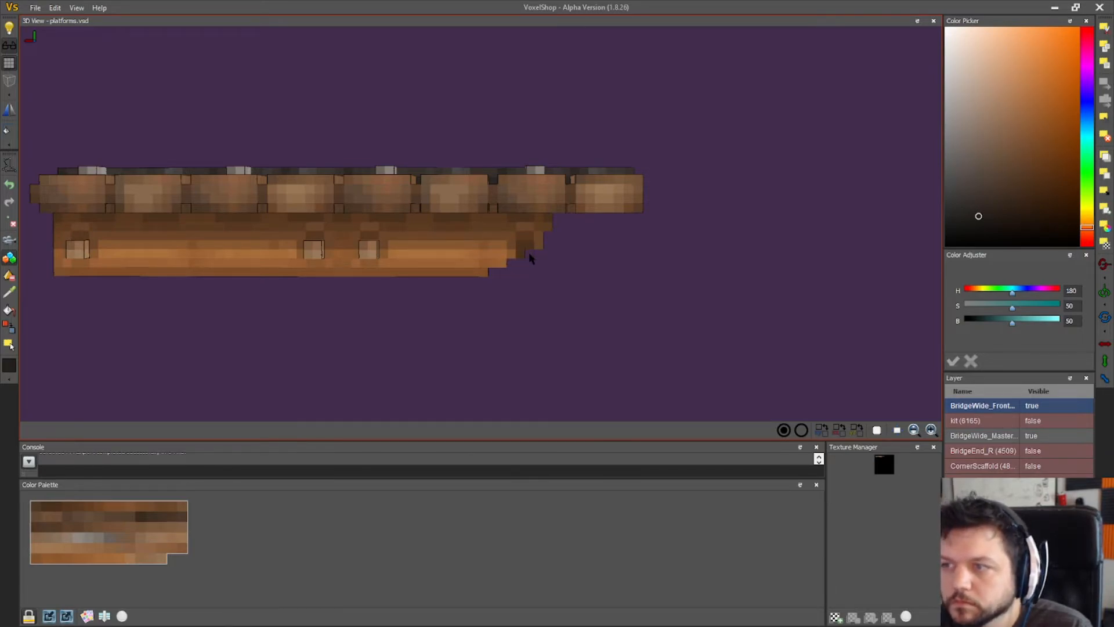
pyautogui.click(536, 245)
pyautogui.moveTo(581, 270); pyautogui.dragTo(581, 270)
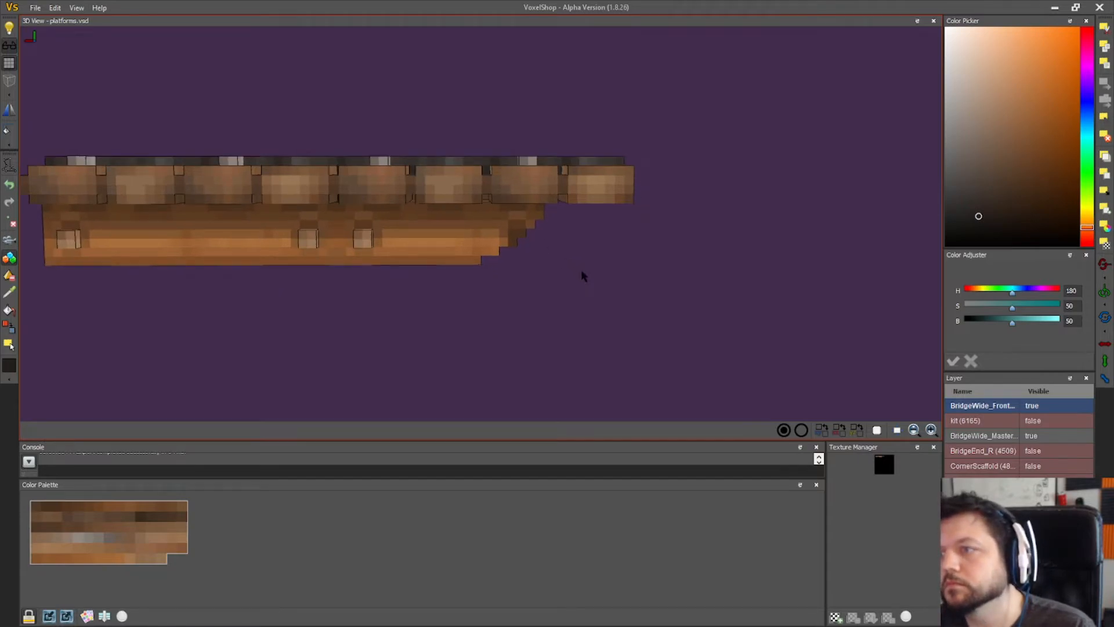
# - Sample the brown from the beam's bottom edge and recolour the lowest steps of the tapered end's side face with it
pyautogui.click(10, 293)
pyautogui.click(474, 261)
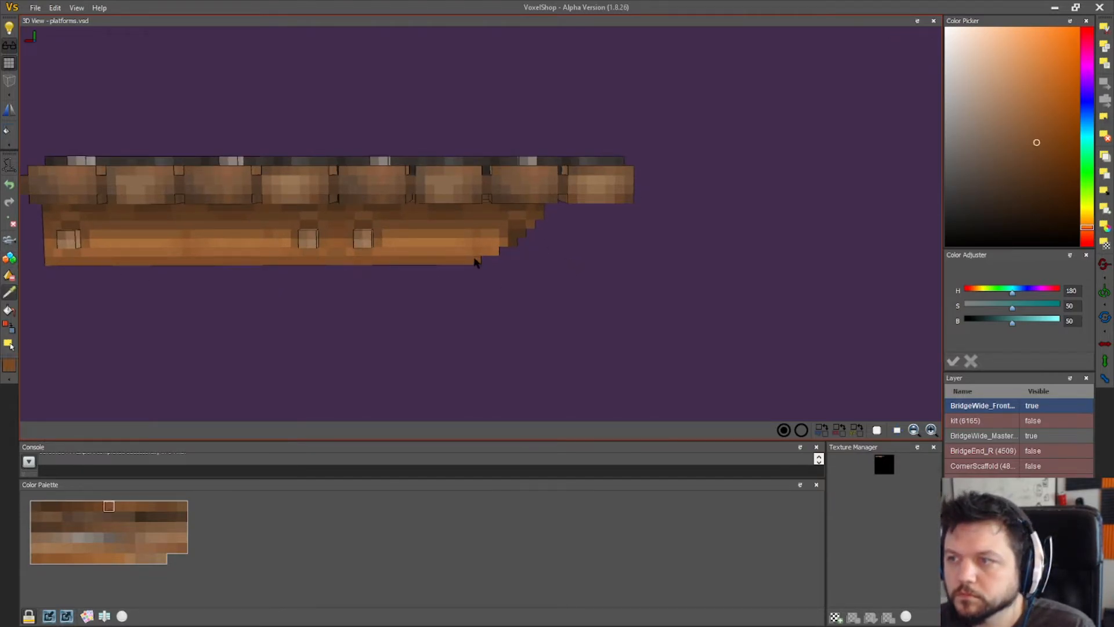
pyautogui.click(9, 327)
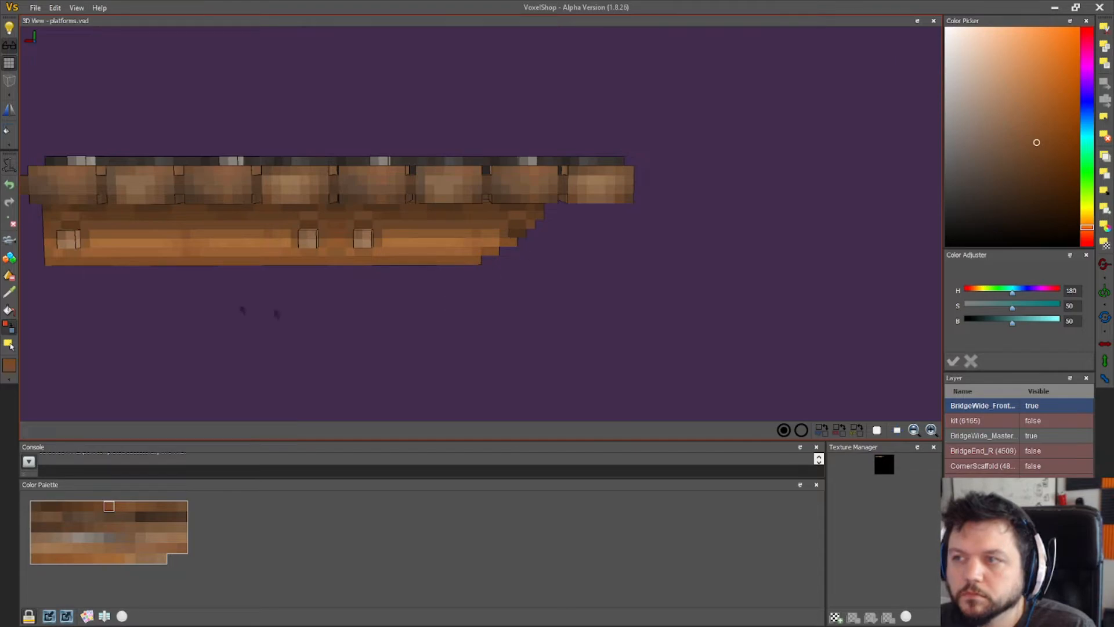
# - Blend the upper steps of the taper's side face using darker and mid browns sampled from the beam
pyautogui.click(9, 292)
pyautogui.click(529, 224)
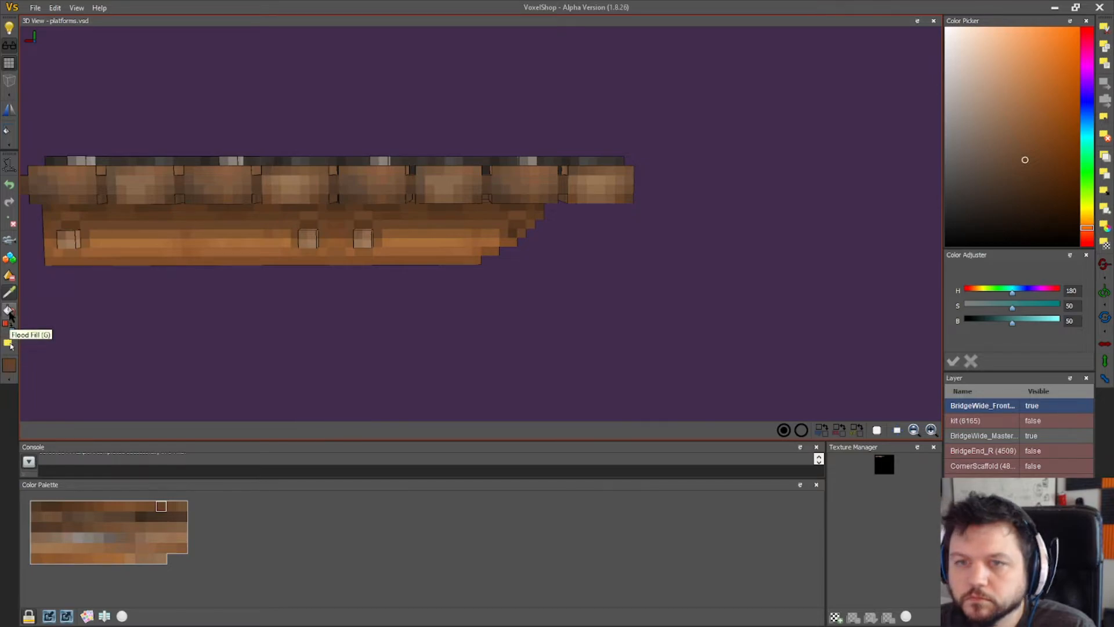
pyautogui.click(474, 234)
pyautogui.click(9, 326)
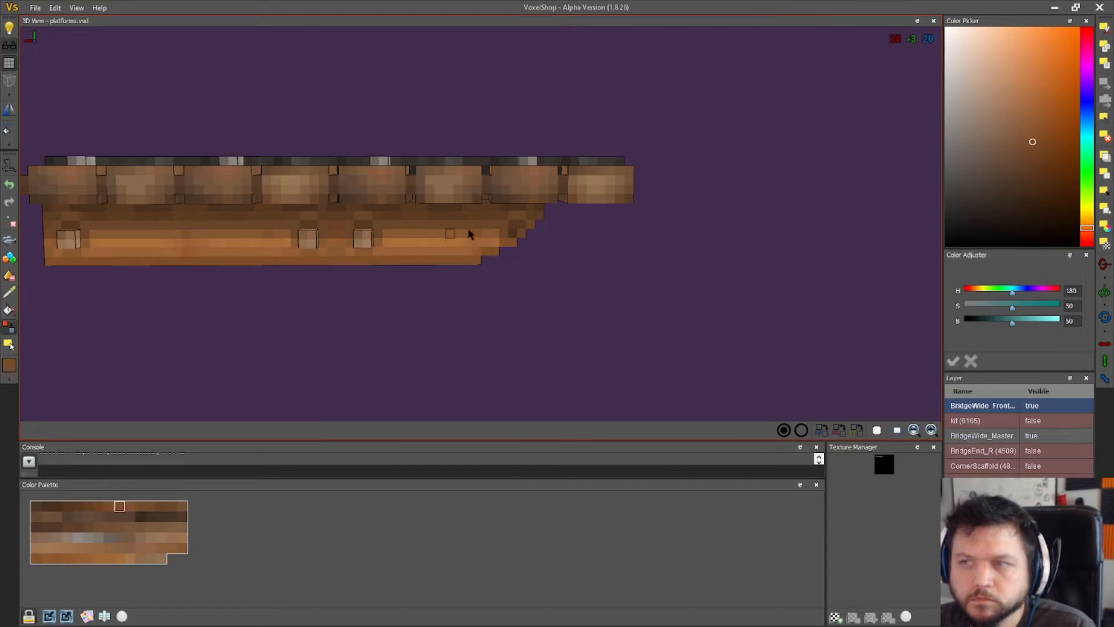
pyautogui.click(514, 232)
pyautogui.scroll(-3, 441, 325)
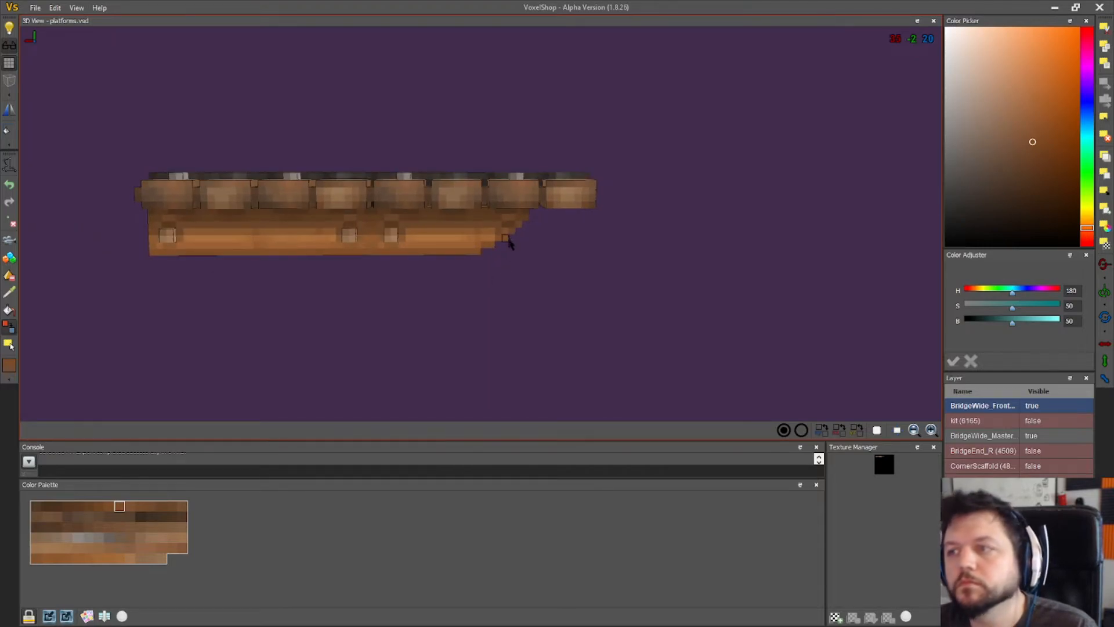
pyautogui.scroll(2, 513, 248)
pyautogui.scroll(1, 515, 254)
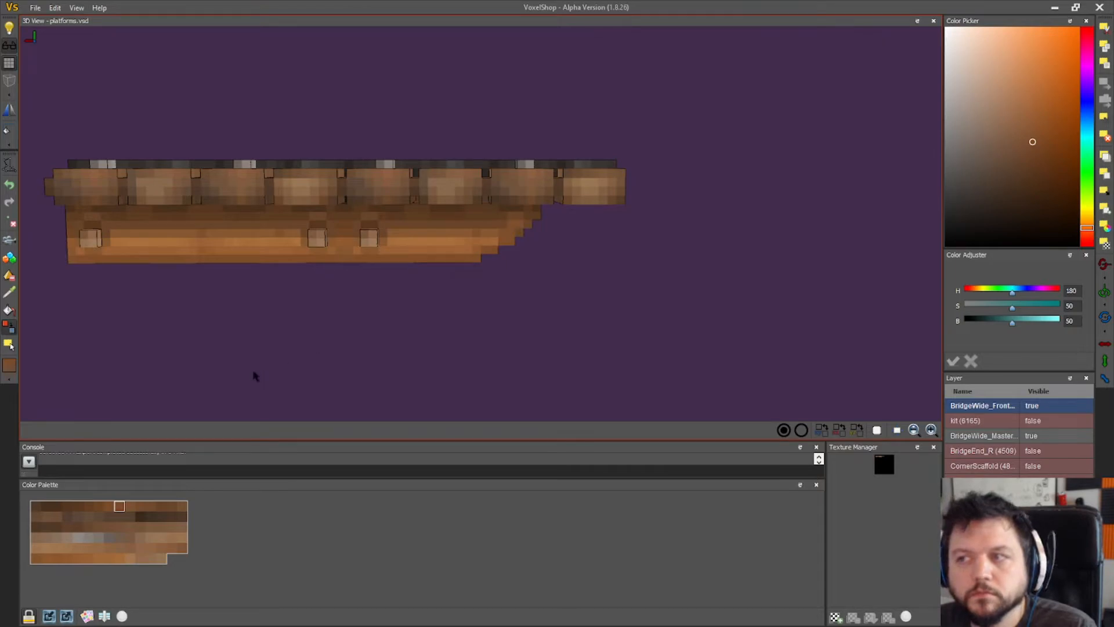
# - Shade the underside of the beam's stepped taper with medium and darker browns sampled from its existing voxels
pyautogui.scroll(-1, 343, 287)
pyautogui.moveTo(504, 326); pyautogui.dragTo(435, 317, button='right')
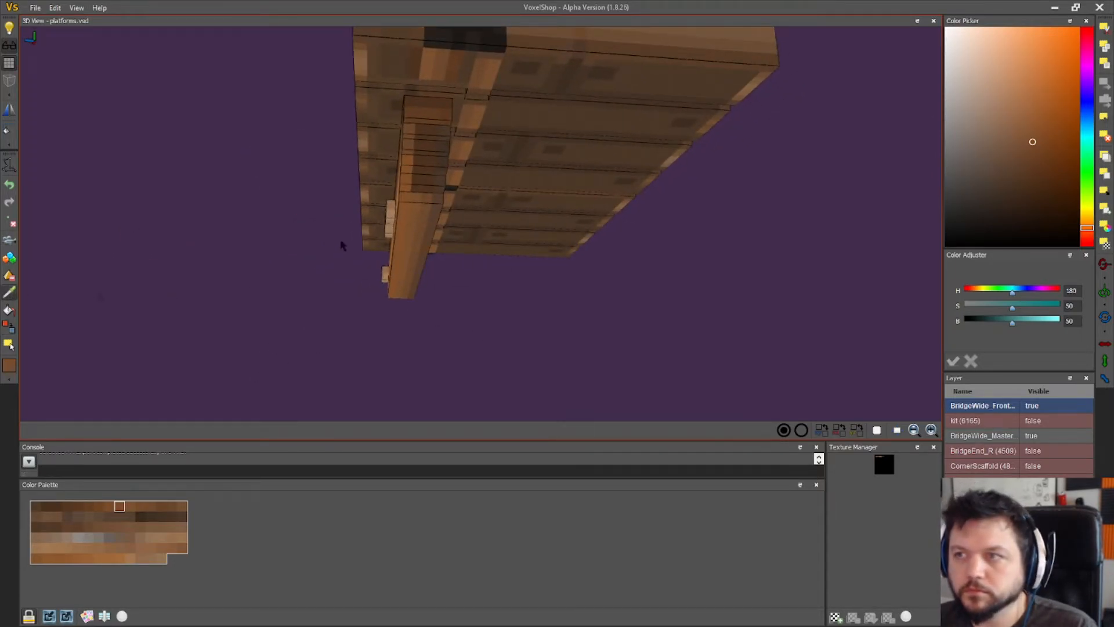
pyautogui.click(408, 140)
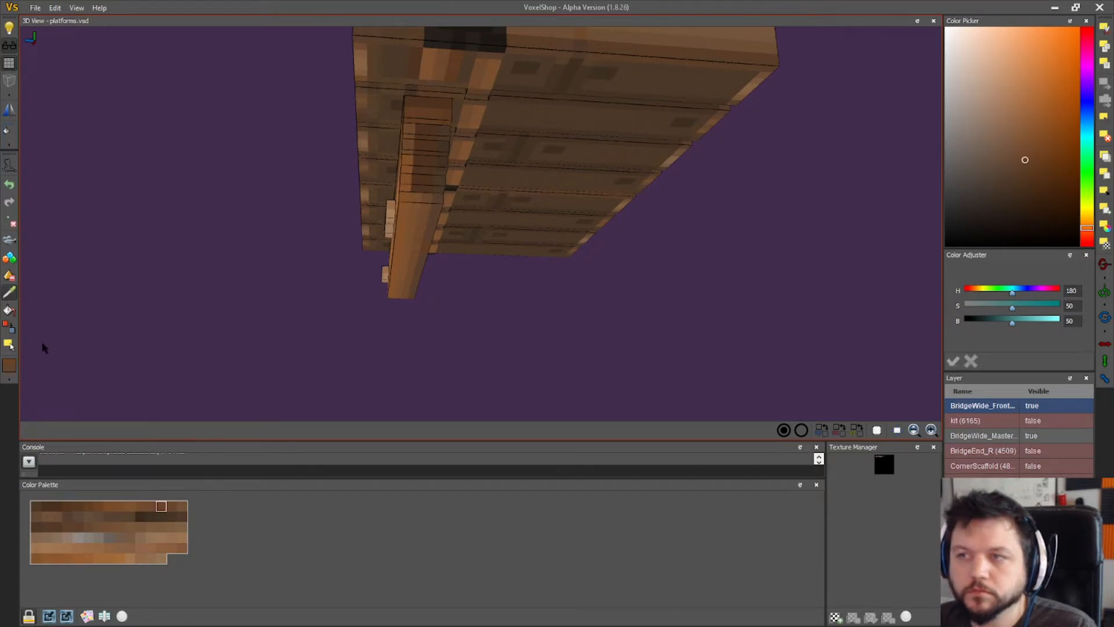
pyautogui.click(9, 327)
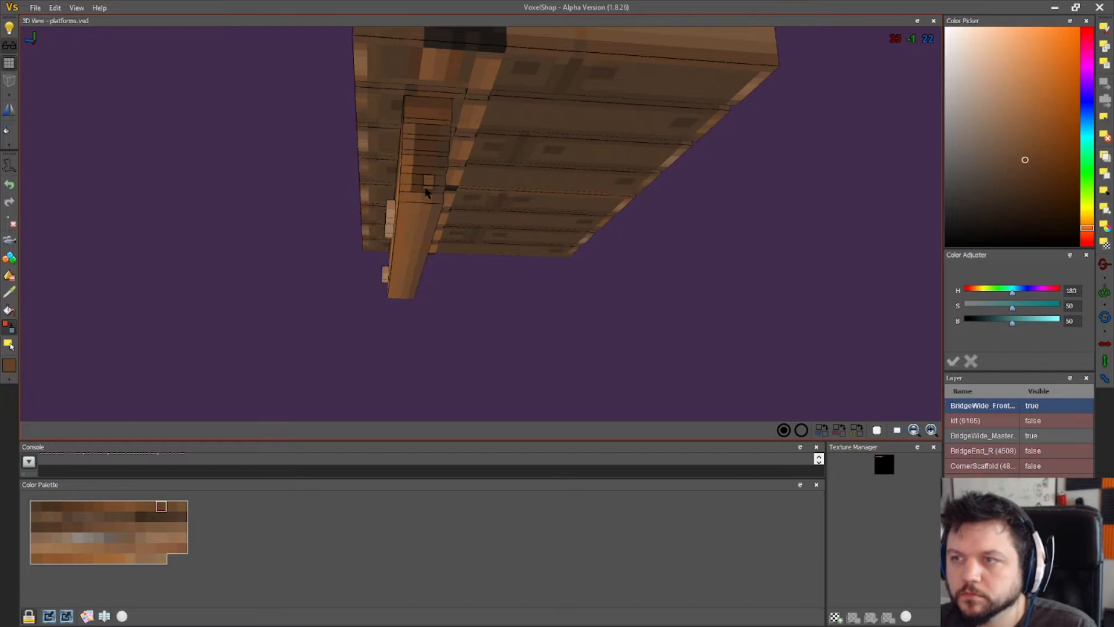
pyautogui.moveTo(426, 189); pyautogui.dragTo(420, 131)
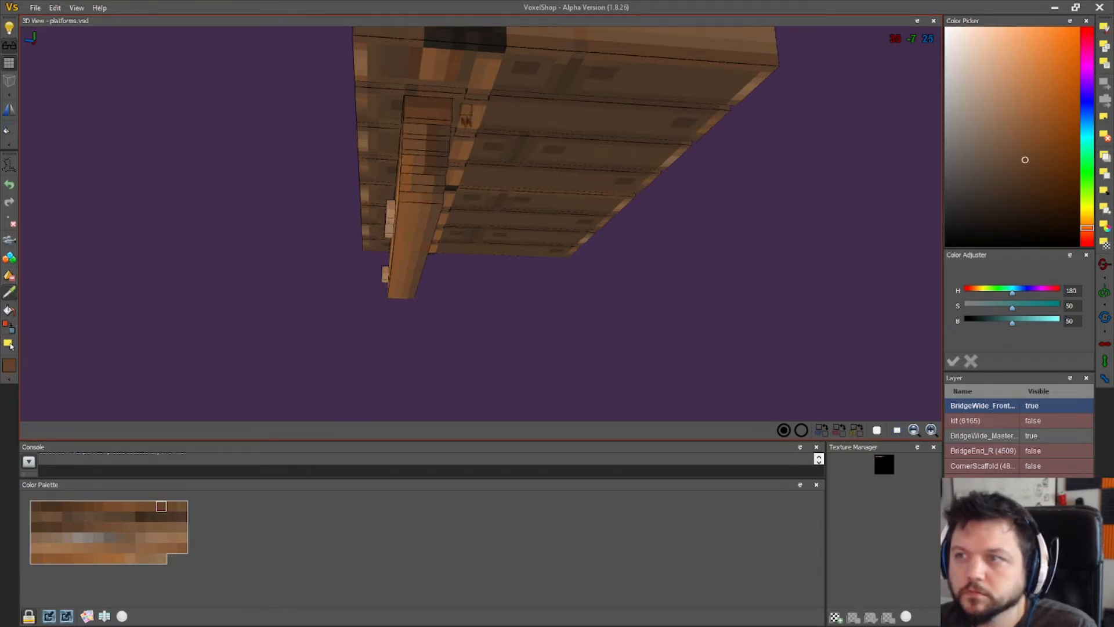
pyautogui.click(431, 120)
pyautogui.click(8, 327)
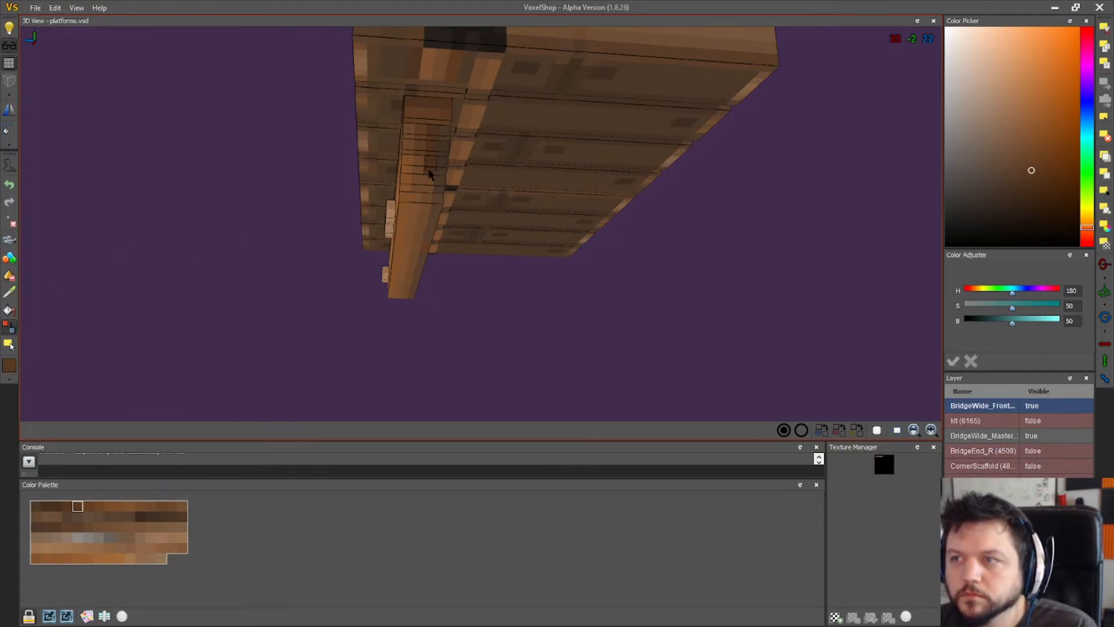
pyautogui.scroll(2, 479, 295)
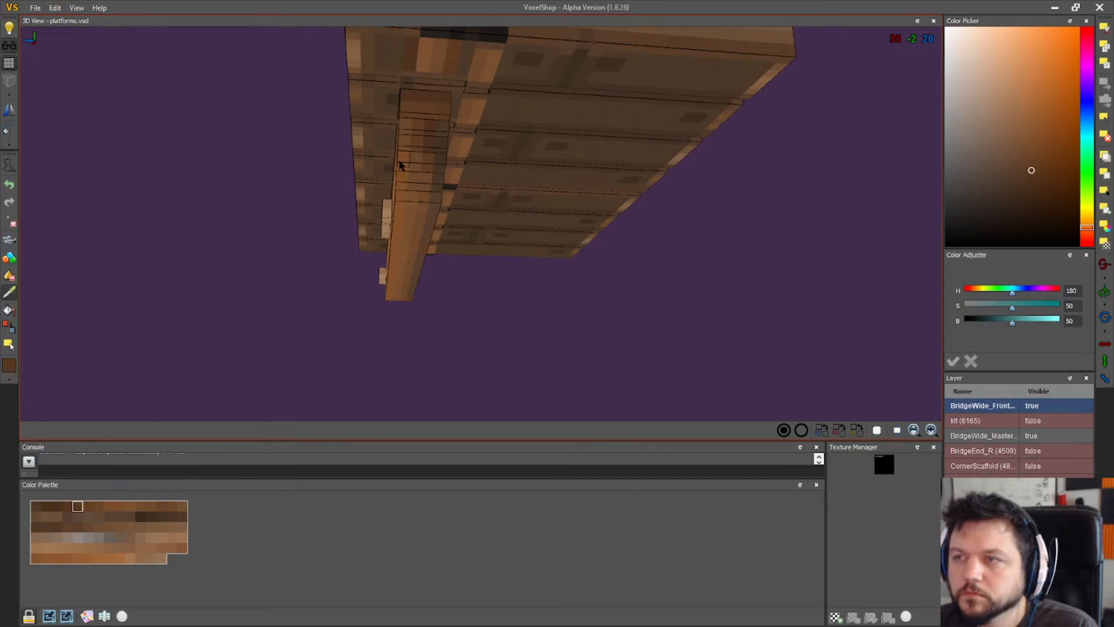
# - Touch up the side of the tapered beam end with a lighter brown sampled beside the cut edge
pyautogui.moveTo(400, 168); pyautogui.dragTo(397, 294, button='right')
pyautogui.moveTo(150, 186); pyautogui.dragTo(372, 279, button='right')
pyautogui.scroll(2, 371, 279)
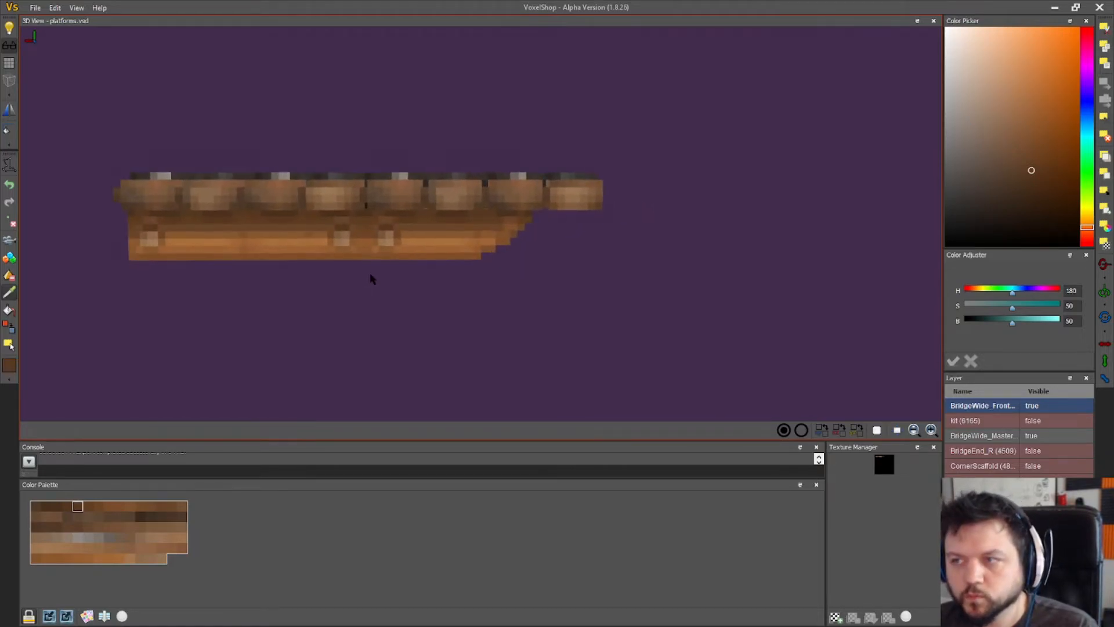
pyautogui.click(492, 235)
pyautogui.click(9, 327)
# - Inspect the beam's reverse side, and hide the BridgeWide_Master layer to view the BridgeWide_Front piece alone
pyautogui.moveTo(569, 320); pyautogui.dragTo(324, 307, button='right')
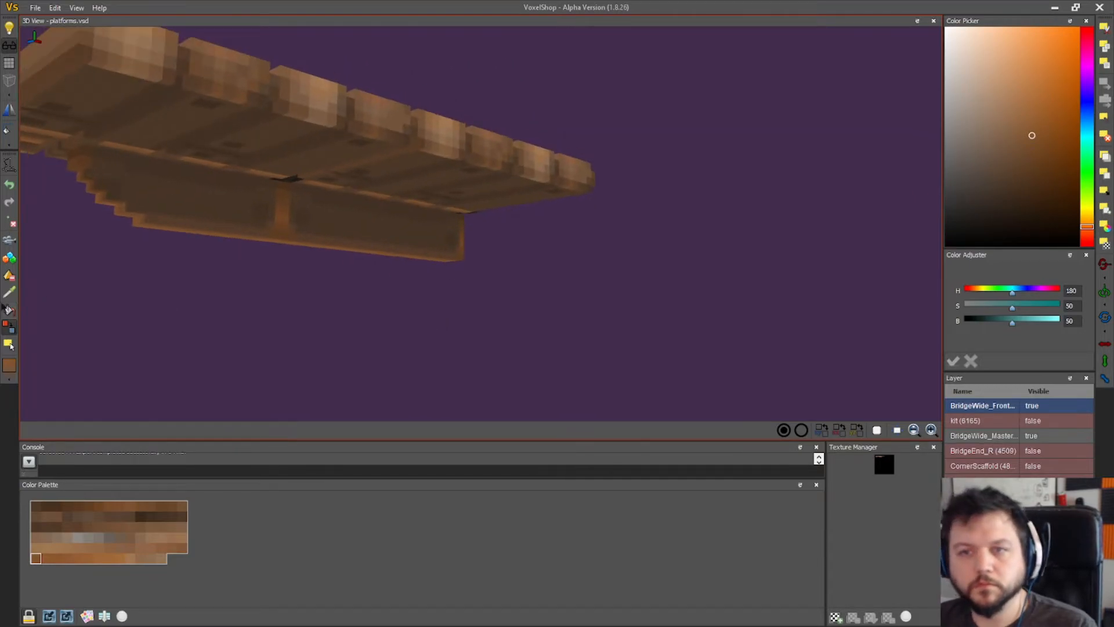
pyautogui.moveTo(259, 208); pyautogui.dragTo(372, 306, button='right')
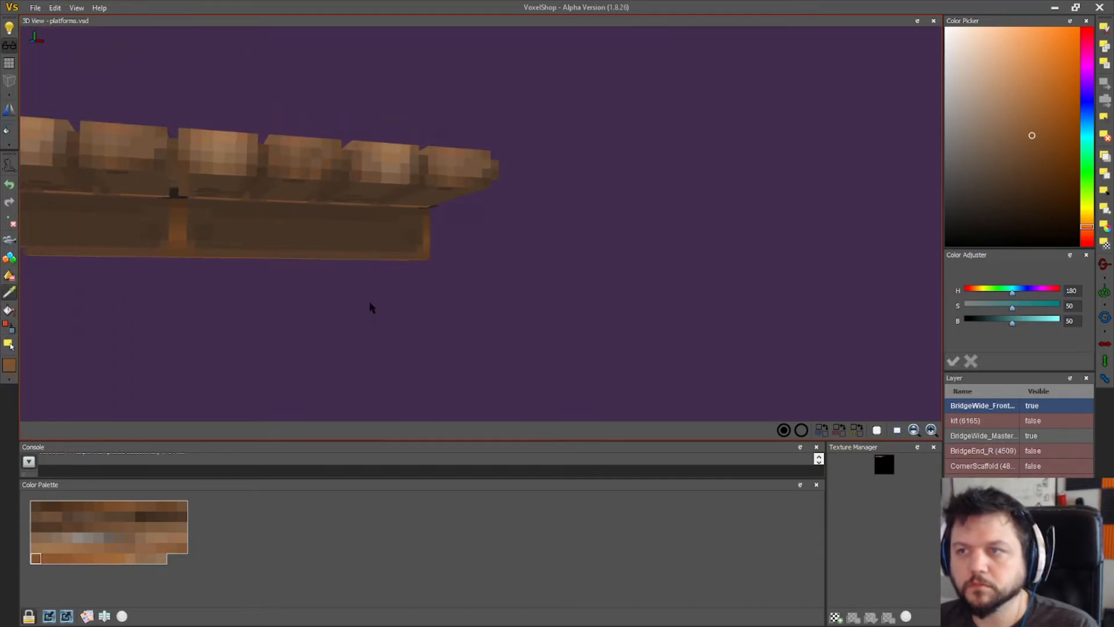
pyautogui.click(1033, 436)
pyautogui.moveTo(306, 388); pyautogui.dragTo(417, 378, button='right')
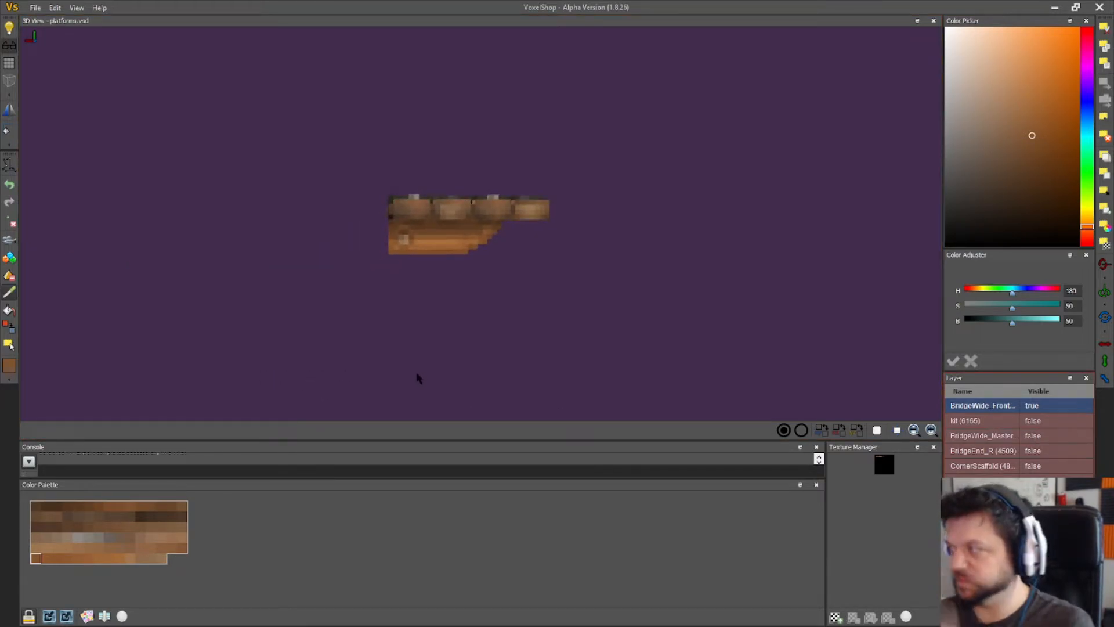
# - Sample the dark grey colour of the metal strap that crosses the planks
pyautogui.moveTo(417, 378); pyautogui.dragTo(505, 301, button='right')
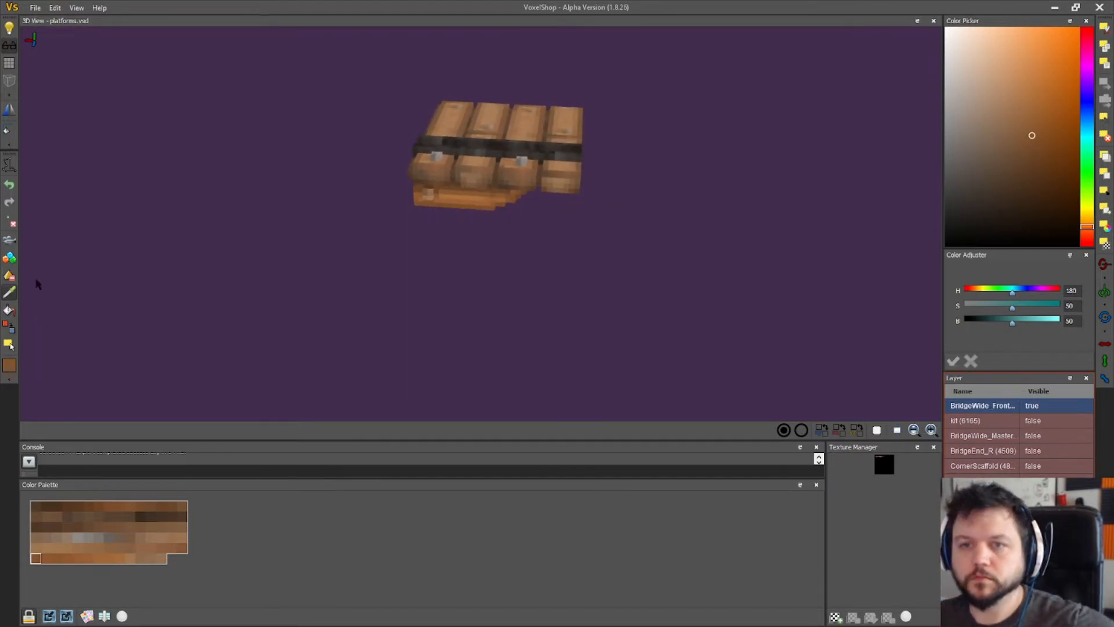
pyautogui.moveTo(358, 256); pyautogui.dragTo(426, 173, button='right')
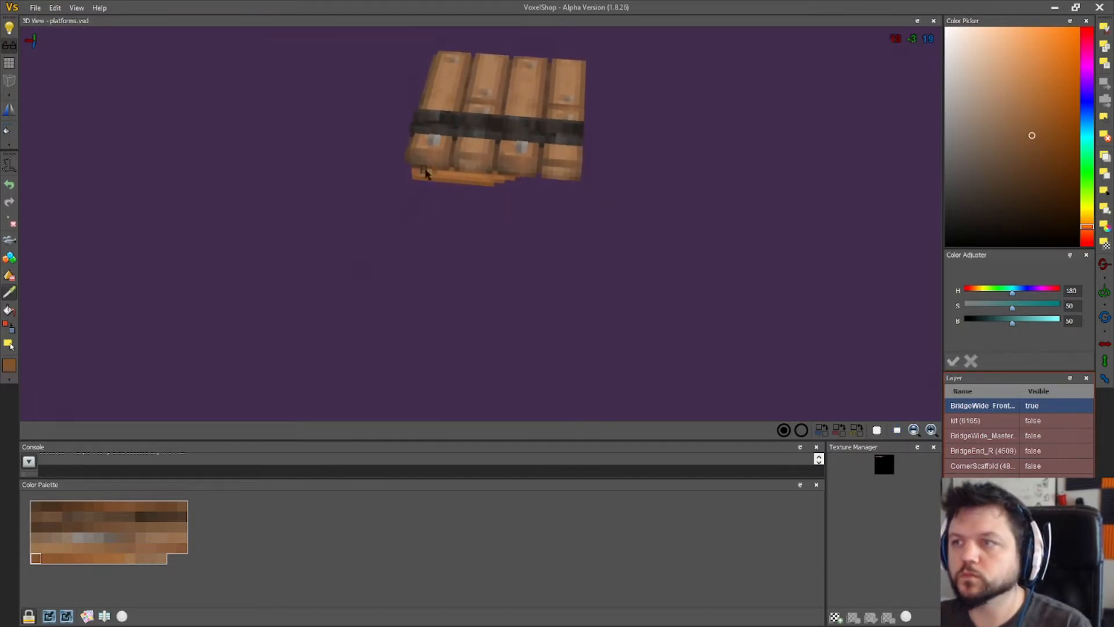
pyautogui.click(483, 138)
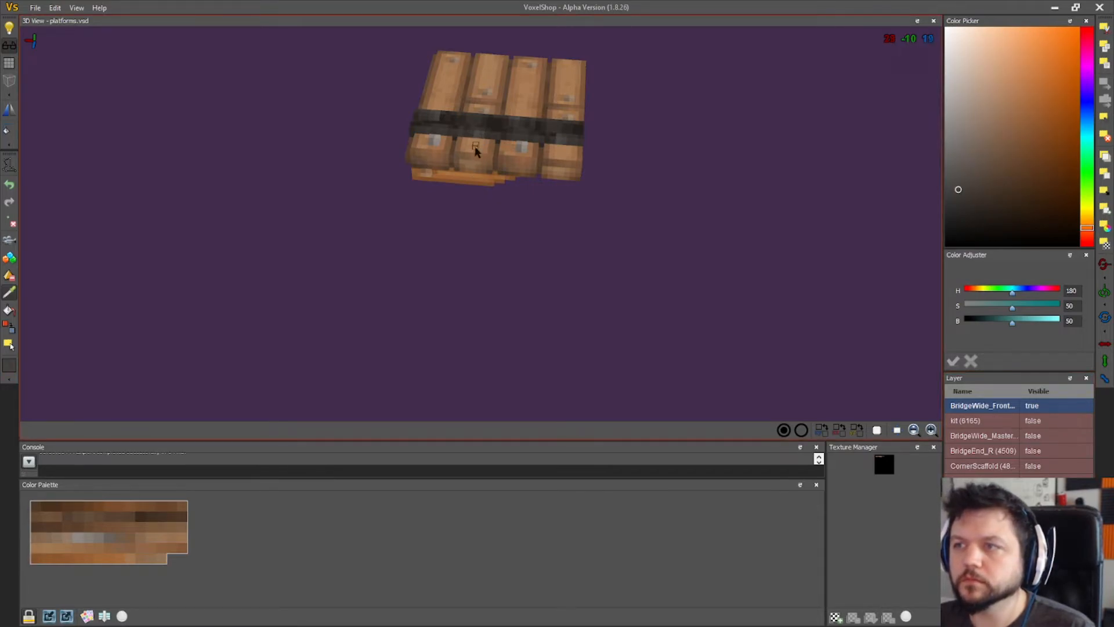
pyautogui.click(471, 137)
pyautogui.click(10, 261)
# - Examine the plank platform's front edge and metal strap from above and from several angles
pyautogui.moveTo(493, 339)
pyautogui.mouseDown(button='right')
pyautogui.moveTo(534, 314)
pyautogui.moveTo(528, 305)
pyautogui.mouseUp(button='right')
pyautogui.scroll(8, 368, 160)
pyautogui.moveTo(572, 255); pyautogui.dragTo(506, 318, button='right')
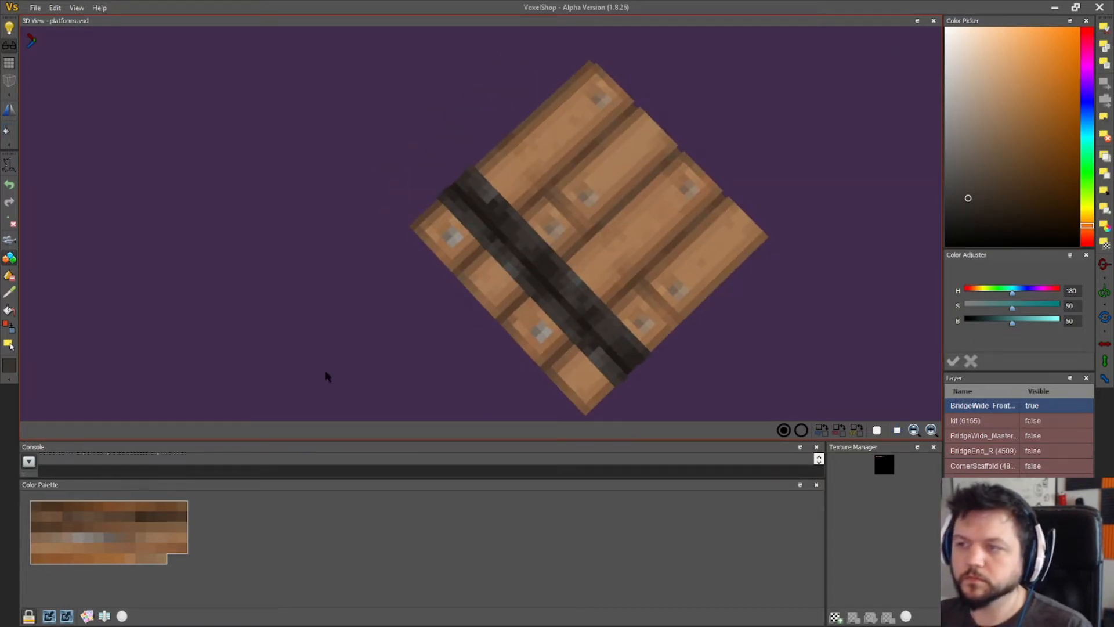
pyautogui.moveTo(326, 375); pyautogui.dragTo(656, 277, button='right')
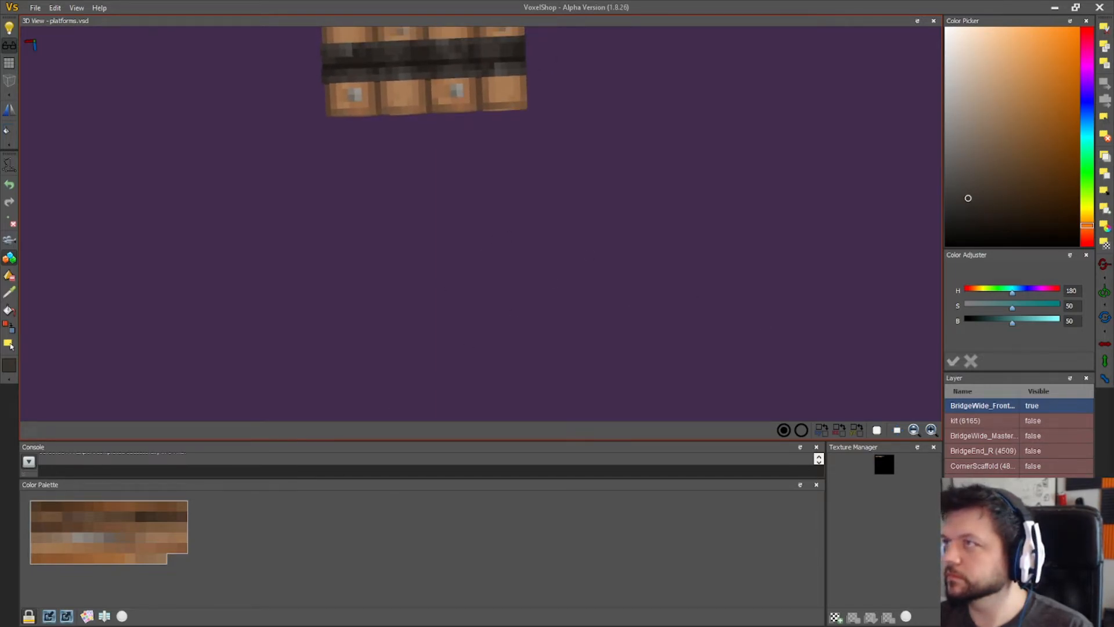
pyautogui.moveTo(497, 272)
pyautogui.mouseDown(button='right')
pyautogui.moveTo(485, 269)
pyautogui.moveTo(490, 259)
pyautogui.mouseUp(button='right')
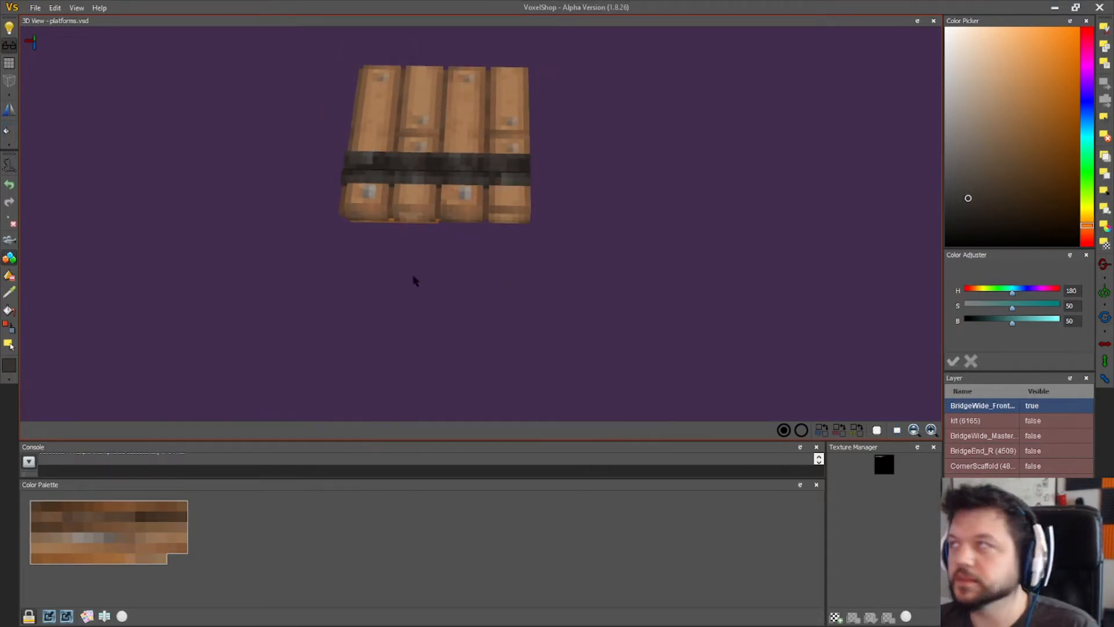
pyautogui.moveTo(416, 281); pyautogui.dragTo(555, 304, button='right')
pyautogui.moveTo(639, 187); pyautogui.dragTo(639, 180, button='right')
pyautogui.moveTo(175, 255); pyautogui.dragTo(699, 261, button='right')
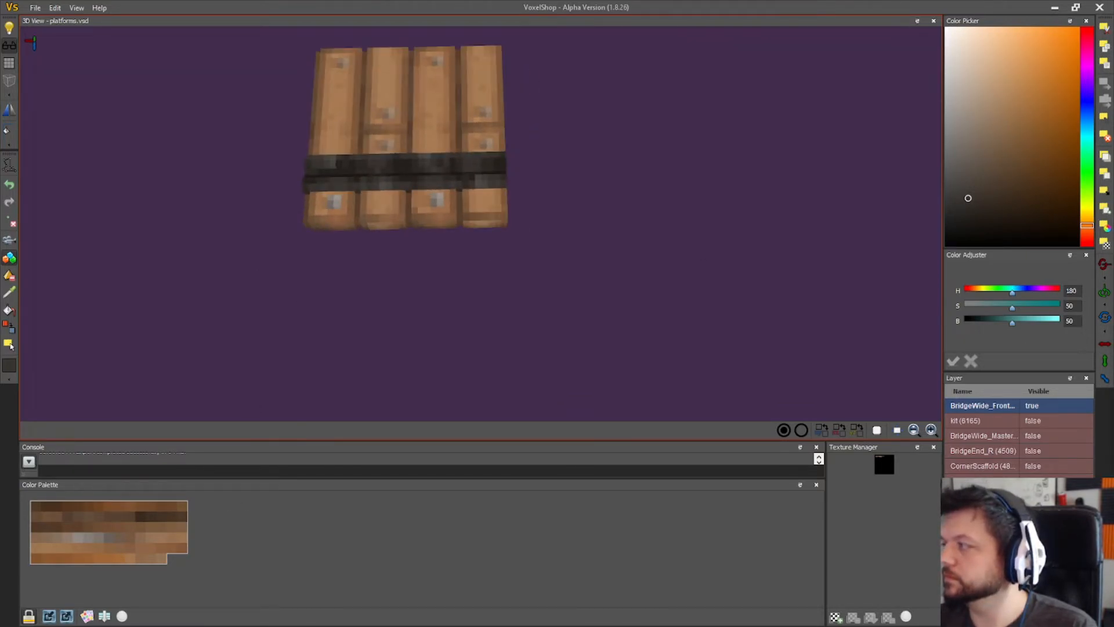
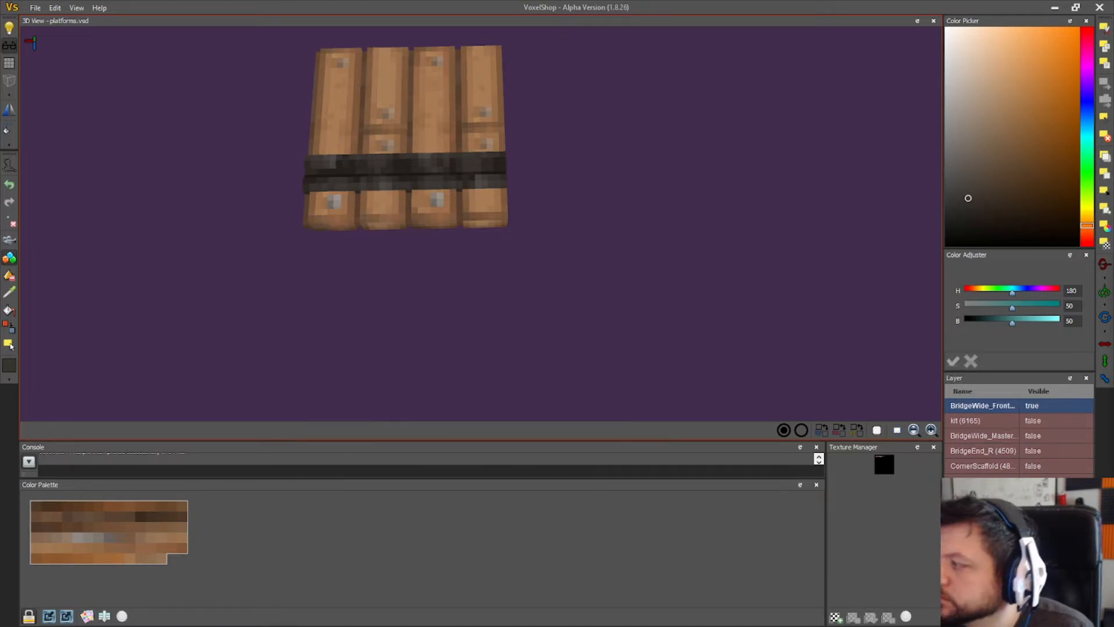
pyautogui.moveTo(695, 319); pyautogui.dragTo(702, 334, button='right')
pyautogui.moveTo(585, 187); pyautogui.dragTo(587, 193, button='right')
pyautogui.moveTo(215, 250); pyautogui.dragTo(249, 368, button='right')
pyautogui.moveTo(503, 277); pyautogui.dragTo(500, 286, button='right')
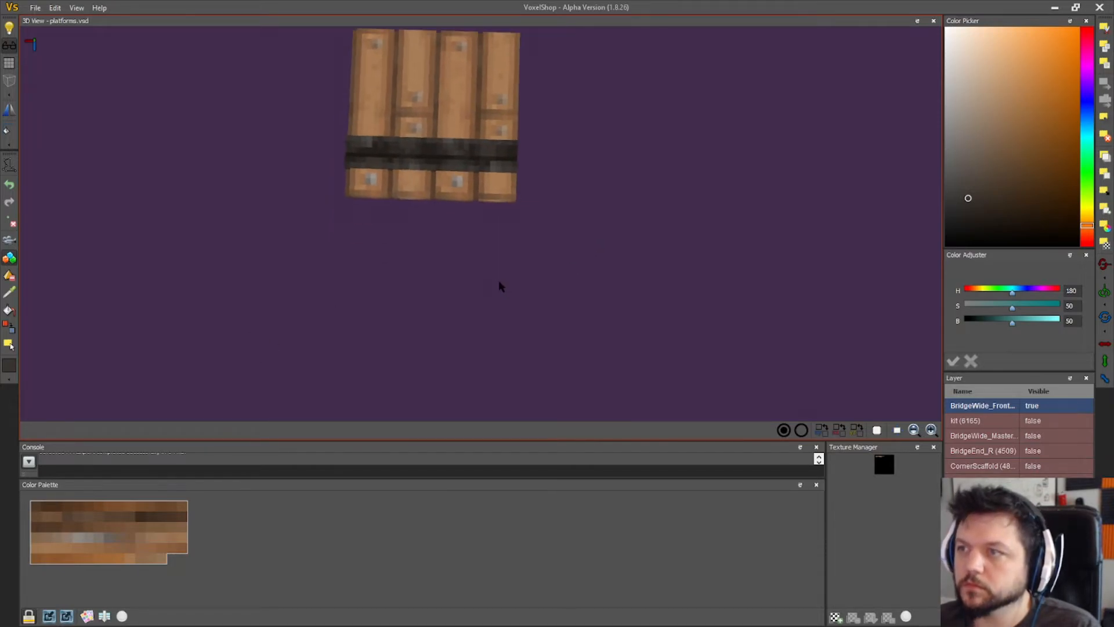
# - Select the voxels at the outer front corner of the last plank and cut a small notch there
pyautogui.click(10, 345)
pyautogui.moveTo(554, 223); pyautogui.dragTo(508, 191)
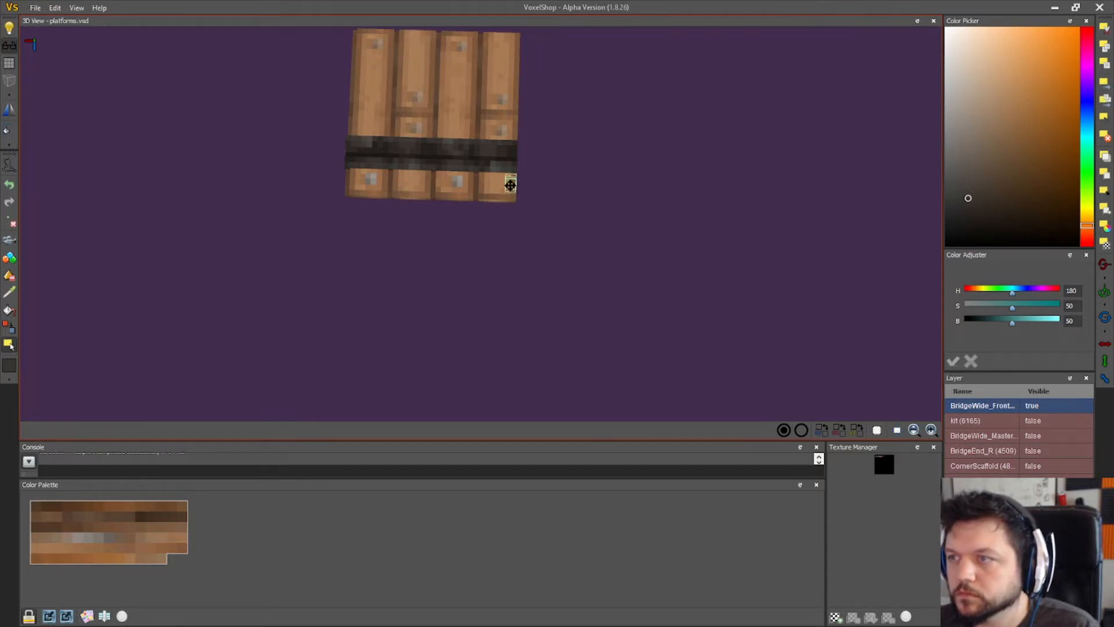
pyautogui.click(1106, 84)
pyautogui.click(1105, 121)
pyautogui.scroll(2, 507, 215)
pyautogui.moveTo(515, 216); pyautogui.dragTo(518, 221, button='right')
pyautogui.click(9, 259)
pyautogui.moveTo(774, 261); pyautogui.dragTo(60, 71, button='right')
pyautogui.moveTo(494, 225); pyautogui.dragTo(487, 339, button='right')
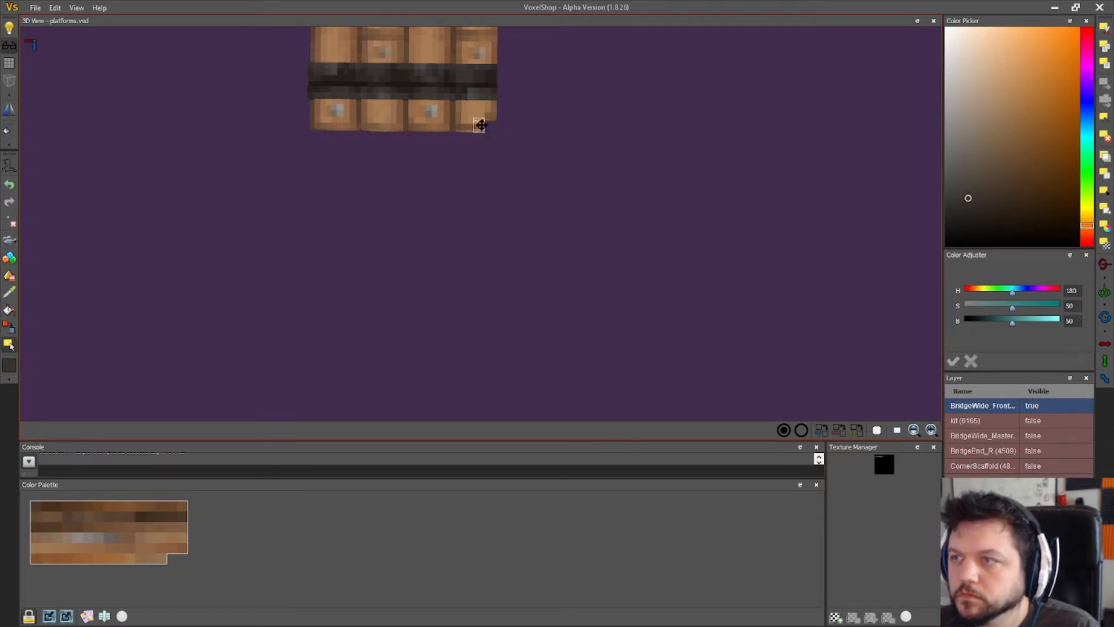
# - Erase more voxels at the last plank's outer front corner to shape it into irregular stair steps
pyautogui.click(1104, 83)
pyautogui.moveTo(474, 165); pyautogui.dragTo(496, 139, button='right')
pyautogui.press('s')
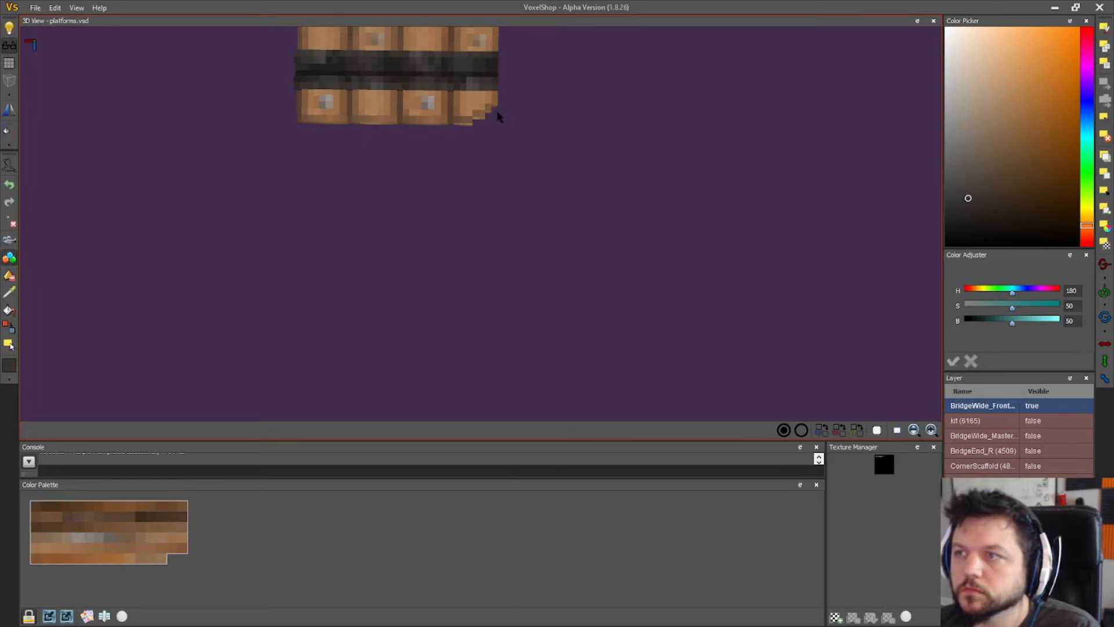
pyautogui.moveTo(522, 166); pyautogui.dragTo(510, 266, button='right')
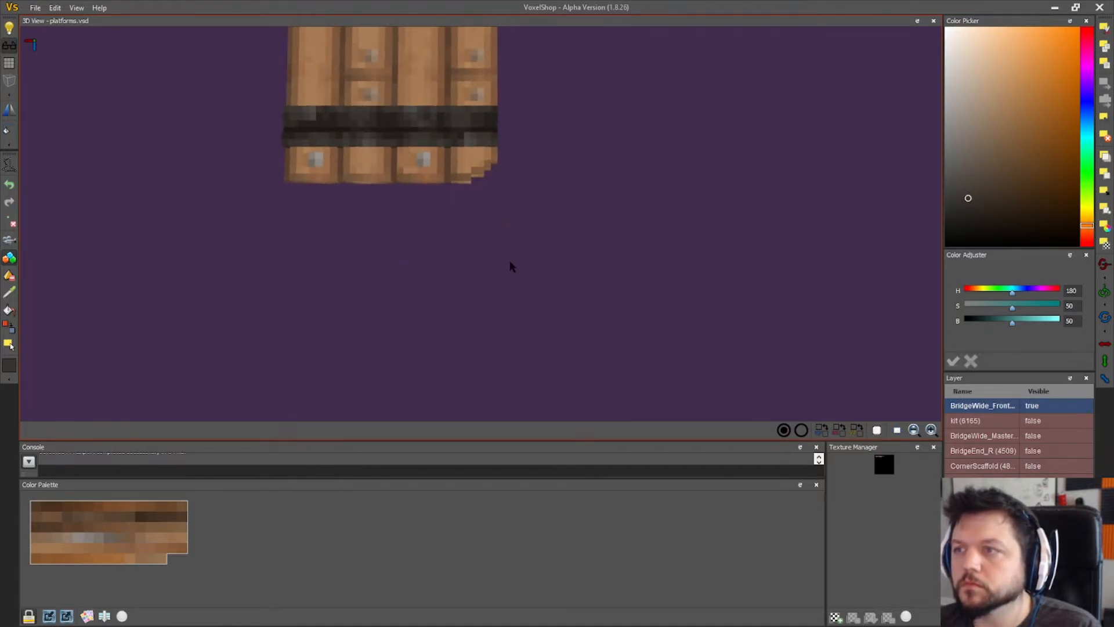
# - Select the stepped voxels at the front end of the last plank, in front of the metal strap
pyautogui.moveTo(338, 308); pyautogui.dragTo(398, 301, button='right')
pyautogui.click(14, 347)
pyautogui.moveTo(363, 347)
pyautogui.mouseDown(button='right')
pyautogui.moveTo(375, 347)
pyautogui.moveTo(366, 351)
pyautogui.mouseUp(button='right')
pyautogui.moveTo(543, 195); pyautogui.dragTo(484, 108)
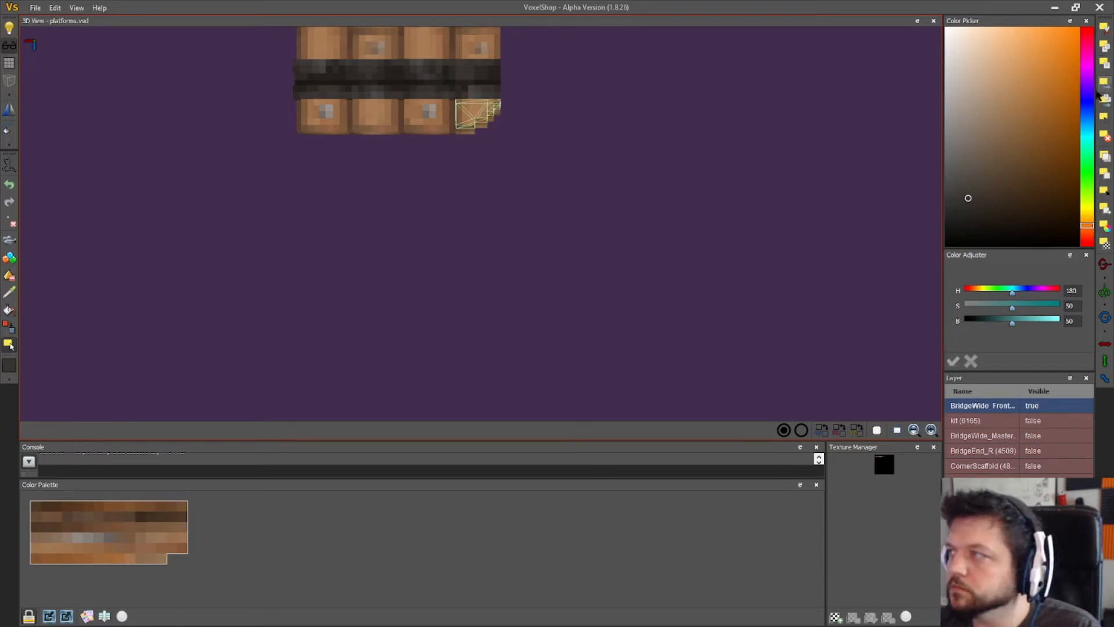
pyautogui.moveTo(868, 150); pyautogui.dragTo(552, 161, button='right')
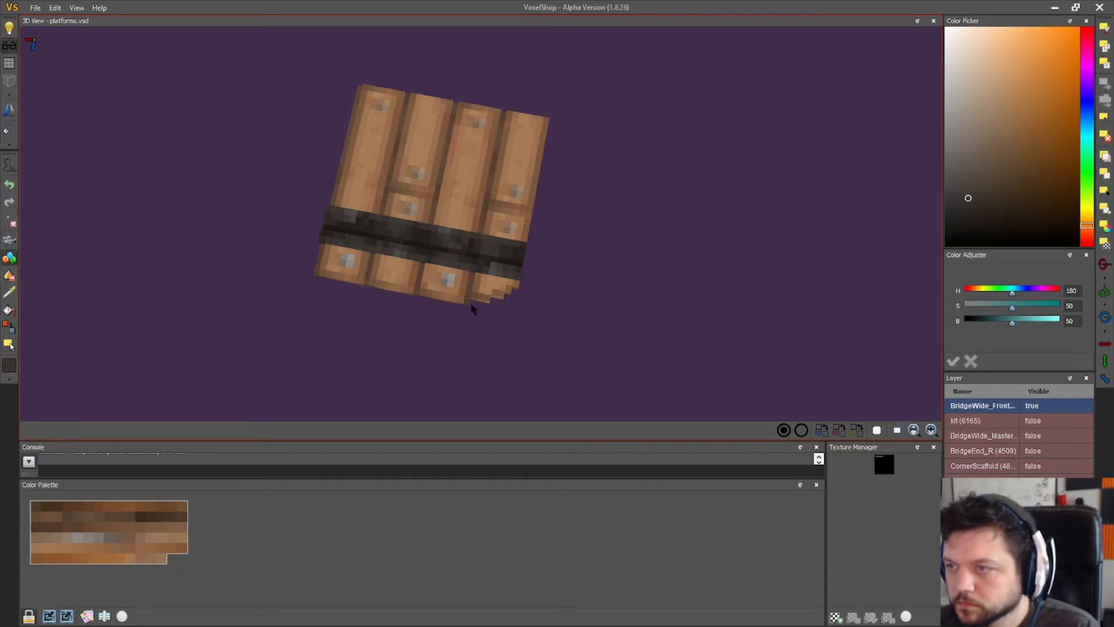
# - Erase a notch in the third plank's front corner, on the side facing the broken plank
pyautogui.moveTo(508, 343); pyautogui.dragTo(473, 236, button='right')
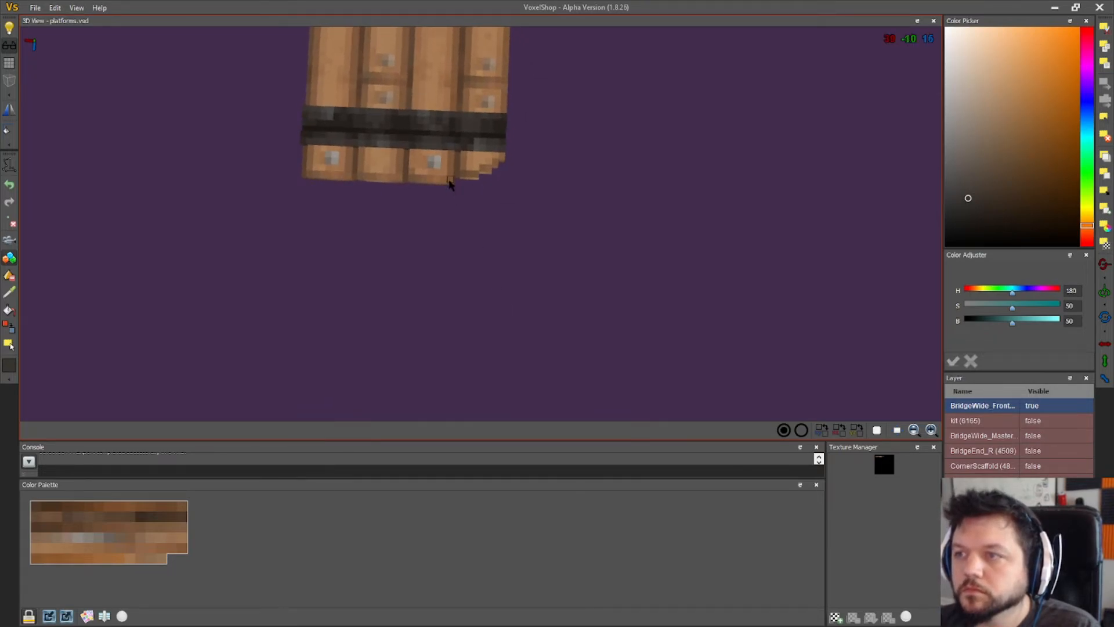
pyautogui.moveTo(450, 184); pyautogui.dragTo(473, 278, button='right')
pyautogui.moveTo(70, 280); pyautogui.dragTo(259, 157, button='right')
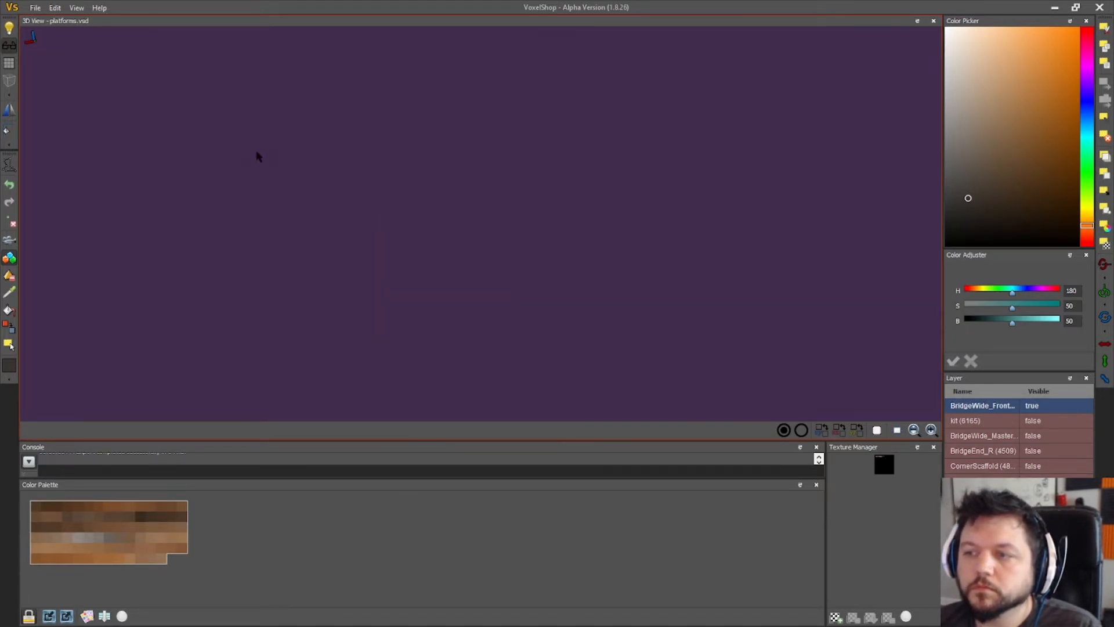
pyautogui.moveTo(274, 208); pyautogui.dragTo(264, 236, button='right')
pyautogui.moveTo(228, 314); pyautogui.dragTo(186, 232, button='right')
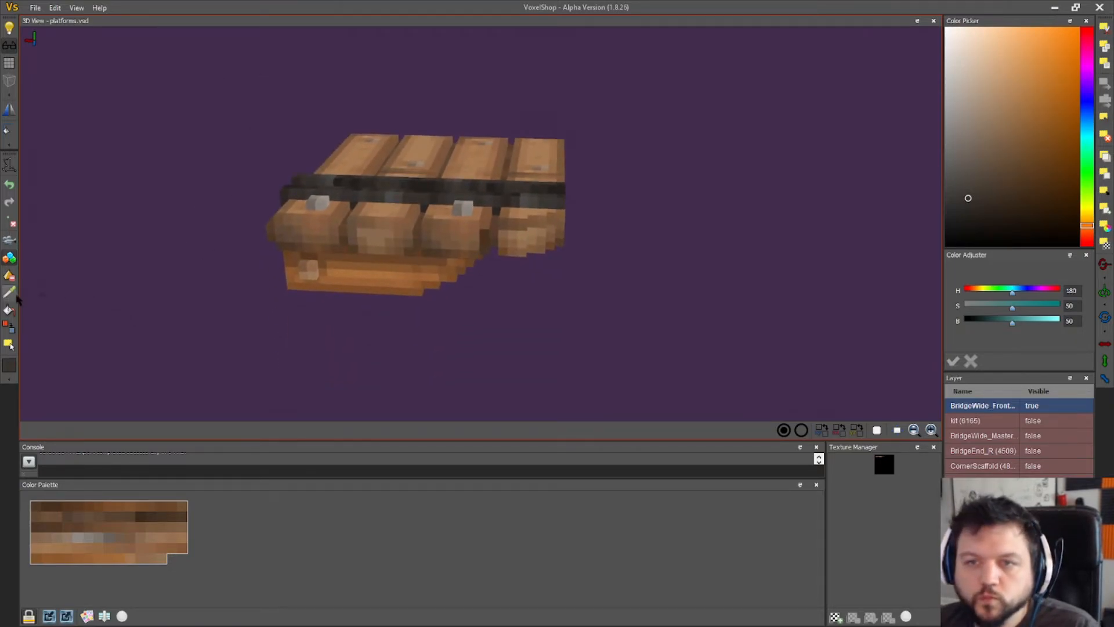
# - Recolour the voxels around the third plank's notched corner with darker and lighter browns sampled from its front face
pyautogui.click(471, 249)
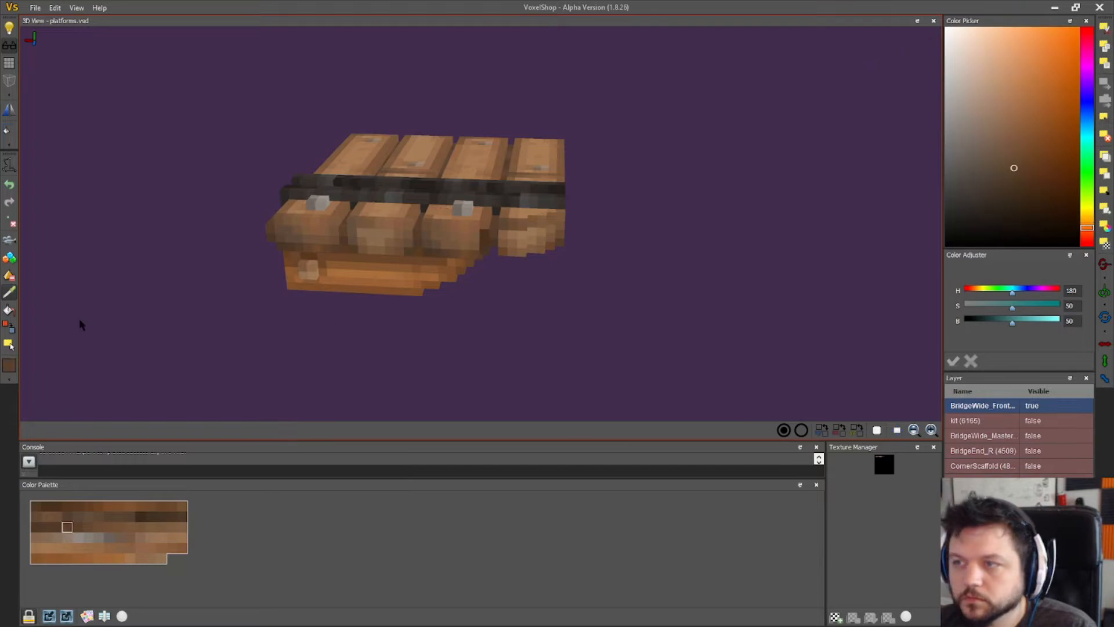
pyautogui.click(8, 330)
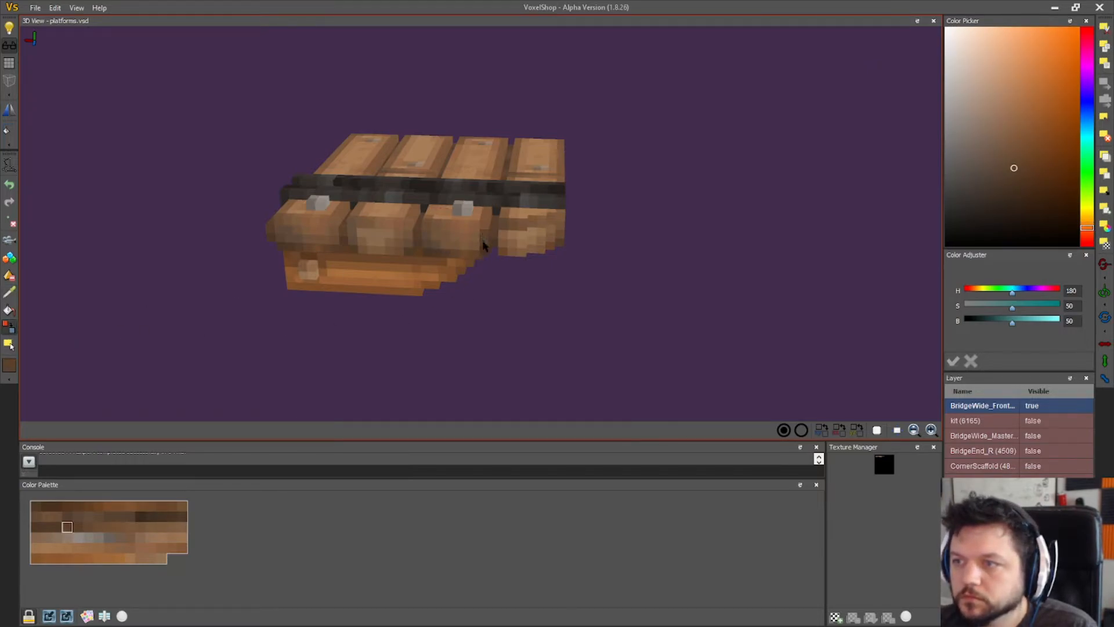
pyautogui.moveTo(494, 255); pyautogui.dragTo(502, 323, button='right')
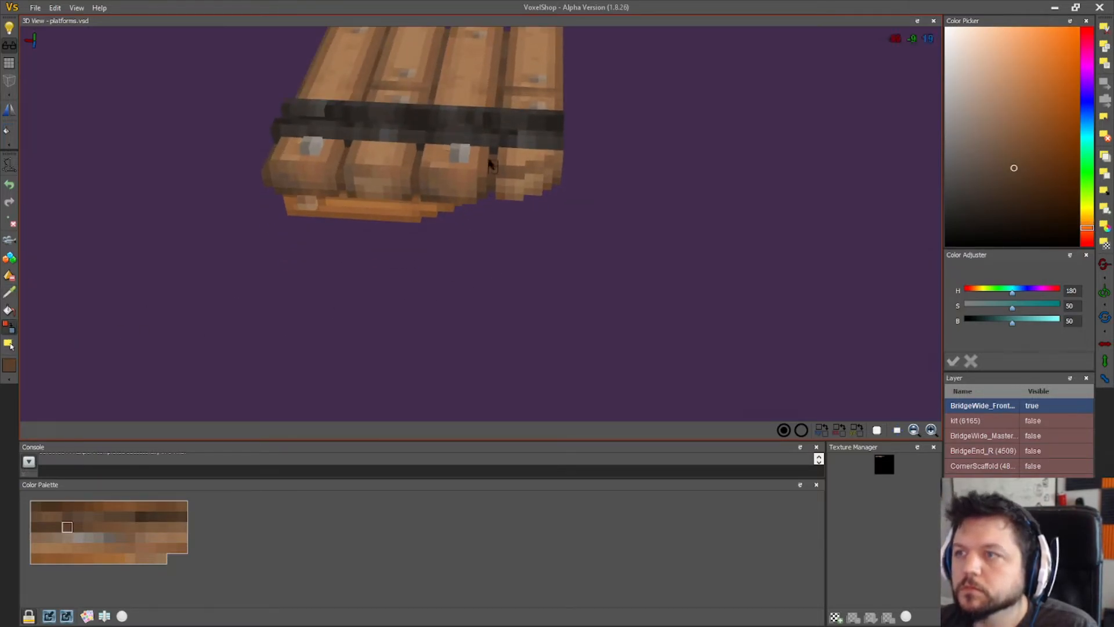
pyautogui.moveTo(510, 276)
pyautogui.mouseDown(button='right')
pyautogui.moveTo(511, 305)
pyautogui.moveTo(510, 290)
pyautogui.mouseUp(button='right')
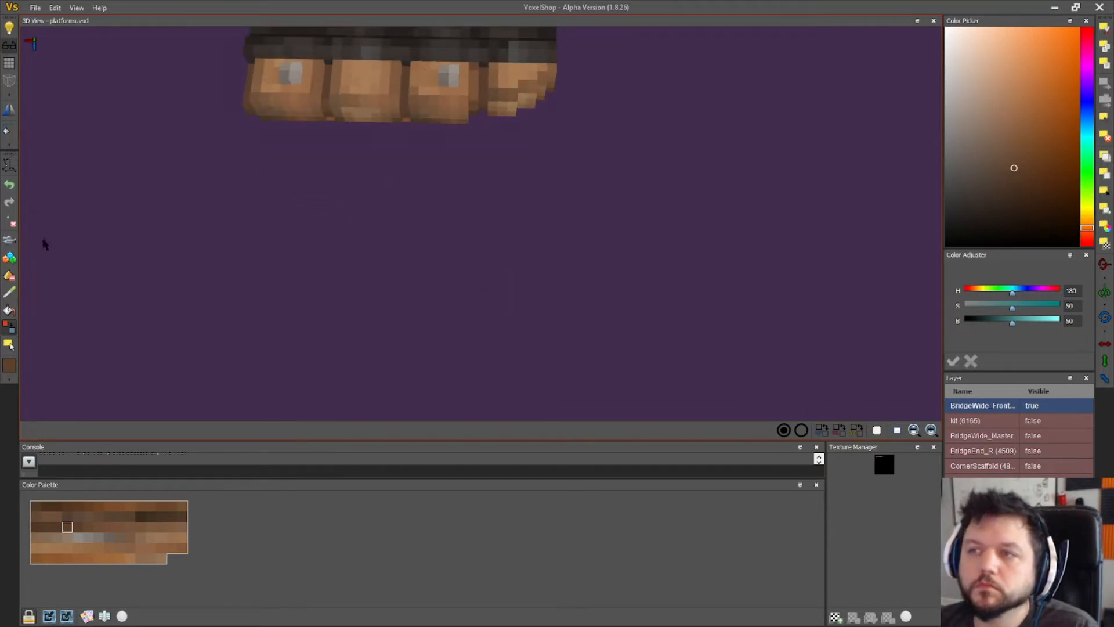
pyautogui.click(453, 106)
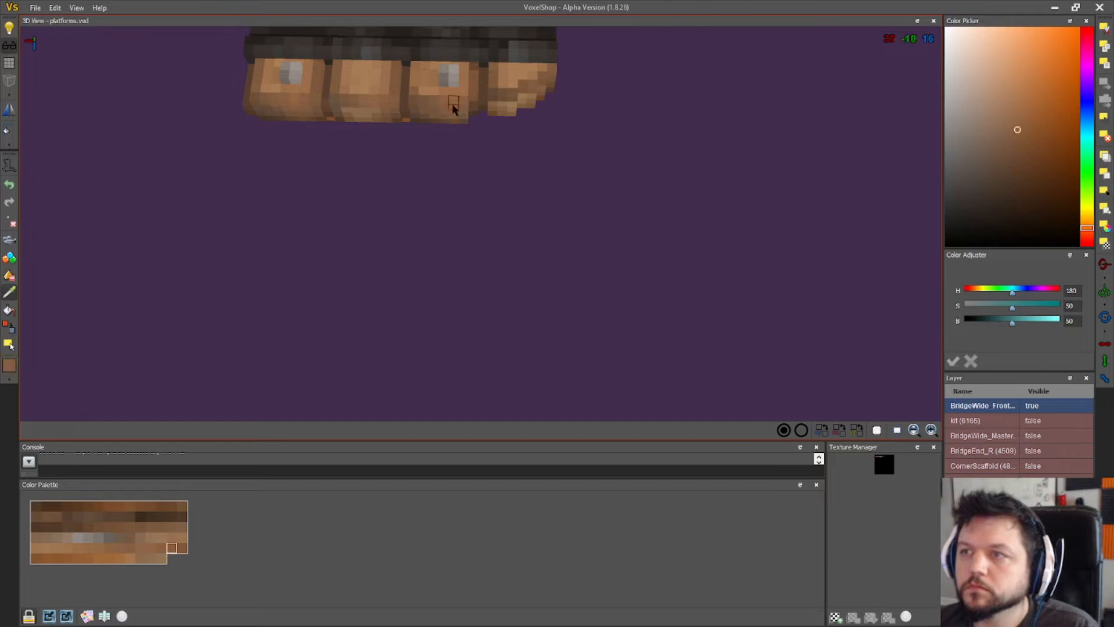
pyautogui.click(9, 328)
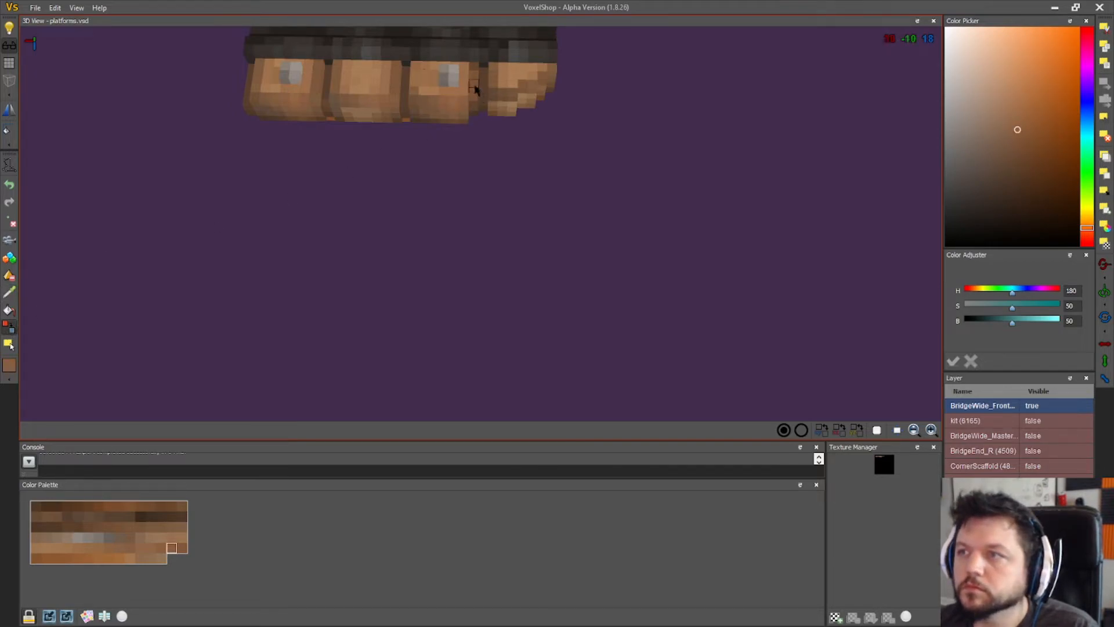
# - Erase the raised ridges of the metal strap where it crosses the last plank, leaving a flat lower layer
pyautogui.moveTo(490, 208); pyautogui.dragTo(566, 211, button='right')
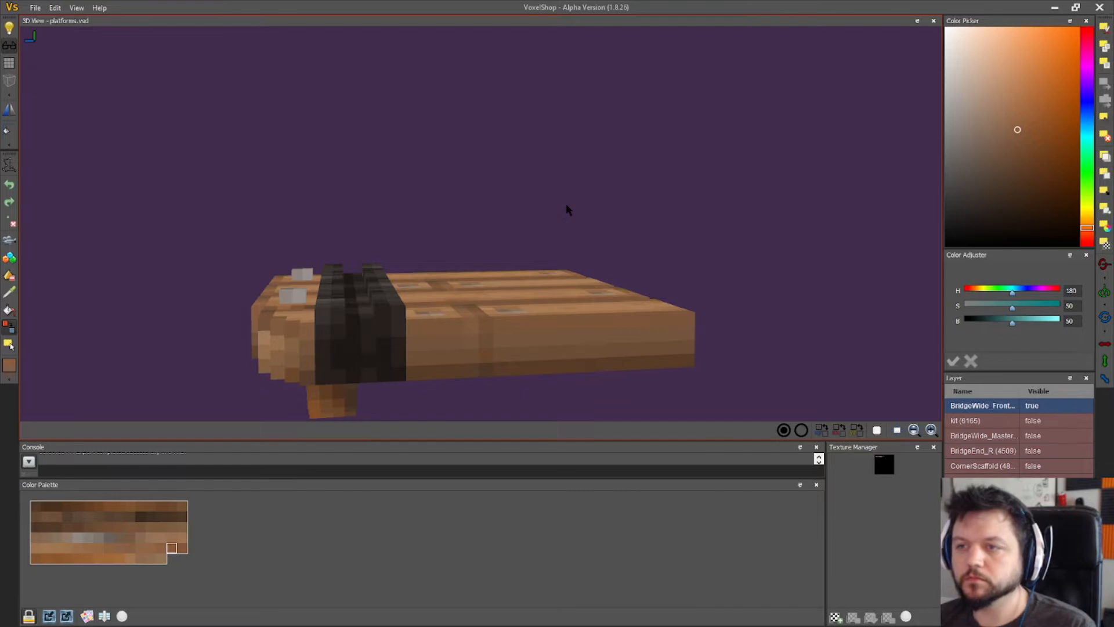
pyautogui.click(12, 259)
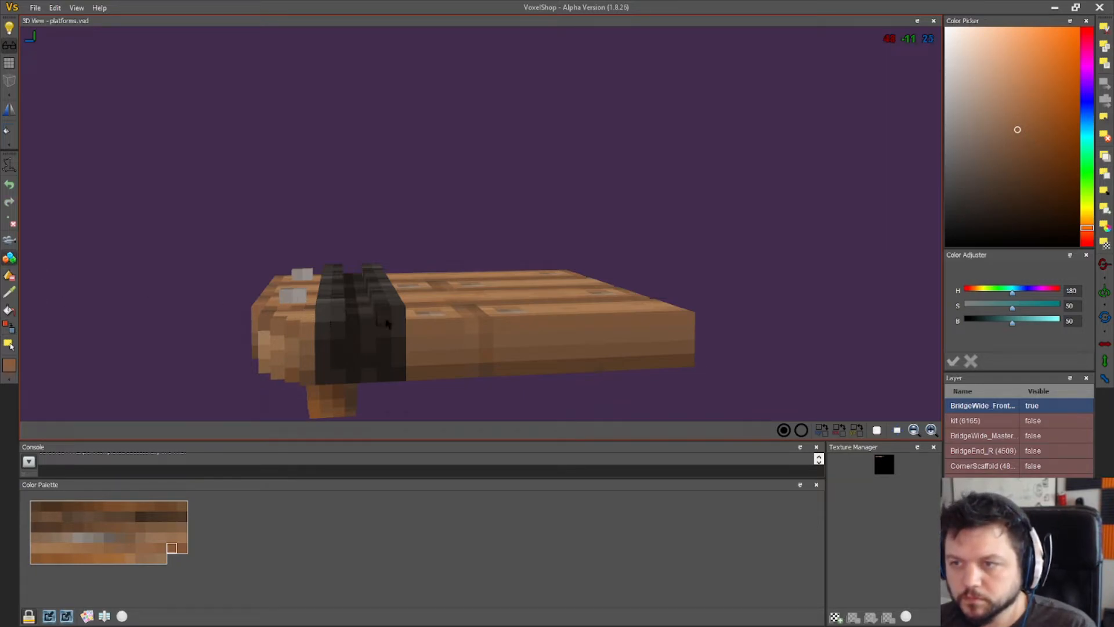
pyautogui.moveTo(403, 321); pyautogui.dragTo(504, 409, button='right')
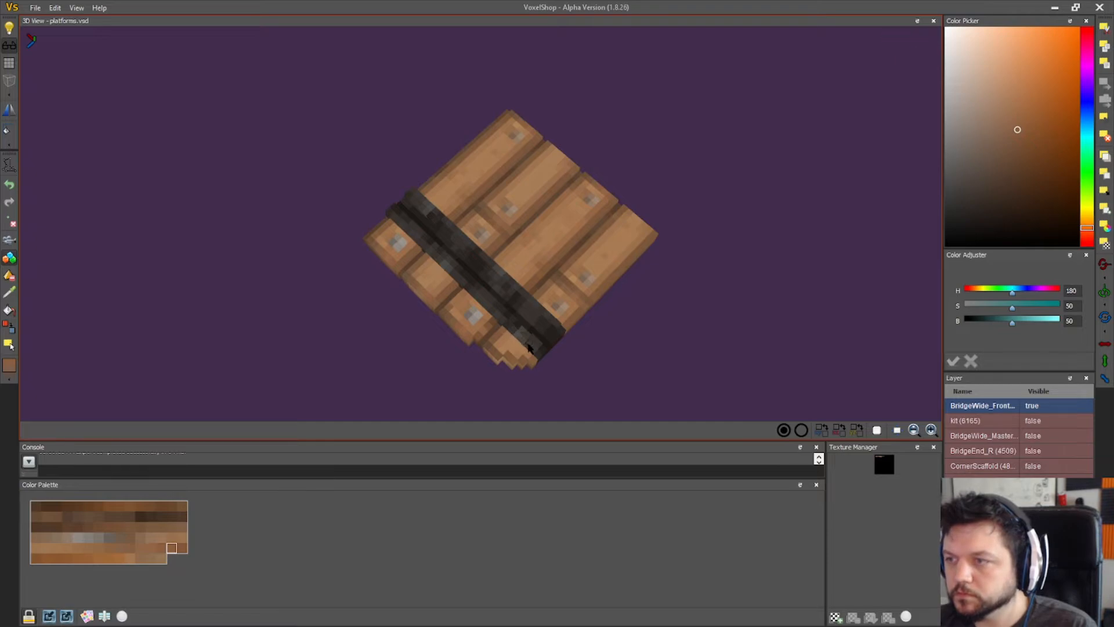
pyautogui.moveTo(582, 359); pyautogui.dragTo(579, 330, button='right')
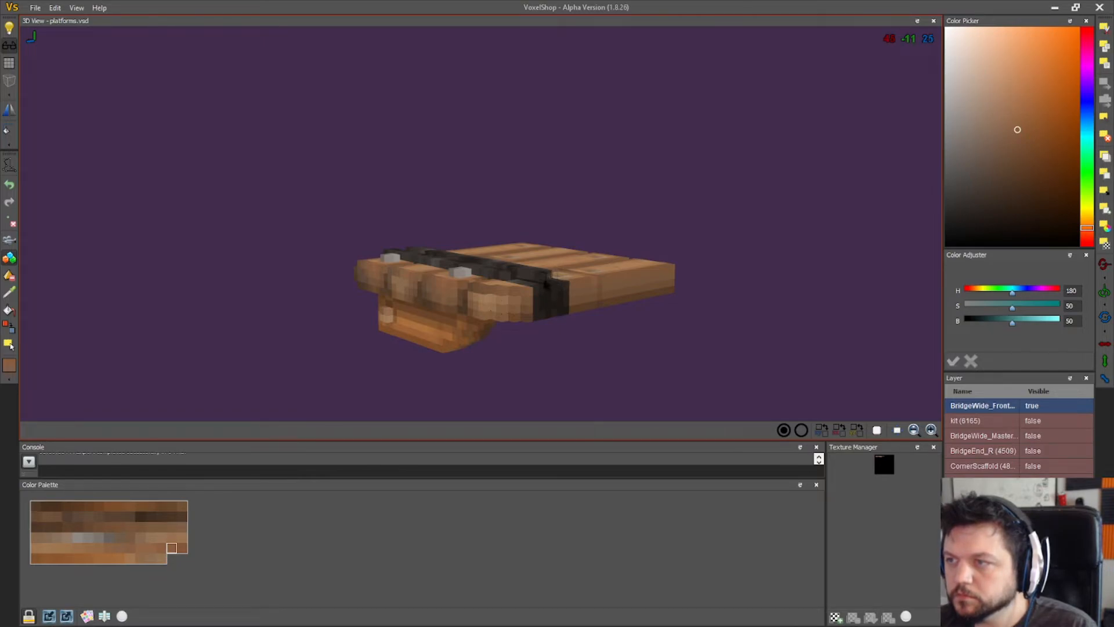
pyautogui.moveTo(544, 277); pyautogui.dragTo(562, 365, button='right')
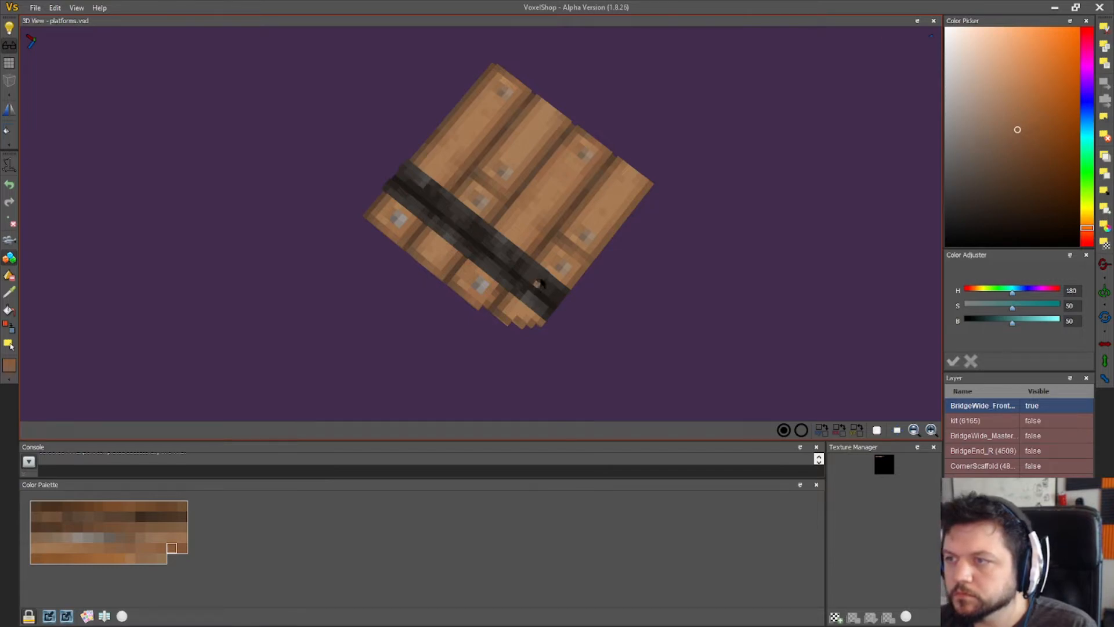
pyautogui.moveTo(592, 316); pyautogui.dragTo(614, 269, button='right')
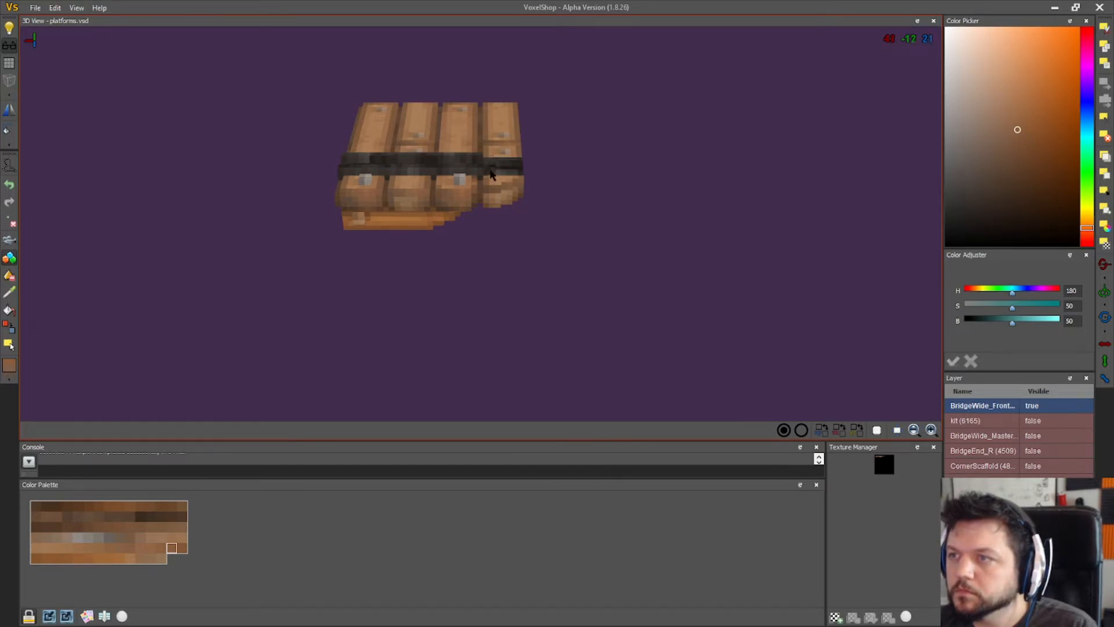
pyautogui.moveTo(554, 199)
pyautogui.mouseDown(button='right')
pyautogui.moveTo(501, 182)
pyautogui.moveTo(536, 206)
pyautogui.moveTo(550, 197)
pyautogui.mouseUp(button='right')
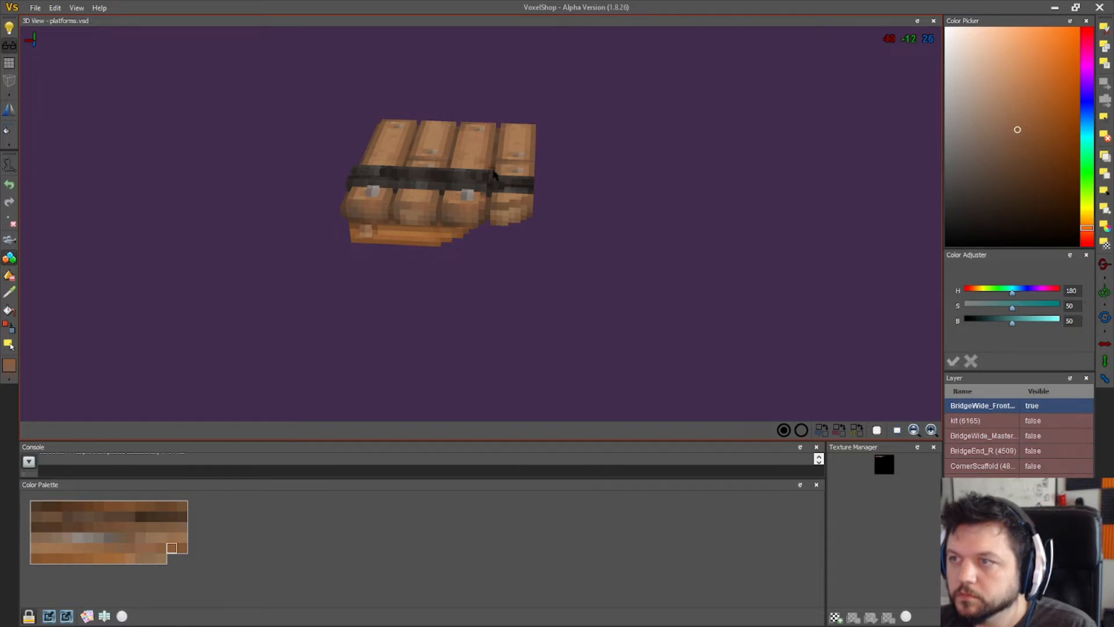
pyautogui.moveTo(521, 200); pyautogui.dragTo(540, 221, button='right')
pyautogui.scroll(3, 574, 197)
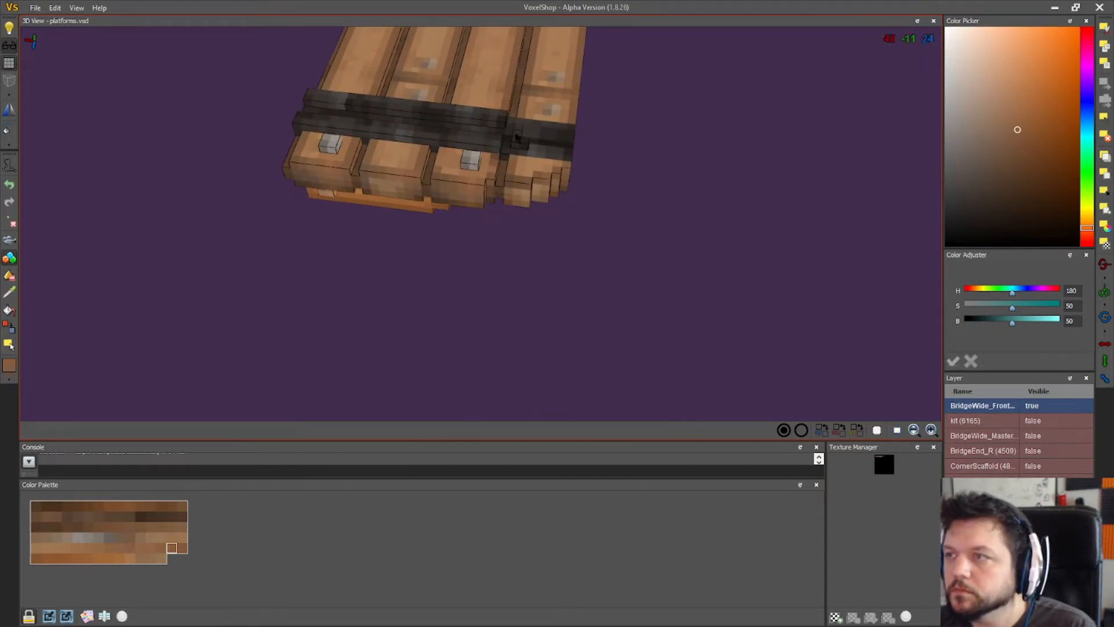
# - Sample dark greys from the cut ends of the strap's ridges and recolour the newly exposed strap voxels
pyautogui.moveTo(590, 169); pyautogui.dragTo(248, 385, button='right')
pyautogui.click(457, 221)
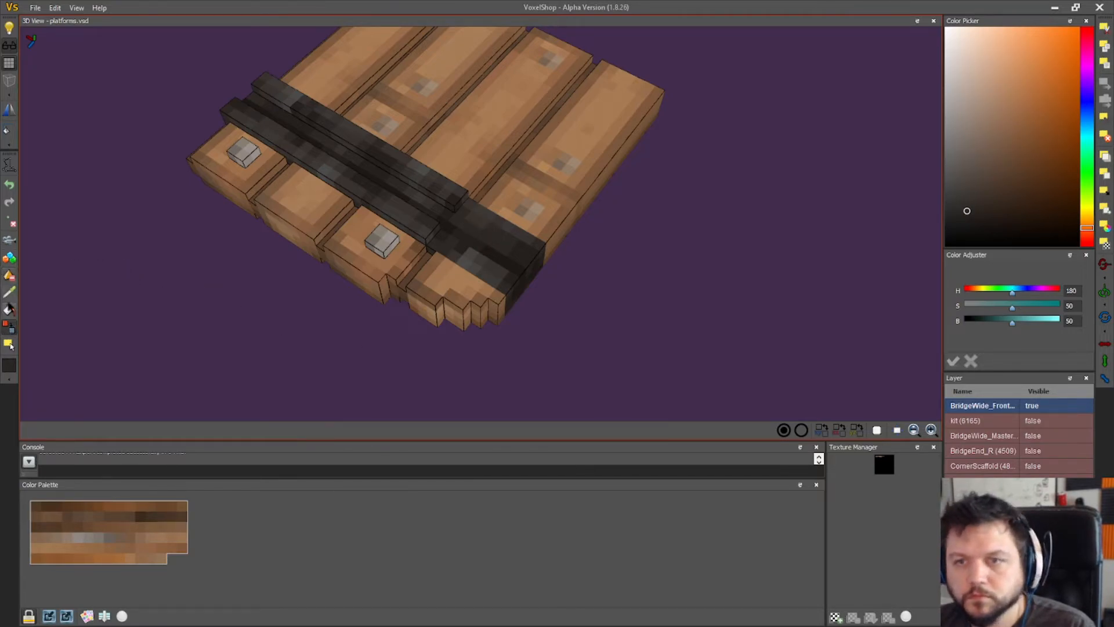
pyautogui.click(448, 216)
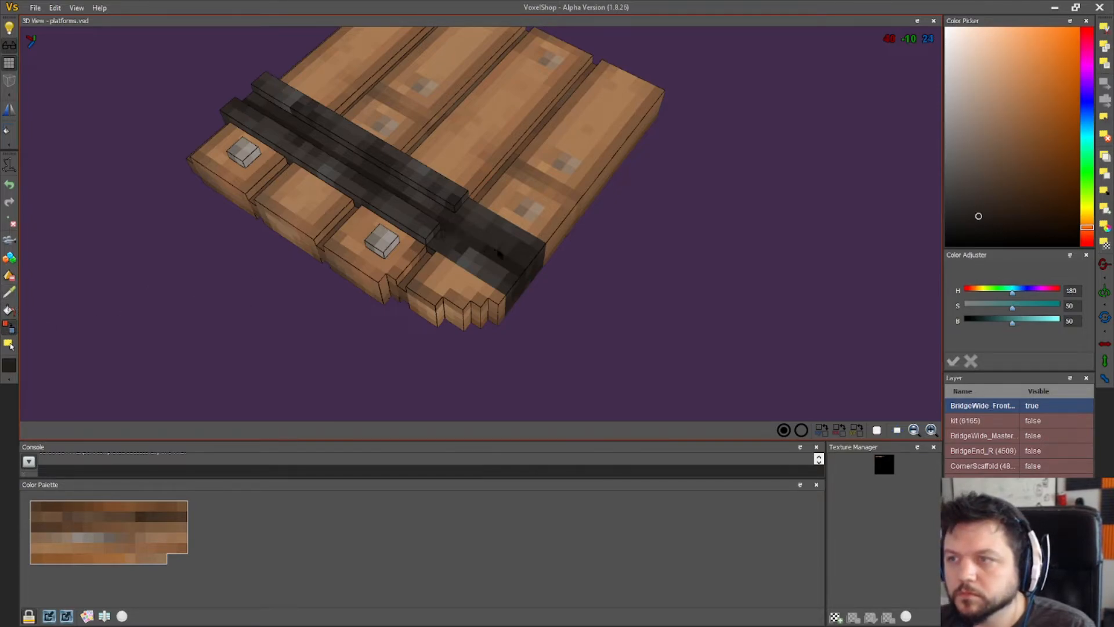
pyautogui.moveTo(490, 234); pyautogui.dragTo(271, 341, button='right')
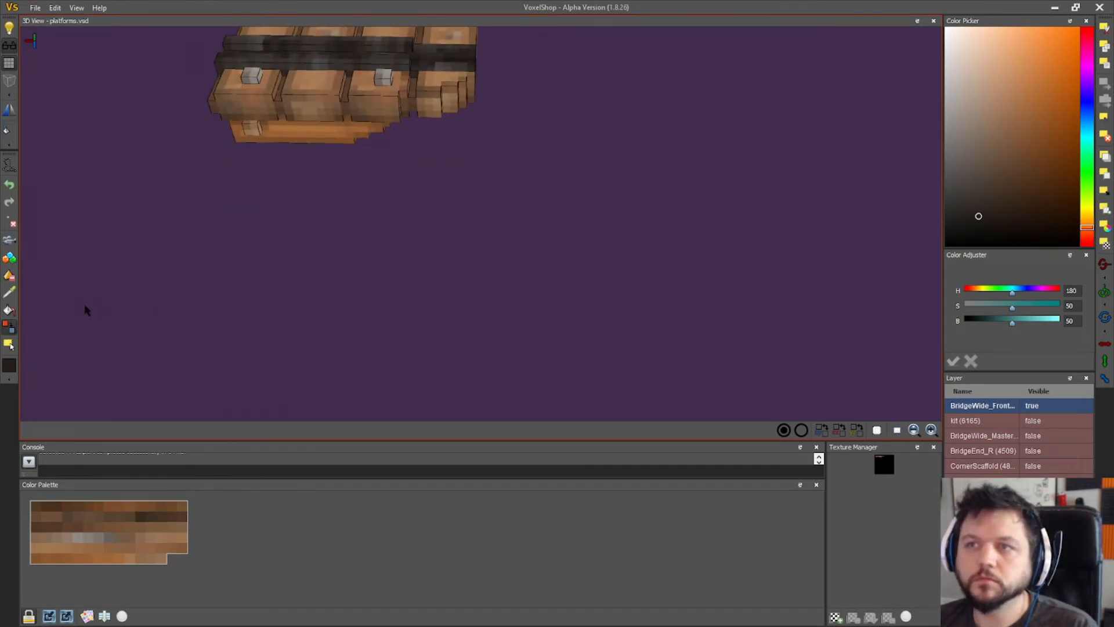
# - Sample a dark grey from the metal strap and save platforms.vsd
pyautogui.click(309, 59)
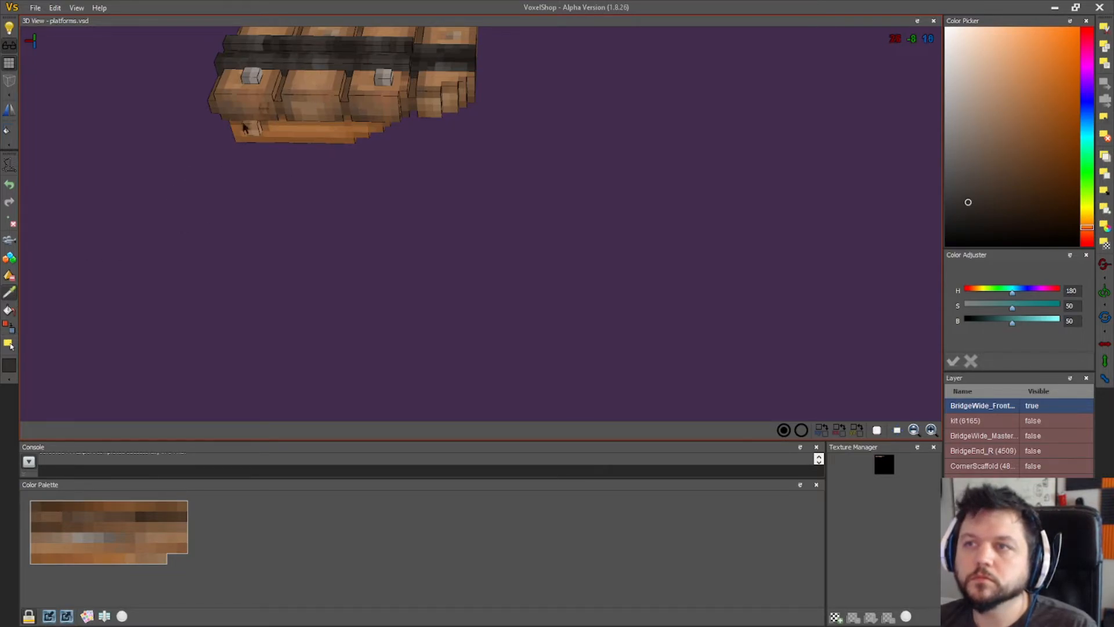
pyautogui.moveTo(174, 284); pyautogui.dragTo(502, 281, button='right')
pyautogui.click(35, 9)
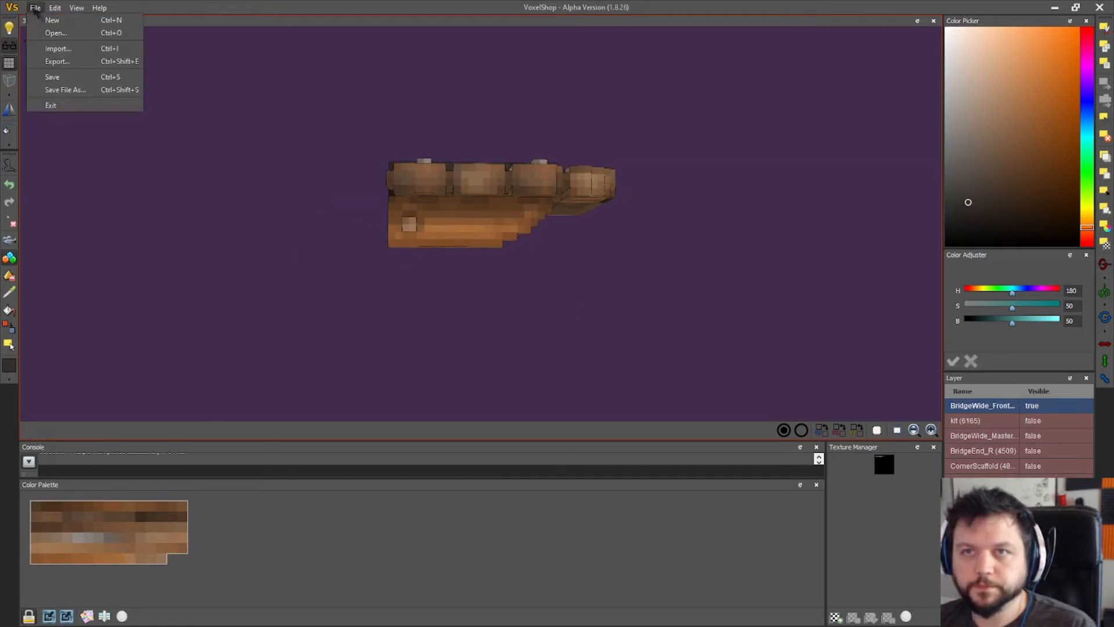
pyautogui.click(62, 74)
# - Draw a filled dark grey disc about six voxels wide on the front face of the supporting beam, near its stepped end
pyautogui.scroll(3, 461, 198)
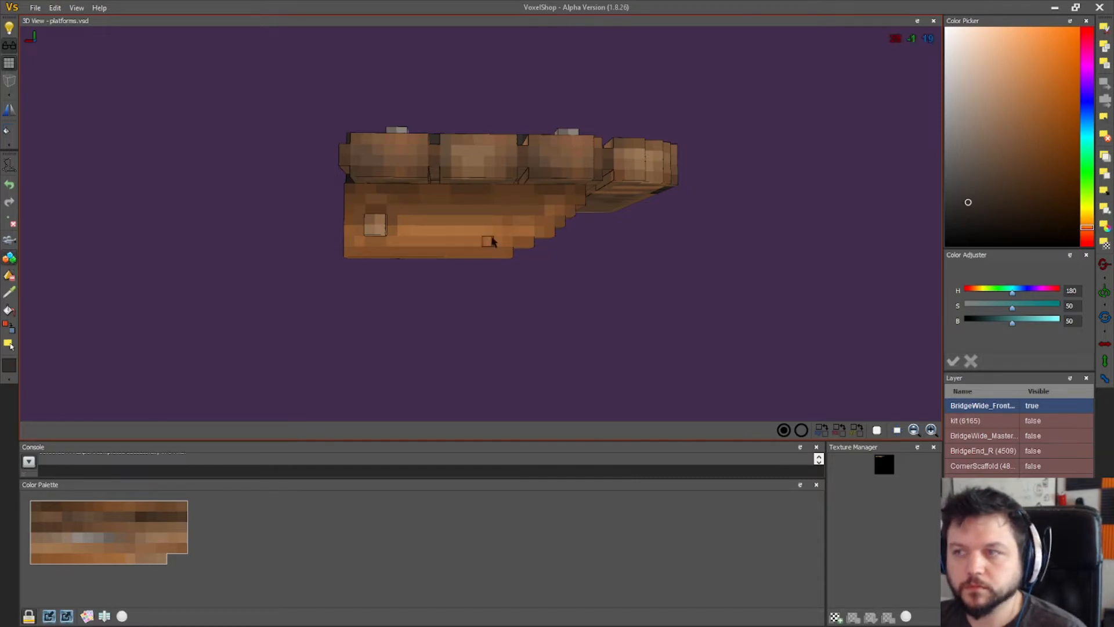
pyautogui.click(517, 222)
pyautogui.click(508, 209)
pyautogui.click(492, 202)
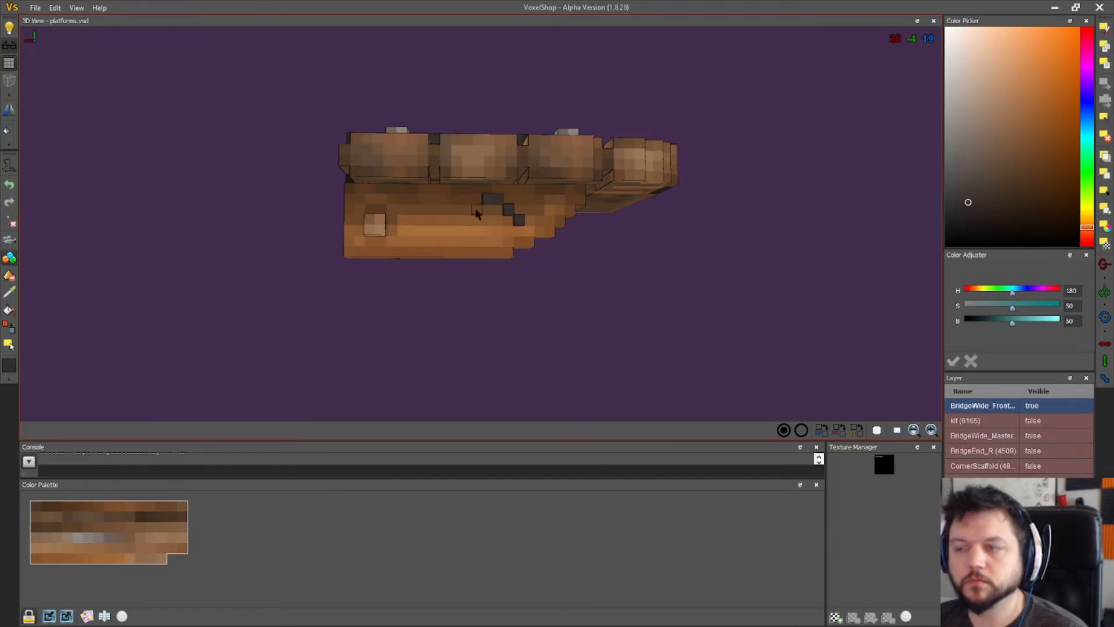
pyautogui.click(476, 213)
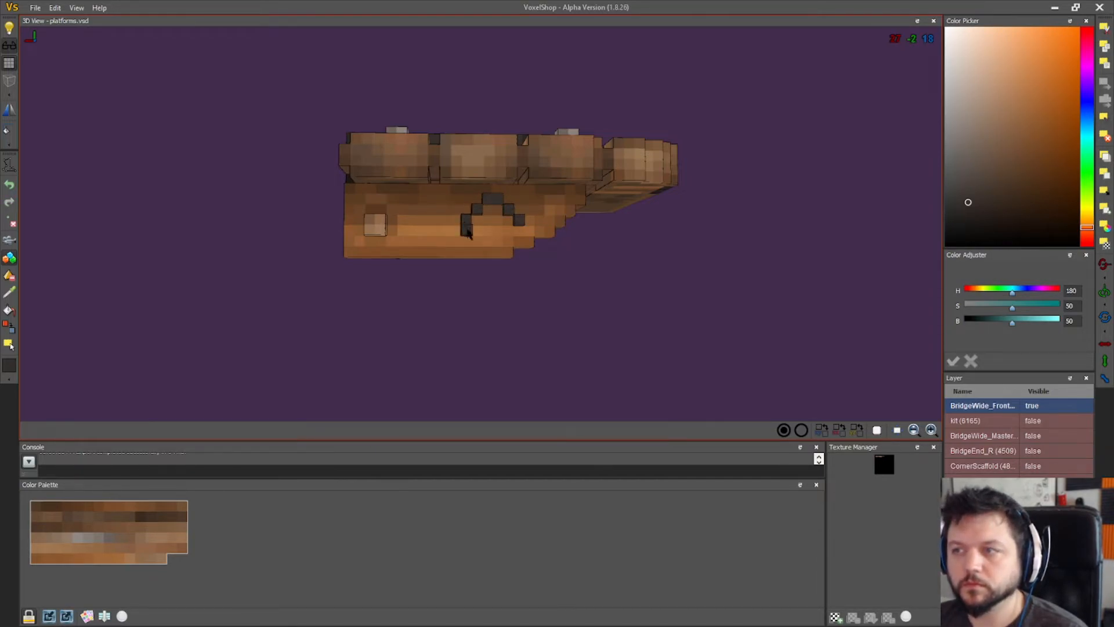
pyautogui.click(476, 241)
pyautogui.click(487, 252)
pyautogui.click(498, 252)
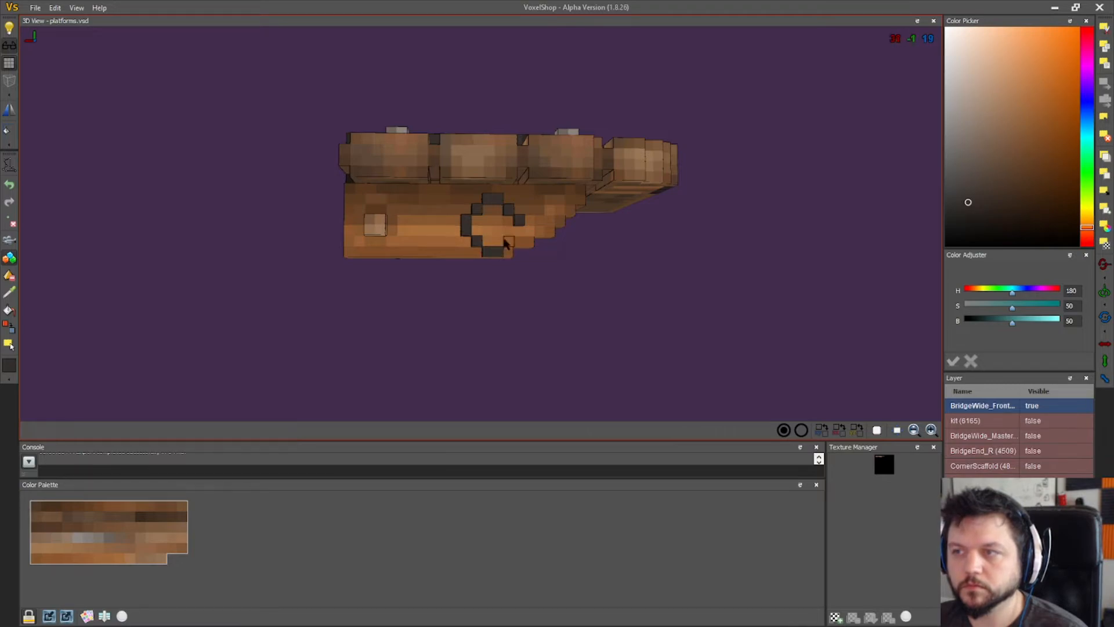
pyautogui.click(510, 232)
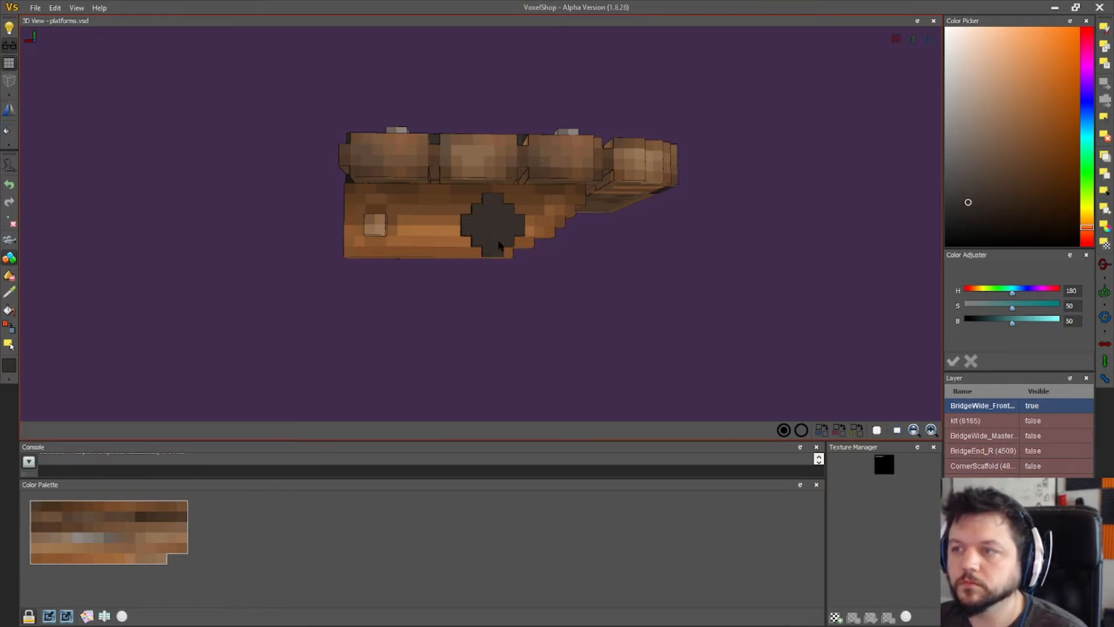
# - Build the dark grey disc outward from the beam with successively smaller voxel layers, forming a protruding metal fitting
pyautogui.moveTo(489, 237)
pyautogui.mouseDown(button='right')
pyautogui.moveTo(534, 241)
pyautogui.moveTo(502, 239)
pyautogui.mouseUp(button='right')
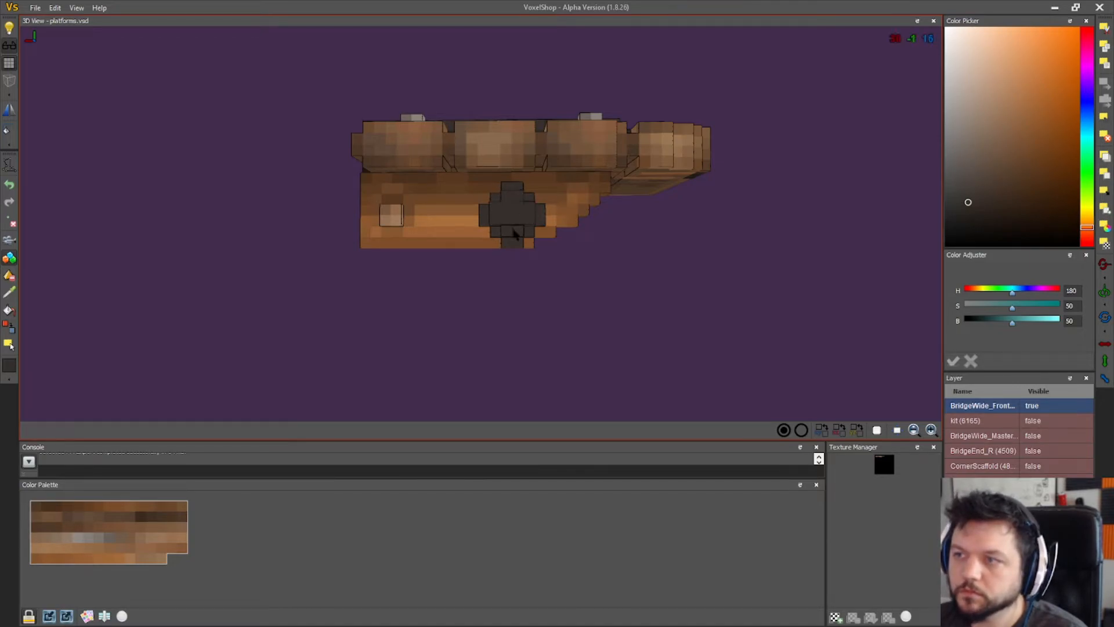
pyautogui.scroll(-2, 508, 232)
pyautogui.scroll(4, 640, 307)
pyautogui.moveTo(640, 307); pyautogui.dragTo(618, 303)
pyautogui.scroll(-4, 565, 306)
pyautogui.scroll(3, 617, 303)
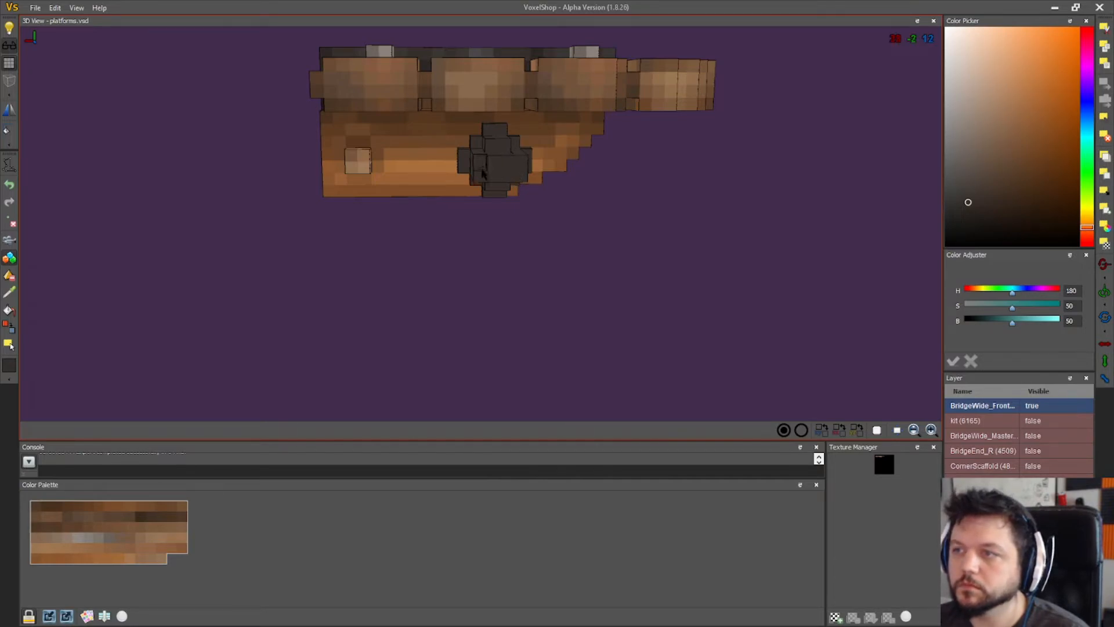
pyautogui.moveTo(523, 174); pyautogui.dragTo(684, 263, button='right')
pyautogui.moveTo(148, 334); pyautogui.dragTo(464, 286, button='right')
pyautogui.scroll(4, 464, 286)
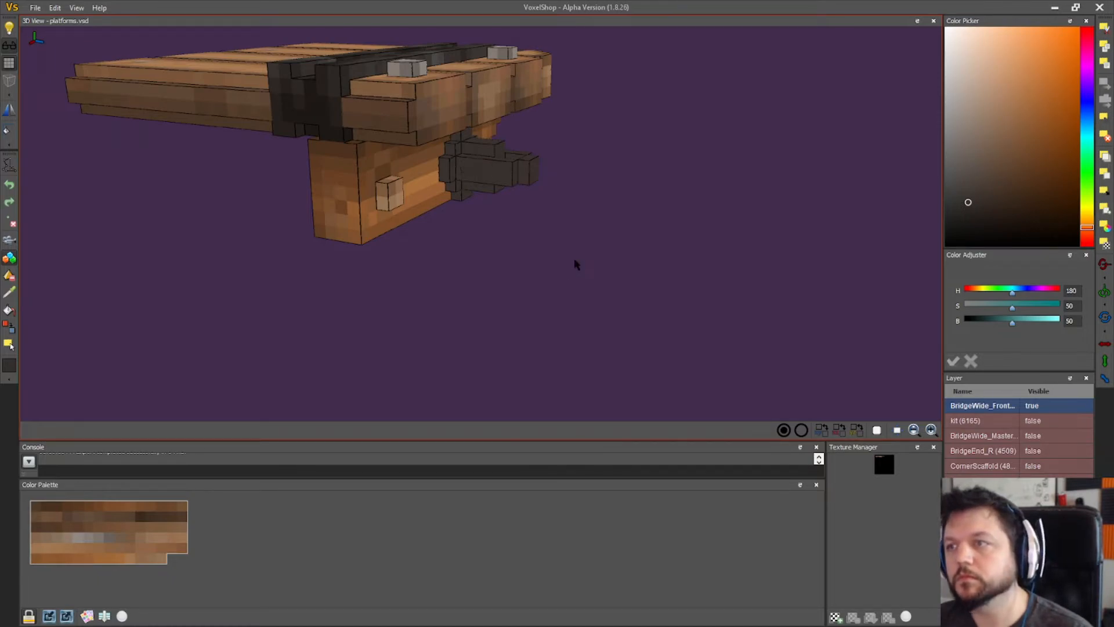
# - Sample the darkest grey from the strap's end and recolour the underside of the metal fitting
pyautogui.click(13, 293)
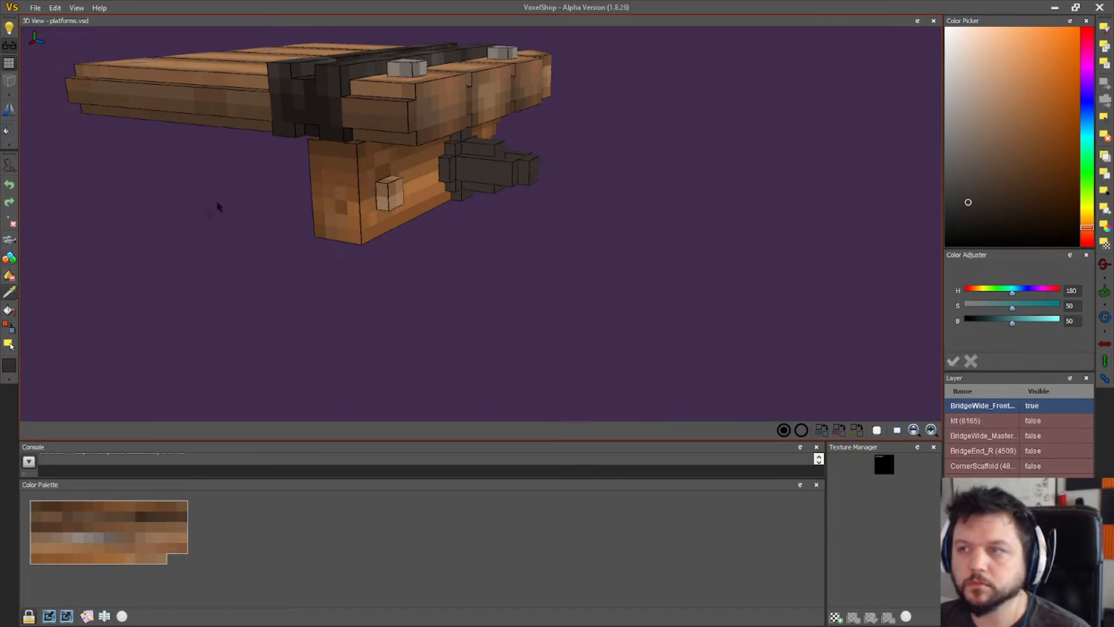
pyautogui.click(313, 109)
pyautogui.click(12, 330)
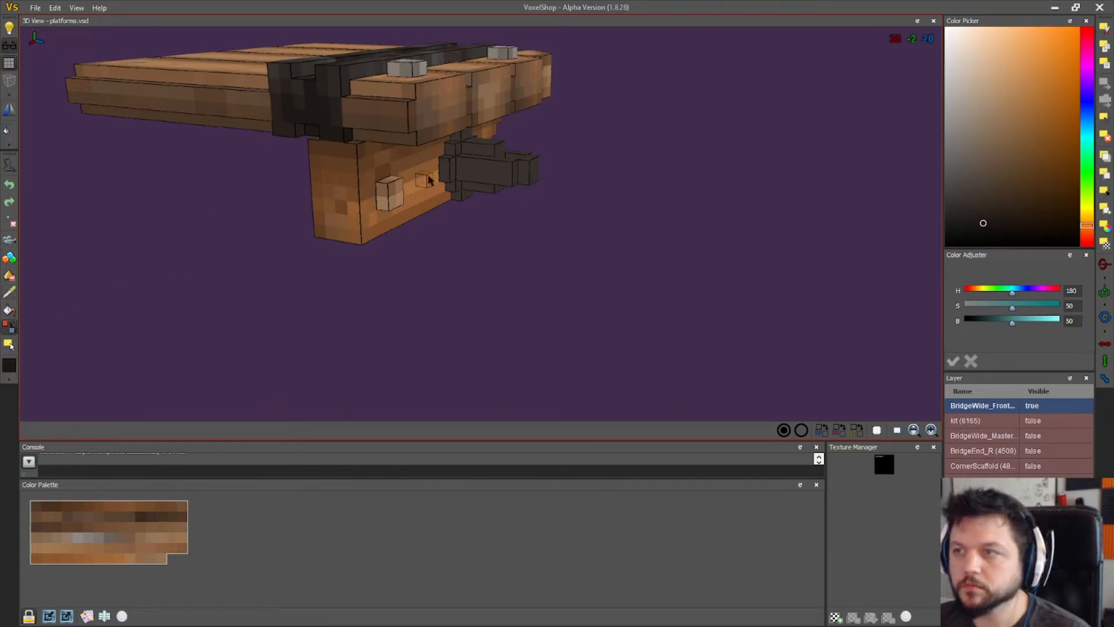
pyautogui.moveTo(579, 251); pyautogui.dragTo(79, 273, button='right')
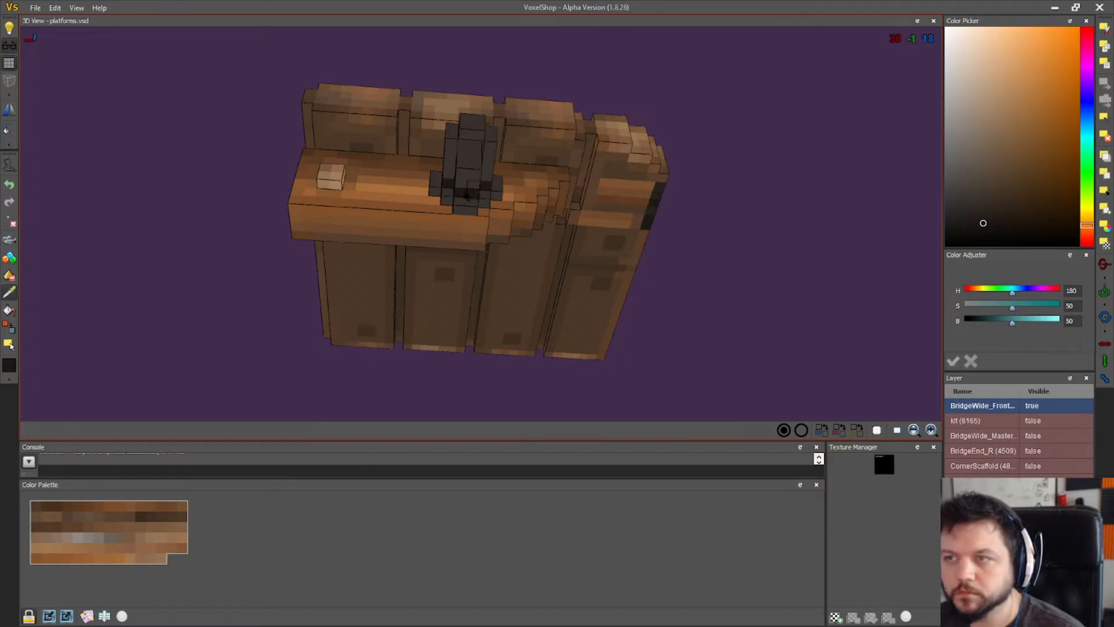
# - Sample a slightly lighter grey from the strap where it wraps the last plank and shade the fitting's lower and side voxels
pyautogui.click(654, 219)
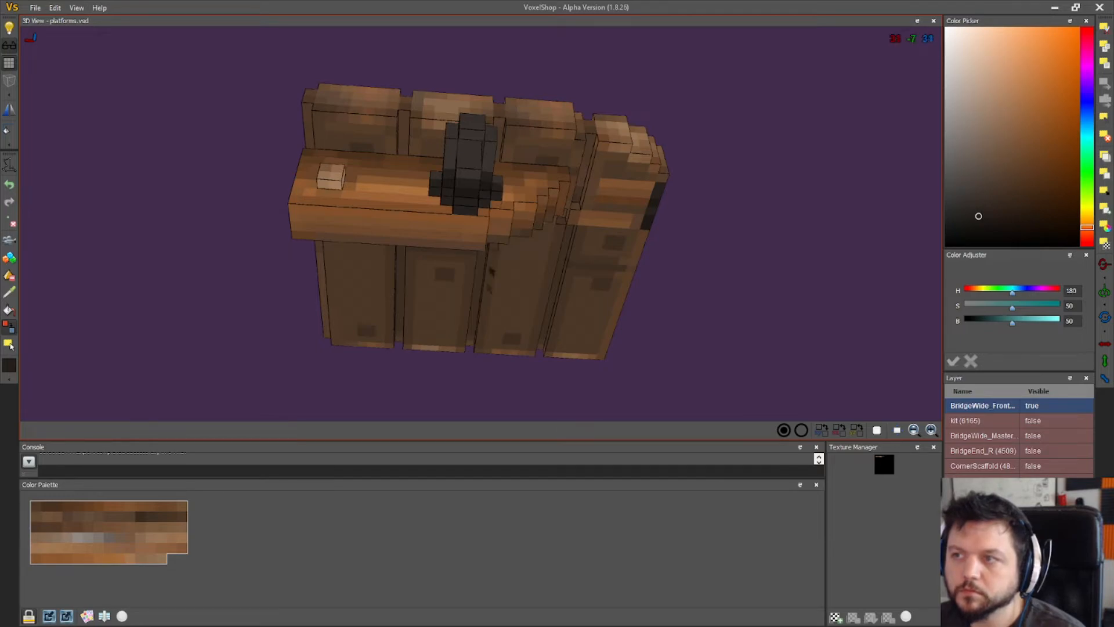
pyautogui.moveTo(490, 268); pyautogui.dragTo(511, 326, button='right')
pyautogui.moveTo(573, 353); pyautogui.dragTo(666, 412, button='middle')
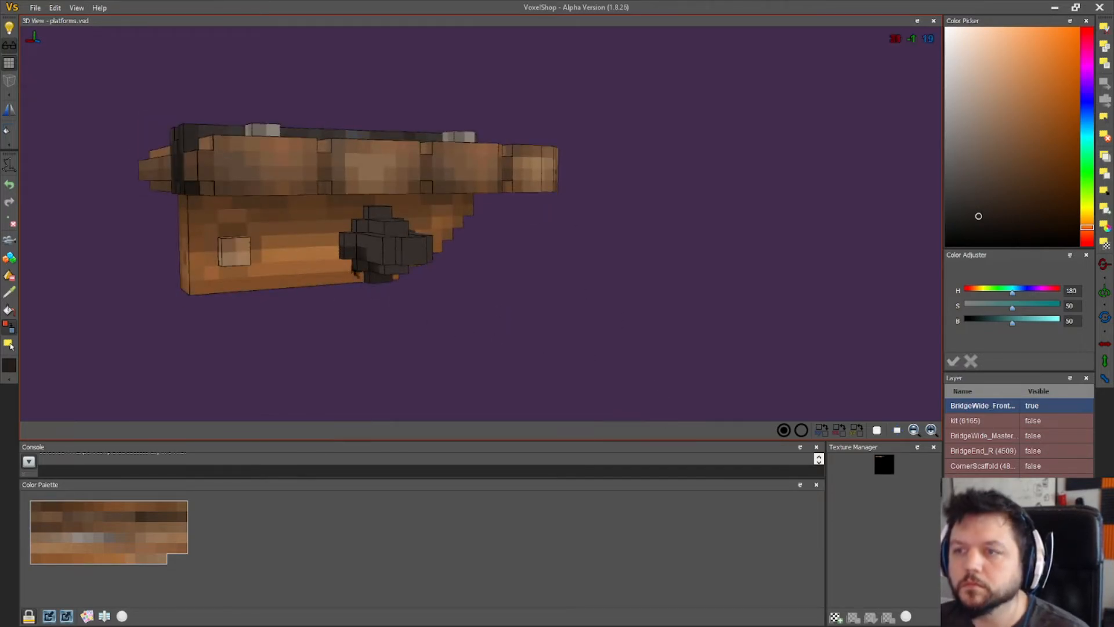
pyautogui.moveTo(500, 295); pyautogui.dragTo(683, 116, button='right')
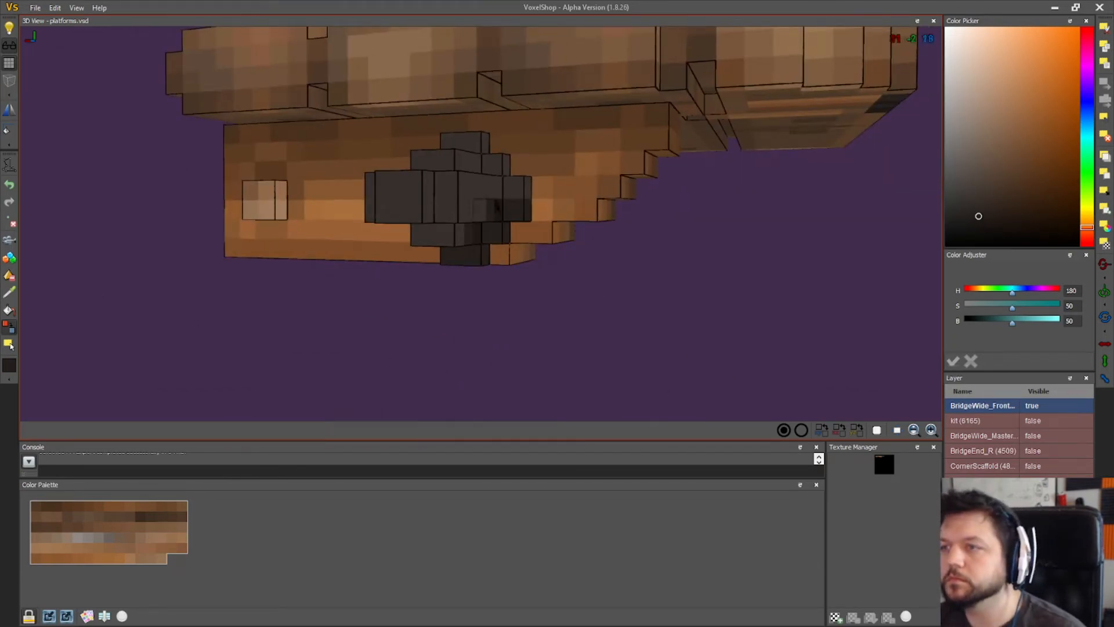
# - Recolour the fitting's sides and front face with a medium dark grey, varying the tone between neighbouring voxels
pyautogui.scroll(-3, 533, 279)
pyautogui.moveTo(540, 337); pyautogui.dragTo(1028, 348, button='right')
pyautogui.moveTo(557, 300); pyautogui.dragTo(619, 346, button='right')
pyautogui.moveTo(619, 342); pyautogui.dragTo(620, 345, button='middle')
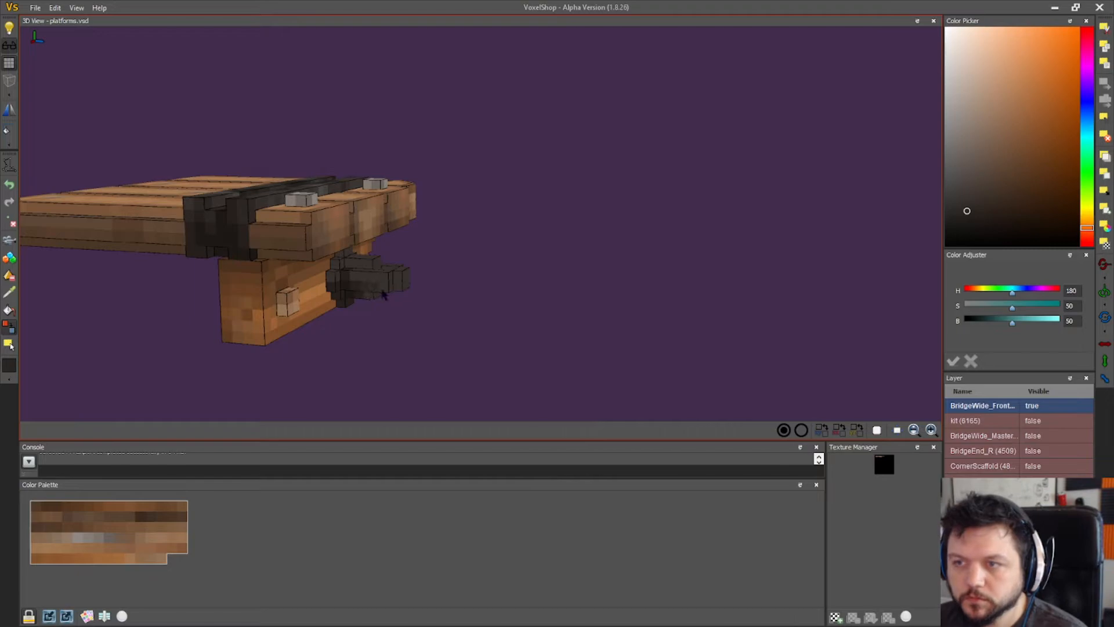
pyautogui.moveTo(421, 290); pyautogui.dragTo(411, 242, button='right')
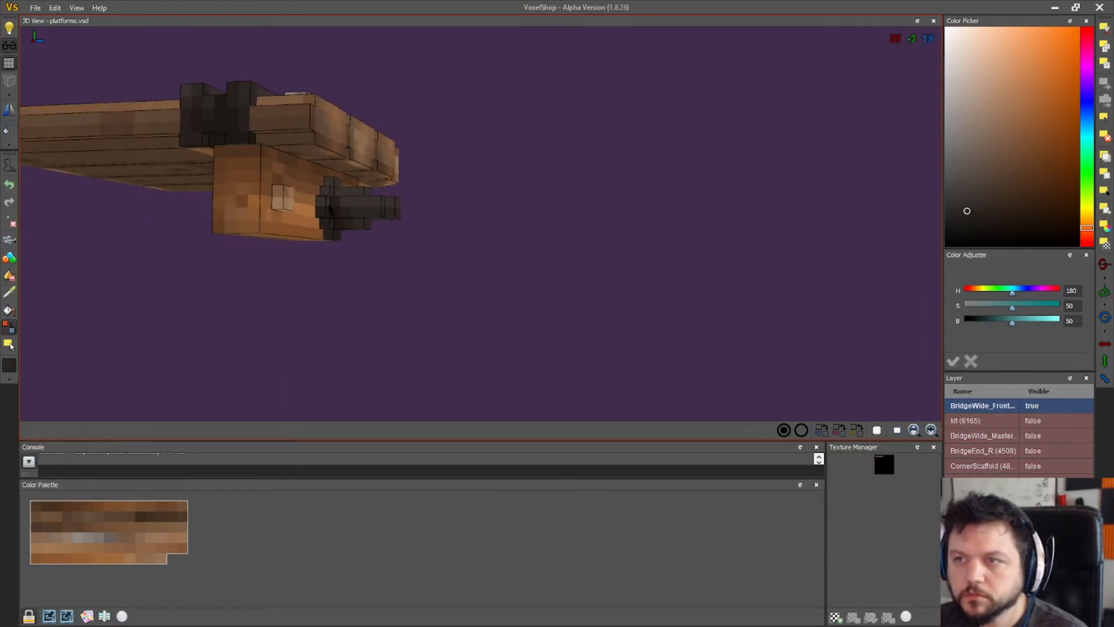
pyautogui.moveTo(691, 303); pyautogui.dragTo(602, 246, button='right')
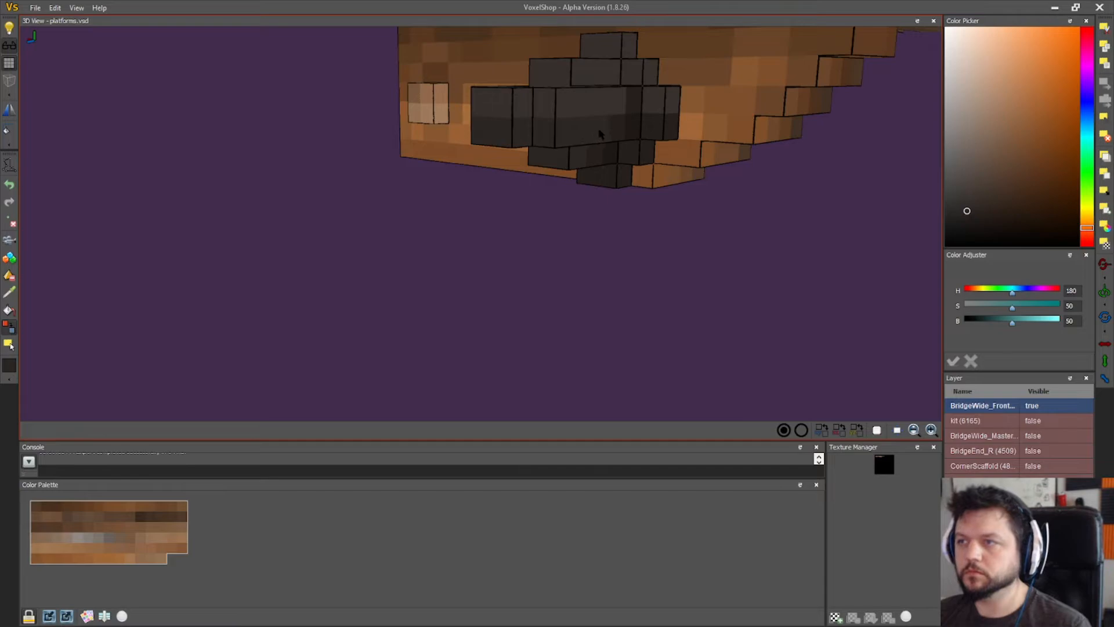
pyautogui.moveTo(661, 104); pyautogui.dragTo(515, 187, button='right')
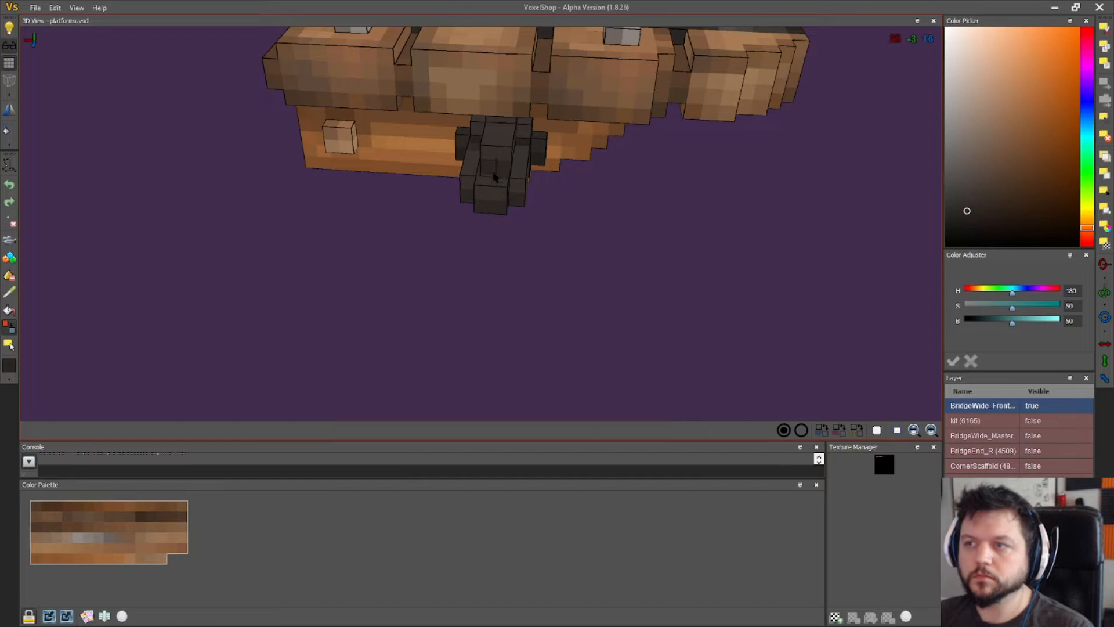
# - Sample a dark grey from the fitting's underside and recolour the voxels around its base
pyautogui.moveTo(492, 172); pyautogui.dragTo(719, 272, button='right')
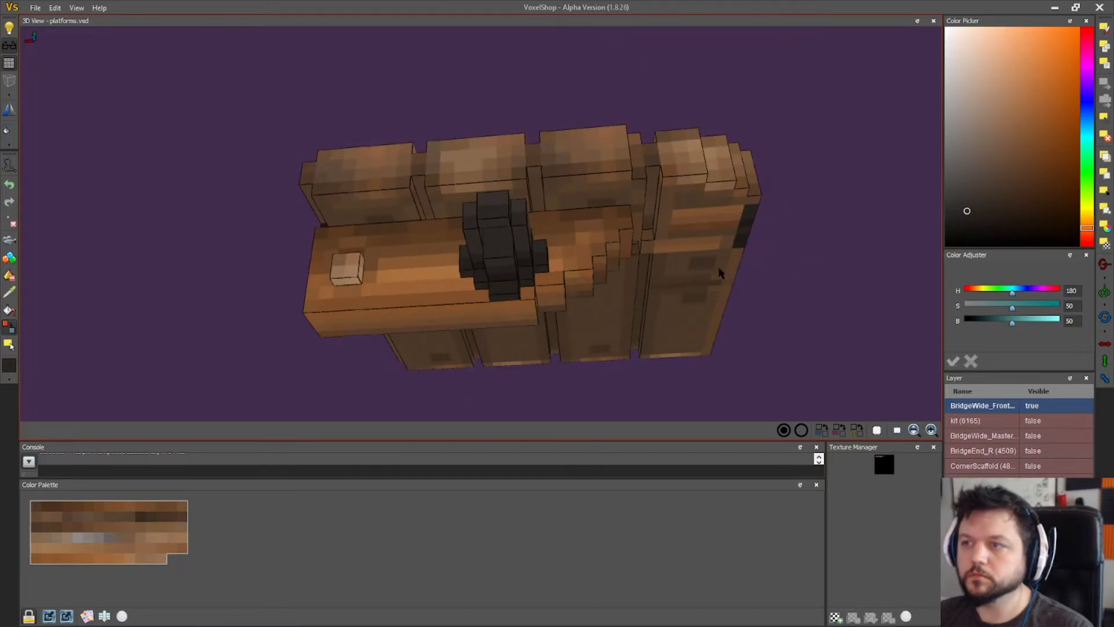
pyautogui.click(10, 293)
pyautogui.click(506, 276)
pyautogui.click(11, 331)
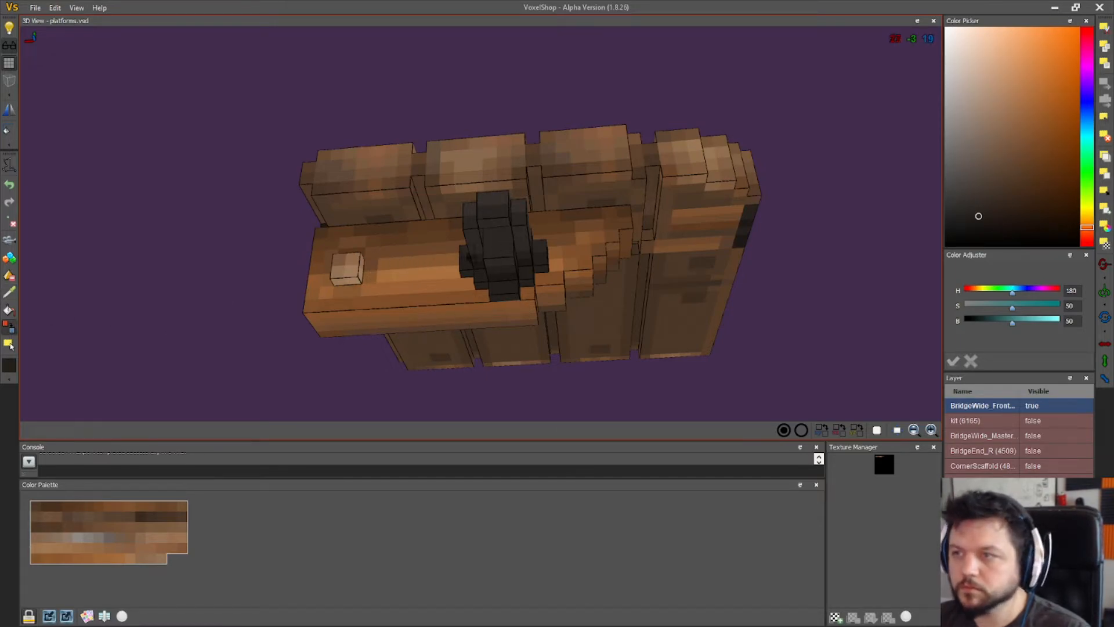
# - Sample a lighter grey from the strap's front edge and recolour the fitting's upper voxels
pyautogui.moveTo(506, 246); pyautogui.dragTo(564, 354, button='right')
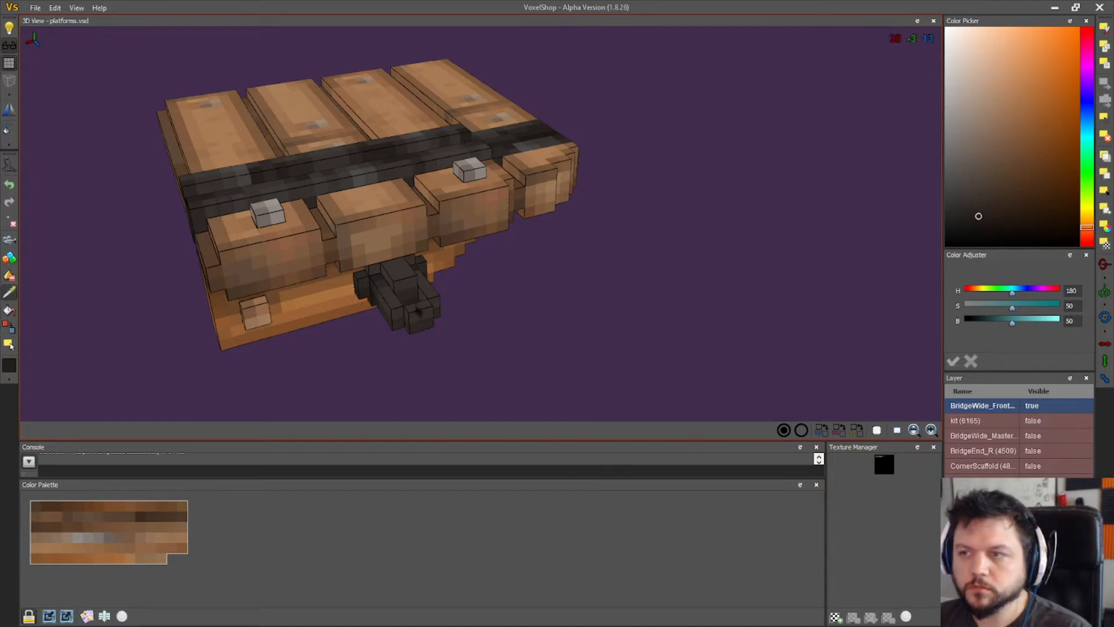
pyautogui.click(388, 310)
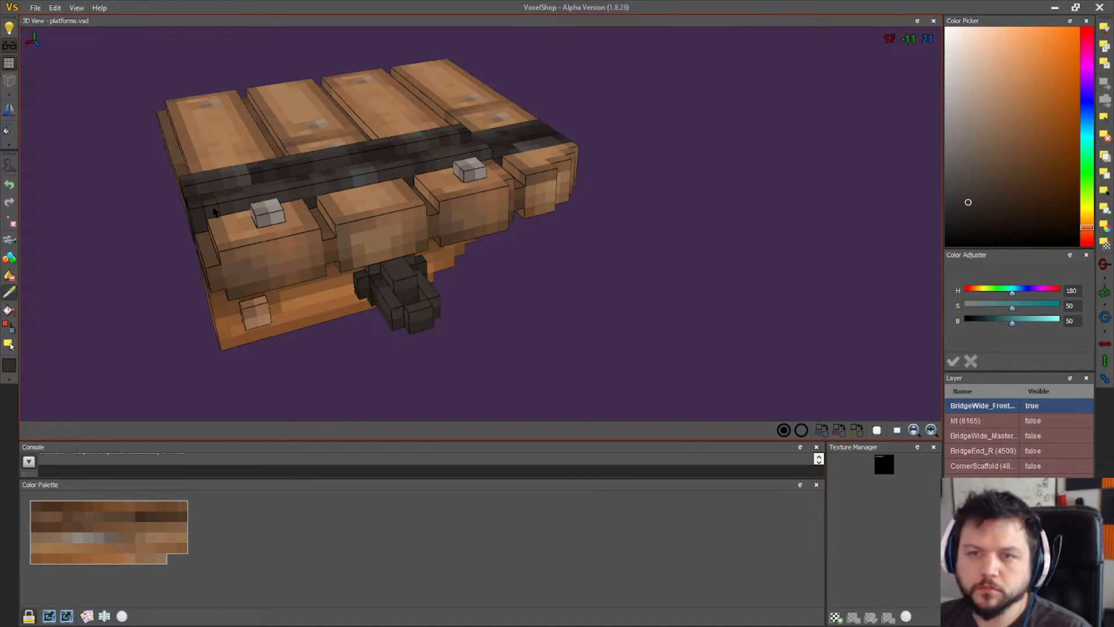
pyautogui.click(242, 209)
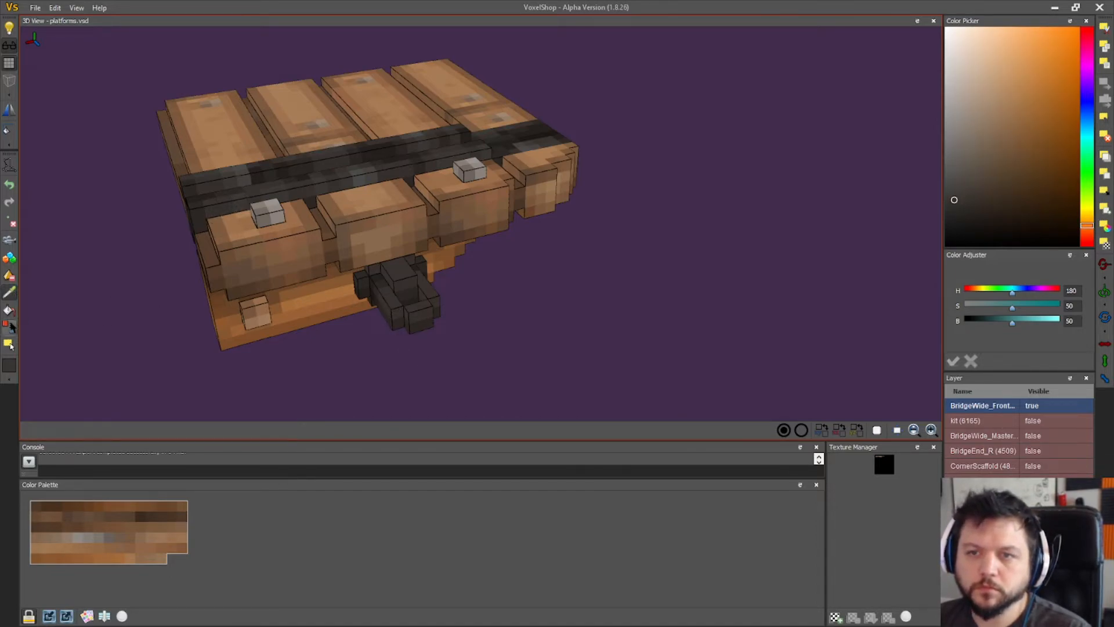
pyautogui.click(9, 327)
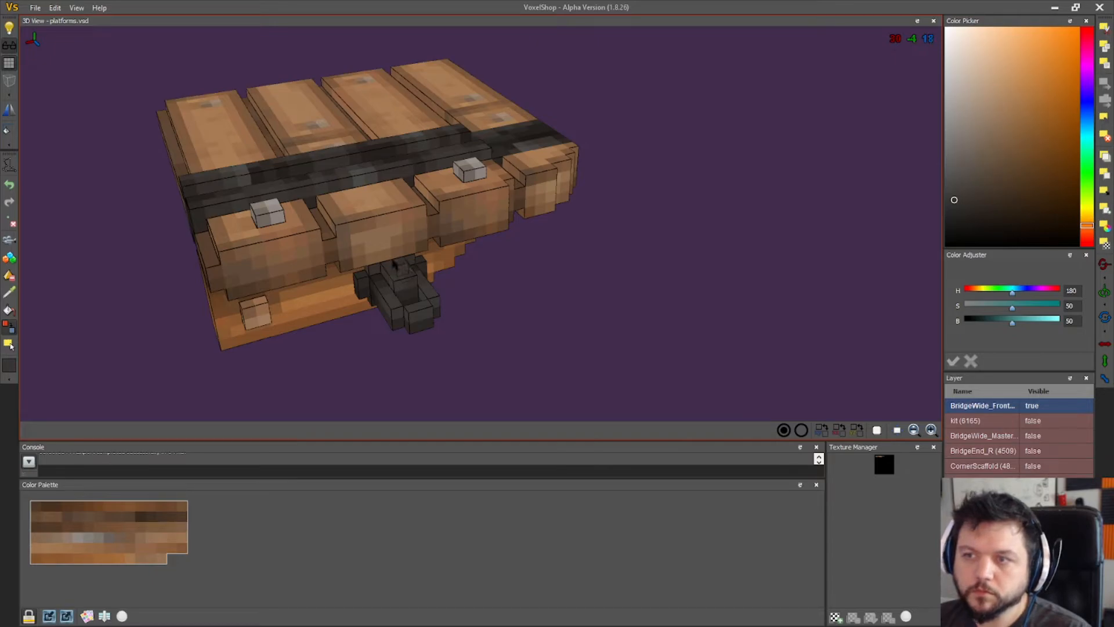
# - Sample darker greys from the fitting itself and blend the shading across its top, recess and side voxels
pyautogui.moveTo(266, 356); pyautogui.dragTo(536, 278, button='right')
pyautogui.scroll(2, 349, 329)
pyautogui.click(10, 294)
pyautogui.click(404, 210)
pyautogui.click(7, 328)
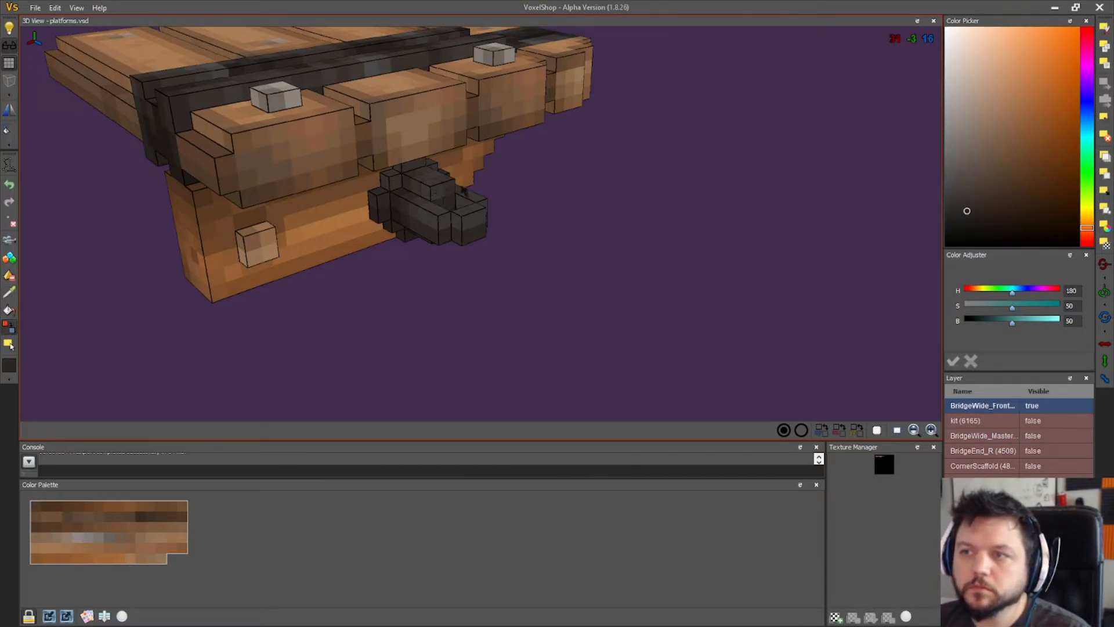
pyautogui.moveTo(434, 170); pyautogui.dragTo(806, 388, button='right')
pyautogui.moveTo(838, 349); pyautogui.dragTo(302, 168, button='right')
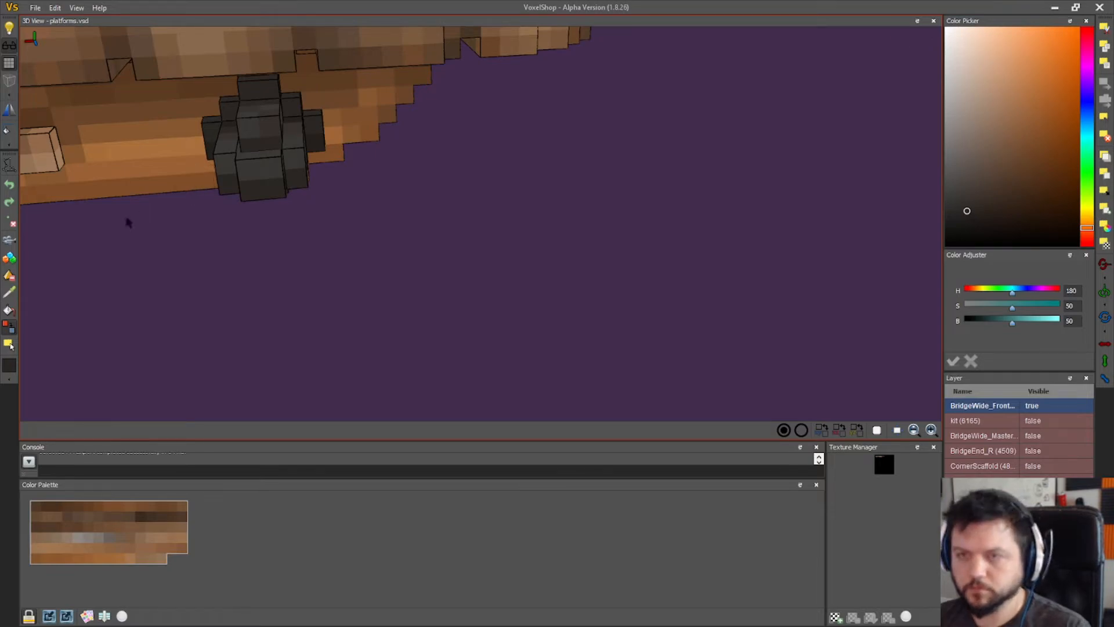
pyautogui.click(9, 290)
pyautogui.click(309, 142)
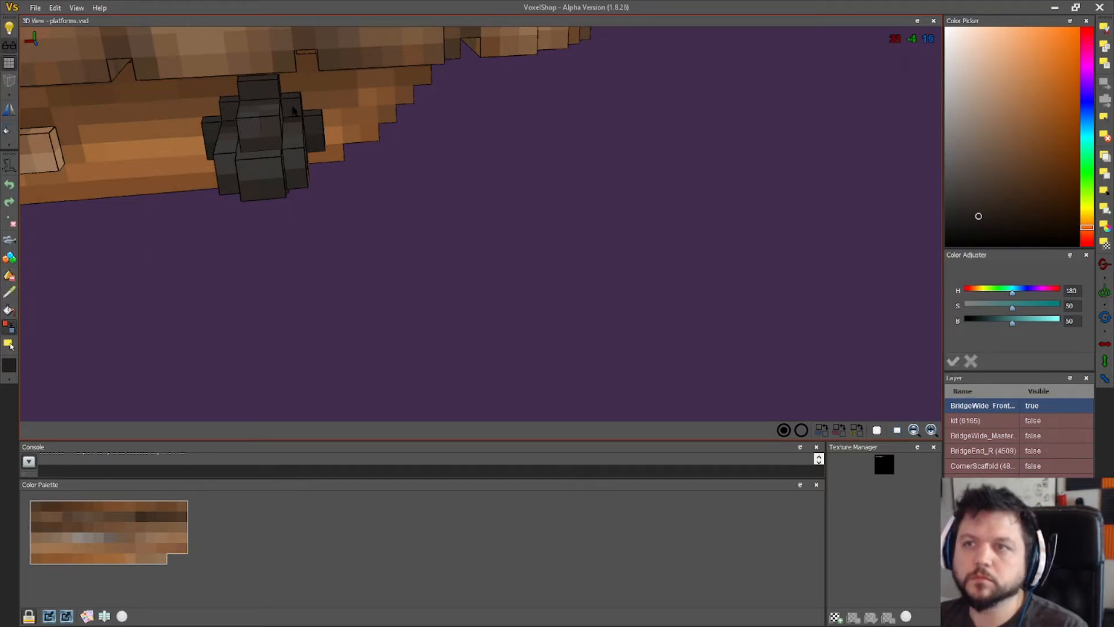
pyautogui.scroll(-3, 232, 235)
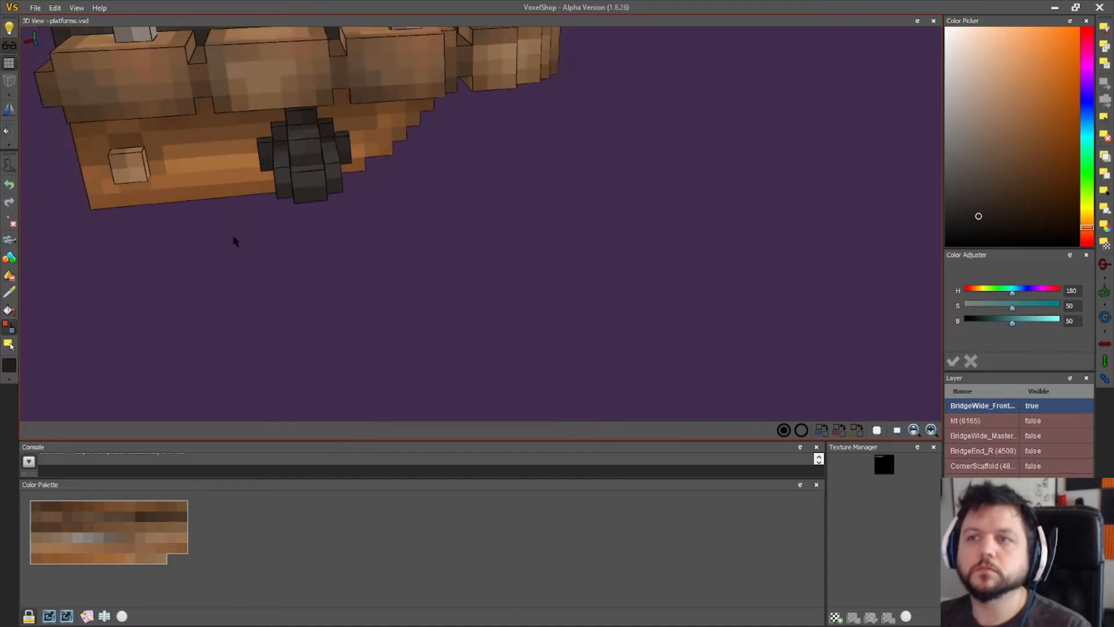
# - Sample lighter greys from the strap's worn edge patch and recolour the voxels on the fitting's top and outer loop
pyautogui.moveTo(232, 234); pyautogui.dragTo(256, 257)
pyautogui.moveTo(257, 261); pyautogui.dragTo(227, 364, button='right')
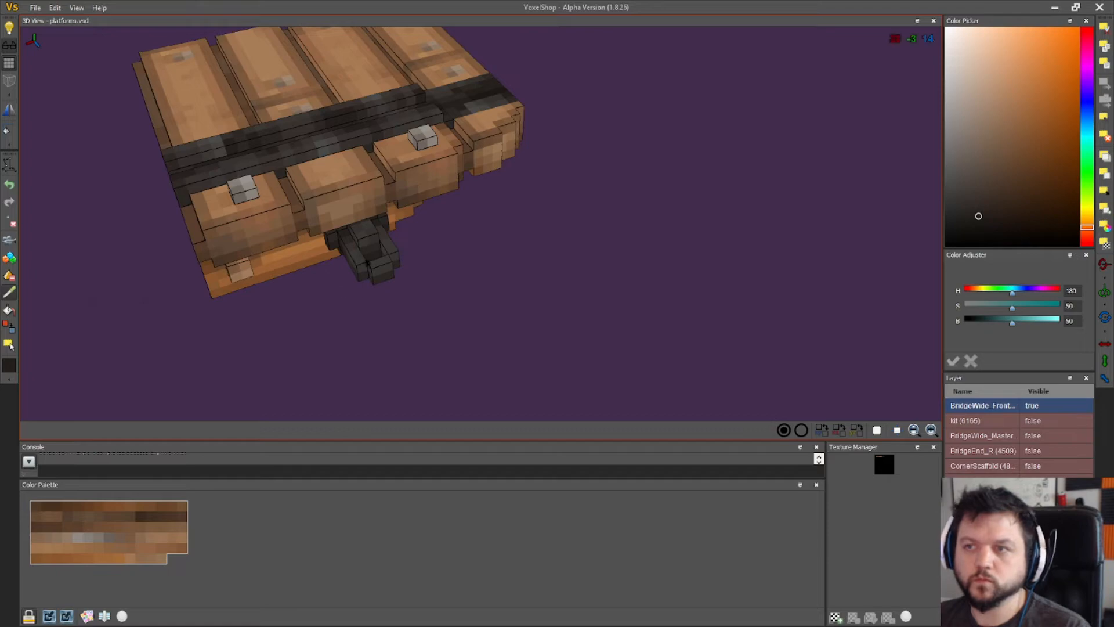
pyautogui.click(367, 244)
pyautogui.click(207, 143)
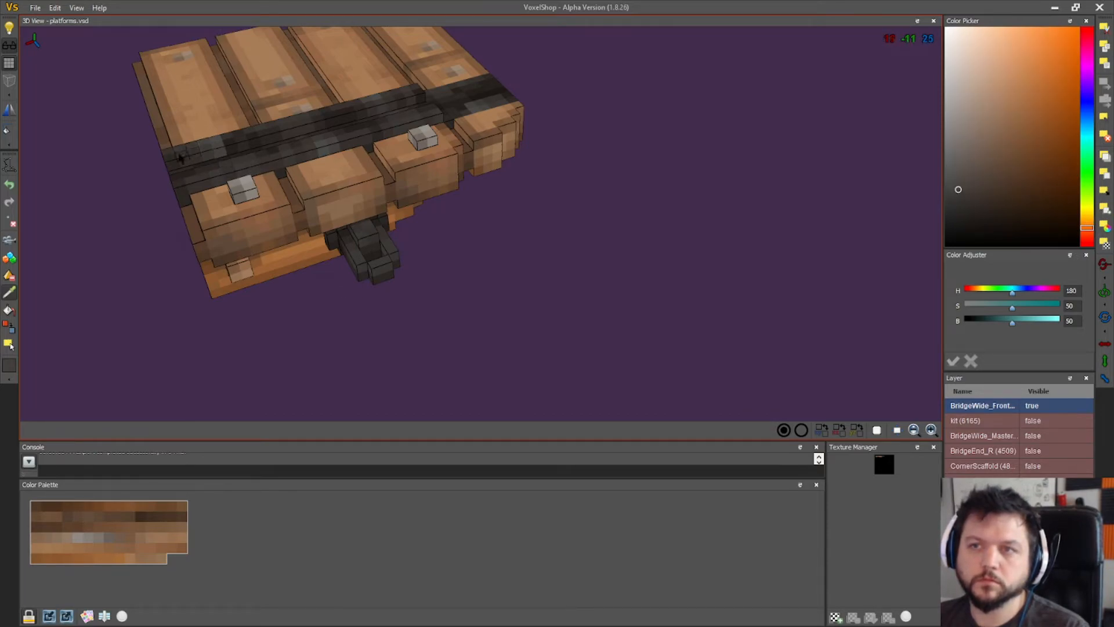
pyautogui.click(359, 259)
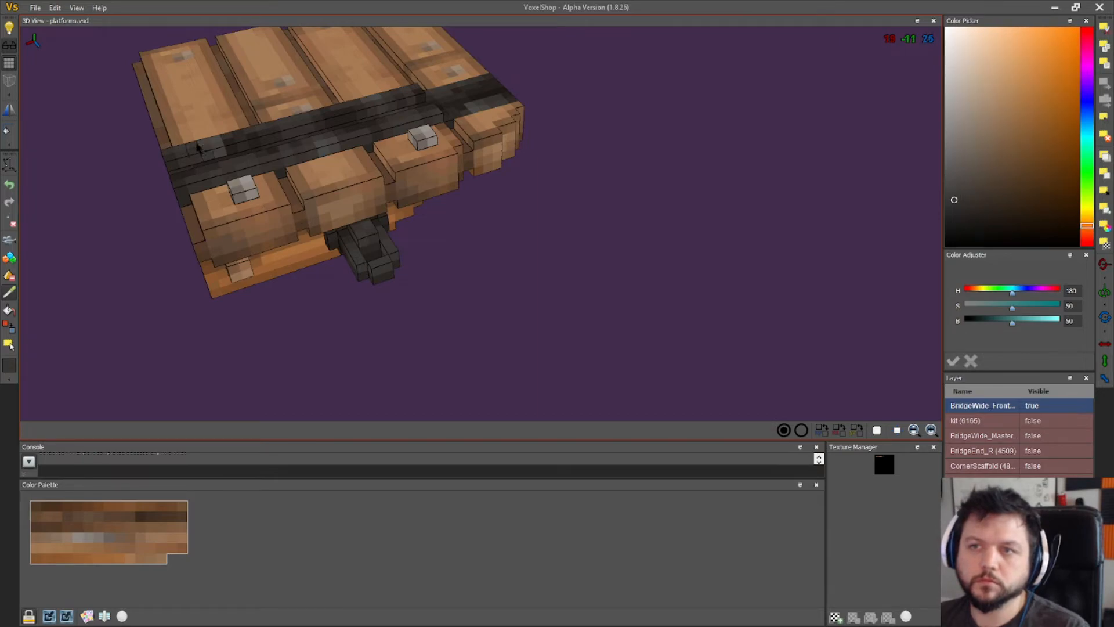
pyautogui.click(207, 148)
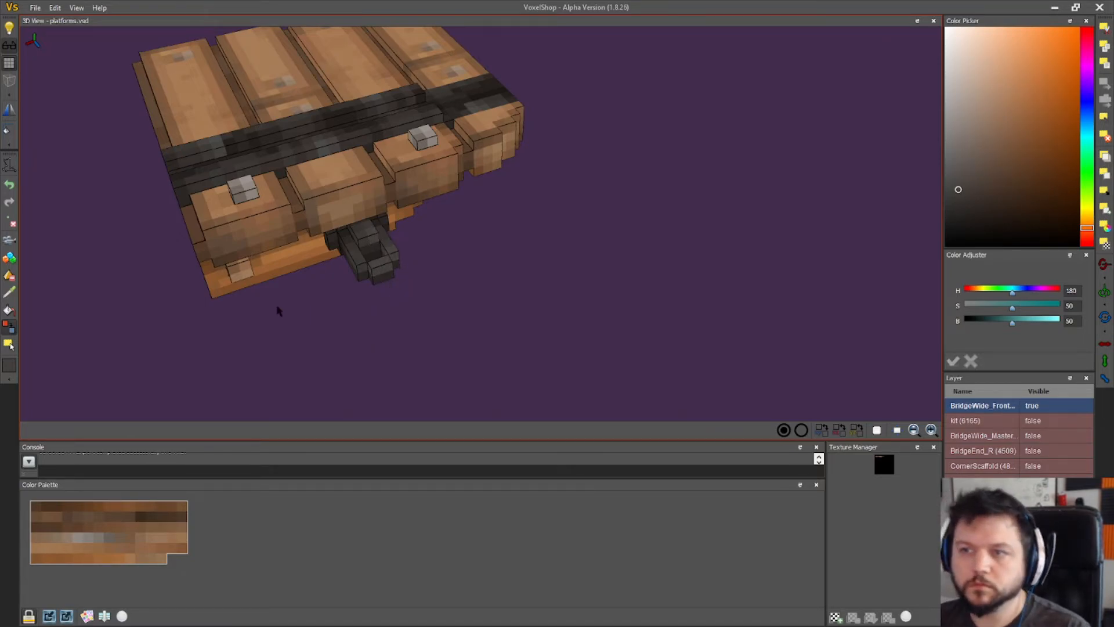
pyautogui.click(10, 292)
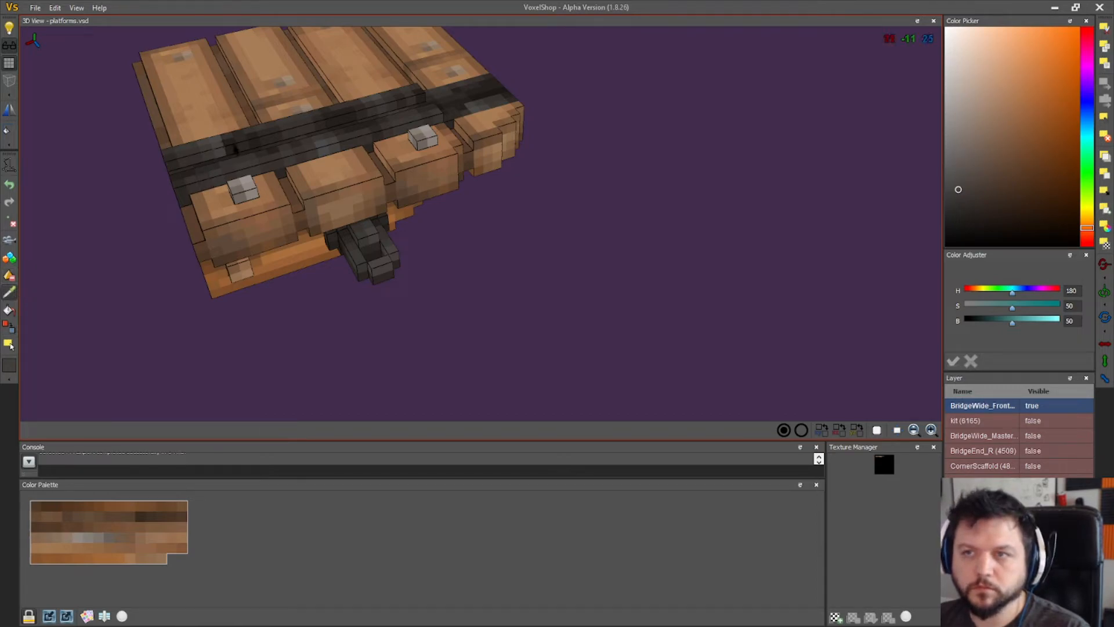
pyautogui.click(215, 142)
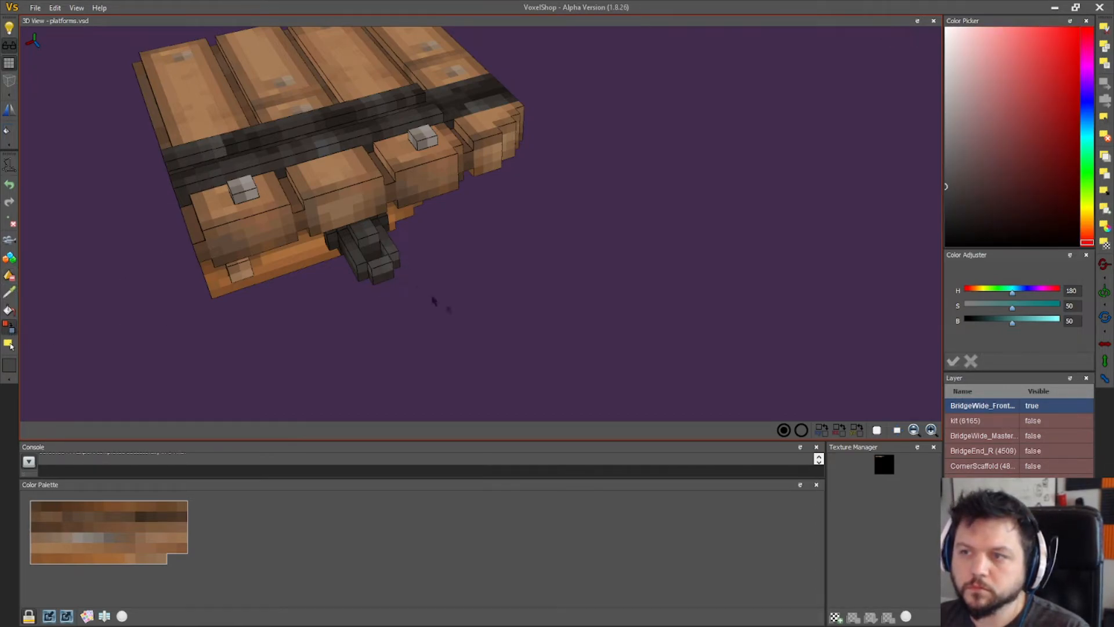
# - Turn off the voxel outlines and examine the shaded fitting from above, the side and below
pyautogui.scroll(-3, 432, 301)
pyautogui.click(9, 130)
pyautogui.click(8, 63)
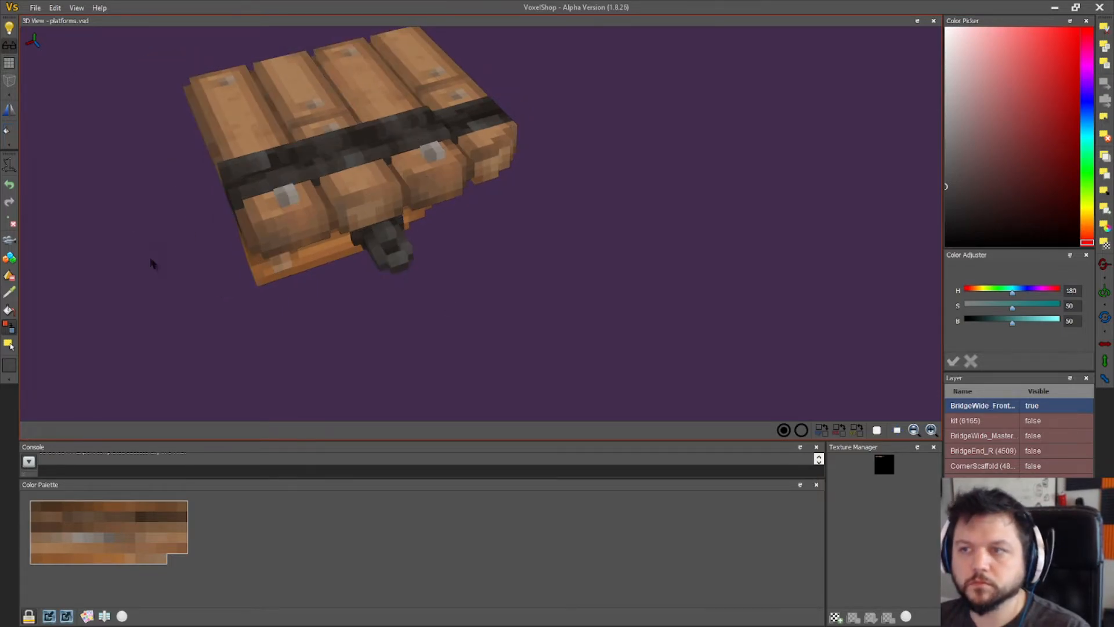
pyautogui.moveTo(149, 257); pyautogui.dragTo(249, 122)
pyautogui.moveTo(348, 386); pyautogui.dragTo(388, 214, button='right')
pyautogui.moveTo(388, 214); pyautogui.dragTo(398, 198)
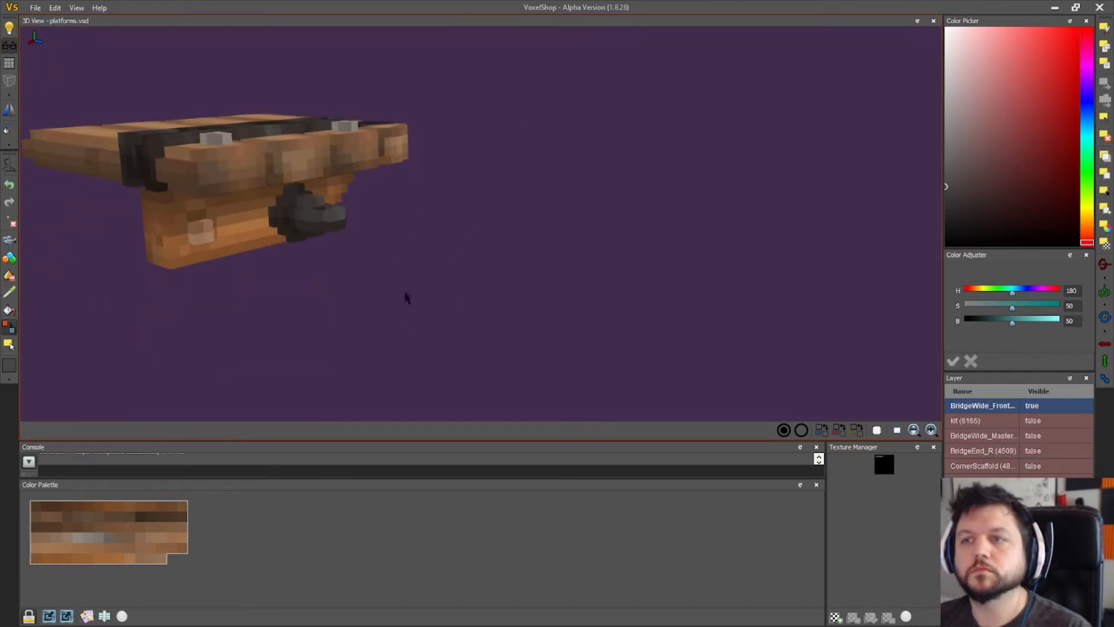
pyautogui.moveTo(405, 292); pyautogui.dragTo(410, 230)
pyautogui.moveTo(411, 229); pyautogui.dragTo(444, 182, button='right')
pyautogui.scroll(2, 542, 214)
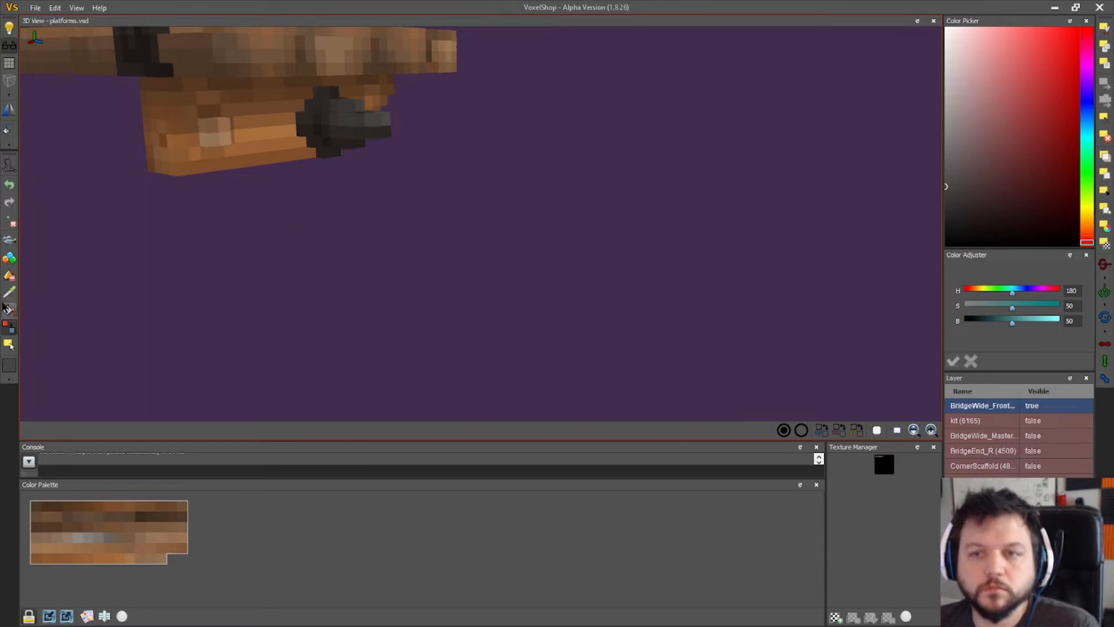
# - Sample dark greys from the fitting and blend the shading across its side and lower voxels
pyautogui.click(335, 124)
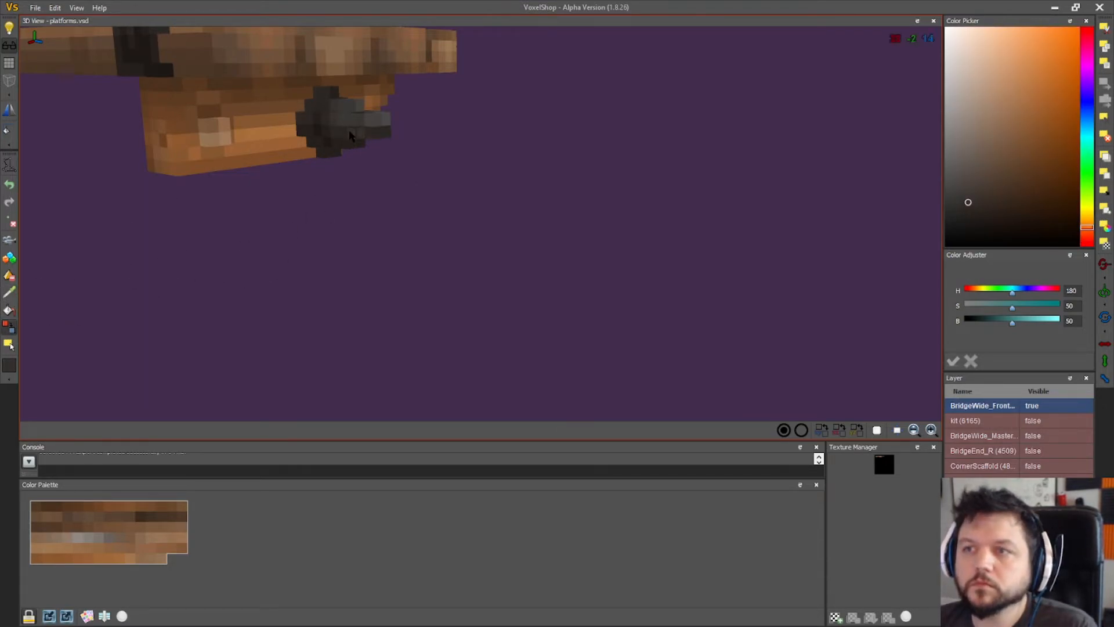
pyautogui.moveTo(436, 176); pyautogui.dragTo(511, 213)
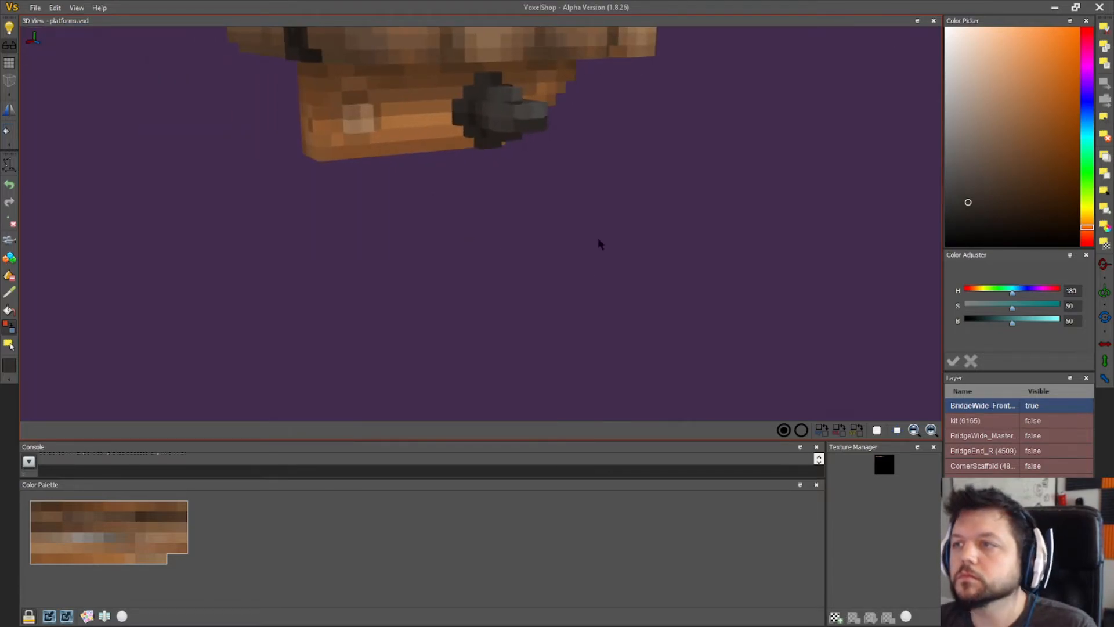
pyautogui.moveTo(598, 240); pyautogui.dragTo(422, 270, button='right')
pyautogui.scroll(5, 421, 273)
pyautogui.moveTo(210, 301); pyautogui.dragTo(360, 182)
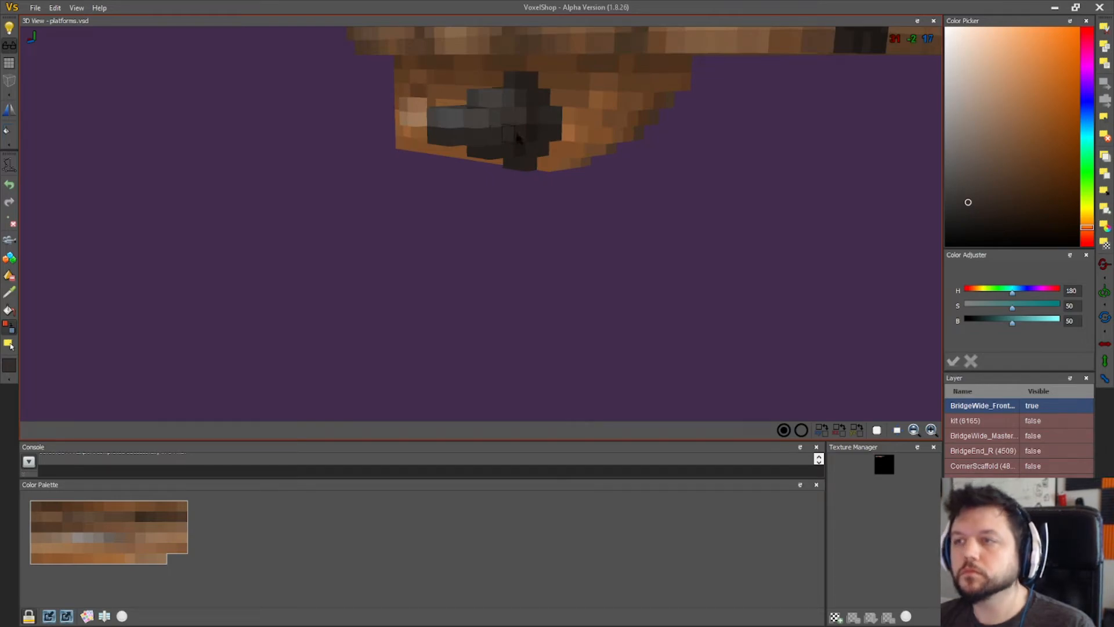
pyautogui.moveTo(492, 140); pyautogui.dragTo(410, 258)
pyautogui.click(9, 294)
pyautogui.click(486, 136)
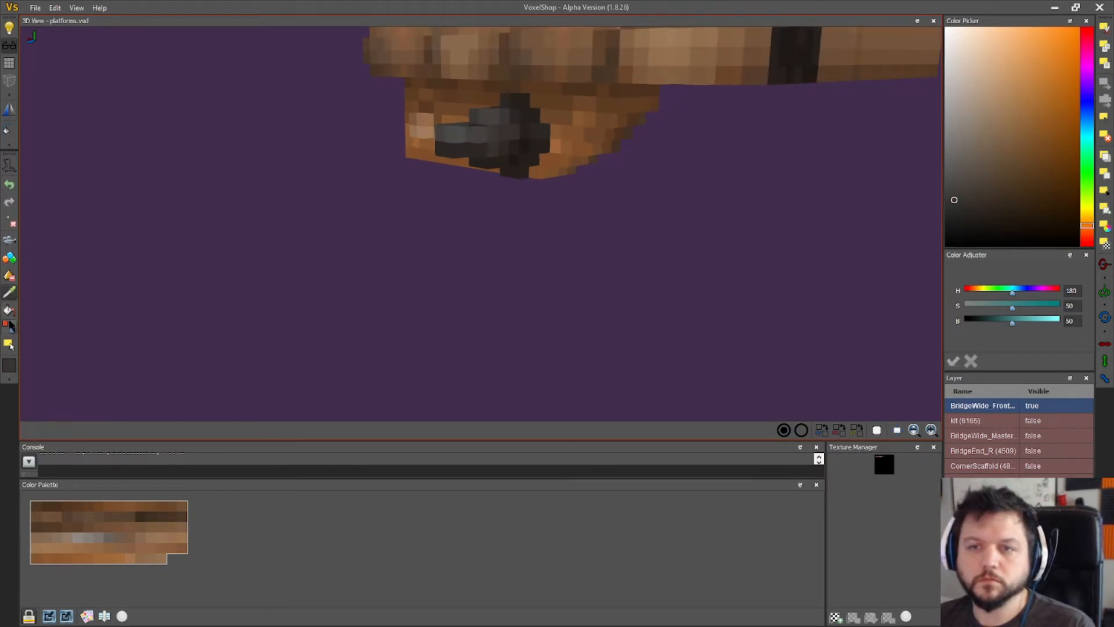
pyautogui.moveTo(479, 168)
pyautogui.mouseDown()
pyautogui.moveTo(398, 270)
pyautogui.moveTo(463, 267)
pyautogui.moveTo(493, 174)
pyautogui.mouseUp()
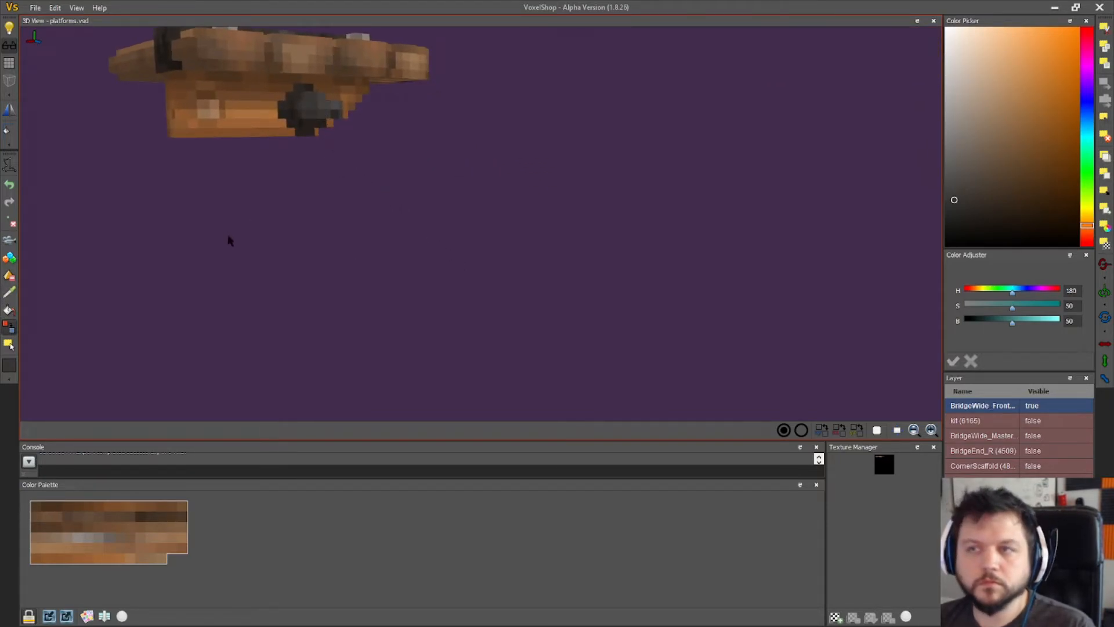
# - Sample a lighter grey from the fitting's outer end and touch up its tip
pyautogui.scroll(-1, 234, 238)
pyautogui.click(335, 113)
pyautogui.moveTo(337, 111); pyautogui.dragTo(576, 342, button='right')
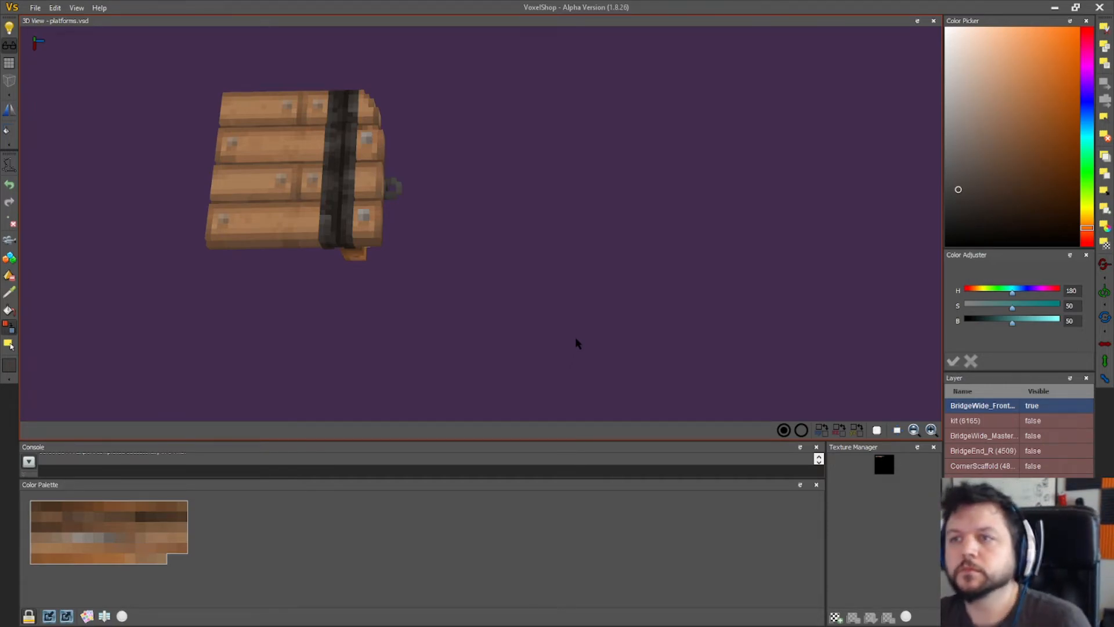
pyautogui.moveTo(580, 299); pyautogui.dragTo(629, 146, button='right')
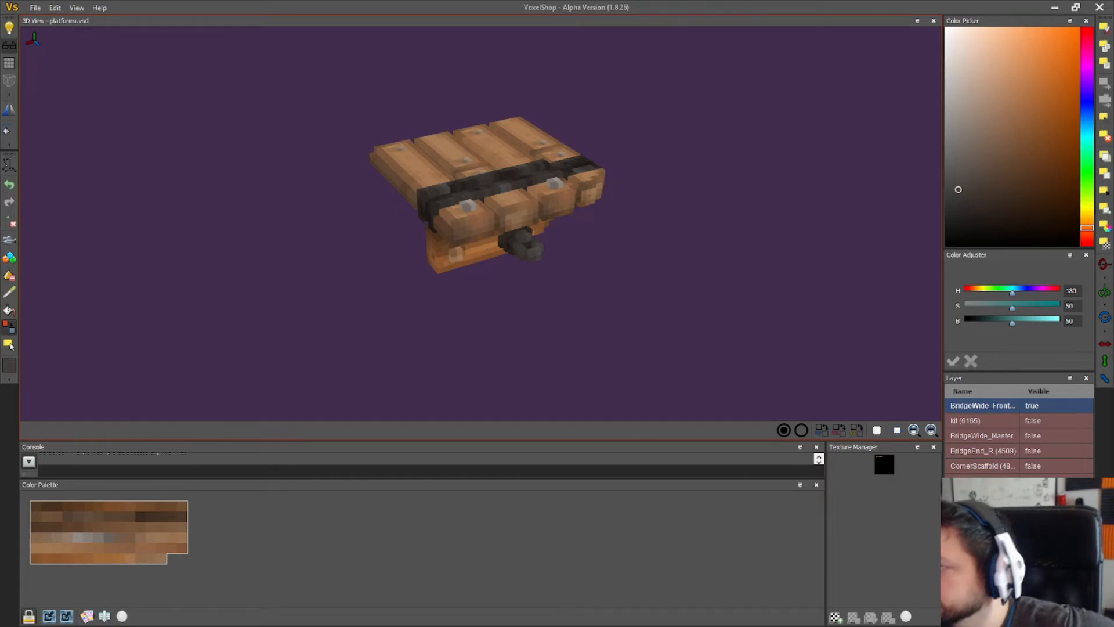
# - Sample a medium brown from the beam and darken the beam voxels around the fitting's base as a contact shadow
pyautogui.moveTo(786, 239); pyautogui.dragTo(298, 279, button='right')
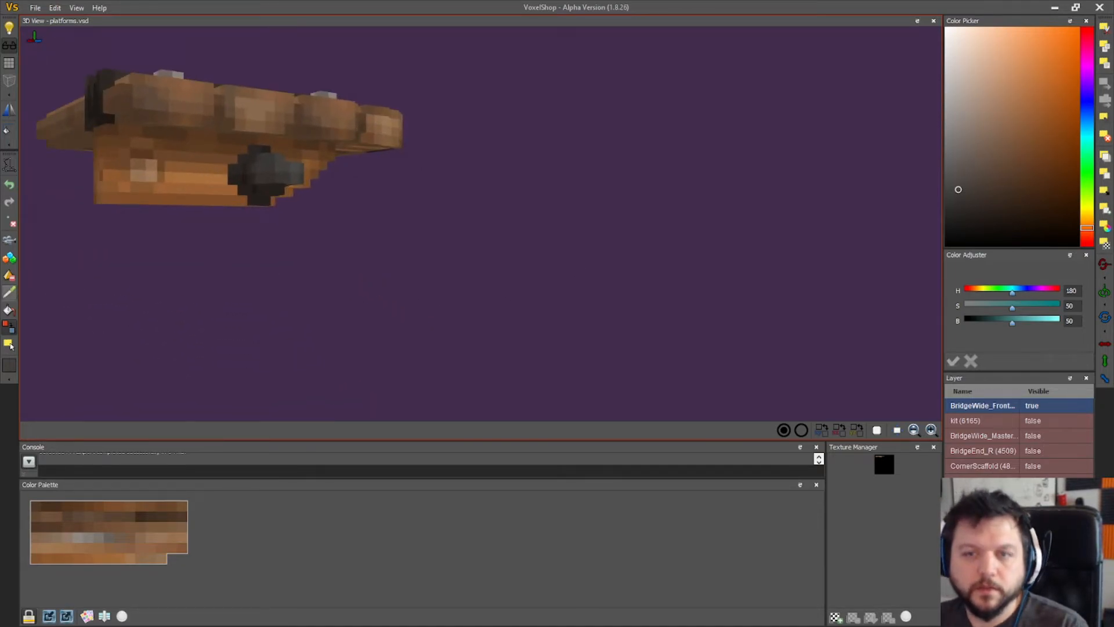
pyautogui.click(9, 308)
pyautogui.click(243, 159)
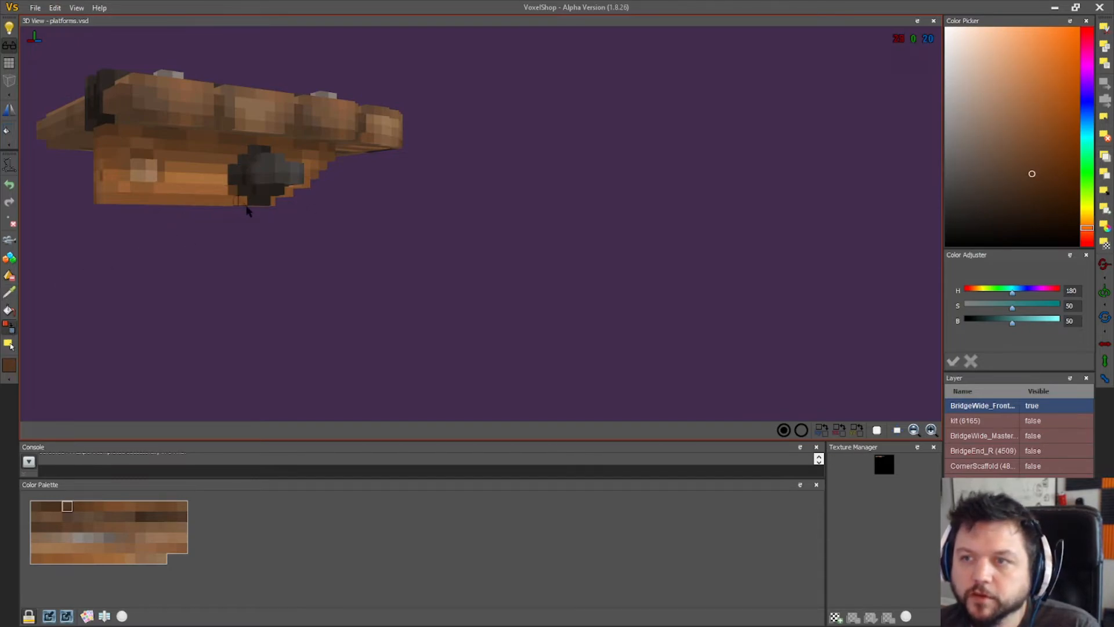
pyautogui.moveTo(279, 249); pyautogui.dragTo(522, 293, button='right')
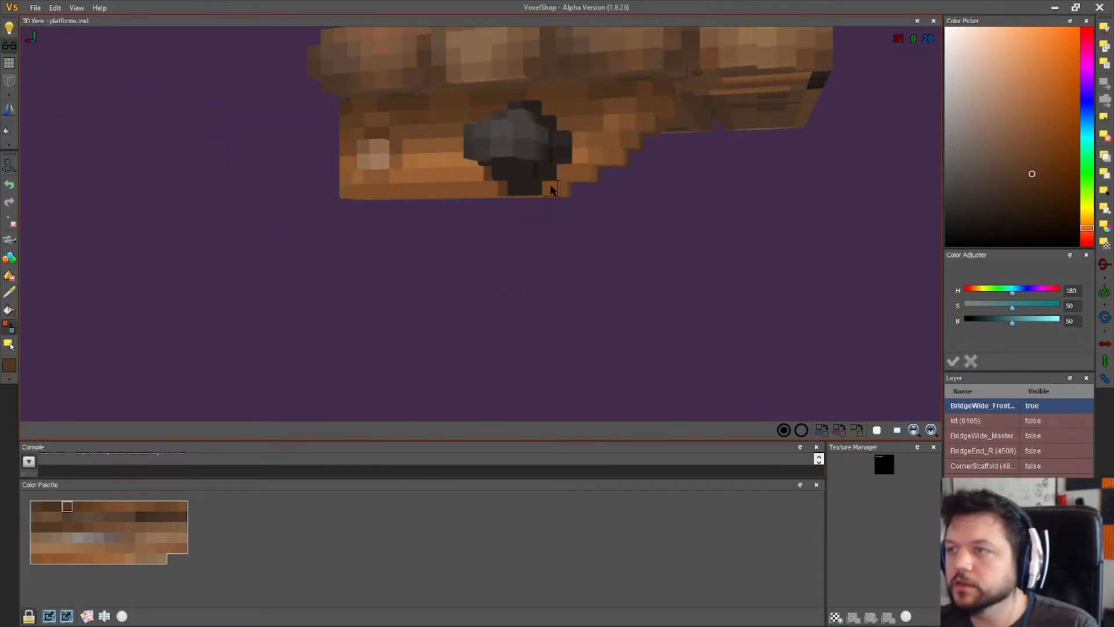
pyautogui.moveTo(554, 186); pyautogui.dragTo(485, 289, button='right')
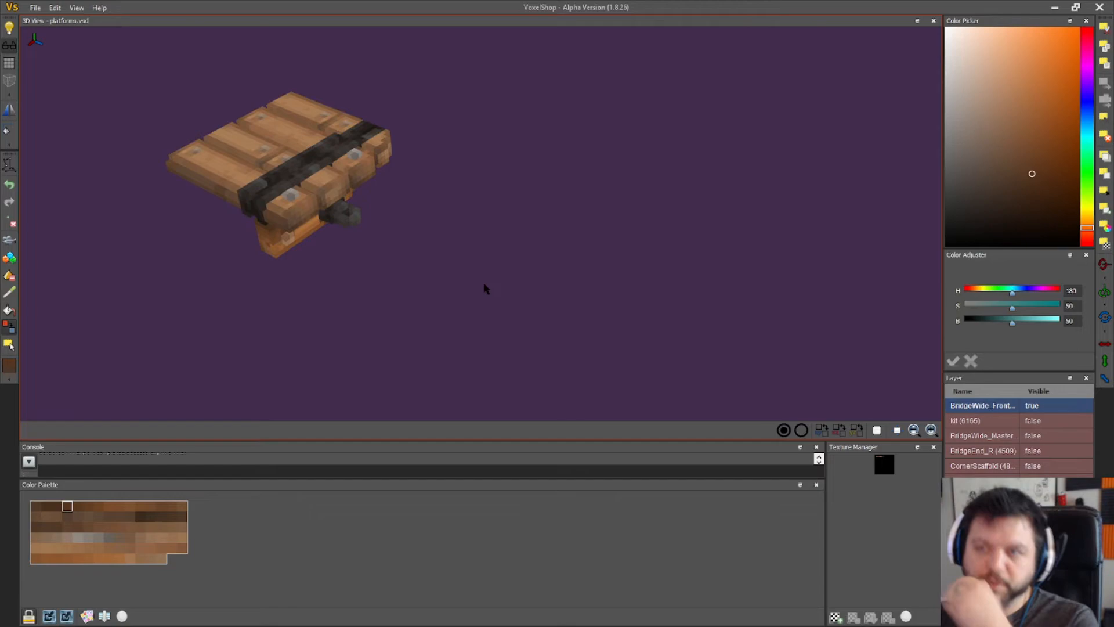
# - Sample a darker brown from the beam's underside and deepen the shadow on the beam voxels beside the fitting
pyautogui.moveTo(485, 286); pyautogui.dragTo(340, 235, button='right')
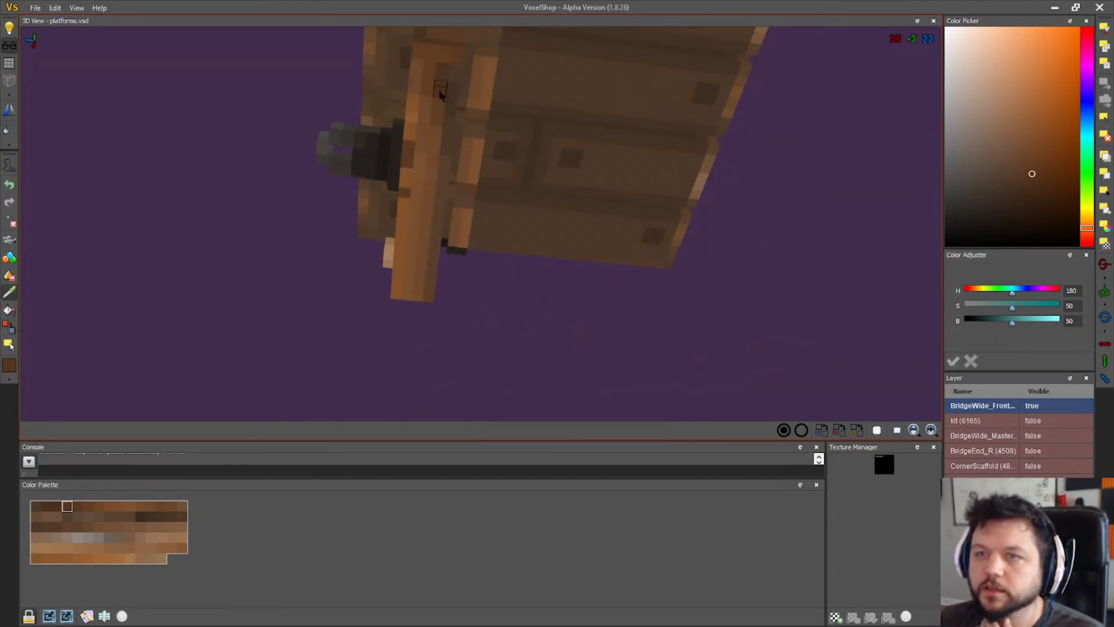
pyautogui.click(446, 88)
pyautogui.click(12, 327)
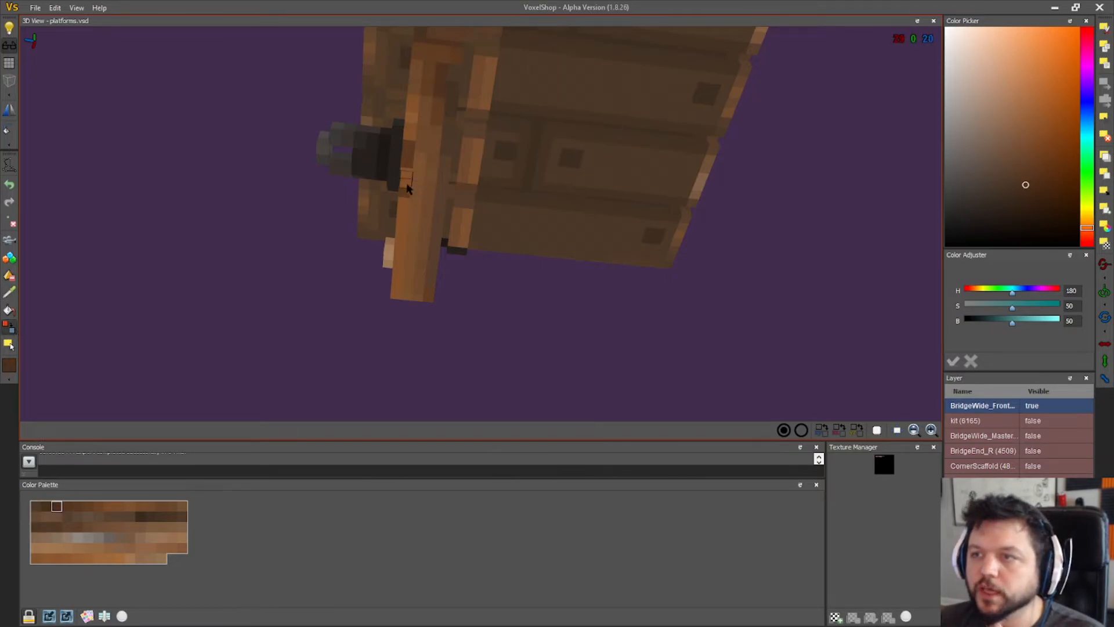
pyautogui.moveTo(299, 268); pyautogui.dragTo(249, 297, button='right')
pyautogui.scroll(1, 248, 297)
pyautogui.scroll(8, 114, 293)
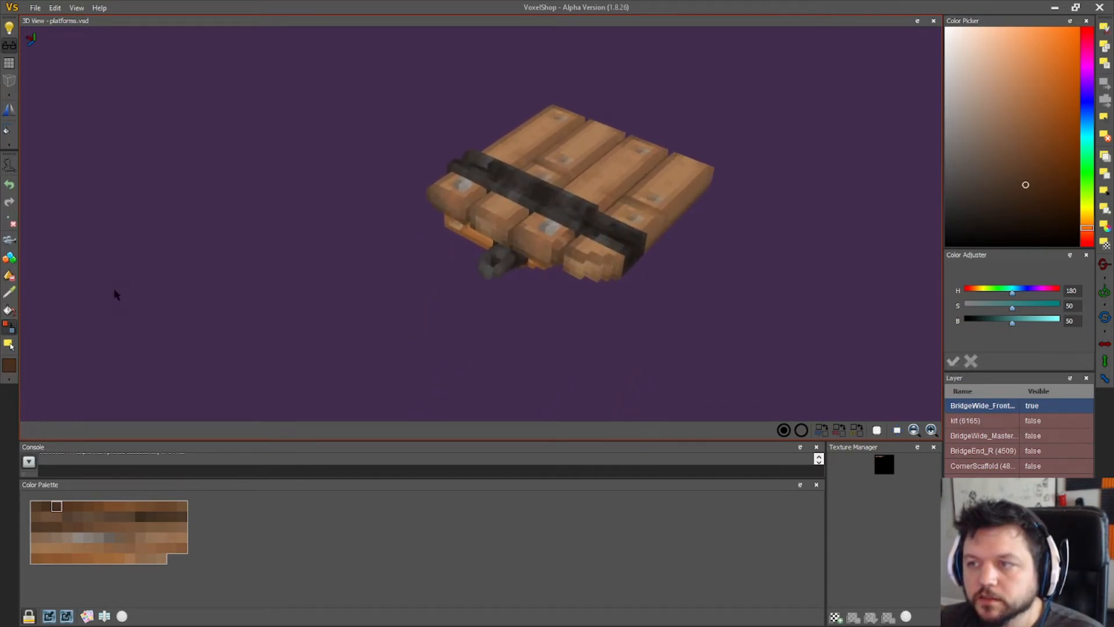
# - Save platforms.vsd and export the piece as BridgeWide_FrontR in VoxLap format (*.vox) to the models\decorations folder
pyautogui.scroll(2, 278, 316)
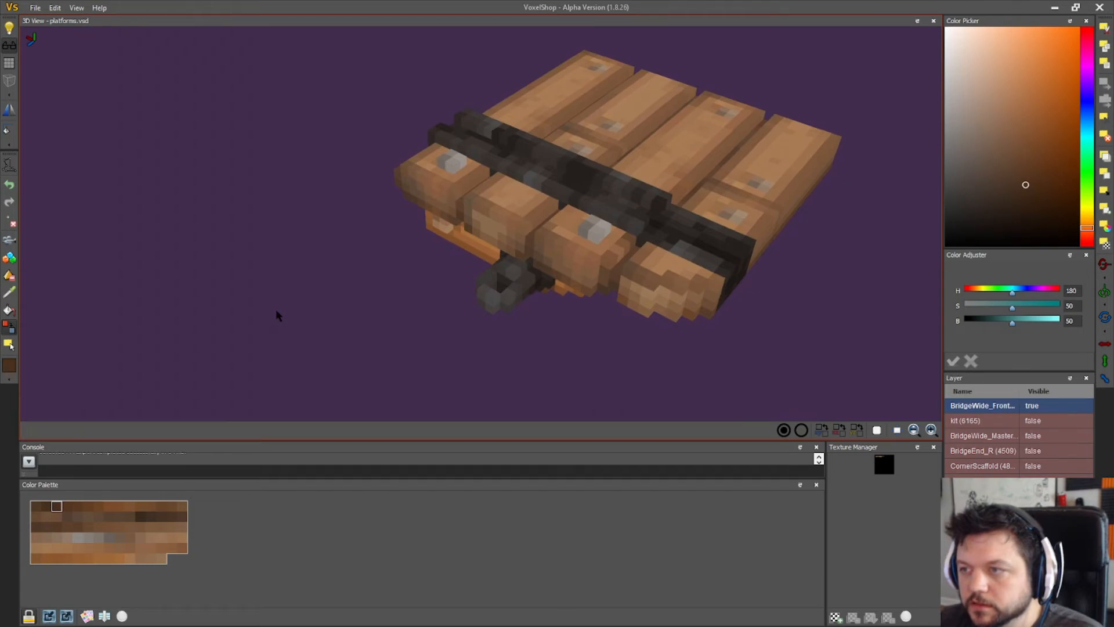
pyautogui.click(35, 9)
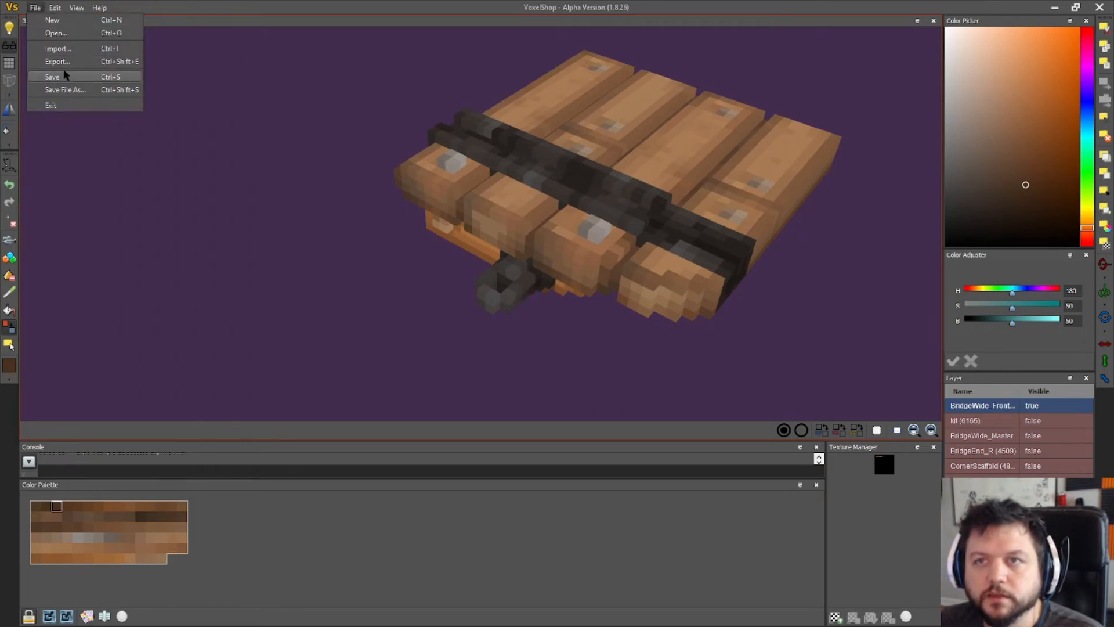
pyautogui.click(64, 74)
pyautogui.click(35, 8)
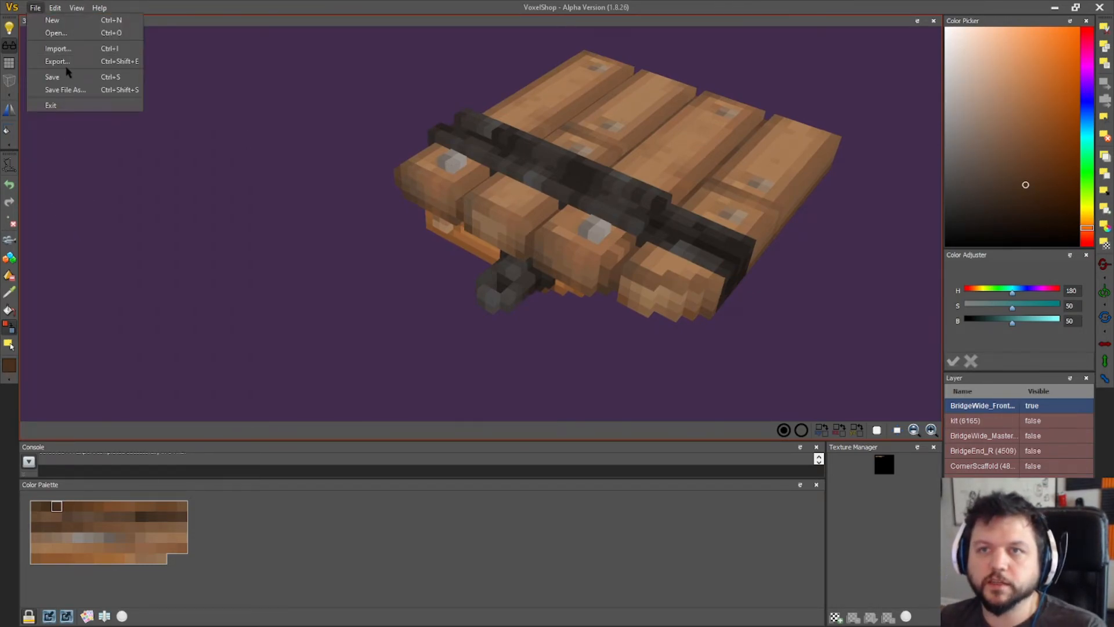
pyautogui.click(70, 67)
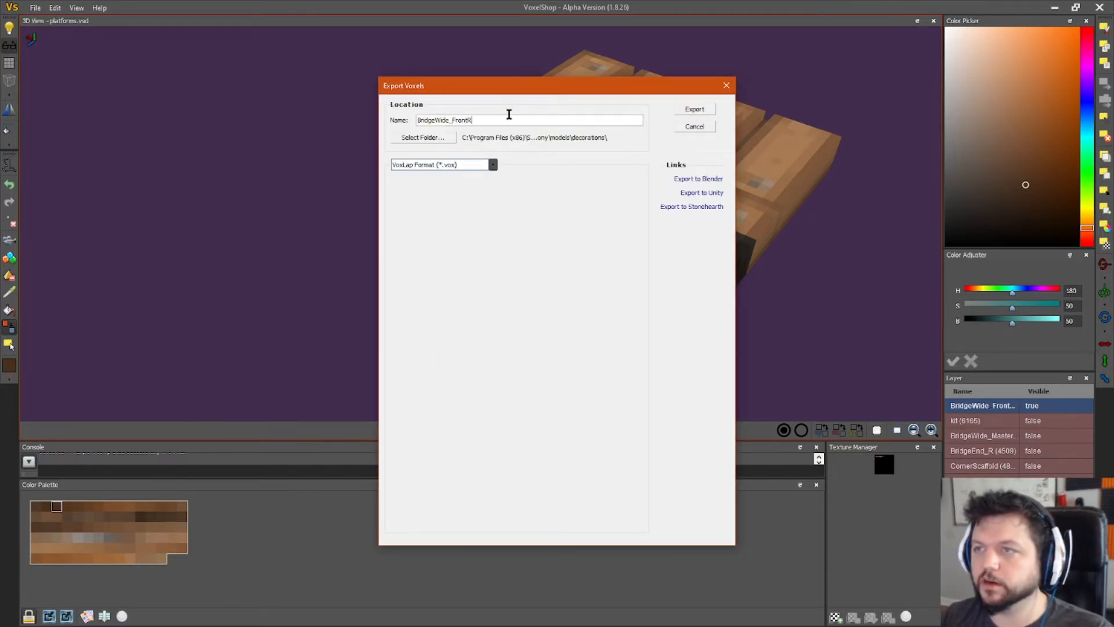
pyautogui.click(694, 109)
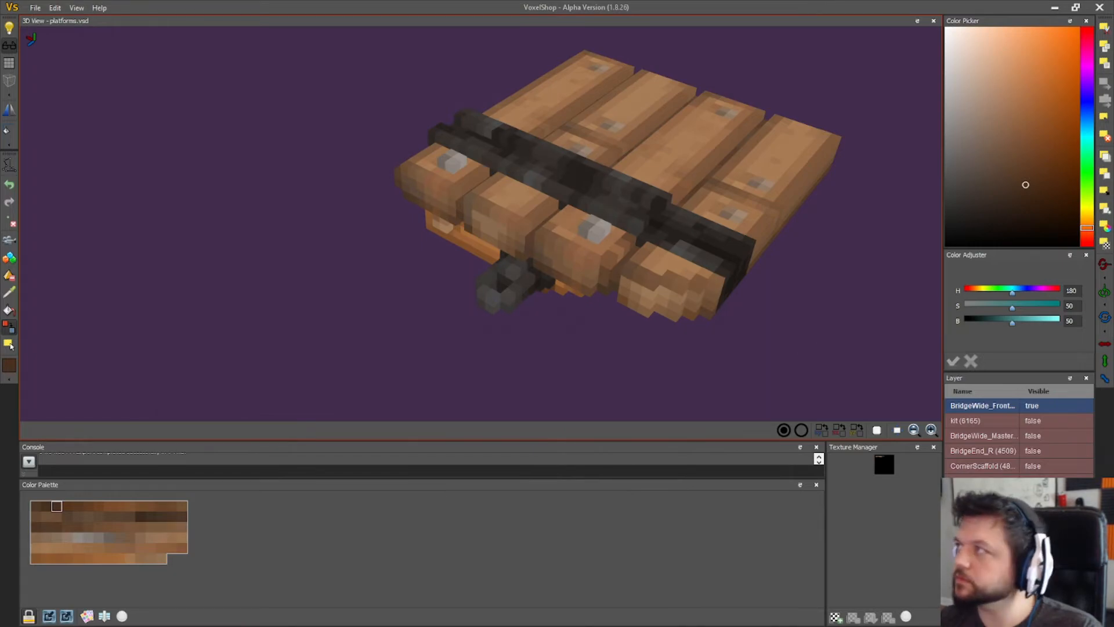
# - Switch to models.txt in the text editor and add an entry for models/decorations/BridgeWide_FrontR.vox after the BridgeWide line
pyautogui.hotkey('alt', 'Tab')
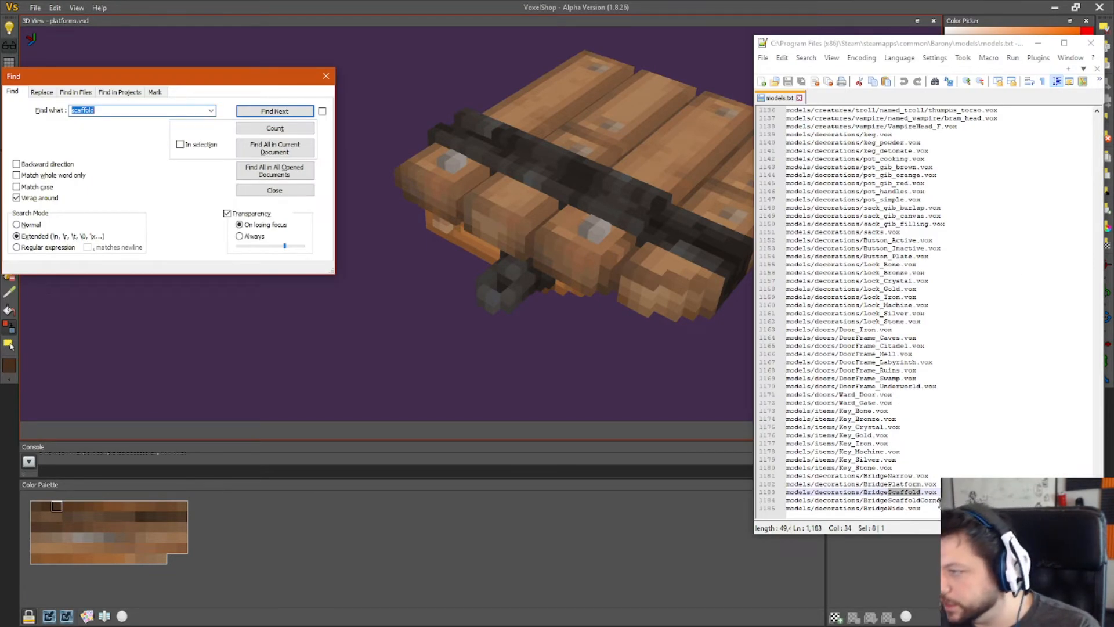
pyautogui.click(753, 508)
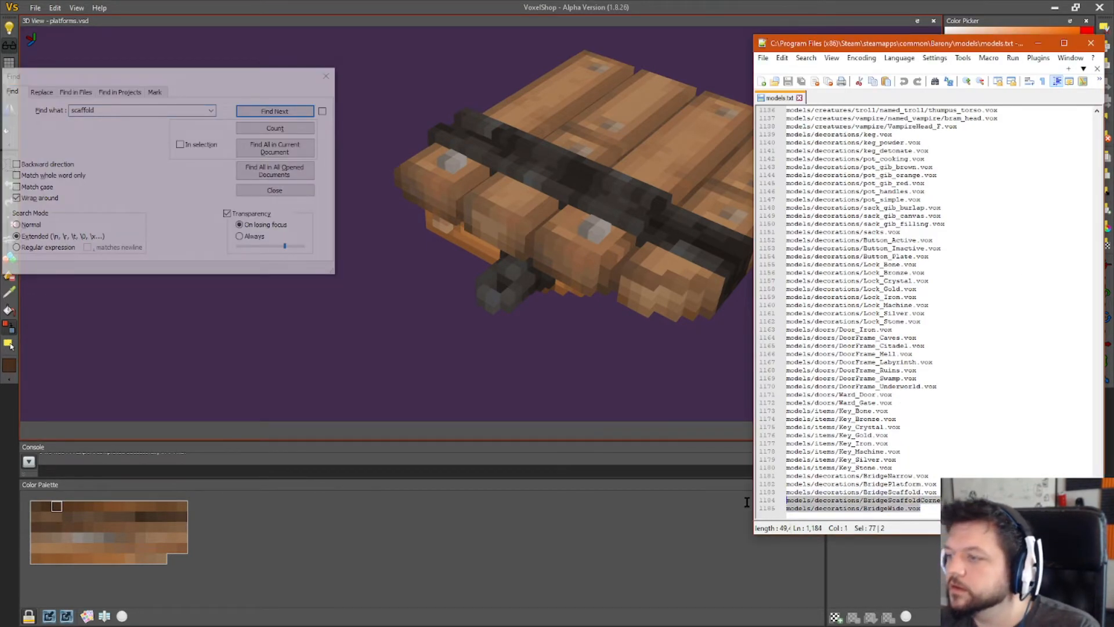
pyautogui.hotkey('ctrl', 'c')
pyautogui.press('End')
pyautogui.press('Return')
pyautogui.hotkey('ctrl', 'v')
pyautogui.write('_')
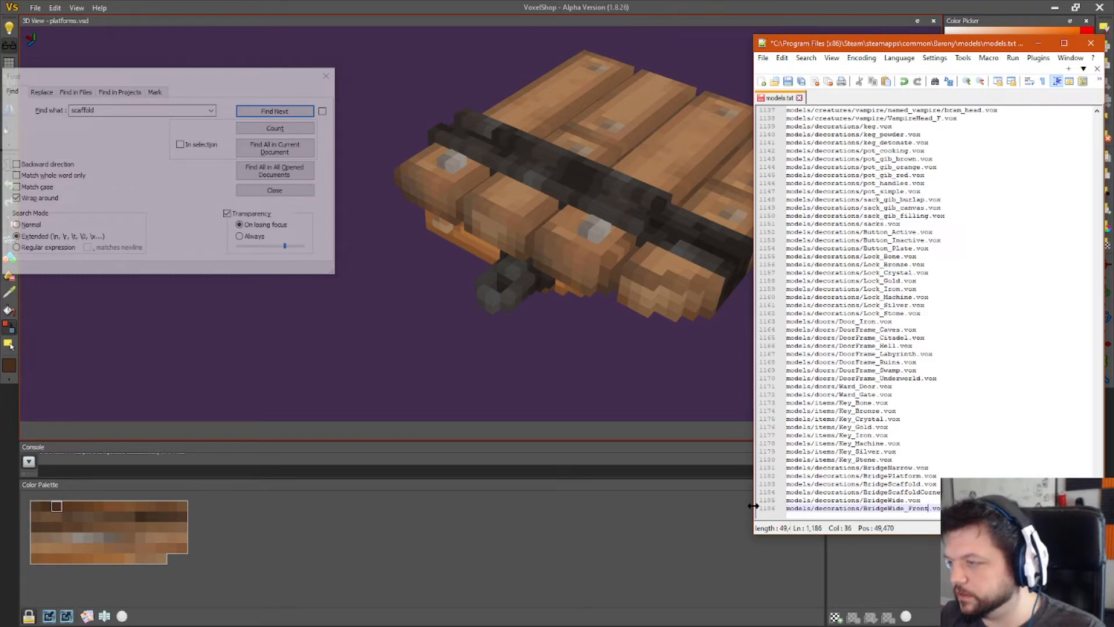
# - Duplicate the BridgeWide_FrontR entry on a new line, rename it BridgeWide_FrontL, and save models.txt
pyautogui.press('Home')
pyautogui.hotkey('shift', 'End')
pyautogui.hotkey('ctrl', 'c')
pyautogui.press('End')
pyautogui.press('Return')
pyautogui.hotkey('ctrl', 'v')
pyautogui.hotkey('shift', 'Left')
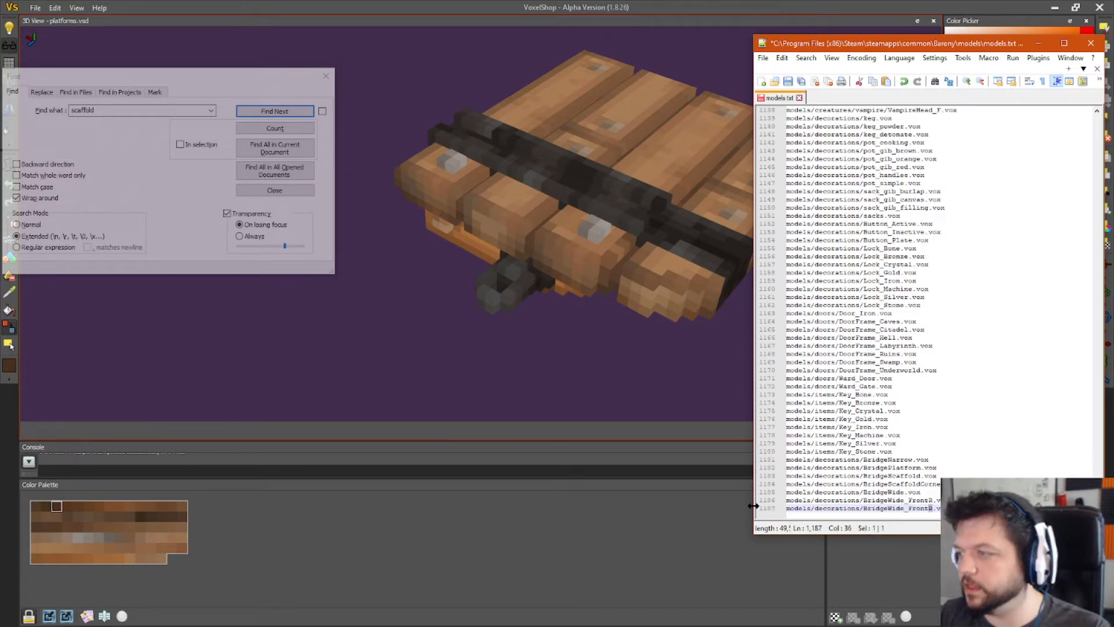
pyautogui.write('L')
pyautogui.hotkey('ctrl', 's')
# - Switch back to VoxelShop, copy all voxels of the BridgeWide_FrontR piece onto a new layer, and place the copy beside the original
pyautogui.moveTo(572, 338); pyautogui.dragTo(666, 224)
pyautogui.scroll(-4, 667, 196)
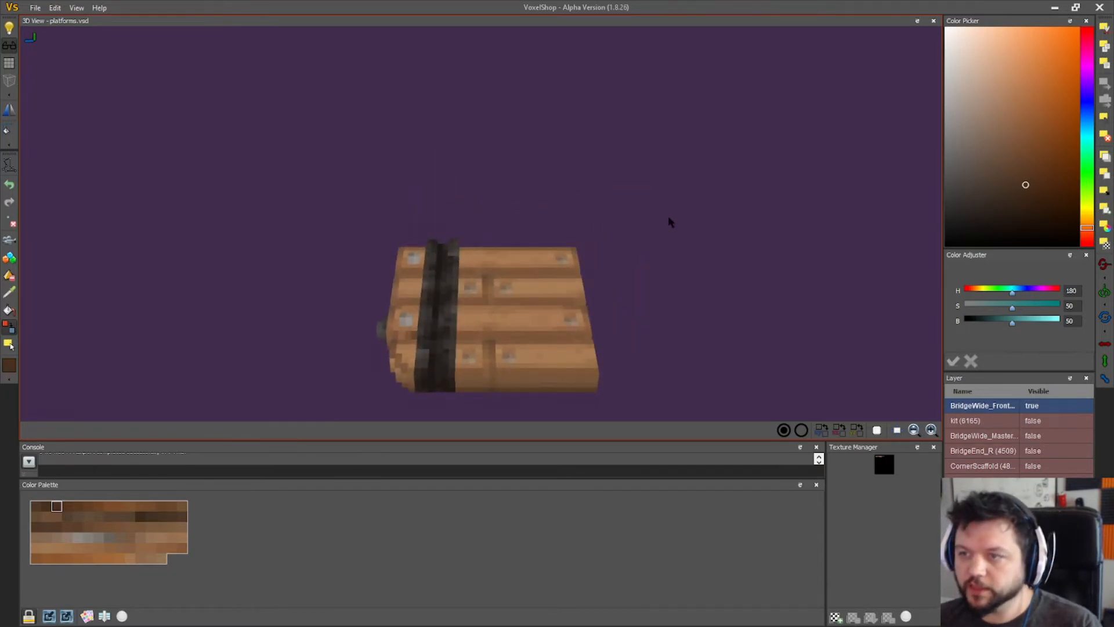
pyautogui.click(8, 343)
pyautogui.moveTo(312, 208); pyautogui.dragTo(639, 401)
pyautogui.click(954, 616)
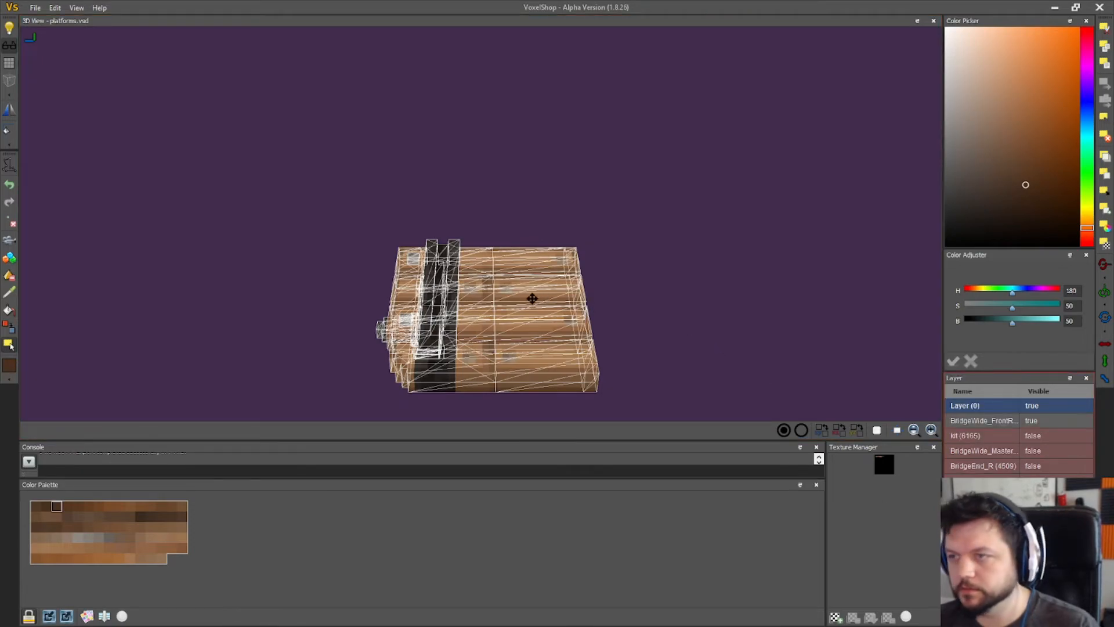
pyautogui.moveTo(510, 325); pyautogui.dragTo(751, 273)
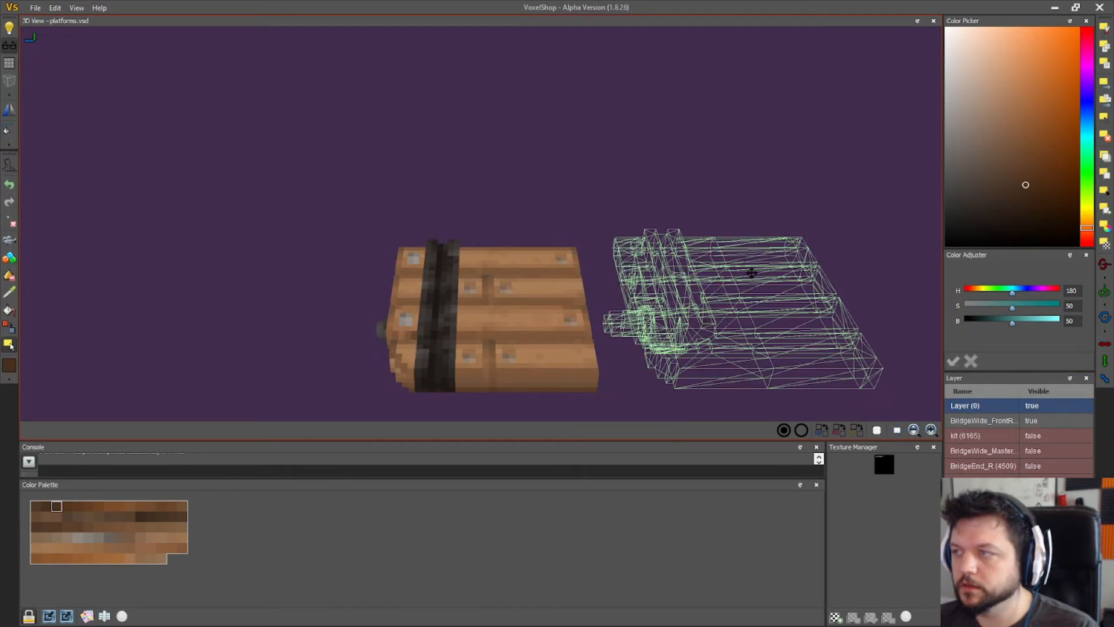
pyautogui.click(1104, 100)
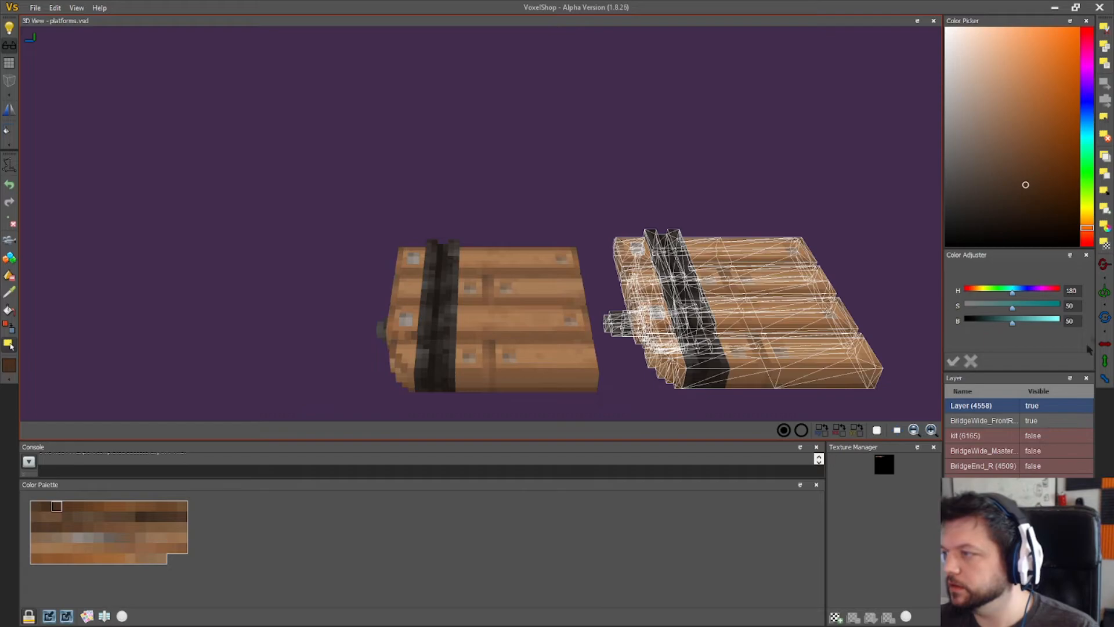
# - Mirror the copied bridge piece and move it flush against the original's plank ends, then drop the selection
pyautogui.click(1104, 379)
pyautogui.moveTo(684, 346); pyautogui.dragTo(665, 345)
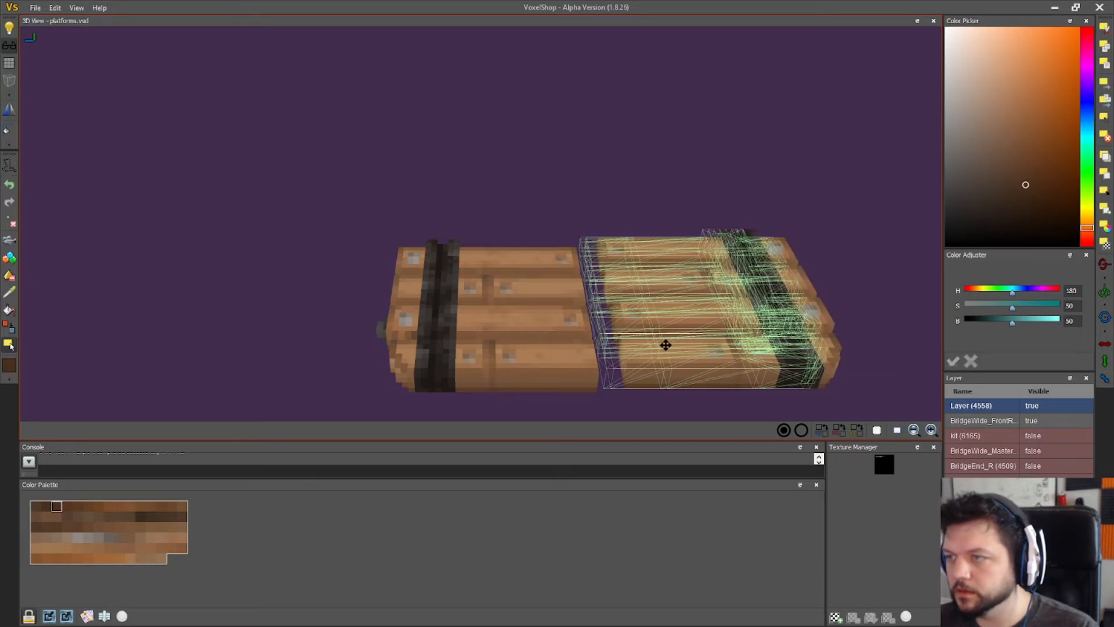
pyautogui.moveTo(694, 403); pyautogui.dragTo(685, 349)
pyautogui.moveTo(664, 182); pyautogui.dragTo(667, 205)
pyautogui.moveTo(667, 205); pyautogui.dragTo(674, 262, button='right')
pyautogui.moveTo(602, 345); pyautogui.dragTo(602, 336)
pyautogui.moveTo(621, 341); pyautogui.dragTo(623, 302, button='right')
pyautogui.click(1105, 97)
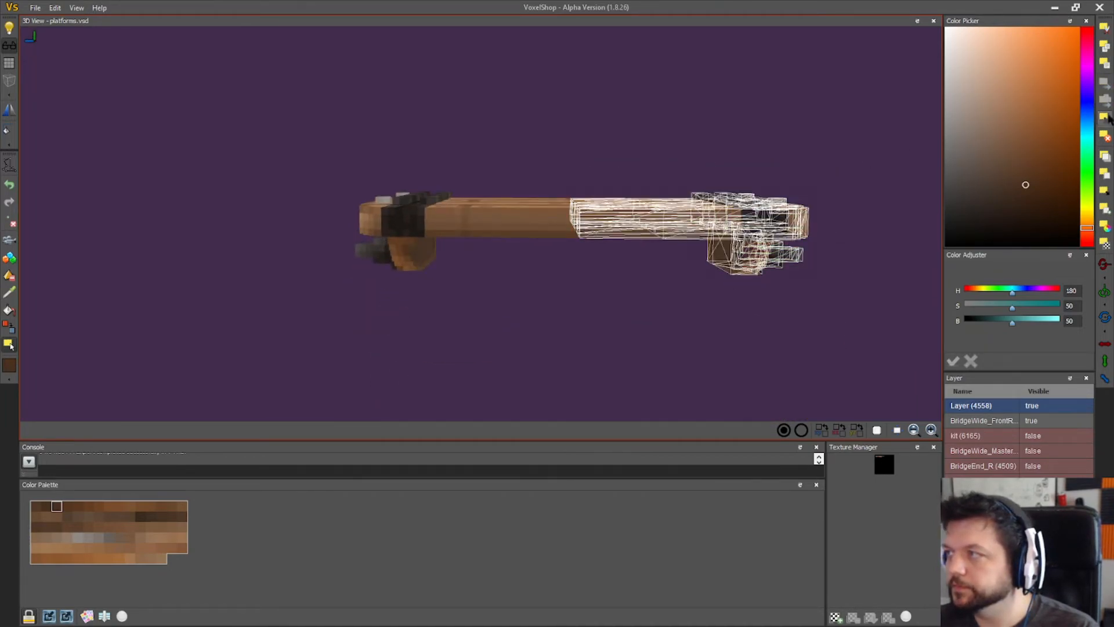
# - Name the mirrored piece's layer BridgeWide_FrontL, reusing the name of the BridgeWide_FrontR layer
pyautogui.moveTo(473, 224)
pyautogui.mouseDown(button='right')
pyautogui.moveTo(460, 311)
pyautogui.moveTo(708, 197)
pyautogui.mouseUp(button='right')
pyautogui.moveTo(709, 197); pyautogui.dragTo(599, 274)
pyautogui.moveTo(730, 145)
pyautogui.mouseDown(button='right')
pyautogui.moveTo(627, 203)
pyautogui.moveTo(581, 208)
pyautogui.moveTo(557, 195)
pyautogui.moveTo(597, 224)
pyautogui.moveTo(619, 207)
pyautogui.moveTo(554, 195)
pyautogui.mouseUp(button='right')
pyautogui.doubleClick(979, 423)
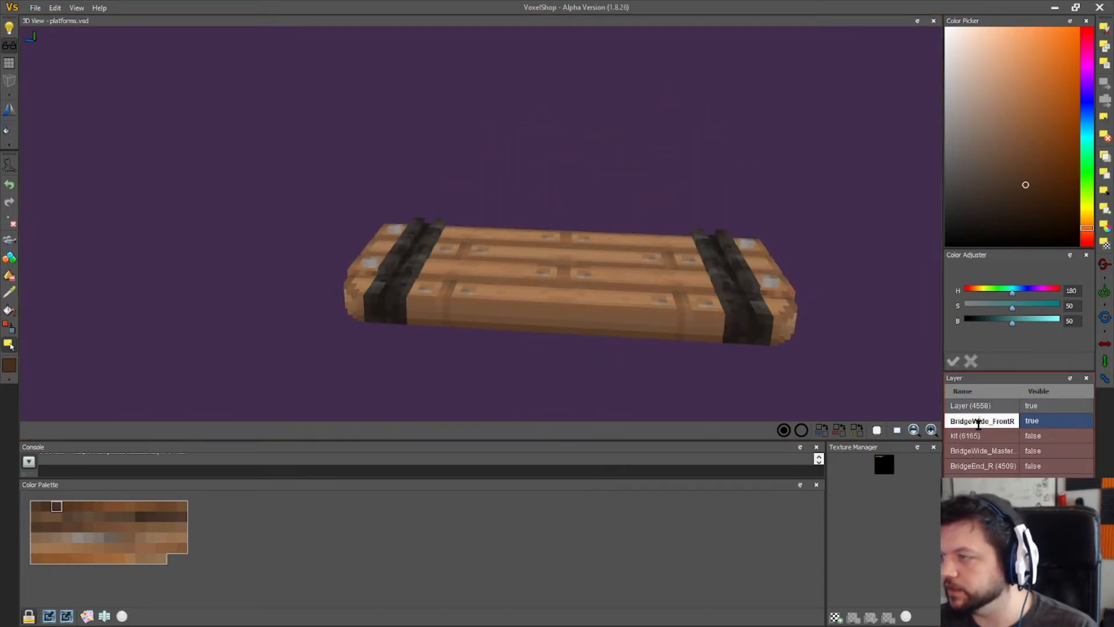
pyautogui.hotkey('ctrl', 'a')
pyautogui.hotkey('ctrl', 'c')
pyautogui.doubleClick(971, 406)
pyautogui.hotkey('ctrl', 'a')
pyautogui.hotkey('ctrl', 'v')
pyautogui.press('BackSpace')
pyautogui.press('Return')
# - Hide the BridgeWide_FrontR layer and export the mirrored piece as BridgeWide_FrontL in VoxLap format (*.vox) to the models\decorations folder
pyautogui.moveTo(858, 294); pyautogui.dragTo(582, 306, button='right')
pyautogui.click(1019, 423)
pyautogui.moveTo(887, 393); pyautogui.dragTo(473, 177, button='right')
pyautogui.click(35, 8)
pyautogui.click(63, 62)
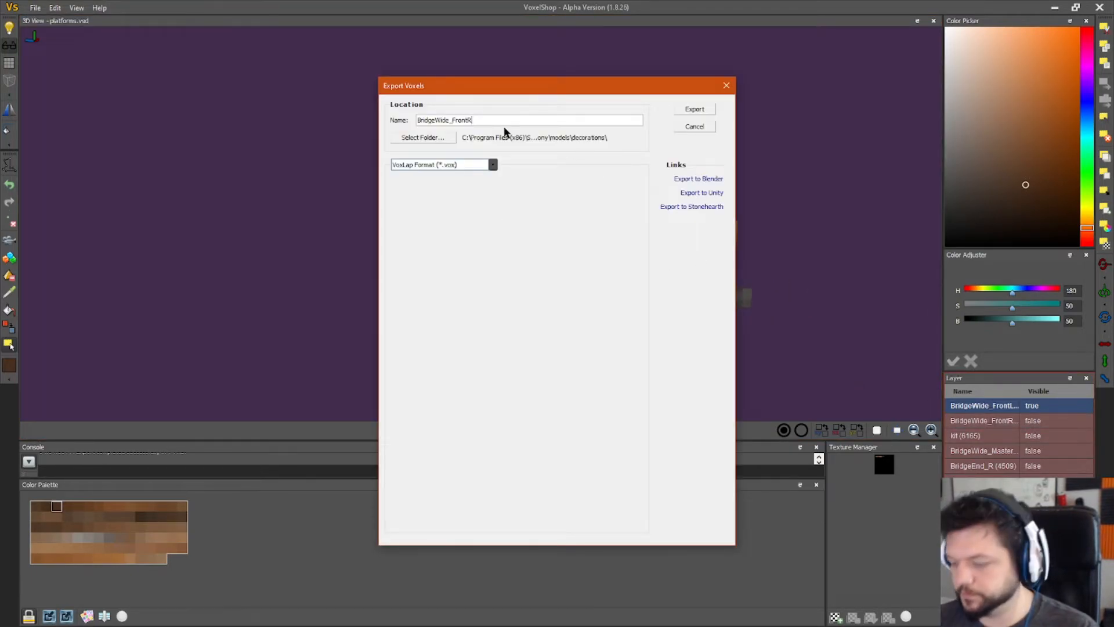
pyautogui.click(694, 109)
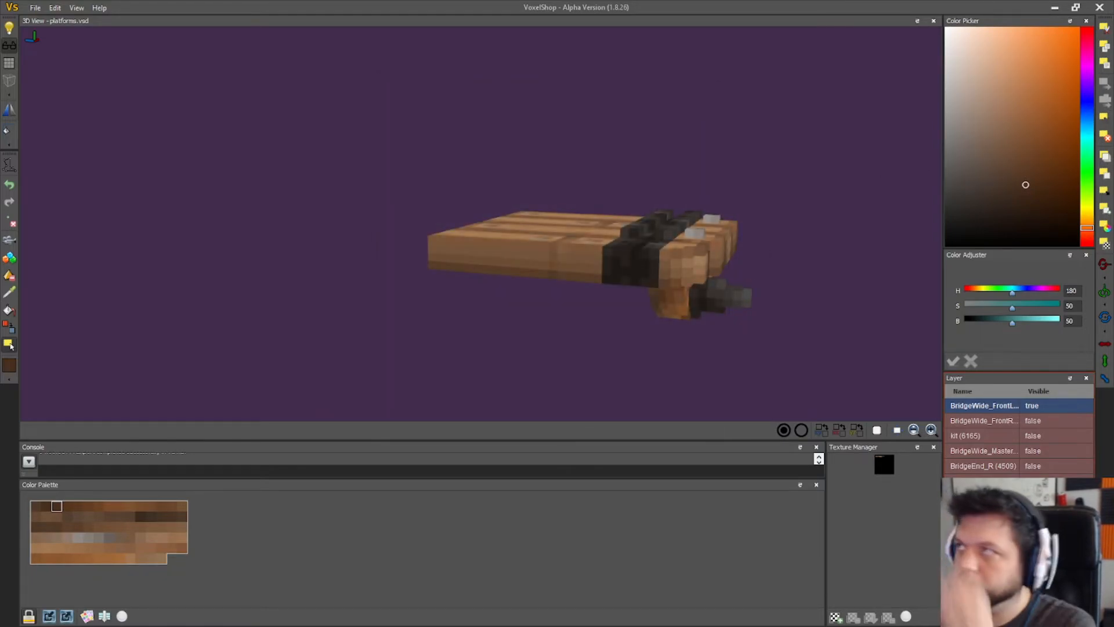
# - Switch to the Barony Editor and set the model texture of the decoration at X 15, Y 13 to 1185
pyautogui.hotkey('alt', 'Tab')
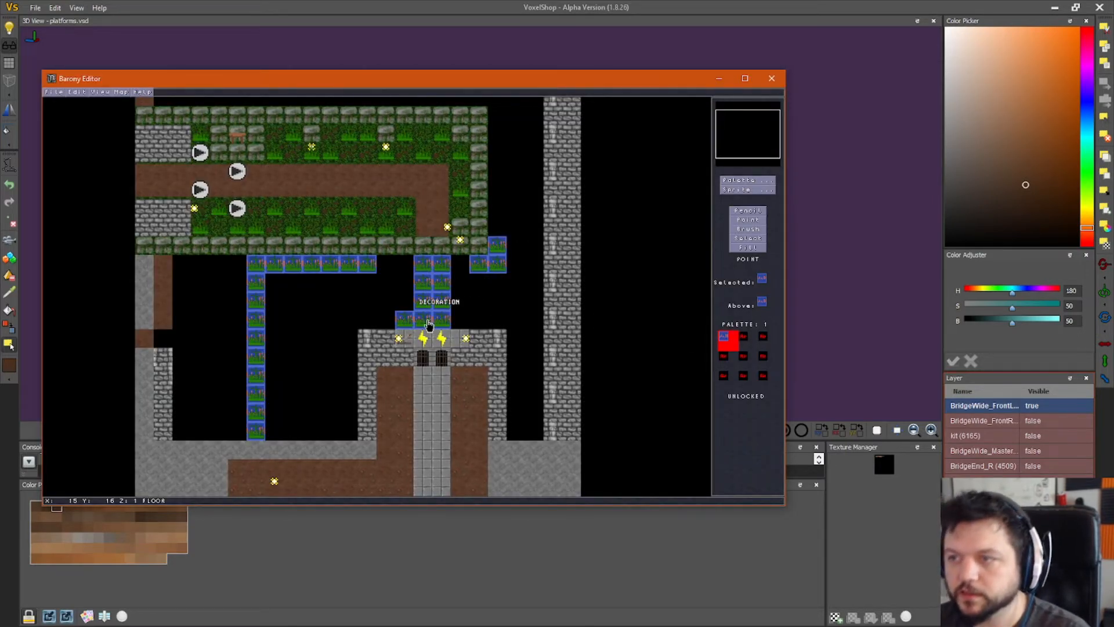
pyautogui.hotkey('alt', 'Tab')
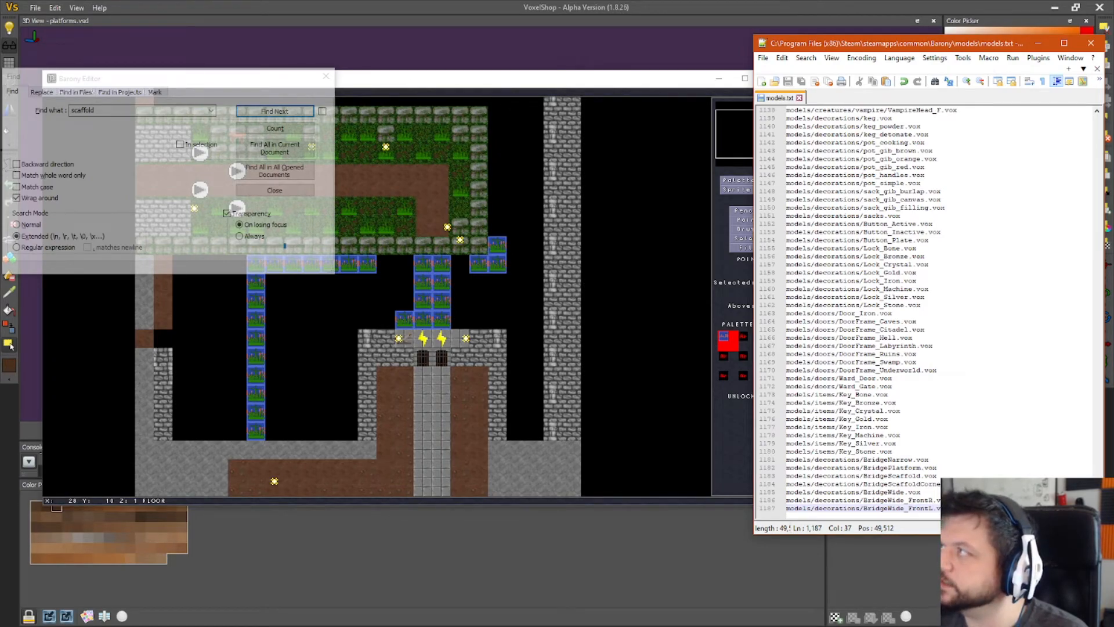
pyautogui.hotkey('alt', 'Tab')
pyautogui.rightClick(419, 319)
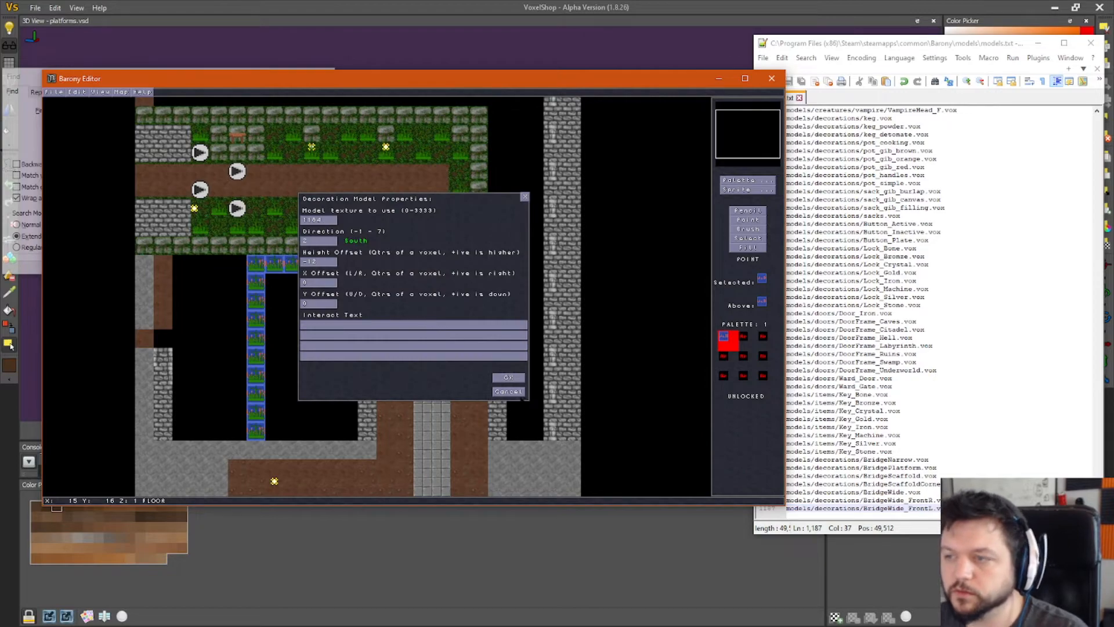
pyautogui.click(520, 396)
pyautogui.rightClick(420, 272)
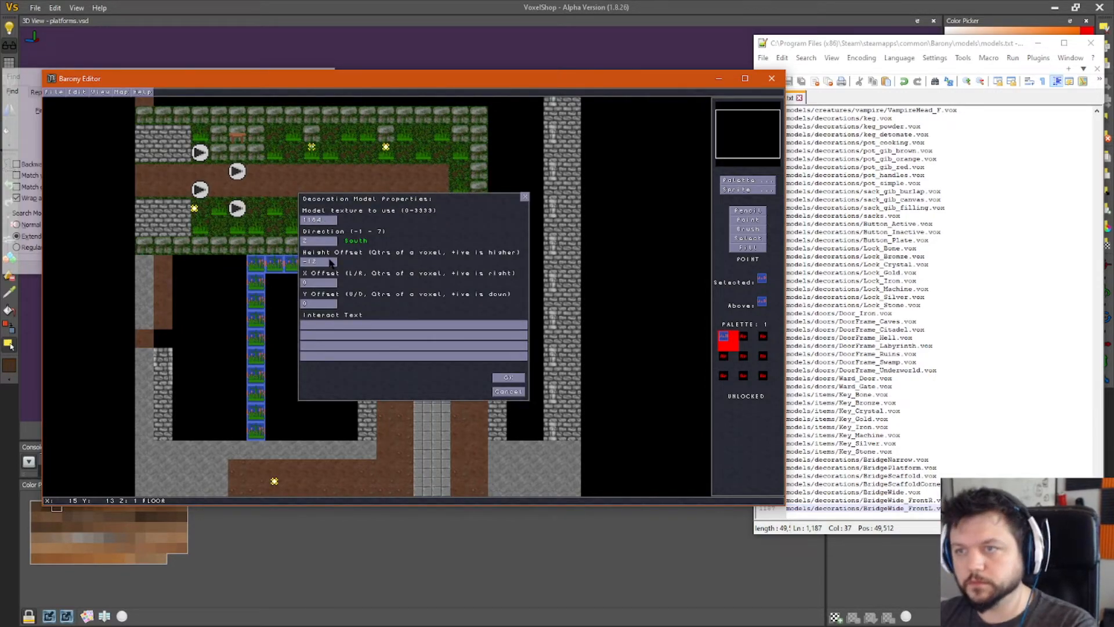
pyautogui.write('5')
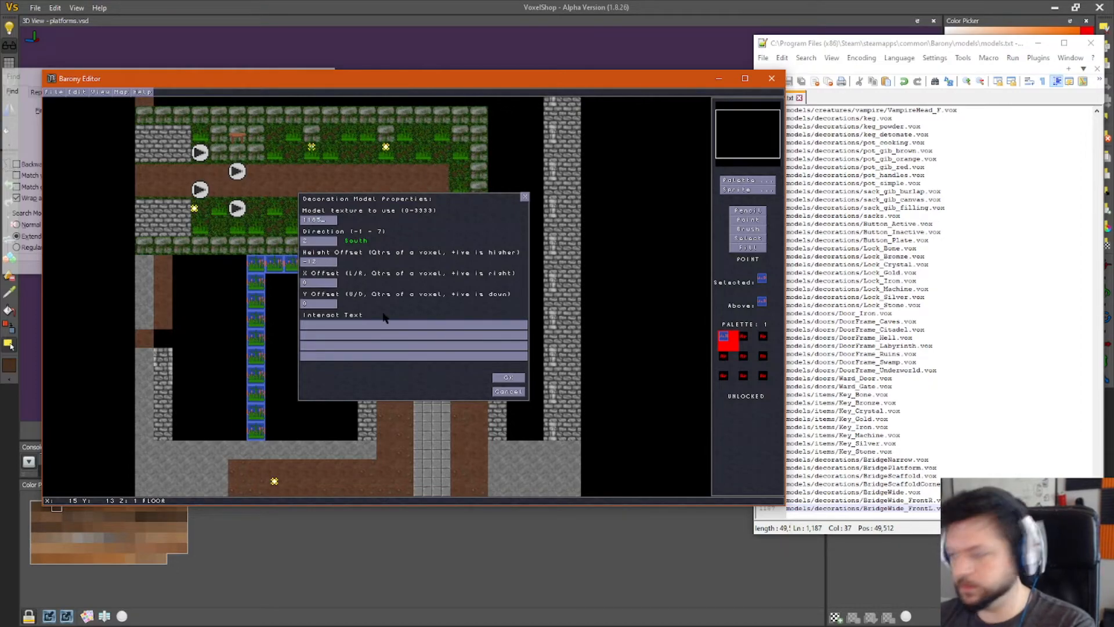
pyautogui.click(506, 376)
# - Set the model texture of the north-facing decoration at X 16, Y 13 to 1185
pyautogui.click(440, 266)
pyautogui.press('F2')
pyautogui.press('BackSpace')
pyautogui.press('BackSpace')
pyautogui.write('65')
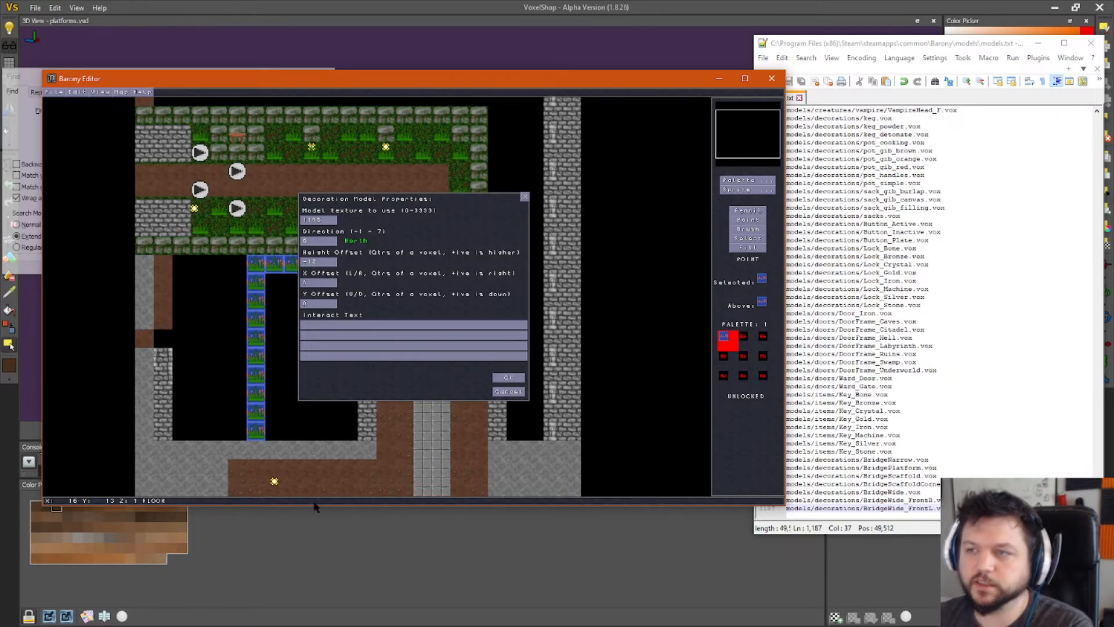
pyautogui.click(508, 378)
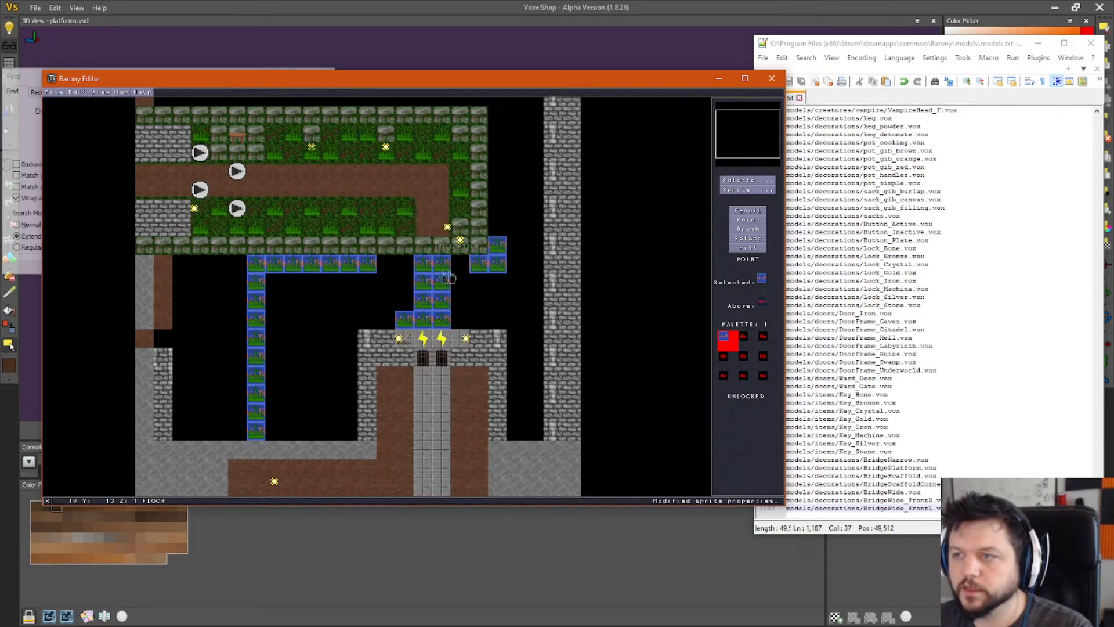
# - Confirm the decoration at X 15, Y 13 with model texture 1186 and save the map
pyautogui.press('F2')
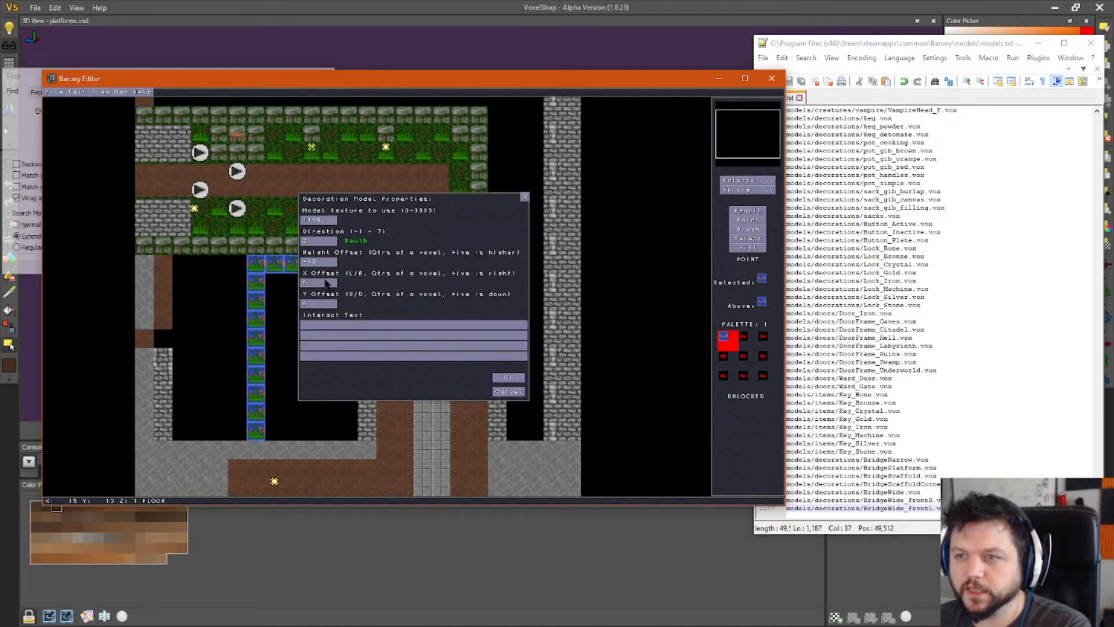
pyautogui.click(520, 378)
pyautogui.click(54, 92)
pyautogui.click(68, 129)
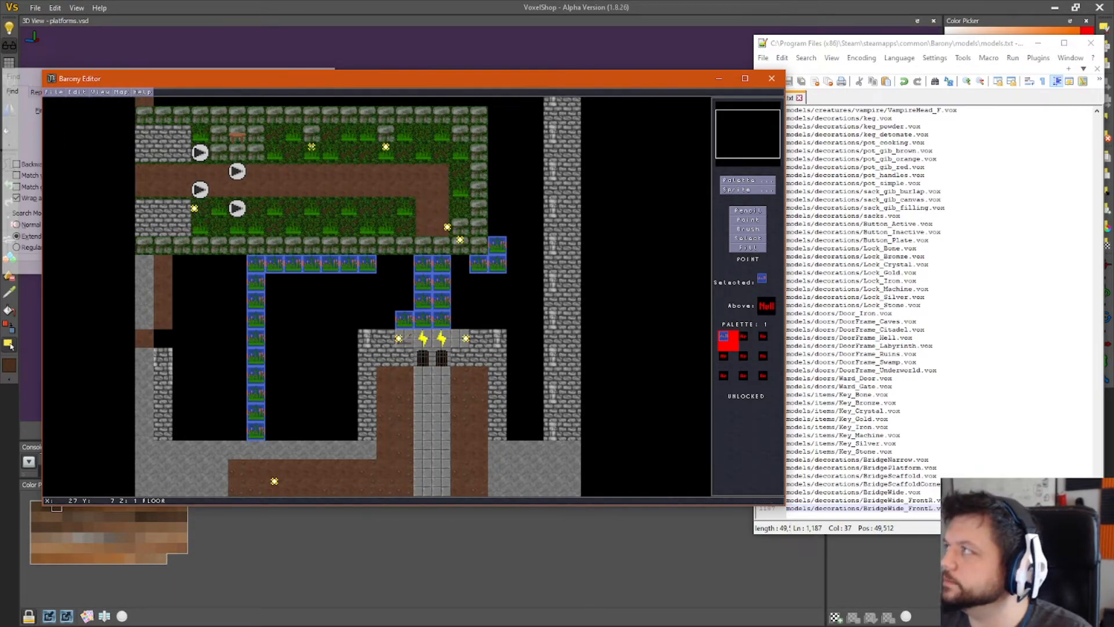
# - Switch to the running Barony game, reload the models with /loadmodels, and restart the game
pyautogui.hotkey('alt', 'Tab')
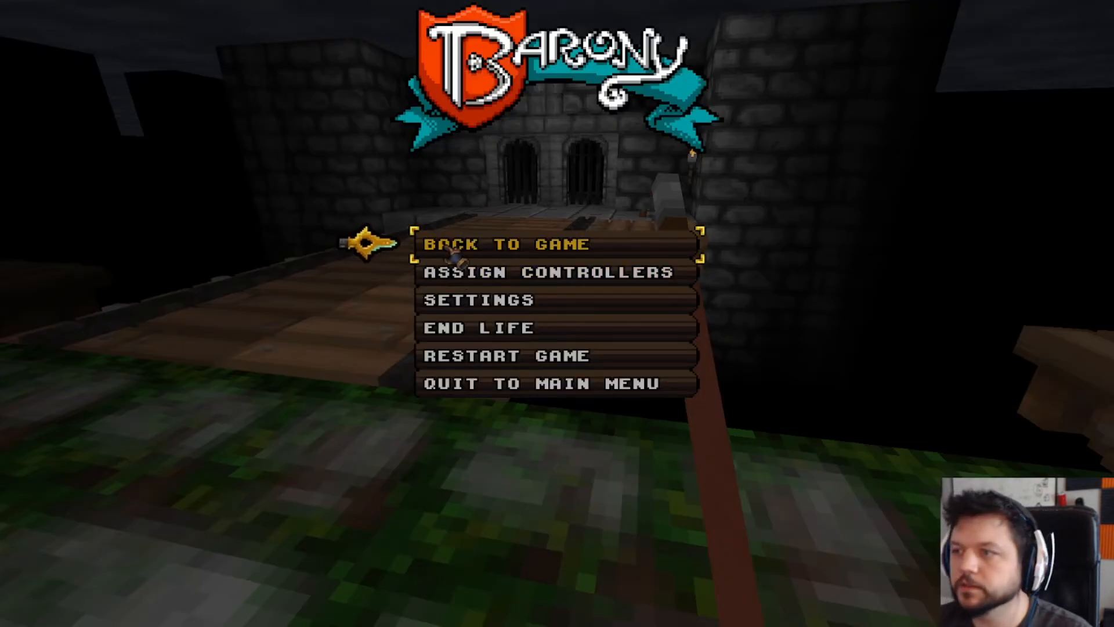
pyautogui.click(456, 249)
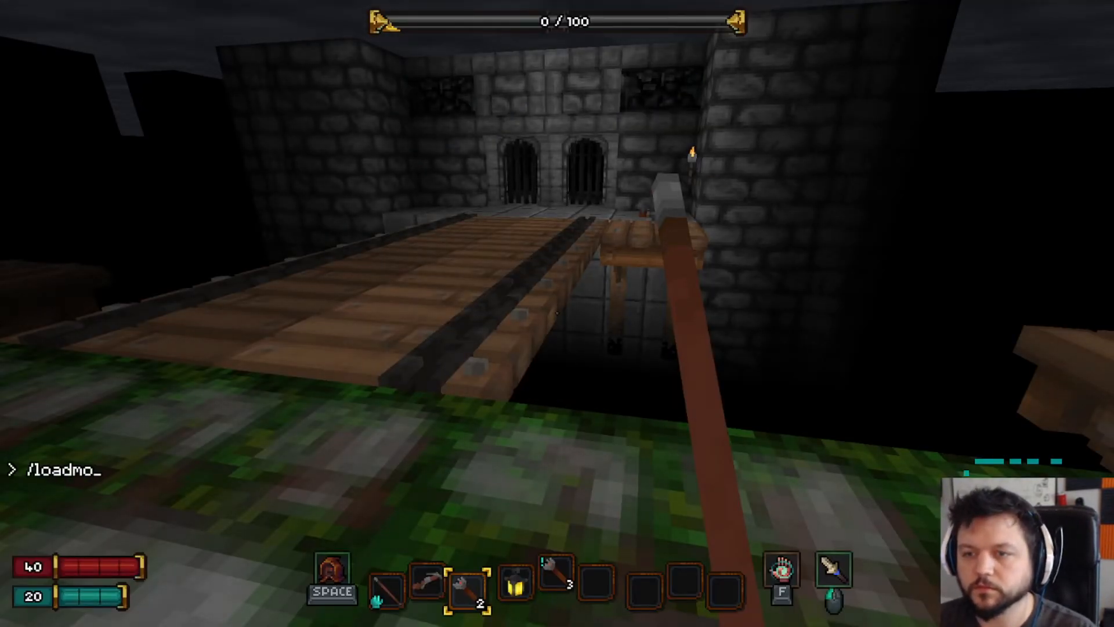
pyautogui.press('Return')
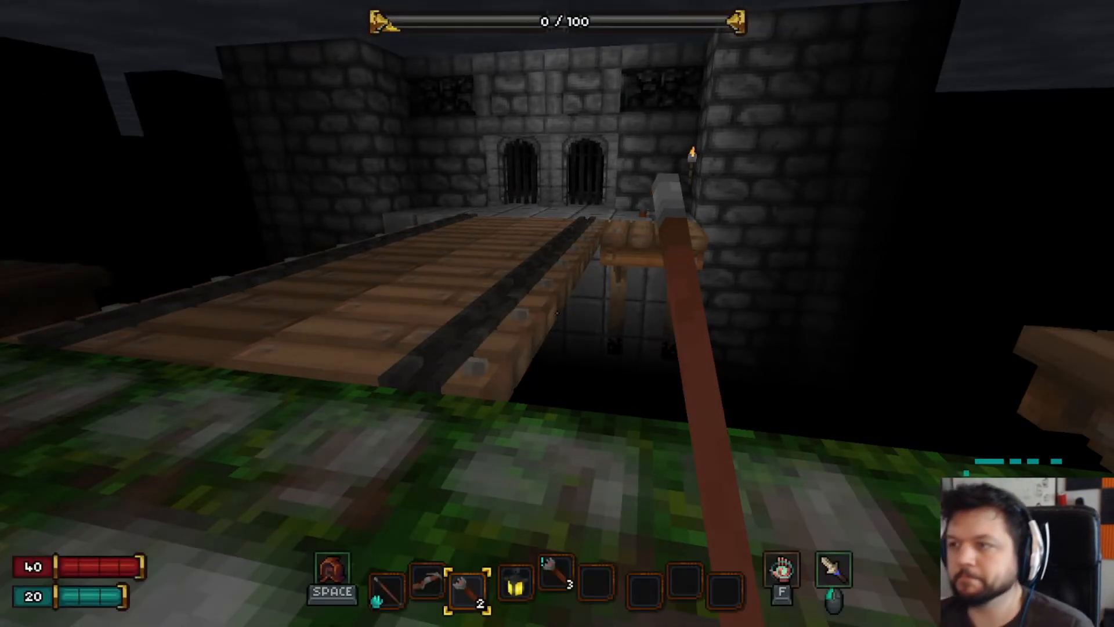
pyautogui.press('Escape')
pyautogui.click(513, 355)
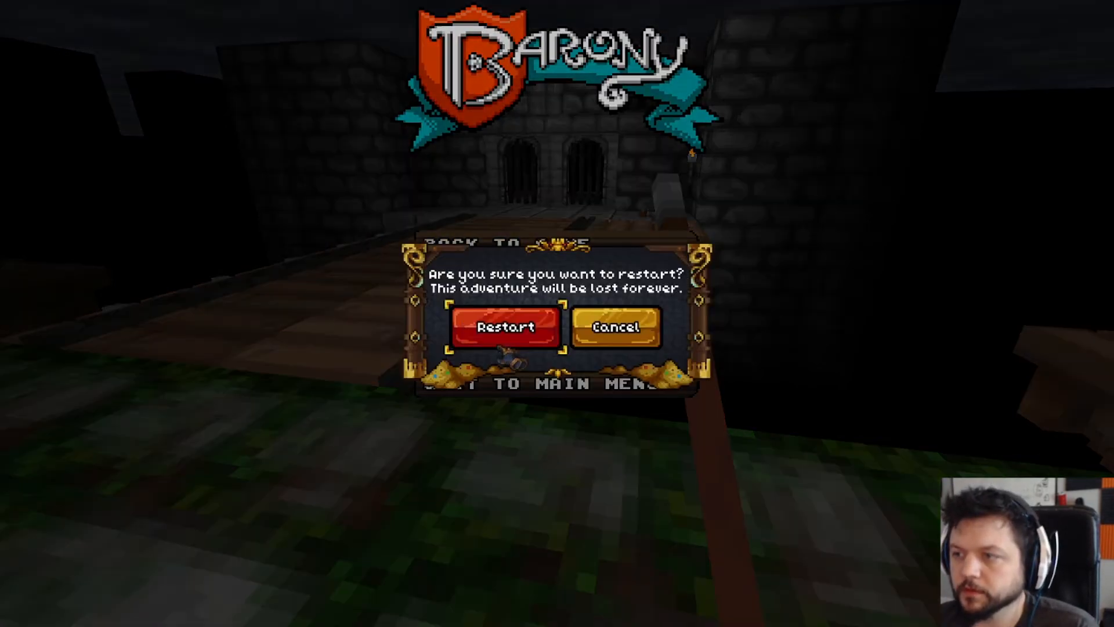
pyautogui.click(490, 325)
# - Walk to the wide bridge at the castle gate and inspect its front end beside the mossy ledge
pyautogui.press('w')
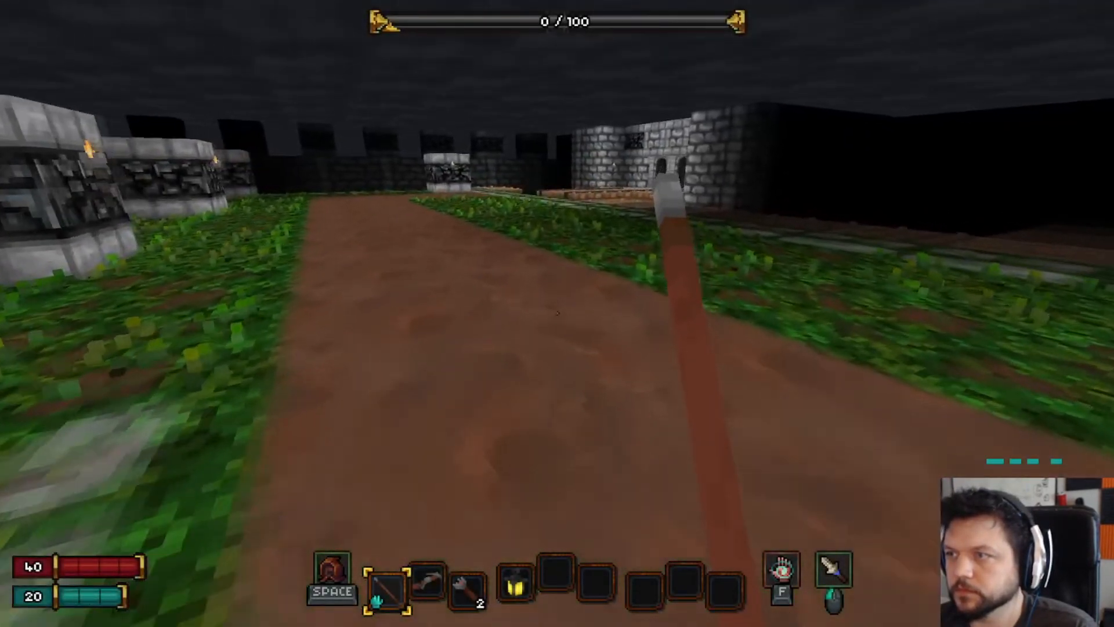
pyautogui.press('w')
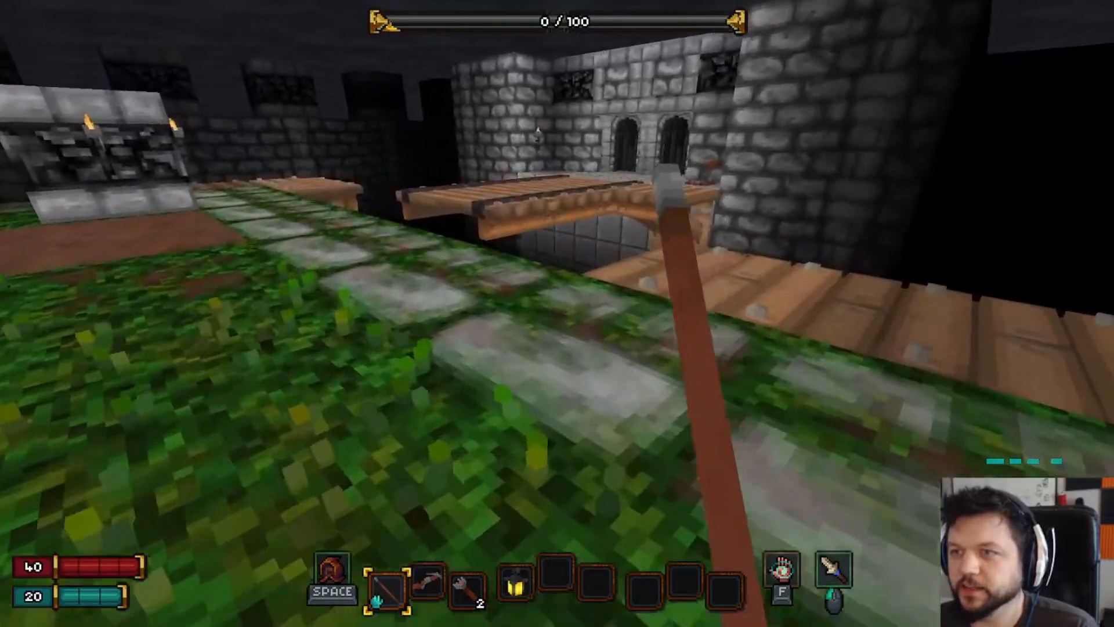
pyautogui.press('w')
pyautogui.press('space')
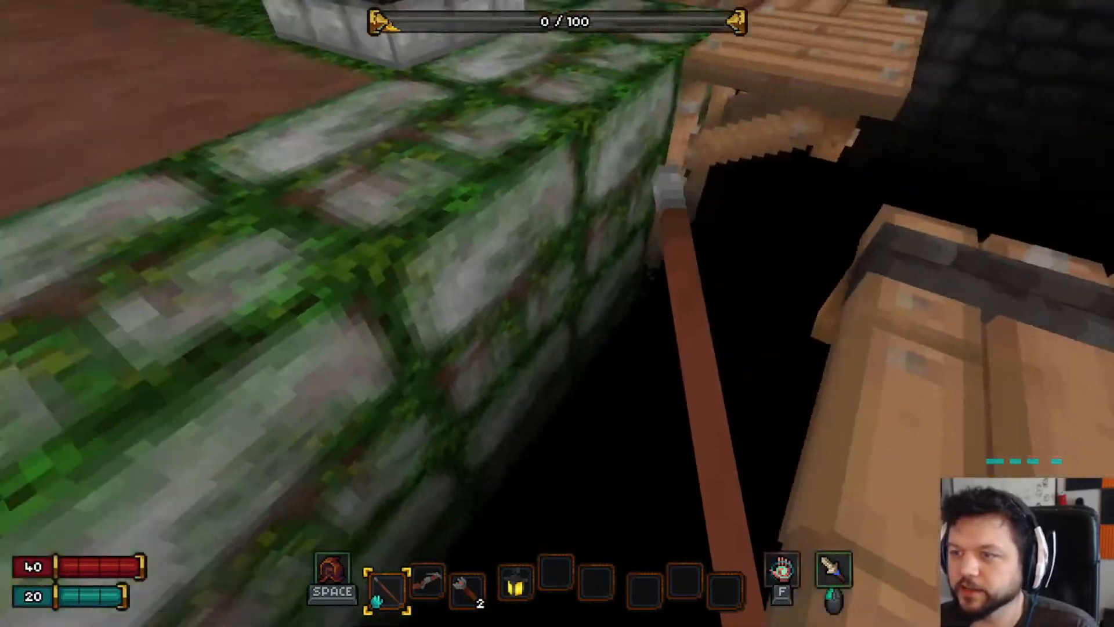
pyautogui.press('w')
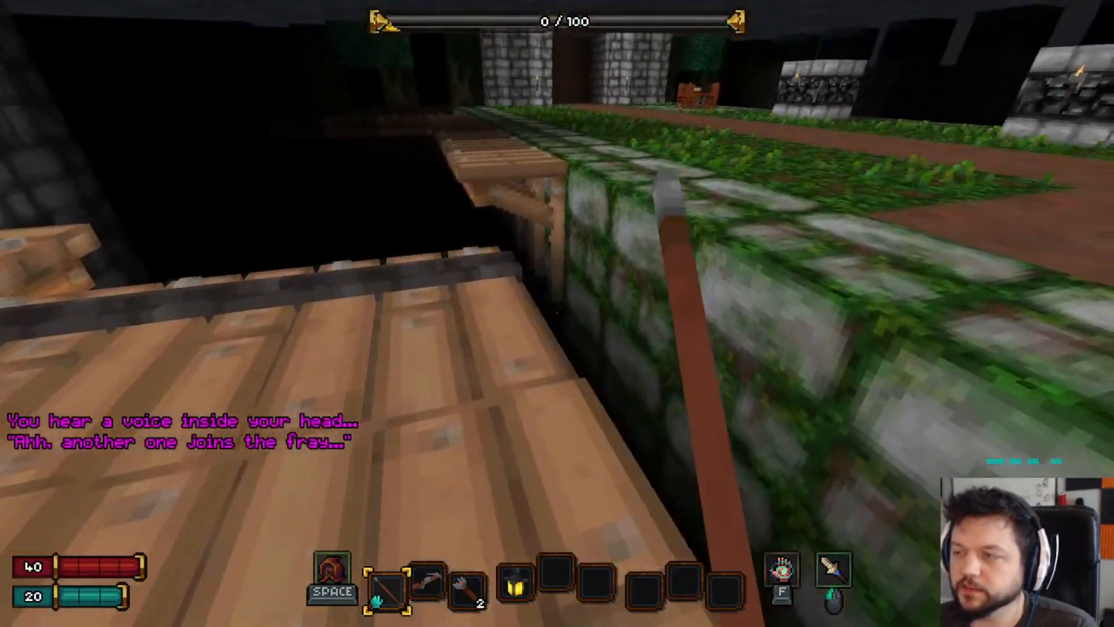
# - Reload the models with /loadmodels, check the planks and metal straps from on top of the bridge, and pause the game
pyautogui.press('/')
pyautogui.write('loadme')
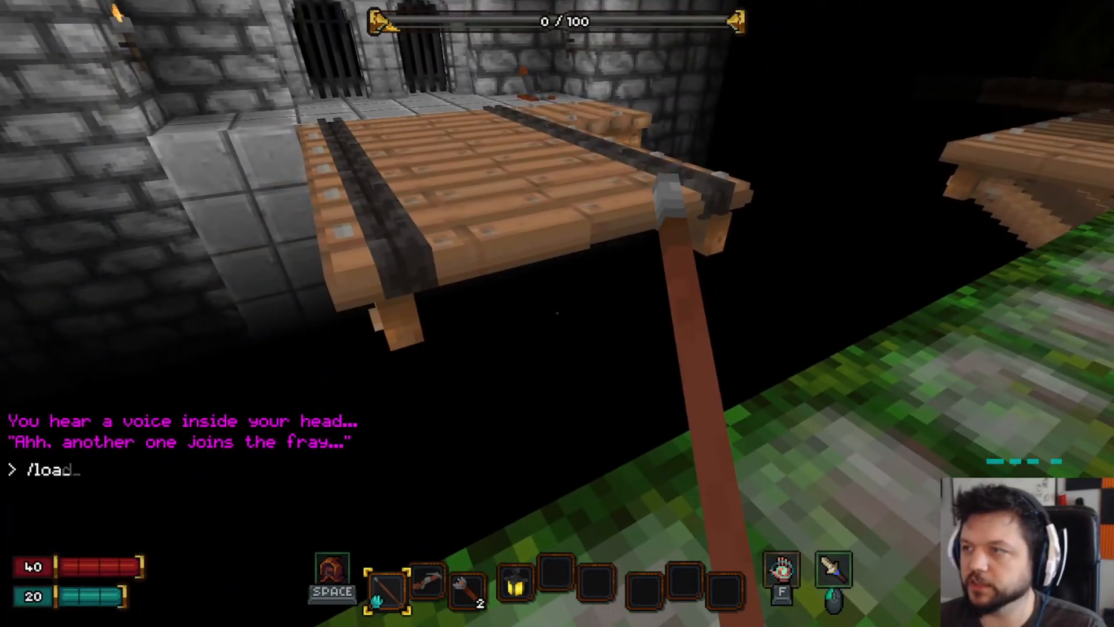
pyautogui.press('Return')
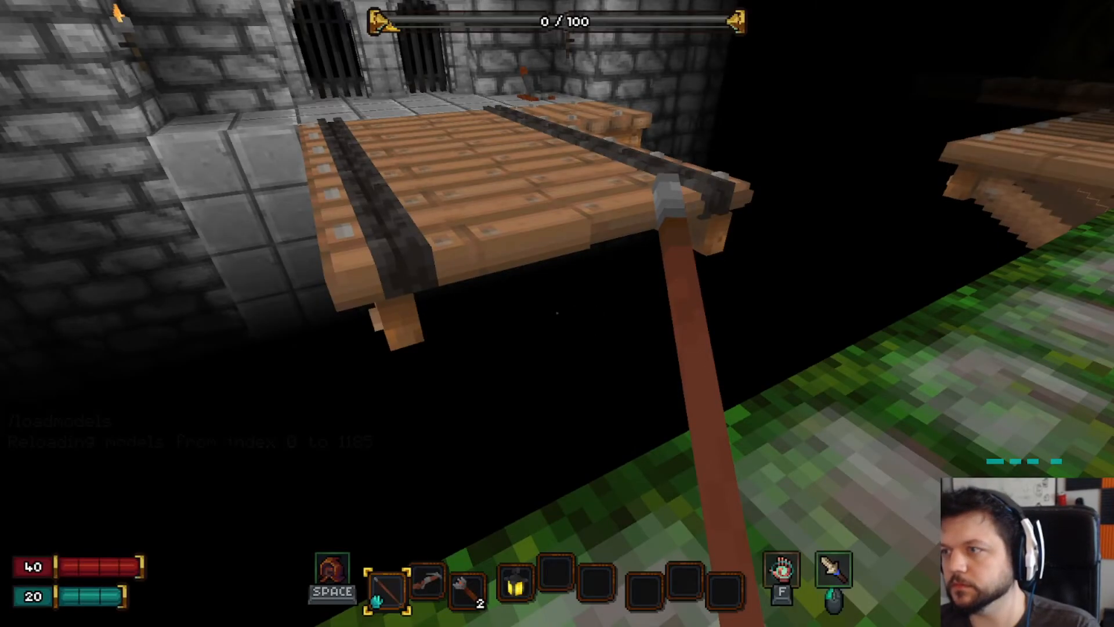
pyautogui.press('w')
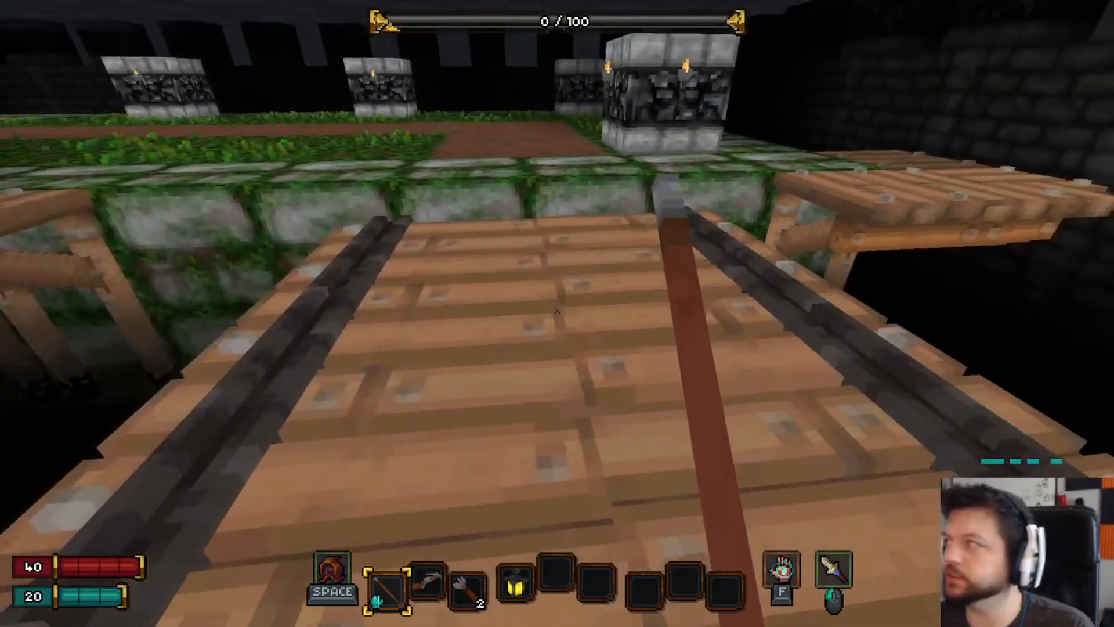
pyautogui.press('Escape')
# - Switch back to VoxelShop and export the left piece as BridgeWide_FrontL in VoxLap format, replacing the existing file
pyautogui.hotkey('alt', 'Tab')
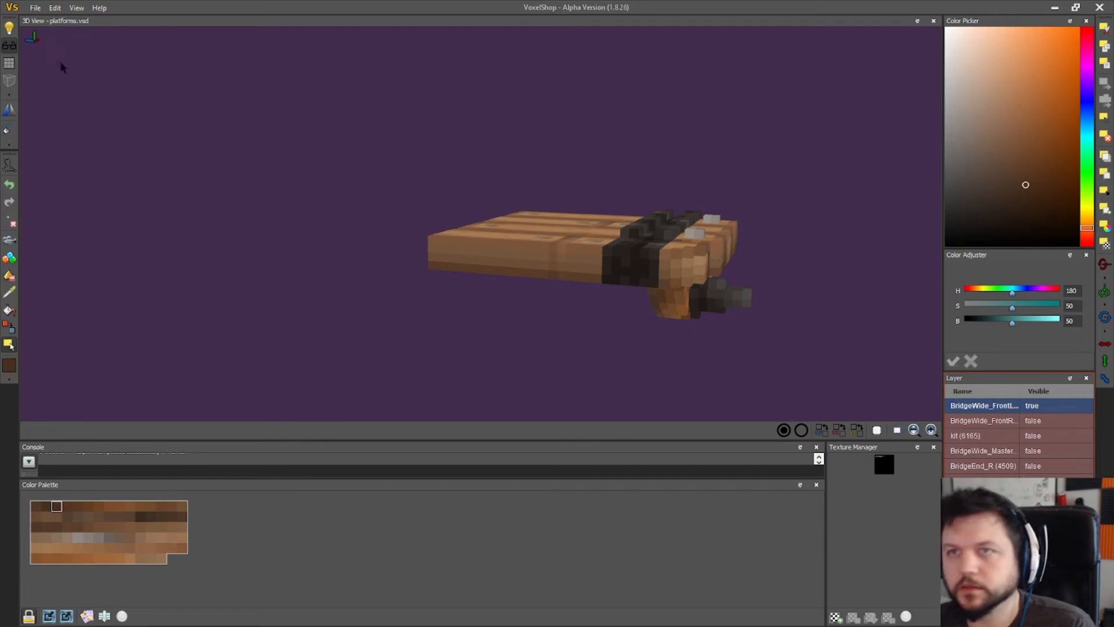
pyautogui.click(34, 8)
pyautogui.click(64, 63)
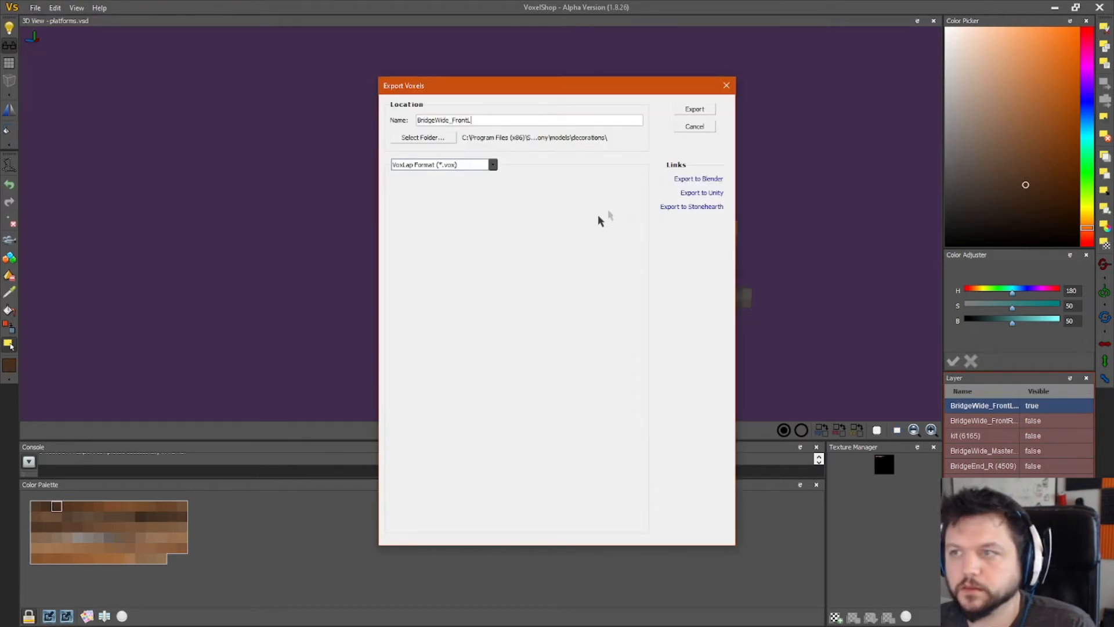
pyautogui.click(712, 110)
pyautogui.click(529, 331)
# - Hide the left front piece, show the right one and export it as BridgeWide_FrontR in VoxLap format, replacing the existing file
pyautogui.click(1028, 408)
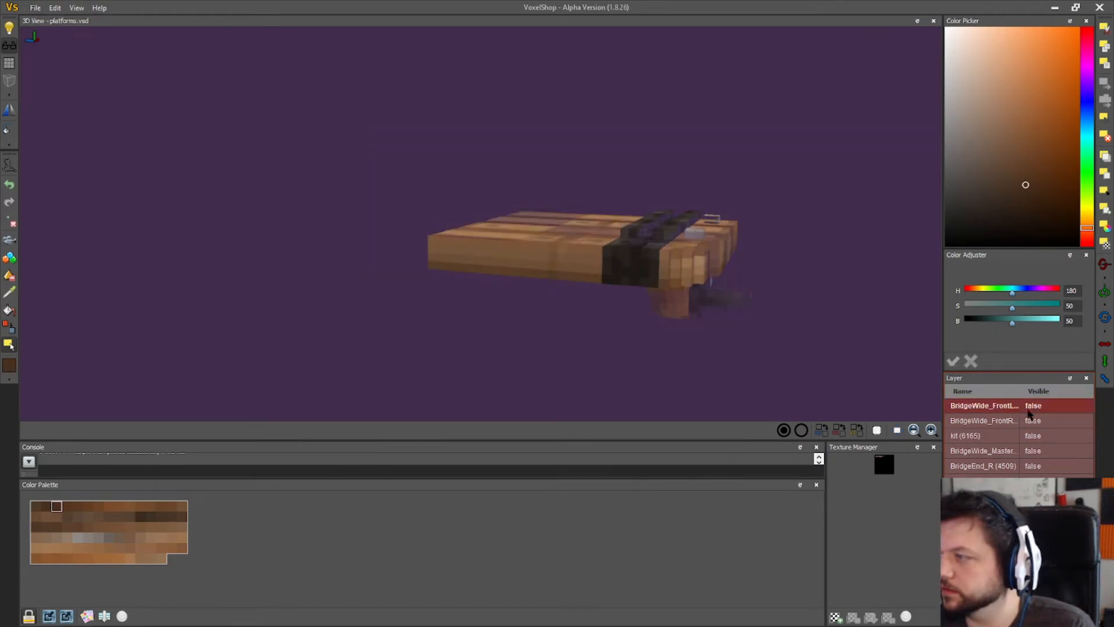
pyautogui.click(1031, 420)
pyautogui.click(34, 7)
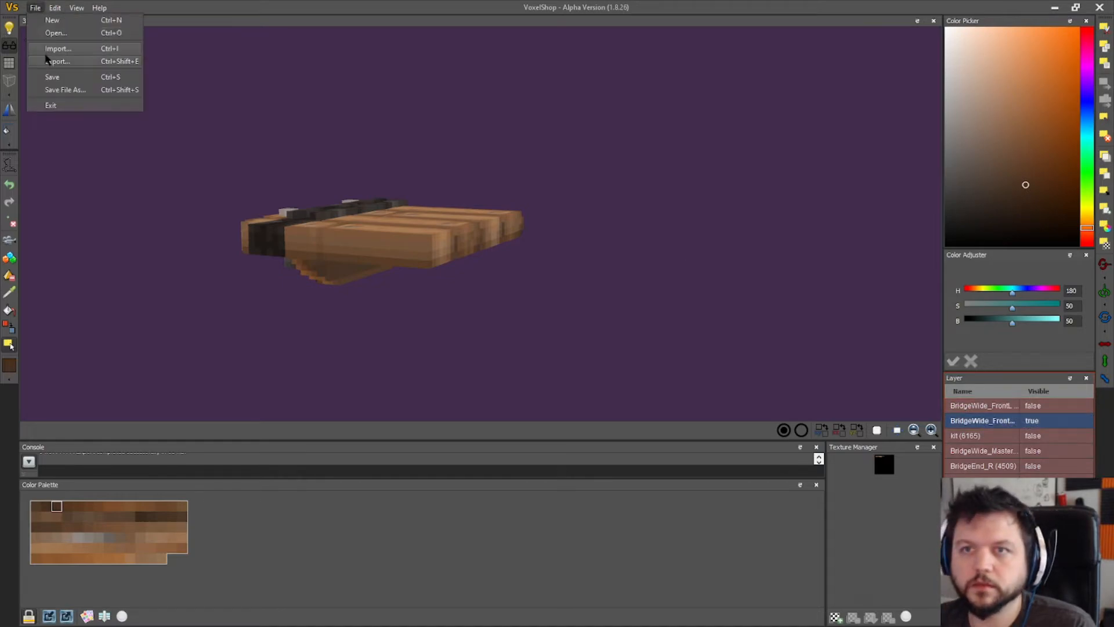
pyautogui.click(63, 61)
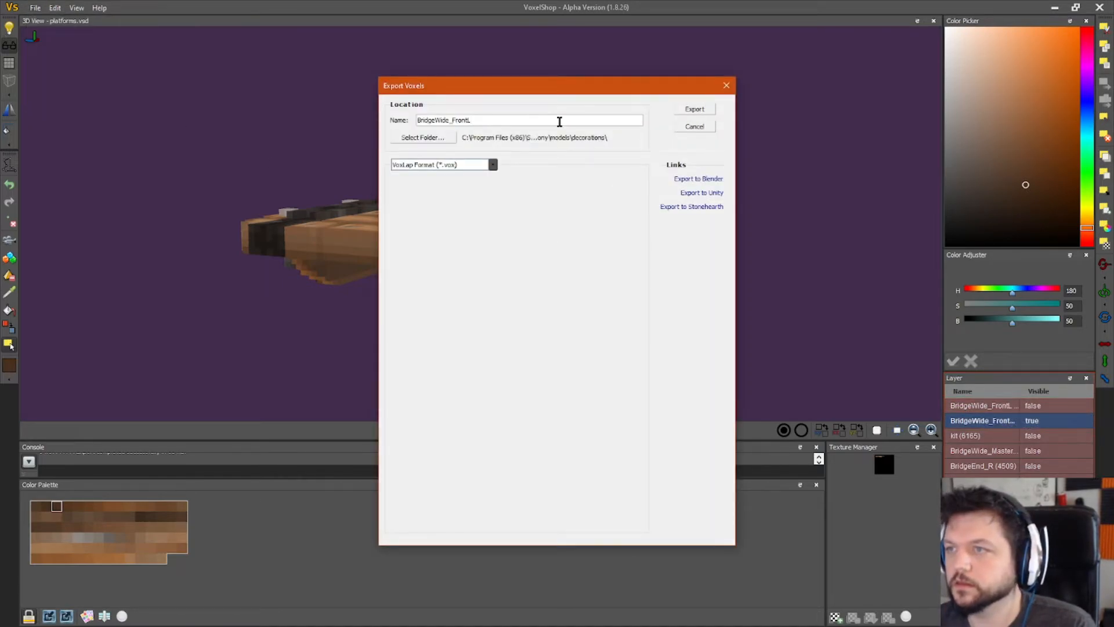
pyautogui.click(697, 111)
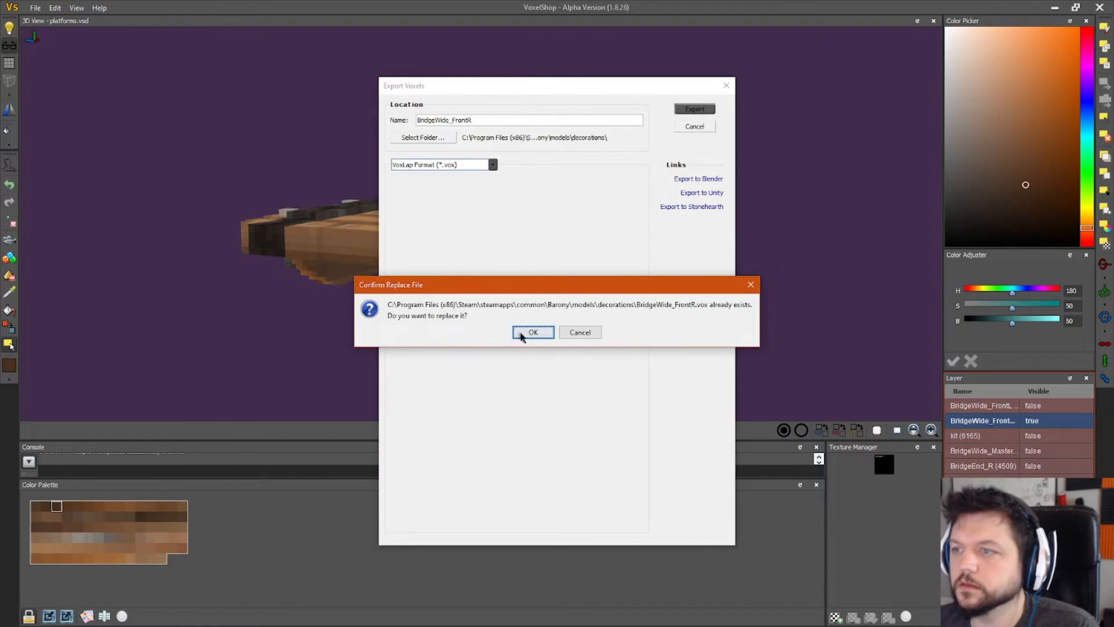
pyautogui.click(524, 331)
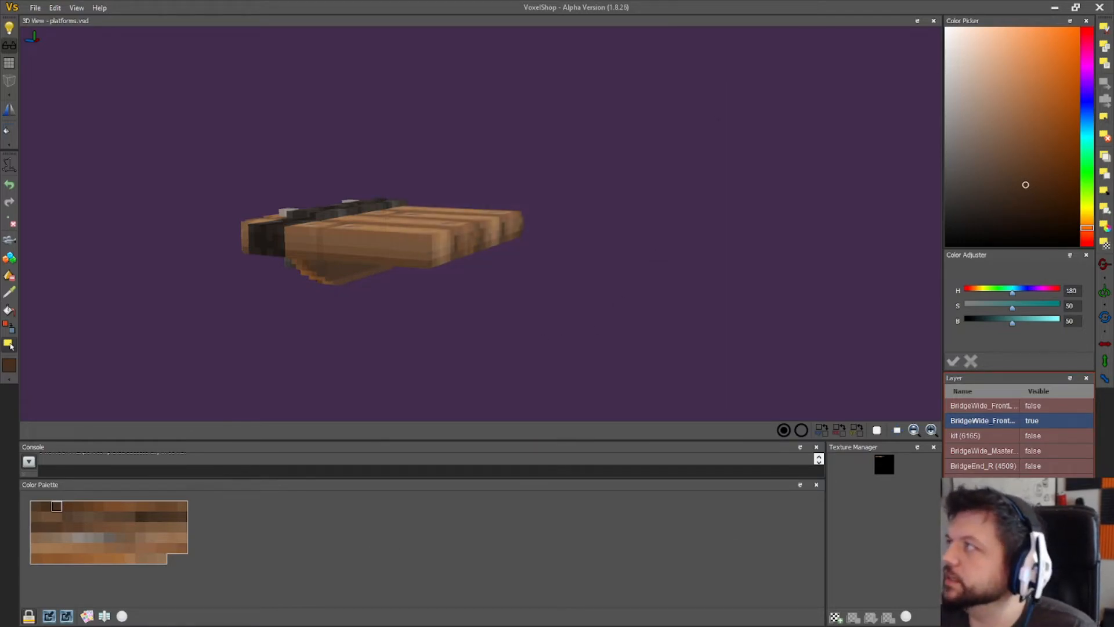
# - Switch to the running Barony game, reload the models with /loadmodels, and pause the game
pyautogui.hotkey('alt', 'Tab')
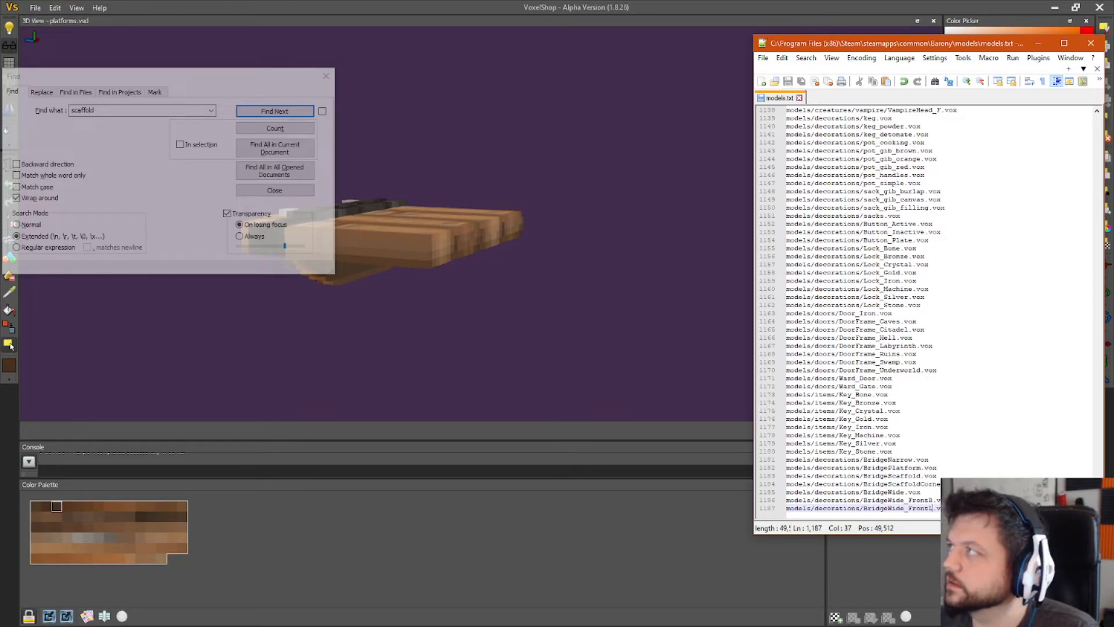
pyautogui.hotkey('alt', 'Tab')
pyautogui.press('Escape')
pyautogui.write('/l')
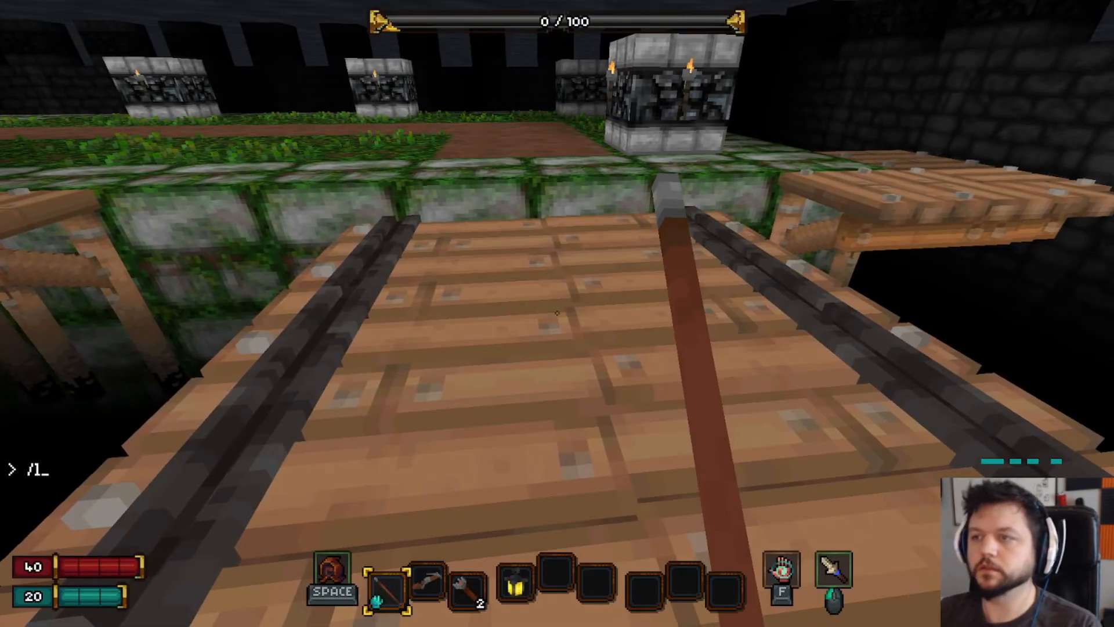
pyautogui.write('oadmod')
pyautogui.press('Return')
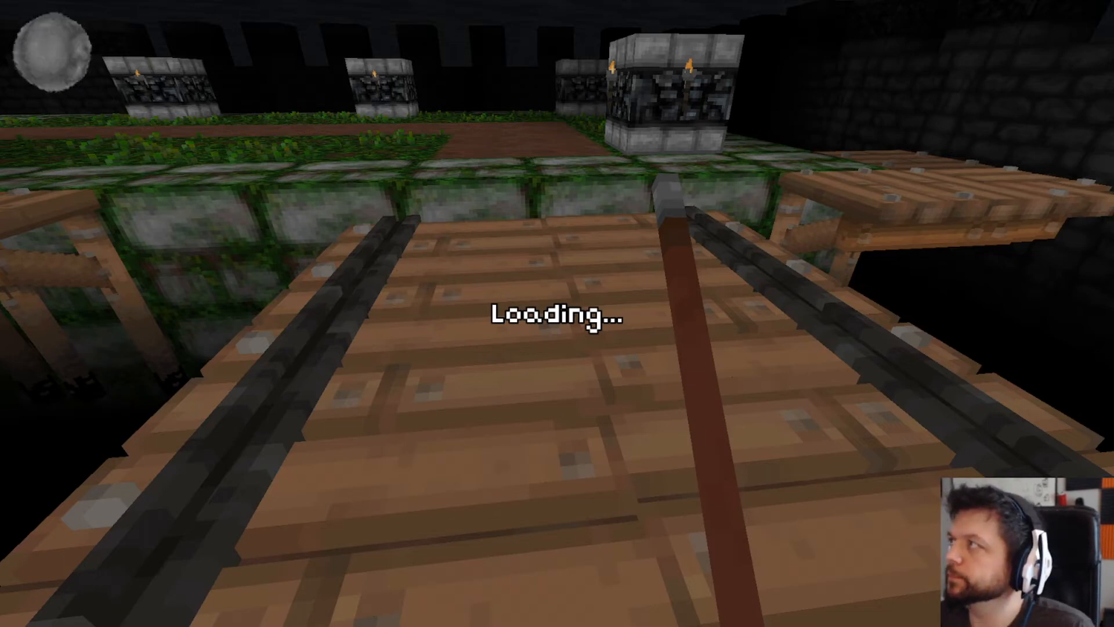
pyautogui.press('Escape')
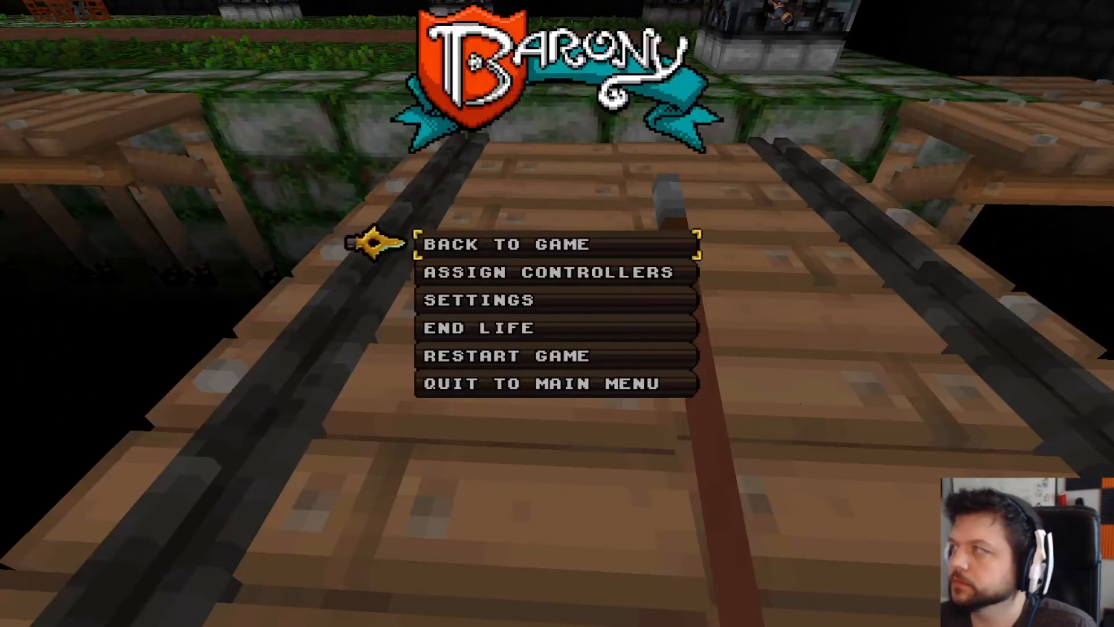
# - Switch to the Barony Editor, check the model properties of the two decorations at the bridge's front end against models.txt, and return to the game
pyautogui.hotkey('alt', 'Tab')
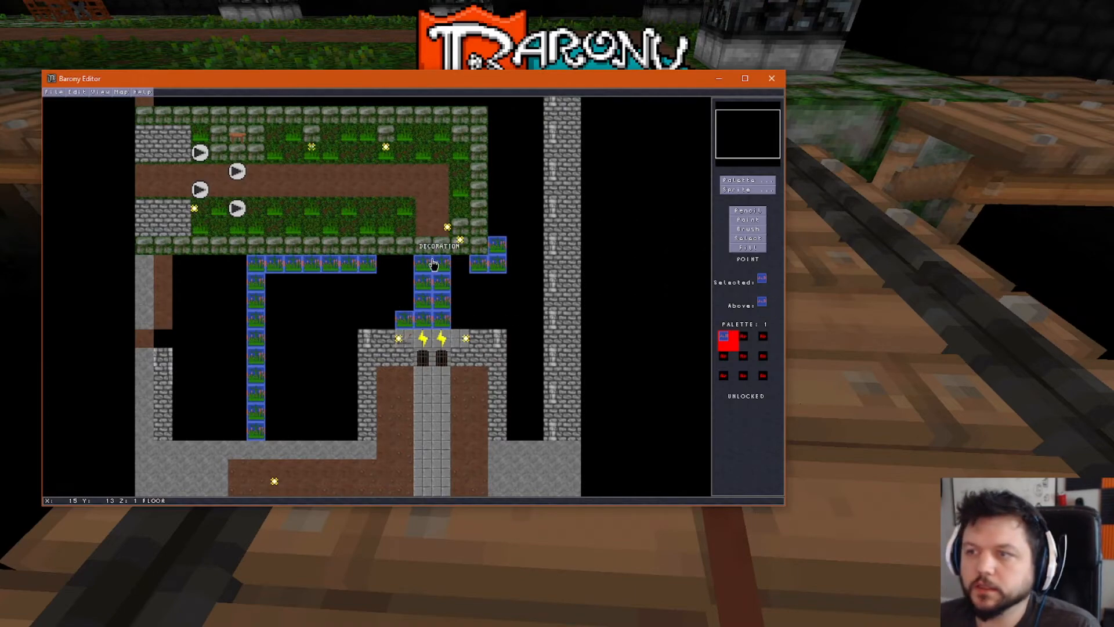
pyautogui.press('F2')
pyautogui.click(494, 378)
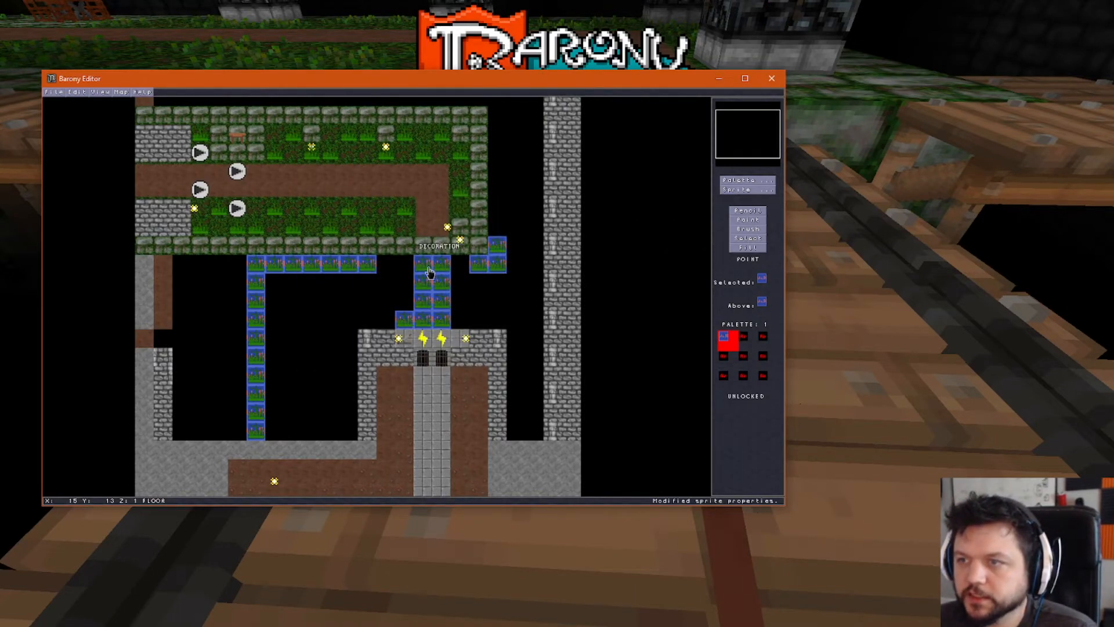
pyautogui.press('F2')
pyautogui.hotkey('alt', 'Tab')
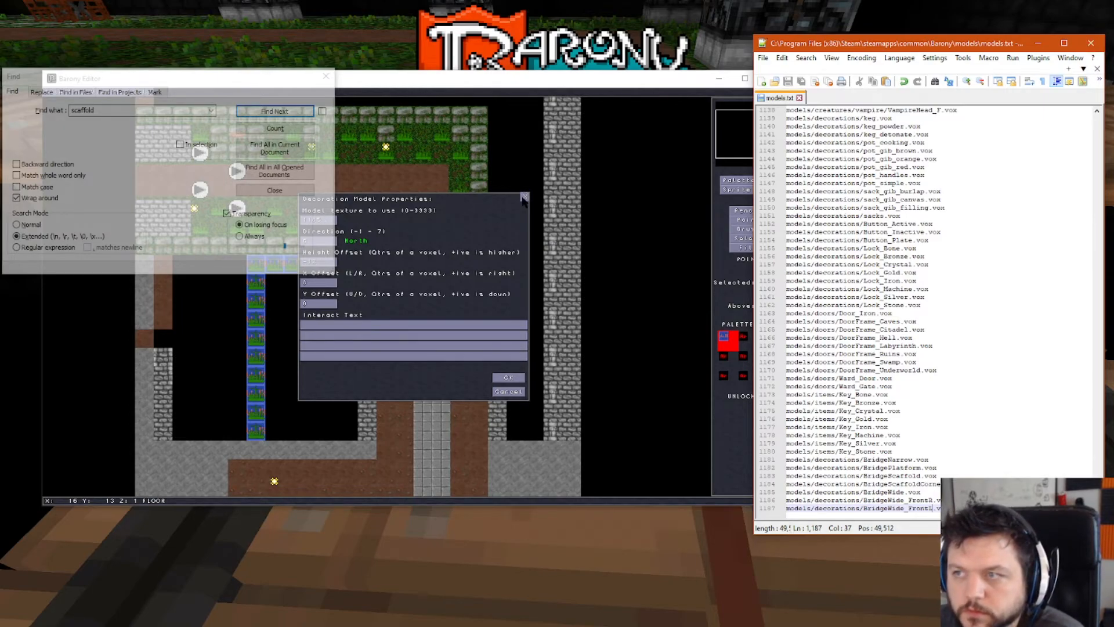
pyautogui.click(571, 163)
pyautogui.click(777, 9)
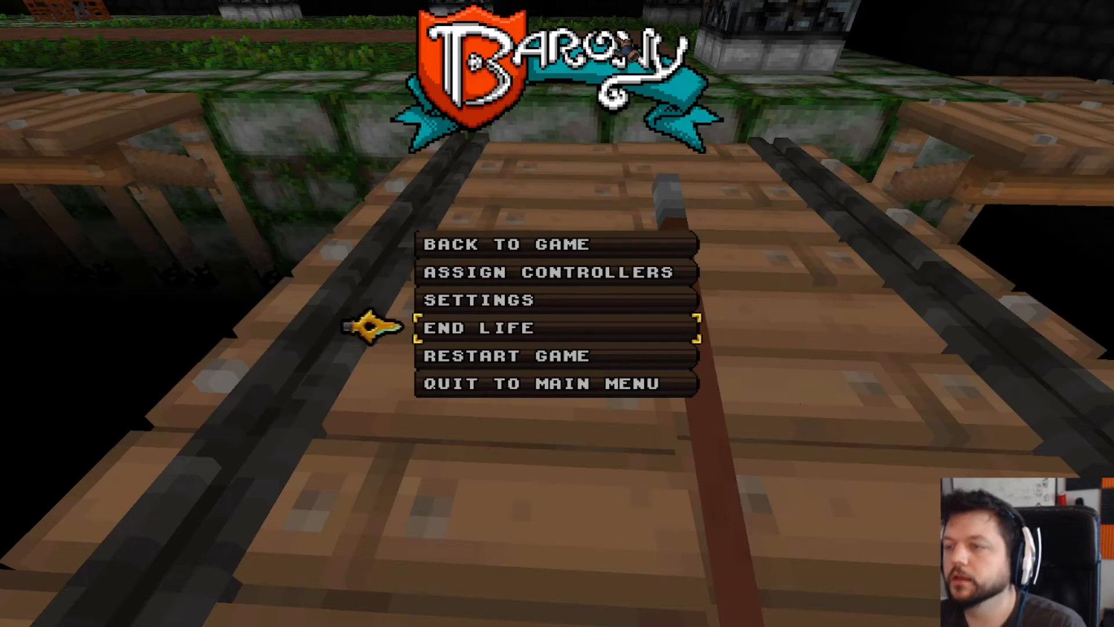
# - Resume the game, inspect the wide bridge's front end and planks from the mossy ledge and the bridge itself, and pause again
pyautogui.click(511, 243)
pyautogui.press('w')
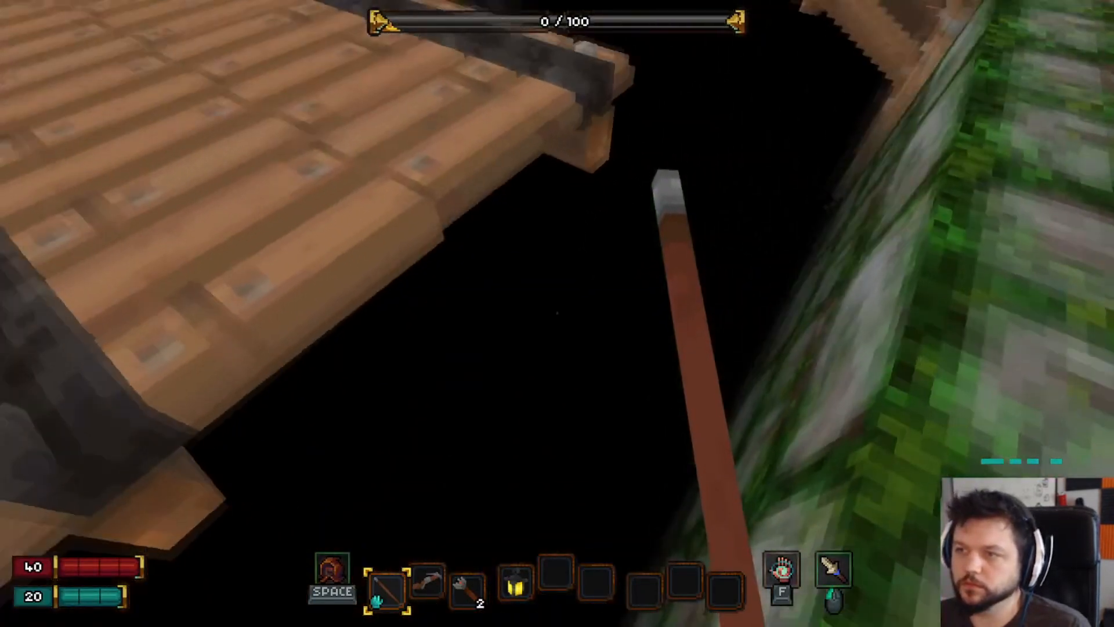
pyautogui.press('d')
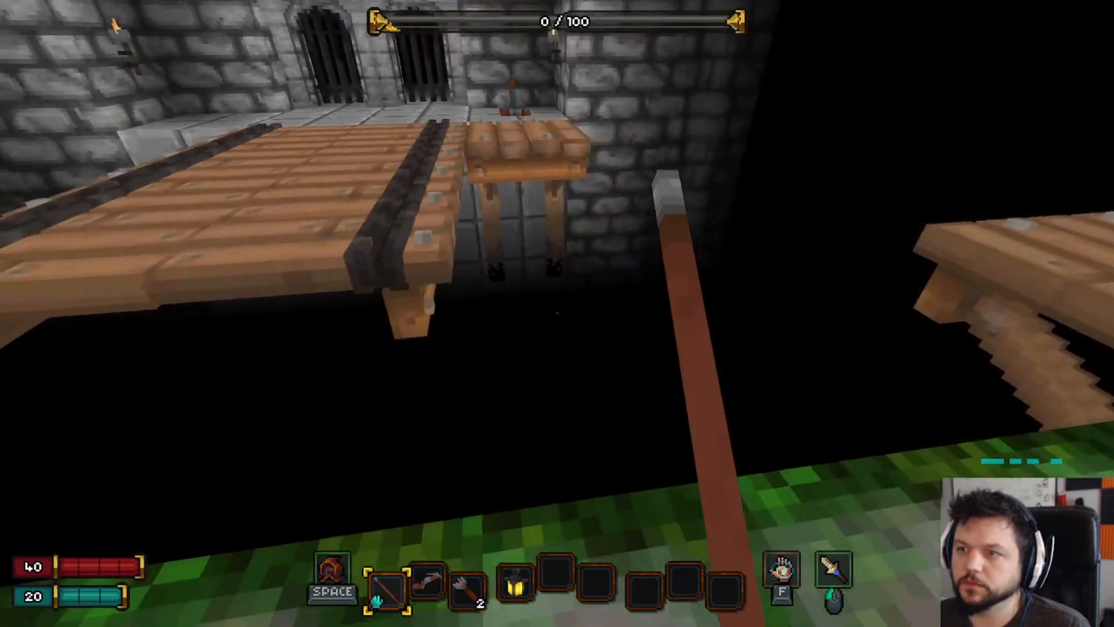
pyautogui.press('a')
pyautogui.press('w')
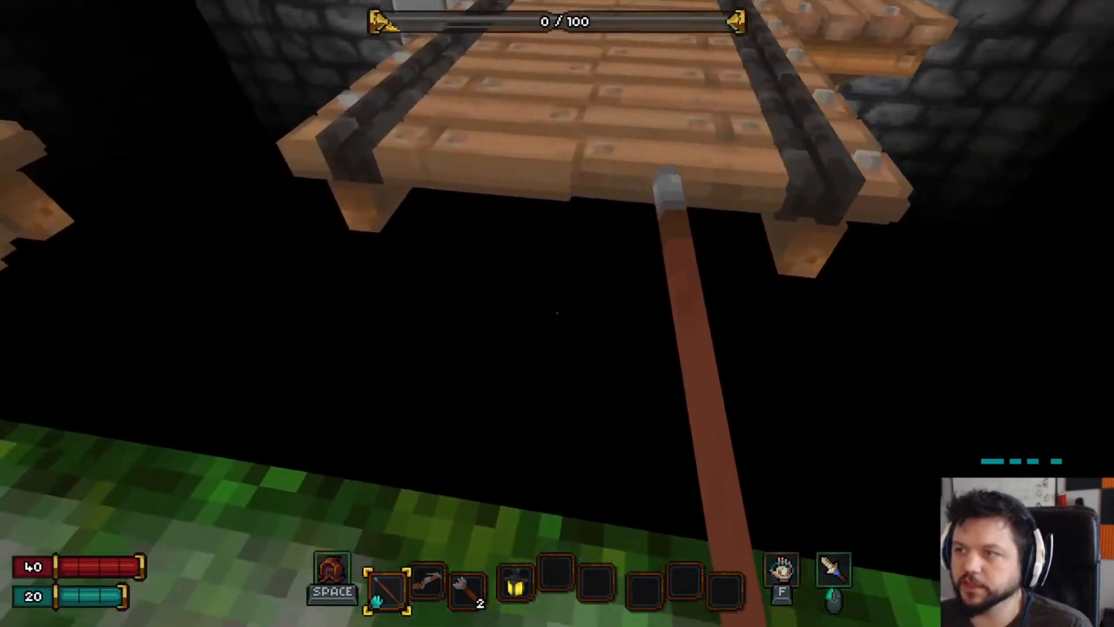
pyautogui.press('w')
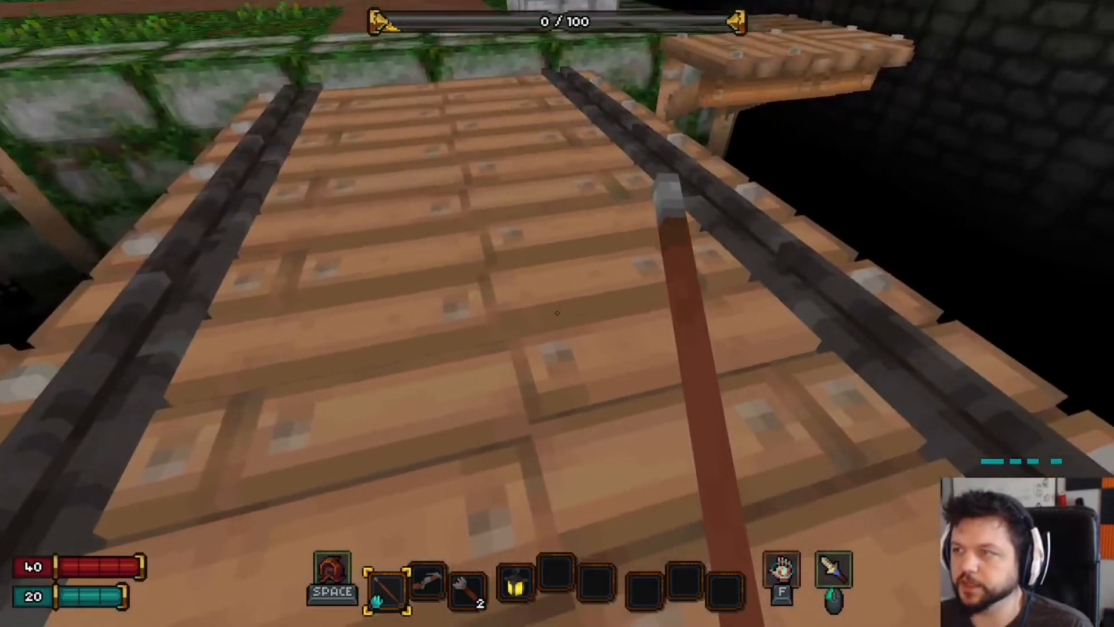
pyautogui.press('w')
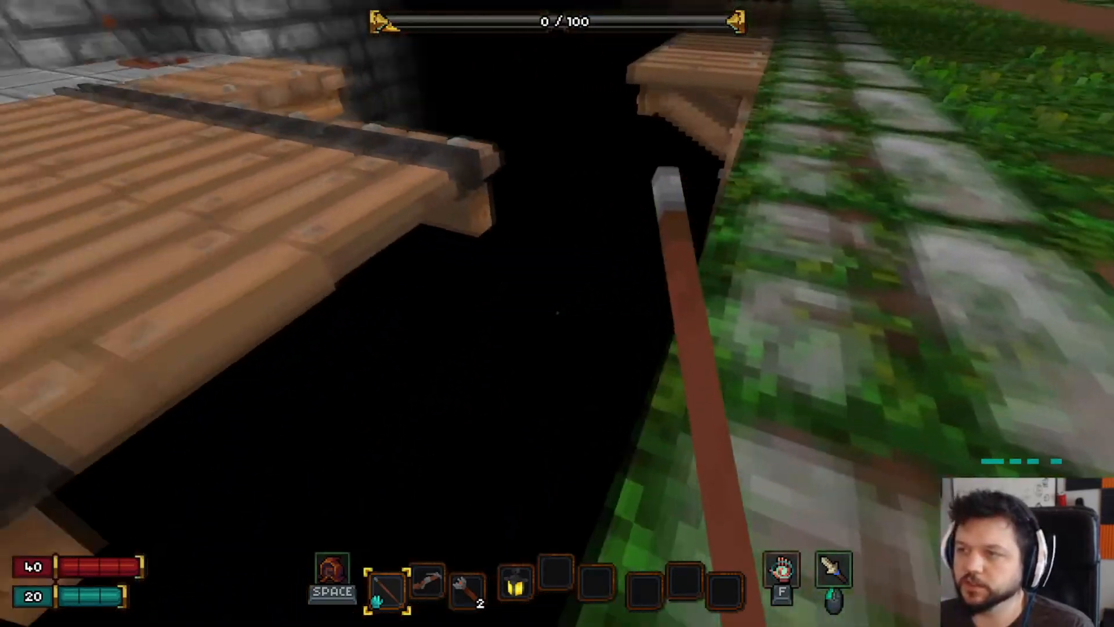
pyautogui.press('Escape')
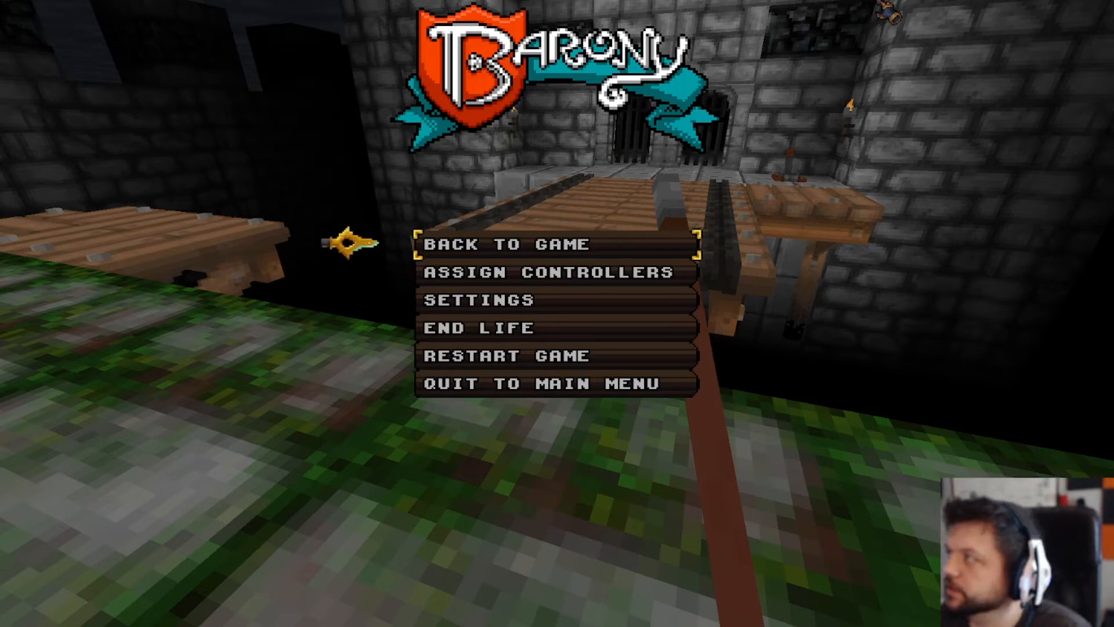
# - Switch to VoxelShop, select the right front piece's voxels, and regenerate the color palette from them
pyautogui.hotkey('alt', 'Tab')
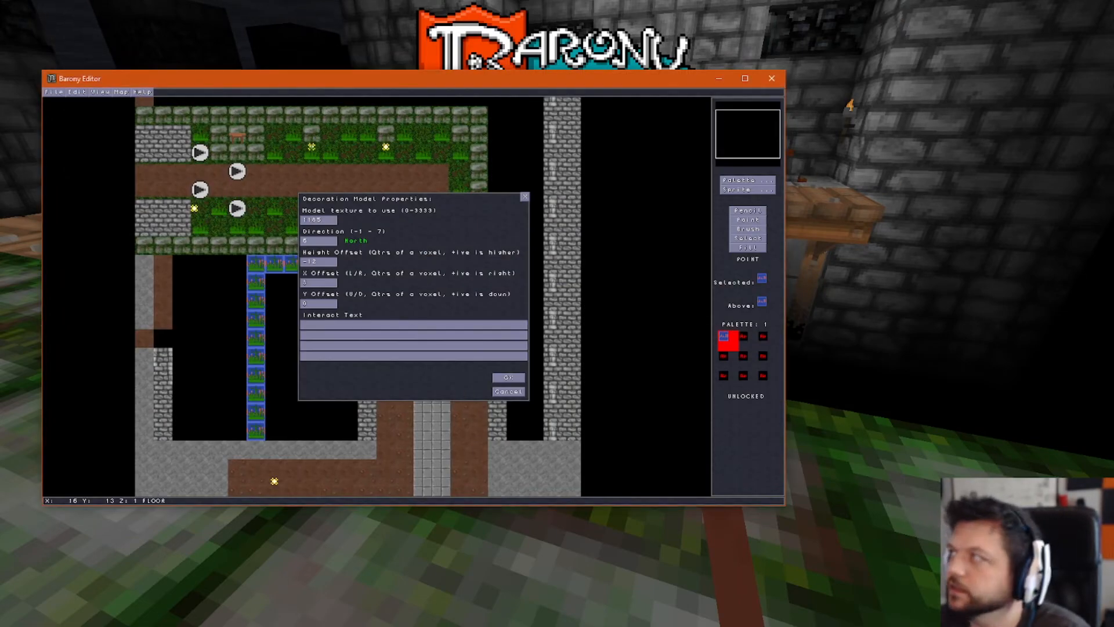
pyautogui.hotkey('alt', 'Tab')
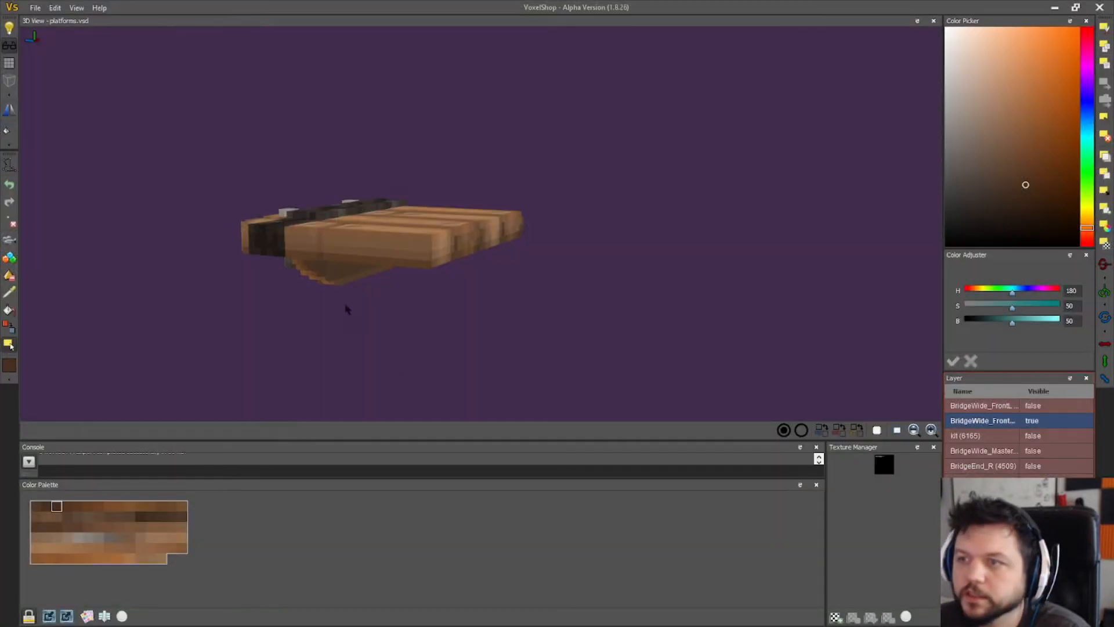
pyautogui.moveTo(68, 344); pyautogui.dragTo(222, 323, button='right')
pyautogui.moveTo(354, 164); pyautogui.dragTo(691, 371)
pyautogui.click(104, 616)
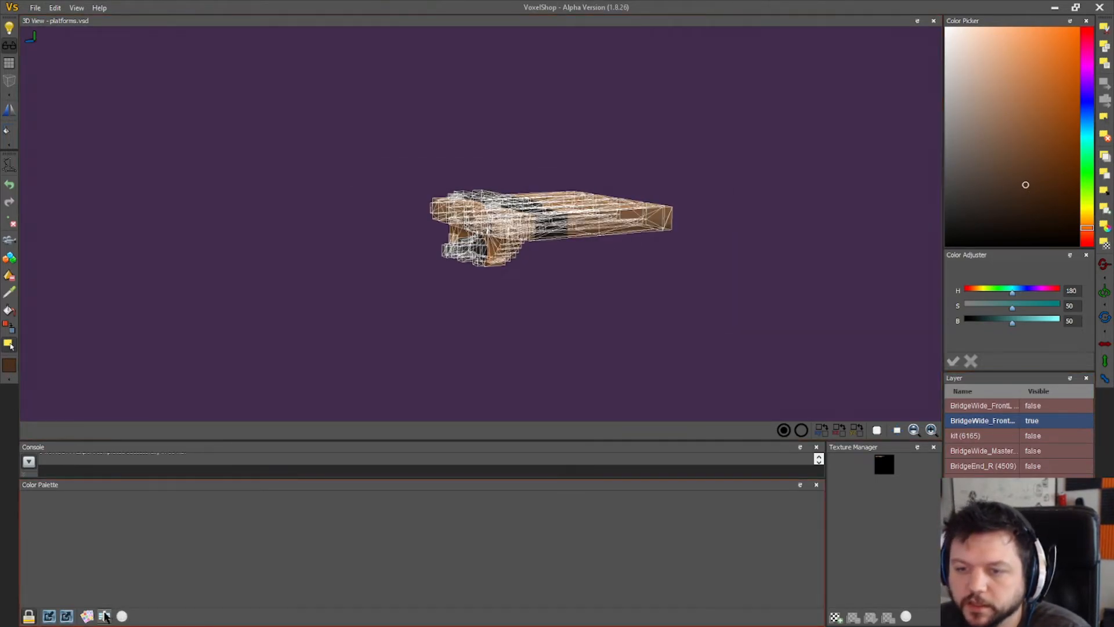
pyautogui.click(92, 617)
pyautogui.click(104, 619)
pyautogui.moveTo(537, 233); pyautogui.dragTo(571, 239, button='right')
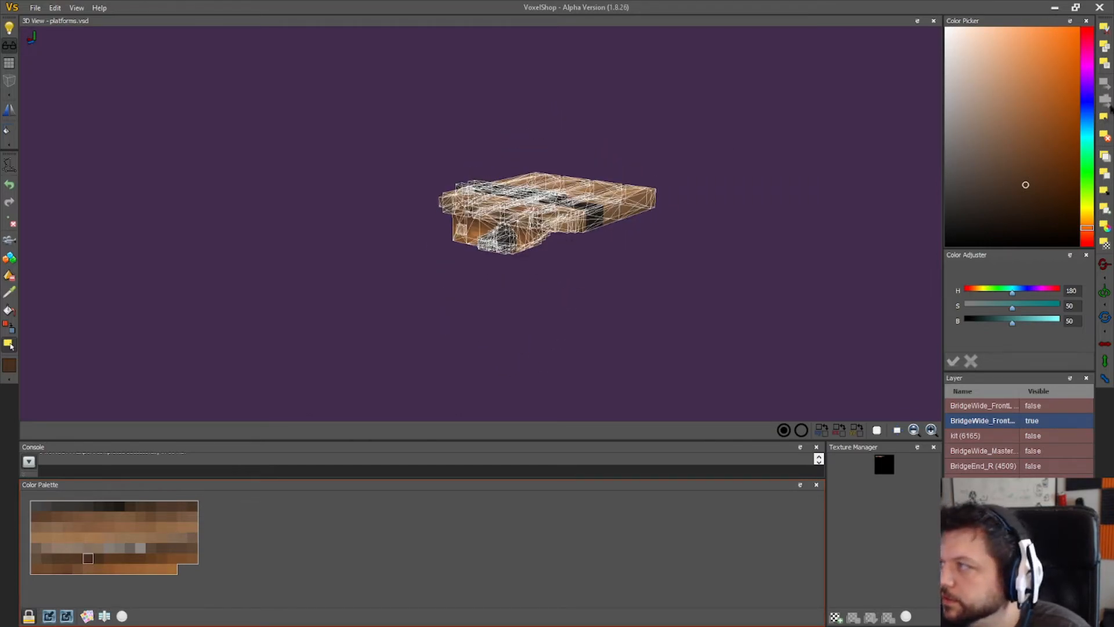
pyautogui.moveTo(728, 254); pyautogui.dragTo(683, 186, button='right')
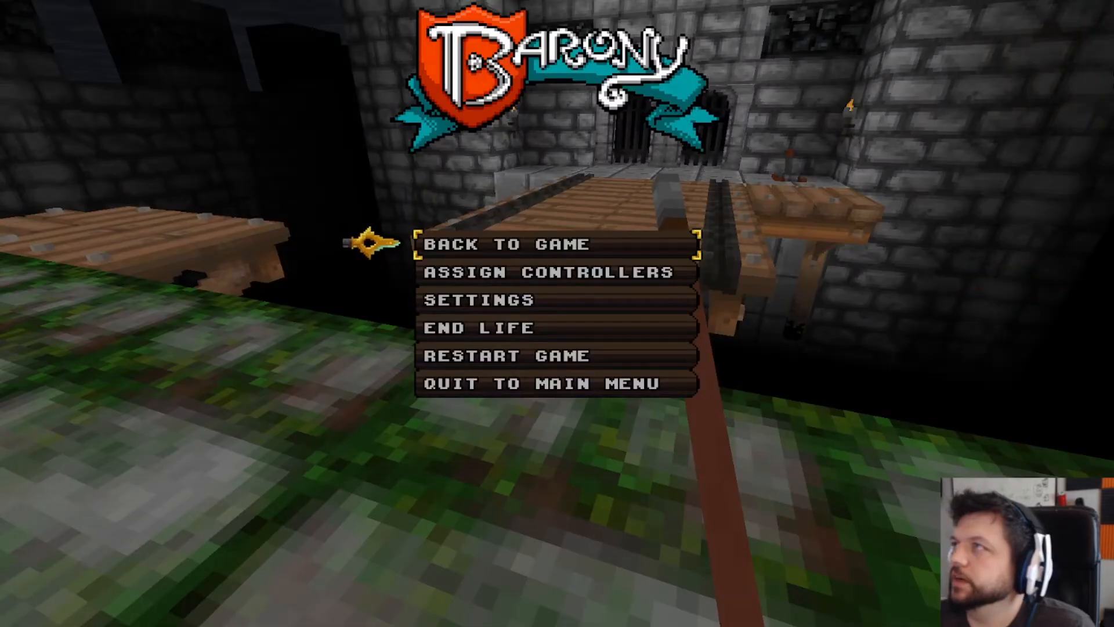
# - Quit Barony from the main menu, relaunch it, and open a new local lobby
pyautogui.press('Escape')
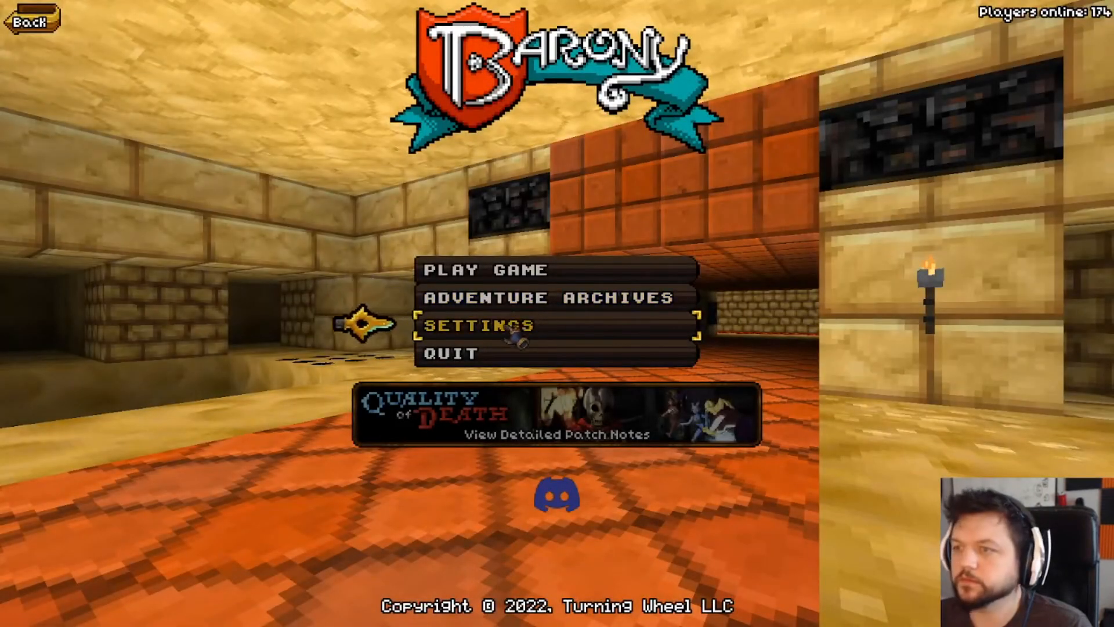
pyautogui.click(503, 360)
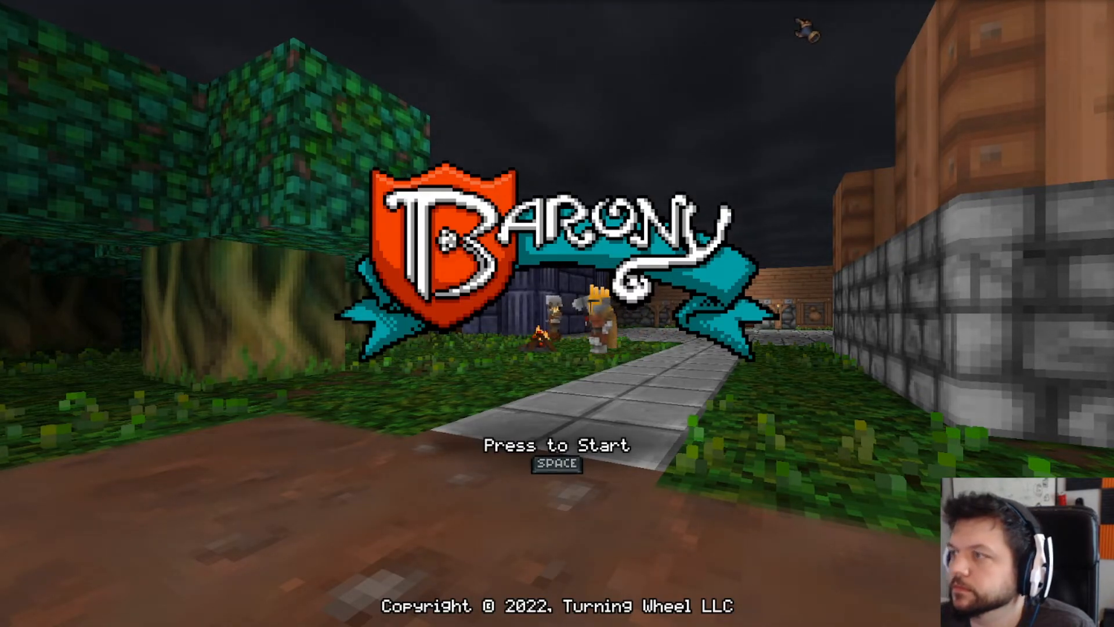
pyautogui.press('space')
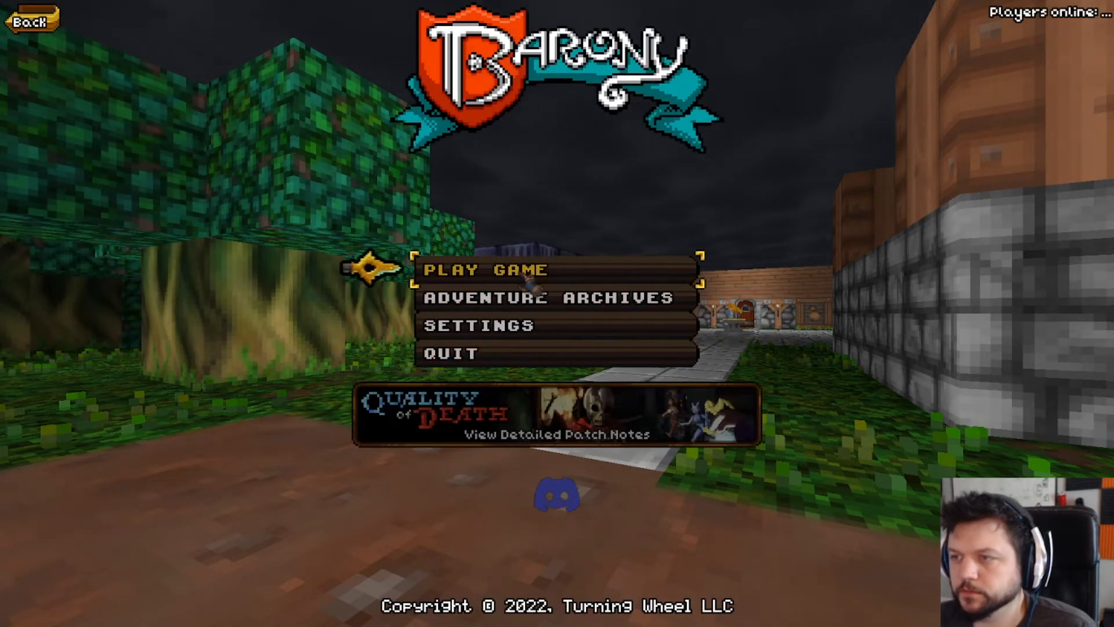
pyautogui.click(533, 274)
pyautogui.click(618, 319)
pyautogui.click(496, 200)
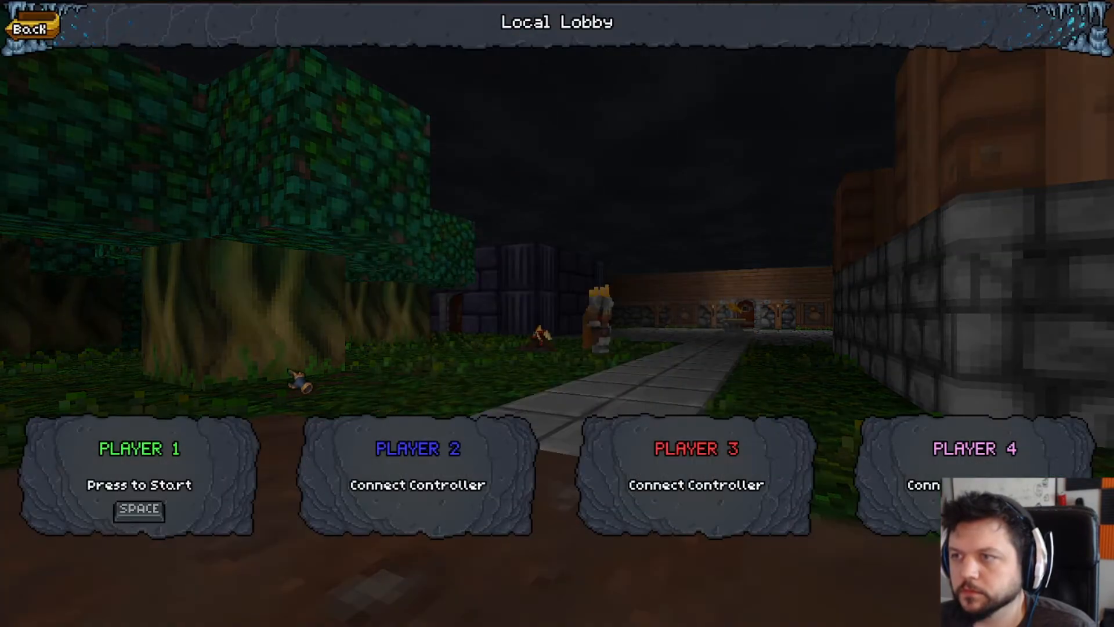
# - Join as Player 1 with the Skeleton race and Barbarian class, and ready up to start the game
pyautogui.click(104, 486)
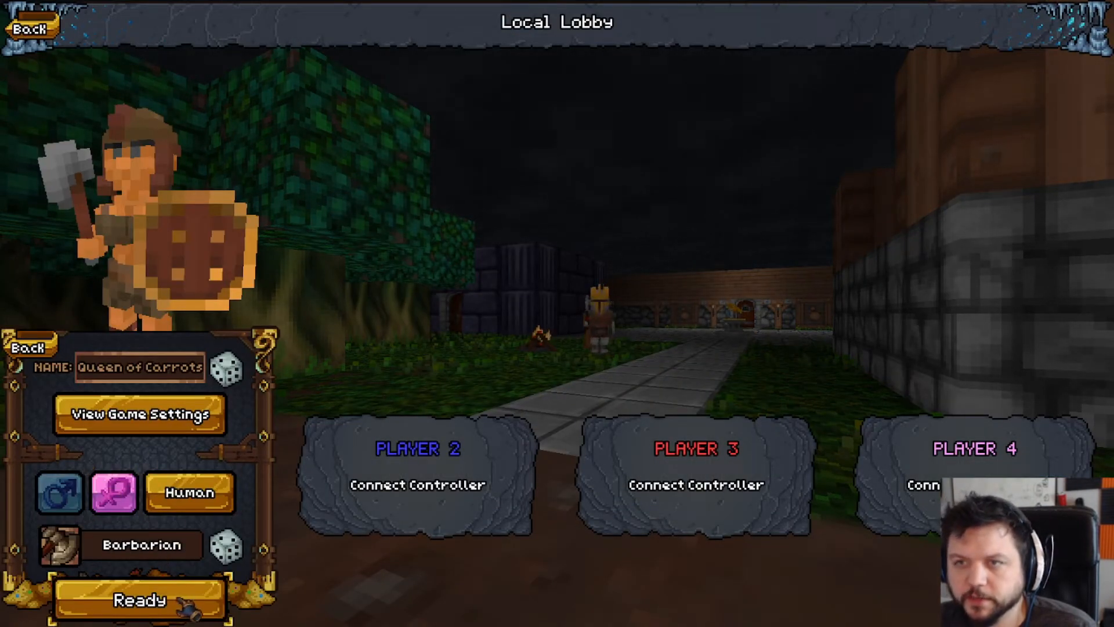
pyautogui.click(190, 499)
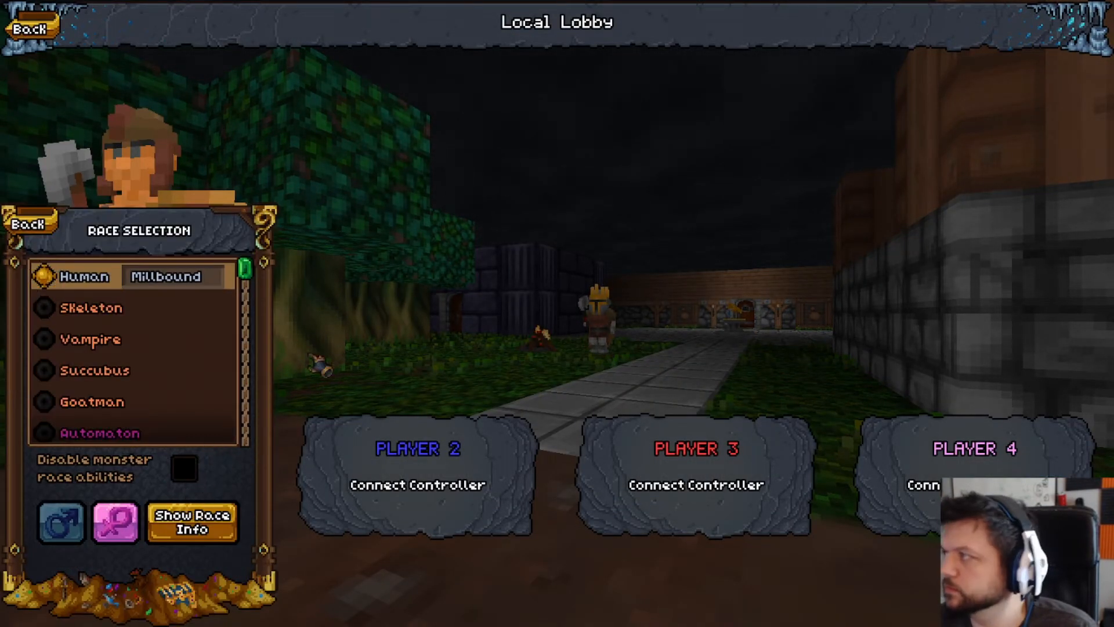
pyautogui.click(97, 316)
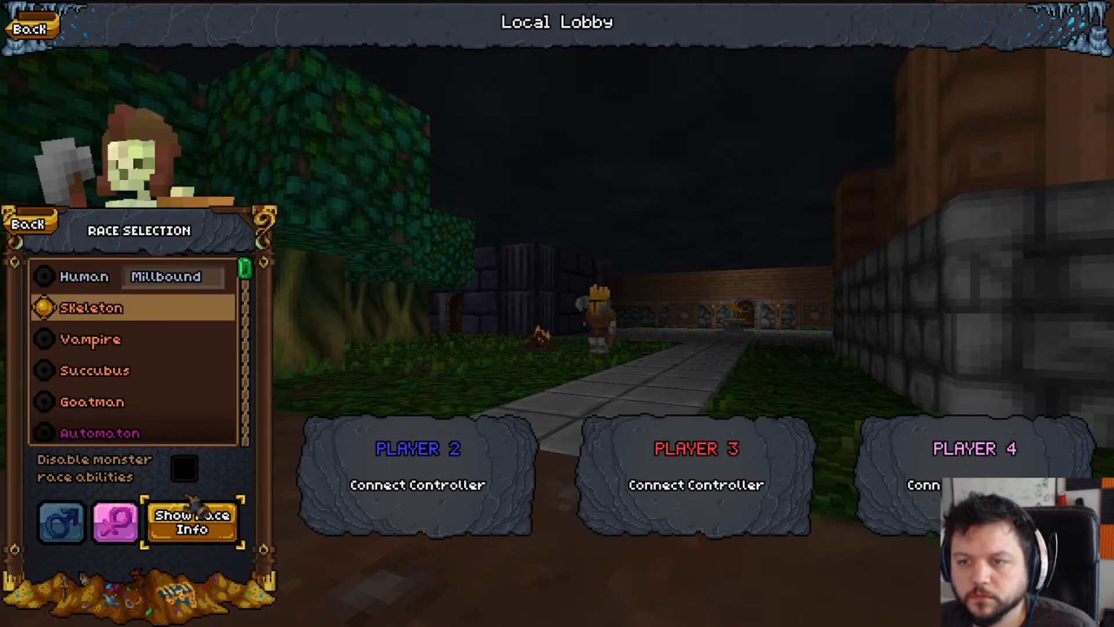
pyautogui.click(35, 226)
pyautogui.click(136, 598)
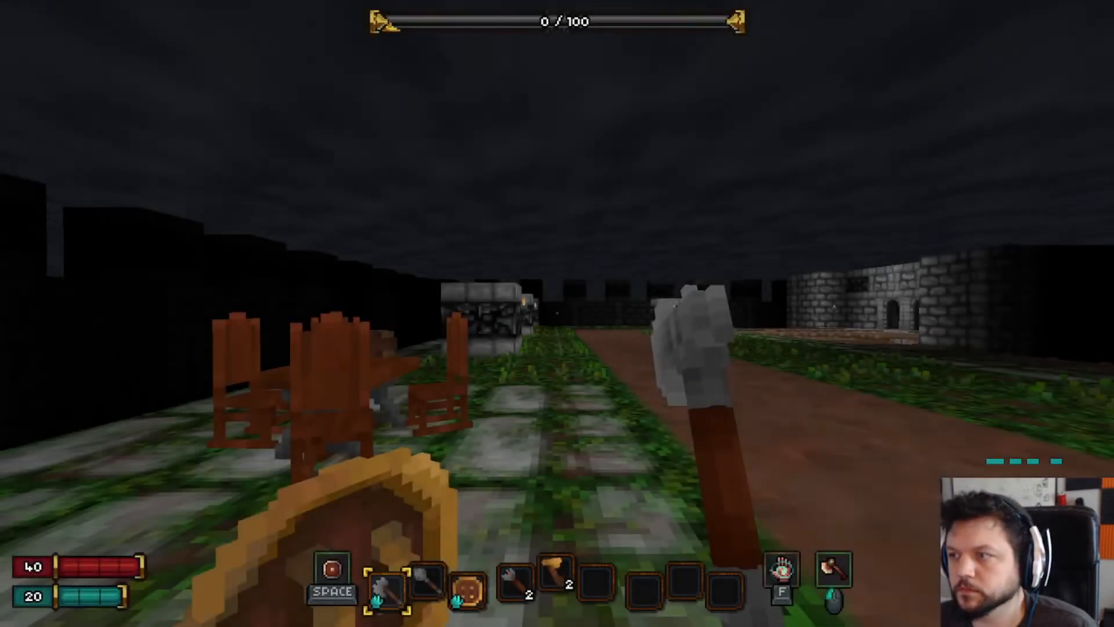
# - Walk along the grass to the castle gate bridge and inspect the placement of its front pieces at the mossy ledge
pyautogui.press('w')
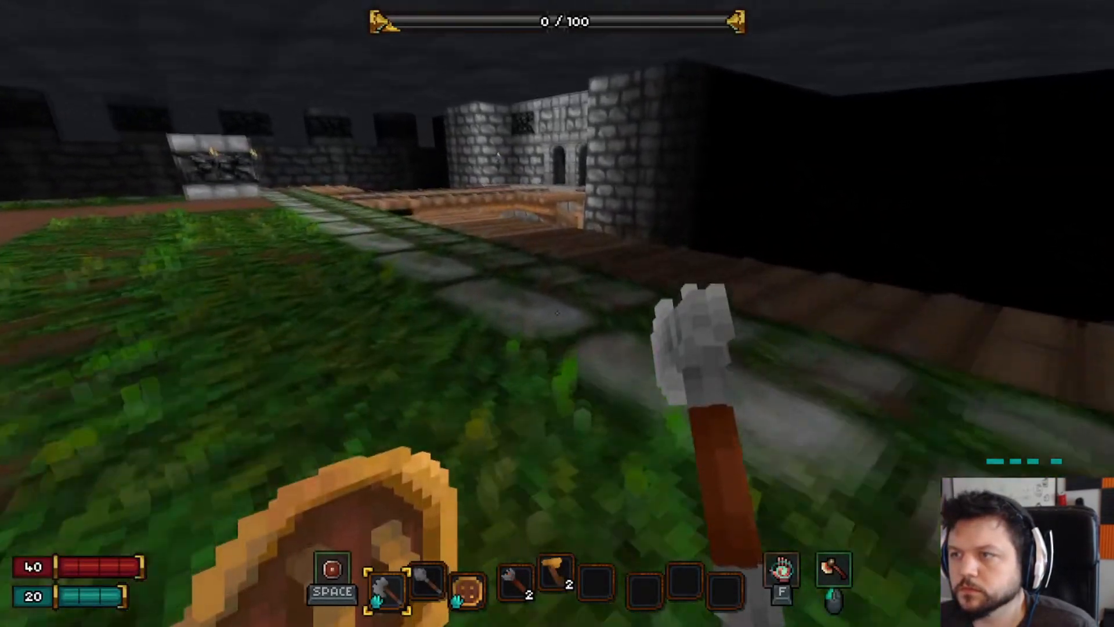
pyautogui.press('w')
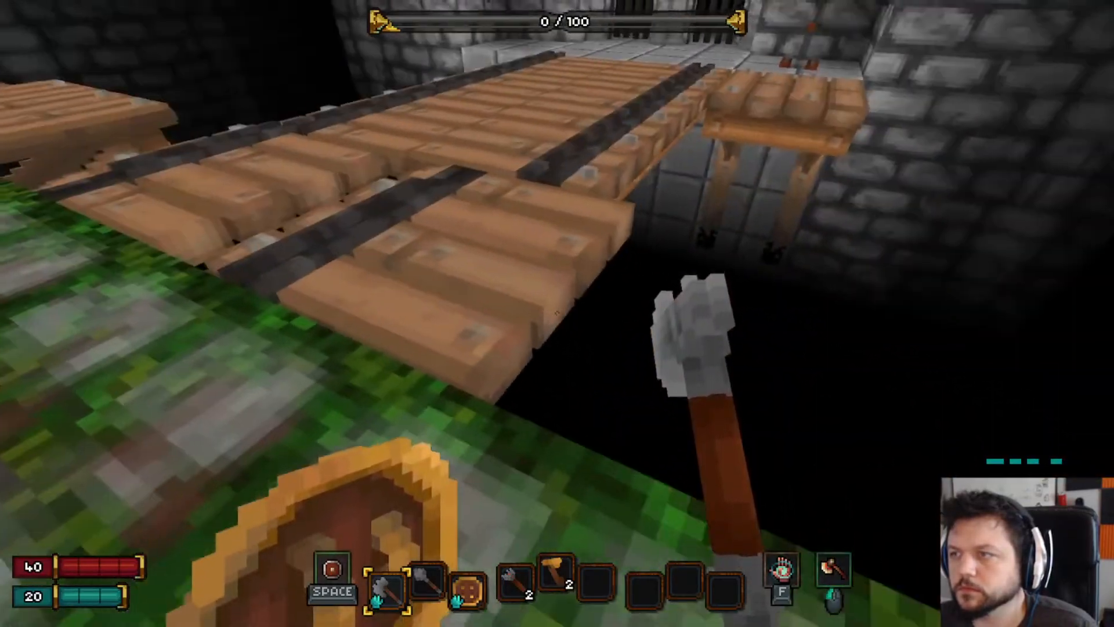
pyautogui.press('a')
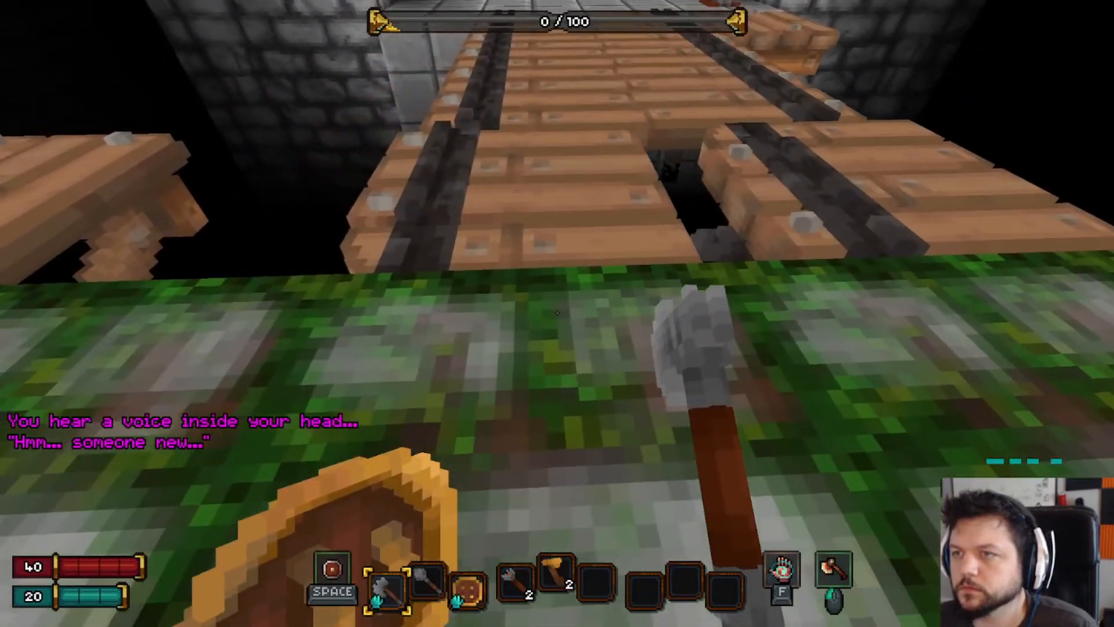
# - Inspect the joint between the bridge's two front pieces and their alignment with the mossy ledge and the planks behind
pyautogui.press('w')
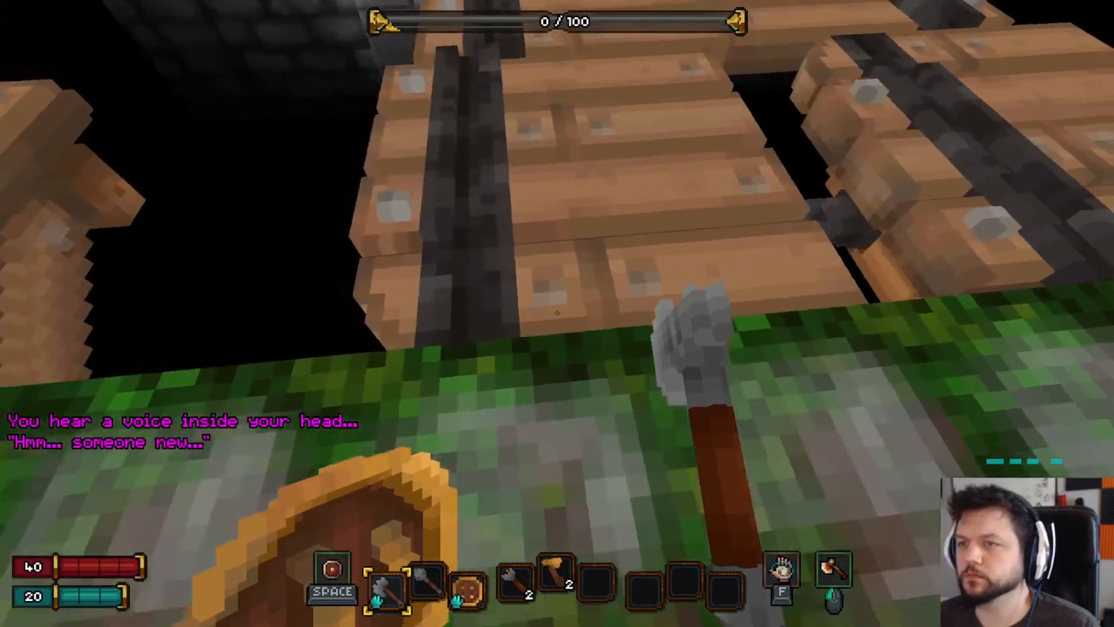
pyautogui.press('s')
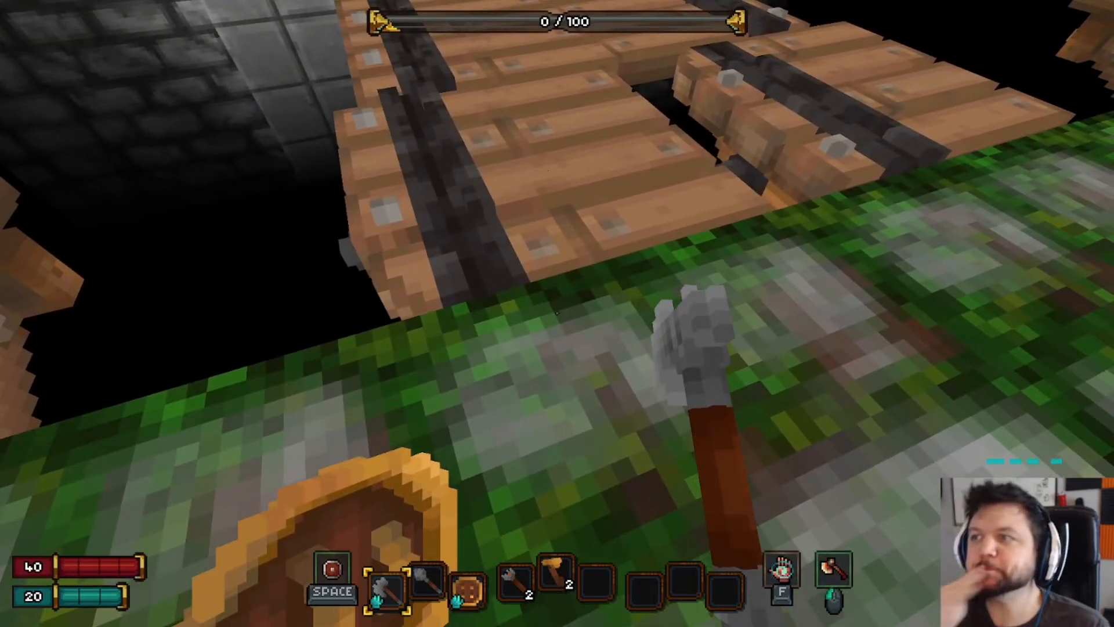
pyautogui.press('d')
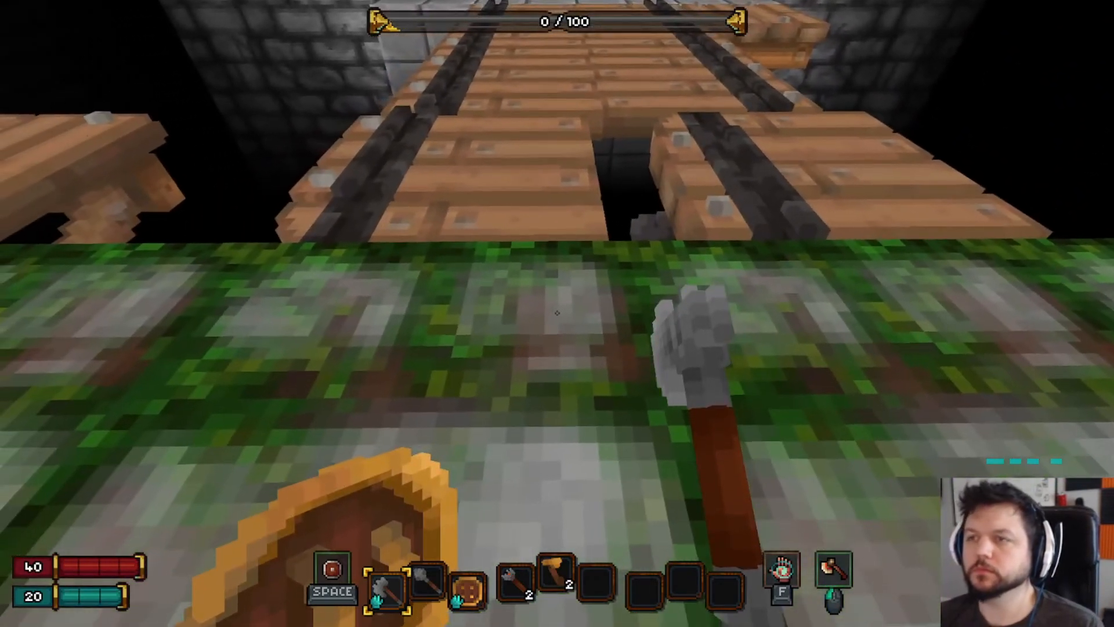
pyautogui.press('a')
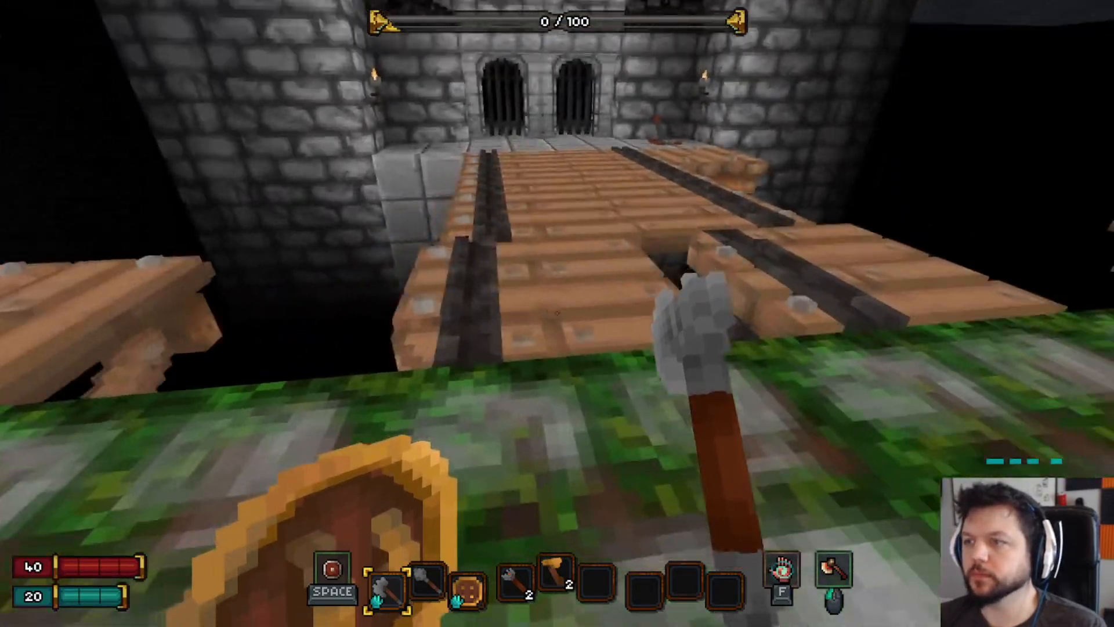
pyautogui.press('a')
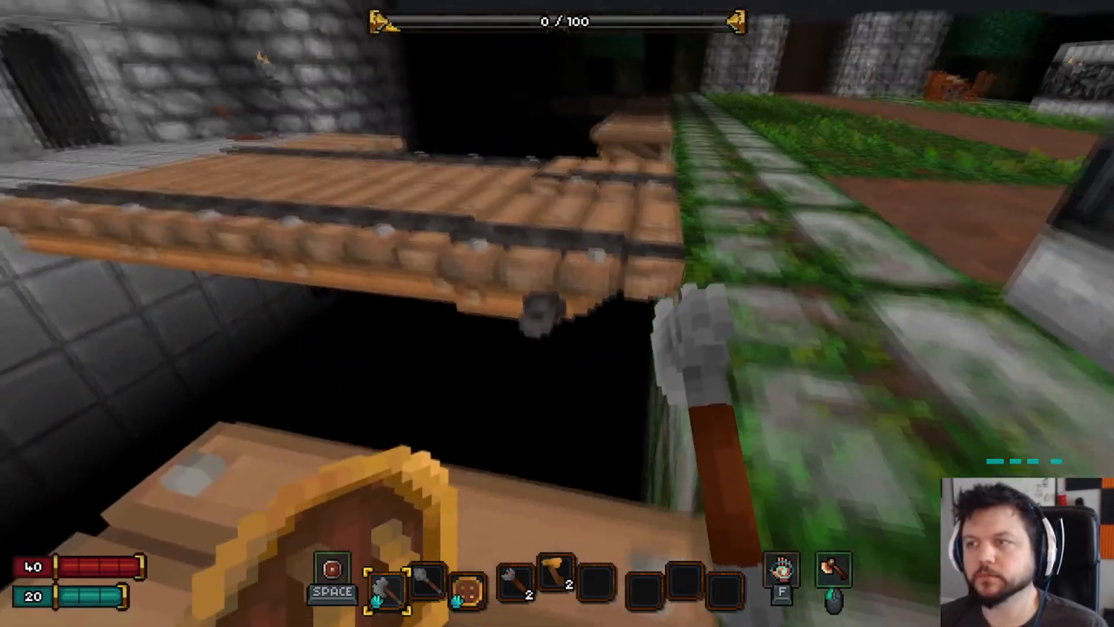
pyautogui.press('d')
pyautogui.press('d')
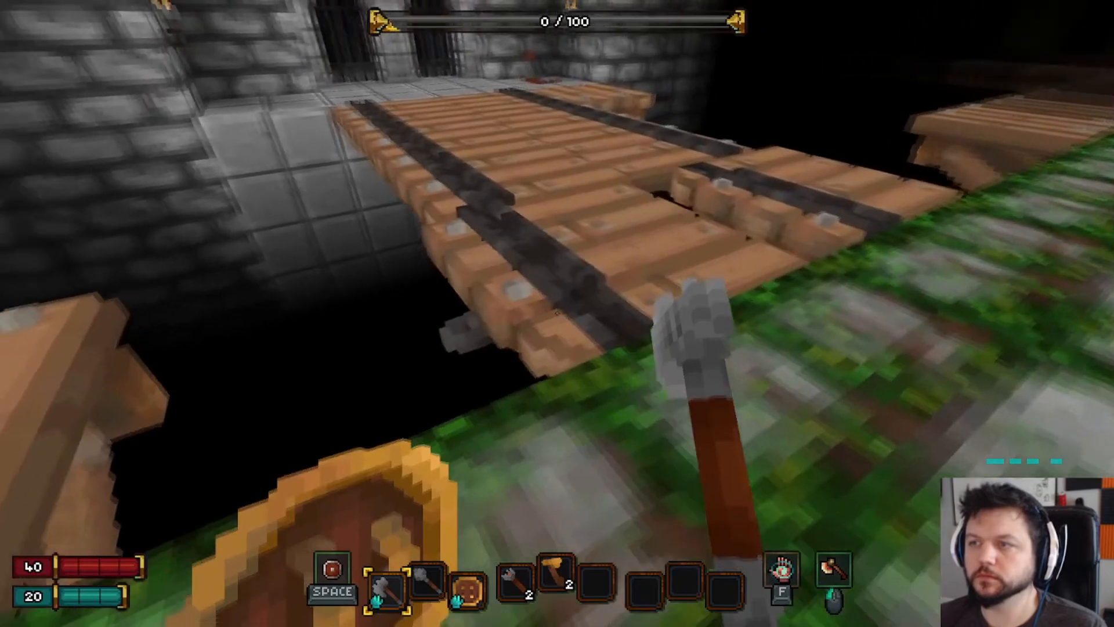
pyautogui.press('d')
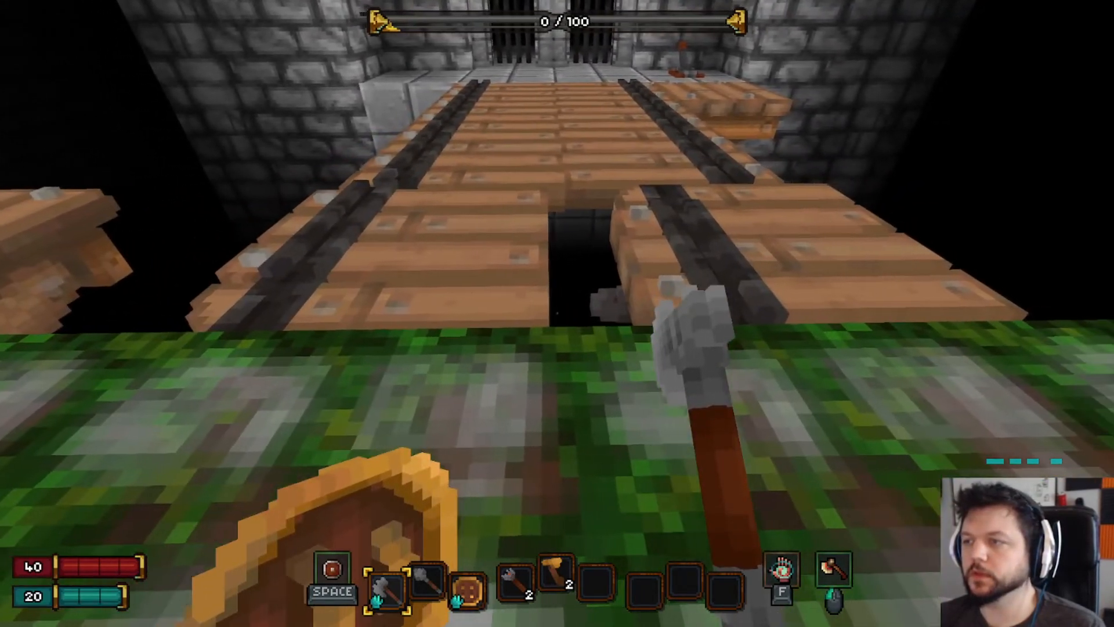
pyautogui.press('d')
pyautogui.press('w')
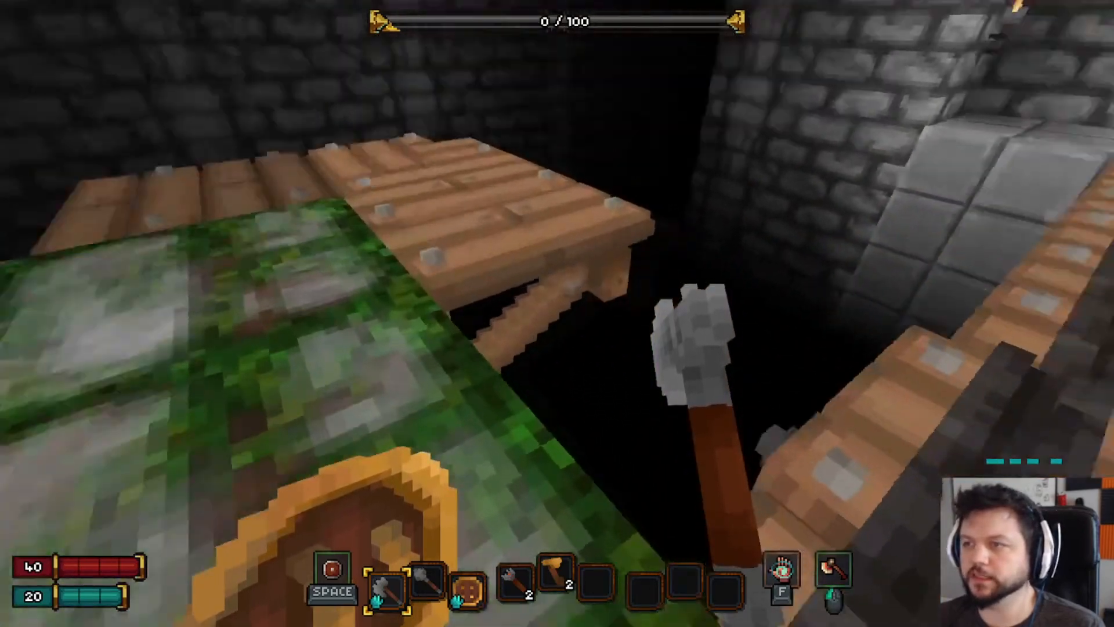
pyautogui.press('Escape')
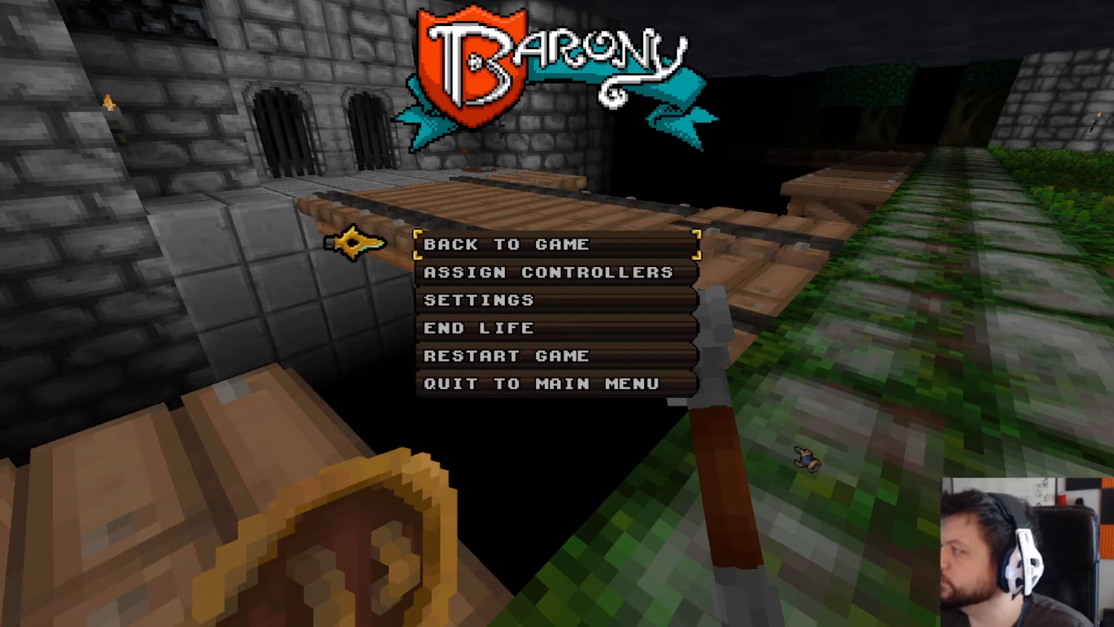
pyautogui.click(608, 249)
pyautogui.press('w')
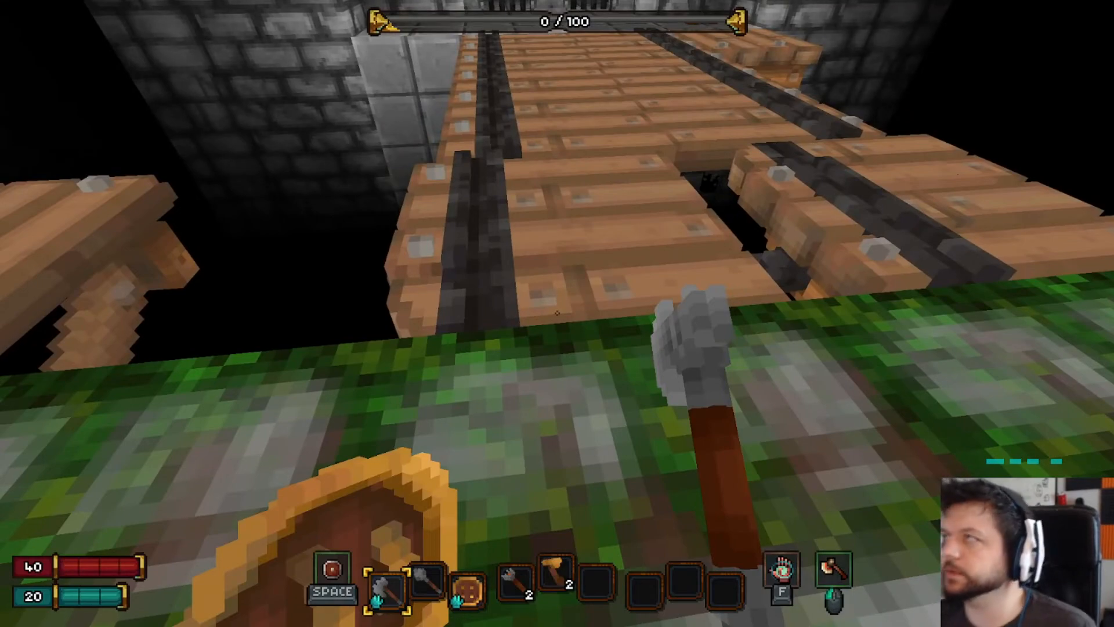
# - Switch to the map editor, change the X offset of the bridge's left front decoration, and save the map
pyautogui.press('Escape')
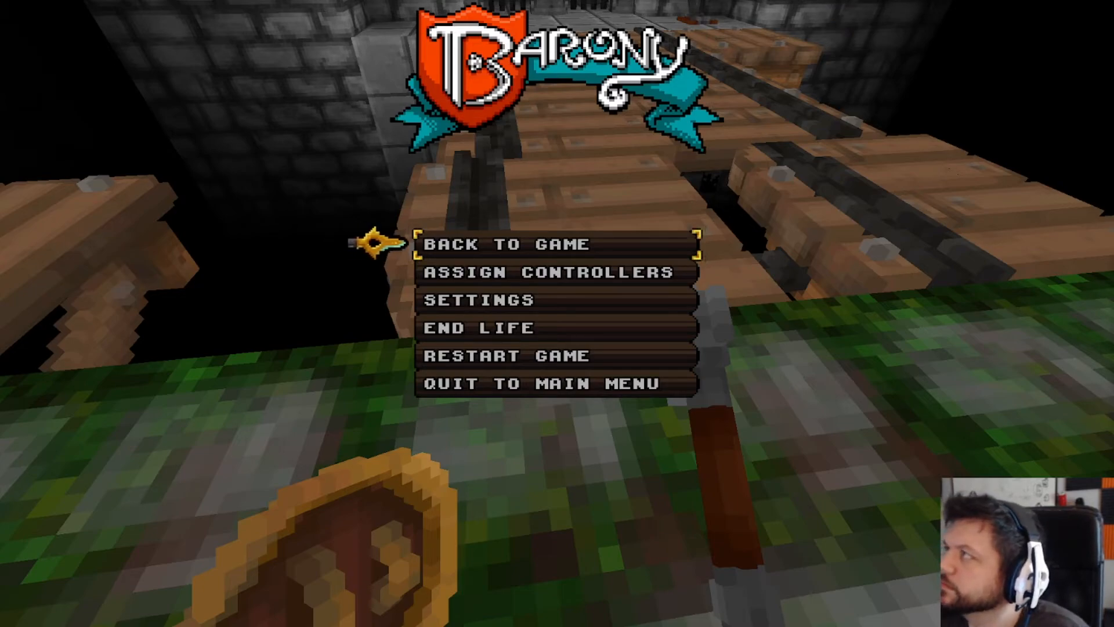
pyautogui.hotkey('alt', 'Tab')
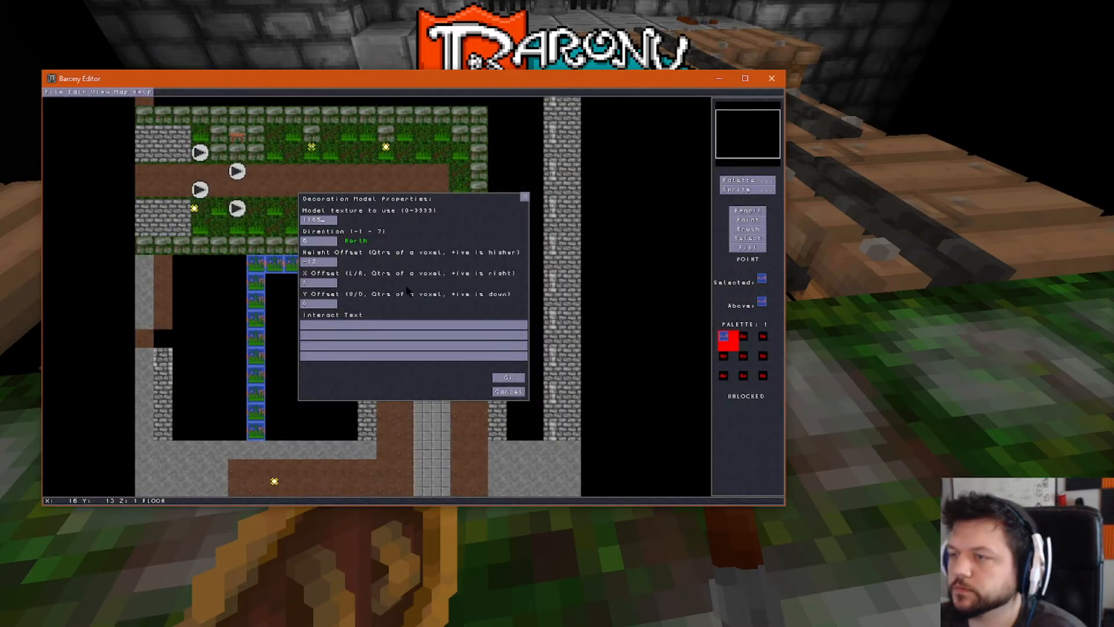
pyautogui.click(524, 196)
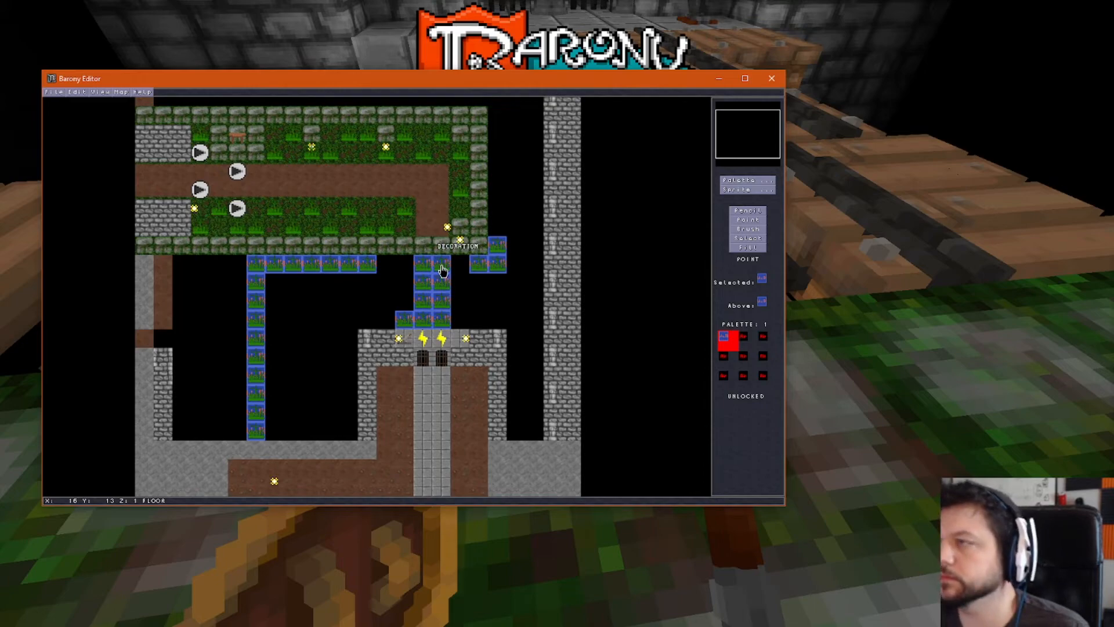
pyautogui.click(419, 271)
pyautogui.press('F2')
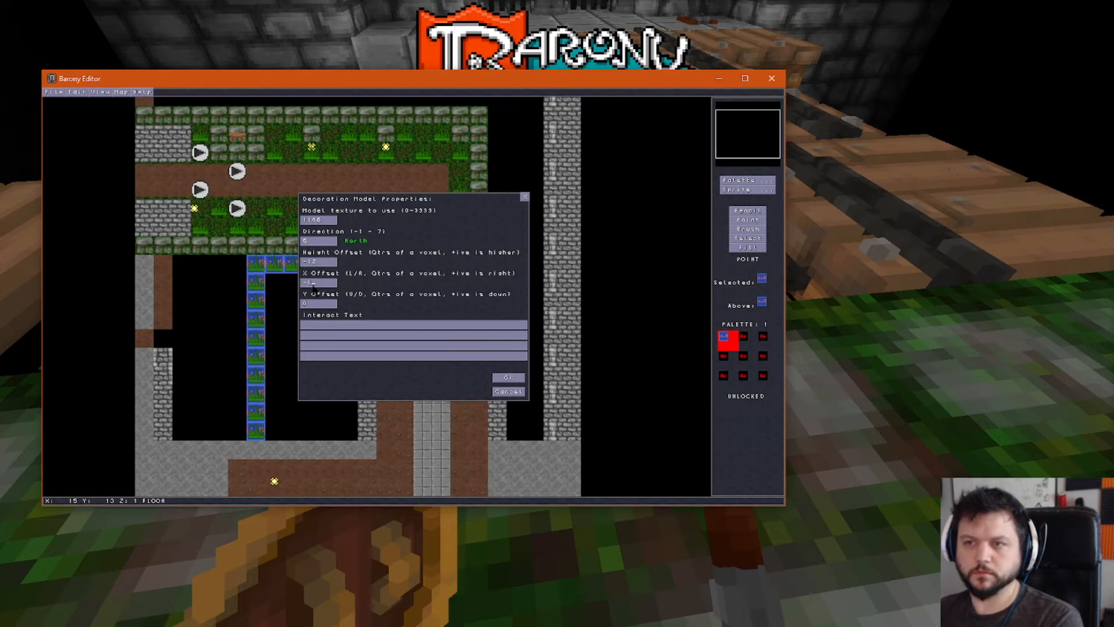
pyautogui.click(508, 378)
pyautogui.click(55, 93)
pyautogui.click(63, 127)
# - Return to the game, restart it, and walk to the castle gate bridge to check the left front piece's new position
pyautogui.click(169, 58)
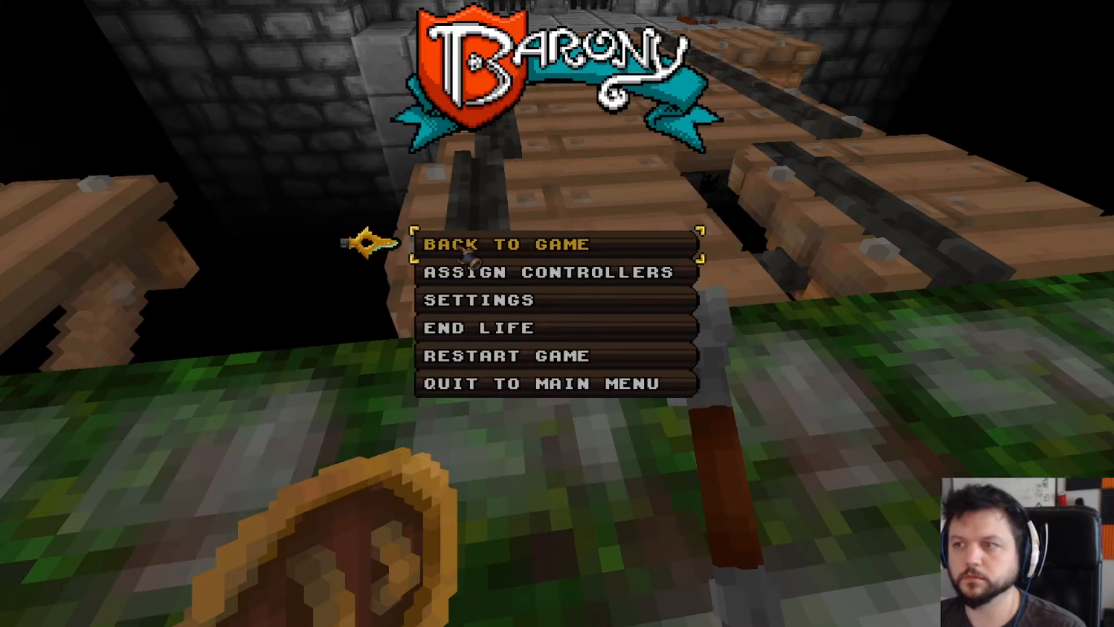
pyautogui.click(536, 368)
pyautogui.click(519, 326)
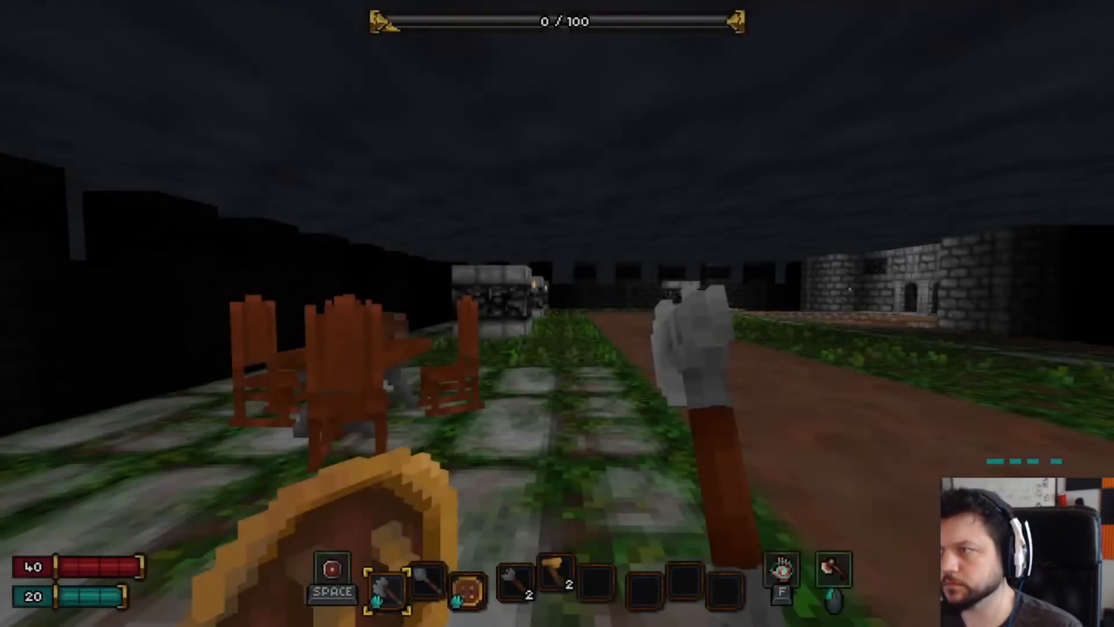
pyautogui.press('w')
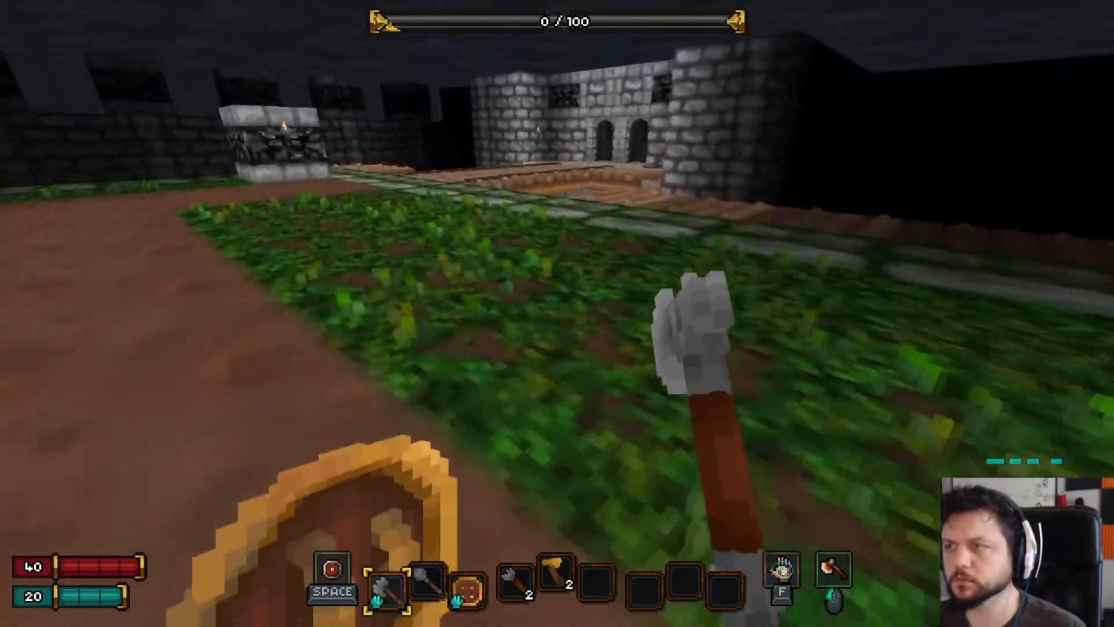
pyautogui.press('w')
pyautogui.press('w')
pyautogui.press('d')
pyautogui.press('a')
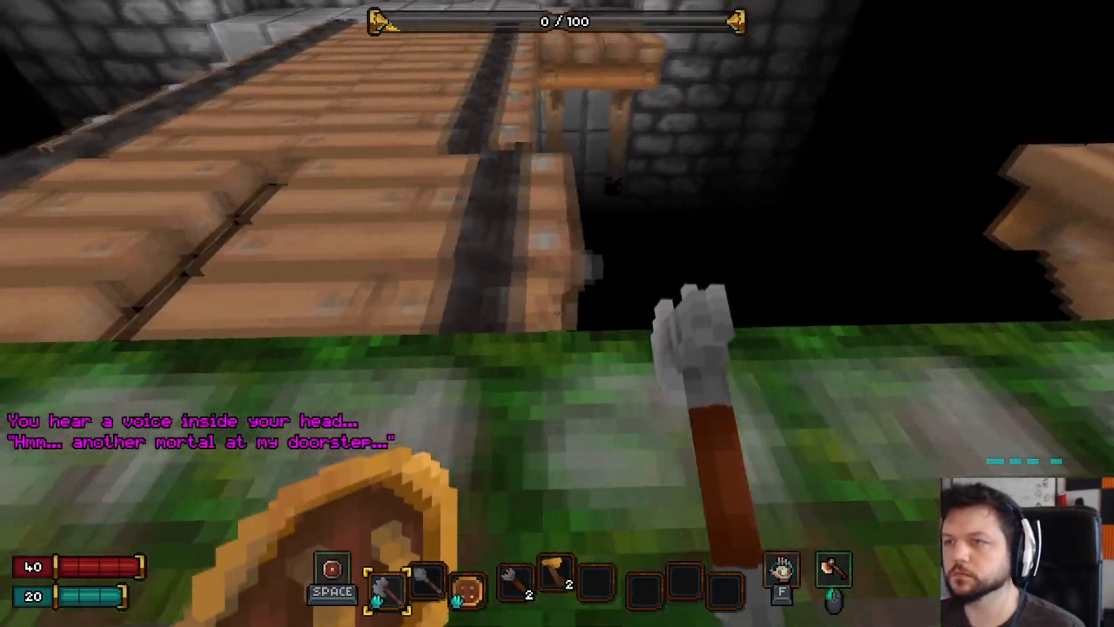
# - Switch to the map editor, adjust the X offsets of the left and right front bridge decorations, and save the map
pyautogui.press('Escape')
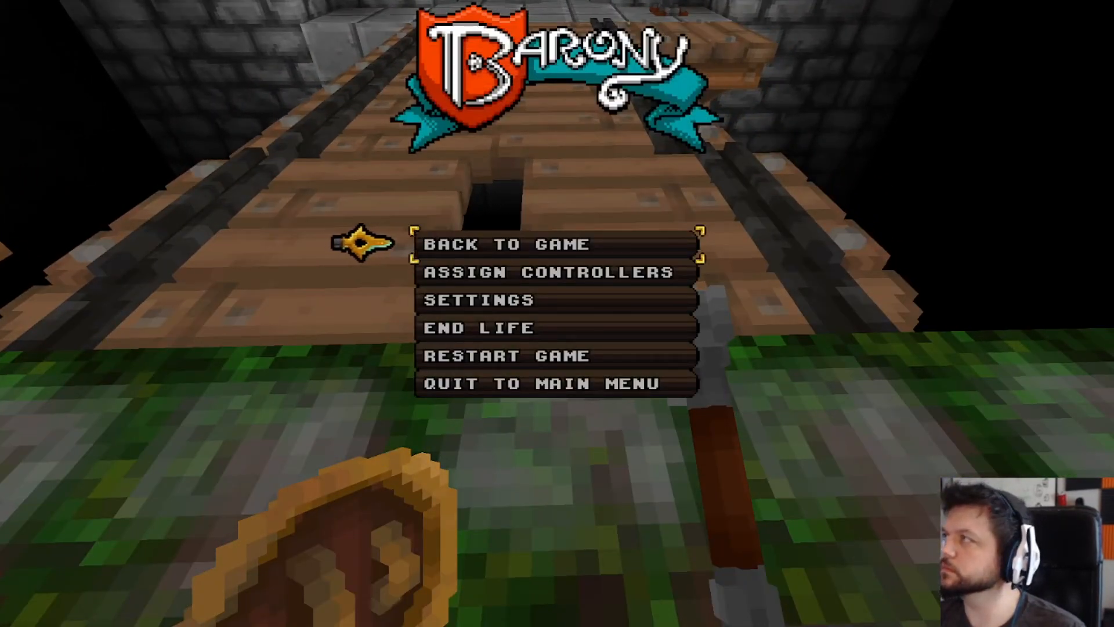
pyautogui.hotkey('alt', 'Tab')
pyautogui.press('F2')
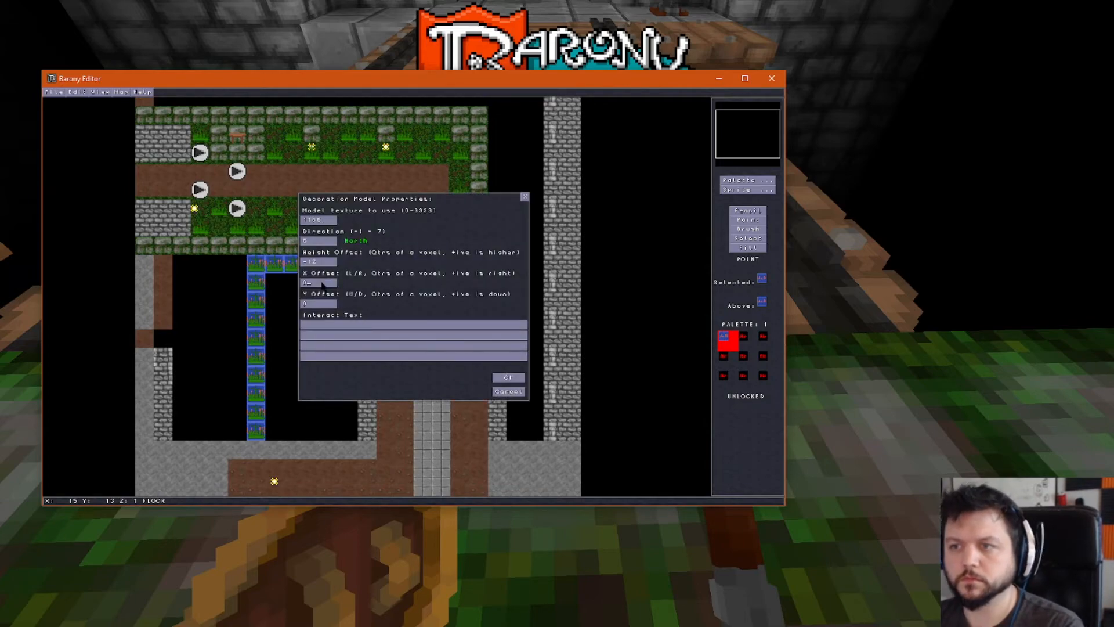
pyautogui.click(509, 377)
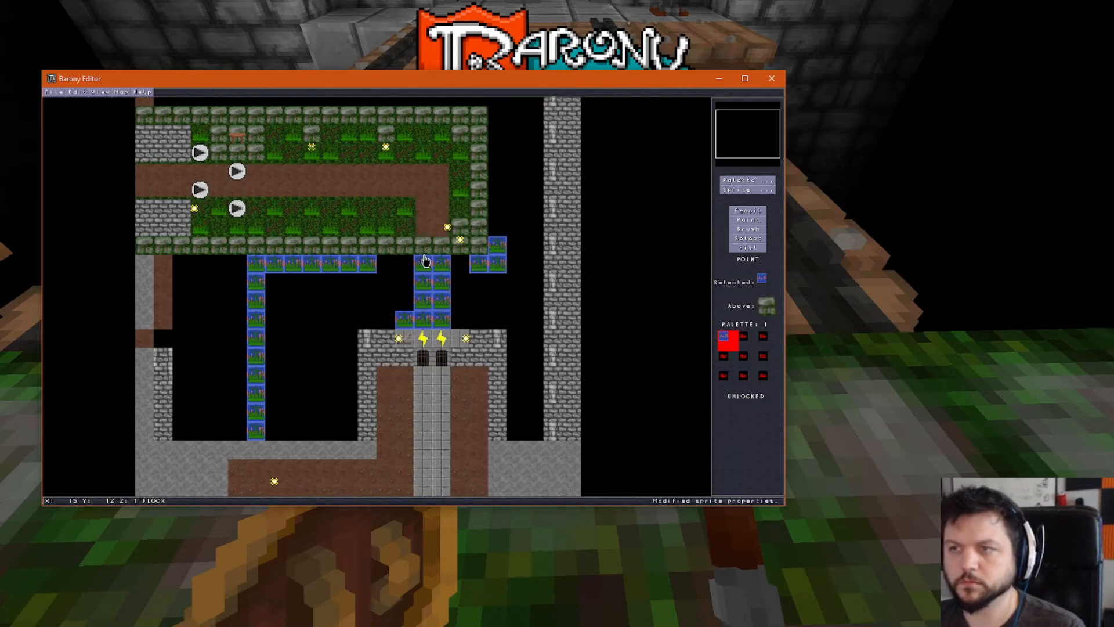
pyautogui.press('F2')
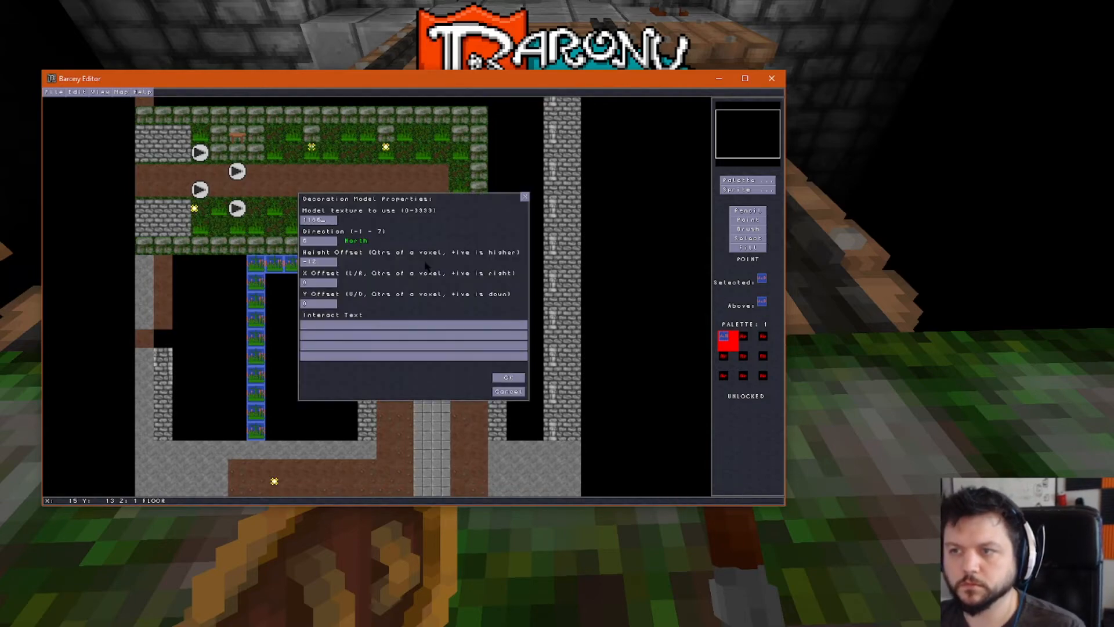
pyautogui.click(508, 378)
pyautogui.press('F2')
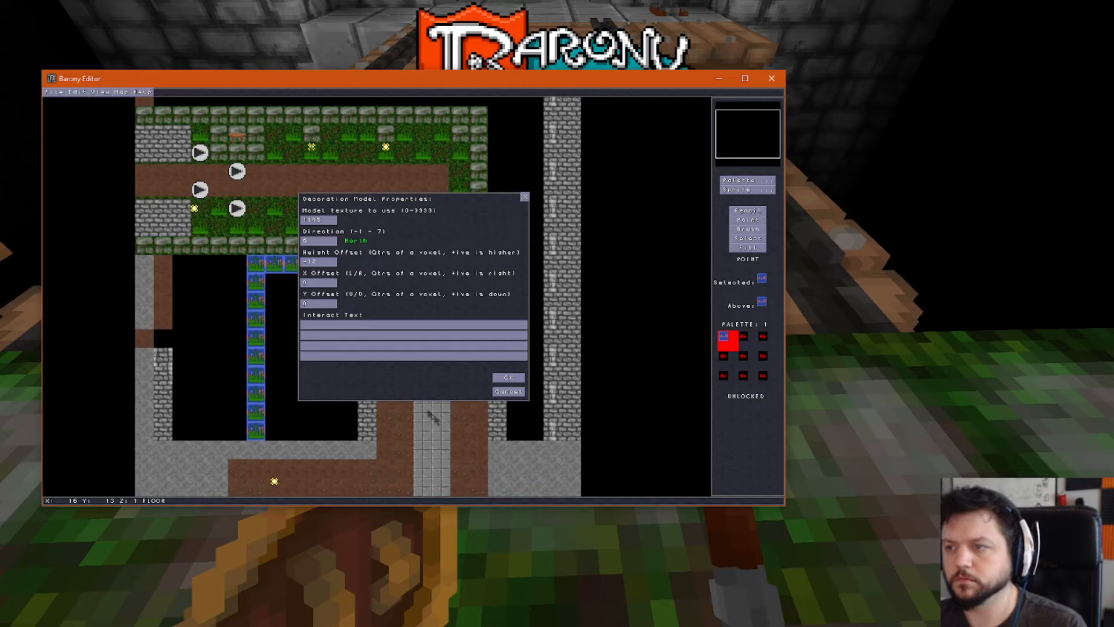
pyautogui.click(509, 378)
pyautogui.click(53, 92)
pyautogui.click(67, 129)
# - Return to the game, restart it, and walk onto the gate bridge to examine how both front pieces meet the wide planks
pyautogui.click(862, 155)
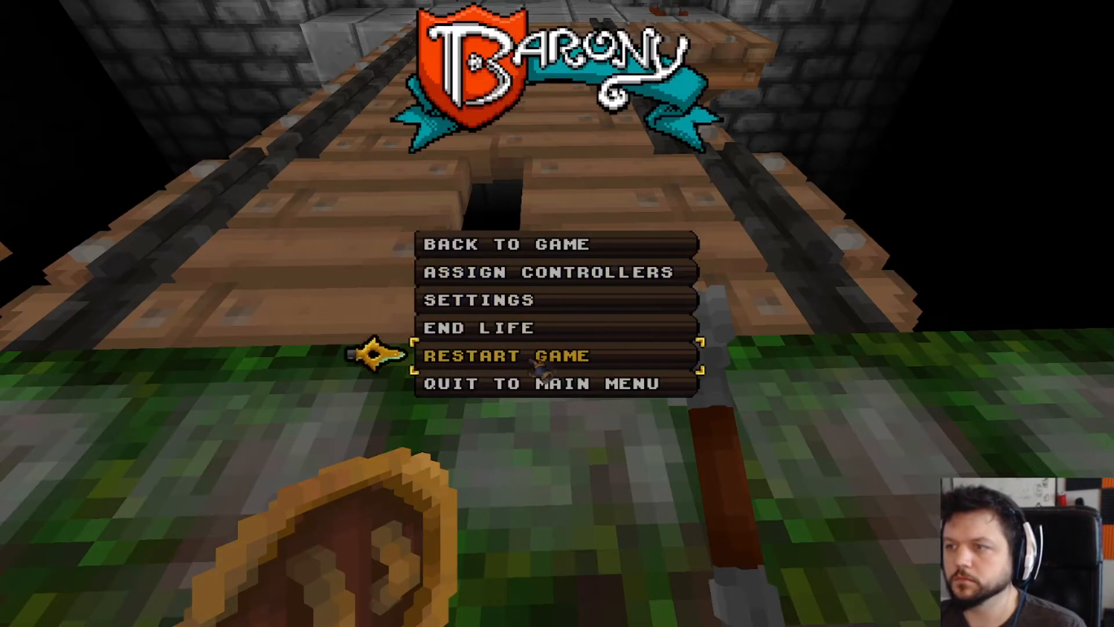
pyautogui.click(506, 355)
pyautogui.click(505, 324)
pyautogui.press('w')
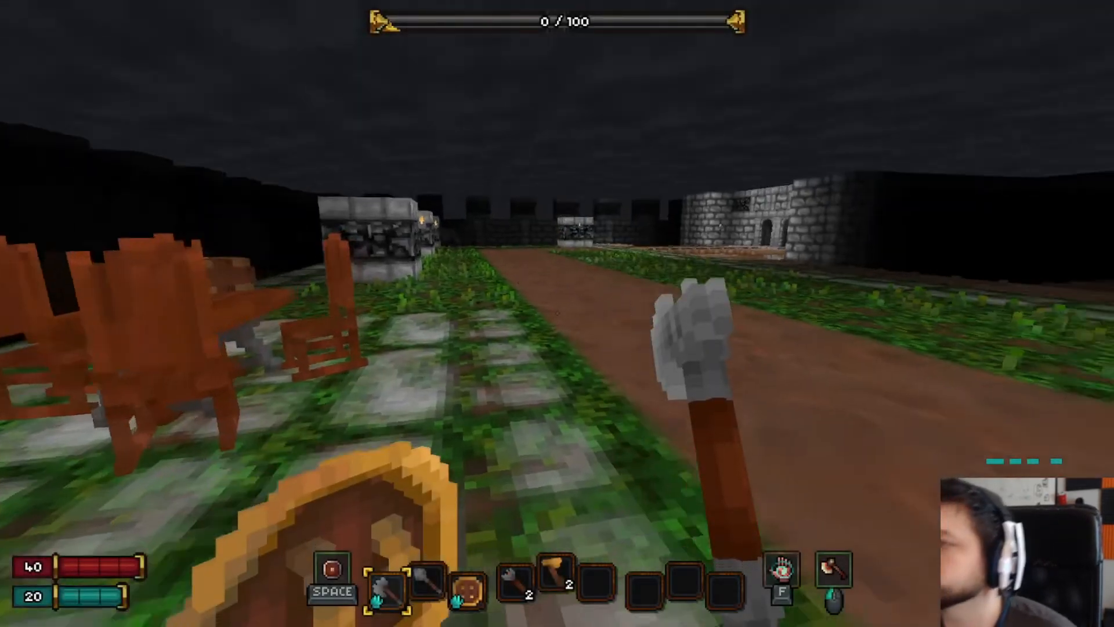
pyautogui.press('w')
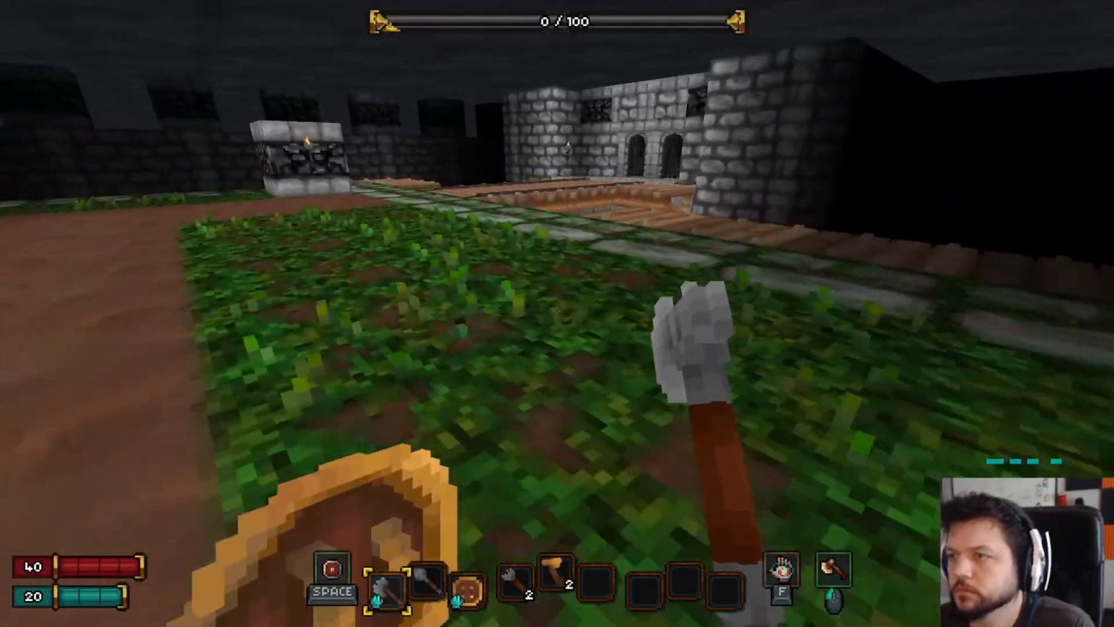
pyautogui.press('w')
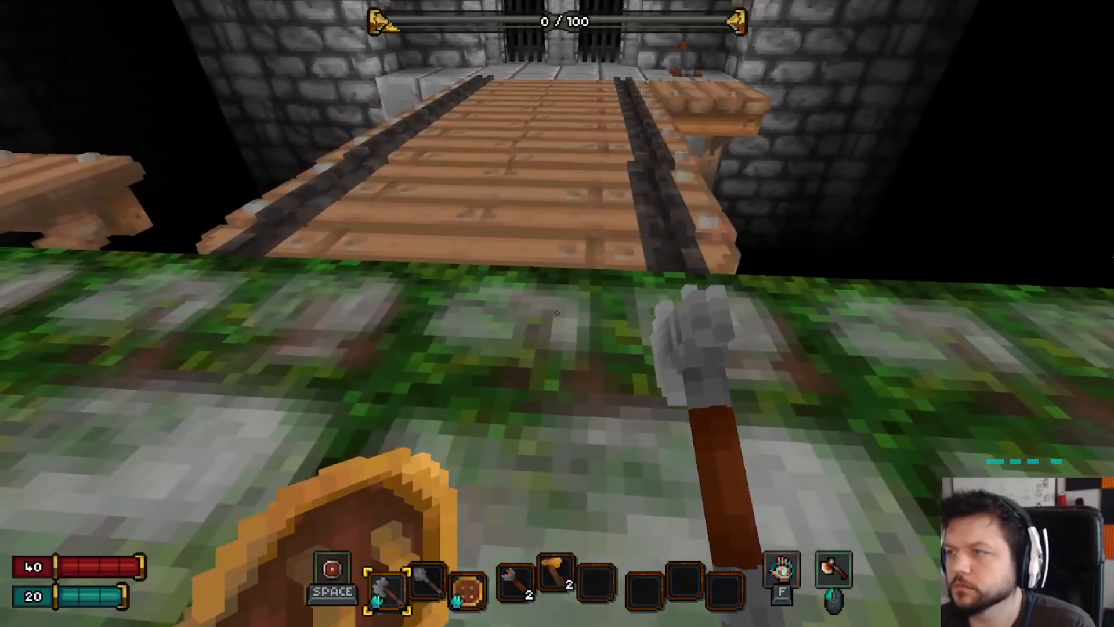
pyautogui.press('w')
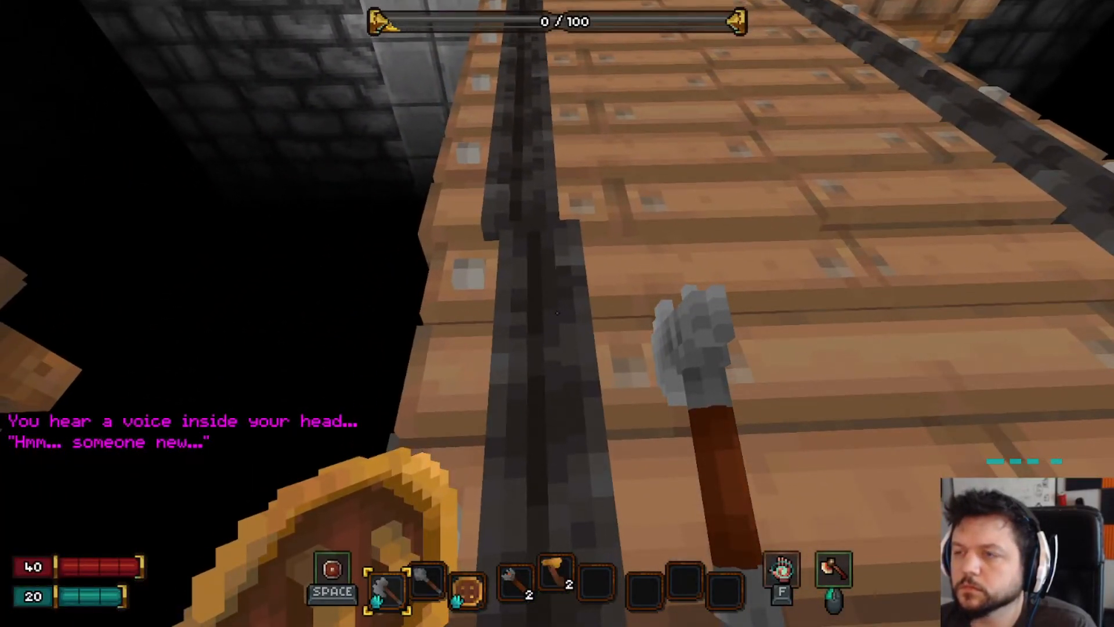
pyautogui.press('s')
pyautogui.press('d')
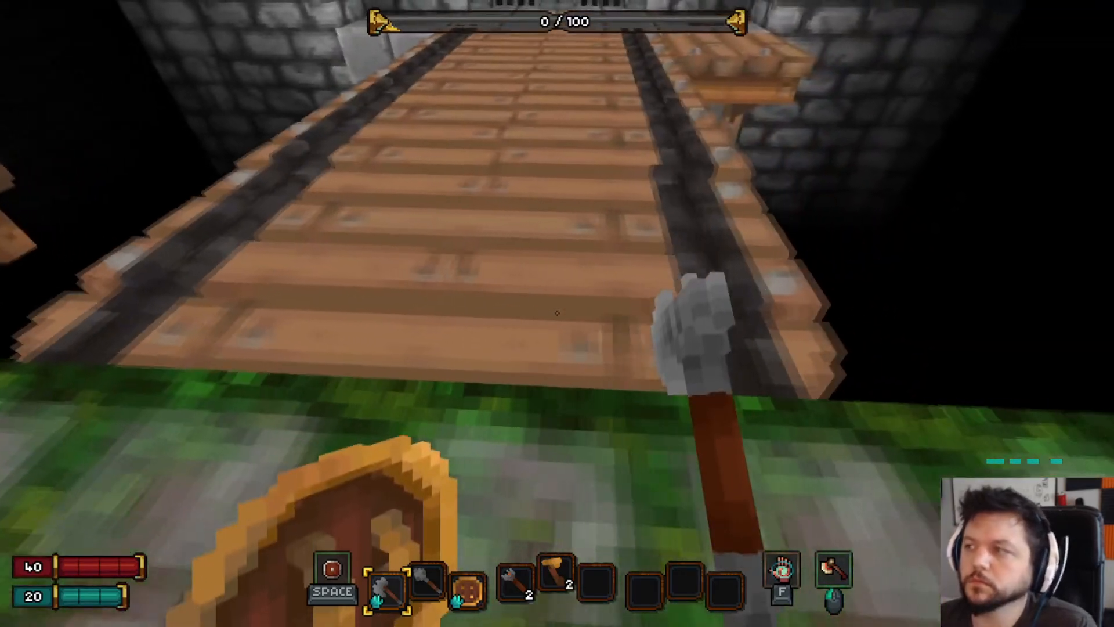
# - Switch to the map editor, fine-tune the placement offsets of the left and right front bridge decorations, and save the map
pyautogui.press('Escape')
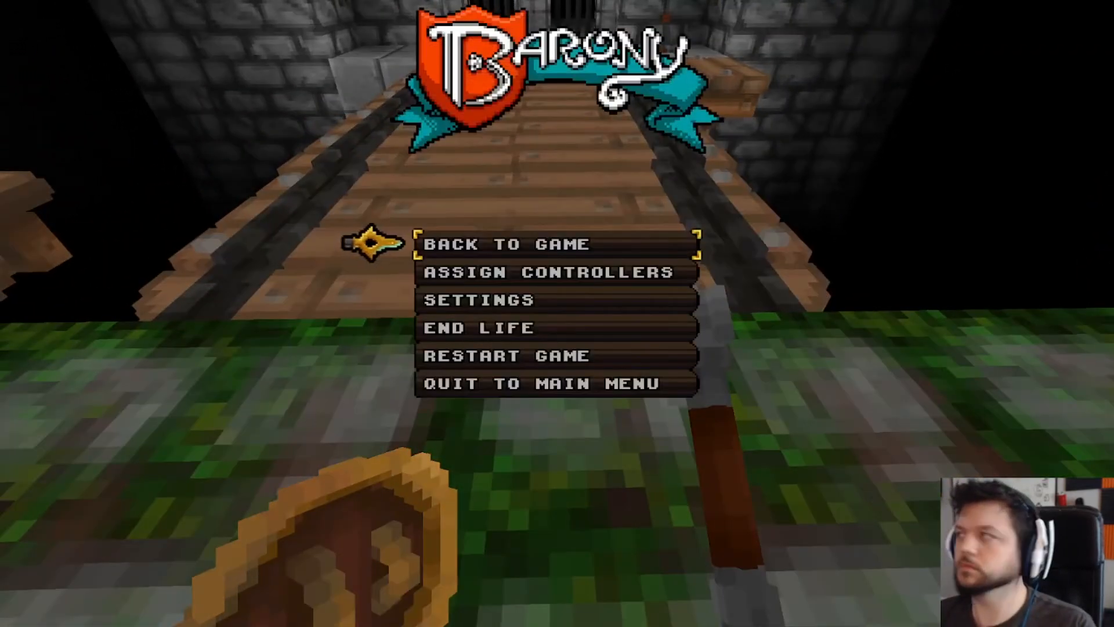
pyautogui.hotkey('alt', 'Tab')
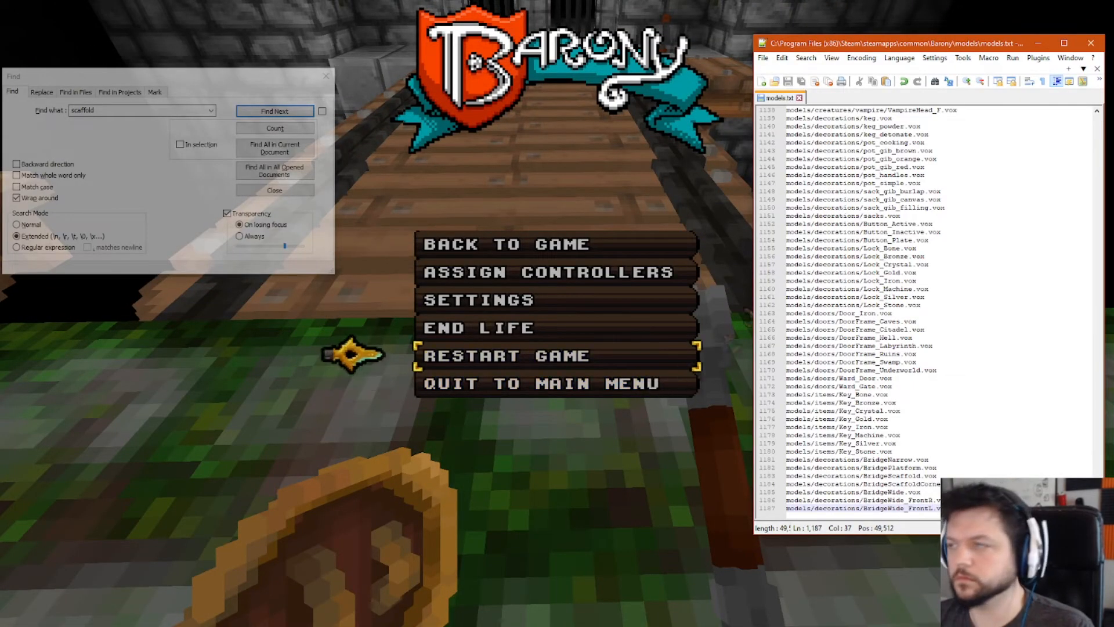
pyautogui.hotkey('alt', 'Tab')
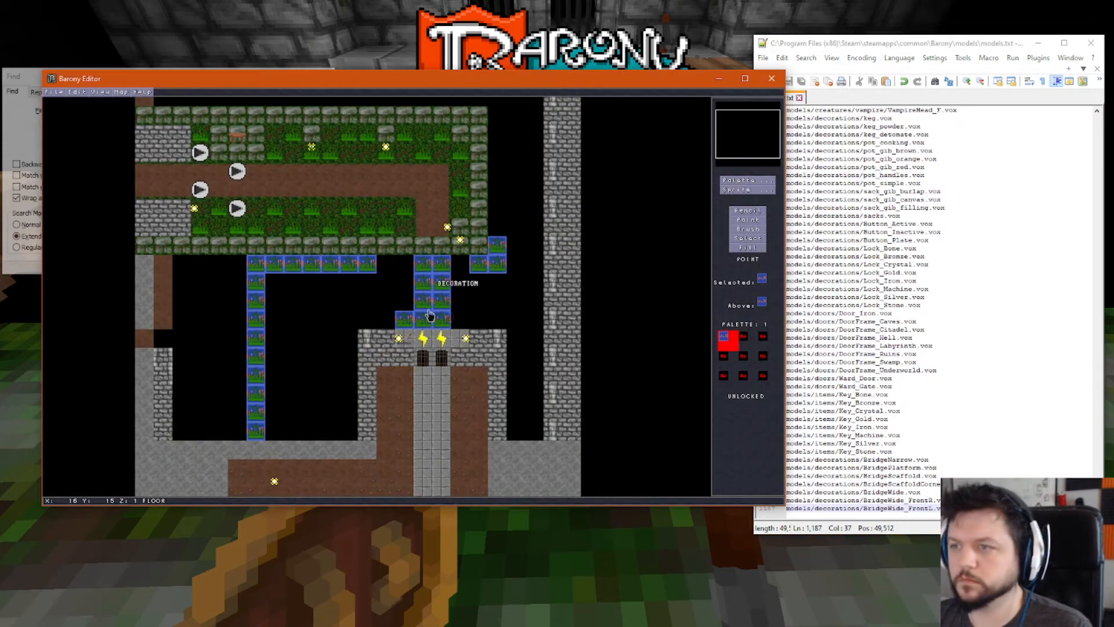
pyautogui.rightClick(425, 262)
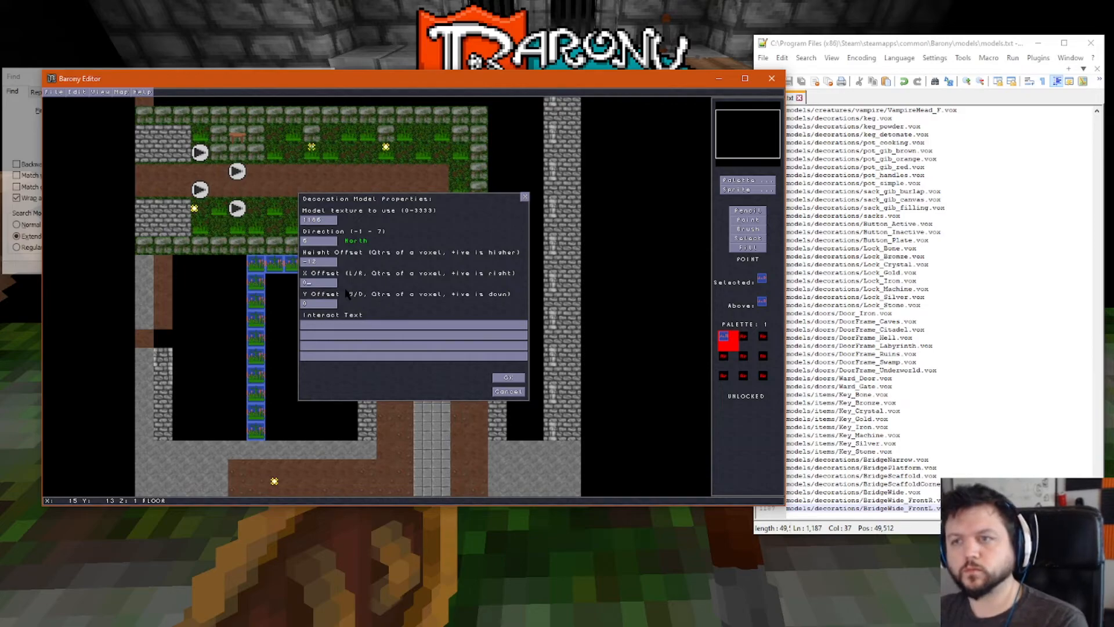
pyautogui.click(508, 378)
pyautogui.rightClick(440, 267)
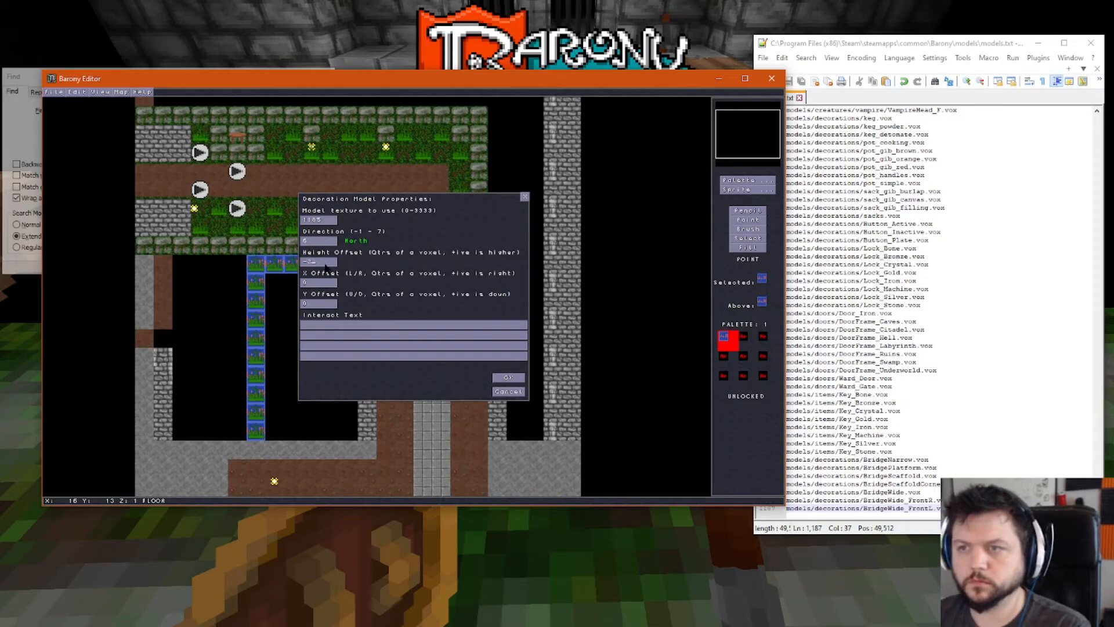
pyautogui.click(508, 378)
pyautogui.click(52, 94)
pyautogui.click(64, 130)
pyautogui.click(239, 47)
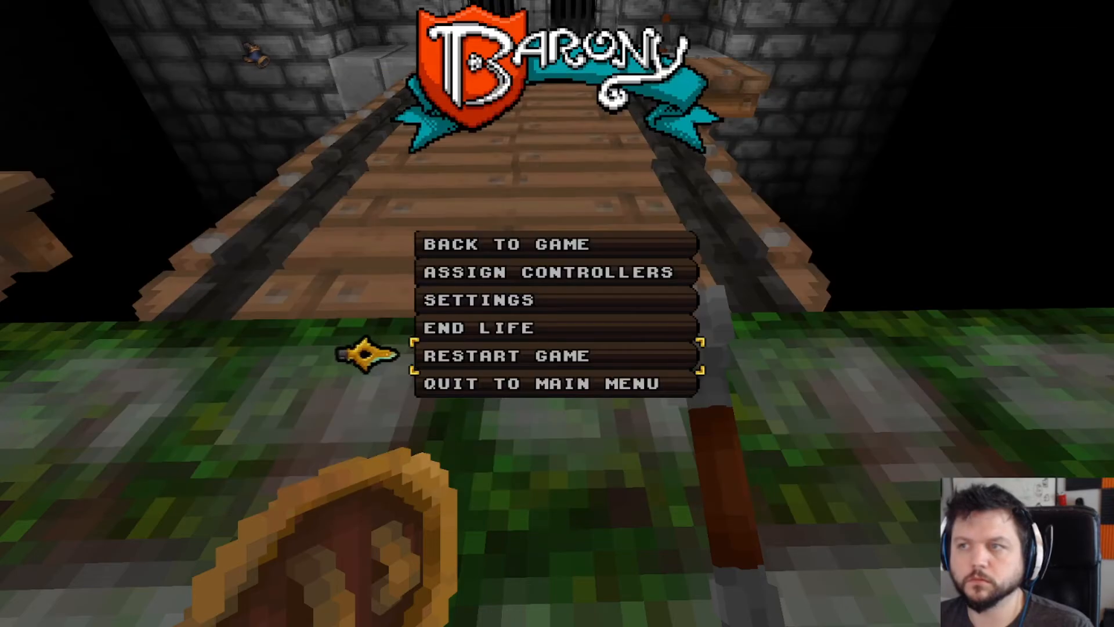
# - Restart the game and walk to the castle gate bridge to check how the two front pieces line up
pyautogui.click(545, 366)
pyautogui.click(507, 324)
pyautogui.press('w')
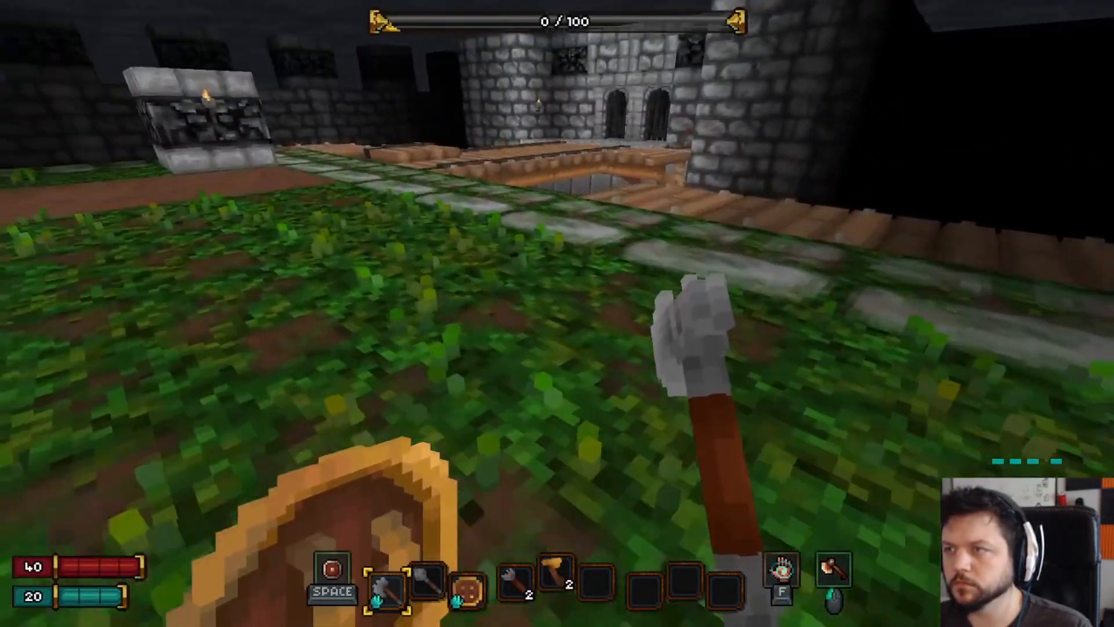
pyautogui.press('w')
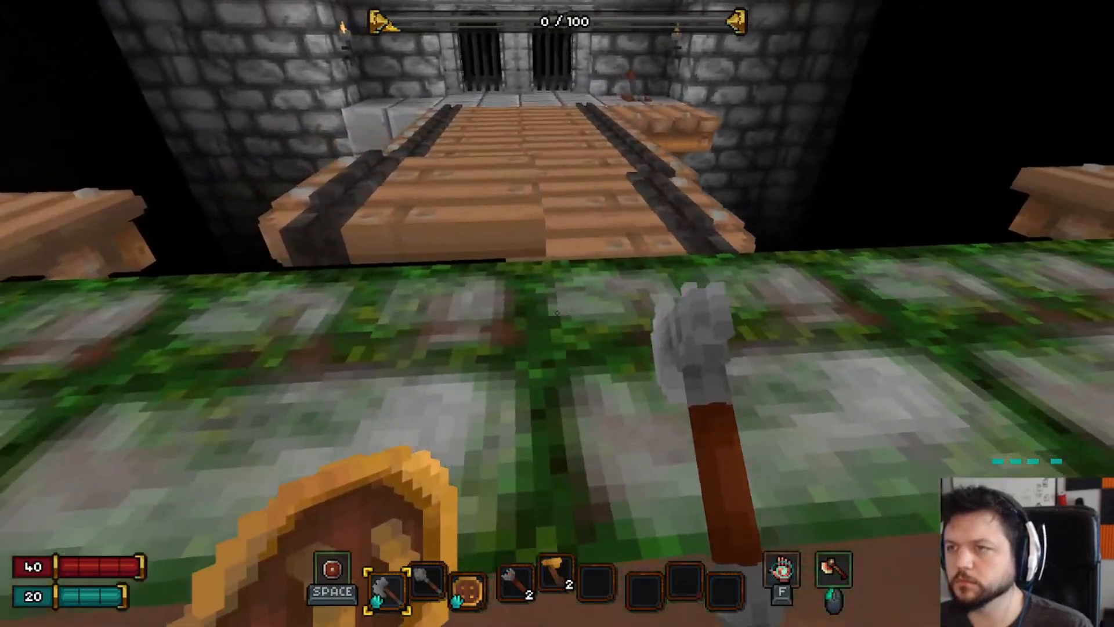
pyautogui.press('Escape')
# - Switch to the map editor and compare the offset properties of the left and right front bridge decorations
pyautogui.hotkey('alt', 'Tab')
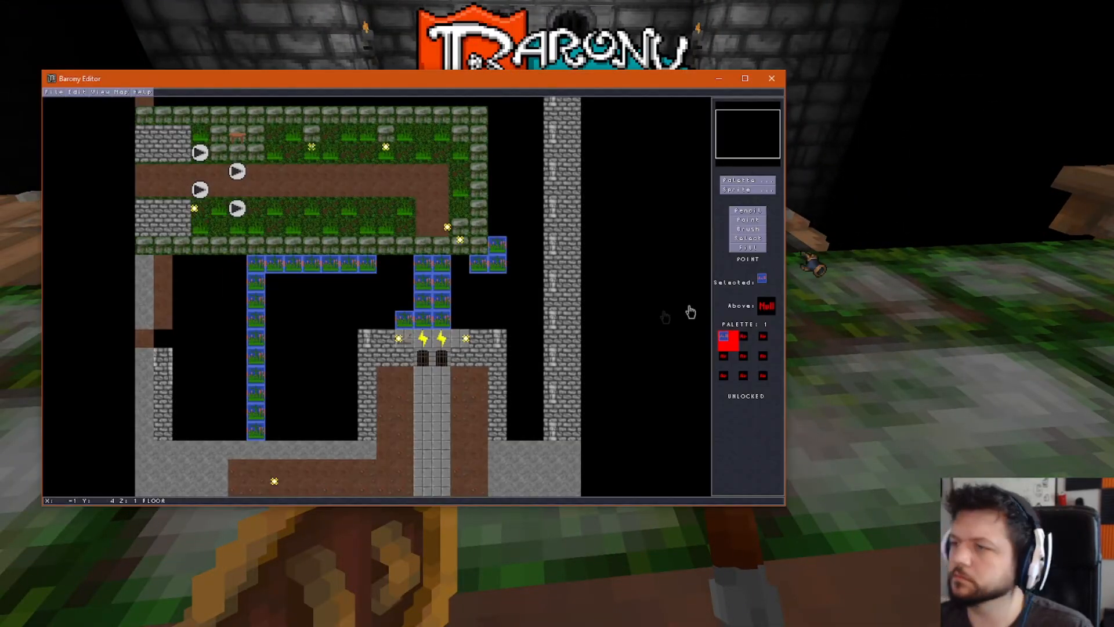
pyautogui.press('F2')
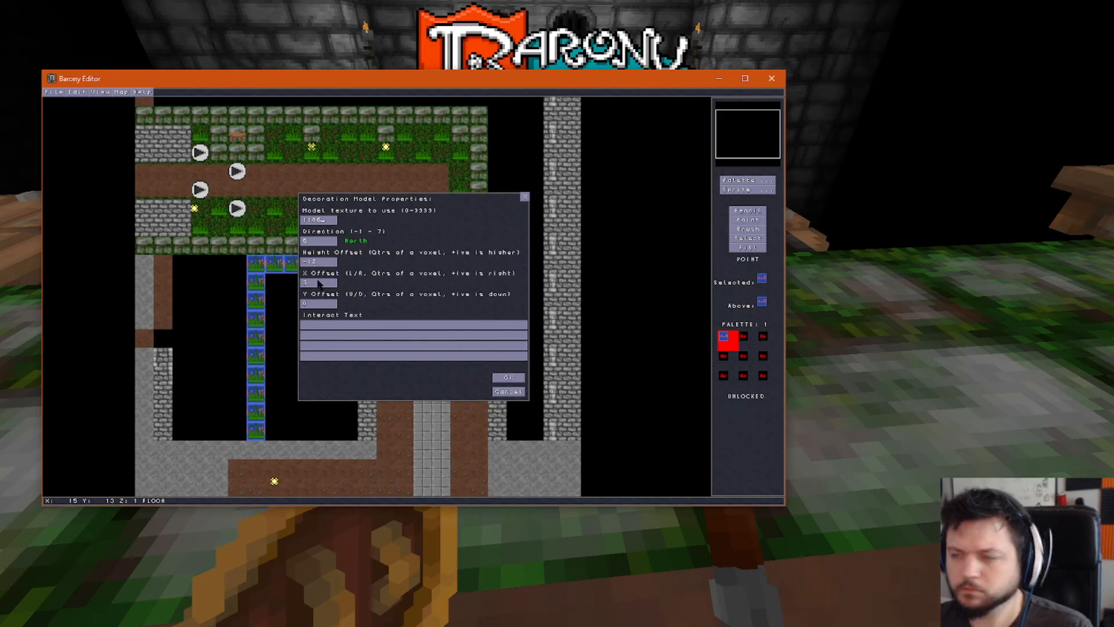
pyautogui.click(514, 392)
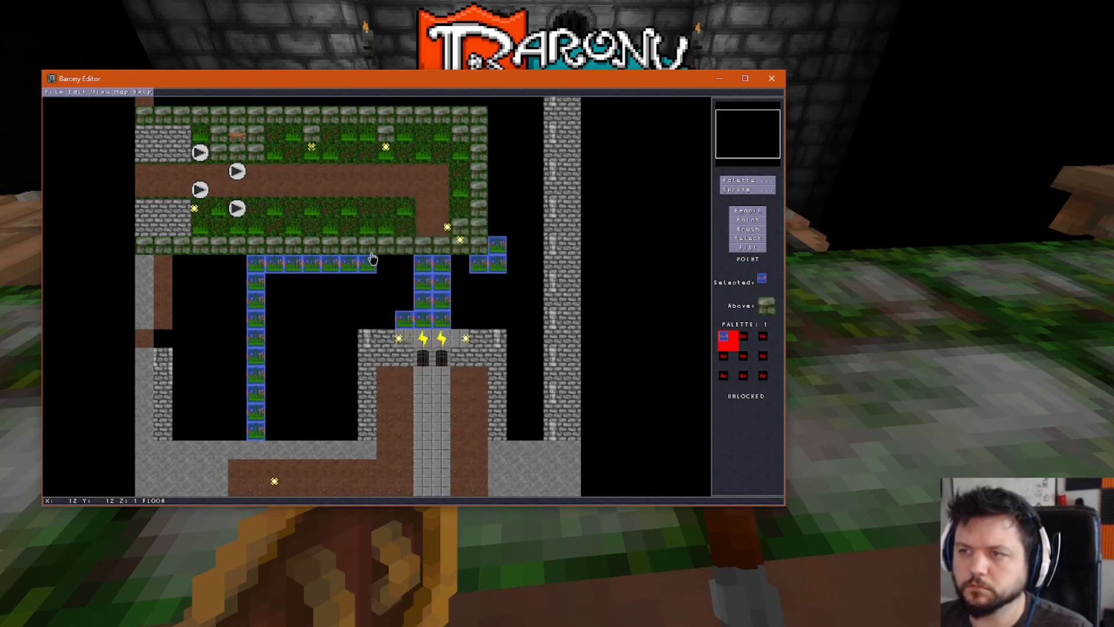
pyautogui.press('F2')
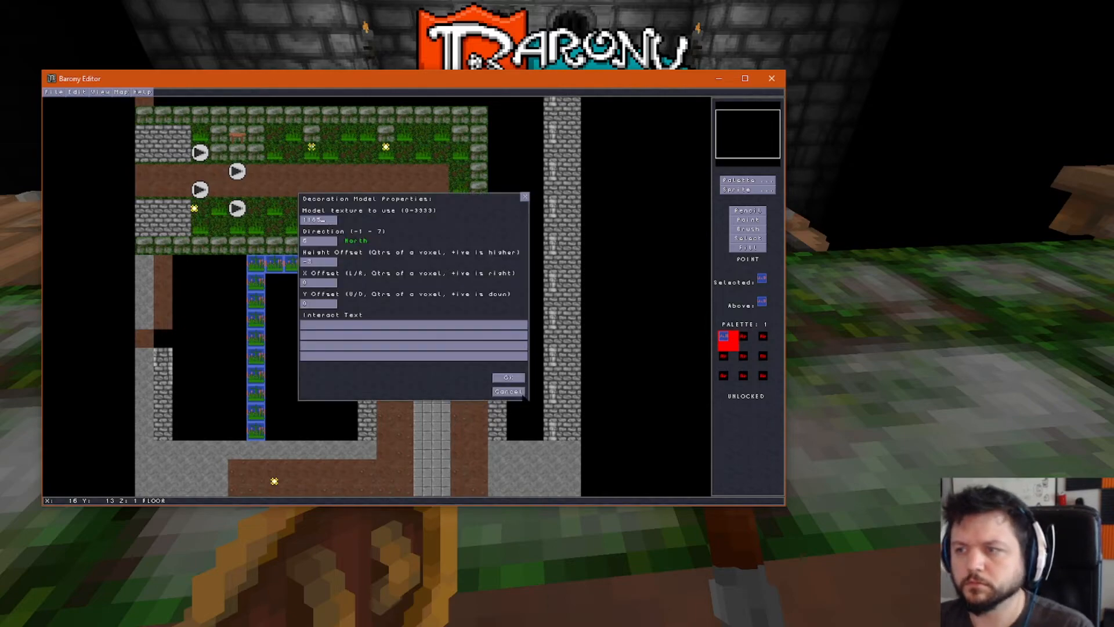
pyautogui.click(508, 392)
pyautogui.press('F2')
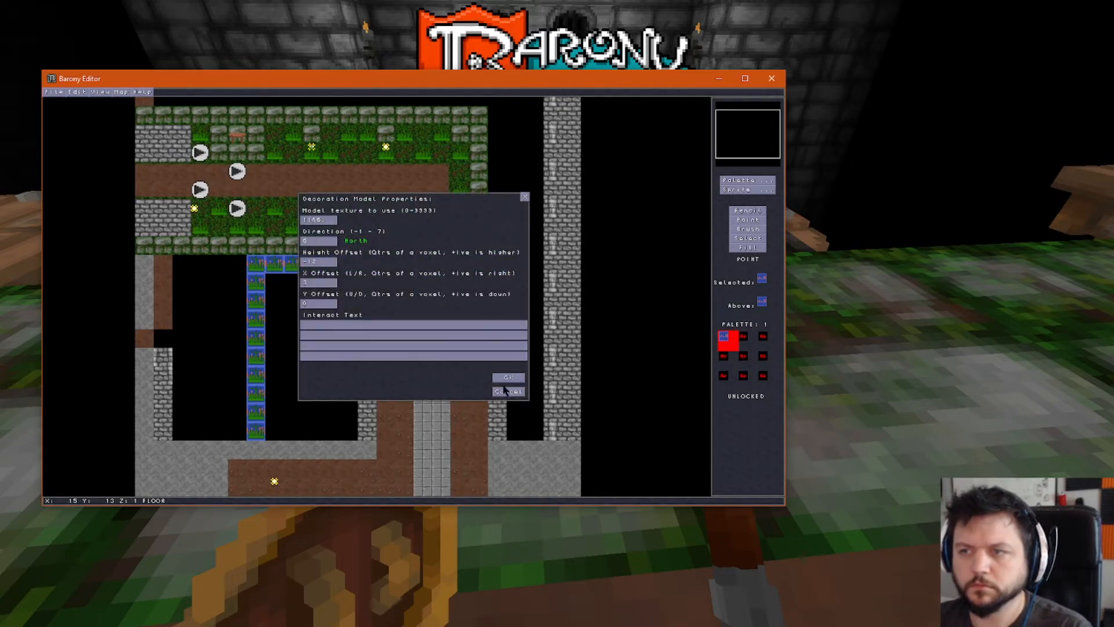
pyautogui.click(509, 392)
# - Change the X offset of the right front bridge decoration and save the map
pyautogui.press('F2')
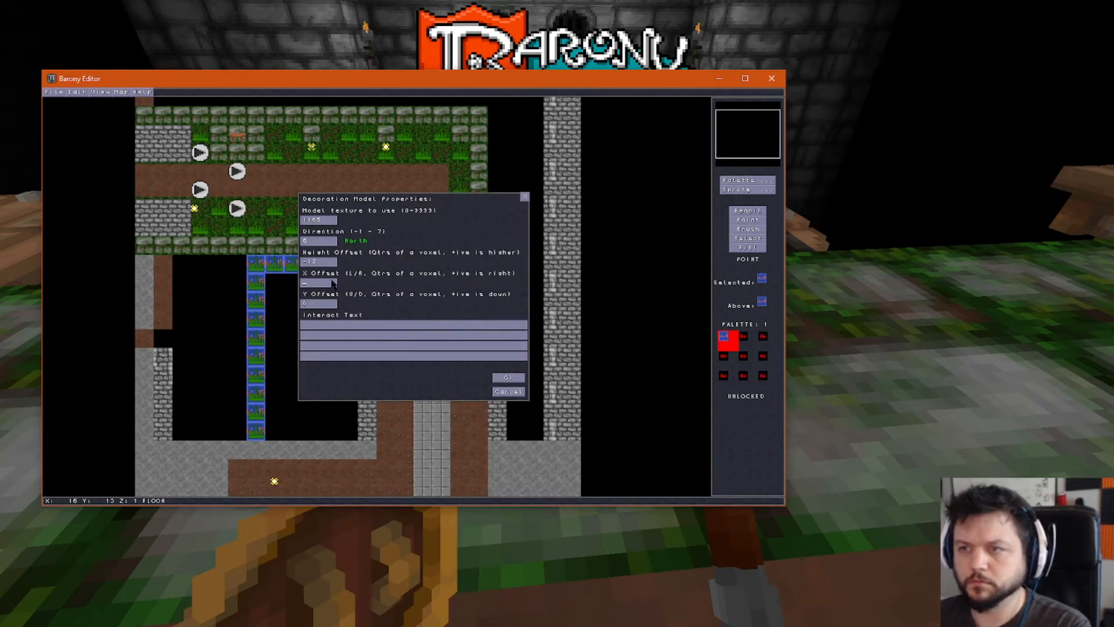
pyautogui.click(508, 378)
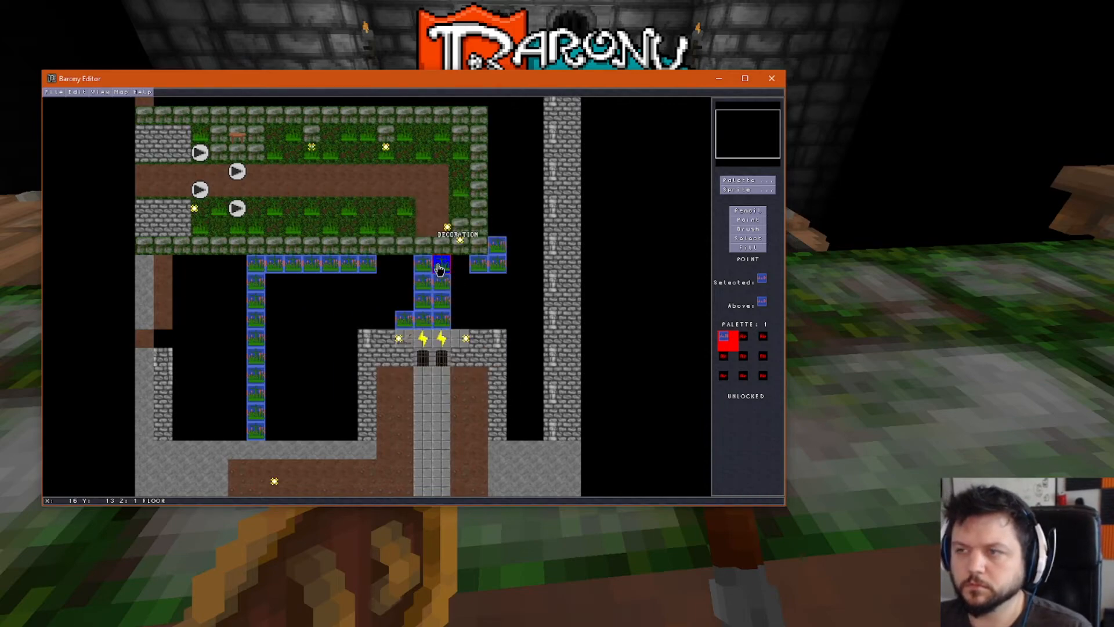
pyautogui.click(60, 96)
pyautogui.click(64, 130)
# - Return to the game, restart it, and walk back to the castle gate bridge
pyautogui.click(254, 45)
pyautogui.press('Escape')
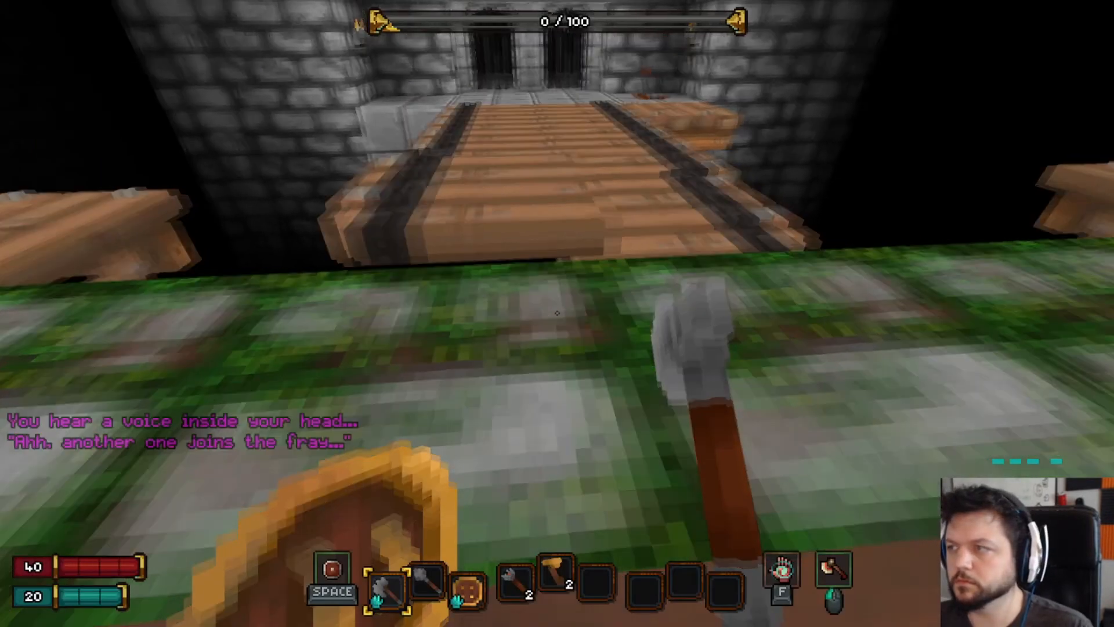
pyautogui.press('w')
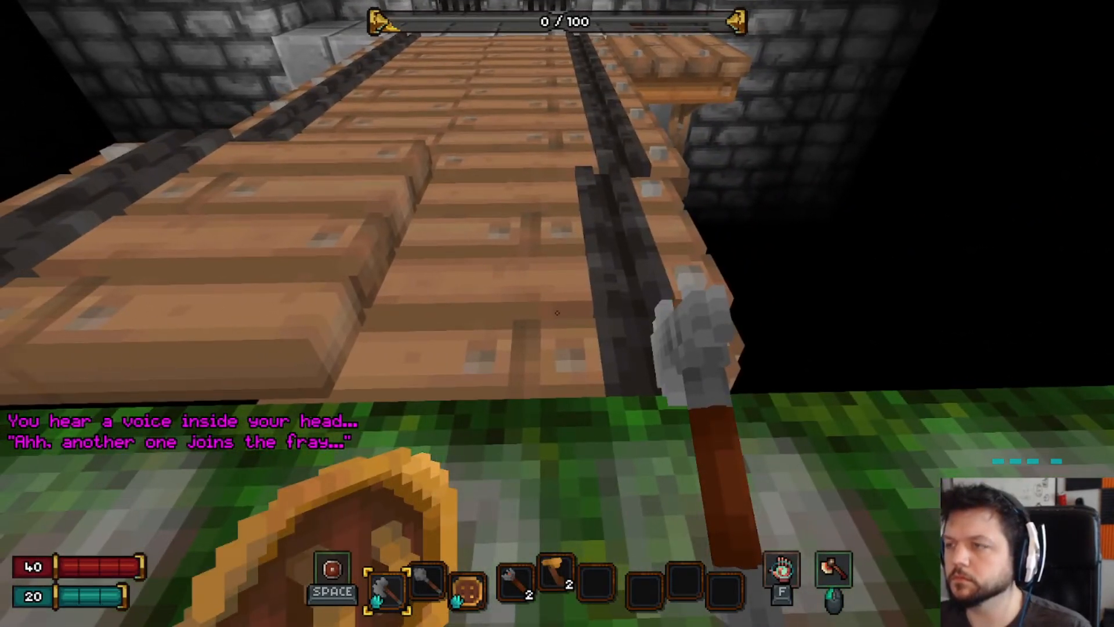
pyautogui.press('Escape')
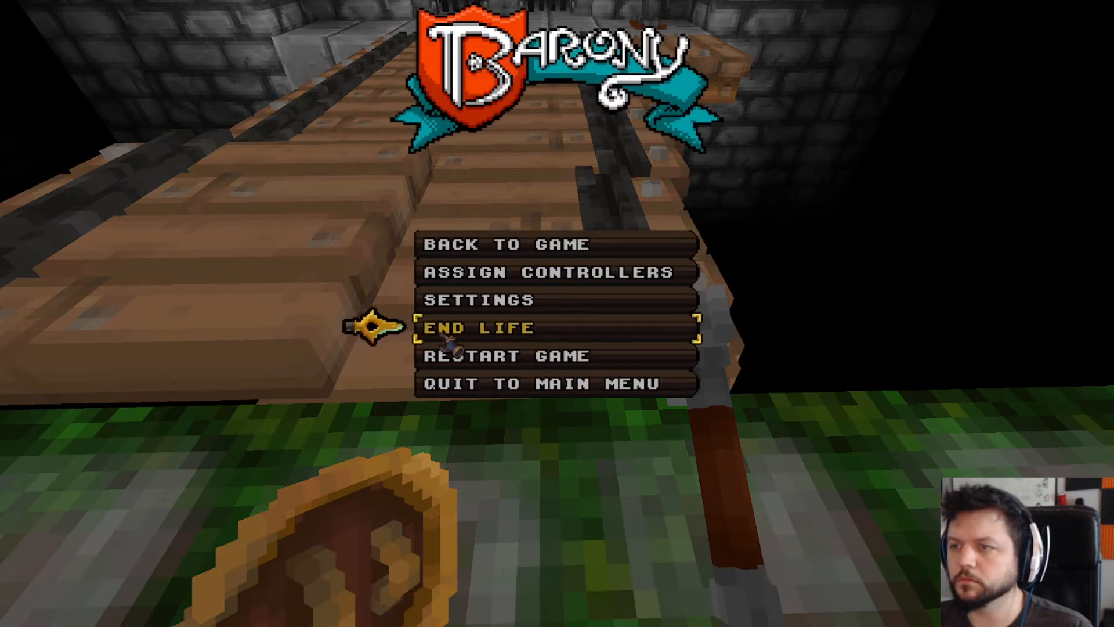
pyautogui.click(484, 354)
pyautogui.click(491, 318)
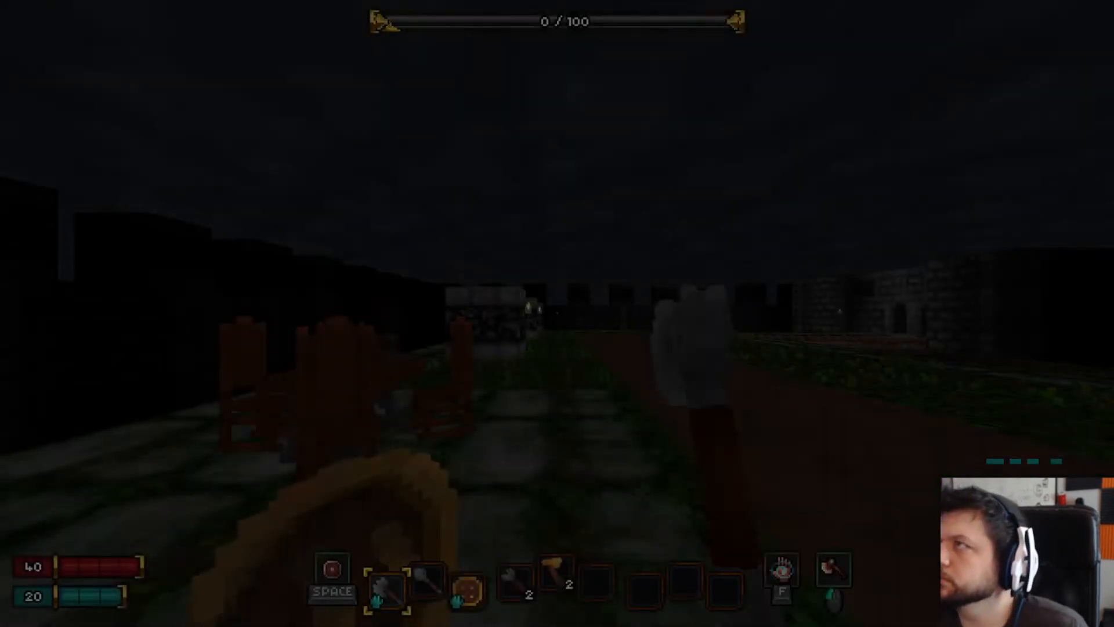
pyautogui.press('w')
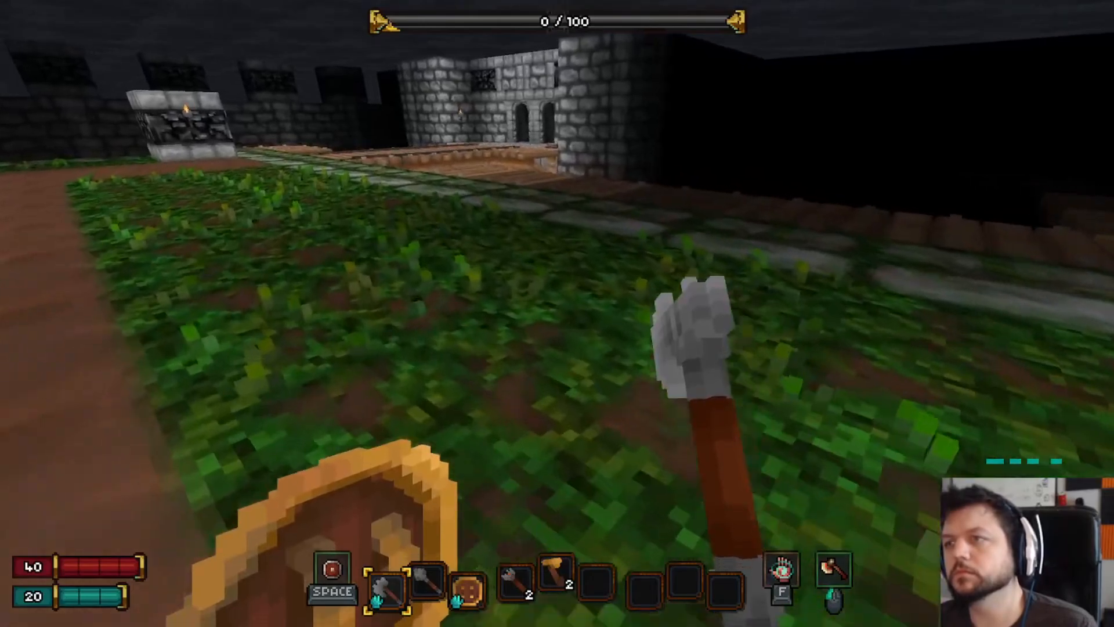
pyautogui.press('w')
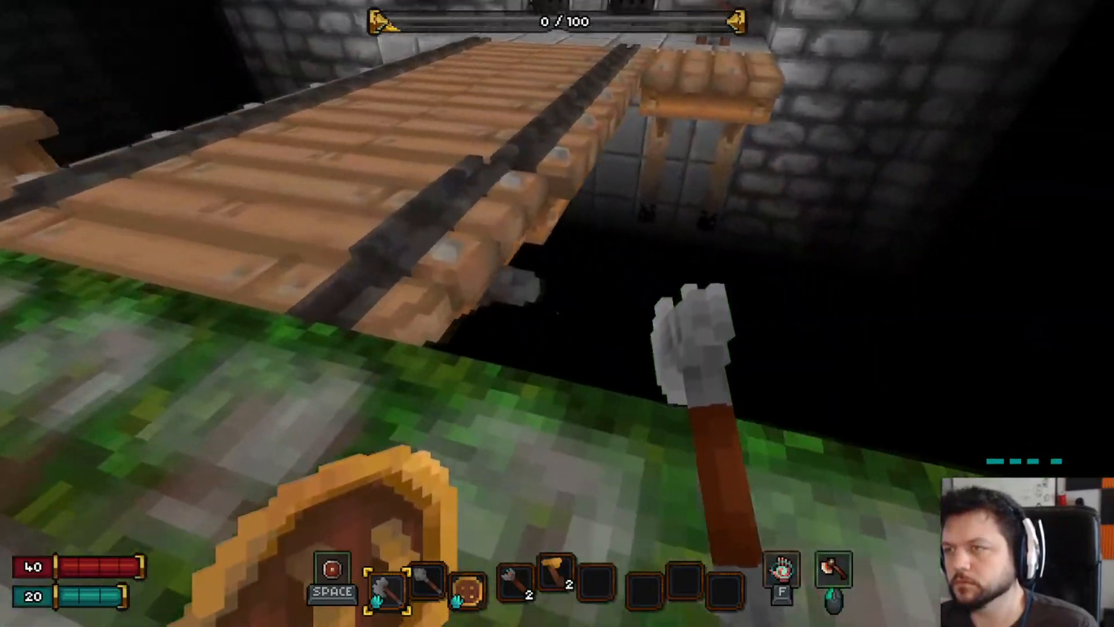
# - Inspect the right edge of the gate bridge where the front piece meets the wide planks, then pause the game
pyautogui.press('a')
pyautogui.press('d')
pyautogui.press('s')
pyautogui.press('w')
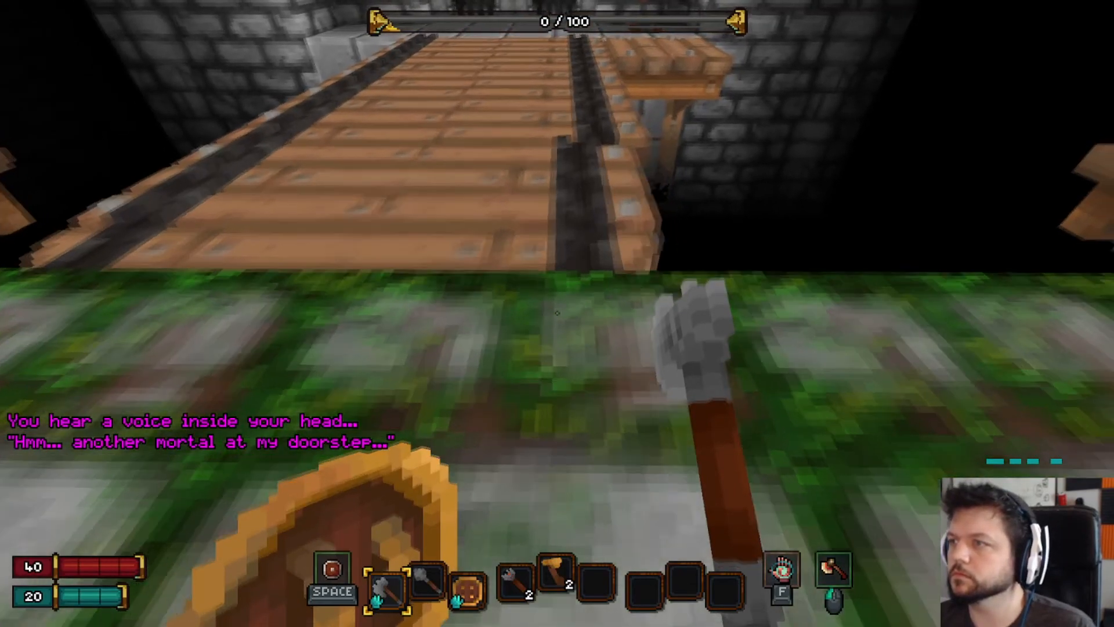
pyautogui.press('Escape')
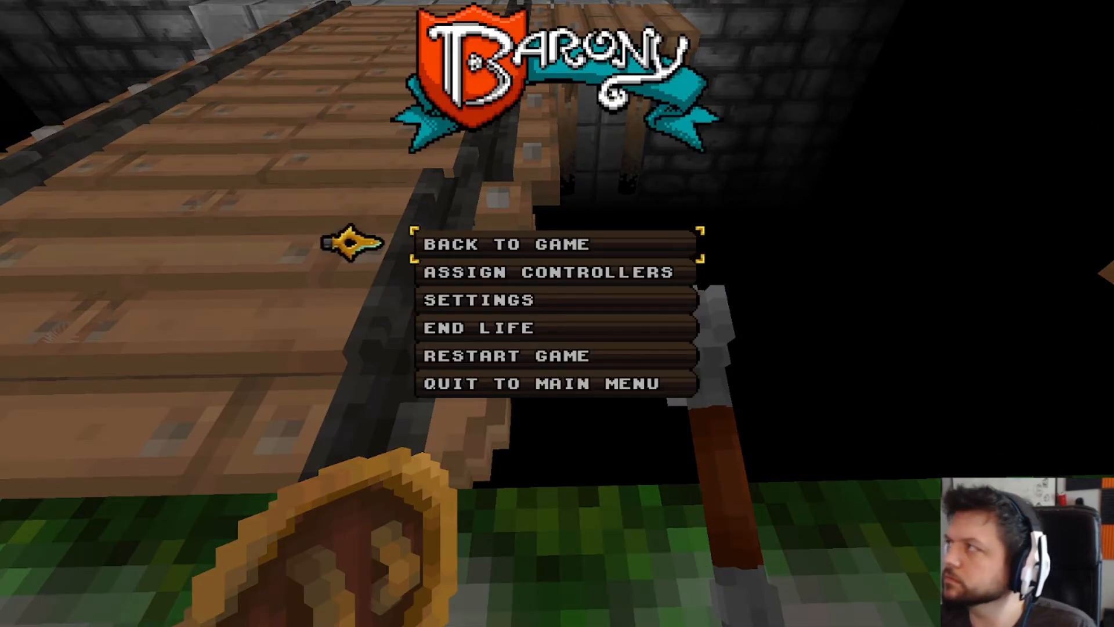
# - Switch to the map editor, adjust the X offsets of the right and left front bridge decorations, and save the map
pyautogui.hotkey('alt', 'Tab')
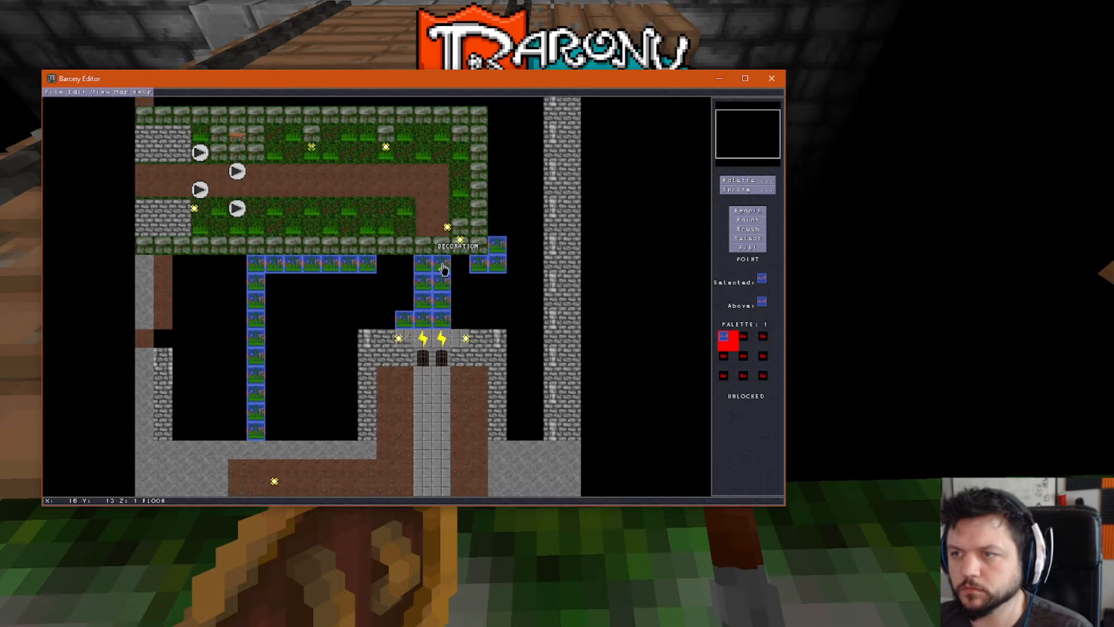
pyautogui.click(442, 264)
pyautogui.press('F2')
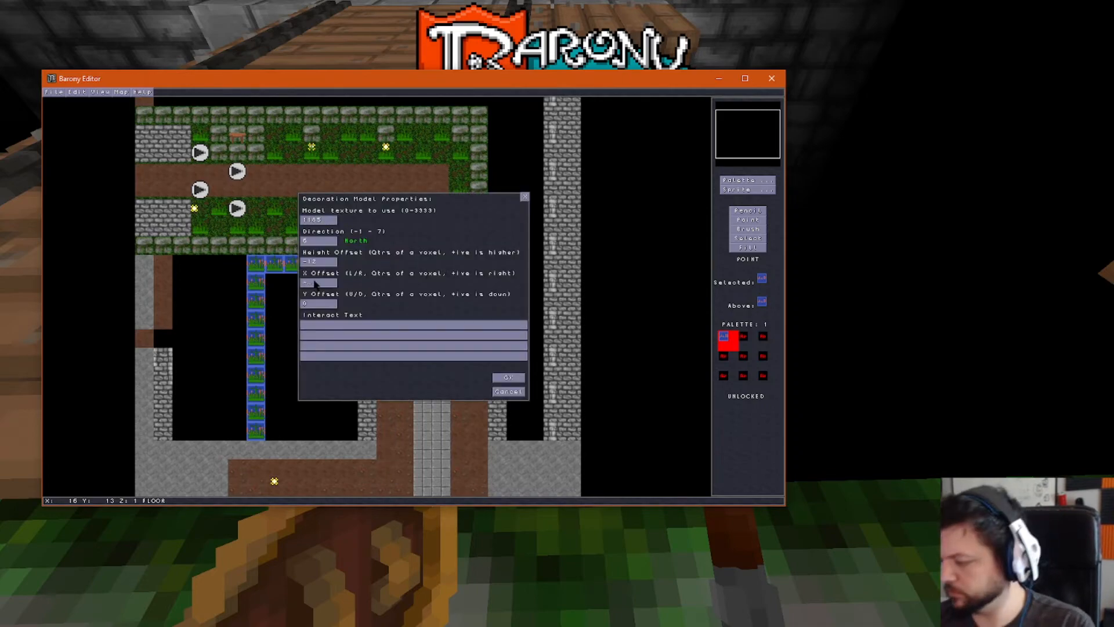
pyautogui.click(508, 378)
pyautogui.press('F2')
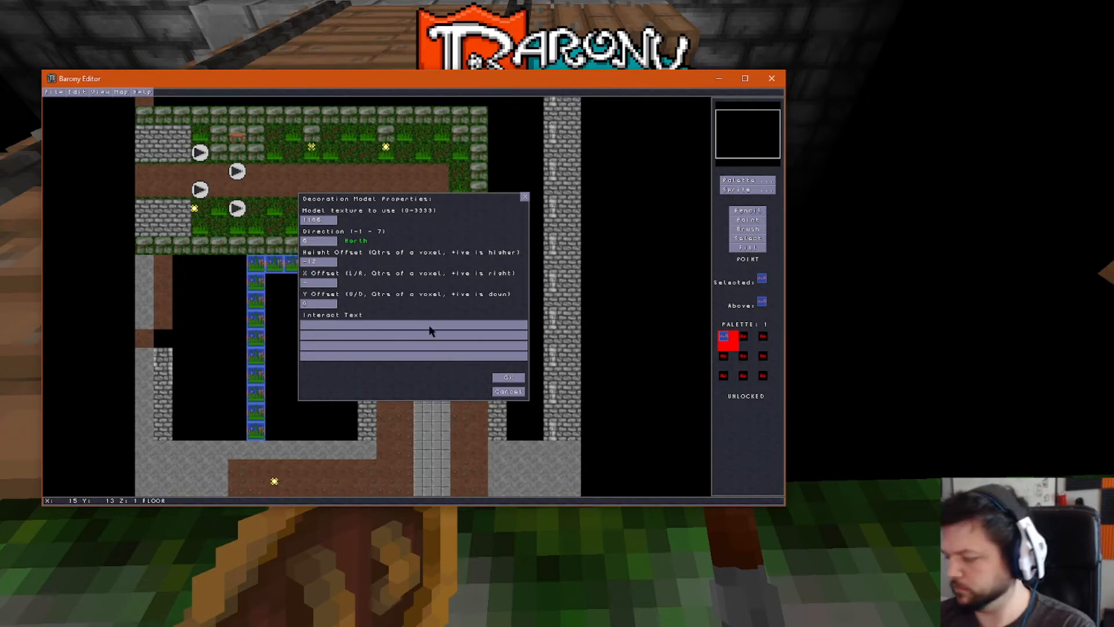
pyautogui.click(509, 377)
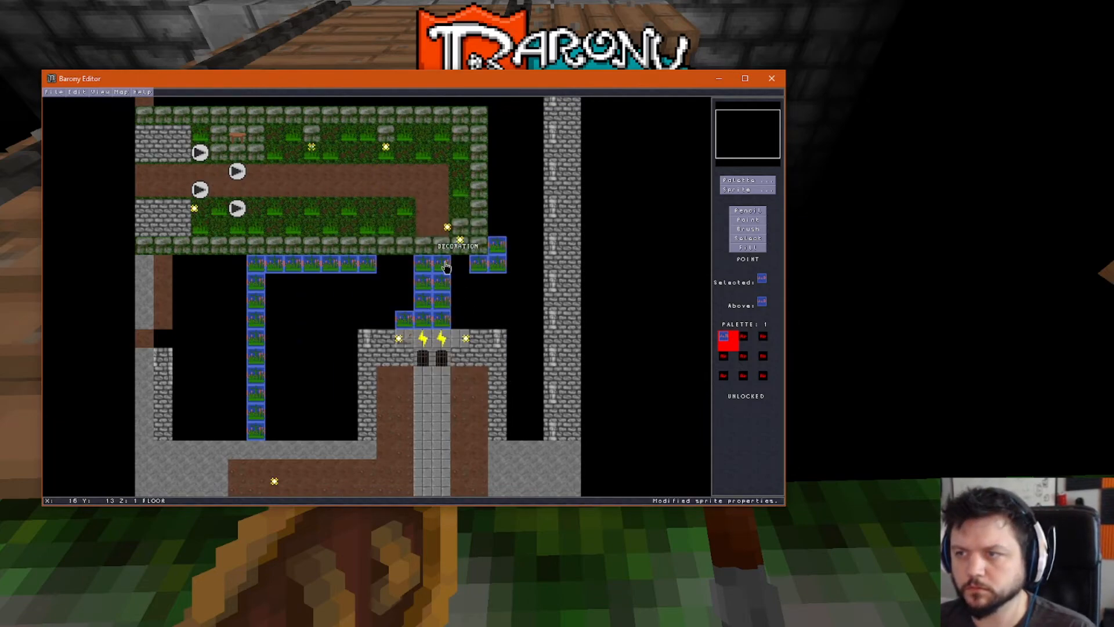
pyautogui.press('F2')
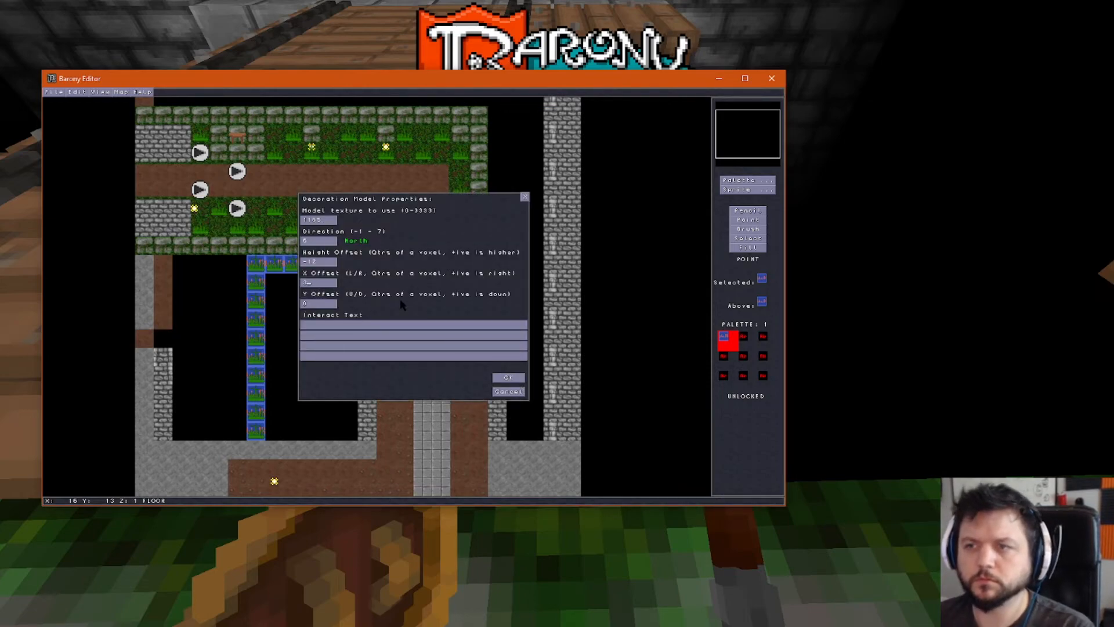
pyautogui.click(509, 377)
pyautogui.press('F2')
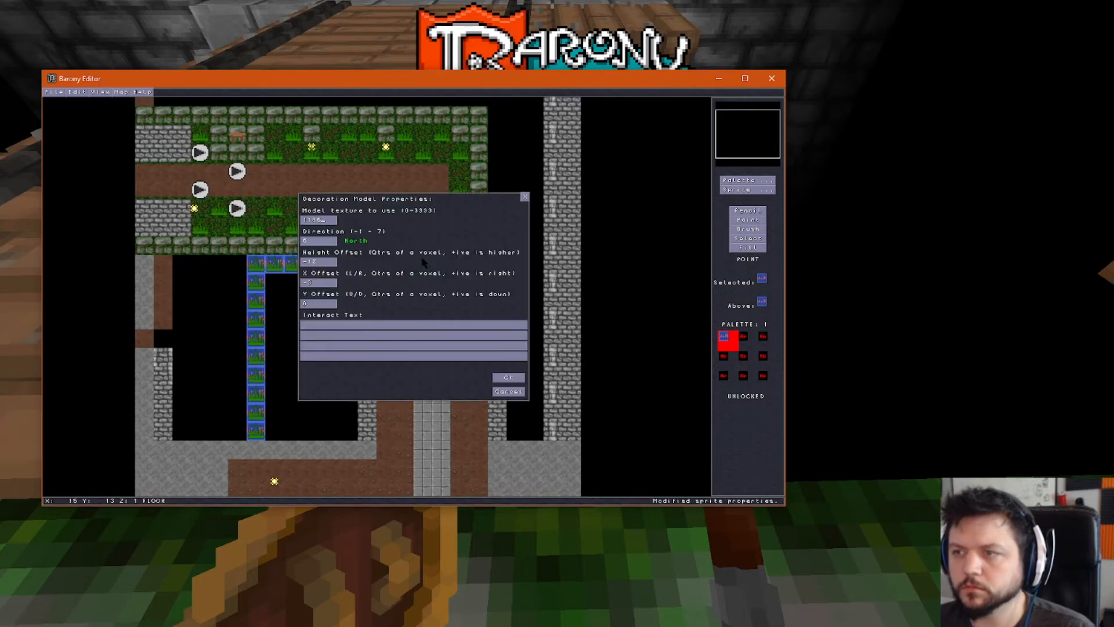
pyautogui.click(509, 377)
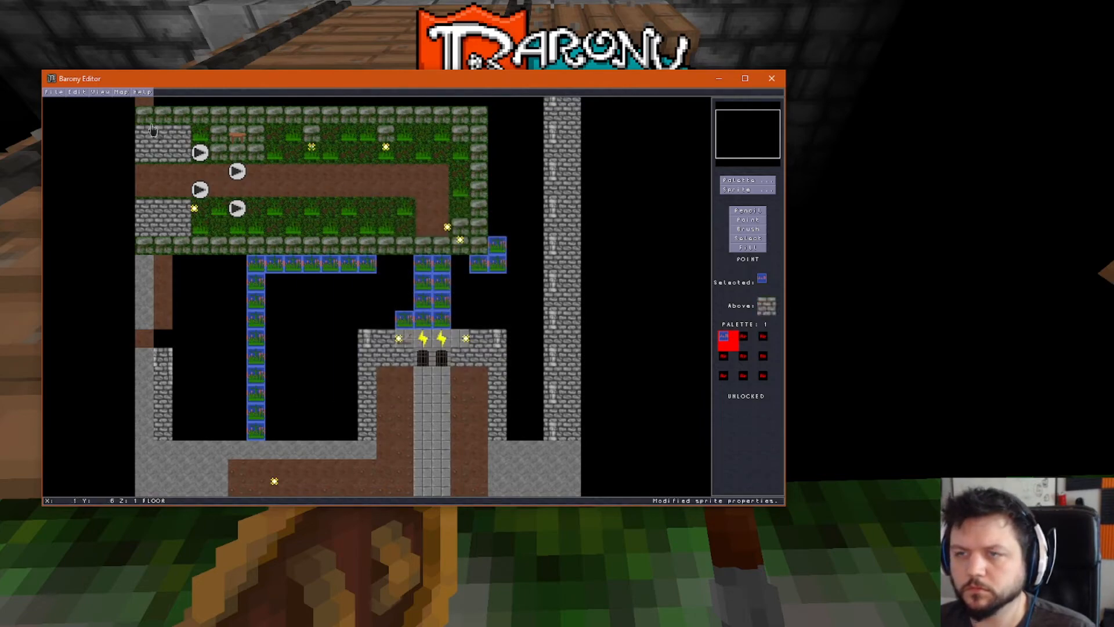
pyautogui.click(61, 94)
pyautogui.click(71, 129)
# - Return to the game, restart it, and walk to the gate bridge to load the new front piece offsets
pyautogui.click(844, 189)
pyautogui.press('Escape')
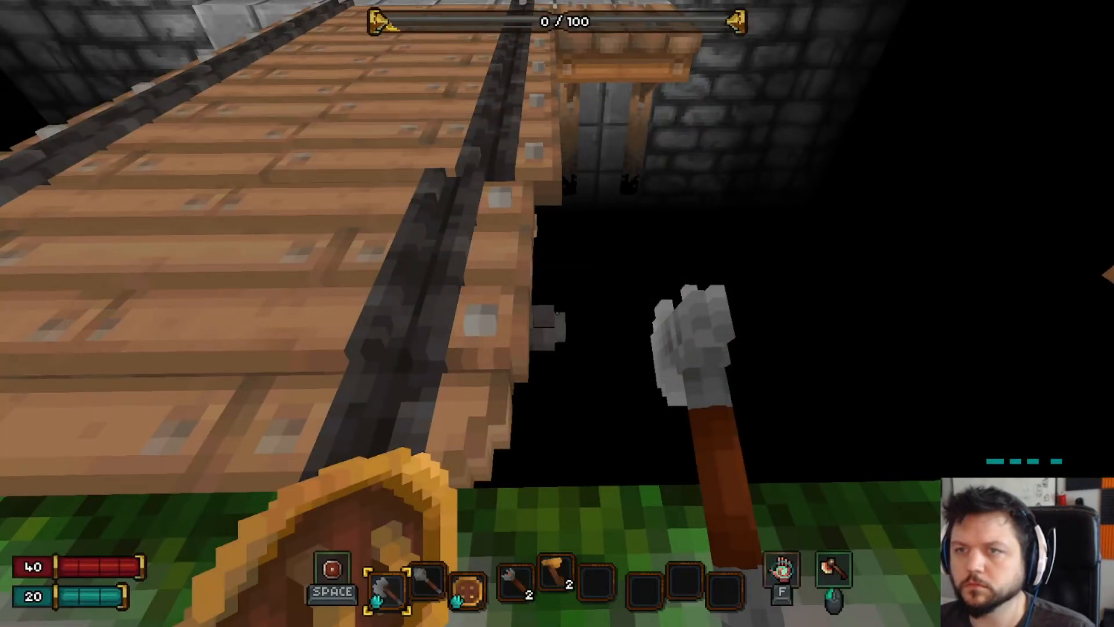
pyautogui.press('Escape')
pyautogui.click(644, 355)
pyautogui.click(505, 323)
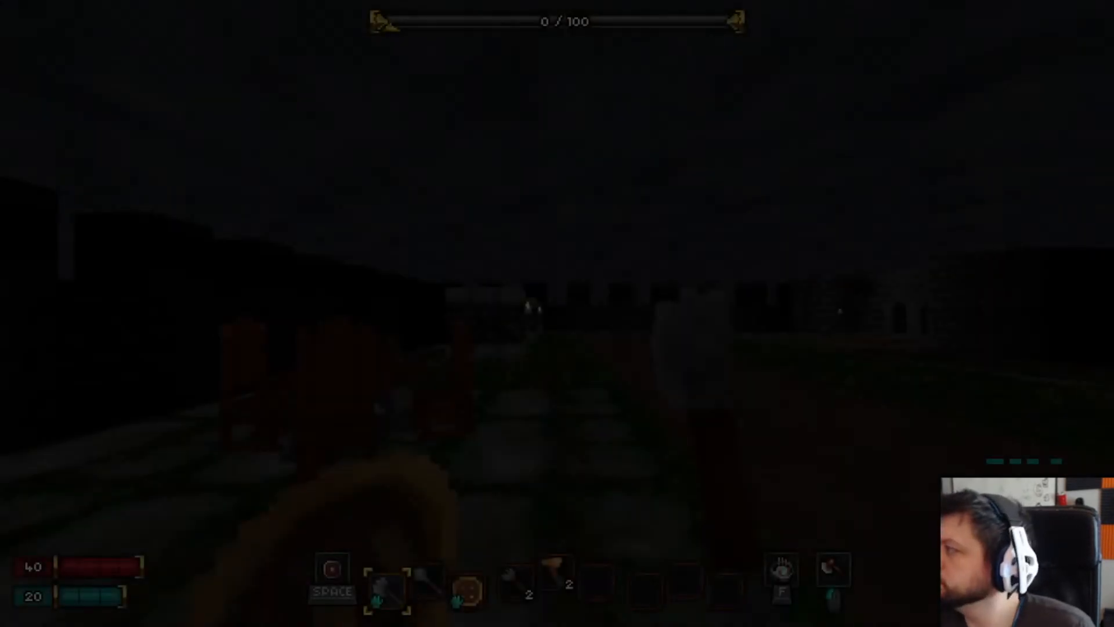
pyautogui.press('w')
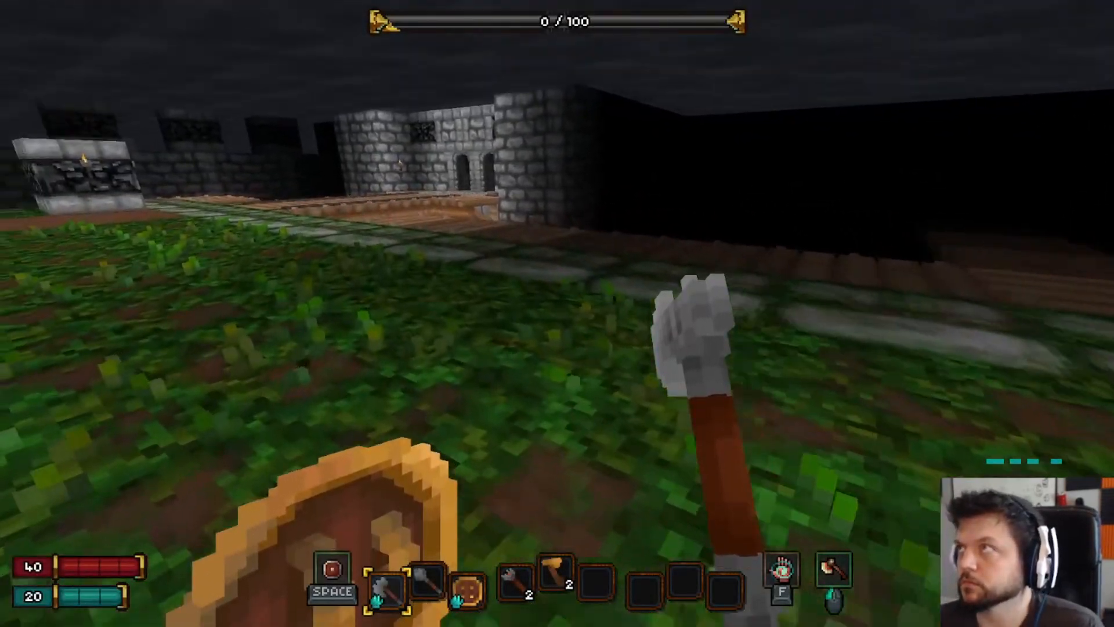
pyautogui.press('w')
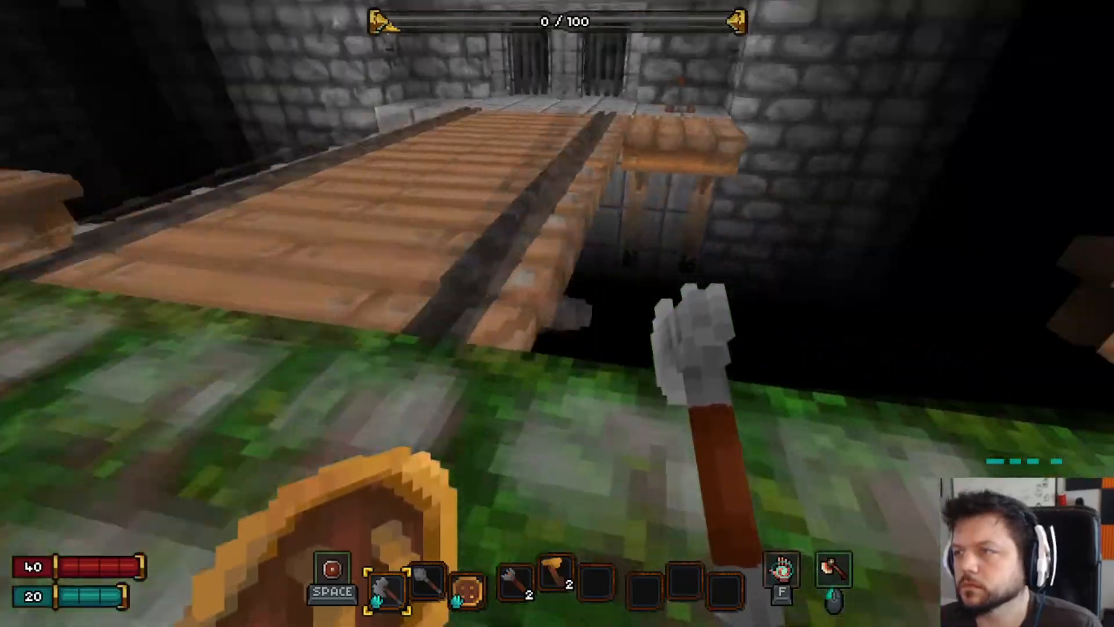
# - Walk along both sides of the gate bridge to examine the front pieces' alignment with the planks and ledge, then pause the game
pyautogui.press('a')
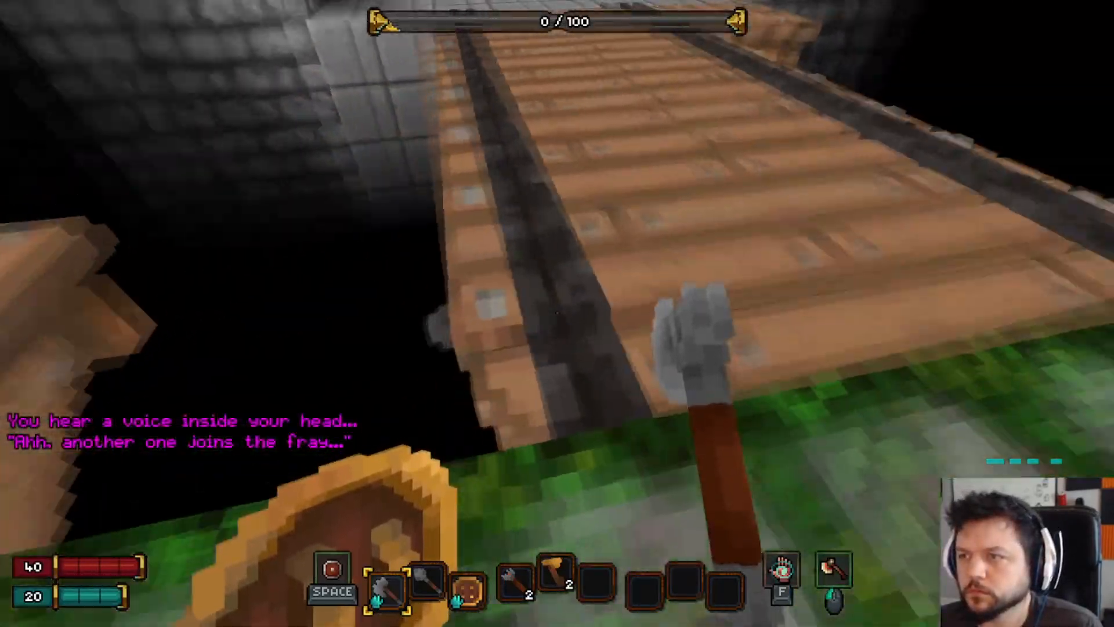
pyautogui.press('s')
pyautogui.press('a')
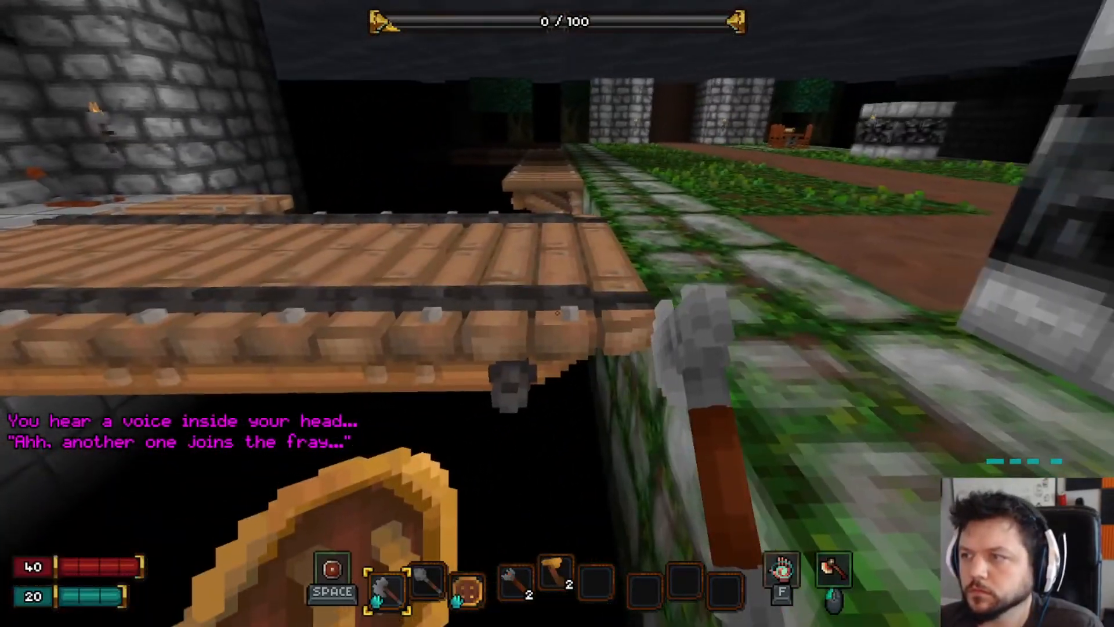
pyautogui.press('a')
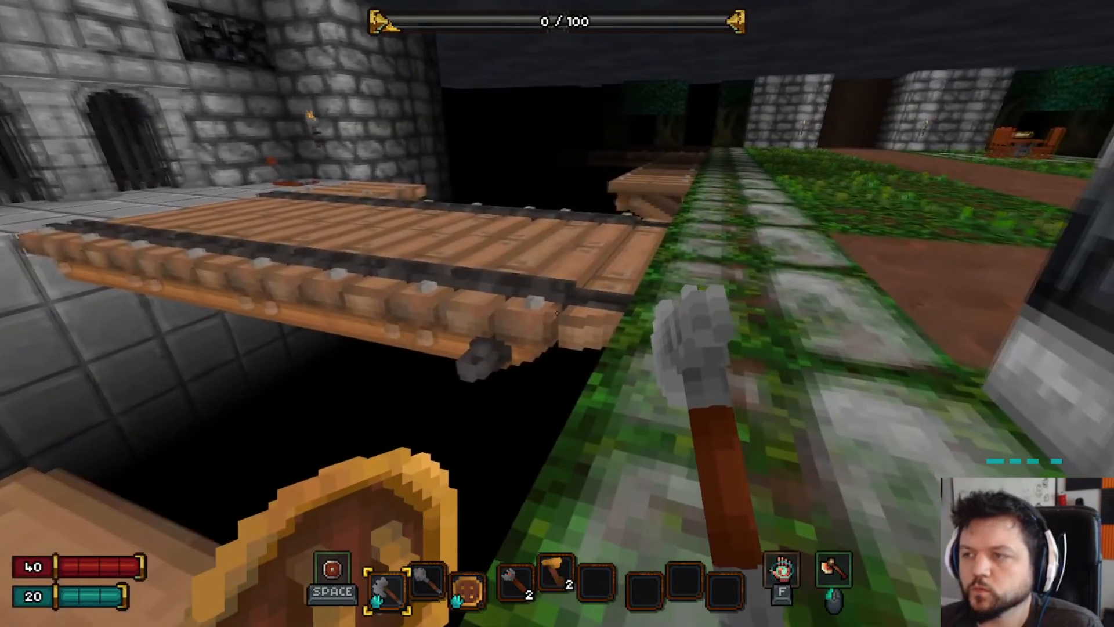
pyautogui.press('w')
pyautogui.press('d')
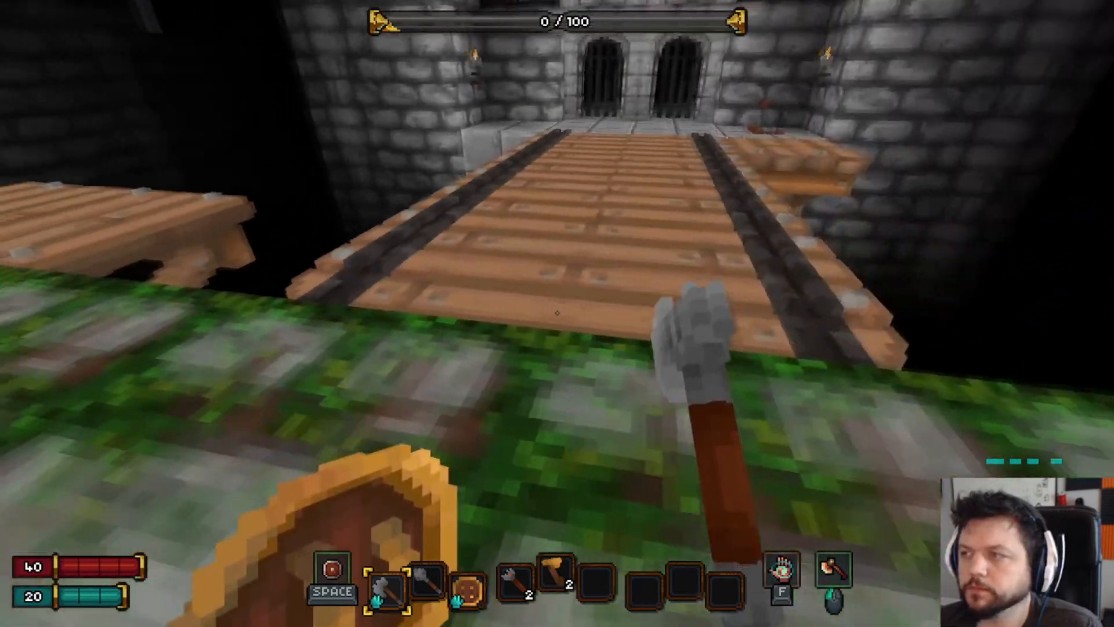
pyautogui.press('d')
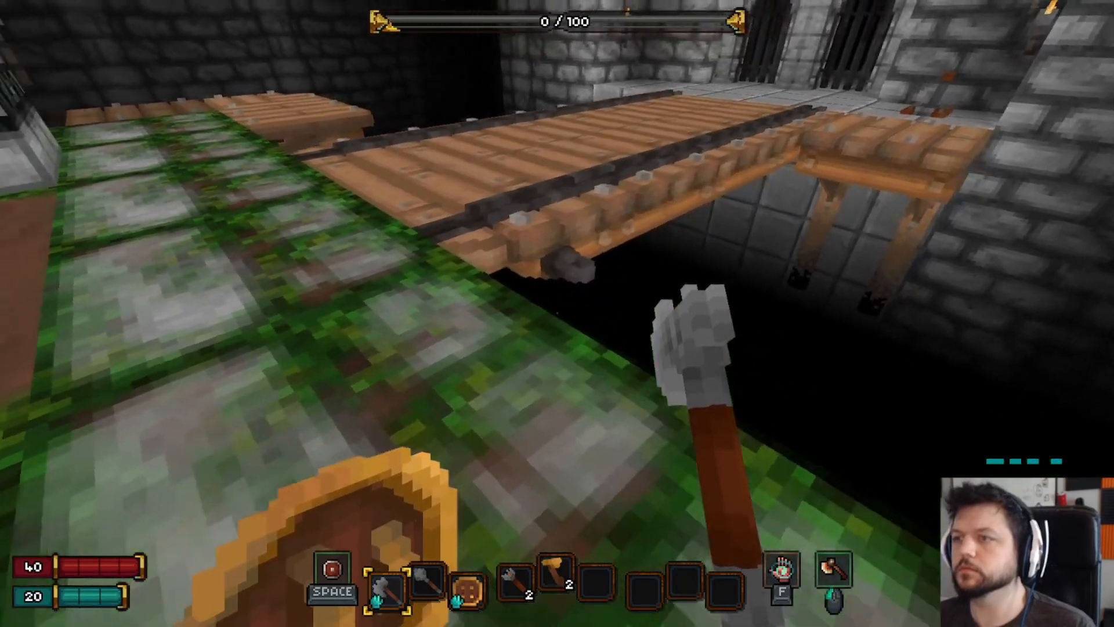
pyautogui.press('s')
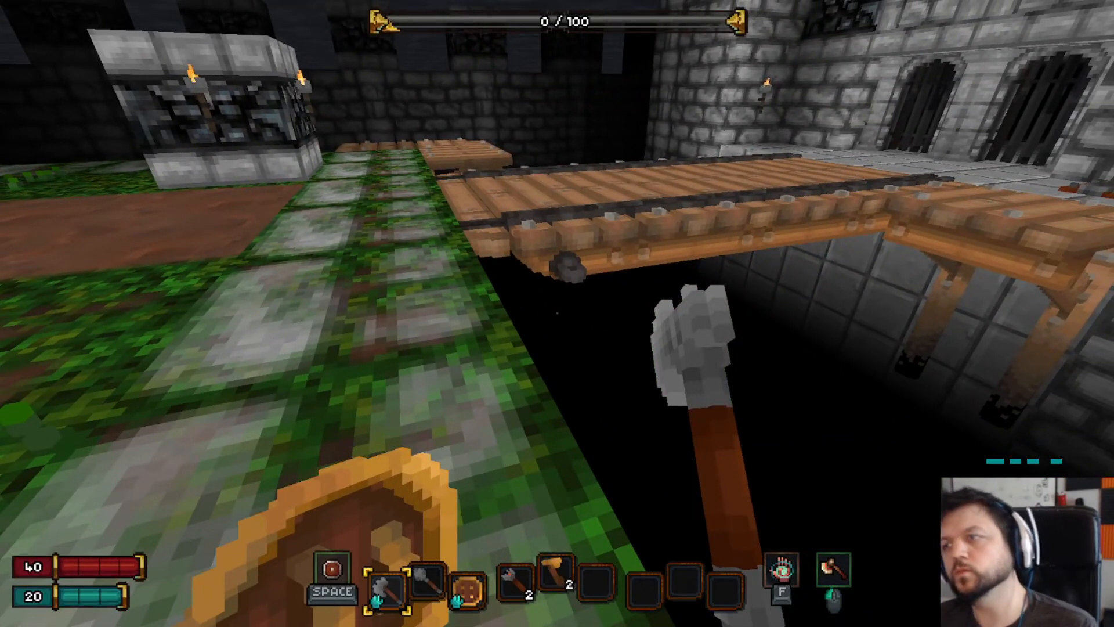
pyautogui.press('Escape')
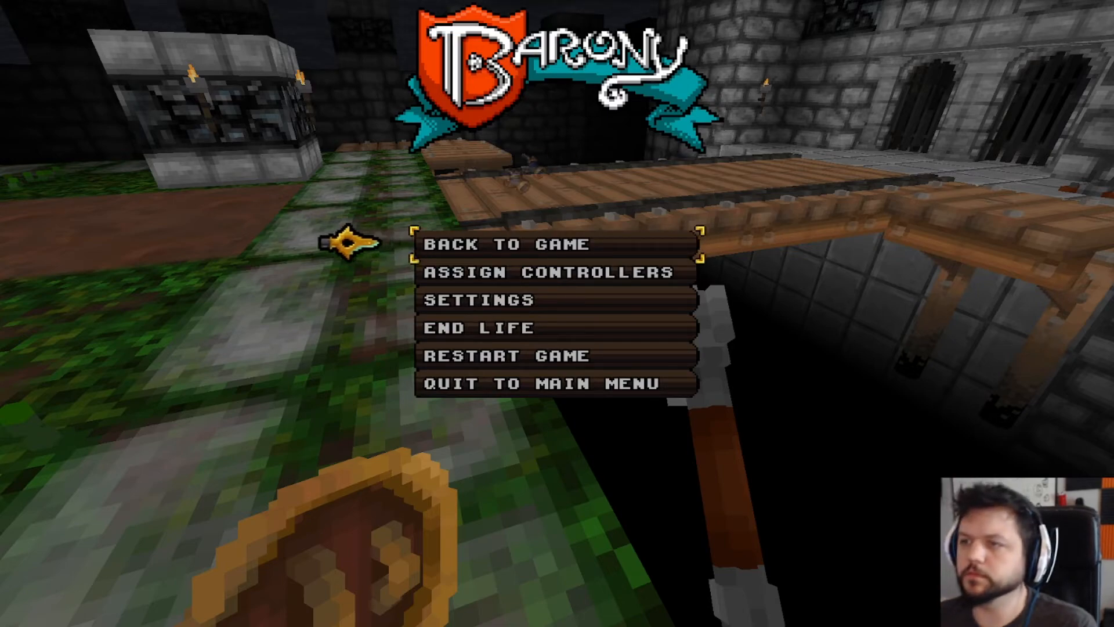
# - Resume the game and examine the gate bridge's side where the front piece meets the grassy ledge
pyautogui.click(546, 260)
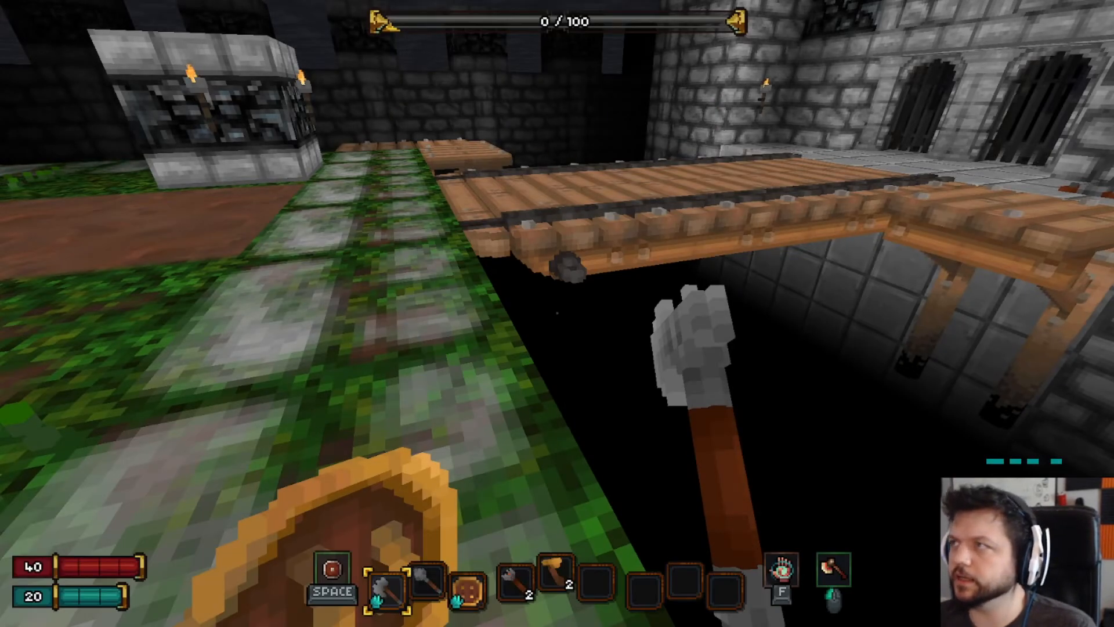
pyautogui.press('s')
pyautogui.press('d')
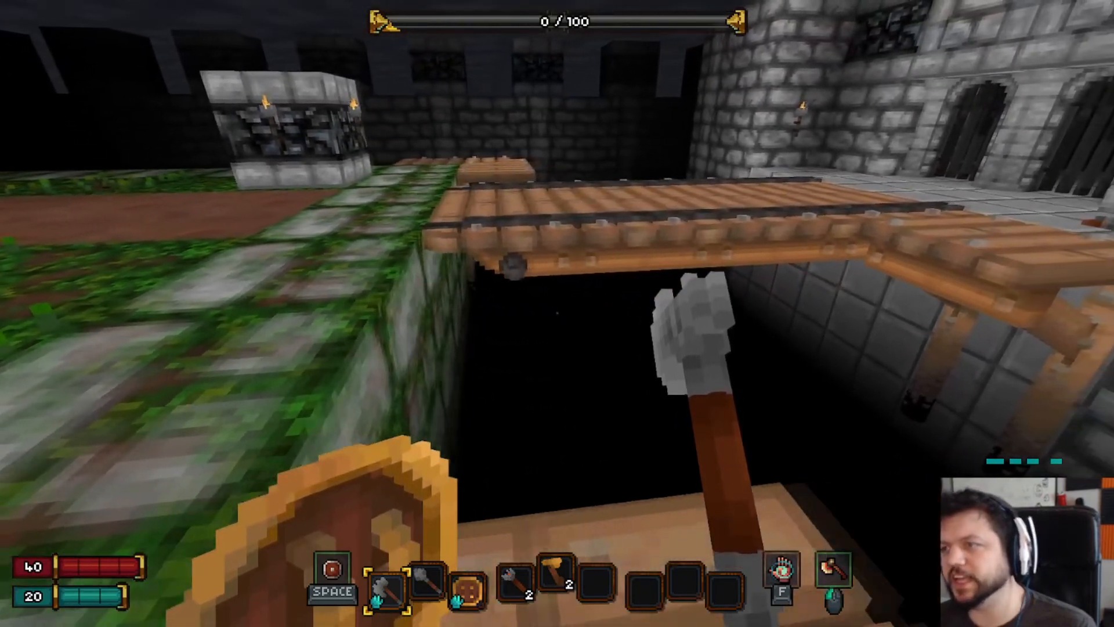
pyautogui.press('a')
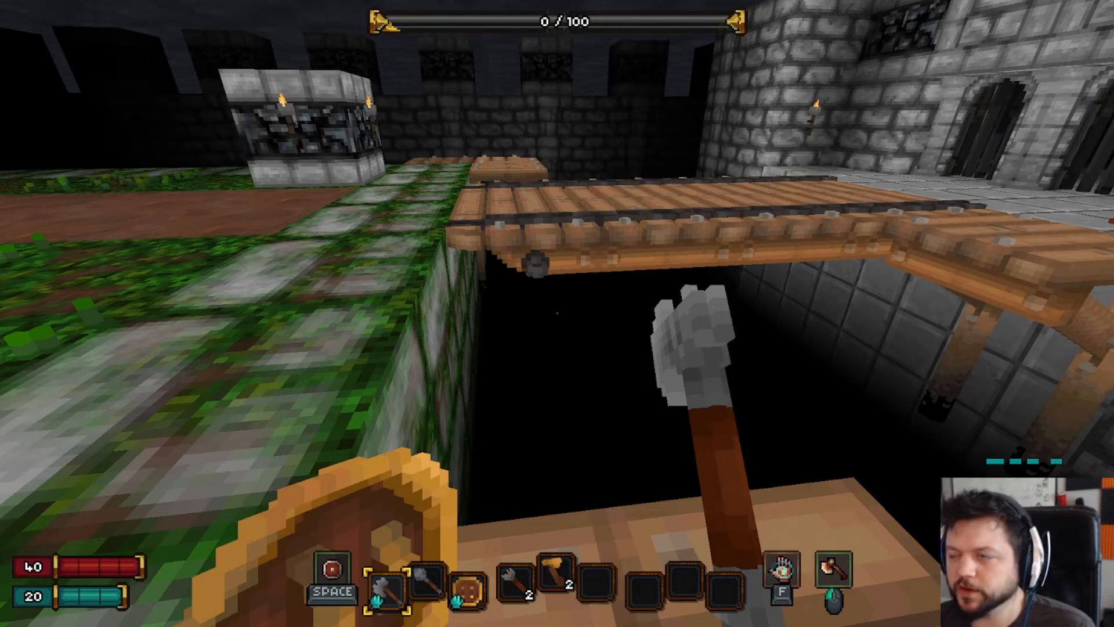
pyautogui.press('w')
pyautogui.press('a')
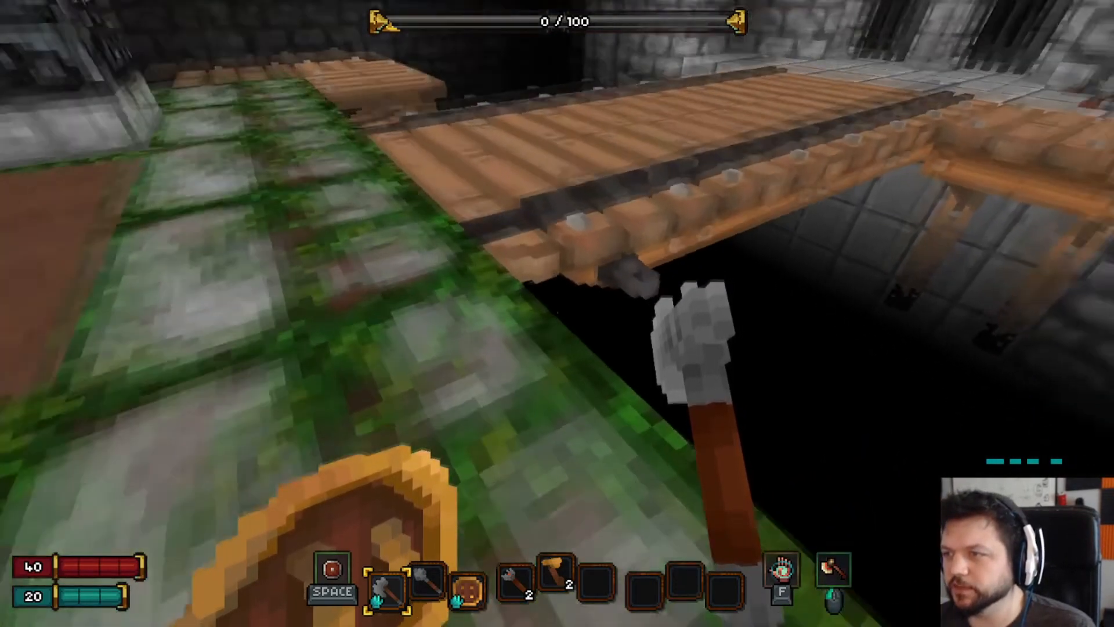
# - Inspect the first planks and iron straps at both edges of the gate bridge from the ledge, then pause the game
pyautogui.press('s')
pyautogui.press('w')
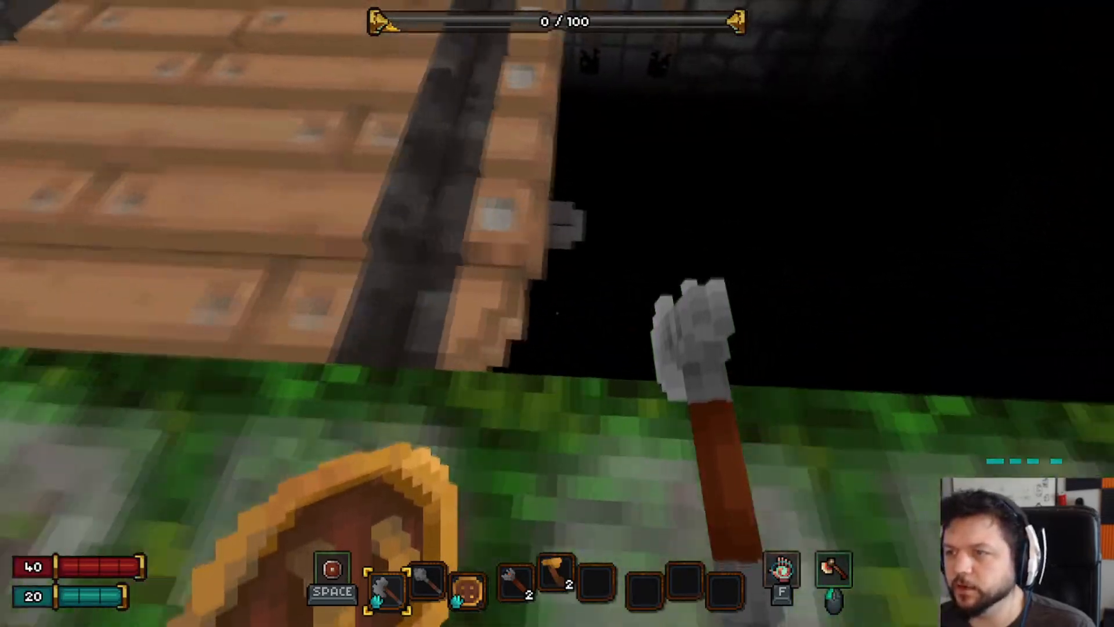
pyautogui.press('s')
pyautogui.press('d')
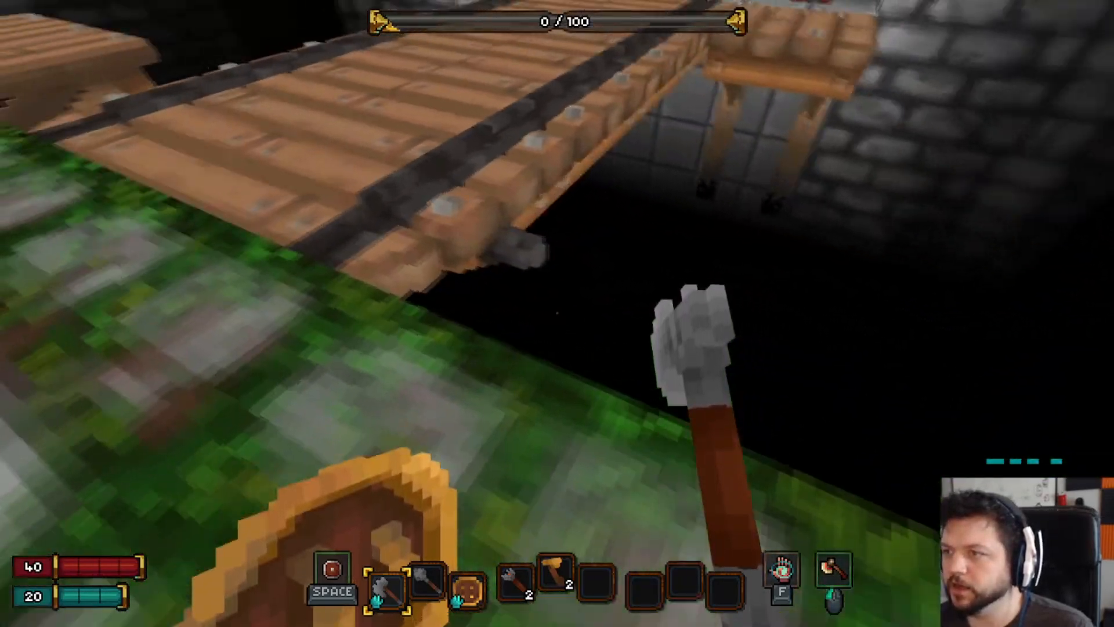
pyautogui.press('a')
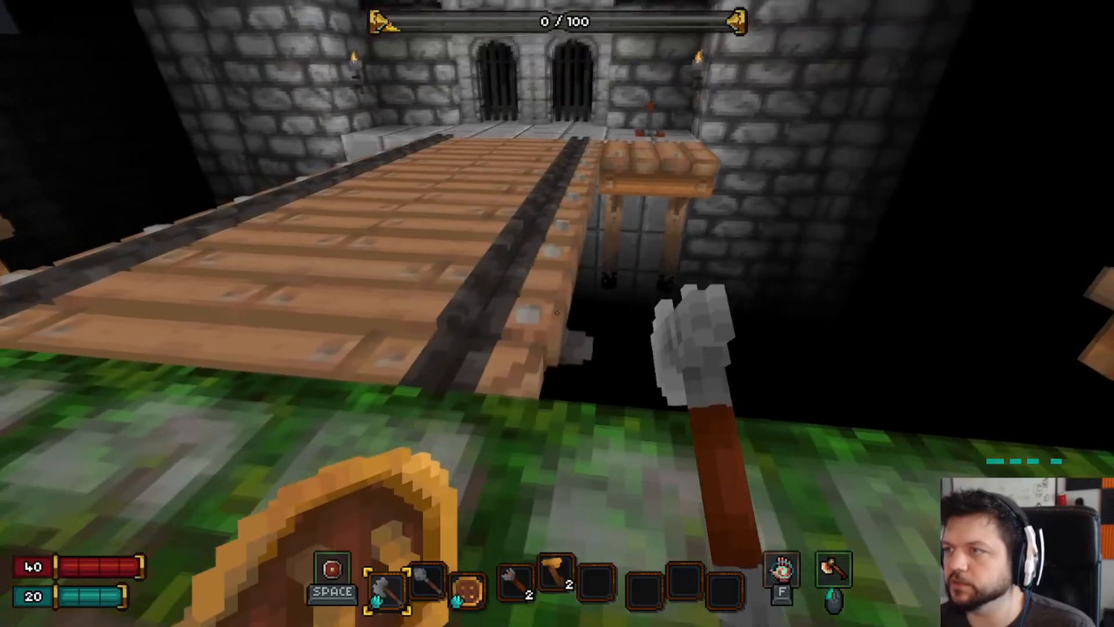
pyautogui.press('s')
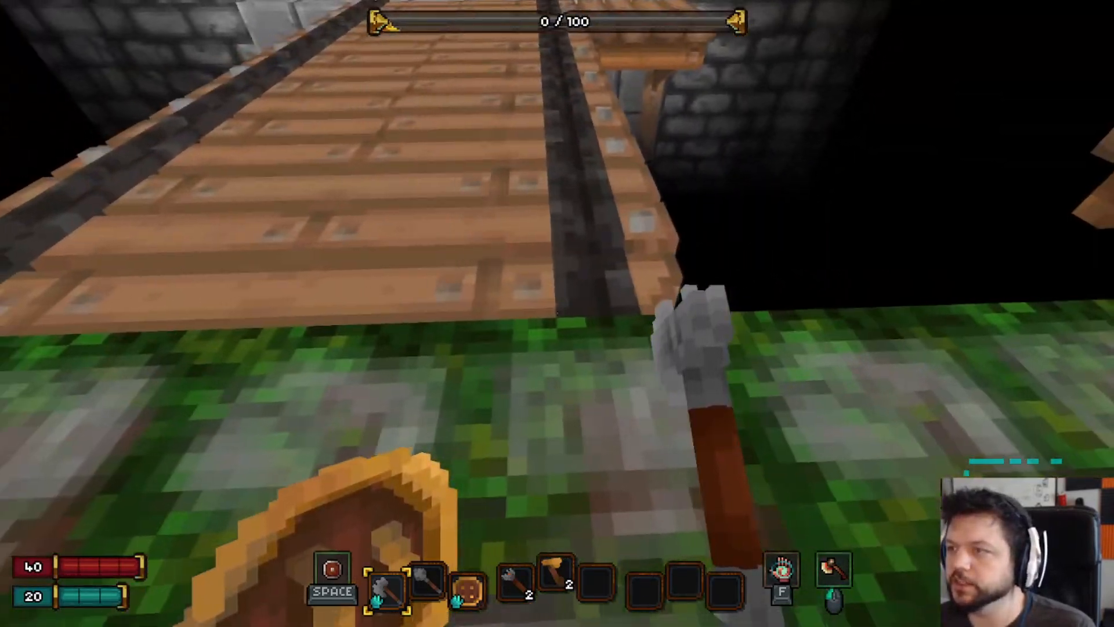
pyautogui.press('w')
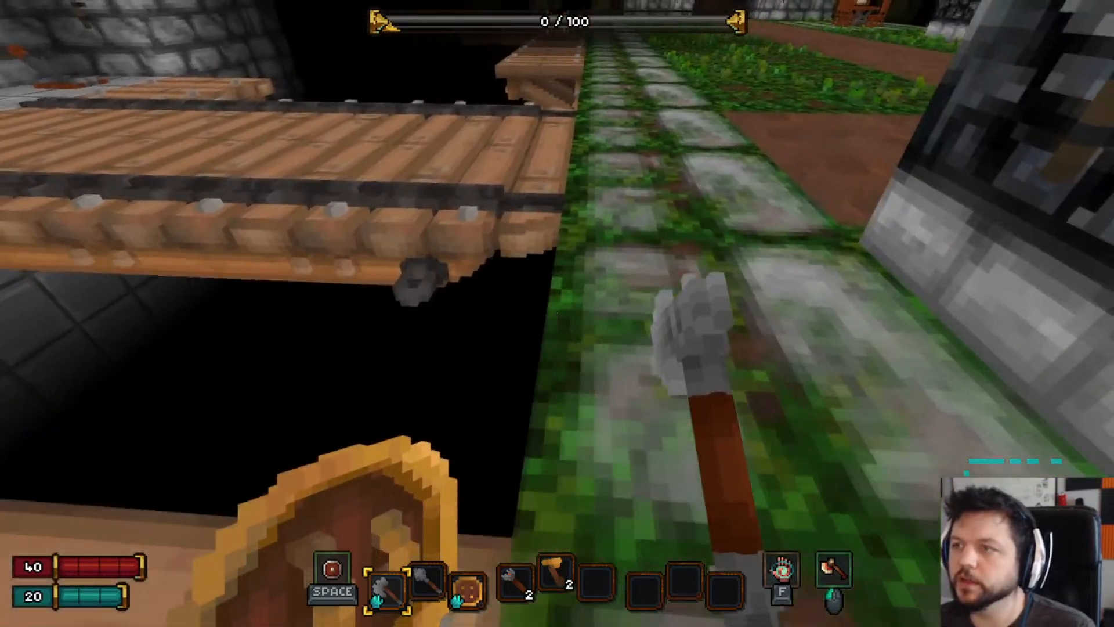
pyautogui.press('w')
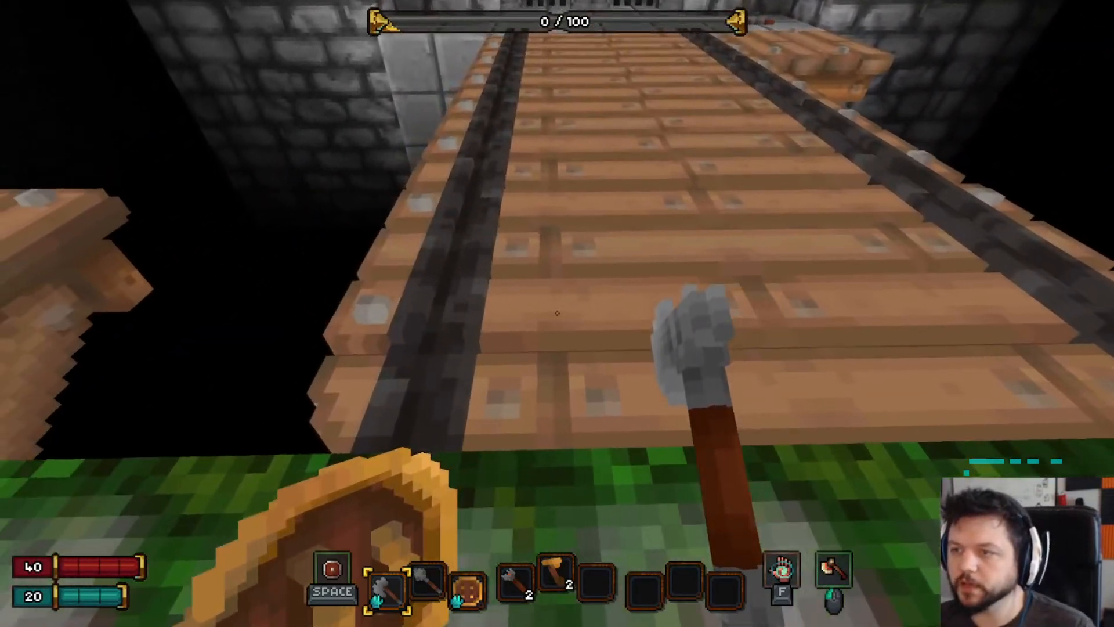
pyautogui.press('Escape')
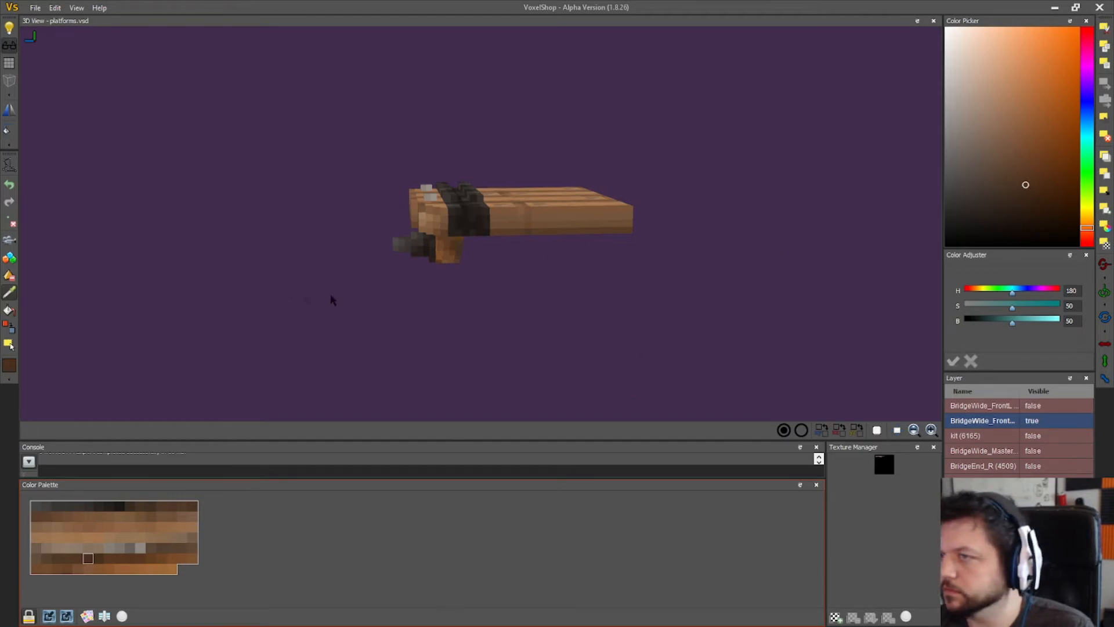
# - Switch to VoxelShop and make the BridgeWide_FrontL layer visible together with the other front bridge half
pyautogui.moveTo(330, 299); pyautogui.dragTo(329, 333, button='right')
pyautogui.click(1052, 408)
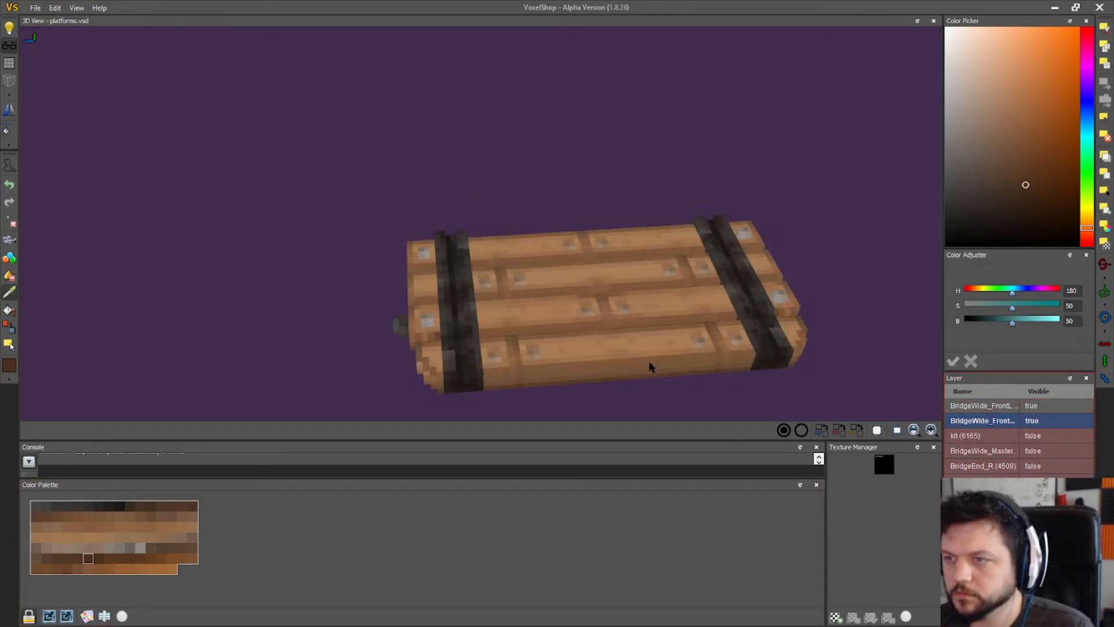
pyautogui.moveTo(229, 344); pyautogui.dragTo(232, 108, button='right')
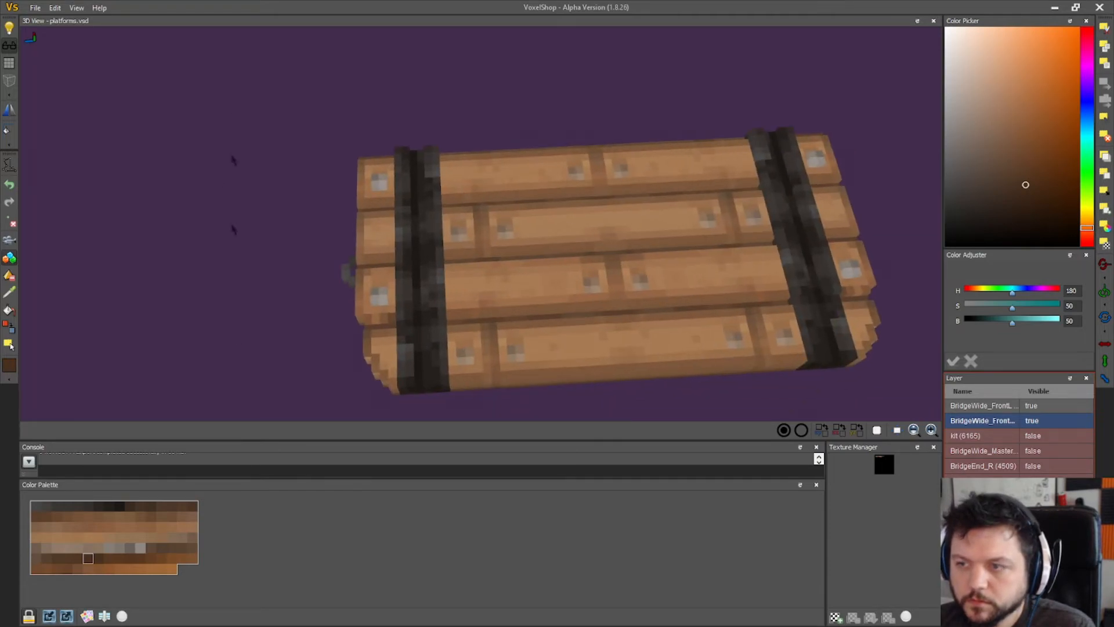
pyautogui.moveTo(225, 328); pyautogui.dragTo(207, 298, button='right')
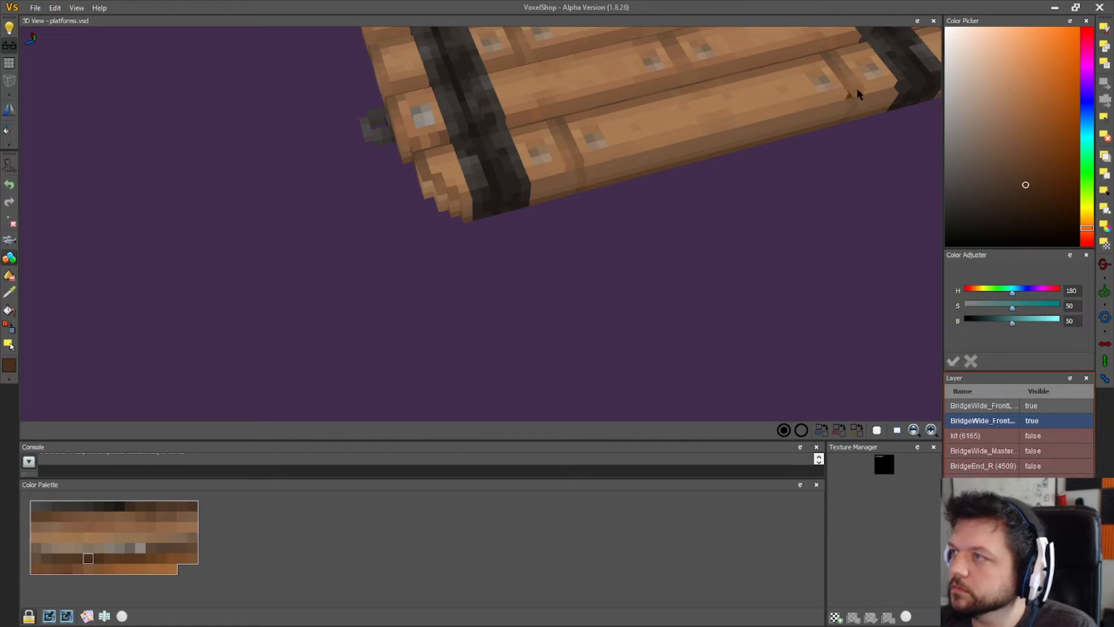
# - Recolour the voxels on the front plank's outer edge at both board joints with a brown sampled from the joint
pyautogui.click(573, 164)
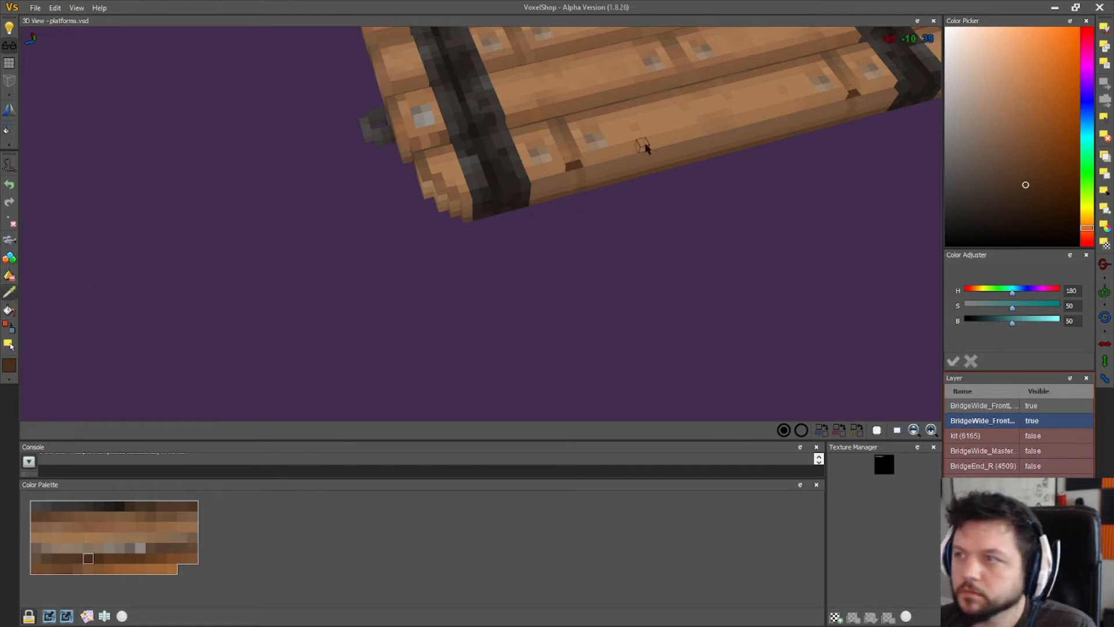
pyautogui.click(569, 144)
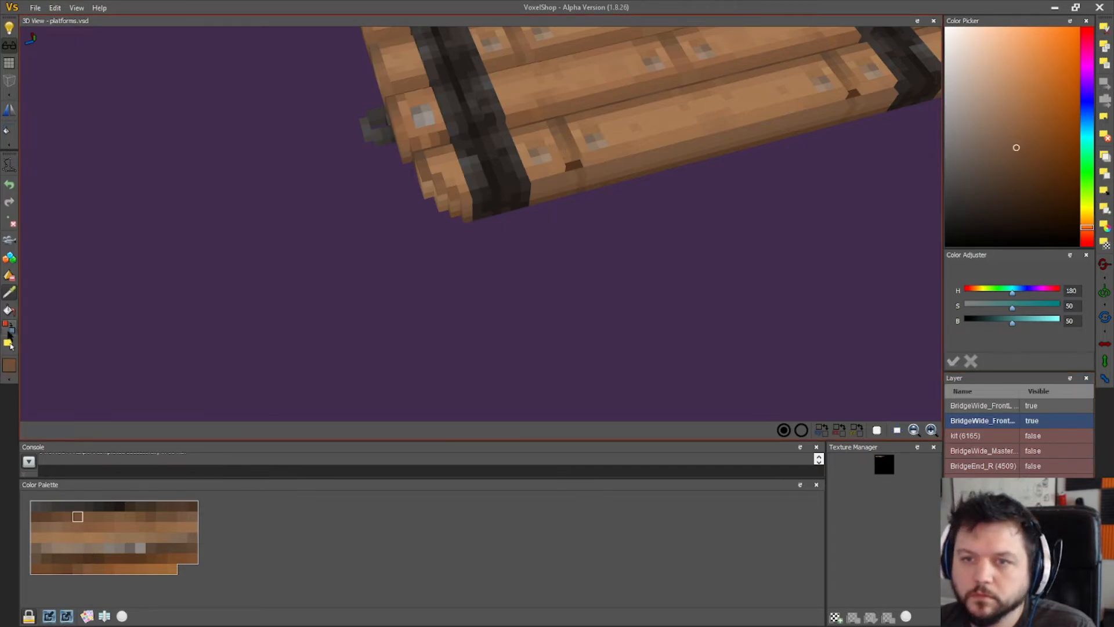
pyautogui.click(571, 167)
pyautogui.moveTo(593, 174); pyautogui.dragTo(774, 255, button='right')
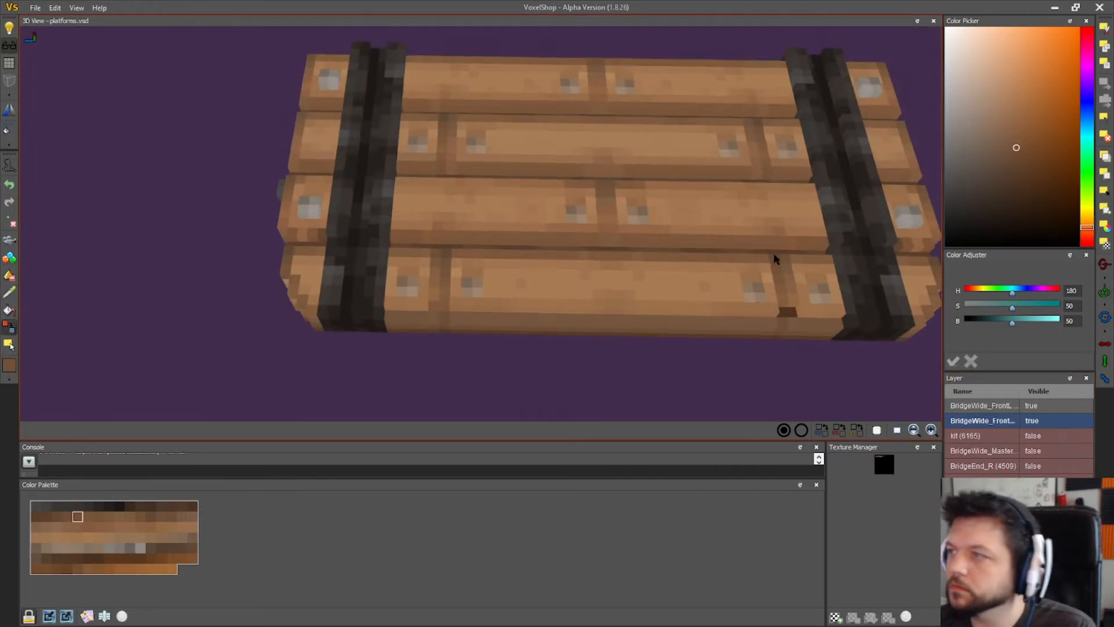
pyautogui.click(787, 312)
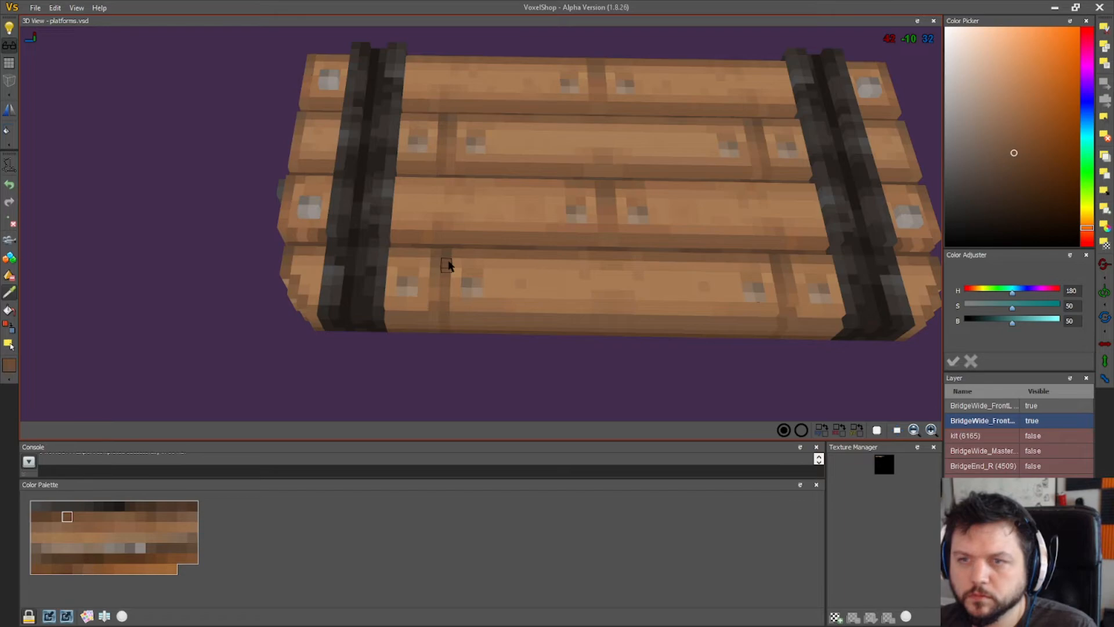
# - Shade the voxels along both joints on the front plank's upper face with browns sampled from the existing joints
pyautogui.click(448, 262)
pyautogui.click(9, 326)
pyautogui.click(445, 309)
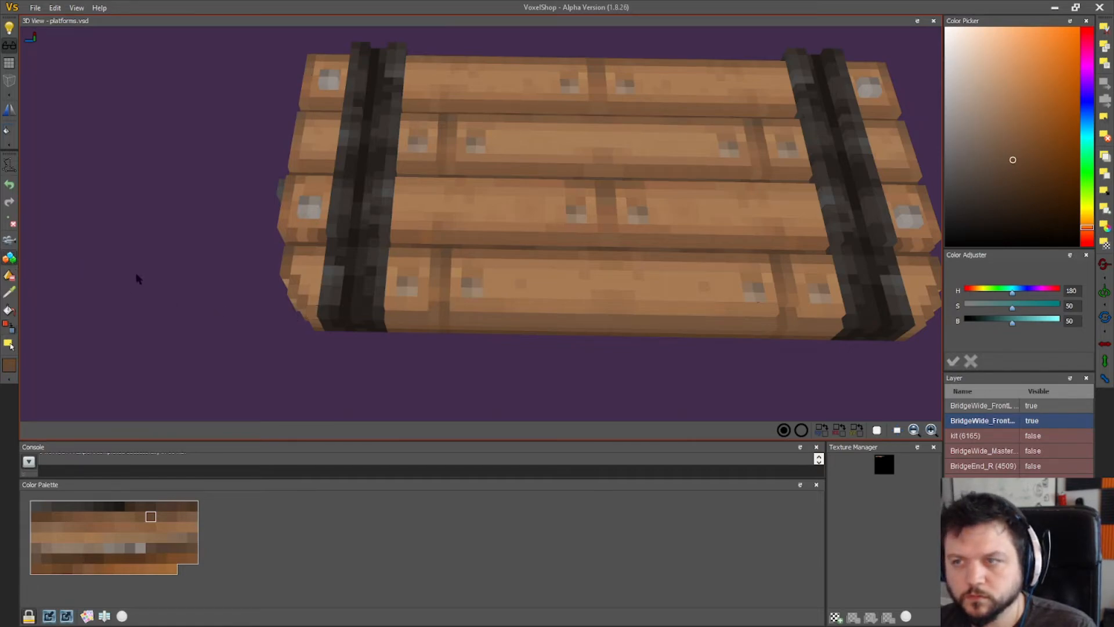
pyautogui.click(444, 294)
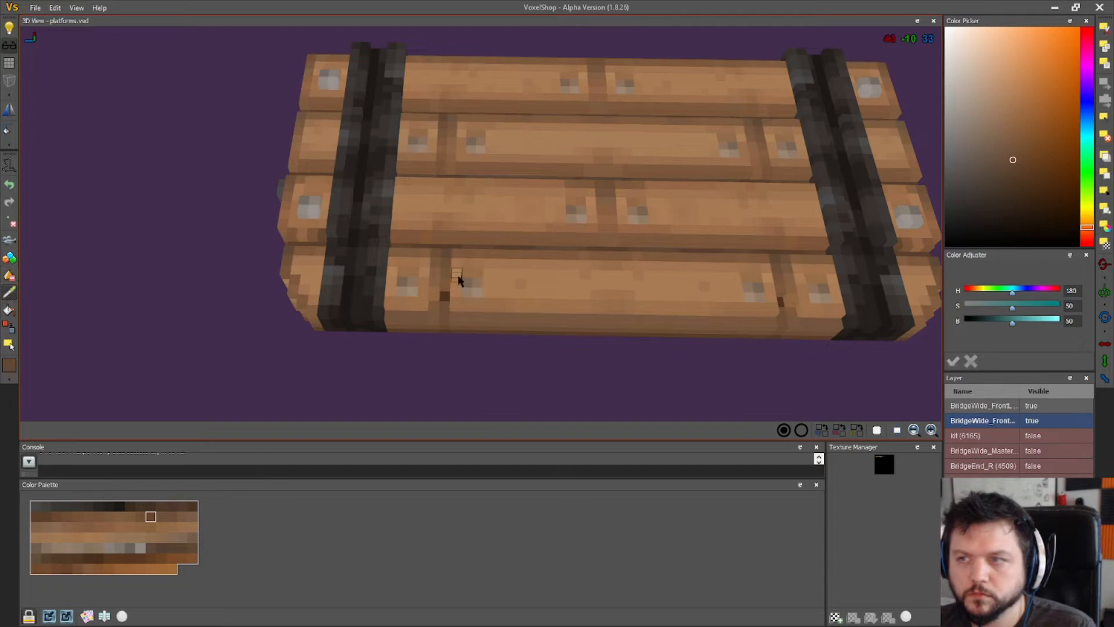
pyautogui.click(450, 253)
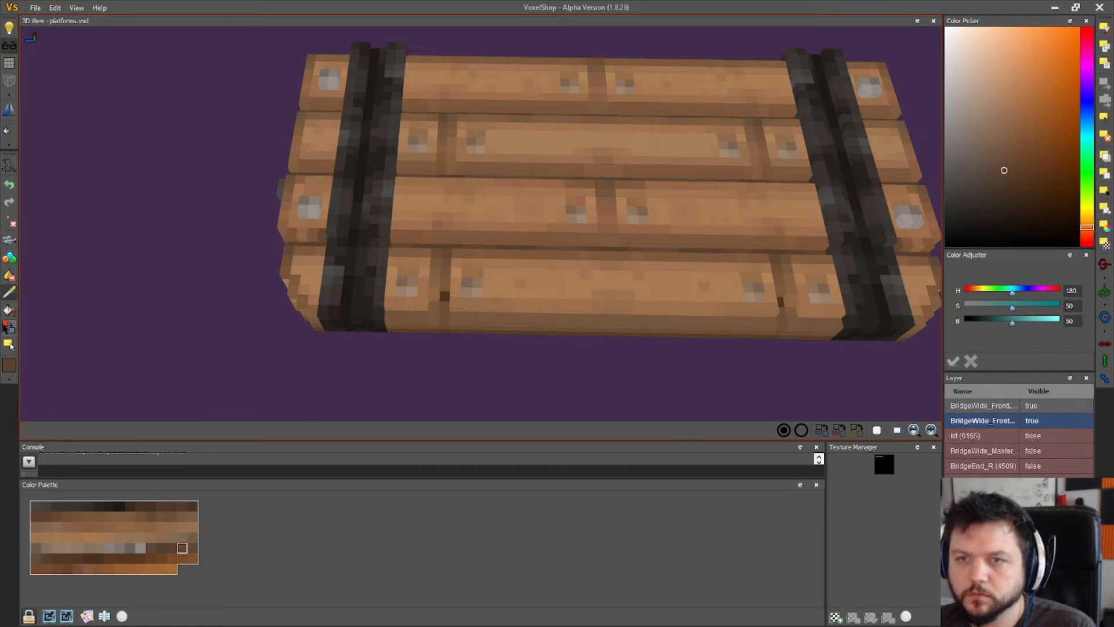
pyautogui.click(780, 302)
# - Darken the inner ends of both front plank joints, next to the gap before the second plank, with sampled browns
pyautogui.click(8, 258)
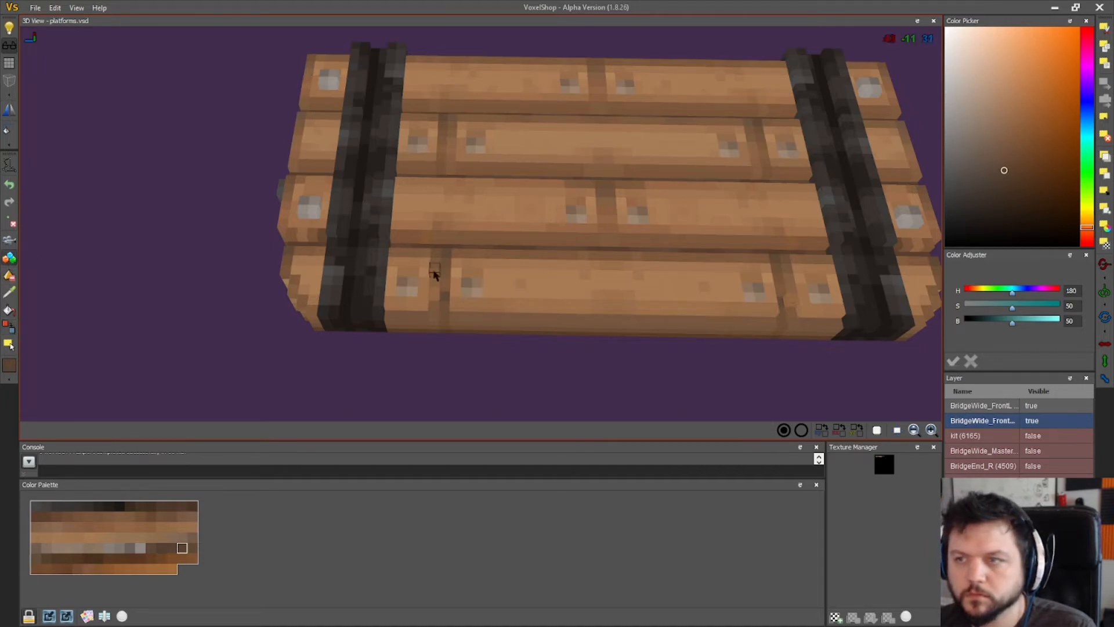
pyautogui.click(449, 255)
pyautogui.moveTo(639, 320); pyautogui.dragTo(647, 331, button='right')
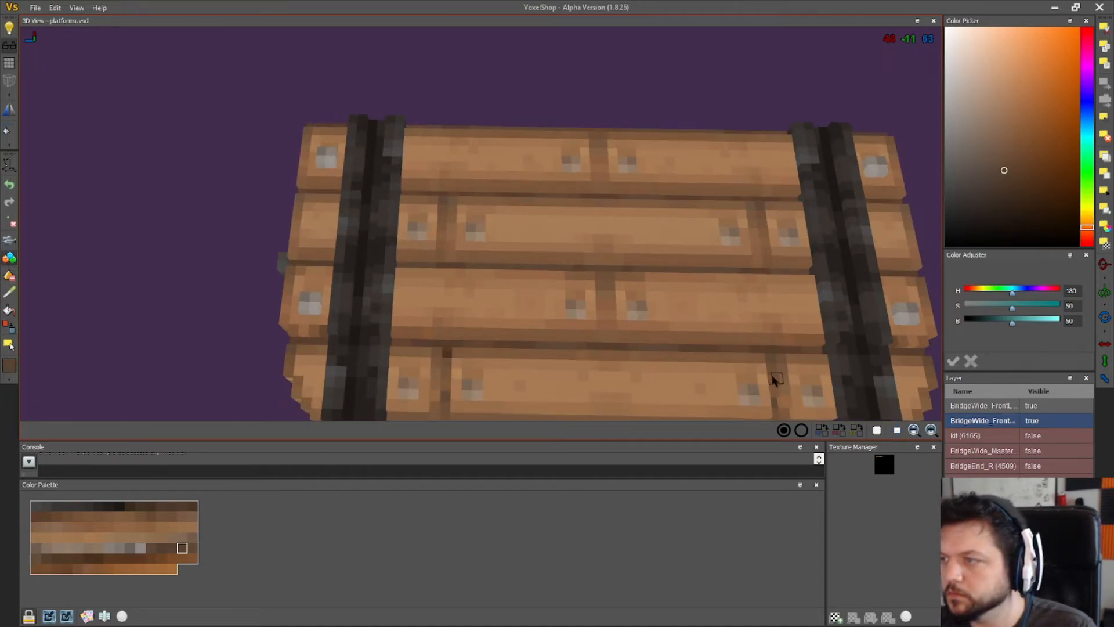
pyautogui.click(10, 328)
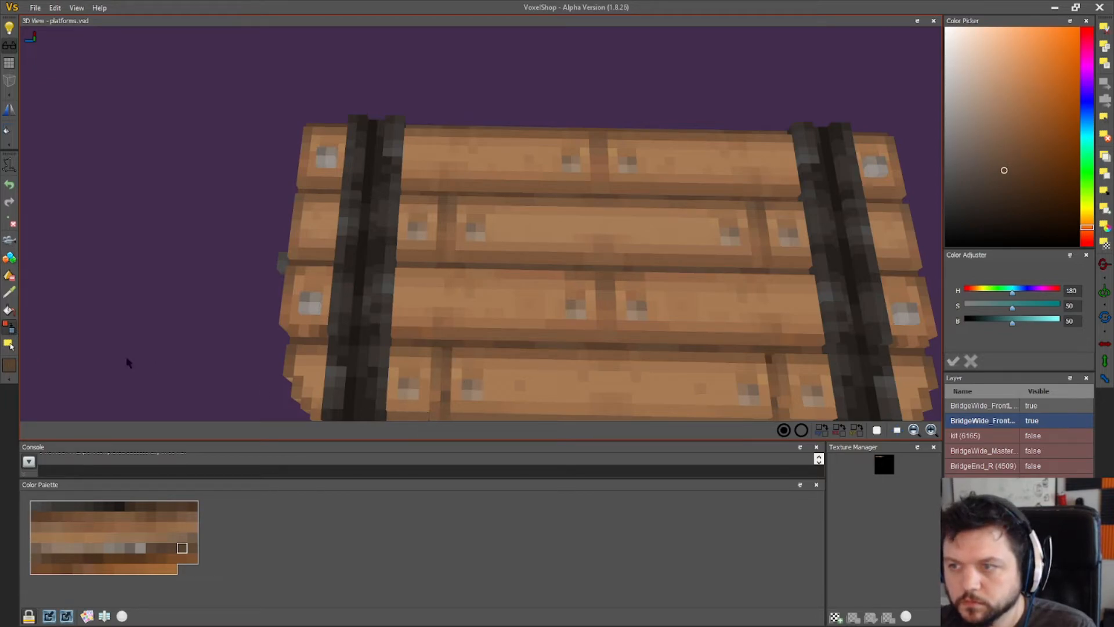
pyautogui.click(9, 293)
pyautogui.click(440, 346)
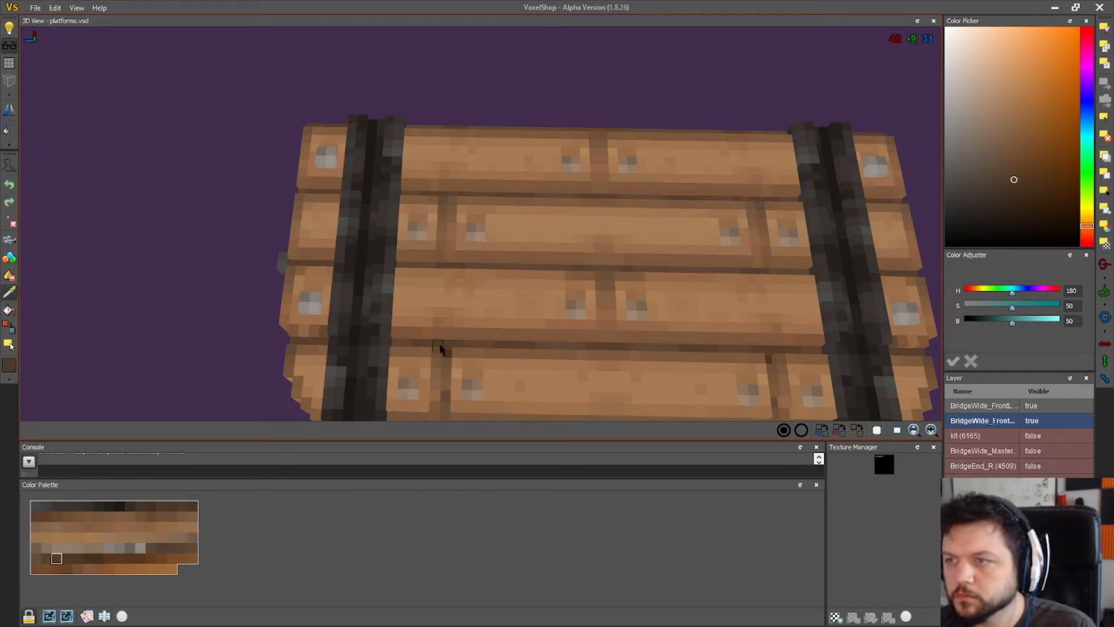
pyautogui.click(453, 271)
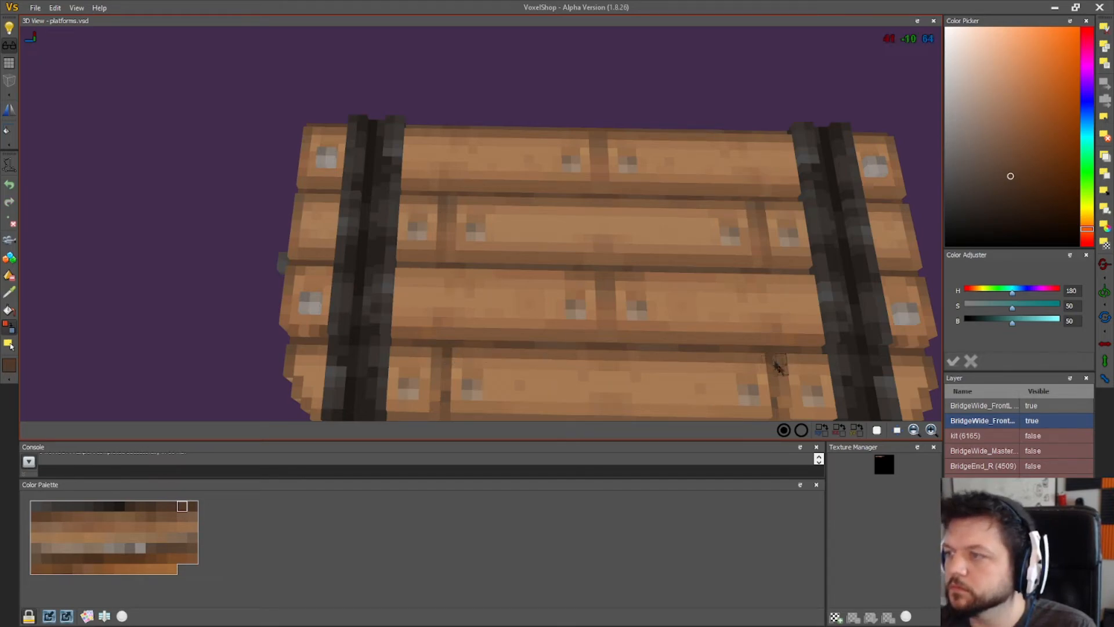
# - Examine the joint shading, iron straps and side ends of the combined front bridge halves from several angles
pyautogui.moveTo(778, 389); pyautogui.dragTo(762, 347, button='right')
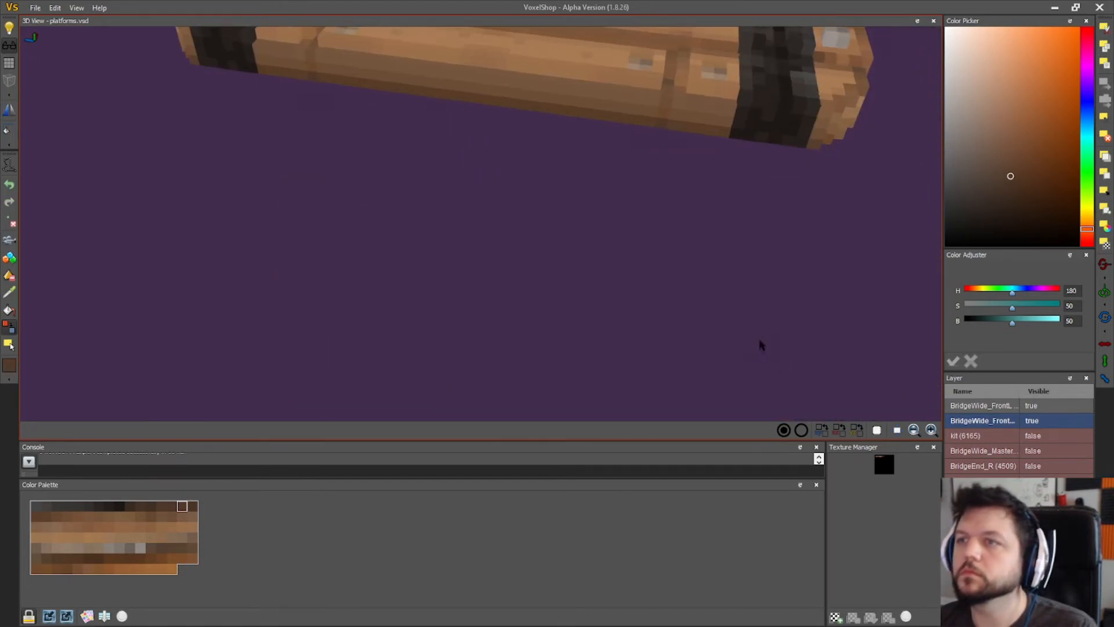
pyautogui.moveTo(562, 263); pyautogui.dragTo(368, 259, button='right')
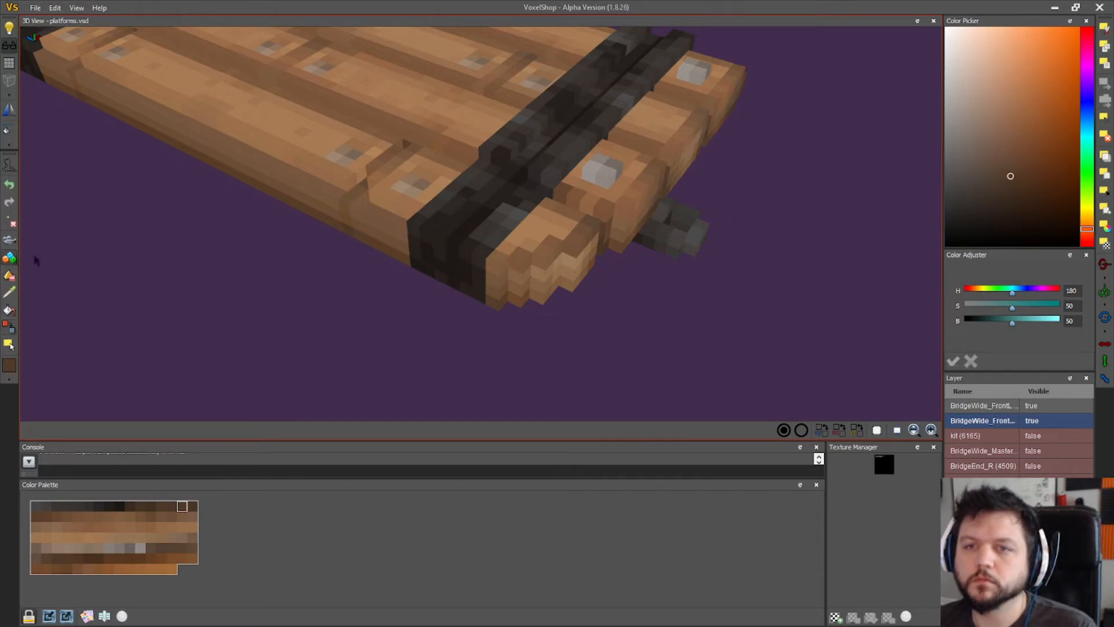
pyautogui.moveTo(212, 262); pyautogui.dragTo(397, 341, button='right')
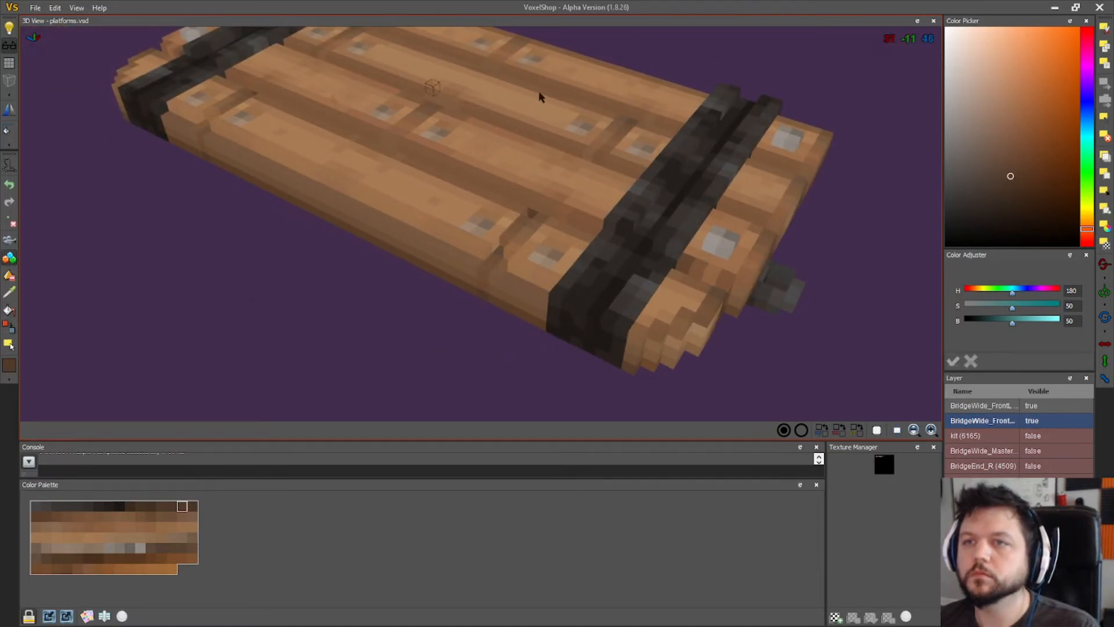
pyautogui.moveTo(855, 150); pyautogui.dragTo(816, 211, button='right')
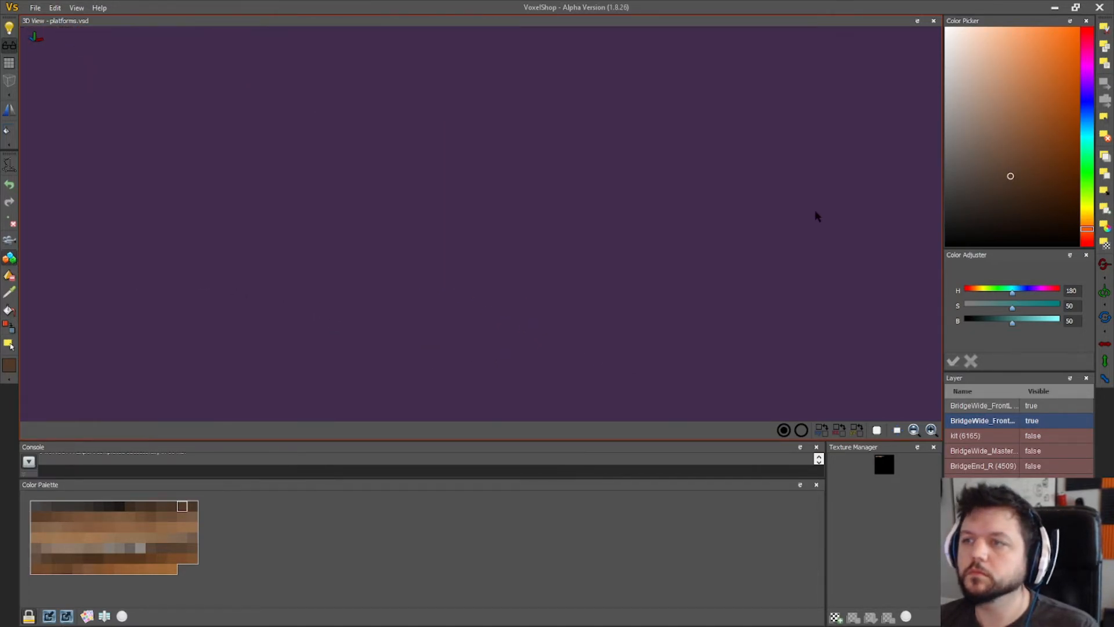
pyautogui.moveTo(412, 171); pyautogui.dragTo(501, 384, button='right')
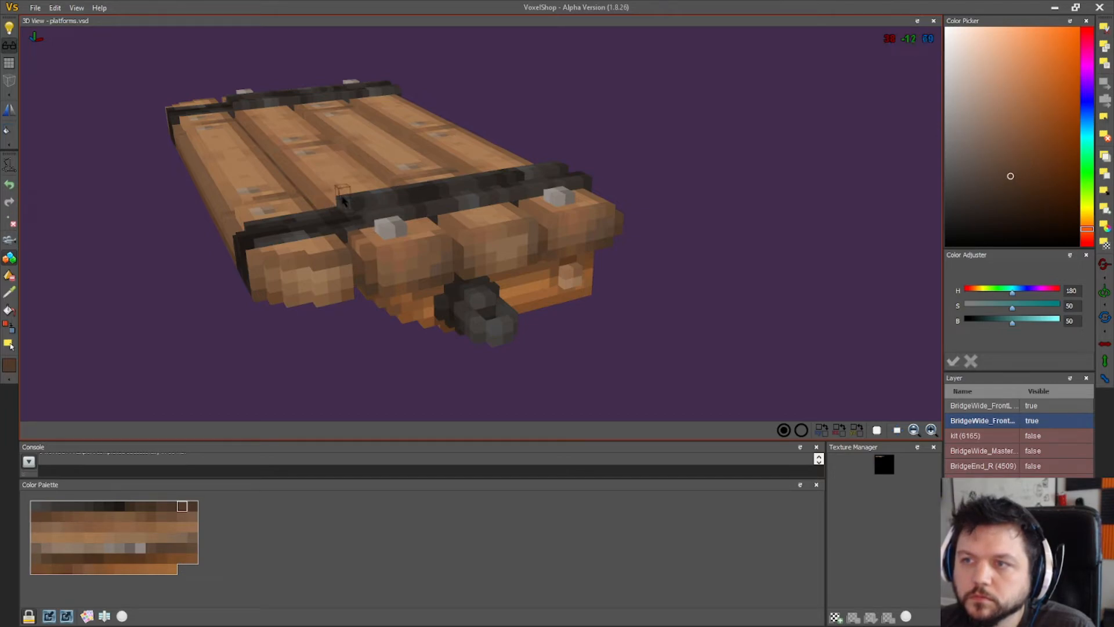
pyautogui.moveTo(201, 256); pyautogui.dragTo(718, 348)
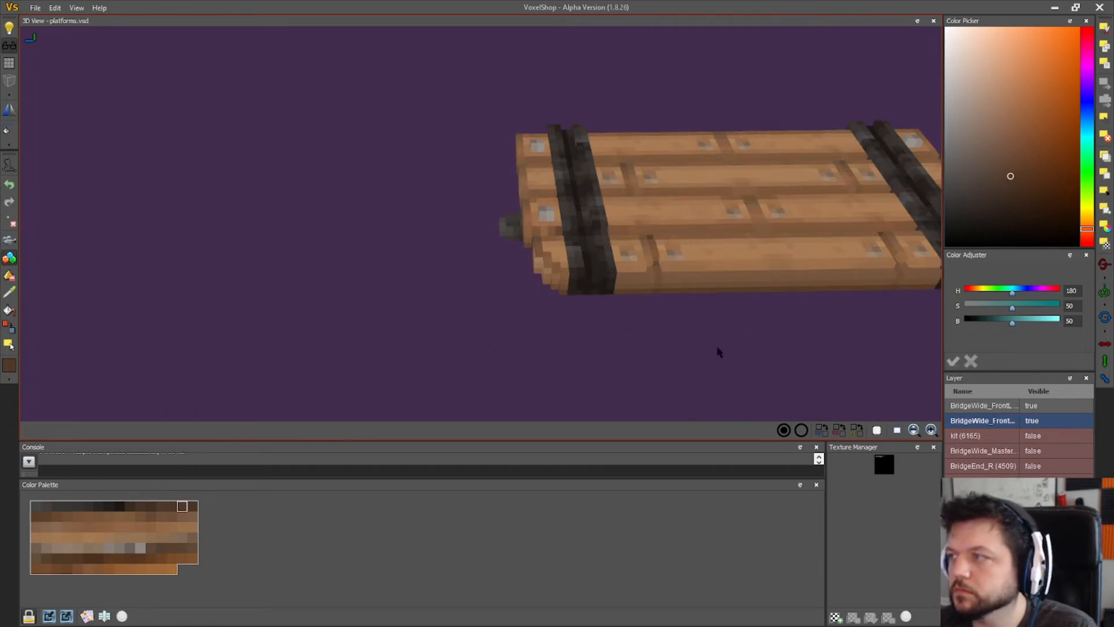
pyautogui.moveTo(718, 348); pyautogui.dragTo(323, 296, button='right')
pyautogui.moveTo(323, 300); pyautogui.dragTo(486, 489)
pyautogui.scroll(5, 545, 259)
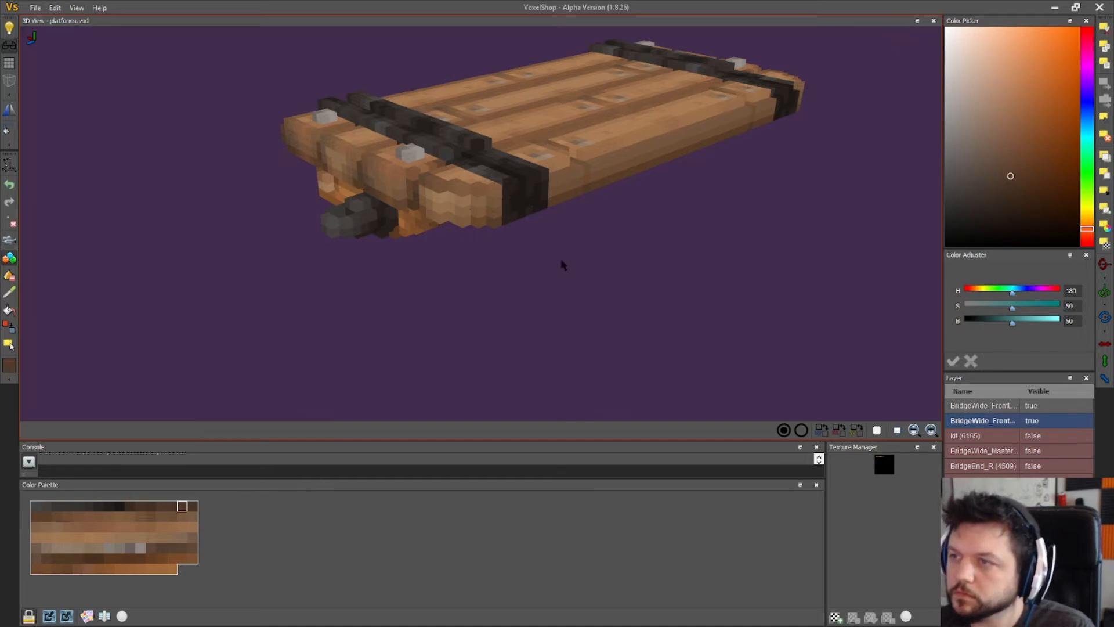
pyautogui.moveTo(561, 260); pyautogui.dragTo(534, 259, button='right')
pyautogui.scroll(-1, 699, 297)
pyautogui.moveTo(734, 343); pyautogui.dragTo(719, 342, button='right')
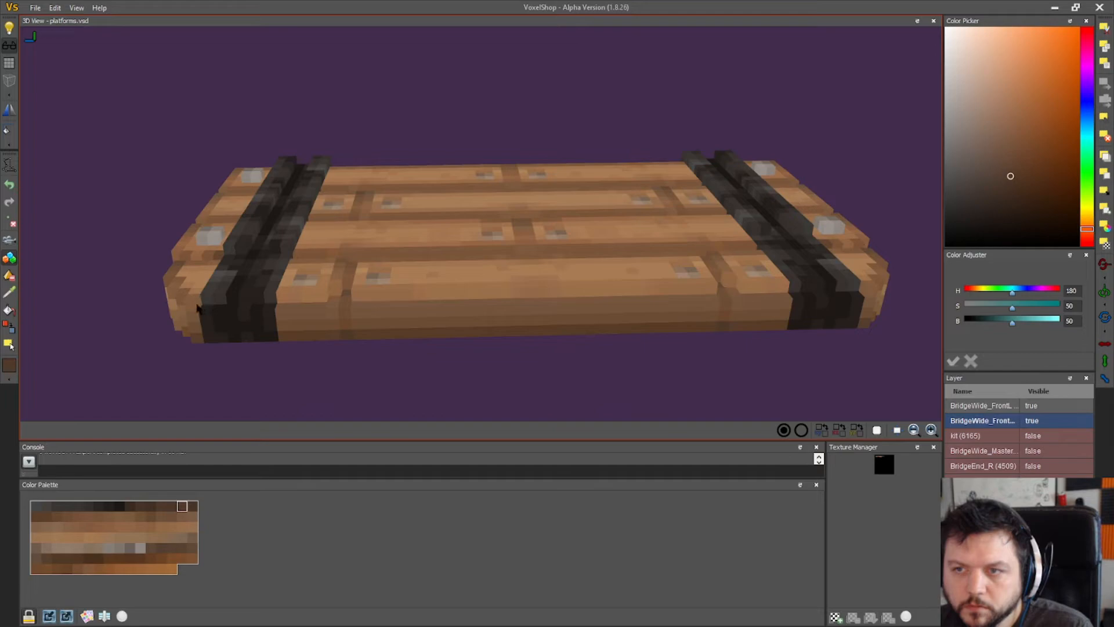
pyautogui.moveTo(194, 357); pyautogui.dragTo(225, 365, button='right')
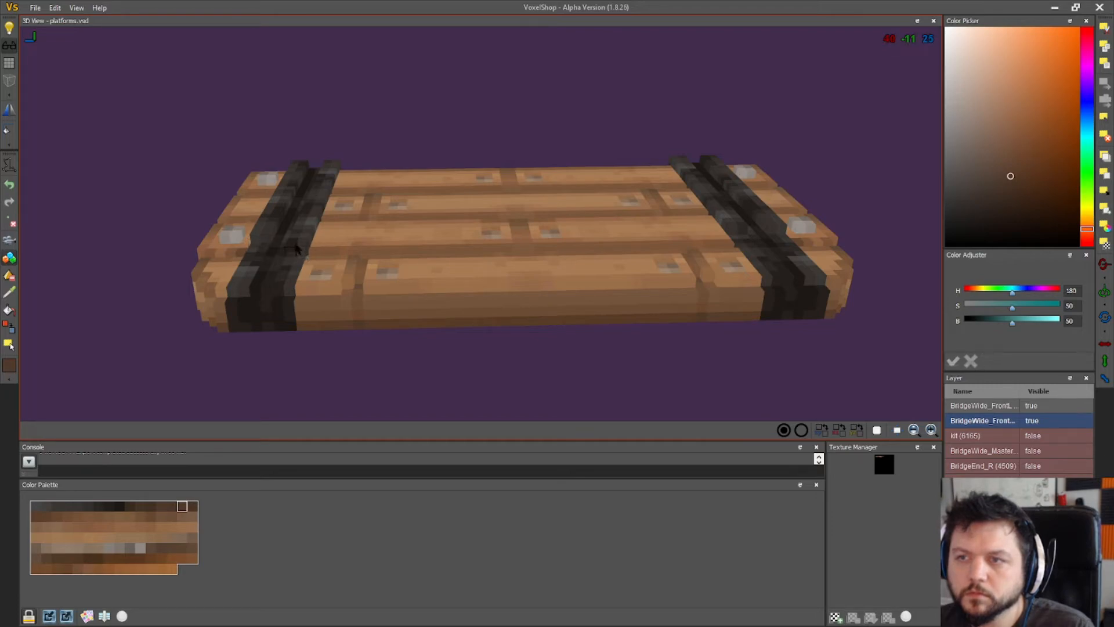
# - Examine the front plank's ends and iron straps from several angles, and sample a brown from the plank's strapped end
pyautogui.moveTo(305, 243); pyautogui.dragTo(362, 373, button='right')
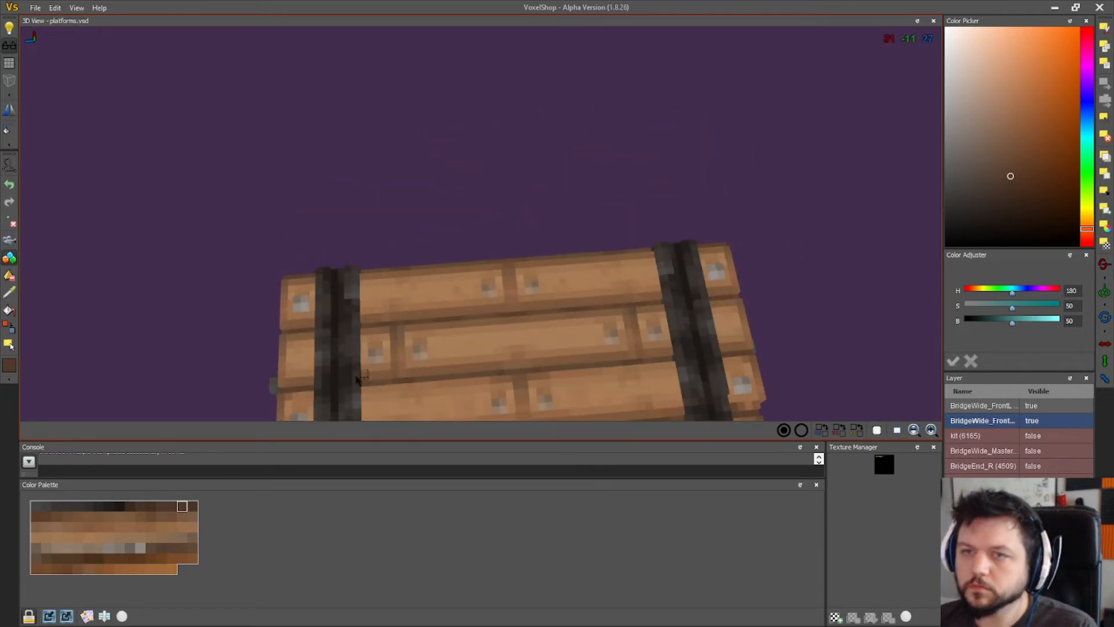
pyautogui.moveTo(142, 355); pyautogui.dragTo(567, 377, button='right')
pyautogui.scroll(8, 565, 315)
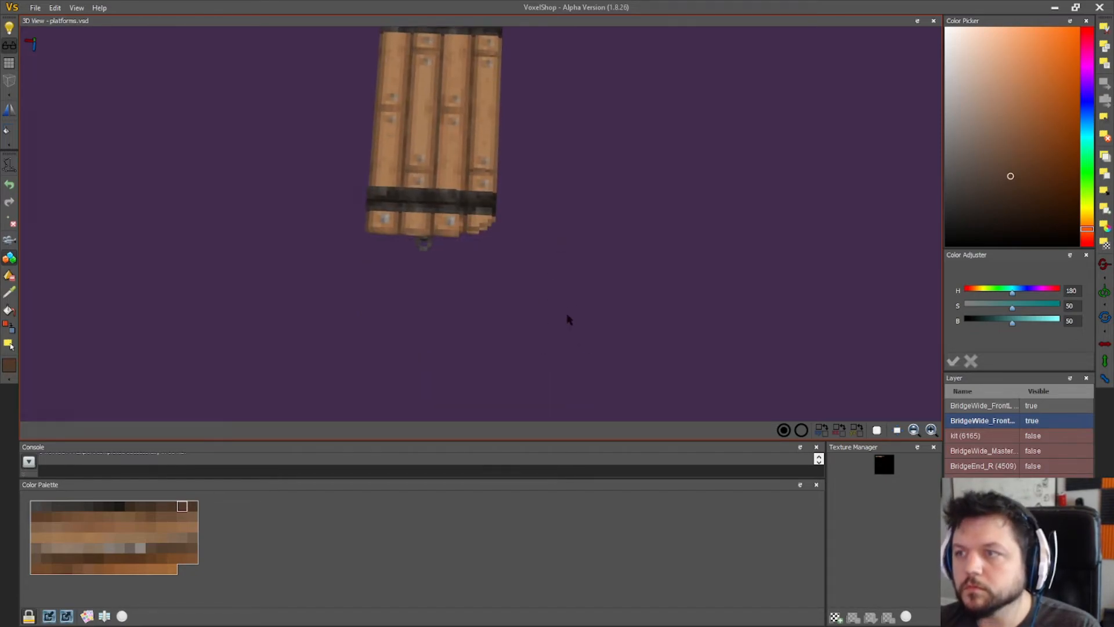
pyautogui.scroll(3, 561, 309)
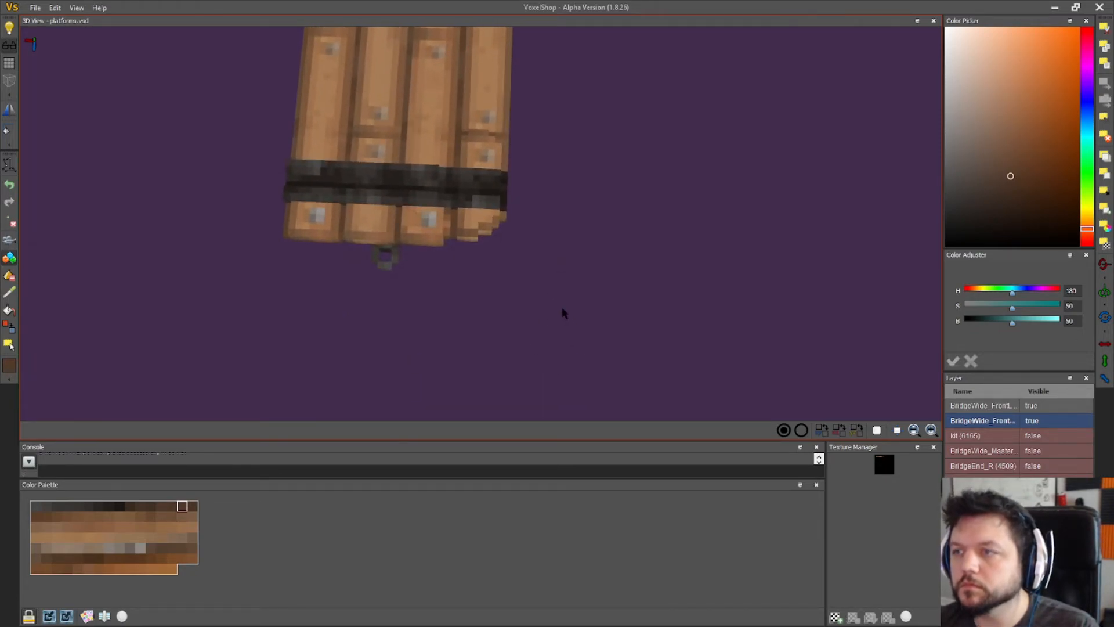
pyautogui.moveTo(674, 307); pyautogui.dragTo(636, 321, button='right')
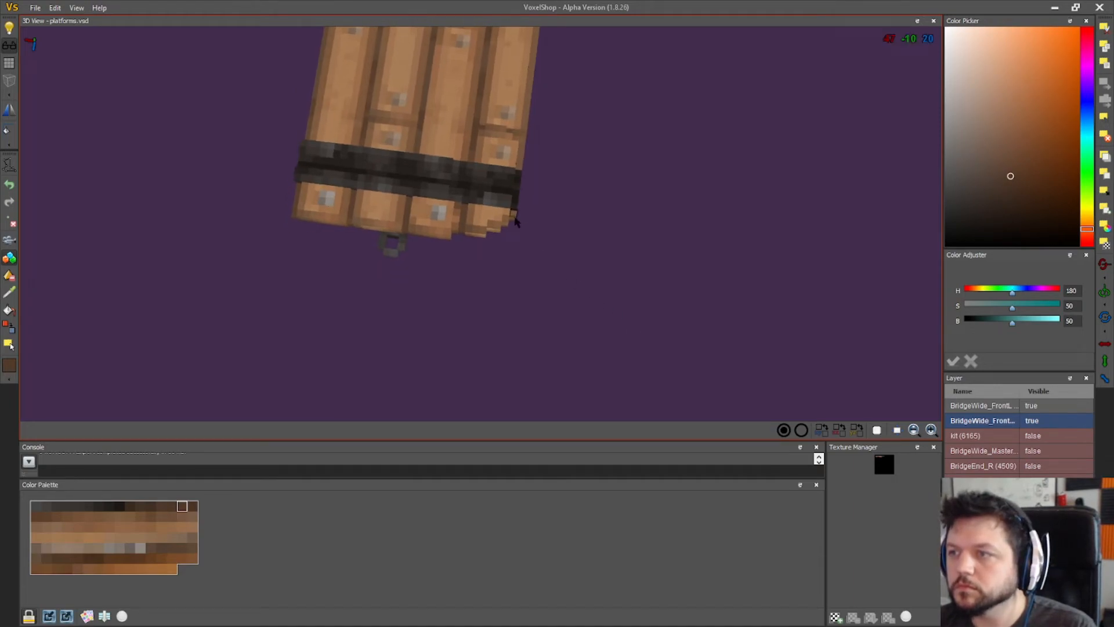
pyautogui.moveTo(514, 221); pyautogui.dragTo(516, 274, button='right')
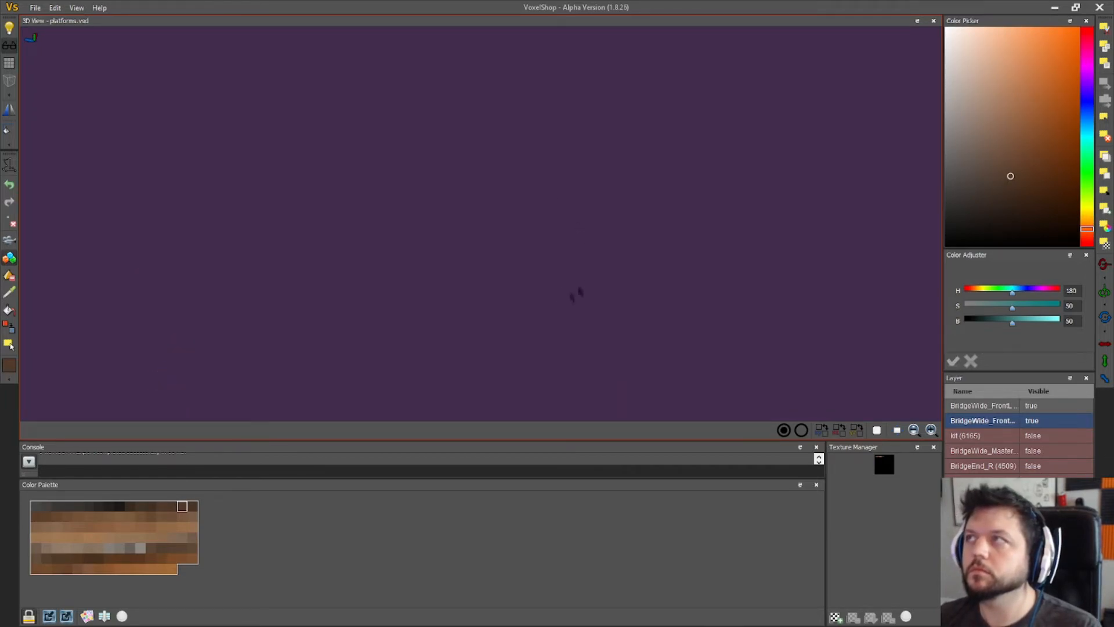
pyautogui.moveTo(601, 281); pyautogui.dragTo(736, 374, button='right')
pyautogui.moveTo(735, 373); pyautogui.dragTo(467, 93, button='middle')
pyautogui.scroll(-3, 667, 195)
pyautogui.moveTo(667, 233); pyautogui.dragTo(613, 226, button='right')
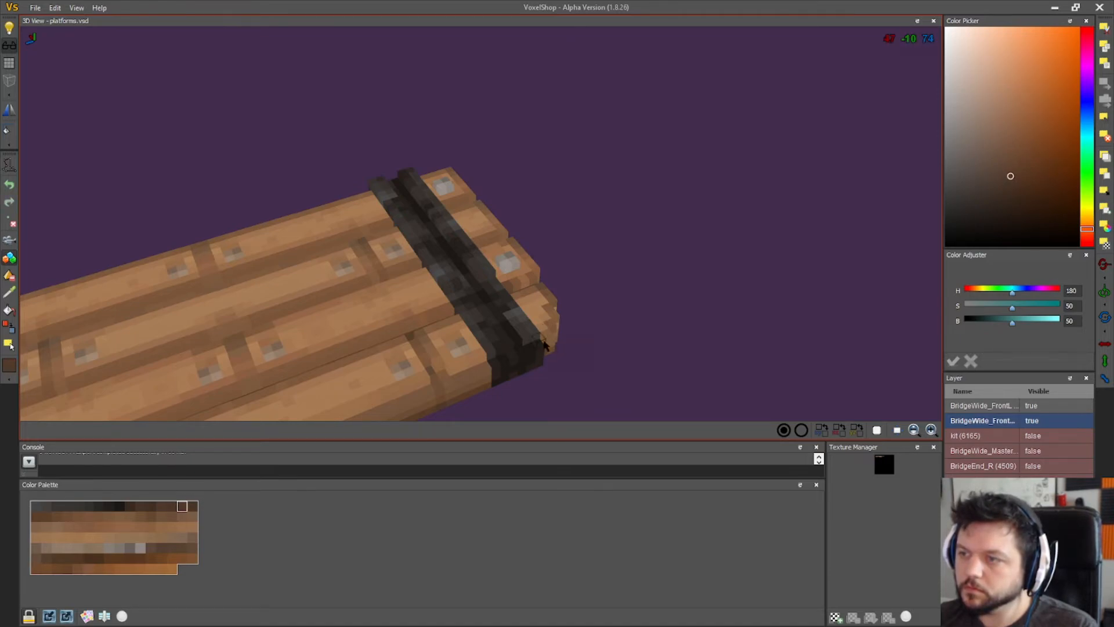
pyautogui.moveTo(595, 390); pyautogui.dragTo(616, 352)
pyautogui.moveTo(193, 412); pyautogui.dragTo(609, 415, button='right')
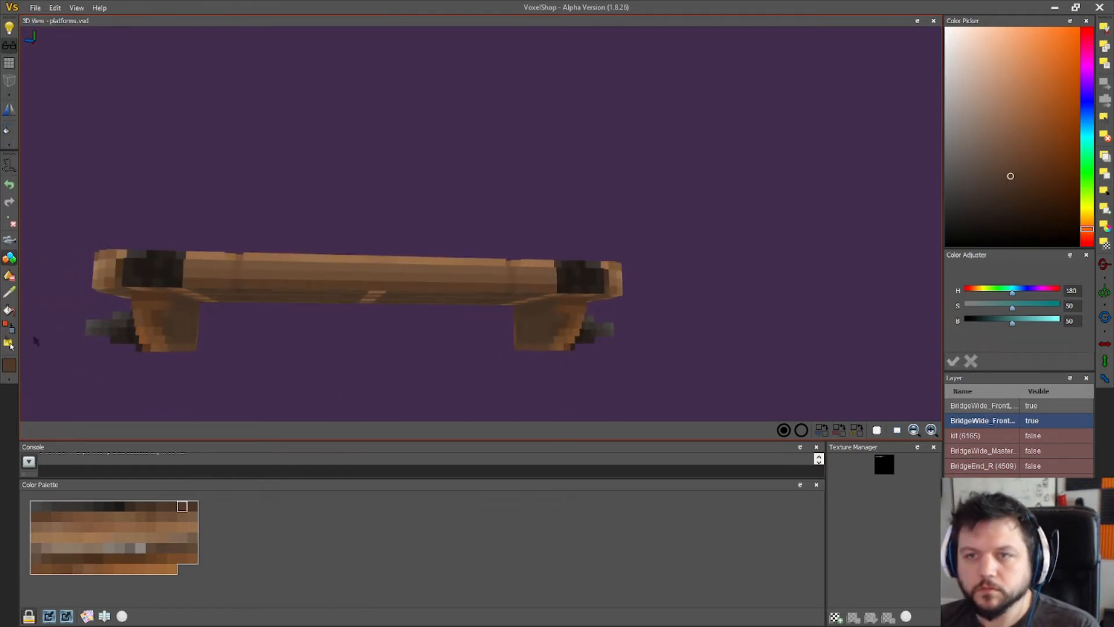
pyautogui.click(9, 293)
pyautogui.click(114, 288)
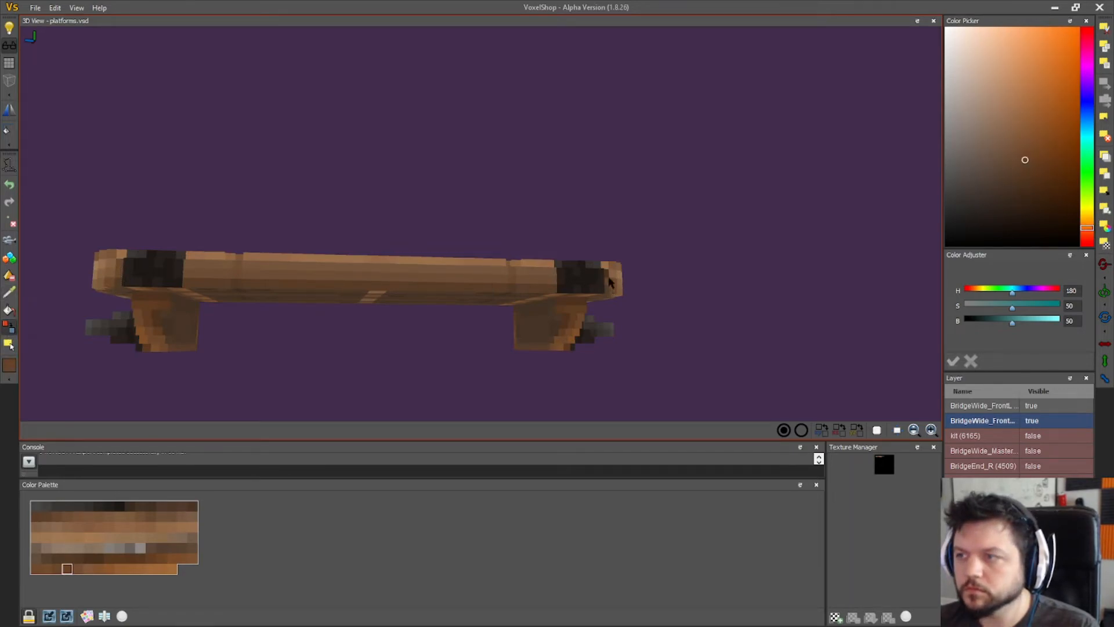
# - Select the stepped front plank end beyond the iron strap and shift it one voxel inward on the BridgeWide_FrontL layer
pyautogui.moveTo(410, 384); pyautogui.dragTo(410, 412, button='right')
pyautogui.moveTo(693, 401); pyautogui.dragTo(631, 252, button='right')
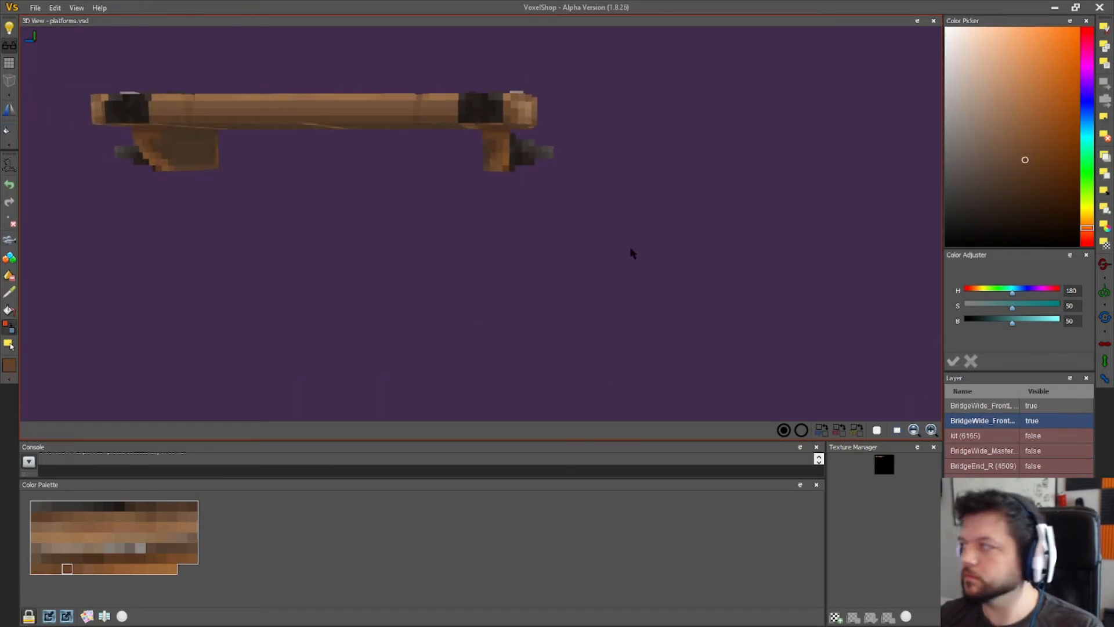
pyautogui.moveTo(634, 193); pyautogui.dragTo(740, 253, button='right')
pyautogui.scroll(3, 634, 229)
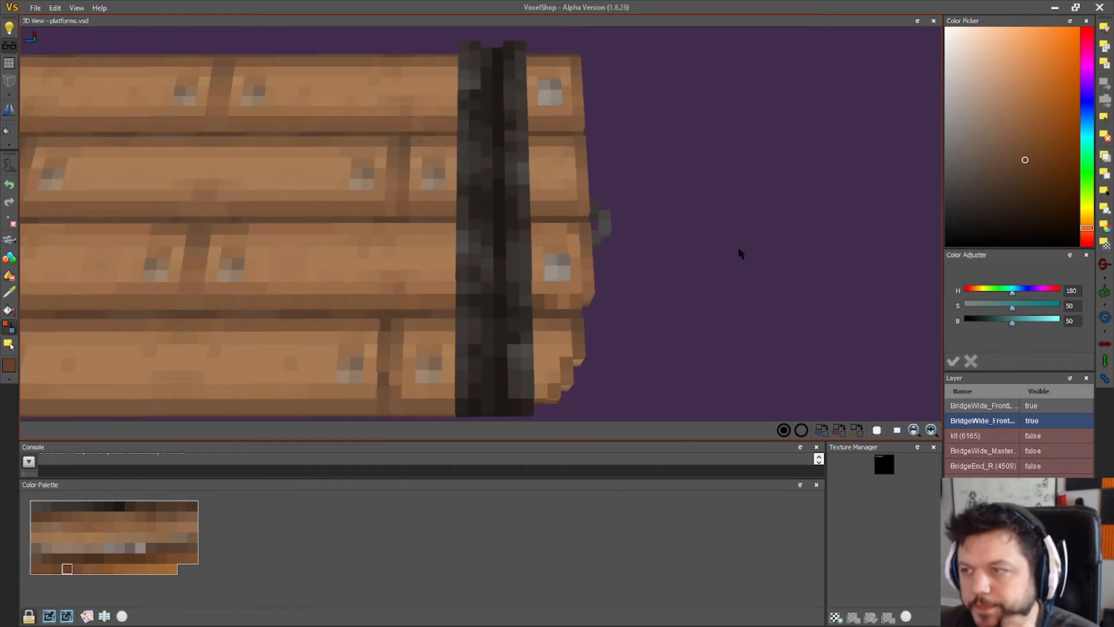
pyautogui.click(9, 344)
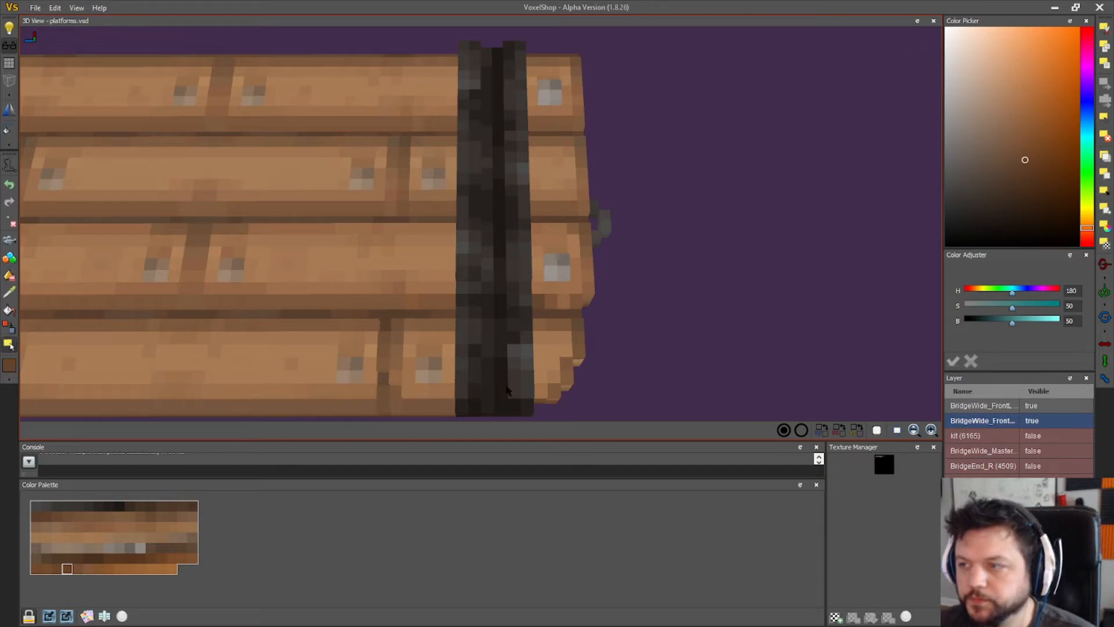
pyautogui.moveTo(605, 408); pyautogui.dragTo(561, 342)
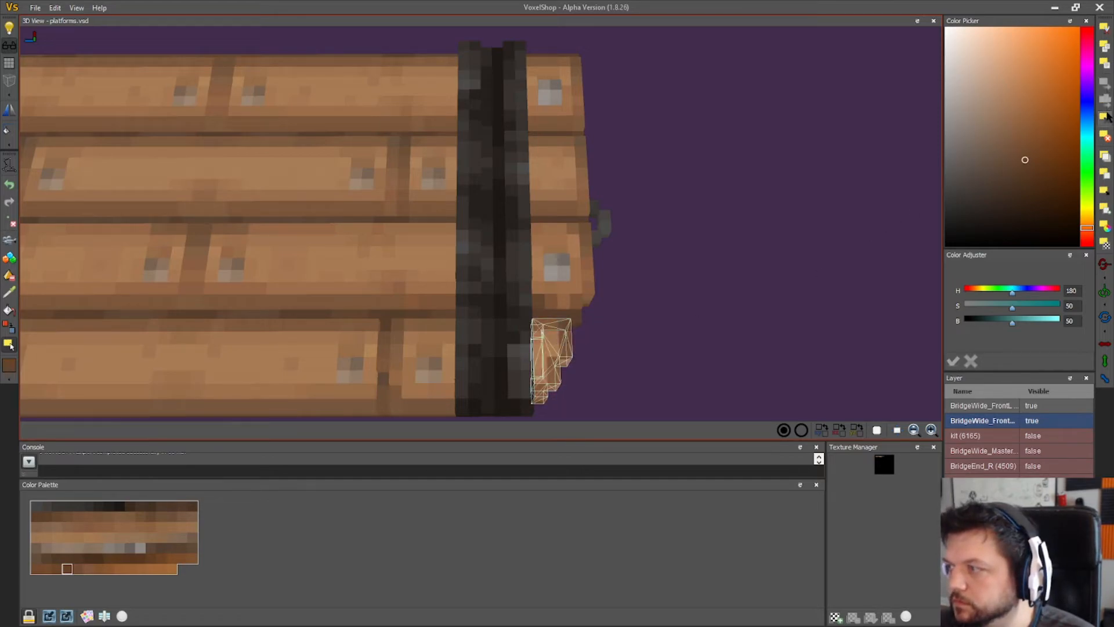
pyautogui.hotkey('ctrl', 'z')
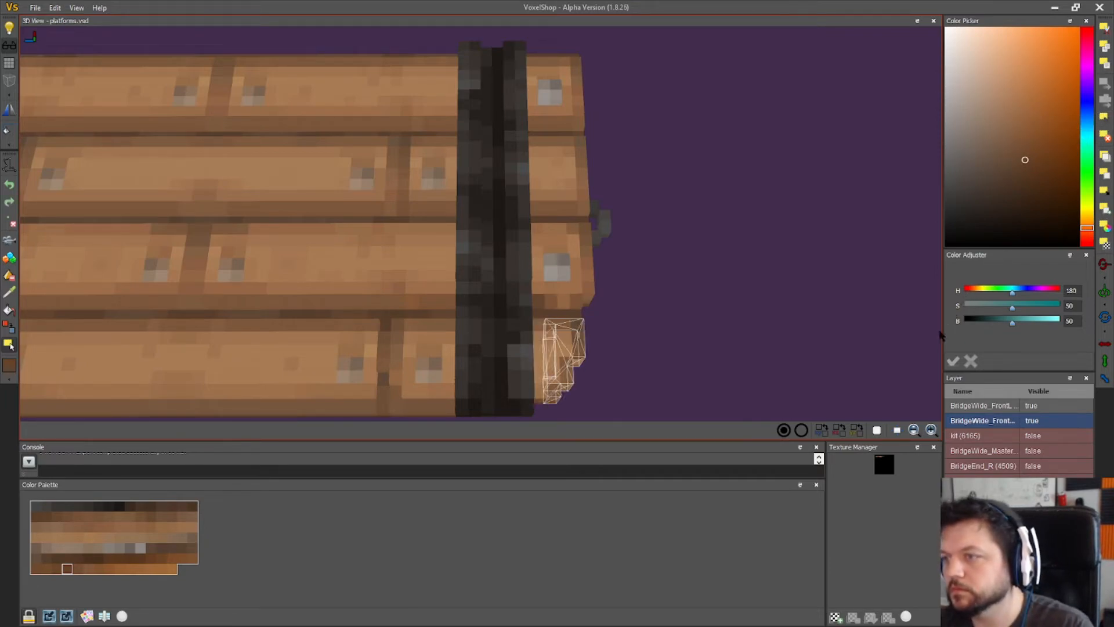
pyautogui.click(993, 405)
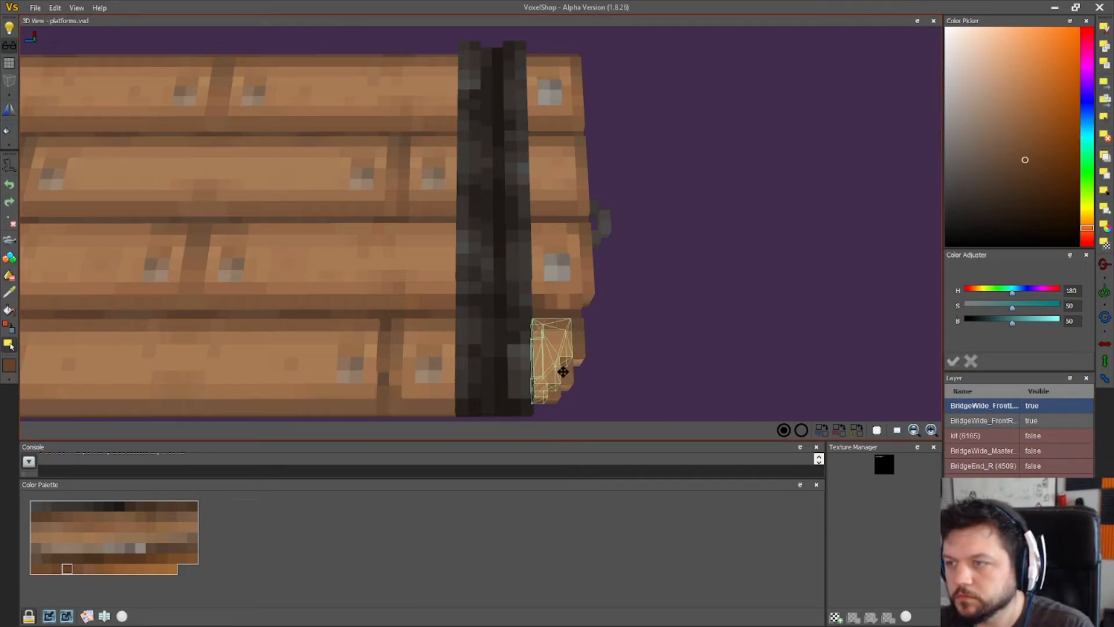
pyautogui.click(1106, 83)
pyautogui.click(1106, 118)
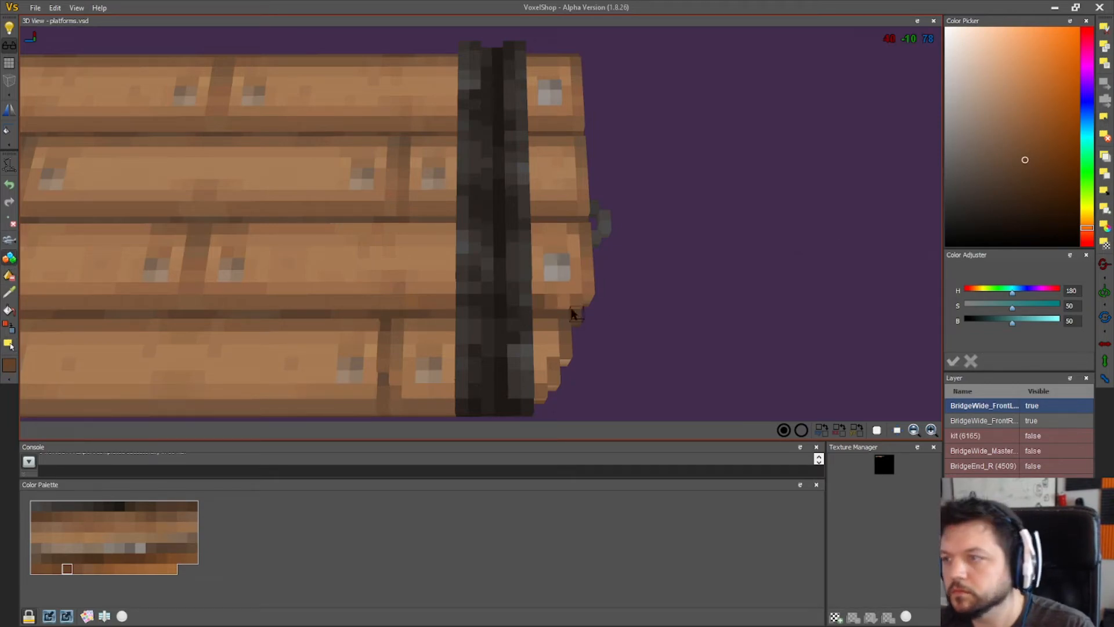
# - Shift the opposite stepped end of the front plank one voxel inward toward its strap on the BridgeWide_FrontR layer
pyautogui.moveTo(673, 379); pyautogui.dragTo(647, 363, button='right')
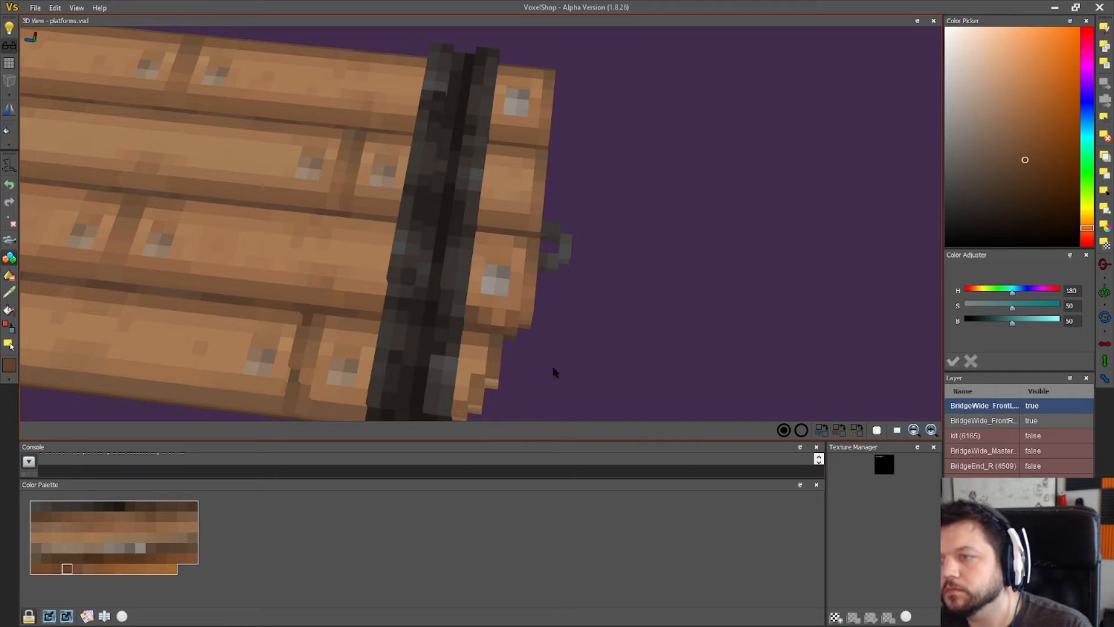
pyautogui.moveTo(554, 373); pyautogui.dragTo(574, 379, button='right')
pyautogui.moveTo(264, 355); pyautogui.dragTo(963, 328, button='middle')
pyautogui.click(987, 420)
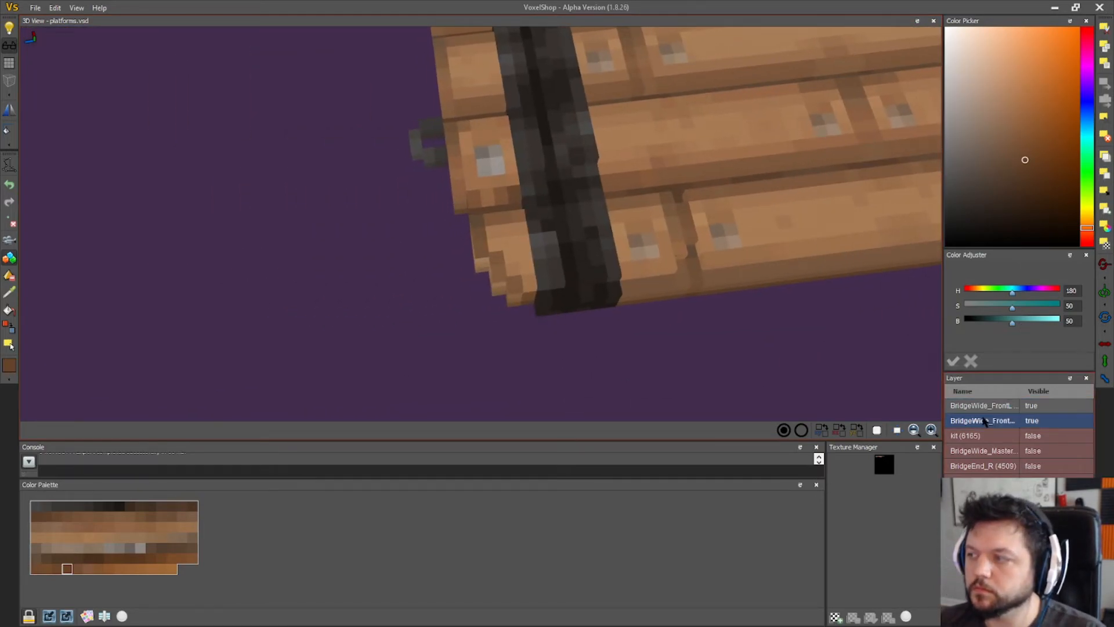
pyautogui.moveTo(332, 318); pyautogui.dragTo(311, 238, button='right')
pyautogui.moveTo(288, 331); pyautogui.dragTo(279, 110, button='right')
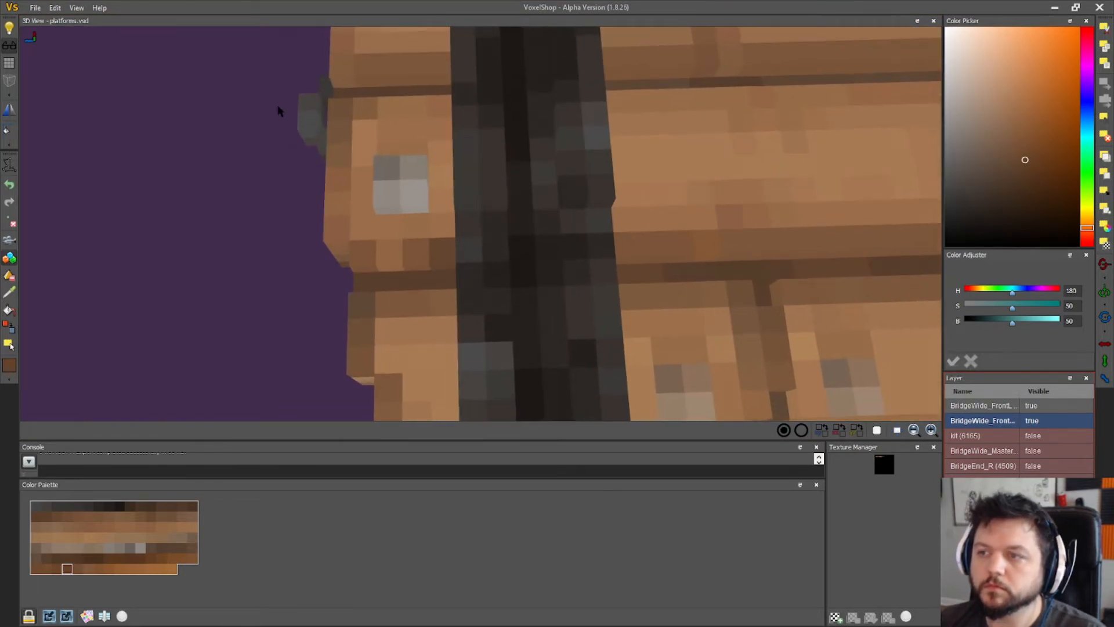
pyautogui.moveTo(215, 303); pyautogui.dragTo(217, 488, button='right')
pyautogui.moveTo(201, 251); pyautogui.dragTo(254, 435, button='right')
pyautogui.moveTo(270, 313); pyautogui.dragTo(261, 450, button='right')
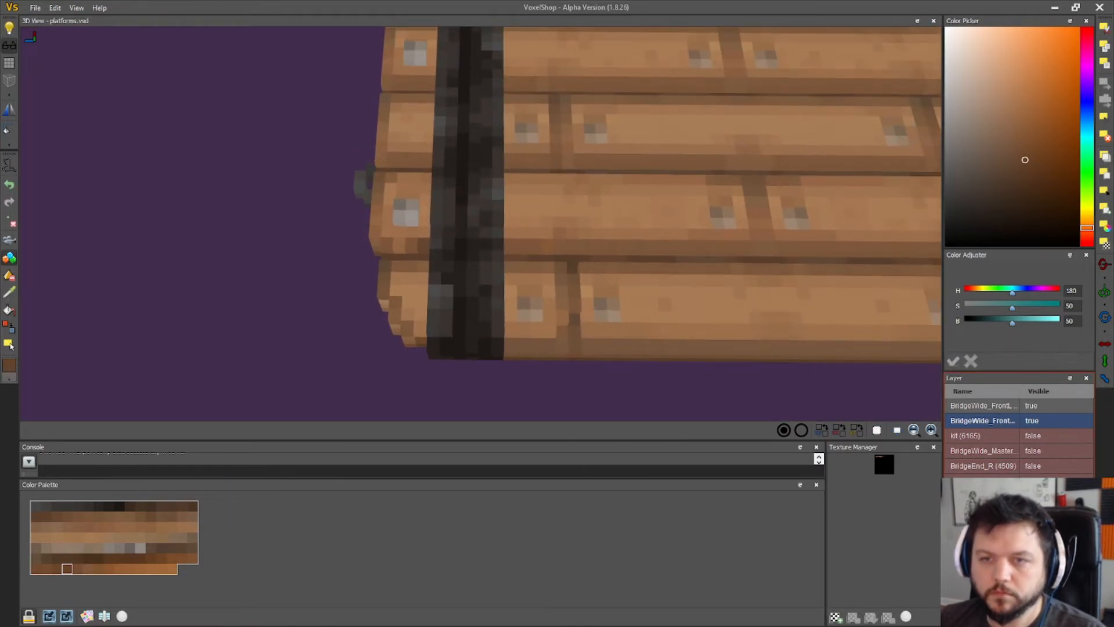
pyautogui.moveTo(335, 370); pyautogui.dragTo(409, 262)
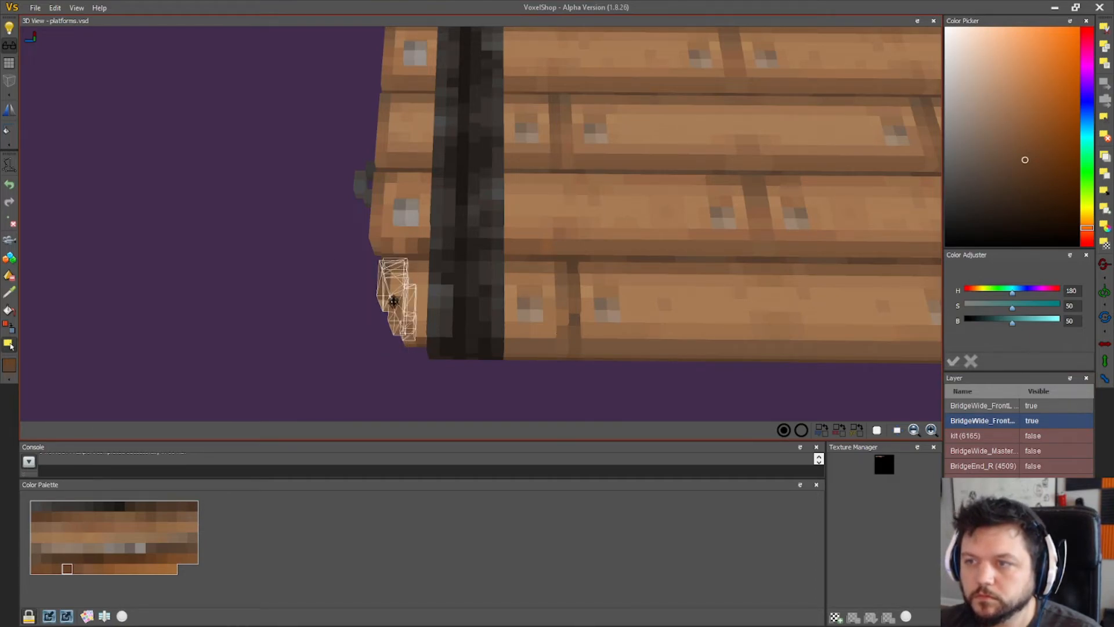
pyautogui.moveTo(412, 356); pyautogui.dragTo(396, 265)
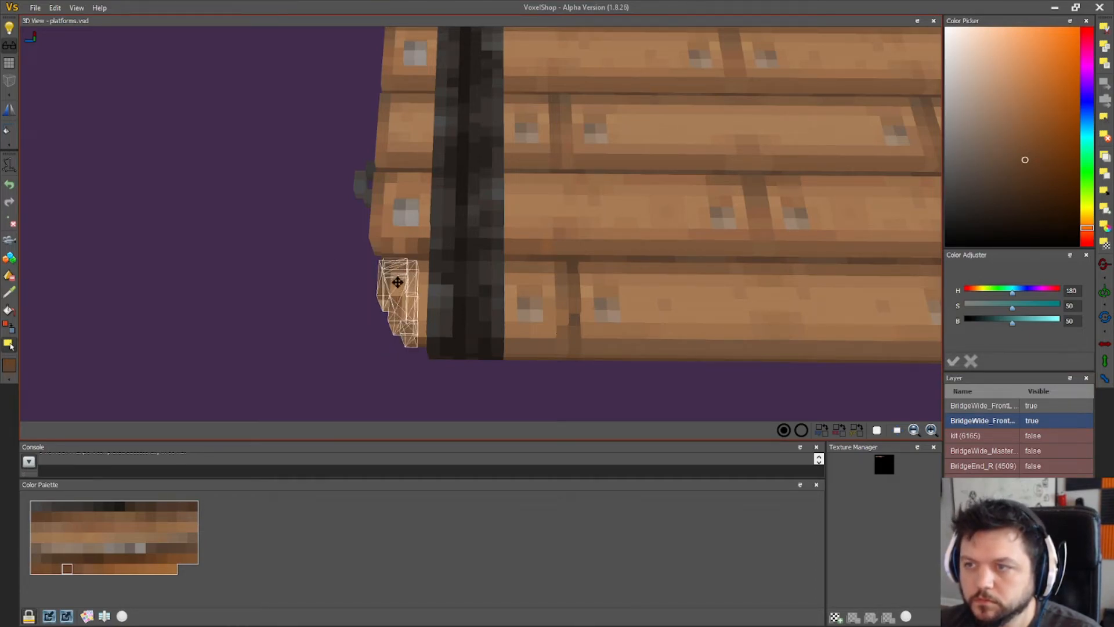
pyautogui.hotkey('ctrl', 'c')
pyautogui.moveTo(400, 330); pyautogui.dragTo(412, 330)
pyautogui.click(1104, 83)
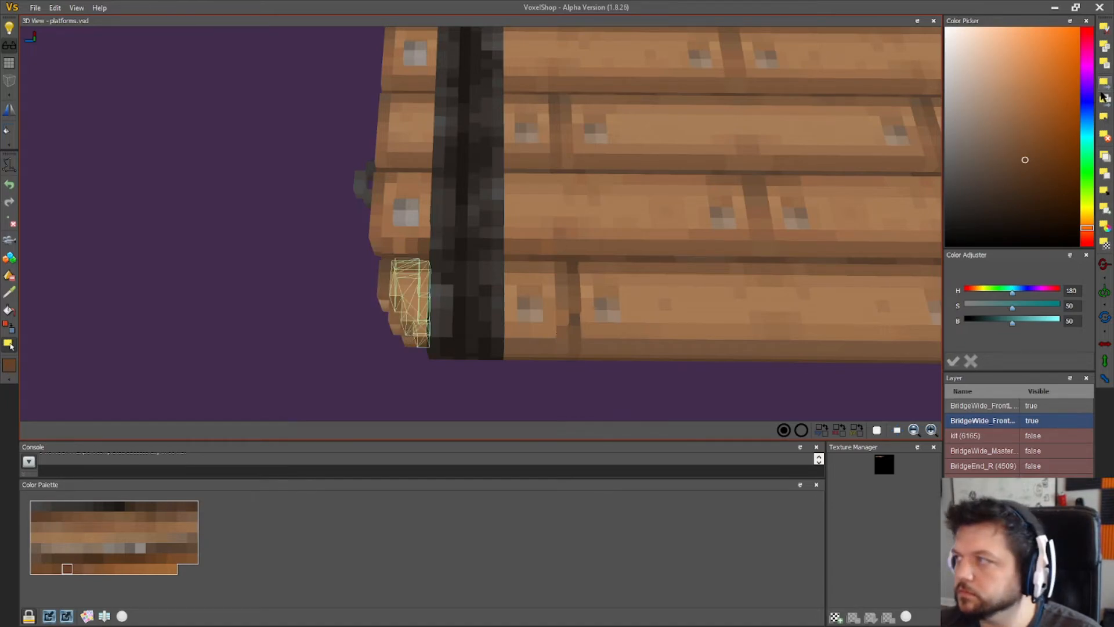
pyautogui.click(1104, 118)
pyautogui.click(10, 257)
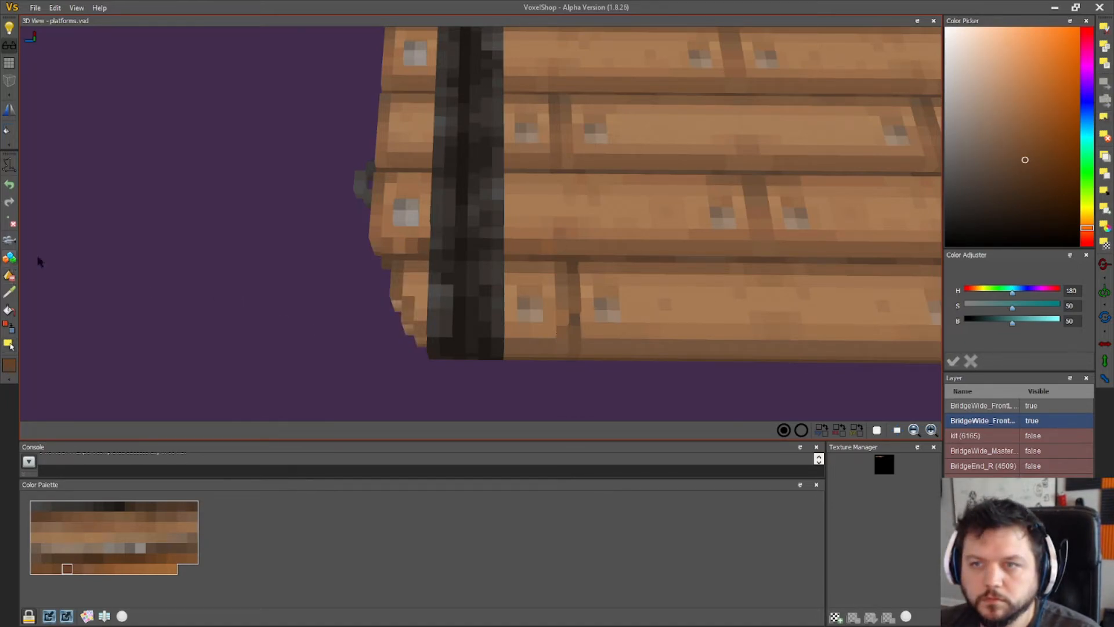
# - Examine the shifted plank ends and the bridge's underside with the bounding box displayed
pyautogui.moveTo(276, 351)
pyautogui.mouseDown()
pyautogui.moveTo(297, 356)
pyautogui.moveTo(601, 235)
pyautogui.mouseUp()
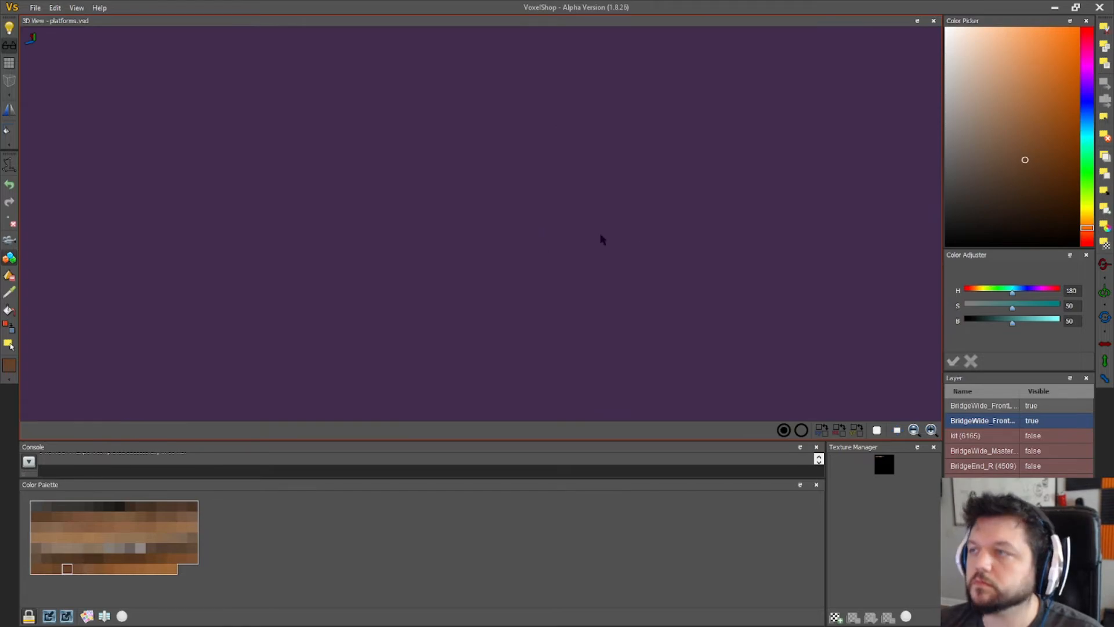
pyautogui.moveTo(673, 130); pyautogui.dragTo(539, 145)
pyautogui.moveTo(721, 211); pyautogui.dragTo(800, 228, button='right')
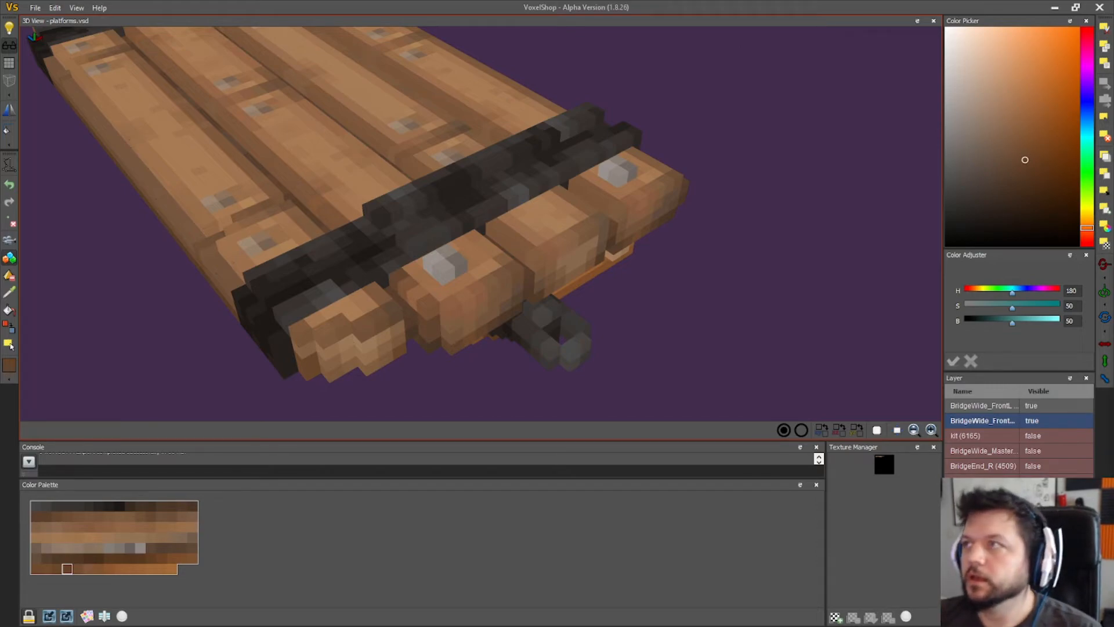
pyautogui.moveTo(765, 299); pyautogui.dragTo(901, 276, button='right')
pyautogui.moveTo(556, 372); pyautogui.dragTo(499, 392)
pyautogui.click(9, 80)
pyautogui.moveTo(159, 248); pyautogui.dragTo(722, 295)
pyautogui.moveTo(405, 281); pyautogui.dragTo(504, 308)
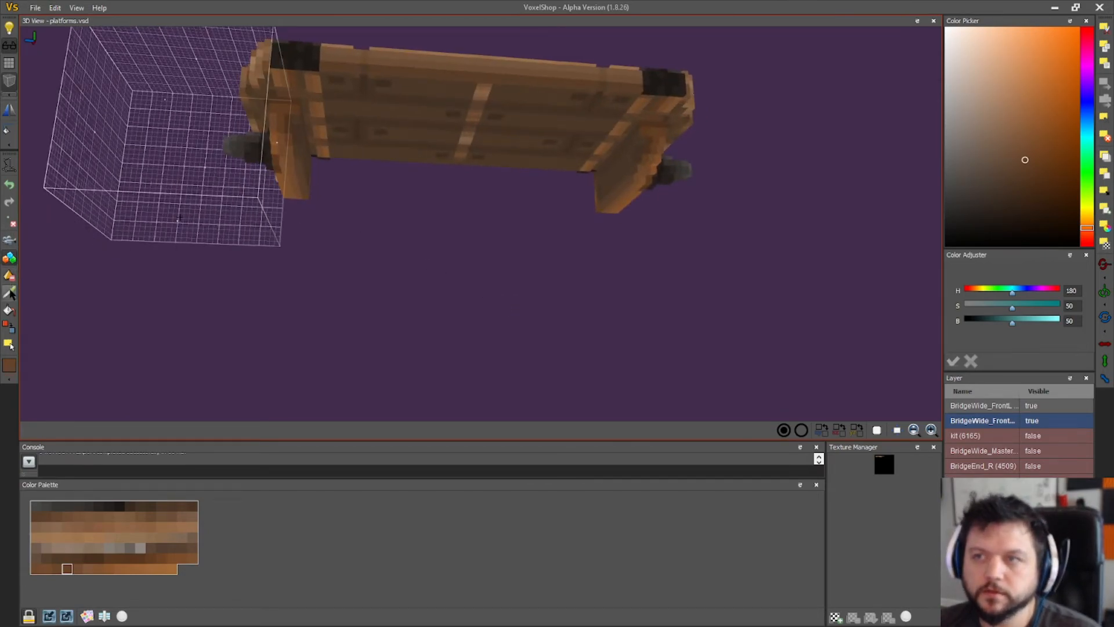
# - Sample the near-black colour of the iron strap and inspect the bridge from above and below
pyautogui.click(9, 292)
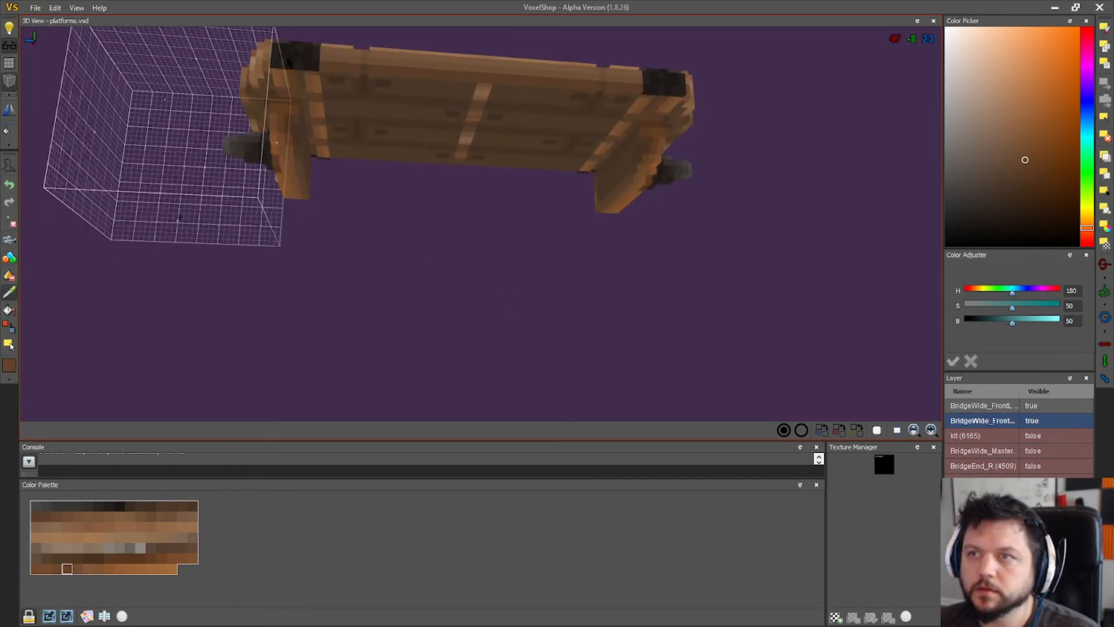
pyautogui.click(313, 69)
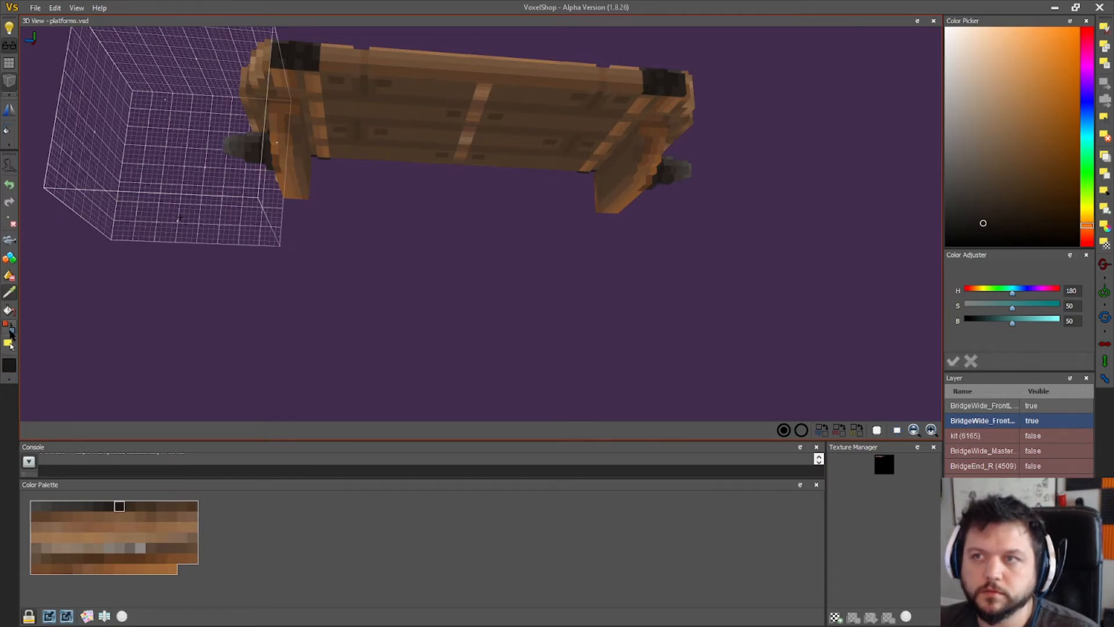
pyautogui.moveTo(550, 112); pyautogui.dragTo(472, 322, button='right')
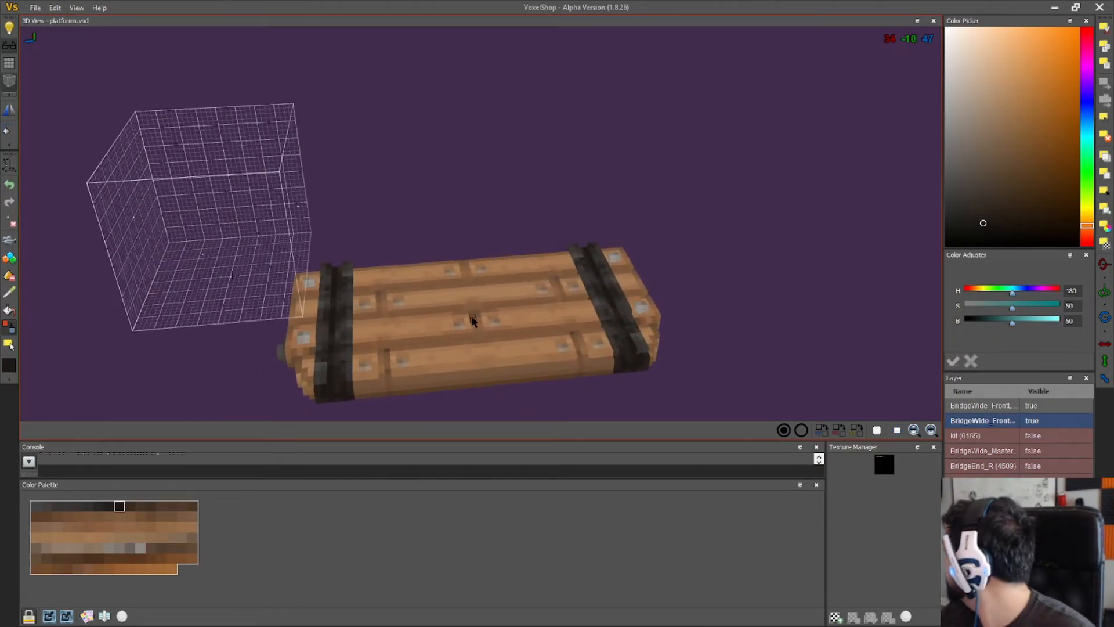
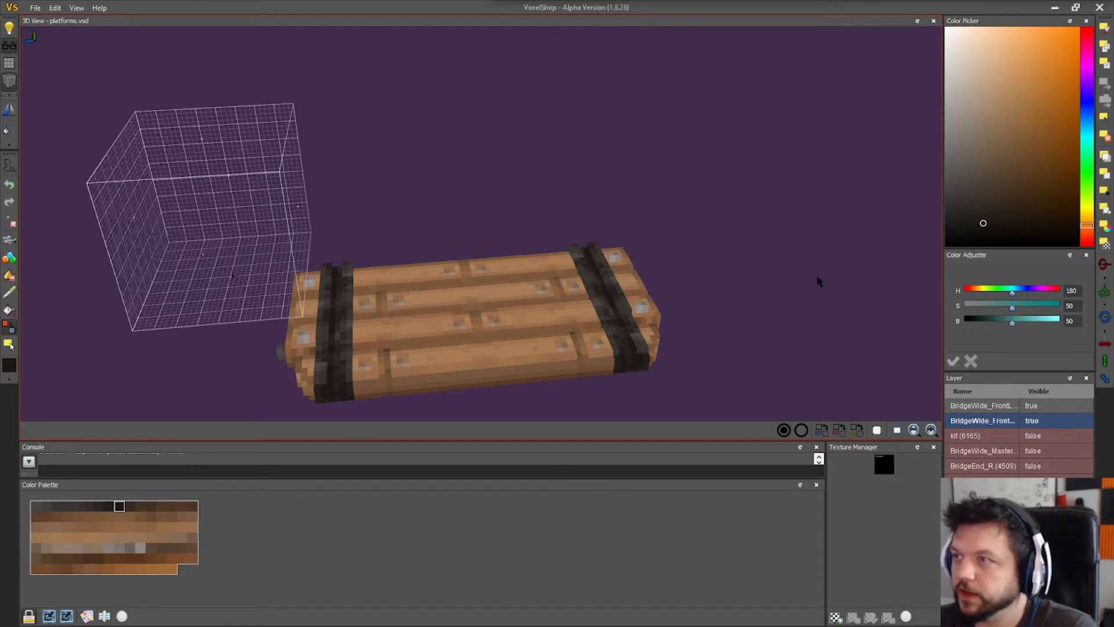
pyautogui.moveTo(816, 282); pyautogui.dragTo(766, 308)
pyautogui.moveTo(766, 308); pyautogui.dragTo(771, 221, button='right')
pyautogui.scroll(1, 771, 221)
pyautogui.moveTo(823, 308); pyautogui.dragTo(709, 200)
pyautogui.moveTo(692, 153); pyautogui.dragTo(711, 185)
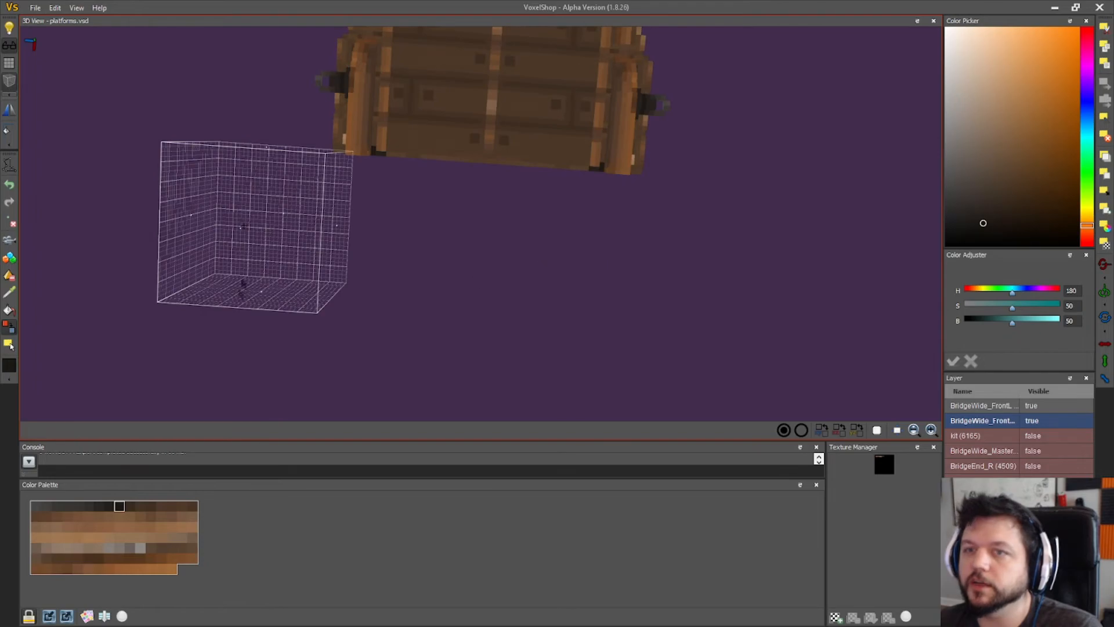
pyautogui.moveTo(437, 241); pyautogui.dragTo(480, 372)
pyautogui.moveTo(557, 174); pyautogui.dragTo(581, 269)
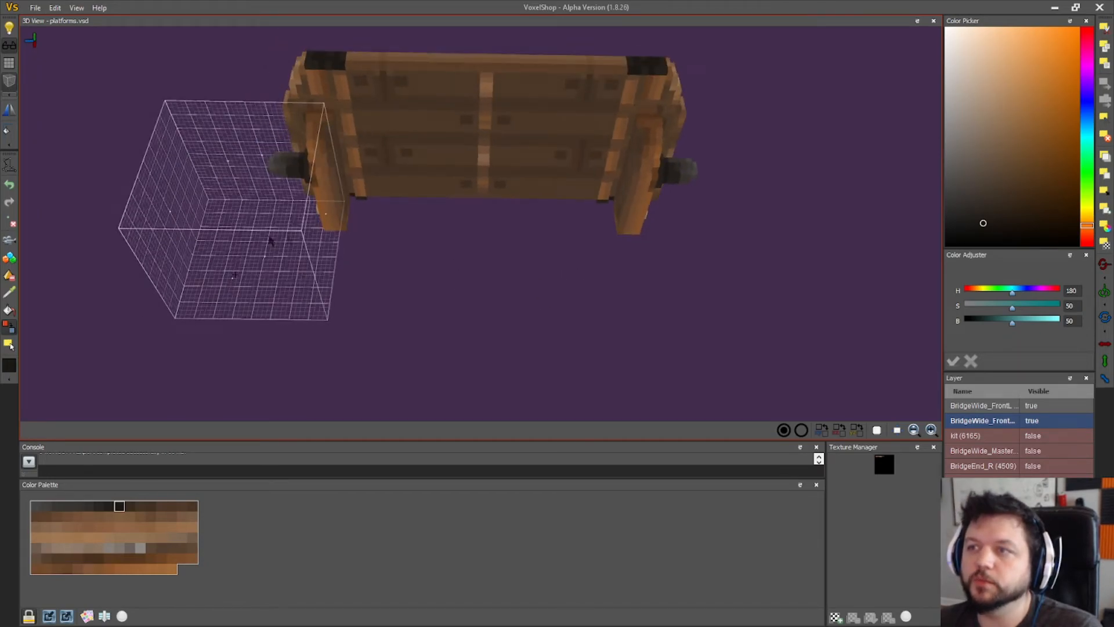
# - Recolour the light voxels along the underside's centre seam with dark browns sampled from the neighbouring planks
pyautogui.click(9, 292)
pyautogui.click(468, 79)
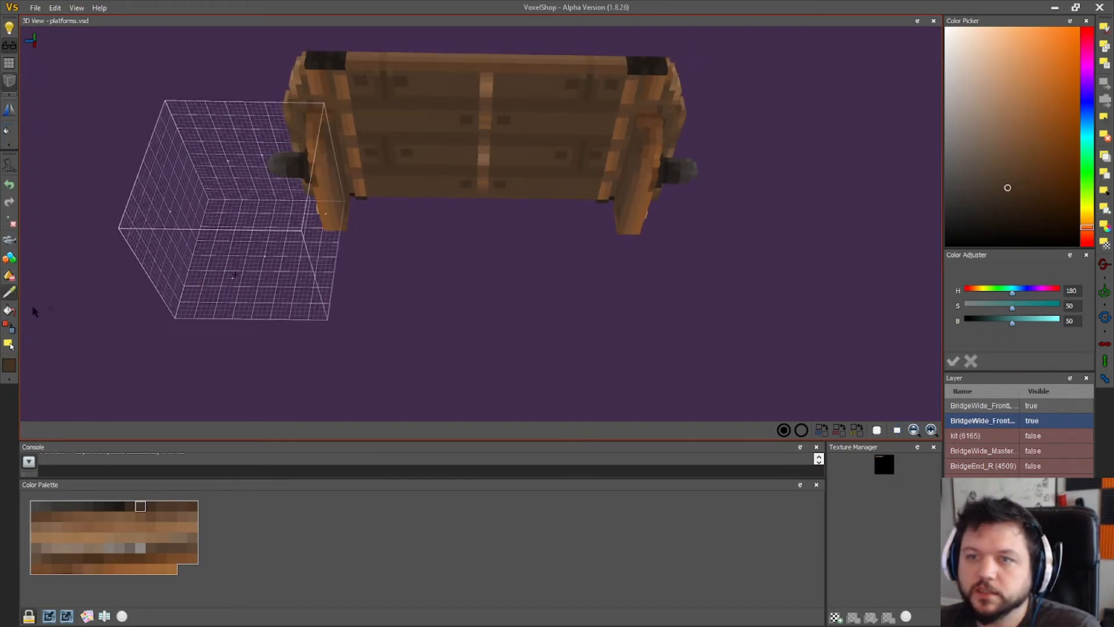
pyautogui.click(10, 326)
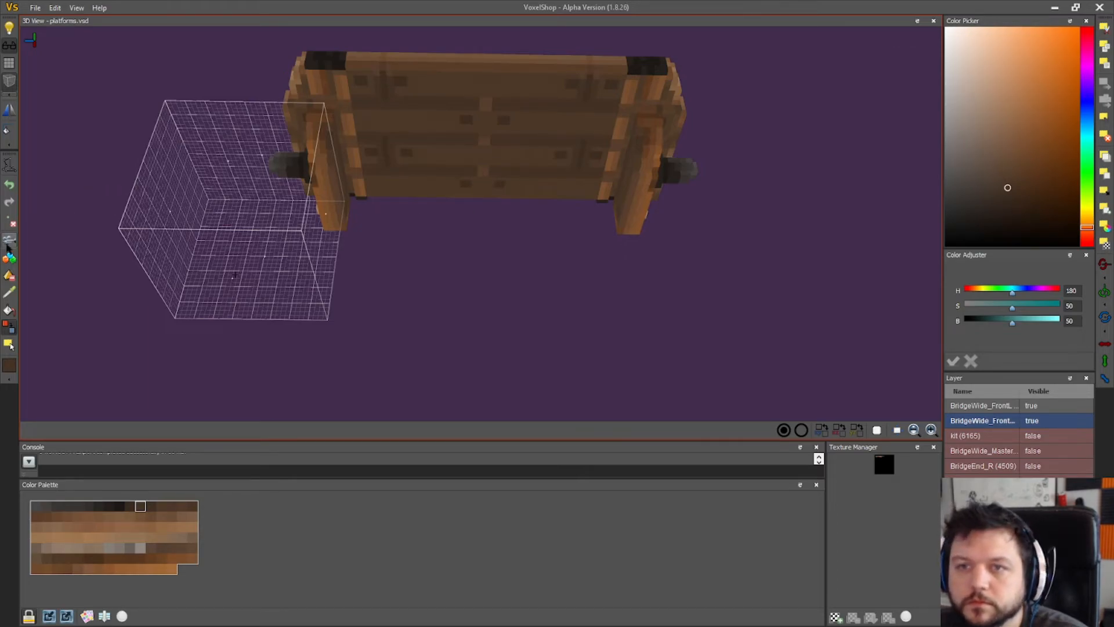
pyautogui.click(9, 293)
pyautogui.click(474, 107)
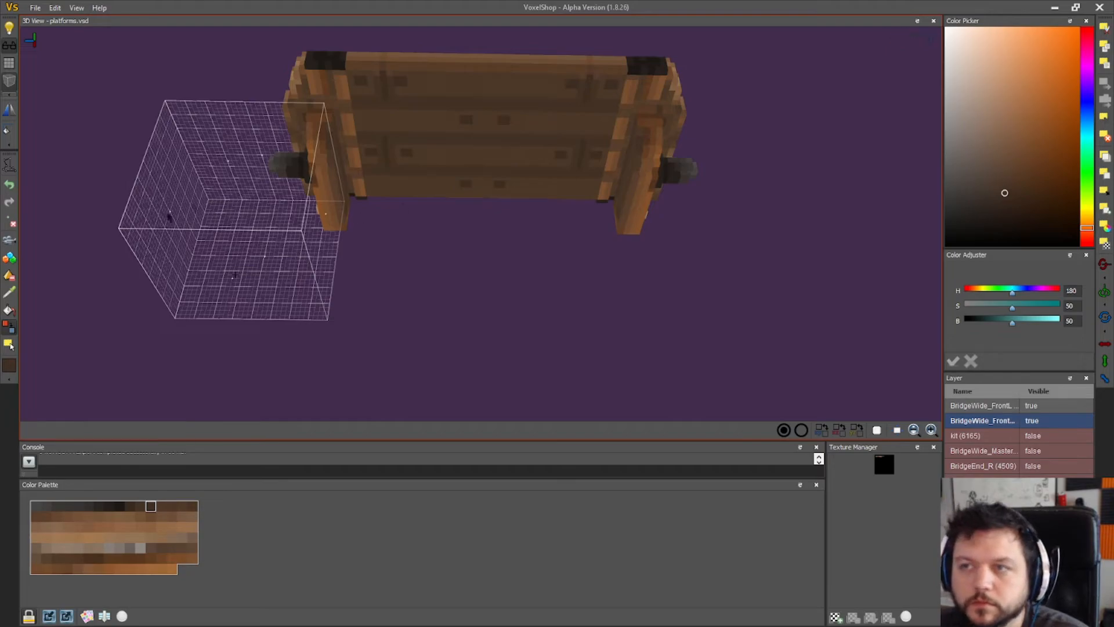
# - Extend both iron straps across the front plank's underside by painting its end blocks with the strap's near-black colour
pyautogui.click(327, 70)
pyautogui.click(319, 70)
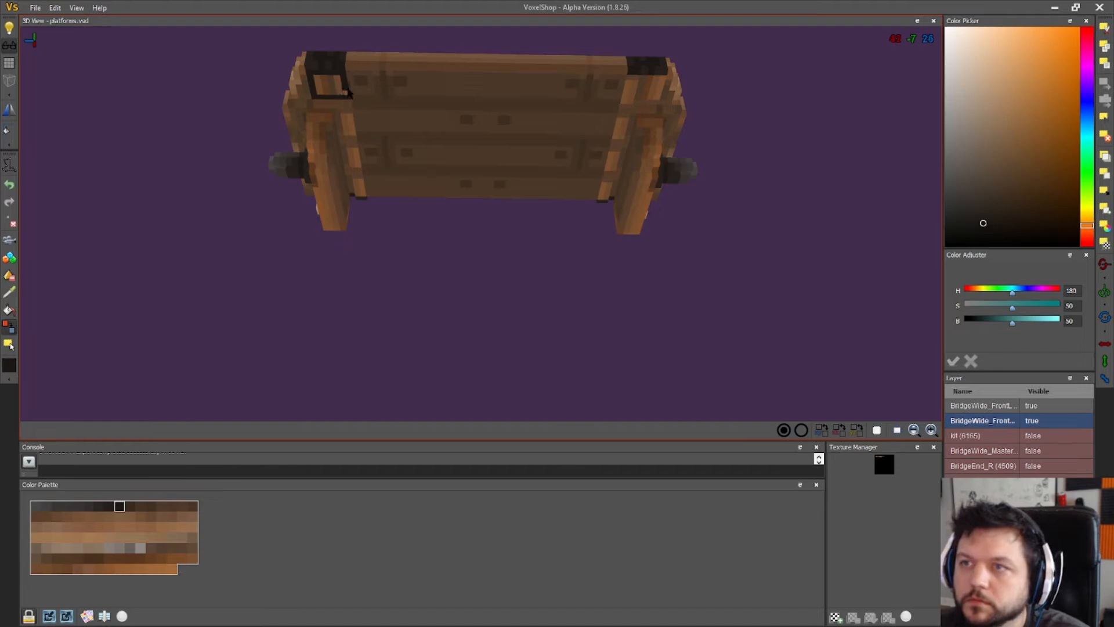
pyautogui.click(322, 85)
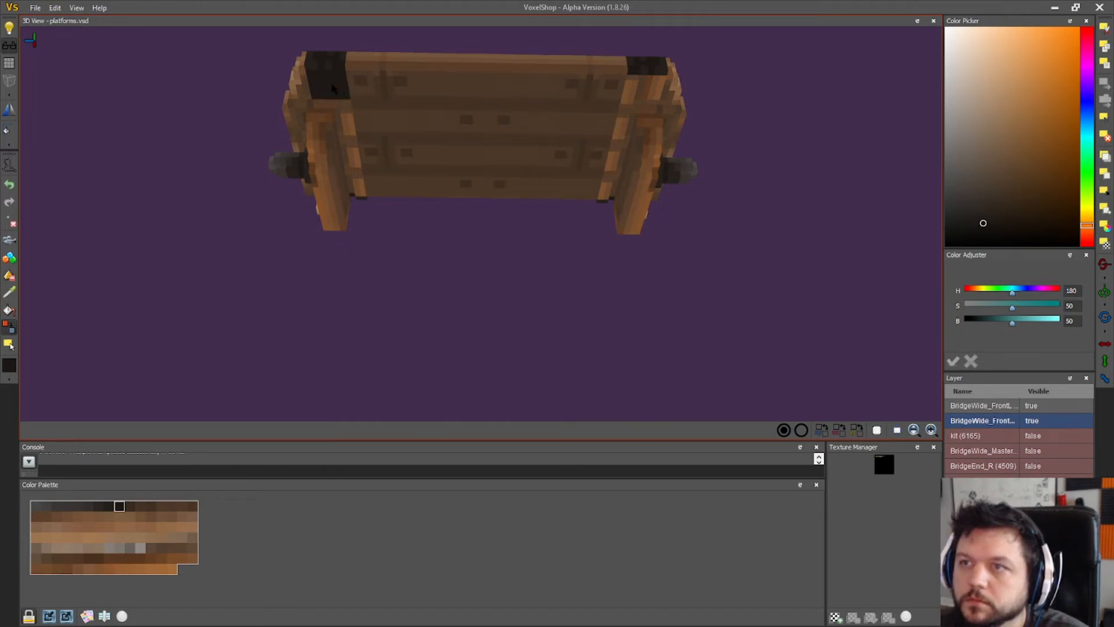
pyautogui.moveTo(645, 99)
pyautogui.mouseDown()
pyautogui.moveTo(633, 98)
pyautogui.moveTo(659, 89)
pyautogui.mouseUp()
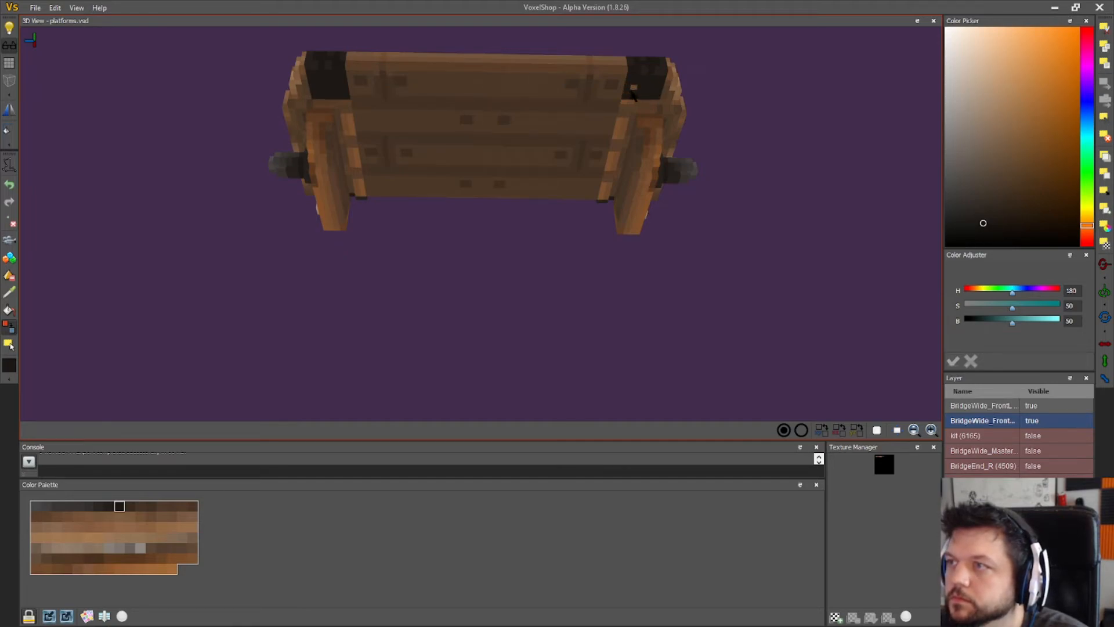
# - Recolour the light orange voxels at the underside plank ends, beside the support beams, with dark brown sampled from the planks
pyautogui.moveTo(529, 200); pyautogui.dragTo(523, 229, button='right')
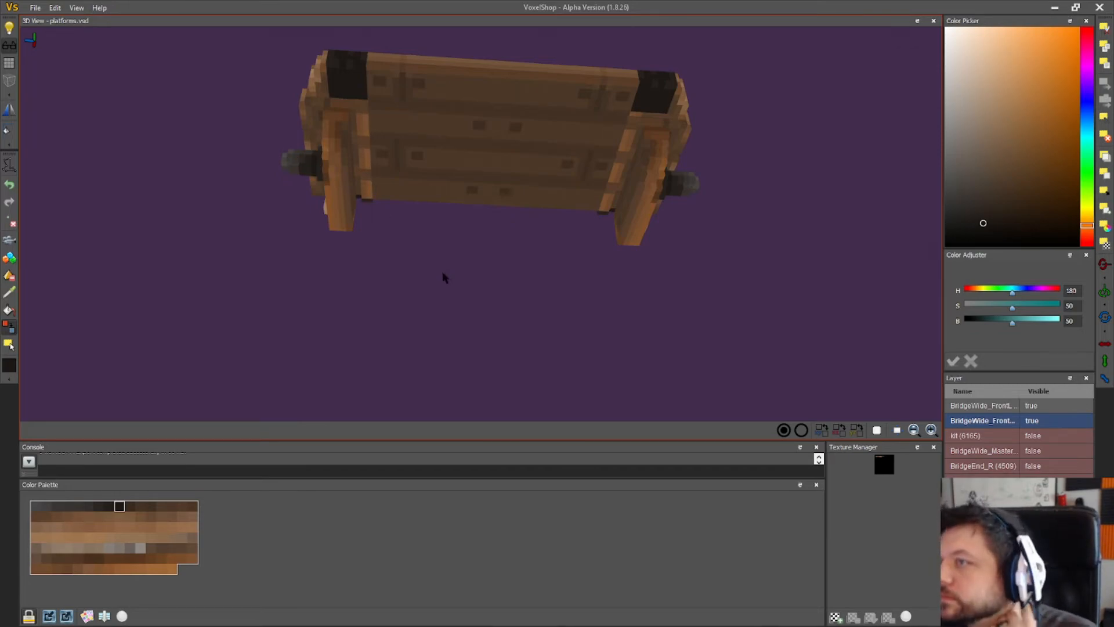
pyautogui.moveTo(451, 284); pyautogui.dragTo(535, 328, button='right')
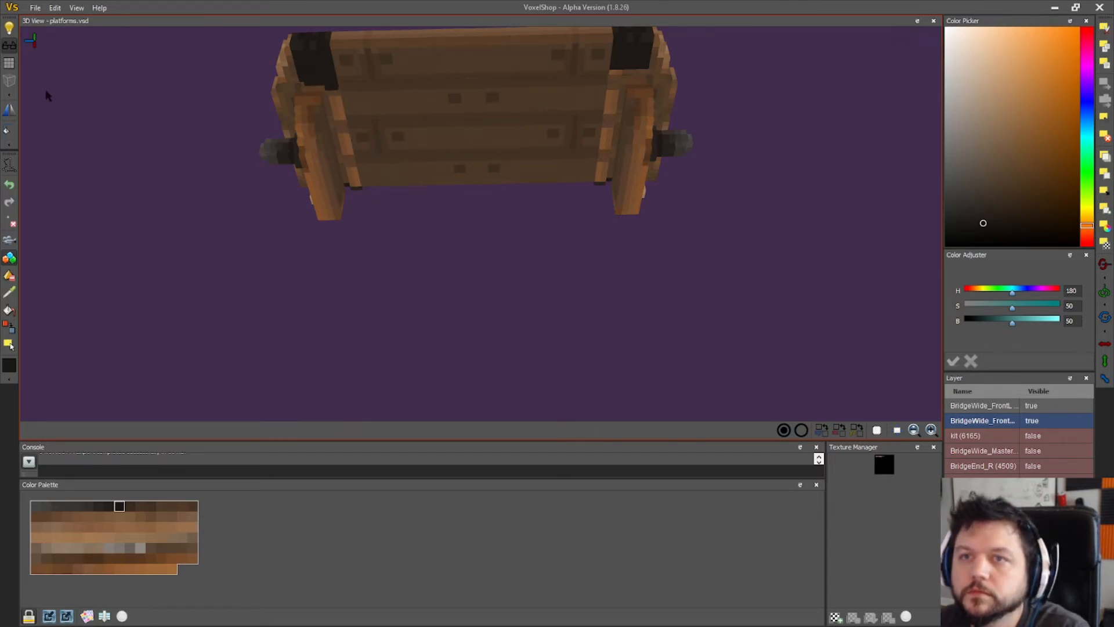
pyautogui.moveTo(238, 199); pyautogui.dragTo(323, 214, button='right')
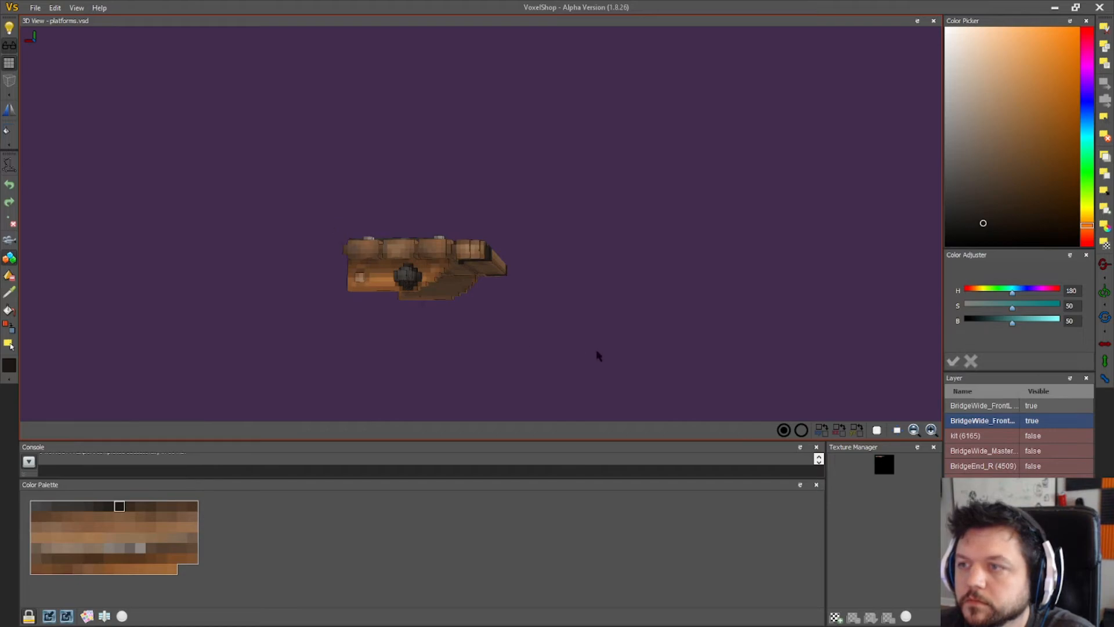
pyautogui.moveTo(596, 347); pyautogui.dragTo(502, 227, button='right')
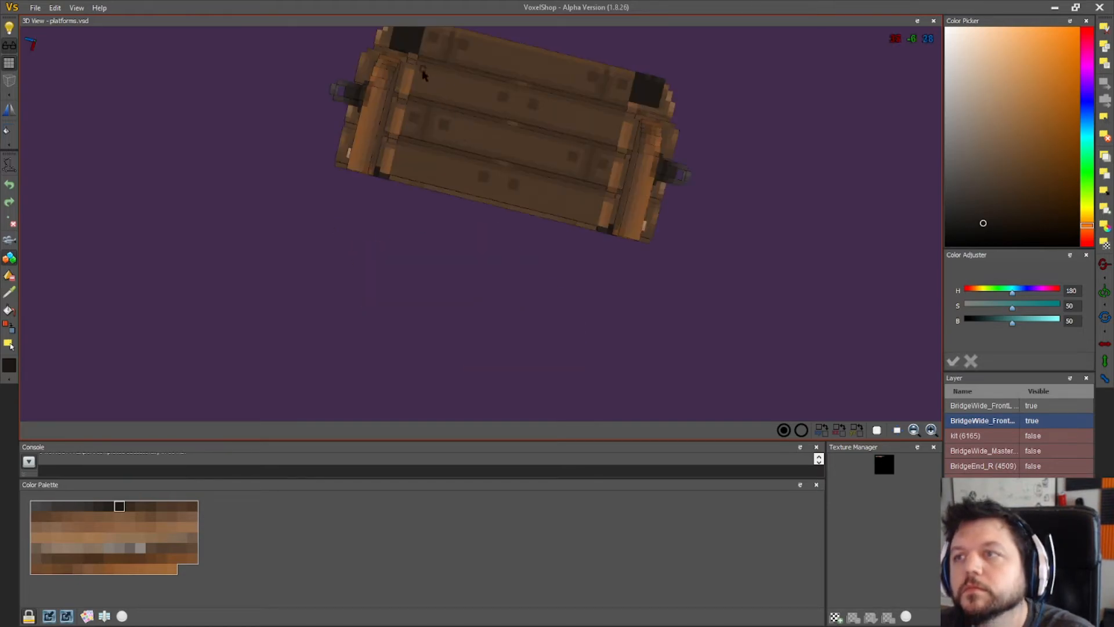
pyautogui.moveTo(326, 195); pyautogui.dragTo(168, 245, button='right')
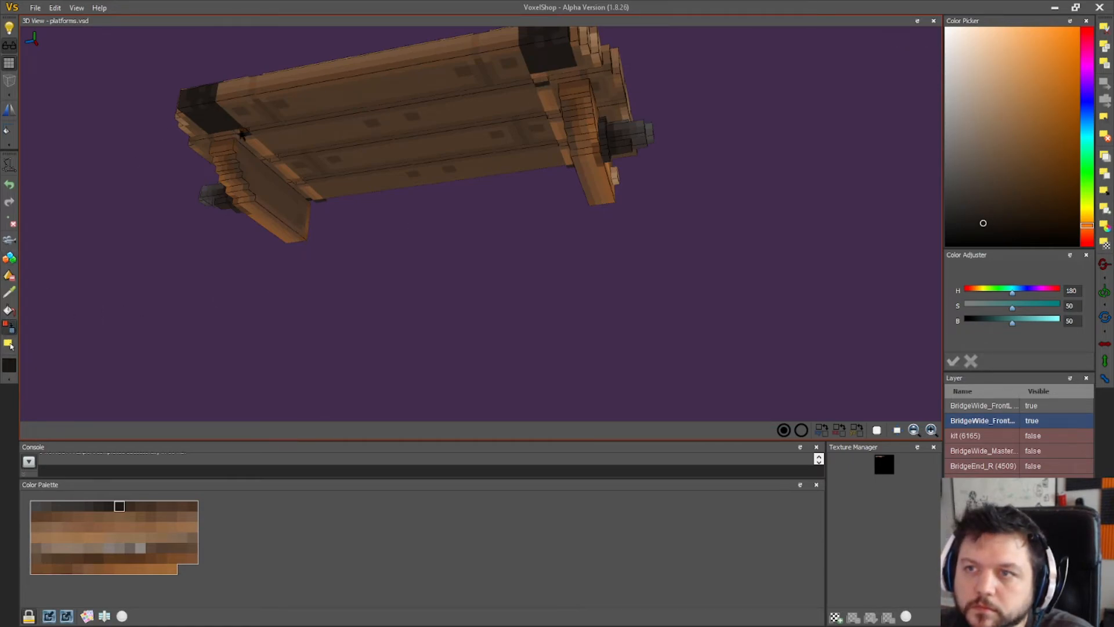
pyautogui.moveTo(243, 134); pyautogui.dragTo(666, 159, button='right')
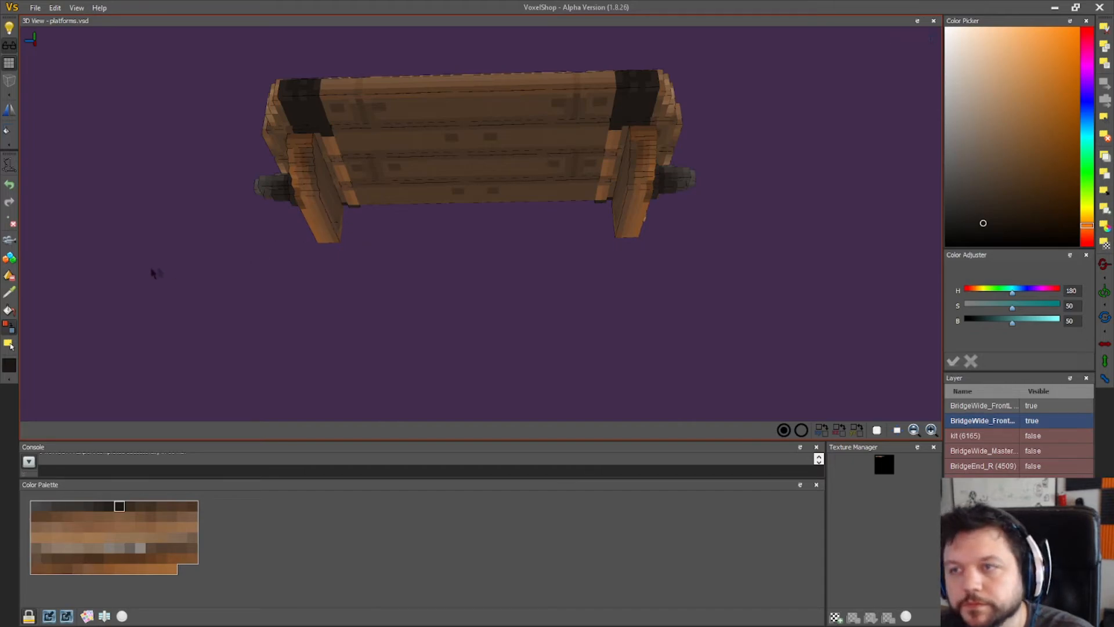
pyautogui.click(9, 293)
pyautogui.click(364, 143)
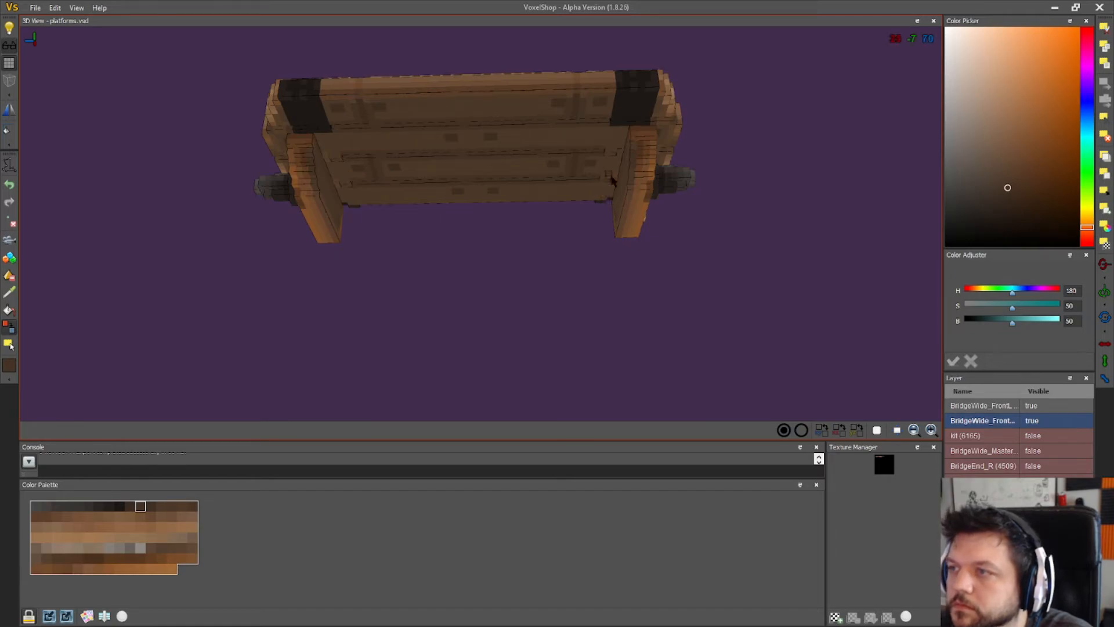
# - Blend the mismatched voxels at the underside seam ends on the BridgeWide_FrontR half, using darker browns sampled from the planks and seams
pyautogui.moveTo(614, 182); pyautogui.dragTo(514, 209, button='right')
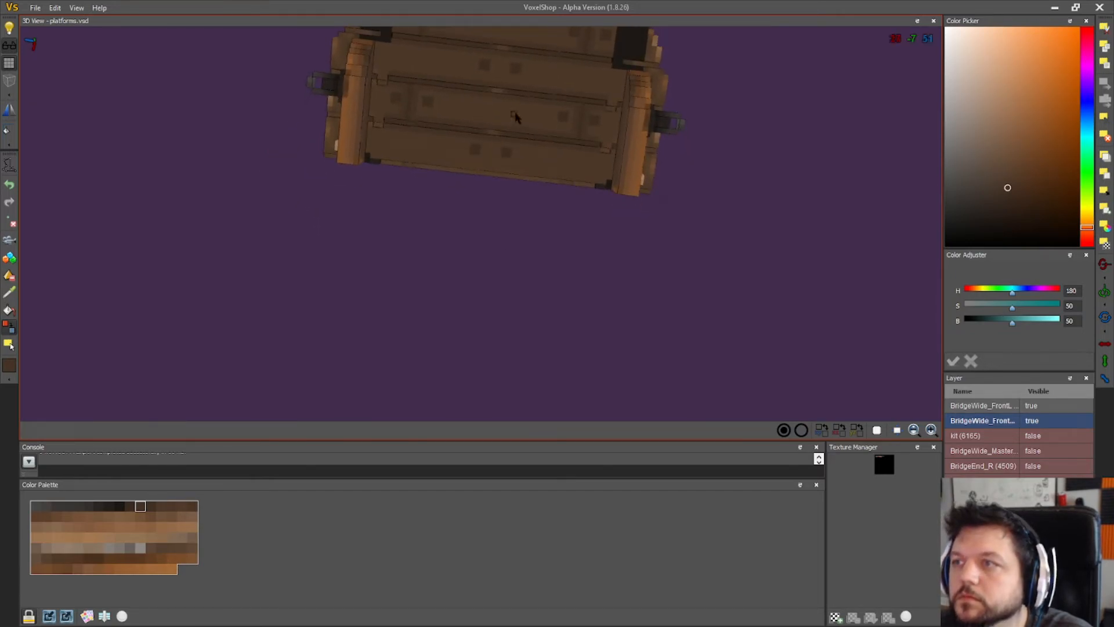
pyautogui.click(475, 87)
pyautogui.click(10, 329)
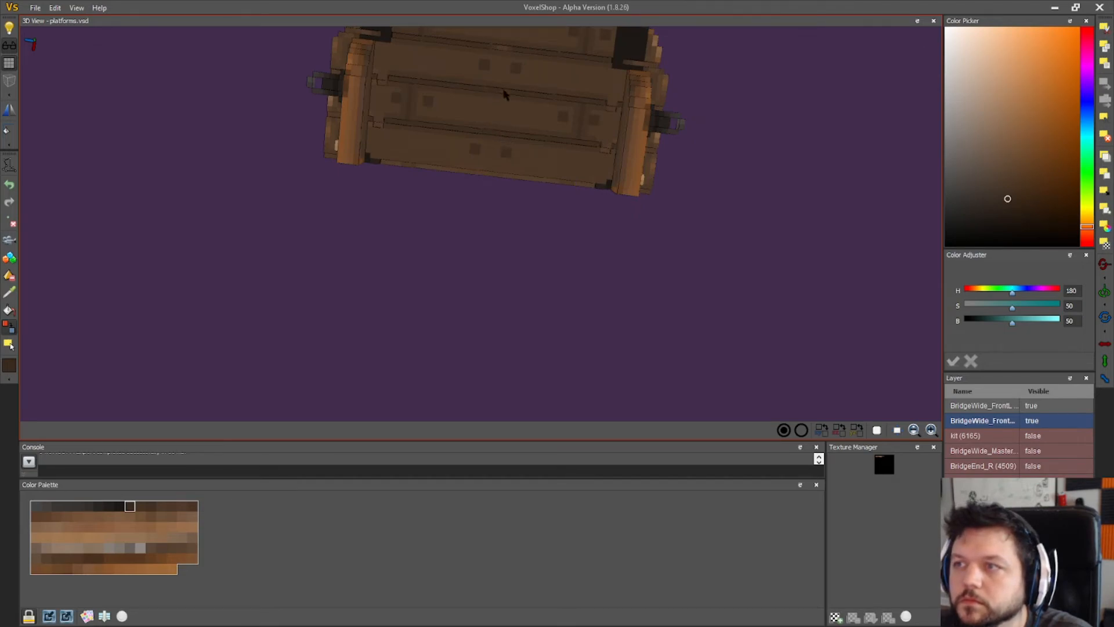
pyautogui.moveTo(452, 205); pyautogui.dragTo(440, 233)
pyautogui.click(359, 93)
pyautogui.click(9, 260)
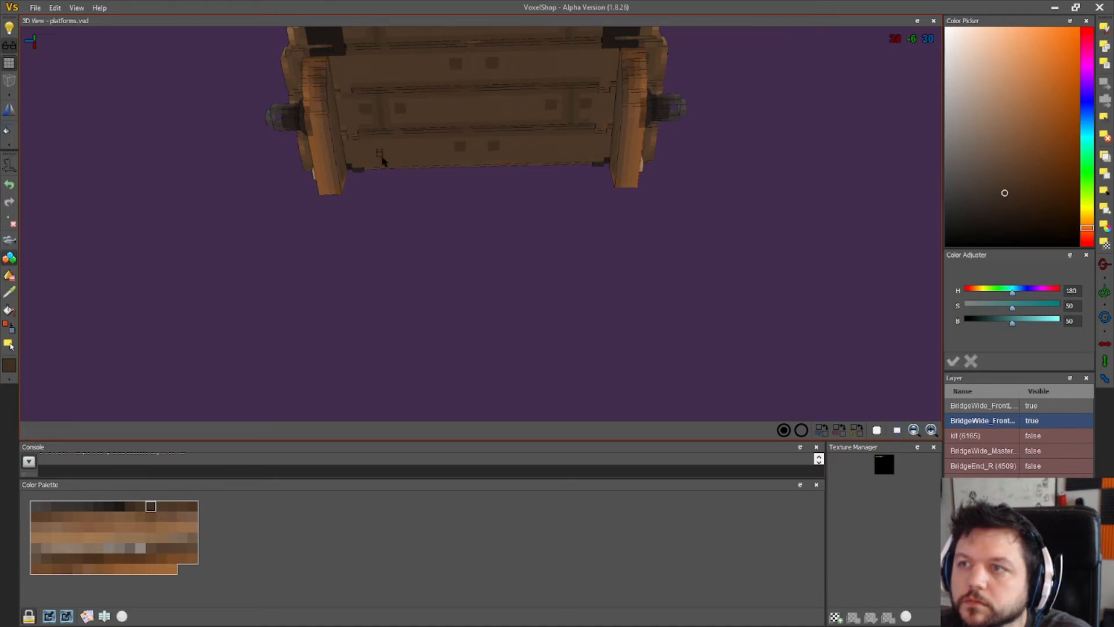
# - Blend the matching mismatched voxels at the underside seam ends on the BridgeWide_FrontL layer with the same dark browns
pyautogui.click(1036, 421)
pyautogui.click(1036, 422)
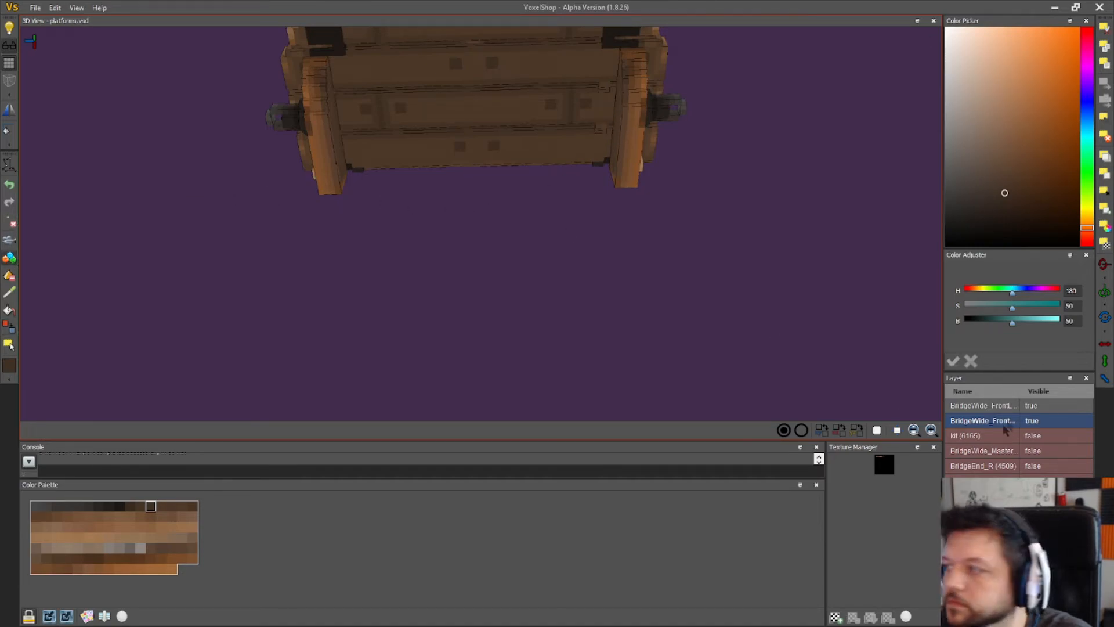
pyautogui.click(987, 406)
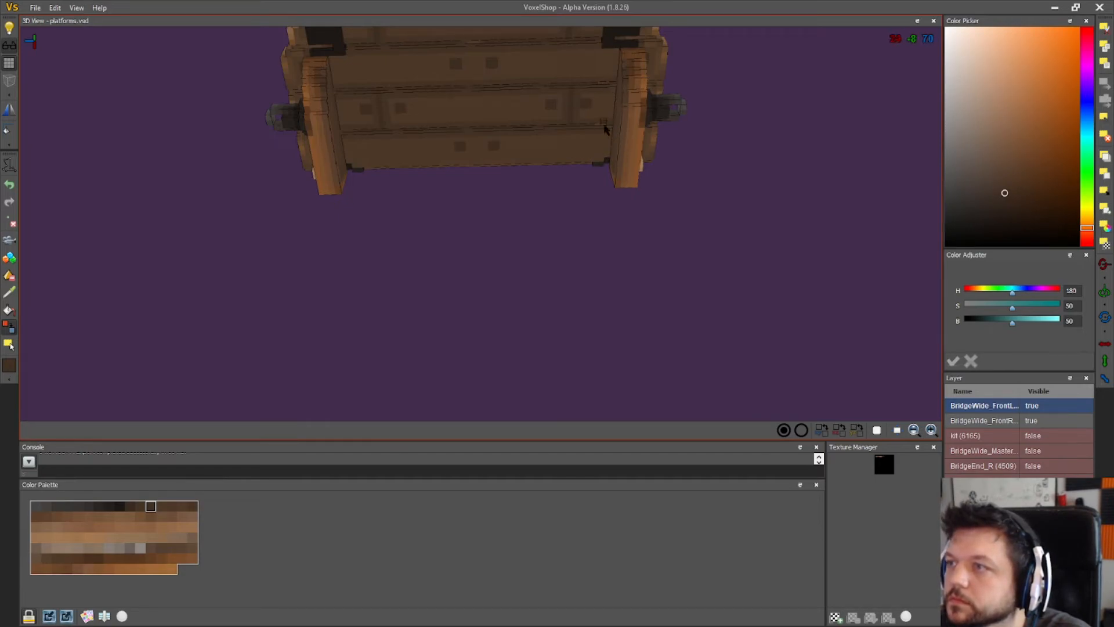
pyautogui.moveTo(522, 179); pyautogui.dragTo(514, 184)
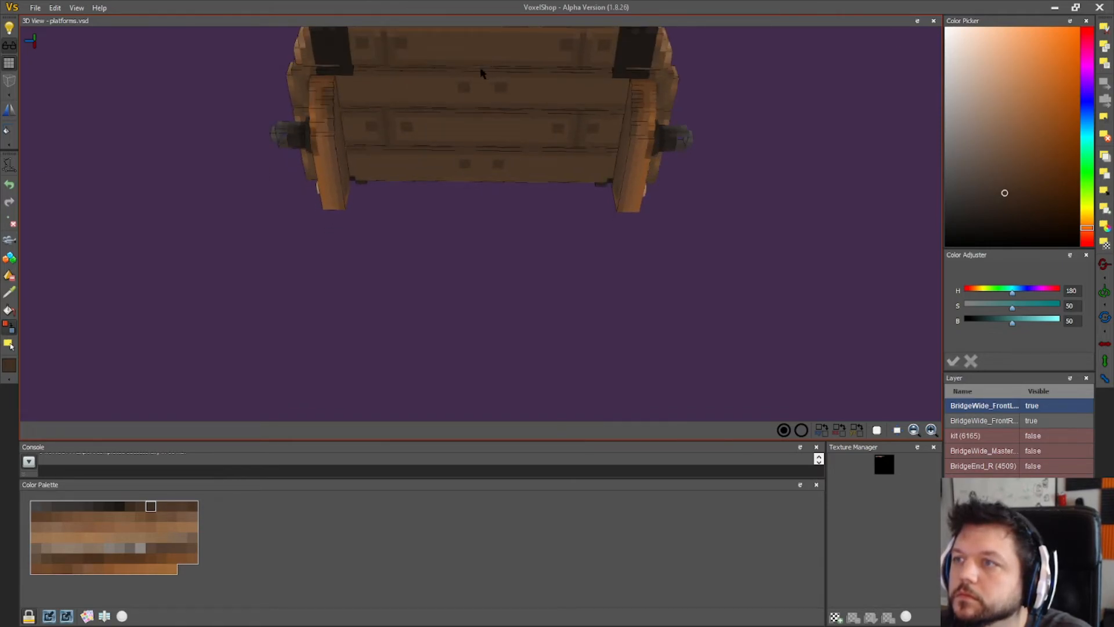
# - Recess the two plank joints down the front plank's outer face so the grooves wrap over its edge
pyautogui.moveTo(506, 200); pyautogui.dragTo(567, 275)
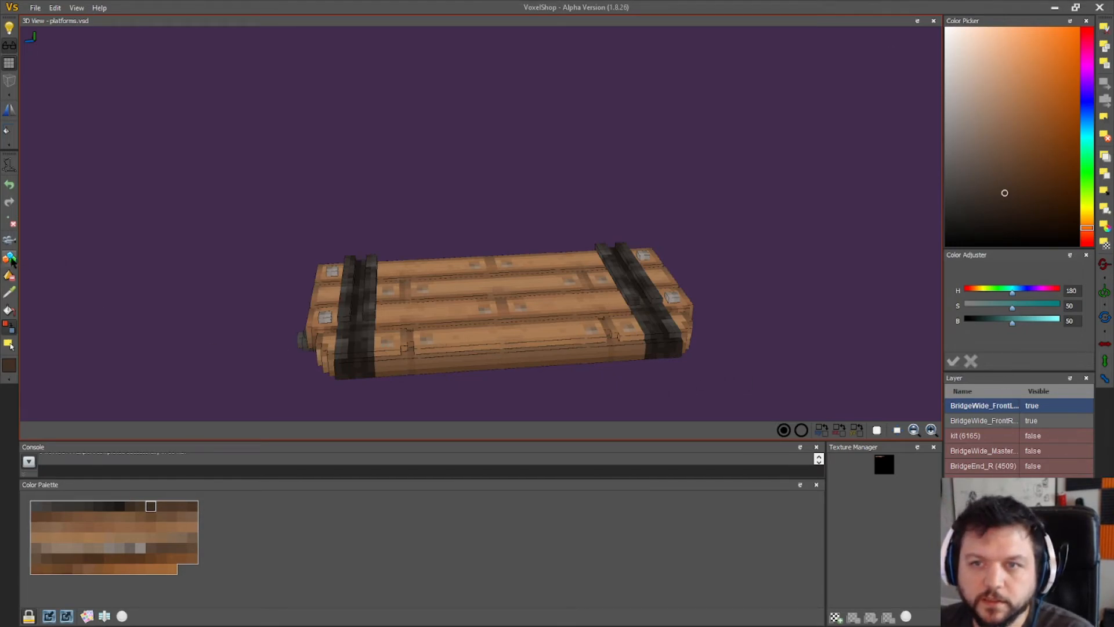
pyautogui.moveTo(437, 382); pyautogui.dragTo(473, 380, button='right')
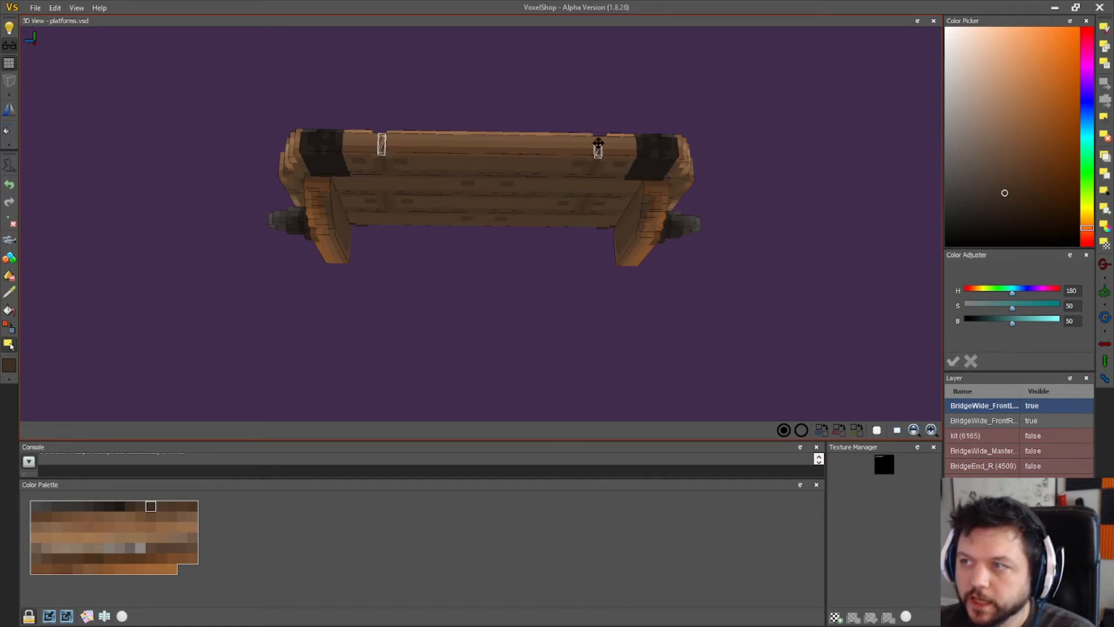
pyautogui.moveTo(599, 145); pyautogui.dragTo(693, 277, button='right')
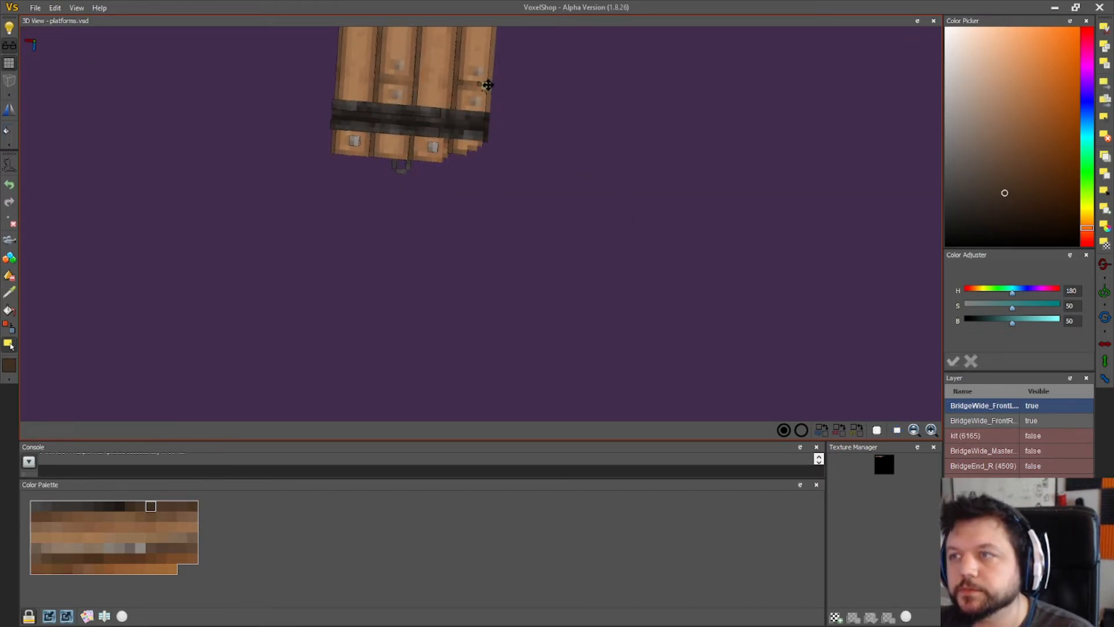
pyautogui.moveTo(485, 86); pyautogui.dragTo(604, 156, button='right')
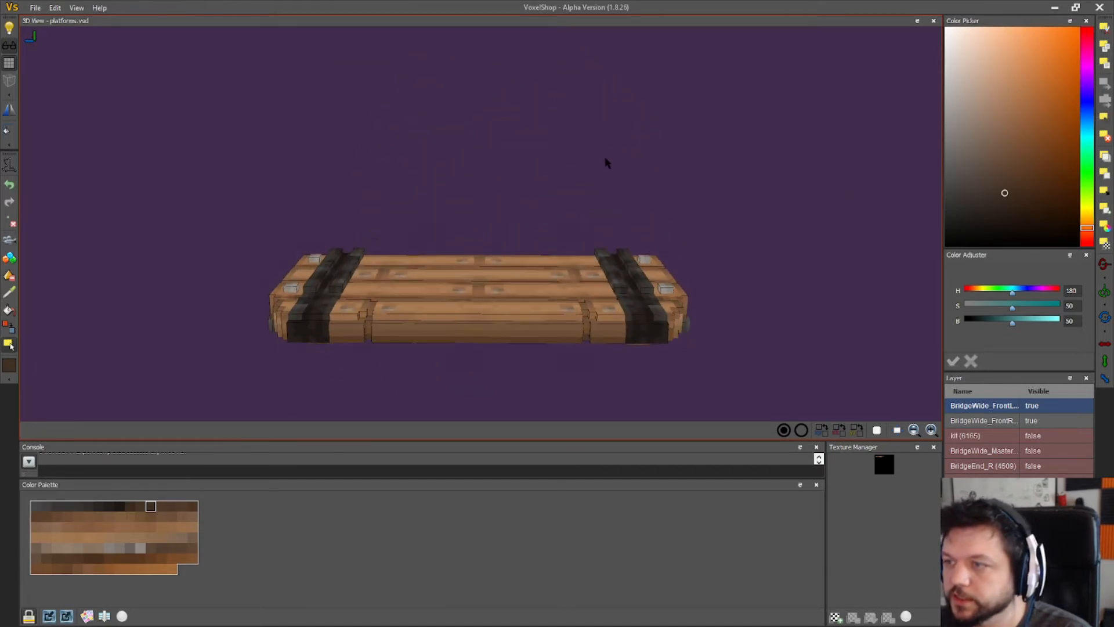
# - Hide the BridgeWide_FrontL layer and leave only BridgeWide_FrontR selected and visible for export
pyautogui.click(1036, 405)
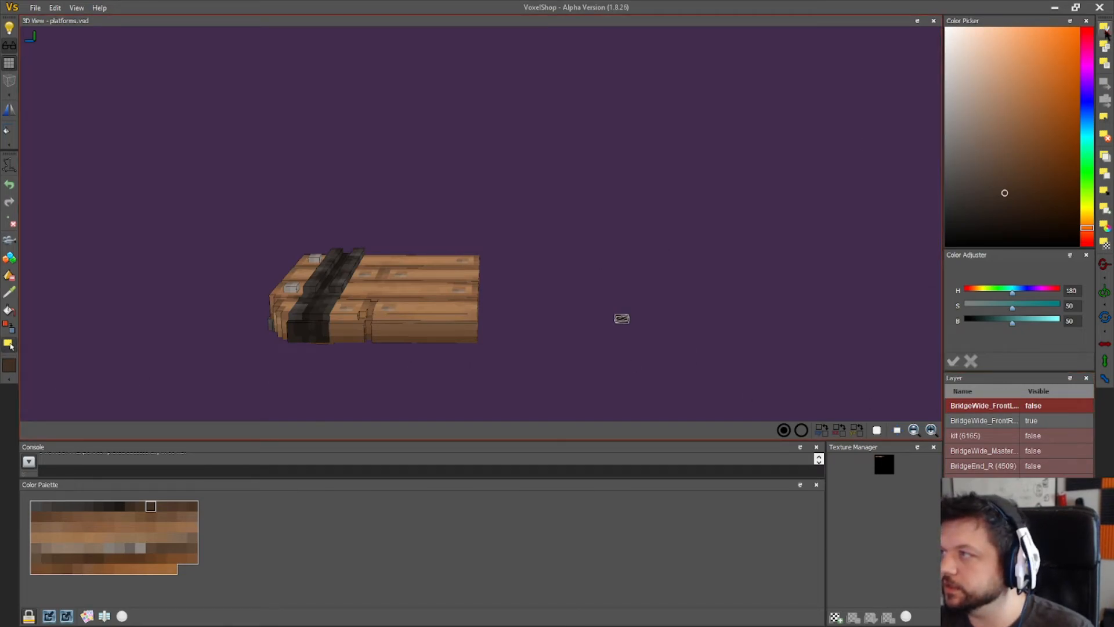
pyautogui.click(1024, 406)
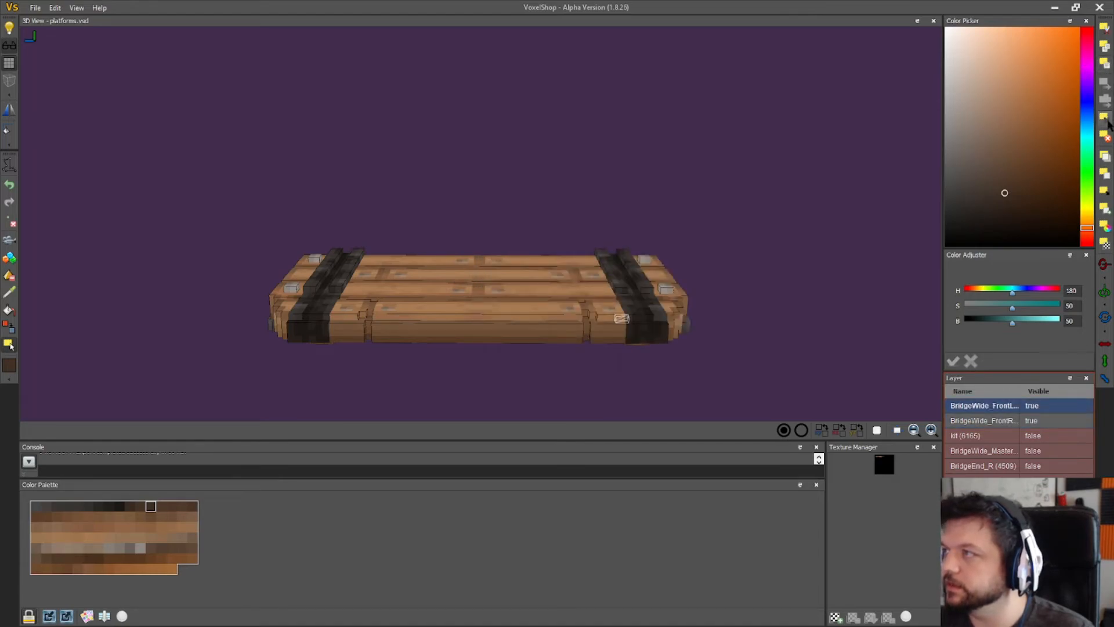
pyautogui.click(1036, 408)
pyautogui.click(1034, 422)
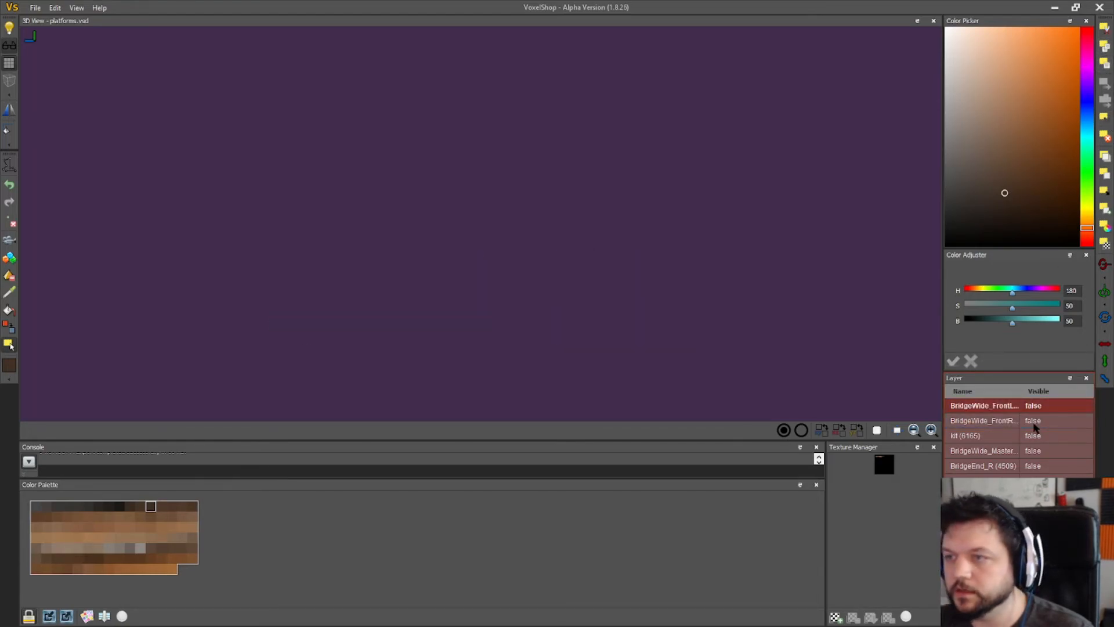
pyautogui.click(1033, 405)
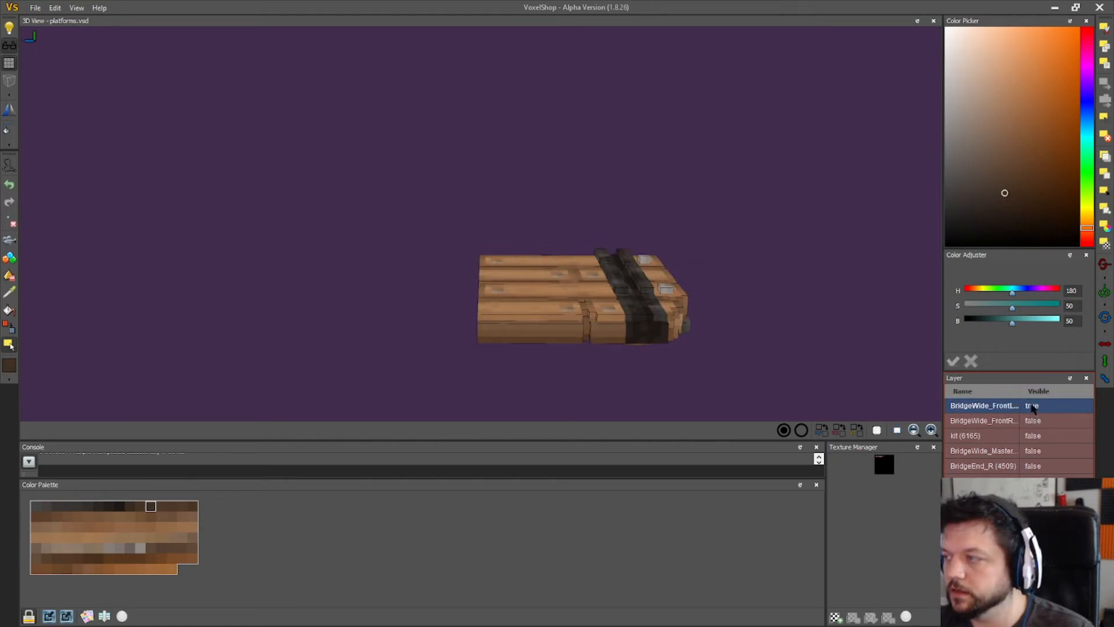
pyautogui.click(1031, 406)
pyautogui.doubleClick(1033, 421)
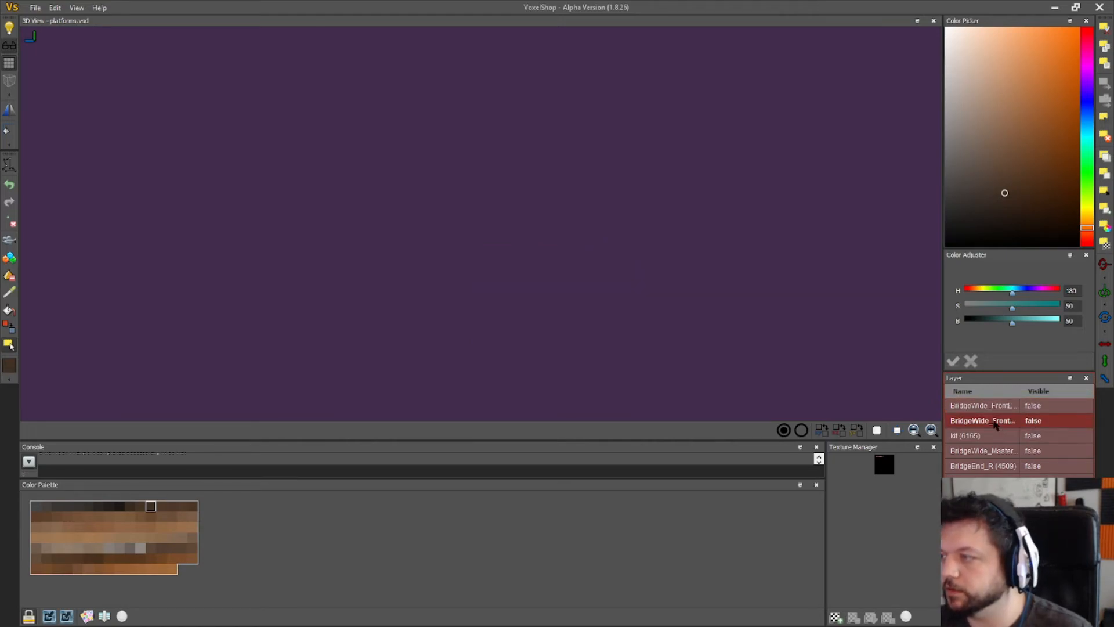
pyautogui.click(1031, 422)
# - Export the visible half as BridgeWide_FrontR in VoxLap format to Barony's models/decorations folder, replacing the existing file
pyautogui.click(35, 8)
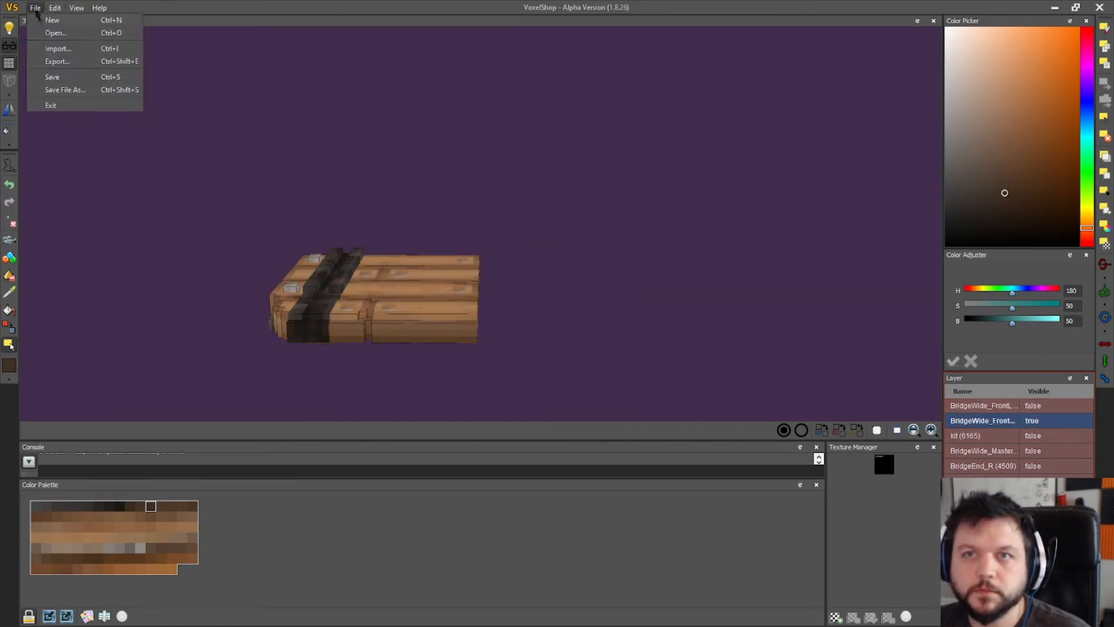
pyautogui.click(58, 61)
pyautogui.click(695, 109)
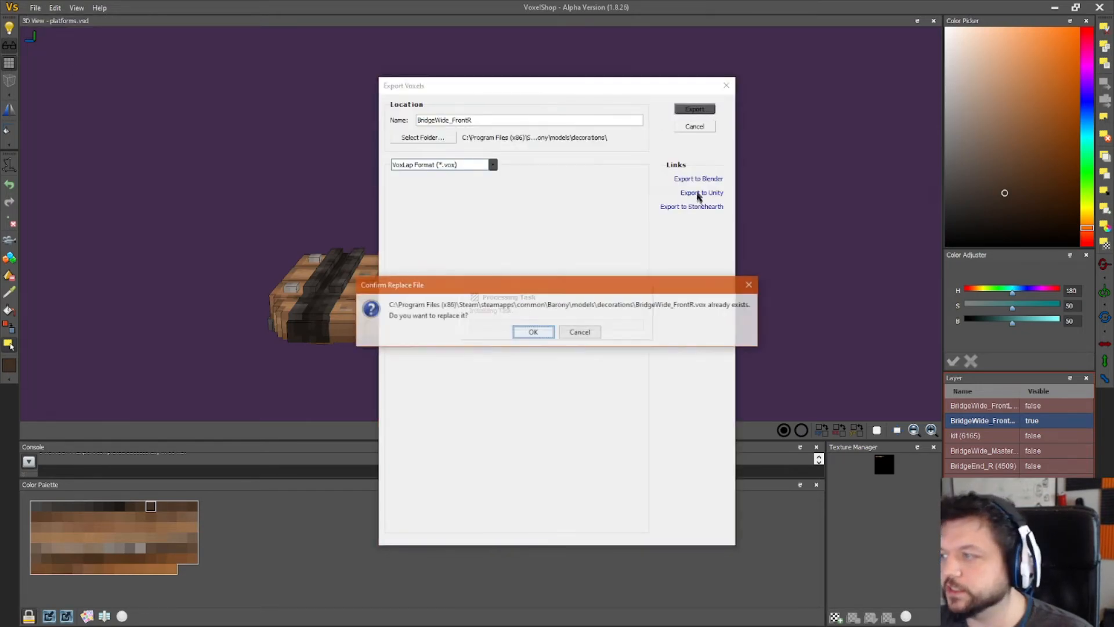
pyautogui.click(533, 332)
# - Show only the BridgeWide_FrontL layer and export it as BridgeWide_FrontL in VoxLap format, replacing the existing file
pyautogui.click(1032, 420)
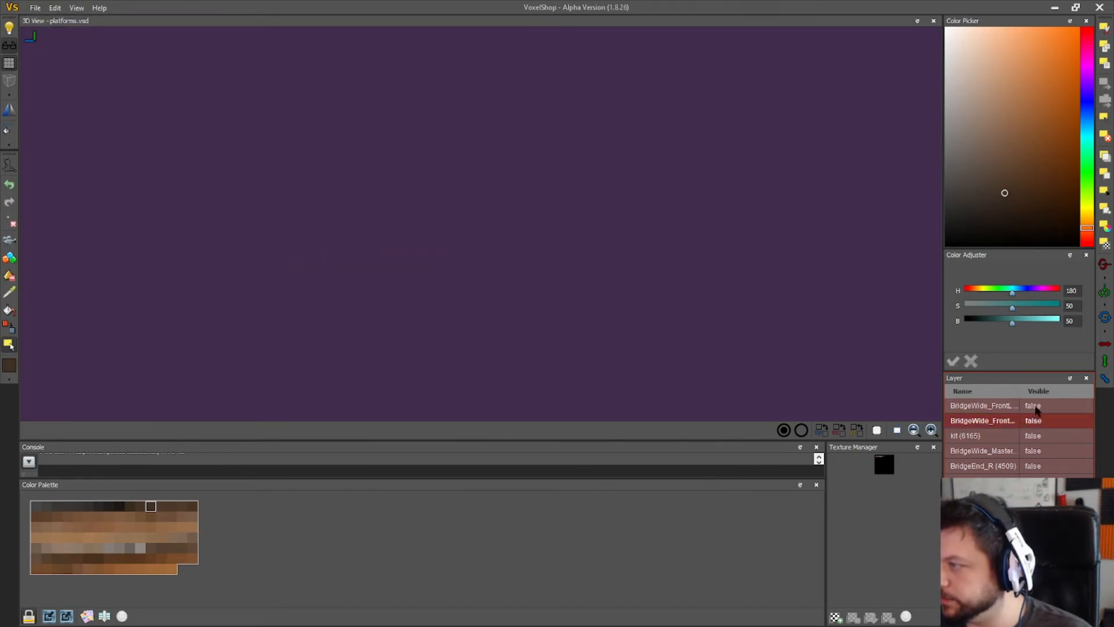
pyautogui.click(1032, 405)
pyautogui.doubleClick(952, 408)
pyautogui.hotkey('ctrl', 'c')
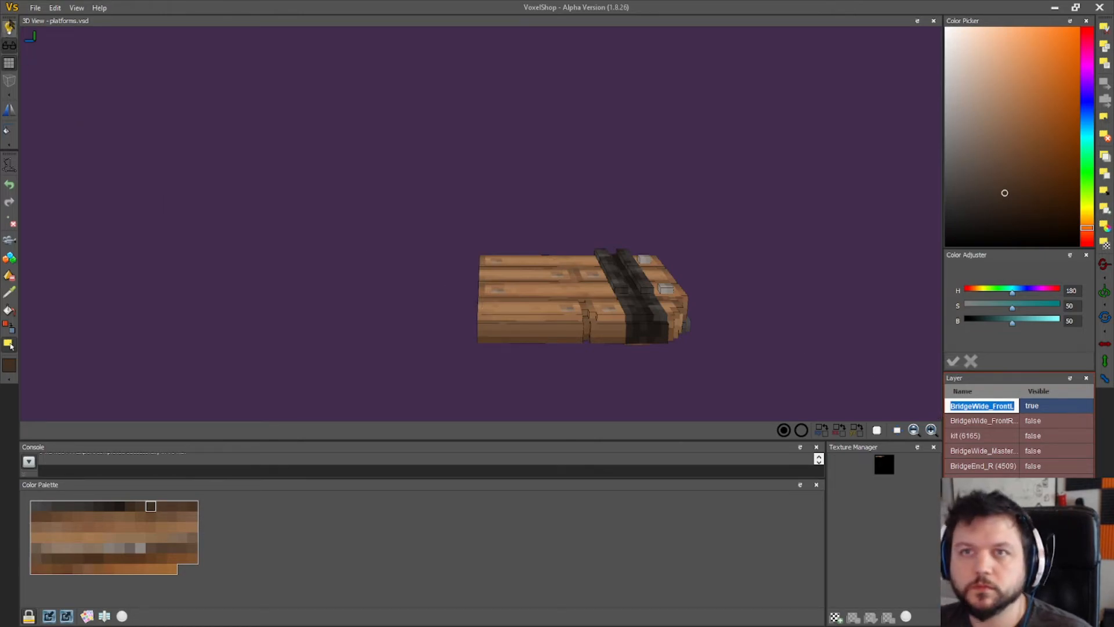
pyautogui.click(35, 8)
pyautogui.click(58, 60)
pyautogui.hotkey('ctrl', 'a')
pyautogui.hotkey('ctrl', 'v')
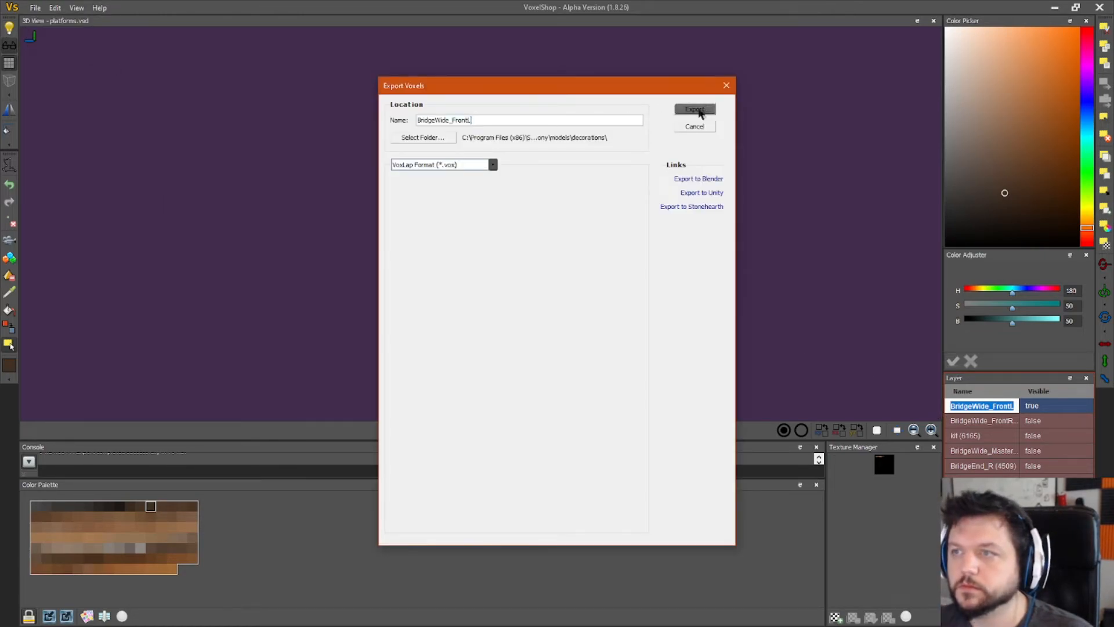
pyautogui.click(695, 109)
pyautogui.click(536, 332)
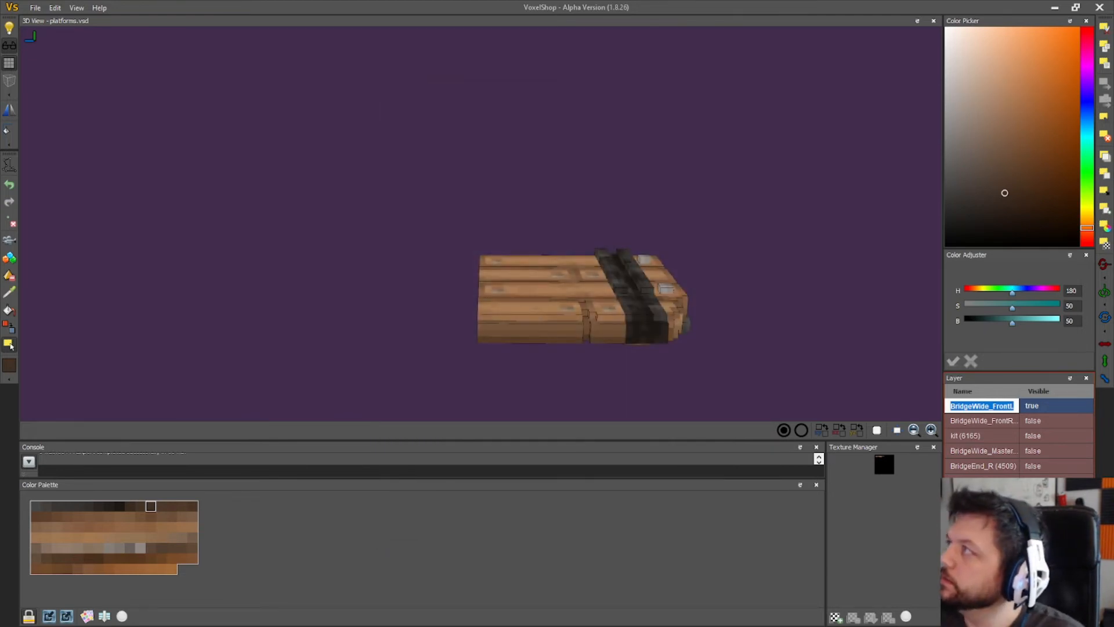
# - Switch to Barony, resume the game and step back to view the gate bridge from the side
pyautogui.hotkey('alt', 'Tab')
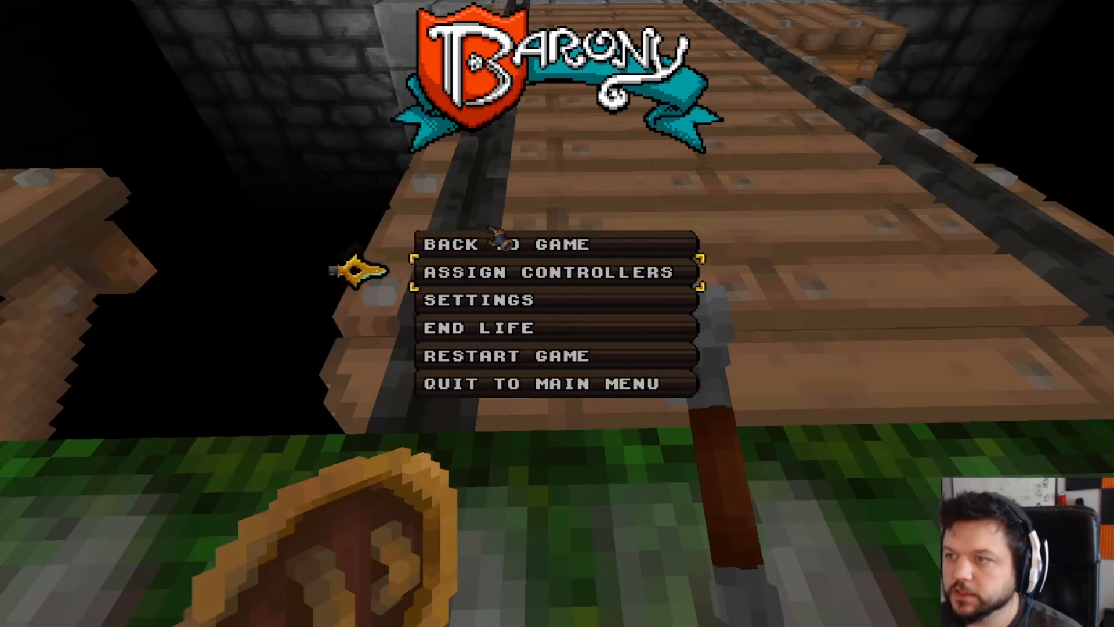
pyautogui.click(504, 244)
pyautogui.press('d')
pyautogui.press('s')
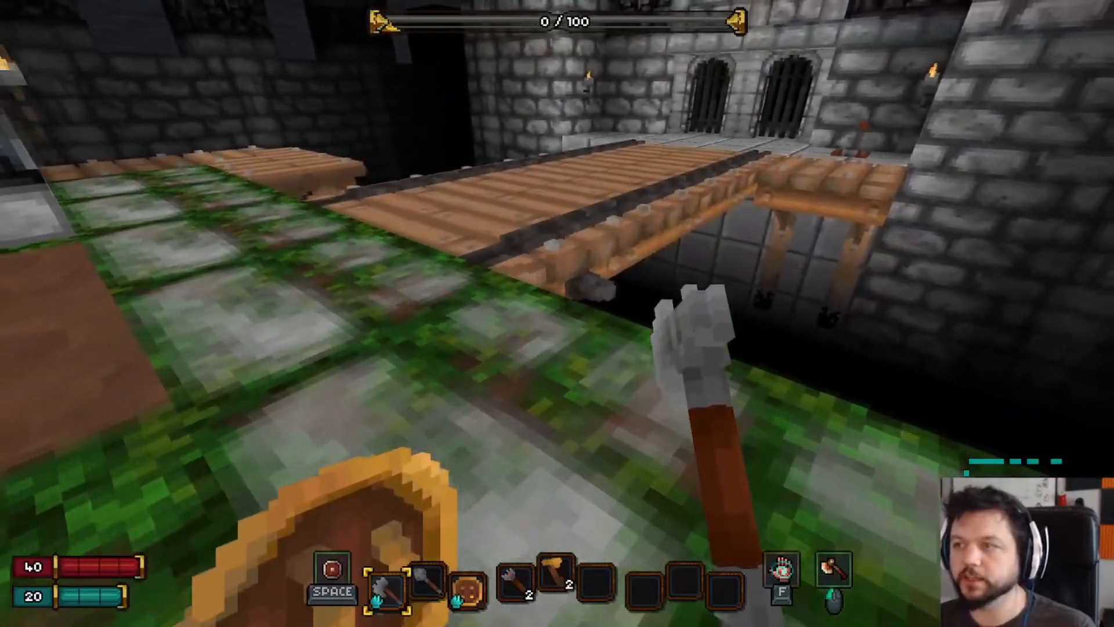
pyautogui.press('d')
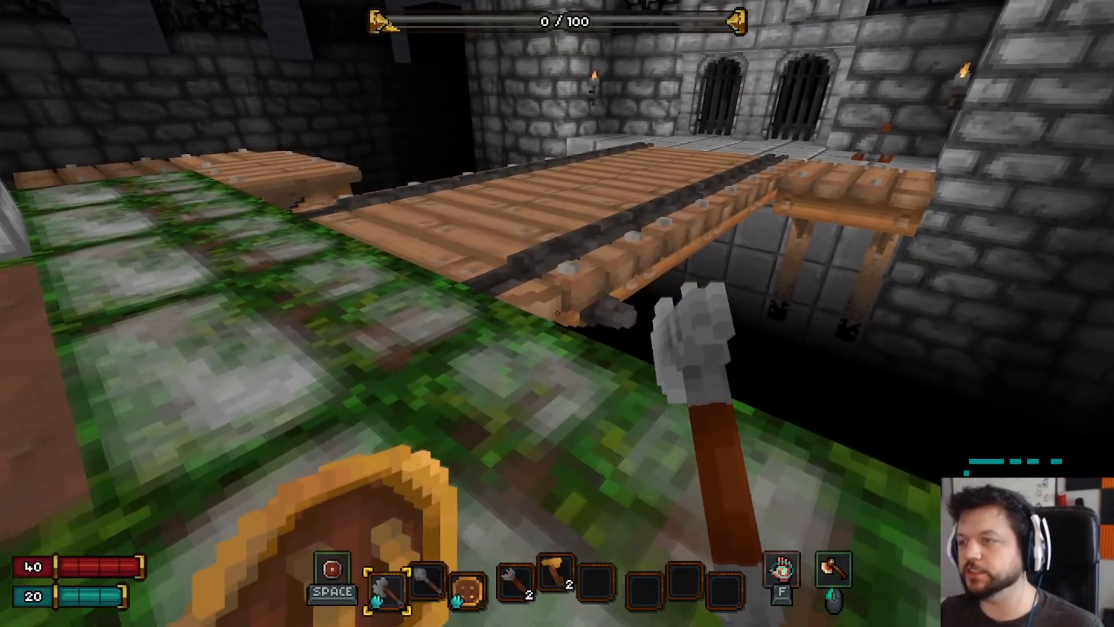
# - Step back from the gate bridge and reload the game's models with the /loadmodels command
pyautogui.press('s')
pyautogui.write('/loadmode')
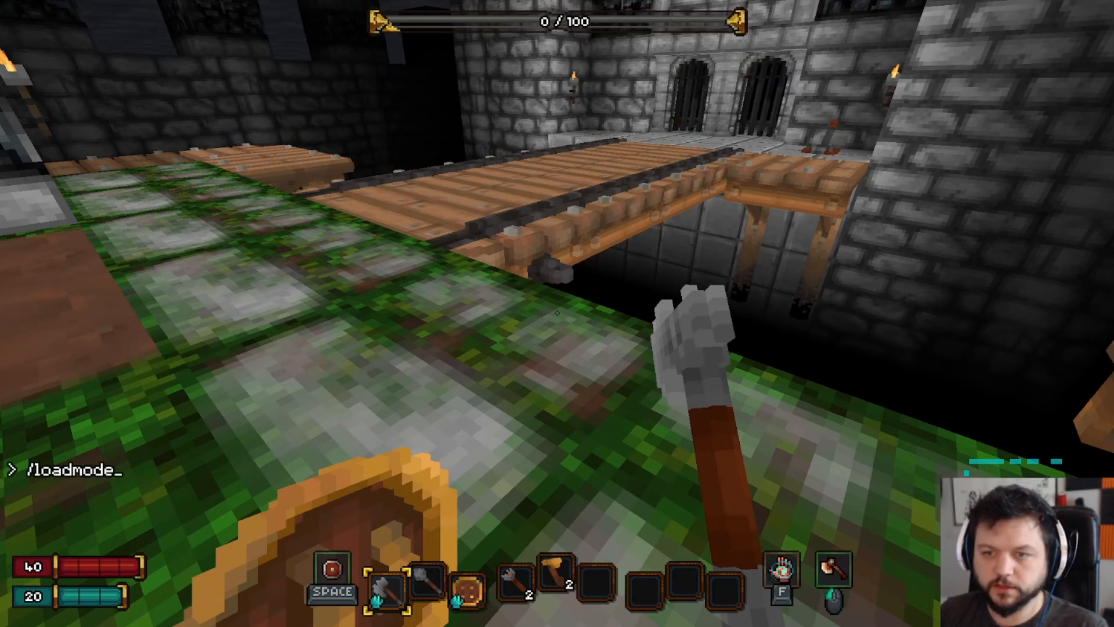
pyautogui.write('ls')
pyautogui.press('Return')
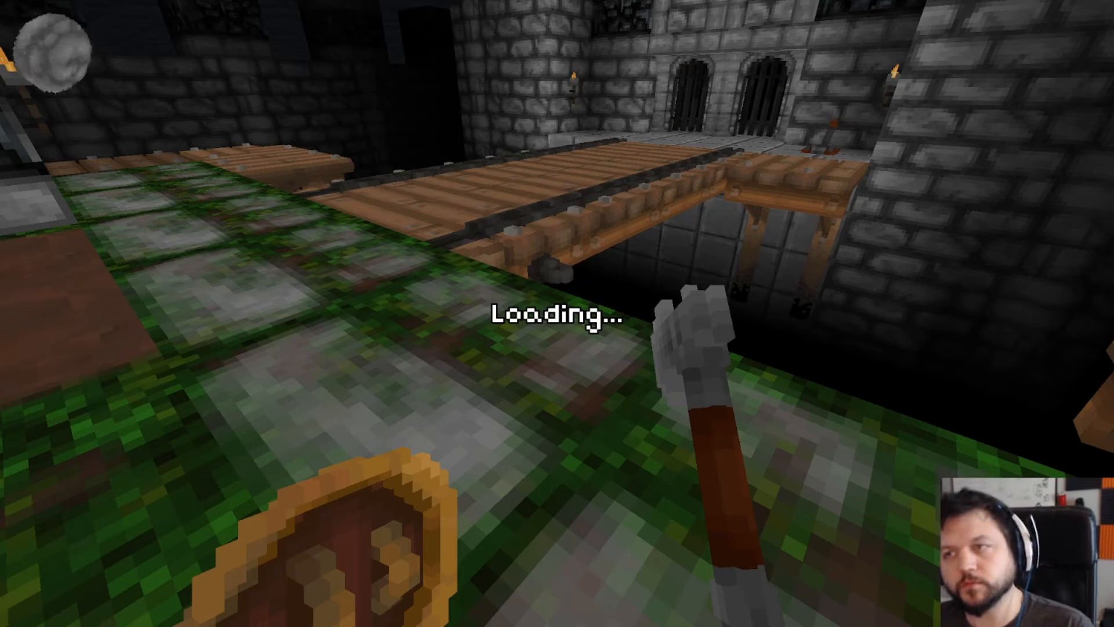
# - Walk around both sides of the gate bridge and examine the reloaded front planks, iron straps and support beams
pyautogui.press('w')
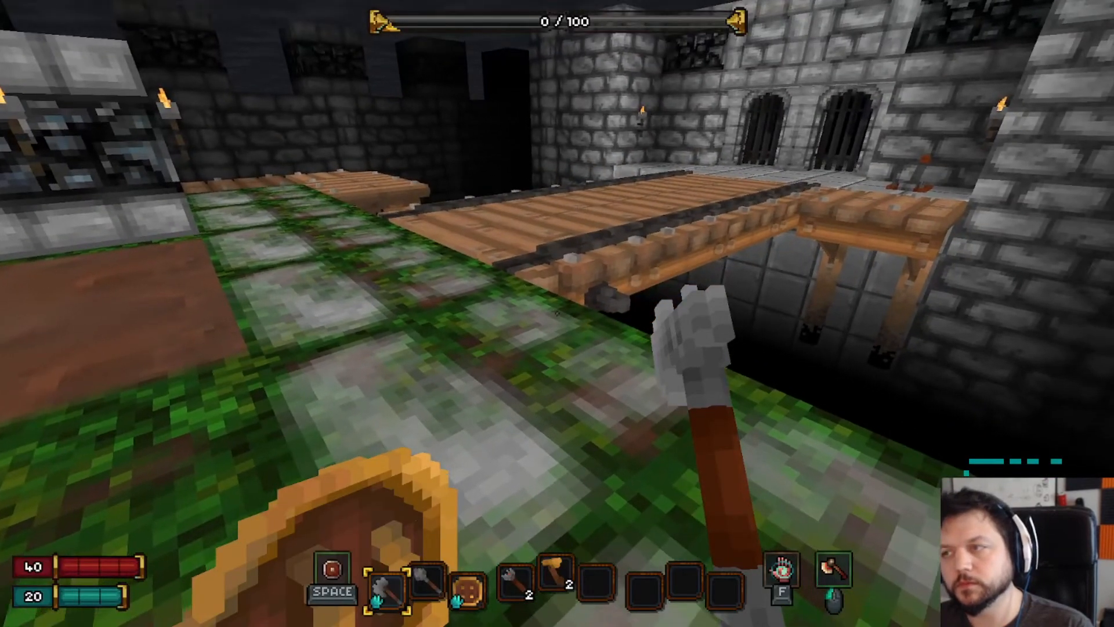
pyautogui.press('w')
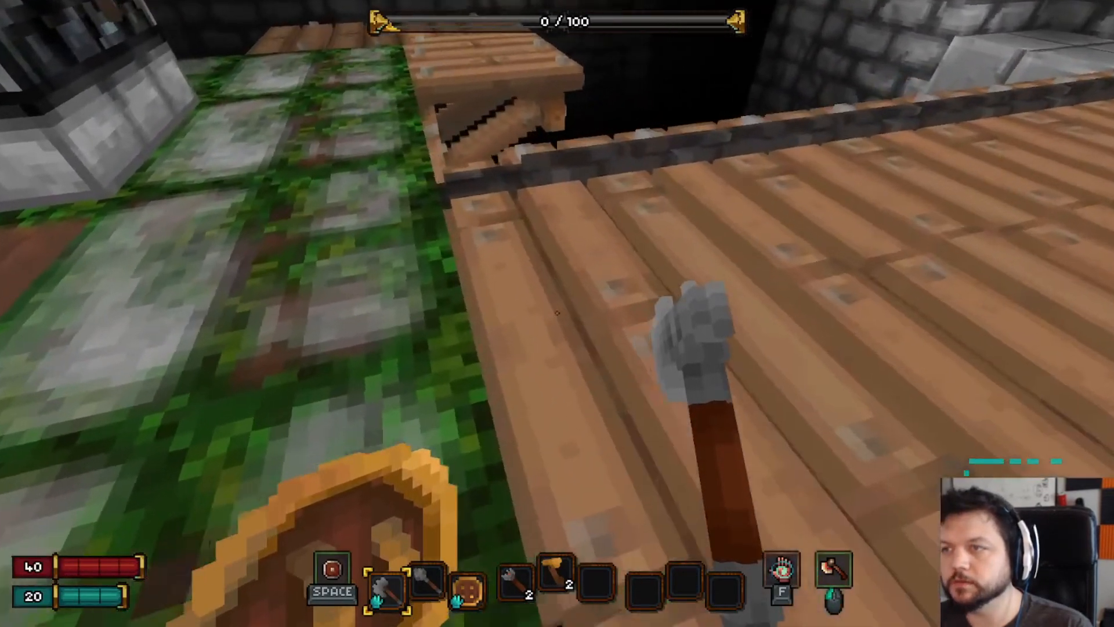
pyautogui.press('s')
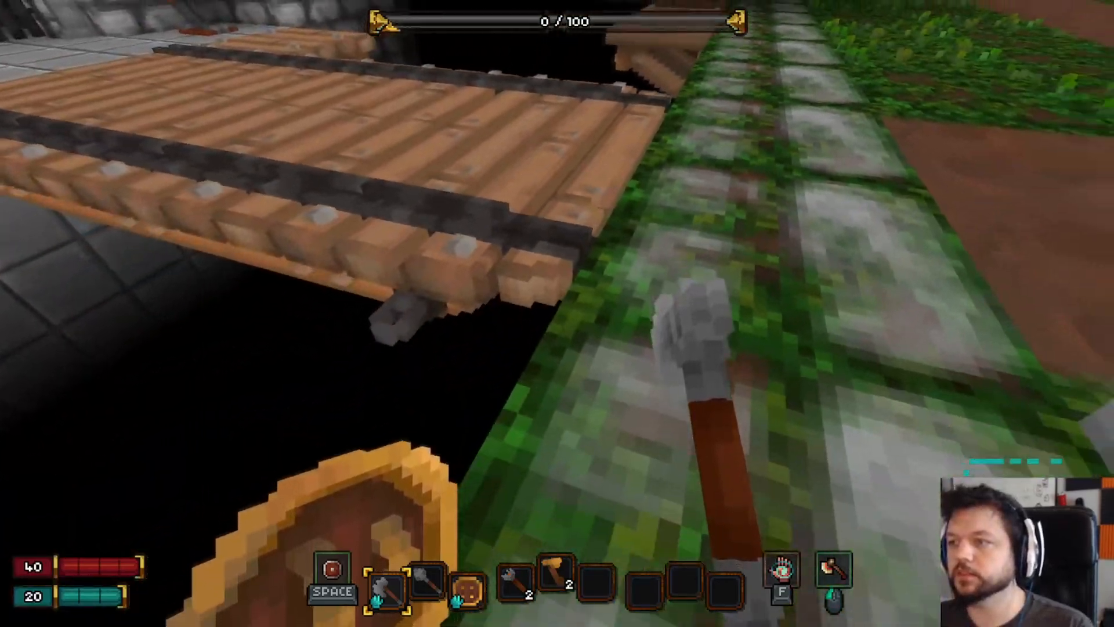
pyautogui.press('s')
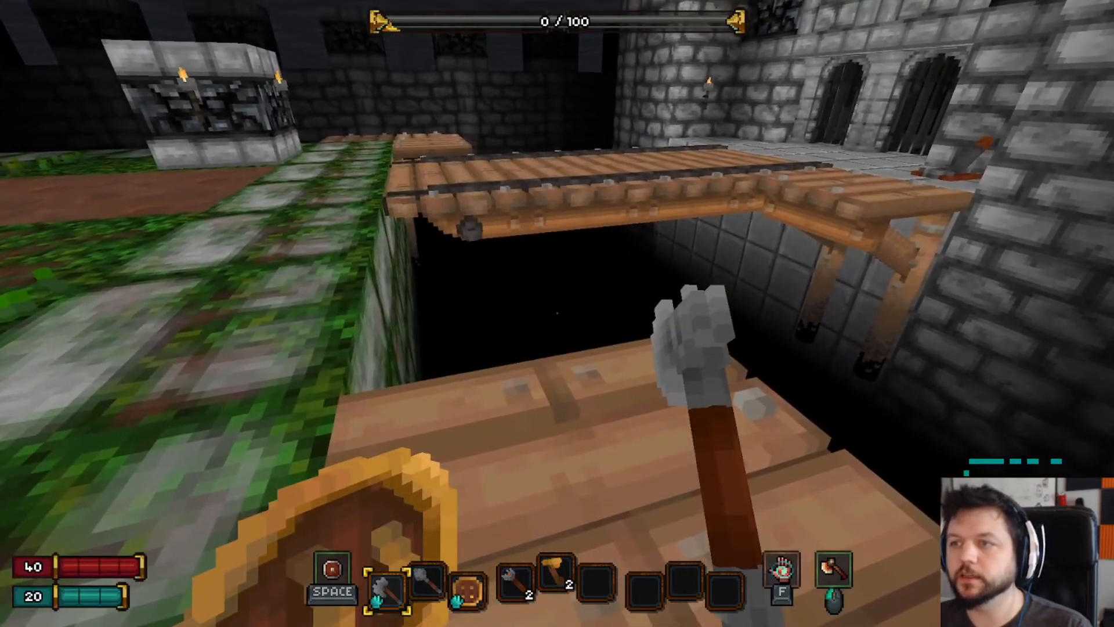
pyautogui.press('w')
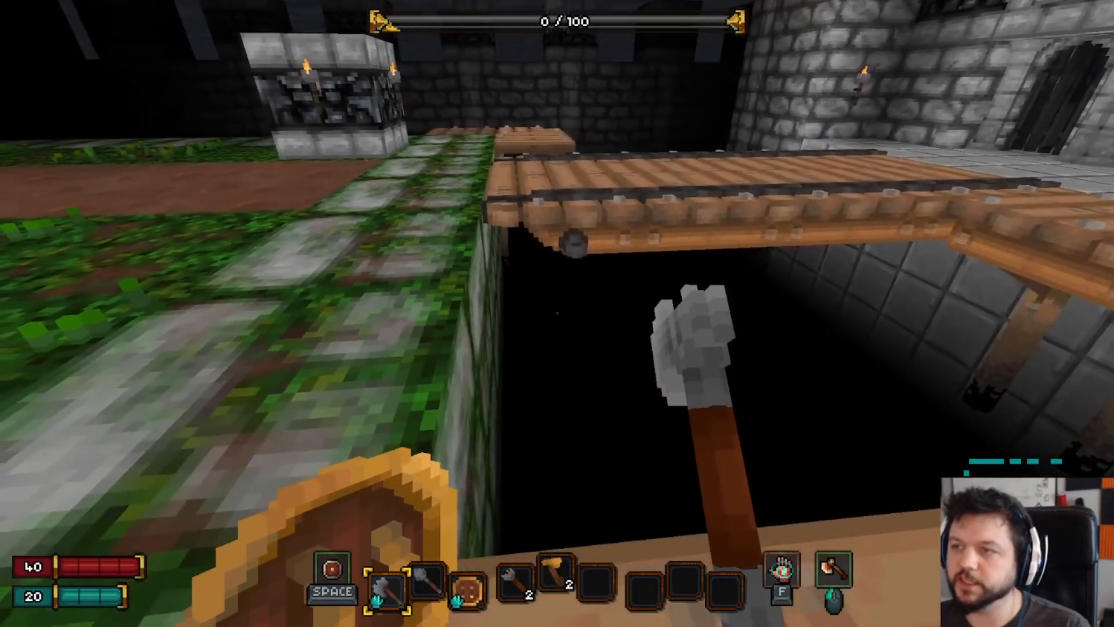
pyautogui.press('w')
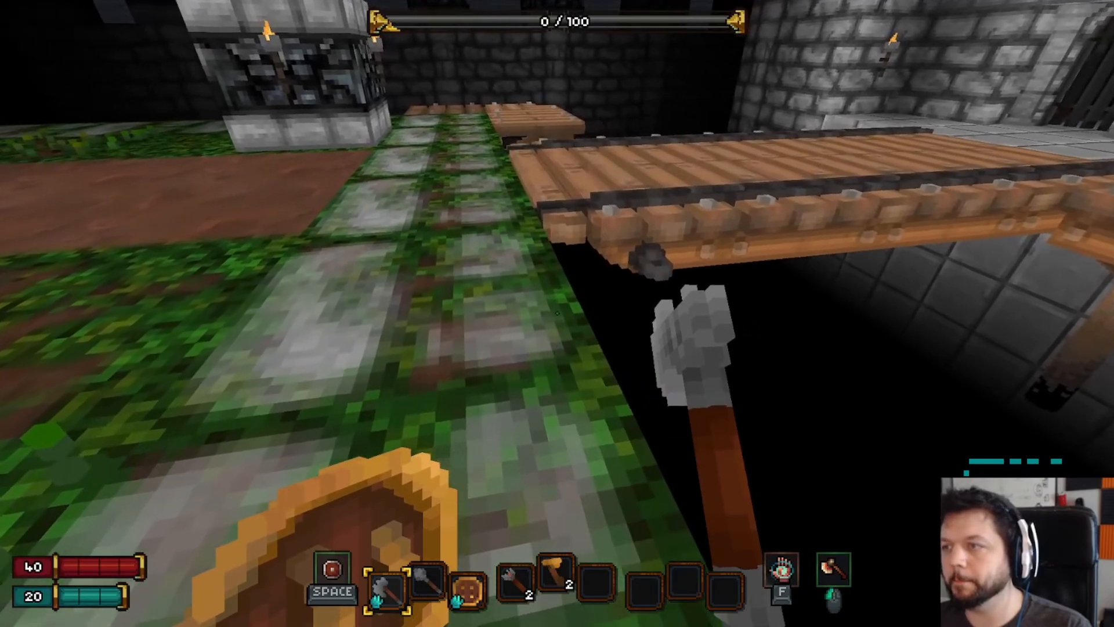
pyautogui.press('w')
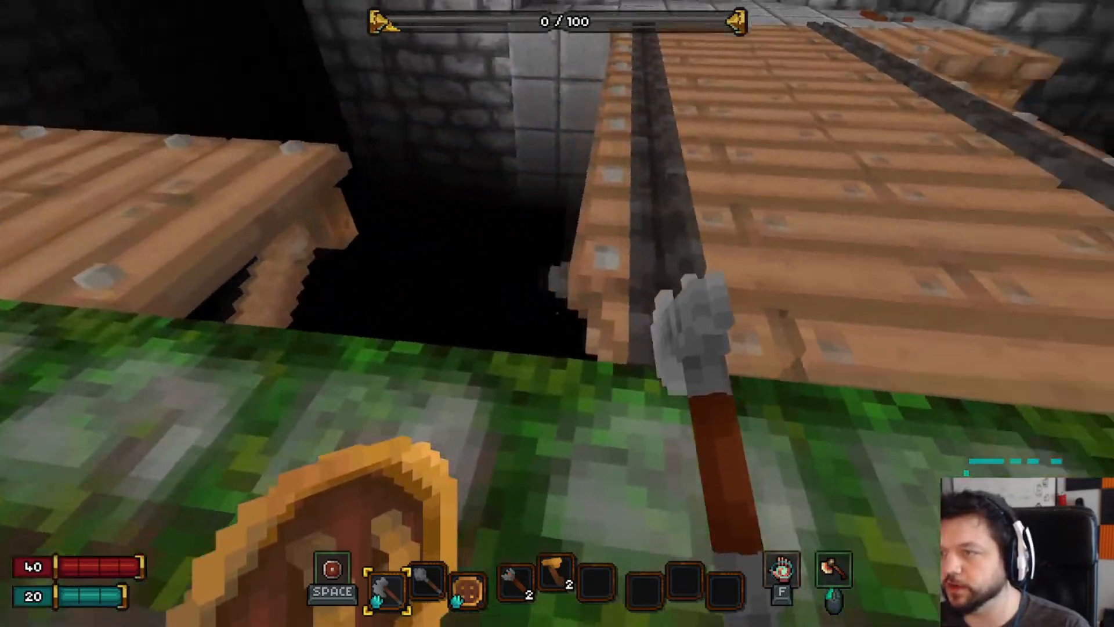
pyautogui.press('a')
pyautogui.press('s')
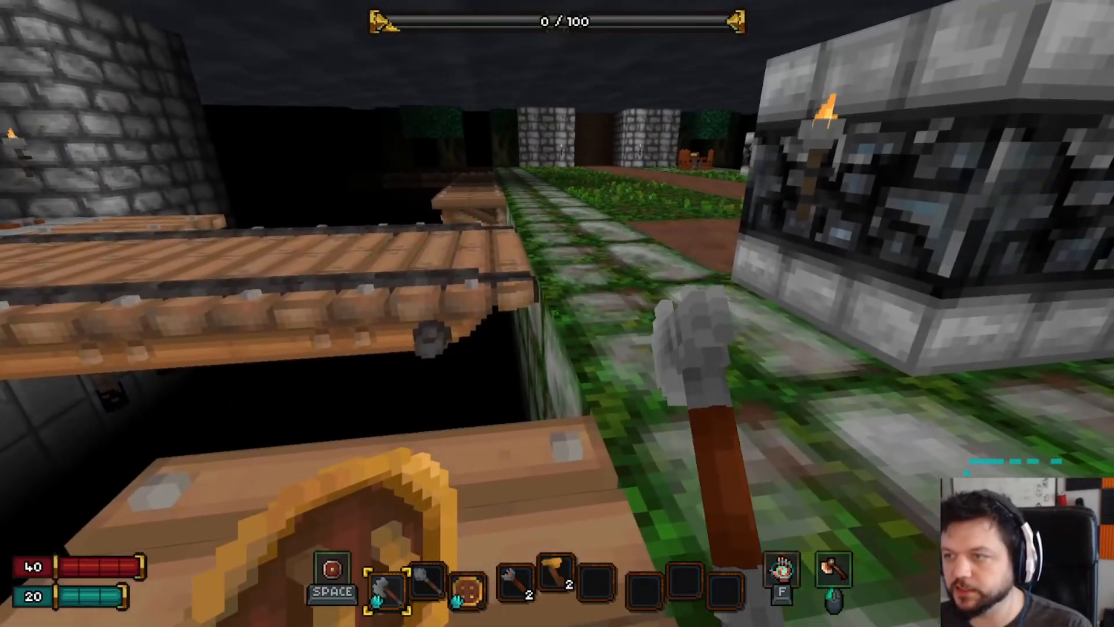
pyautogui.press('w')
pyautogui.press('d')
pyautogui.press('a')
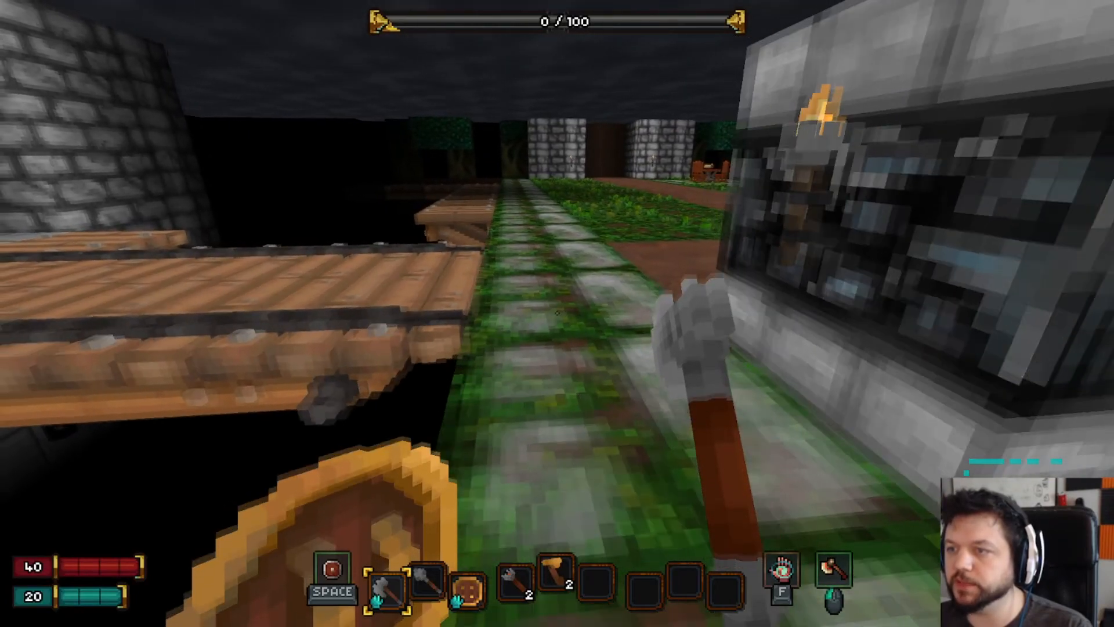
pyautogui.press('a')
# - Switch to VoxelShop, end the layer name editing and keep BridgeWide_FrontL as the active layer
pyautogui.press('Tab')
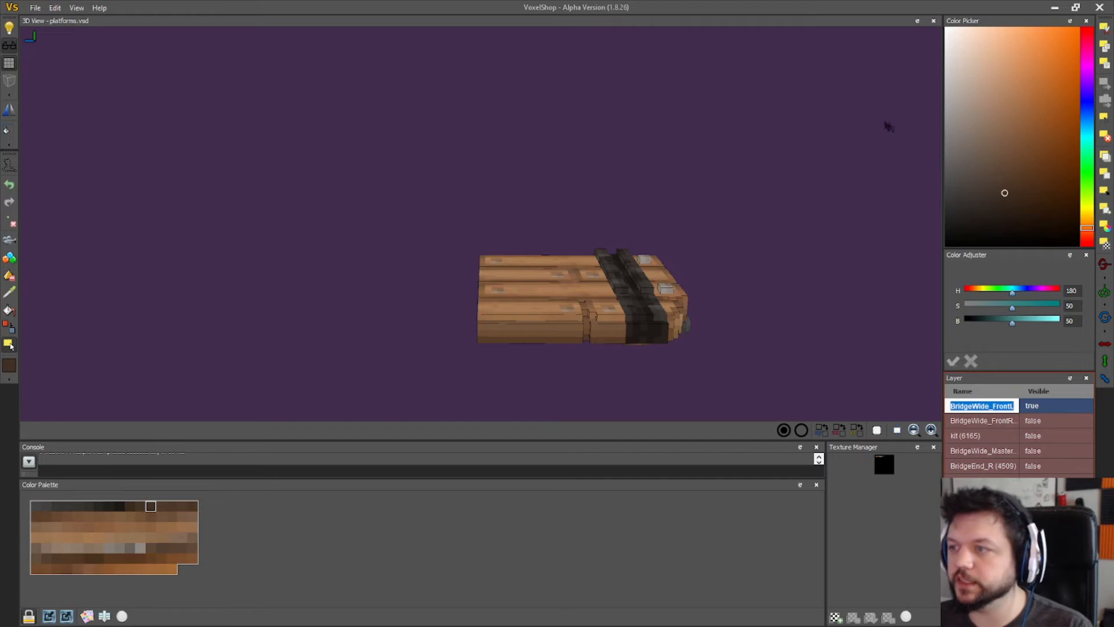
pyautogui.moveTo(887, 126); pyautogui.dragTo(584, 273, button='right')
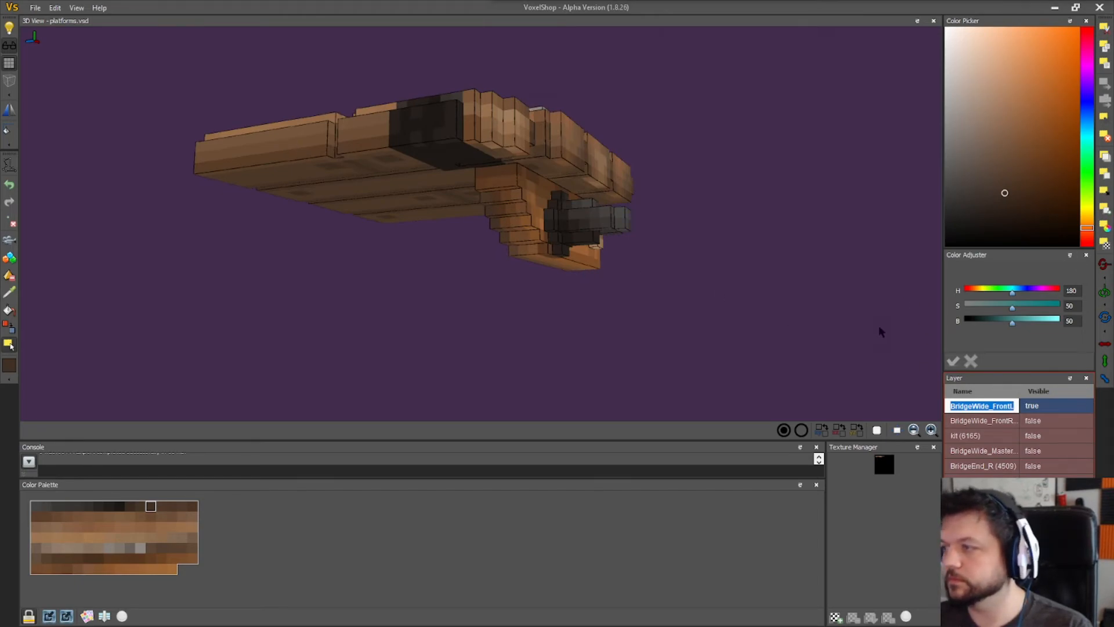
pyautogui.click(1011, 416)
pyautogui.click(987, 405)
pyautogui.moveTo(459, 286); pyautogui.dragTo(431, 274, button='right')
pyautogui.click(8, 347)
# - Examine the plank ends, support beam and iron peg of BridgeWide_FrontL from the outer side
pyautogui.moveTo(476, 285); pyautogui.dragTo(492, 288, button='right')
pyautogui.moveTo(597, 305); pyautogui.dragTo(573, 305, button='right')
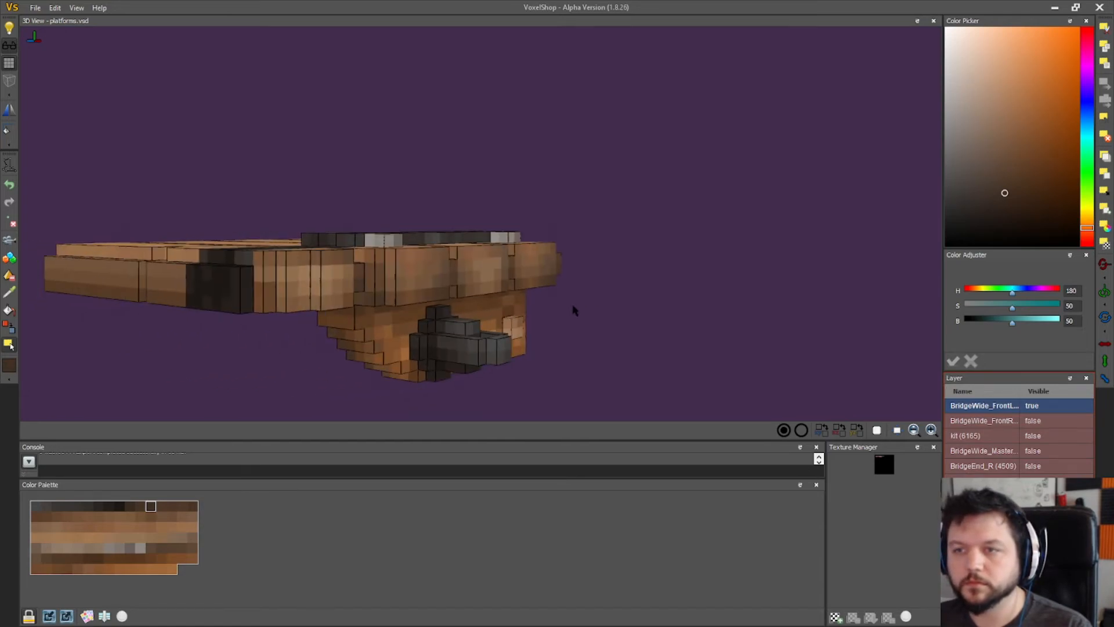
pyautogui.scroll(-5, 212, 320)
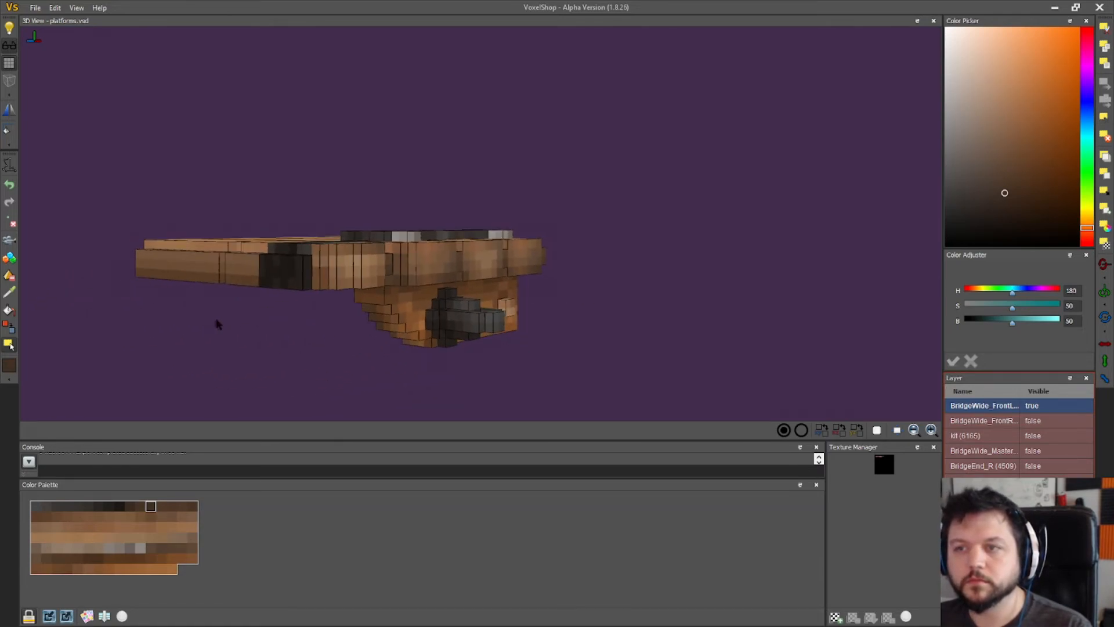
pyautogui.moveTo(217, 321); pyautogui.dragTo(189, 324, button='right')
pyautogui.click(9, 258)
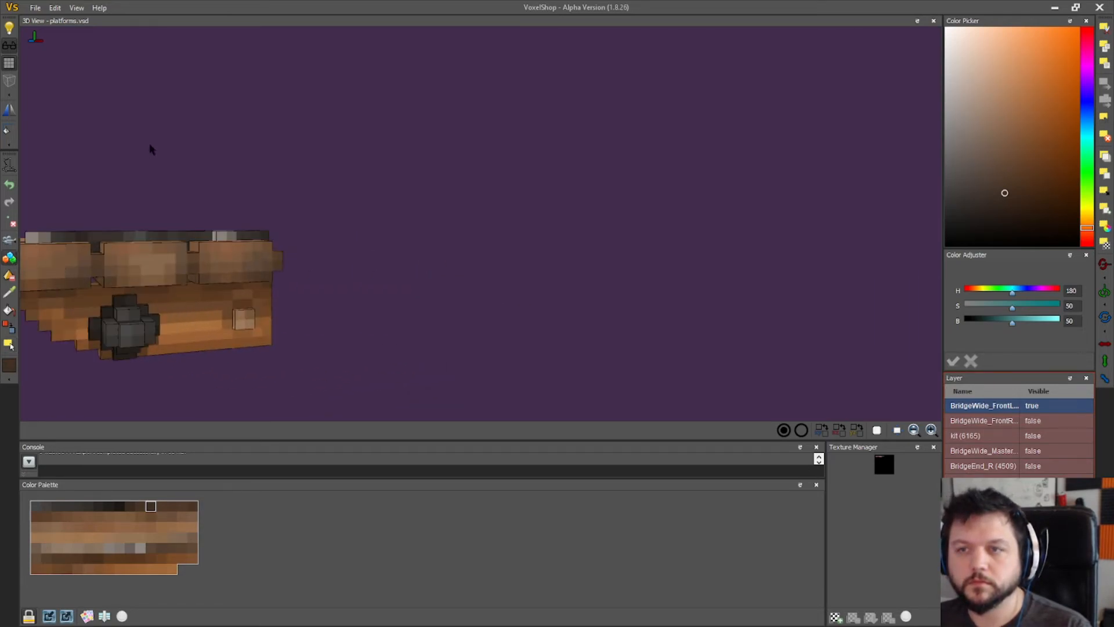
pyautogui.moveTo(149, 145); pyautogui.dragTo(423, 128, button='middle')
pyautogui.moveTo(437, 183); pyautogui.dragTo(532, 172, button='middle')
pyautogui.moveTo(533, 173); pyautogui.dragTo(512, 175, button='right')
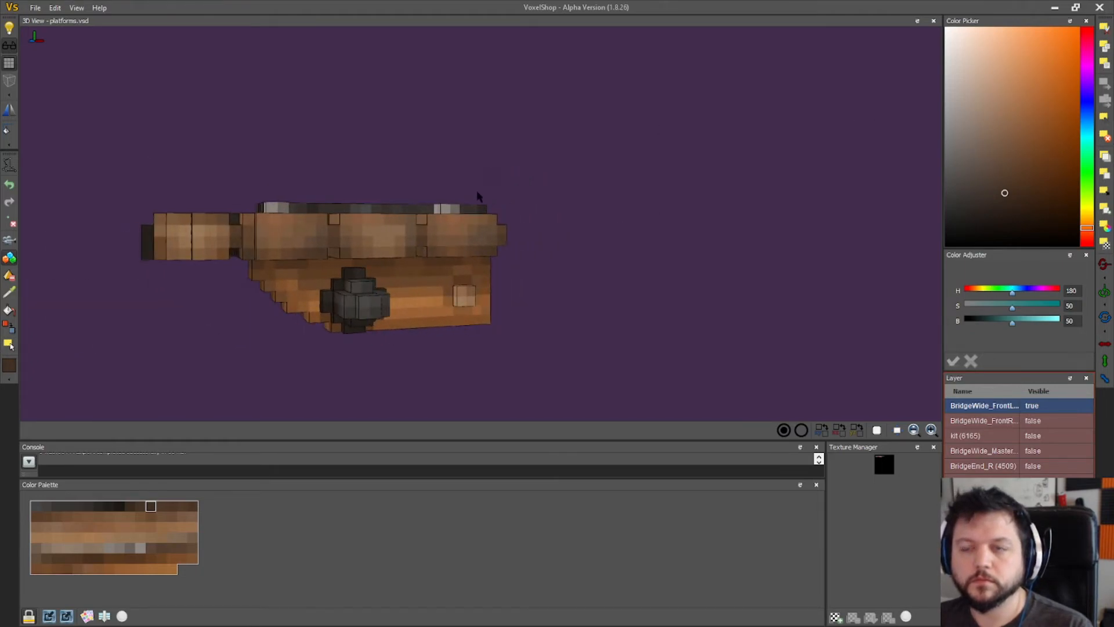
pyautogui.scroll(2, 80, 343)
pyautogui.moveTo(84, 332); pyautogui.dragTo(20, 335, button='right')
pyautogui.moveTo(236, 325); pyautogui.dragTo(870, 334, button='middle')
pyautogui.moveTo(286, 352); pyautogui.dragTo(888, 322, button='middle')
pyautogui.moveTo(289, 376); pyautogui.dragTo(334, 380, button='right')
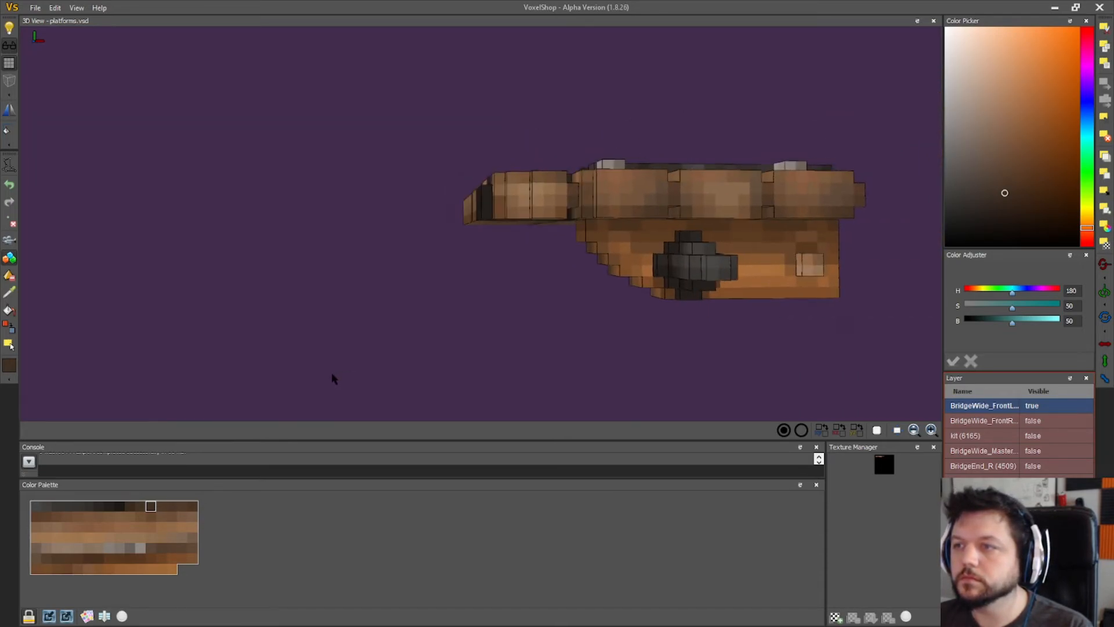
# - Select the bottom row of voxels on the front plank's outer end, move it up one voxel and deselect it
pyautogui.click(11, 345)
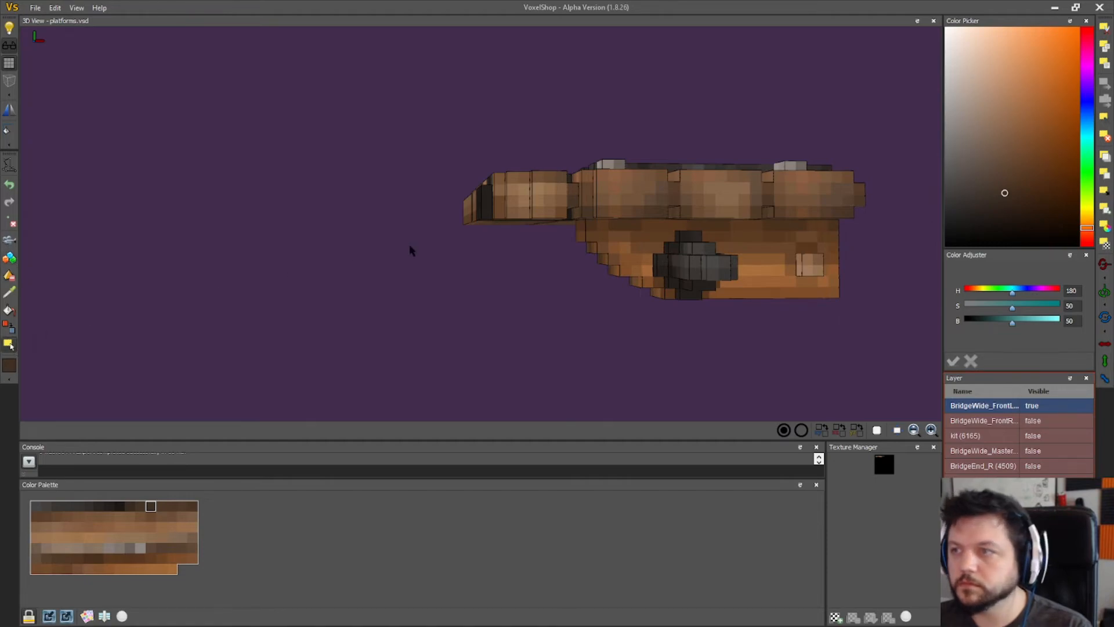
pyautogui.moveTo(512, 215); pyautogui.dragTo(539, 250, button='right')
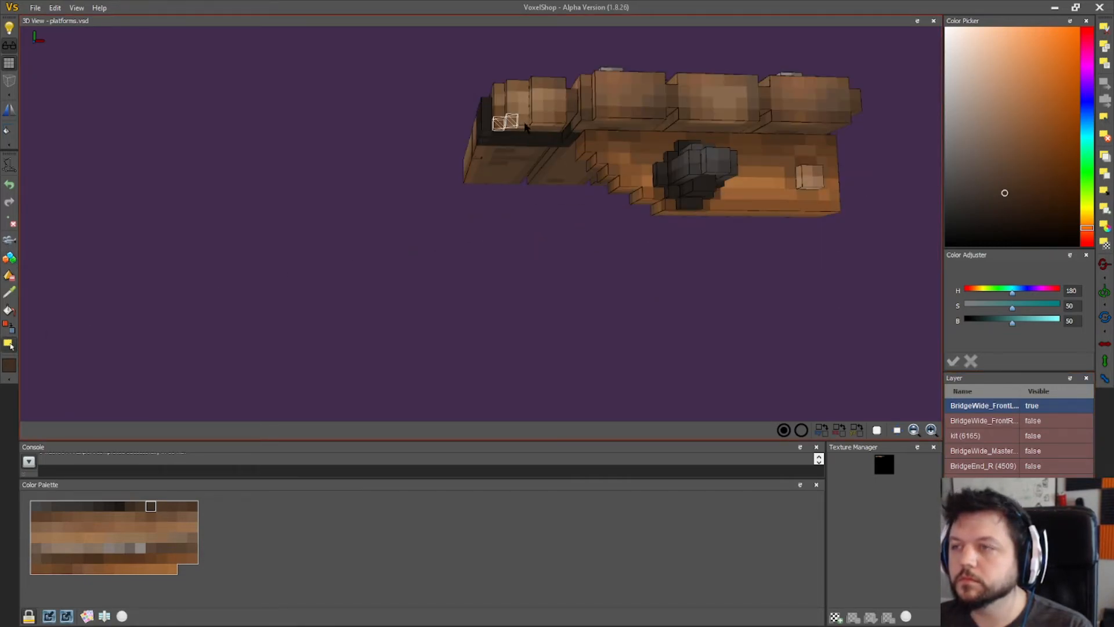
pyautogui.moveTo(534, 125); pyautogui.dragTo(567, 154)
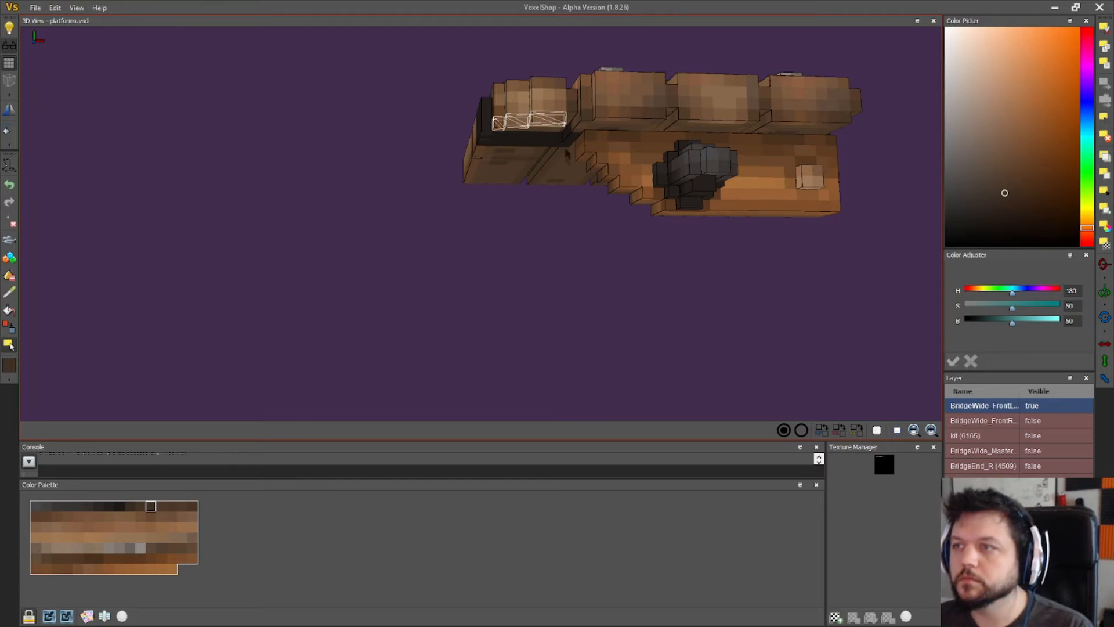
pyautogui.moveTo(544, 117); pyautogui.dragTo(544, 109)
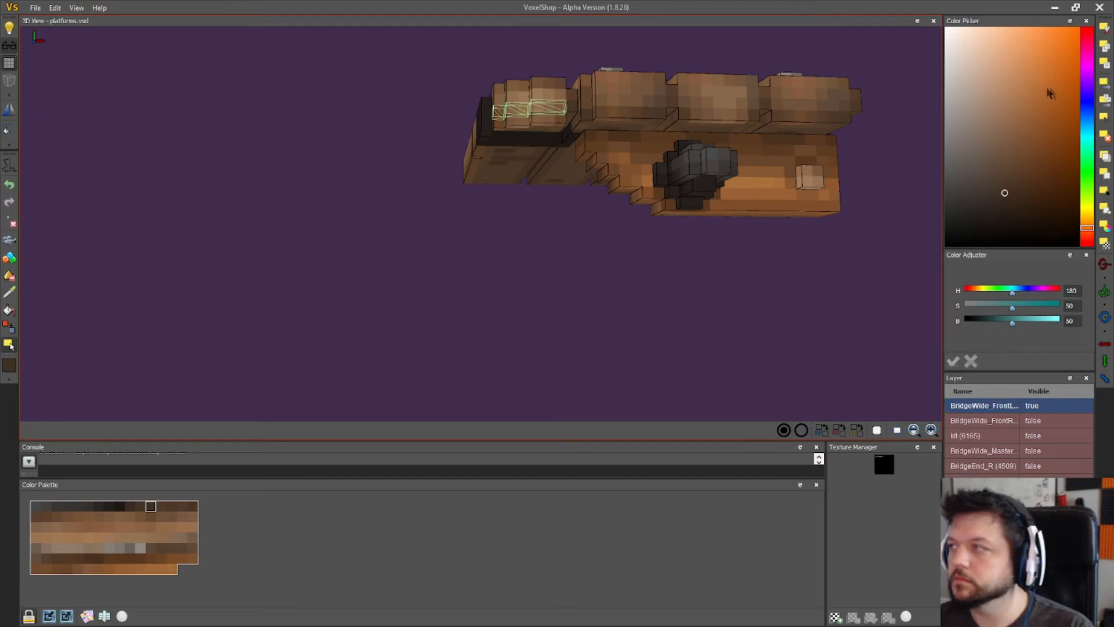
pyautogui.click(1104, 90)
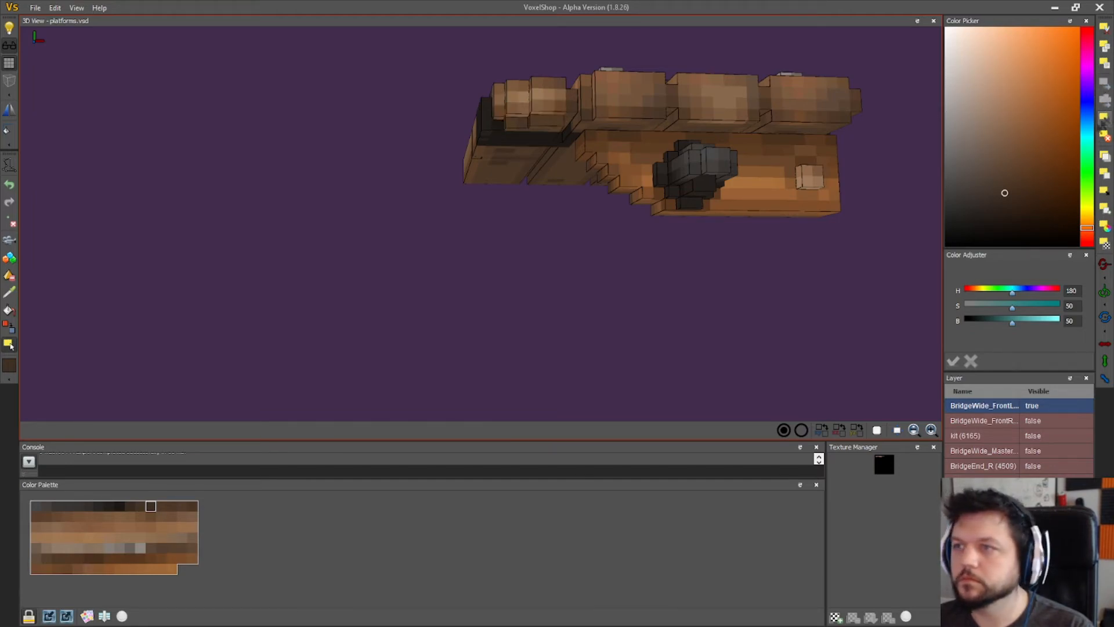
pyautogui.moveTo(470, 220); pyautogui.dragTo(499, 228)
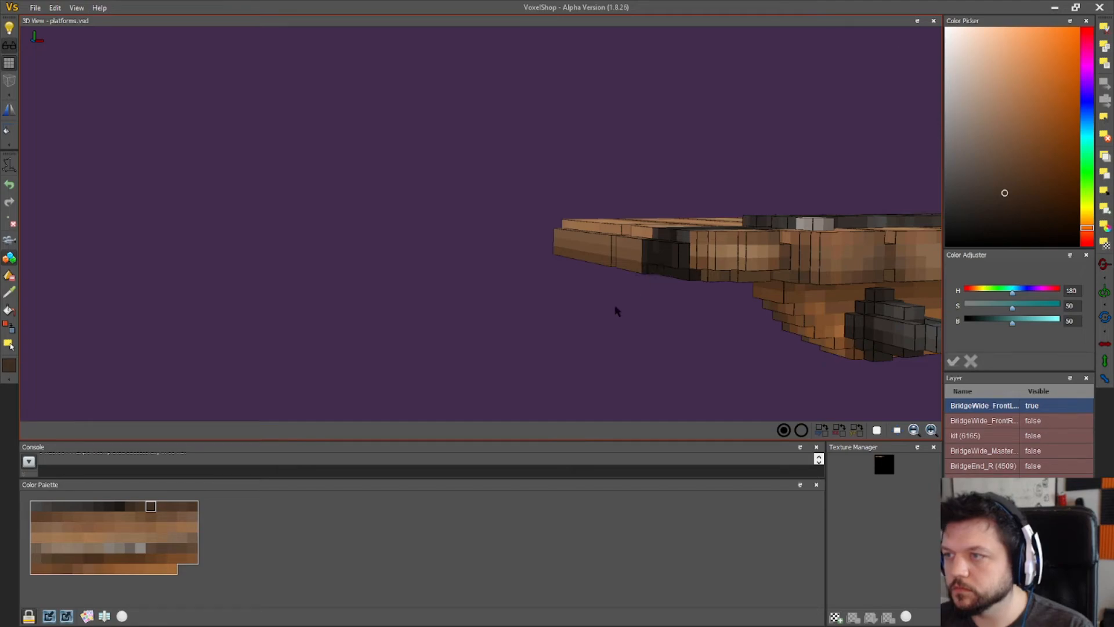
# - Hide the BridgeWide_FrontL layer and show BridgeWide_FrontR, with the side of its outer plank in view
pyautogui.moveTo(607, 346); pyautogui.dragTo(567, 232)
pyautogui.click(1035, 407)
pyautogui.click(1032, 420)
pyautogui.moveTo(341, 289); pyautogui.dragTo(498, 282)
pyautogui.moveTo(828, 240); pyautogui.dragTo(643, 249)
pyautogui.scroll(6, 643, 248)
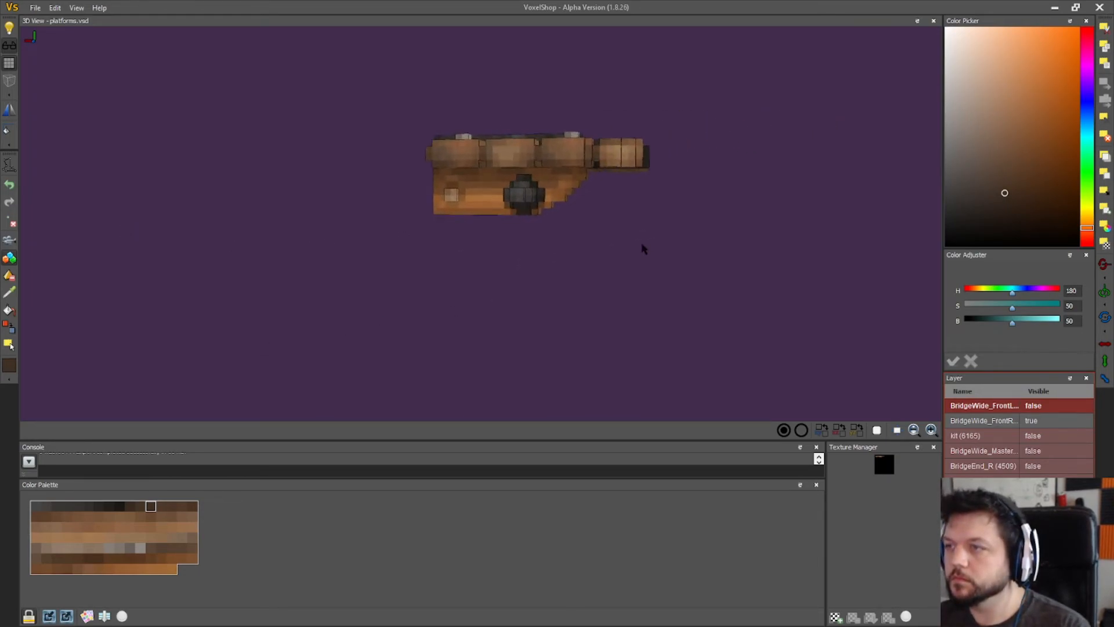
pyautogui.moveTo(830, 279); pyautogui.dragTo(385, 291)
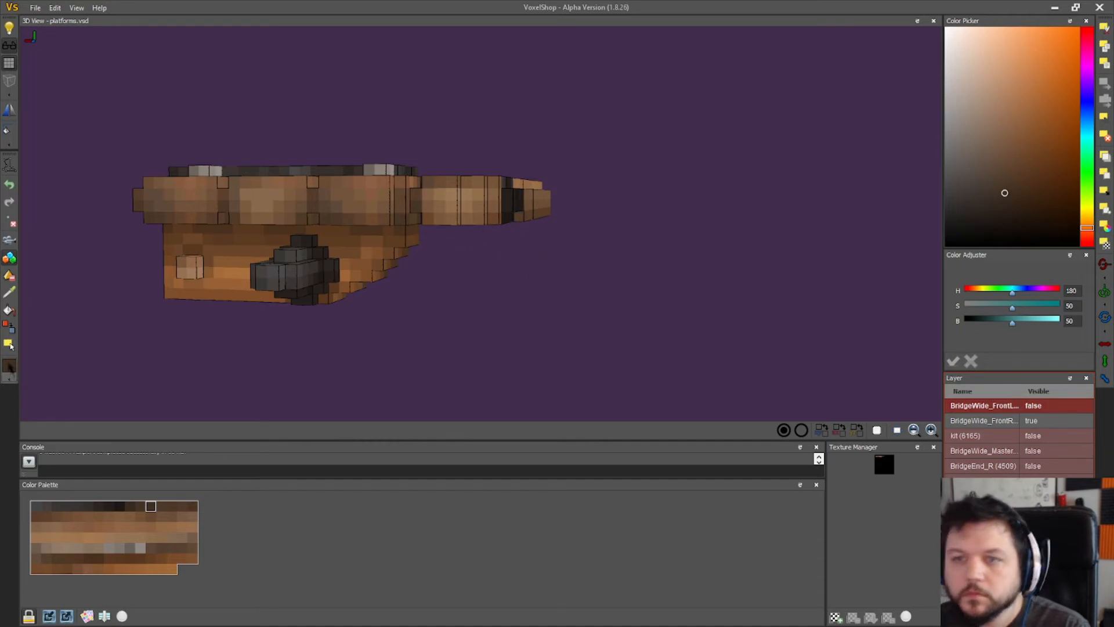
# - Select the row of voxels across the outer plank's end on the BridgeWide_FrontR piece, edit it and clear the selection
pyautogui.moveTo(441, 221); pyautogui.dragTo(490, 210)
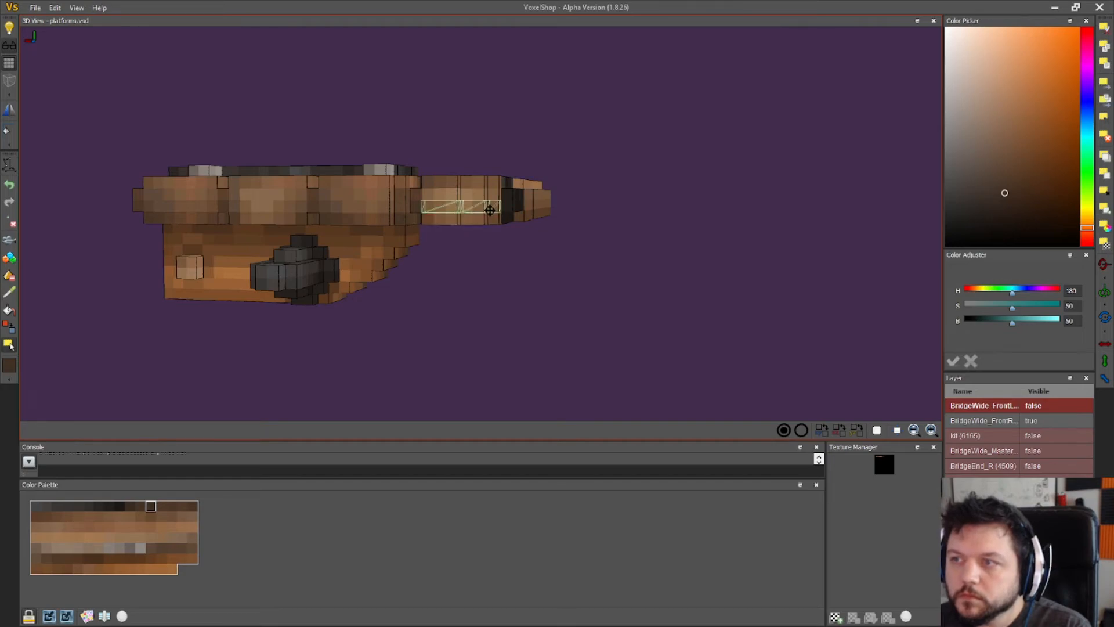
pyautogui.click(1103, 85)
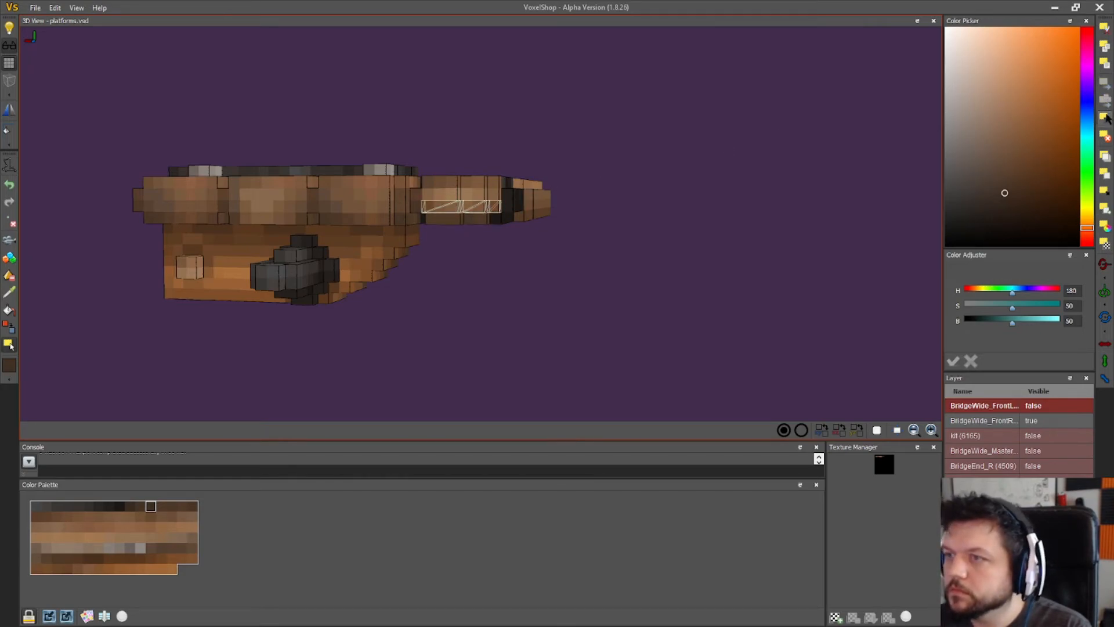
pyautogui.click(1107, 117)
pyautogui.scroll(-3, 709, 205)
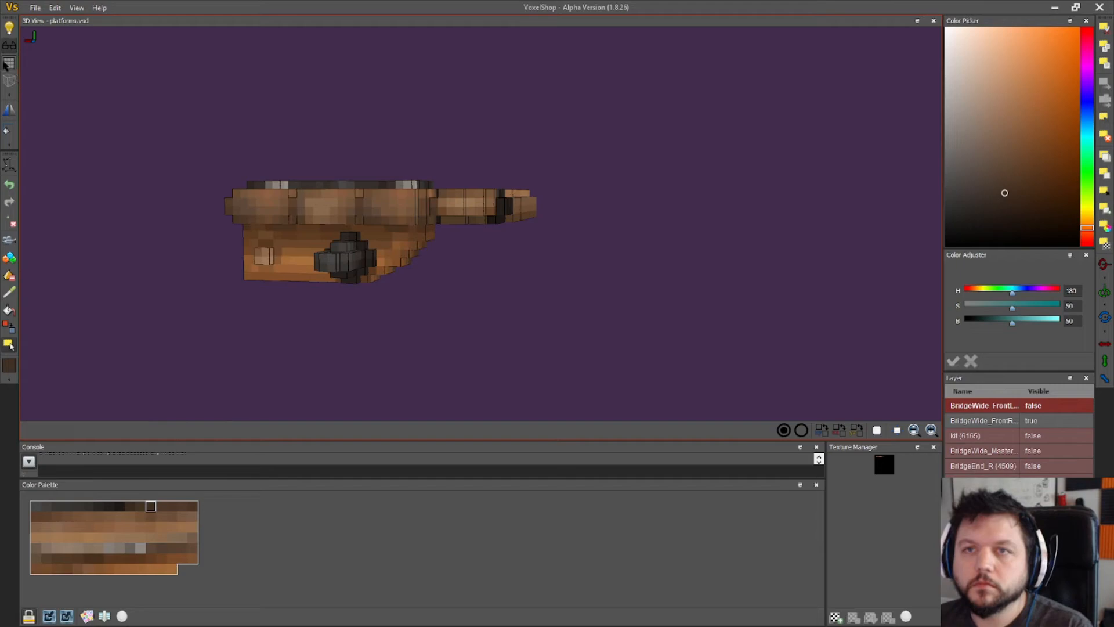
# - Turn off the voxel outlines and examine the BridgeWide_FrontR piece's plank end and top surface
pyautogui.click(5, 64)
pyautogui.scroll(-1, 184, 143)
pyautogui.moveTo(247, 218); pyautogui.dragTo(336, 311)
pyautogui.scroll(1, 329, 326)
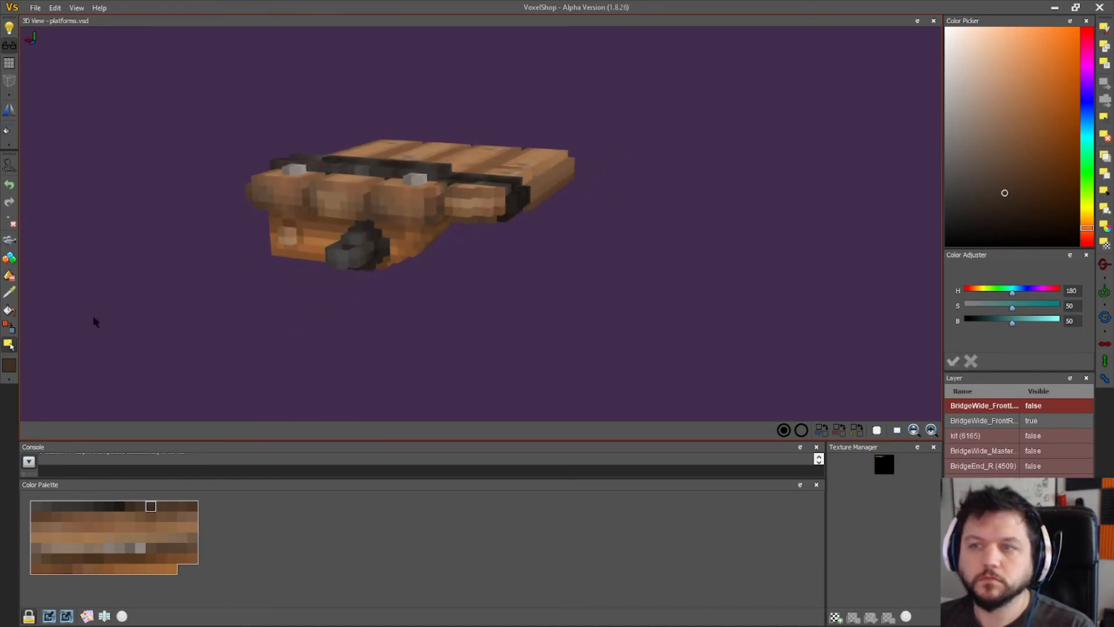
pyautogui.moveTo(582, 246); pyautogui.dragTo(595, 246)
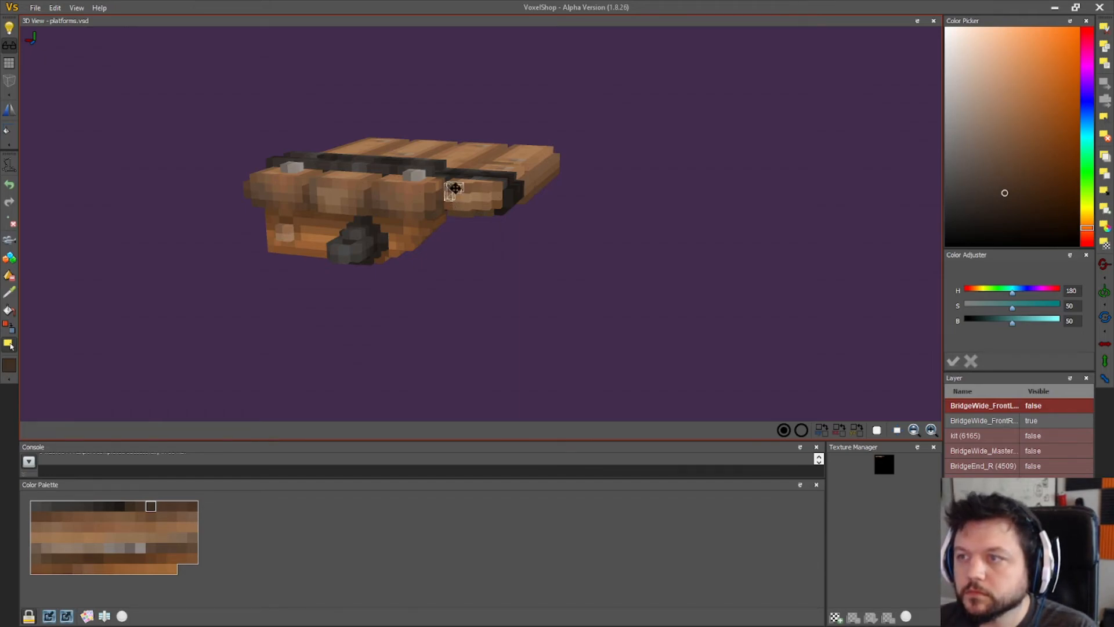
pyautogui.scroll(-3, 670, 215)
pyautogui.moveTo(670, 215); pyautogui.dragTo(928, 390, button='right')
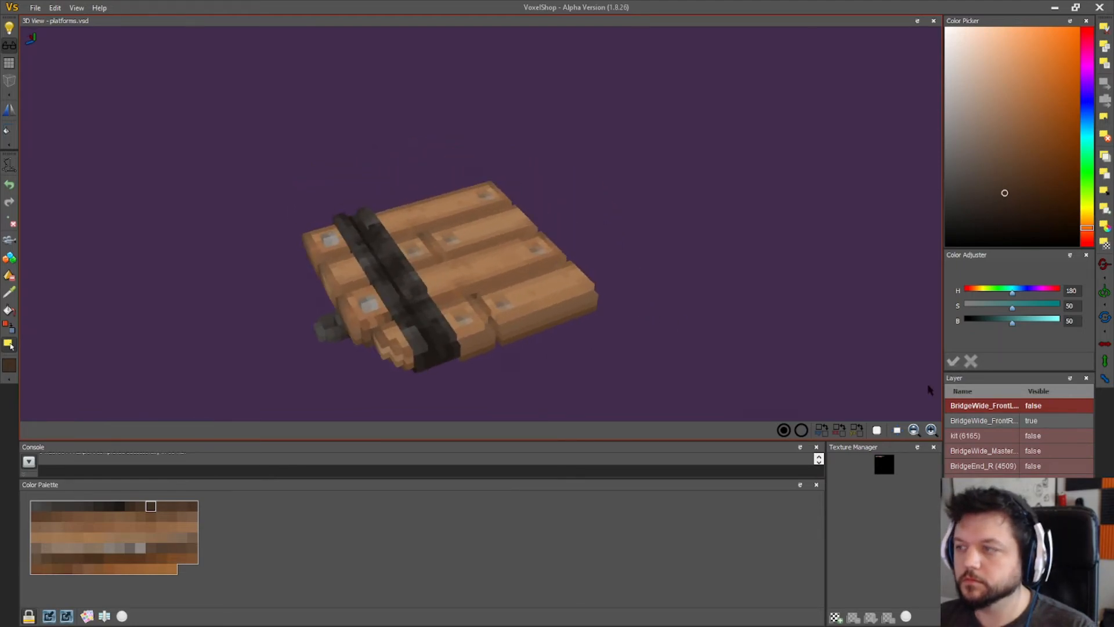
# - Export the BridgeWide_FrontR layer in VoxLap format as BridgeWide_FrontR to the decorations models folder, replacing the existing file
pyautogui.doubleClick(992, 420)
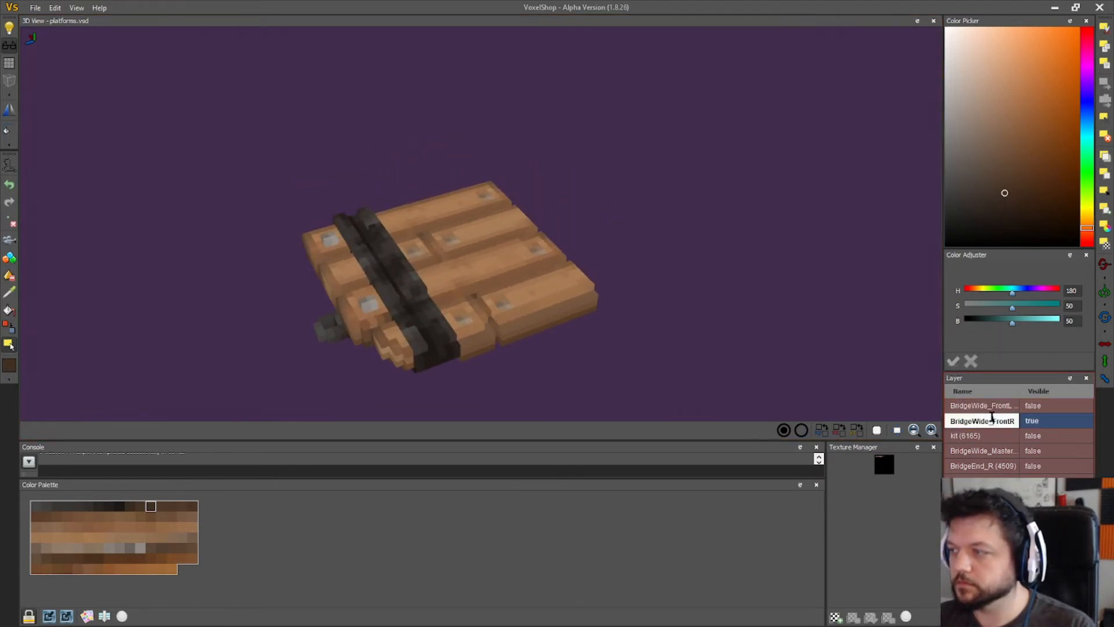
pyautogui.click(36, 8)
pyautogui.click(58, 61)
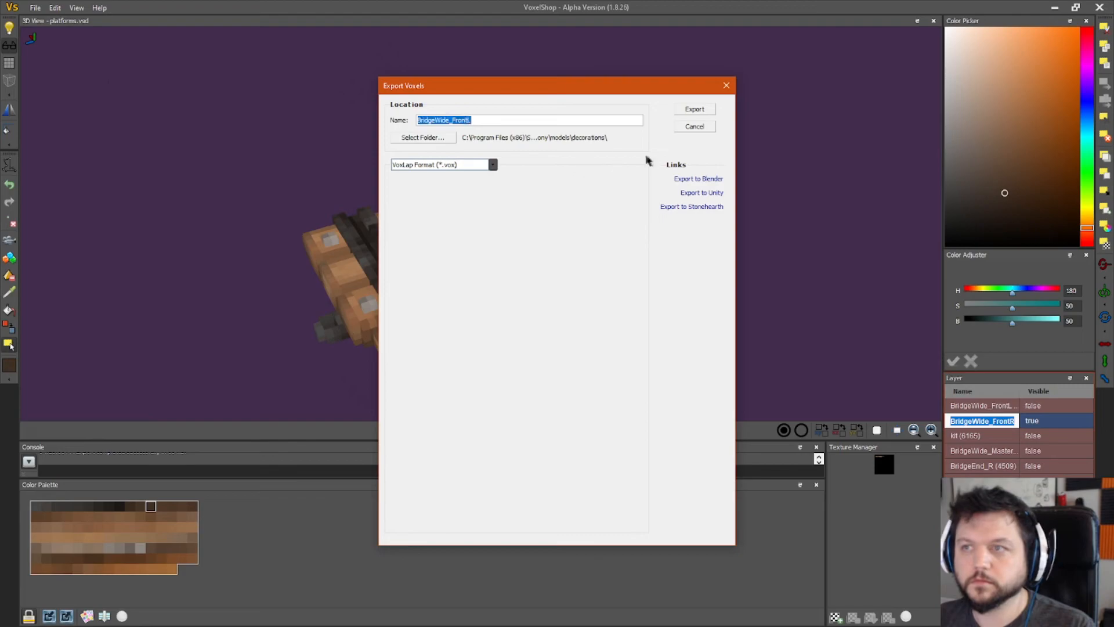
pyautogui.click(694, 109)
pyautogui.click(533, 331)
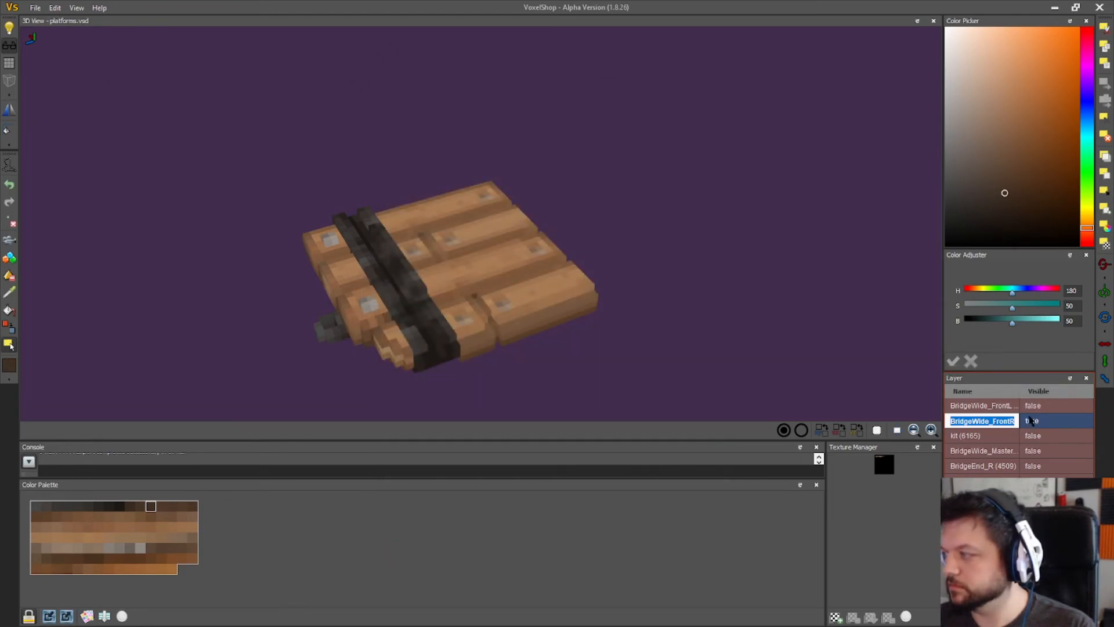
# - Show only the BridgeWide_FrontL layer and export it in VoxLap format as BridgeWide_FrontL, replacing the existing file
pyautogui.click(1031, 421)
pyautogui.click(1031, 405)
pyautogui.doubleClick(980, 405)
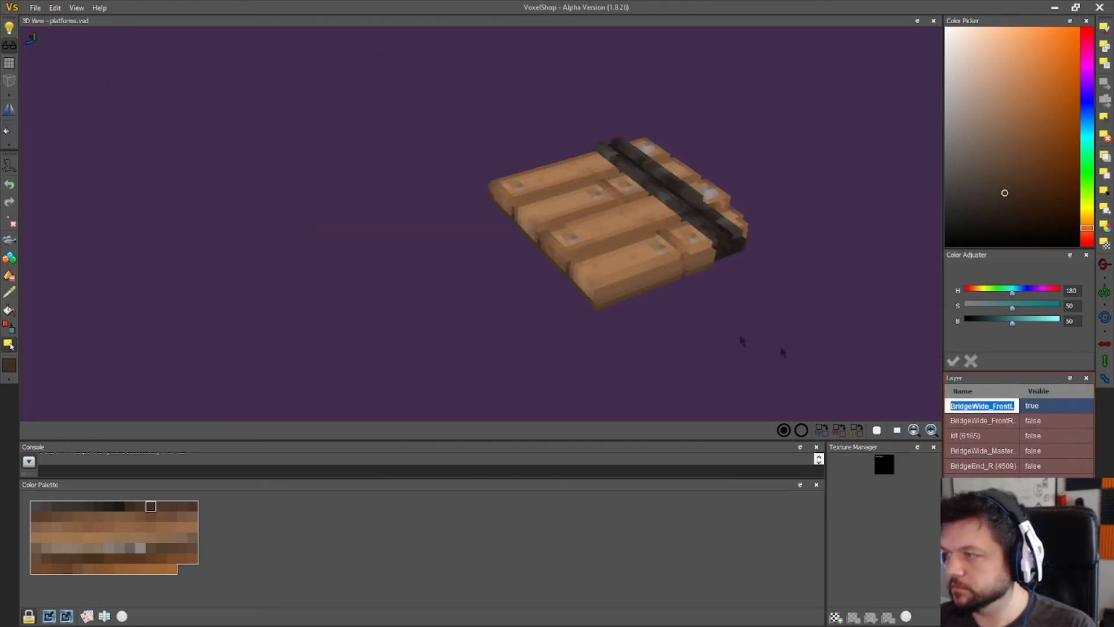
pyautogui.click(36, 8)
pyautogui.click(58, 61)
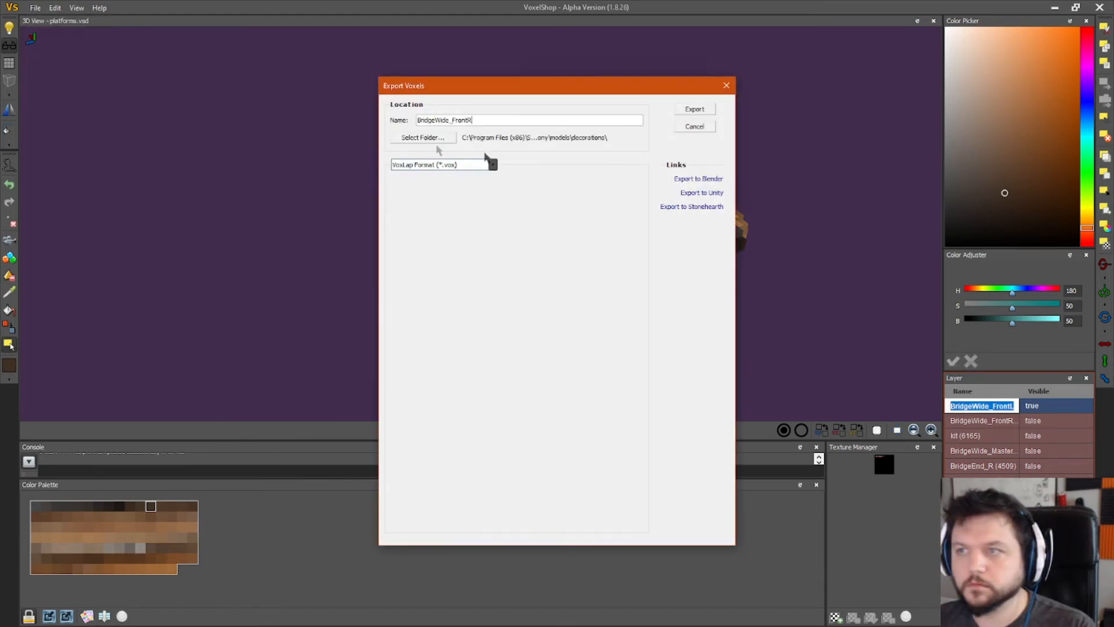
pyautogui.click(694, 109)
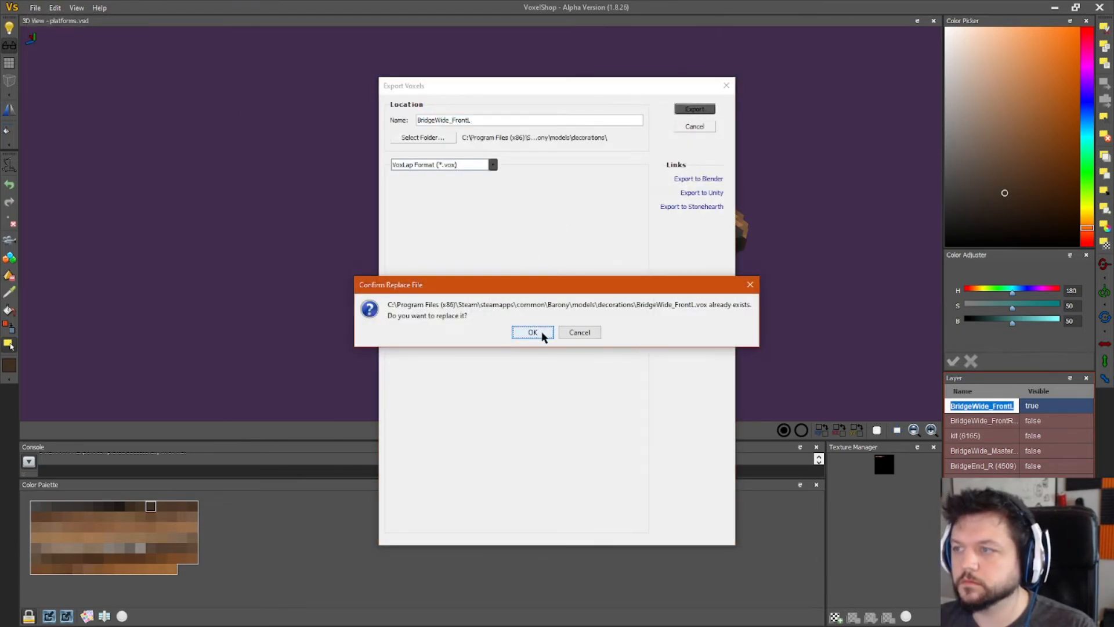
pyautogui.click(536, 332)
# - Save the platforms project, switch to the Barony game and reload the mod with the /loadmod command
pyautogui.click(35, 7)
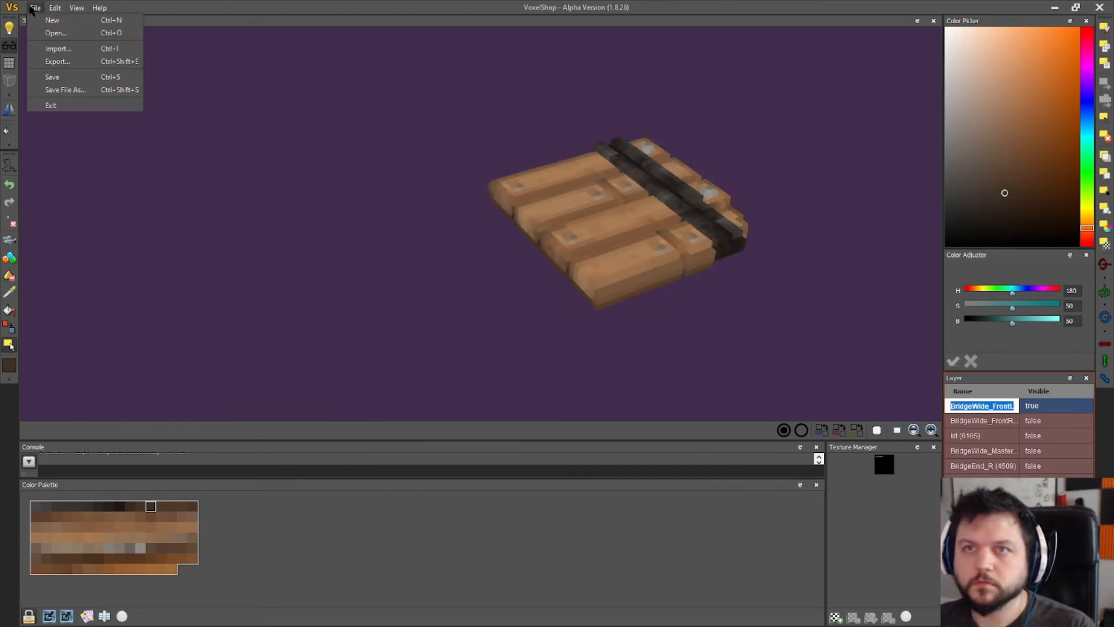
pyautogui.click(74, 82)
pyautogui.hotkey('alt', 'Tab')
pyautogui.write('/loadmod')
pyautogui.press('Return')
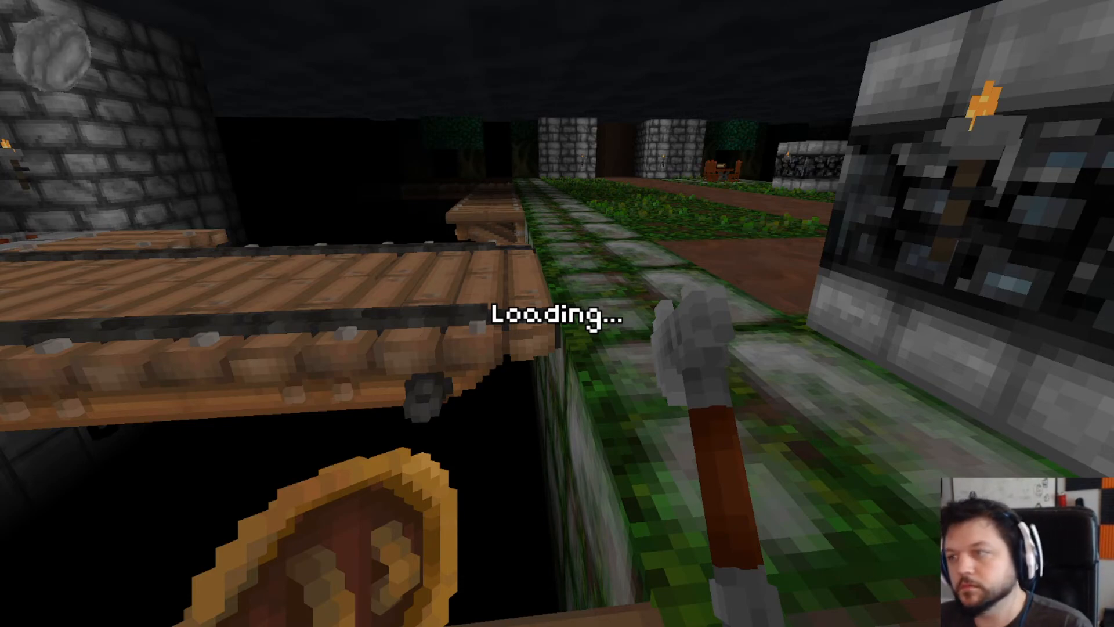
# - Walk along the grassy ledge and examine how the wide bridge's front end meets the ground from both sides
pyautogui.press('d')
pyautogui.press('s')
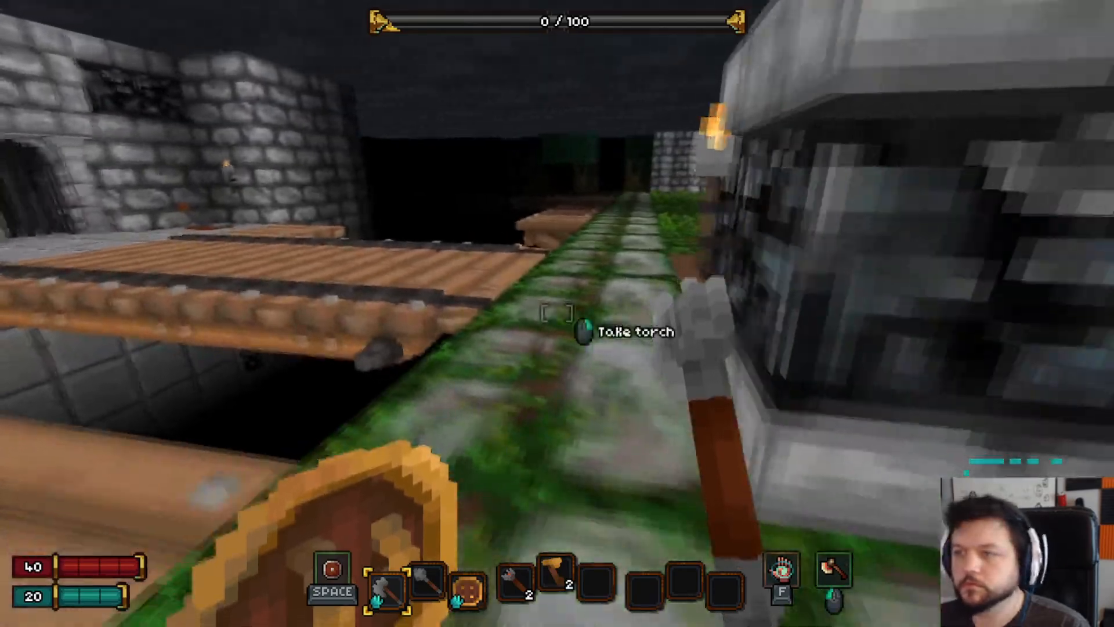
pyautogui.press('w')
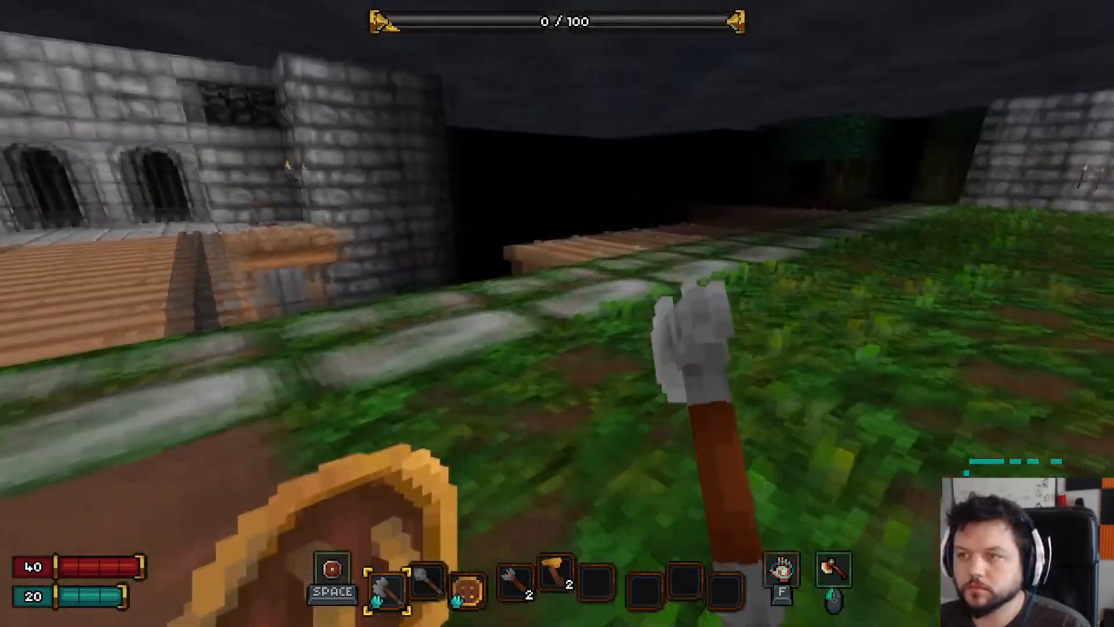
pyautogui.press('w')
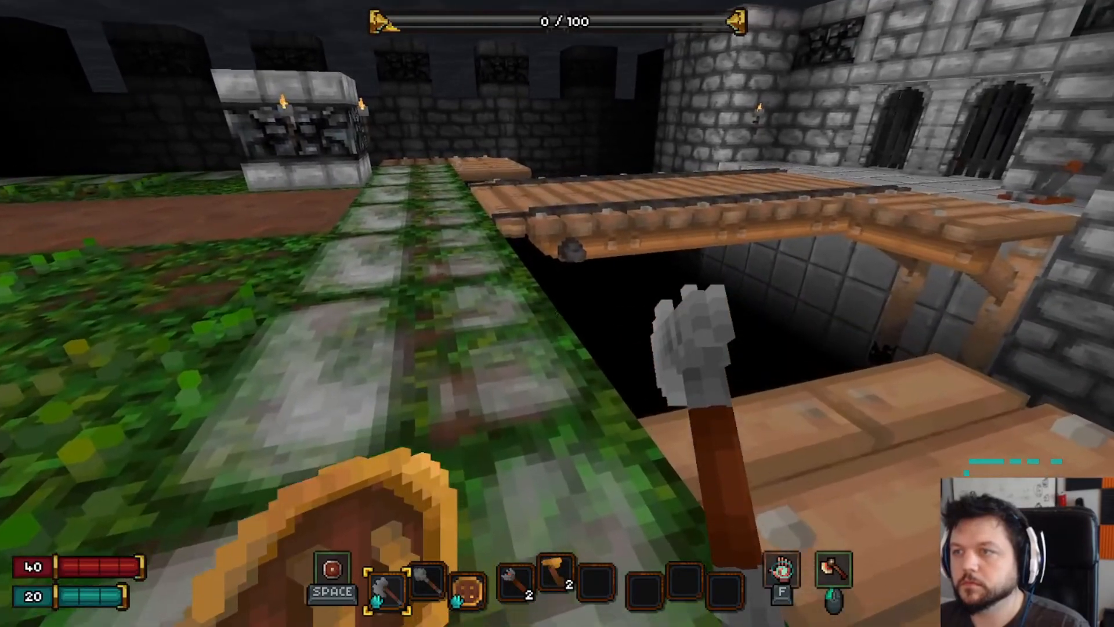
pyautogui.press('w')
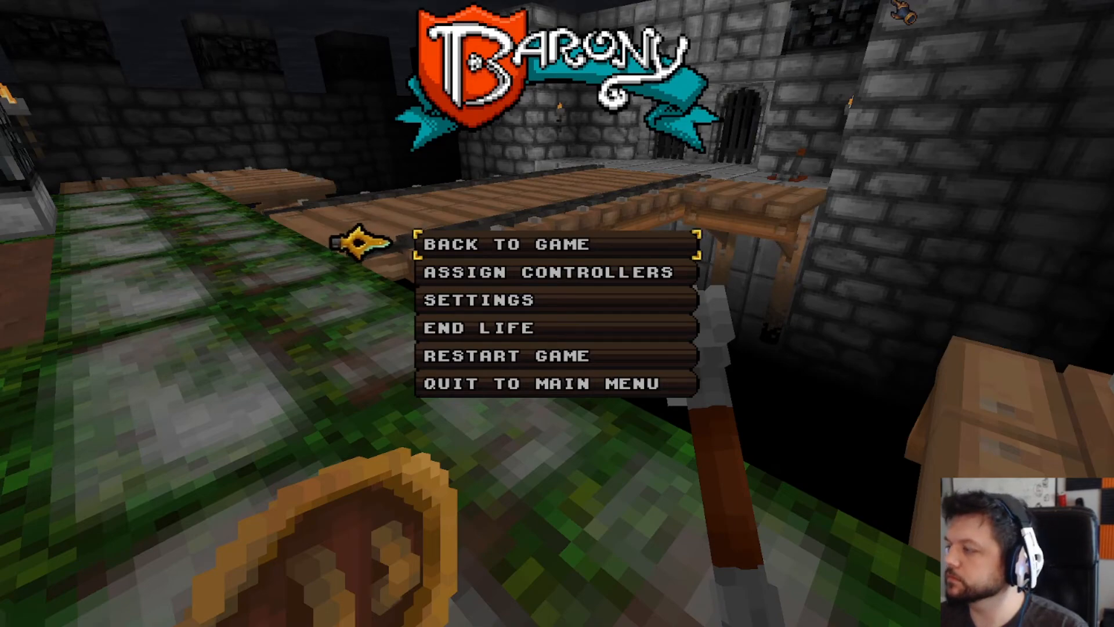
pyautogui.click(521, 240)
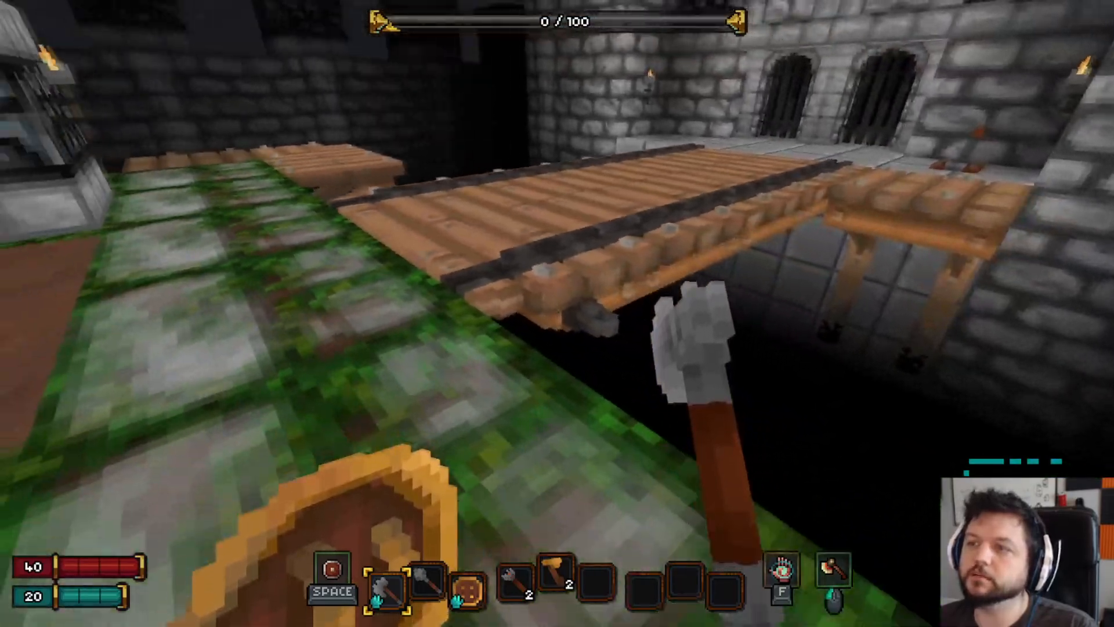
pyautogui.press('s')
pyautogui.press('d')
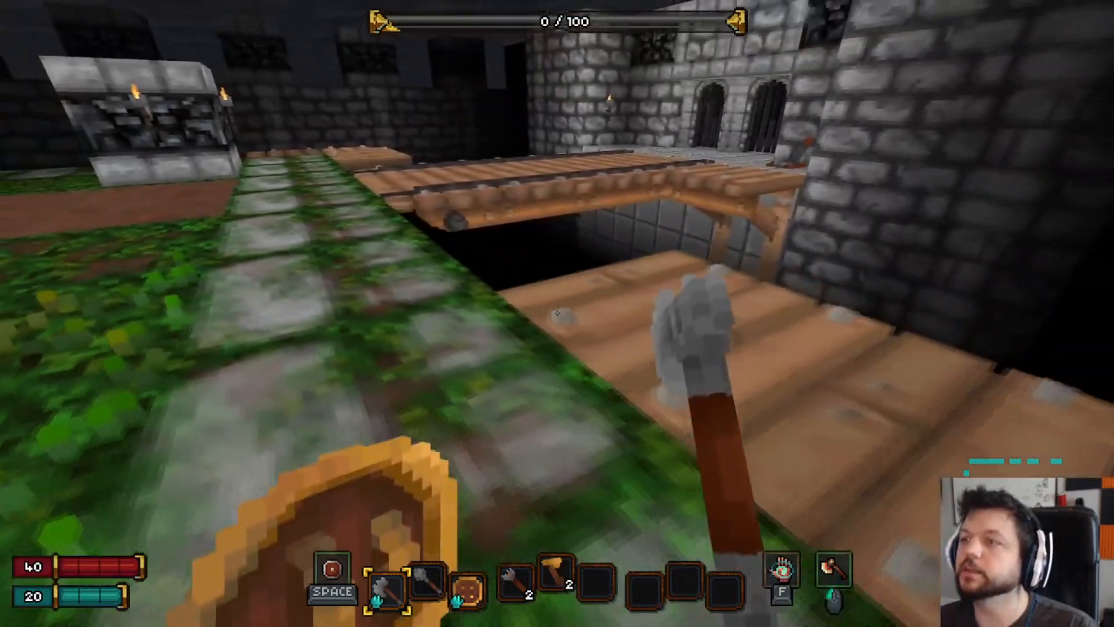
pyautogui.press('a')
pyautogui.press('w')
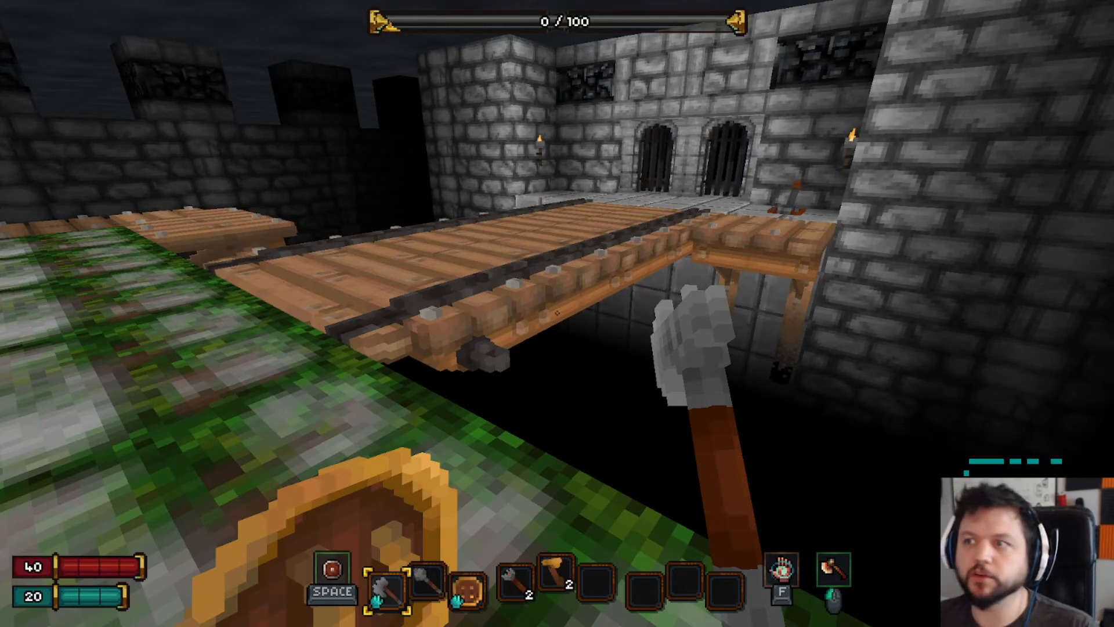
pyautogui.press('Escape')
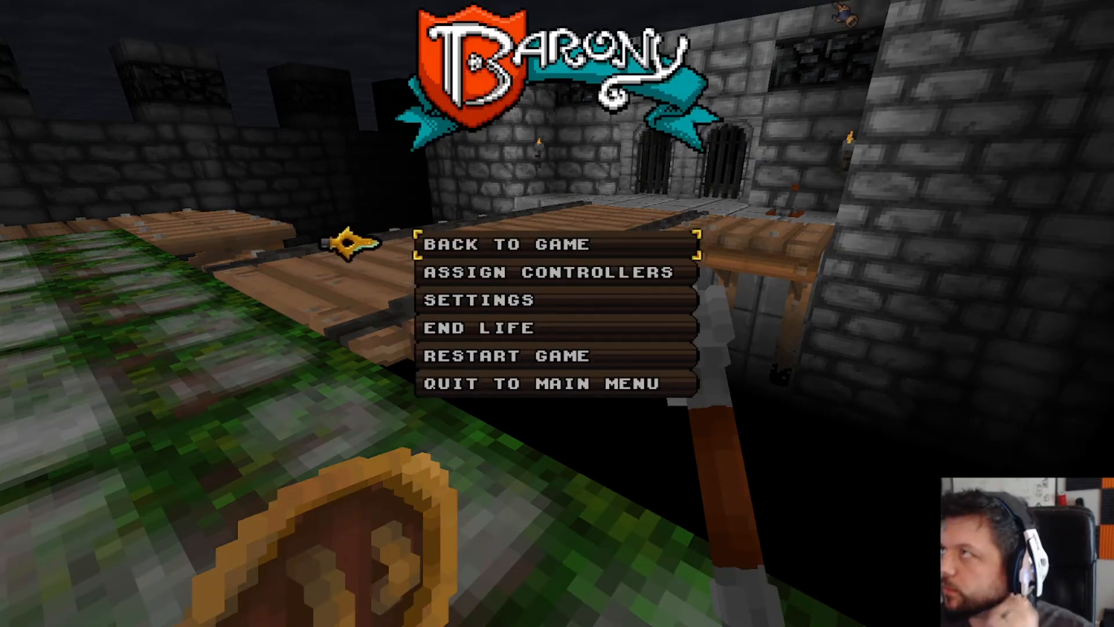
# - Inspect the bridge's front corner, metal strap and protruding peg up close from above, and pause the game
pyautogui.press('Escape')
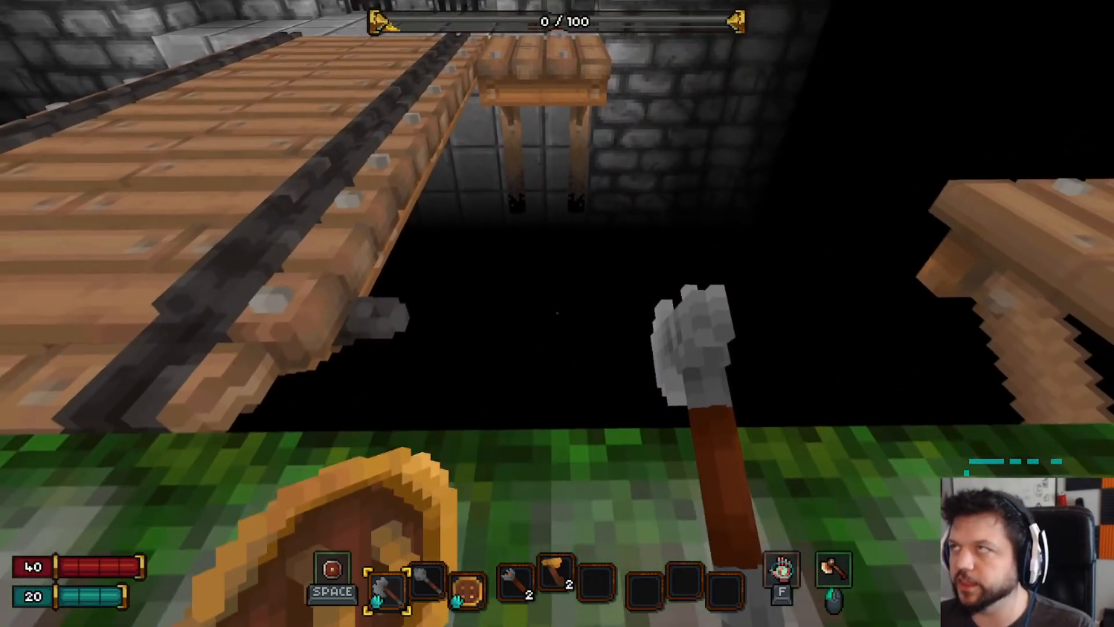
pyautogui.press('w')
pyautogui.press('s')
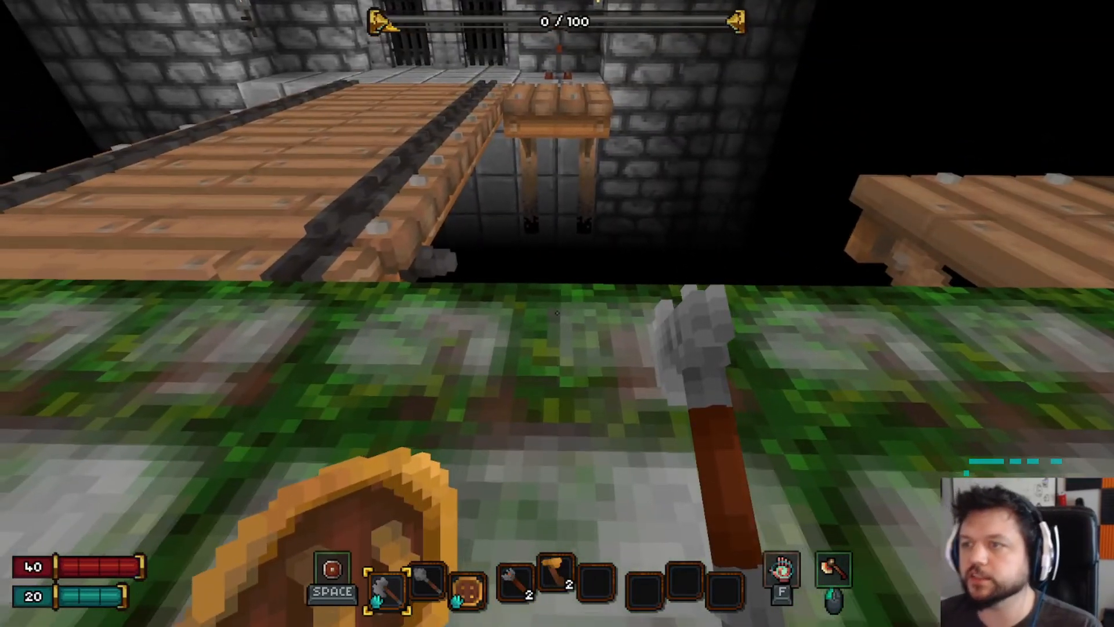
pyautogui.press('w')
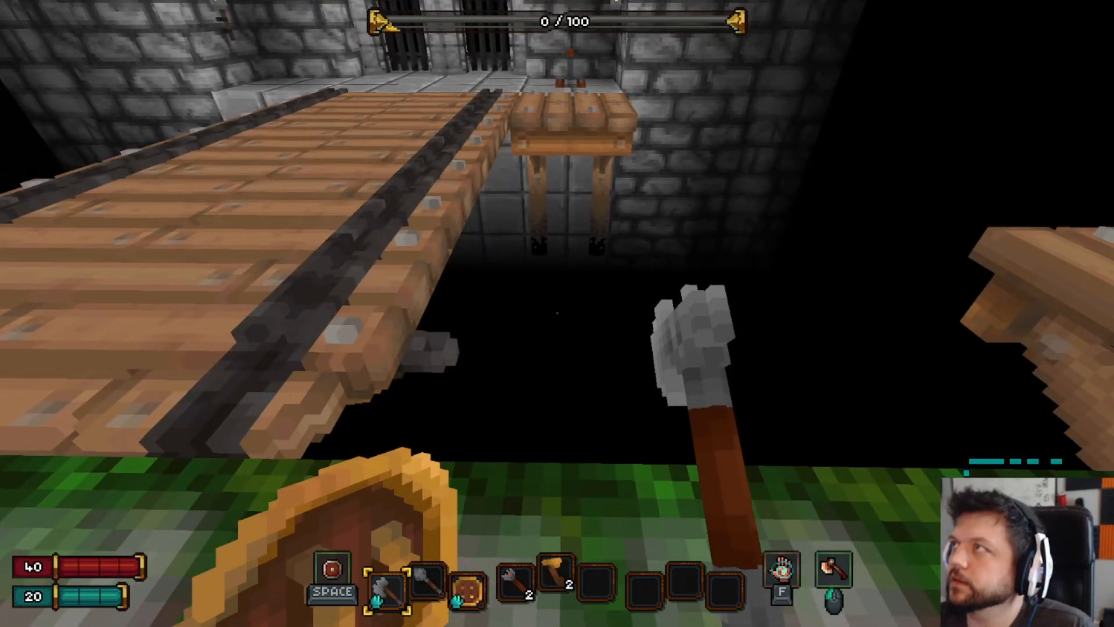
pyautogui.press('a')
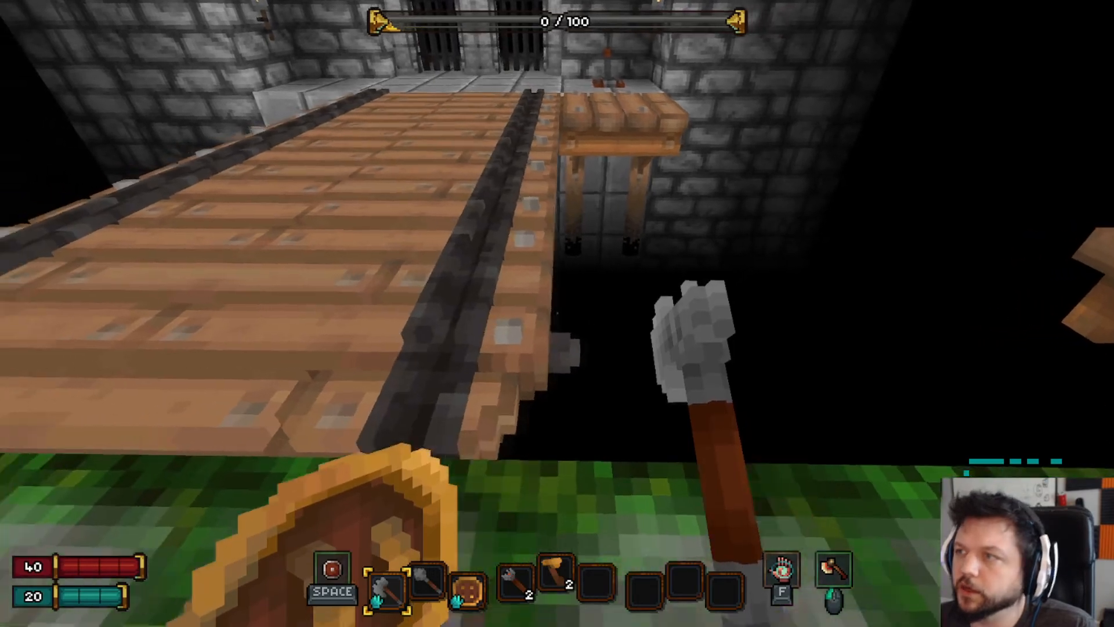
pyautogui.press('w')
pyautogui.press('s')
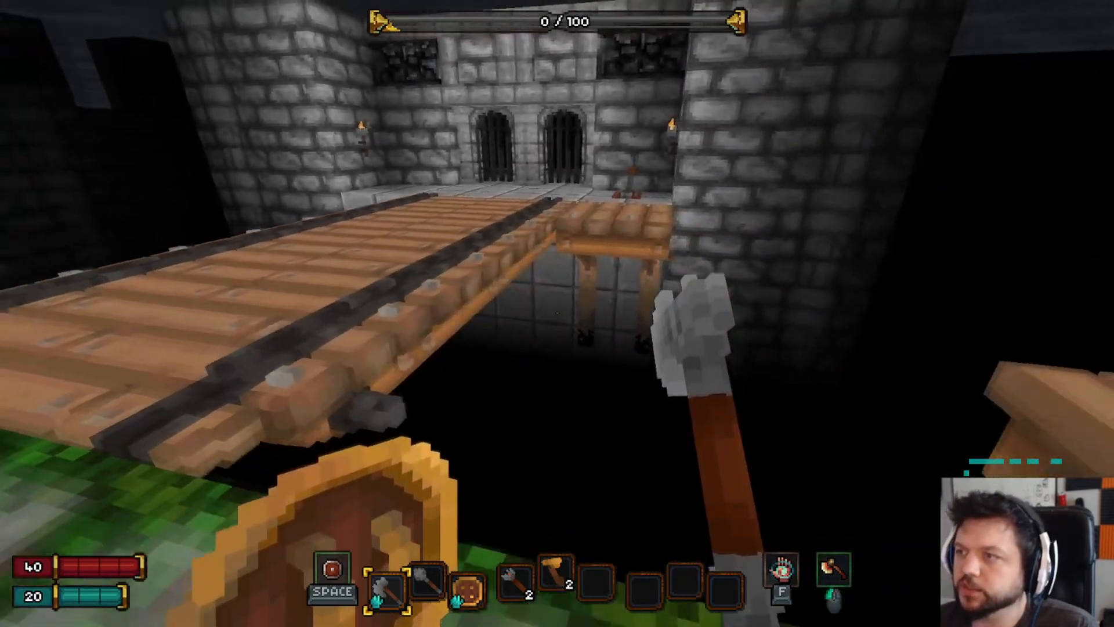
pyautogui.press('Escape')
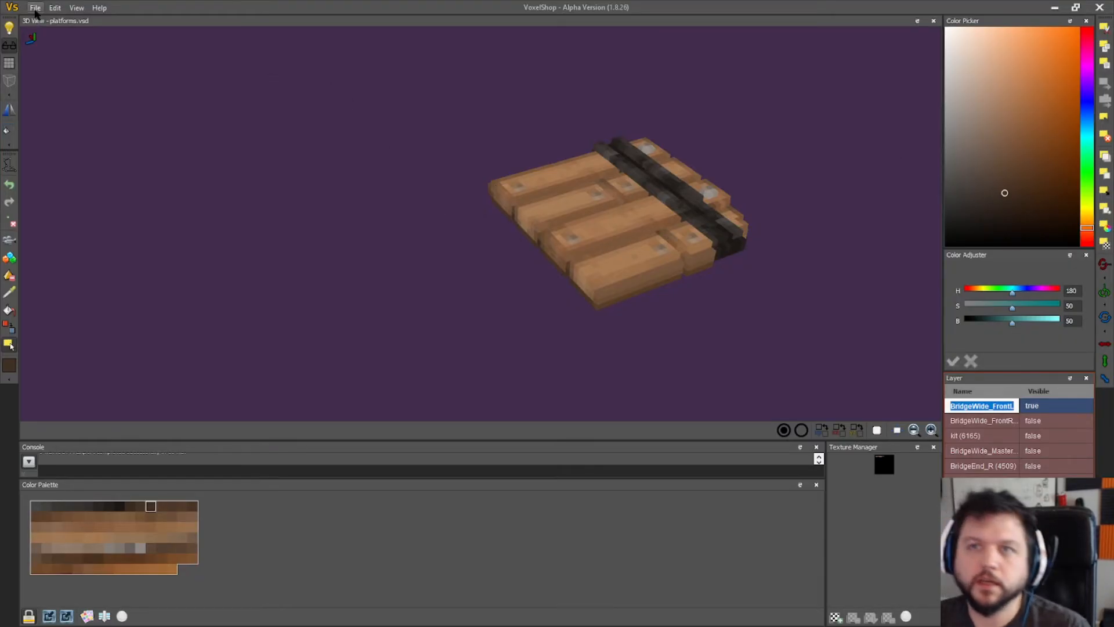
# - In VoxelShop, show the BridgeWide_FrontL and BridgeWide_FrontR layers together and save the platforms project
pyautogui.click(36, 9)
pyautogui.click(66, 77)
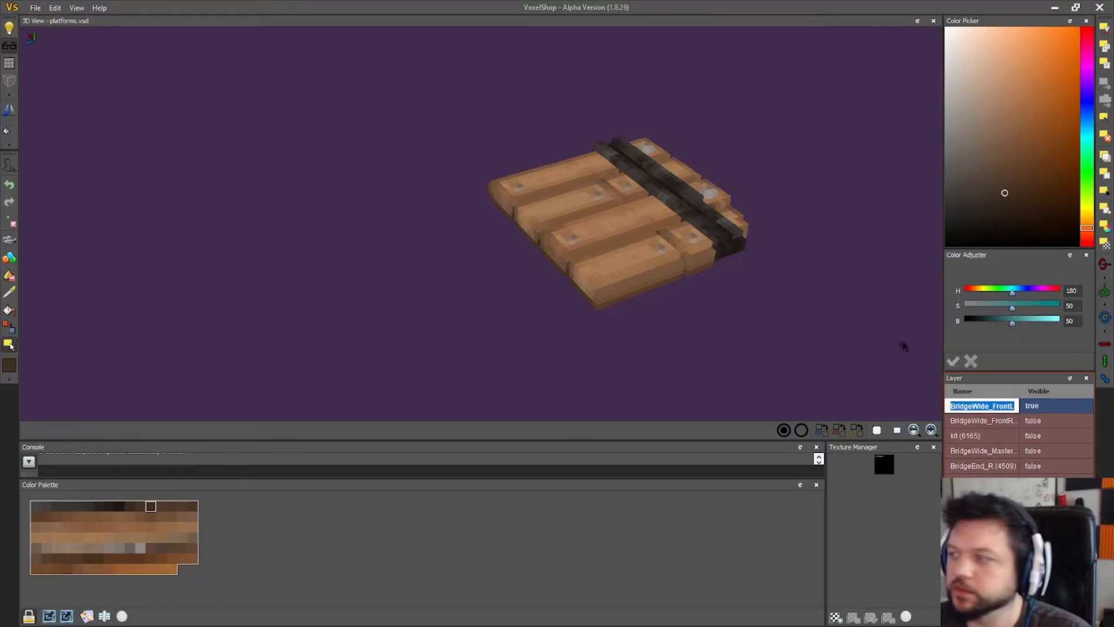
pyautogui.click(1030, 410)
pyautogui.click(1031, 410)
pyautogui.click(1033, 419)
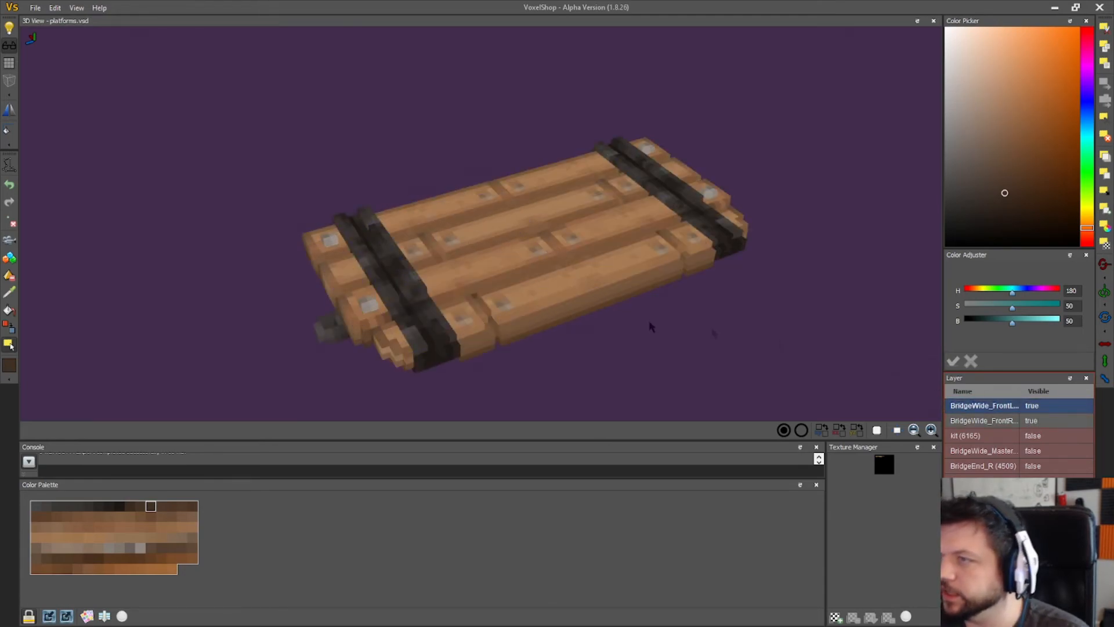
pyautogui.click(35, 8)
pyautogui.click(62, 76)
# - Sample the dark grey colour from the round peg beneath the bridge's front planks
pyautogui.moveTo(140, 150); pyautogui.dragTo(204, 149)
pyautogui.moveTo(21, 281); pyautogui.dragTo(169, 189)
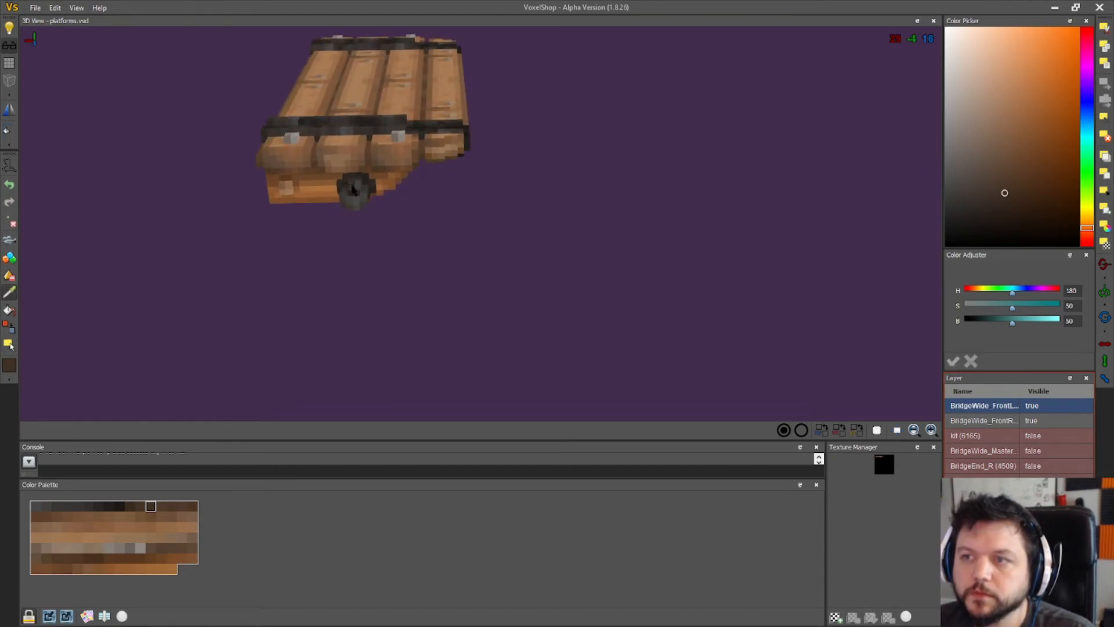
pyautogui.click(353, 186)
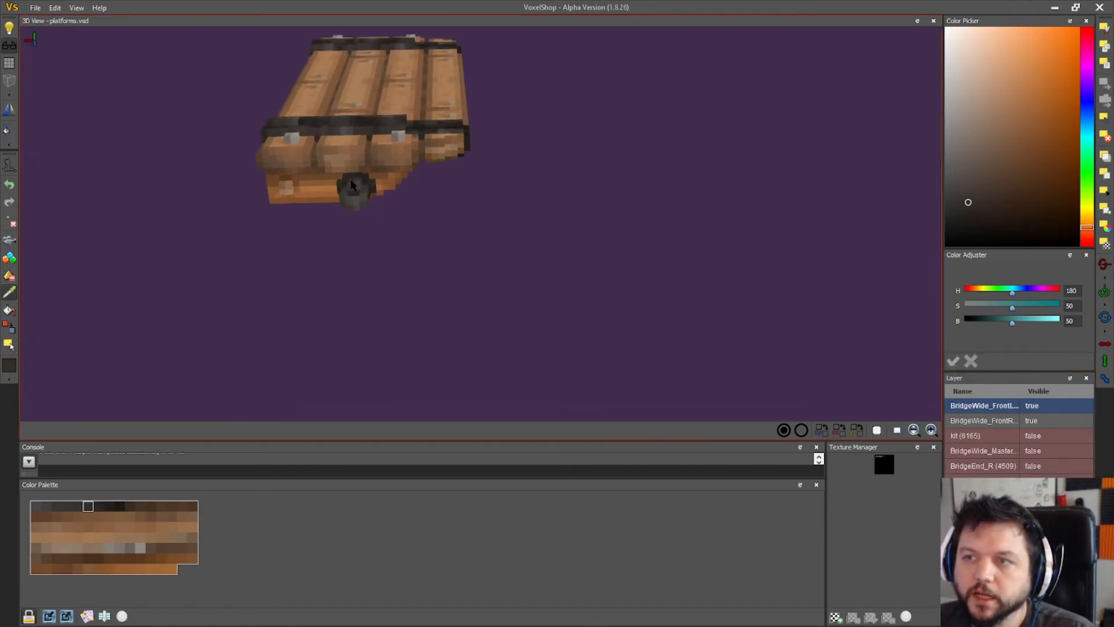
pyautogui.moveTo(398, 328); pyautogui.dragTo(678, 321)
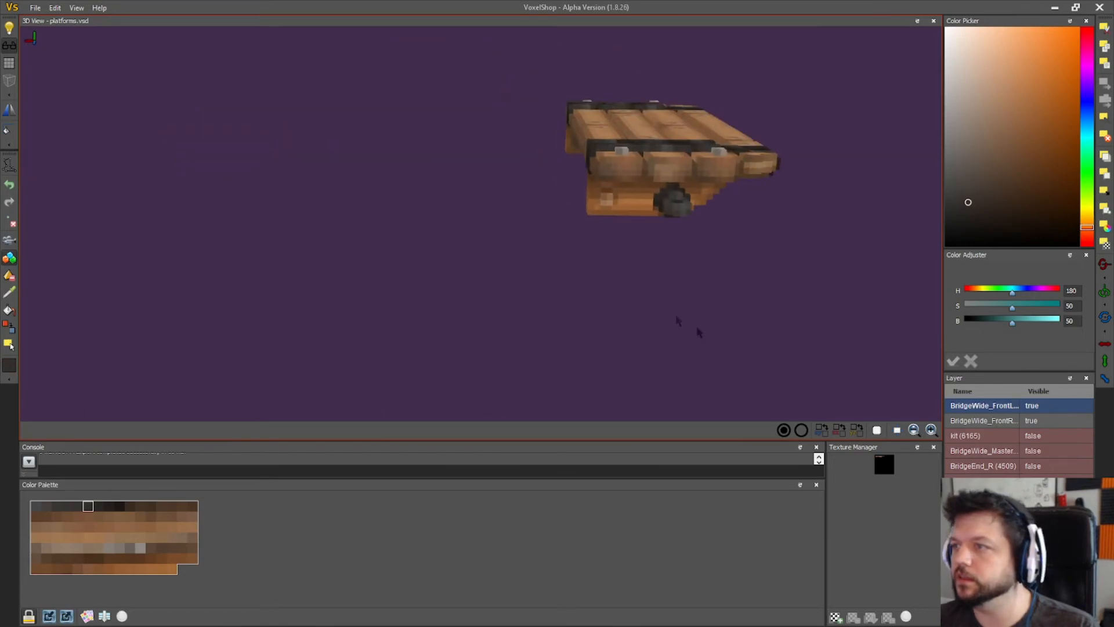
# - Display the bounding-box grid beside the bridge model and view it from the front
pyautogui.moveTo(787, 381); pyautogui.dragTo(699, 380)
pyautogui.moveTo(455, 325); pyautogui.dragTo(323, 264)
pyautogui.moveTo(320, 258); pyautogui.dragTo(275, 346, button='right')
pyautogui.moveTo(275, 346); pyautogui.dragTo(295, 333)
pyautogui.scroll(2, 273, 339)
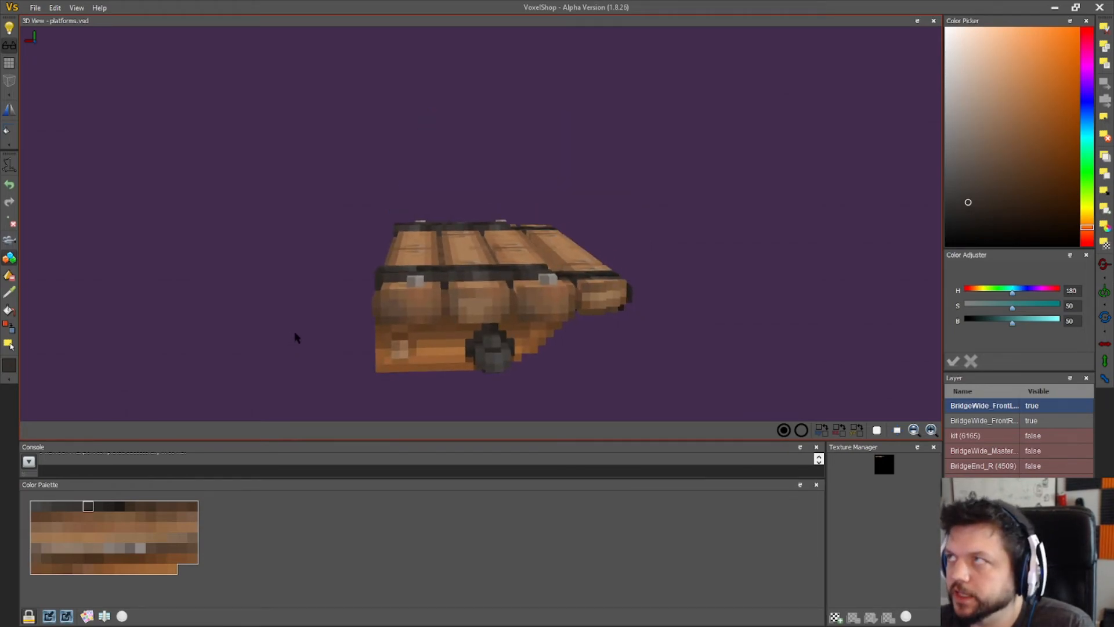
pyautogui.click(7, 62)
pyautogui.scroll(-3, 299, 286)
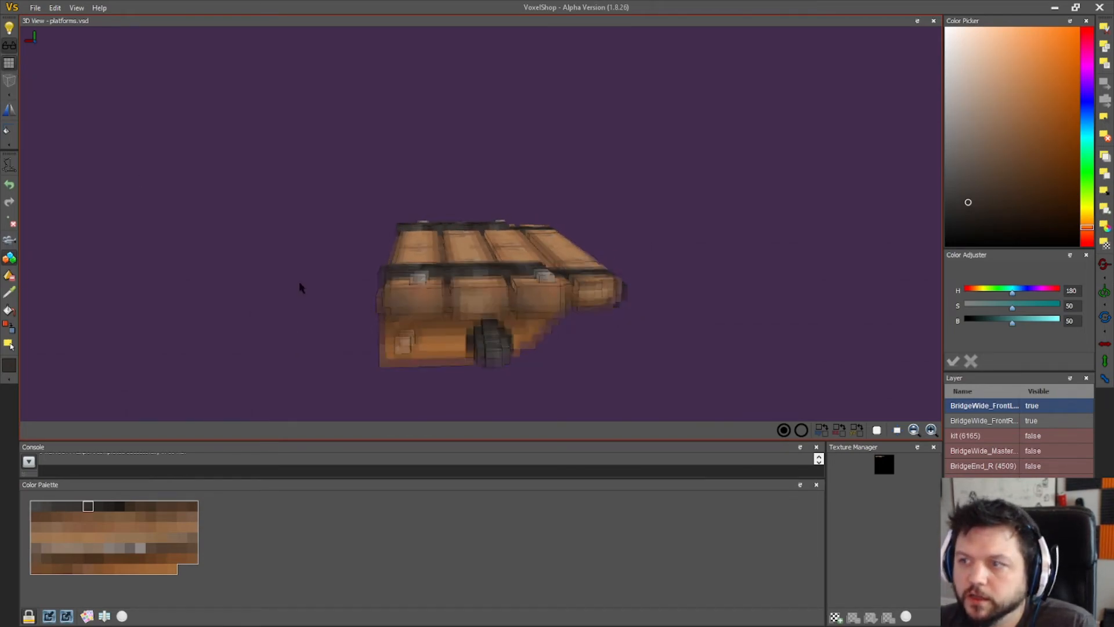
pyautogui.click(9, 81)
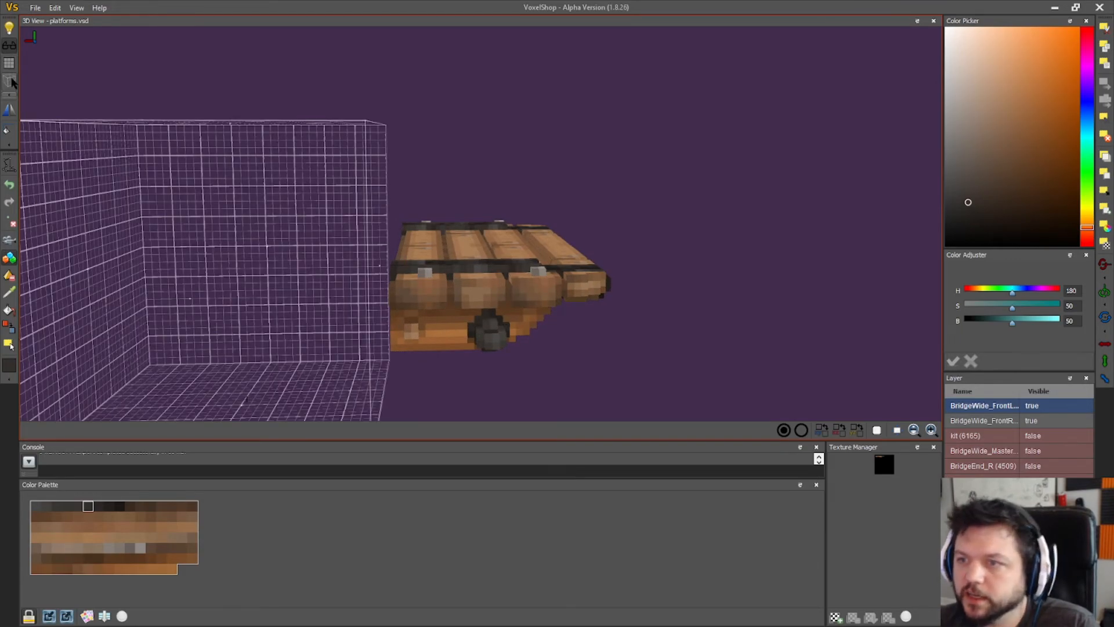
pyautogui.scroll(3, 264, 289)
pyautogui.moveTo(264, 289); pyautogui.dragTo(147, 330, button='right')
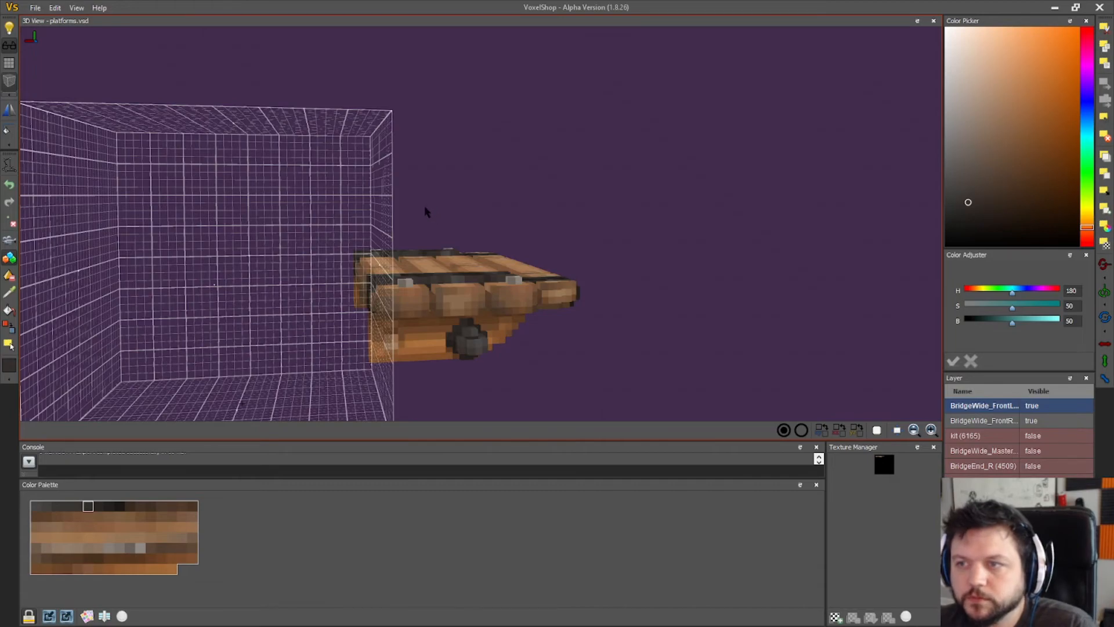
# - Make the BridgeWide_FrontR layer visible again and save the platforms project
pyautogui.moveTo(423, 202); pyautogui.dragTo(380, 239, button='right')
pyautogui.hotkey('ctrl', 'z')
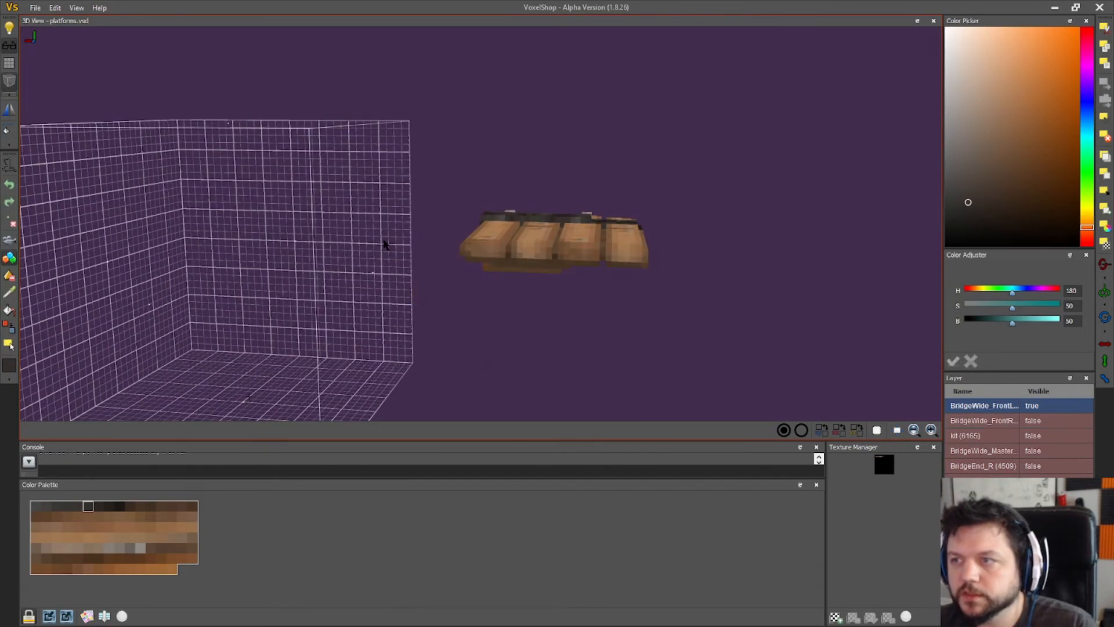
pyautogui.click(1029, 422)
pyautogui.moveTo(287, 86); pyautogui.dragTo(824, 35, button='middle')
pyautogui.moveTo(753, 81); pyautogui.dragTo(967, 7, button='middle')
pyautogui.moveTo(761, 418); pyautogui.dragTo(497, 273, button='right')
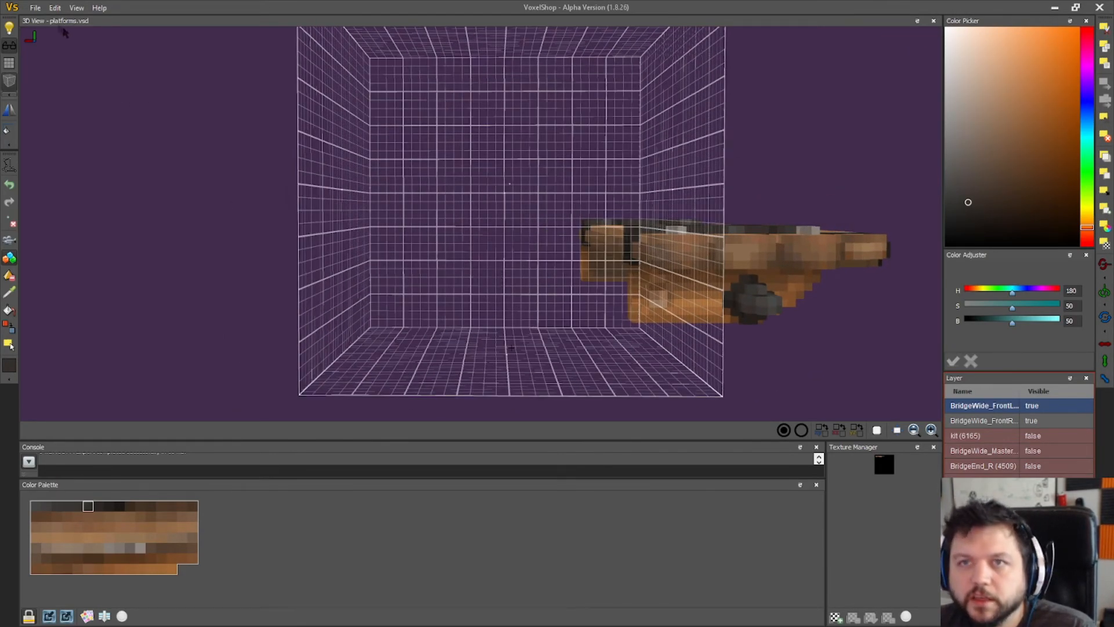
pyautogui.click(34, 7)
pyautogui.click(67, 71)
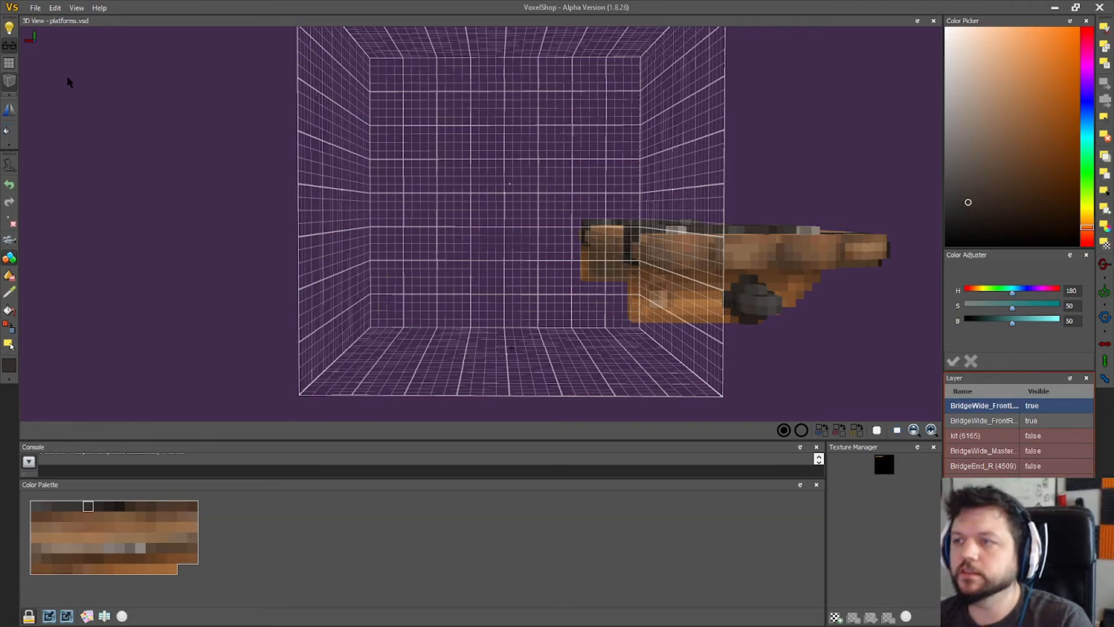
# - Draw an upright ring of dark grey voxels as a chain link in the empty grid beside the bridge
pyautogui.moveTo(161, 166); pyautogui.dragTo(316, 182, button='right')
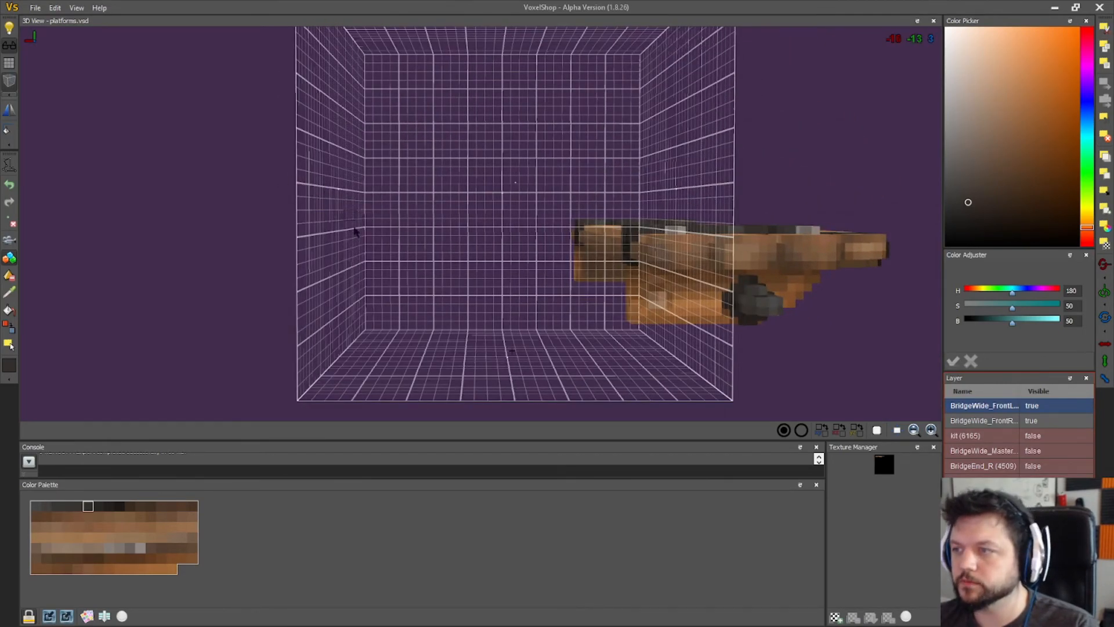
pyautogui.moveTo(213, 304); pyautogui.dragTo(14, 181, button='right')
pyautogui.moveTo(728, 357); pyautogui.dragTo(417, 368, button='right')
pyautogui.scroll(3, 445, 294)
pyautogui.moveTo(444, 295); pyautogui.dragTo(442, 266, button='right')
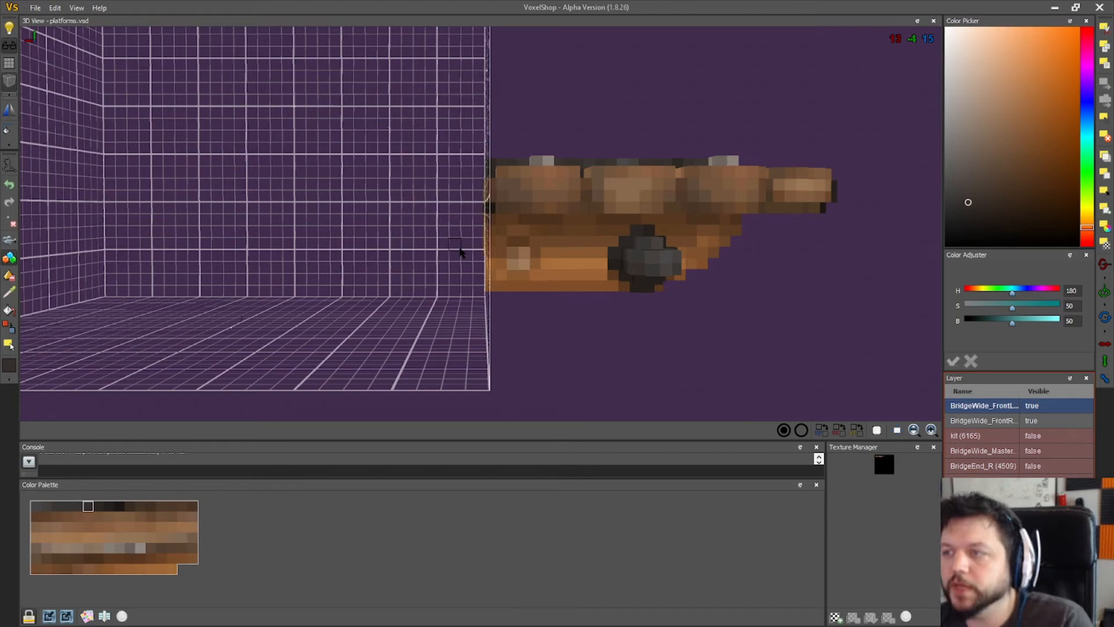
pyautogui.moveTo(447, 235)
pyautogui.mouseDown()
pyautogui.moveTo(427, 223)
pyautogui.moveTo(409, 233)
pyautogui.moveTo(436, 271)
pyautogui.moveTo(454, 253)
pyautogui.mouseUp()
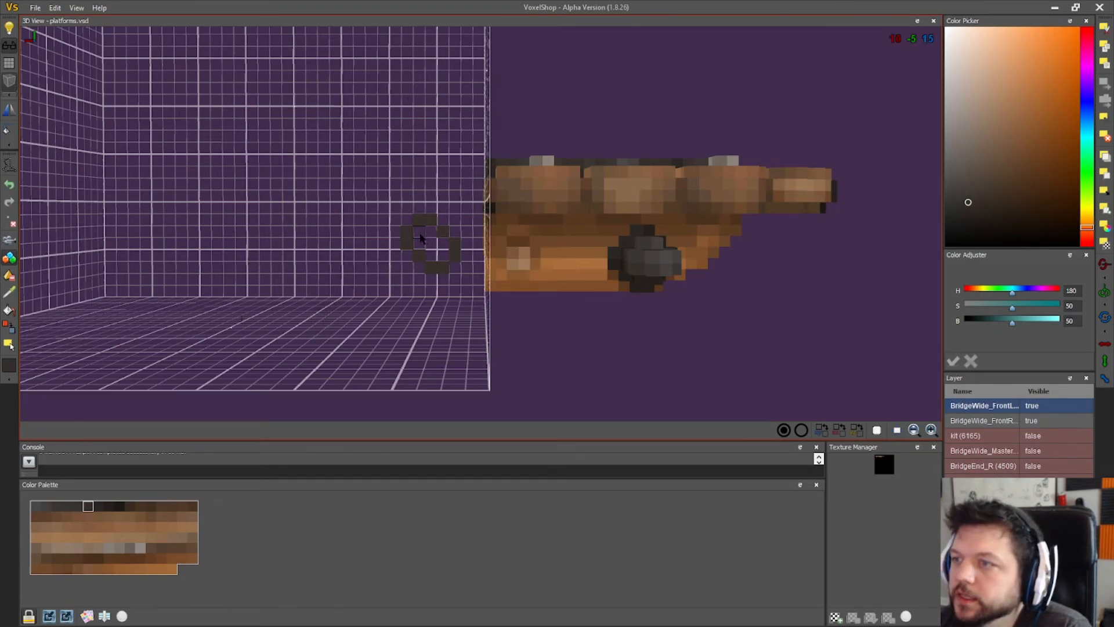
# - Widen the upright ring by moving the voxels on its bridge side outward by one voxel
pyautogui.scroll(-2, 359, 258)
pyautogui.scroll(-2, 357, 257)
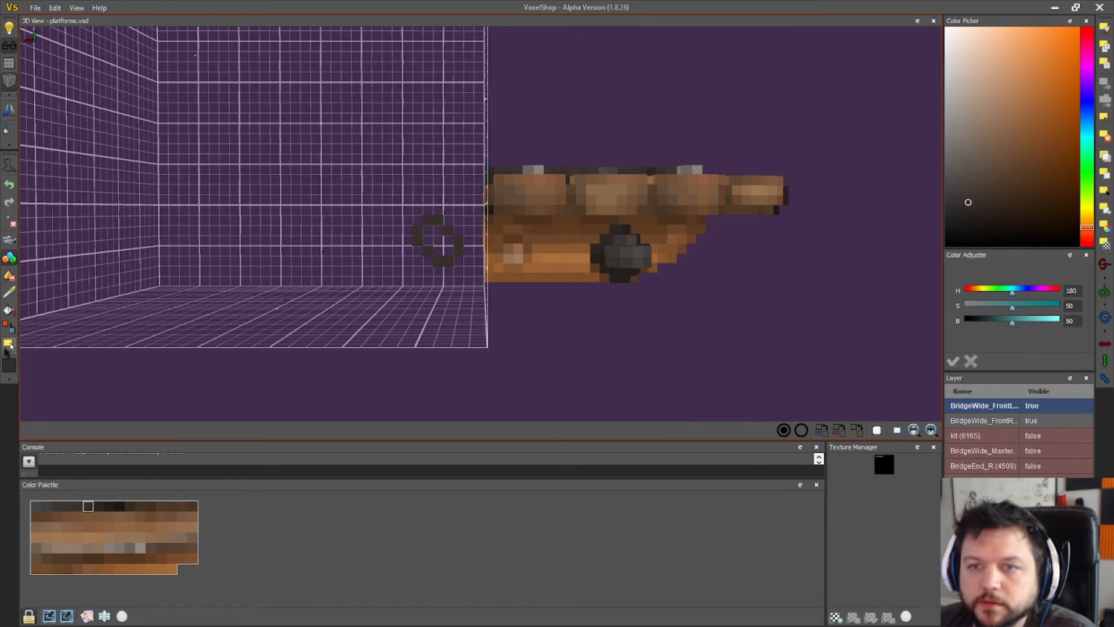
pyautogui.click(9, 346)
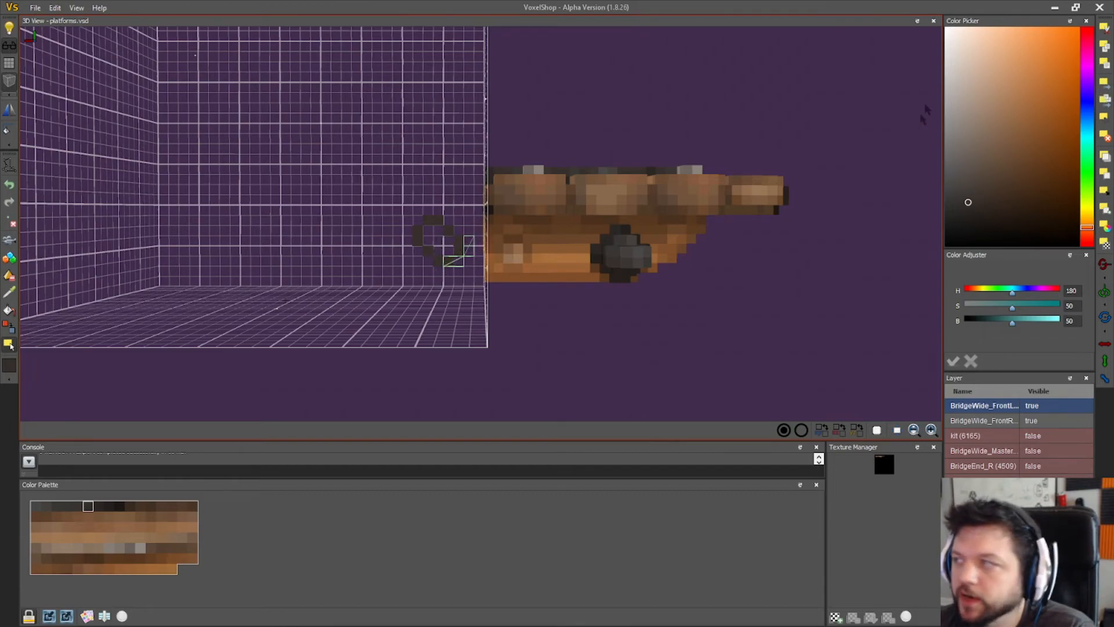
pyautogui.click(1102, 118)
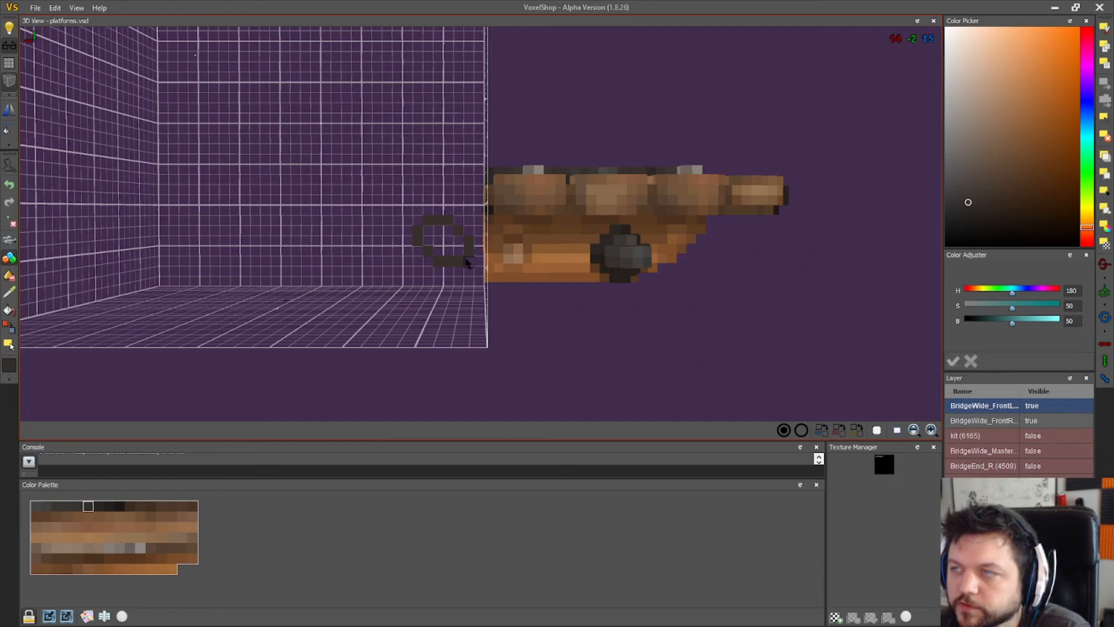
# - Transfer the ring's voxels from BridgeWide_FrontL onto a new layer named Chain and clear the selection
pyautogui.moveTo(467, 263); pyautogui.dragTo(370, 299, button='right')
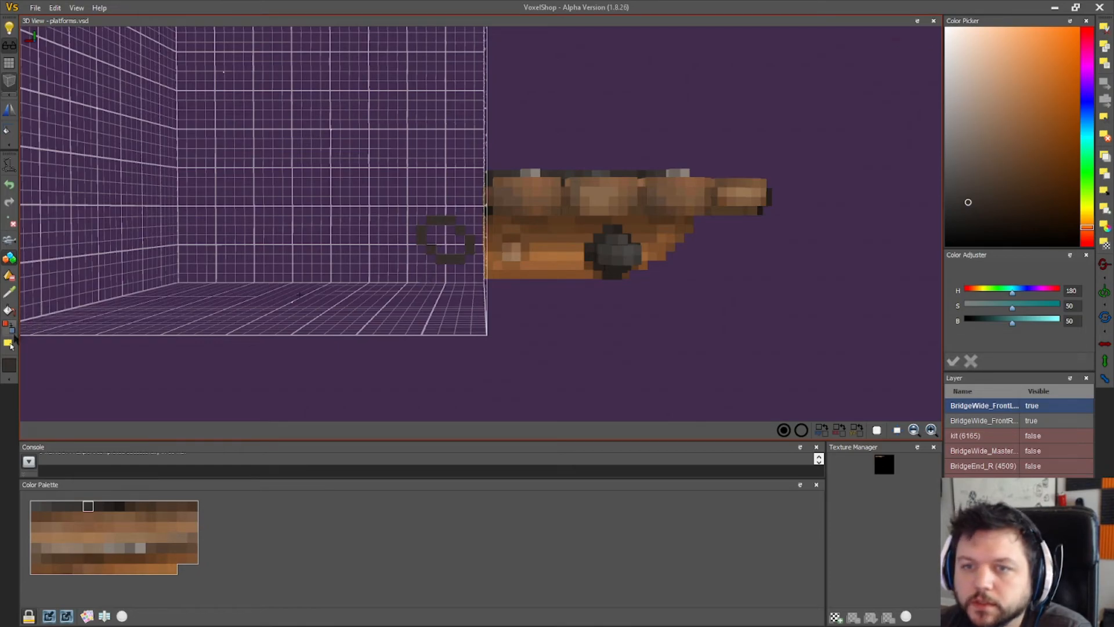
pyautogui.moveTo(392, 197); pyautogui.dragTo(479, 276)
pyautogui.click(1104, 28)
pyautogui.doubleClick(972, 406)
pyautogui.write('Chair')
pyautogui.press('Return')
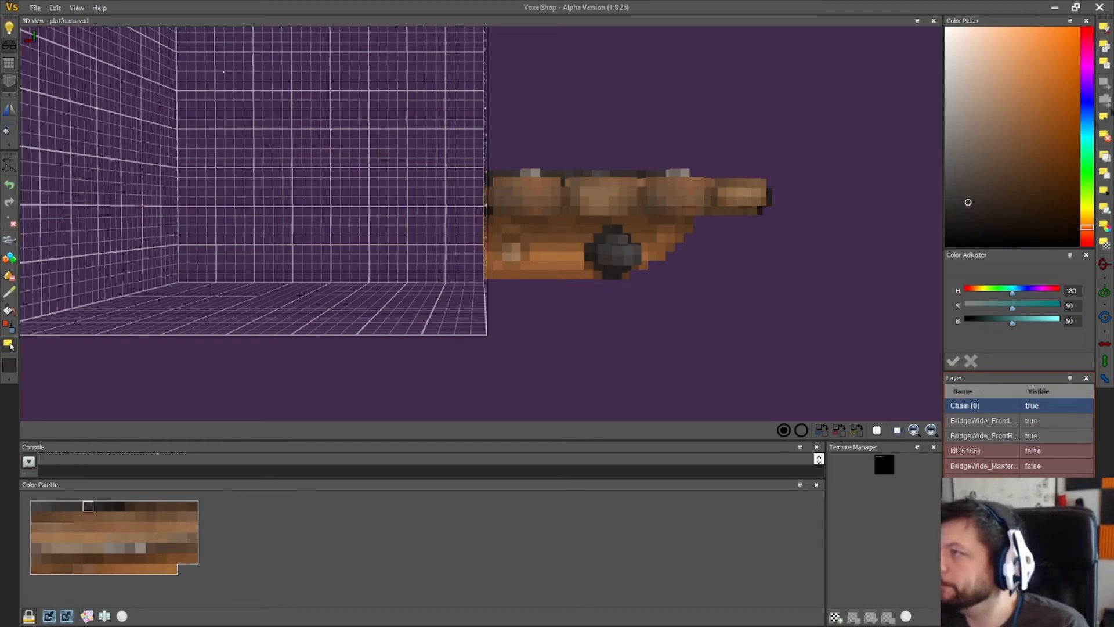
pyautogui.click(444, 239)
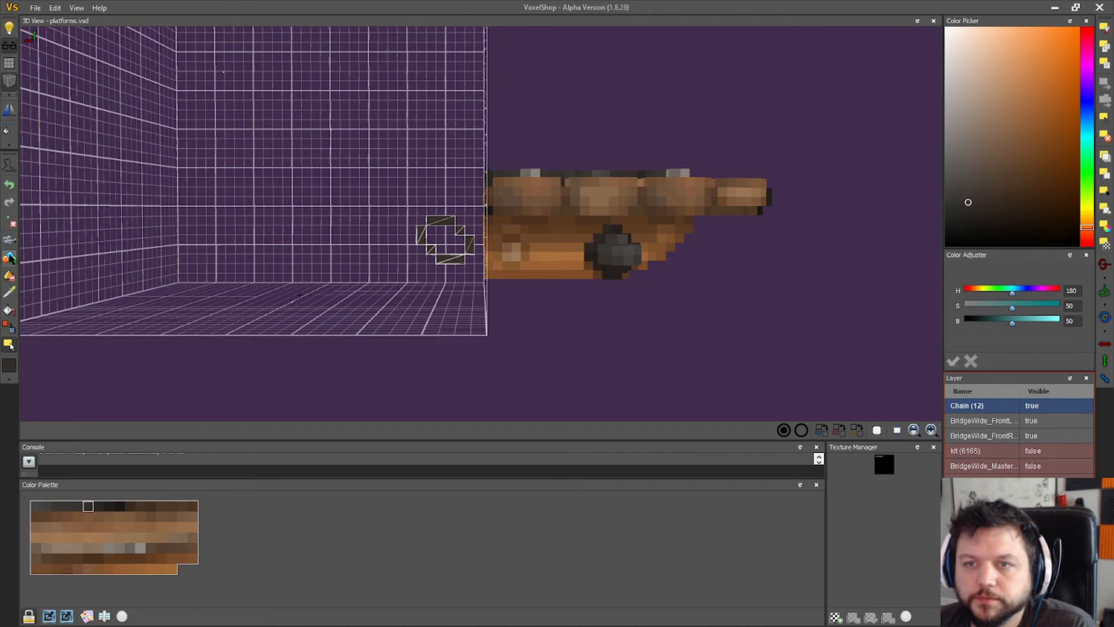
pyautogui.moveTo(378, 302); pyautogui.dragTo(377, 356, button='right')
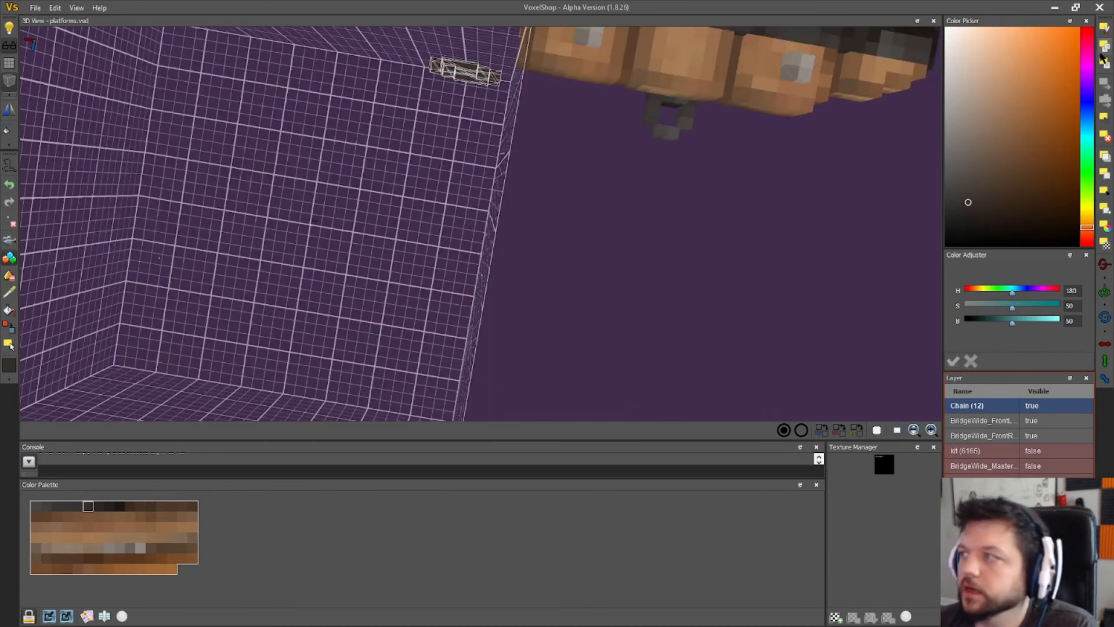
pyautogui.click(1104, 116)
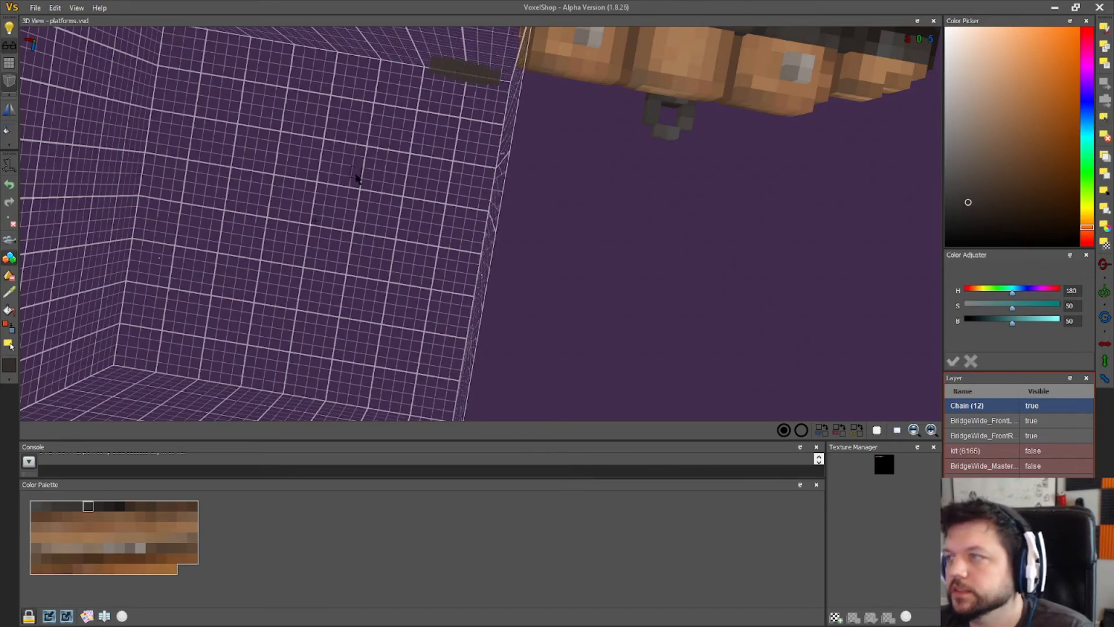
# - Draw a second chain link as a flat rectangular ring with open corners on the grid floor near the upright ring
pyautogui.moveTo(355, 175); pyautogui.dragTo(373, 181, button='right')
pyautogui.click(404, 140)
pyautogui.moveTo(405, 139); pyautogui.dragTo(428, 140)
pyautogui.click(444, 151)
pyautogui.click(391, 153)
pyautogui.click(392, 160)
pyautogui.moveTo(405, 169)
pyautogui.mouseDown(button='right')
pyautogui.moveTo(417, 176)
pyautogui.moveTo(420, 155)
pyautogui.moveTo(423, 180)
pyautogui.moveTo(415, 169)
pyautogui.mouseUp(button='right')
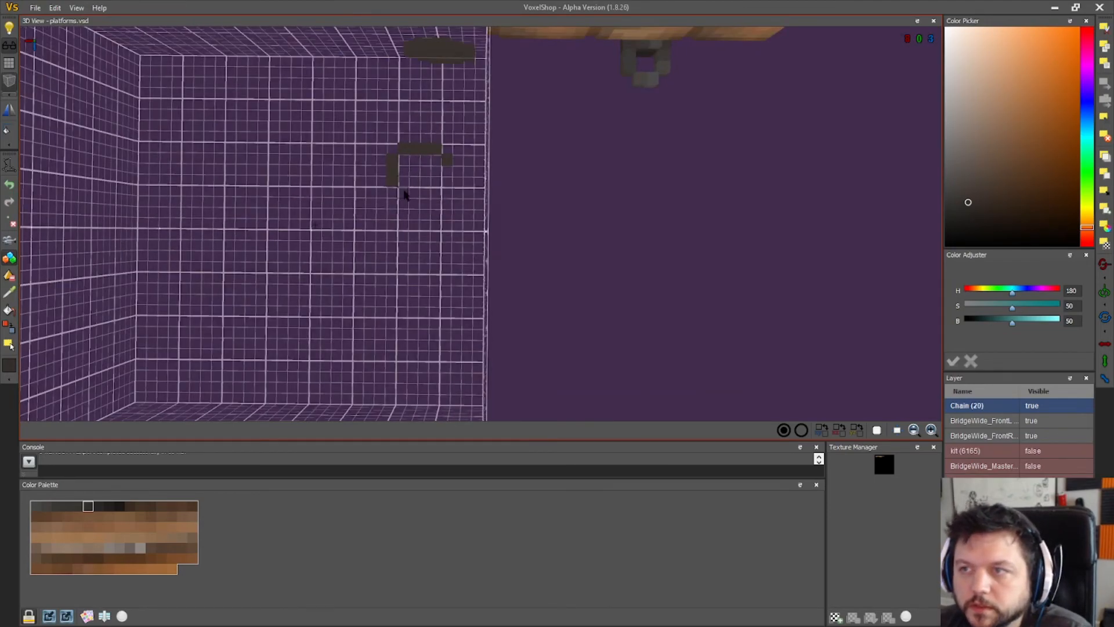
pyautogui.hotkey('ctrl', 'z')
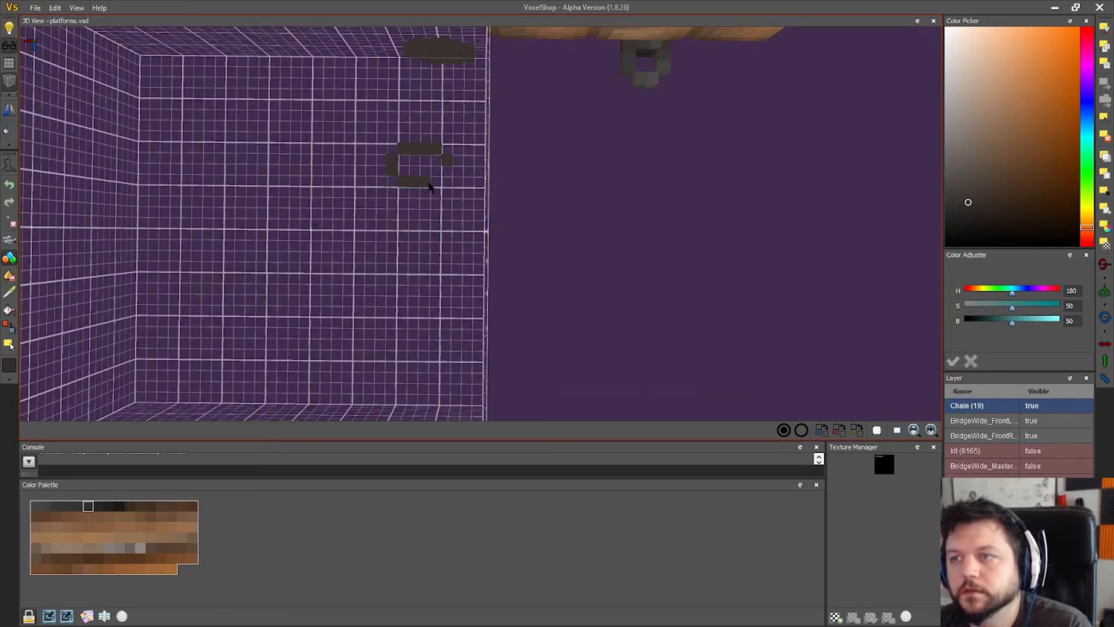
pyautogui.click(448, 171)
pyautogui.moveTo(441, 201); pyautogui.dragTo(448, 166, button='right')
pyautogui.moveTo(365, 340); pyautogui.dragTo(408, 270, button='right')
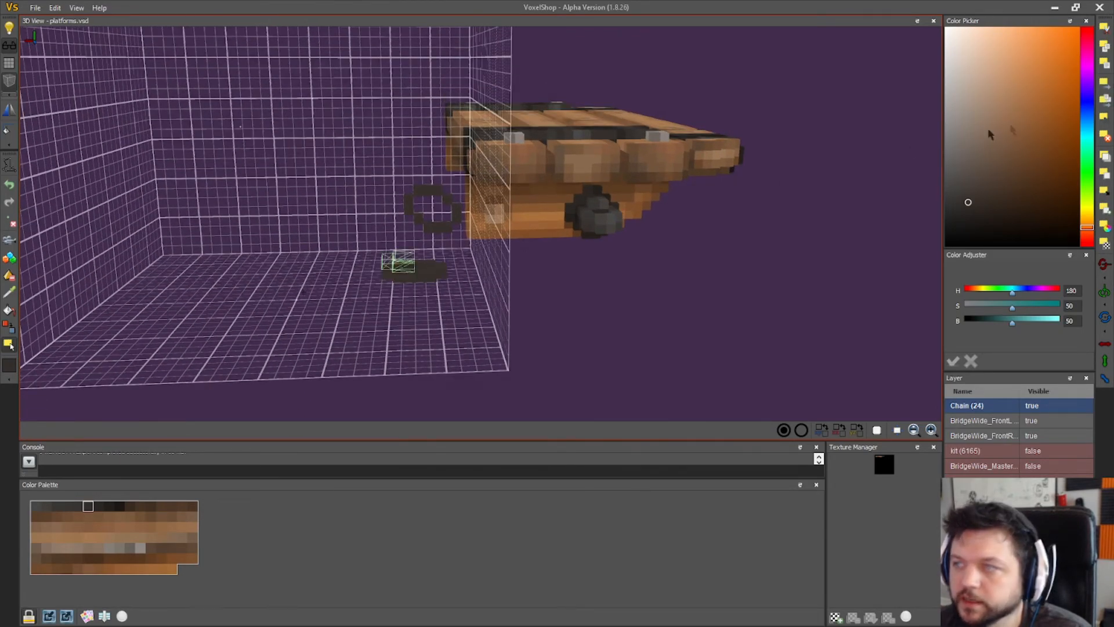
pyautogui.moveTo(406, 261); pyautogui.dragTo(496, 271, button='right')
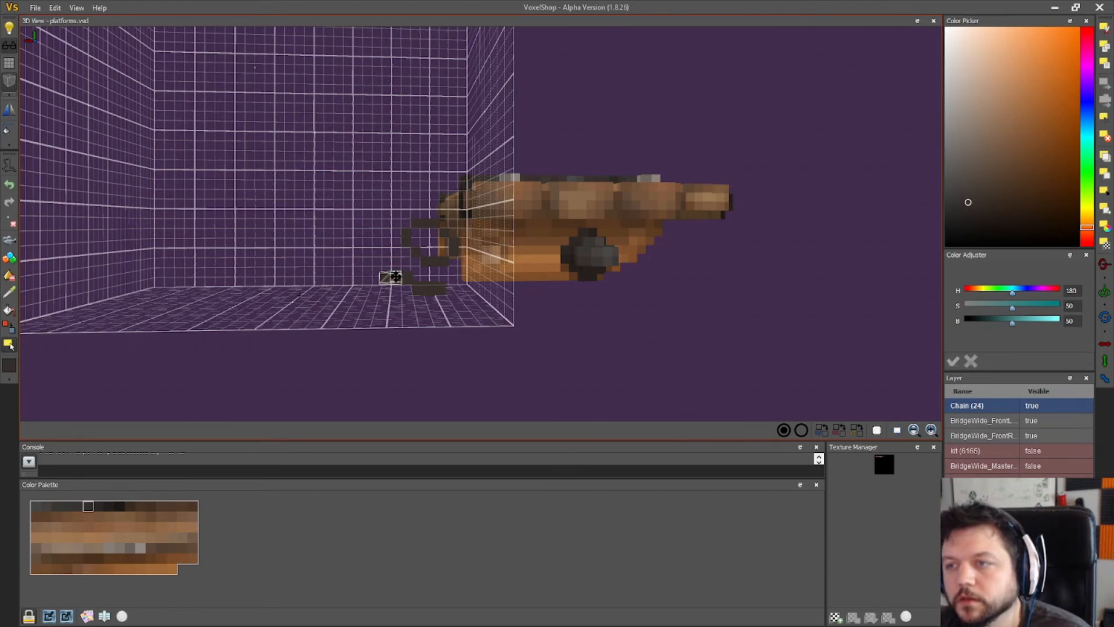
pyautogui.click(390, 278)
pyautogui.moveTo(422, 314); pyautogui.dragTo(431, 306)
pyautogui.hotkey('ctrl', 'z')
pyautogui.hotkey('ctrl', 'z')
pyautogui.hotkey('ctrl', 'z')
pyautogui.hotkey('ctrl', 'z')
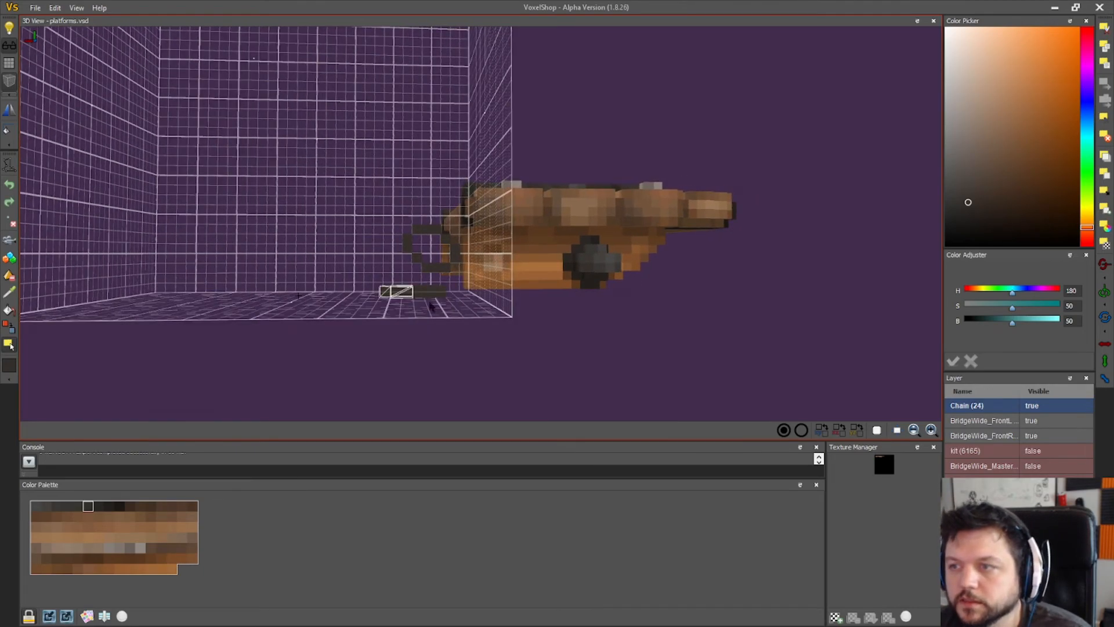
# - Slope the flat link by raising its far end one voxel and lowering the end nearest the bridge one voxel
pyautogui.click(1103, 116)
pyautogui.moveTo(362, 280); pyautogui.dragTo(393, 283)
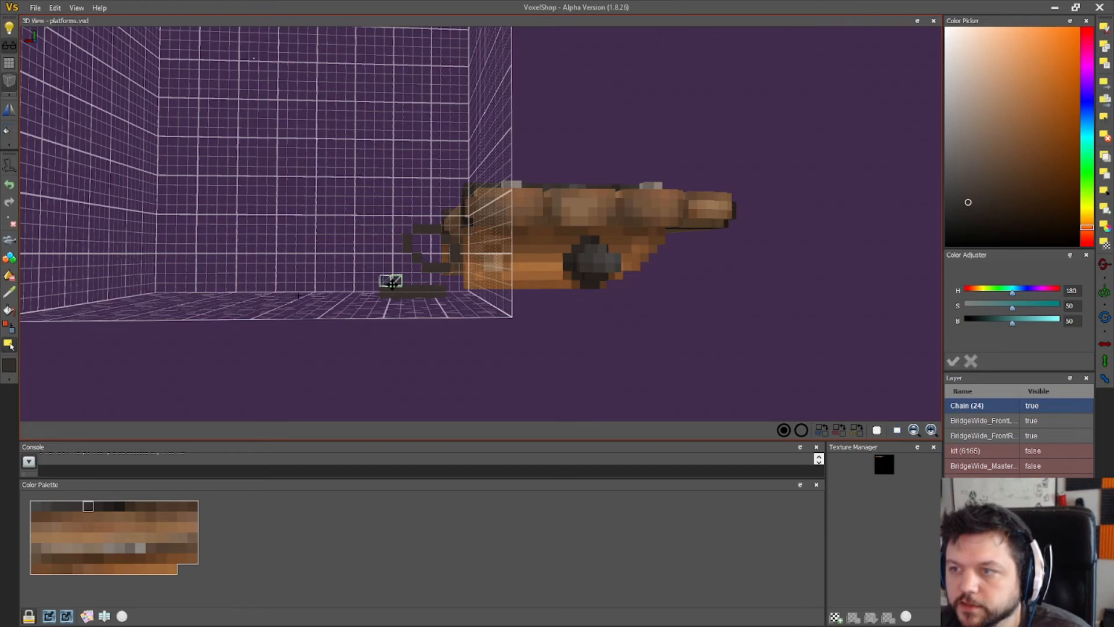
pyautogui.click(1107, 81)
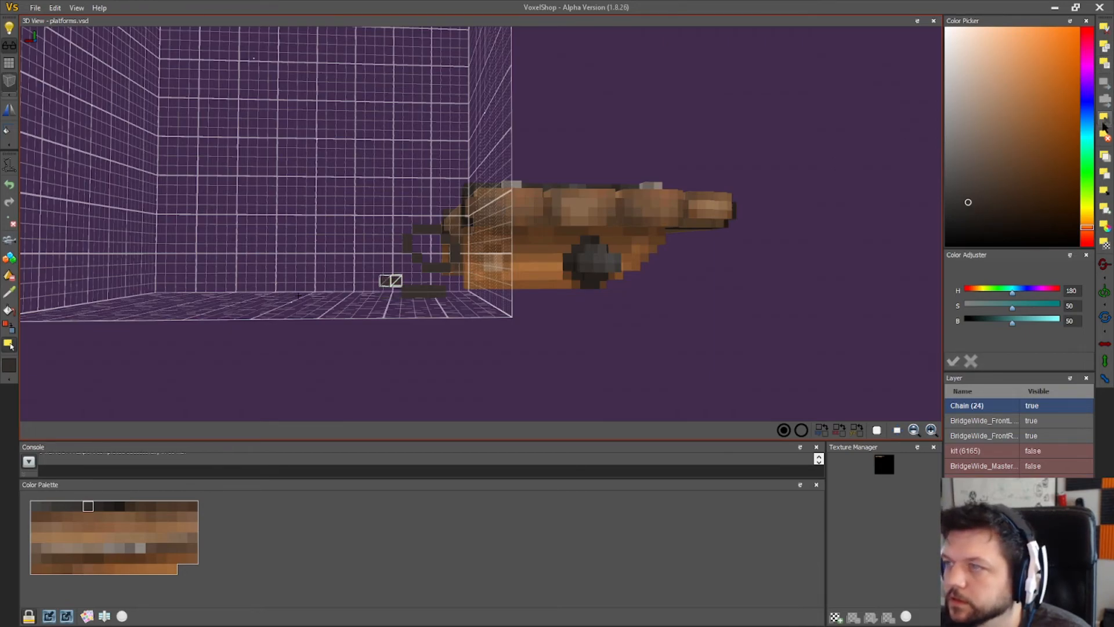
pyautogui.click(1105, 120)
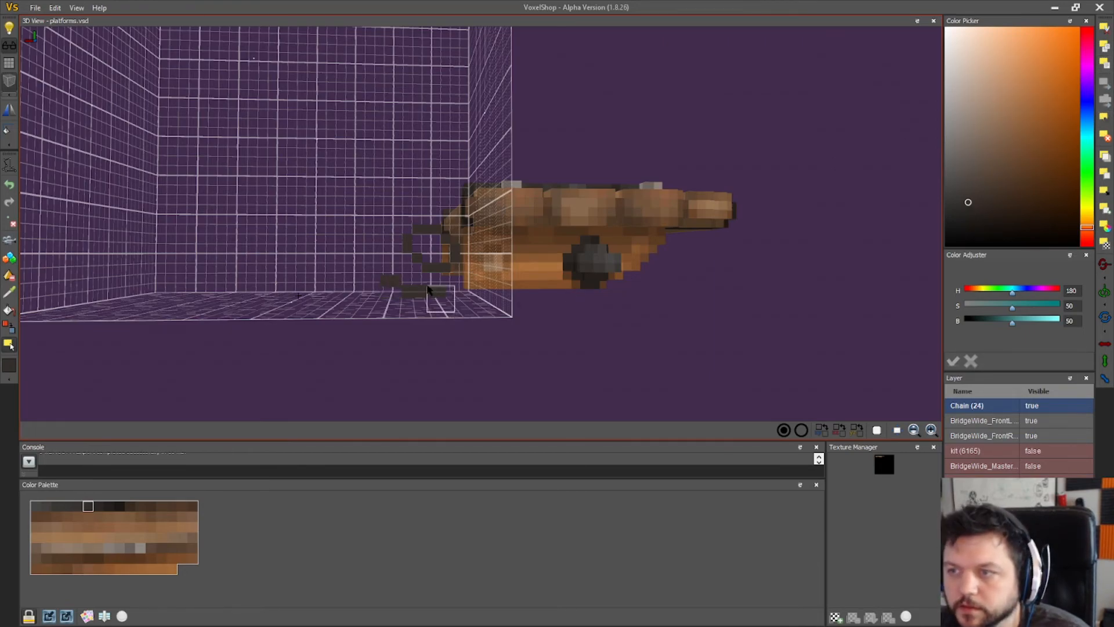
pyautogui.moveTo(452, 315)
pyautogui.mouseDown(button='right')
pyautogui.moveTo(446, 335)
pyautogui.moveTo(445, 316)
pyautogui.mouseUp(button='right')
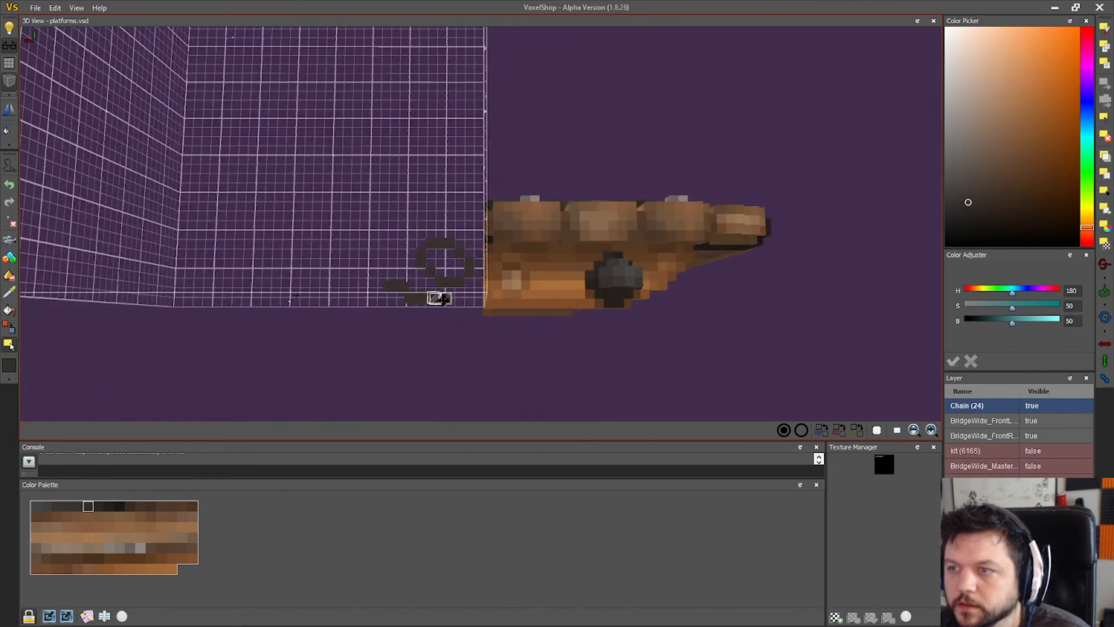
pyautogui.click(1105, 83)
pyautogui.click(1105, 119)
# - Shift the single side voxels at the flat link's height steps to even out its slope
pyautogui.moveTo(427, 305); pyautogui.dragTo(406, 283, button='right')
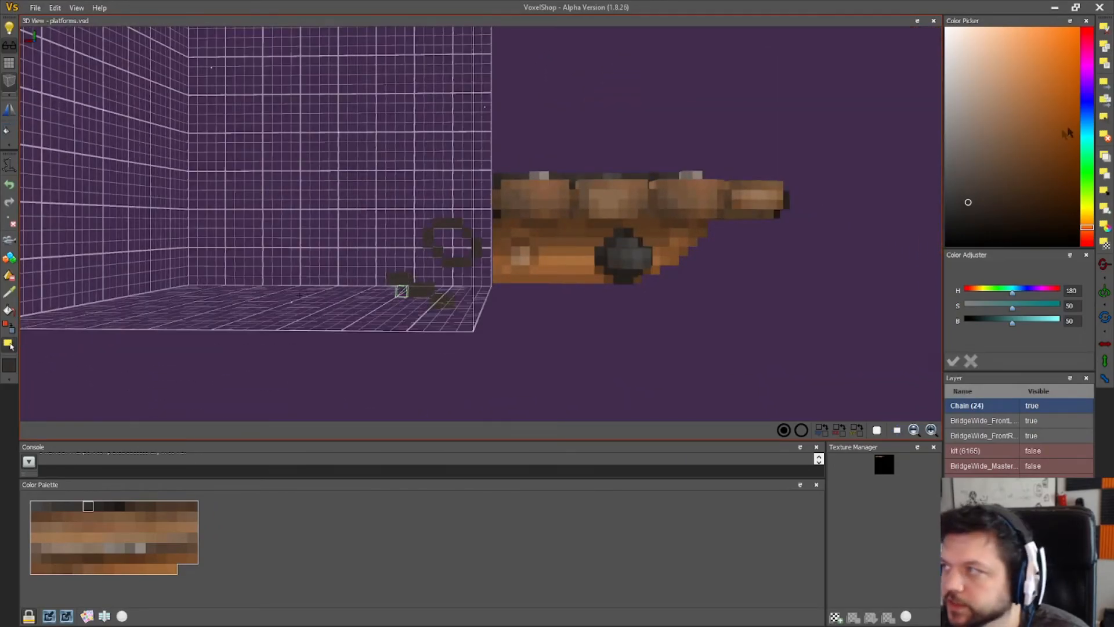
pyautogui.click(1105, 86)
pyautogui.click(1105, 119)
pyautogui.moveTo(391, 305); pyautogui.dragTo(490, 281, button='right')
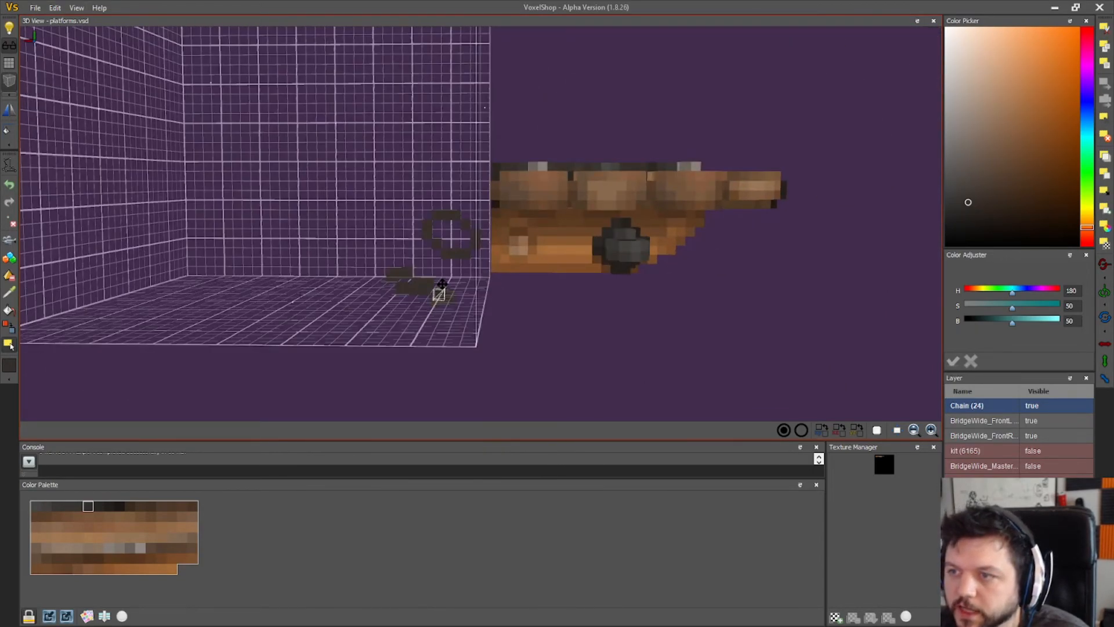
pyautogui.click(1103, 89)
# - Clone the sloped flat link to a higher spot in the grid, farther from the bridge, and deselect it
pyautogui.moveTo(492, 255); pyautogui.dragTo(537, 252, button='right')
pyautogui.moveTo(454, 321); pyautogui.dragTo(371, 272)
pyautogui.moveTo(427, 296); pyautogui.dragTo(265, 194)
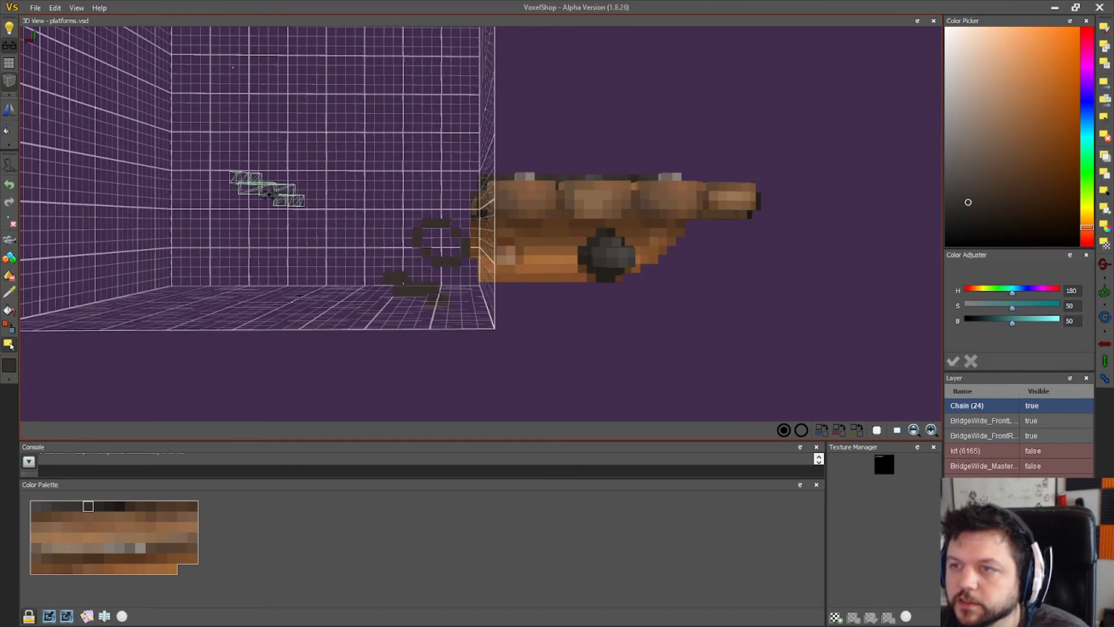
pyautogui.click(1104, 101)
pyautogui.moveTo(696, 171)
pyautogui.mouseDown(button='right')
pyautogui.moveTo(648, 198)
pyautogui.moveTo(515, 219)
pyautogui.mouseUp(button='right')
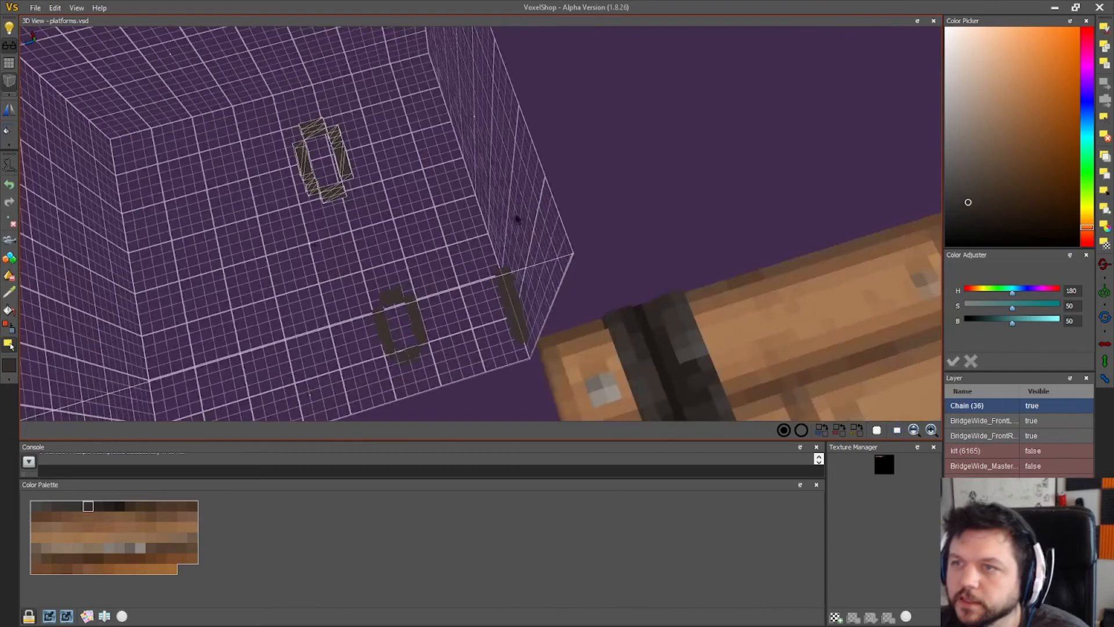
pyautogui.moveTo(360, 227); pyautogui.dragTo(395, 161, button='right')
pyautogui.click(1103, 118)
# - Select the original sloped link near the grid floor and save the platforms project
pyautogui.moveTo(360, 289); pyautogui.dragTo(352, 285, button='right')
pyautogui.moveTo(456, 318); pyautogui.dragTo(362, 269)
pyautogui.moveTo(456, 298); pyautogui.dragTo(387, 303, button='right')
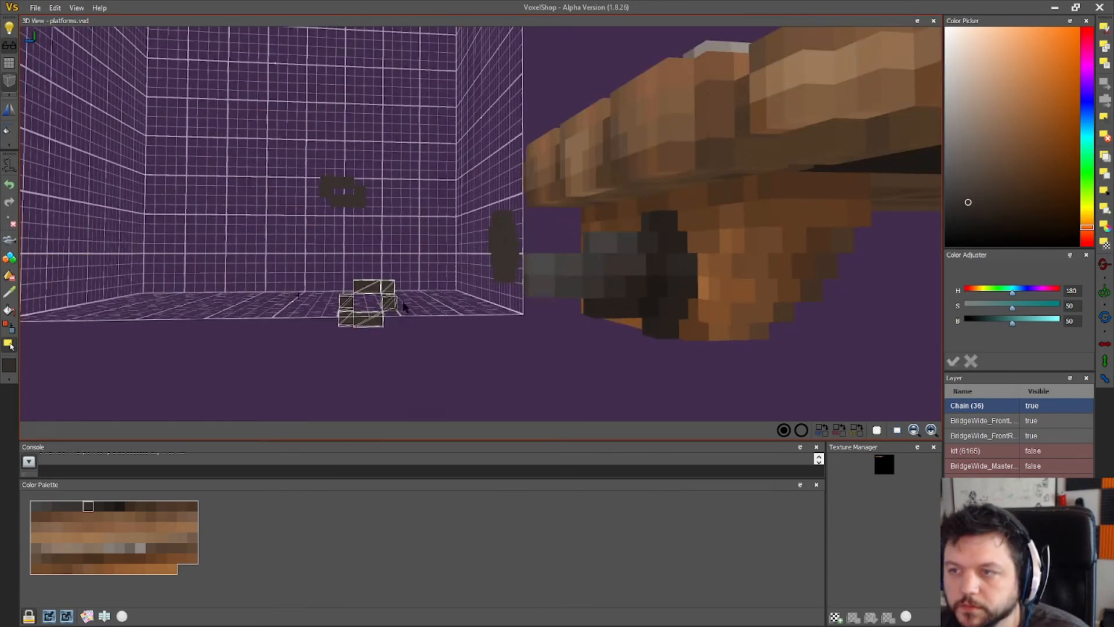
pyautogui.click(55, 8)
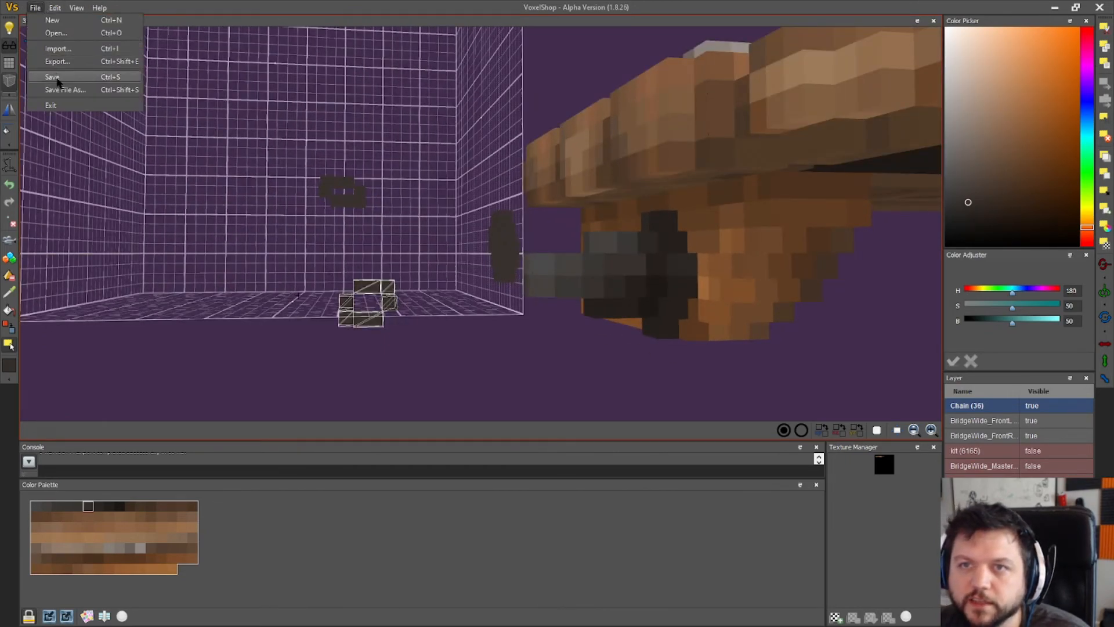
pyautogui.click(51, 80)
# - Move the selected sloped flat link up beside the bridge so it interlocks with the upright link
pyautogui.moveTo(401, 301); pyautogui.dragTo(505, 237)
pyautogui.moveTo(448, 283); pyautogui.dragTo(531, 279, button='right')
pyautogui.moveTo(430, 242); pyautogui.dragTo(410, 232)
pyautogui.moveTo(427, 298); pyautogui.dragTo(372, 346, button='right')
pyautogui.moveTo(473, 363); pyautogui.dragTo(571, 333, button='right')
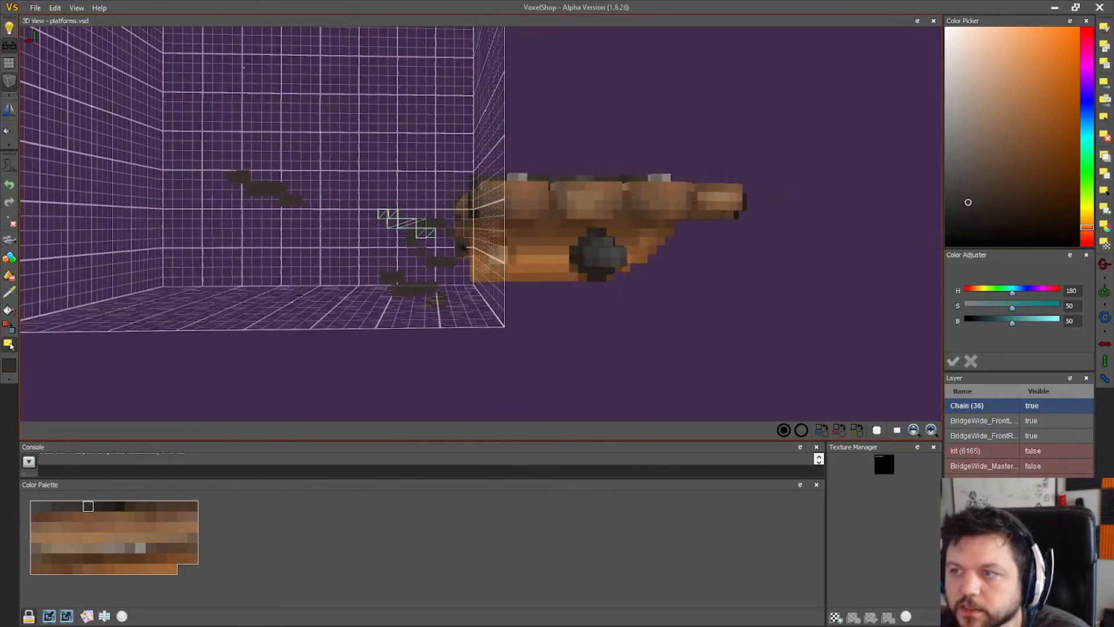
pyautogui.moveTo(412, 230); pyautogui.dragTo(449, 270, button='right')
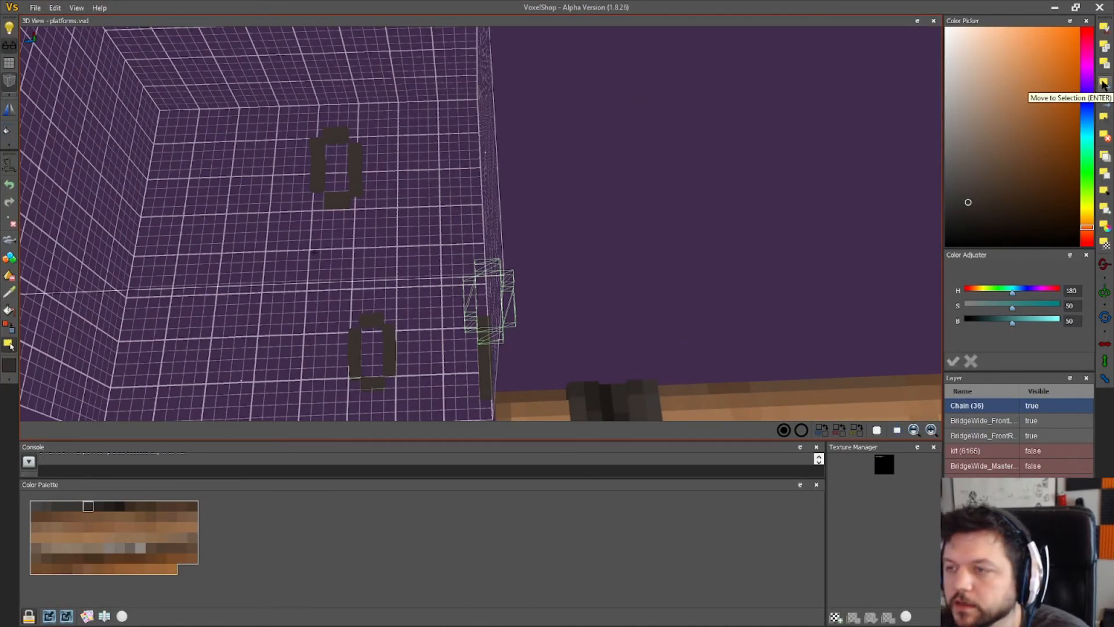
pyautogui.click(1106, 86)
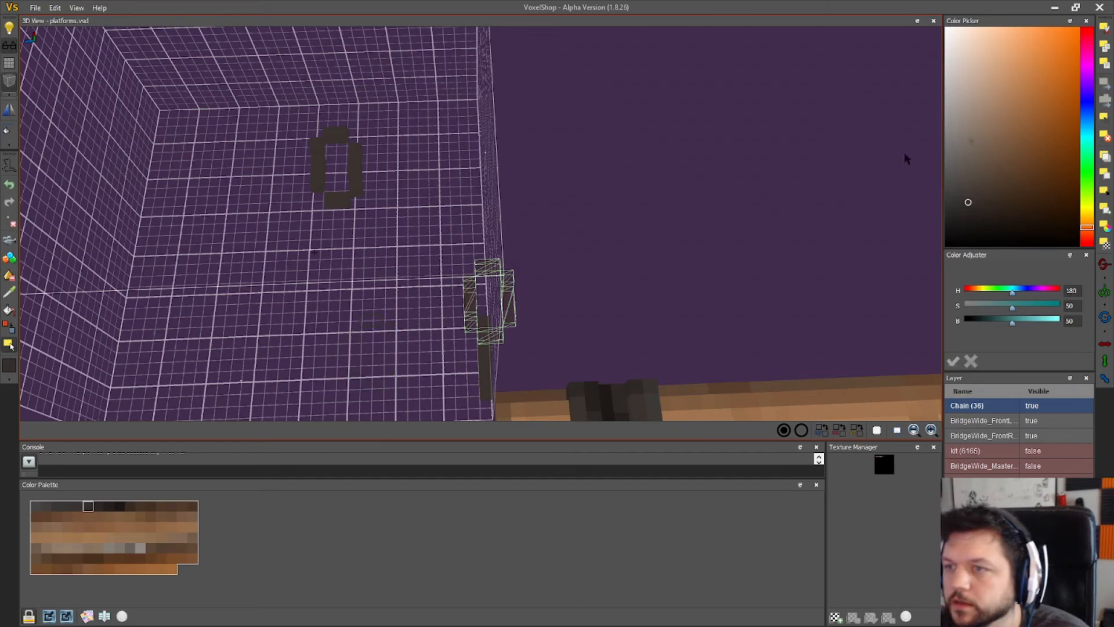
# - Select the upright link nearest the bridge and place its selection outline at the flat link's higher end
pyautogui.moveTo(416, 246); pyautogui.dragTo(880, 170, button='right')
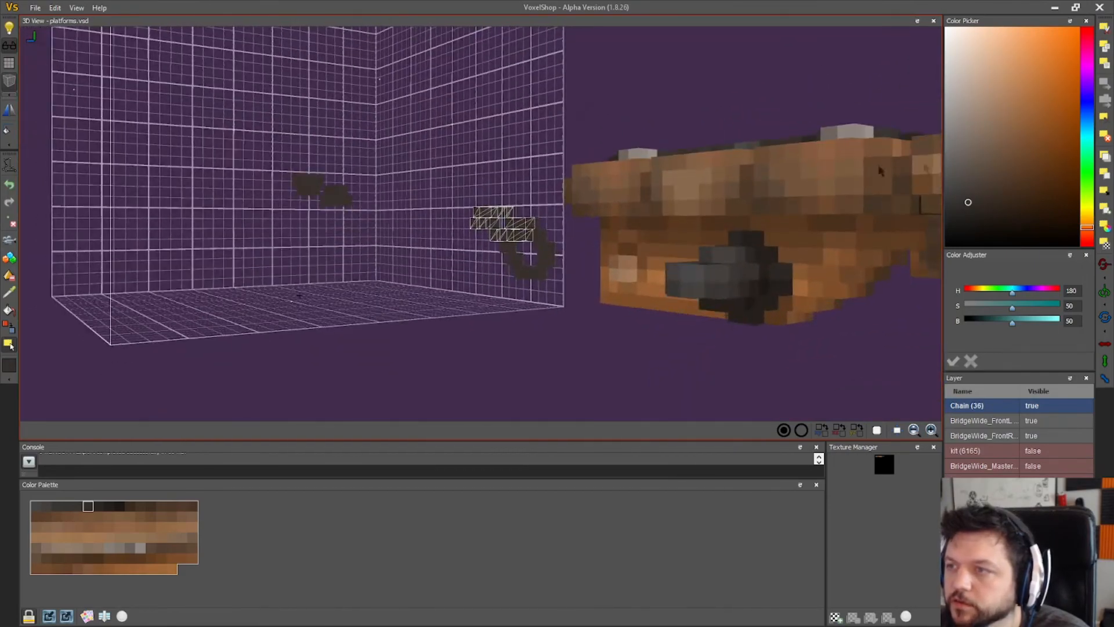
pyautogui.moveTo(420, 250); pyautogui.dragTo(431, 250, button='right')
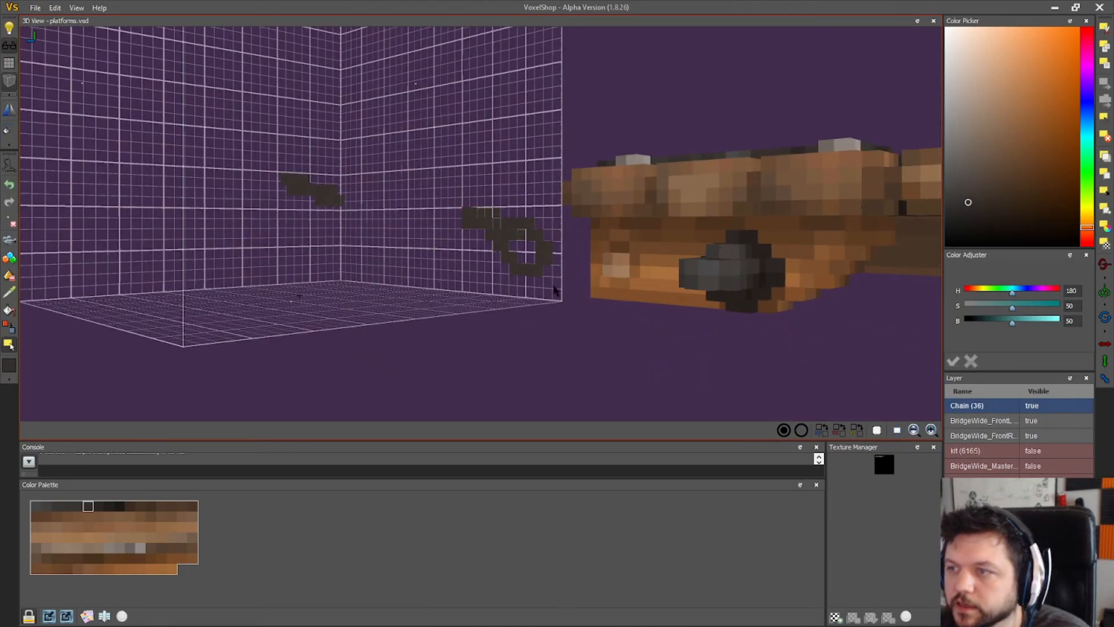
pyautogui.moveTo(551, 283); pyautogui.dragTo(516, 226)
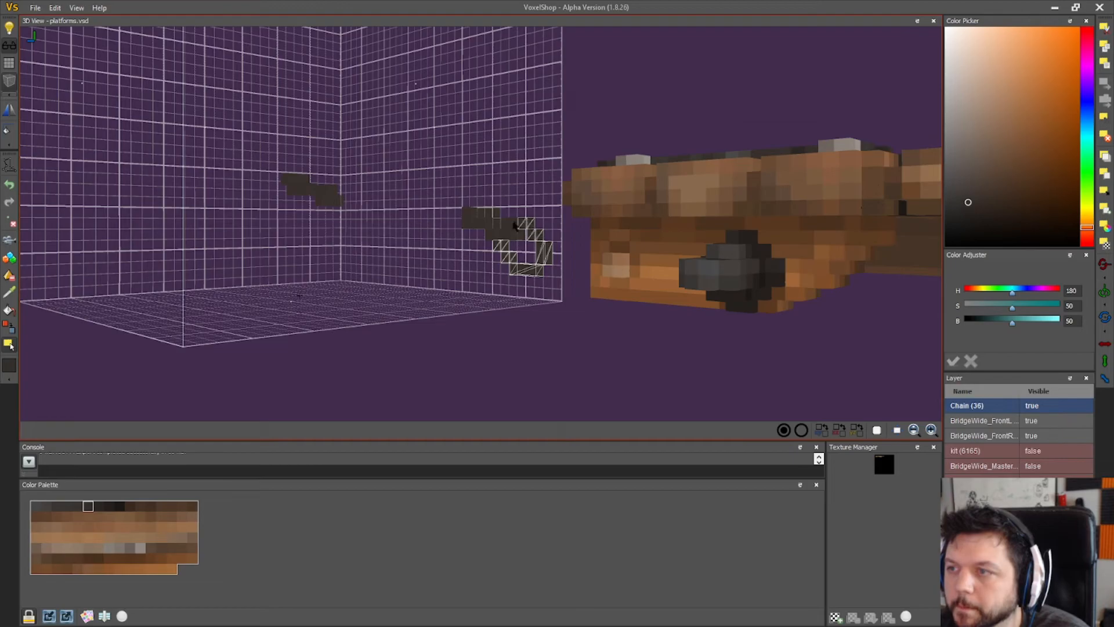
pyautogui.moveTo(509, 224); pyautogui.dragTo(534, 252, button='right')
pyautogui.scroll(2, 534, 251)
pyautogui.moveTo(352, 175); pyautogui.dragTo(351, 202, button='right')
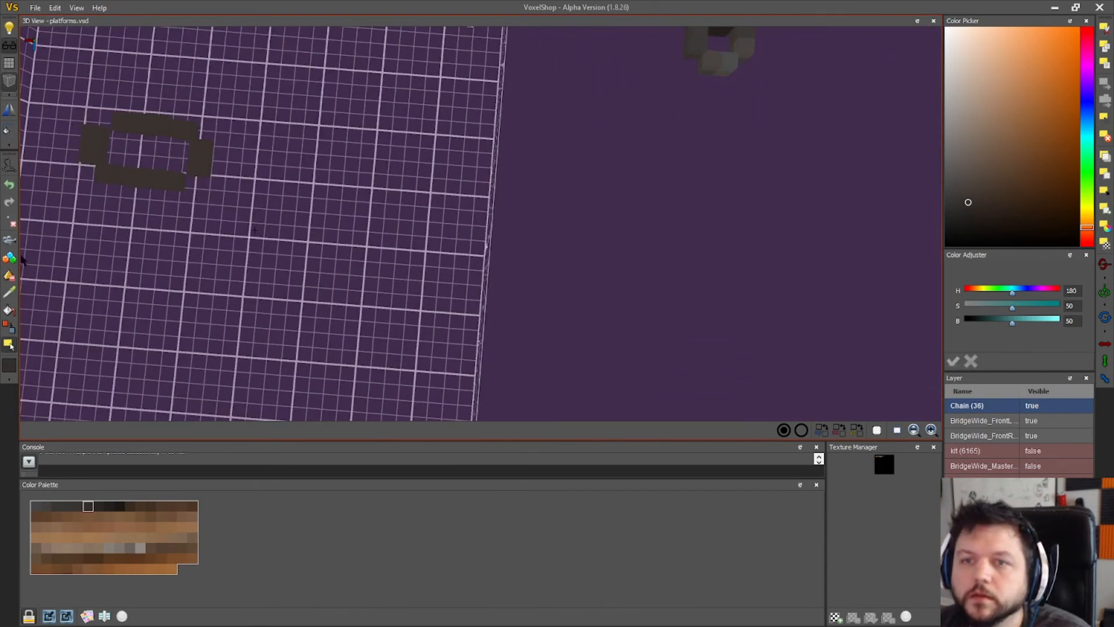
pyautogui.scroll(-4, 685, 348)
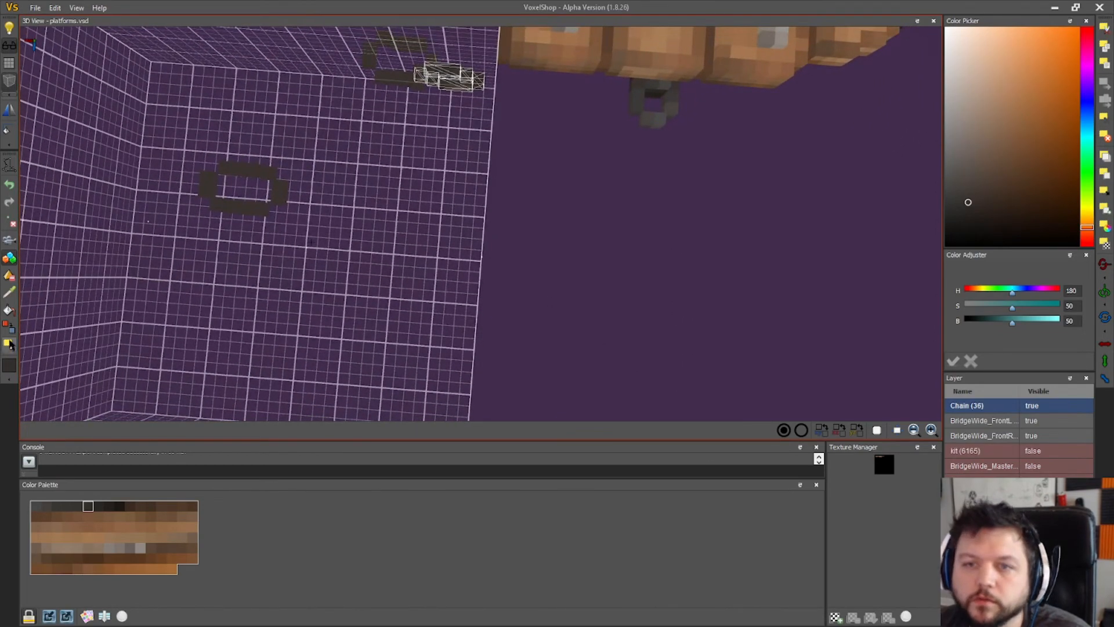
pyautogui.click(11, 346)
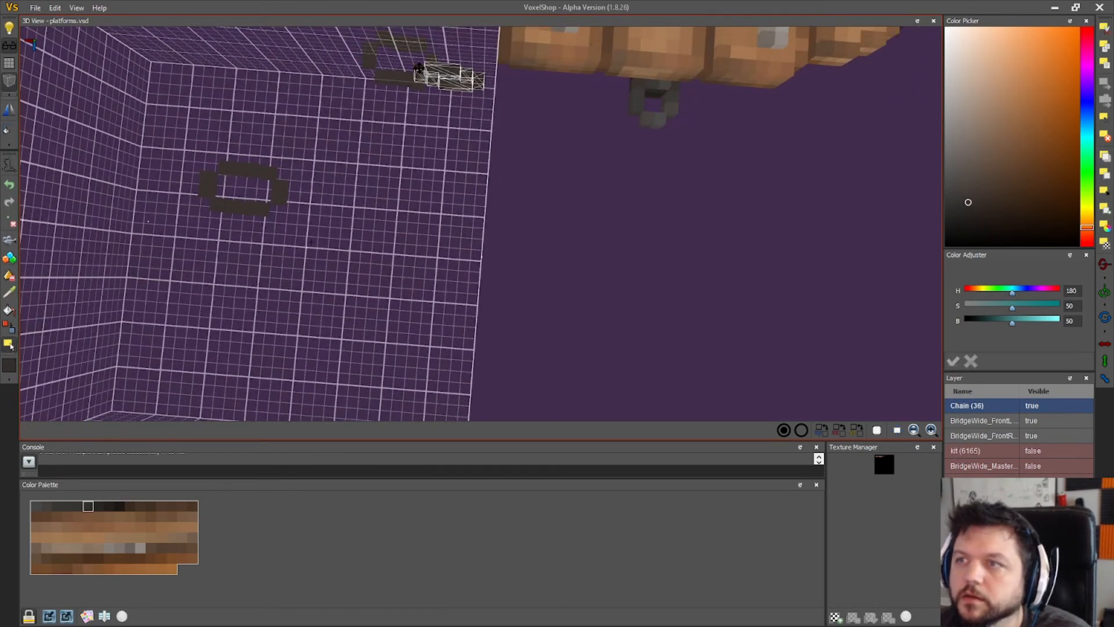
pyautogui.moveTo(477, 198); pyautogui.dragTo(517, 197, button='right')
pyautogui.scroll(-4, 333, 290)
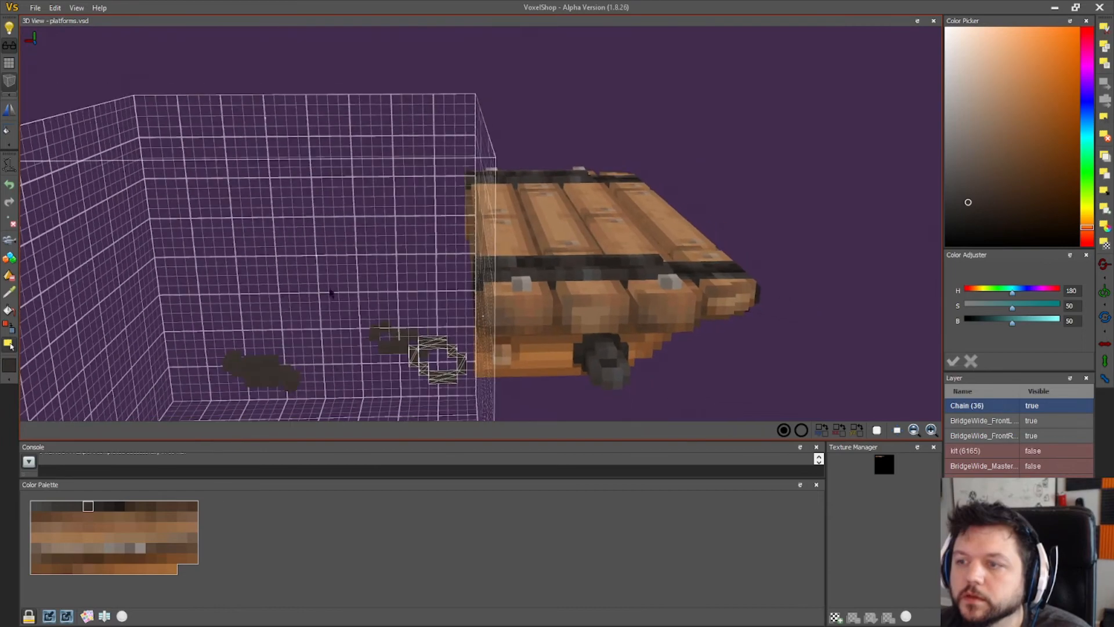
pyautogui.moveTo(265, 308); pyautogui.dragTo(270, 302, button='right')
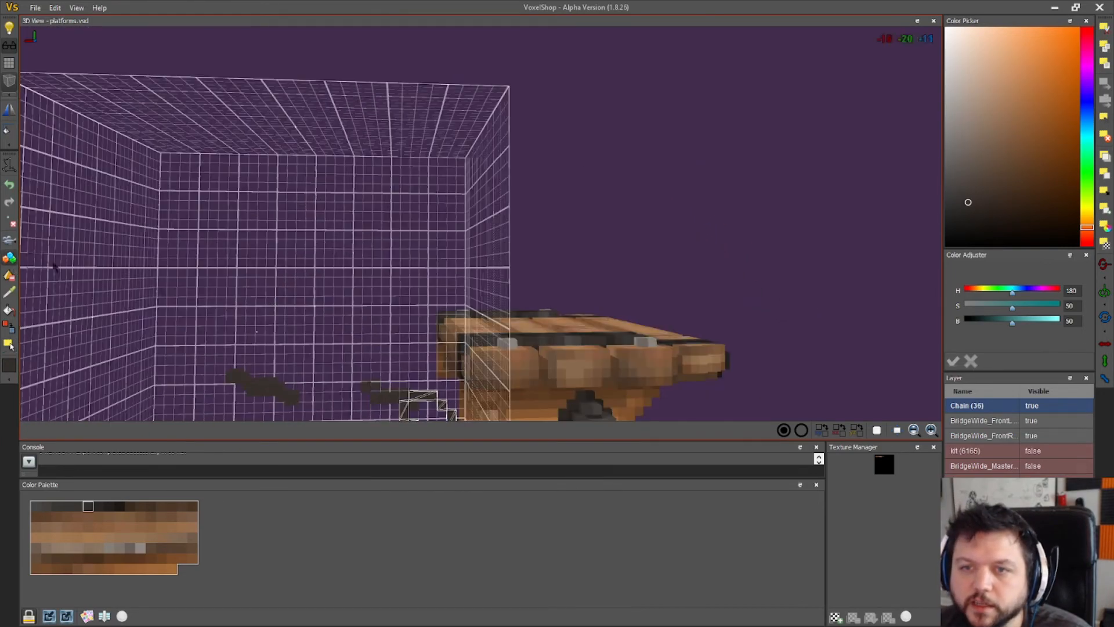
pyautogui.moveTo(376, 244); pyautogui.dragTo(344, 311, button='right')
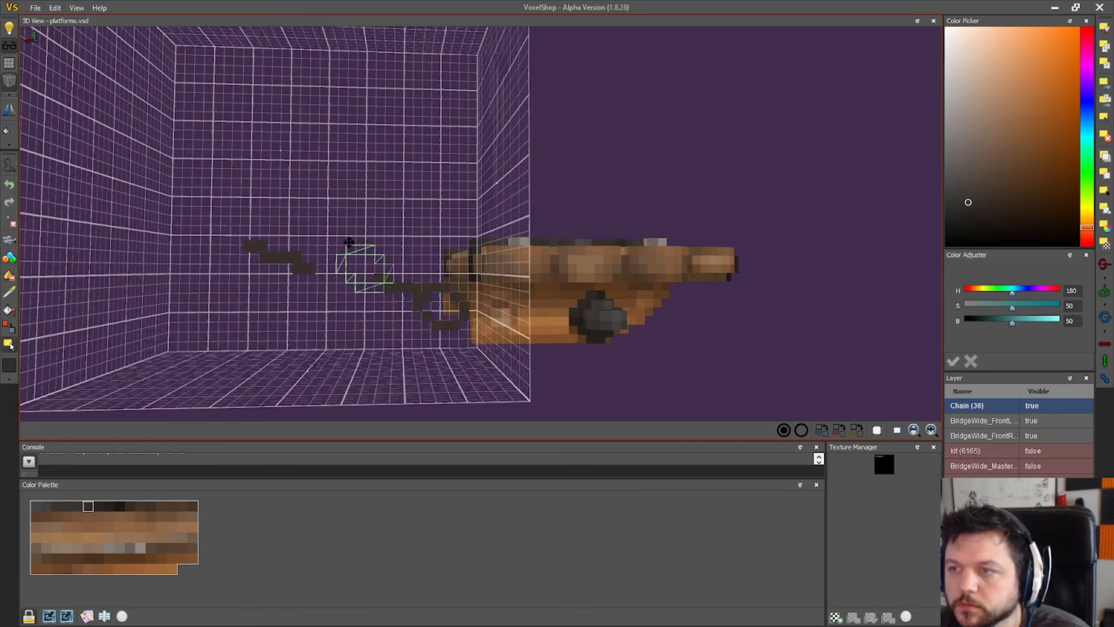
pyautogui.moveTo(392, 201); pyautogui.dragTo(294, 224, button='right')
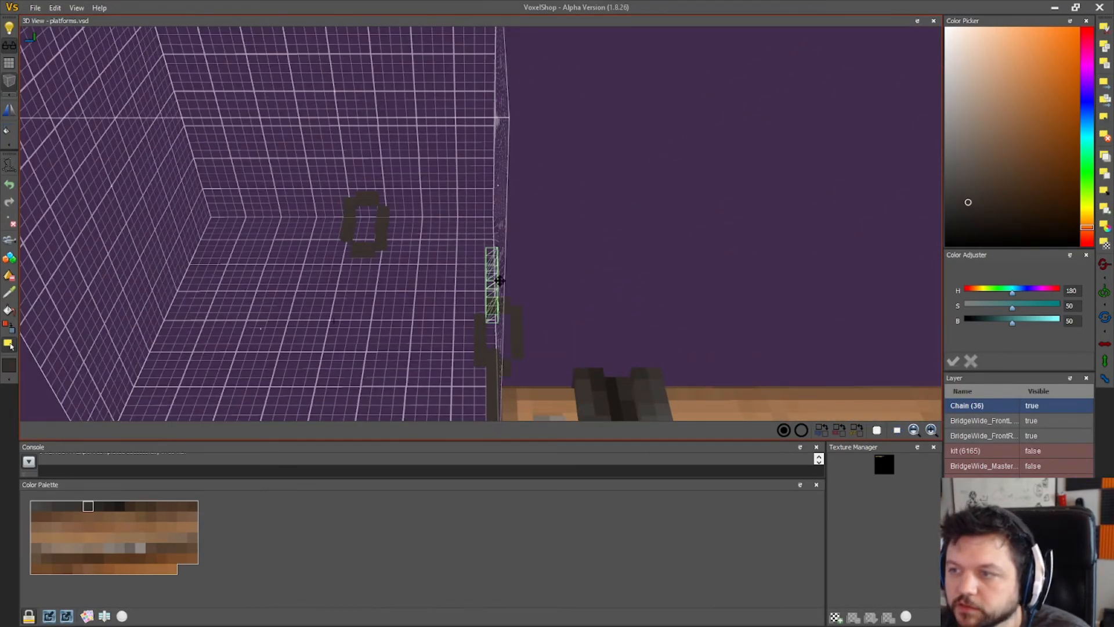
pyautogui.moveTo(470, 289)
pyautogui.mouseDown(button='right')
pyautogui.moveTo(390, 281)
pyautogui.moveTo(368, 291)
pyautogui.moveTo(382, 300)
pyautogui.moveTo(466, 275)
pyautogui.mouseUp(button='right')
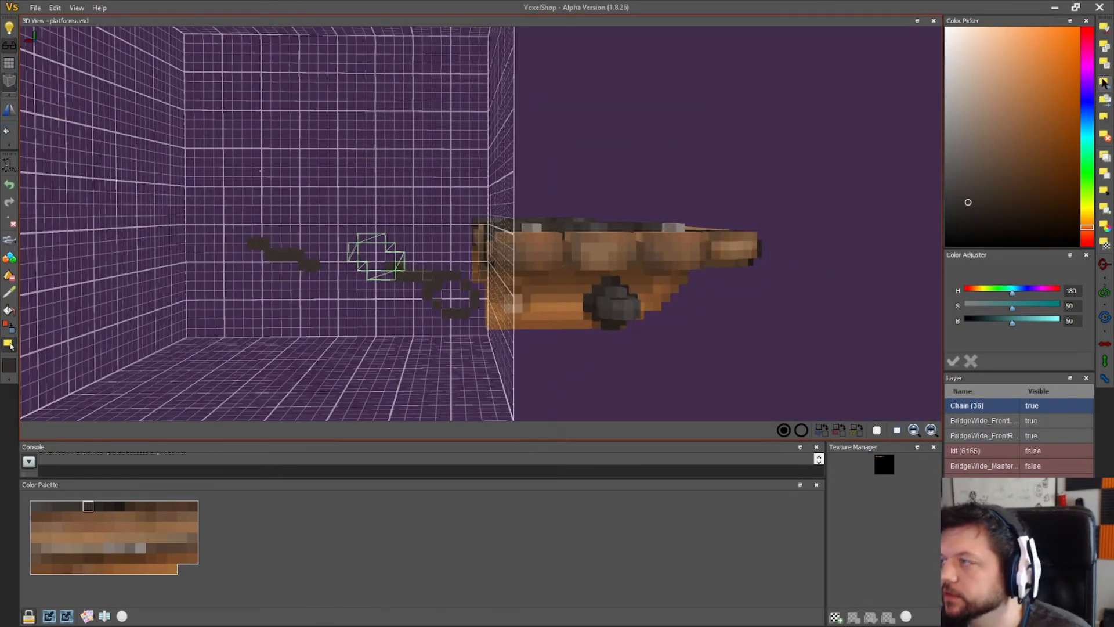
# - Try to move the upright link to the outlined spot, and undo the move
pyautogui.click(1104, 84)
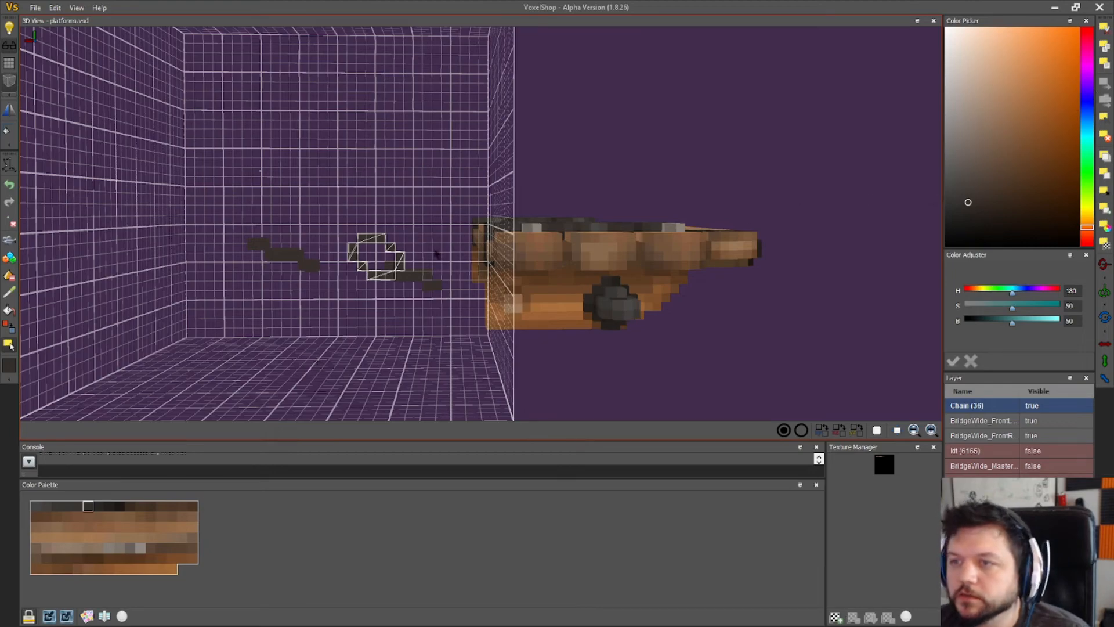
pyautogui.moveTo(458, 276); pyautogui.dragTo(458, 276)
pyautogui.hotkey('ctrl', 'v')
# - Clone the upright link to the flat link's far end, keeping the original, and deselect it
pyautogui.moveTo(377, 245); pyautogui.dragTo(374, 233)
pyautogui.moveTo(438, 257)
pyautogui.mouseDown(button='right')
pyautogui.moveTo(447, 275)
pyautogui.moveTo(423, 253)
pyautogui.mouseUp(button='right')
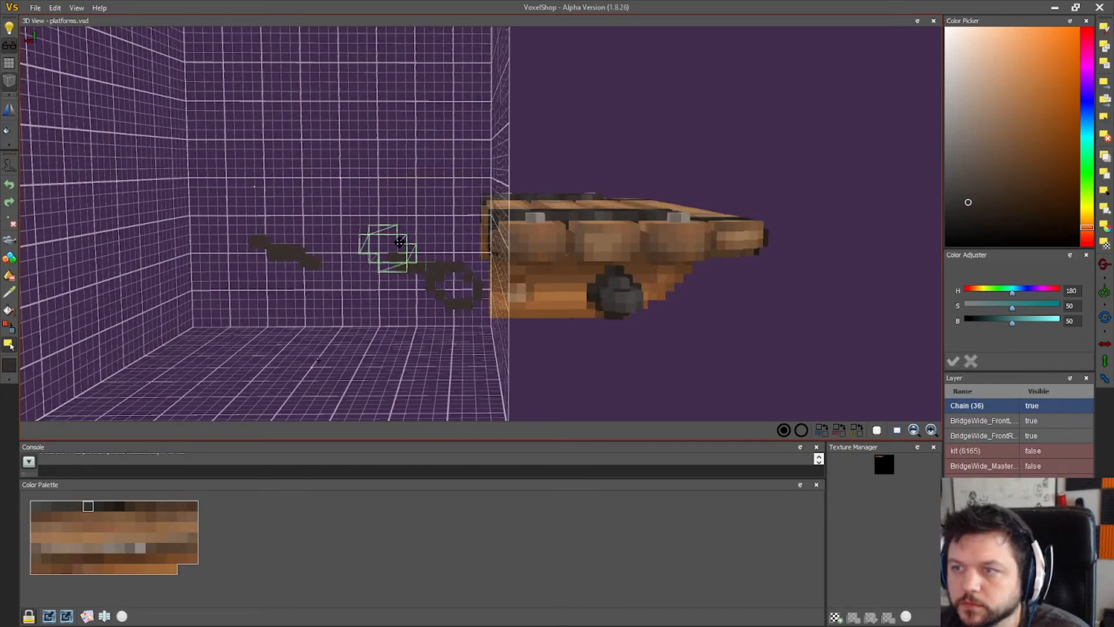
pyautogui.moveTo(377, 241); pyautogui.dragTo(409, 286, button='right')
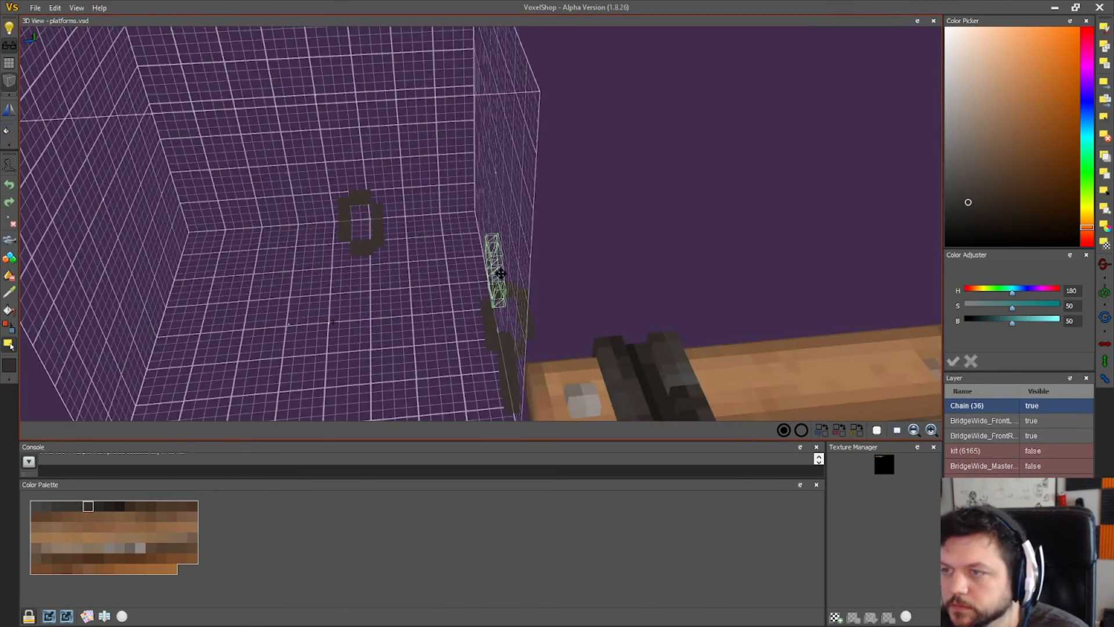
pyautogui.moveTo(504, 270); pyautogui.dragTo(506, 270)
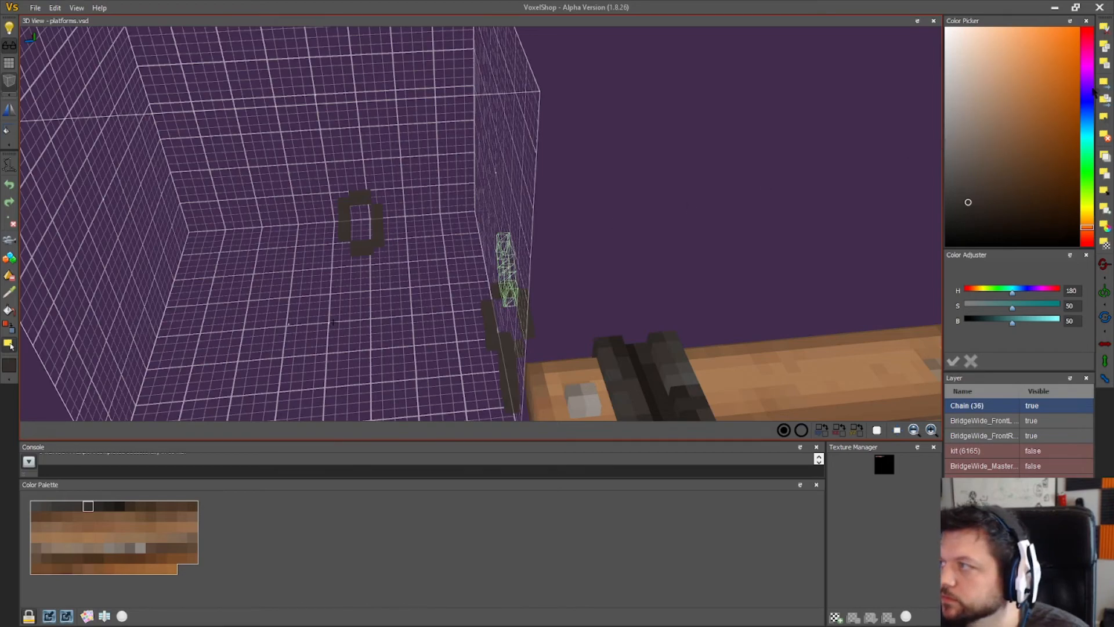
pyautogui.click(1104, 103)
pyautogui.click(573, 203)
# - Move the spare sloped flat link onto the cloned upright link's higher end as the fourth chain link, and deselect it
pyautogui.moveTo(392, 304); pyautogui.dragTo(329, 166)
pyautogui.hotkey('ctrl', 'c')
pyautogui.hotkey('ctrl', 'v')
pyautogui.moveTo(380, 212); pyautogui.dragTo(494, 215)
pyautogui.moveTo(494, 215); pyautogui.dragTo(515, 225, button='right')
pyautogui.moveTo(332, 250)
pyautogui.mouseDown()
pyautogui.moveTo(350, 252)
pyautogui.moveTo(351, 242)
pyautogui.mouseUp()
pyautogui.moveTo(427, 259); pyautogui.dragTo(328, 299, button='right')
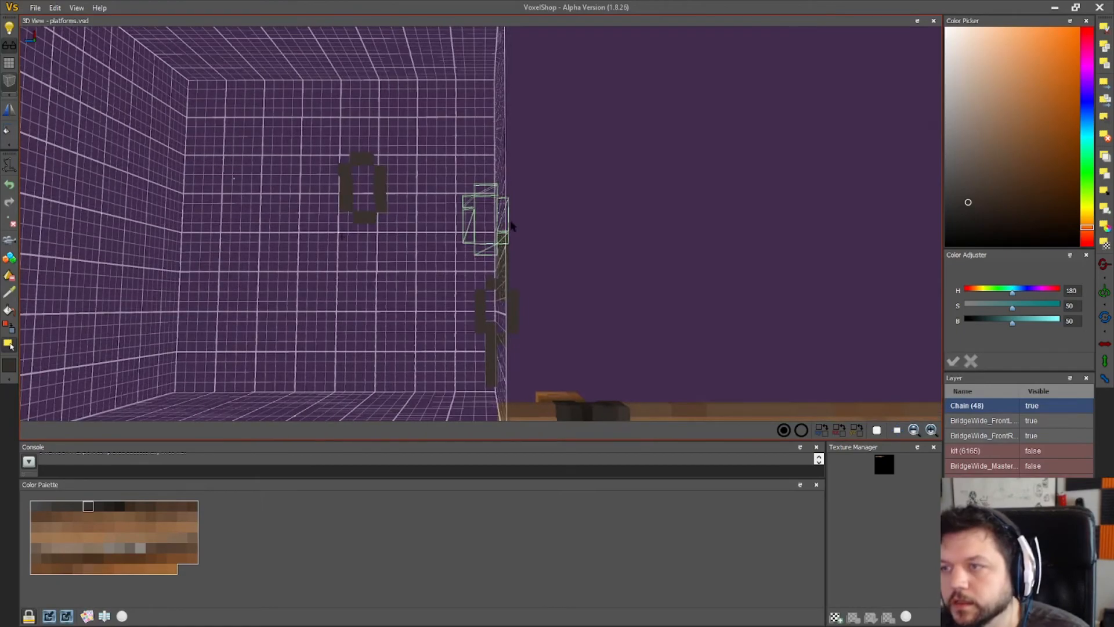
pyautogui.moveTo(512, 221); pyautogui.dragTo(556, 237, button='right')
pyautogui.click(1105, 85)
pyautogui.click(1103, 121)
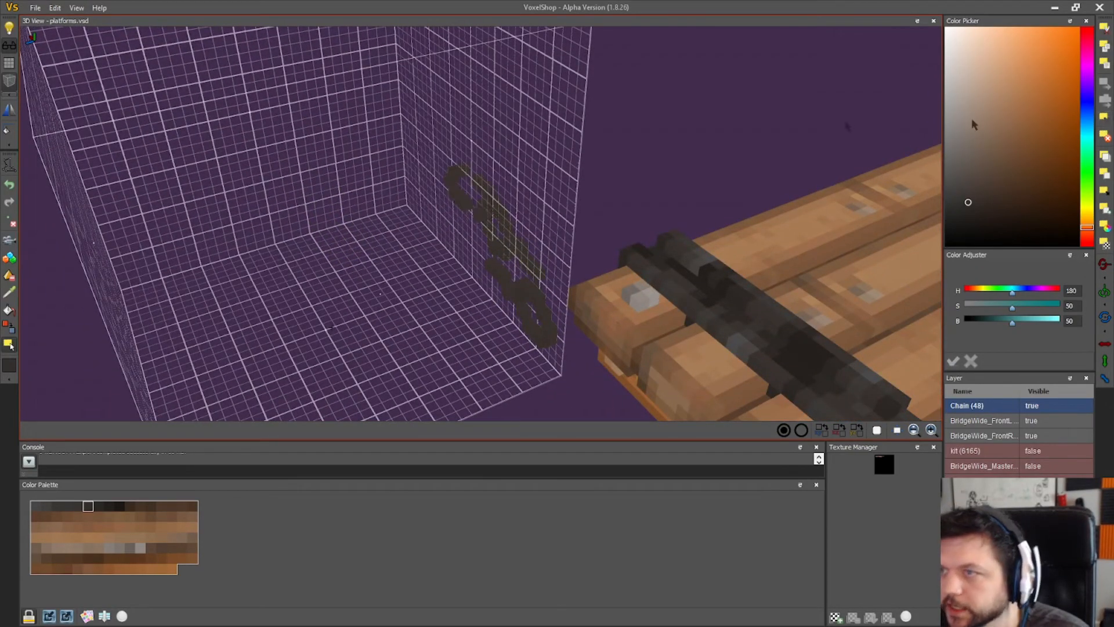
# - Hide the grid and bounding box to inspect the four-link chain beside the bridge
pyautogui.click(10, 63)
pyautogui.click(9, 82)
pyautogui.scroll(-2, 316, 178)
pyautogui.moveTo(317, 178); pyautogui.dragTo(343, 184, button='right')
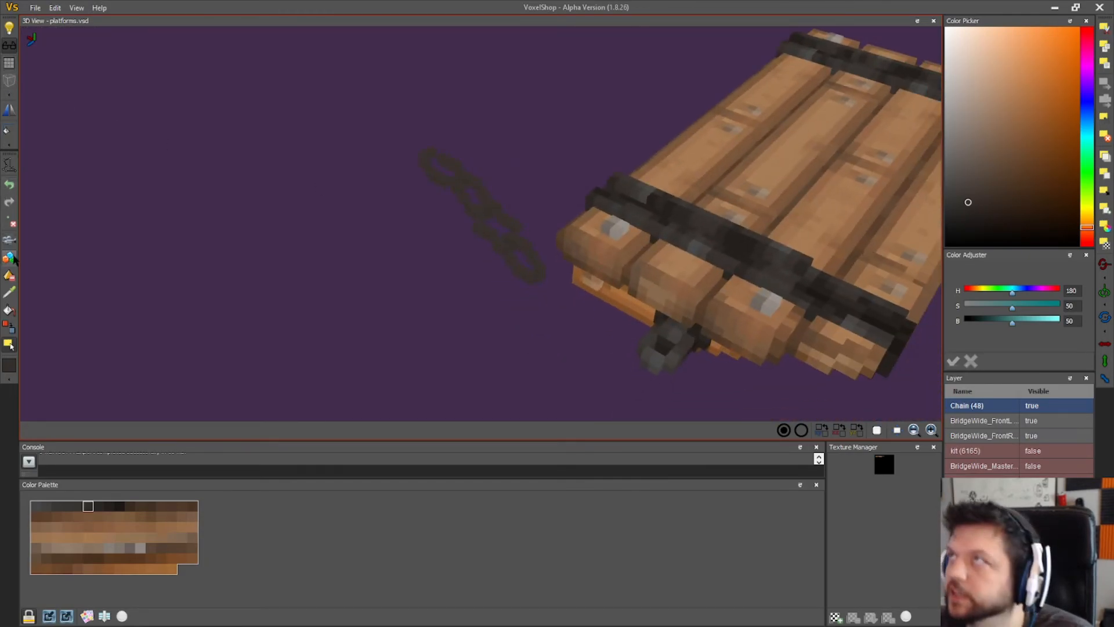
pyautogui.scroll(-3, 422, 299)
pyautogui.moveTo(423, 299)
pyautogui.mouseDown(button='right')
pyautogui.moveTo(458, 296)
pyautogui.moveTo(360, 314)
pyautogui.moveTo(365, 325)
pyautogui.moveTo(455, 296)
pyautogui.moveTo(443, 300)
pyautogui.mouseUp(button='right')
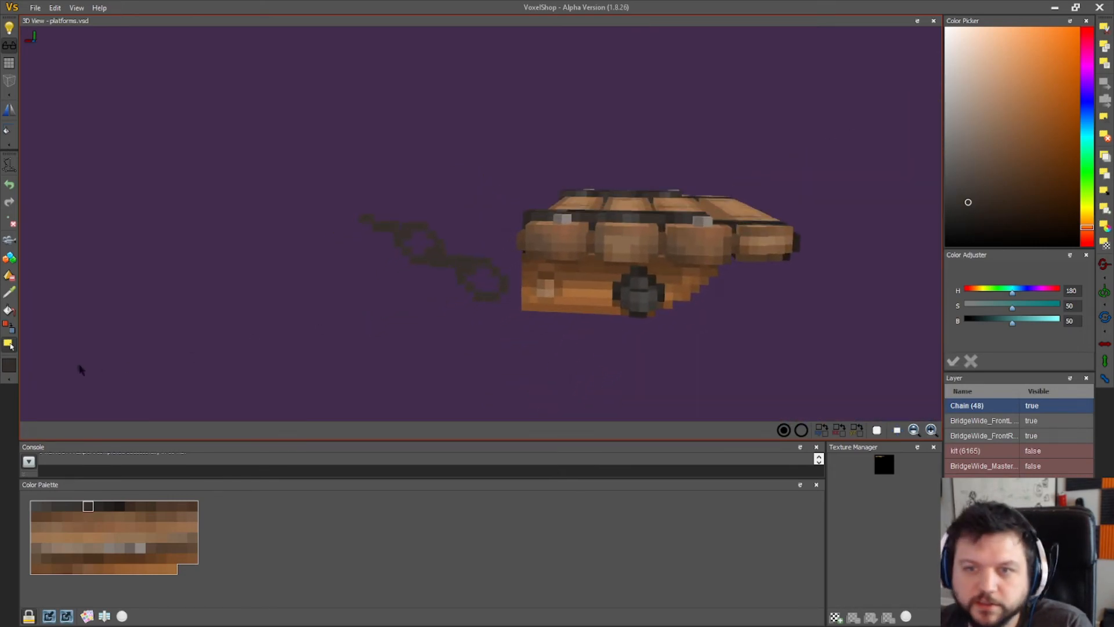
pyautogui.moveTo(154, 285); pyautogui.dragTo(178, 284, button='right')
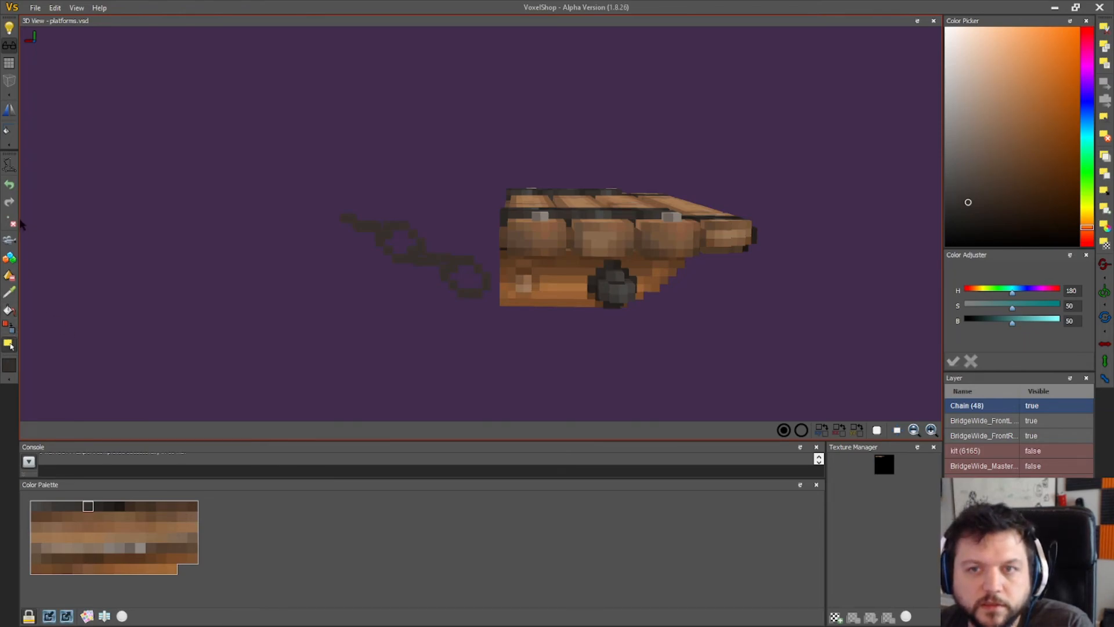
# - Change the 3D view's background colour to light green
pyautogui.click(10, 141)
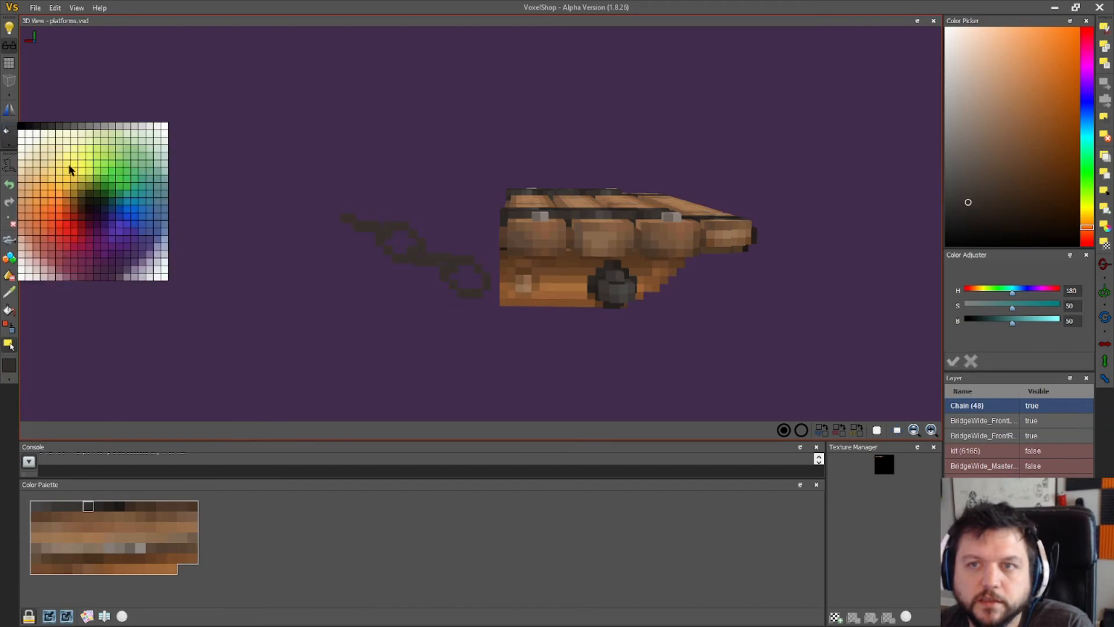
pyautogui.click(143, 161)
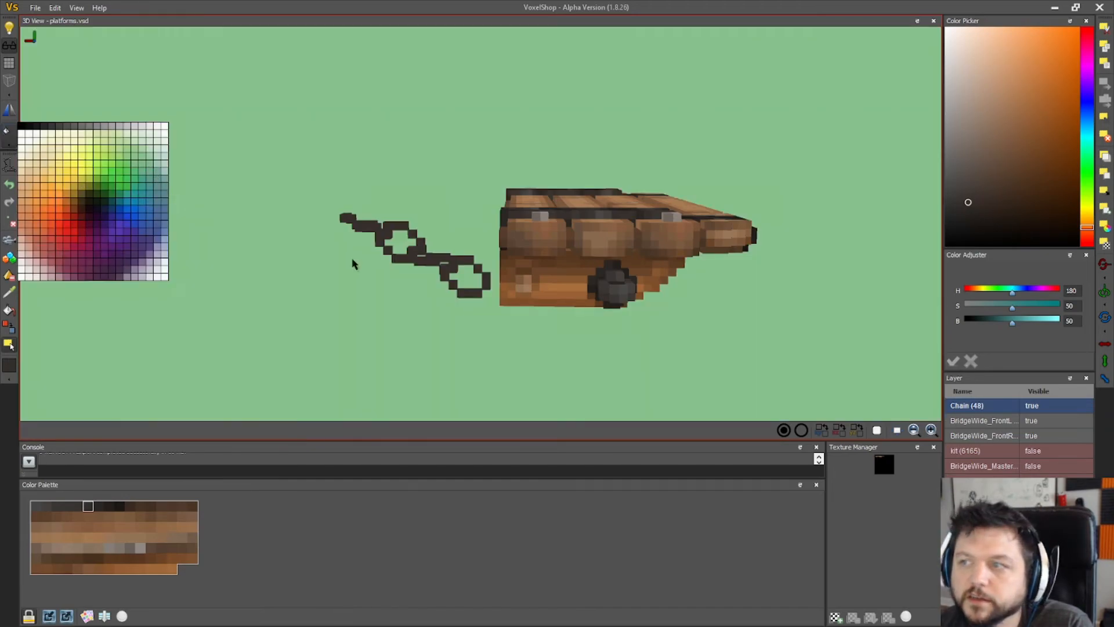
pyautogui.click(343, 275)
# - Select the whole four-link chain and add a new layer for its copy
pyautogui.moveTo(287, 327); pyautogui.dragTo(239, 329, button='right')
pyautogui.moveTo(236, 188); pyautogui.dragTo(482, 322)
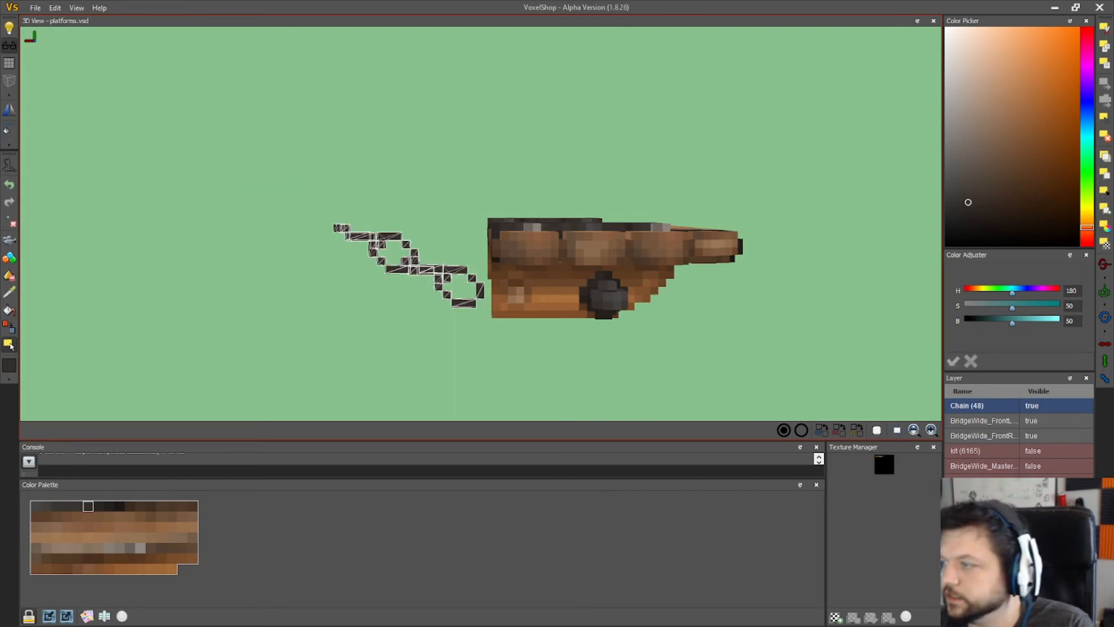
pyautogui.click(953, 616)
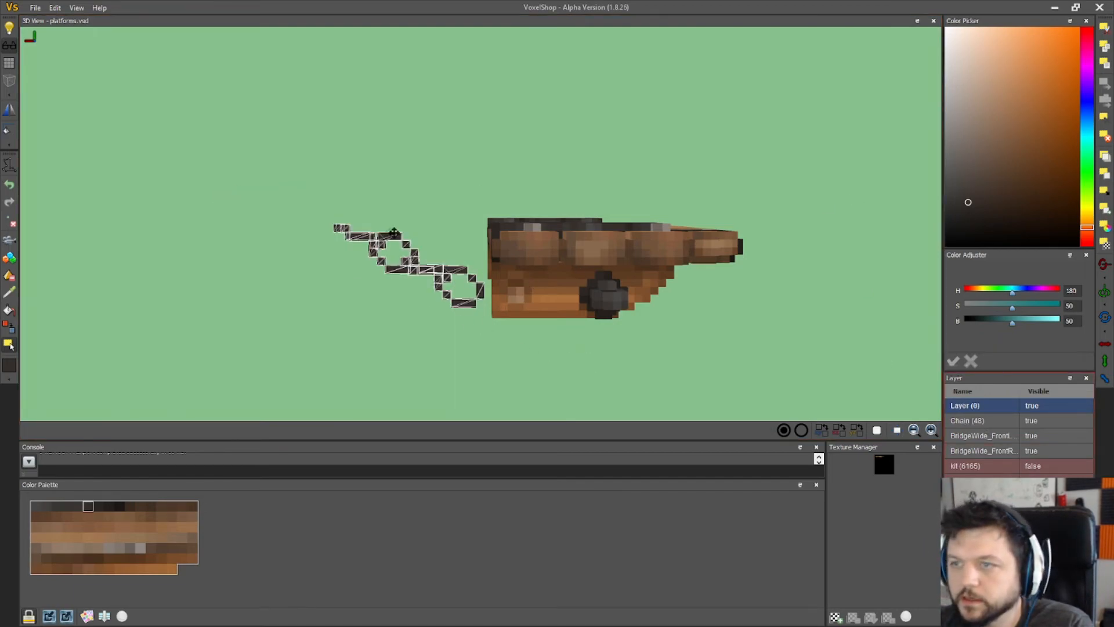
# - Clone the four-link chain into the new layer, lining up the copy to interlock with the original's upper end
pyautogui.moveTo(403, 243); pyautogui.dragTo(246, 154)
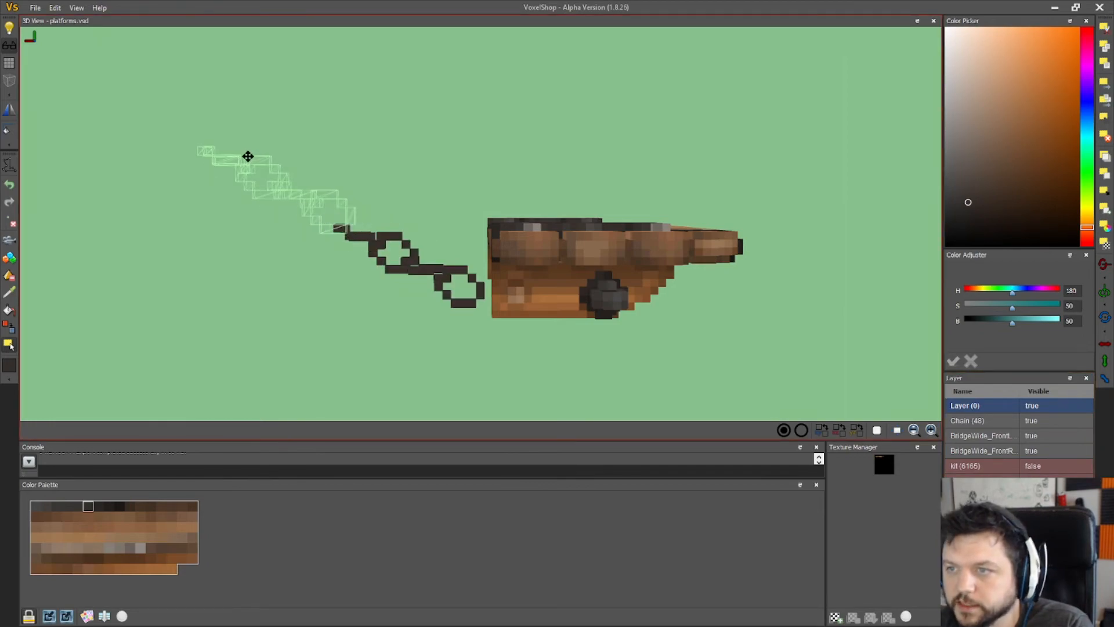
pyautogui.moveTo(418, 270); pyautogui.dragTo(323, 288, button='right')
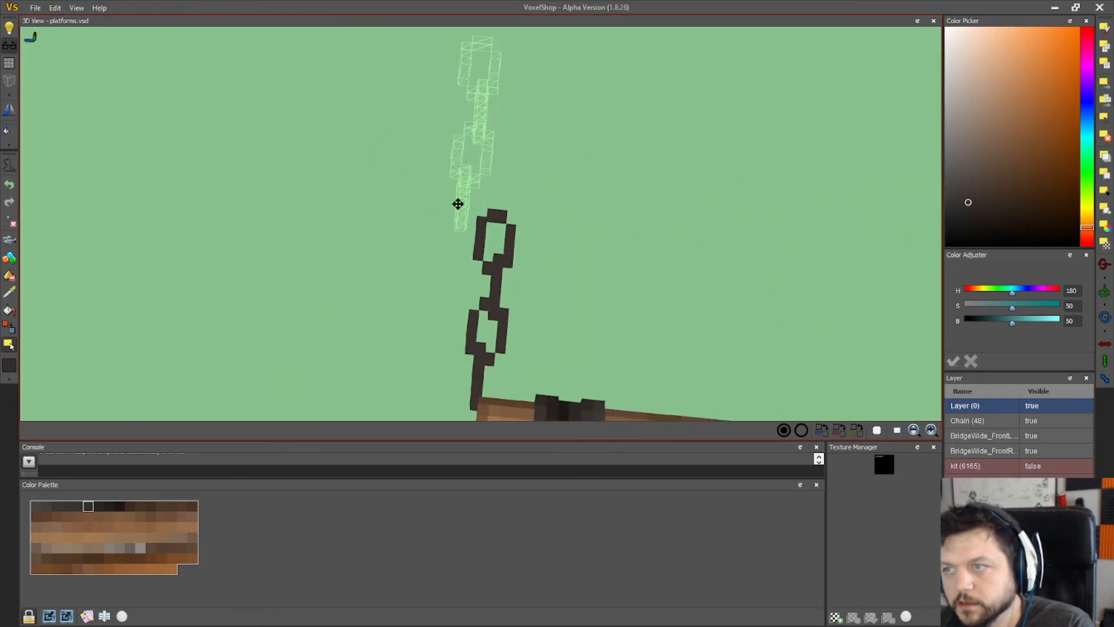
pyautogui.moveTo(457, 203); pyautogui.dragTo(485, 204)
pyautogui.moveTo(484, 204); pyautogui.dragTo(585, 234, button='right')
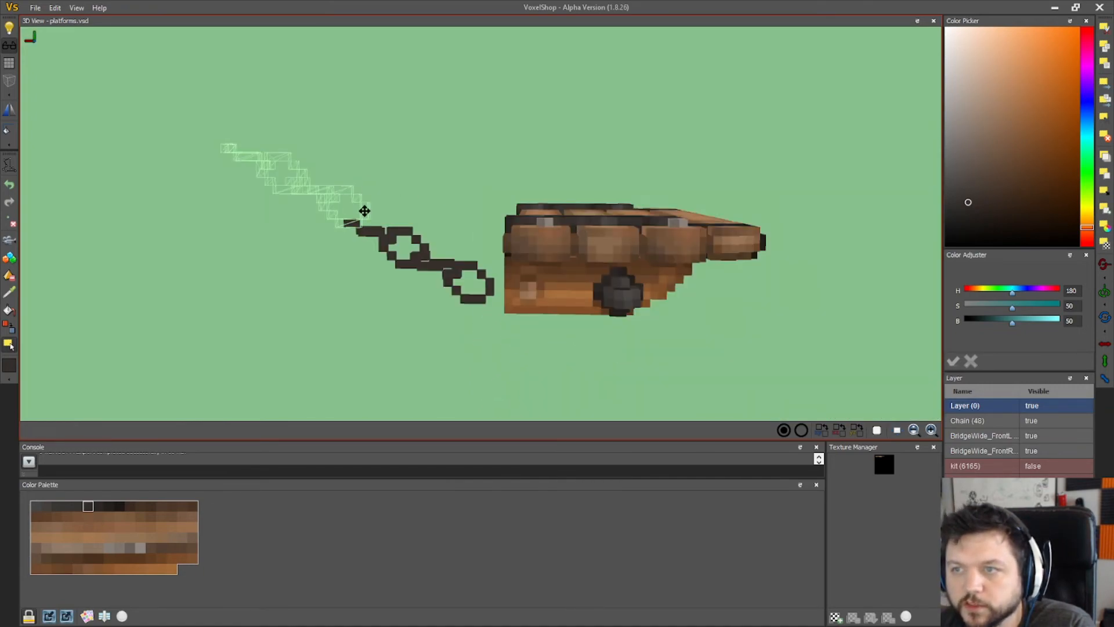
pyautogui.moveTo(365, 213); pyautogui.dragTo(415, 197, button='right')
pyautogui.moveTo(364, 187); pyautogui.dragTo(361, 188)
pyautogui.moveTo(505, 255); pyautogui.dragTo(412, 275, button='right')
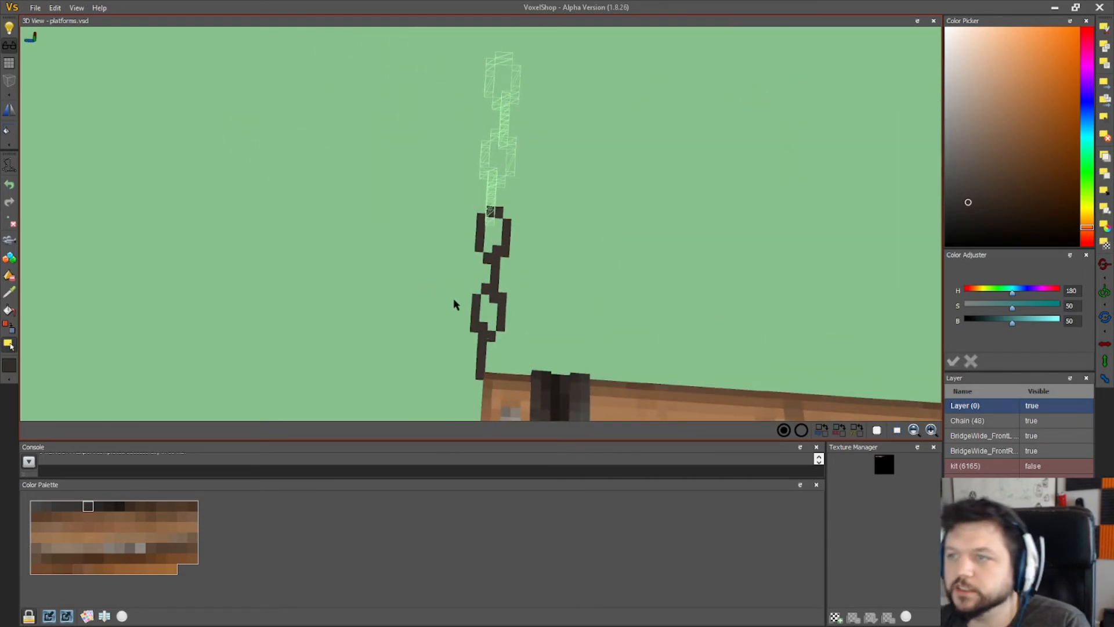
pyautogui.click(1103, 100)
pyautogui.moveTo(299, 250)
pyautogui.mouseDown(button='right')
pyautogui.moveTo(388, 224)
pyautogui.moveTo(290, 244)
pyautogui.moveTo(299, 249)
pyautogui.mouseUp(button='right')
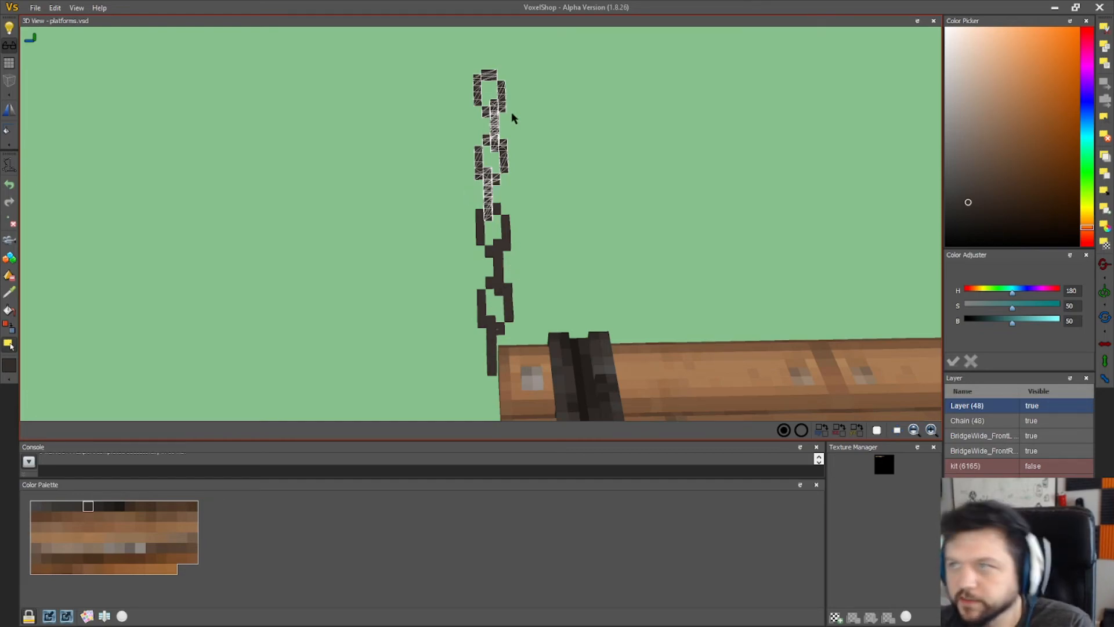
pyautogui.moveTo(458, 64); pyautogui.dragTo(462, 193, button='right')
# - Show the grid and bounding box again, and shift the entire chain one voxel toward the bridge
pyautogui.click(9, 82)
pyautogui.moveTo(313, 197); pyautogui.dragTo(208, 150, button='right')
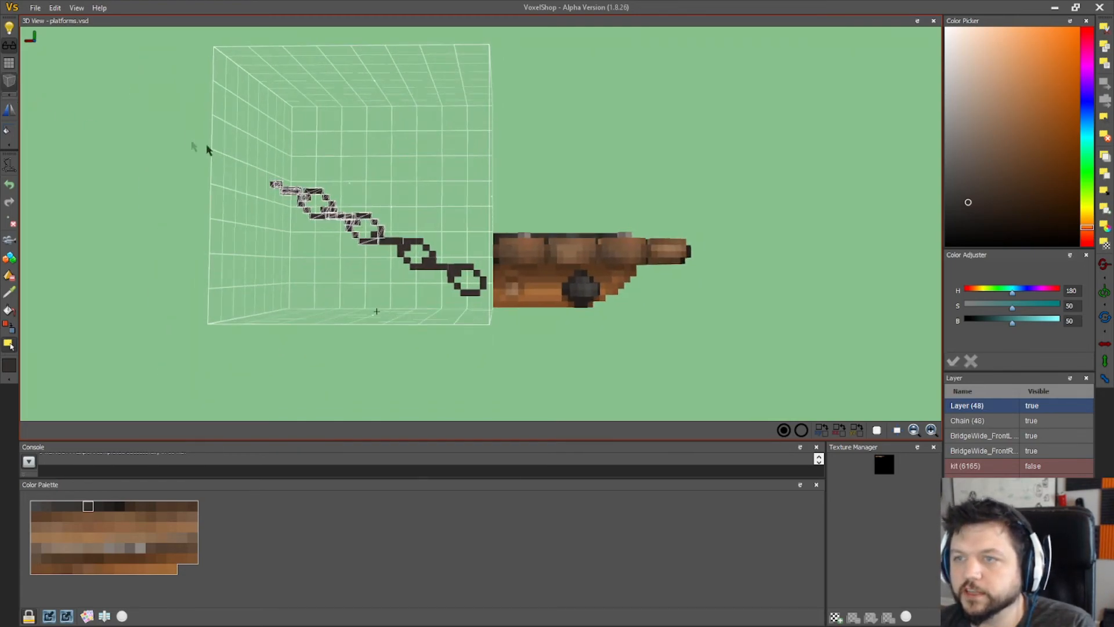
pyautogui.moveTo(230, 151); pyautogui.dragTo(490, 309)
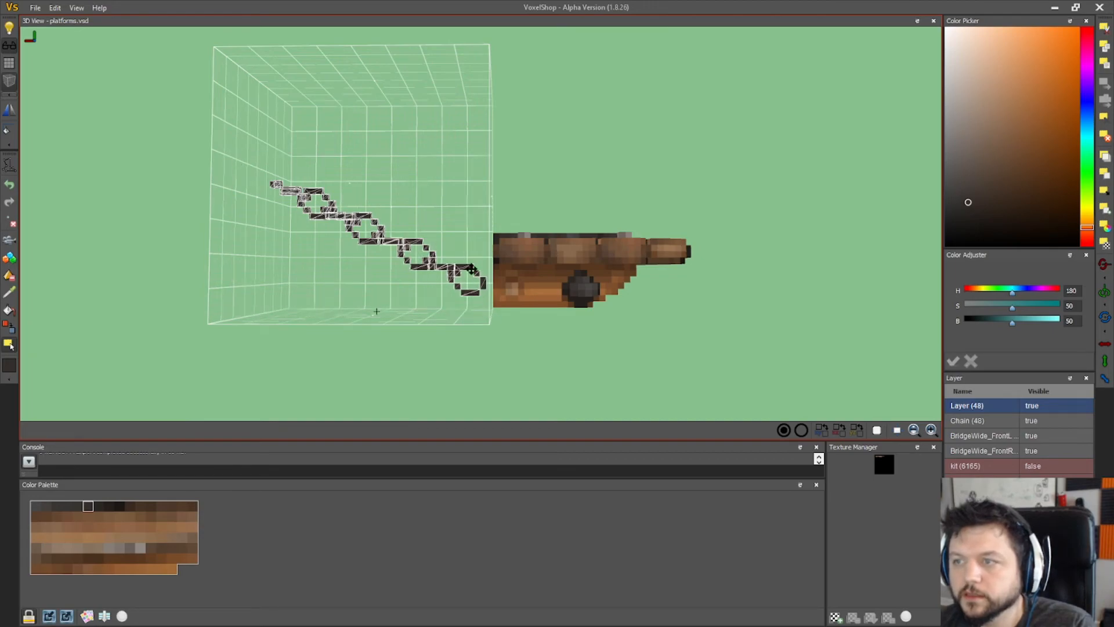
pyautogui.moveTo(471, 268); pyautogui.dragTo(478, 268)
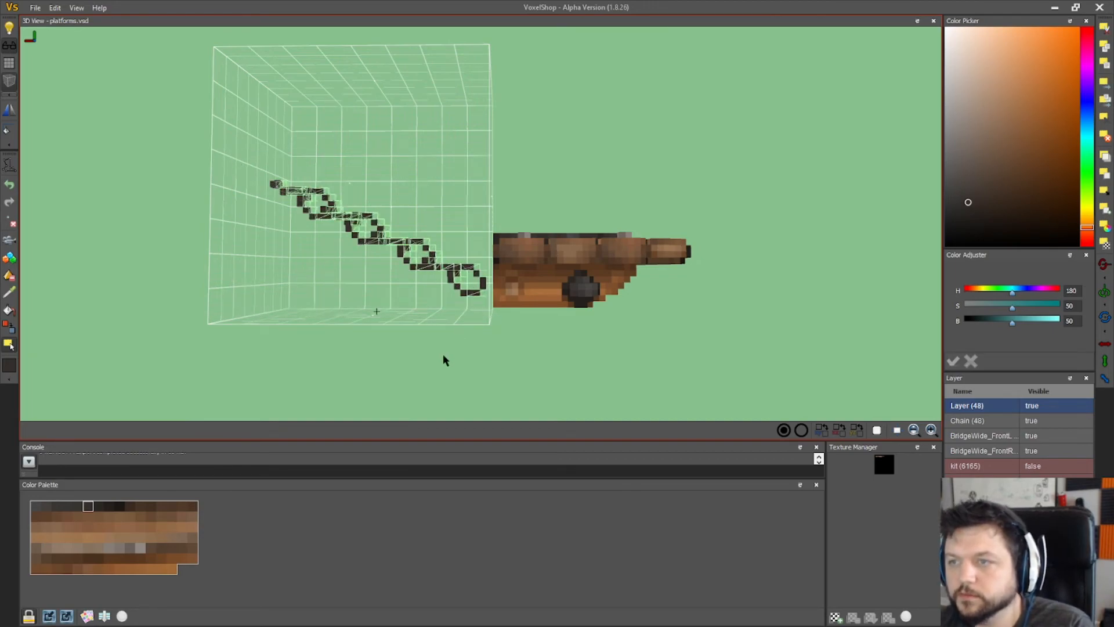
pyautogui.click(1104, 83)
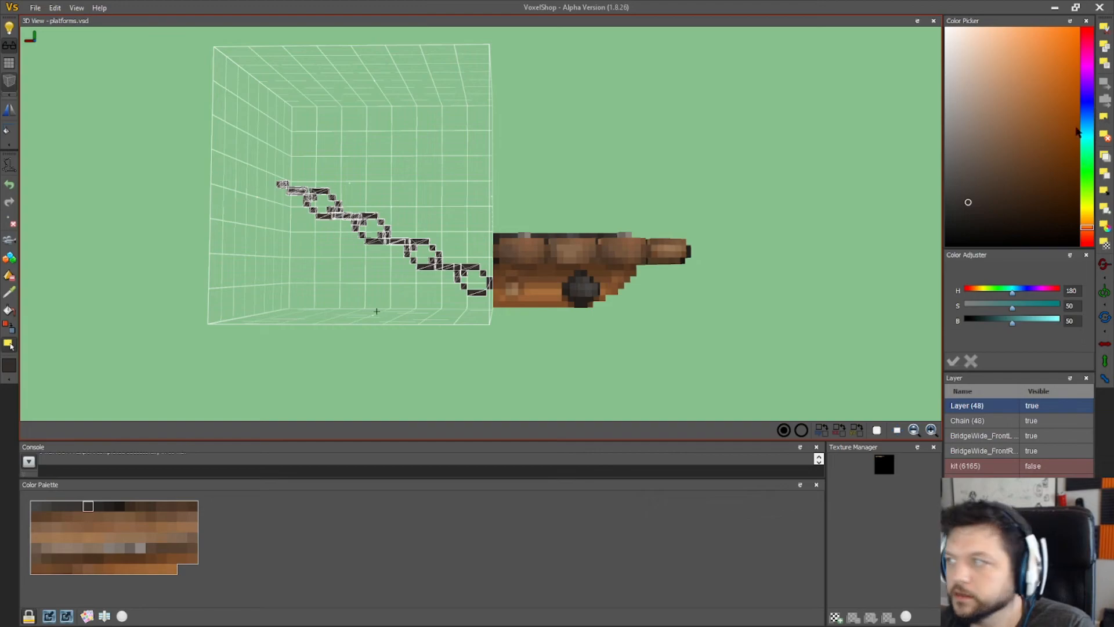
pyautogui.click(1099, 124)
pyautogui.moveTo(586, 218); pyautogui.dragTo(519, 241, button='right')
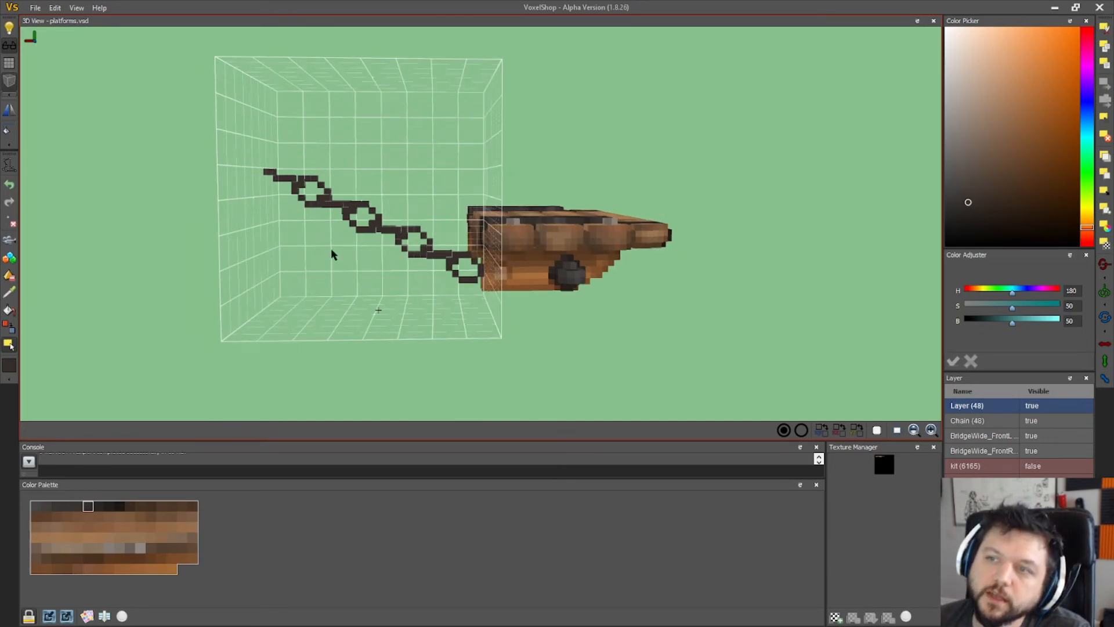
# - Hide the two BridgeWide front layers so that only the two chain layers remain displayed
pyautogui.moveTo(343, 271); pyautogui.dragTo(349, 326, button='right')
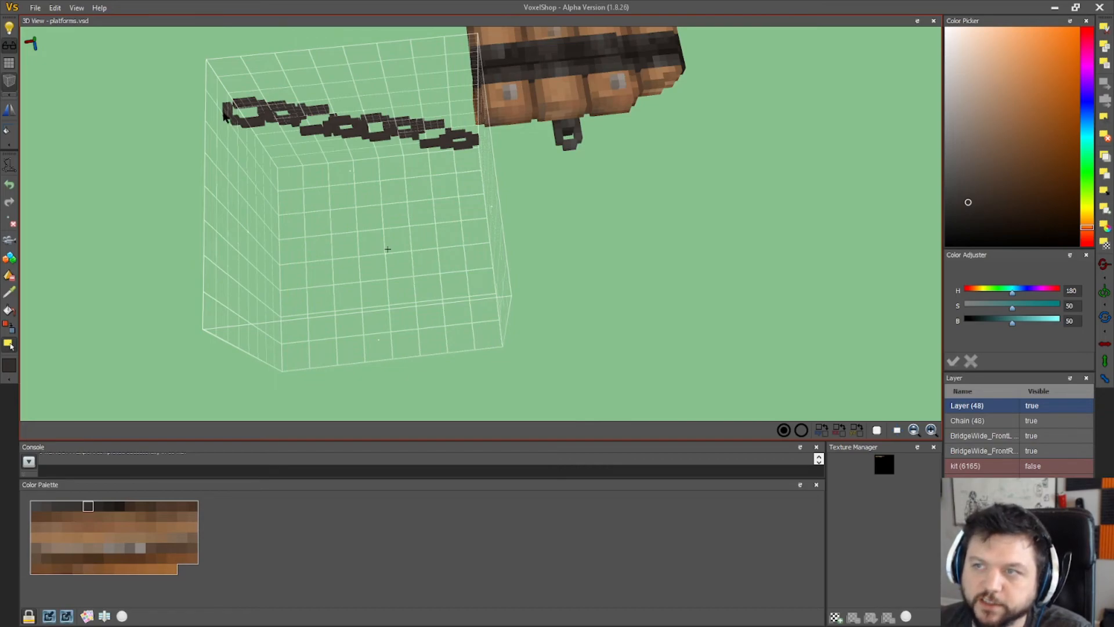
pyautogui.moveTo(397, 145); pyautogui.dragTo(380, 309, button='right')
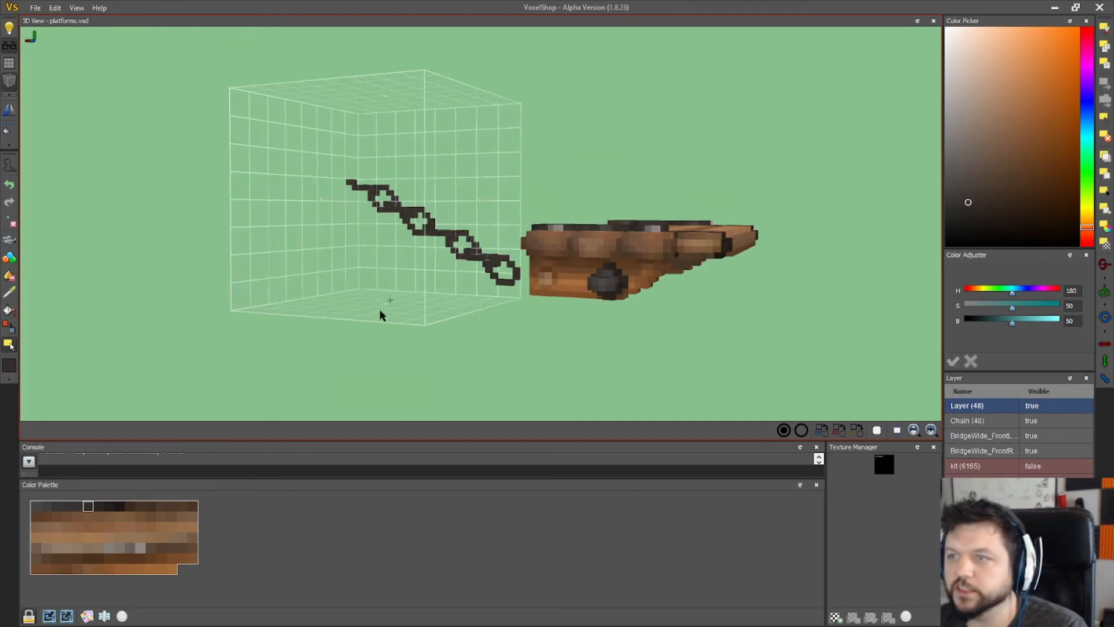
pyautogui.click(1049, 450)
pyautogui.click(1033, 435)
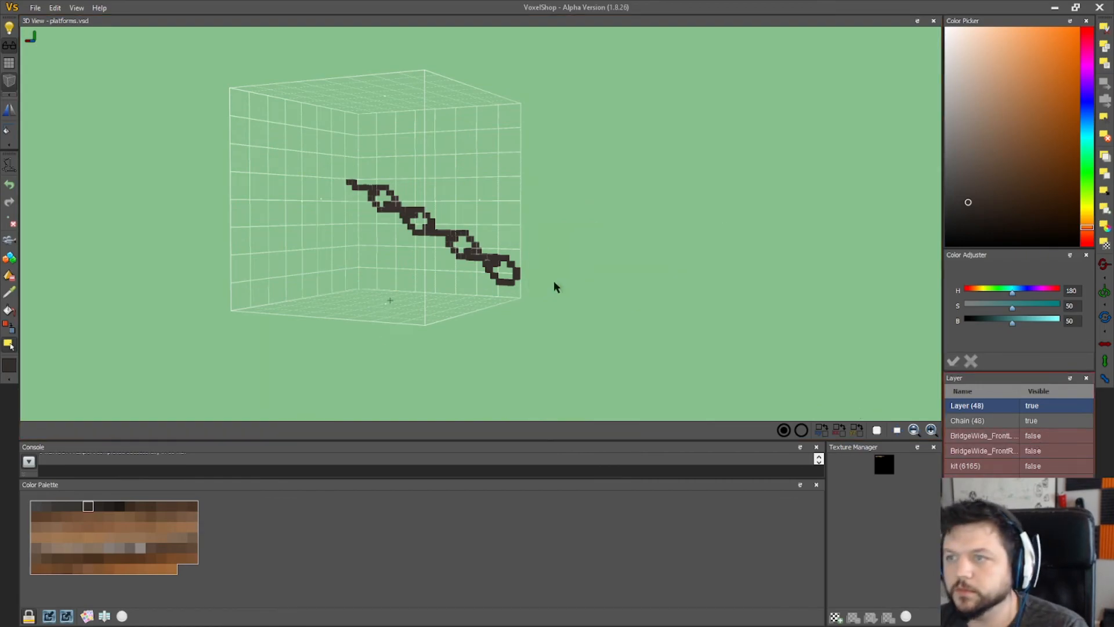
pyautogui.moveTo(553, 280); pyautogui.dragTo(285, 304, button='right')
# - Export the visible chain in VoxLap format as BridgeChain to Barony's models/decorations folder
pyautogui.click(35, 8)
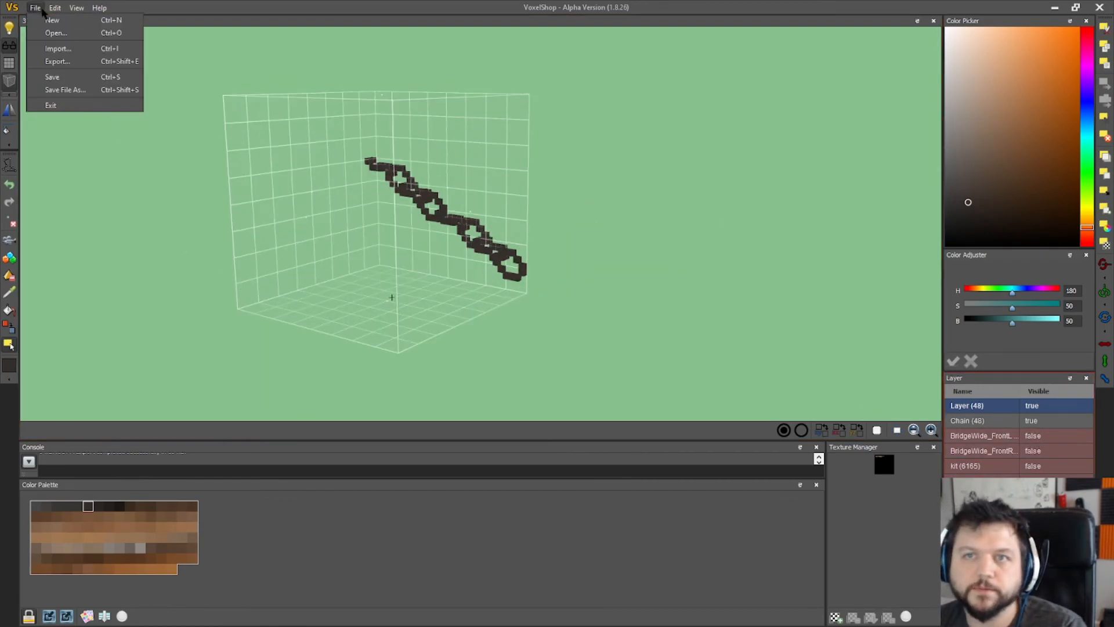
pyautogui.click(53, 66)
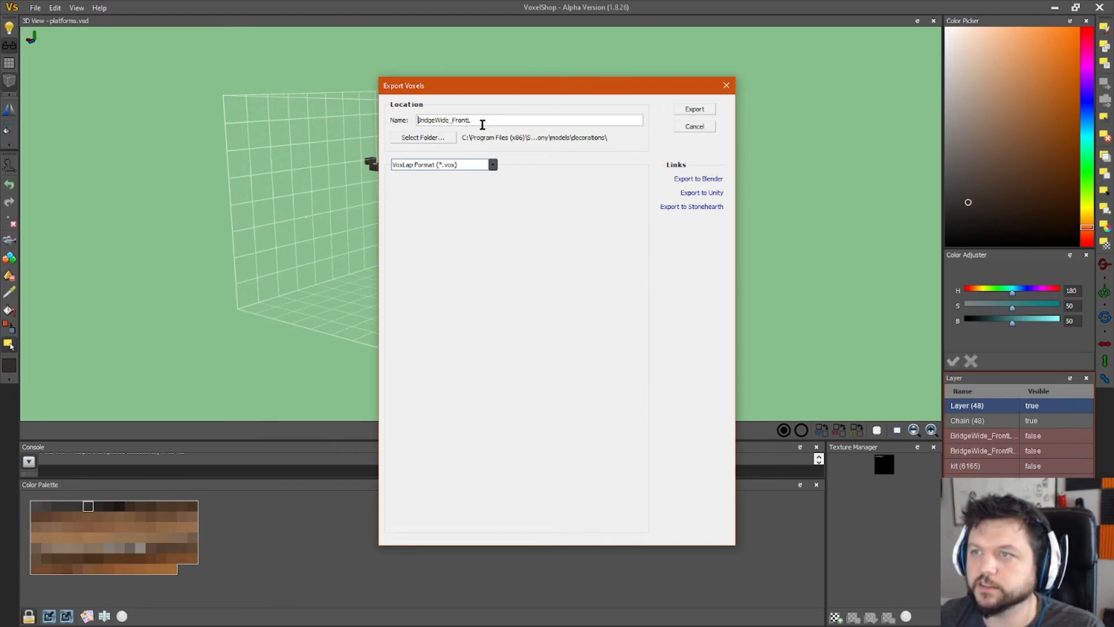
pyautogui.doubleClick(482, 124)
pyautogui.write('Chain')
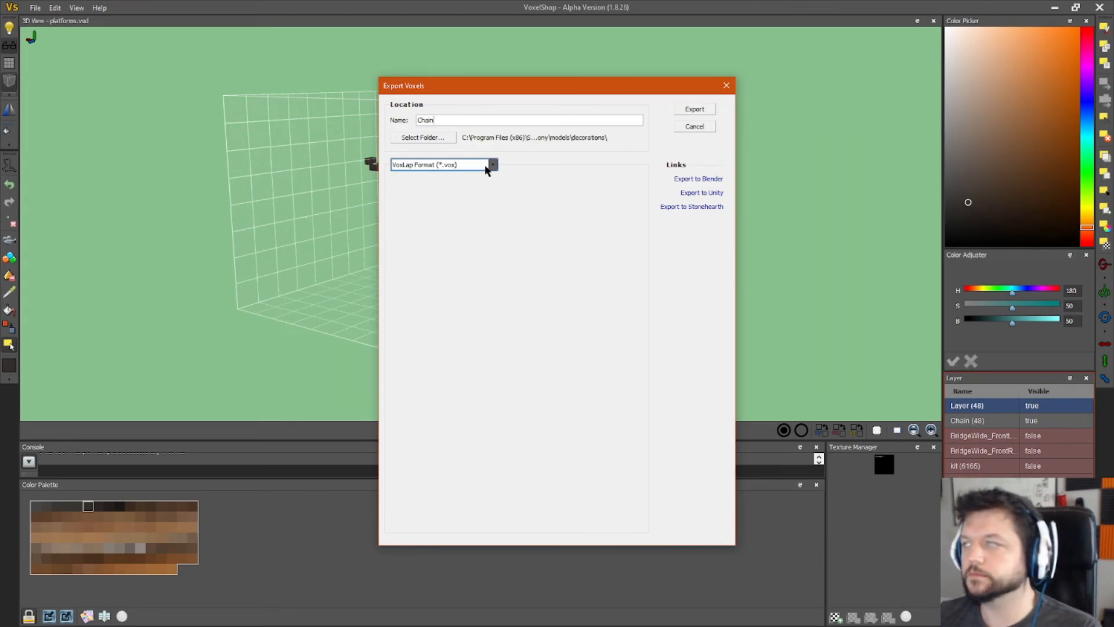
pyautogui.write('_')
pyautogui.press('BackSpace')
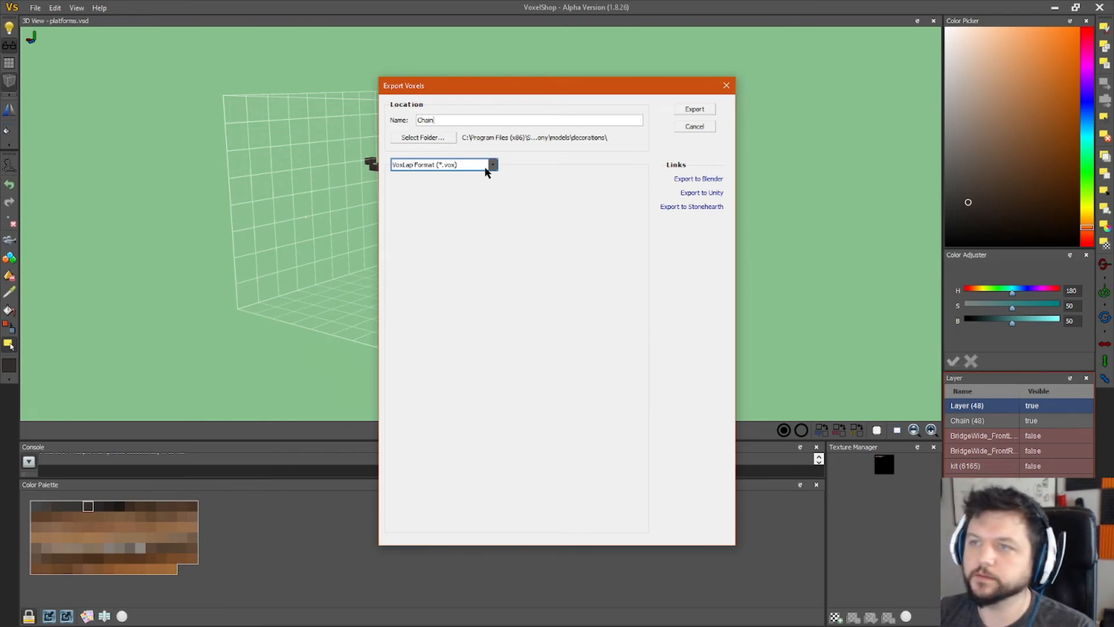
pyautogui.hotkey('ctrl', 'a')
pyautogui.write('Bridge')
pyautogui.press('BackSpace')
pyautogui.press('BackSpace')
pyautogui.press('BackSpace')
pyautogui.press('BackSpace')
pyautogui.press('BackSpace')
pyautogui.write('Chain')
pyautogui.click(704, 111)
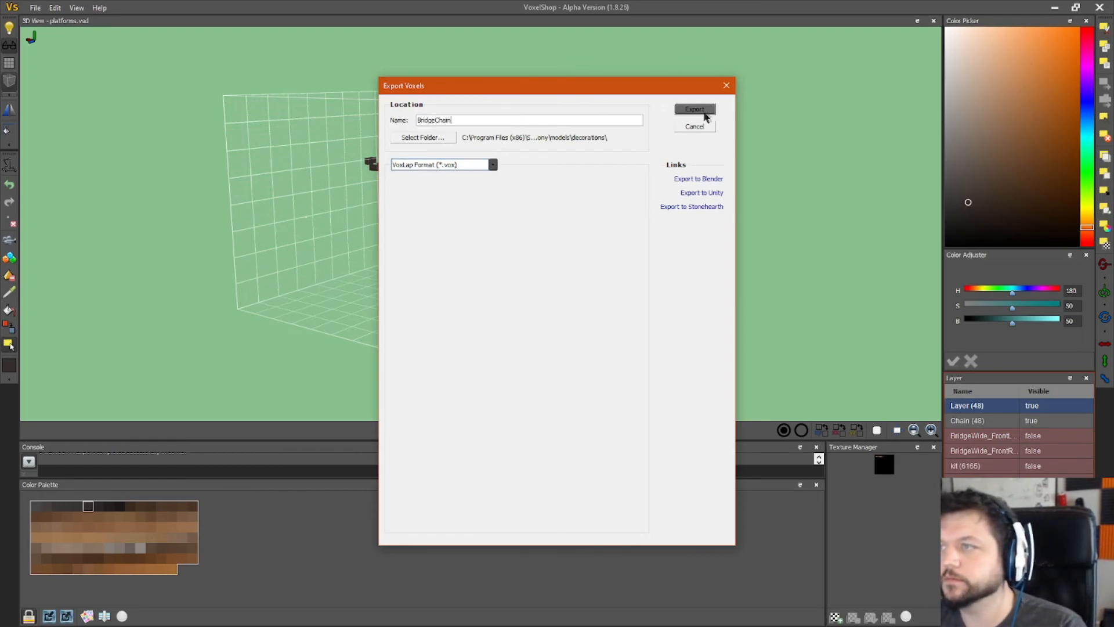
# - Add the line models/decorations/BridgeChain.vox at the end of models.txt, and save both that file and the voxel project
pyautogui.hotkey('alt', 'Tab')
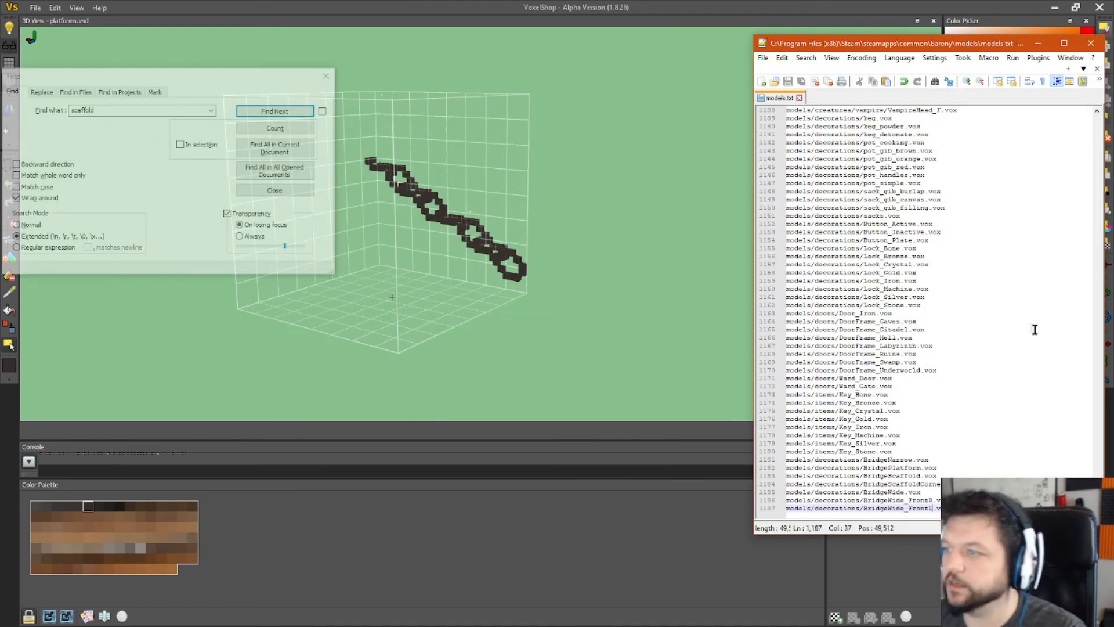
pyautogui.hotkey('shift', 'Home')
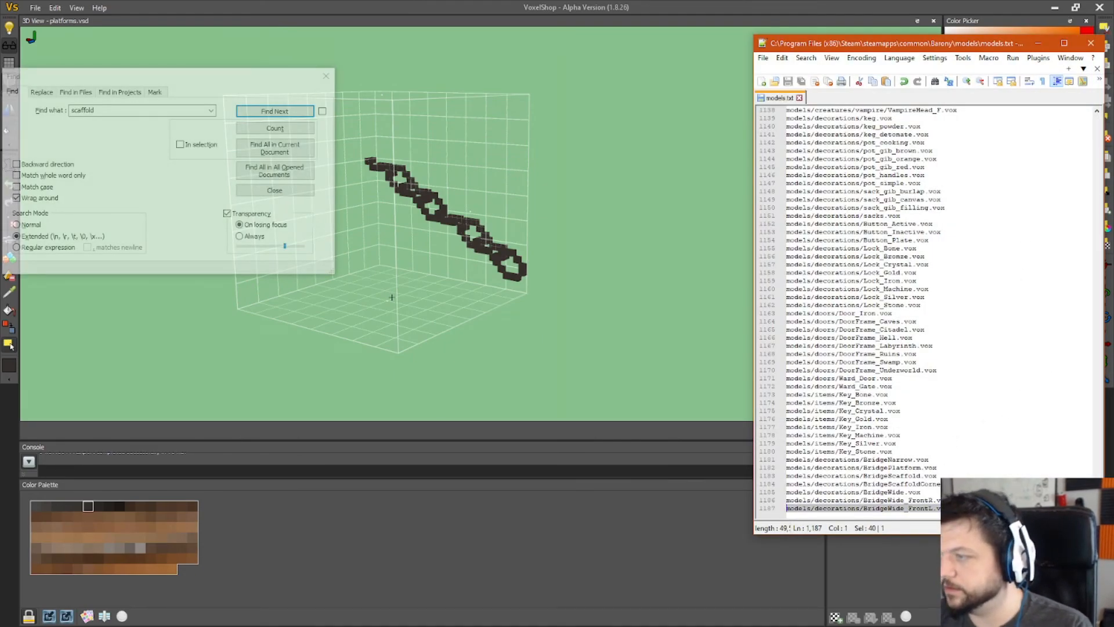
pyautogui.press('End')
pyautogui.press('Return')
pyautogui.press('Left')
pyautogui.press('Left')
pyautogui.press('Left')
pyautogui.press('Left')
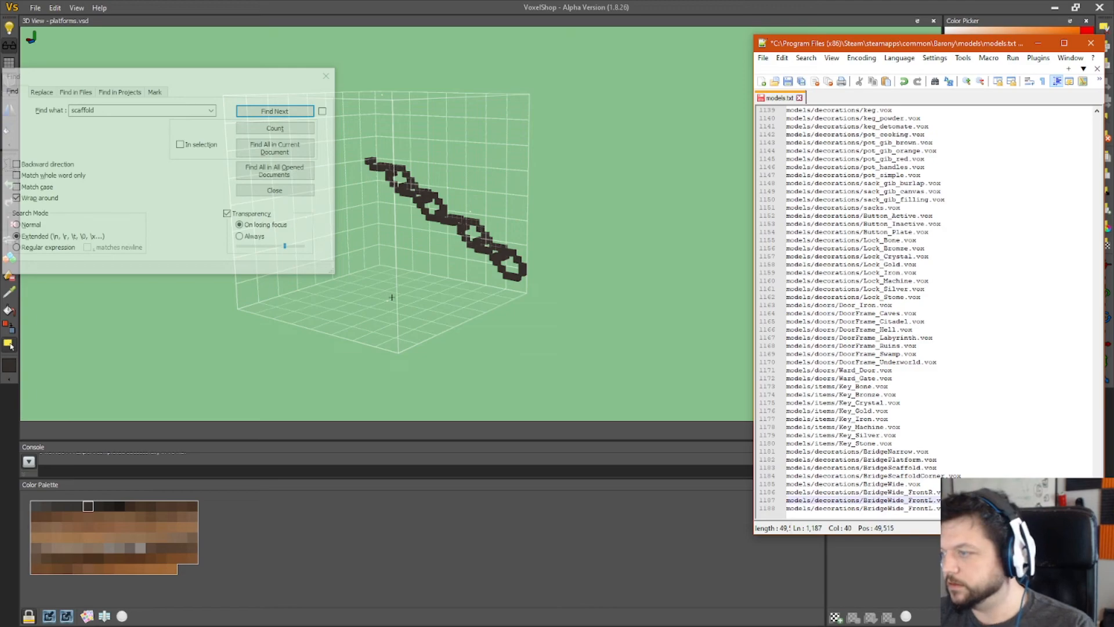
pyautogui.write('Chain')
pyautogui.hotkey('ctrl', 's')
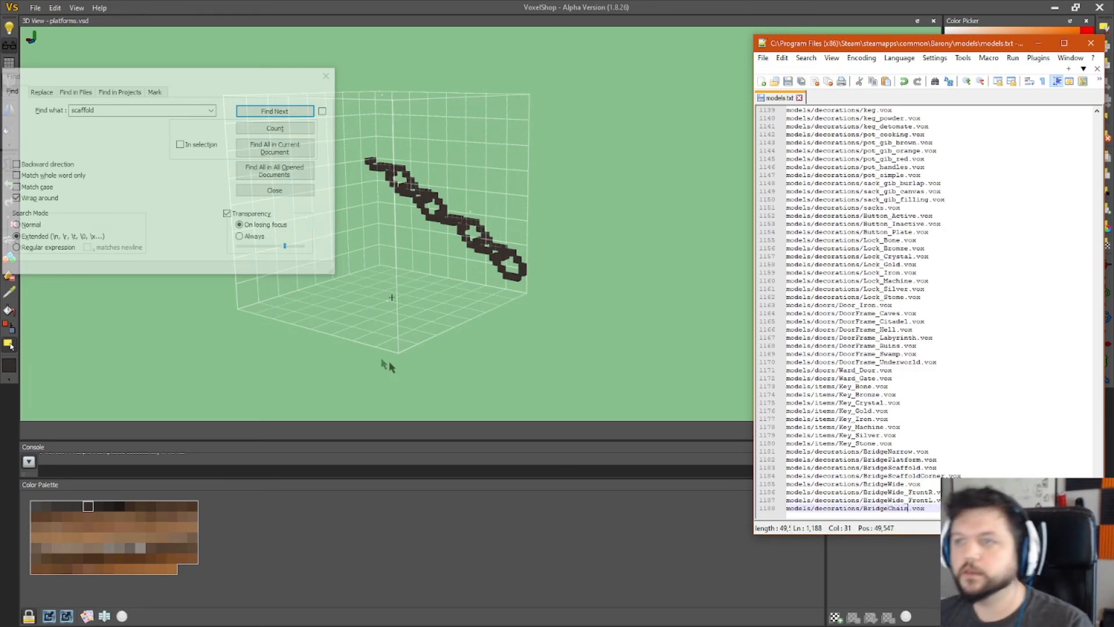
pyautogui.click(35, 8)
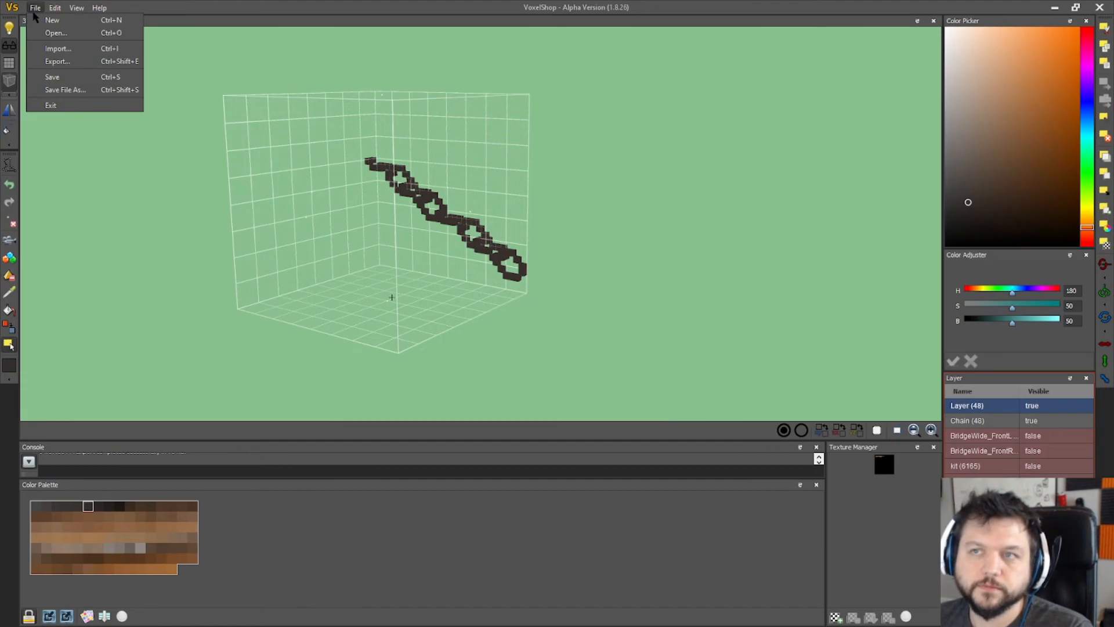
pyautogui.click(72, 77)
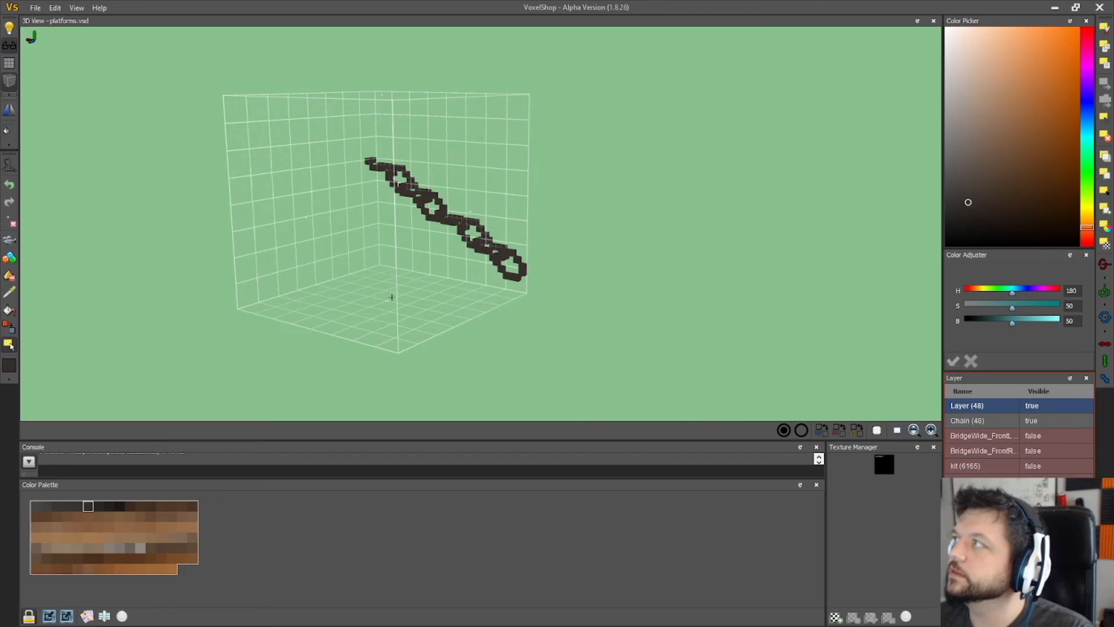
# - Switch to Barony, return to its main menu and quit the game
pyautogui.hotkey('alt', 'Tab')
pyautogui.click(467, 381)
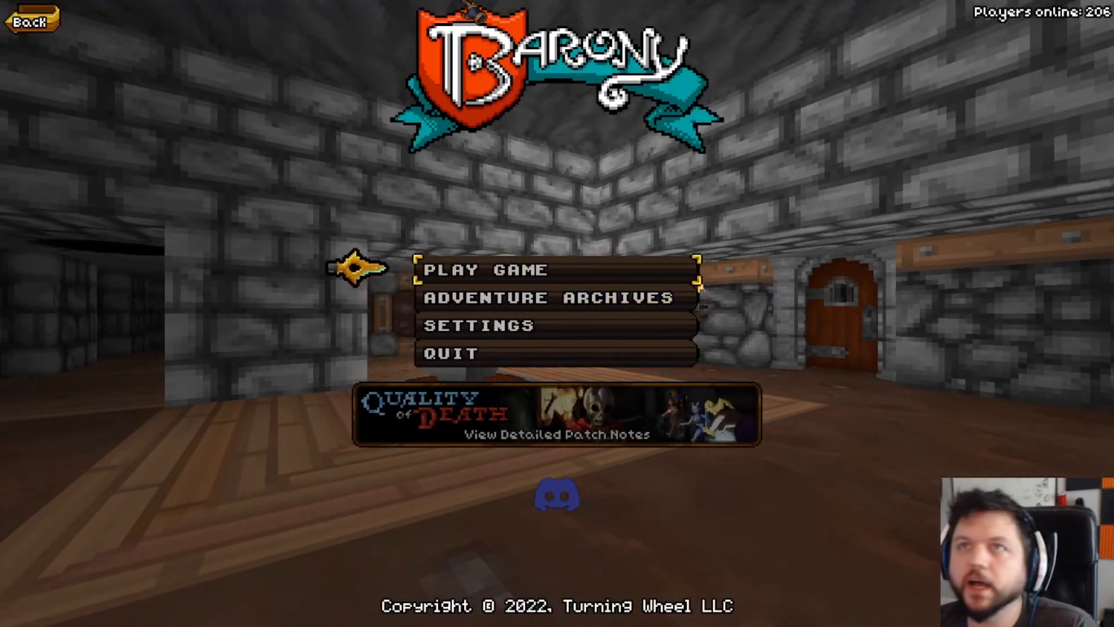
pyautogui.click(497, 354)
pyautogui.click(538, 329)
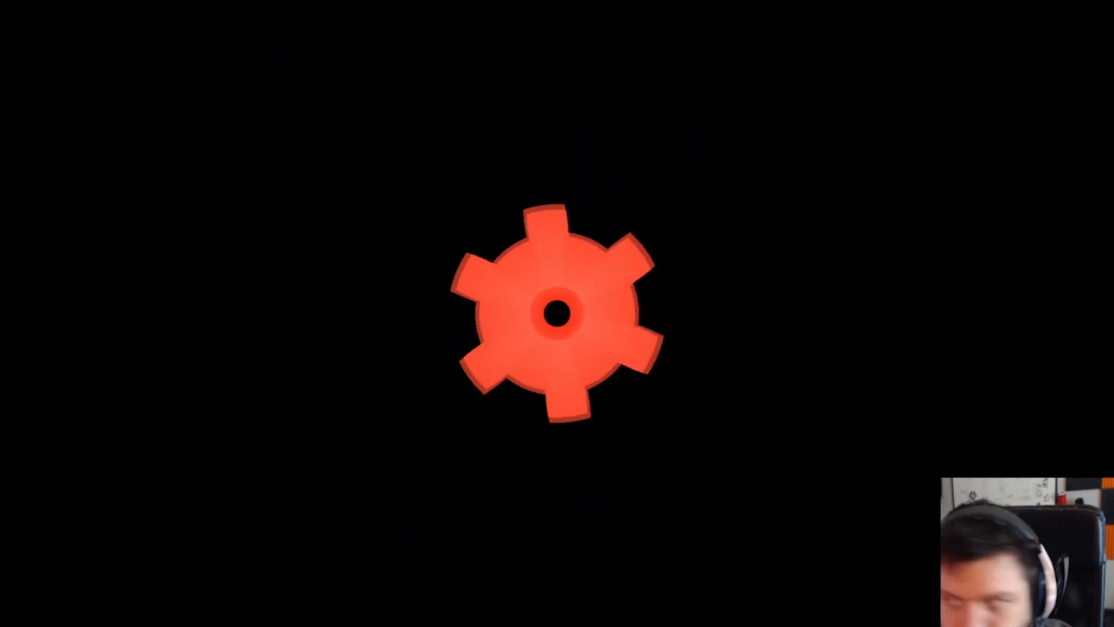
# - Skip the restarted game's intro and open a new local adventure's lobby
pyautogui.press('space')
pyautogui.press('Up')
pyautogui.press('Up')
pyautogui.press('Return')
pyautogui.press('Return')
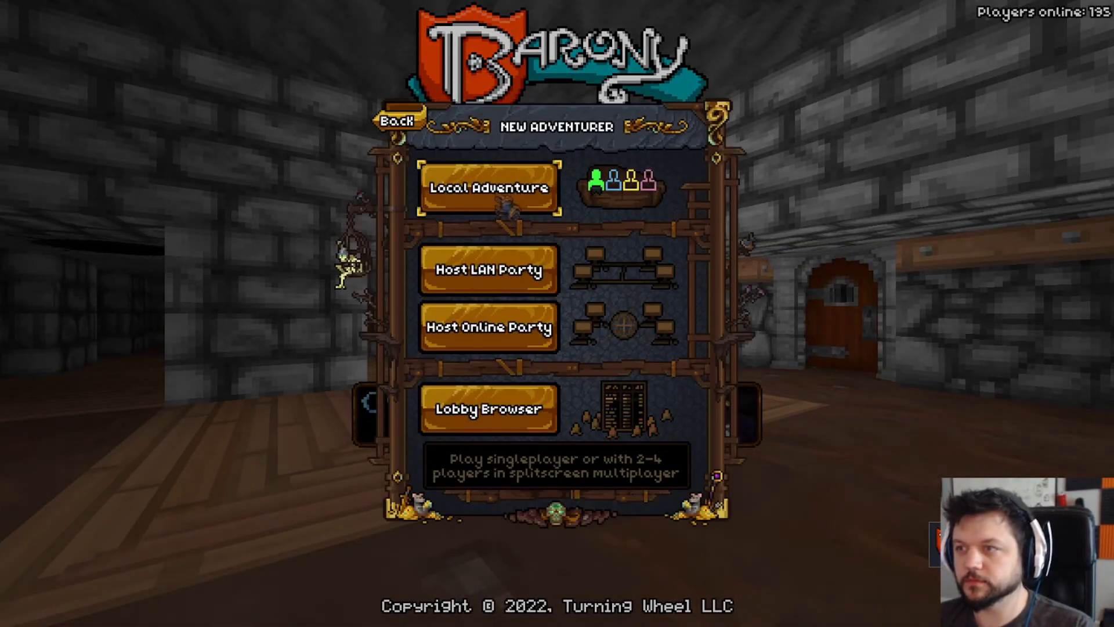
pyautogui.press('Return')
pyautogui.press('space')
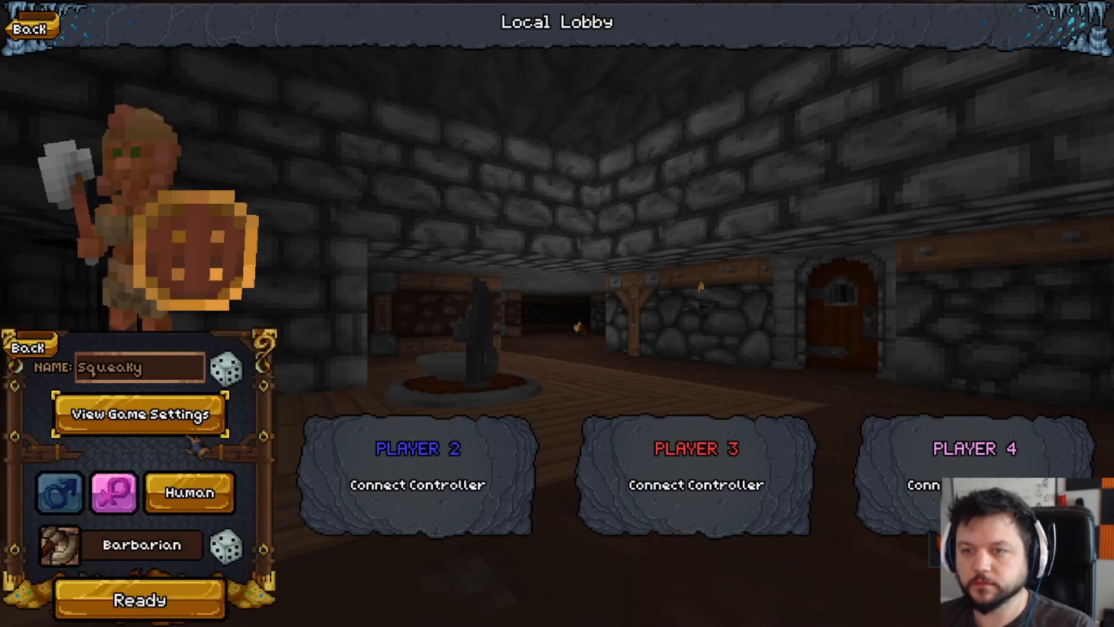
# - Set the character's race to Skeleton, change its class from Barbarian, and ready up to start the adventure
pyautogui.click(193, 499)
pyautogui.click(49, 311)
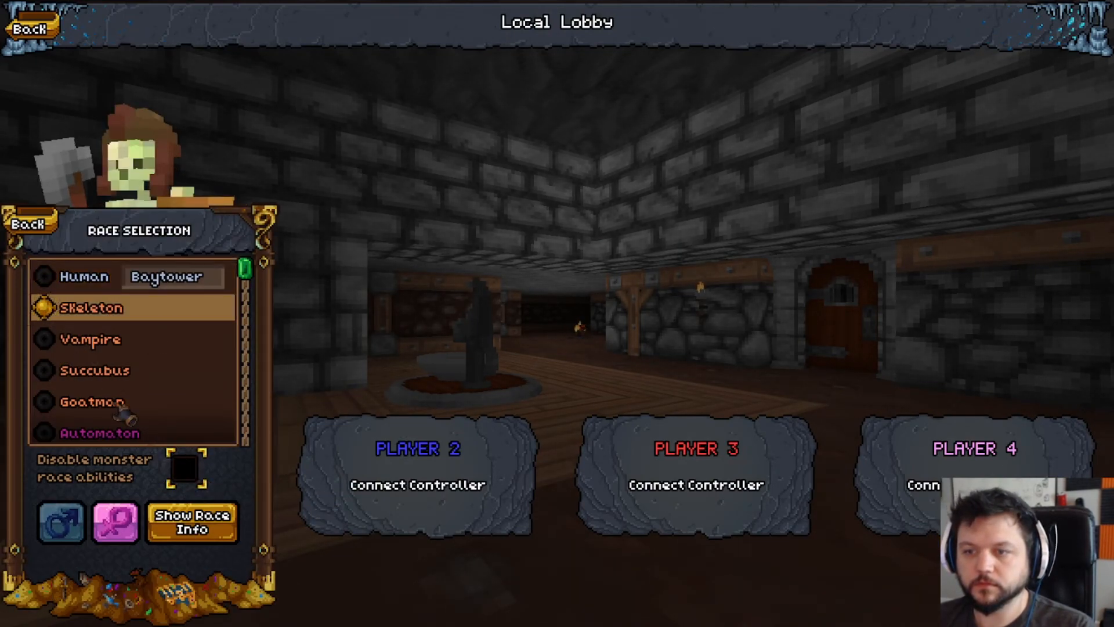
pyautogui.click(18, 224)
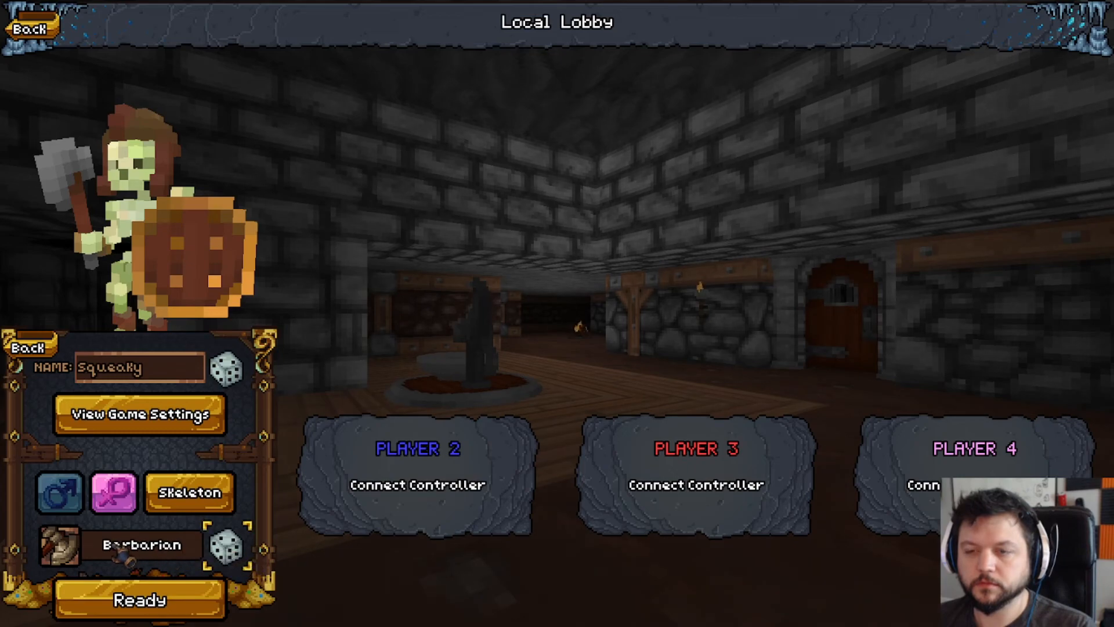
pyautogui.click(125, 548)
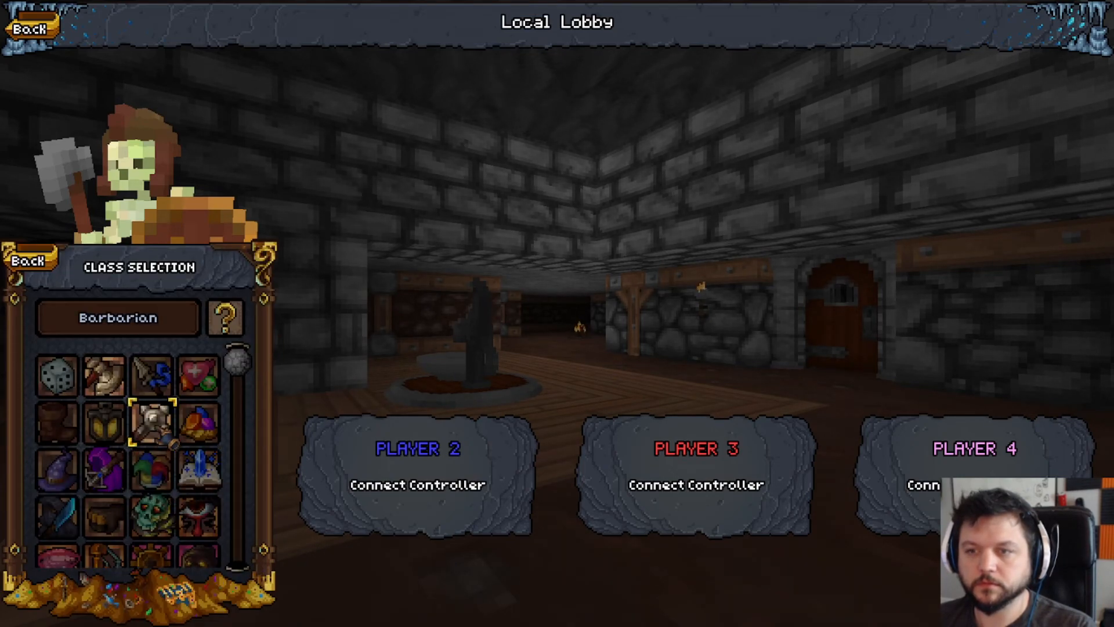
pyautogui.click(152, 422)
pyautogui.click(28, 260)
pyautogui.click(139, 599)
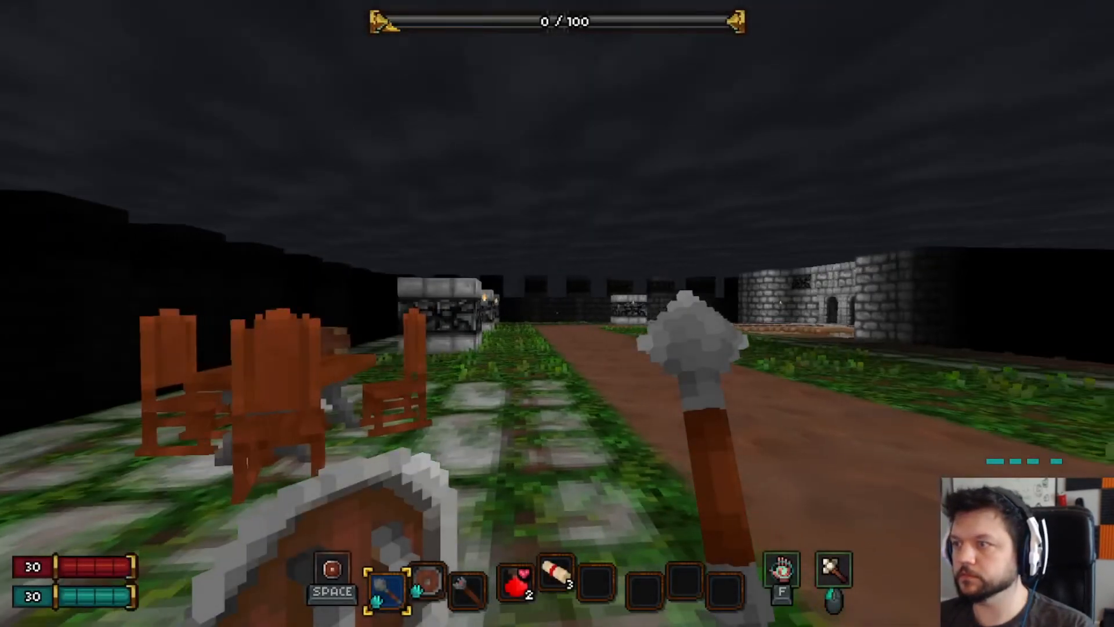
pyautogui.press('/')
pyautogui.press('BackSpace')
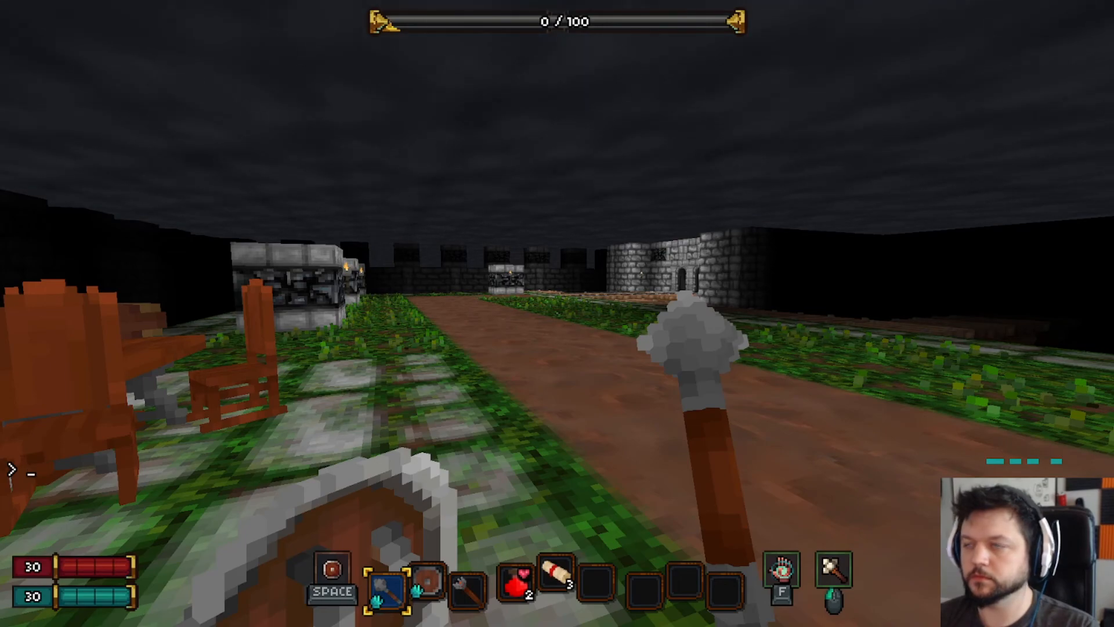
pyautogui.press('Return')
# - Pause the game and switch to the Barony Editor
pyautogui.press('Escape')
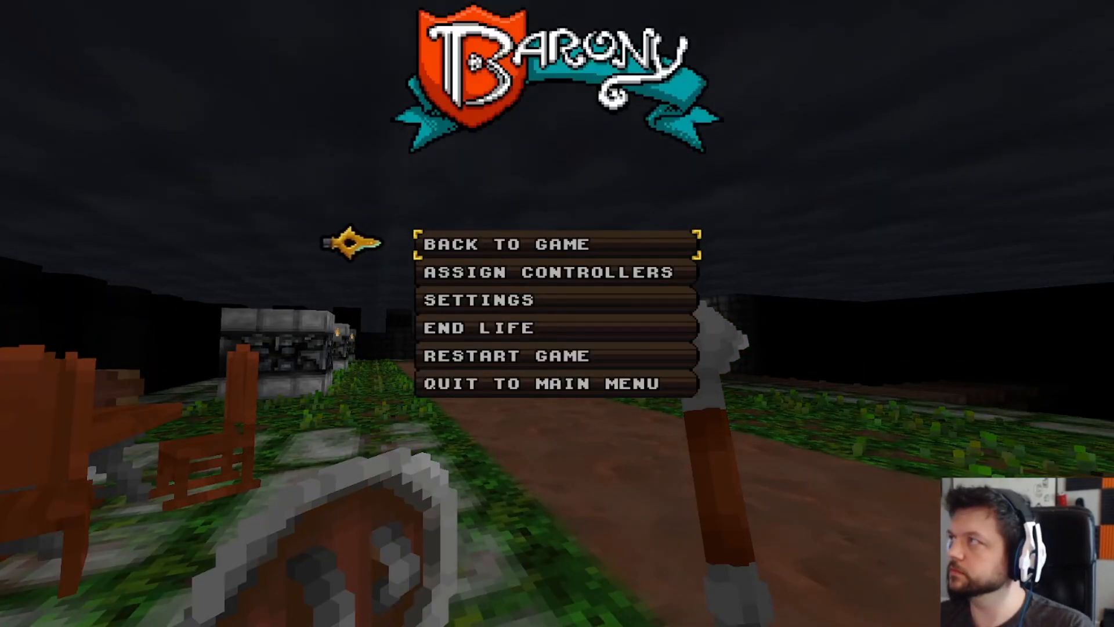
pyautogui.hotkey('alt', 'Tab')
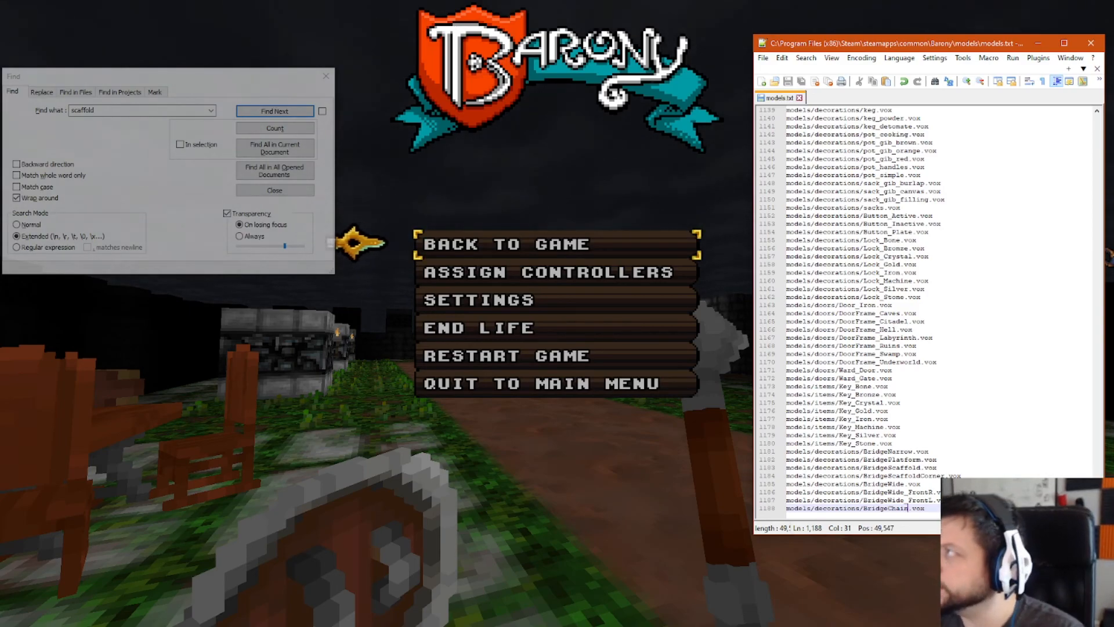
pyautogui.hotkey('alt', 'Tab')
pyautogui.hotkey('alt', 'Tab')
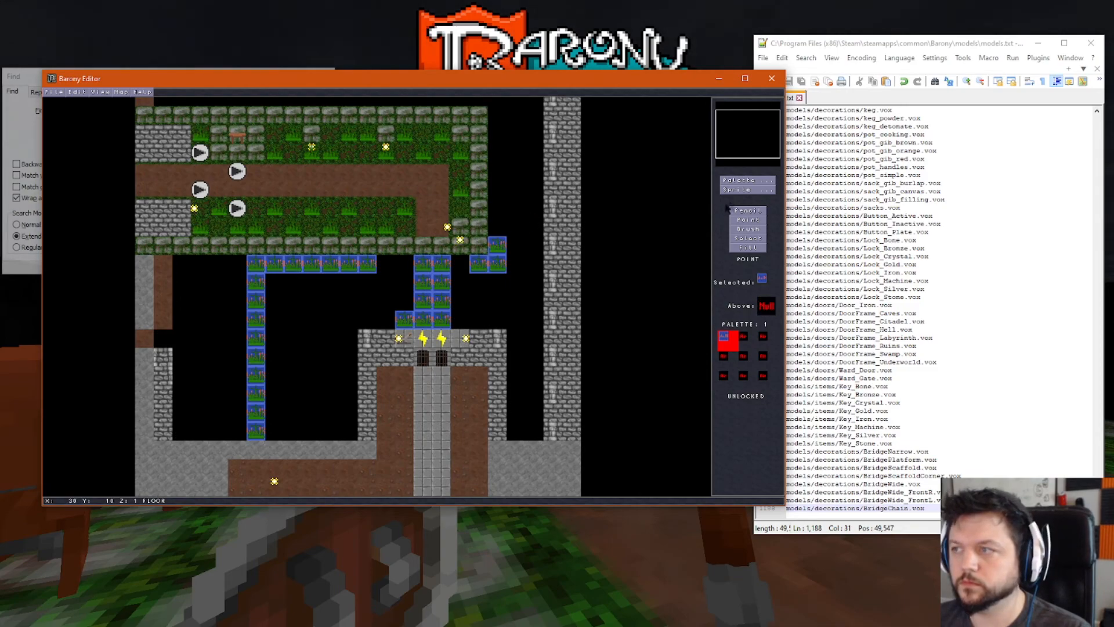
# - Place a decoration sprite at tile X 14, Y 13 with model texture 1187 facing south, and save the map
pyautogui.click(744, 191)
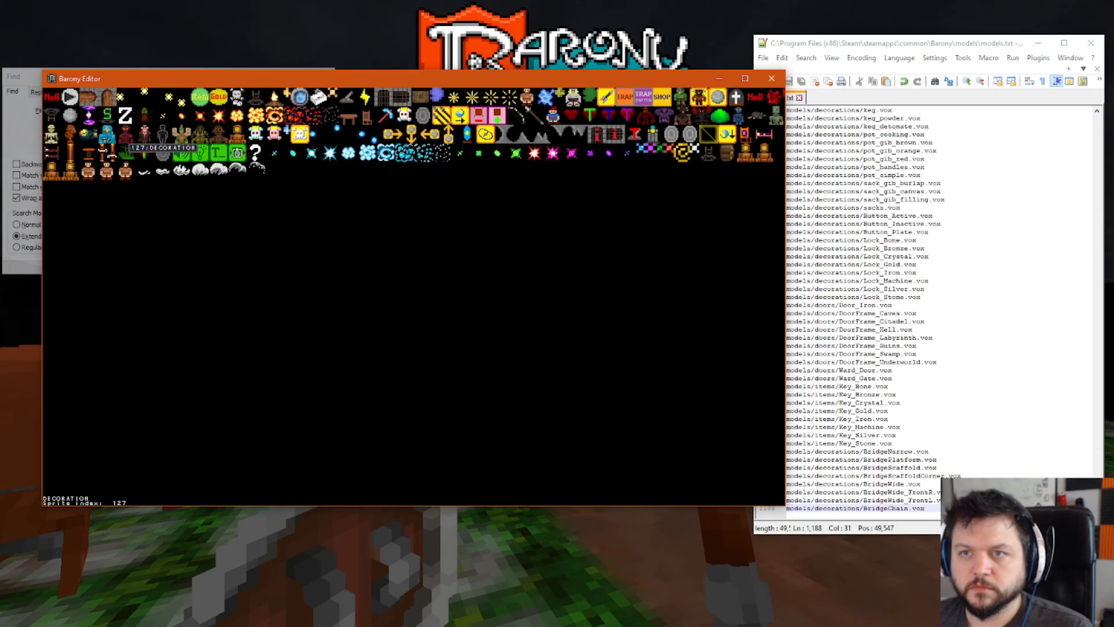
pyautogui.click(125, 154)
pyautogui.click(420, 303)
pyautogui.press('F2')
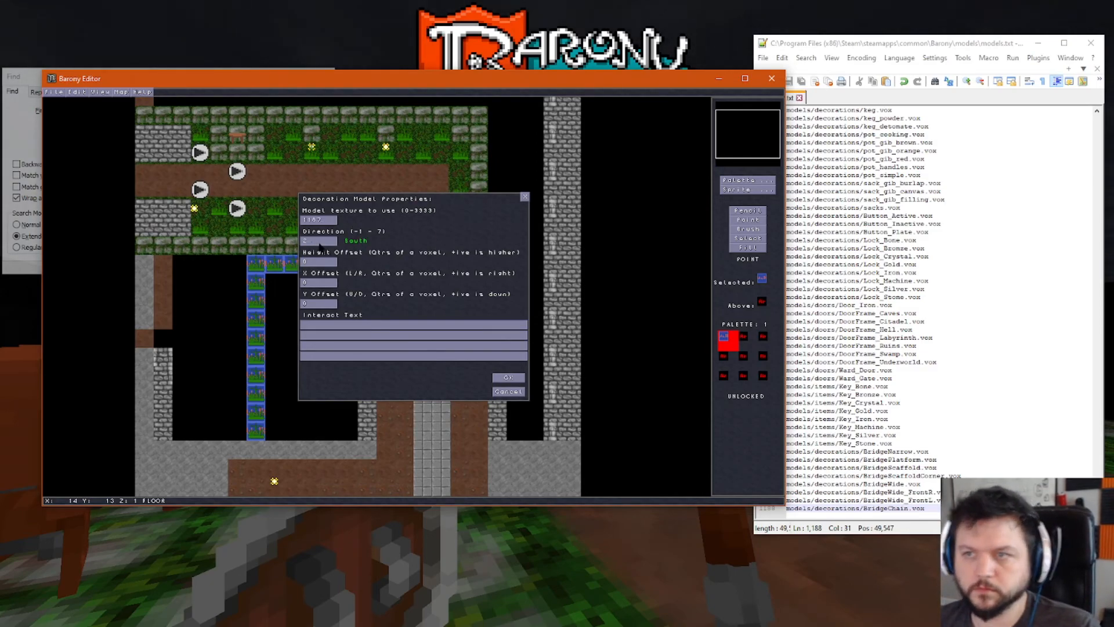
pyautogui.click(502, 377)
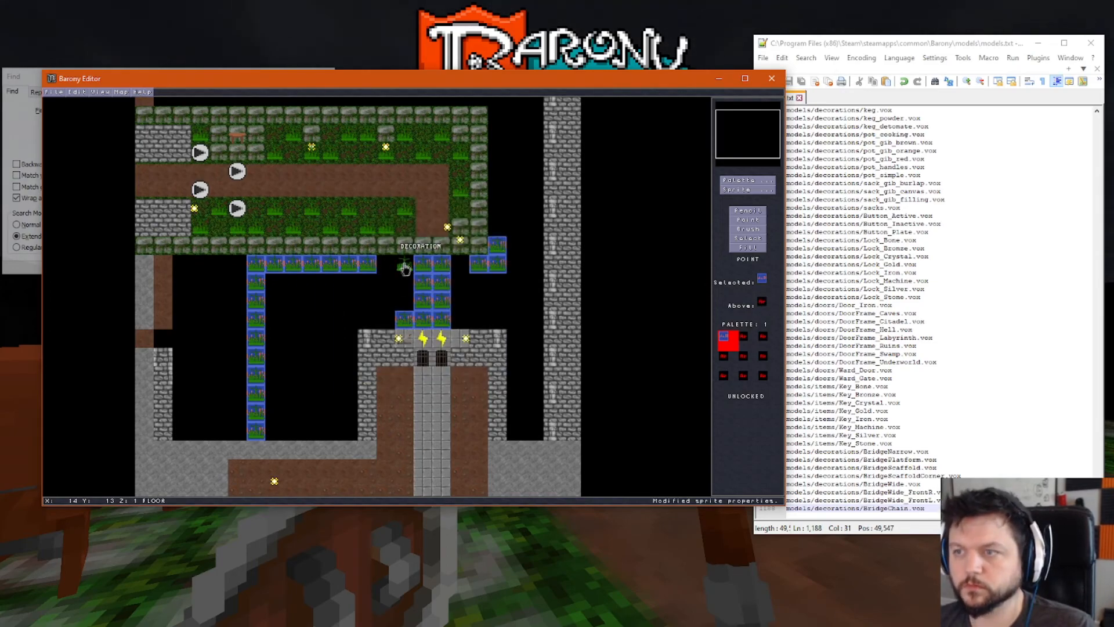
pyautogui.click(57, 94)
pyautogui.click(65, 130)
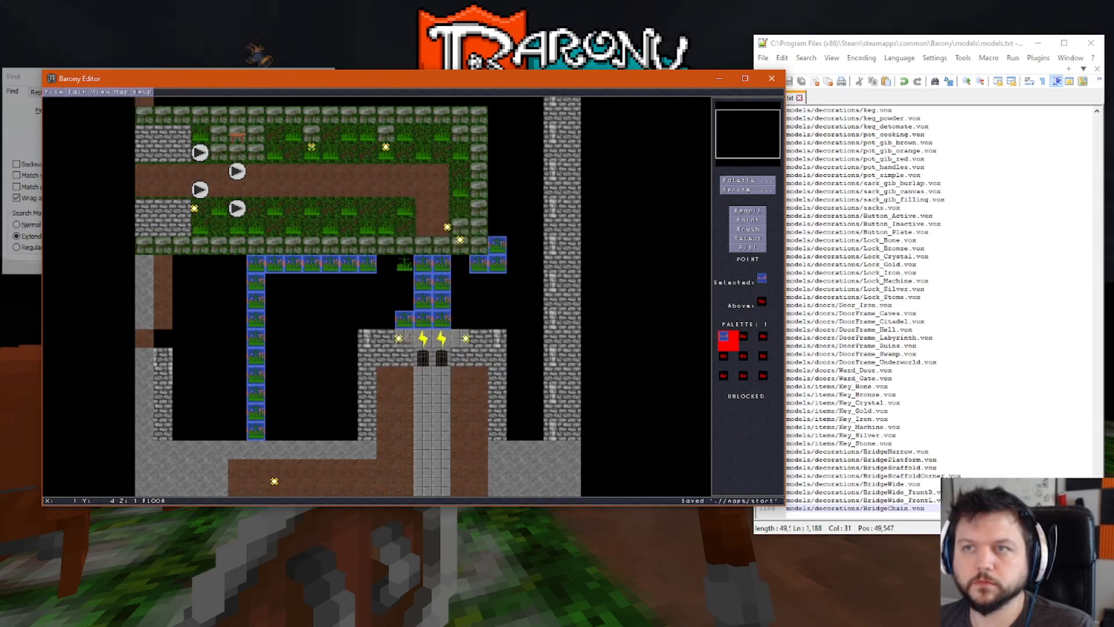
# - Restart the adventure in the game and walk to the bridge to examine how the placed chain is oriented
pyautogui.click(269, 27)
pyautogui.click(490, 371)
pyautogui.click(493, 325)
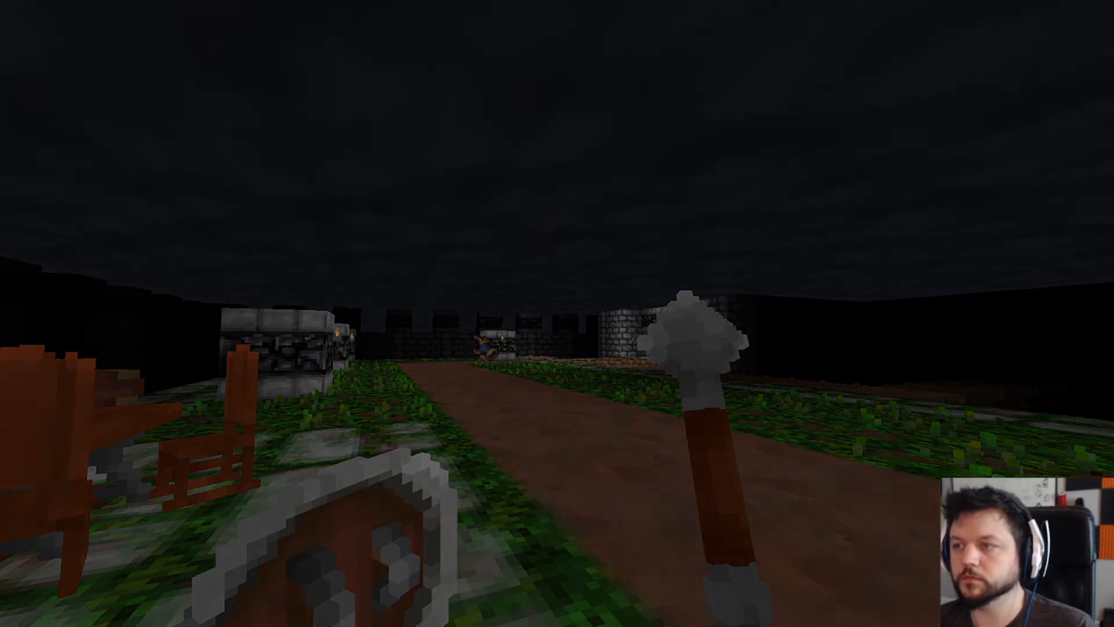
pyautogui.press('w')
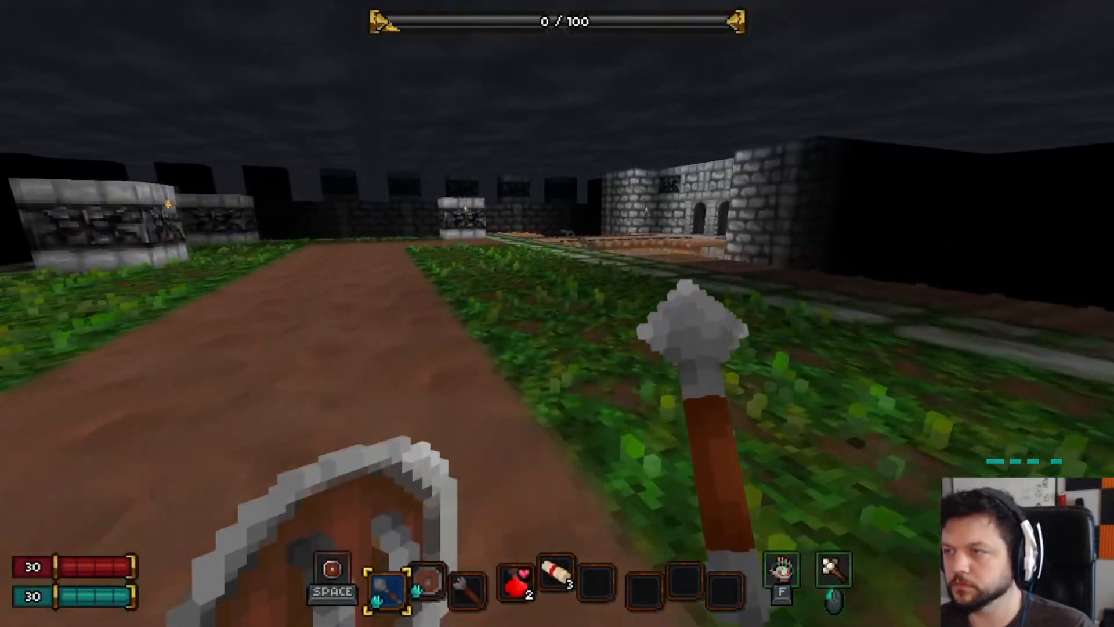
pyautogui.press('w')
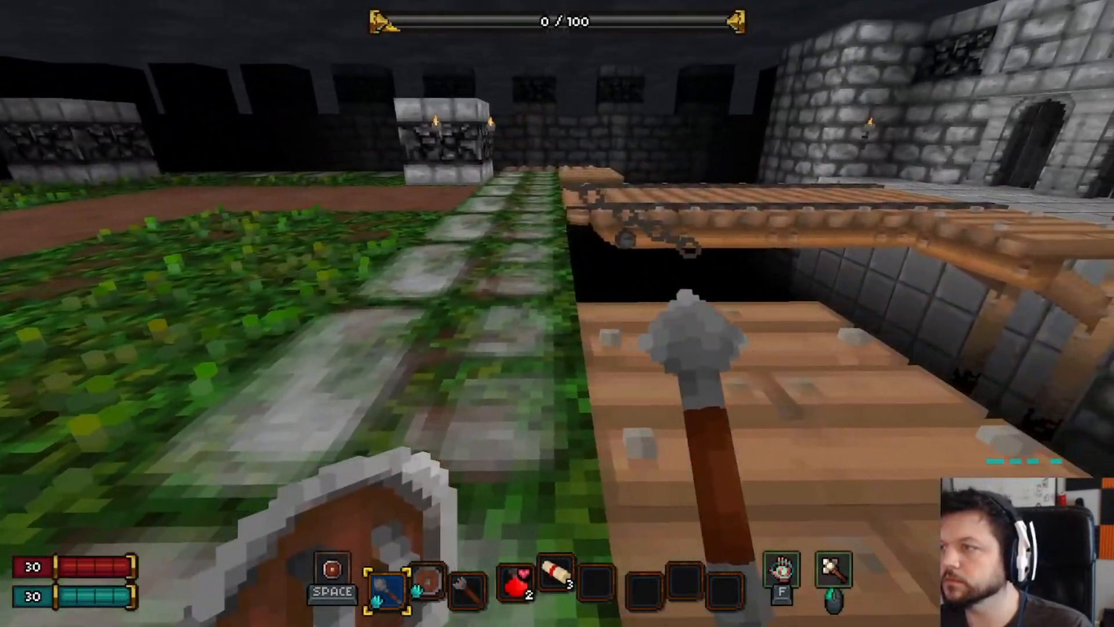
pyautogui.press('Escape')
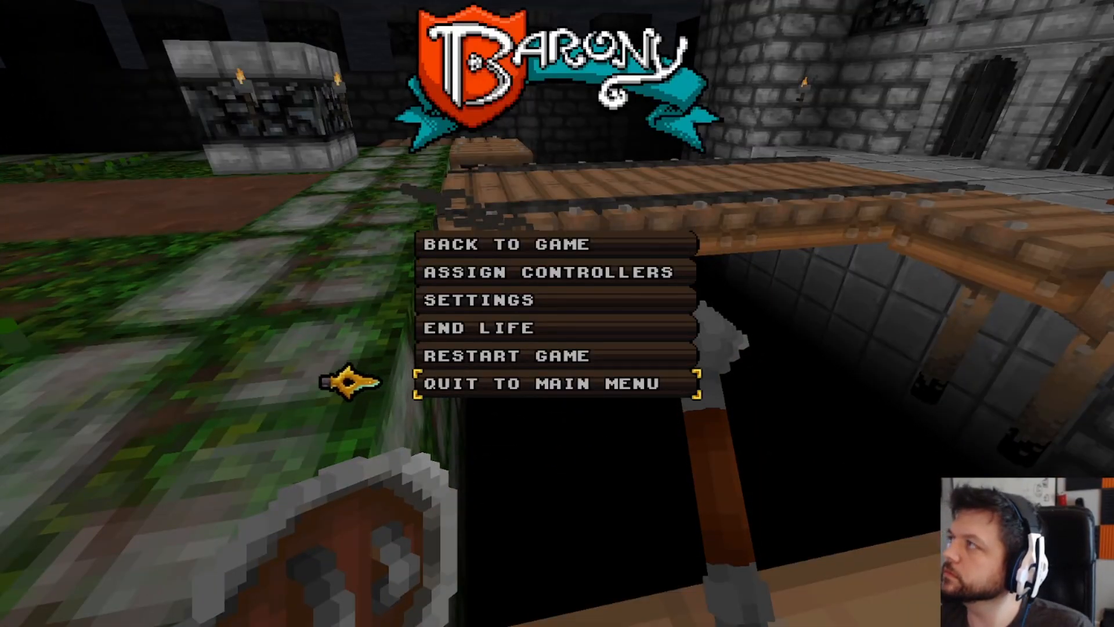
# - Switch to the Barony Editor and set the decoration at tile X 14, Y 13 to face north
pyautogui.hotkey('alt', 'Tab')
pyautogui.rightClick(404, 266)
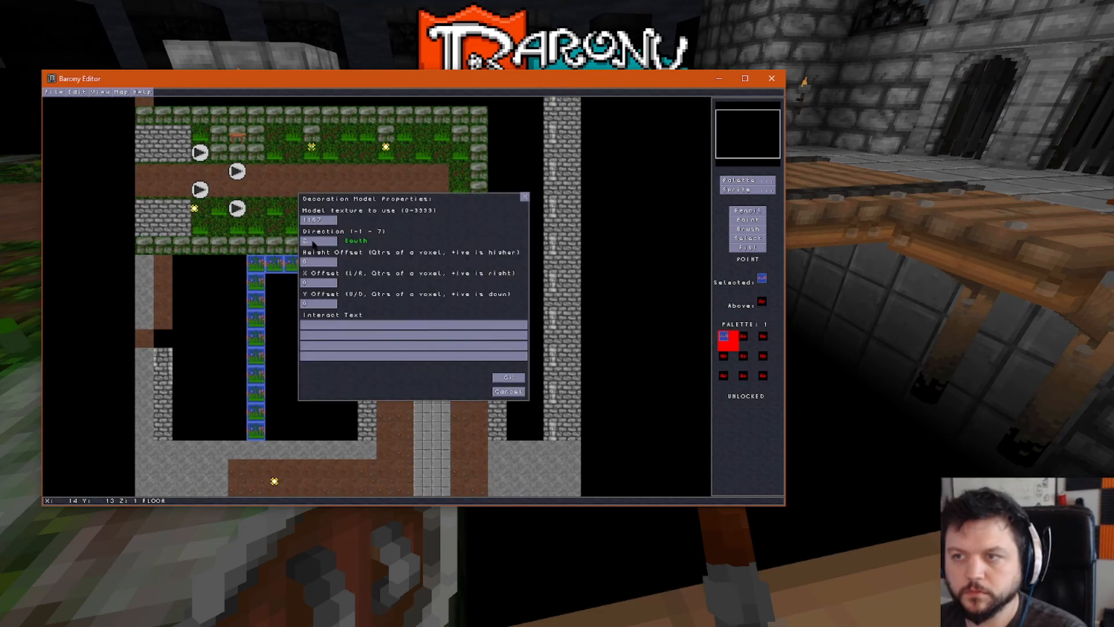
pyautogui.click(508, 378)
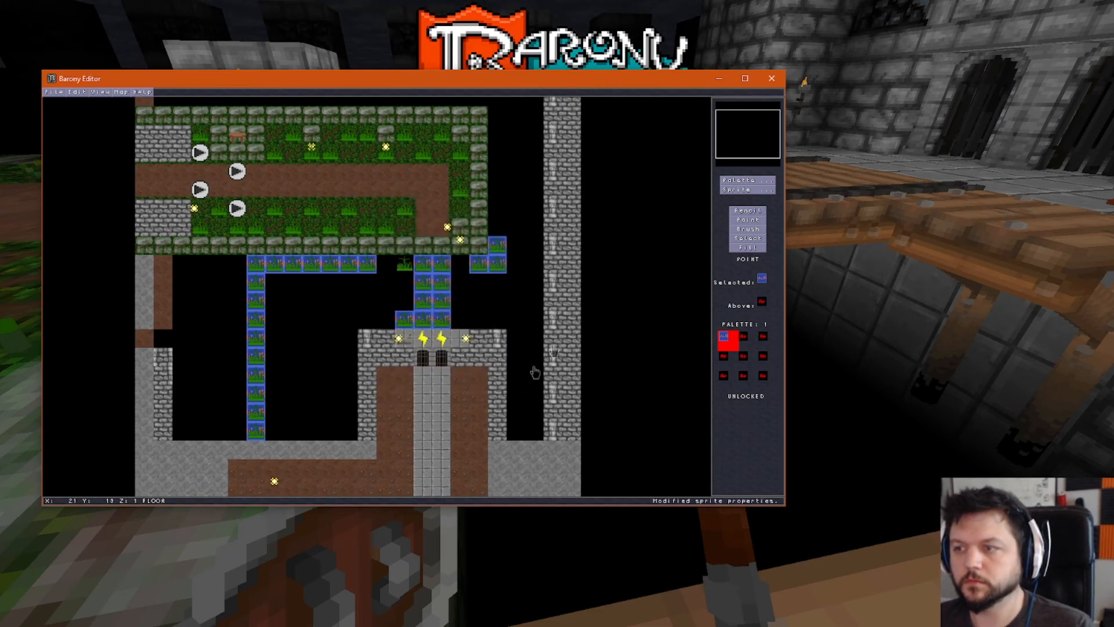
pyautogui.click(766, 84)
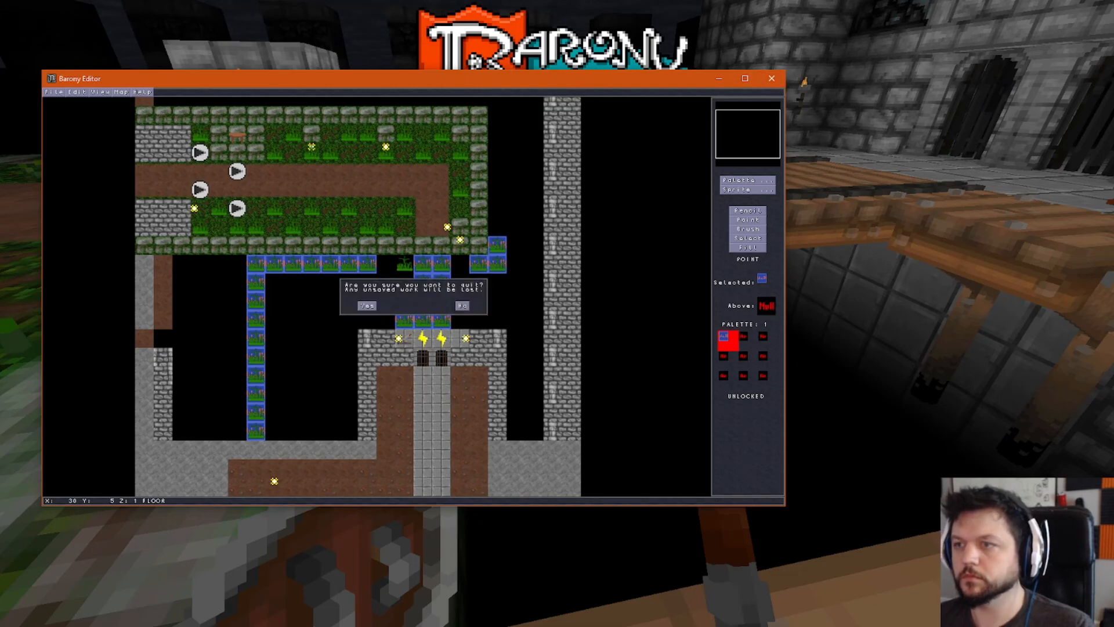
pyautogui.click(465, 306)
# - Switch back to the game and examine the chain's position against the bridge from above, then pause
pyautogui.click(956, 163)
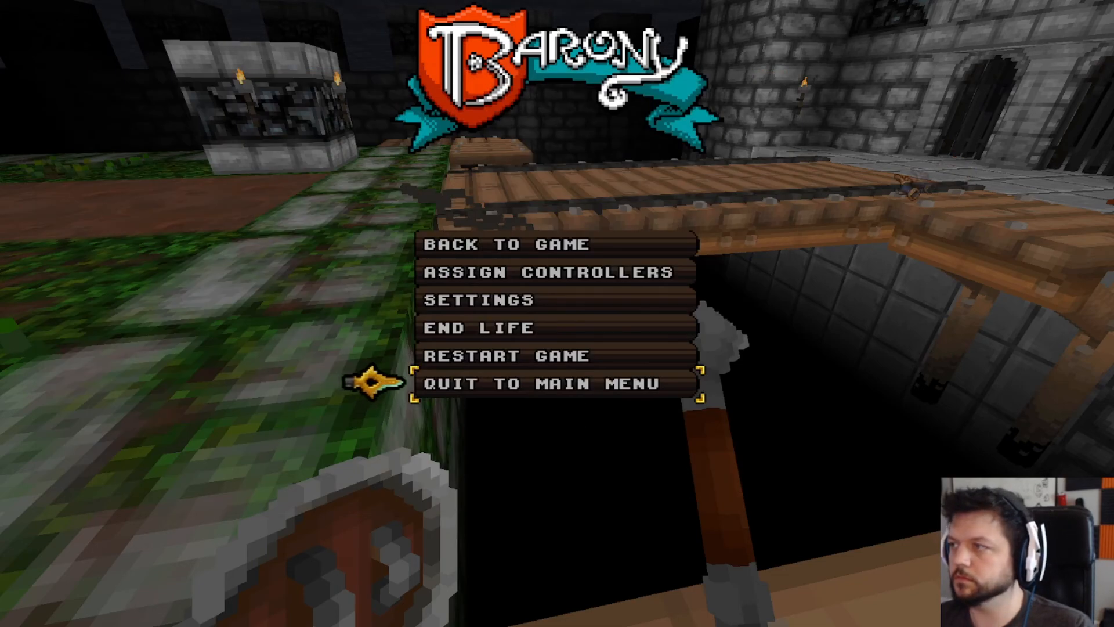
pyautogui.click(551, 244)
pyautogui.press('w')
pyautogui.press('a')
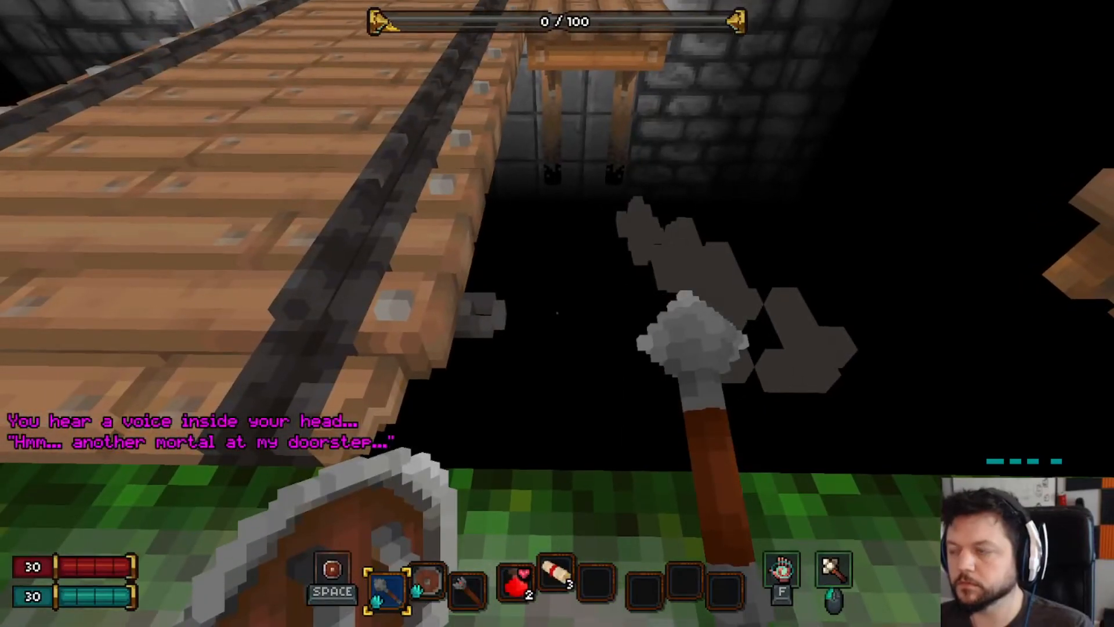
pyautogui.press('Escape')
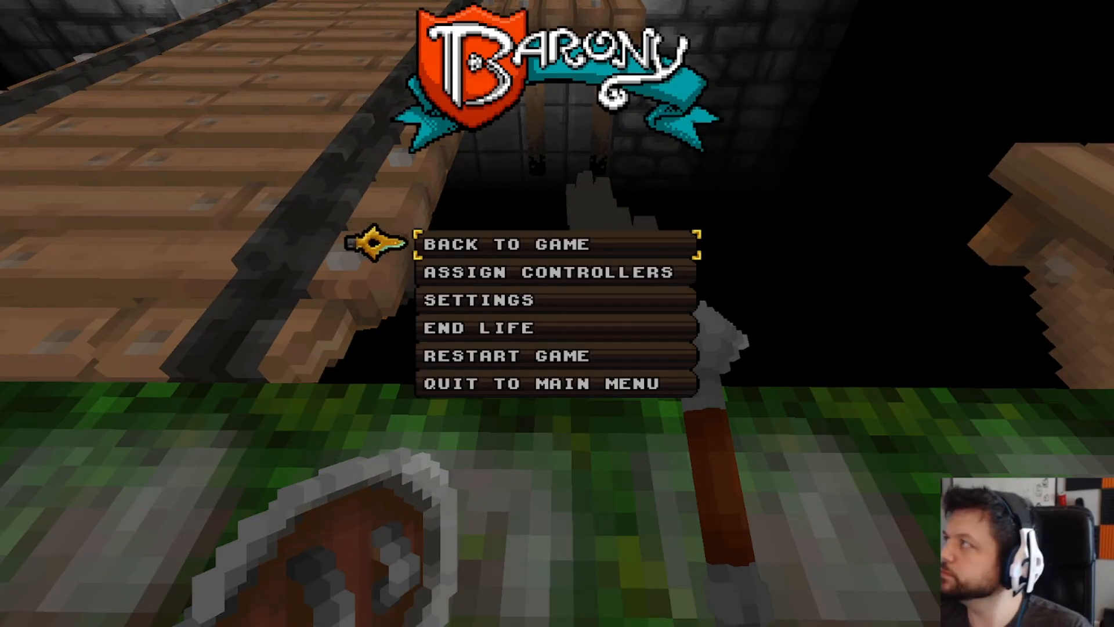
# - Switch to the Barony Editor, change the chain decoration's X offset, and save the map
pyautogui.hotkey('alt', 'Tab')
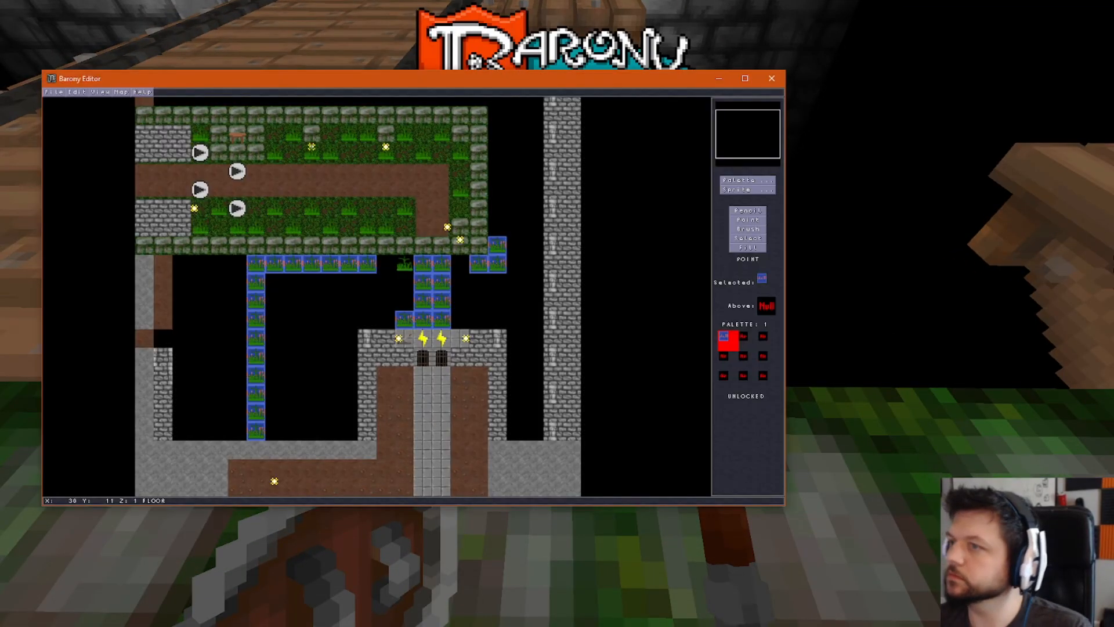
pyautogui.press('F2')
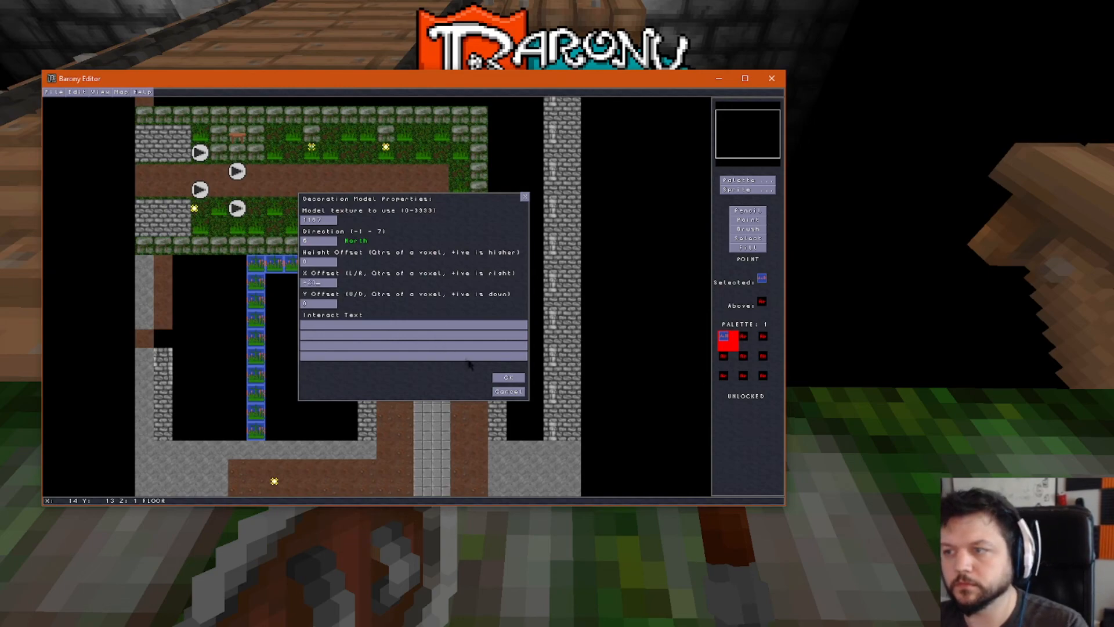
pyautogui.click(507, 377)
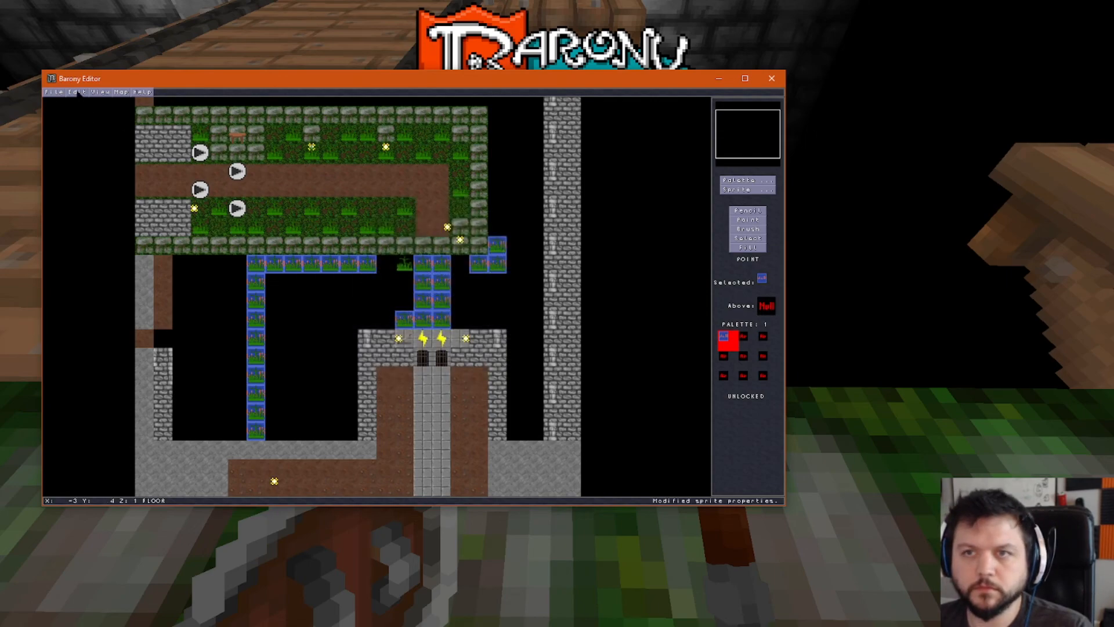
pyautogui.click(54, 91)
pyautogui.click(76, 128)
# - Restart the adventure in the game and check the chain's alignment with the bridge's anchor
pyautogui.click(819, 164)
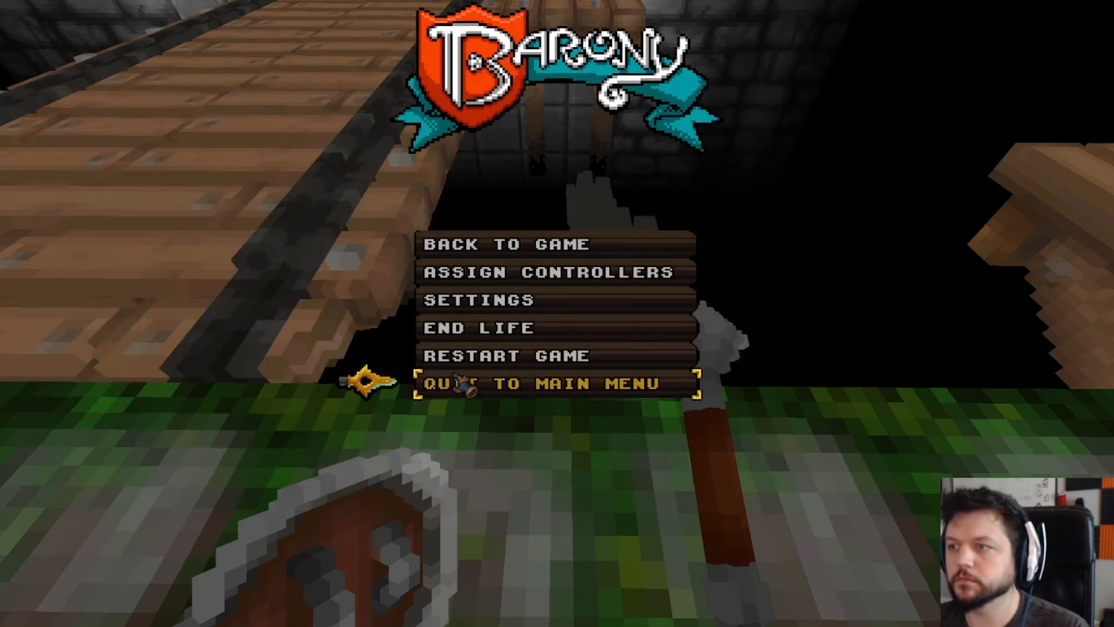
pyautogui.click(460, 360)
pyautogui.click(519, 330)
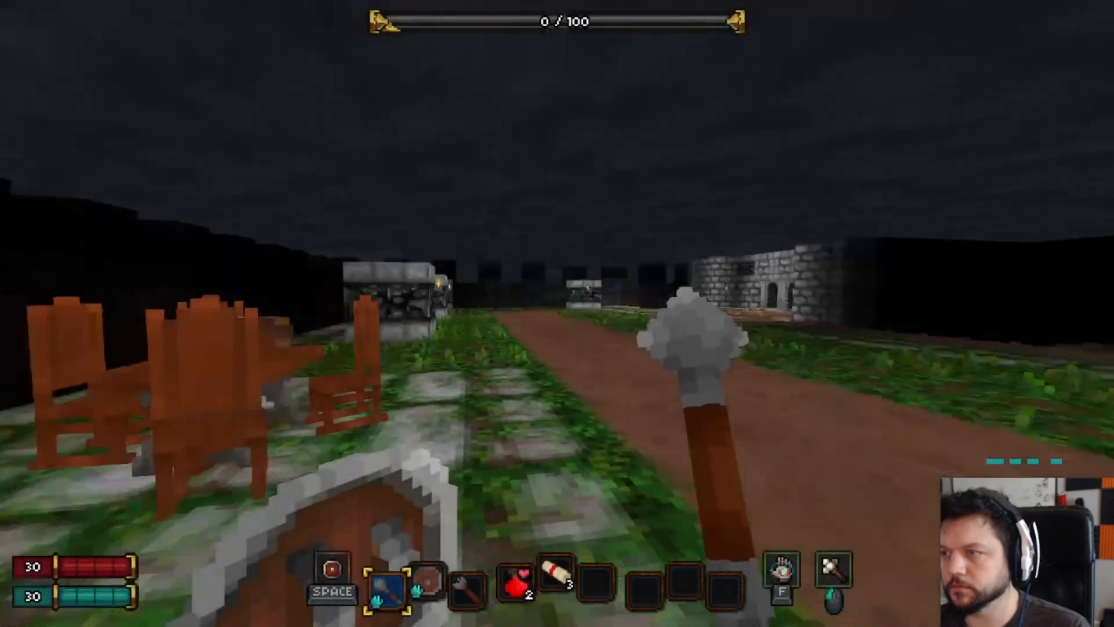
pyautogui.press('w')
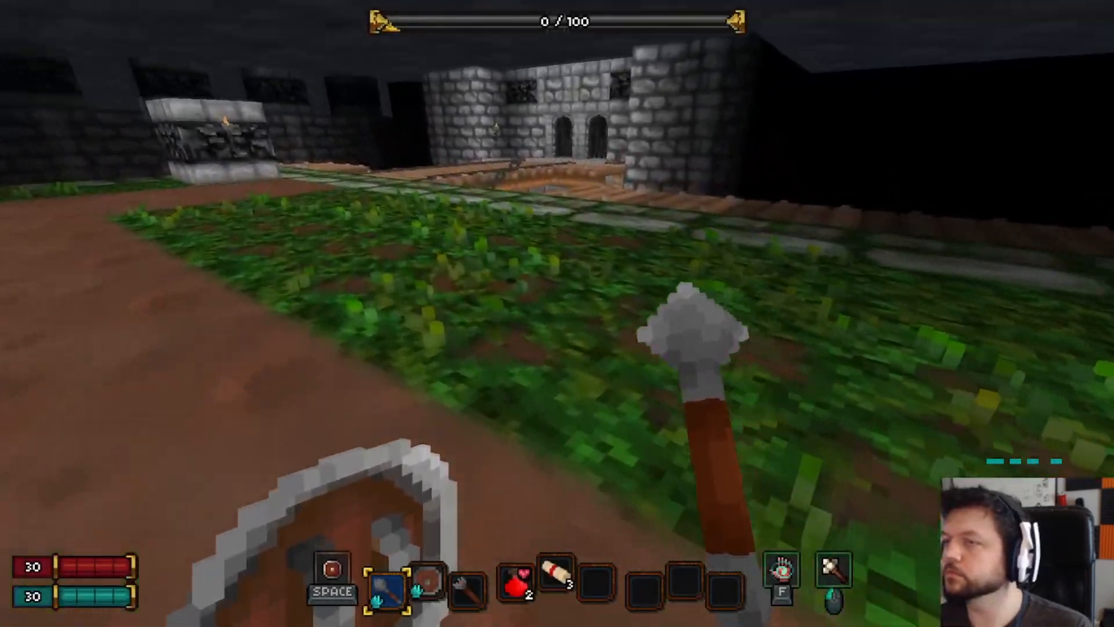
pyautogui.press('w')
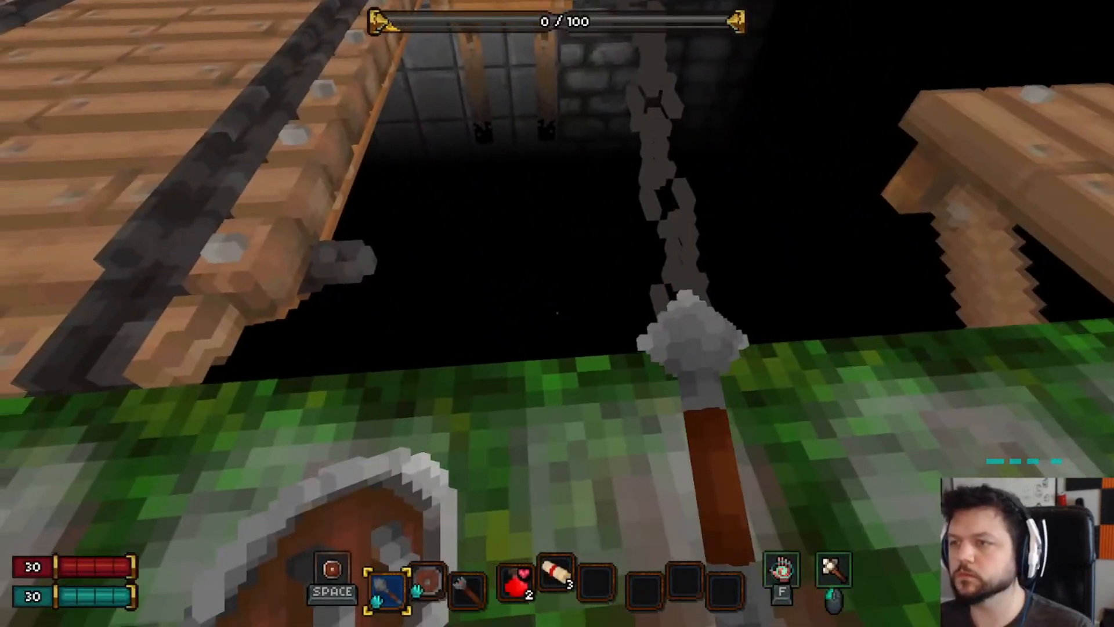
pyautogui.press('Escape')
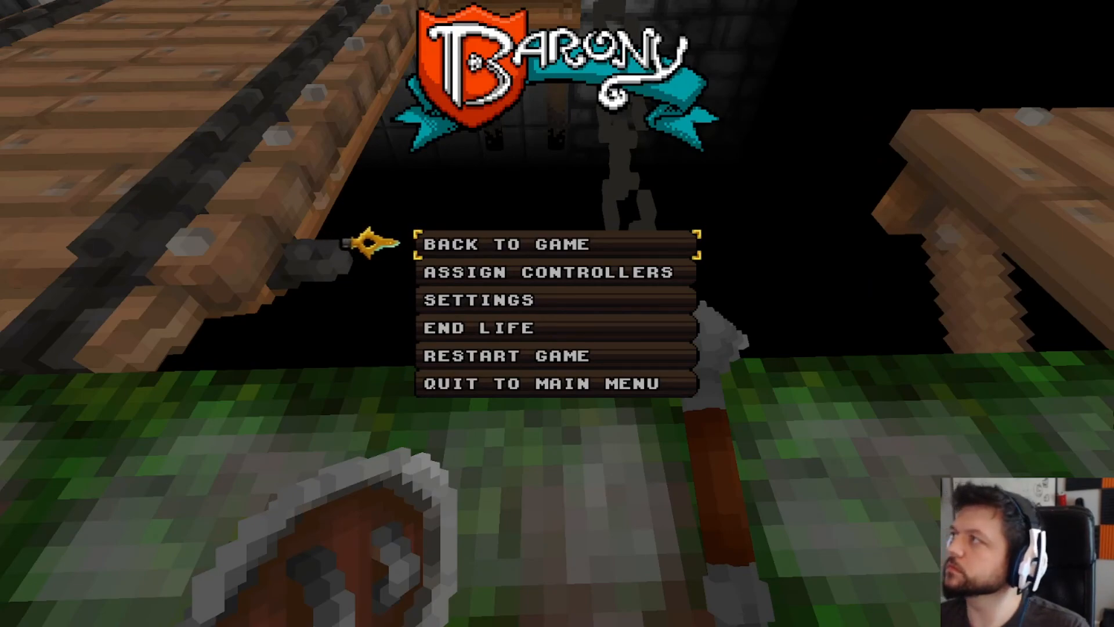
# - Switch to the Barony Editor, readjust the X offset of the chain decoration, and save the change
pyautogui.hotkey('alt', 'Tab')
pyautogui.press('F2')
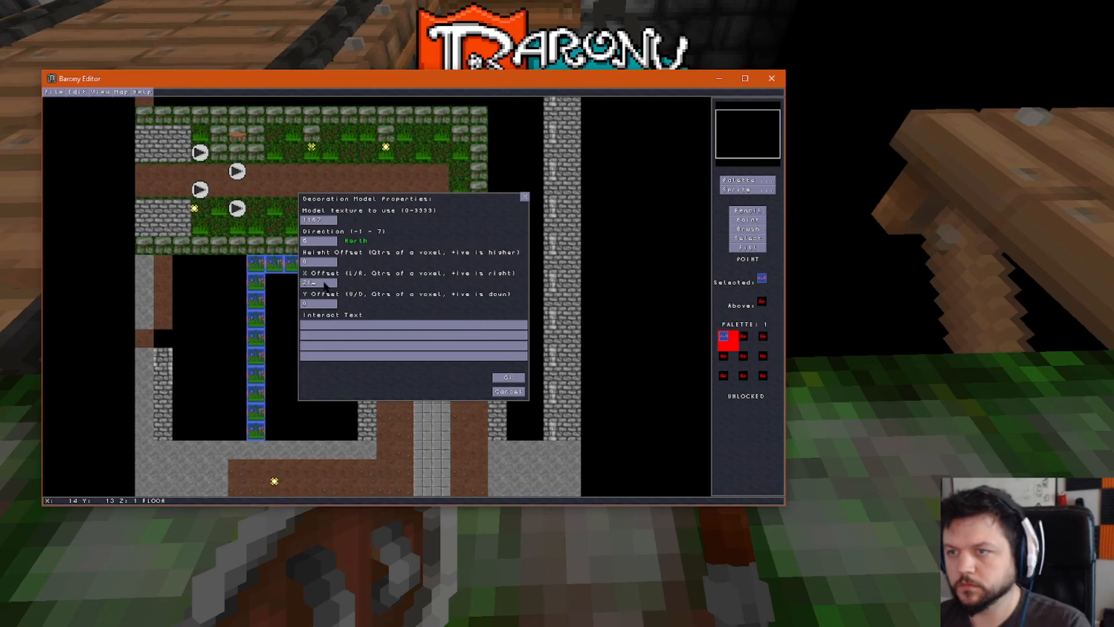
pyautogui.click(508, 378)
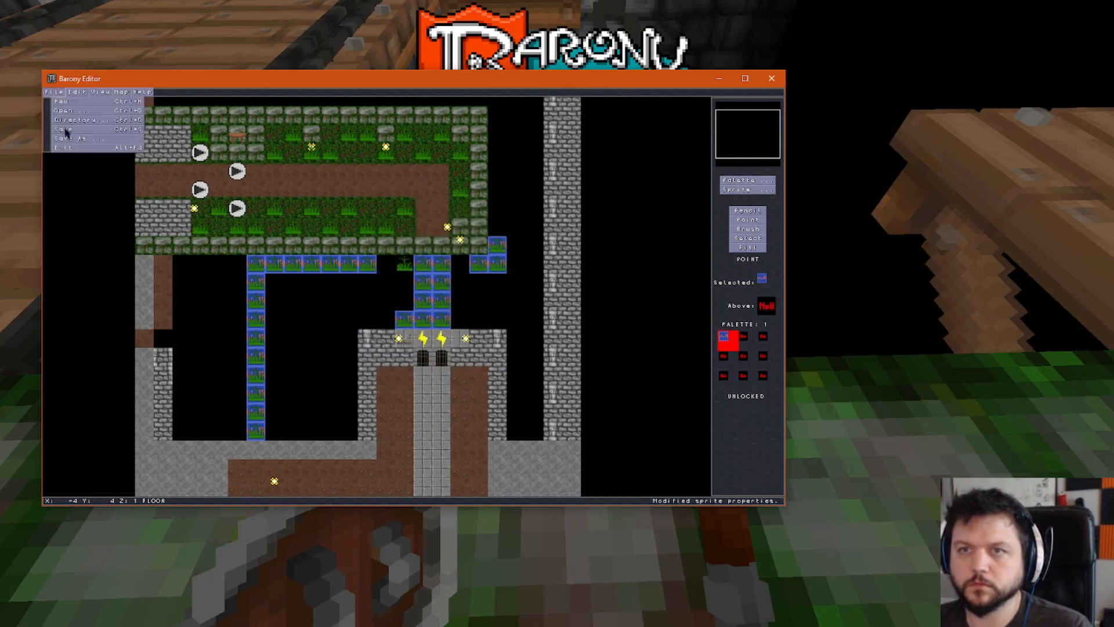
# - Return to the game and walk up to the bridge to view the repositioned chain
pyautogui.click(894, 160)
pyautogui.press('Escape')
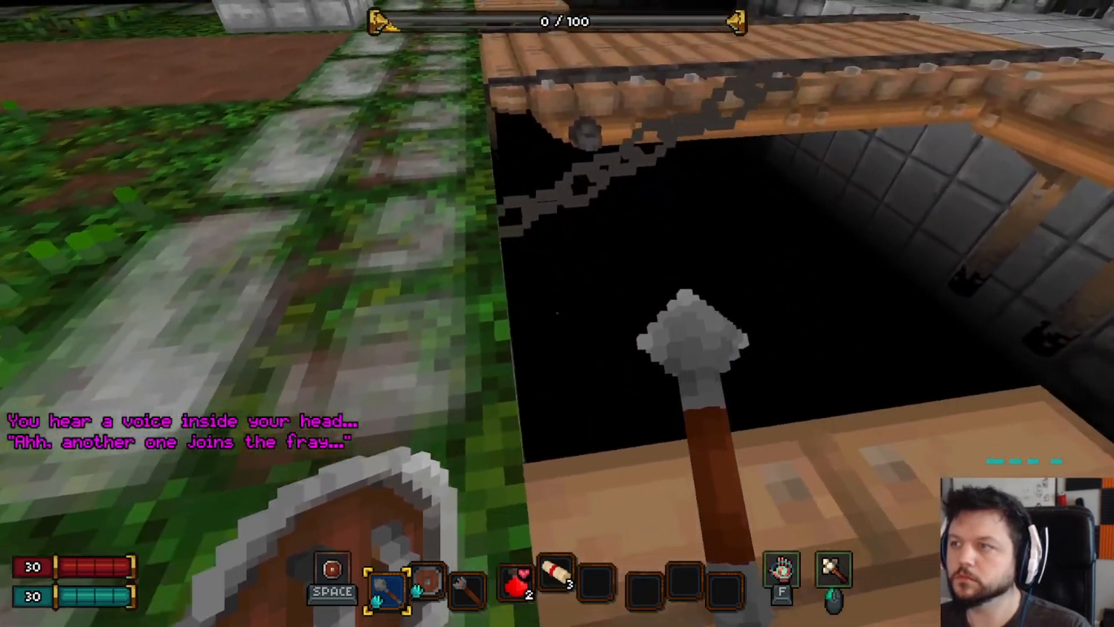
pyautogui.press('w')
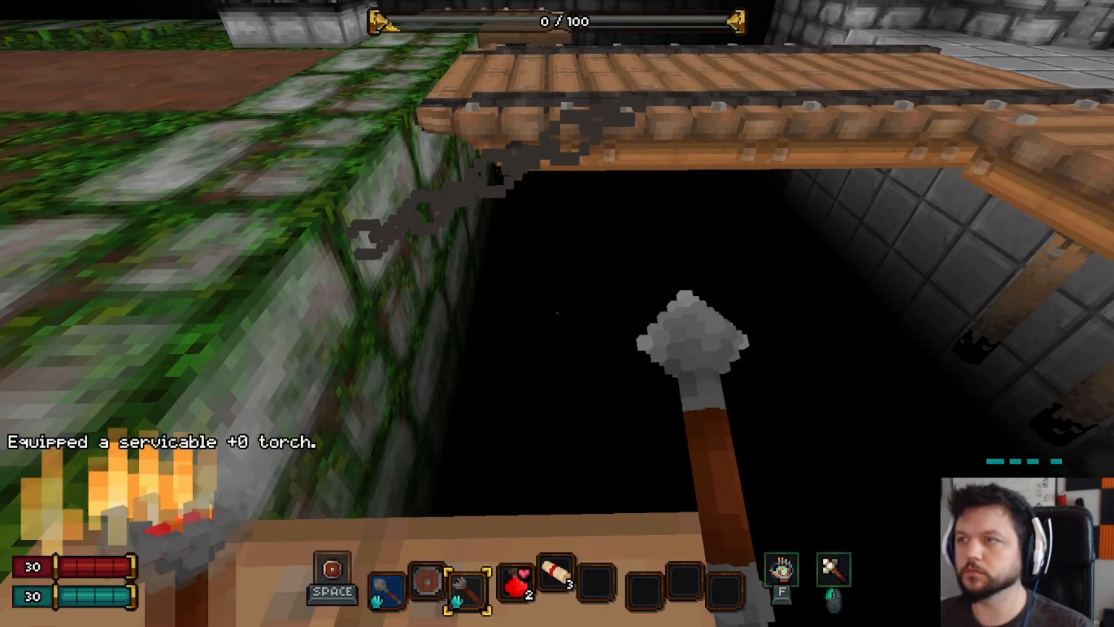
# - Unequip the torch and take the wall torches around the bridge to darken the scene
pyautogui.press('w')
pyautogui.press('3')
pyautogui.rightClick(557, 313)
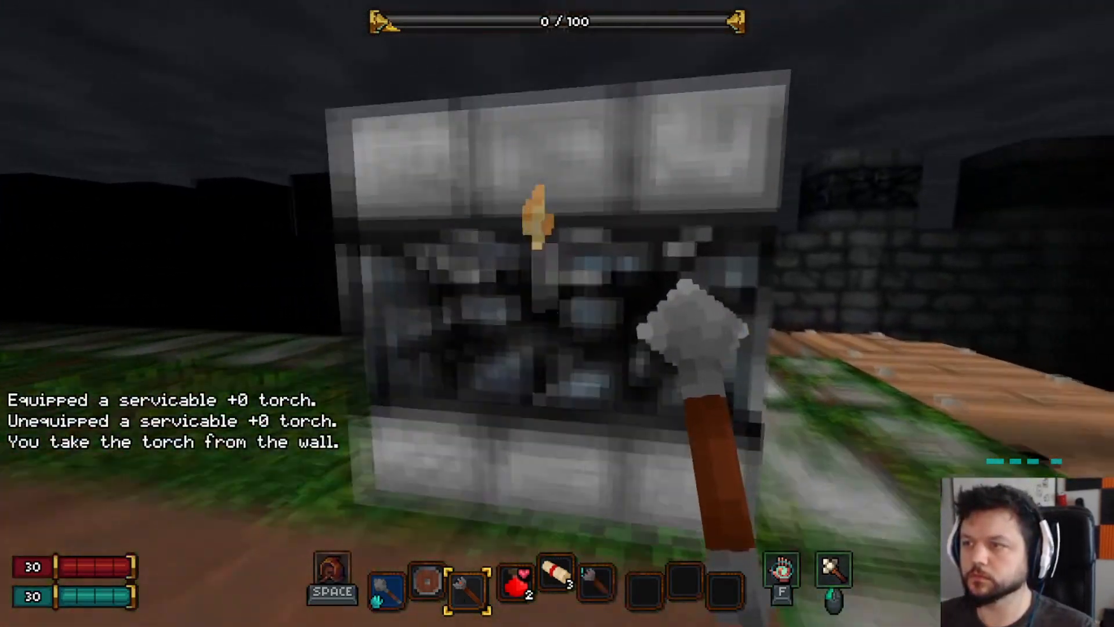
pyautogui.rightClick(557, 313)
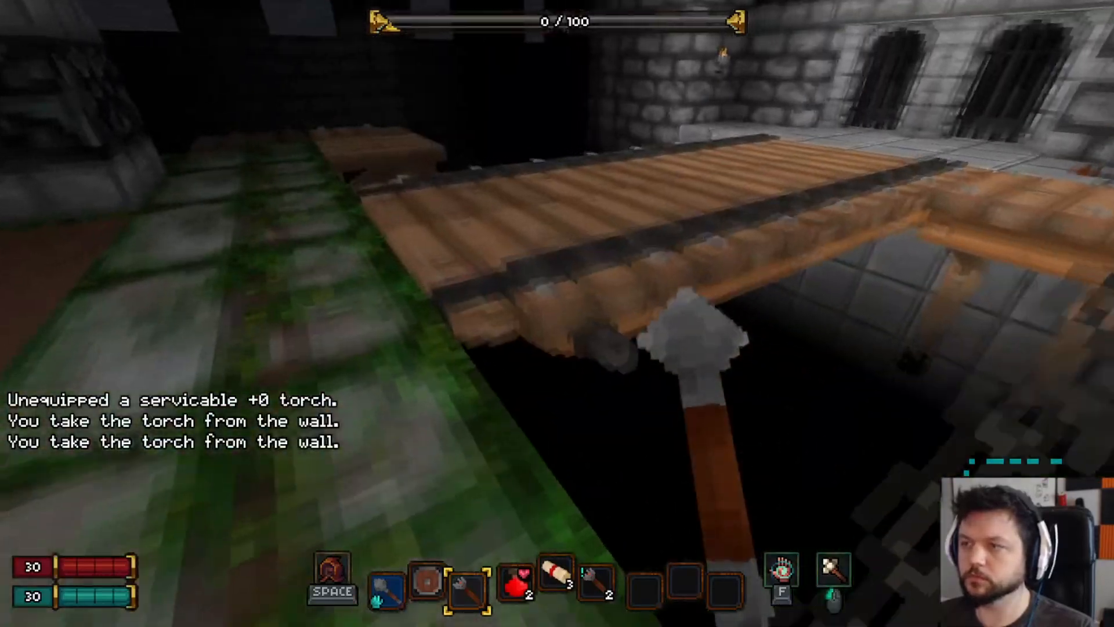
pyautogui.press('w')
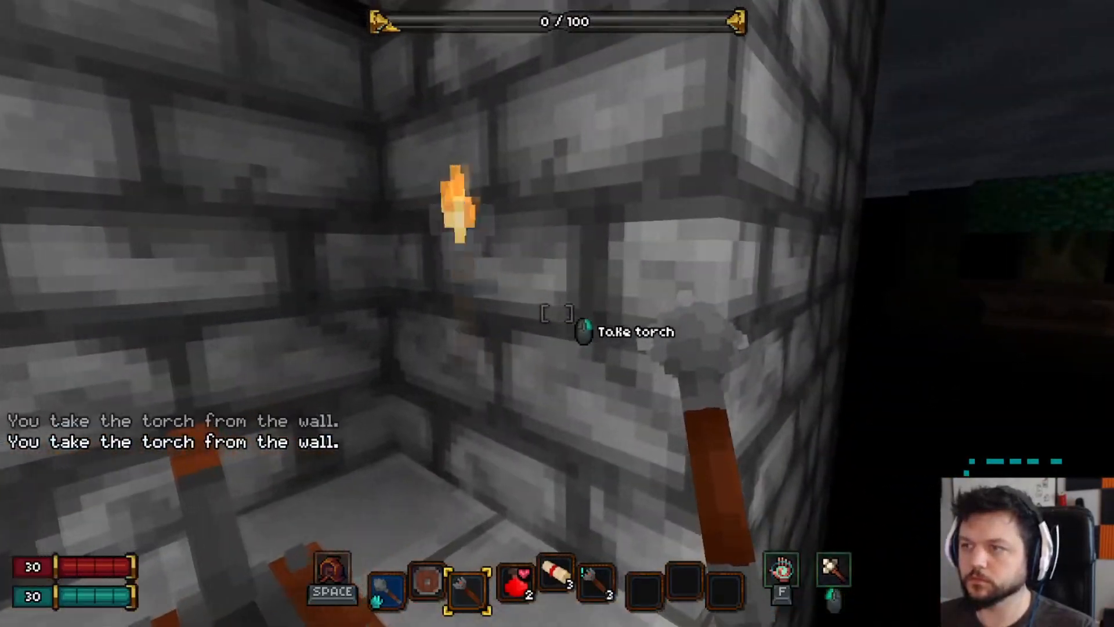
pyautogui.rightClick(557, 314)
pyautogui.press('w')
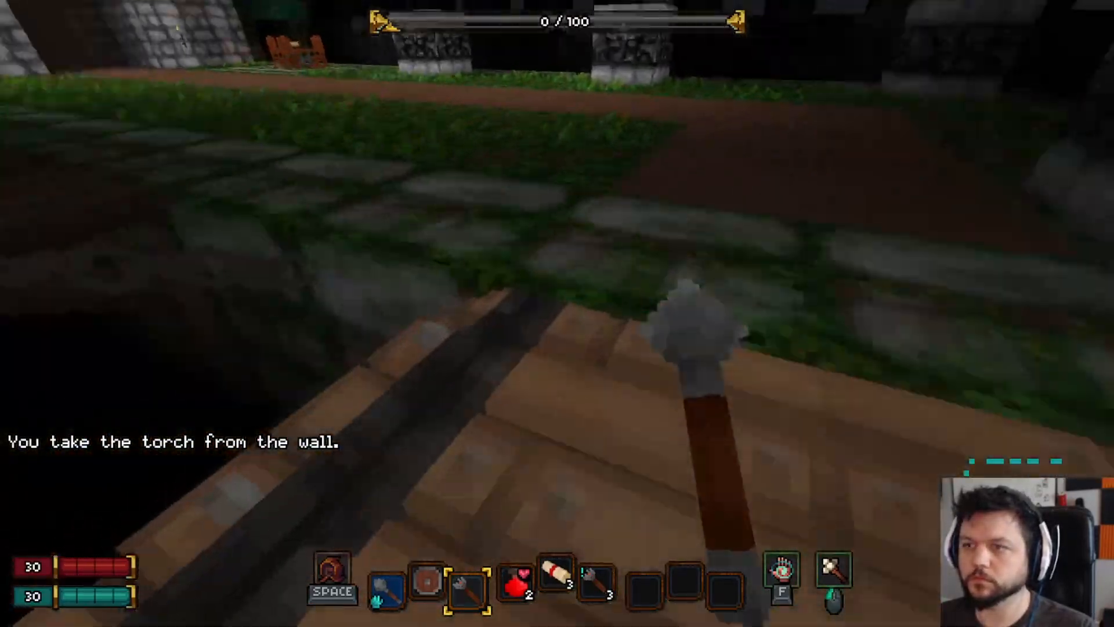
# - Examine the chain beside the bridge from several angles in the darkened scene, and pause the game
pyautogui.press('w')
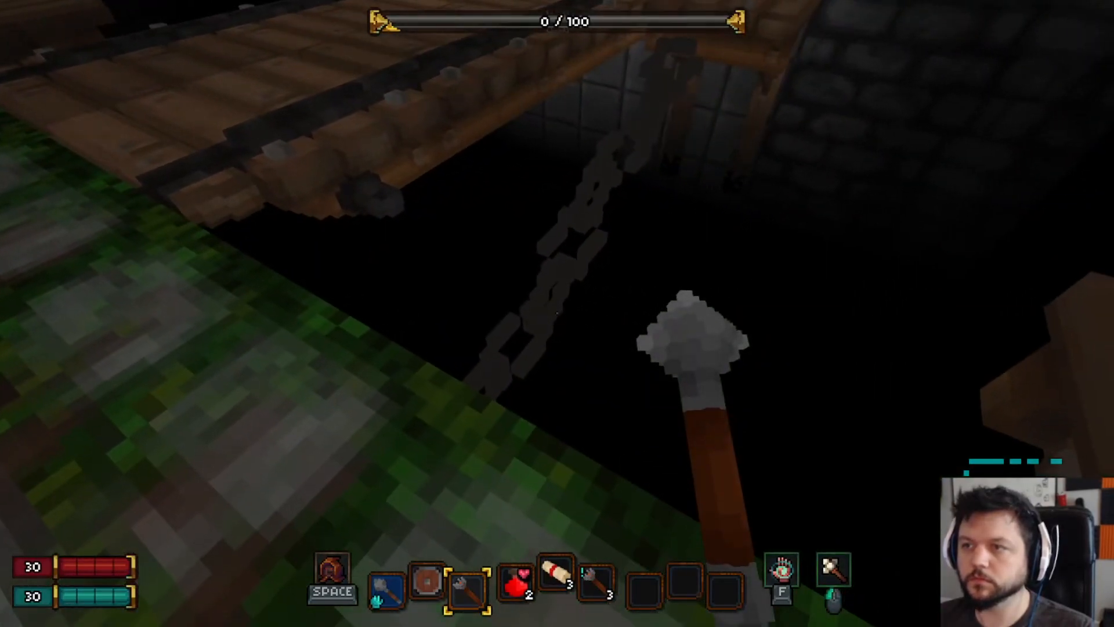
pyautogui.press('a')
pyautogui.press('d')
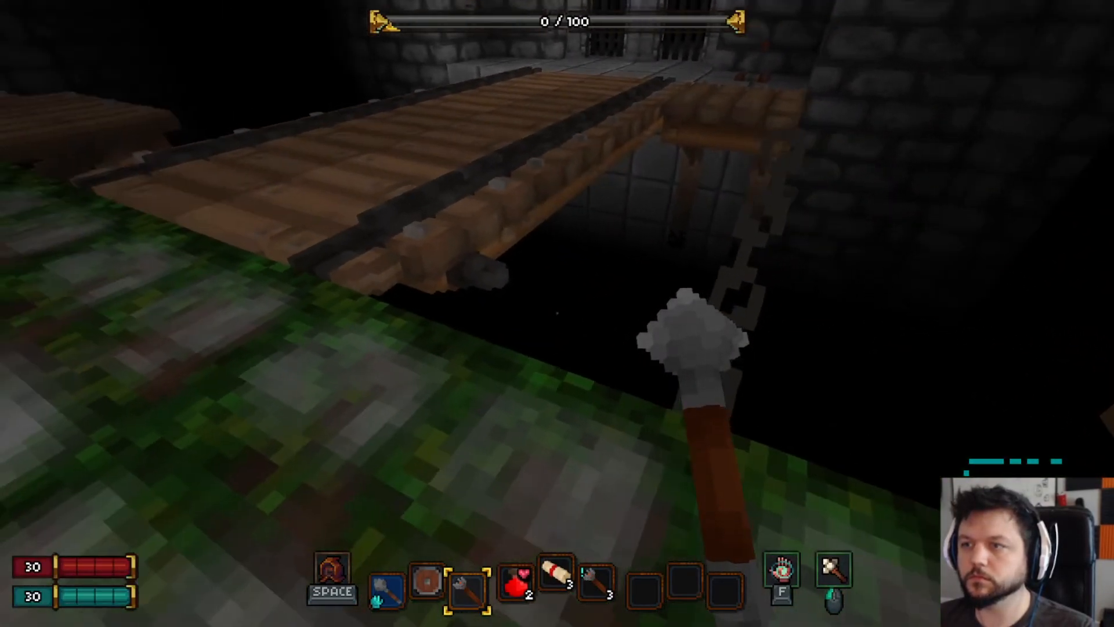
pyautogui.press('a')
pyautogui.press('s')
pyautogui.press('d')
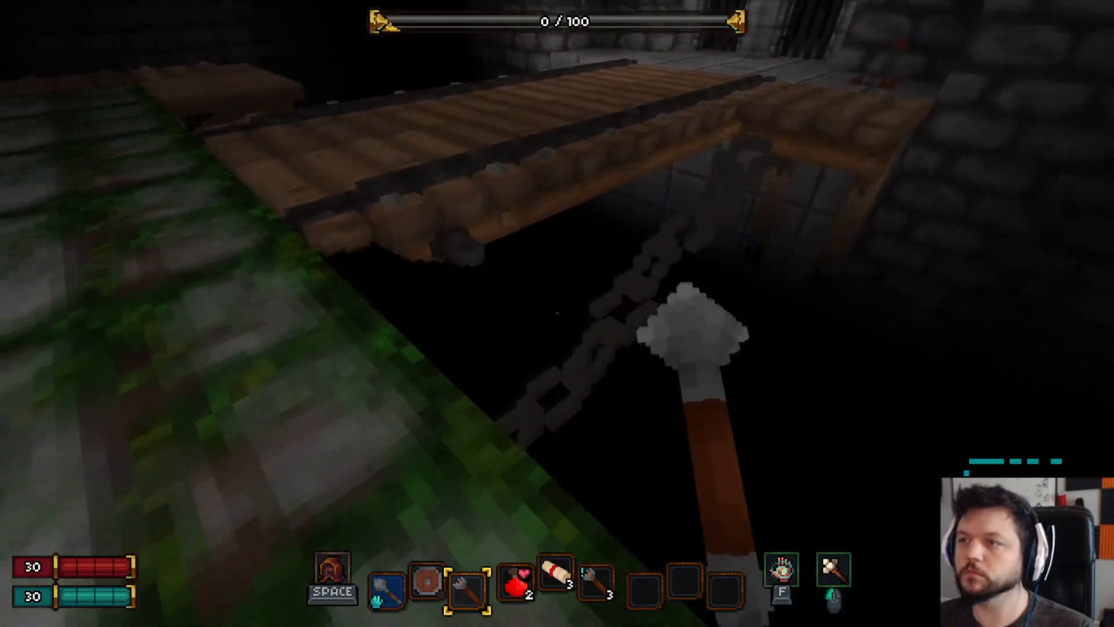
pyautogui.press('Escape')
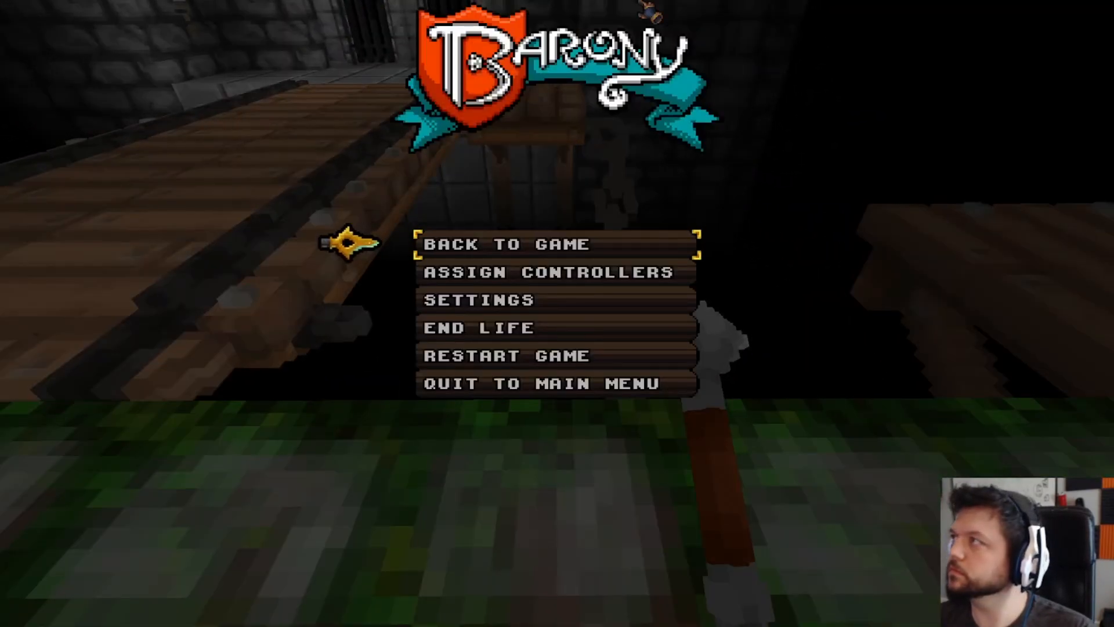
# - Switch to the Barony Editor, change the chain decoration's X and Y offsets, and save the map
pyautogui.hotkey('alt', 'Tab')
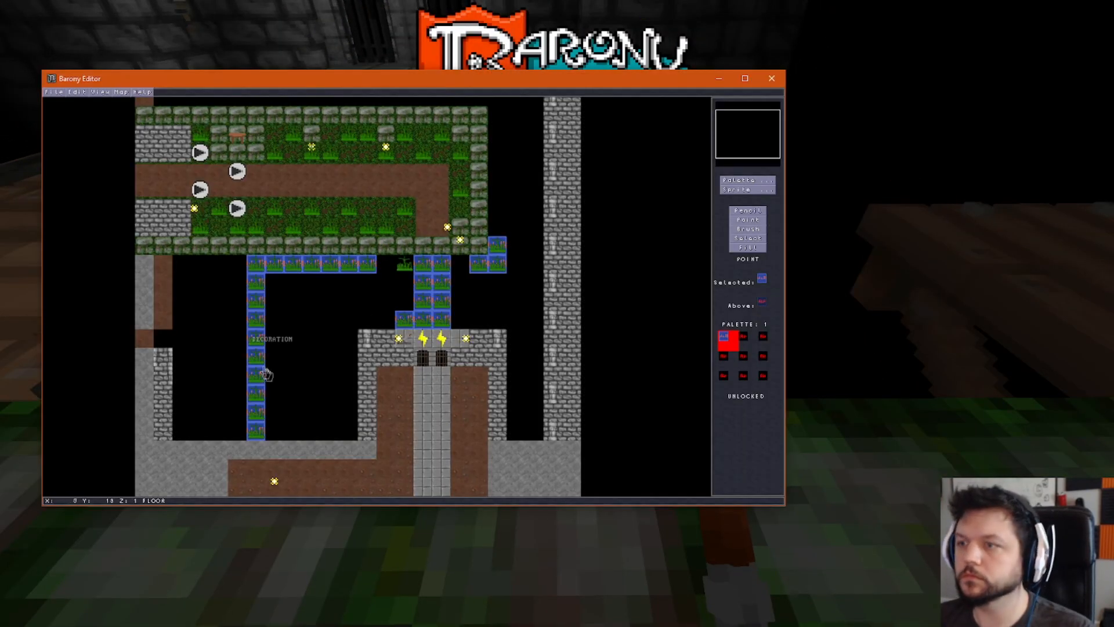
pyautogui.press('F2')
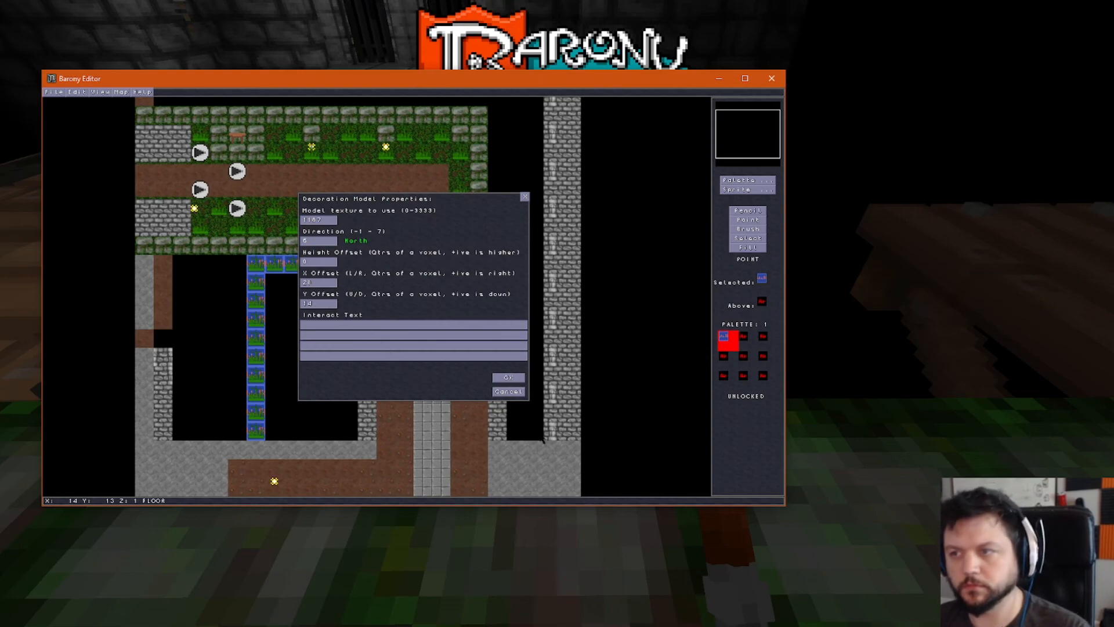
pyautogui.click(511, 378)
pyautogui.click(54, 92)
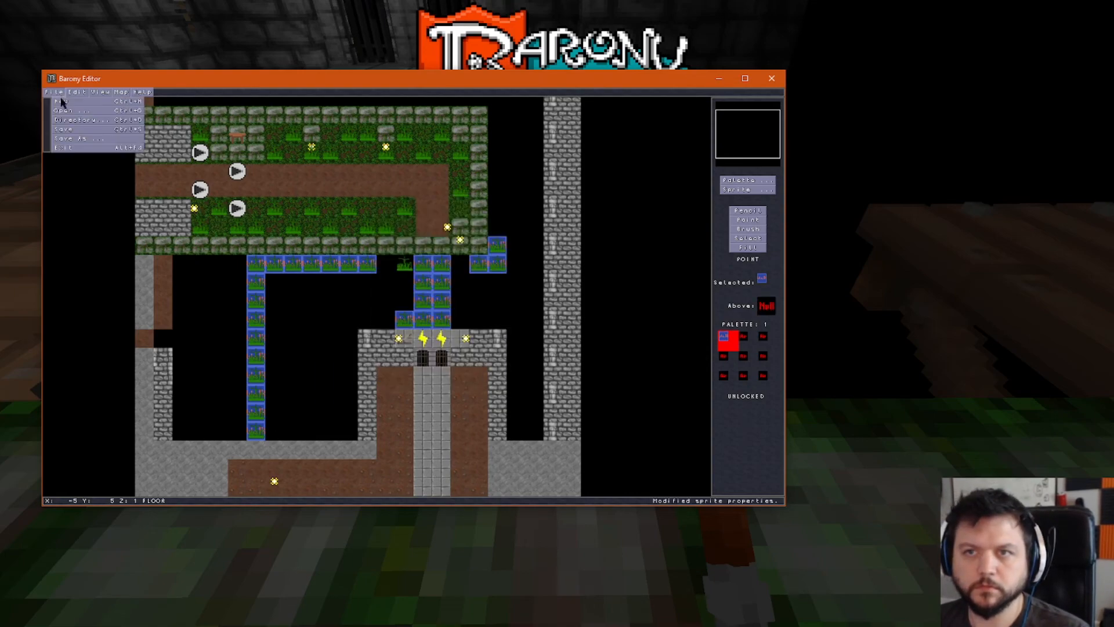
pyautogui.click(64, 129)
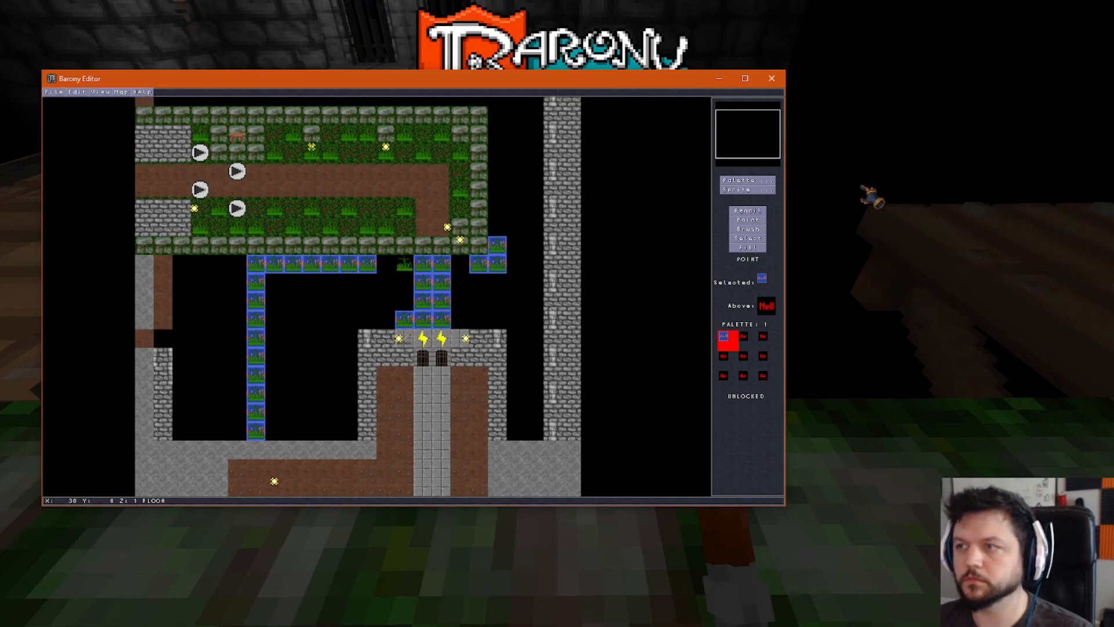
# - Switch to the game, look over the bridge from the grass edge, and restart the game to load the saved map
pyautogui.hotkey('alt', 'Tab')
pyautogui.click(539, 244)
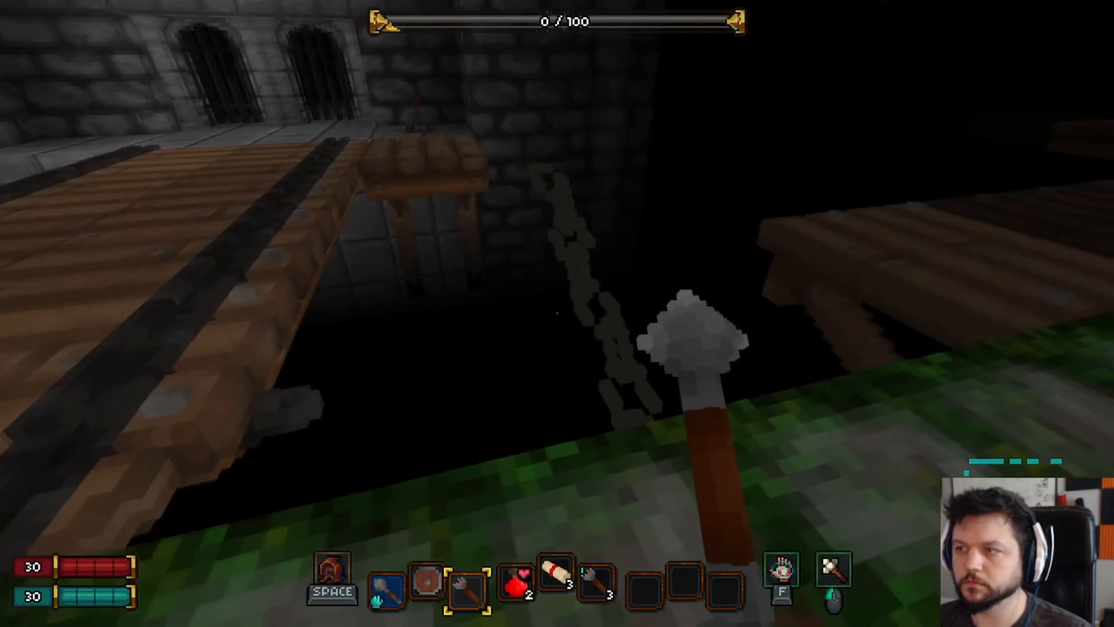
pyautogui.press('d')
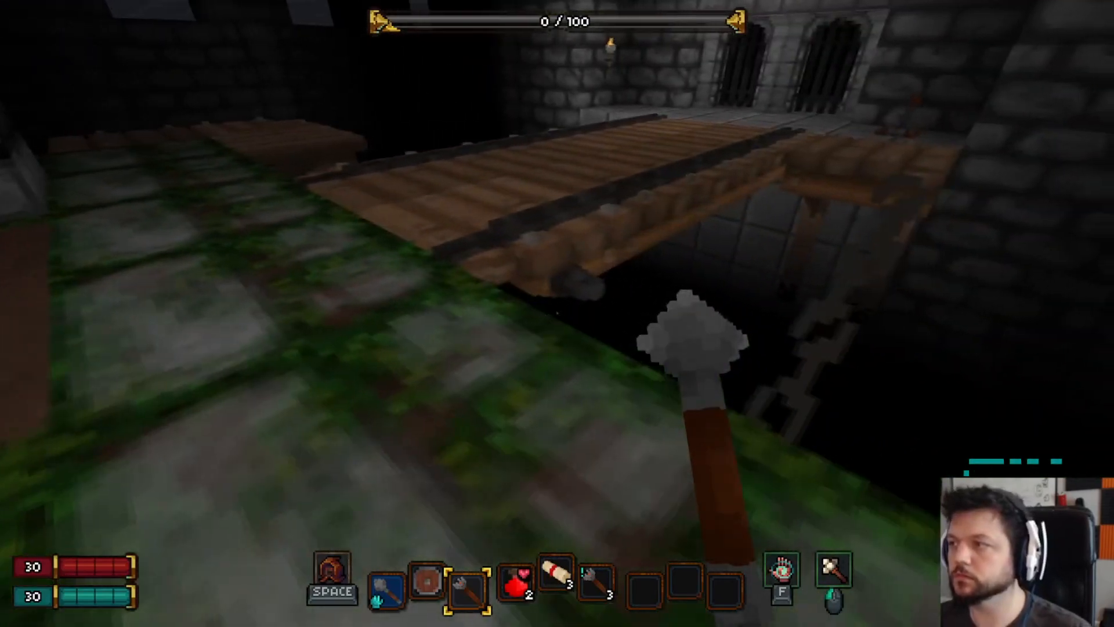
pyautogui.press('Escape')
pyautogui.click(497, 353)
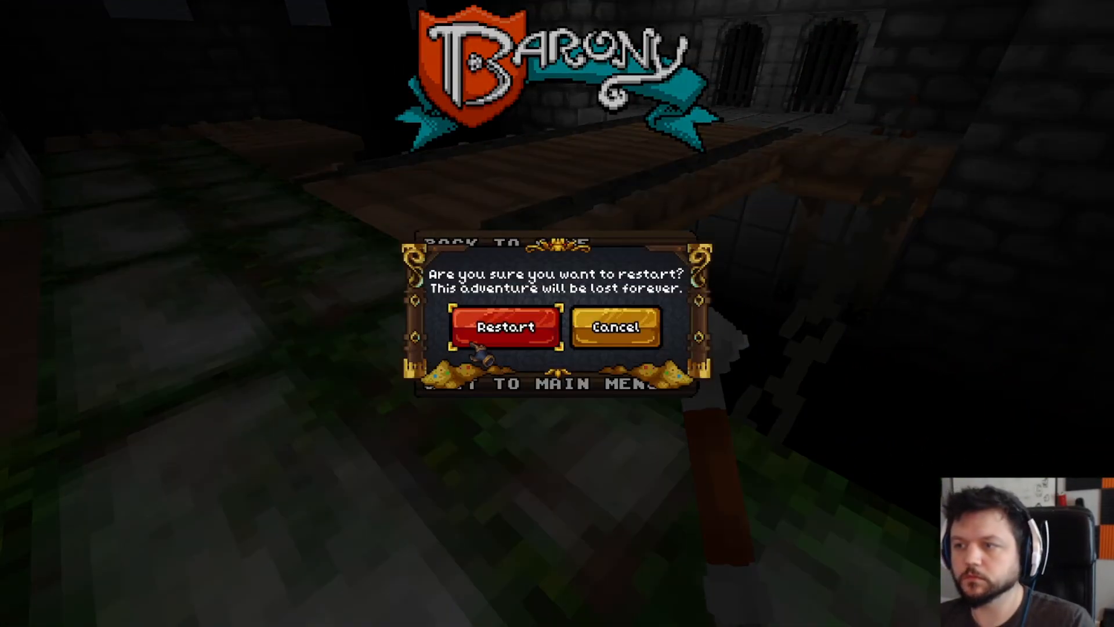
pyautogui.click(493, 325)
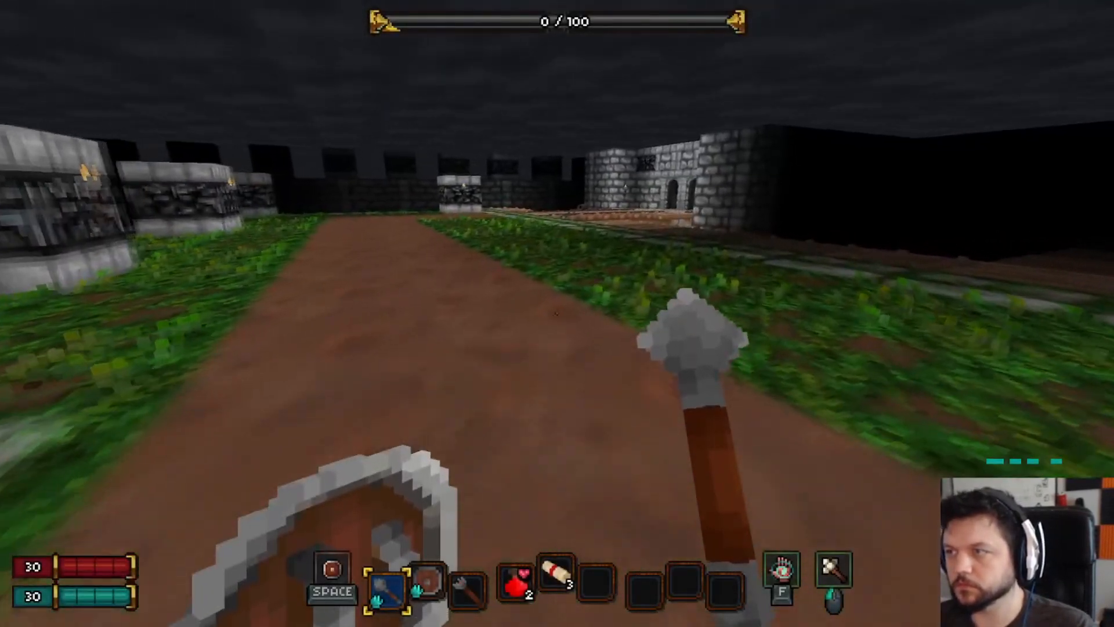
# - Walk to the bridge, examine the chain's alignment with its side from several angles, and pause the game
pyautogui.press('w')
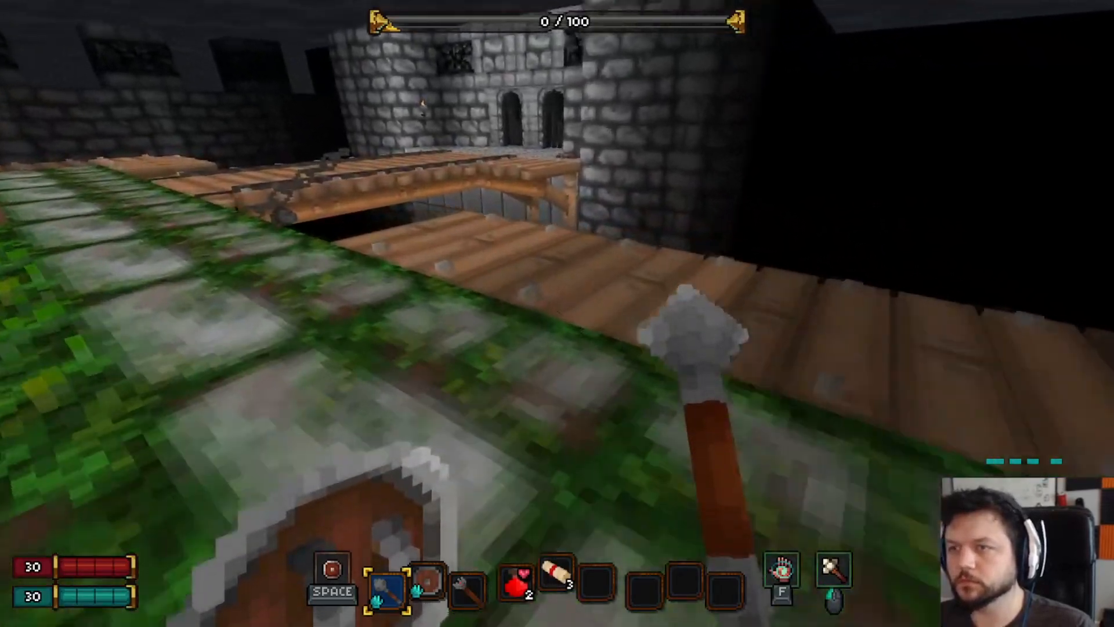
pyautogui.press('w')
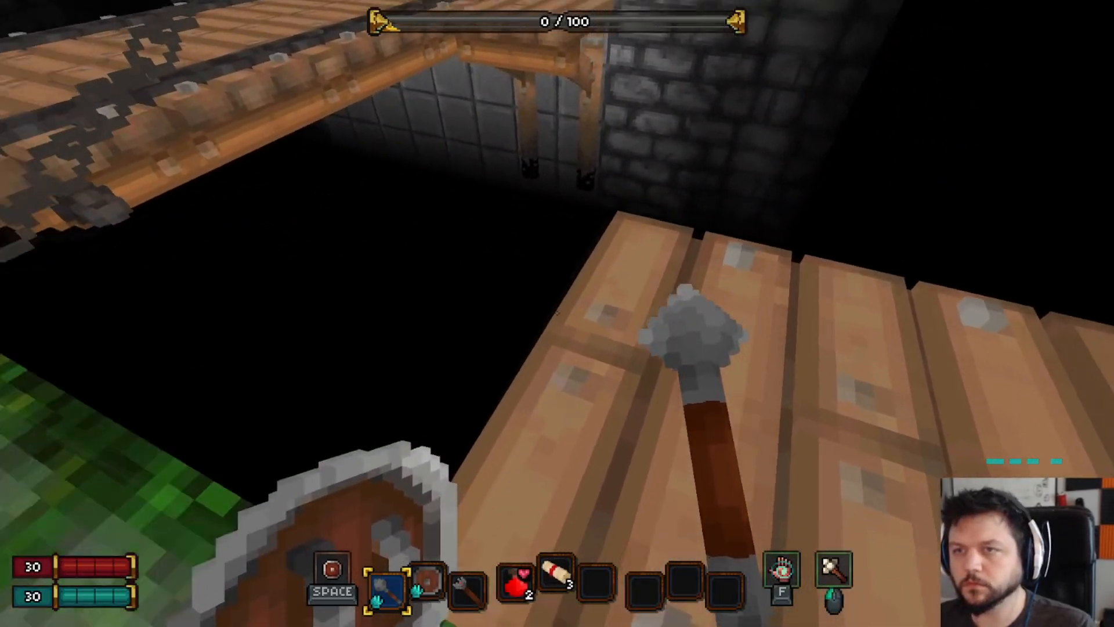
pyautogui.press('a')
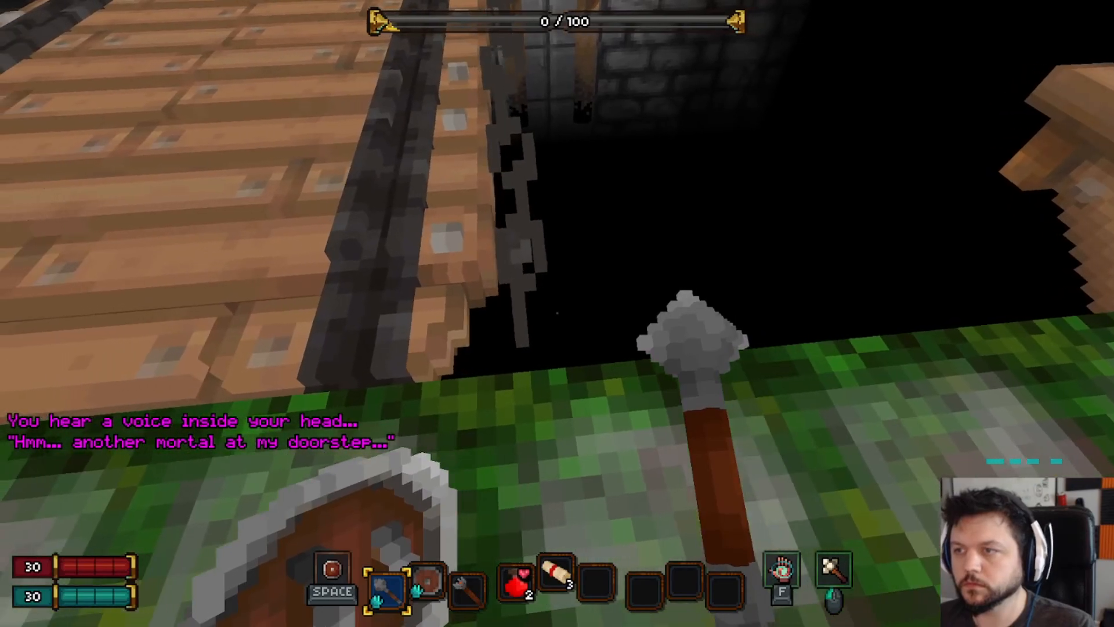
pyautogui.press('d')
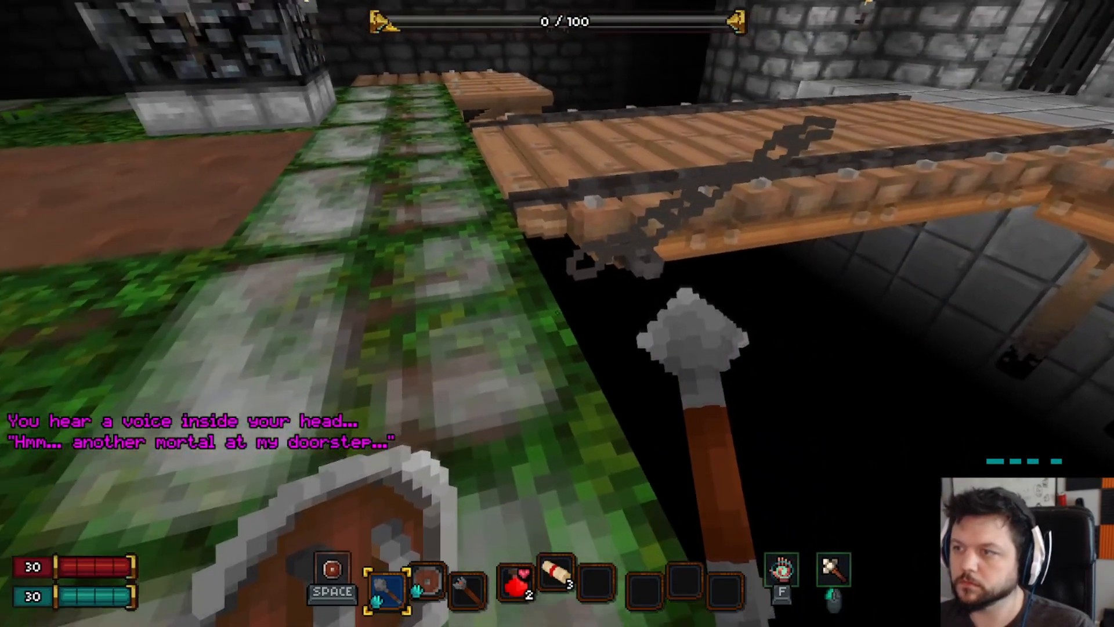
pyautogui.press('d')
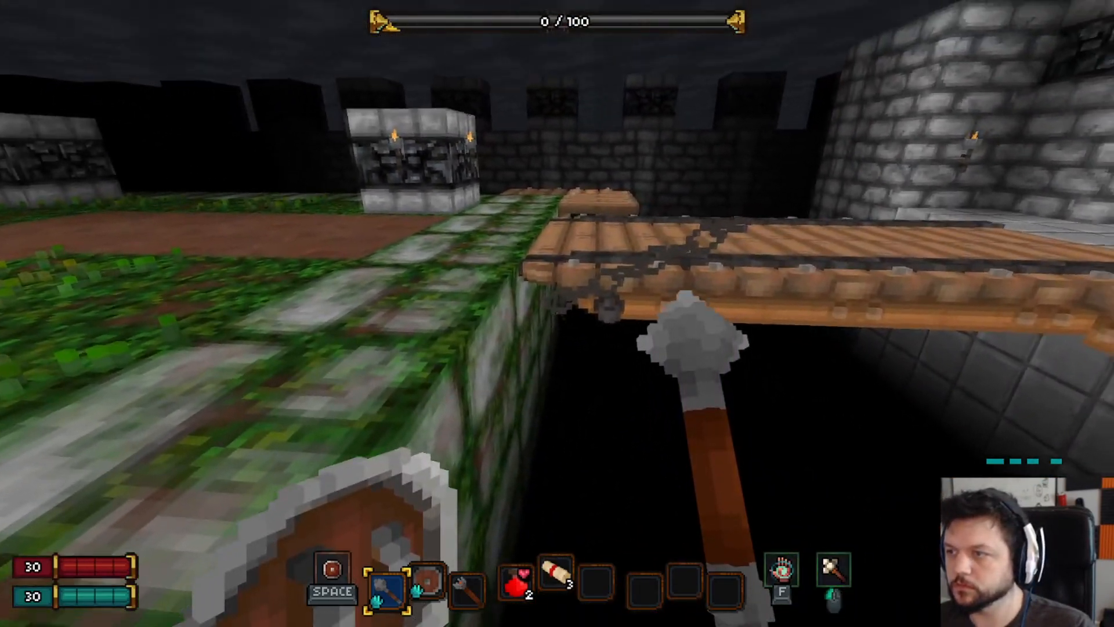
pyautogui.press('a')
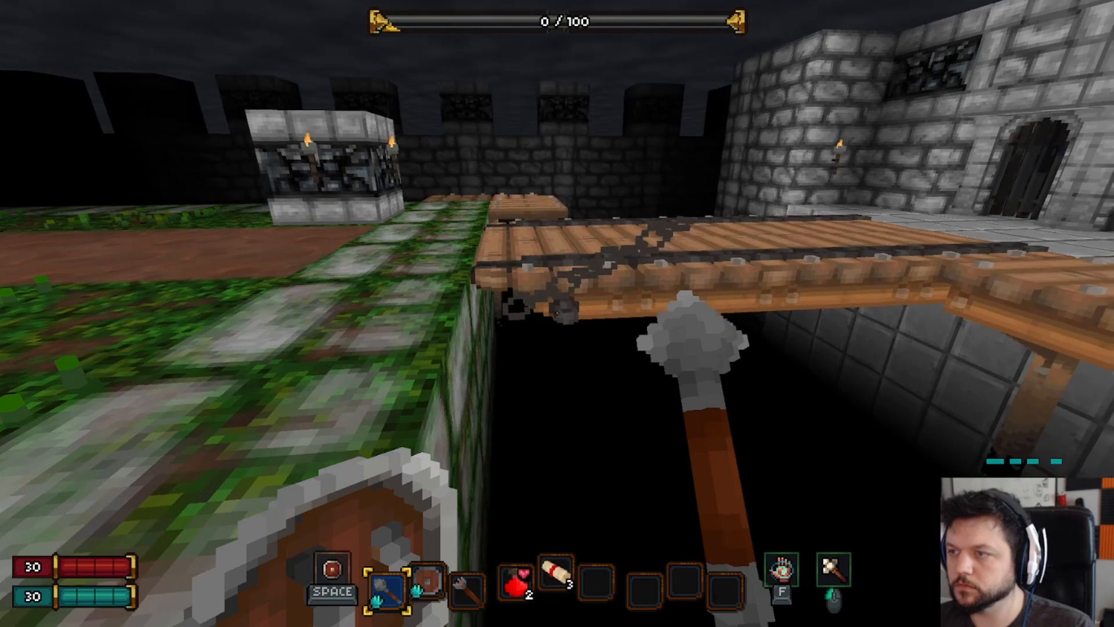
pyautogui.press('Escape')
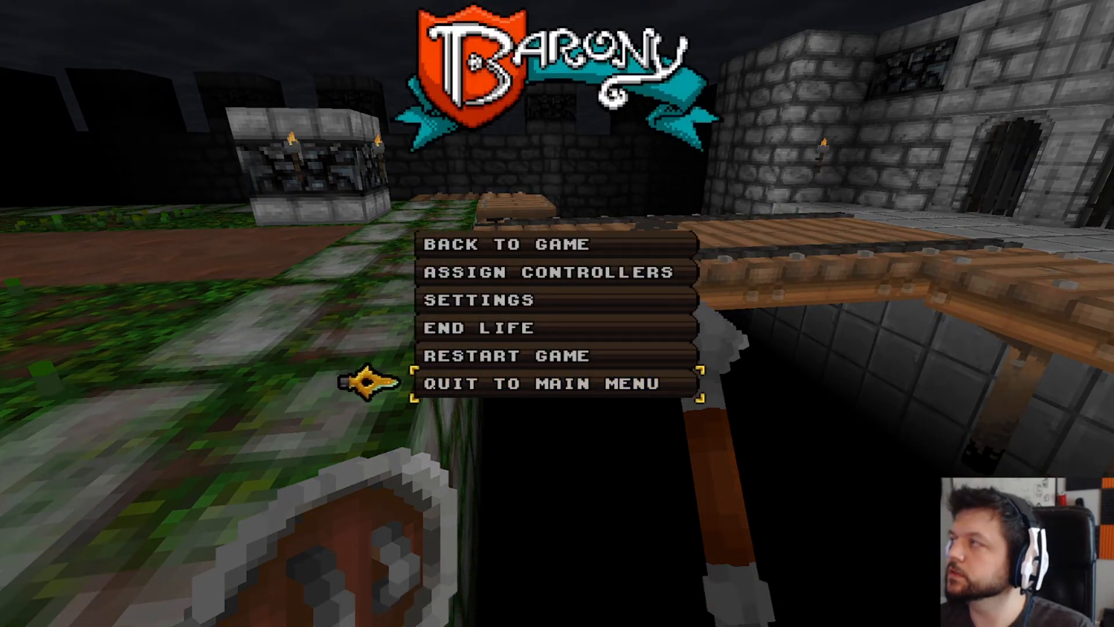
# - Switch to the Barony Editor, change the chain decoration's Y offset, and save the map
pyautogui.hotkey('alt', 'Tab')
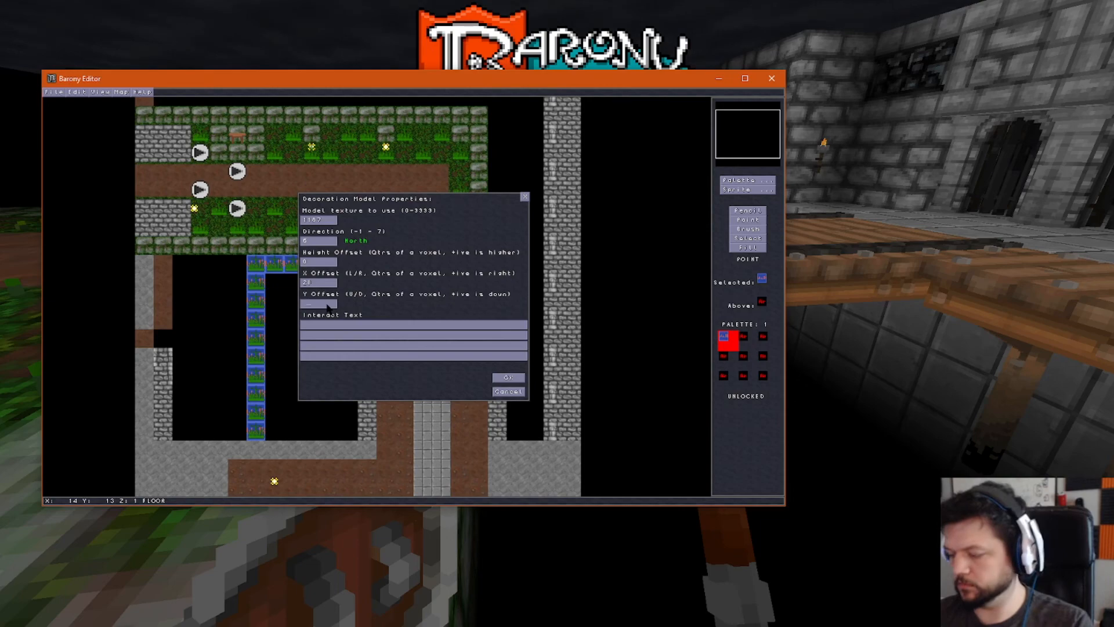
pyautogui.click(508, 377)
pyautogui.click(56, 92)
pyautogui.click(70, 133)
# - Restart the game with the updated map, walk to the bridge to examine the chain from both sides, and pause
pyautogui.click(965, 295)
pyautogui.click(673, 355)
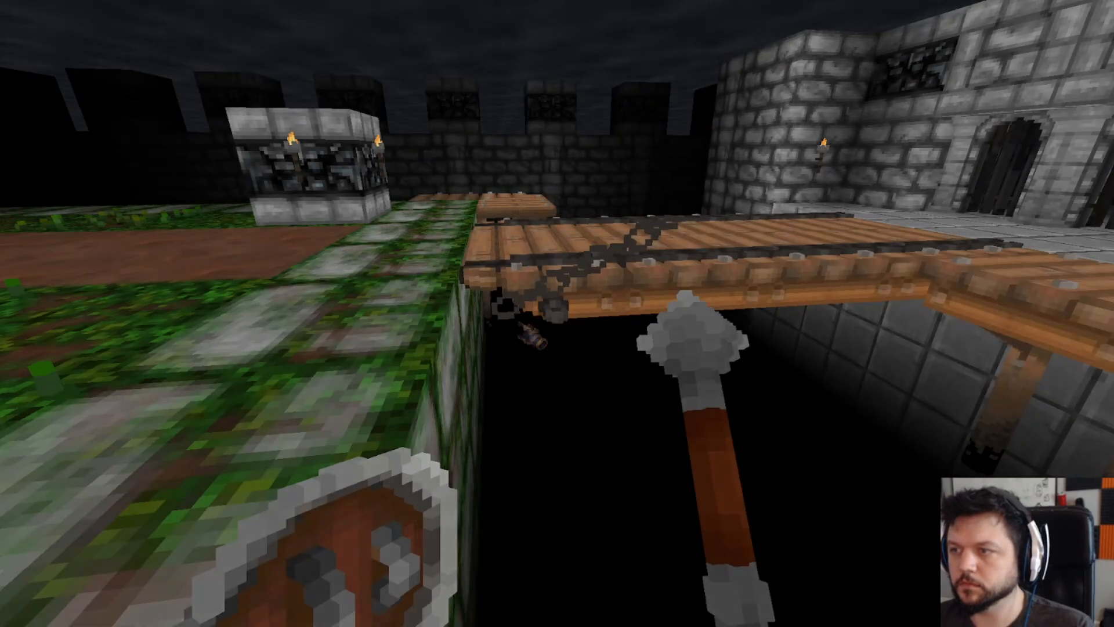
pyautogui.press('w')
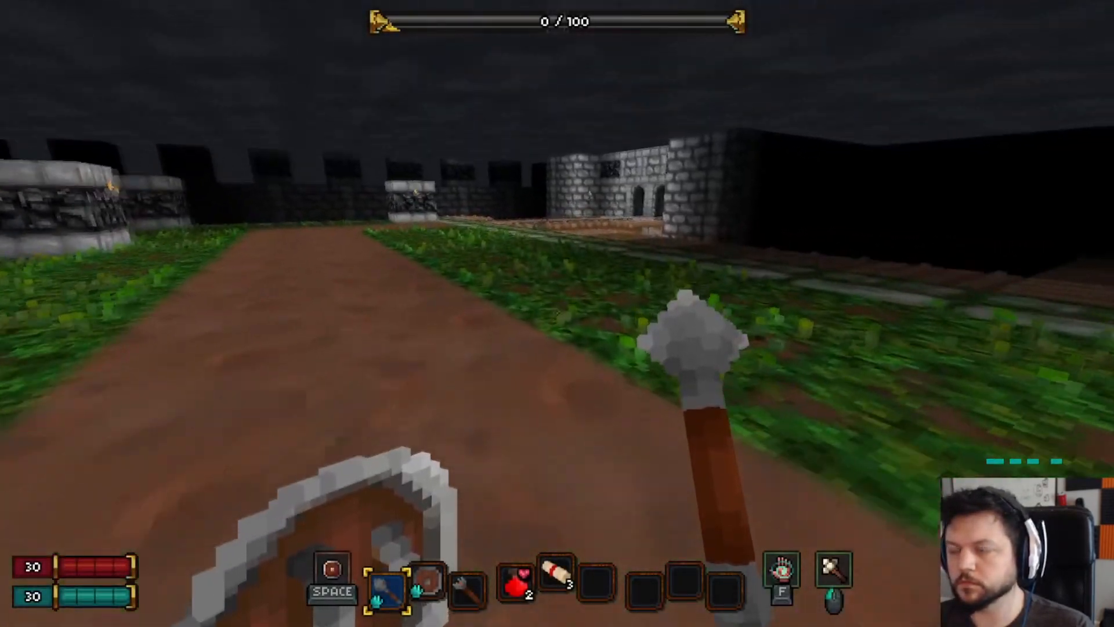
pyautogui.press('w')
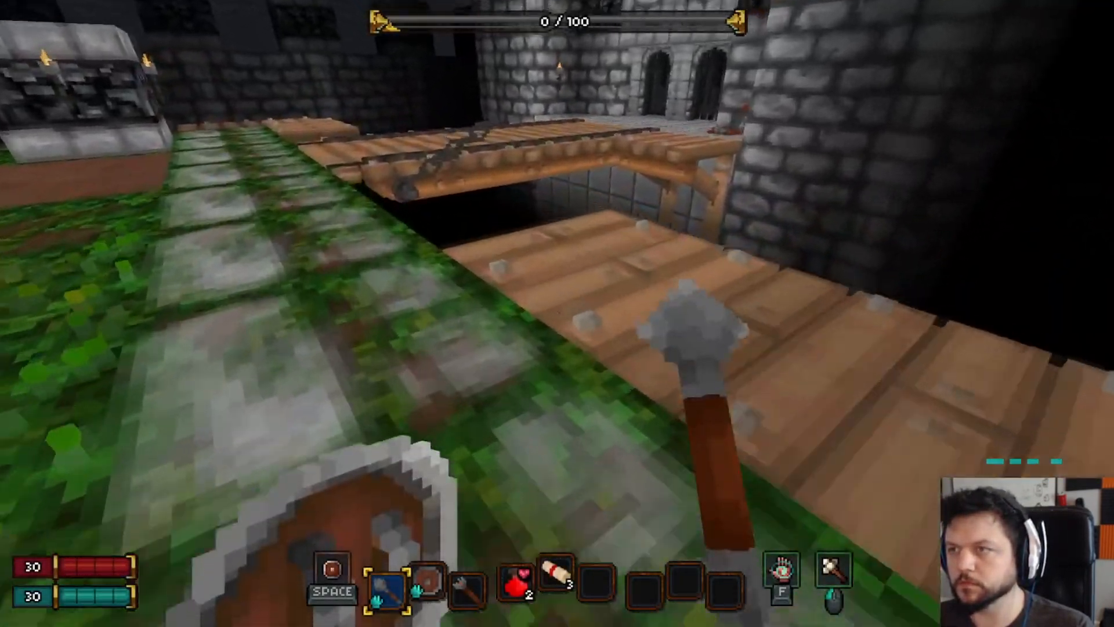
pyautogui.press('s')
pyautogui.press('w')
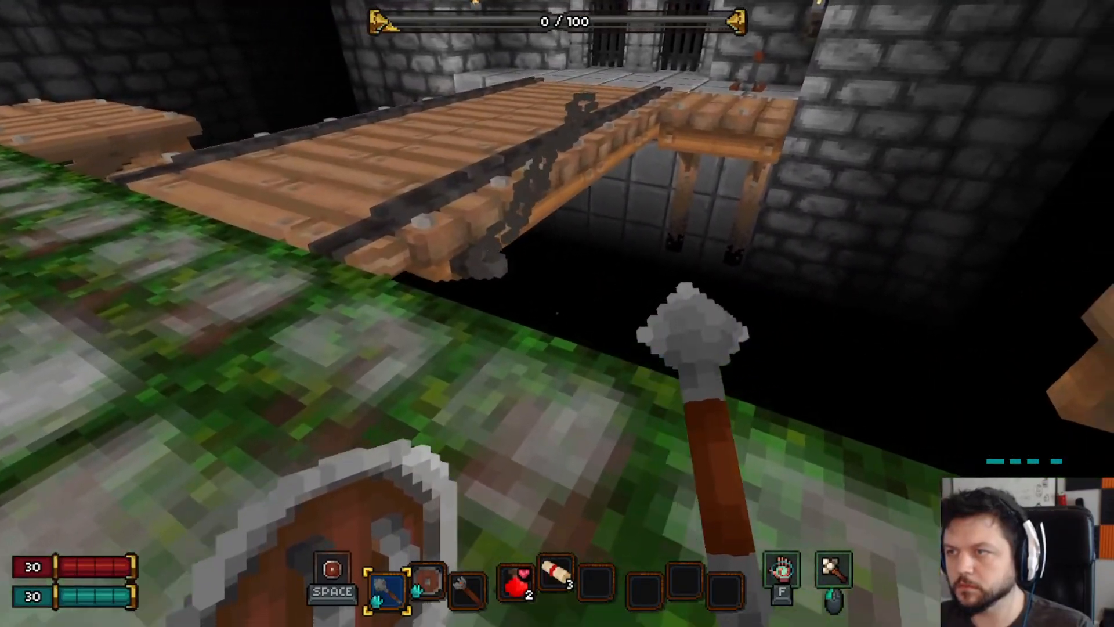
pyautogui.press('d')
pyautogui.press('d')
pyautogui.press('w')
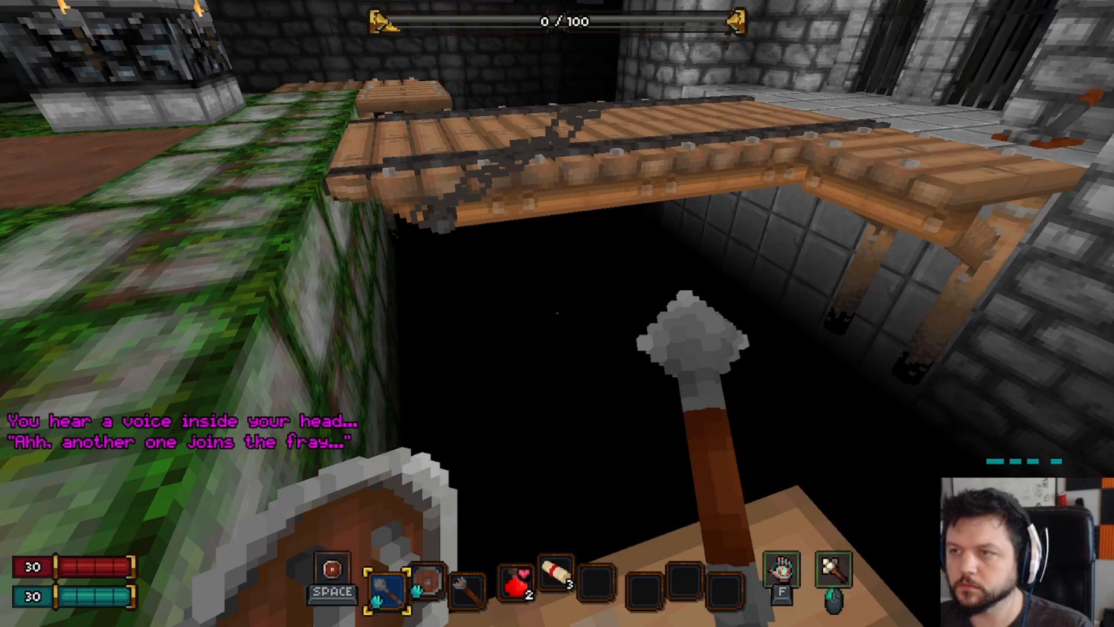
pyautogui.press('Escape')
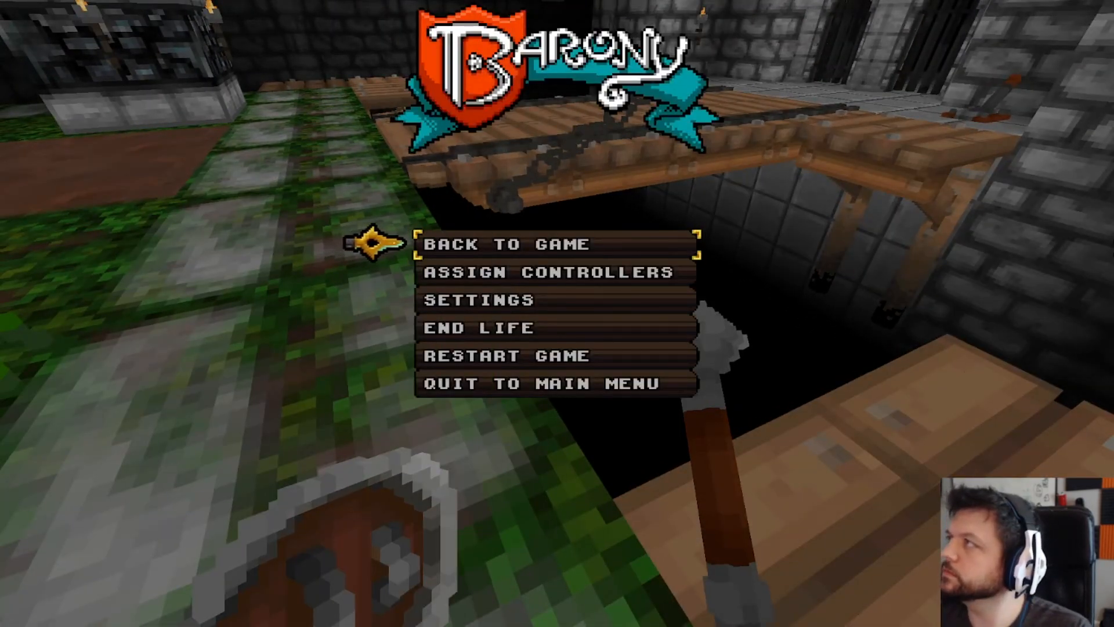
# - Switch to the Barony Editor, adjust the chain decoration's X and Y offsets, and save the start map
pyautogui.hotkey('alt', 'Tab')
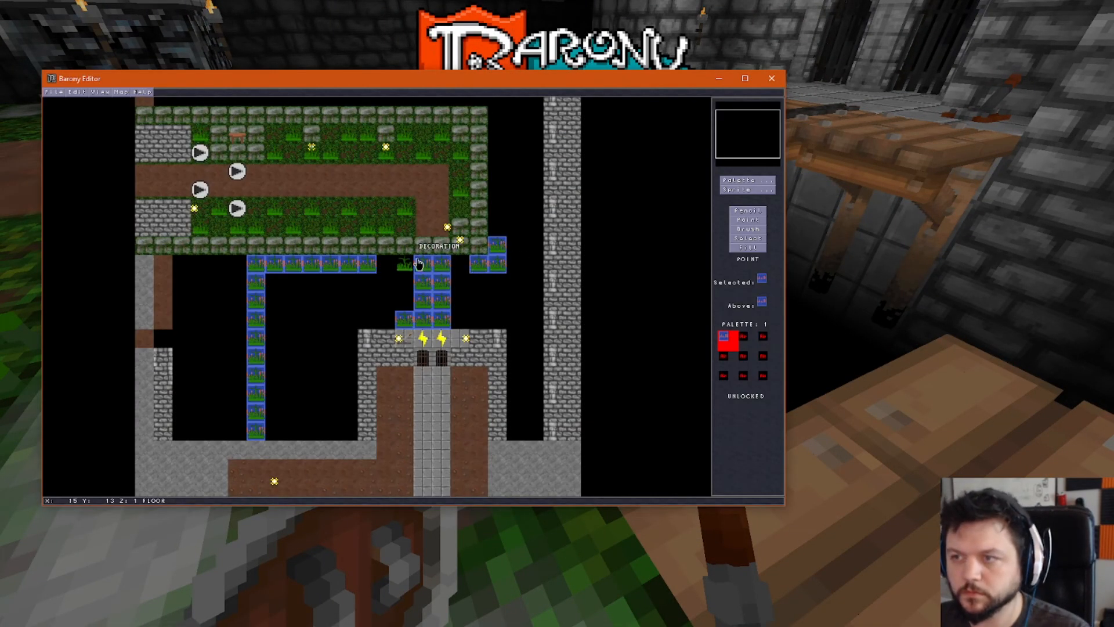
pyautogui.press('F2')
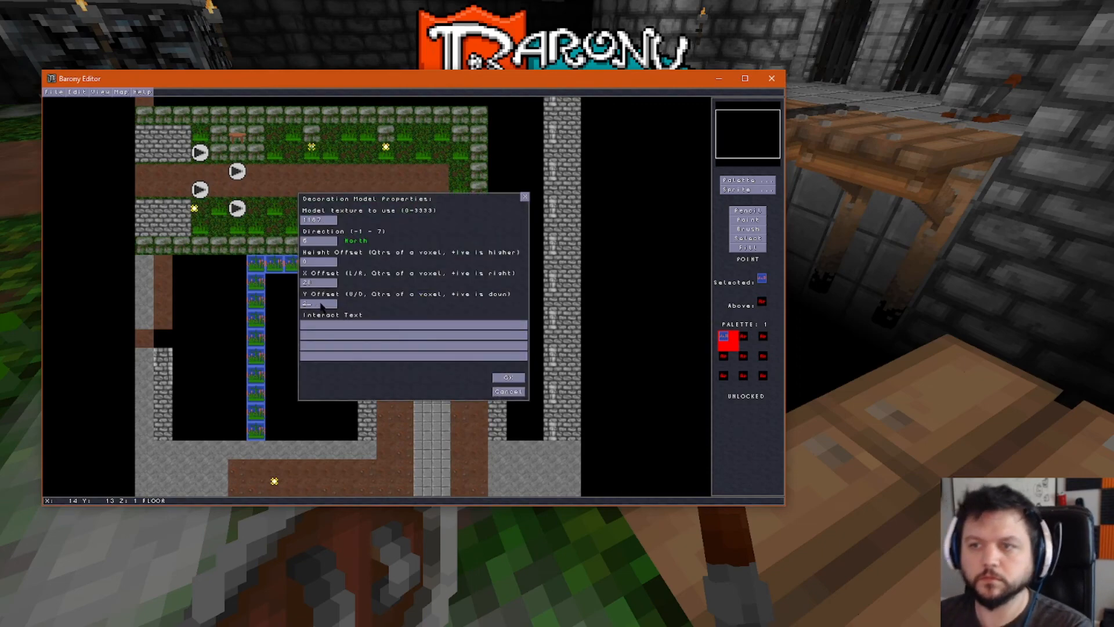
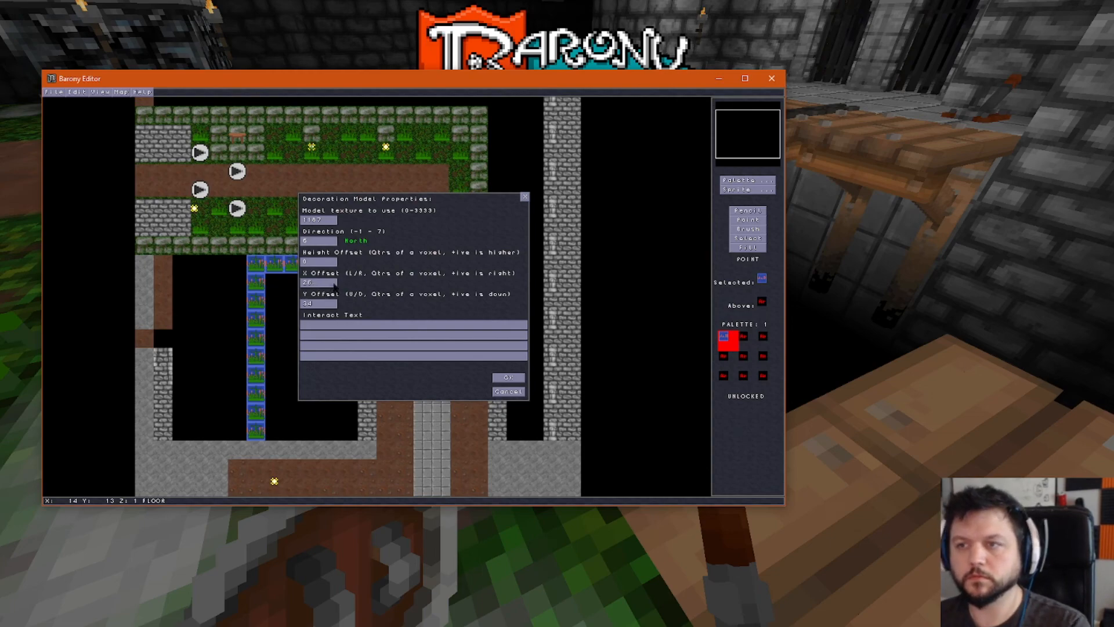
pyautogui.click(508, 378)
pyautogui.click(53, 92)
pyautogui.click(80, 132)
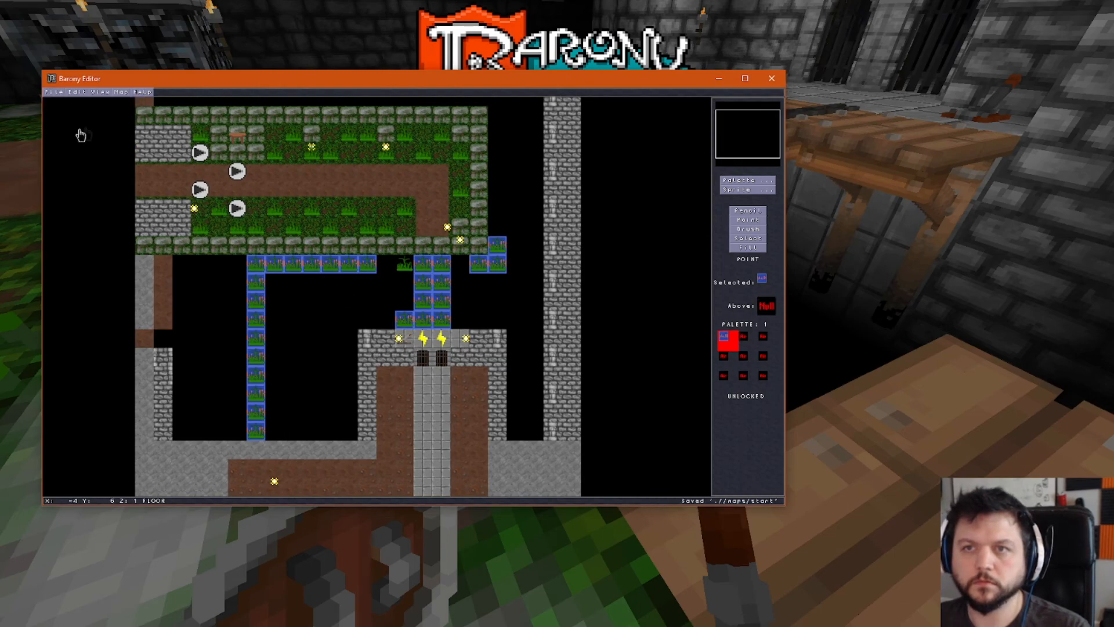
# - Restart the game, walk up to the bridge, examine the chain's position along its edge, and pause the game
pyautogui.click(519, 367)
pyautogui.click(505, 326)
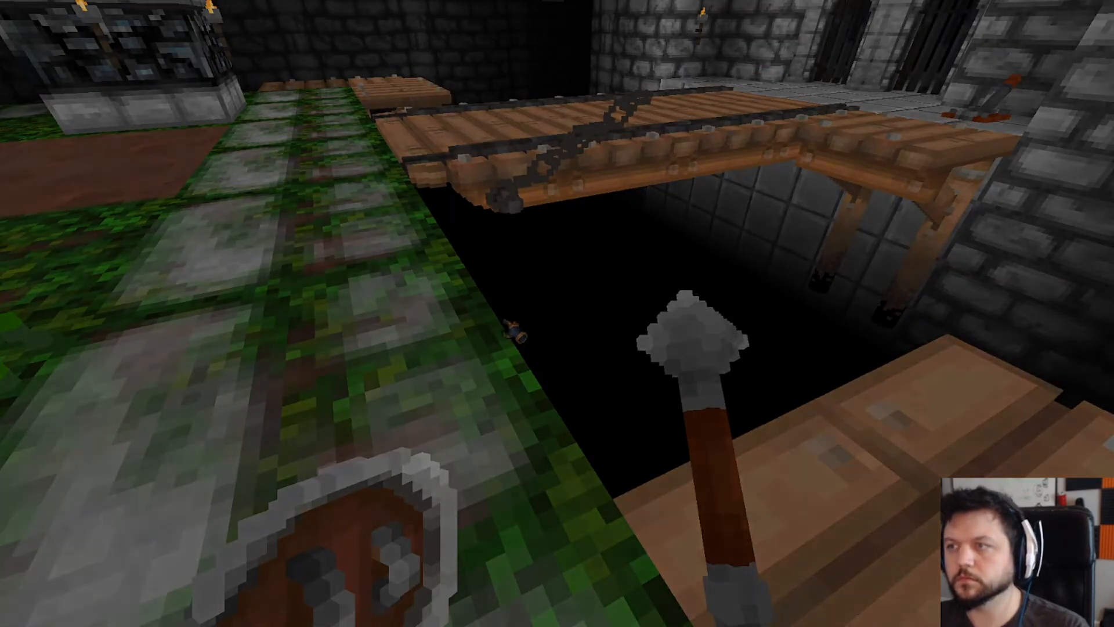
pyautogui.press('w')
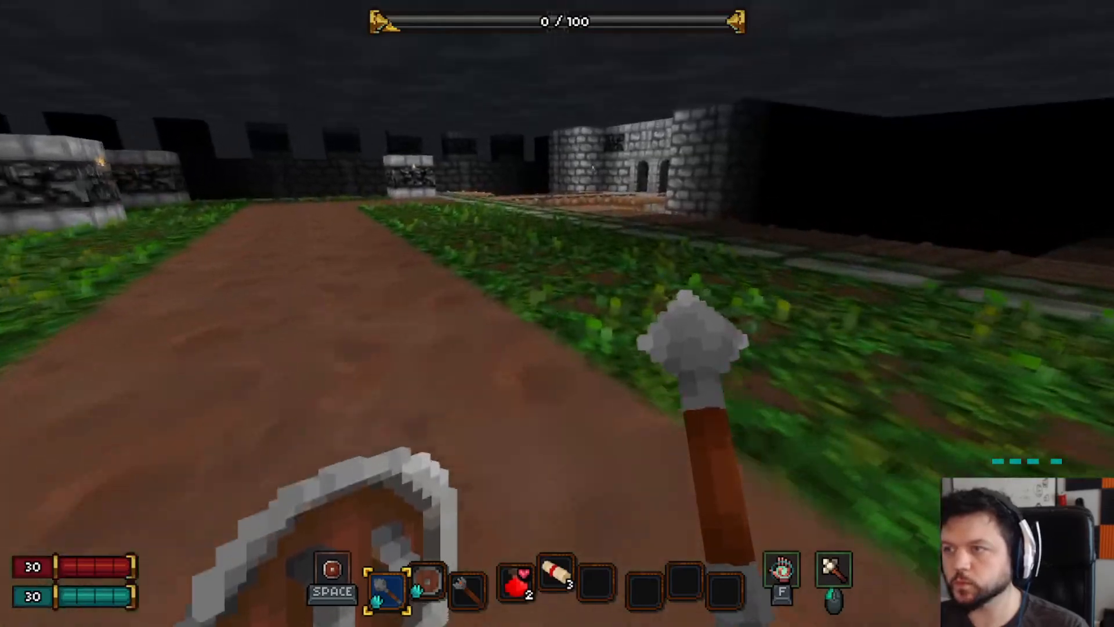
pyautogui.press('w')
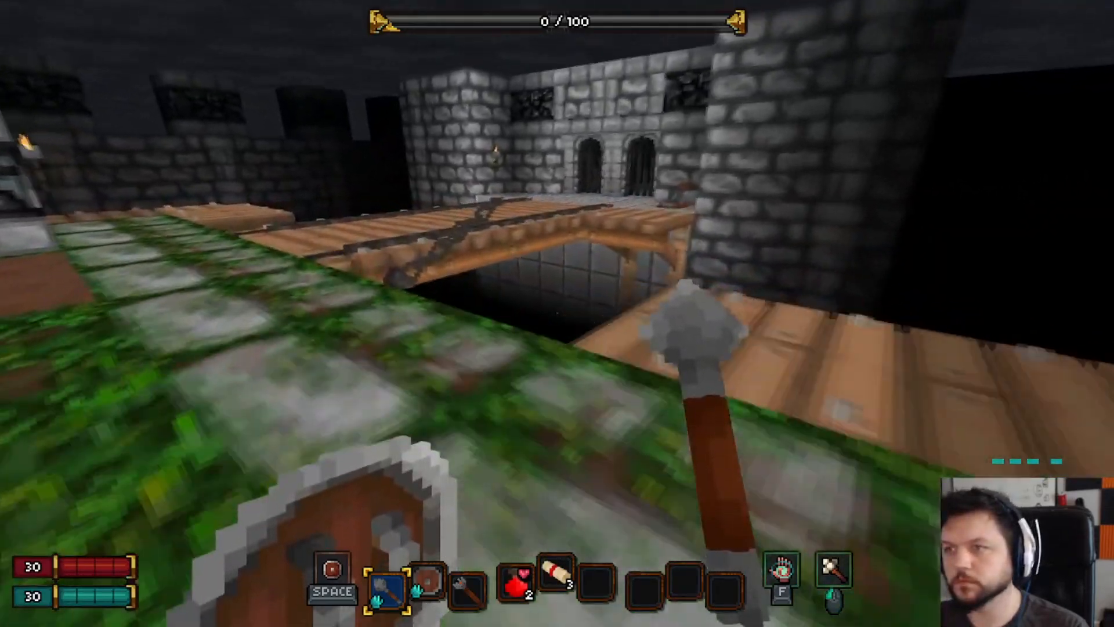
pyautogui.press('a')
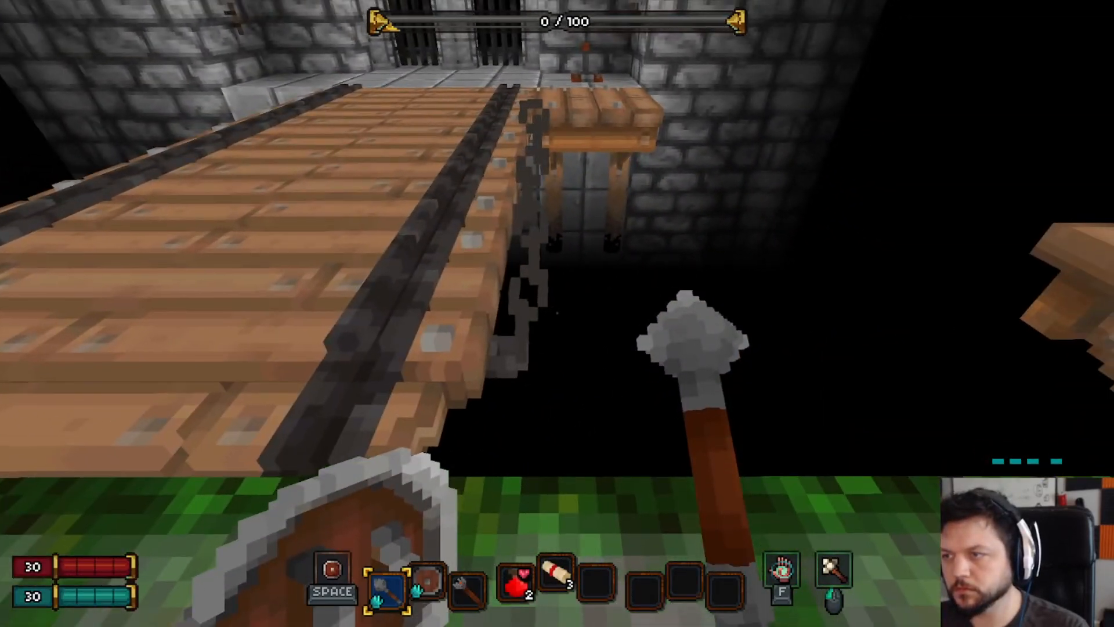
pyautogui.press('a')
pyautogui.press('d')
pyautogui.press('d')
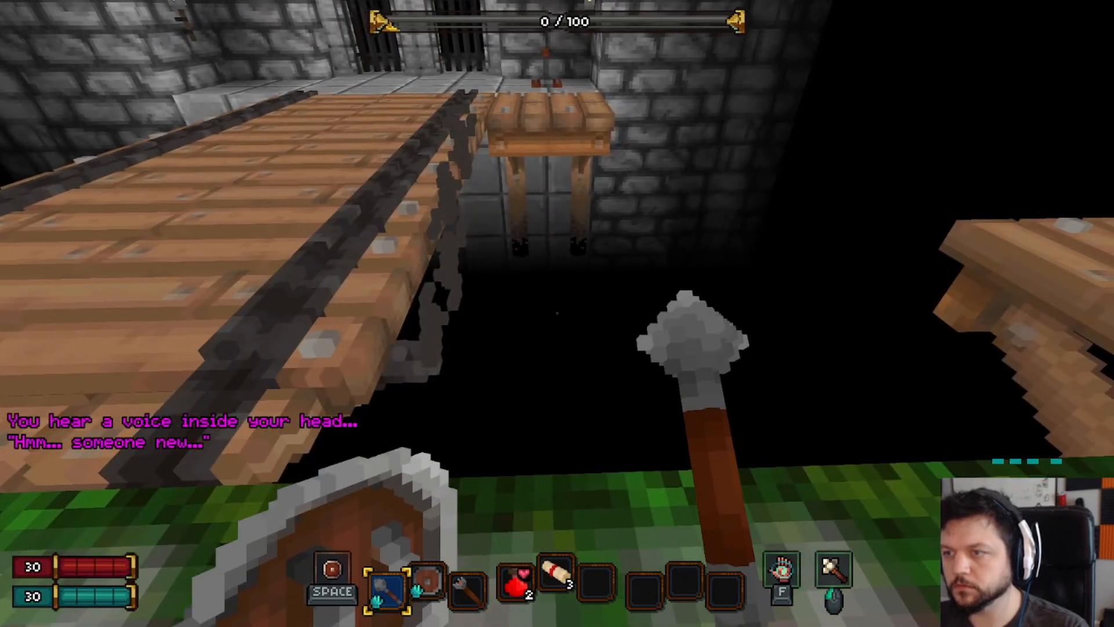
pyautogui.press('Escape')
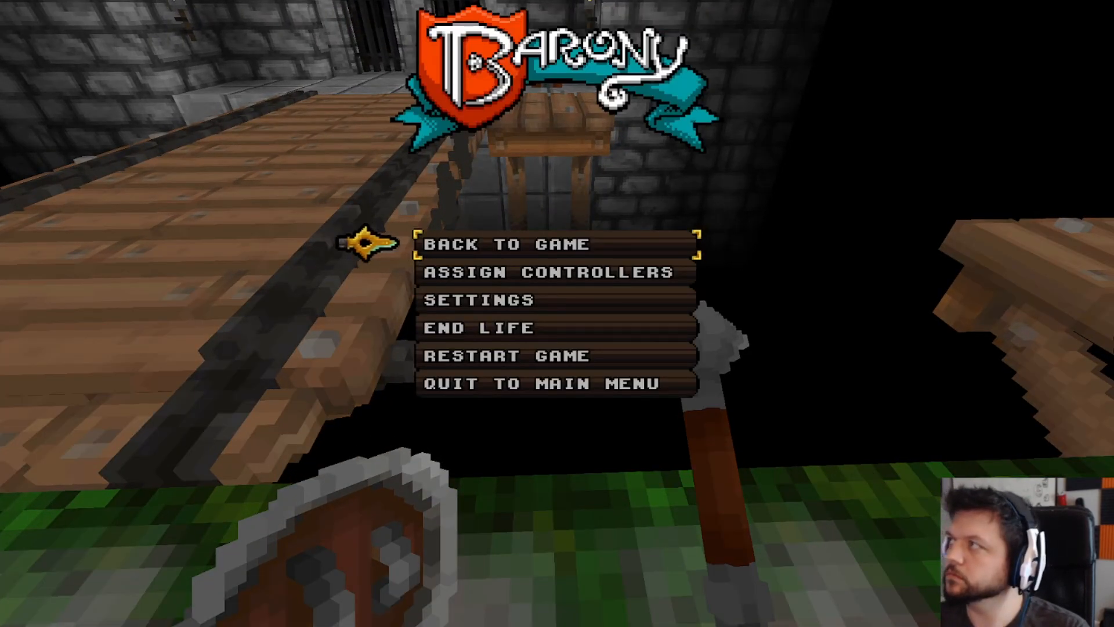
# - Switch to the Barony Editor and change the chain decoration's X offset
pyautogui.hotkey('alt', 'Tab')
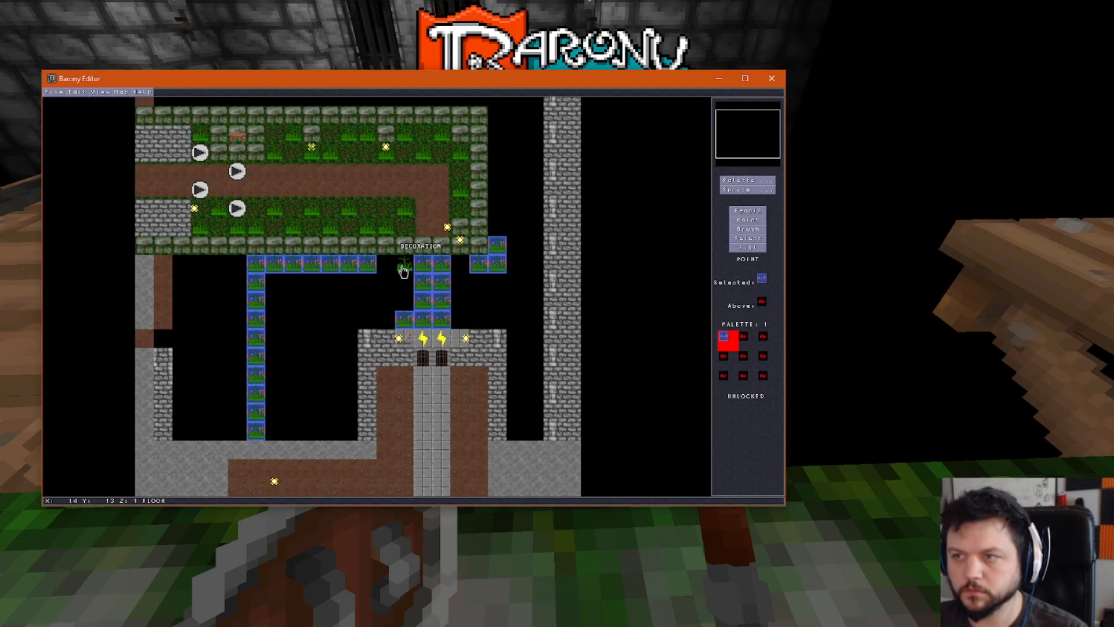
pyautogui.press('F2')
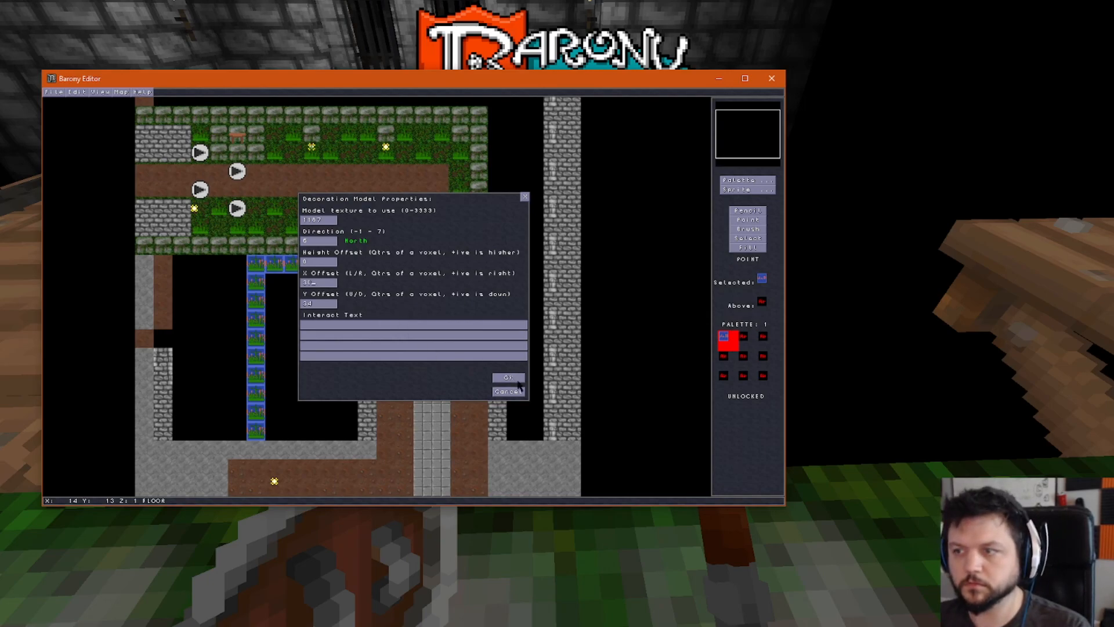
pyautogui.click(518, 382)
# - Resume the game to check the chain's spacing from the bridge edge, and pause it
pyautogui.hotkey('alt', 'Tab')
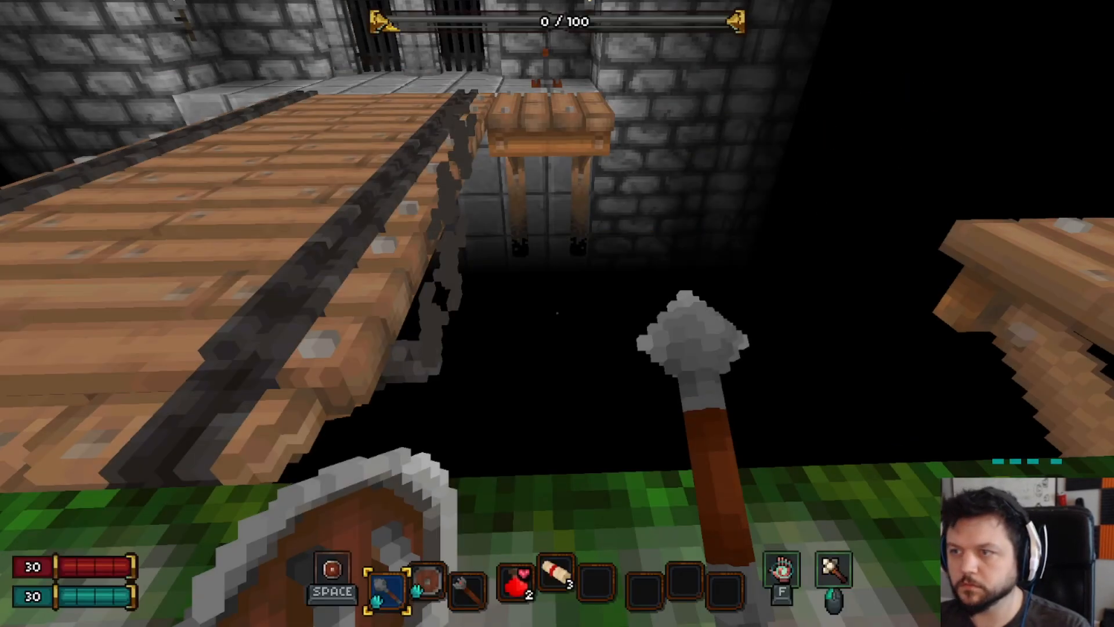
pyautogui.click(383, 241)
pyautogui.press('a')
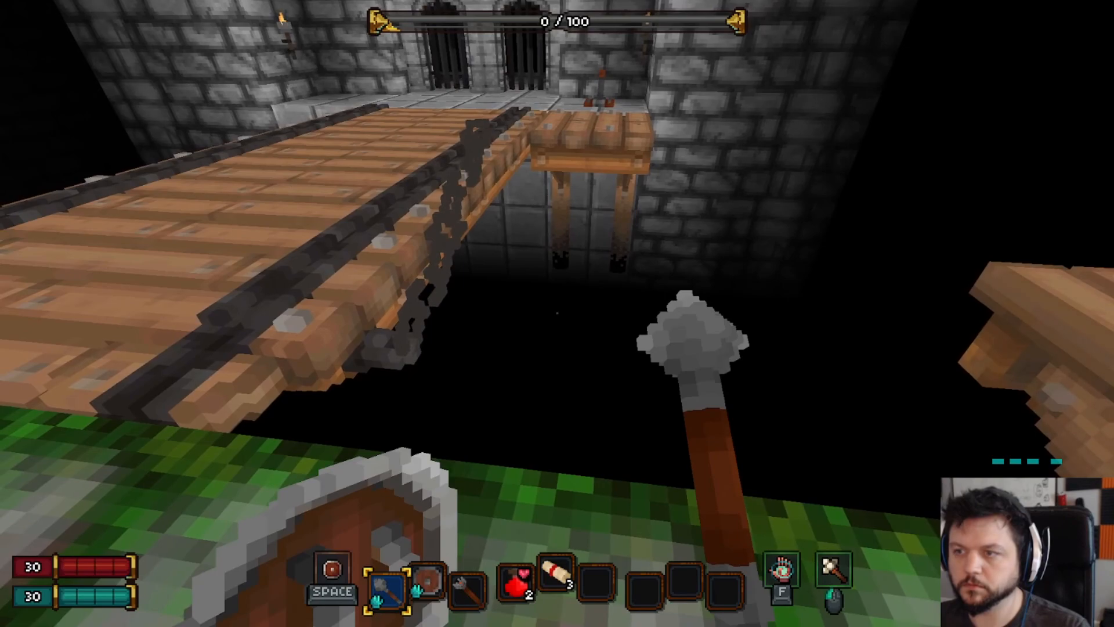
pyautogui.press('Escape')
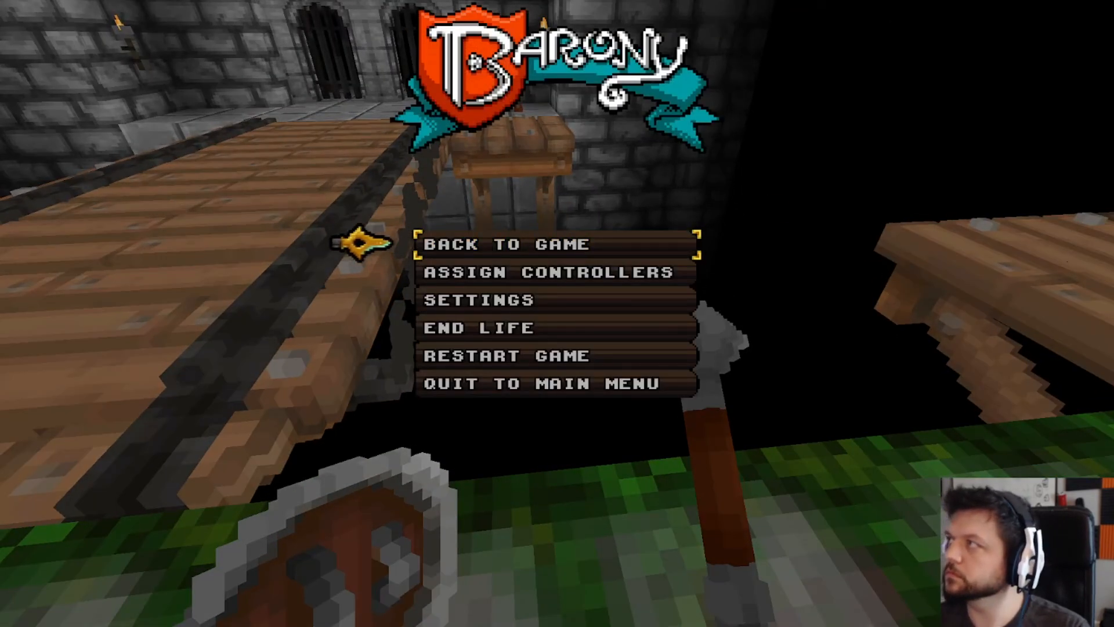
# - Switch to the Barony Editor, change the chain decoration's Y offset, and save the start map
pyautogui.hotkey('alt', 'Tab')
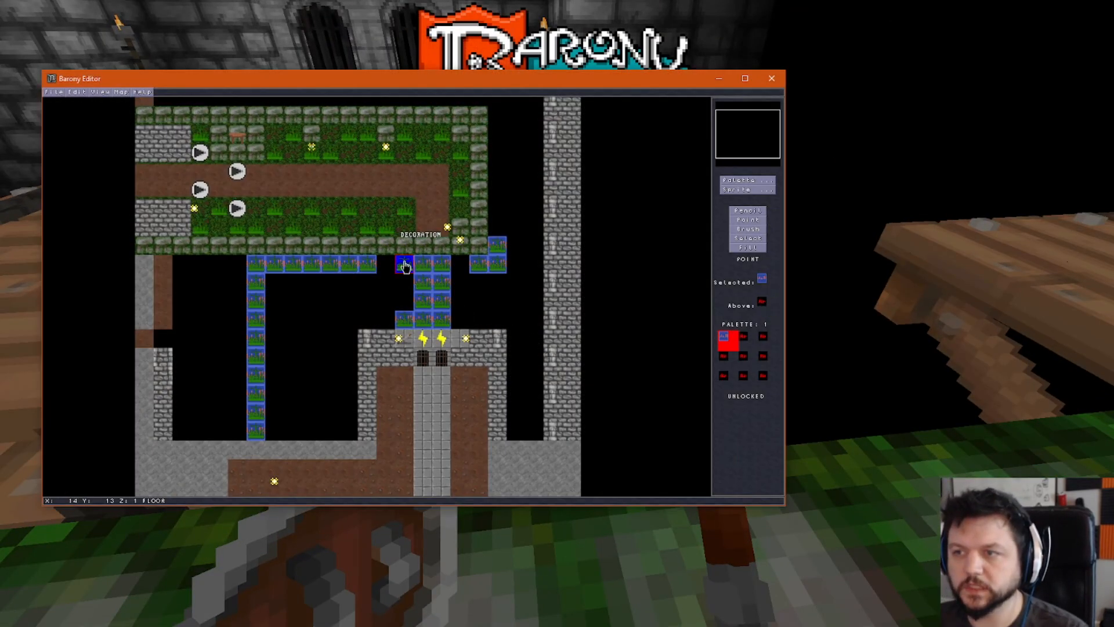
pyautogui.press('F2')
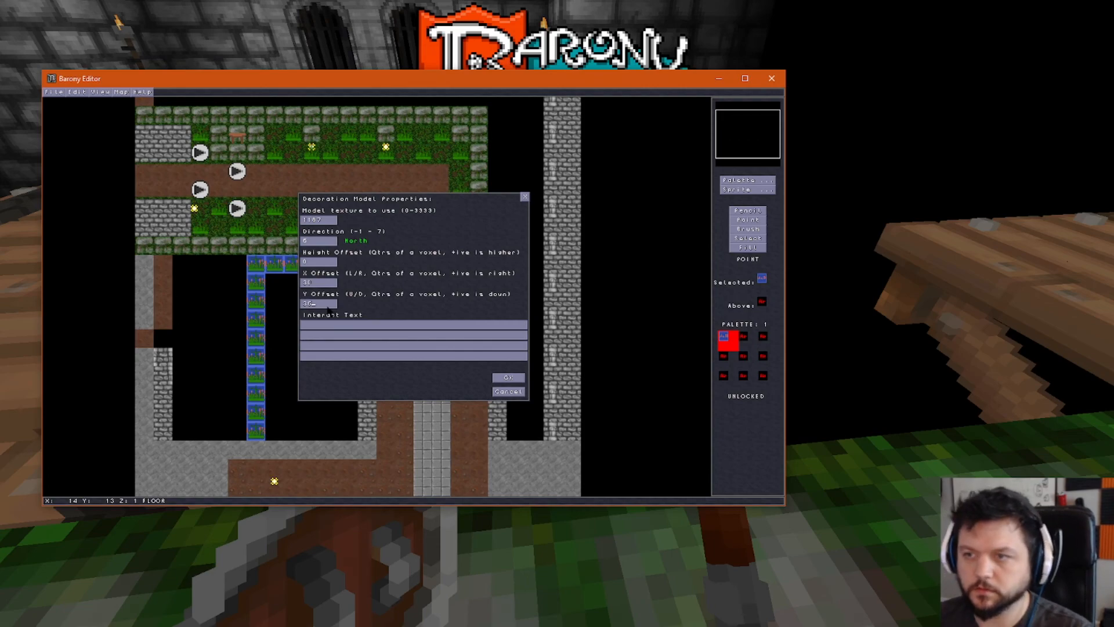
pyautogui.click(508, 378)
pyautogui.click(54, 92)
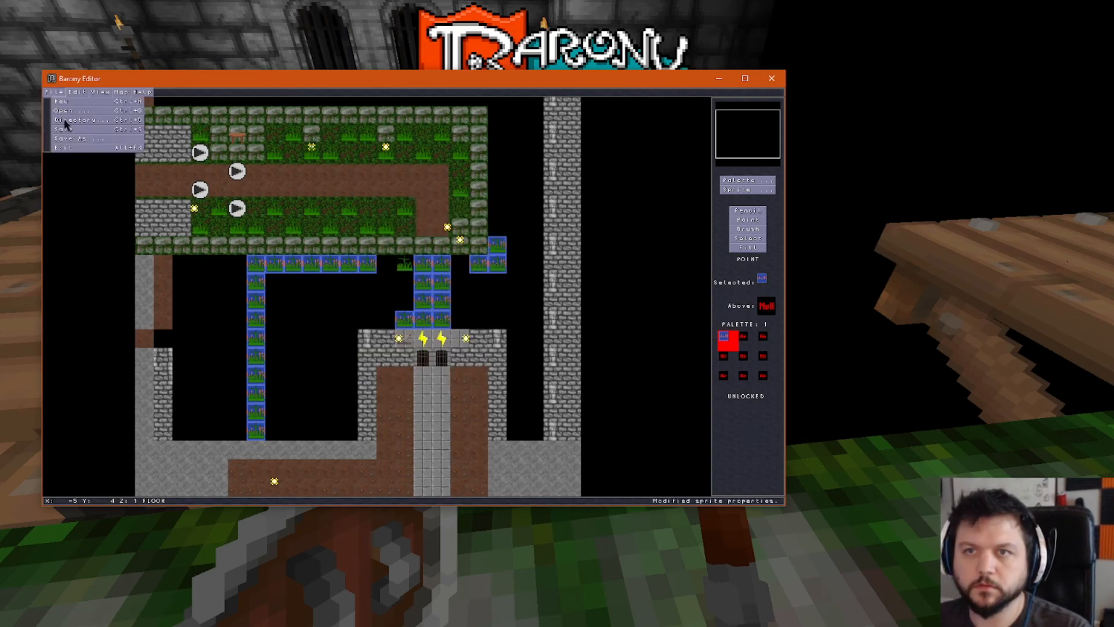
pyautogui.click(67, 131)
# - Switch to the game, restart it, walk to the bridge to check the chain's position, and pause
pyautogui.hotkey('alt', 'Tab')
pyautogui.click(525, 355)
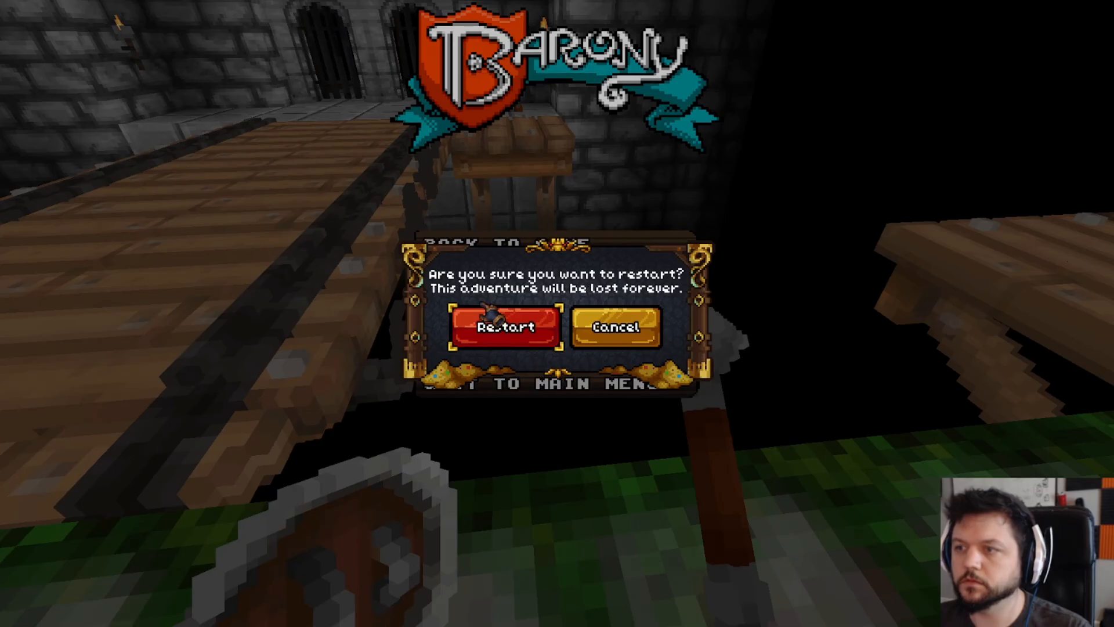
pyautogui.click(506, 326)
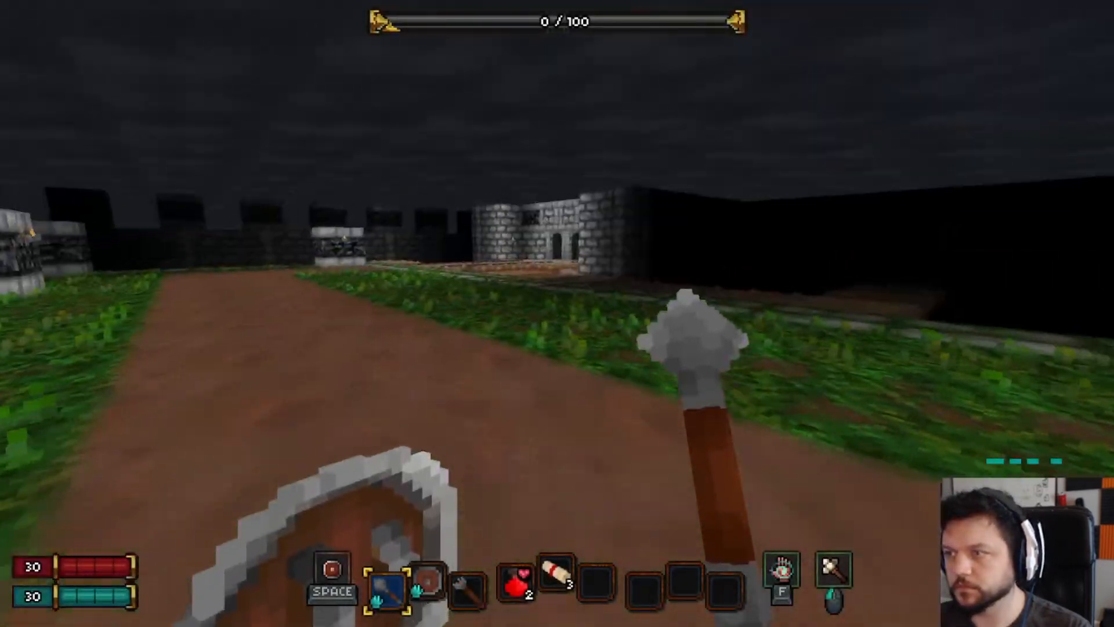
pyautogui.press('w')
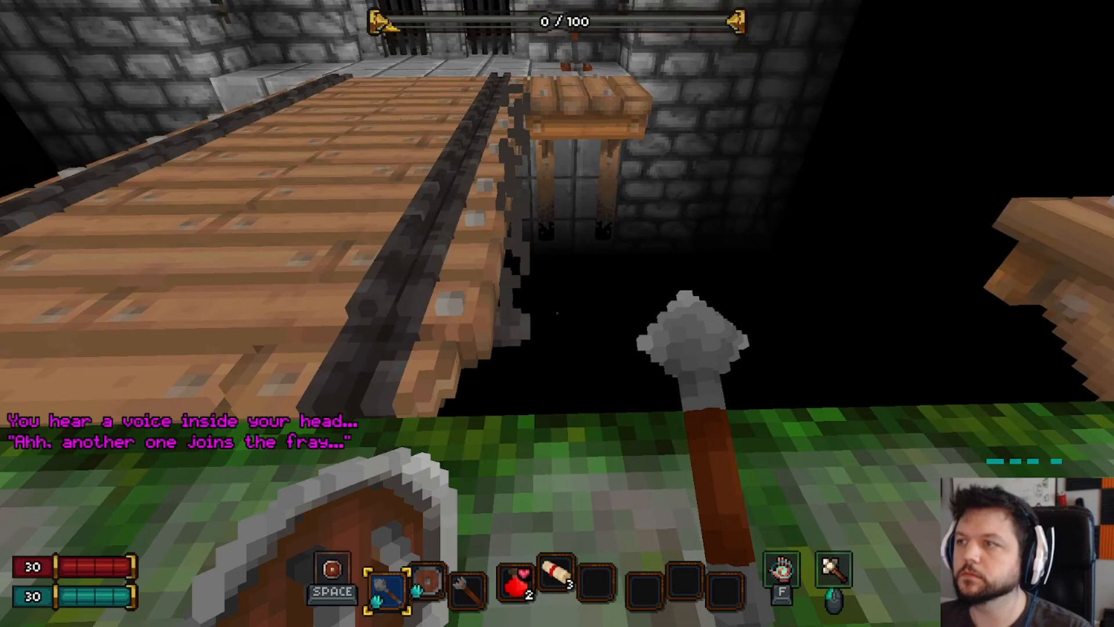
pyautogui.press('Escape')
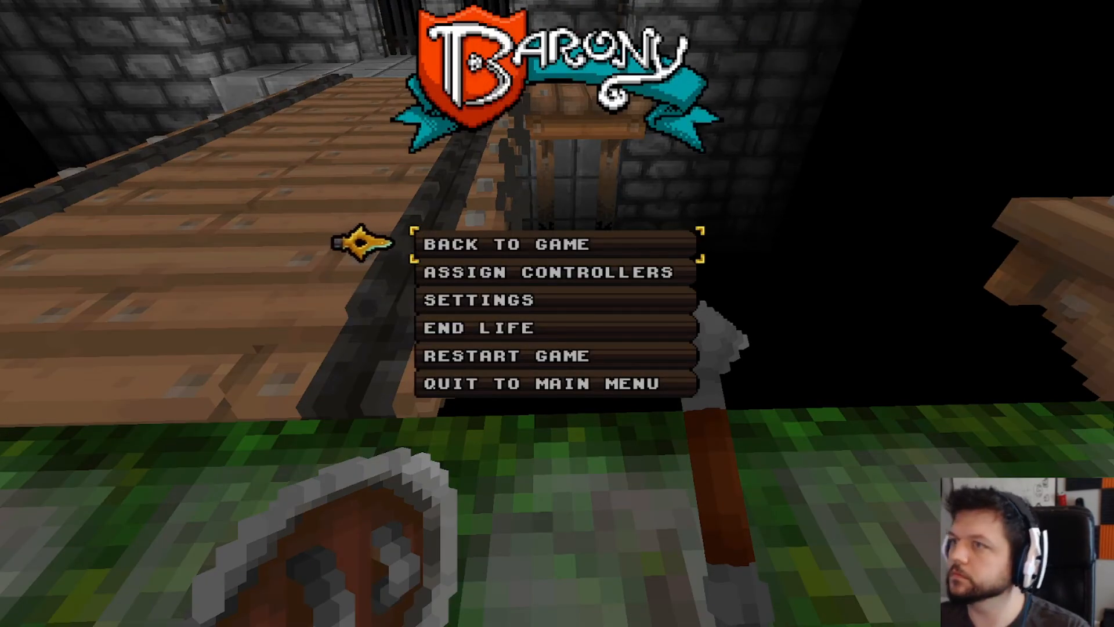
# - Switch to the Barony Editor, increase the chain decoration's X offset, and save the start map
pyautogui.hotkey('alt', 'Tab')
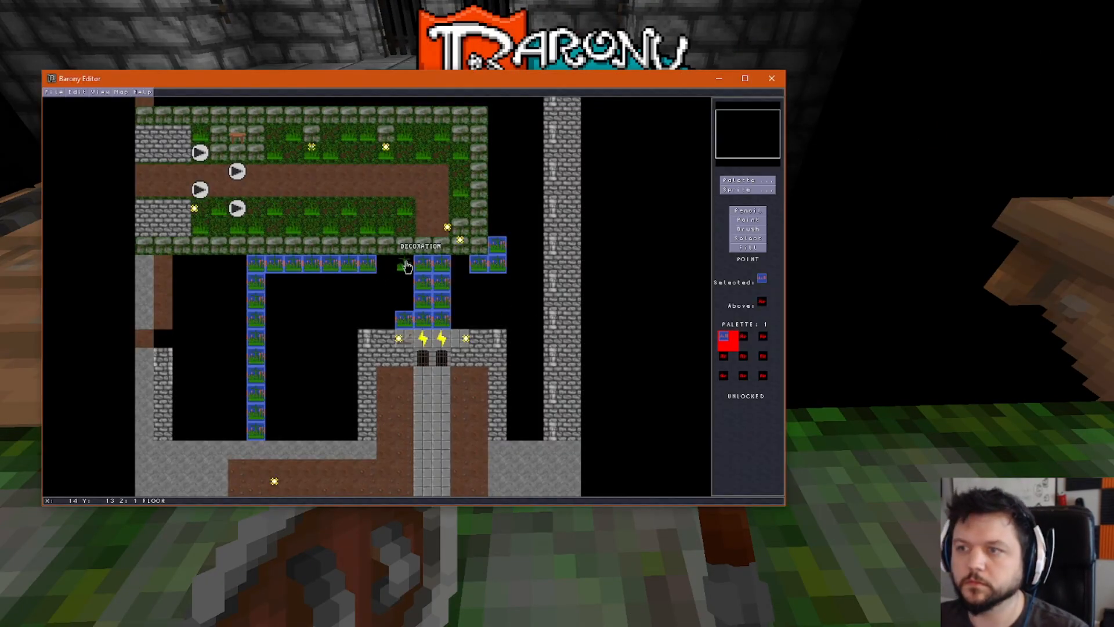
pyautogui.doubleClick(406, 266)
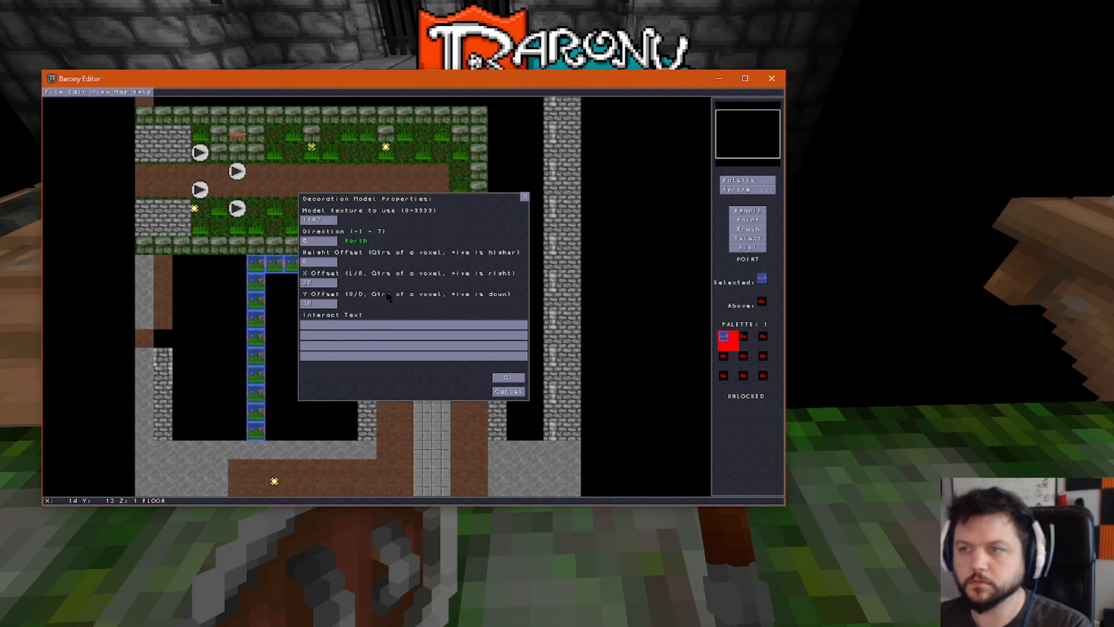
pyautogui.press('Return')
pyautogui.click(54, 92)
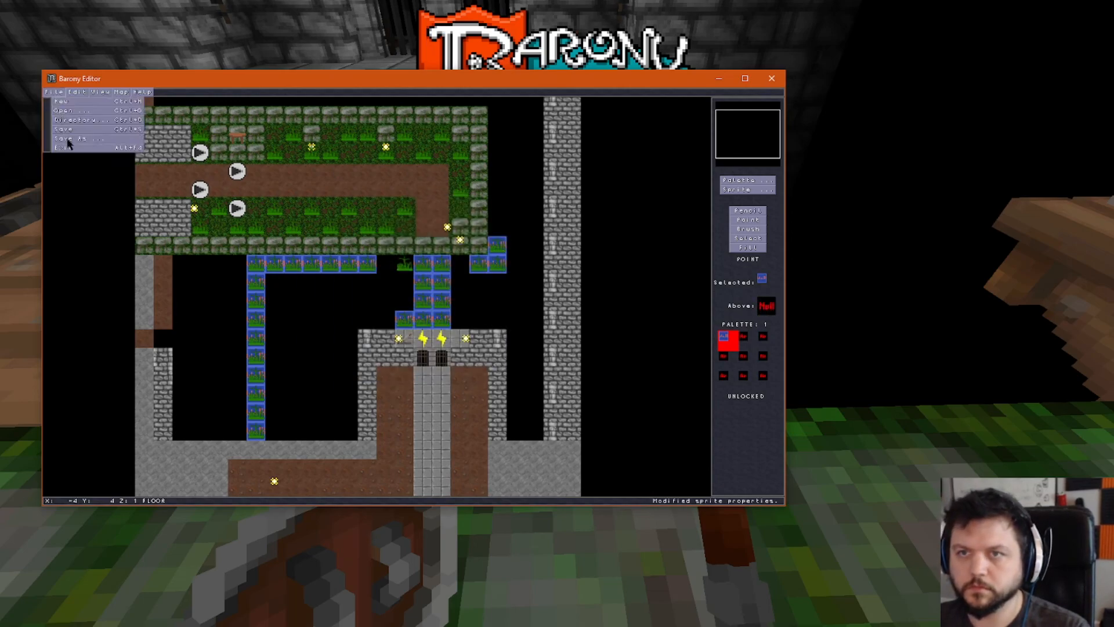
pyautogui.click(65, 130)
# - Return to the game, restart it, inspect the chain's spacing from the bridge edge, and pause the game
pyautogui.click(876, 180)
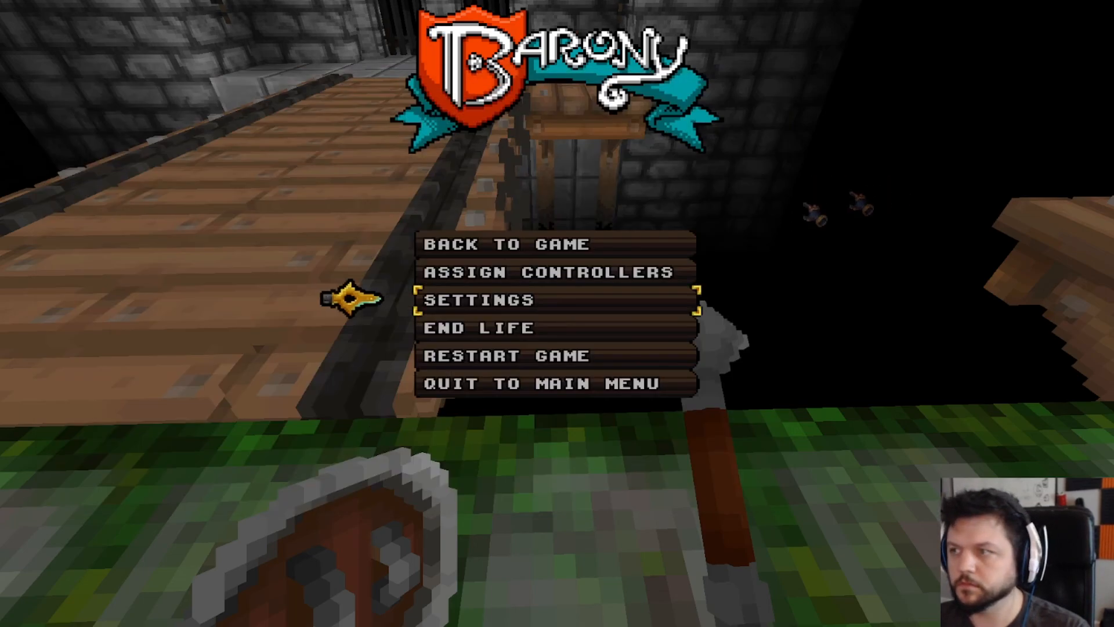
pyautogui.click(540, 355)
pyautogui.click(498, 322)
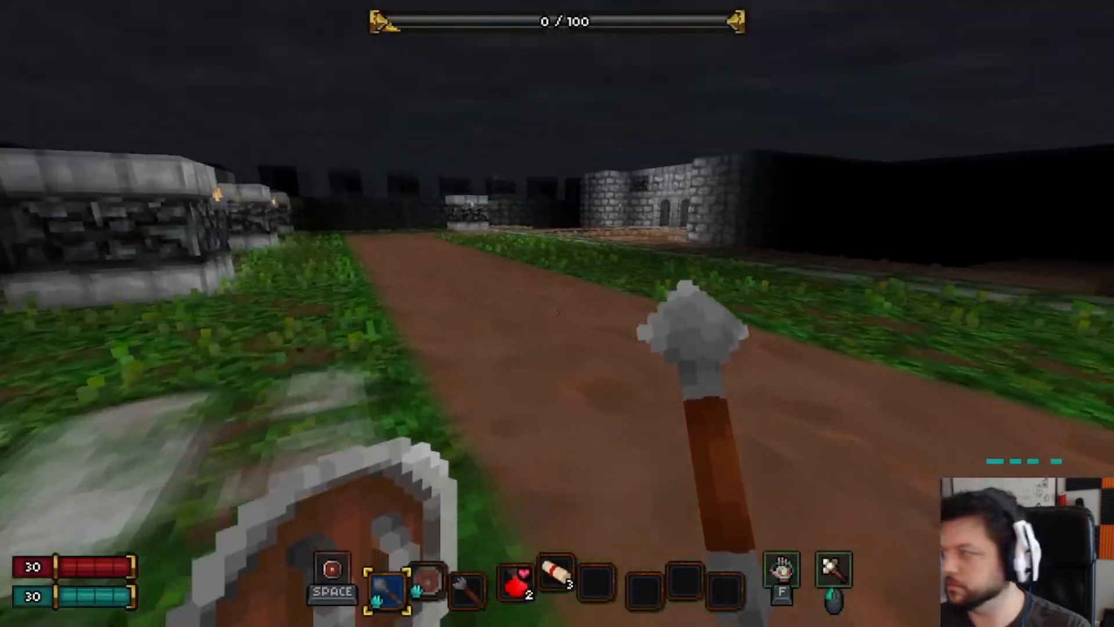
pyautogui.press('w')
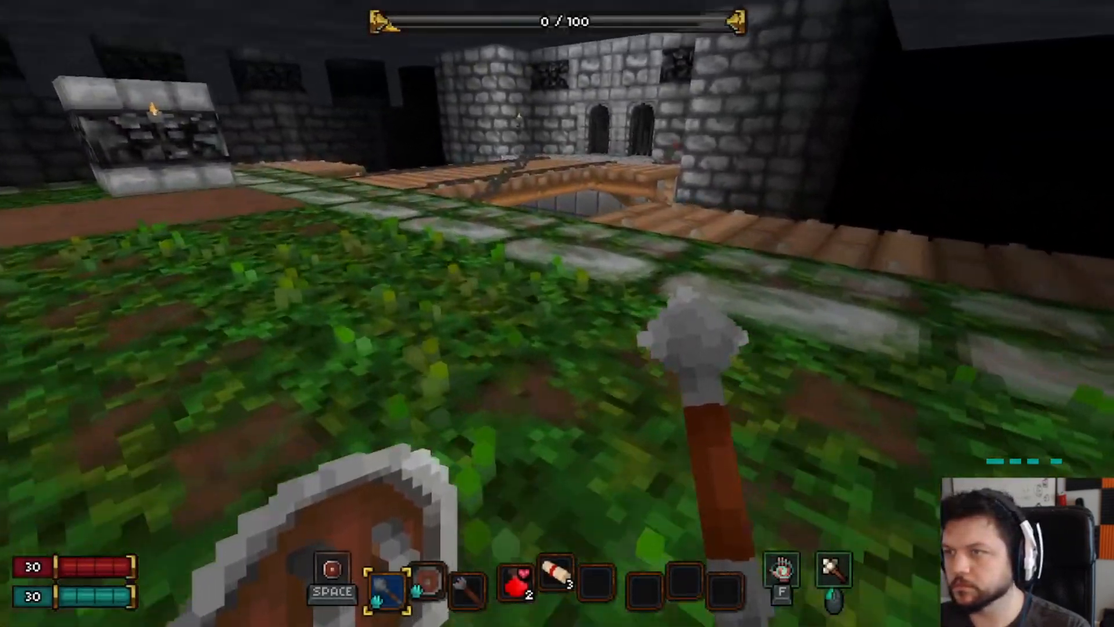
pyautogui.press('w')
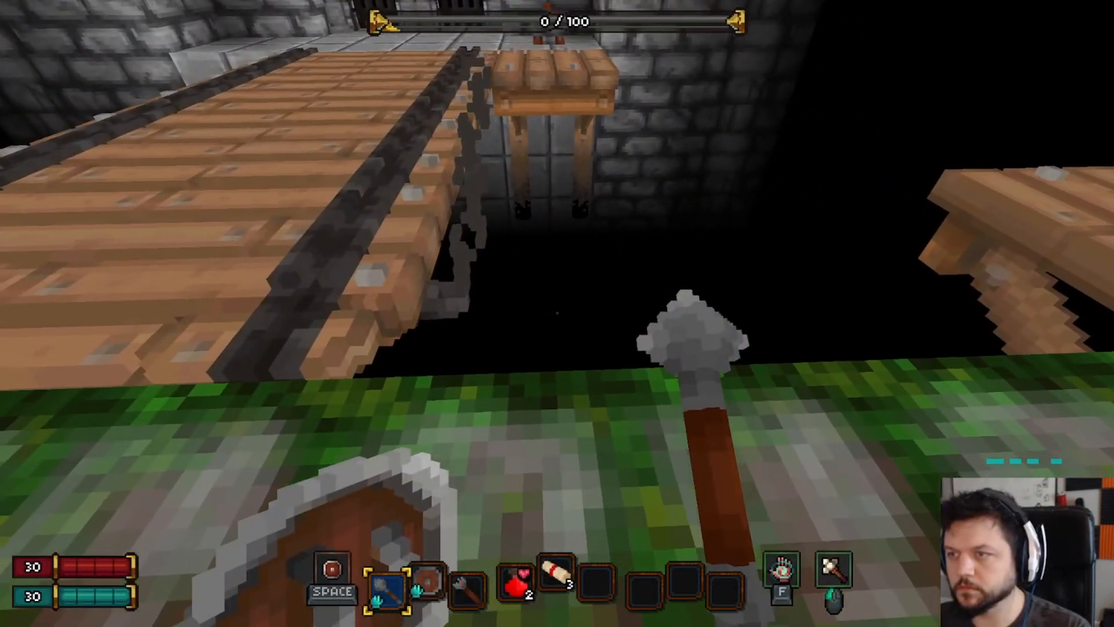
pyautogui.press('Escape')
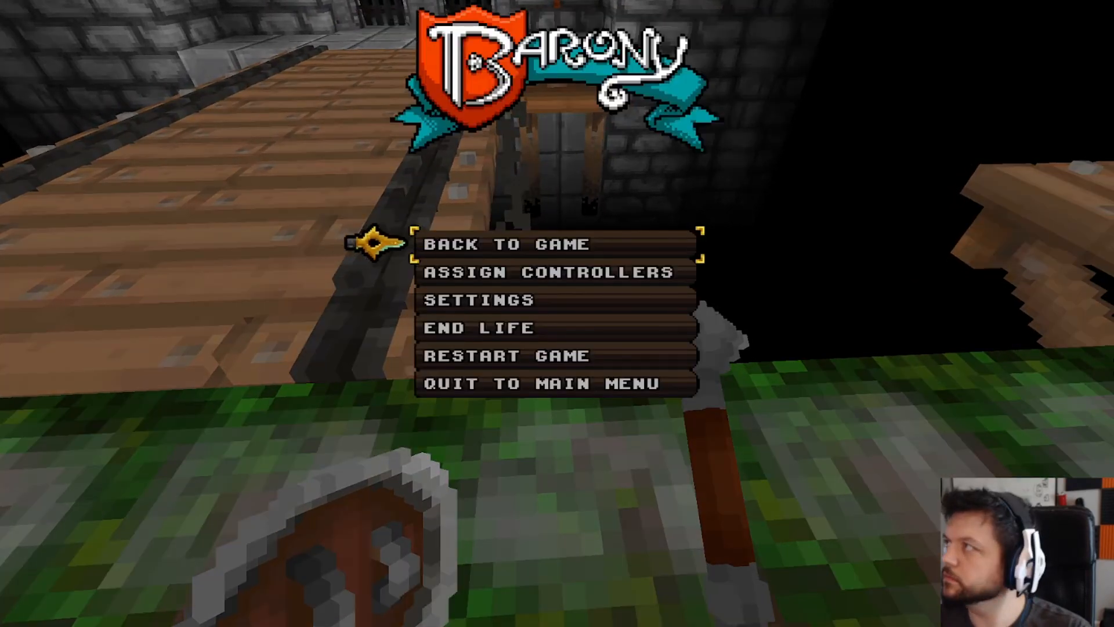
# - Switch to the Barony Editor and readjust the chain decoration's X offset, keeping its other properties
pyautogui.hotkey('alt', 'Tab')
pyautogui.press('F2')
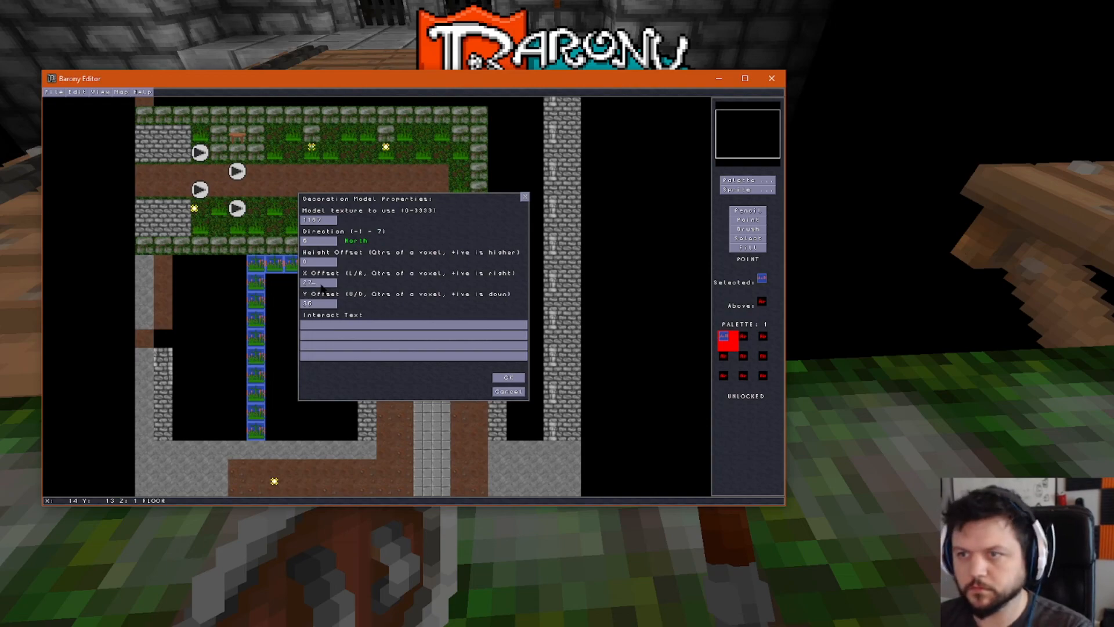
pyautogui.click(508, 378)
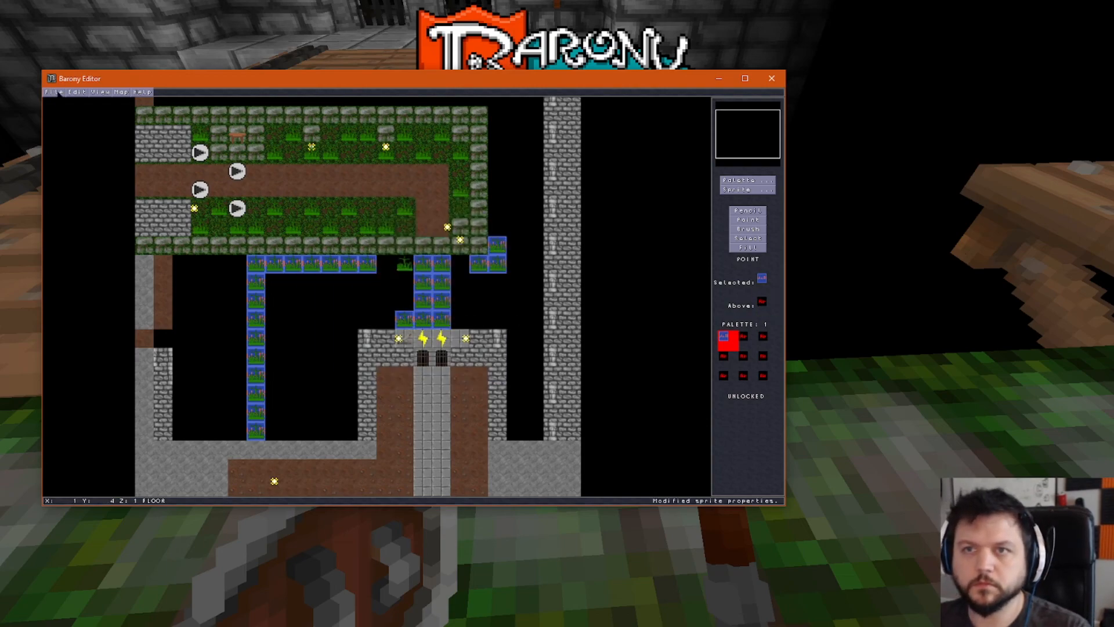
# - Switch to the game, restart the adventure, and walk along the grass up to the bridge
pyautogui.hotkey('alt', 'Tab')
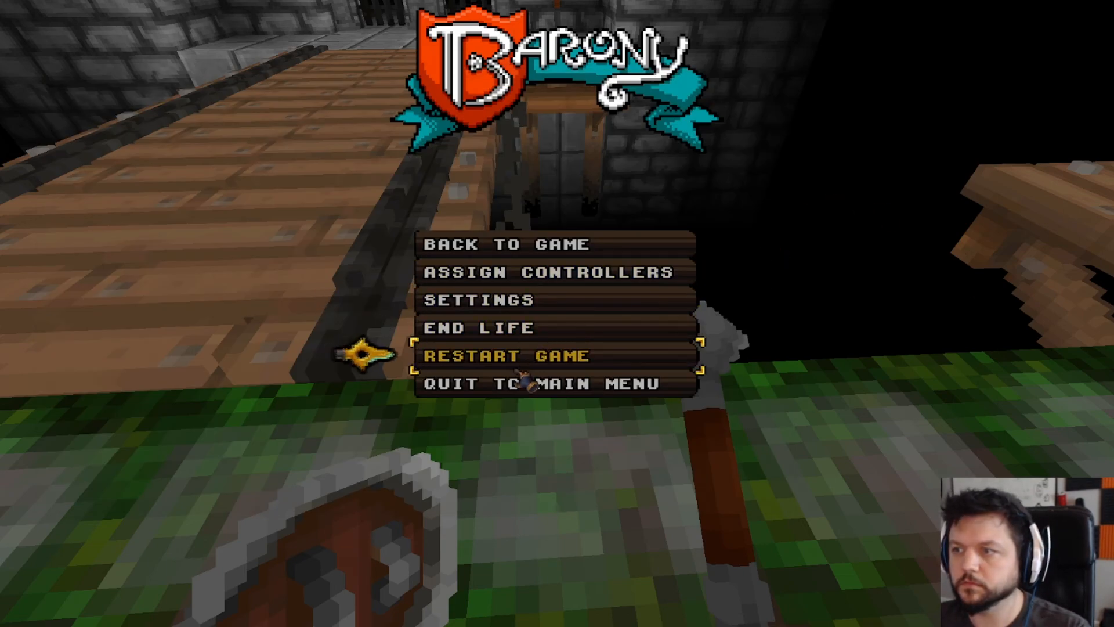
pyautogui.click(525, 355)
pyautogui.click(504, 327)
pyautogui.press('w')
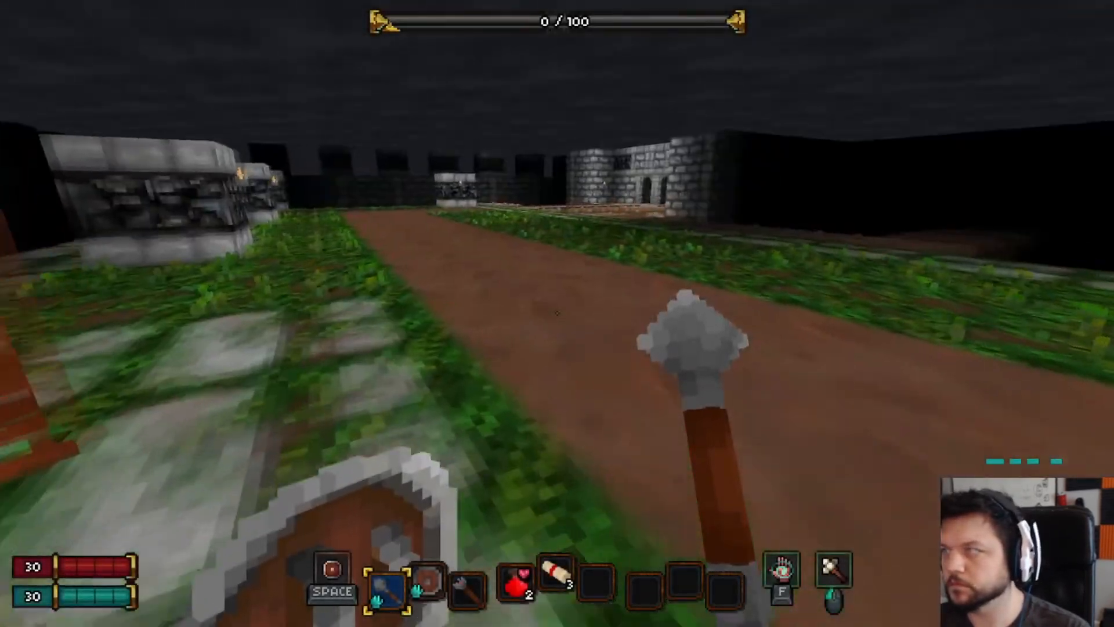
pyautogui.press('w')
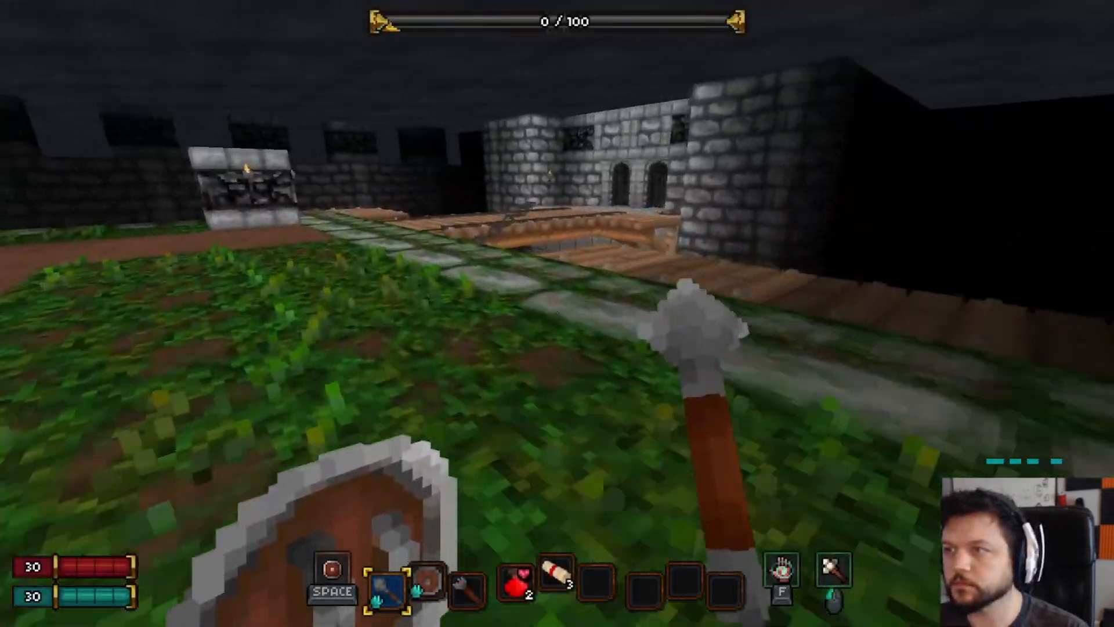
# - Move sideways along the ledge to examine how the chain sits against the bridge, and pause the game
pyautogui.press('a')
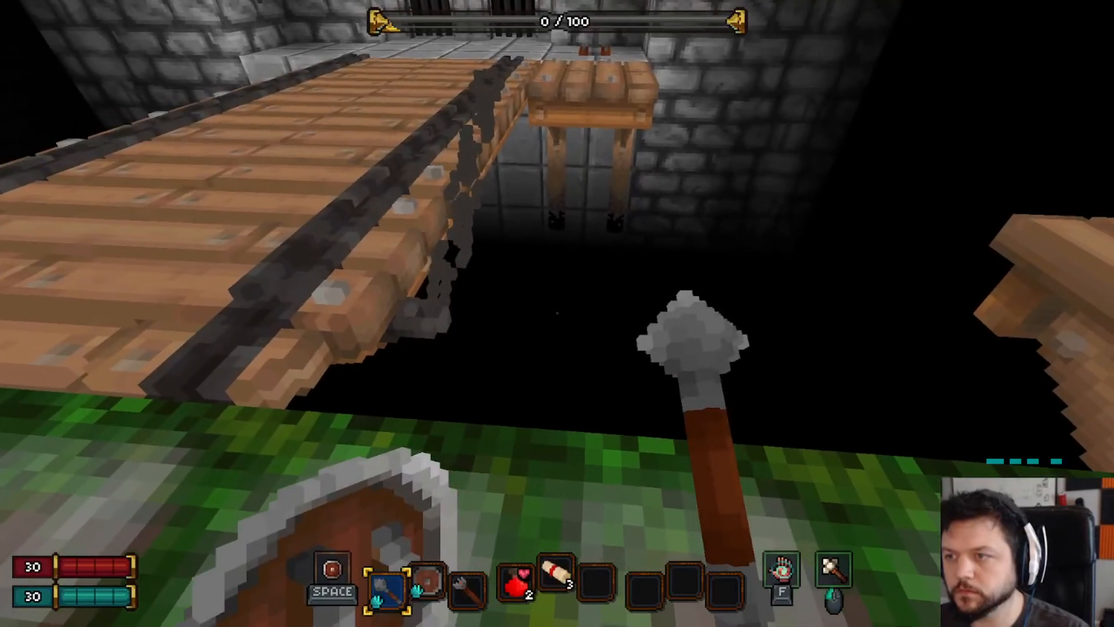
pyautogui.press('d')
pyautogui.press('d')
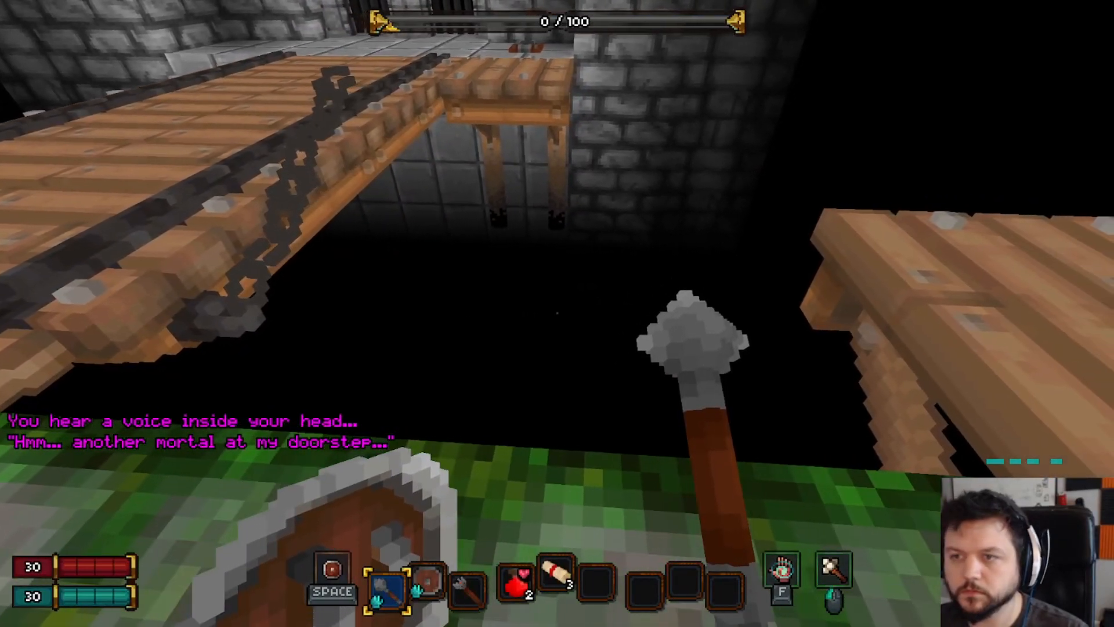
pyautogui.press('a')
pyautogui.press('d')
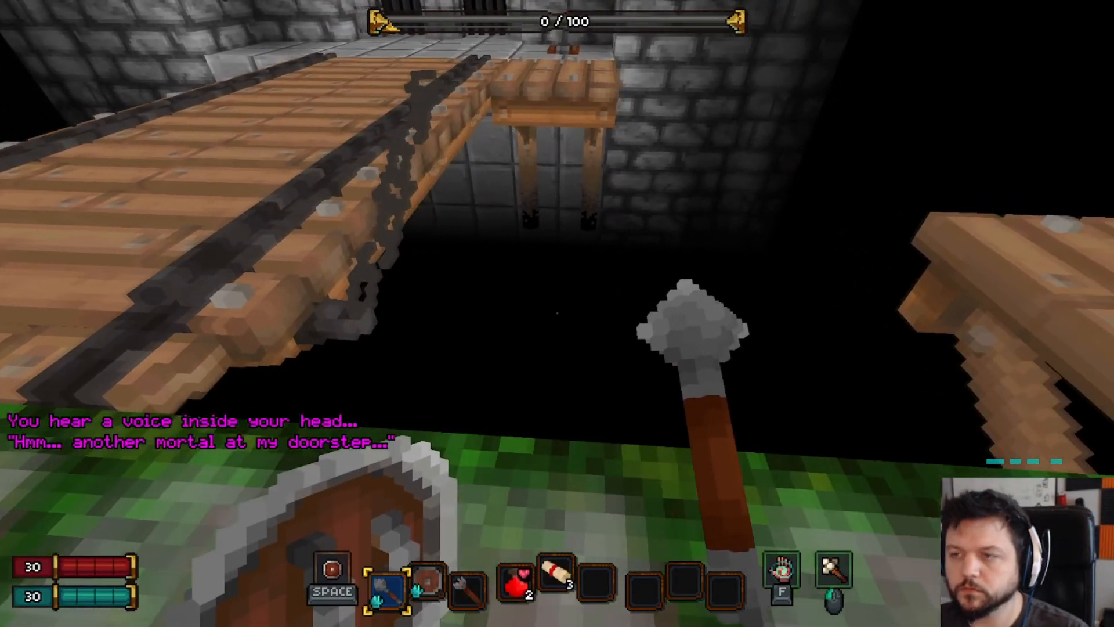
pyautogui.press('Escape')
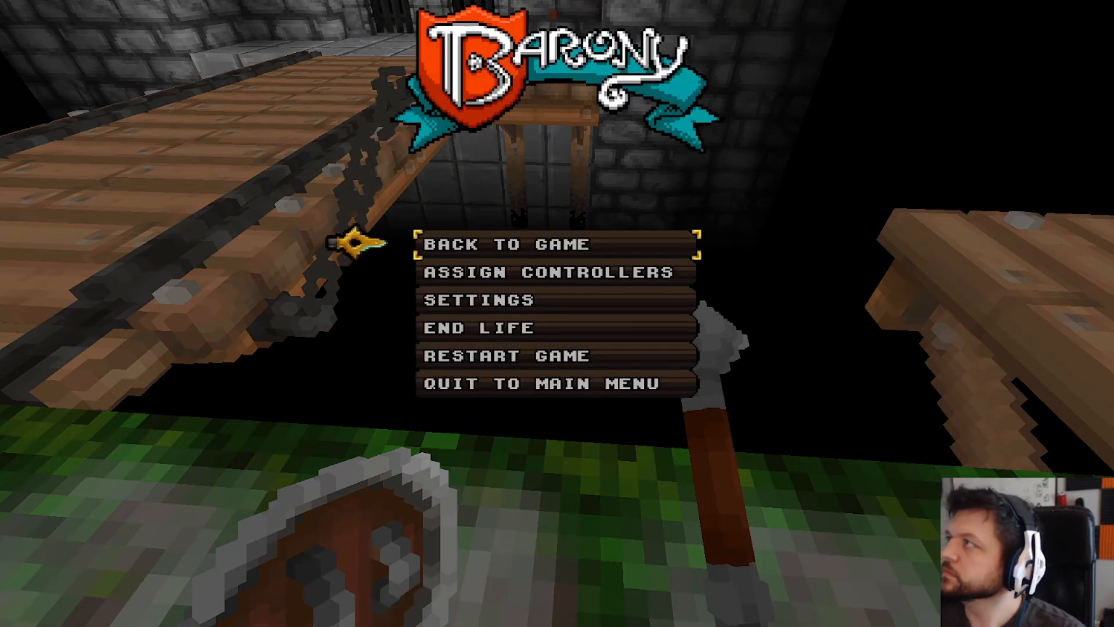
# - Switch to the Barony Editor, give the chain decoration a negative height offset, and save the start map
pyautogui.hotkey('alt', 'Tab')
pyautogui.press('F2')
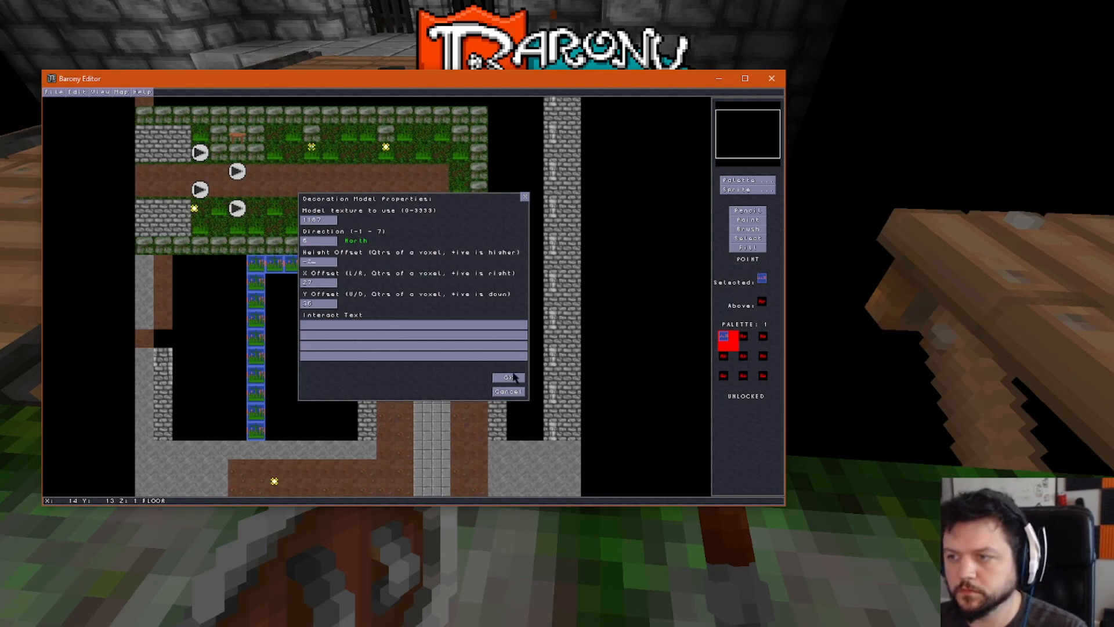
pyautogui.click(518, 379)
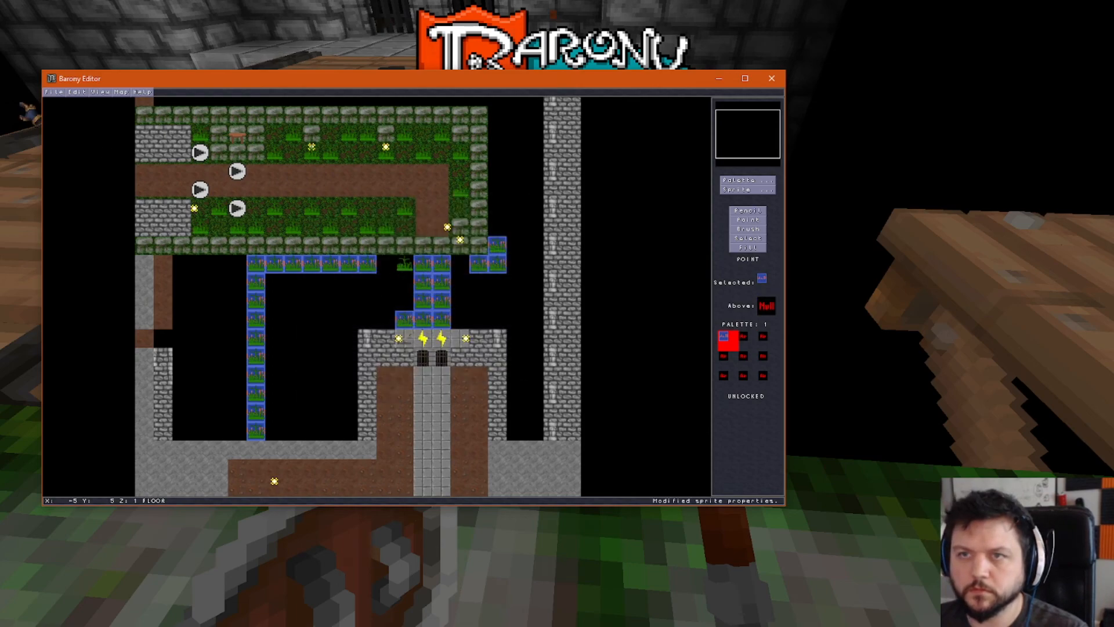
pyautogui.click(53, 92)
pyautogui.click(68, 128)
# - Return to the game, restart it, and walk up to the bridge beside the lowered chain
pyautogui.click(901, 214)
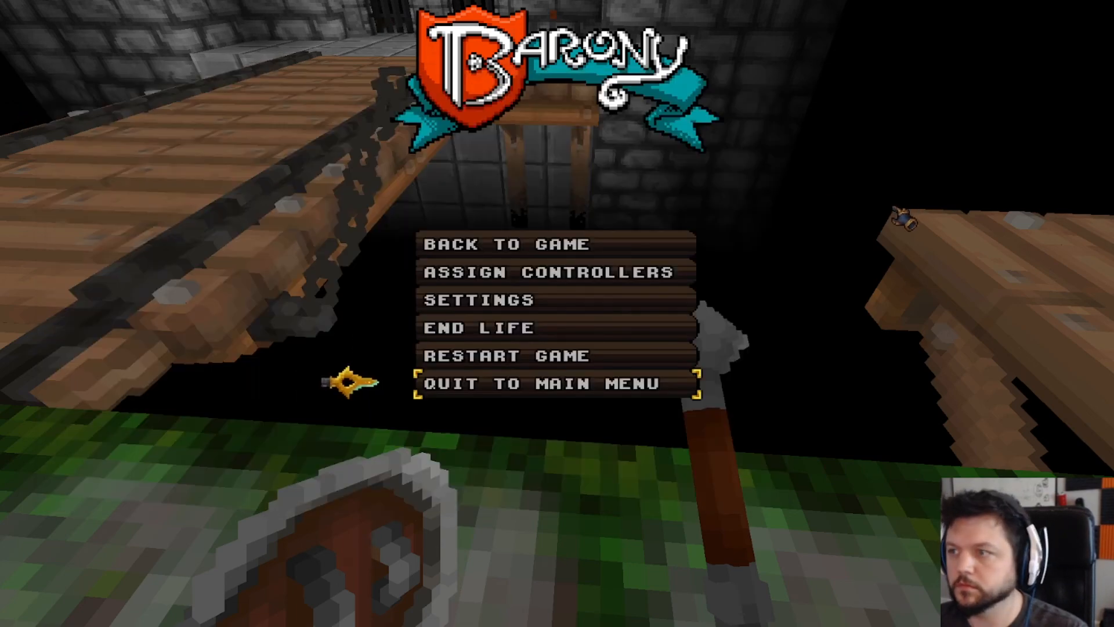
pyautogui.click(549, 359)
pyautogui.click(506, 325)
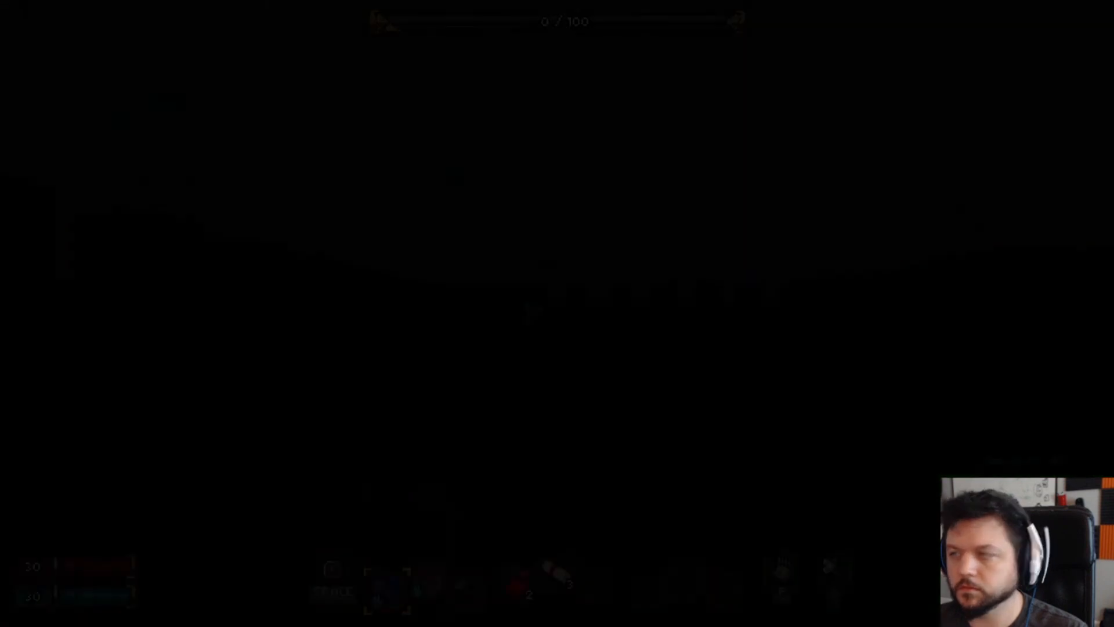
pyautogui.press('w')
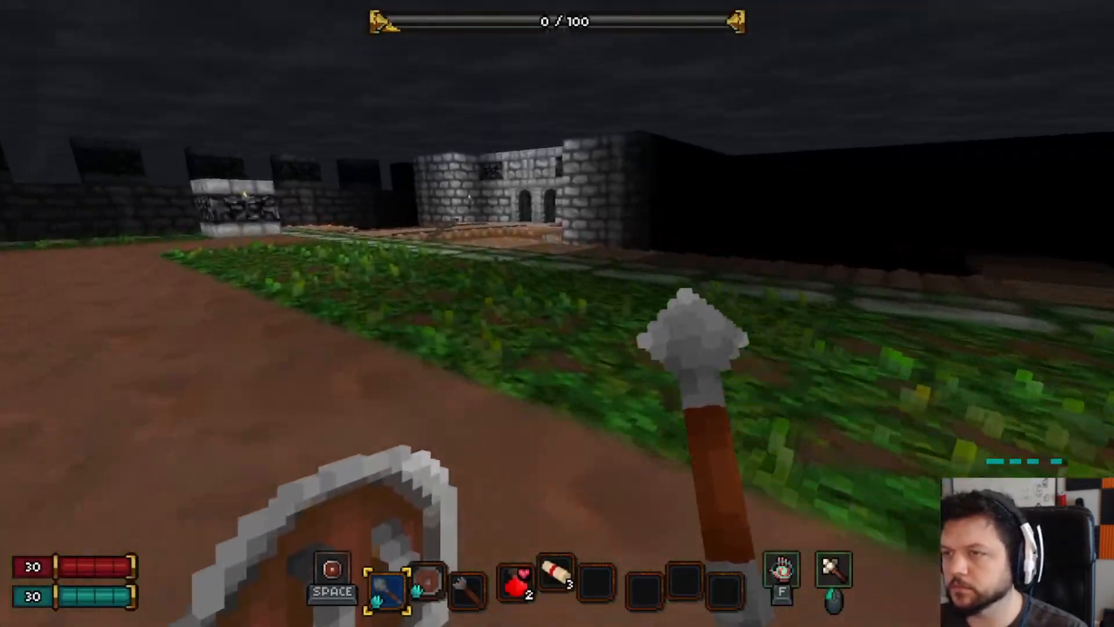
pyautogui.press('w')
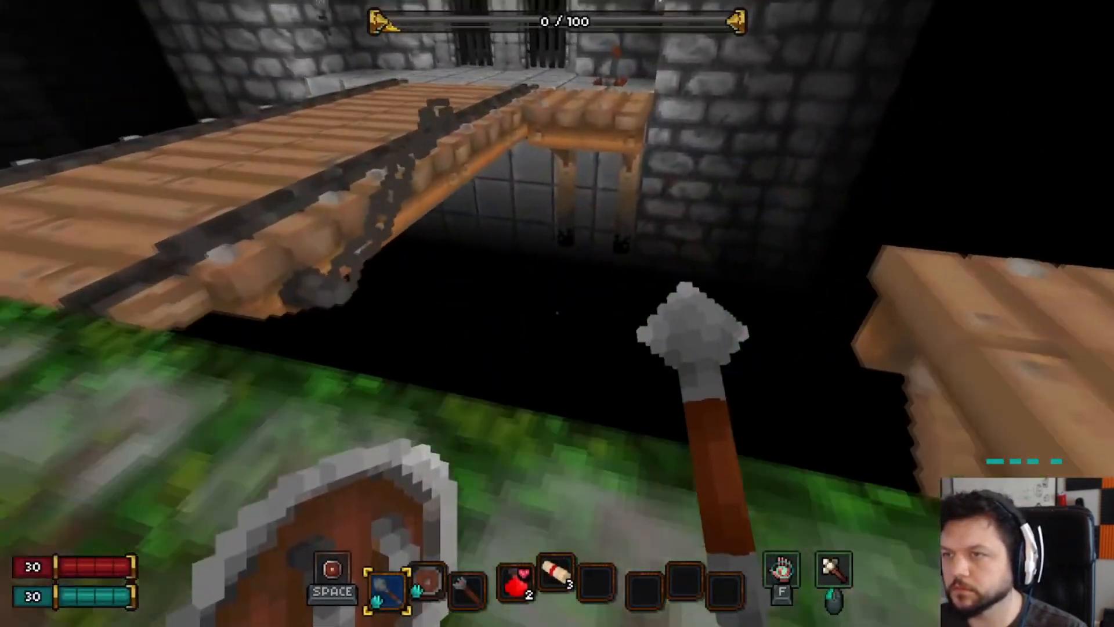
pyautogui.press('w')
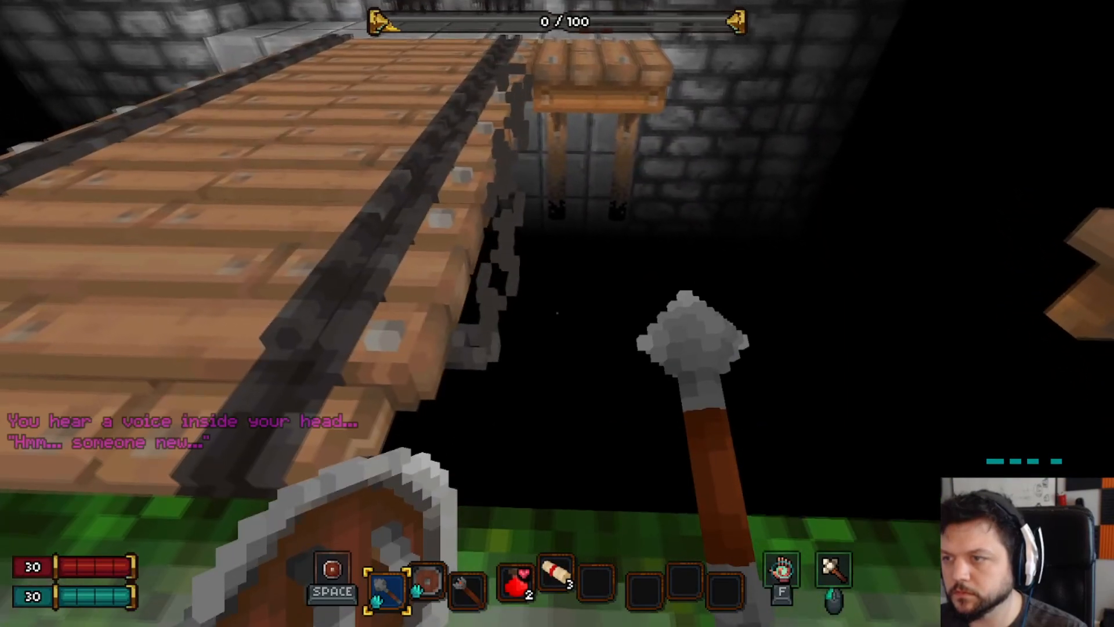
# - Strafe back and forth beside the bridge to inspect the lowered chain's height and alignment, and pause the game
pyautogui.press('d')
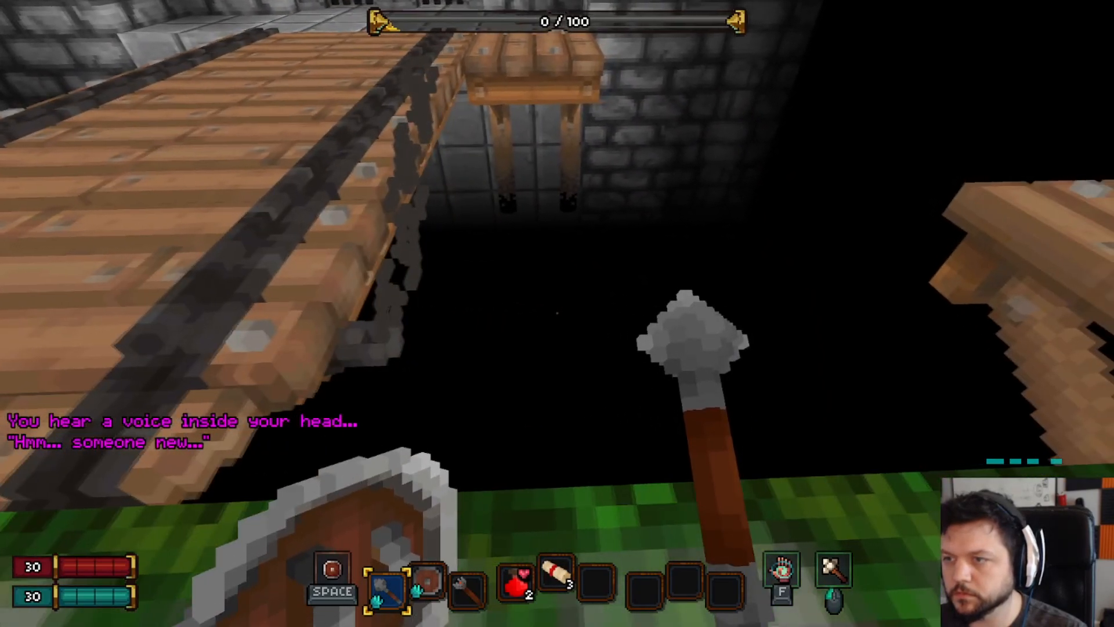
pyautogui.press('a')
pyautogui.press('a')
pyautogui.press('d')
pyautogui.press('d')
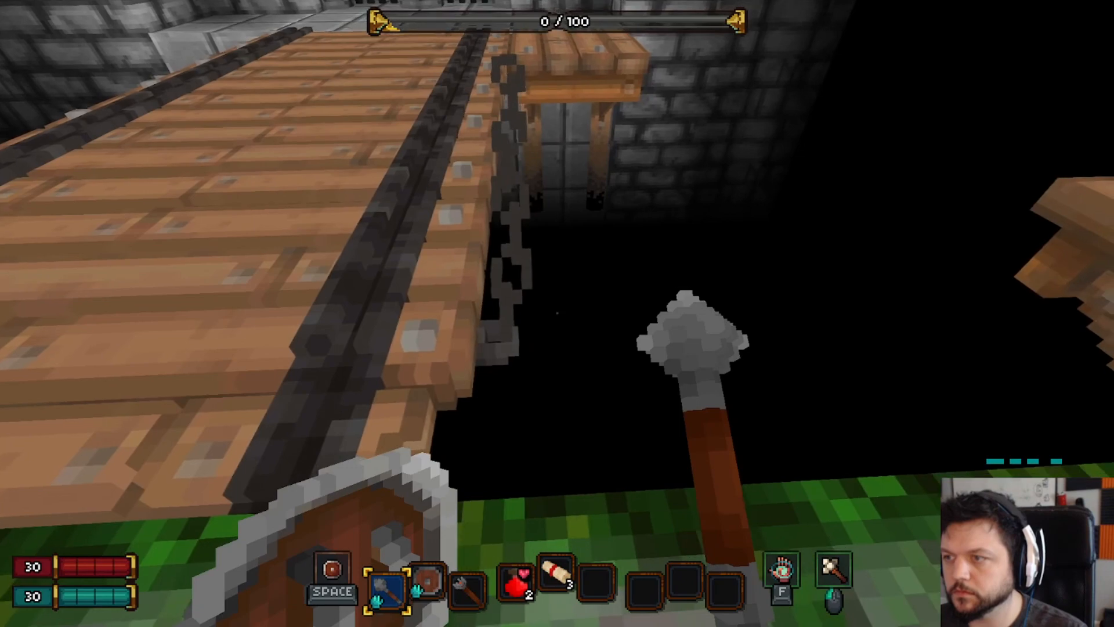
pyautogui.press('a')
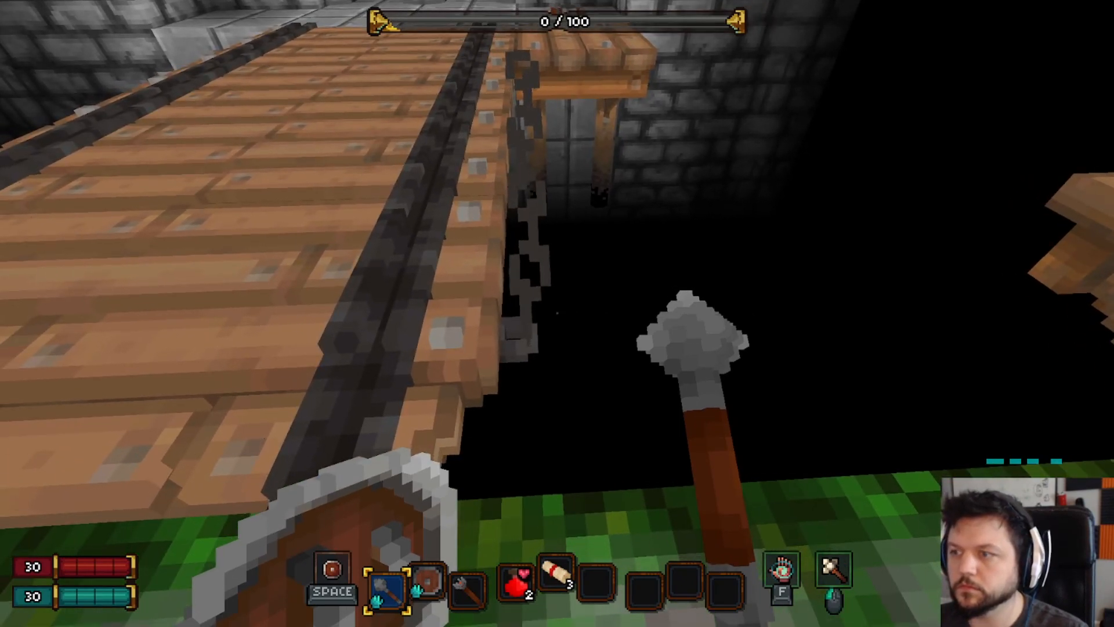
pyautogui.press('Escape')
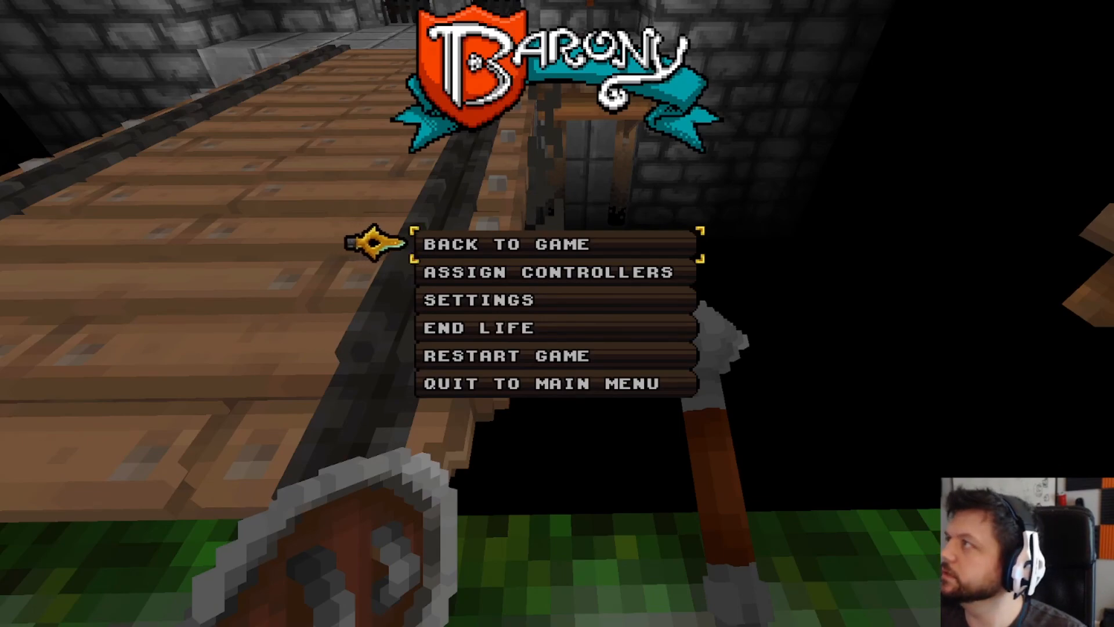
# - Switch to the Barony Editor, recheck the chain against the bridge in-game, adjust the decoration's X offset, and save the start map
pyautogui.hotkey('alt', 'Tab')
pyautogui.rightClick(402, 269)
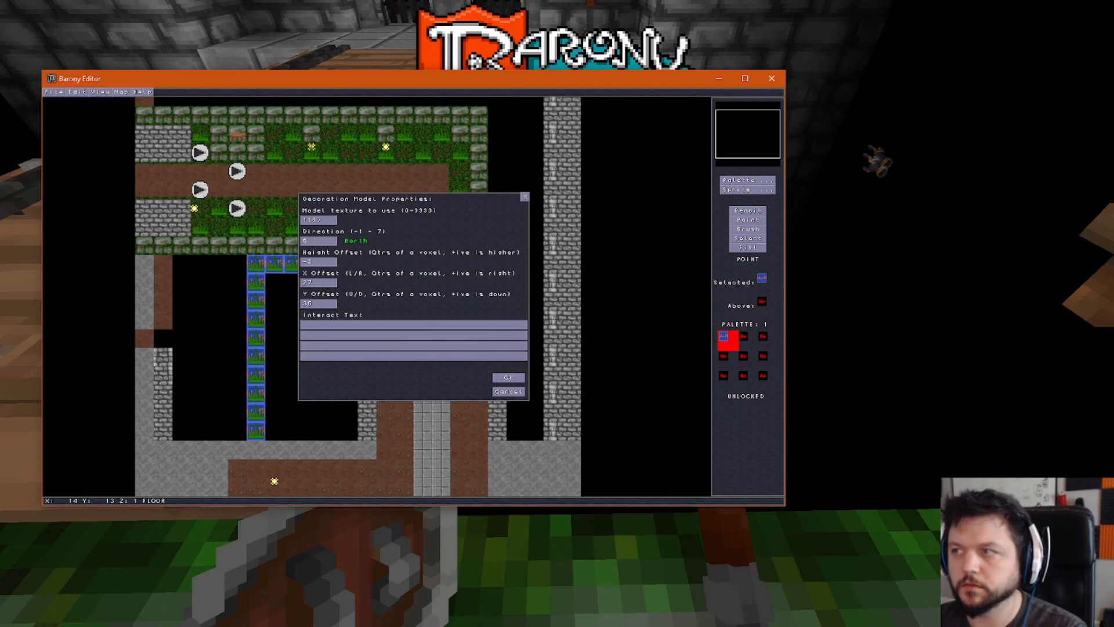
pyautogui.hotkey('alt', 'Tab')
pyautogui.press('Escape')
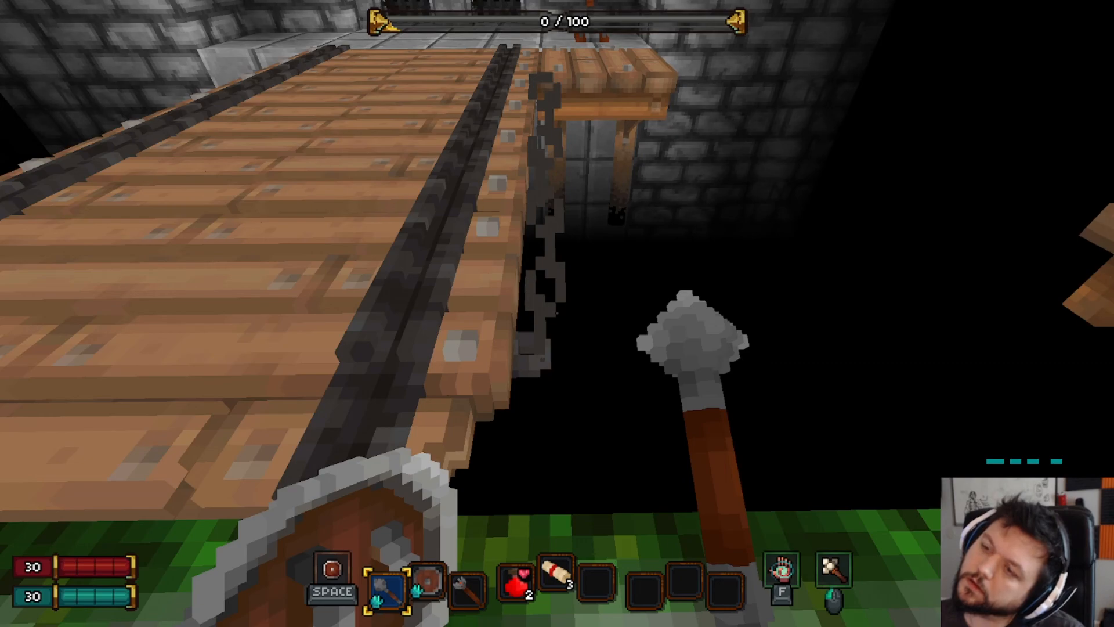
pyautogui.press('Escape')
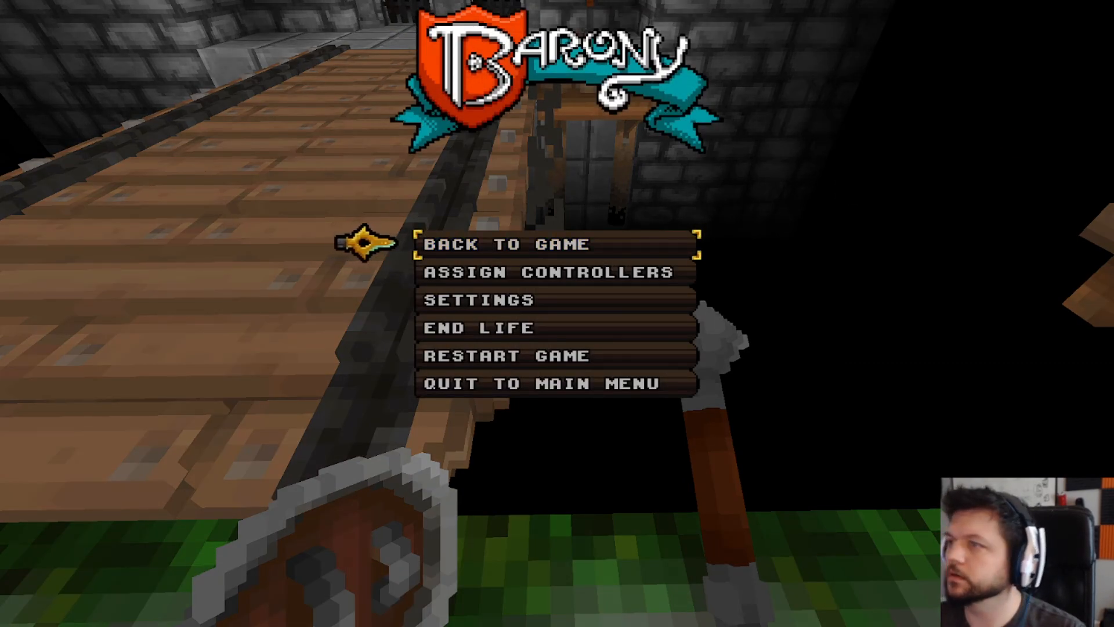
pyautogui.hotkey('alt', 'Tab')
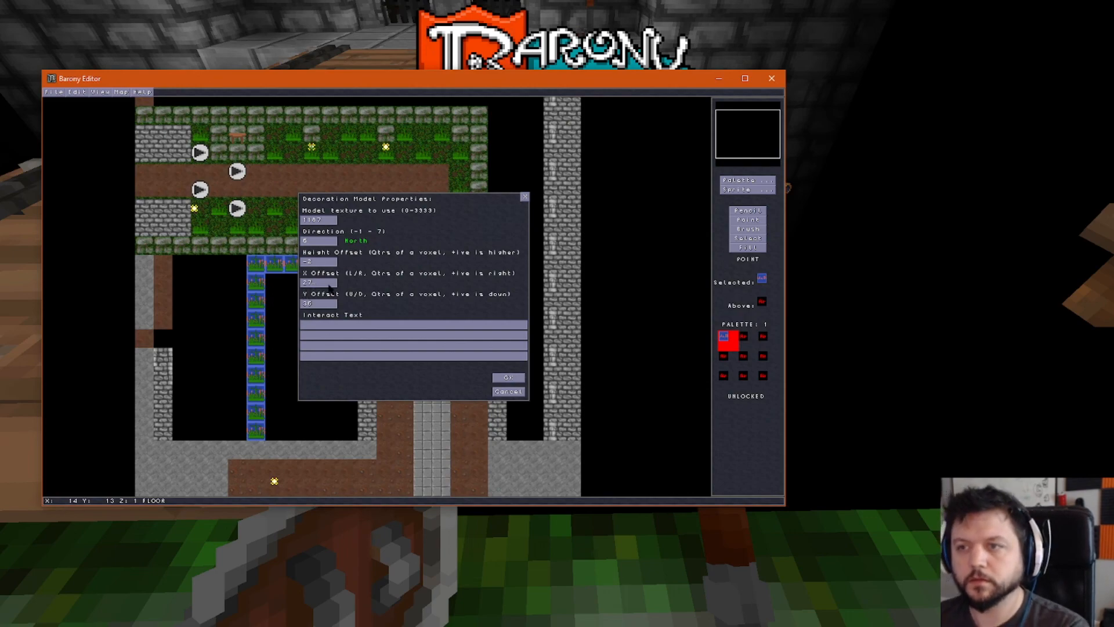
pyautogui.click(502, 379)
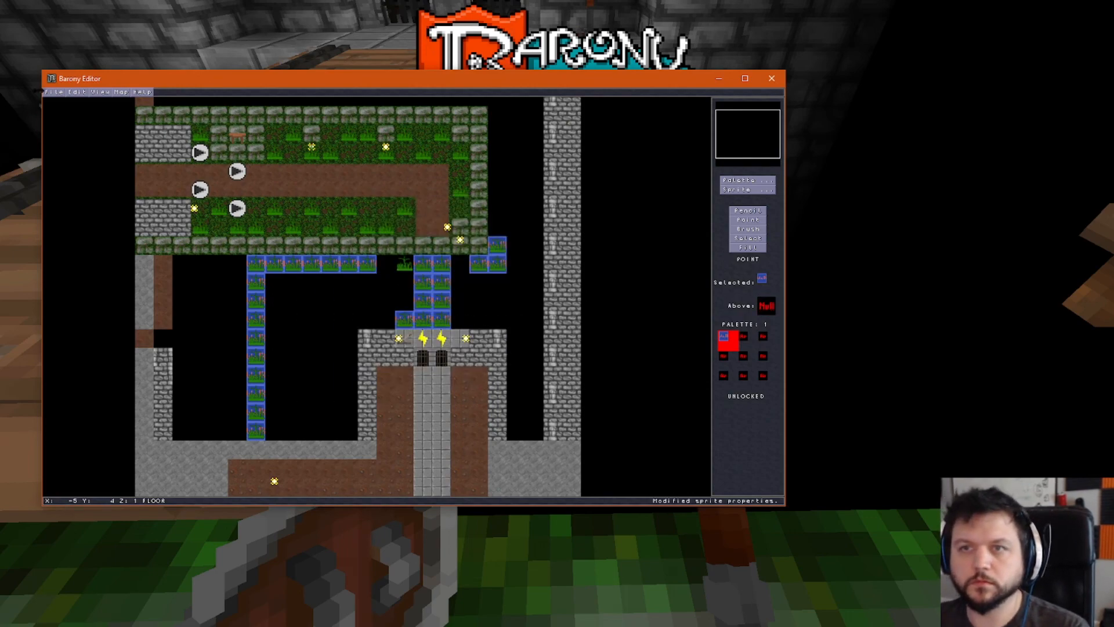
pyautogui.click(54, 92)
pyautogui.click(73, 130)
# - Return to the game, restart it, walk to the bridge to check the chain's sideways position, and pause
pyautogui.hotkey('alt', 'Tab')
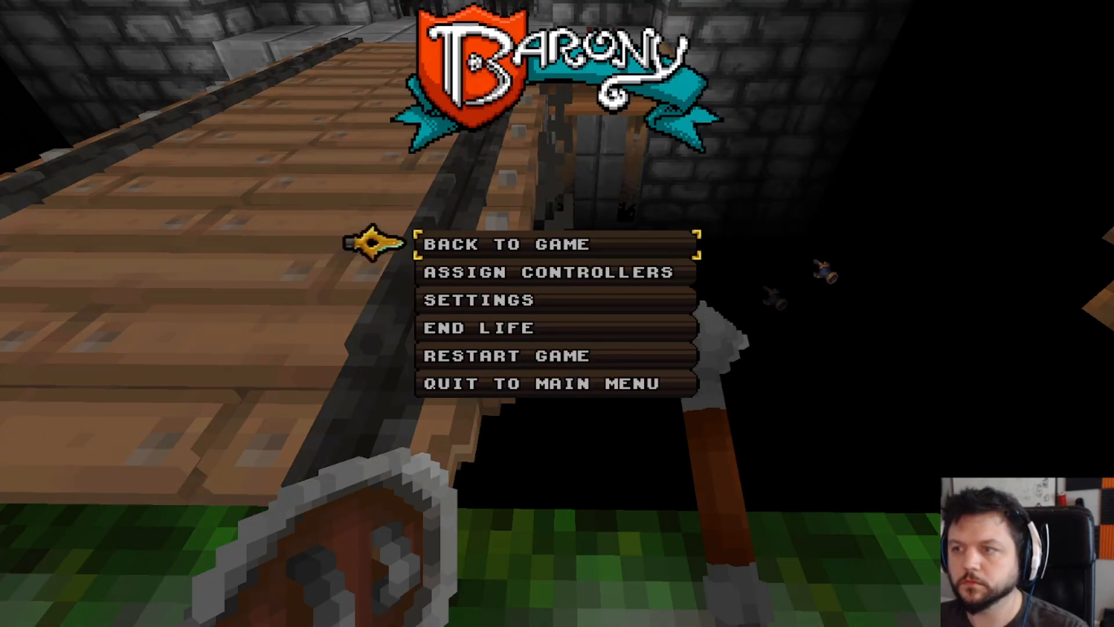
pyautogui.click(510, 353)
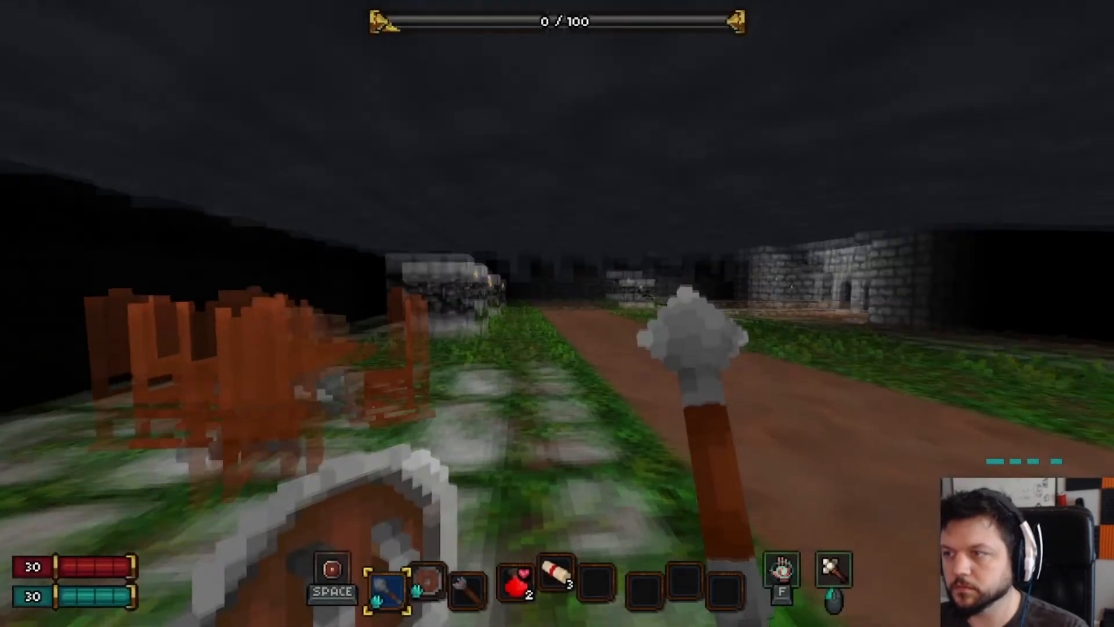
pyautogui.press('w')
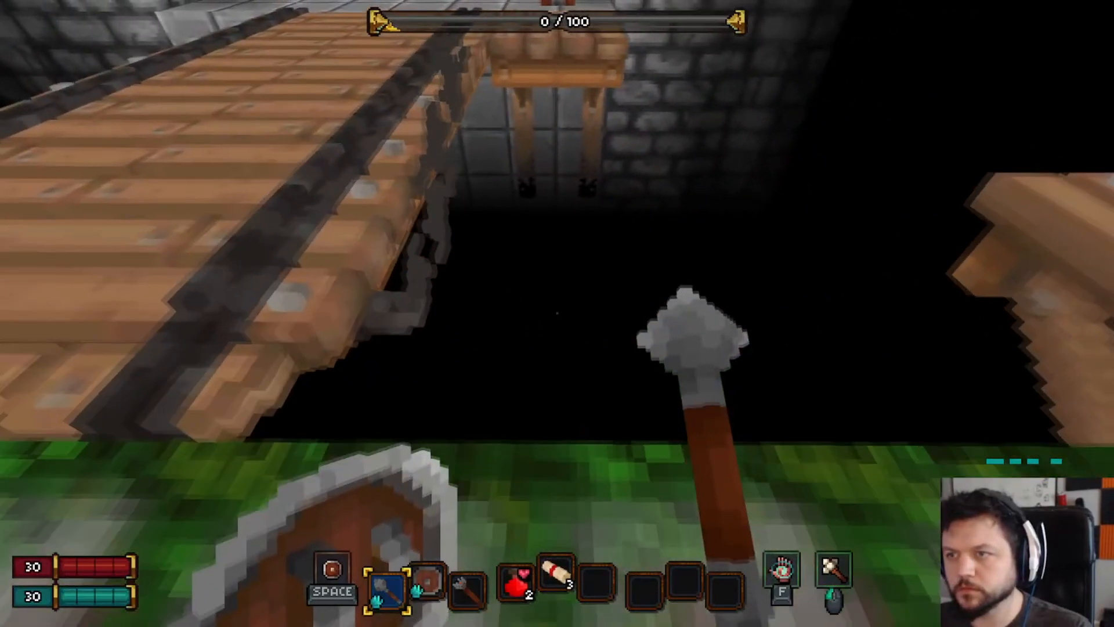
pyautogui.press('Escape')
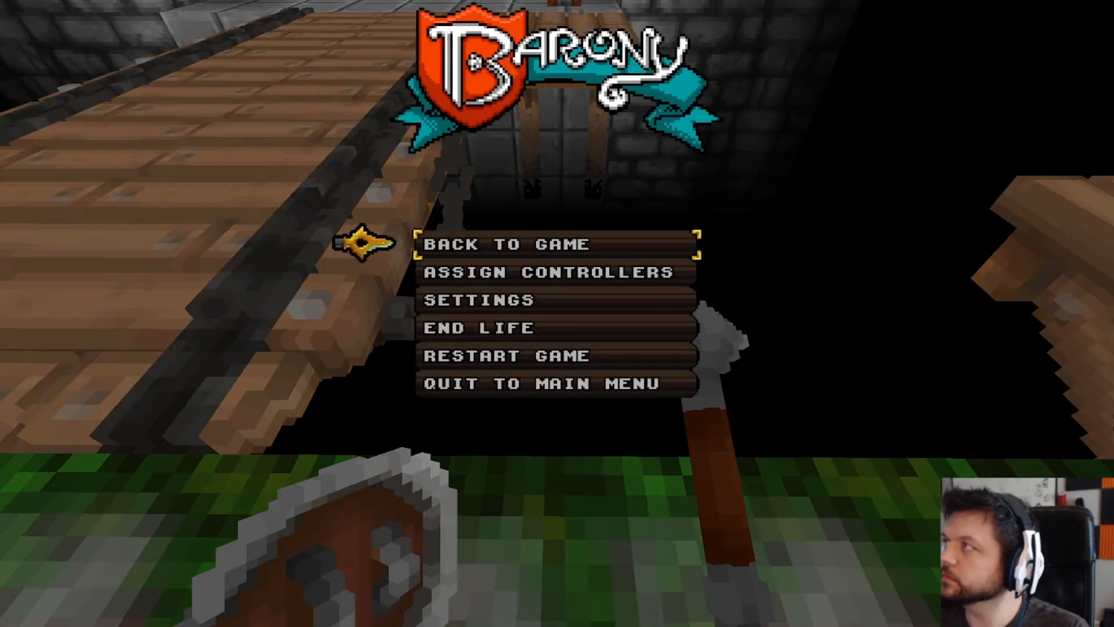
# - Switch to the Barony Editor, change the chain decoration's X offset again, and save the start map
pyautogui.hotkey('alt', 'Tab')
pyautogui.press('F2')
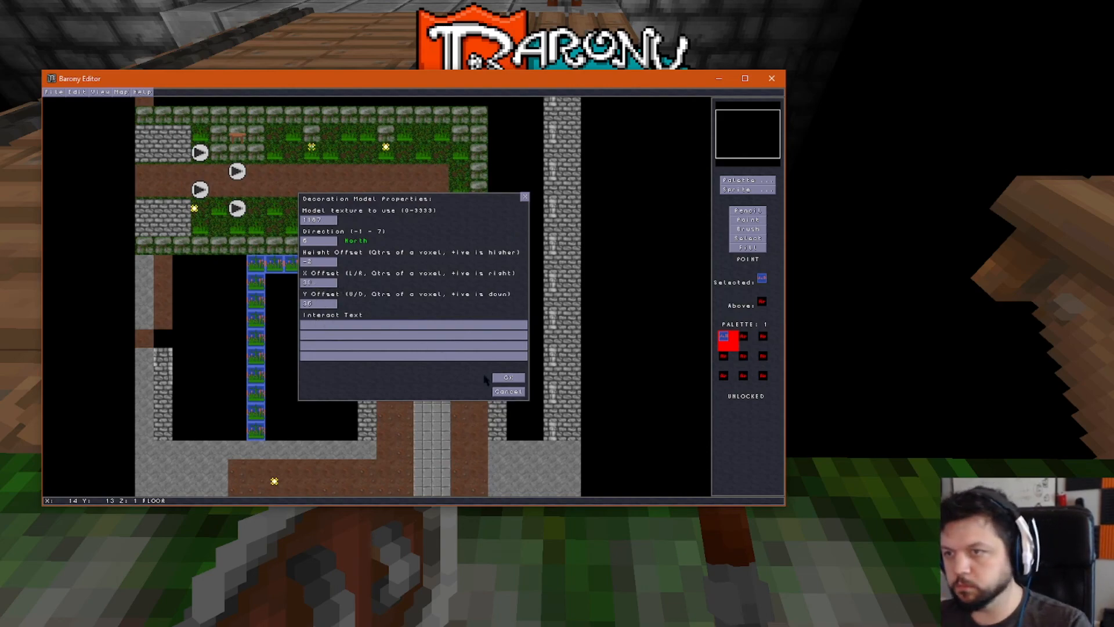
pyautogui.click(507, 377)
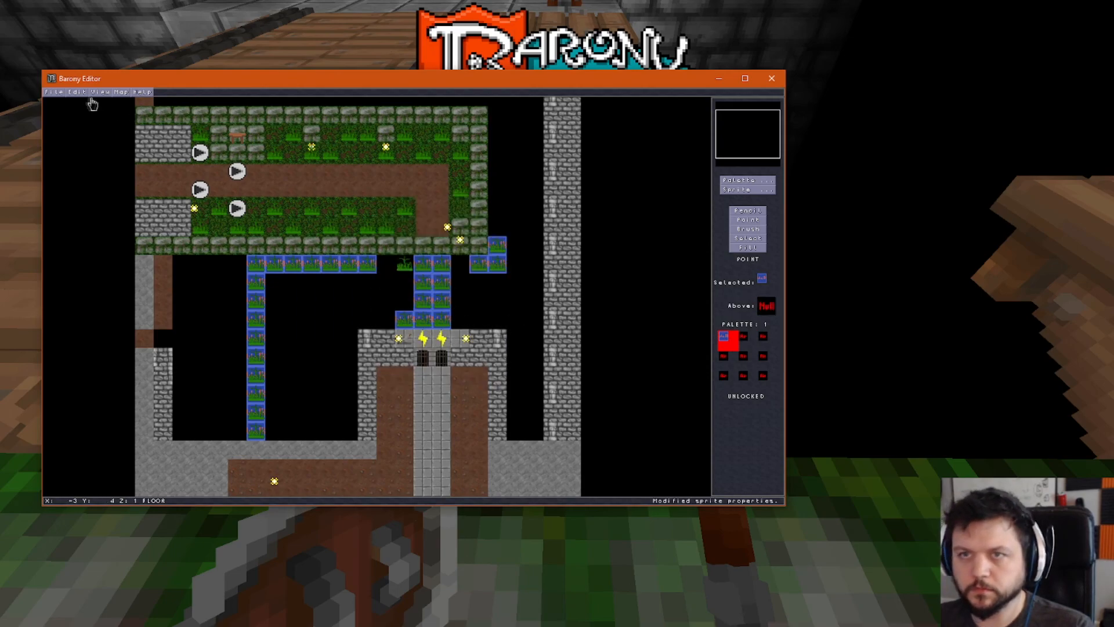
pyautogui.click(54, 92)
pyautogui.click(76, 130)
# - Go back to the game, restart it, walk to the ledge beside the bridge to examine the shifted chain, and pause
pyautogui.click(879, 216)
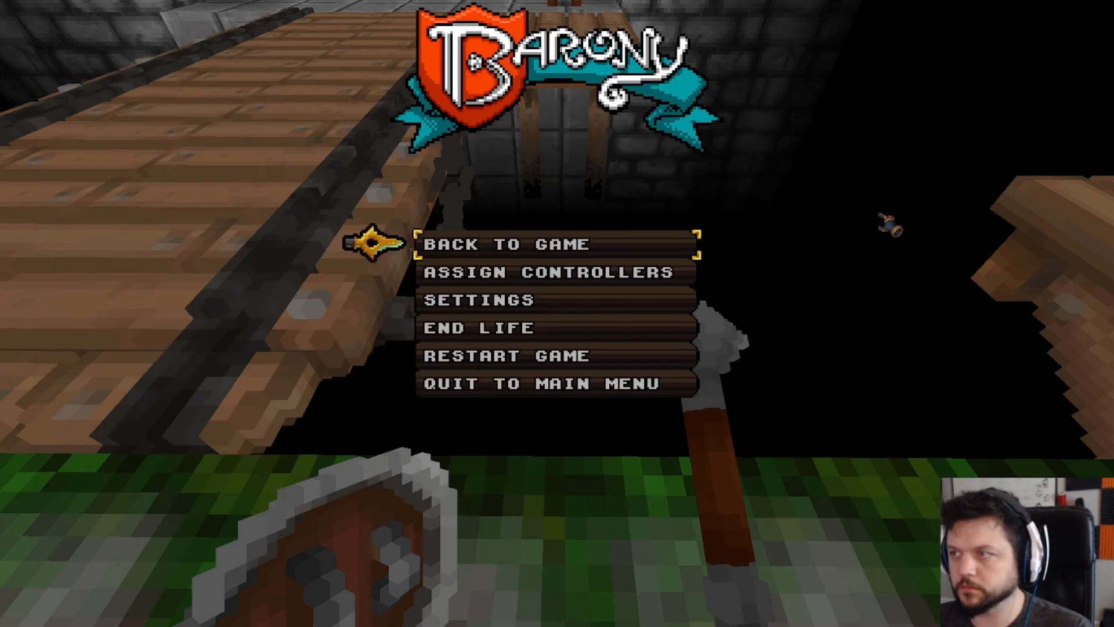
pyautogui.click(525, 363)
pyautogui.click(527, 332)
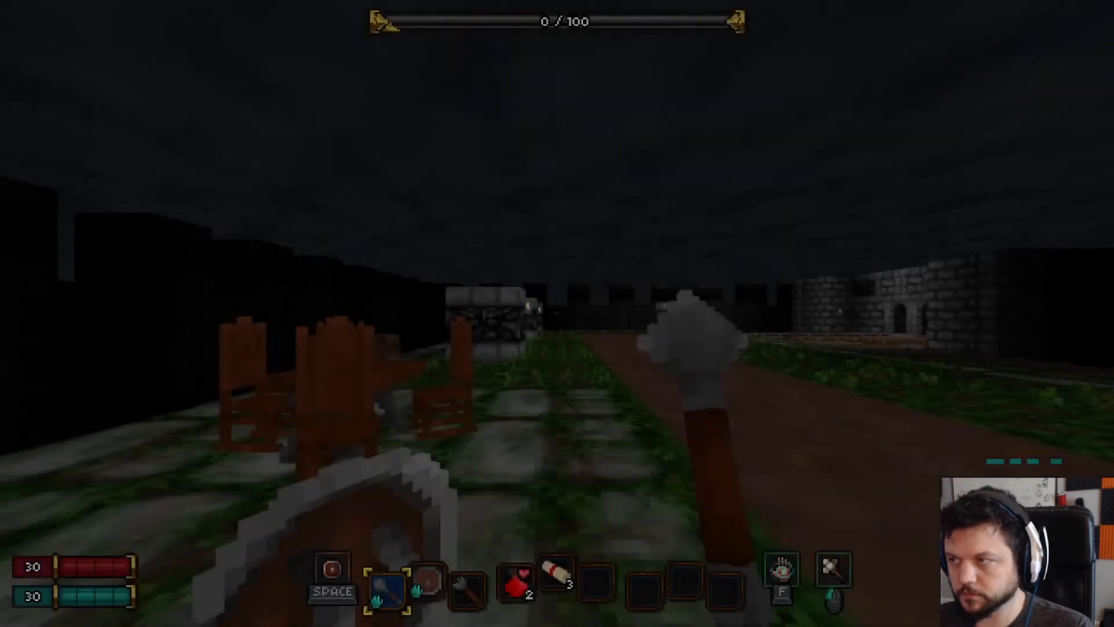
pyautogui.press('w')
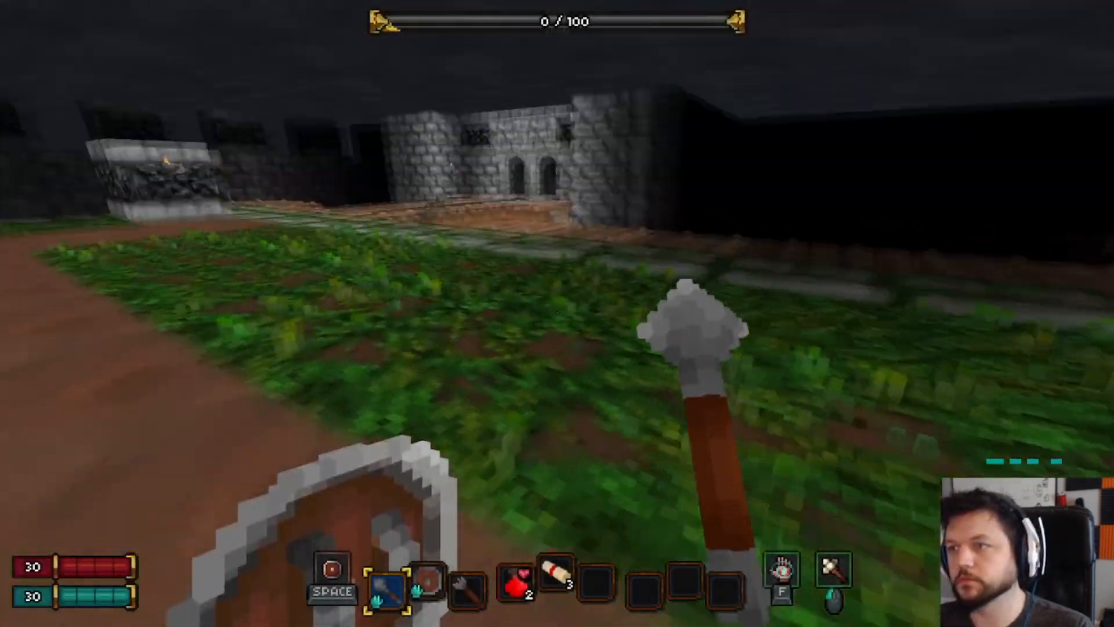
pyautogui.press('w')
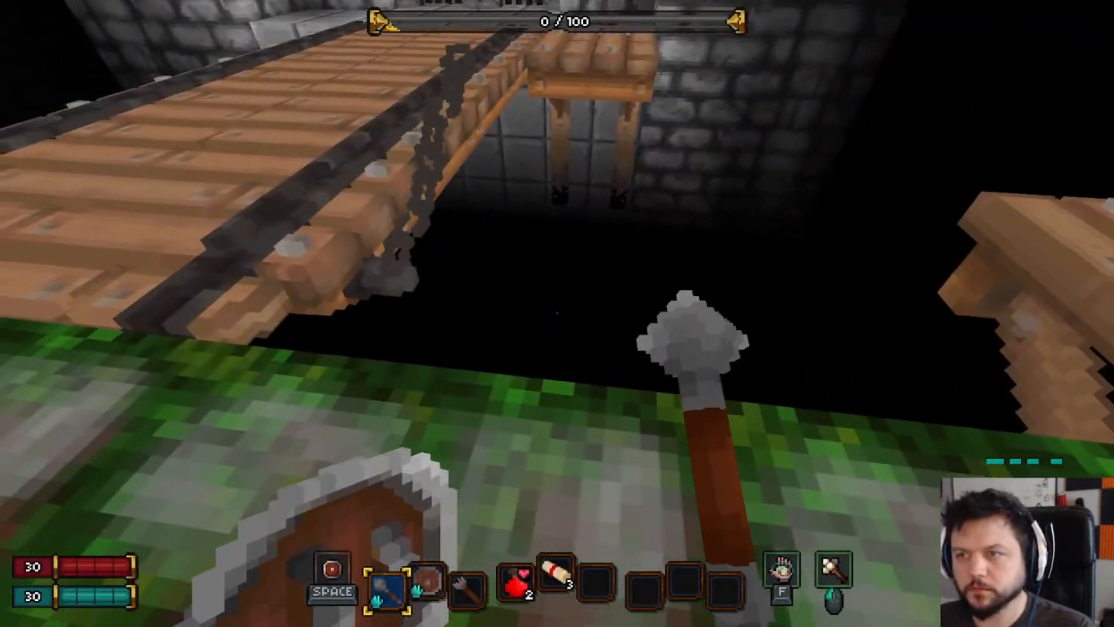
pyautogui.press('Escape')
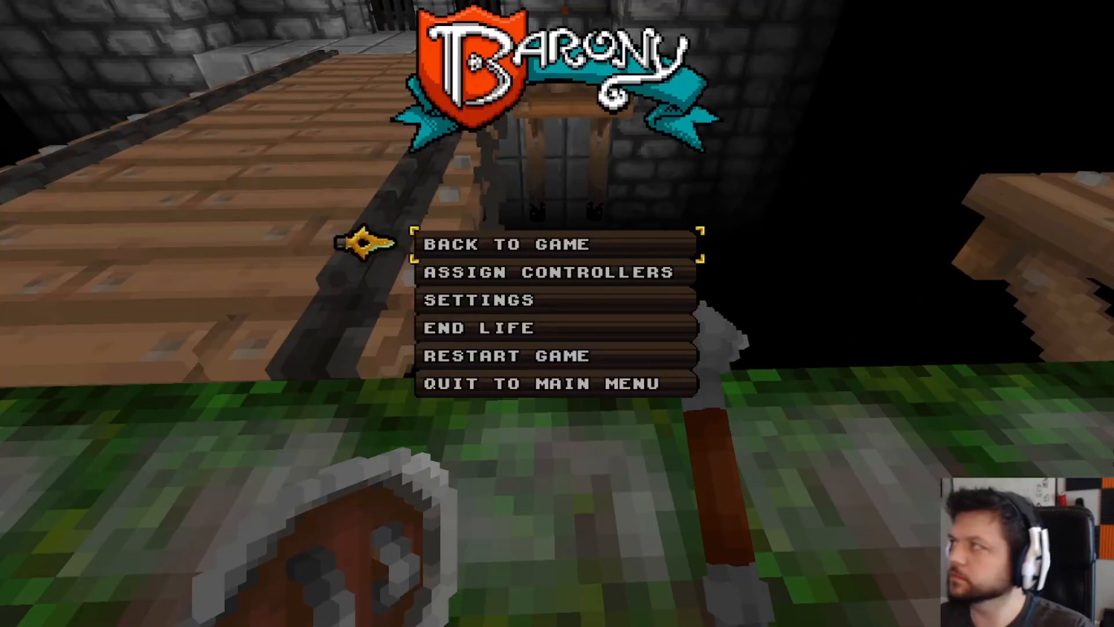
# - Reopen the chain decoration's properties in the Barony Editor, fine-tune its X offset, and save the start map
pyautogui.hotkey('alt', 'Tab')
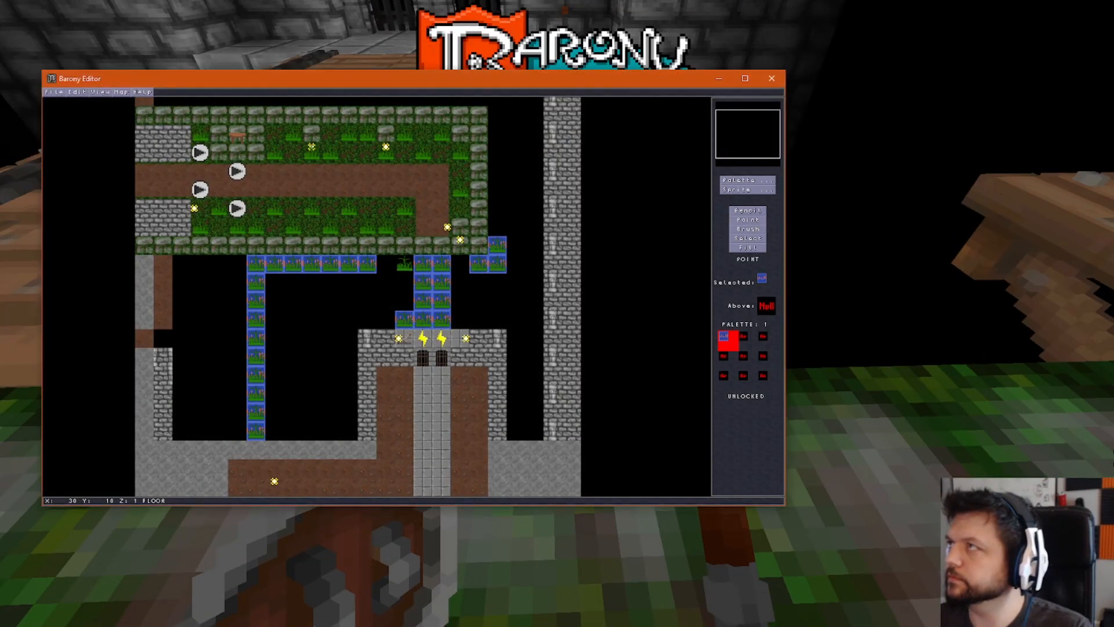
pyautogui.doubleClick(400, 268)
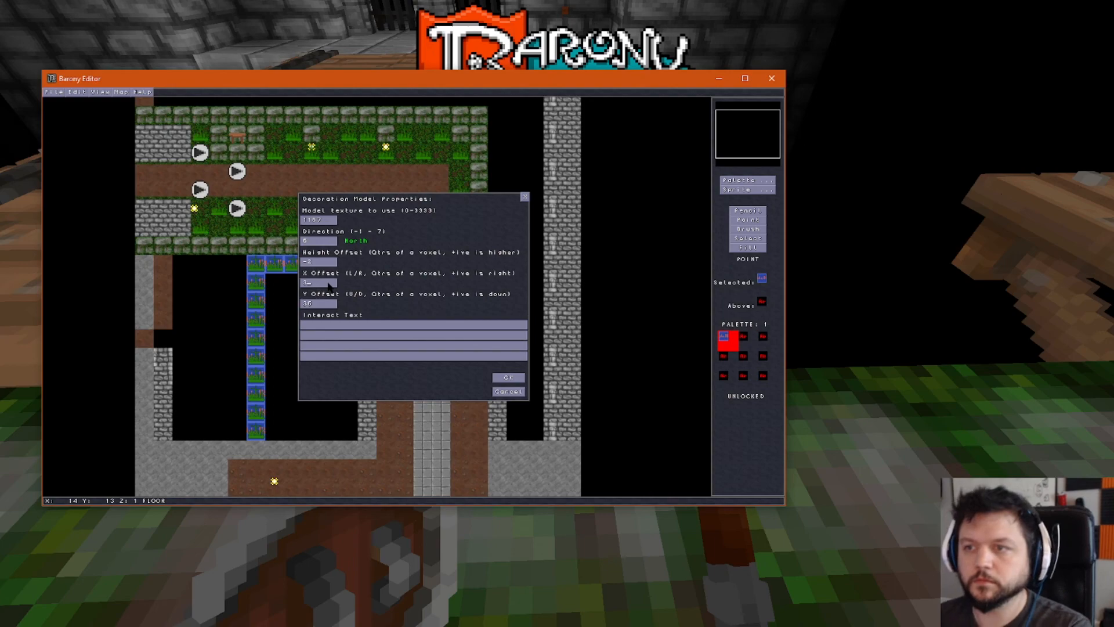
pyautogui.click(508, 378)
pyautogui.click(54, 92)
pyautogui.click(83, 128)
# - Restart the game from the pause menu, walk to the bridge to inspect the chain's new placement, and pause
pyautogui.click(824, 236)
pyautogui.click(540, 354)
pyautogui.click(516, 321)
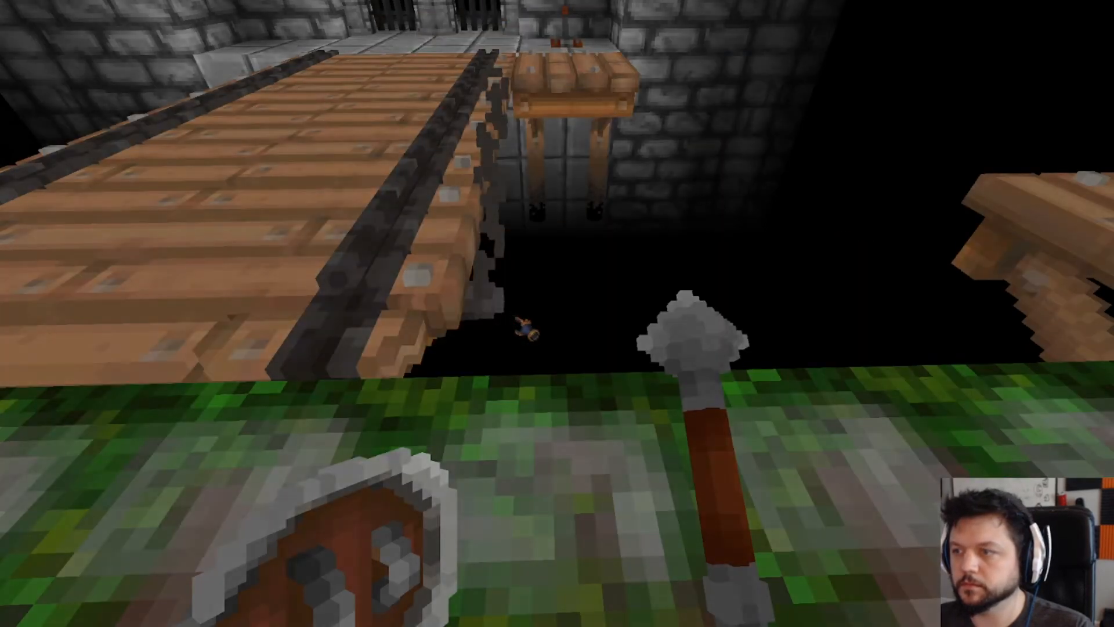
pyautogui.press('w')
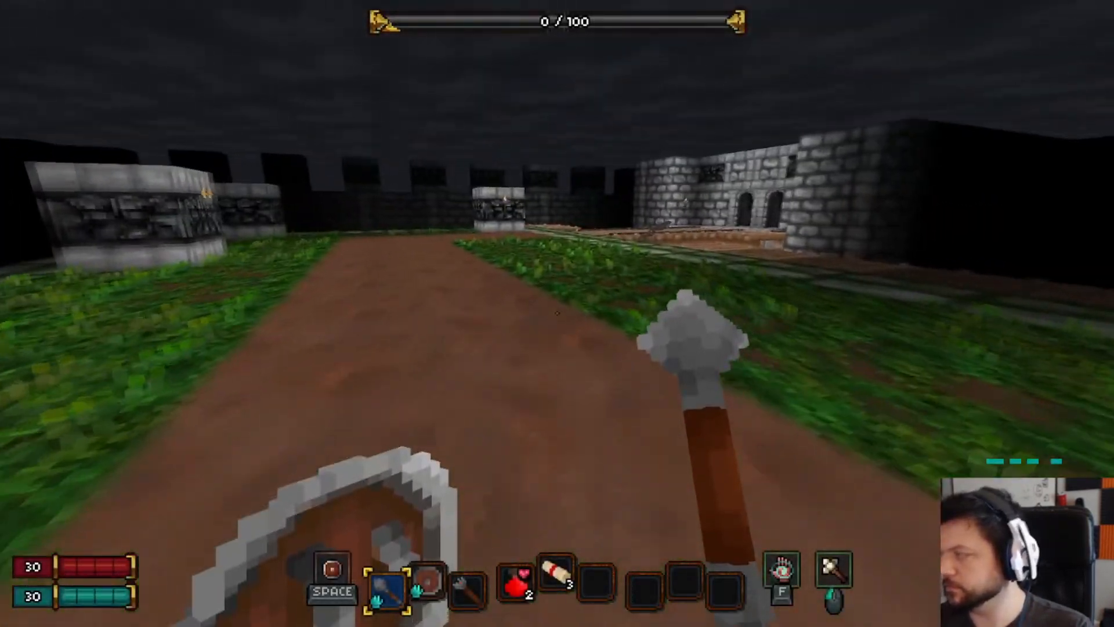
pyautogui.press('w')
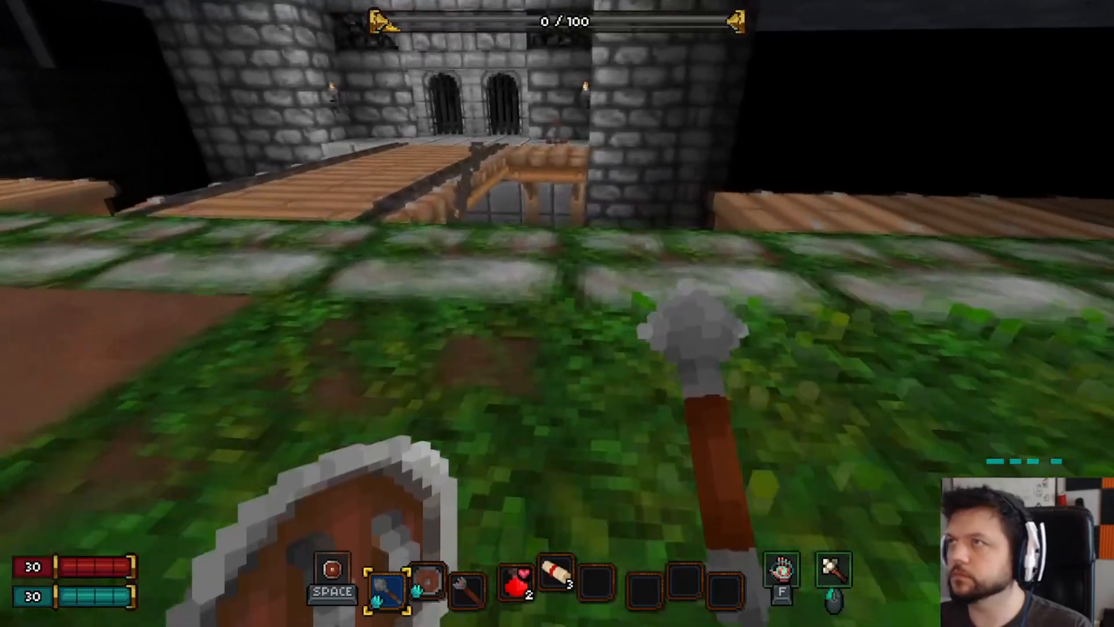
pyautogui.press('w')
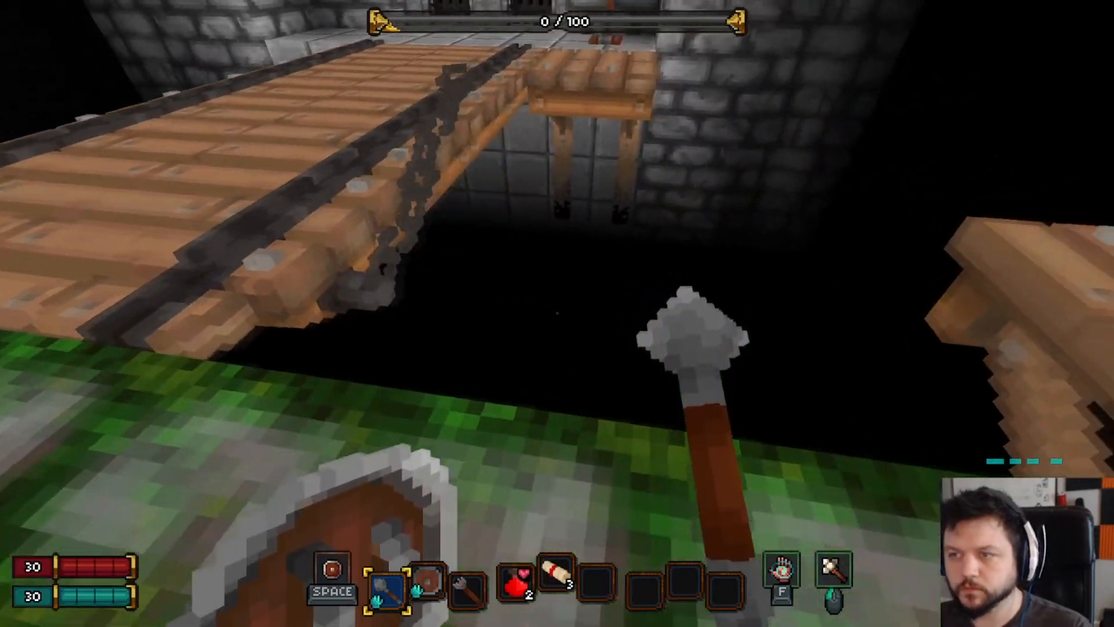
pyautogui.press('Escape')
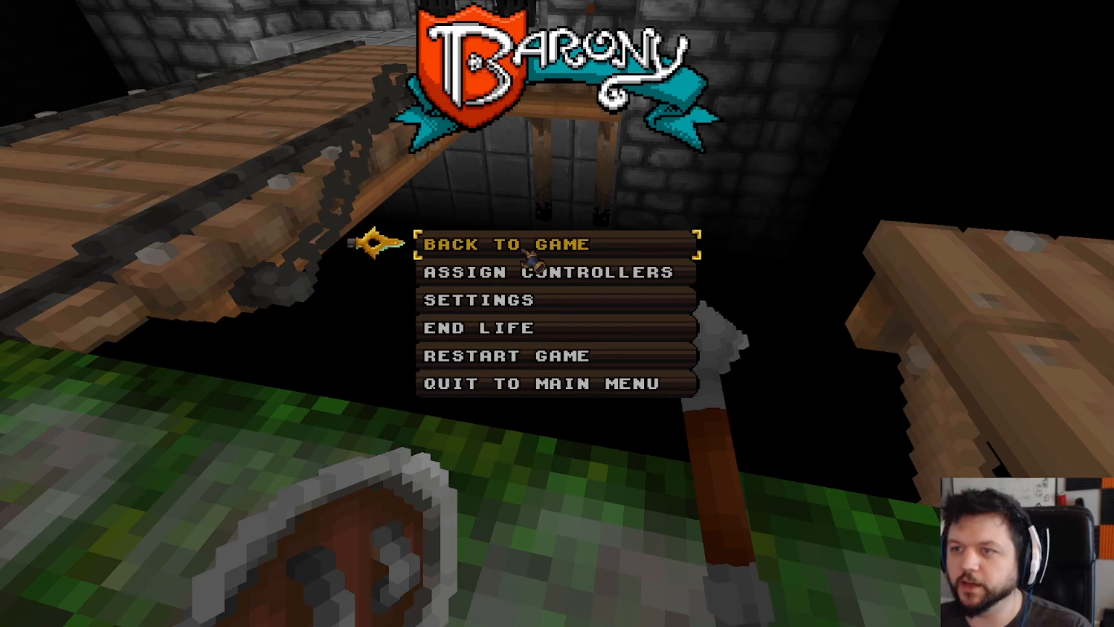
# - Resume the game, examine the chain from both sides of the ledge and the neighbouring wooden platform, and pause
pyautogui.click(547, 255)
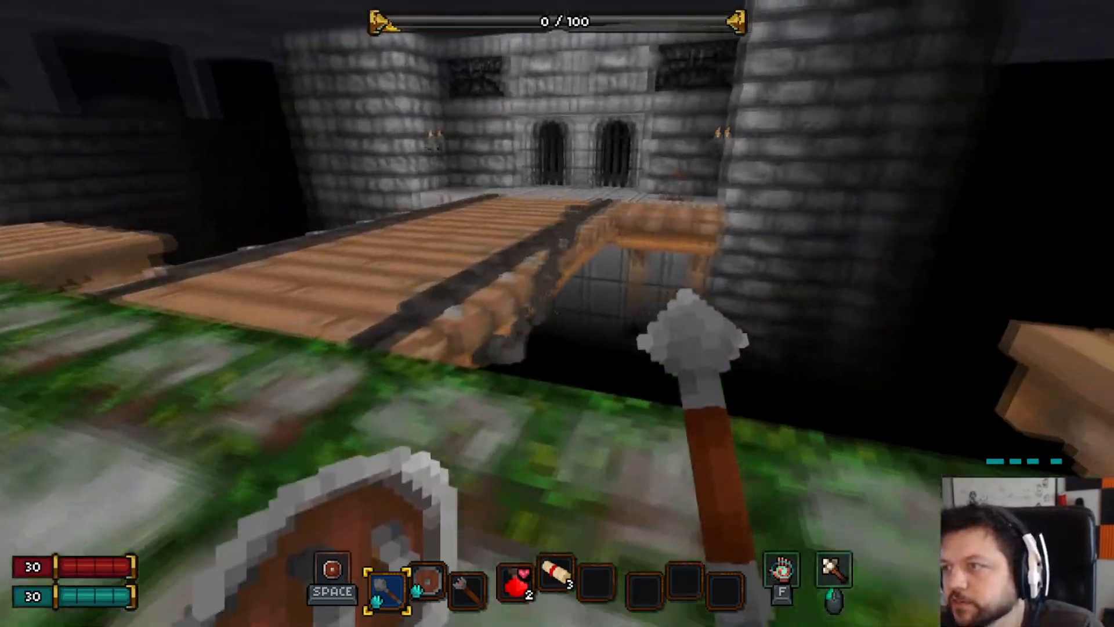
pyautogui.press('a')
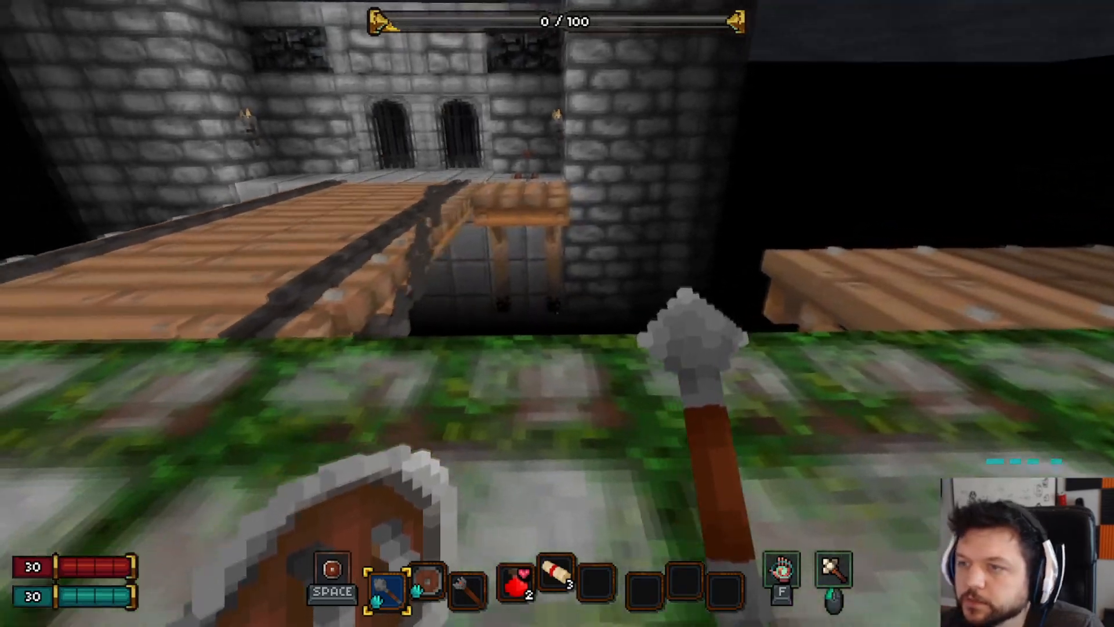
pyautogui.press('s')
pyautogui.press('d')
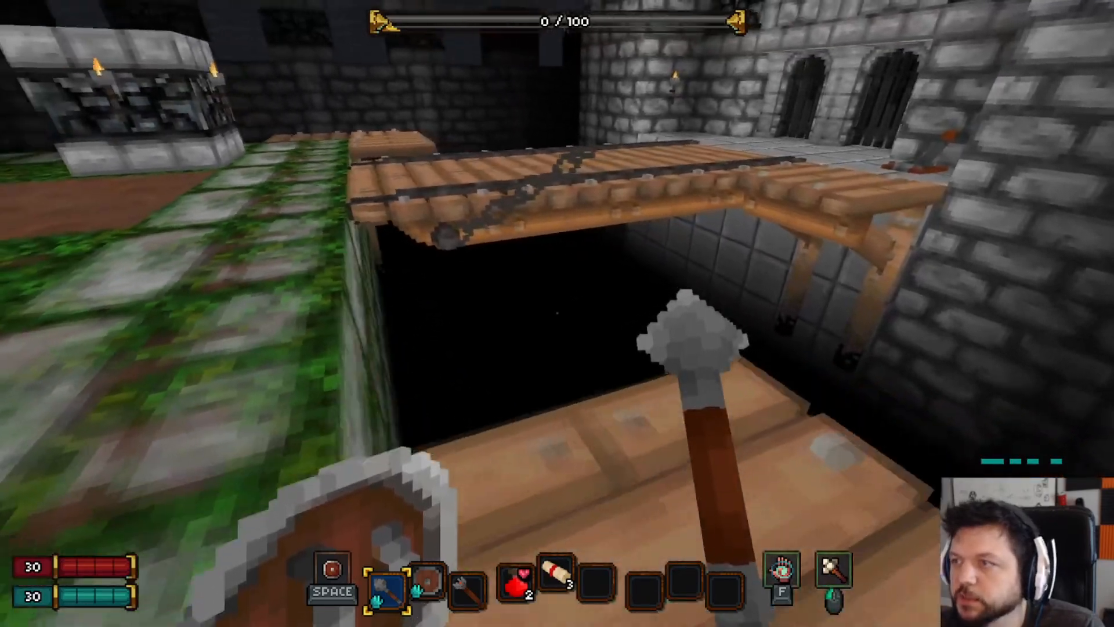
pyautogui.press('a')
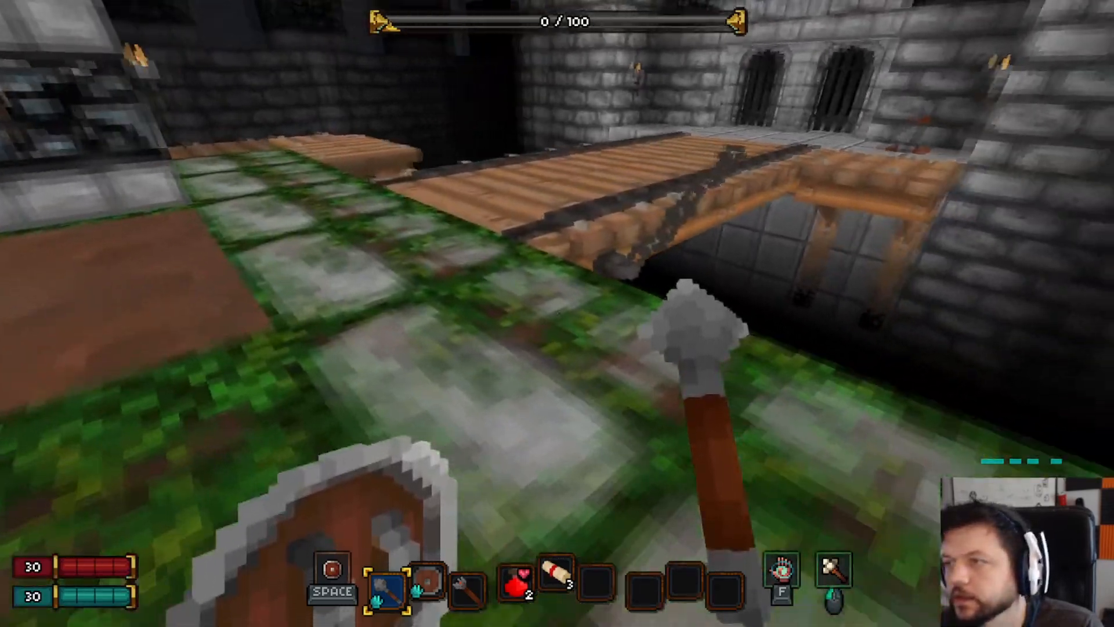
pyautogui.press('d')
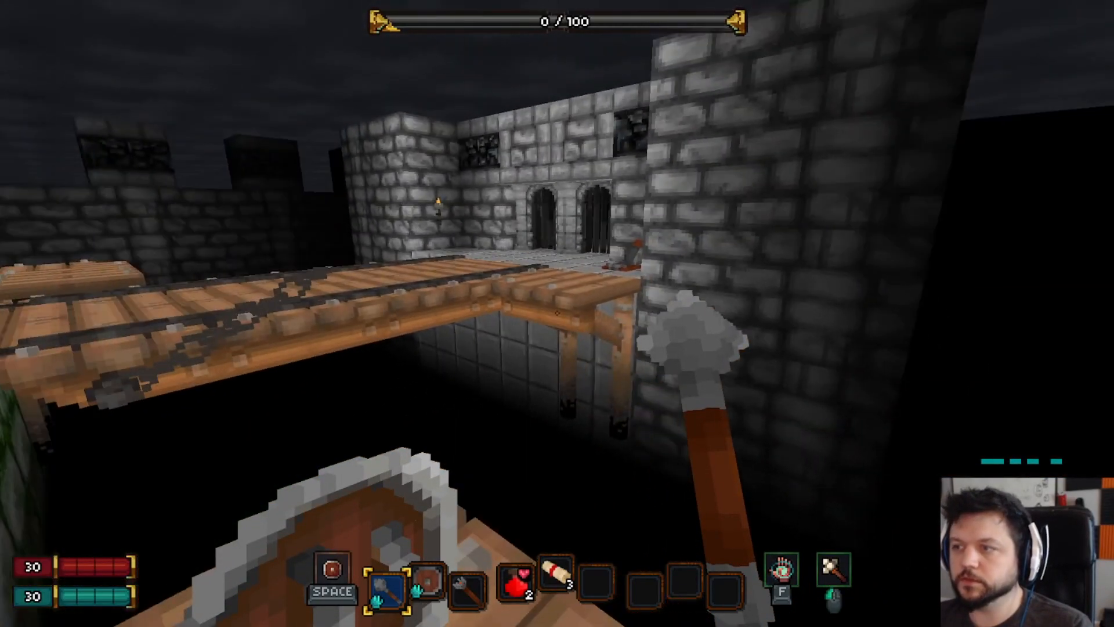
pyautogui.press('Escape')
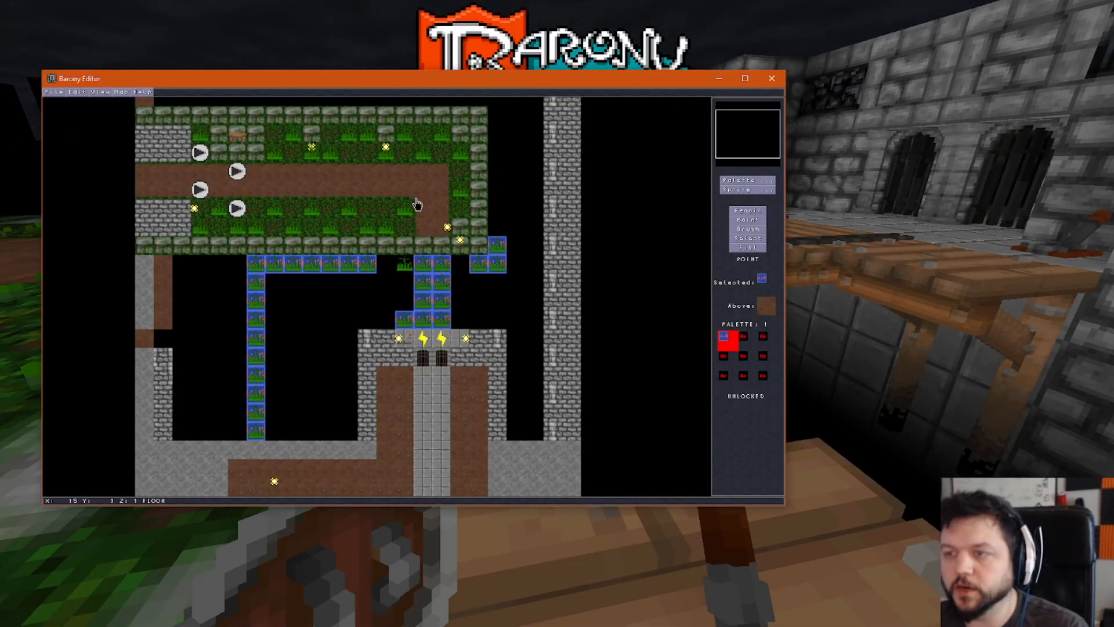
# - Place a second chain decoration one tile below the first in the Barony Editor, set its offsets, and save the start map
pyautogui.rightClick(403, 279)
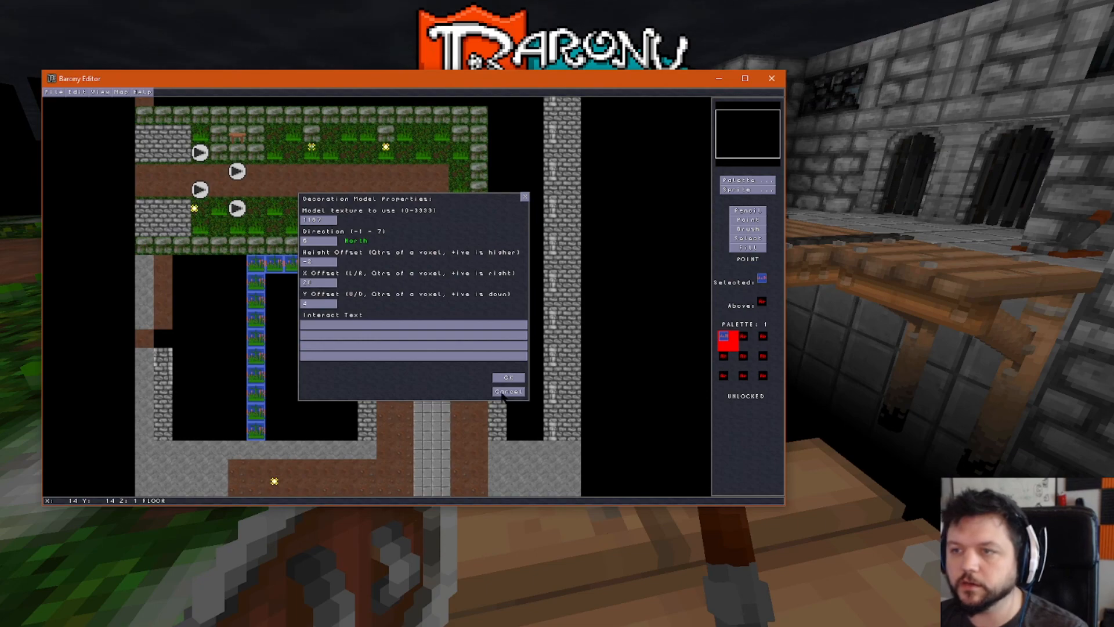
pyautogui.click(502, 394)
pyautogui.press('F2')
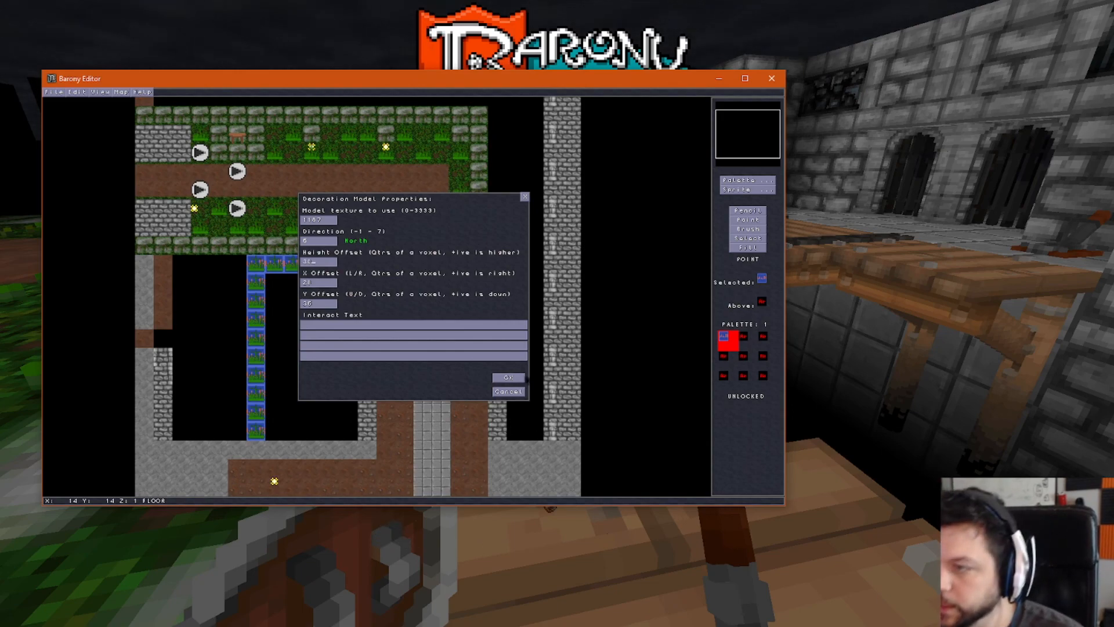
pyautogui.click(519, 378)
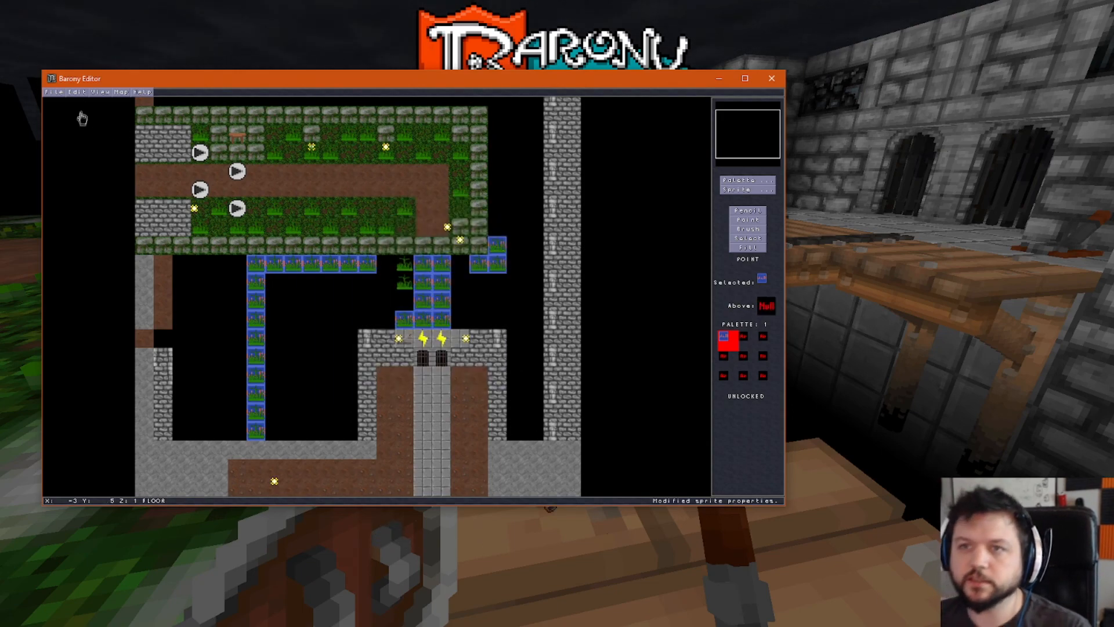
pyautogui.click(53, 93)
pyautogui.click(72, 128)
# - Switch to the game, restart it, inspect the two chain pieces from the bridge and the ledge, and pause
pyautogui.hotkey('alt', 'Tab')
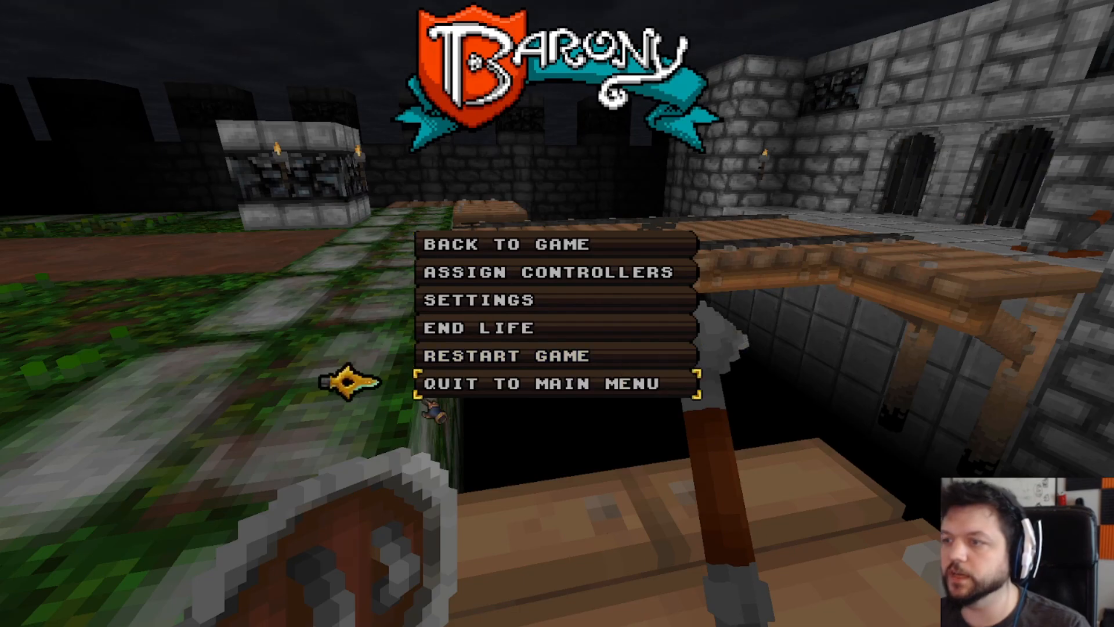
pyautogui.click(515, 364)
pyautogui.click(515, 313)
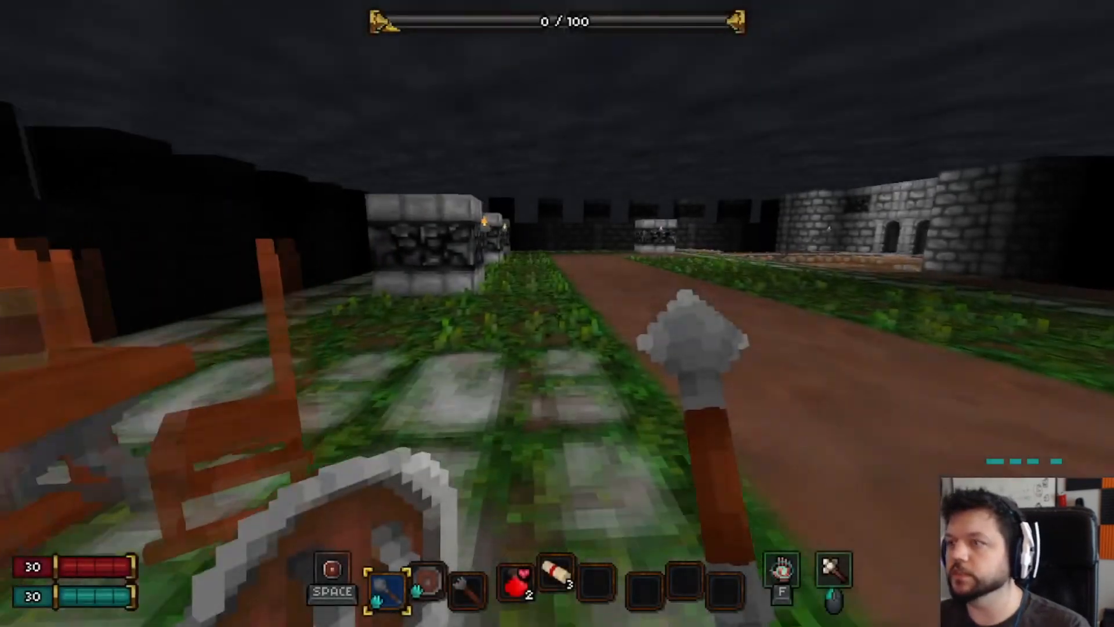
pyautogui.press('w')
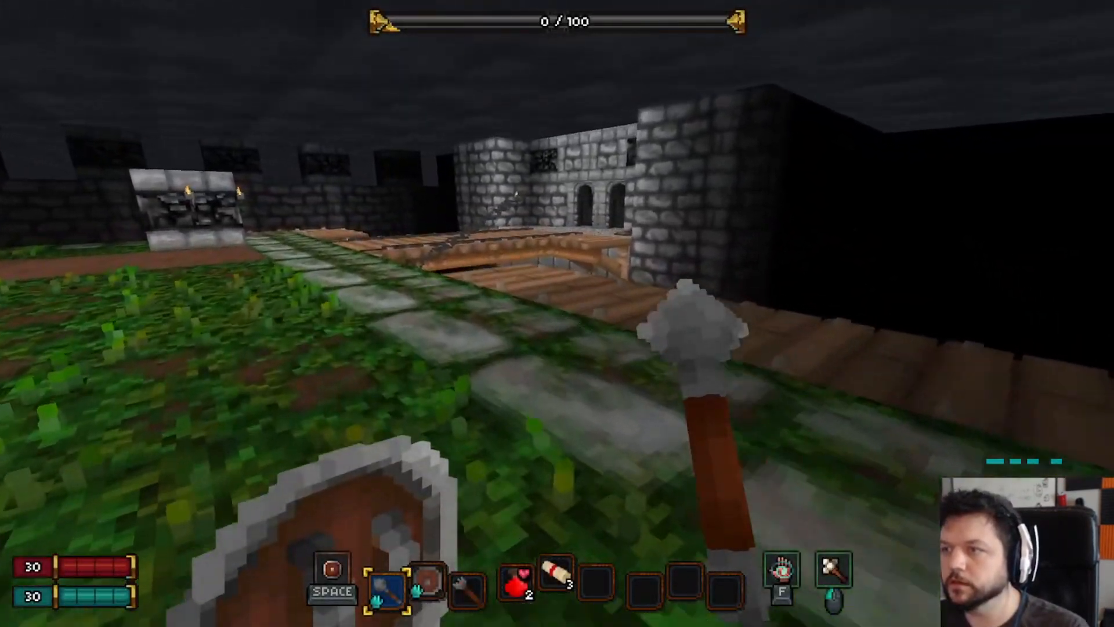
pyautogui.press('w')
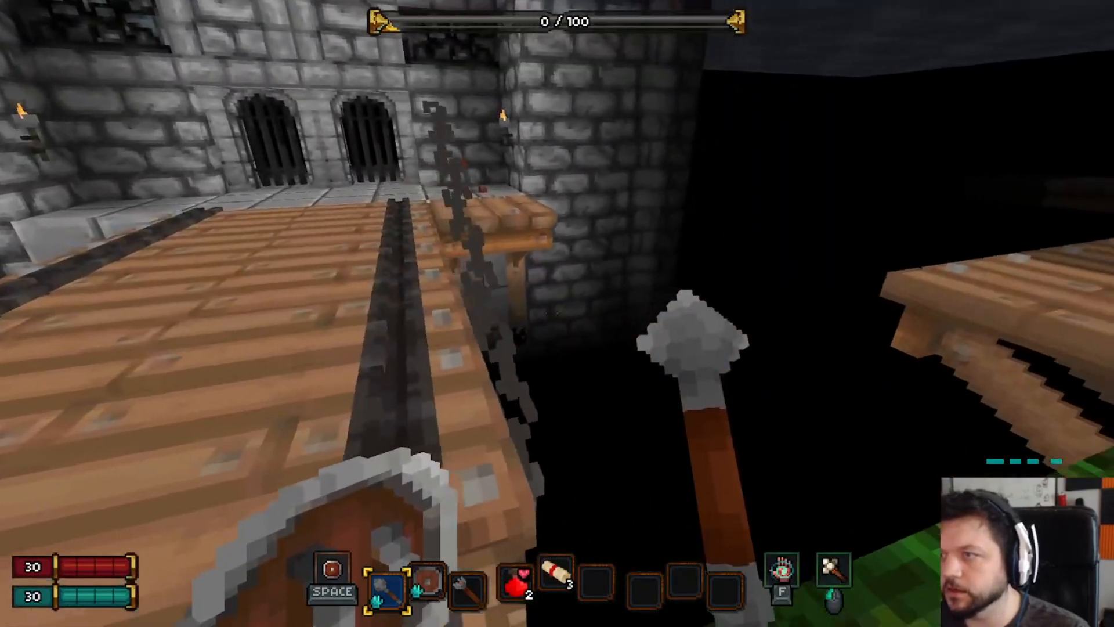
pyautogui.press('a')
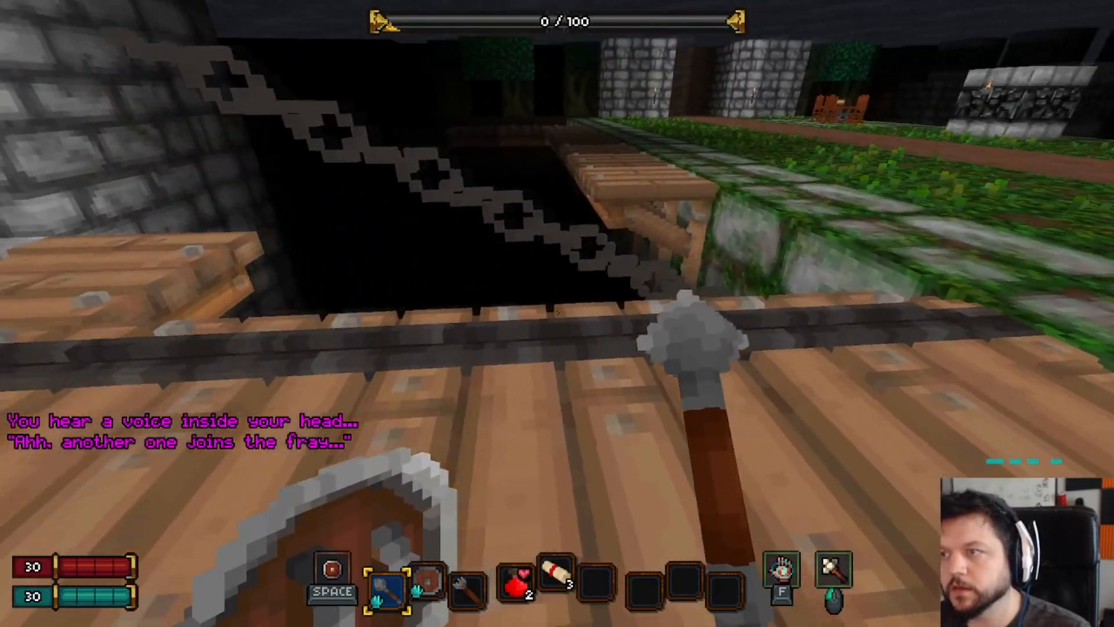
pyautogui.press('d')
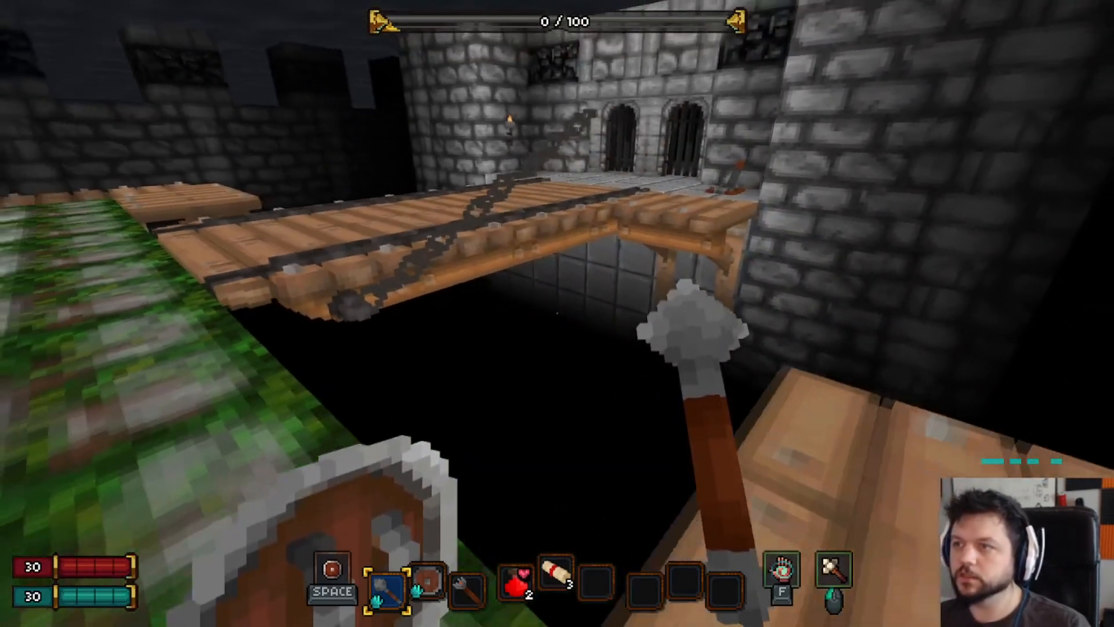
pyautogui.press('Escape')
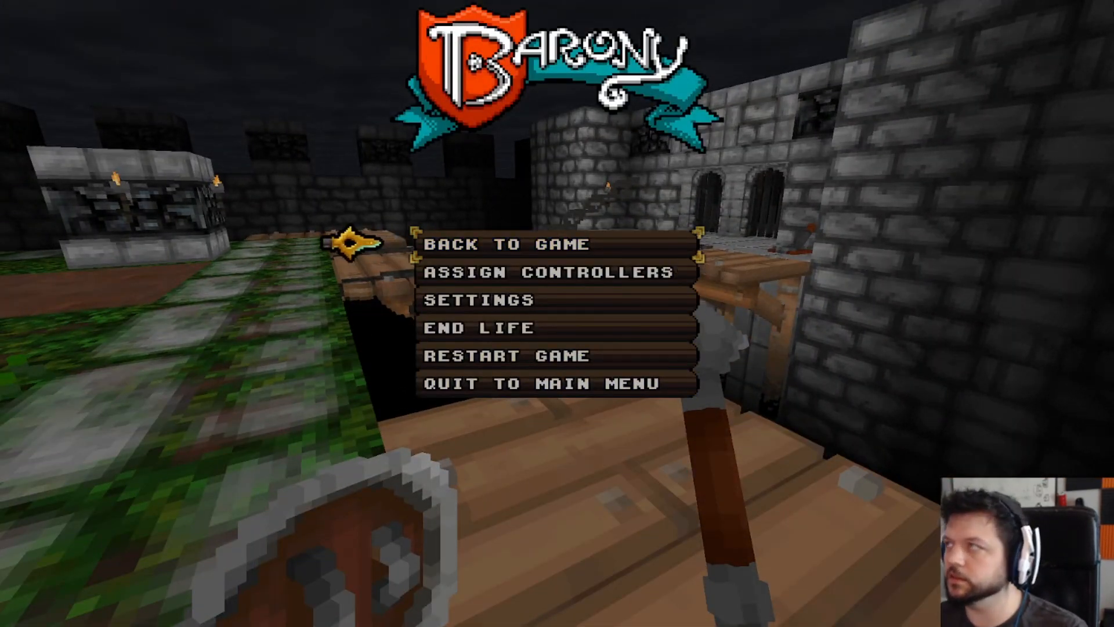
# - Switch to the Barony Editor and set the second chain decoration's height offset to 62
pyautogui.hotkey('alt', 'Tab')
pyautogui.click(402, 289)
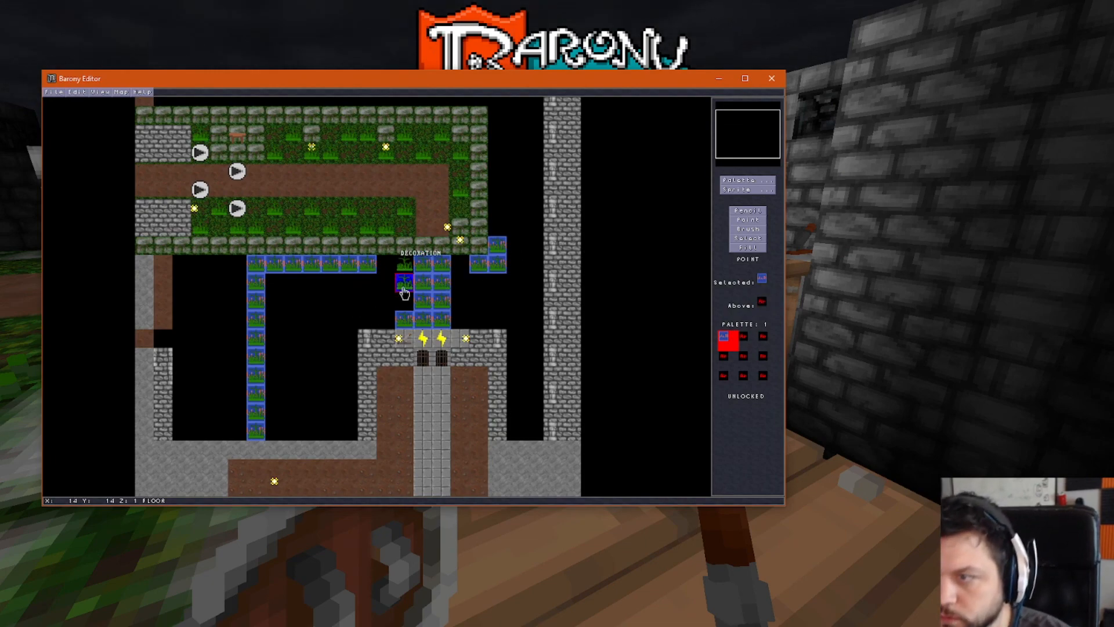
pyautogui.press('F2')
pyautogui.click(333, 265)
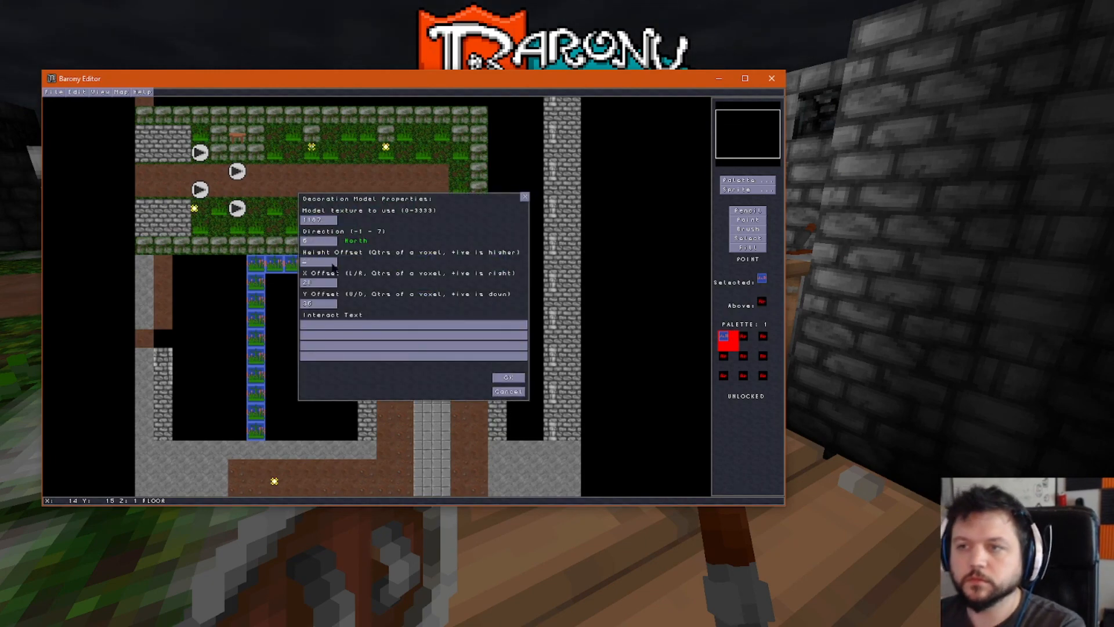
pyautogui.click(502, 380)
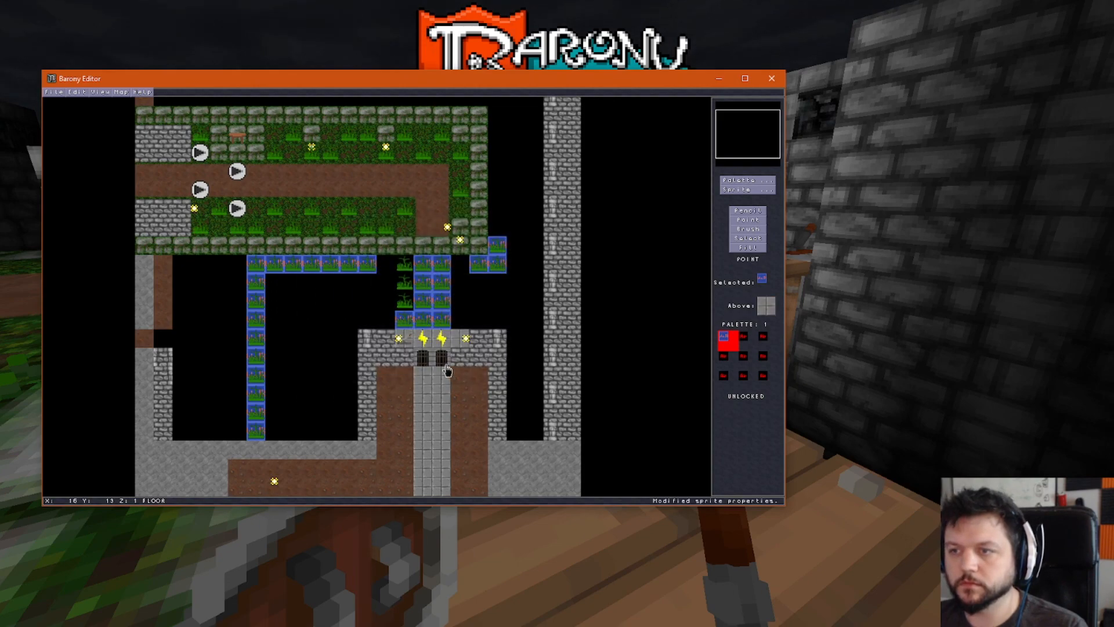
# - Place a copy of the chain decoration one tile below the second and set its height offset to 94
pyautogui.rightClick(405, 307)
pyautogui.press('F2')
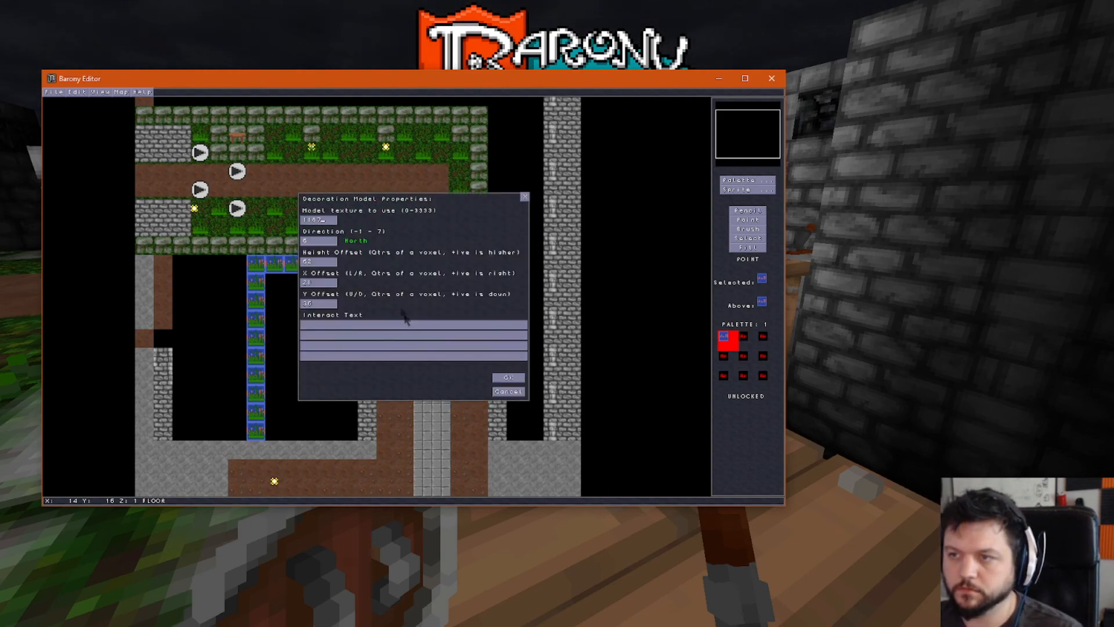
pyautogui.click(332, 265)
pyautogui.press('BackSpace')
pyautogui.press('BackSpace')
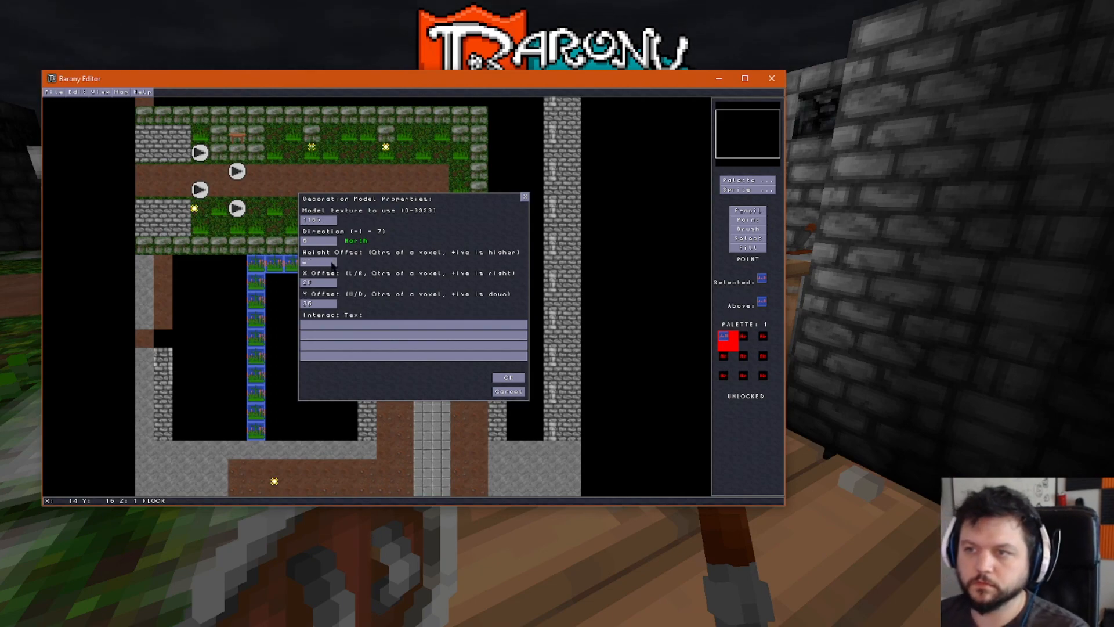
pyautogui.click(508, 378)
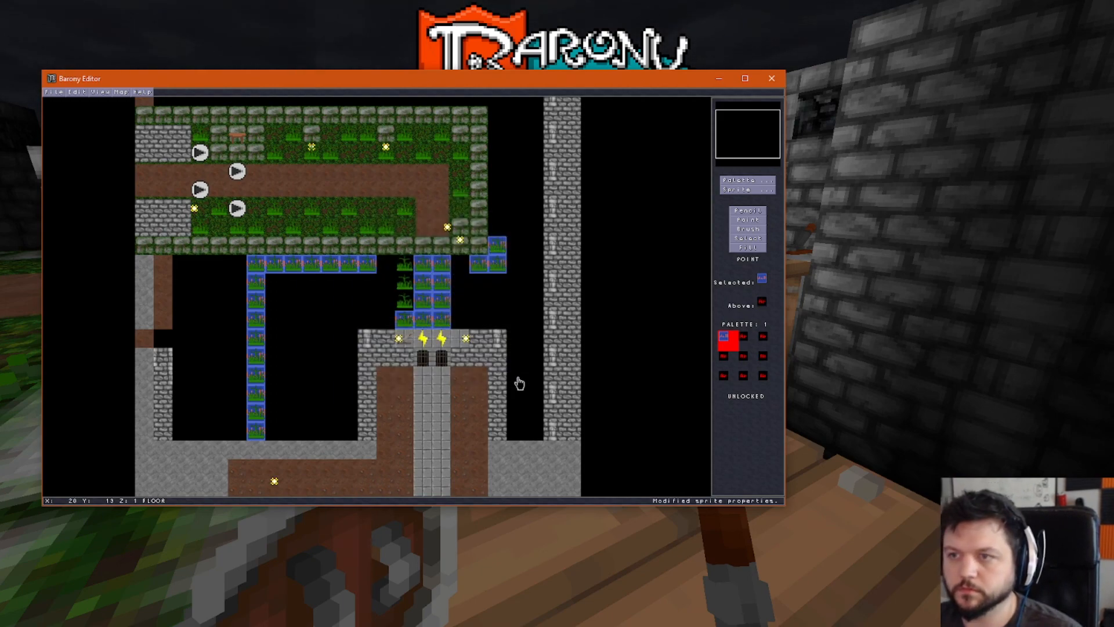
# - Place a fourth chain decoration one tile further down, set its height offset to 126, and save the start map
pyautogui.click(403, 324)
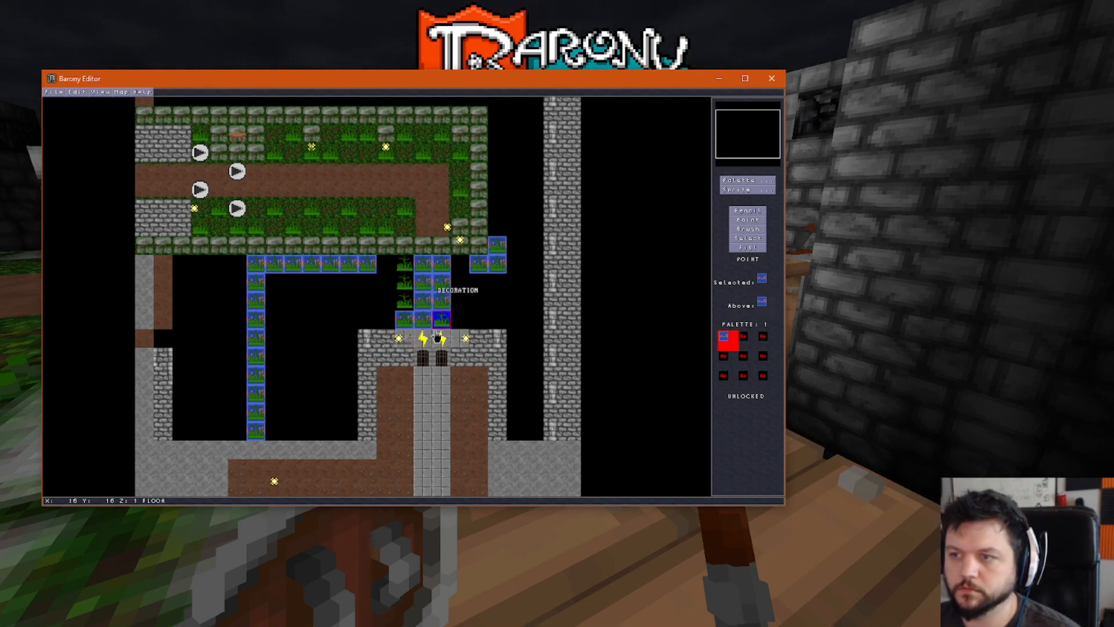
pyautogui.press('F2')
pyautogui.click(332, 262)
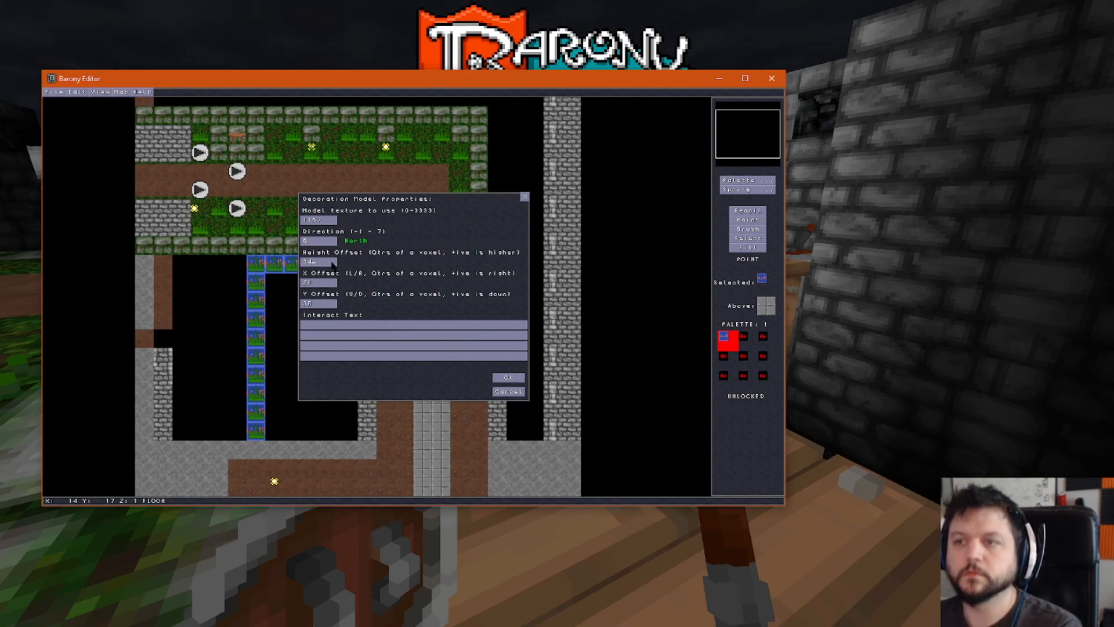
pyautogui.press('BackSpace')
pyautogui.press('BackSpace')
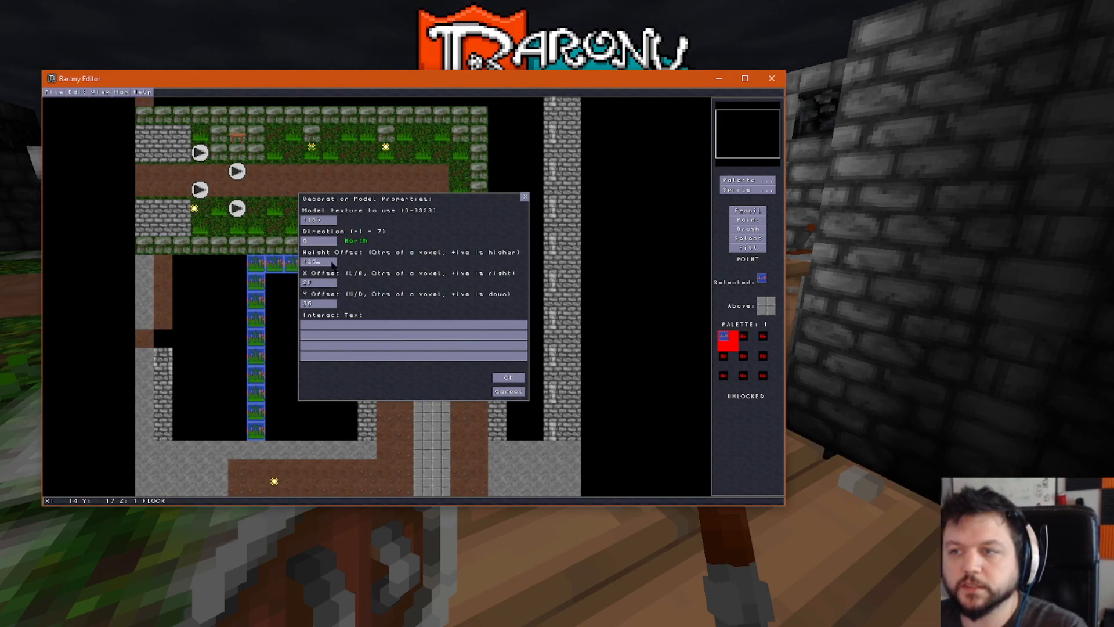
pyautogui.click(509, 377)
pyautogui.click(54, 92)
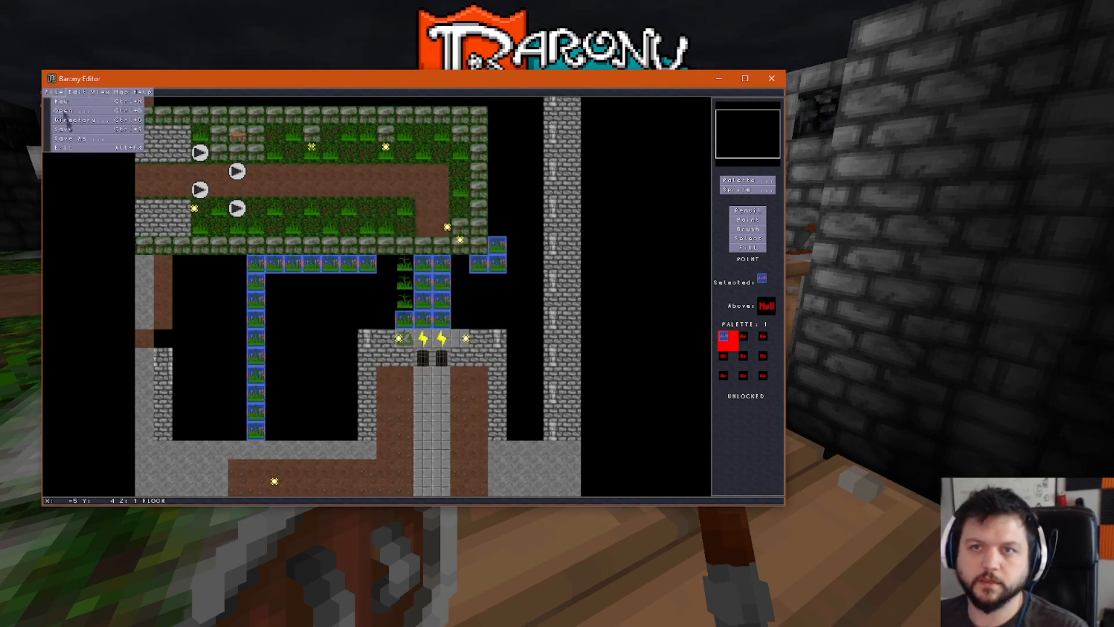
pyautogui.click(74, 134)
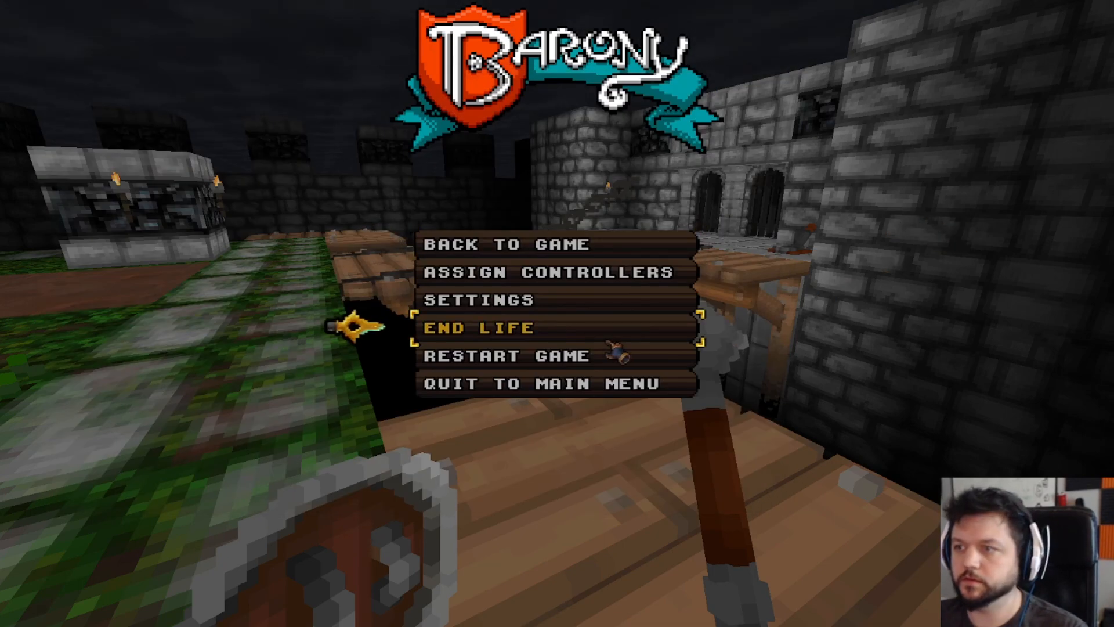
# - Restart the game and walk across the bridge to inspect where the extended chain meets the gatehouse wall
pyautogui.click(617, 352)
pyautogui.click(490, 323)
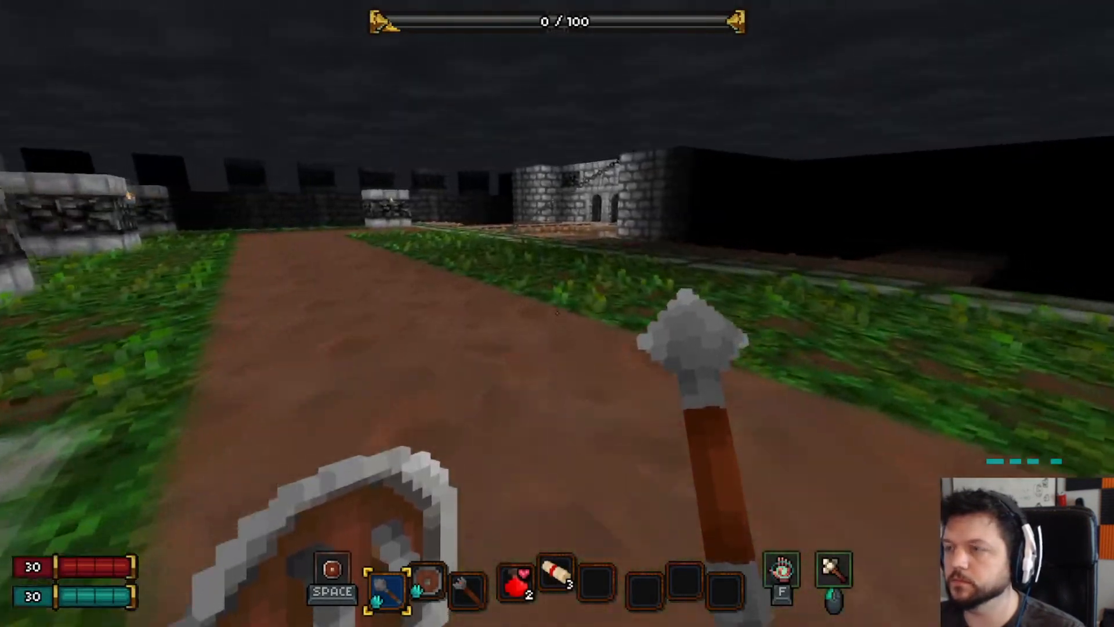
pyautogui.press('w')
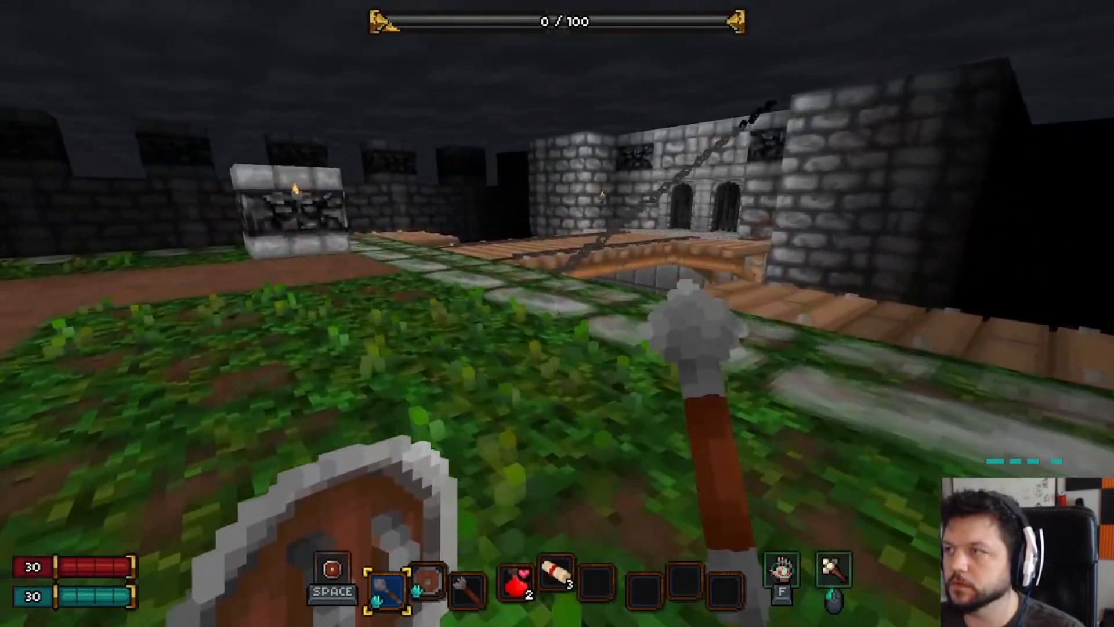
pyautogui.press('w')
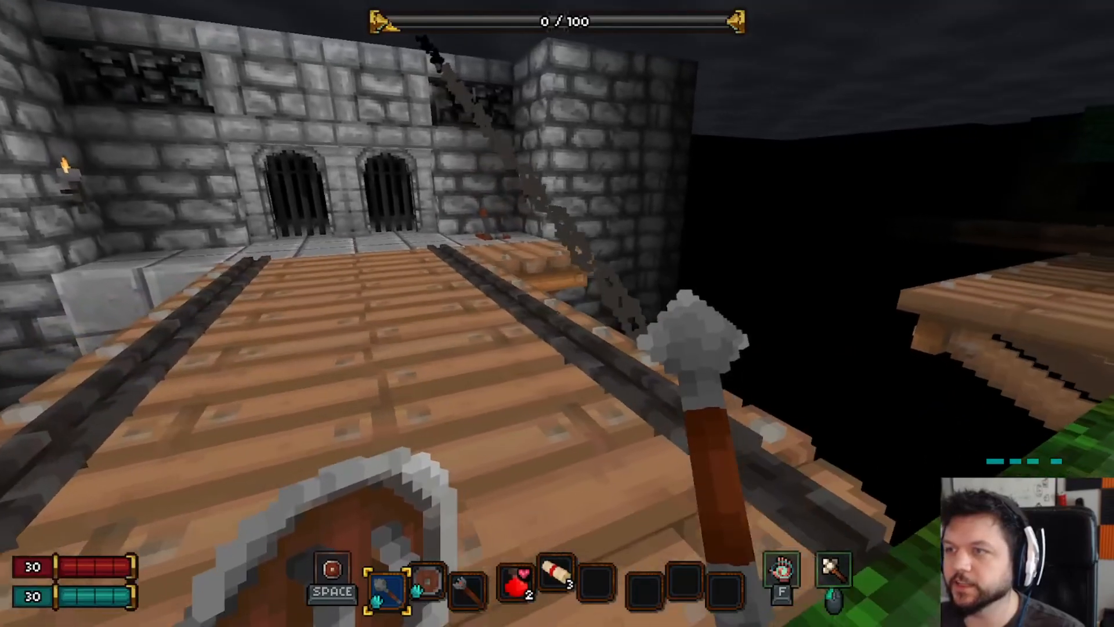
pyautogui.press('w')
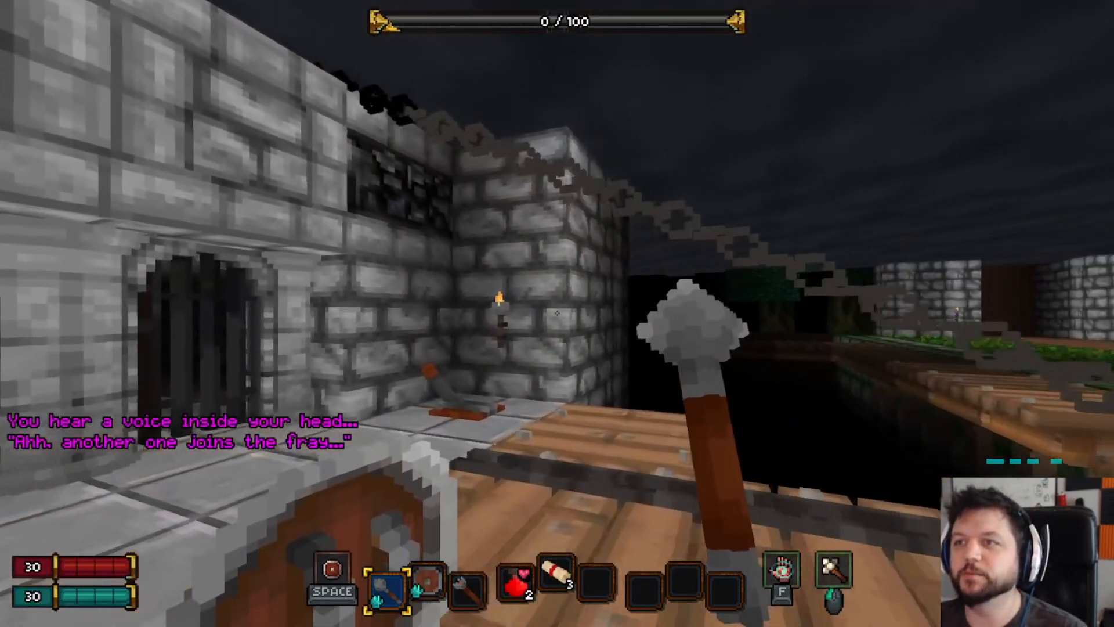
pyautogui.press('a')
pyautogui.press('d')
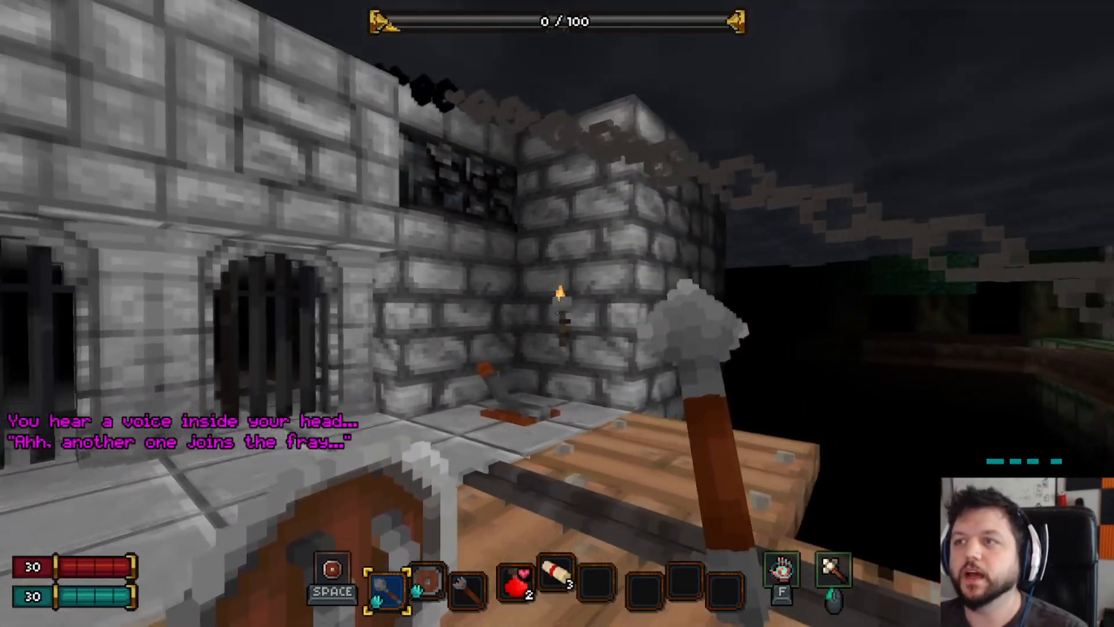
pyautogui.press('w')
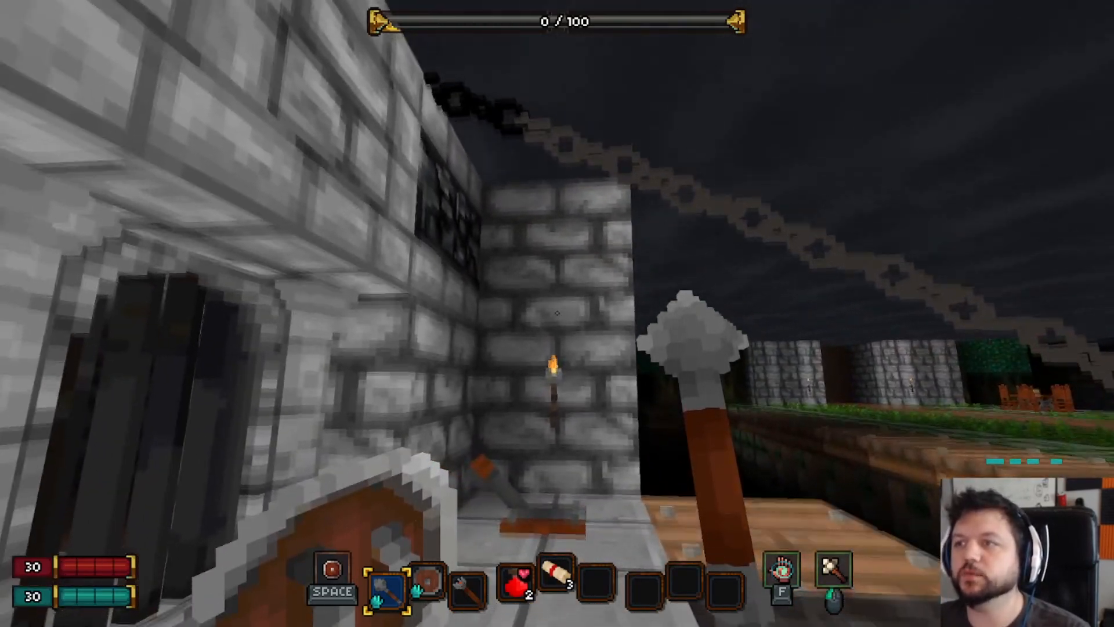
# - Back away from the gatehouse, examine the full chain from the grassy ledge at several angles, and pause
pyautogui.press('w')
pyautogui.press('w')
pyautogui.press('s')
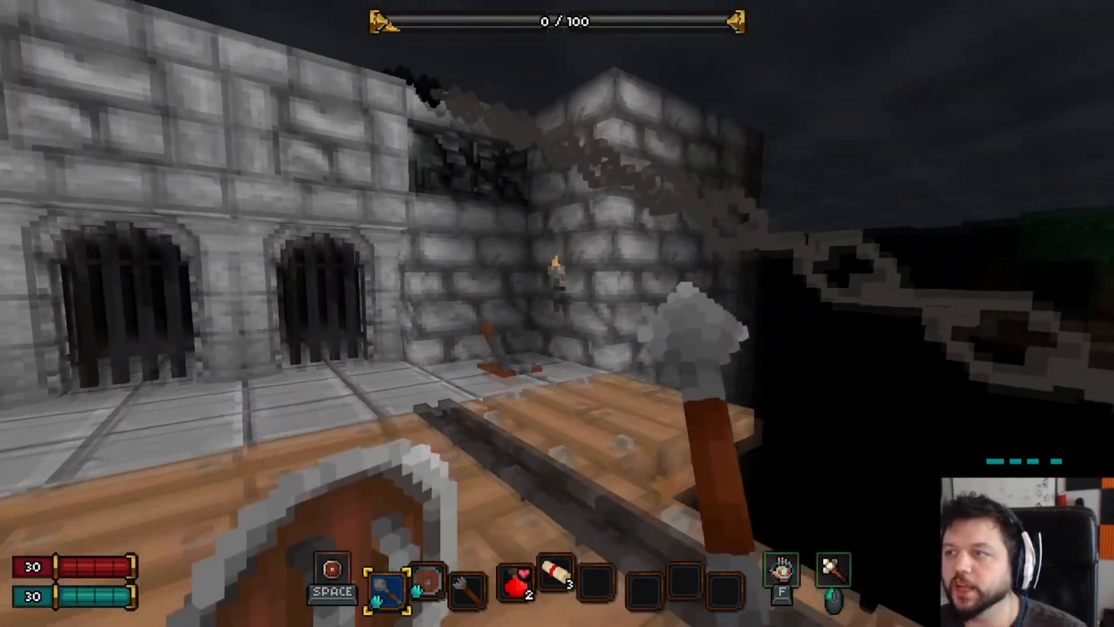
pyautogui.press('s')
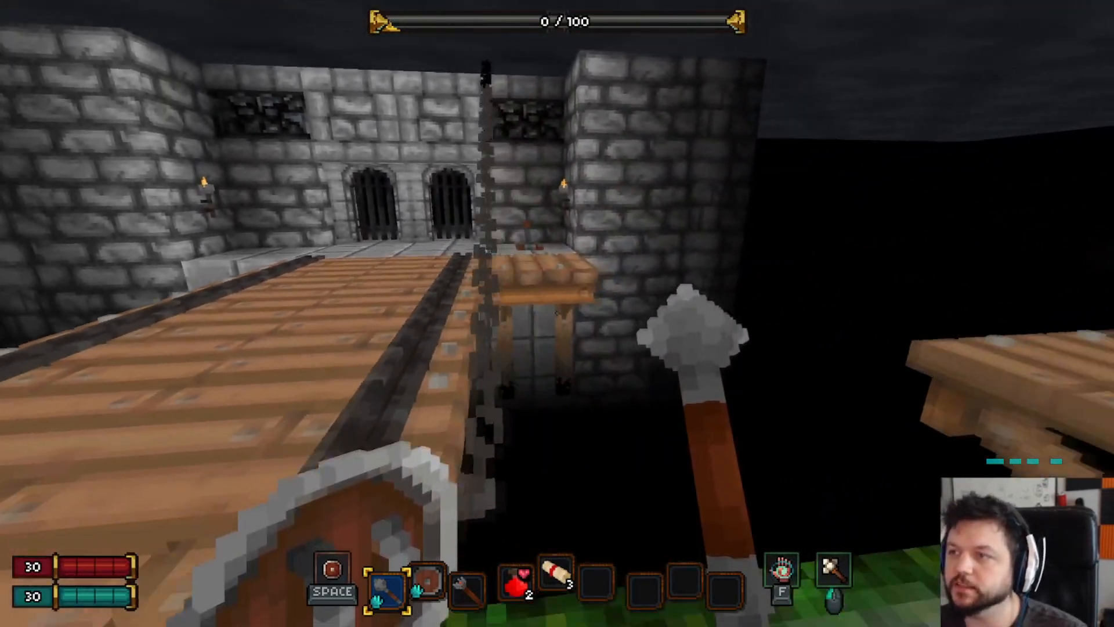
pyautogui.press('s')
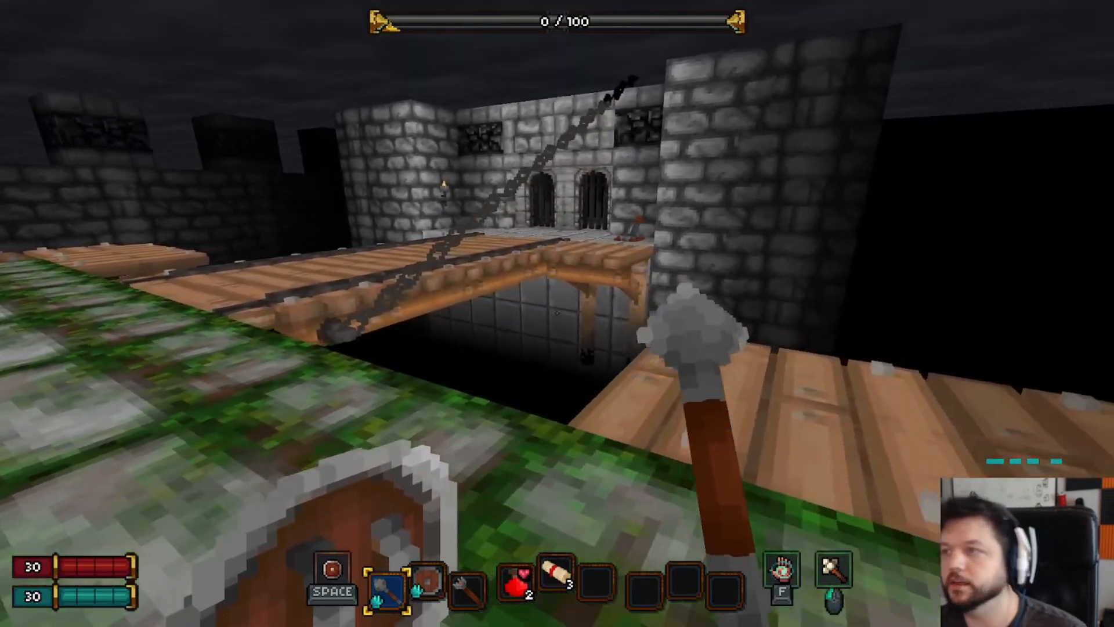
pyautogui.press('s')
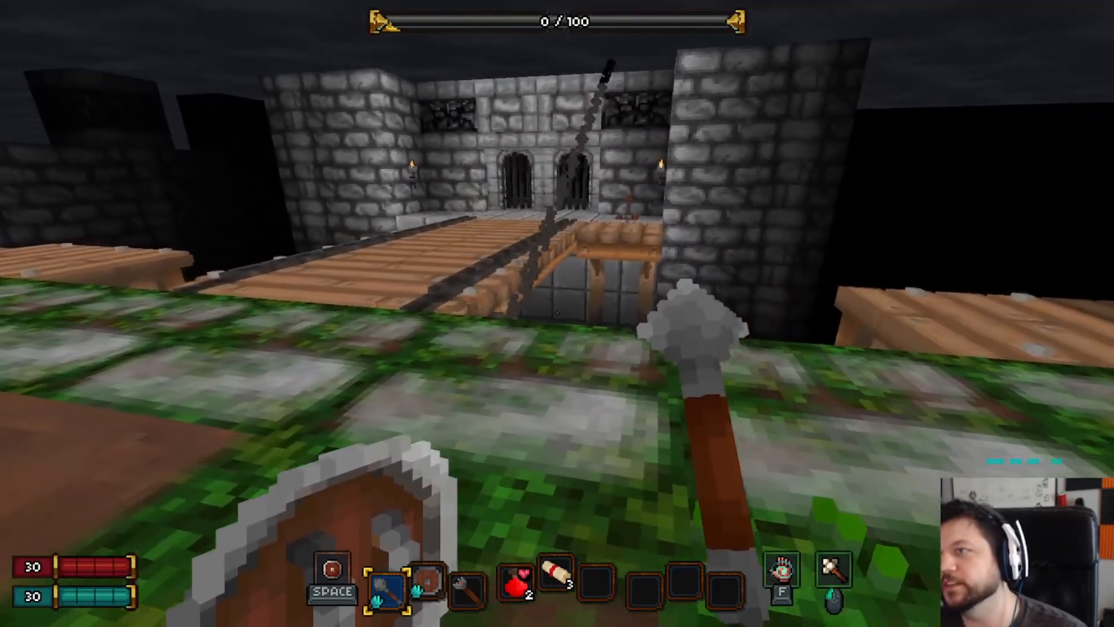
pyautogui.press('a')
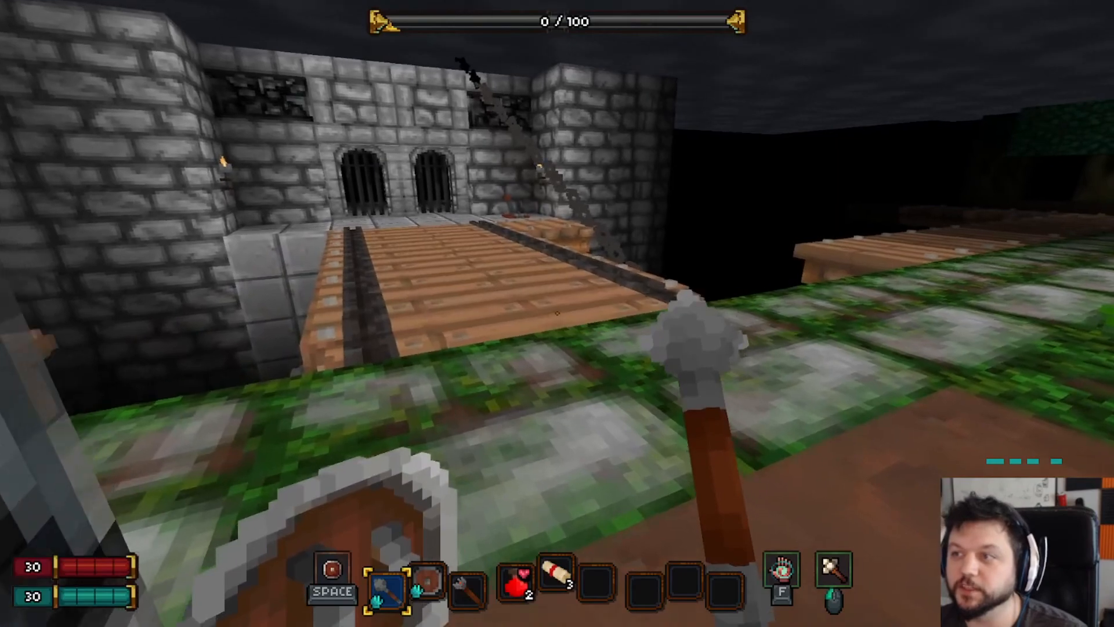
pyautogui.press('a')
pyautogui.press('Escape')
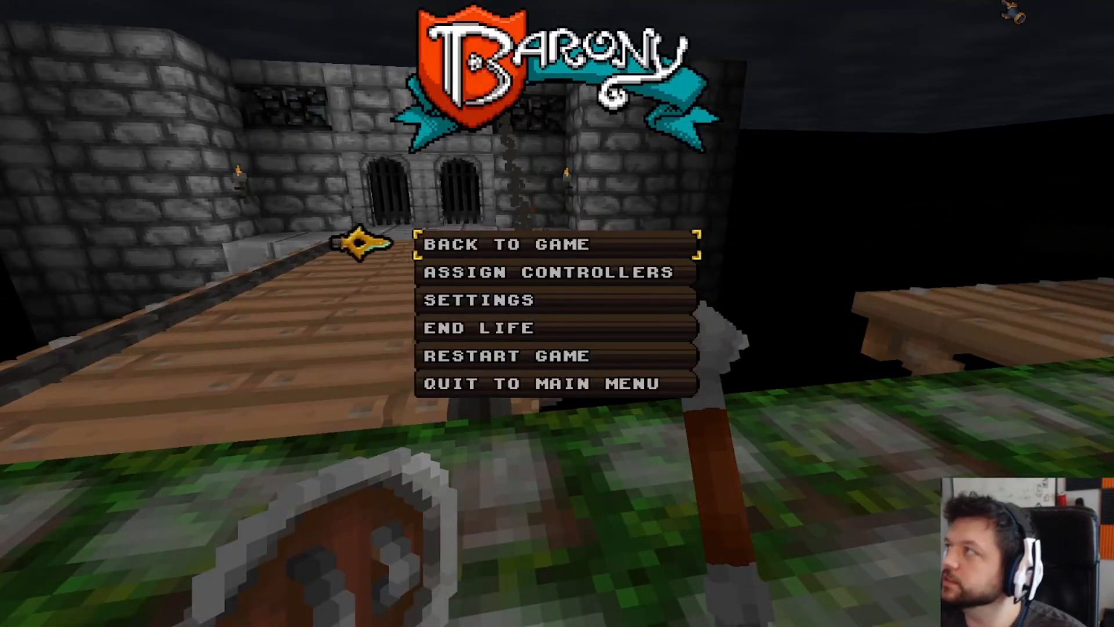
# - Switch to the Barony Editor, check the lower chain decoration's properties without changing them, and discard the stray decoration beside the bridge
pyautogui.hotkey('alt', 'Tab')
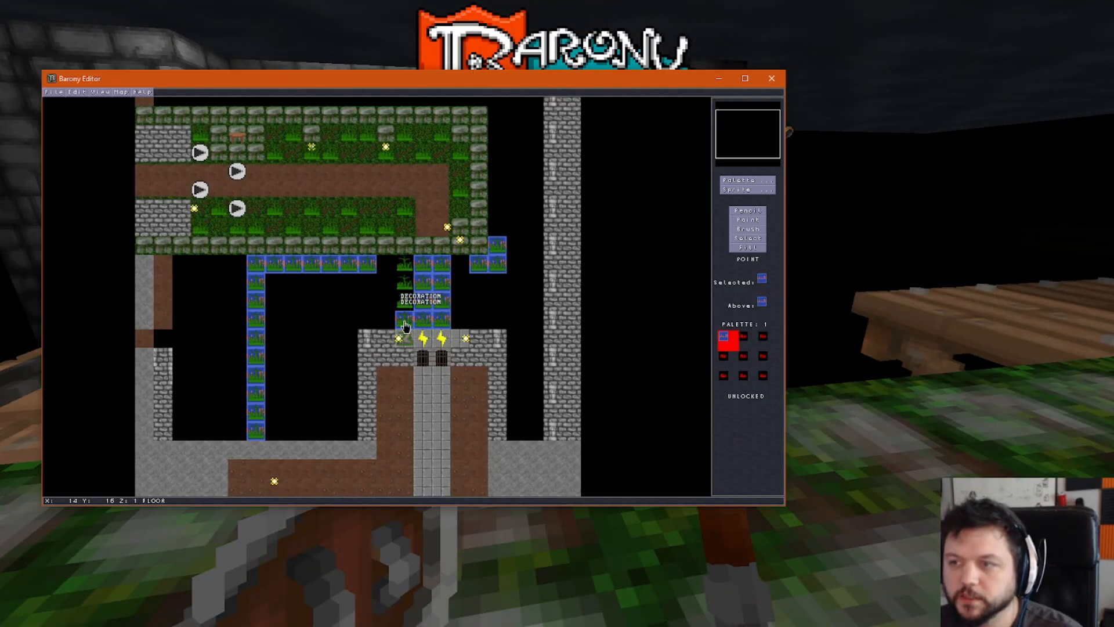
pyautogui.press('F2')
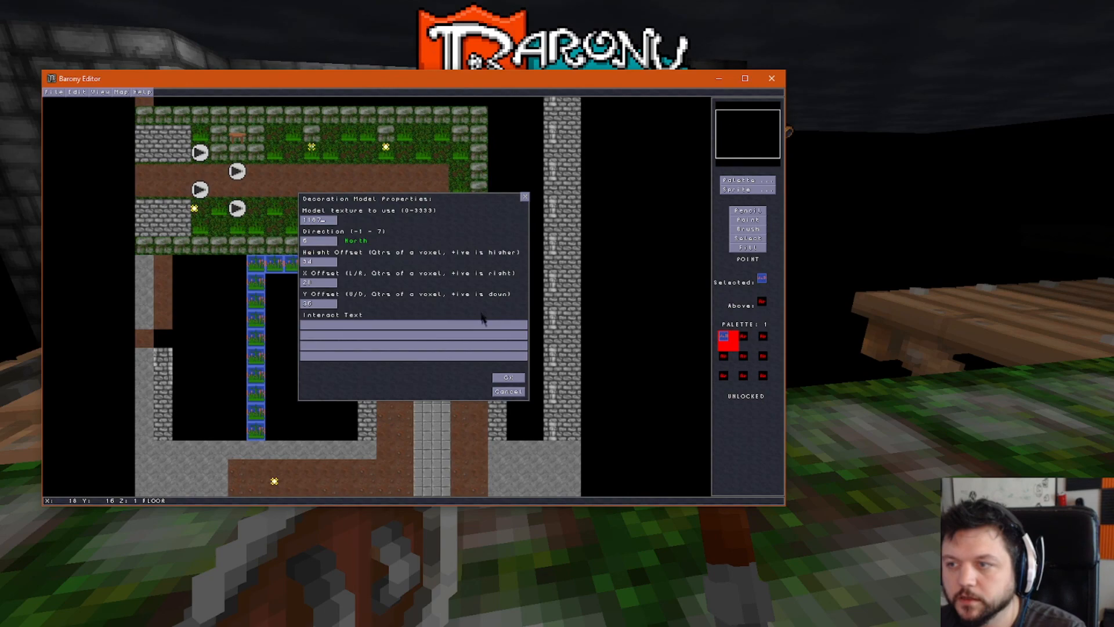
pyautogui.click(516, 394)
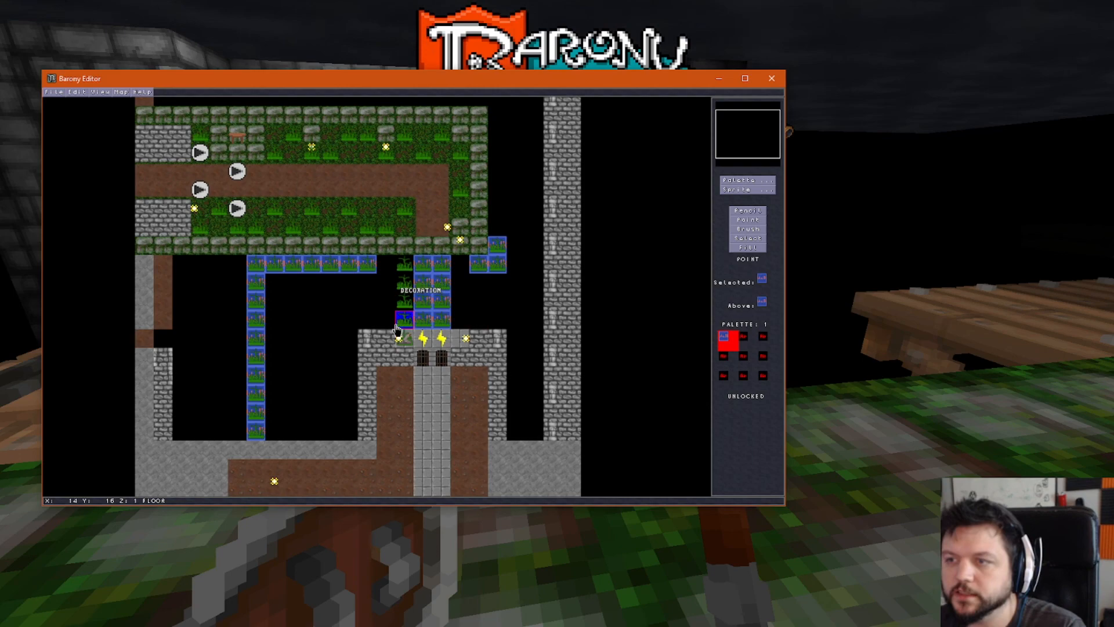
pyautogui.click(405, 342)
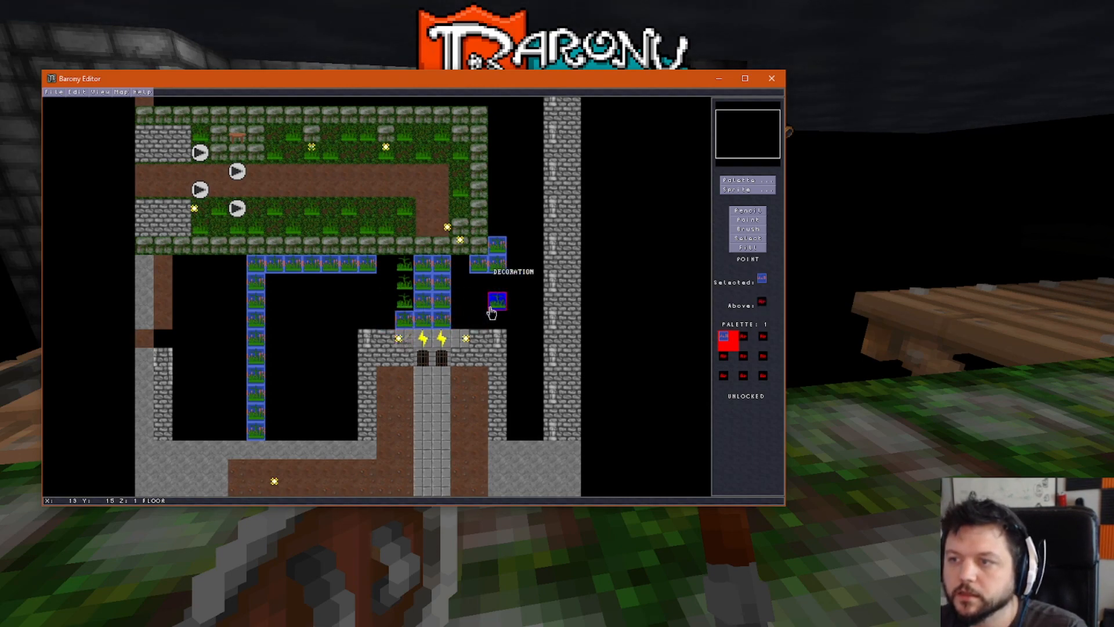
pyautogui.press('Delete')
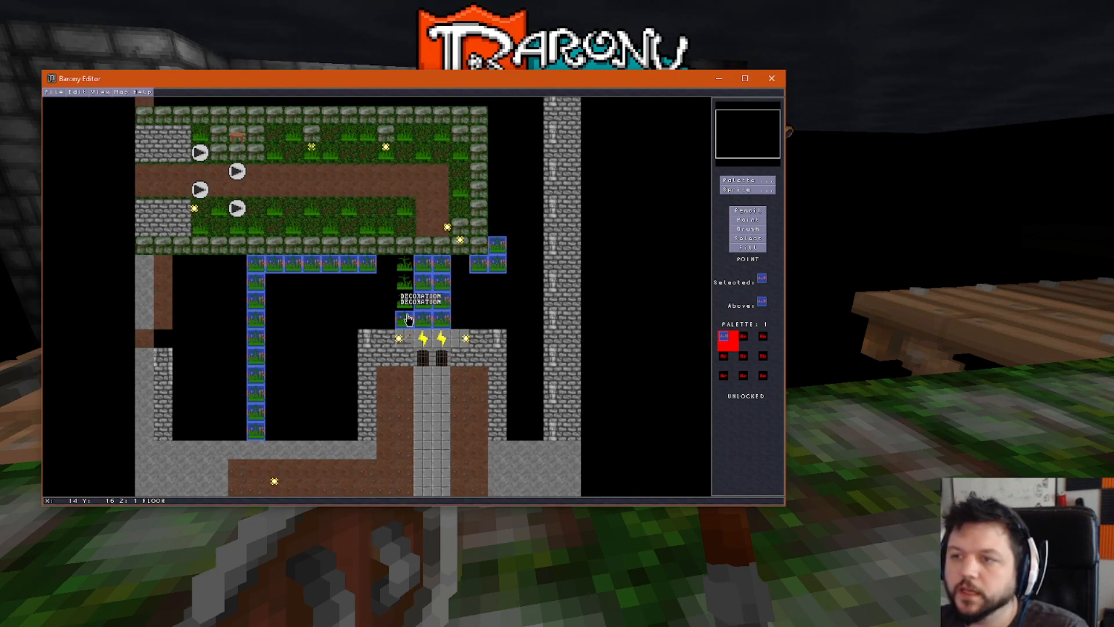
# - Save the start map in the editor, return to Barony, and restart the game
pyautogui.click(54, 92)
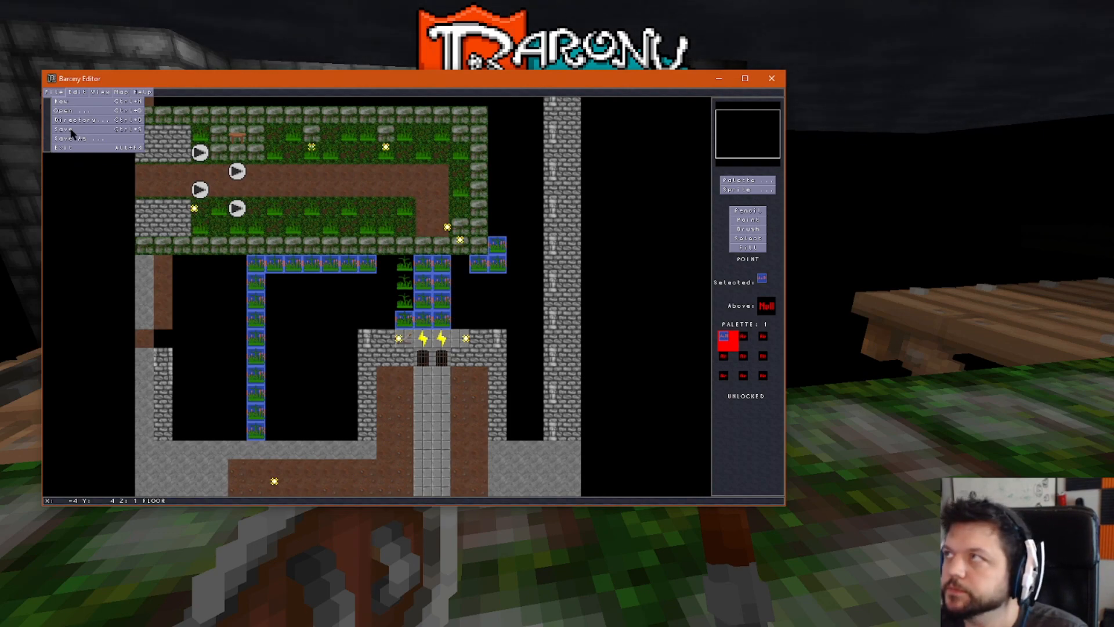
pyautogui.click(70, 130)
pyautogui.hotkey('alt', 'Tab')
pyautogui.click(556, 362)
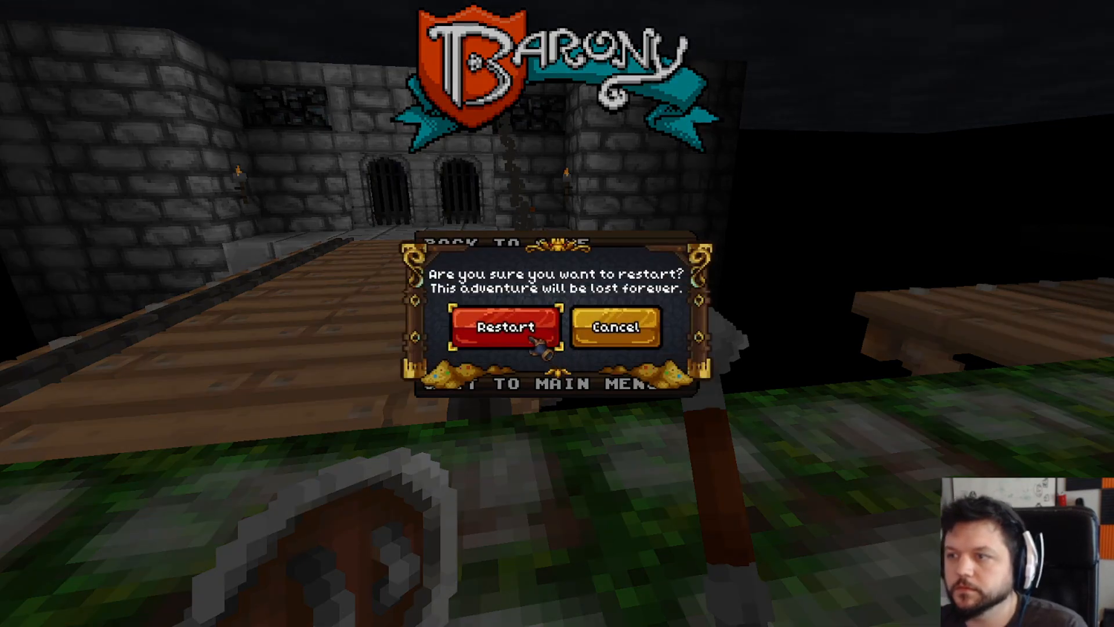
pyautogui.click(531, 328)
# - Walk to the bridge and inspect the chain's alignment from the planks and from both sides of the grassy ledge
pyautogui.press('w')
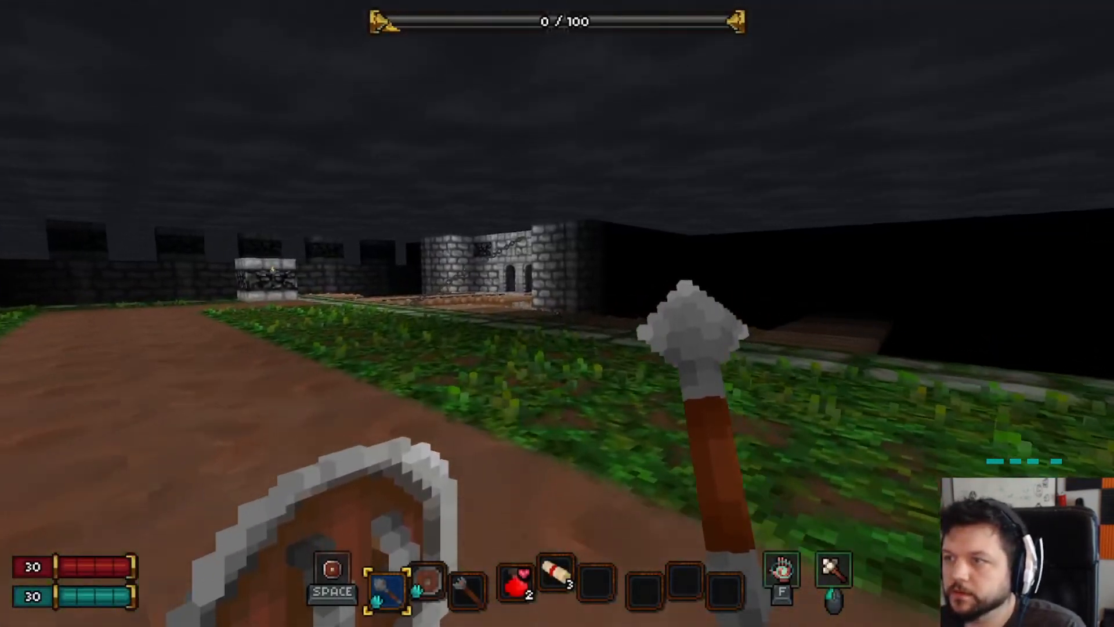
pyautogui.press('w')
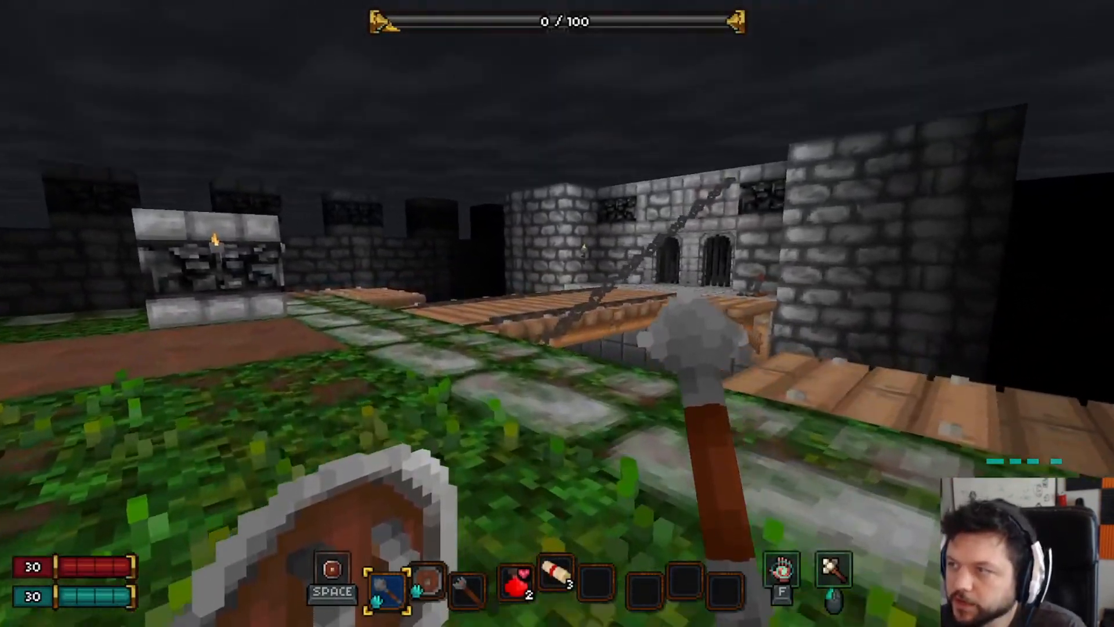
pyautogui.press('w')
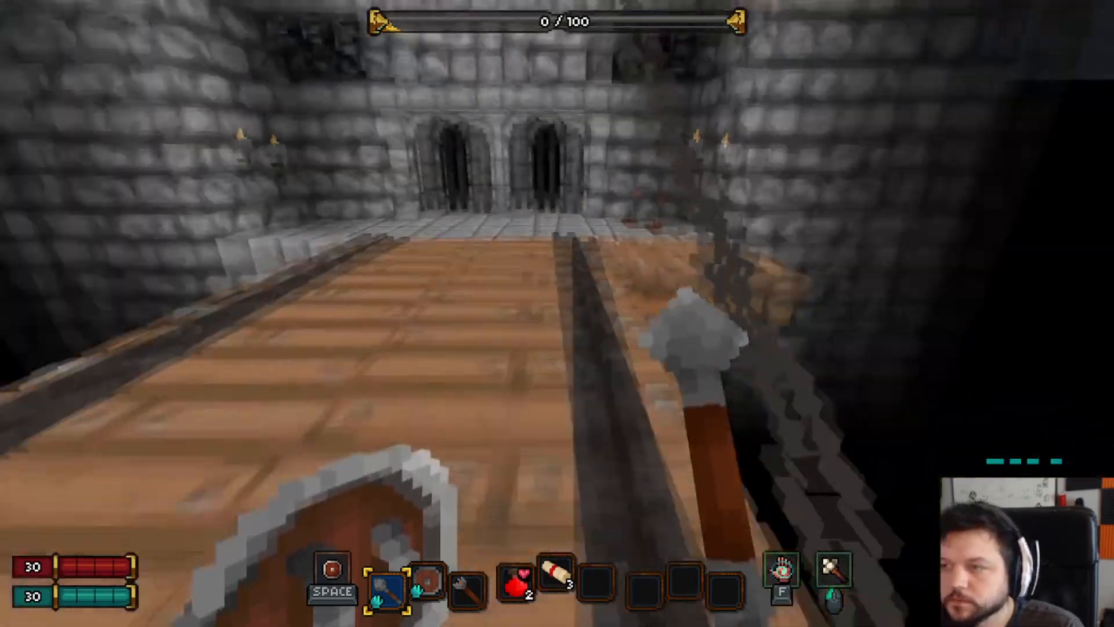
pyautogui.press('s')
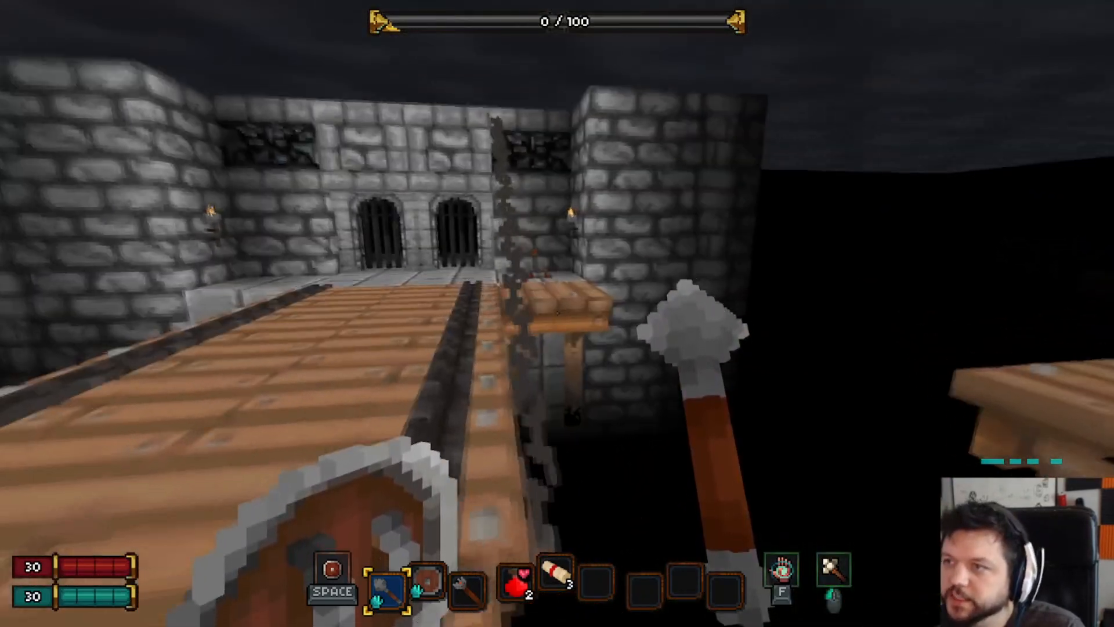
pyautogui.press('w')
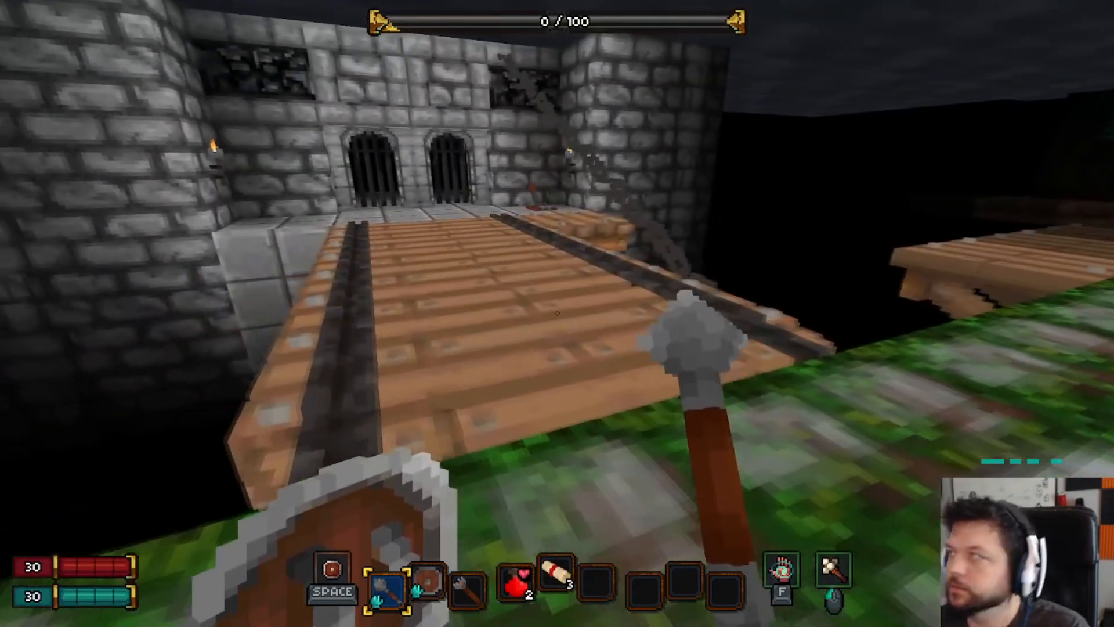
pyautogui.press('d')
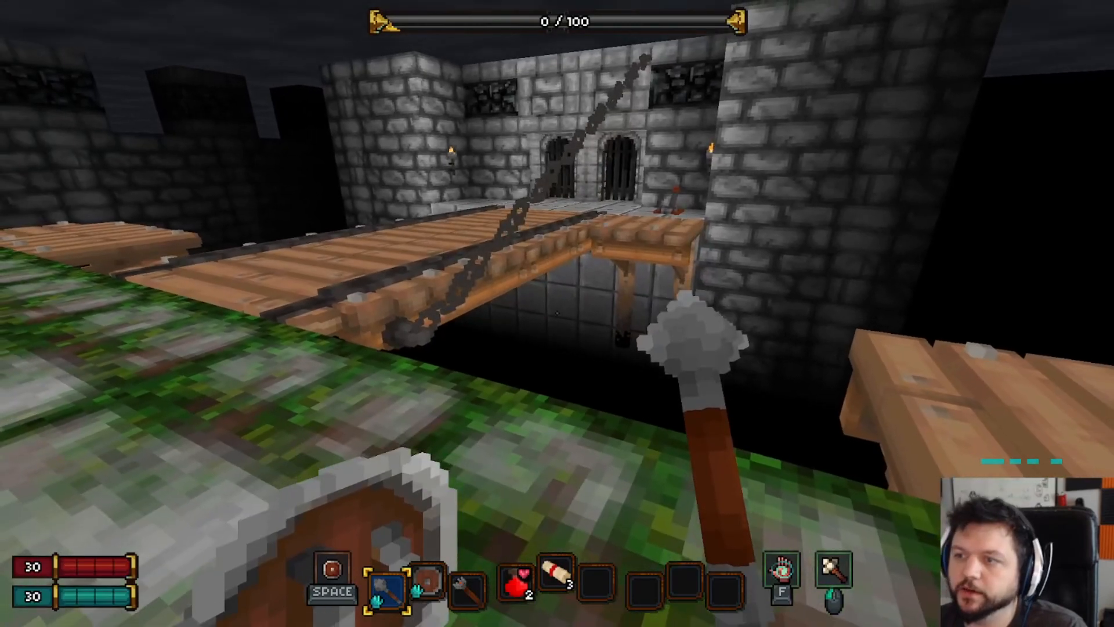
pyautogui.press('a')
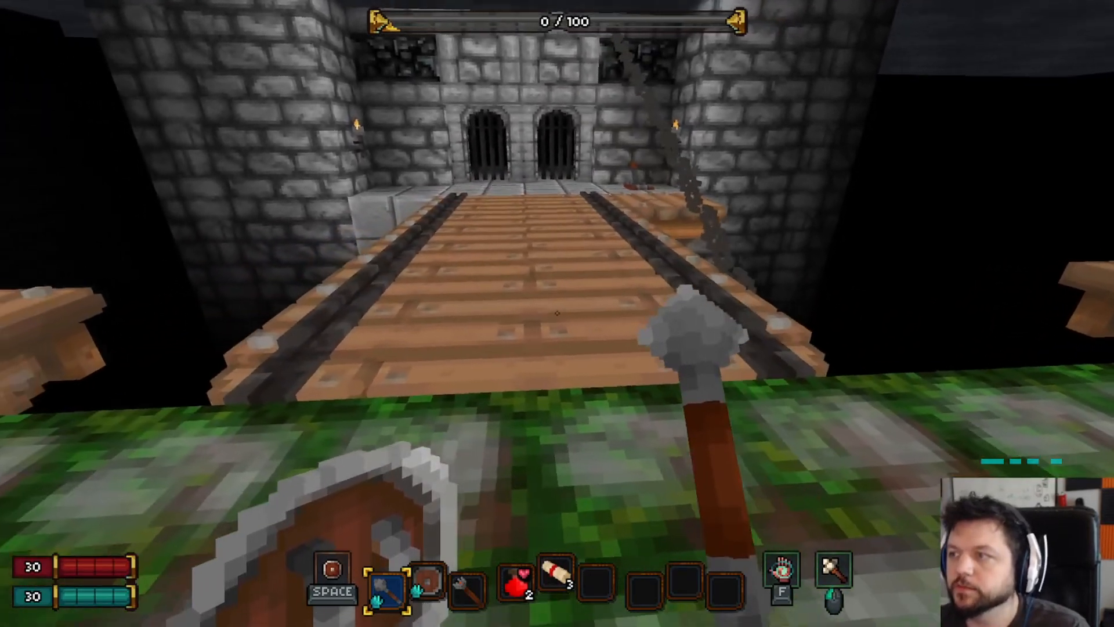
pyautogui.press('d')
pyautogui.press('a')
pyautogui.press('d')
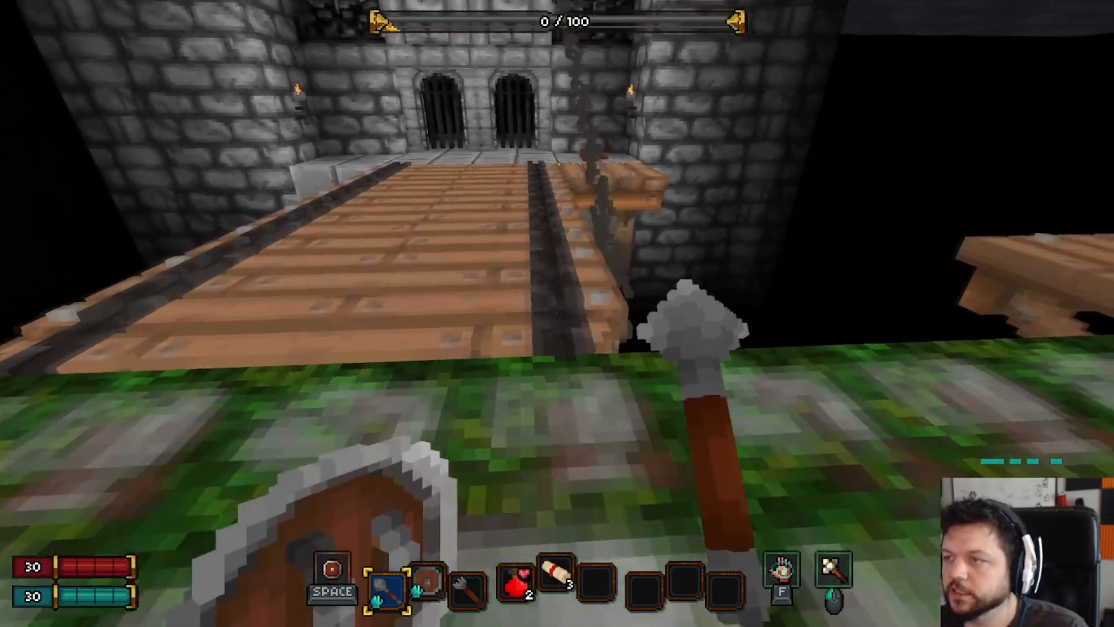
# - Compare the chain with the bridge edge from several ledge positions, pause the game, and switch to the Barony Editor
pyautogui.press('a')
pyautogui.press('d')
pyautogui.press('s')
pyautogui.press('d')
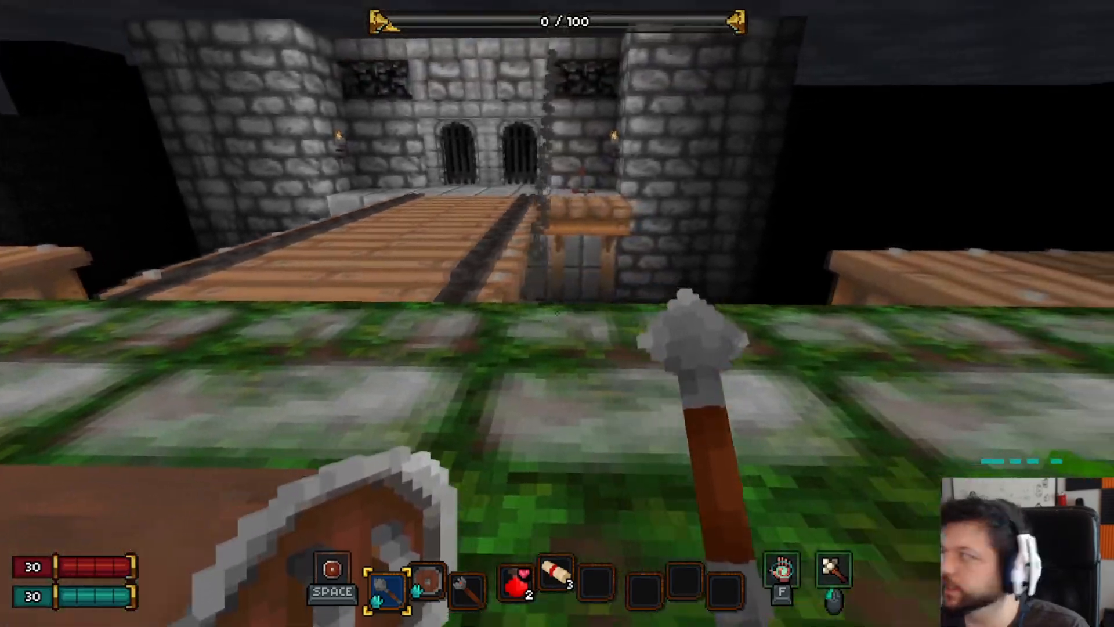
pyautogui.press('w')
pyautogui.press('w')
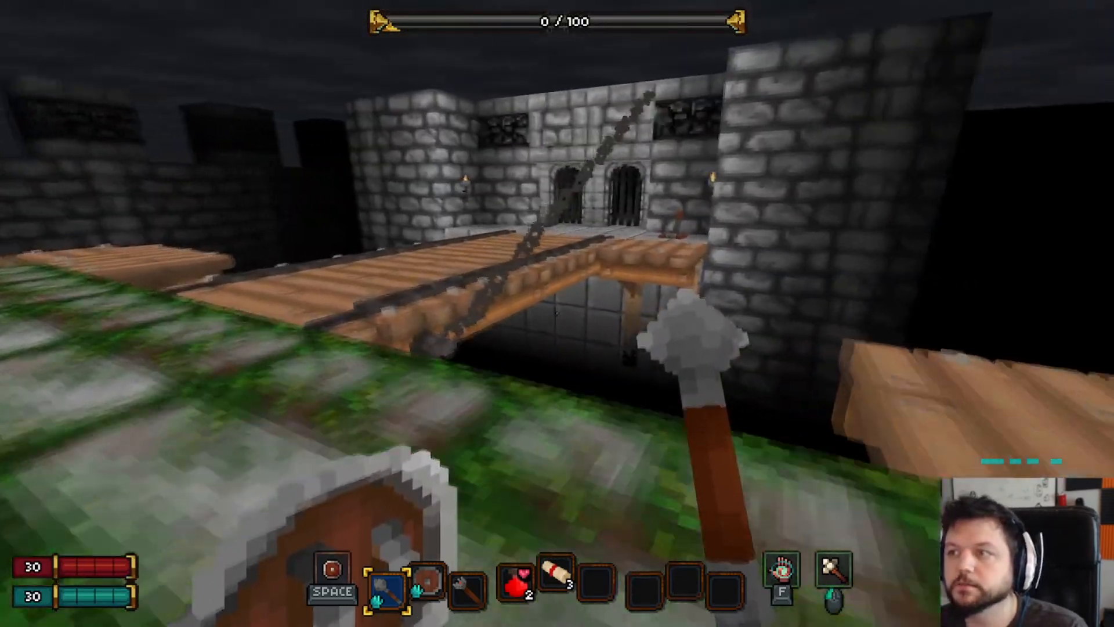
pyautogui.press('s')
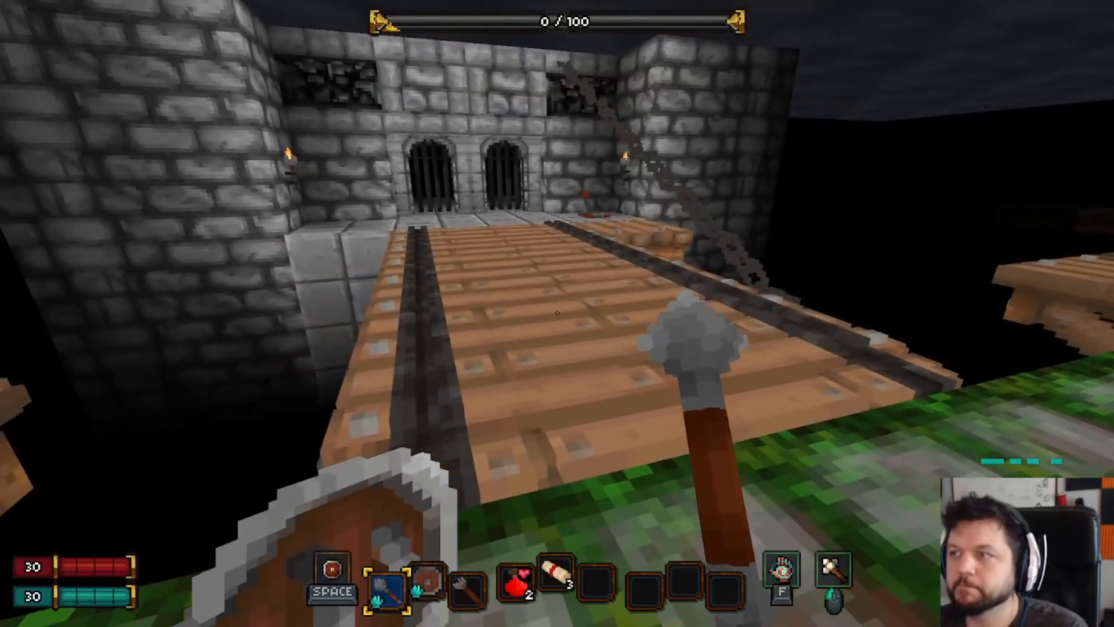
pyautogui.press('Escape')
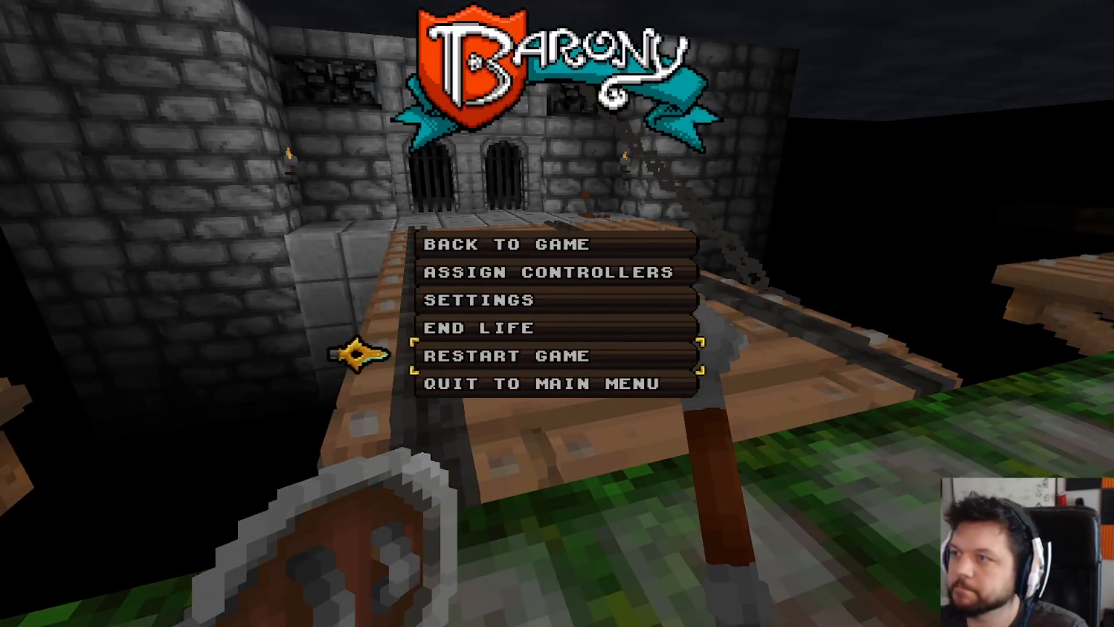
pyautogui.hotkey('alt', 'Tab')
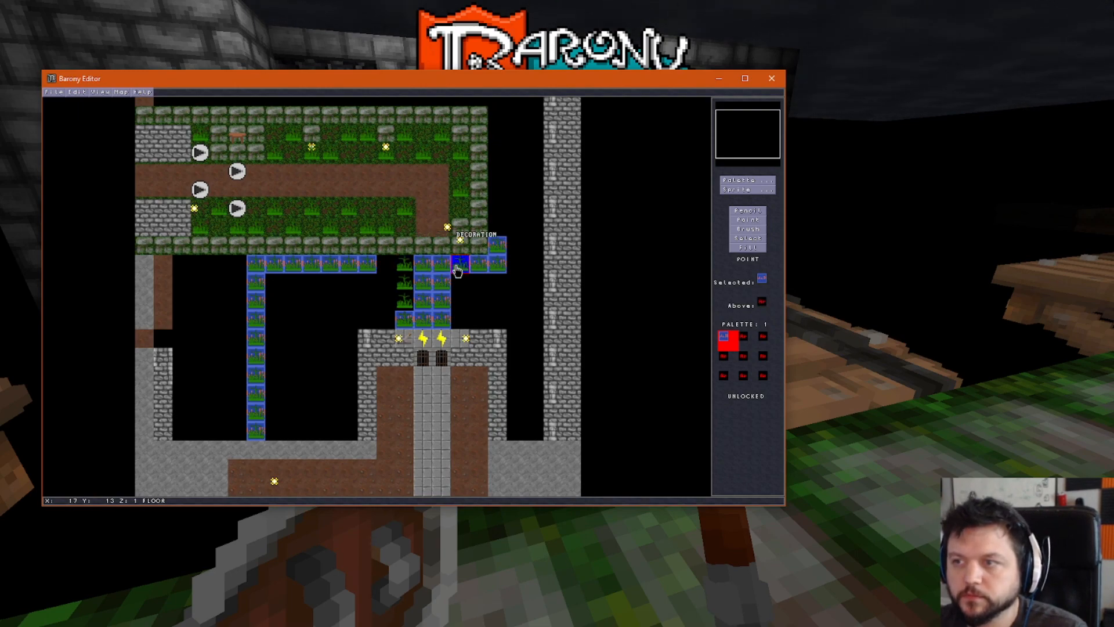
pyautogui.press('F2')
pyautogui.click(326, 287)
pyautogui.press('BackSpace')
pyautogui.press('BackSpace')
pyautogui.write('-28')
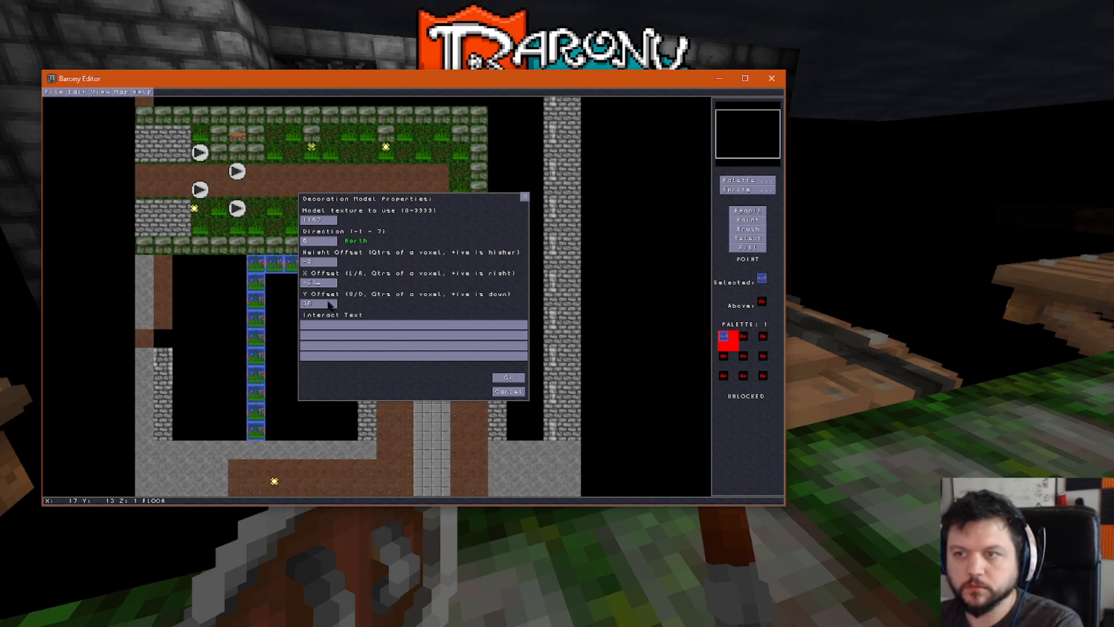
pyautogui.click(327, 305)
pyautogui.press('BackSpace')
pyautogui.write('-3')
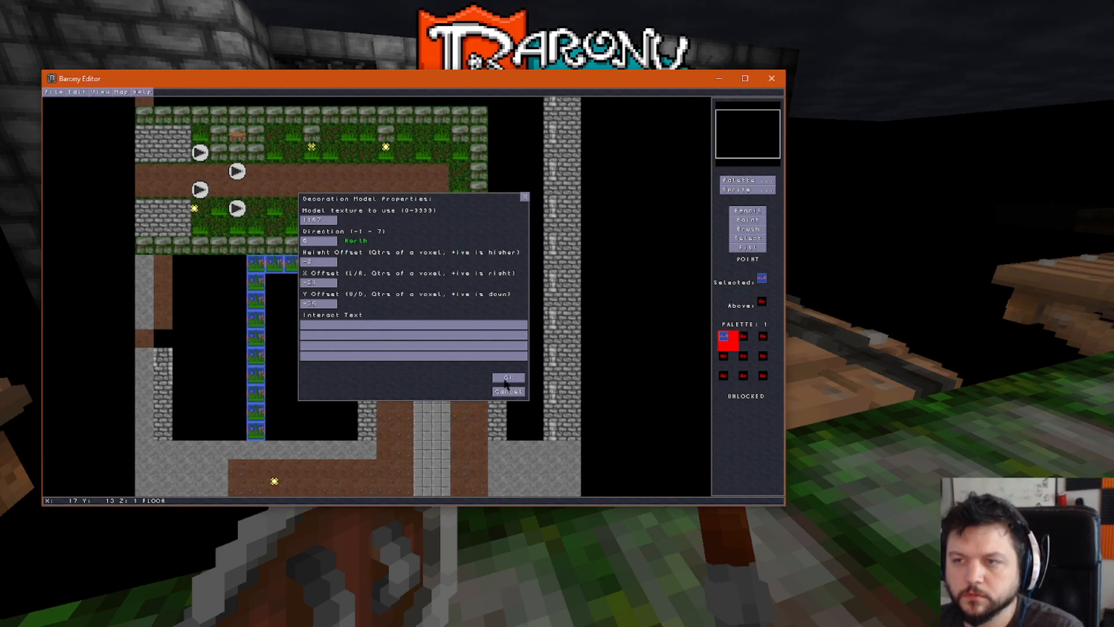
pyautogui.click(517, 393)
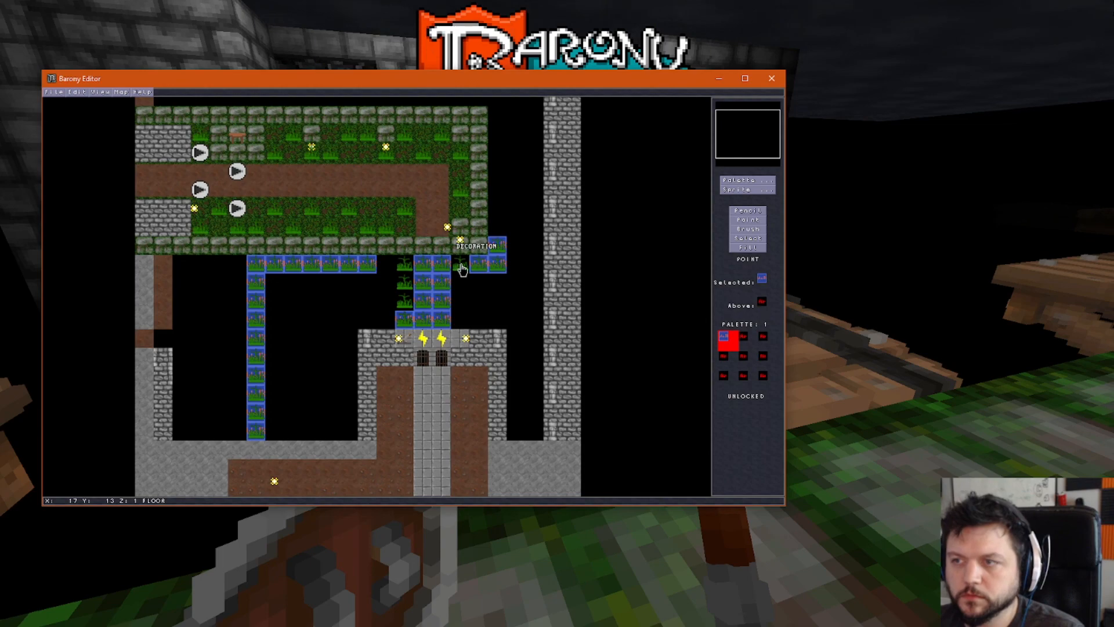
# - Set the X offset of the first chain decoration on the bridge's opposite side to -28 and save the start map
pyautogui.click(462, 266)
pyautogui.press('F2')
pyautogui.click(320, 285)
pyautogui.press('BackSpace')
pyautogui.press('BackSpace')
pyautogui.write('-23')
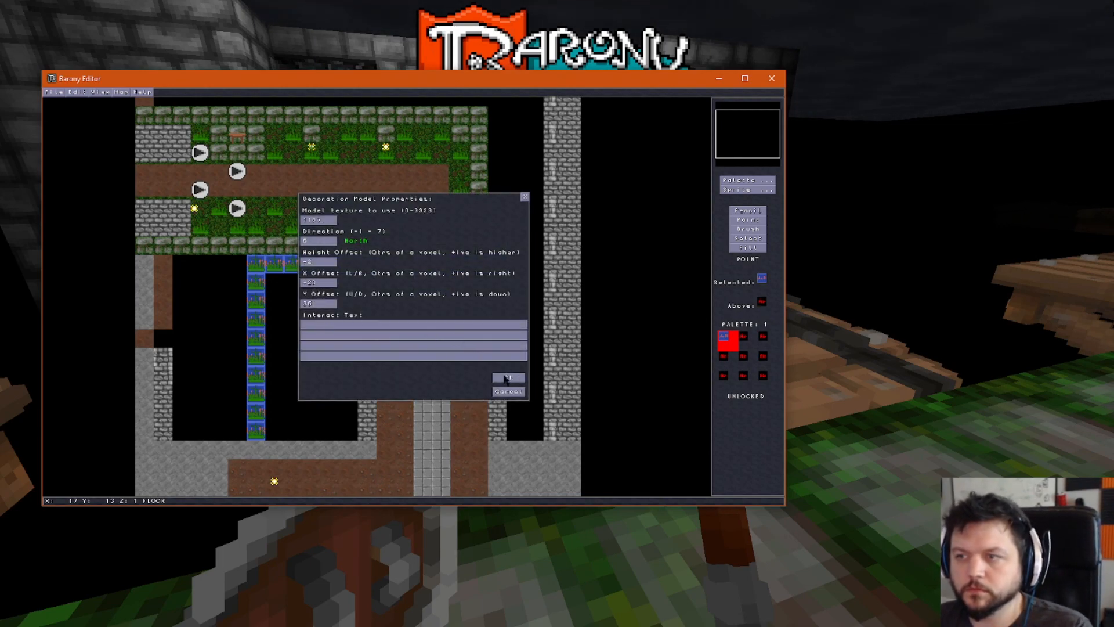
pyautogui.click(505, 378)
pyautogui.click(54, 92)
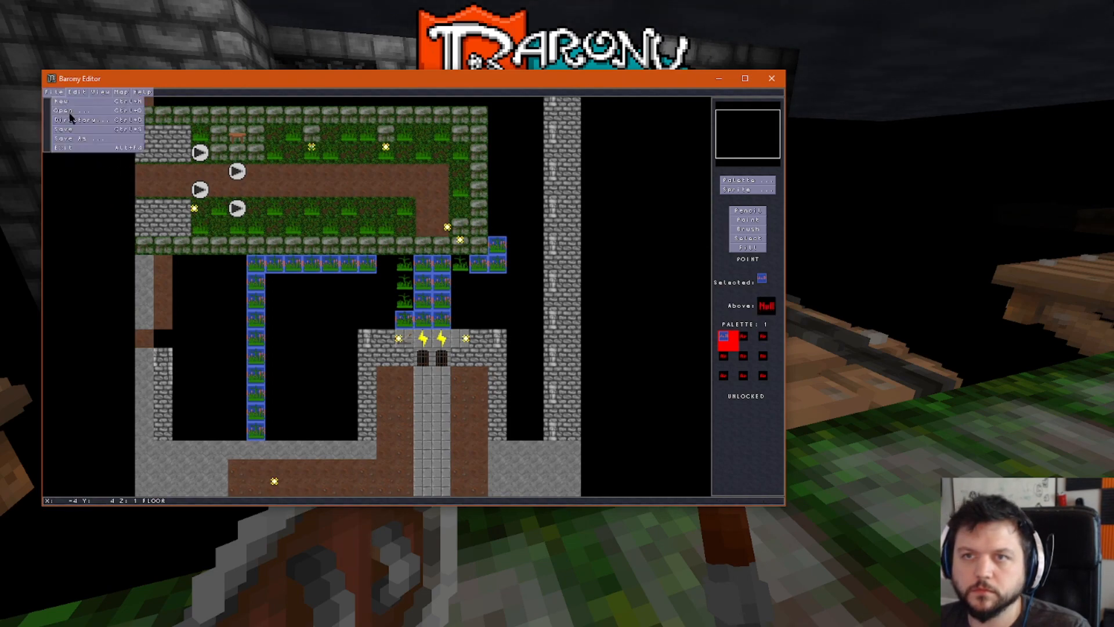
pyautogui.click(68, 130)
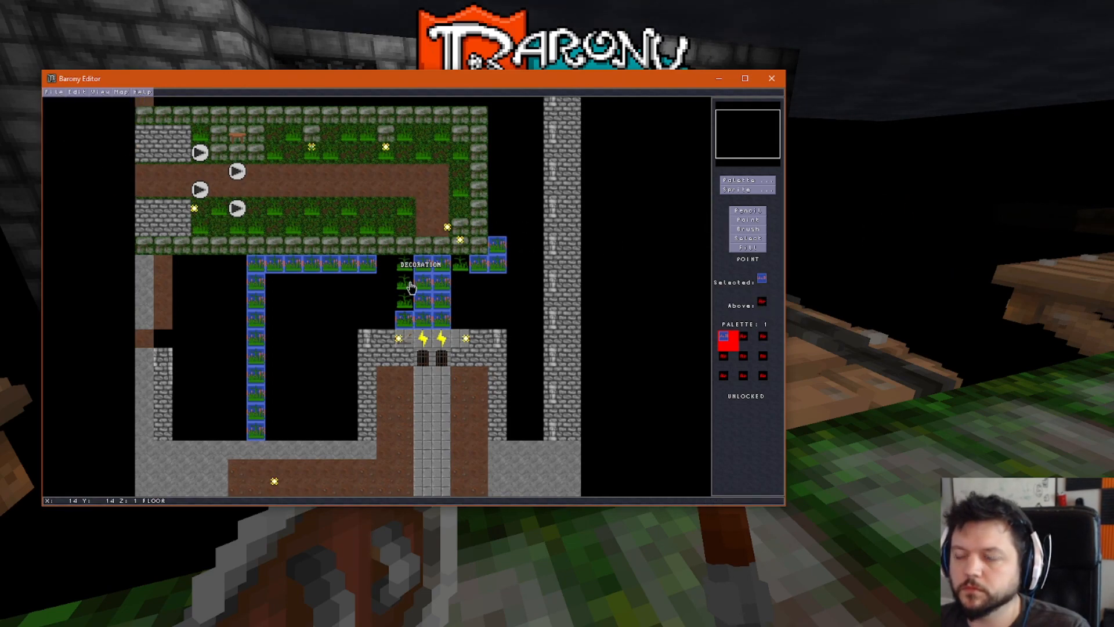
# - Copy the second chain decoration across the bridge to the matching tile and set its X offset to -28
pyautogui.press('F2')
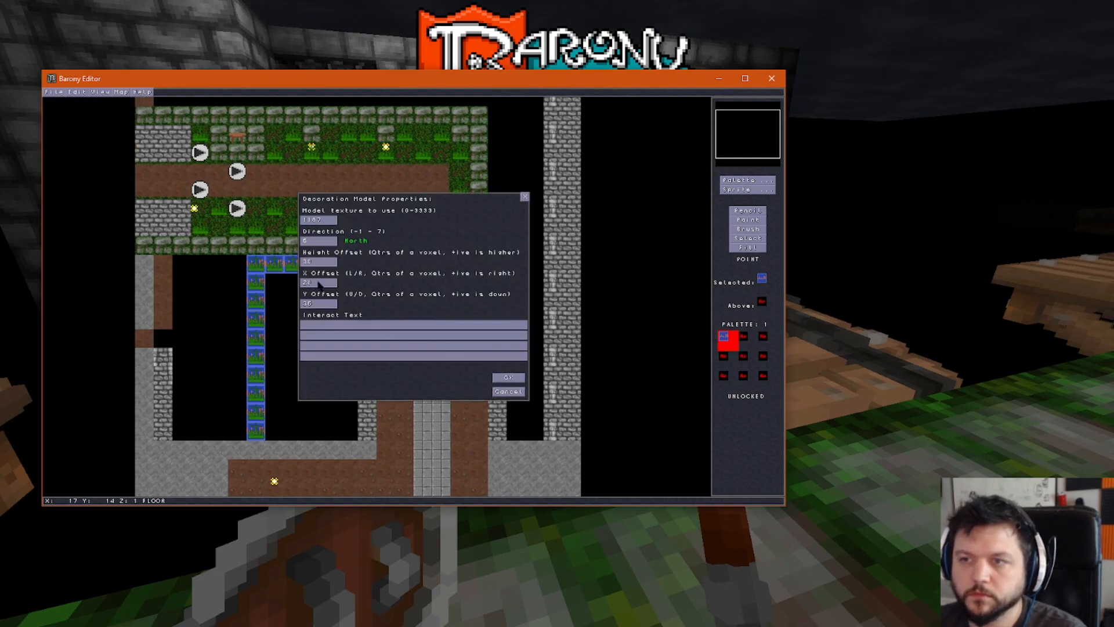
pyautogui.click(319, 284)
pyautogui.press('BackSpace')
pyautogui.press('BackSpace')
pyautogui.write('-28')
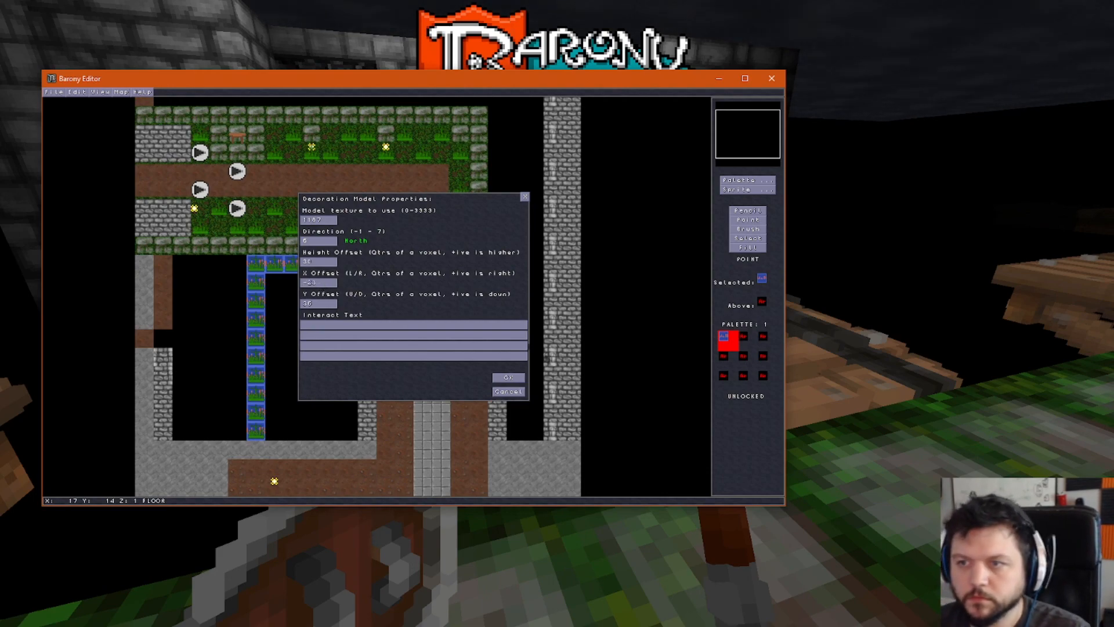
pyautogui.click(509, 377)
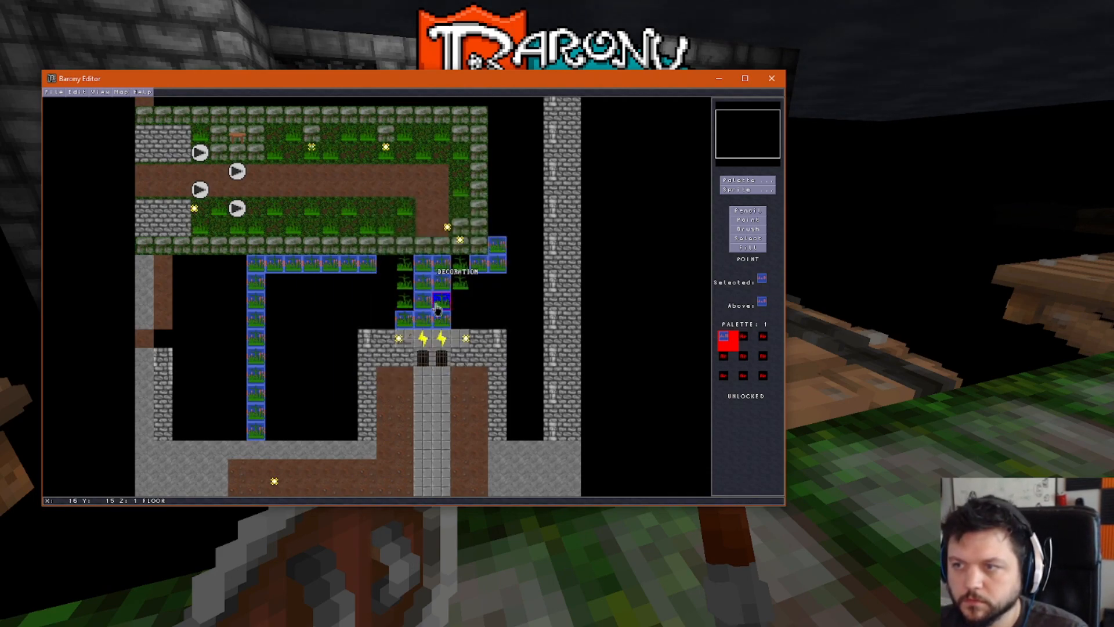
# - Copy the third and fourth chain decorations across the bridge and set the X offset of each to -28
pyautogui.press('F2')
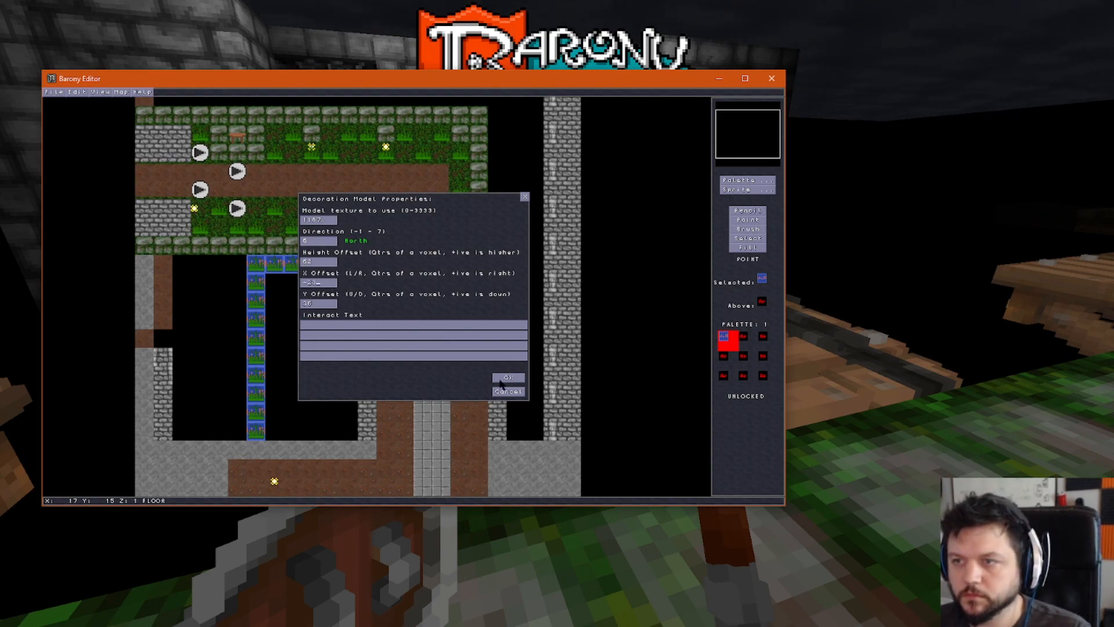
pyautogui.click(500, 381)
pyautogui.press('F2')
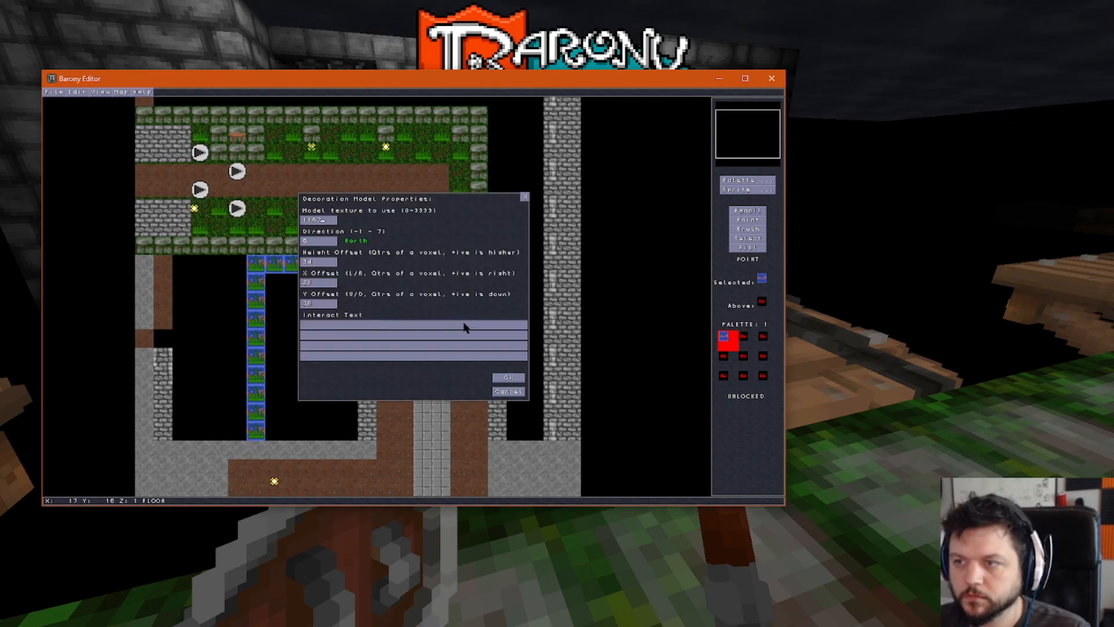
pyautogui.press('BackSpace')
pyautogui.press('BackSpace')
pyautogui.write('-28')
pyautogui.click(510, 377)
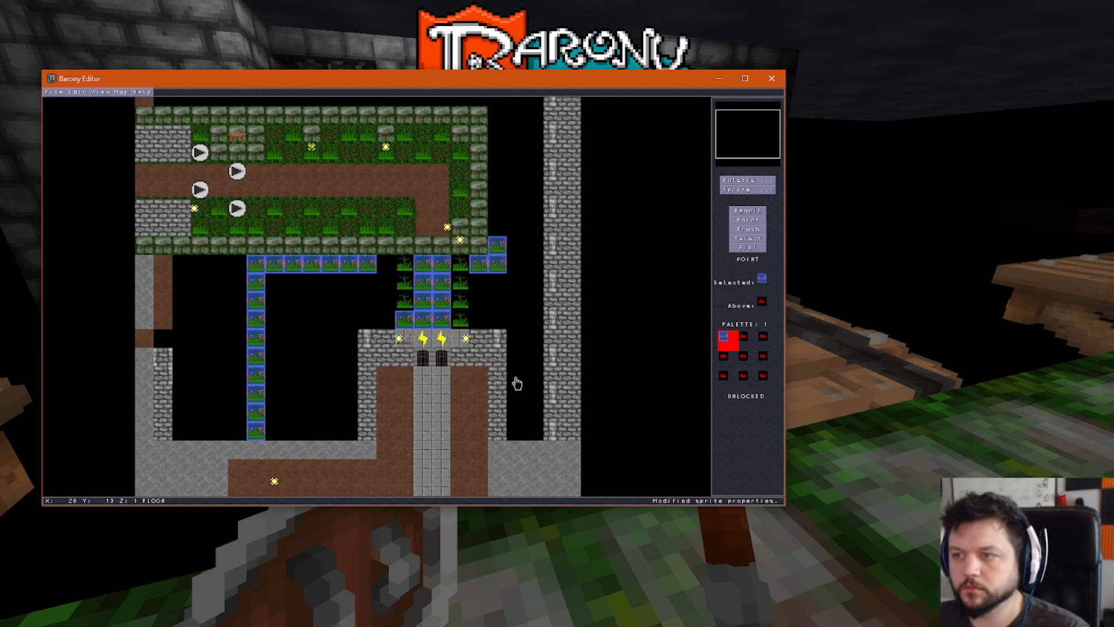
# - Save the start map with the mirrored chain and restart the game to load it
pyautogui.click(54, 92)
pyautogui.click(64, 131)
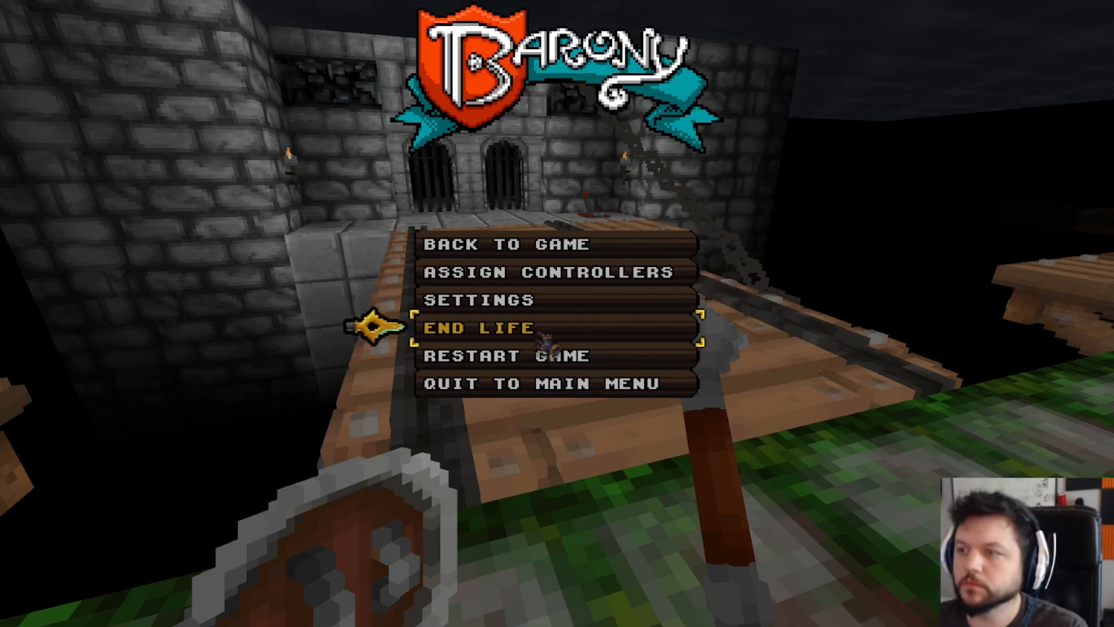
pyautogui.click(545, 352)
pyautogui.click(536, 343)
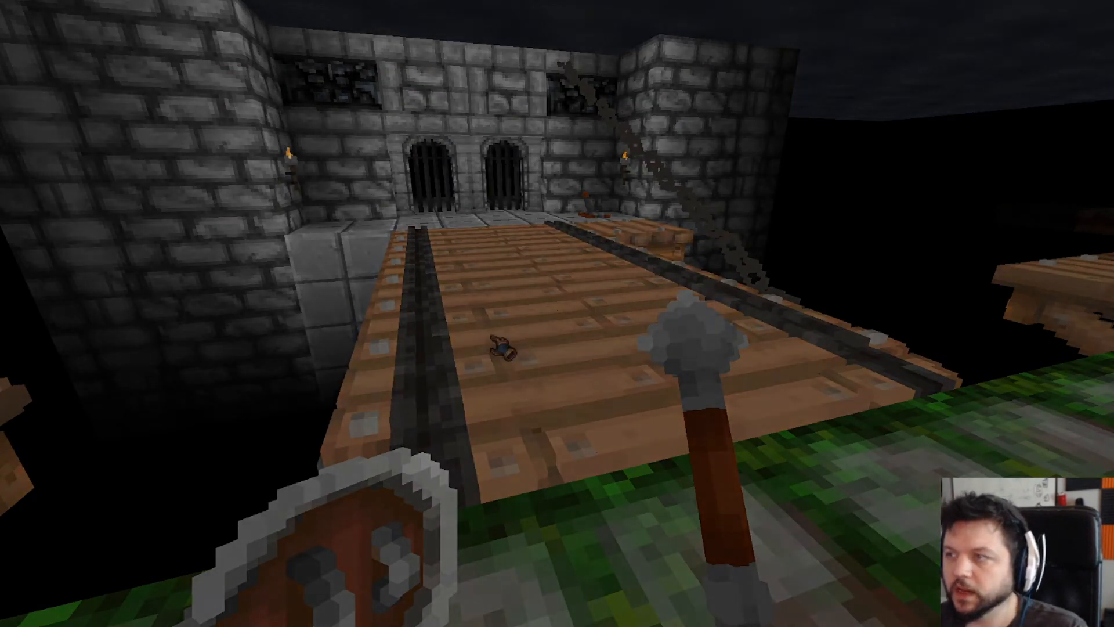
# - Walk along the path to the bridge and inspect both chains from the grassy ledge
pyautogui.press('w')
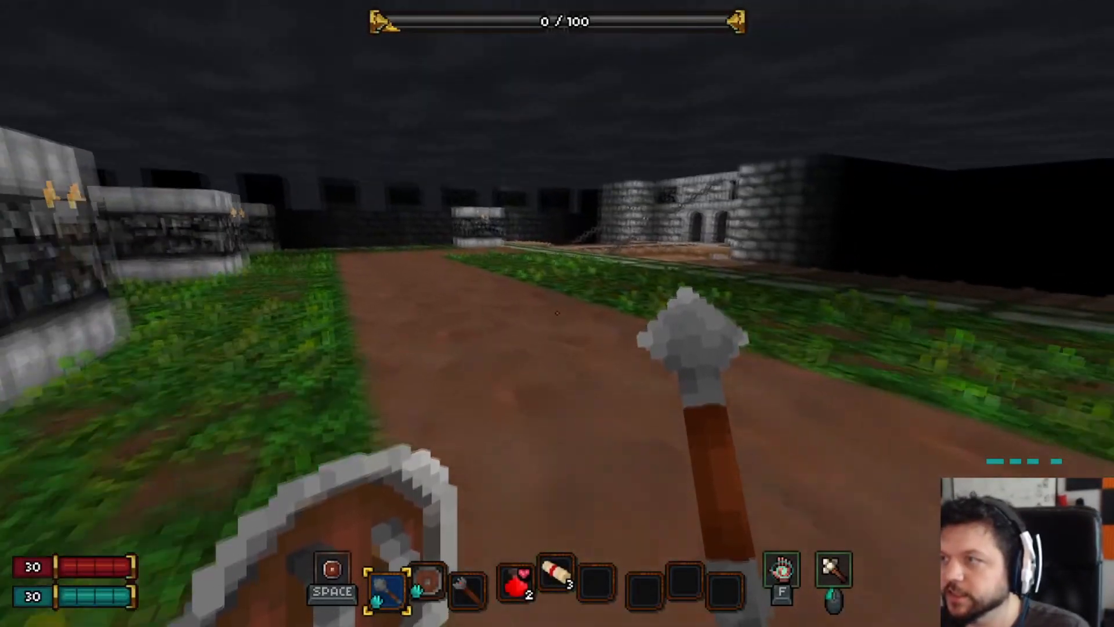
pyautogui.press('w')
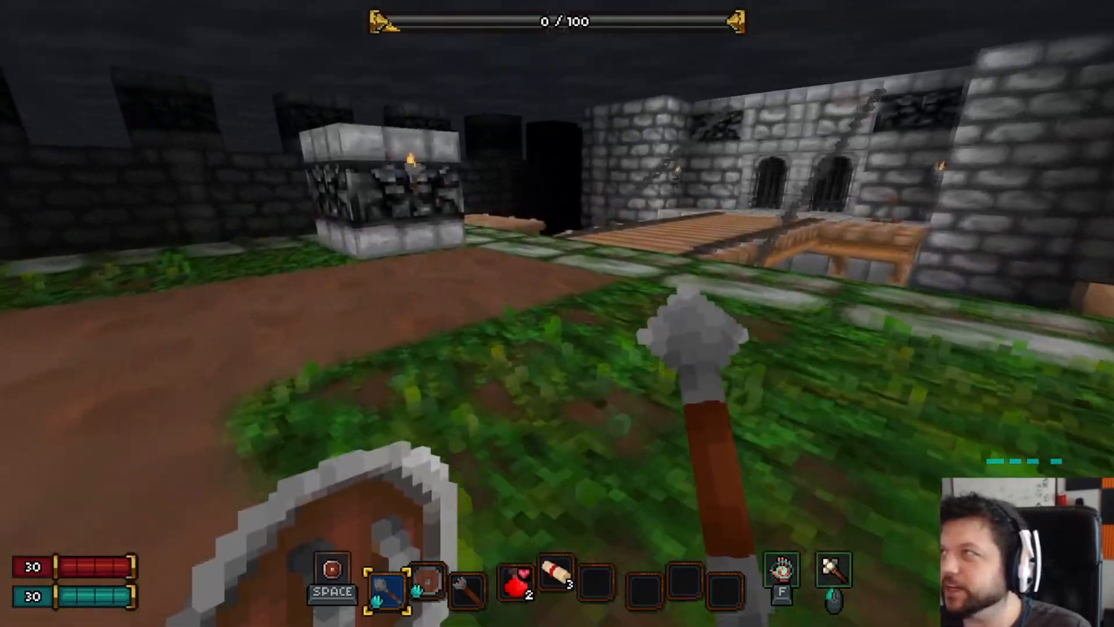
pyautogui.press('w')
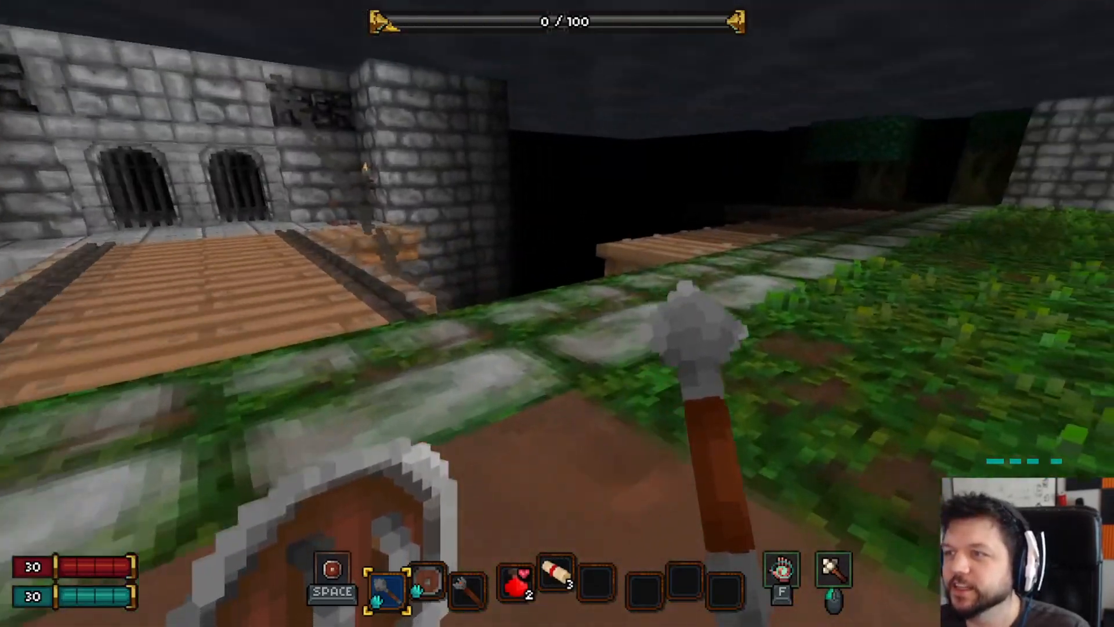
pyautogui.press('s')
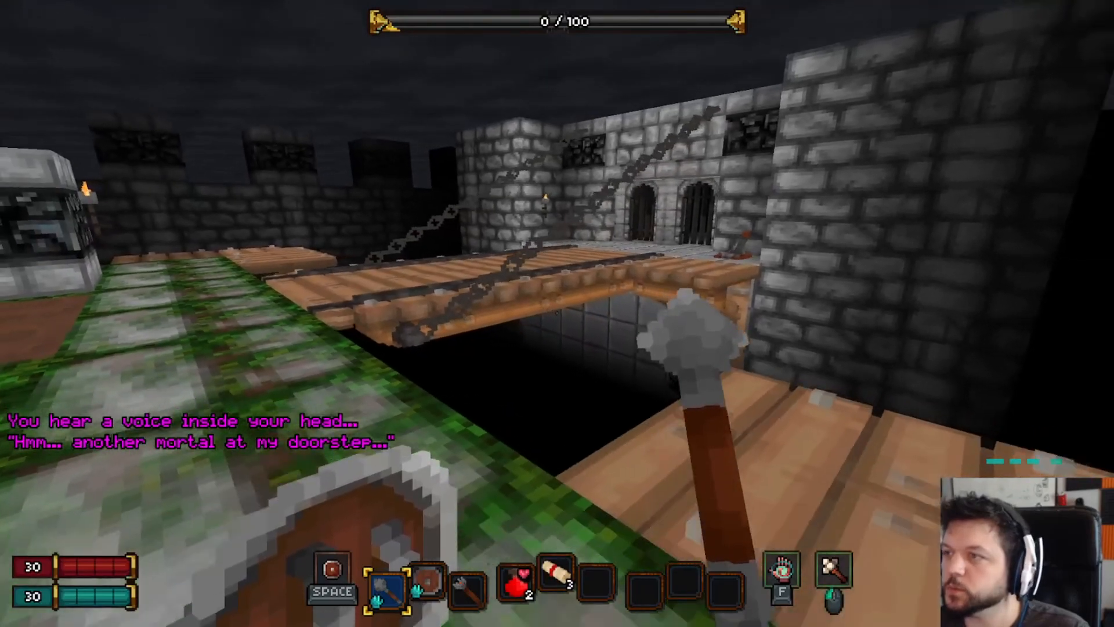
pyautogui.press('a')
pyautogui.press('a')
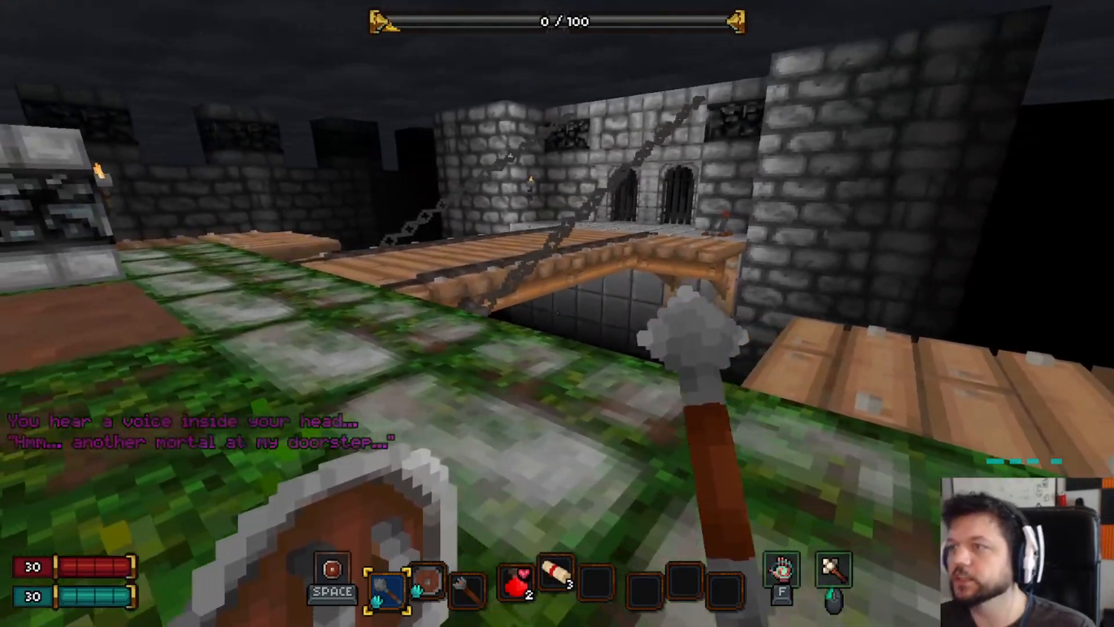
pyautogui.press('w')
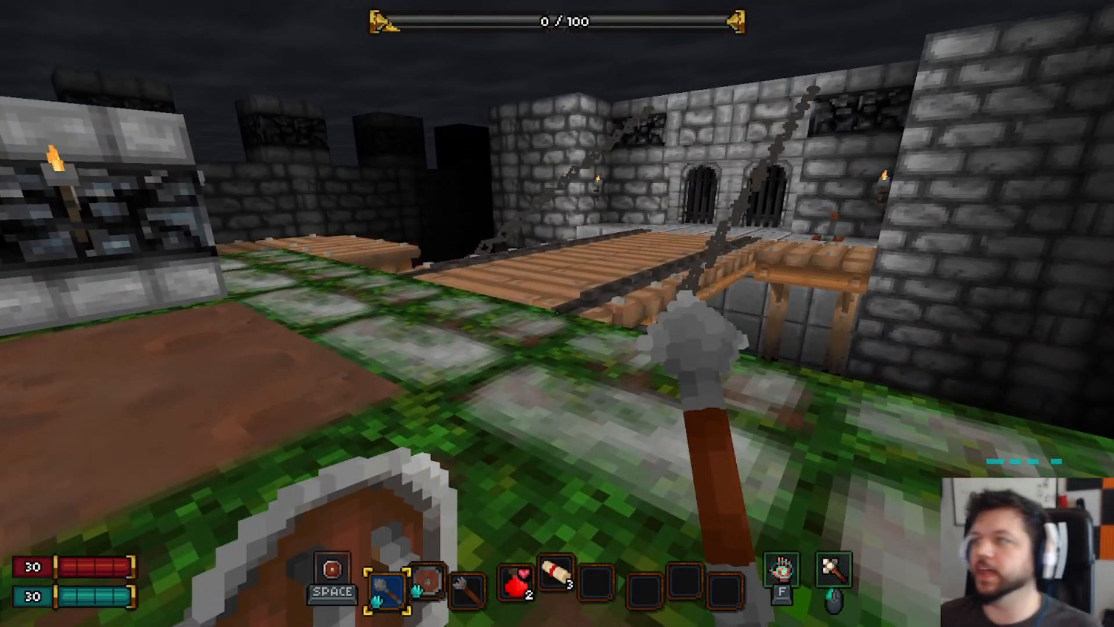
# - Examine the chains from the wooden platform beside the bridge and head-on from the dirt path
pyautogui.press('d')
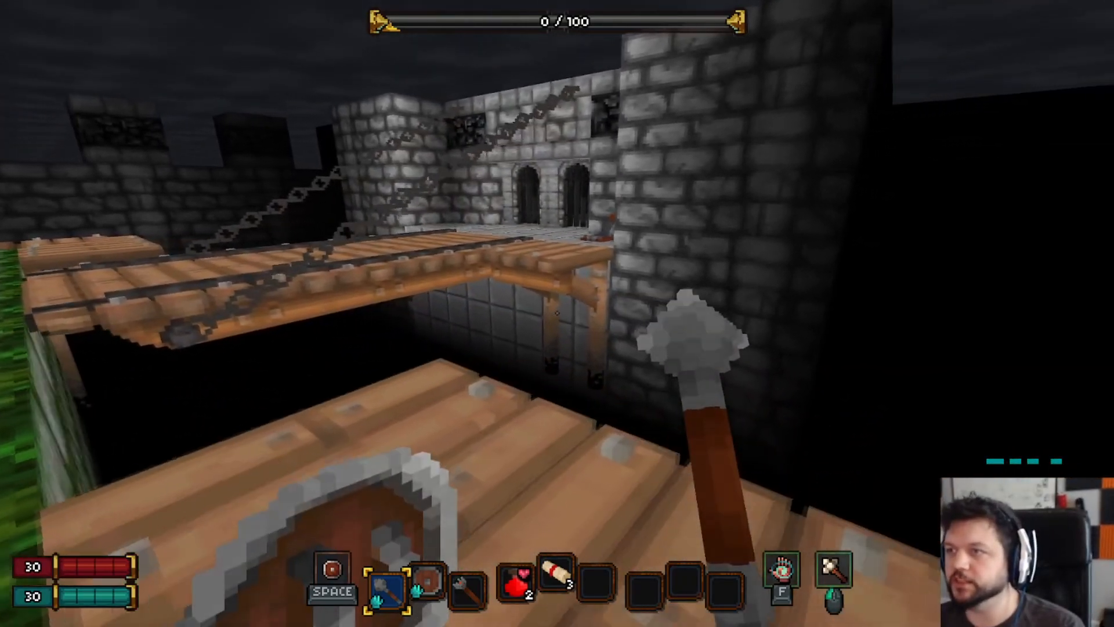
pyautogui.press('a')
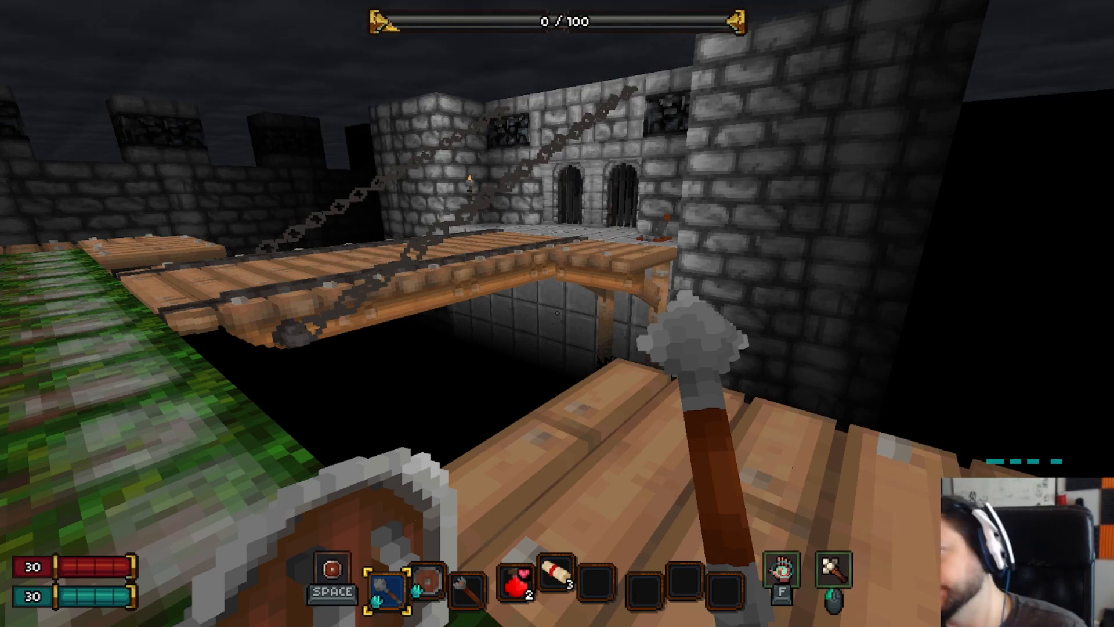
pyautogui.press('d')
pyautogui.press('a')
pyautogui.press('w')
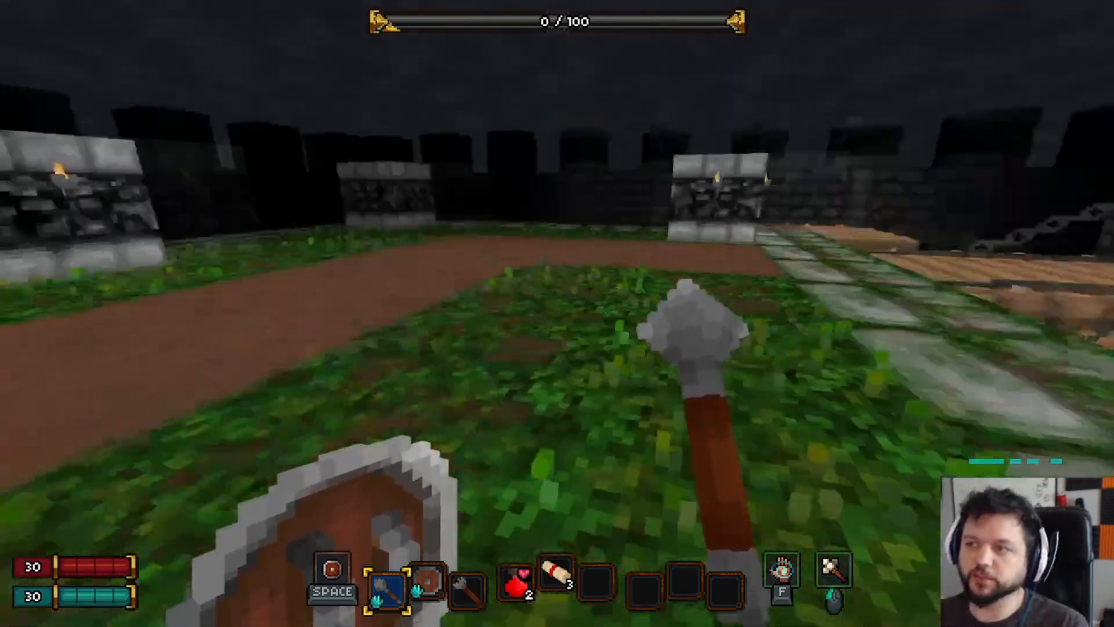
pyautogui.press('a')
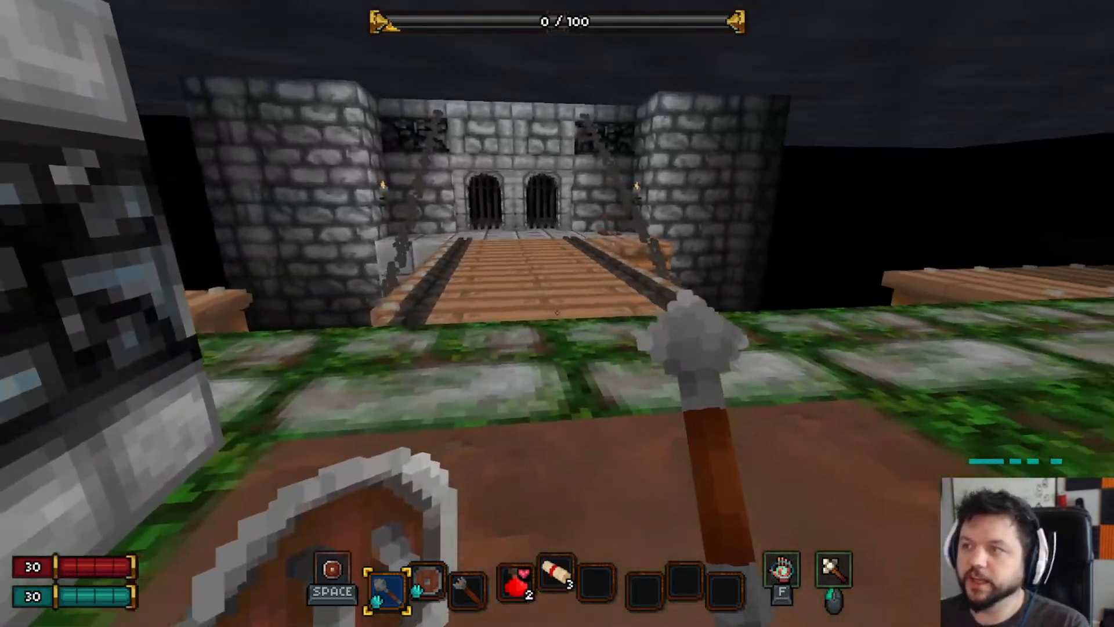
# - Walk across the grass beside the bridge to compare both chains at an angle, pausing and resuming the game
pyautogui.press('w')
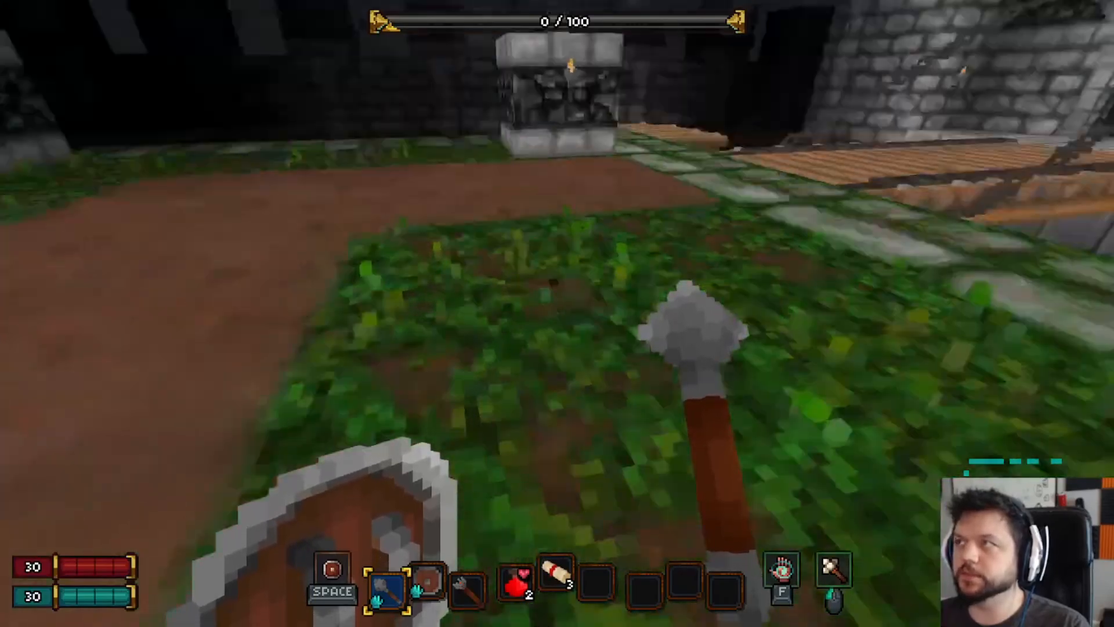
pyautogui.press('d')
pyautogui.press('w')
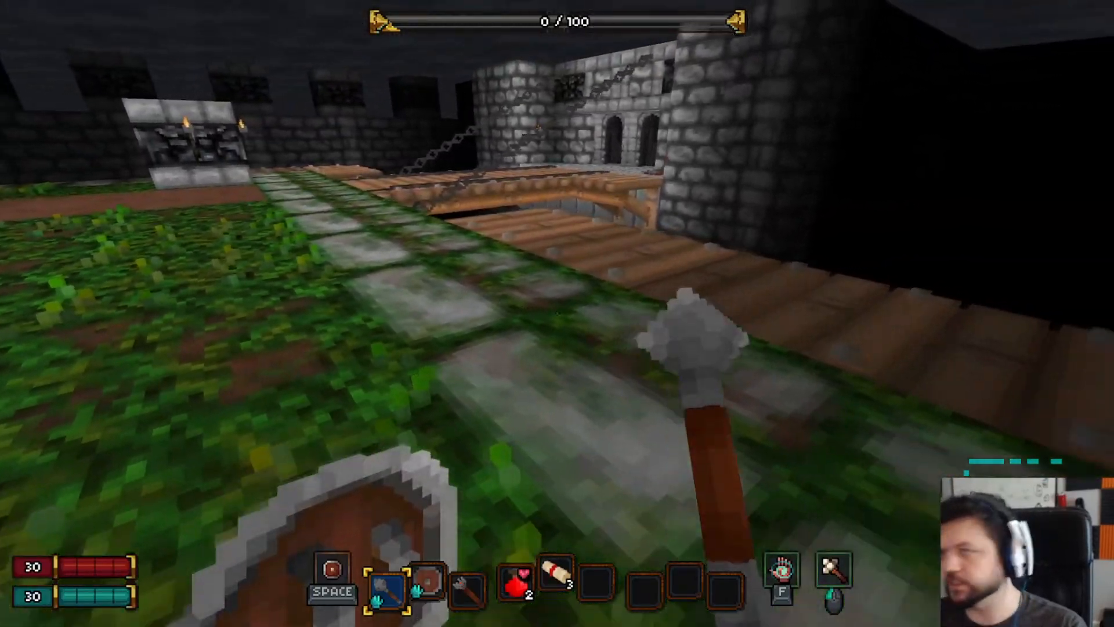
pyautogui.press('w')
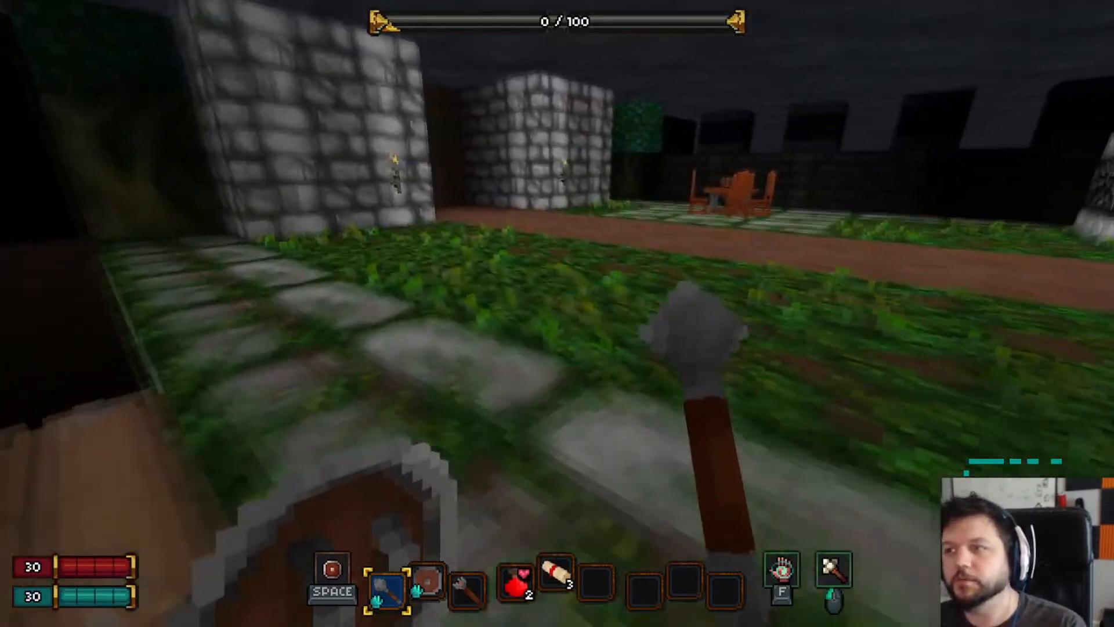
pyautogui.press('a')
pyautogui.press('w')
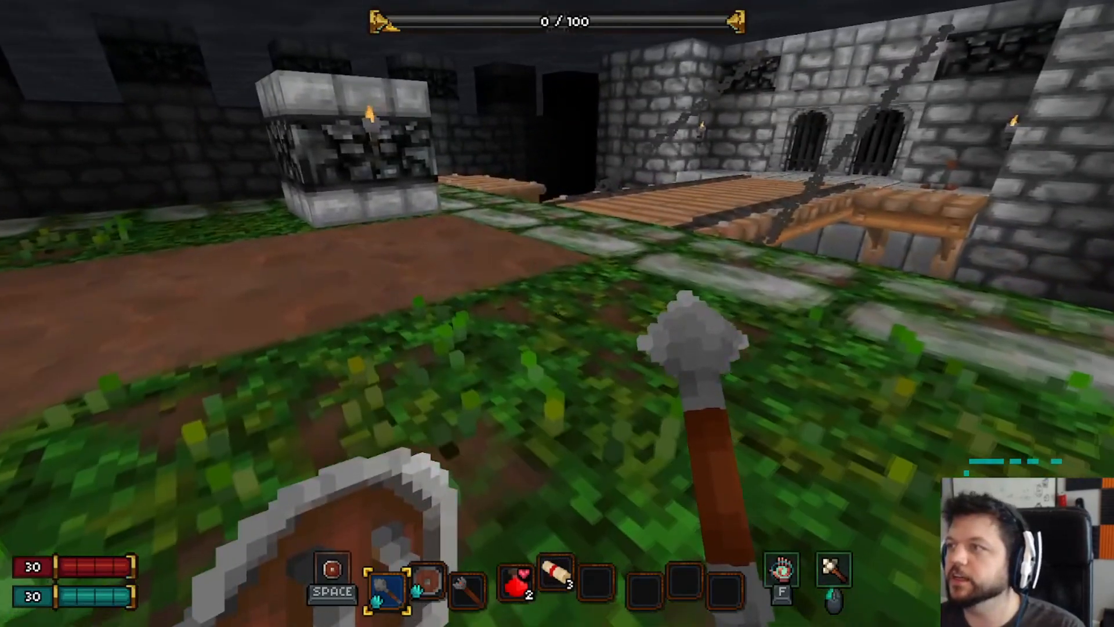
pyautogui.press('Escape')
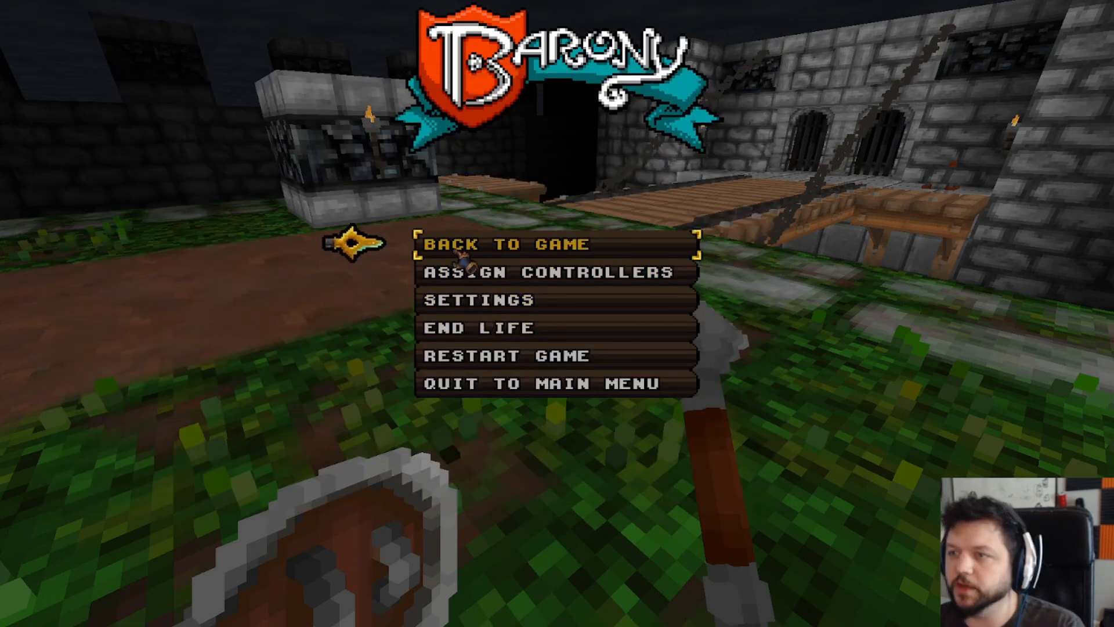
pyautogui.click(458, 256)
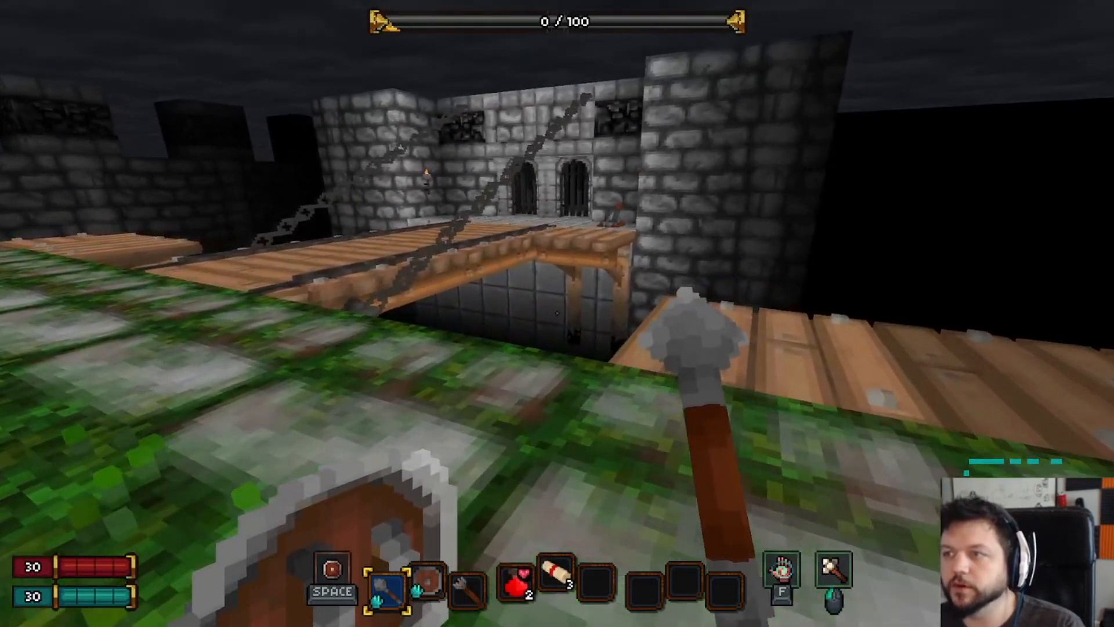
# - Walk from the plank walkway past the bridge front and inspect the chains from the opposite side
pyautogui.press('s')
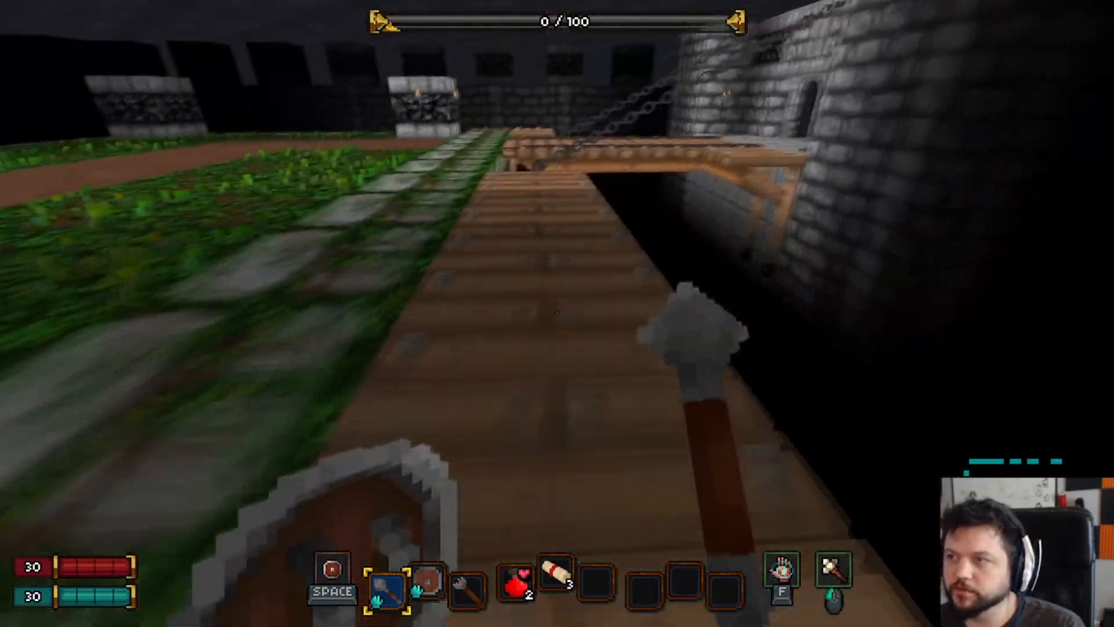
pyautogui.press('w')
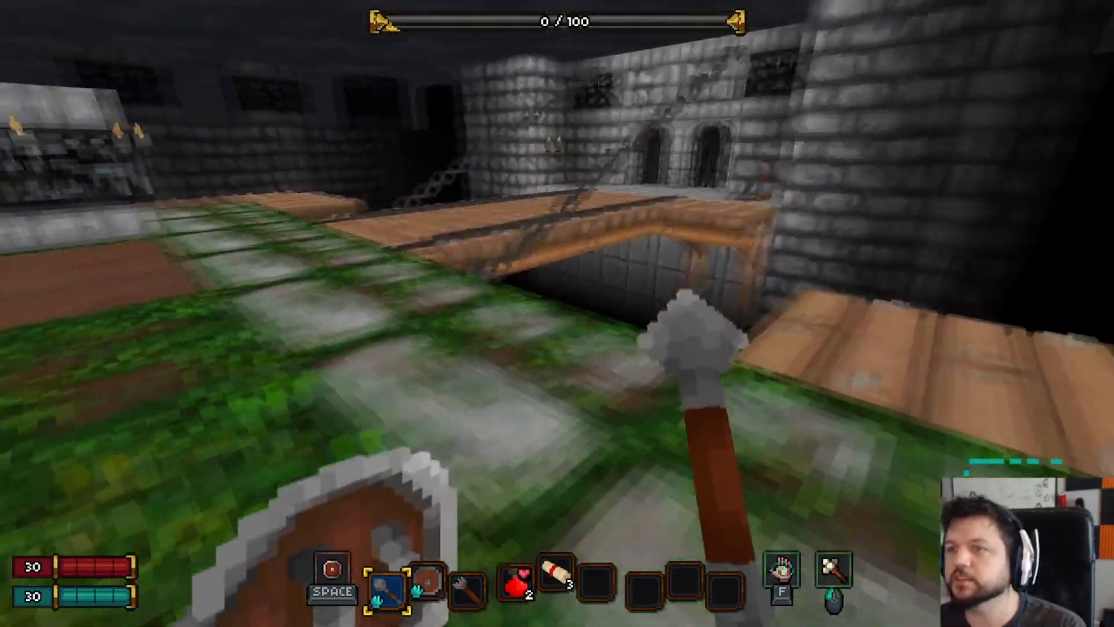
pyautogui.press('w')
pyautogui.press('a')
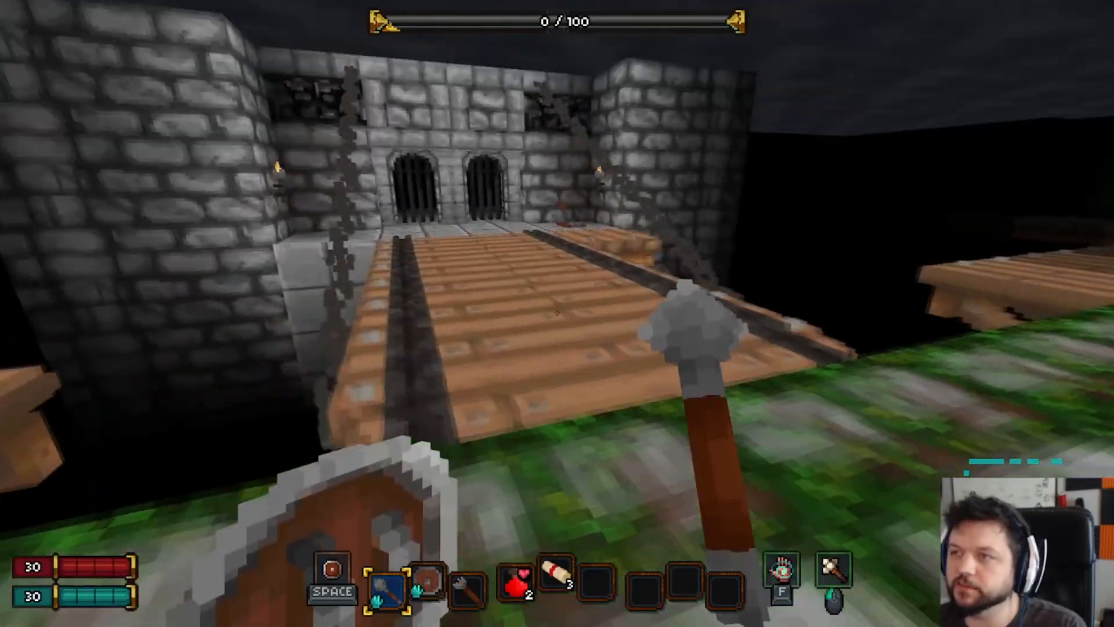
pyautogui.press('w')
pyautogui.press('a')
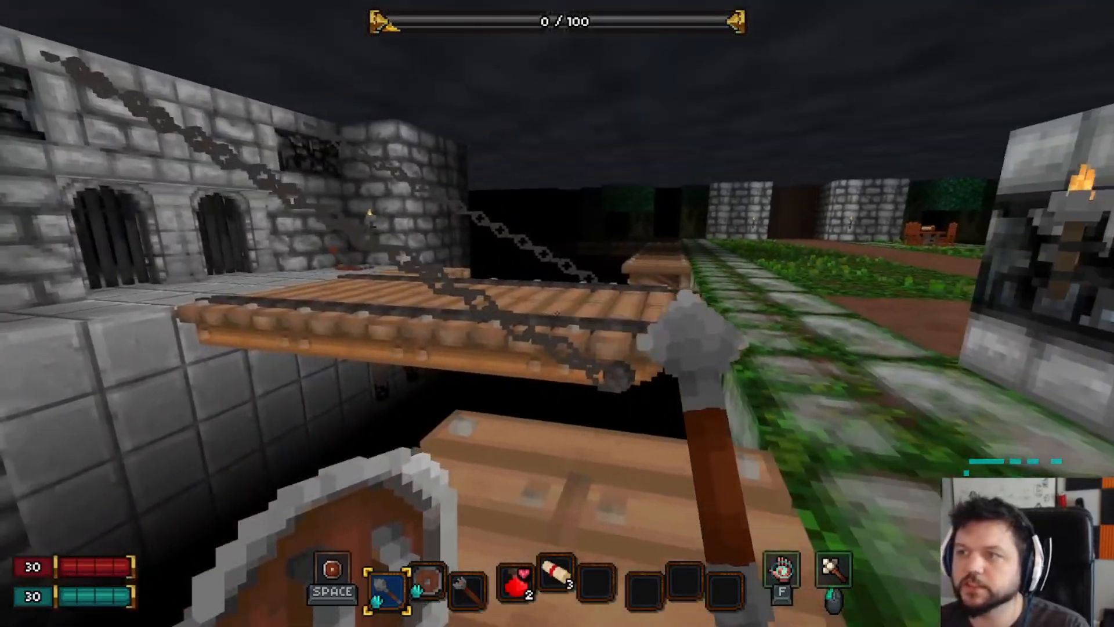
# - Return across the bridge front to the first plank platform and check the near chain from its lower anchor up to the gatehouse
pyautogui.press('w')
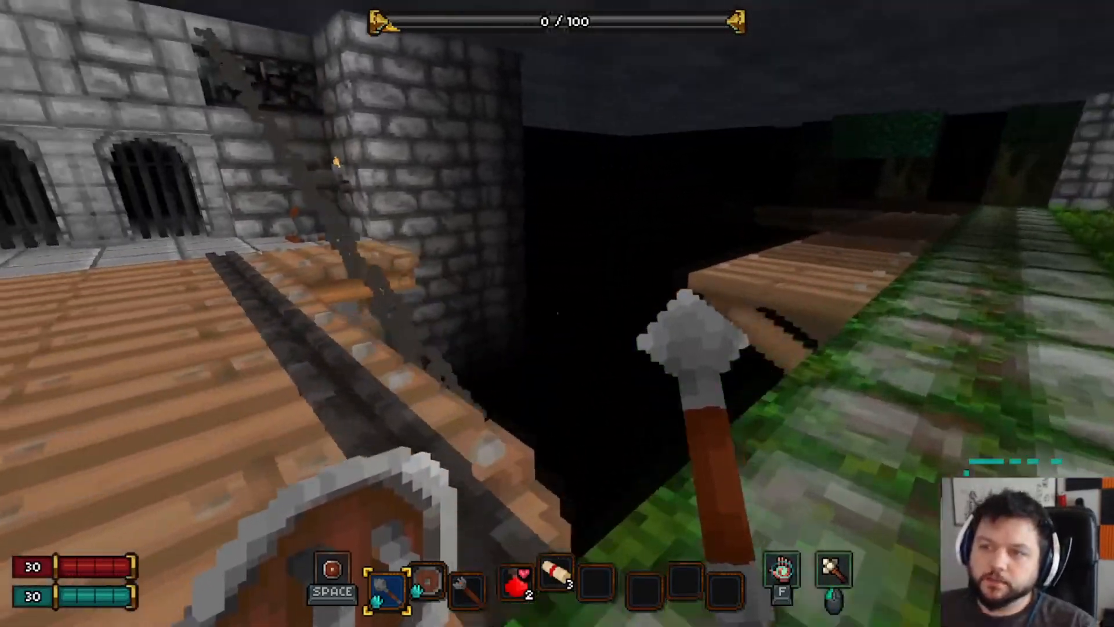
pyautogui.press('d')
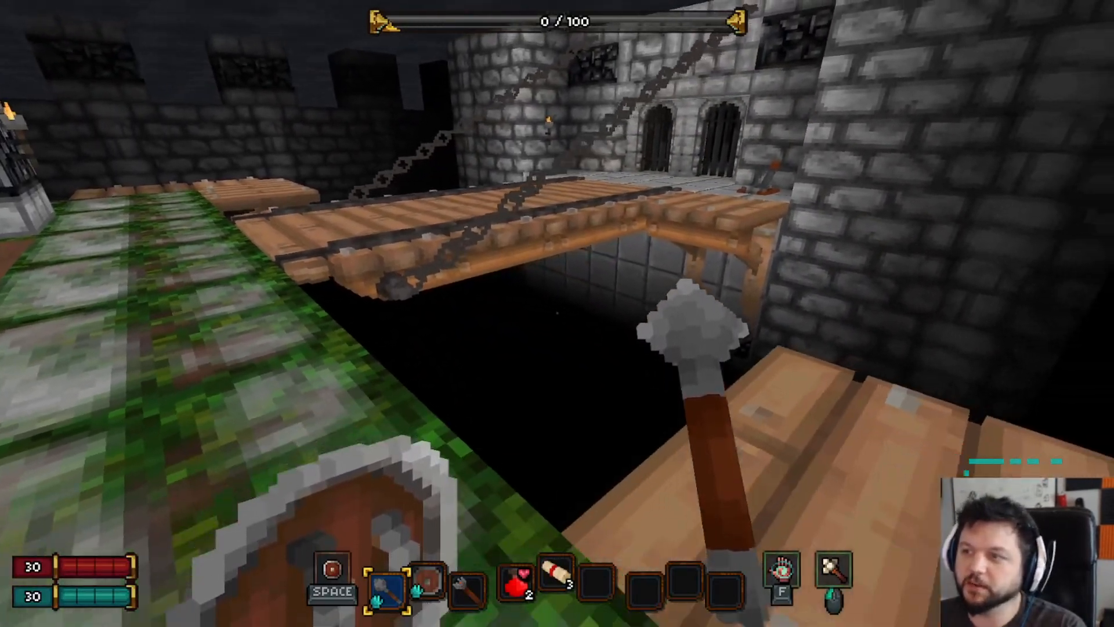
pyautogui.press('d')
pyautogui.press('a')
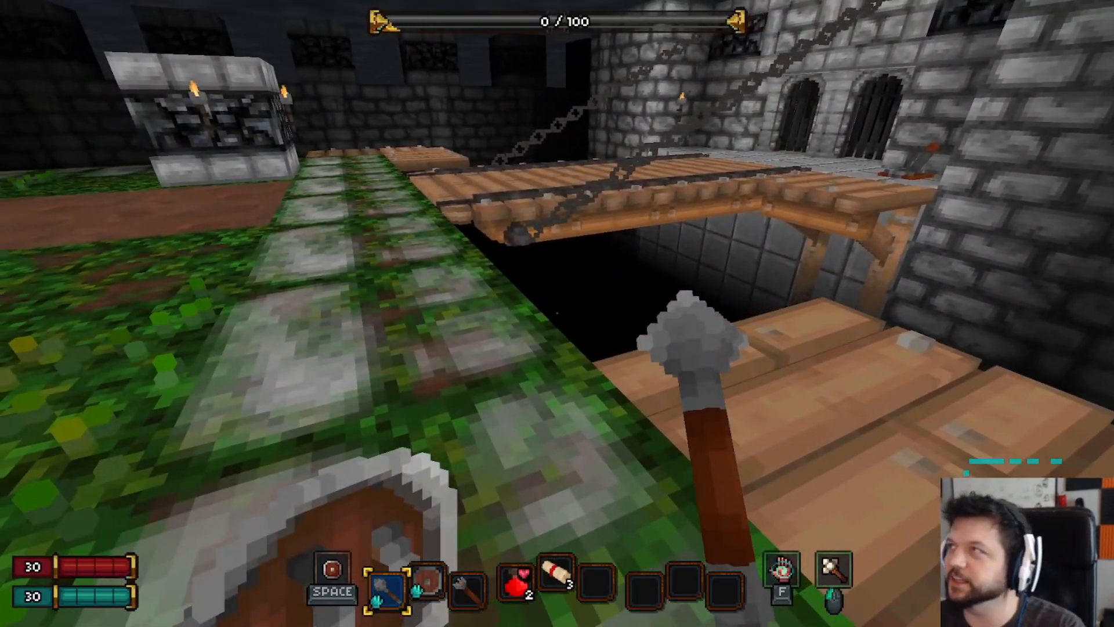
pyautogui.press('d')
pyautogui.press('s')
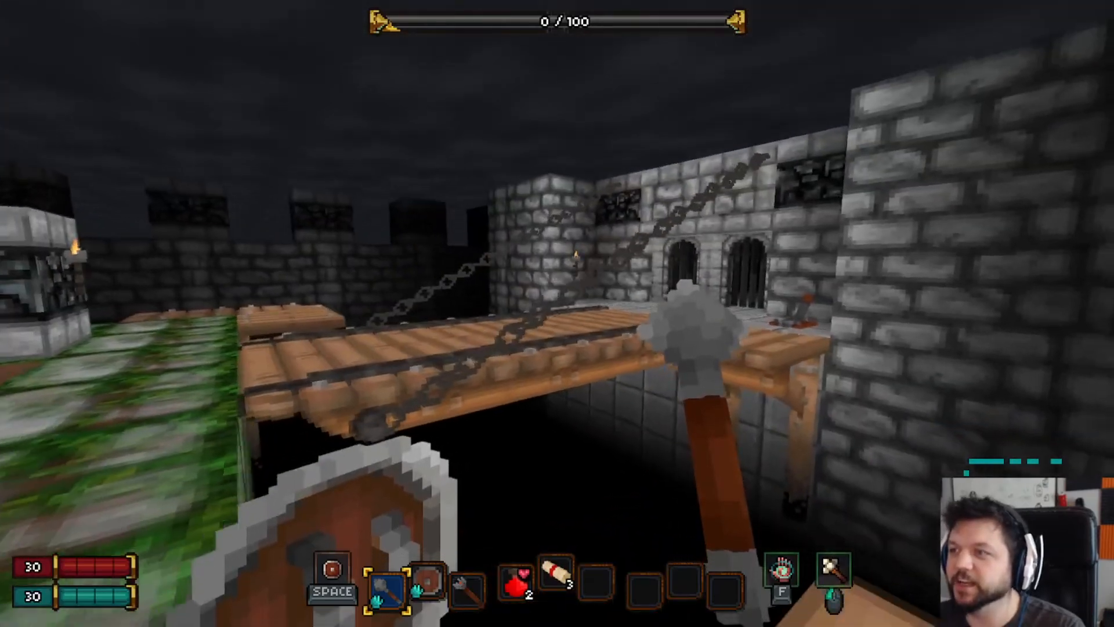
# - Back away over the grass and dirt path to view the bridge chains from a distance, and pause the game
pyautogui.press('s')
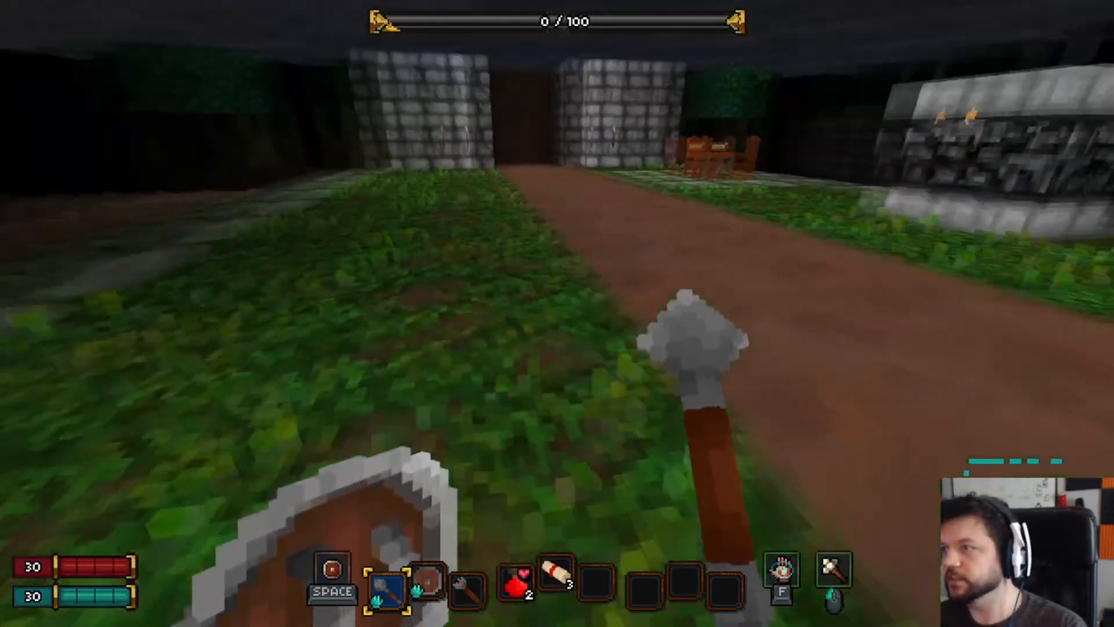
pyautogui.press('w')
pyautogui.press('s')
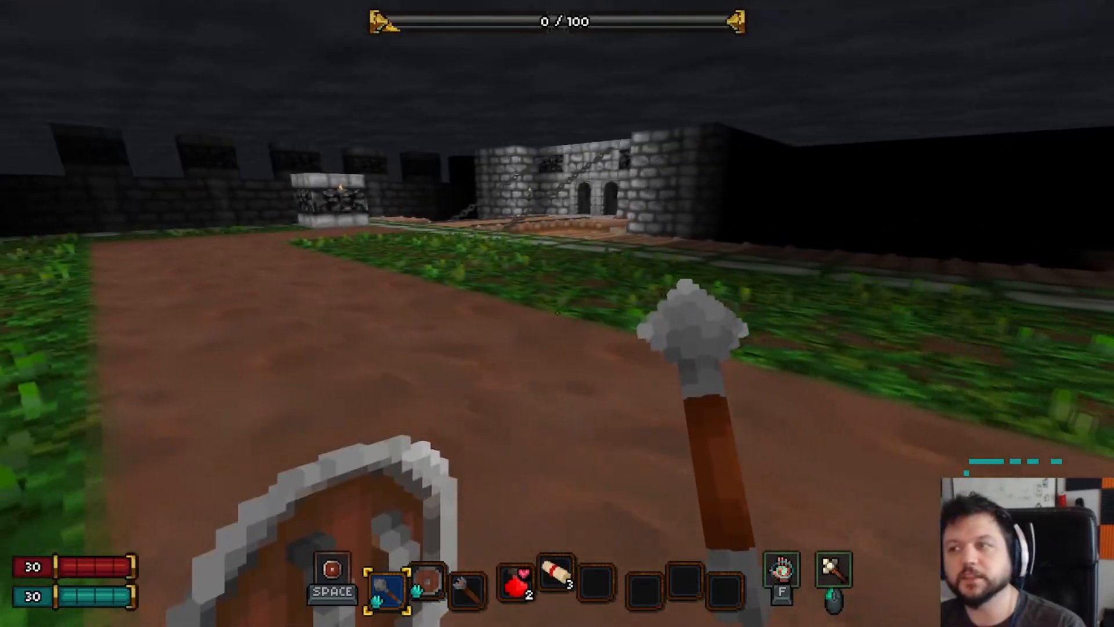
pyautogui.press('s')
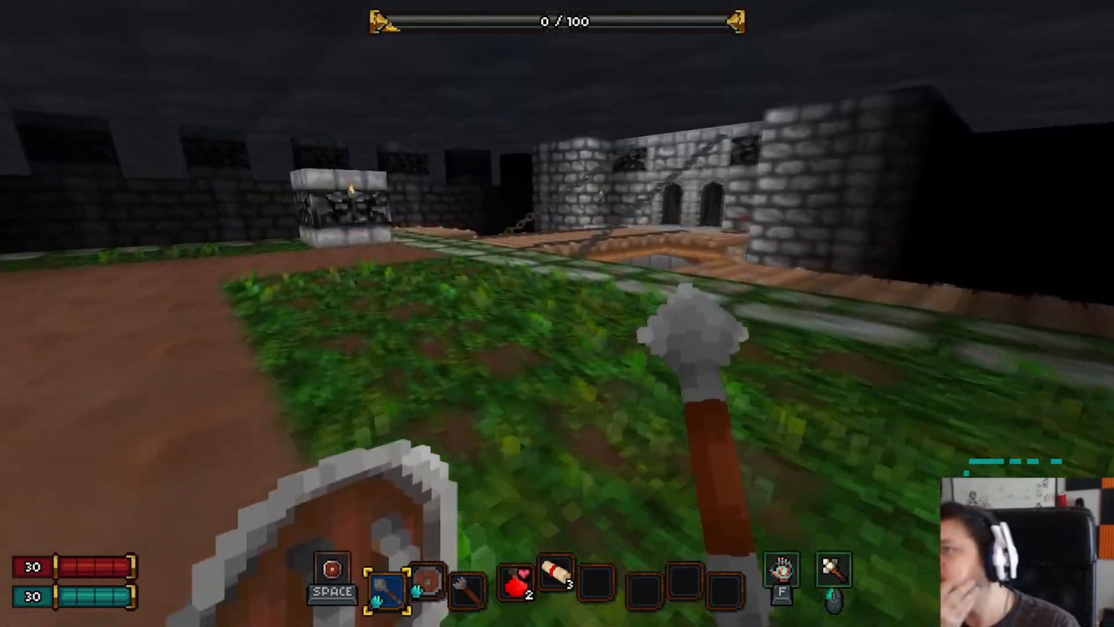
pyautogui.press('w')
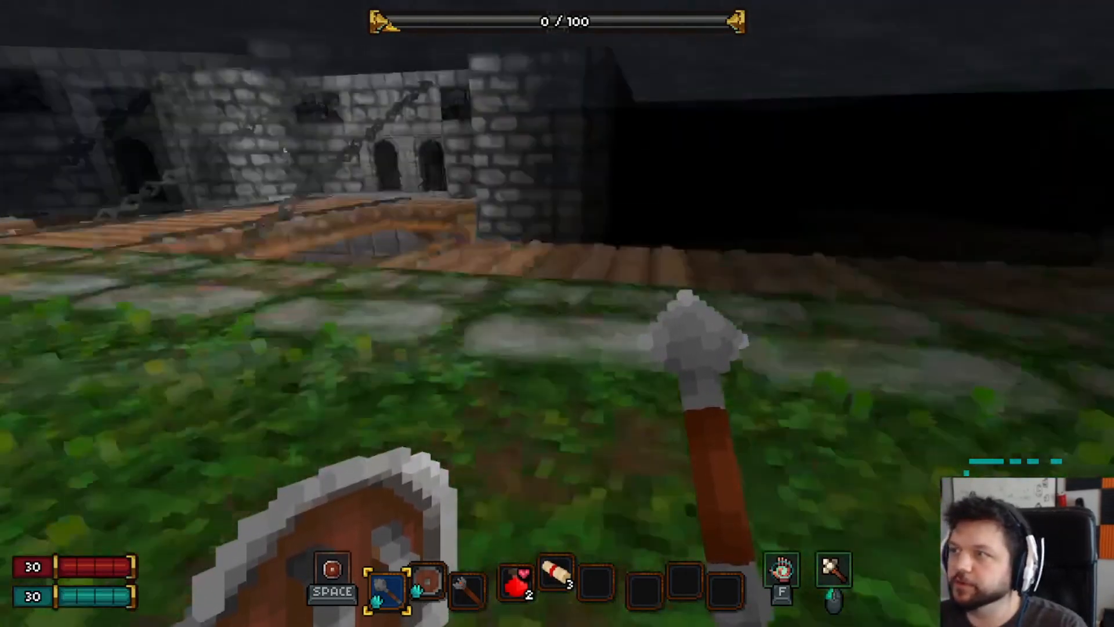
pyautogui.press('Escape')
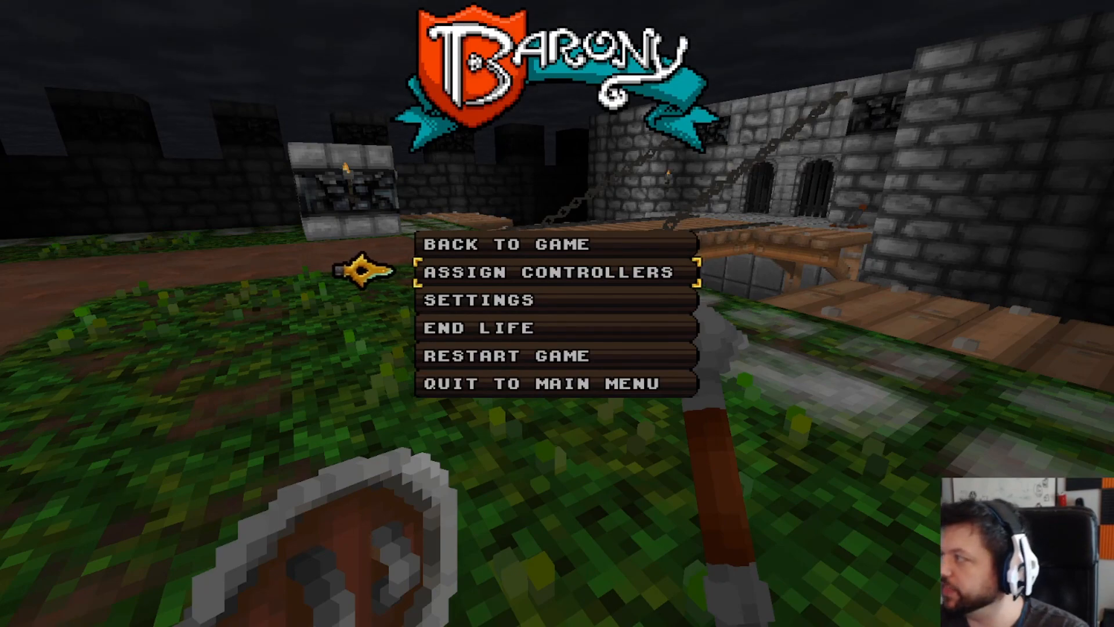